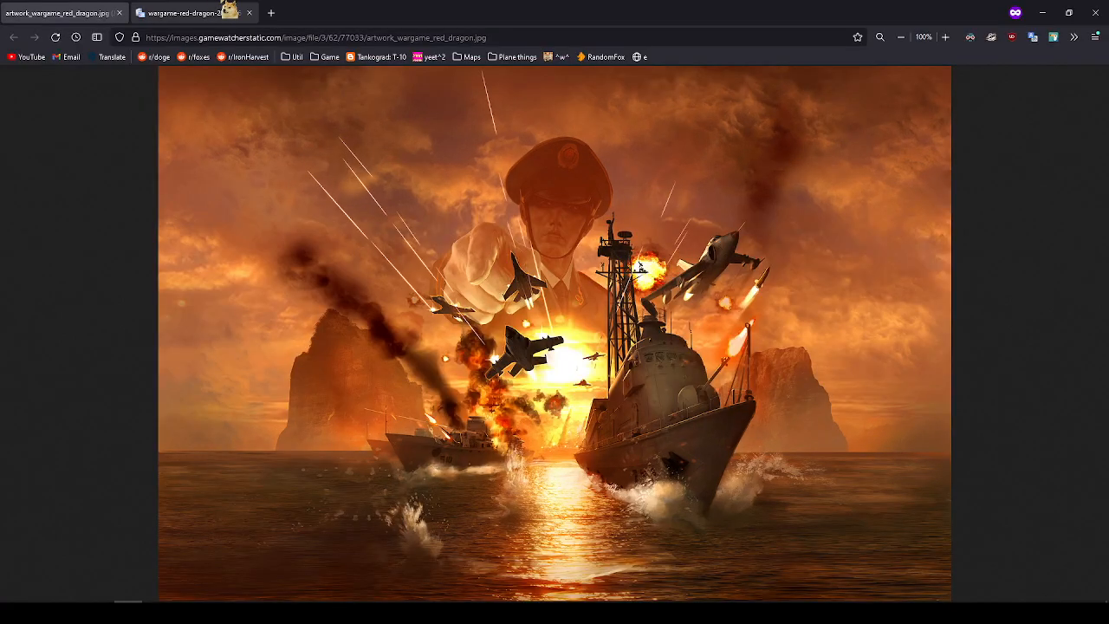
Copy the Wargame Red Dragon box cover from the browser and paste it into GIMP as a new image
left_click(228, 12)
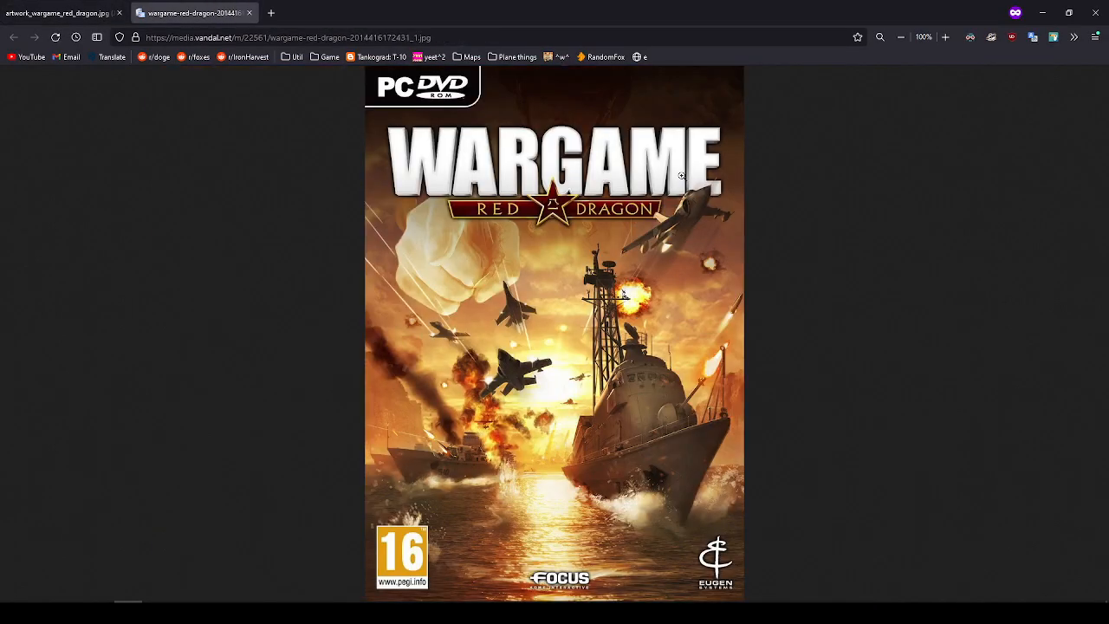
right_click(645, 292)
left_click(696, 320)
key("alt+Tab")
key("ctrl+shift+v")
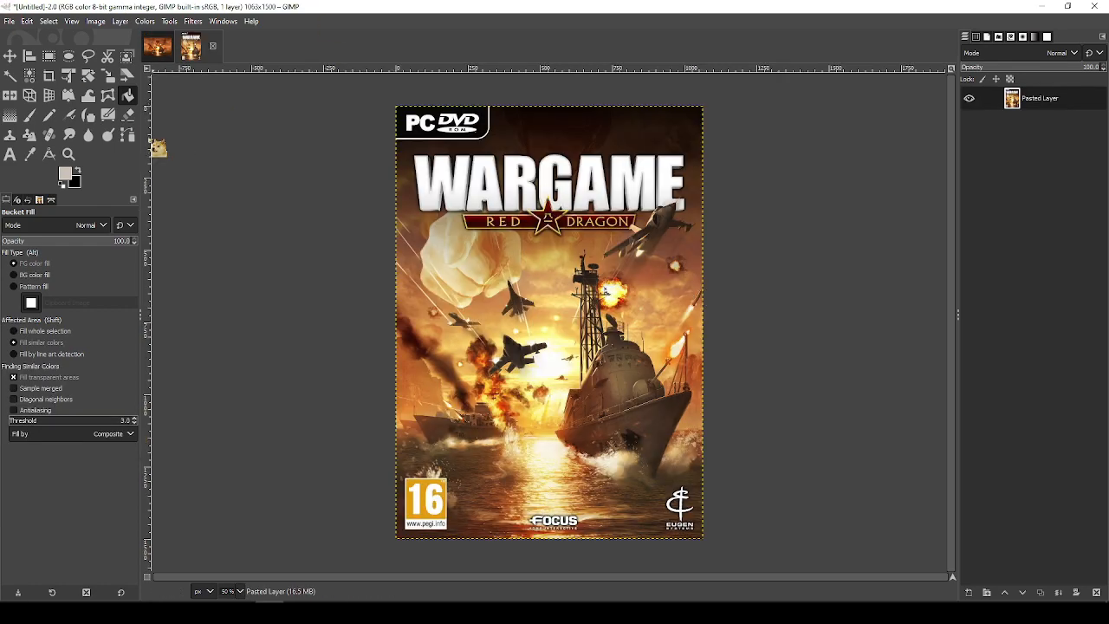
Compare the wide soldier-and-warship artwork with the box cover, examining the composition, logos and title on each
left_click(169, 54)
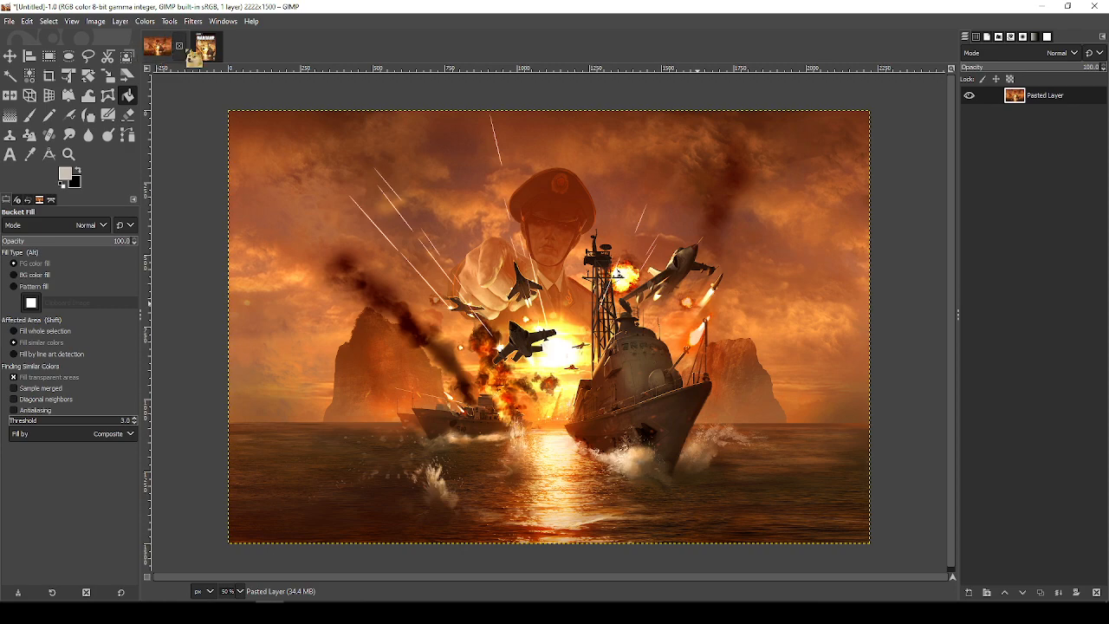
left_click(207, 48)
key("f")
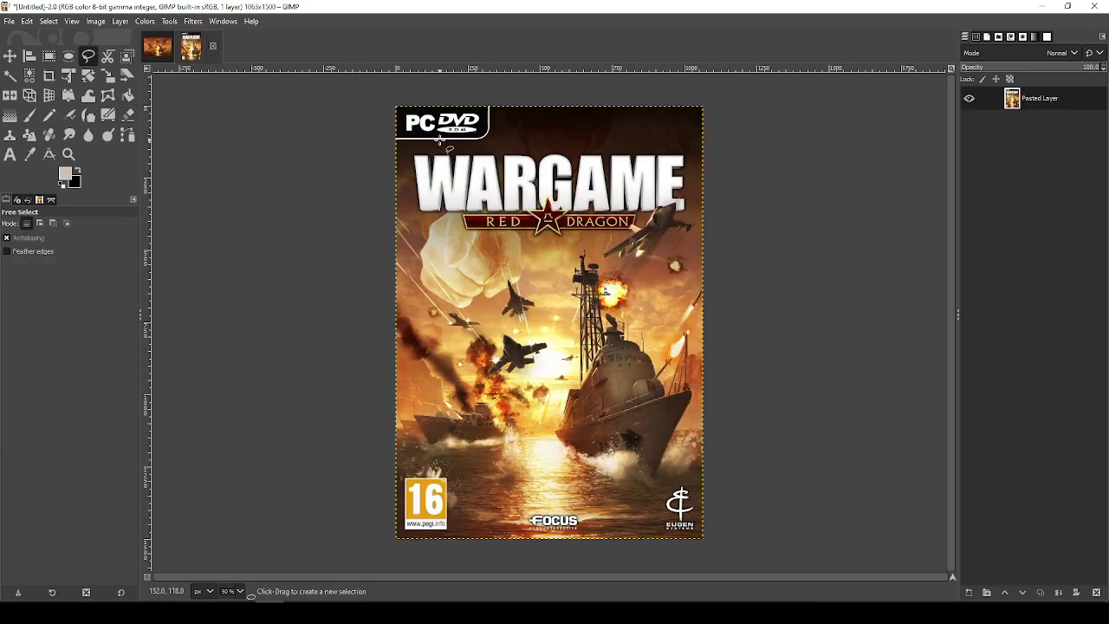
left_click(161, 54)
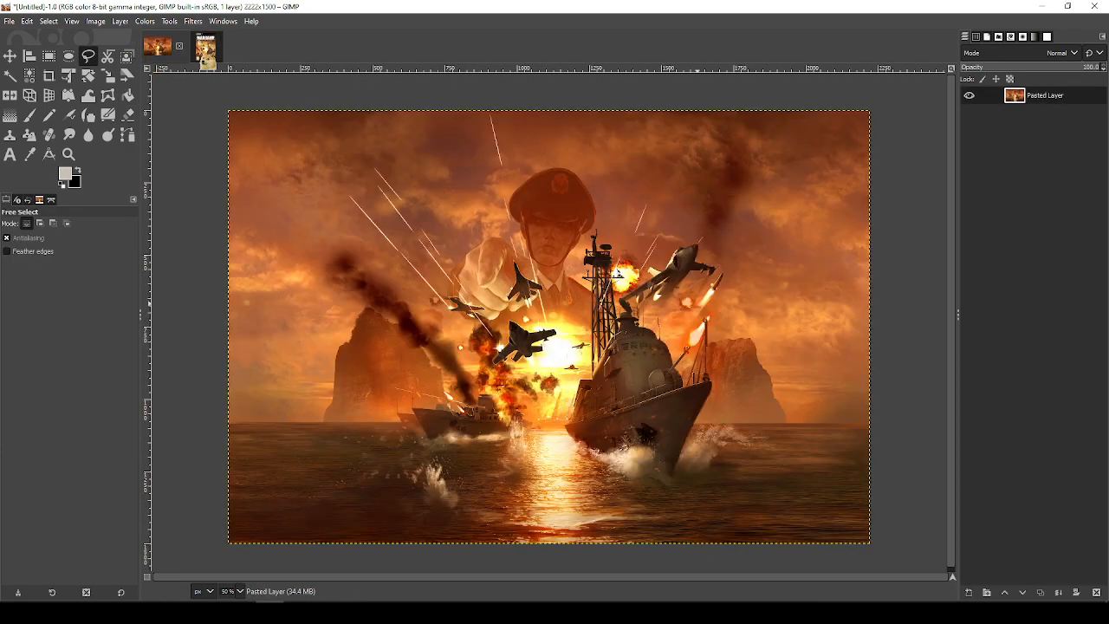
left_click(210, 53)
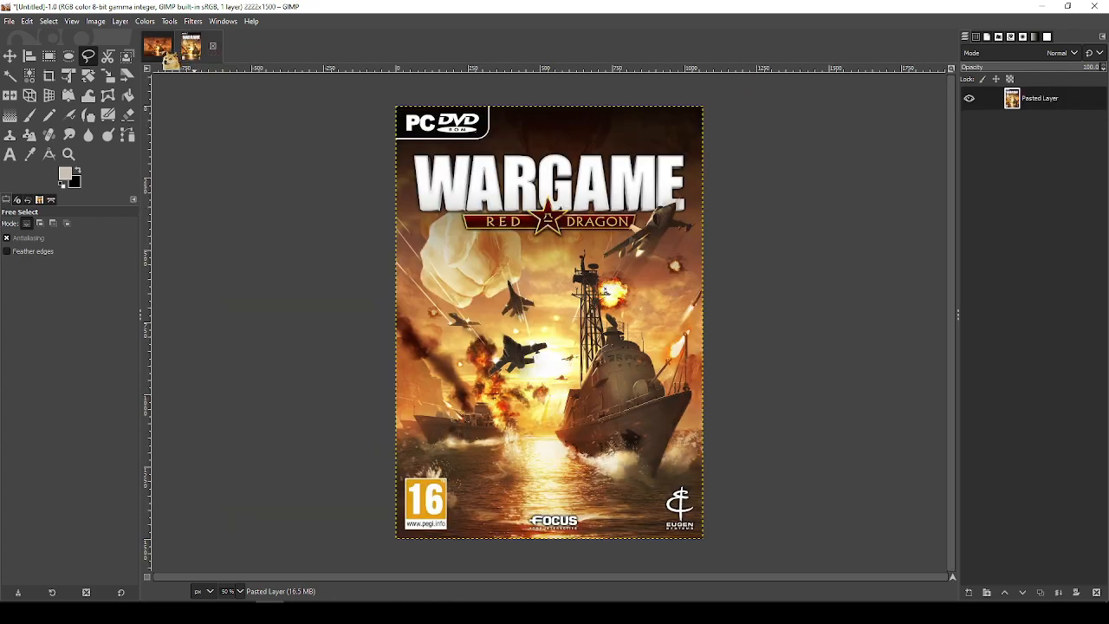
left_click(170, 59)
left_click(205, 54)
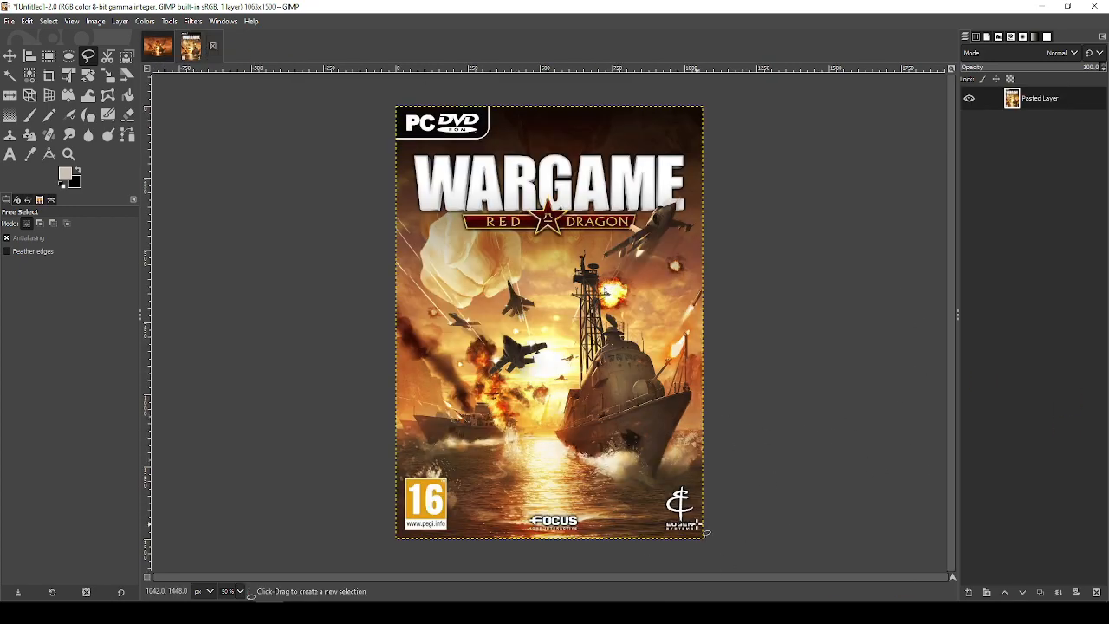
left_click(165, 52)
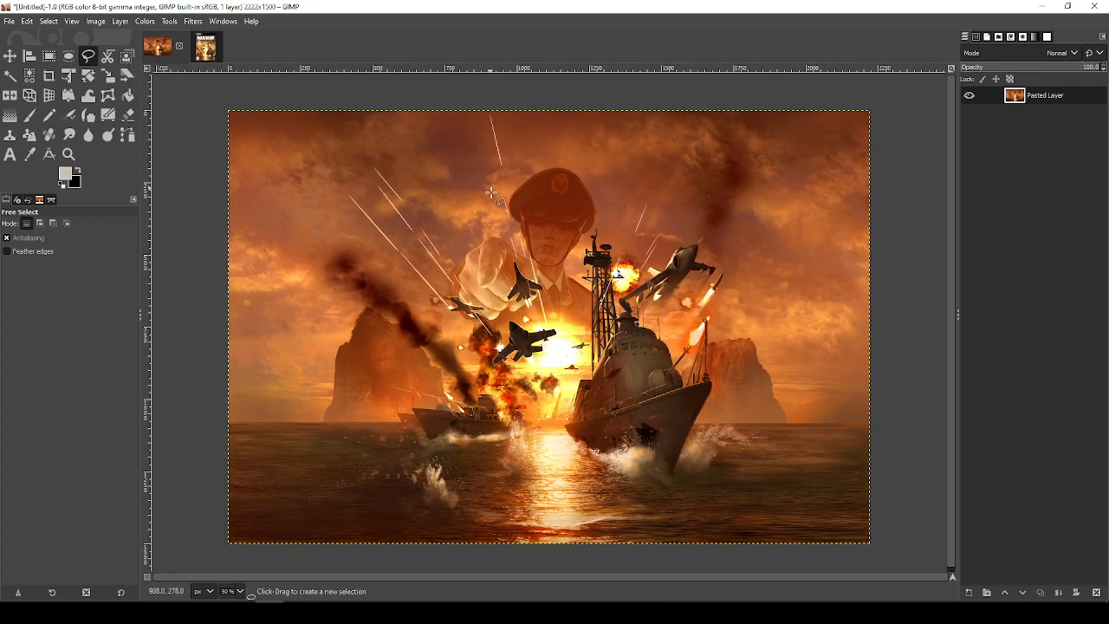
left_click(206, 48)
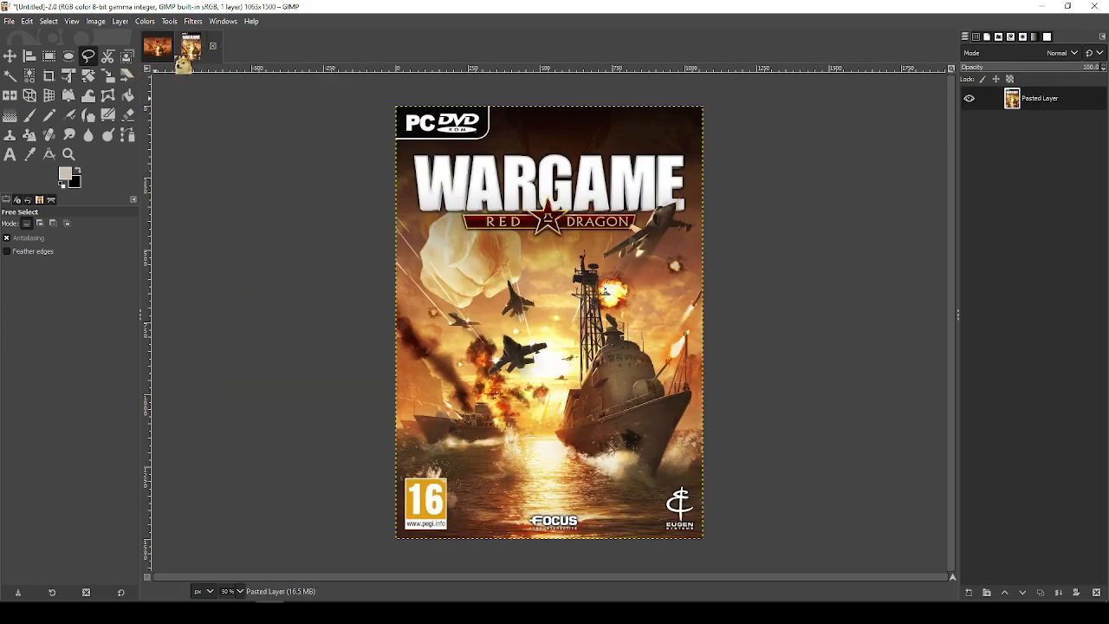
left_click(161, 52)
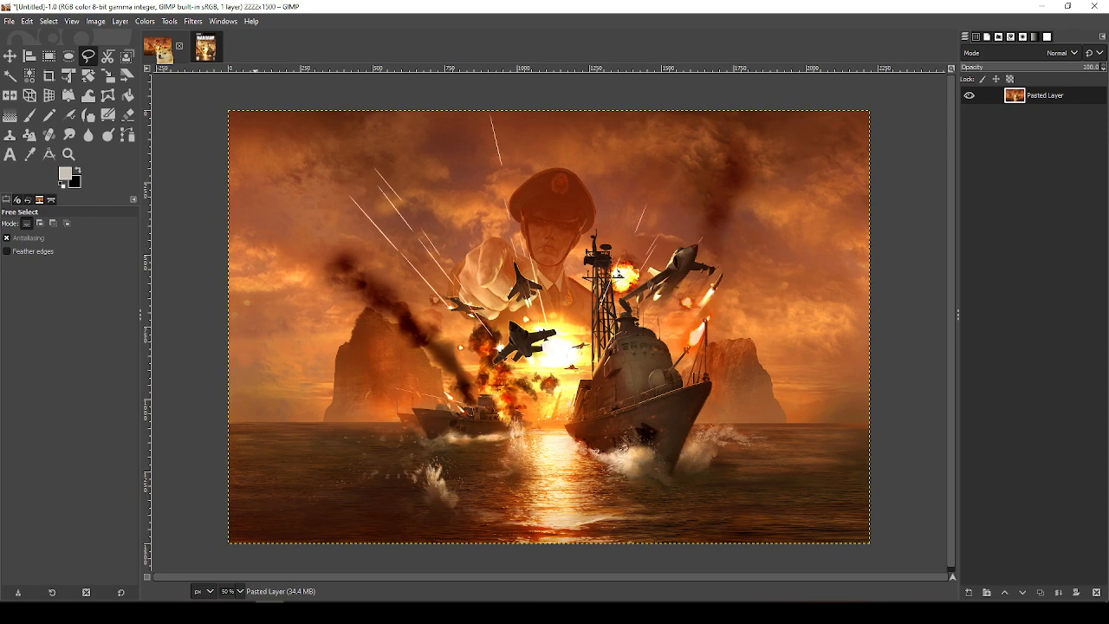
left_click(206, 49)
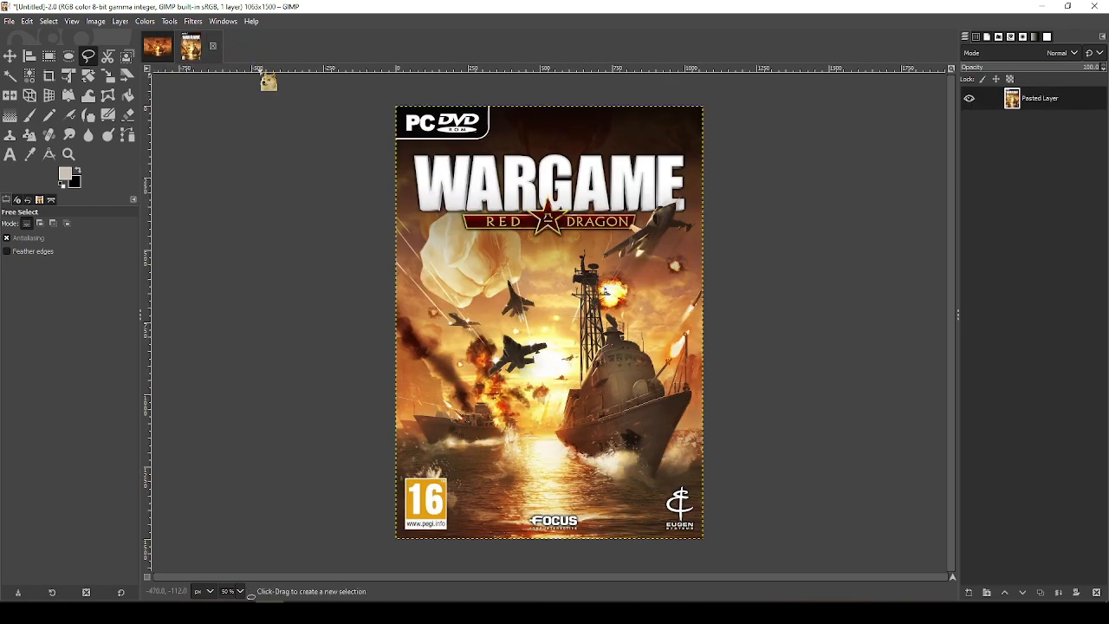
Select the PC DVD-ROM banner in the box cover's upper-left corner with Free Select, following its rounded white border
key("1")
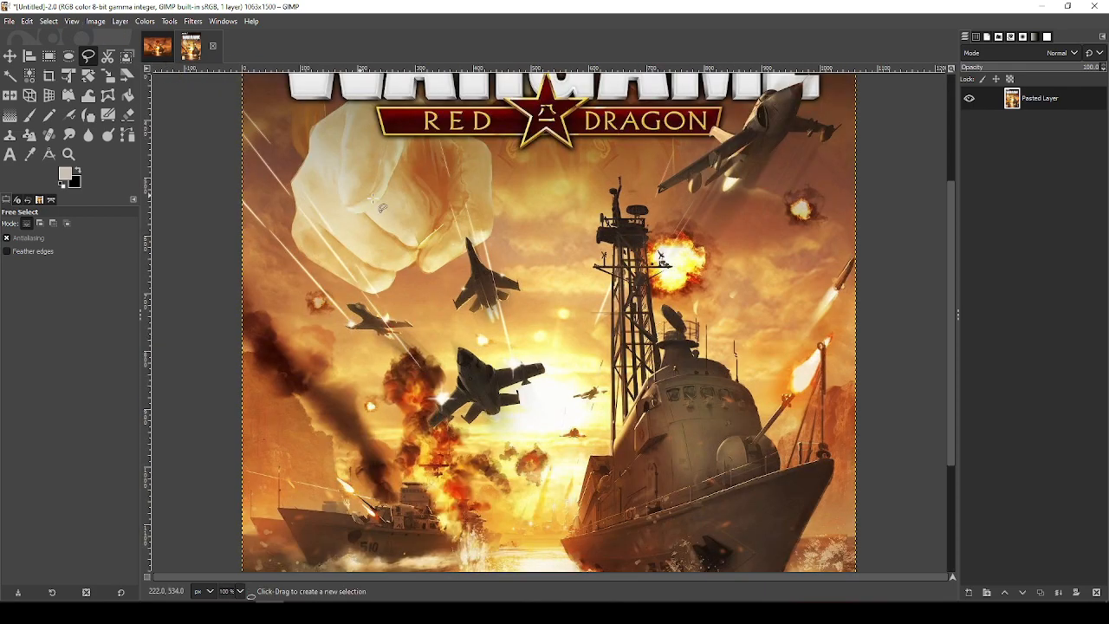
left_click_drag(952, 202, 952, 41)
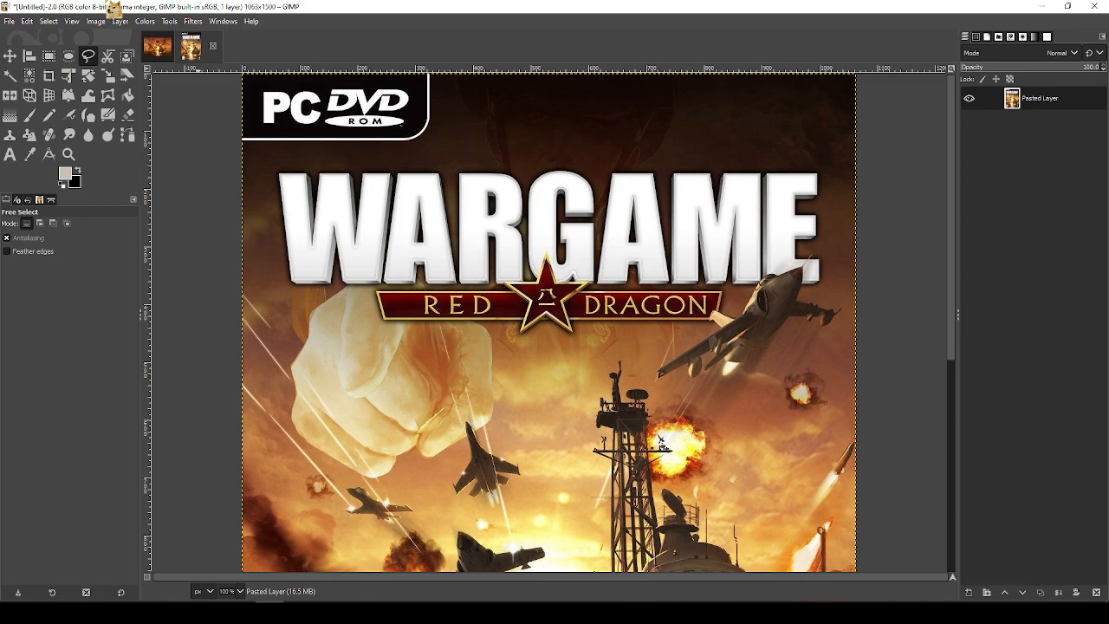
key("2")
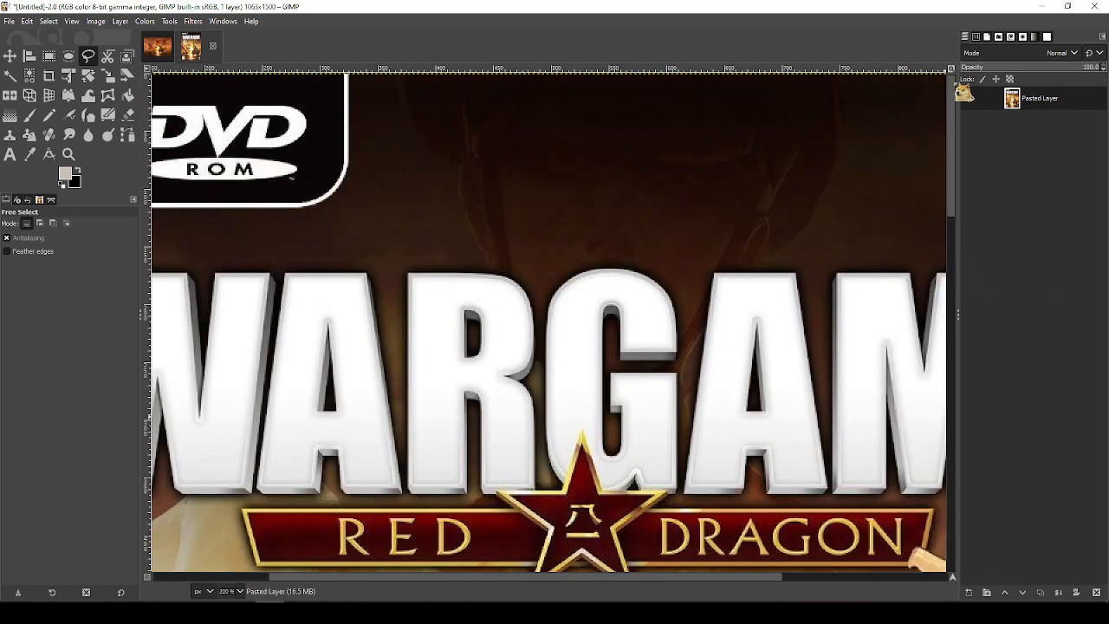
left_click_drag(954, 224, 957, 92)
left_click_drag(590, 576, 250, 494)
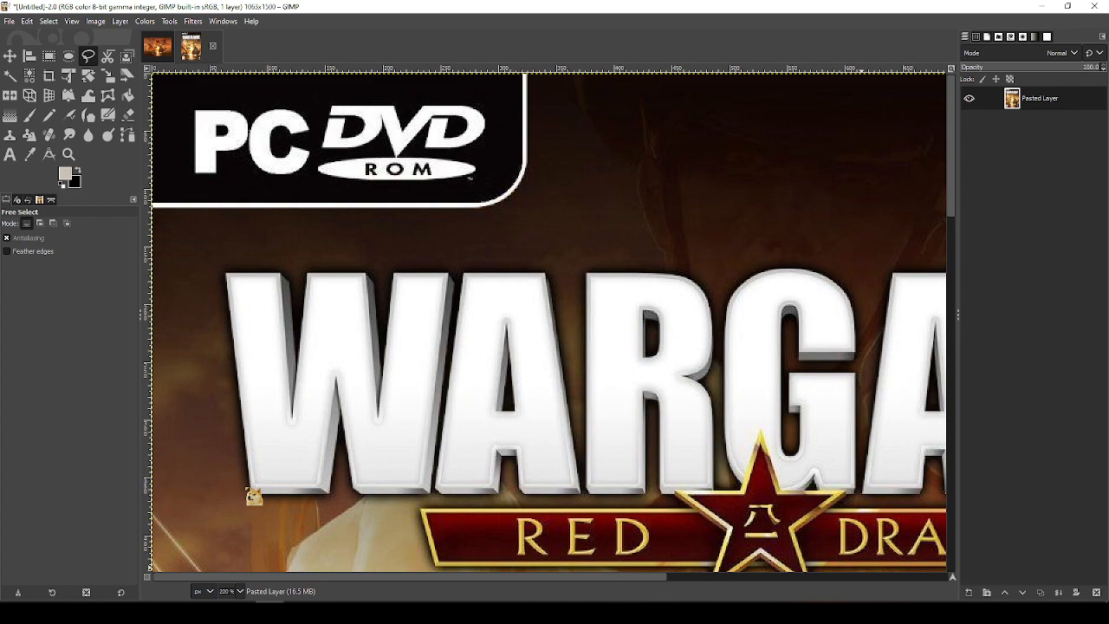
left_click(153, 208)
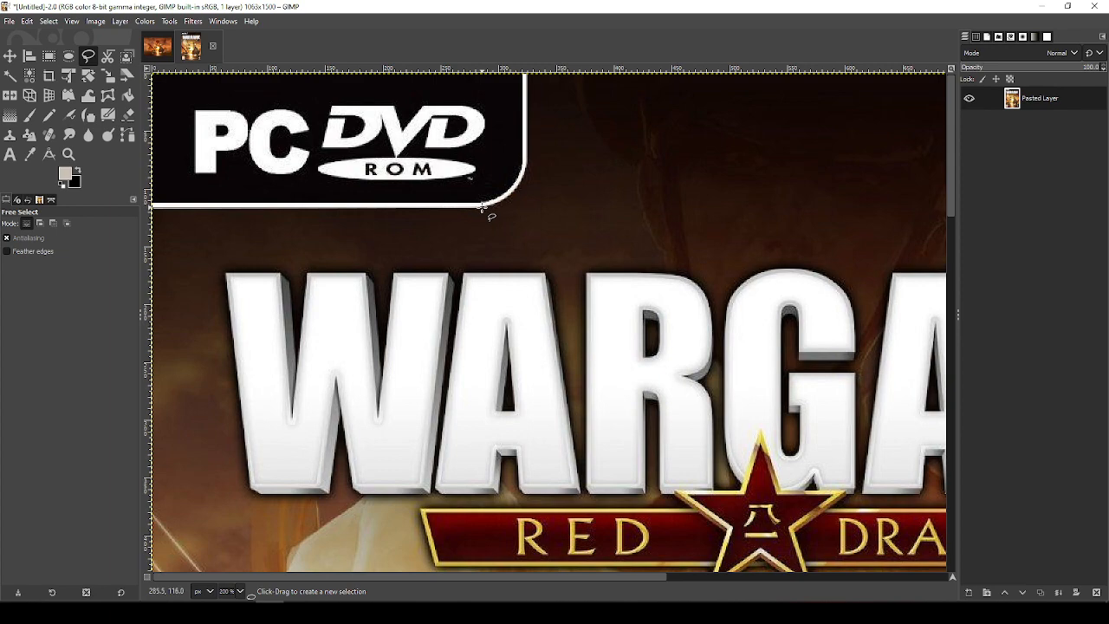
left_click(483, 206)
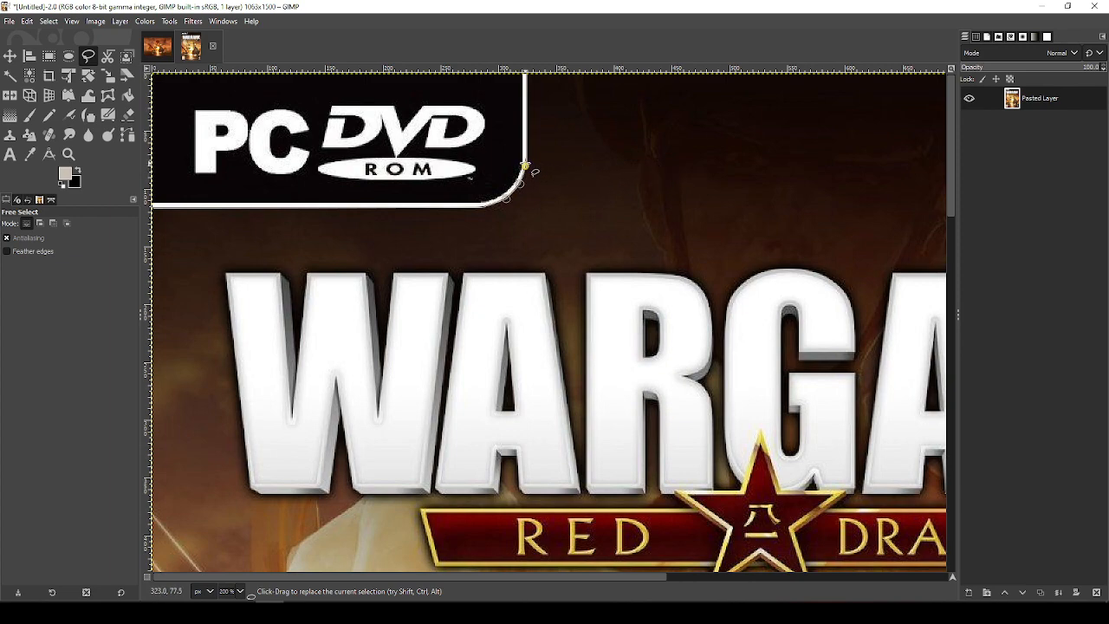
left_click(527, 163)
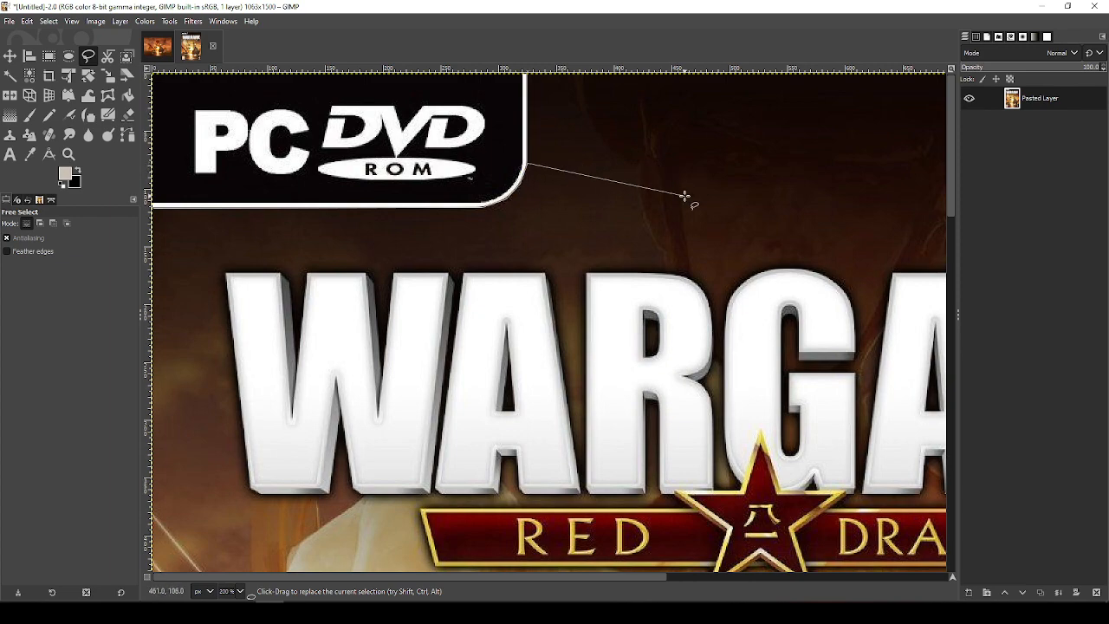
key("minus")
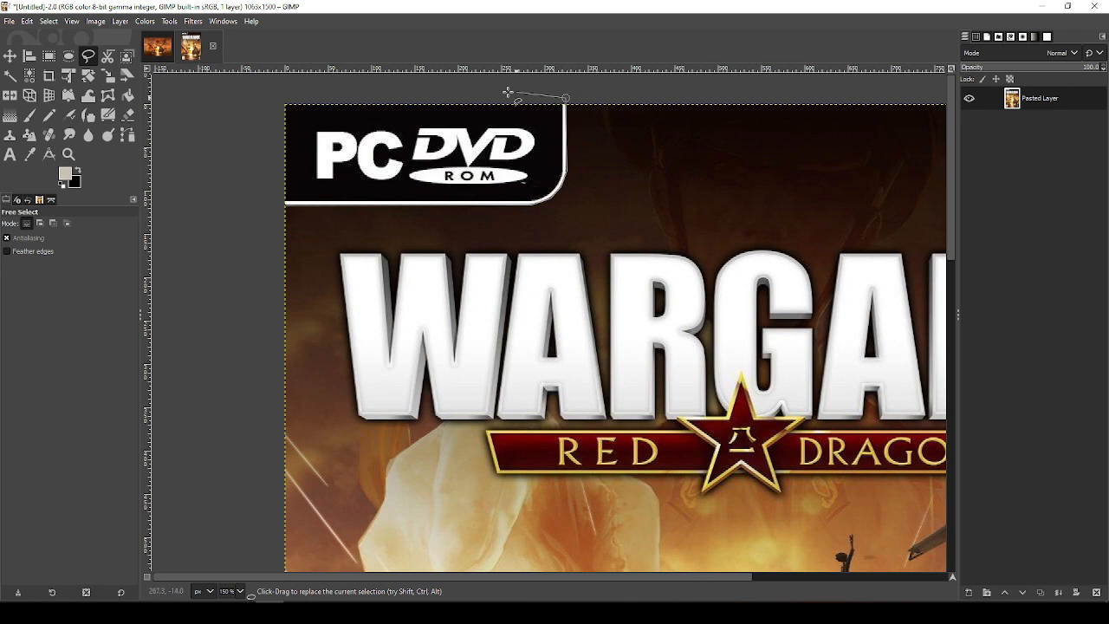
left_click(249, 100)
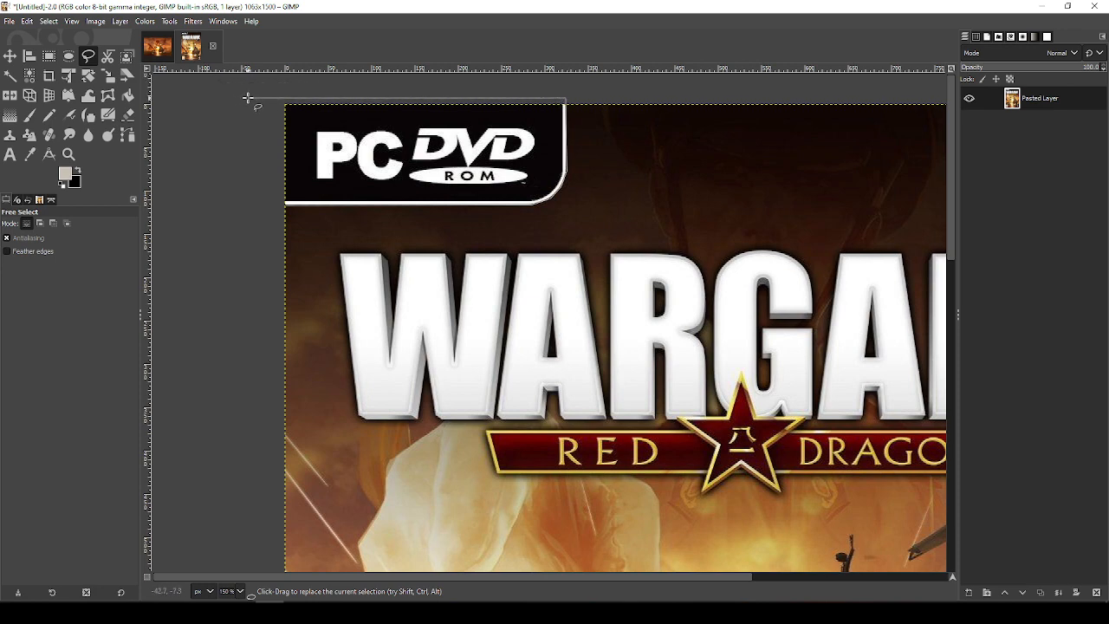
double_click(262, 194)
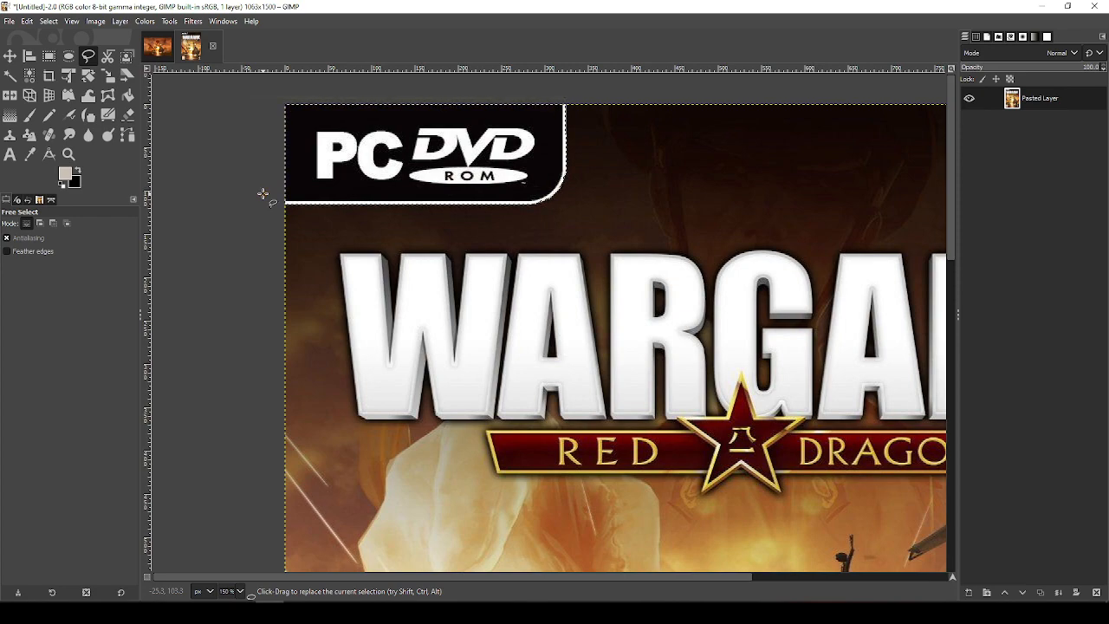
Copy the selected PC DVD-ROM banner into the wide artwork image as a new layer
key("ctrl+c")
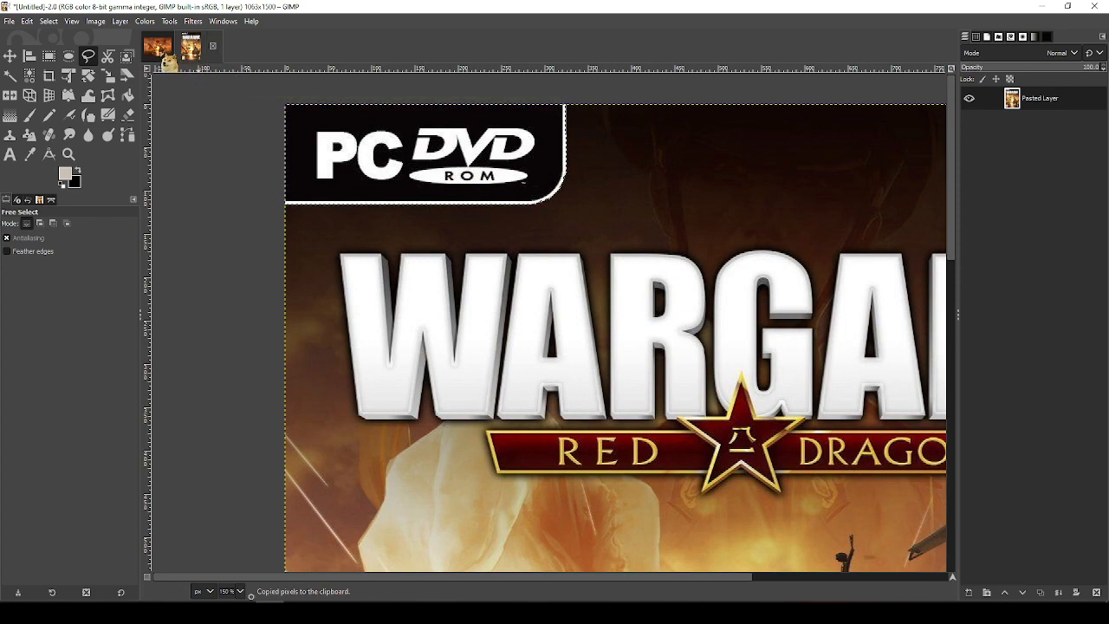
left_click(160, 50)
key("ctrl+v")
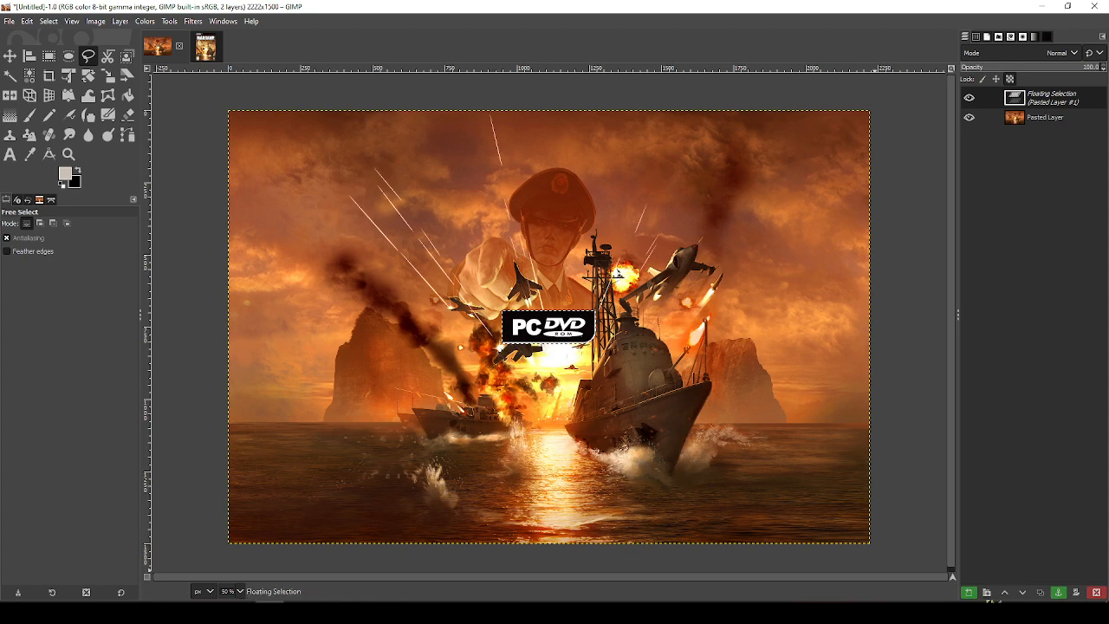
left_click(969, 593)
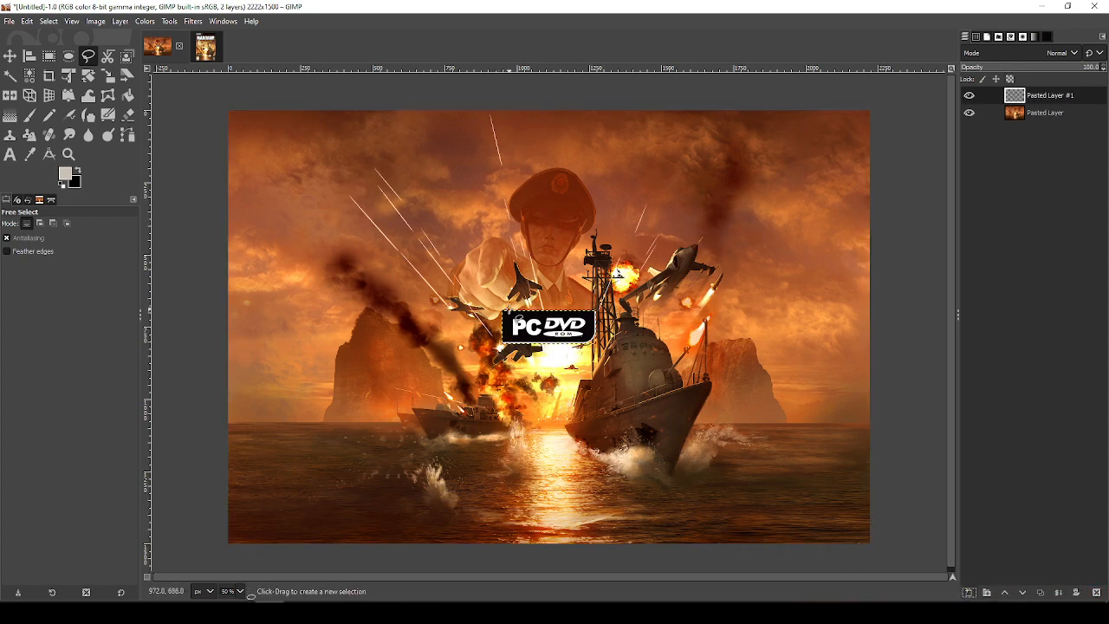
Align the PC DVD-ROM banner to the left and top edges of the wide artwork image
key("q")
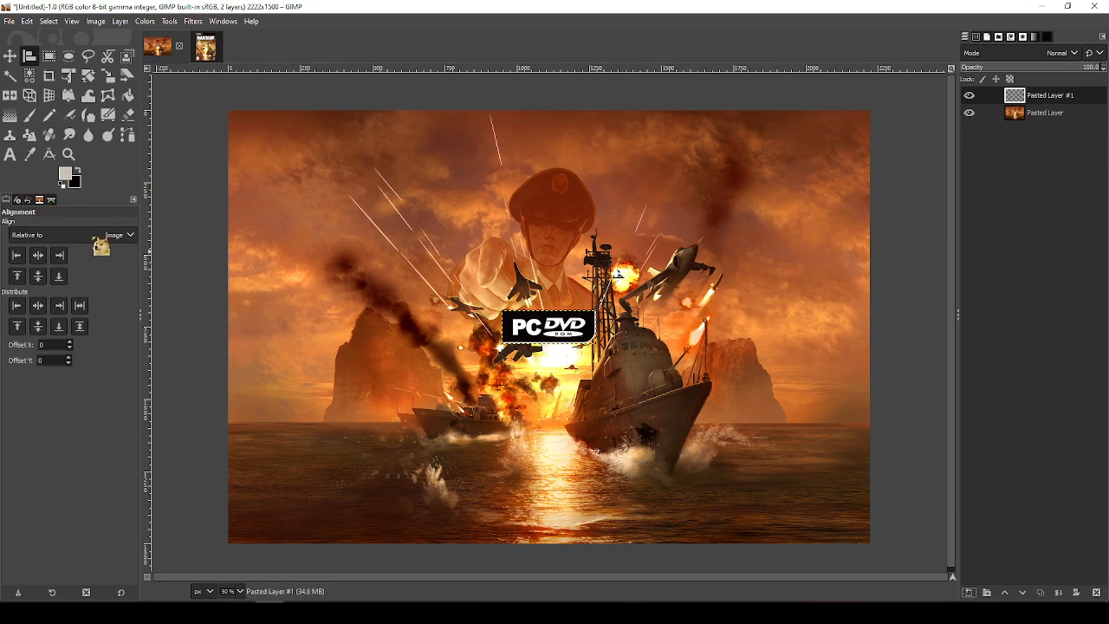
left_click(540, 334)
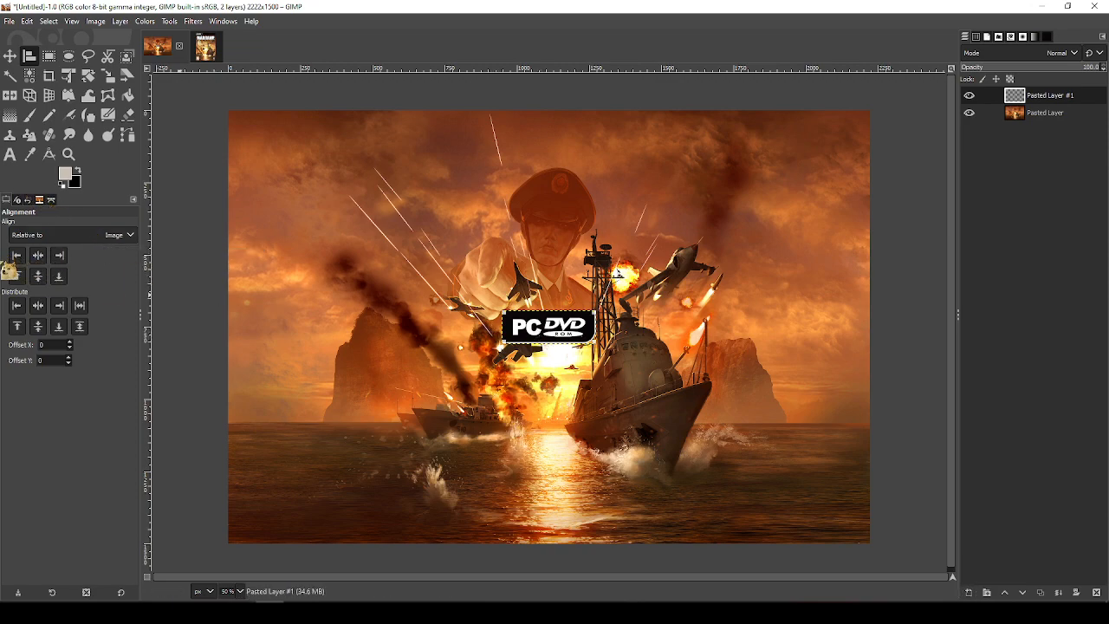
left_click(17, 256)
left_click(17, 276)
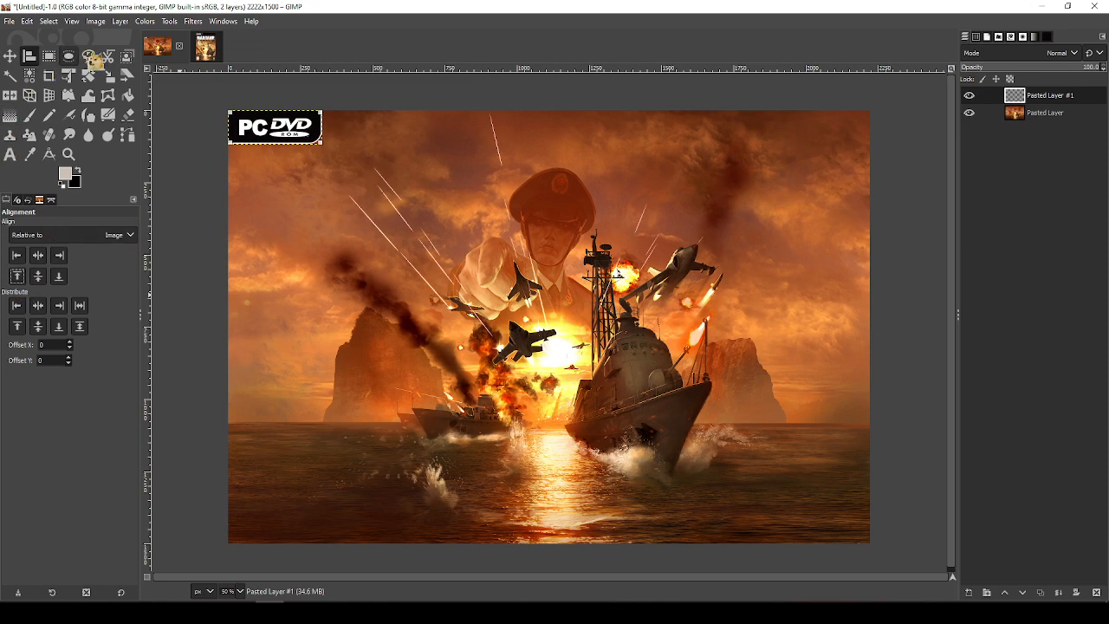
On the box cover, begin a Free Select outline of the WARGAME title's W, following its outer left edge and the left foot's underside
left_click(206, 52)
key("f")
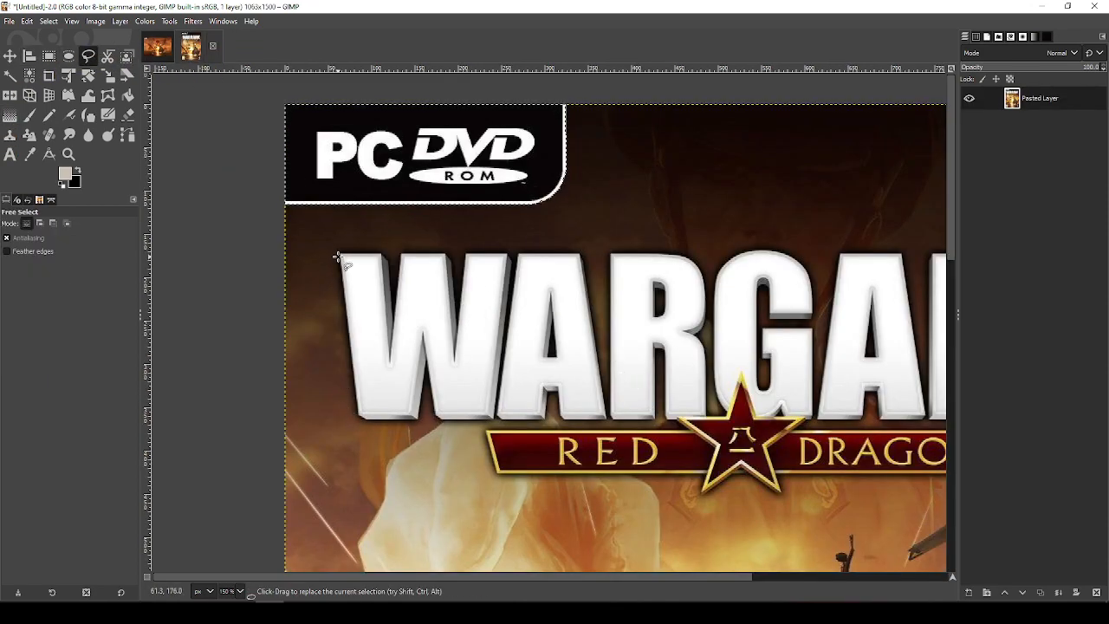
left_click(338, 254)
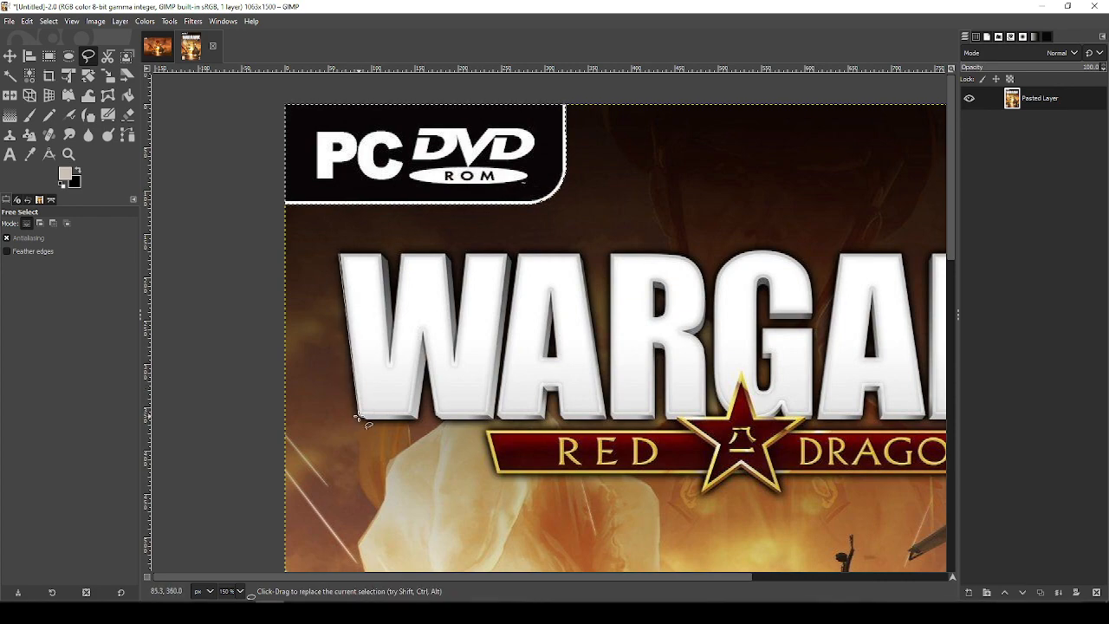
scroll(364, 421, "up", 6)
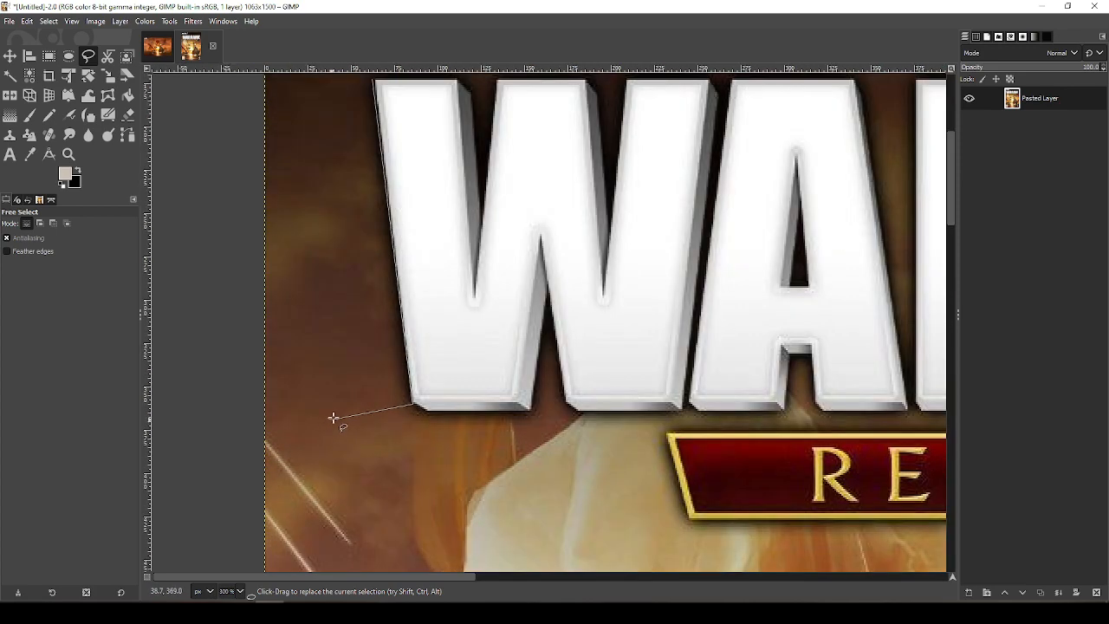
left_click(419, 305)
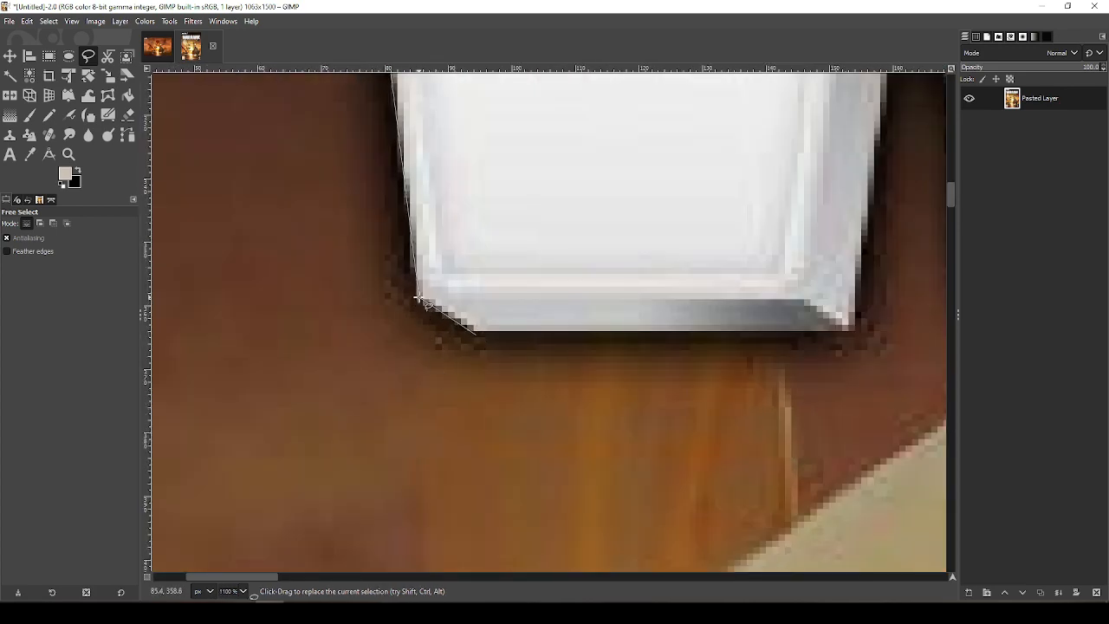
left_click(475, 333)
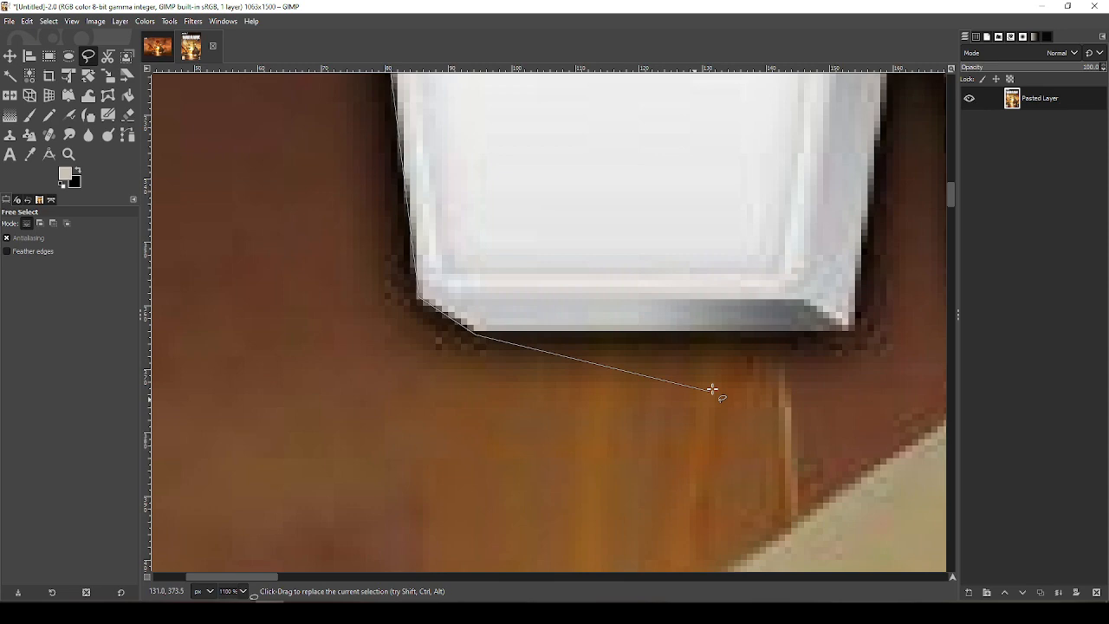
left_click(848, 329)
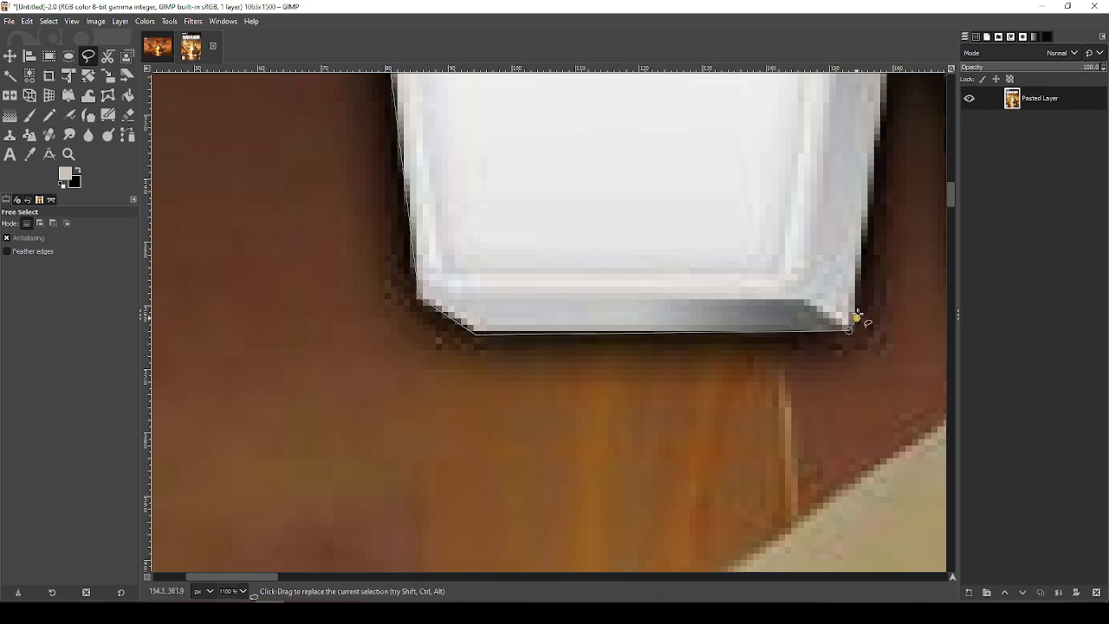
Continue the outline through the gap between the W's feet and along the underside of its right foot
scroll(872, 285, "down", 3)
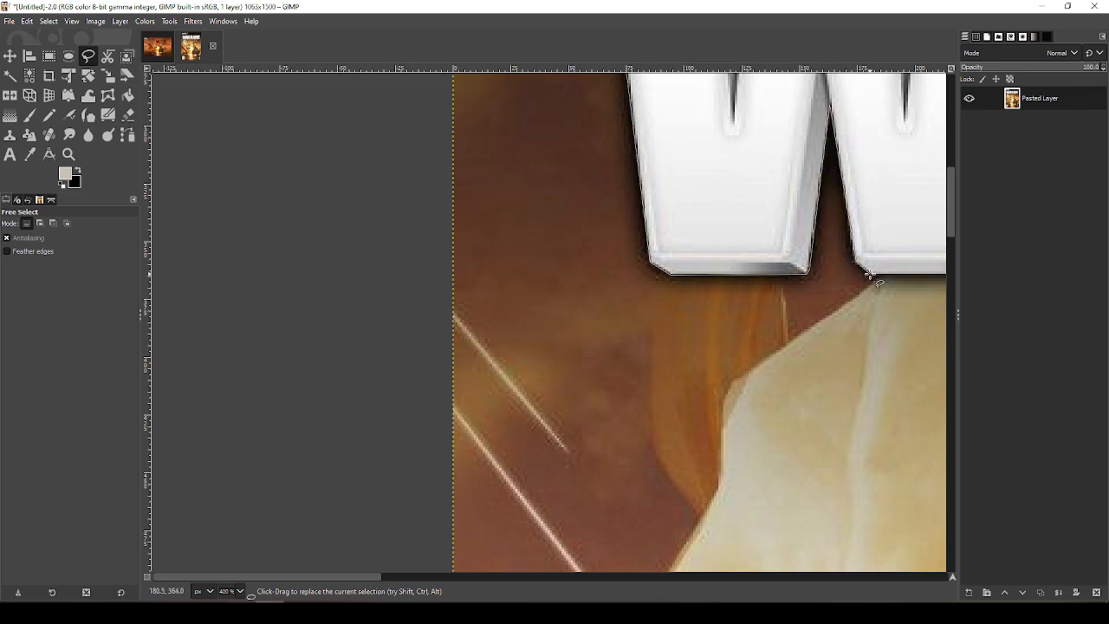
scroll(941, 196, "up", 3)
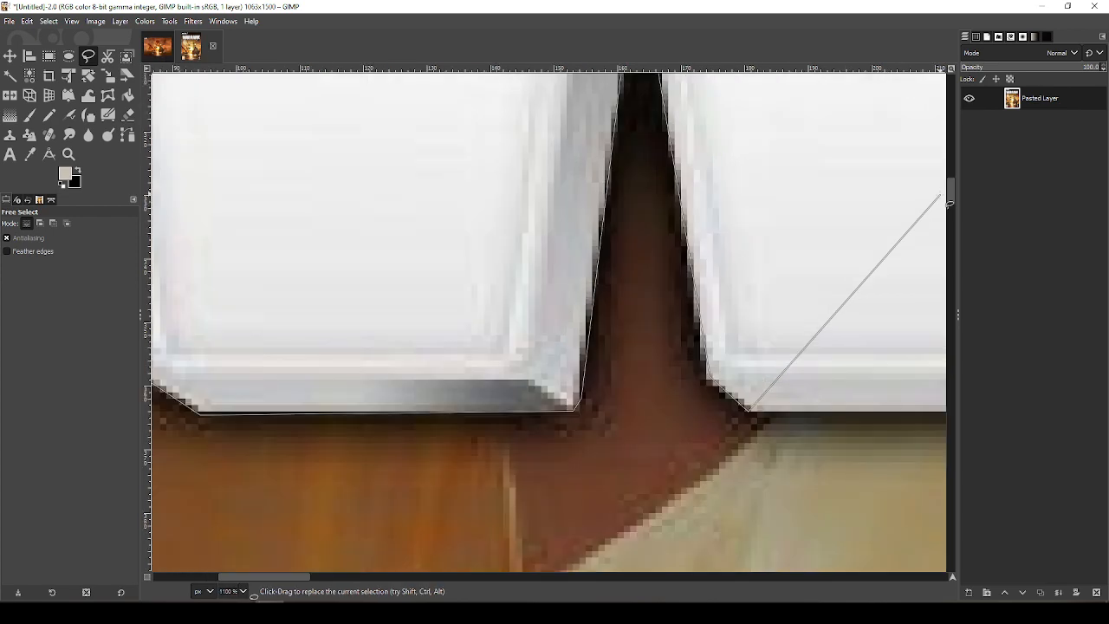
left_click_drag(255, 581, 330, 582)
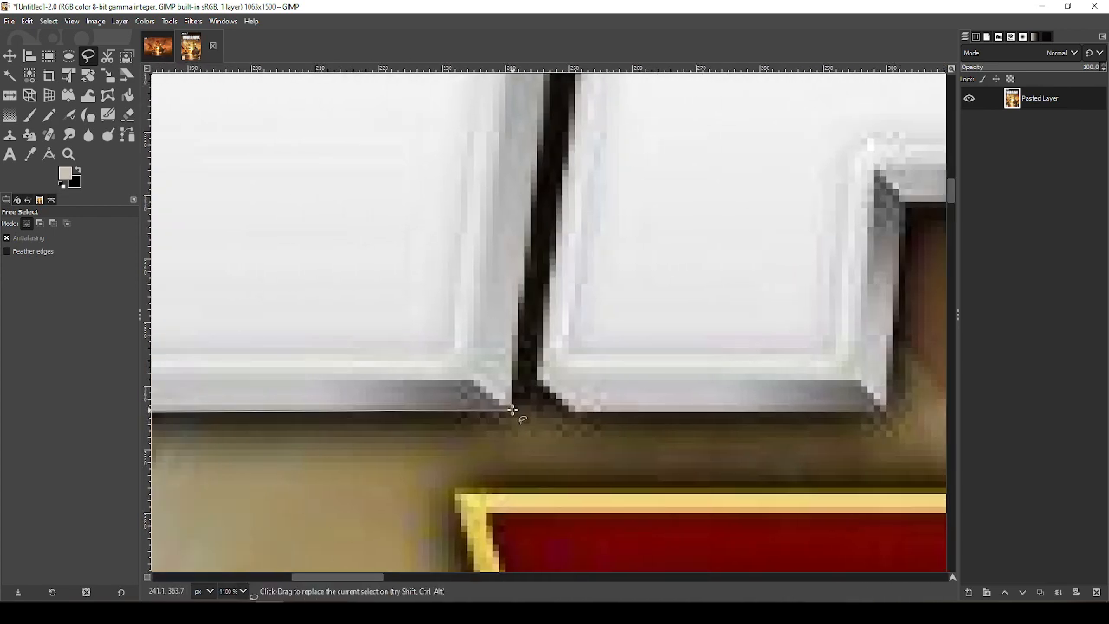
left_click(513, 409)
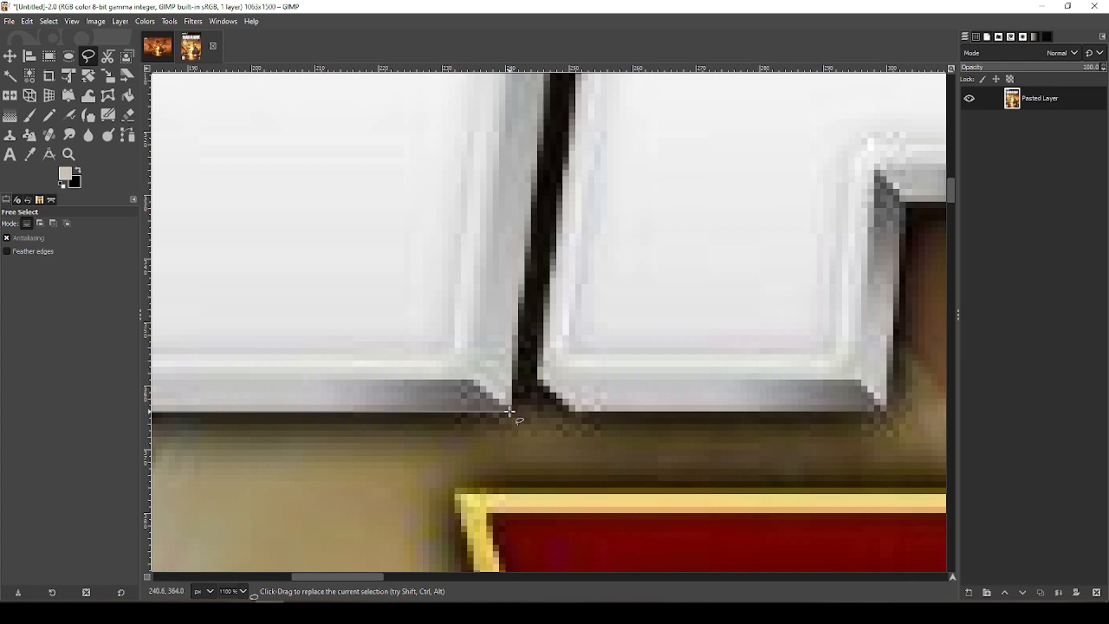
Trace the W's outer right edge up to its beveled corner and across the top of the right stroke
left_click(544, 107)
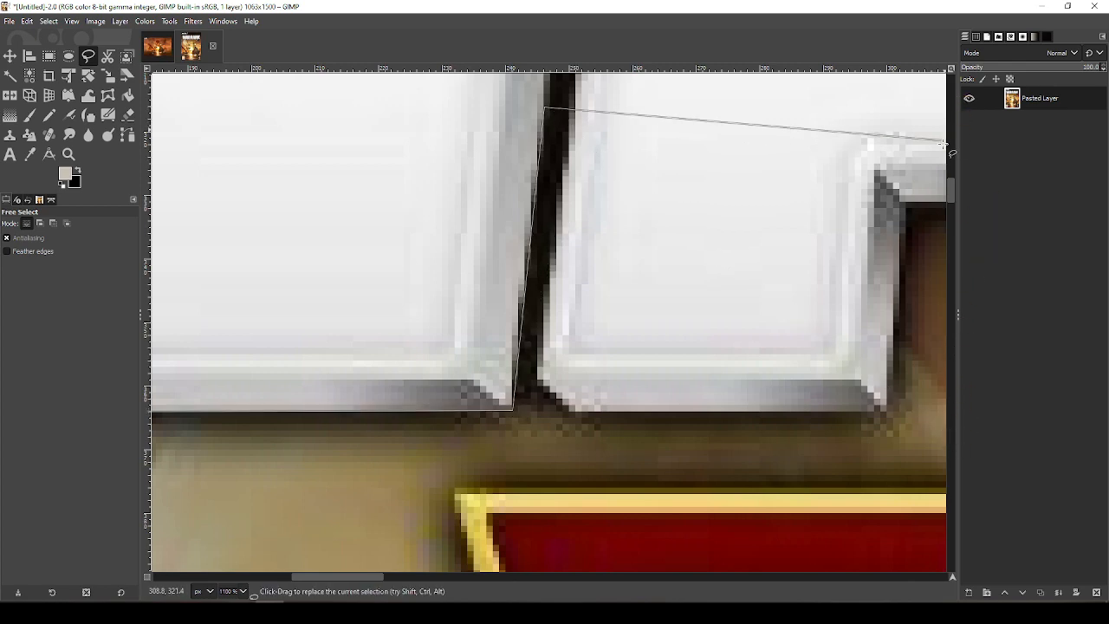
left_click_drag(951, 189, 959, 153)
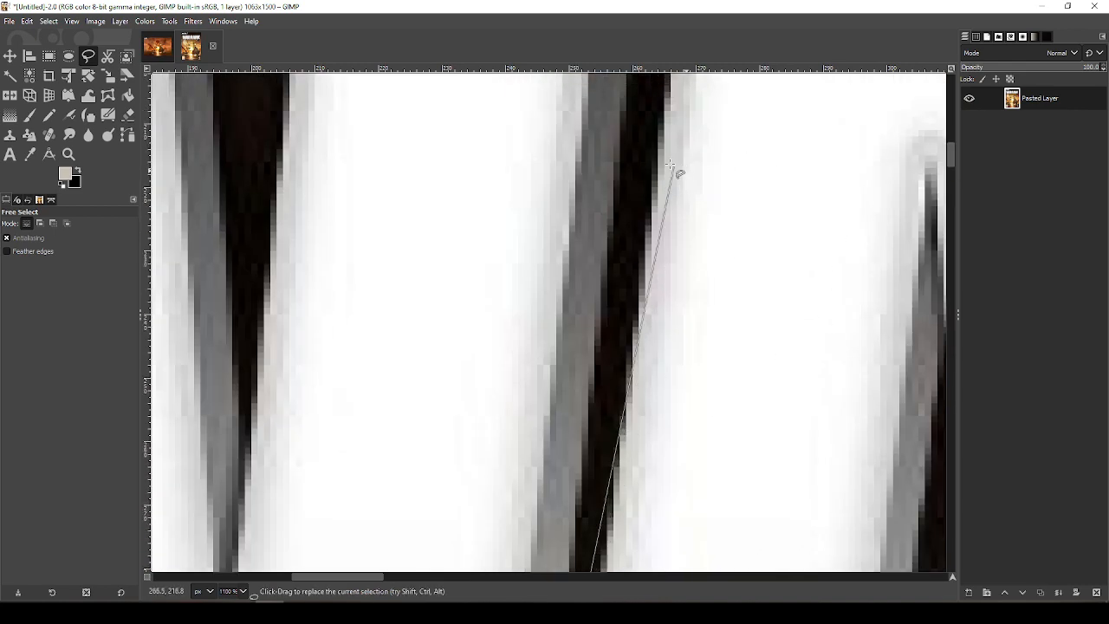
left_click(624, 109)
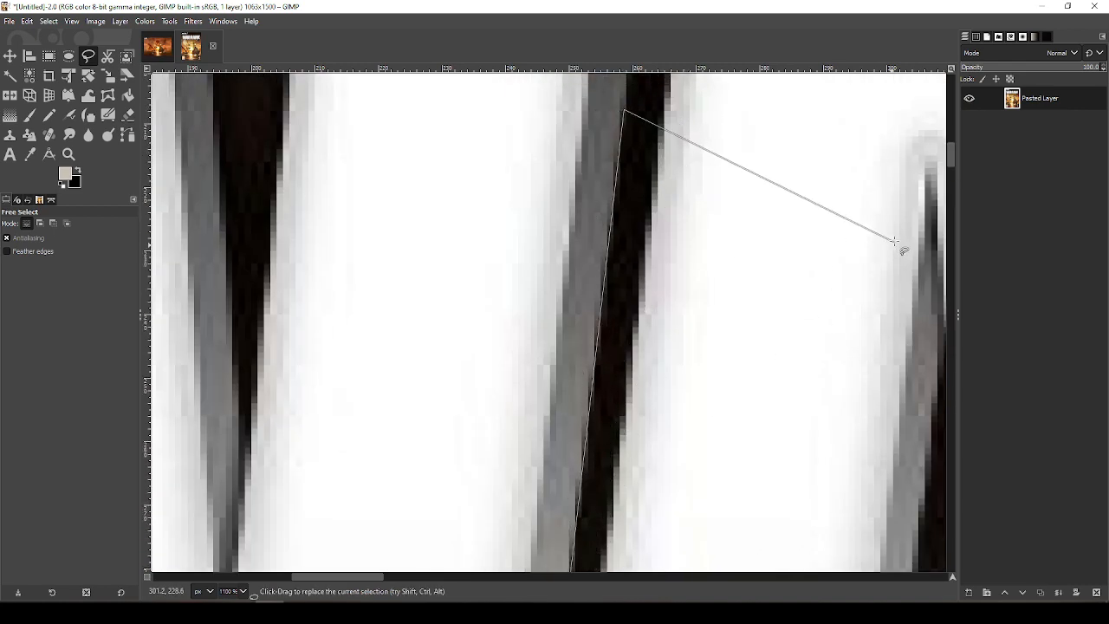
left_click_drag(960, 161, 958, 136)
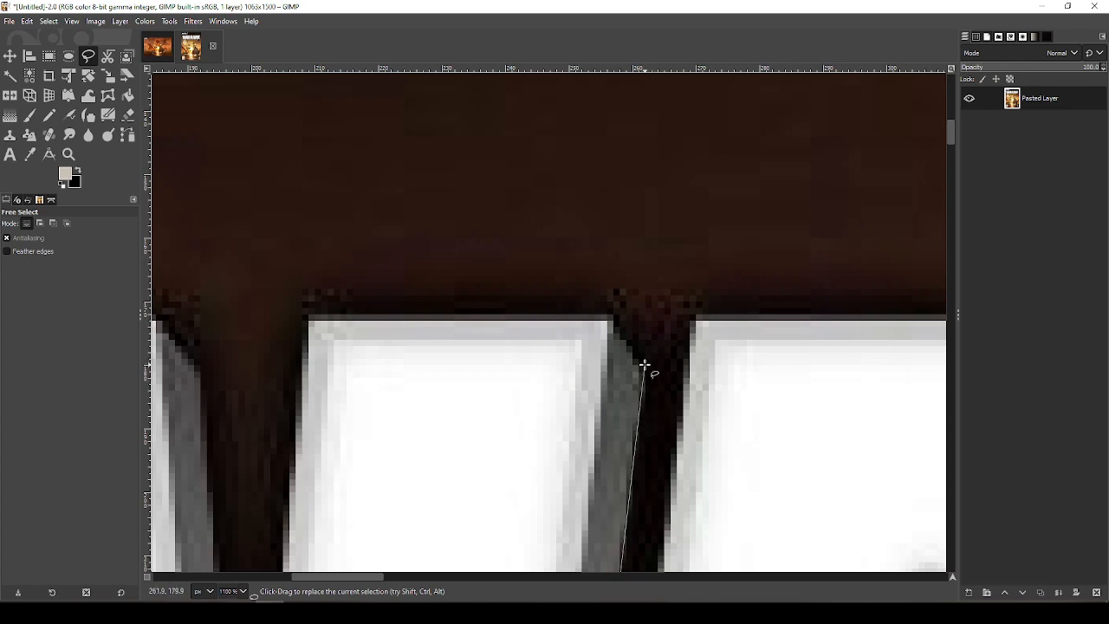
left_click(611, 314)
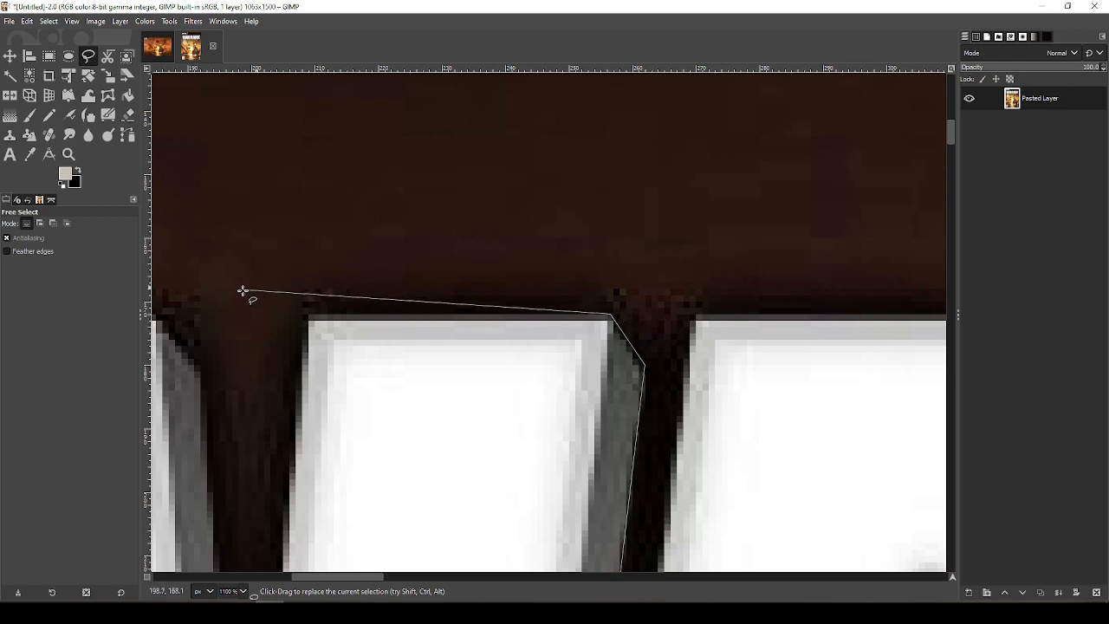
left_click(308, 316)
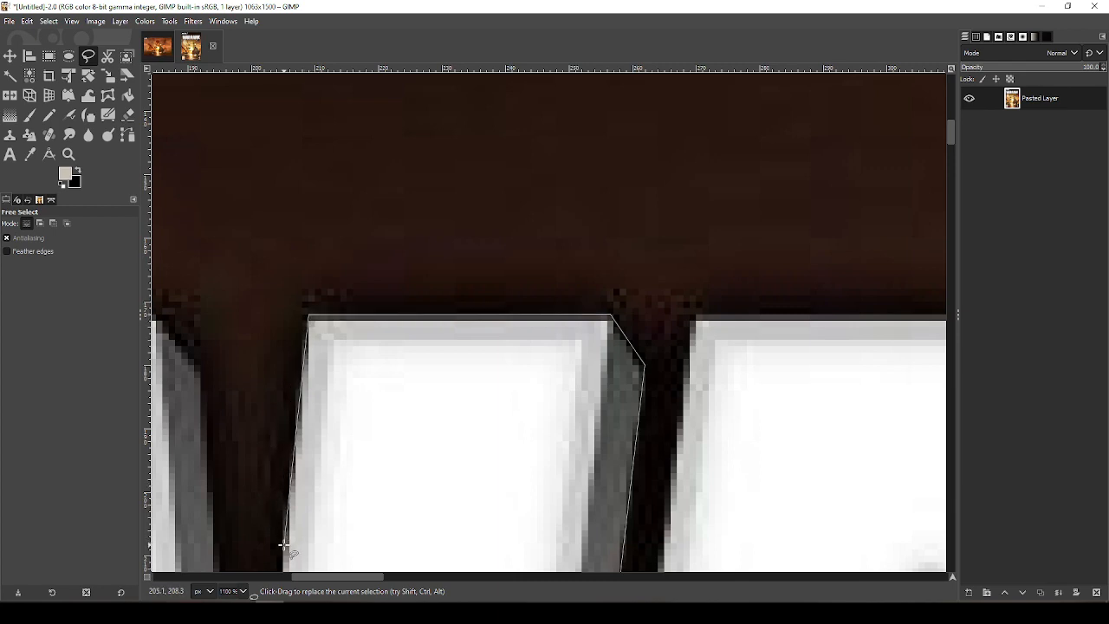
Trace down into the W's right notch and back up around the top of its middle stroke
left_click_drag(952, 134, 954, 167)
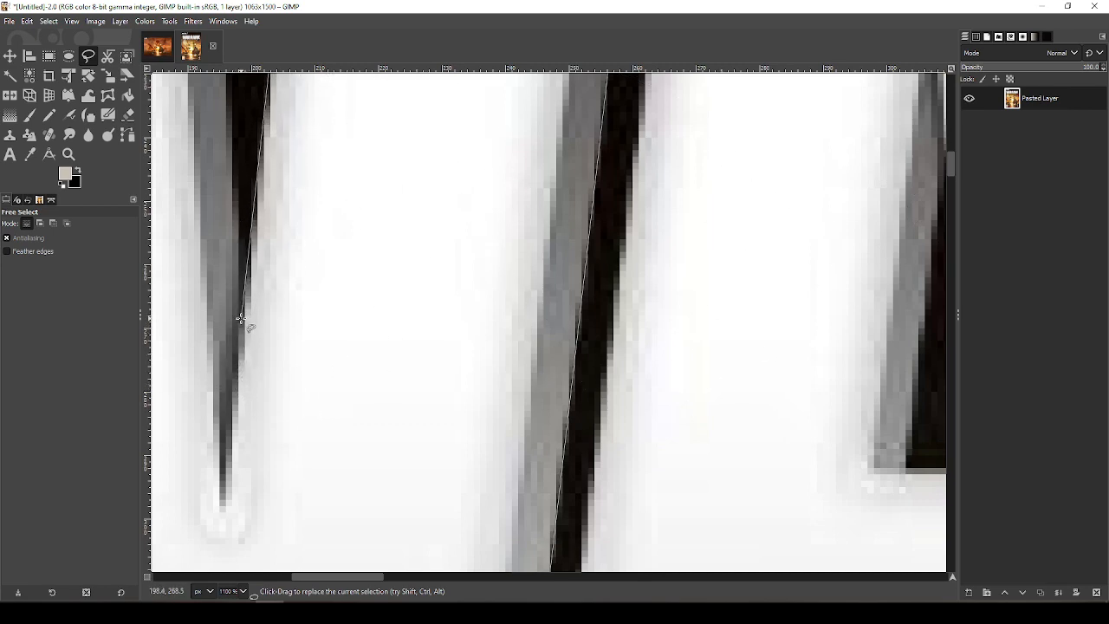
mouse_move(354, 577)
left_mouse_down()
mouse_move(281, 578)
mouse_move(302, 577)
left_mouse_up()
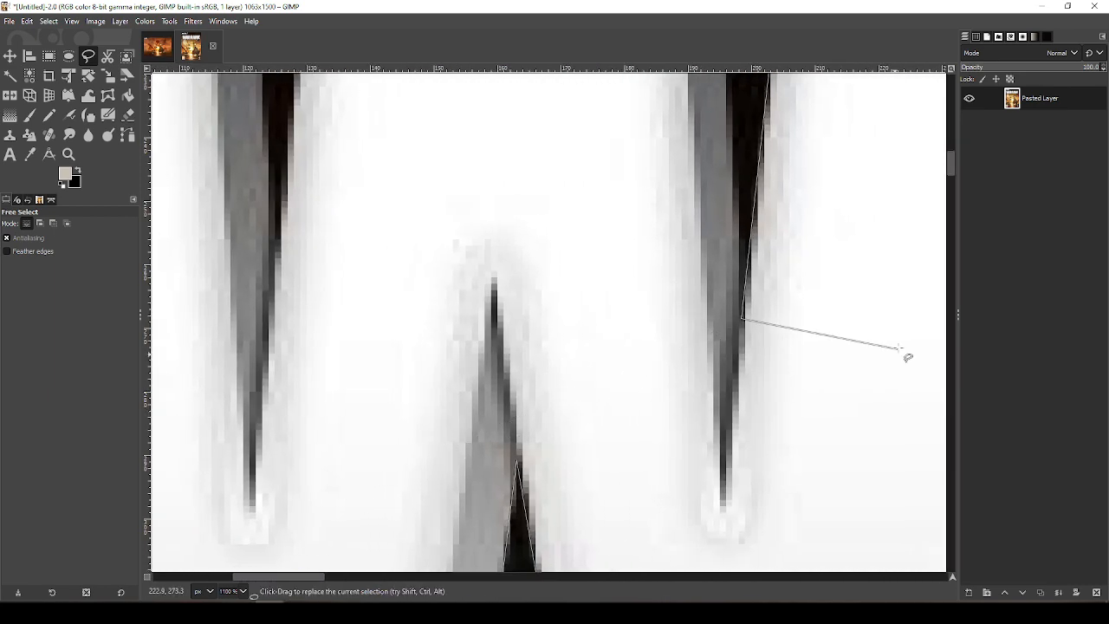
left_click_drag(952, 164, 955, 136)
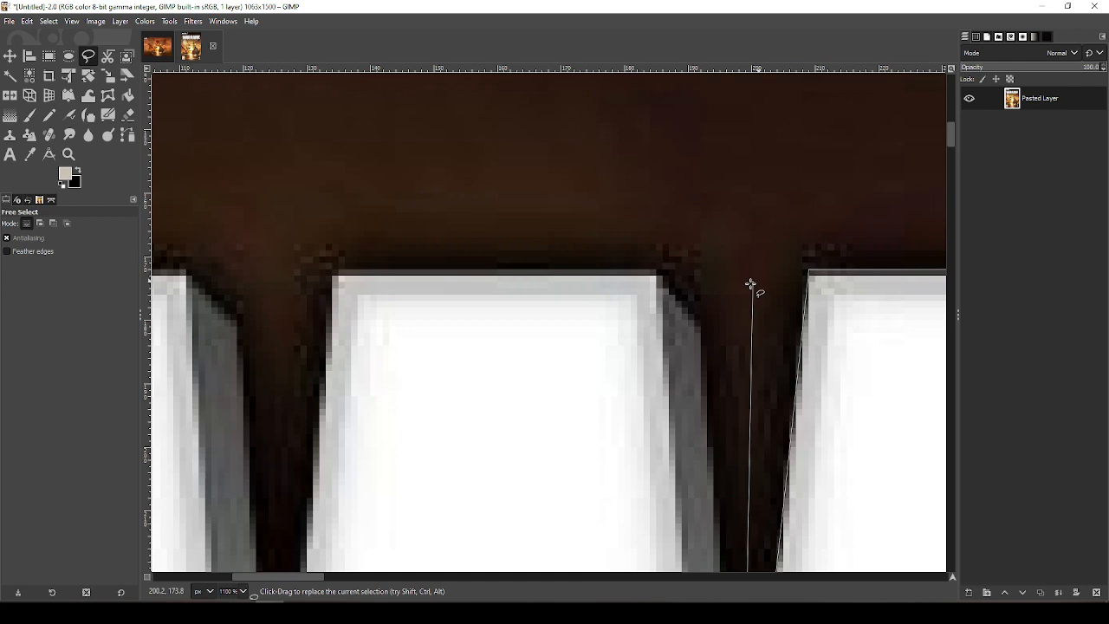
left_click(657, 272)
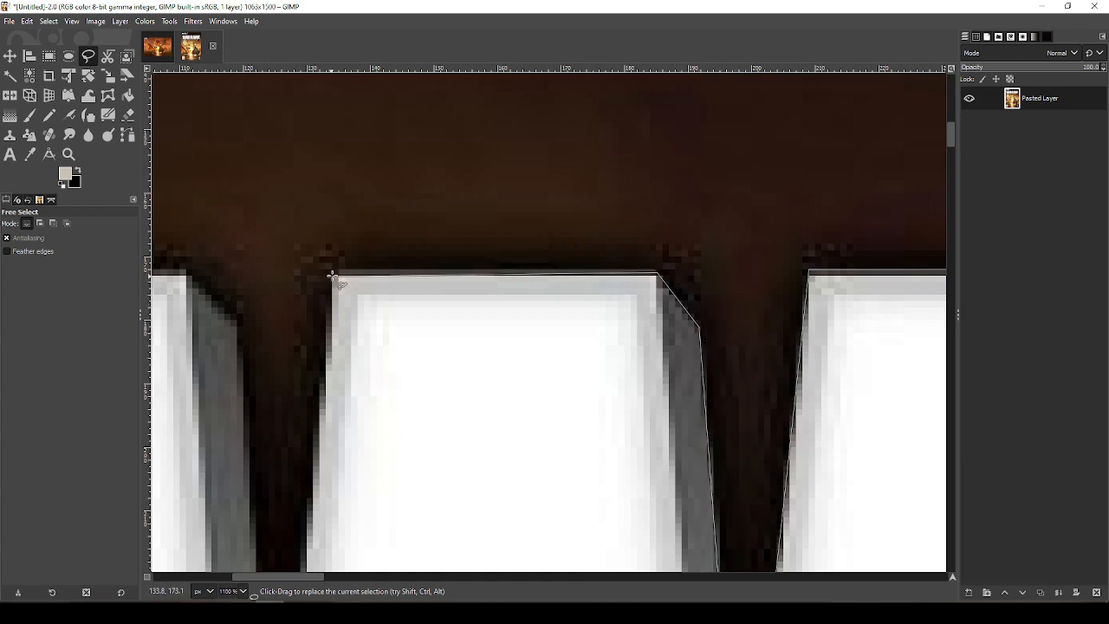
left_click(333, 275)
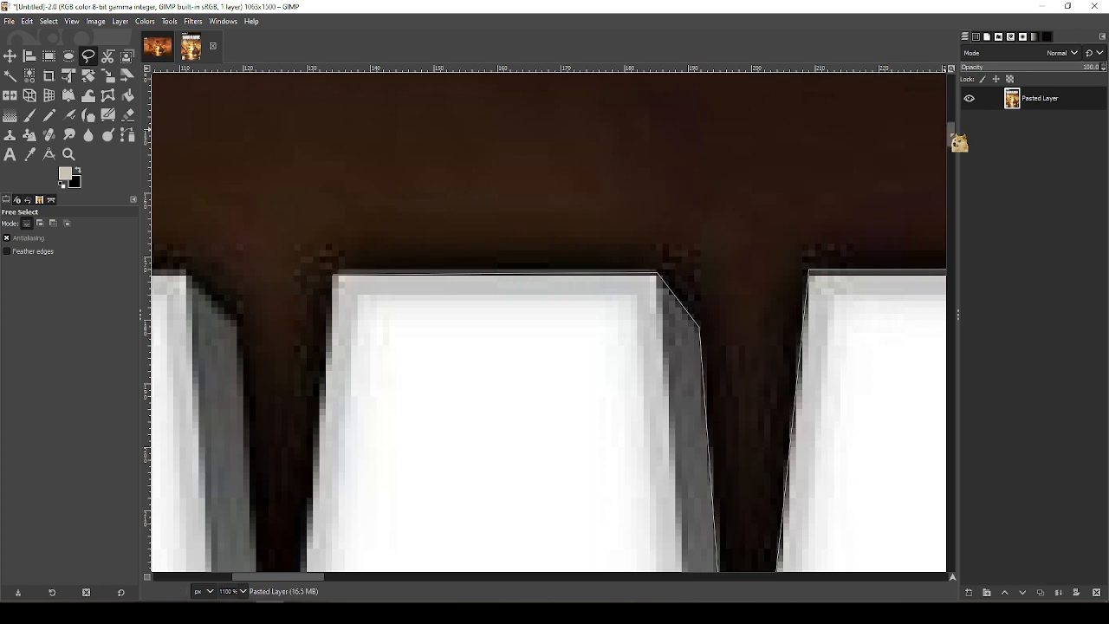
Trace the W's left notch and upper-left stroke, then close the outline at its starting point to select the letter
scroll(958, 142, "down", 5)
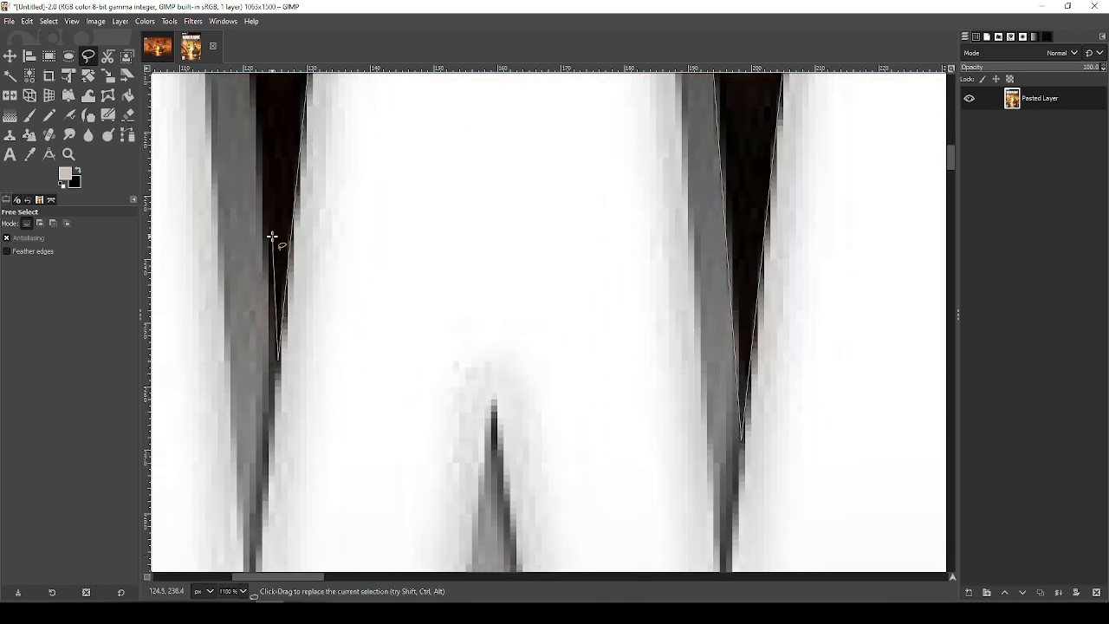
left_click(276, 358)
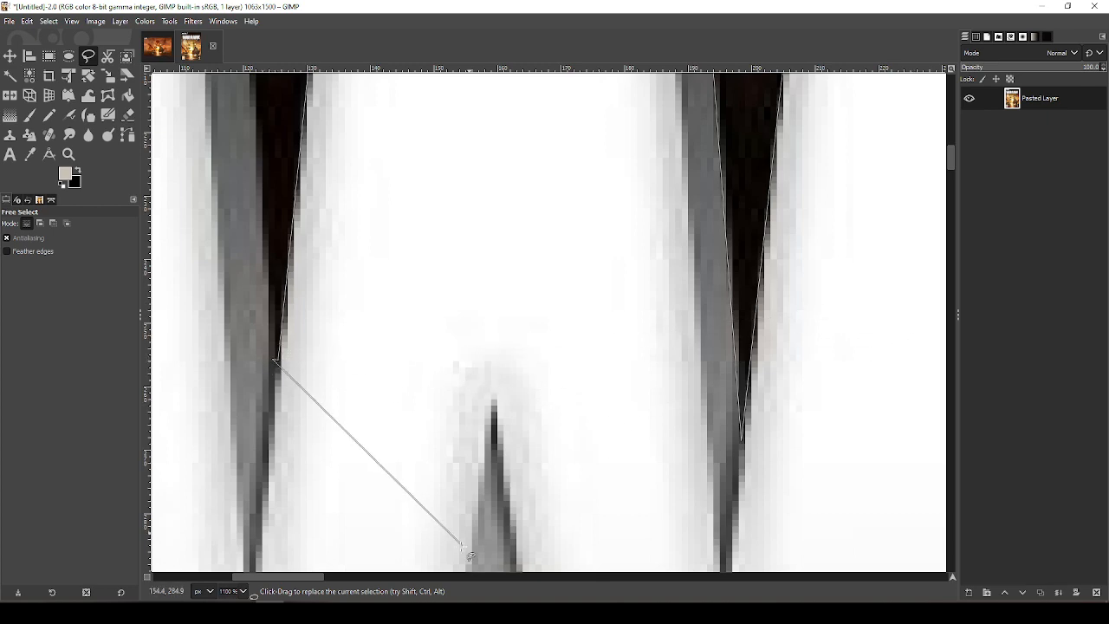
left_click_drag(321, 577, 284, 577)
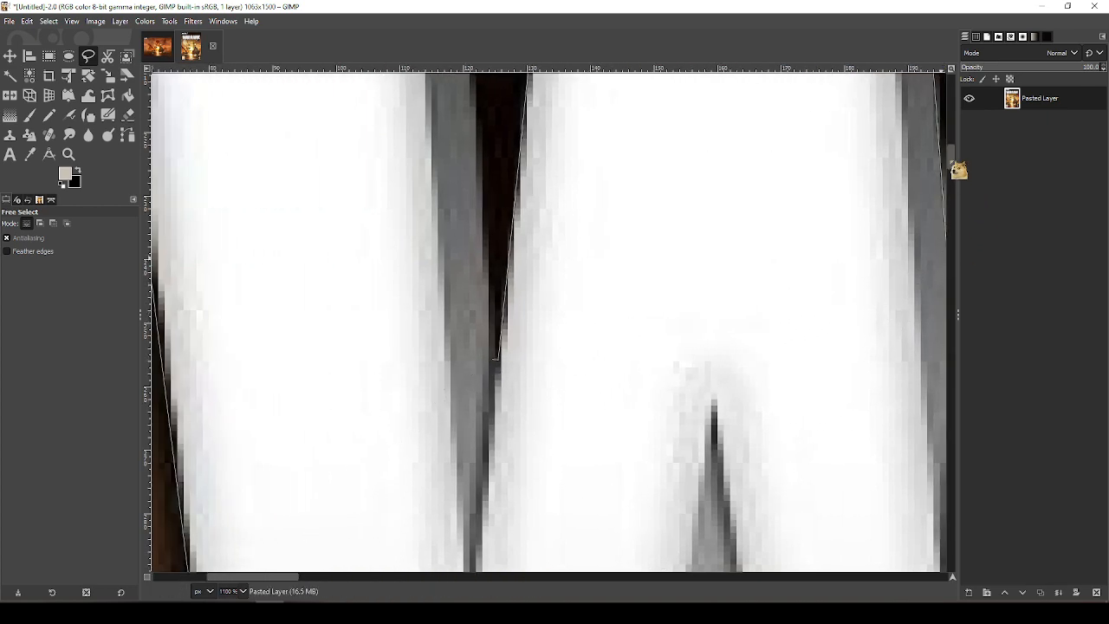
left_click_drag(951, 154, 959, 137)
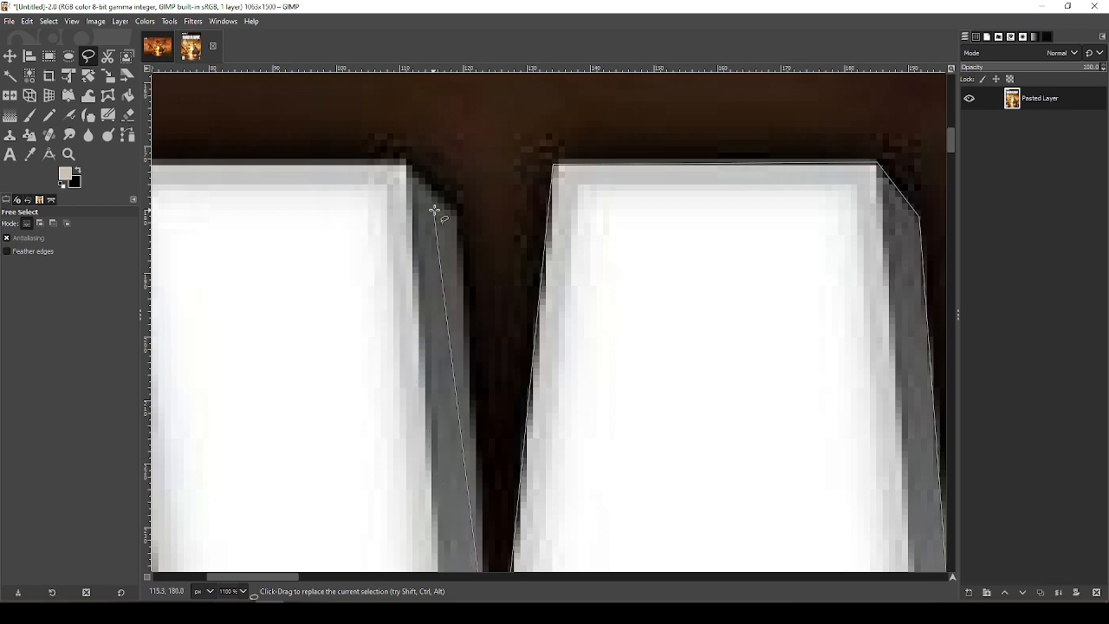
left_click(404, 165)
left_click_drag(227, 577, 206, 576)
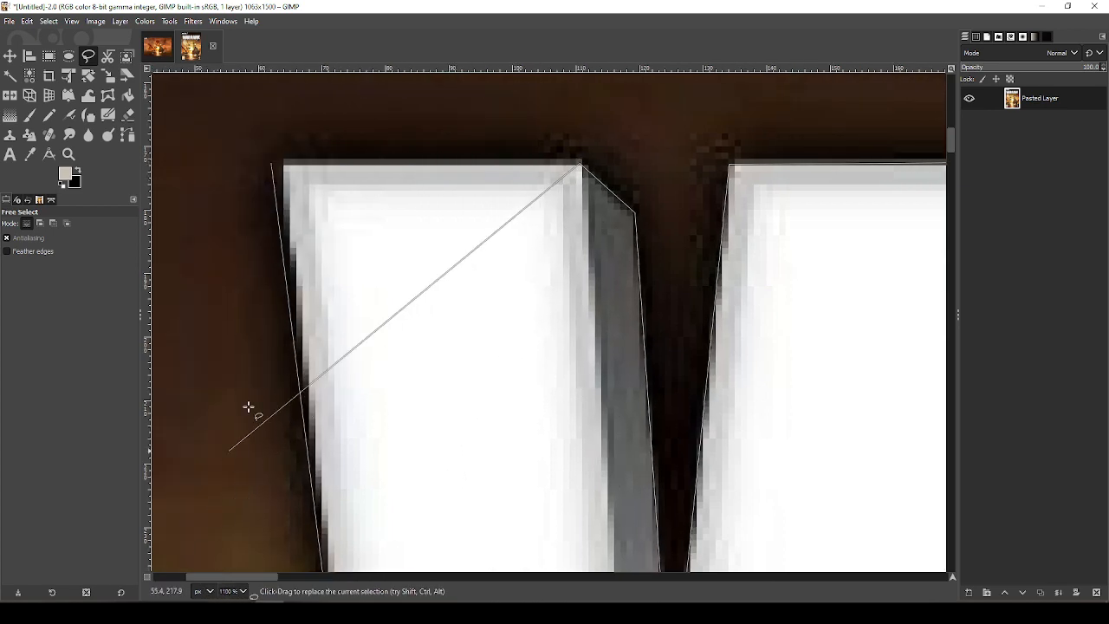
left_click_drag(271, 163, 279, 159)
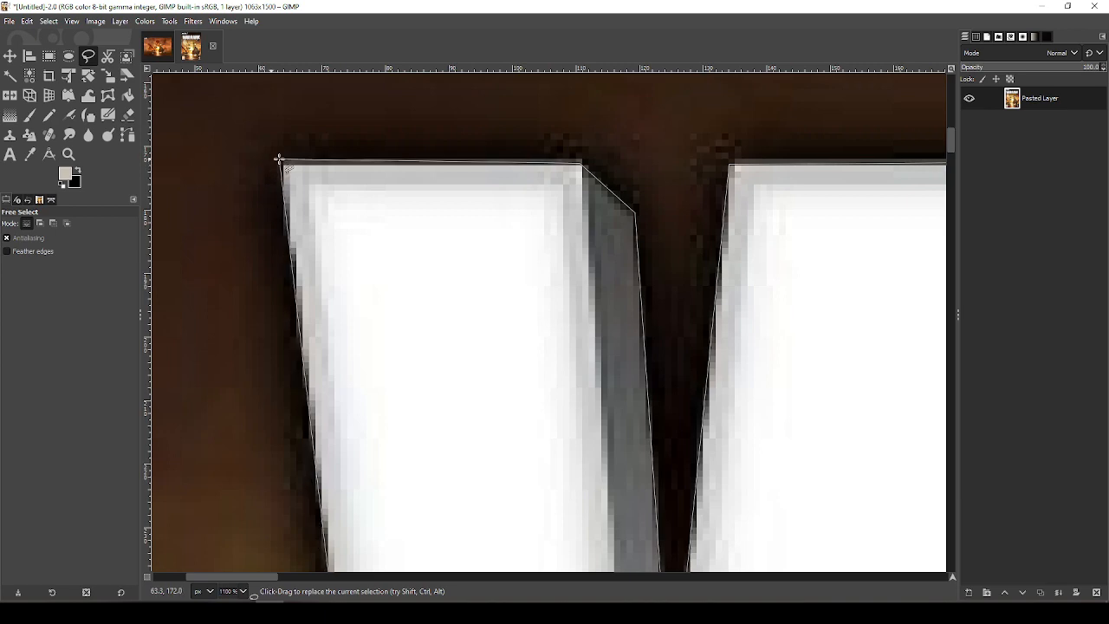
key("Return")
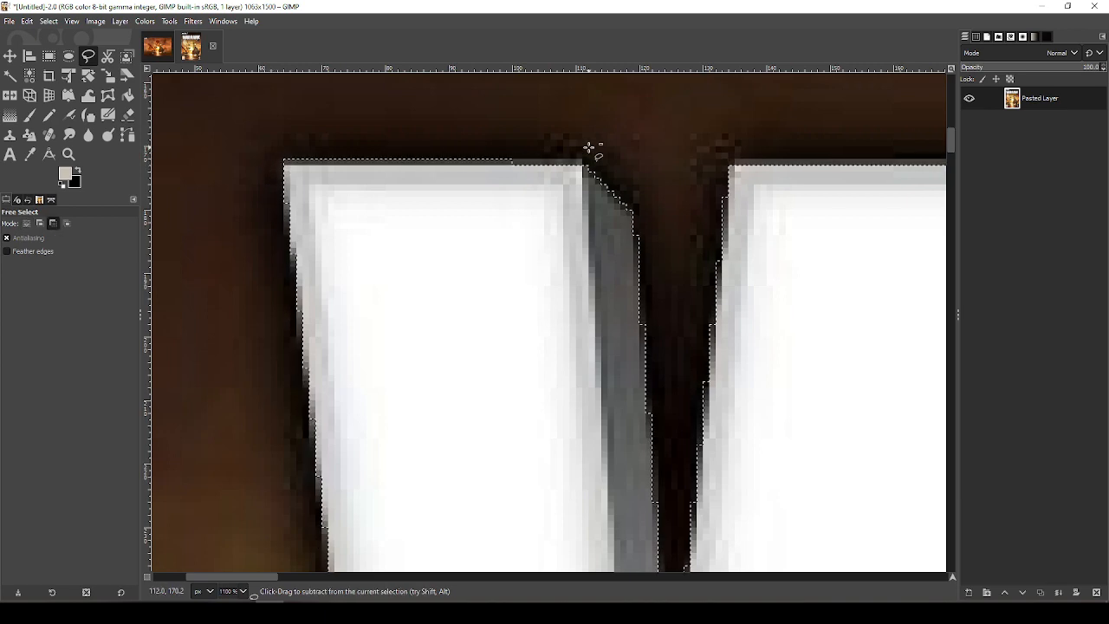
Float the selected W, convert it into its own layer, and hide that layer
key("ctrl+shift+l")
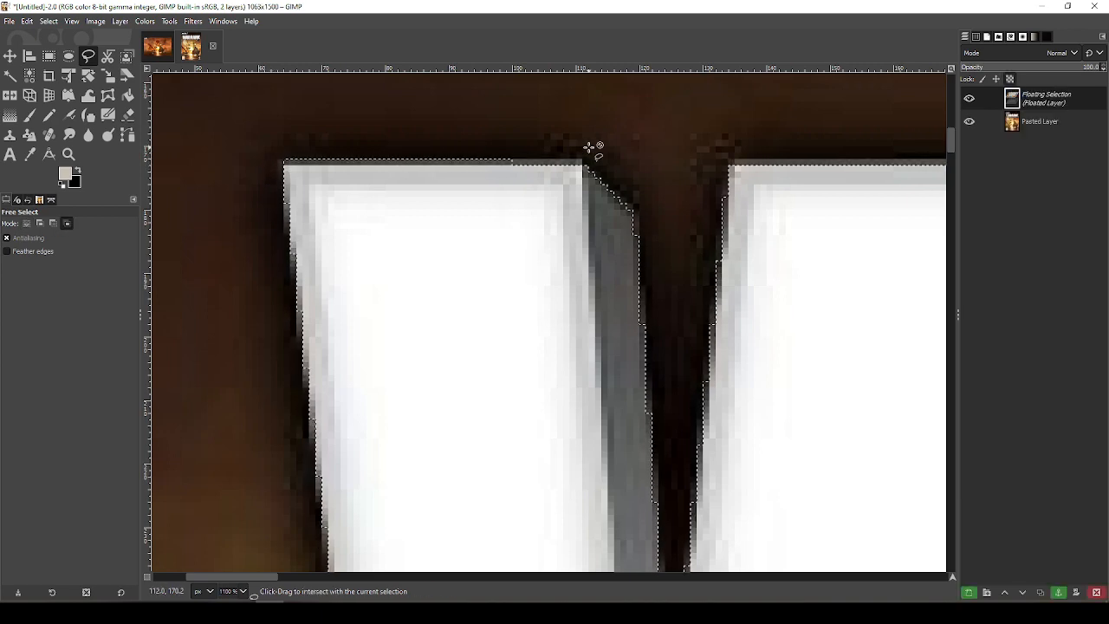
left_click(987, 593)
left_click(970, 99)
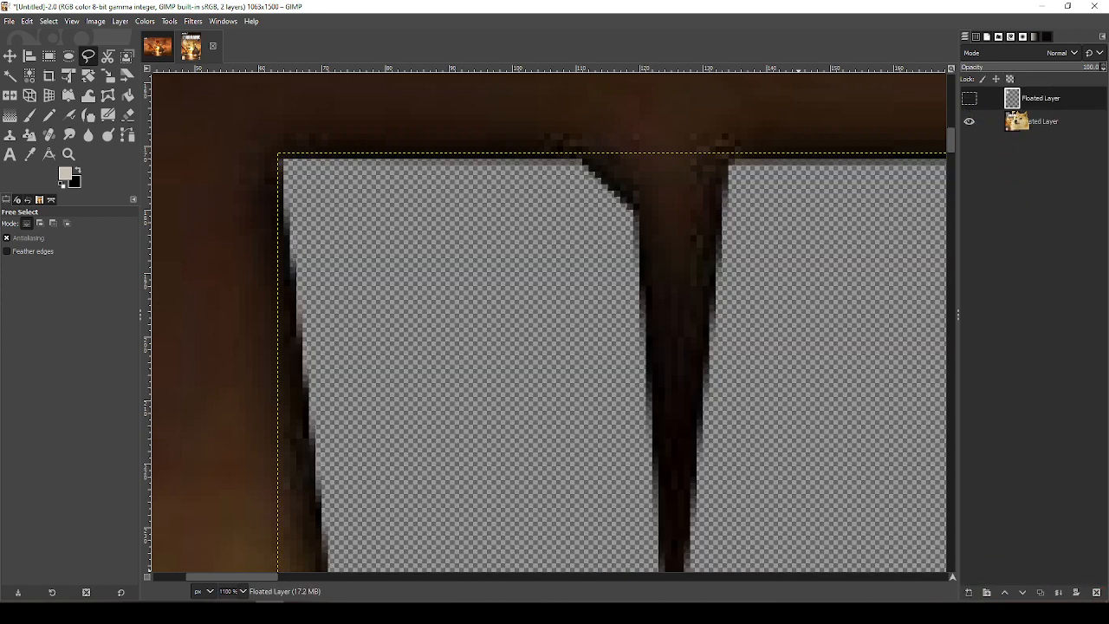
Make the pasted cover layer active and trace the first A from its lower-left corner up its left edge
left_click(1014, 119)
key("minus")
key("minus")
key("minus")
key("minus")
key("minus")
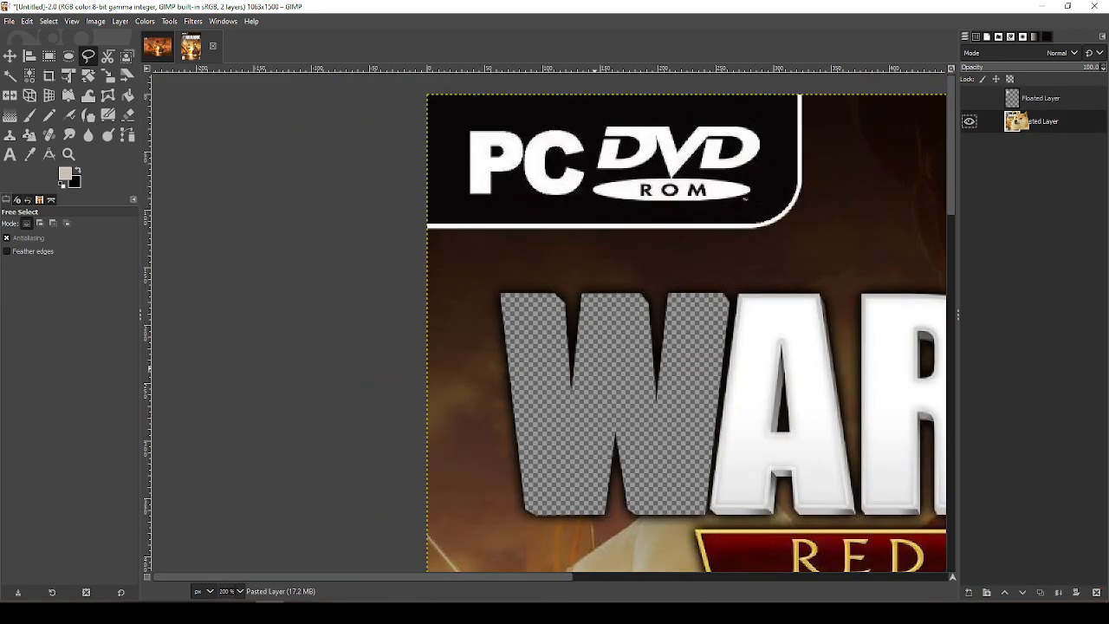
left_click_drag(1016, 121, 534, 586)
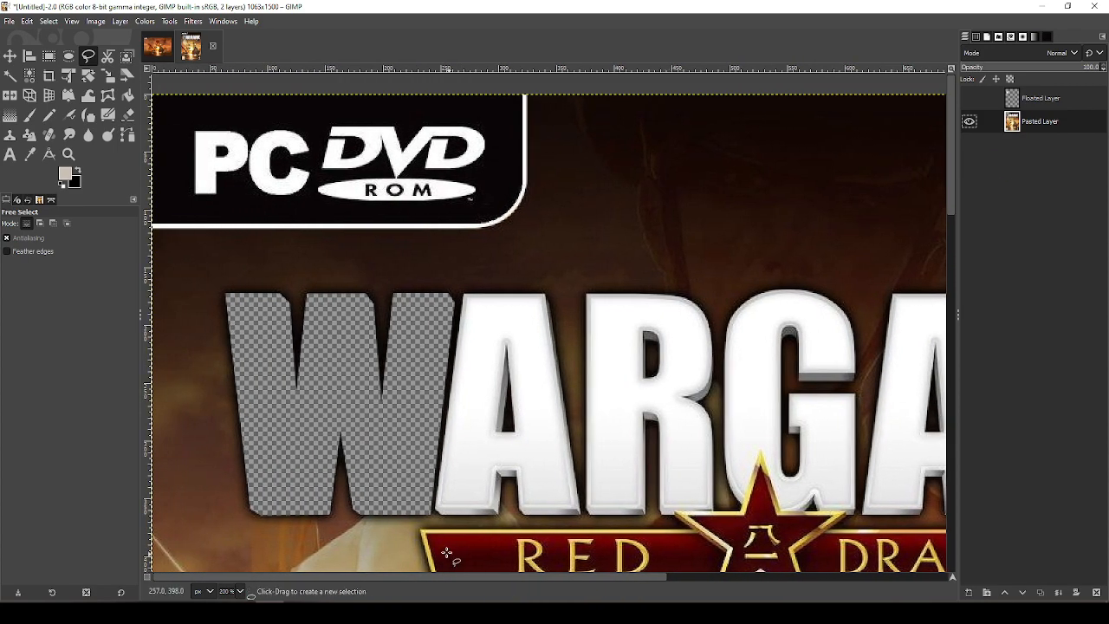
scroll(444, 552, "up", 3)
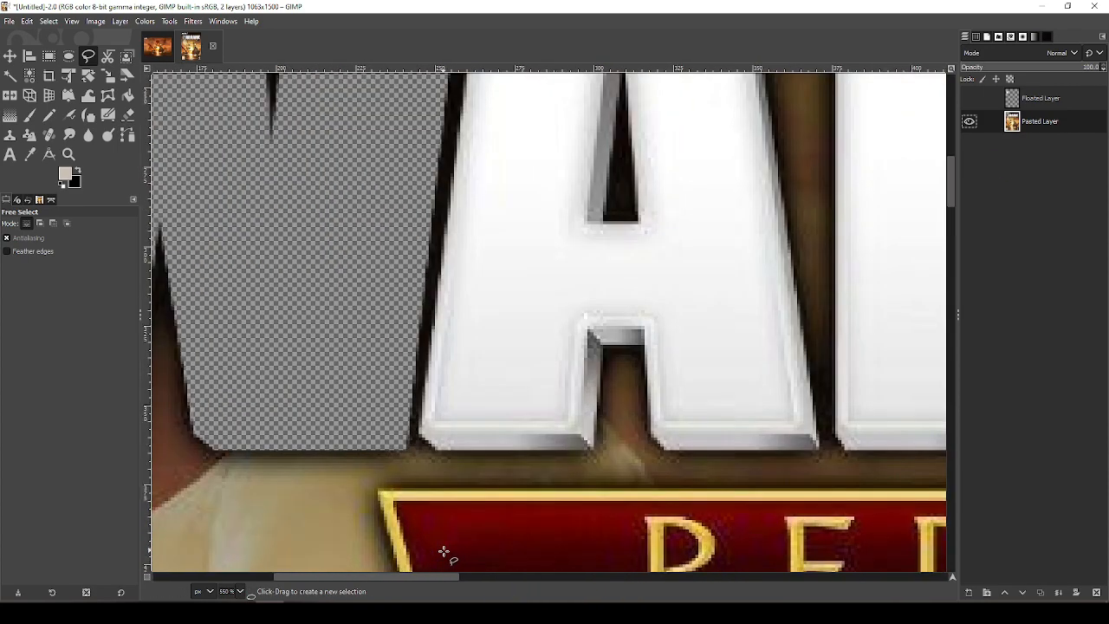
left_click(419, 431)
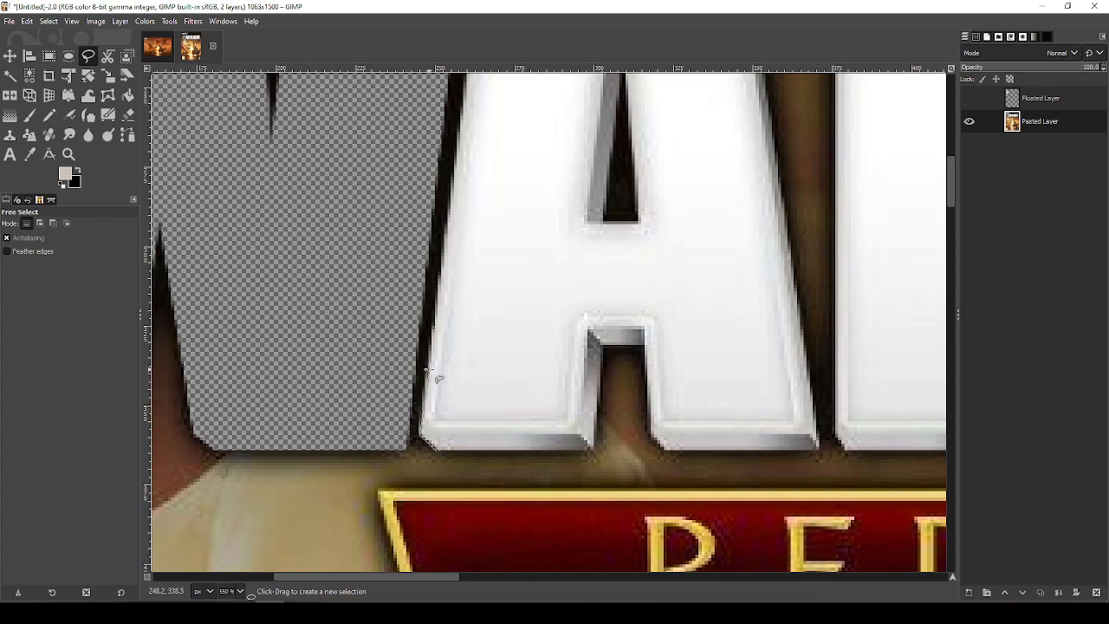
left_click(431, 320)
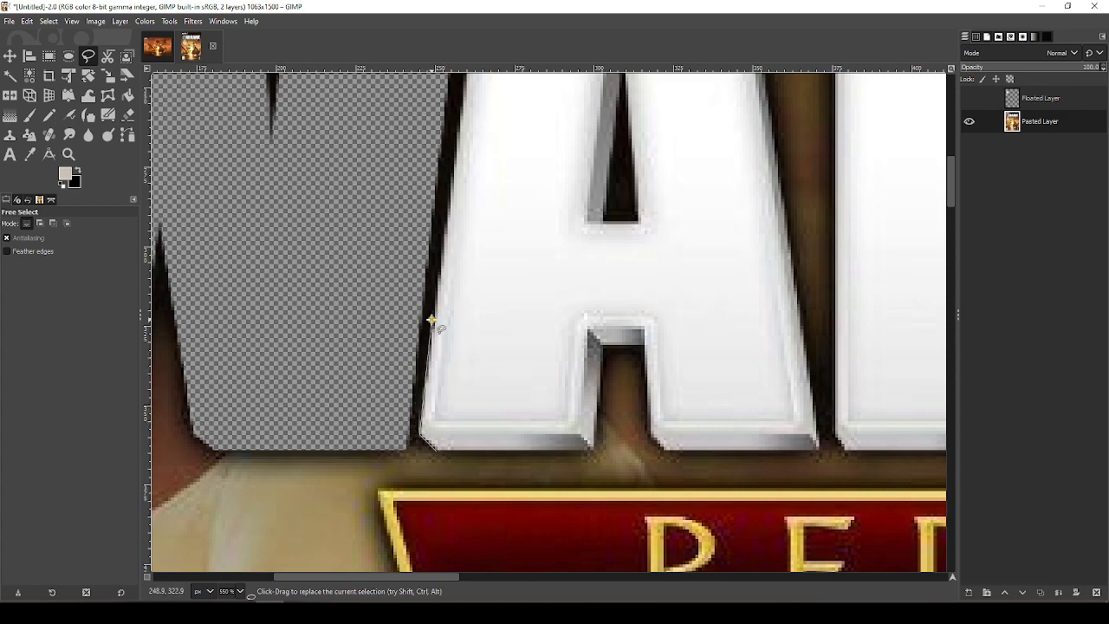
left_click(463, 85)
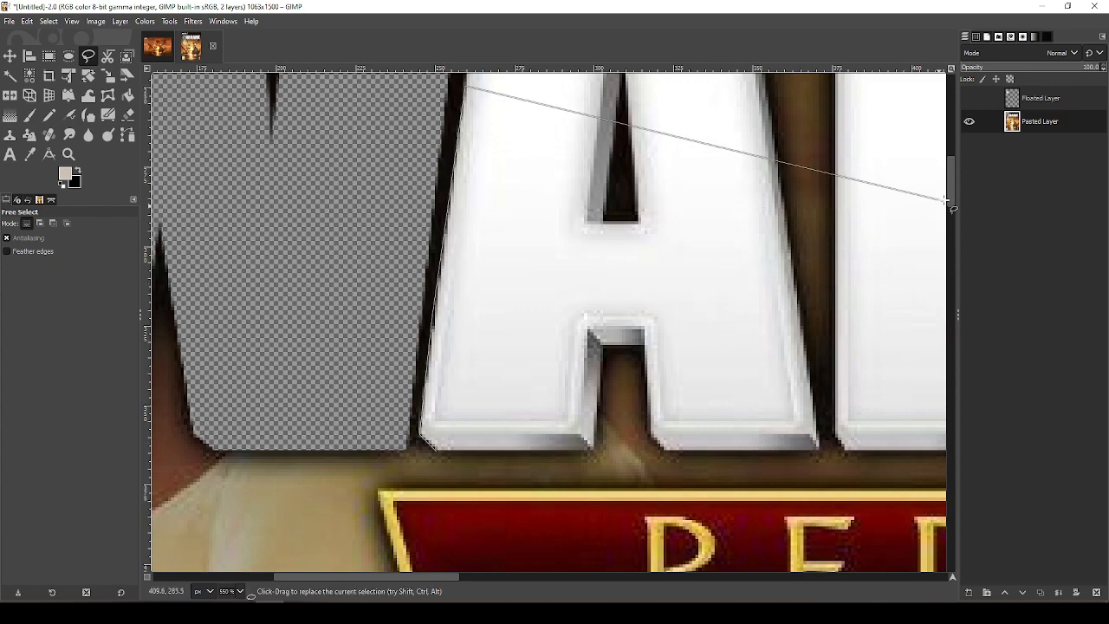
Continue the A's outline to its upper-left corner and across the top to the upper-right corner
scroll(602, 295, "up", 8)
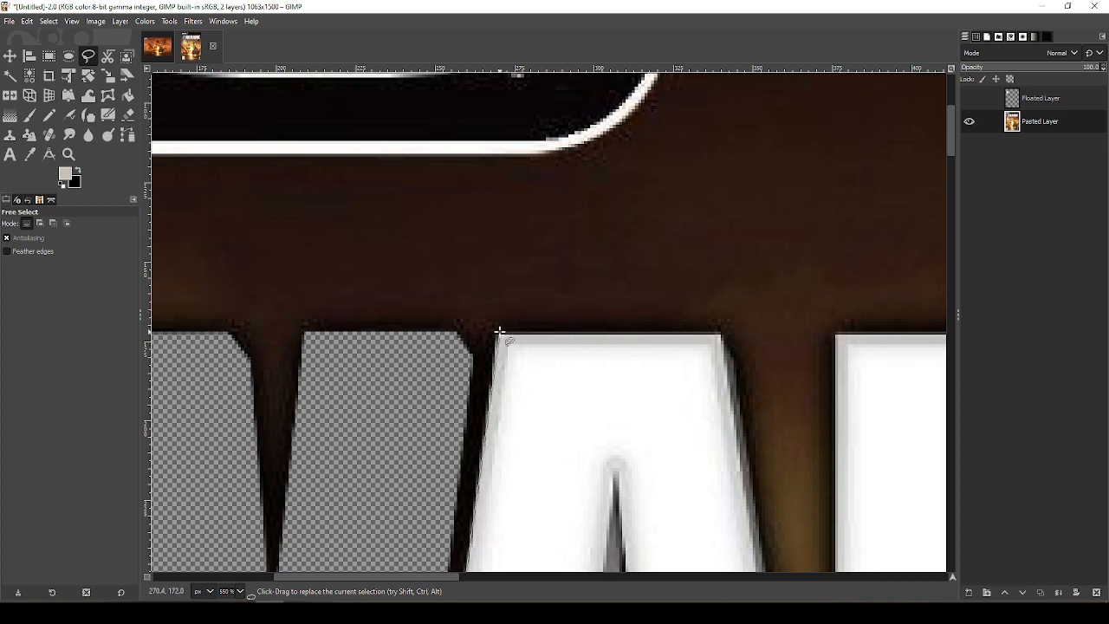
left_click(499, 331)
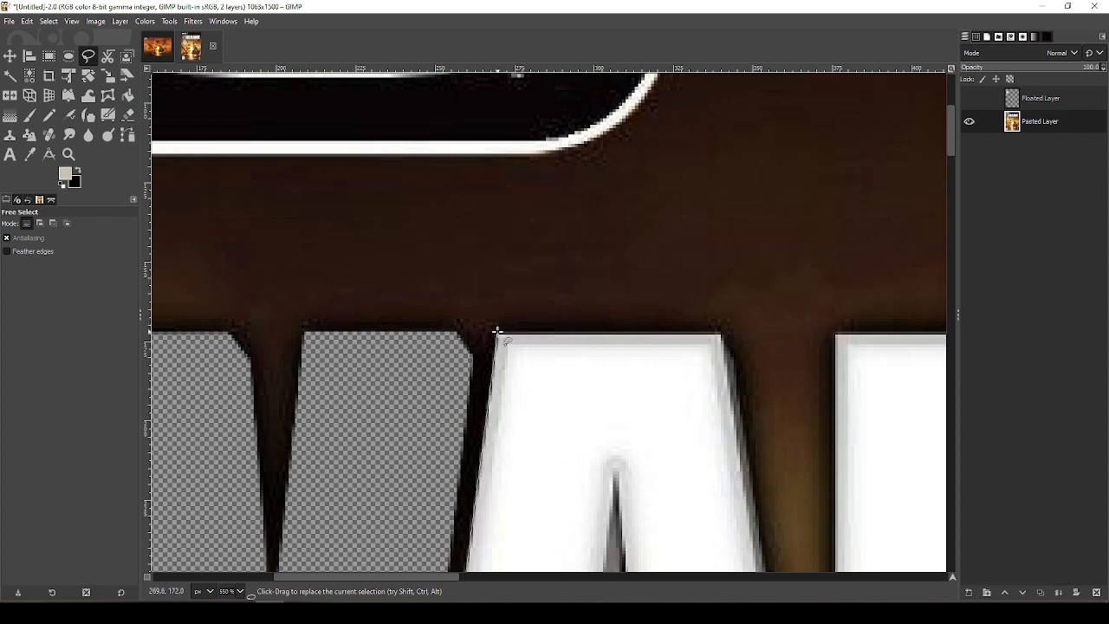
left_click(724, 333)
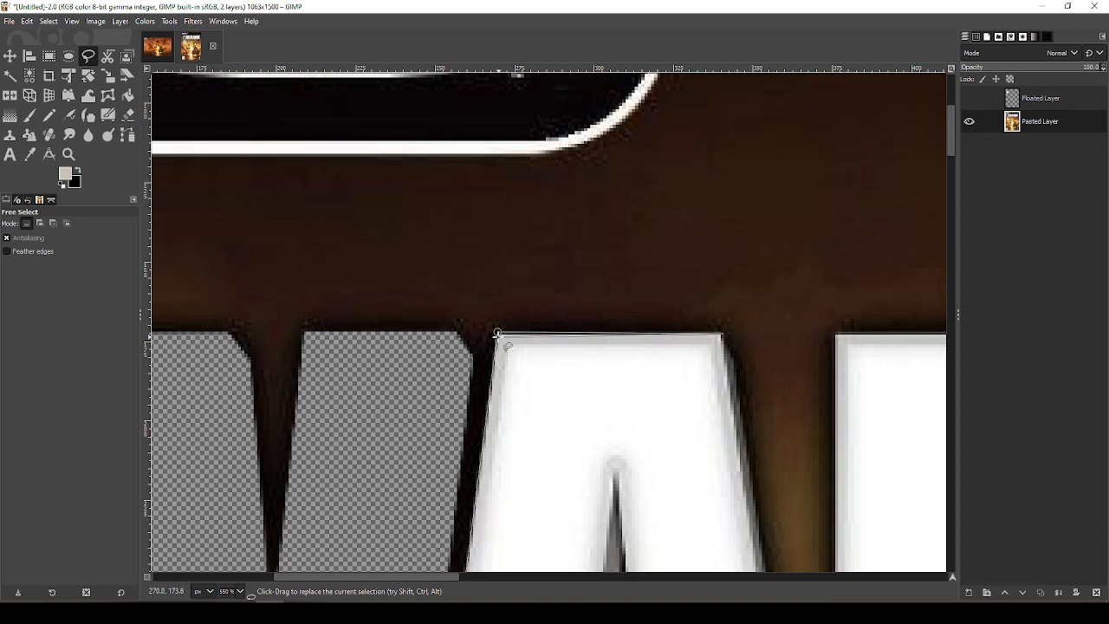
left_click(723, 334)
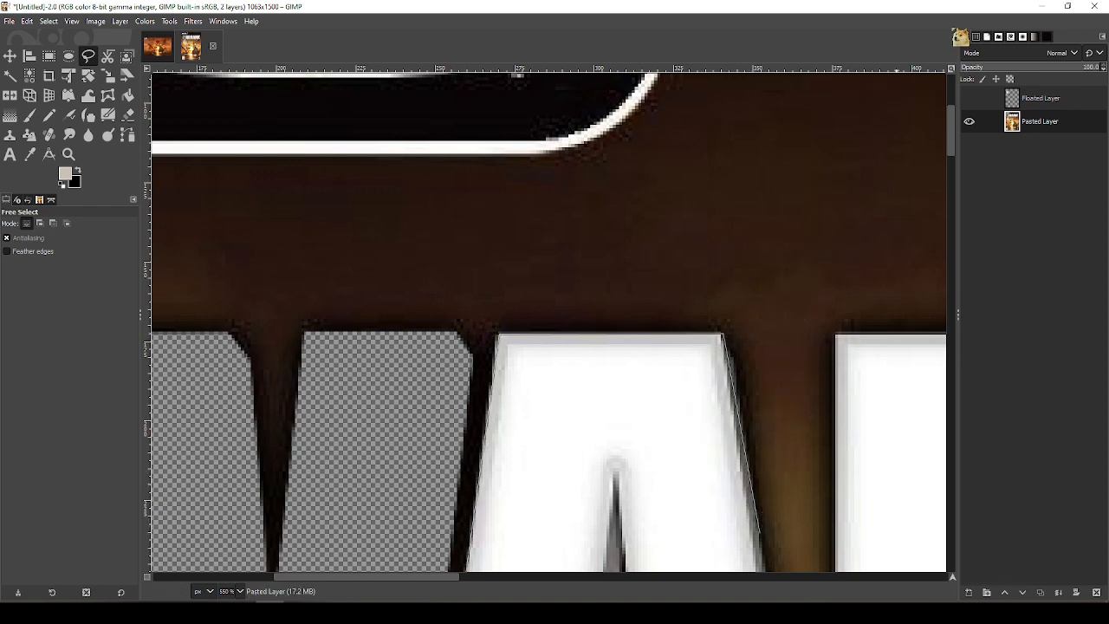
Trace down the A's right edge, around the notch between its legs, and onto the left foot's bottom edge
left_click_drag(961, 130, 961, 177)
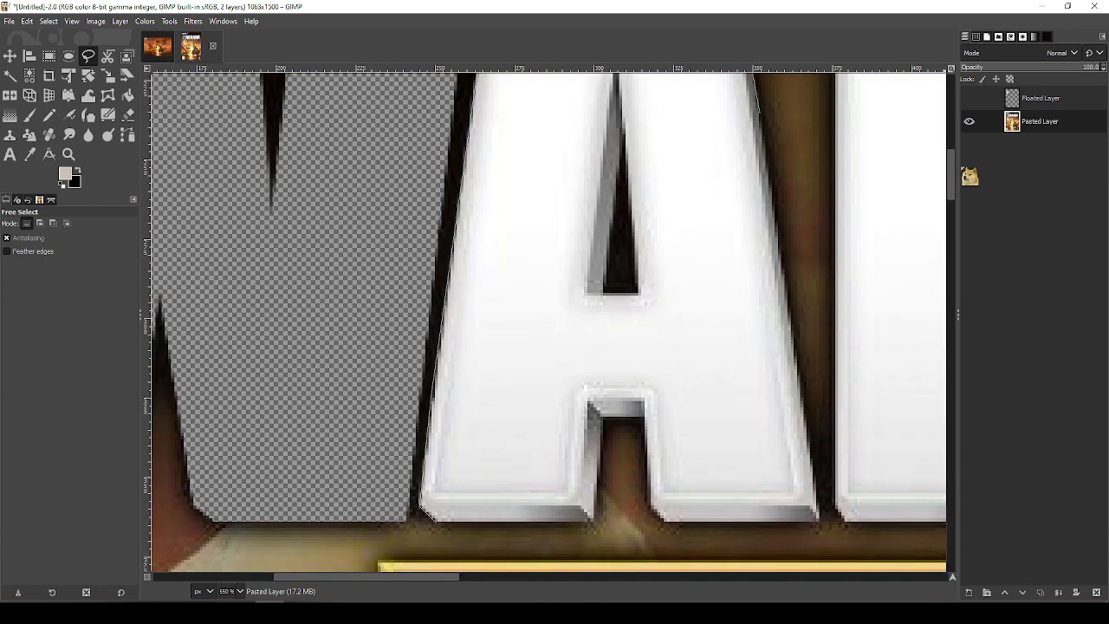
left_click(817, 520)
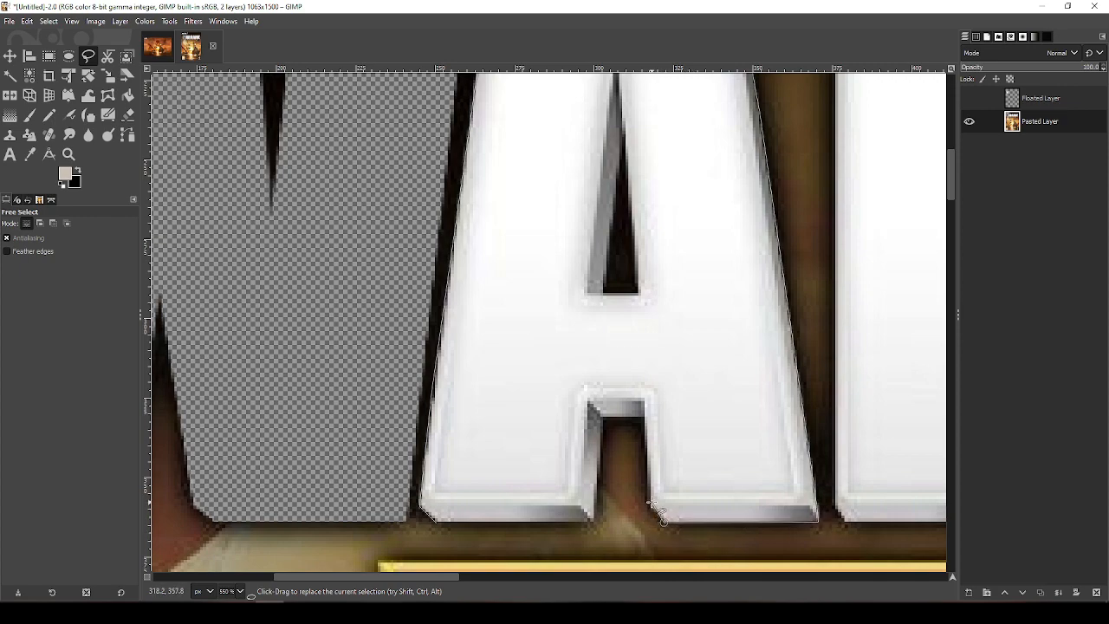
left_click(651, 507)
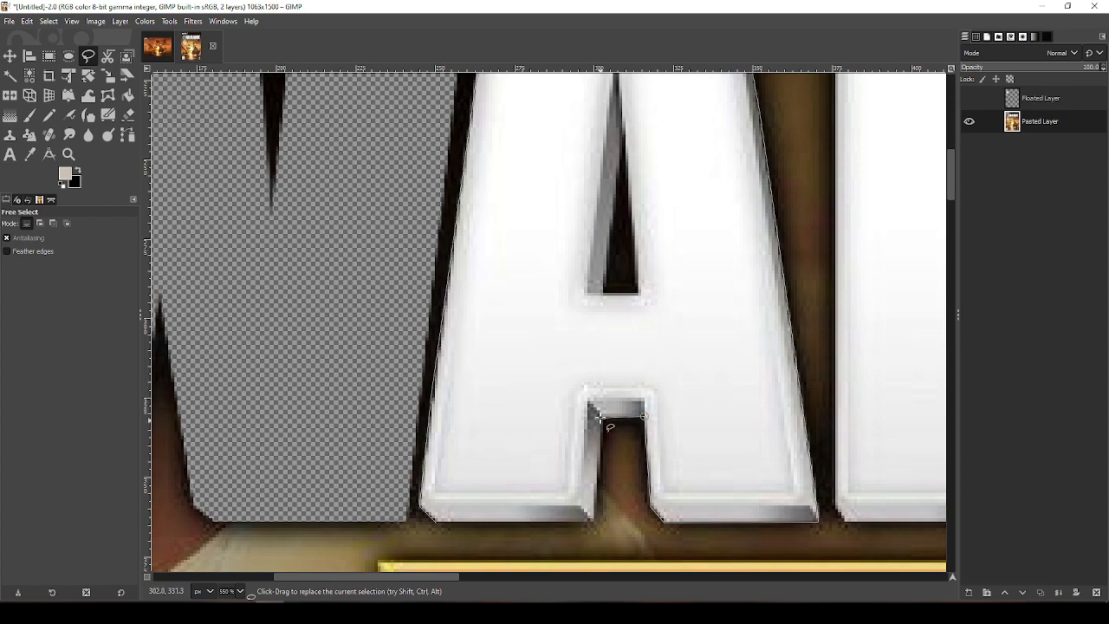
left_click(591, 405)
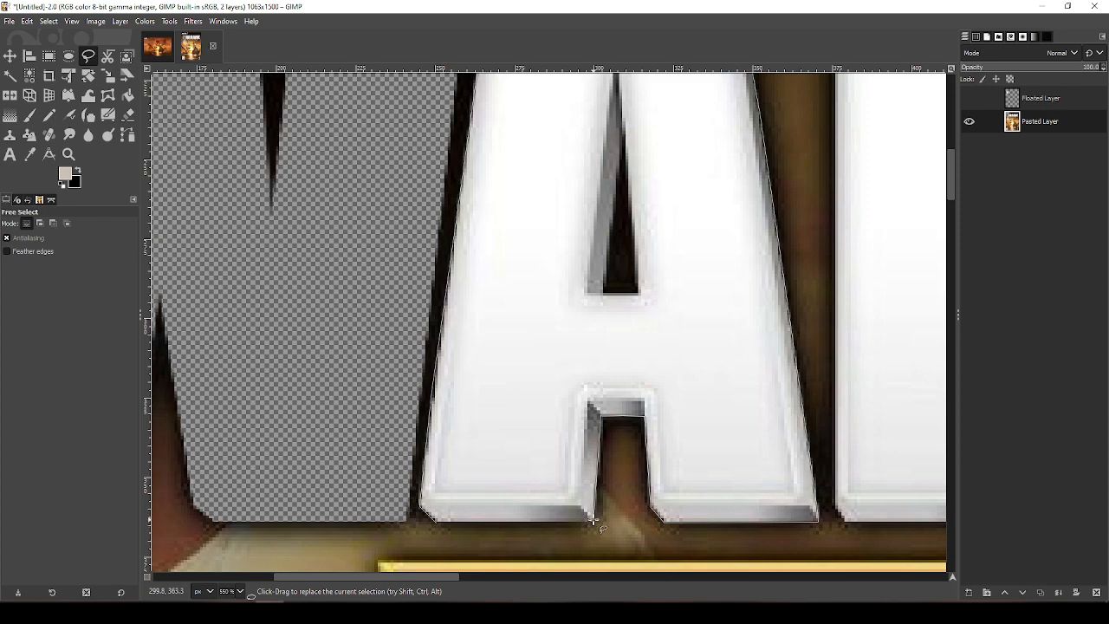
left_click(588, 522)
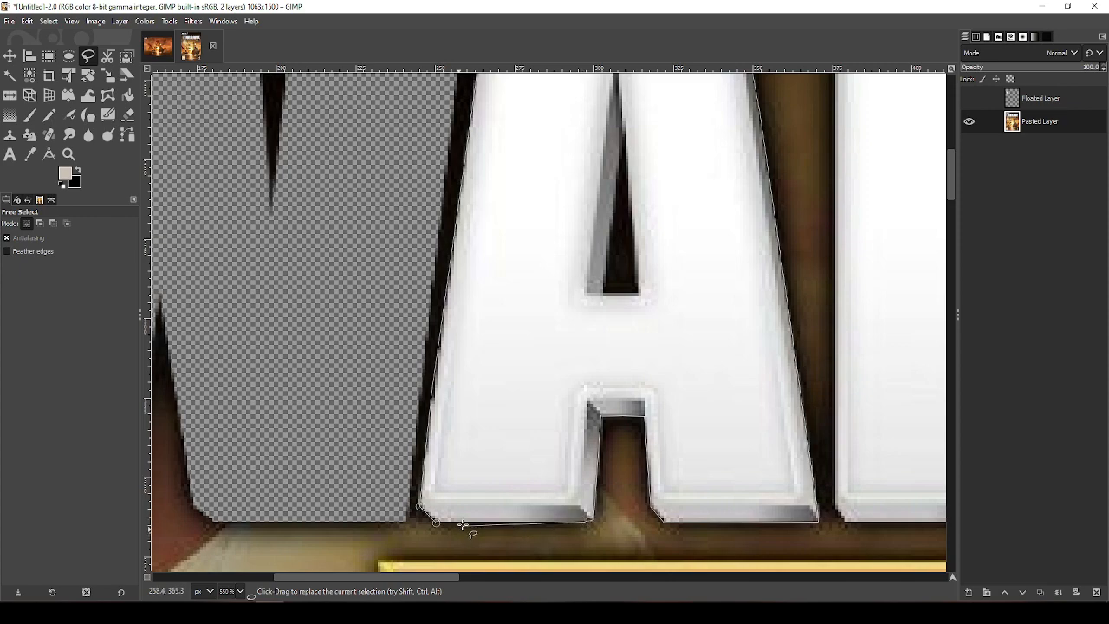
Turn the A's outline into a selection, float it, and convert it into its own layer
key("Return")
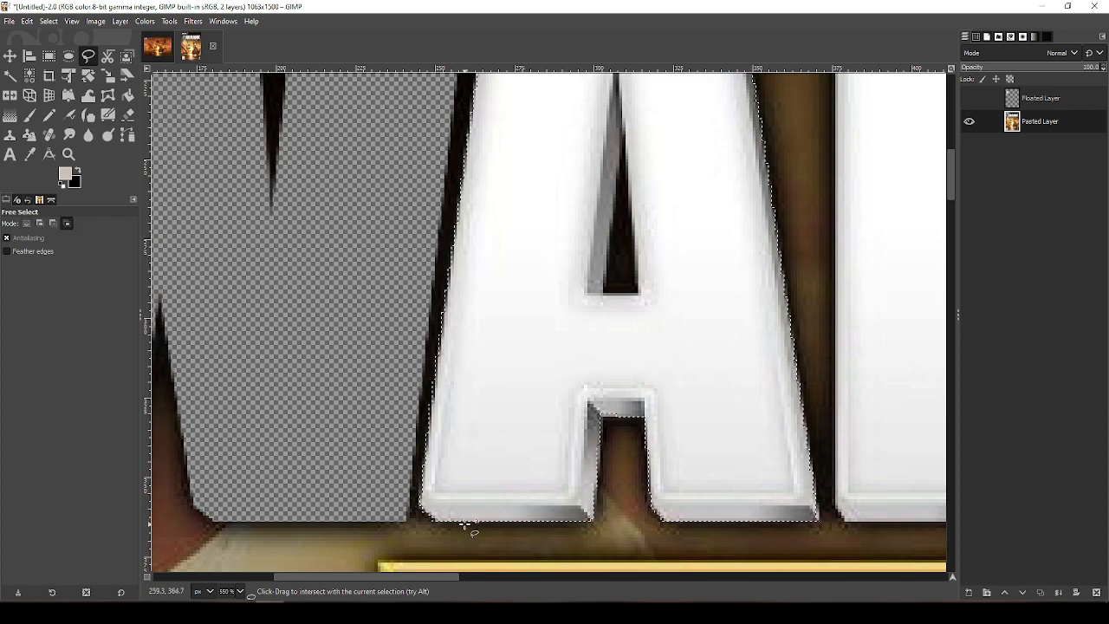
key("ctrl+shift+l")
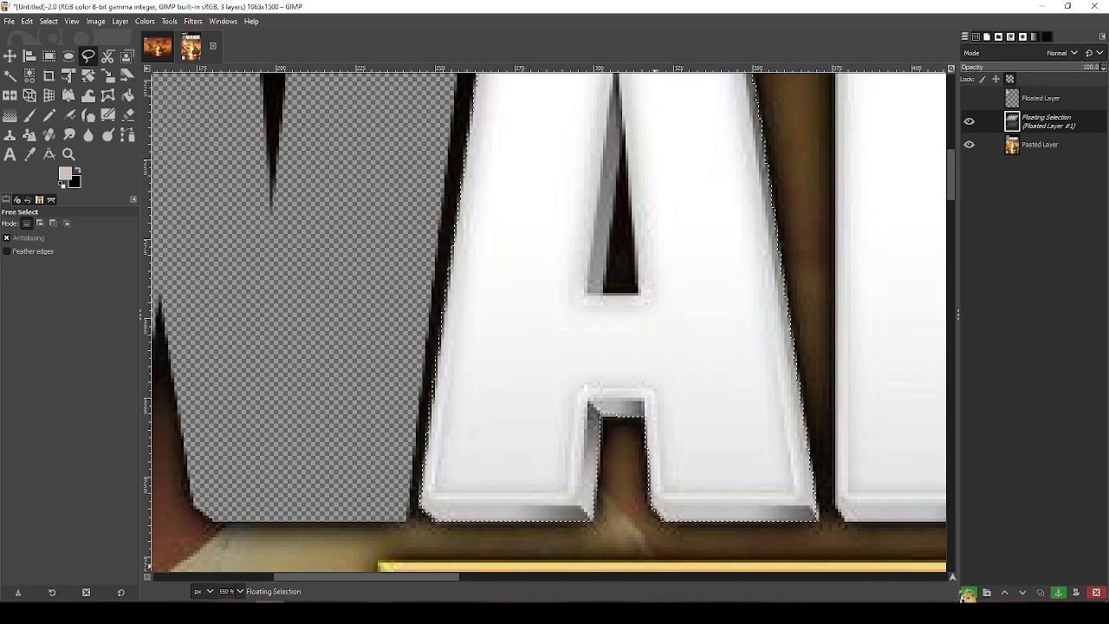
left_click(968, 592)
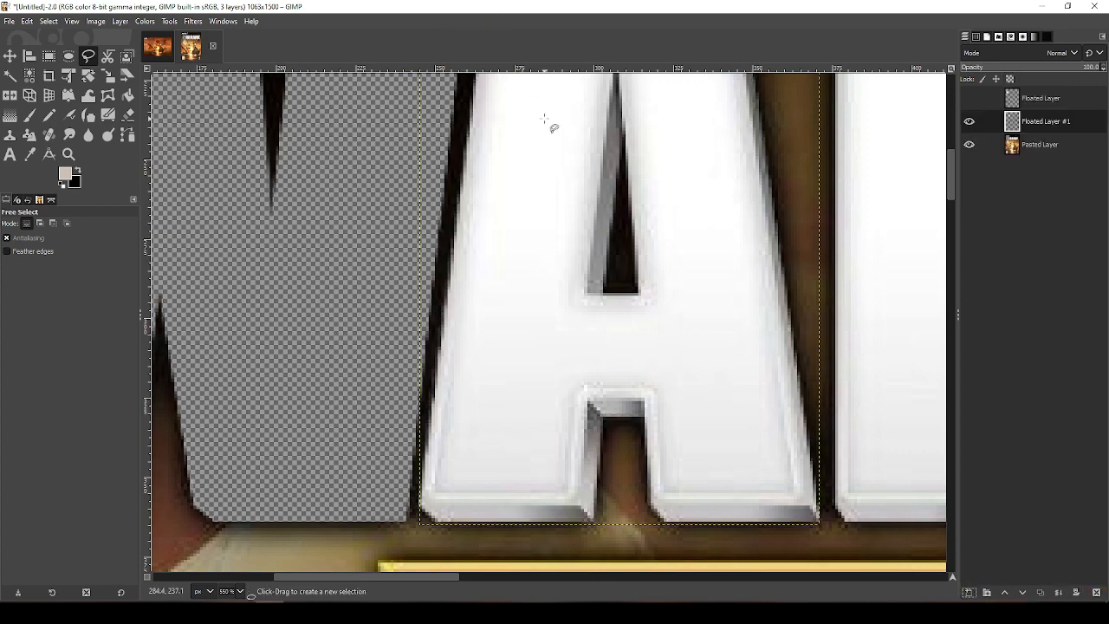
Outline the dark triangular hole inside the A and delete it from the floated layer
scroll(546, 122, "up", 3)
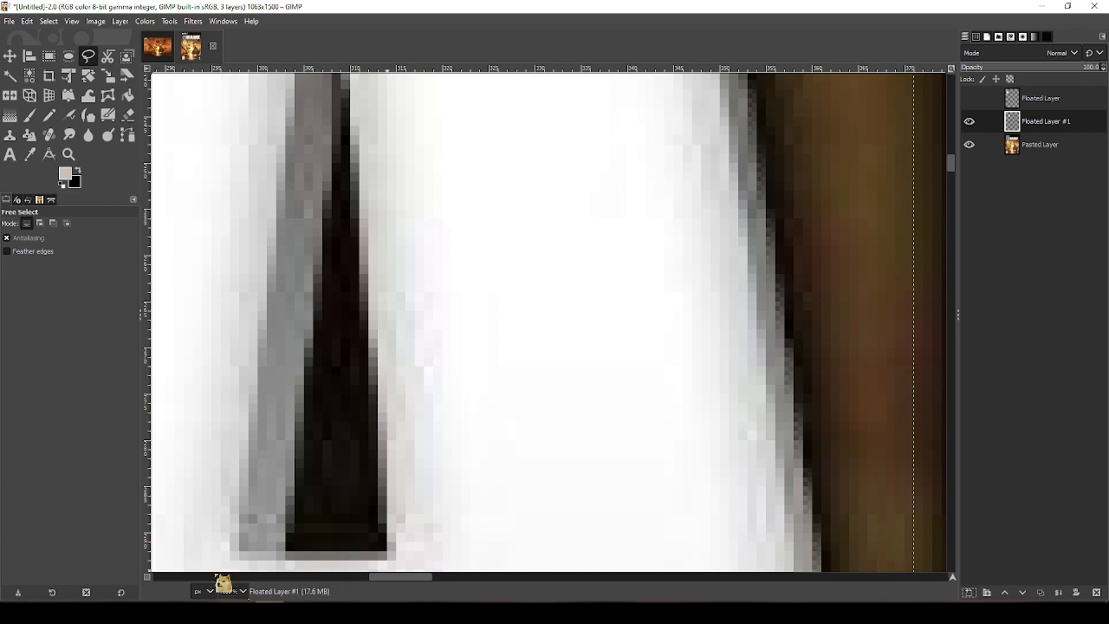
left_click(283, 552)
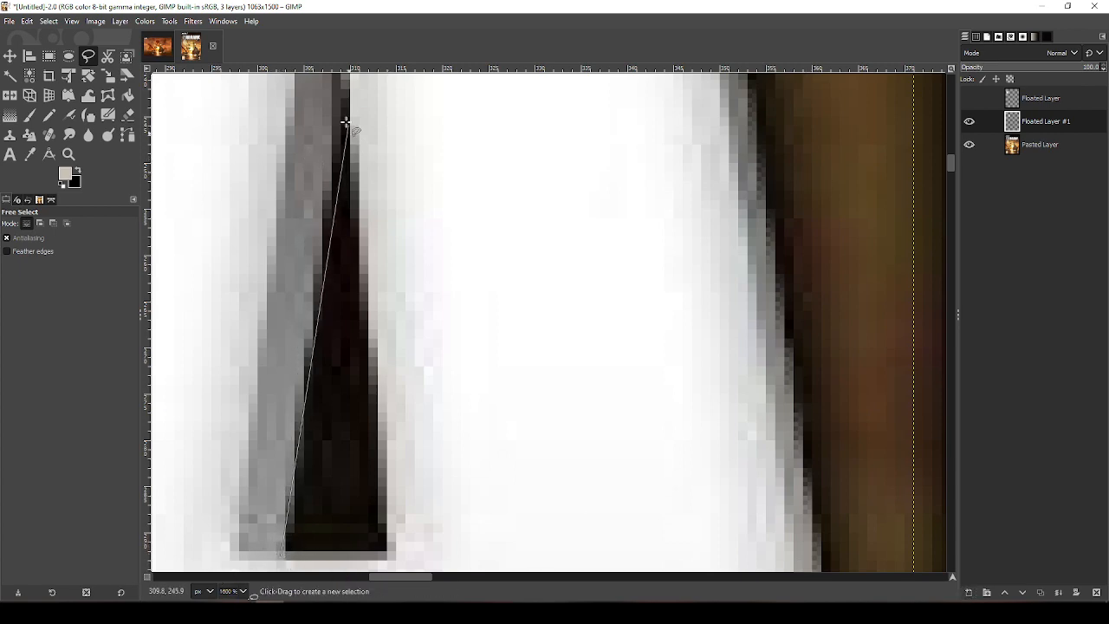
left_click(338, 77)
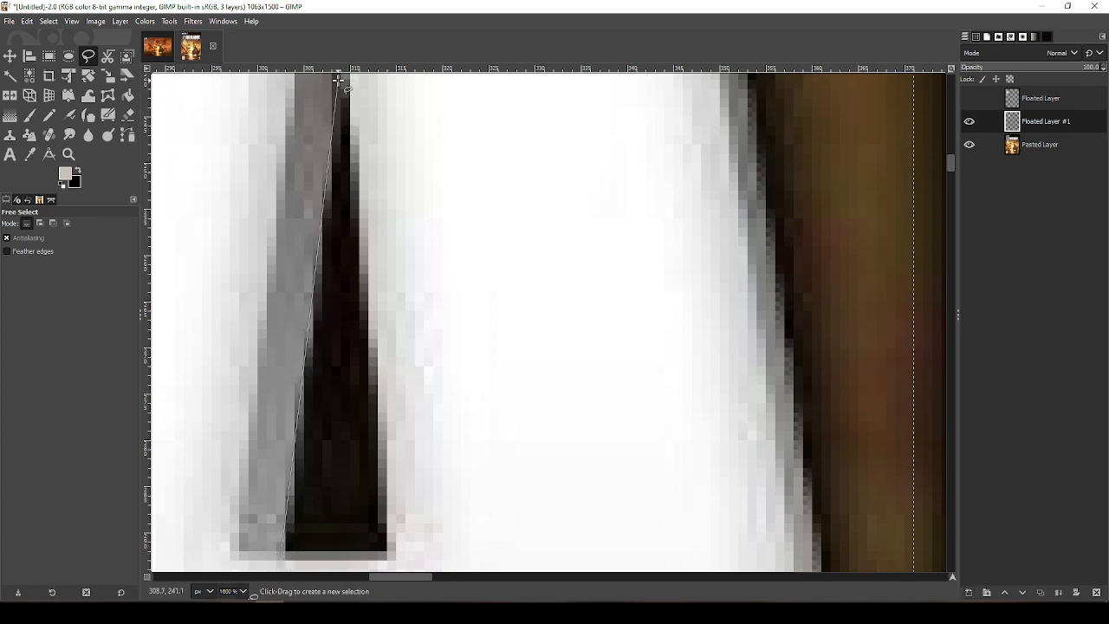
left_click(375, 404)
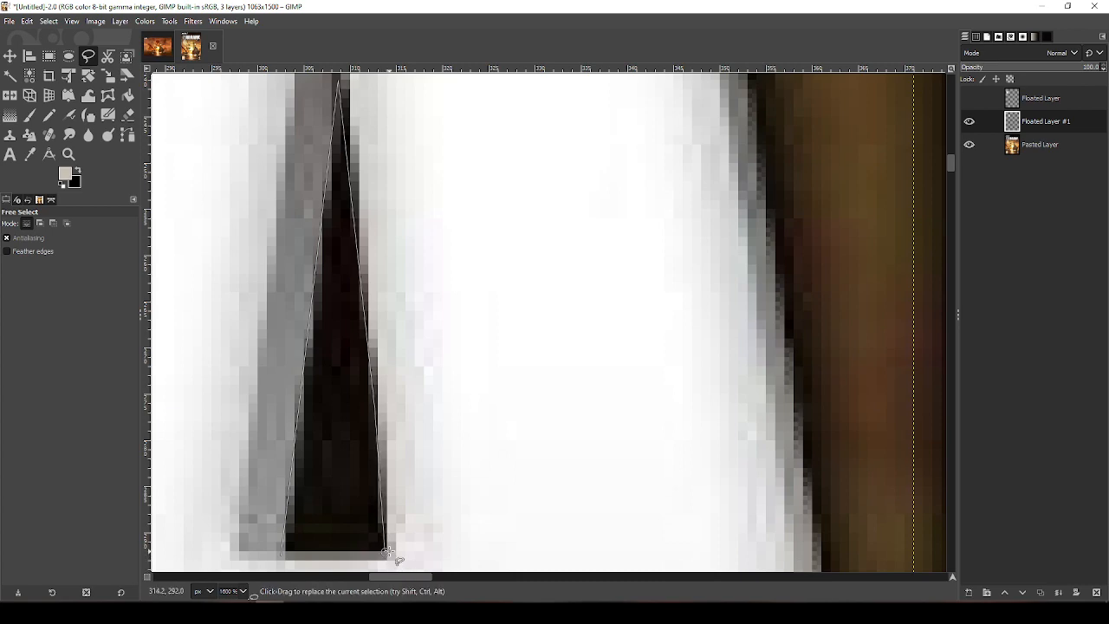
key("Return")
key("Delete")
scroll(387, 552, "down", 5)
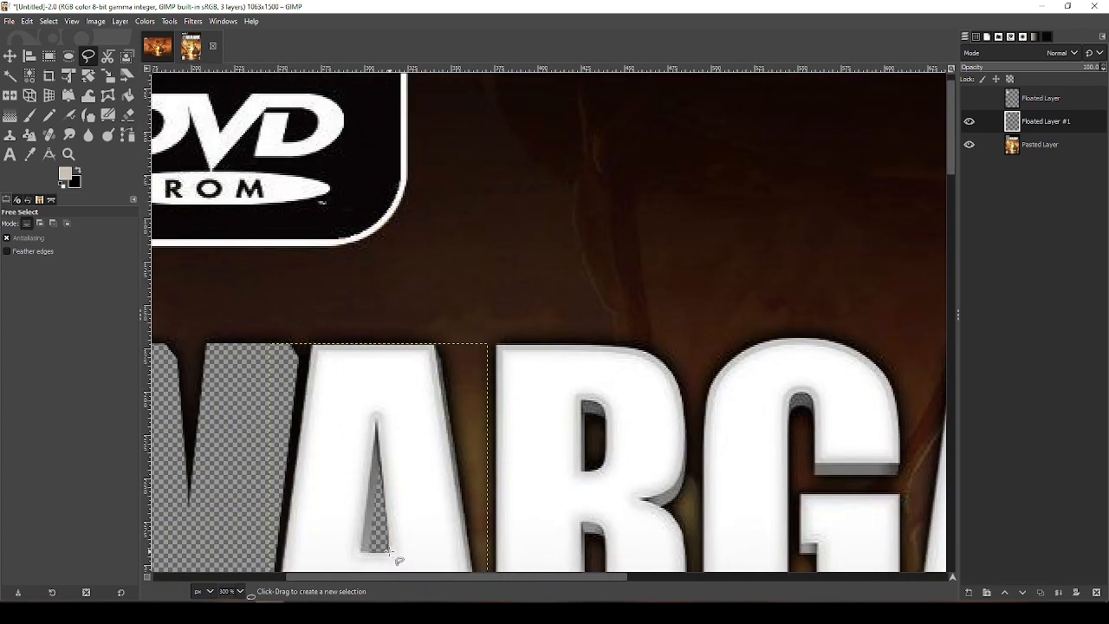
Erase the leftover dark fringe along the right side of the A's triangular hole with a size 4 Eraser
scroll(302, 471, "up", 4)
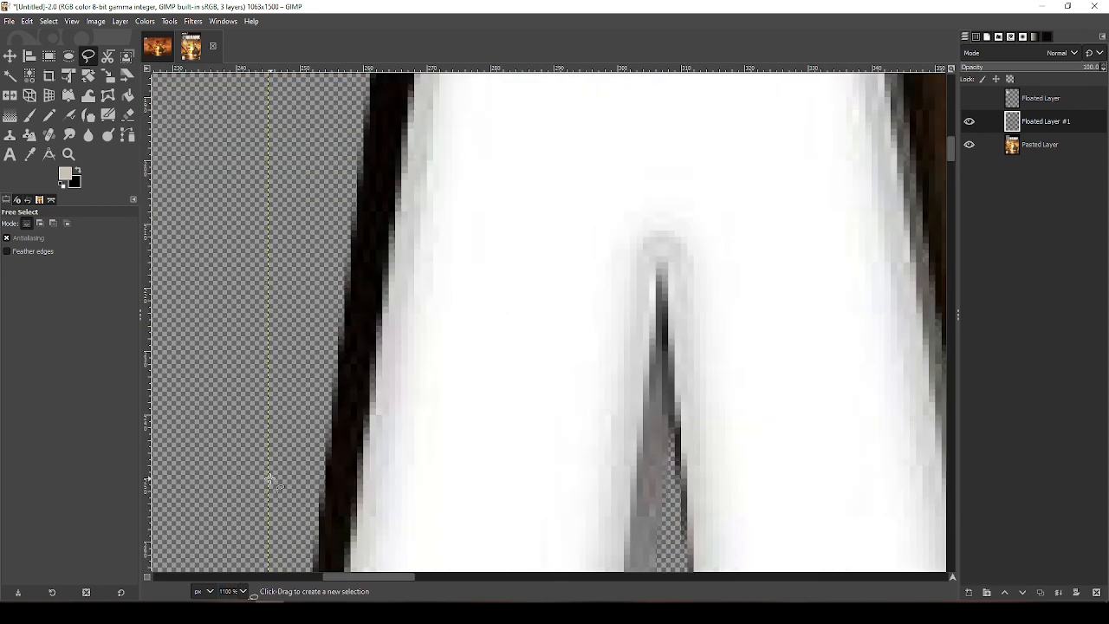
left_click_drag(951, 151, 953, 165)
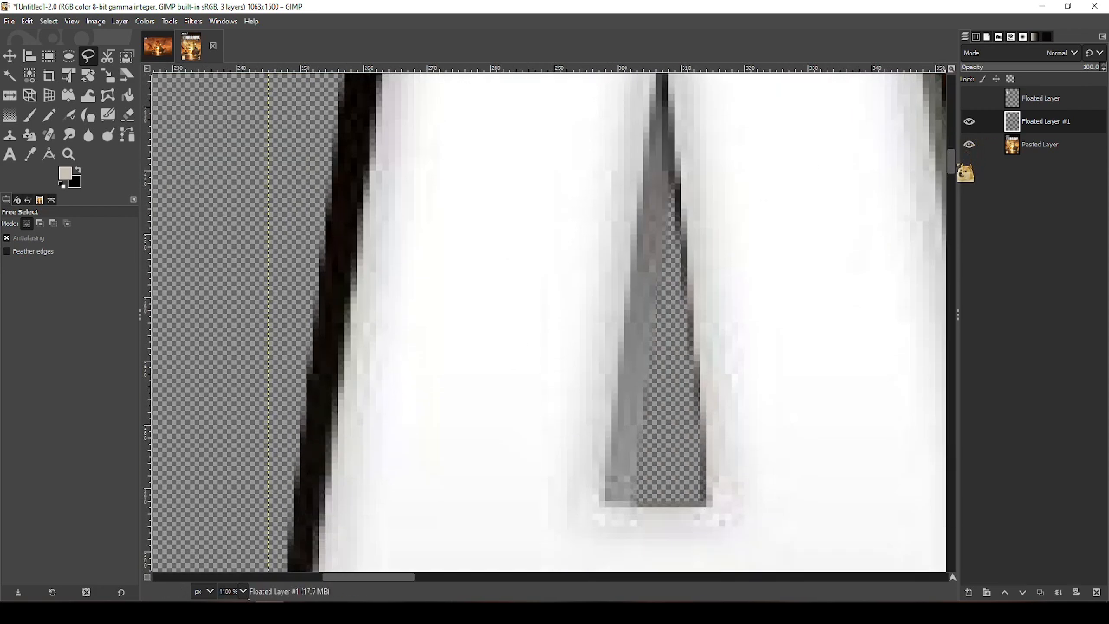
key("shift+e")
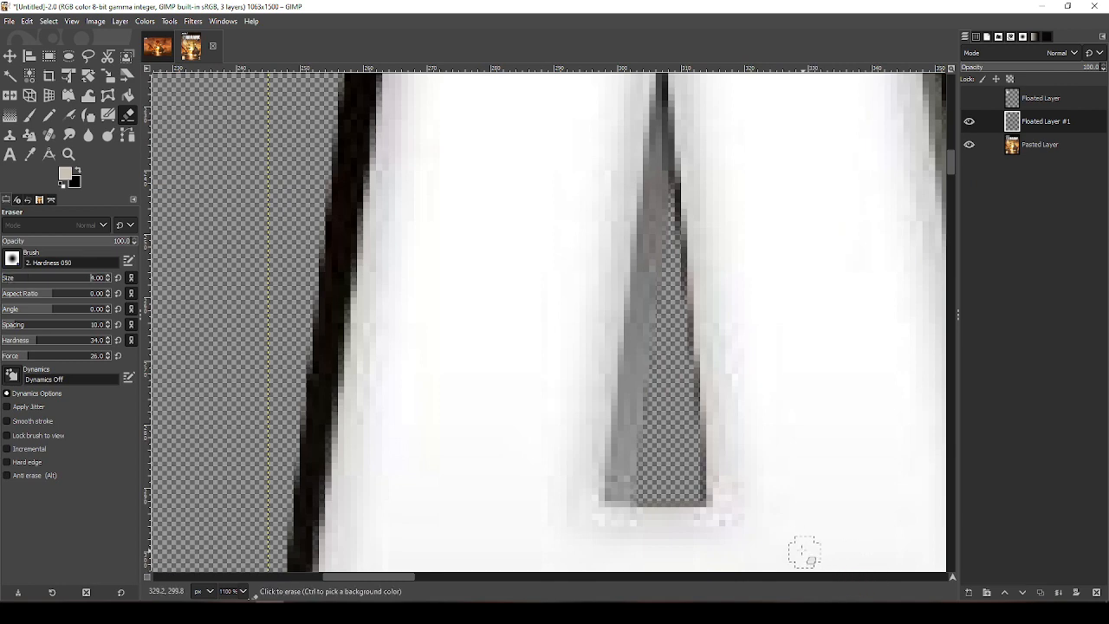
mouse_move(698, 487)
left_mouse_down()
mouse_move(690, 365)
mouse_move(692, 440)
left_mouse_up()
mouse_move(689, 353)
left_mouse_down()
mouse_move(674, 199)
mouse_move(671, 279)
mouse_move(679, 230)
mouse_move(704, 489)
mouse_move(690, 430)
left_mouse_up()
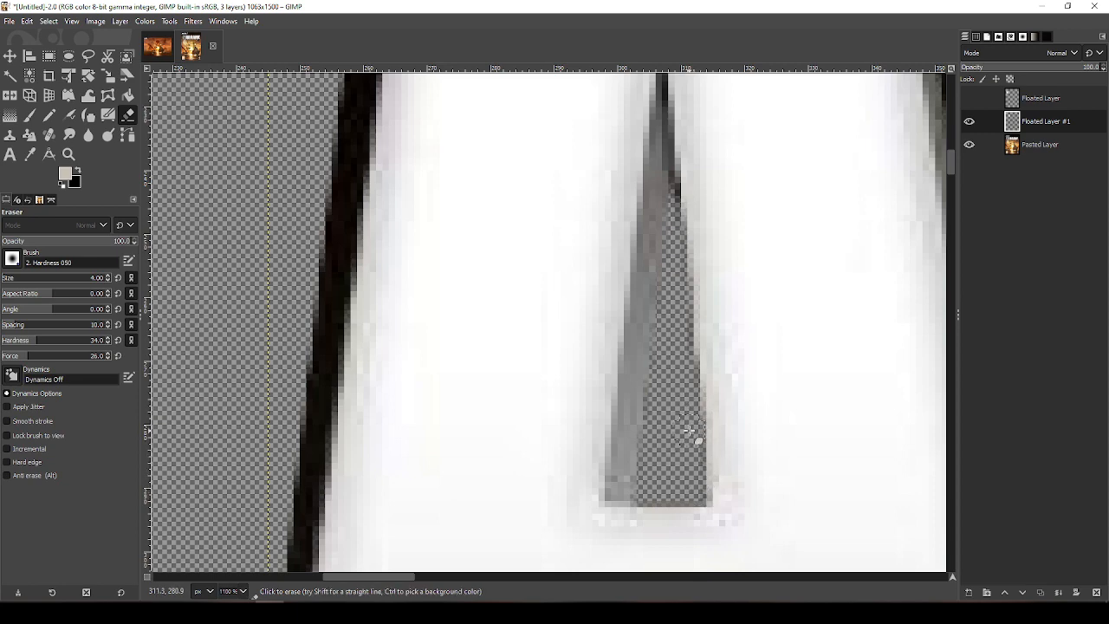
scroll(689, 430, "down", 6)
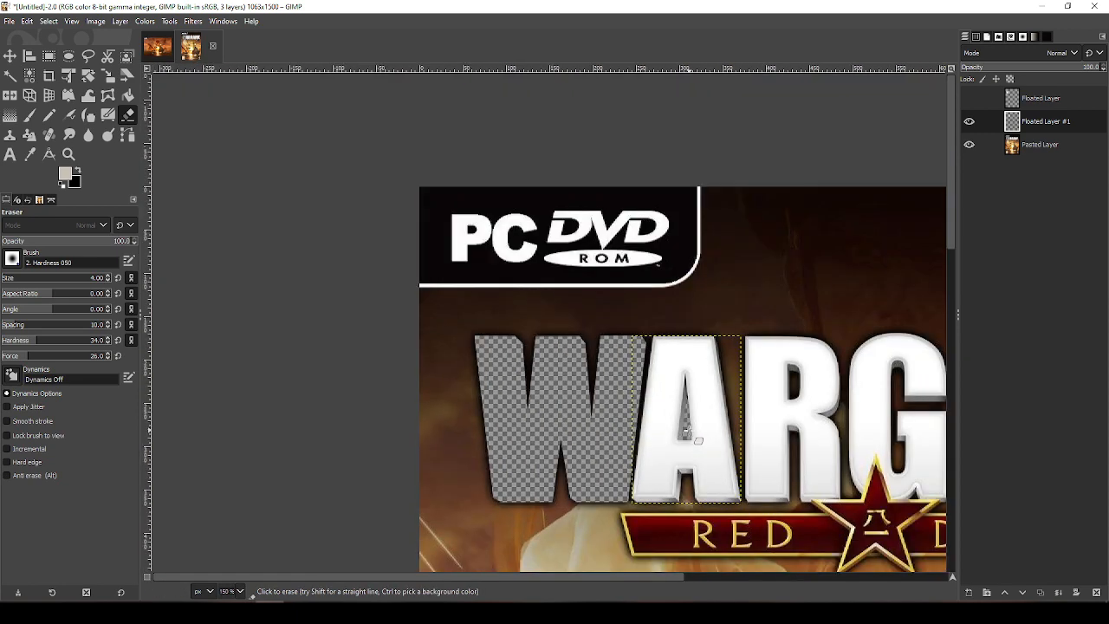
Switch back to Free Select and hide the layer holding the cut-out A
key("f")
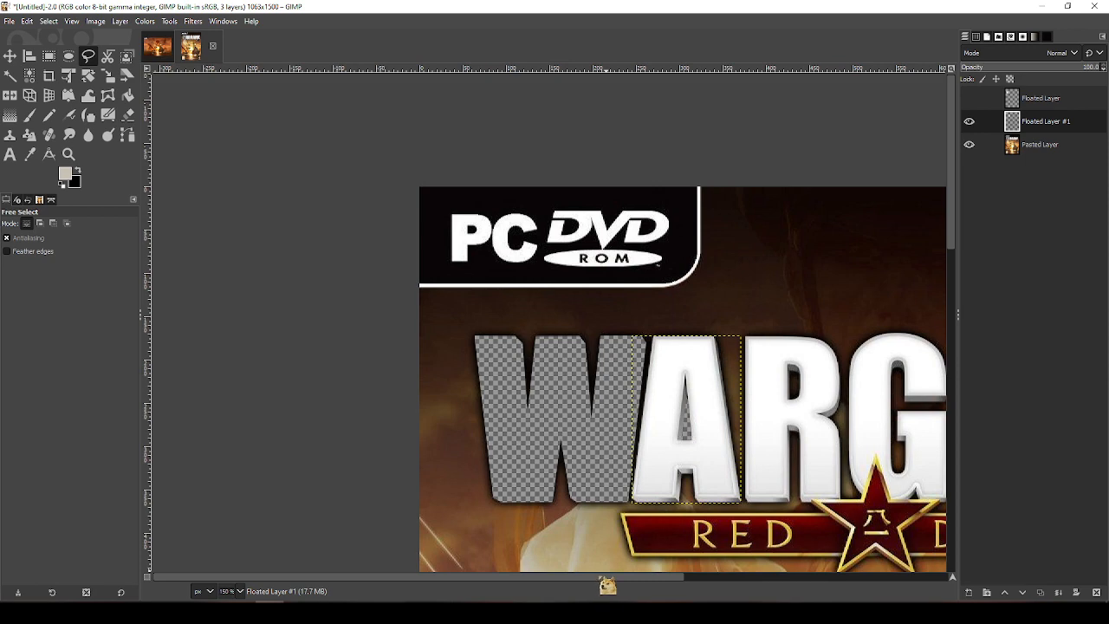
left_click_drag(600, 577, 693, 578)
left_click(969, 122)
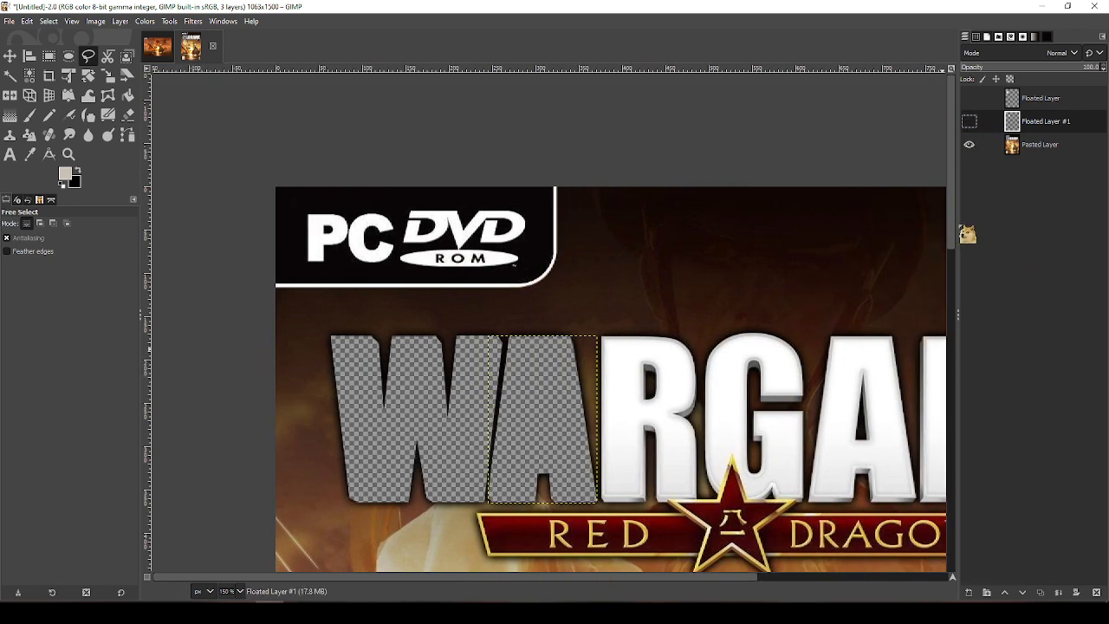
Start a Free Select outline of the R at its lower-left corner and trace up the left edge to the top-left corner
scroll(908, 234, "down", 3)
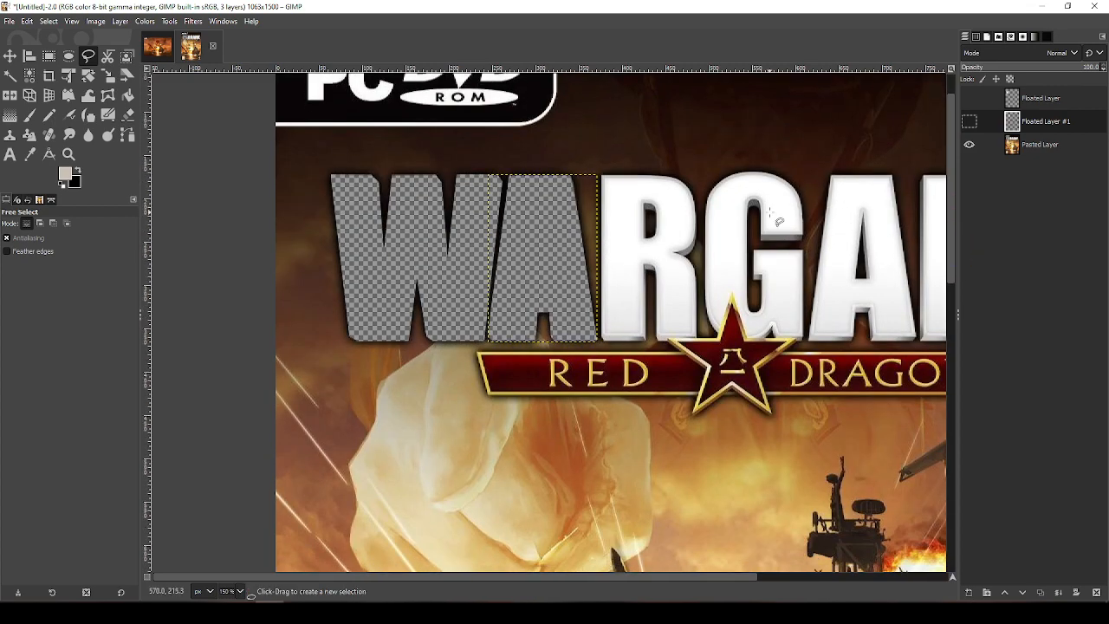
scroll(770, 212, "up", 2)
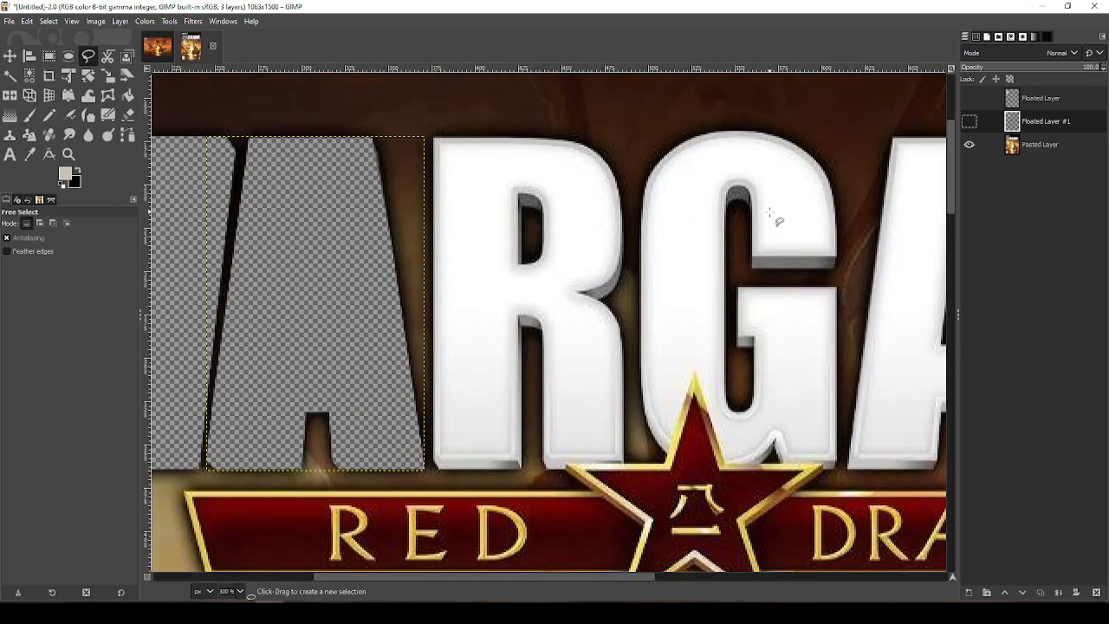
scroll(408, 446, "up", 4)
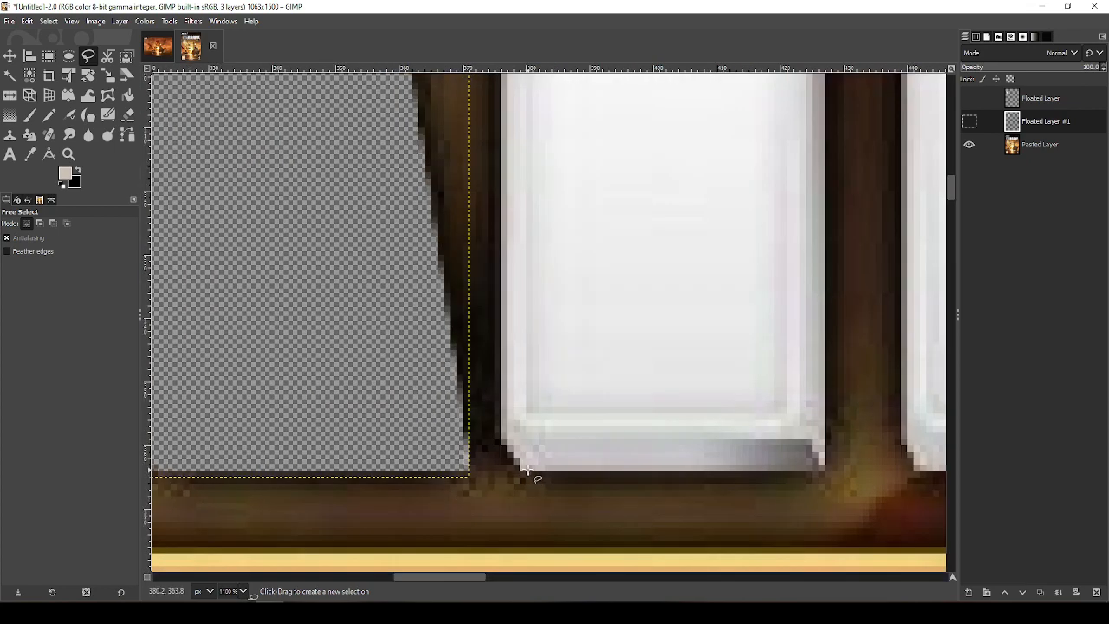
left_click(525, 469)
left_click(498, 439)
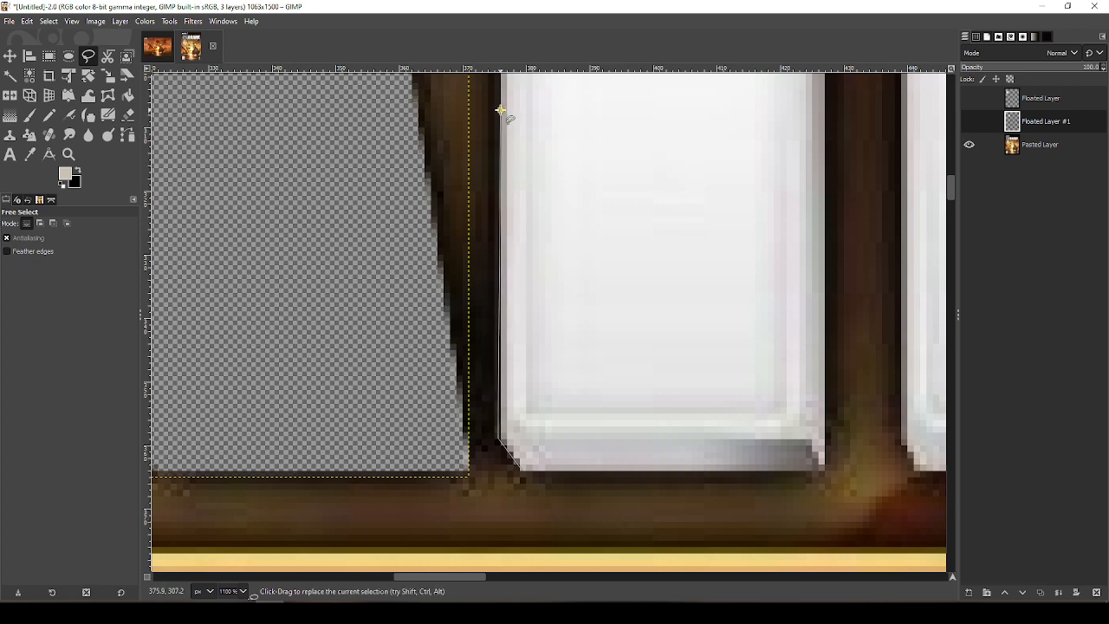
scroll(516, 156, "up", 10)
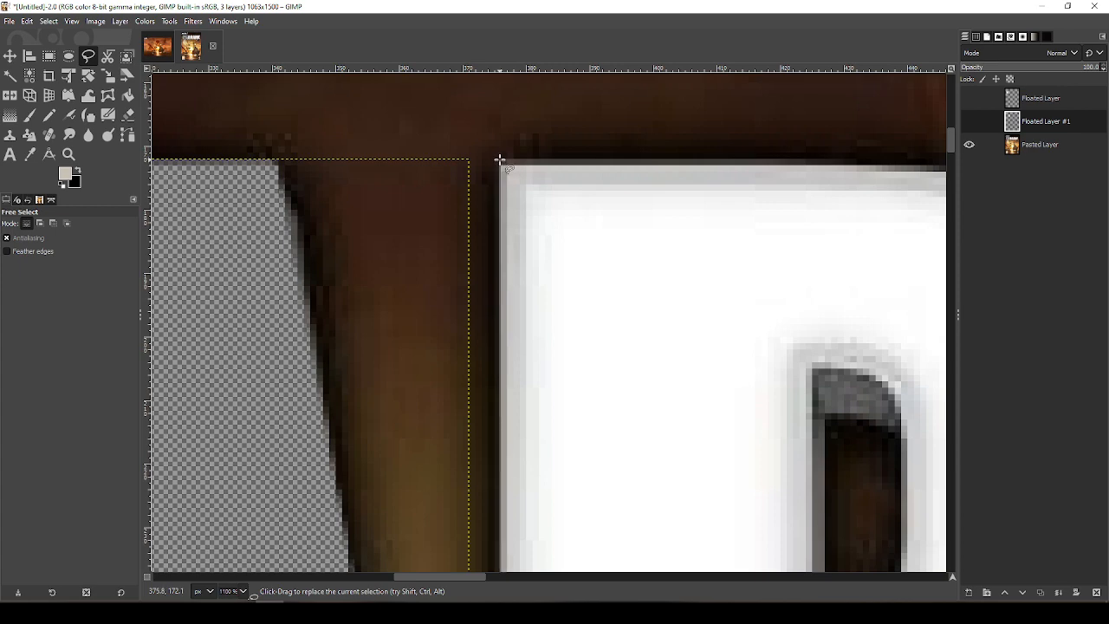
left_click(500, 160)
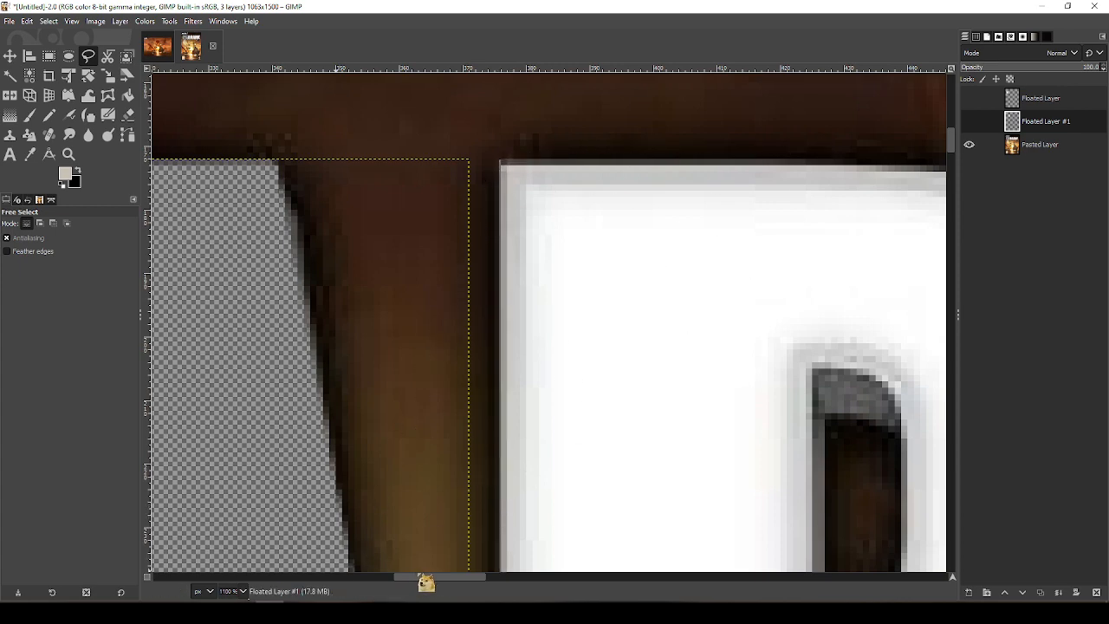
Continue the outline along the R's top edge and around its upper-right curve
left_click_drag(430, 582, 464, 582)
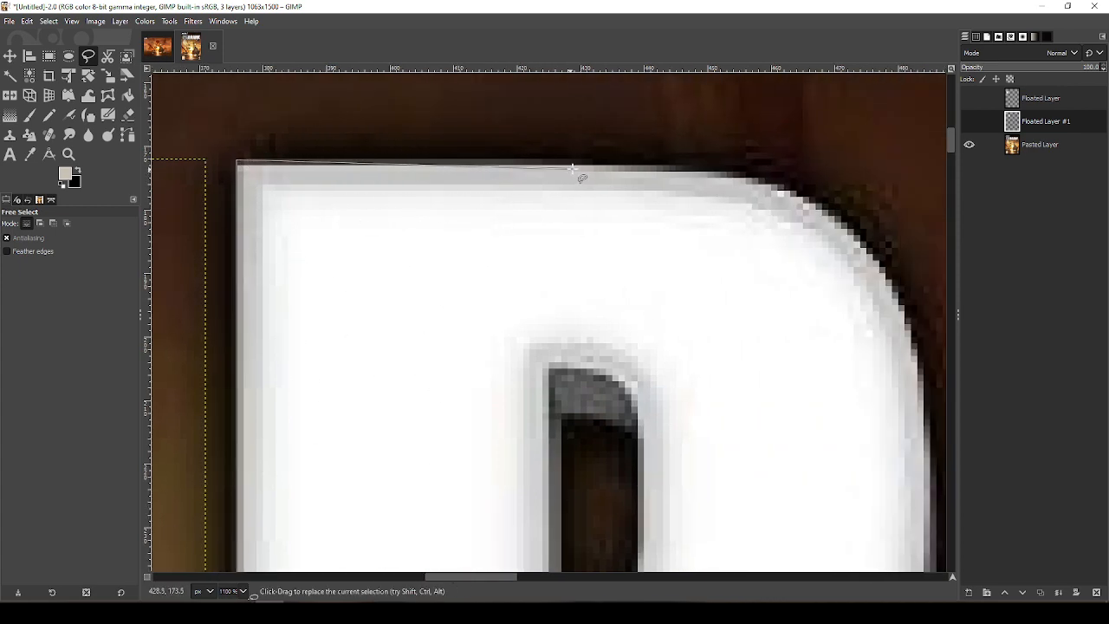
left_click(629, 165)
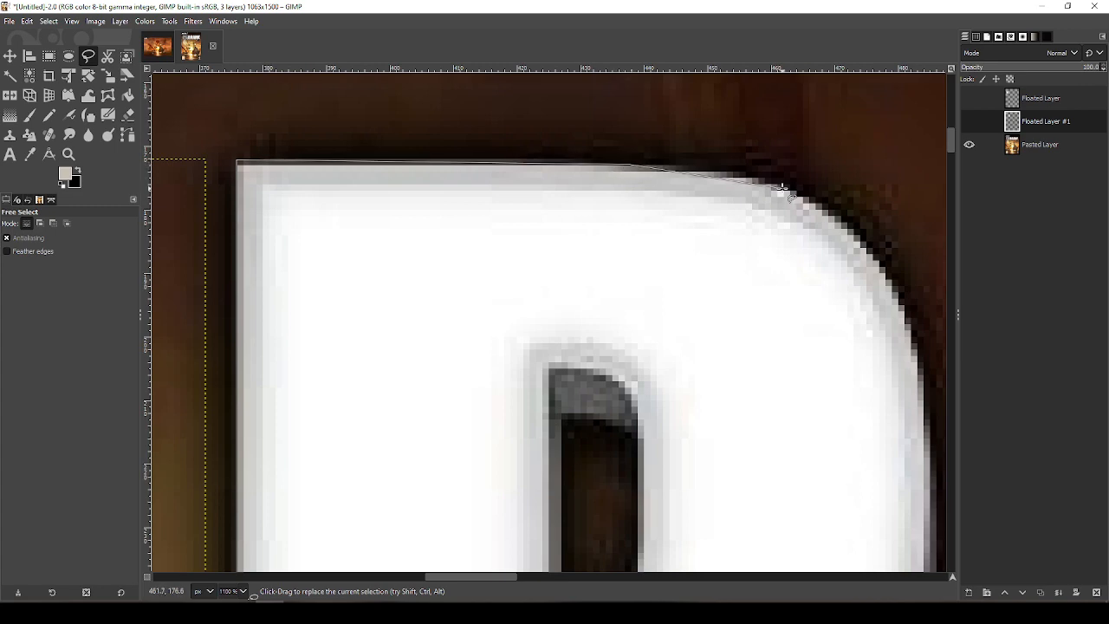
left_click(761, 178)
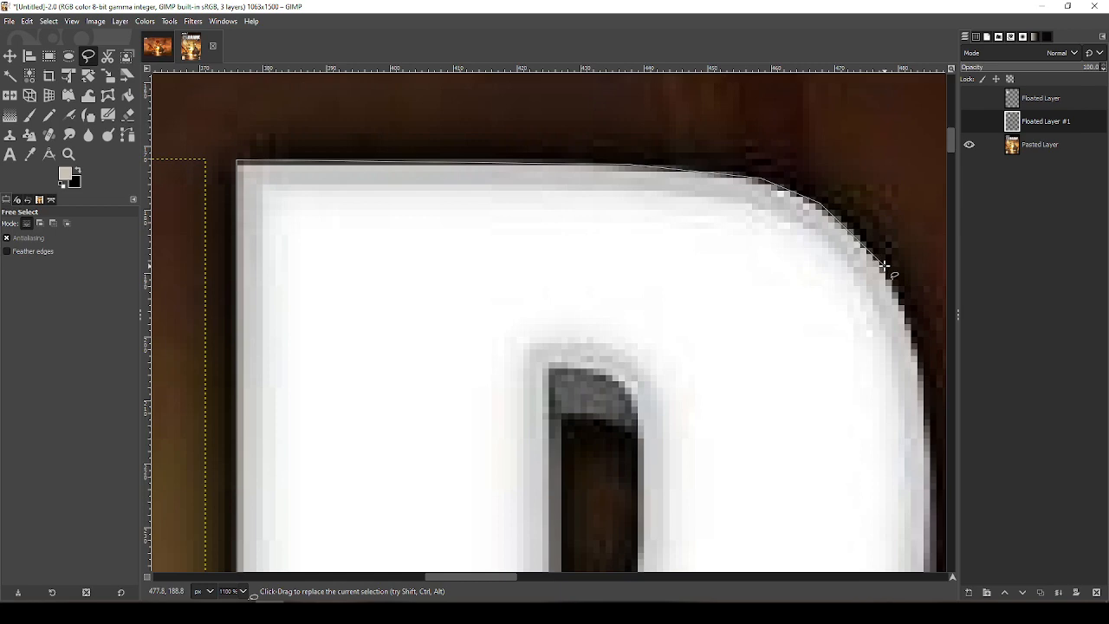
left_click(909, 322)
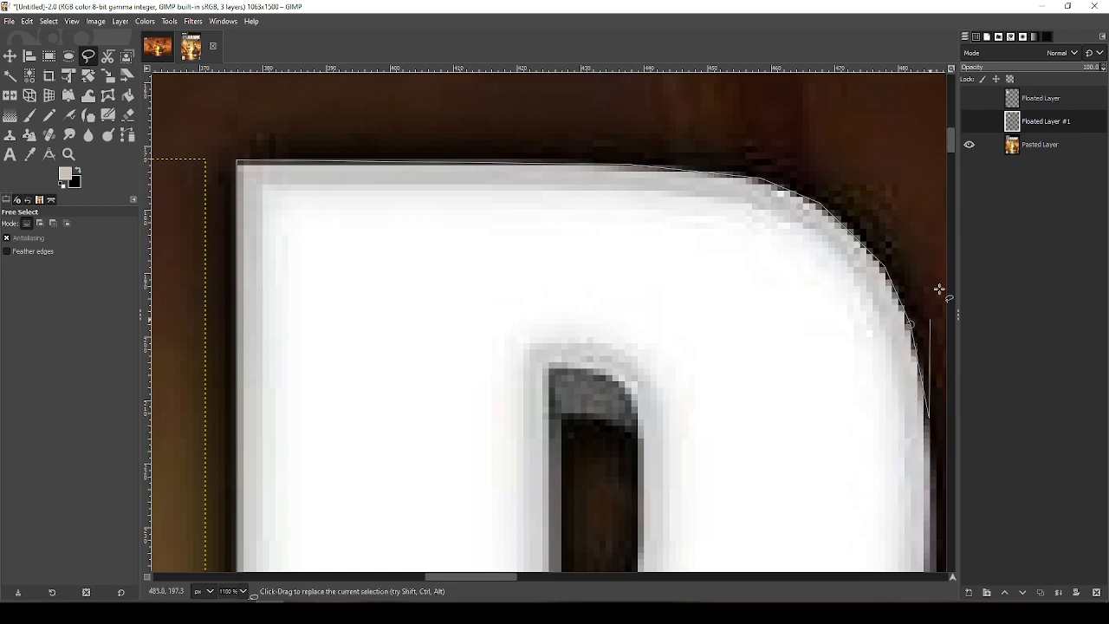
Trace down the right side of the R's bowl, into the notch at its waist, and onto the right leg's shoulder
left_click_drag(964, 143, 966, 168)
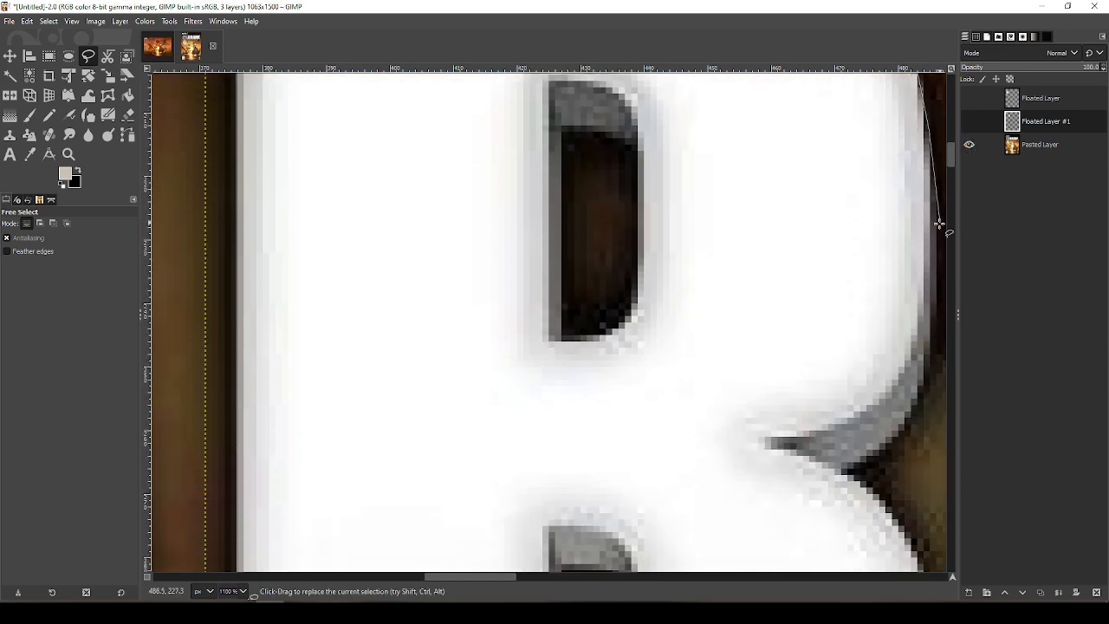
left_click_drag(935, 232, 933, 342)
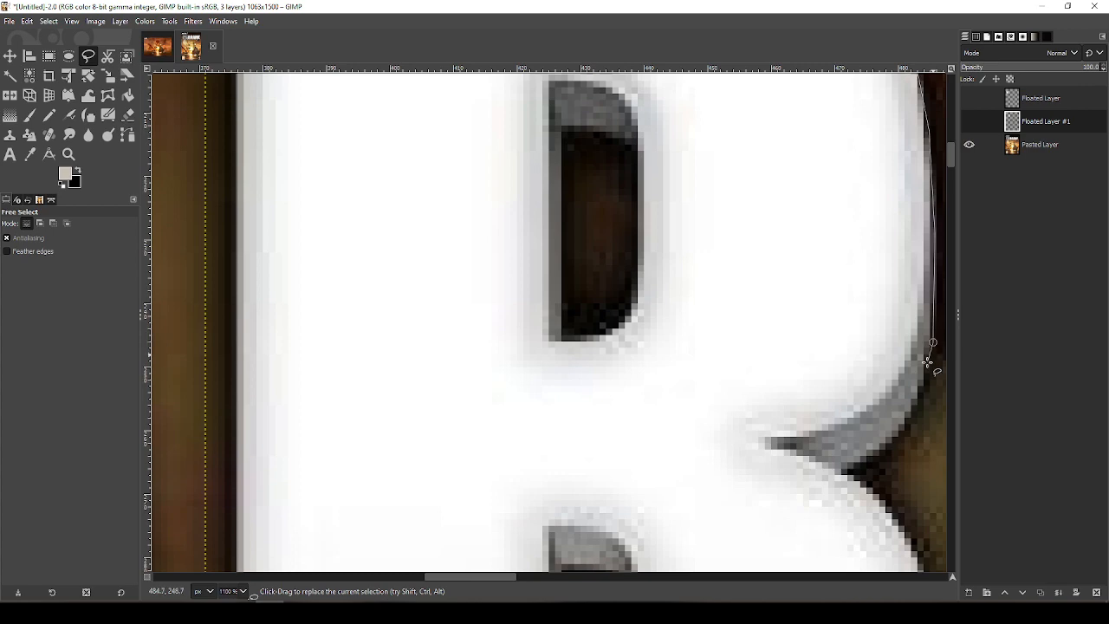
left_click(900, 430)
left_click(845, 472)
left_click(919, 555)
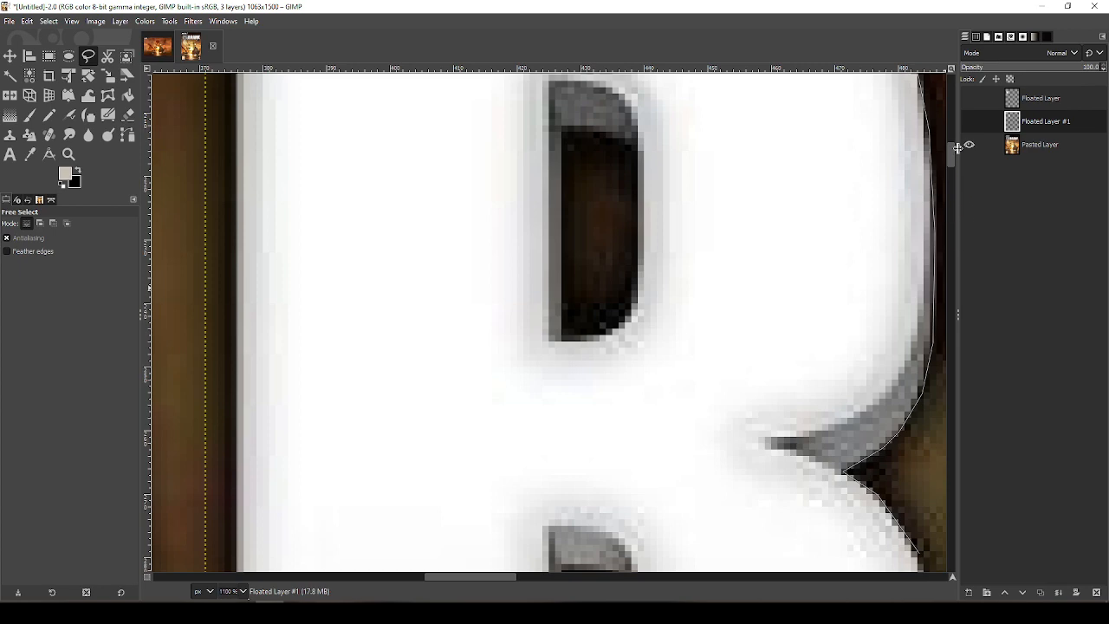
Trace the outer edge of the R's right leg down to where it meets the star's gold border
left_click_drag(955, 159, 957, 181)
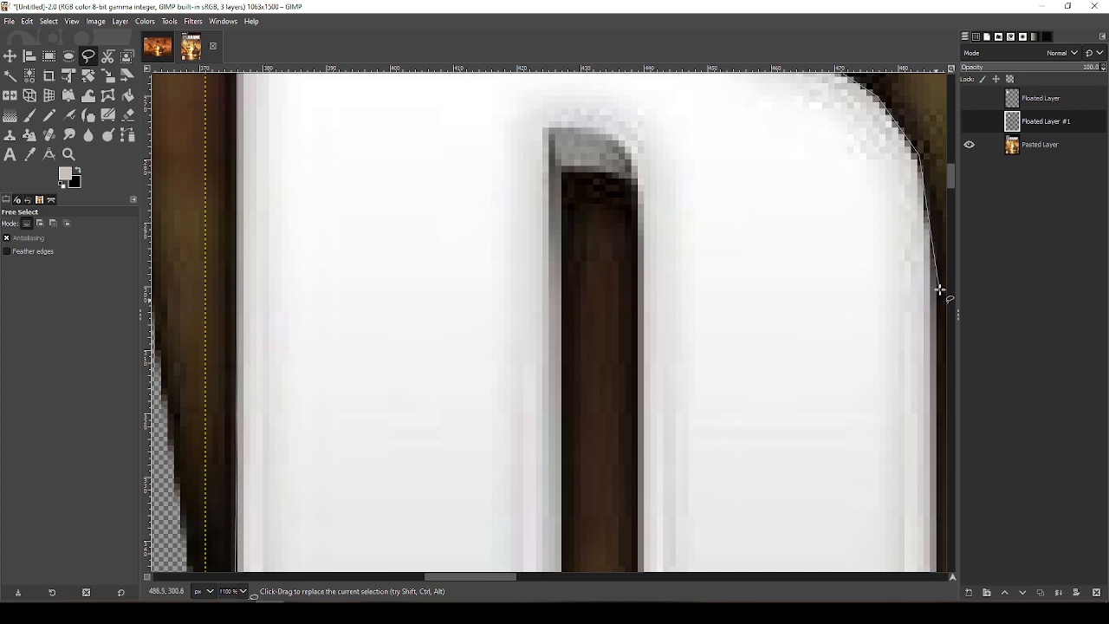
left_click(937, 287)
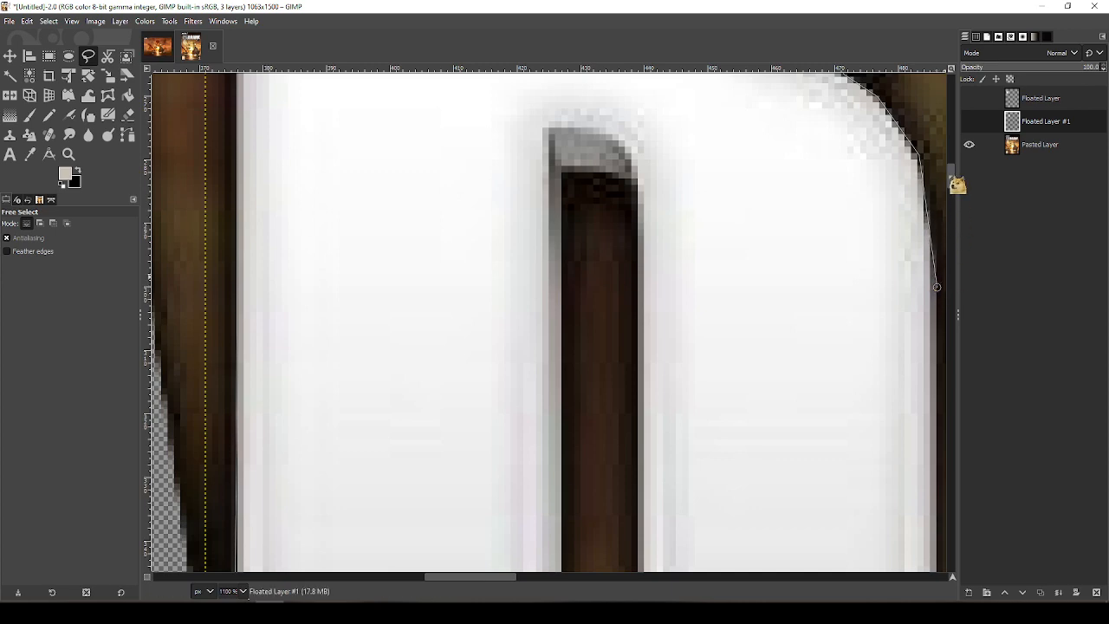
left_click_drag(957, 185, 959, 196)
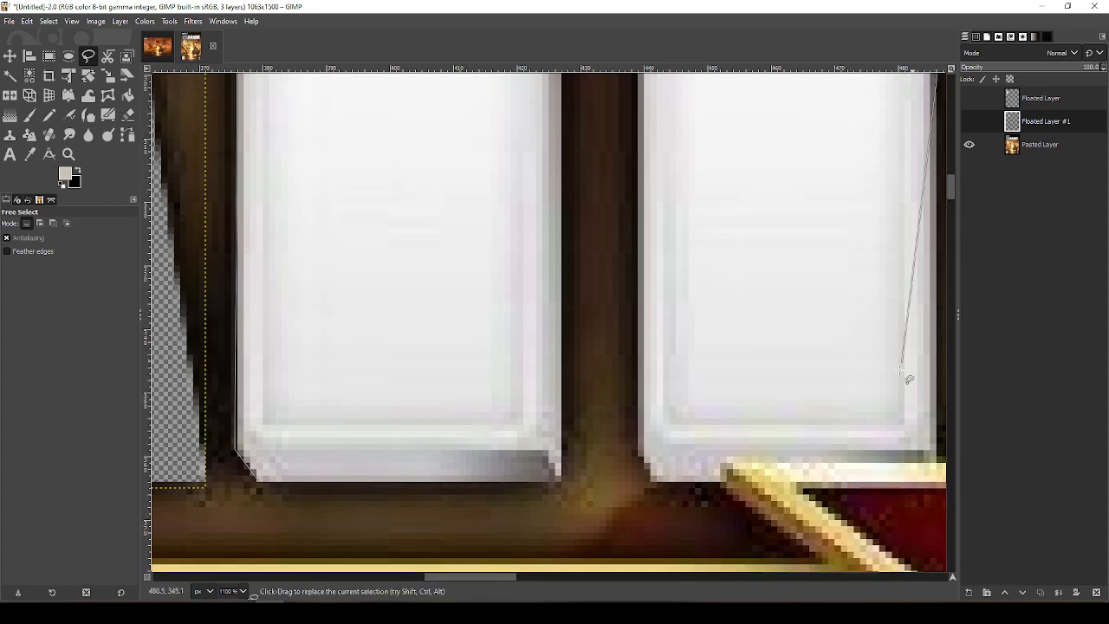
left_click(940, 467)
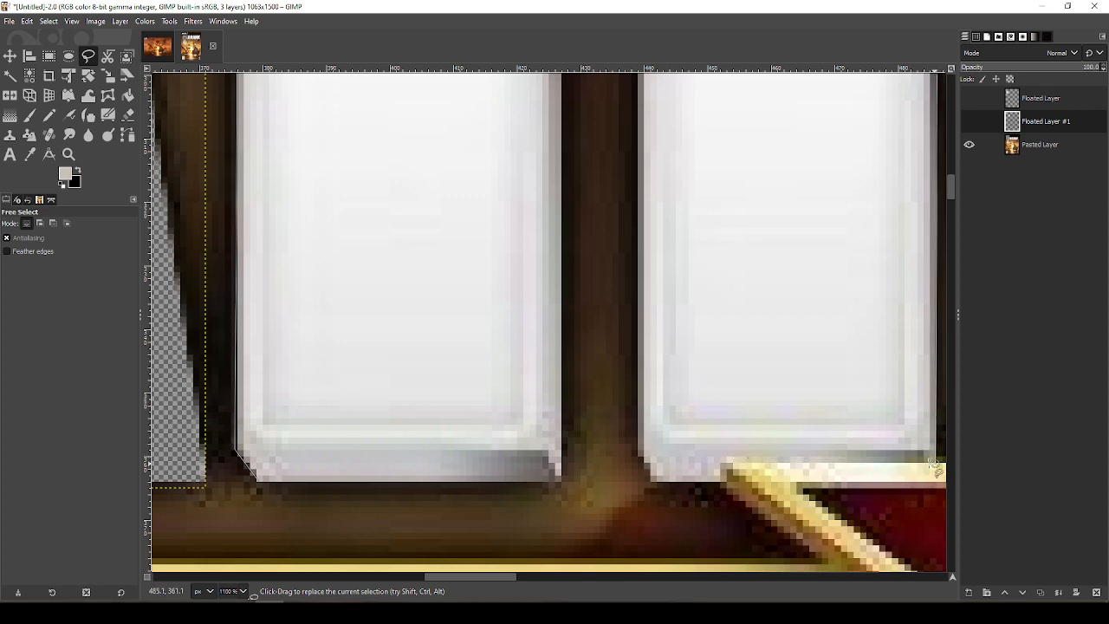
Trace the base of the R's right leg around the star's tip and start up the leg's inner edge
left_click(722, 482)
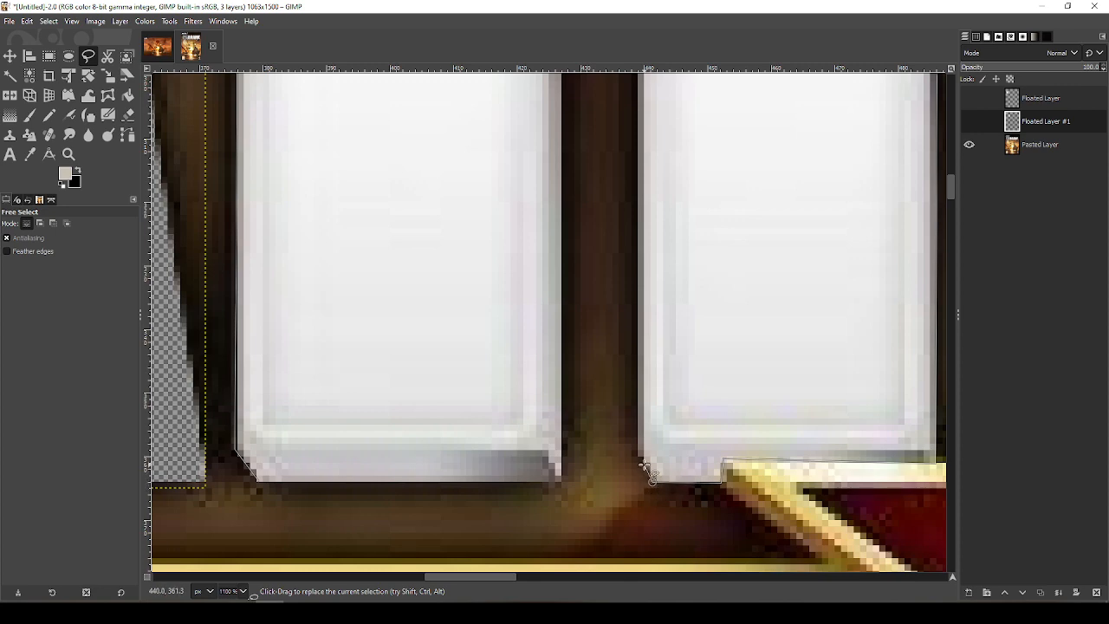
left_click(641, 455)
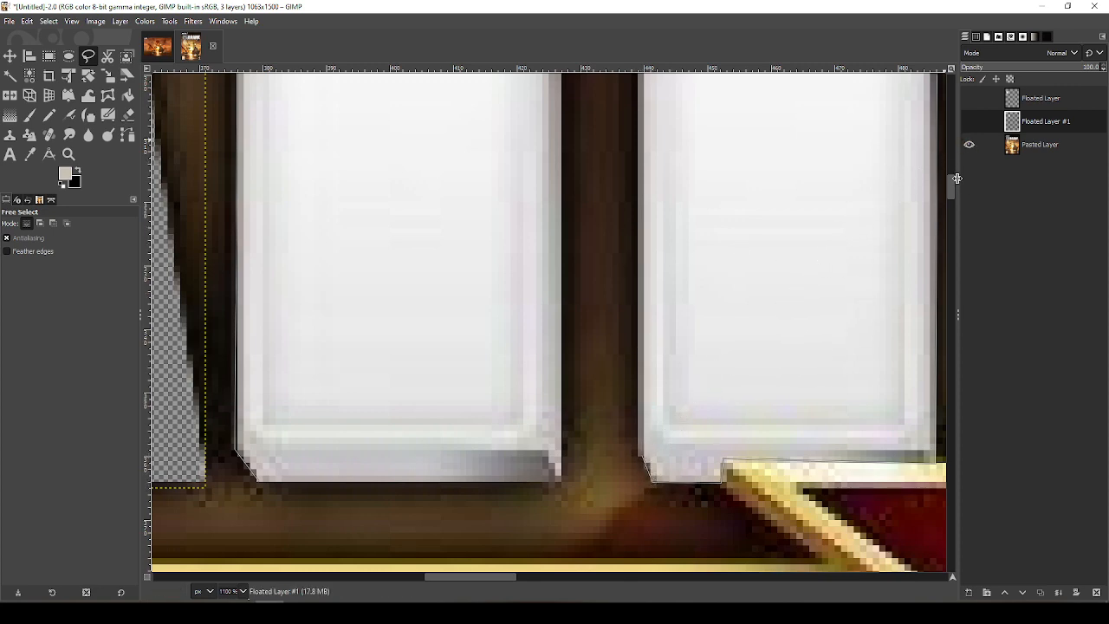
left_click(639, 431)
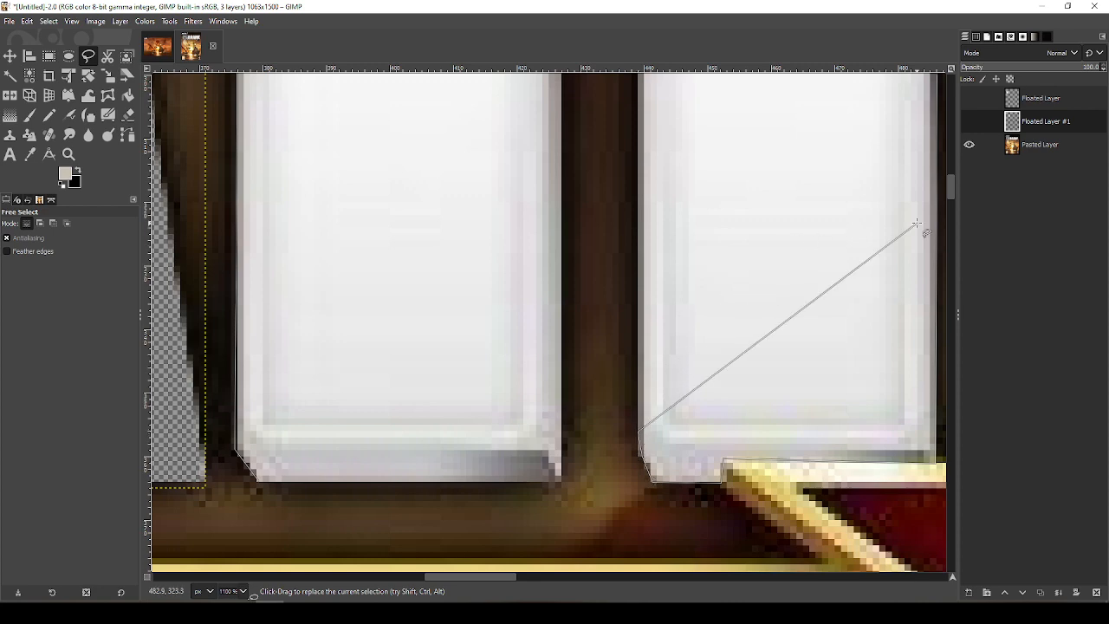
Trace around the gap between the R's legs and along the left leg's base, and turn the closed outline into a selection
left_click_drag(951, 190, 952, 174)
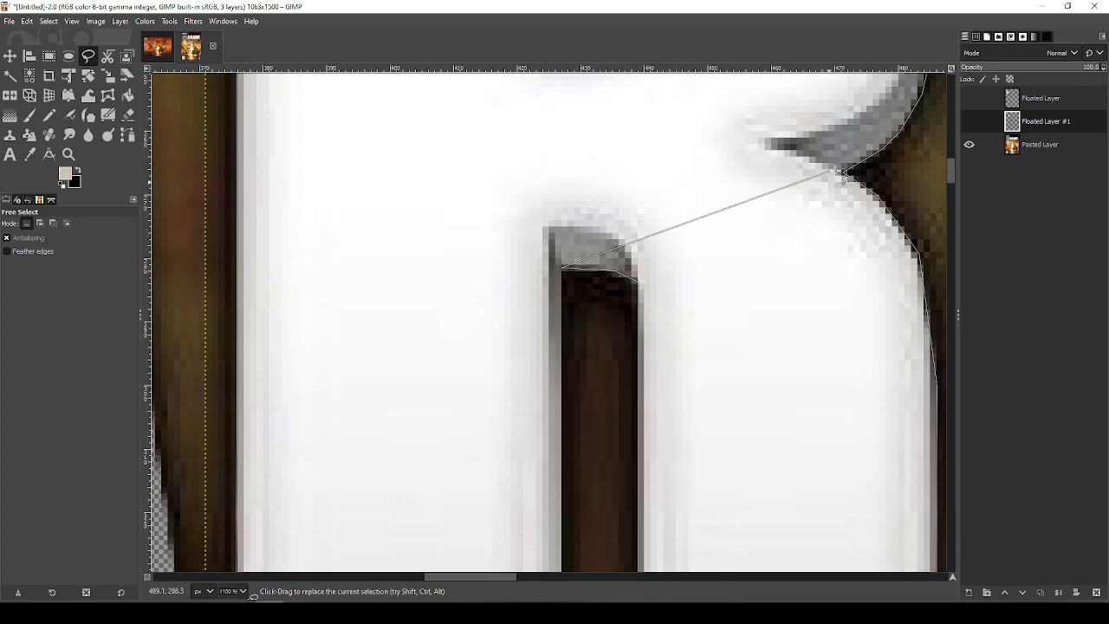
left_click_drag(952, 171, 951, 186)
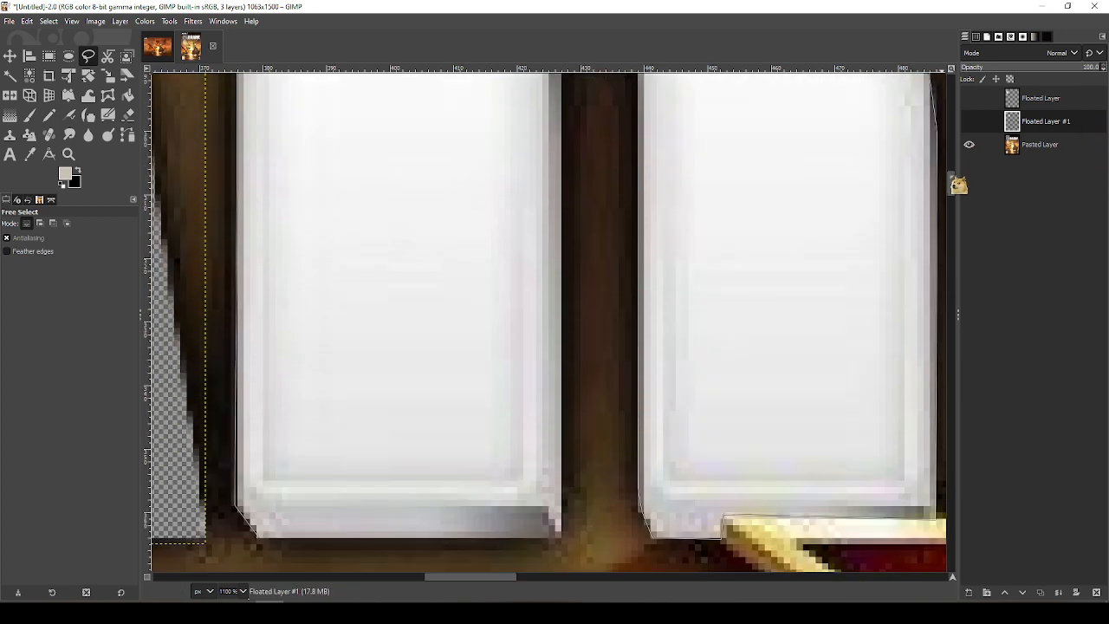
left_click(562, 538)
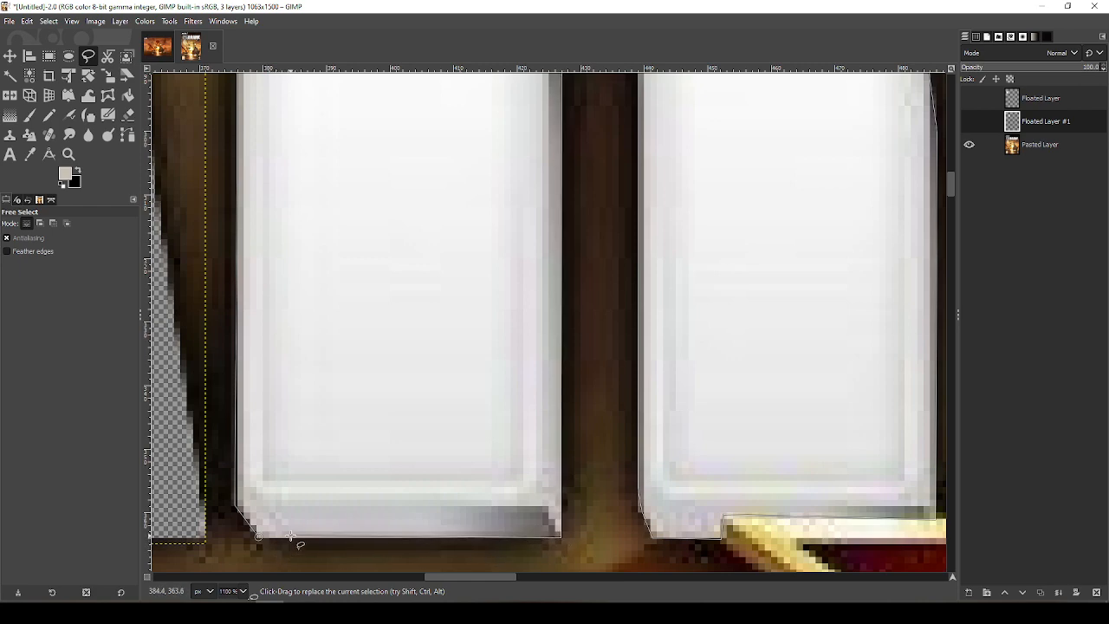
key("Return")
Try to float the R selection from the hidden layer holding the cut-out A
key("ctrl+shift")
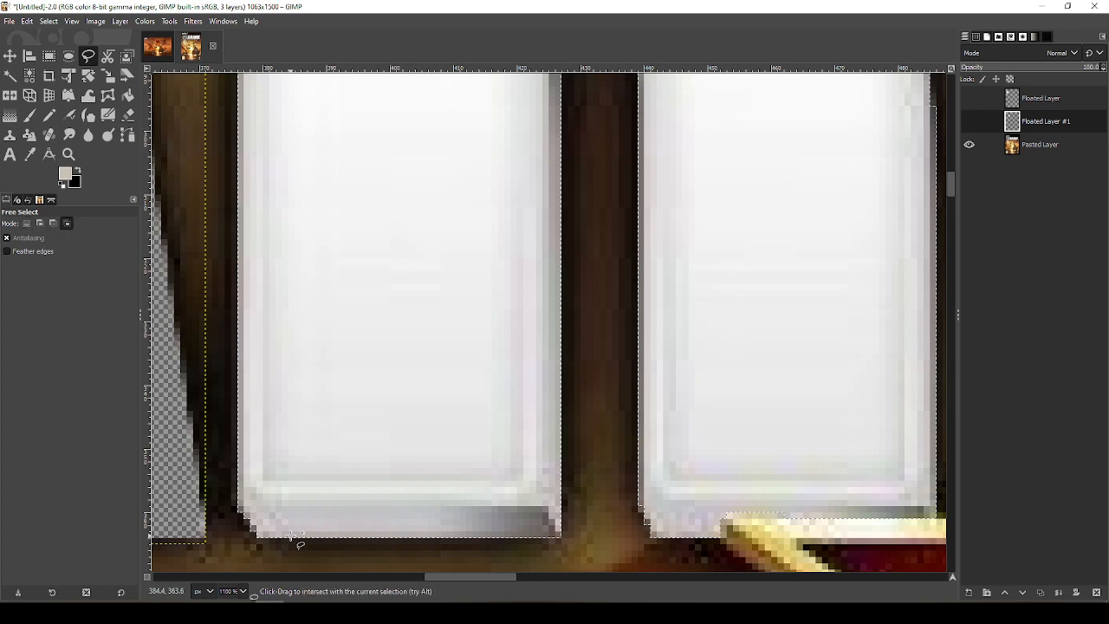
key("ctrl+shift+l")
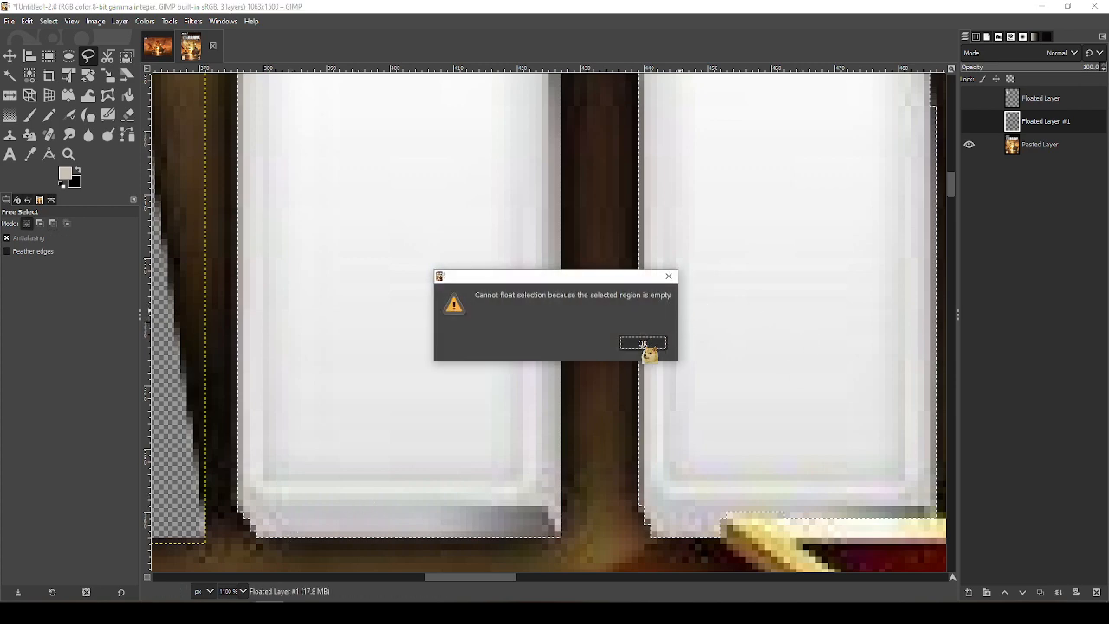
left_click(646, 345)
Make Pasted Layer active, float the selected R from it, and convert the floating selection into its own layer
left_click_drag(1061, 144, 1059, 156)
key("ctrl+shift+l")
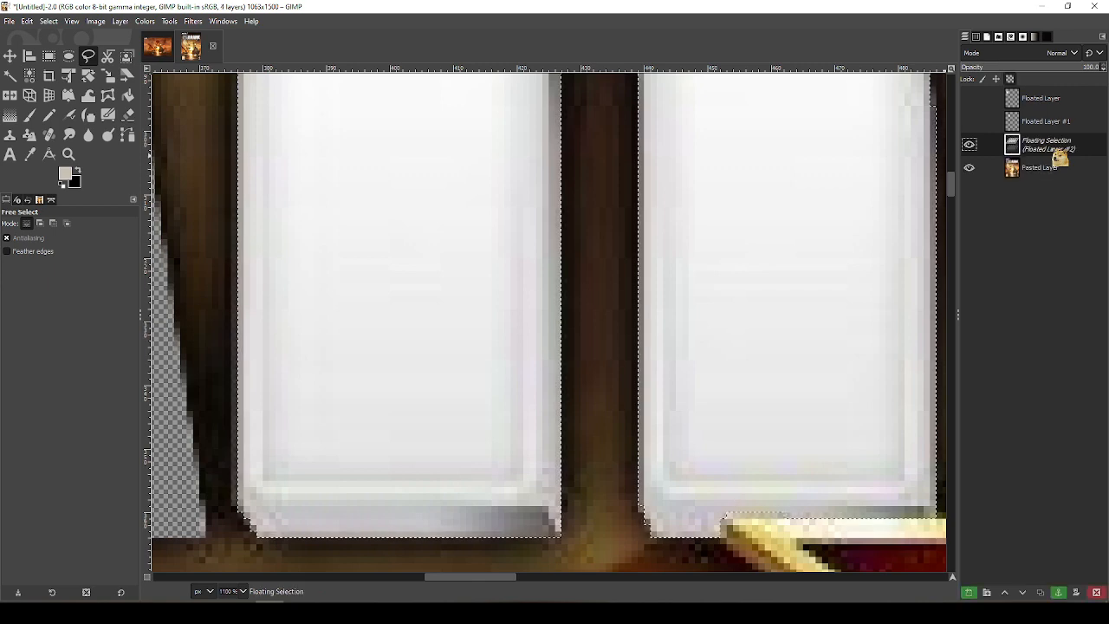
left_click(969, 592)
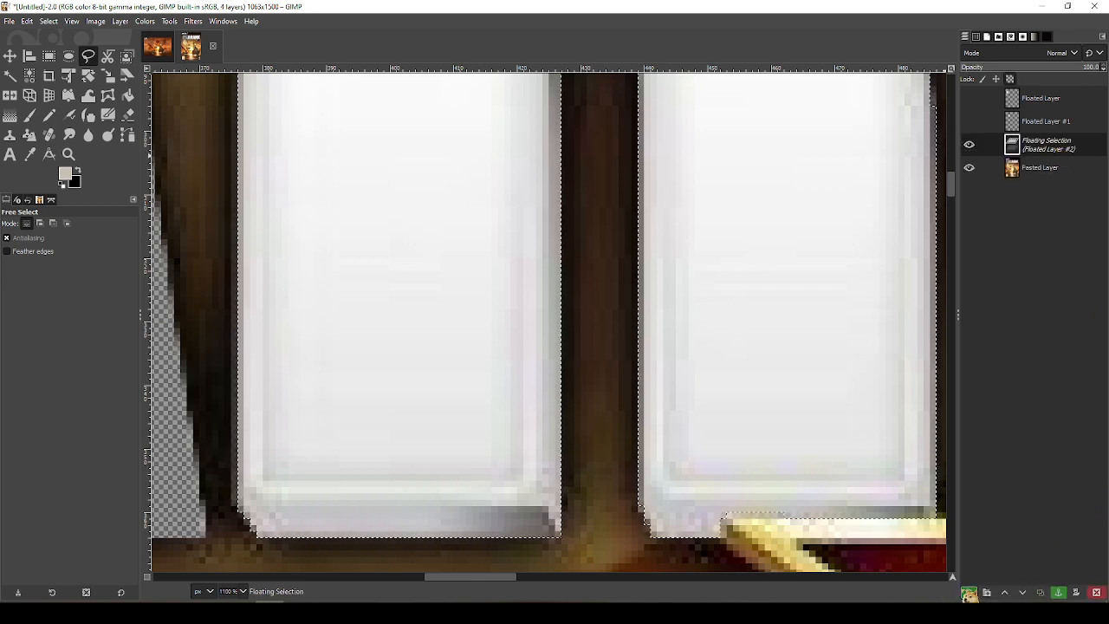
Outline the dark upper hole of the R, delete it from the floated layer, and clear the selection
scroll(827, 458, "down", 1)
scroll(827, 458, "down", 4)
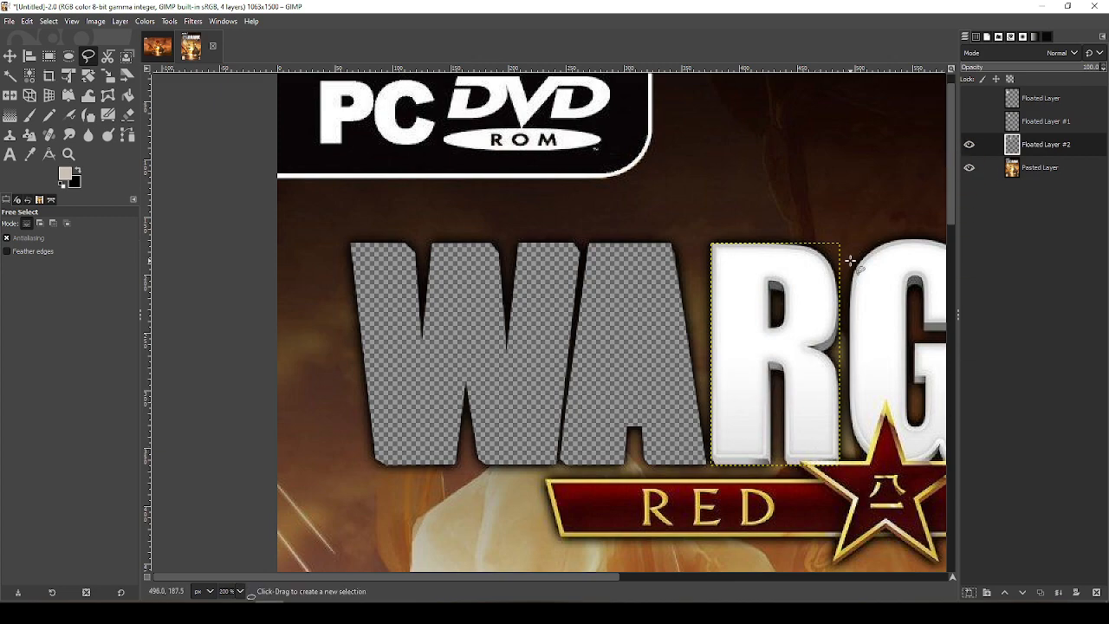
scroll(850, 260, "up", 5)
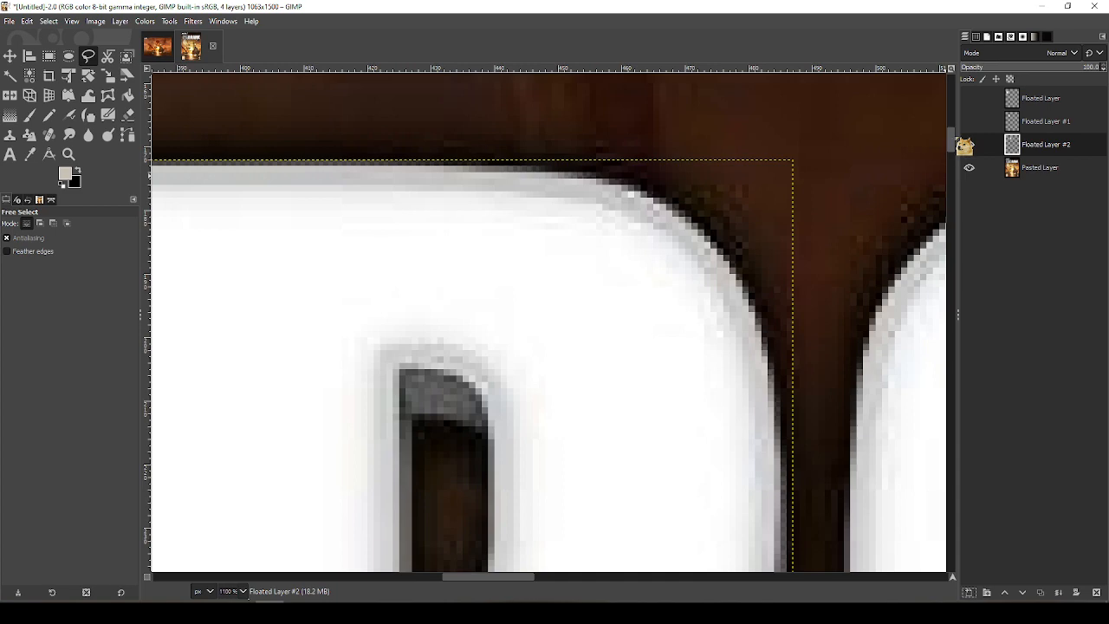
scroll(398, 477, "down", 3)
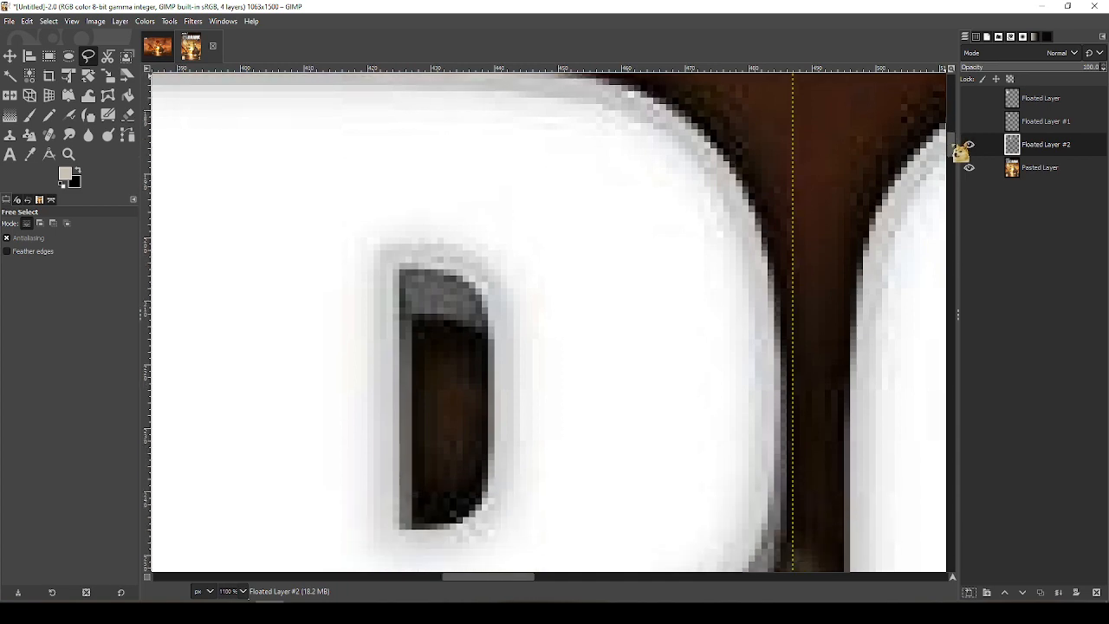
left_click(410, 526)
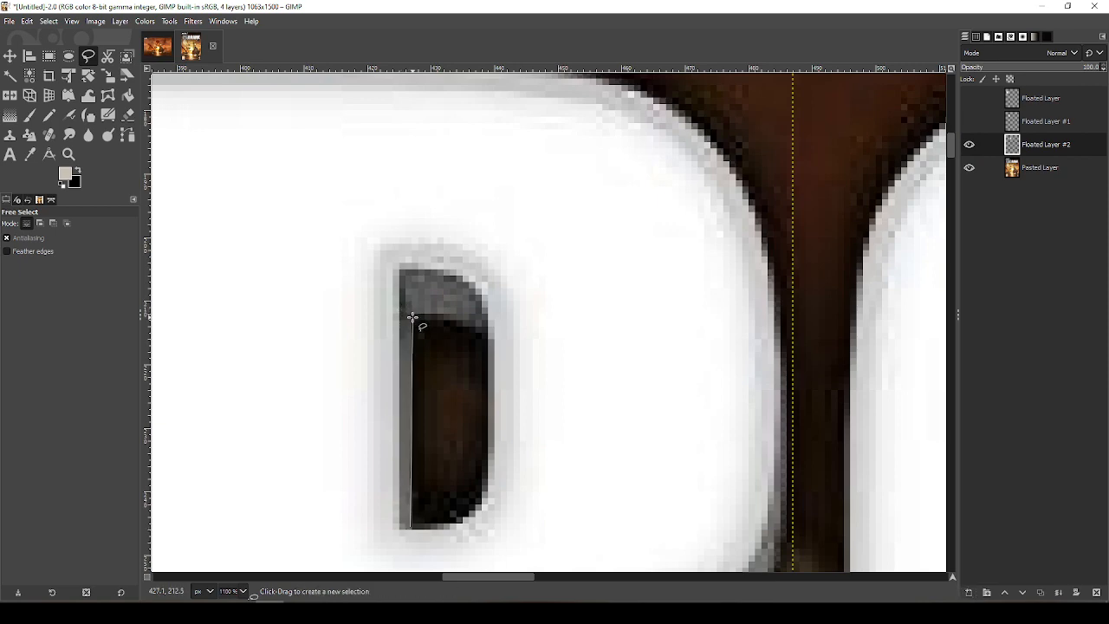
left_click(413, 316)
left_click(456, 317)
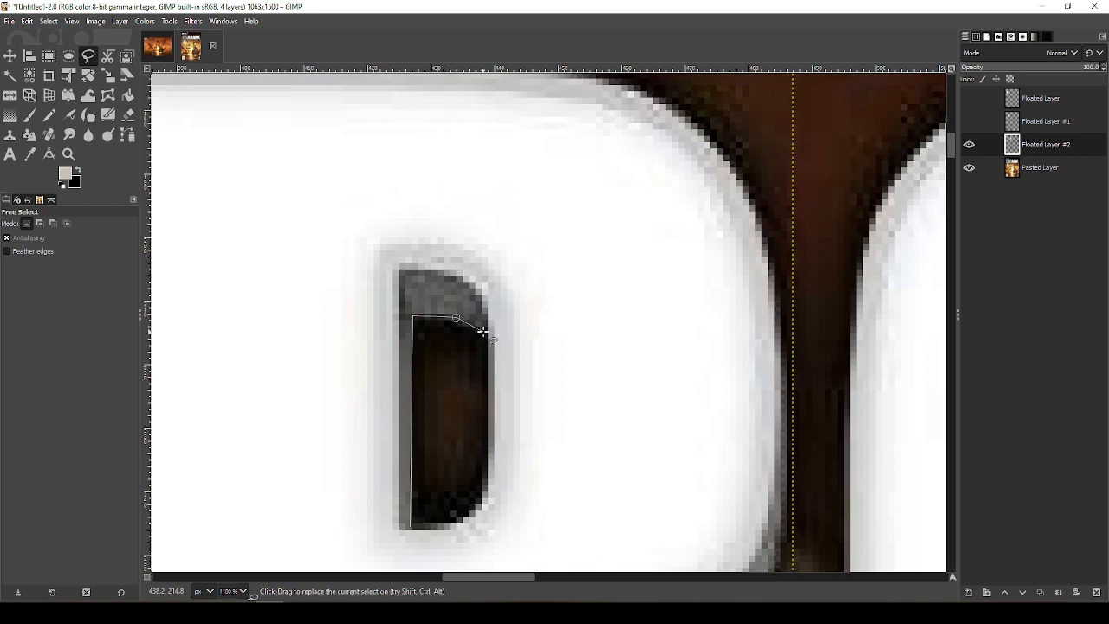
left_click(488, 335)
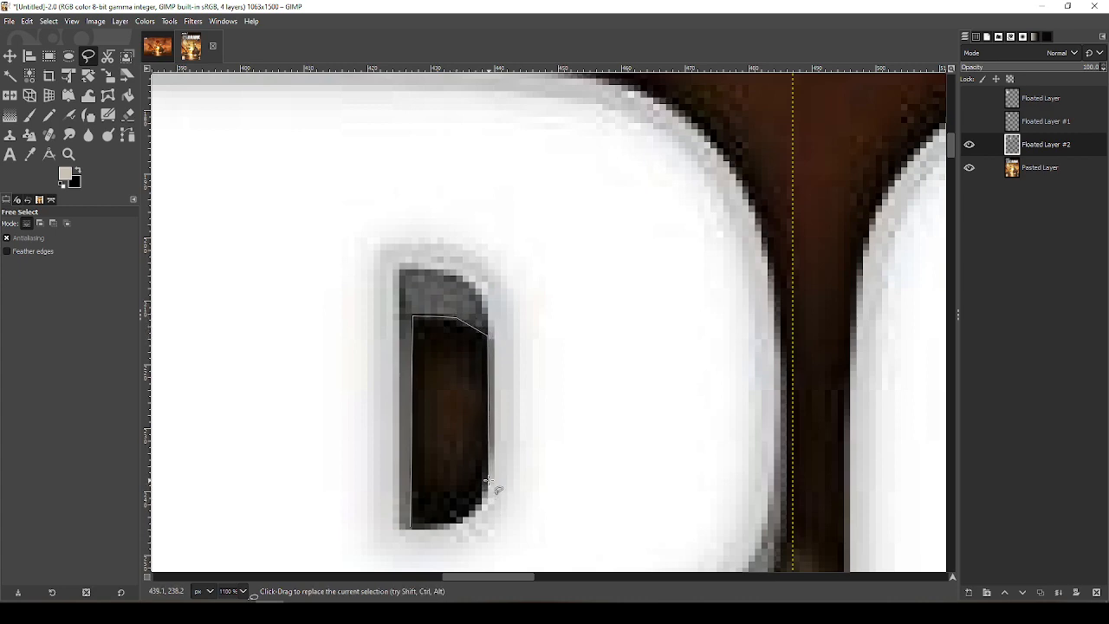
left_click(475, 507)
left_click(411, 526)
key("Return")
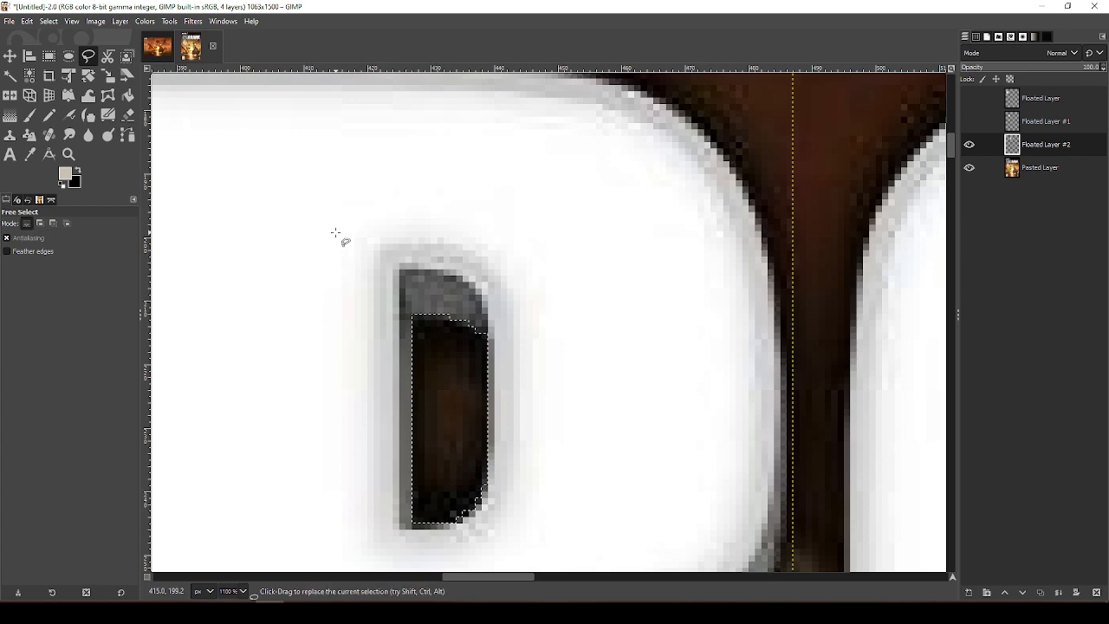
key("Delete")
key("ctrl+shift+a")
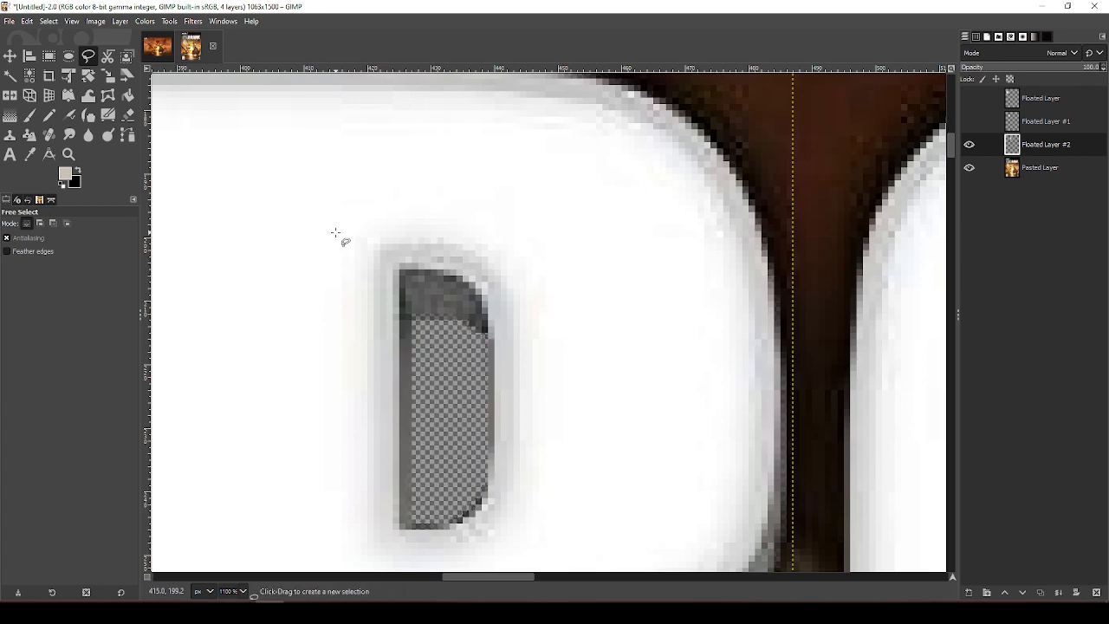
Briefly compare the floated A and R layers, then hide both and make Pasted Layer active
scroll(335, 232, "down", 5)
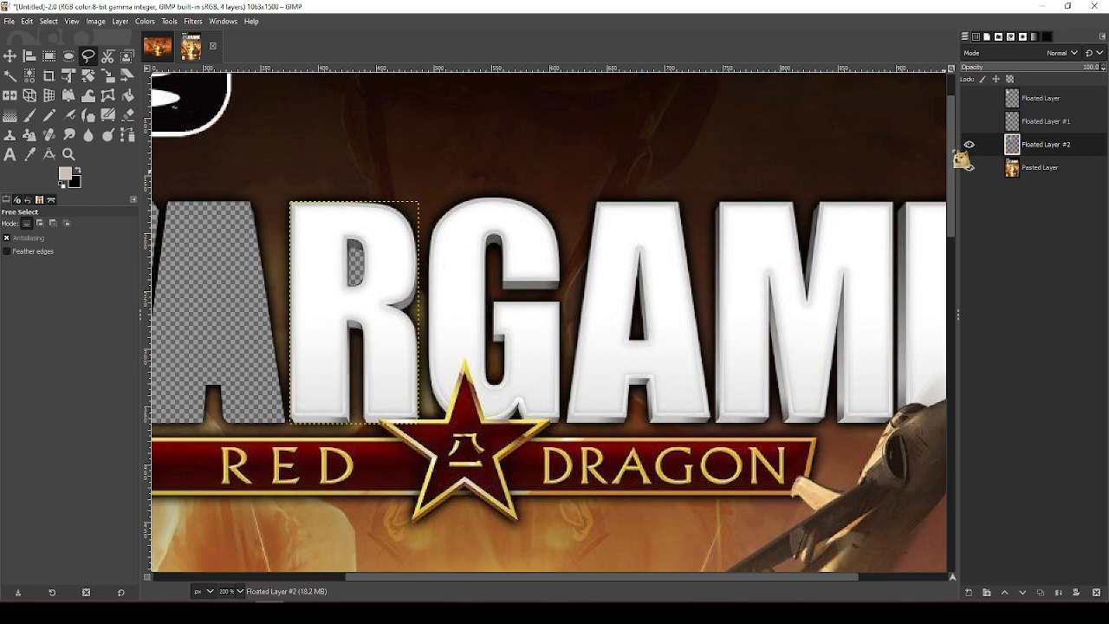
left_click(970, 121)
left_click(969, 144)
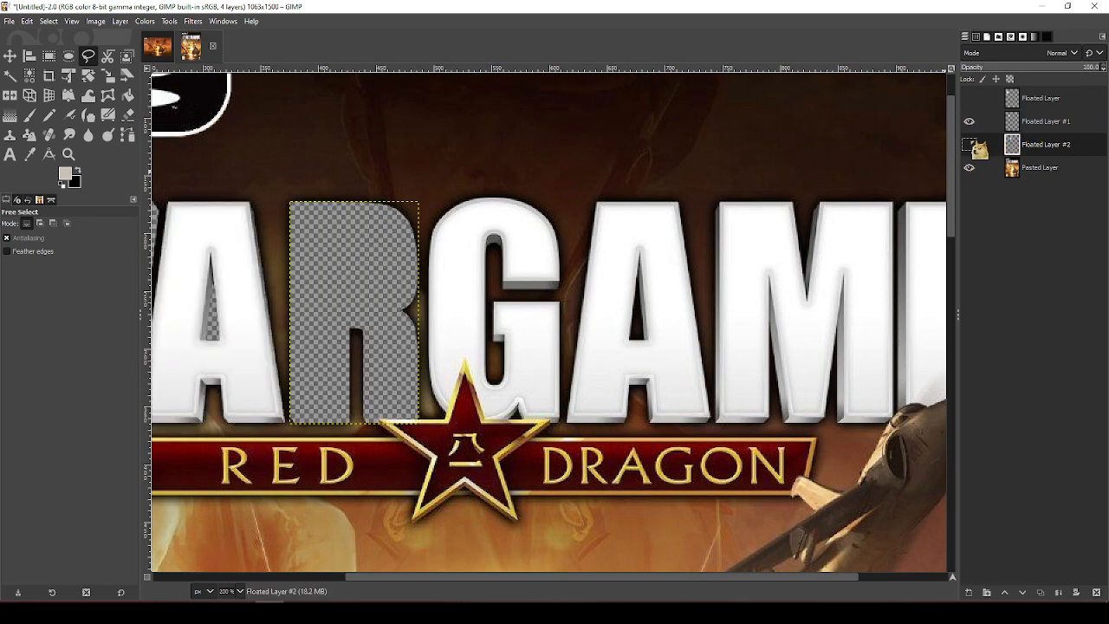
left_click(1059, 169)
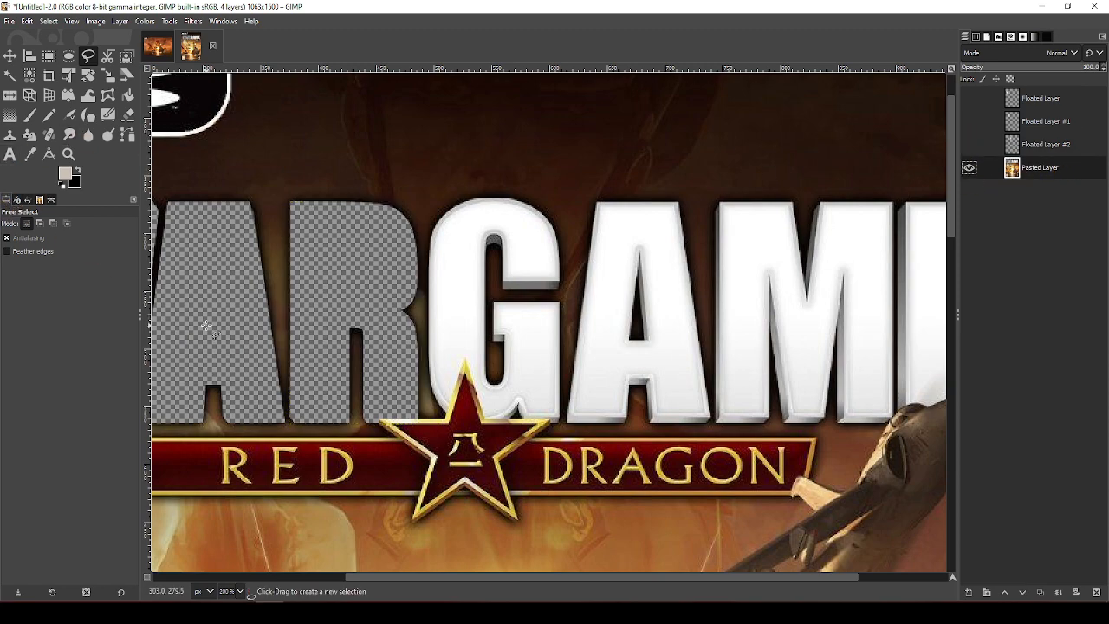
Start a free-select outline of the G beside the star's upper point and trace up the letter's outer left edge
scroll(205, 326, "up", 2)
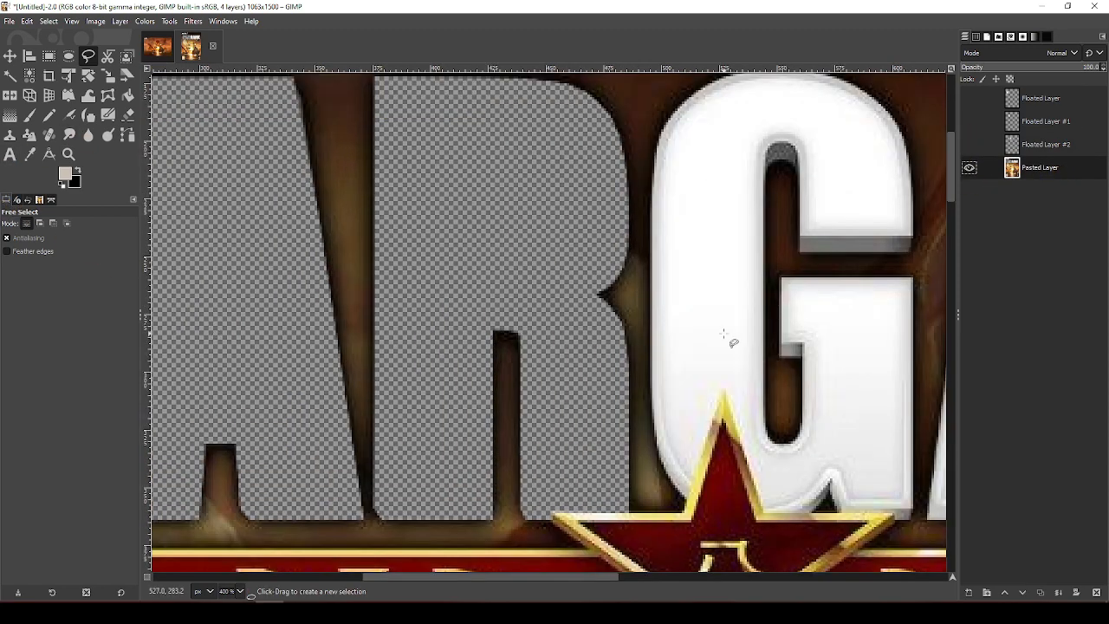
scroll(784, 556, "up", 4)
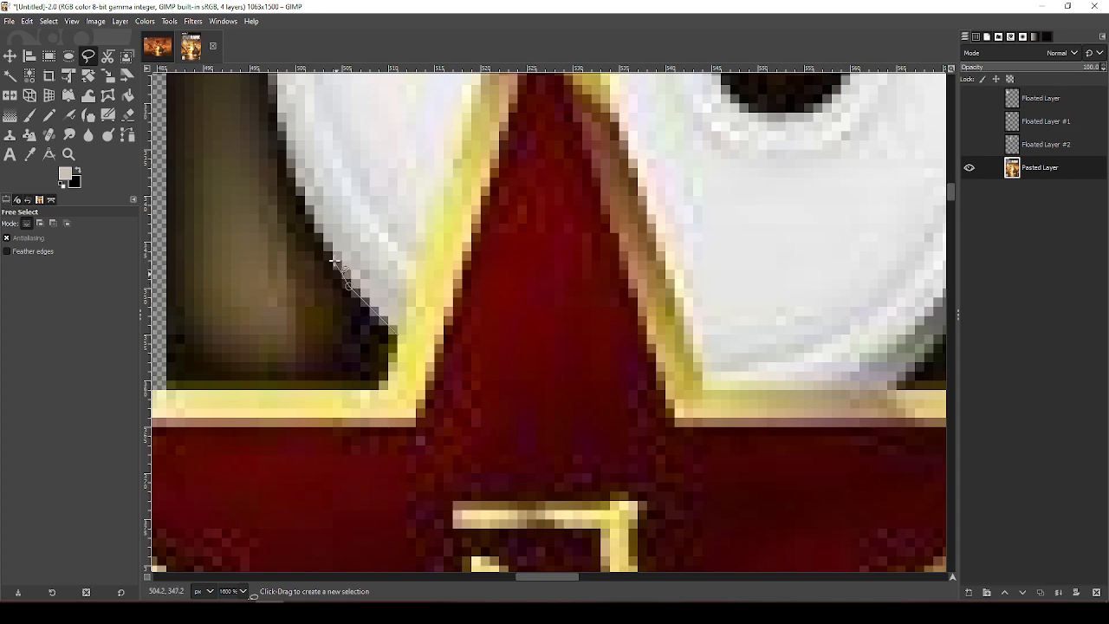
left_click(275, 82)
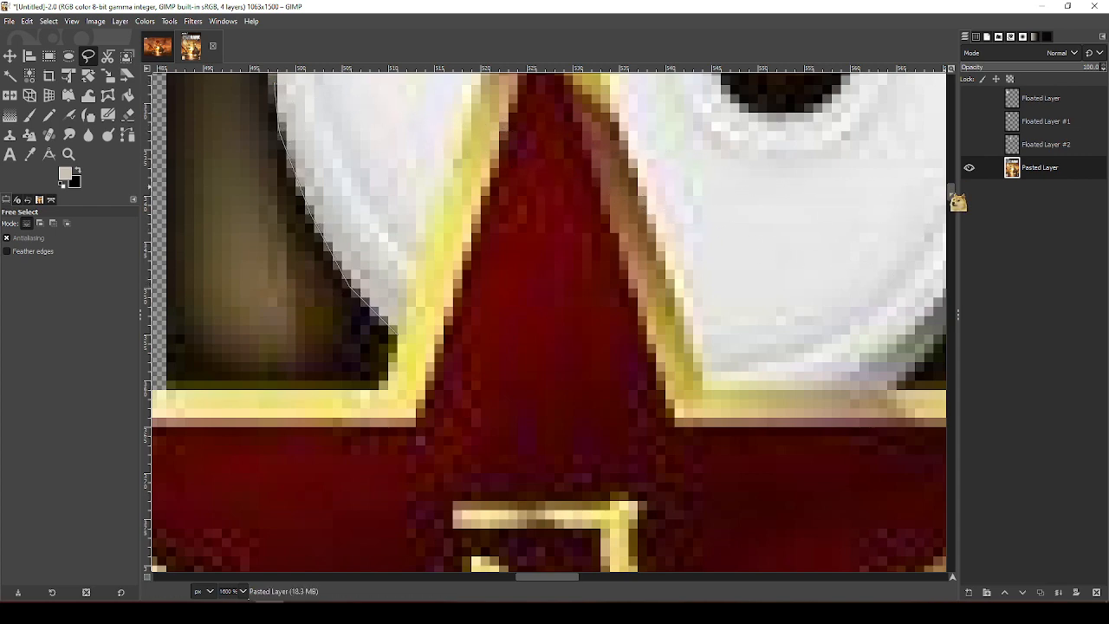
left_click_drag(951, 193, 953, 168)
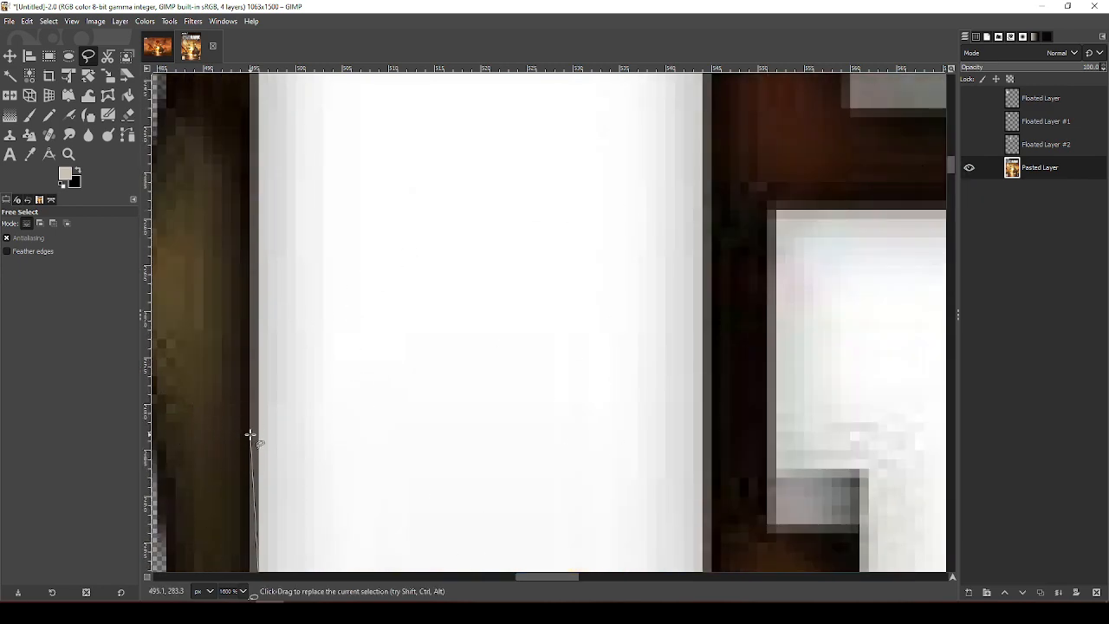
left_click(249, 555)
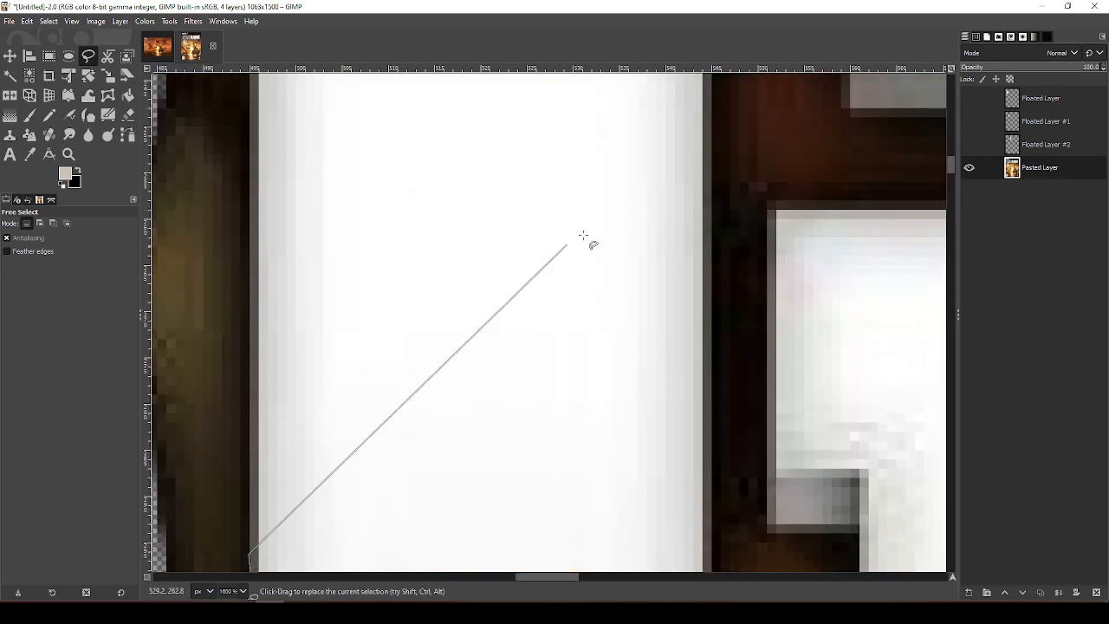
Continue the outline around the G's upper-left curve and along its top edge
left_click_drag(954, 170, 956, 149)
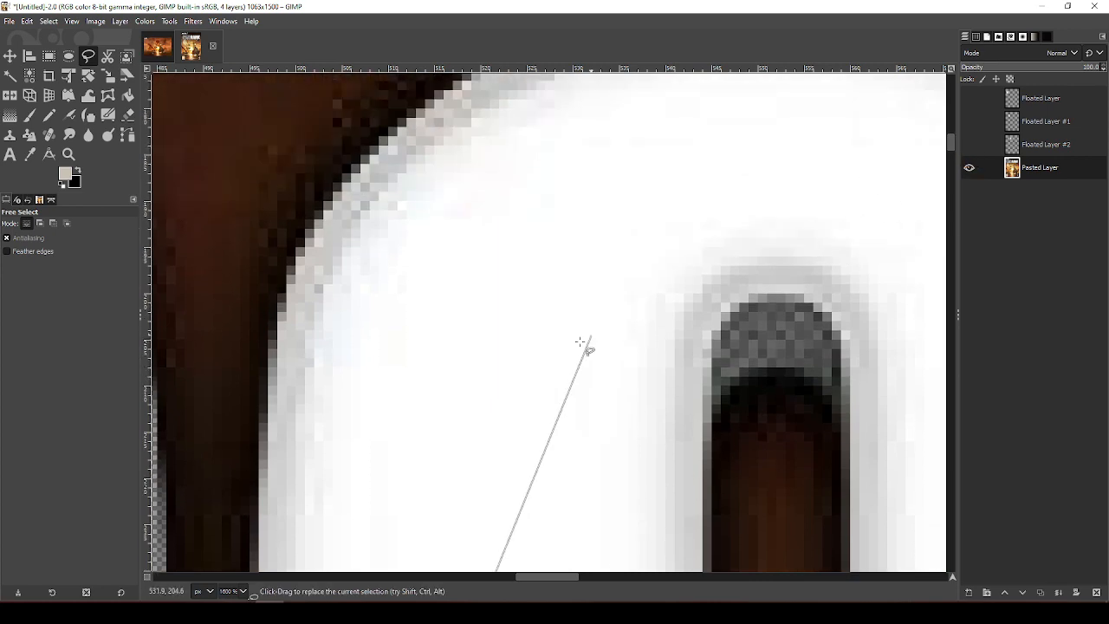
left_click(261, 449)
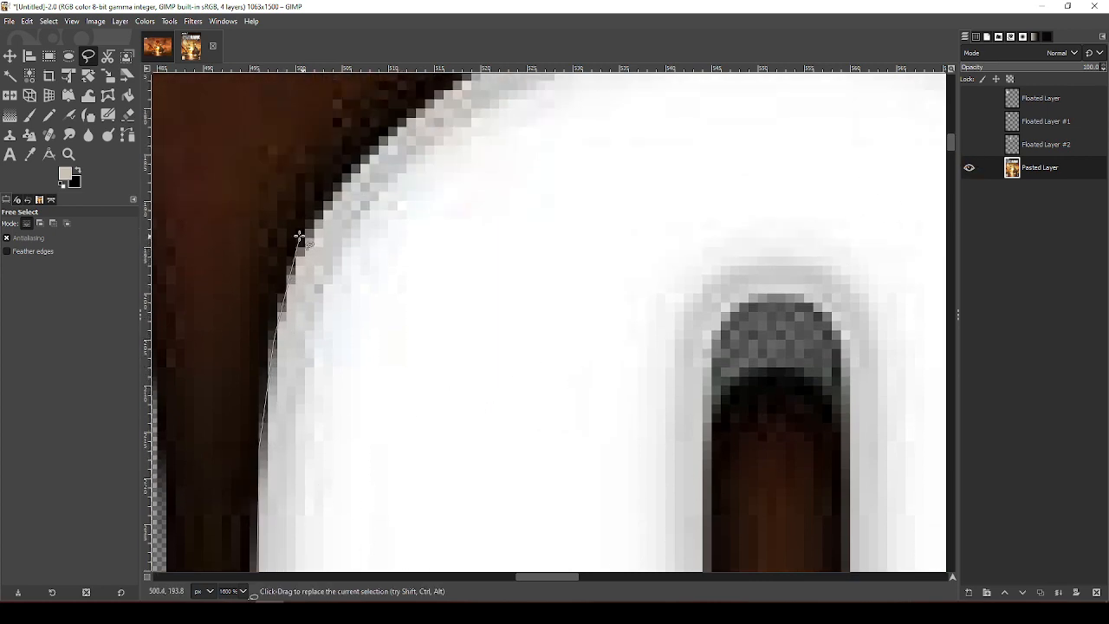
left_click(347, 174)
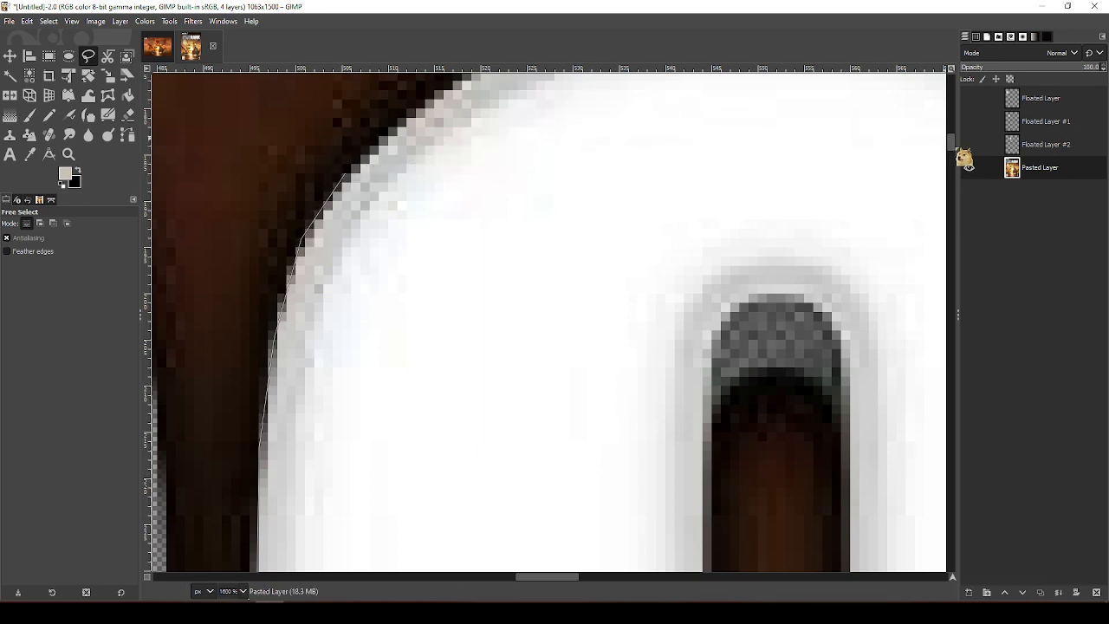
left_click_drag(953, 145, 956, 131)
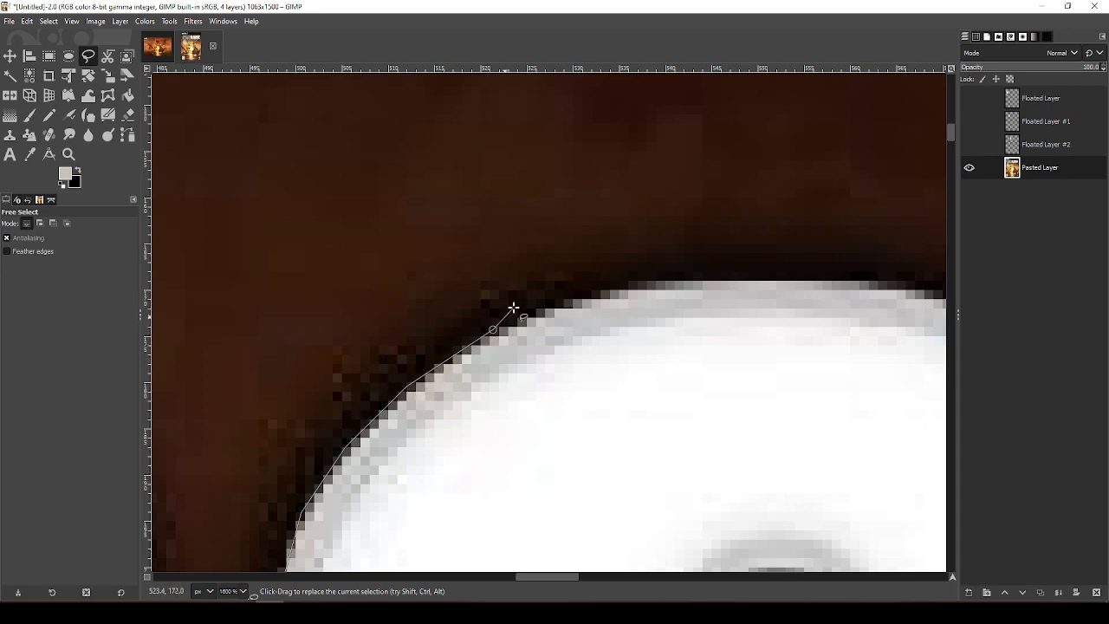
left_click(679, 280)
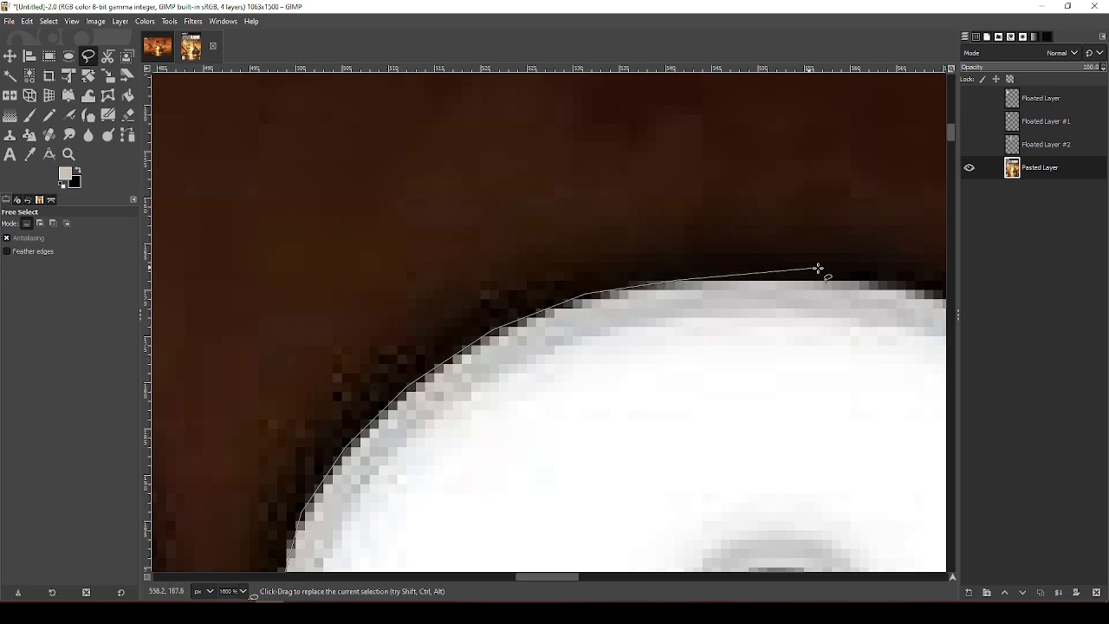
left_click(871, 283)
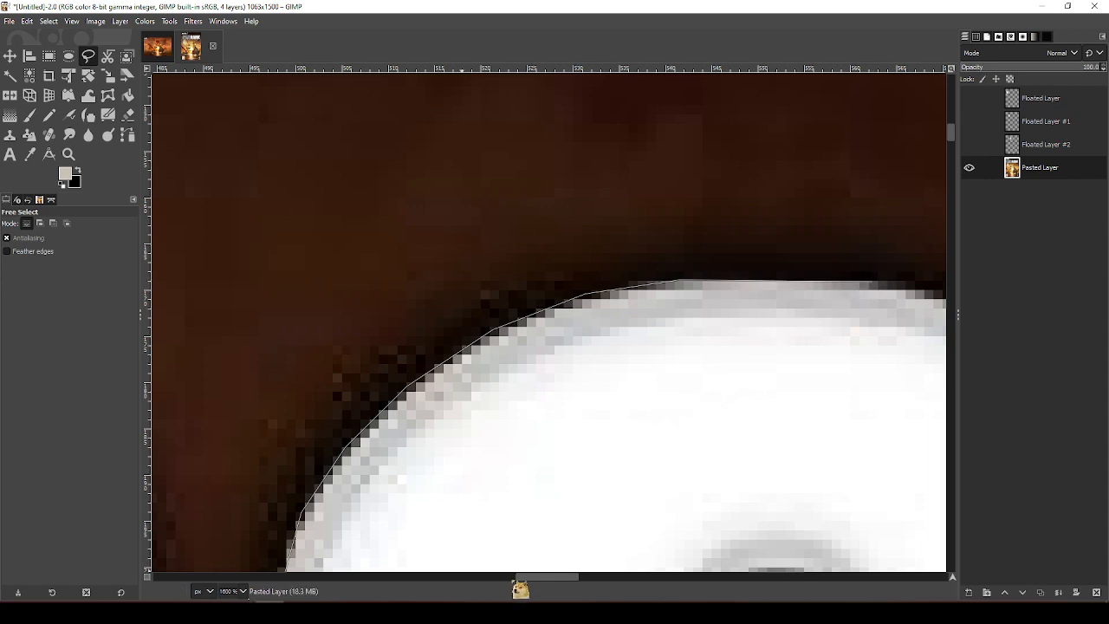
Trace the outline around the G's upper-right curve
left_click_drag(538, 576, 586, 576)
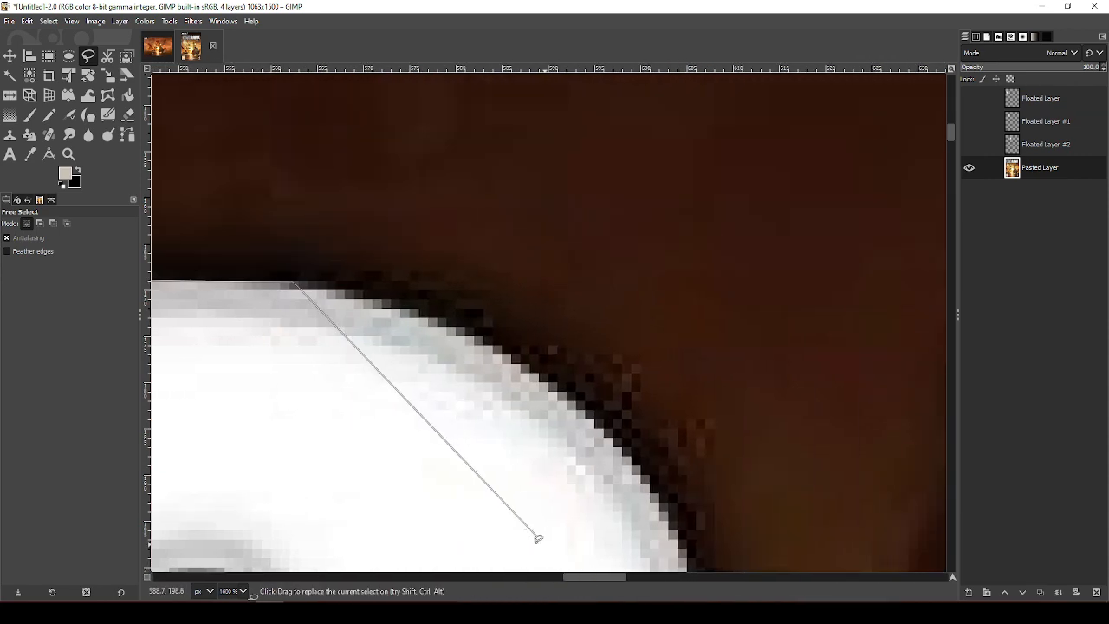
left_click(387, 301)
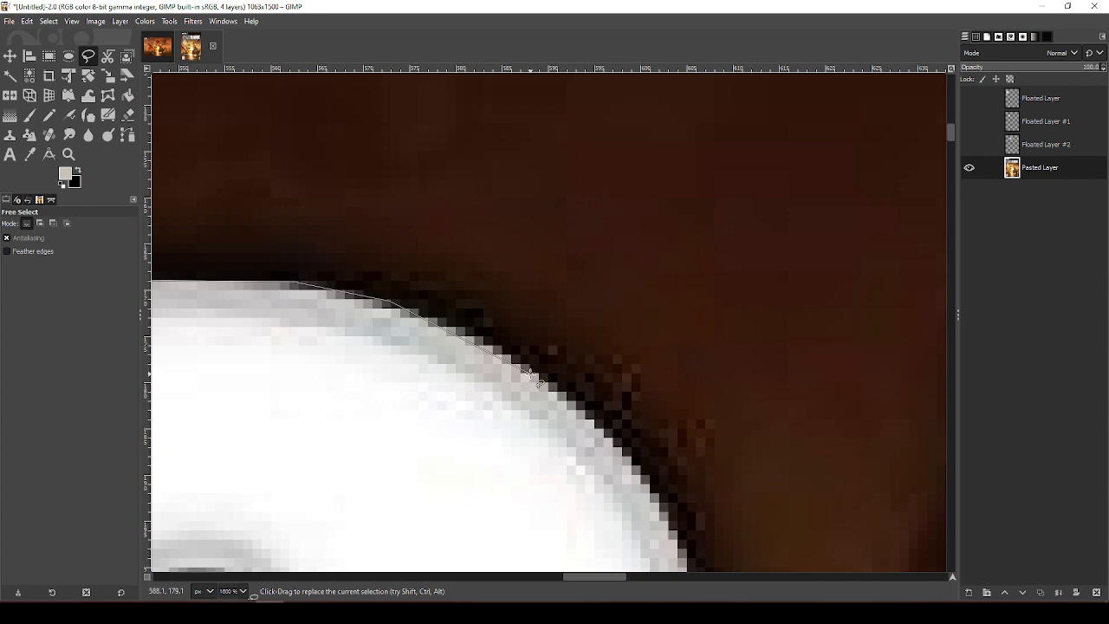
left_click(486, 337)
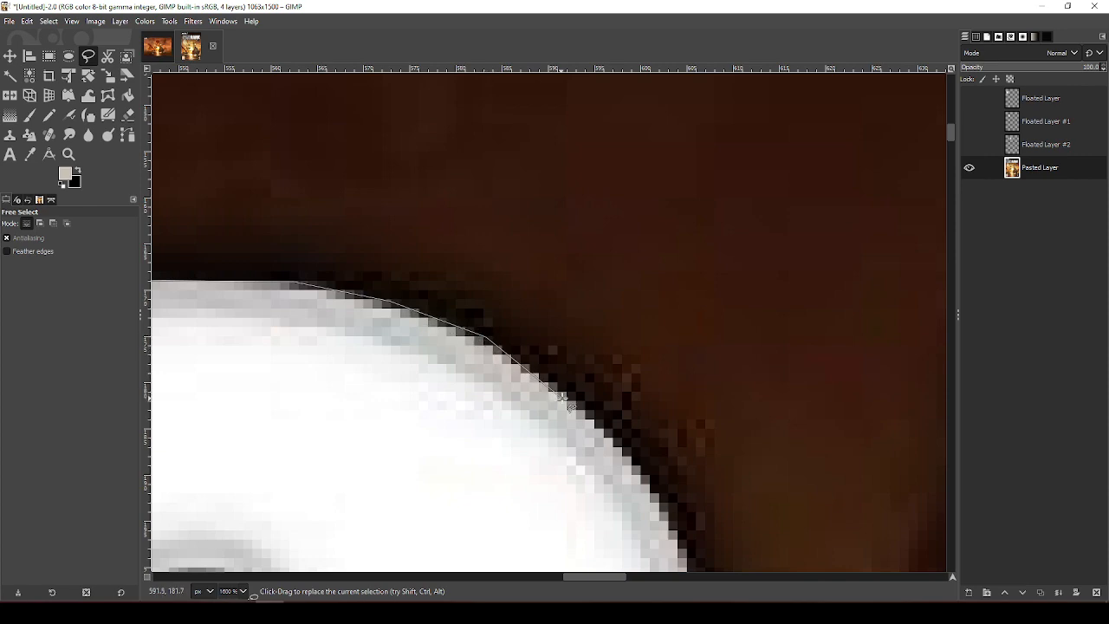
left_click(579, 401)
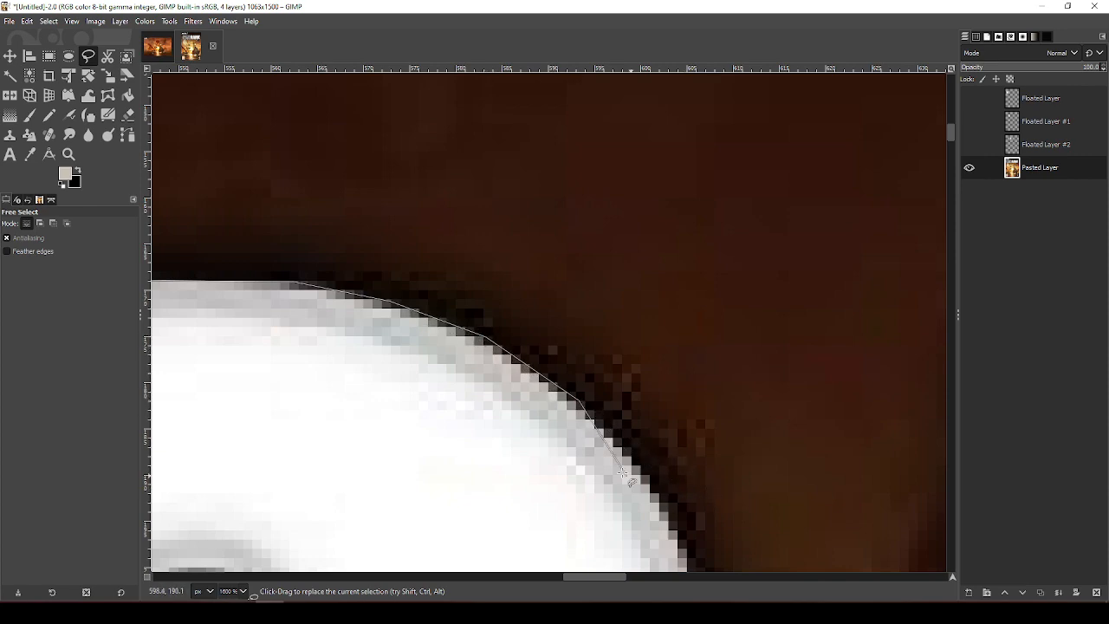
left_click(648, 468)
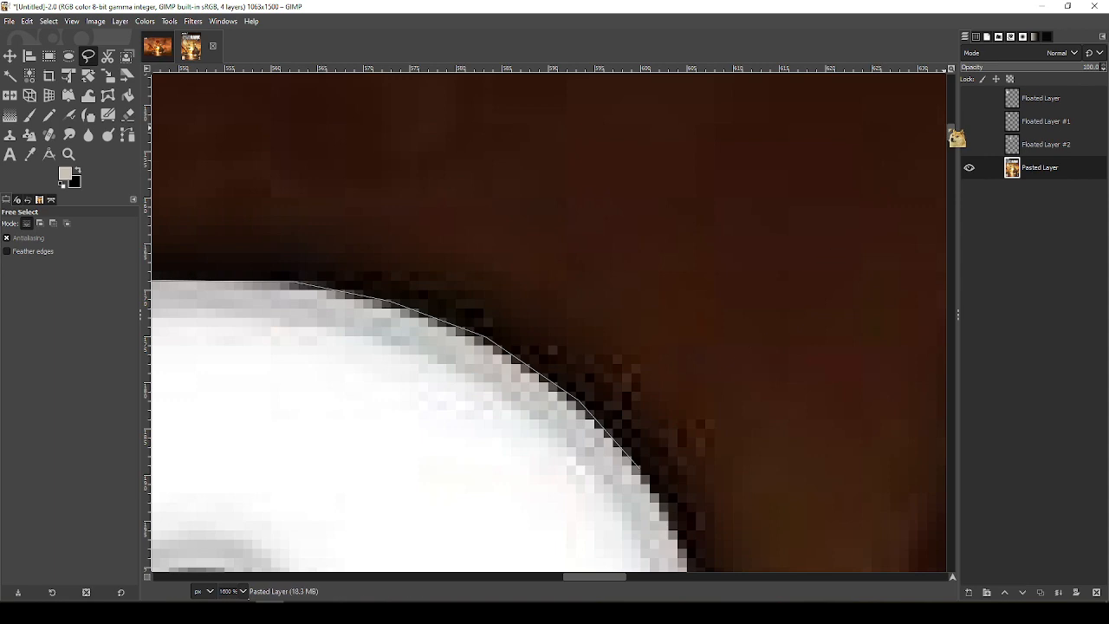
Extend the outline down the outer right edge of the G's upper arm
left_click_drag(953, 131, 954, 141)
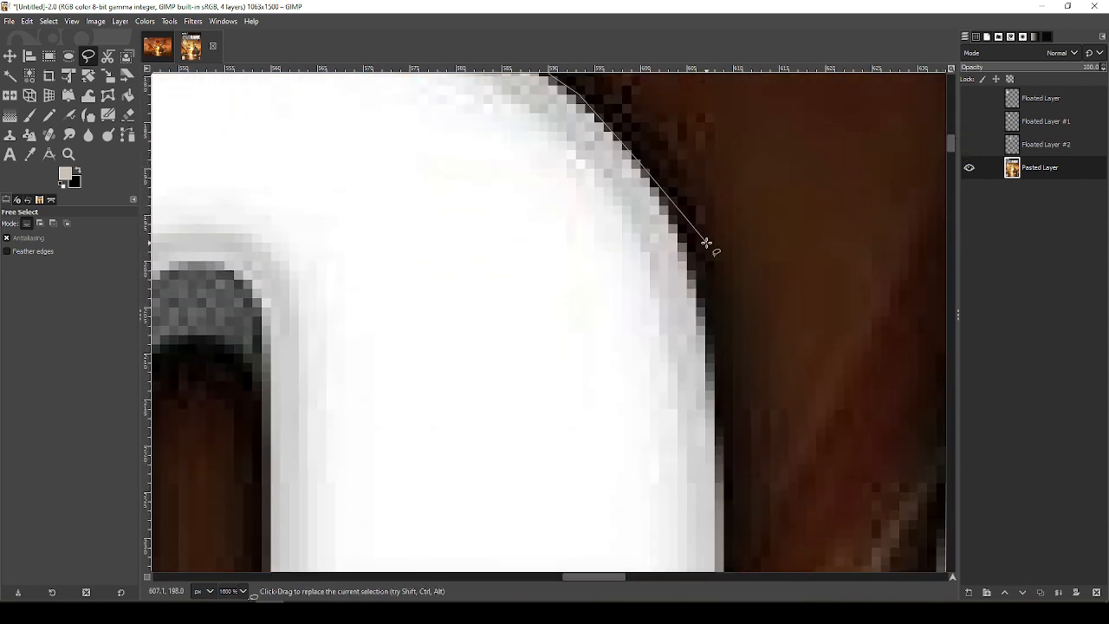
left_click(671, 206)
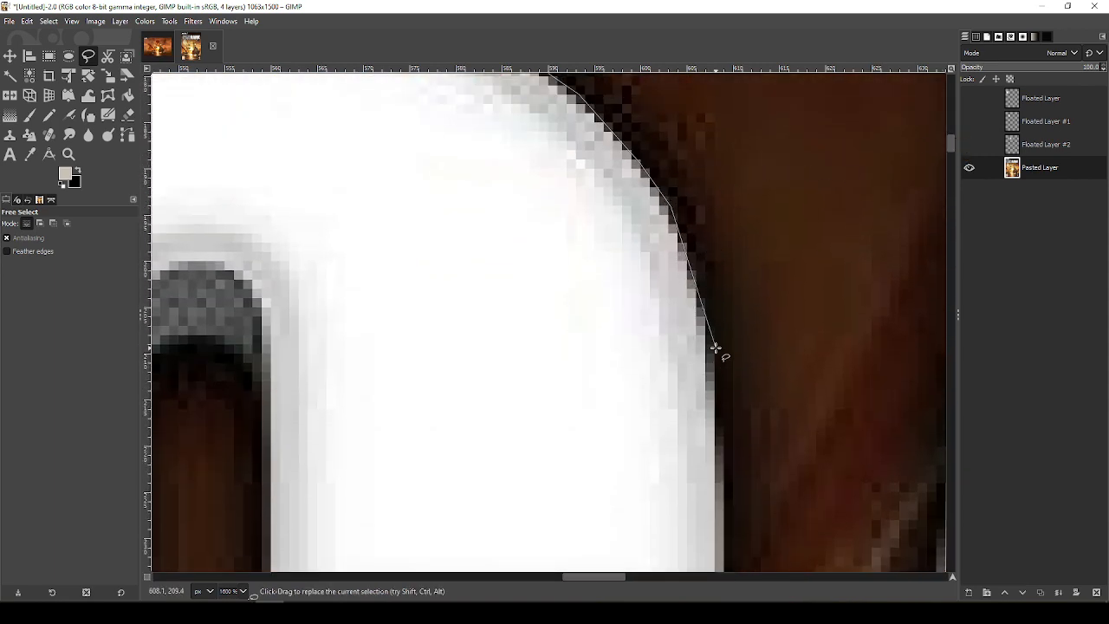
left_click(714, 347)
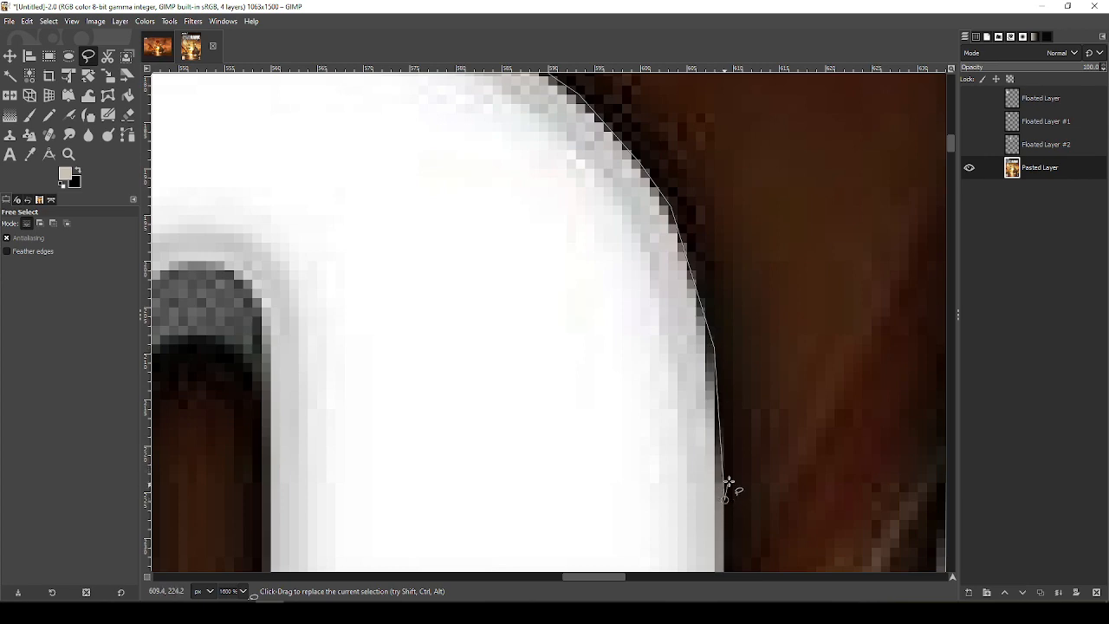
left_click(725, 499)
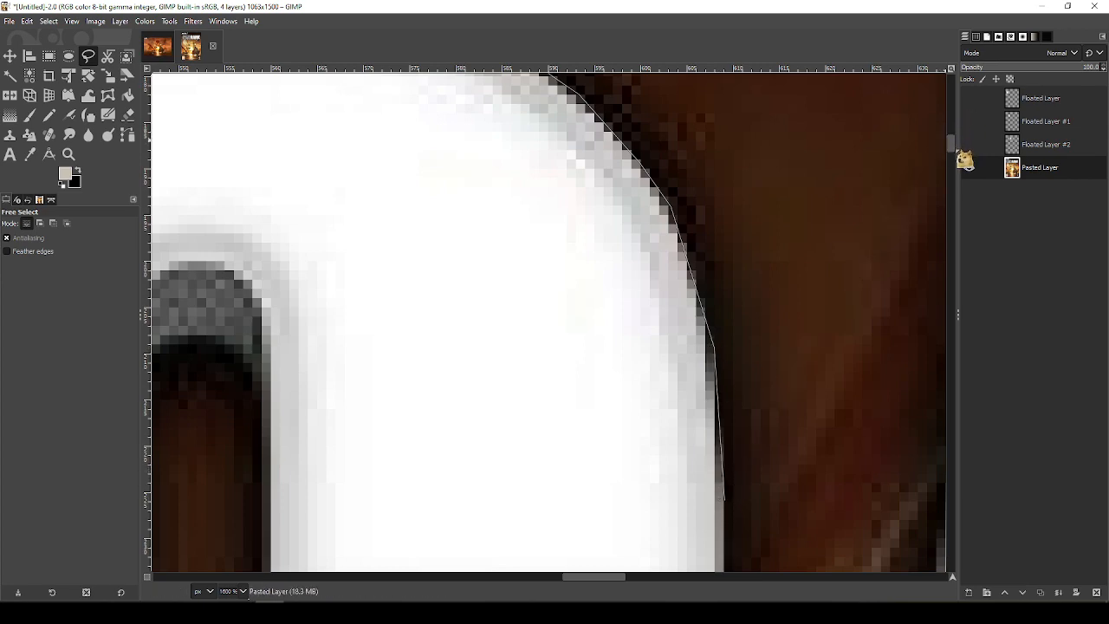
Trace the end and grey underside of the G's upper arm, straightening the lower edge by adjusting its corner point
left_click_drag(954, 143, 954, 156)
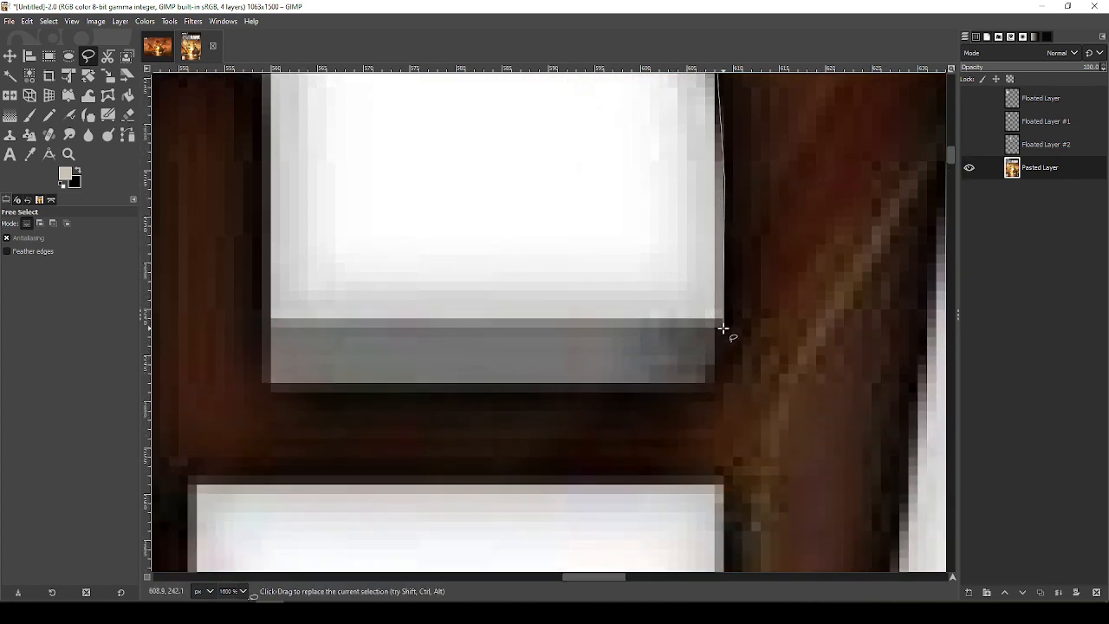
left_click(712, 388)
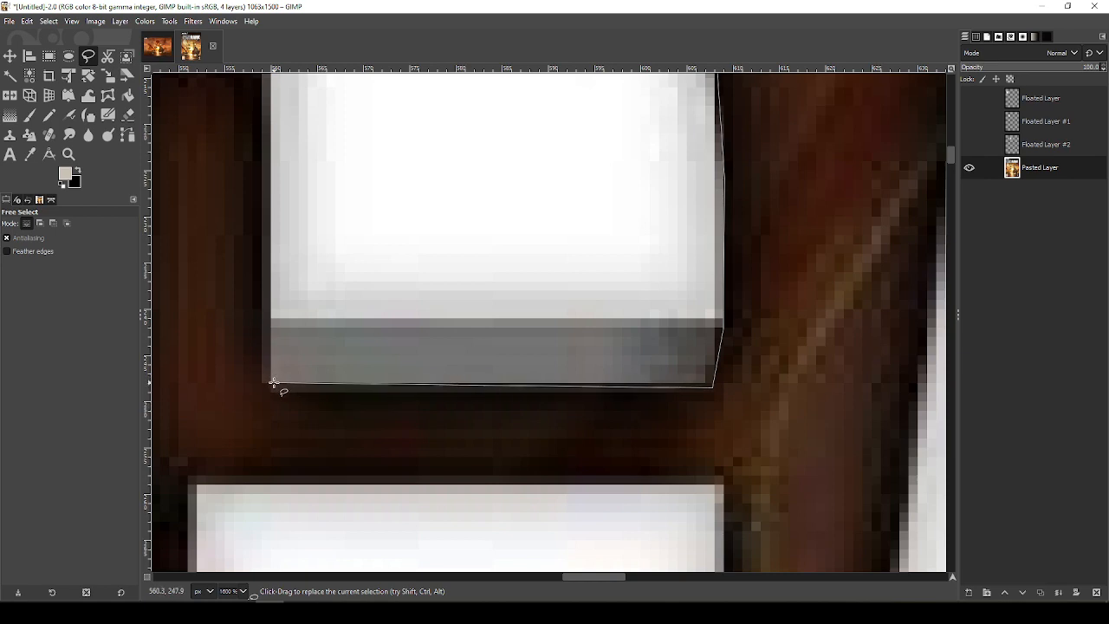
left_click(275, 382)
left_click_drag(711, 391, 713, 383)
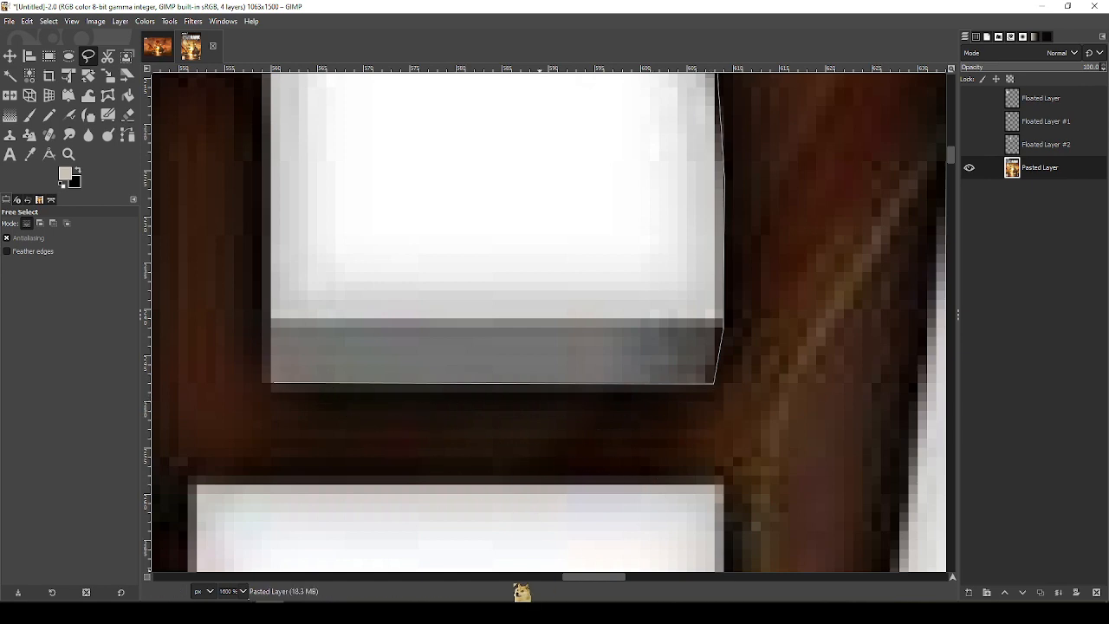
Trace up the right side of the G's inner opening and around its rounded top below the grey bevel
left_click_drag(587, 577, 563, 577)
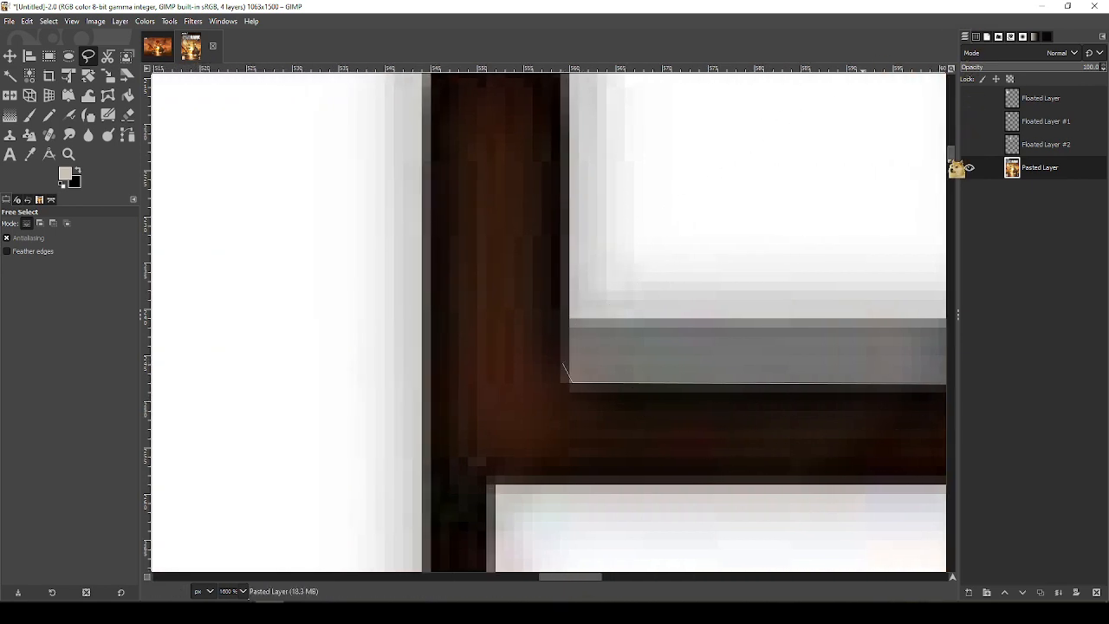
mouse_move(951, 159)
left_mouse_down()
mouse_move(957, 146)
mouse_move(962, 161)
left_mouse_up()
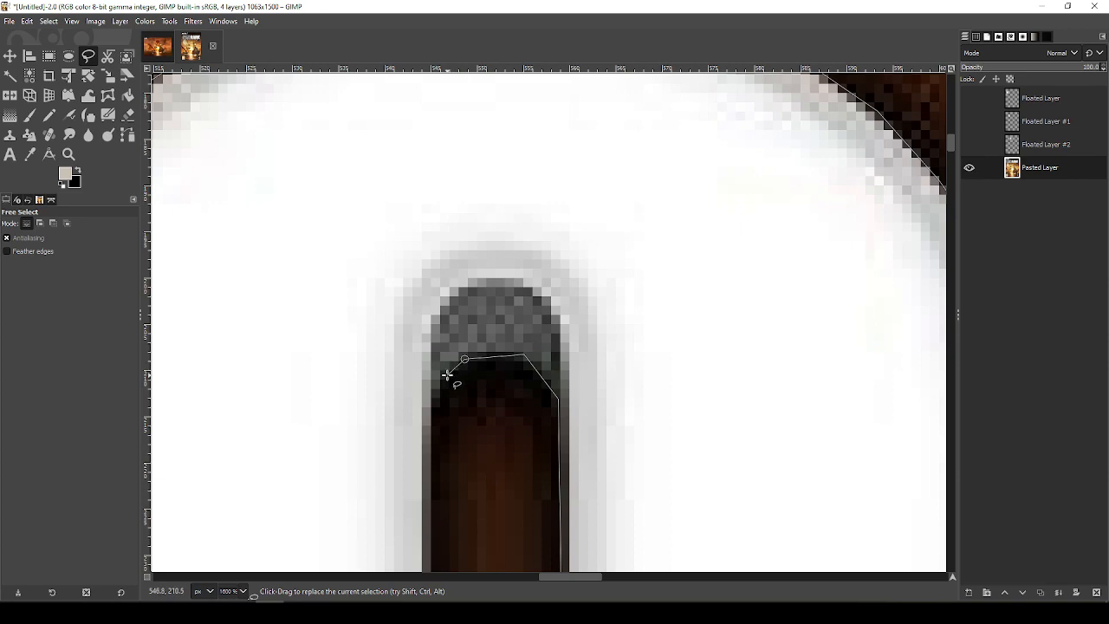
left_click(432, 423)
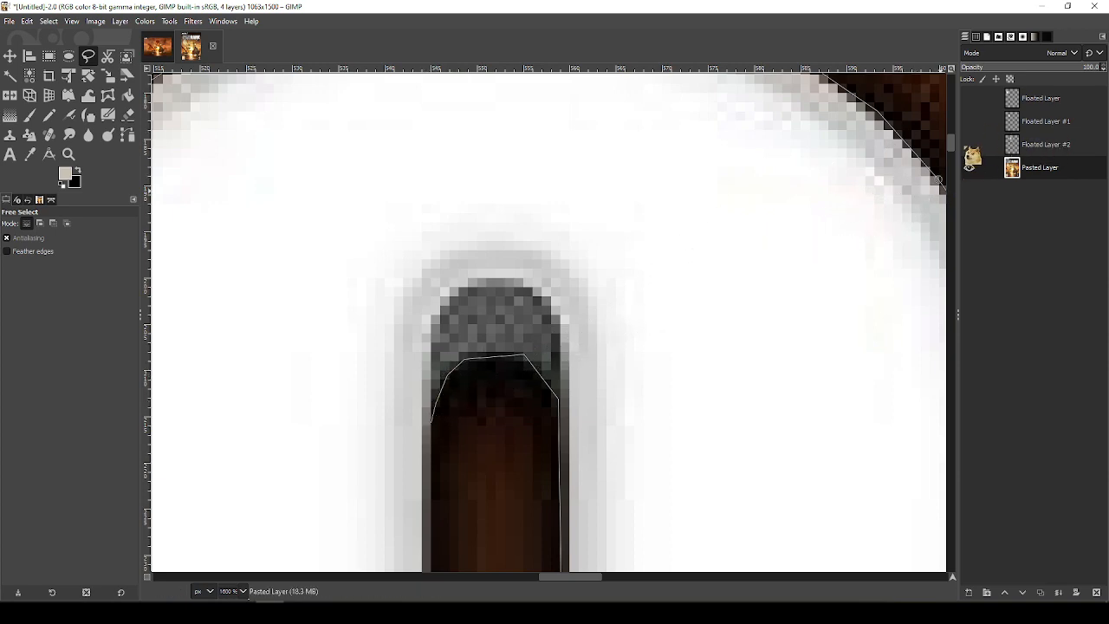
Trace down the left side of the G's inner opening, around its rounded bottom and up the right side to the grey spur
left_click_drag(956, 148, 962, 171)
left_click(429, 455)
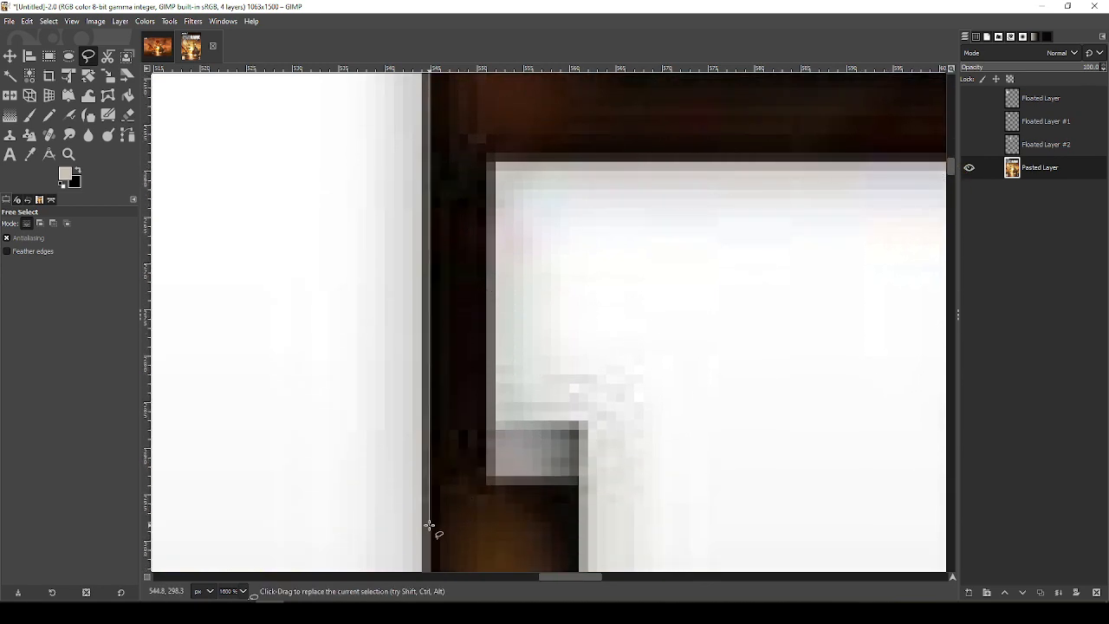
left_click(431, 553)
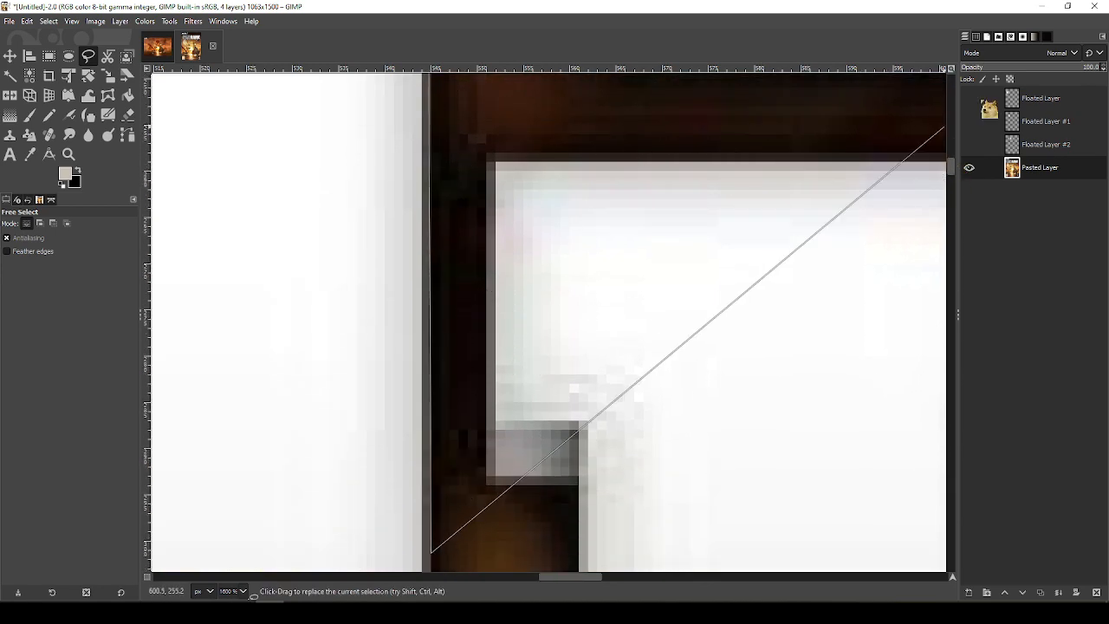
left_click_drag(978, 152, 958, 178)
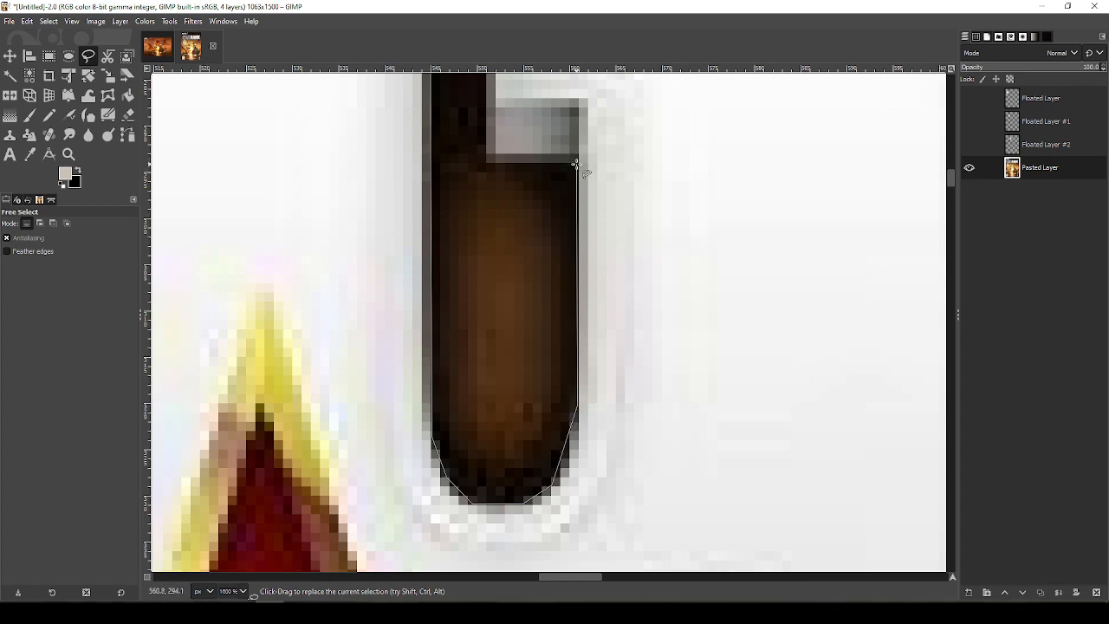
left_click(578, 163)
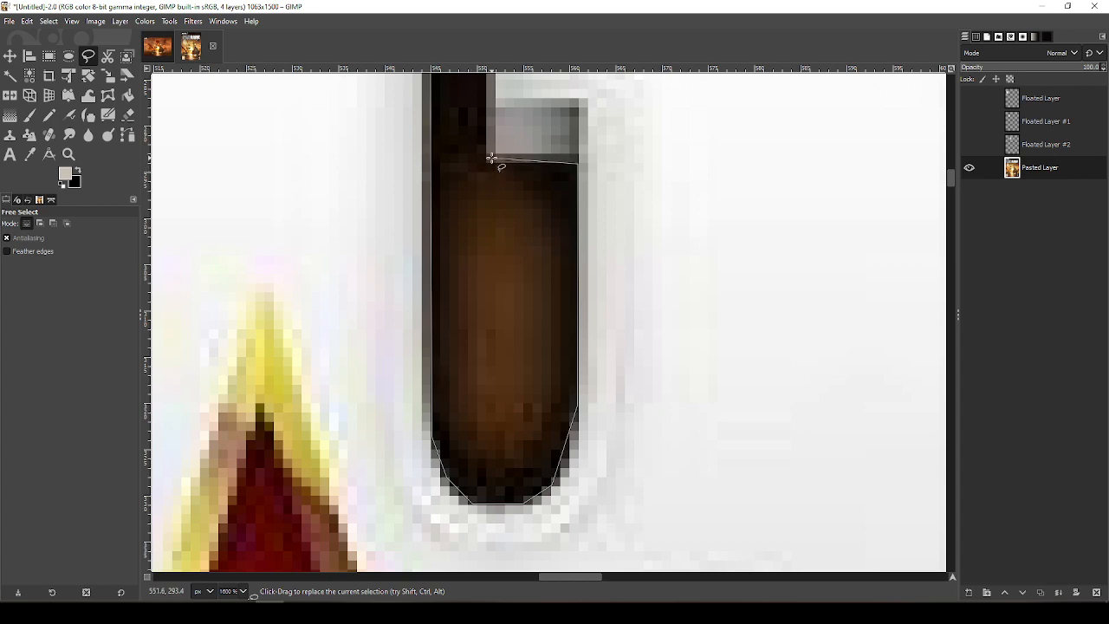
Trace the underside, left edge and top edge of the G's inner spur to its upper-right corner
left_click(489, 162)
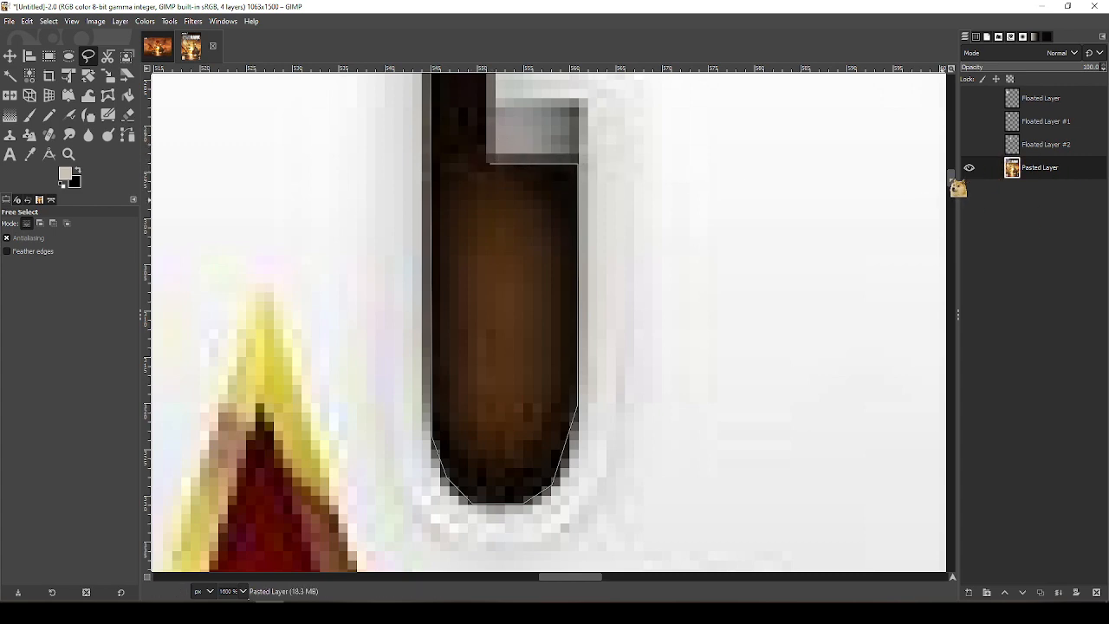
left_click_drag(951, 178, 962, 166)
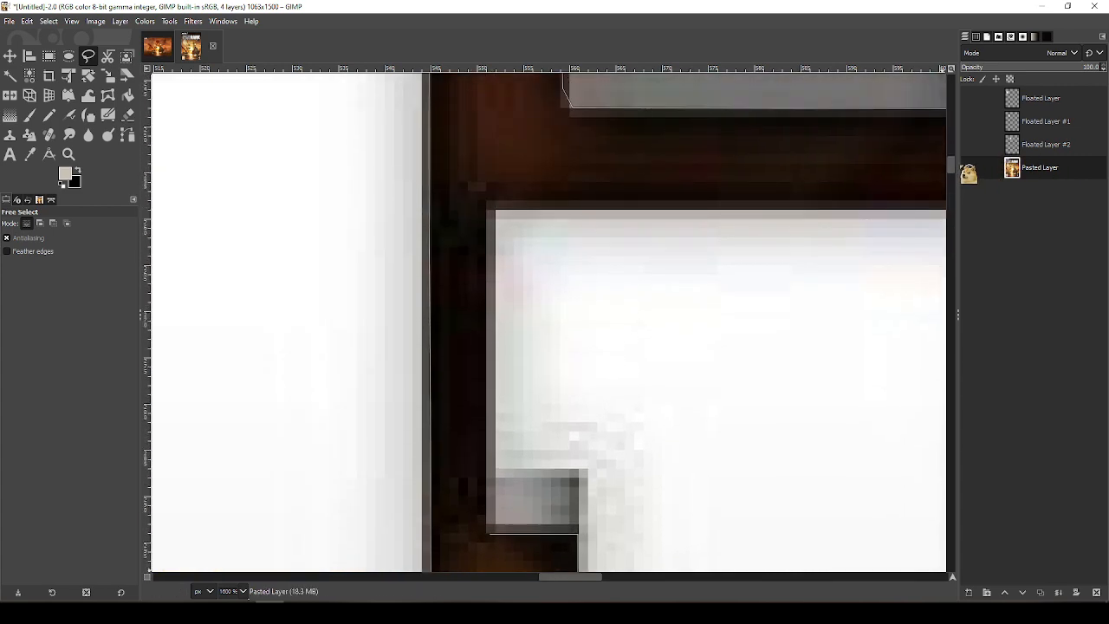
left_click(489, 204)
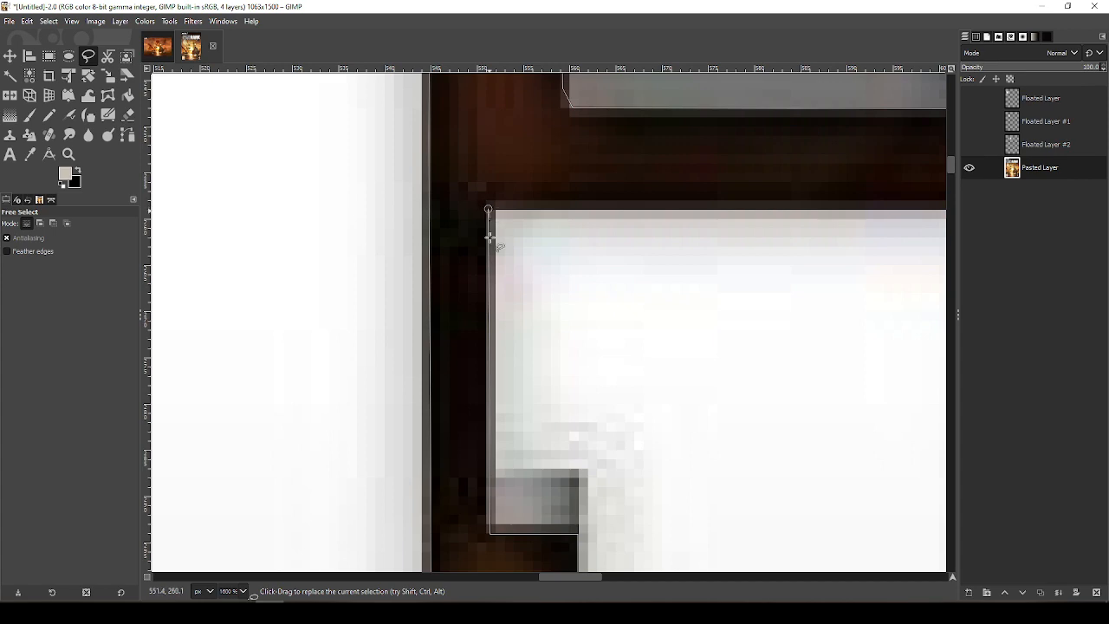
left_click_drag(571, 578, 596, 578)
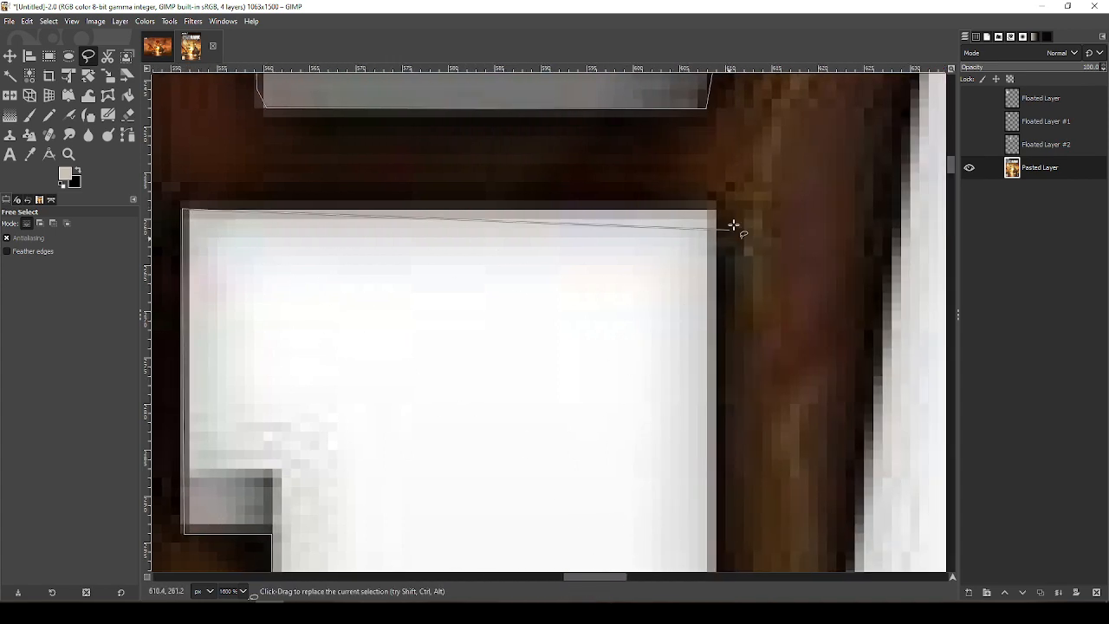
left_click(716, 210)
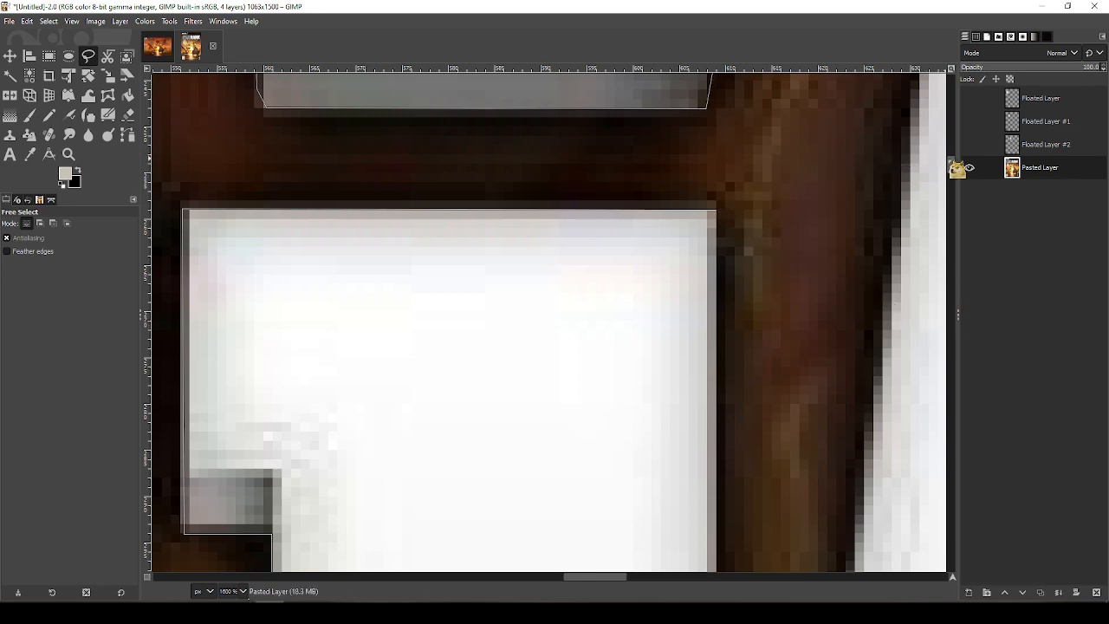
Extend the outline straight down the right edge of the G's lower half to its base
scroll(809, 310, "down", 1)
left_click(716, 447)
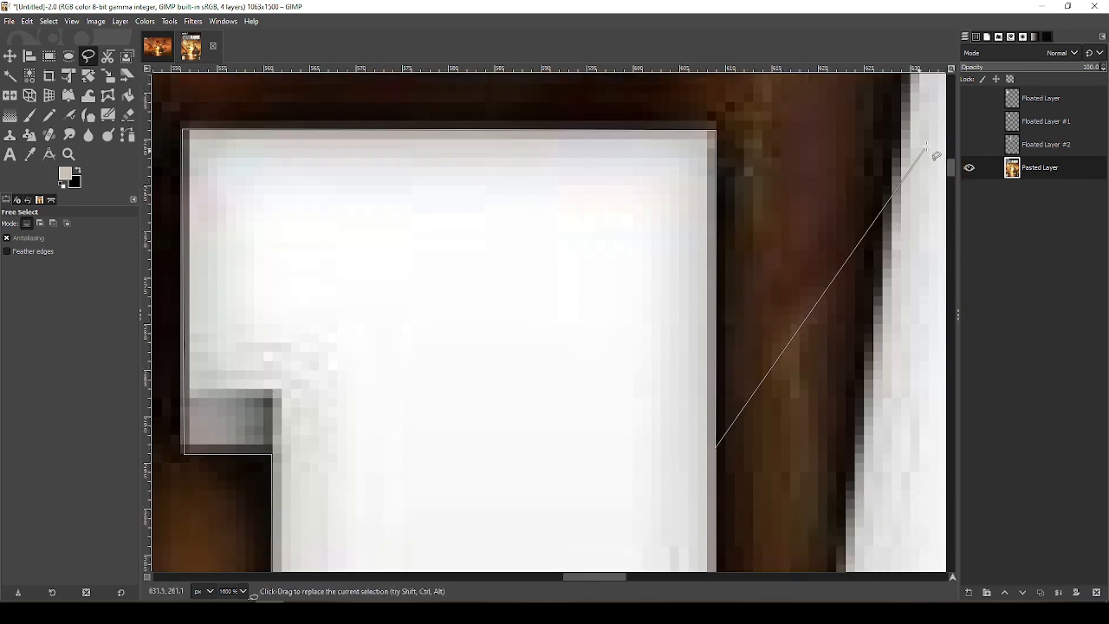
mouse_move(953, 162)
left_mouse_down()
mouse_move(960, 181)
mouse_move(962, 171)
left_mouse_up()
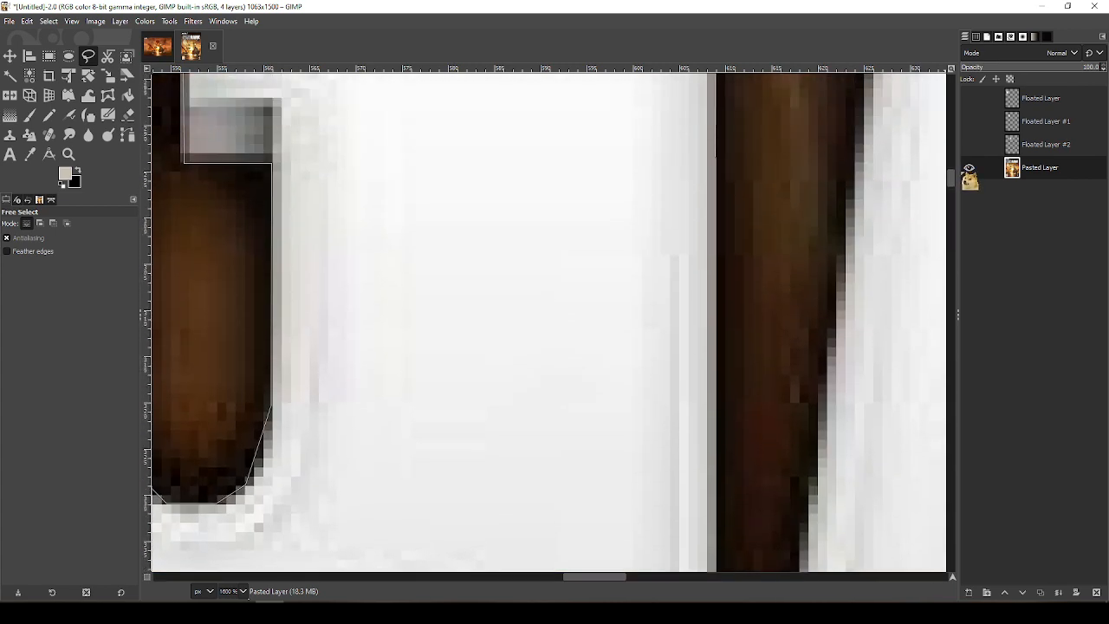
left_click(715, 543)
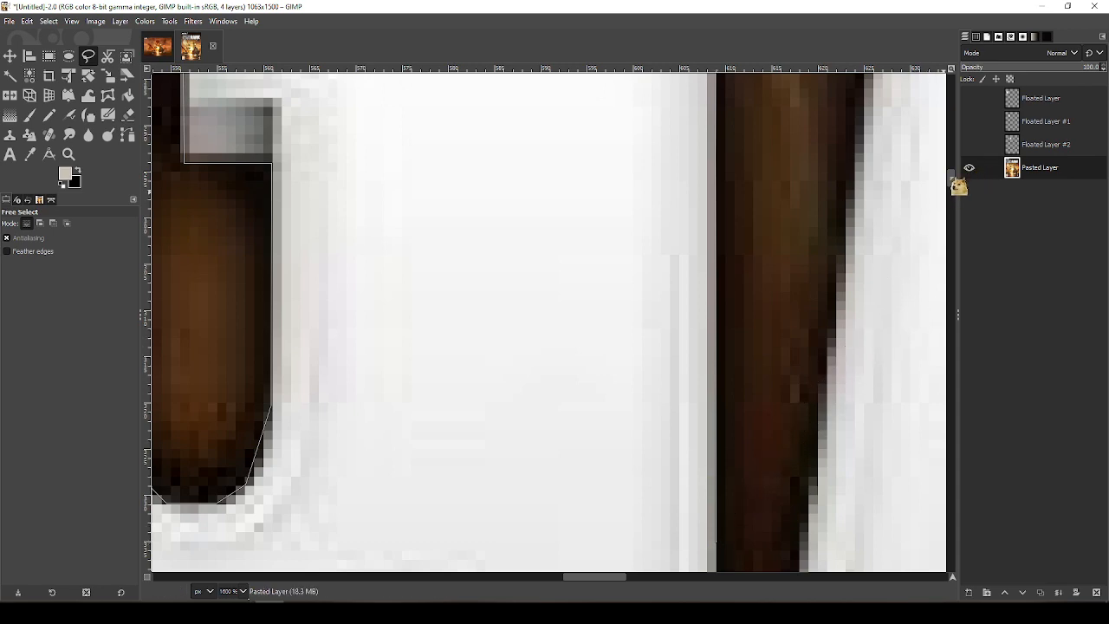
scroll(849, 235, "down", 5)
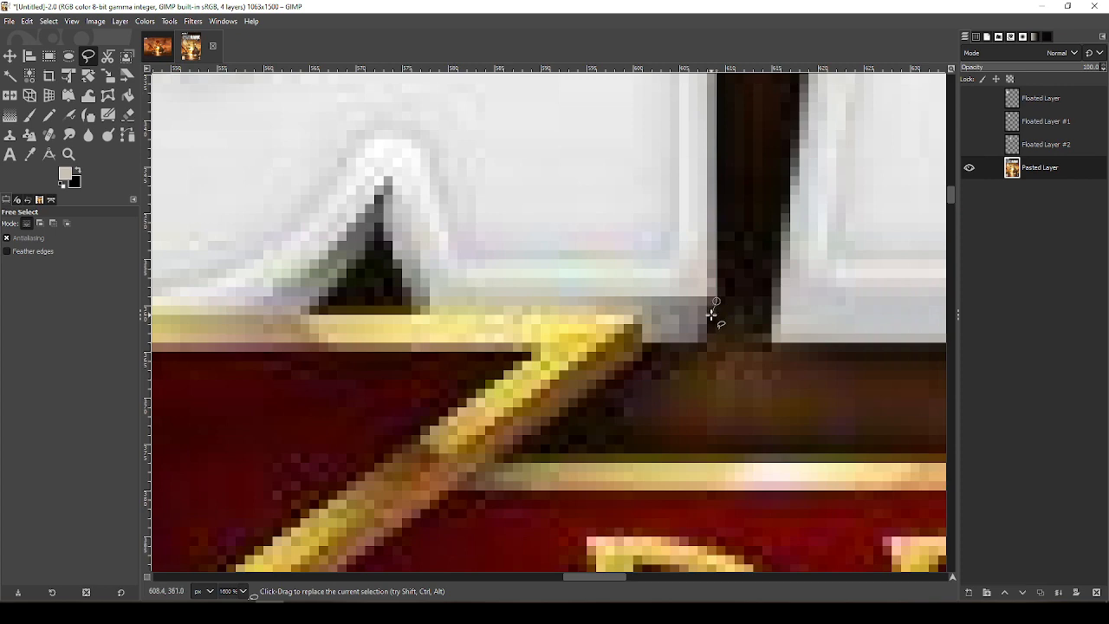
Trace the G's lower-right corner and its bottom edge above the star's gold border, going around the dark triangular notch
left_click(706, 344)
left_click(642, 313)
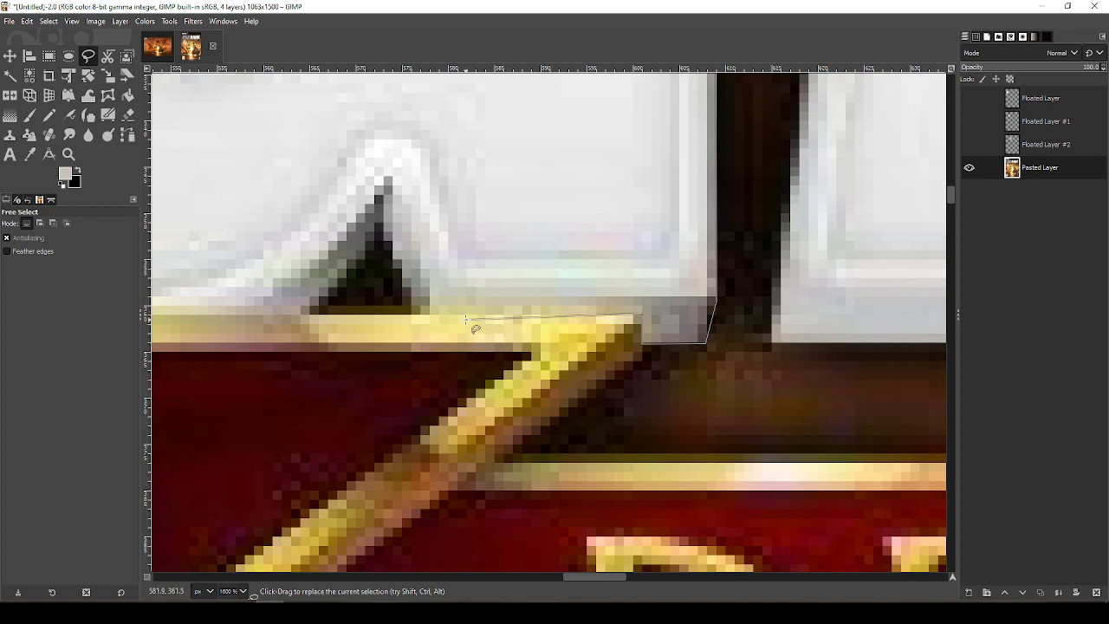
left_click(588, 305)
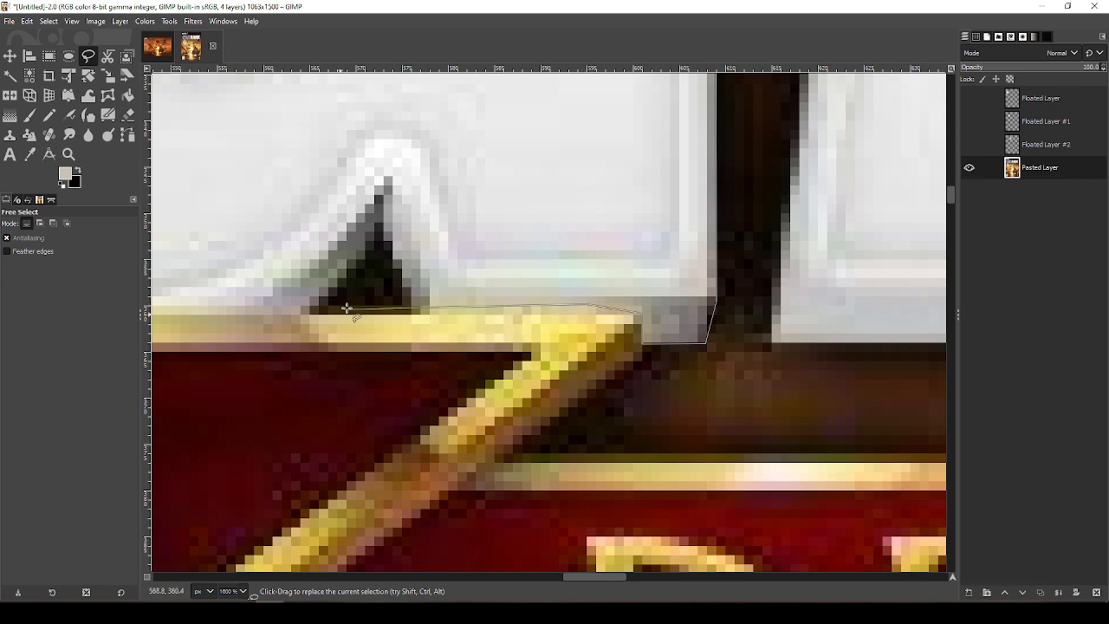
left_click(413, 308)
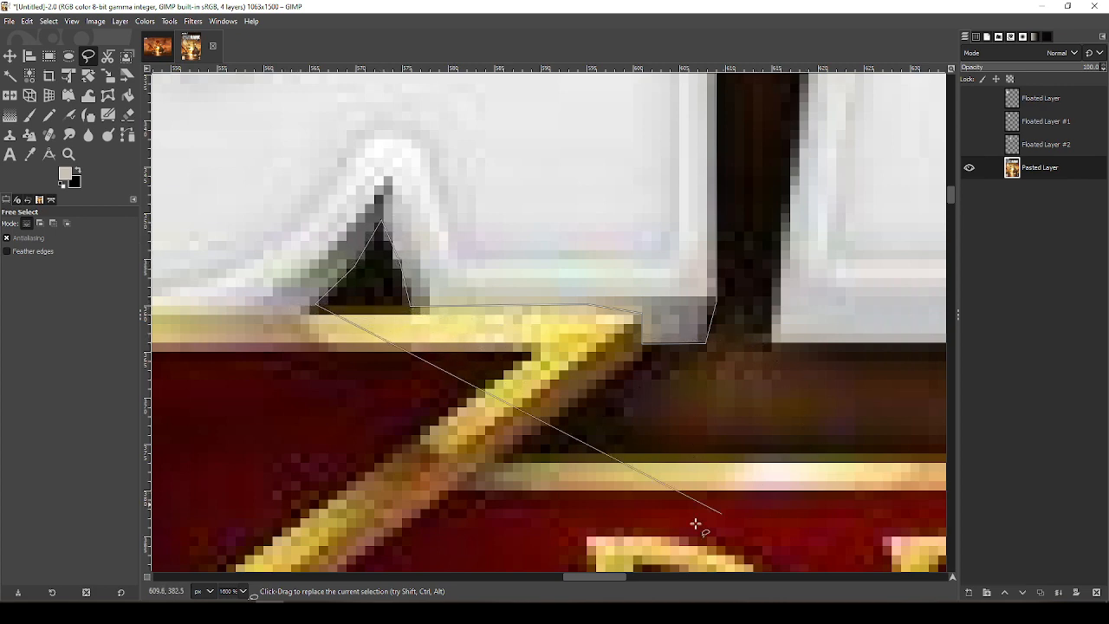
Trace around the star's upper point inside the G and close the outline into a selection
left_click_drag(615, 581, 573, 584)
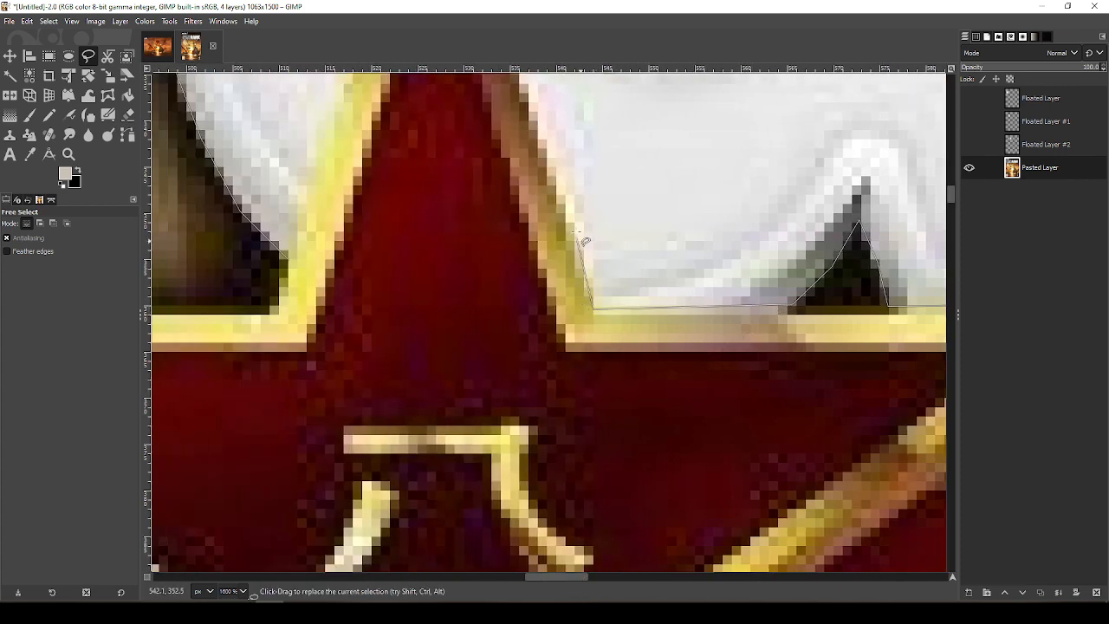
left_click(552, 154)
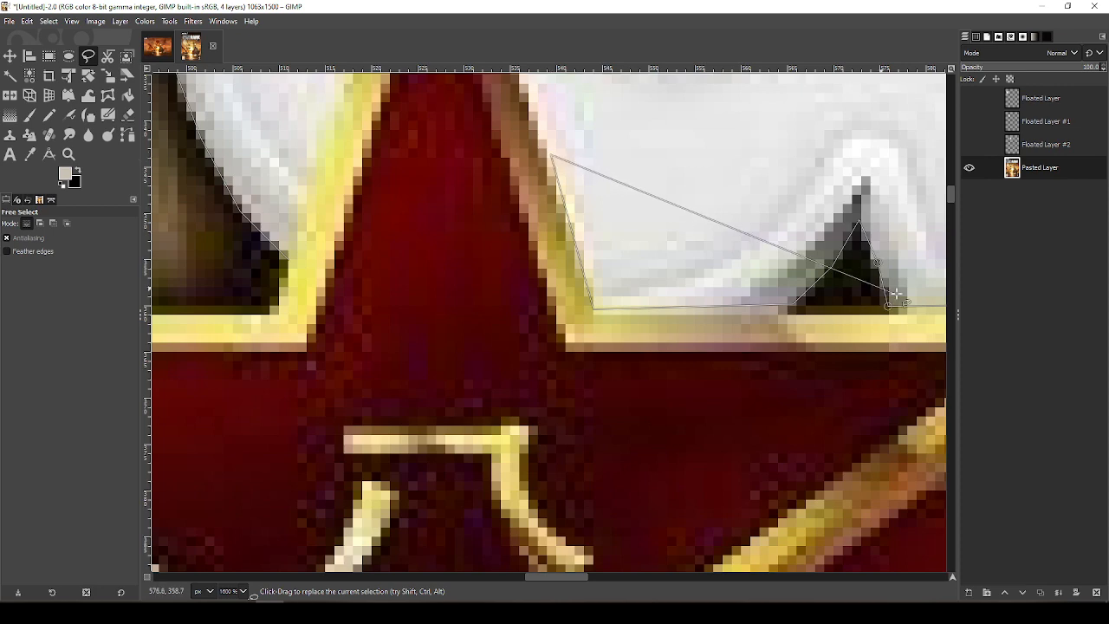
left_click_drag(950, 198, 956, 187)
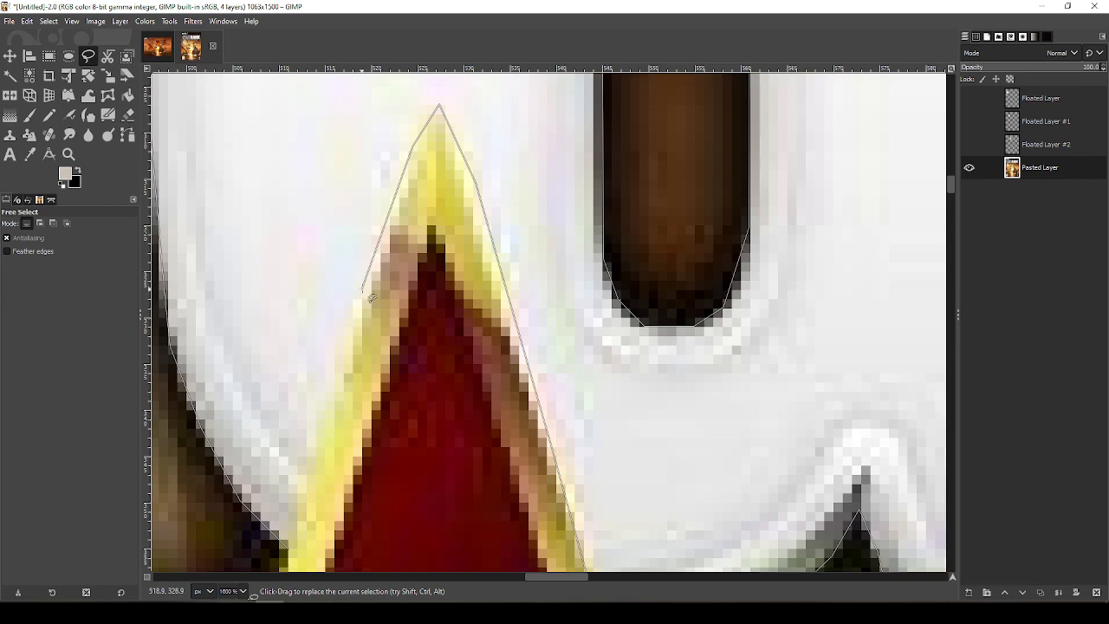
left_click(329, 412)
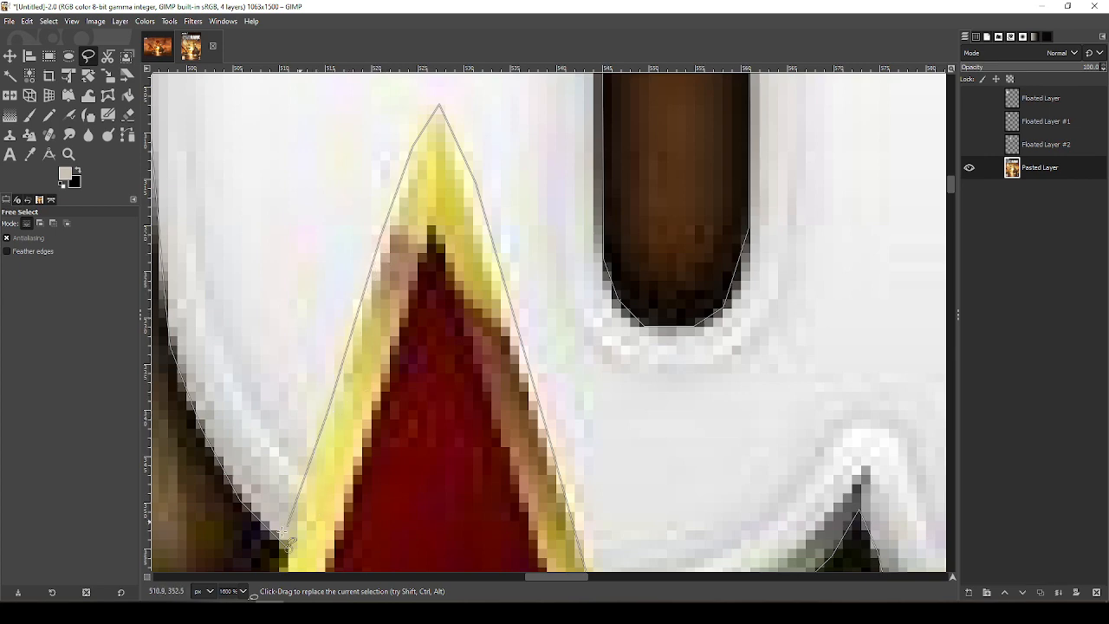
key("Return")
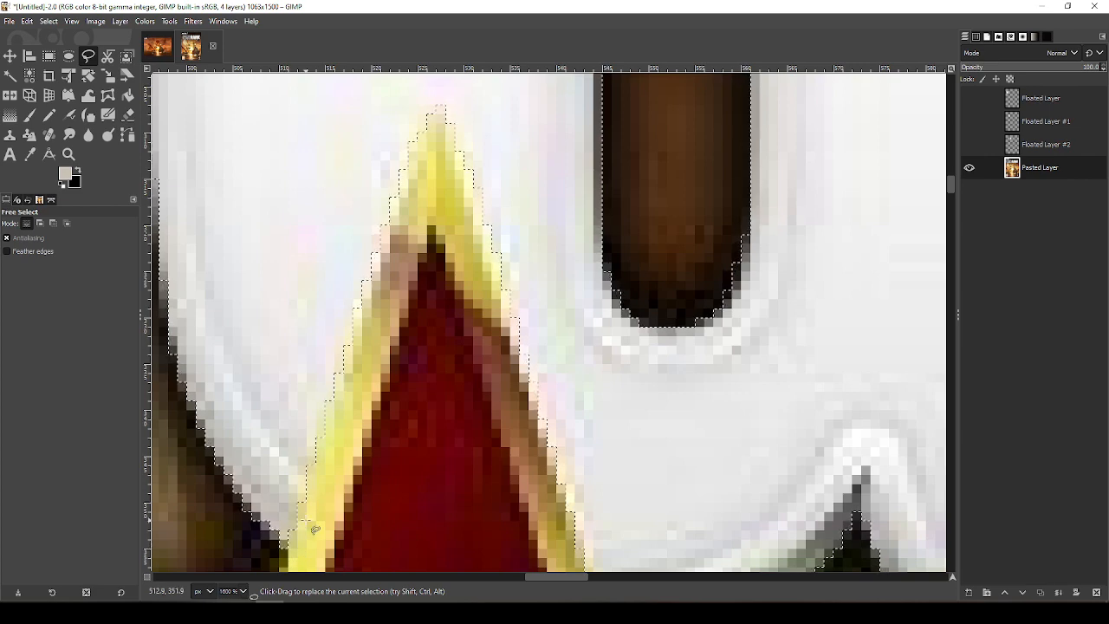
Float the selected G, turn it into its own layer and hide that layer
key("ctrl+shift+l")
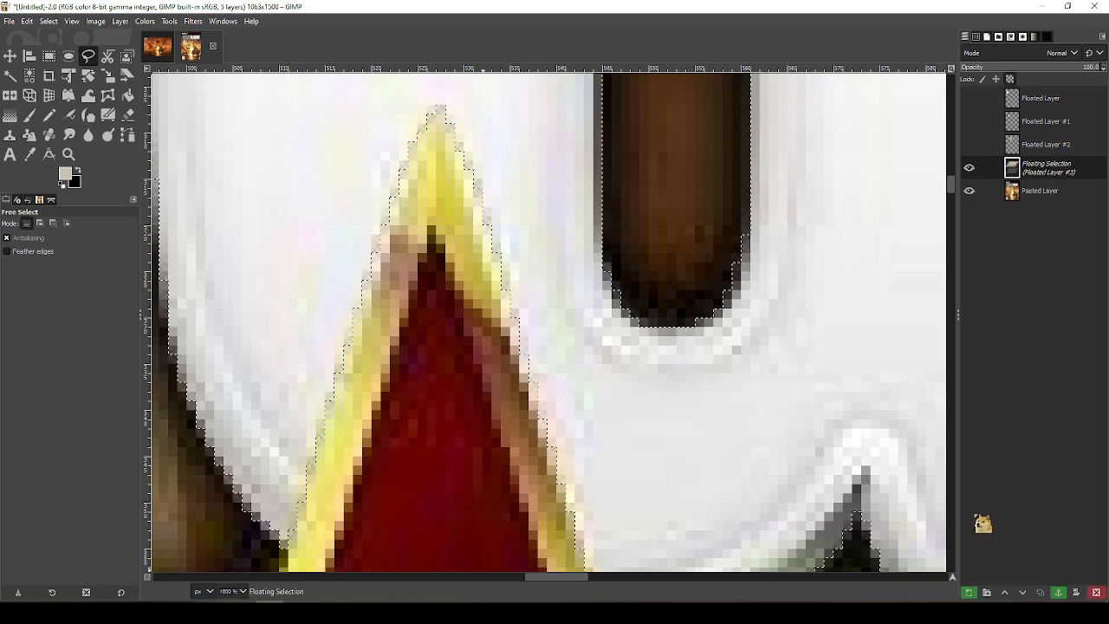
left_click(970, 592)
left_click(970, 168)
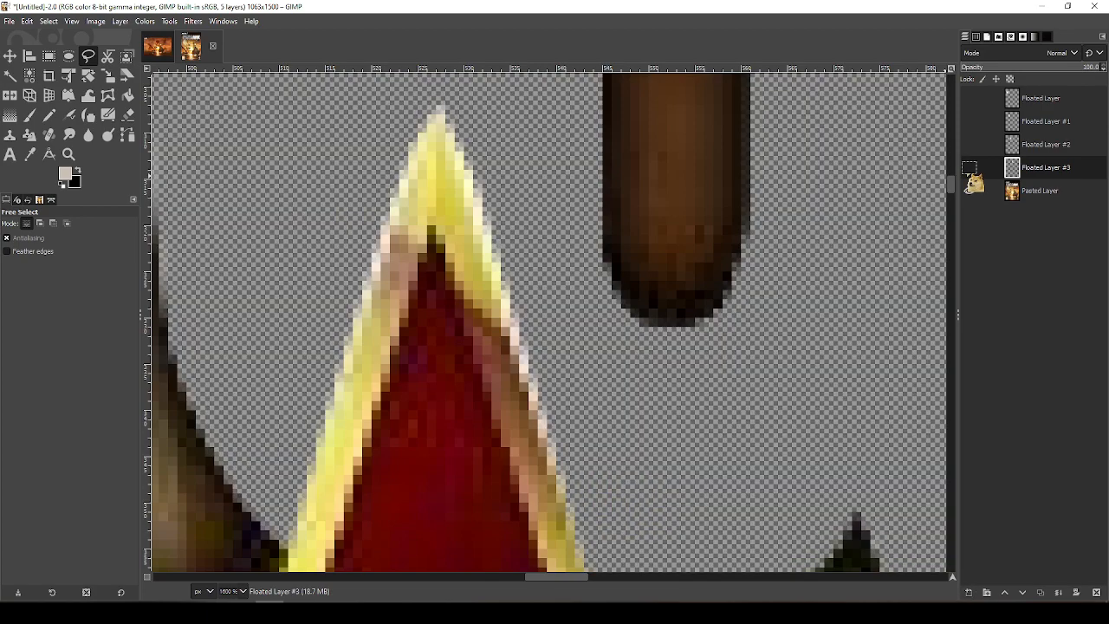
Make Pasted Layer active and start a Free Select outline at the lower-left corner of WARGAME's second A
scroll(865, 224, "down", 1, "ctrl")
scroll(865, 224, "down", 2, "ctrl")
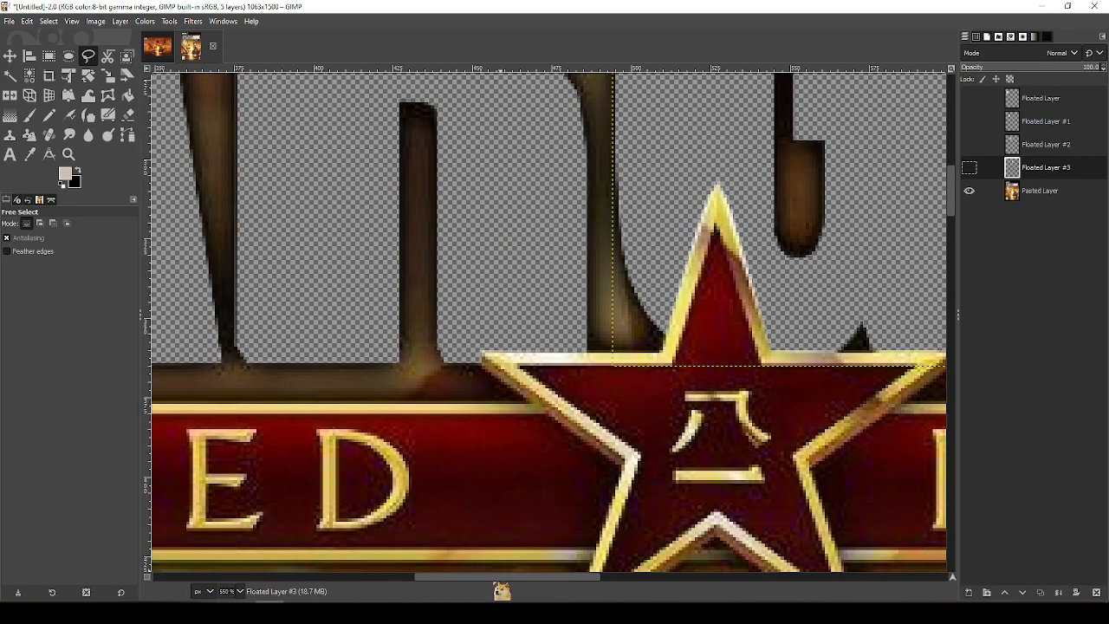
left_click_drag(573, 587, 698, 598)
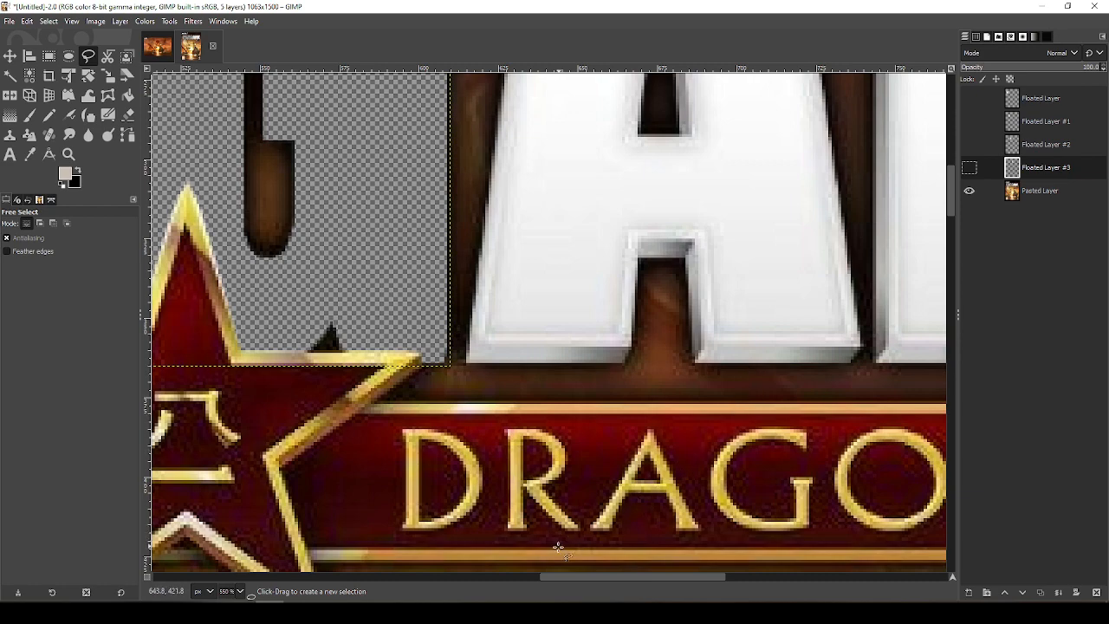
left_click_drag(593, 579, 553, 579)
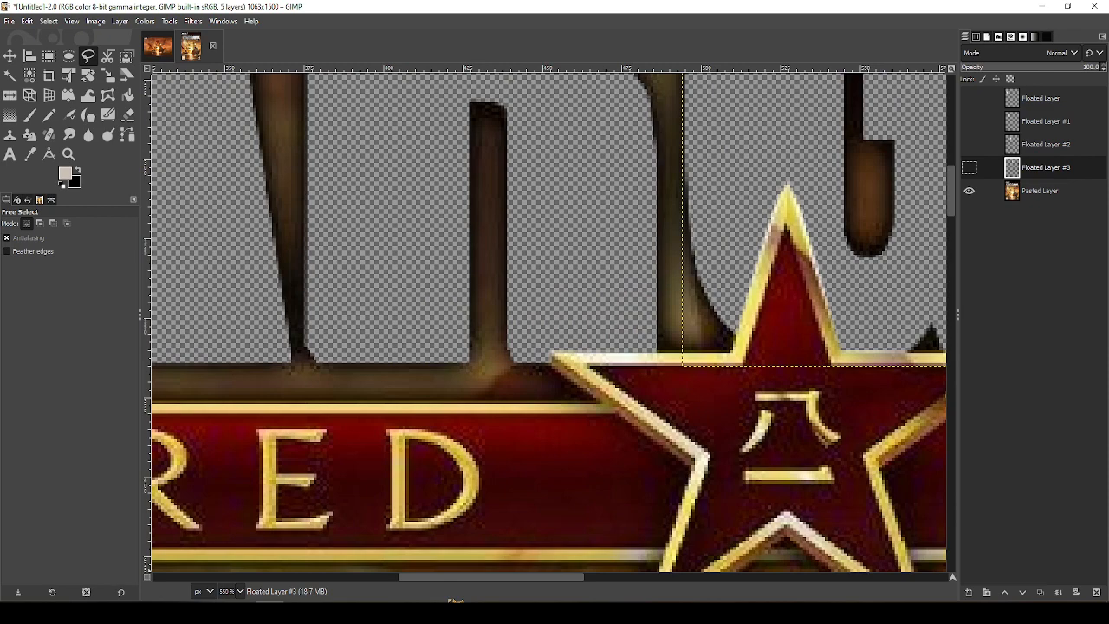
left_click_drag(455, 598, 605, 588)
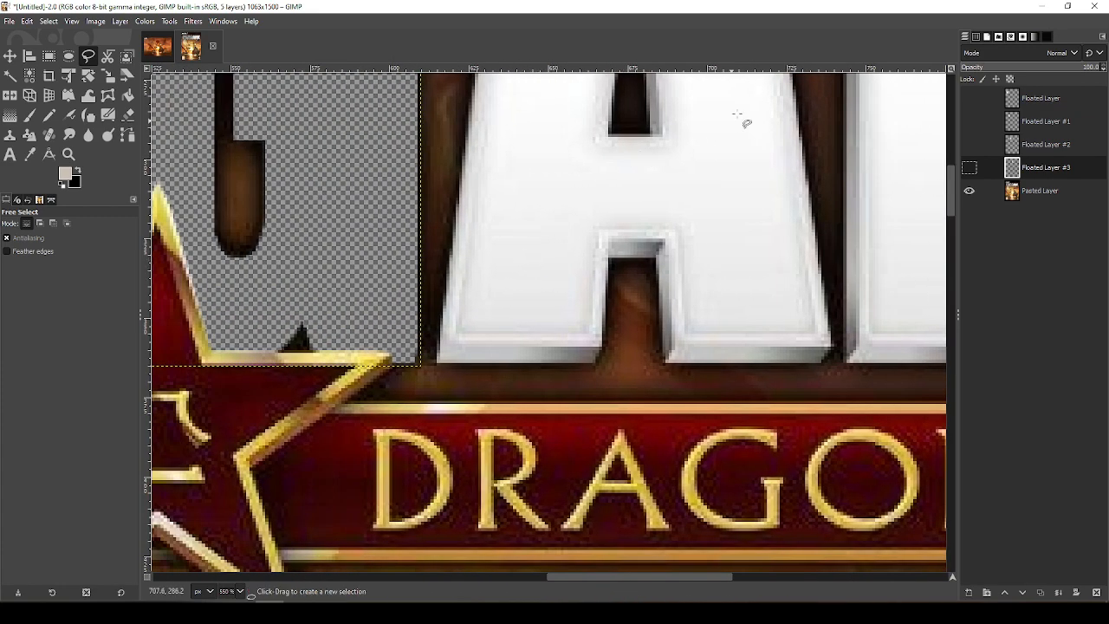
key("Page_Down")
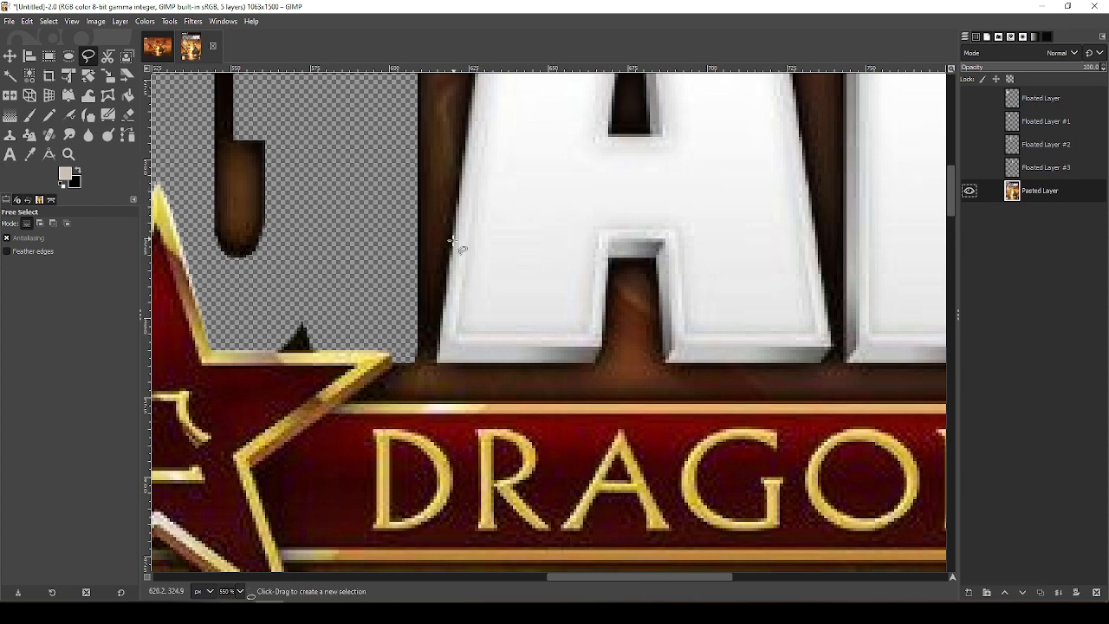
scroll(432, 272, "up", 4)
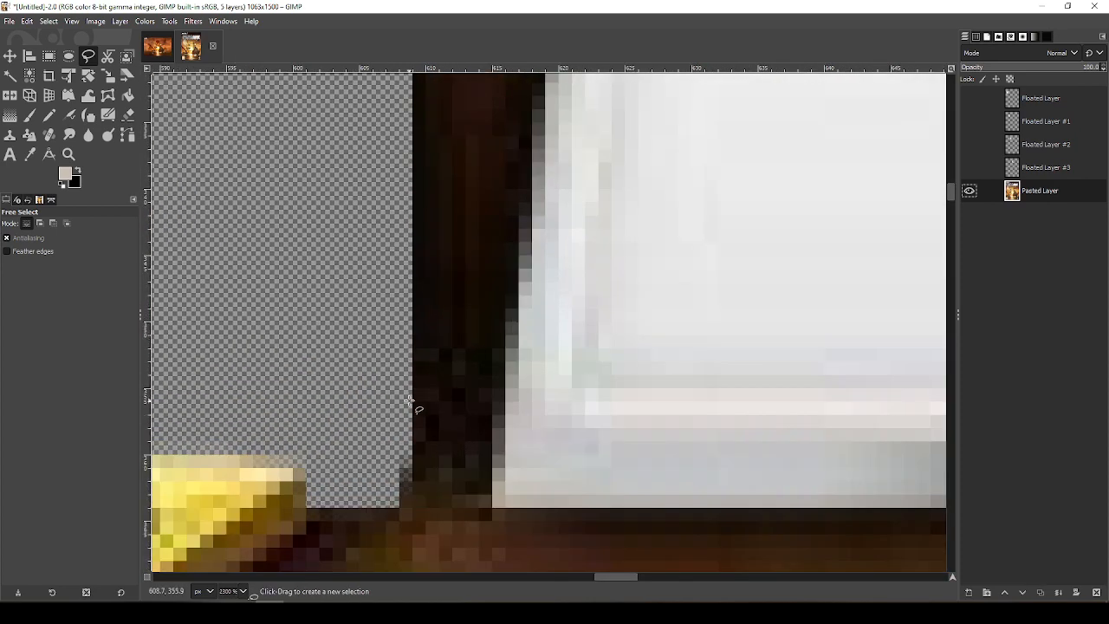
left_click(492, 509)
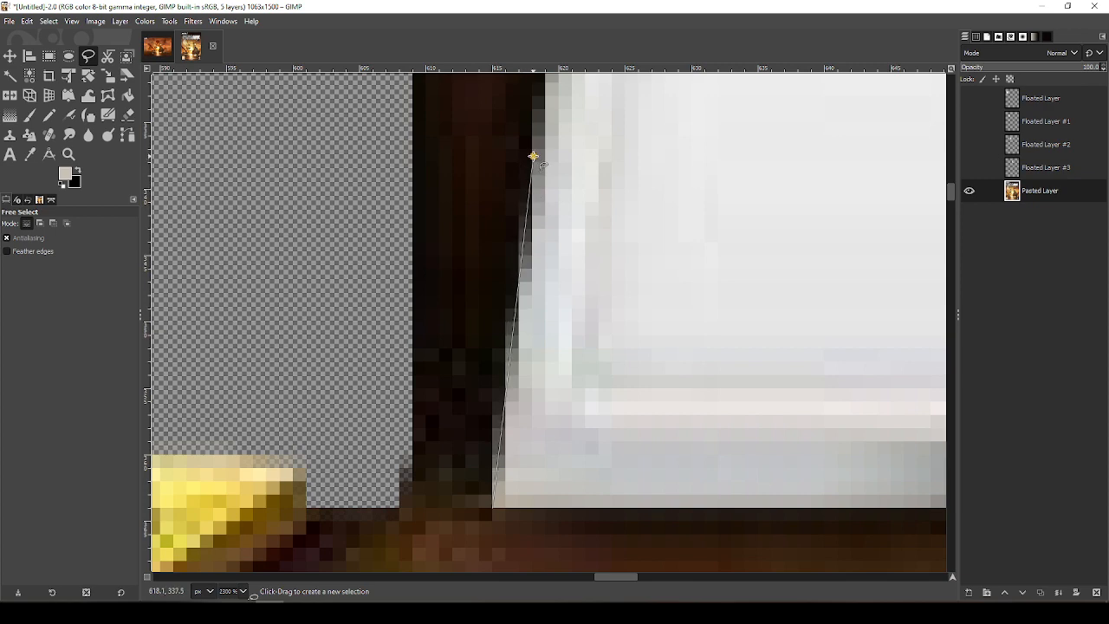
Extend the outline up the second A's slanted left edge to its upper-left corner
scroll(533, 157, "down", 3)
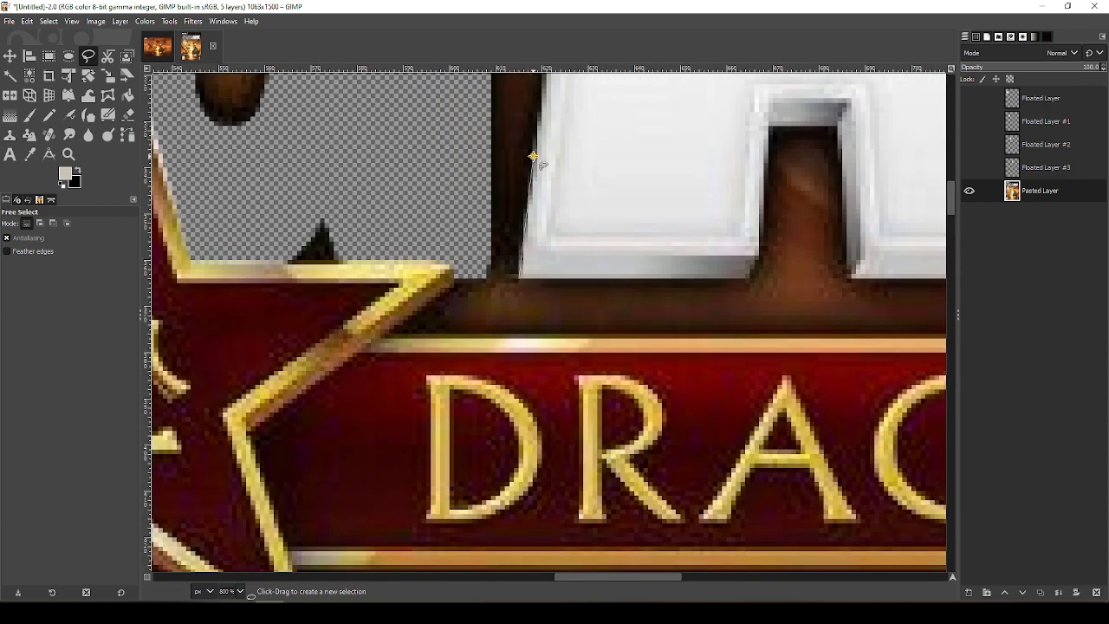
scroll(533, 157, "down", 2)
scroll(650, 187, "down", 2)
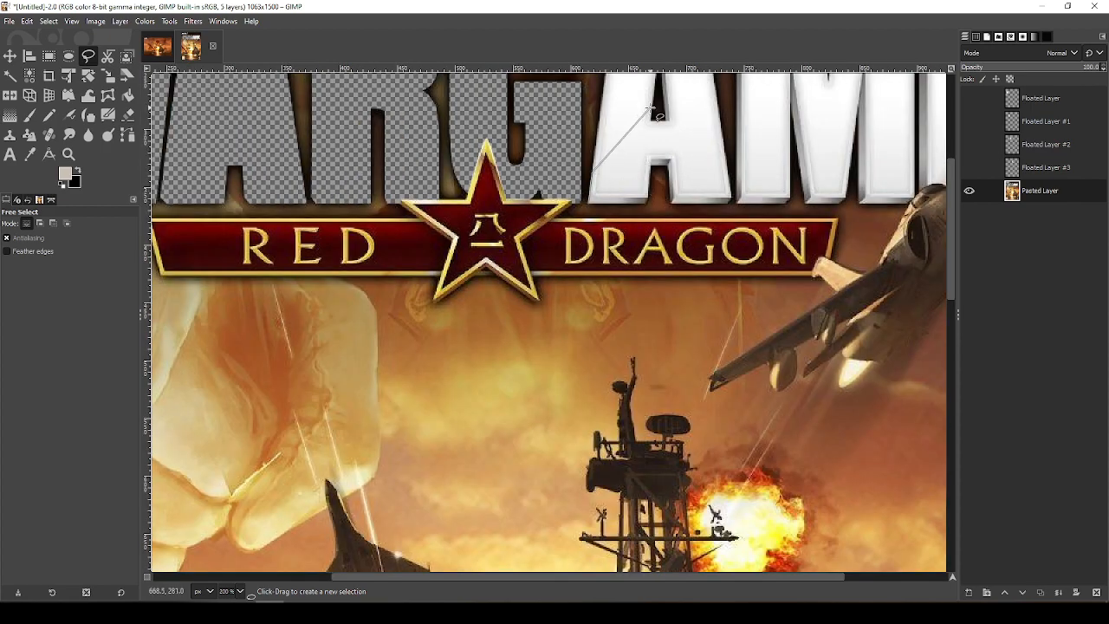
scroll(597, 91, "up", 2)
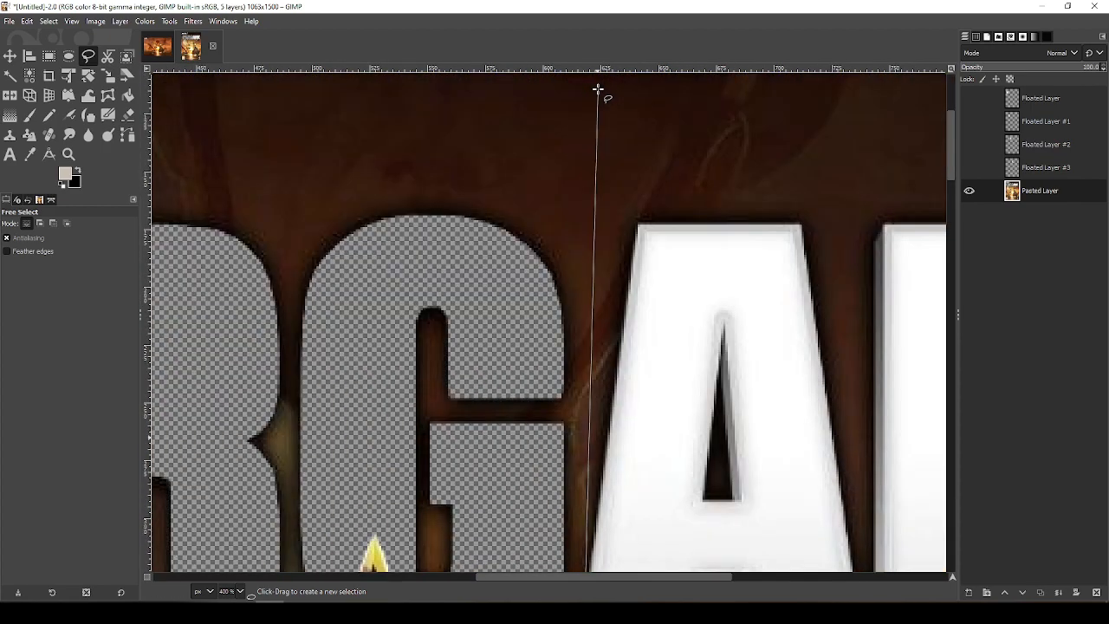
scroll(598, 89, "up", 2)
scroll(598, 89, "down", 3)
scroll(598, 90, "up", 1)
scroll(598, 89, "down", 3)
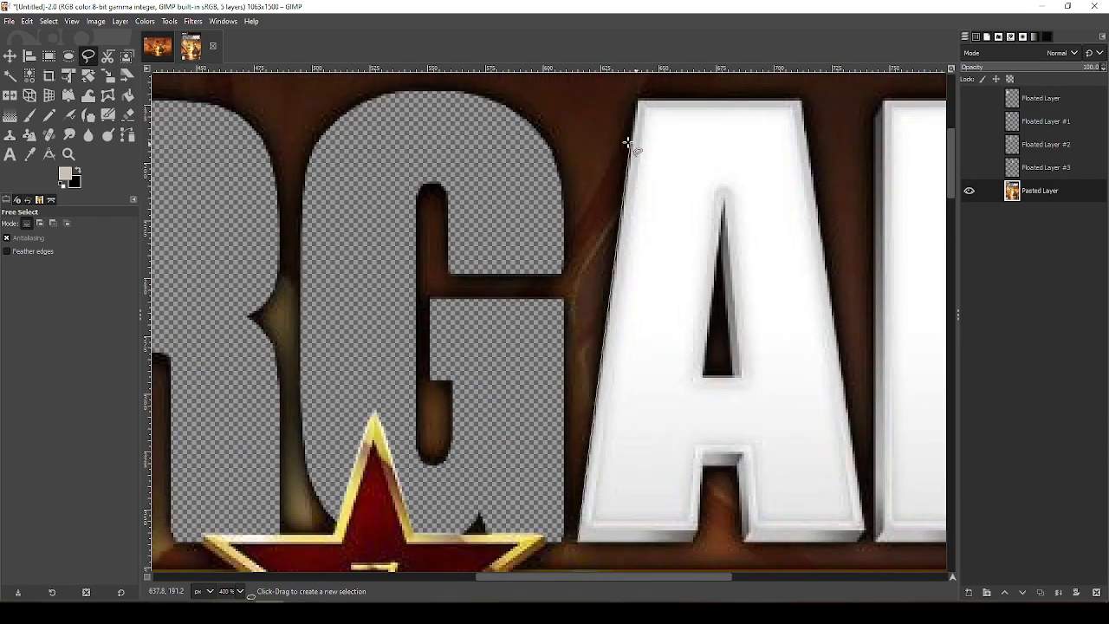
left_click(638, 98)
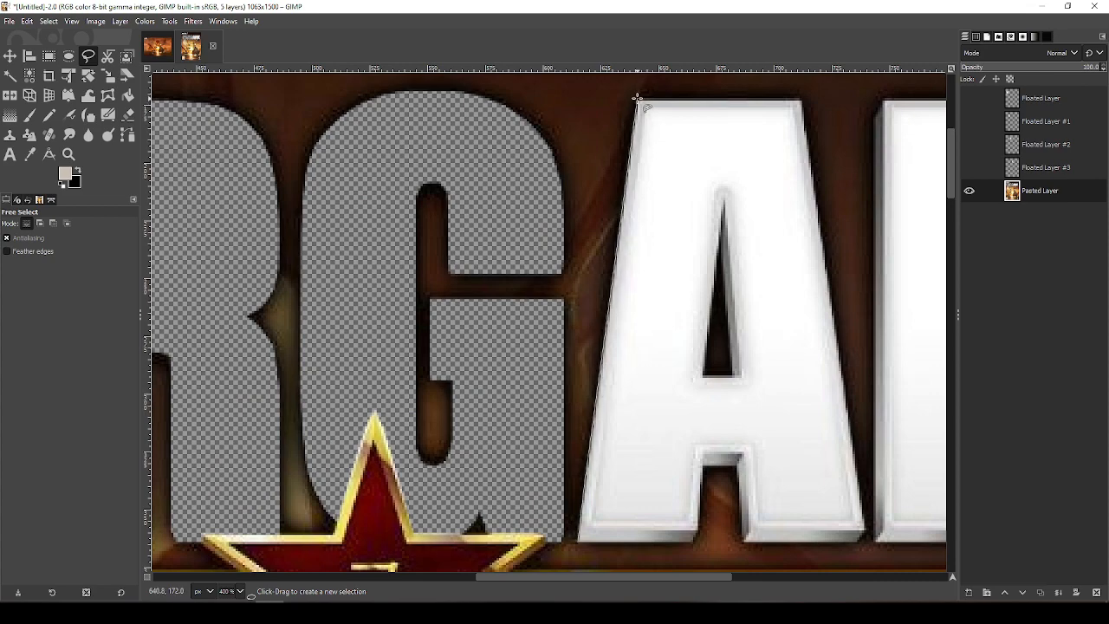
Trace the second A's top edge, slanted right side and the notch between its feet with Free Select
left_click(804, 98)
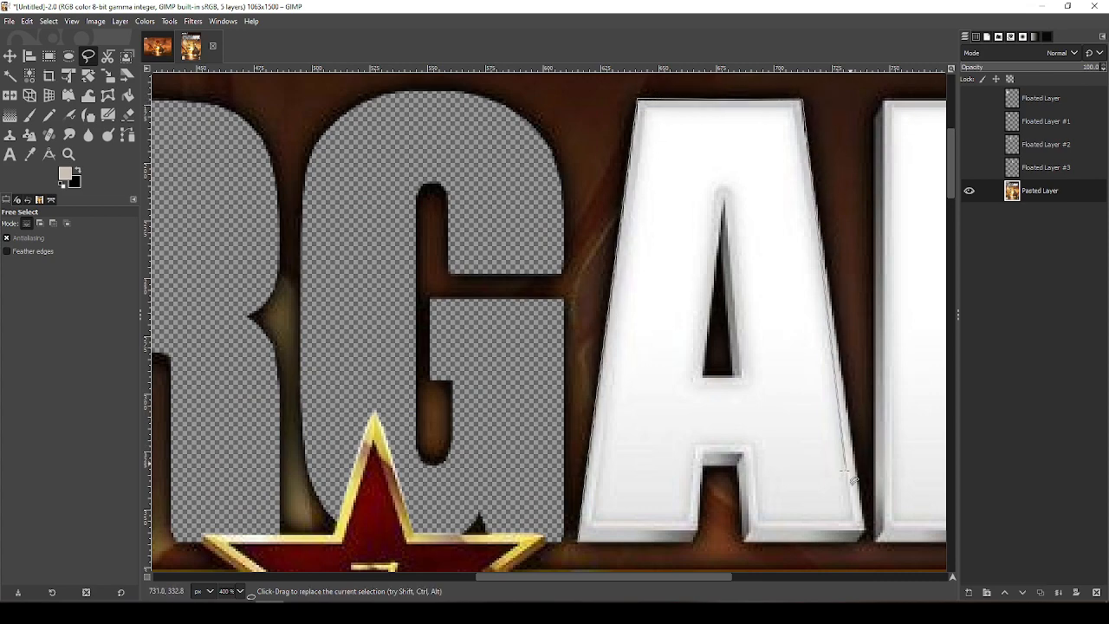
left_click(864, 534)
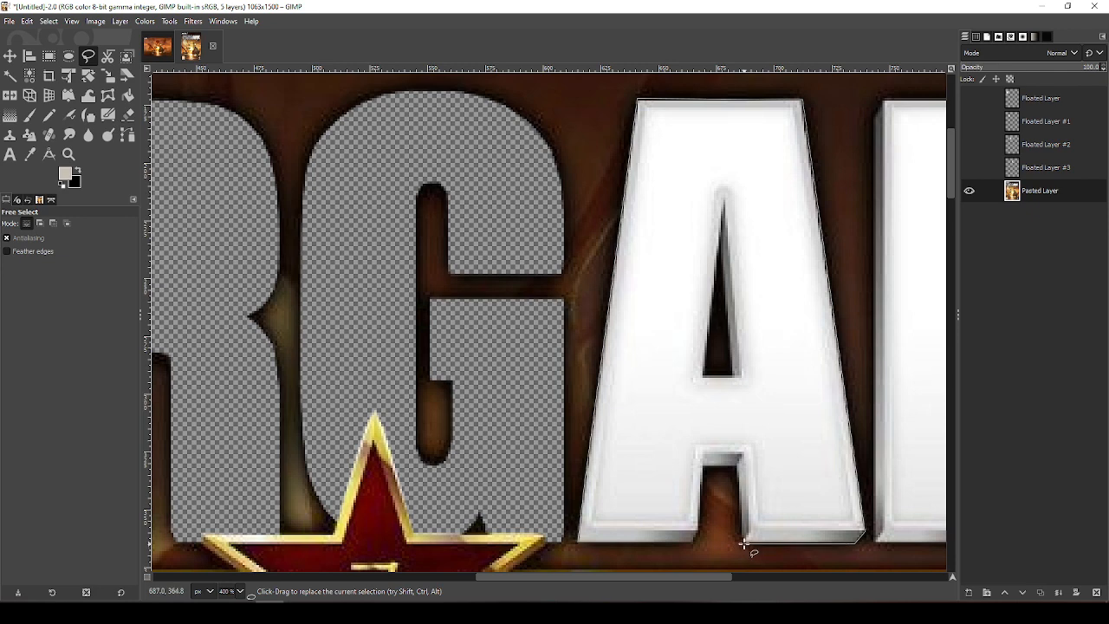
left_click(701, 467)
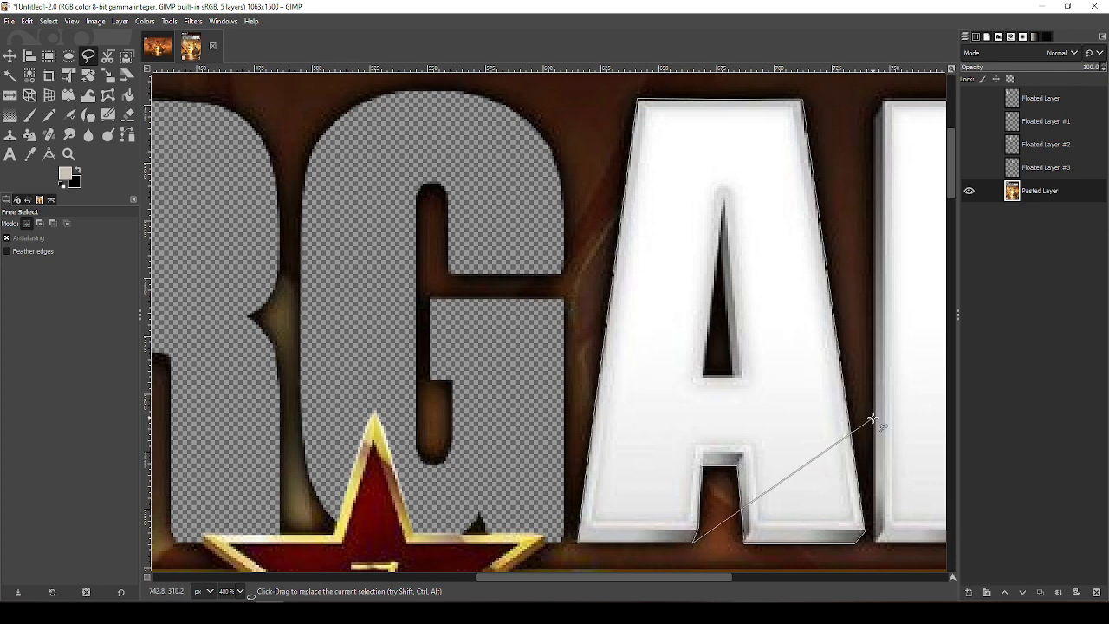
Confirm the second A's outline as a selection and float it into its own layer
key("Return")
key("shift+ctrl+l")
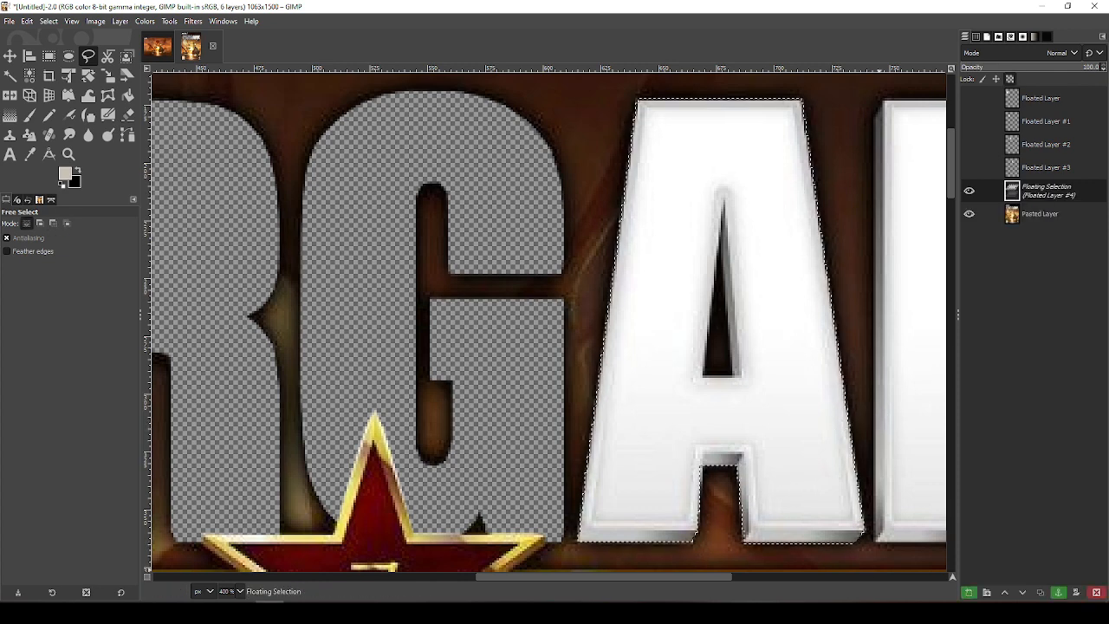
left_click(969, 592)
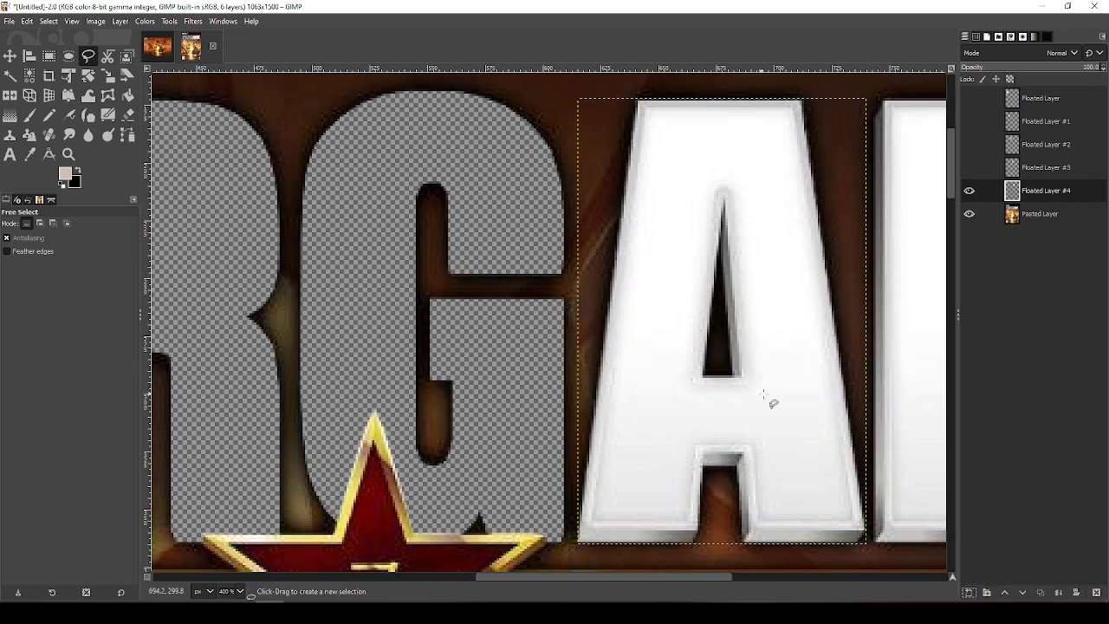
scroll(768, 376, "up", 4)
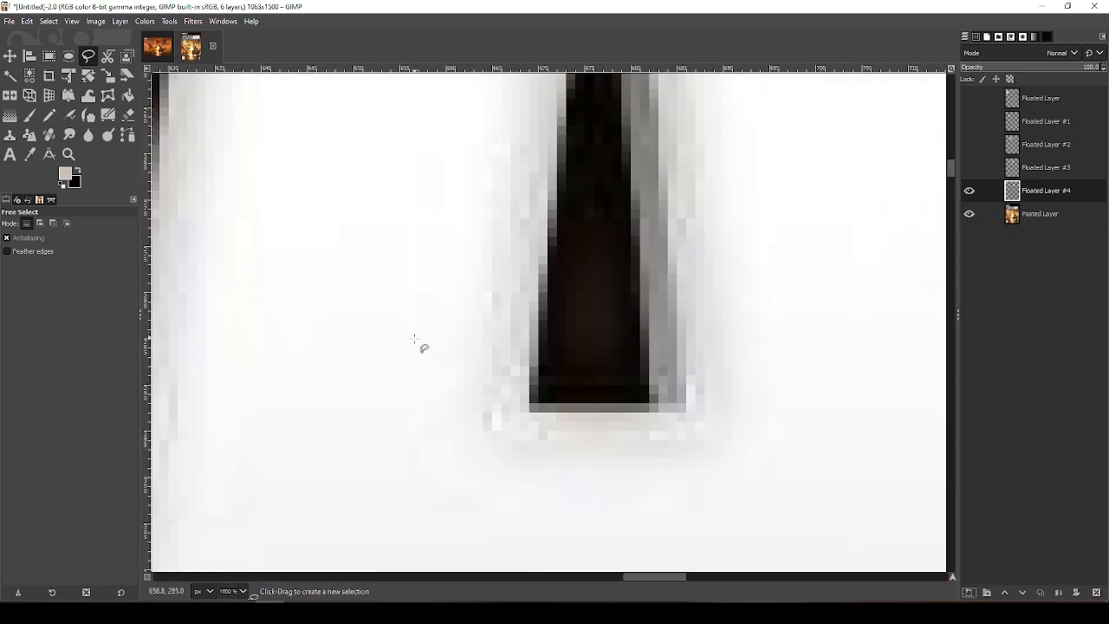
left_click(528, 410)
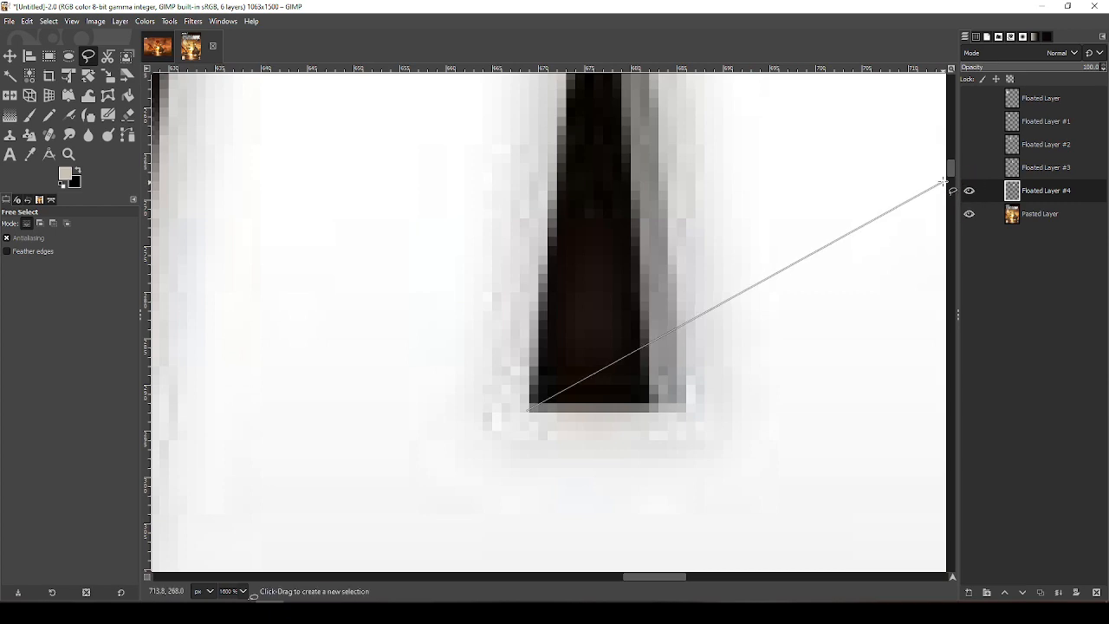
left_click_drag(952, 173, 953, 168)
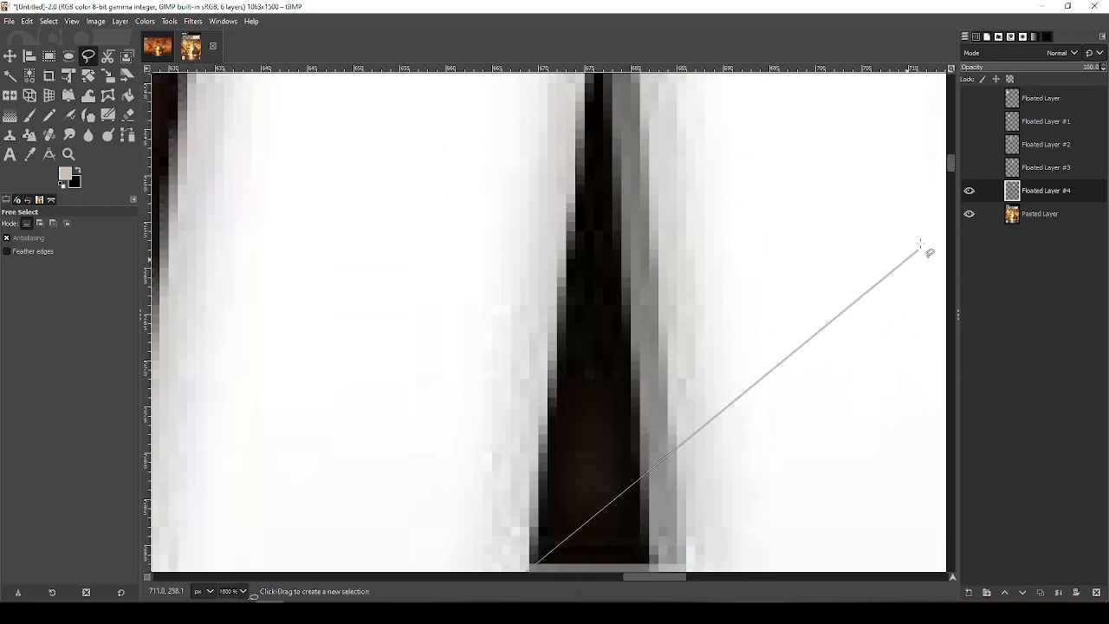
left_click_drag(957, 178, 959, 185)
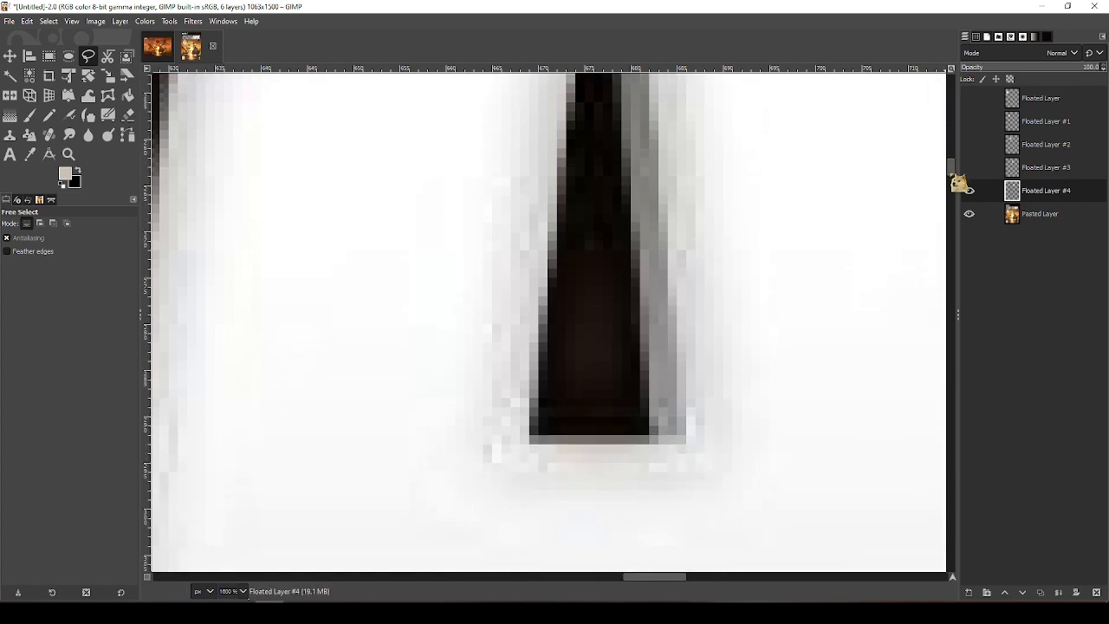
Trace the dark triangular opening inside the second A and close the outline into a selection
left_click(527, 438)
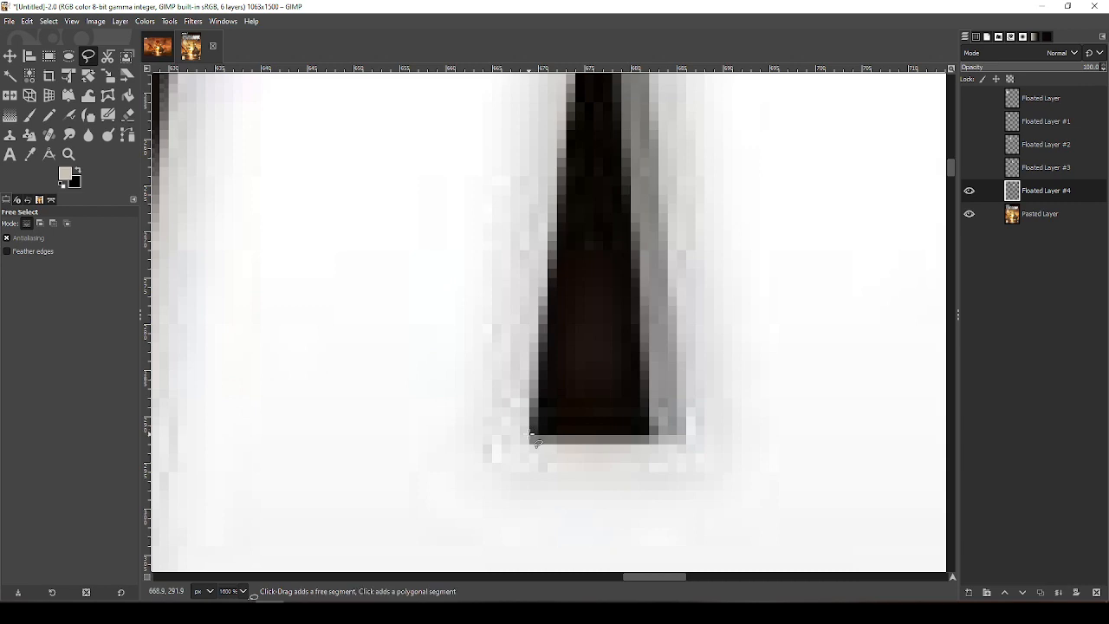
left_click(652, 432)
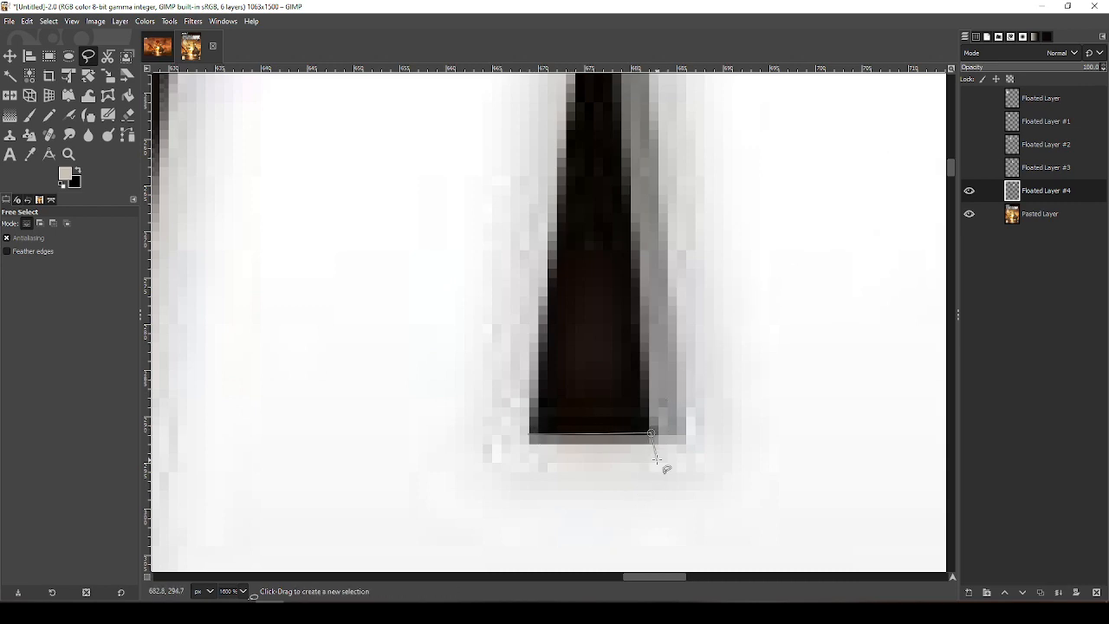
scroll(958, 171, "up", 1)
left_click_drag(958, 171, 956, 154)
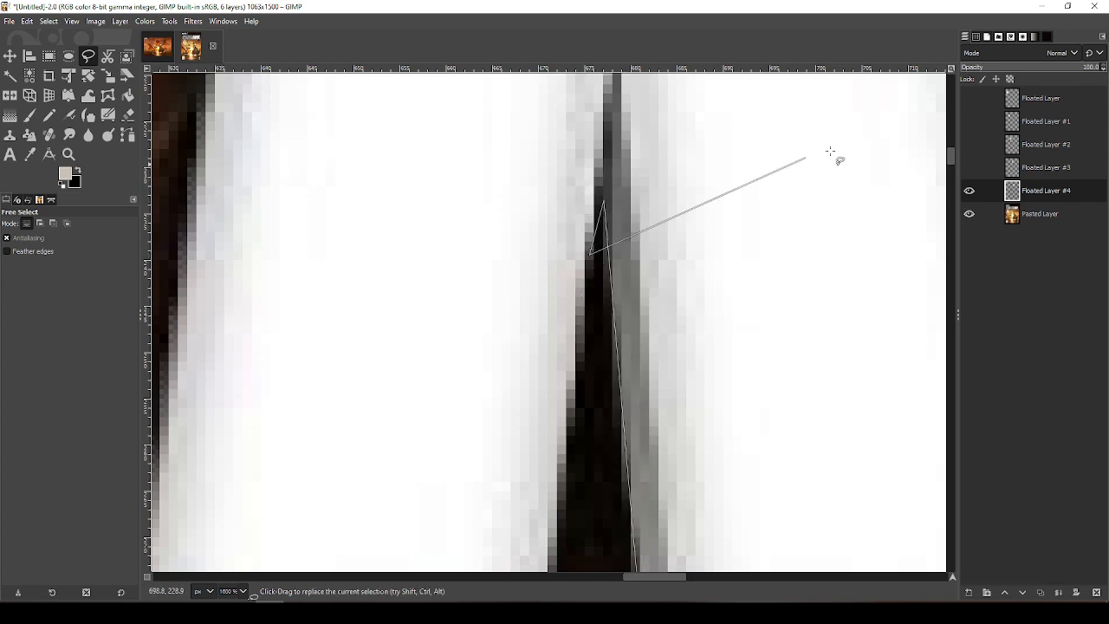
left_click_drag(958, 163, 959, 169)
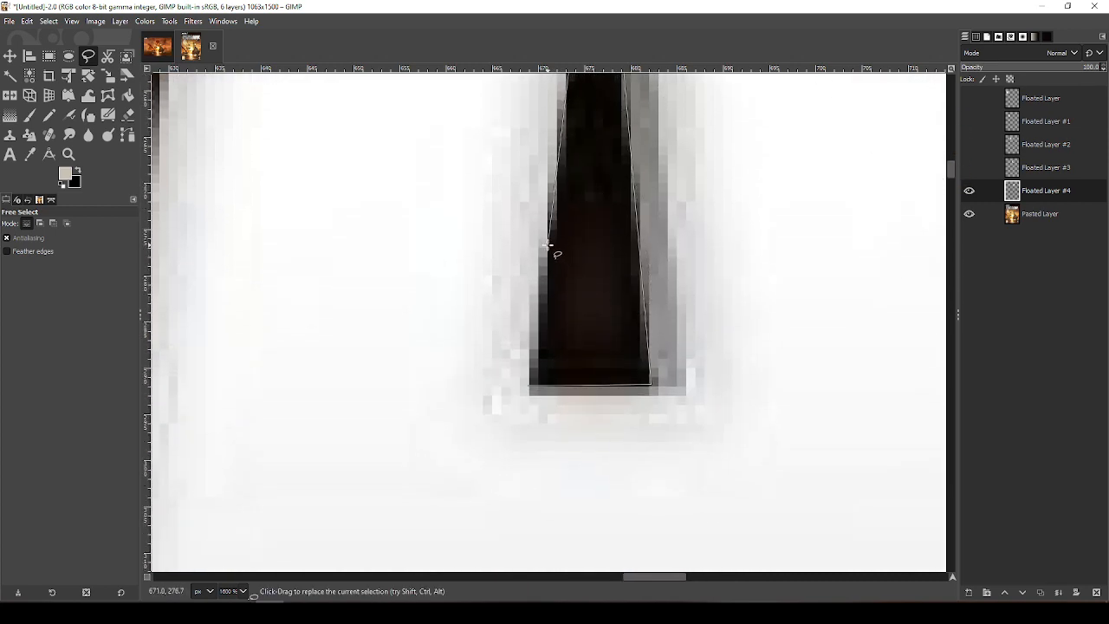
left_click(531, 381)
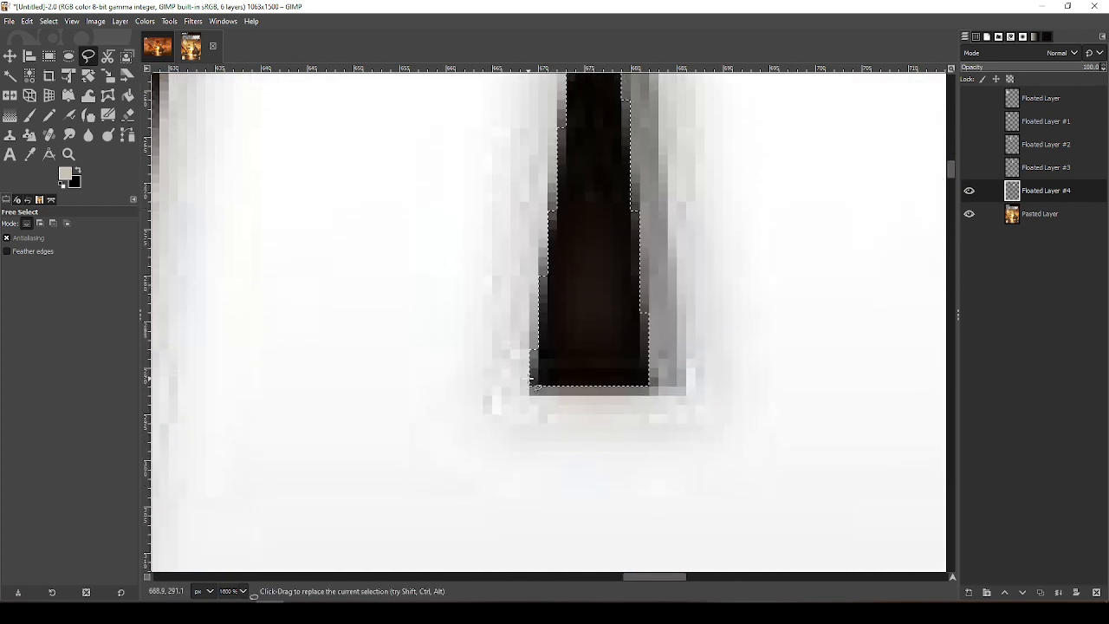
Delete the selected triangular opening, clear the selection and hide the second A's layer
key("Delete")
key("ctrl+shift+a")
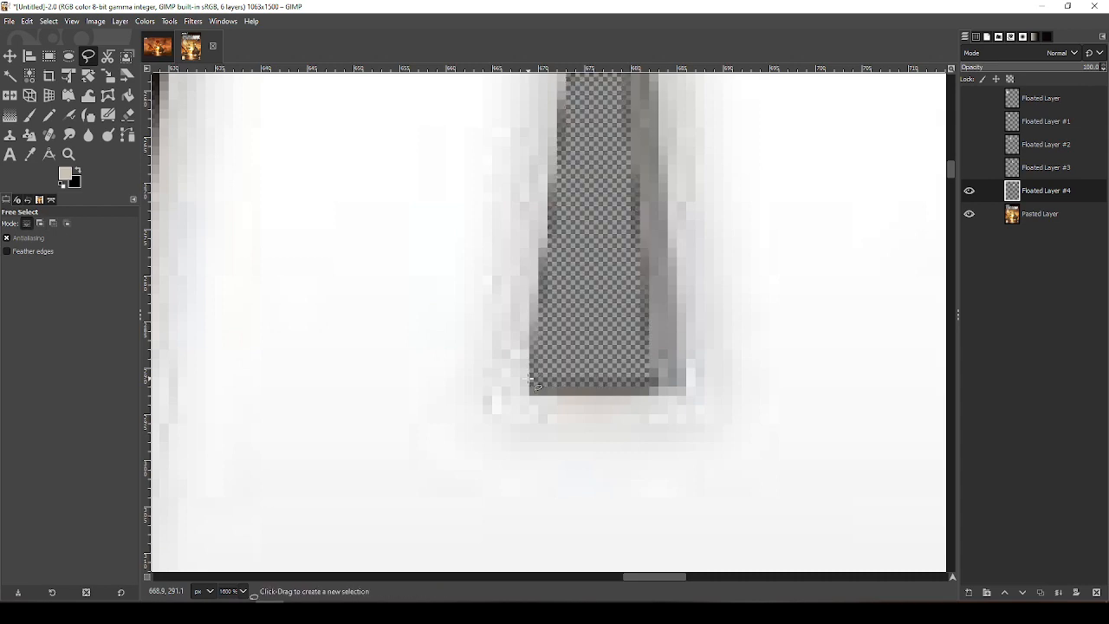
scroll(532, 381, "down", 5)
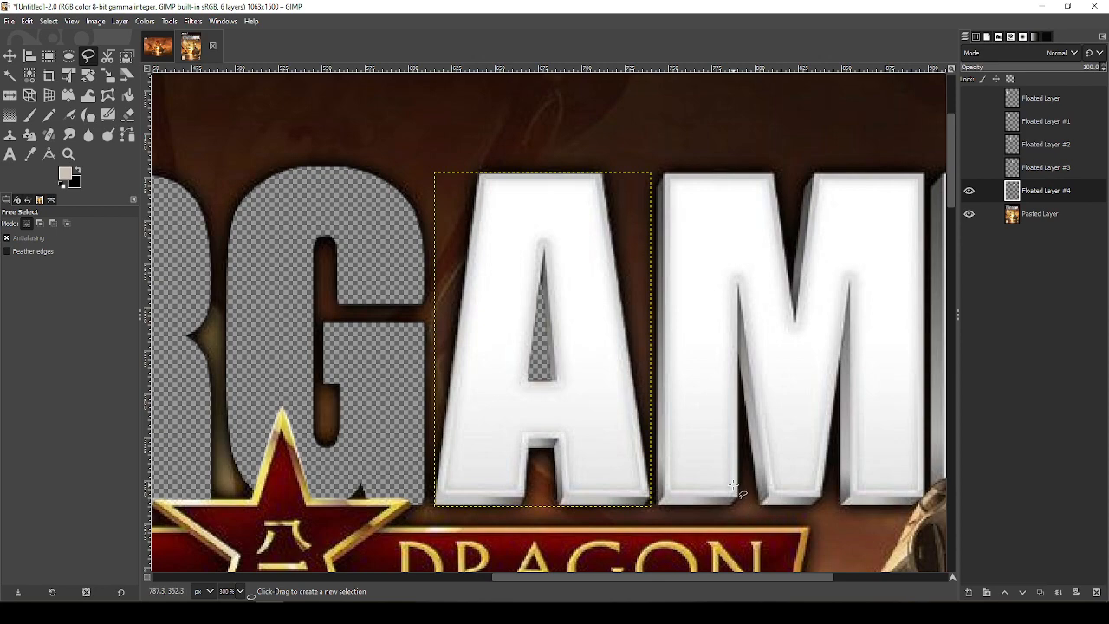
left_click(969, 191)
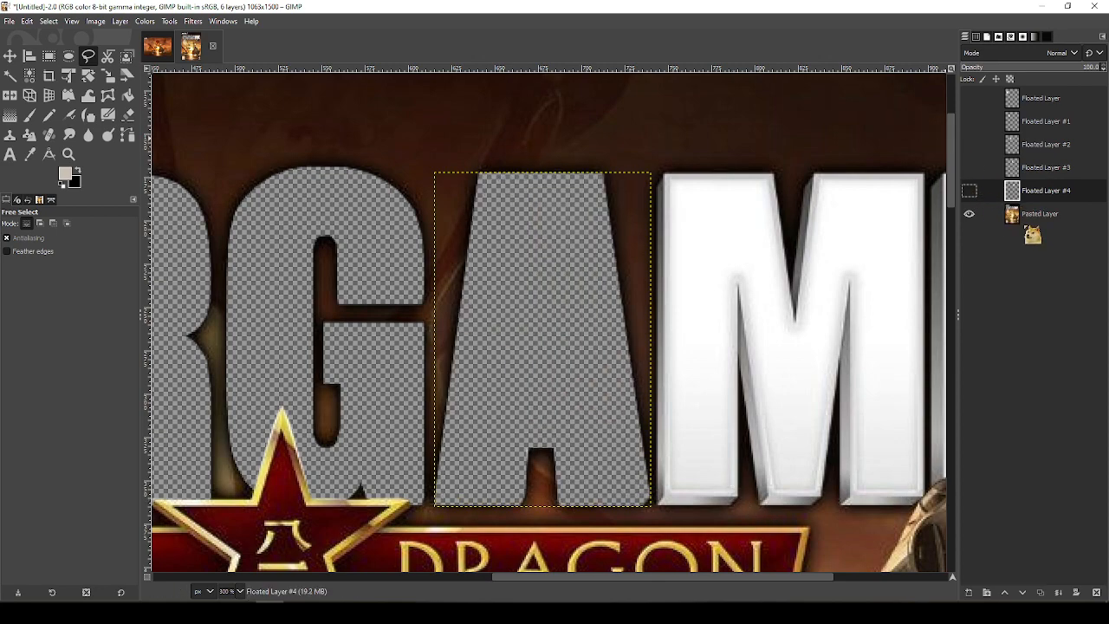
Make Pasted Layer active and start a Free Select outline at the lower-left corner of WARGAME's M
left_click(1045, 216)
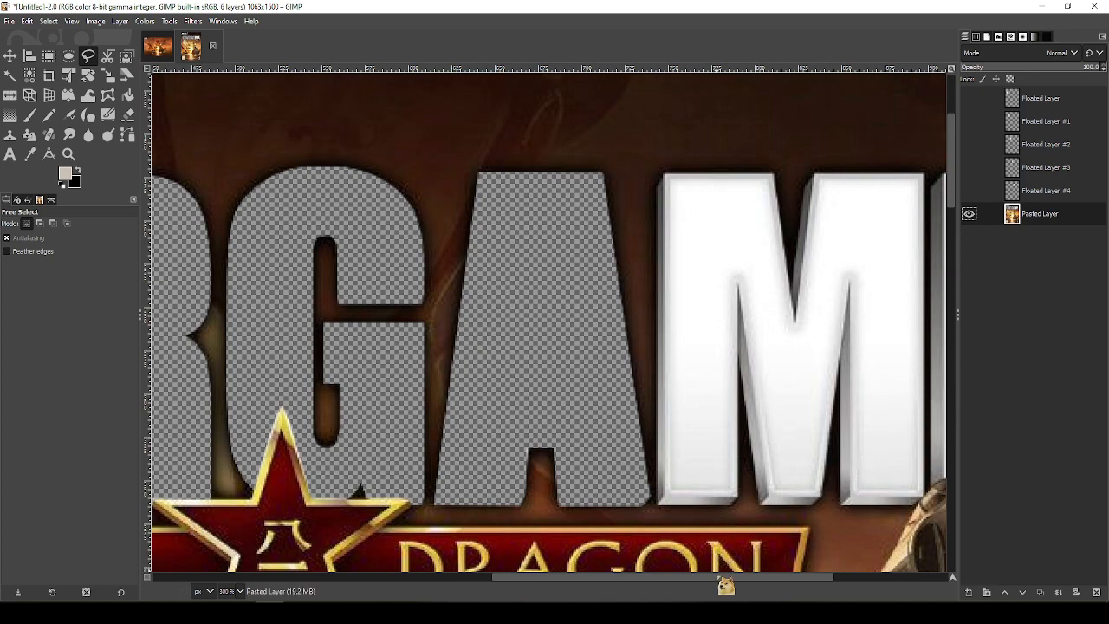
left_click_drag(719, 577, 743, 576)
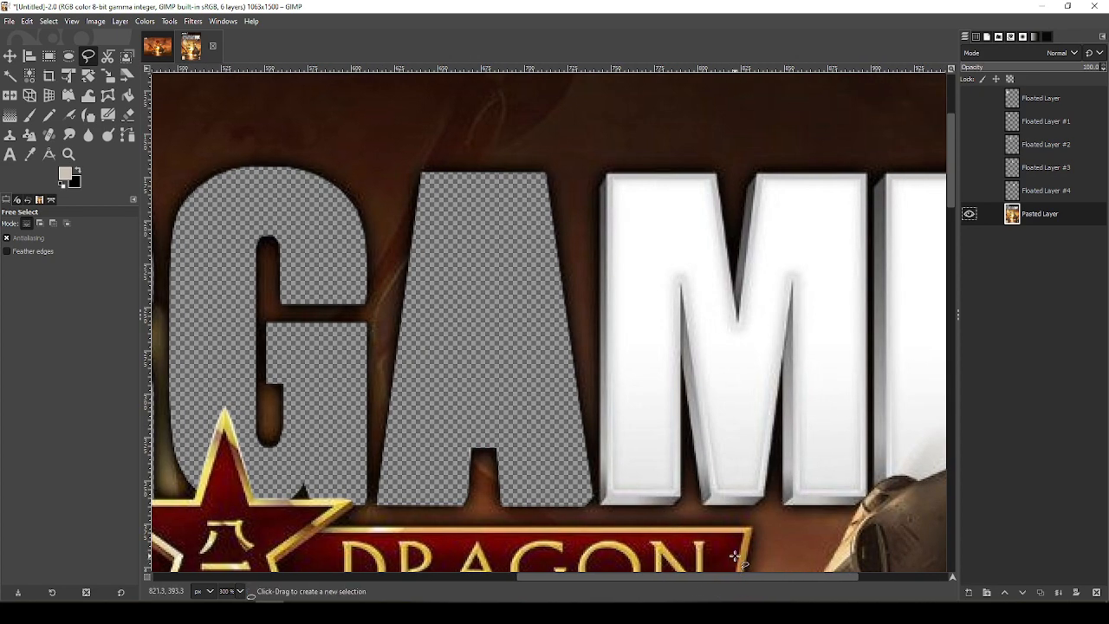
scroll(598, 544, "up", 4)
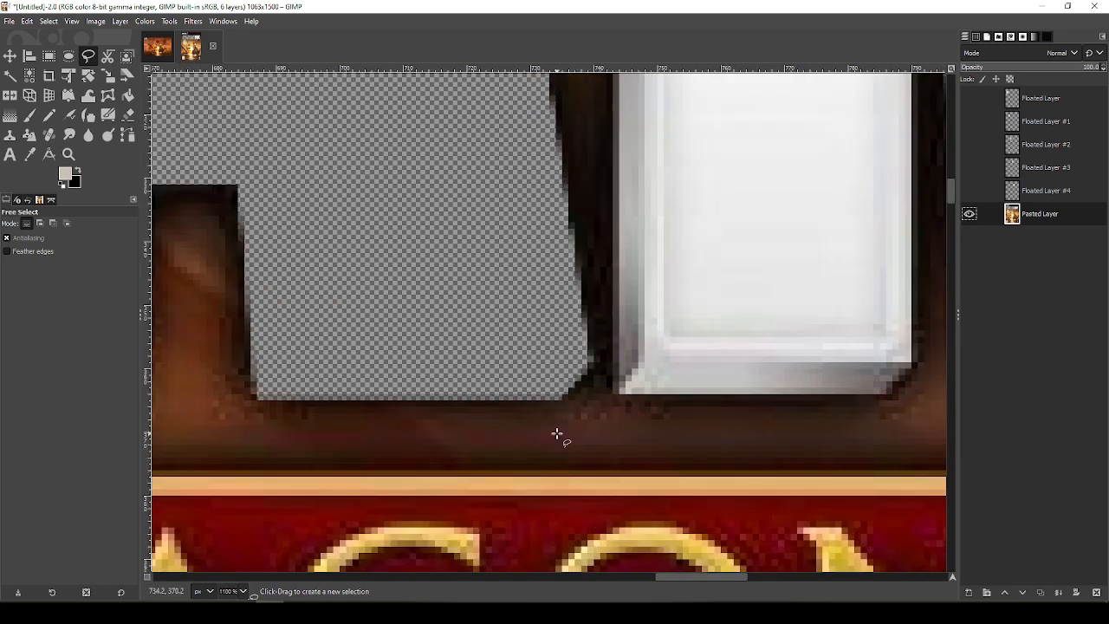
left_click(618, 394)
left_click(614, 142)
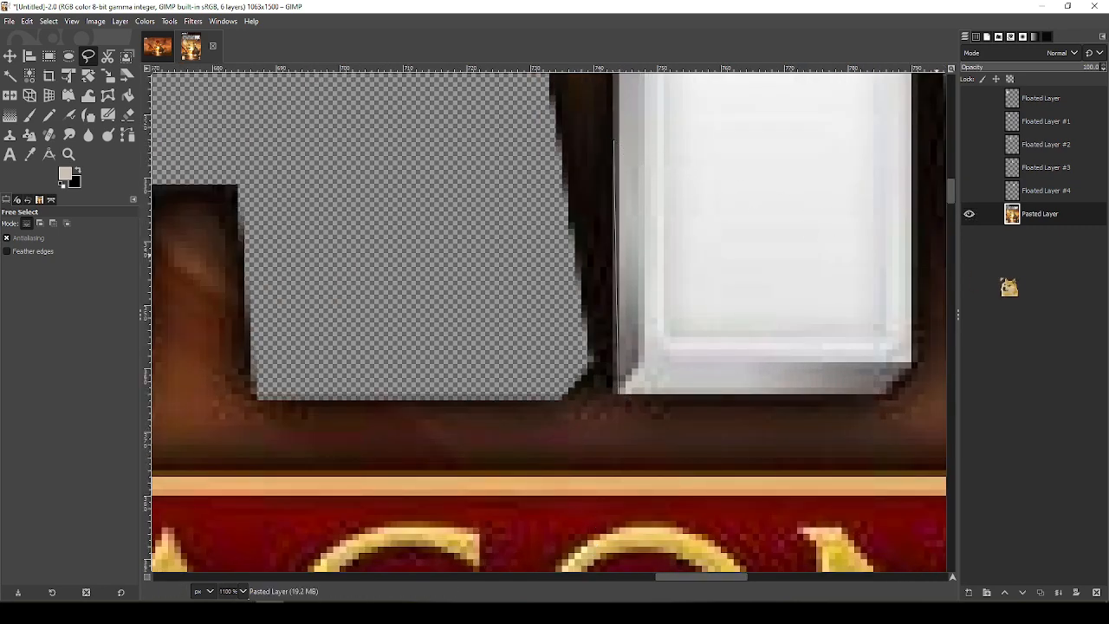
Extend the outline up the M's left edge, over its bevelled corner and across the left stem's top
left_click_drag(954, 192, 964, 149)
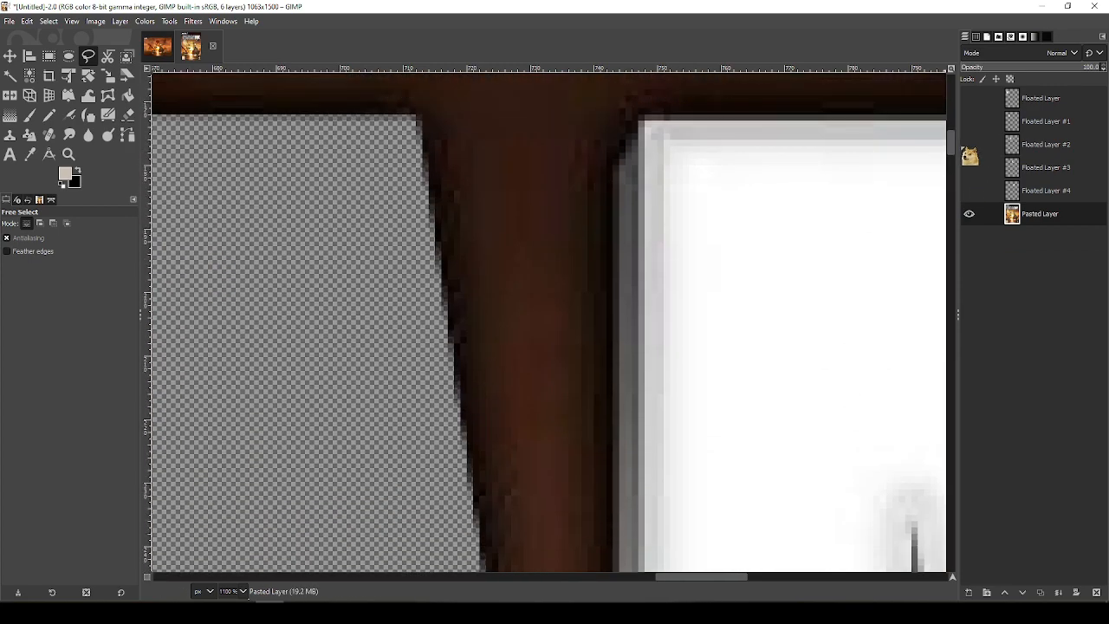
left_click(616, 167)
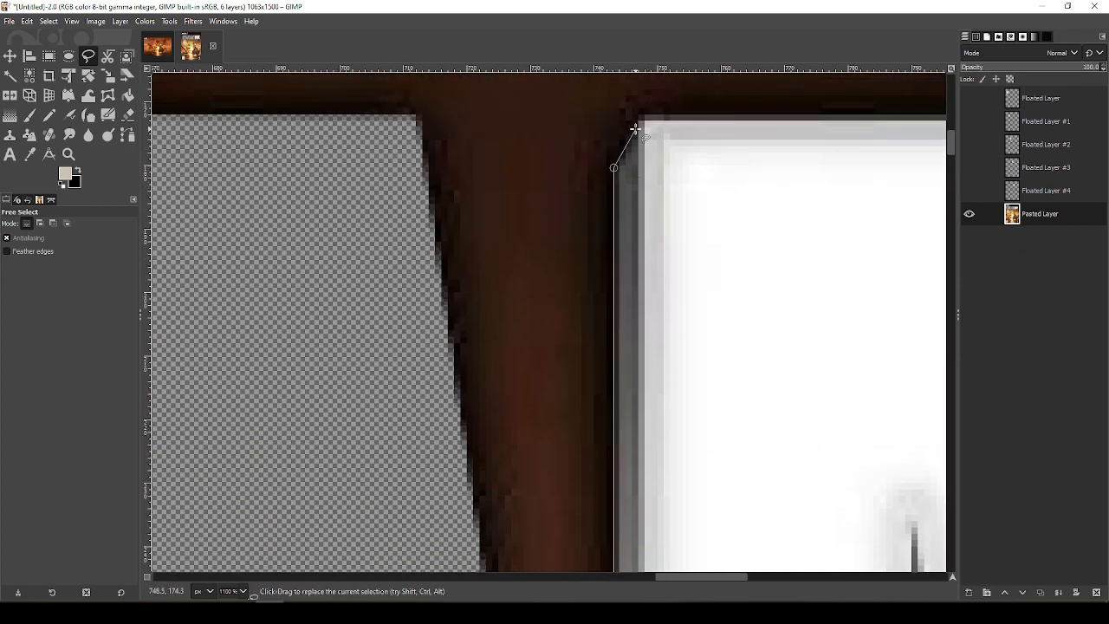
left_click(642, 118)
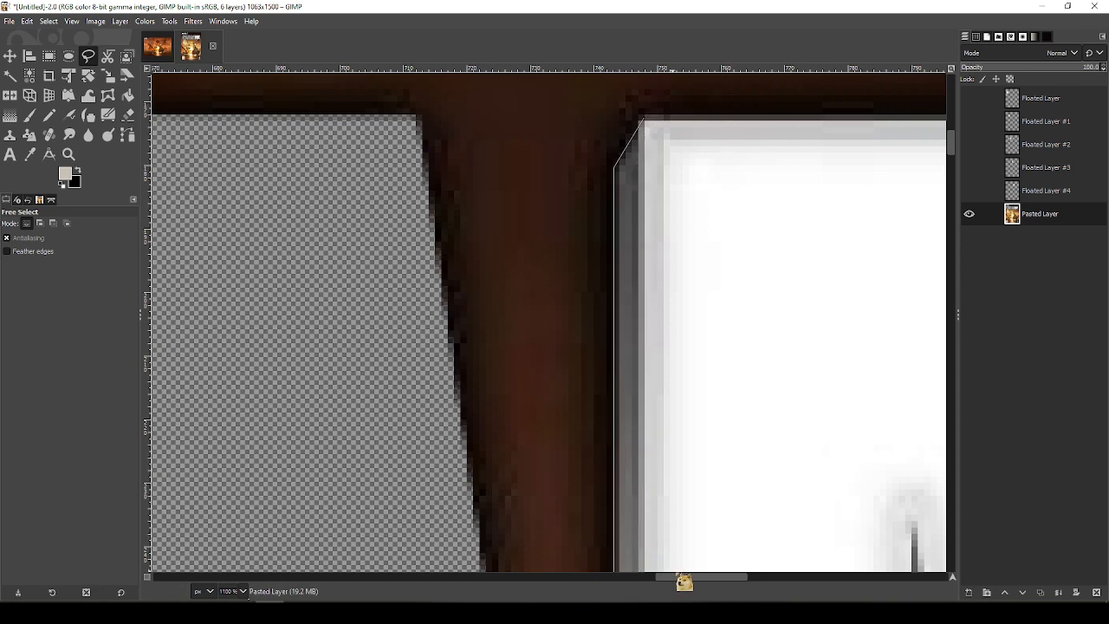
left_click_drag(685, 583, 721, 581)
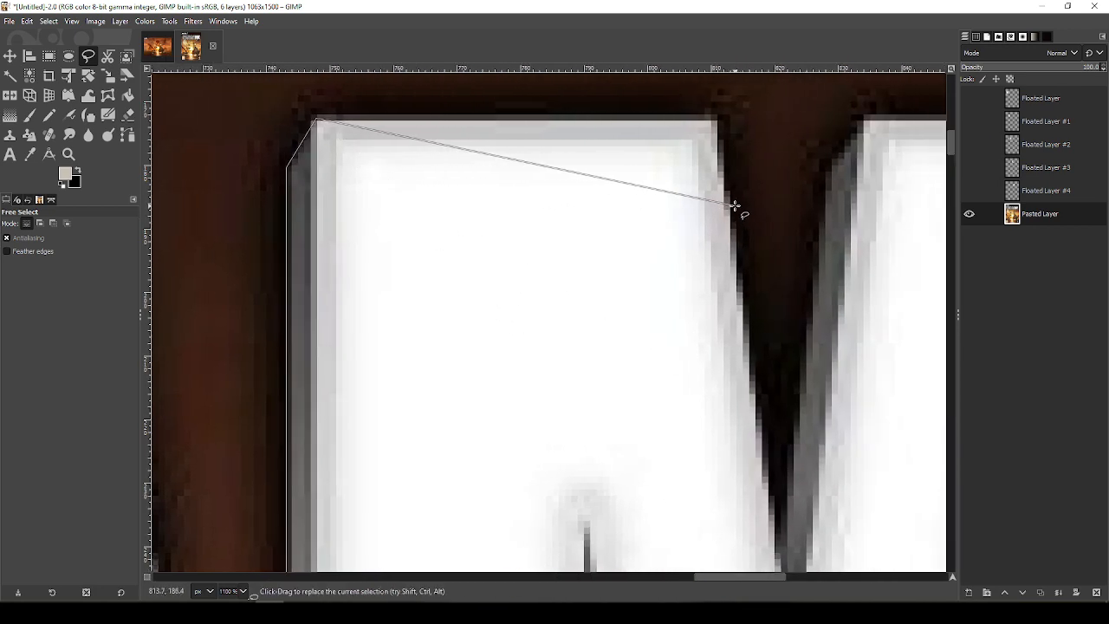
left_click(716, 121)
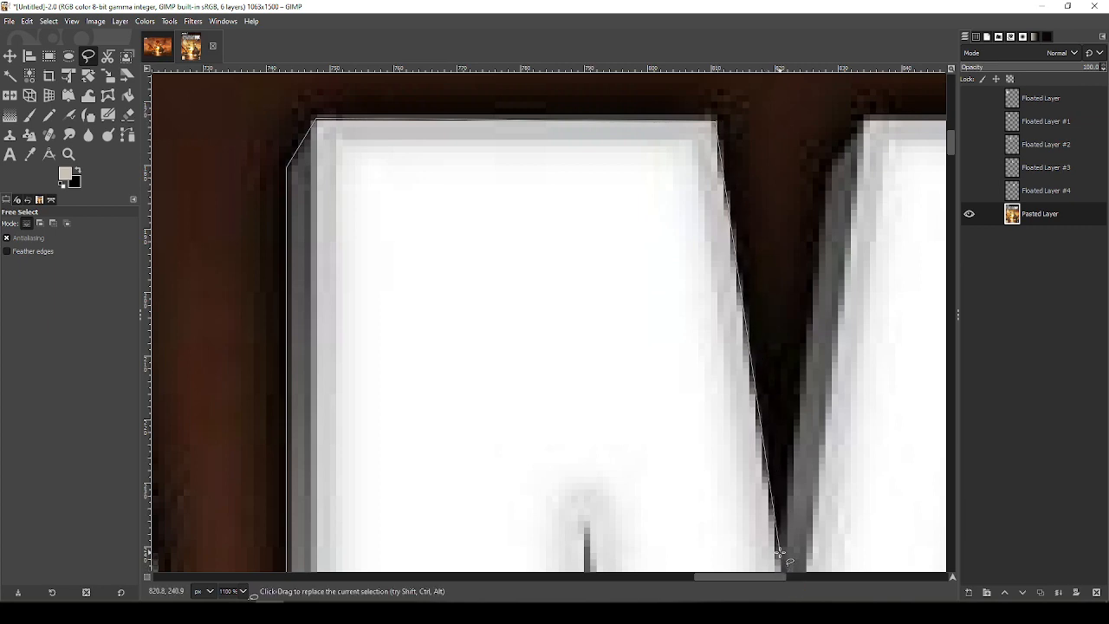
Trace the M's central V notch and the top of its right stem to the upper-right corner
left_click(781, 565)
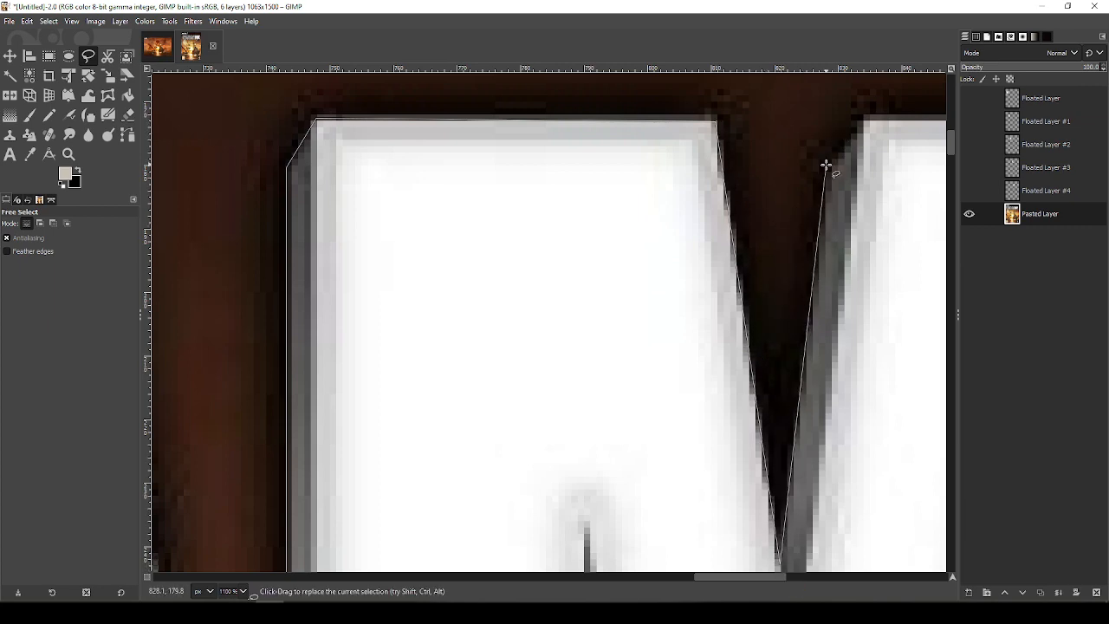
left_click(829, 165)
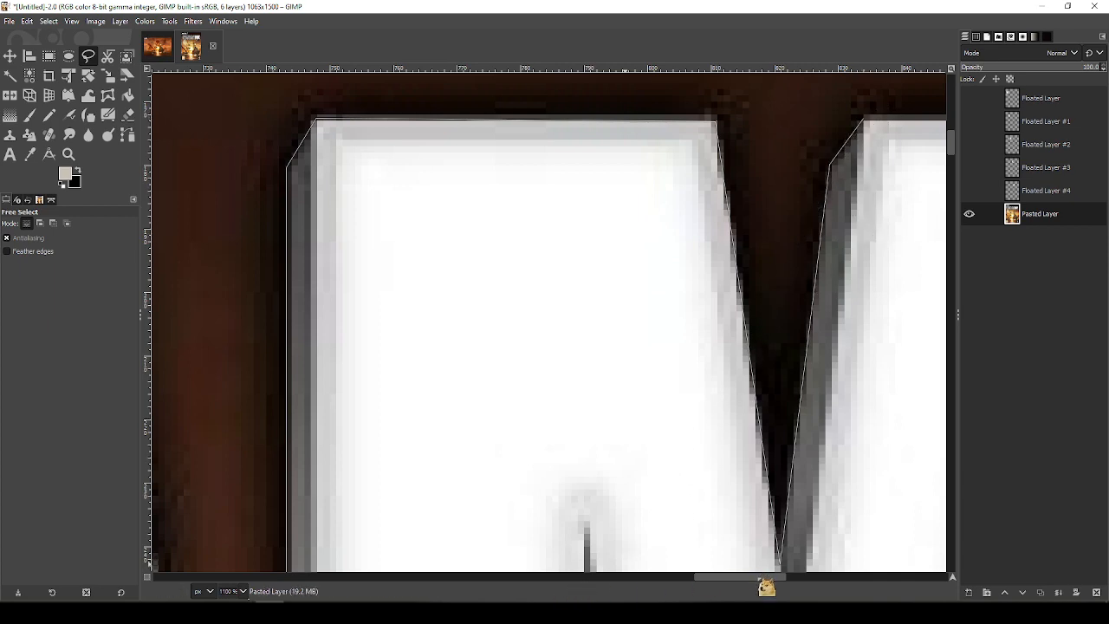
left_click_drag(766, 581, 799, 590)
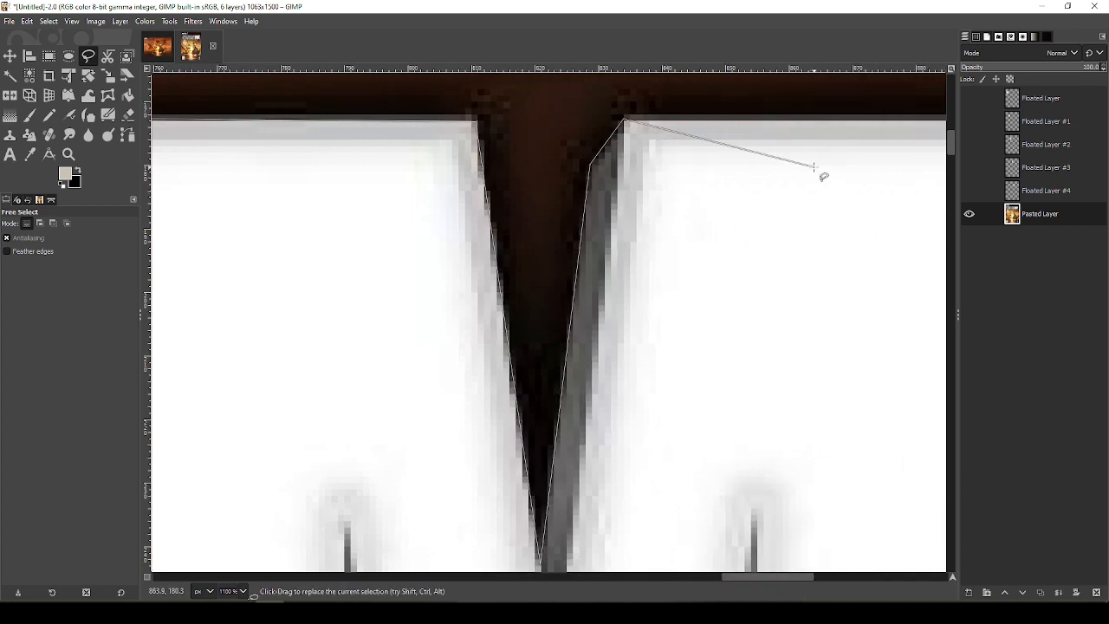
left_click(909, 119)
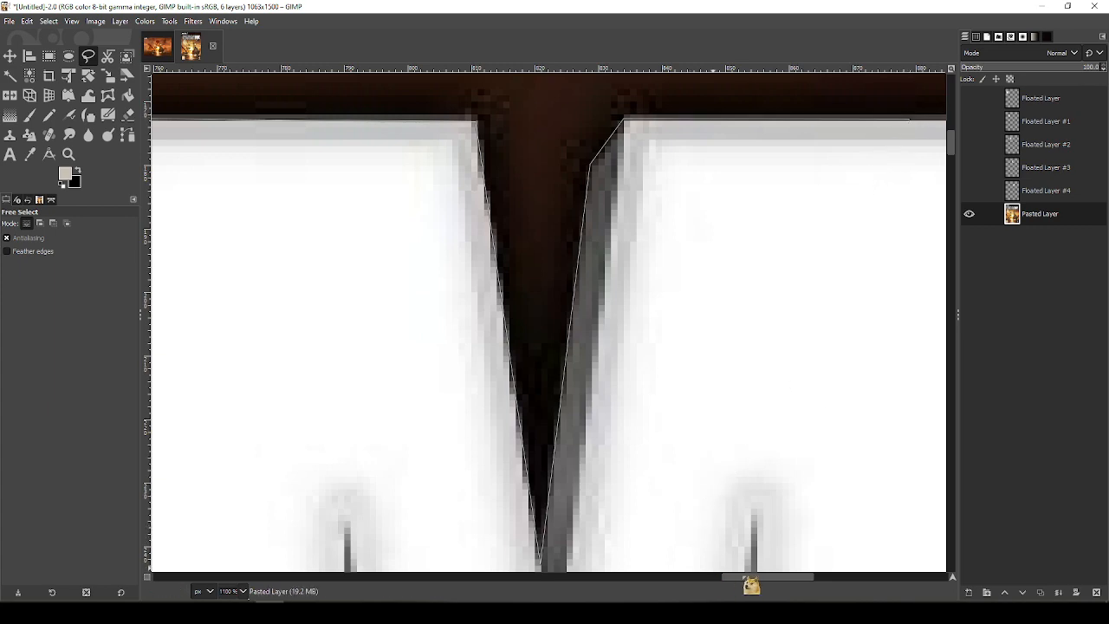
left_click_drag(750, 582, 787, 583)
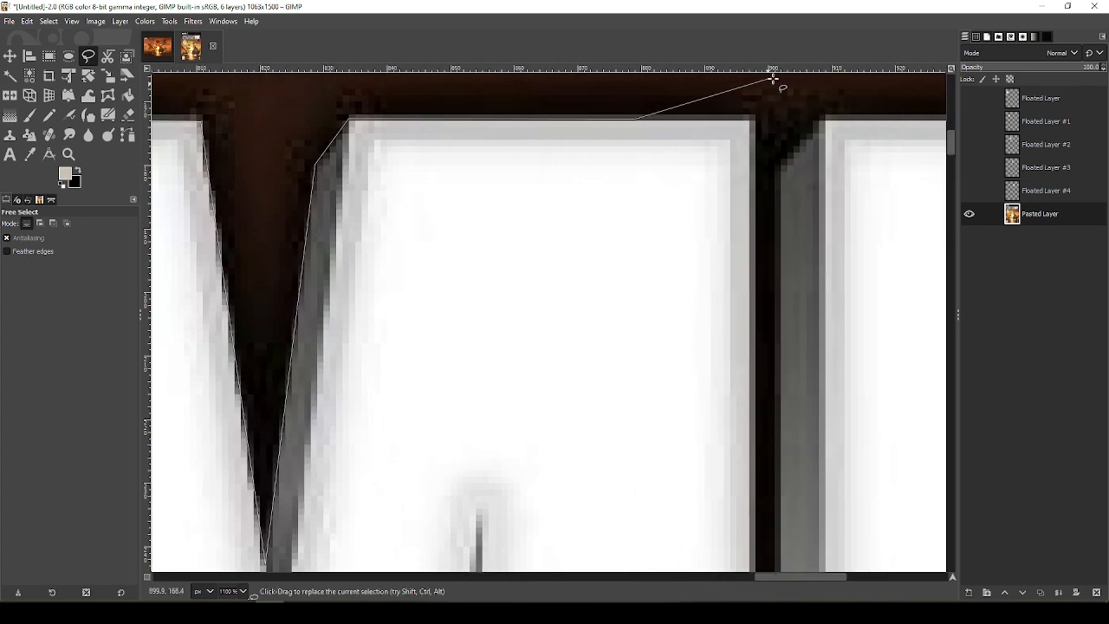
left_click(757, 120)
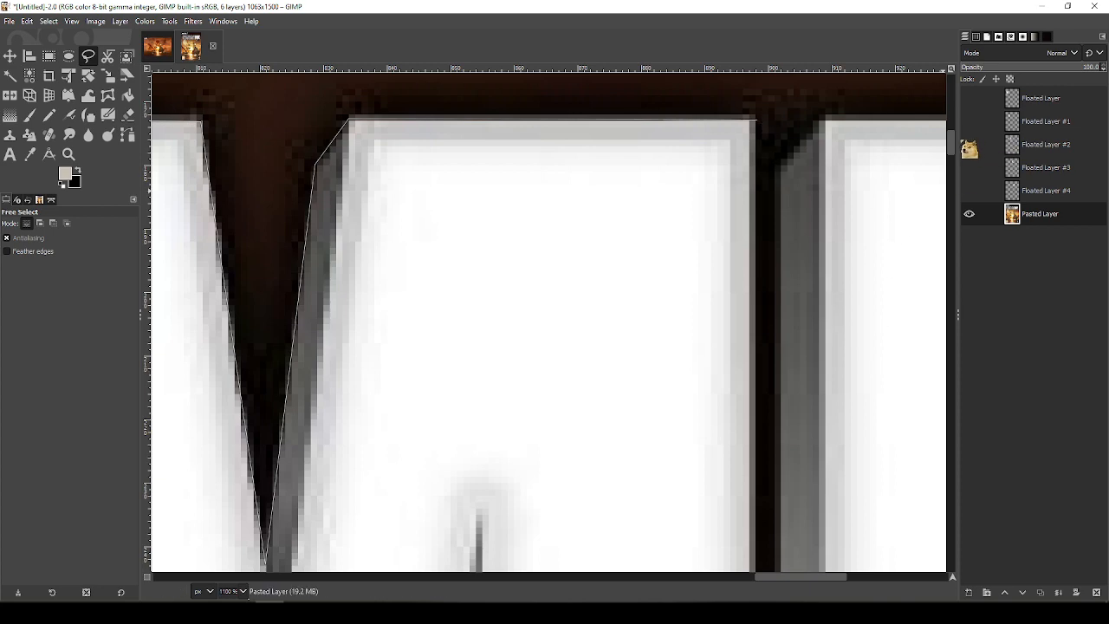
Extend the outline down the M's right edge, around its lower bevelled corner and along the right stem's bottom edge
left_click_drag(953, 153, 954, 180)
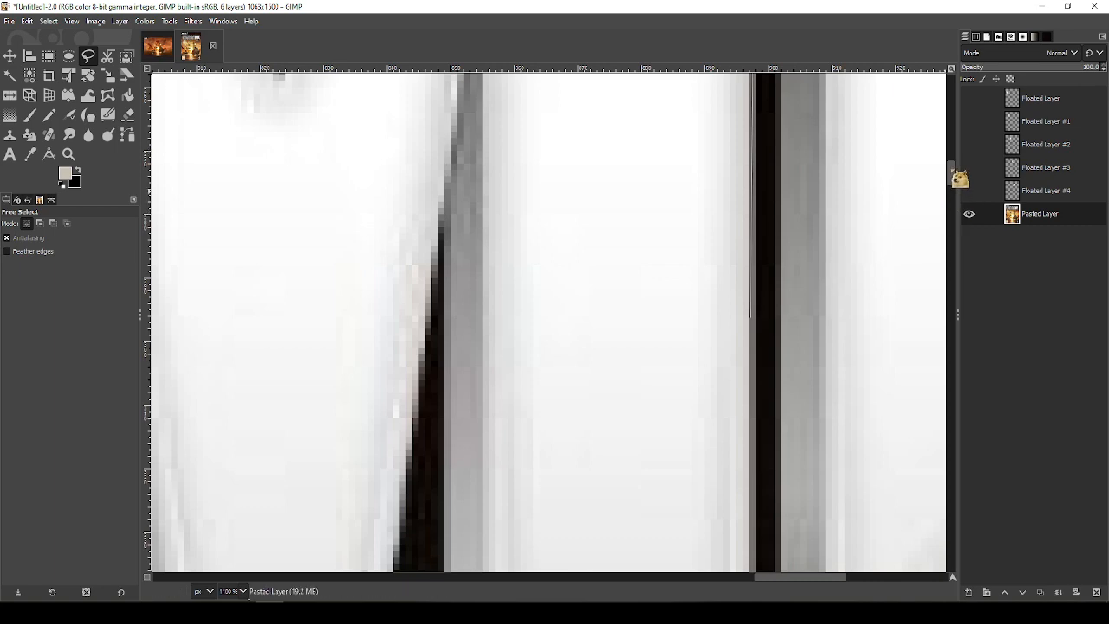
left_click_drag(952, 172, 952, 191)
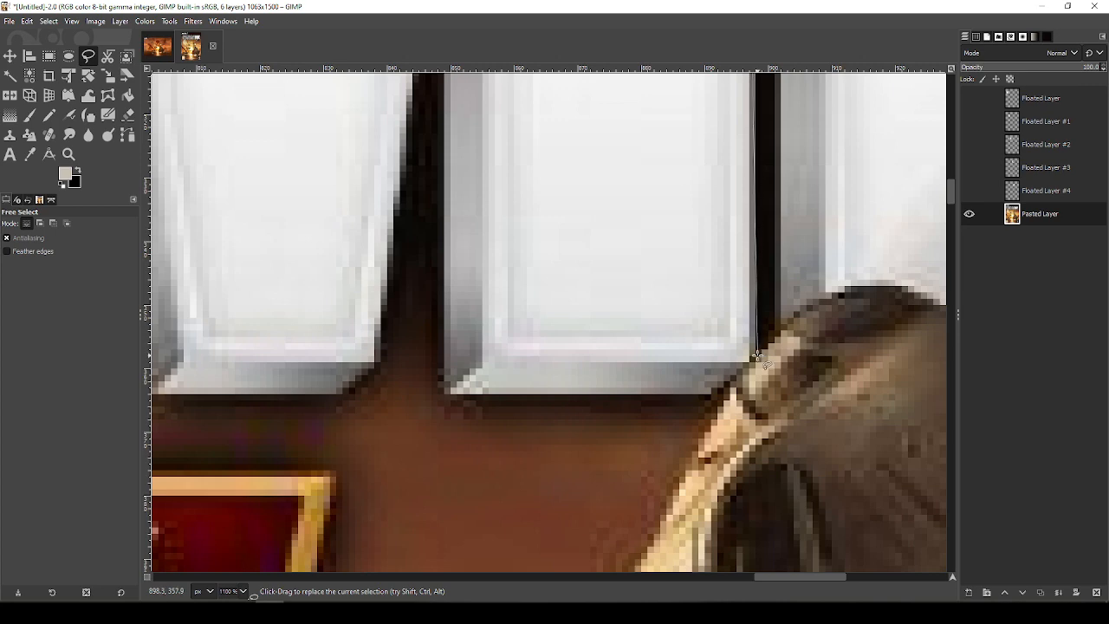
left_click(722, 391)
left_click(448, 392)
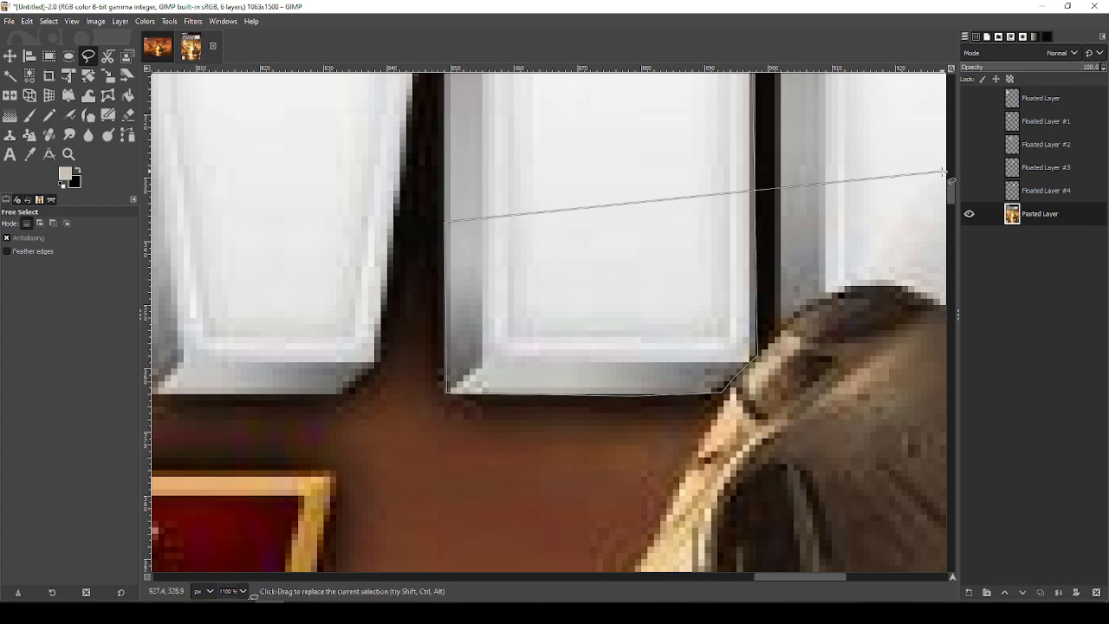
Trace the notch beside the M's right stem, up the stem's inner edge and down the middle section to its bevelled corner
left_click_drag(952, 197, 967, 178)
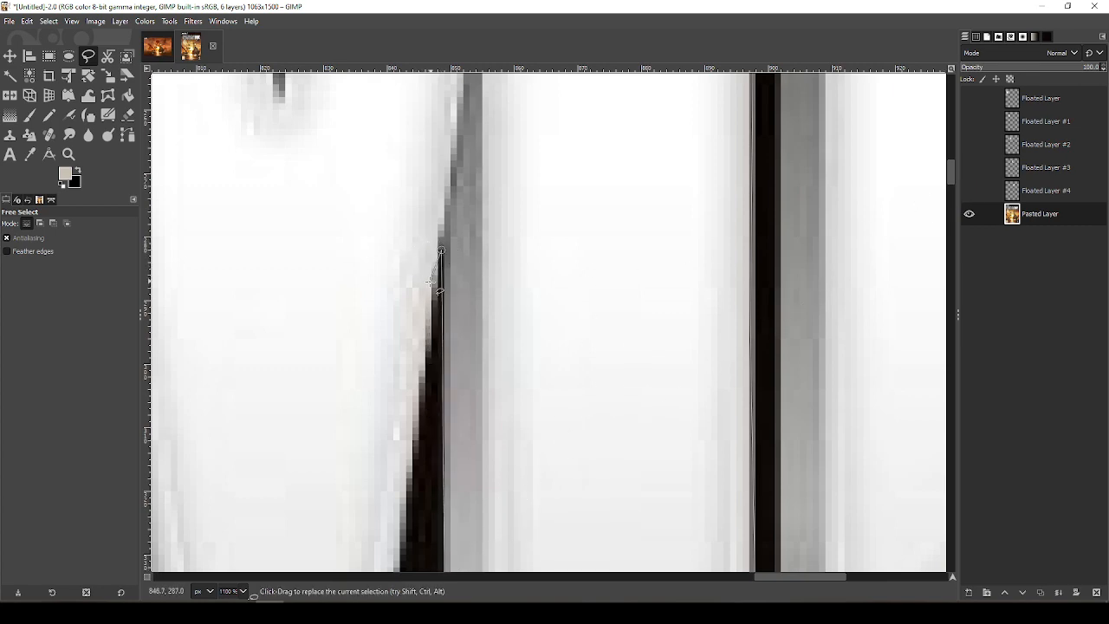
key("alt+Tab")
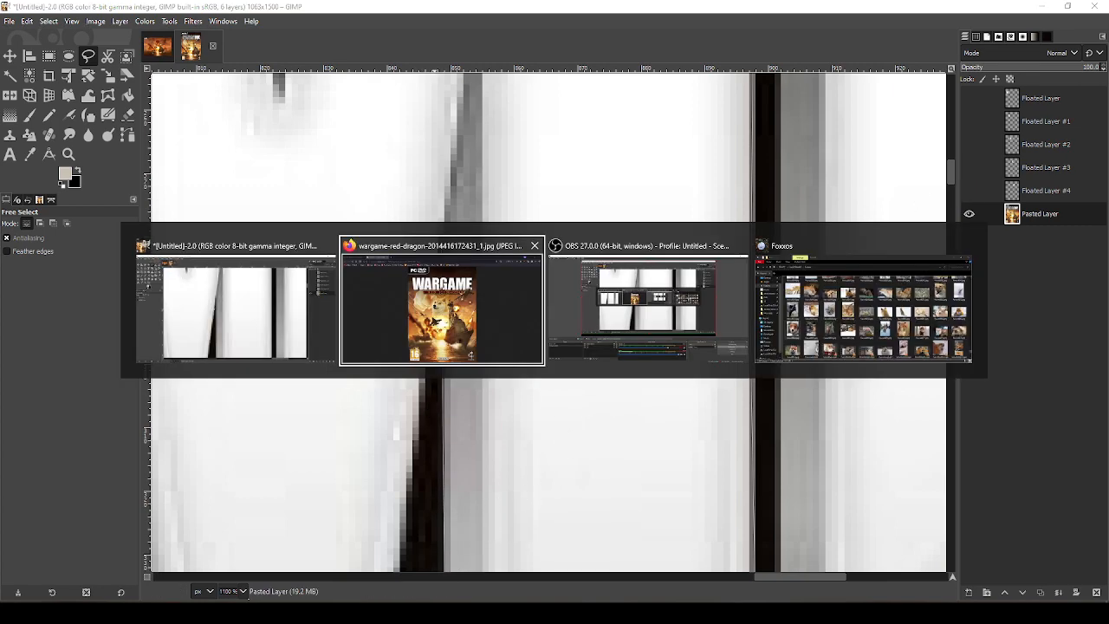
key("alt+Tab")
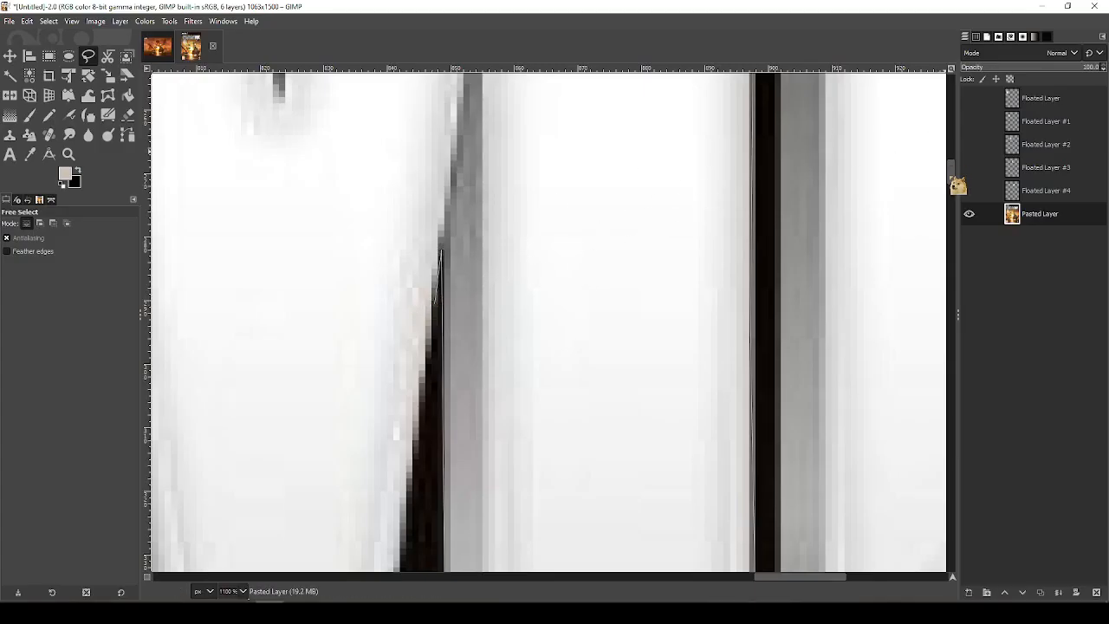
left_click_drag(954, 171, 960, 191)
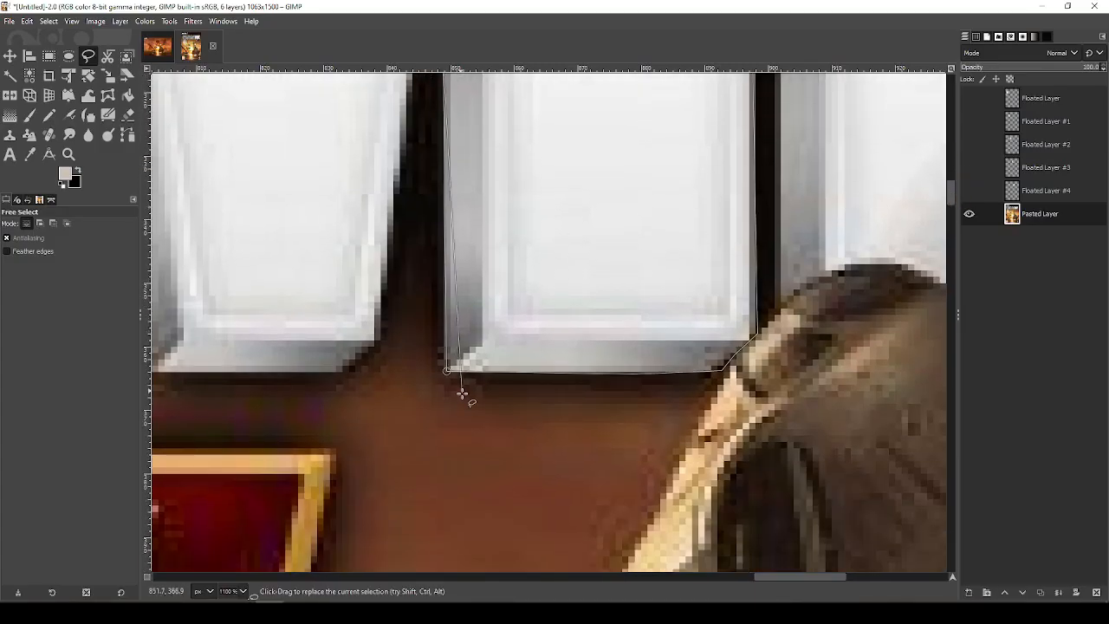
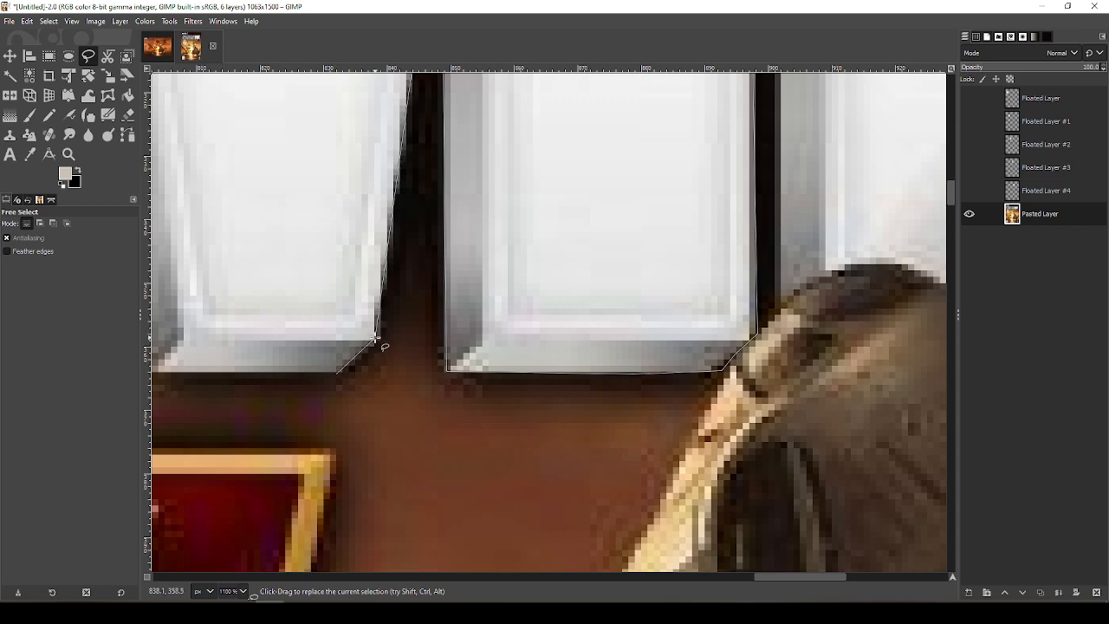
Trace the bottom of the M's middle section and its left edge up to the peak of the left notch
left_click_drag(804, 577, 774, 577)
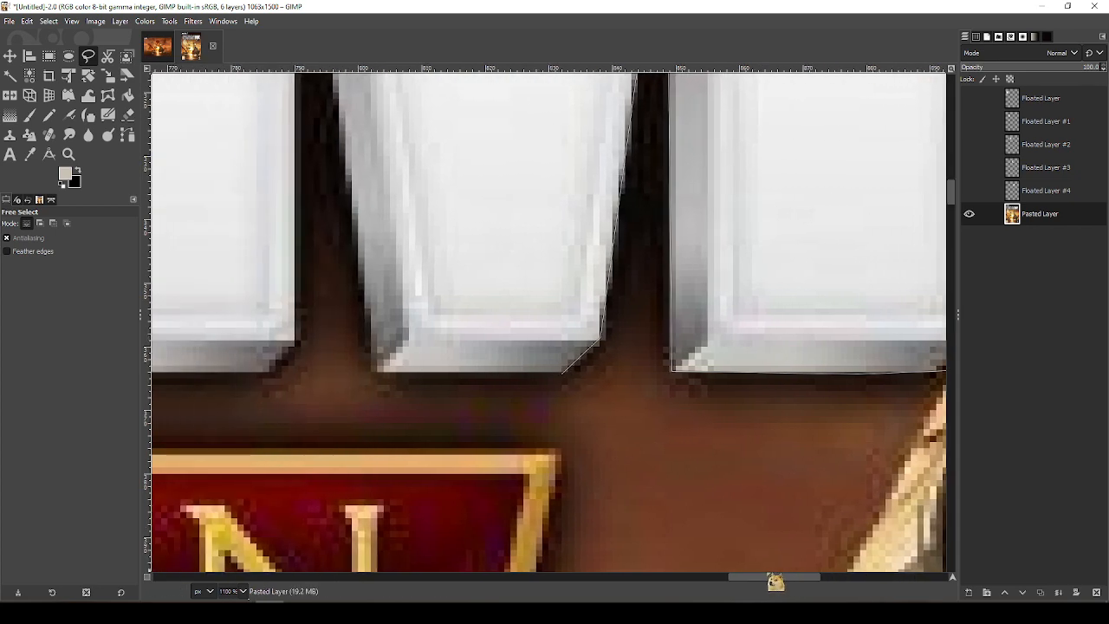
left_click(372, 373)
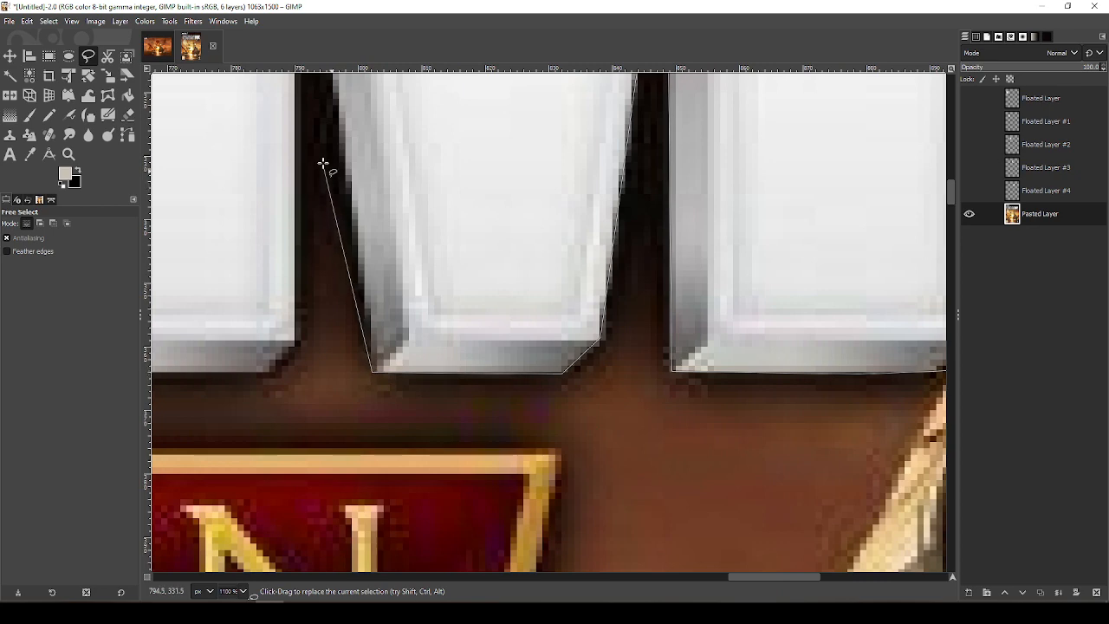
left_click(339, 118)
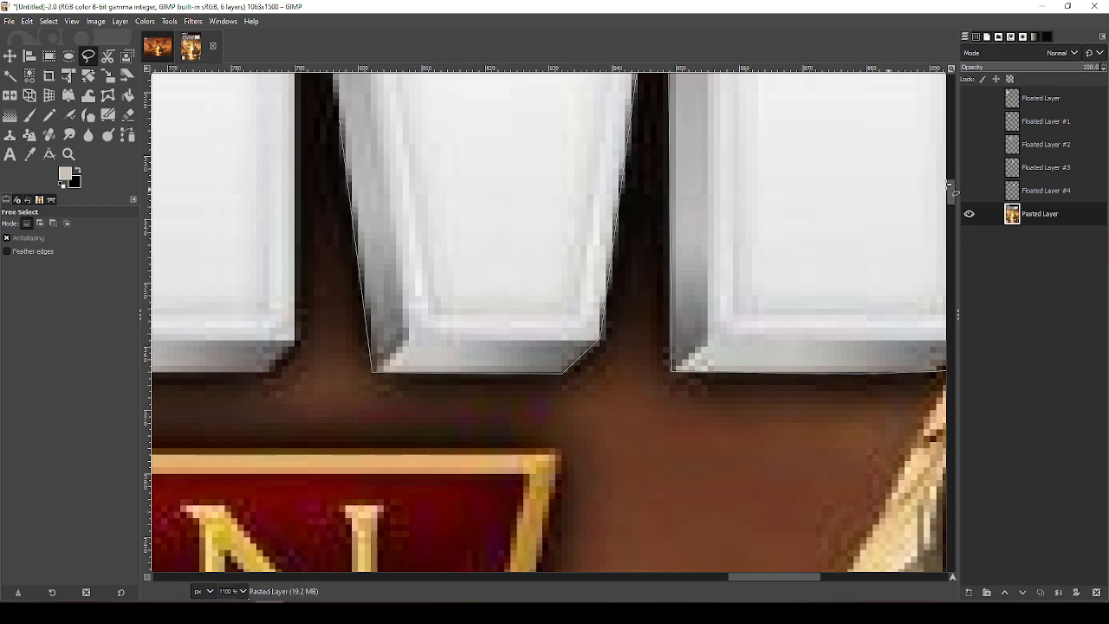
left_click_drag(957, 186, 956, 178)
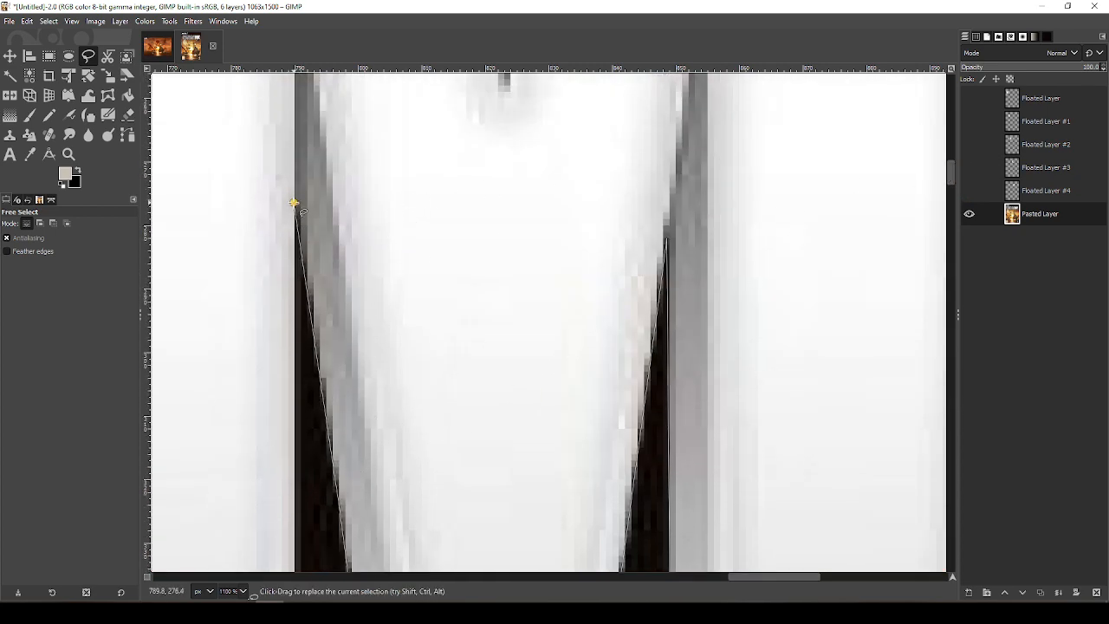
left_click(297, 198)
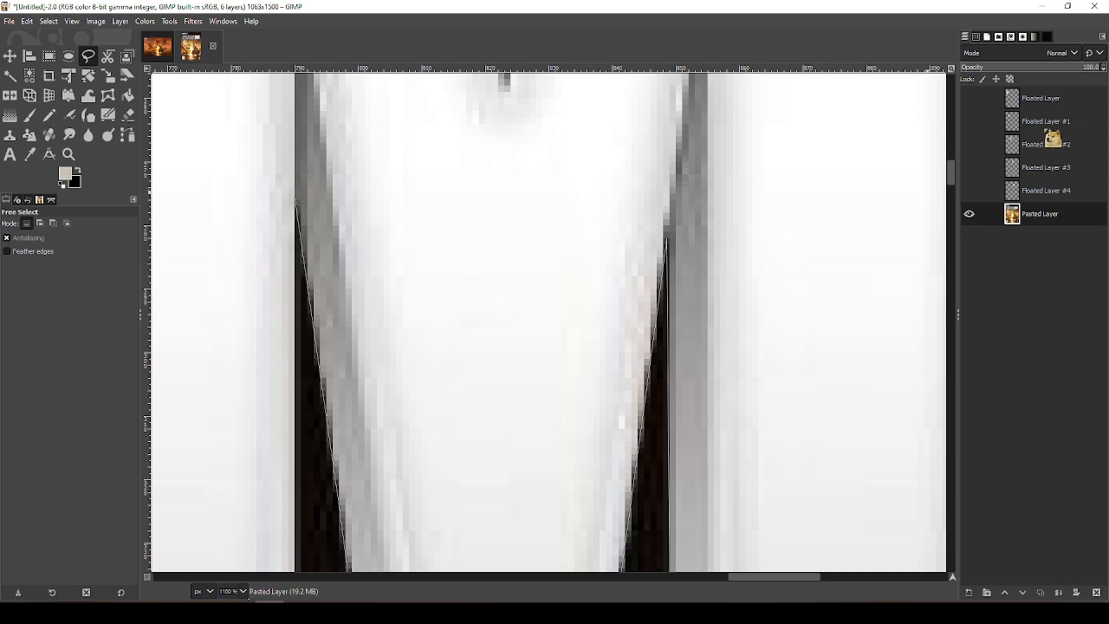
Trace the left stem's inner edge and lower bevelled corner, and close the outline into a selection of the M
left_click_drag(961, 173, 961, 208)
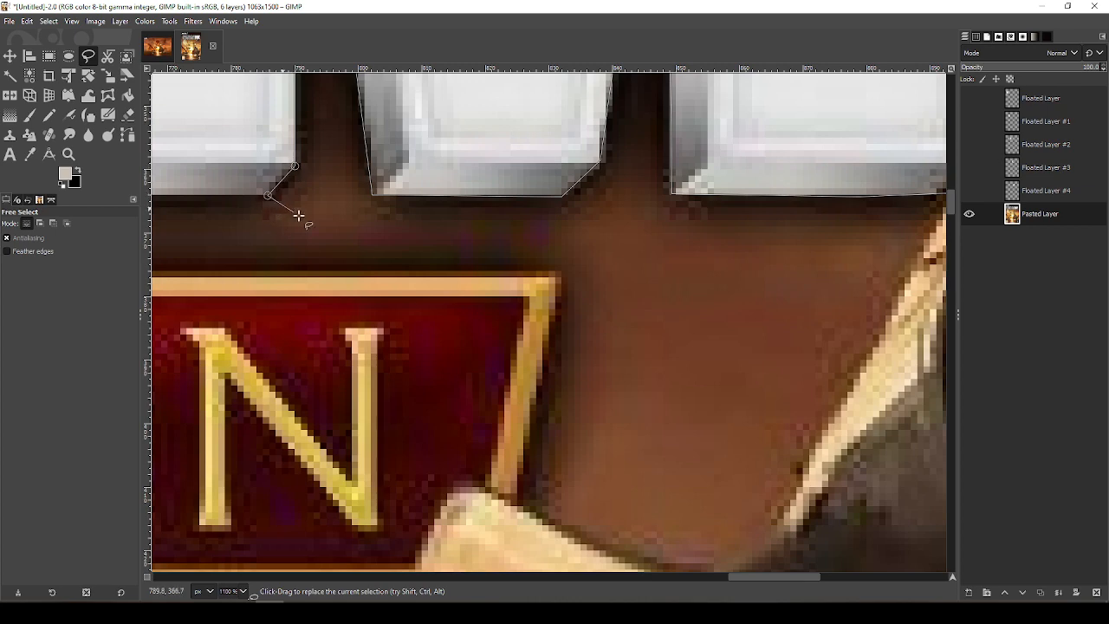
left_click_drag(758, 576, 704, 592)
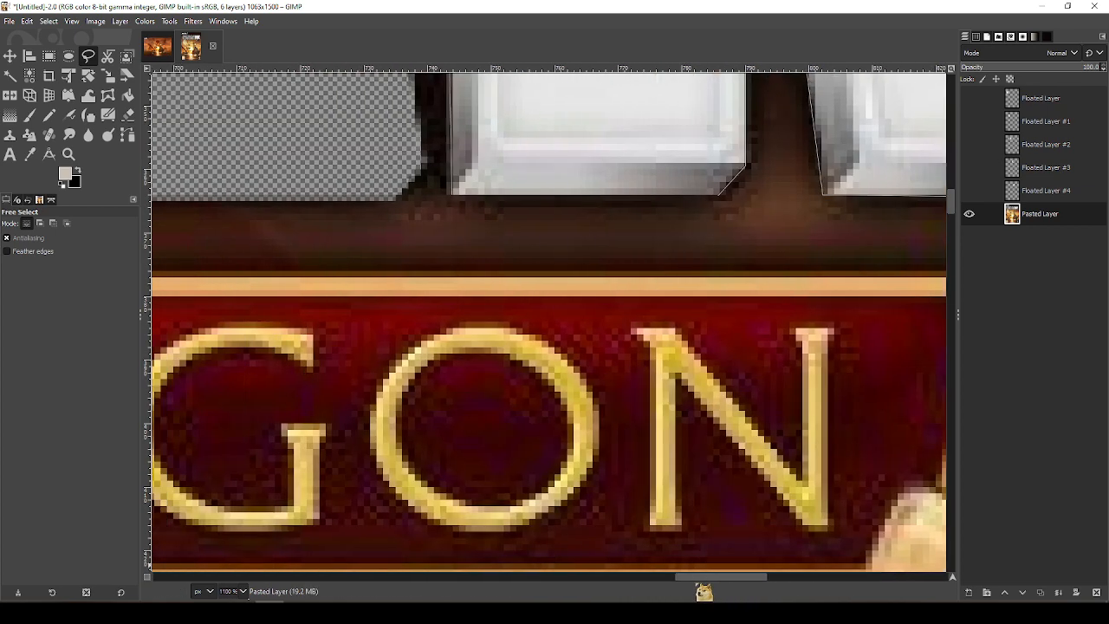
key("Return")
Float the selected M onto its own new layer, hide that layer and make Pasted Layer active
key("shift+ctrl+l")
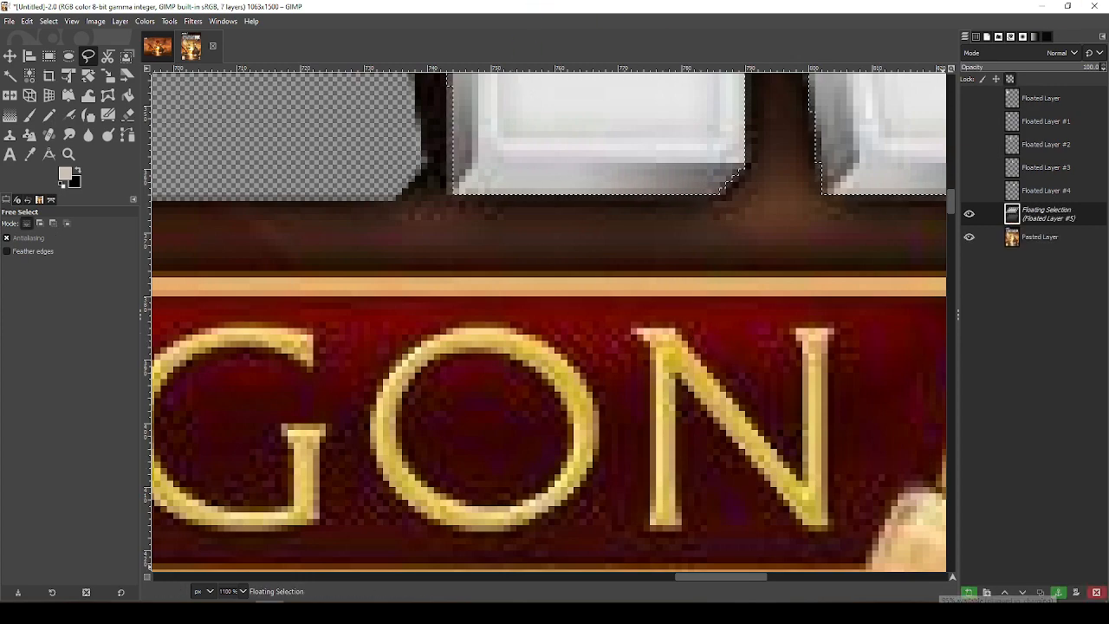
left_click(969, 591)
left_click(970, 214)
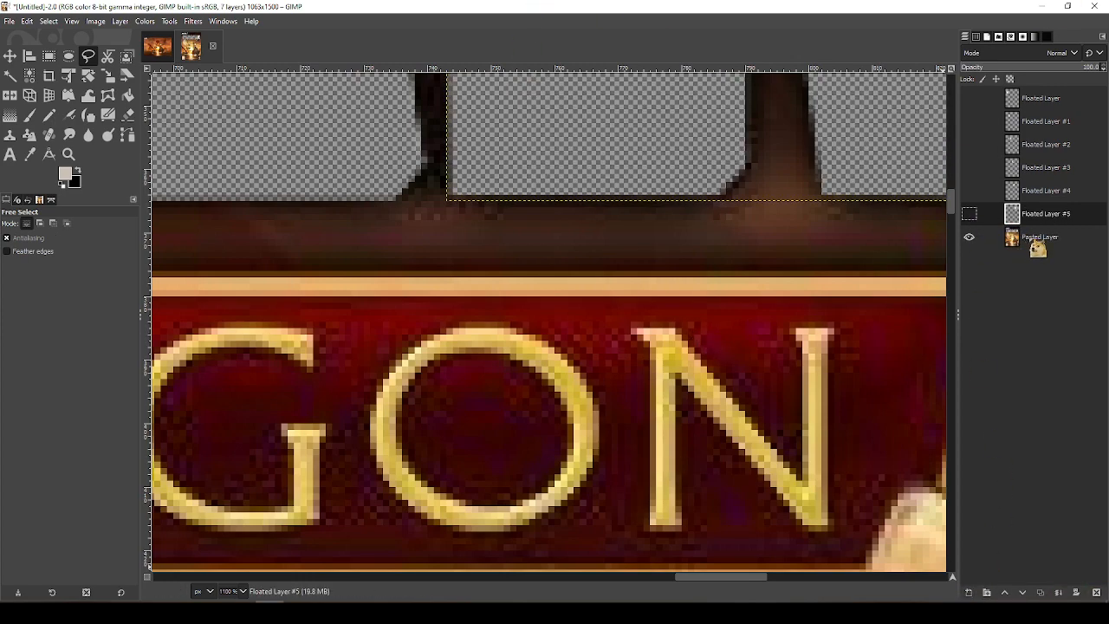
left_click(1041, 239)
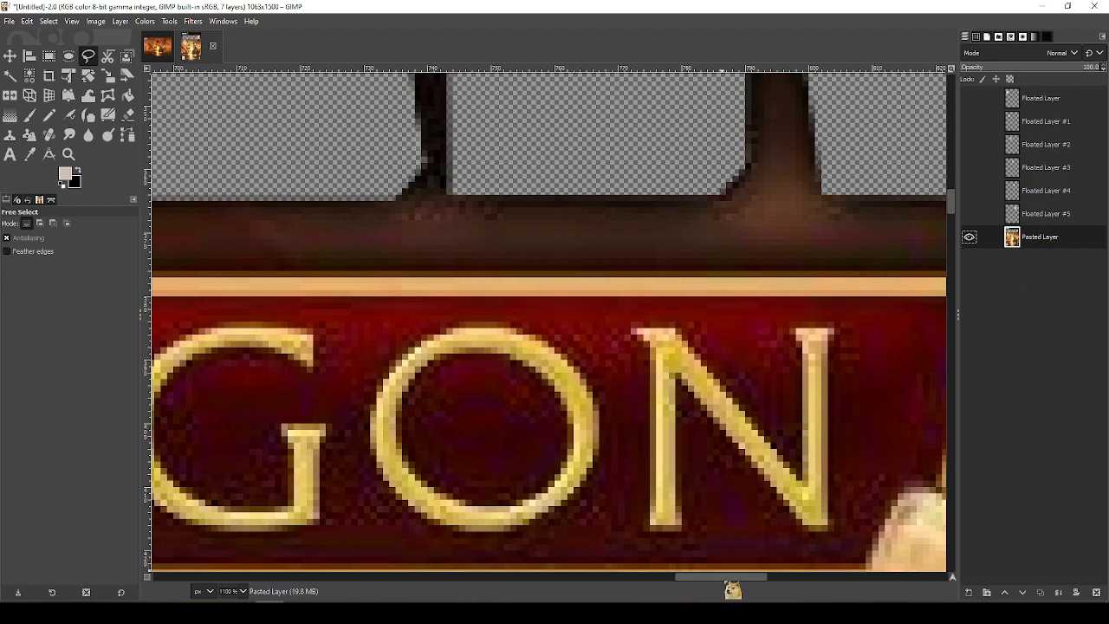
Start a Free Select outline at the upper end of the left bevelled edge of WARGAME's E
left_click_drag(737, 579, 778, 579)
scroll(459, 541, "down", 6)
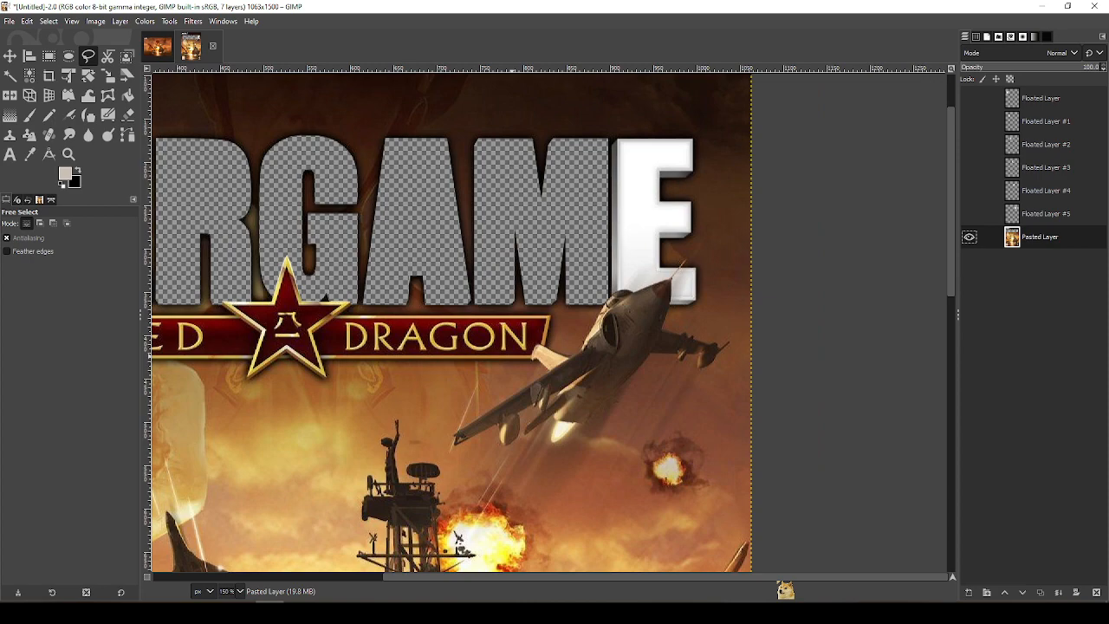
scroll(663, 107, "up", 1)
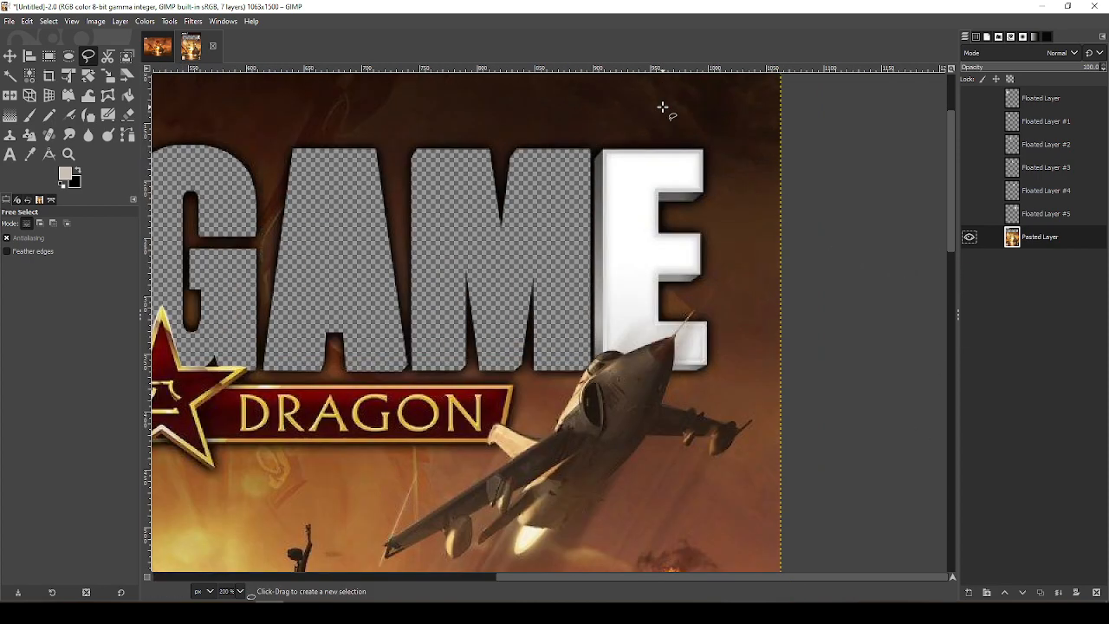
scroll(663, 107, "up", 3)
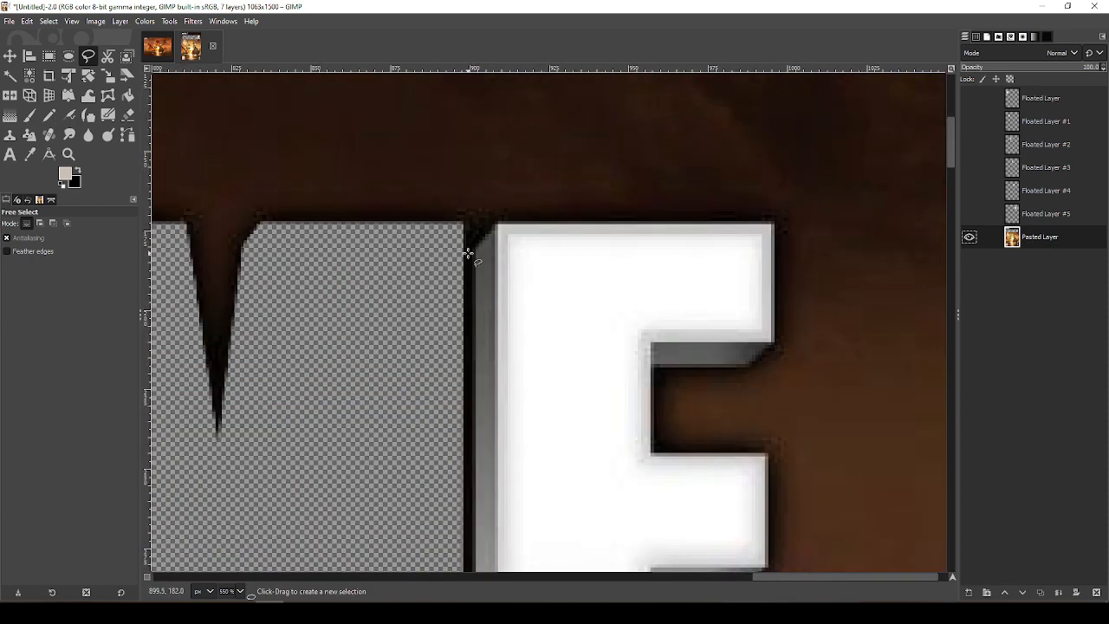
left_click(475, 249)
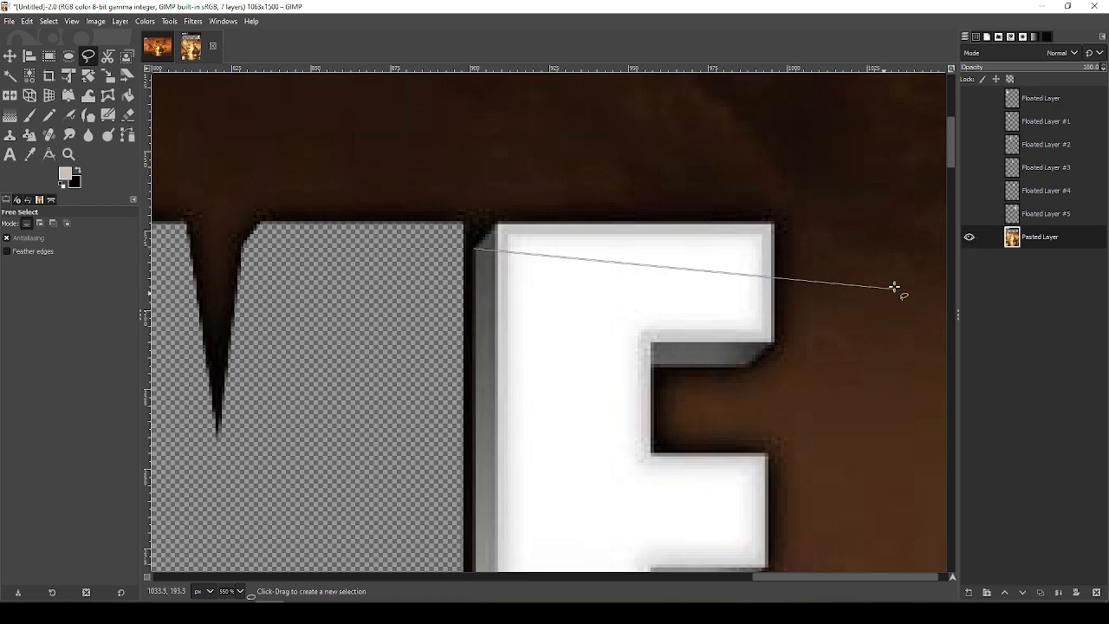
left_click_drag(951, 148, 966, 217)
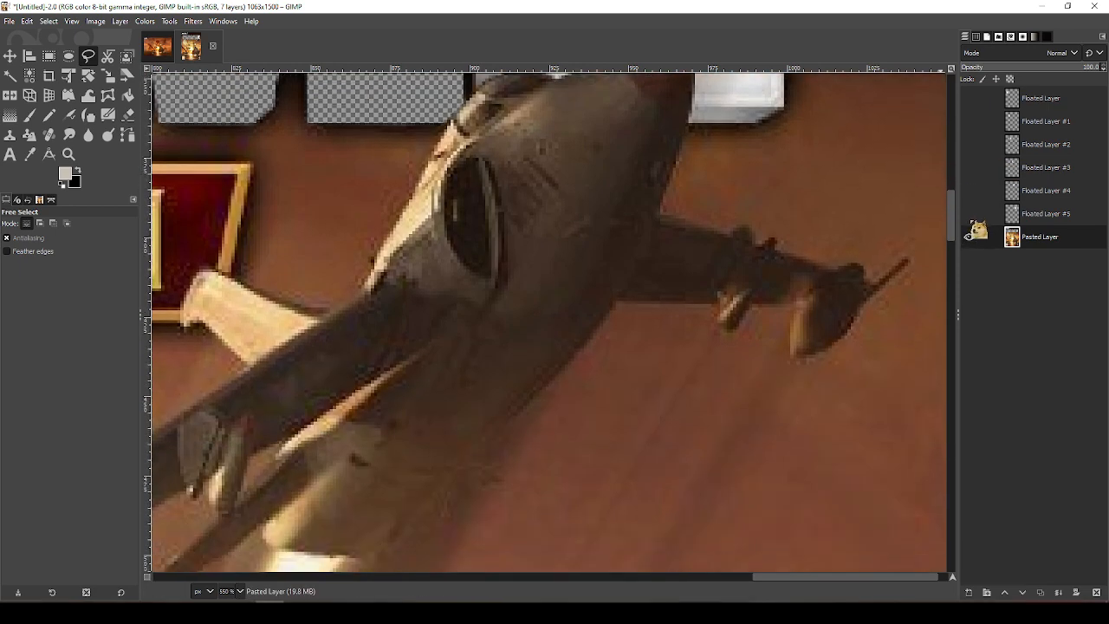
Extend the outline down the E's left edge and over the jet's canopy and upper fuselage towards its nose
left_click(157, 55)
left_click(190, 48)
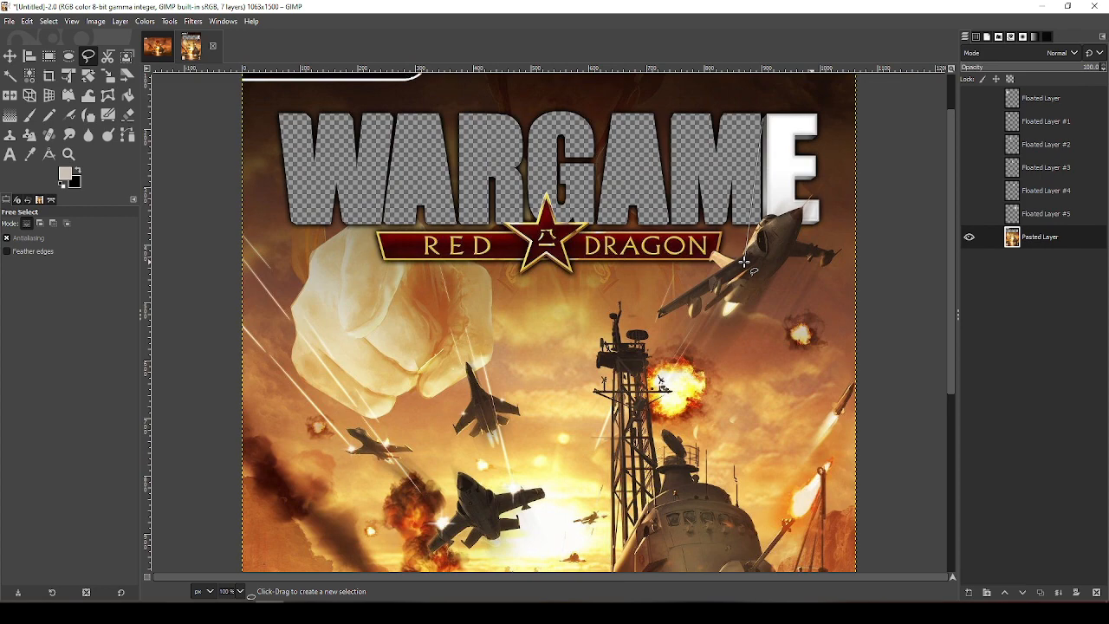
scroll(761, 169, "up", 4)
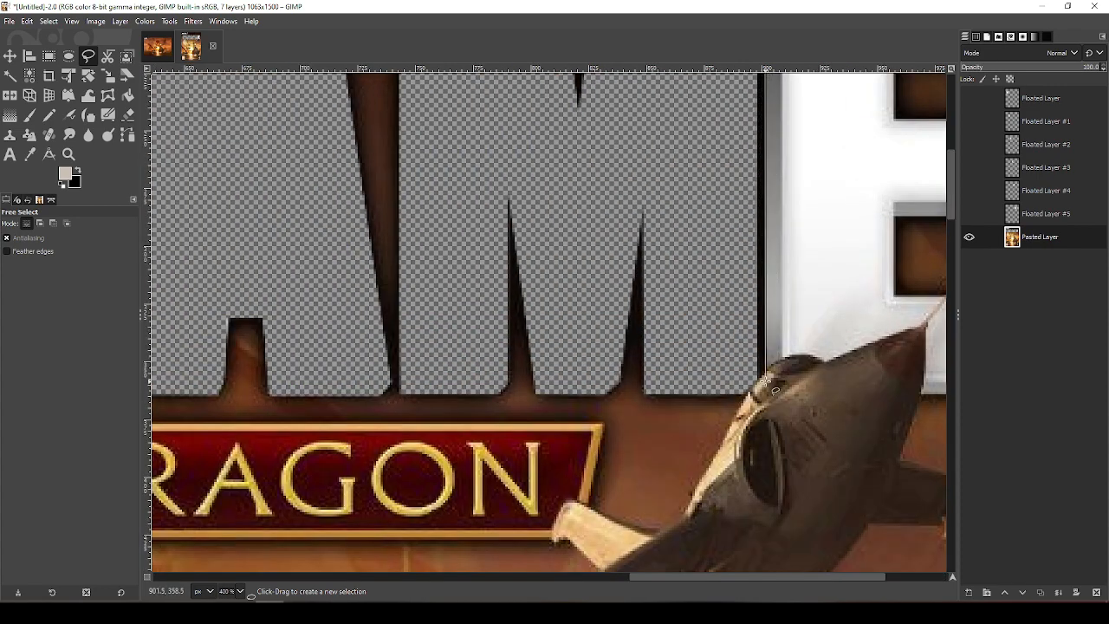
scroll(784, 351, "up", 1)
scroll(820, 370, "up", 2)
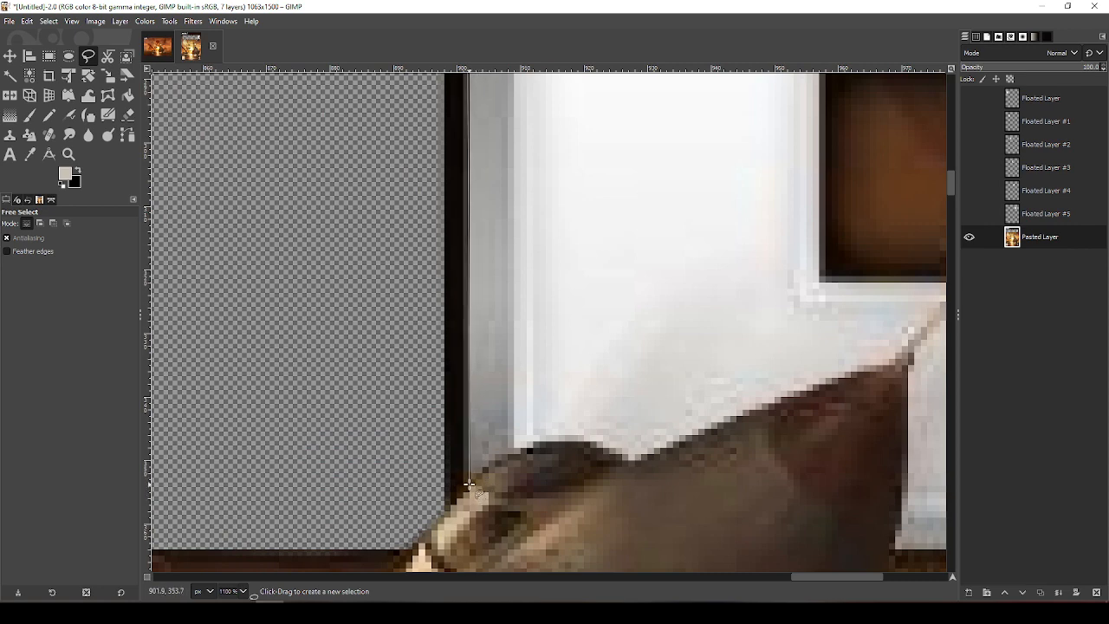
left_click(496, 457)
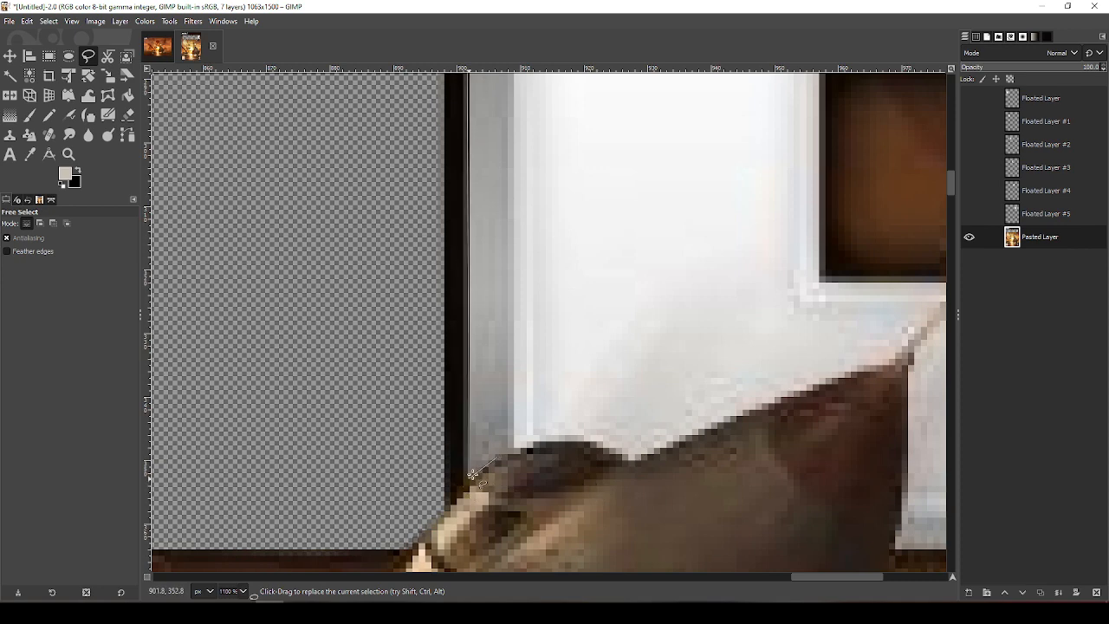
left_click(592, 442)
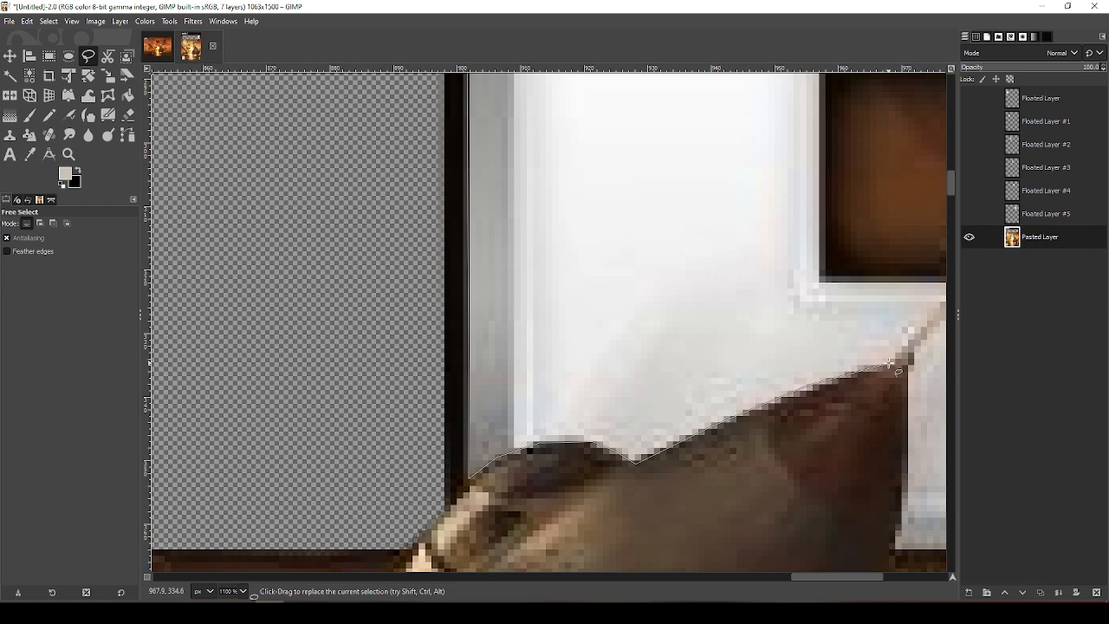
Continue the outline around the jet's nose, down the side of the E's lower arm and along its bottom bevel
left_click_drag(833, 578, 861, 578)
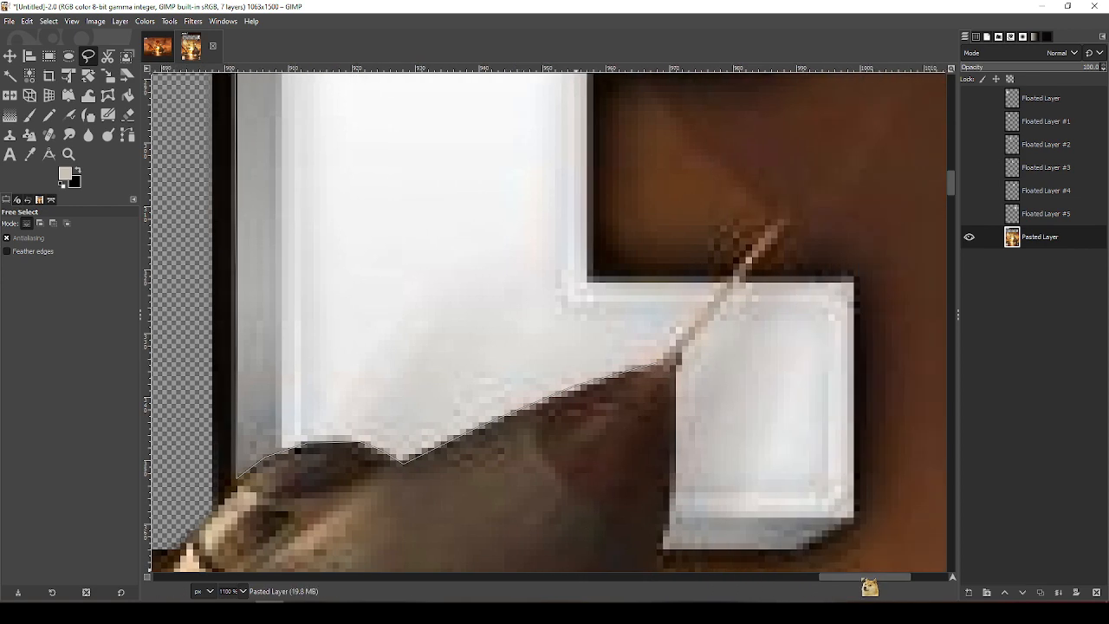
left_click(676, 364)
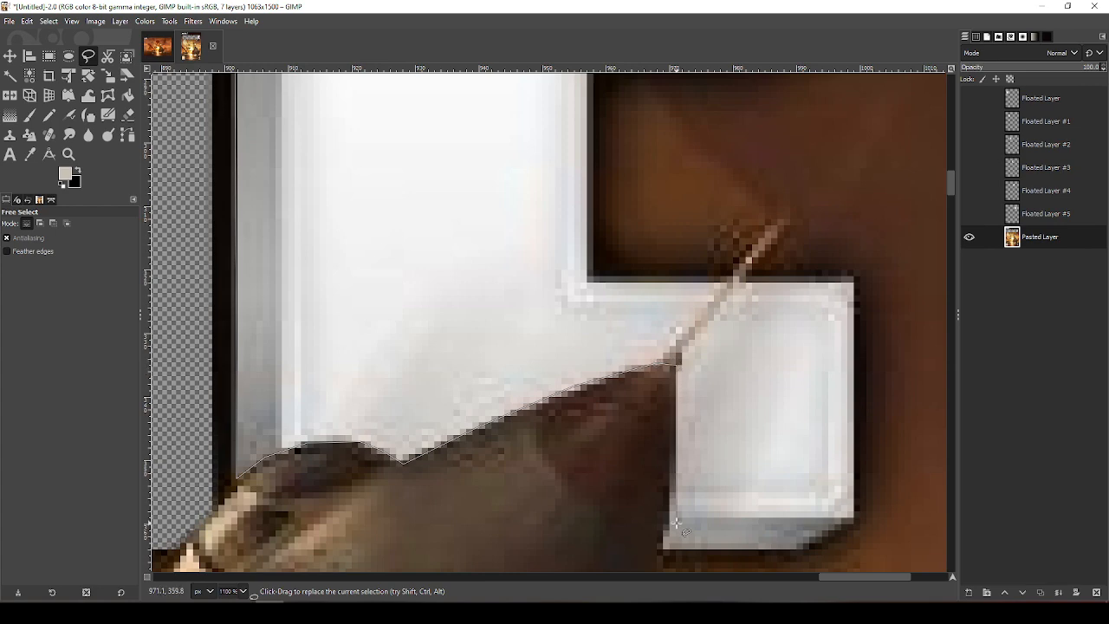
left_click(675, 488)
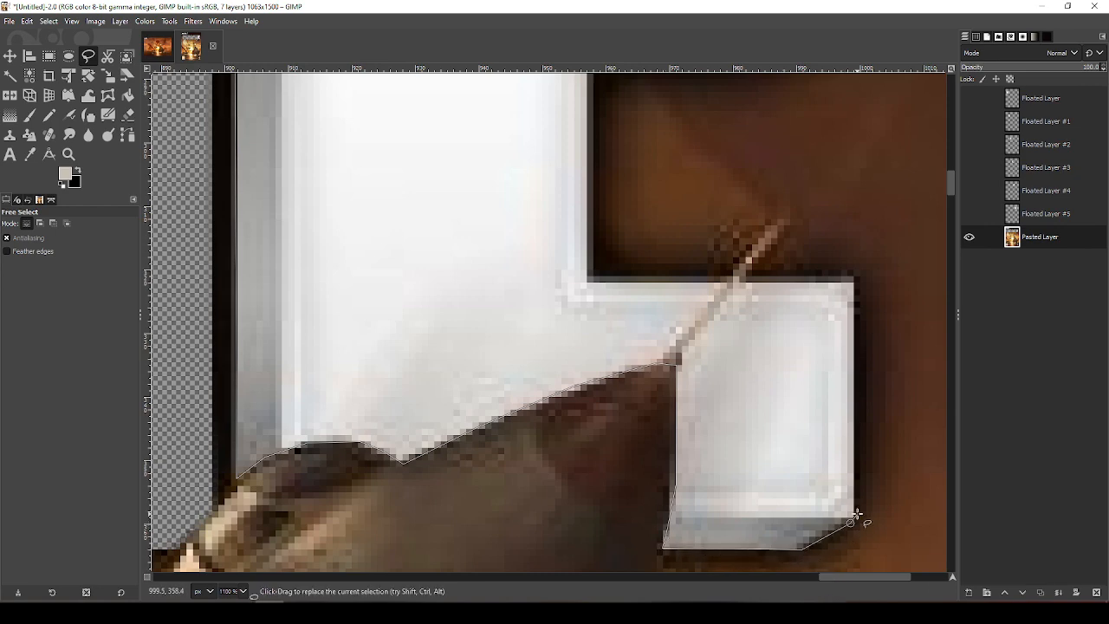
Trace the lower arm's right end and top edge, and the E's inner edge up to the middle arm's underside
left_click(855, 278)
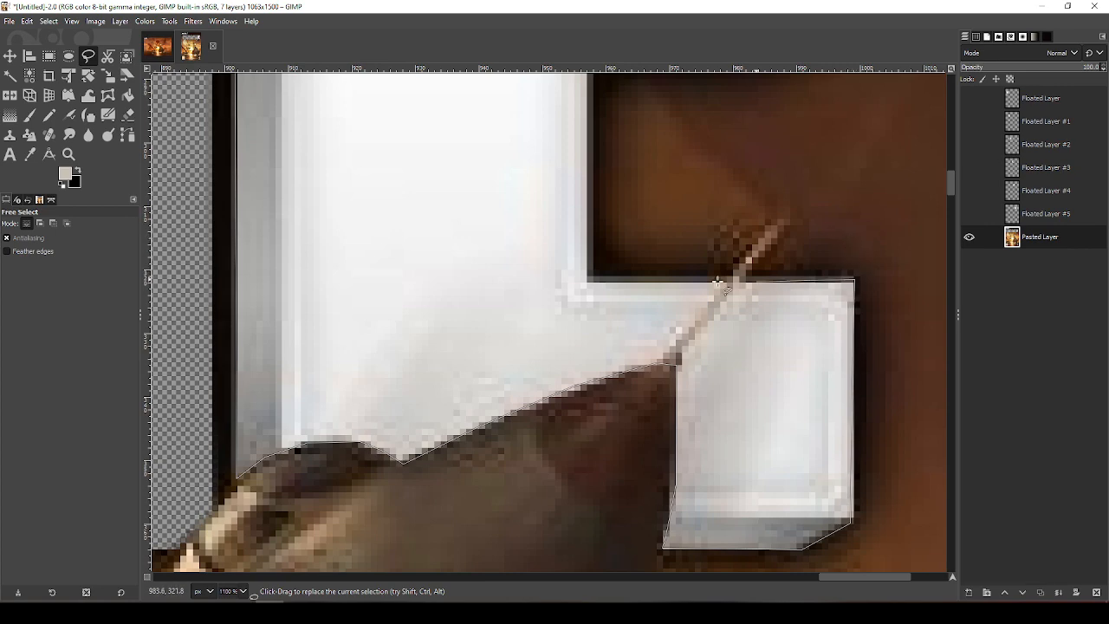
left_click(588, 278)
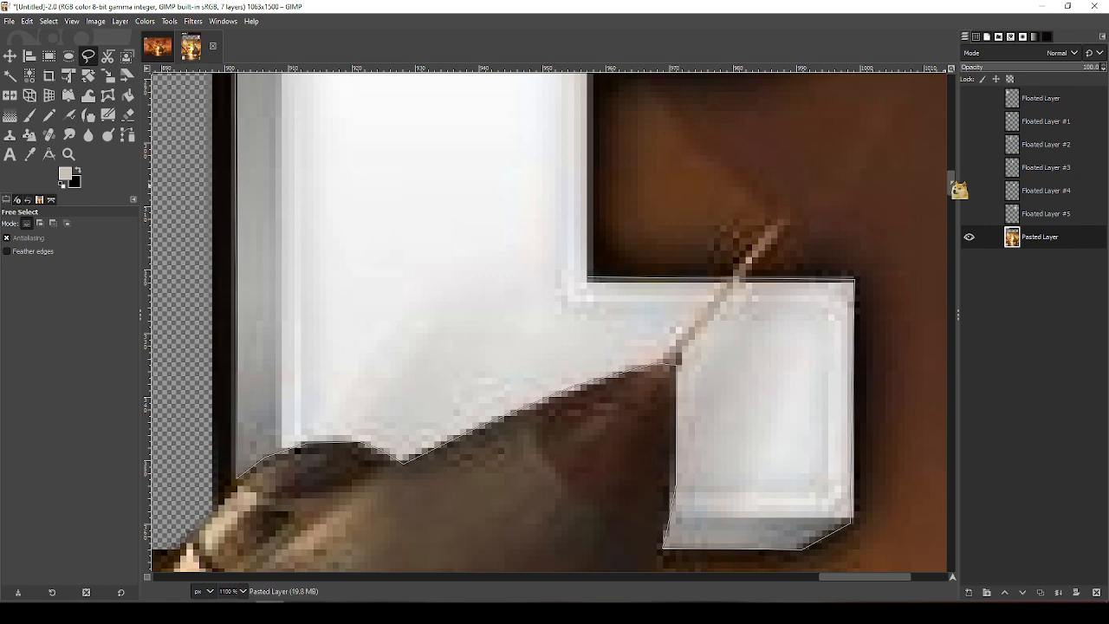
left_click_drag(955, 184, 954, 165)
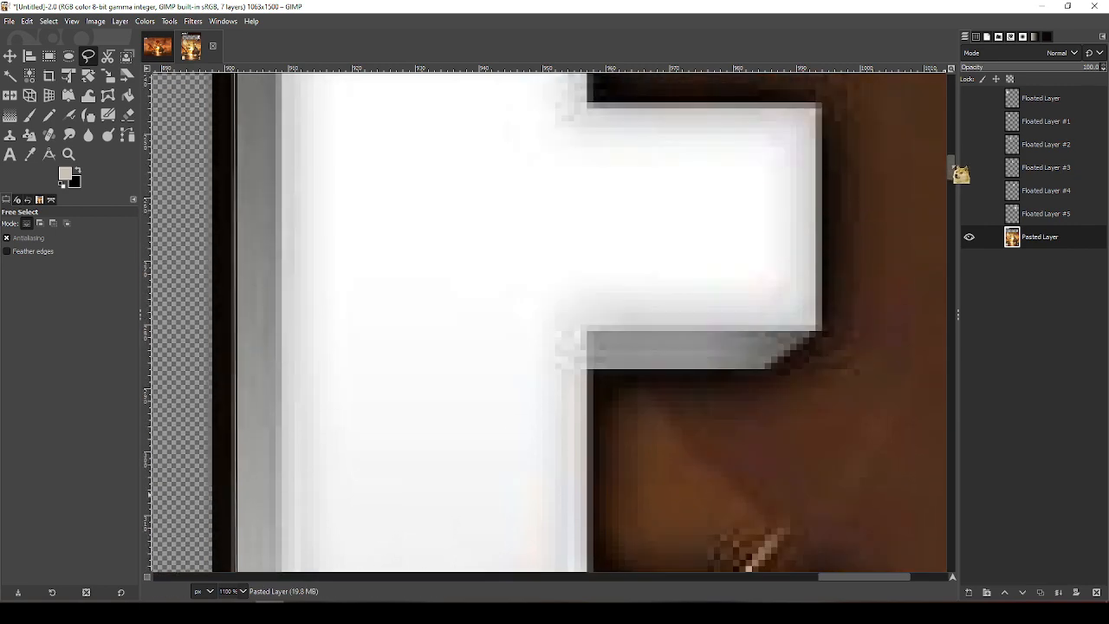
left_click(591, 367)
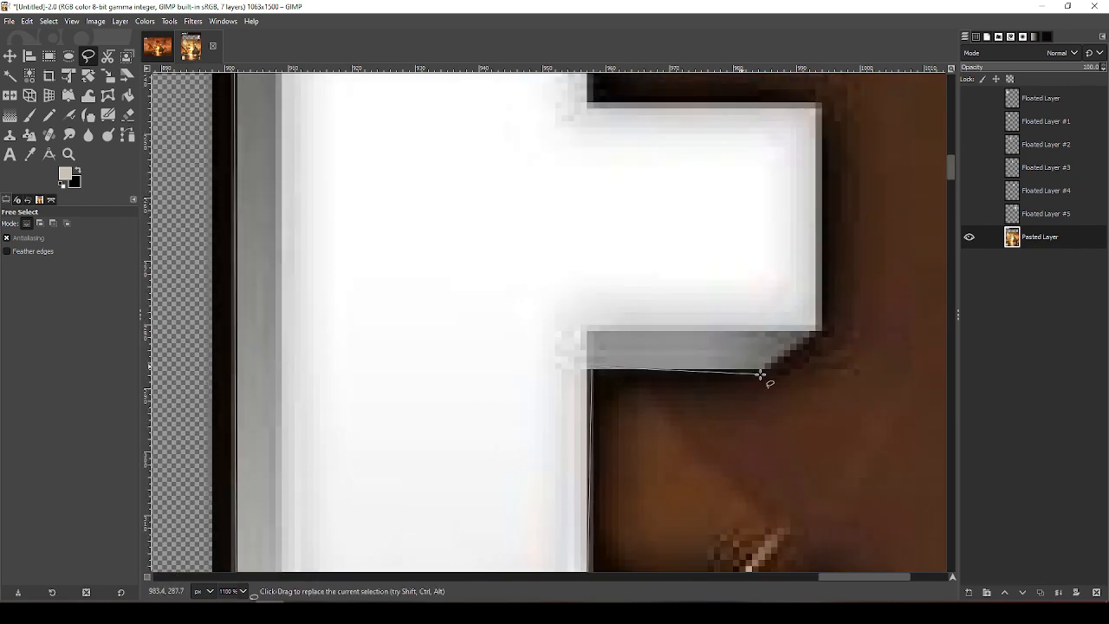
Trace the E's middle arm with the outline: its underside bevel, right end and top edge back to the inner corner
left_click(771, 367)
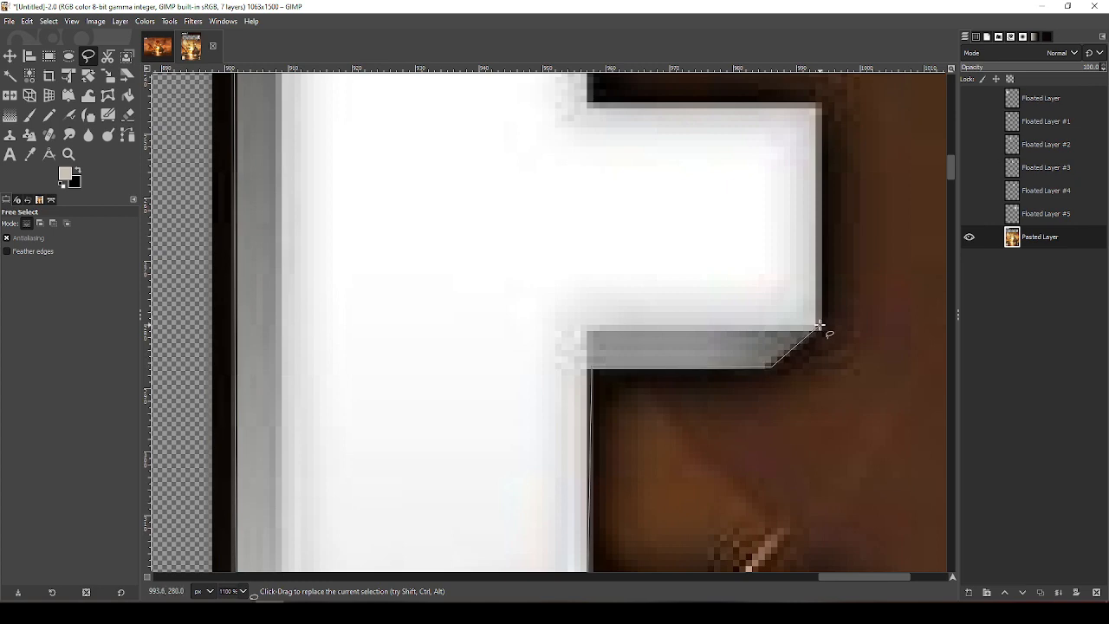
left_click(820, 325)
scroll(951, 165, "up", 3)
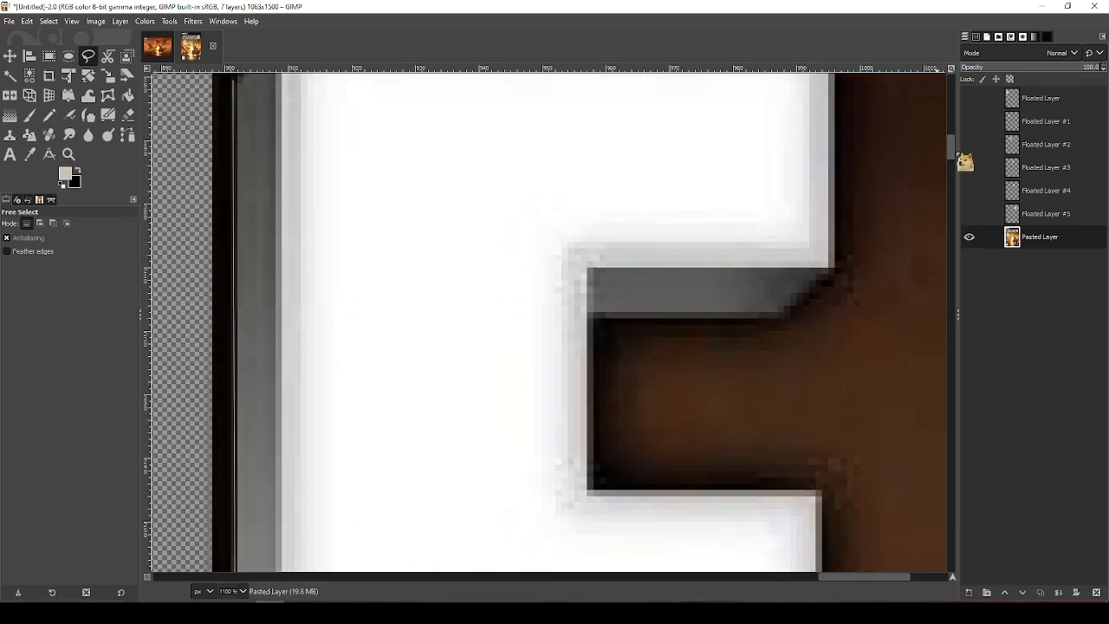
left_click(820, 491)
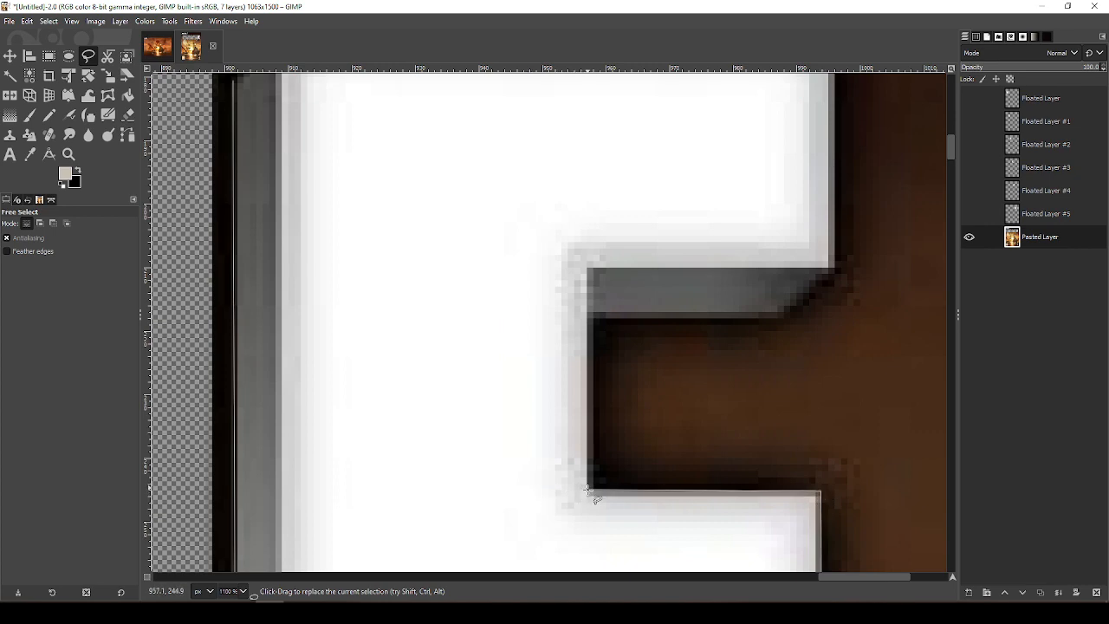
left_click(588, 489)
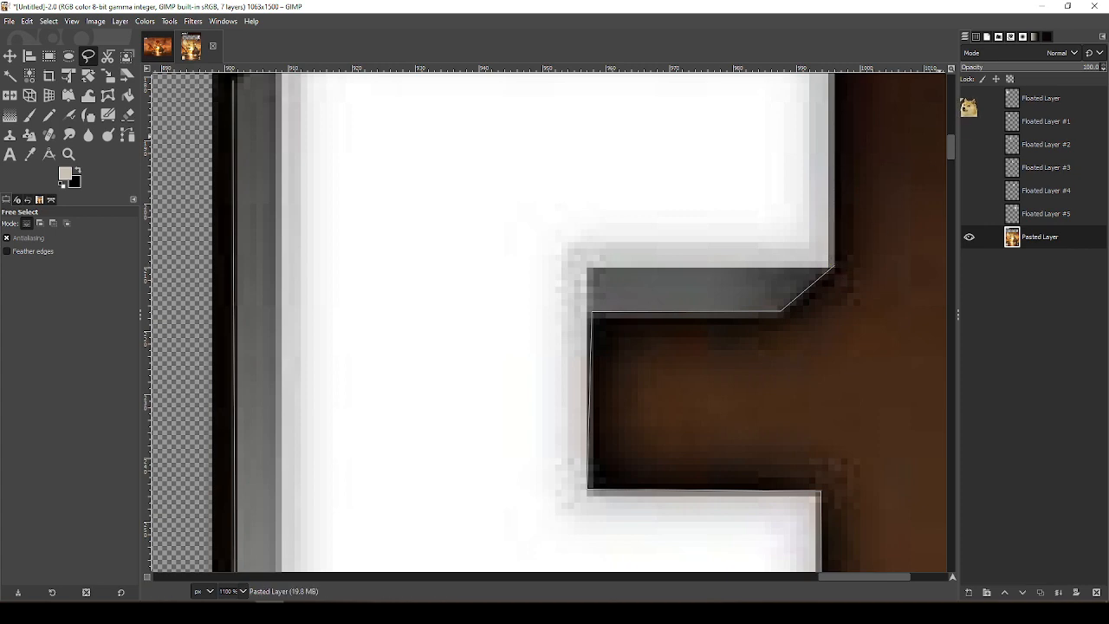
Trace around the E's upper arm and its bevelled upper-left corner, closing the outline into a selection
left_click_drag(952, 139, 952, 130)
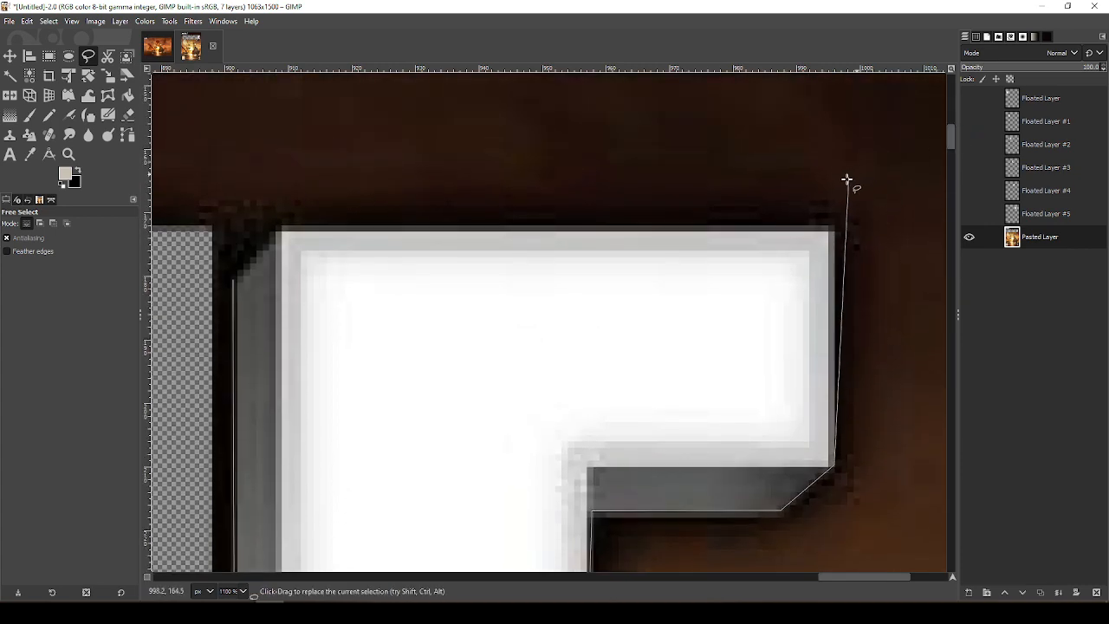
left_click(835, 226)
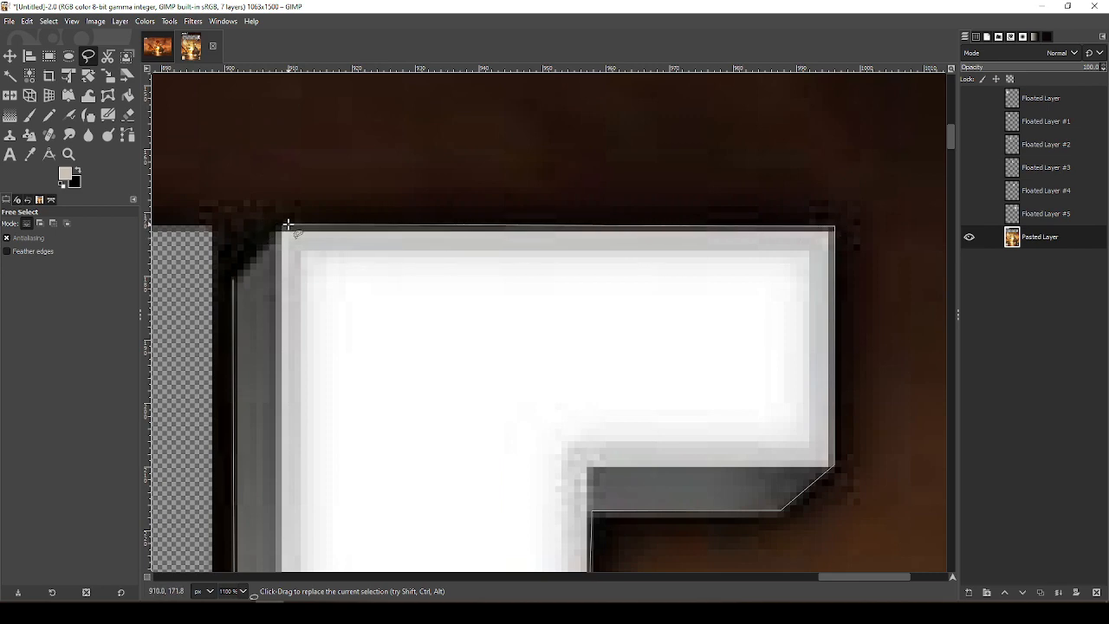
left_click(234, 279)
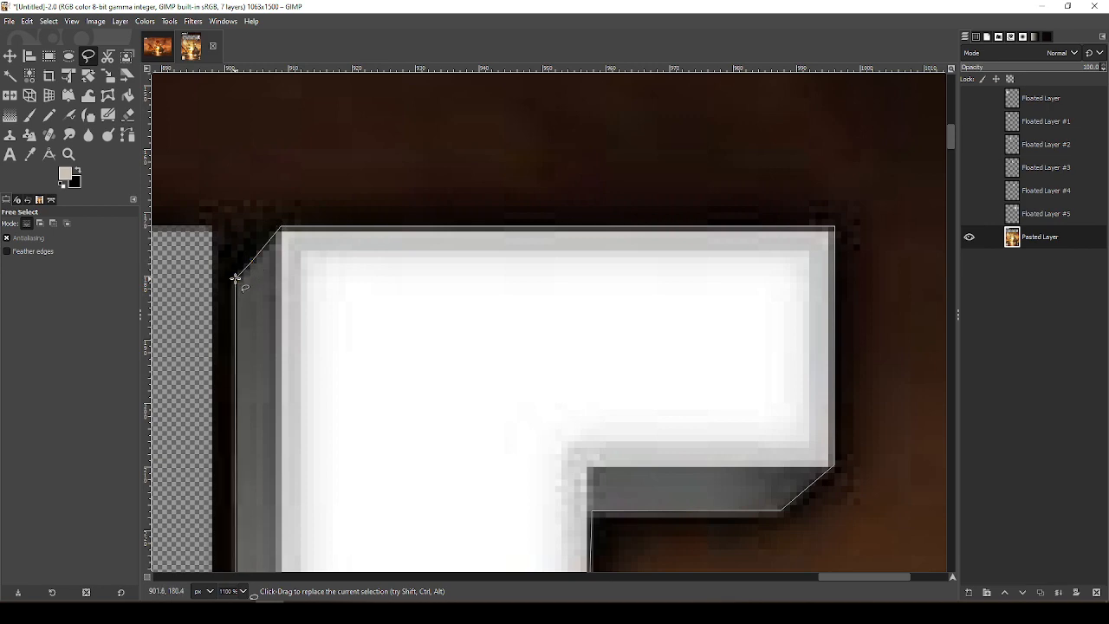
key("Return")
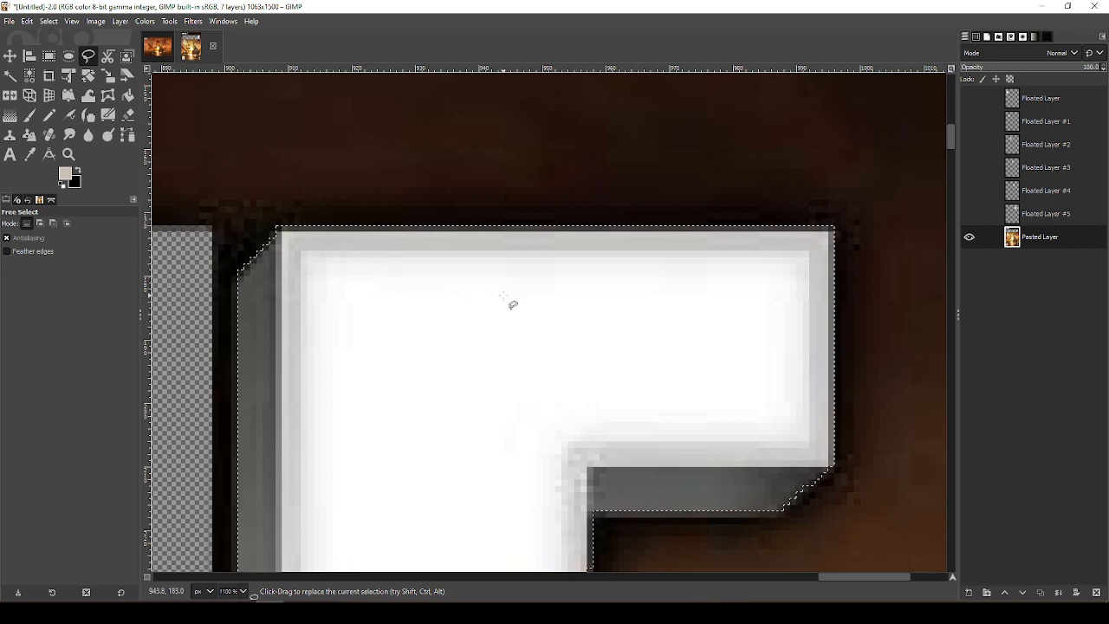
Cut the selected E out of the cover onto its own new layer and hide that layer
left_click(157, 46)
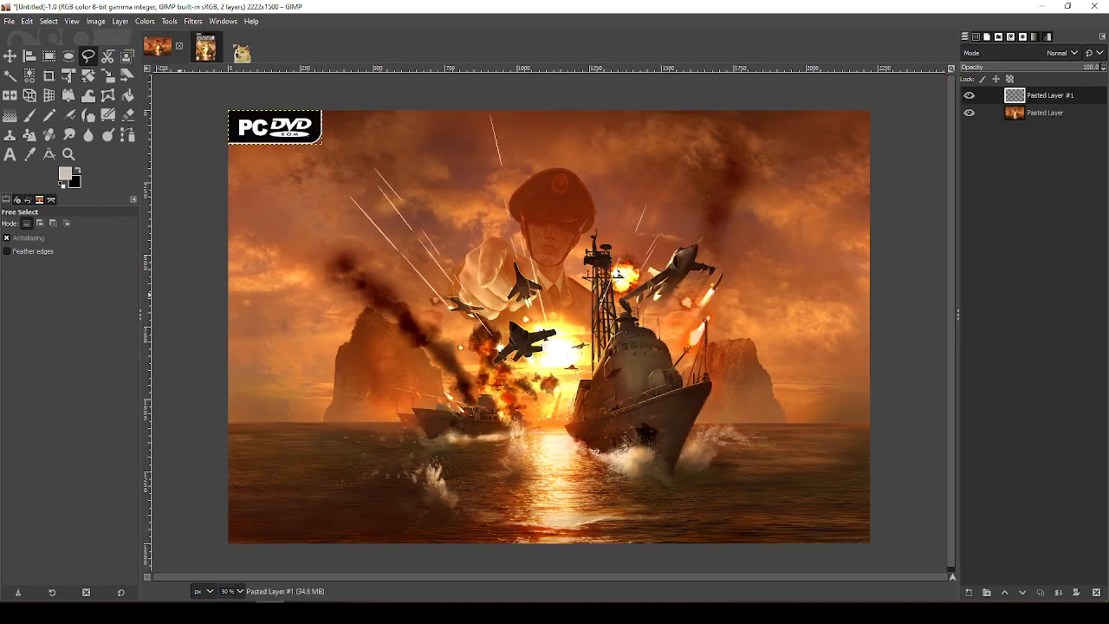
left_click(208, 54)
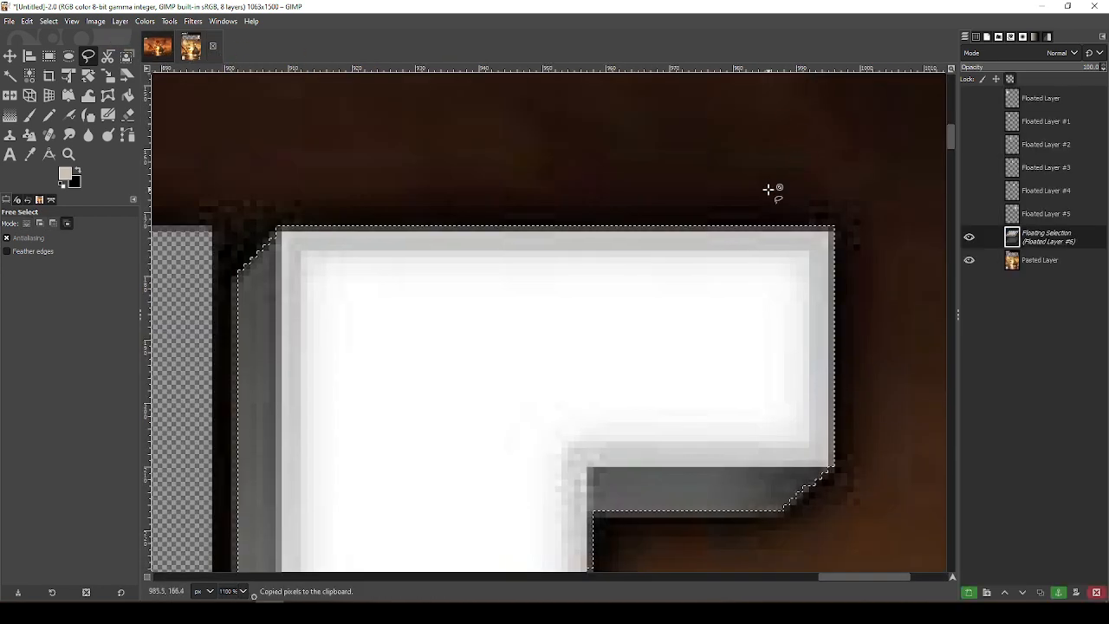
left_click(971, 592)
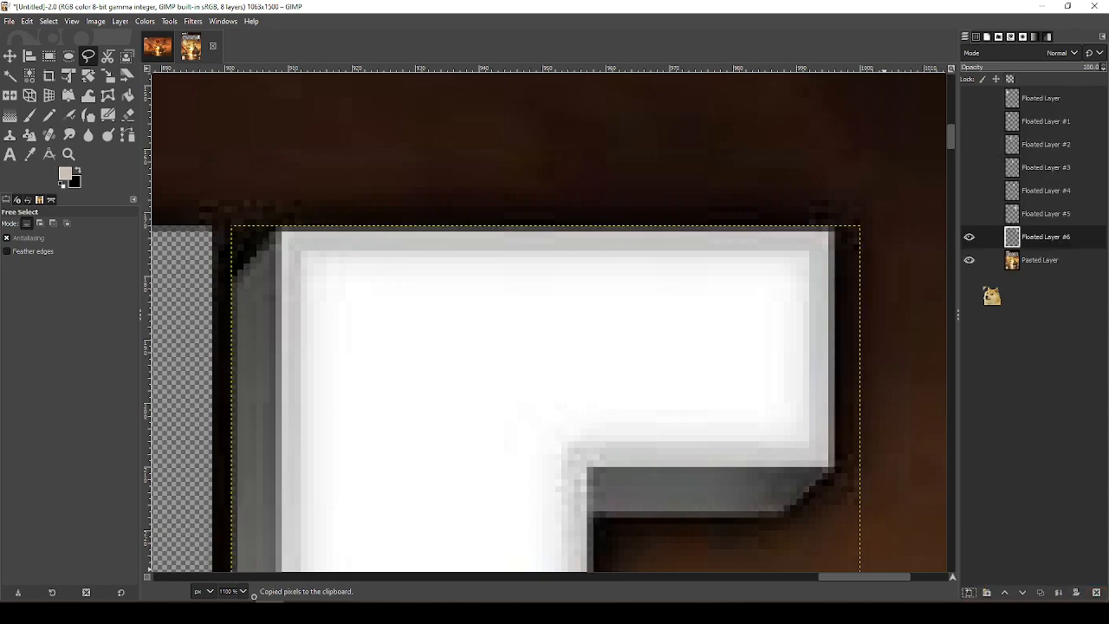
left_click(971, 237)
Hide the box cover's Pasted Layer and show all the cut-out letter layers from Floated Layer to Floated Layer #6
scroll(866, 371, "down", 8, "ctrl")
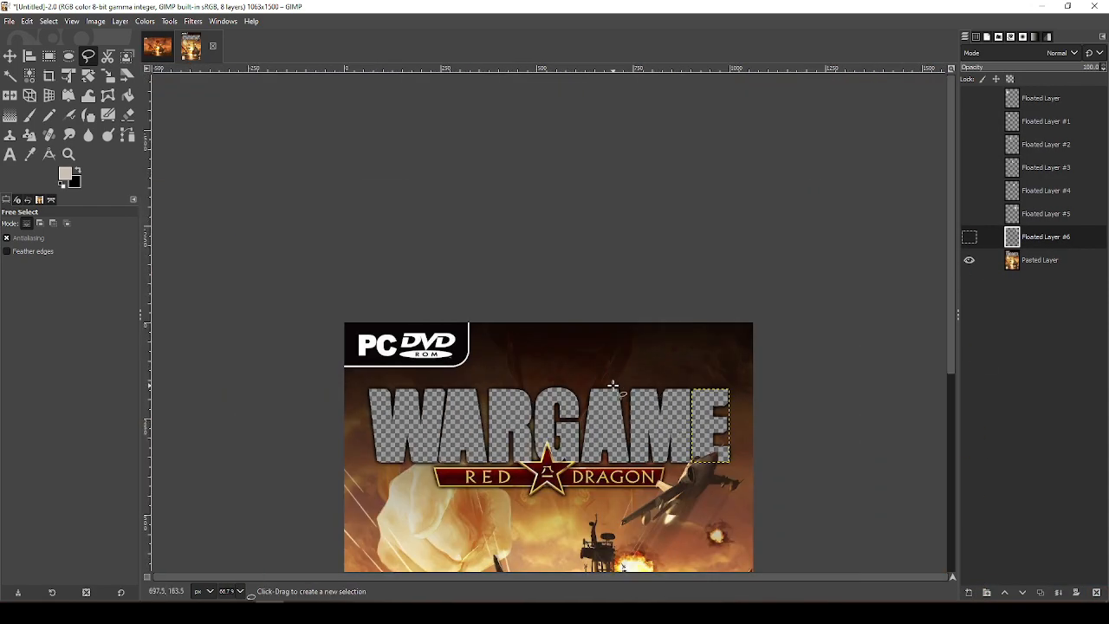
scroll(613, 384, "down", 5)
scroll(613, 385, "up", 1)
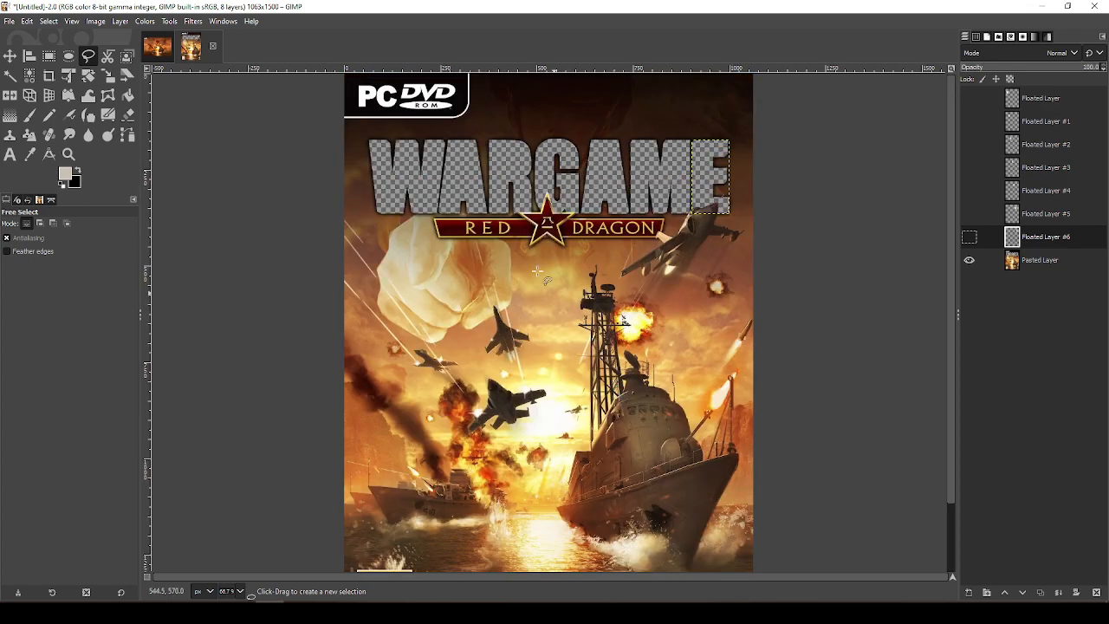
scroll(538, 271, "up", 4, "ctrl")
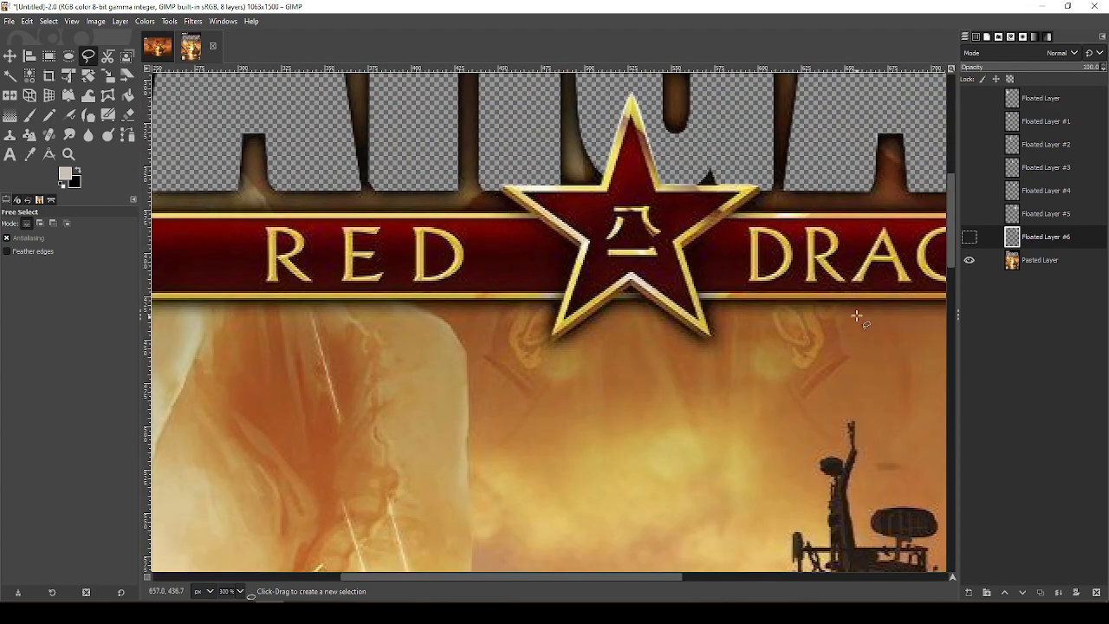
left_click(1027, 260)
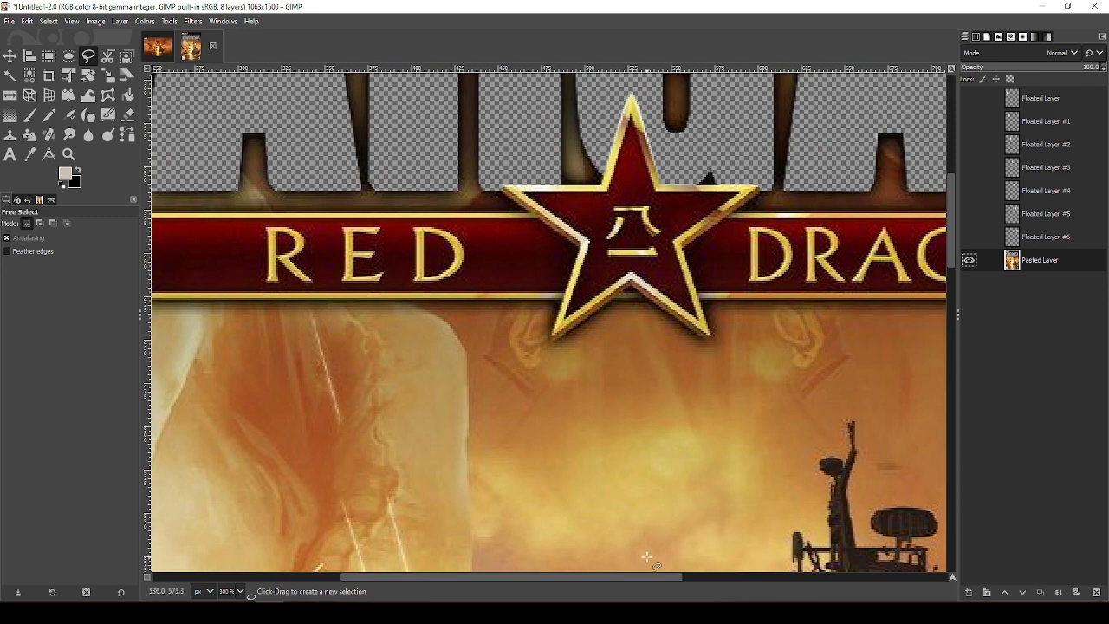
left_click_drag(648, 576, 705, 545)
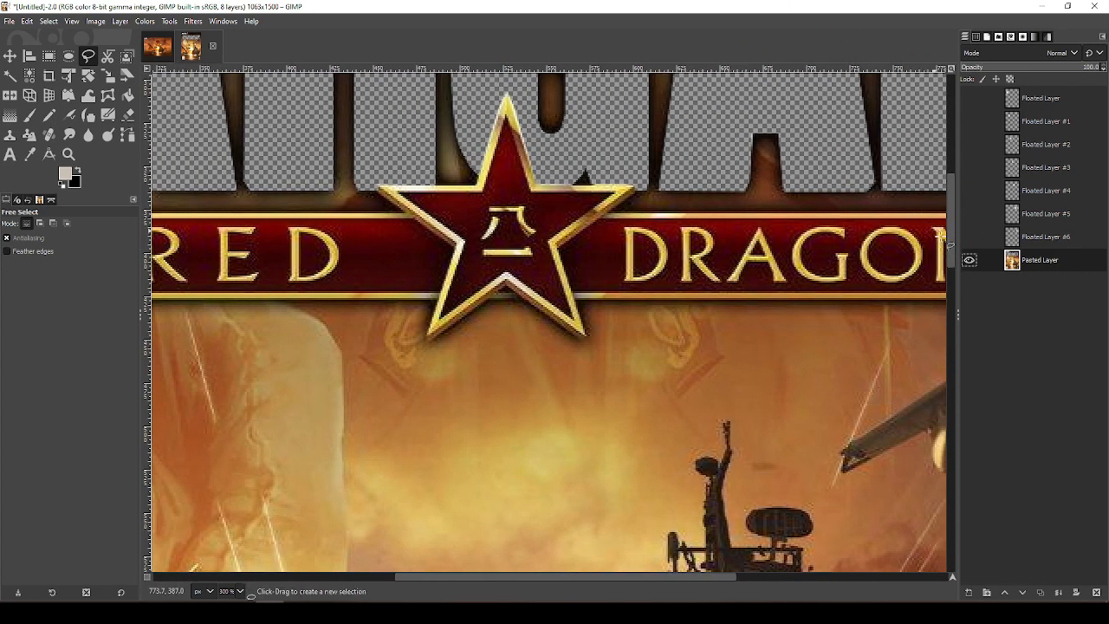
left_click(969, 260)
left_click(973, 239)
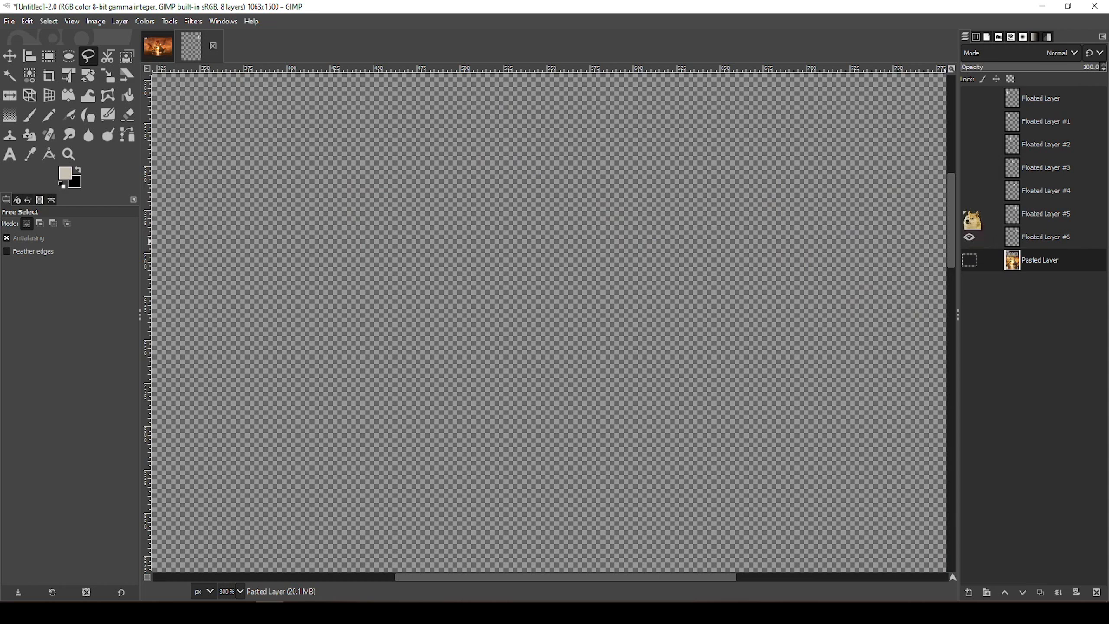
left_click_drag(972, 219, 978, 120)
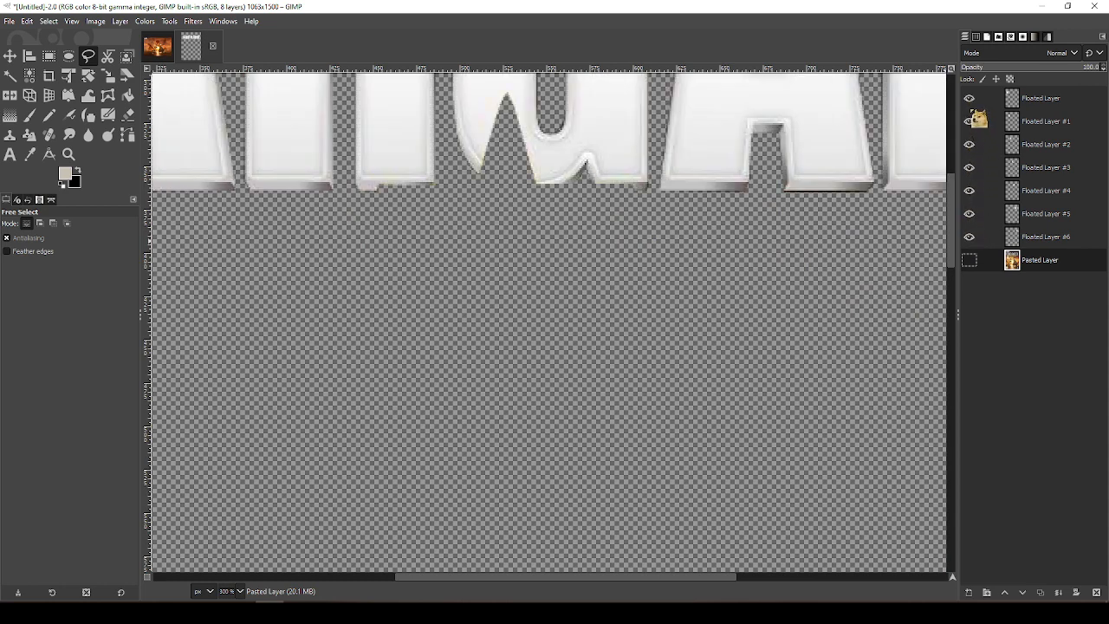
Merge the visible letter layers into a single WARGAME title layer
right_click(1054, 101)
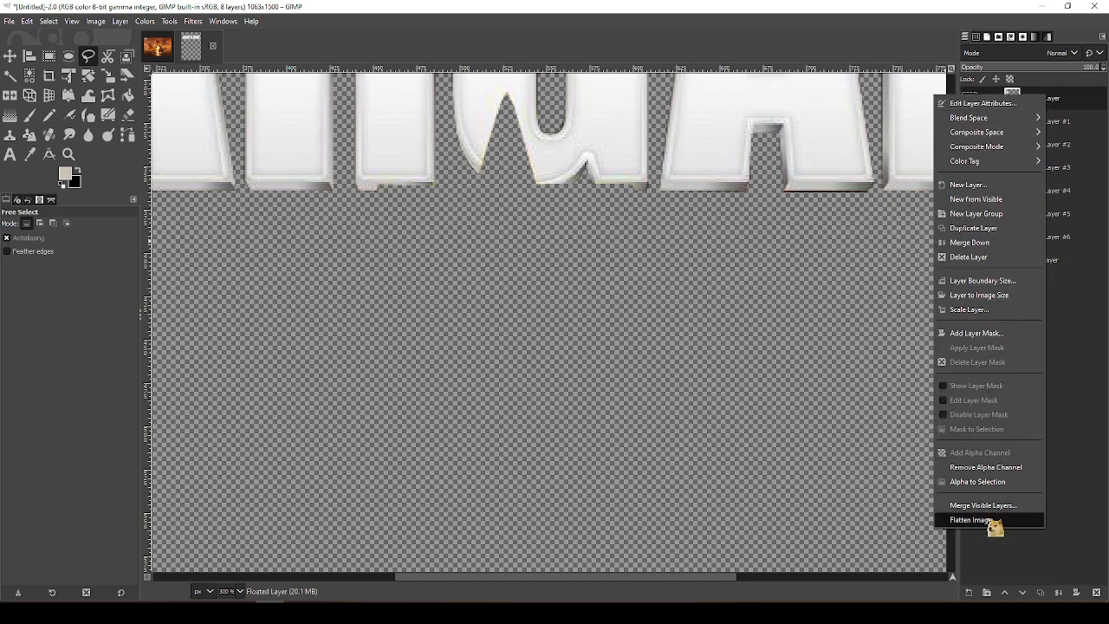
left_click(989, 507)
left_click(989, 591)
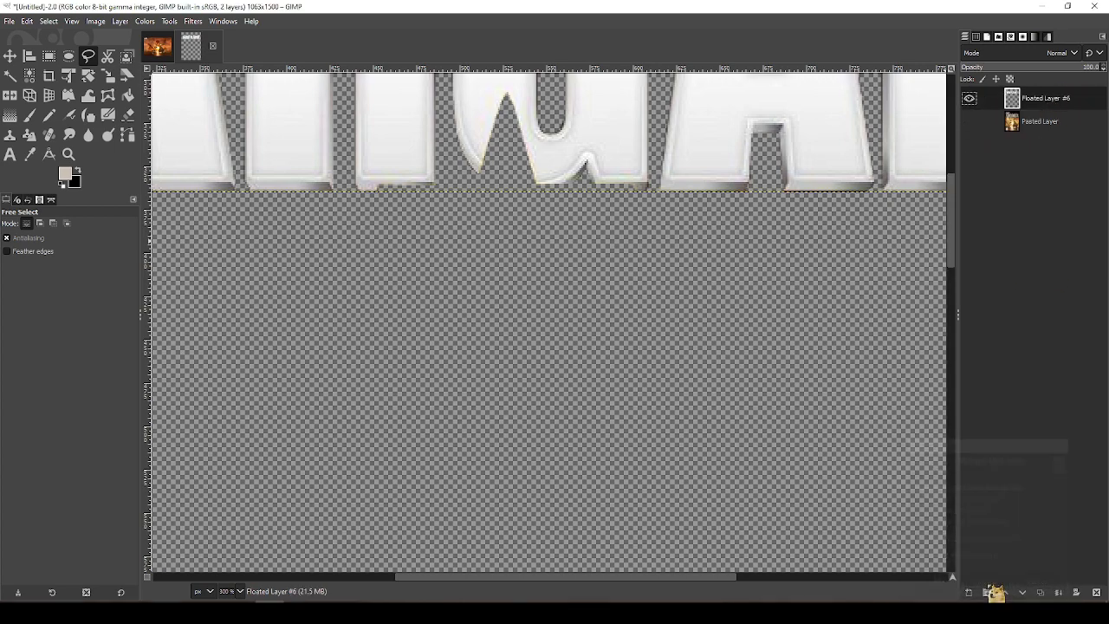
Paste the merged WARGAME title as a new layer in the wide artwork and move it to the upper middle, beside the PC DVD-ROM banner
left_click(157, 46)
key("ctrl+v")
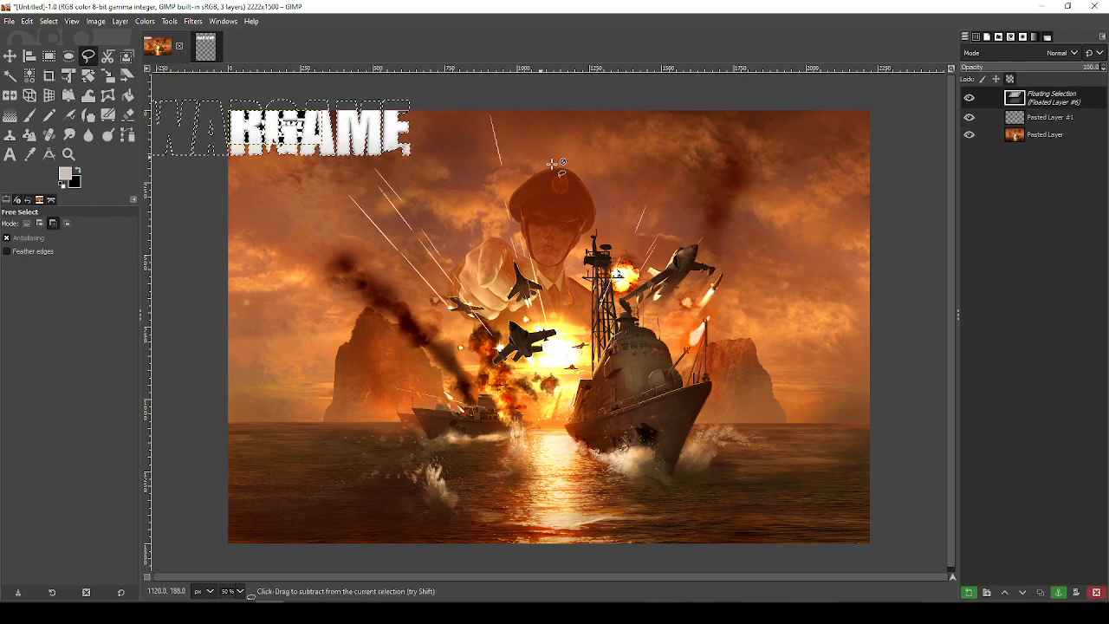
left_click(969, 593)
key("m")
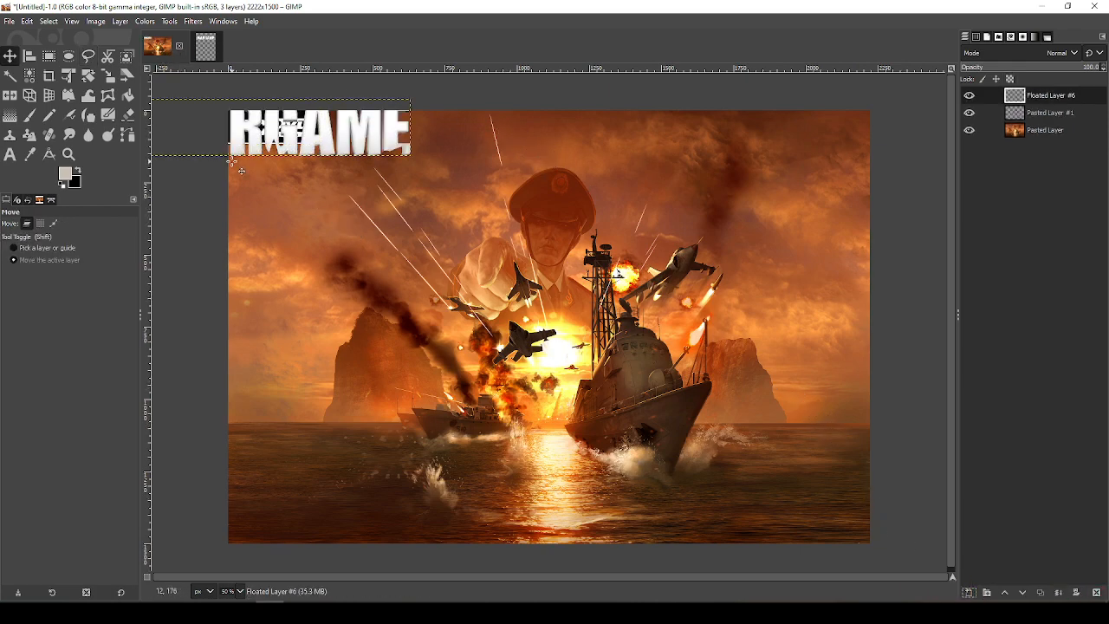
left_click_drag(203, 153, 426, 174)
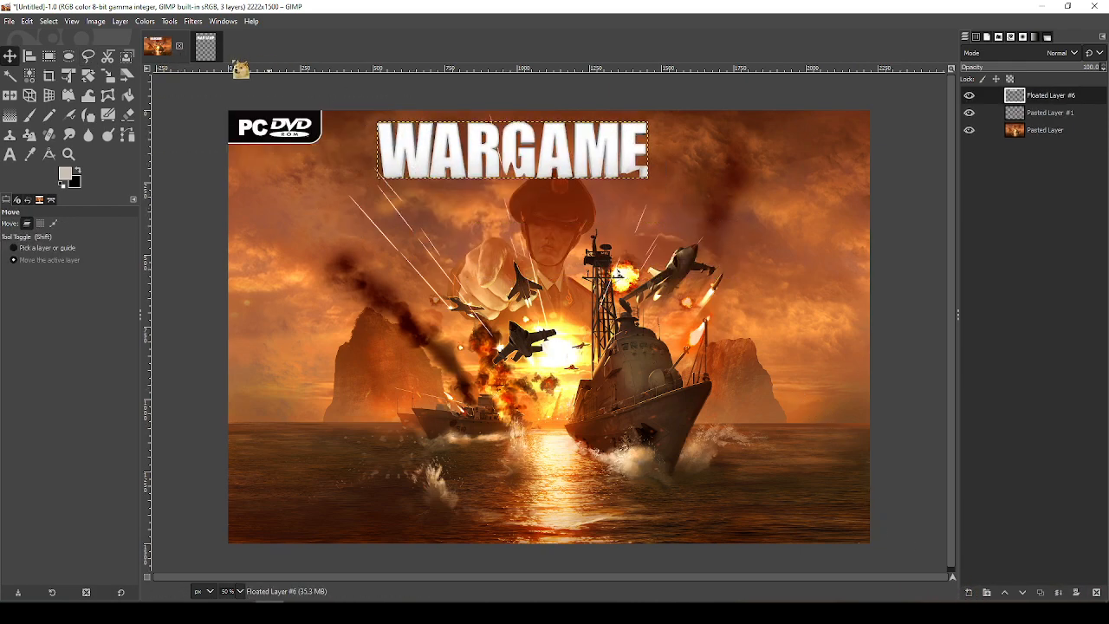
Return to the box cover image, hide the merged title layer, and show and activate Pasted Layer for Free Select
left_click_drag(221, 59, 976, 130)
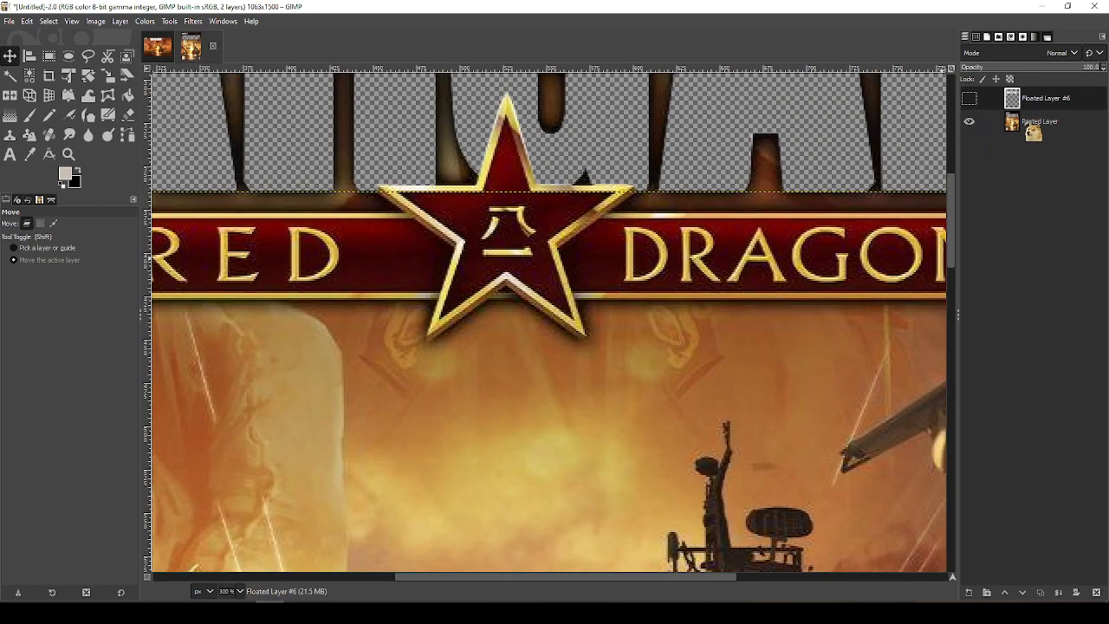
left_click(1036, 122)
key("f")
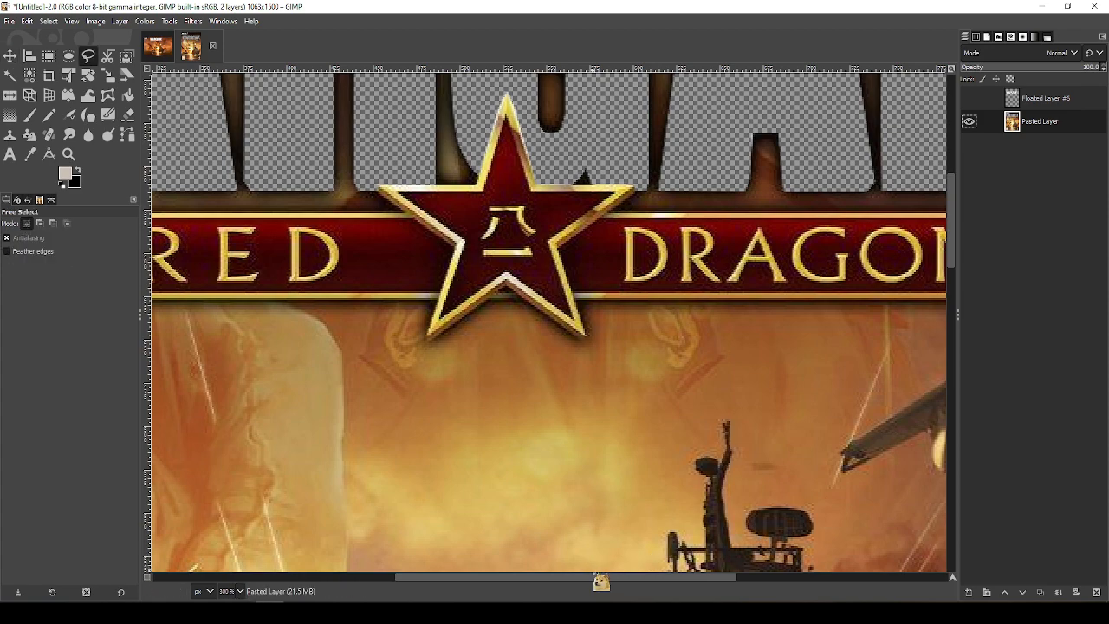
Start a Free Select outline at the RED DRAGON ribbon's lower-left corner and run it up the slanted left edge to the upper-left corner
left_click_drag(548, 432, 892, 488)
left_click_drag(246, 203, 300, 208)
scroll(300, 207, "up", 5)
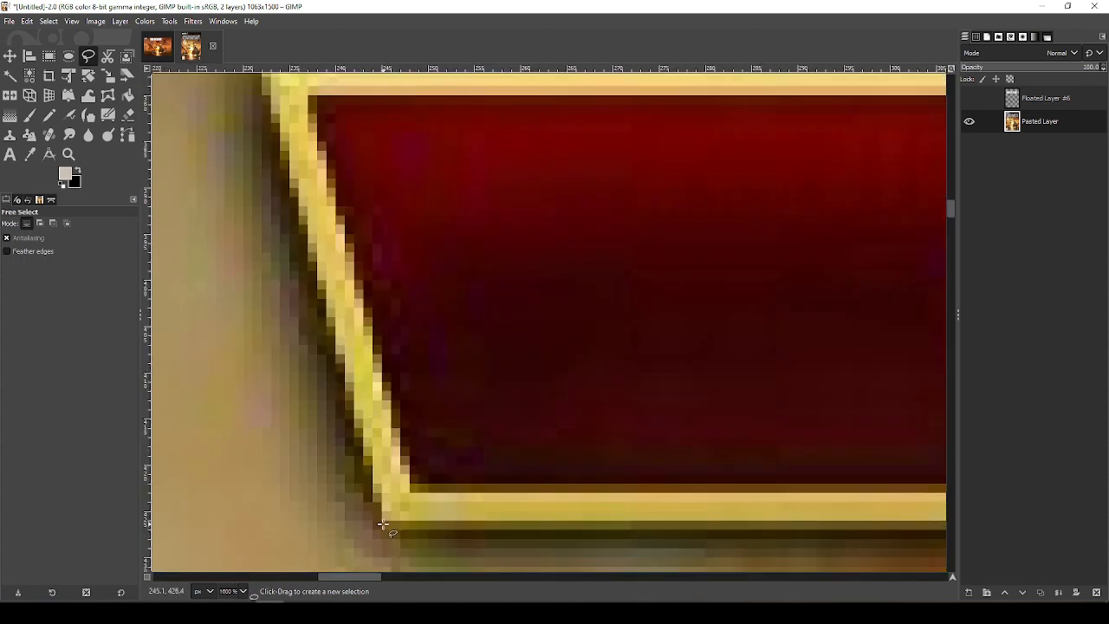
left_click(383, 525)
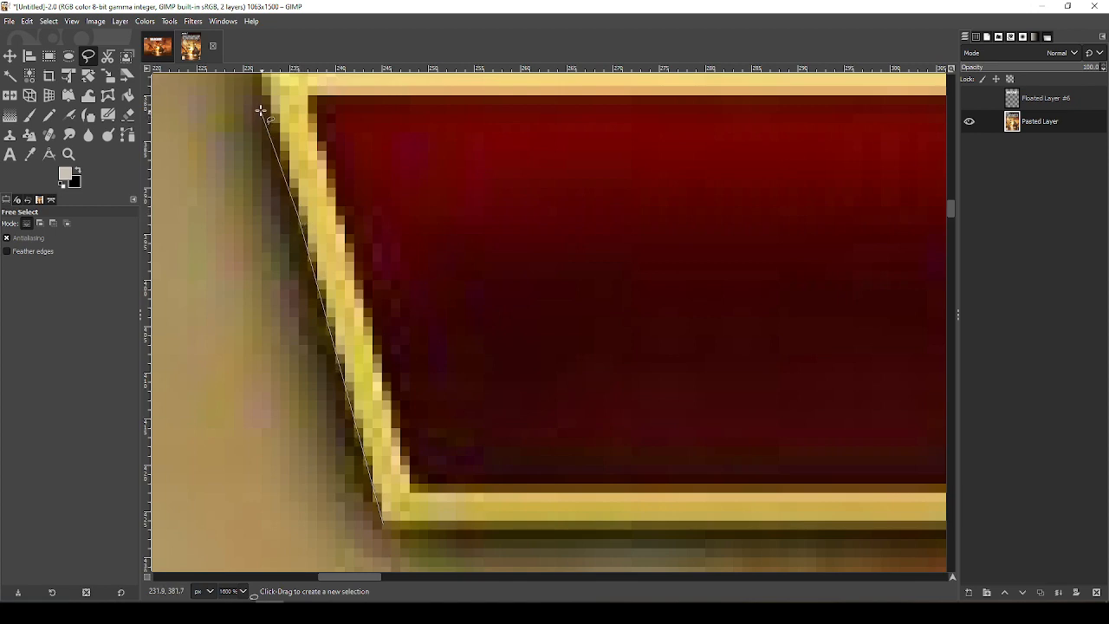
scroll(286, 190, "up", 2)
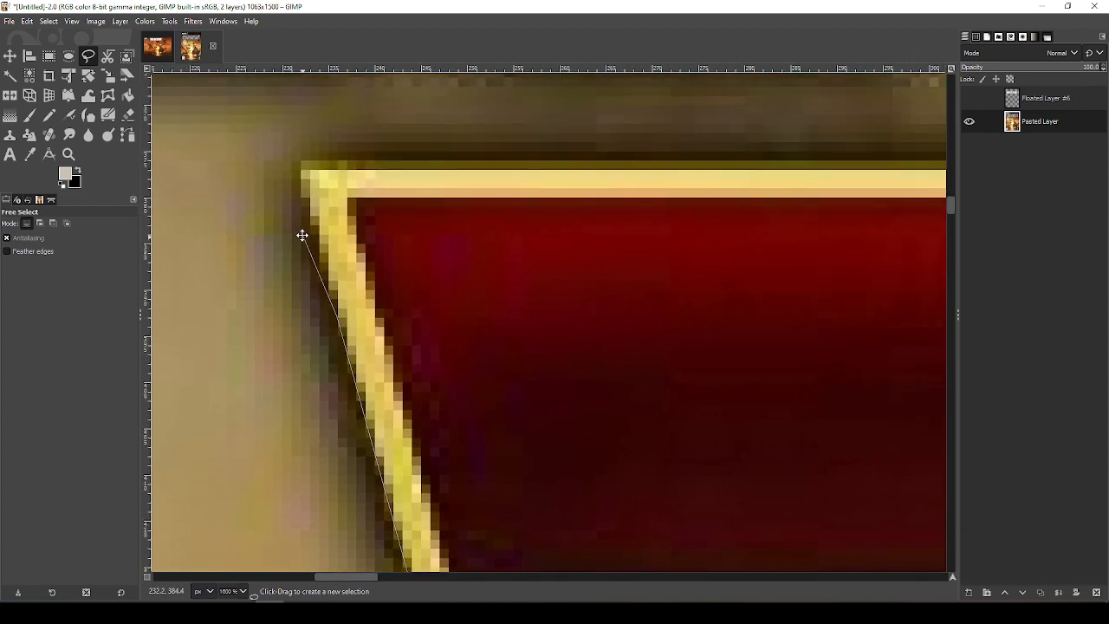
left_click(301, 165)
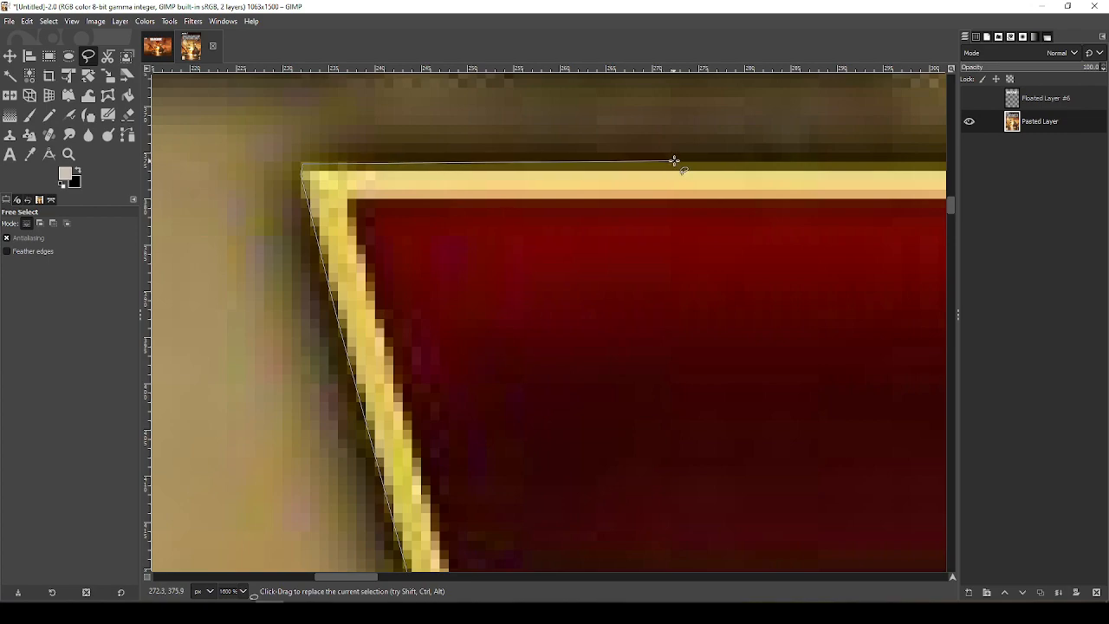
Extend the outline along the ribbon's top gold edge, above RED, to where it meets the star
scroll(676, 163, "right", 5)
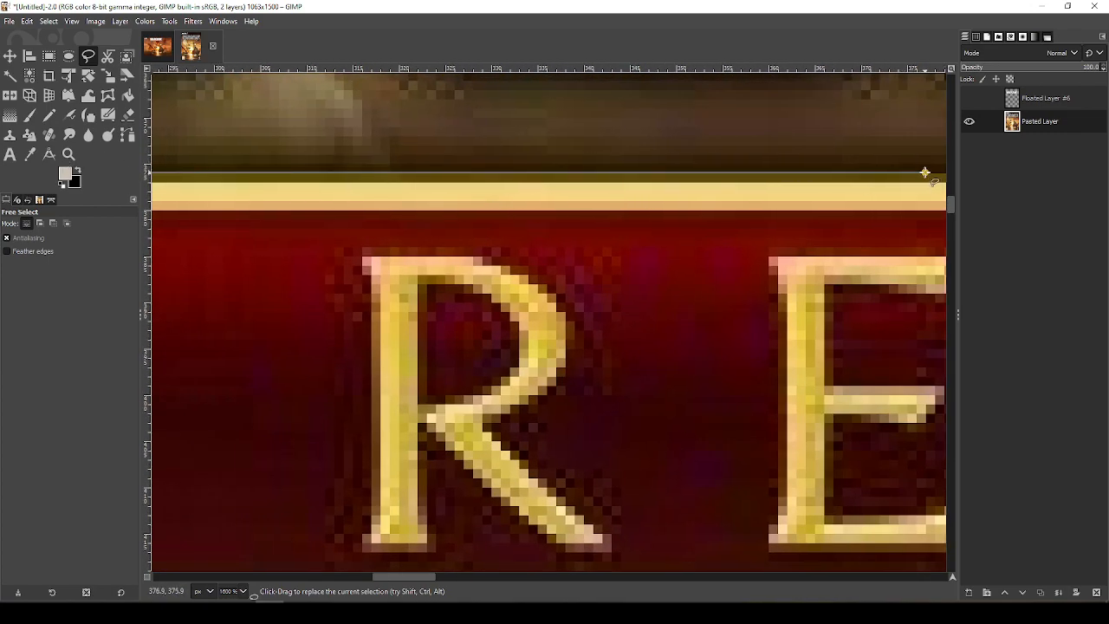
scroll(920, 175, "right", 5)
scroll(920, 175, "up", 1)
left_click(865, 263)
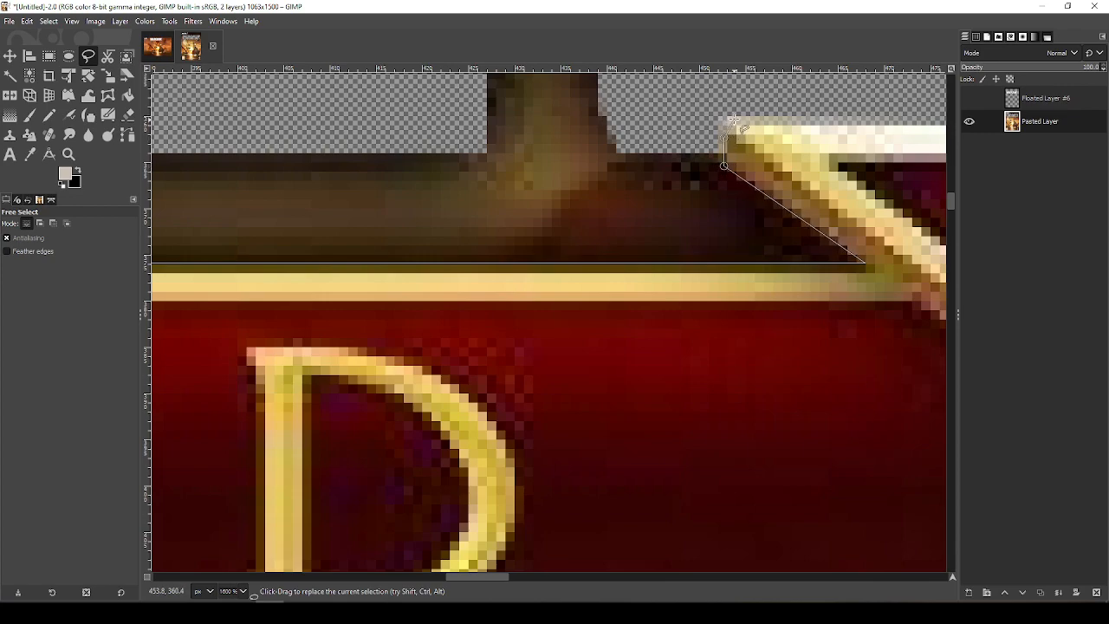
Continue the outline around the star's left point and along that arm's top edge to the inner corner
left_click(732, 121)
scroll(735, 173, "right", 5)
scroll(735, 191, "up", 2)
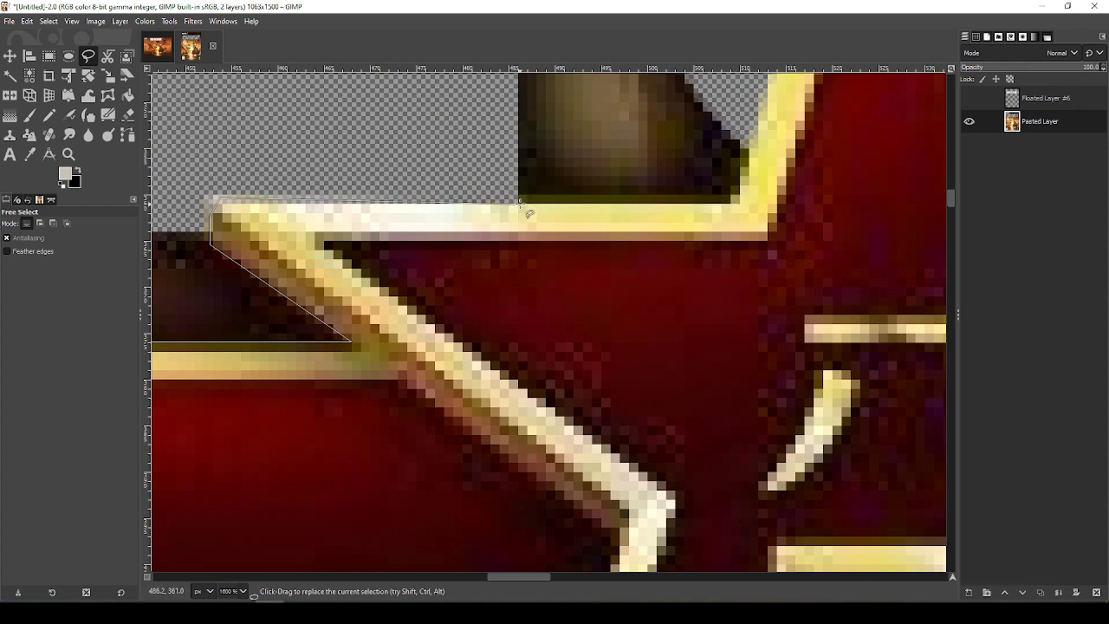
left_click(735, 201)
Extend the outline up the outer edge of the star's top arm and around its tip
scroll(735, 201, "up", 4)
scroll(735, 201, "right", 1)
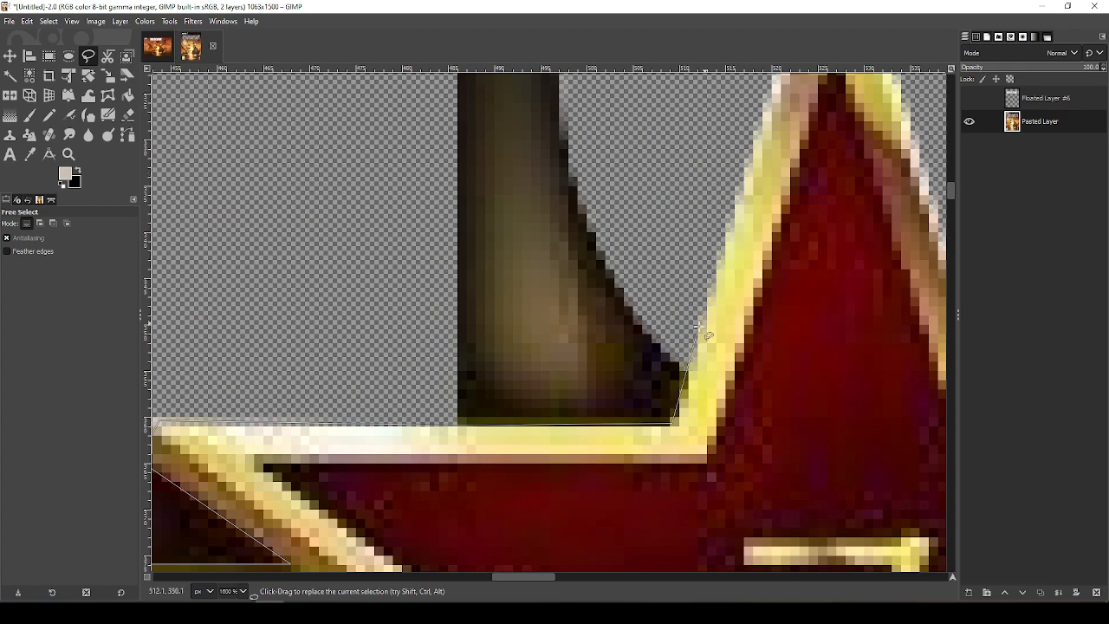
scroll(733, 121, "up", 3)
scroll(732, 121, "right", 1)
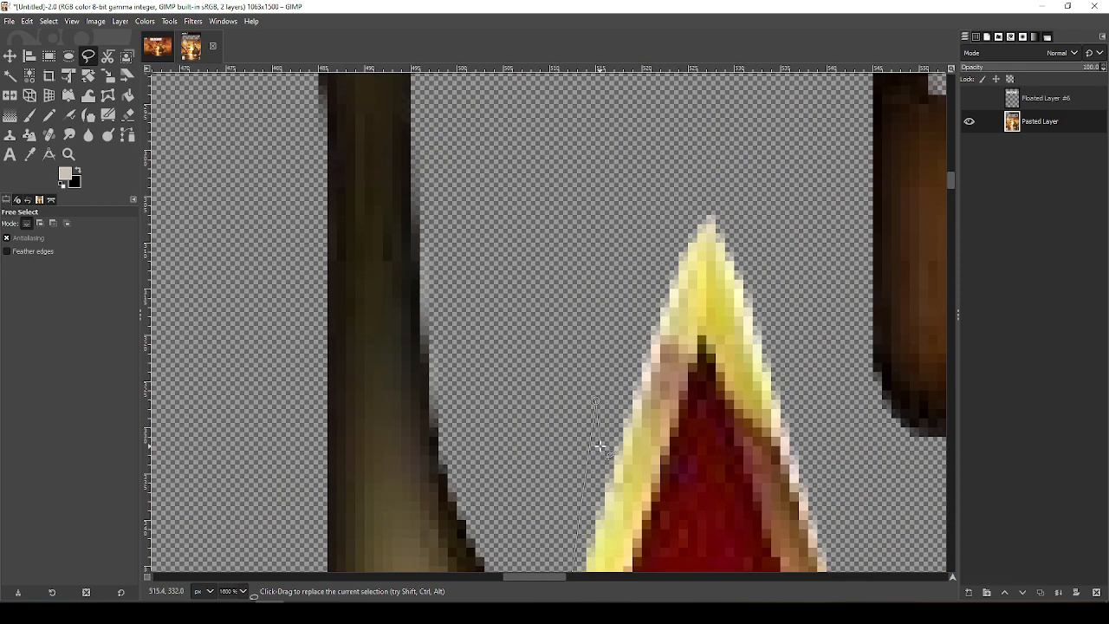
left_click(631, 145)
scroll(805, 355, "right", 4)
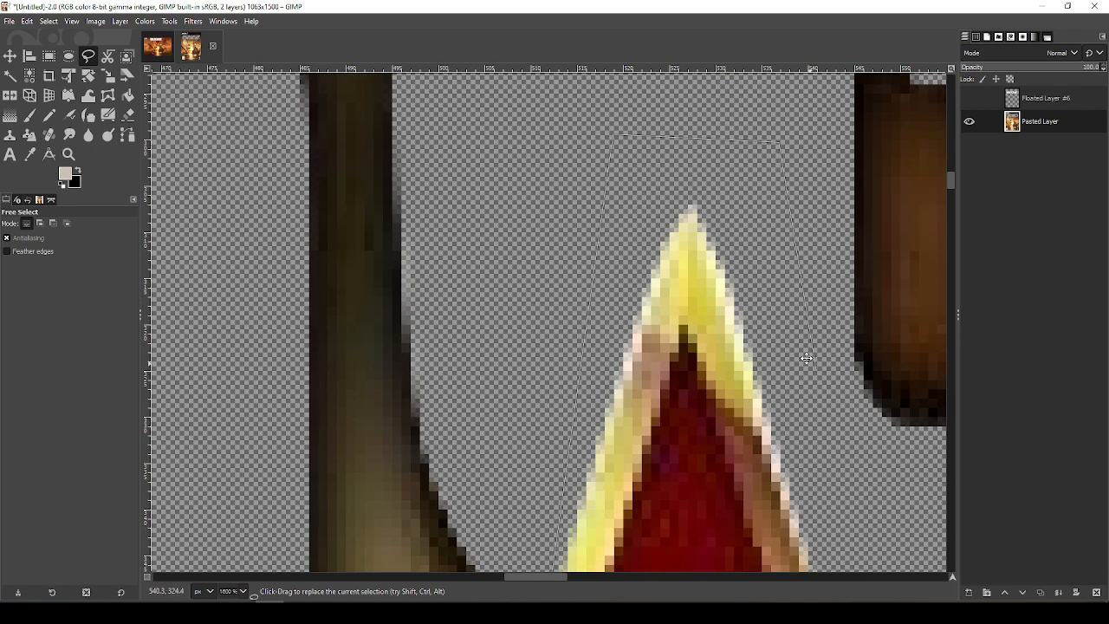
scroll(613, 254, "down", 4)
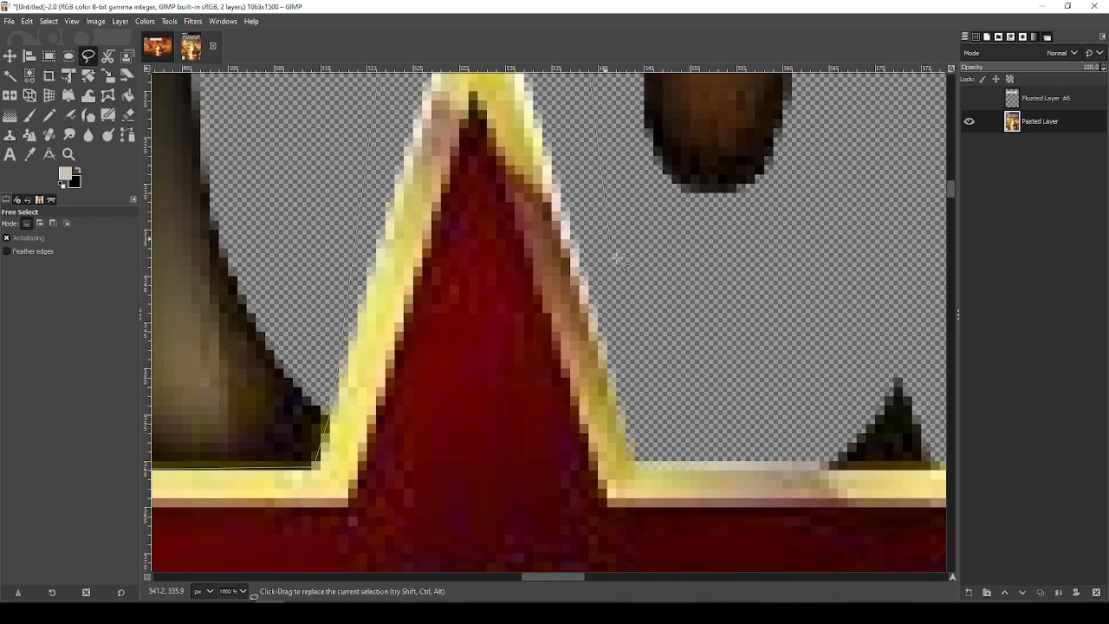
Run the outline down to the star's right arm, along its top edge, around its point and back to the ribbon
left_click(638, 369)
scroll(834, 432, "right", 5)
scroll(833, 431, "down", 1)
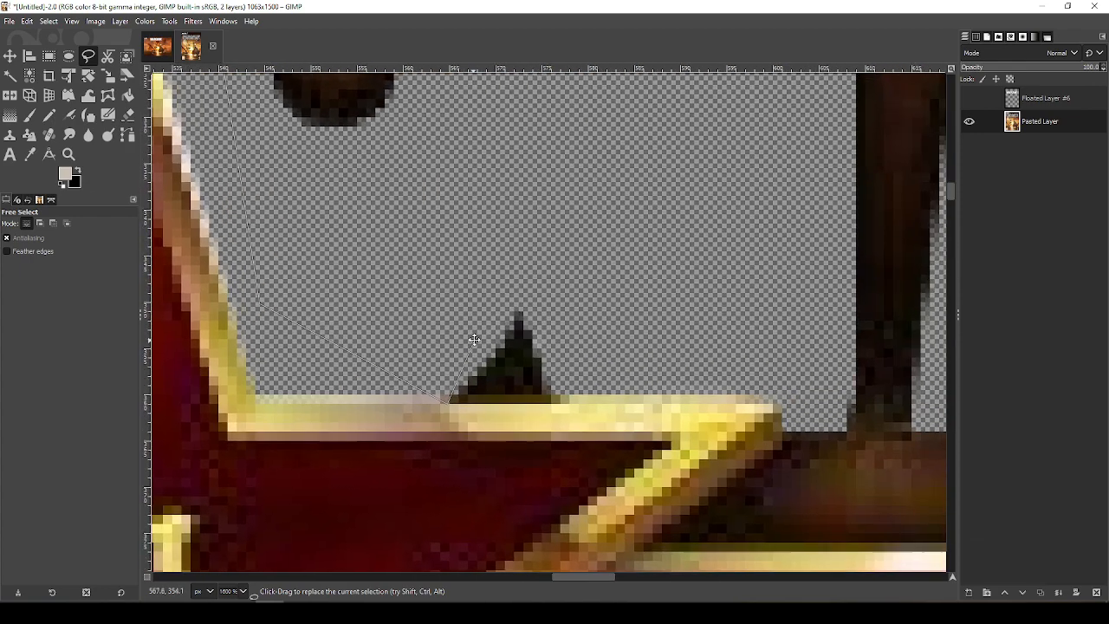
left_click(548, 404)
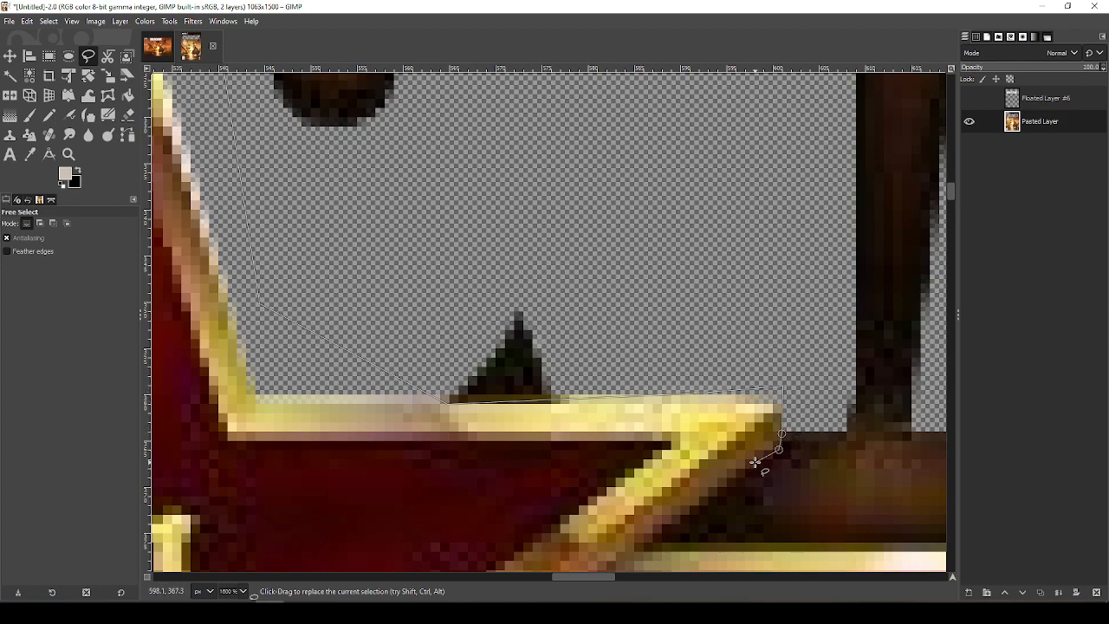
left_click(647, 543)
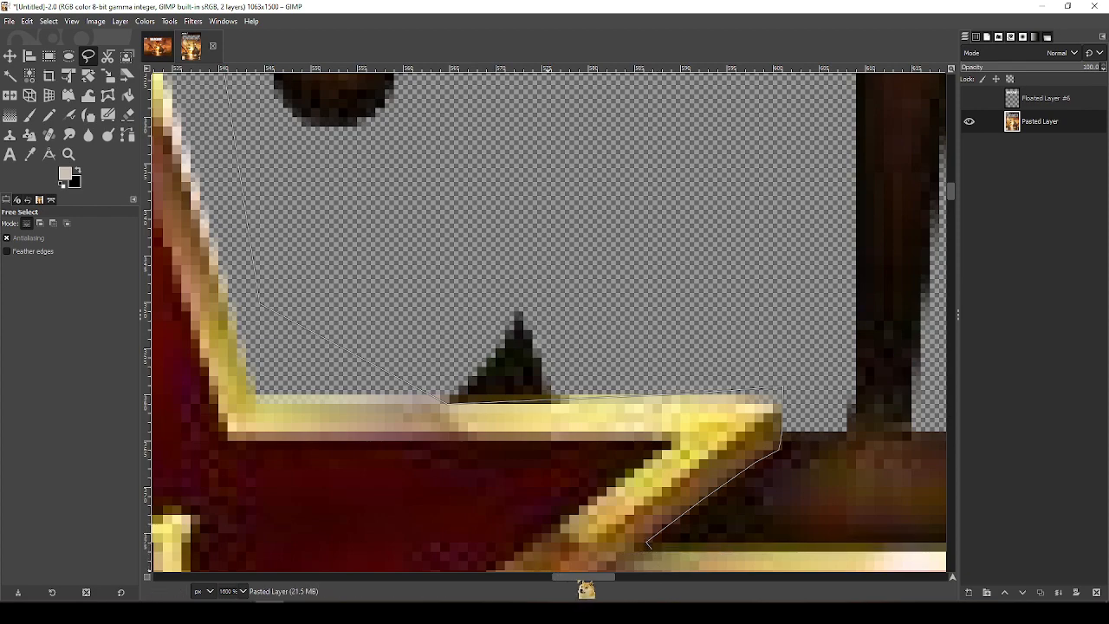
Extend the outline along the ribbon's top gold edge, above DRAGON, toward its upper-right corner
left_click_drag(579, 579, 609, 582)
left_click_drag(753, 518, 532, 377)
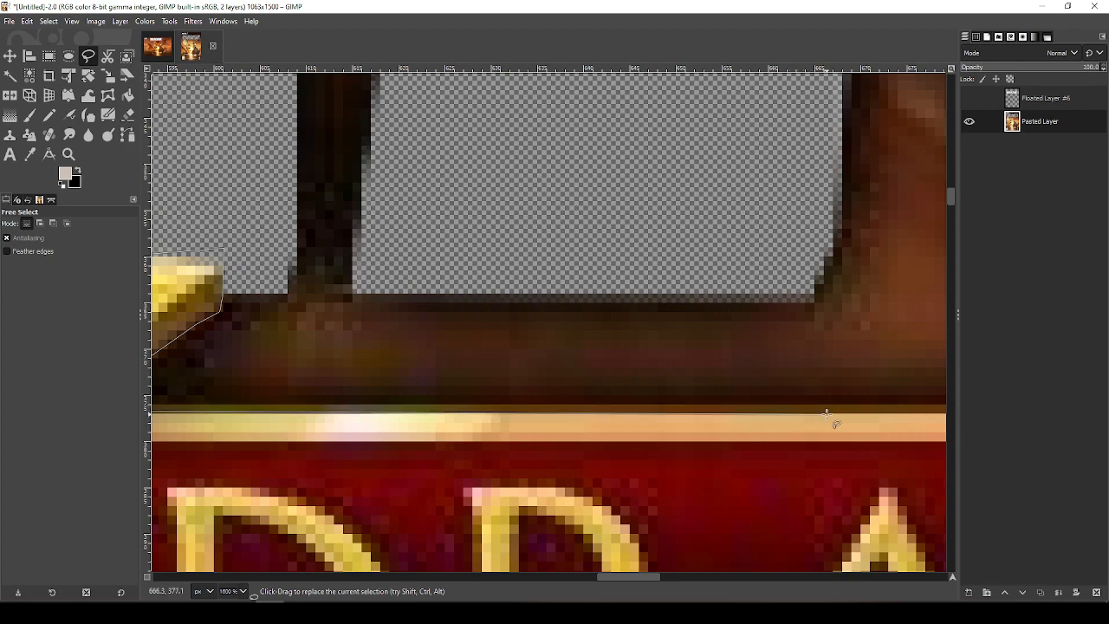
left_click_drag(871, 364, 353, 306)
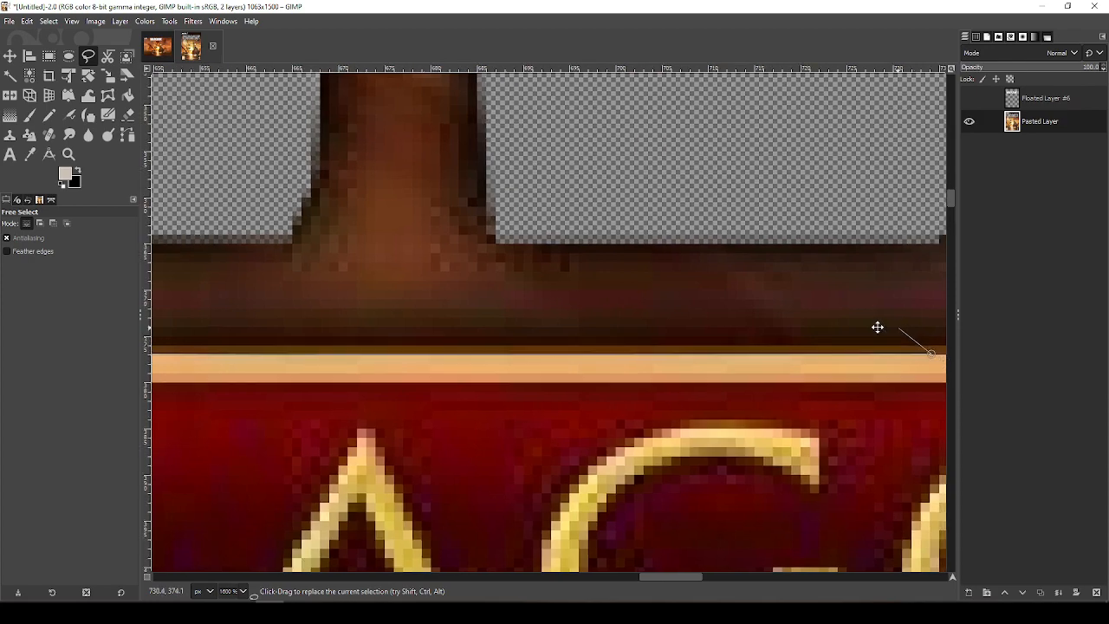
scroll(876, 327, "right", 5)
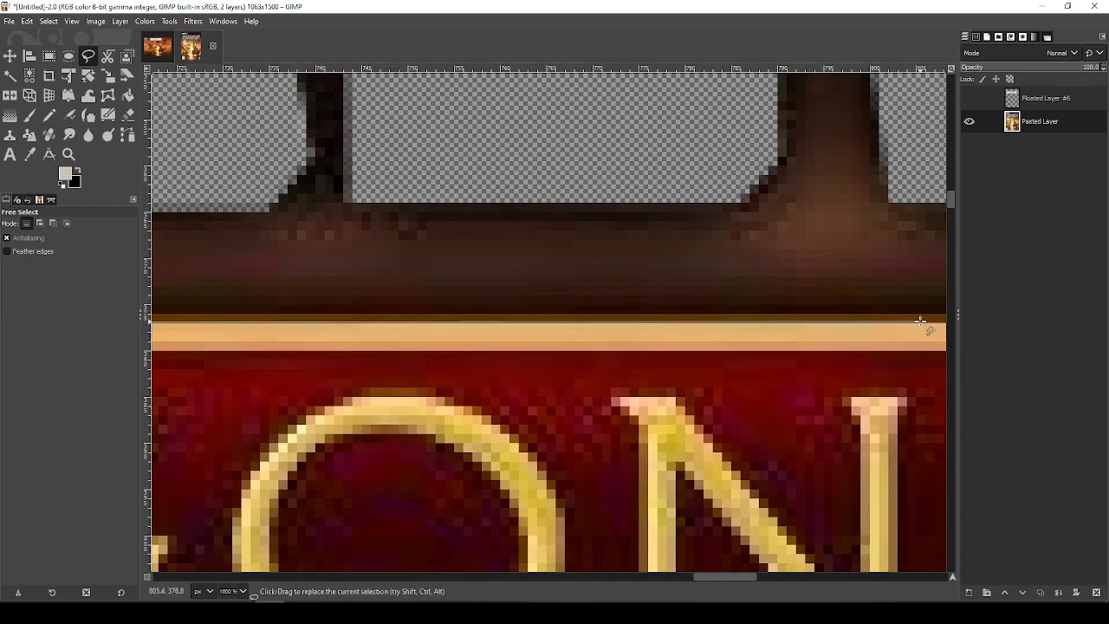
scroll(920, 321, "right", 4)
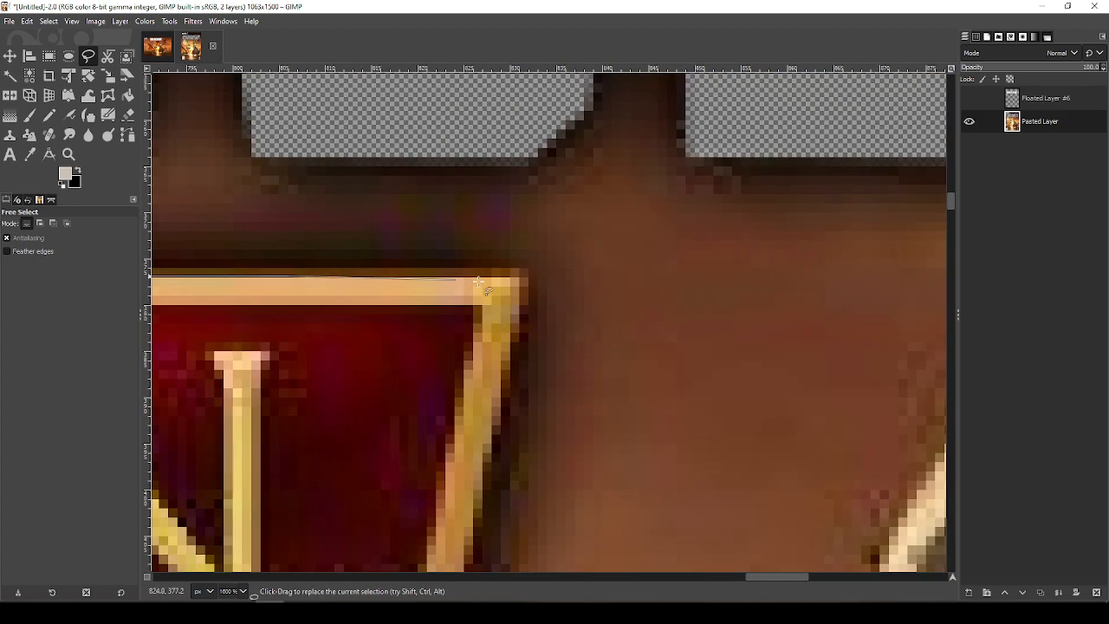
Turn the outline at the upper-right corner, down the slanted right edge and around the overlapping pale shape to the bottom edge
left_click(526, 278)
scroll(563, 330, "down", 3)
scroll(562, 329, "left", 1)
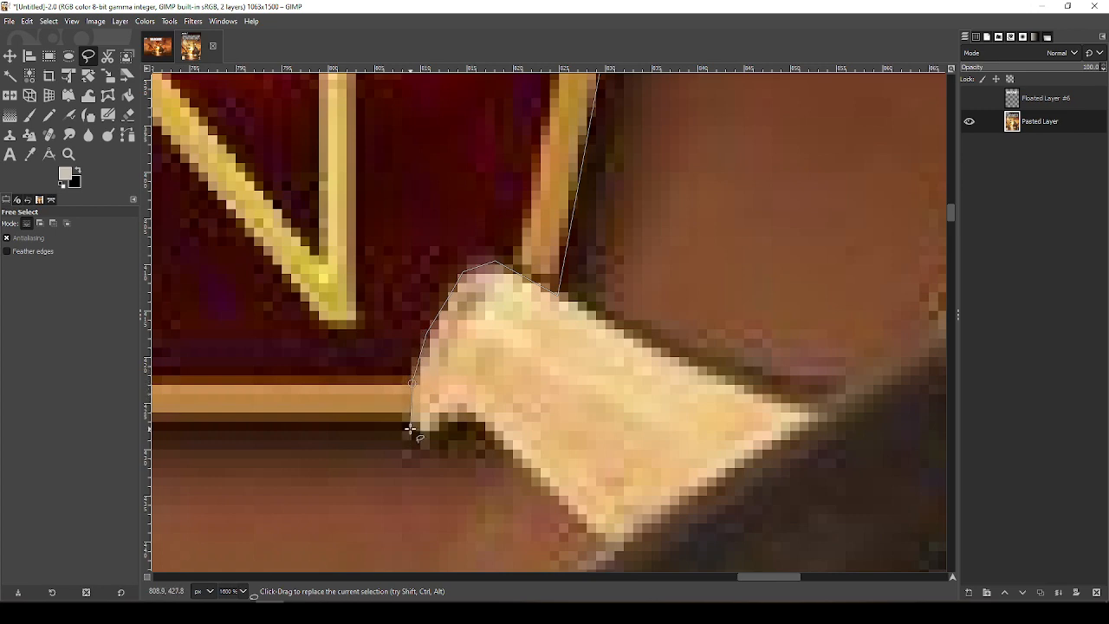
Extend the outline along the ribbon's bottom gold edge, beneath DRAGON, to where it meets the star's lower-right arm
mouse_move(336, 429)
left_mouse_down()
mouse_move(644, 408)
mouse_move(824, 377)
left_mouse_up()
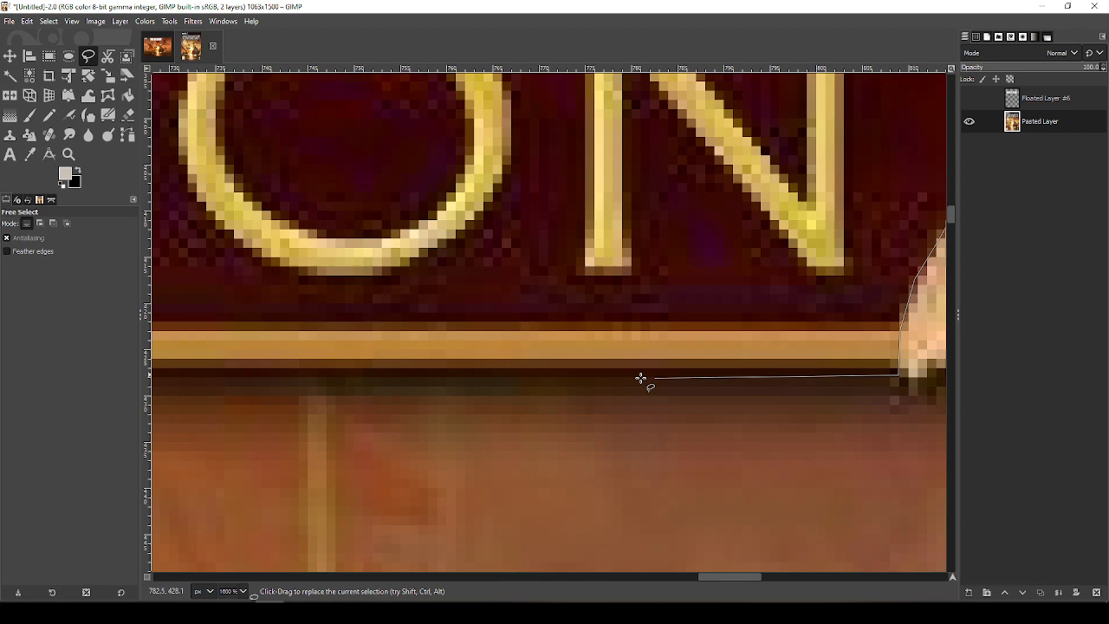
left_click(358, 380)
mouse_move(276, 374)
left_mouse_down()
mouse_move(572, 339)
mouse_move(738, 338)
left_mouse_up()
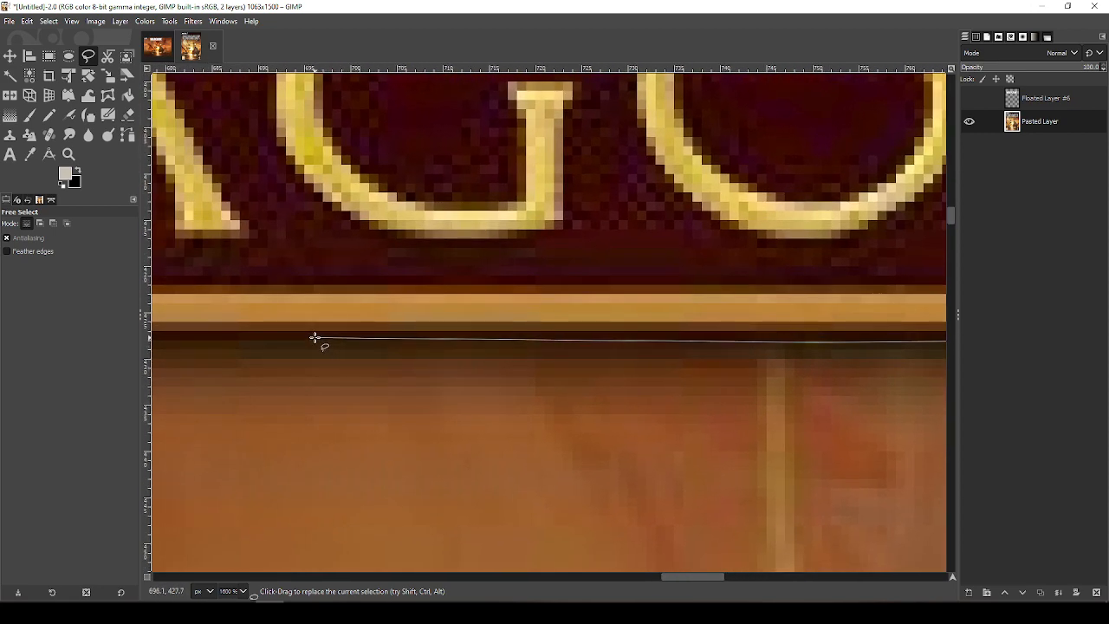
left_click_drag(301, 345, 775, 315)
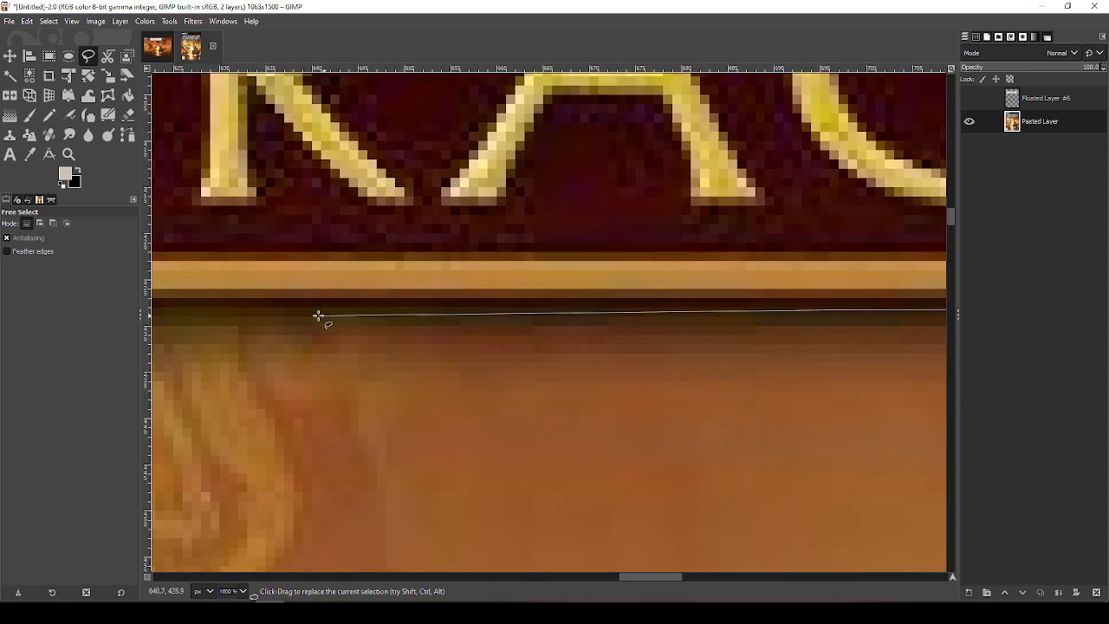
mouse_move(313, 310)
left_mouse_down()
mouse_move(346, 325)
mouse_move(569, 347)
left_mouse_up()
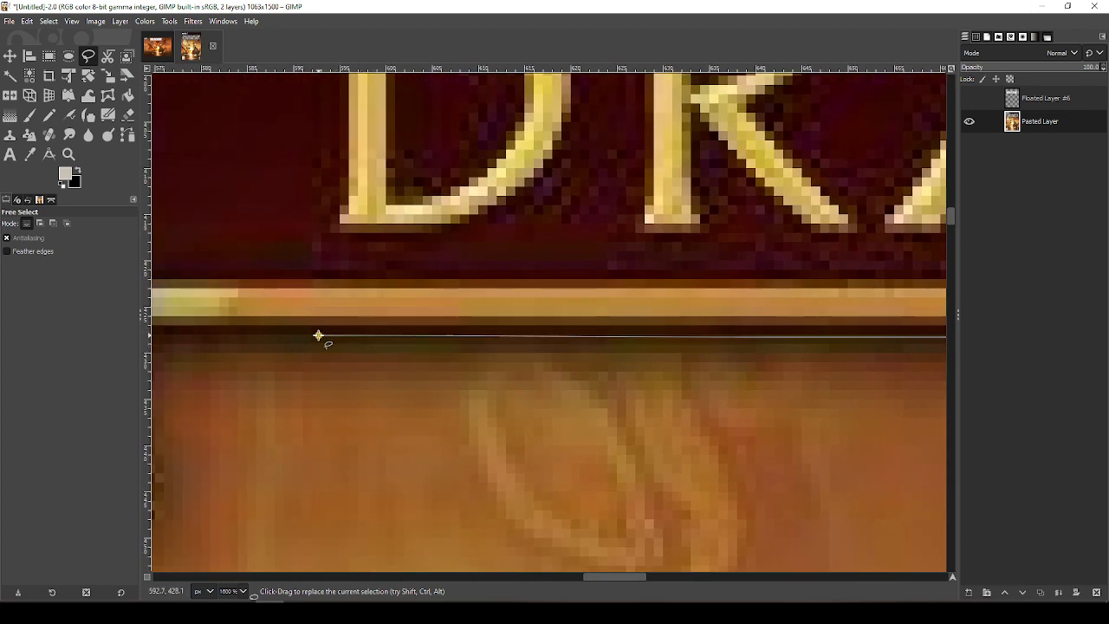
left_click_drag(315, 349, 770, 357)
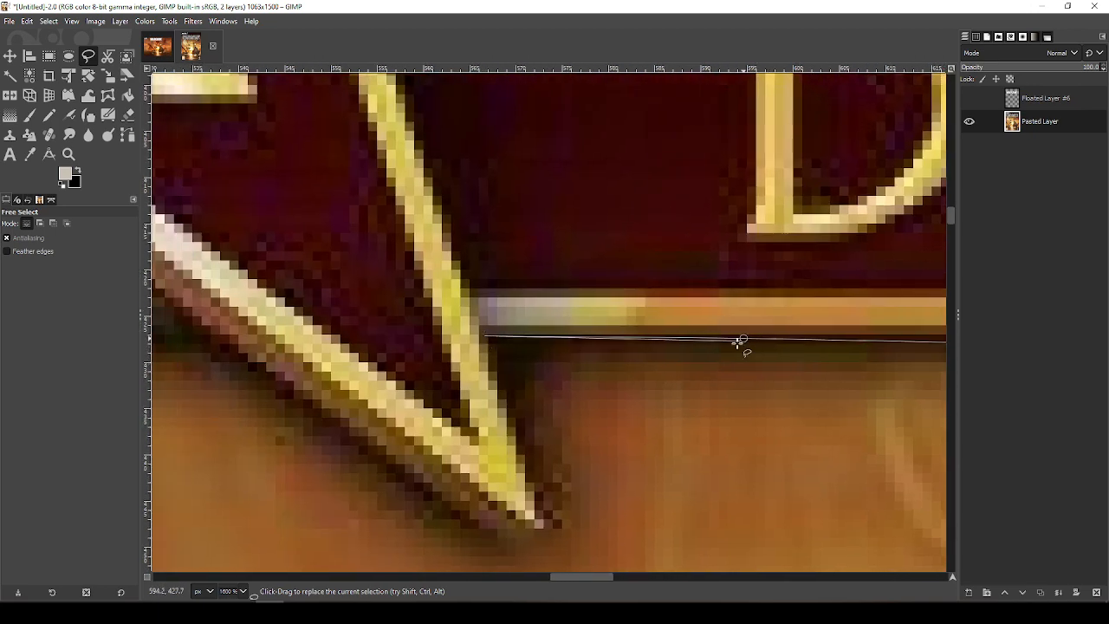
left_click(485, 337)
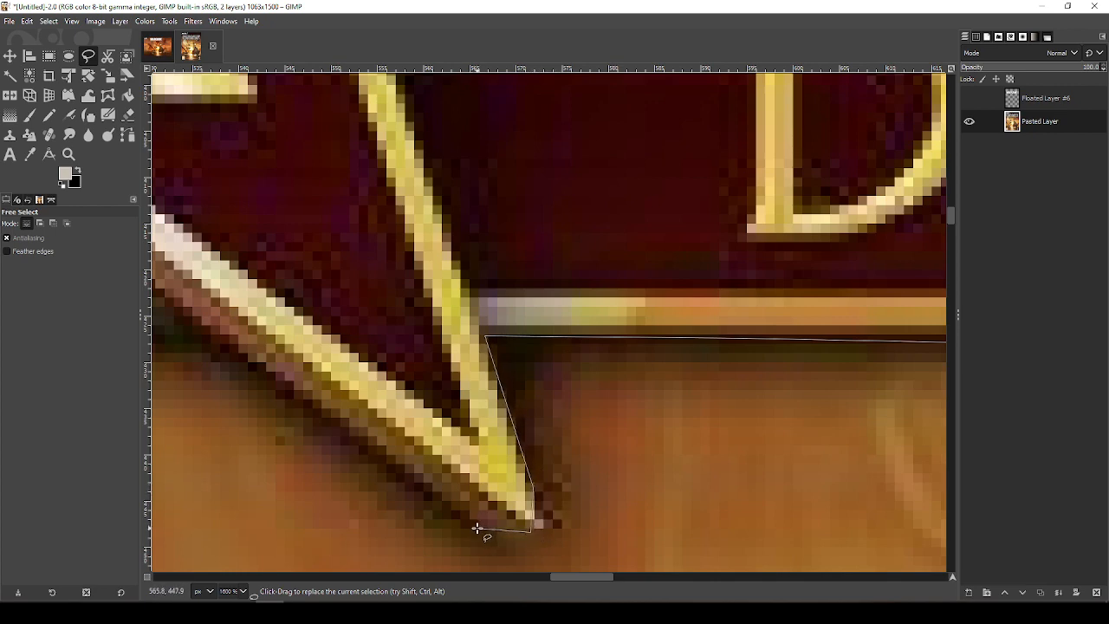
Continue the outline around the star's lower-right point, across the notch between the lower arms and around the lower-left point
left_click(477, 528)
left_click(308, 422)
left_click_drag(328, 403, 575, 394)
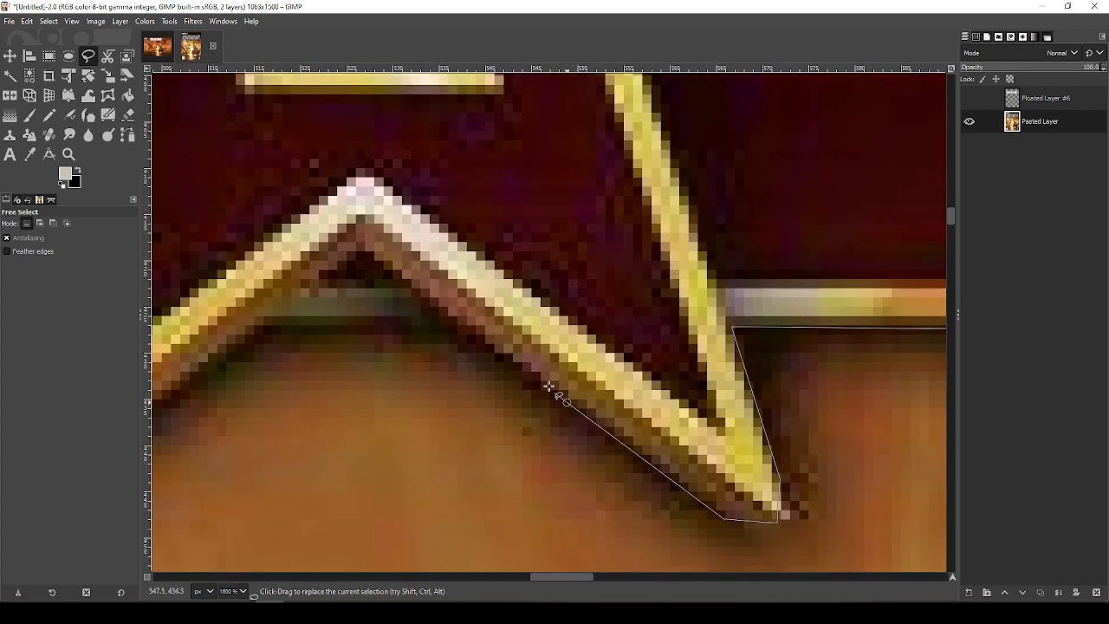
left_click(444, 330)
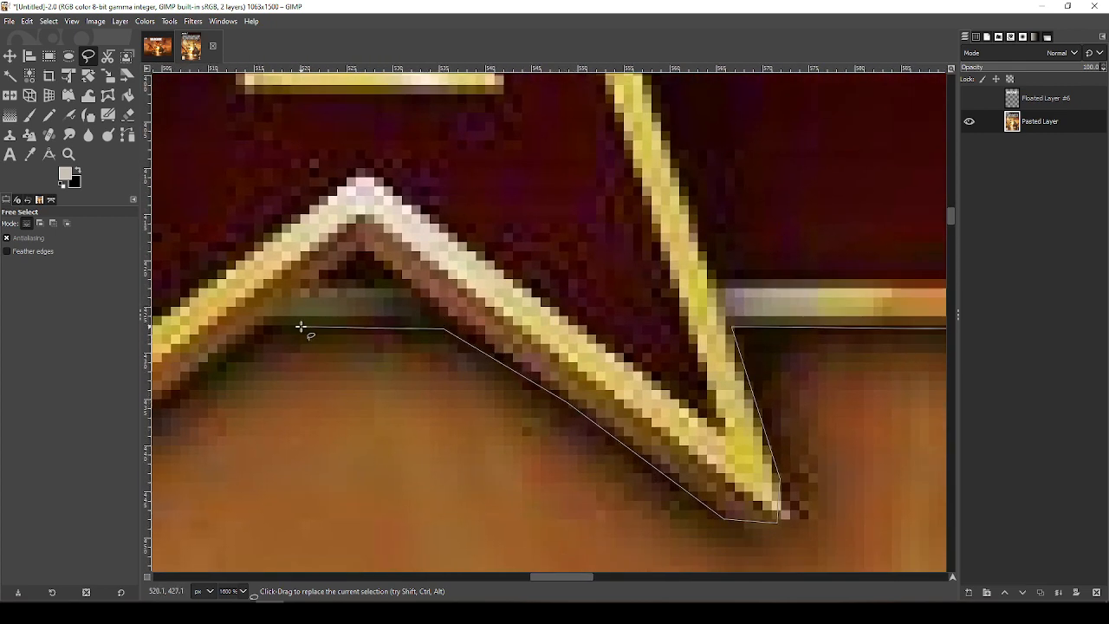
left_click_drag(235, 320, 739, 181)
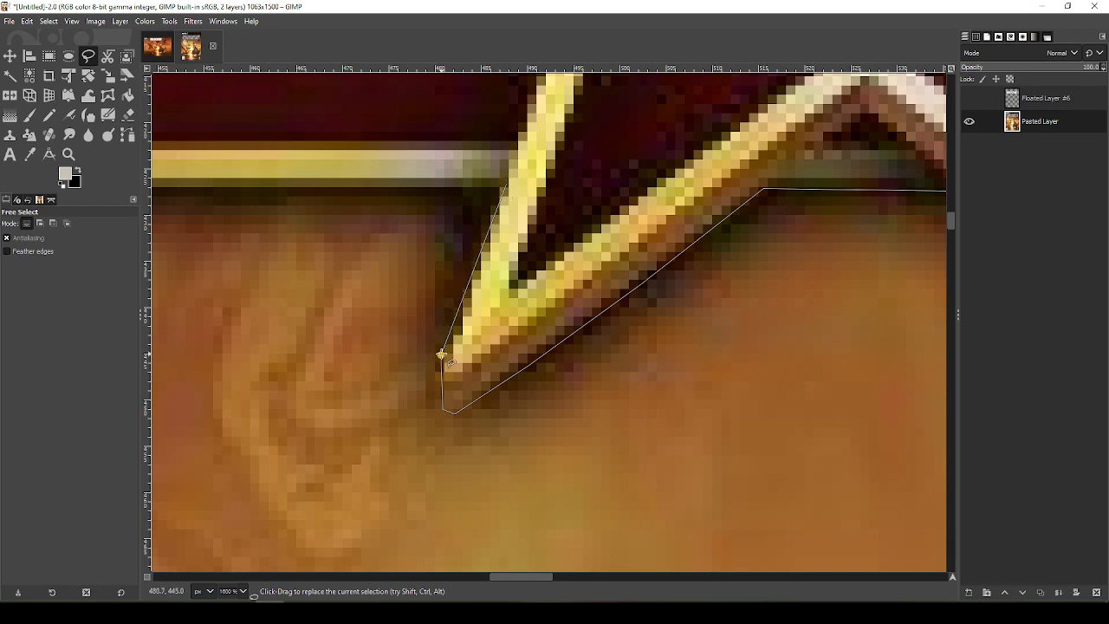
Run the outline along the ribbon's bottom edge beneath RED to the lower-left corner and close it into a selection
left_click_drag(354, 242, 649, 352)
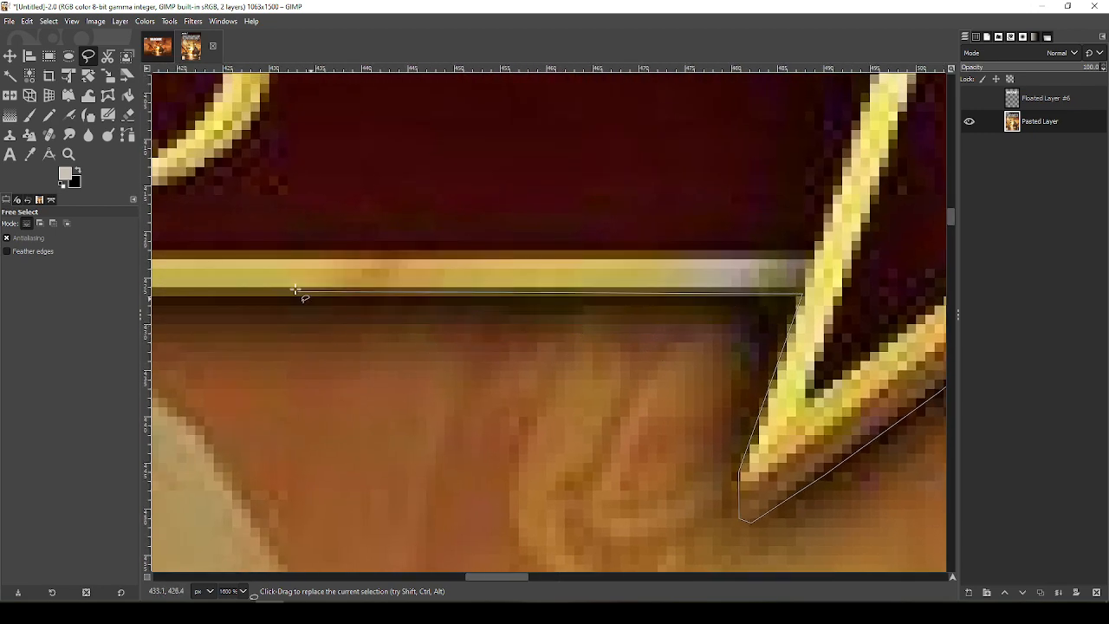
left_click_drag(251, 309, 854, 389)
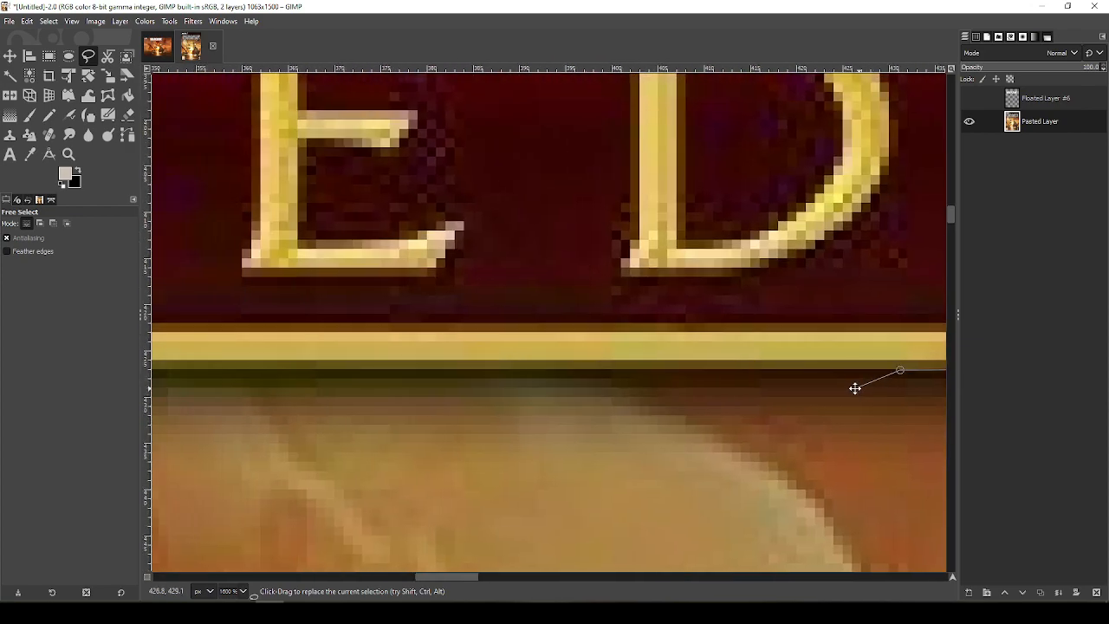
left_click(214, 369)
mouse_move(303, 353)
left_mouse_down()
mouse_move(706, 297)
mouse_move(958, 291)
left_mouse_up()
left_click_drag(469, 299, 922, 294)
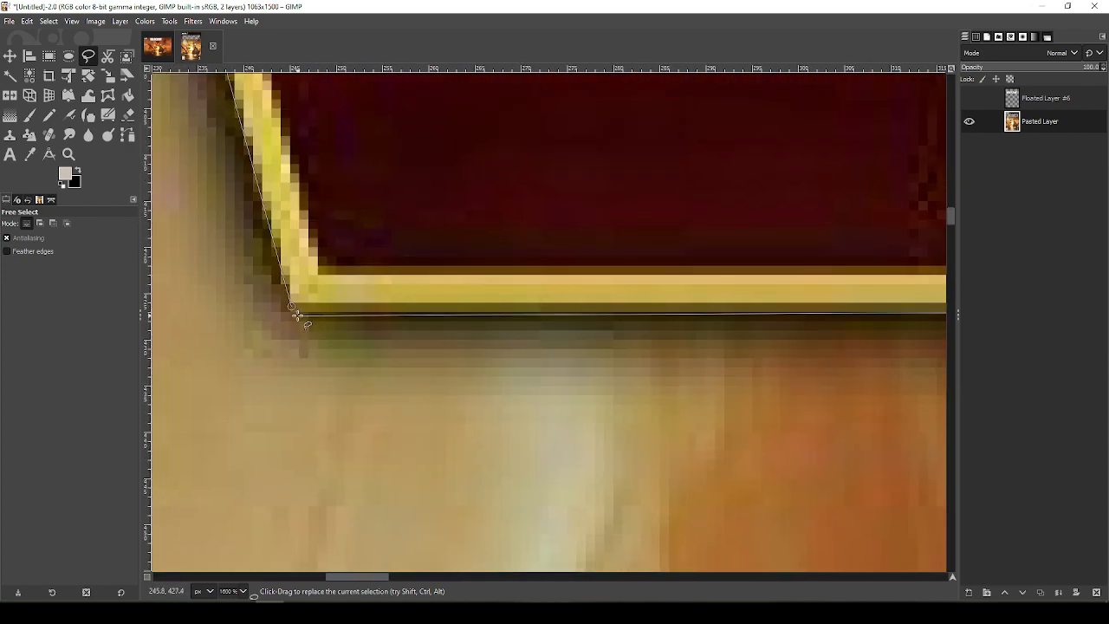
key("Return")
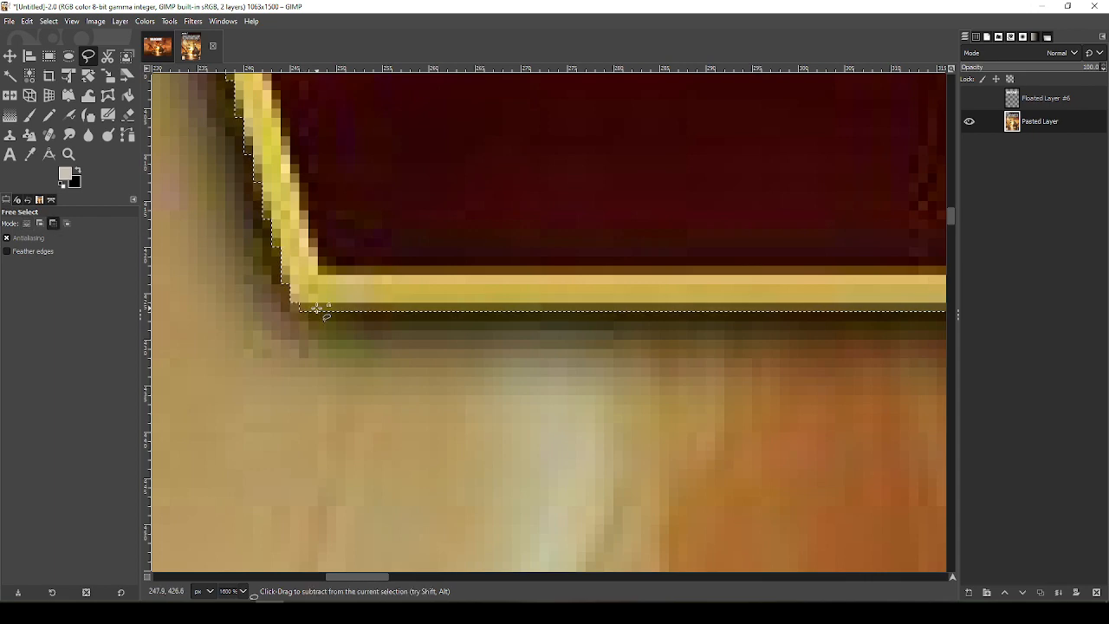
Float the selected RED DRAGON ribbon, turn it into its own layer and copy that layer
key("ctrl+shift+l")
left_click(969, 592)
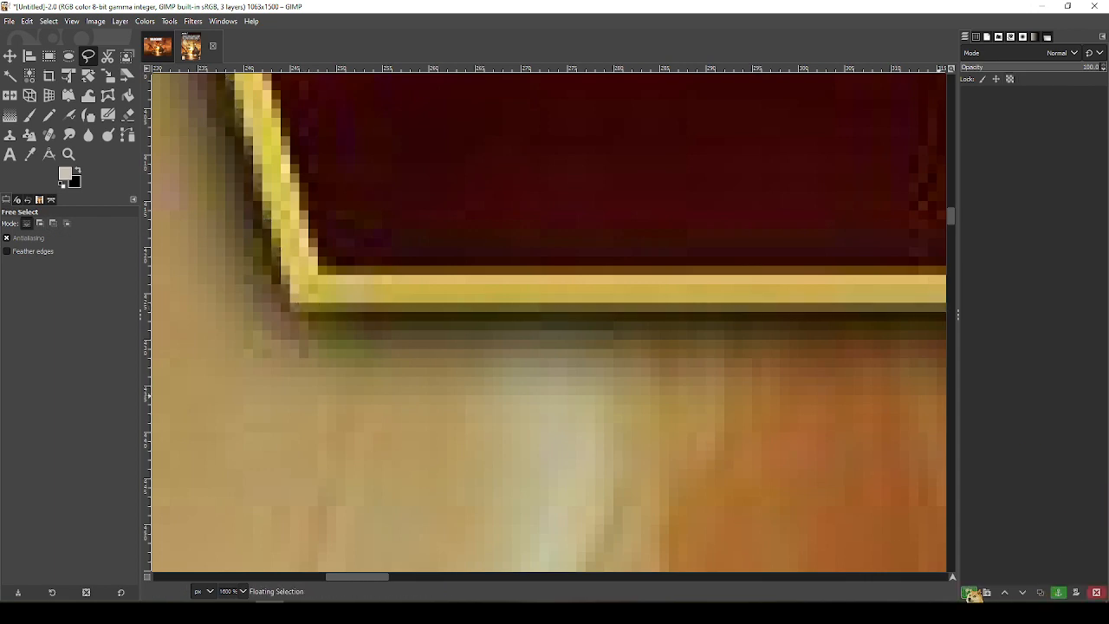
key("minus")
key("minus")
key("ctrl+c")
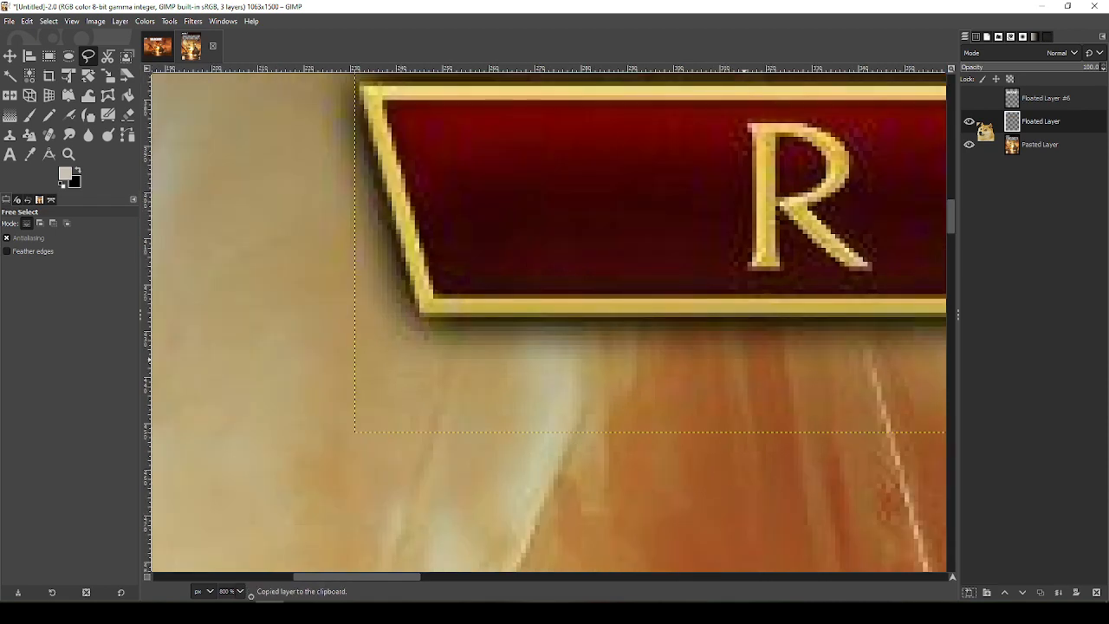
Paste the ribbon into the wide artwork image and convert the floating selection into a new layer
left_click(172, 52)
key("ctrl+v")
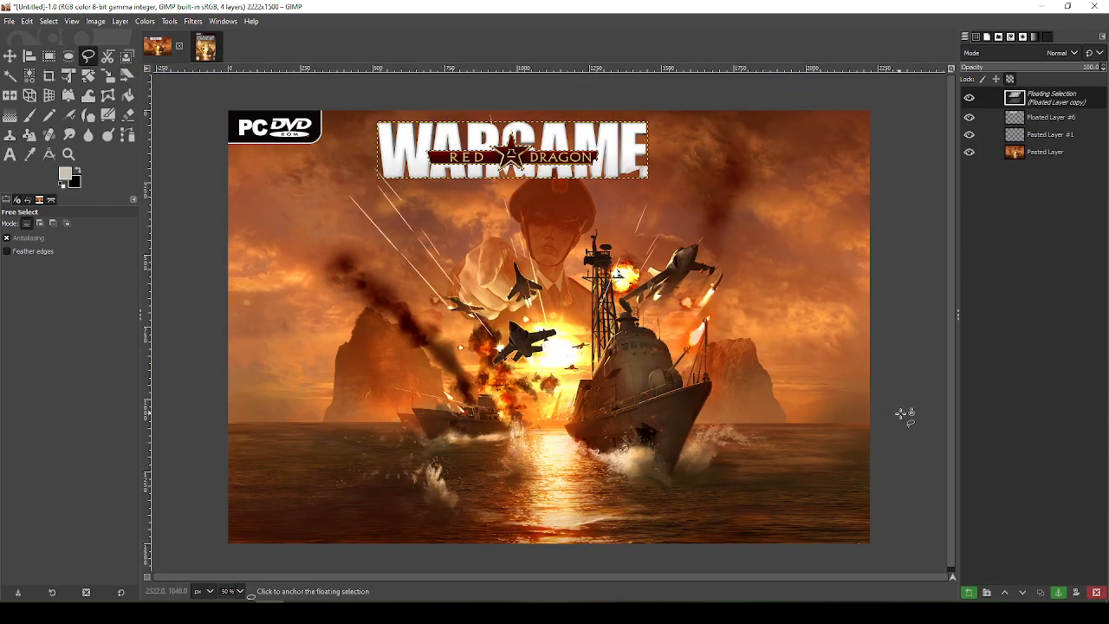
left_click(973, 595)
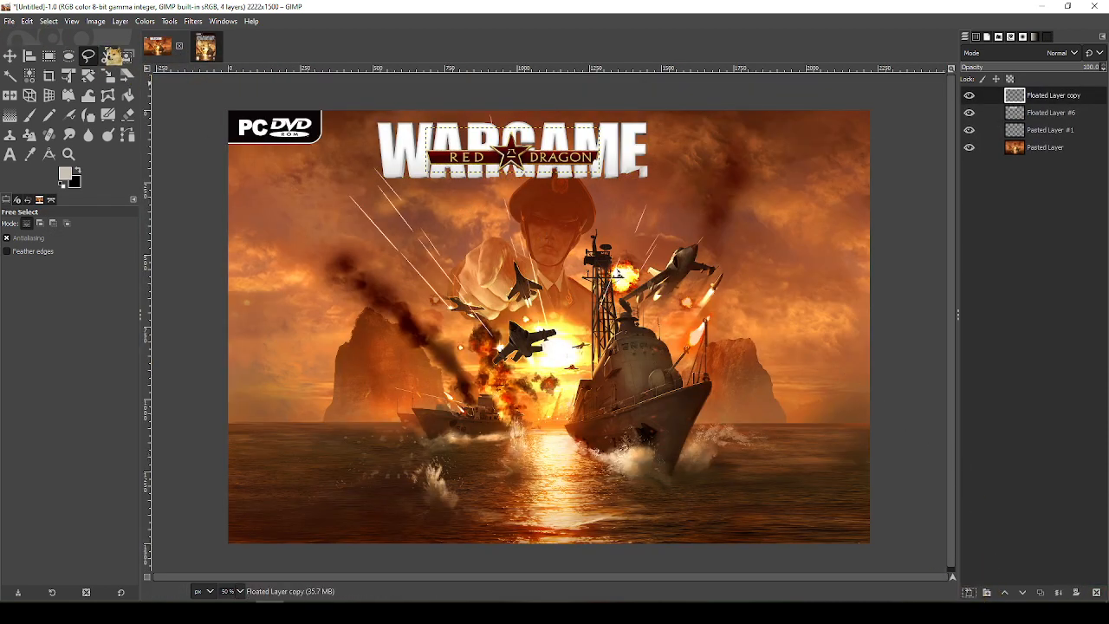
Return to the box cover image, hide the ribbon's Floated Layer and activate Pasted Layer
left_click(206, 47)
left_click(969, 121)
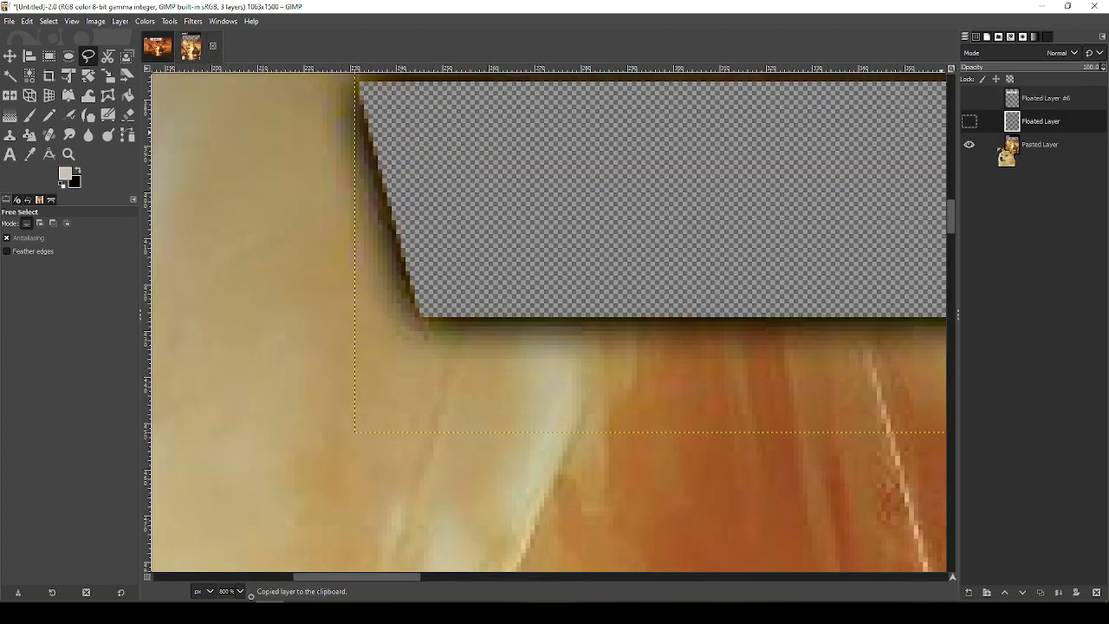
left_click(1014, 145)
Draw a rectangle selection around the PEGI 16 rating label and fit it to the label's edges, 144 × 178 px at 33, 1288
scroll(743, 248, "down", 7)
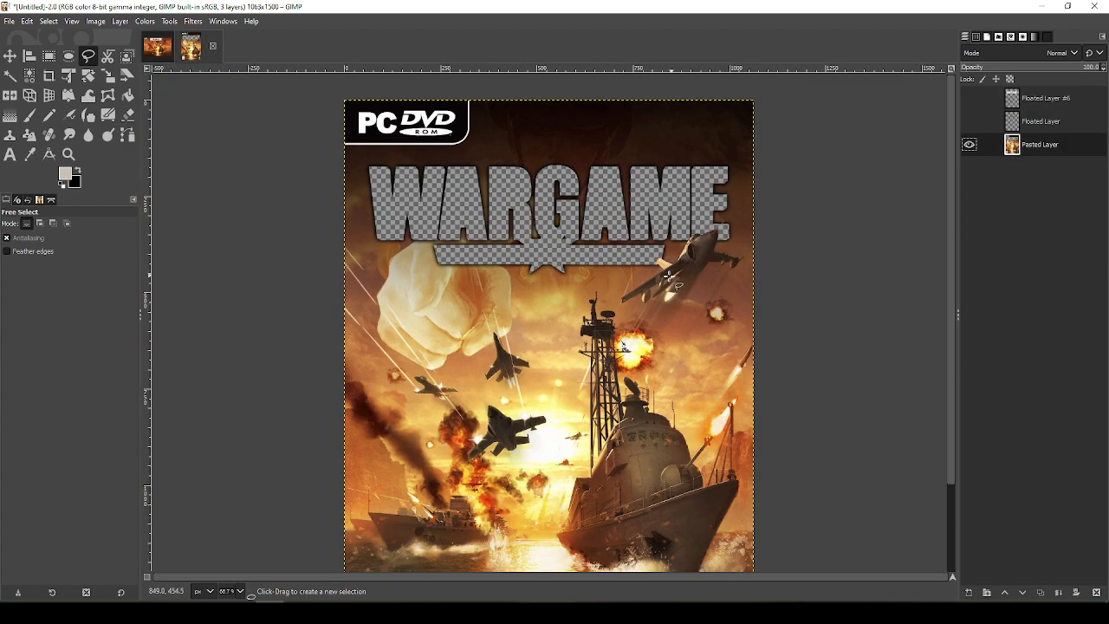
left_click_drag(541, 347, 483, 8)
left_click_drag(374, 292, 551, 357)
scroll(546, 329, "up", 4)
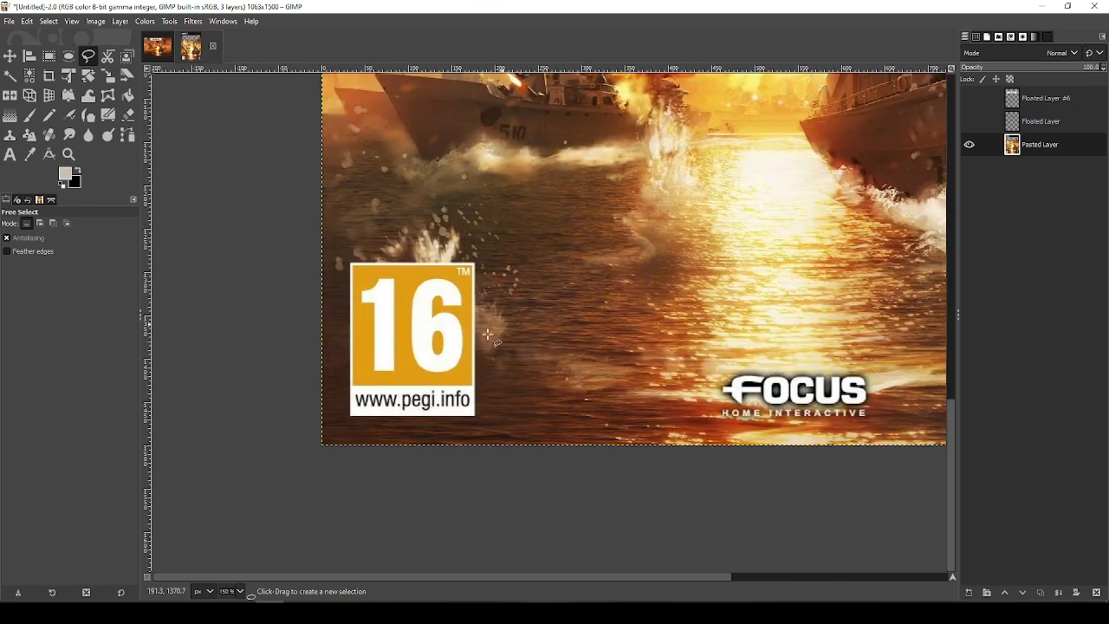
key("r")
mouse_move(275, 177)
left_mouse_down()
mouse_move(543, 475)
mouse_move(541, 491)
left_mouse_up()
mouse_move(518, 396)
left_mouse_down()
mouse_move(511, 409)
mouse_move(509, 397)
left_mouse_up()
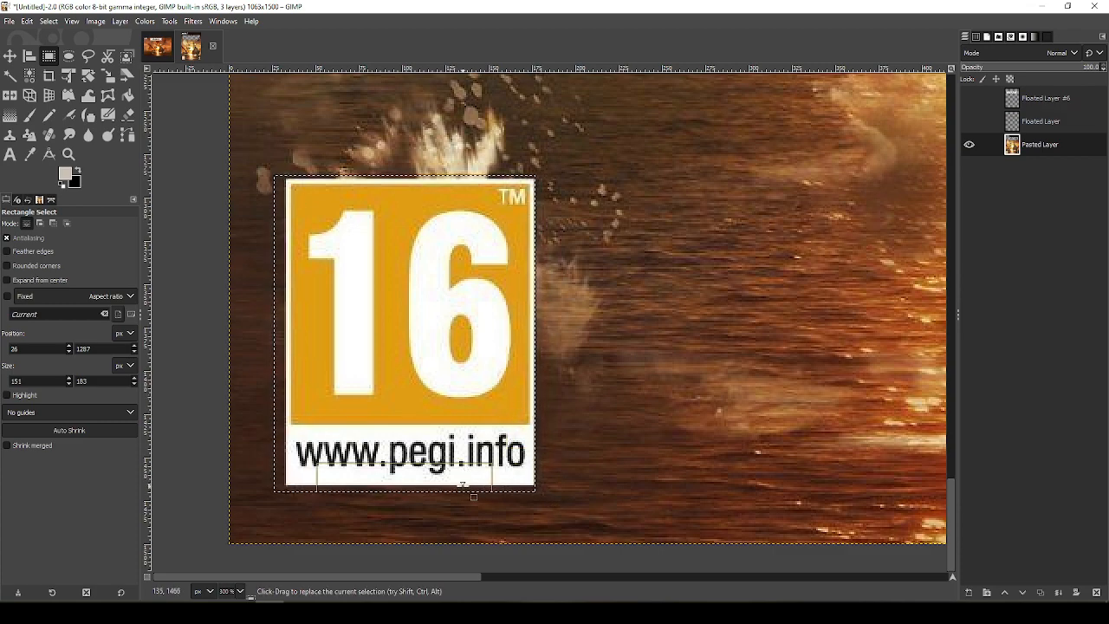
left_click_drag(466, 491, 456, 480)
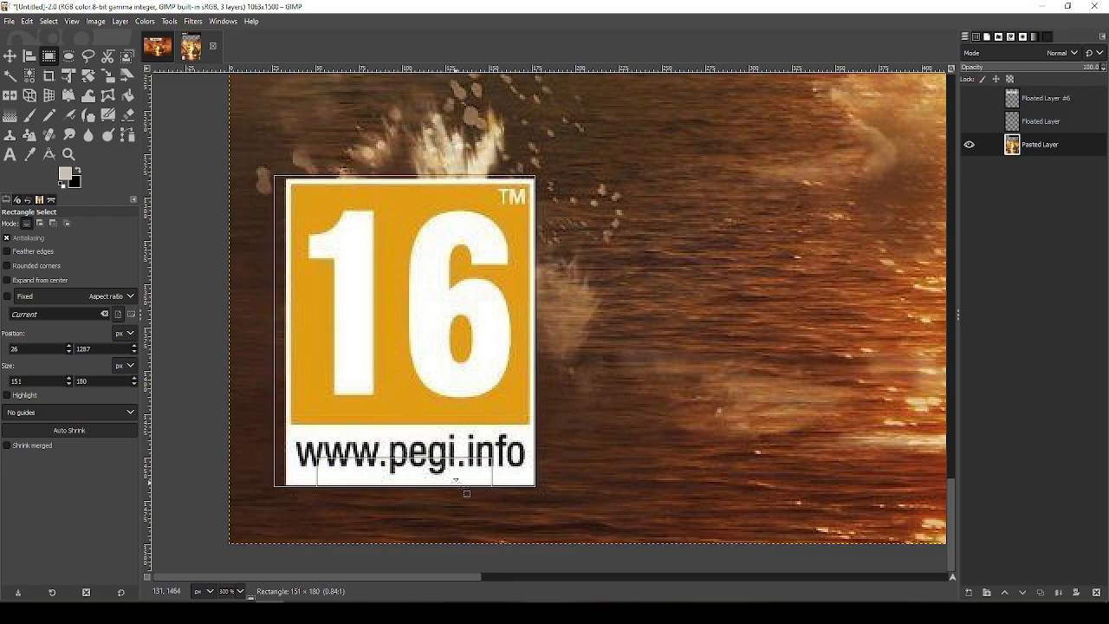
left_click_drag(286, 366, 292, 362)
left_click_drag(378, 202, 377, 204)
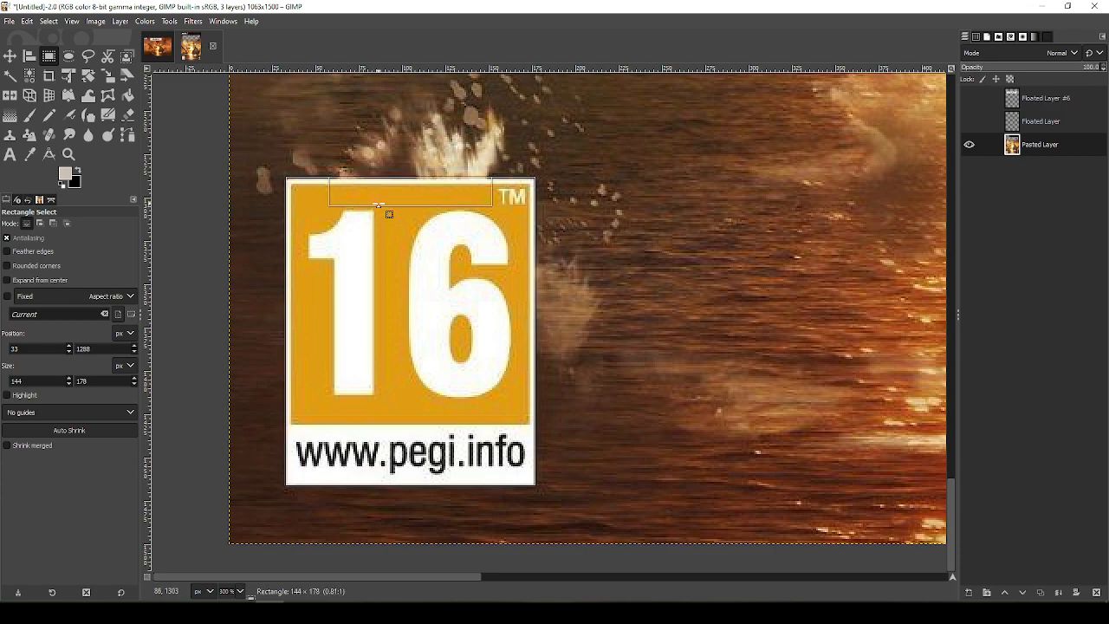
Paste the copied PEGI 16 label into the wide artwork image and convert the floating selection into a new layer
left_click(157, 46)
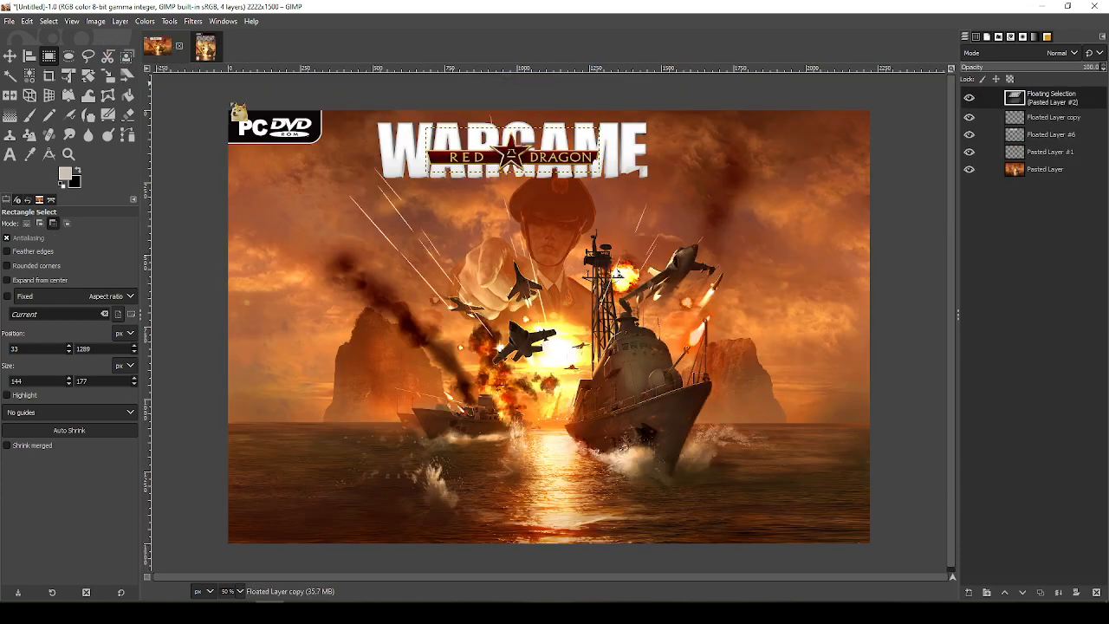
key("ctrl+v")
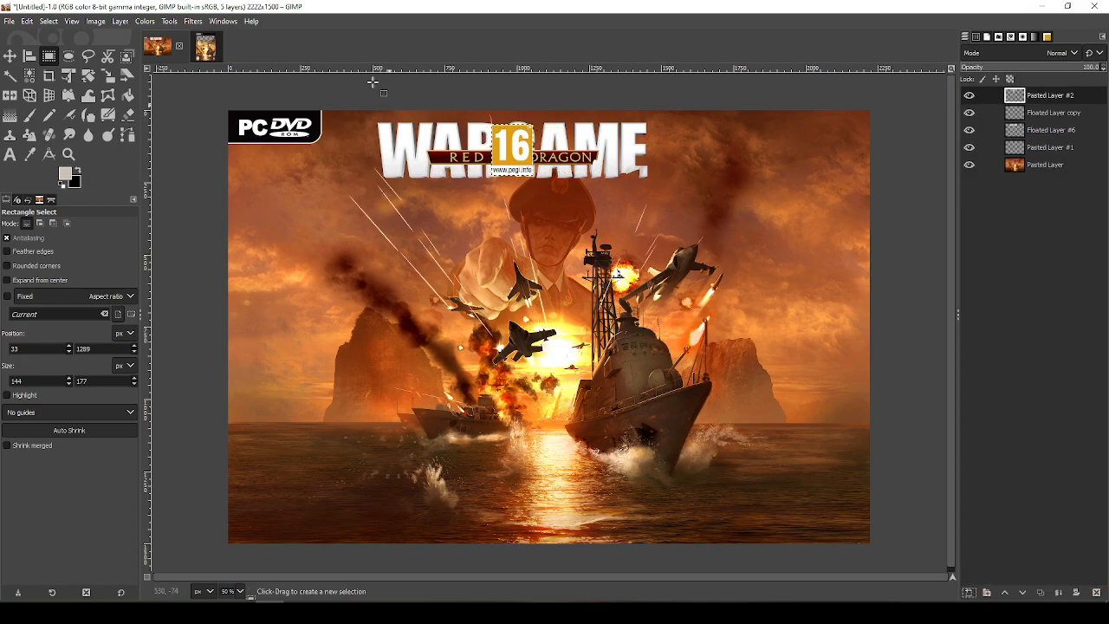
Return to the box cover image, draw a 190 × 60 px rectangle selection around the FOCUS HOME INTERACTIVE logo and copy it
left_click(205, 46)
left_click_drag(575, 286, 277, 312)
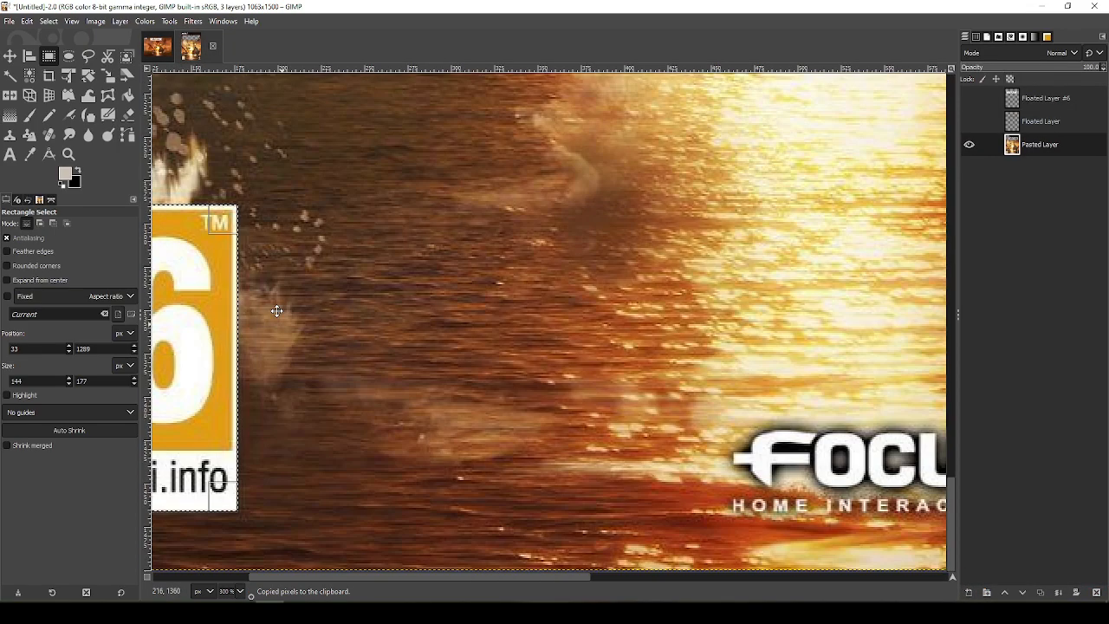
left_click_drag(776, 418, 435, 317)
left_click_drag(382, 421, 462, 313)
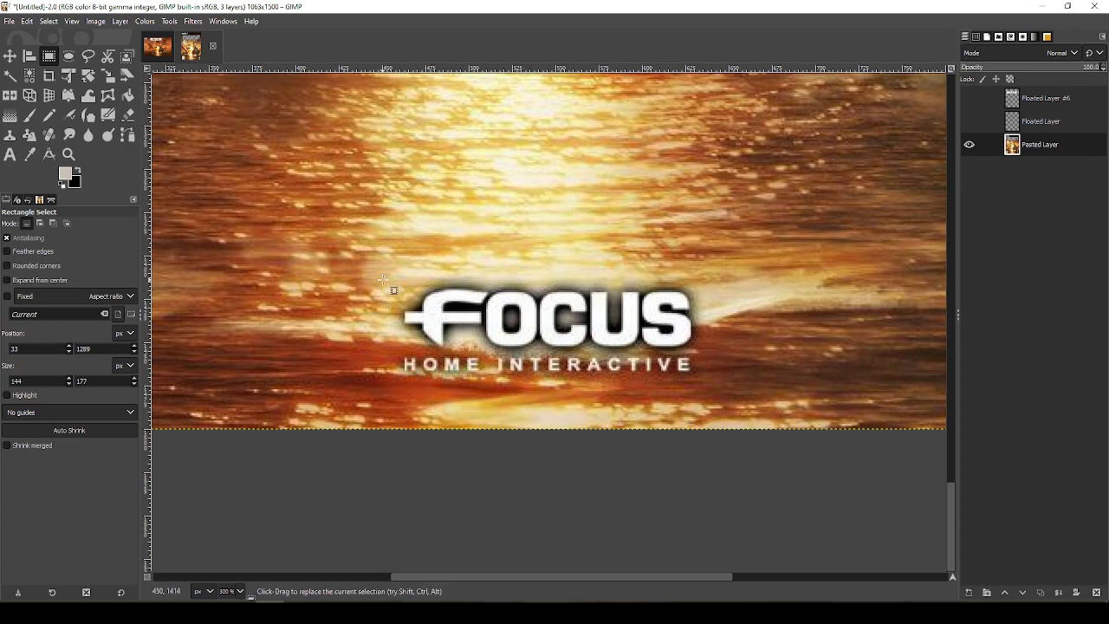
scroll(424, 322, "up", 3)
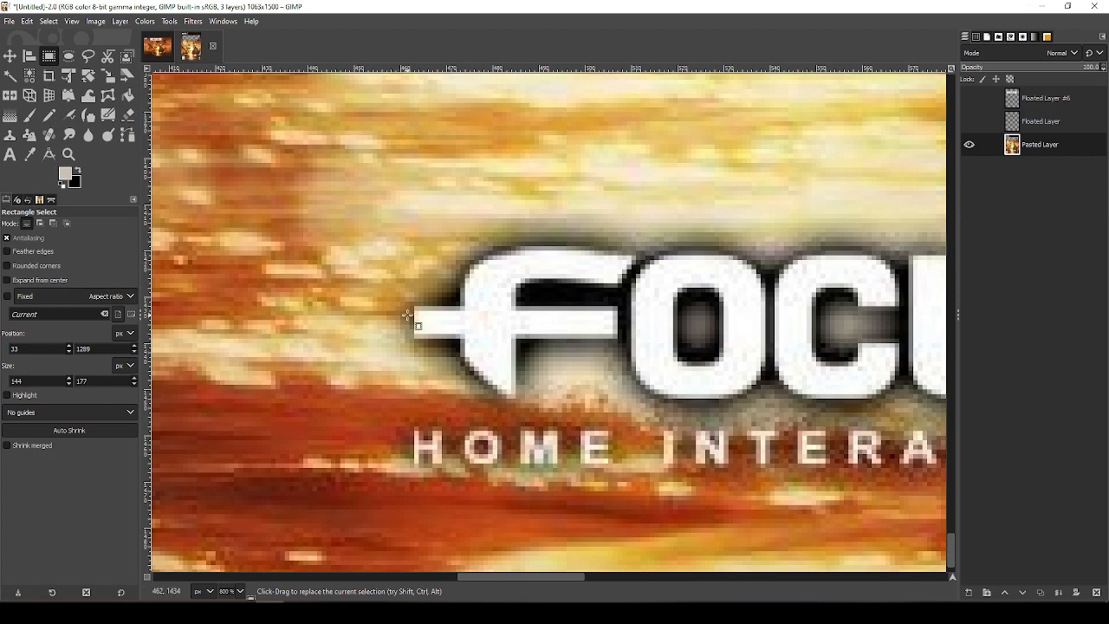
scroll(407, 316, "down", 3)
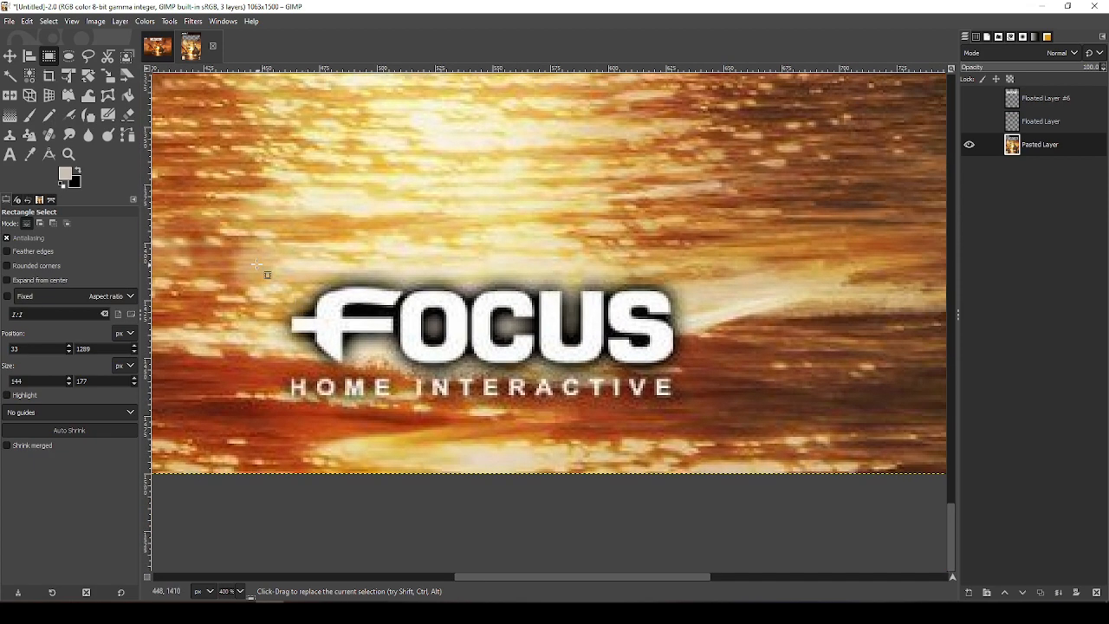
left_click_drag(270, 274, 708, 411)
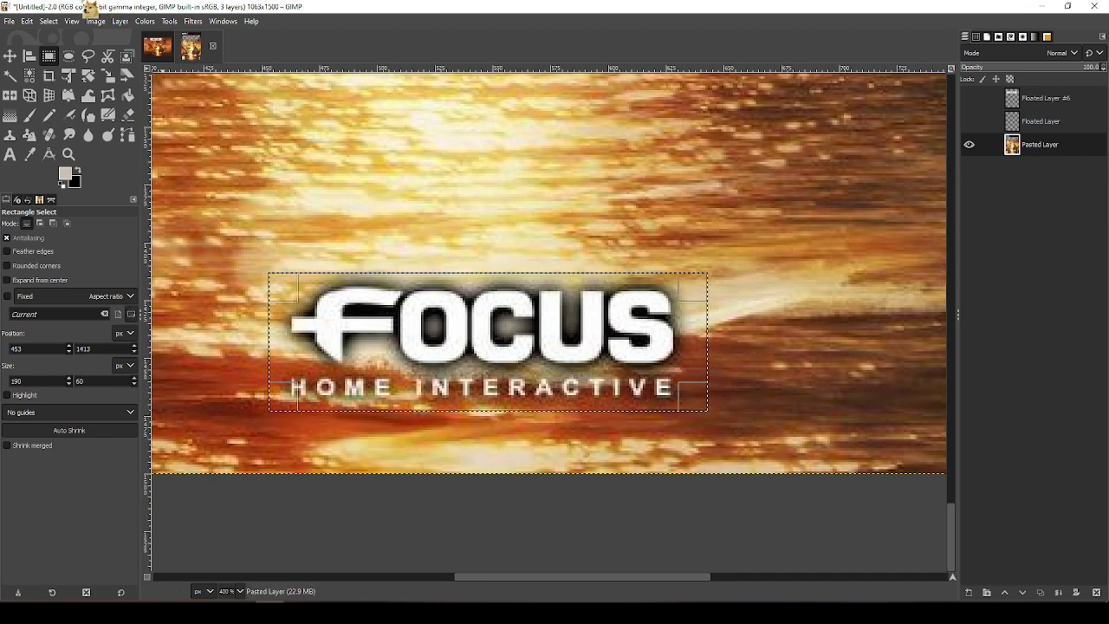
key("ctrl+c")
Paste the clipboard content into the wide artwork, convert the floating selection into a new layer and activate the Move tool
left_click(157, 46)
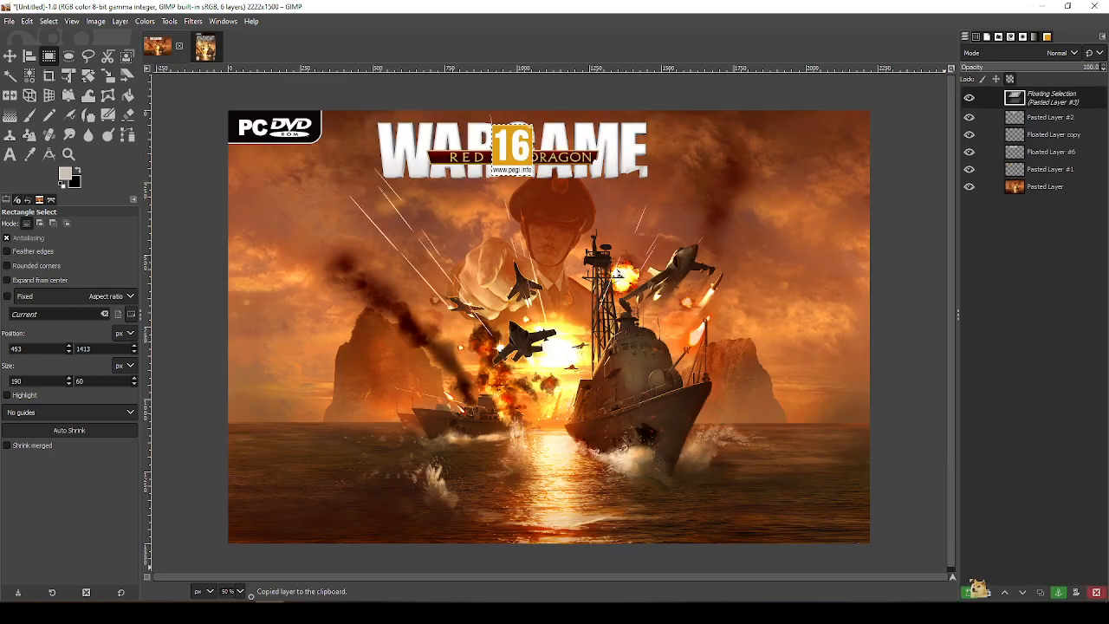
left_click(970, 593)
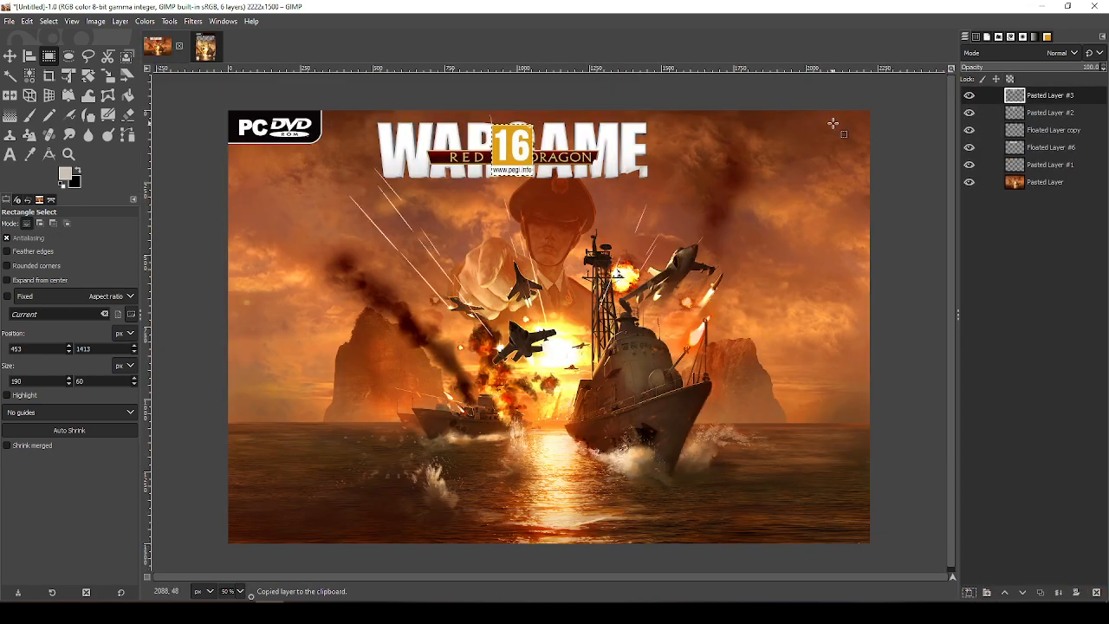
key("m")
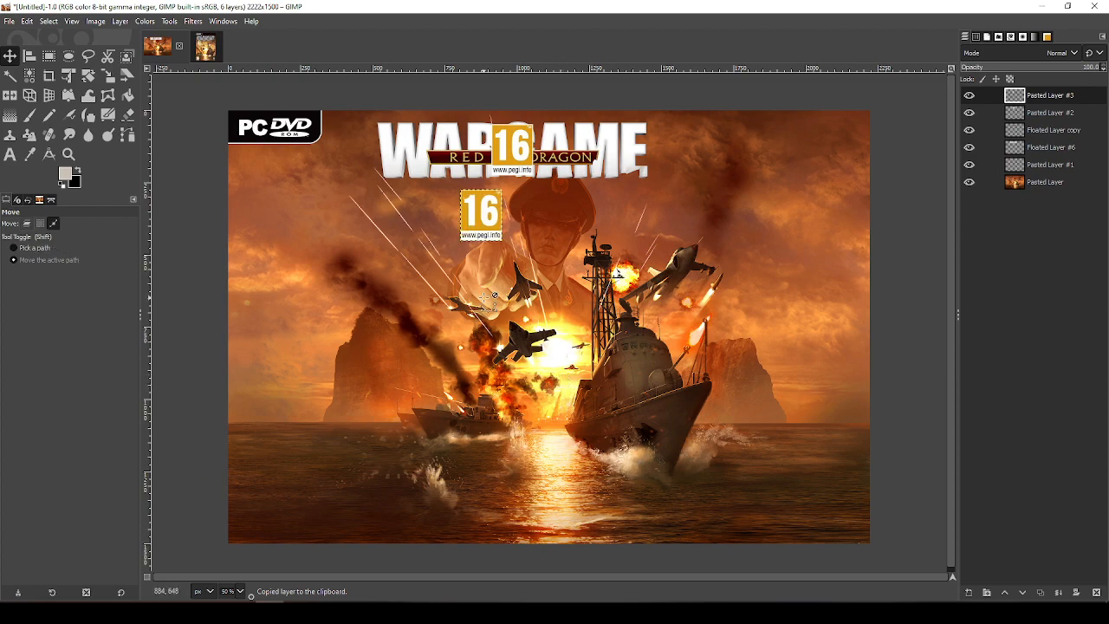
Copy the FOCUS logo selection from the box cover again and paste it into the wide artwork as a new layer
left_click(206, 54)
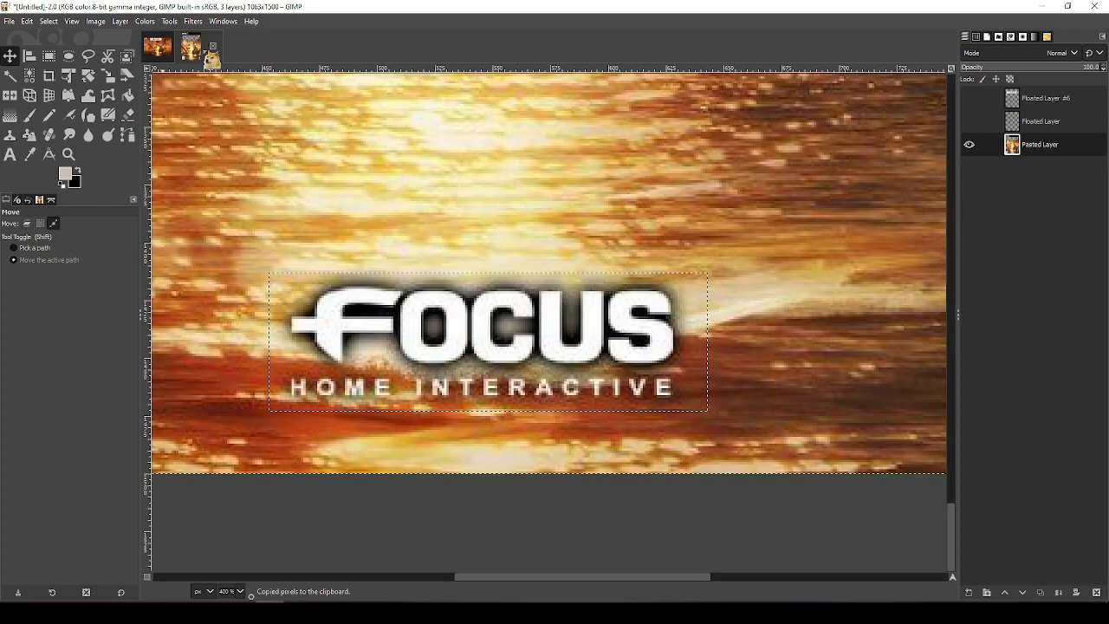
left_click(157, 47)
key("ctrl+v")
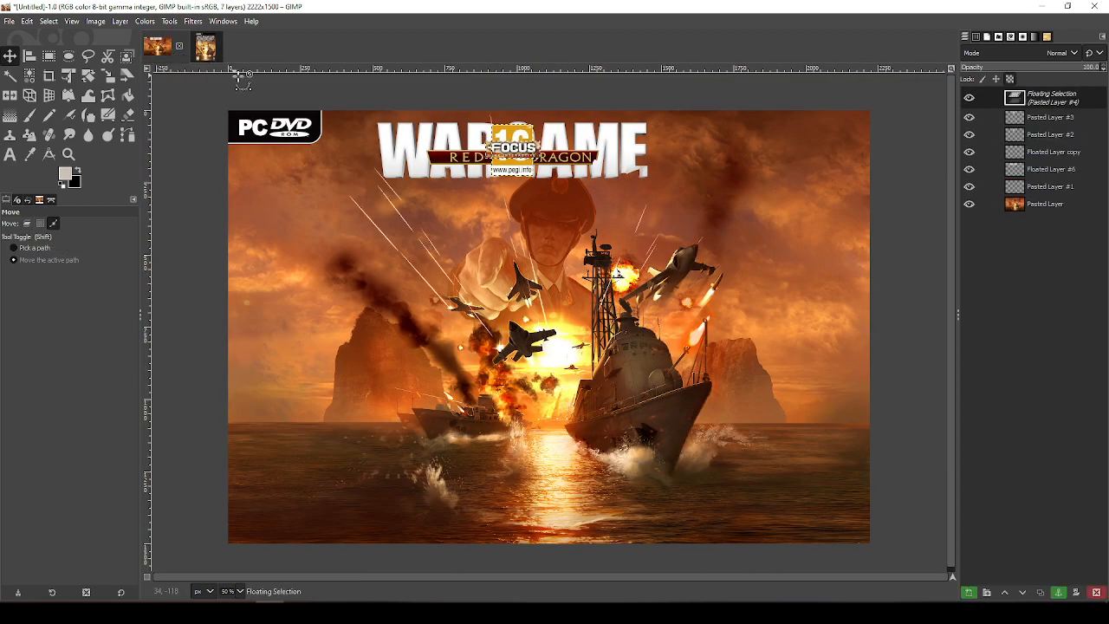
left_click(968, 592)
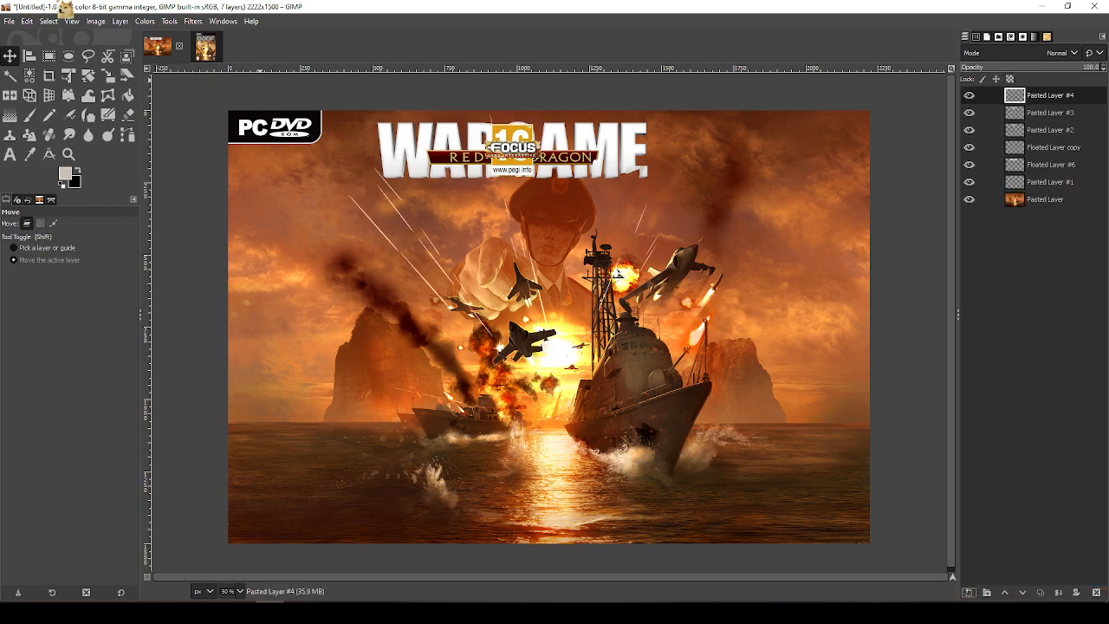
Return to the box cover, draw a 138 × 175 px rectangle selection around the EUGEN SYSTEMS logo and copy it
left_click(206, 49)
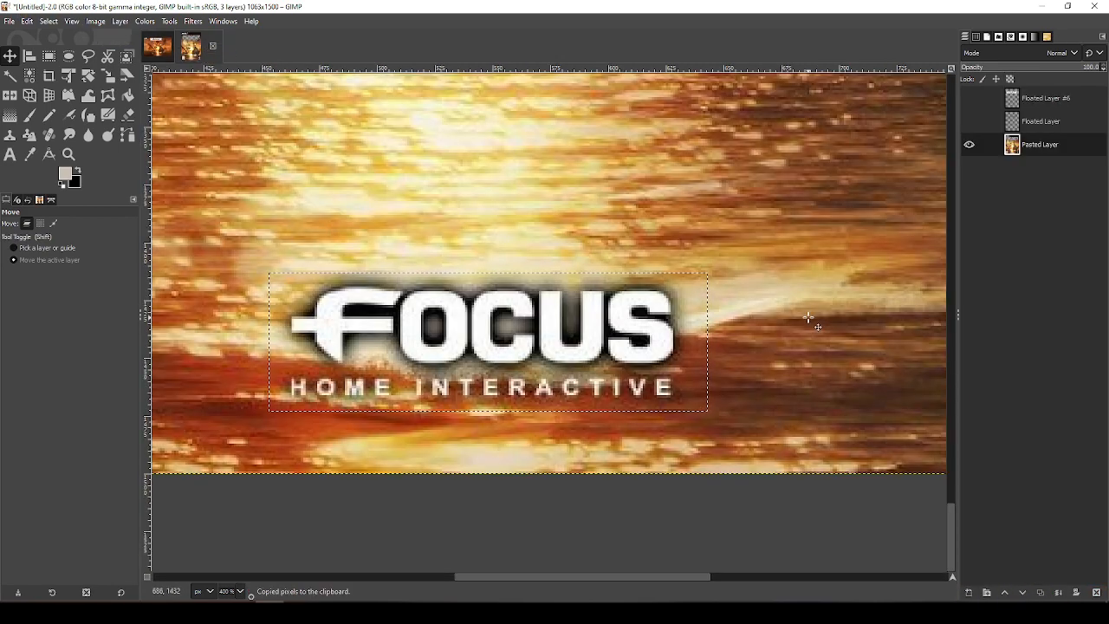
left_click_drag(722, 352, 510, 403)
left_click_drag(621, 355, 670, 320)
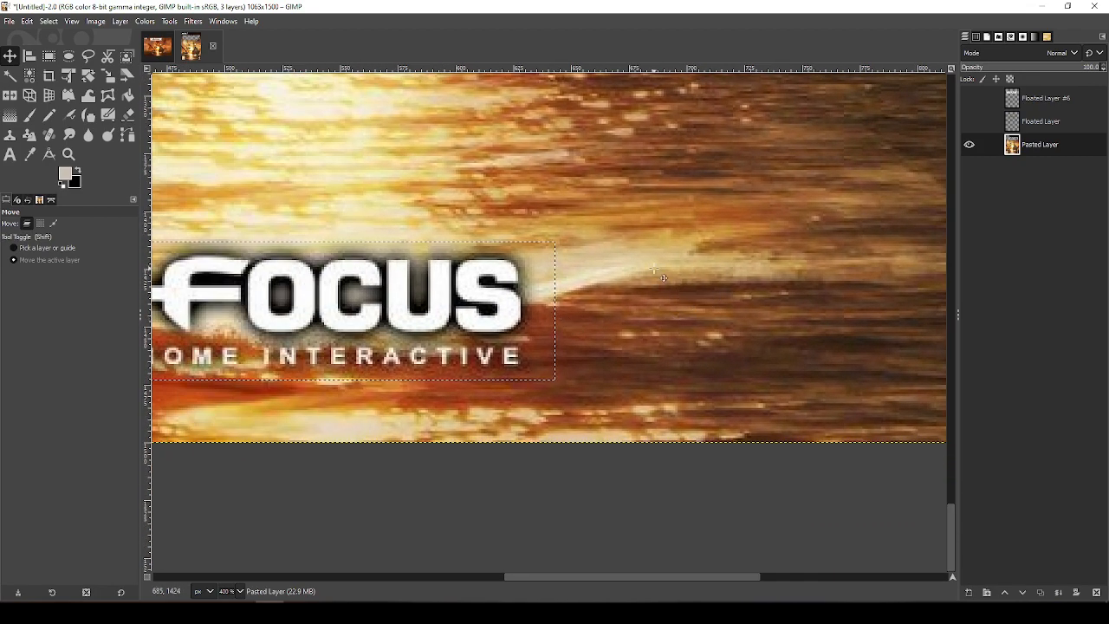
left_click_drag(720, 282, 277, 255)
left_click_drag(824, 195, 485, 408)
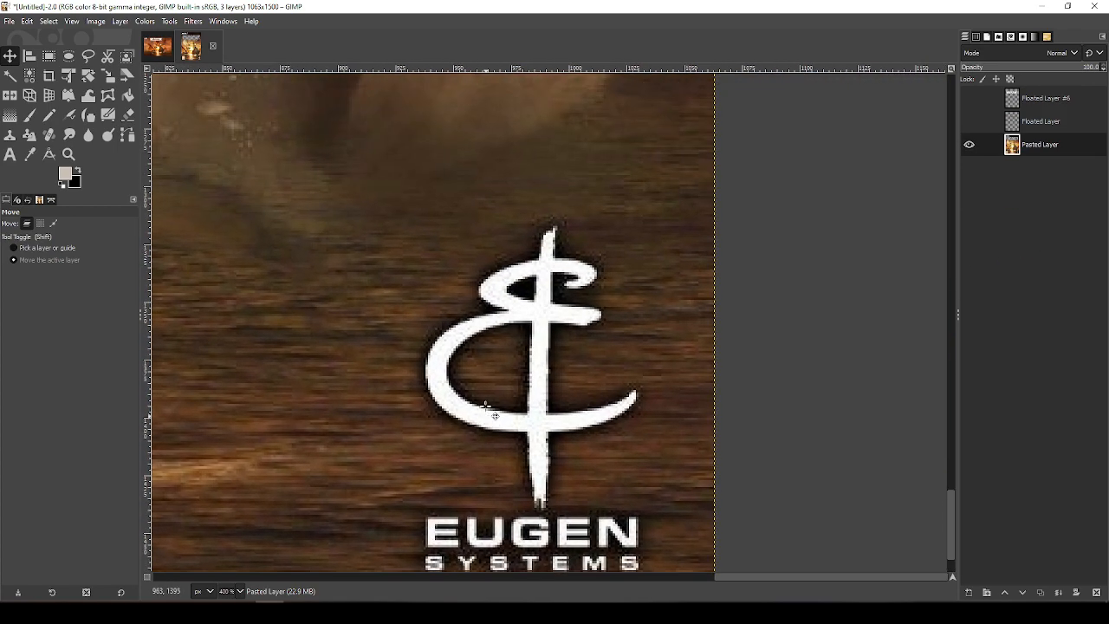
left_click_drag(569, 433, 572, 313)
left_click(49, 57)
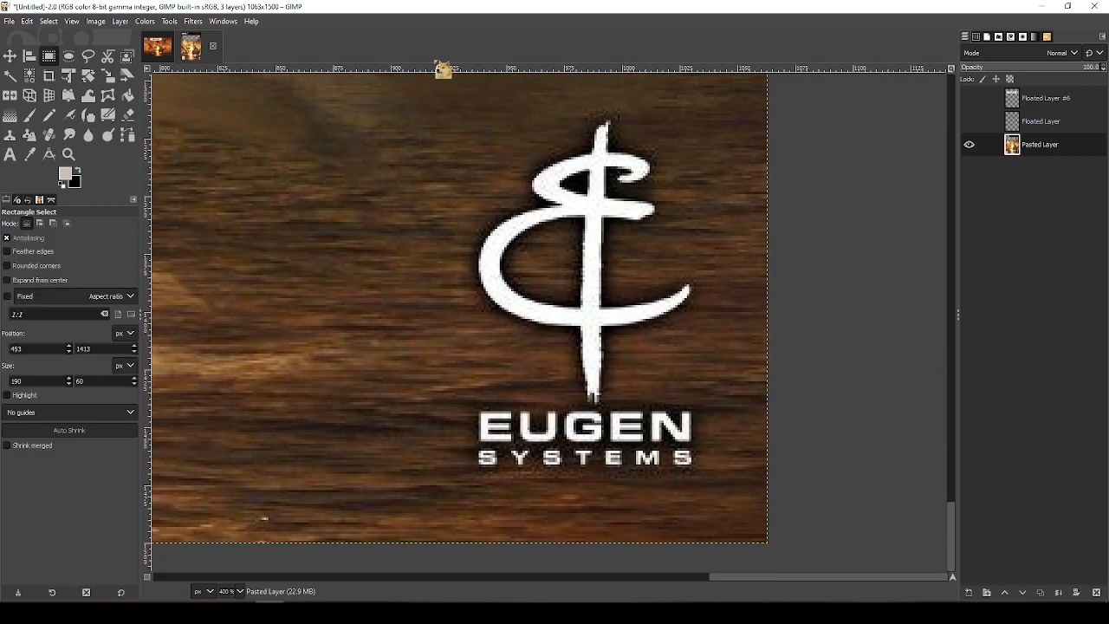
left_click_drag(422, 96, 740, 498)
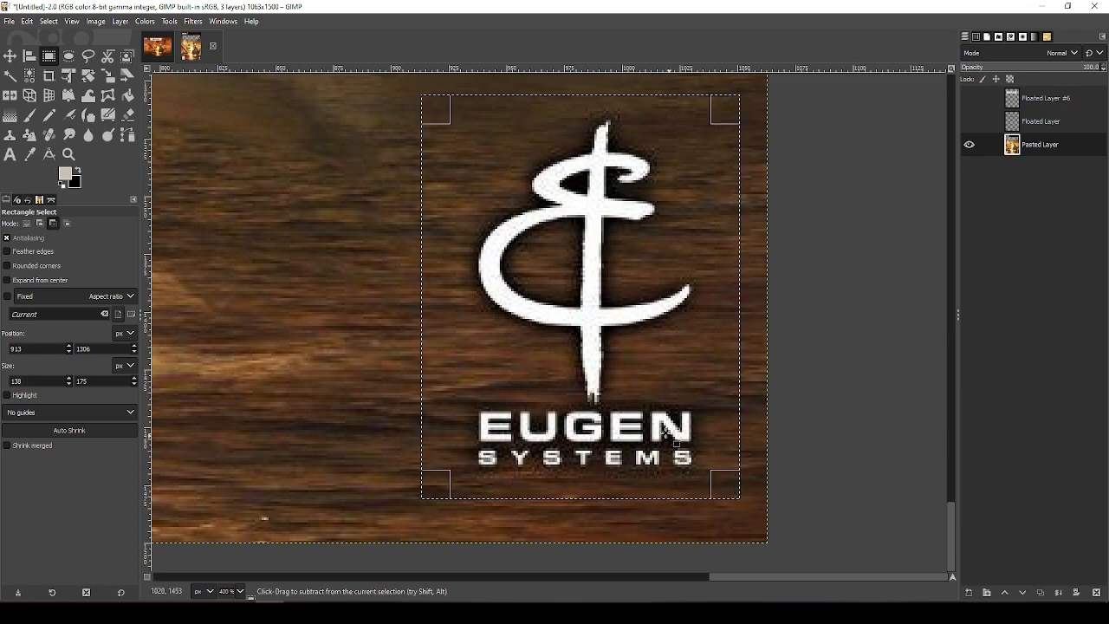
key("ctrl+c")
Paste the EUGEN SYSTEMS logo into the wide artwork as a new layer and move it below the WARGAME title
left_click(158, 46)
key("ctrl+v")
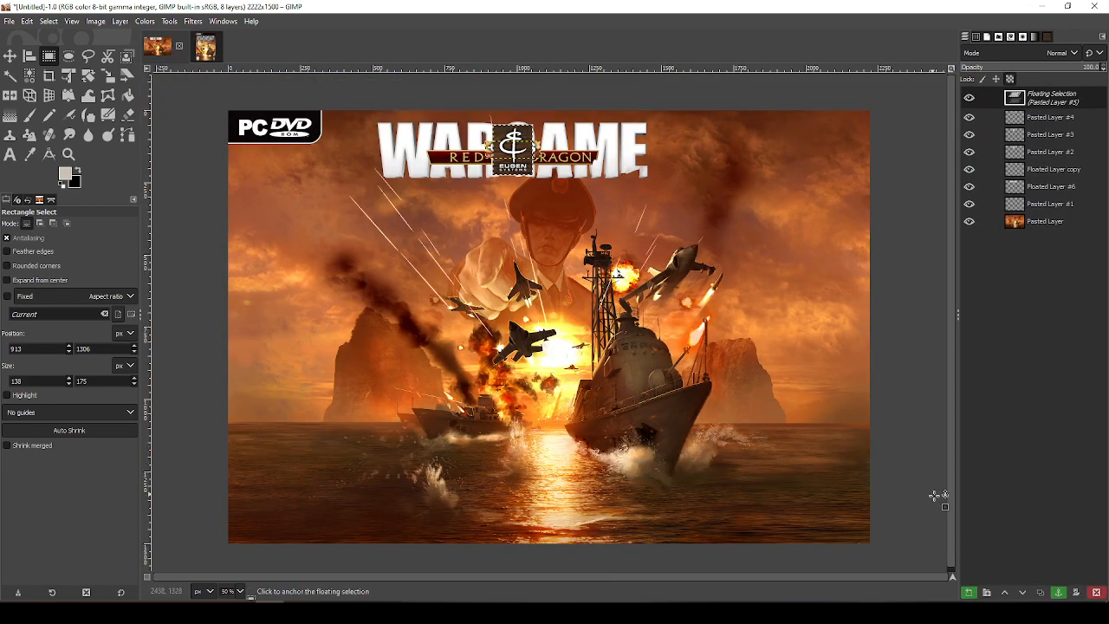
left_click(969, 593)
key("m")
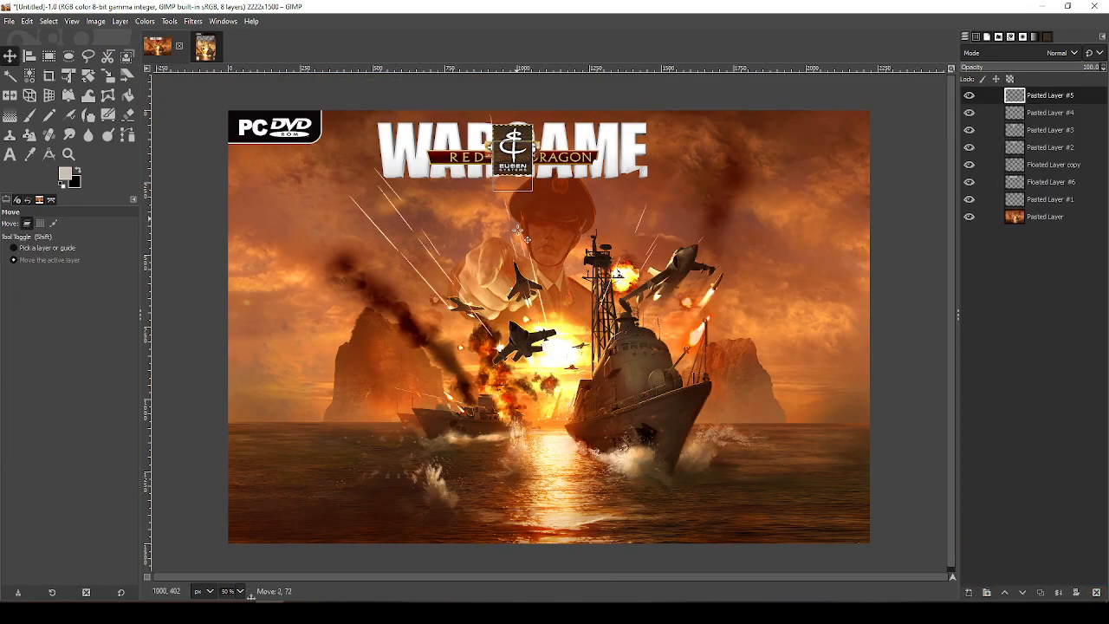
left_click_drag(516, 206, 534, 305)
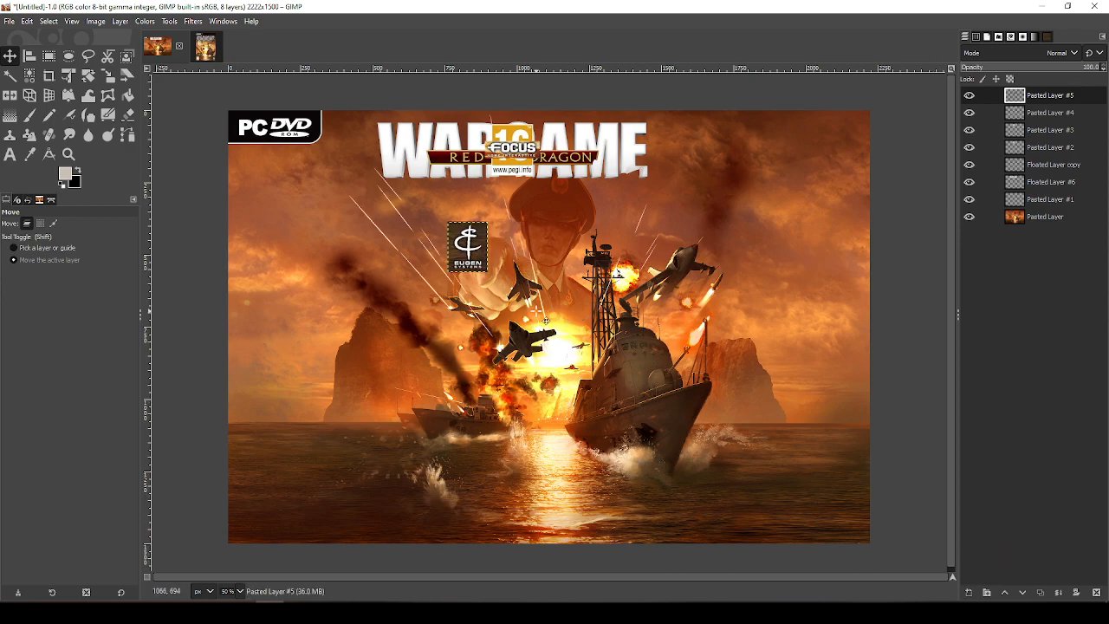
left_click_drag(543, 350, 600, 375)
Select the white EUGEN SYSTEMS emblem and lettering by color, with feathered edges turned off
scroll(574, 347, "up", 3, "ctrl")
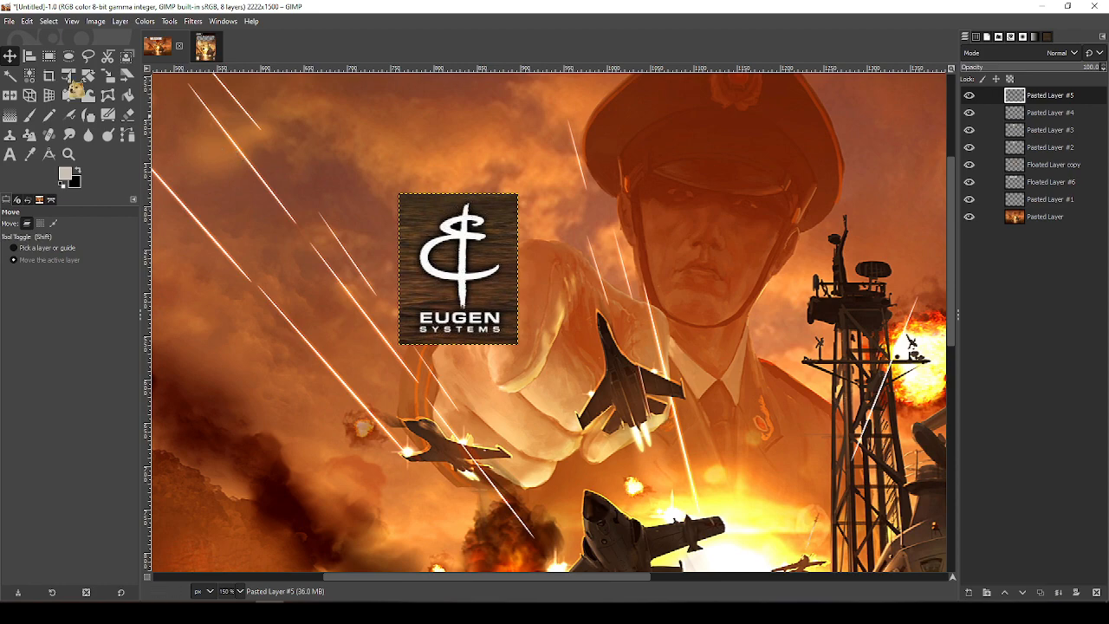
left_click(29, 76)
left_click(464, 241)
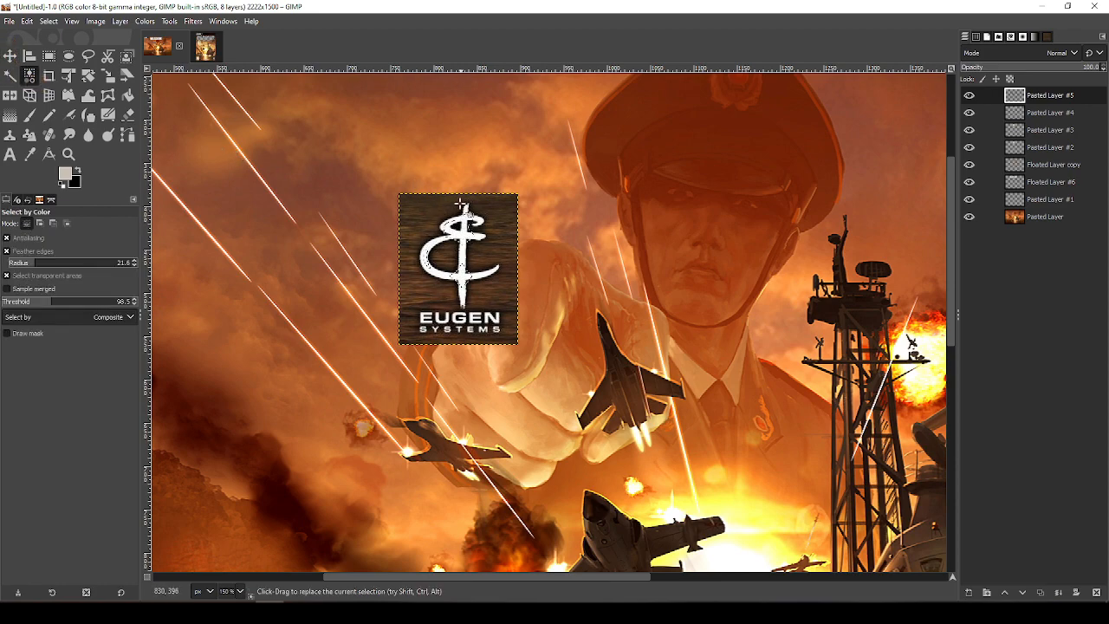
key("3")
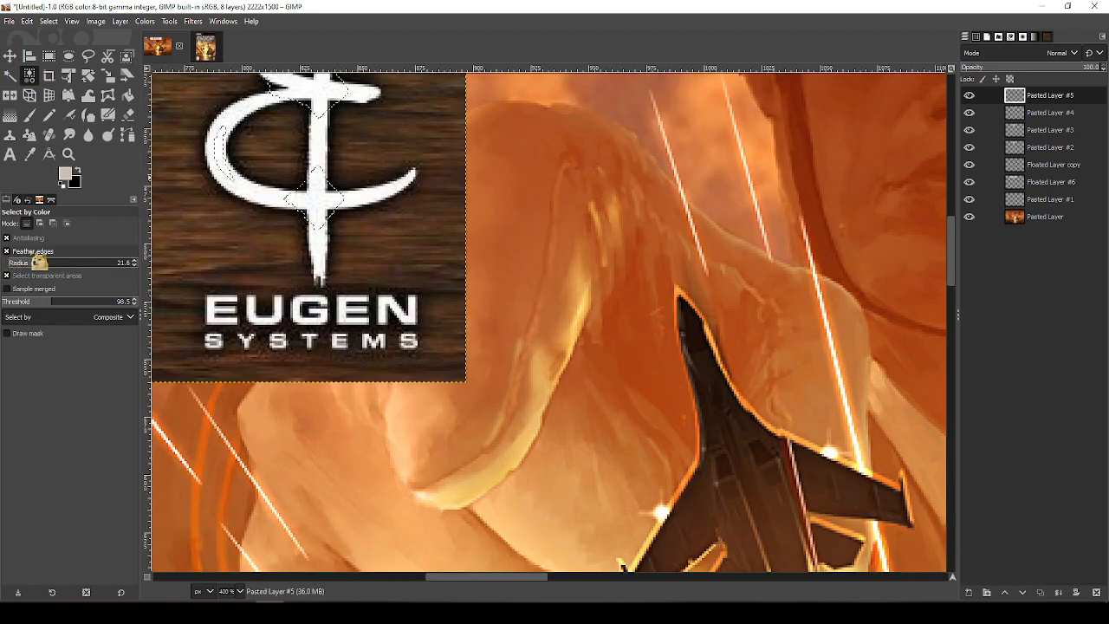
left_click(34, 251)
left_click(244, 187)
left_click_drag(293, 225, 449, 356)
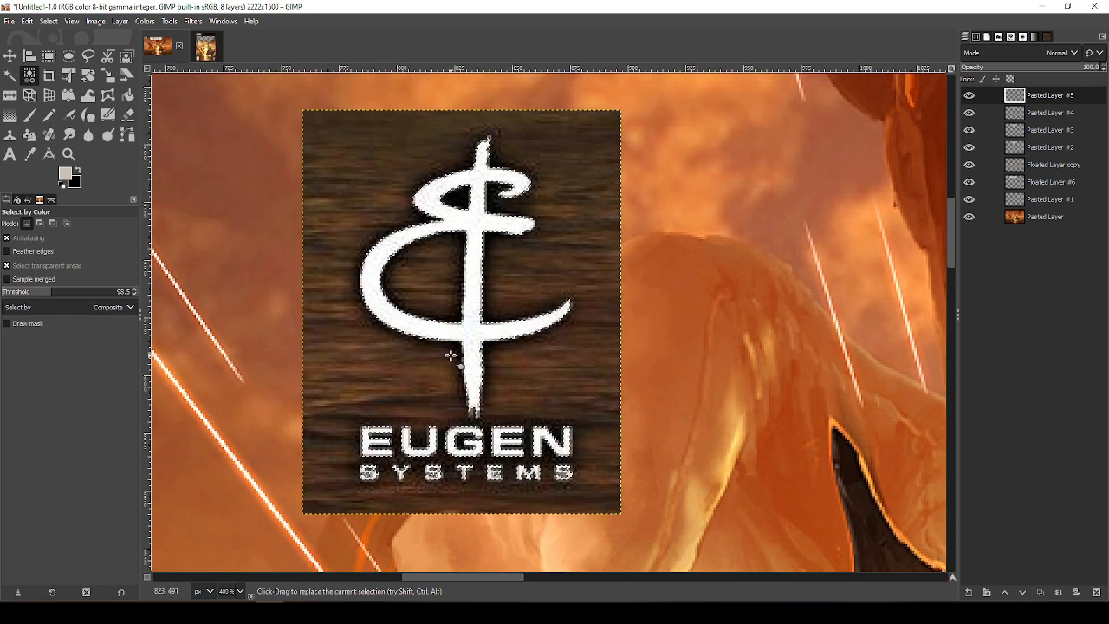
scroll(577, 331, "down", 1)
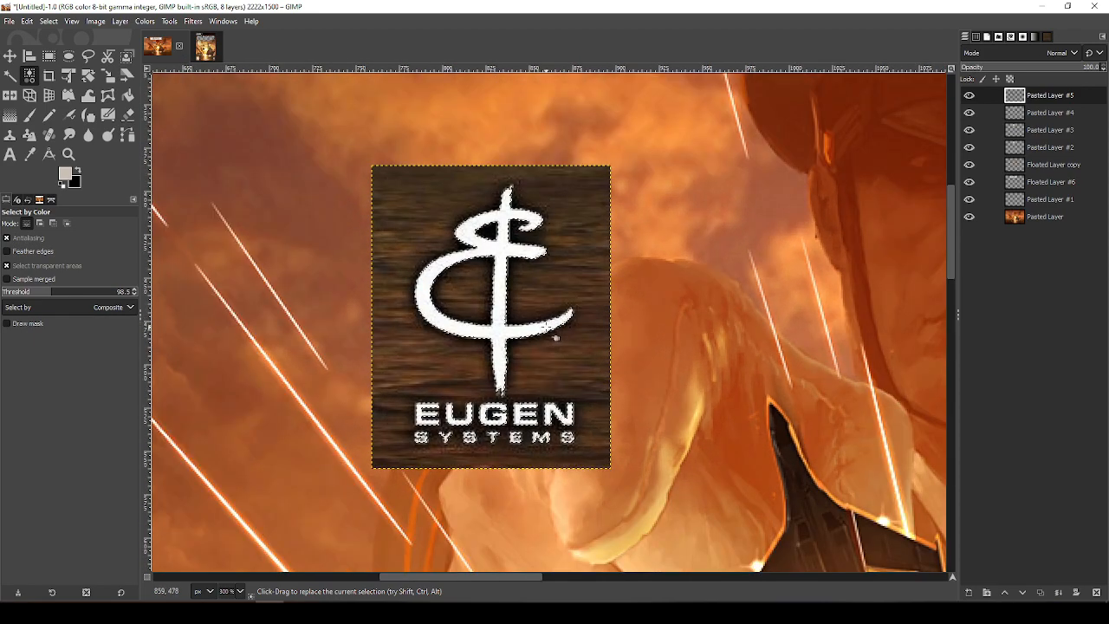
Float the selected white EUGEN SYSTEMS logo into its own layer and delete its wood-textured source layer, Pasted Layer #5
key("shift+ctrl+l")
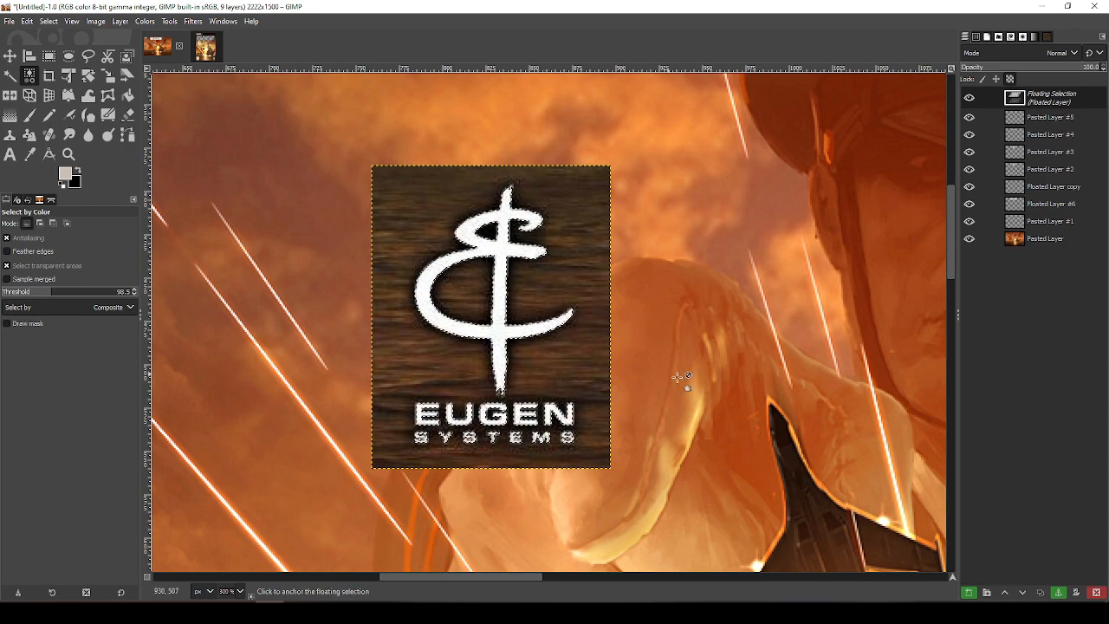
left_click(969, 592)
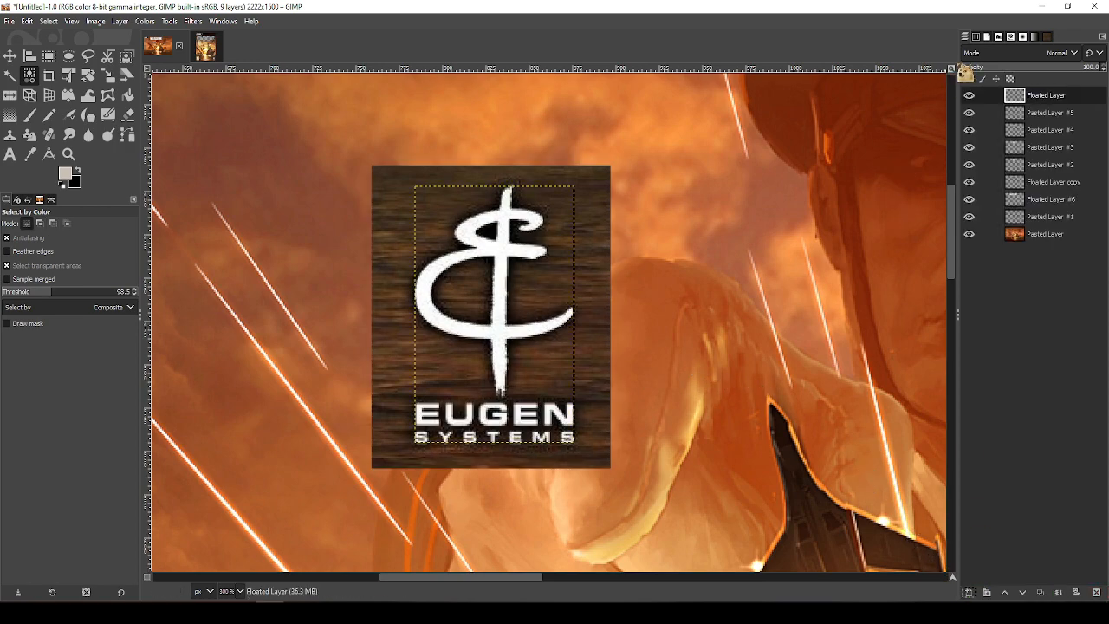
left_click(1066, 113)
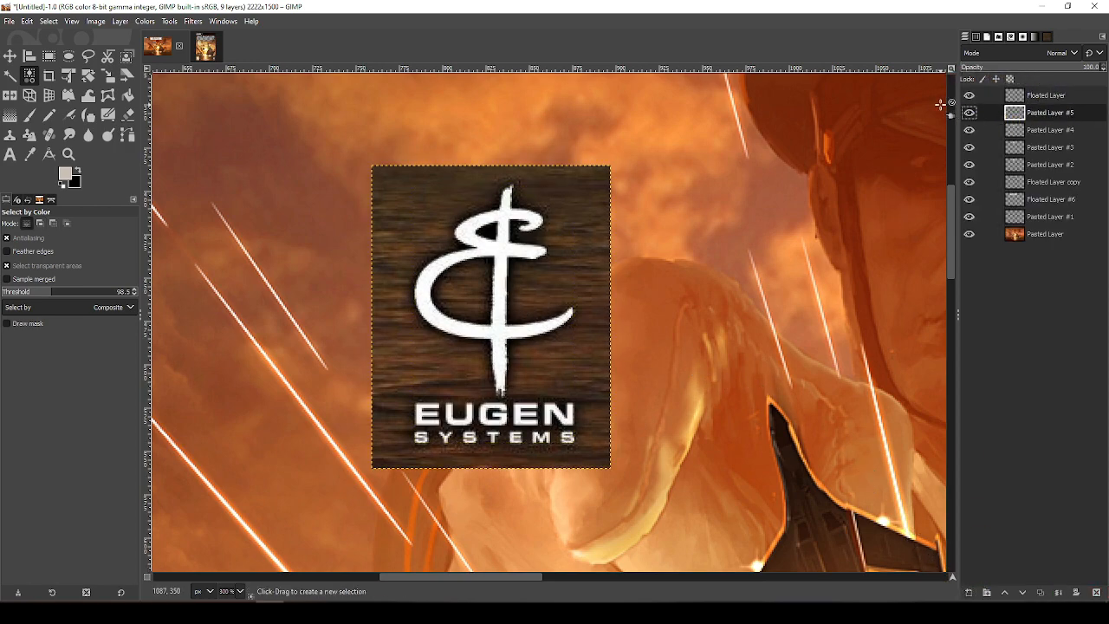
left_click(970, 113)
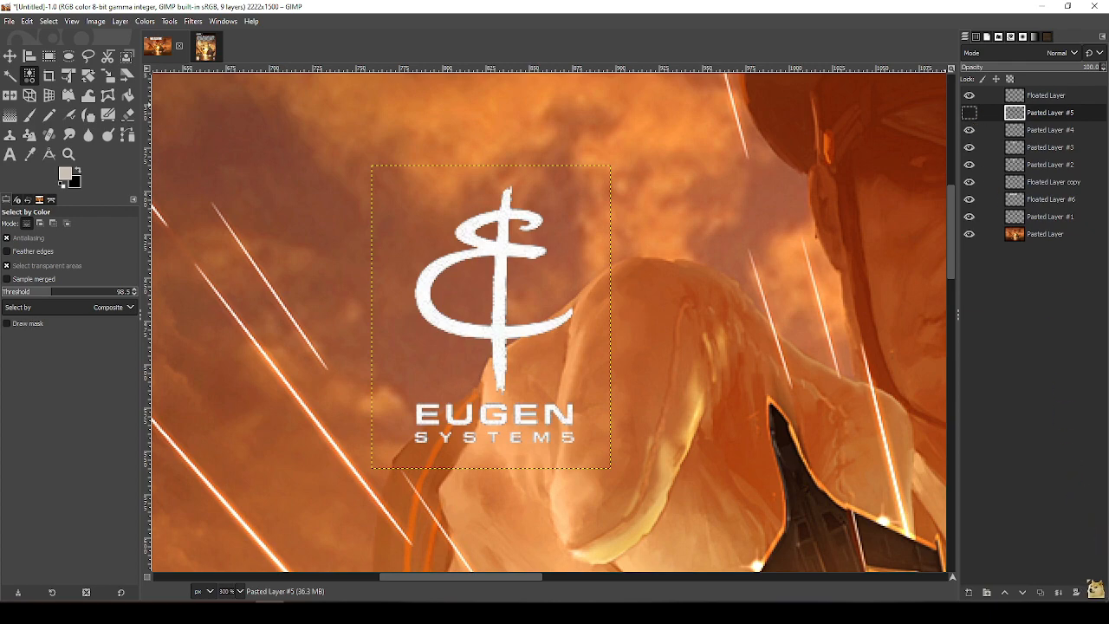
left_click(1097, 593)
Select the white FOCUS HOME INTERACTIVE logo by color on Pasted Layer #4, with the threshold set to 75.1
scroll(738, 292, "up", 5)
scroll(738, 292, "right", 4)
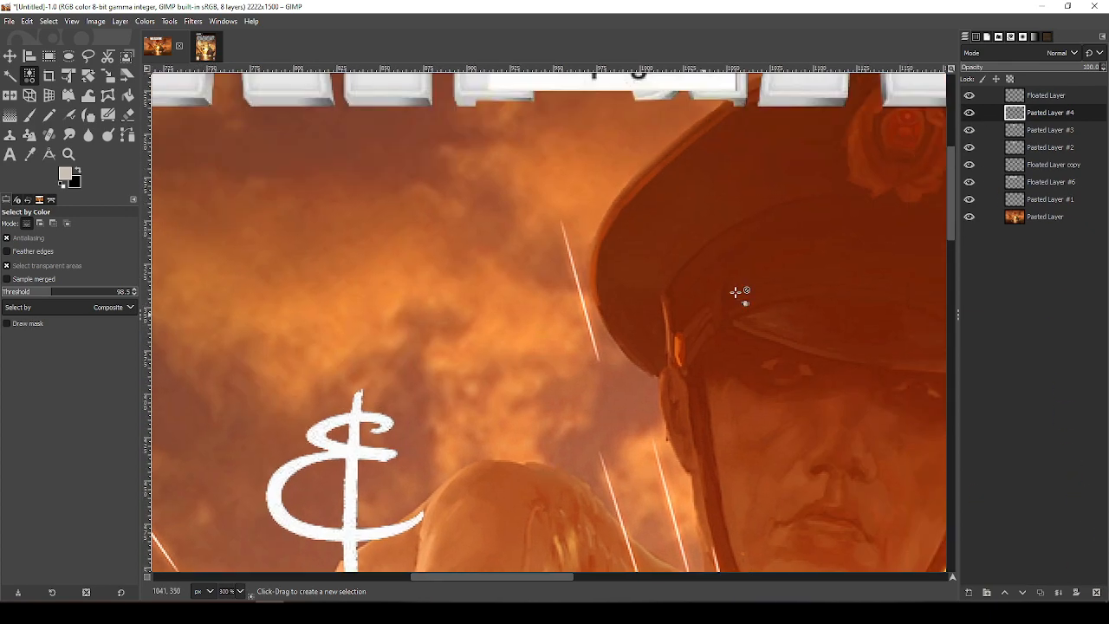
left_click(1047, 130)
left_click_drag(882, 122, 312, 263)
left_click_drag(524, 282, 640, 475)
left_click_drag(529, 361, 888, 363)
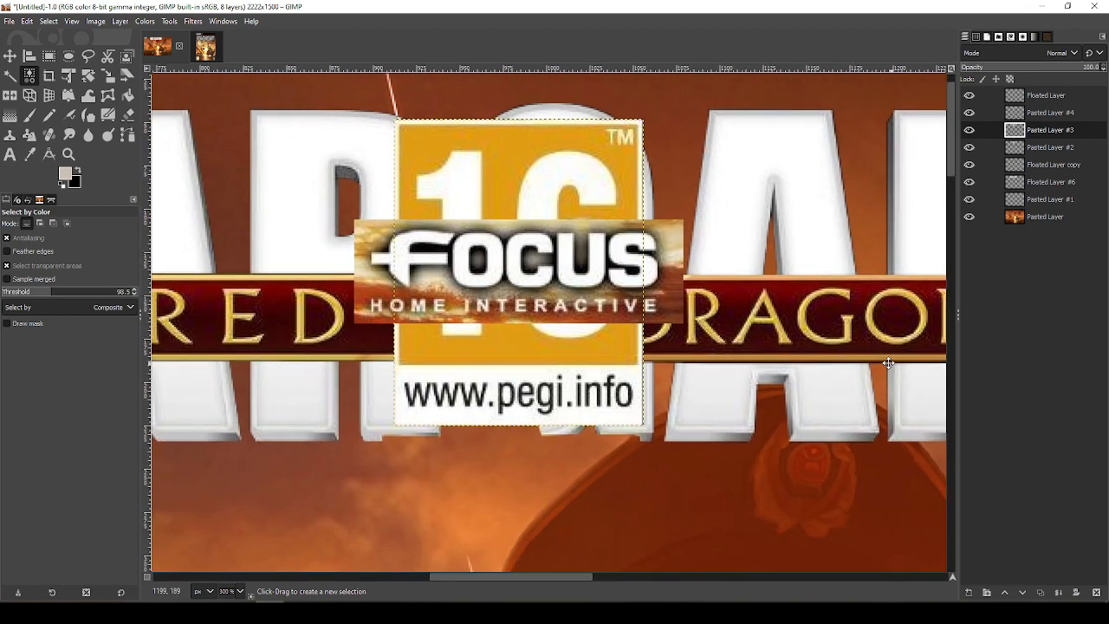
left_click(1061, 115)
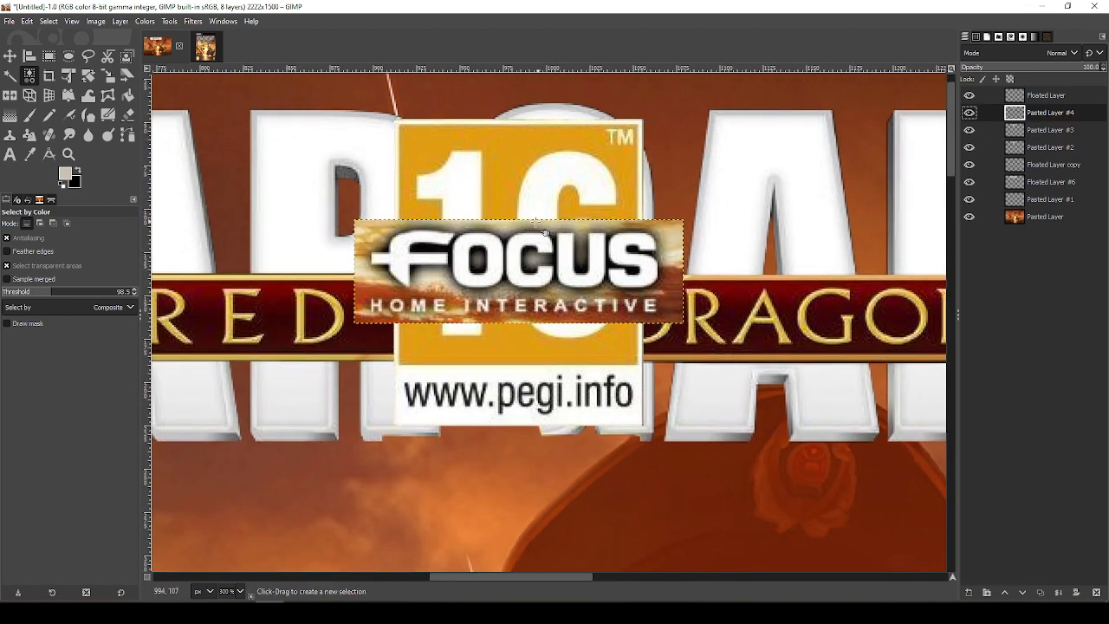
left_click(411, 254)
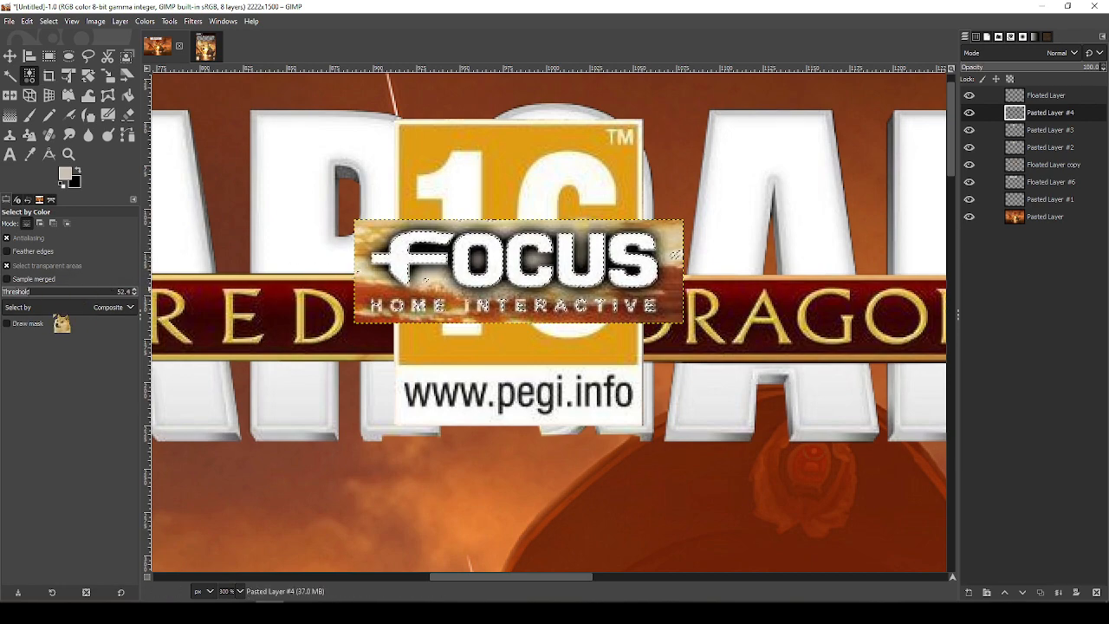
left_click_drag(31, 293, 40, 293)
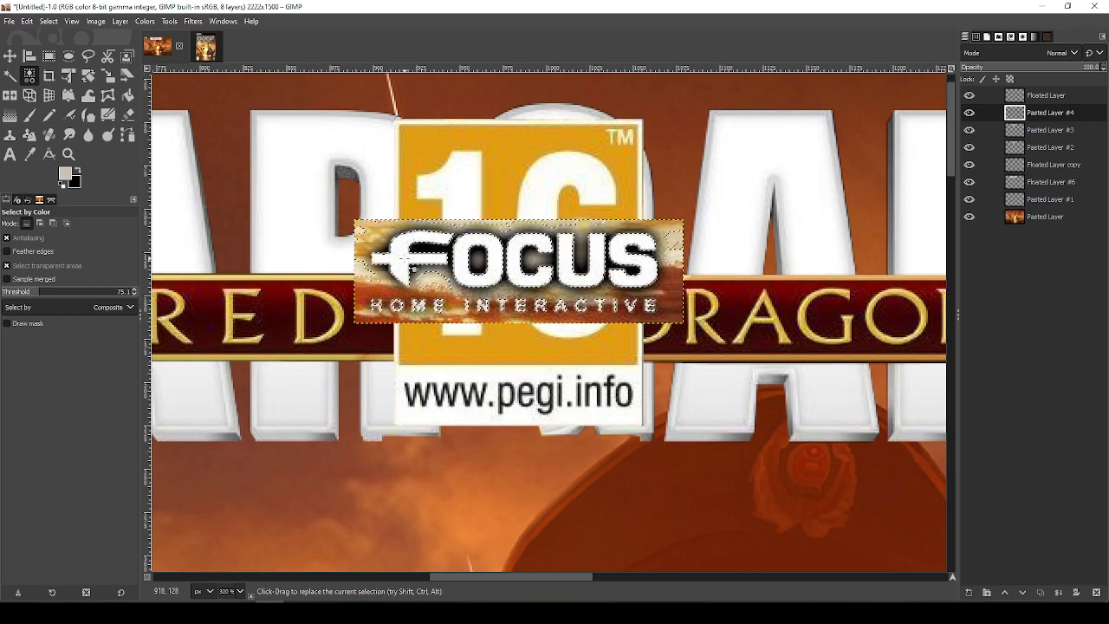
Float the selected FOCUS logo into its own layer and delete its source layer, Pasted Layer #4
key("ctrl+shift+l")
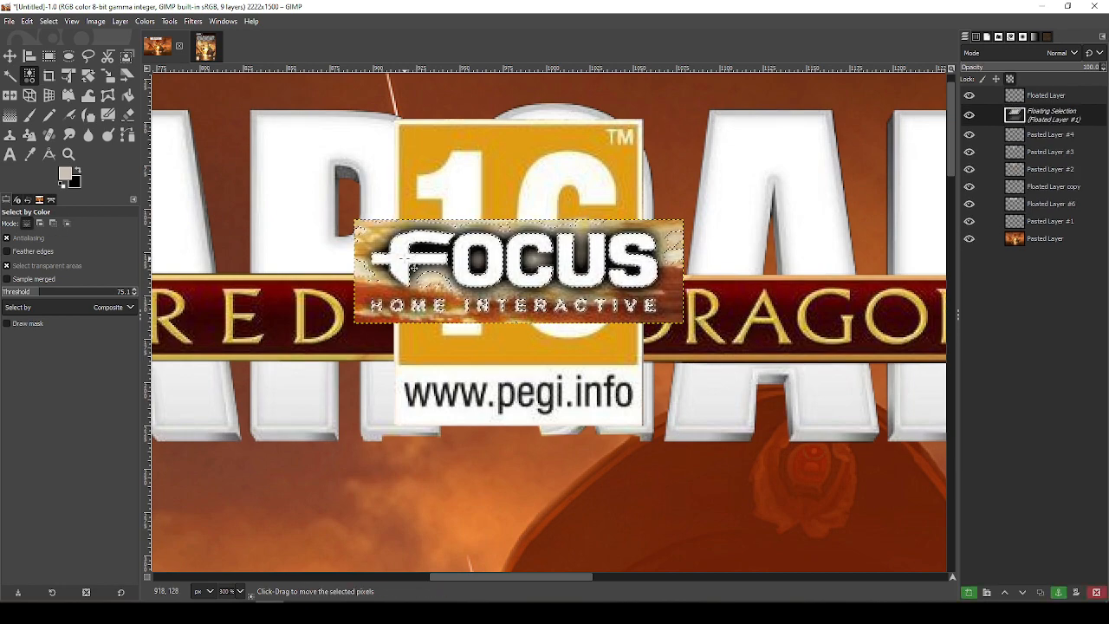
left_click(980, 593)
left_click(1053, 130)
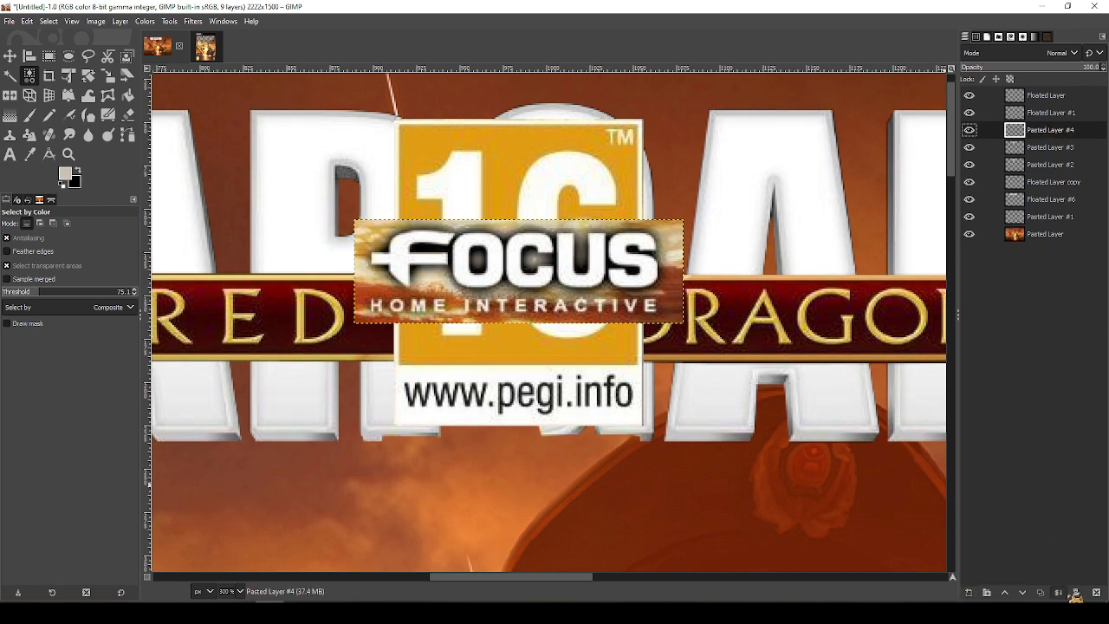
left_click(1097, 592)
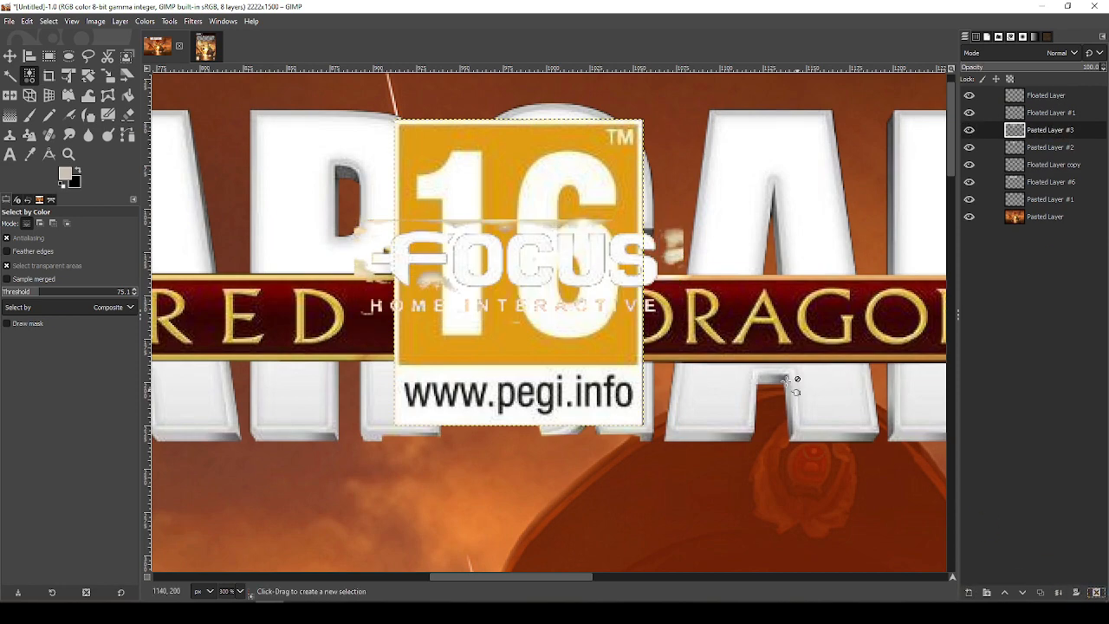
Outline the leftover background patches at the lower left of the FOCUS lettering with a closed Free Select polygon
left_click_drag(620, 263, 655, 337)
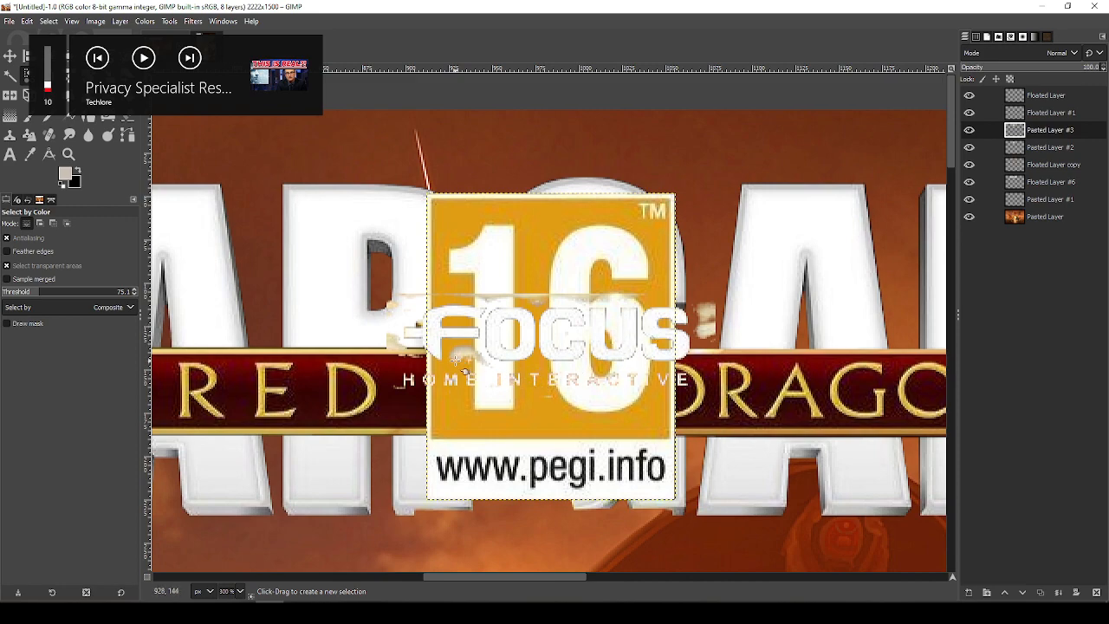
scroll(461, 359, "up", 2)
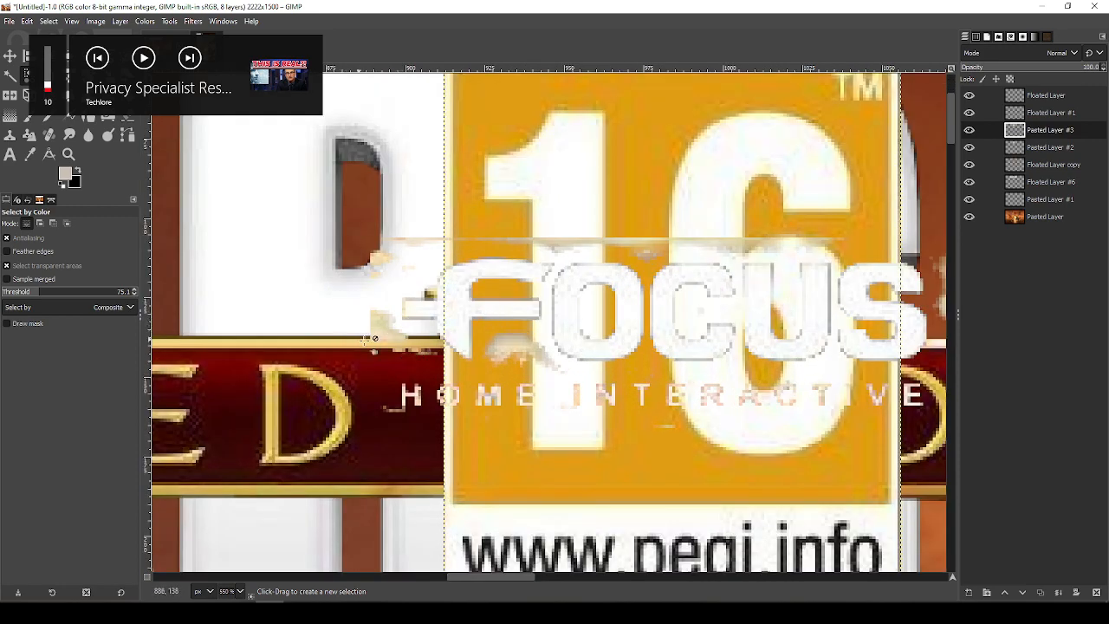
key("f")
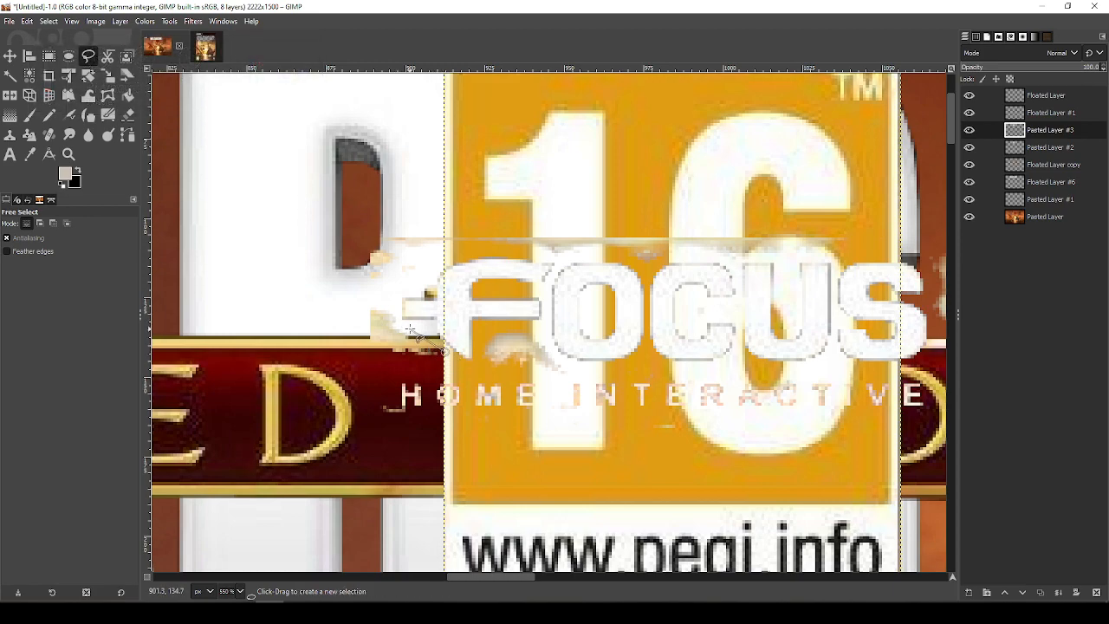
left_click(385, 299)
left_click(352, 363)
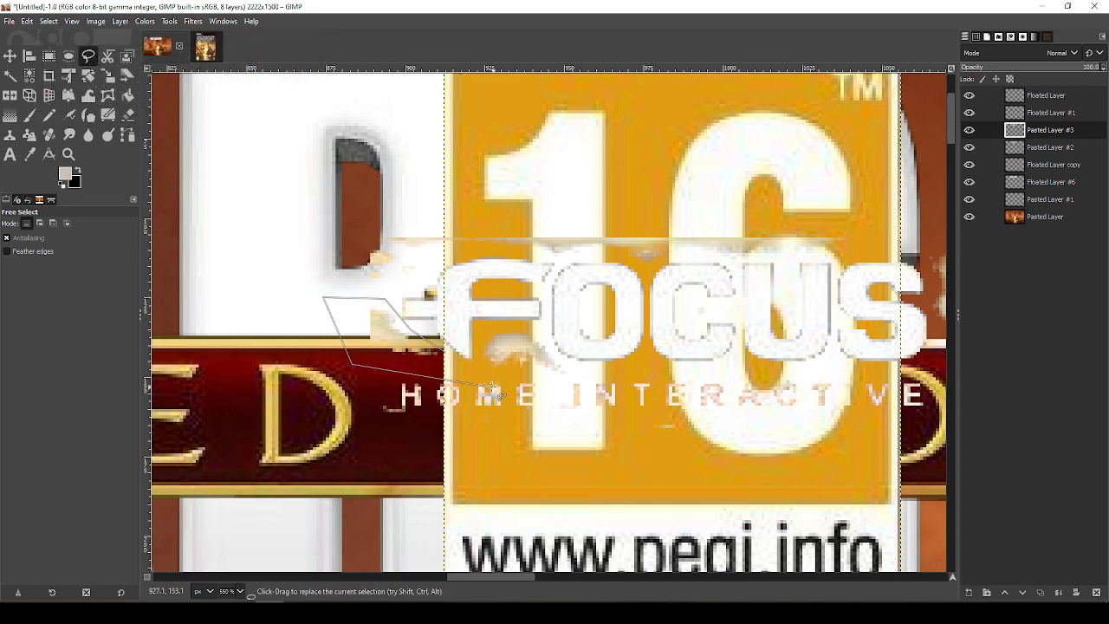
left_click(468, 378)
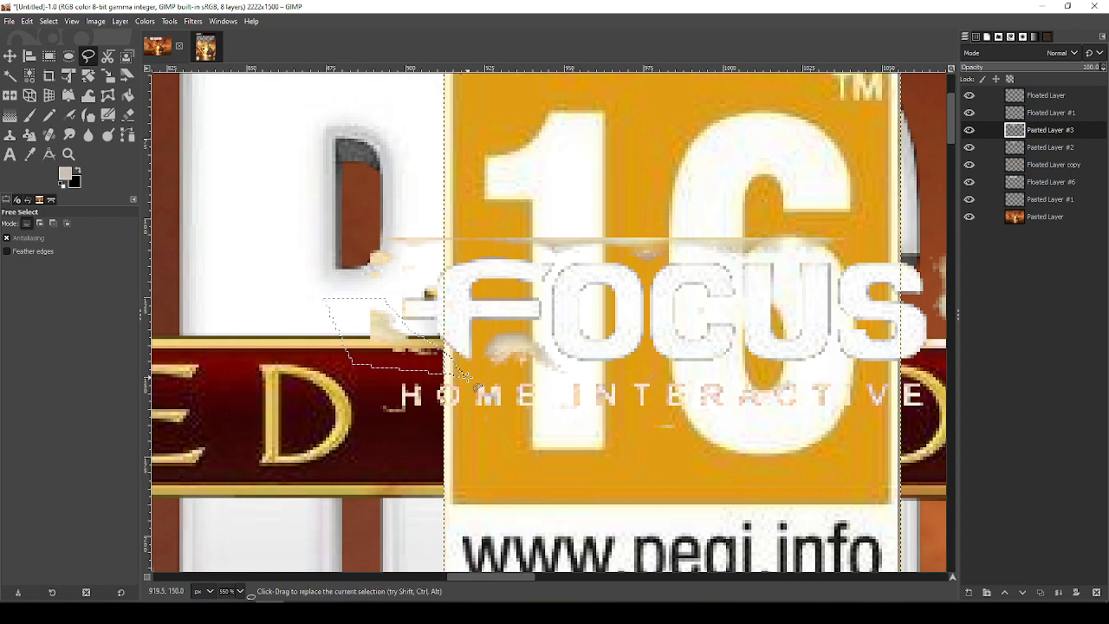
Delete the freehand-selected background residue beside the lower-left part of the FOCUS logo on Floated Layer #1 and clear the selection
key("ctrl+z")
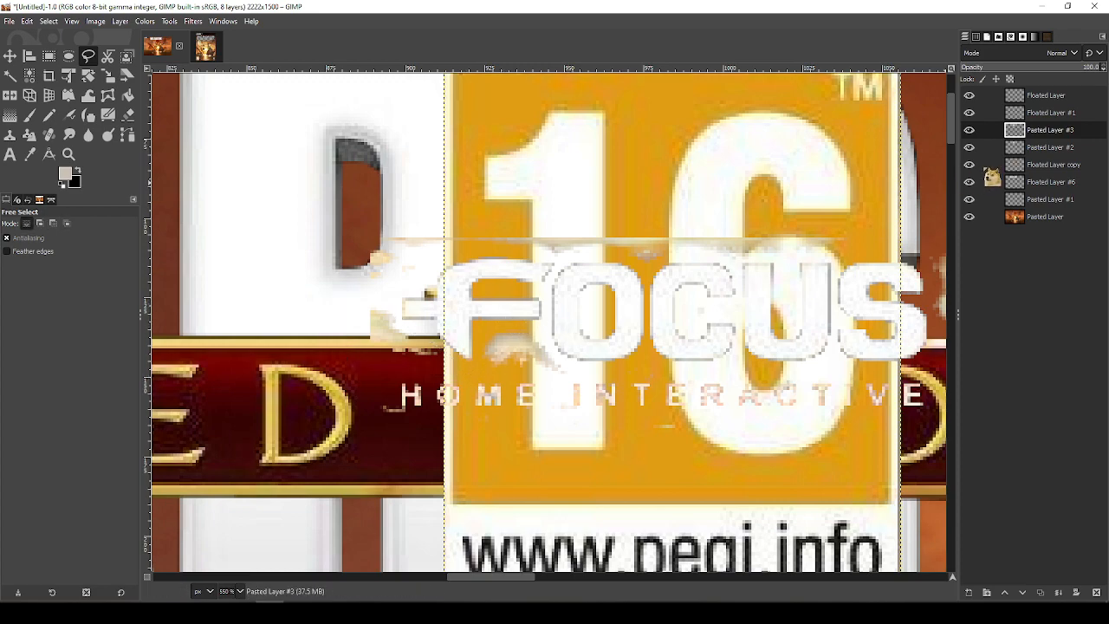
key("ctrl+y")
left_click(1051, 149)
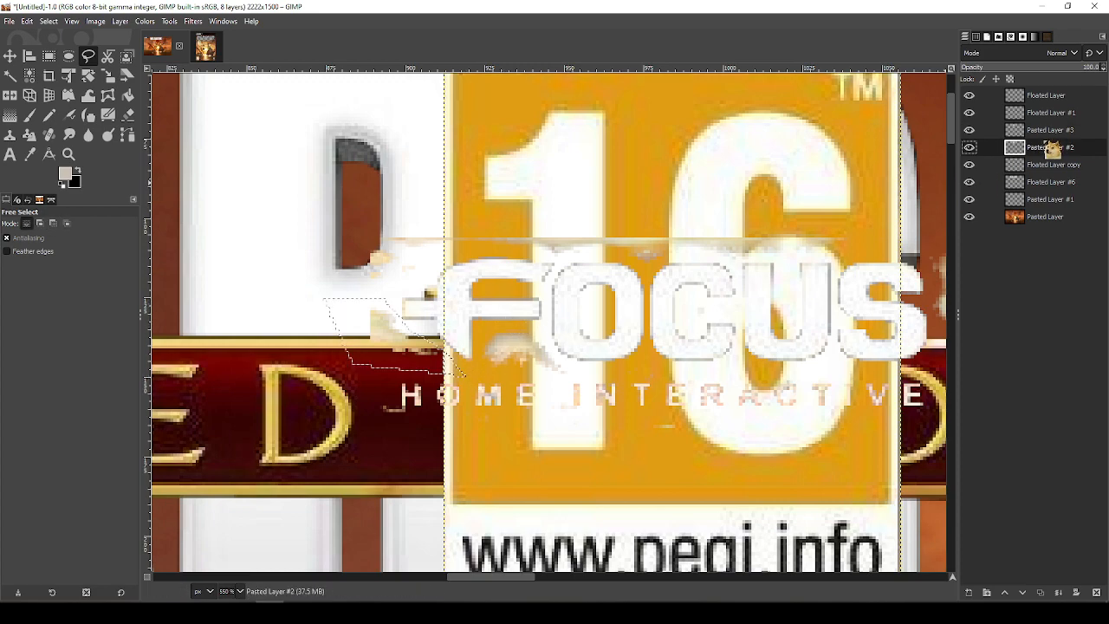
left_click(1048, 97)
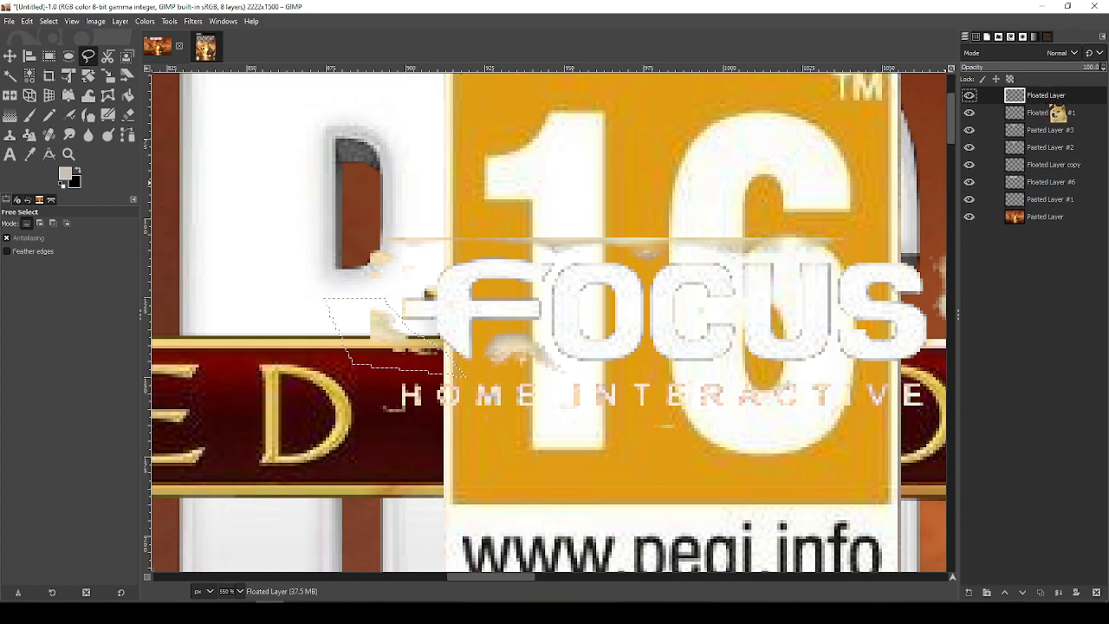
left_click(1059, 114)
key("Delete")
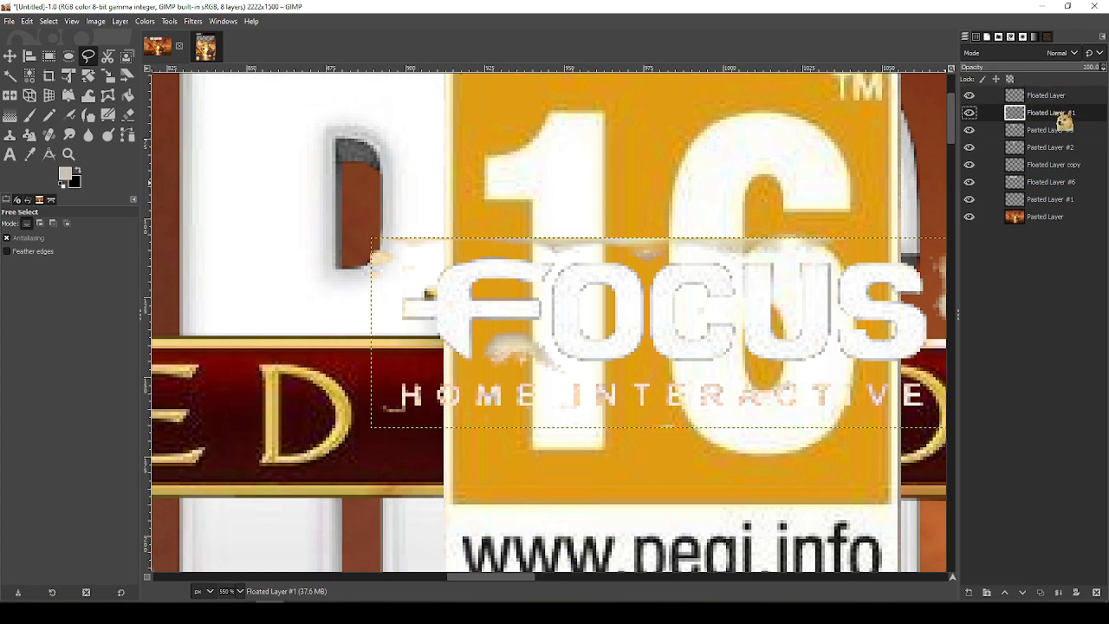
key("shift+e")
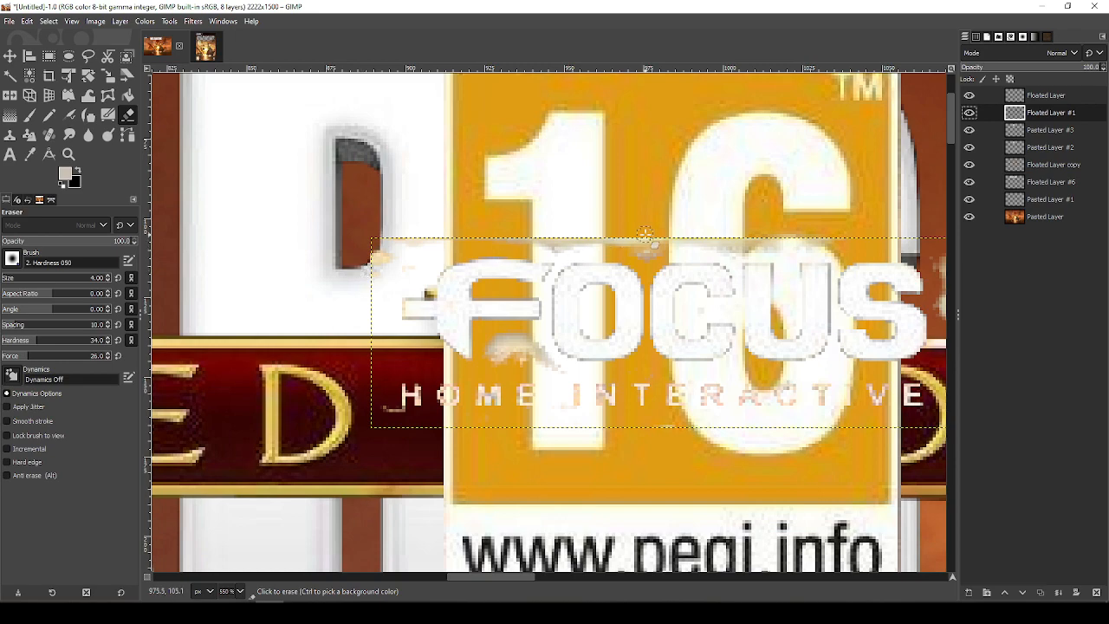
key("m")
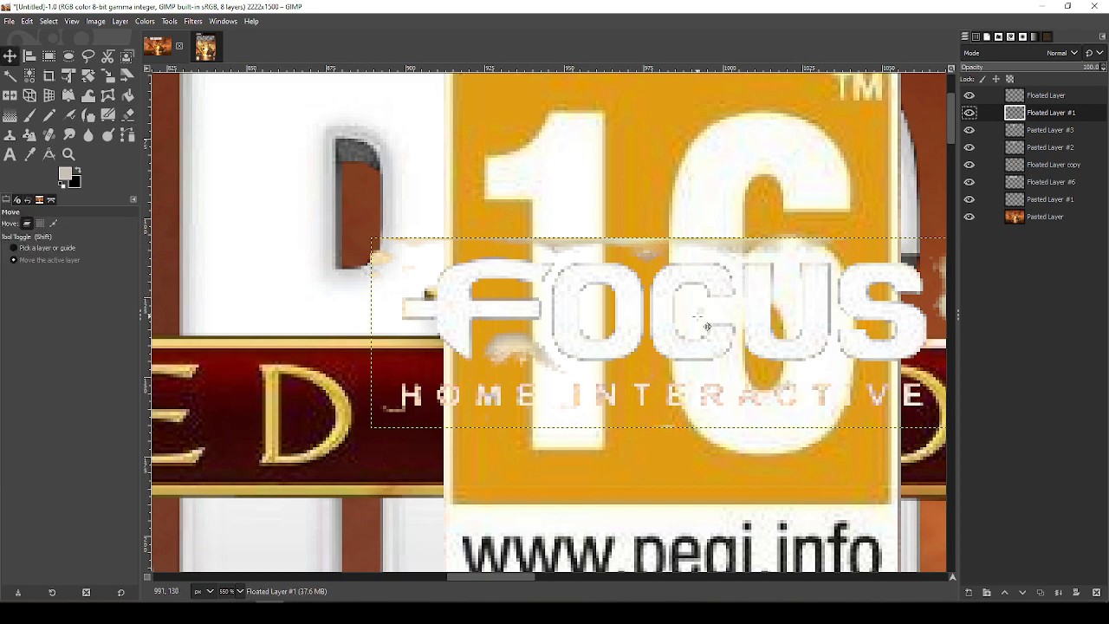
key("XF86AudioLowerVolume")
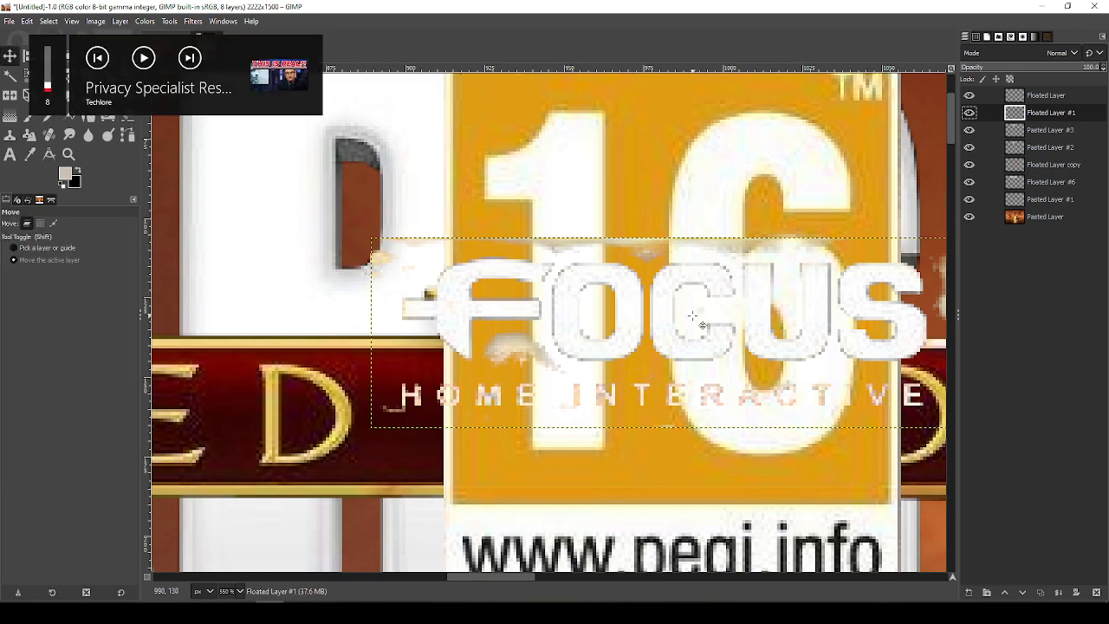
key("alt+Tab")
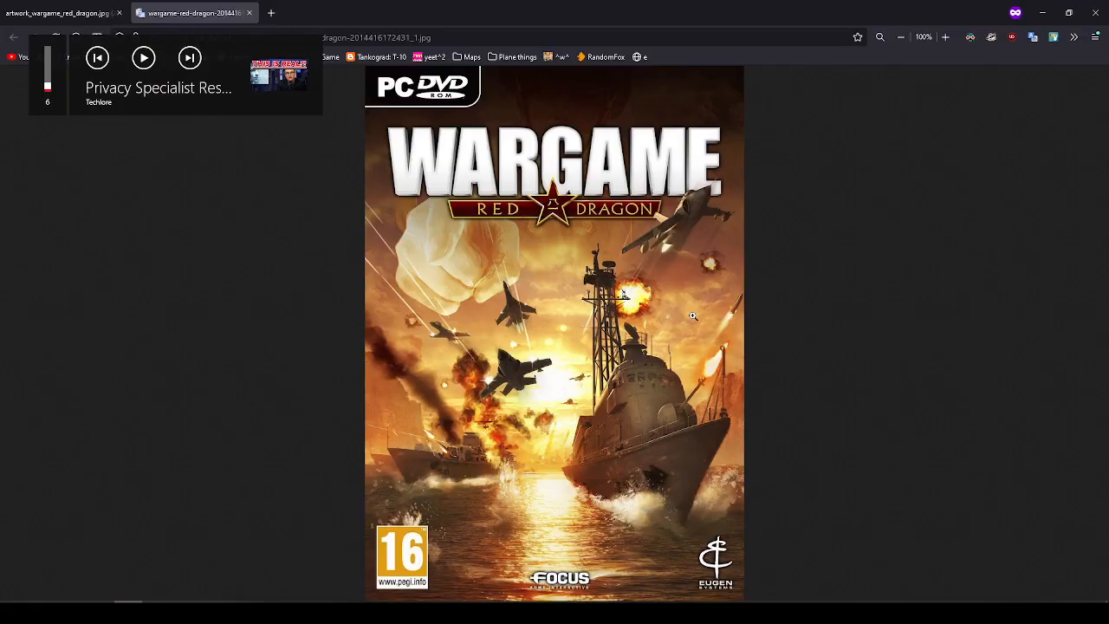
key("alt+Tab")
Add a new layer directly above the background artwork's Pasted Layer and bucket-fill it with black
scroll(612, 257, "down", 3)
scroll(613, 257, "down", 3)
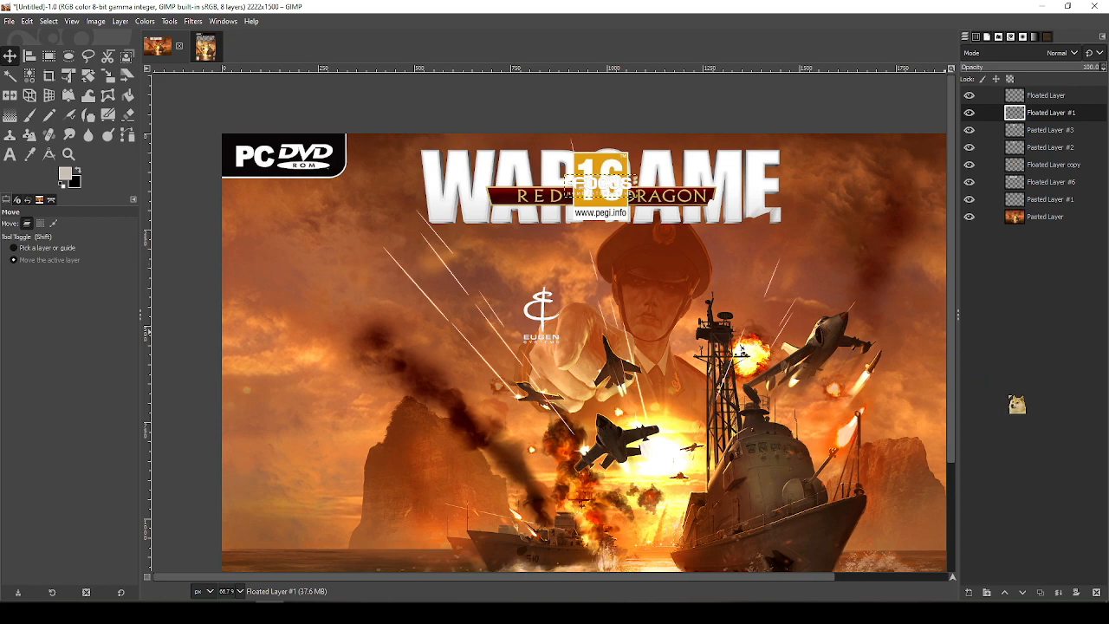
left_click_drag(1066, 224, 970, 593)
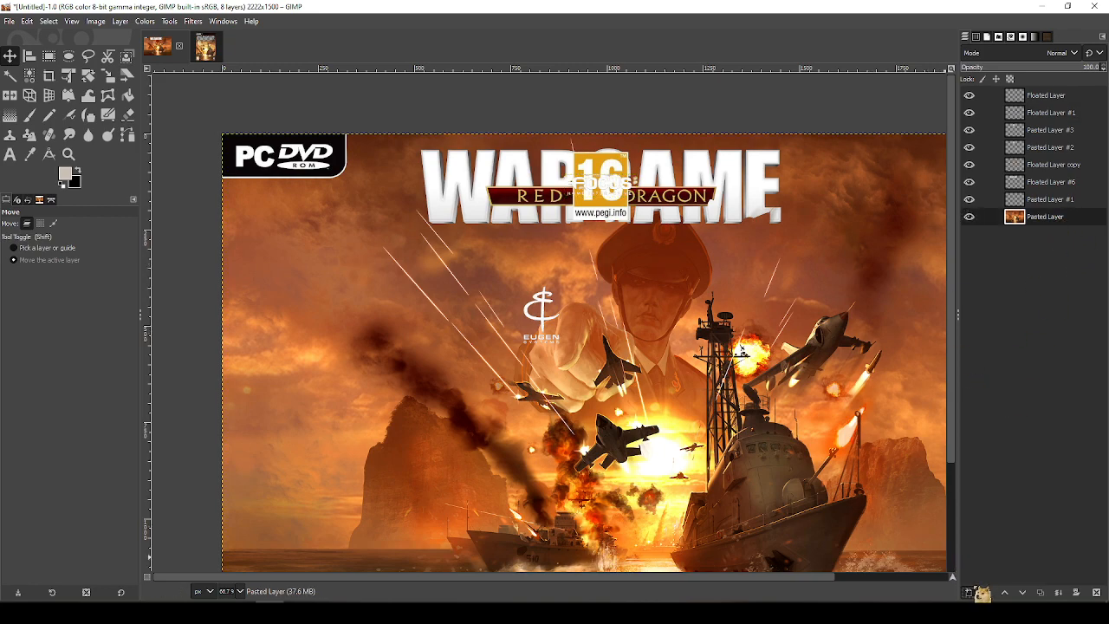
left_click(1019, 584)
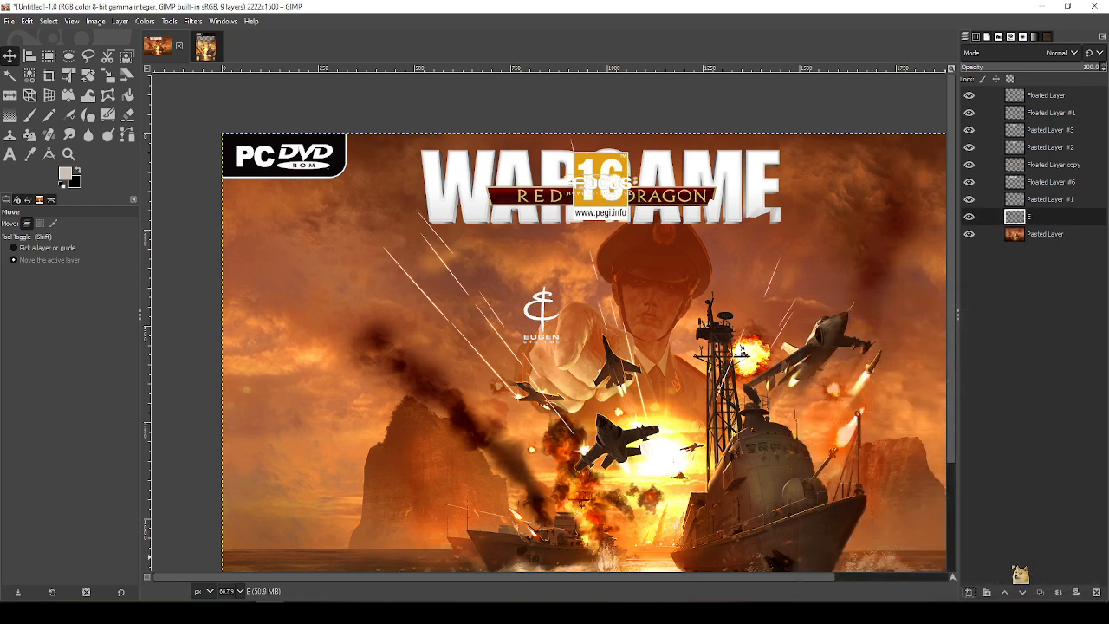
key("x")
key("shift+b")
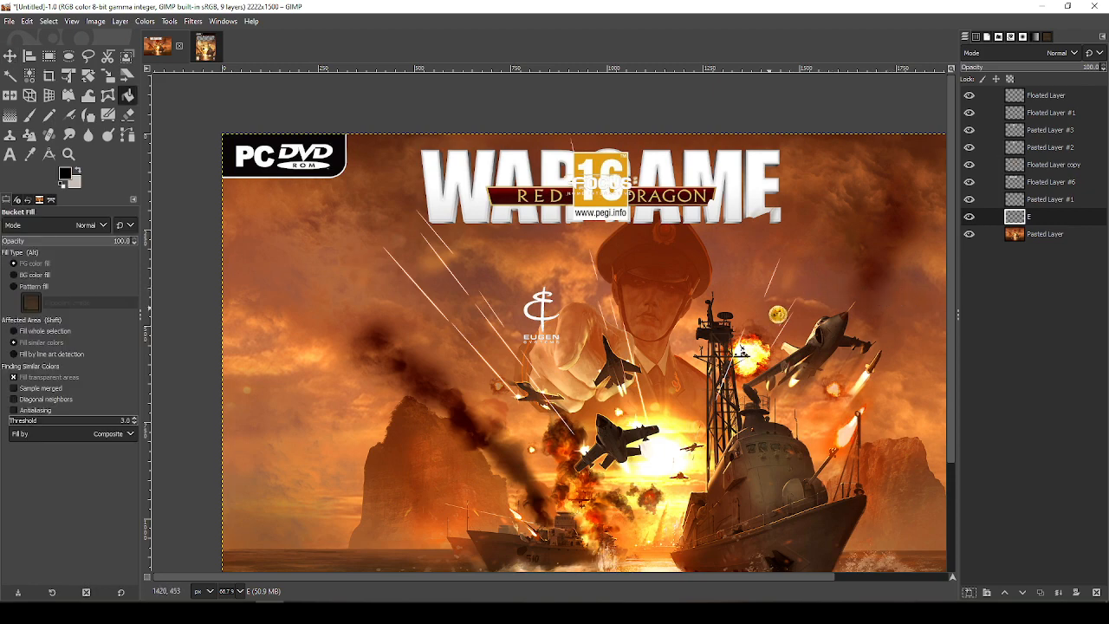
left_click(770, 307)
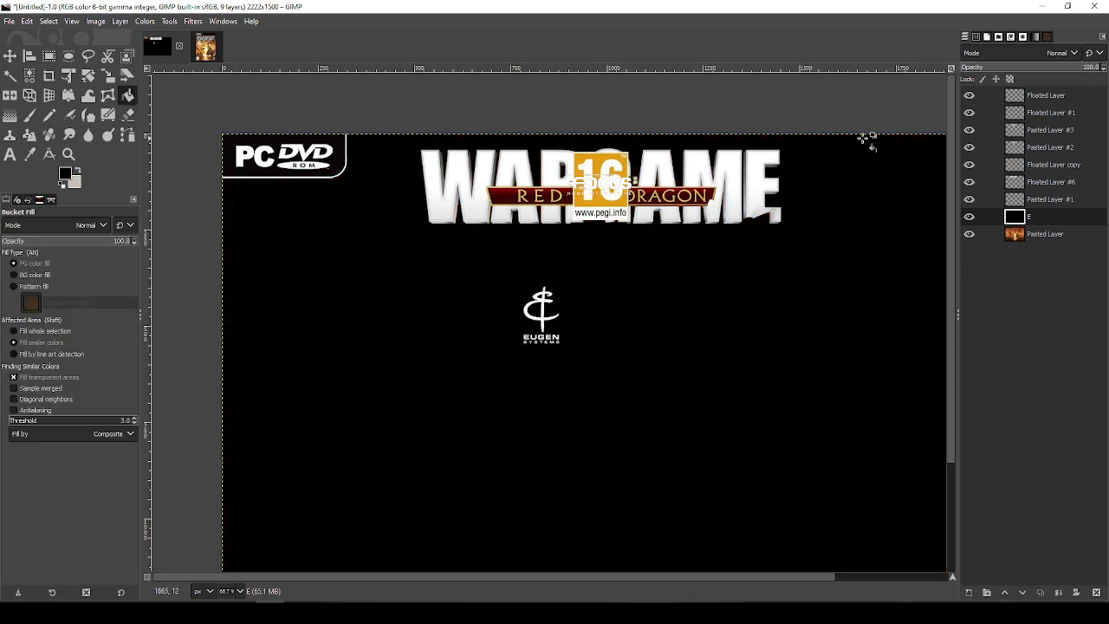
Move the FOCUS logo on Floated Layer #1 away from the WARGAME title onto an empty black area
left_click(1027, 98)
left_click(1027, 112)
key("m")
left_click_drag(603, 220, 656, 296)
Set up the Eraser with size 5, hardness 100 and force 100 for cleaning the FOCUS logo
scroll(651, 259, "up", 2)
scroll(665, 253, "up", 5)
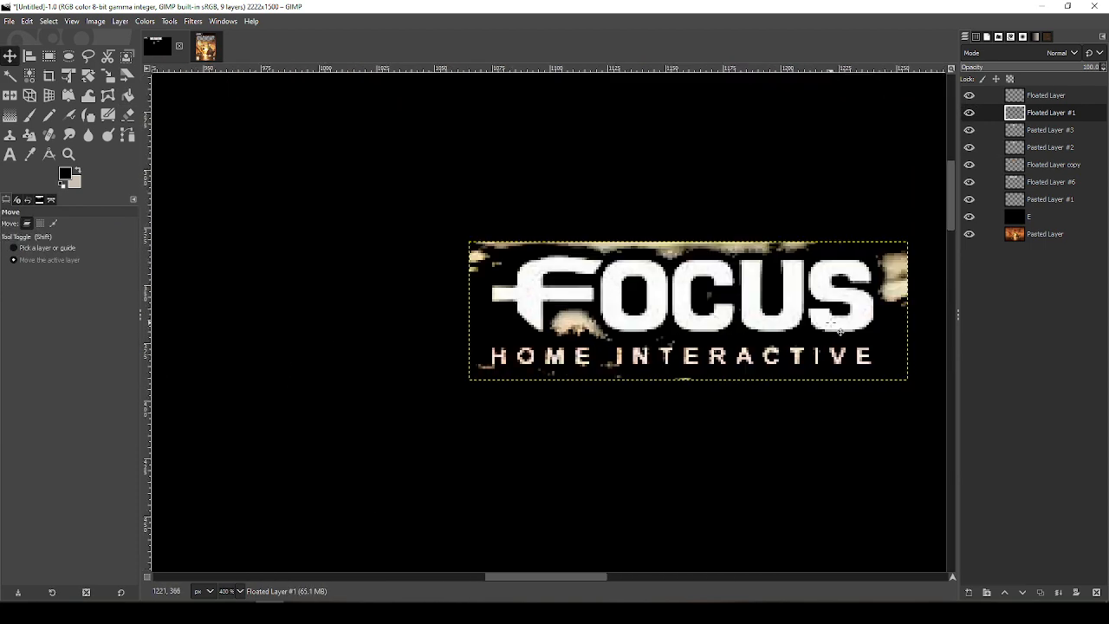
scroll(688, 250, "down", 2)
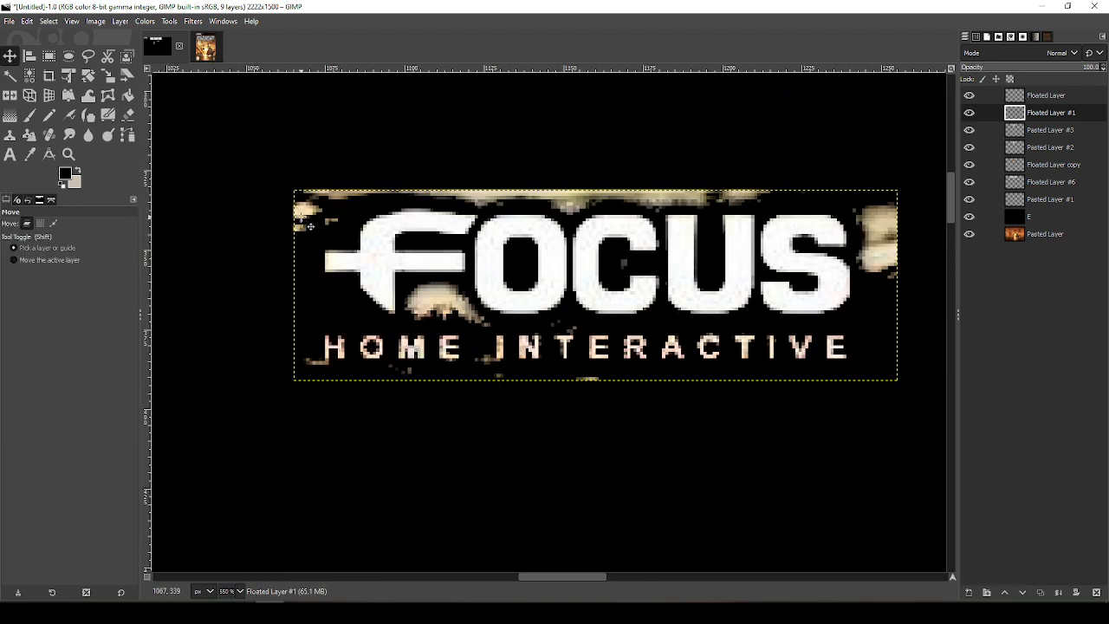
key("shift+e")
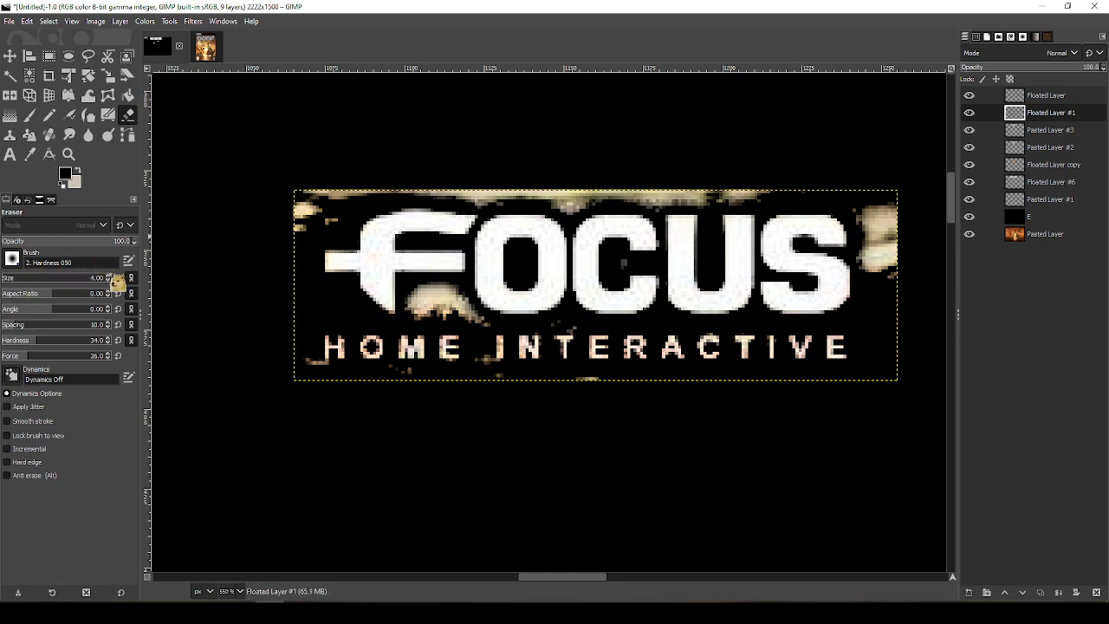
scroll(117, 279, "up", 1)
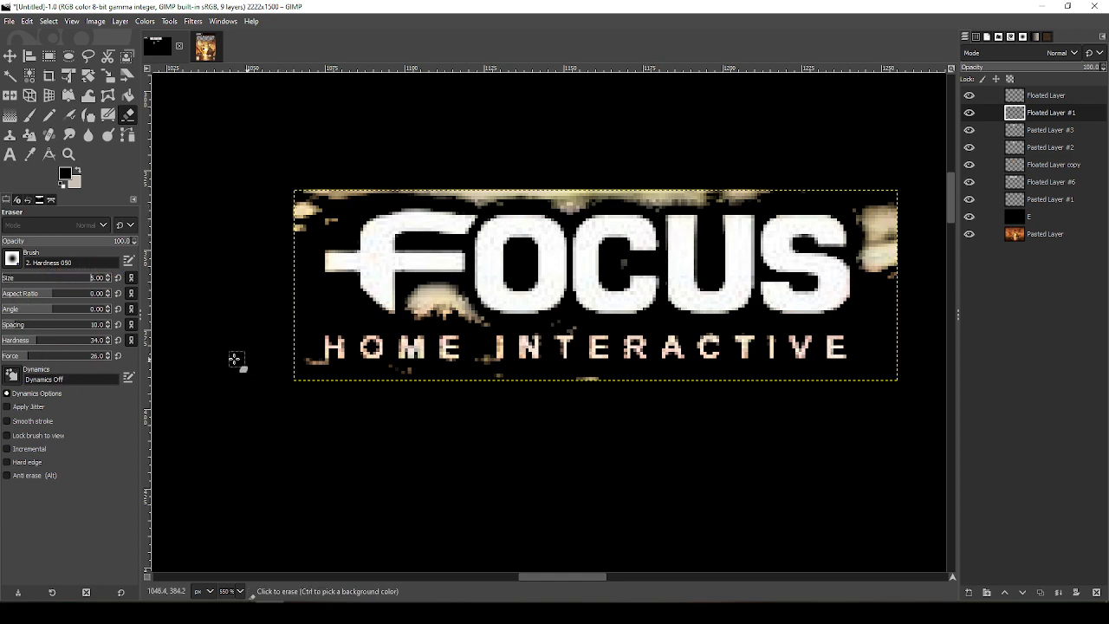
left_click_drag(57, 357, 295, 368)
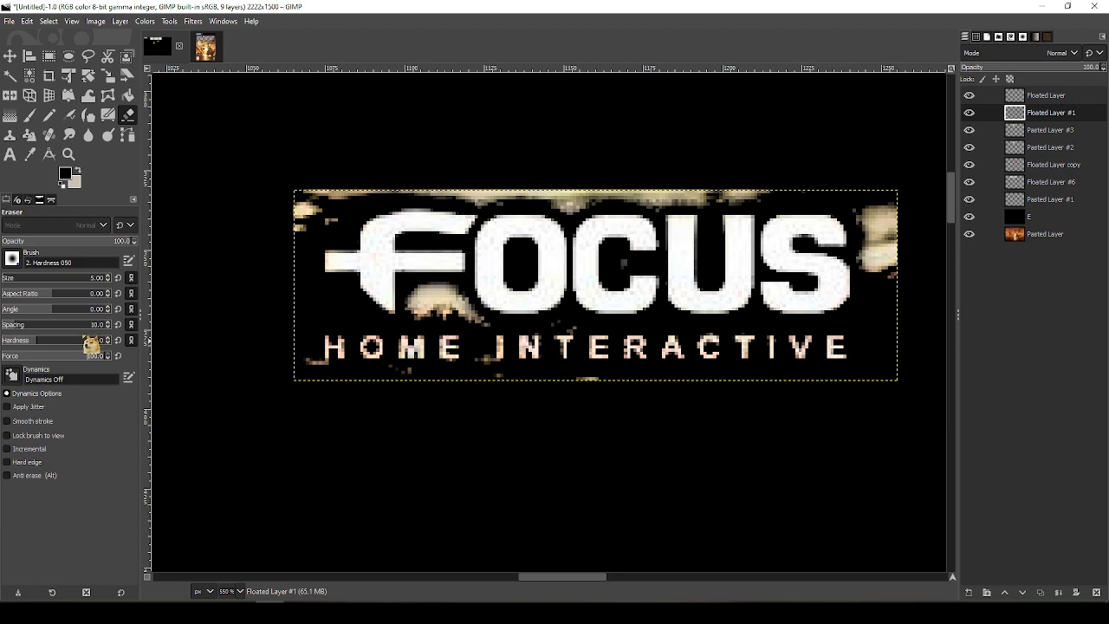
left_click_drag(84, 339, 128, 341)
mouse_move(331, 190)
left_mouse_down()
mouse_move(301, 210)
mouse_move(319, 184)
mouse_move(295, 191)
mouse_move(285, 223)
left_mouse_up()
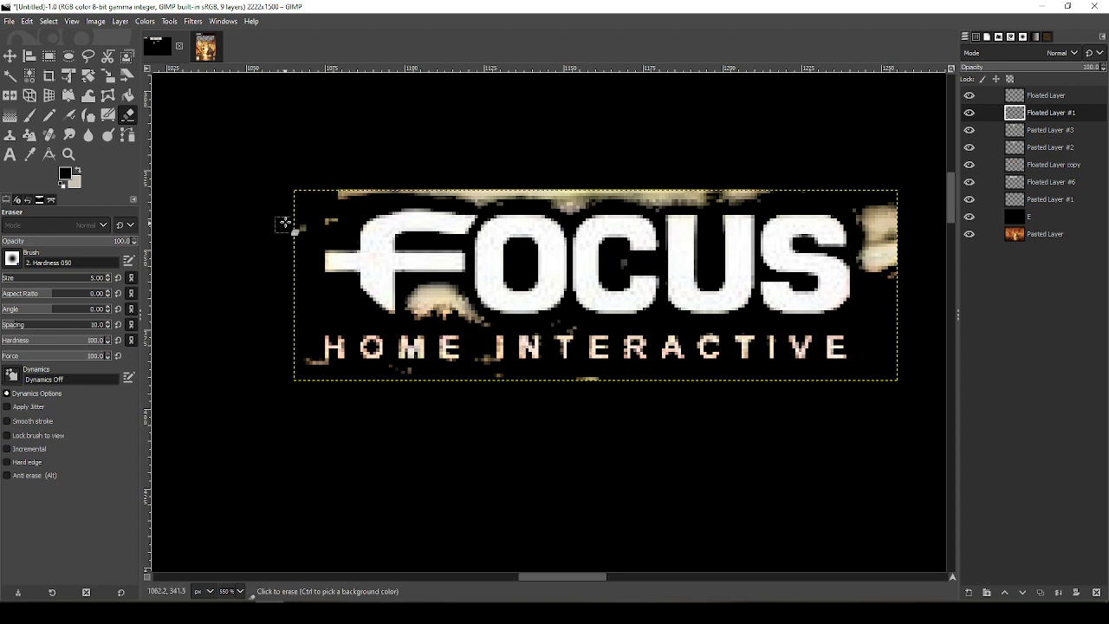
mouse_move(321, 189)
left_mouse_down()
mouse_move(632, 186)
mouse_move(772, 198)
mouse_move(590, 210)
left_mouse_up()
key("ctrl+z")
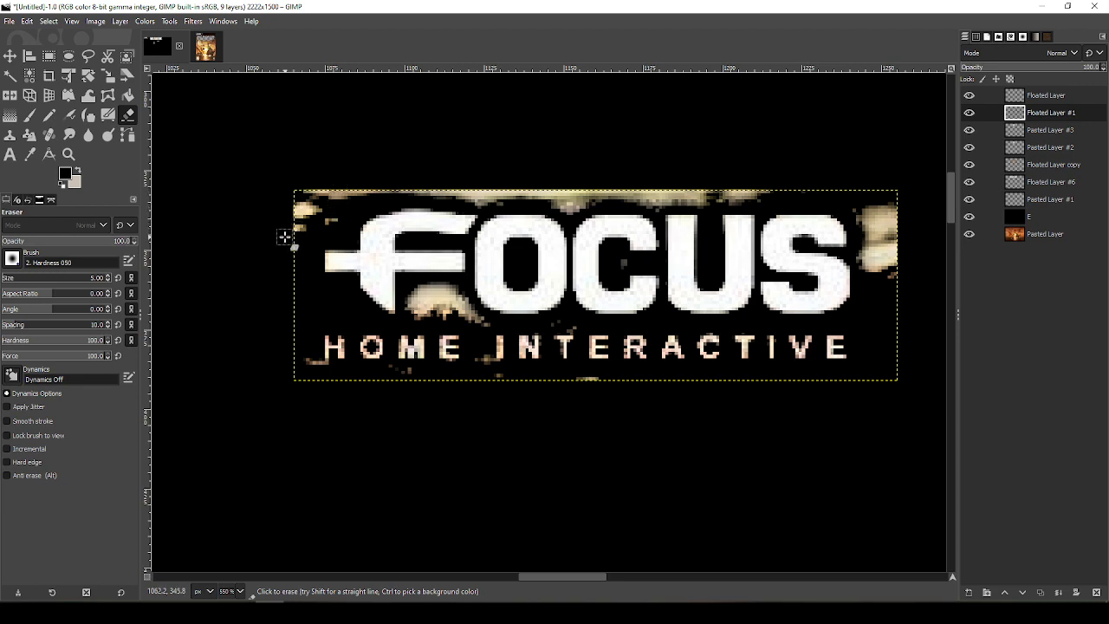
Freehand-select the background residue along the upper edge of the FOCUS logo, delete it and clear the selection
key("f")
left_click(314, 245)
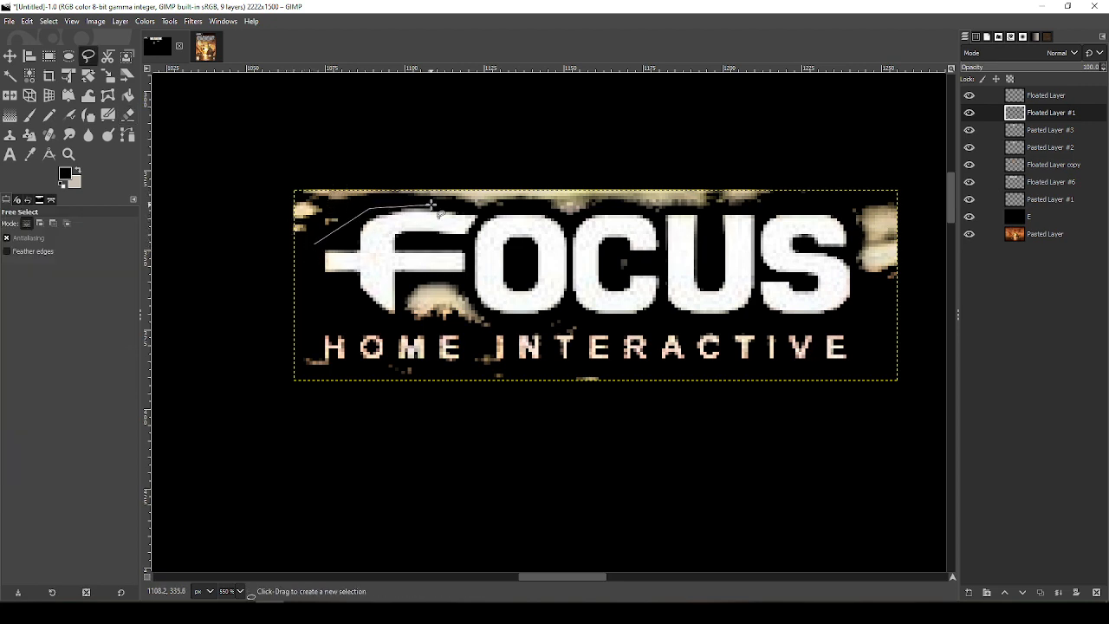
left_click(433, 202)
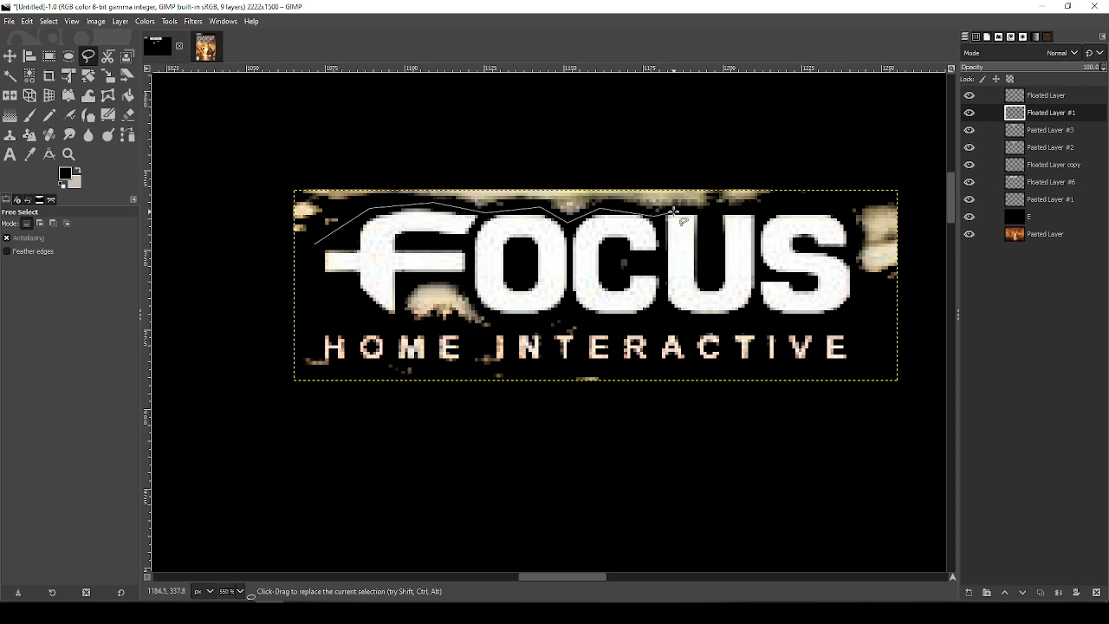
left_click(777, 209)
left_click(792, 170)
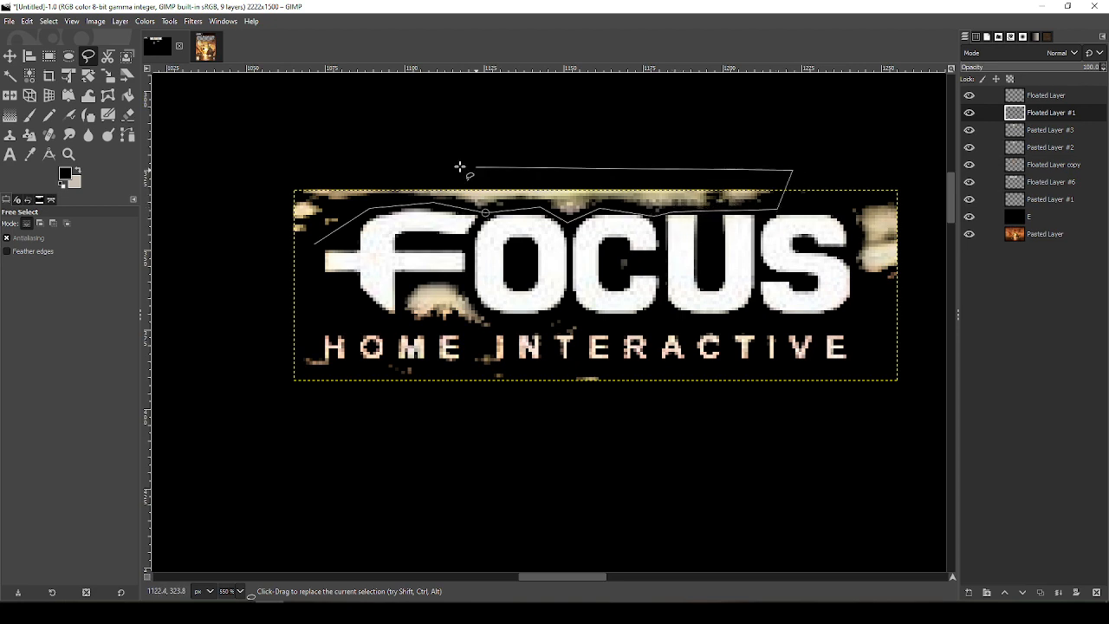
left_click(279, 166)
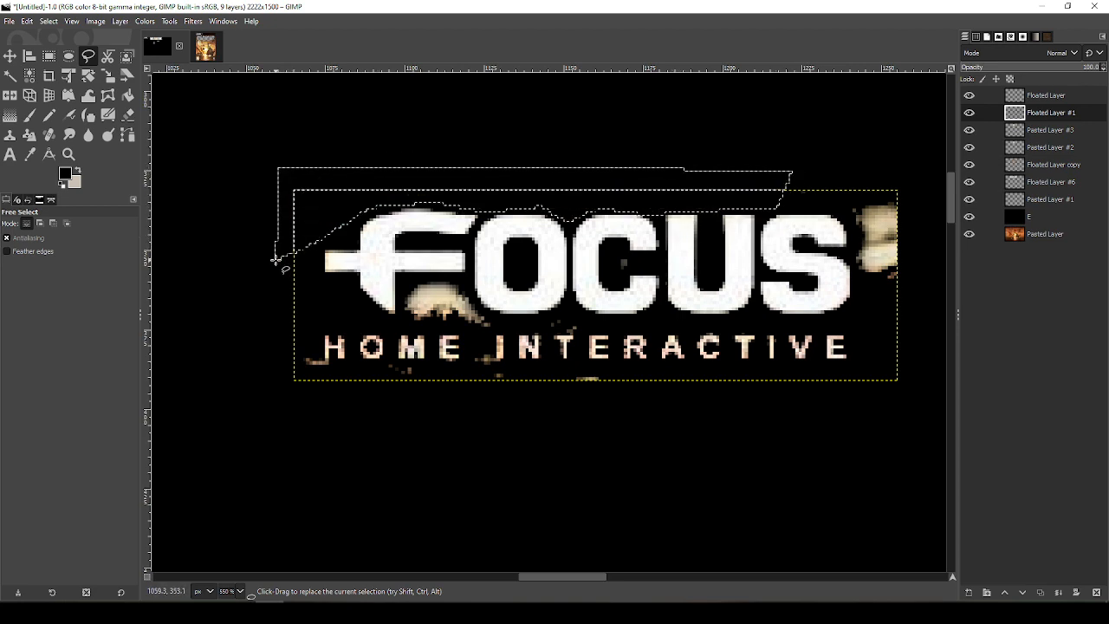
key("Escape")
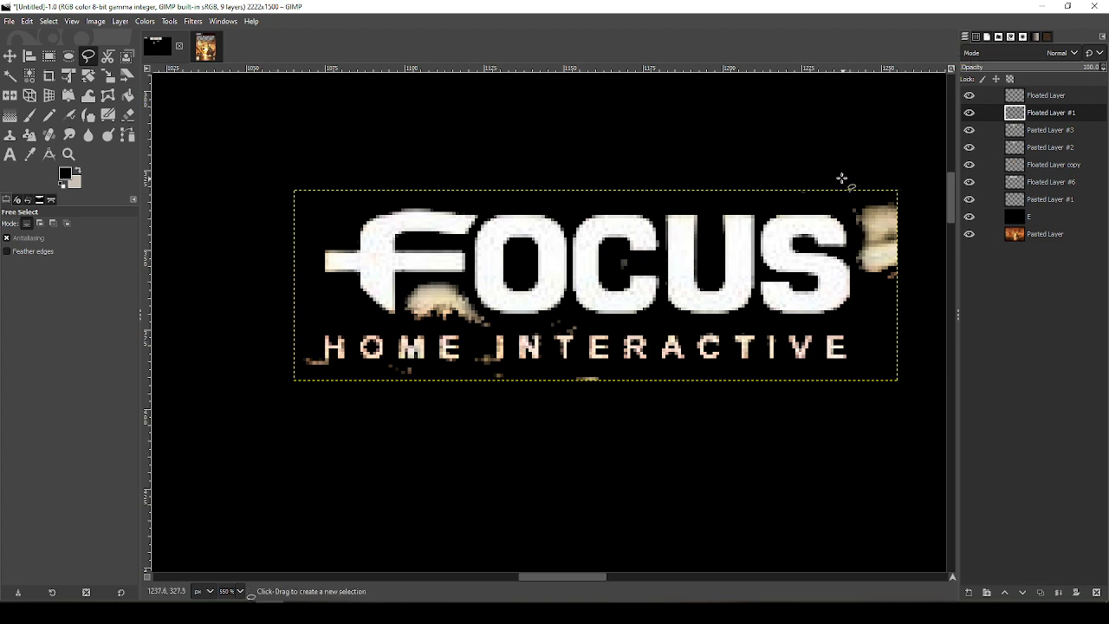
Outline the residue to the right of the S in FOCUS with Free Select, delete it and deselect
left_click(849, 256)
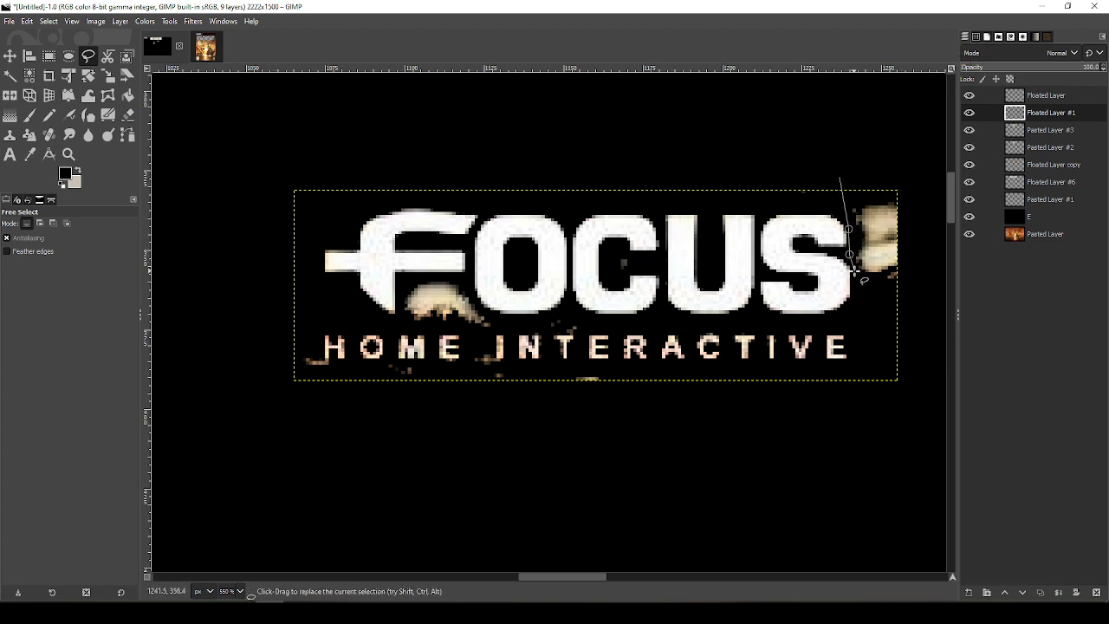
left_click(915, 295)
key("Return")
key("Delete")
key("ctrl+shift+a")
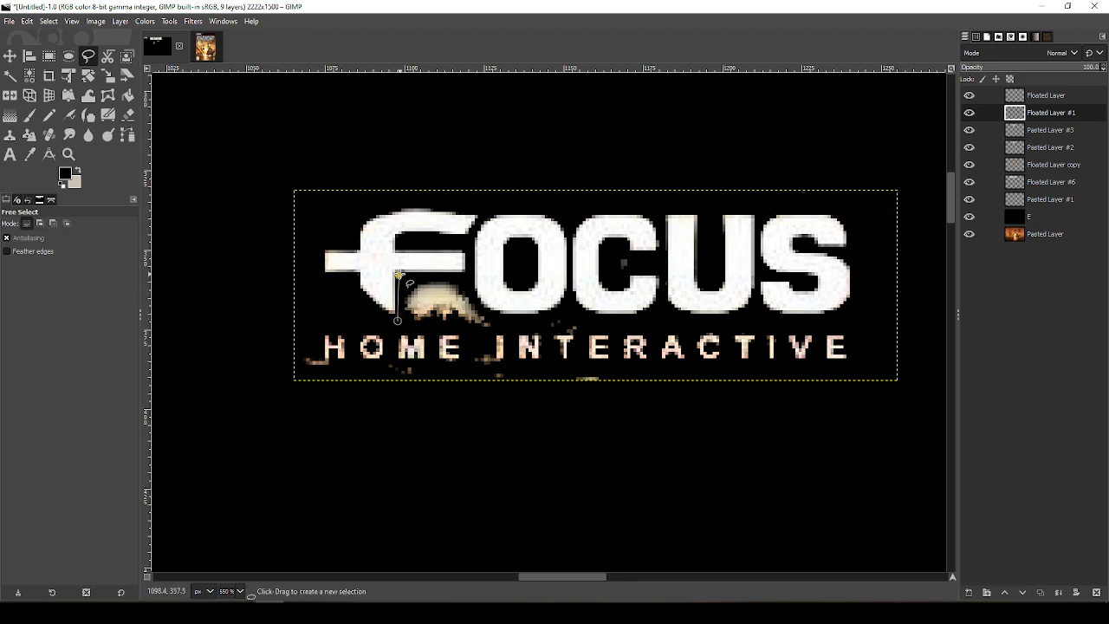
Outline the beige residue patch beneath the F's crossbar with Free Select, delete it and deselect
left_click(458, 278)
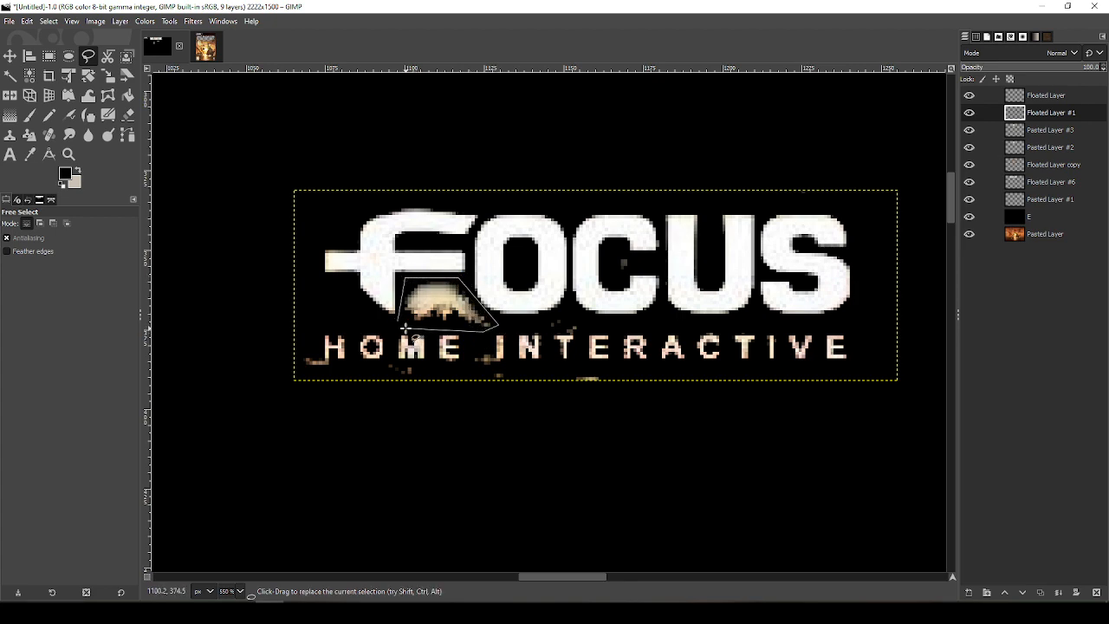
key("Return")
key("Delete")
key("ctrl+shift+a")
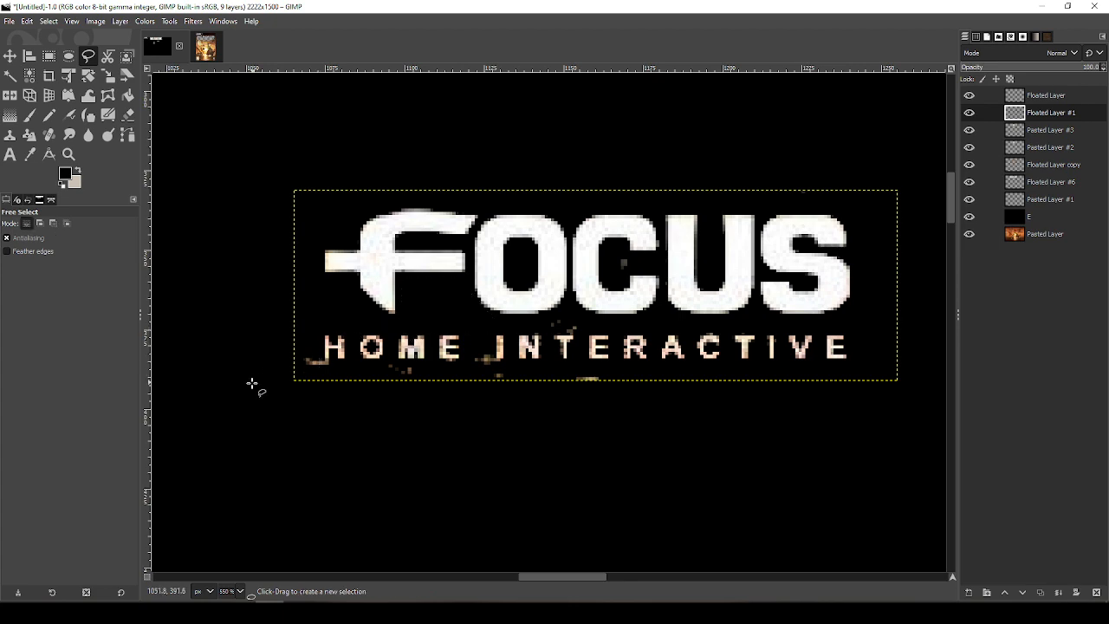
Erase the stray pixels beneath and between the letters of HOME and beside the I of INTERACTIVE
key("shift+e")
scroll(303, 340, "up", 3)
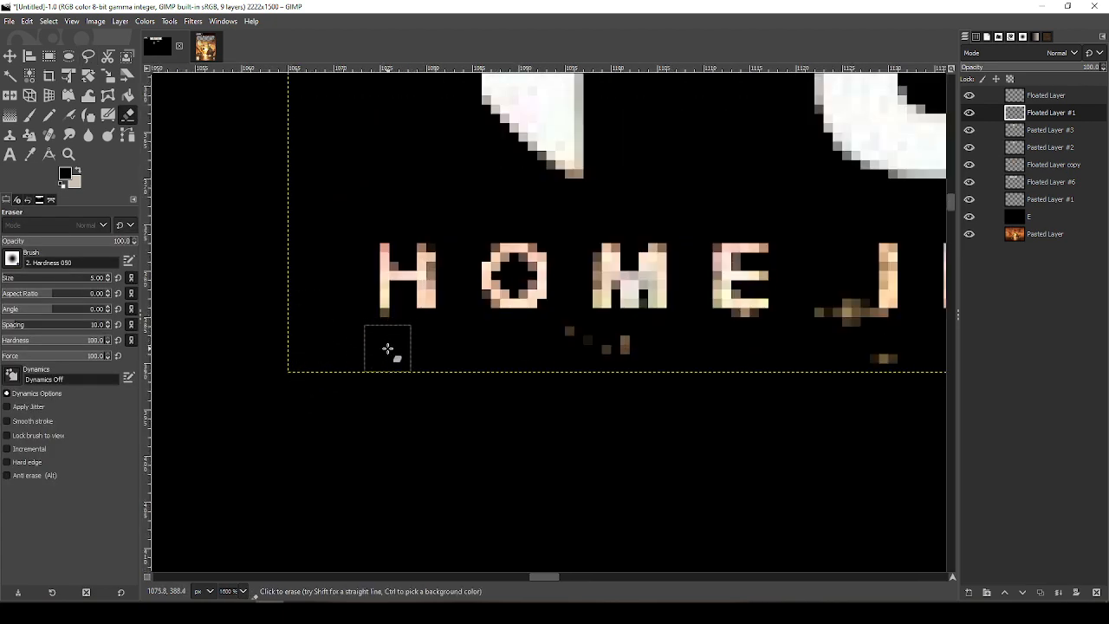
left_click_drag(389, 349, 612, 359)
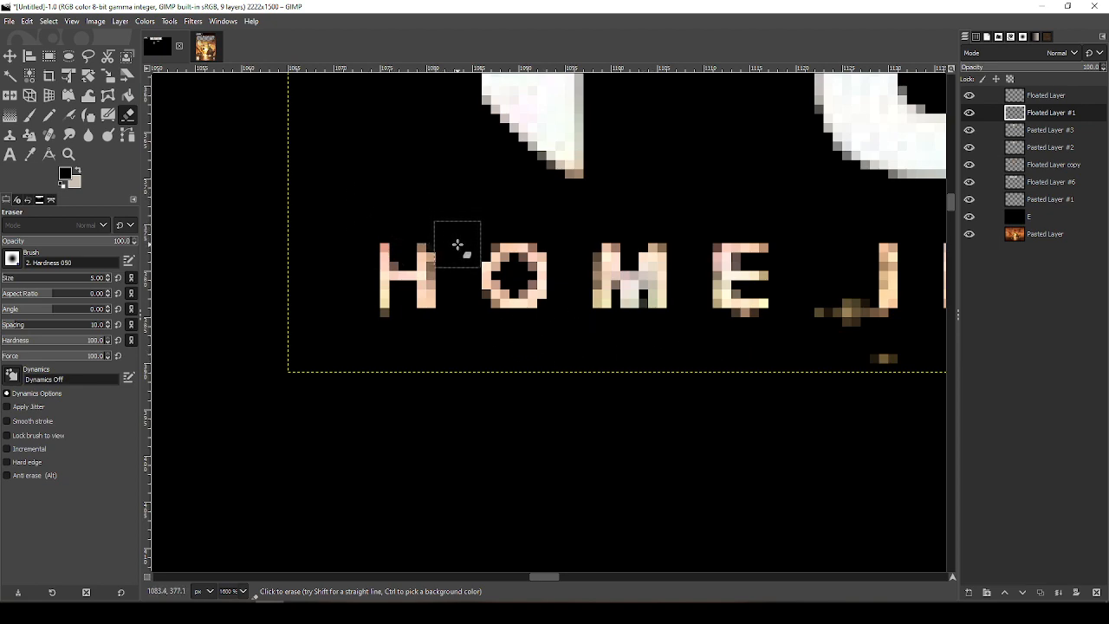
left_click_drag(453, 255, 454, 312)
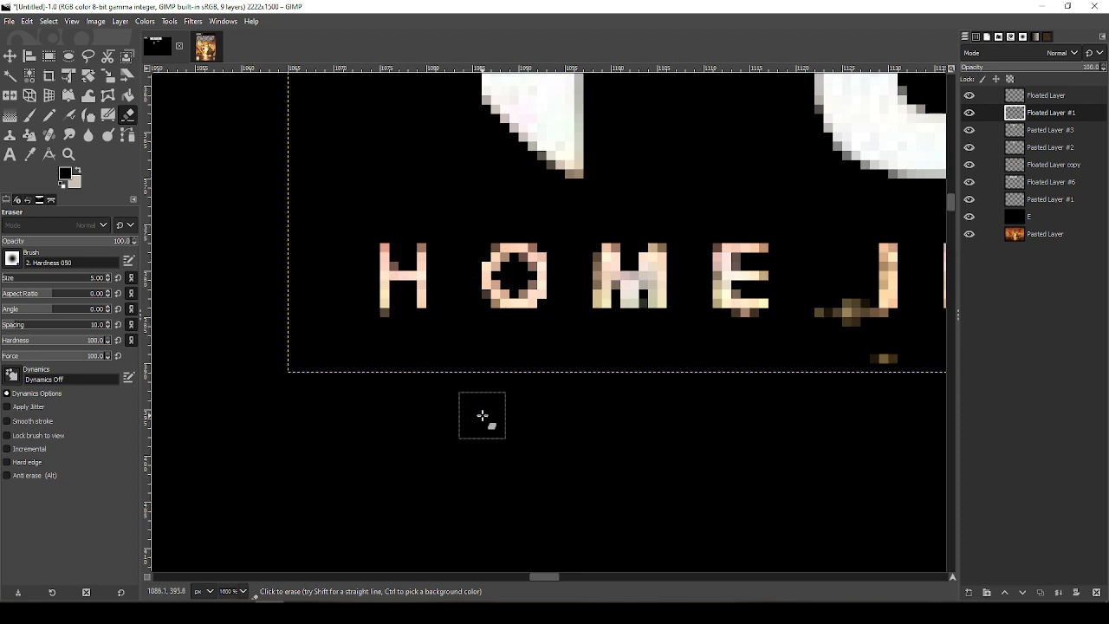
left_click_drag(518, 373, 277, 424)
mouse_move(591, 356)
left_mouse_down()
mouse_move(600, 379)
mouse_move(630, 383)
mouse_move(604, 414)
left_mouse_up()
left_click_drag(686, 411, 495, 425)
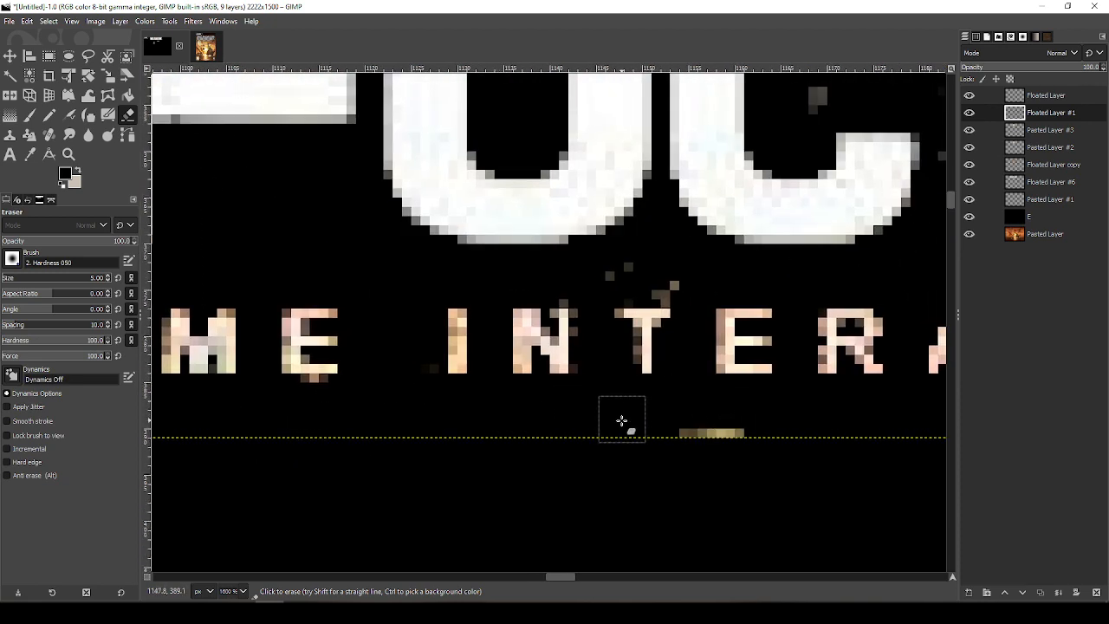
Erase the leftover residue beneath the FOCUS lettering and around the N and T of INTERACTIVE with the Eraser
mouse_move(669, 429)
left_mouse_down()
mouse_move(785, 434)
mouse_move(435, 446)
left_mouse_up()
mouse_move(805, 455)
left_mouse_down()
mouse_move(500, 445)
mouse_move(889, 425)
left_mouse_up()
left_click_drag(430, 402, 661, 404)
left_click_drag(597, 255, 508, 251)
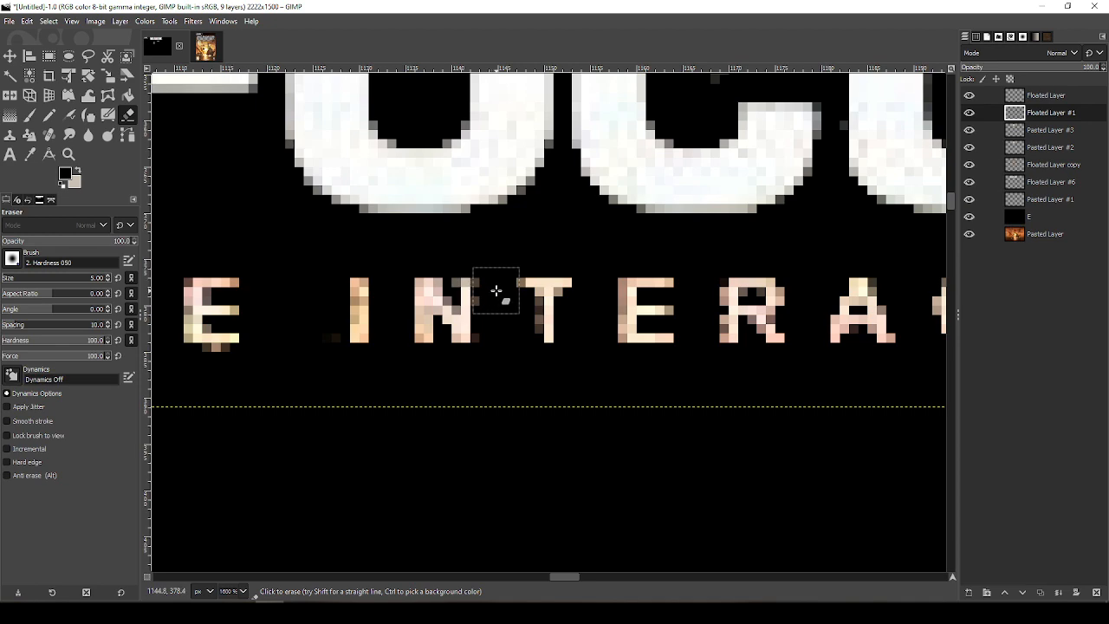
mouse_move(496, 291)
left_mouse_down()
mouse_move(495, 336)
mouse_move(521, 321)
left_mouse_up()
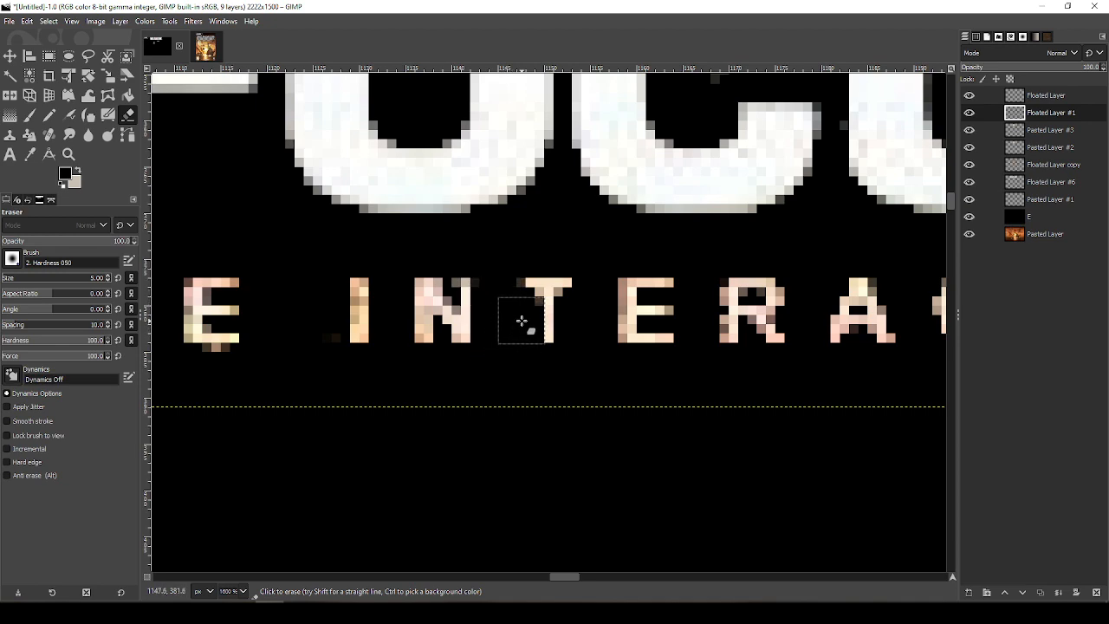
scroll(513, 300, "down", 4)
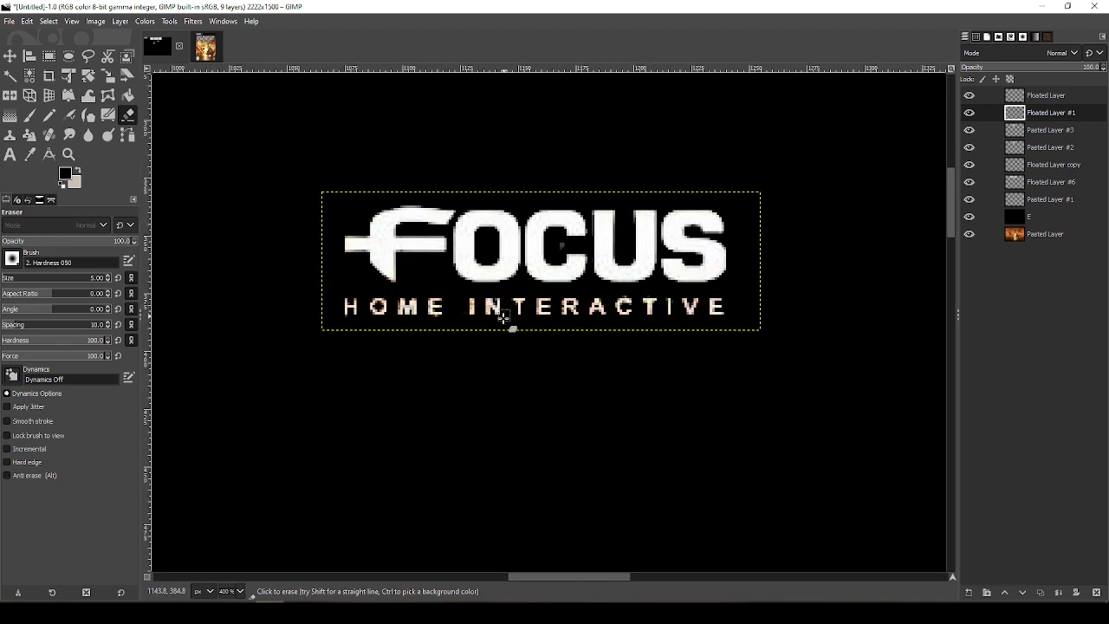
scroll(560, 335, "down", 1)
scroll(566, 335, "up", 2)
scroll(652, 284, "down", 1)
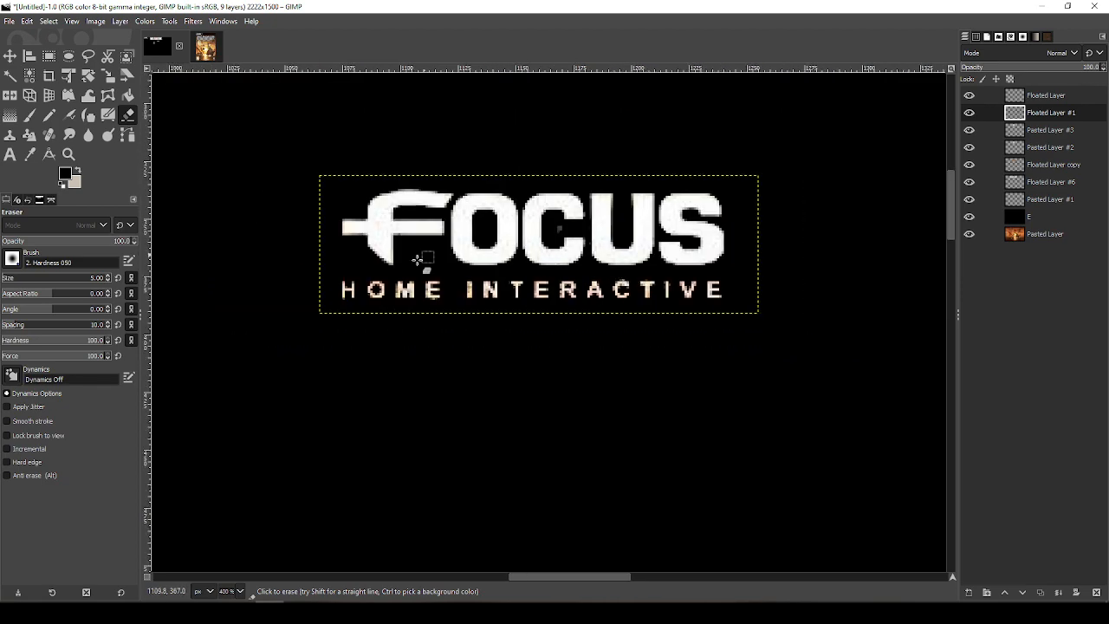
Select the HOME INTERACTIVE line with Rectangle Select and float it onto its own new layer
key("r")
mouse_move(331, 275)
left_mouse_down()
mouse_move(693, 329)
mouse_move(750, 321)
left_mouse_up()
key("ctrl+shift+l")
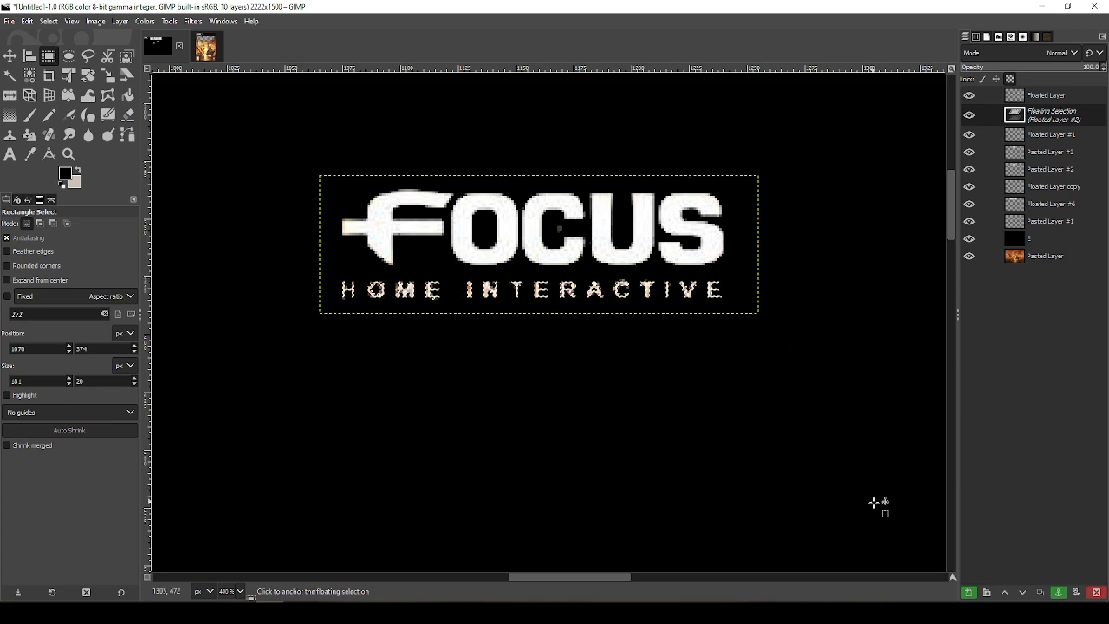
left_click(970, 593)
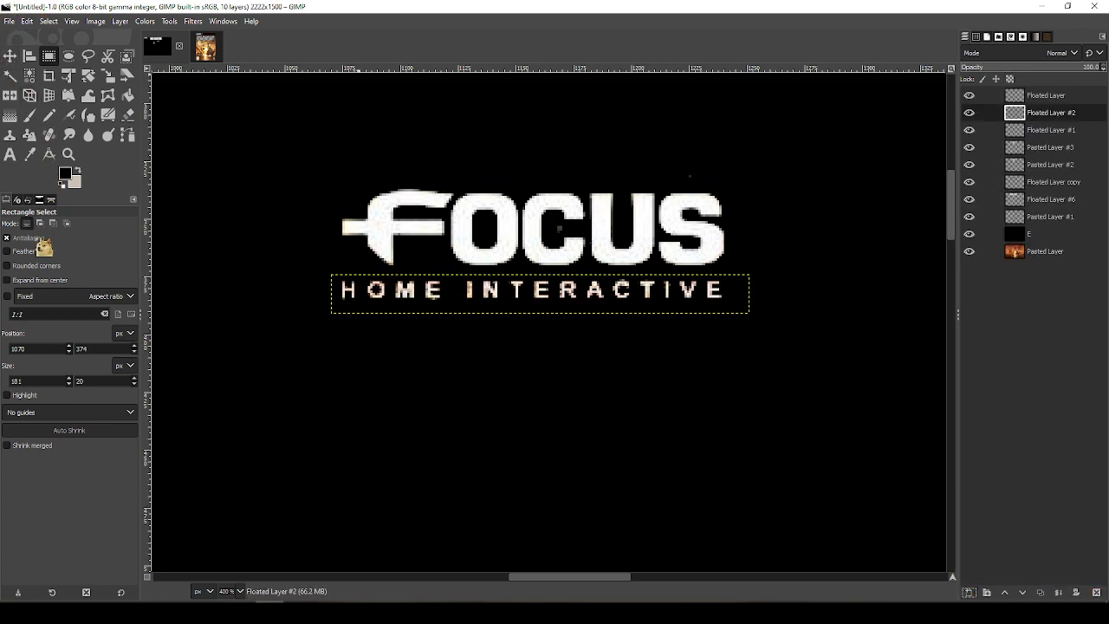
Colorize the HOME INTERACTIVE text layer with the neutral light grey bdbdbd
left_click(72, 22)
mouse_move(97, 23)
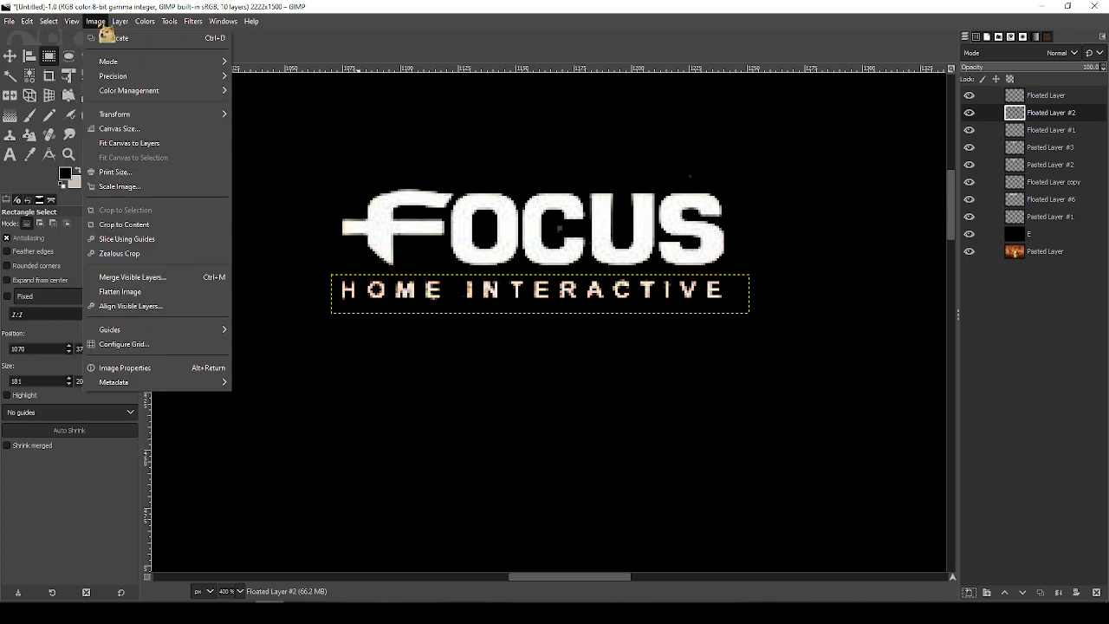
mouse_move(145, 21)
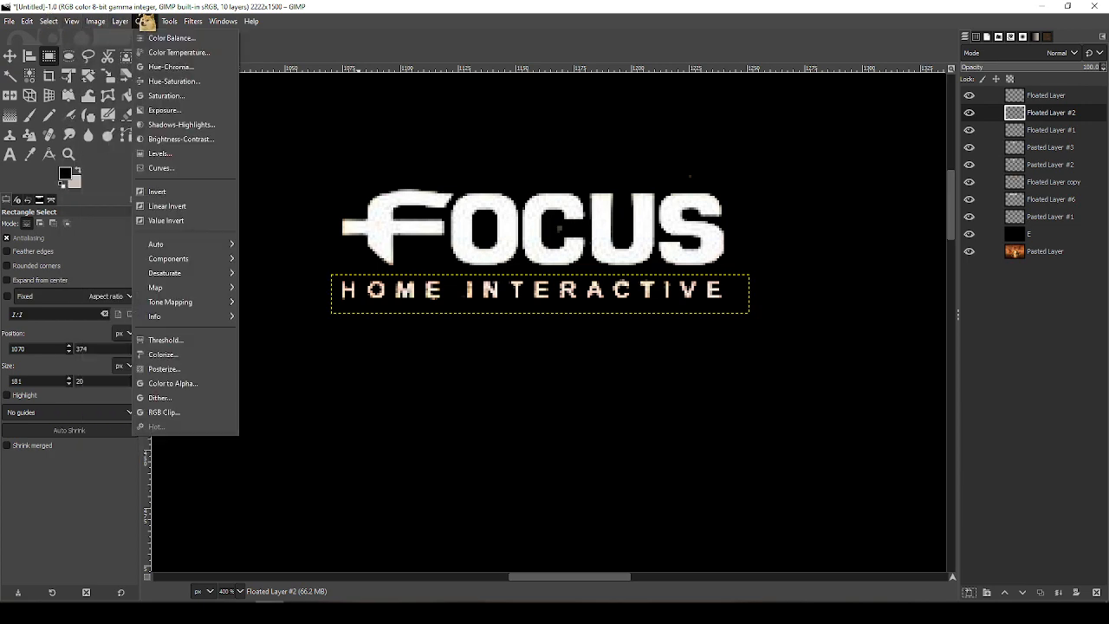
left_click(178, 356)
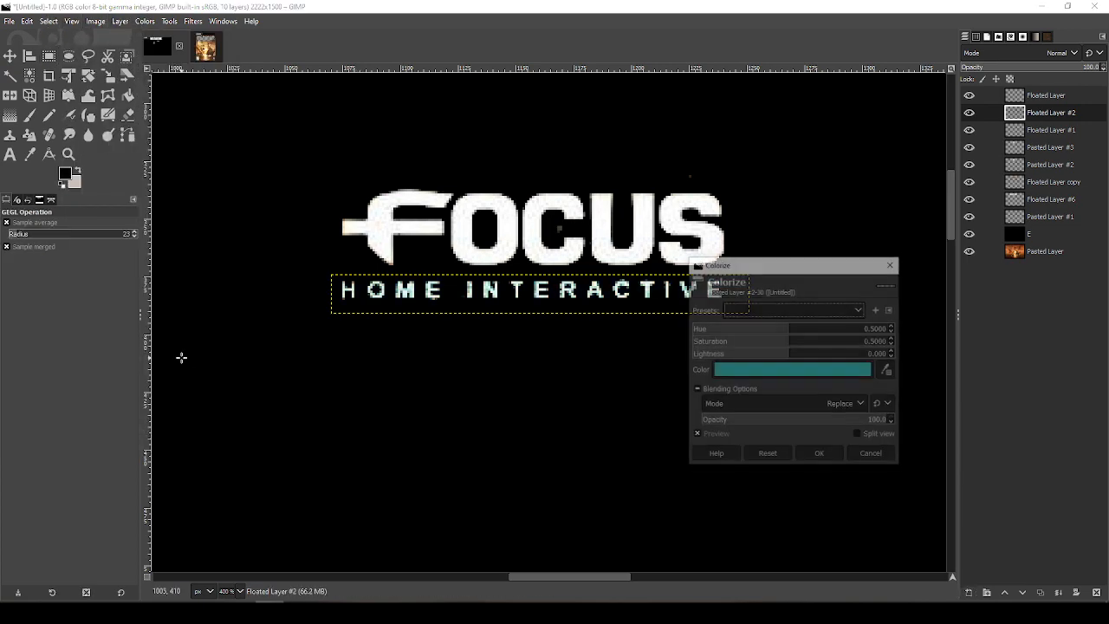
left_click(774, 373)
left_click_drag(688, 351, 600, 347)
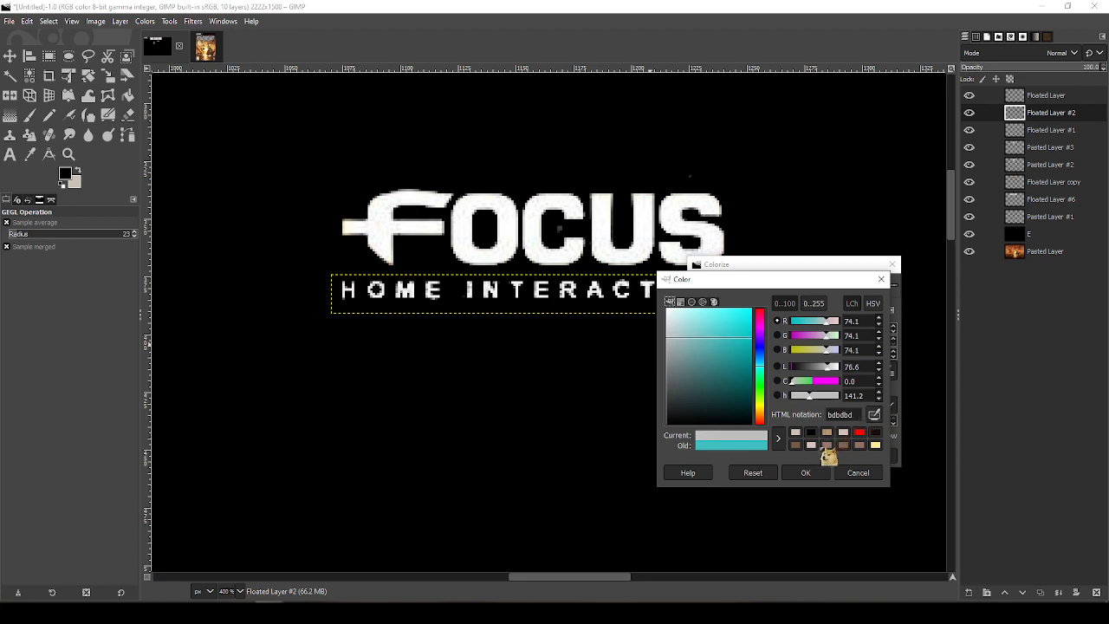
left_click(820, 477)
left_click(825, 457)
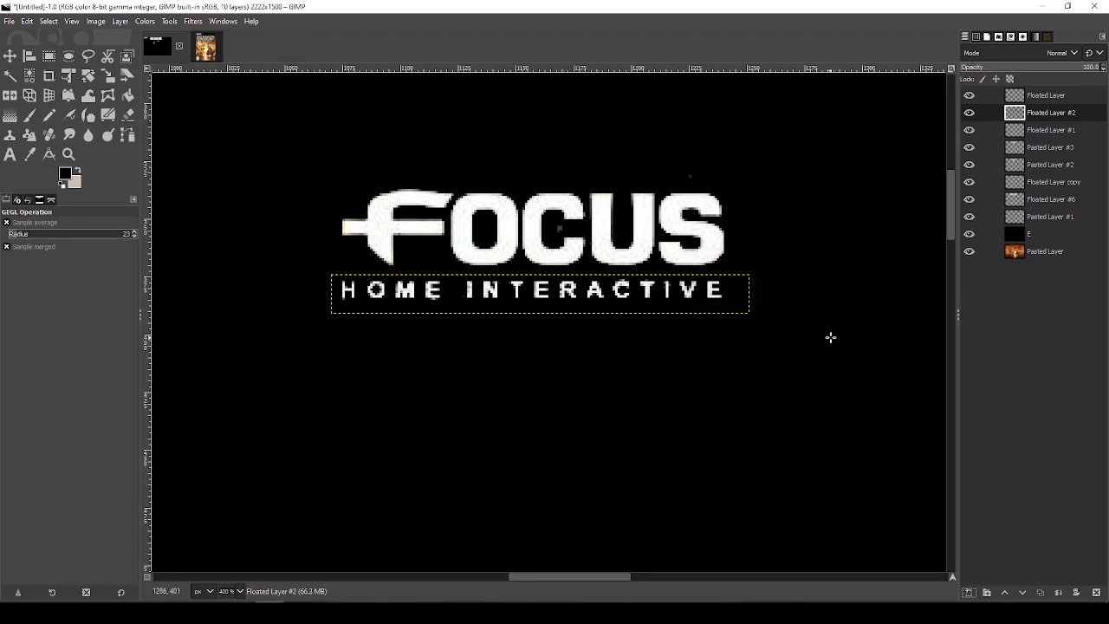
Merge the recoloured HOME INTERACTIVE layer down into the FOCUS logo layer
left_click(1042, 109)
left_click(1033, 97)
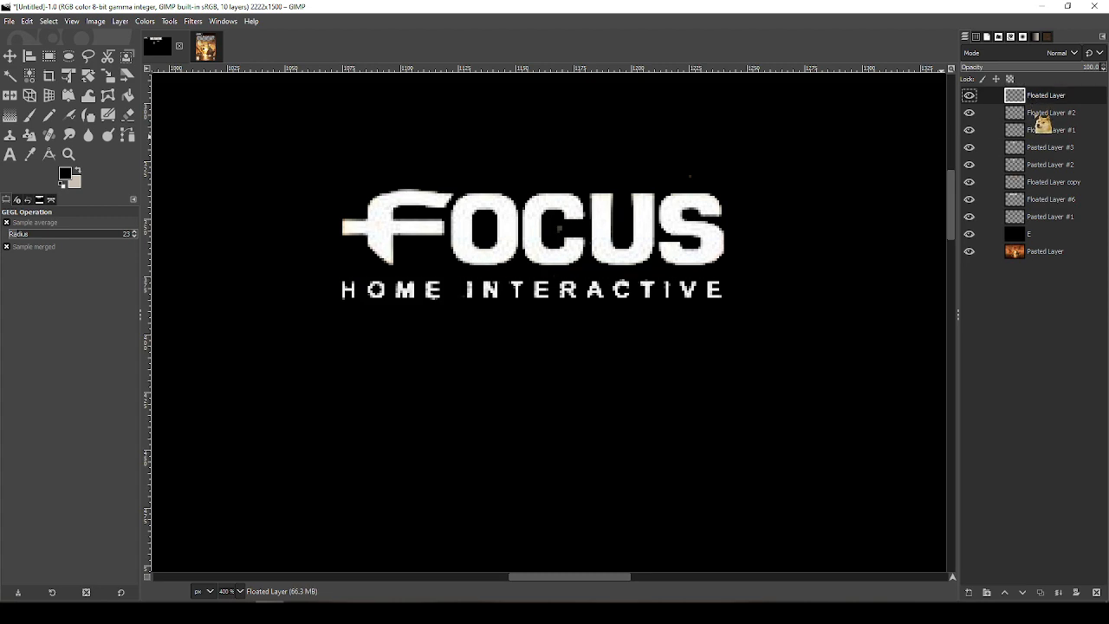
left_click(1037, 114)
right_click(1043, 117)
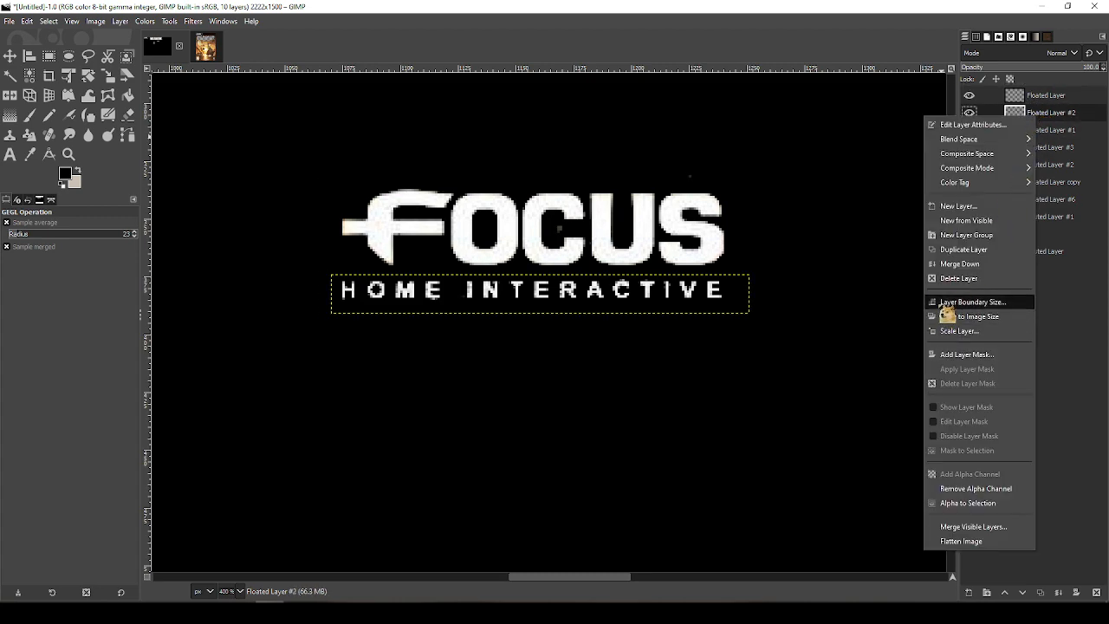
left_click(958, 263)
Hide the black backing layer E and check the logo placement on the portrait box-art image
key("minus")
key("minus")
key("minus")
key("minus")
key("minus")
key("minus")
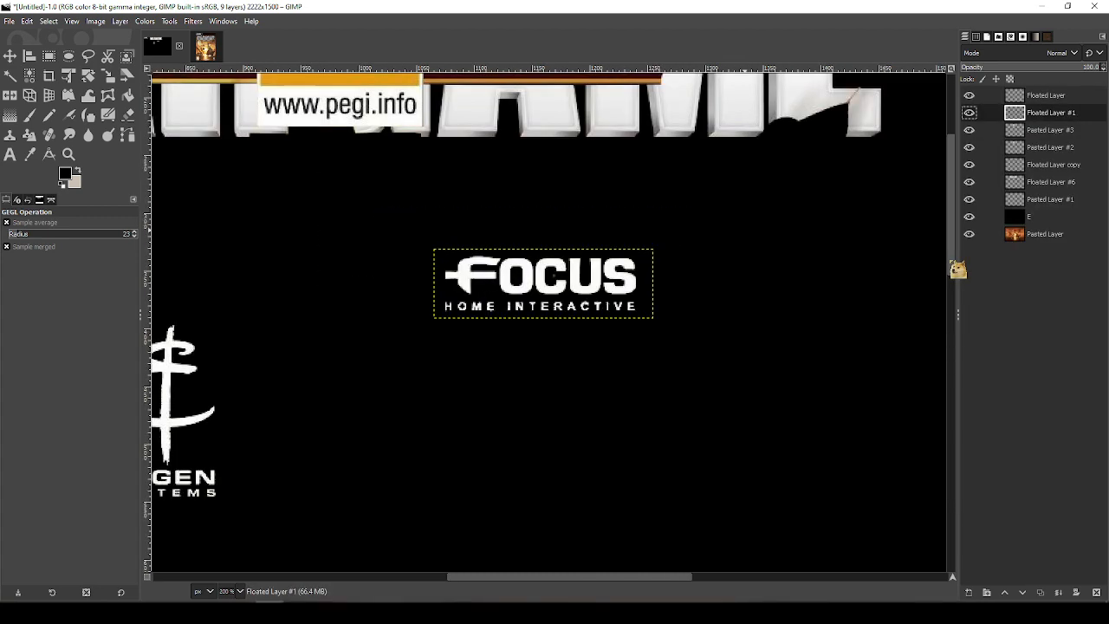
left_click(969, 216)
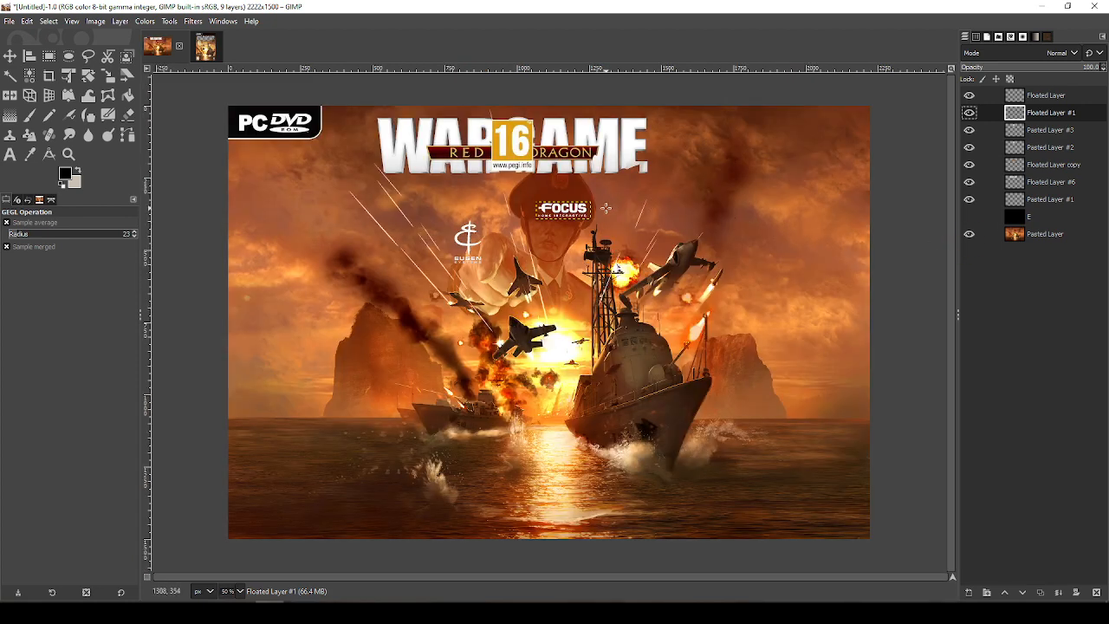
left_click(212, 48)
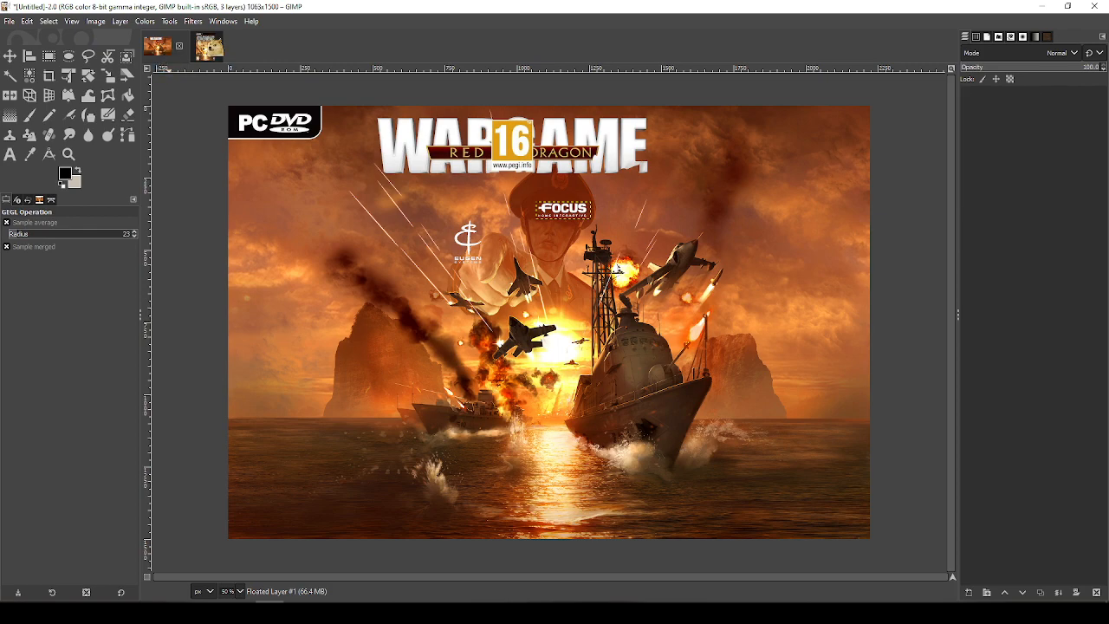
scroll(307, 139, "down", 5)
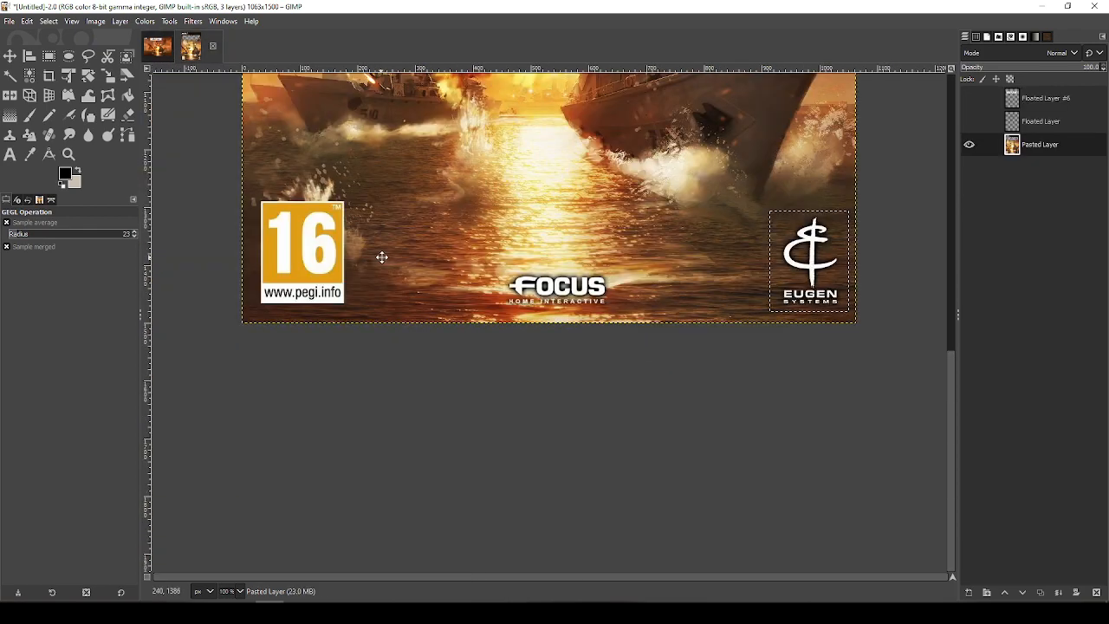
left_click(158, 48)
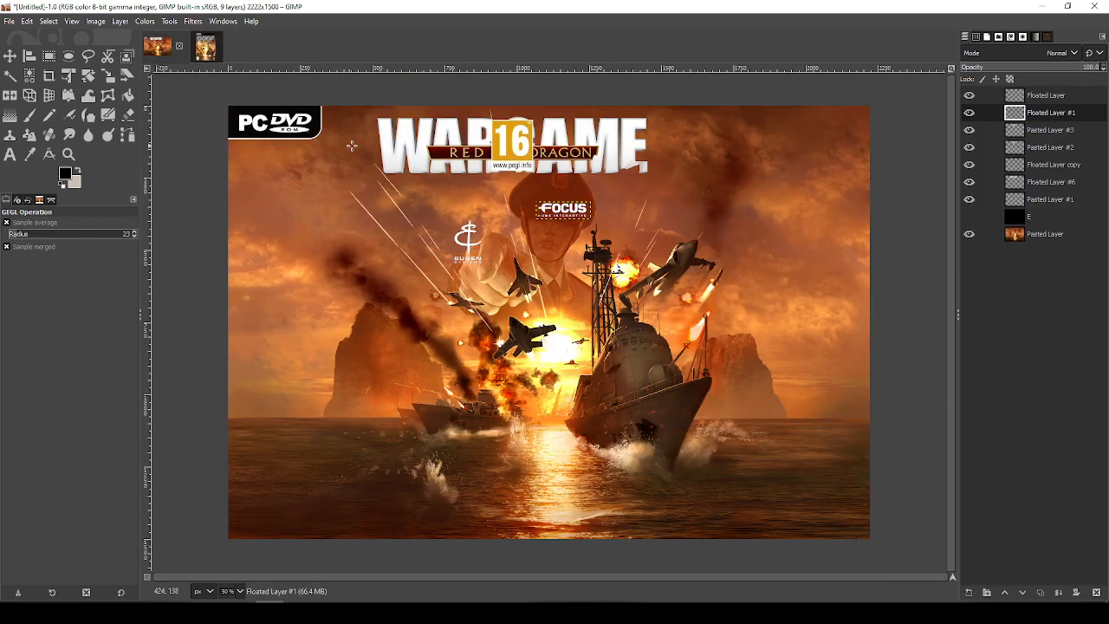
Rename the layer holding the PC DVD-ROM badge as DVD
left_click(1052, 117)
double_click(1043, 203)
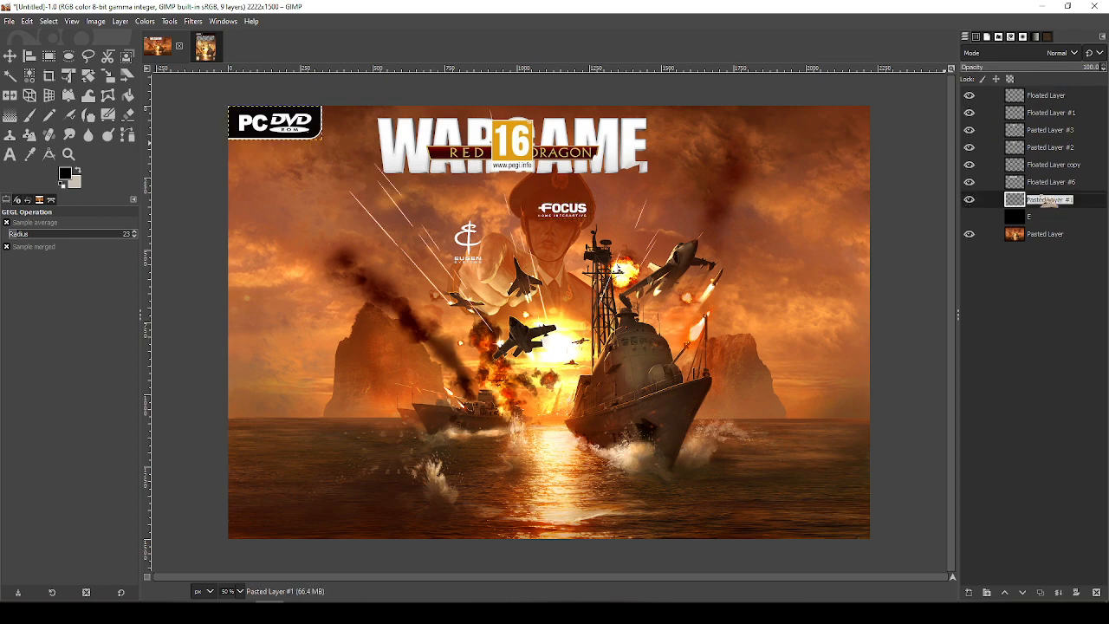
type("p")
type("VD")
key("Return")
Rename the WARGAME title logo layer as WARGA<E
left_click(1046, 184)
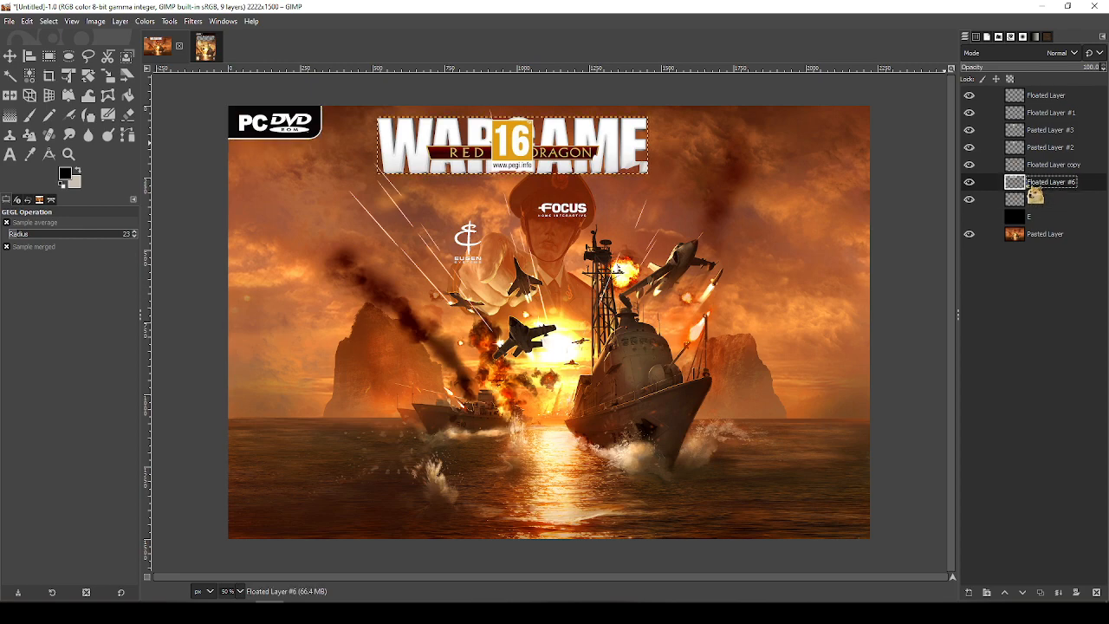
double_click(1052, 187)
type("WA")
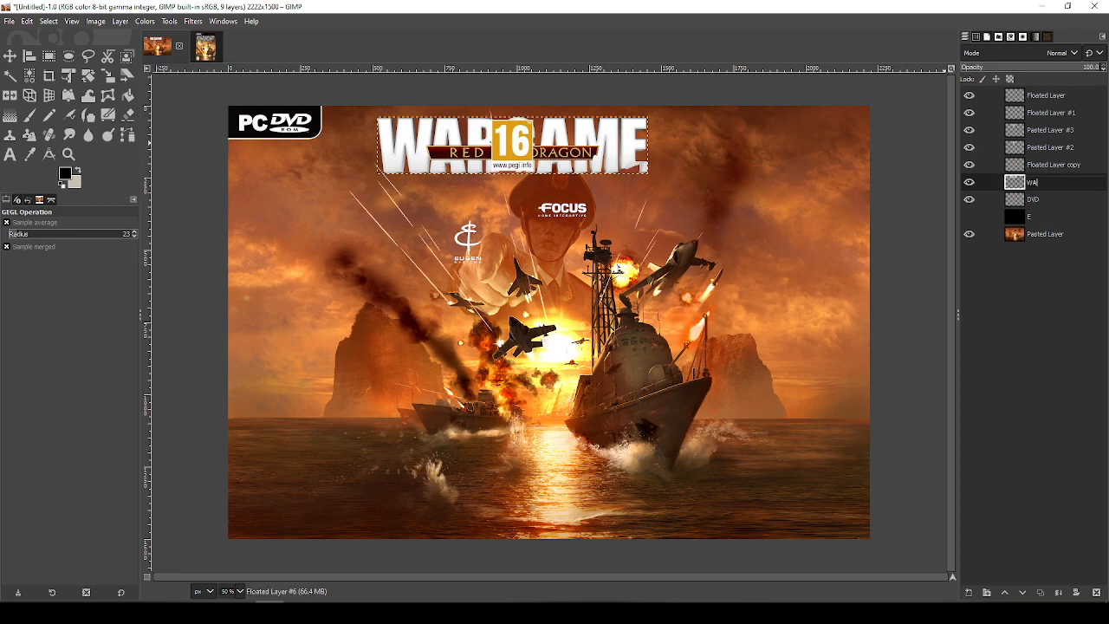
type("RGA<E")
key("Return")
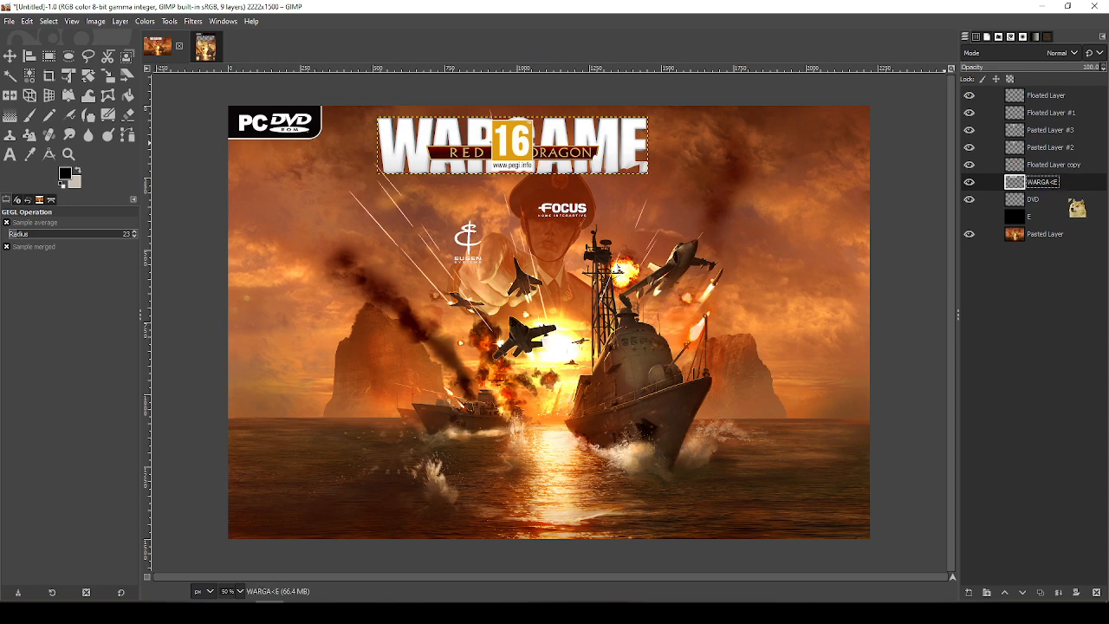
Rename the Red Dragon banner layer as SUBTITLE and the age-rating badge layer as PEGI
double_click(1066, 166)
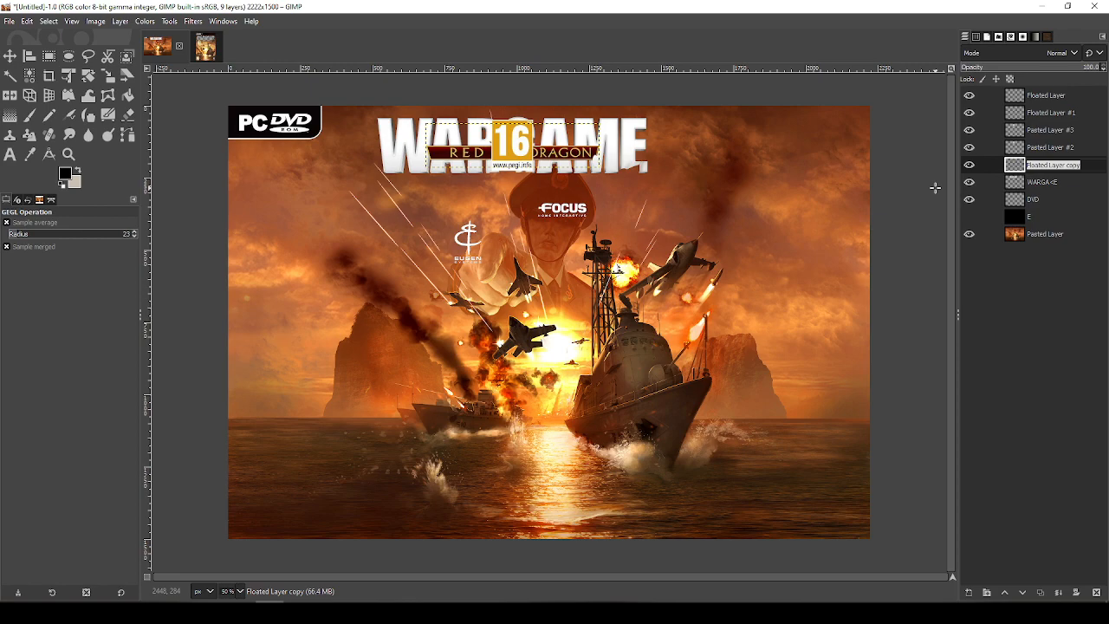
type("SUBTITLE")
key("Return")
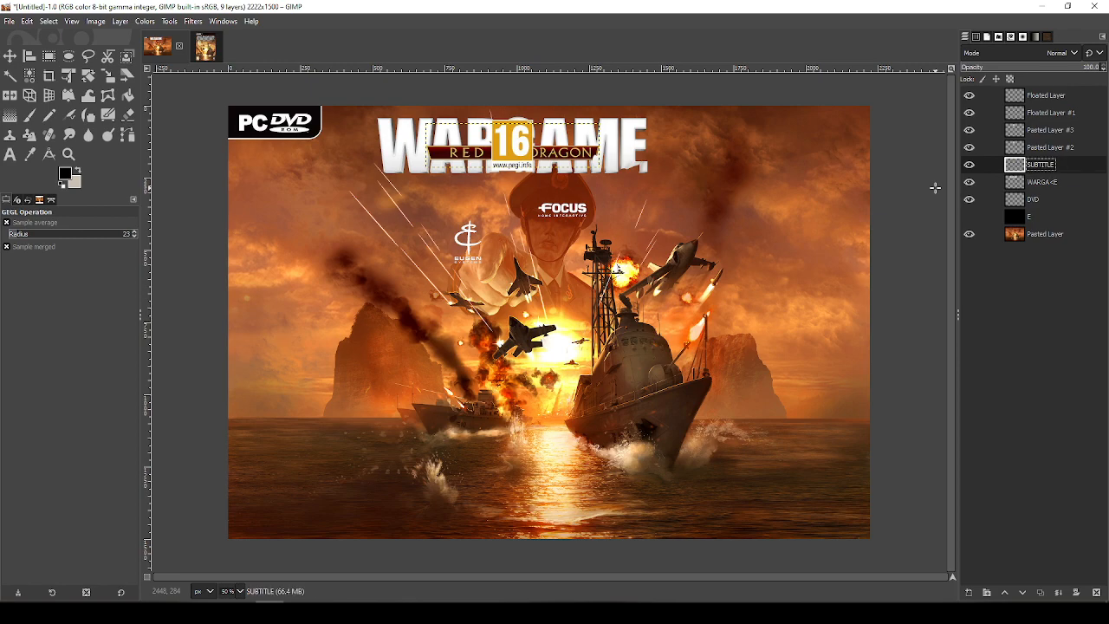
left_click(1058, 147)
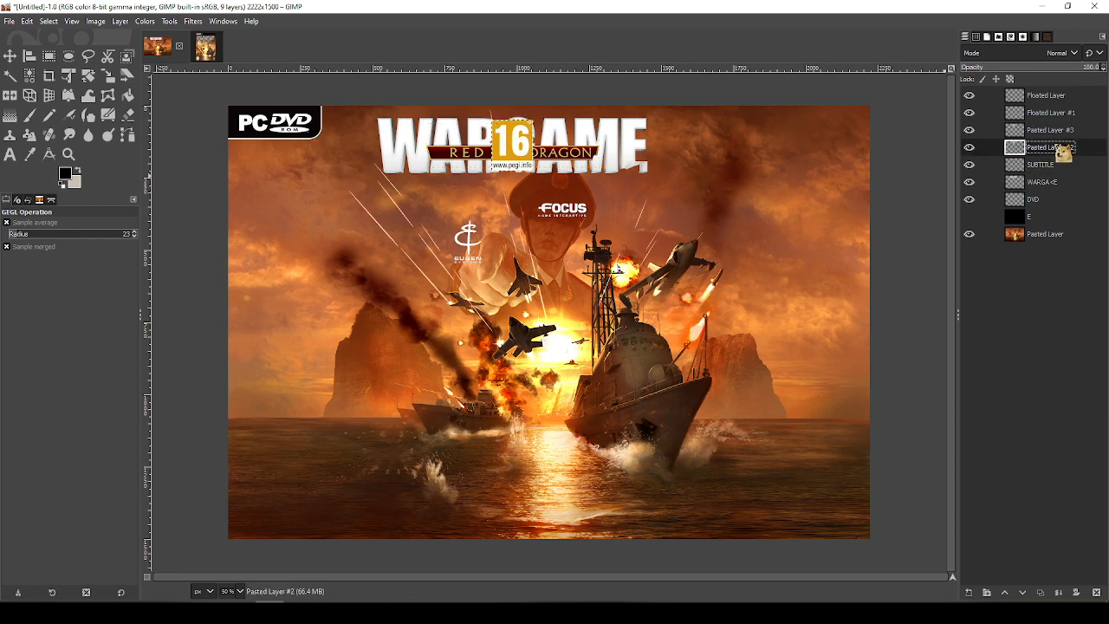
double_click(1058, 148)
type("PP")
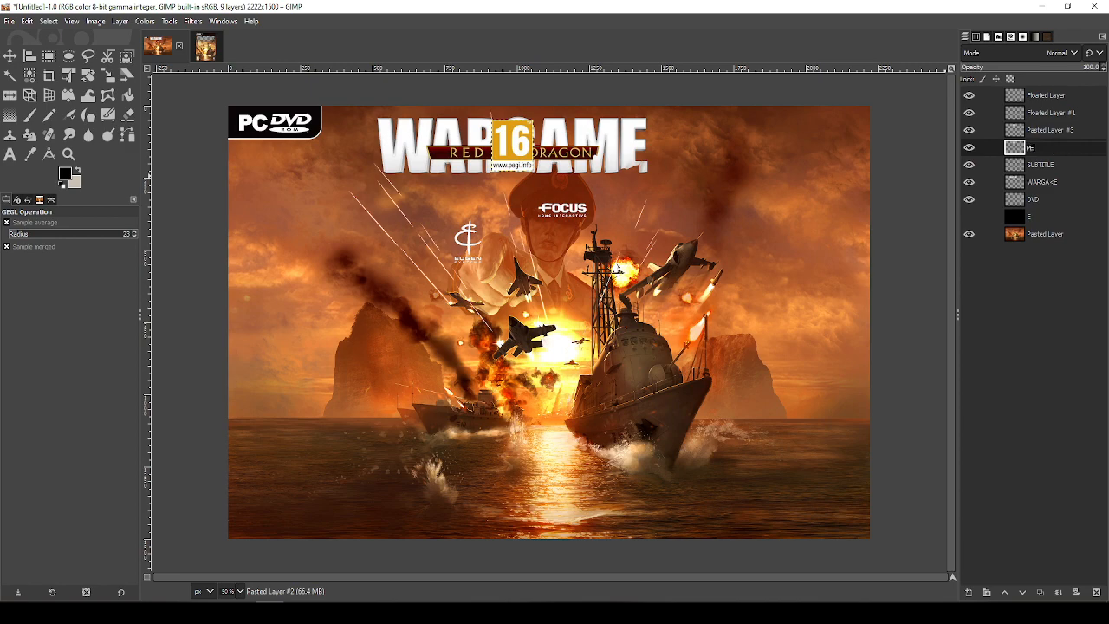
Toggle the visibility of Pasted Layer #3 to check its content, and delete that layer
left_click(1065, 132)
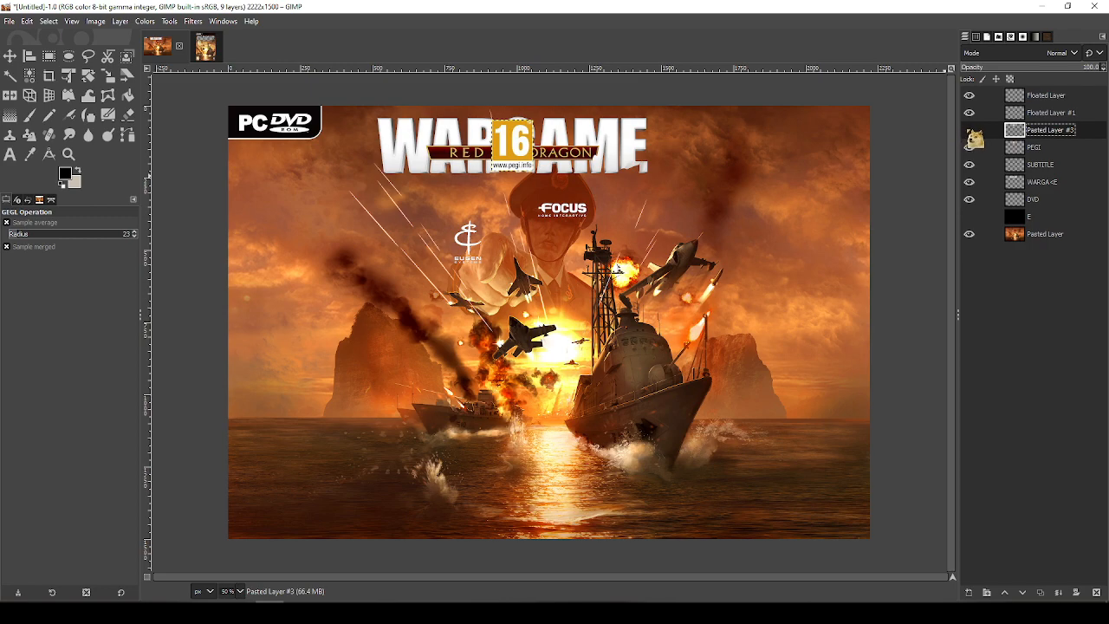
left_click(970, 130)
left_click(969, 148)
left_click(1097, 593)
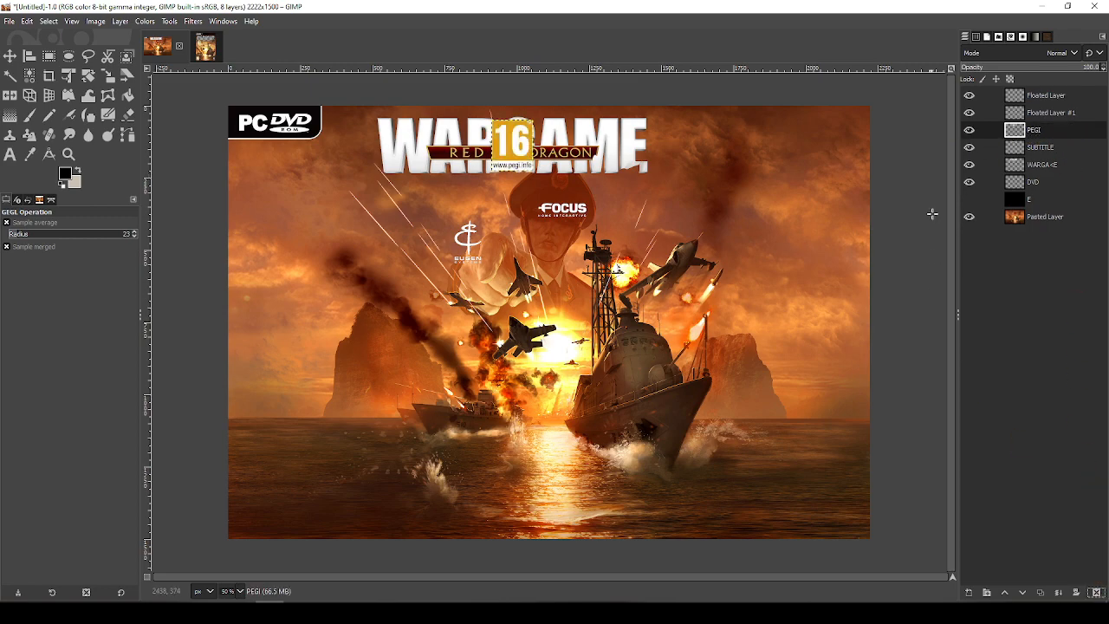
Rename the Focus Home Interactive logo layer as FHI and the Eugen Systems logo layer as ES
left_click(1049, 117)
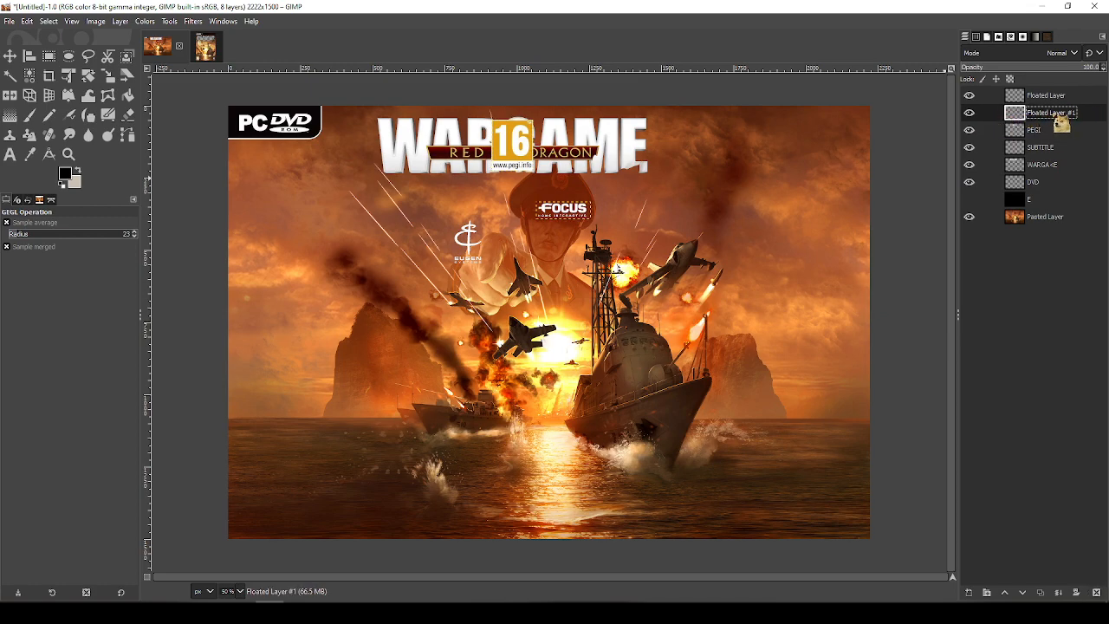
double_click(1063, 116)
type("FHE")
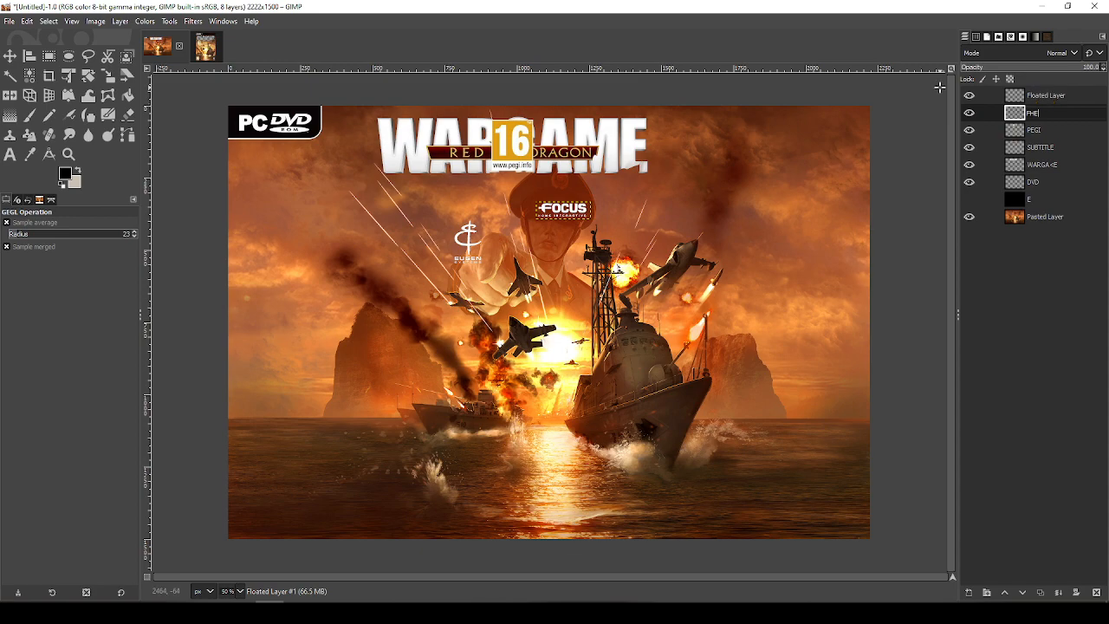
left_click(1040, 97)
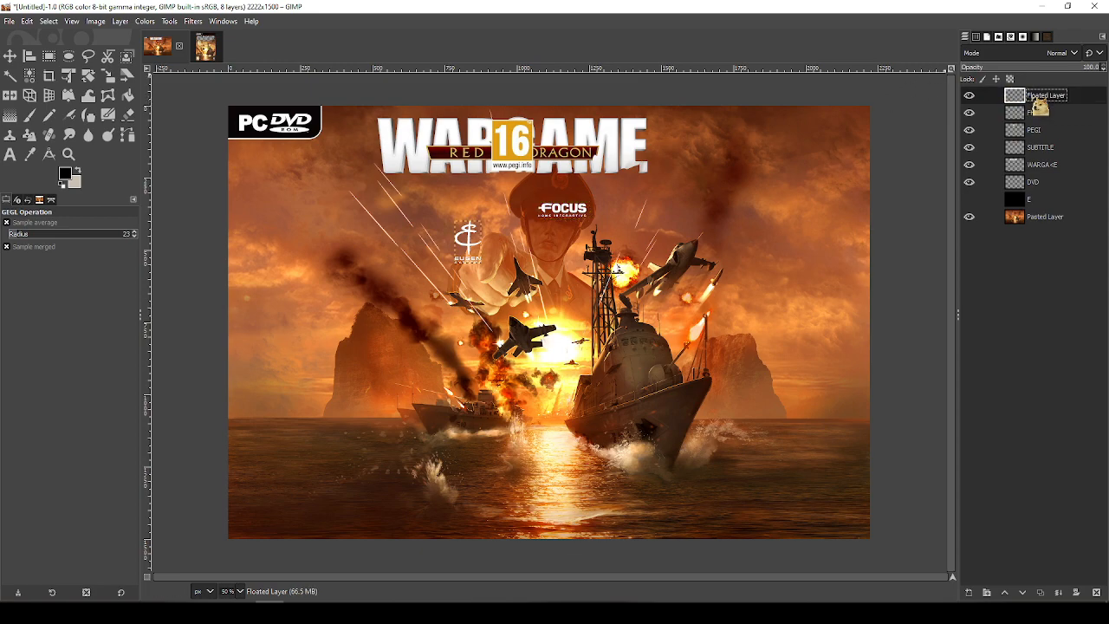
double_click(1040, 97)
type("ES")
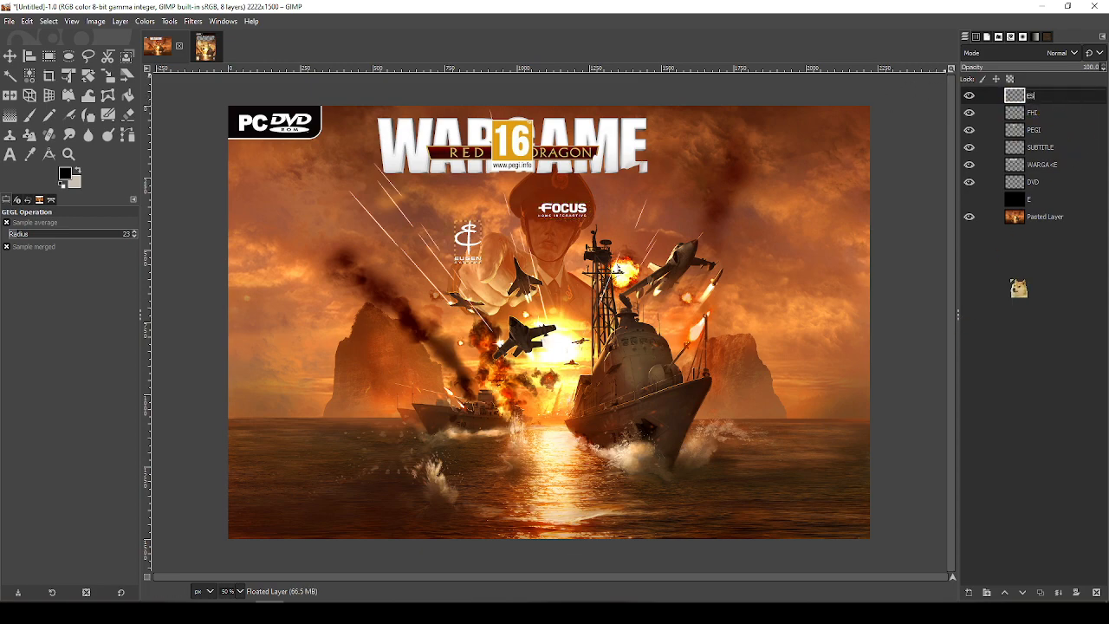
key("Return")
Move the WARGAME title layer across to the upper right corner of the artwork
left_click_drag(1076, 314, 1054, 185)
left_click(1046, 161)
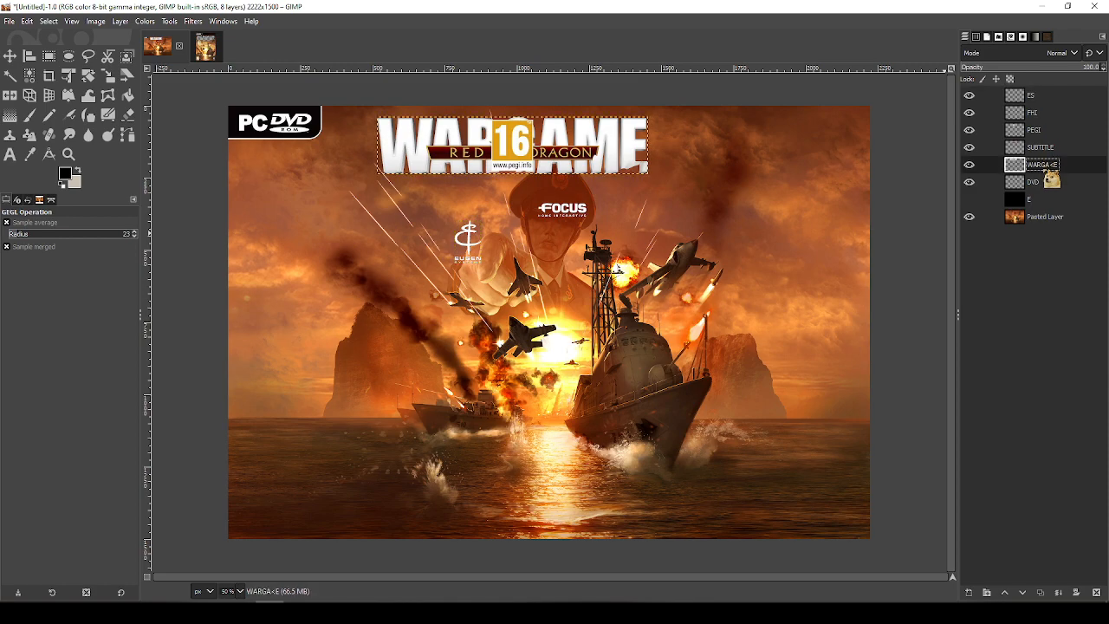
key("m")
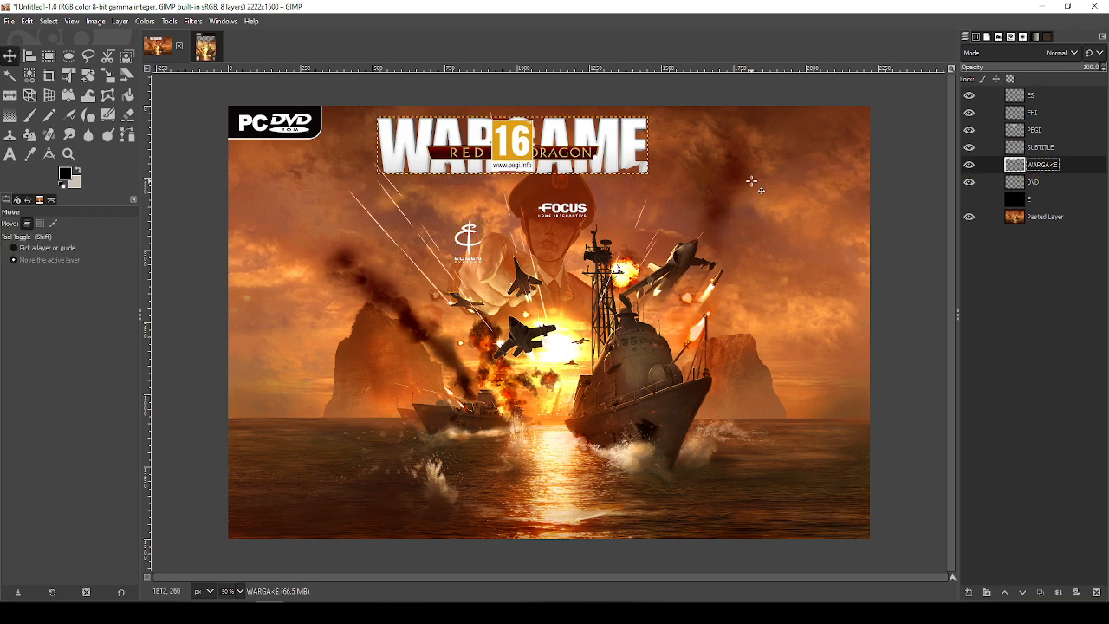
left_click_drag(671, 185, 969, 188)
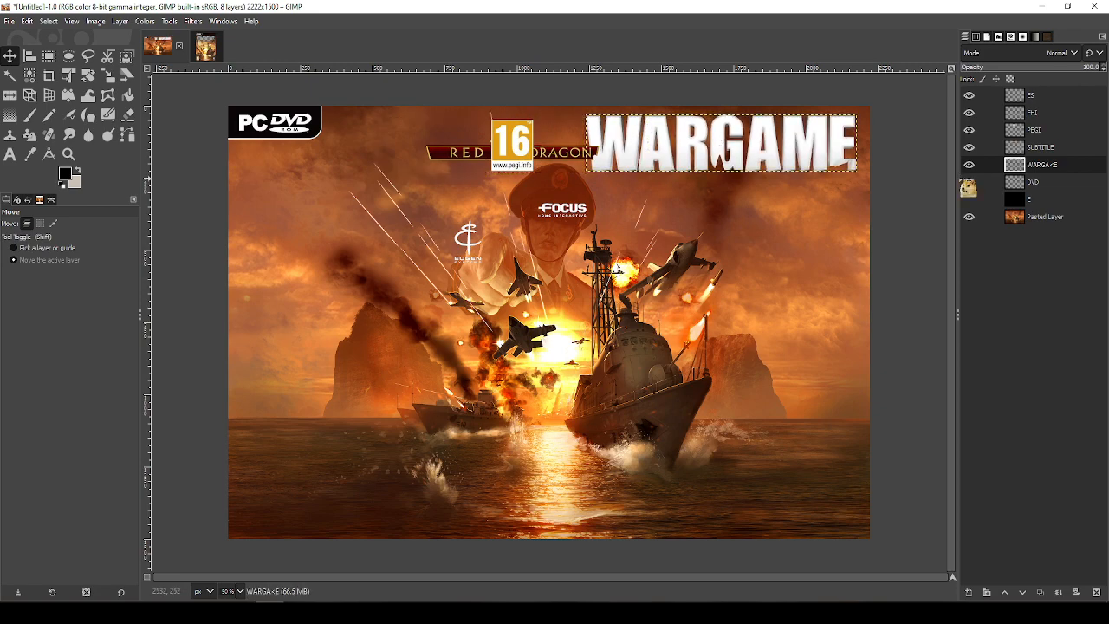
Move the SUBTITLE layer beneath the WARGAME title so the star overlaps the title's lower edge
left_click(1040, 147)
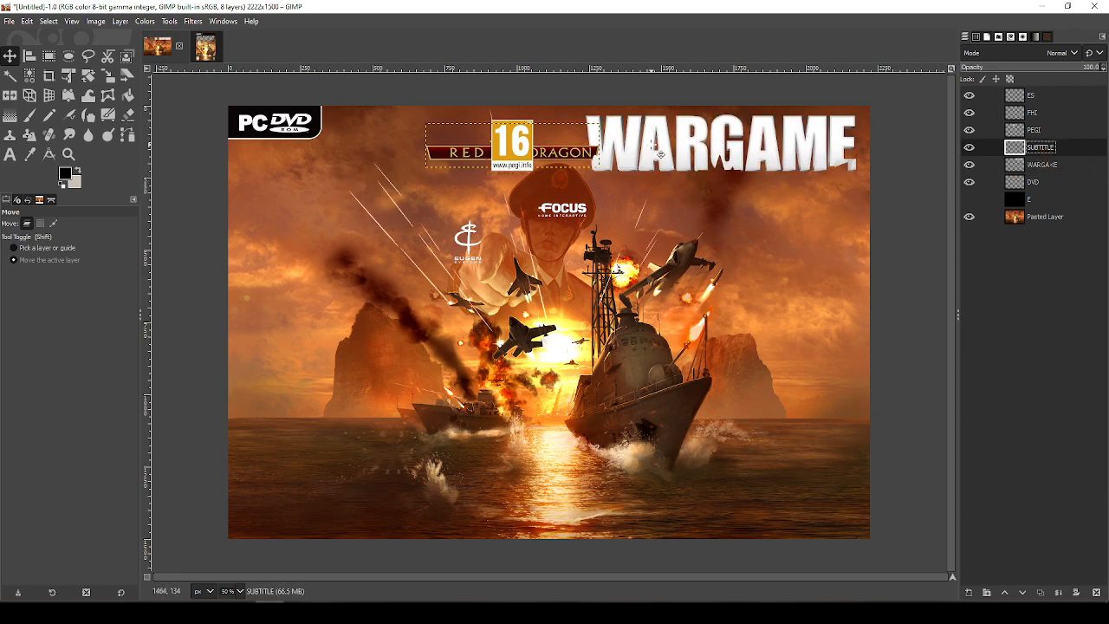
left_click_drag(646, 152, 919, 196)
scroll(815, 320, "up", 5)
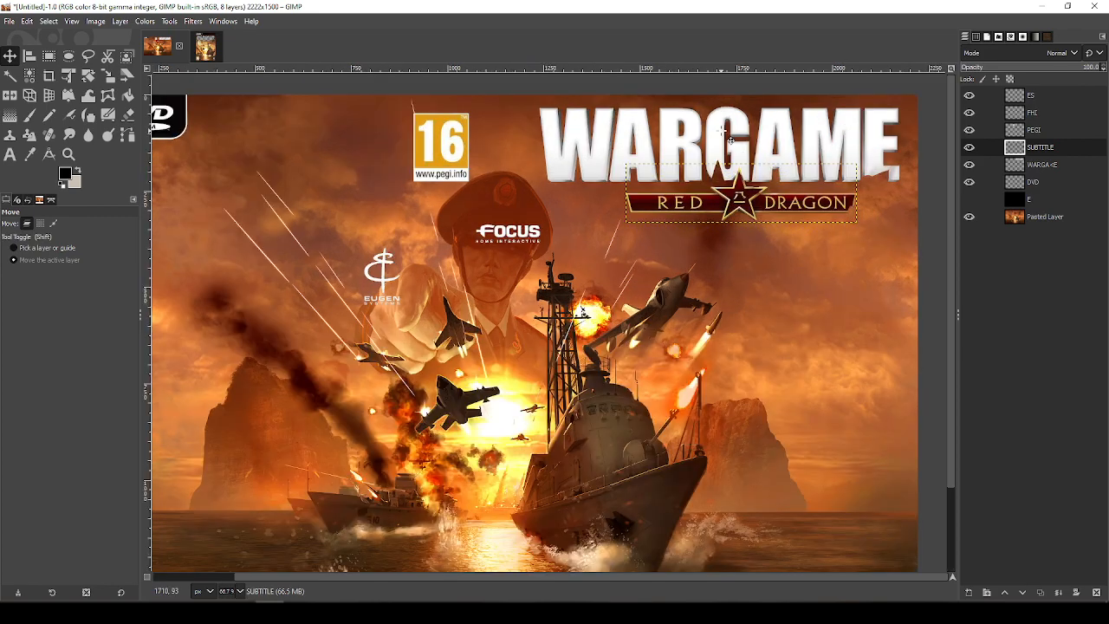
scroll(815, 321, "up", 1)
left_click_drag(676, 322, 626, 307)
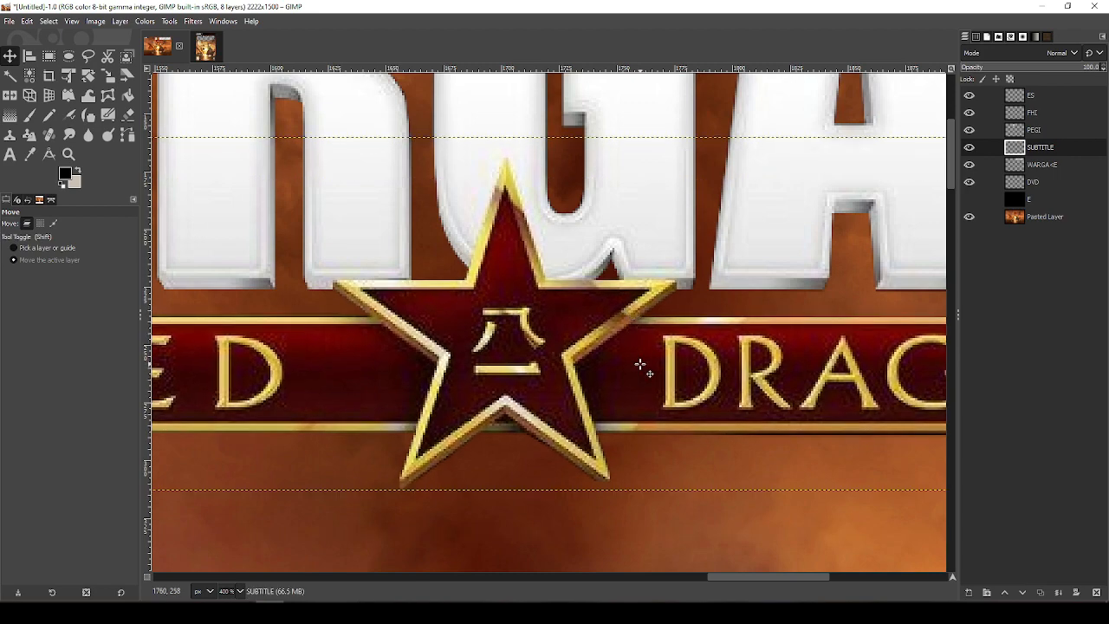
scroll(640, 365, "down", 6)
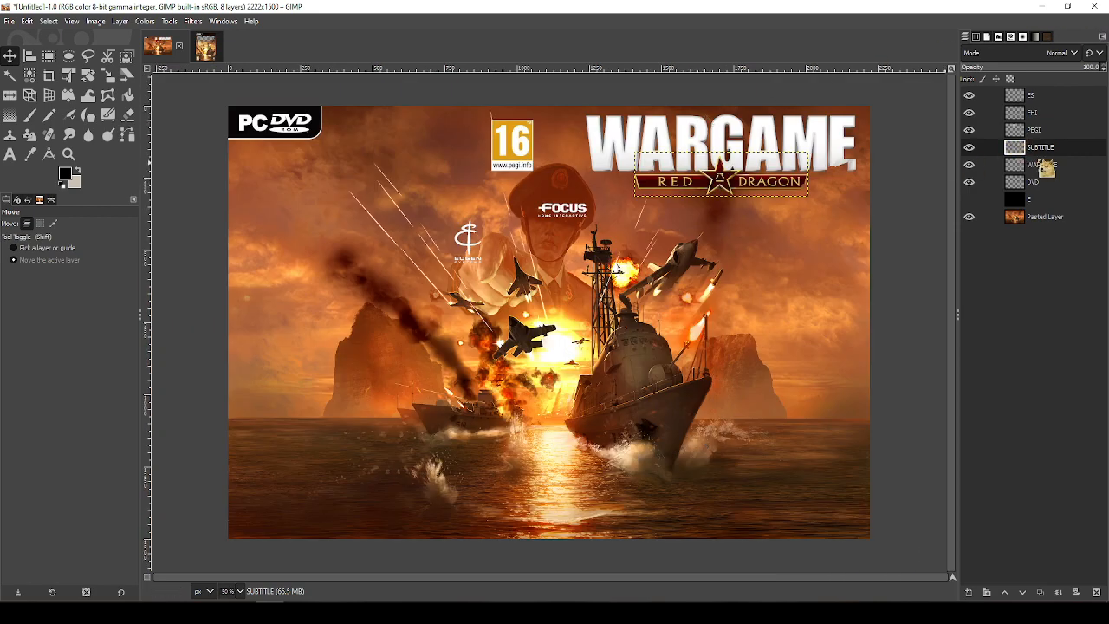
Create a layer group named MAINTITLE and put the SUBTITLE and WARGAME title layers inside it
mouse_move(1035, 165)
left_mouse_down()
mouse_move(1027, 130)
mouse_move(1043, 183)
mouse_move(1039, 149)
left_mouse_up()
left_click(988, 592)
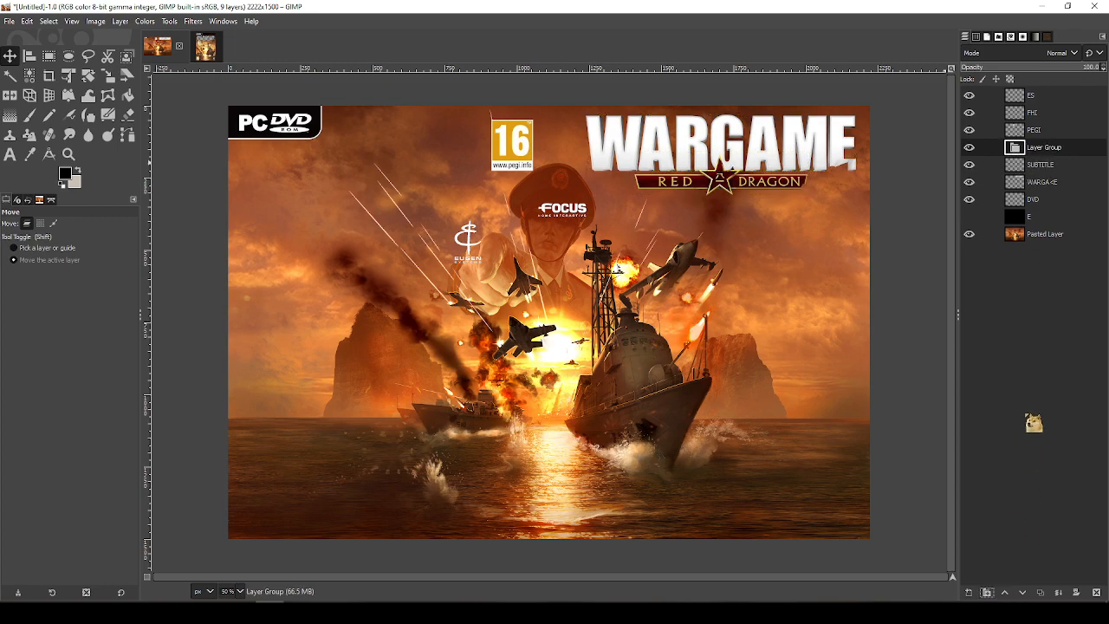
double_click(1047, 153)
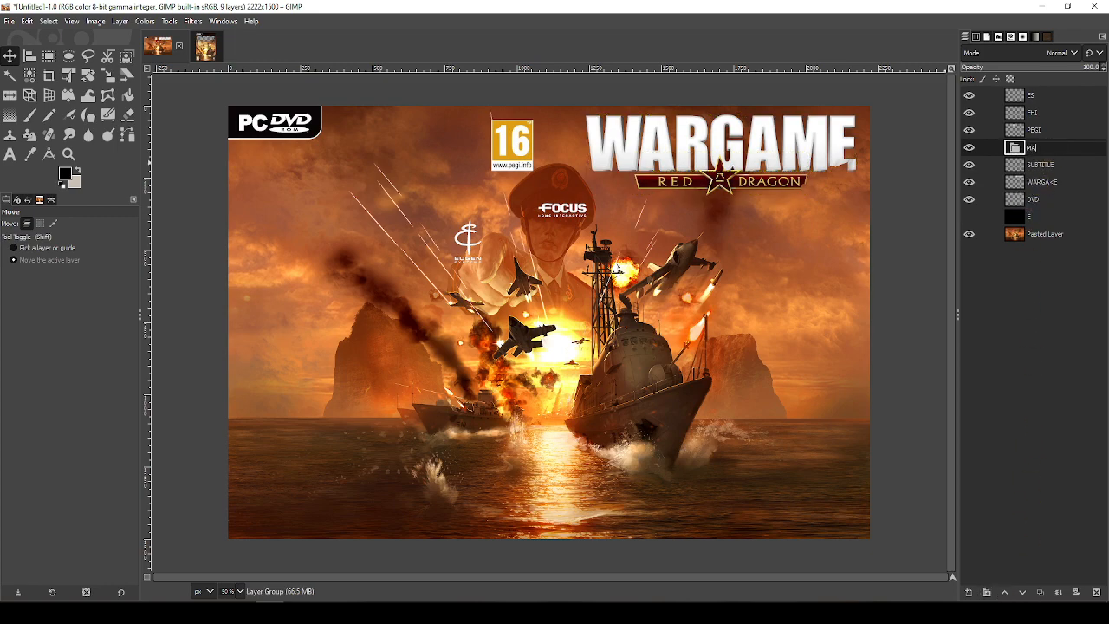
type("MAINTITLE")
key("Return")
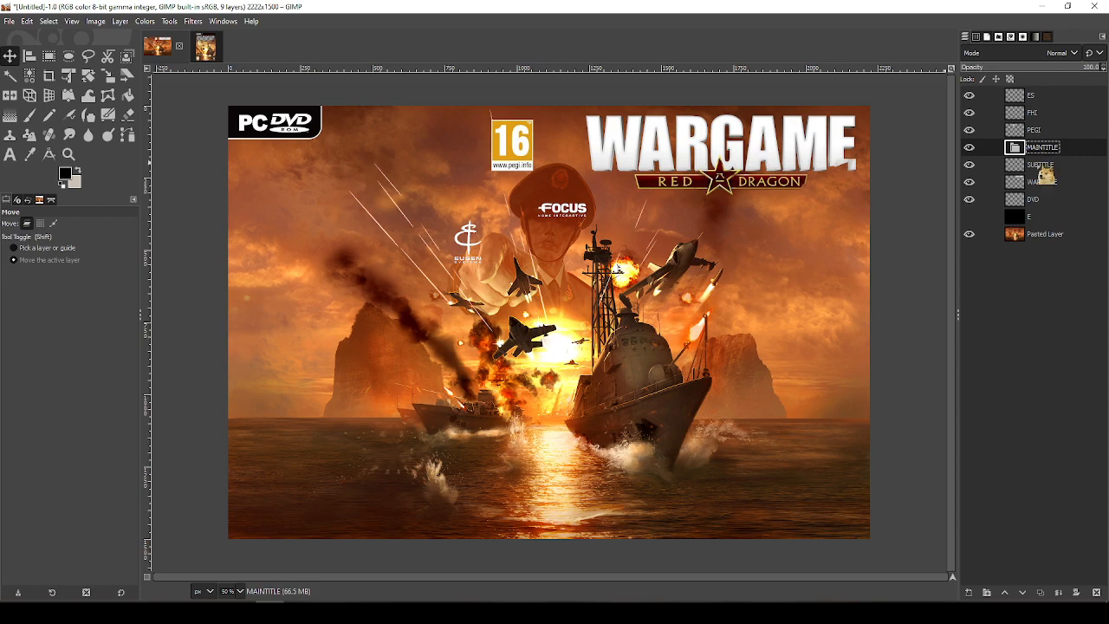
mouse_move(1040, 166)
left_mouse_down()
mouse_move(1046, 151)
mouse_move(1047, 173)
left_mouse_up()
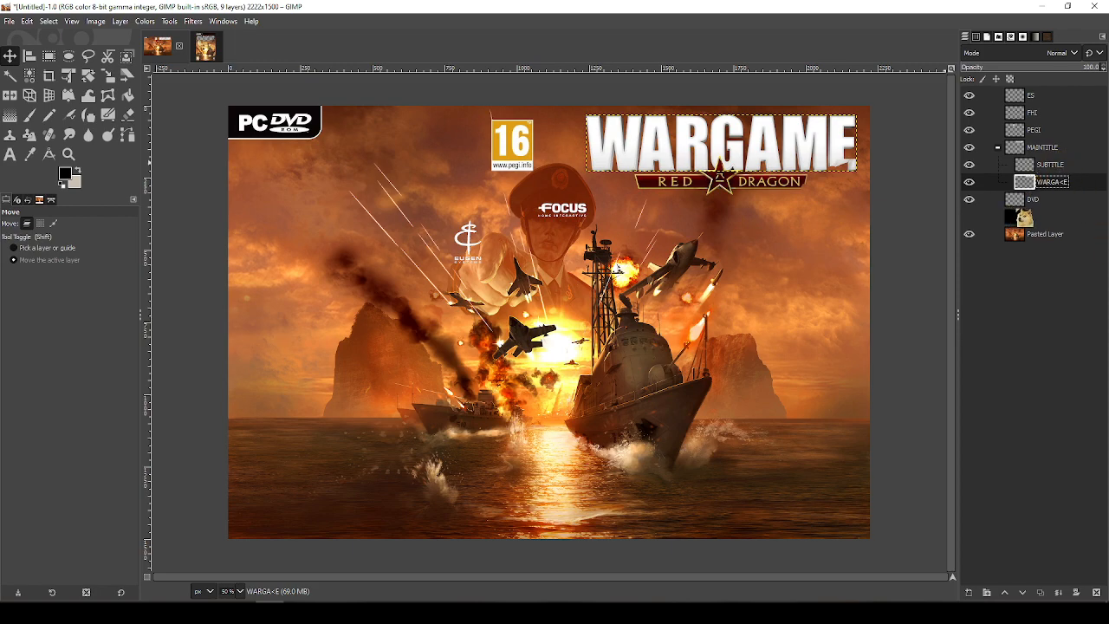
Align the PEGI layer to the left and bottom edges of the image
left_click(1037, 201)
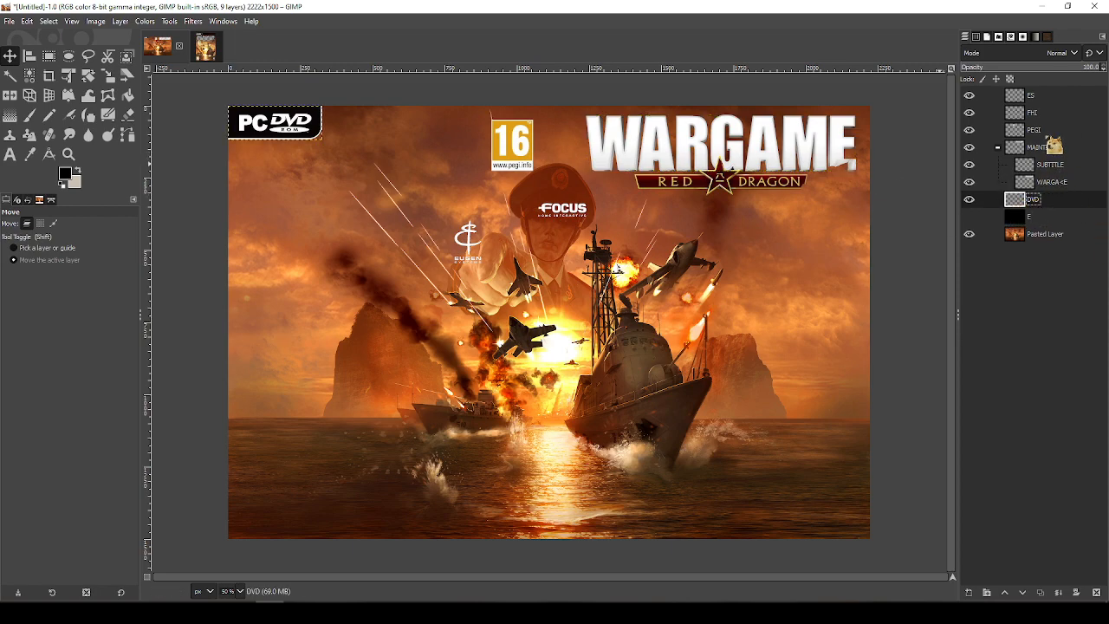
mouse_move(1034, 130)
left_mouse_down()
mouse_move(1052, 152)
mouse_move(1046, 142)
left_mouse_up()
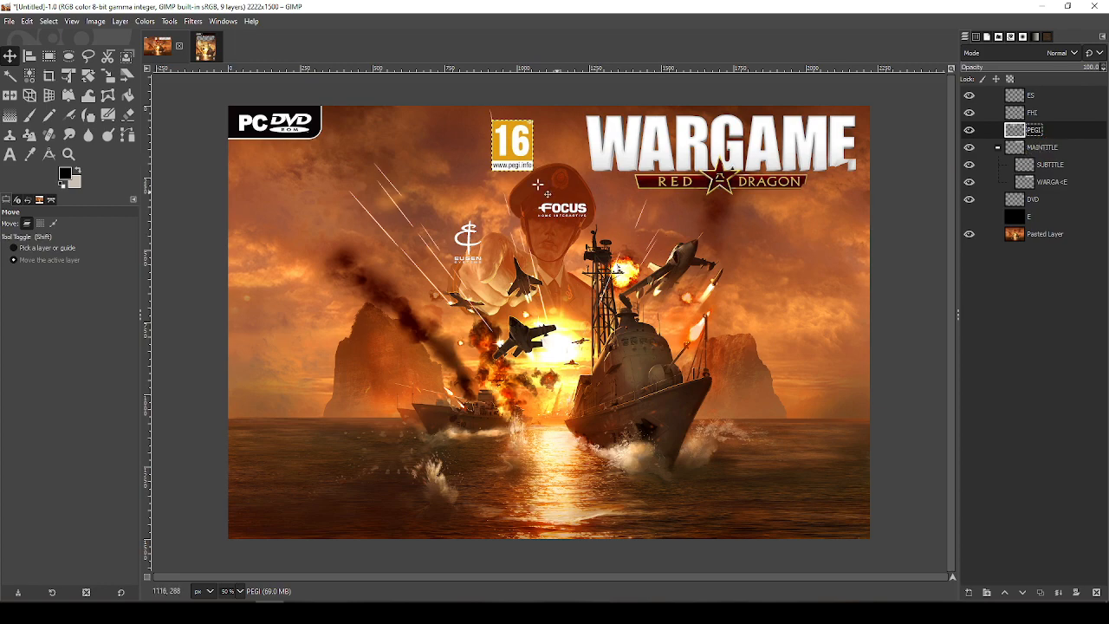
key("q")
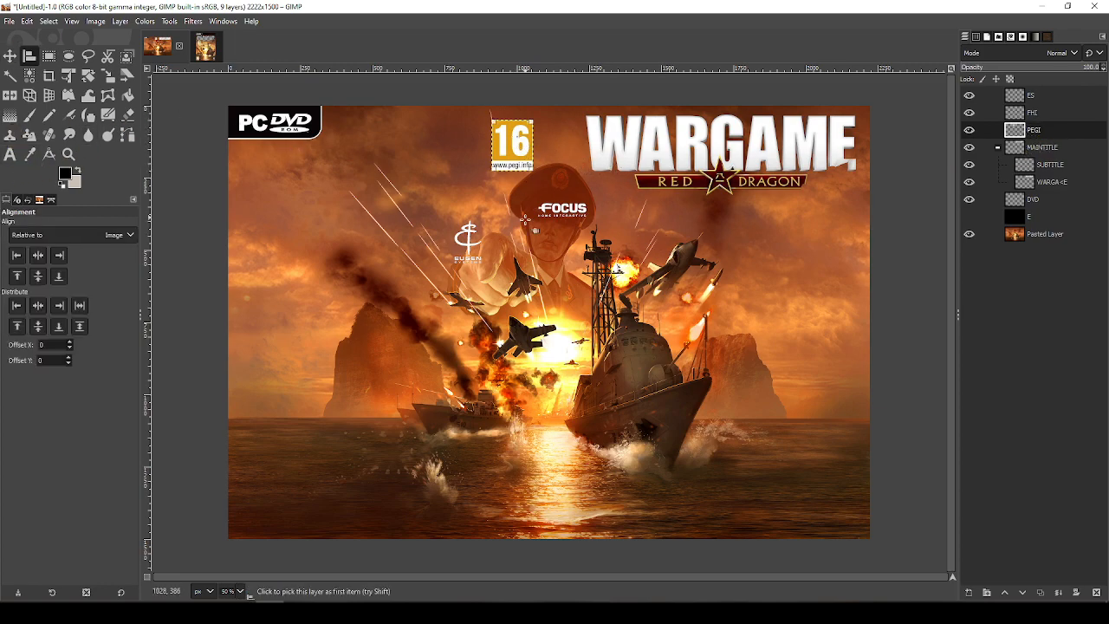
left_click(17, 256)
left_click(59, 277)
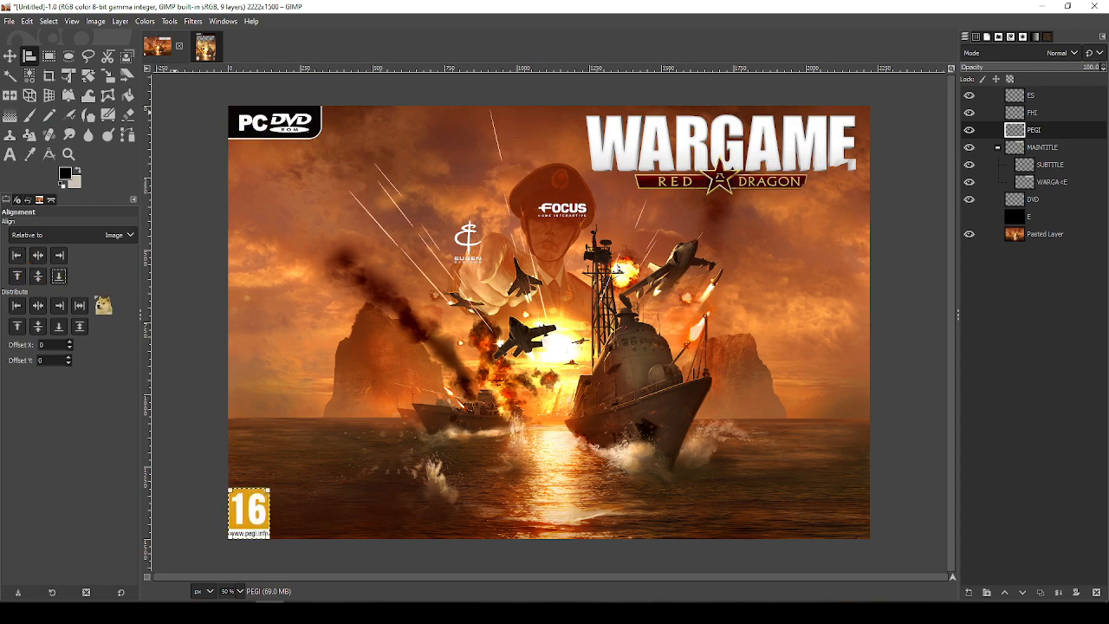
Move the PEGI badge slightly inward from the artwork's lower-left corner to leave a small margin on both edges
key("space")
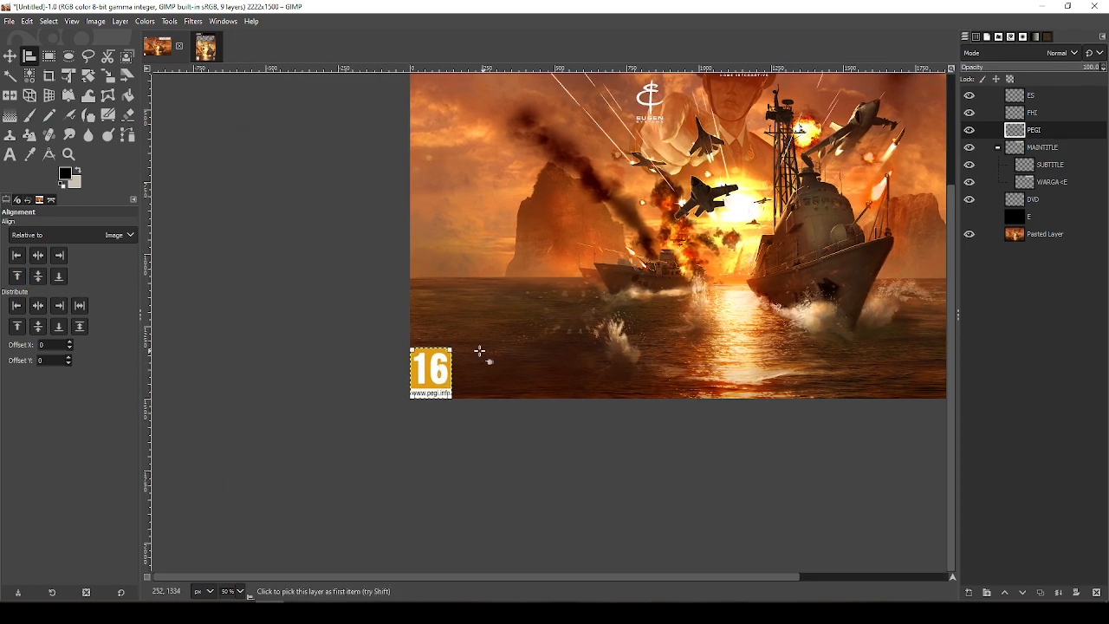
scroll(460, 354, "up", 4)
key("m")
left_click_drag(500, 434, 525, 430)
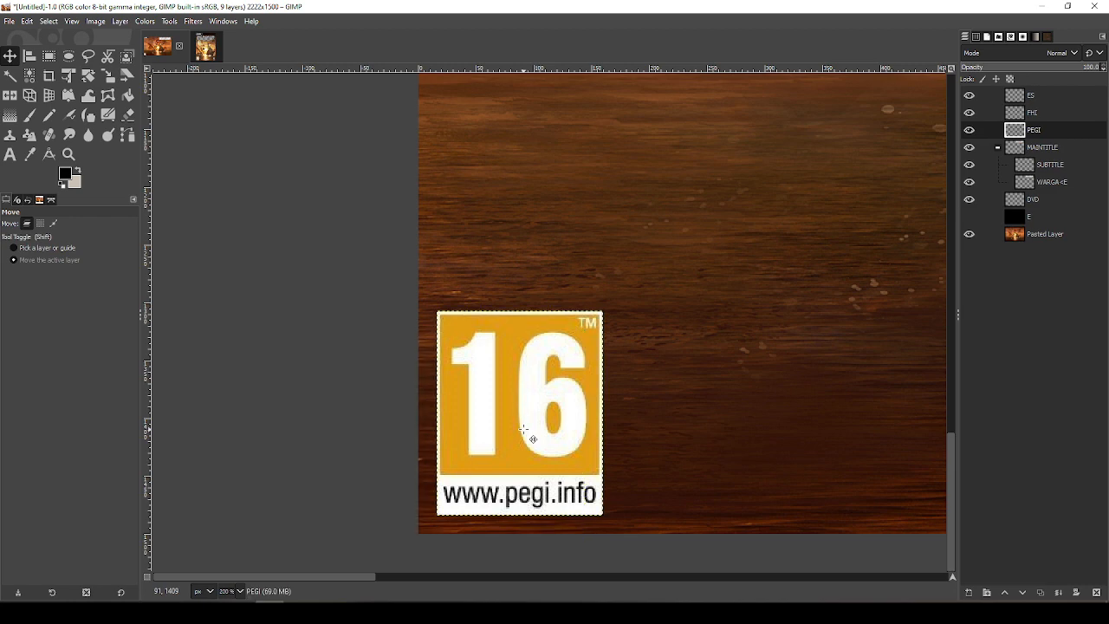
left_click_drag(525, 431, 544, 409)
scroll(592, 394, "down", 5)
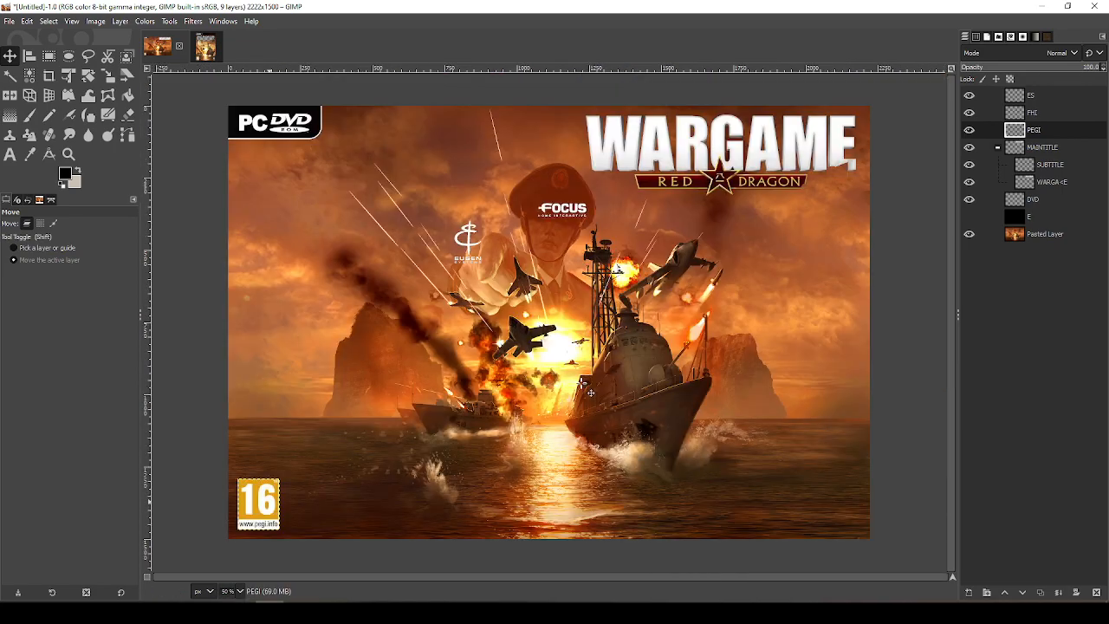
Align the ES logo layer to the right and bottom edges of the image
scroll(592, 394, "up", 1)
scroll(239, 401, "down", 1)
scroll(424, 349, "up", 1)
left_click(1023, 113)
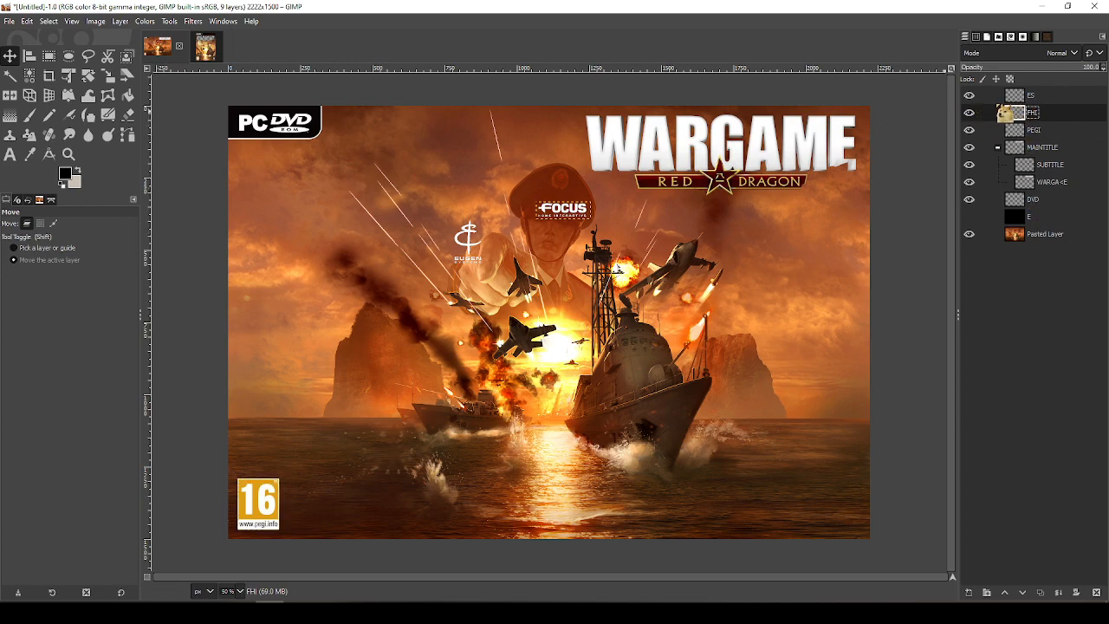
left_click(1024, 98)
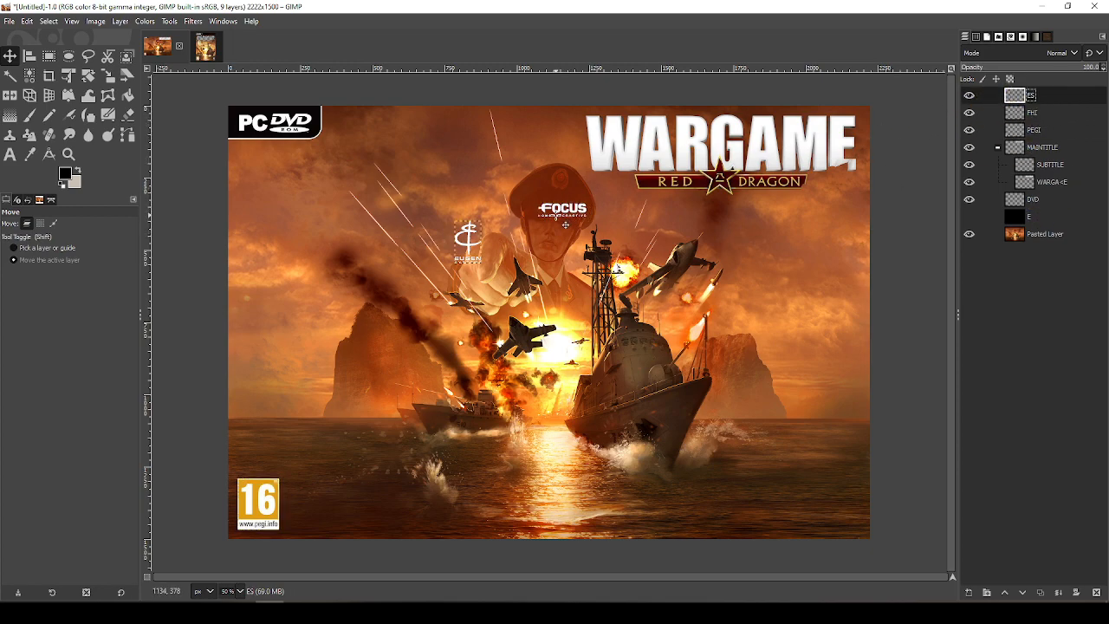
key("q")
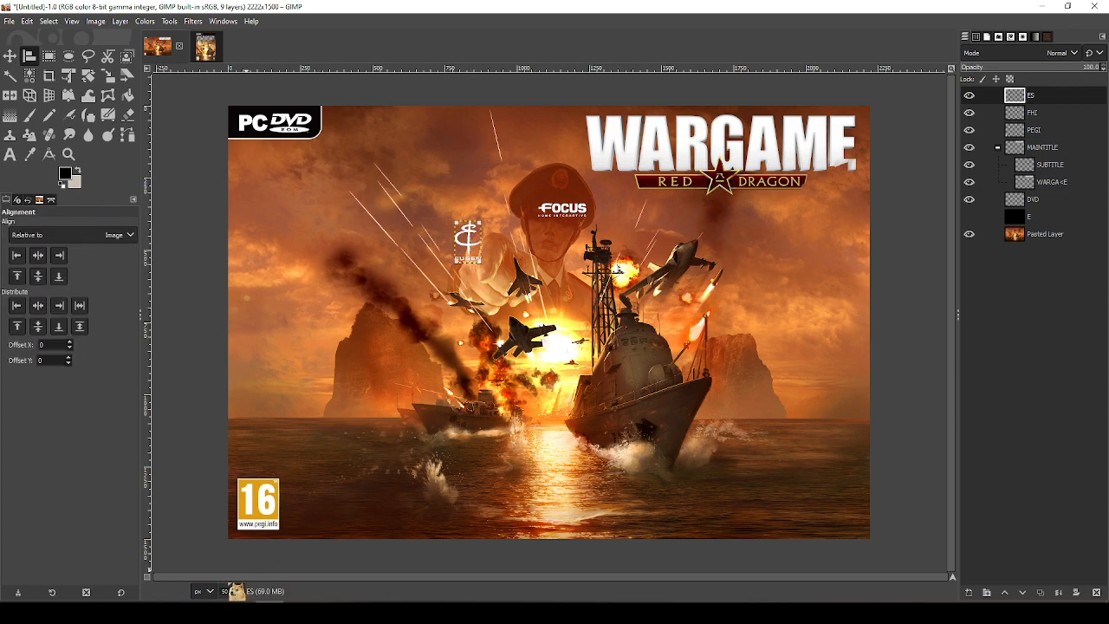
left_click(59, 255)
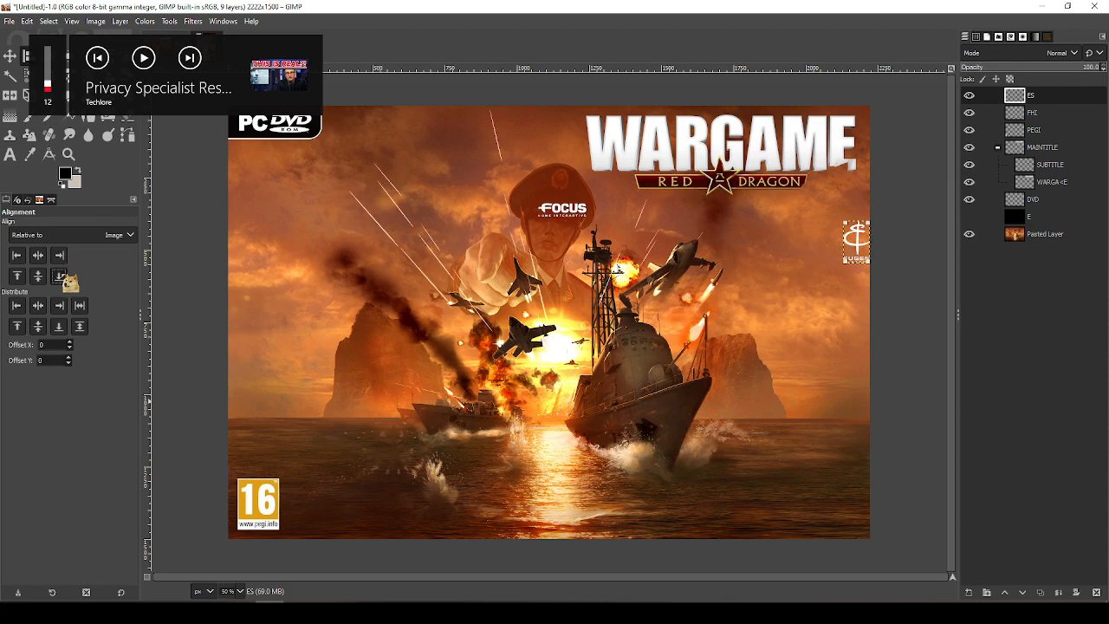
left_click(59, 276)
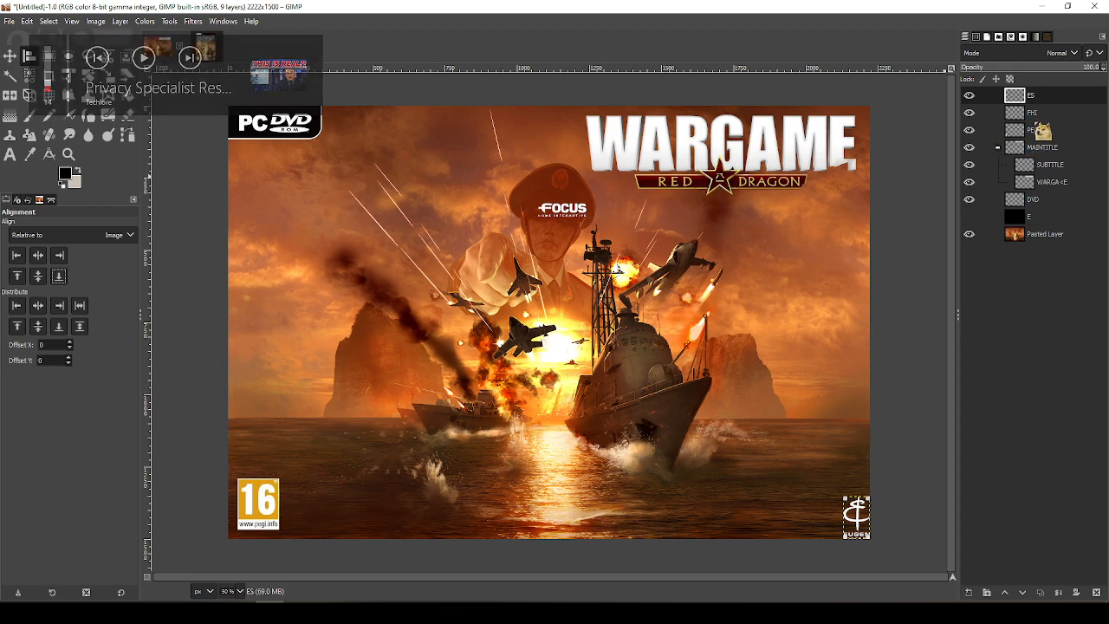
Align the FHI logo layer to the image's lower-right corner
left_click(1030, 113)
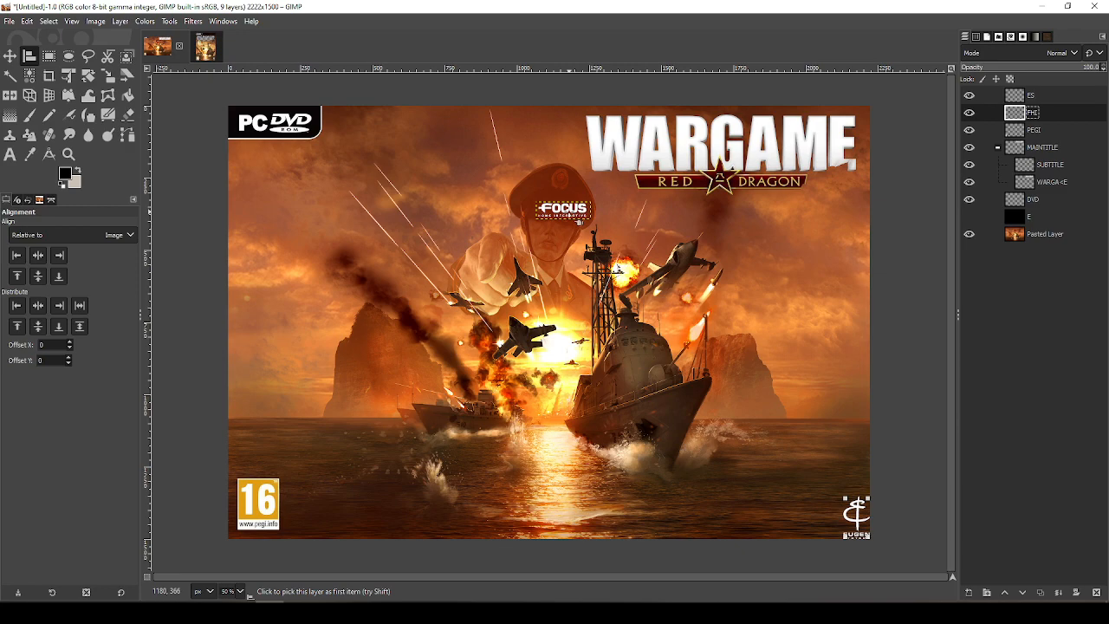
left_click(59, 255)
left_click(59, 276)
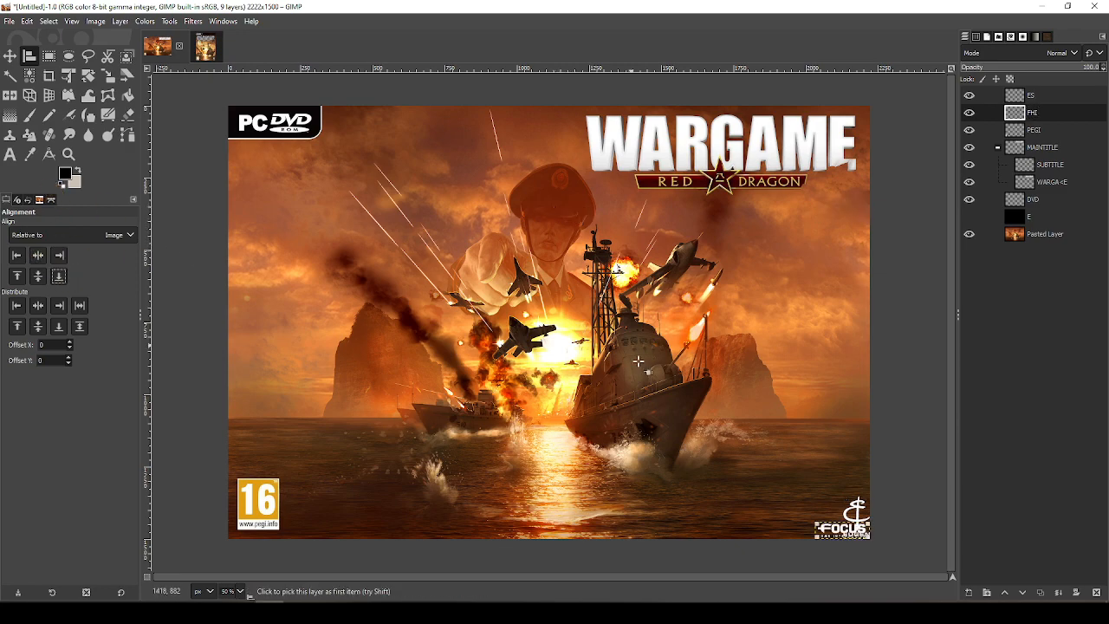
Move the FHI logo left along the artwork's lower edge so it sits clear of the Eugen Systems logo
left_click_drag(286, 208, 21, 104)
left_click(14, 58)
left_click_drag(519, 440, 564, 389)
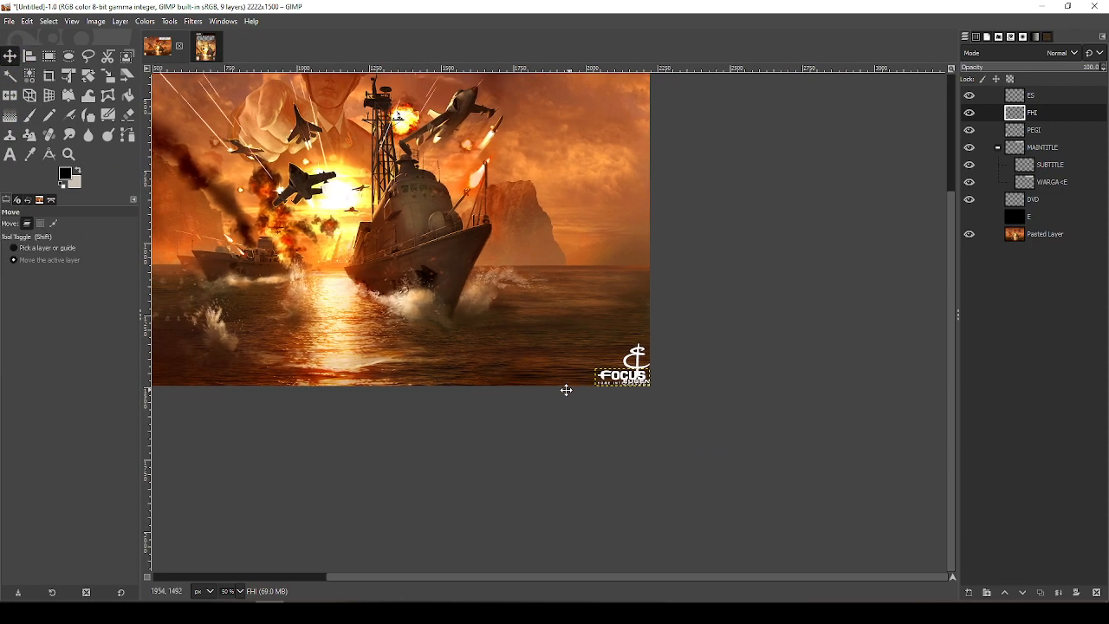
scroll(711, 386, "up", 3)
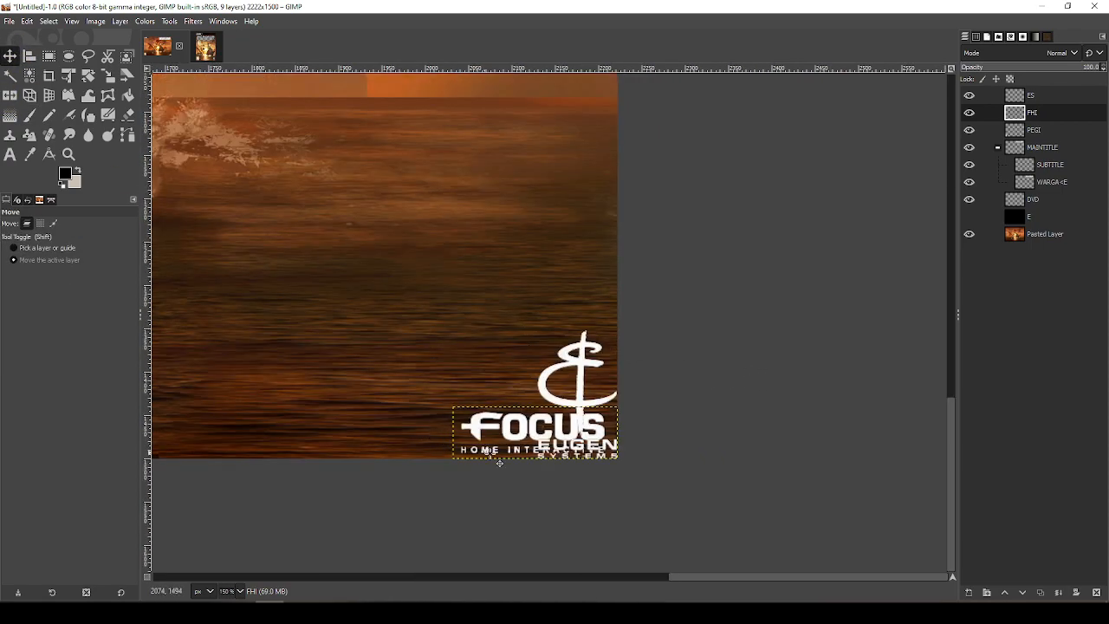
left_click_drag(561, 456, 752, 482)
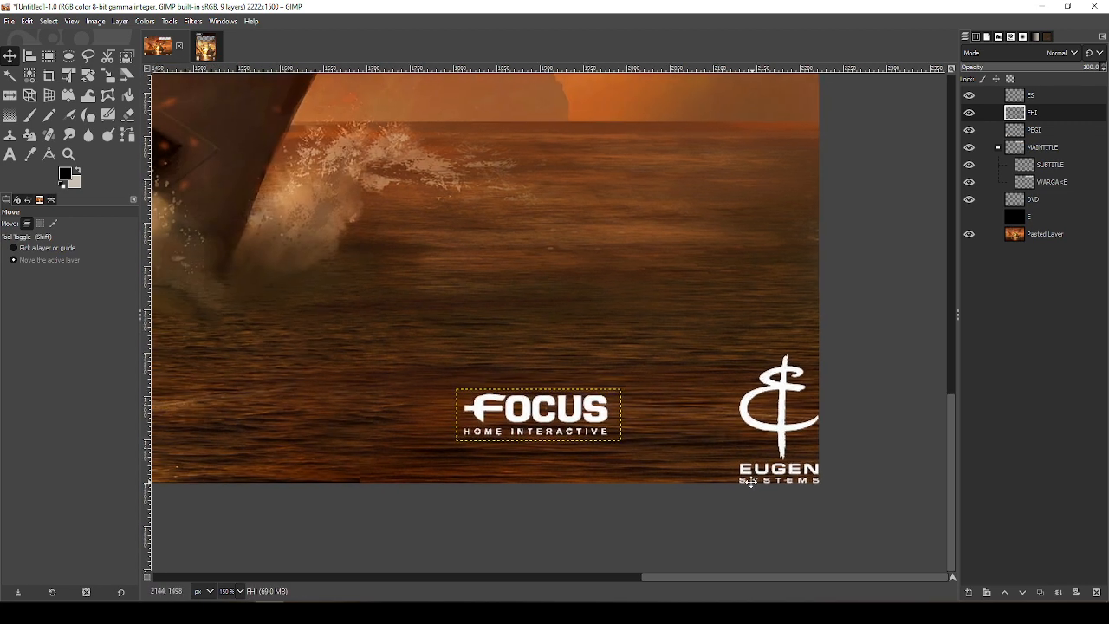
Link the ES and FHI layers and move both logos together up and left, away from the artwork's corner
left_click(985, 96)
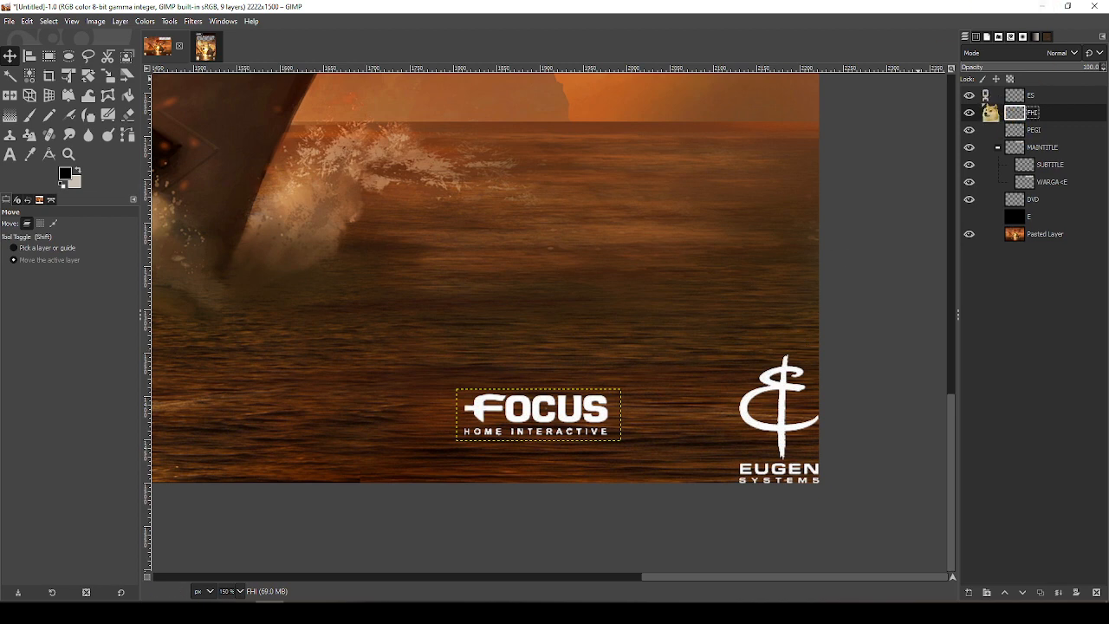
left_click(985, 111)
left_click(1031, 96)
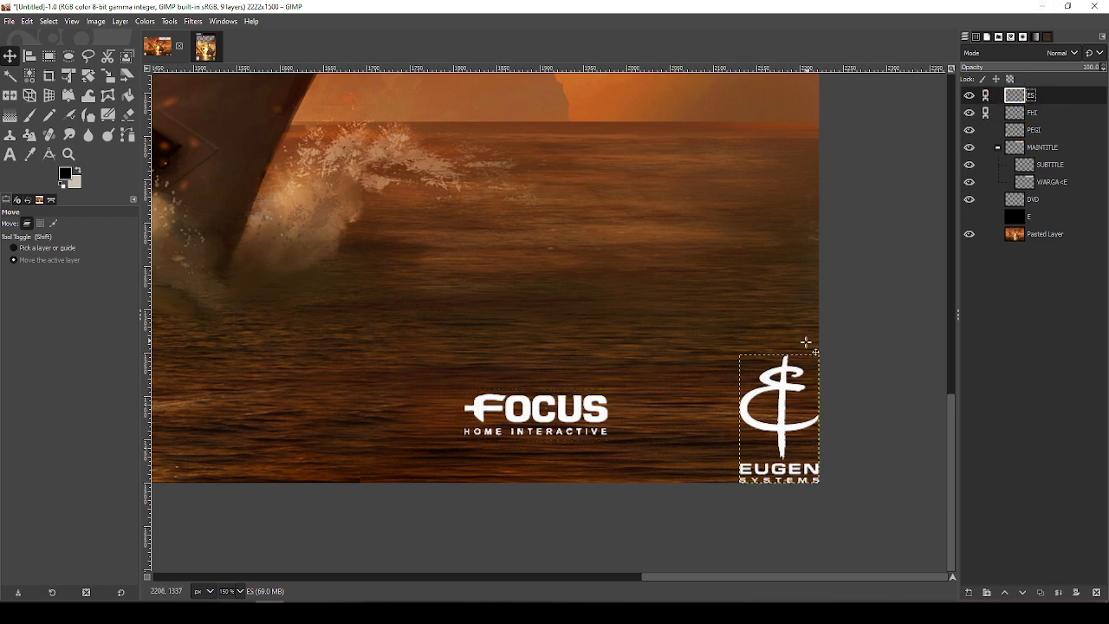
left_click_drag(791, 425, 745, 386)
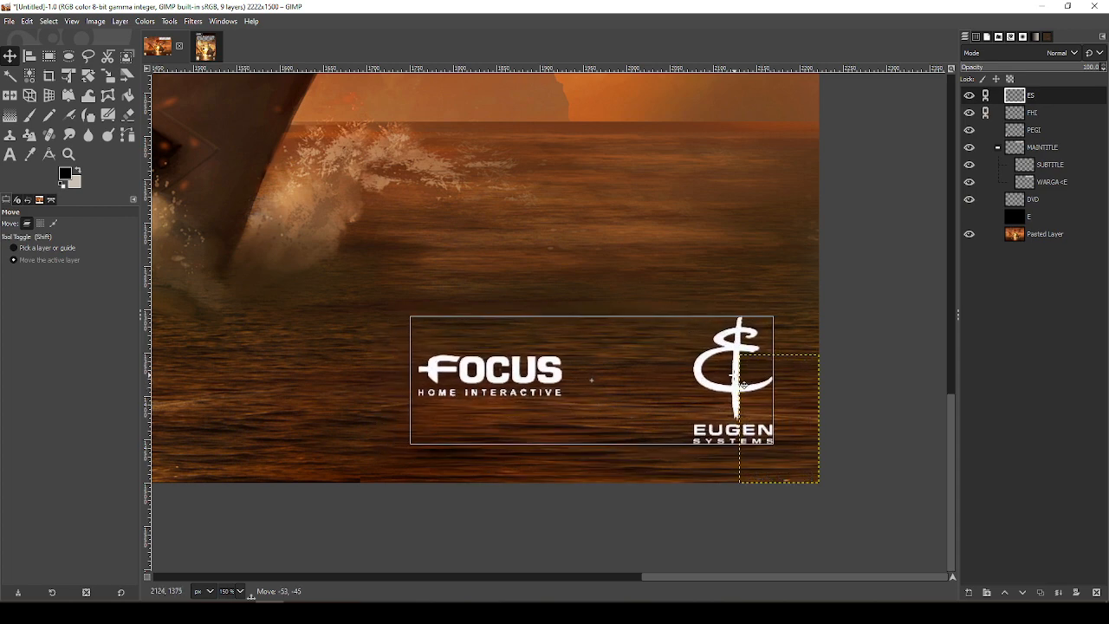
left_click_drag(744, 385, 650, 413)
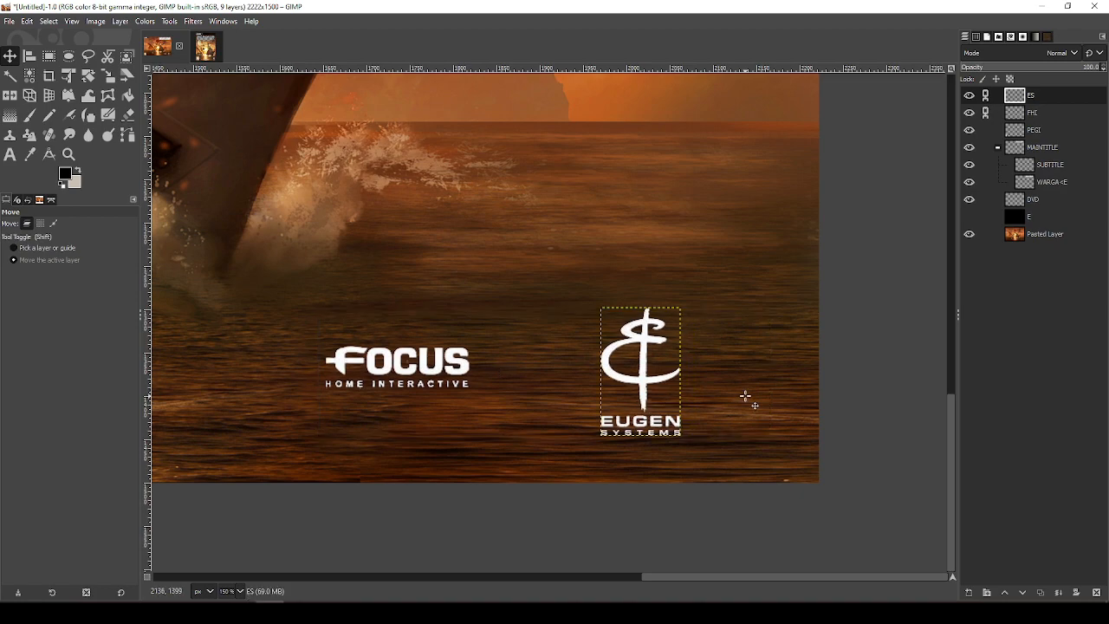
Move the linked FHI and ES logos back closer to the artwork's lower-right corner, keeping a margin
scroll(764, 368, "down", 5)
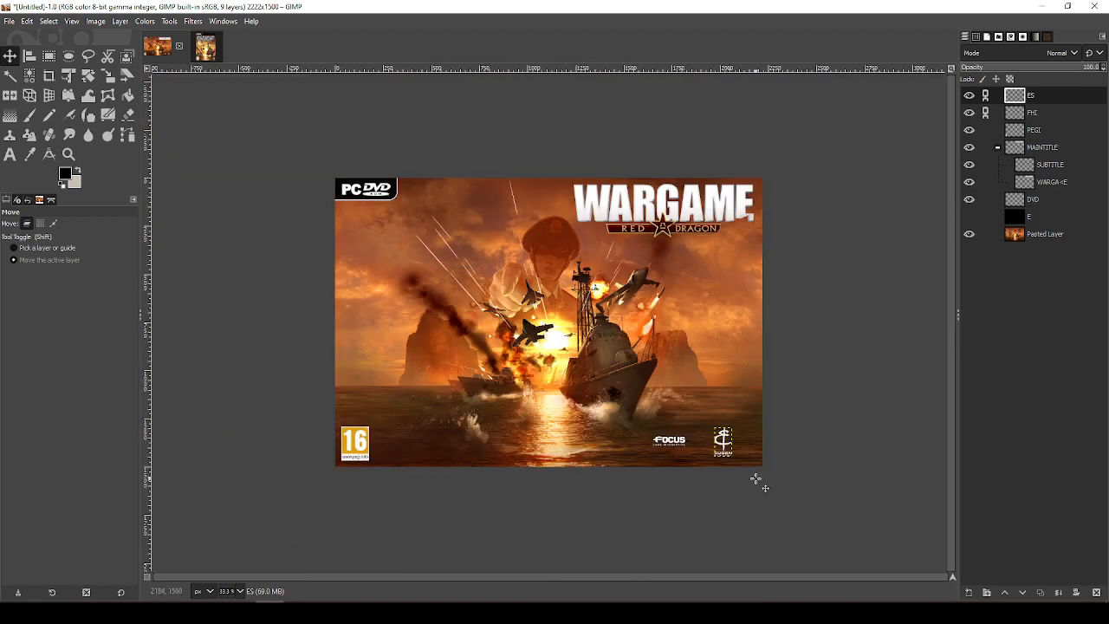
scroll(758, 482, "up", 4)
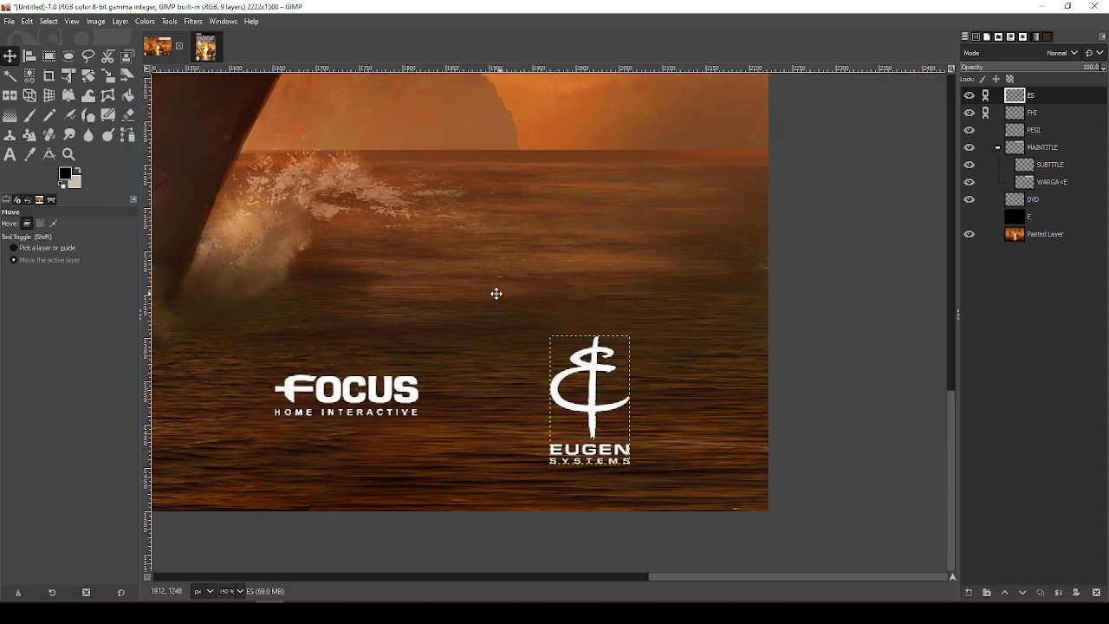
left_click_drag(496, 294, 425, 296)
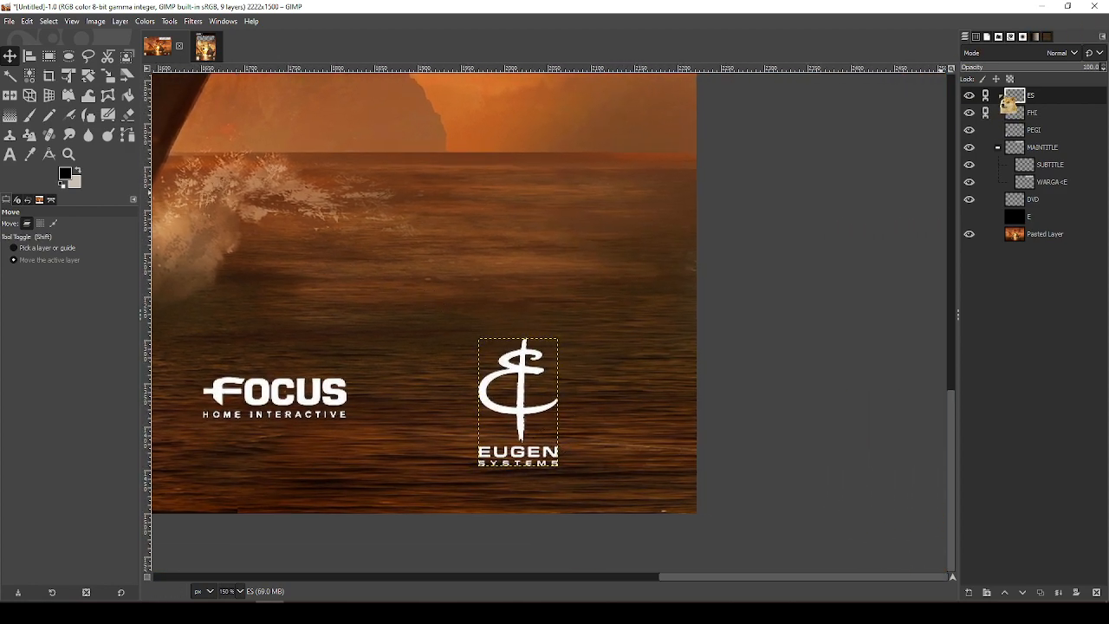
left_click(538, 423)
left_click_drag(538, 423, 618, 443)
Unlink the ES and FHI layers and move the FHI logo right and down, level with the base of the Eugen Systems logo
scroll(620, 362, "down", 2)
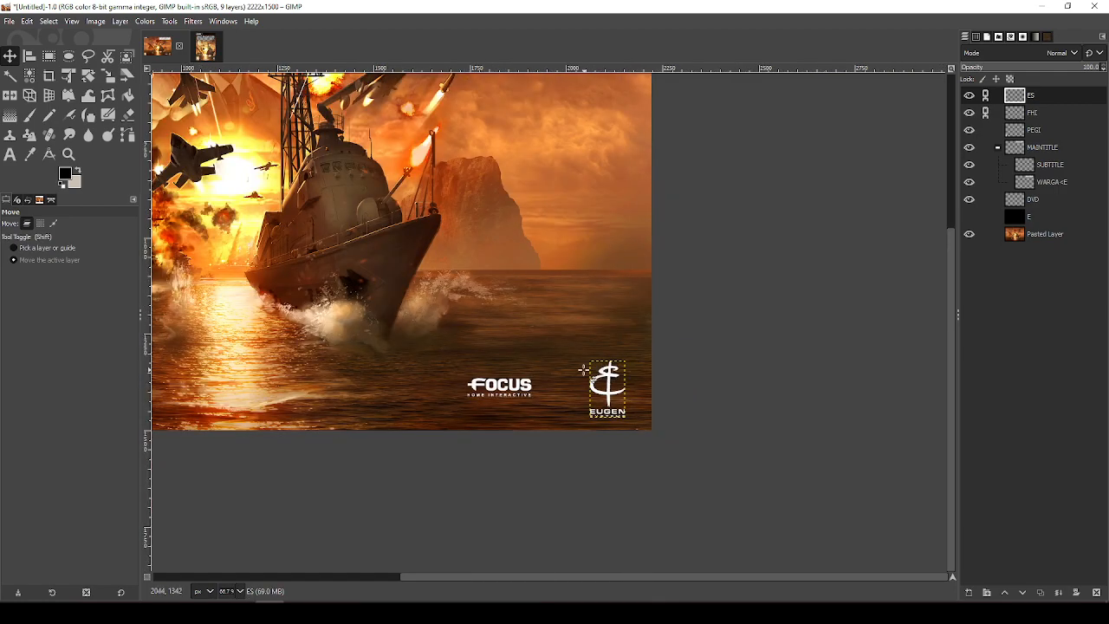
scroll(557, 418, "up", 2)
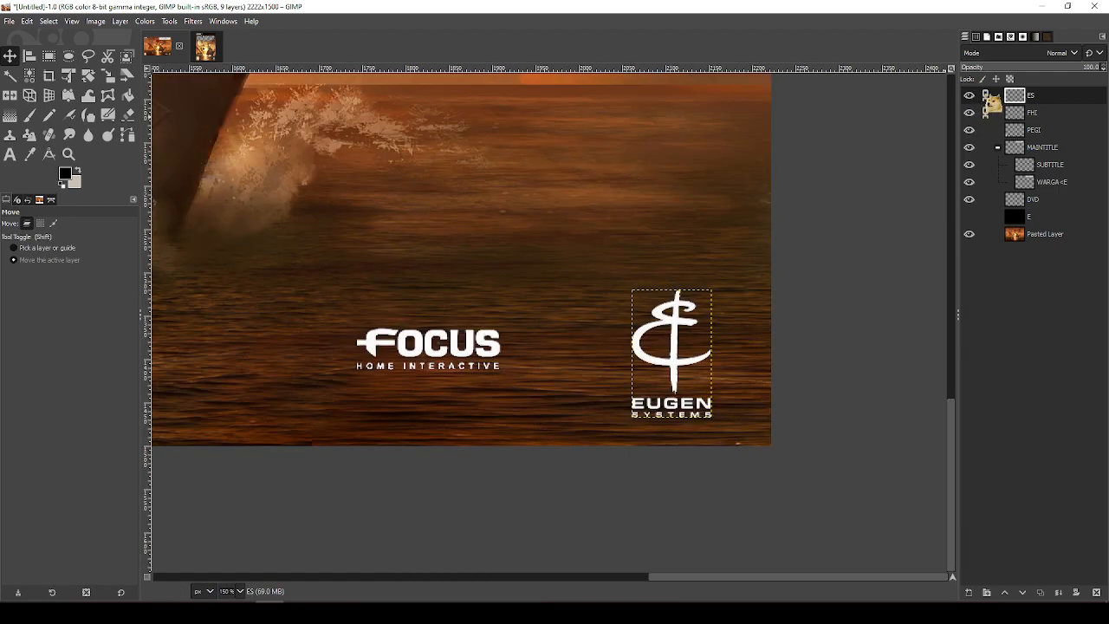
left_click(1028, 113)
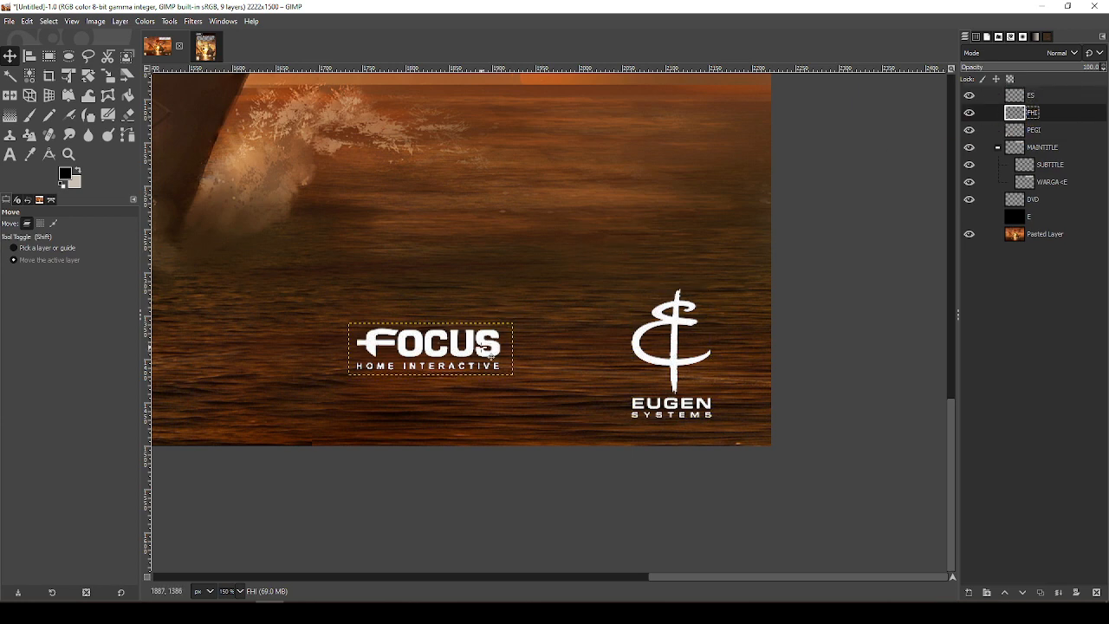
left_click_drag(492, 355, 560, 364)
scroll(762, 306, "down", 4)
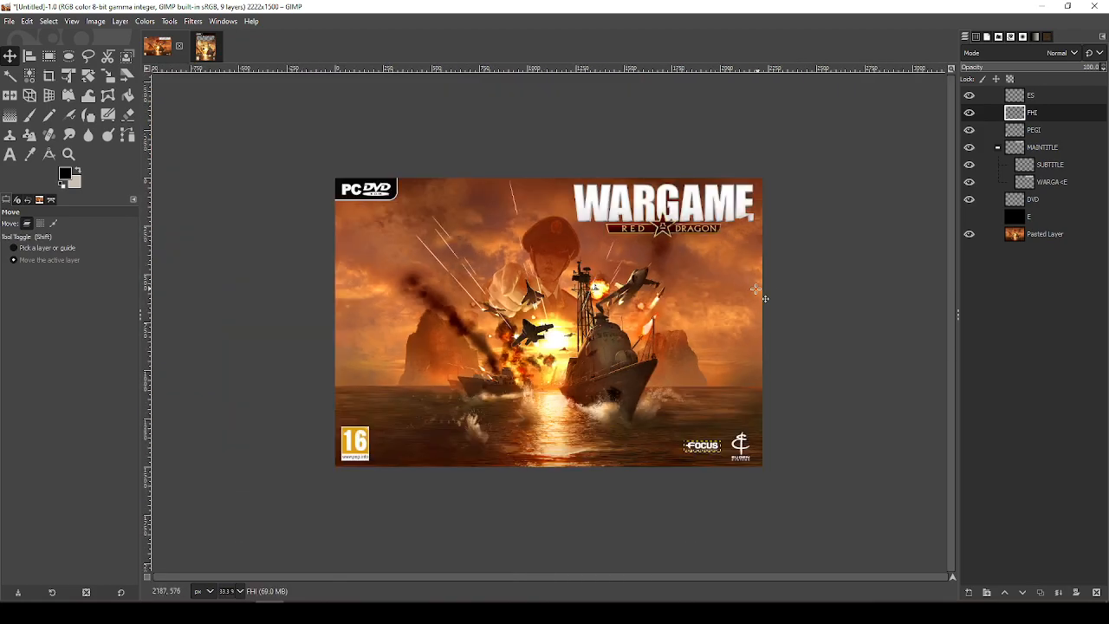
scroll(762, 498, "up", 5)
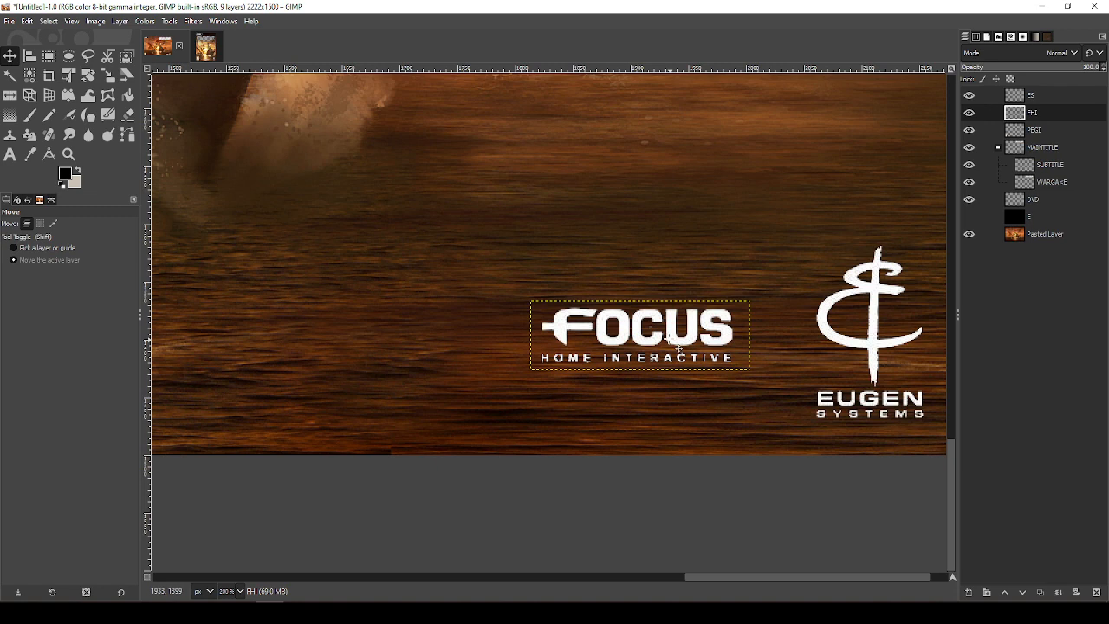
left_click_drag(672, 326, 689, 390)
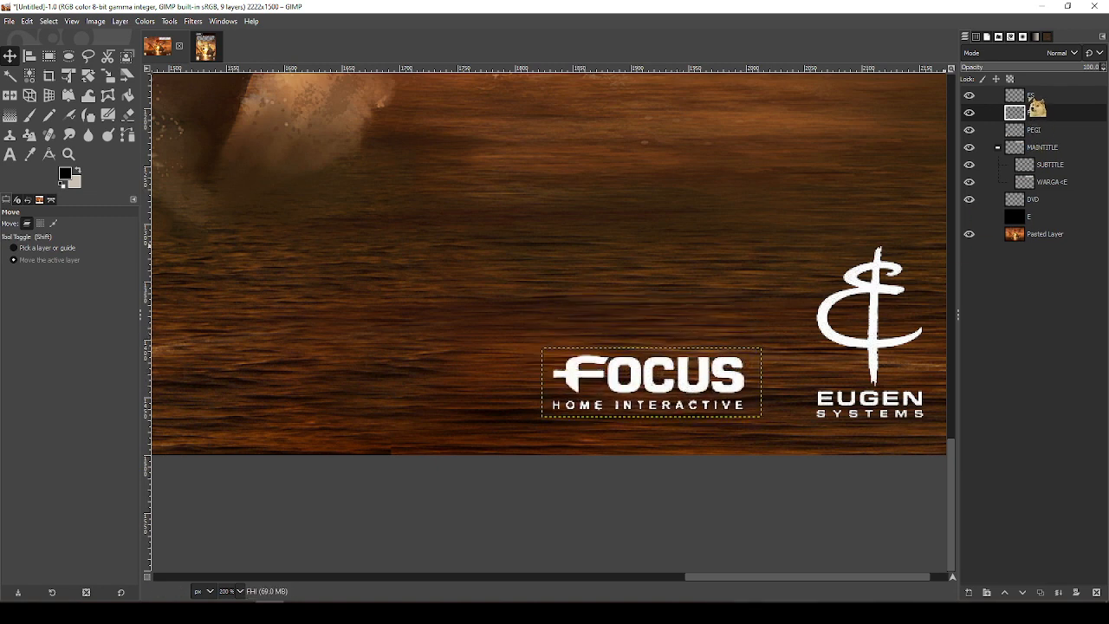
Align the FHI logo's lower edge with the ES layer, using the active layer as the alignment reference
left_click(1025, 96)
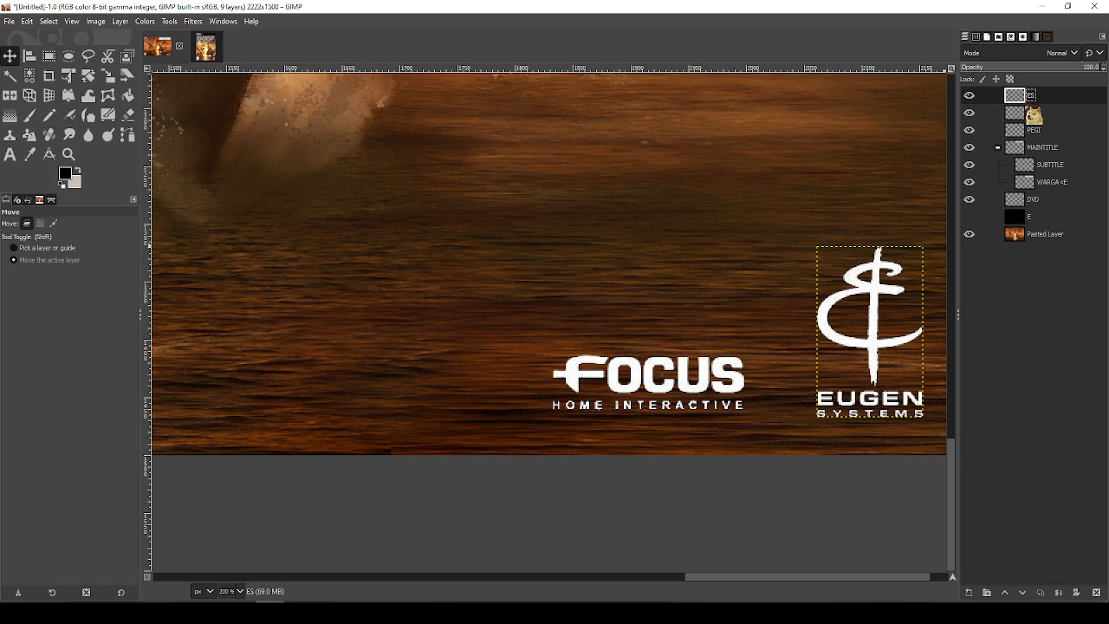
left_click(1028, 110)
left_click(1020, 98)
key("q")
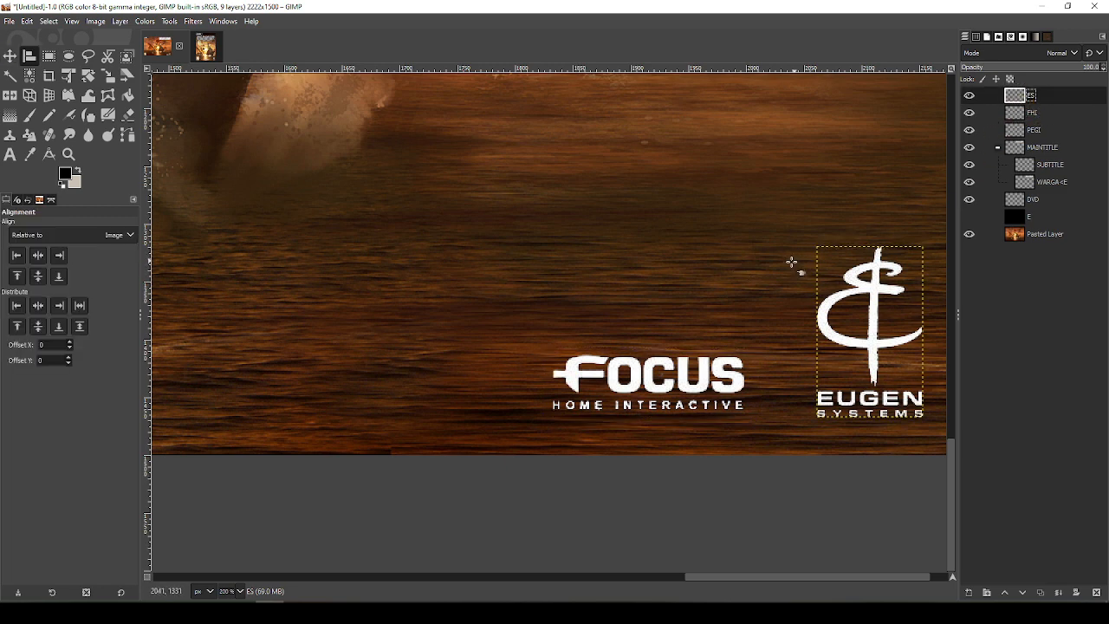
left_click(1031, 113)
left_click(716, 394)
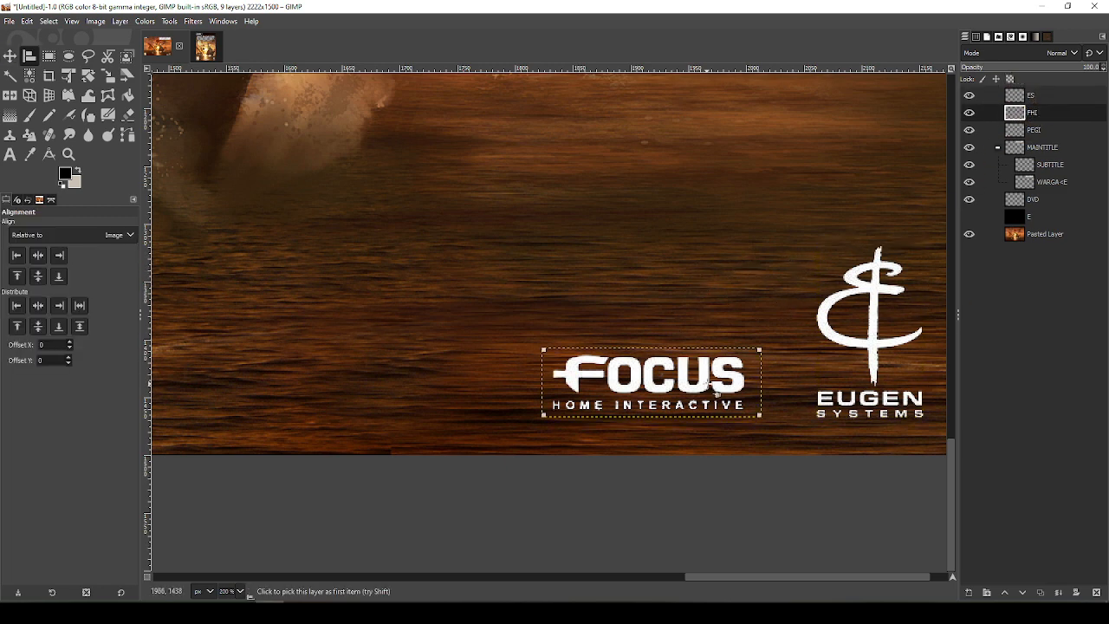
left_click(1030, 97)
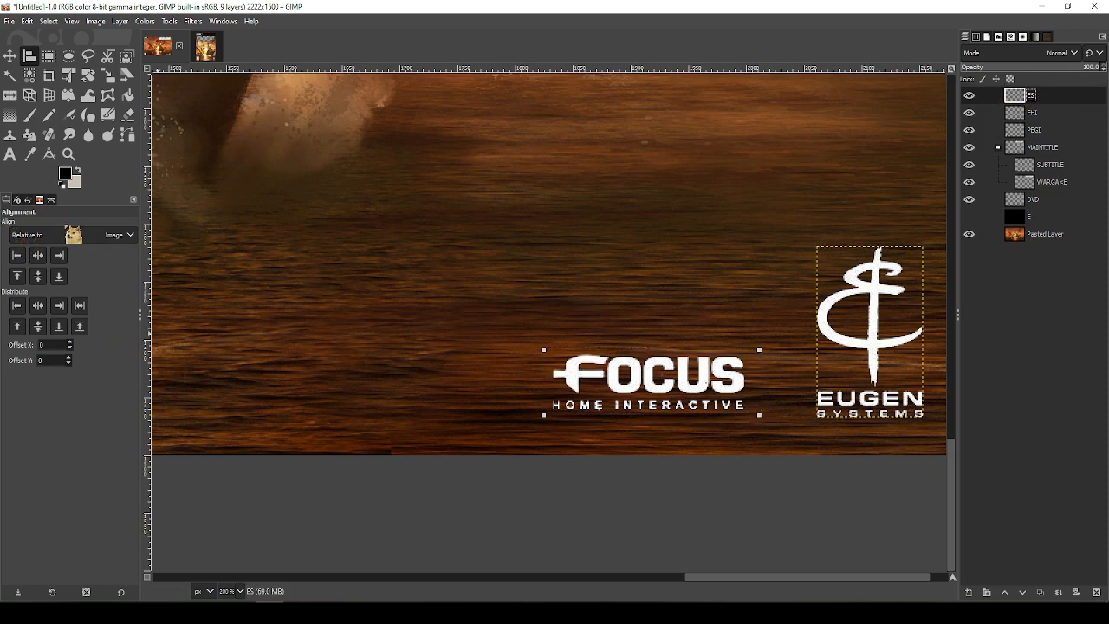
key("XF86AudioPlay")
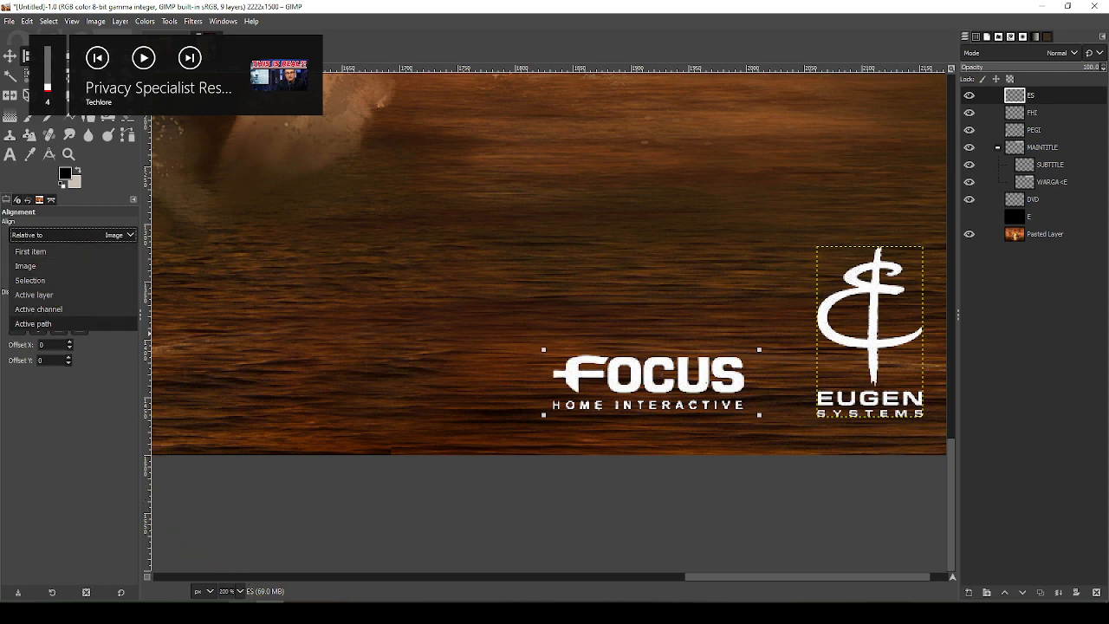
key("Escape")
left_click(60, 296)
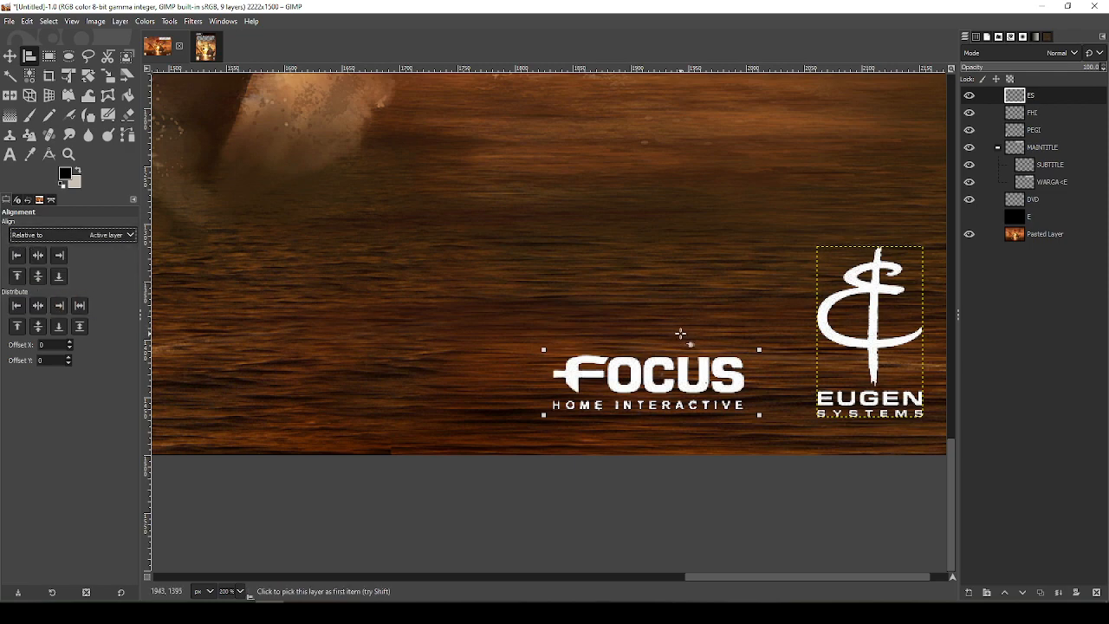
left_click(58, 326)
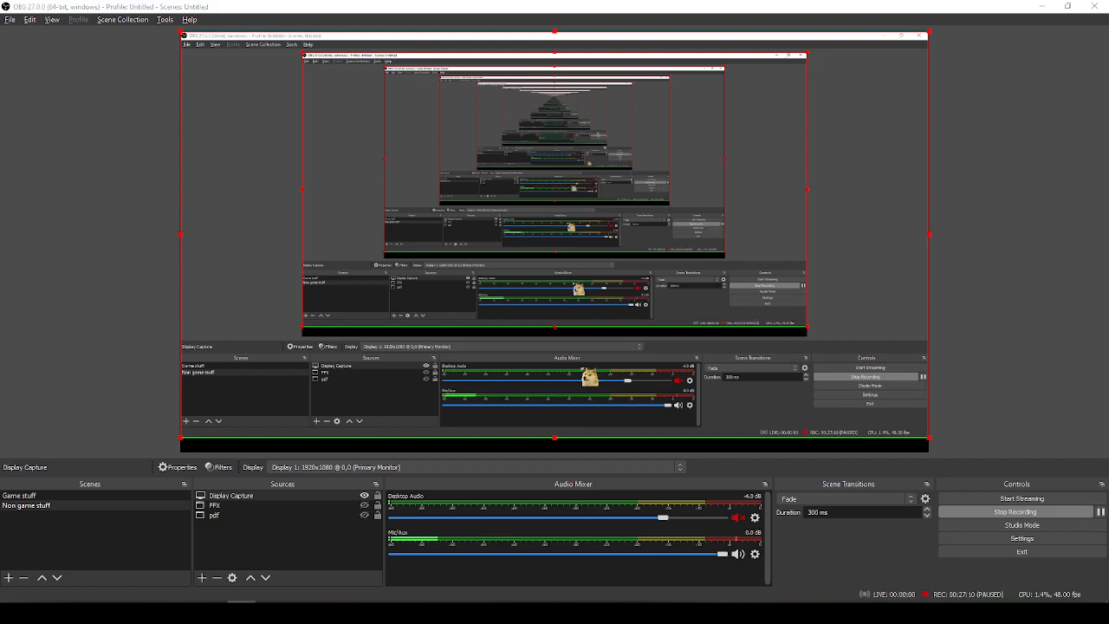
key("alt+Tab")
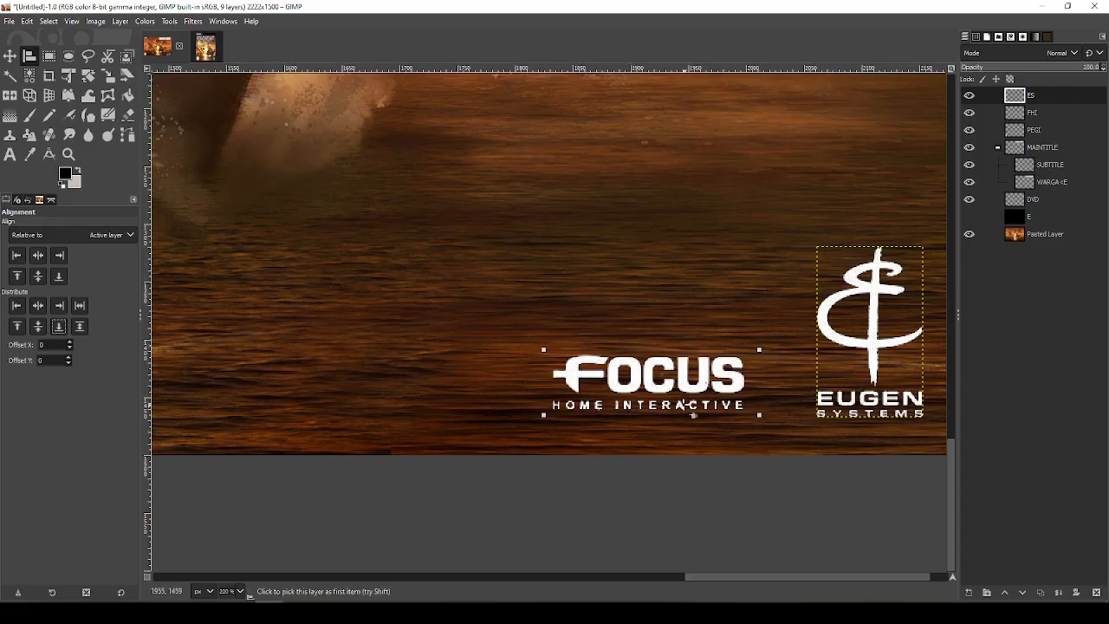
scroll(476, 320, "down", 5)
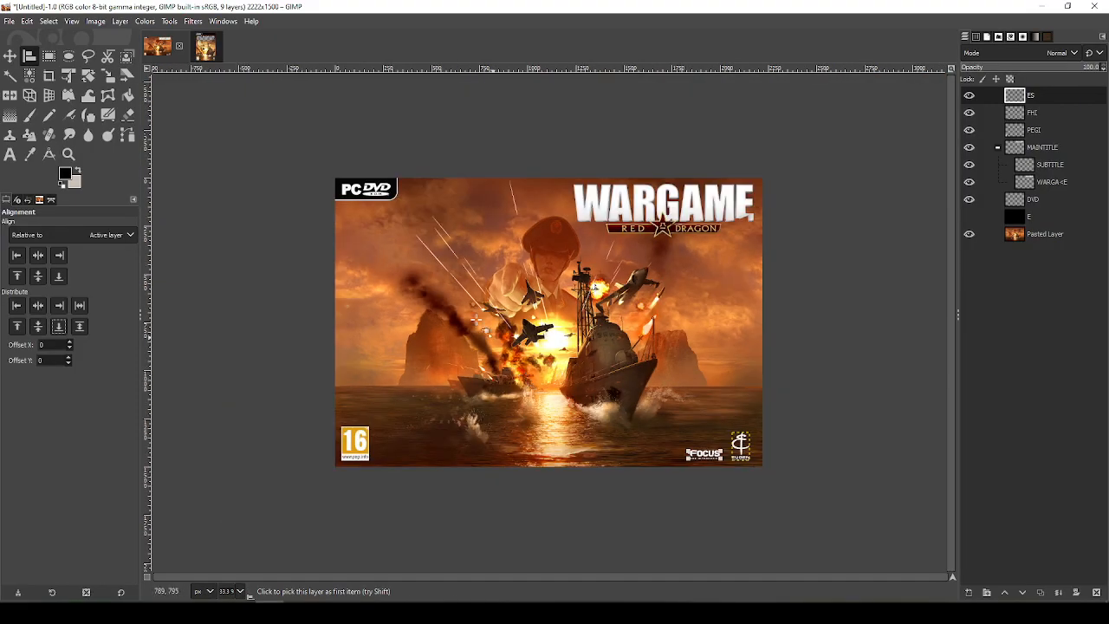
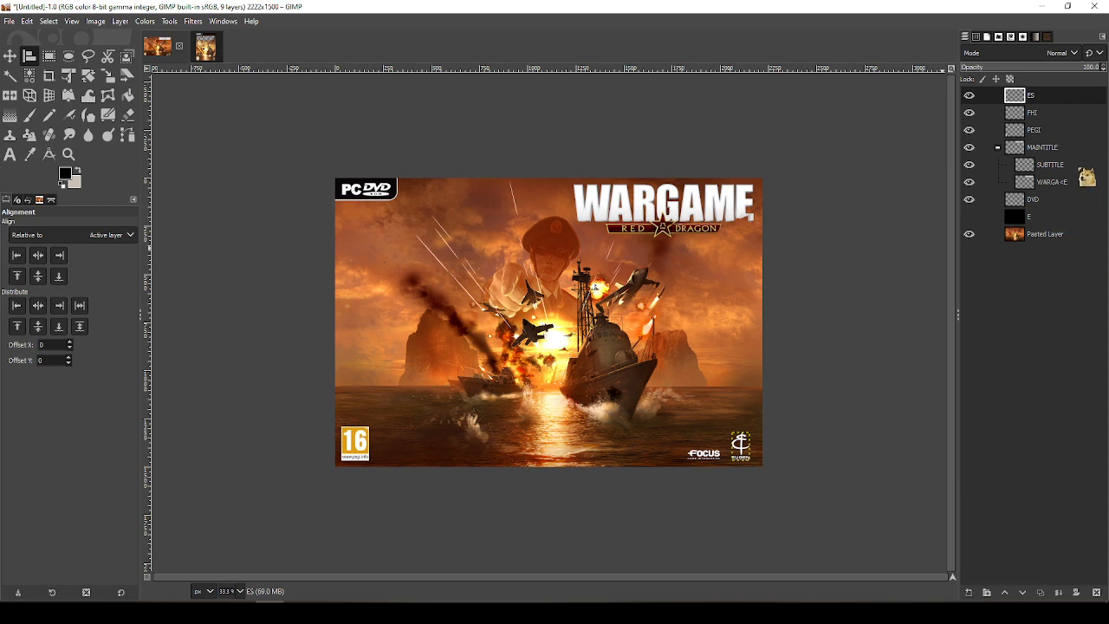
Copy a 7 × 33 px strip of the grey left edge of the title's damaged letter E from the WARGA<E layer
left_click(1043, 181)
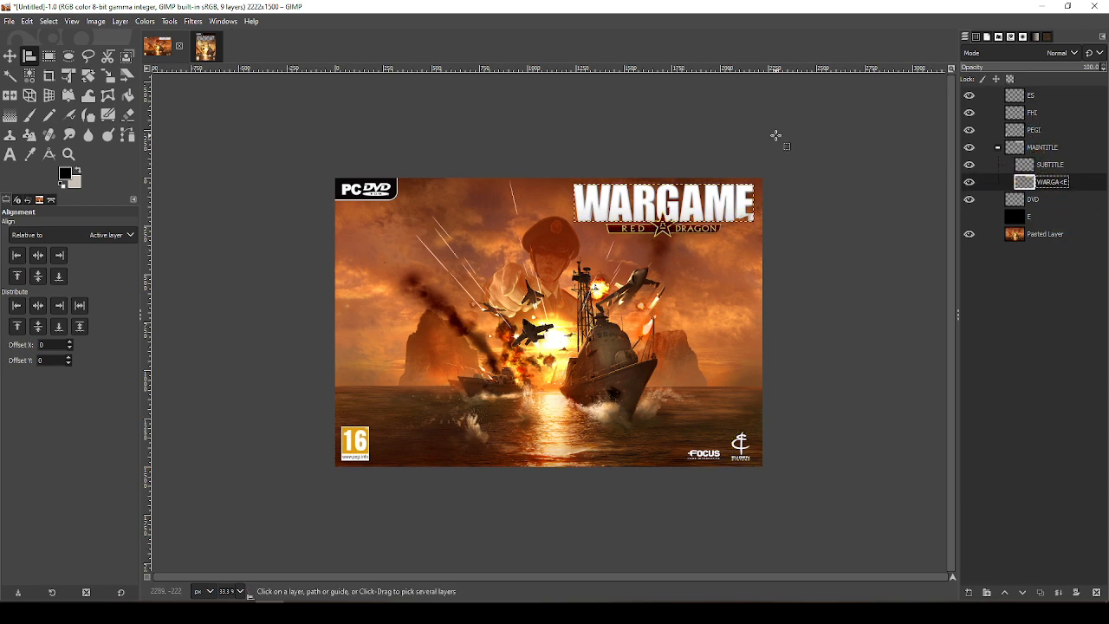
scroll(777, 136, "up", 2)
scroll(776, 136, "up", 4)
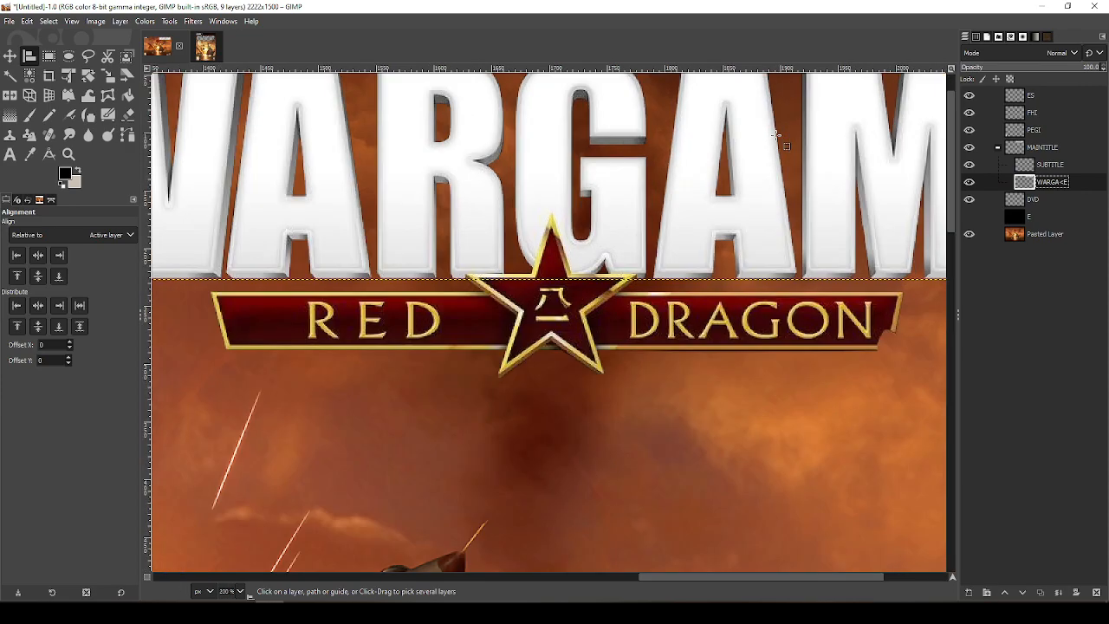
left_click_drag(867, 240, 205, 253)
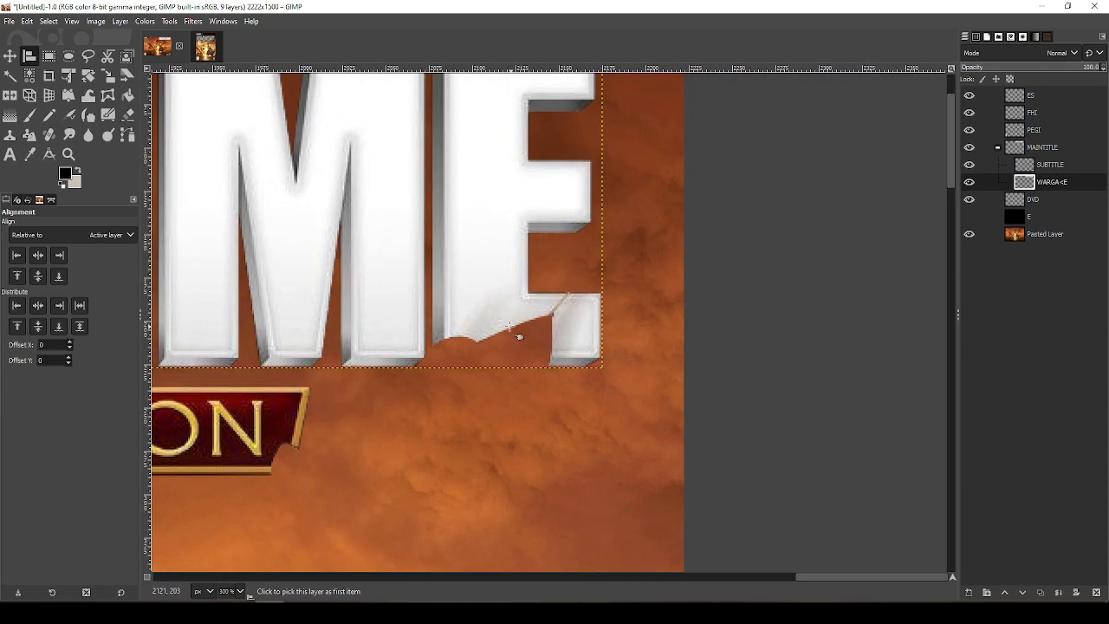
scroll(499, 335, "up", 4)
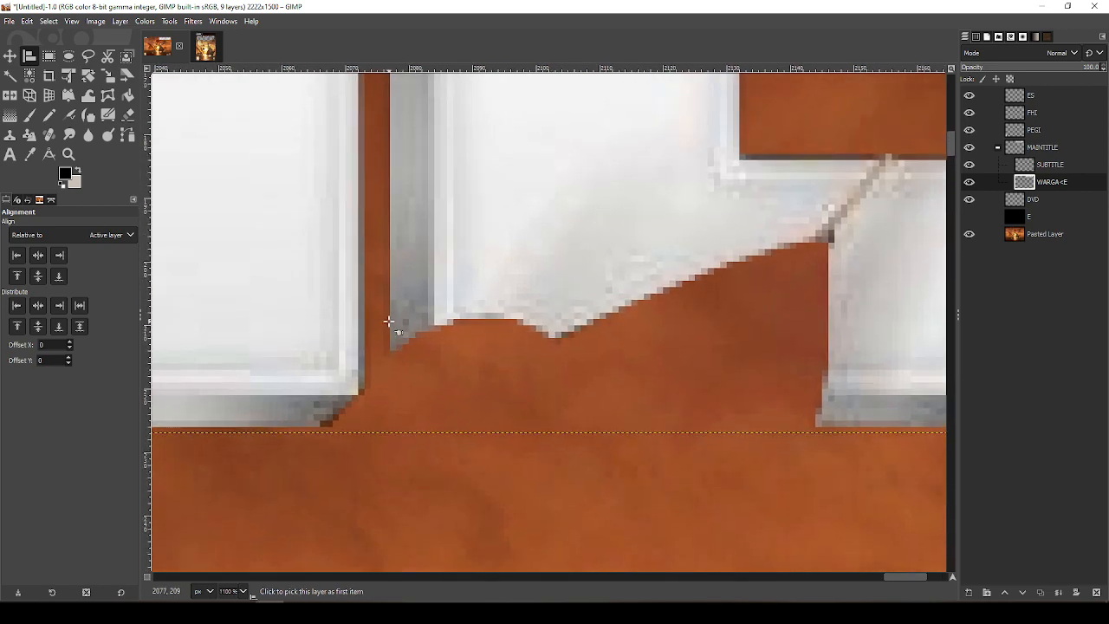
key("r")
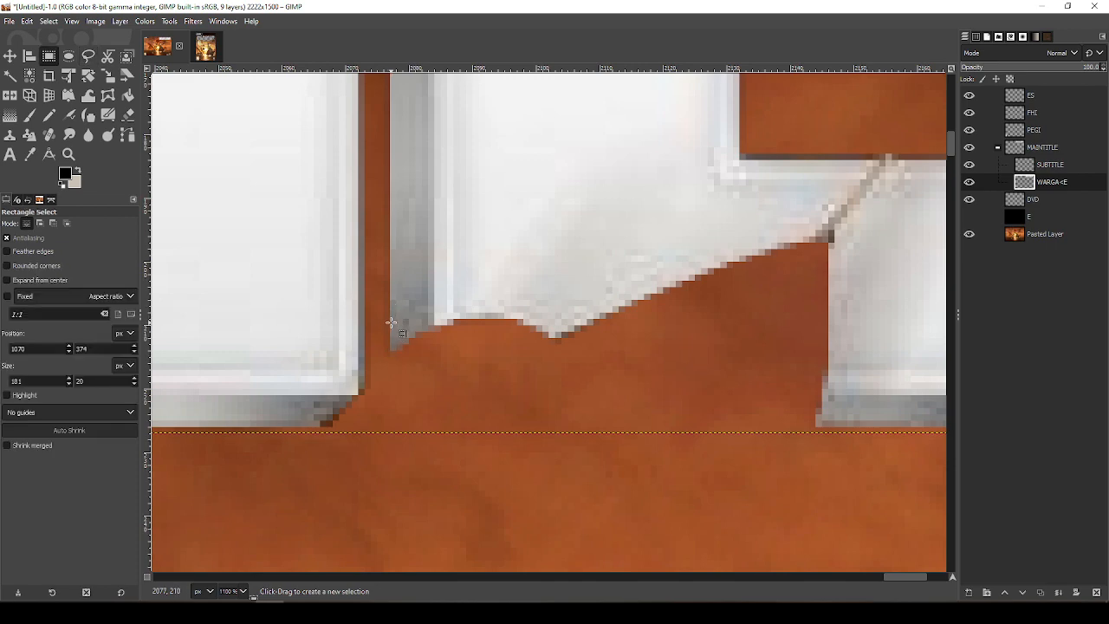
left_click_drag(392, 323, 432, 118)
key("ctrl+c")
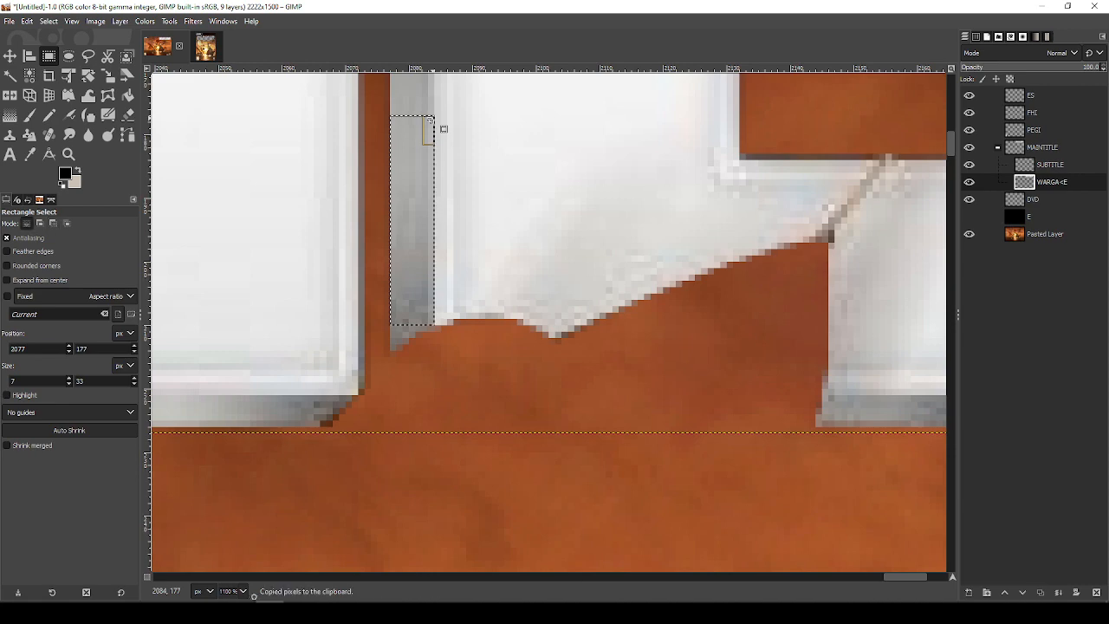
Paste the strip as a new layer beneath WARGA<E and move it down to extend the E's left edge to the letter's base
key("ctrl+v")
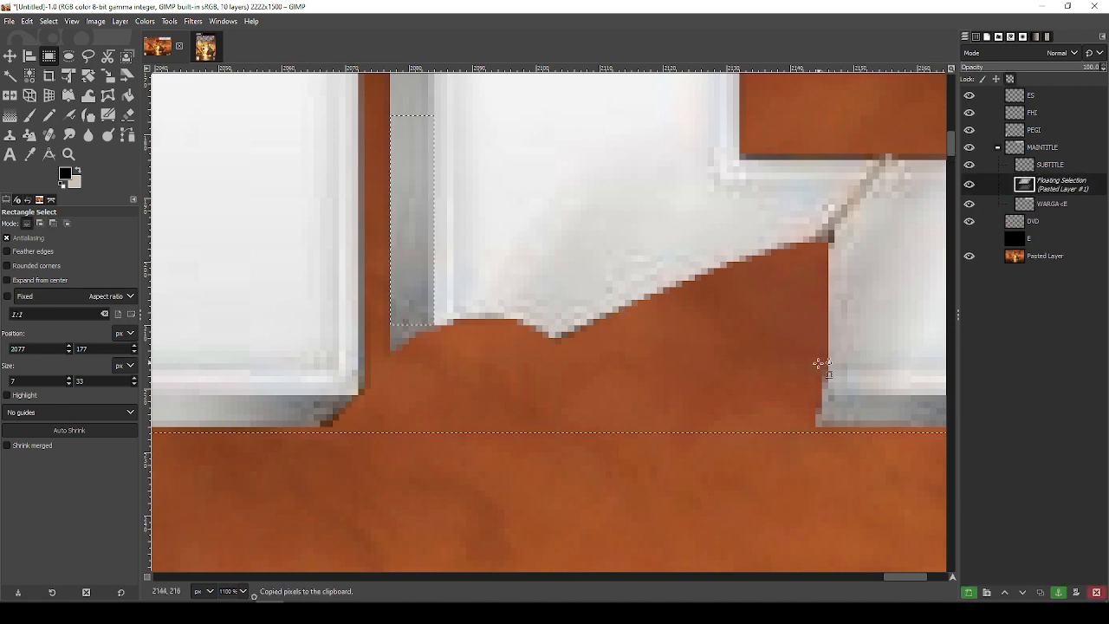
left_click(964, 596)
left_click_drag(1053, 182, 1031, 216)
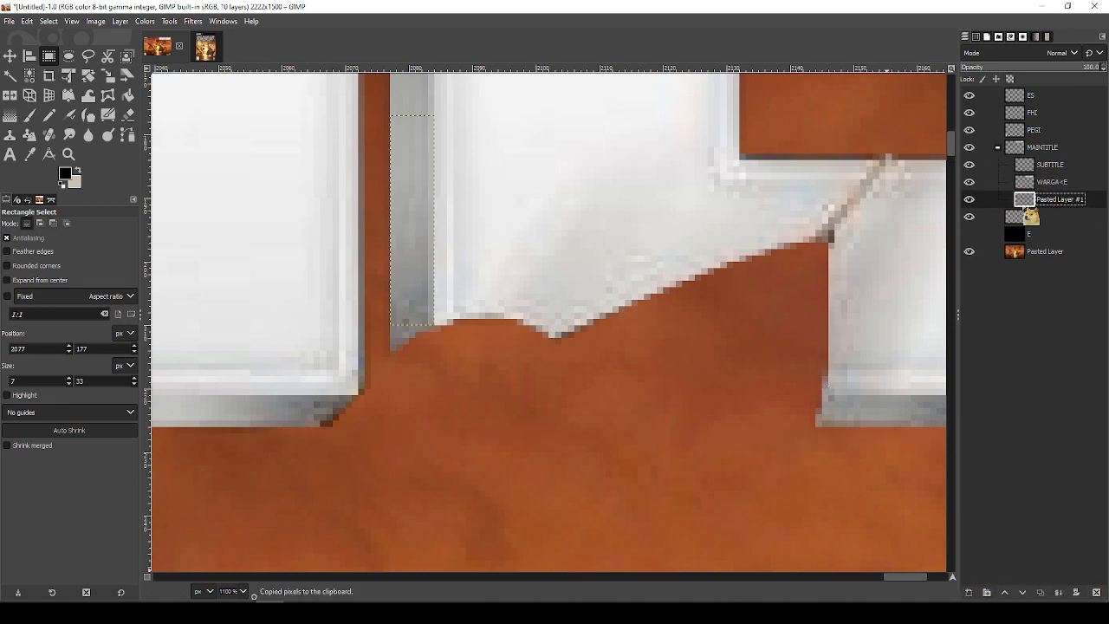
key("m")
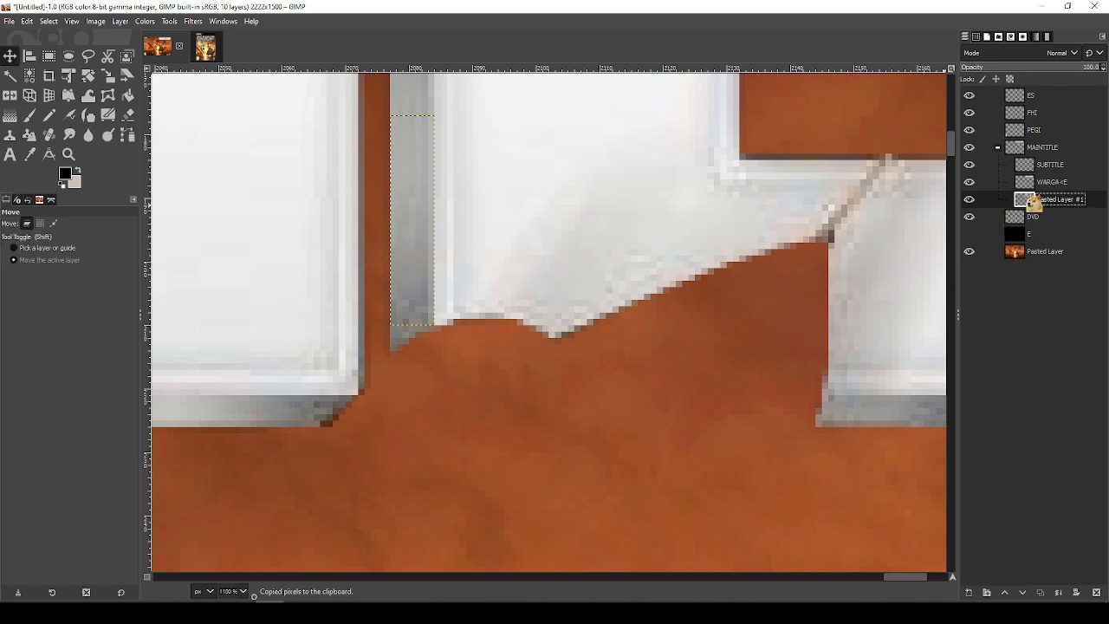
left_click_drag(407, 255, 404, 355)
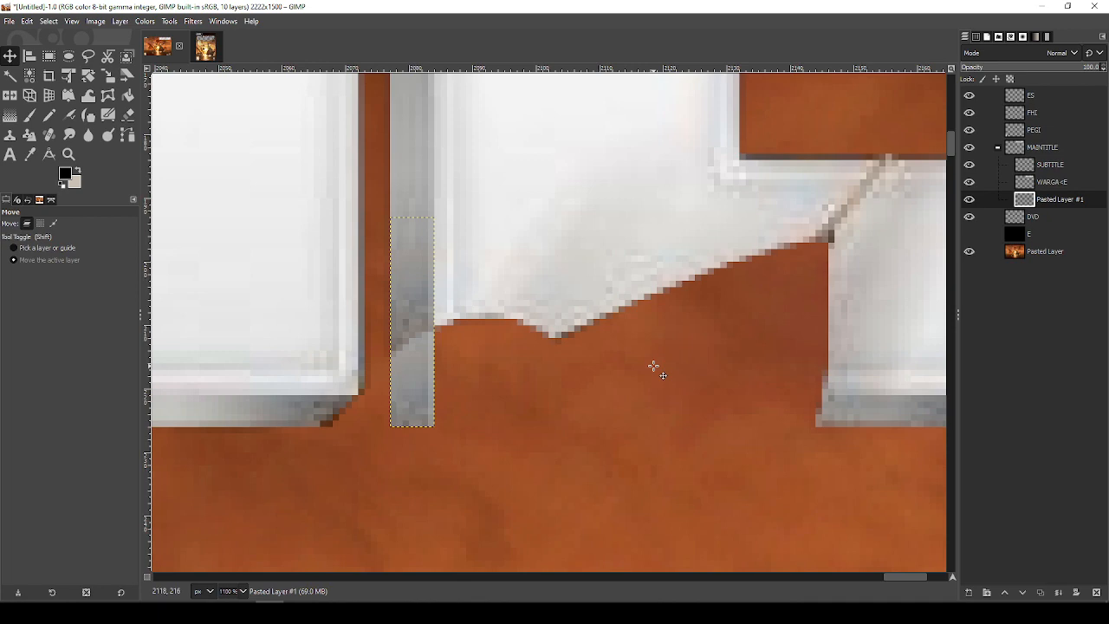
Copy a 19 × 5 px strip of the grey bottom edge of the E's lower arm from the WARGA<E layer
left_click_drag(993, 196, 1045, 183)
scroll(590, 304, "right", 5)
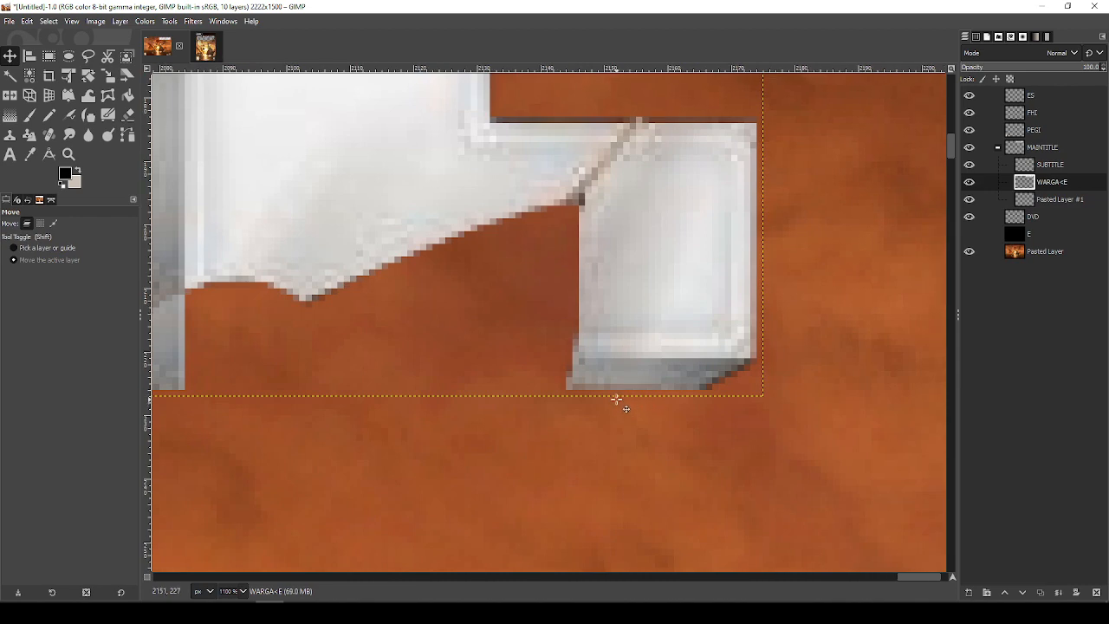
key("r")
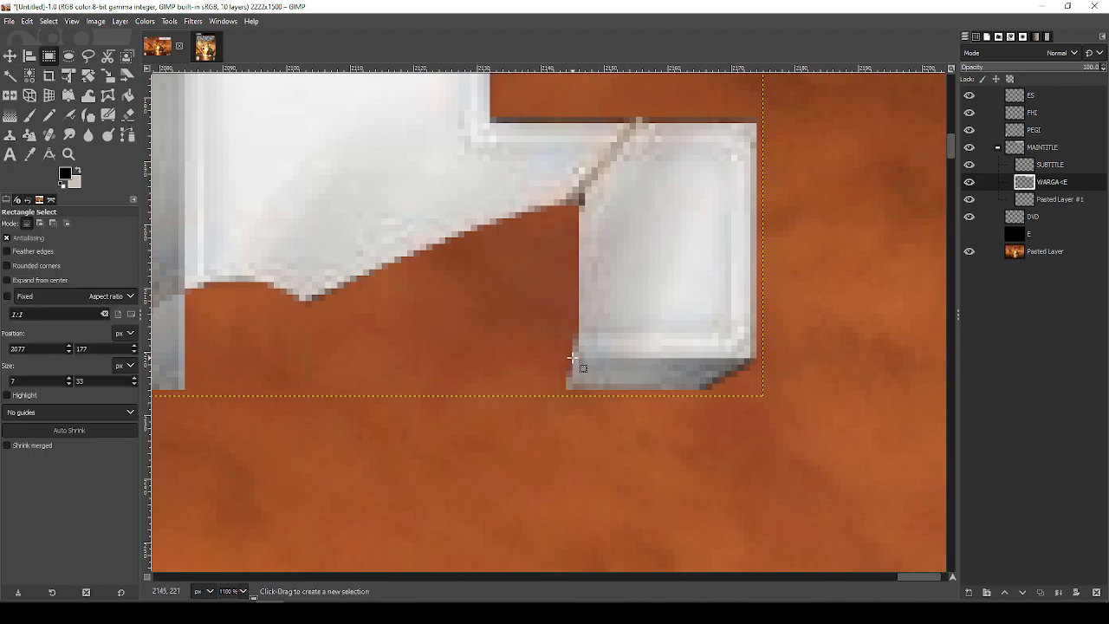
left_click_drag(573, 357, 697, 390)
key("ctrl+c")
Paste the bottom-edge strip onto Pasted Layer #1, butt it against the E's remaining lower arm and anchor it
scroll(654, 312, "left", 3)
scroll(694, 256, "right", 1)
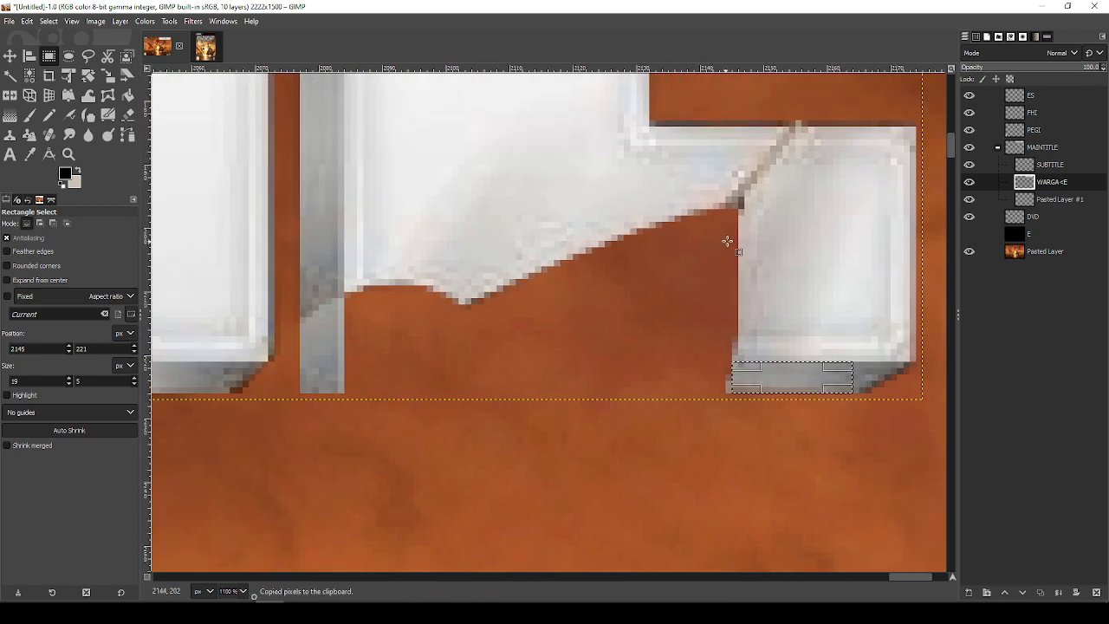
left_click(1053, 200)
key("ctrl+v")
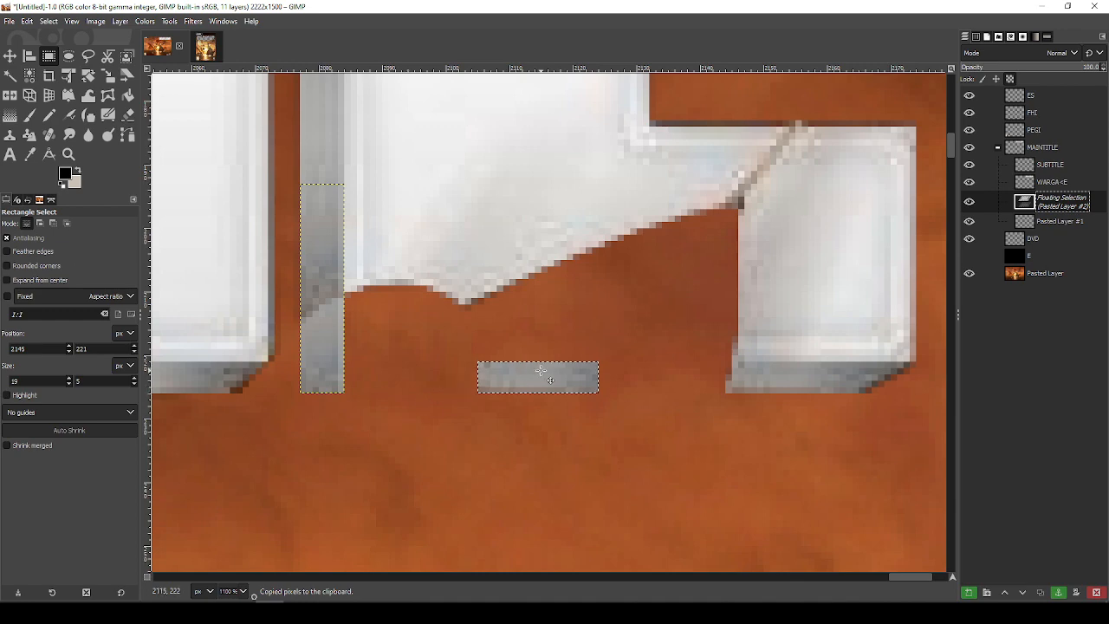
key("m")
left_click_drag(542, 370, 672, 374)
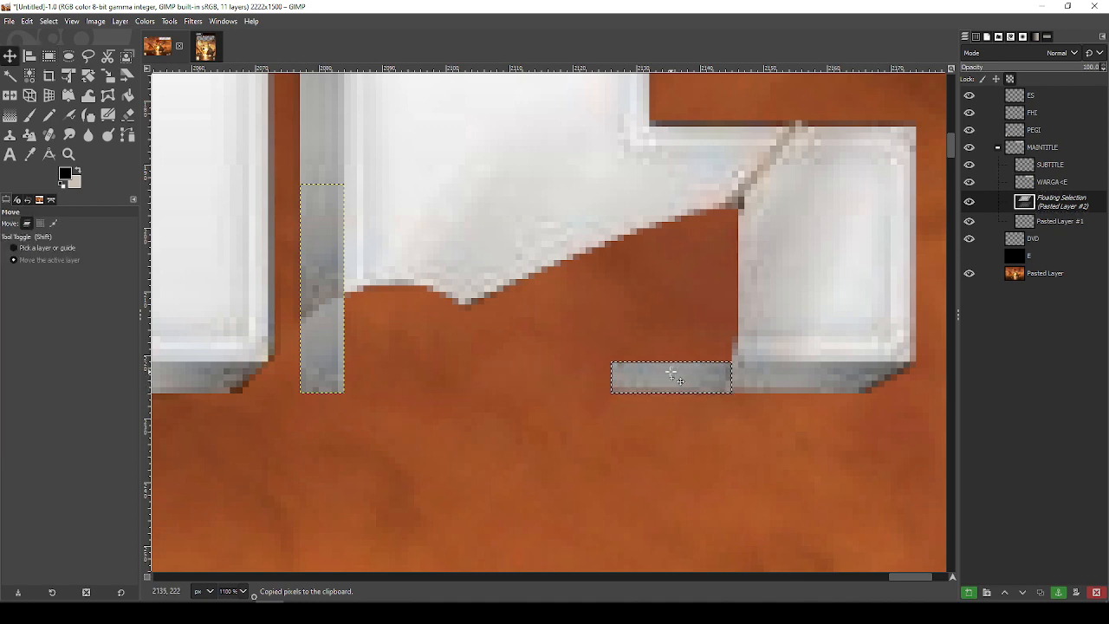
left_click(1059, 593)
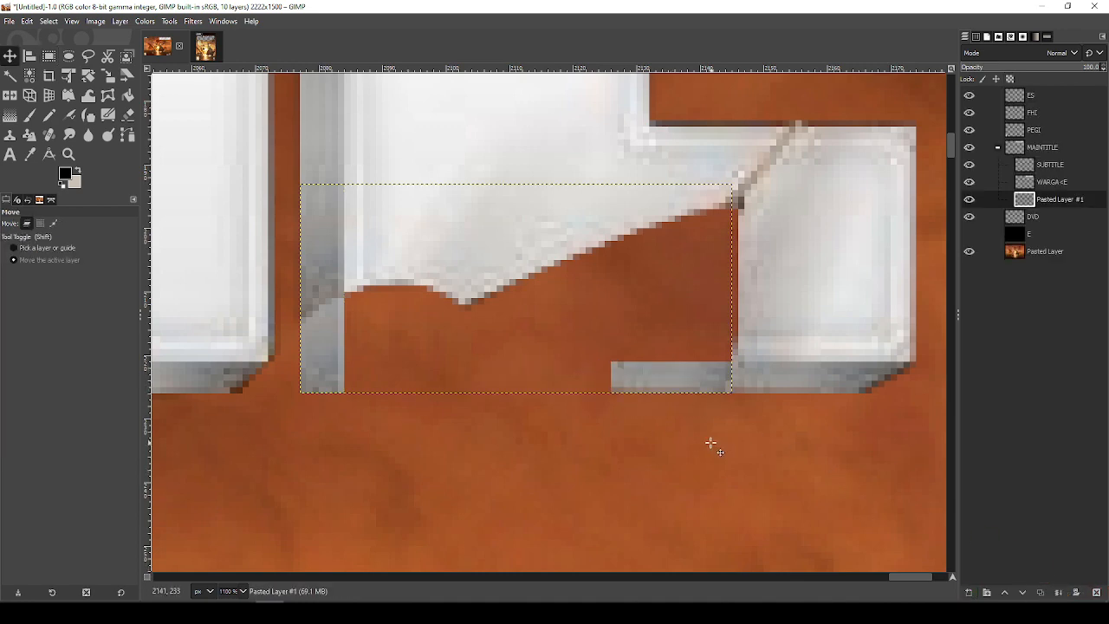
Paste another copy of the bottom-edge strip, butt it against the previous strip's inner end, then rotate and flip it
key("ctrl+v")
left_click_drag(545, 291, 563, 369)
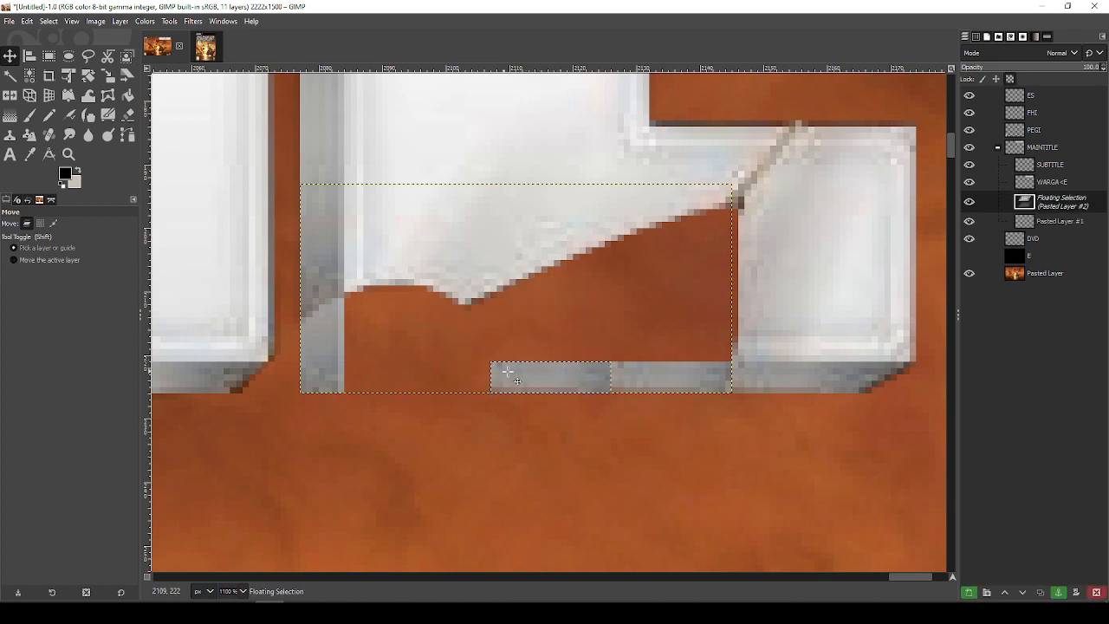
key("shift+f")
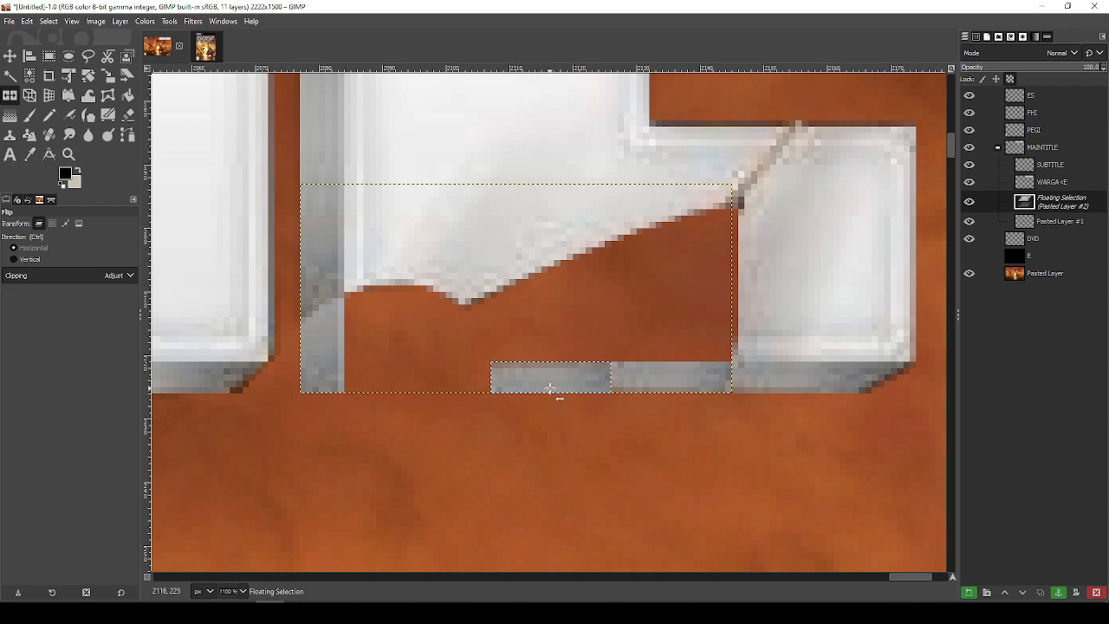
key("shift+r")
left_click(613, 289)
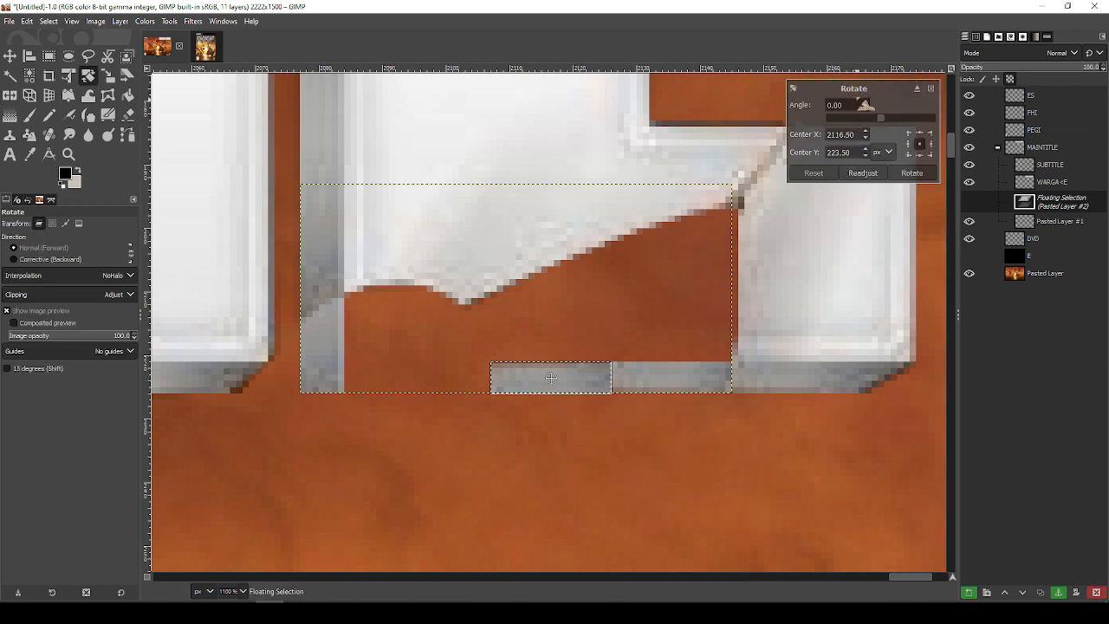
type("18")
left_click(906, 174)
key("shift+f")
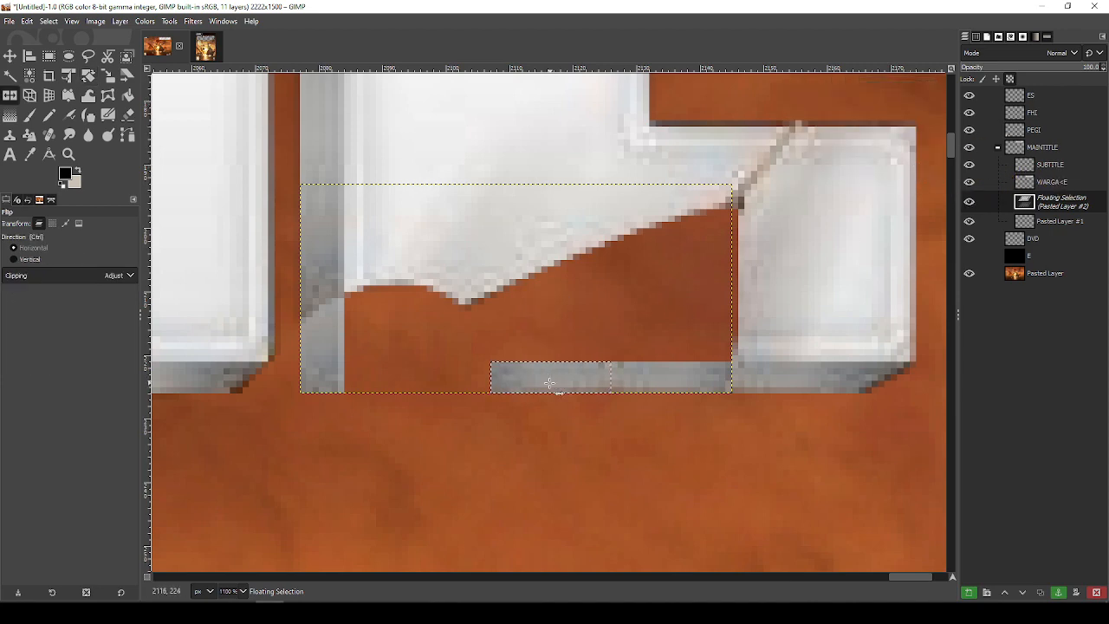
Align the flipped strip with the rest of the E's bottom edge and anchor it to Pasted Layer #1
key("m")
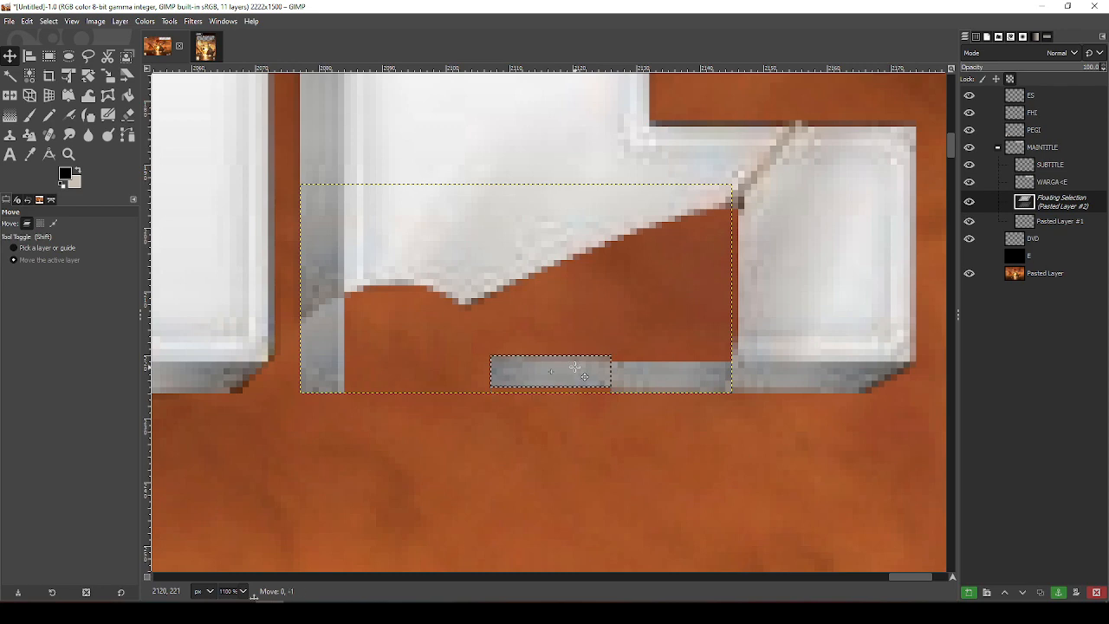
key("shift+f")
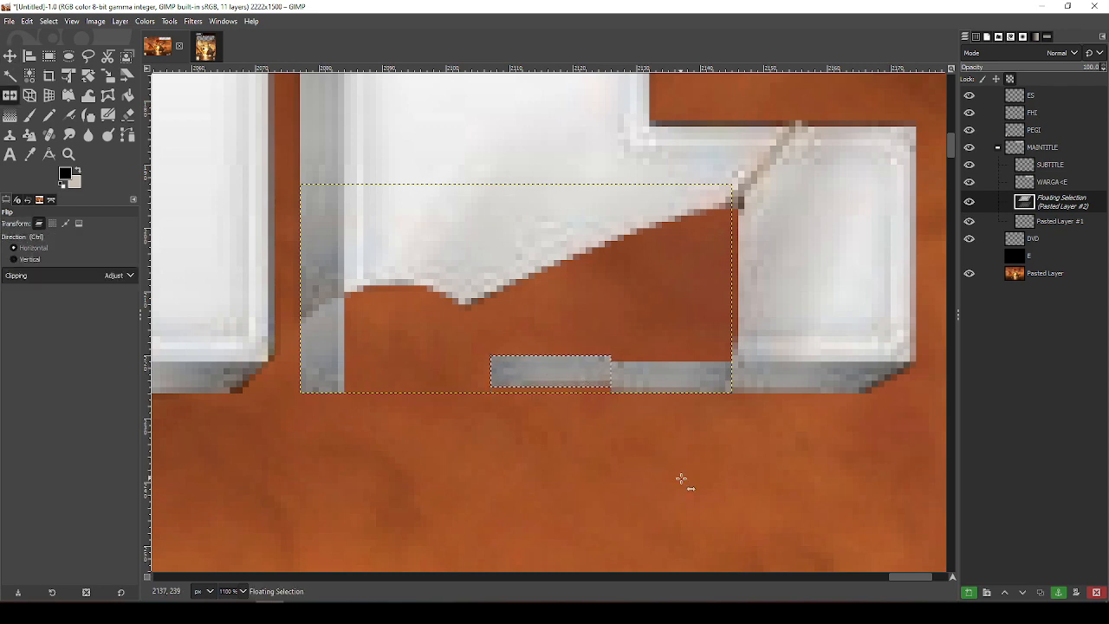
key("m")
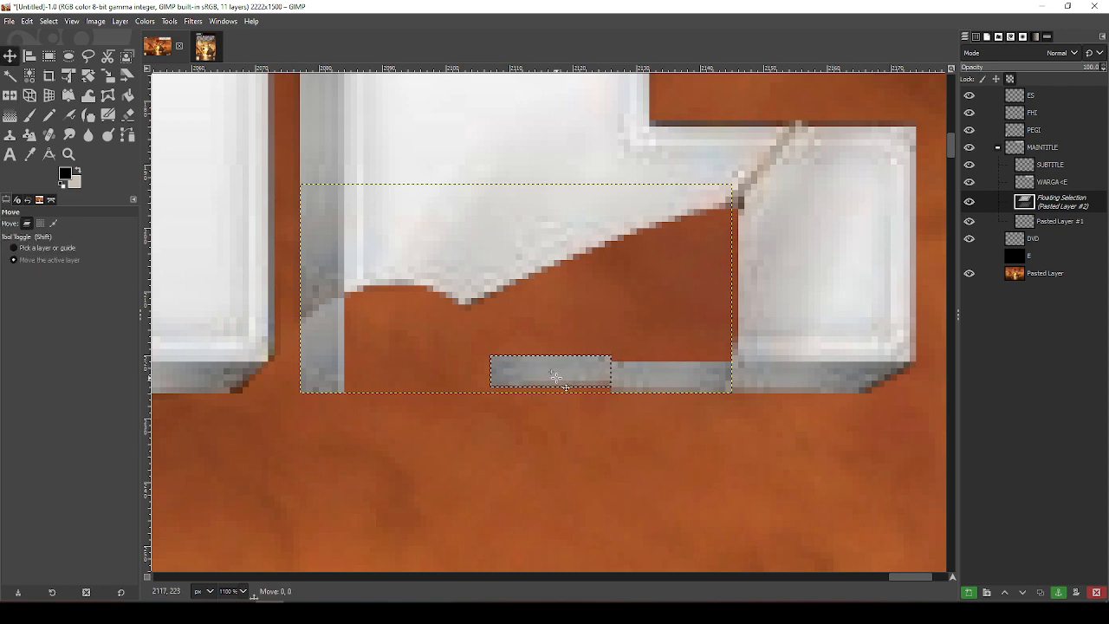
left_click_drag(556, 379, 592, 405)
left_click(1059, 592)
Paste a third bottom-edge strip, continue the E's bottom edge toward its left side with it and anchor it
key("ctrl+v")
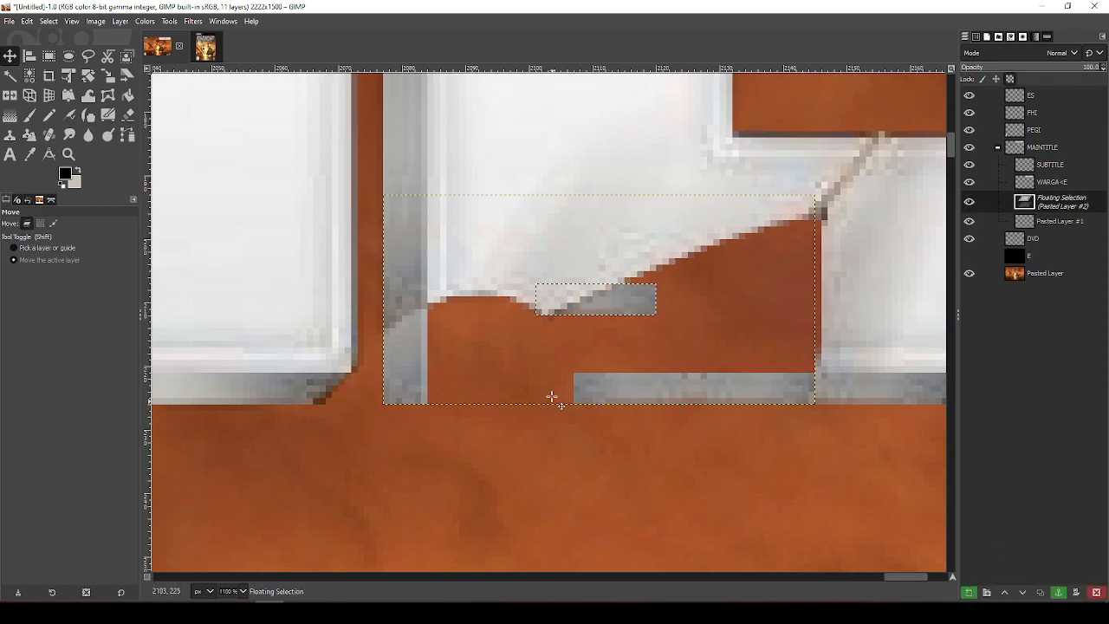
left_click_drag(674, 305, 590, 394)
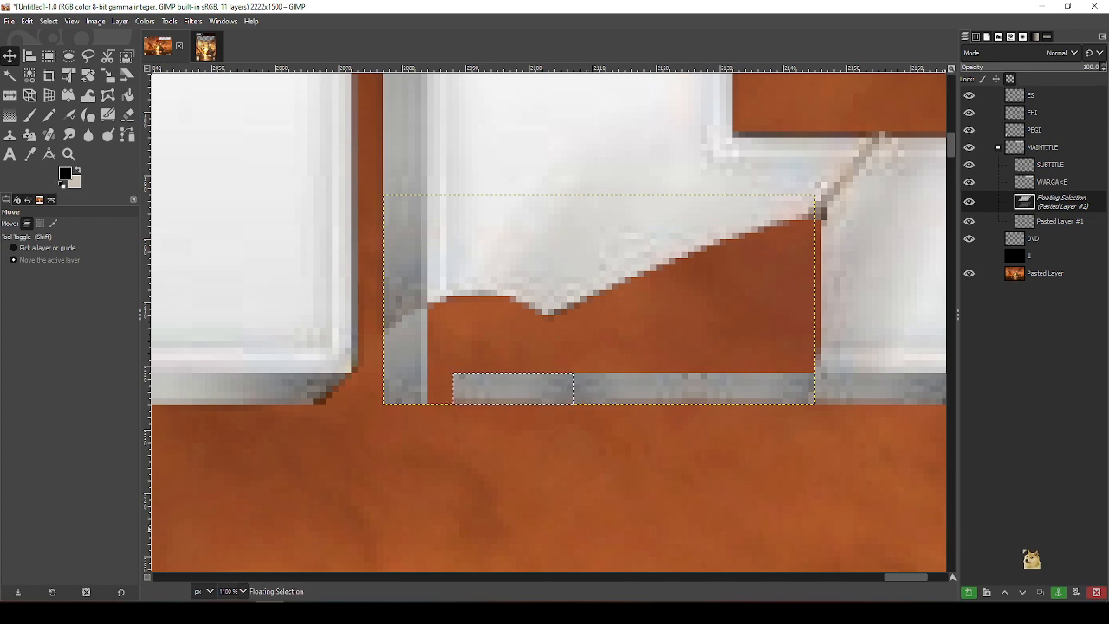
left_click(1060, 593)
Paste a final bottom-edge strip over the E's lower-left corner to close the remaining gap and turn it into a new layer
left_click_drag(524, 415, 761, 474)
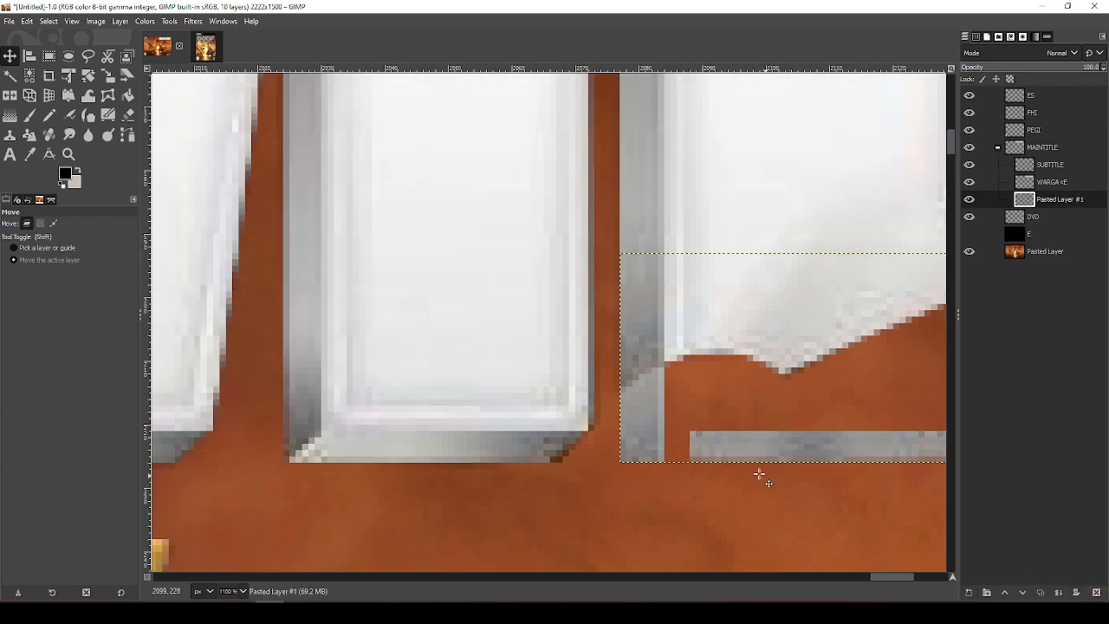
key("ctrl+v")
left_click_drag(788, 370, 688, 456)
left_click(976, 591)
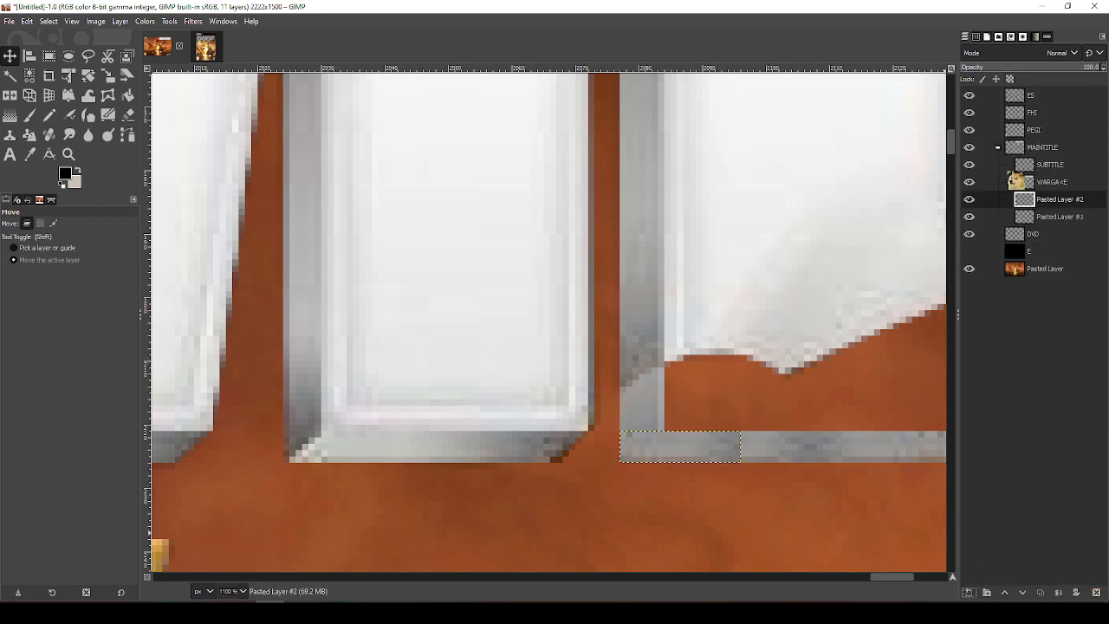
Place Pasted Layer #1 above Pasted Layer #2 and merge it down into that layer
left_click_drag(1052, 202, 1053, 223)
left_click(1053, 200)
right_click(1054, 200)
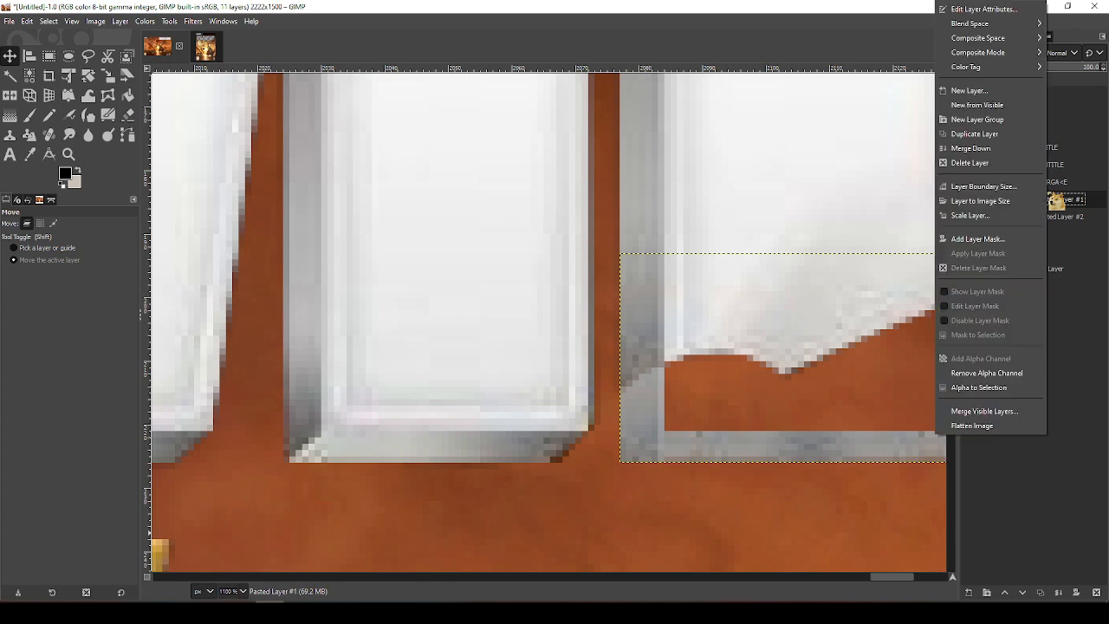
left_click(972, 148)
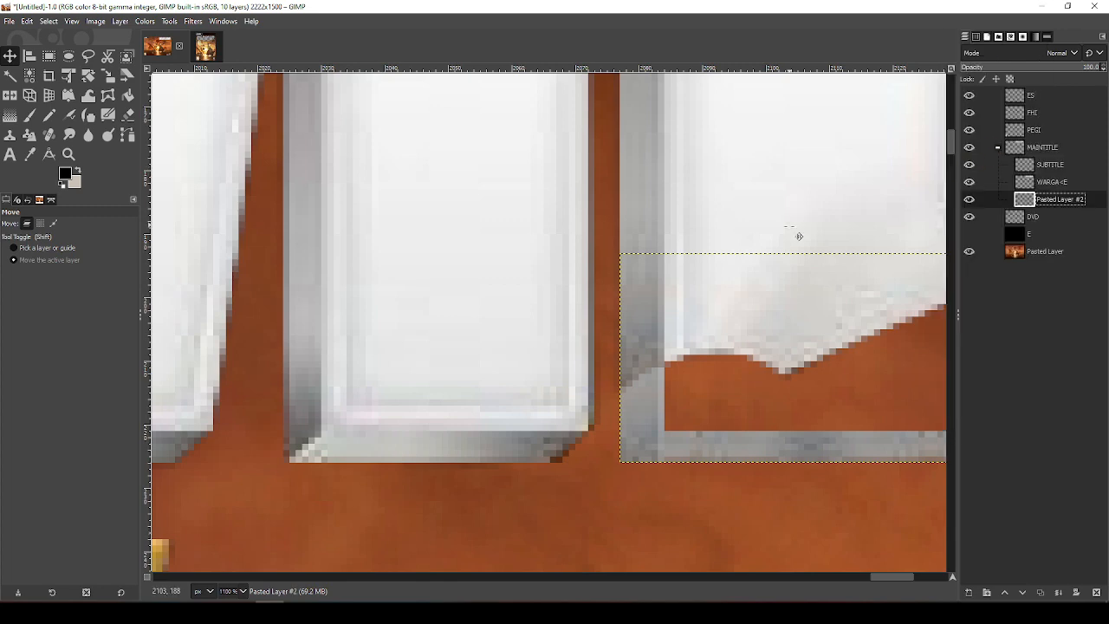
Try to erase the rough seam on the E's grey left edge in the WARGA<E layer, and undo the erasure
left_click(1054, 172)
left_click(1057, 180)
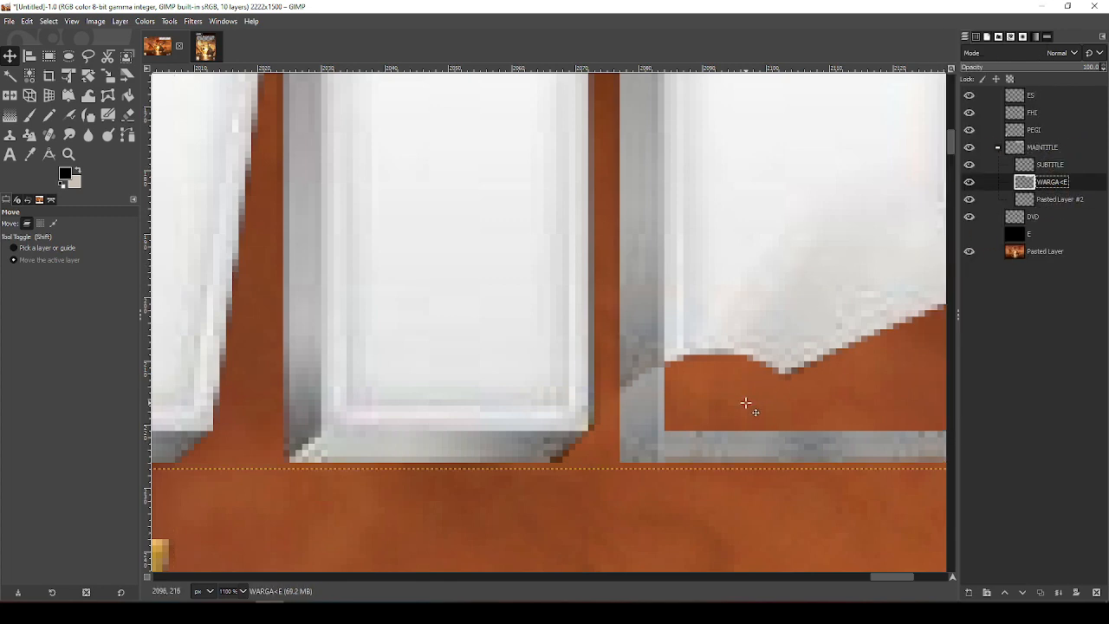
left_click_drag(746, 403, 685, 382)
key("shift+e")
mouse_move(575, 361)
left_mouse_down()
mouse_move(569, 384)
mouse_move(568, 357)
left_mouse_up()
key("ctrl+z")
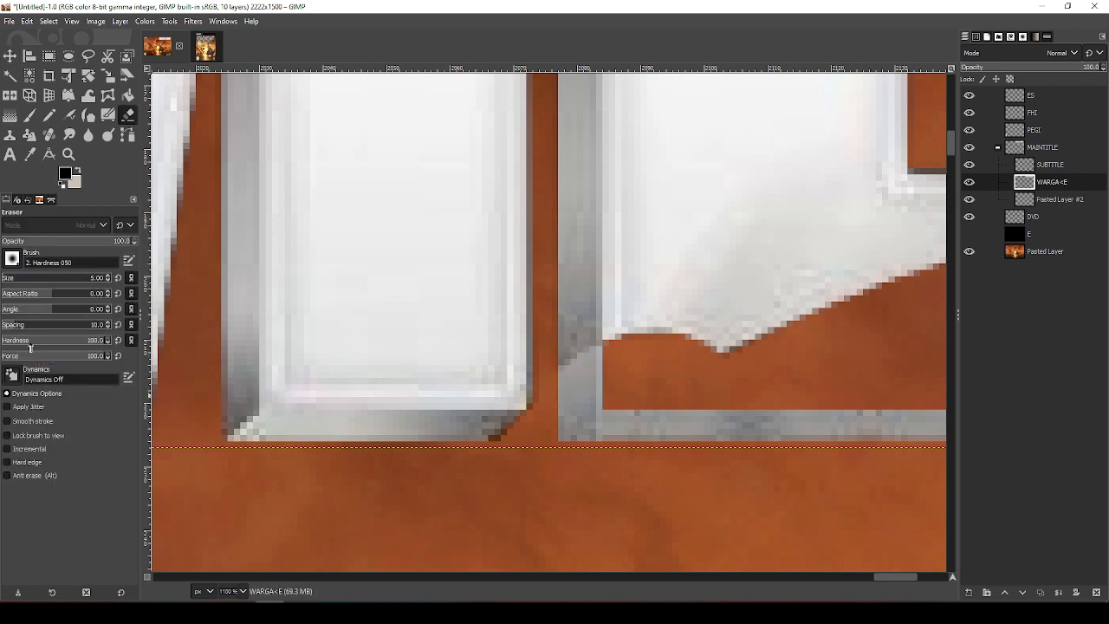
Set the brush hardness to 45 and force to 42, and smudge the seam on the E's grey left edge in WARGA<E
left_click(19, 342)
left_click_drag(17, 342, 17, 342)
left_click(21, 356)
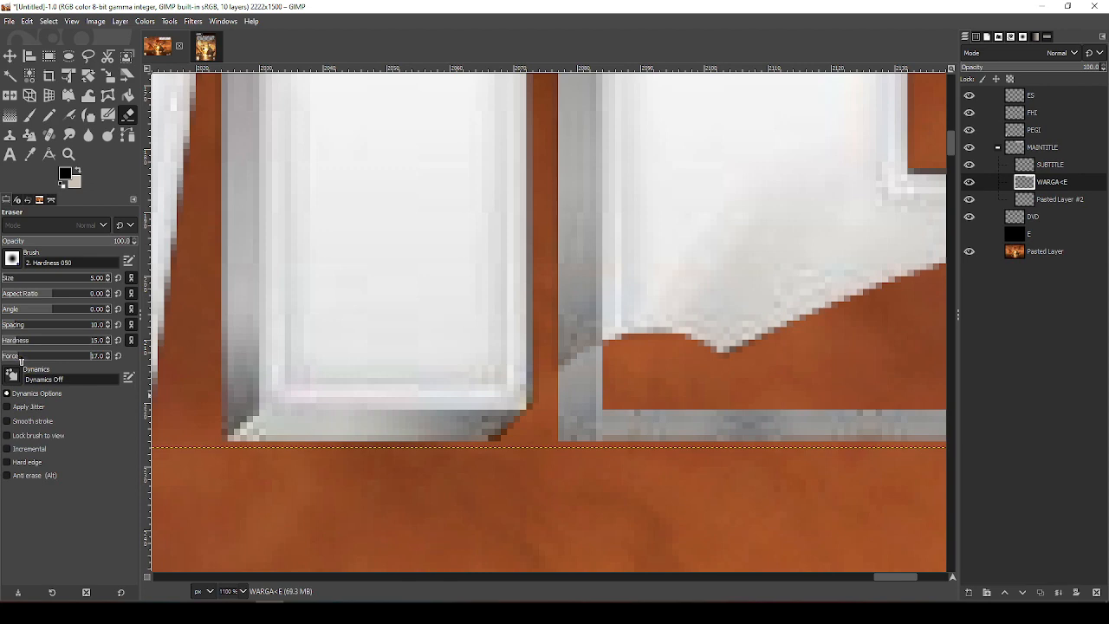
left_click(45, 360)
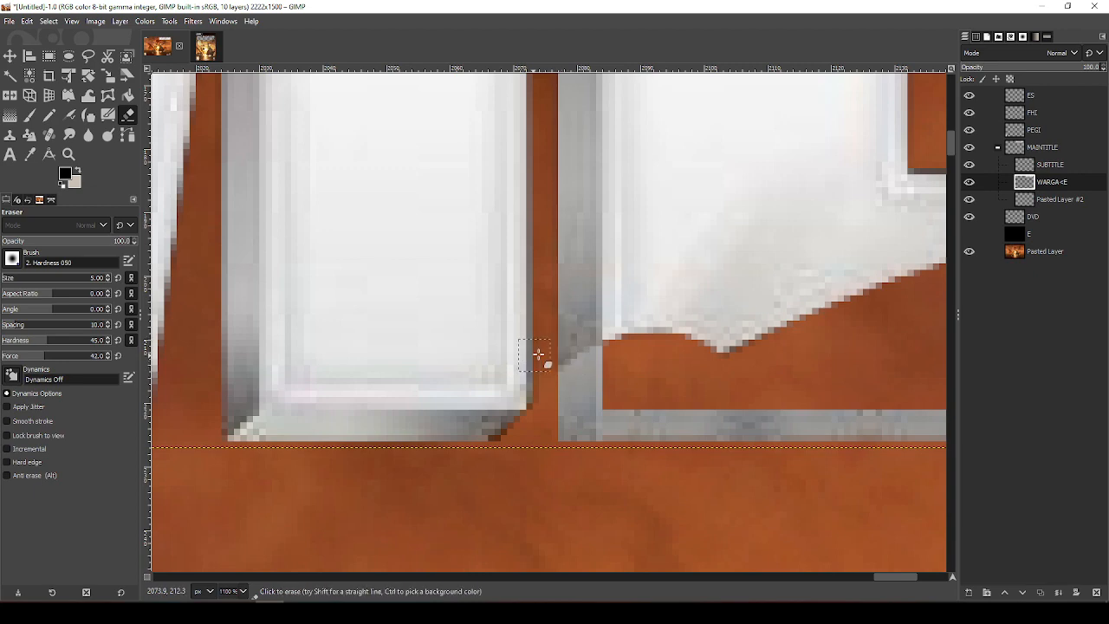
key("s")
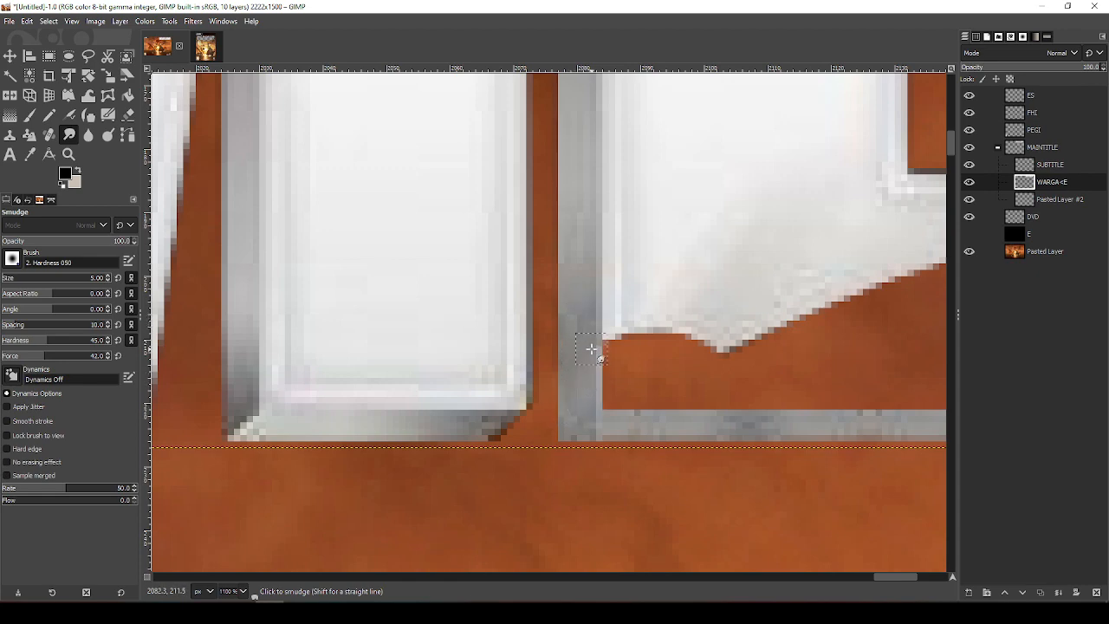
Smudge the lower-left corner and the joints between the bottom-edge strips on Pasted Layer #2
left_click(1062, 200)
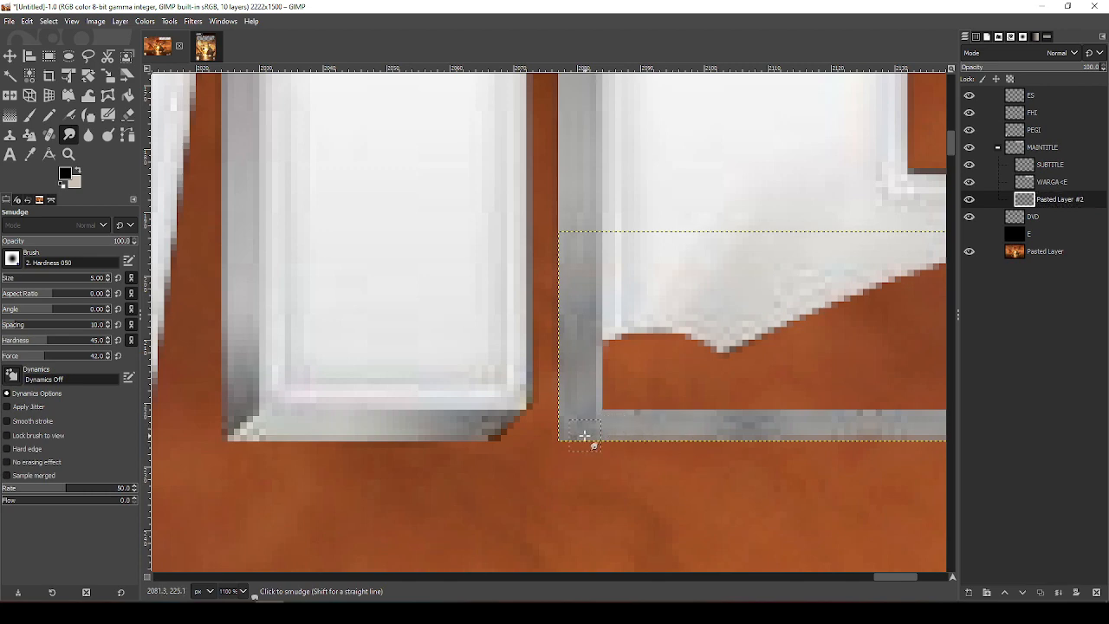
scroll(789, 434, "right", 3)
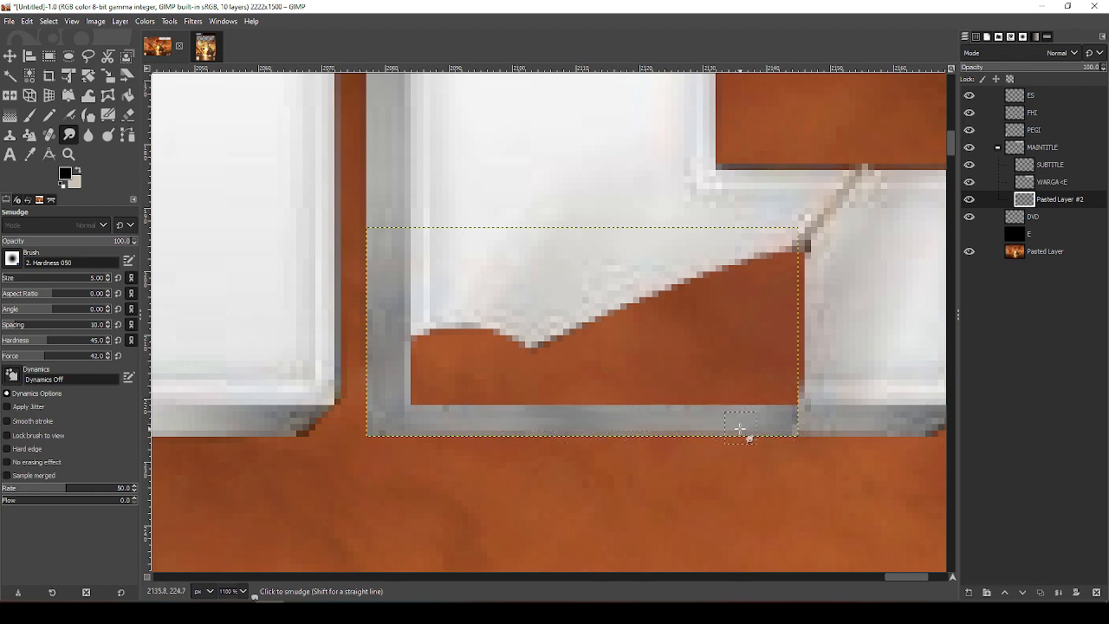
scroll(740, 429, "right", 2)
scroll(740, 429, "up", 1)
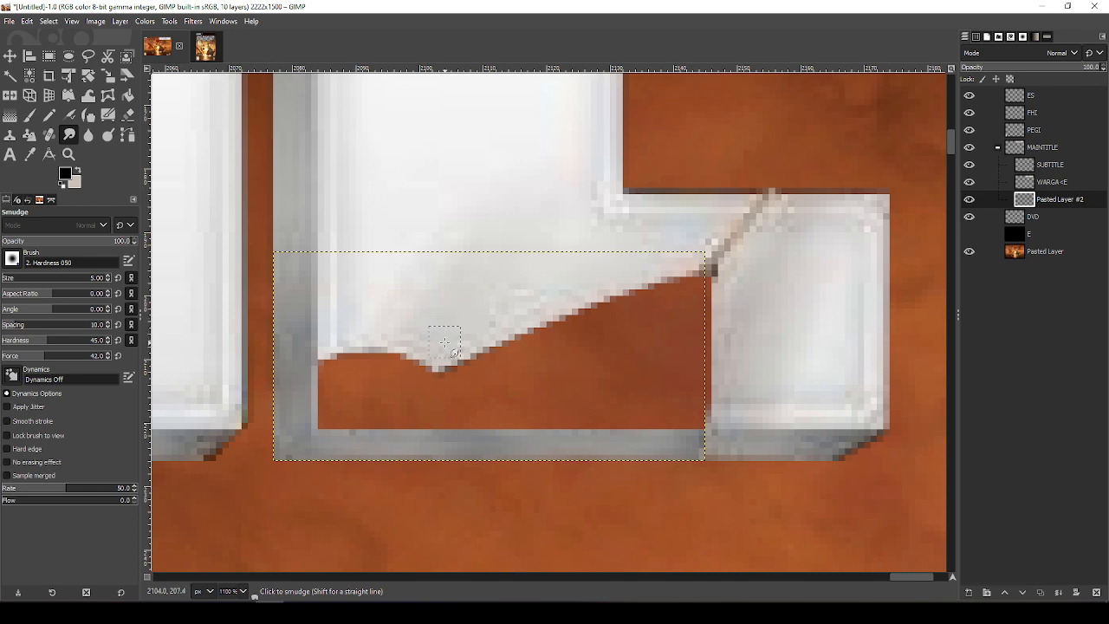
Smudge the joint between the new bottom edge and the E's original lower arm on the WARGA<E layer
left_click(1052, 182)
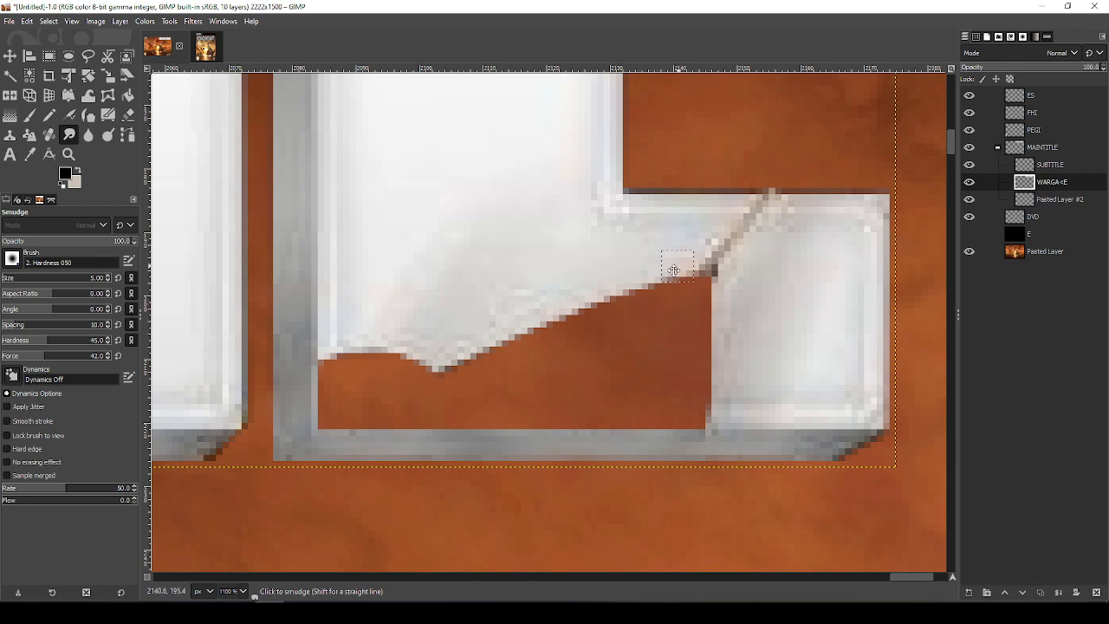
left_click_drag(674, 270, 570, 340)
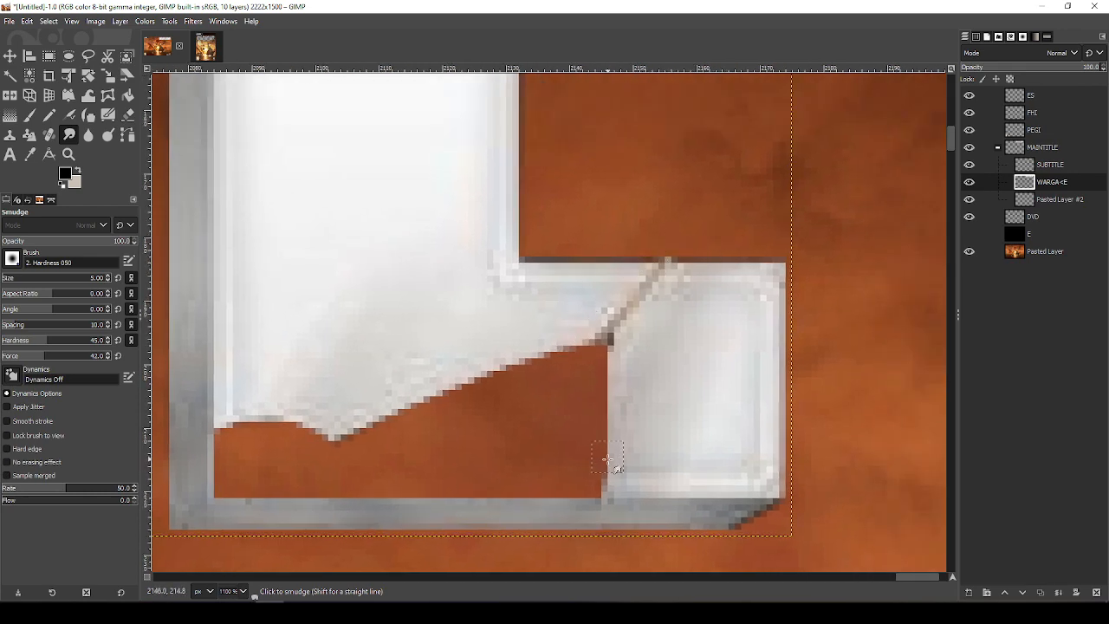
left_click_drag(622, 441, 668, 458)
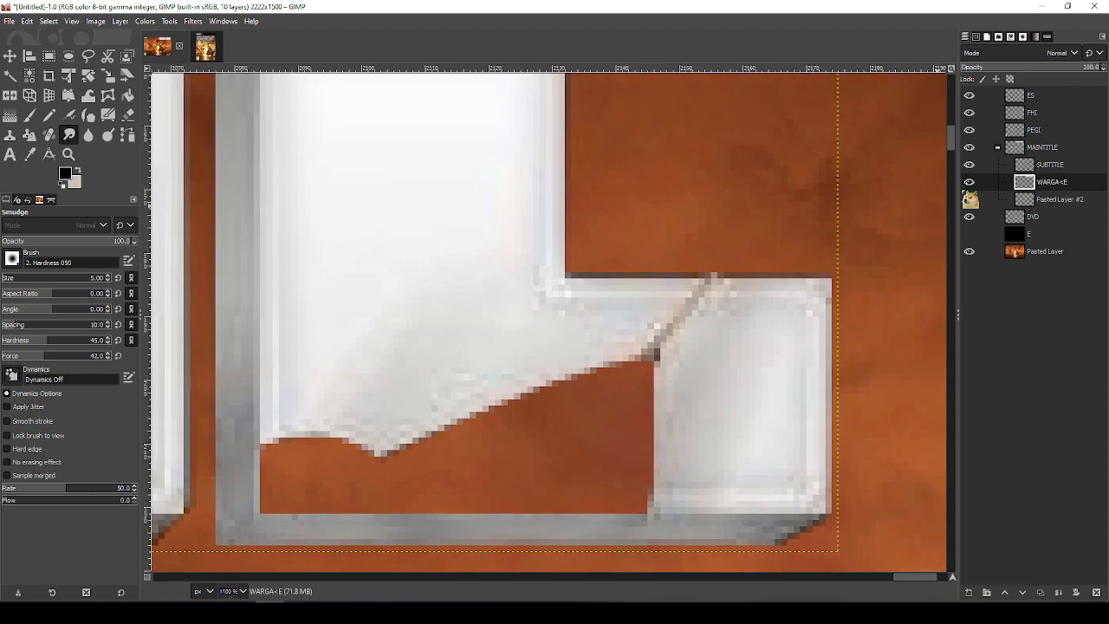
Sample the white of the E's face as the foreground color and add a new transparent layer above WARGA<E
key("o")
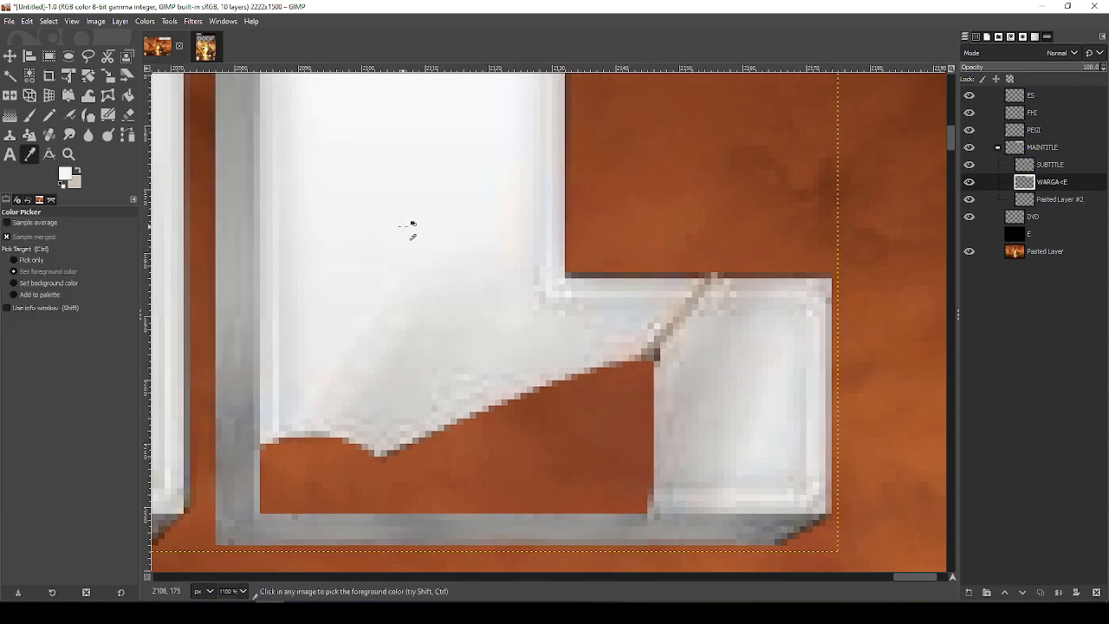
left_click(969, 593)
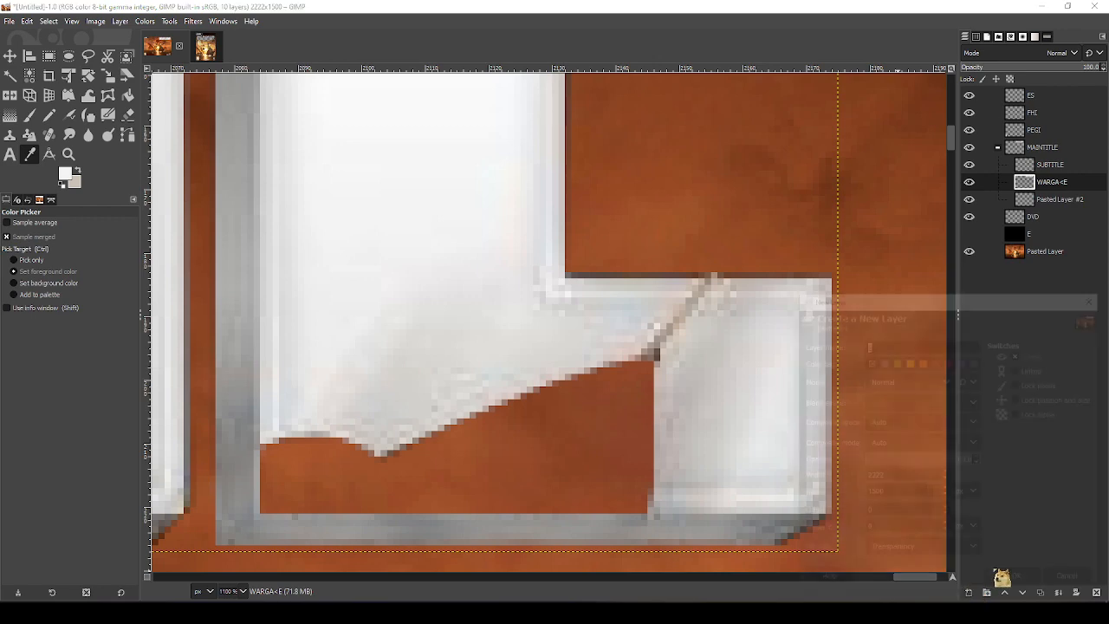
left_click(1018, 584)
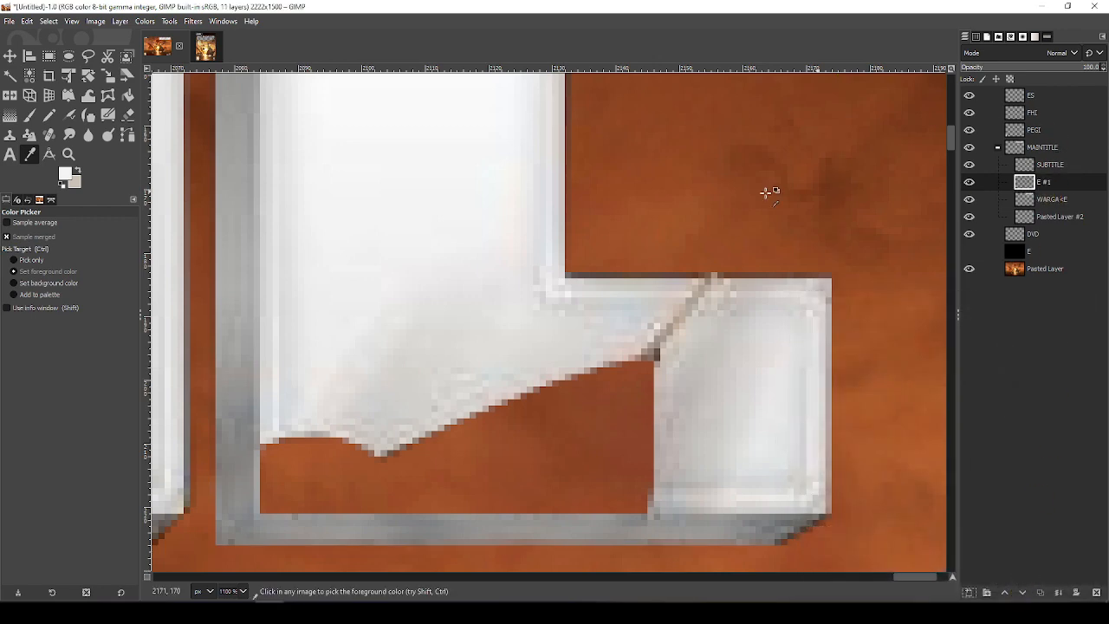
Try to select the title letters' white faces by color on the WARGA<E layer, adding the transparent area, and clear the selection
left_click(30, 76)
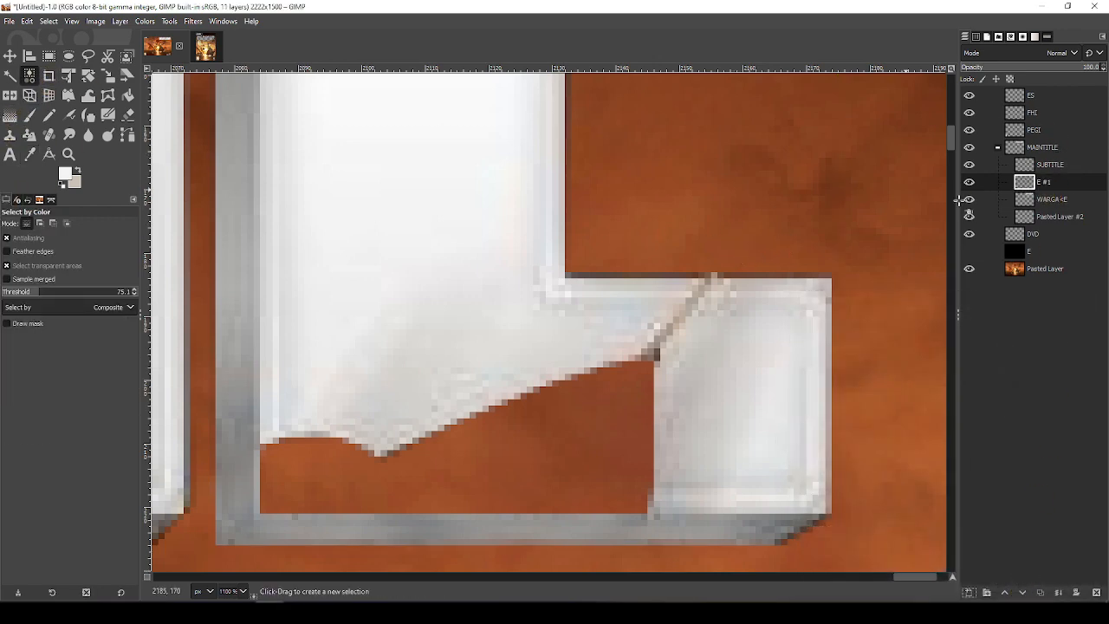
left_click(1053, 199)
left_click(451, 179)
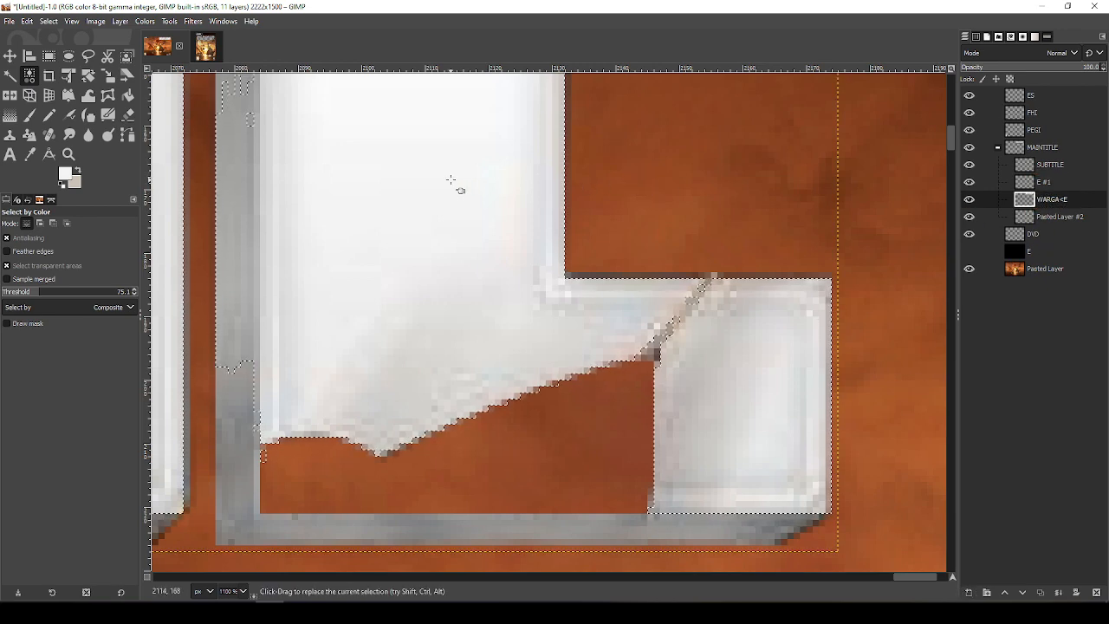
scroll(451, 179, "down", 5)
scroll(463, 260, "up", 2)
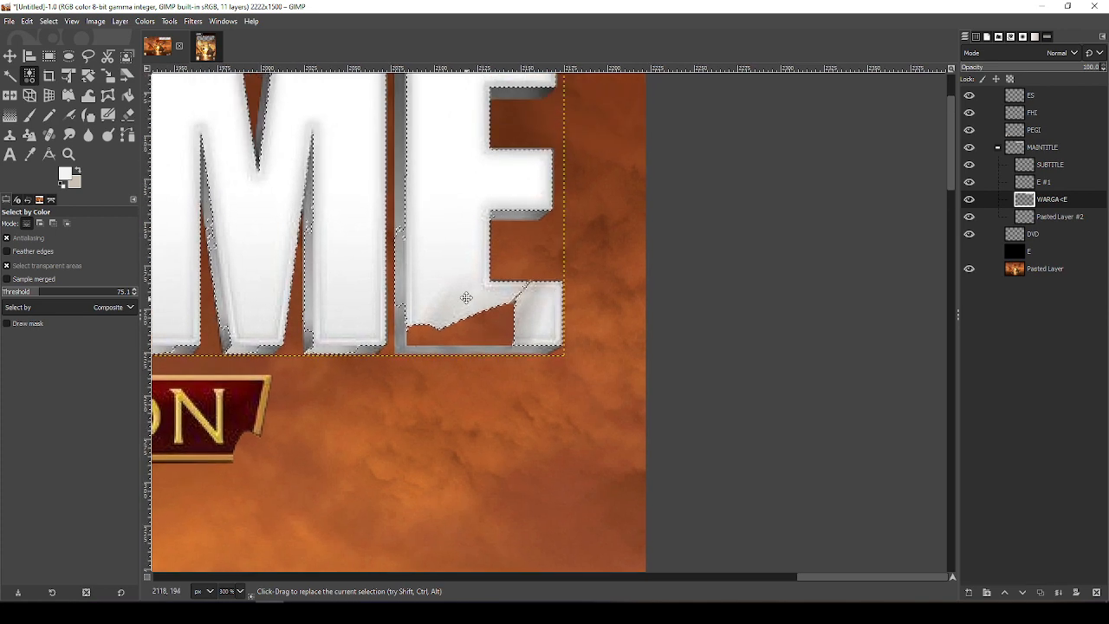
left_click(482, 333, "shift")
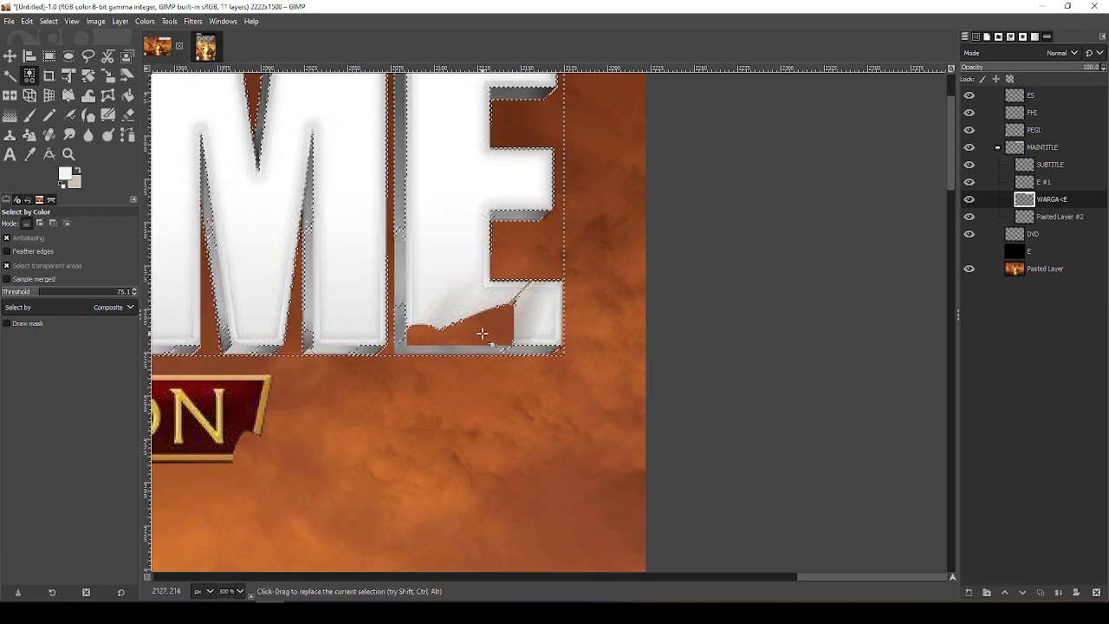
key("ctrl+shift+a")
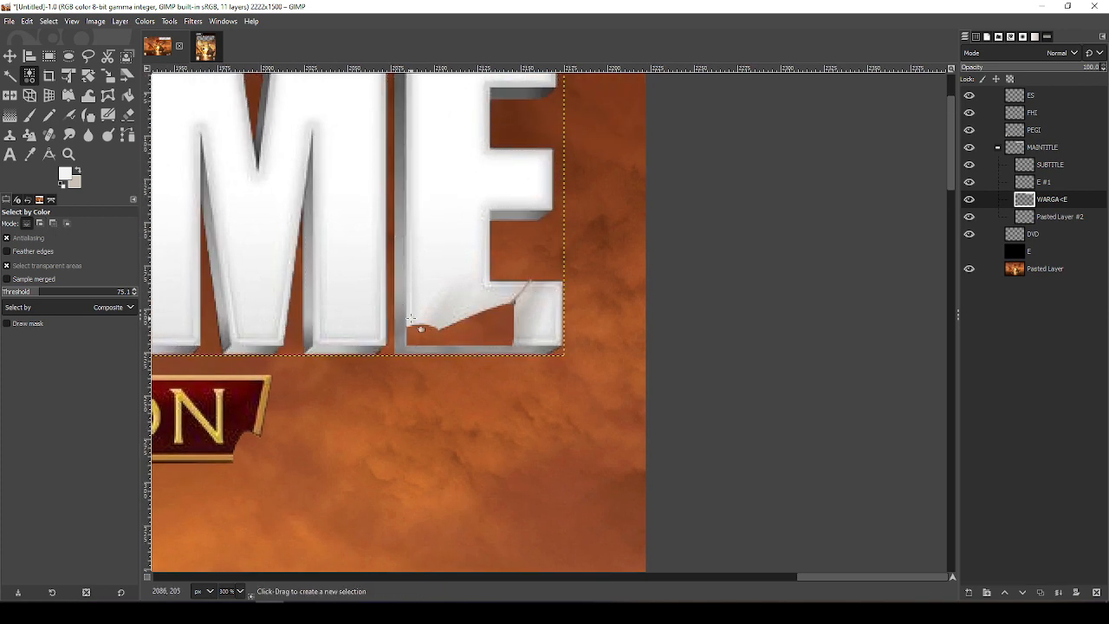
On the E #1 layer, make a straight-edged free selection around the lower stem and bottom arm of the E's white face
key("f")
scroll(422, 282, "up", 3)
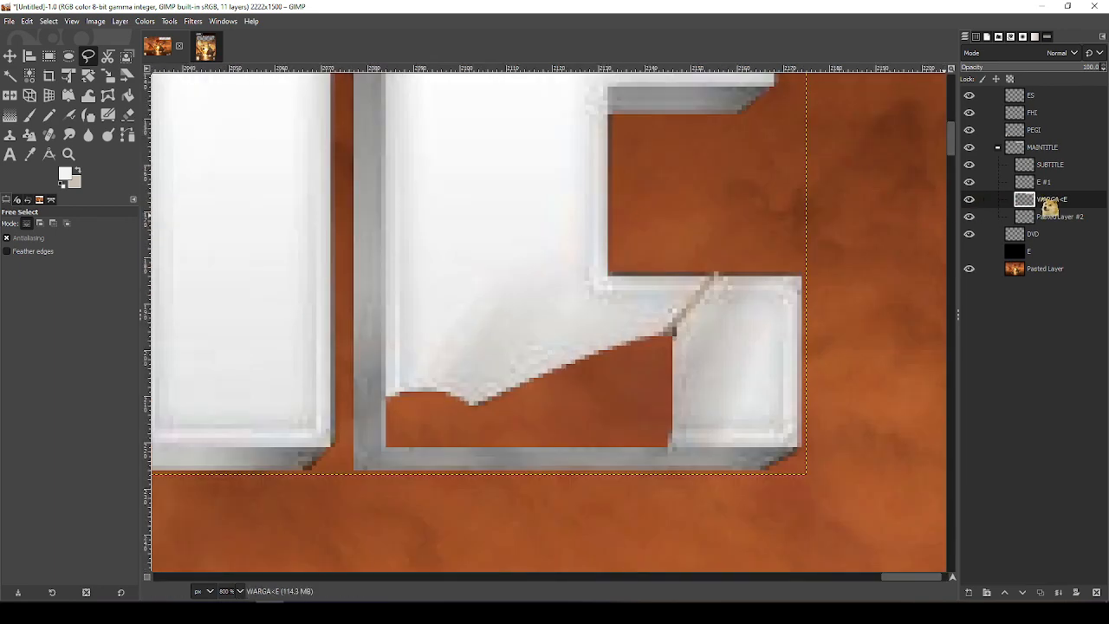
left_click(1044, 182)
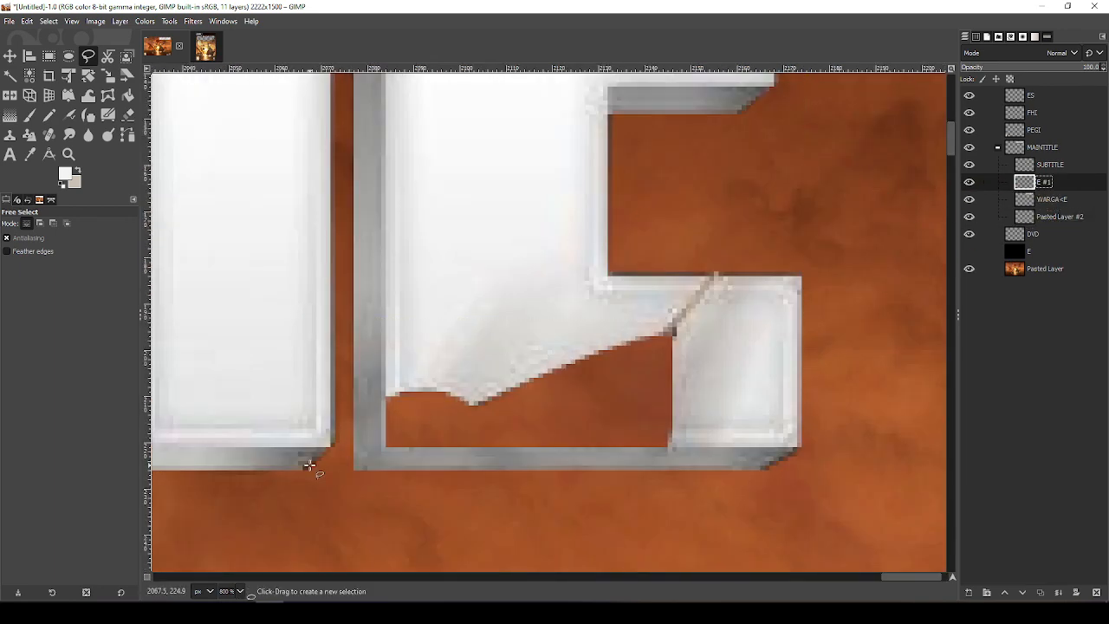
left_click(382, 448)
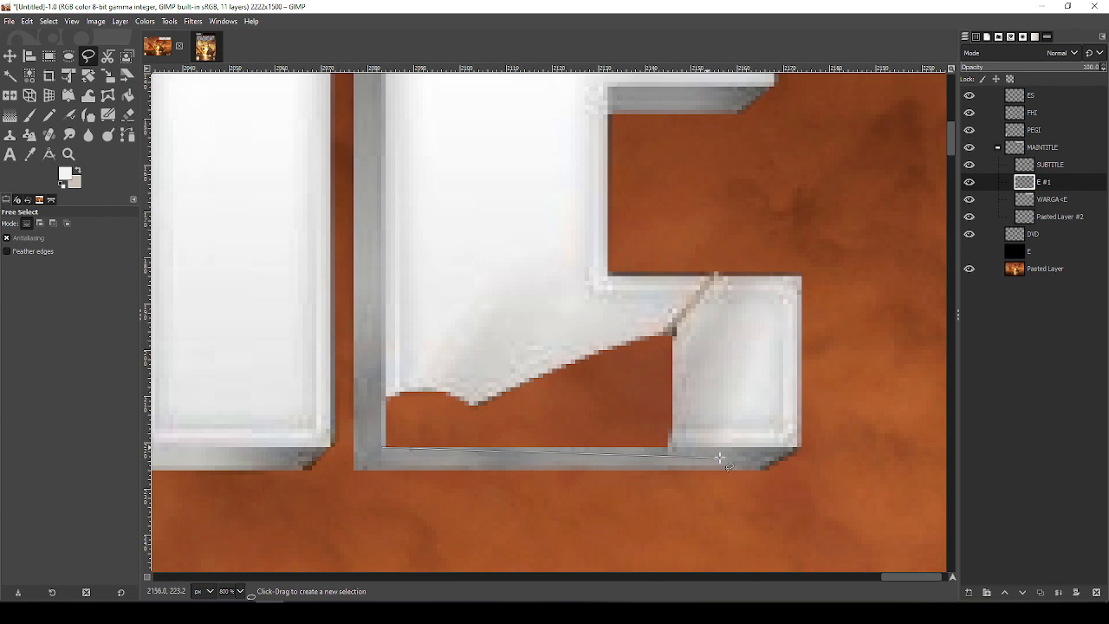
left_click(801, 435)
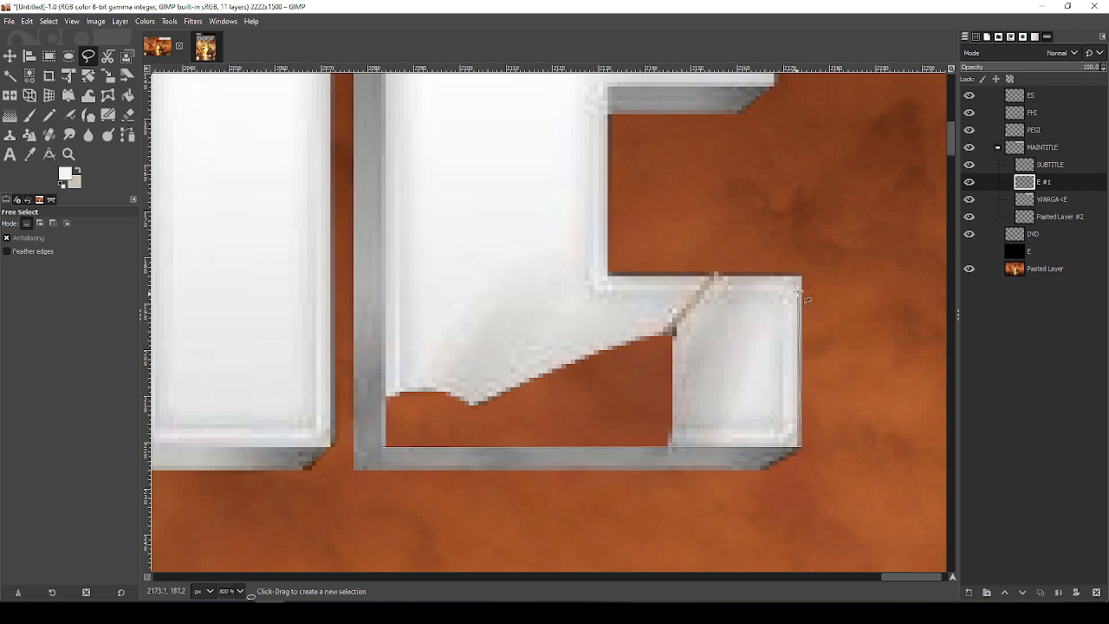
left_click(801, 277)
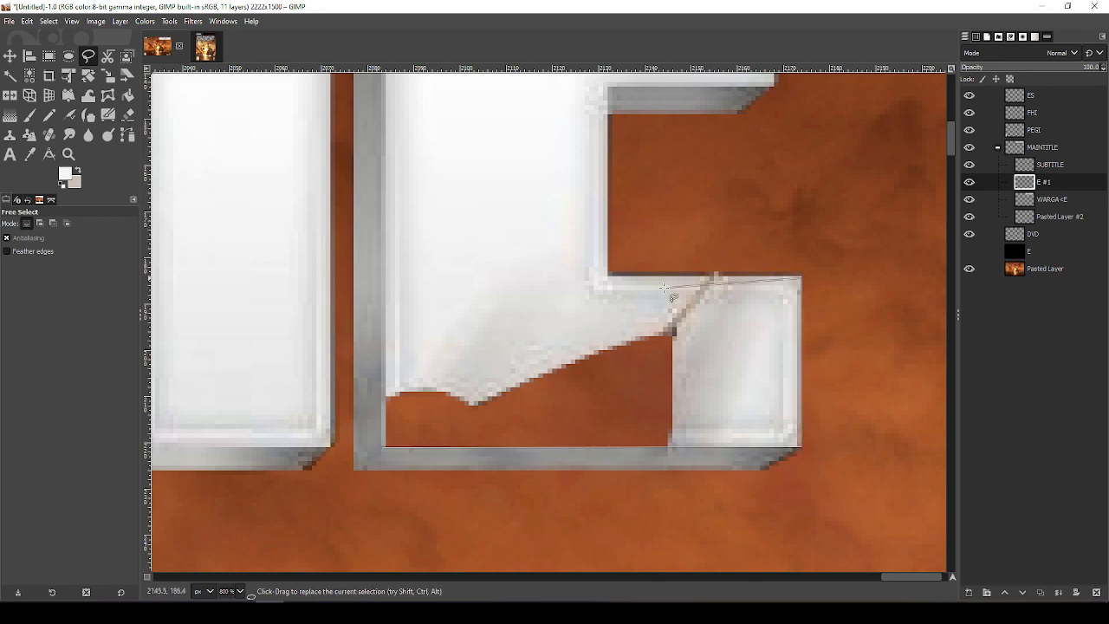
left_click(608, 275)
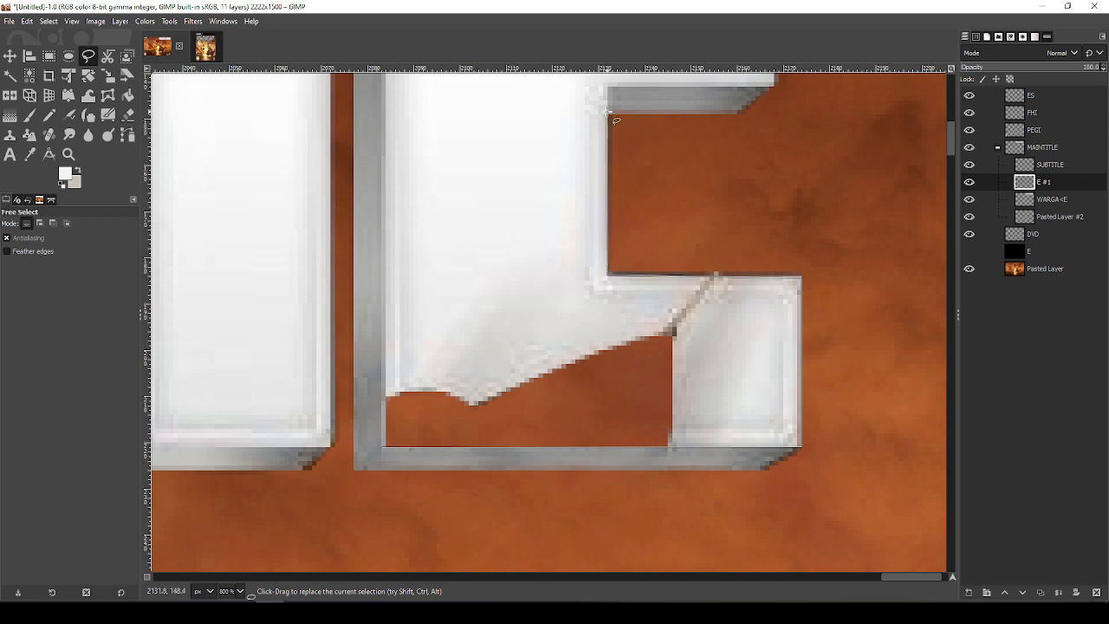
left_click(608, 111)
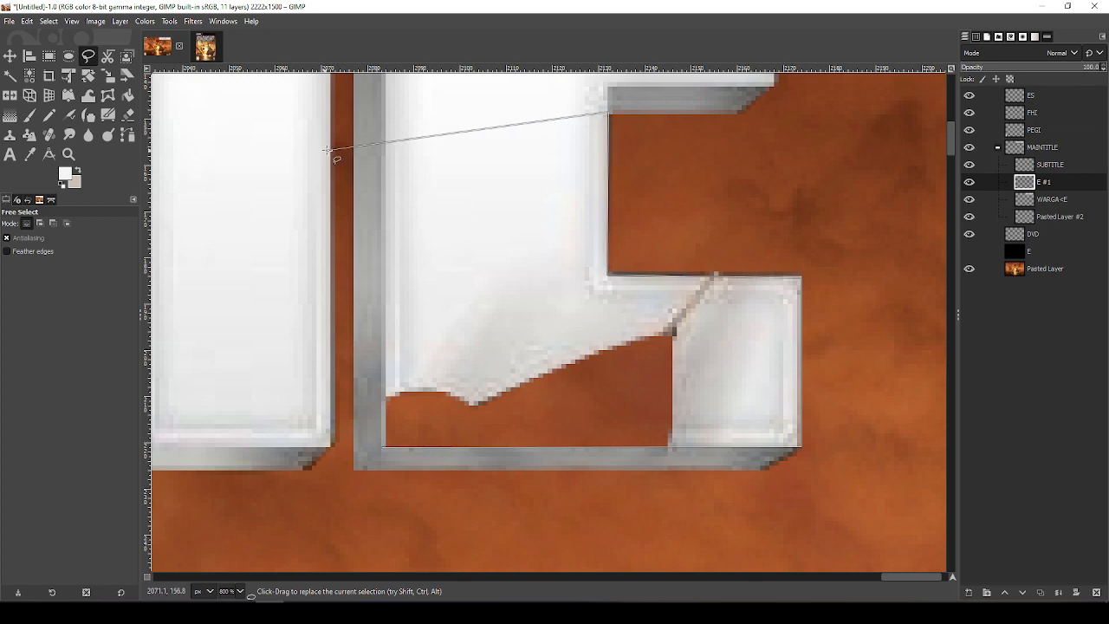
left_click(385, 122)
left_click(382, 444)
key("Return")
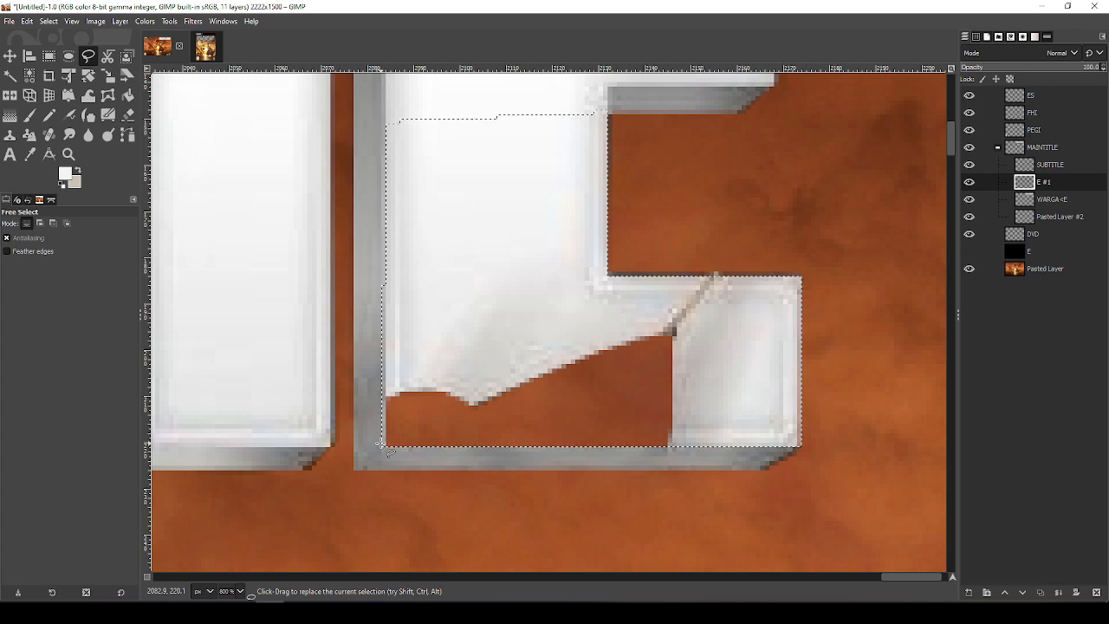
Fill the selected E face with the sampled white and move the E #1 layer below WARGA<E
key("shift+b")
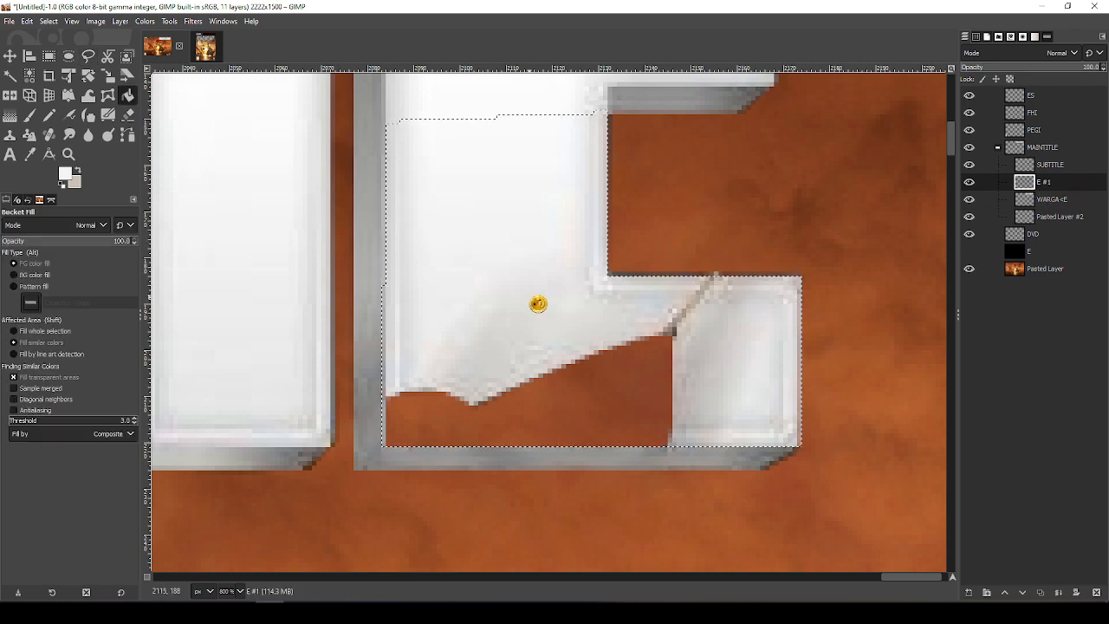
left_click(537, 303)
left_click_drag(1035, 159, 1052, 224)
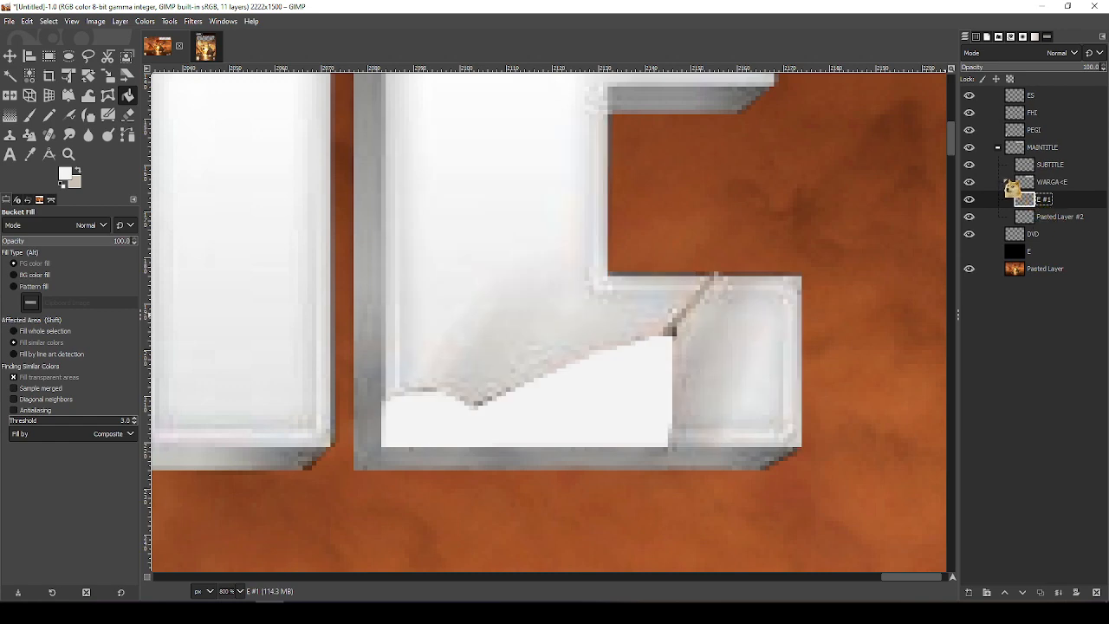
Examine the filled lower part of the E and check the title area in the other open cover image
left_click_drag(728, 282, 733, 337)
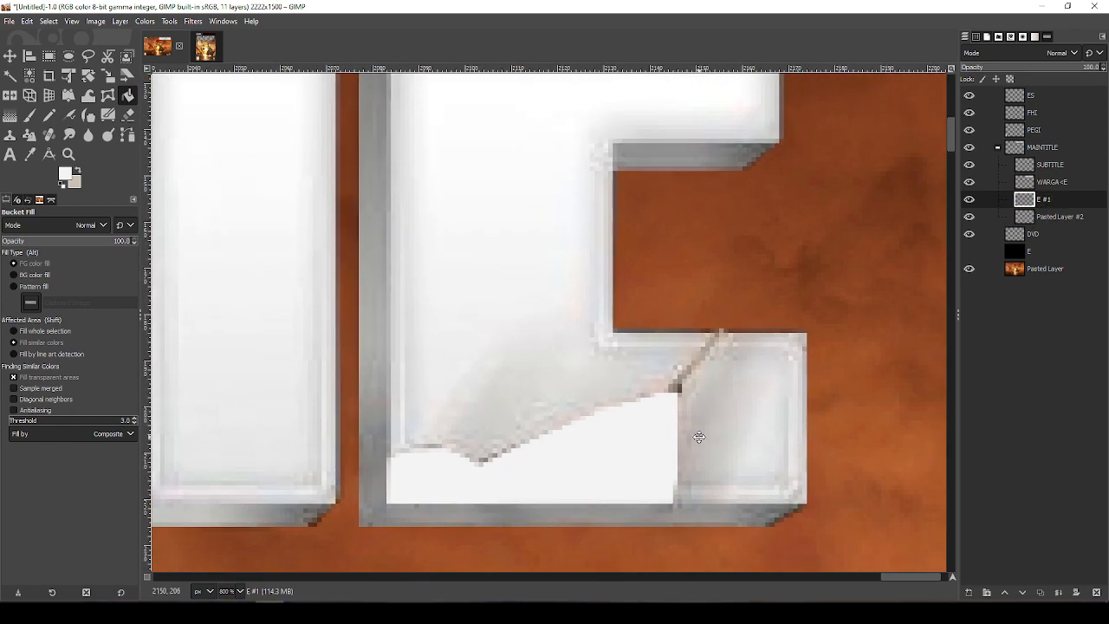
left_click_drag(700, 437, 851, 352)
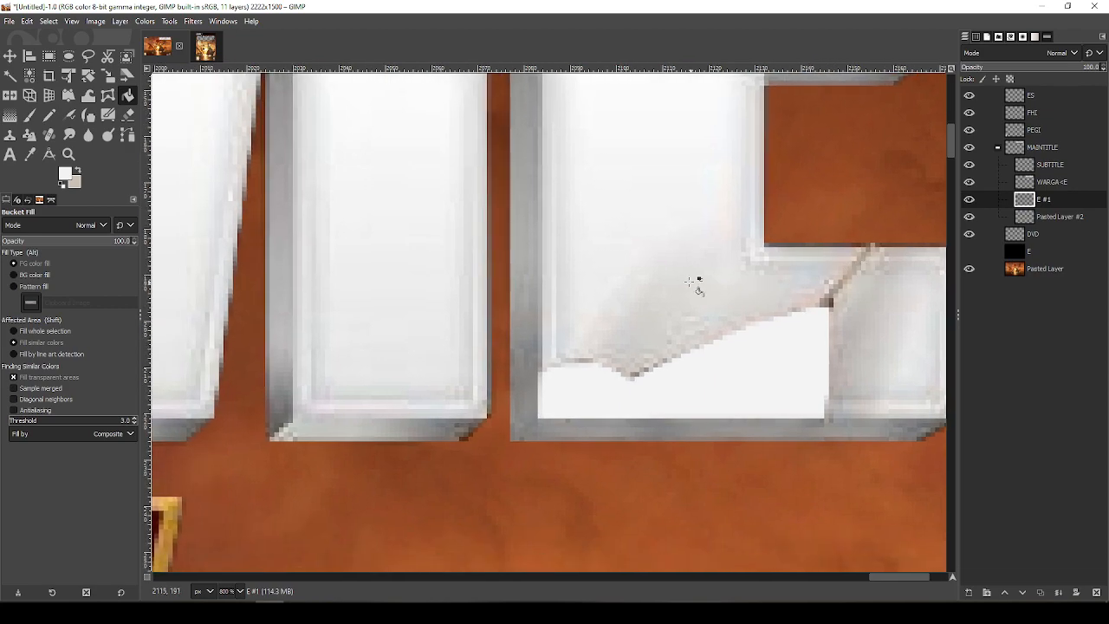
left_click_drag(688, 227, 661, 245)
left_click_drag(760, 366, 630, 365)
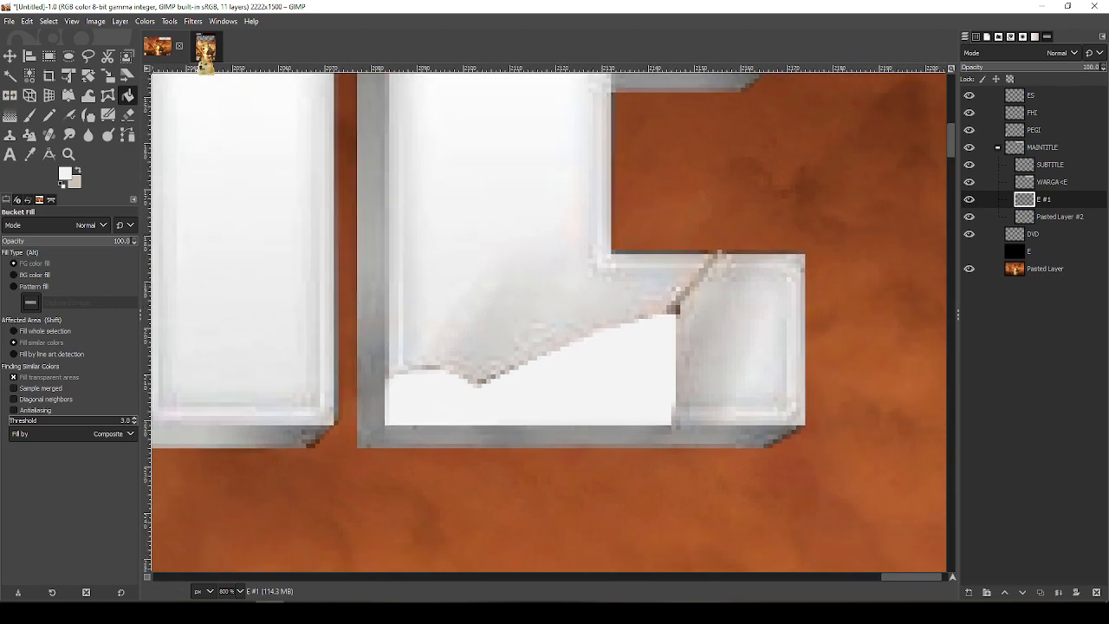
left_click(205, 54)
scroll(754, 183, "up", 10)
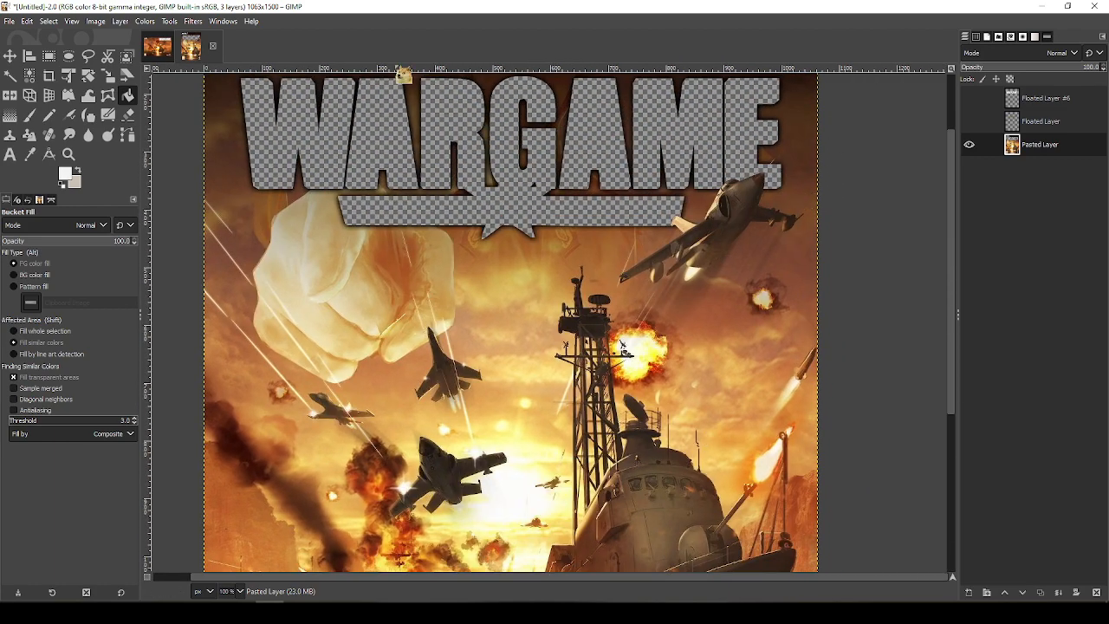
left_click(160, 48)
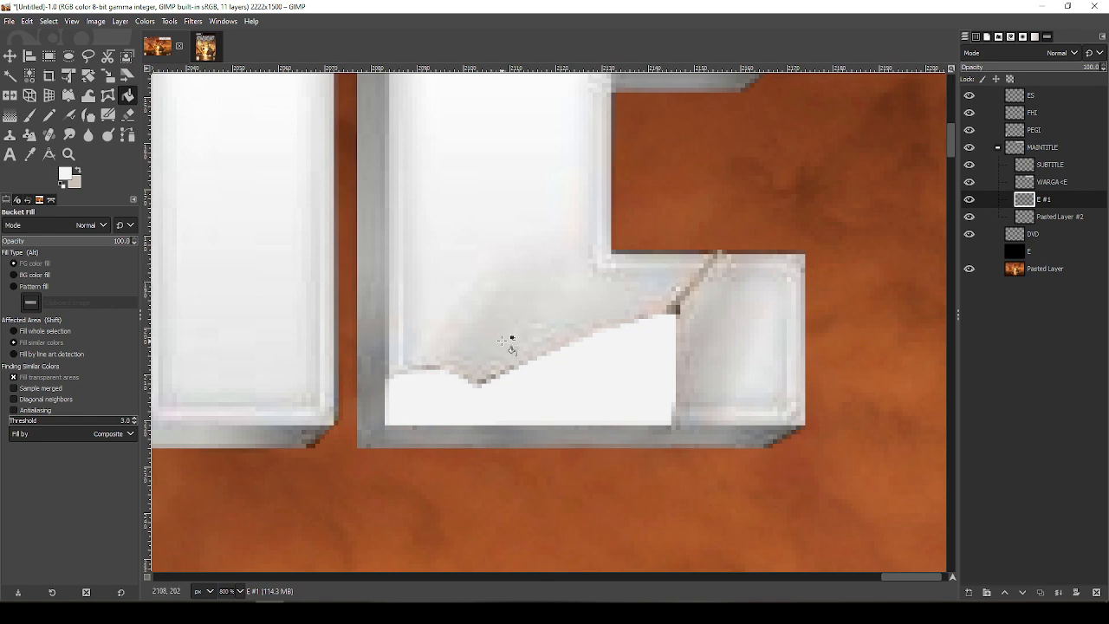
Erase the jagged lower boundary of the E's original white face on the WARGA<E layer so the fill shows through
left_click(1049, 182)
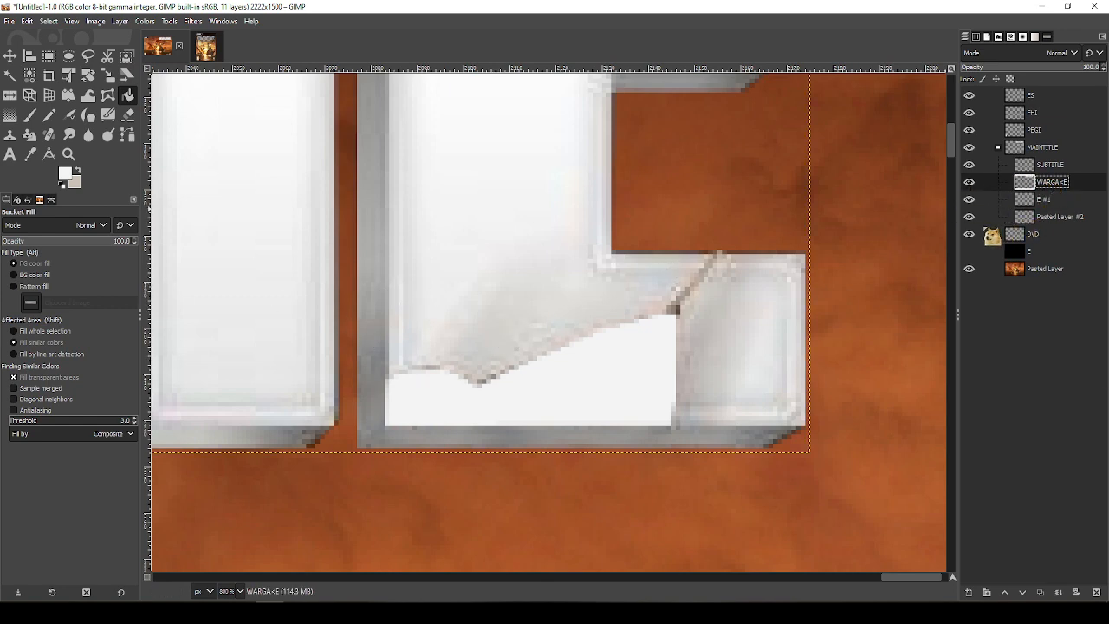
key("shift+e")
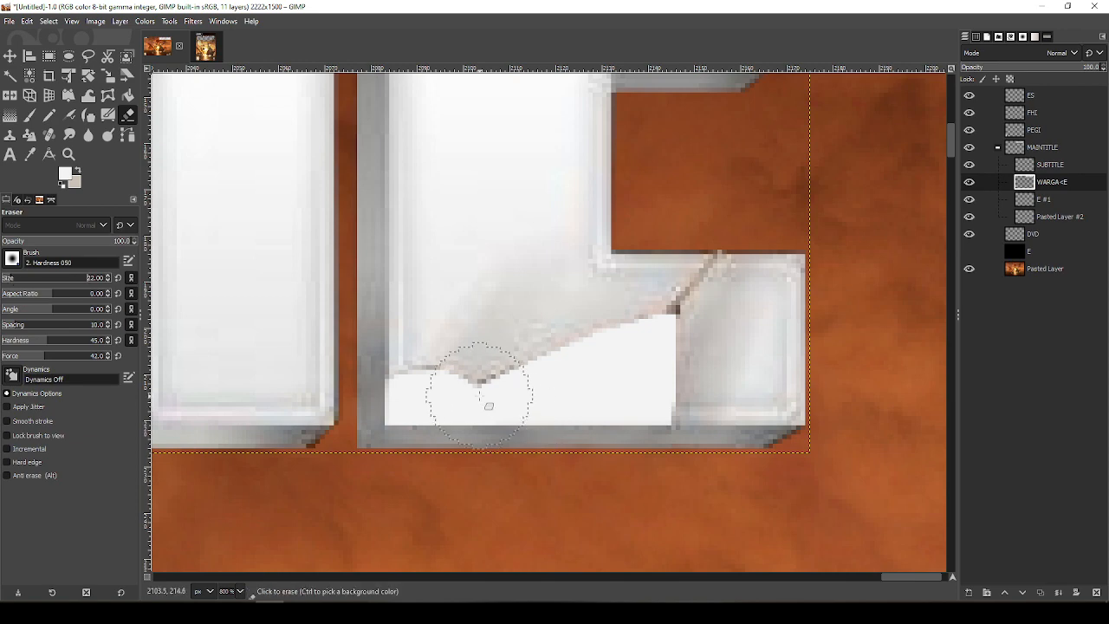
mouse_move(488, 401)
left_mouse_down()
mouse_move(457, 386)
mouse_move(415, 398)
mouse_move(583, 379)
mouse_move(478, 378)
mouse_move(578, 336)
mouse_move(554, 354)
mouse_move(639, 332)
mouse_move(561, 339)
mouse_move(626, 336)
mouse_move(637, 353)
mouse_move(660, 355)
mouse_move(641, 405)
mouse_move(635, 344)
mouse_move(652, 353)
mouse_move(643, 418)
mouse_move(618, 396)
left_mouse_up()
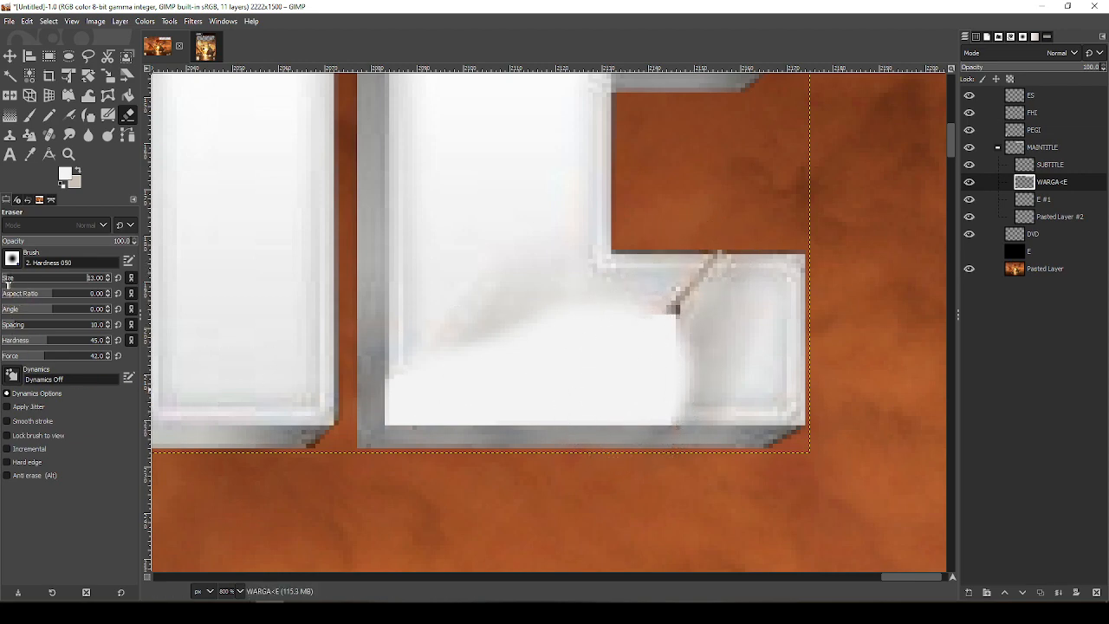
Set the eraser size to 2 and erase the brown diagonal crack across the E's bottom arm on WARGA<E
left_click_drag(8, 284, 4, 284)
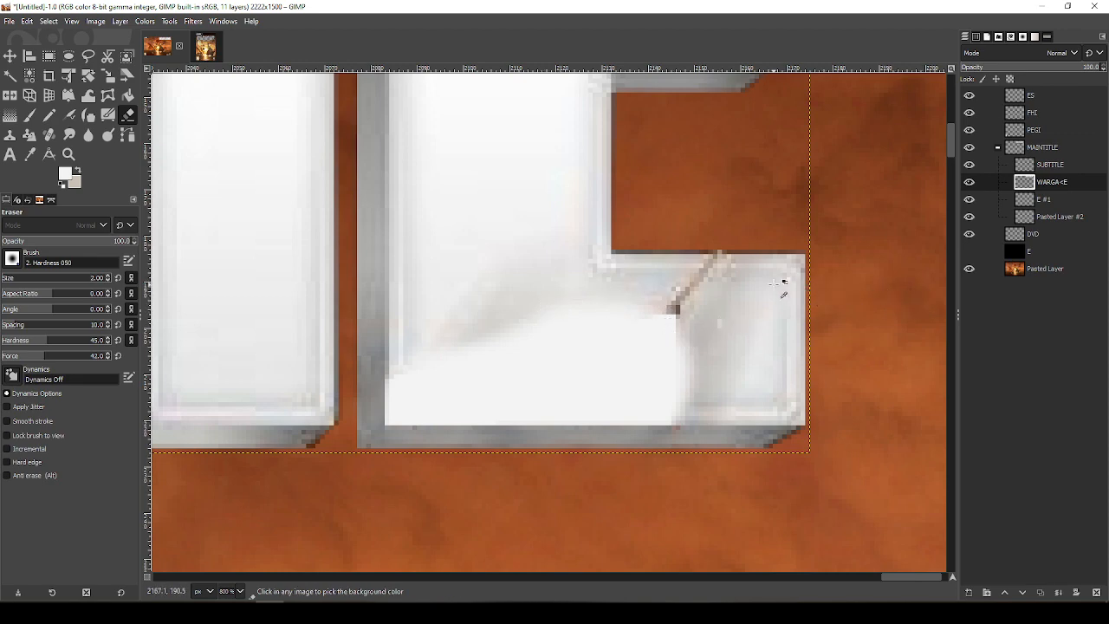
scroll(728, 277, "up", 2, "ctrl")
mouse_move(529, 372)
left_mouse_down()
mouse_move(469, 352)
mouse_move(420, 369)
mouse_move(490, 394)
mouse_move(437, 378)
mouse_move(583, 352)
mouse_move(576, 309)
mouse_move(567, 326)
mouse_move(631, 301)
mouse_move(652, 196)
mouse_move(700, 223)
mouse_move(695, 246)
mouse_move(633, 259)
mouse_move(567, 315)
mouse_move(682, 243)
mouse_move(669, 200)
mouse_move(632, 243)
mouse_move(656, 216)
left_mouse_up()
scroll(806, 283, "down", 1, "ctrl")
scroll(806, 284, "down", 4, "ctrl")
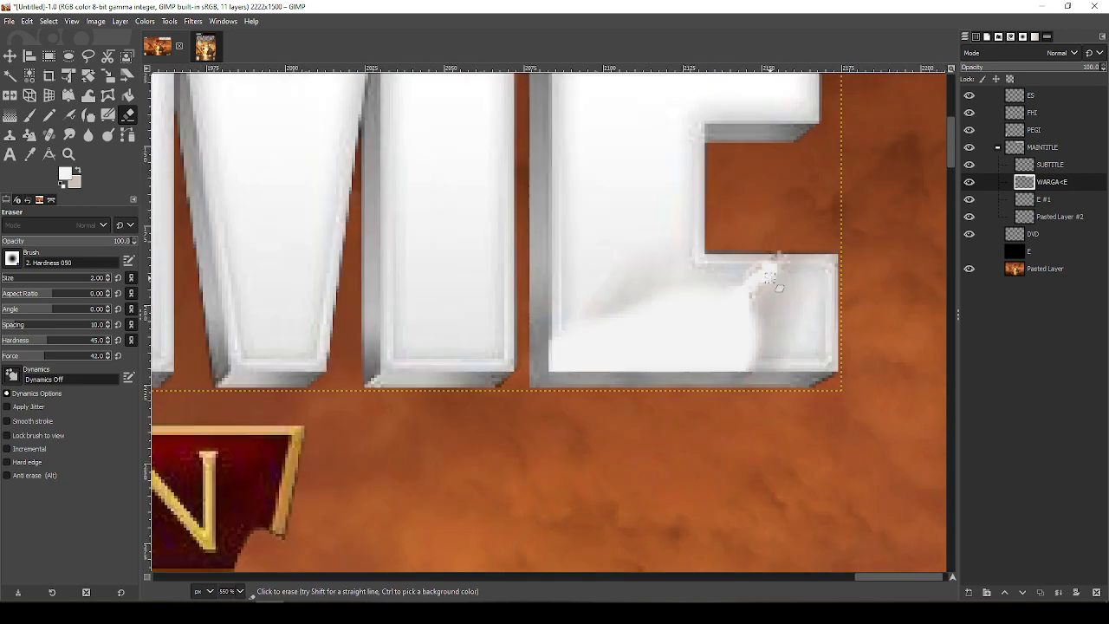
scroll(800, 280, "up", 6, "ctrl")
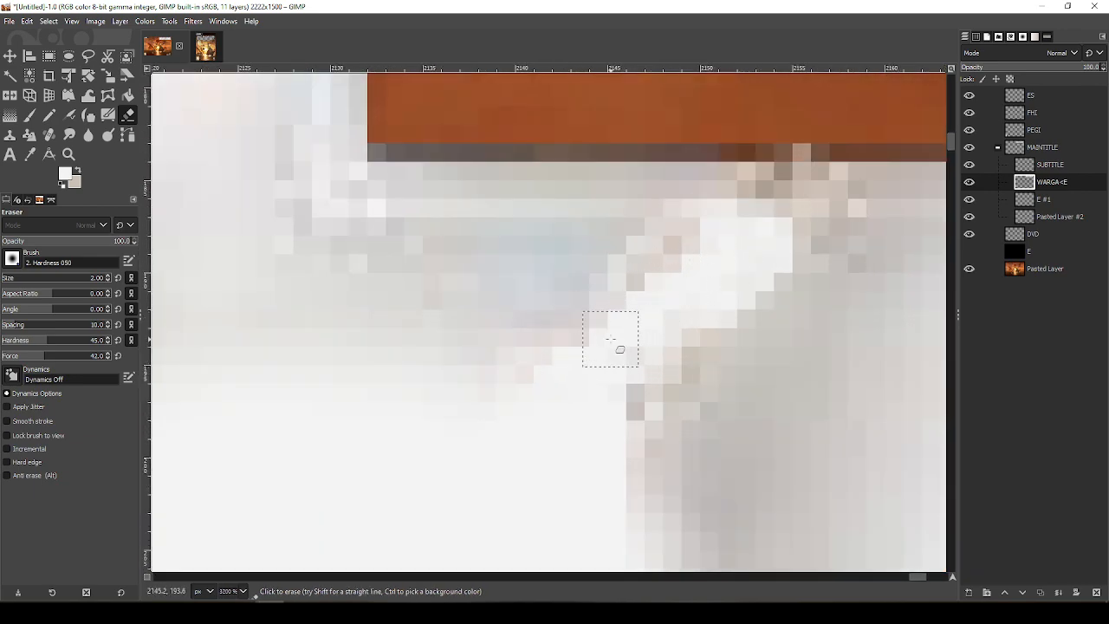
mouse_move(547, 387)
left_mouse_down()
mouse_move(676, 257)
mouse_move(533, 364)
mouse_move(690, 256)
mouse_move(595, 366)
mouse_move(743, 264)
mouse_move(586, 394)
mouse_move(727, 304)
mouse_move(587, 443)
mouse_move(721, 284)
mouse_move(590, 465)
mouse_move(732, 310)
left_mouse_up()
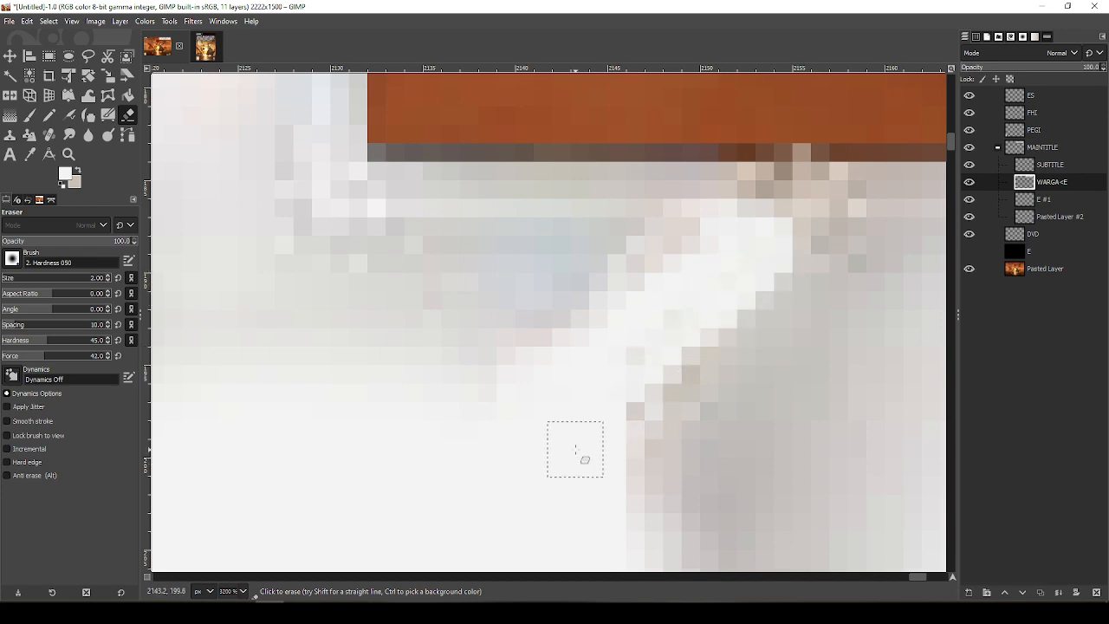
scroll(575, 449, "down", 6, "ctrl")
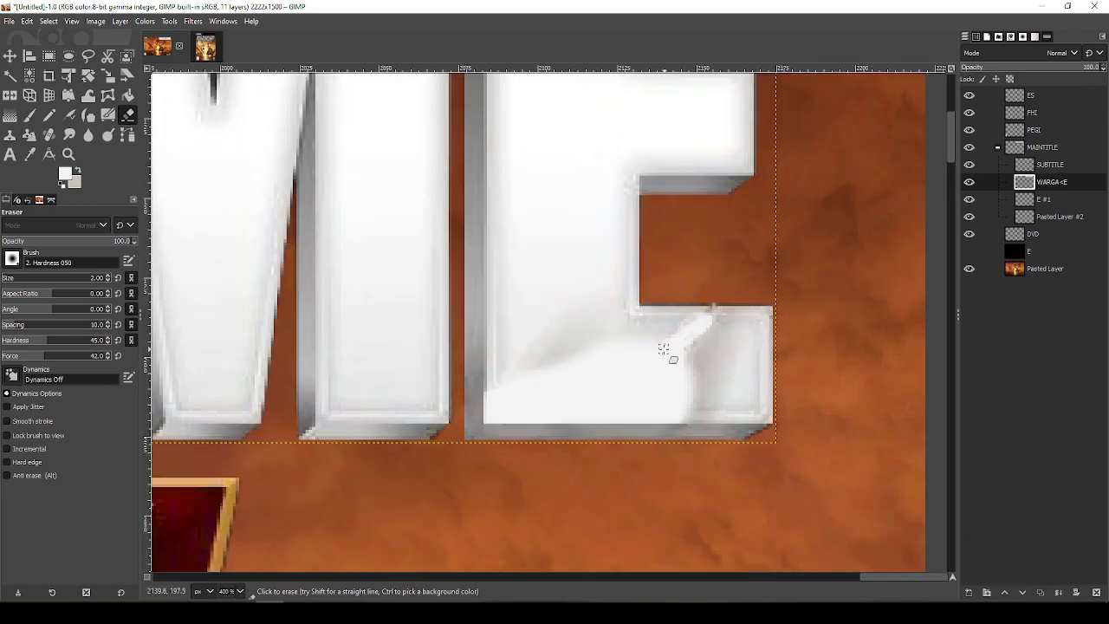
Set the eraser to size 10, hardness 11 and force 5, and fade the grey smudges around the E's filled area
scroll(664, 349, "up", 5, "ctrl")
scroll(272, 298, "down", 1, "ctrl")
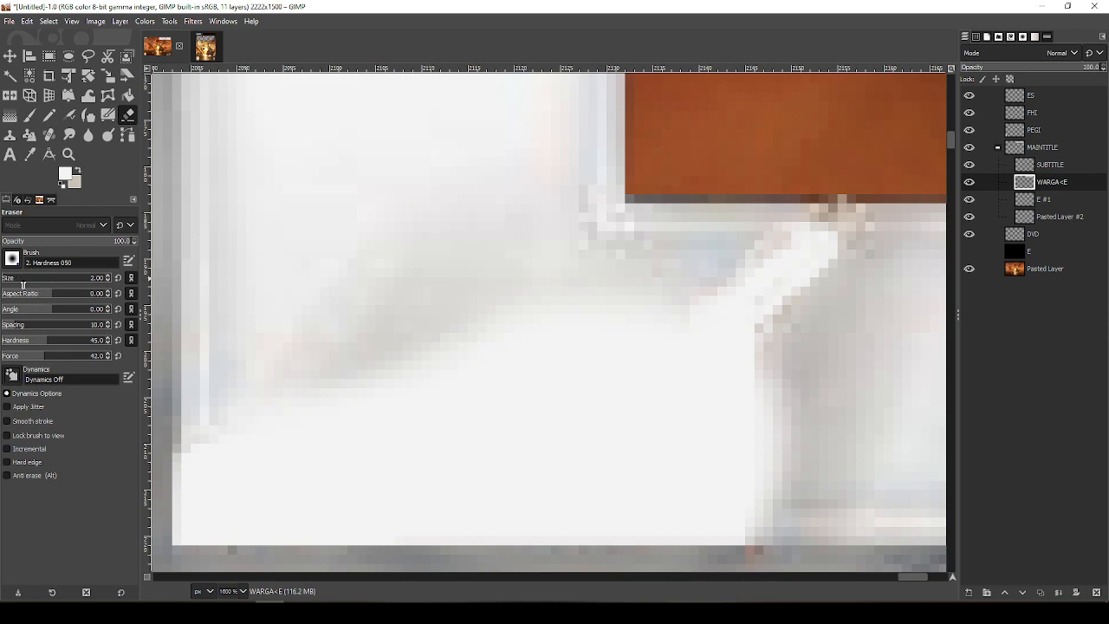
left_click(11, 280)
left_click(19, 343)
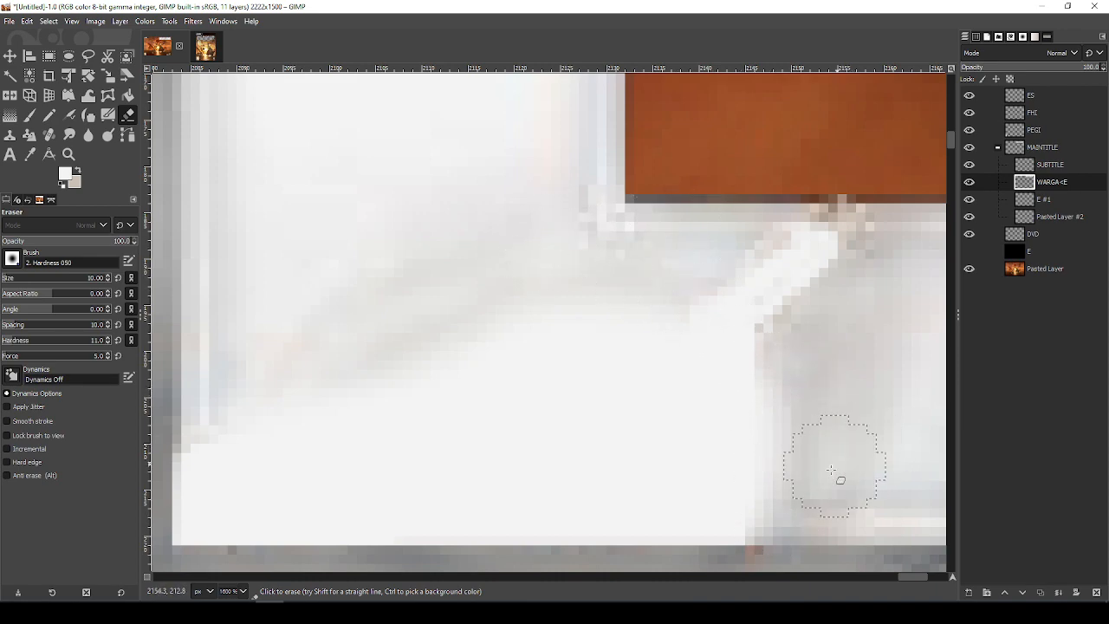
left_click_drag(917, 505, 732, 459)
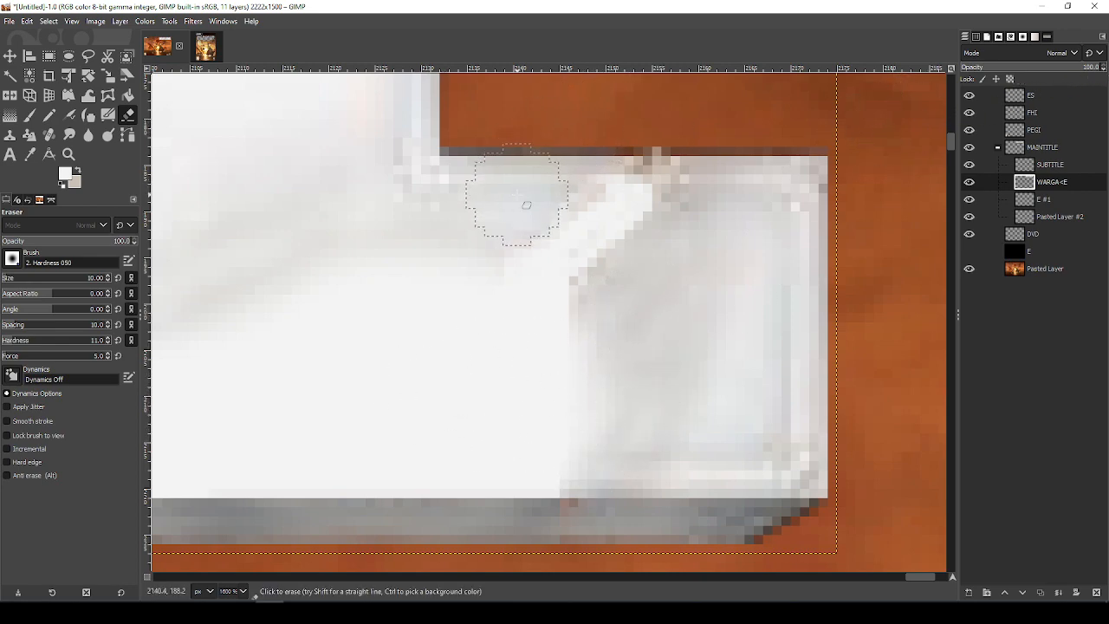
Sample a light grey from the E's face and darken it to 6d6c69 as the foreground color
key("o")
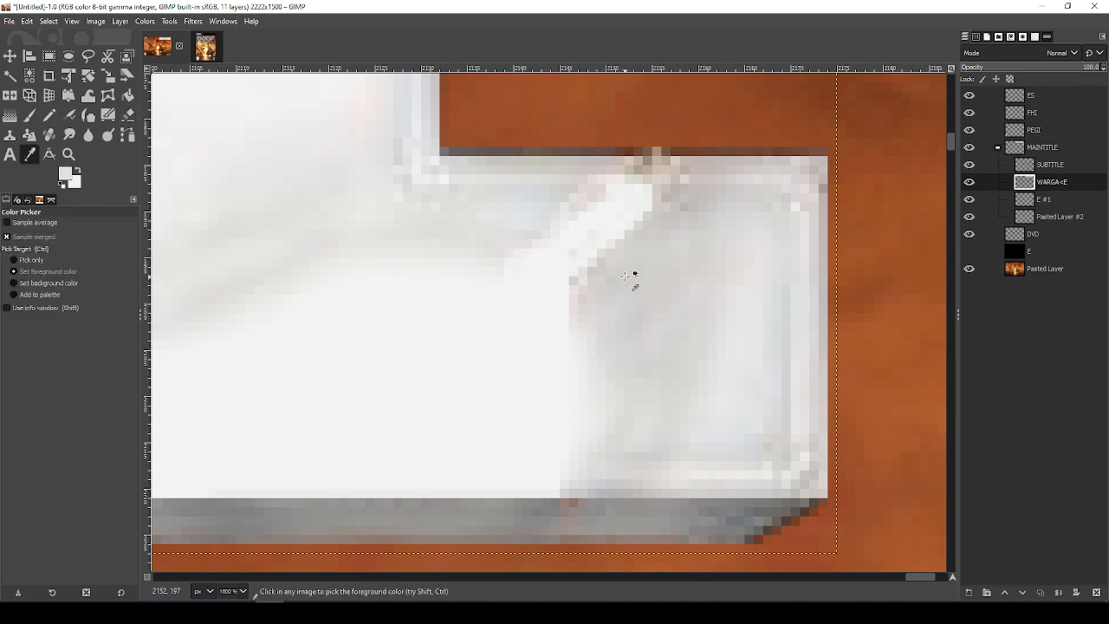
left_click_drag(552, 311, 637, 345)
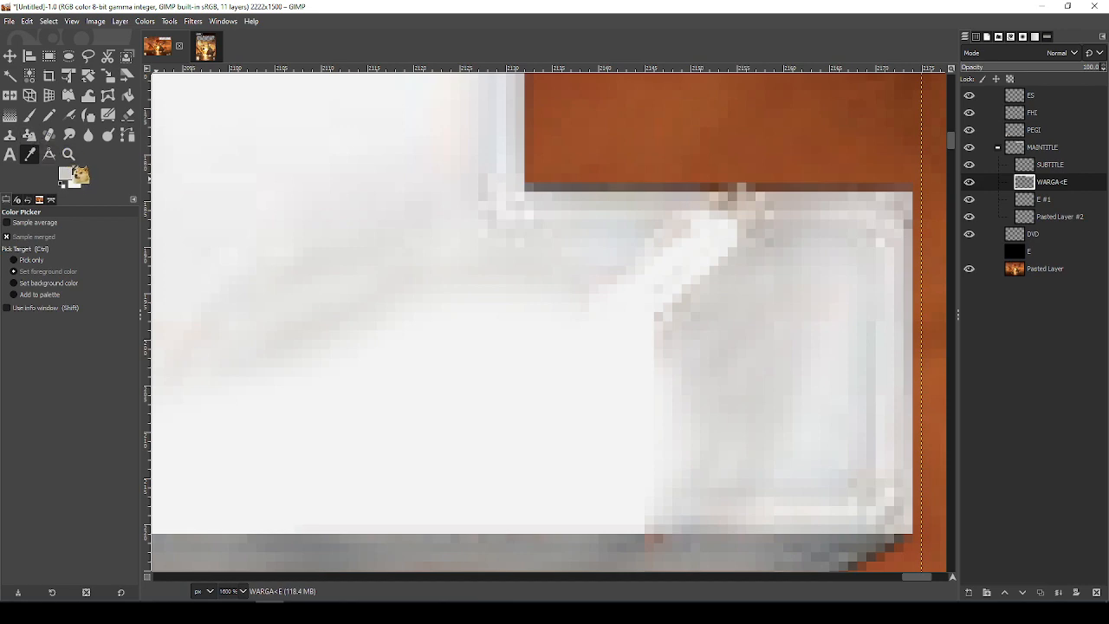
left_click(624, 249)
left_click(67, 177)
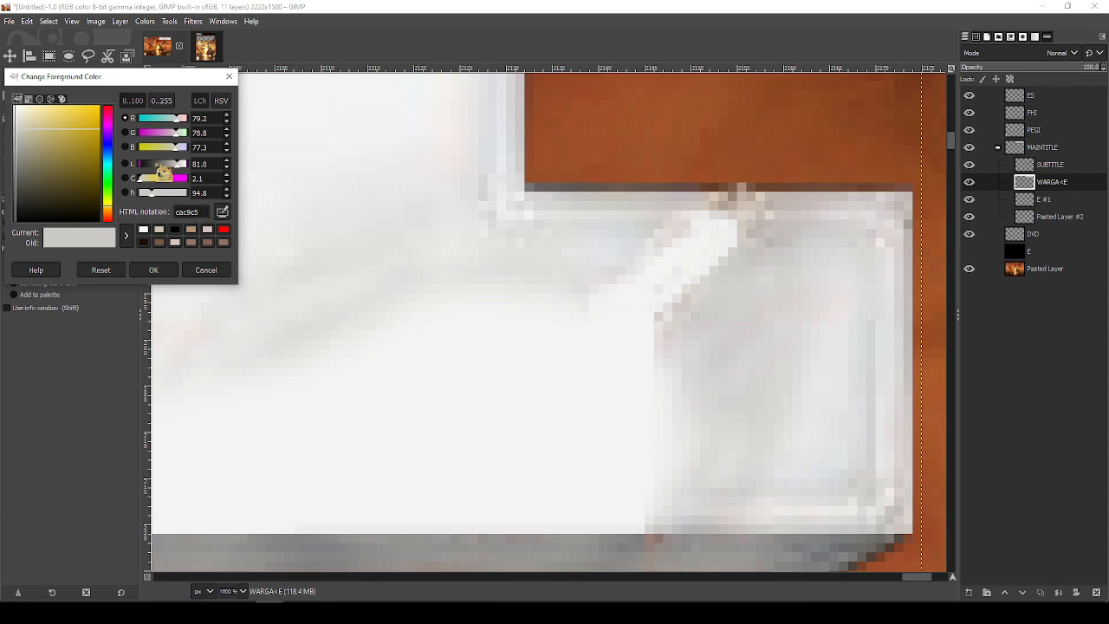
left_click_drag(180, 163, 165, 170)
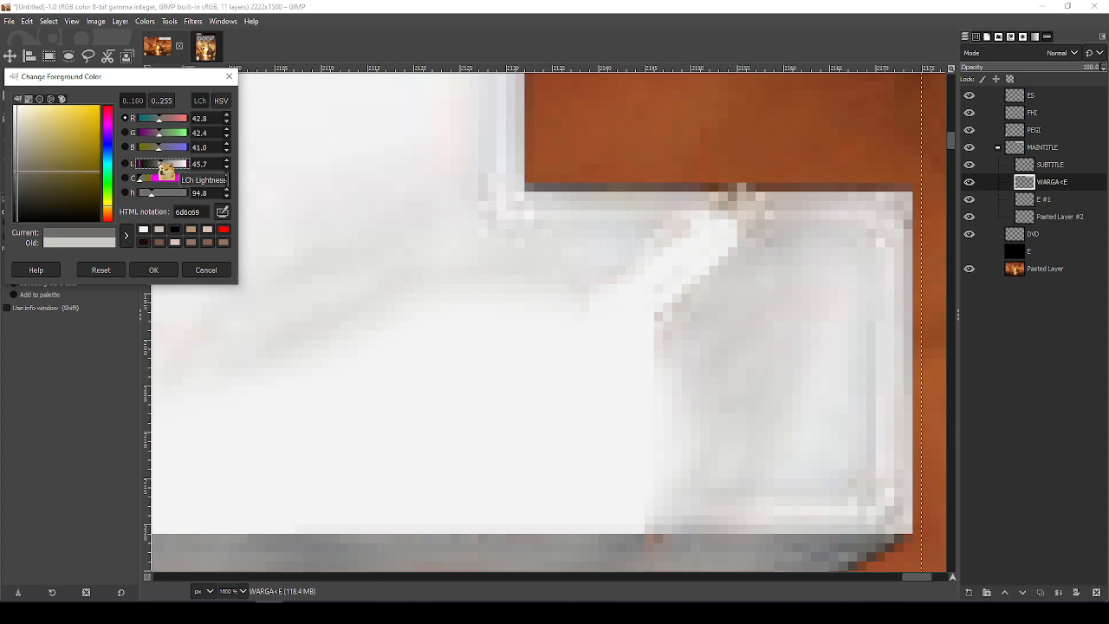
left_click(158, 271)
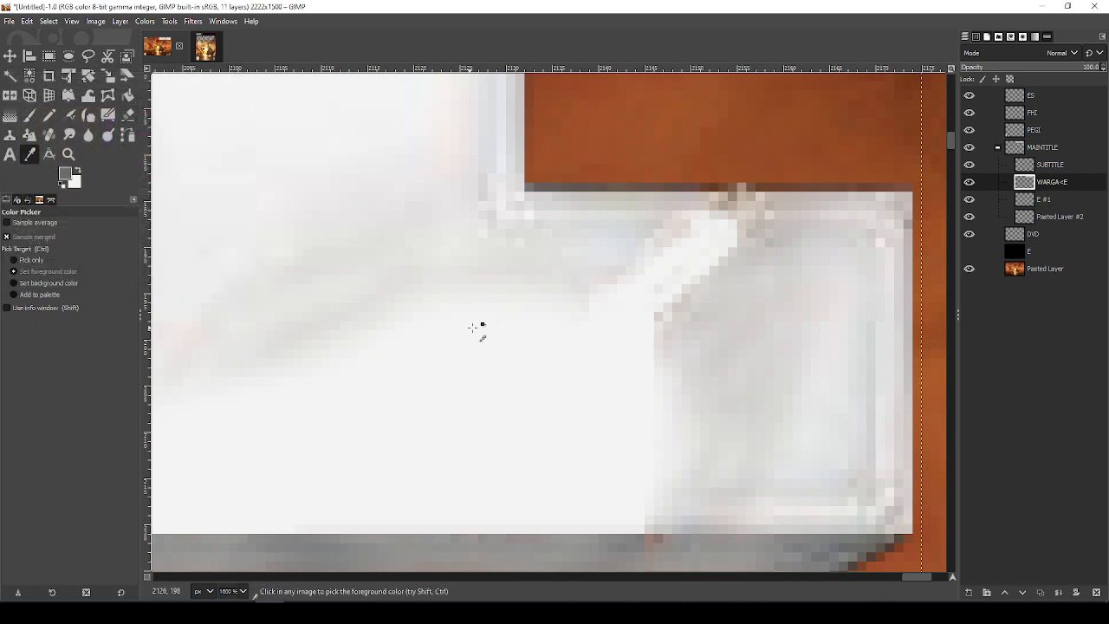
Add a new transparent layer directly above WARGA<E for shading the E
left_click_drag(350, 346, 545, 314)
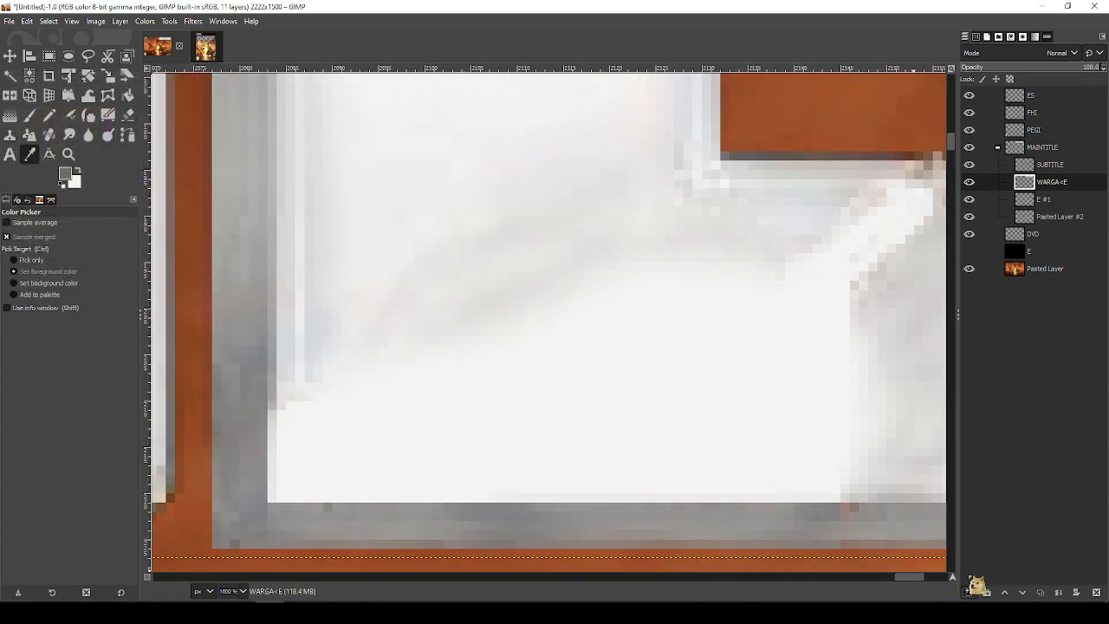
left_click(969, 592)
left_click(1020, 581)
Airbrush soft grey shading over the E's filled bottom area on layer E #2, using size 22, rate 17.9 and flow 20.1
key("a")
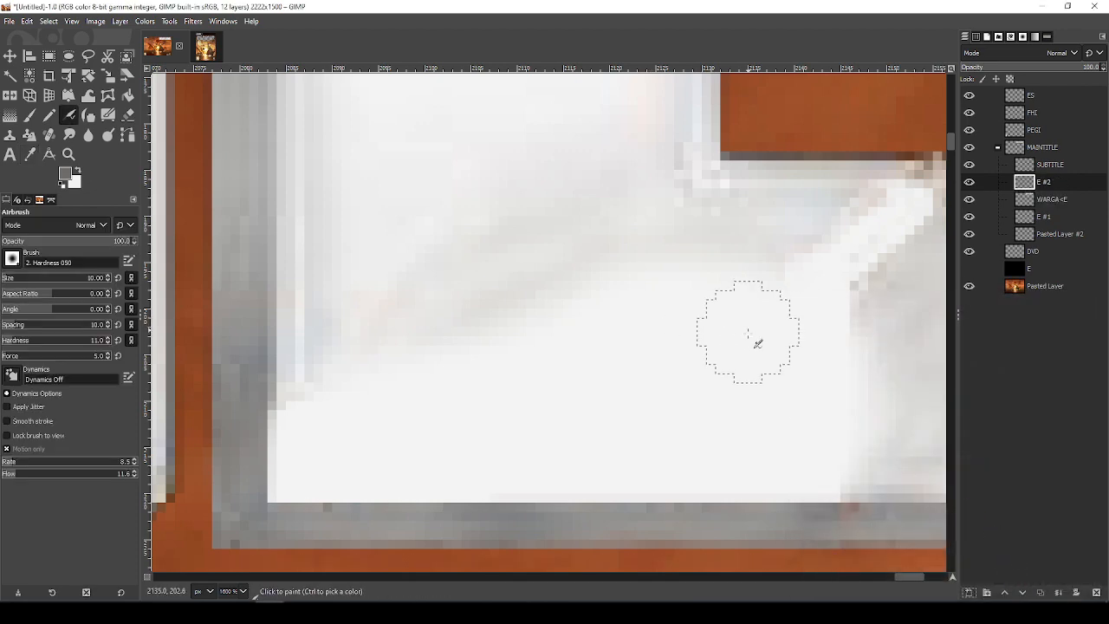
left_click_drag(642, 370, 535, 361)
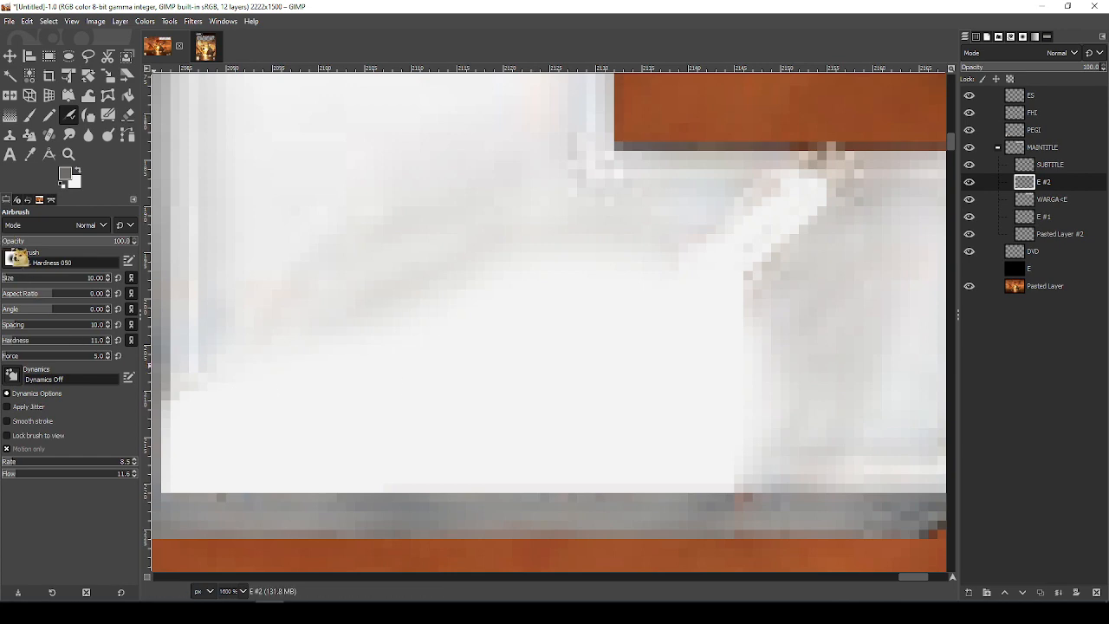
left_click(19, 279)
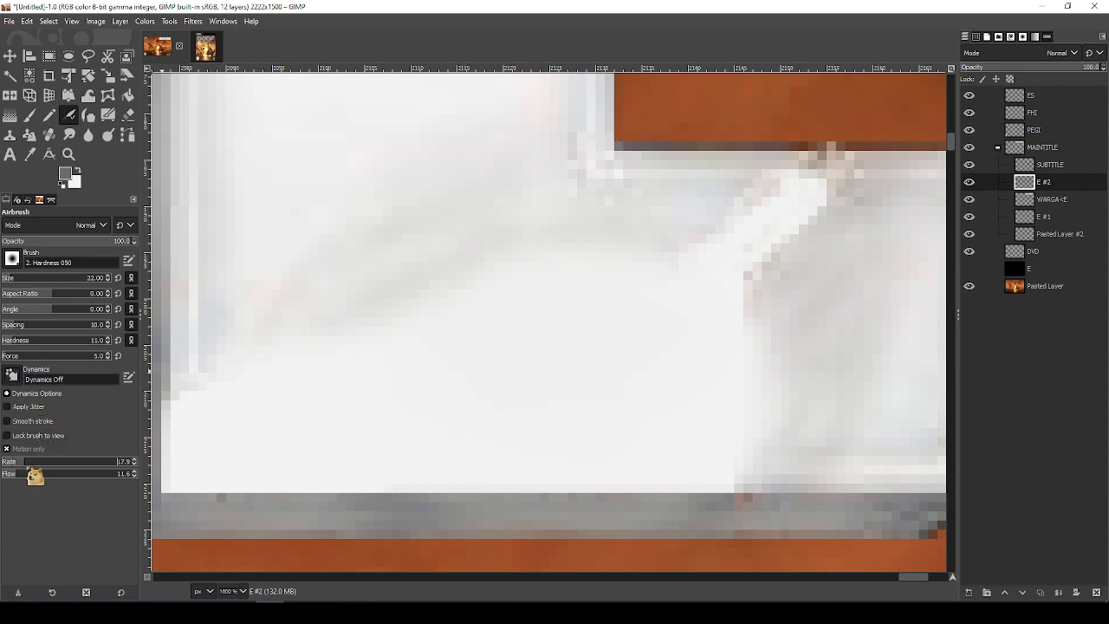
left_click_drag(35, 475, 181, 460)
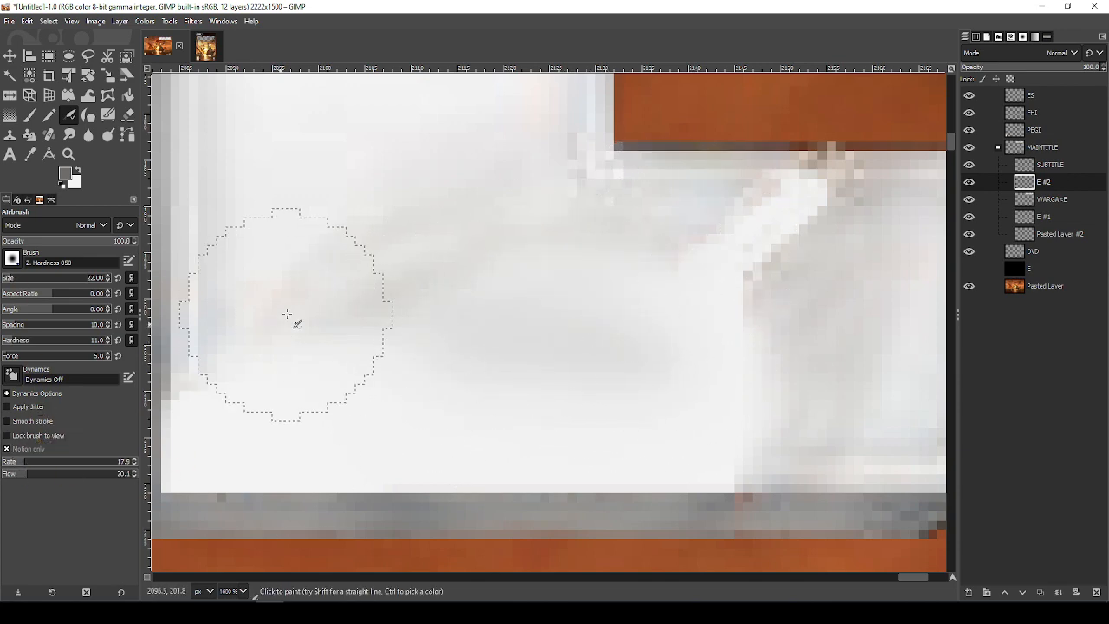
scroll(742, 354, "down", 2)
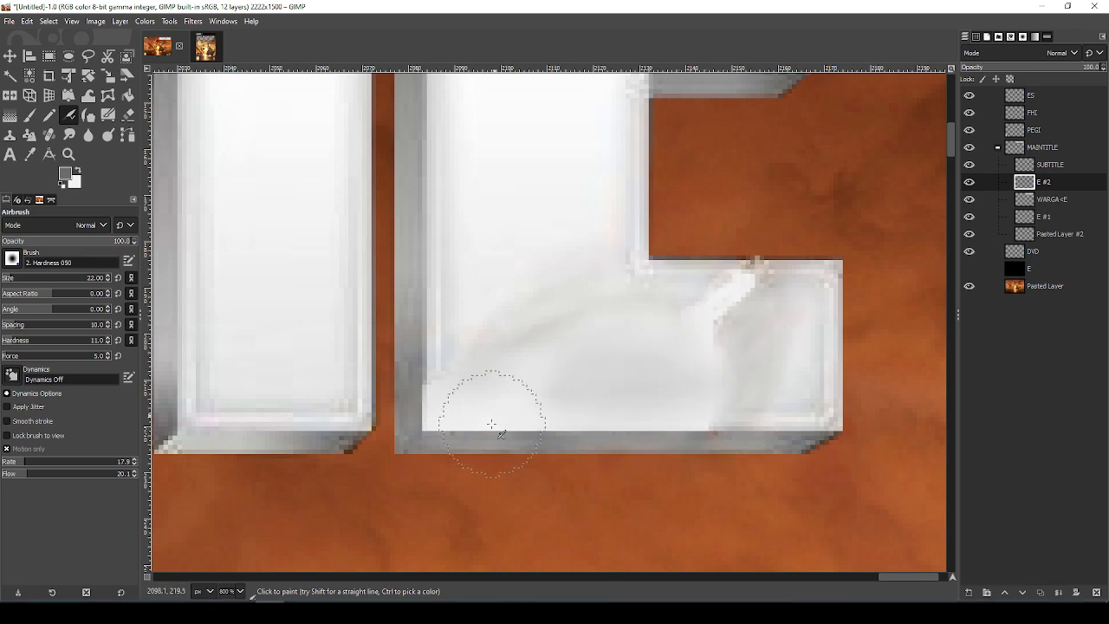
mouse_move(525, 367)
left_mouse_down()
mouse_move(832, 289)
mouse_move(738, 273)
mouse_move(696, 304)
mouse_move(752, 287)
mouse_move(681, 324)
mouse_move(721, 294)
mouse_move(764, 302)
mouse_move(668, 288)
mouse_move(817, 245)
left_mouse_up()
Smudge the white diagonal streak across the E's bottom arm on the WARGA<E layer
scroll(817, 246, "up", 3)
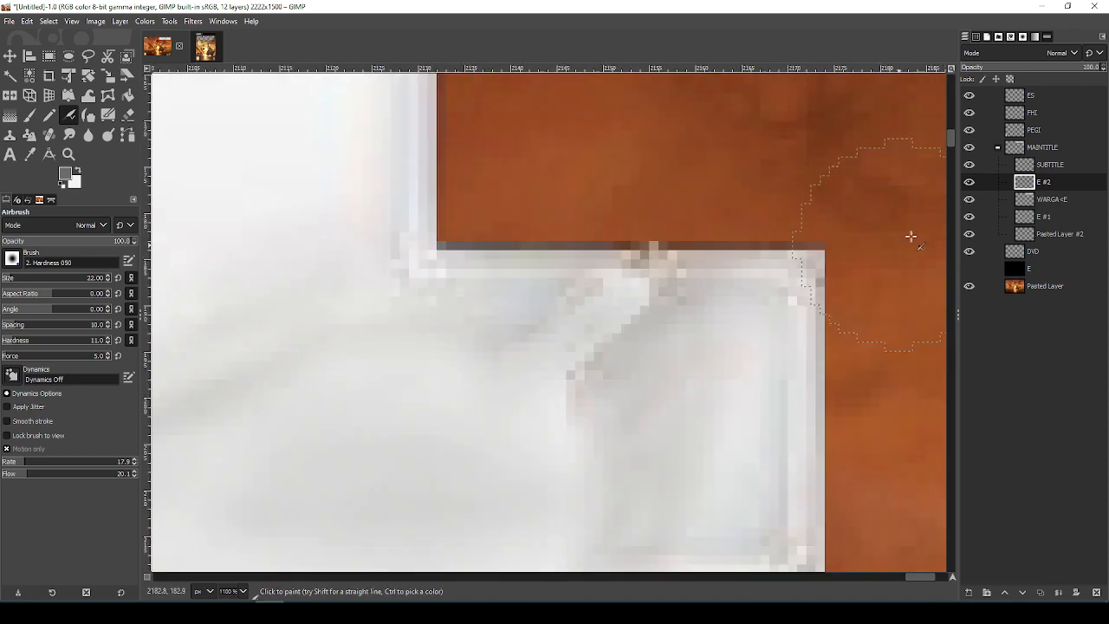
left_click(1044, 199)
key("s")
mouse_move(663, 322)
left_mouse_down()
mouse_move(719, 347)
mouse_move(520, 337)
mouse_move(617, 343)
left_mouse_up()
mouse_move(733, 346)
left_mouse_down()
mouse_move(631, 320)
mouse_move(722, 315)
mouse_move(682, 295)
mouse_move(641, 294)
mouse_move(596, 358)
left_mouse_up()
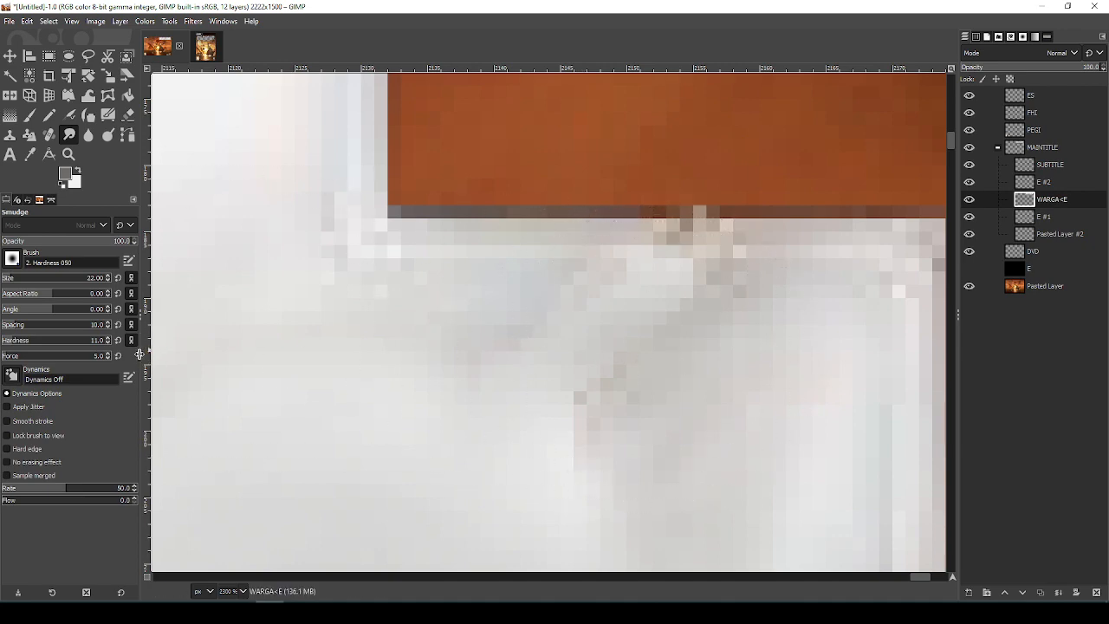
Set the Smudge tool to hardness 22 and force 21, and blend the grey patch at the bottom arm's outer end
left_click(25, 341)
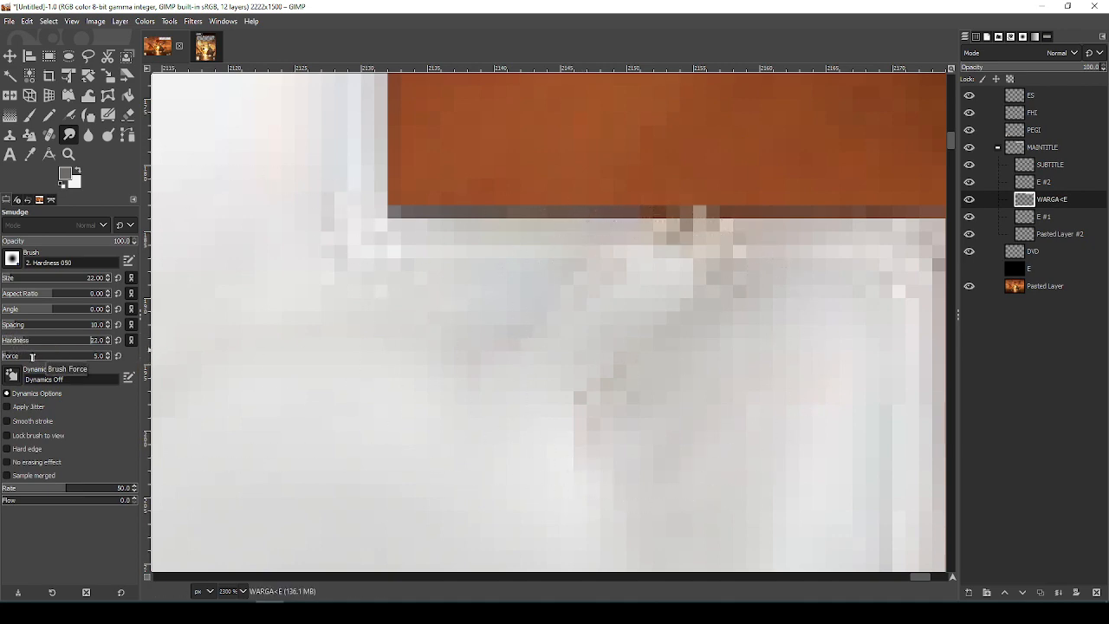
left_click(24, 355)
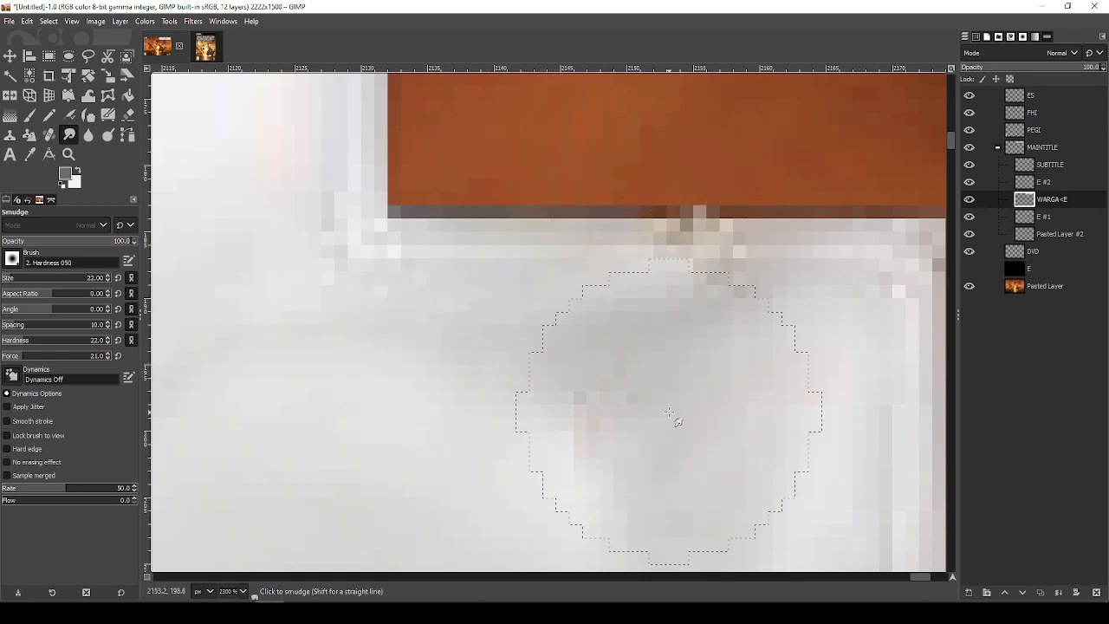
scroll(680, 468, "down", 4)
left_click_drag(741, 508, 753, 307)
scroll(728, 315, "up", 2)
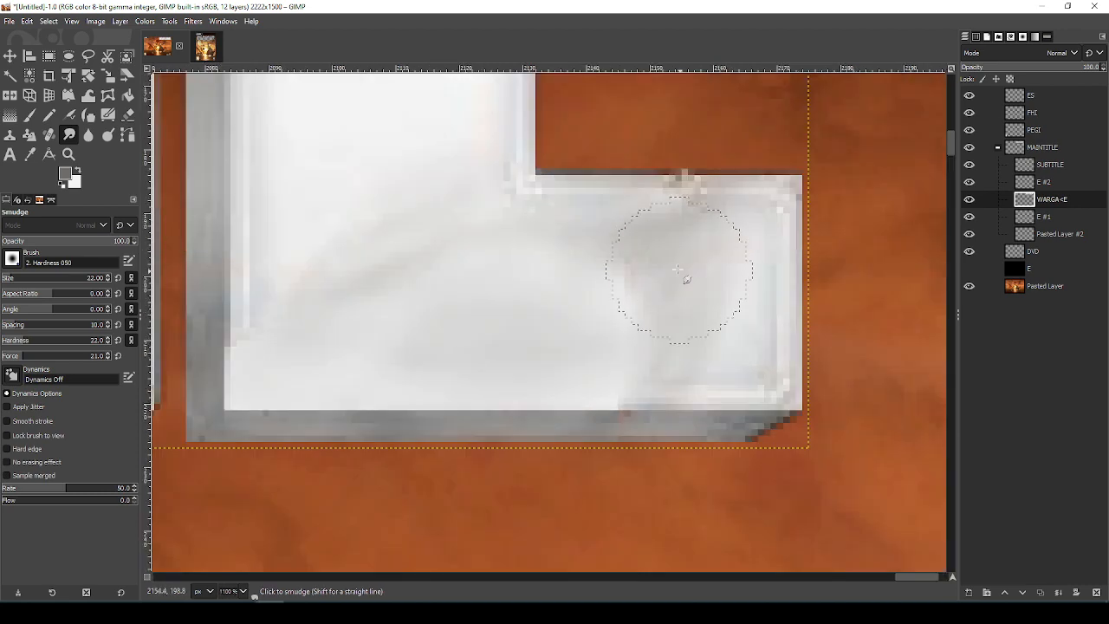
scroll(563, 238, "down", 1)
scroll(429, 226, "up", 1)
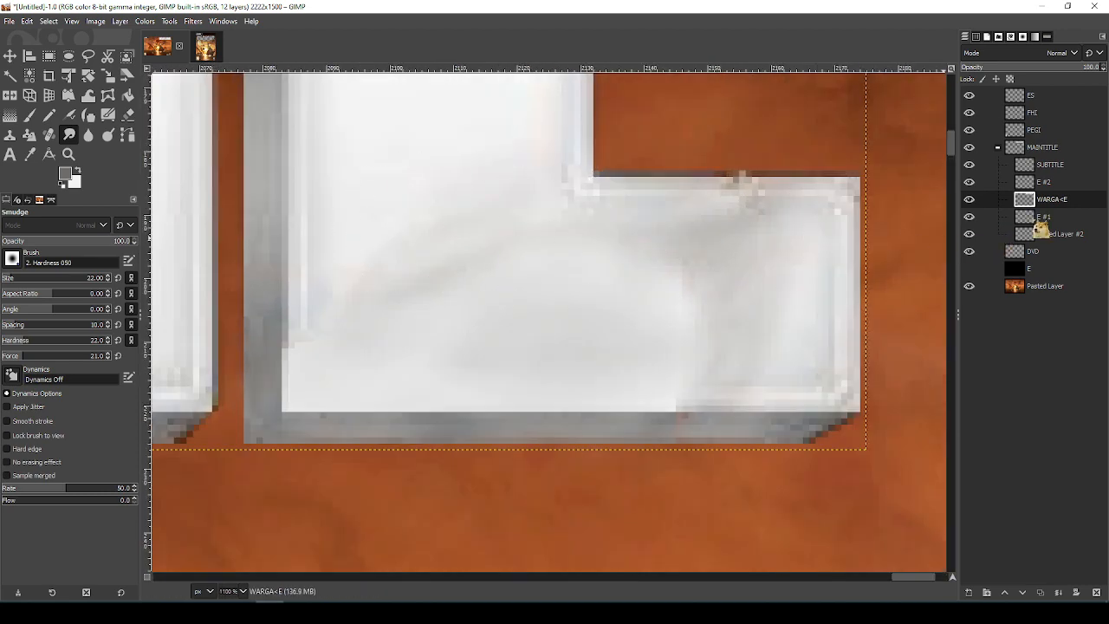
Airbrush grey shading into the lower-left corner of the E's face on layer E #2
left_click(1044, 184)
key("a")
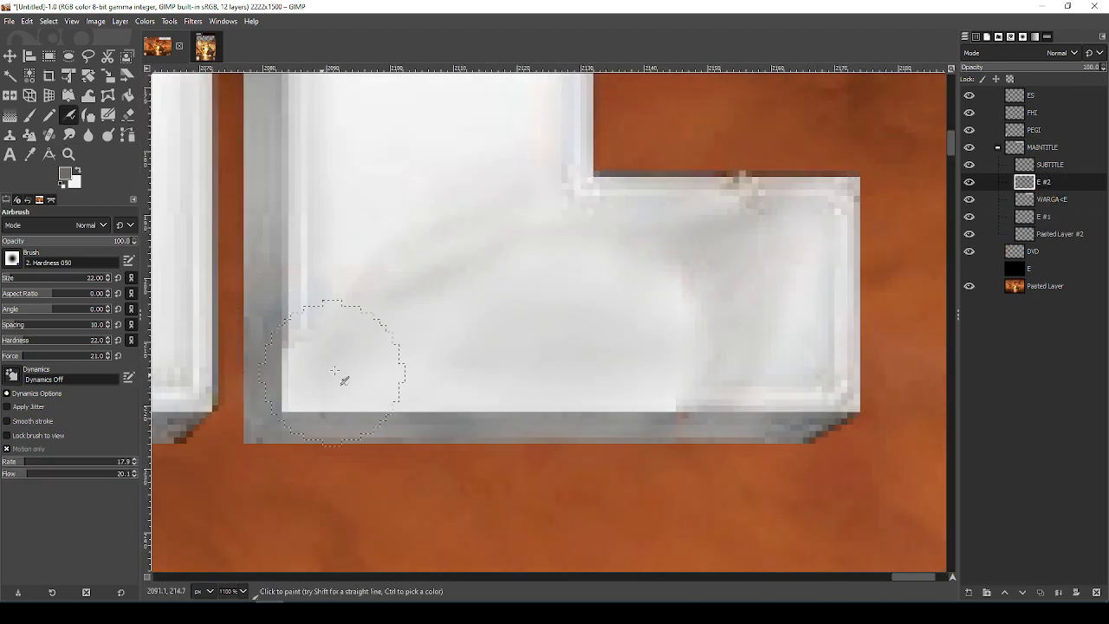
left_click_drag(334, 371, 320, 373)
Undo the stronger eraser strokes and lightly fade the shading on E #2 with the eraser at hardness 7 and force 7
key("shift+e")
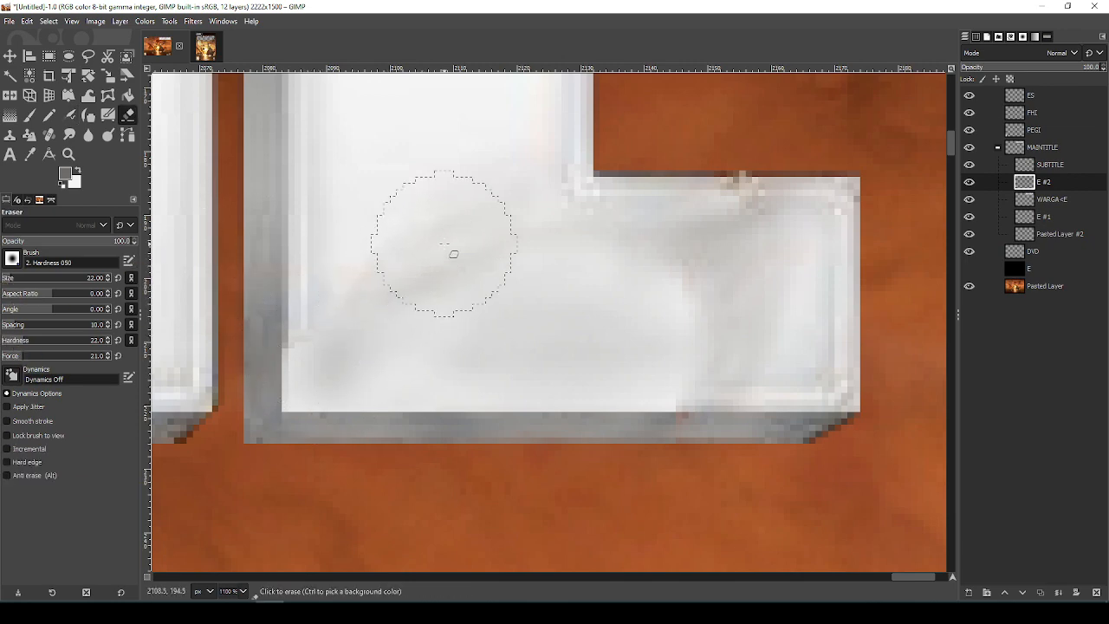
left_click_drag(554, 263, 664, 263)
left_click_drag(669, 216, 716, 209)
key("ctrl+z")
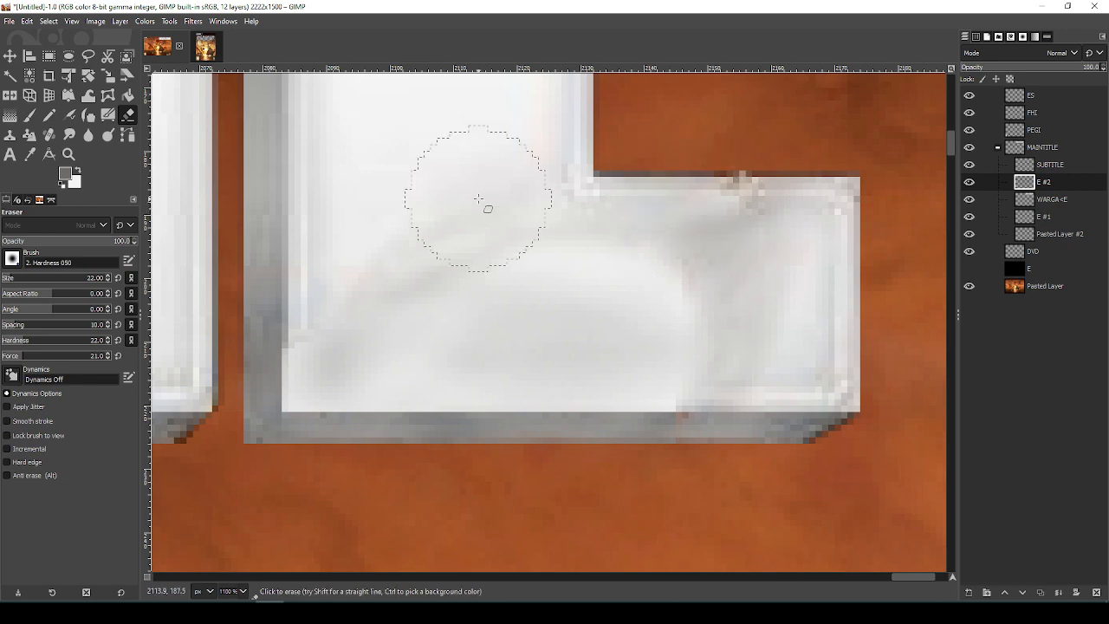
key("ctrl+z")
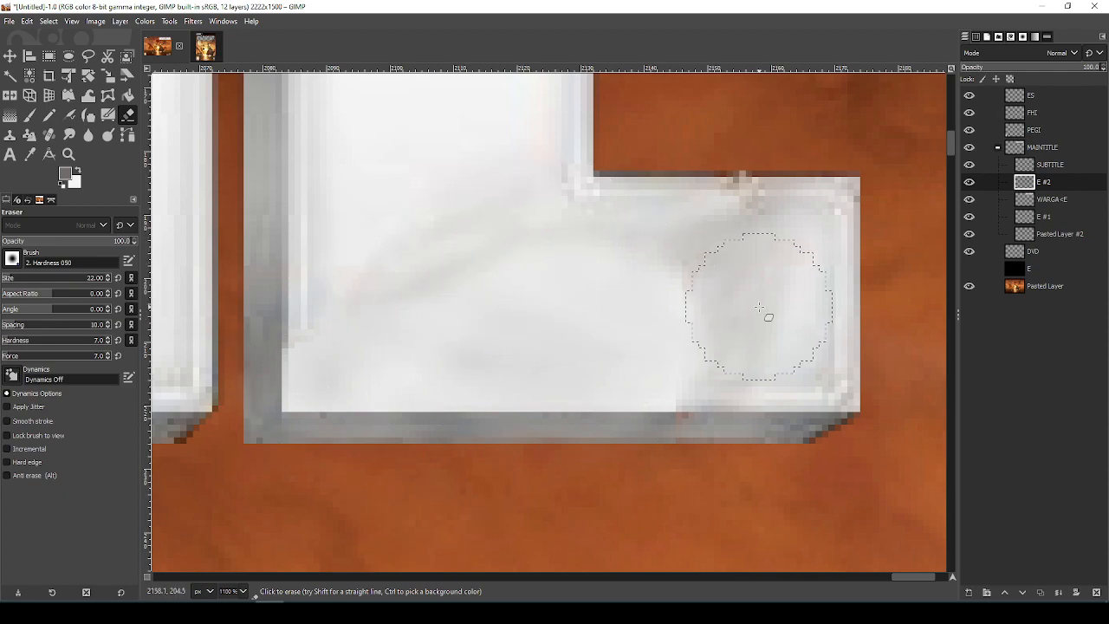
Compare the E with and without its shading layer, and leave layer E #2 hidden
scroll(760, 307, "down", 6)
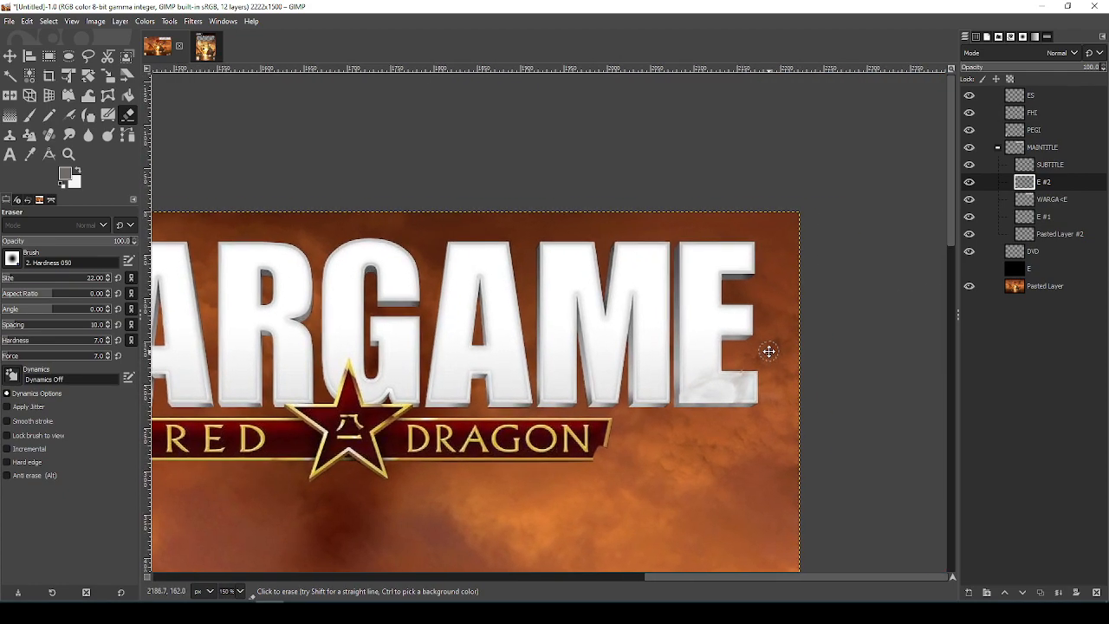
scroll(792, 421, "up", 3)
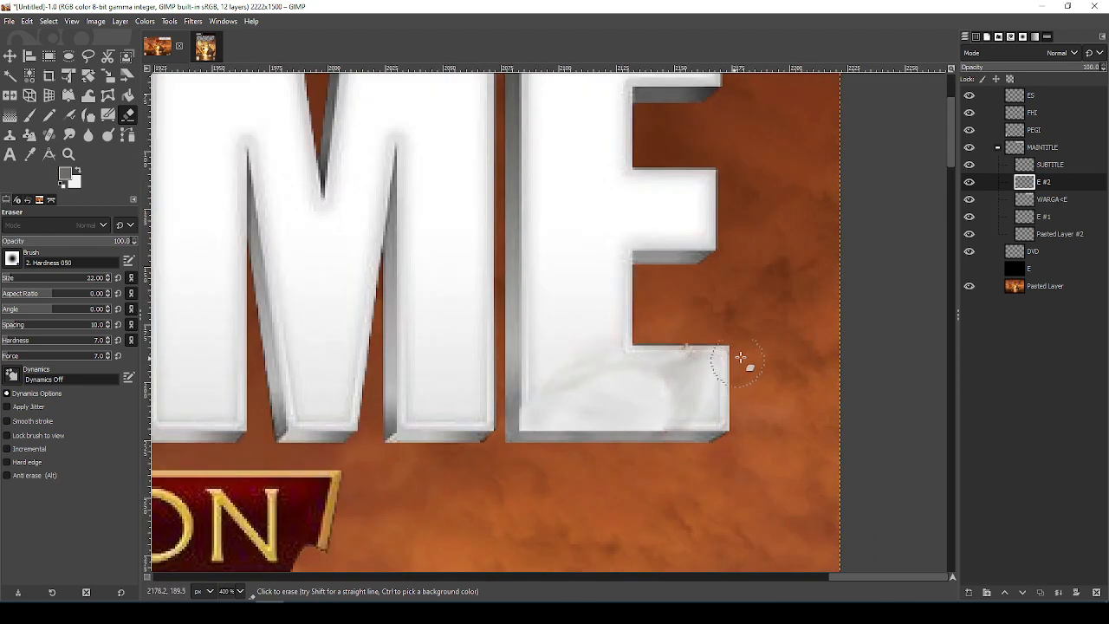
left_click(970, 182)
left_click(970, 182)
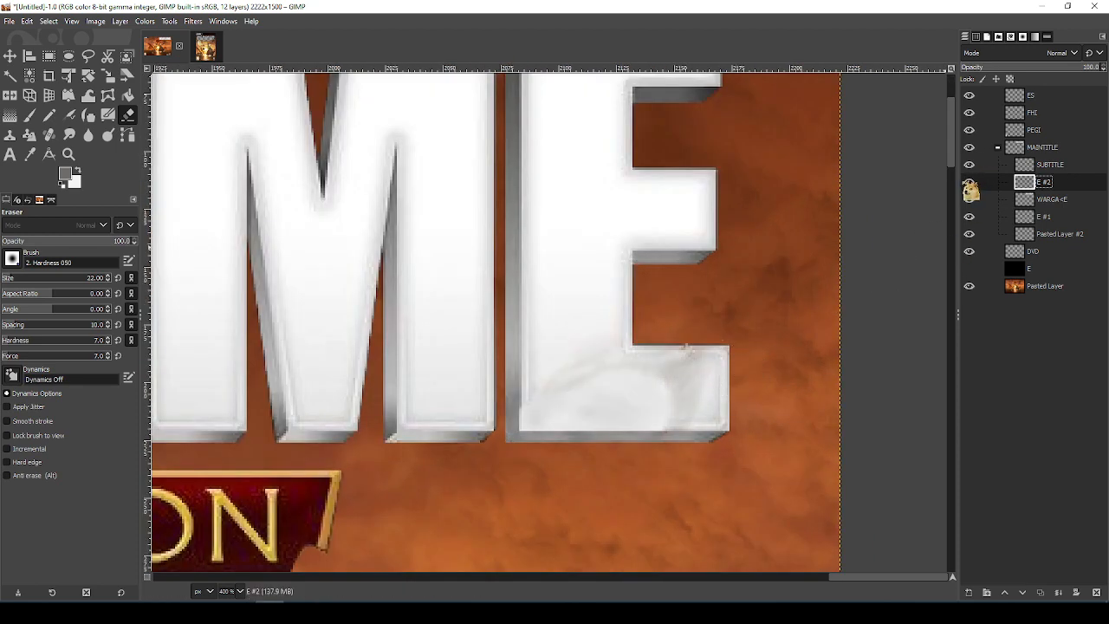
left_click(970, 182)
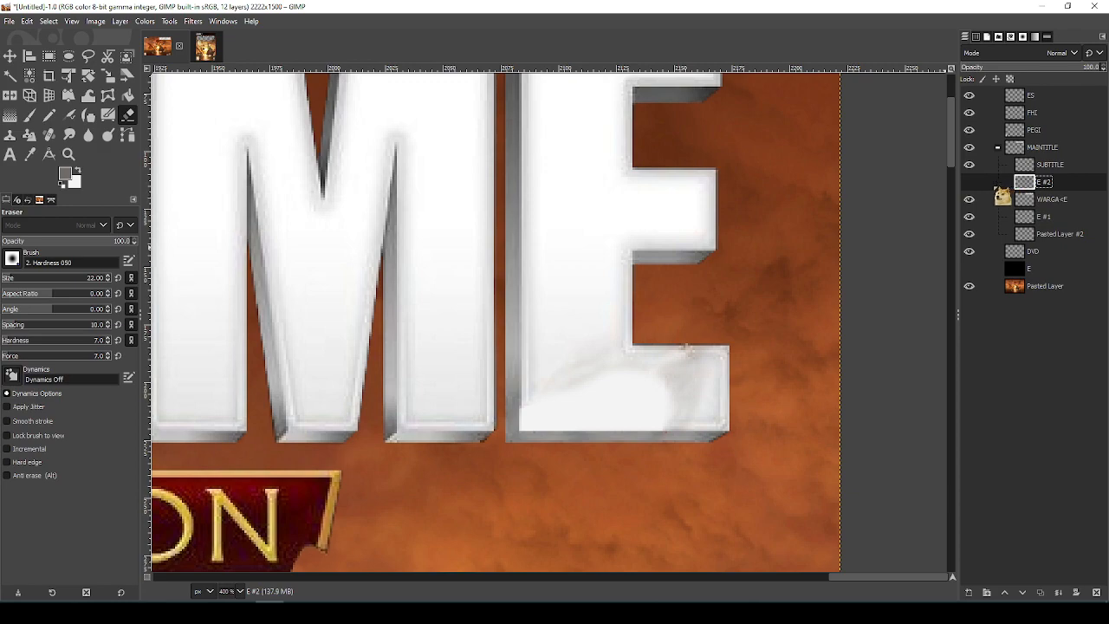
Erase the grey smudges around the filled area of the E's bottom arm on the WARGA<E layer
scroll(675, 309, "down", 1)
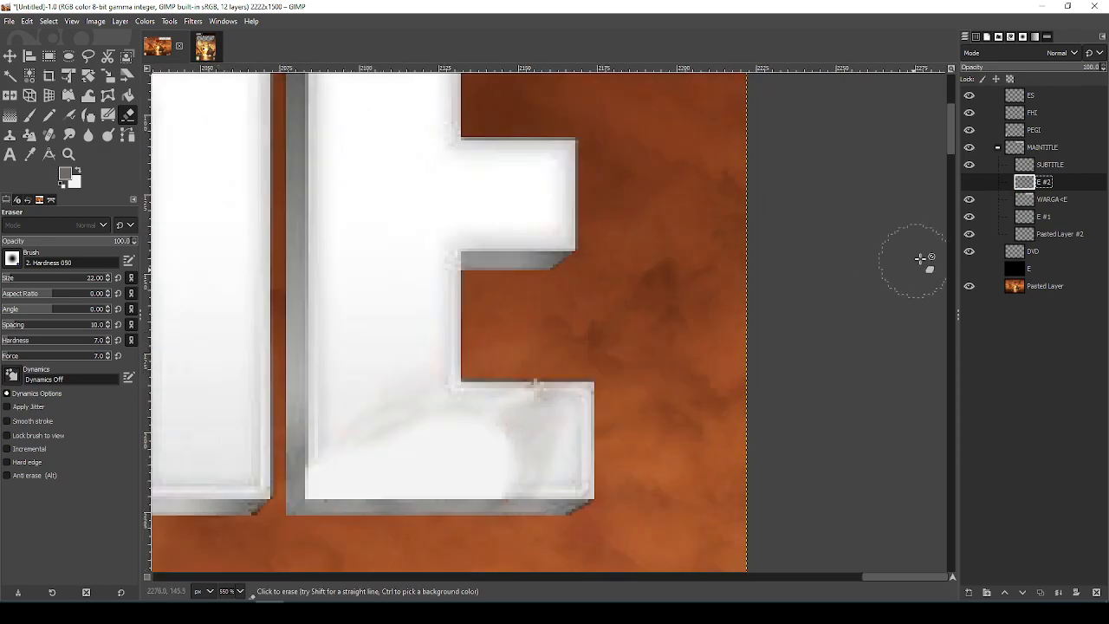
scroll(922, 260, "up", 2)
left_click(1044, 200)
left_click_drag(567, 337, 646, 292)
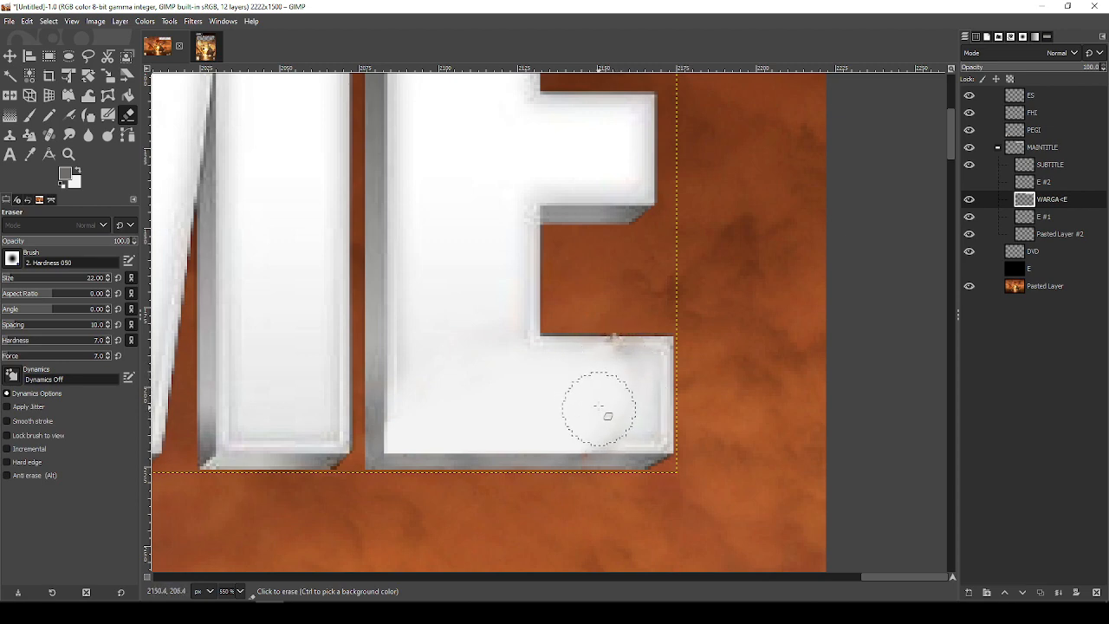
left_click_drag(583, 405, 729, 364)
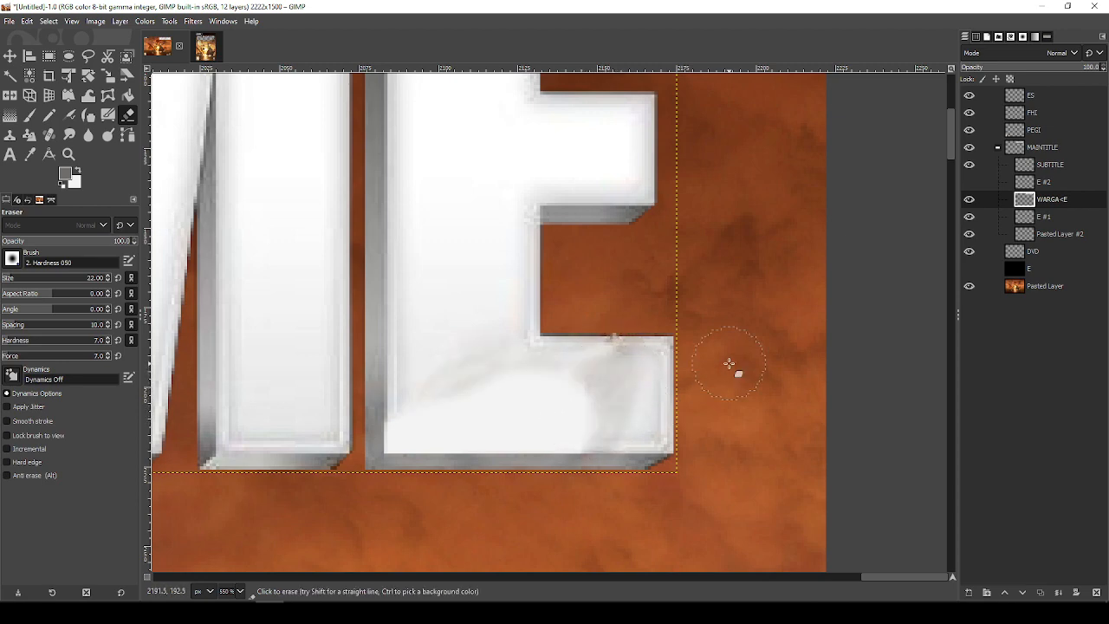
key("ctrl+z")
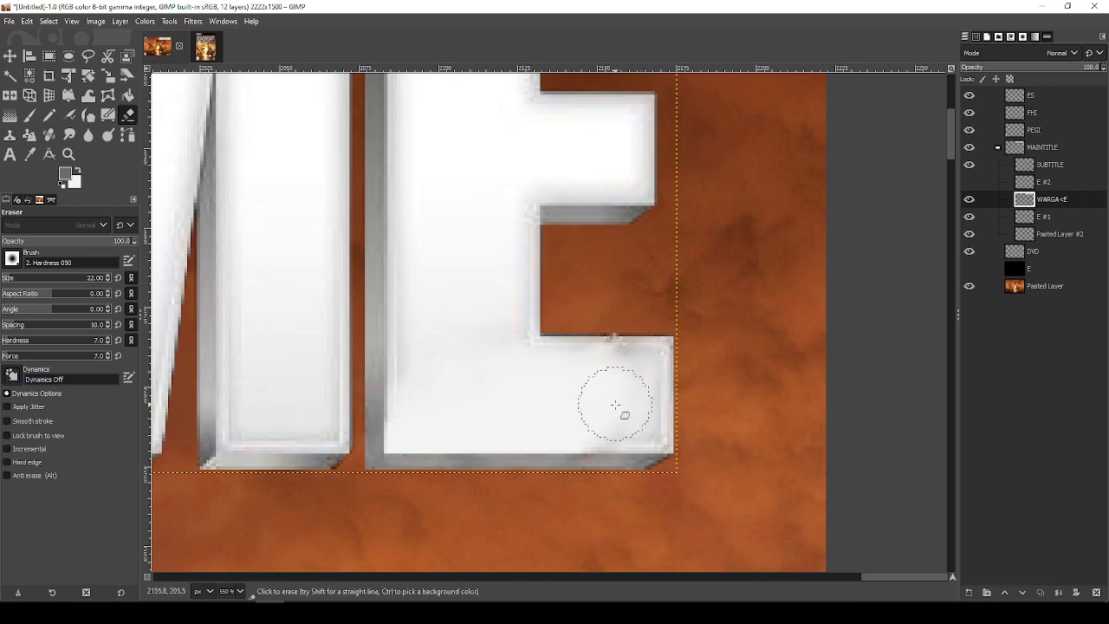
Toggle the visibility of E #1 and Pasted Layer #2 to examine what each layer contributes to the E's bottom arm
left_click(970, 218)
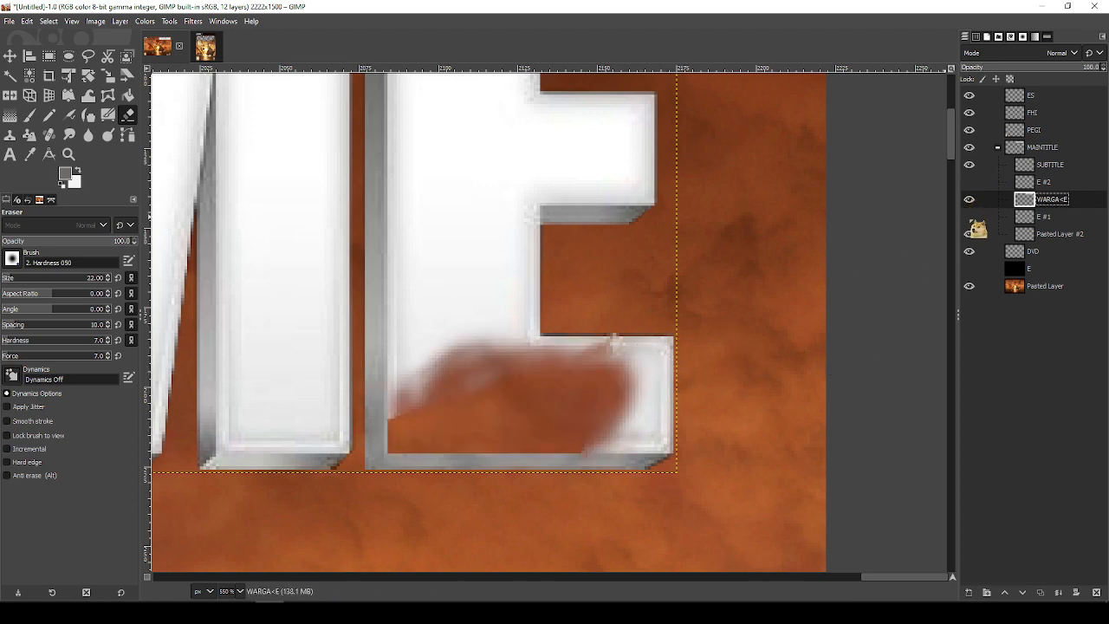
left_click(970, 220)
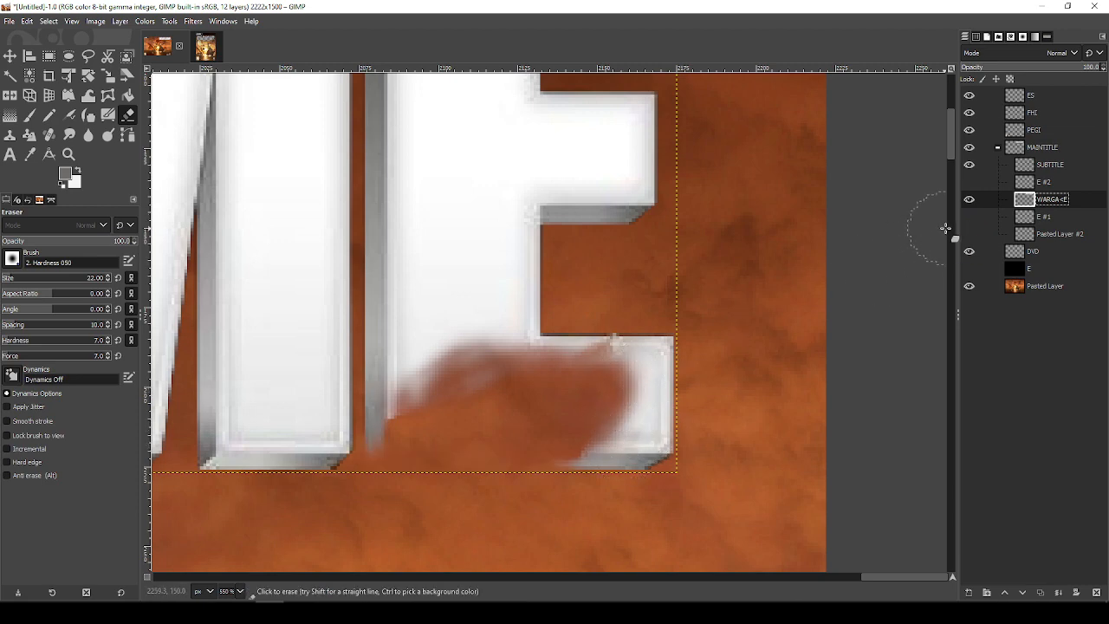
left_click(970, 217)
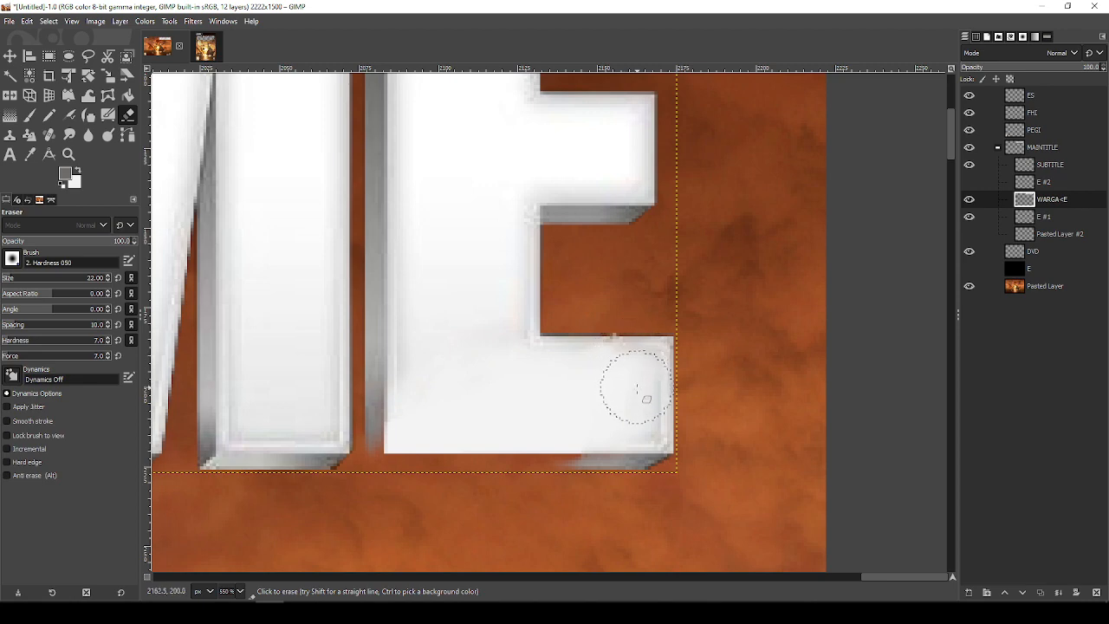
Paste the copied grey bevel strip, place it over the faded underside of the E's bottom arm, and convert it to a layer
key("ctrl+v")
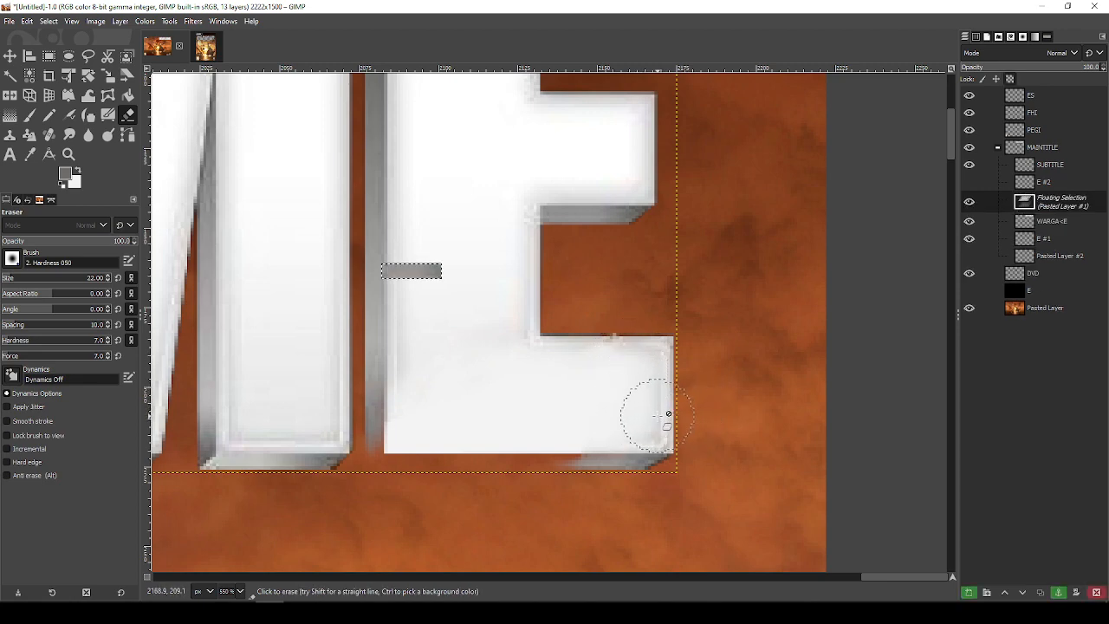
key("m")
left_click_drag(418, 265, 618, 474)
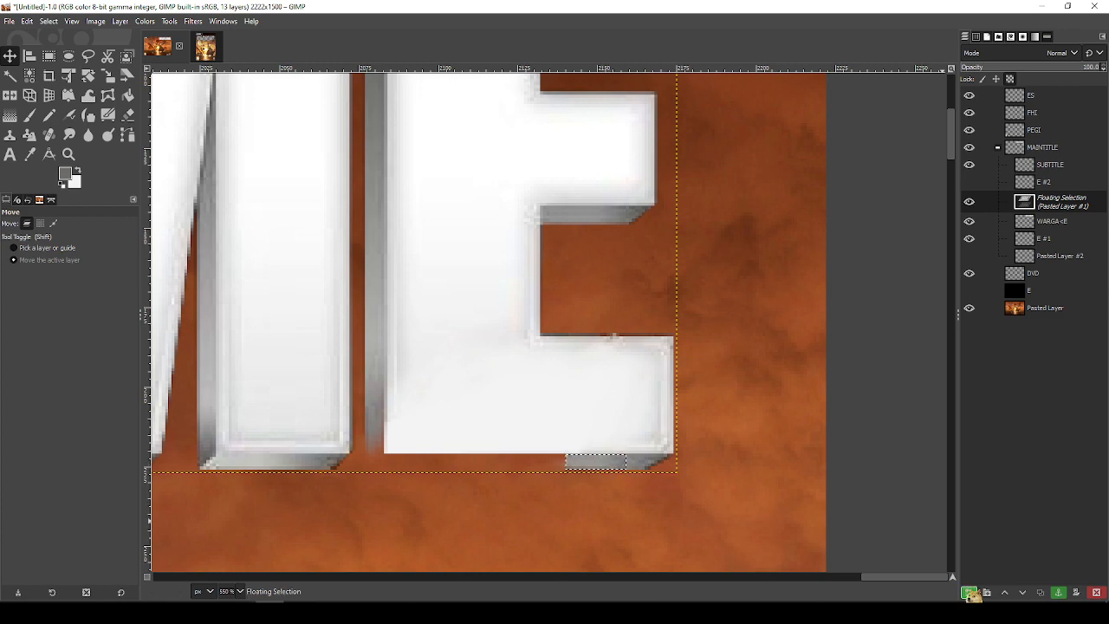
left_click(969, 592)
Move the strip's layer below Pasted Layer #2 in the MAINTITLE group and merge Pasted Layer #2 down into it
left_click_drag(1065, 209, 1065, 248)
left_click(1061, 241)
double_click(1059, 251)
left_click(1065, 237)
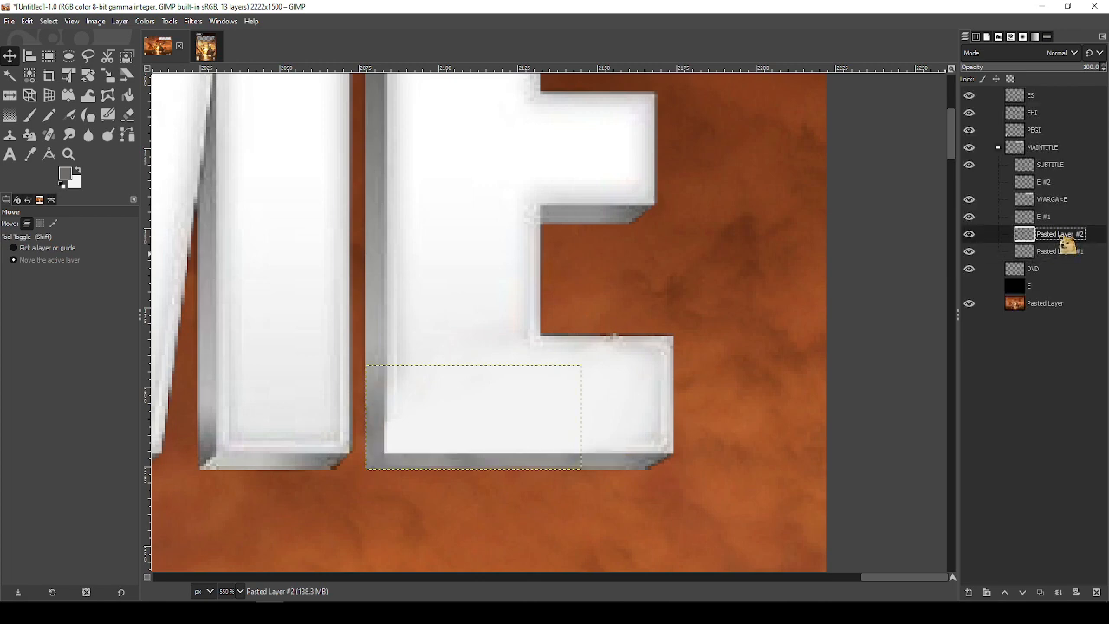
right_click(1065, 239)
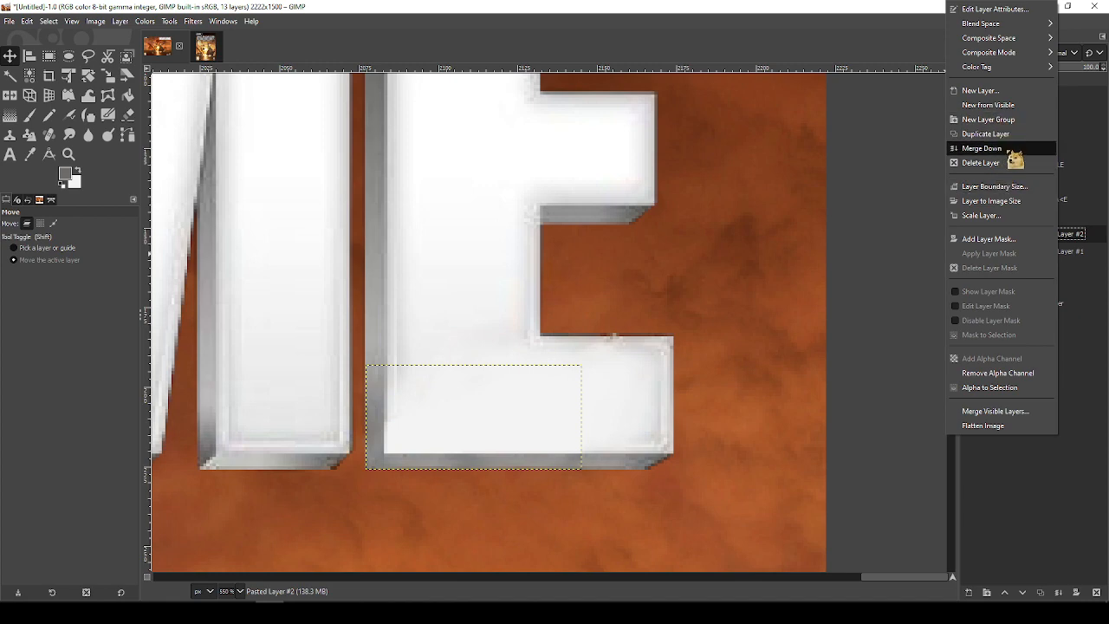
left_click(1010, 153)
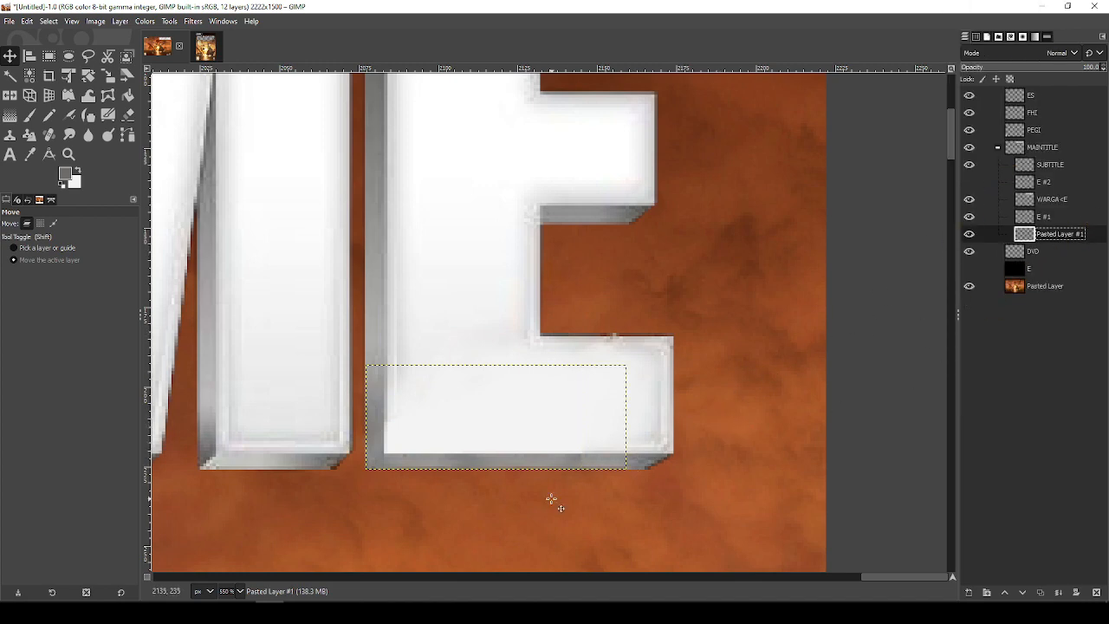
Smudge the seam in the grey bevel under the E's bottom arm on the merged layer
key("s")
left_click_drag(563, 467, 589, 460)
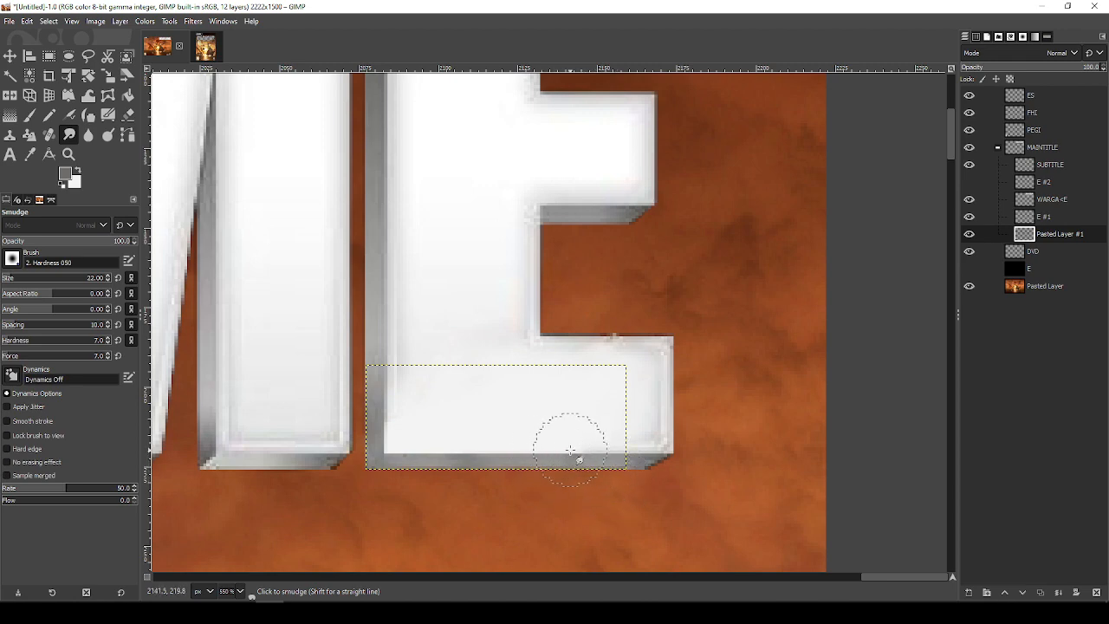
left_click_drag(641, 483, 604, 438)
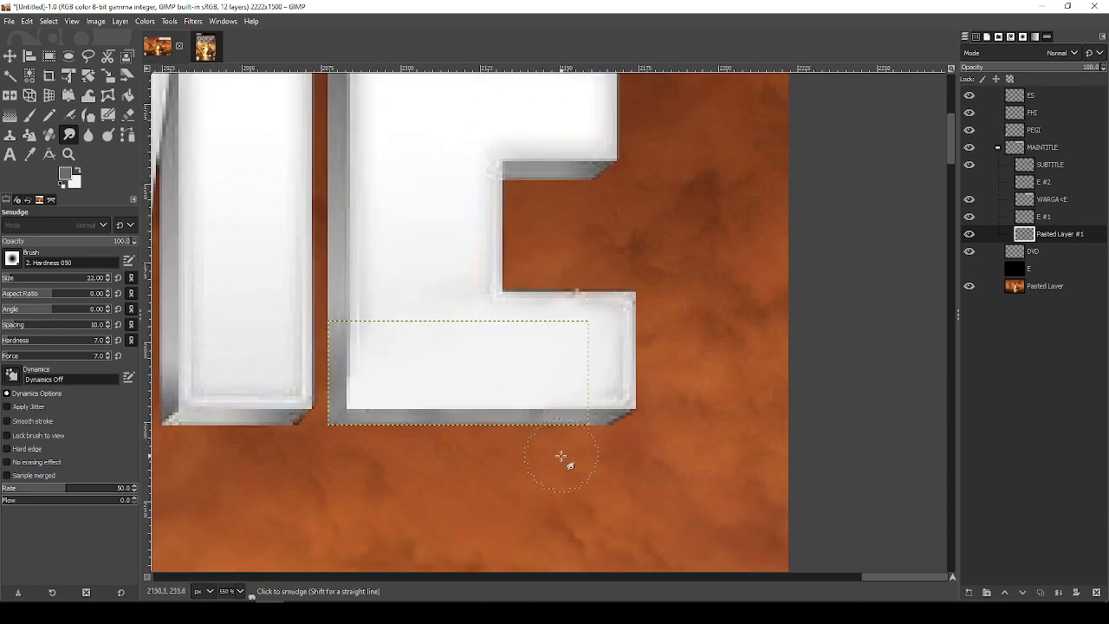
scroll(572, 468, "up", 2)
scroll(485, 260, "down", 2)
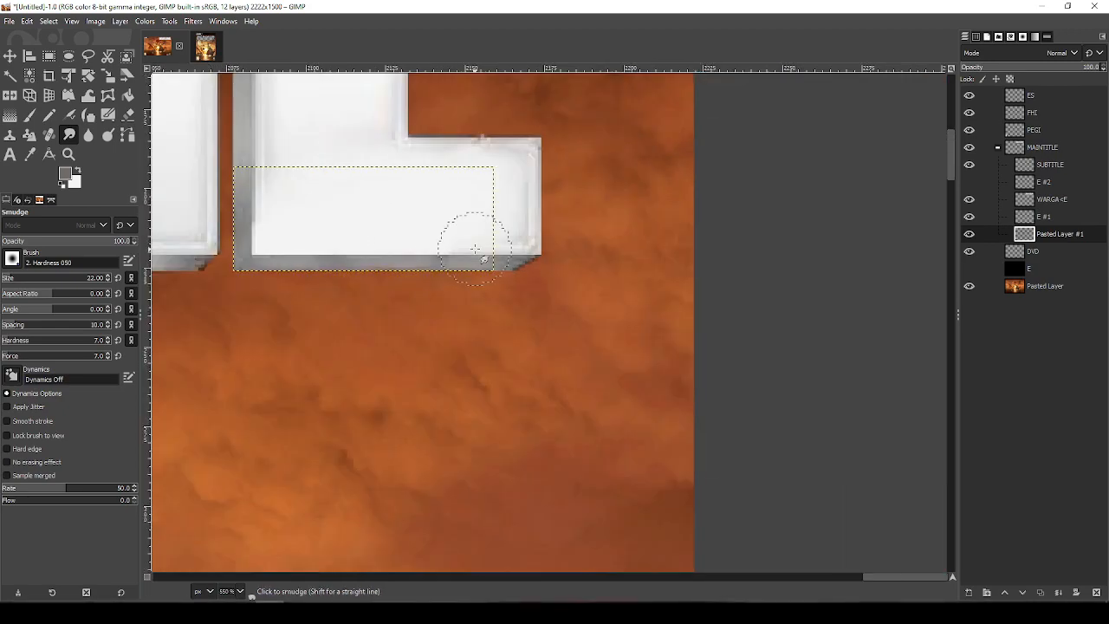
left_click_drag(475, 249, 591, 366)
left_click_drag(619, 248, 664, 298)
scroll(664, 298, "down", 1)
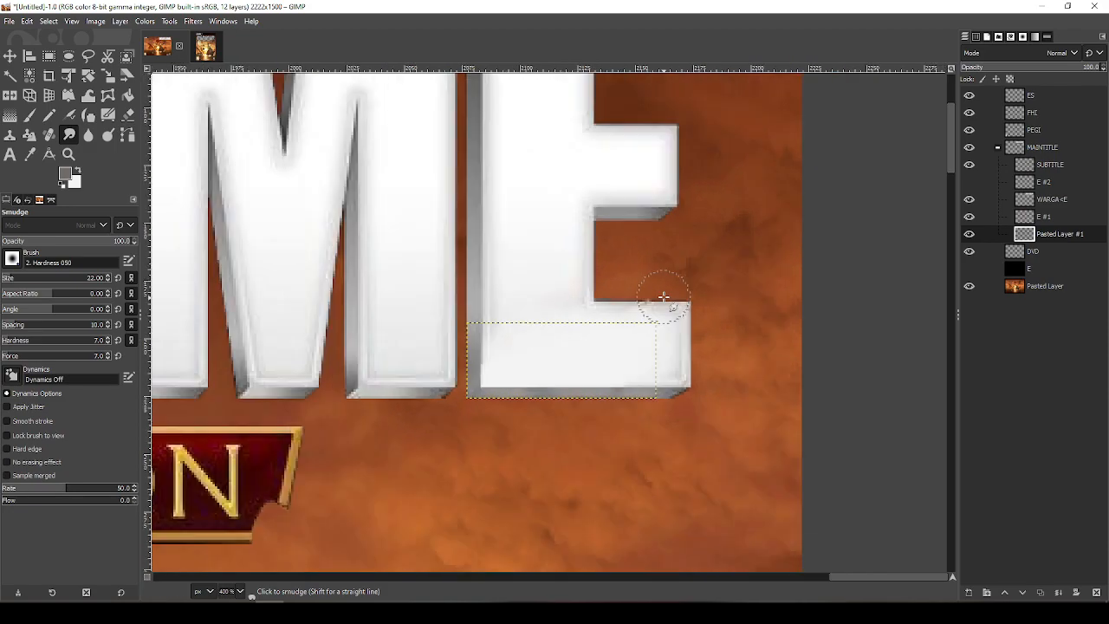
Show the E #2 layer and airbrush soft grey shading on it over the white face of the E's bottom arm
scroll(664, 298, "down", 2)
left_click_drag(704, 238, 733, 280)
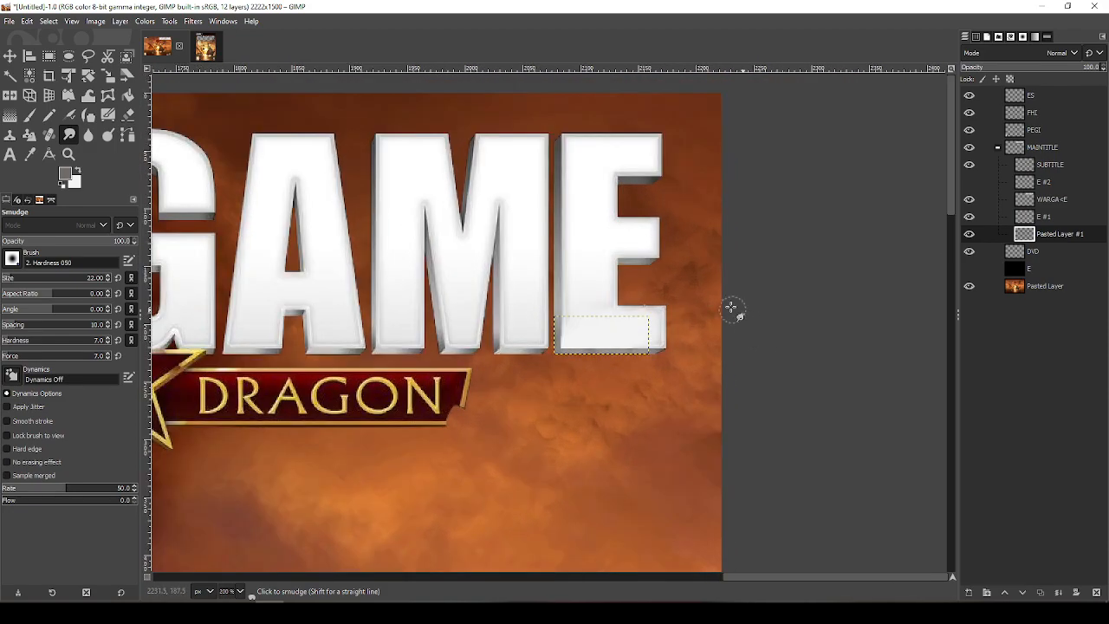
scroll(639, 282, "up", 3)
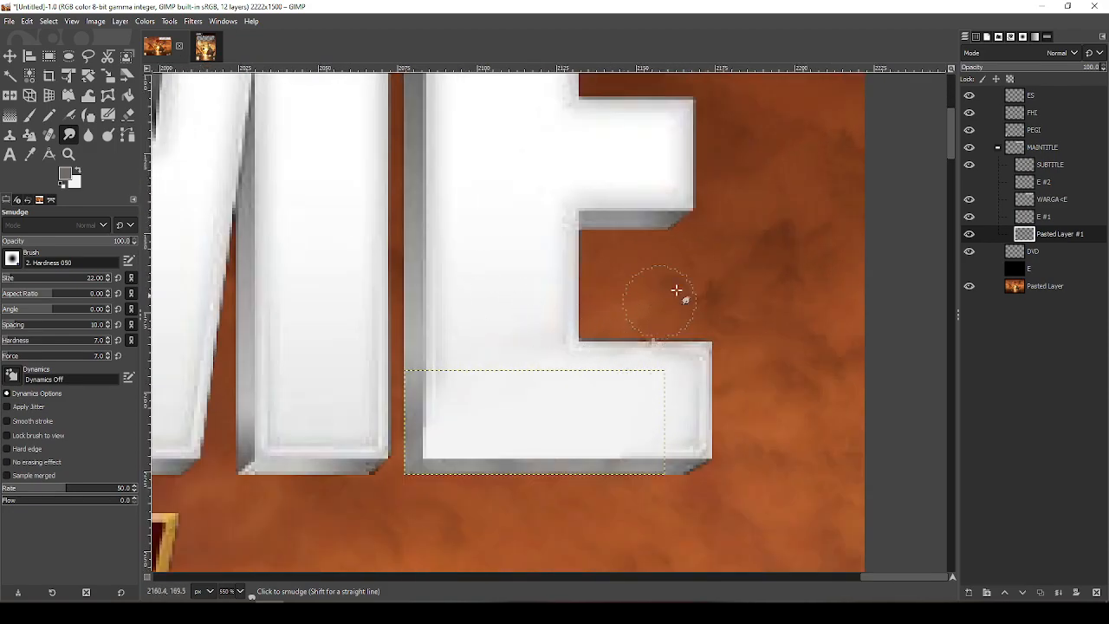
left_click(1038, 182)
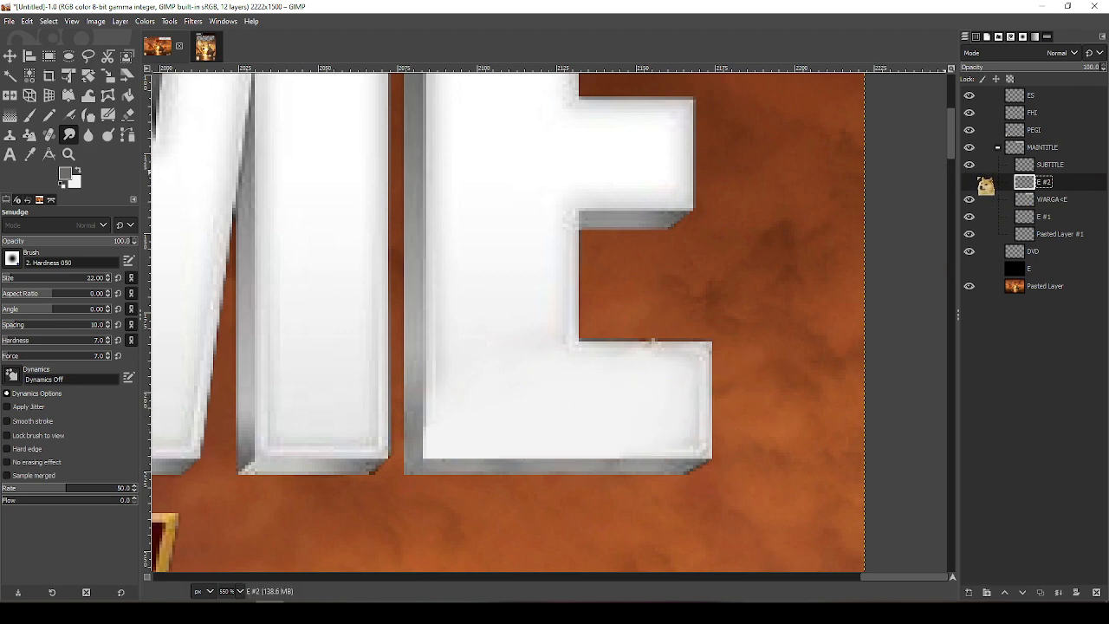
left_click(970, 182)
left_click(969, 184)
key("a")
mouse_move(434, 374)
left_mouse_down()
mouse_move(455, 454)
mouse_move(414, 424)
mouse_move(501, 444)
left_mouse_up()
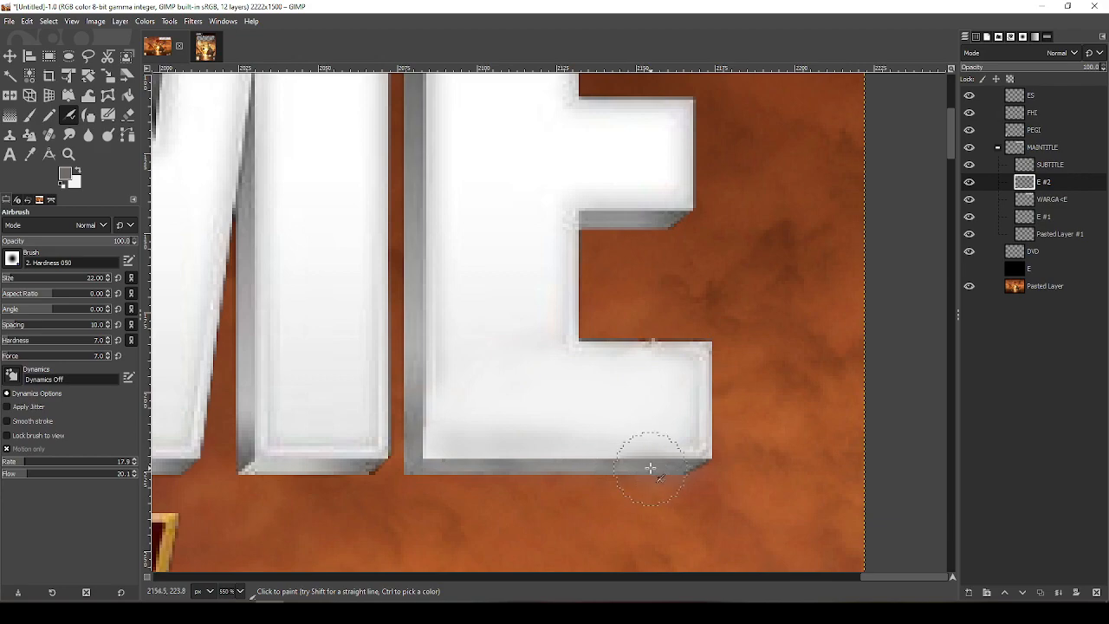
Examine the repaired title up close and in the context of the whole cover
scroll(662, 306, "down", 6)
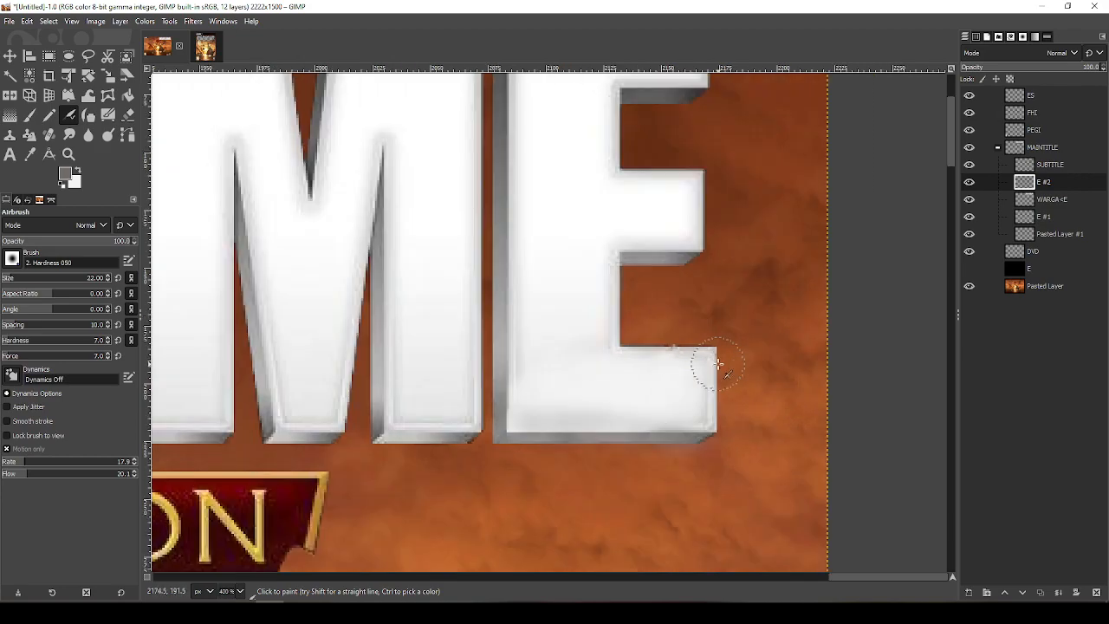
left_click_drag(747, 466, 782, 398)
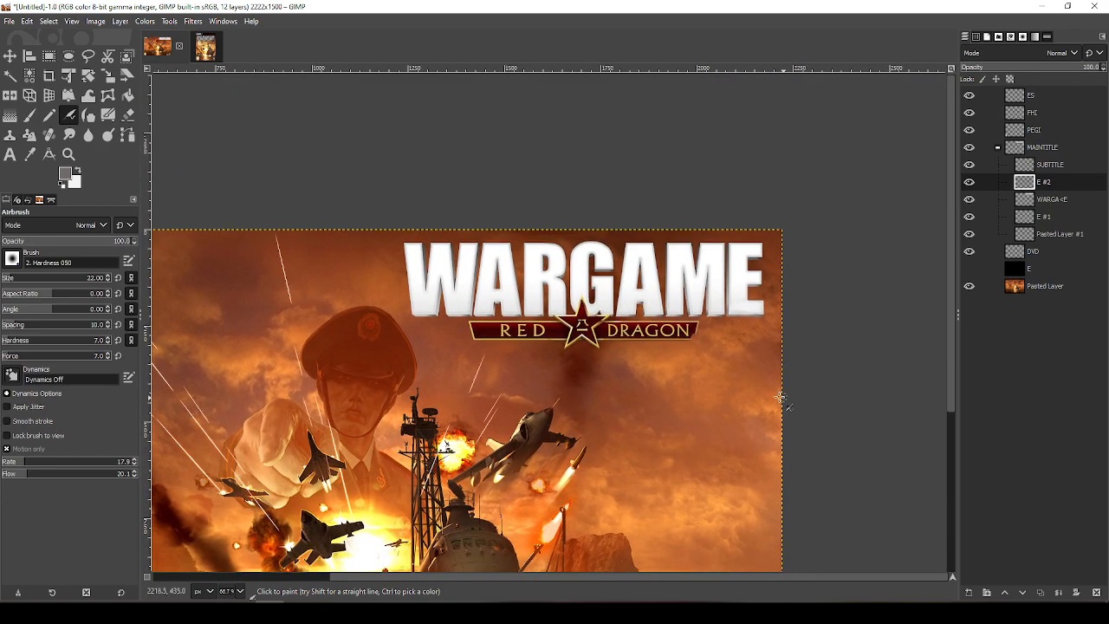
scroll(627, 357, "up", 2)
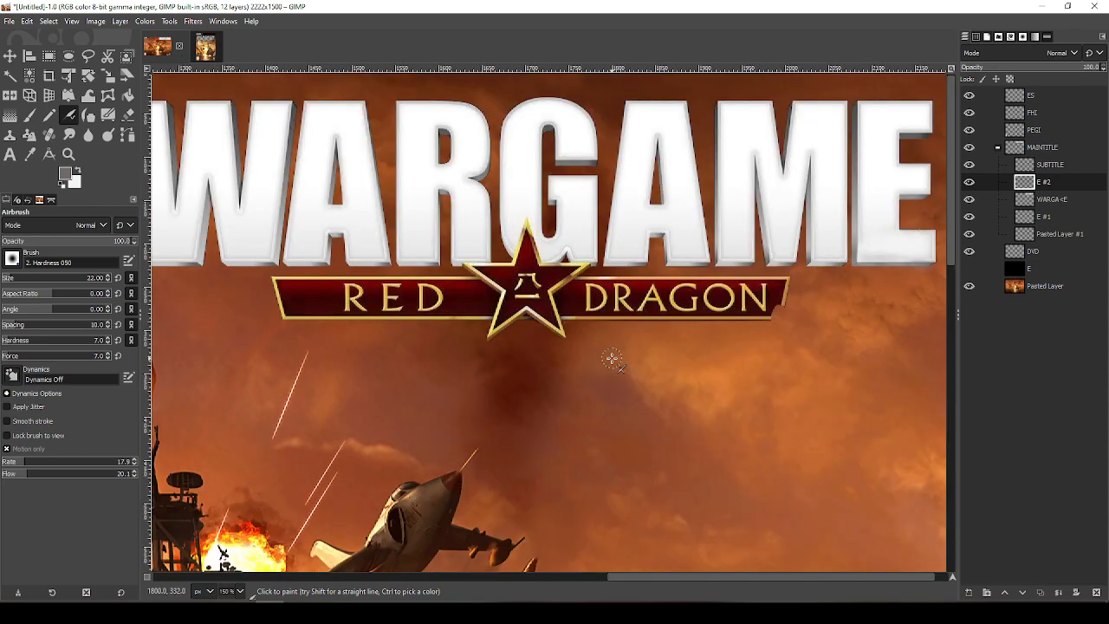
scroll(615, 359, "down", 4)
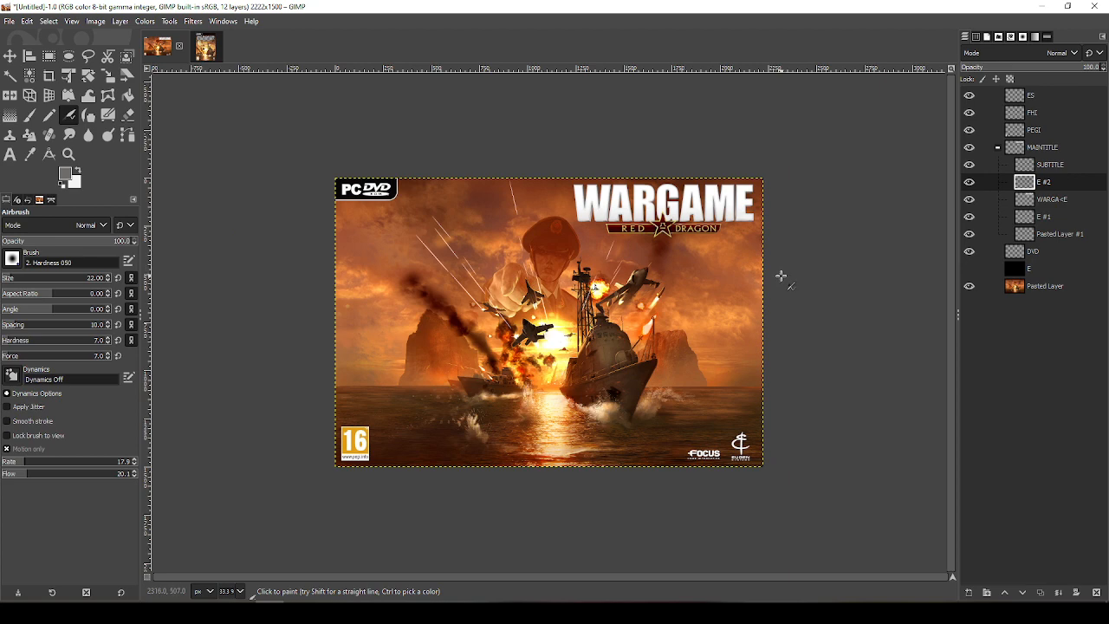
left_click_drag(719, 354, 791, 271)
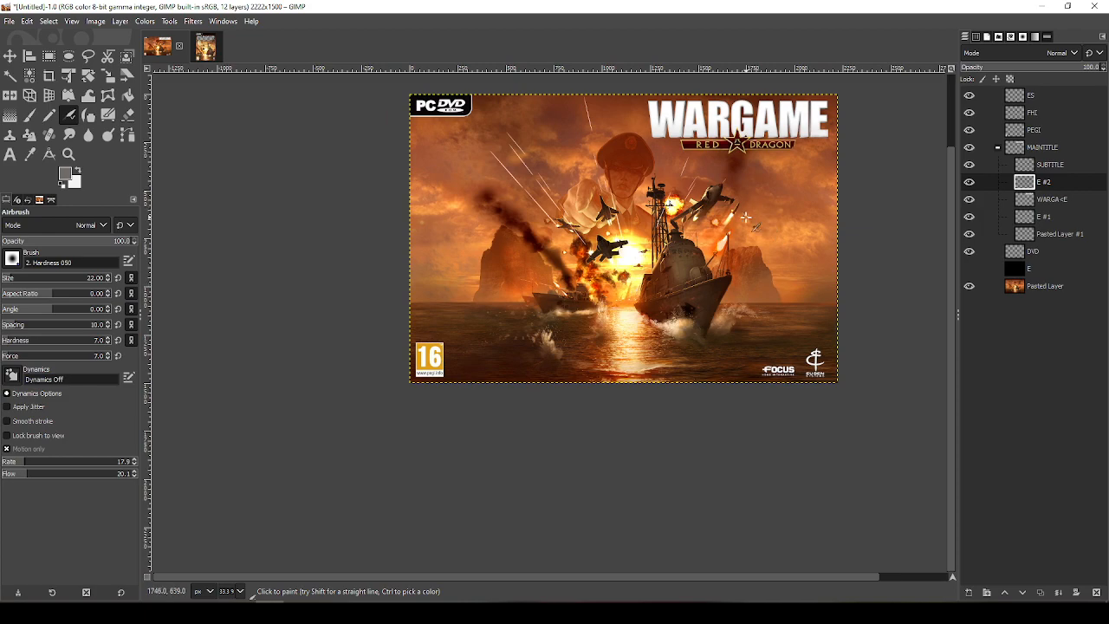
left_click_drag(733, 229, 693, 333)
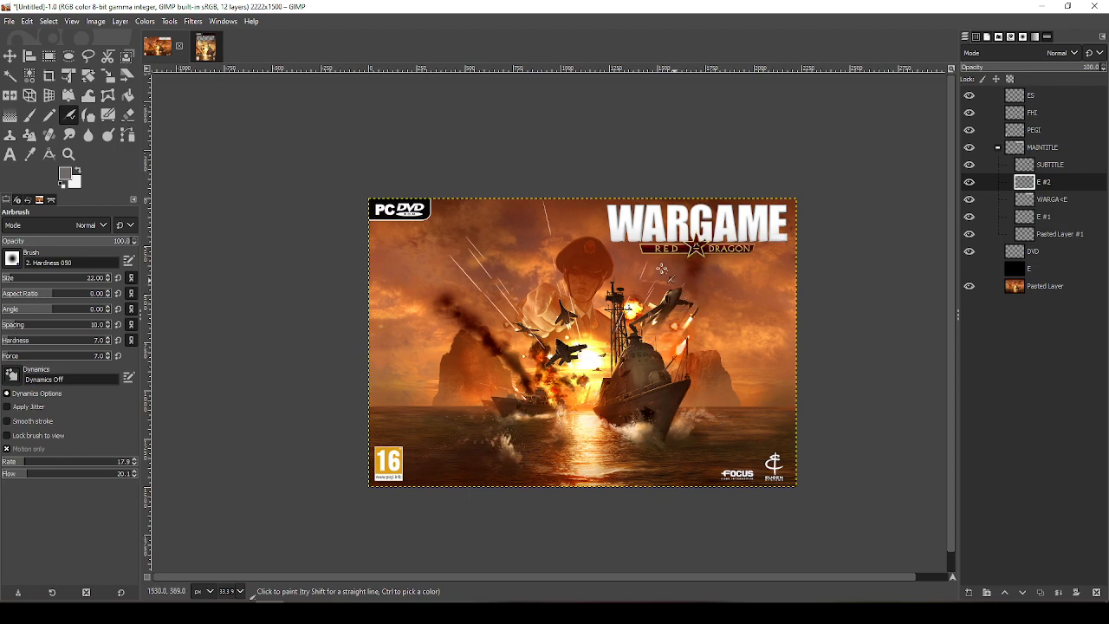
scroll(587, 195, "up", 3)
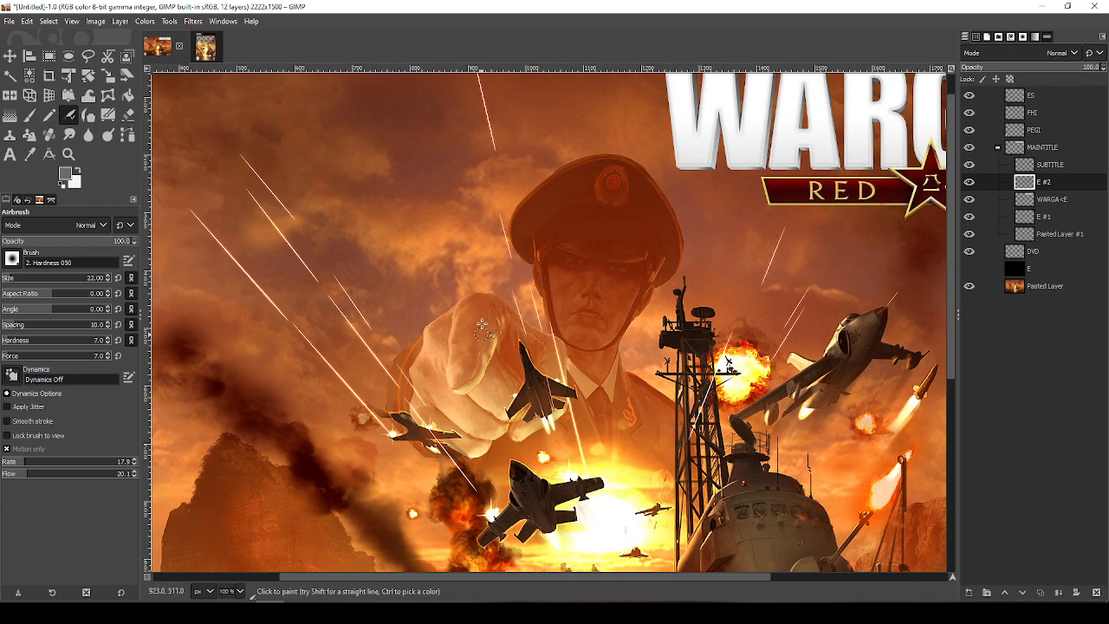
Switch to File Explorer and browse the Foxxos folder for a fox photo to use on the cover
key("alt+Tab")
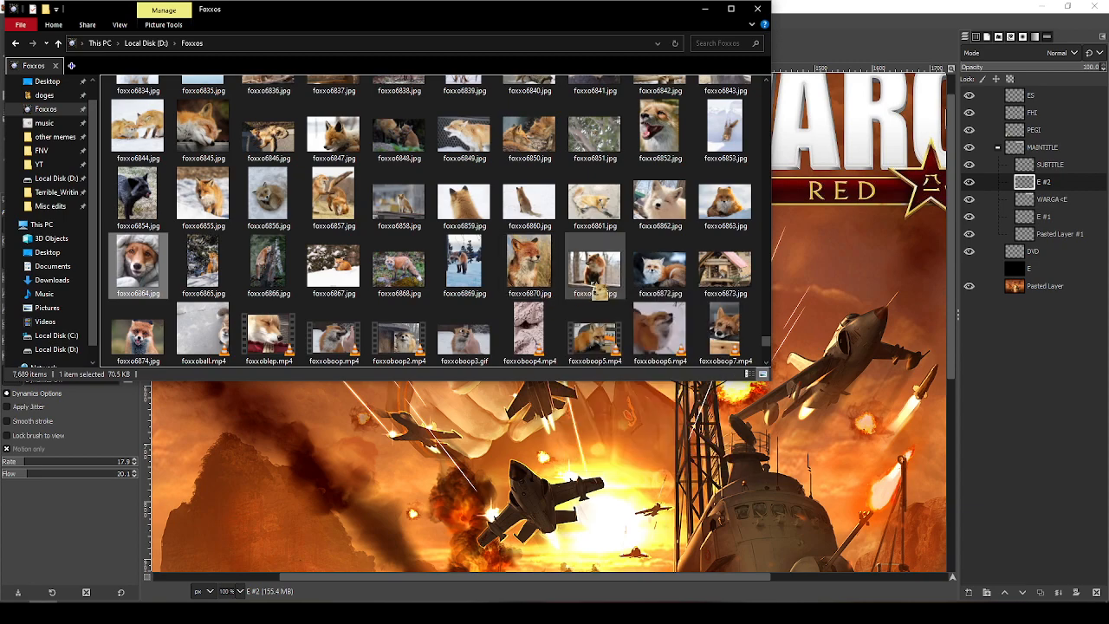
left_click_drag(506, 14, 560, 51)
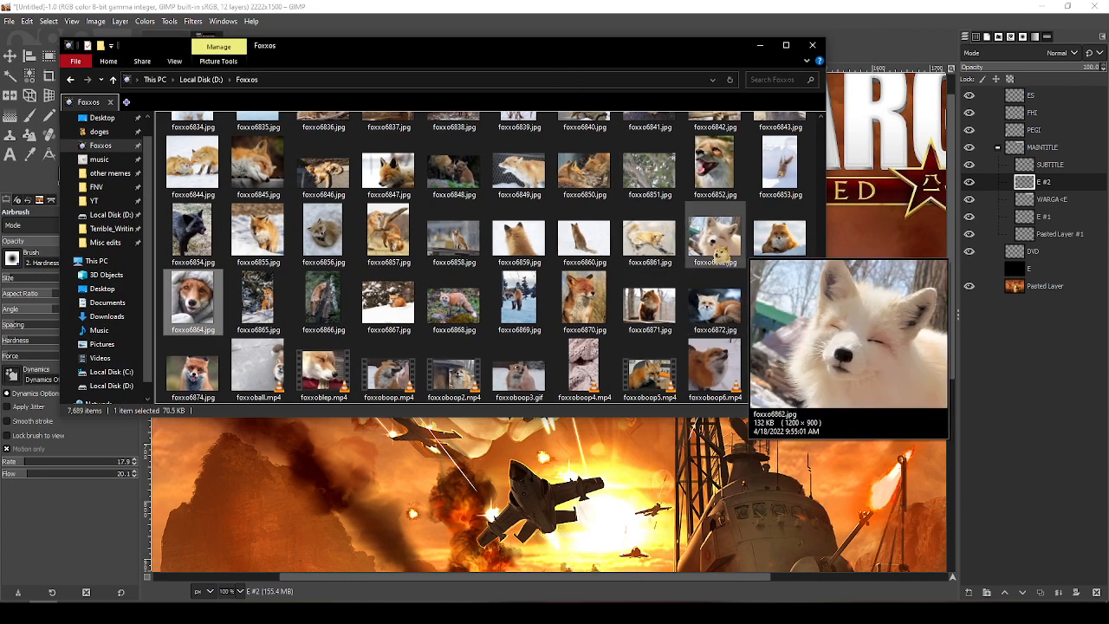
key("alt+Tab")
key("alt+Tab")
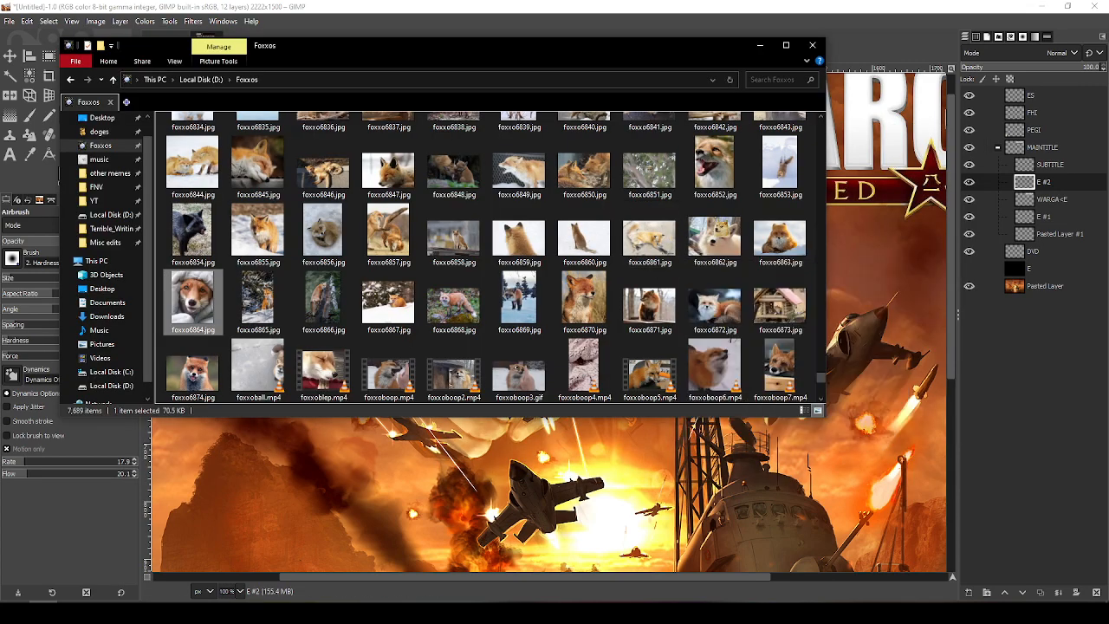
mouse_move(715, 307)
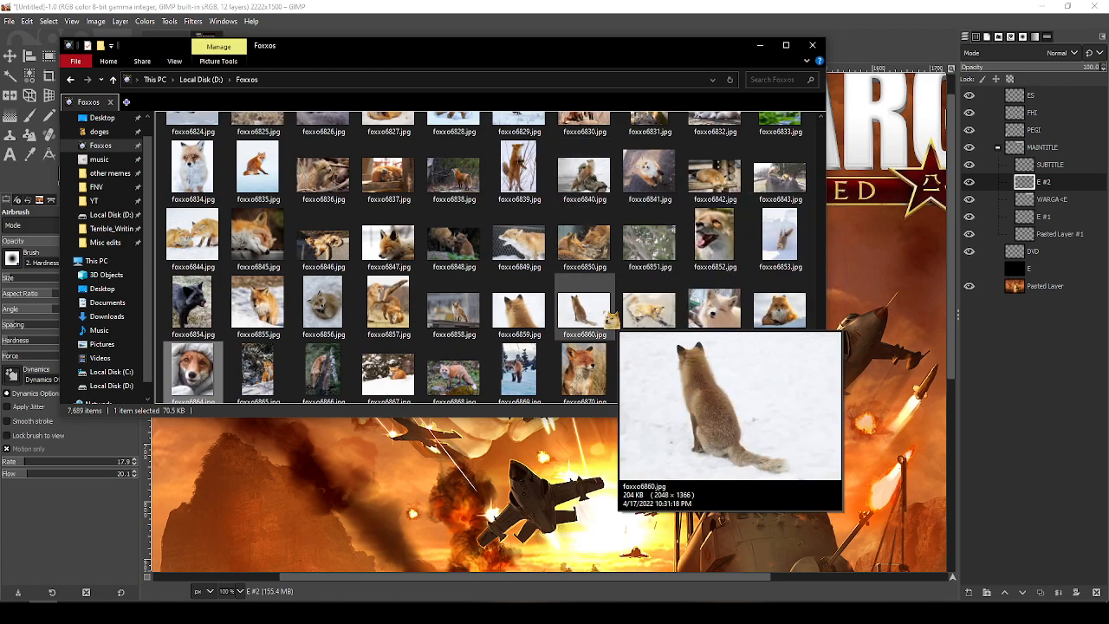
scroll(583, 338, "up", 1)
mouse_move(583, 335)
scroll(394, 260, "up", 1)
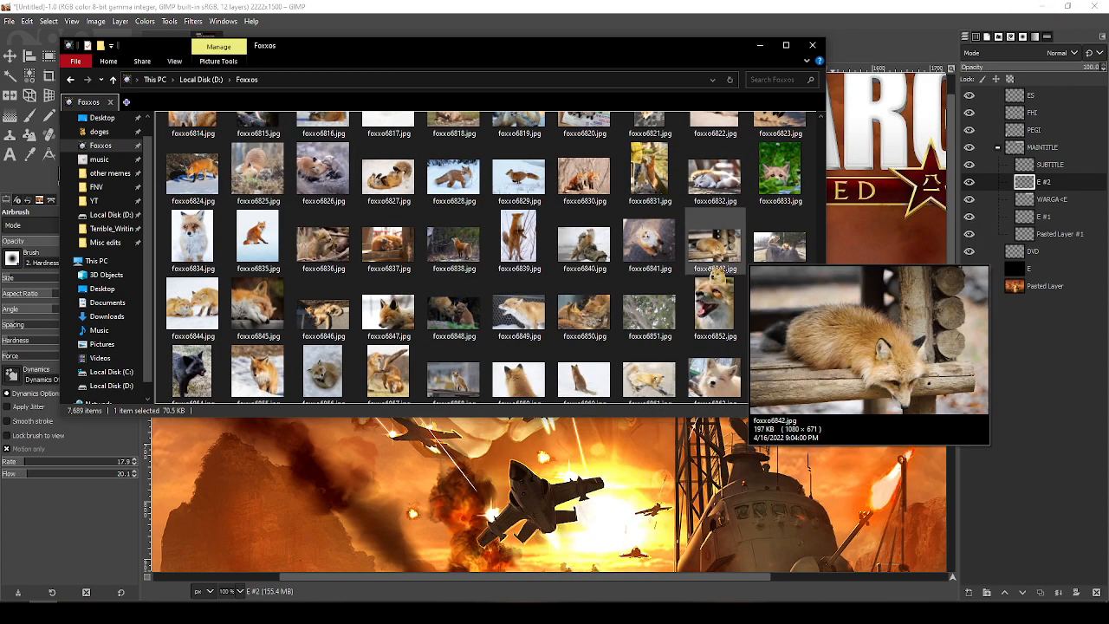
scroll(728, 271, "up", 1)
scroll(389, 281, "up", 1)
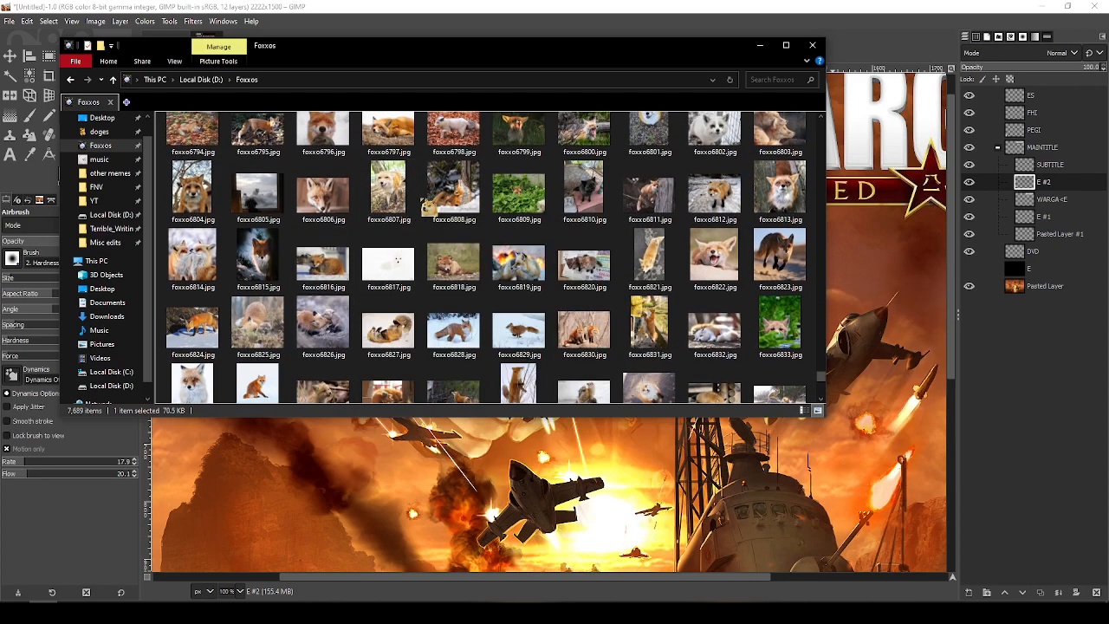
mouse_move(454, 192)
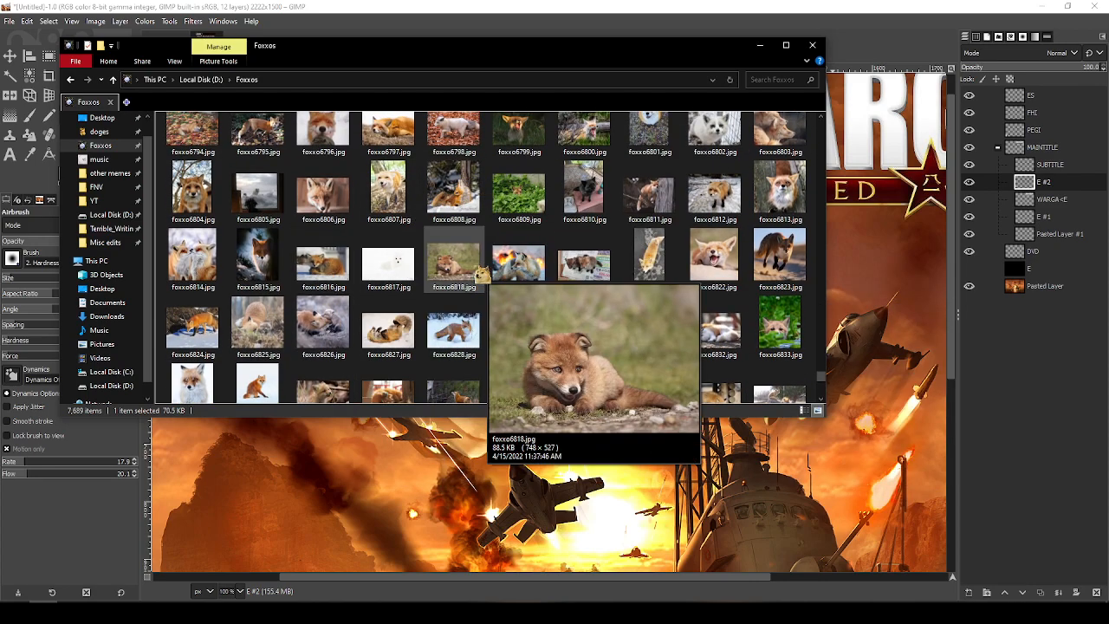
scroll(587, 280, "up", 1)
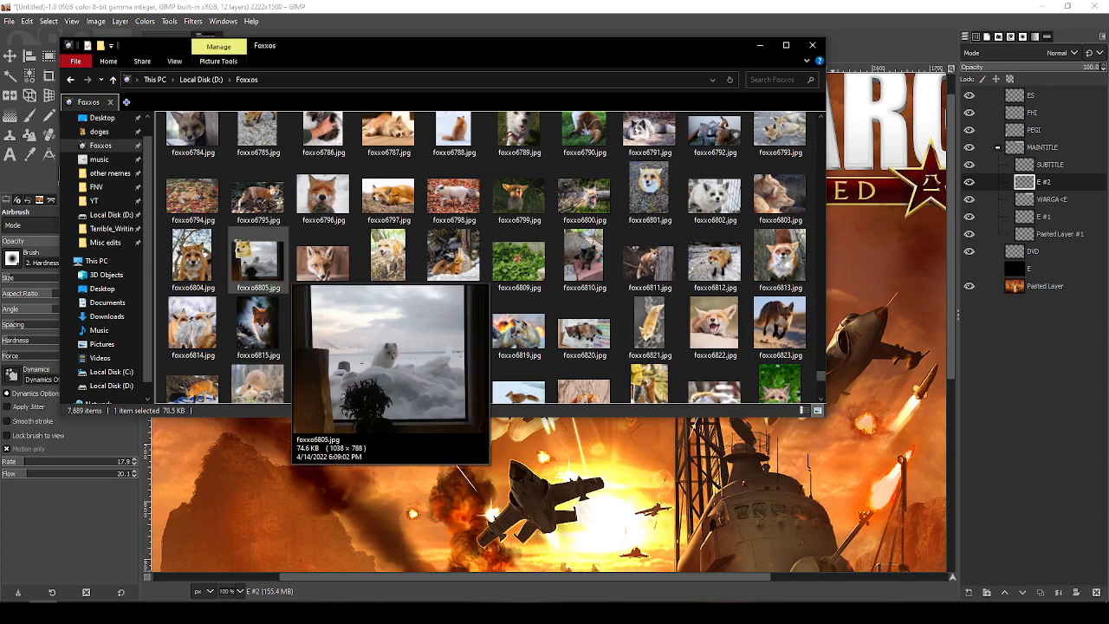
left_click(687, 422)
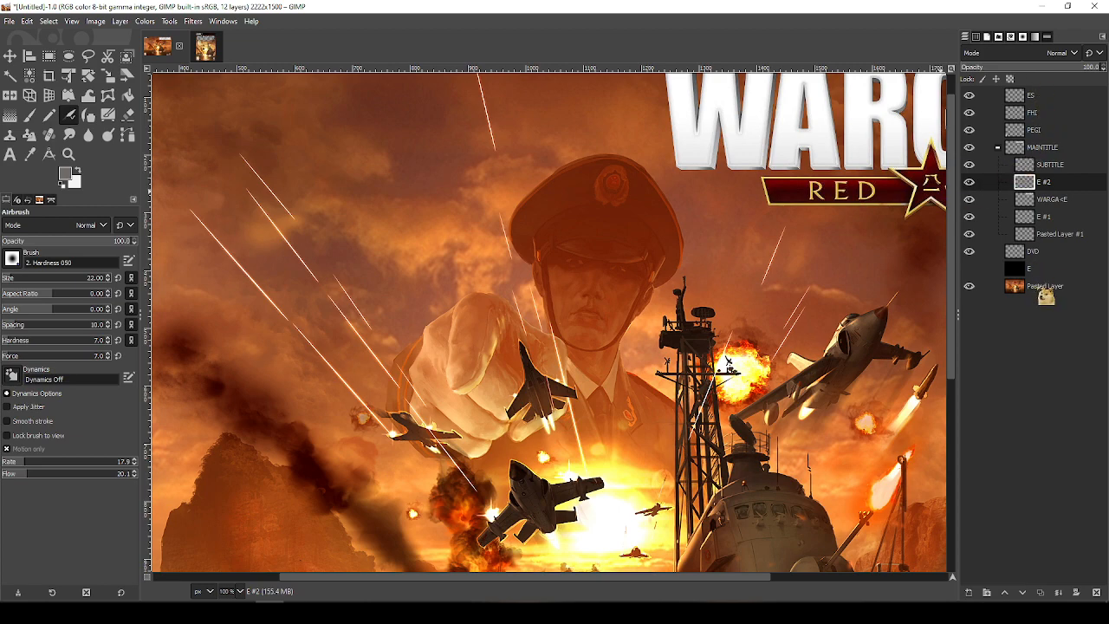
Add a transparent 2222 × 1500 px layer directly above Pasted Layer and make white the foreground colour
left_click(1044, 289)
left_click(969, 593)
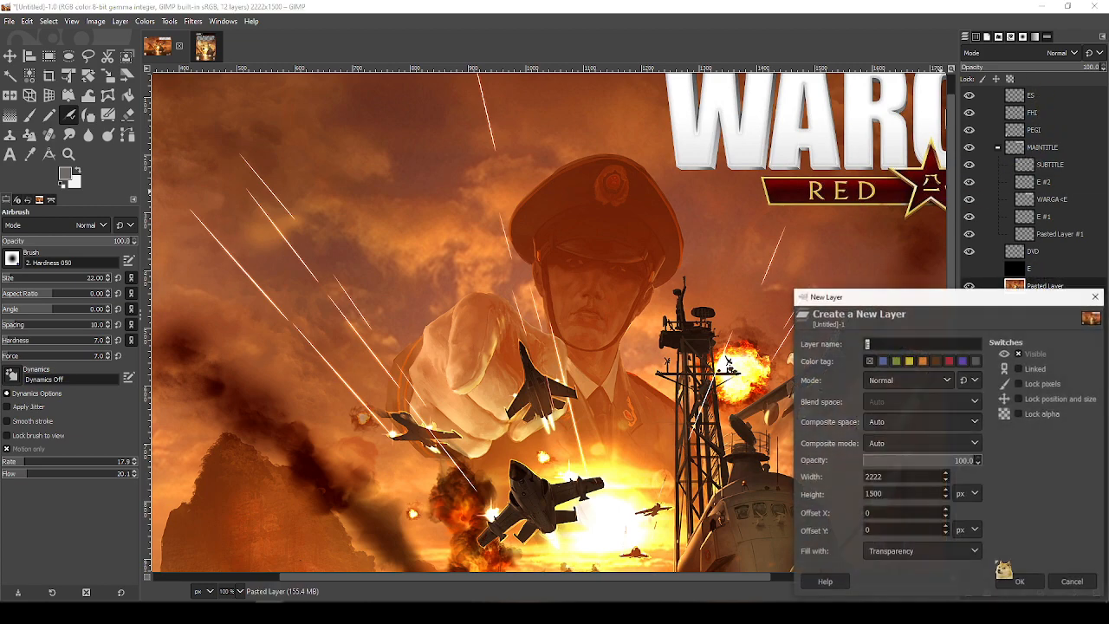
left_click(1015, 580)
key("x")
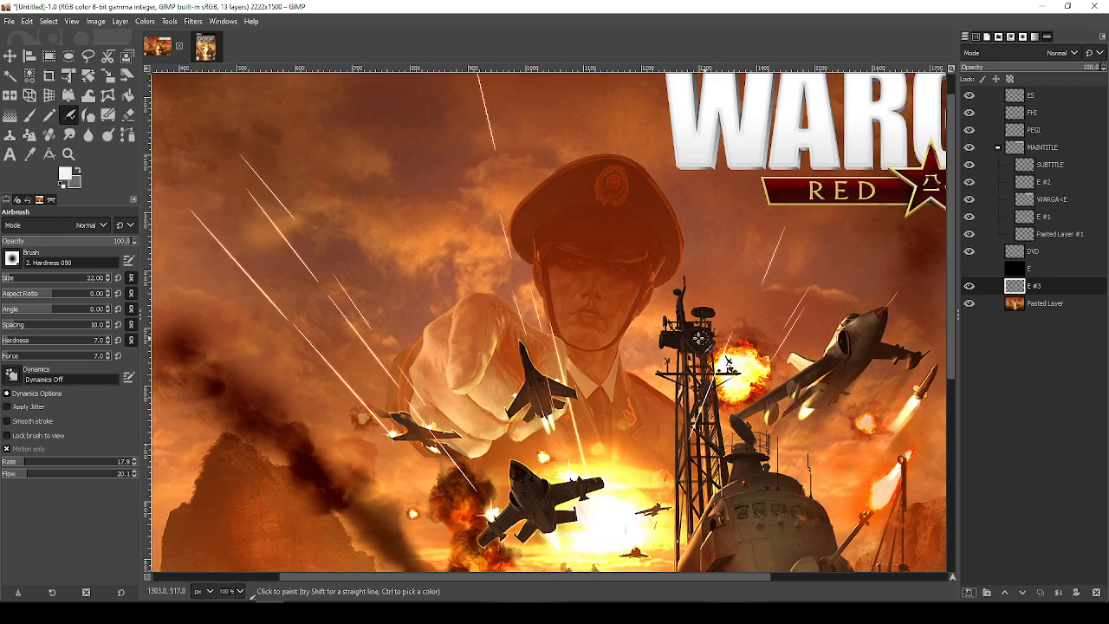
Sketch a rough white fox-head outline with ears over the officer using the kabura MyPaint brush, undoing the stray strokes
key("y")
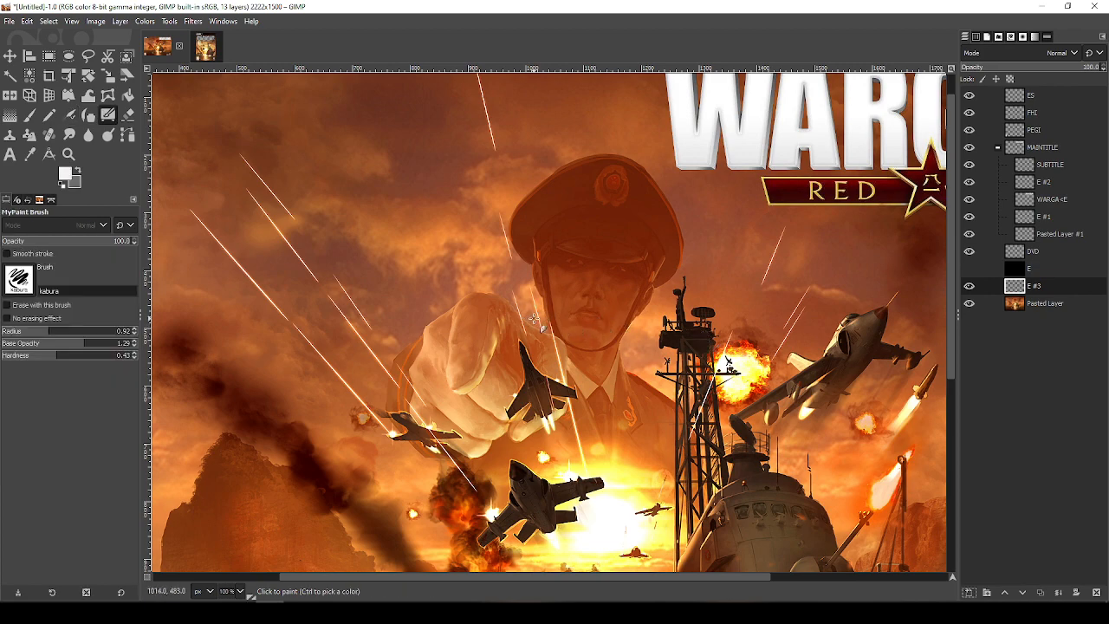
left_click_drag(532, 328, 463, 262)
key("ctrl+z")
mouse_move(533, 326)
left_mouse_down()
mouse_move(485, 252)
mouse_move(540, 291)
mouse_move(570, 219)
mouse_move(566, 227)
mouse_move(590, 204)
left_mouse_up()
key("ctrl+z")
key("ctrl+z")
key("ctrl+z")
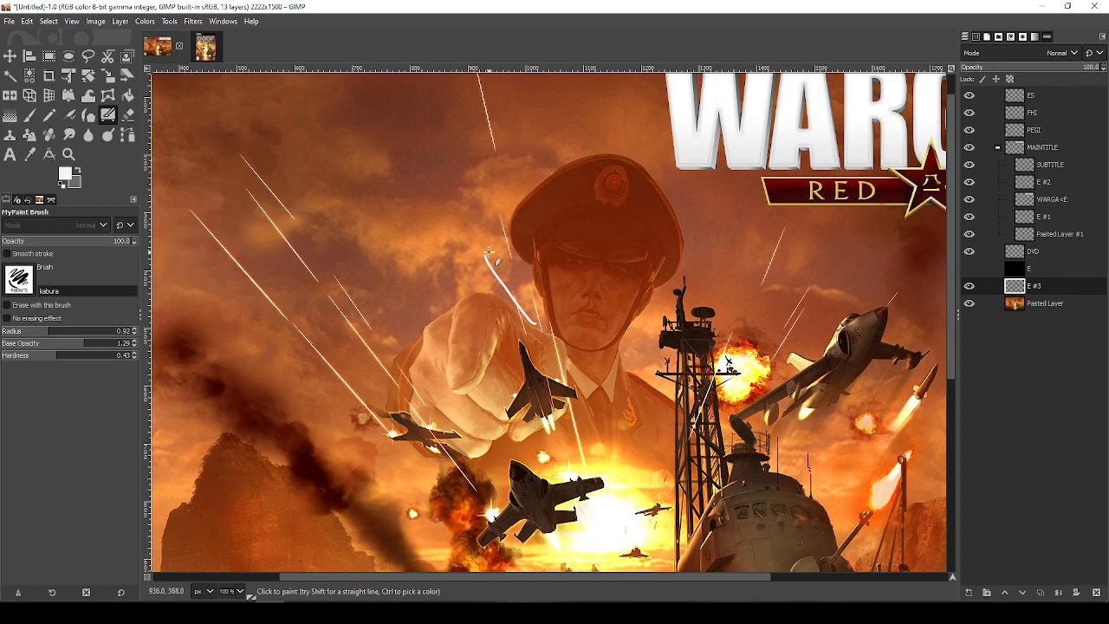
left_click_drag(489, 252, 561, 266)
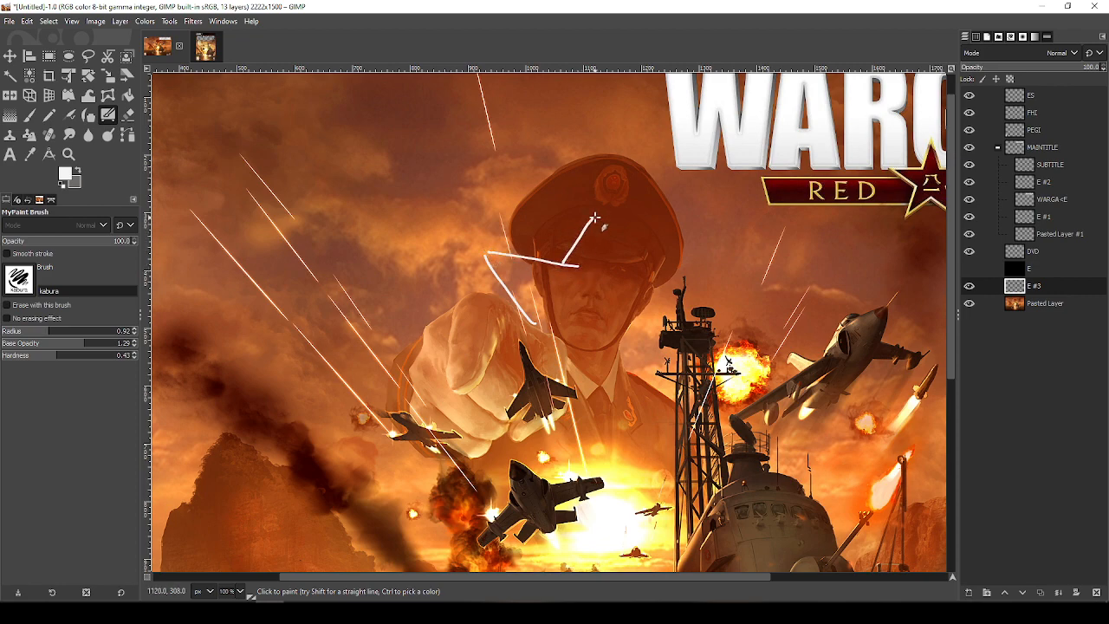
mouse_move(560, 263)
left_mouse_down()
mouse_move(611, 252)
mouse_move(634, 164)
left_mouse_up()
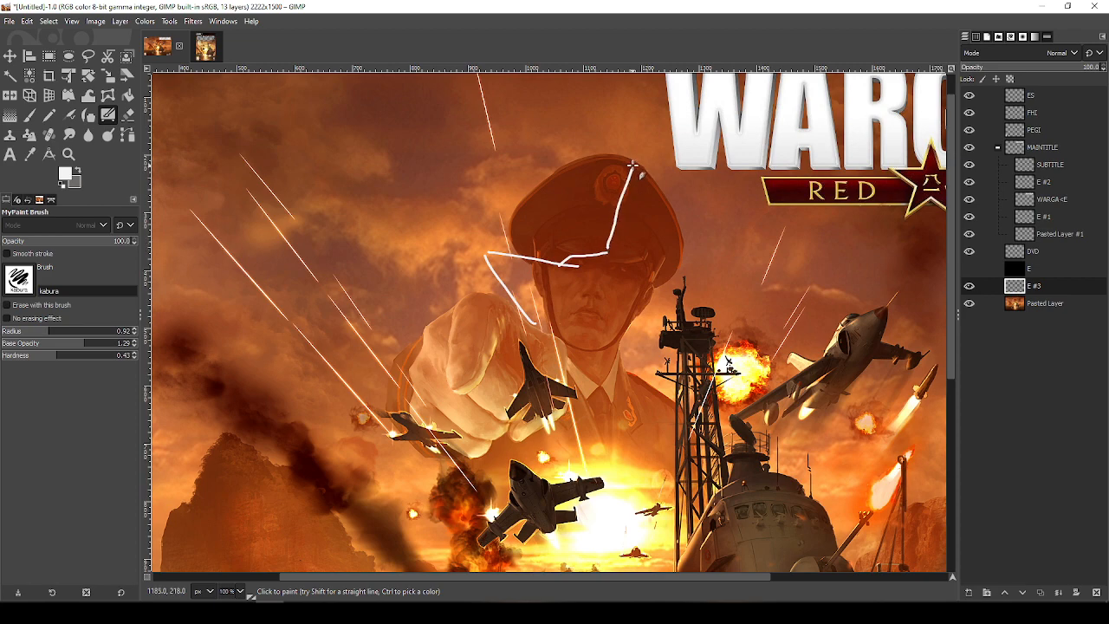
mouse_move(644, 176)
left_mouse_down()
mouse_move(667, 179)
mouse_move(627, 271)
mouse_move(694, 173)
left_mouse_up()
key("ctrl+z")
left_click_drag(633, 271, 708, 177)
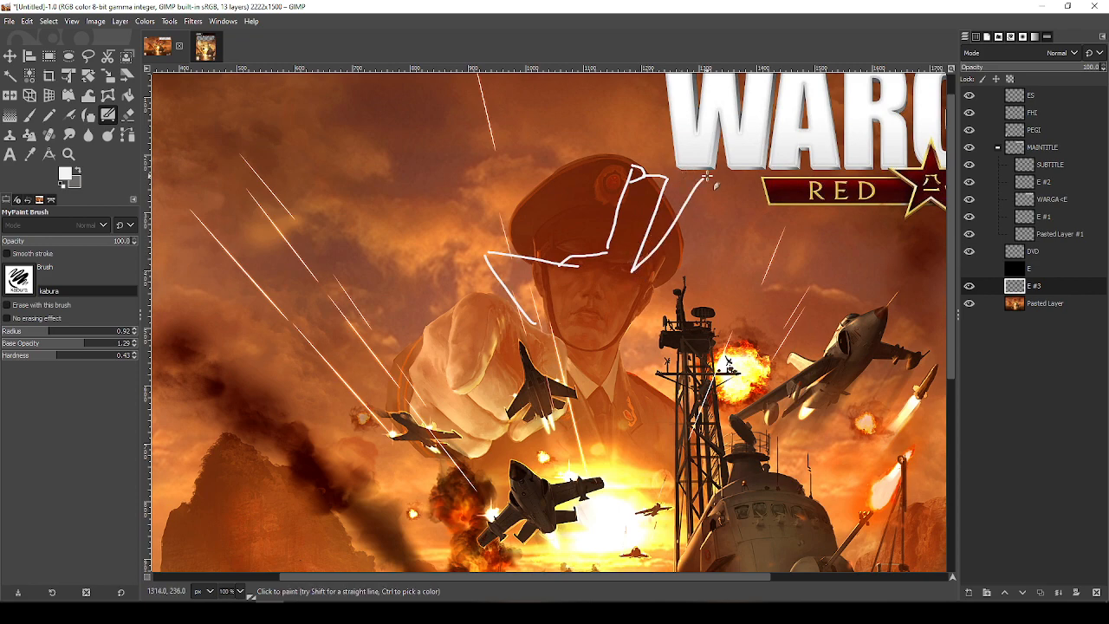
key("ctrl+z")
mouse_move(633, 270)
left_mouse_down()
mouse_move(746, 218)
mouse_move(743, 242)
mouse_move(642, 288)
mouse_move(655, 379)
left_mouse_up()
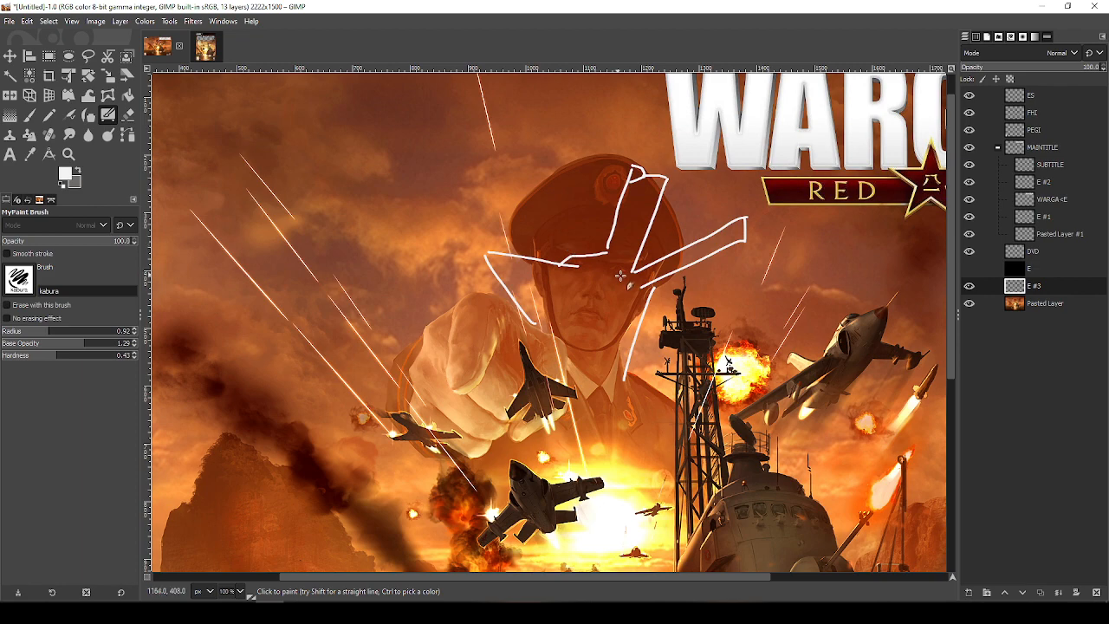
Clear the white sketch and delete its layer above Pasted Layer
key("Delete")
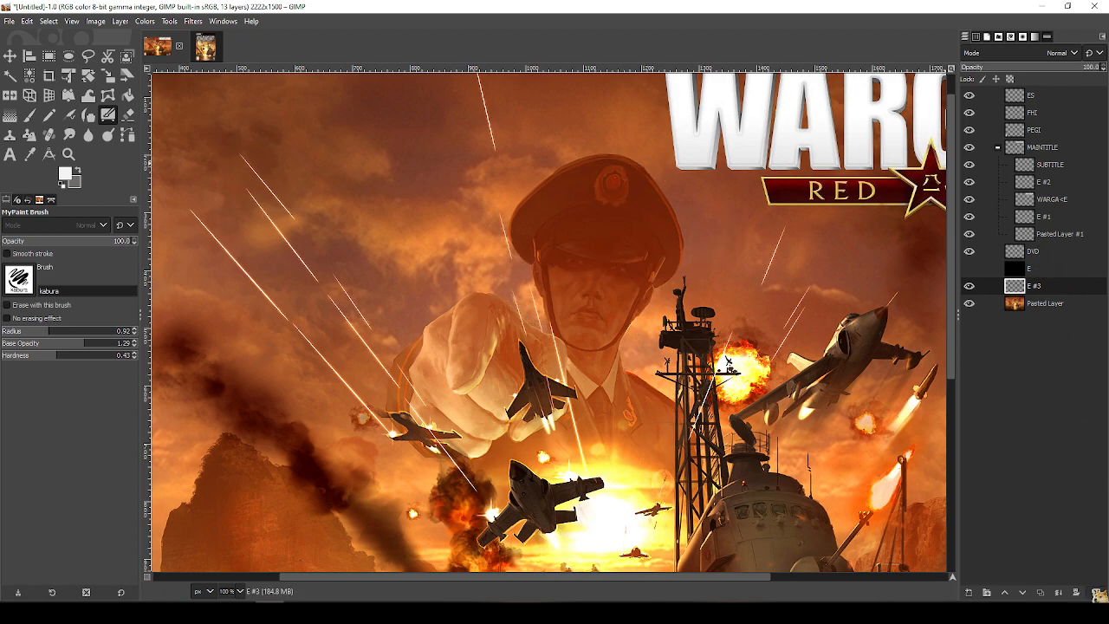
left_click(1096, 593)
Switch to File Explorer and look through the Foxxos folder thumbnails for a fox photo suited to the cover
key("alt+Tab")
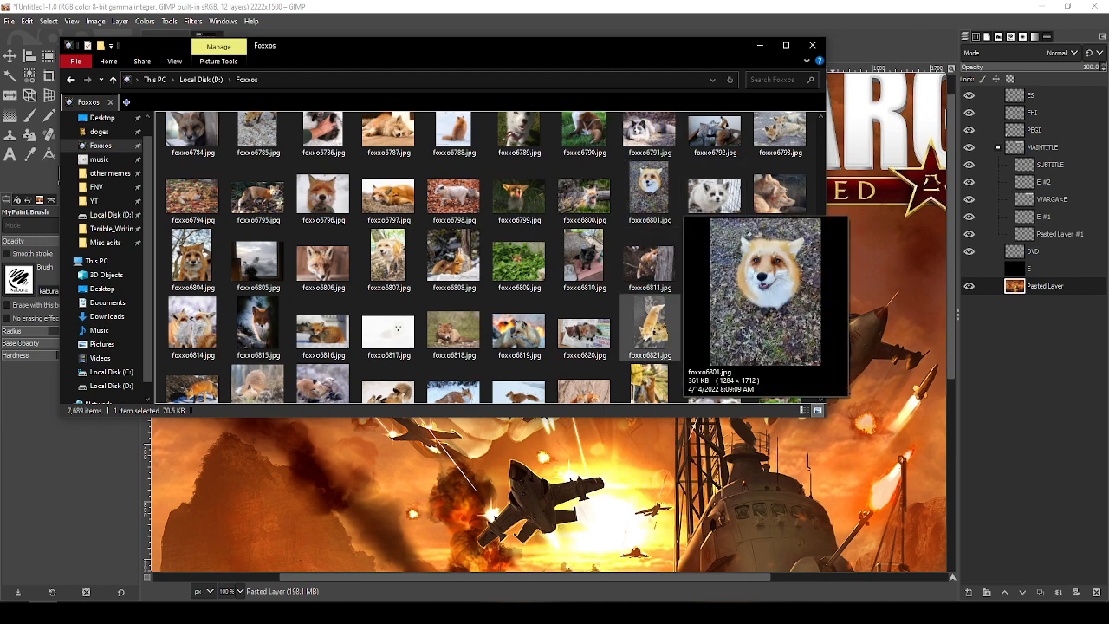
scroll(743, 286, "up", 1)
left_click_drag(738, 260, 827, 257)
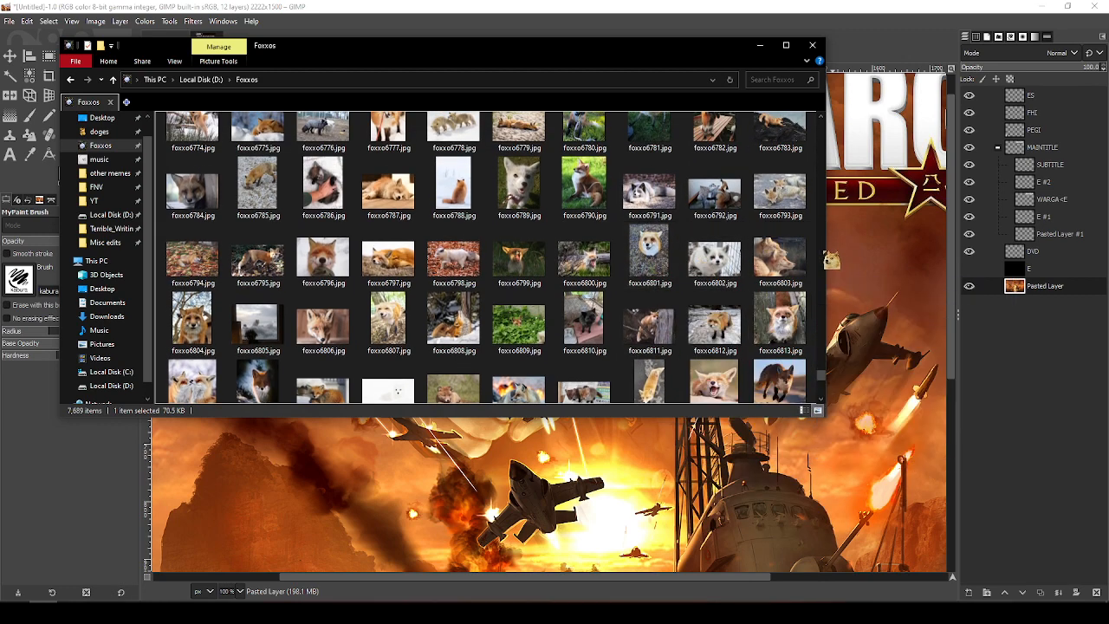
scroll(825, 253, "up", 2)
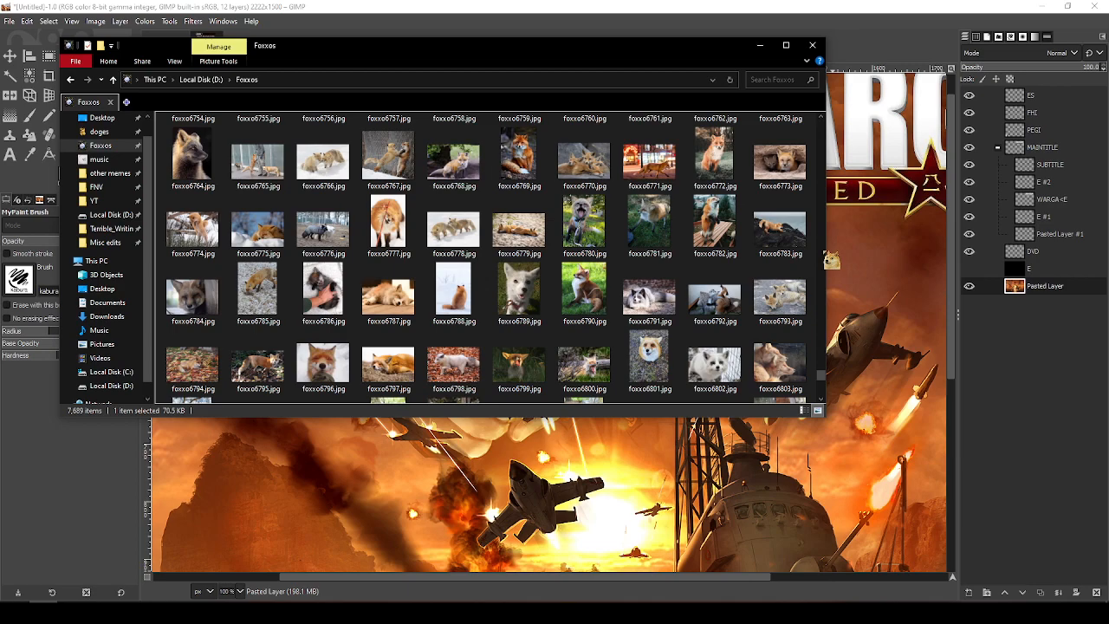
scroll(831, 260, "up", 2)
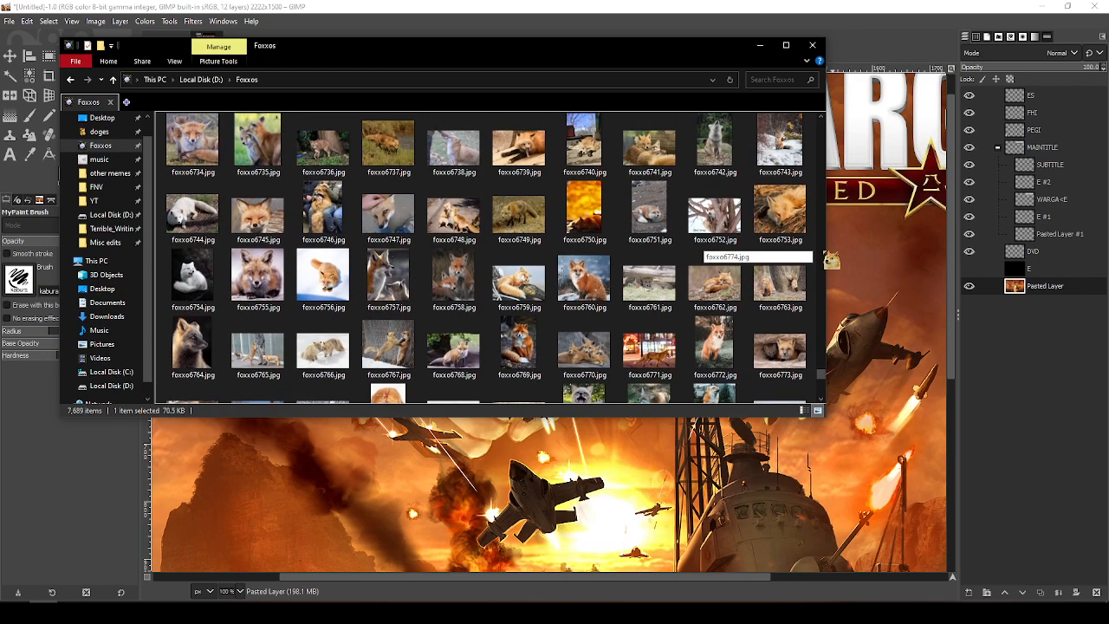
scroll(831, 260, "up", 1)
scroll(831, 260, "up", 2)
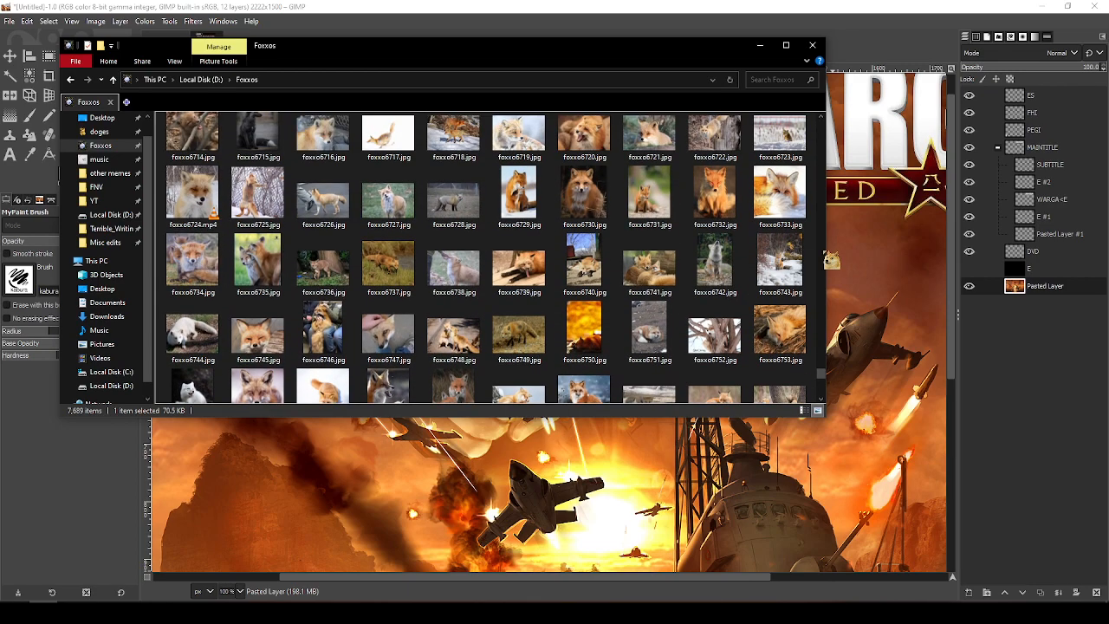
scroll(831, 260, "up", 2)
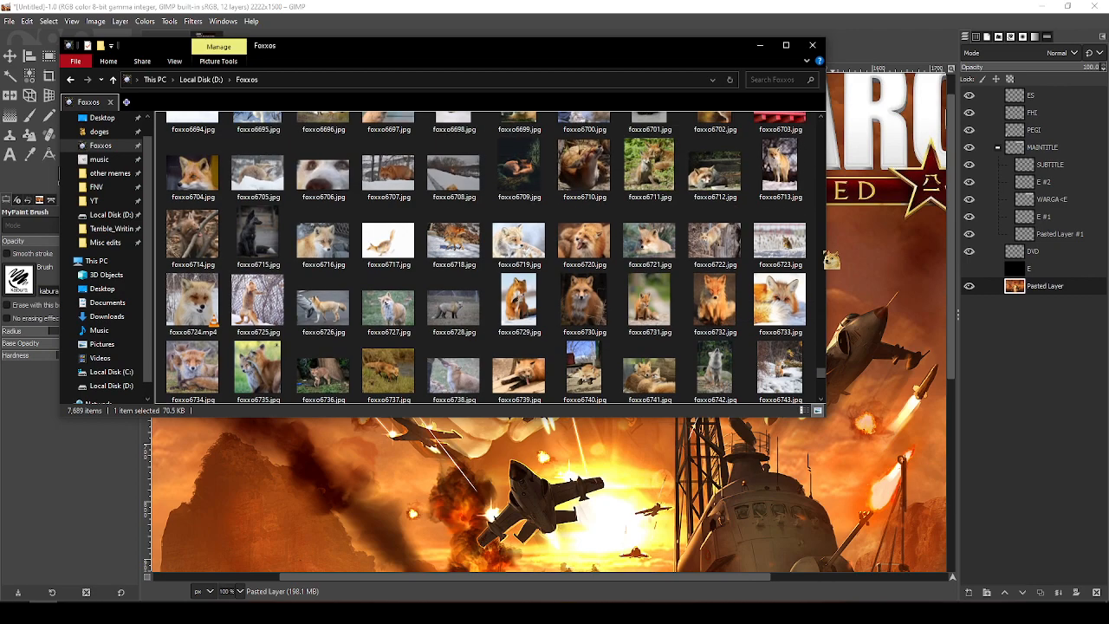
scroll(831, 260, "up", 3)
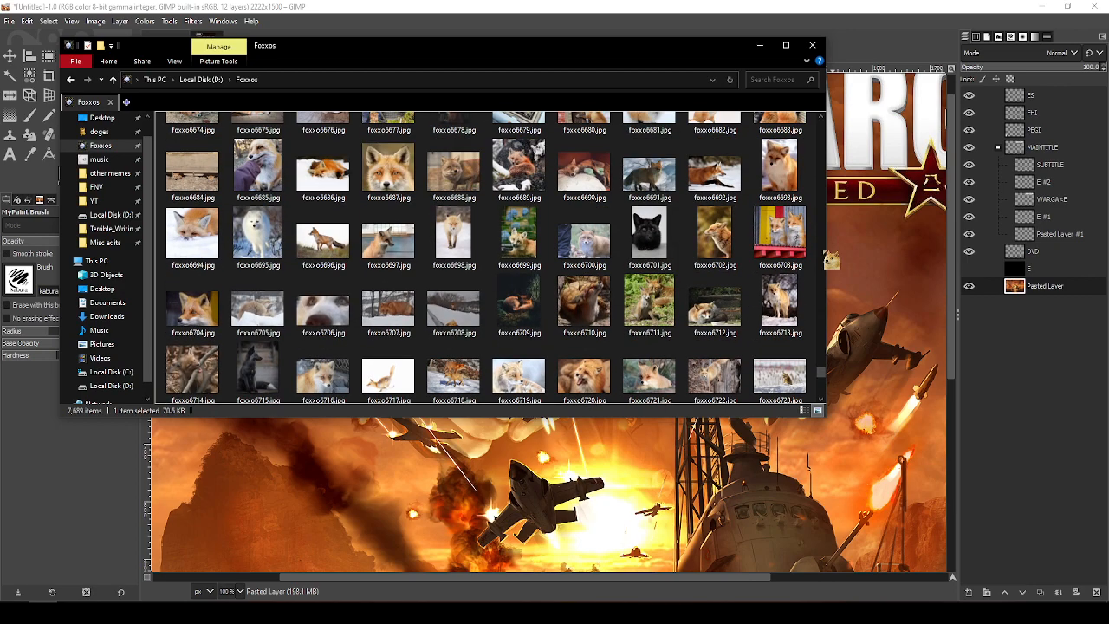
scroll(831, 260, "up", 1)
scroll(832, 291, "up", 1)
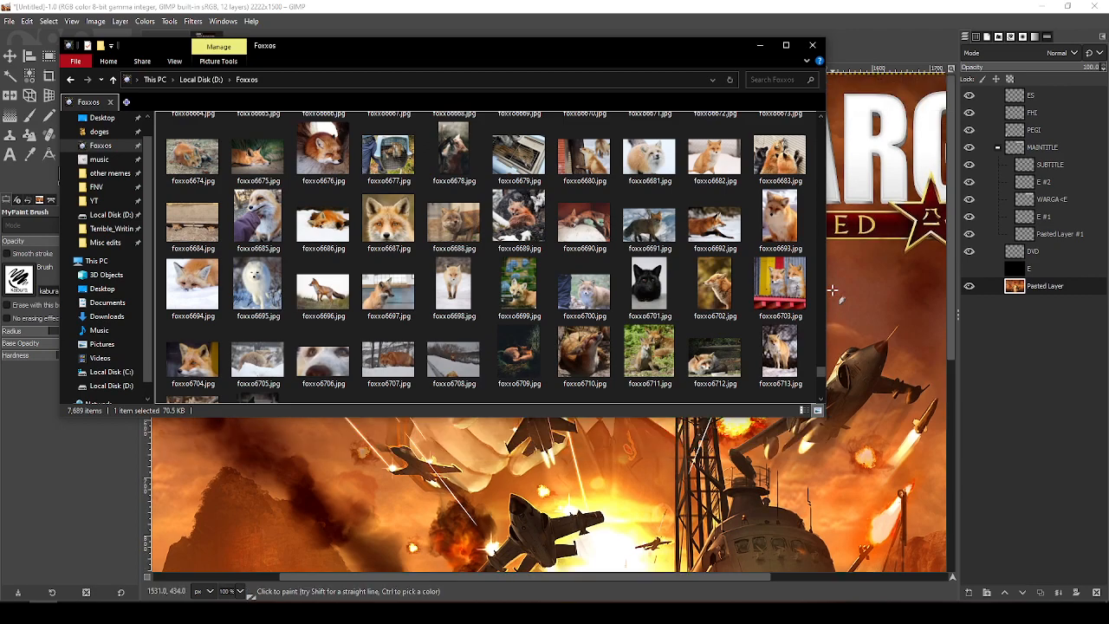
scroll(832, 291, "down", 6)
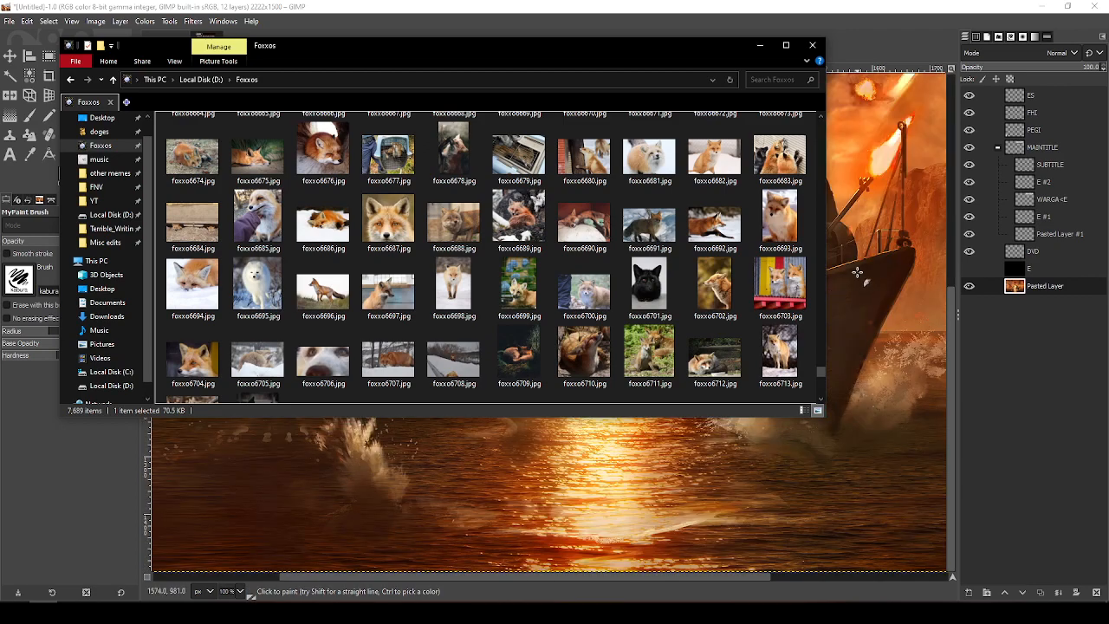
left_click_drag(954, 317, 953, 115)
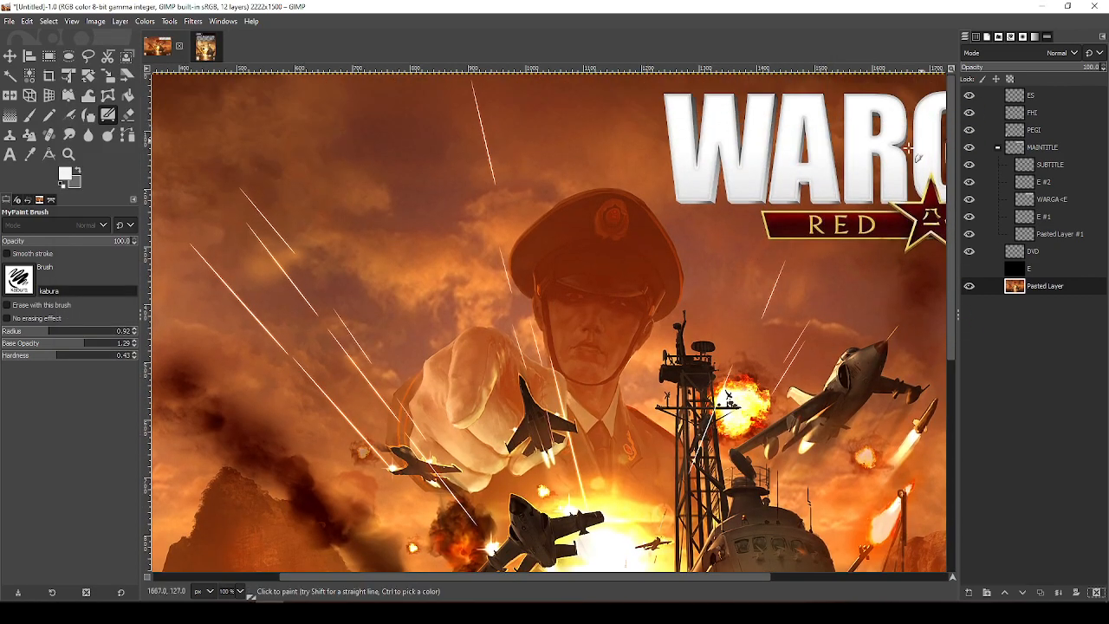
key("alt+Tab")
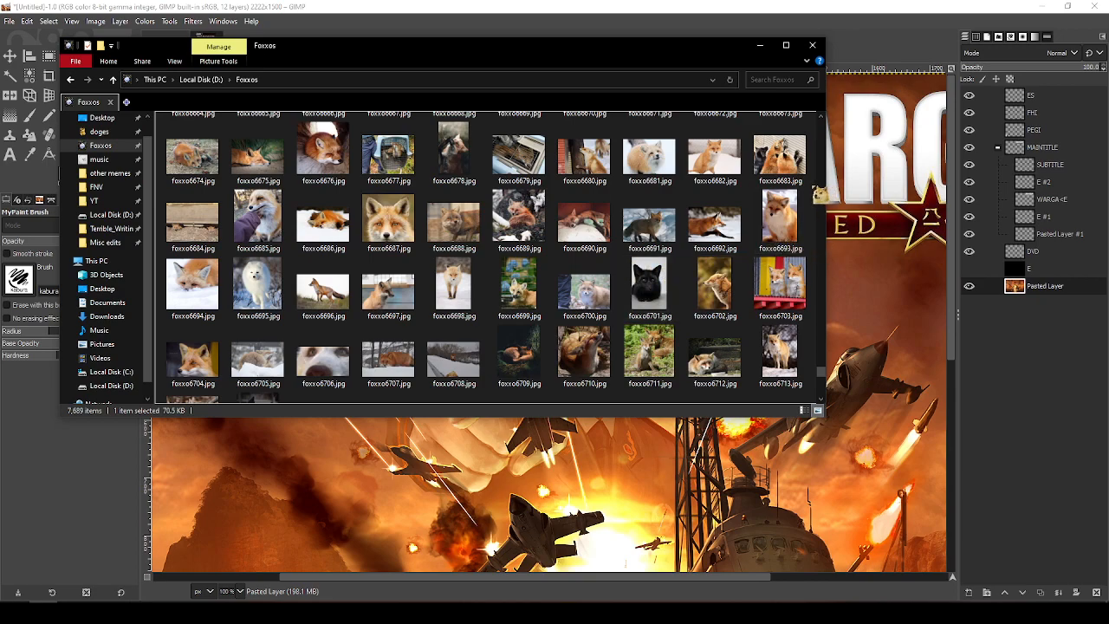
Examine more Foxxos photos, previewing foxxo6601.jpg, foxxo6599.jpg, foxxo6593.jpg and foxxo6583.jpg for a usable fox head
scroll(817, 190, "up", 3)
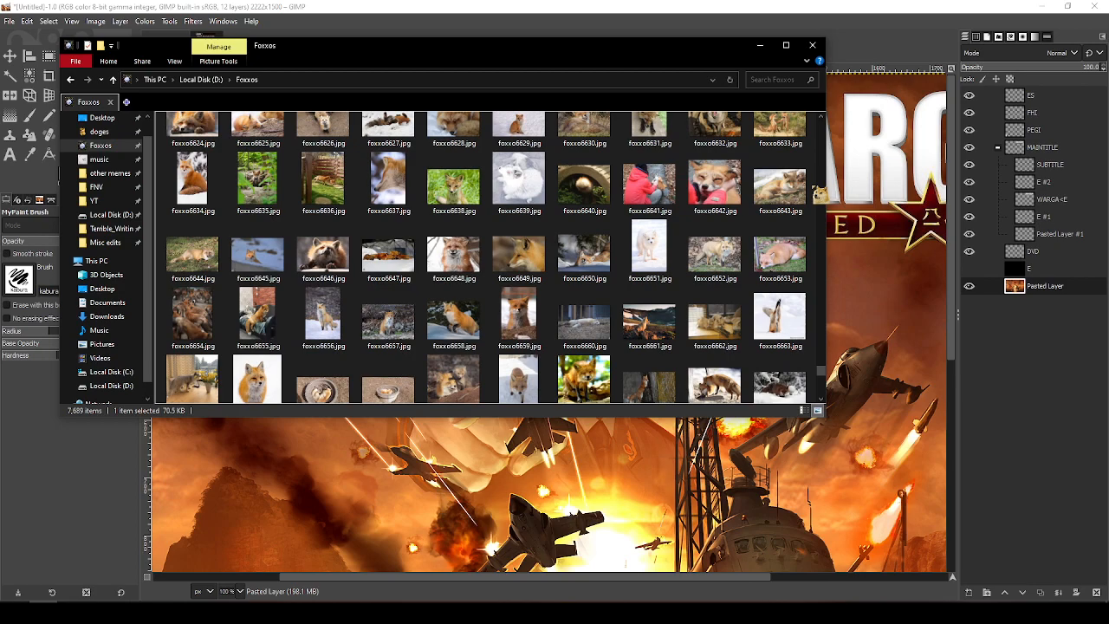
scroll(819, 191, "up", 2)
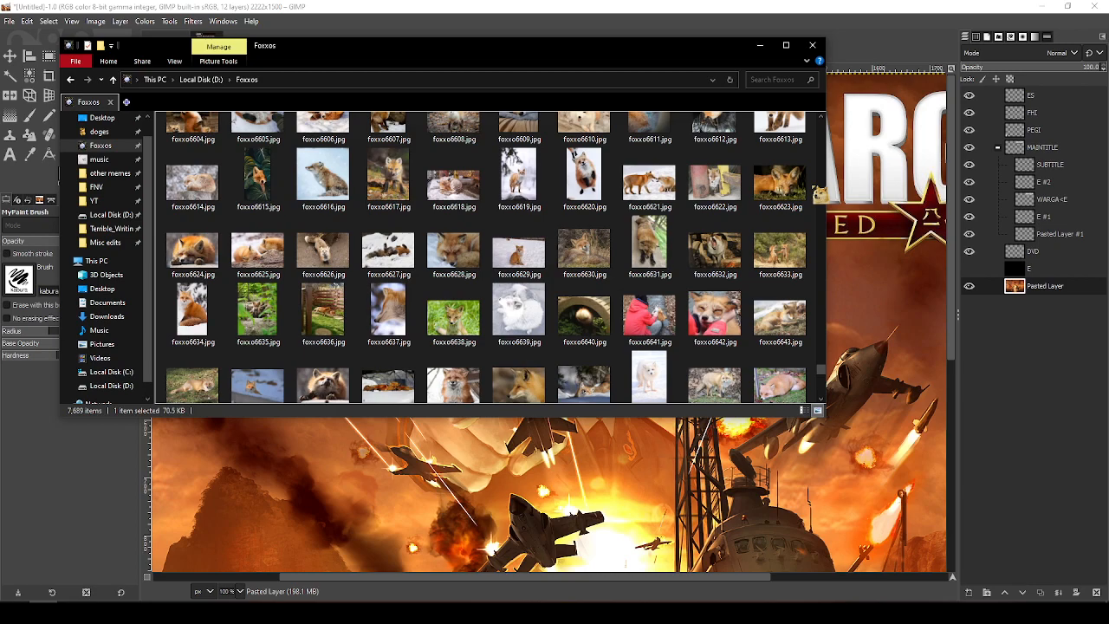
scroll(819, 192, "up", 4)
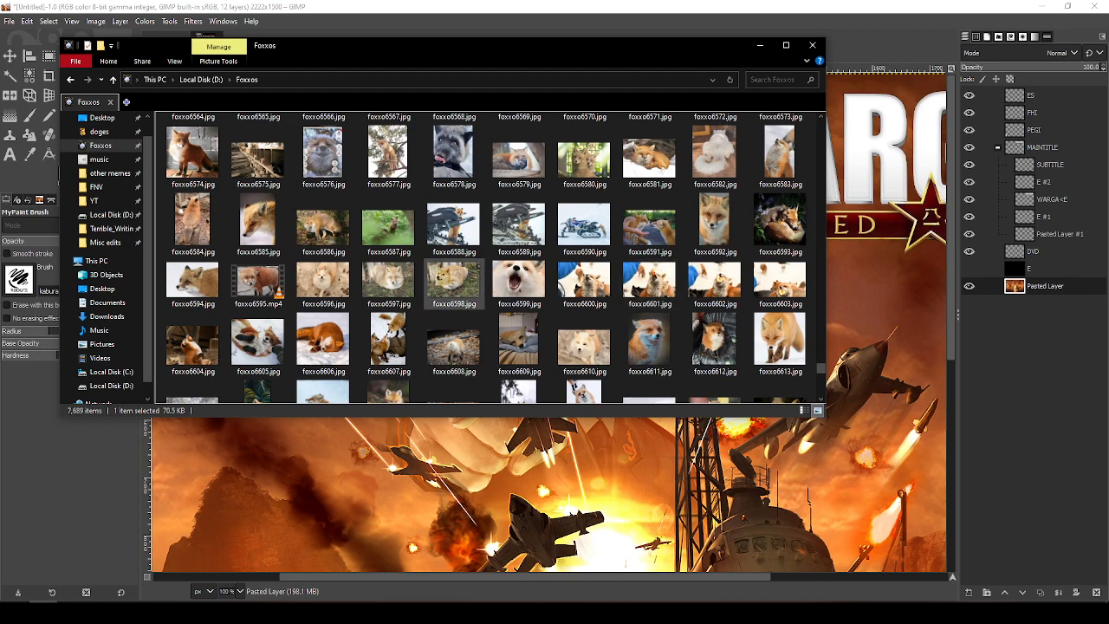
mouse_move(637, 278)
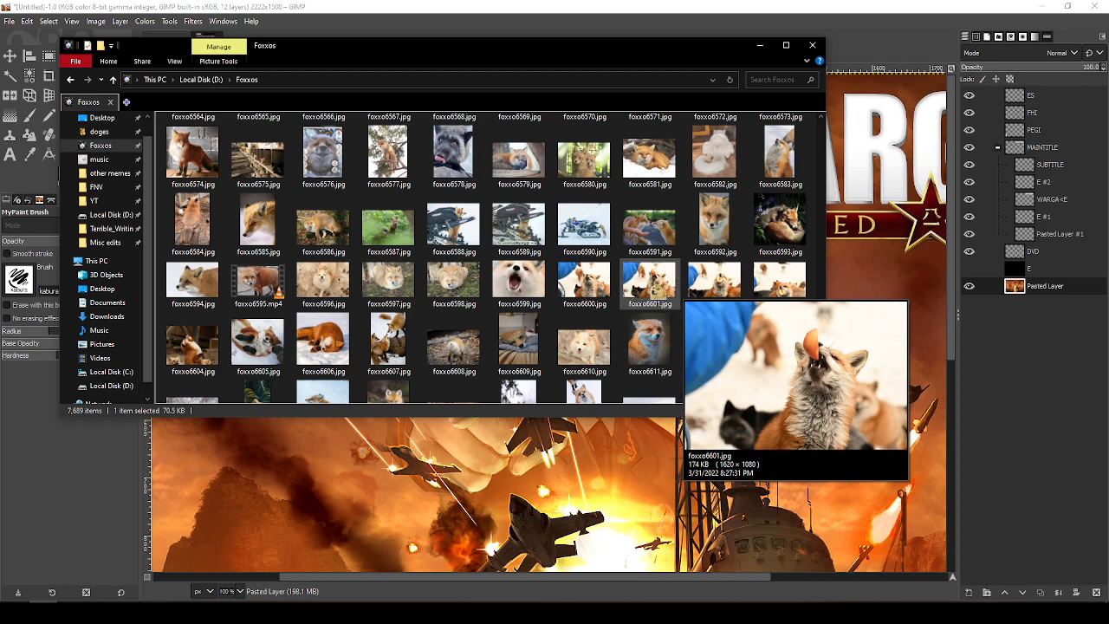
mouse_move(507, 291)
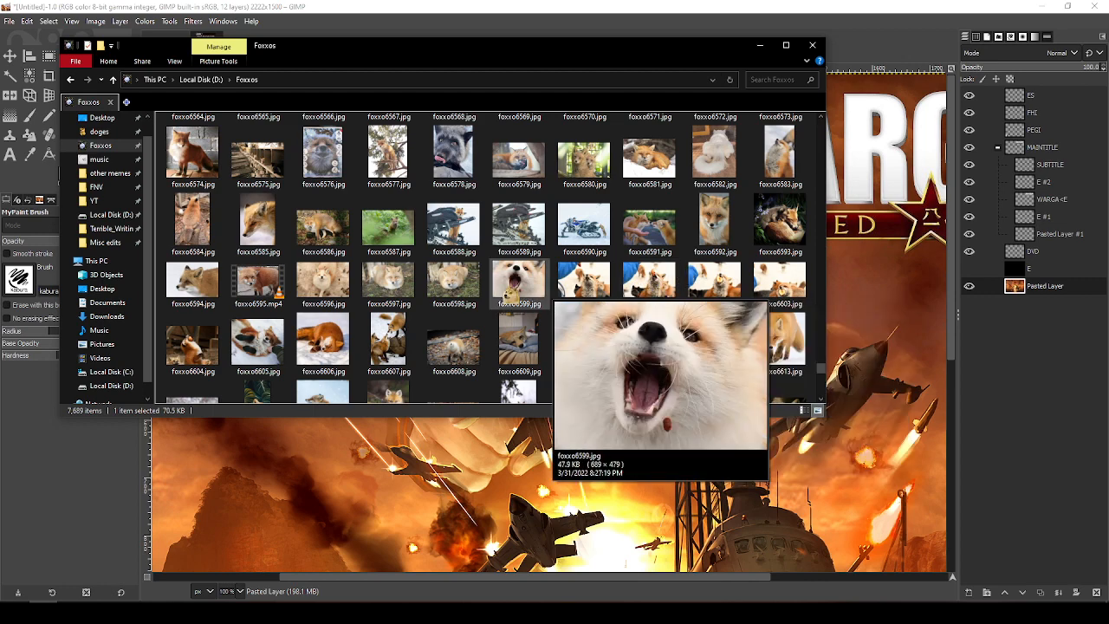
scroll(780, 299, "up", 1)
mouse_move(811, 308)
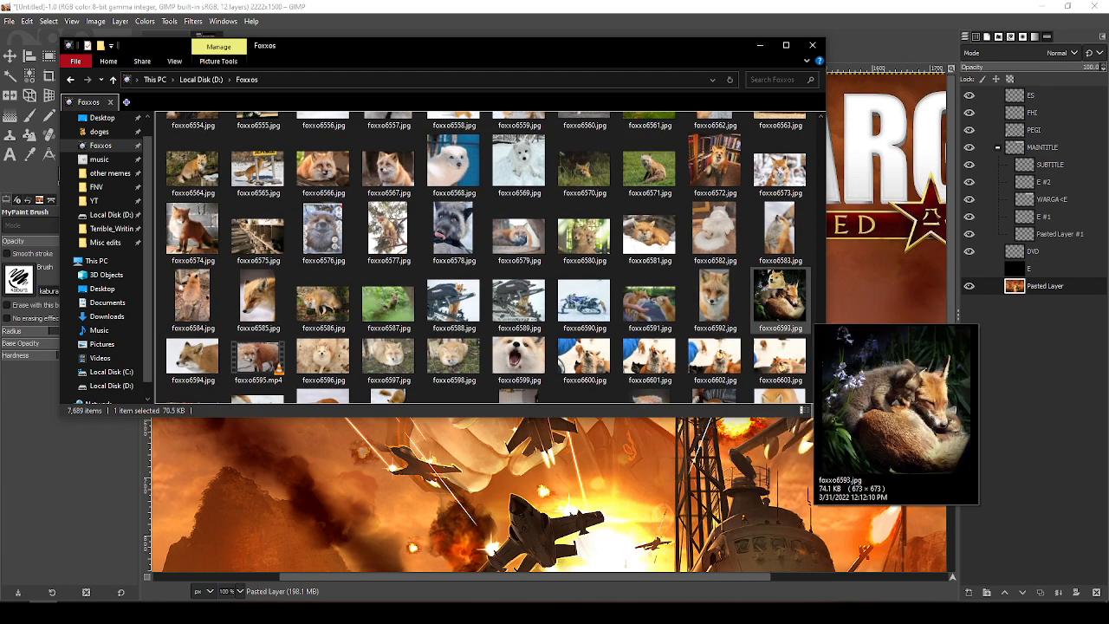
mouse_move(792, 241)
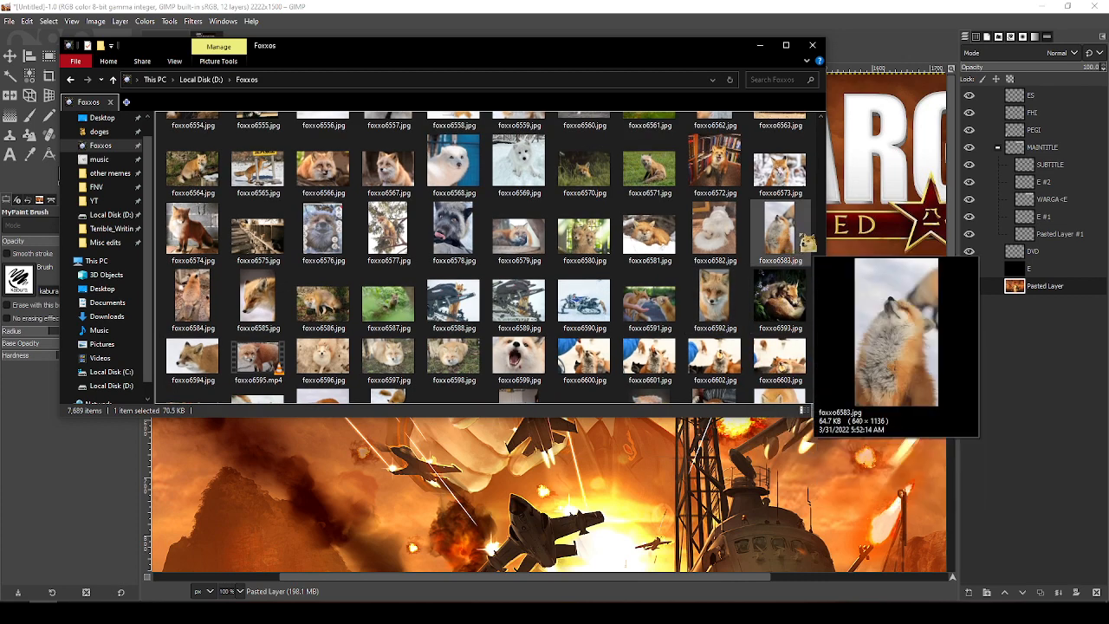
left_click_drag(788, 243, 822, 243)
Place foxxo6505.jpg from the Foxxos folder into the GIMP cover as a new layer directly above Pasted Layer
scroll(818, 236, "up", 2)
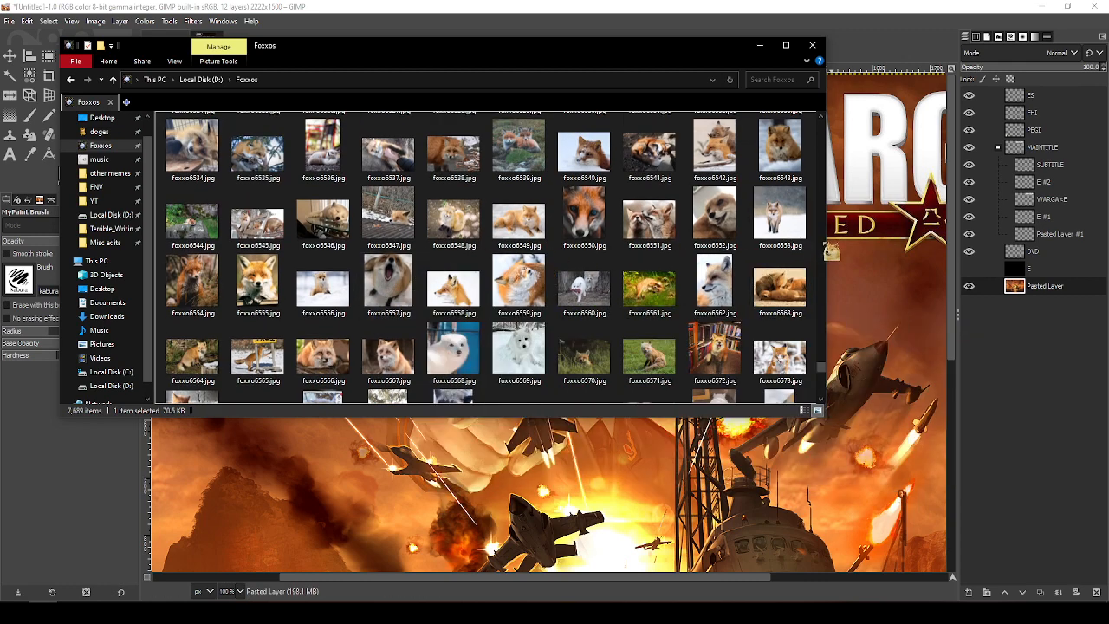
scroll(820, 302, "up", 2)
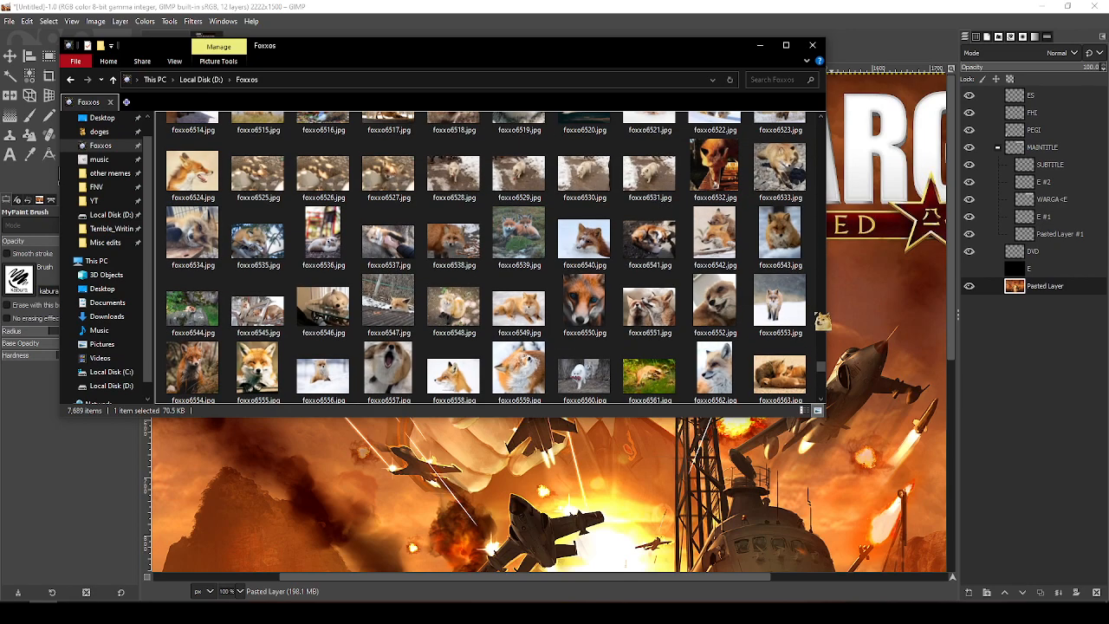
scroll(822, 294, "up", 4)
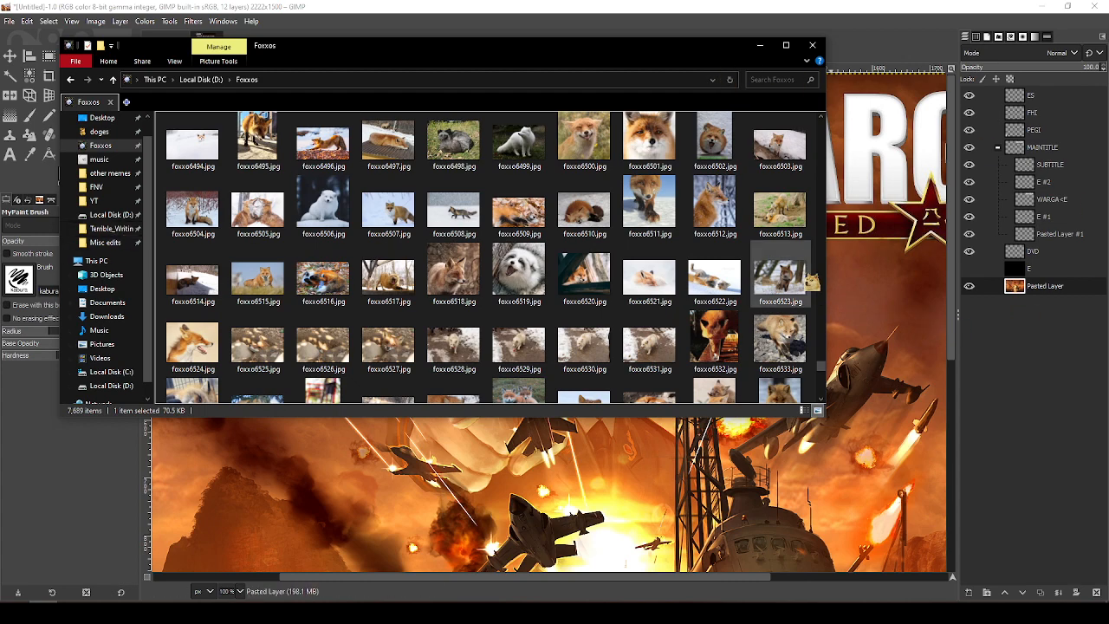
left_click(260, 221)
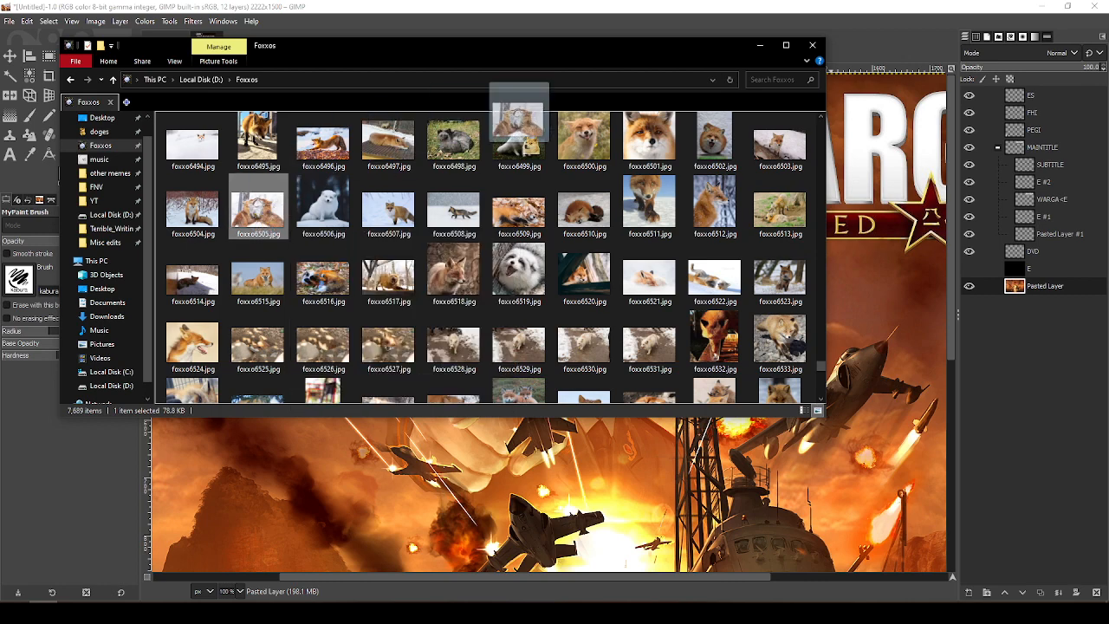
left_click(878, 237)
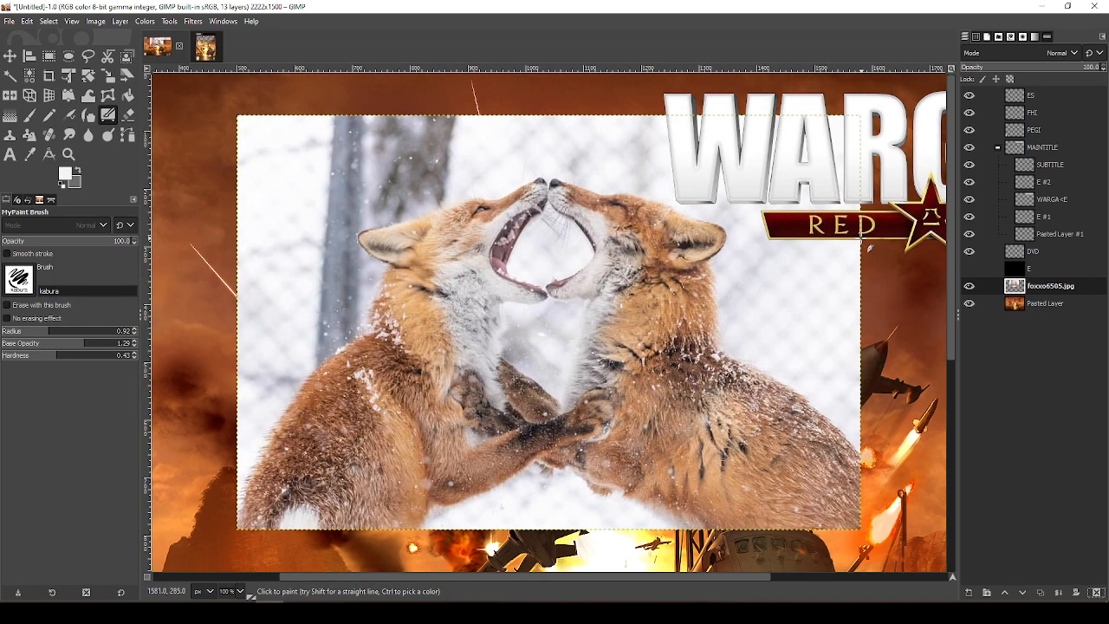
Start a Free Select outline at the back of the neck of the fox facing right and trace around its ear tip
key("f")
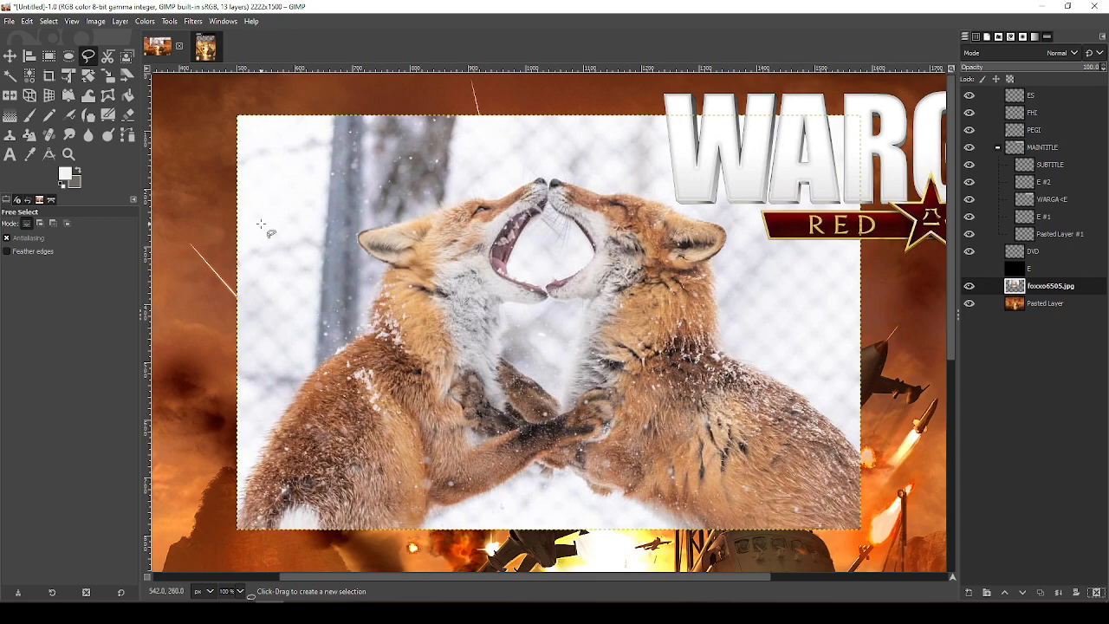
scroll(258, 218, "up", 3)
scroll(450, 243, "down", 2)
left_click_drag(611, 264, 345, 262)
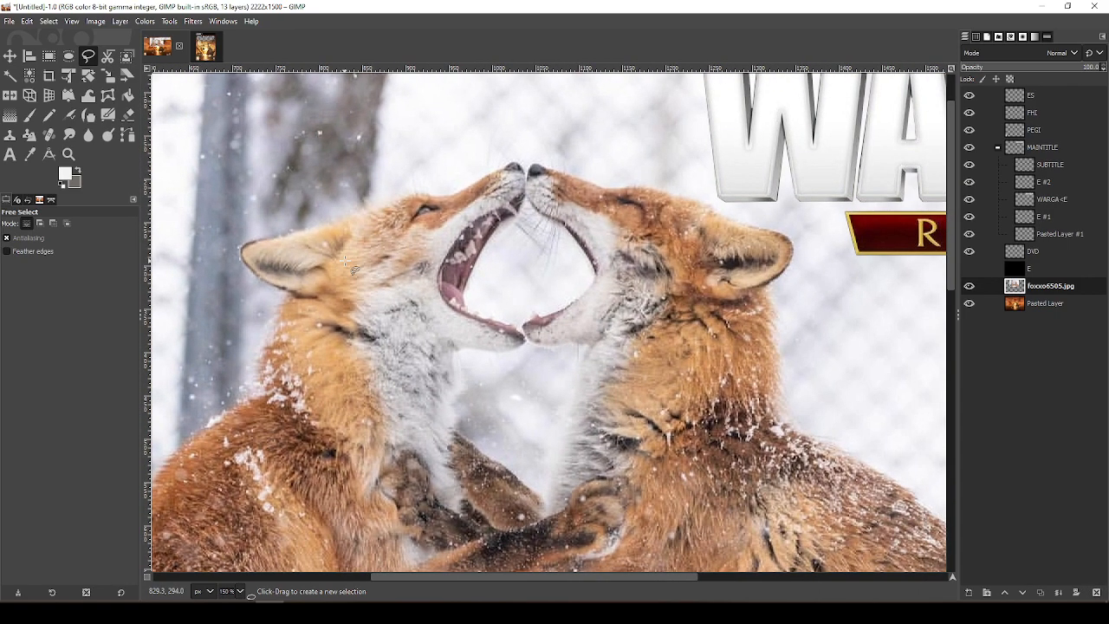
scroll(345, 260, "down", 1)
scroll(310, 262, "up", 1)
left_click_drag(304, 299, 362, 276)
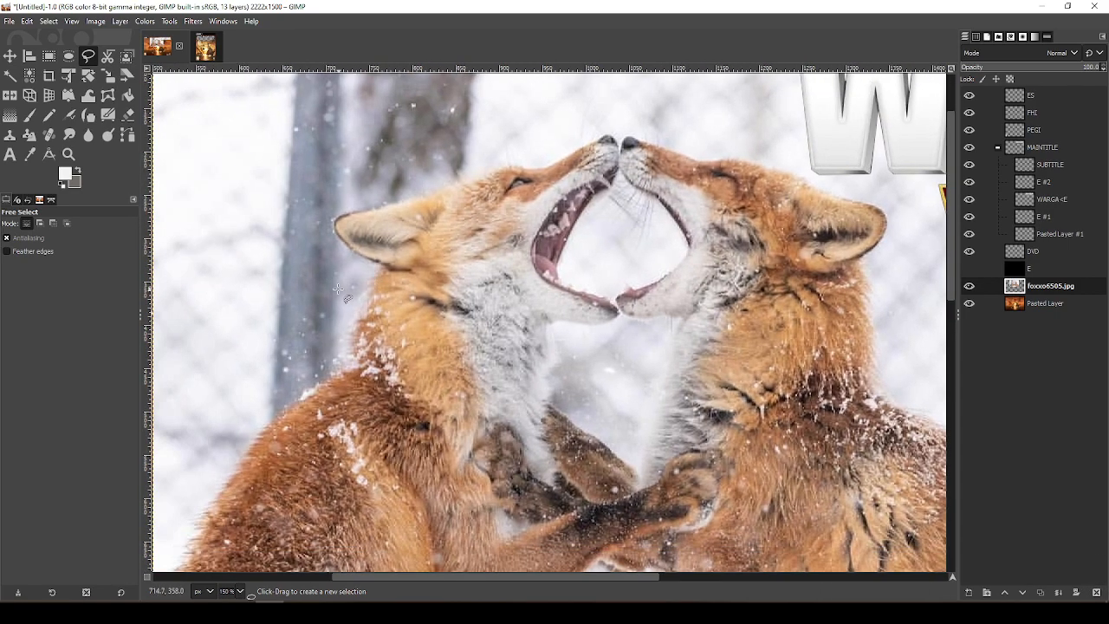
scroll(355, 301, "up", 2)
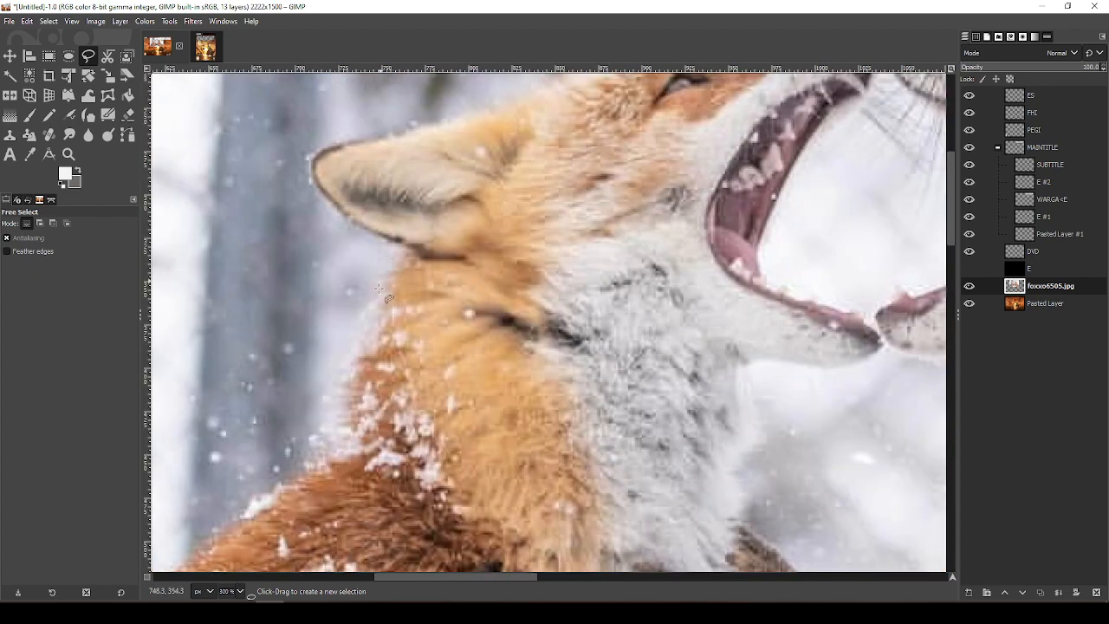
left_click(381, 318)
left_click(395, 274)
left_click(408, 251)
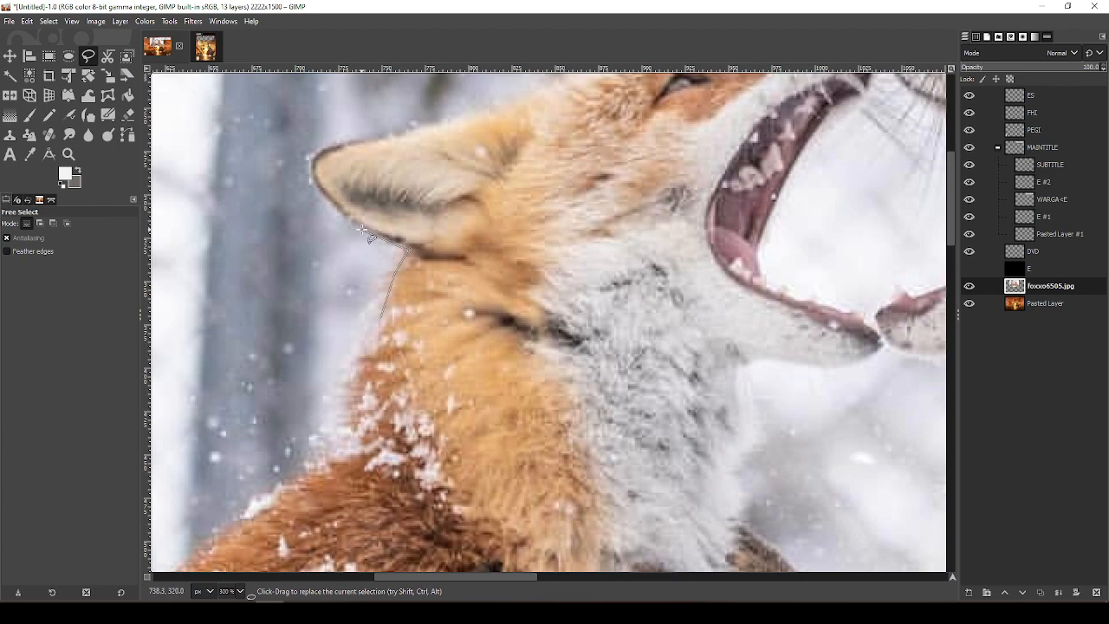
left_click(362, 230)
left_click(338, 212)
left_click(315, 187)
left_click(311, 177)
left_click(309, 162)
left_click(317, 150)
Continue the Free Select outline from the ear along the forehead and muzzle and around the nose, separating it from the other fox
scroll(624, 118, "up", 4)
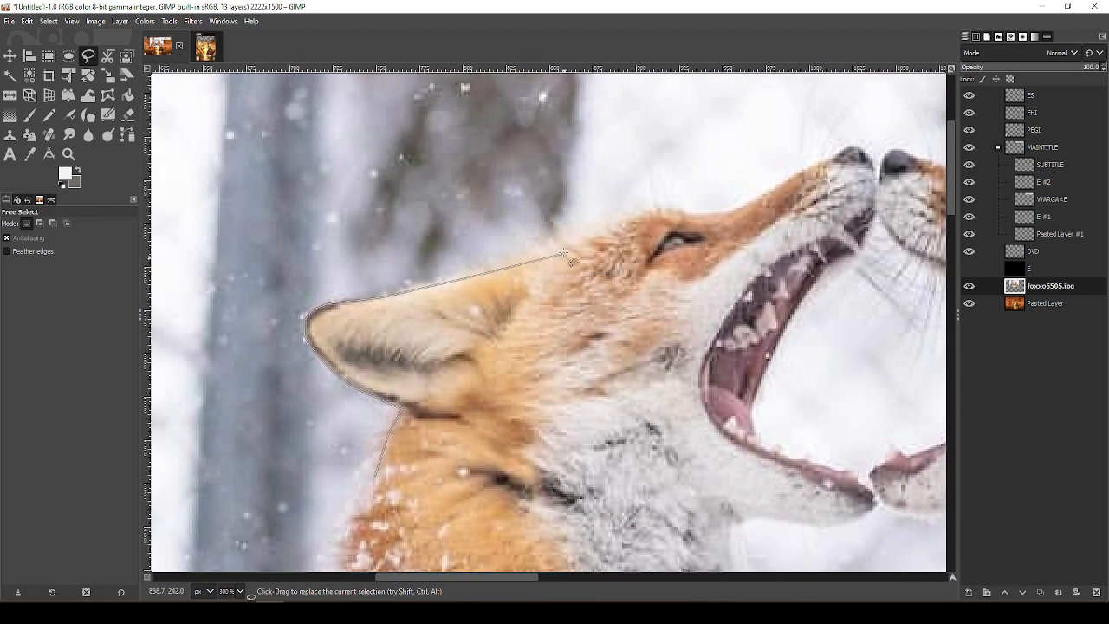
left_click(584, 242)
left_click(651, 209)
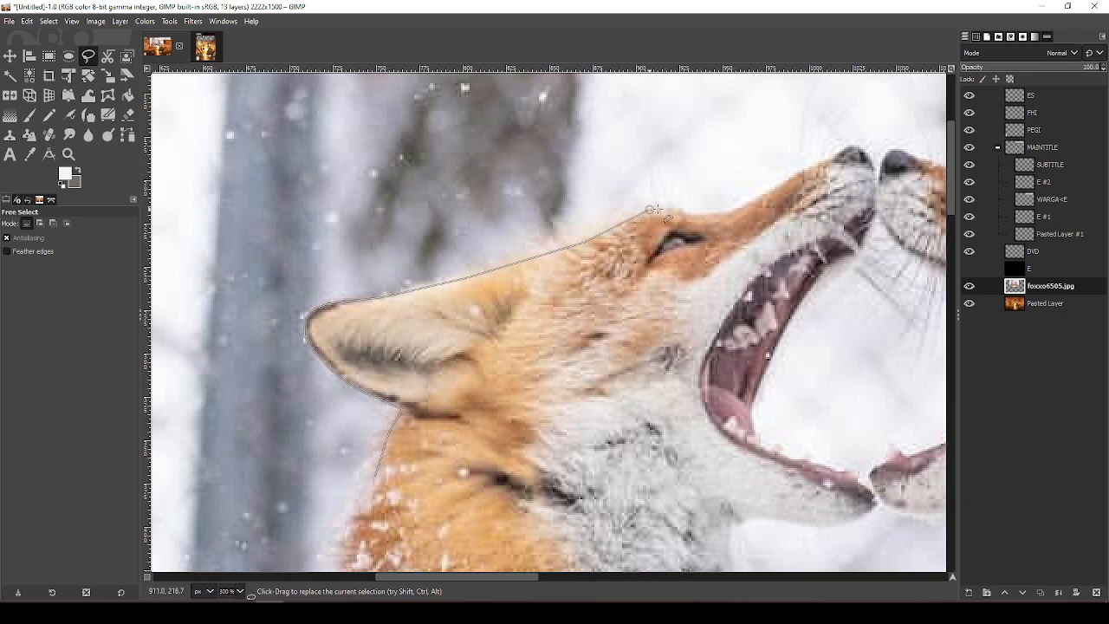
left_click(682, 209)
left_click(690, 213)
left_click(730, 213)
left_click(770, 190)
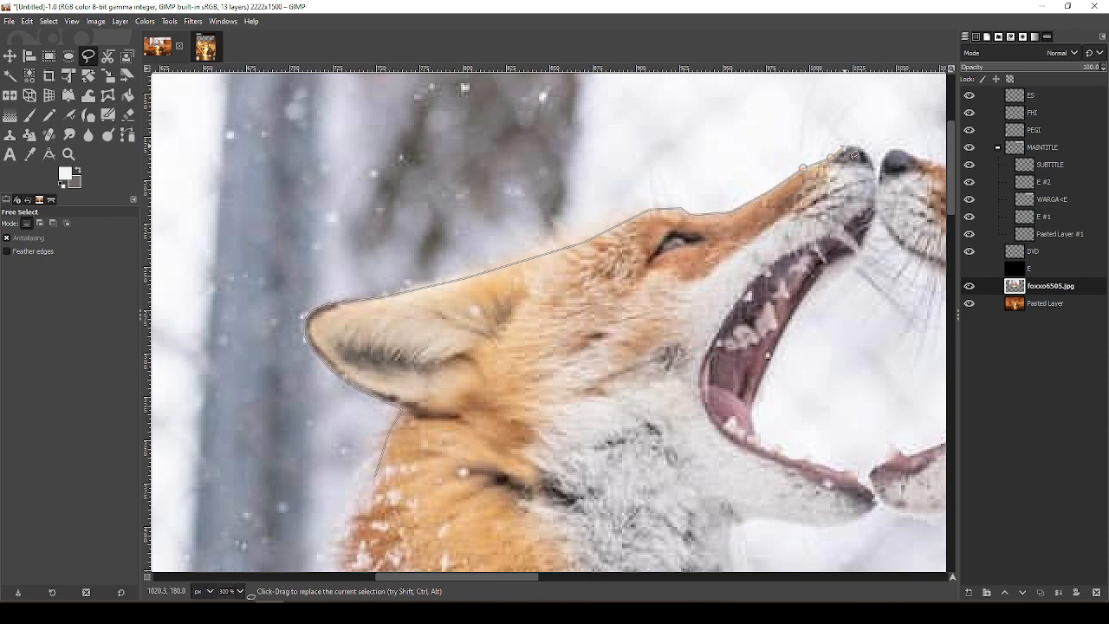
left_click(846, 146)
left_click(861, 145)
left_click(879, 178)
left_click(874, 209)
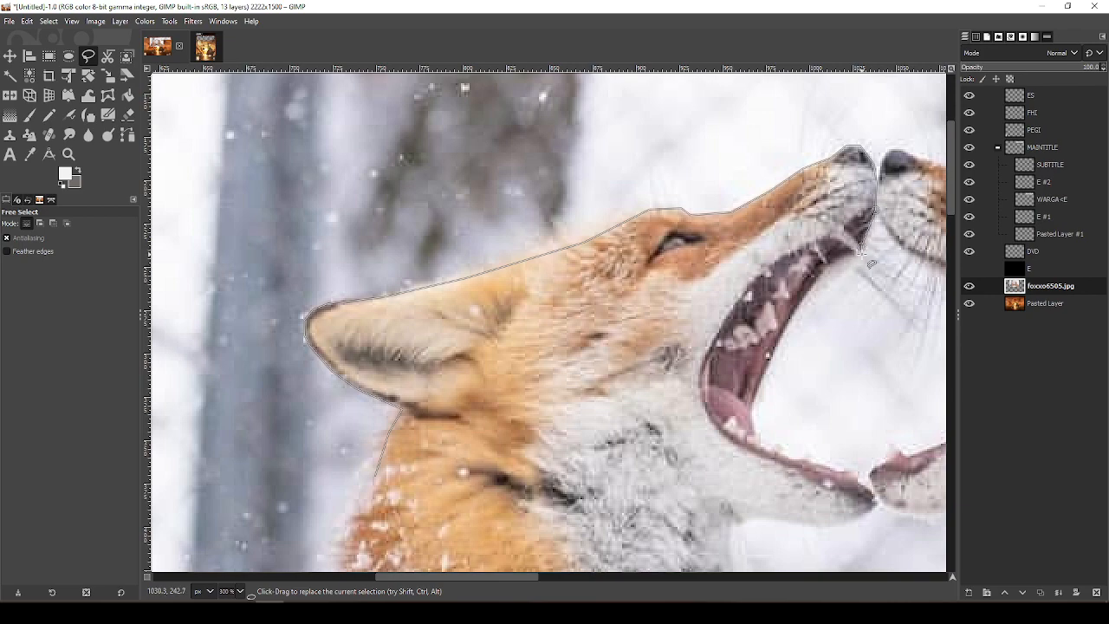
Continue the Free Select outline along the inside of the fox's open mouth and lower teeth to the lower jaw tip
left_click(856, 252)
left_click(835, 258)
left_click(761, 447)
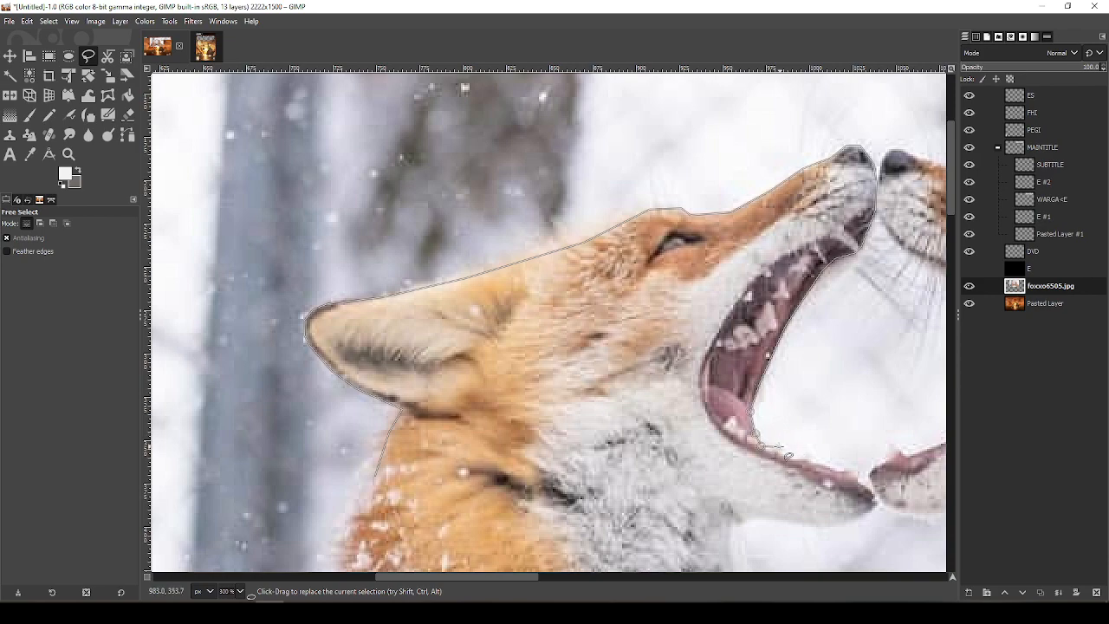
left_click(771, 448)
left_click(812, 460)
left_click(856, 470)
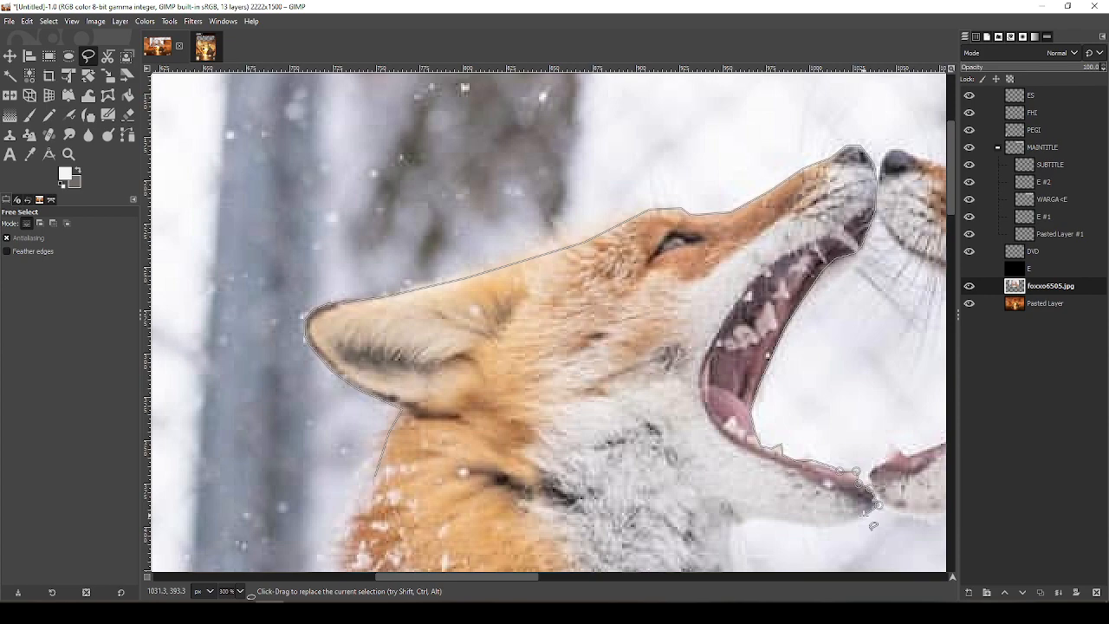
Trace around the tip and underside of the fox's lower jaw and down onto the upper throat
left_click(864, 517)
left_click(832, 525)
left_click(763, 518)
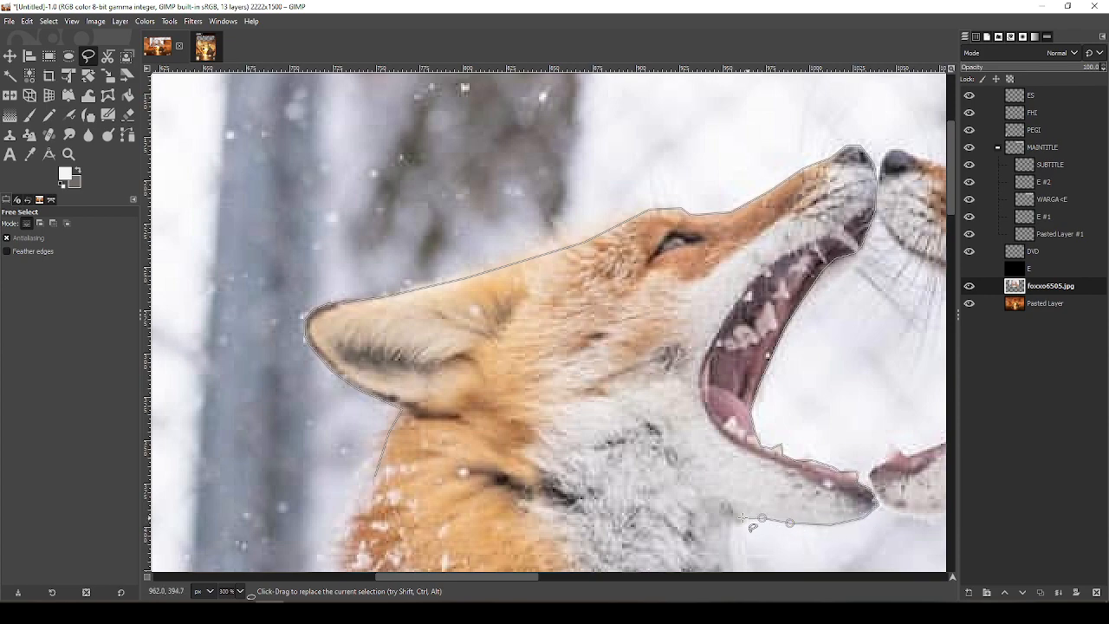
left_click(735, 521)
scroll(741, 544, "down", 5)
scroll(719, 468, "right", 2)
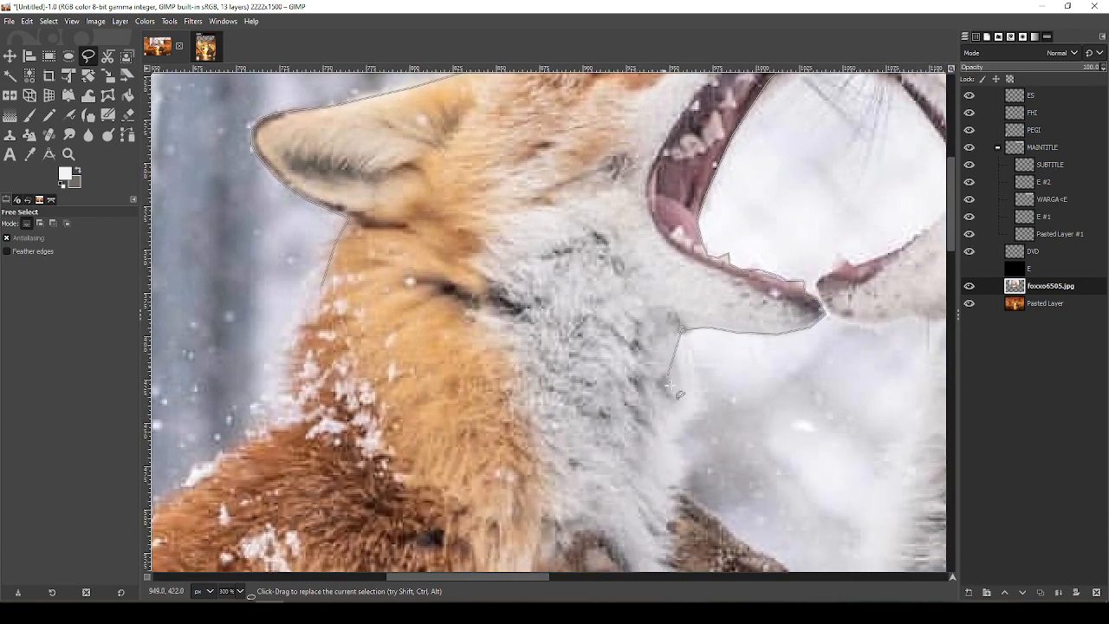
left_click(695, 391)
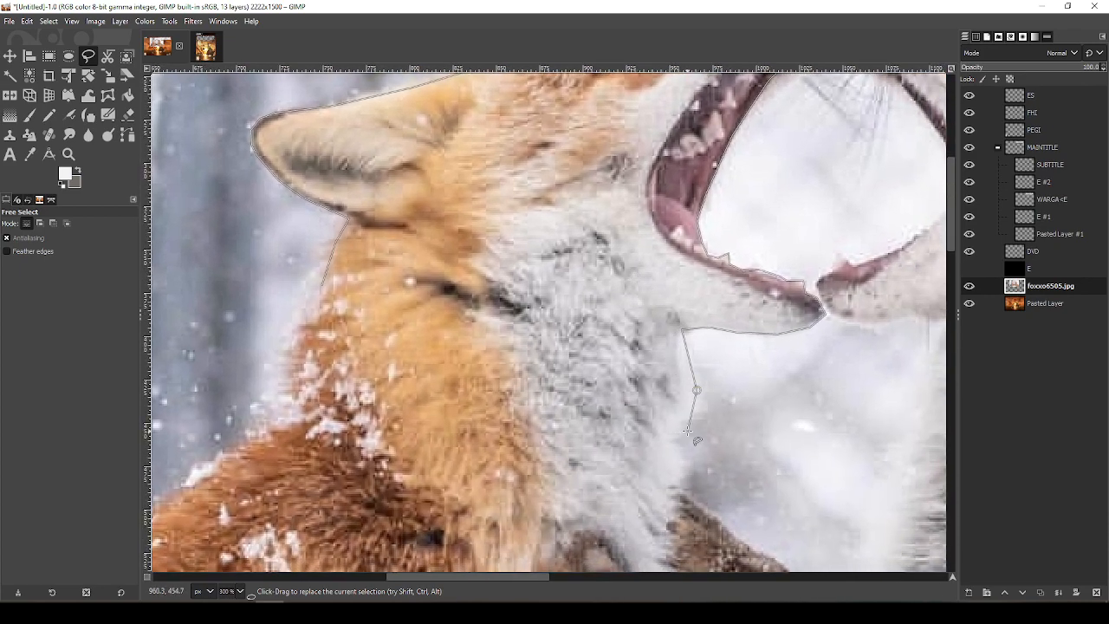
mouse_move(184, 612)
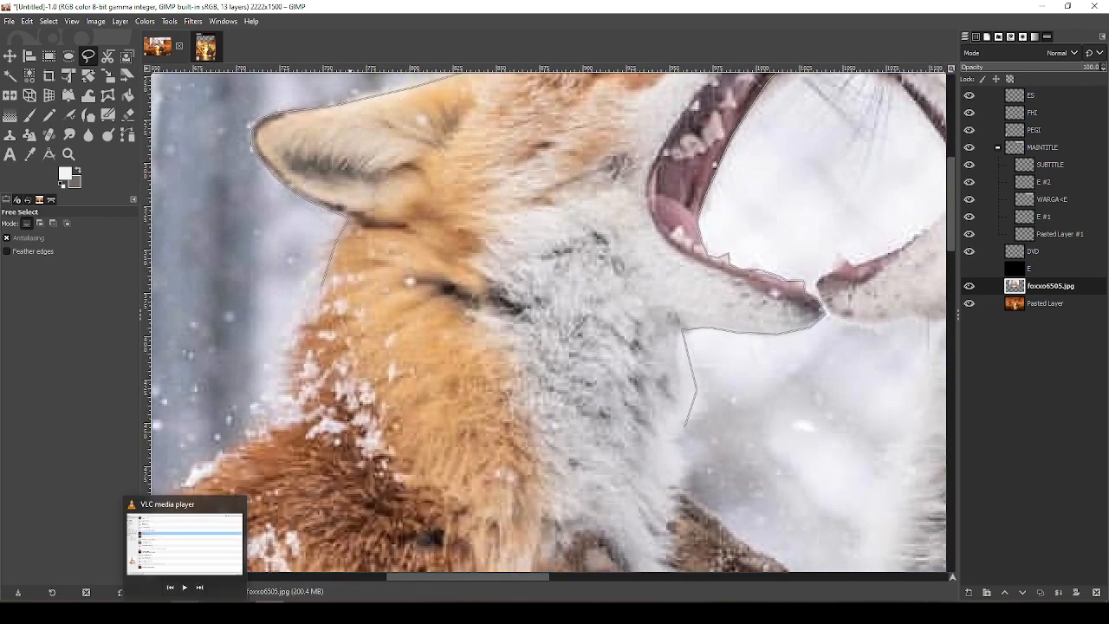
left_click(183, 562)
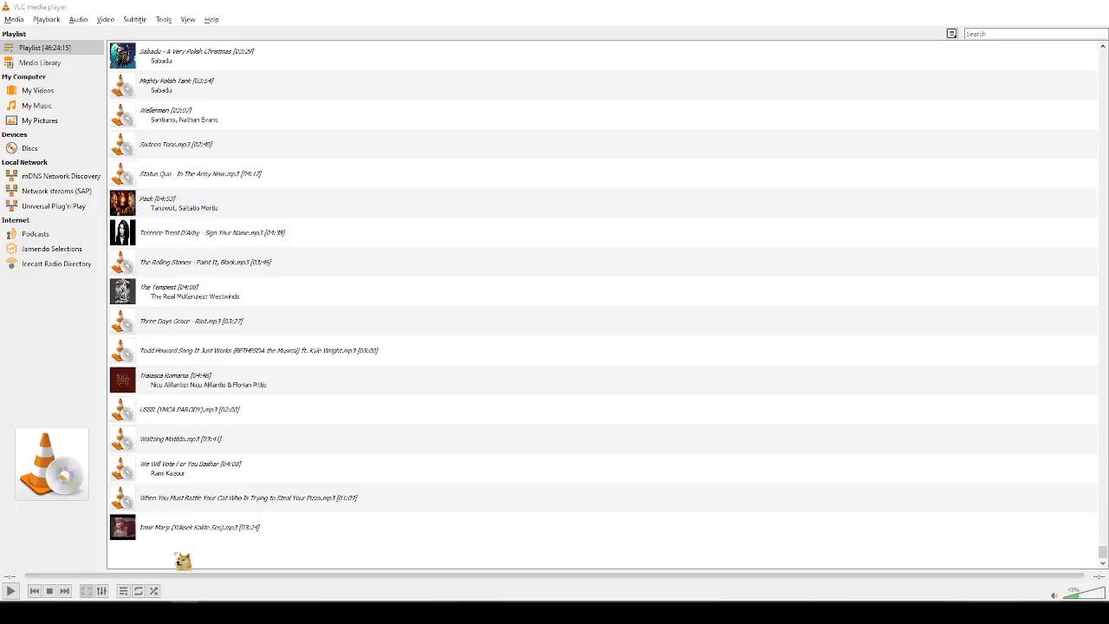
left_click(214, 613)
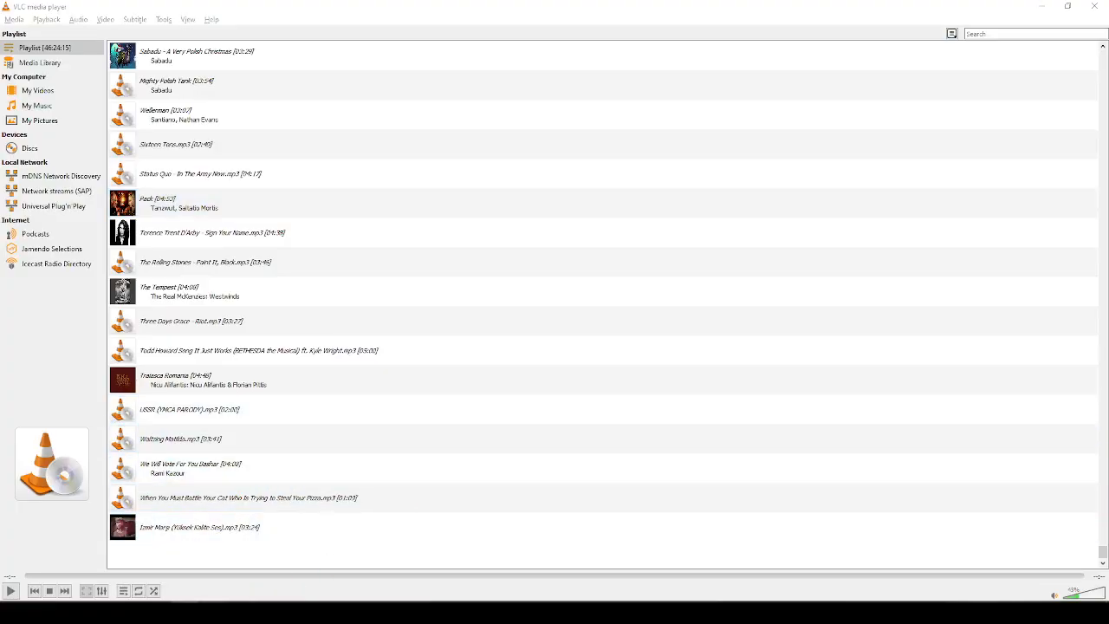
left_click(1080, 107)
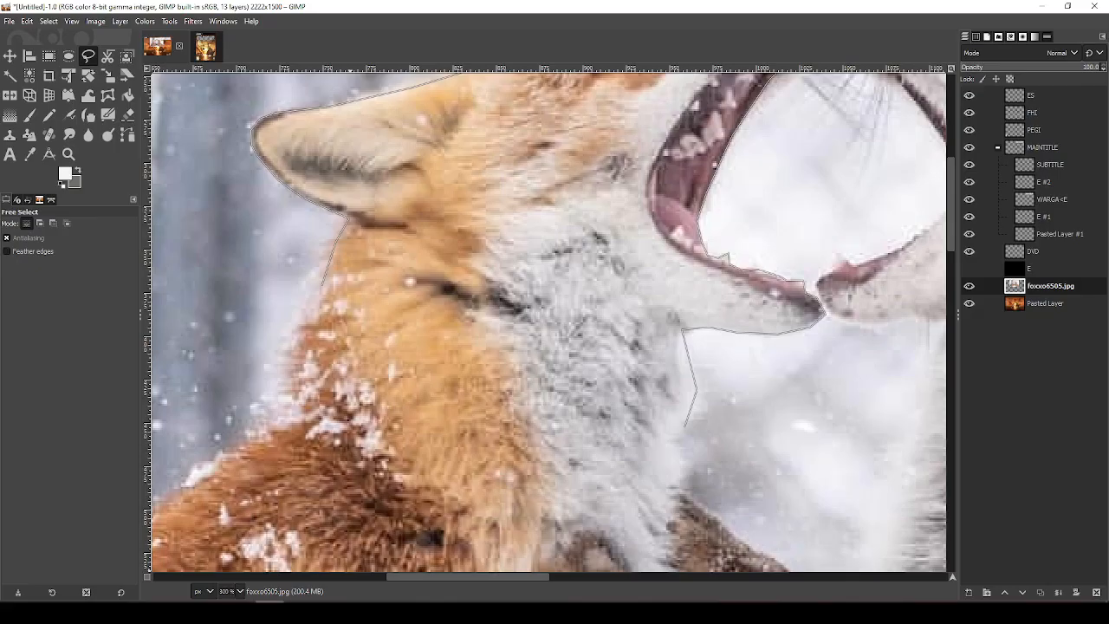
Extend the outline down the fox's throat to just above the dark paw, correcting the last misplaced point
left_click_drag(601, 287, 405, 175)
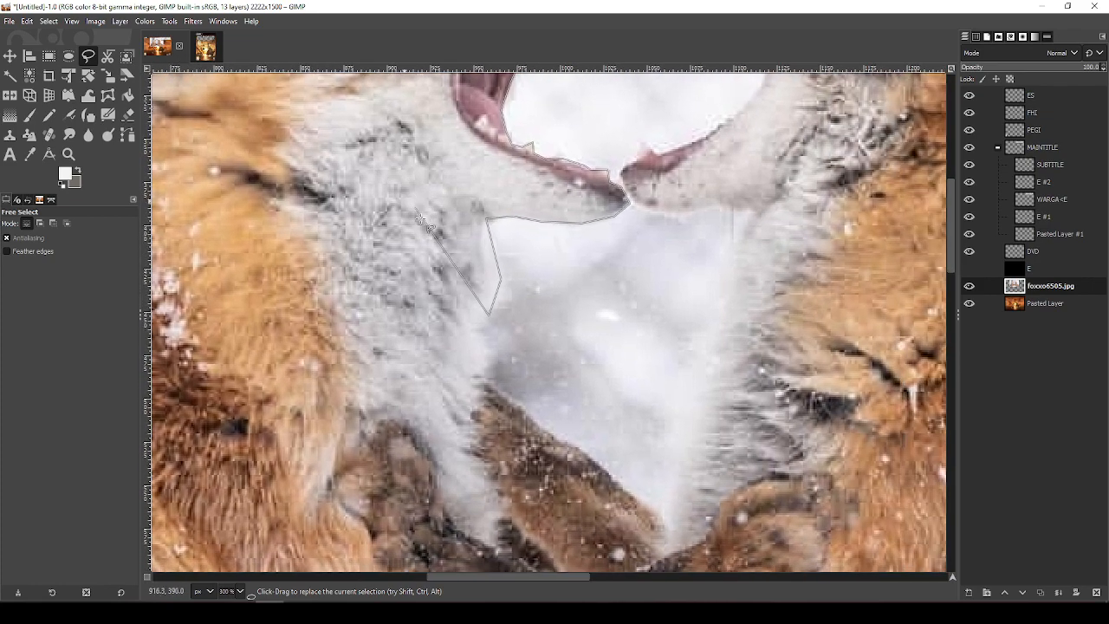
left_click(486, 380)
mouse_move(486, 379)
left_mouse_down()
mouse_move(631, 401)
mouse_move(656, 439)
left_mouse_up()
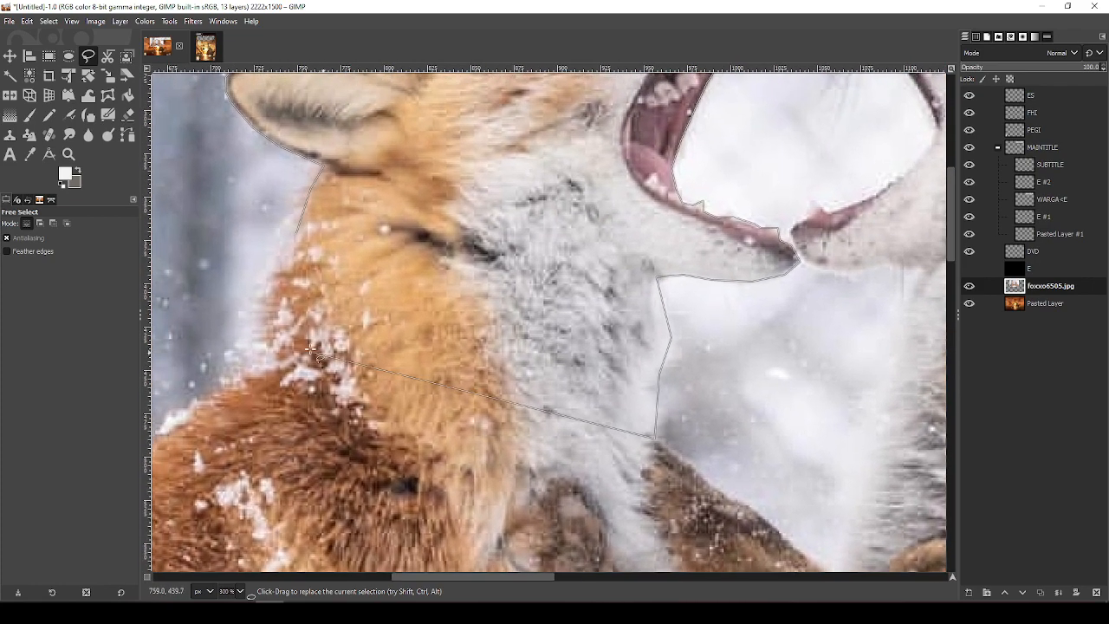
key("BackSpace")
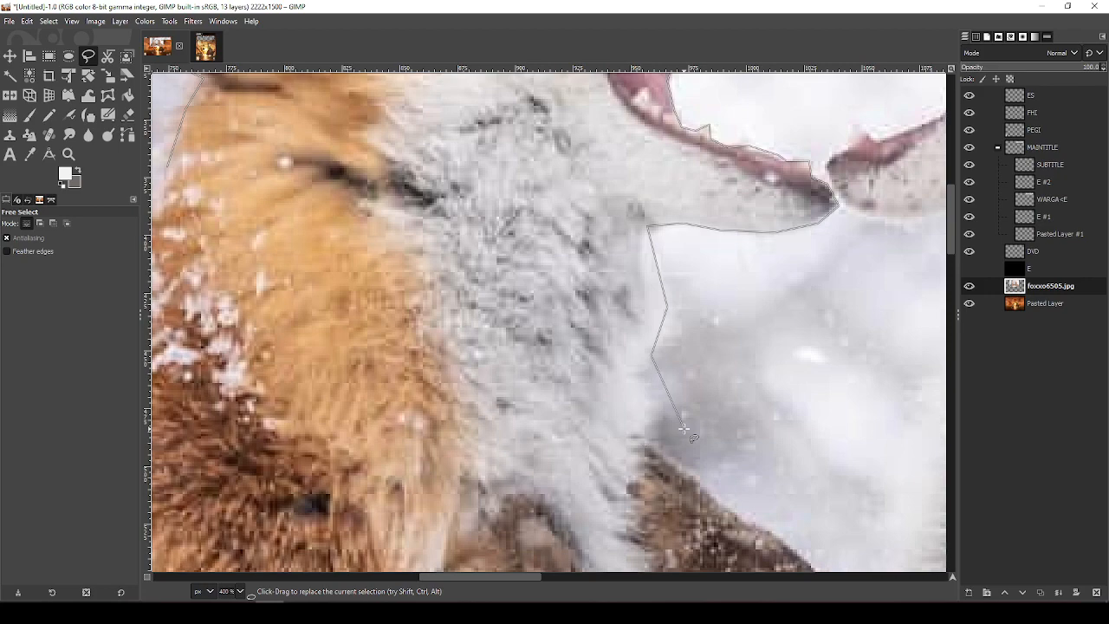
scroll(685, 429, "down", 2)
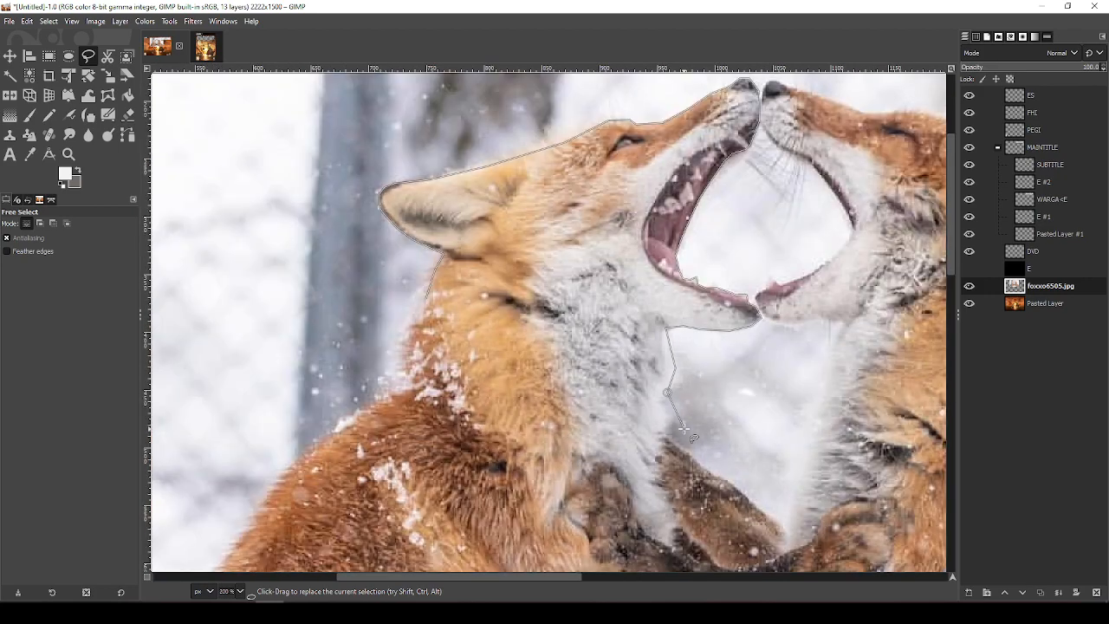
scroll(684, 429, "up", 2)
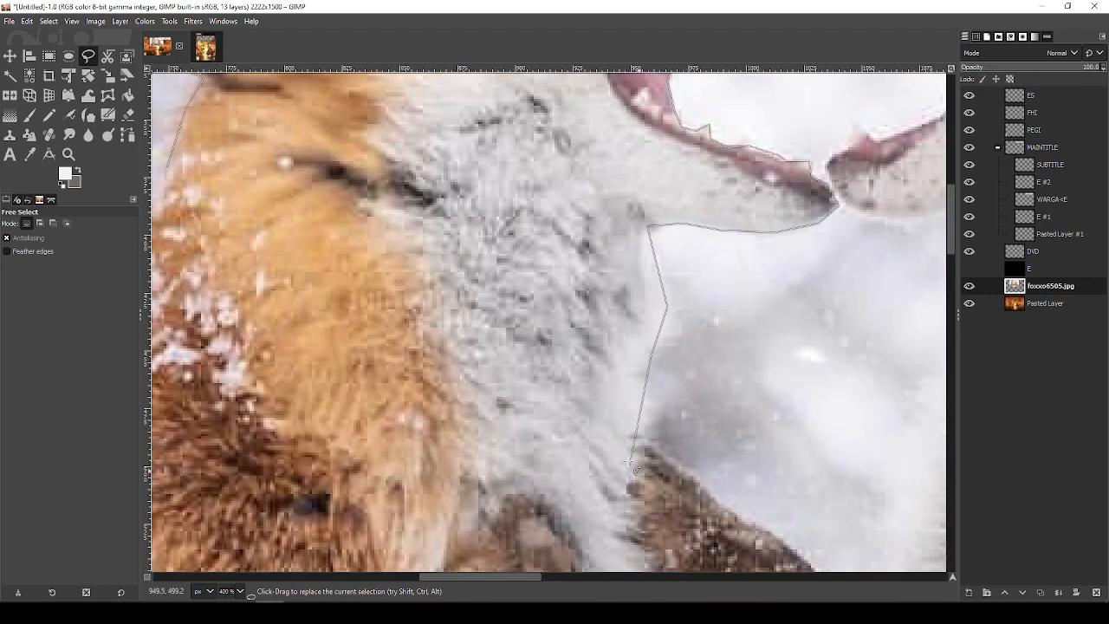
left_click(647, 434)
Cut the outline across the base of the fox's neck, close it at the nape and commit the selection
left_click_drag(423, 361, 506, 402)
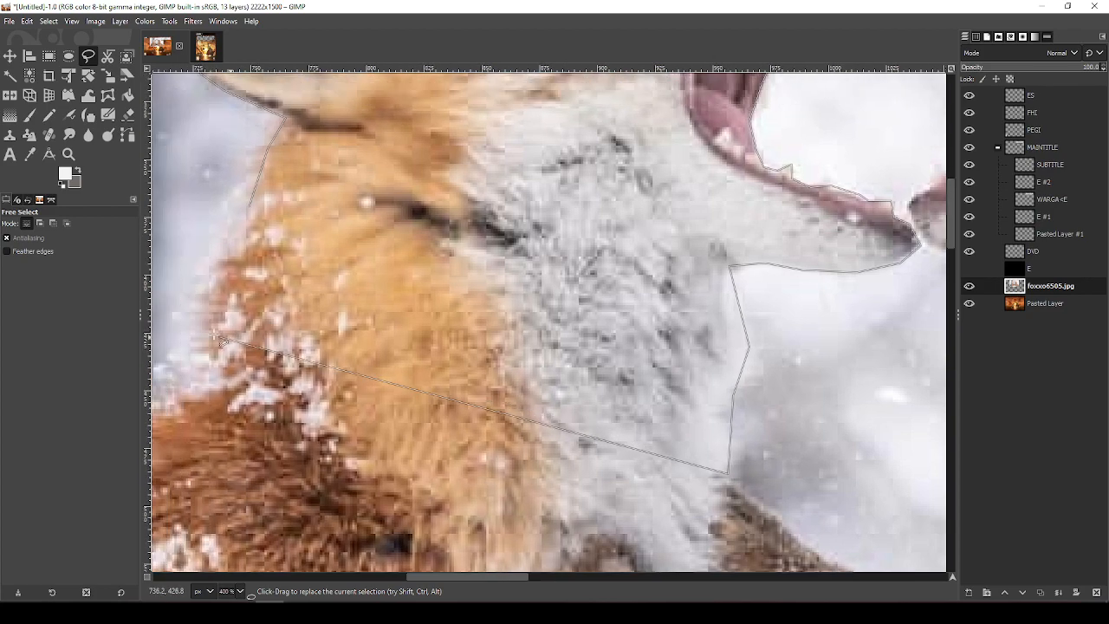
left_click(217, 261)
left_click(240, 257)
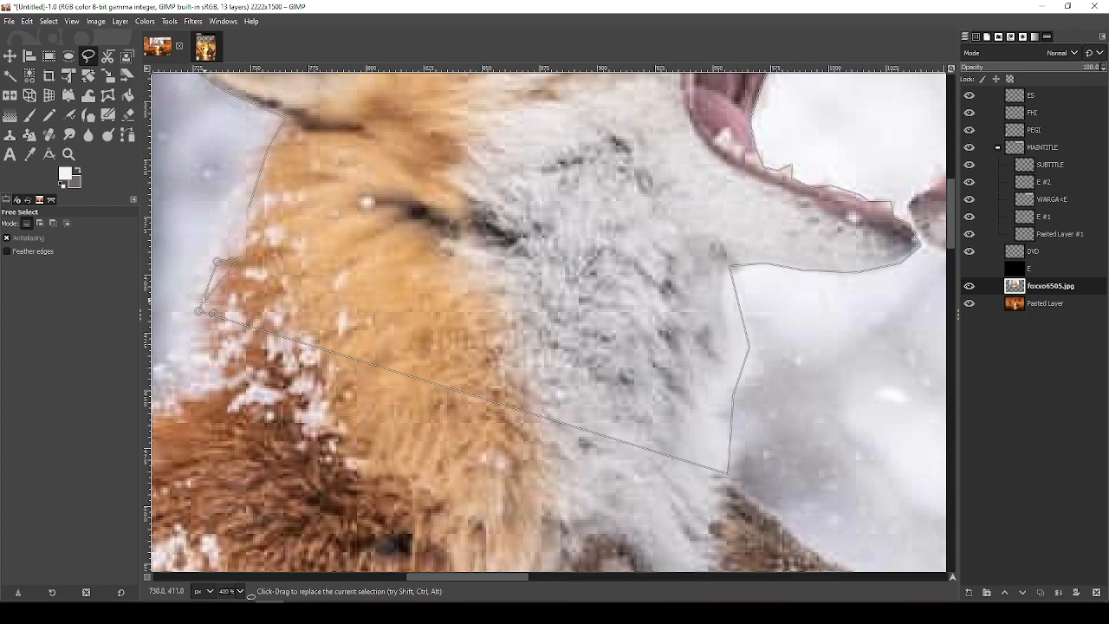
left_click(207, 313)
key("Return")
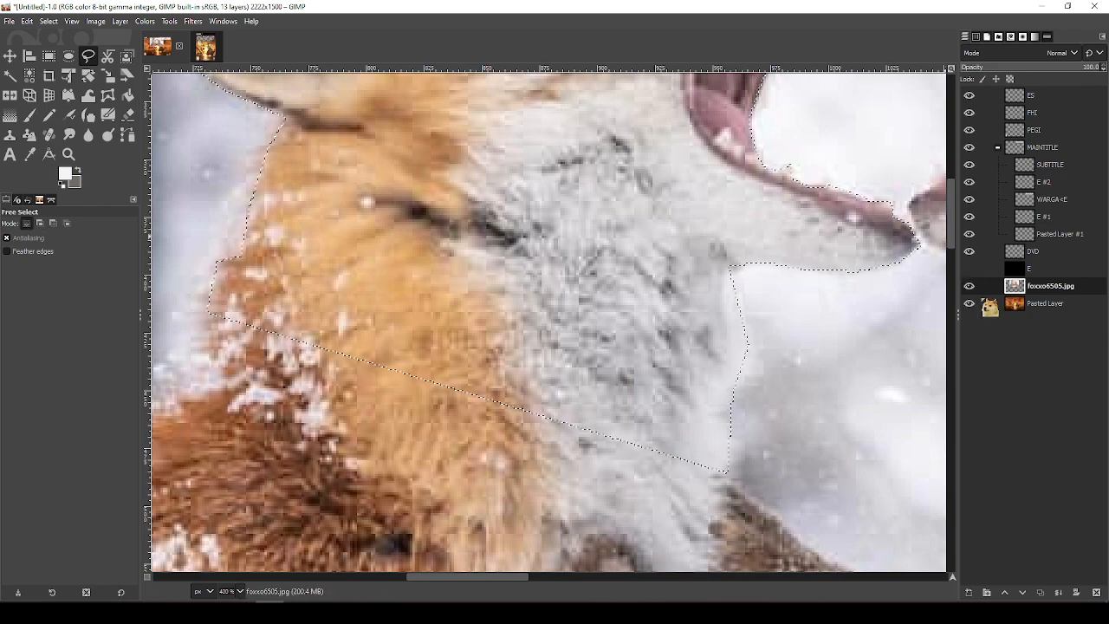
Float the selected fox head, turn it into a new layer and hide the foxxo6505.jpg layer
key("ctrl+shift+l")
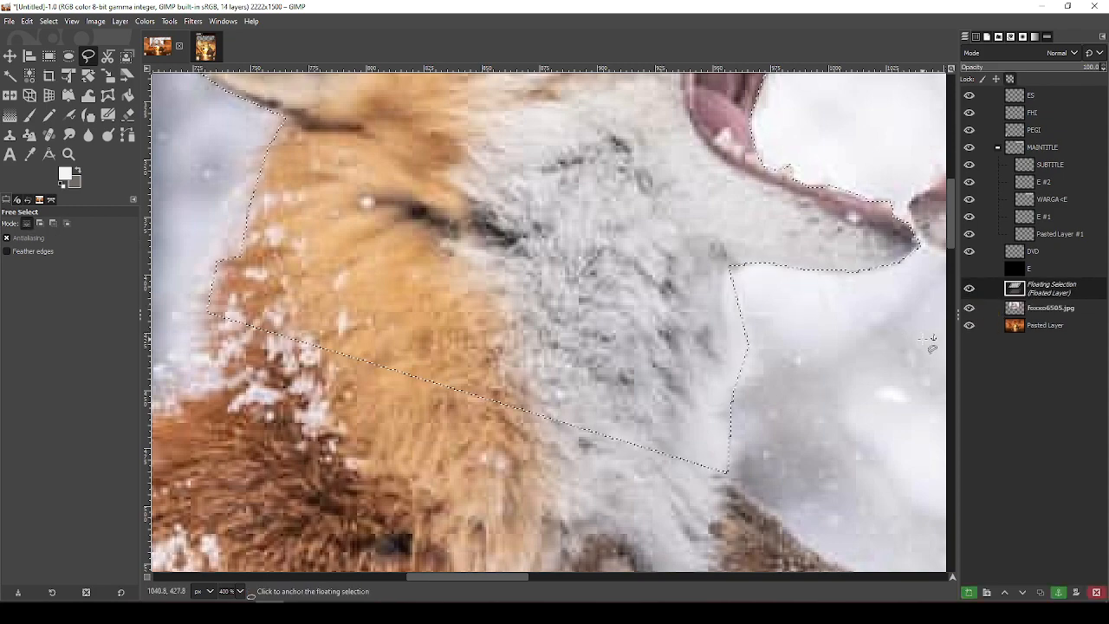
left_click(969, 592)
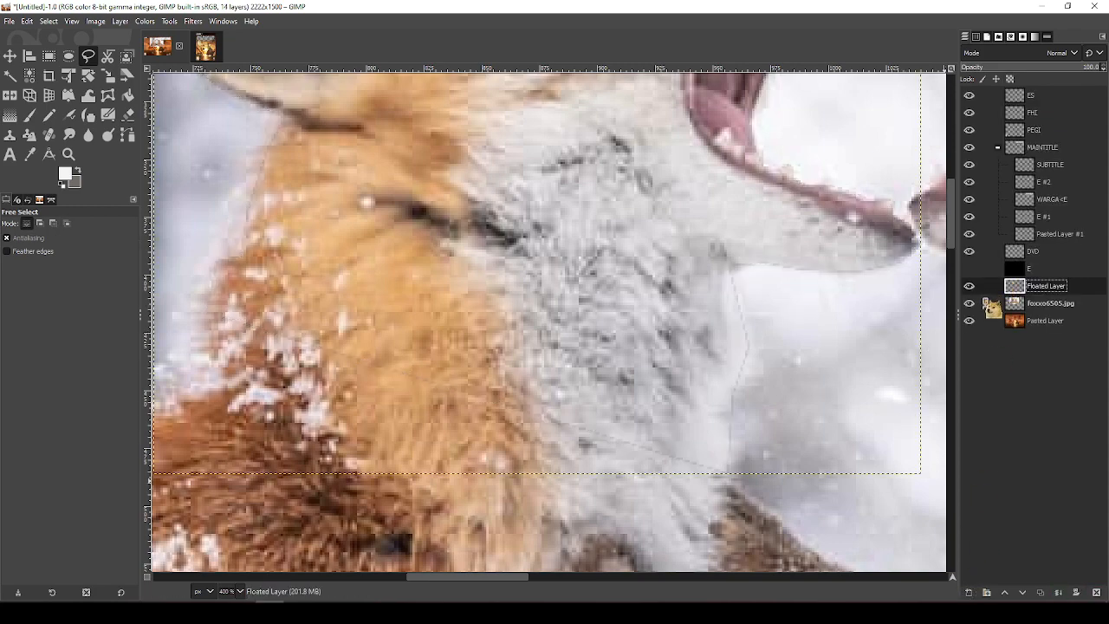
left_click(969, 303)
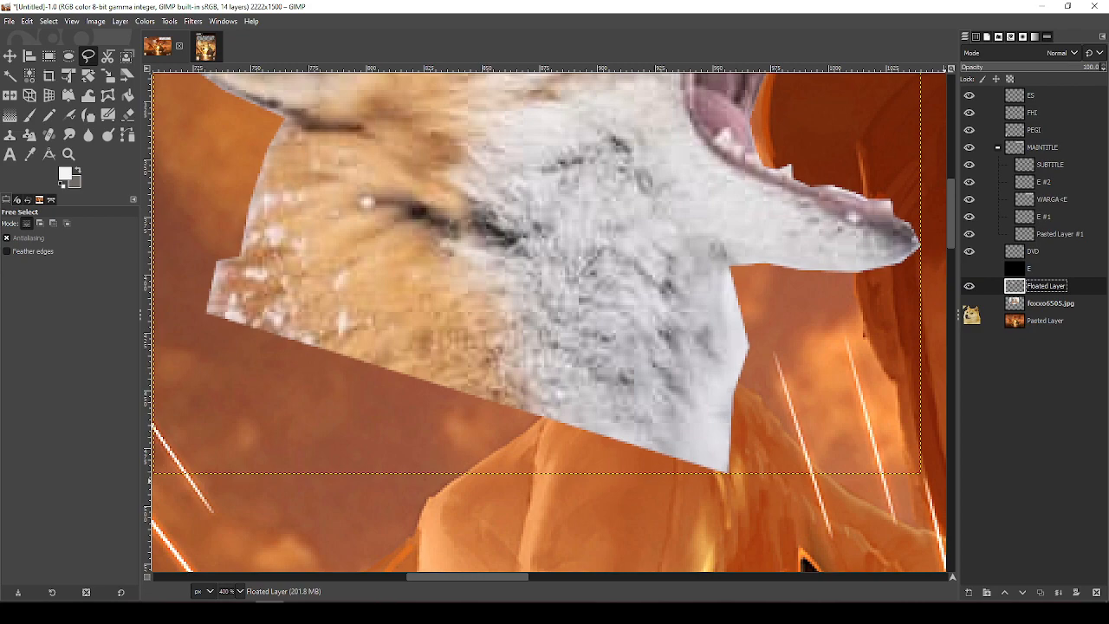
Move the cut-out fox head over the officer's face, just below his cap
scroll(623, 315, "down", 5)
key("m")
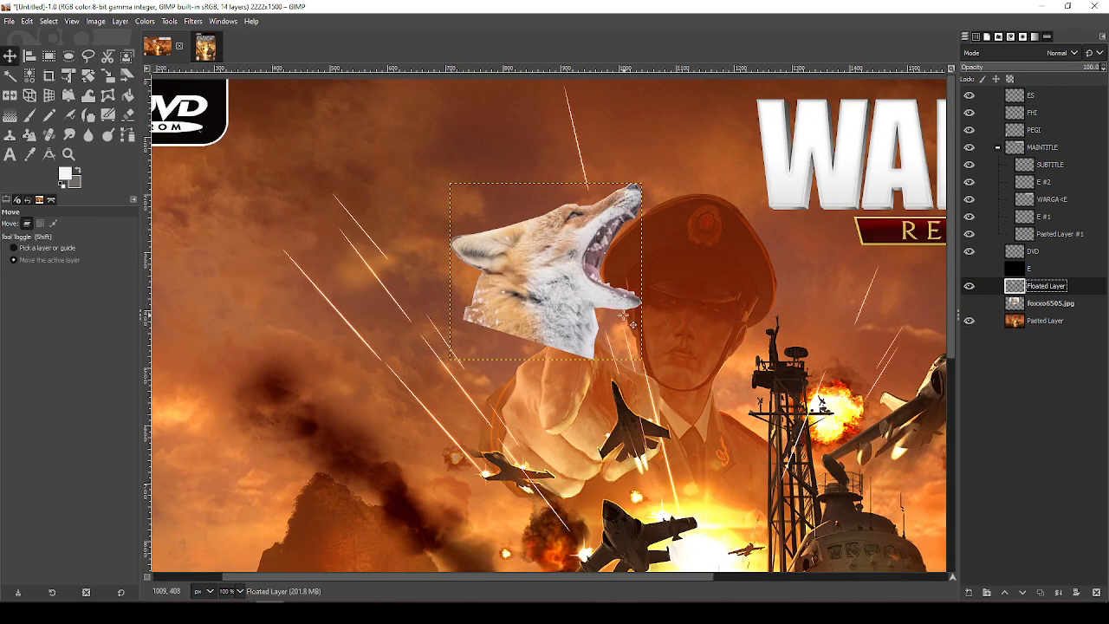
left_click_drag(518, 307, 670, 378)
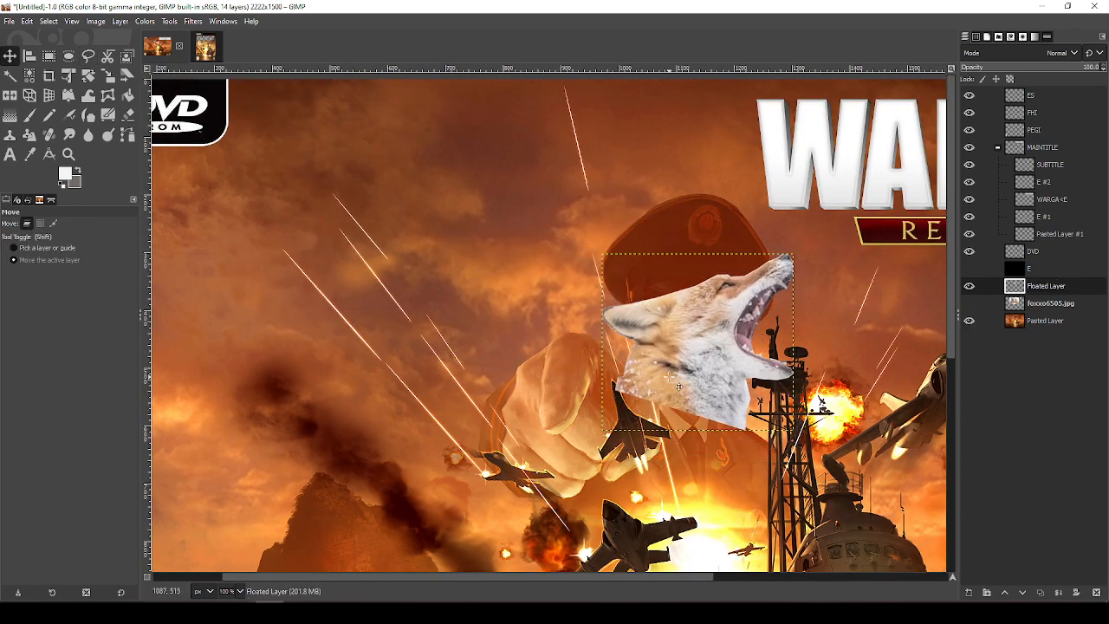
Try flipping the fox head horizontally, and flip it back
key("shift+f")
left_click(685, 377)
left_click(695, 357)
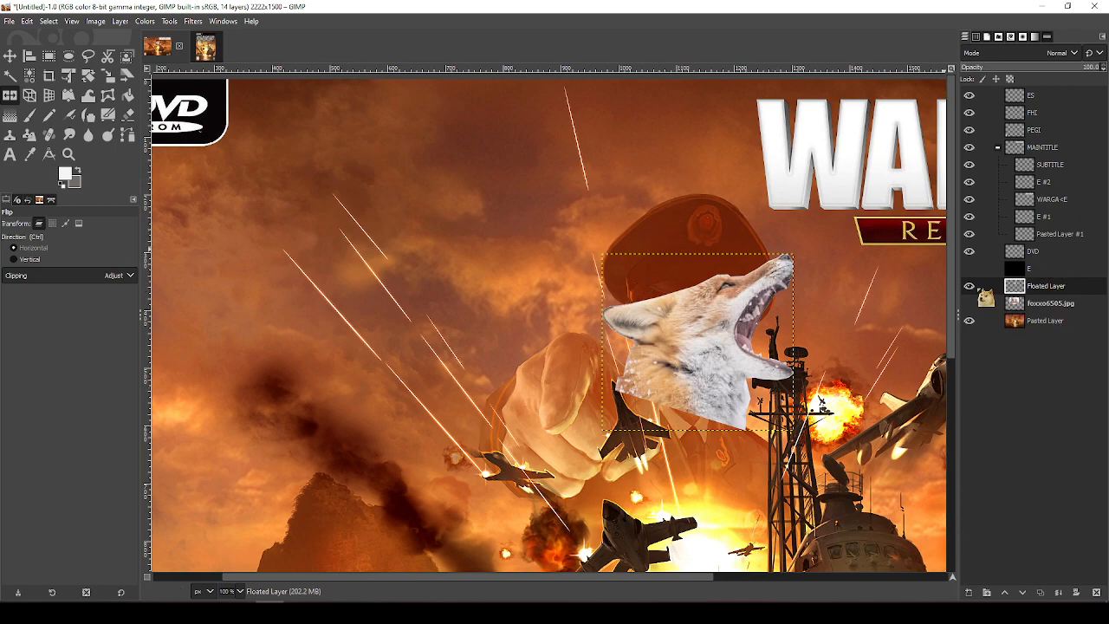
Hide the Floated Layer with the fox head and make Pasted Layer the active layer
left_click(969, 286)
left_click(970, 286)
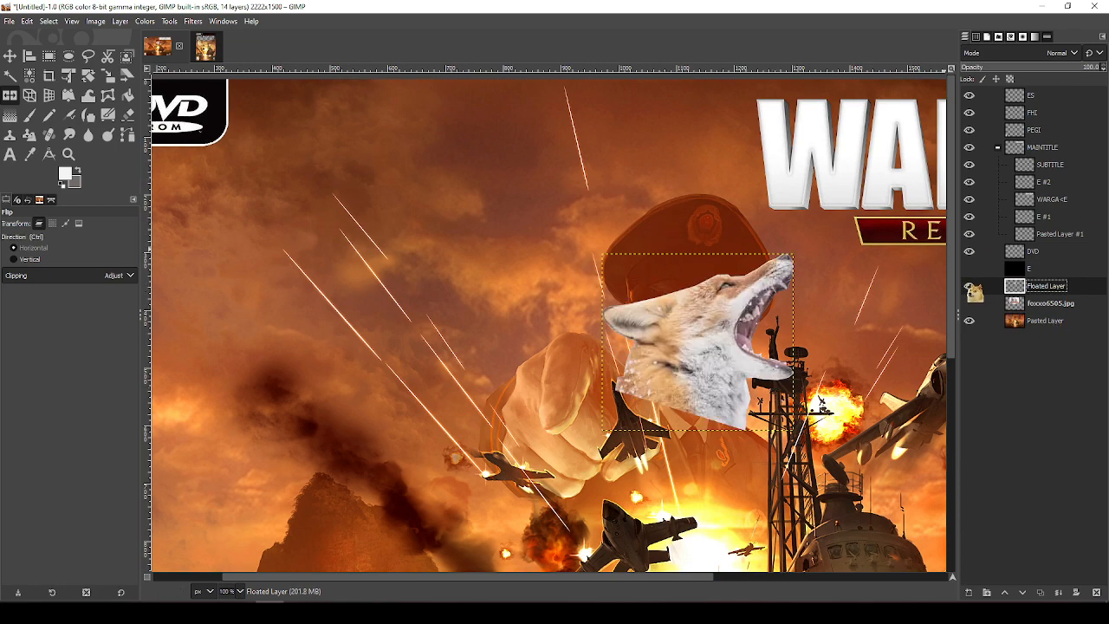
left_click(970, 286)
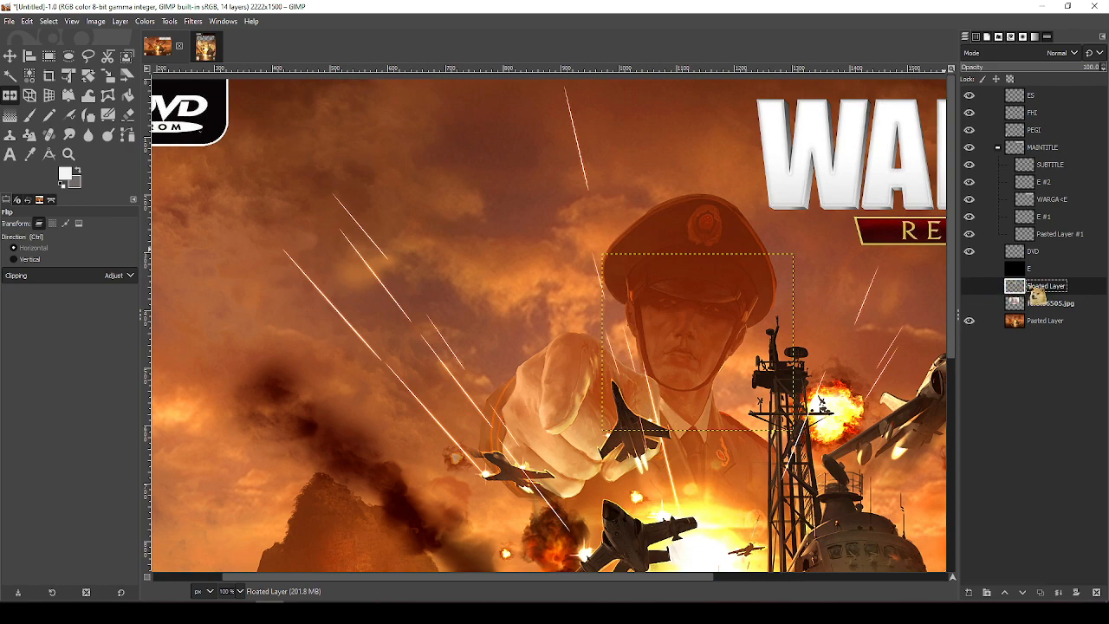
left_click(1037, 322)
Start a Free Select outline at the officer's tie knot and trace up the collar edge to the pointing hand
mouse_move(786, 373)
left_mouse_down()
mouse_move(690, 302)
mouse_move(597, 271)
left_mouse_up()
key("f")
scroll(537, 353, "up", 2)
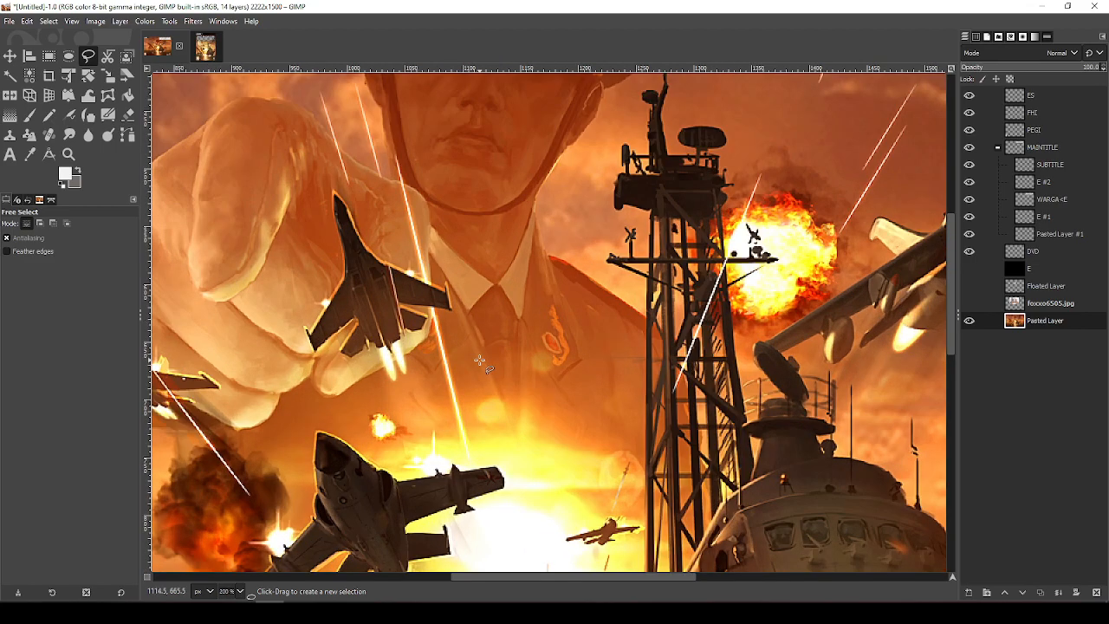
scroll(466, 345, "down", 3)
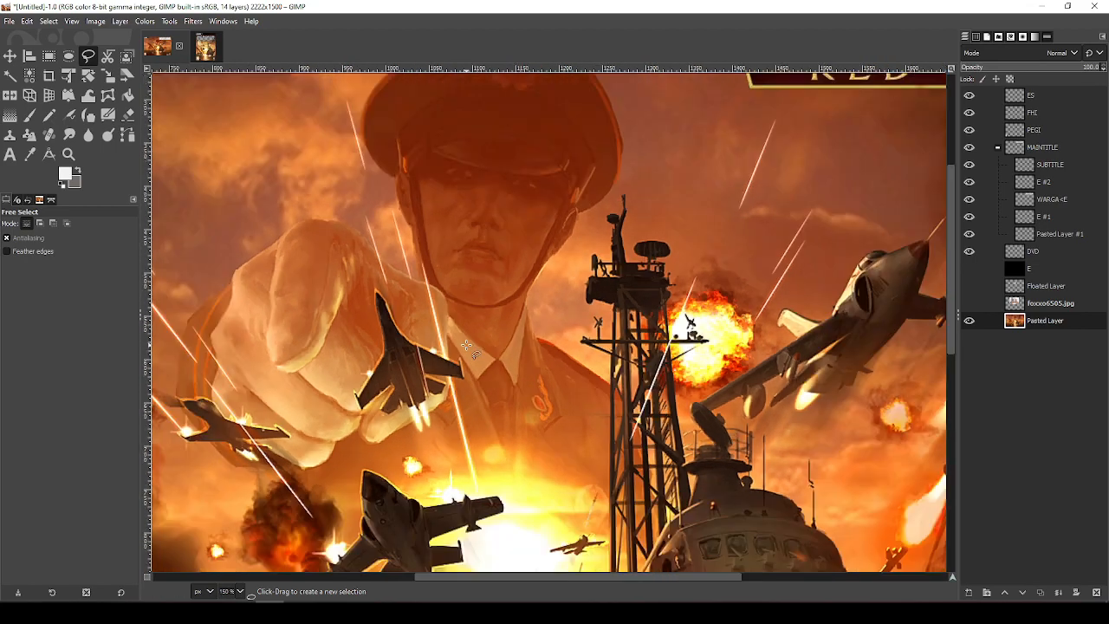
scroll(466, 346, "up", 4)
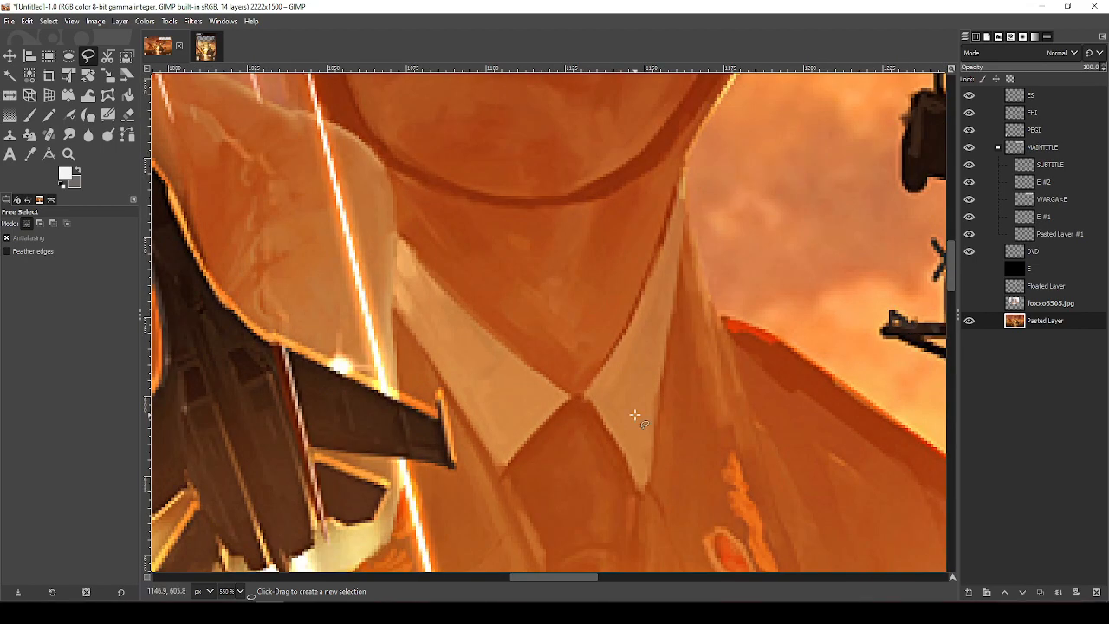
left_click(571, 396)
left_click(494, 337)
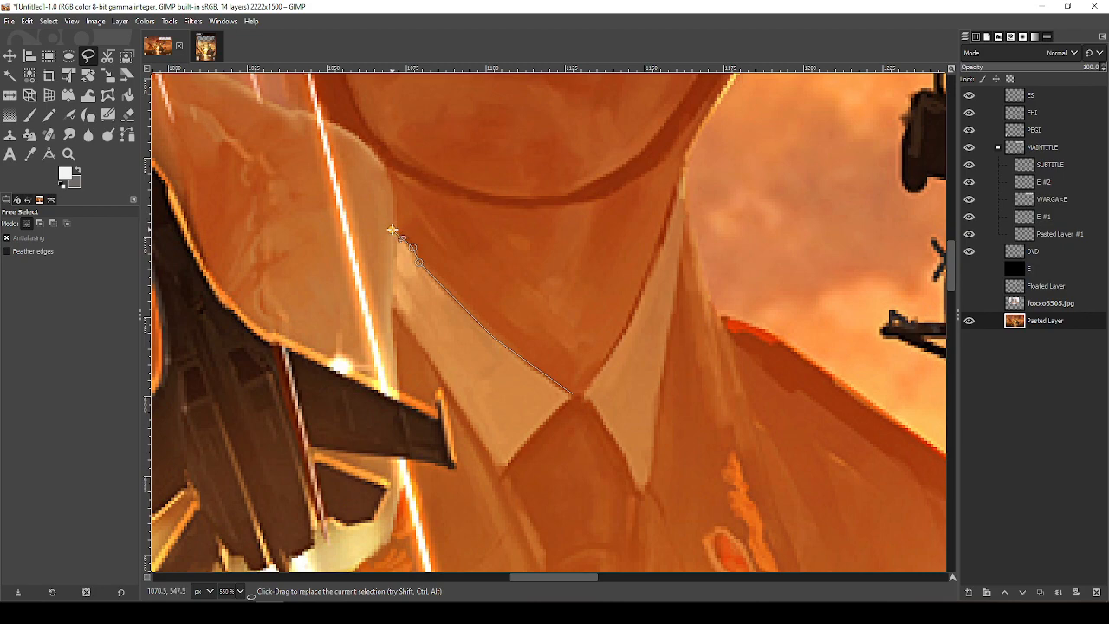
left_click(397, 230)
left_click(394, 188)
Continue the outline along the upper edge of the pointing hand beneath the officer's chin strap
mouse_move(395, 187)
left_mouse_down()
mouse_move(490, 376)
mouse_move(484, 409)
left_mouse_up()
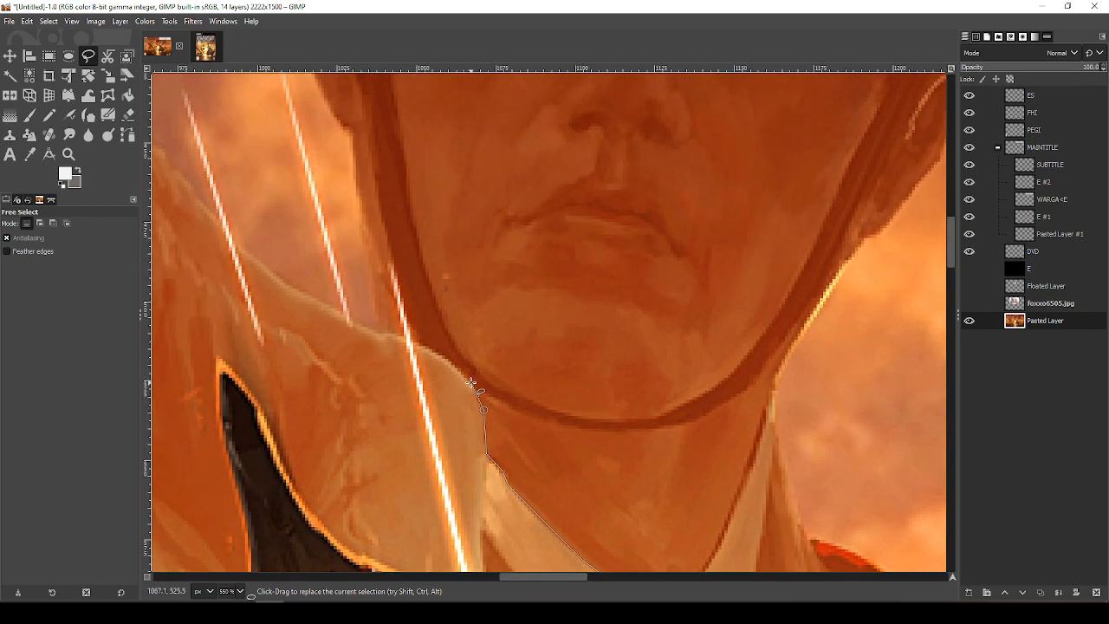
left_click(470, 384)
left_click(444, 357)
left_click(412, 342)
mouse_move(412, 301)
left_mouse_down()
mouse_move(774, 530)
mouse_move(669, 483)
mouse_move(585, 398)
mouse_move(658, 457)
mouse_move(872, 503)
mouse_move(676, 446)
left_mouse_up()
scroll(585, 398, "down", 6)
scroll(667, 427, "up", 3)
scroll(494, 301, "up", 3)
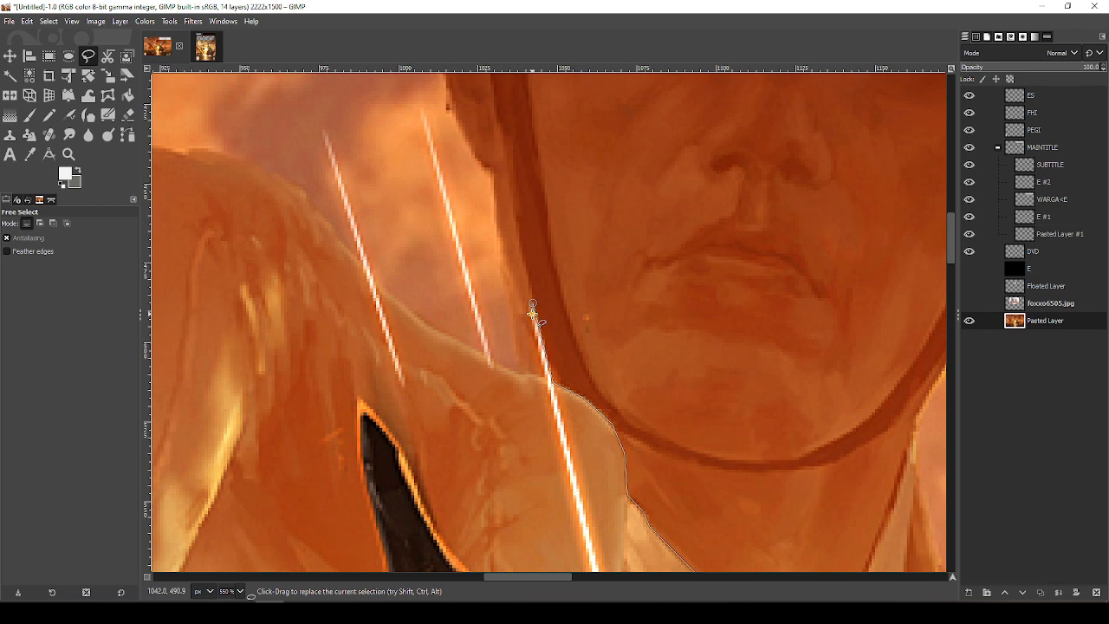
left_click(552, 382)
left_click(519, 373)
Trace up the side of the officer's neck and face and around his ear towards the cap
left_click(505, 291)
left_click(495, 222)
scroll(500, 252, "up", 3)
left_click(503, 283)
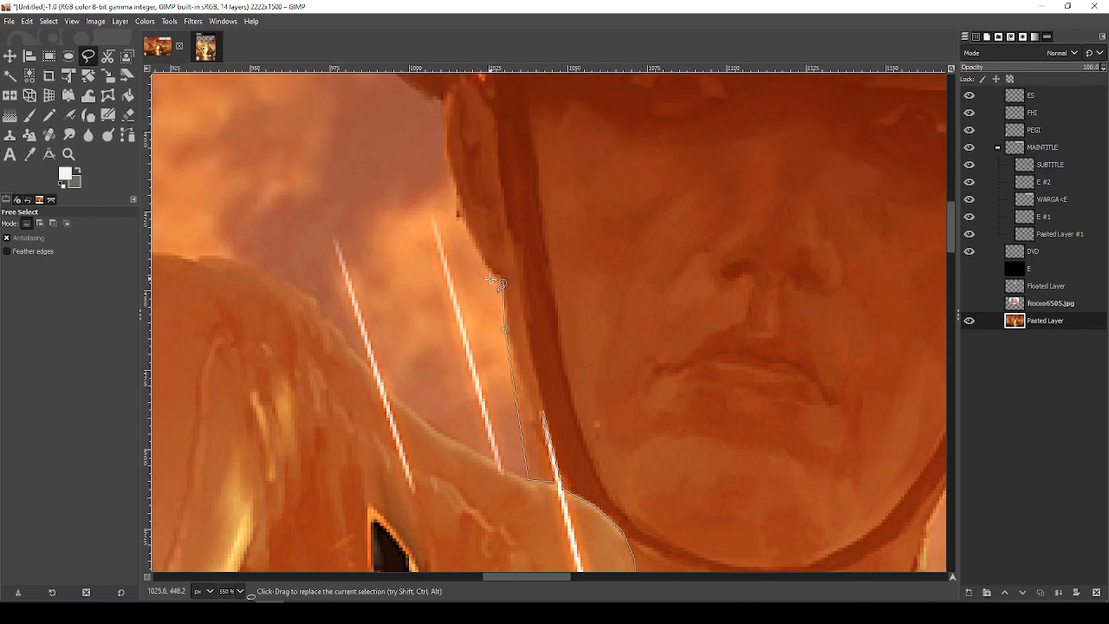
left_click(474, 244)
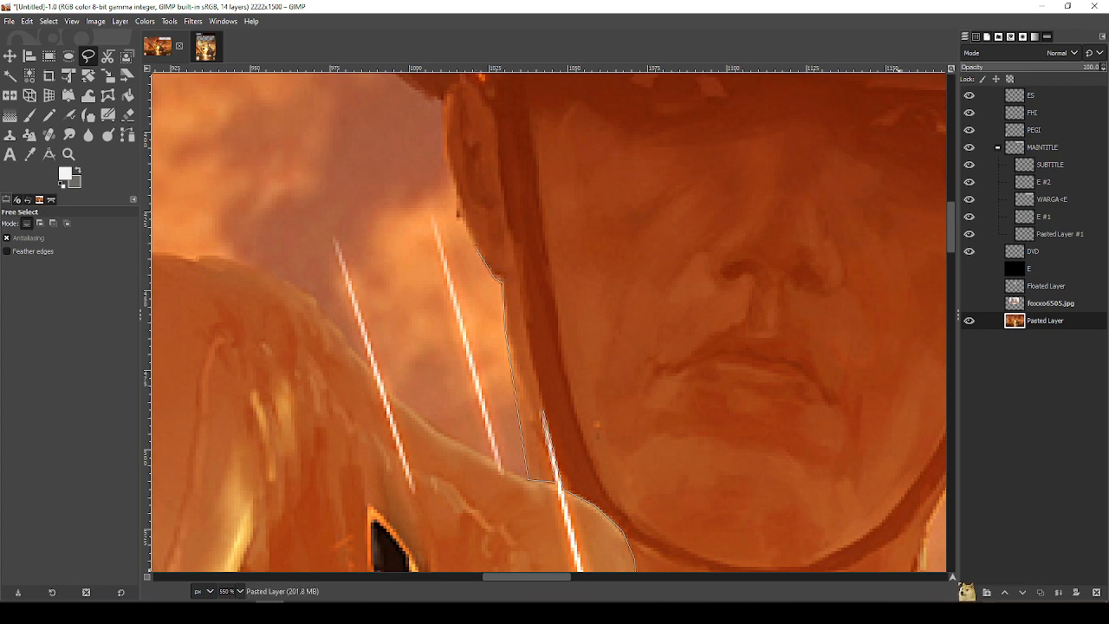
scroll(669, 470, "up", 5)
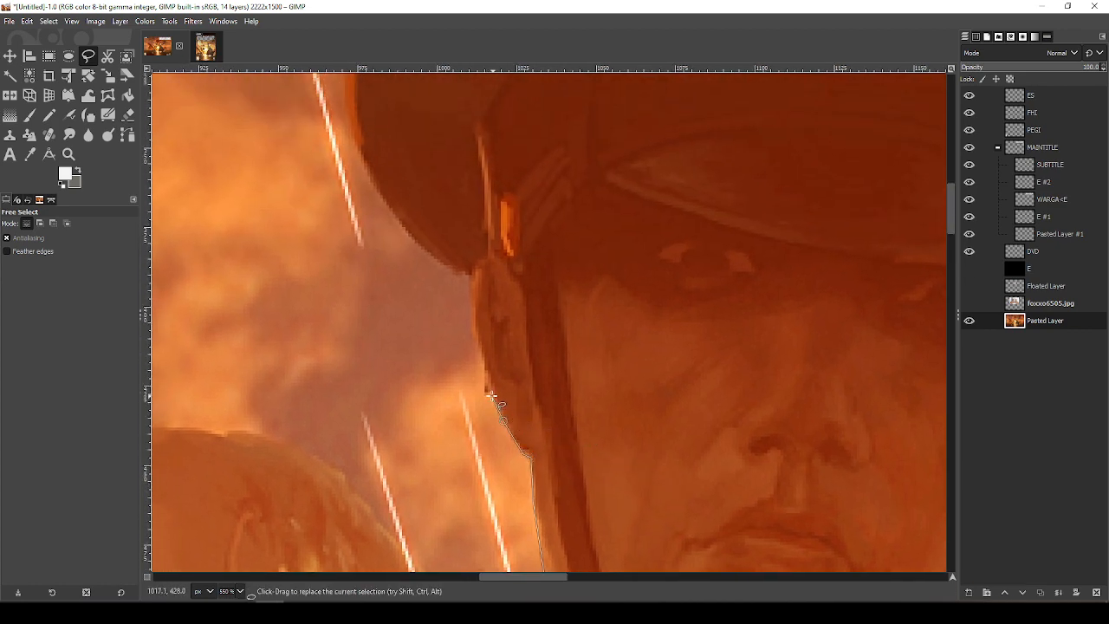
left_click(476, 344)
left_click(473, 321)
key("alt+Tab")
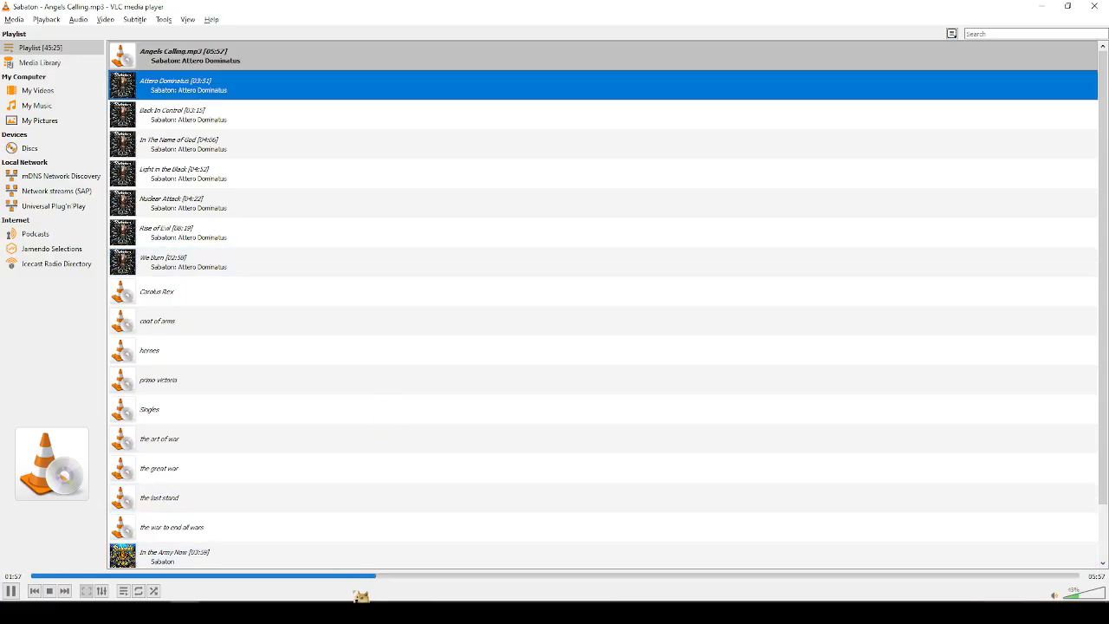
key("alt+Tab")
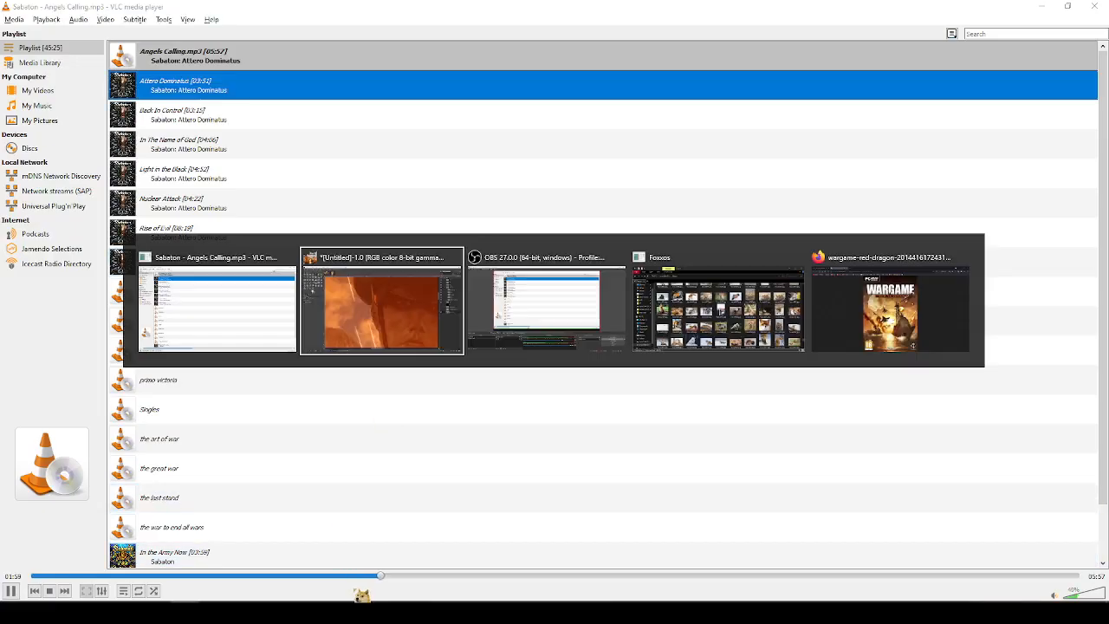
Continue the Free Select outline from the officer's ear along the cap's lower edge and up its left side
left_click_drag(509, 374, 511, 412)
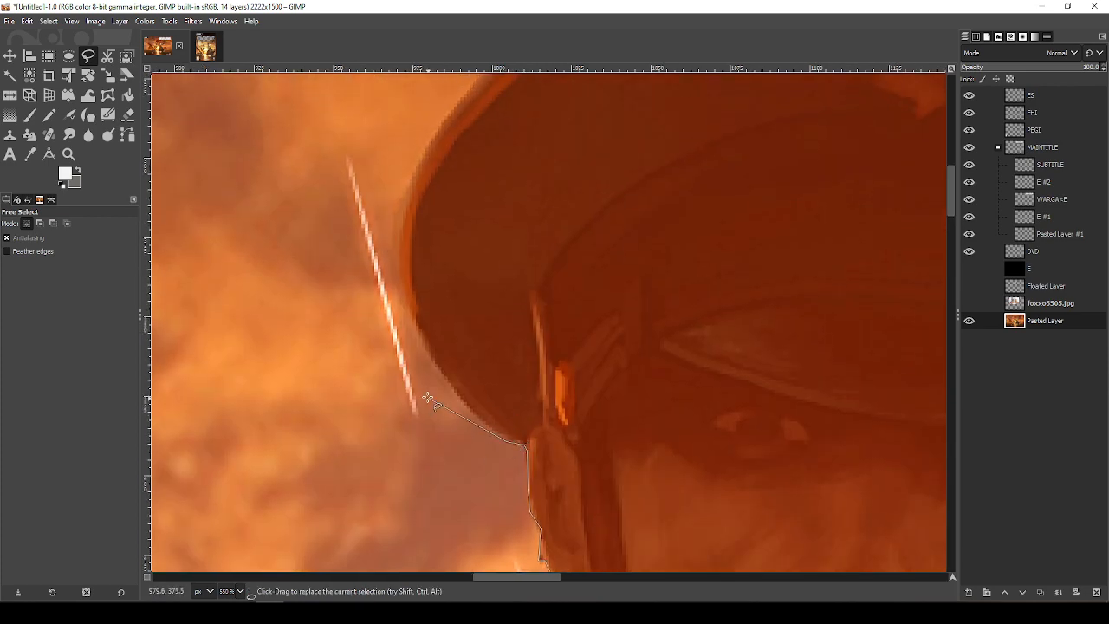
left_click(466, 405)
left_click(431, 356)
left_click(409, 312)
left_click(407, 194)
left_click_drag(407, 194, 422, 431)
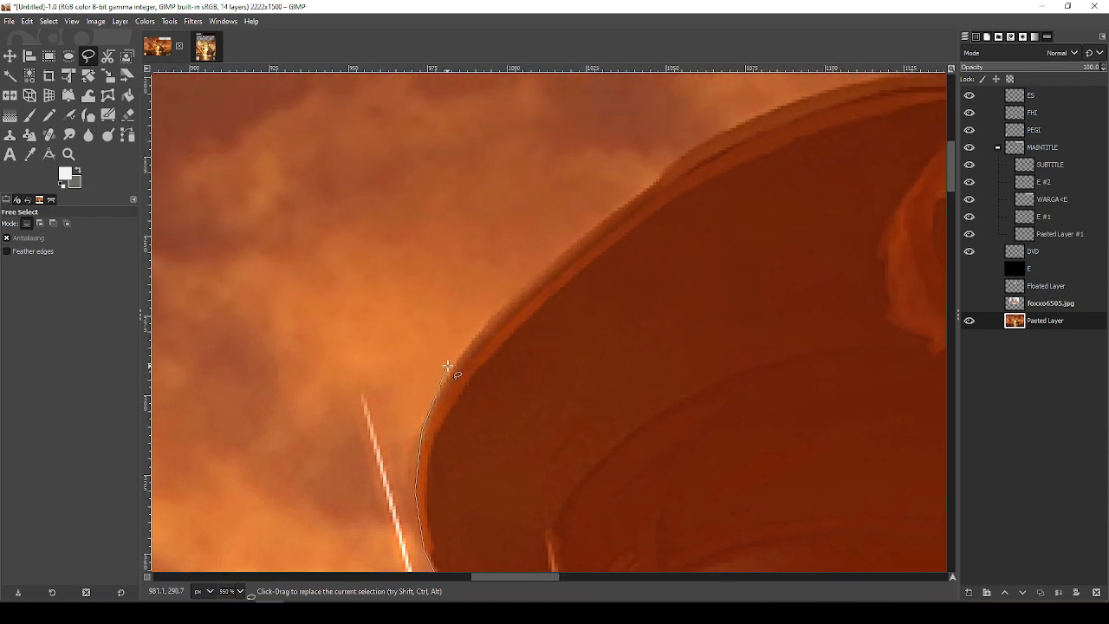
Trace the outline up the sloping left rim of the cap towards the top of the crown
left_click(525, 282)
left_click(676, 164)
left_click_drag(853, 211, 584, 522)
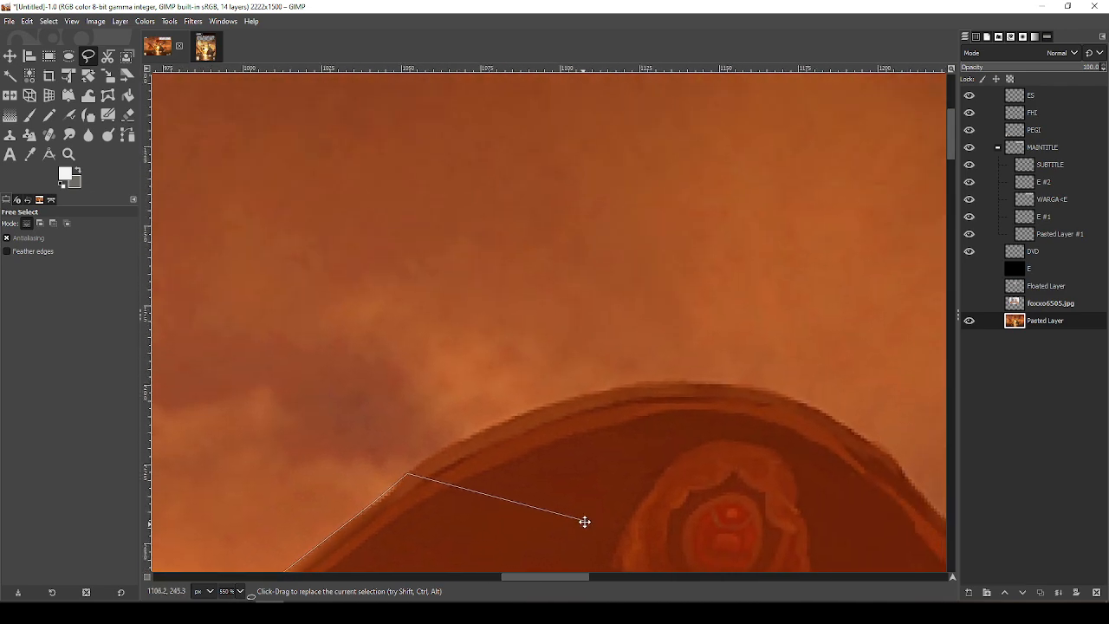
left_click(472, 436)
left_click(594, 392)
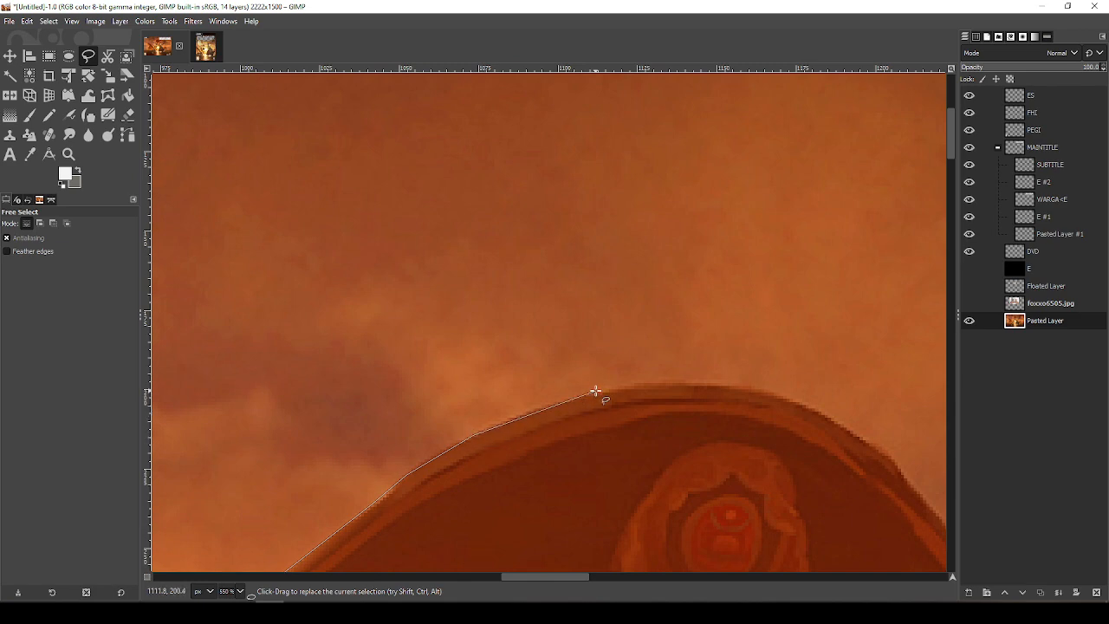
Trace over the top of the cap's crown, just past the badge to where the rim slopes down
left_click(682, 384)
left_click(755, 391)
left_click(808, 405)
left_click(861, 438)
left_click(890, 458)
Continue the outline down the cap's right rim, beside the WARGAME title letters
left_click_drag(890, 458, 395, 180)
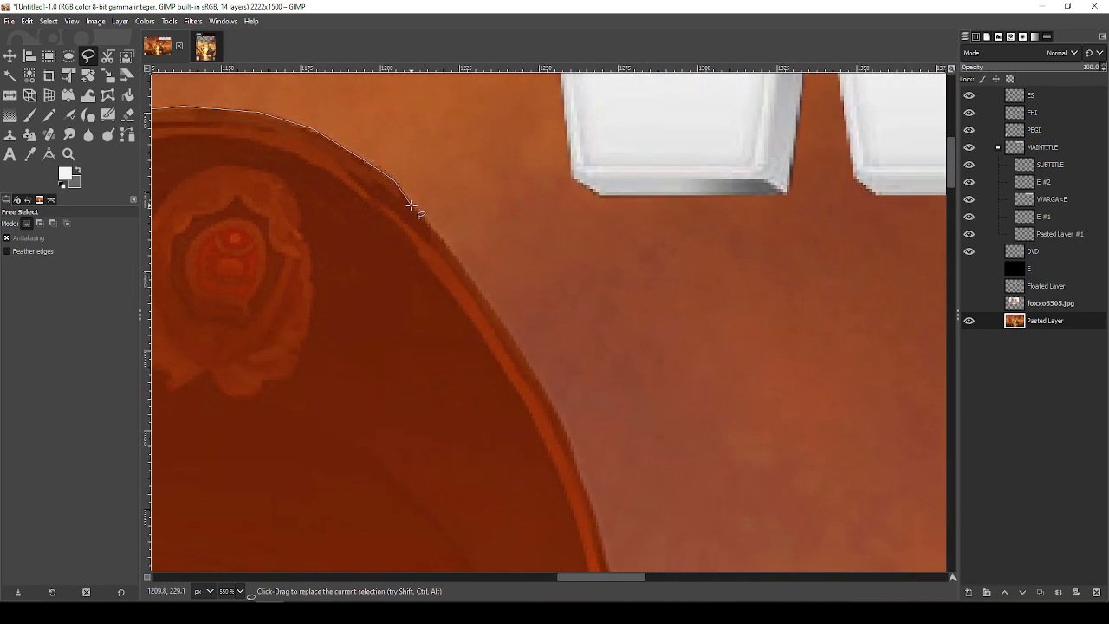
scroll(411, 206, "down", 5)
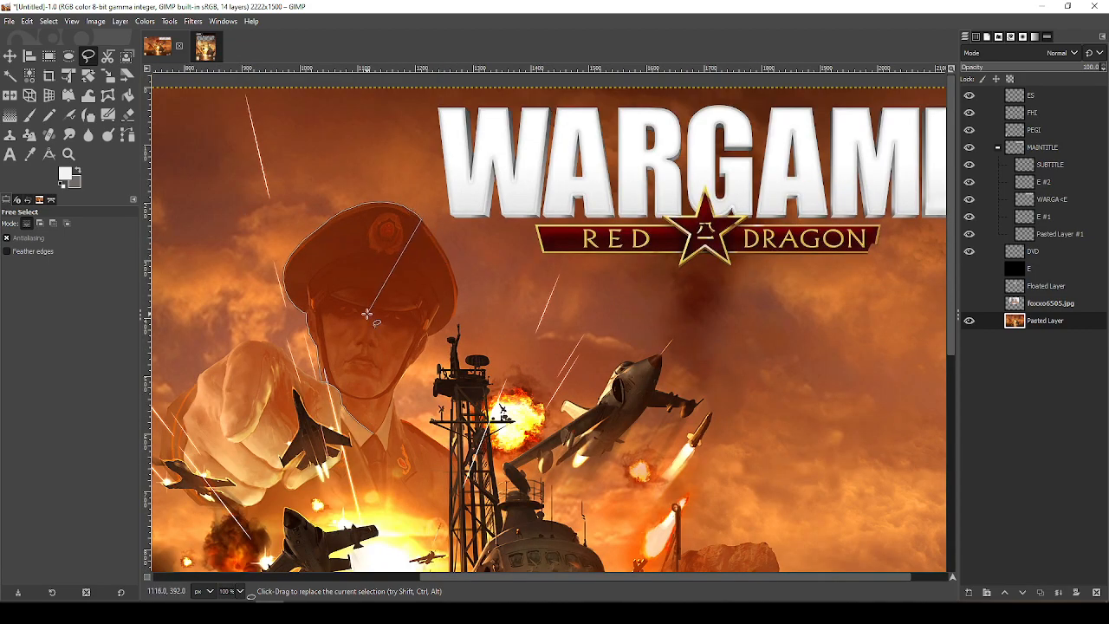
scroll(367, 314, "up", 1)
scroll(398, 289, "up", 1)
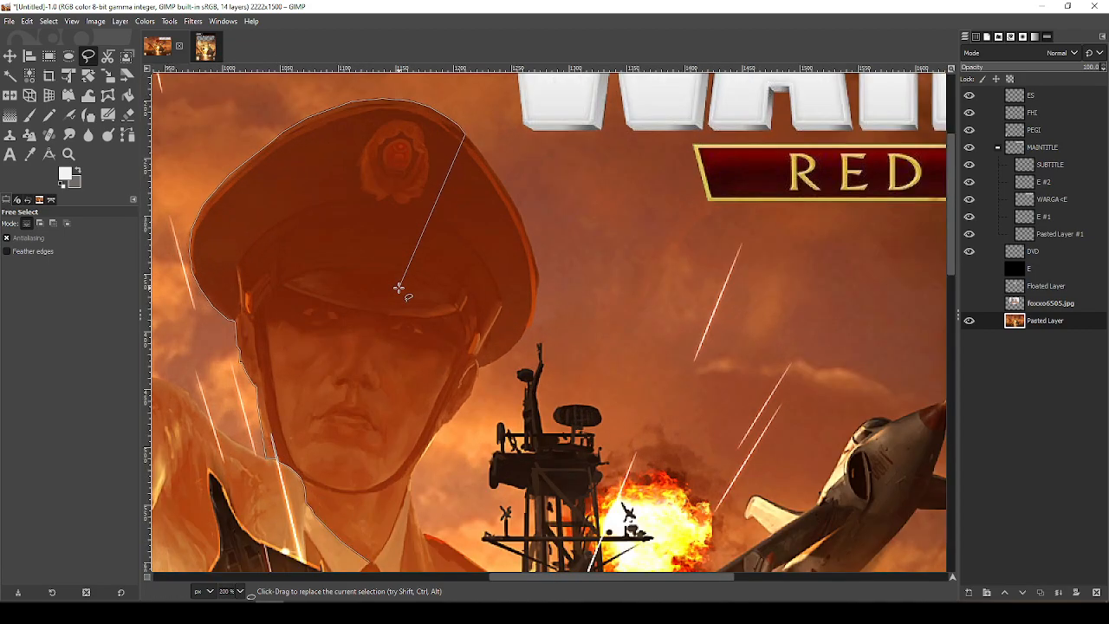
scroll(604, 105, "up", 3)
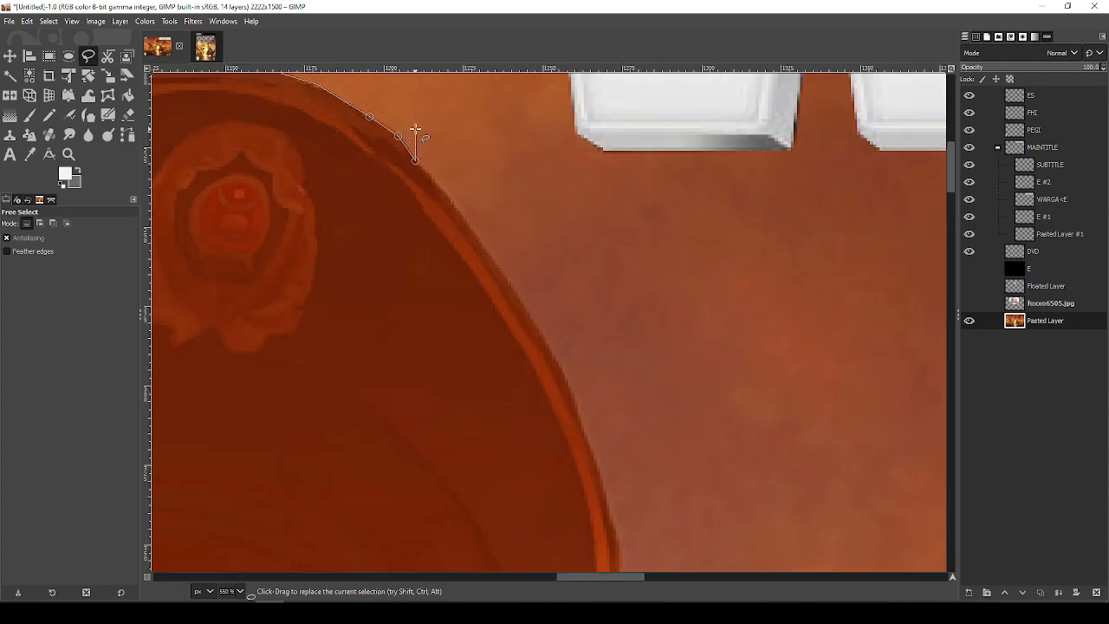
left_click(479, 236)
left_click(563, 369)
Trace around the cap's lower right edge and along its underside to the officer's ear
scroll(607, 492, "down", 5)
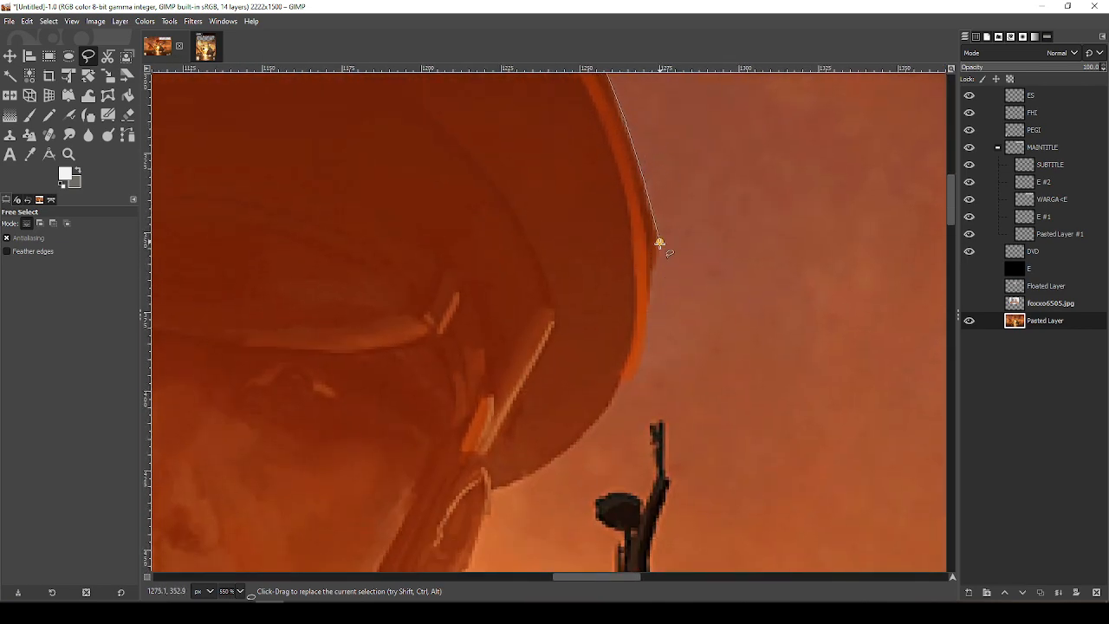
left_click(661, 243)
left_click(646, 316)
left_click(633, 377)
left_click(644, 344)
left_click(621, 377)
left_click(587, 435)
left_click(562, 456)
left_click(533, 475)
left_click(492, 487)
Trace down the edge of the ear, jaw and chin strap to the tip of the shirt collar
left_click_drag(547, 374, 610, 229)
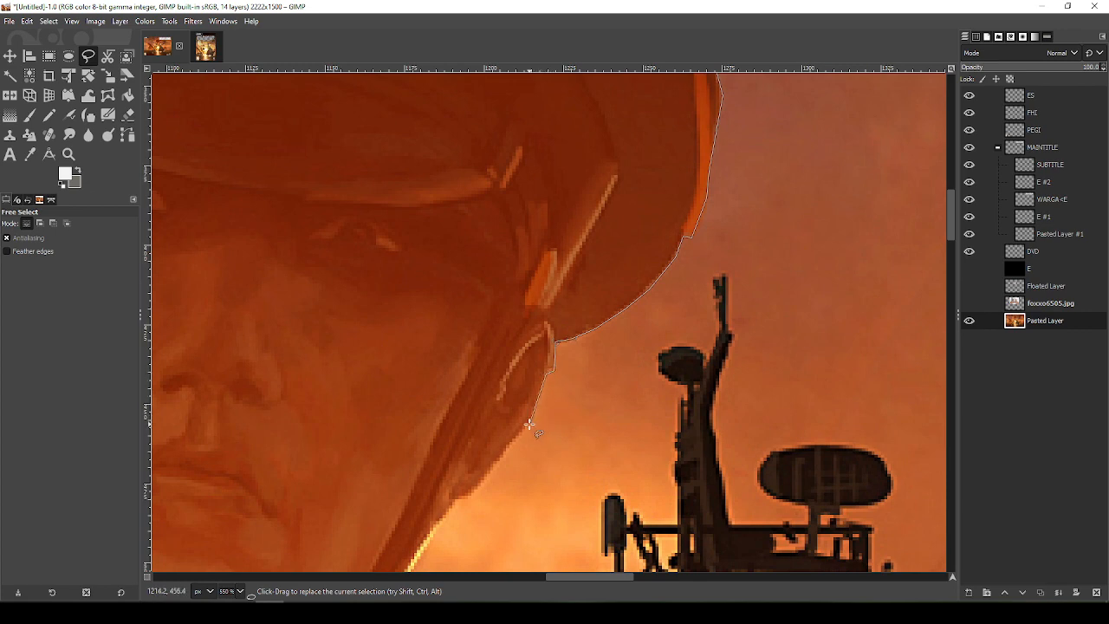
left_click_drag(518, 470, 550, 389)
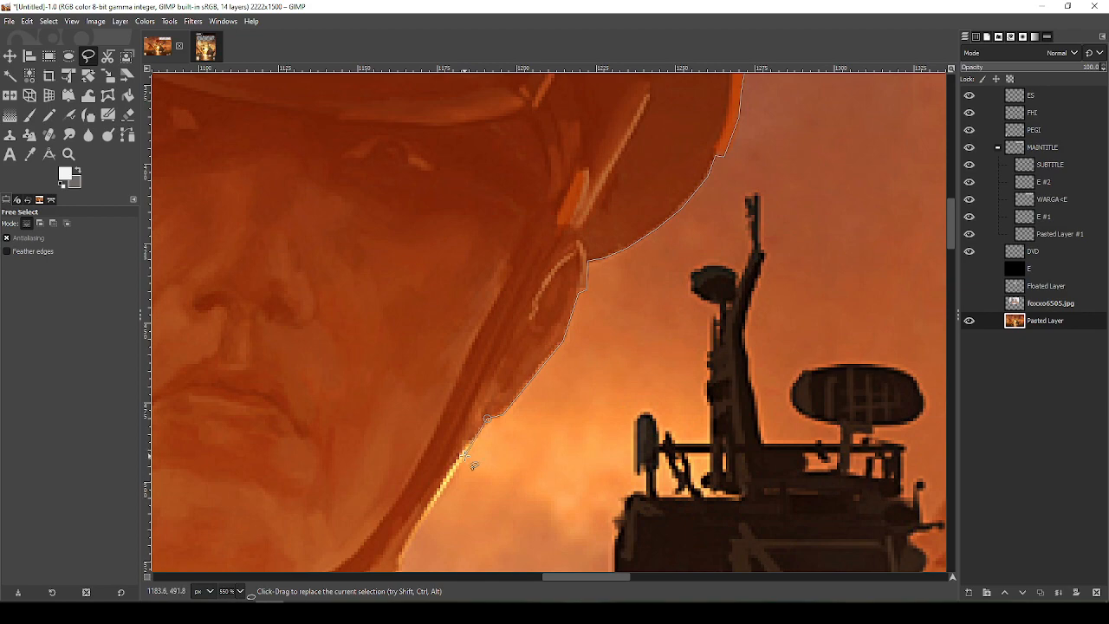
mouse_move(468, 452)
left_mouse_down()
mouse_move(586, 306)
mouse_move(580, 270)
left_mouse_up()
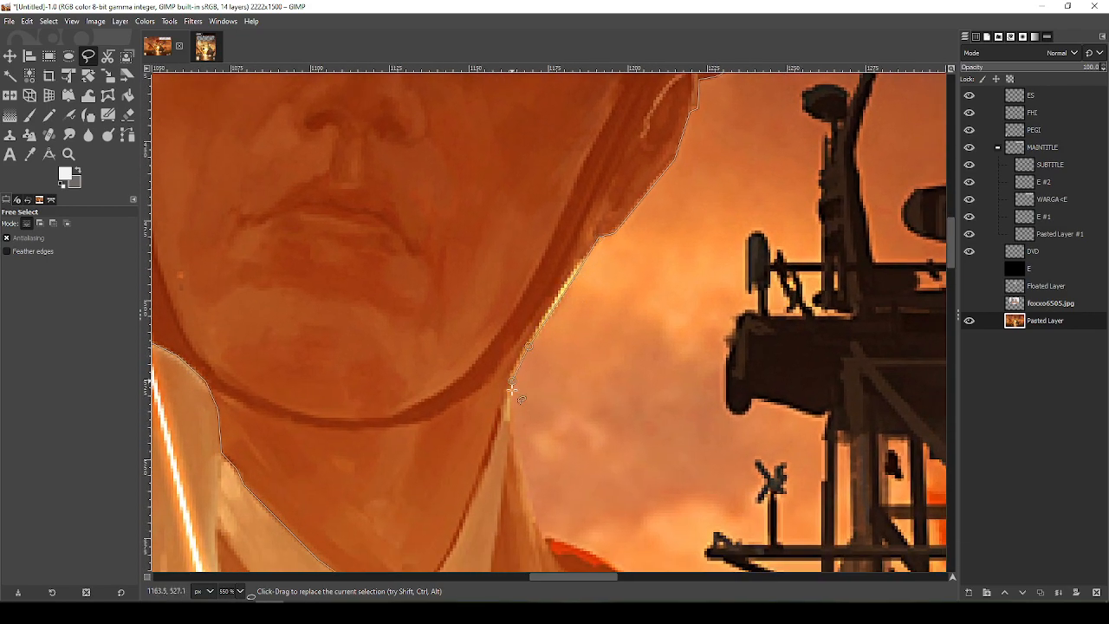
left_click(541, 538)
Follow the inner collar edge down to the tie knot and close the outline into a selection of the head
scroll(550, 483, "down", 5)
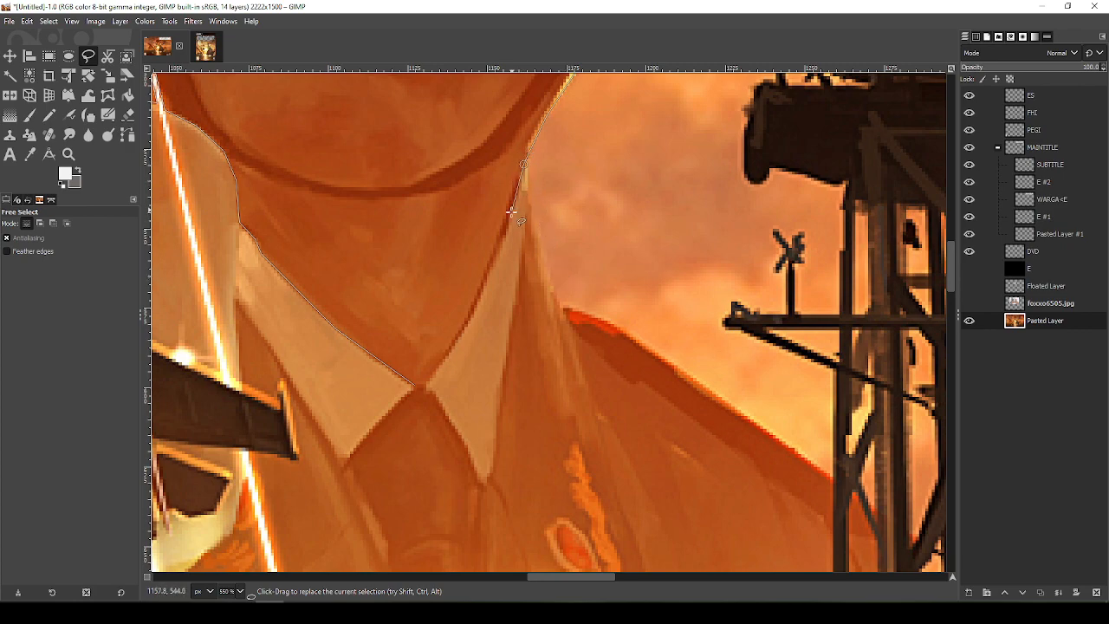
left_click(477, 303)
left_click(415, 385)
key("Return")
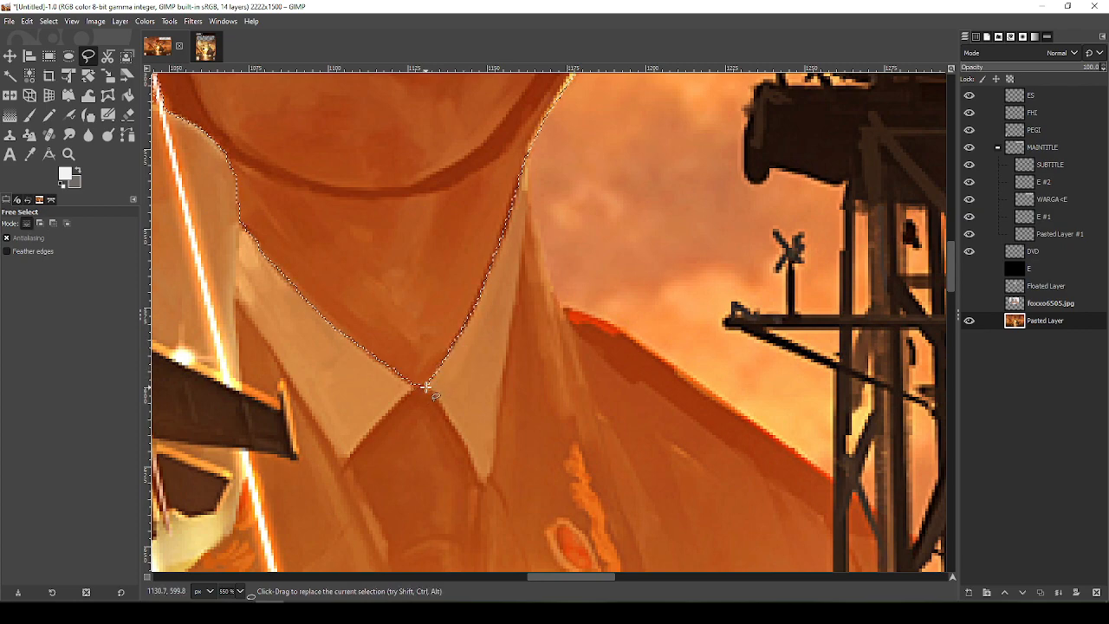
Float the selected head into its own layer, hide that layer and make Pasted Layer active
key("ctrl+shift+l")
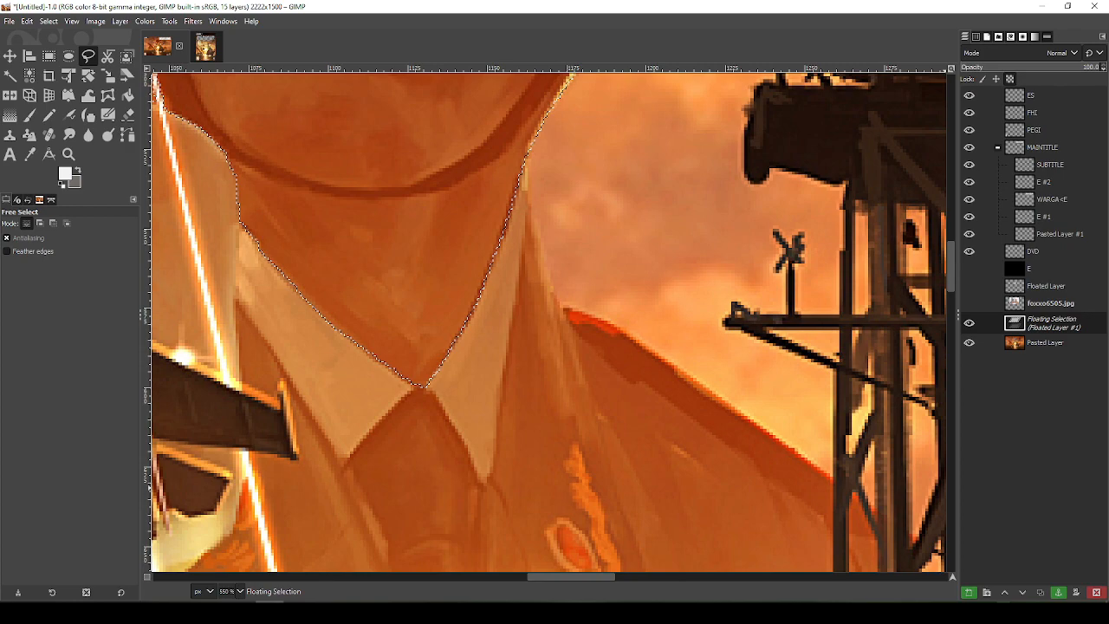
left_click(969, 592)
left_click(970, 323)
left_click_drag(1034, 349, 977, 347)
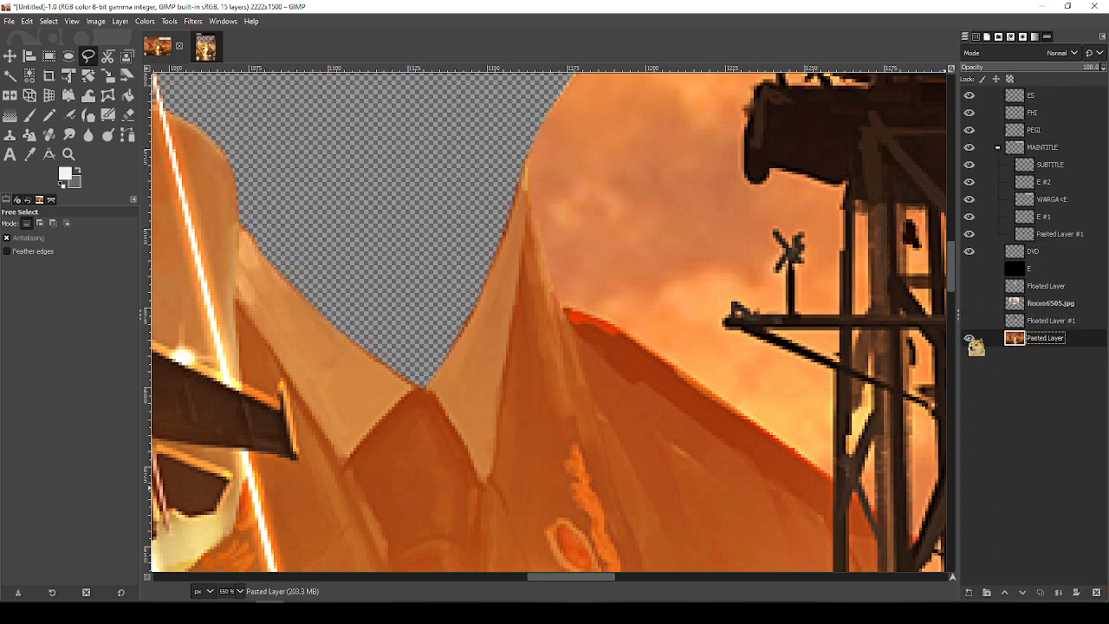
Show the fox head layer briefly to check its fit over the cut-out, hide it and reselect Pasted Layer
scroll(919, 311, "down", 3)
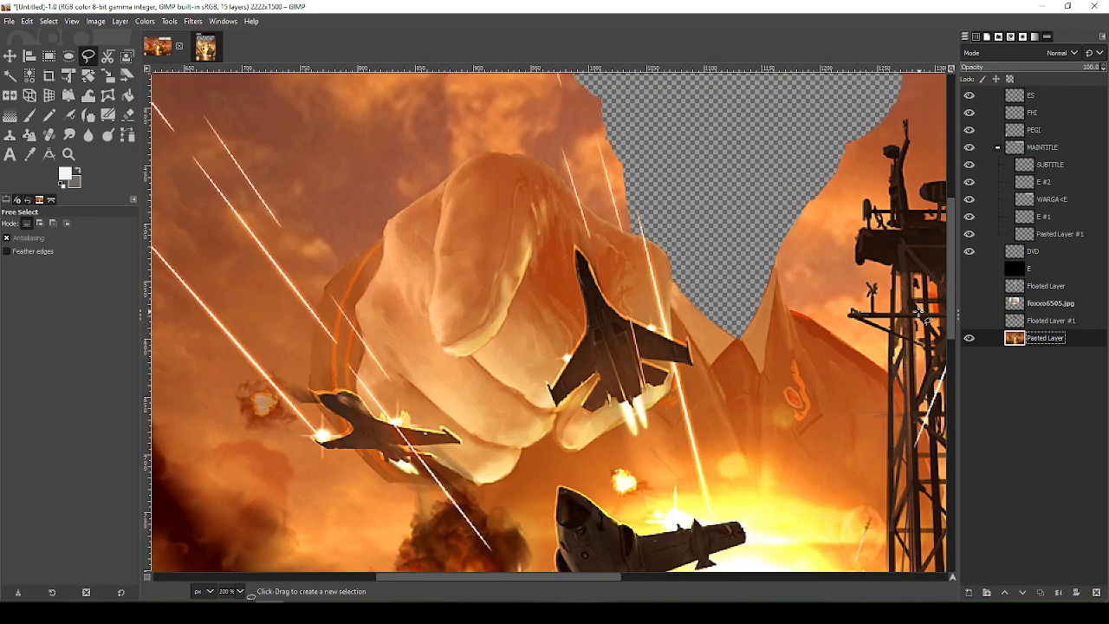
left_click(969, 288)
left_click_drag(875, 231, 721, 376)
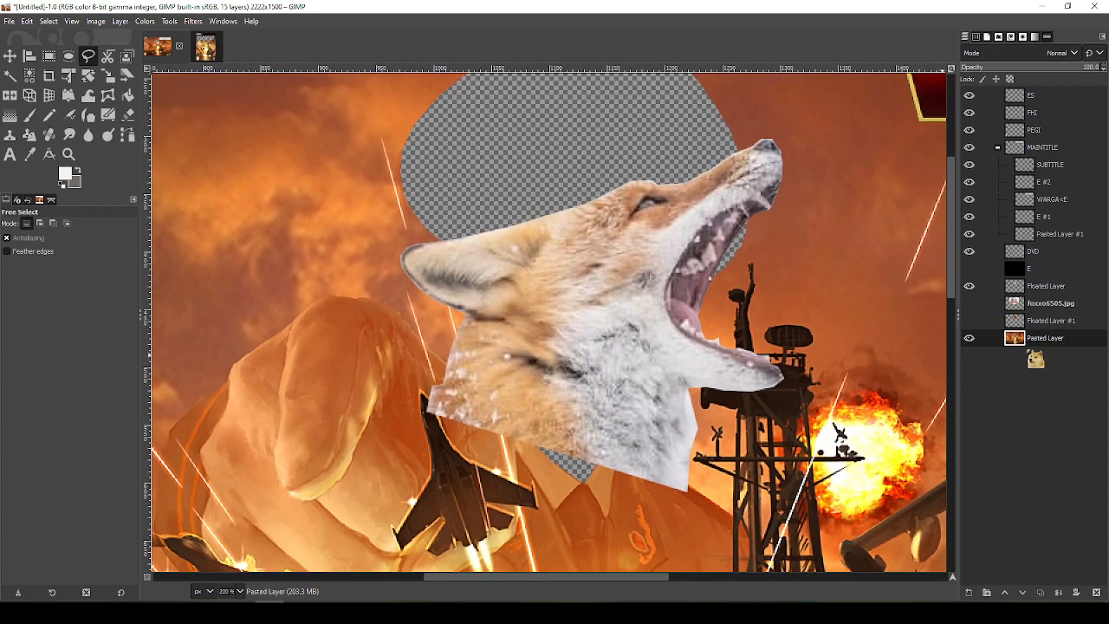
mouse_move(1052, 292)
left_mouse_down()
mouse_move(1059, 344)
mouse_move(1074, 357)
mouse_move(1048, 332)
mouse_move(1046, 286)
left_mouse_up()
left_click(969, 286)
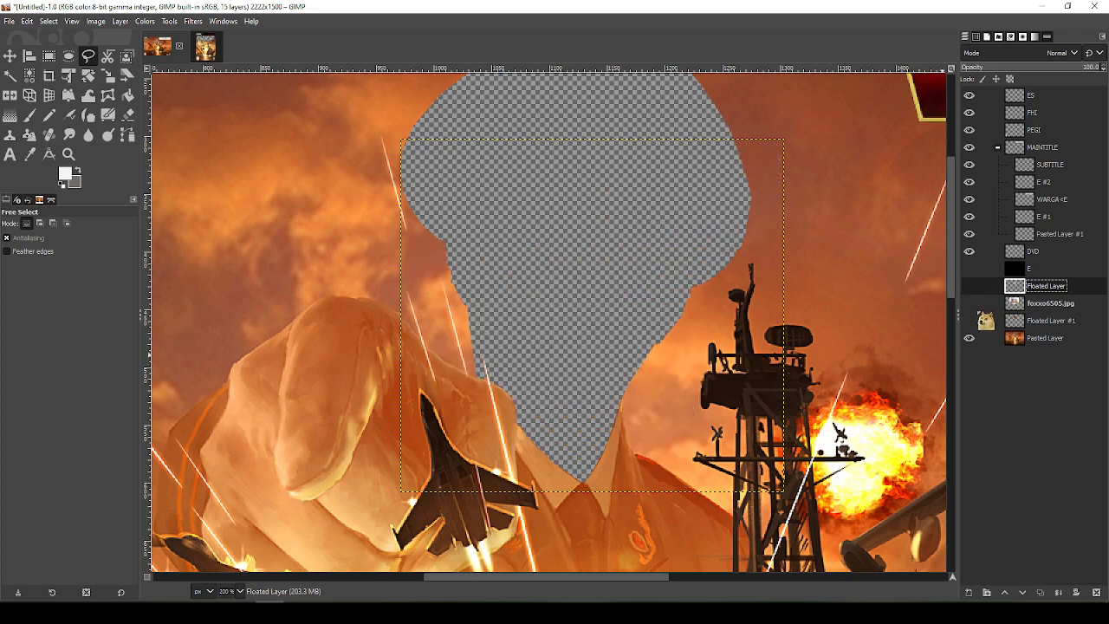
left_click(1029, 338)
Start a Free Select outline at the pointing hand's edge above the lower left jet, with Antialiasing turned off
left_click_drag(777, 364, 696, 187)
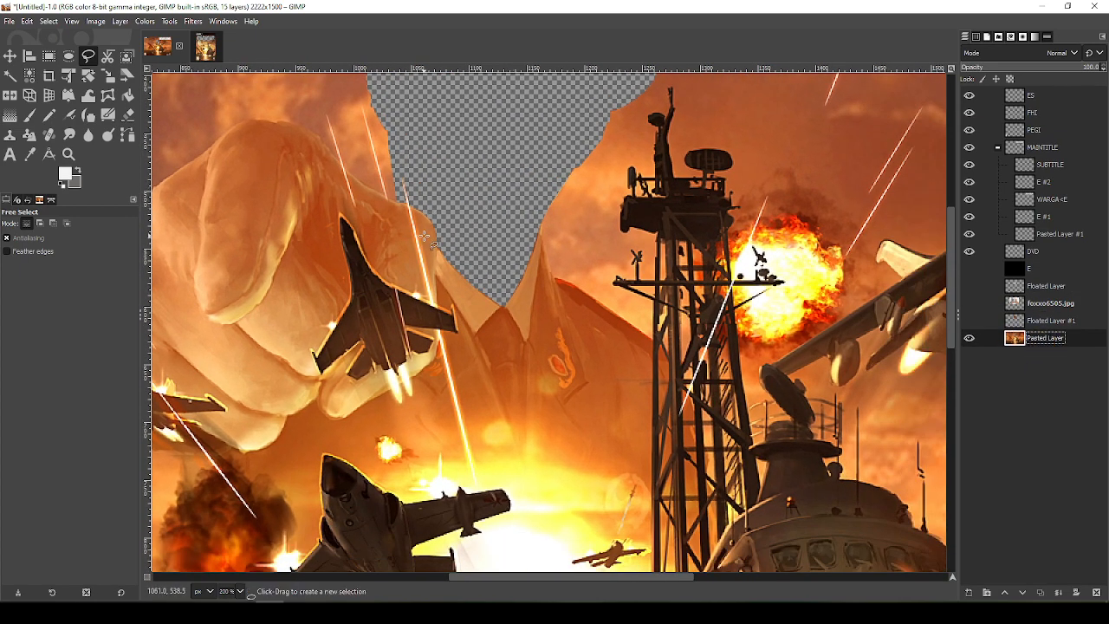
left_click_drag(424, 236, 665, 245)
left_click_drag(604, 277, 659, 336)
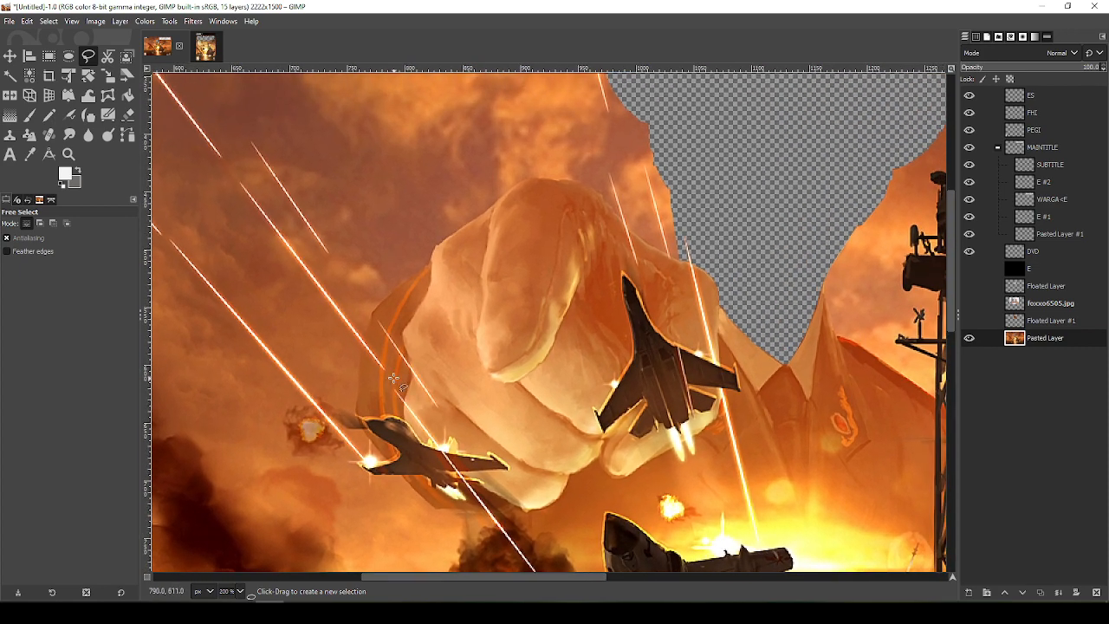
scroll(403, 403, "up", 2)
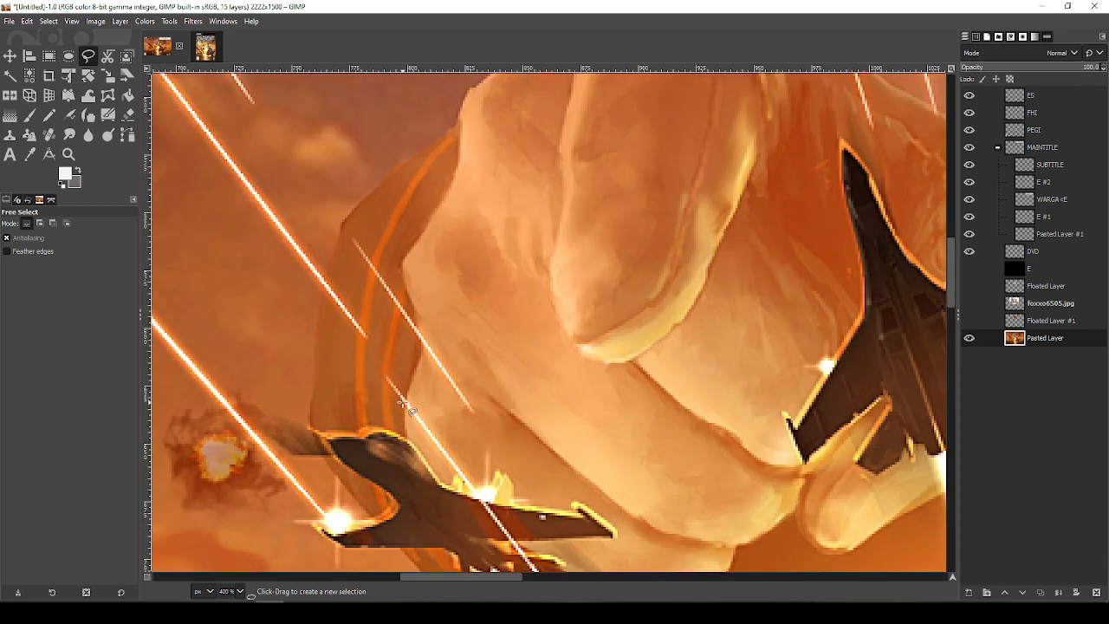
left_click(405, 397)
left_click(412, 378)
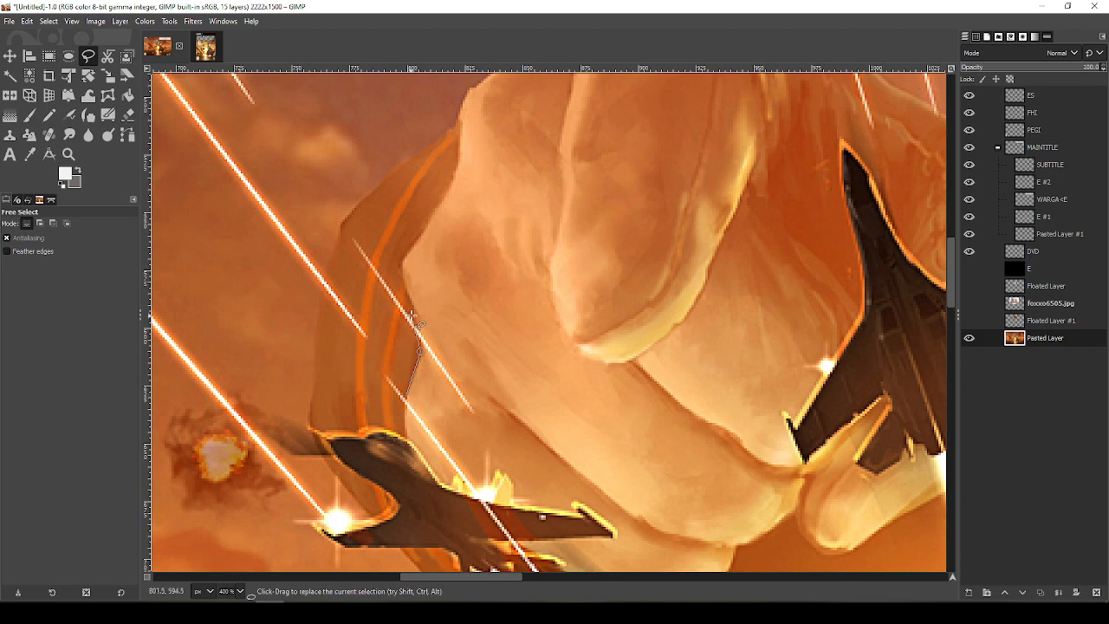
left_click(28, 241)
left_click(420, 351)
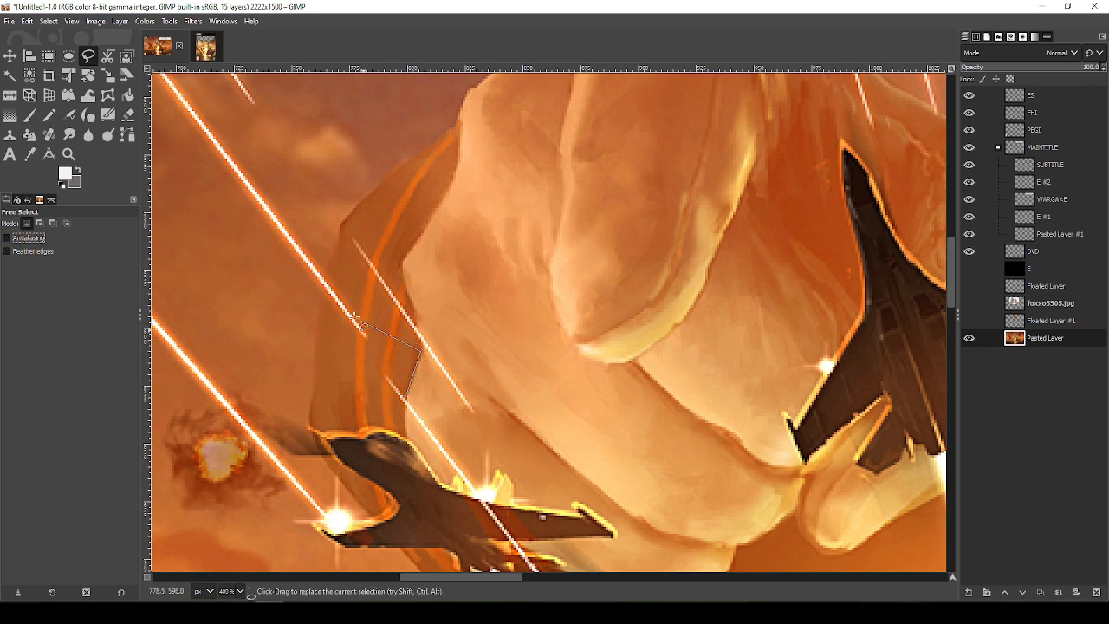
Trace up the border between the pointing hand and the dark sleeve cuff
left_click_drag(416, 323, 401, 263)
left_click(425, 230)
left_click(432, 209)
left_click(449, 190)
Continue past the end of the cuff and over the knuckles to the top of the pointing hand
left_click_drag(514, 150, 552, 390)
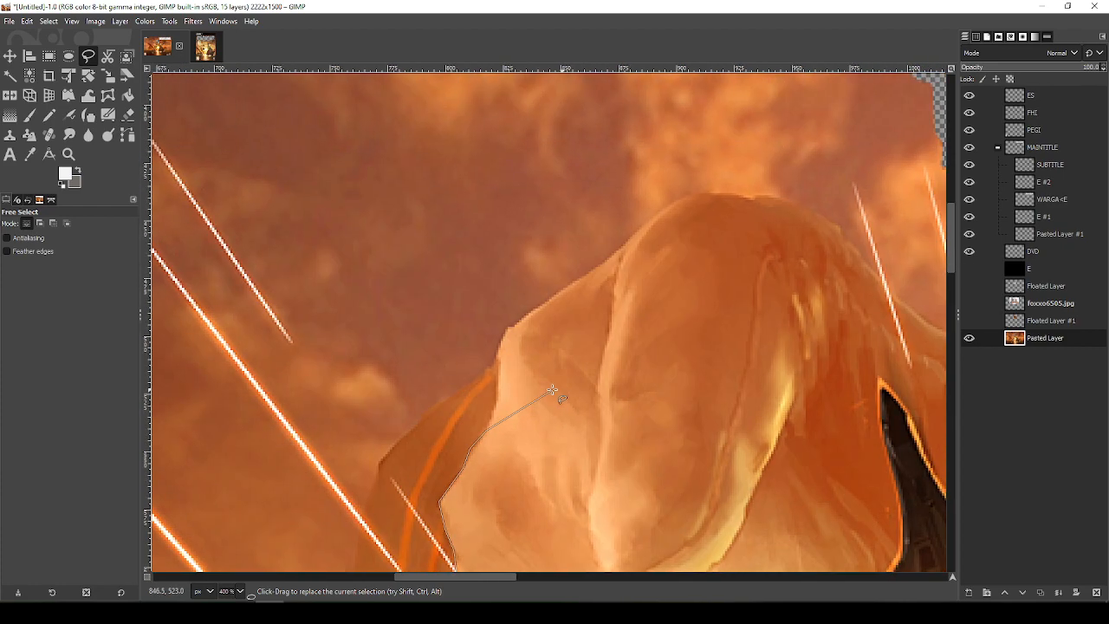
left_click(498, 403)
left_click(497, 353)
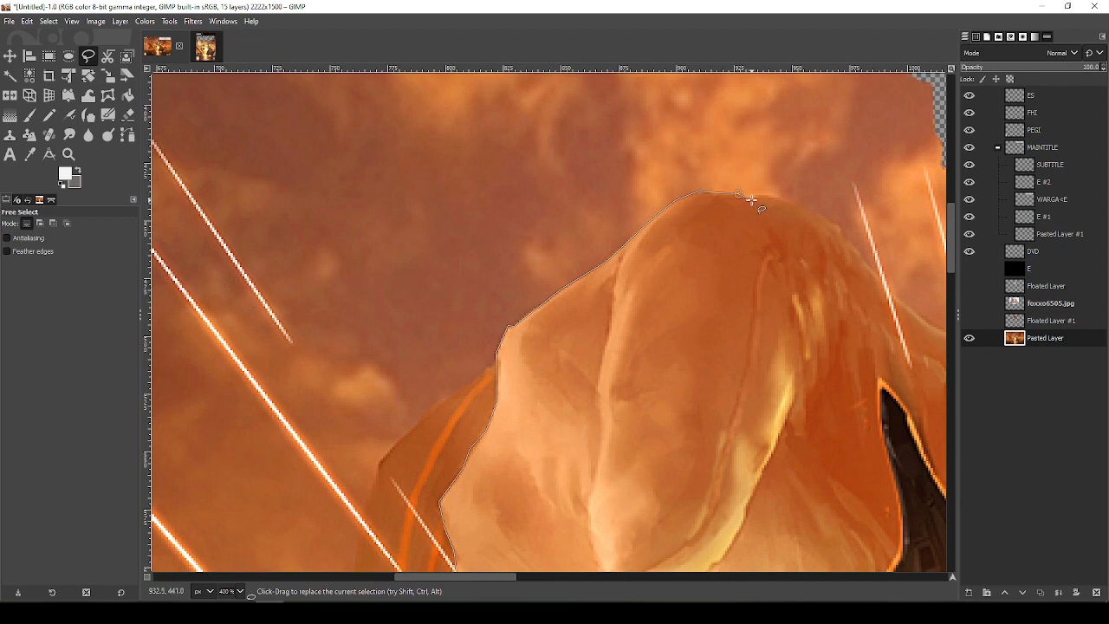
Trace down the hand's sloping upper edge, following the two tracer streaks that cross it
mouse_move(856, 195)
left_mouse_down()
mouse_move(334, 260)
mouse_move(300, 226)
left_mouse_up()
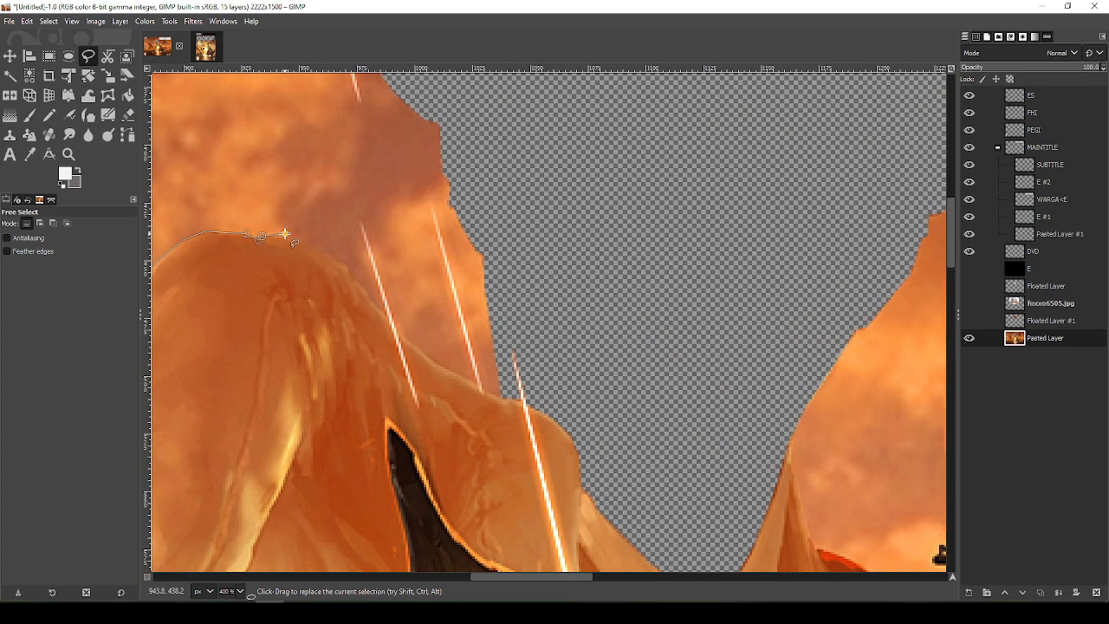
left_click_drag(285, 234, 350, 268)
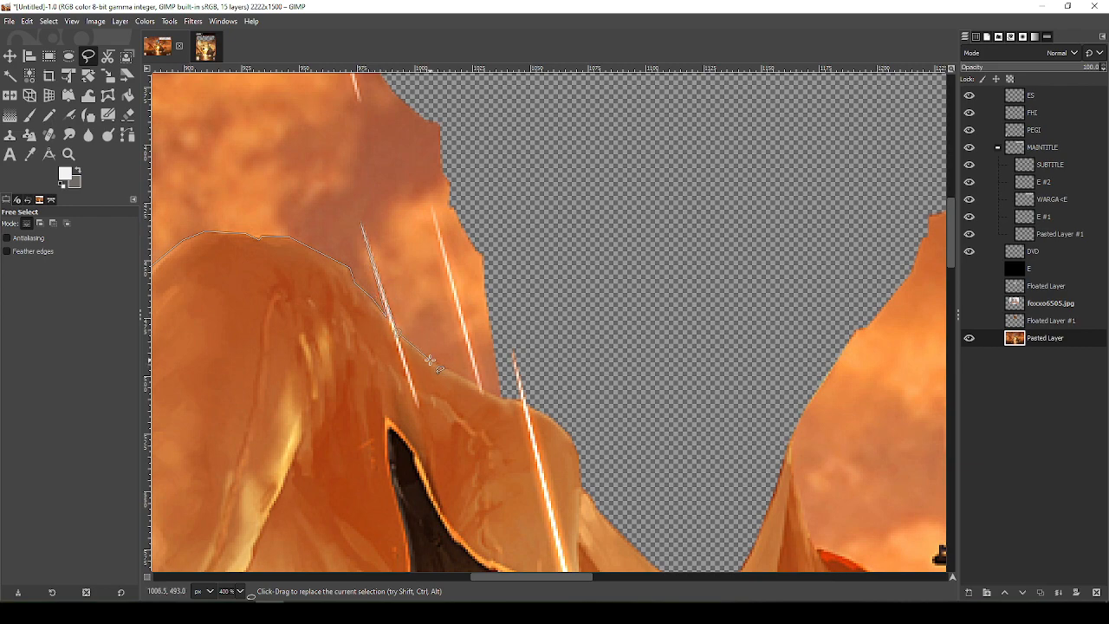
left_click(479, 384)
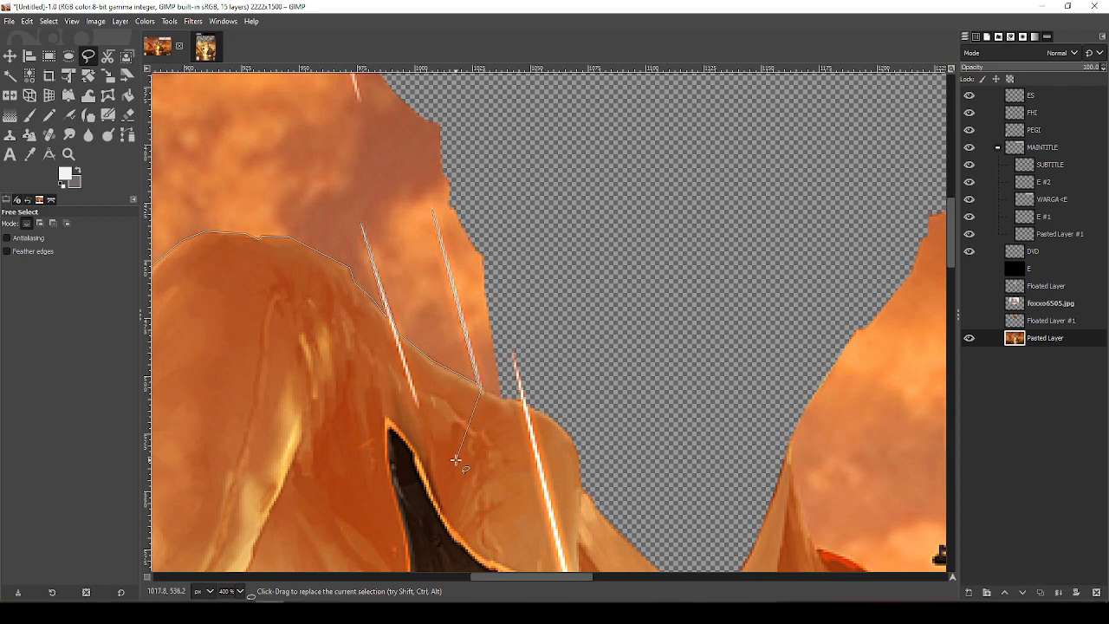
Extend the outline along the hand's edge to the tracer streak bordering the transparent cut-out
scroll(485, 448, "up", 4, "ctrl")
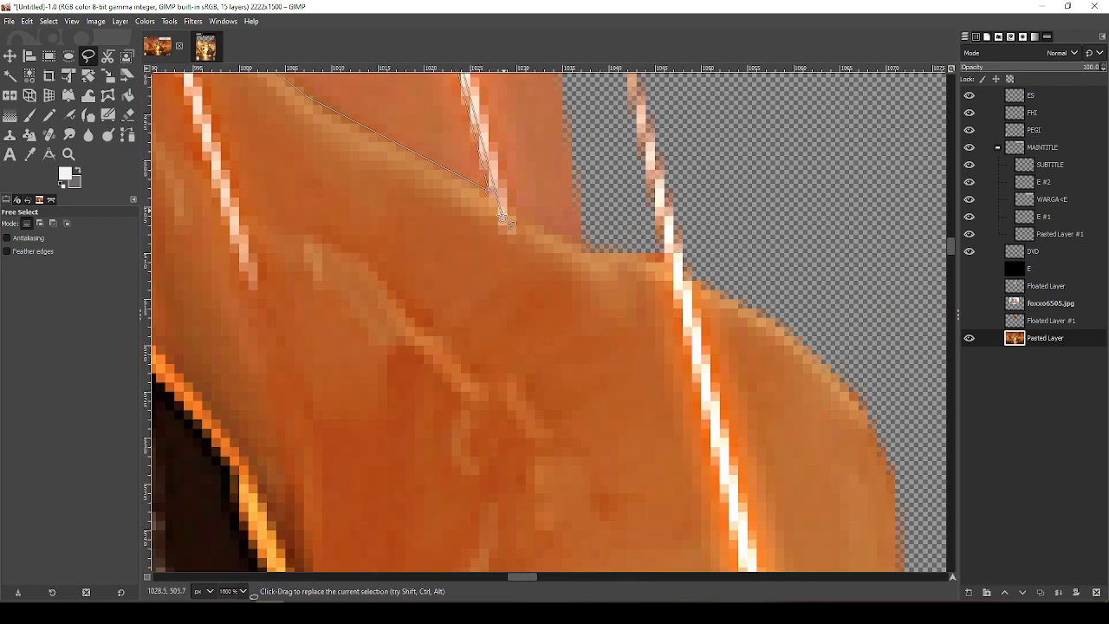
left_click(584, 254)
mouse_move(662, 252)
left_mouse_down()
mouse_move(605, 368)
mouse_move(572, 314)
mouse_move(548, 149)
left_mouse_up()
scroll(822, 411, "down", 3)
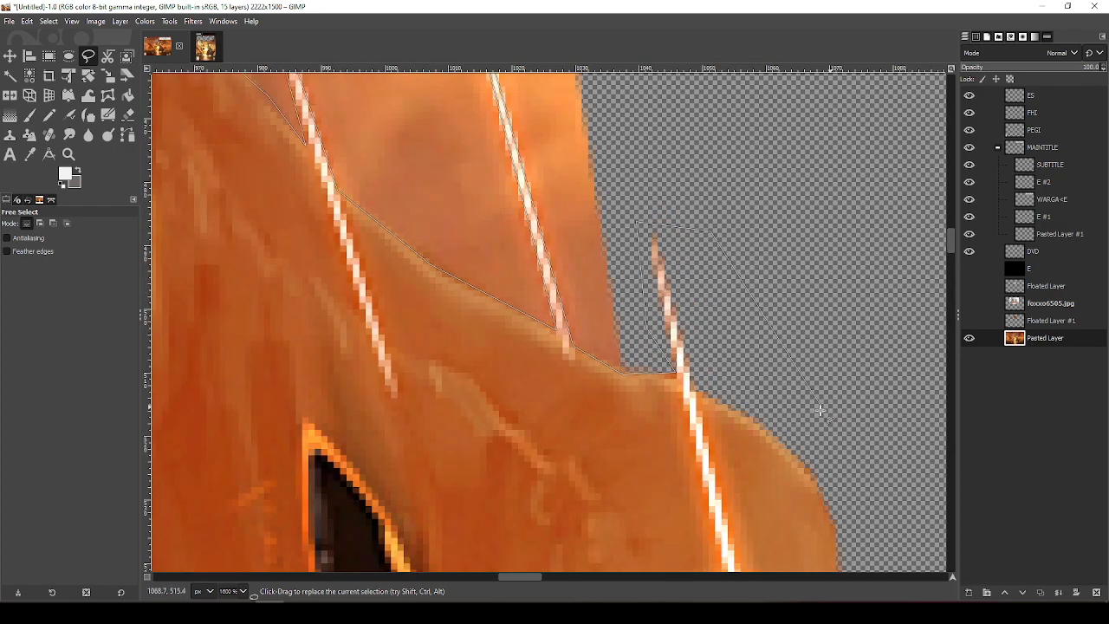
Carry the outline across the transparent cut-out to the far collar tip and down towards the red-edged shoulder
left_click_drag(857, 431, 489, 238)
left_click(605, 339)
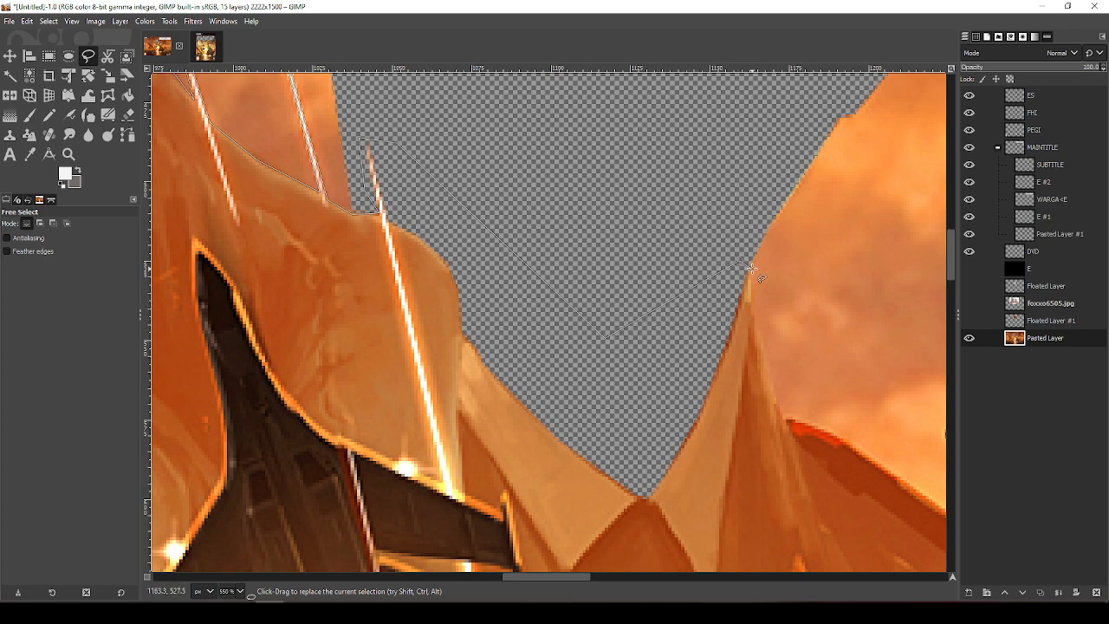
left_click(762, 349)
left_click(787, 425)
Trace the officer's shoulder edge to the radar mast and continue down along the mast
left_click_drag(800, 408, 541, 177)
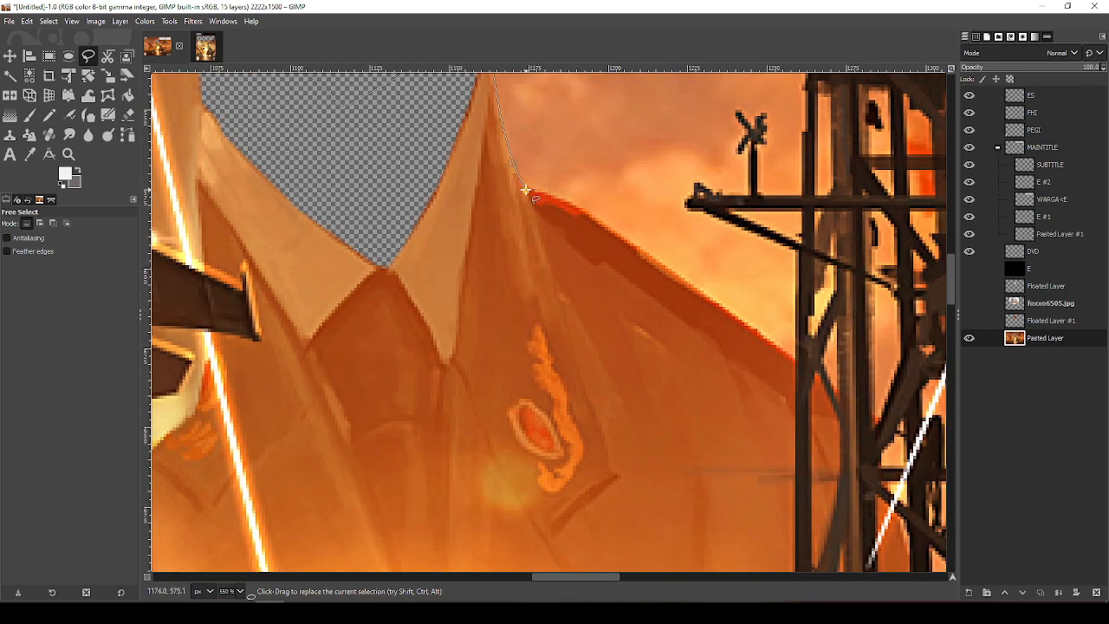
left_click(526, 190)
left_click(796, 362)
scroll(805, 530, "down", 5)
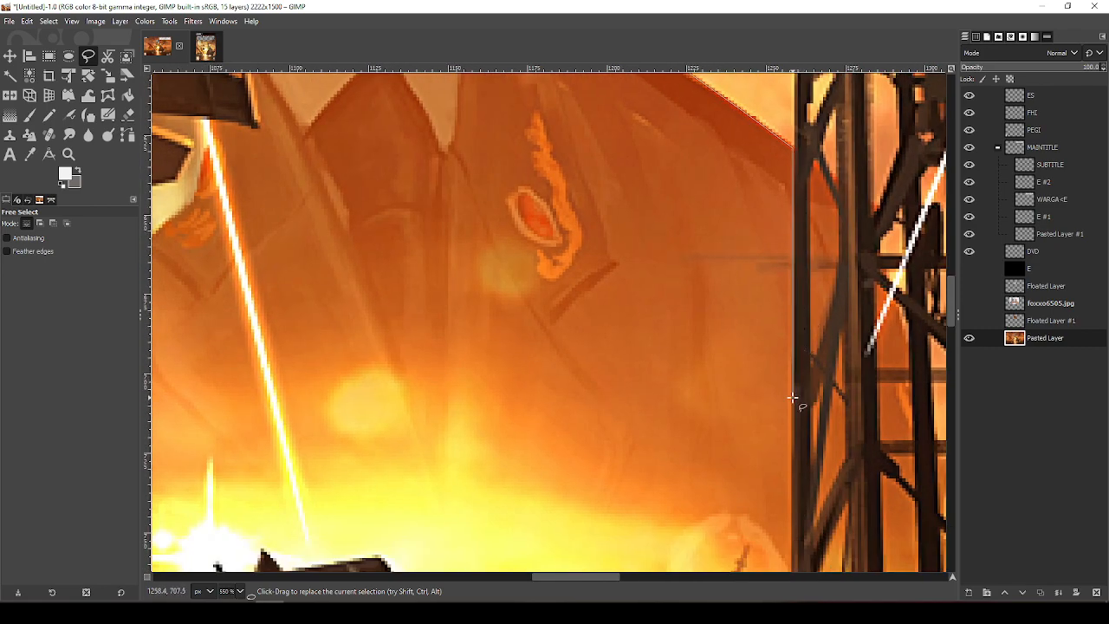
Finish the free-form outline along the suit's lower edge and around the fist, and turn it into a selection
mouse_move(786, 429)
left_mouse_down()
mouse_move(739, 181)
mouse_move(919, 403)
left_mouse_up()
scroll(811, 429, "down", 3)
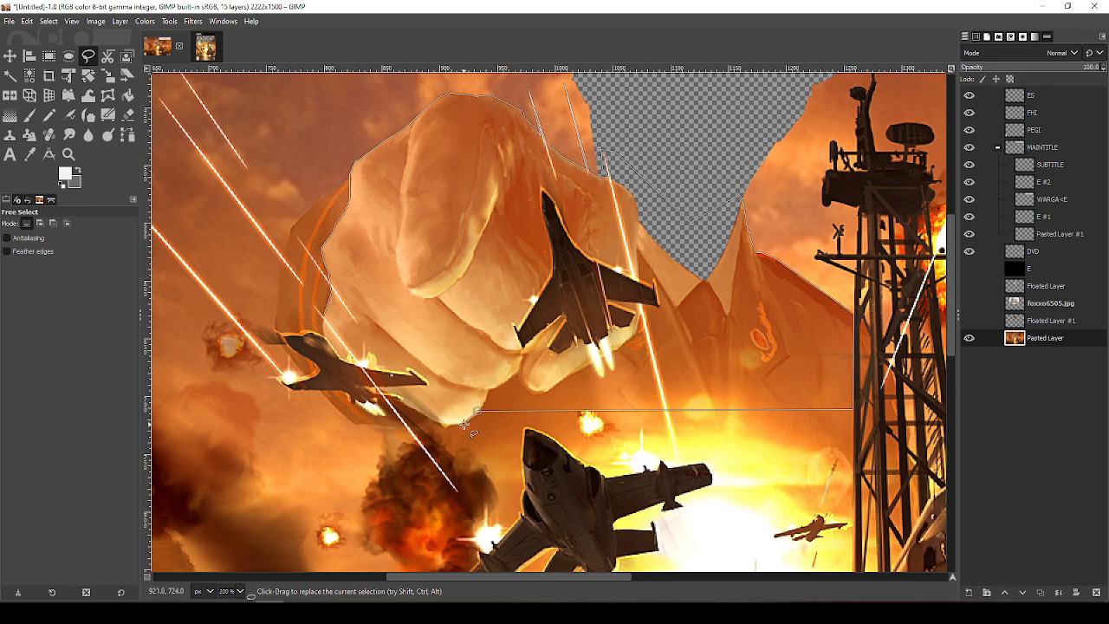
left_click(474, 412)
left_click(416, 411)
left_click(368, 401)
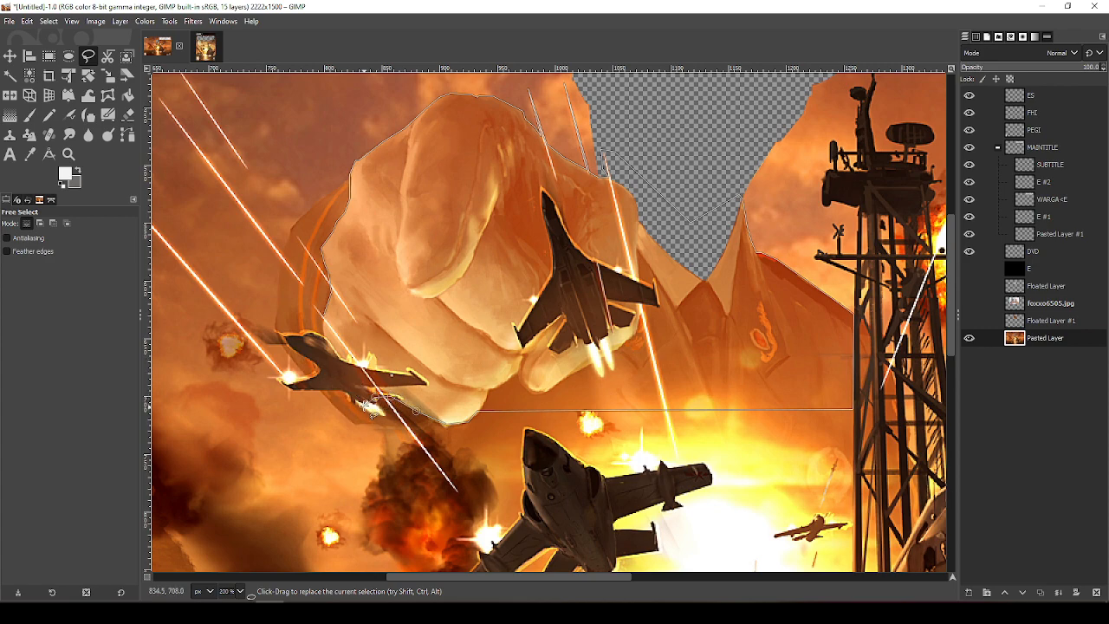
left_click(316, 364)
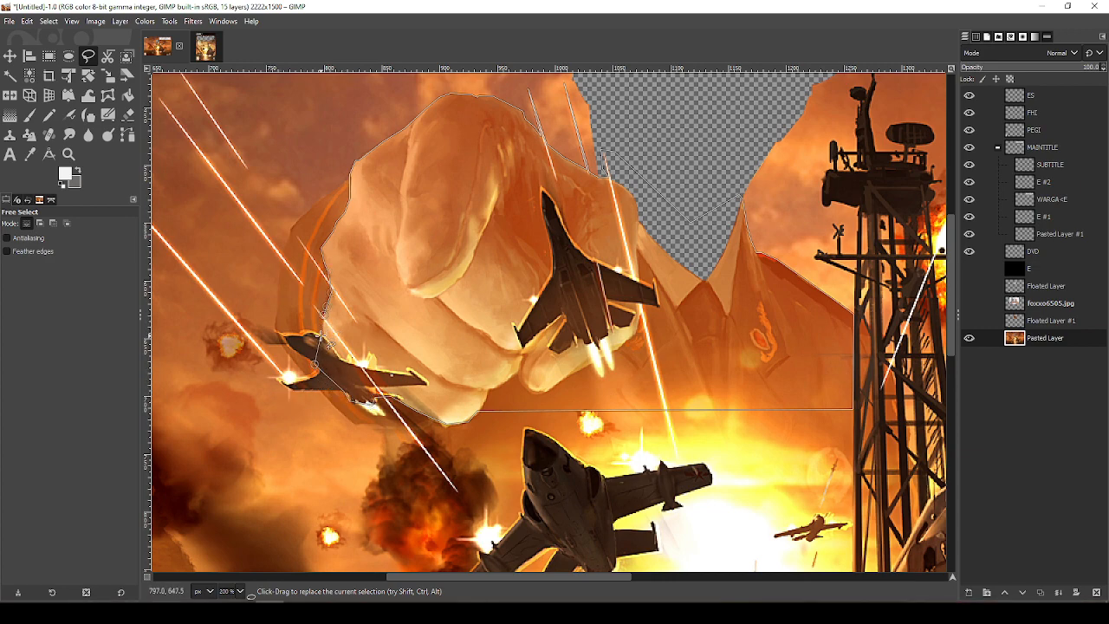
key("Return")
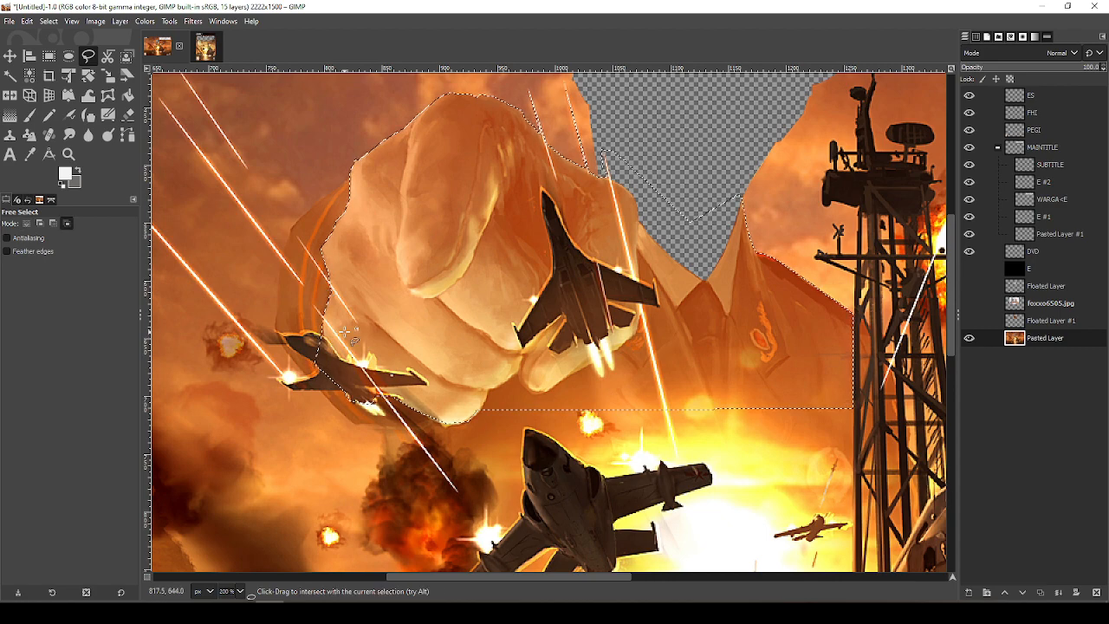
Float the selected fist and suit into their own layer, then show the fox head layer and place it directly beneath
key("shift+ctrl+l")
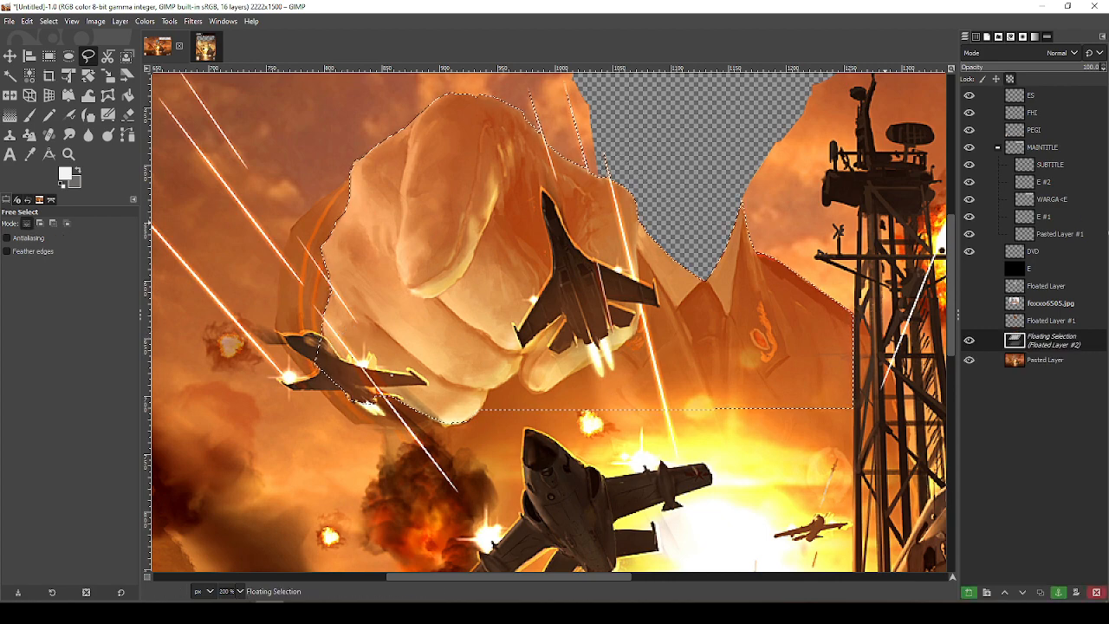
left_click(969, 593)
left_click(973, 290)
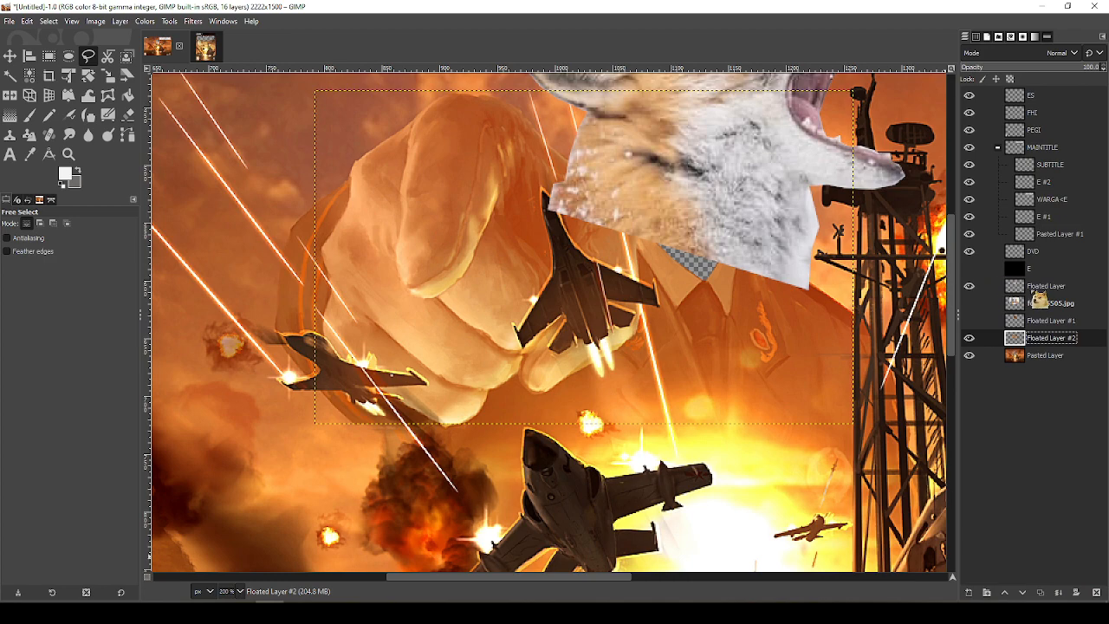
left_click_drag(1041, 303, 1036, 348)
Move the fox head so its neck sits inside the opening of the shirt collar
left_click_drag(741, 220, 564, 375)
mouse_move(647, 363)
left_mouse_down()
mouse_move(694, 349)
mouse_move(736, 369)
mouse_move(674, 364)
mouse_move(617, 384)
mouse_move(621, 394)
mouse_move(642, 376)
mouse_move(681, 391)
mouse_move(681, 368)
mouse_move(680, 390)
mouse_move(679, 378)
left_mouse_up()
key("m")
left_click_drag(611, 345, 664, 288)
scroll(664, 287, "down", 4)
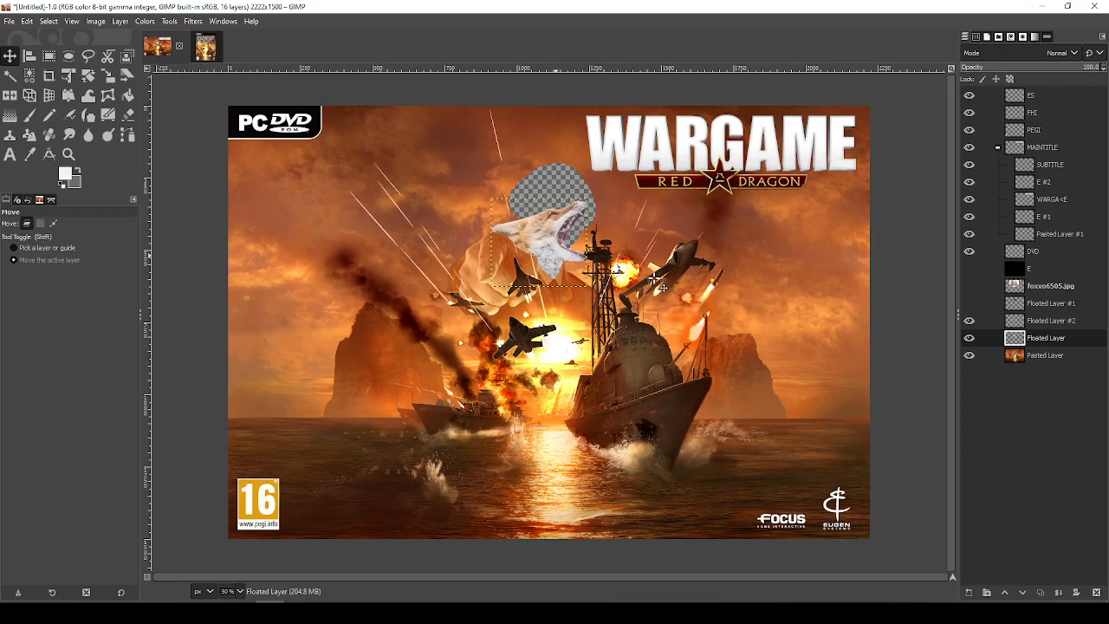
Trim the collar tip under the fox's jaw on the fist-and-suit layer, using the Eraser with hardness 44 and force 42
scroll(454, 110, "up", 2)
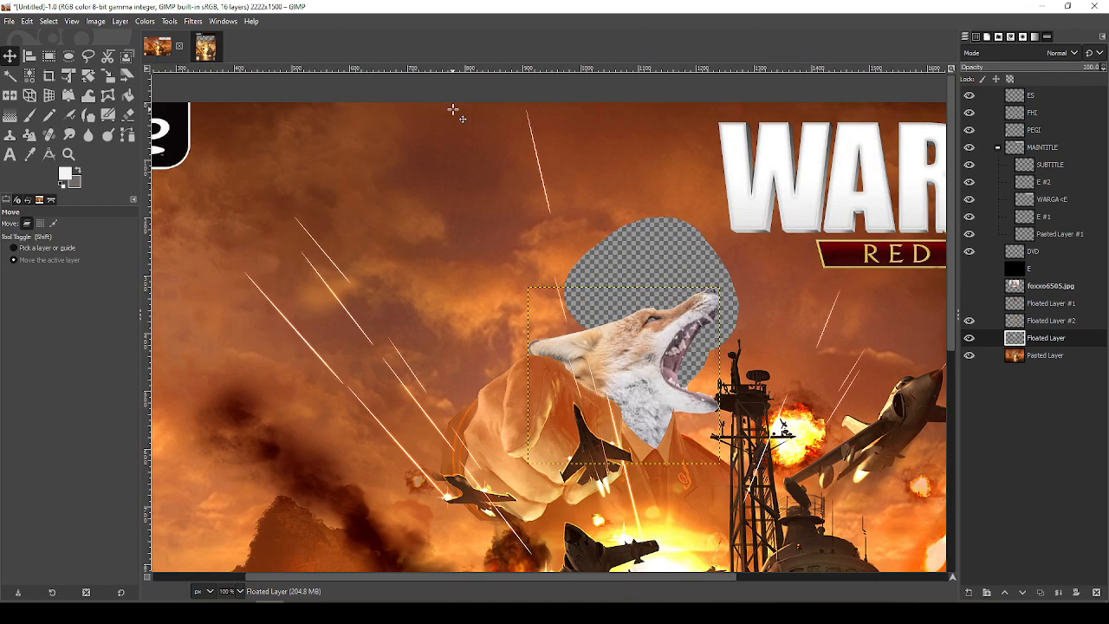
scroll(713, 404, "up", 5)
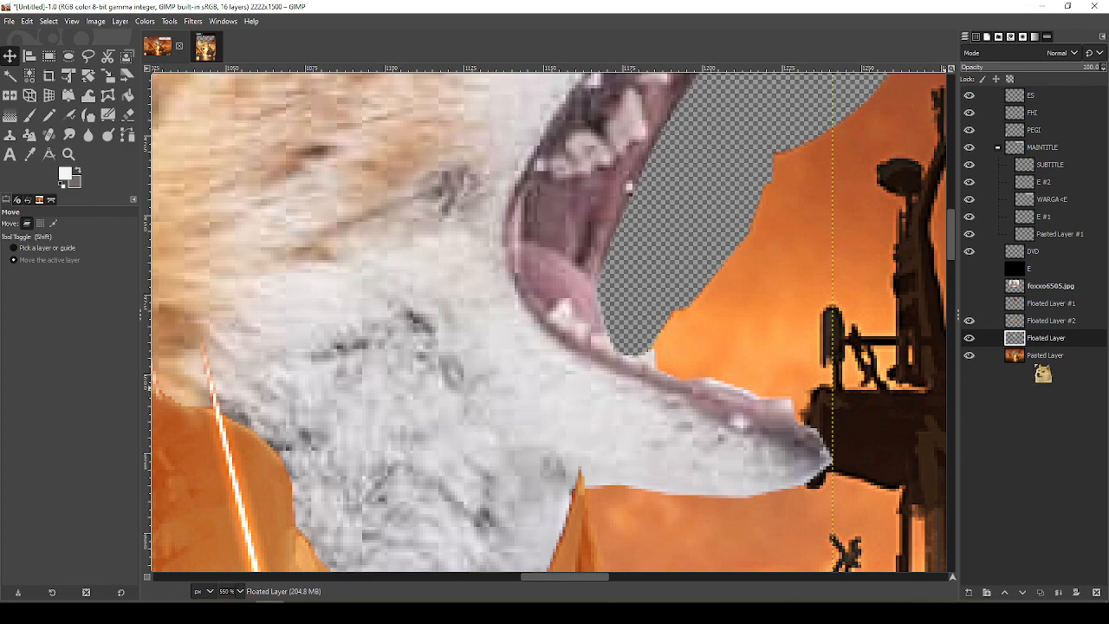
left_click(1046, 323)
scroll(554, 387, "down", 2)
key("shift+e")
mouse_move(555, 388)
left_mouse_down()
mouse_move(612, 381)
mouse_move(555, 403)
mouse_move(622, 403)
left_mouse_up()
key("ctrl+z")
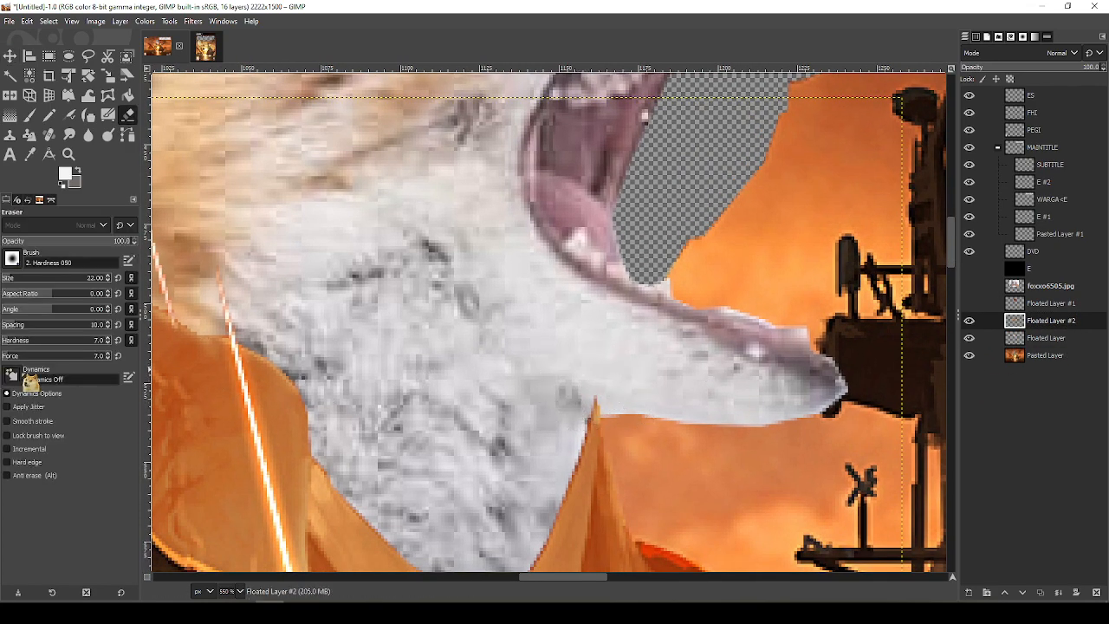
left_click_drag(35, 343, 44, 350)
left_click(43, 352)
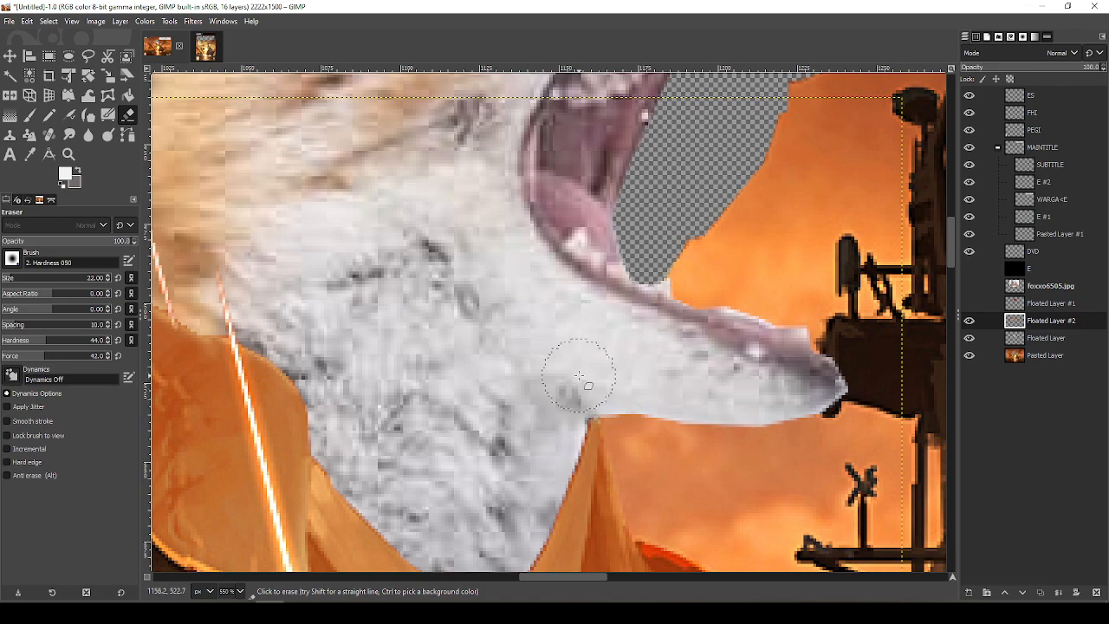
scroll(579, 375, "down", 7, "ctrl")
scroll(579, 376, "up", 6, "ctrl")
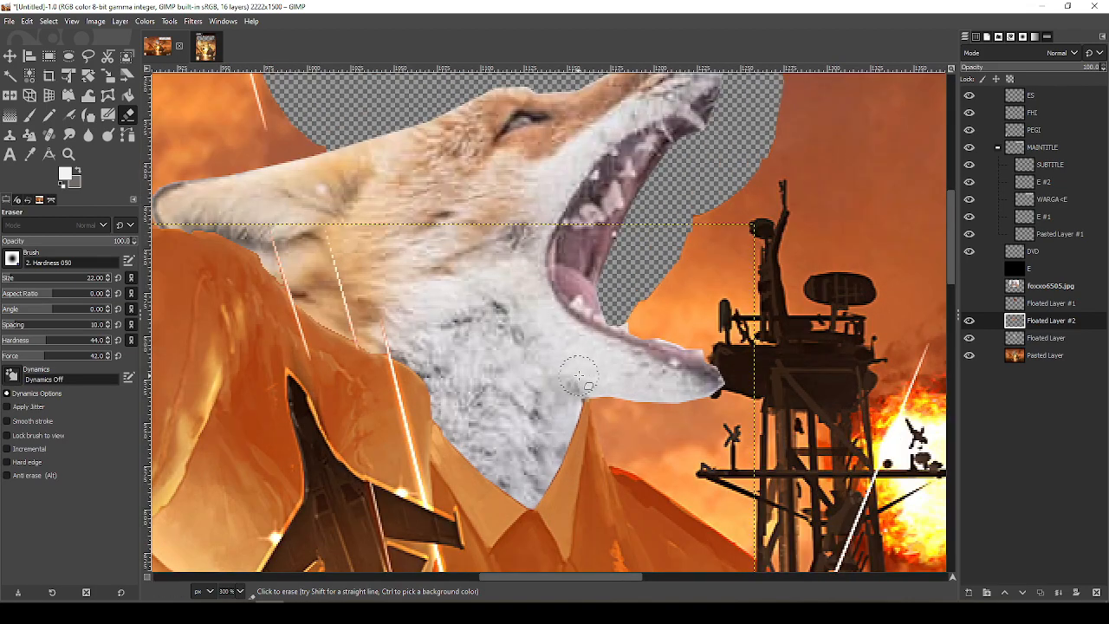
Soften the collar edge against the fox's neck using the Blur/Sharpen tool in Blur mode with force 17 and rate 4.9
key("shift+u")
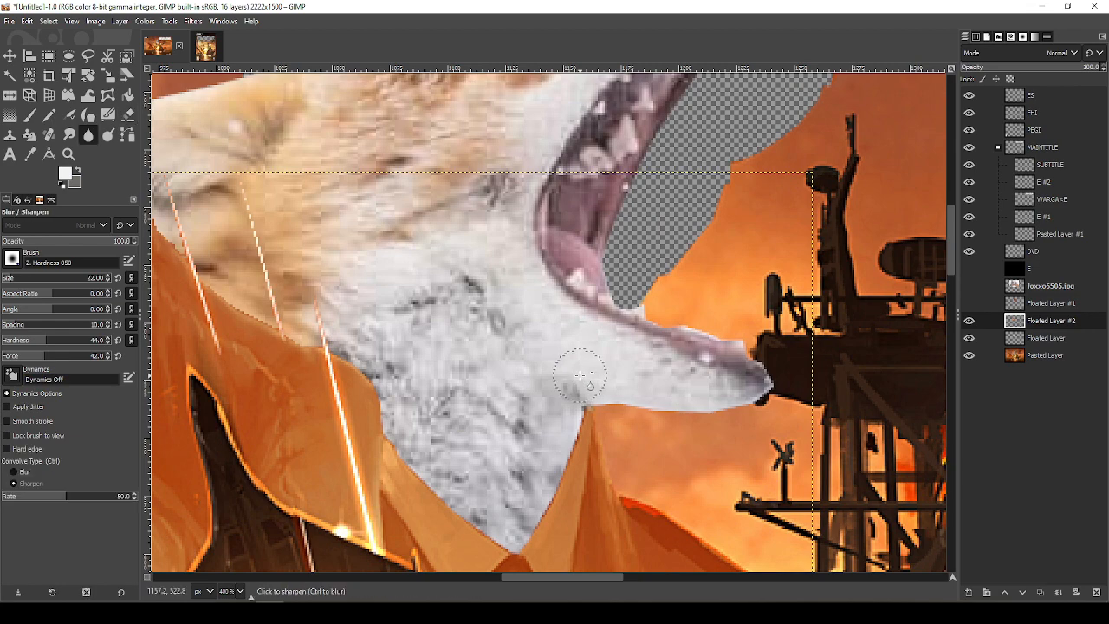
left_click_drag(569, 341, 583, 259)
scroll(584, 259, "up", 5, "ctrl")
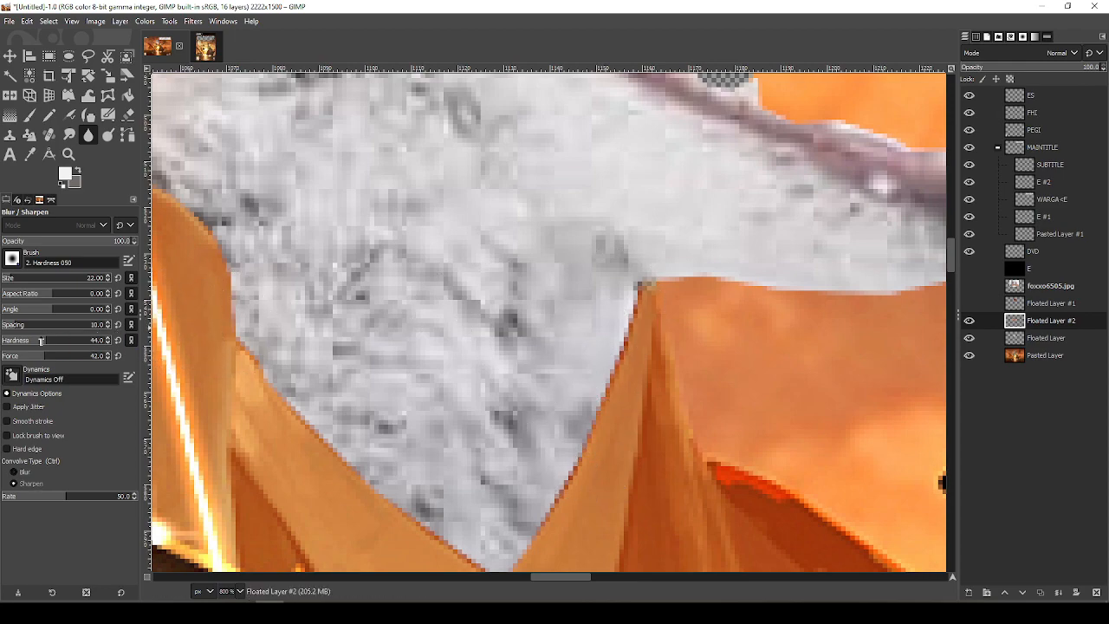
left_click(44, 472)
scroll(317, 459, "down", 3)
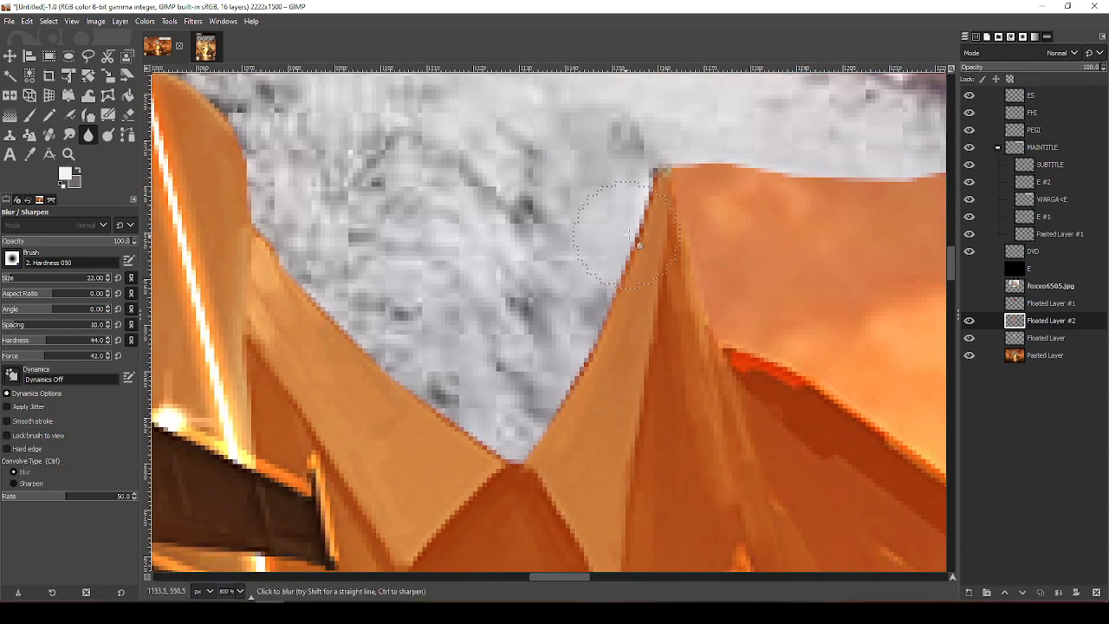
key("ctrl+z")
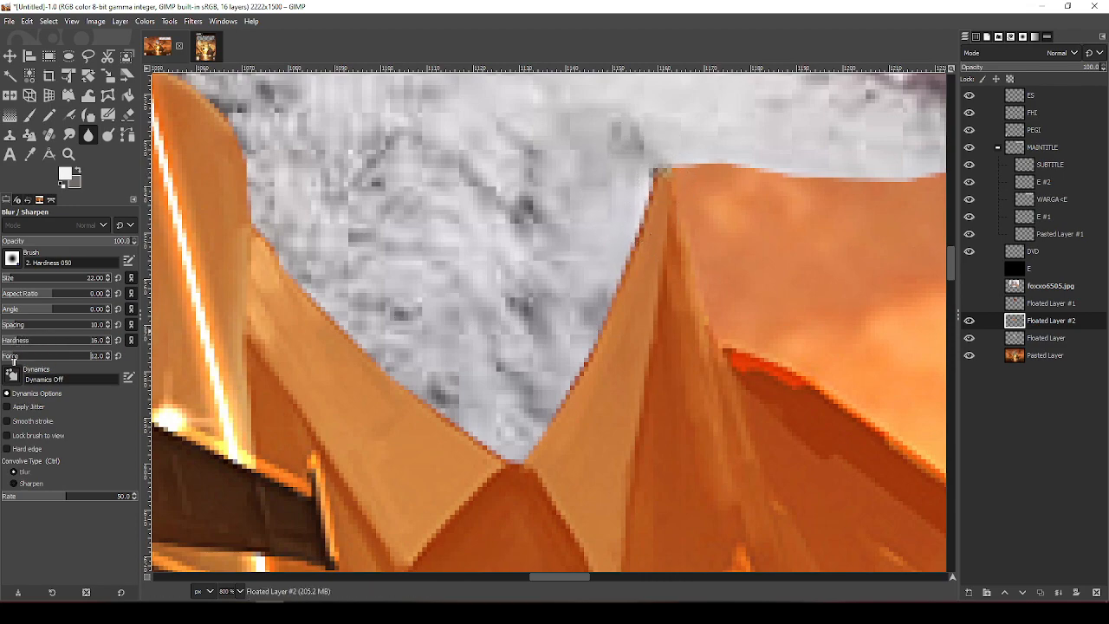
left_click(68, 497)
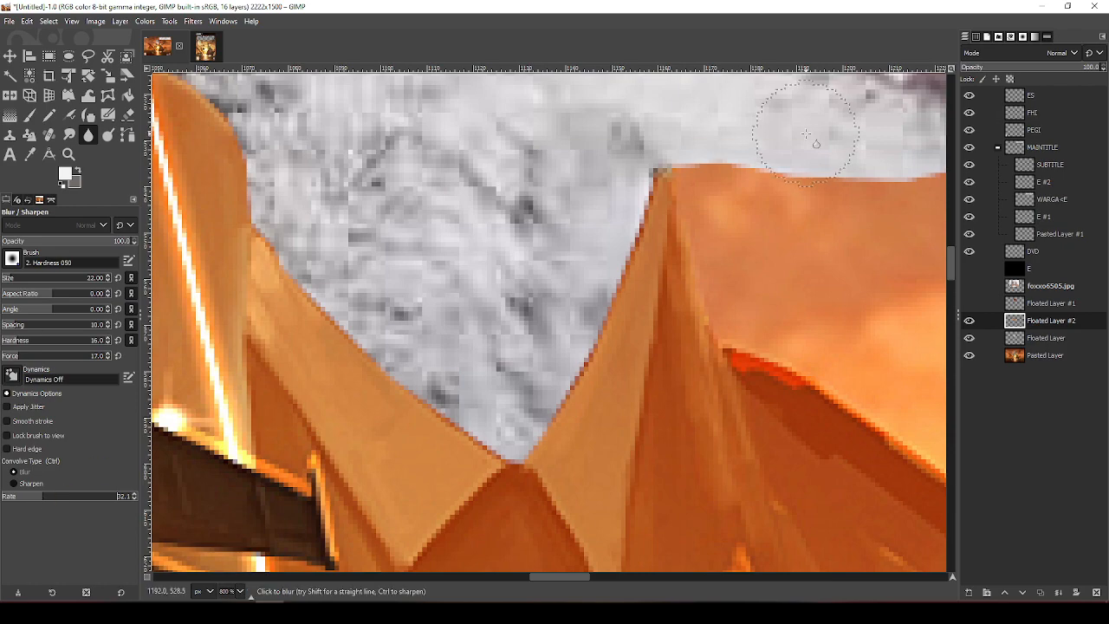
key("ctrl+z")
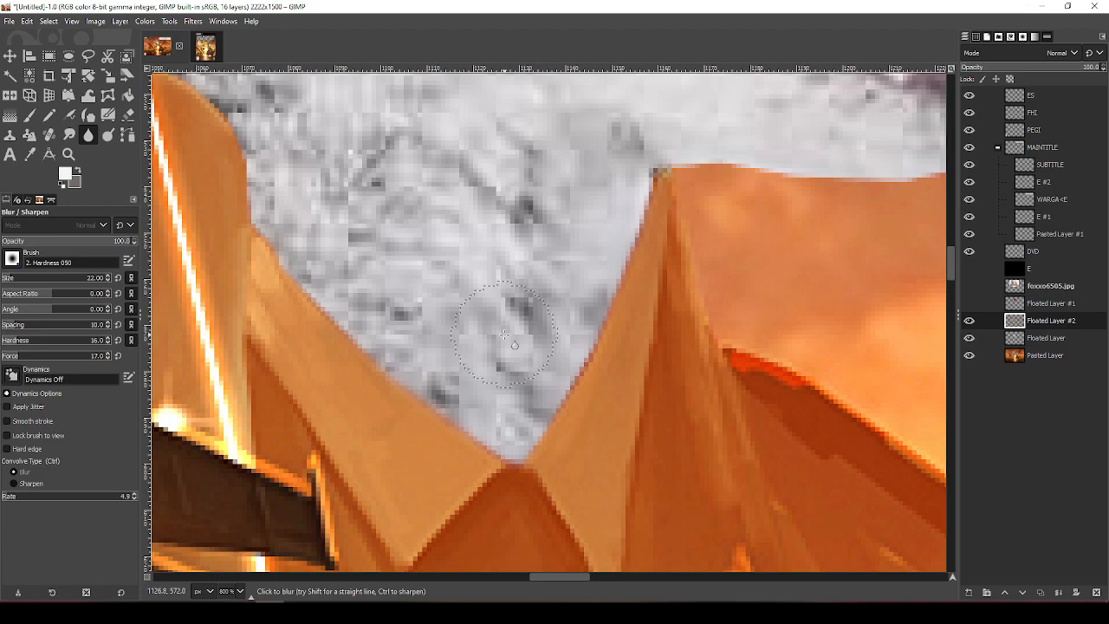
Examine how the fox head blends with the collar, the fist and the cut-out area behind it
scroll(504, 335, "down", 12)
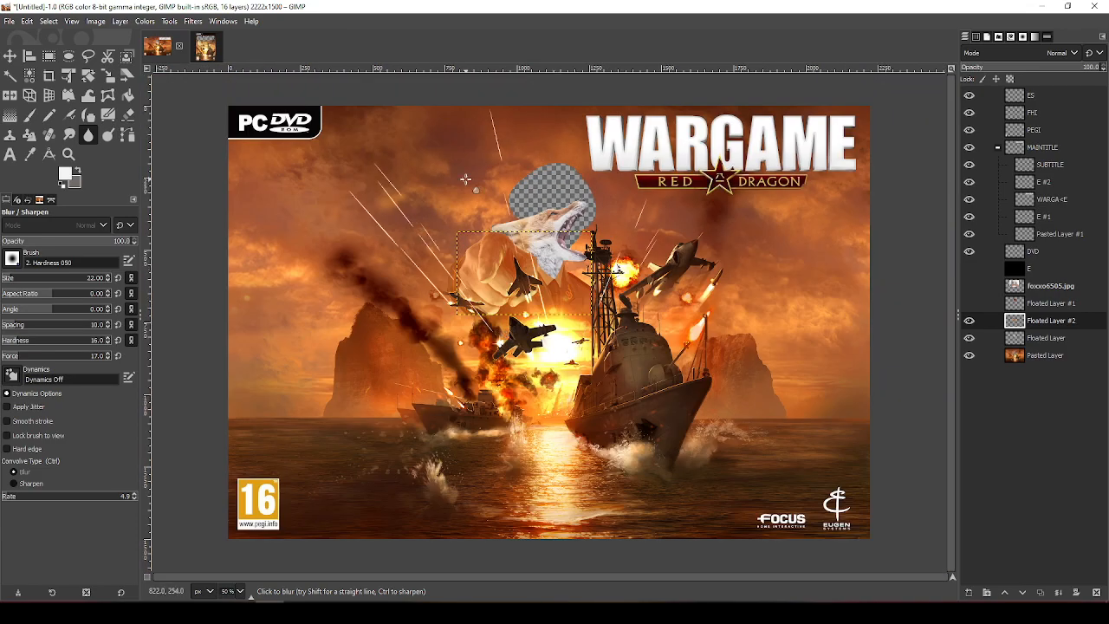
scroll(466, 178, "up", 2)
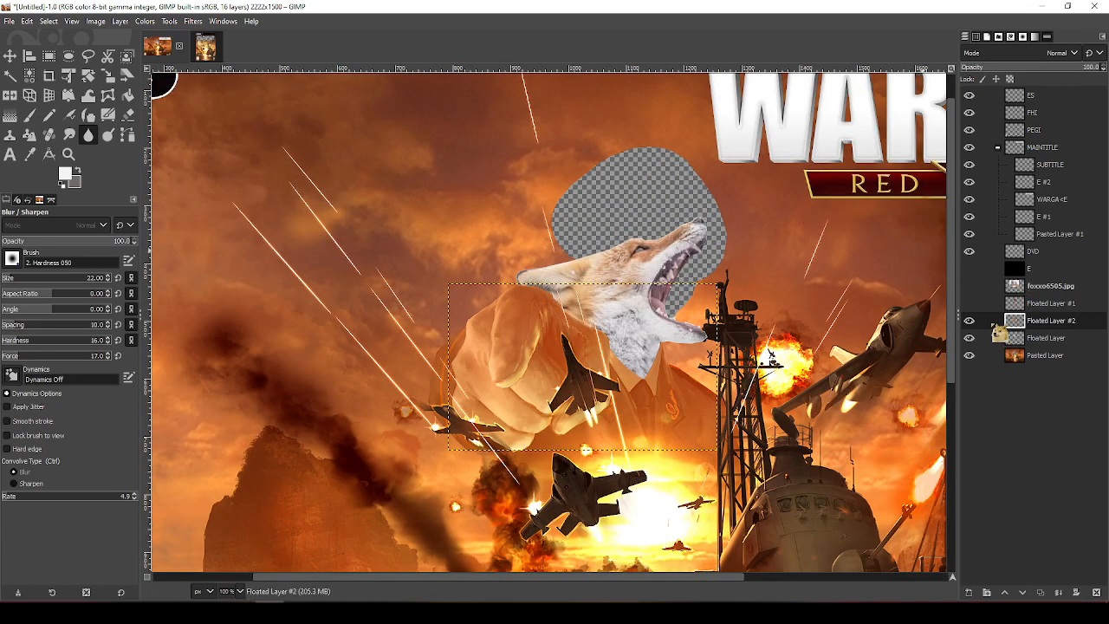
scroll(606, 248, "up", 3)
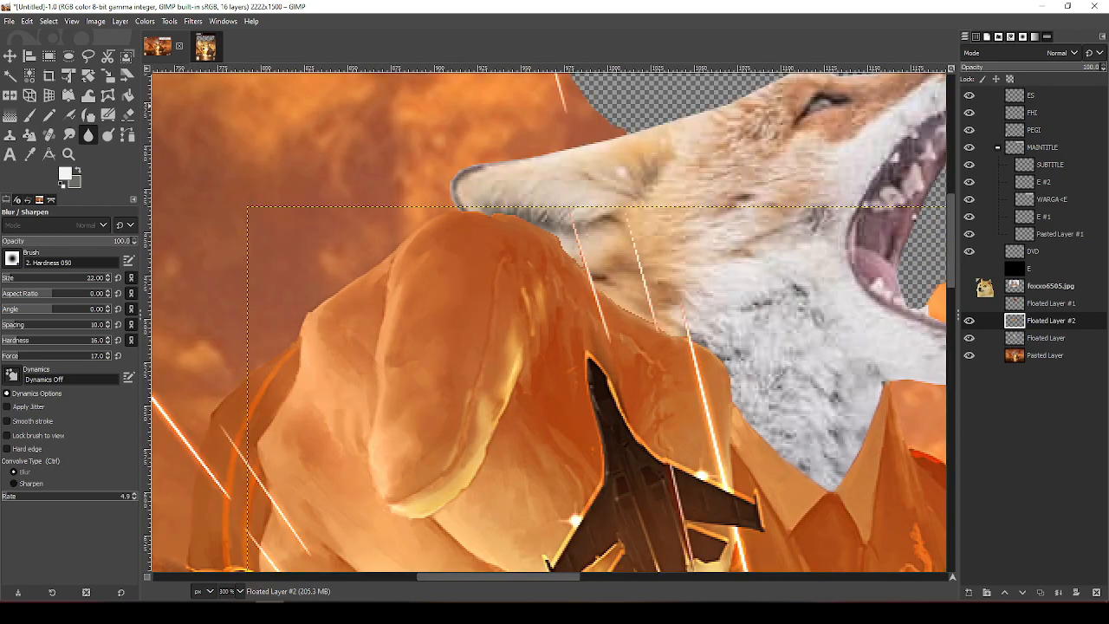
scroll(607, 248, "down", 2)
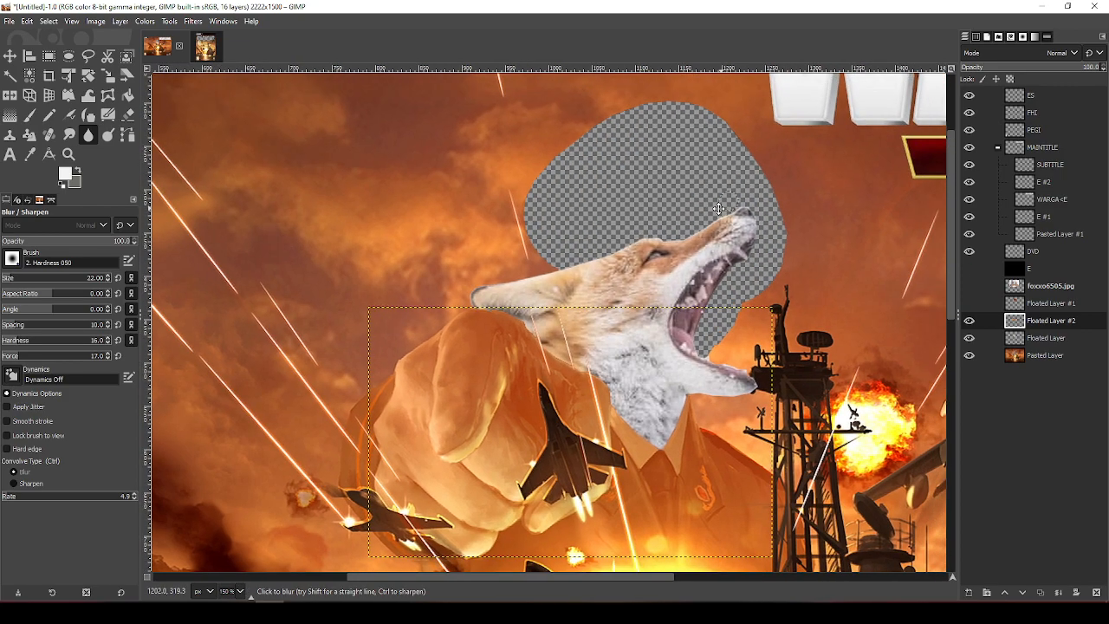
left_click_drag(719, 208, 637, 235)
left_click_drag(866, 326, 869, 381)
left_click_drag(487, 222, 510, 149)
left_click_drag(562, 216, 651, 187)
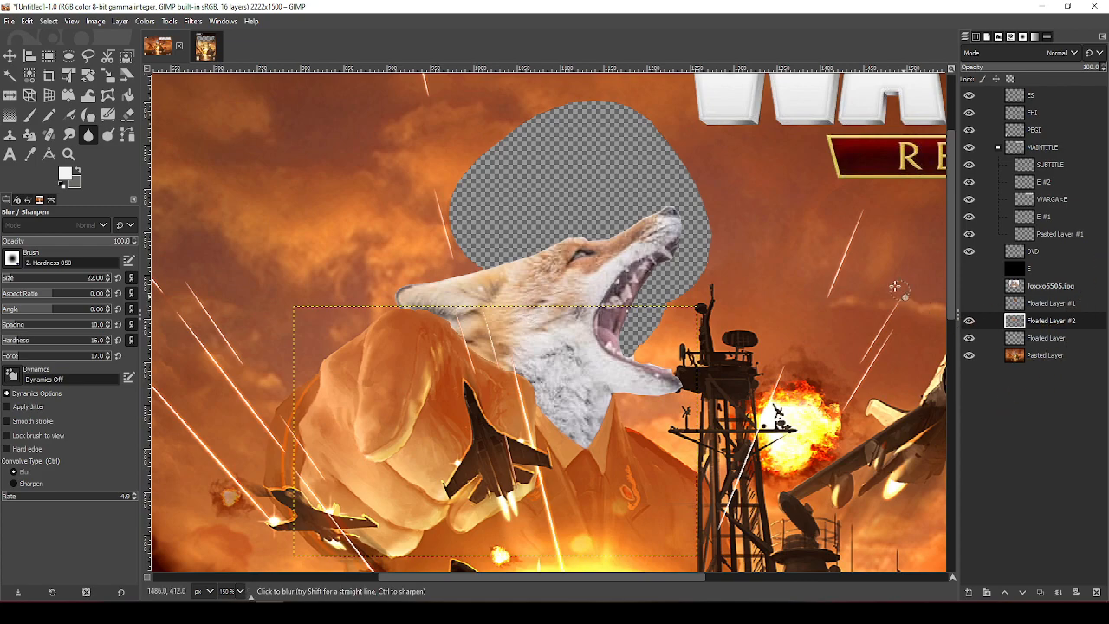
left_click_drag(803, 180, 781, 181)
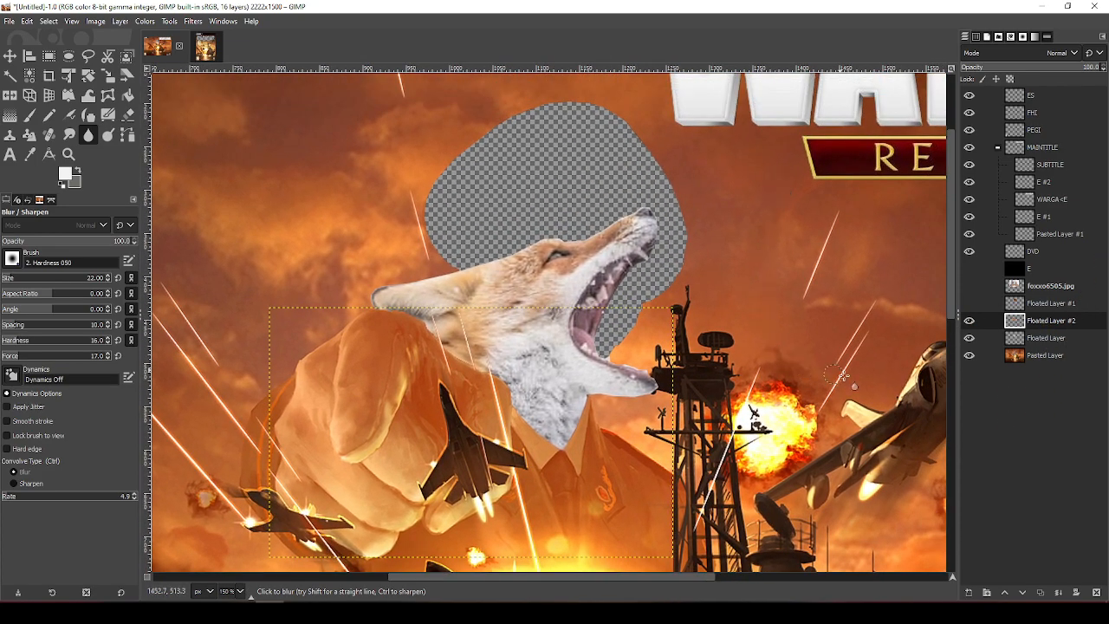
Expand the fox head layer's boundary to the image size
double_click(1051, 286)
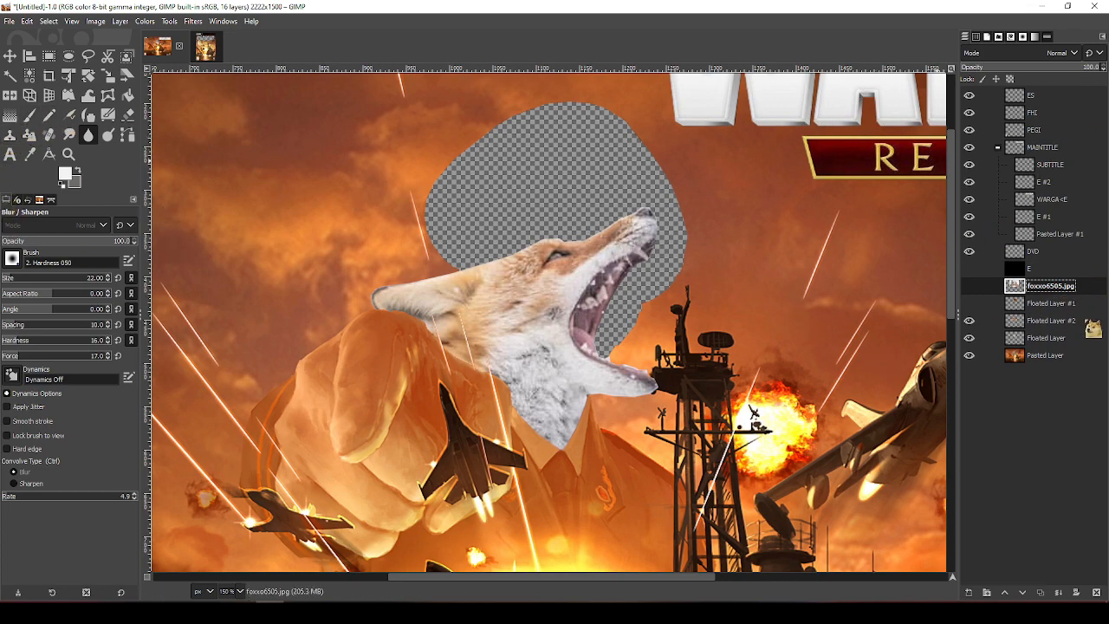
left_click(1061, 322)
left_click(1057, 338)
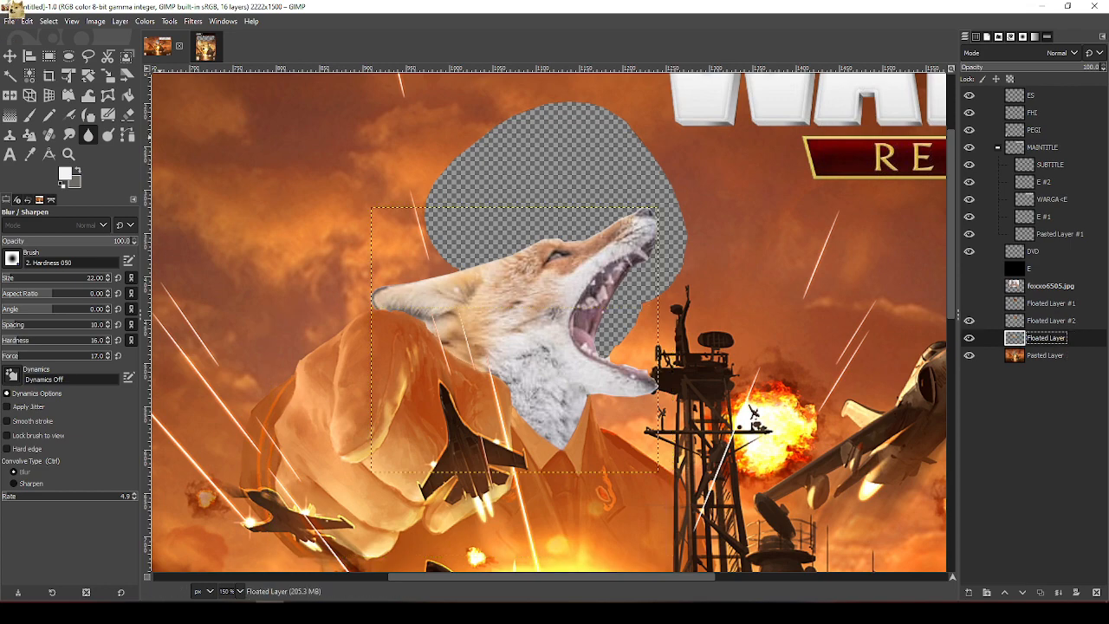
left_click(122, 22)
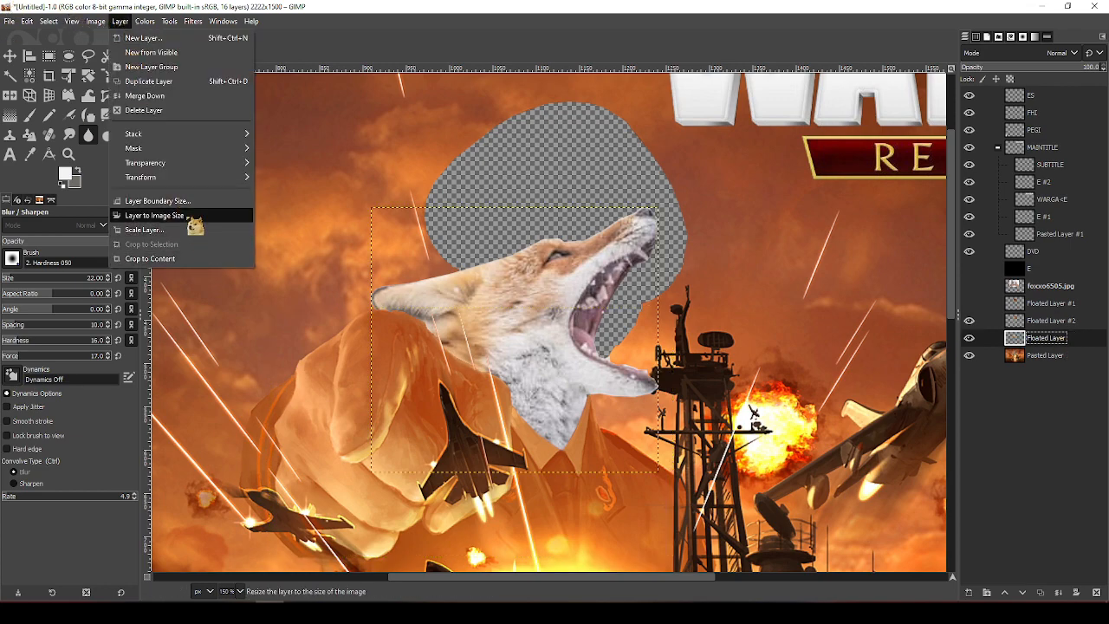
left_click(154, 215)
Select the fox head's silhouette by selecting its layer's transparent area by color and inverting the selection
left_click(29, 75)
left_click(420, 141)
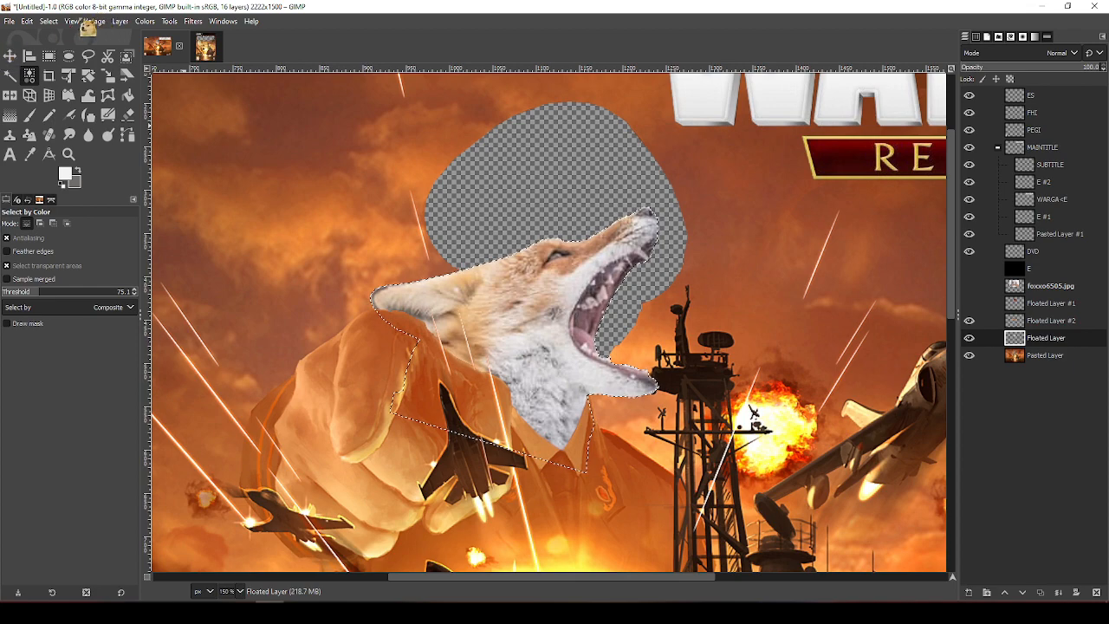
left_click(49, 23)
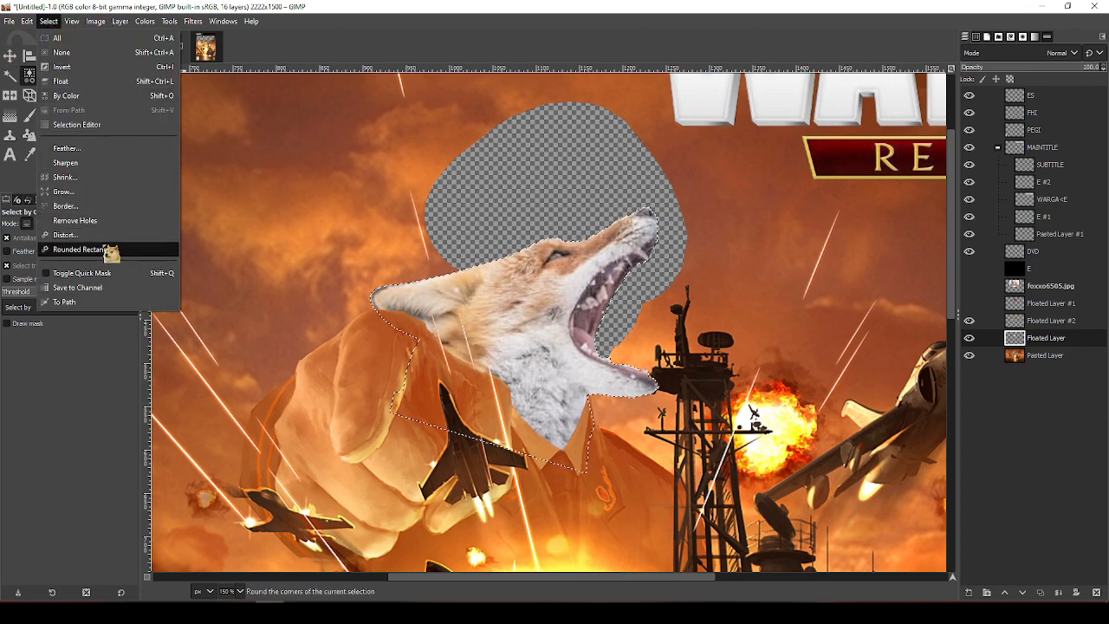
left_click(107, 67)
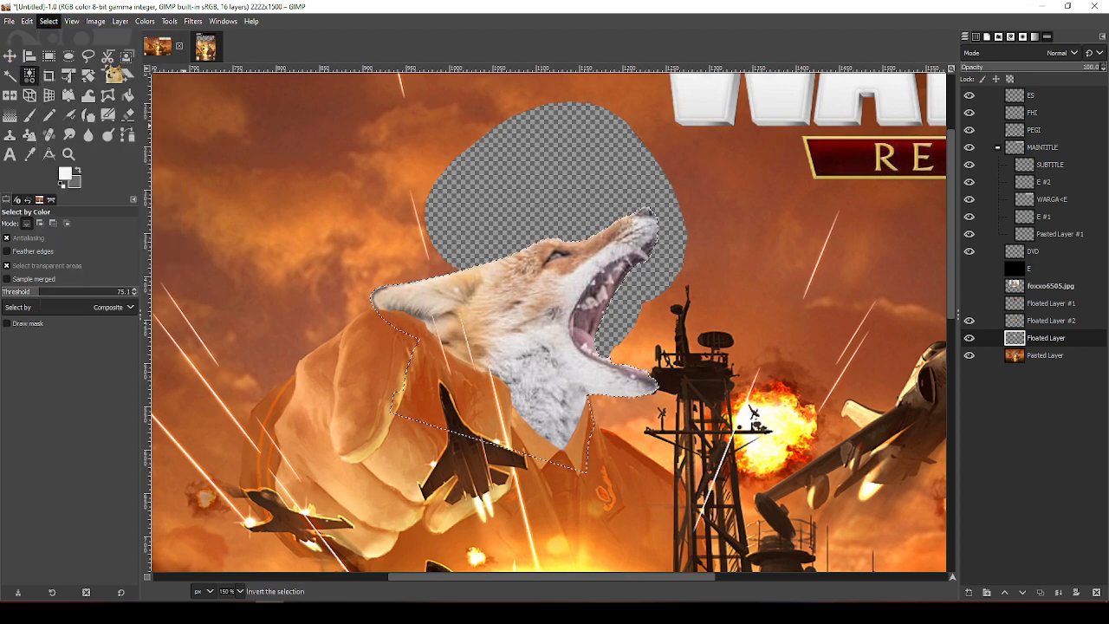
Create a new transparent 2222 × 1500 px layer above the fox head and fill the selected silhouette with black
left_click(964, 592)
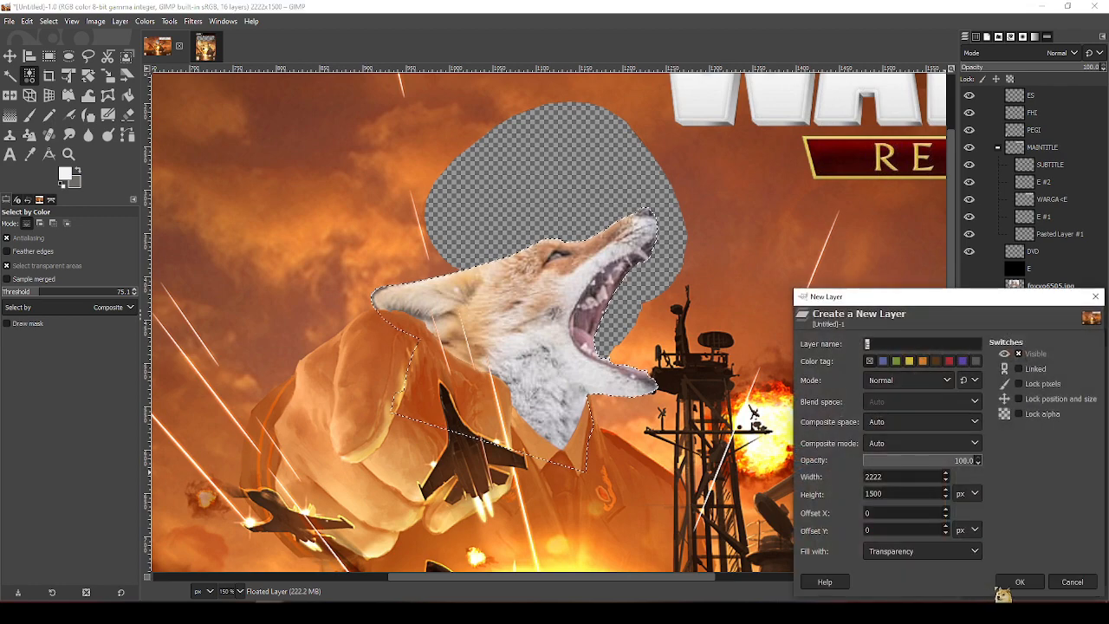
left_click(1017, 586)
key("x")
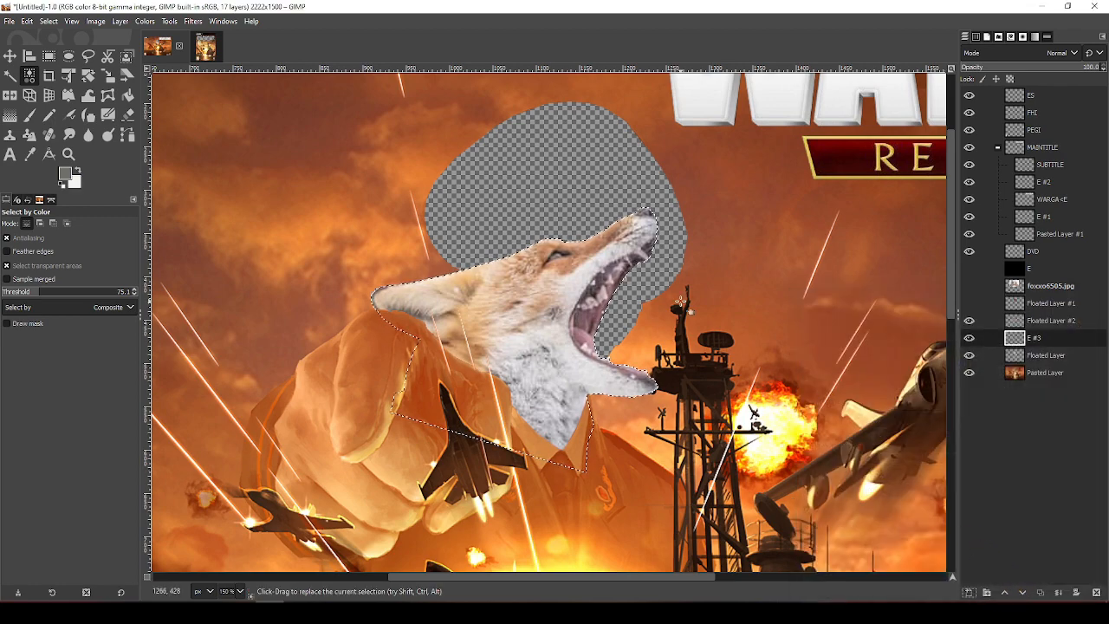
key("d")
key("shift+b")
left_click(601, 322)
Try clearing the selection and moving the black silhouette layer beneath the fox head layer
key("shift+ctrl+a")
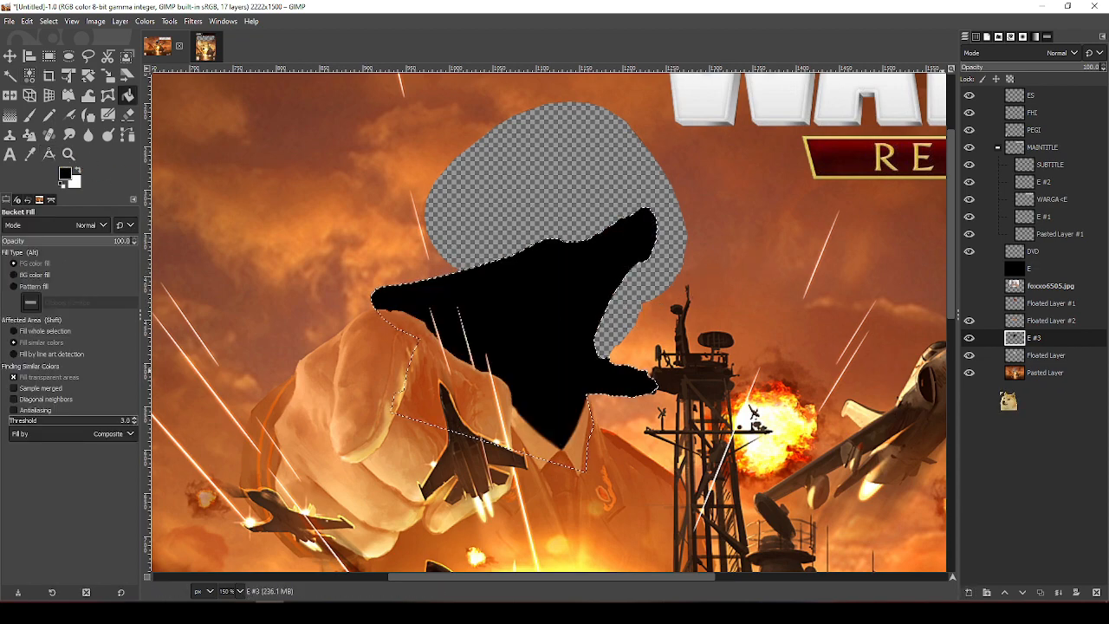
left_click_drag(1038, 356, 915, 284)
left_click_drag(651, 208, 641, 236)
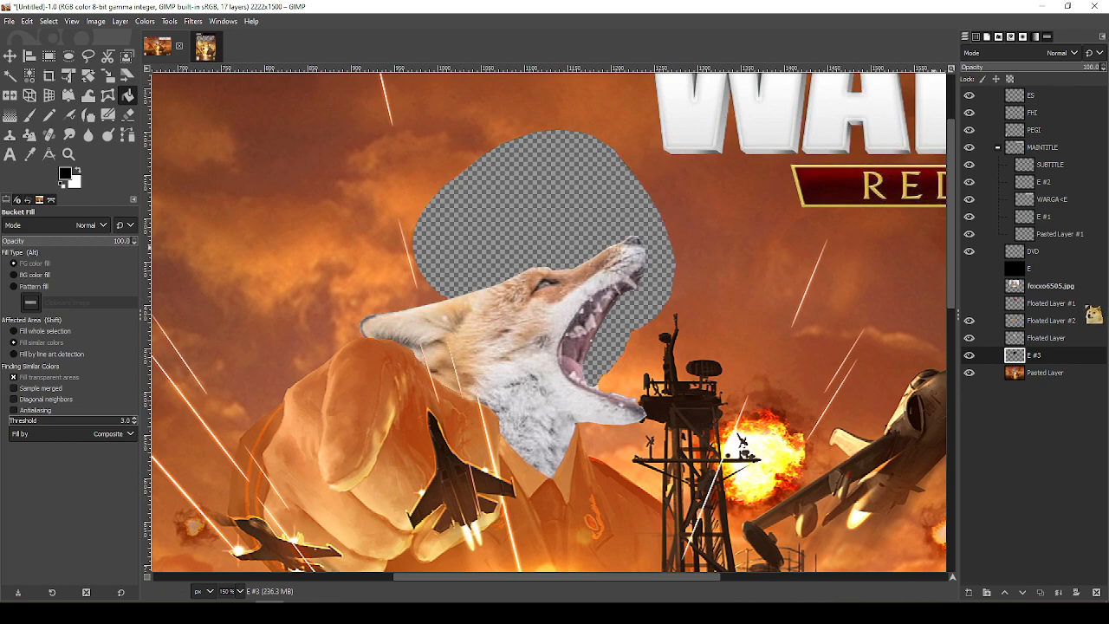
left_click_drag(1094, 315, 1037, 330)
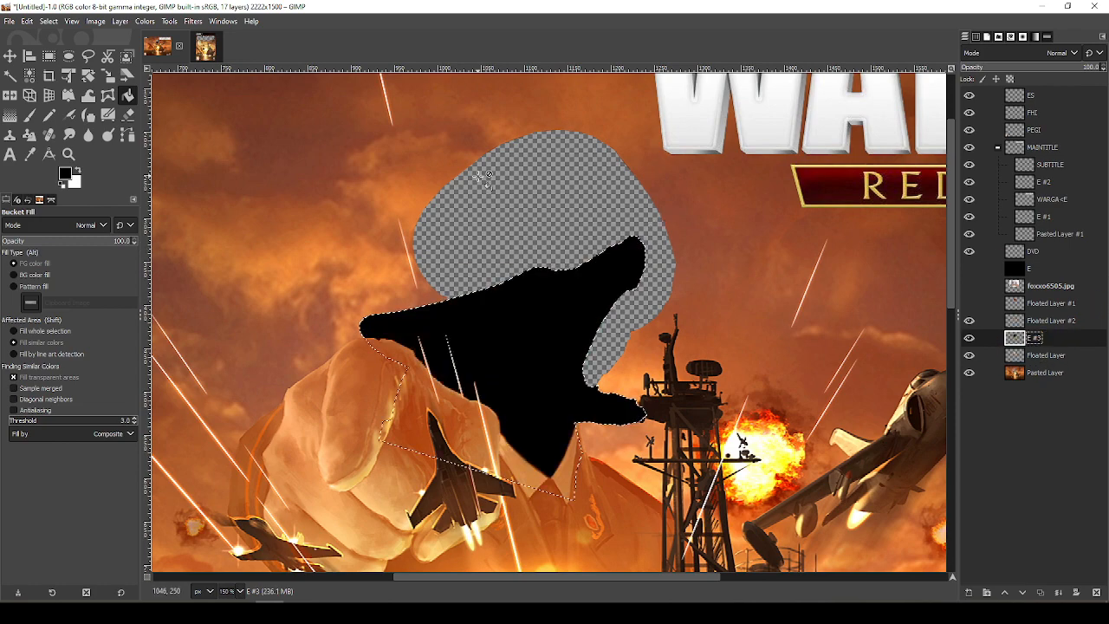
Sample a reddish-brown from the sky beside the fox head and adjust the foreground color to 933d22
left_click(65, 173)
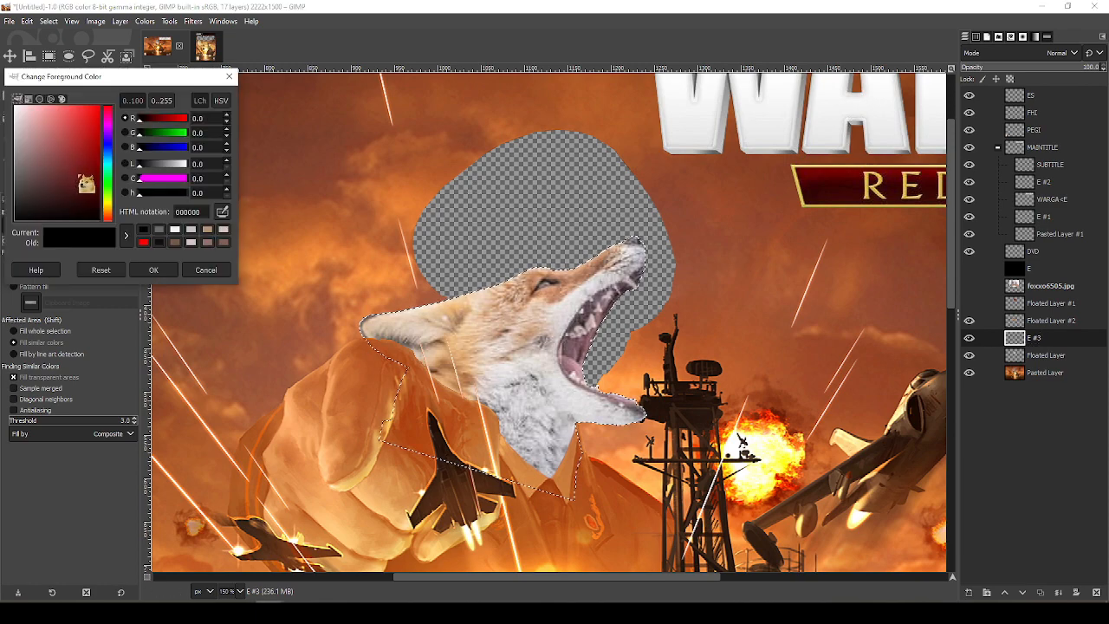
left_click(206, 270)
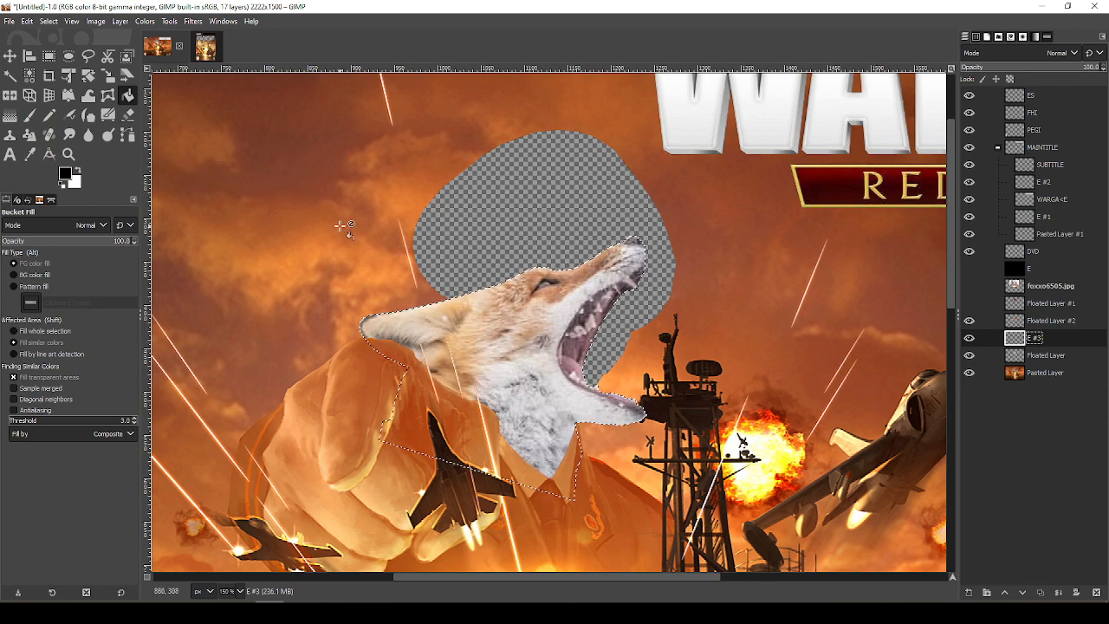
key("o")
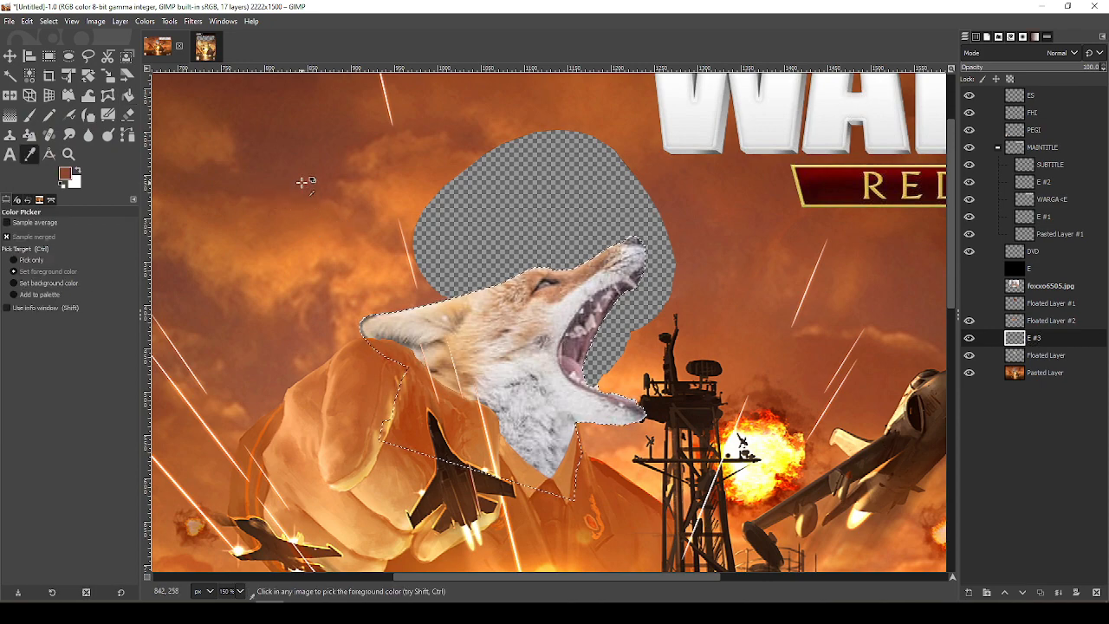
left_click(67, 174)
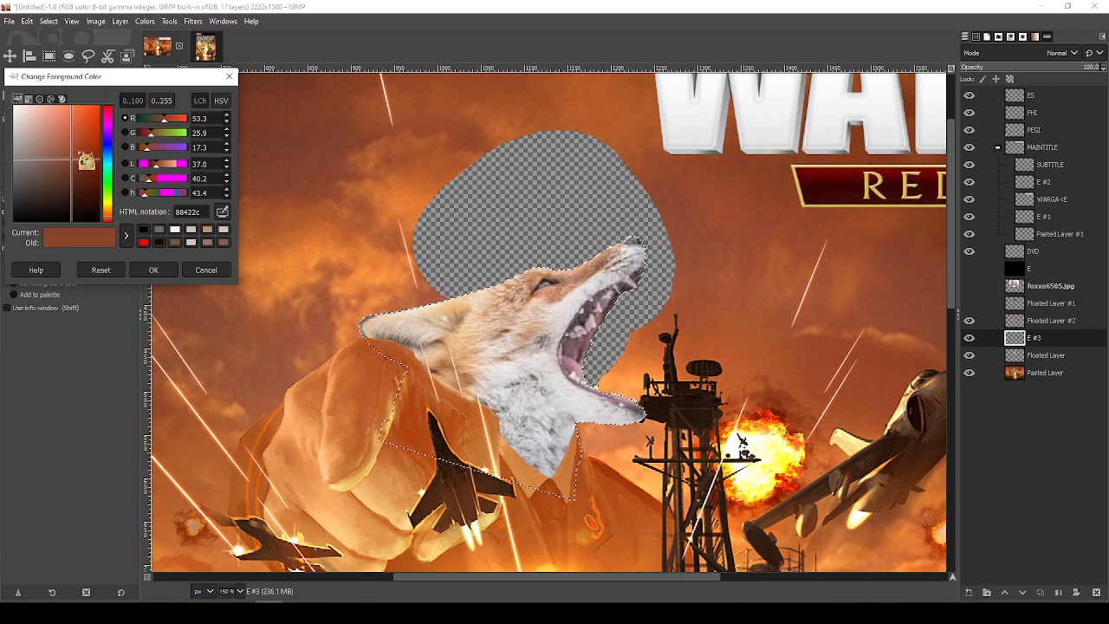
left_click_drag(86, 160, 81, 170)
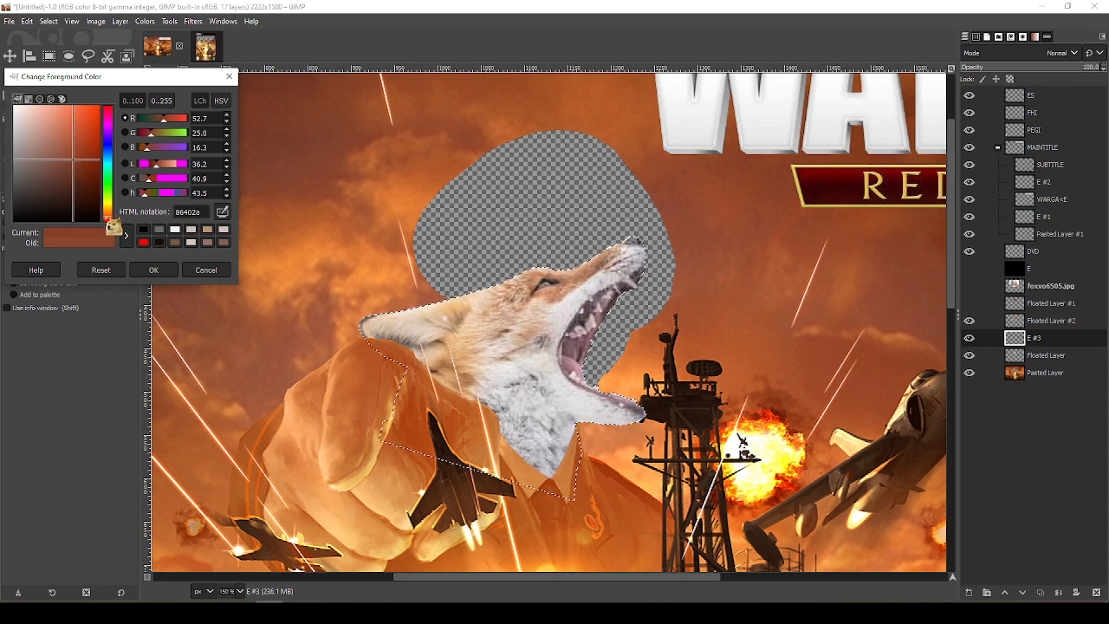
left_click_drag(73, 173, 89, 163)
left_click(154, 270)
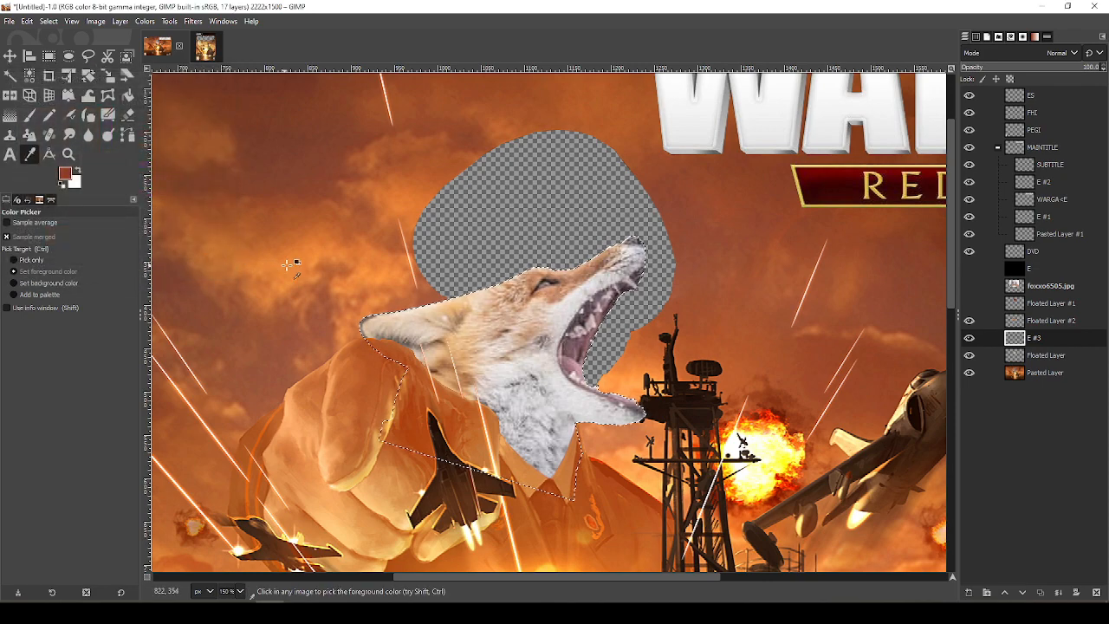
Fill the selected fox silhouette with the reddish-brown, clearing the selection, and lower the E #3 layer's opacity to 42.6
key("shift+b")
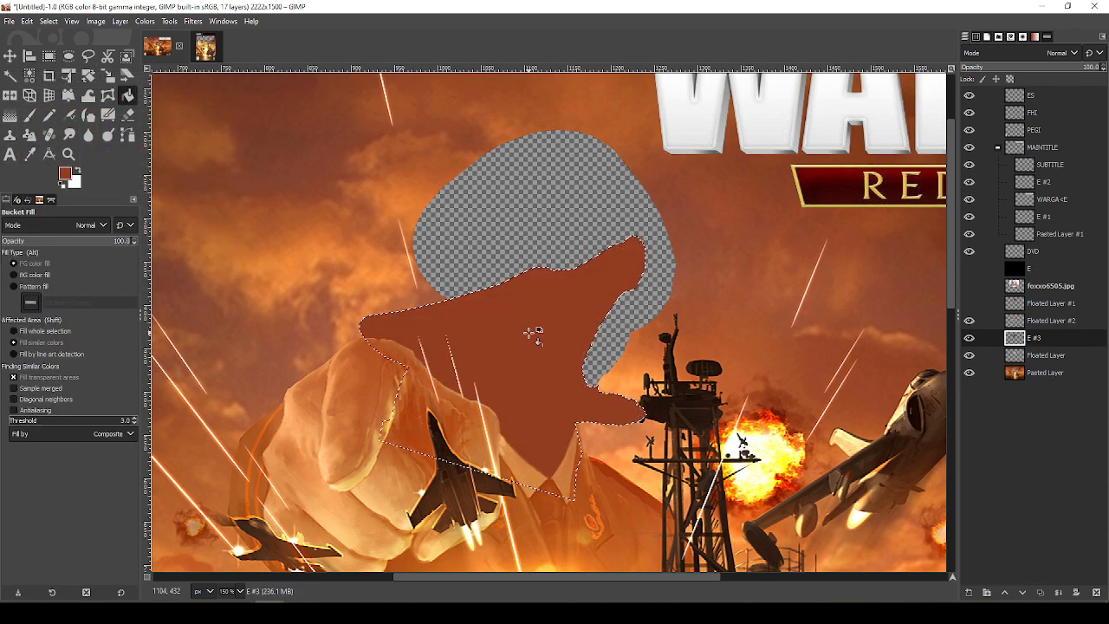
key("ctrl+shift+a")
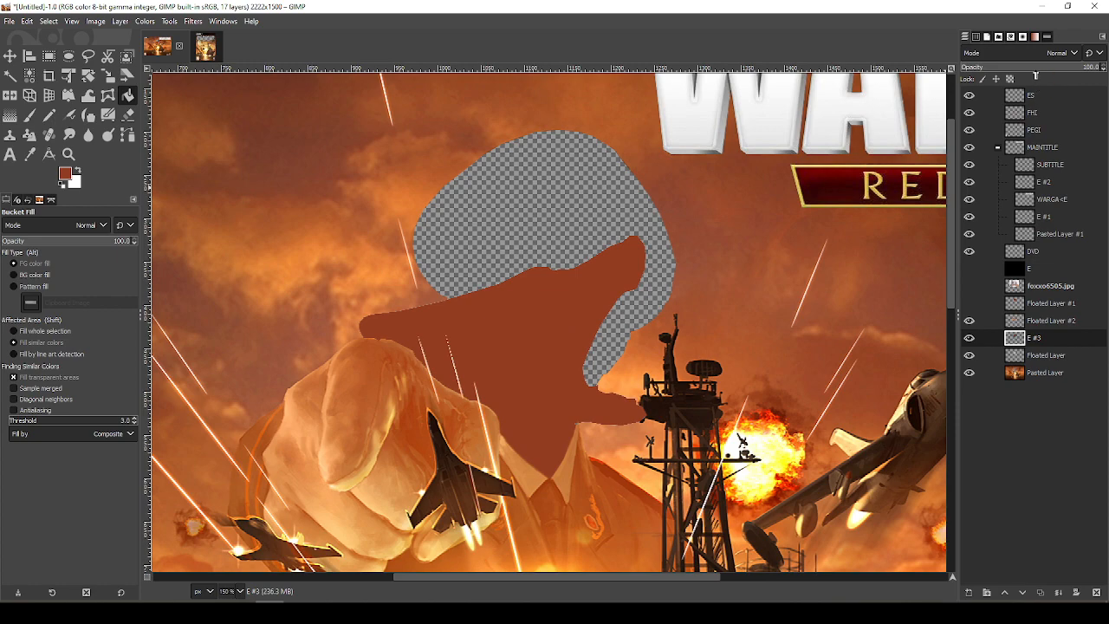
mouse_move(1036, 67)
left_mouse_down()
mouse_move(996, 66)
mouse_move(1028, 66)
left_mouse_up()
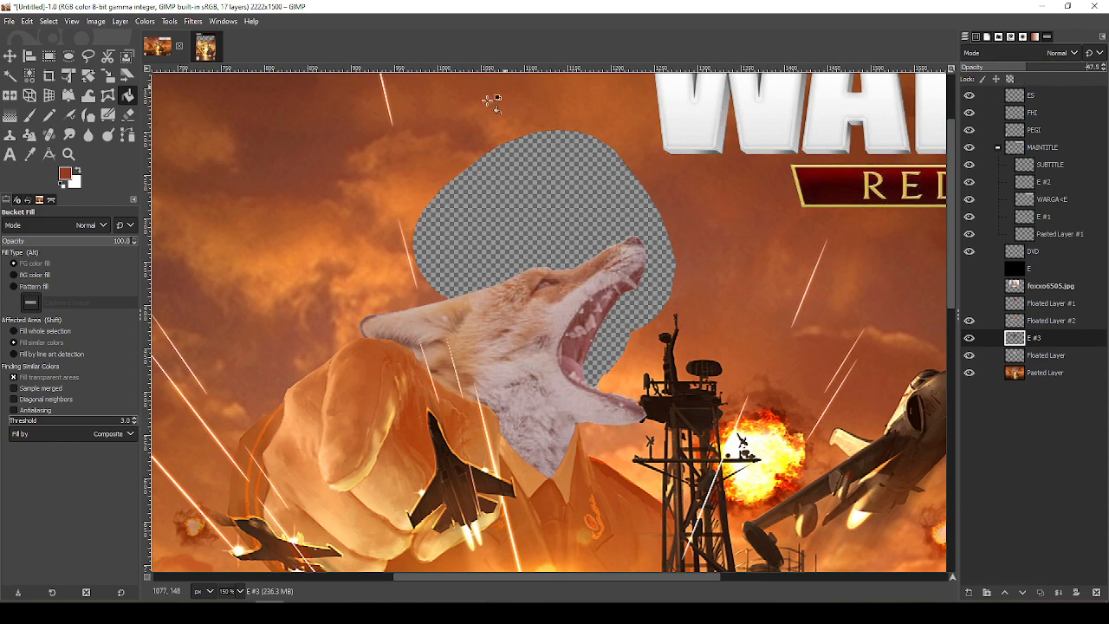
key("ctrl+z")
key("ctrl+z")
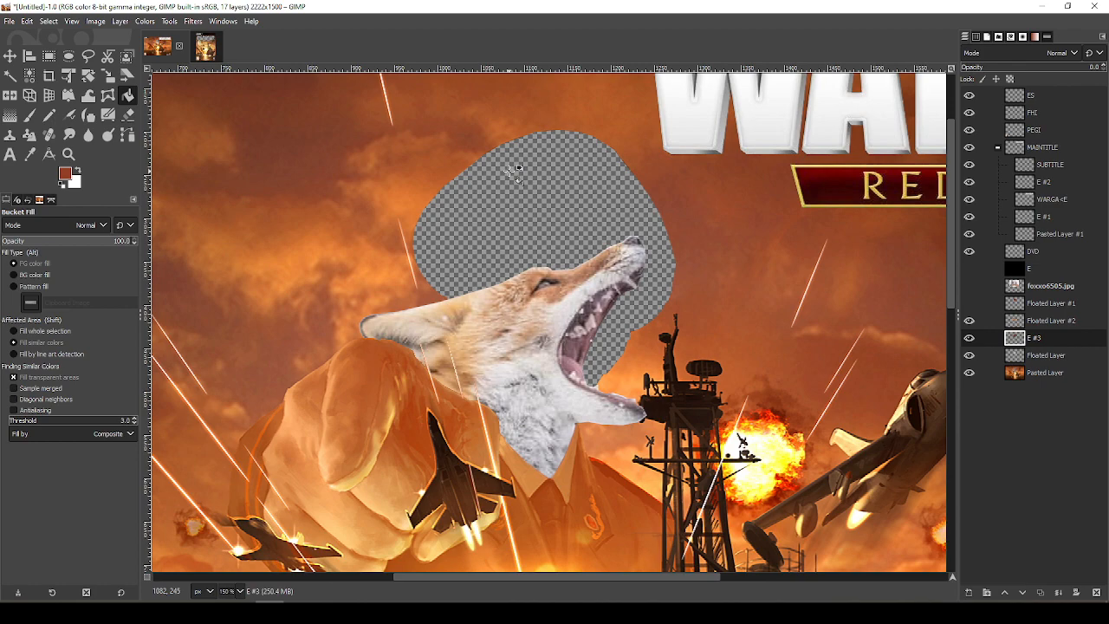
key("ctrl+y")
key("ctrl+z")
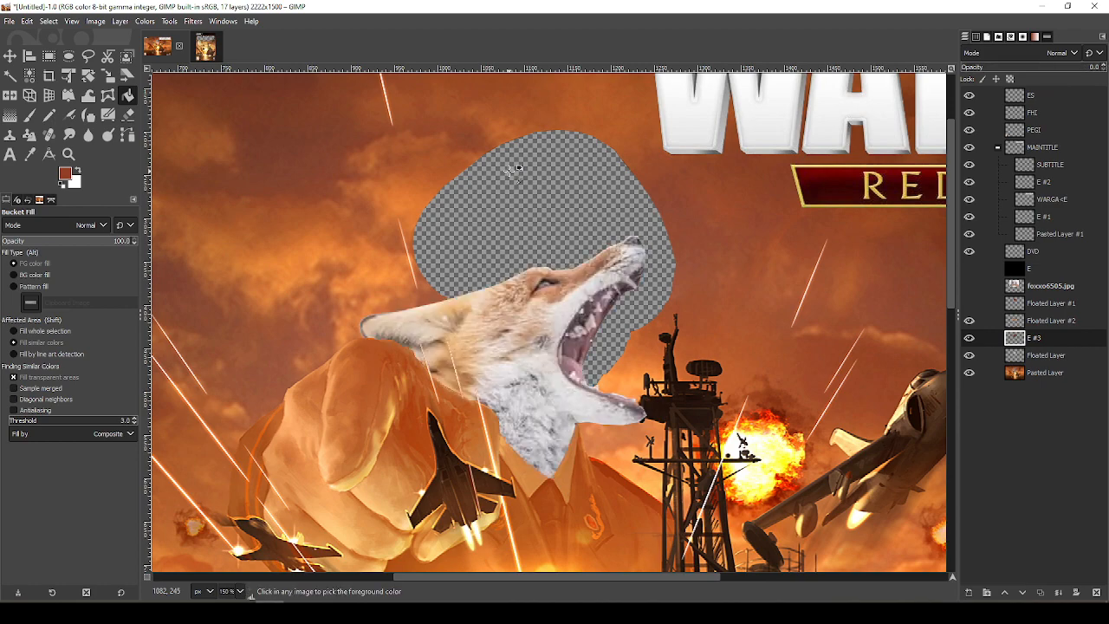
left_click_drag(1059, 68, 1020, 77)
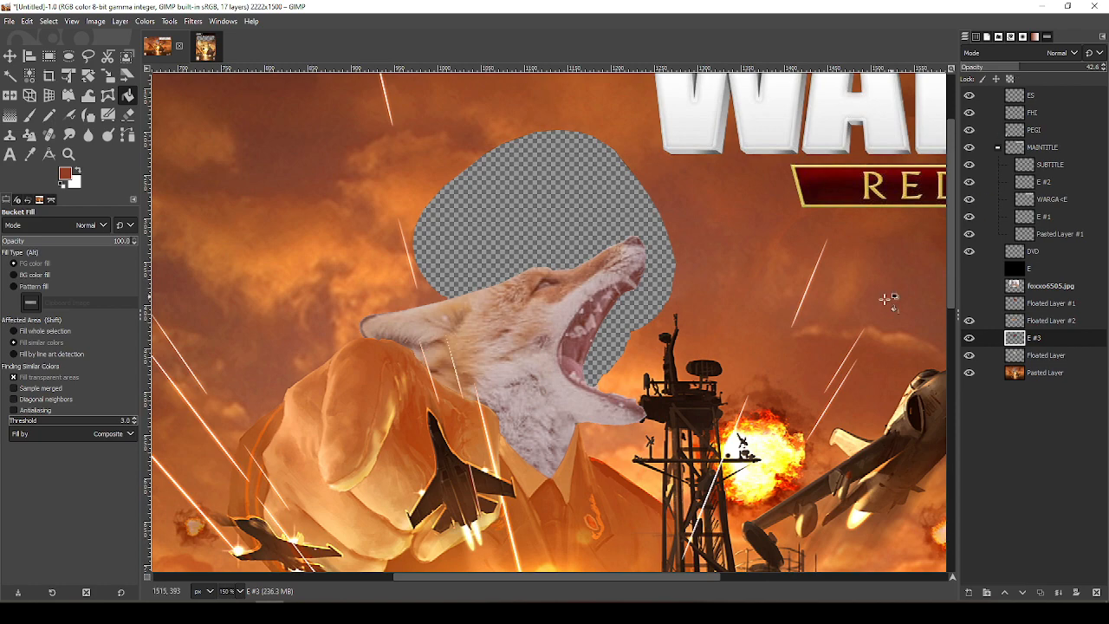
left_click(752, 272)
key("ctrl+z")
scroll(759, 271, "down", 4)
scroll(518, 178, "up", 4)
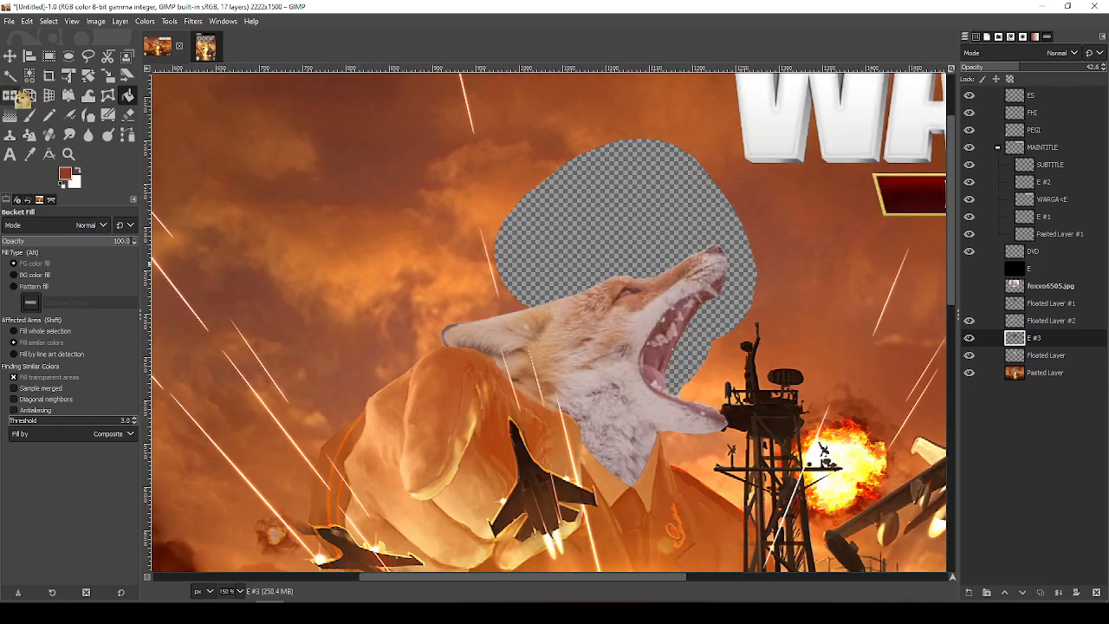
Select the transparent area around the fox silhouette by color and add a new layer above E #3
left_click(49, 75)
left_click(610, 345)
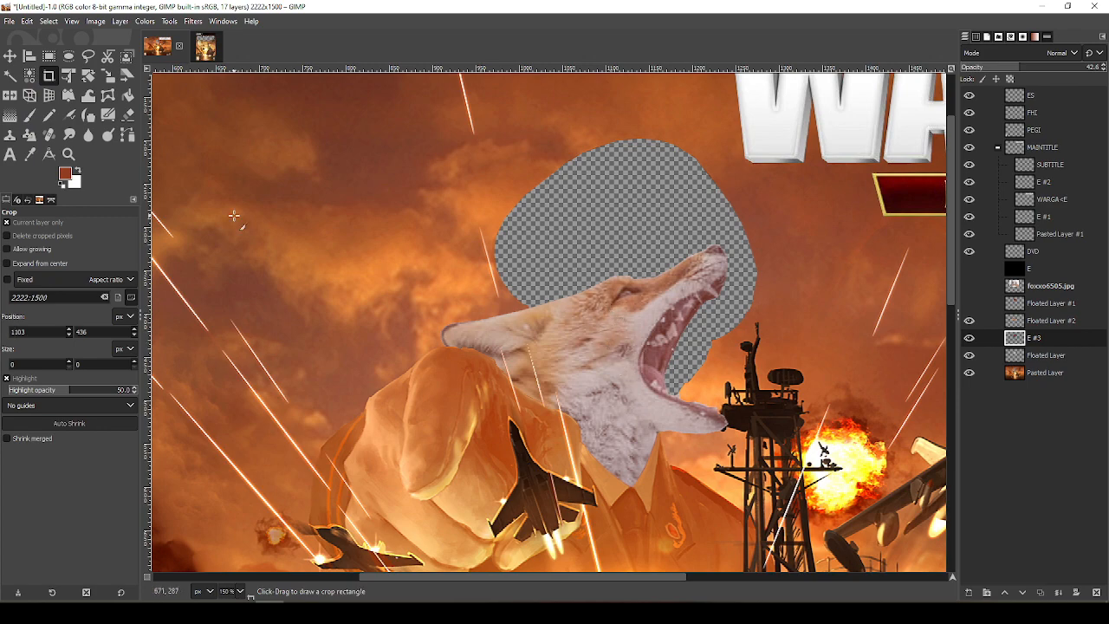
left_click(30, 77)
left_click(563, 293)
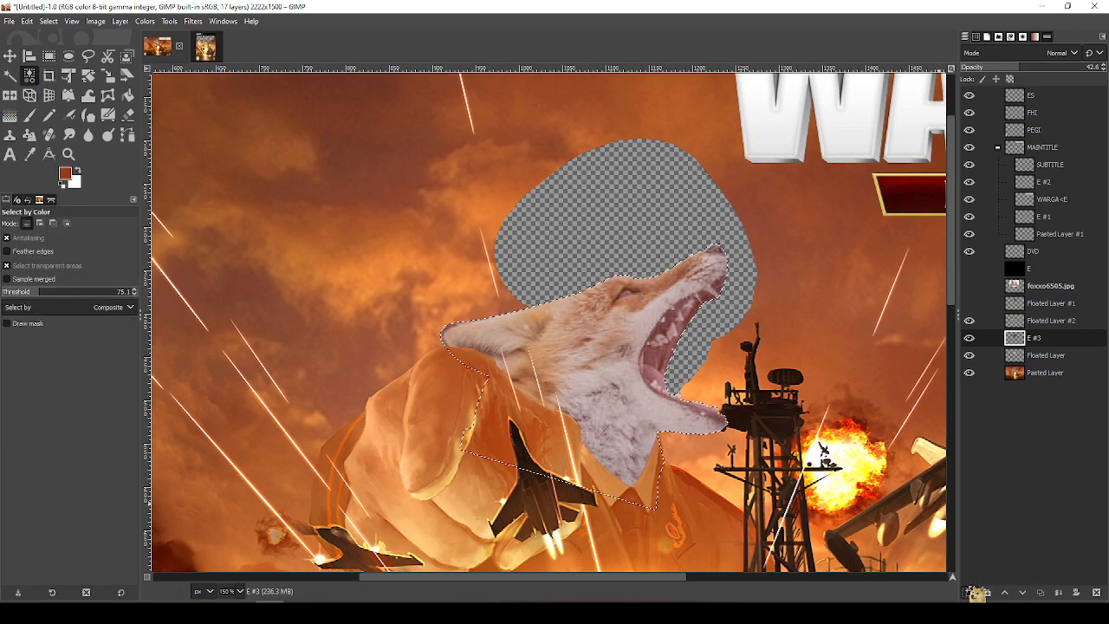
left_click(970, 592)
left_click(1026, 593)
Set the Airbrush to size 116, hardness 100, force 100, rate 27.2 and flow 27.7, keeping reddish-brown as the foreground color
key("a")
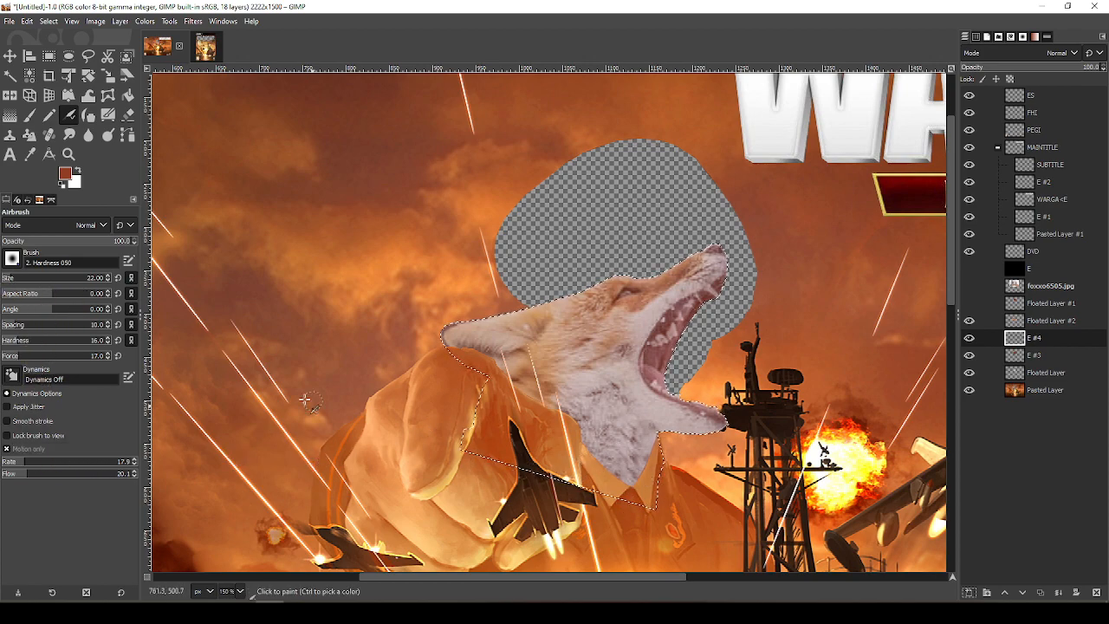
left_click_drag(38, 283, 108, 279)
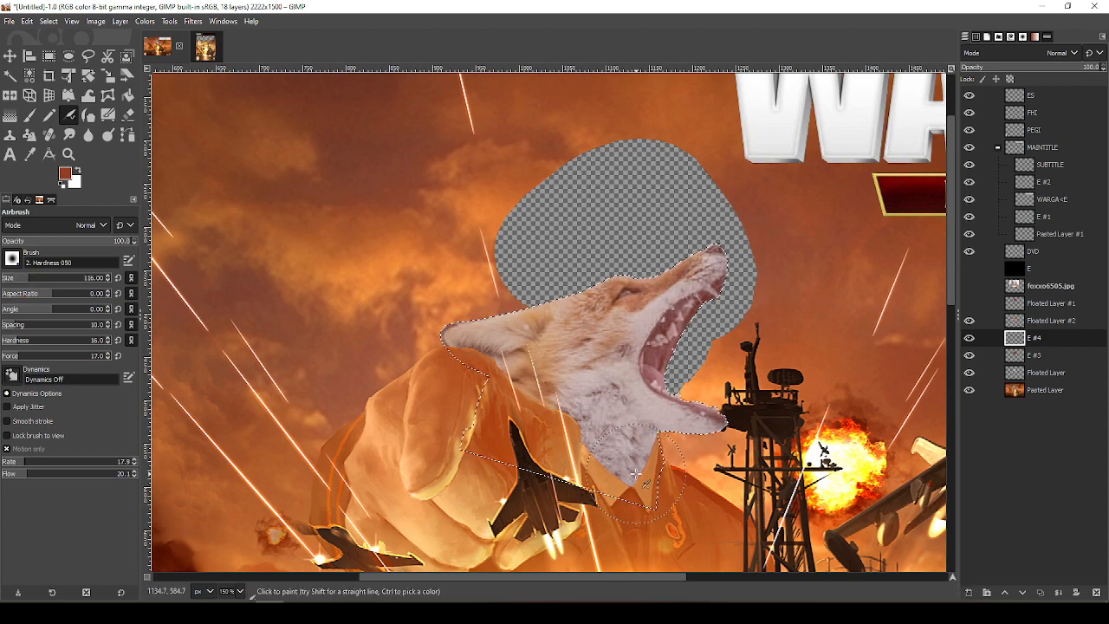
scroll(609, 451, "up", 3)
mouse_move(26, 461)
left_mouse_down()
mouse_move(37, 462)
mouse_move(38, 475)
left_mouse_up()
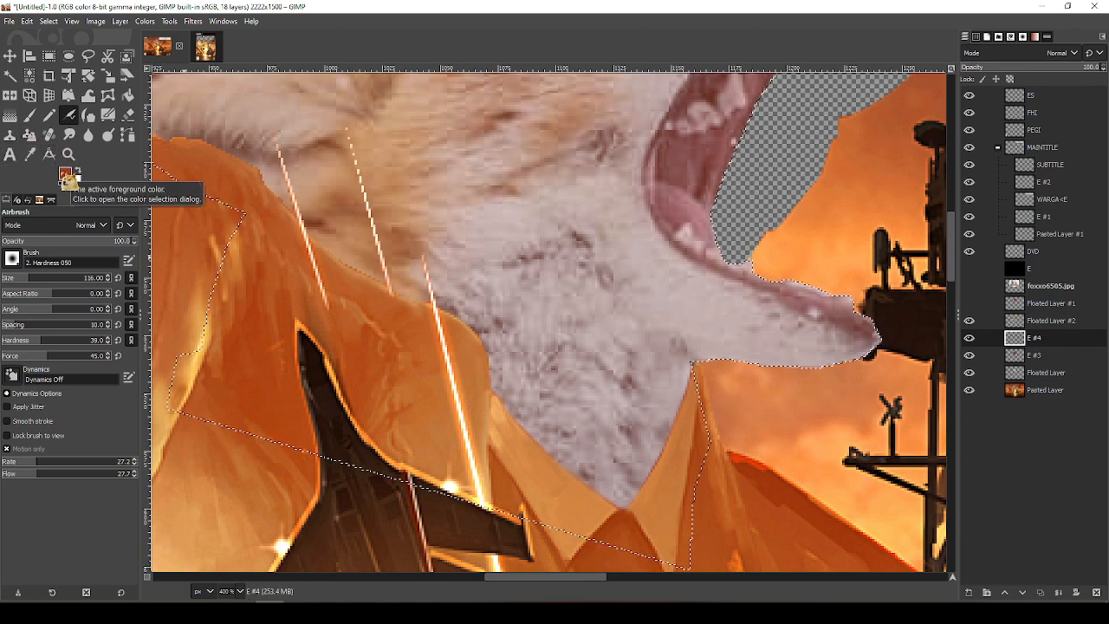
key("x")
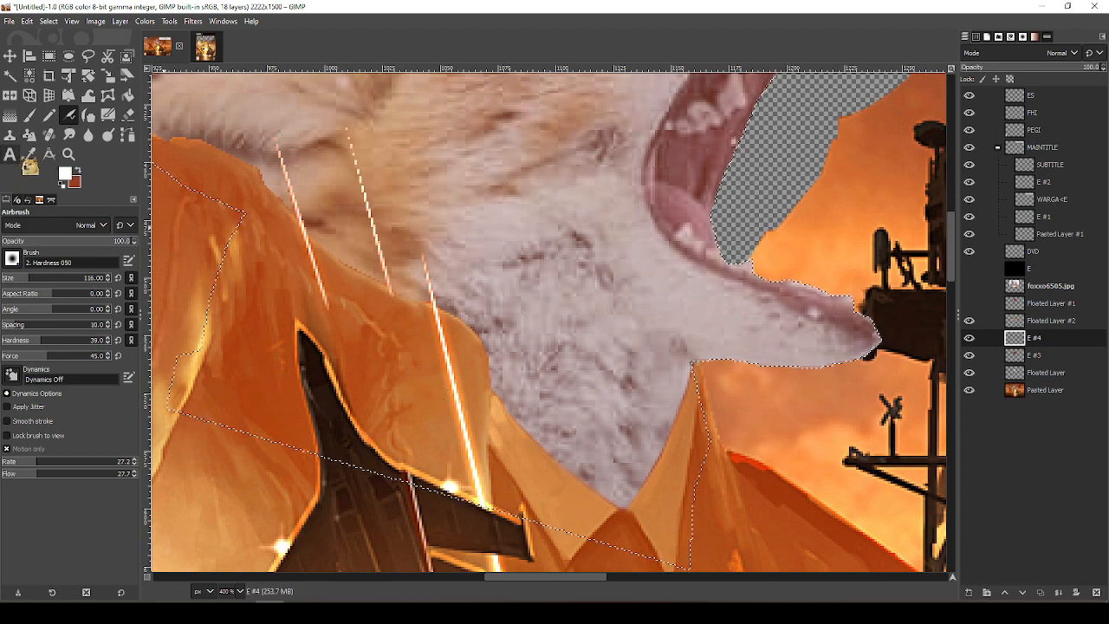
key("x")
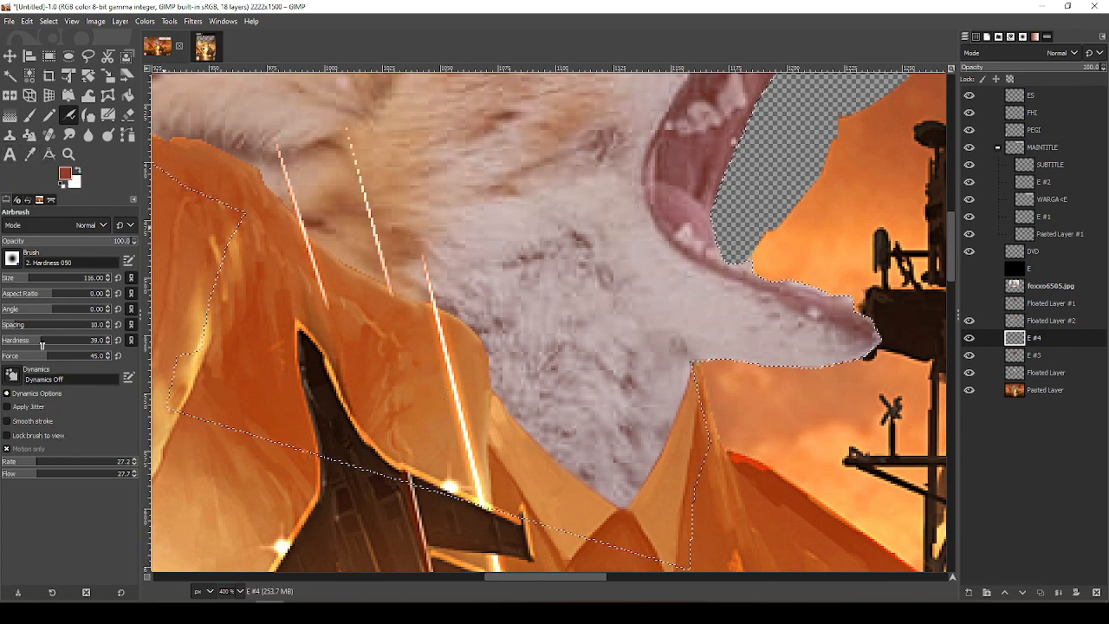
left_click_drag(54, 342, 118, 360)
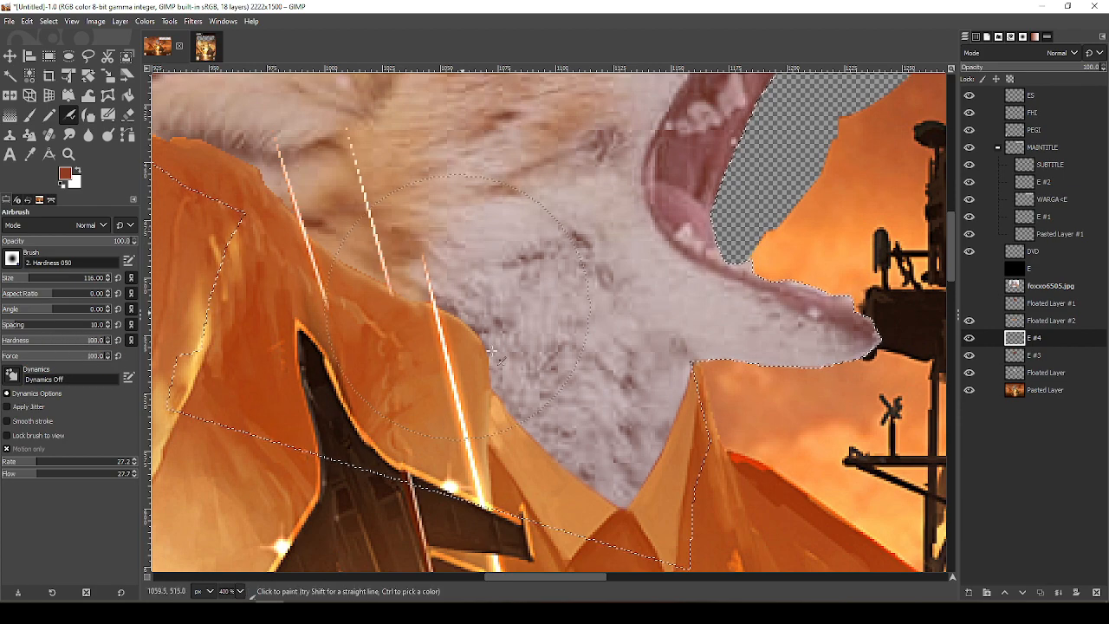
Move the E #4 layer above Floated Layer #2 and try airbrush strokes below the fox's jaw
mouse_move(677, 336)
left_mouse_down()
mouse_move(887, 366)
mouse_move(754, 364)
left_mouse_up()
key("ctrl+z")
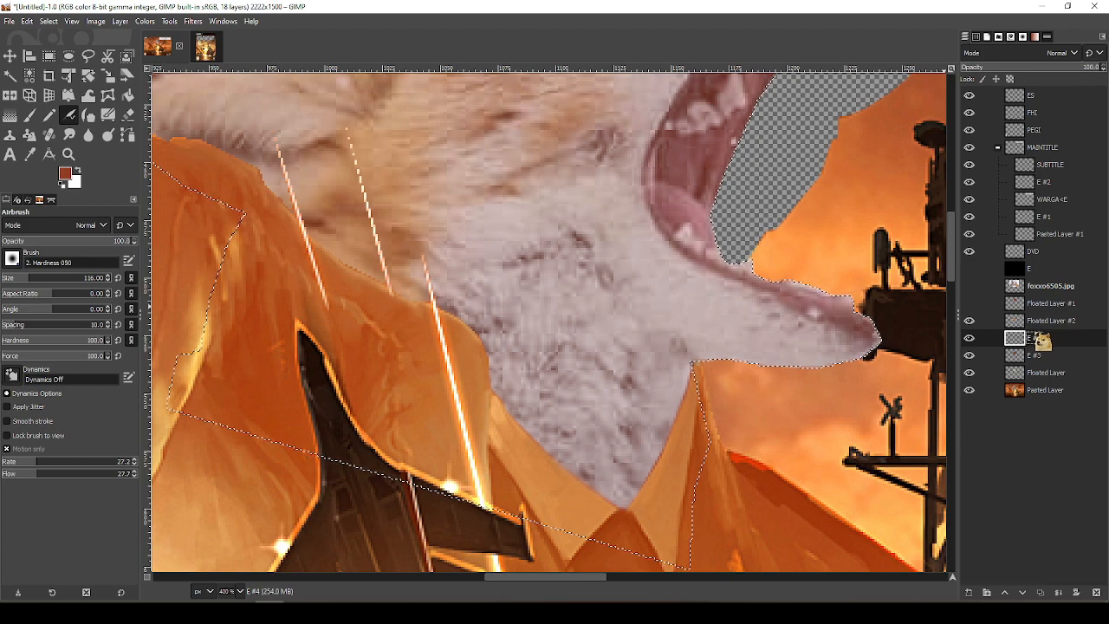
left_click_drag(1042, 340, 1037, 319)
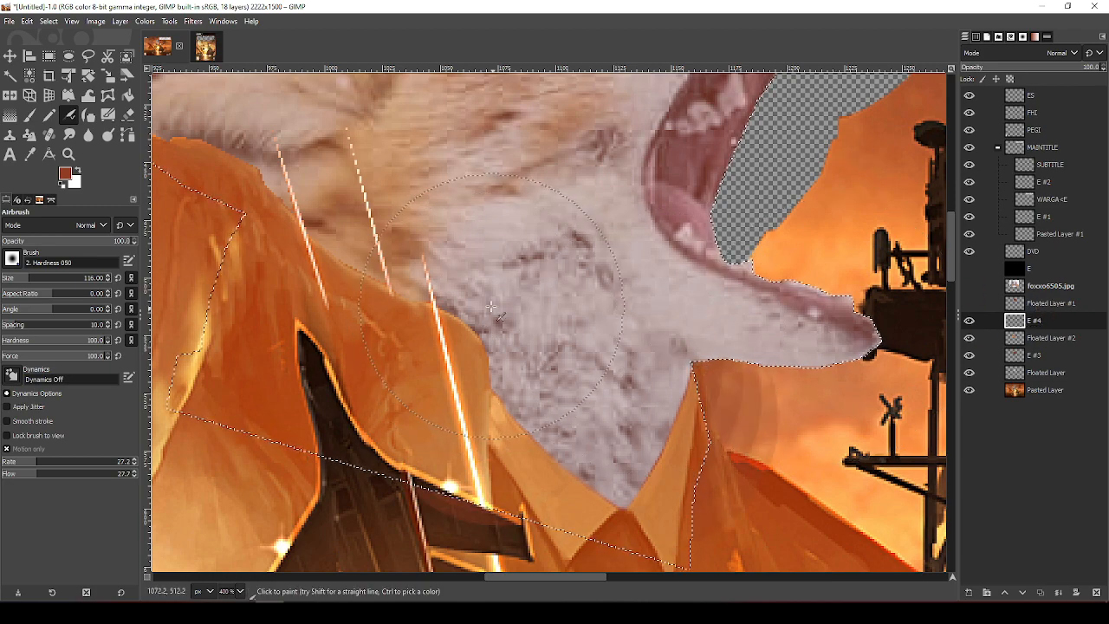
left_click_drag(451, 448, 646, 426)
key("ctrl+z")
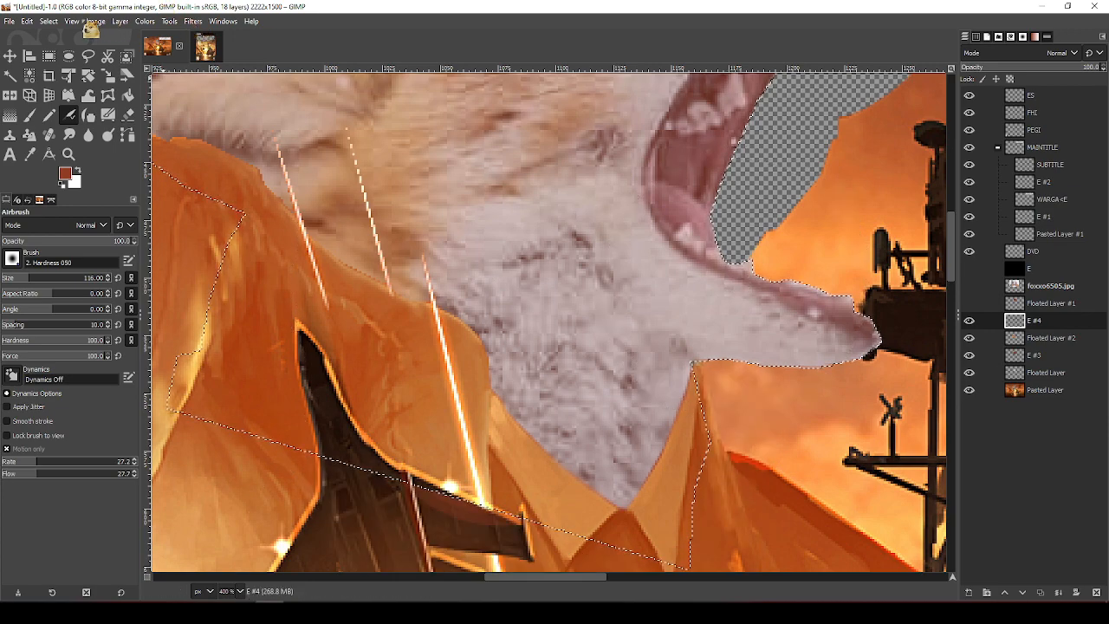
Invert the selection and try a reddish-brown airbrush stroke across the fox's neck
left_click(49, 21)
mouse_move(45, 19)
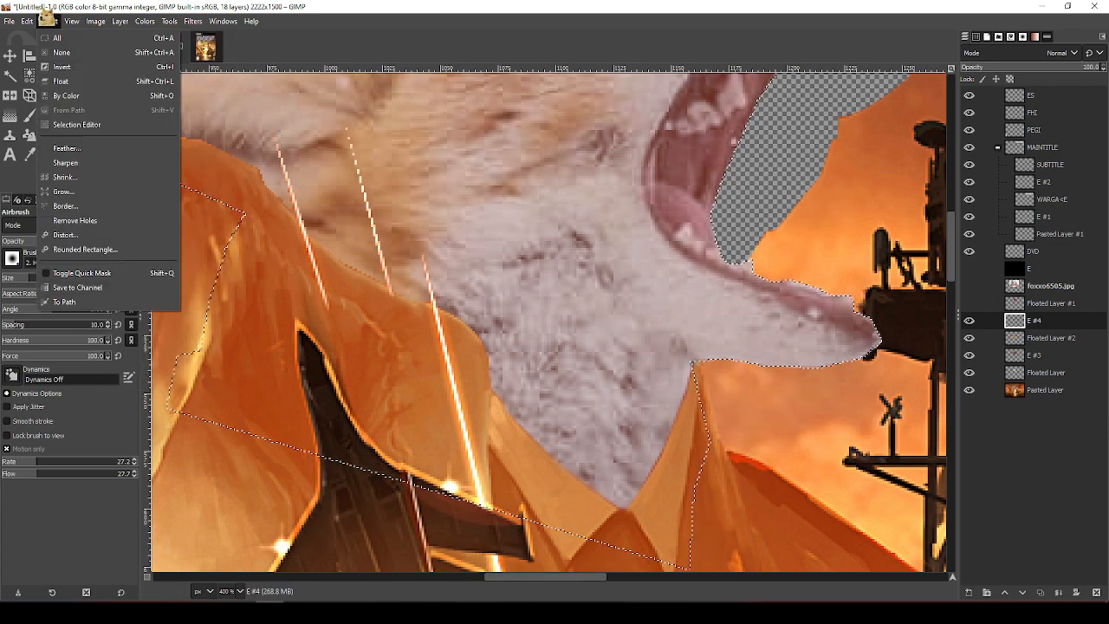
left_click(59, 69)
left_click_drag(458, 377, 542, 393)
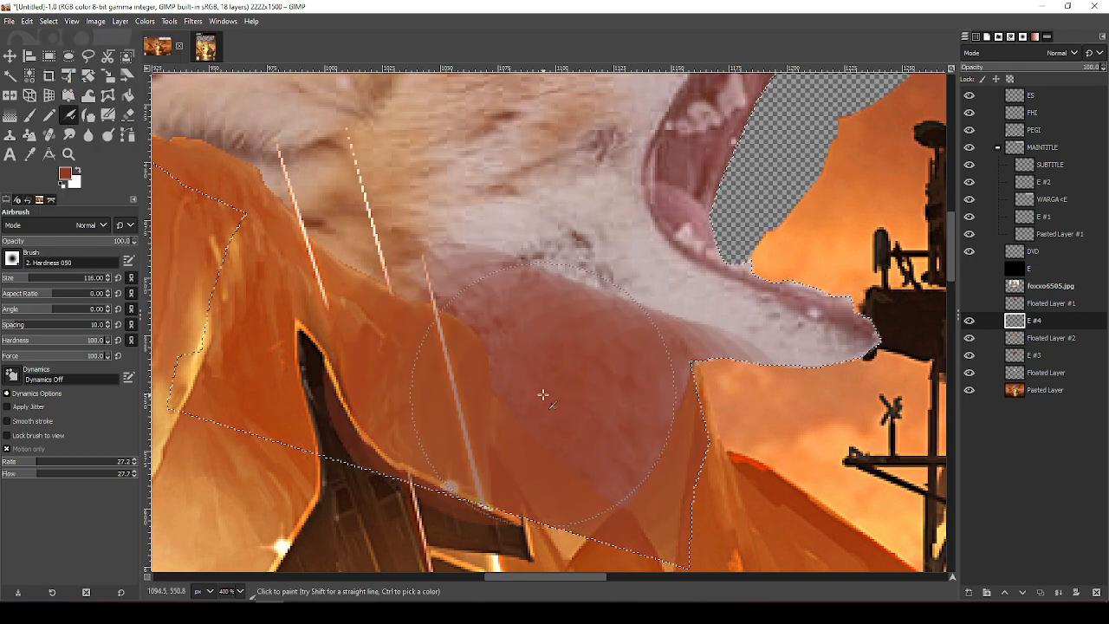
key("ctrl+z")
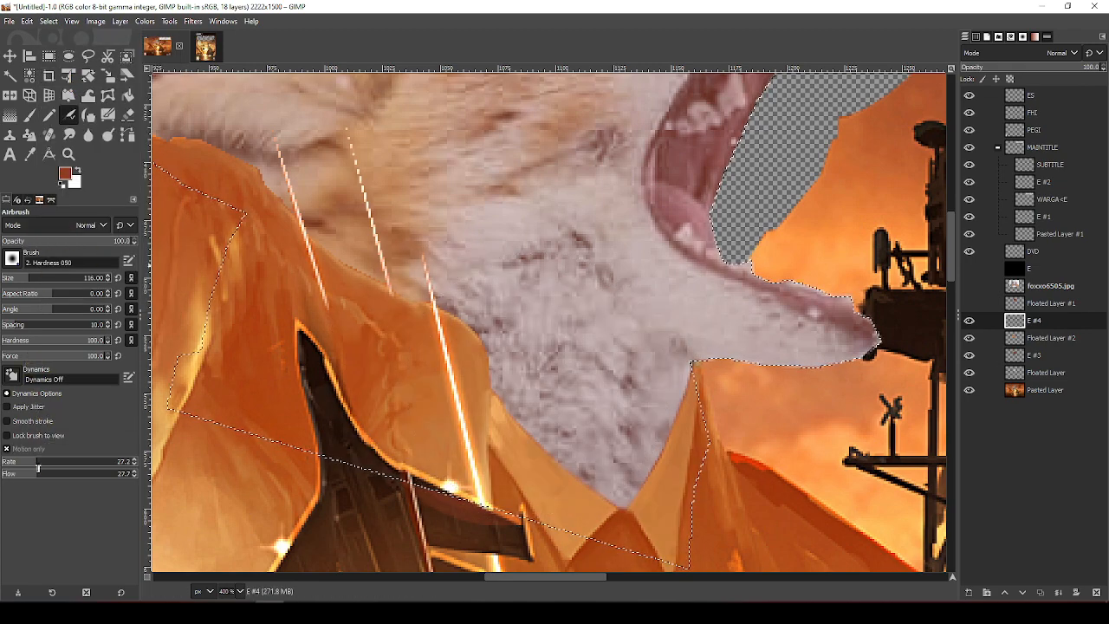
Soften the Airbrush to rate 14.7, flow 12.5, hardness 59 and force 56
left_click_drag(58, 464, 137, 462)
key("ctrl+z")
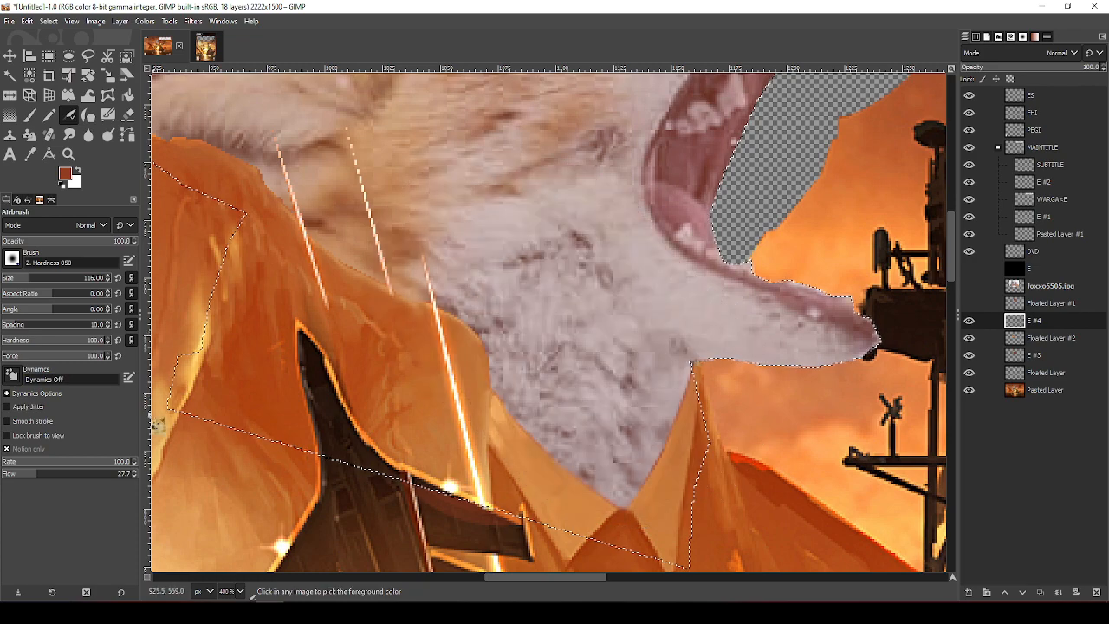
left_click_drag(40, 460, 22, 461)
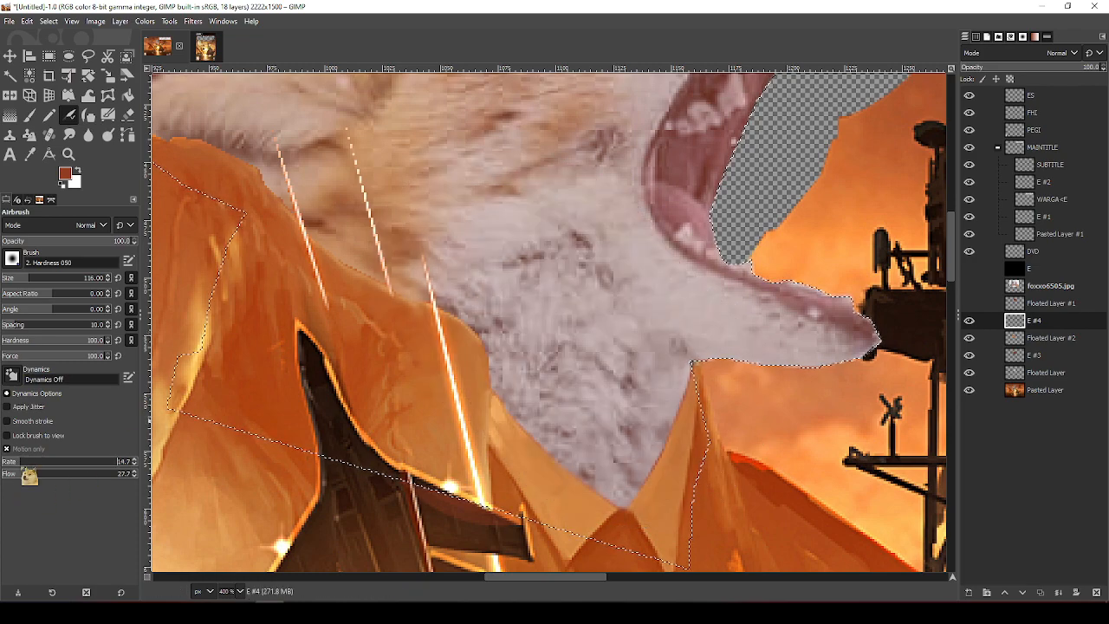
left_click(18, 475)
left_click(16, 342)
left_click(16, 342)
left_click(16, 356)
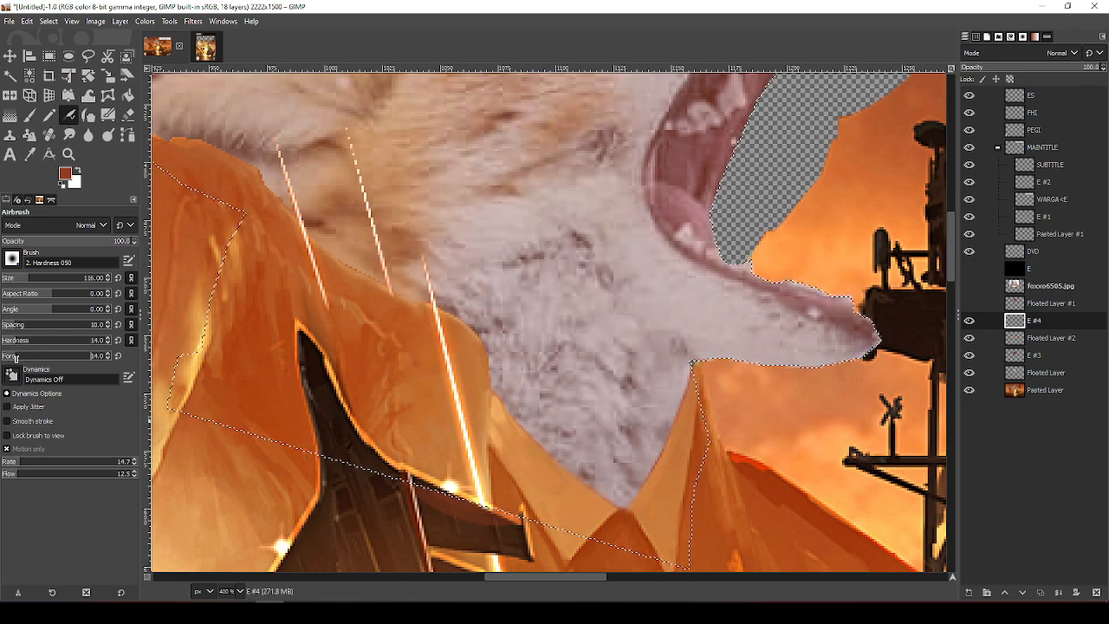
left_click(65, 341)
left_click(62, 356)
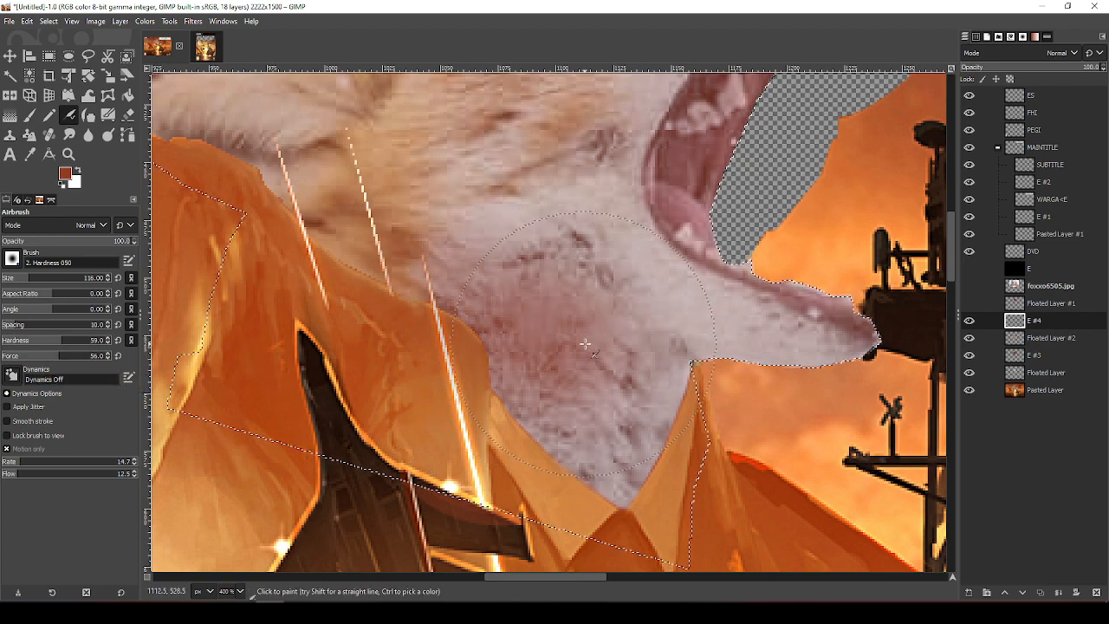
Try airbrushing reddish-brown shading from the fox's ear down to its neck, and undo the strokes
scroll(598, 445, "down", 2)
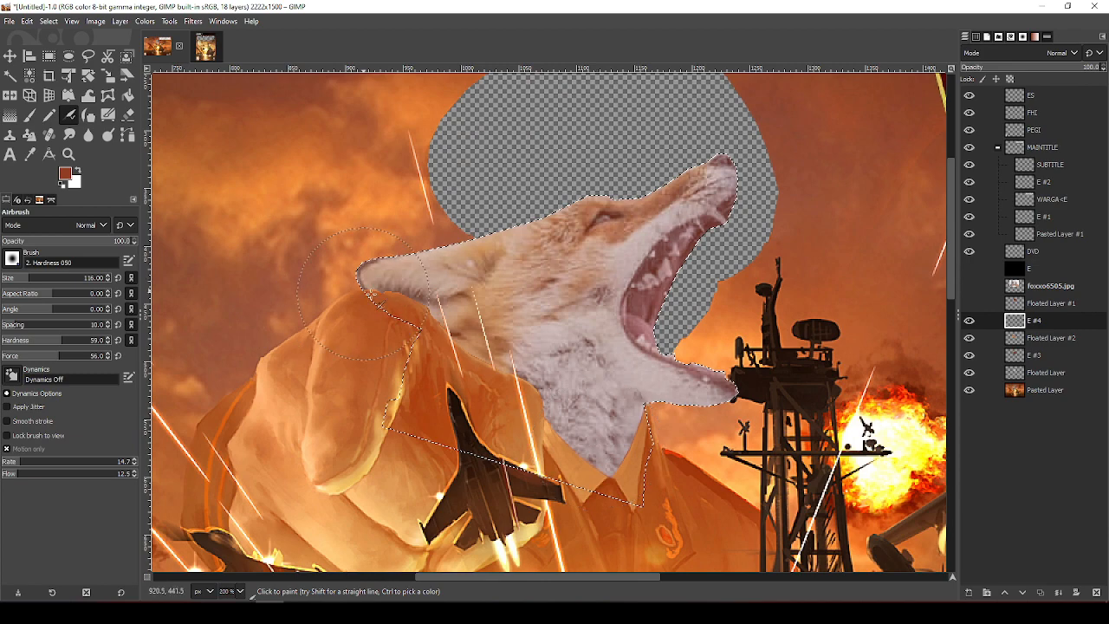
mouse_move(387, 286)
left_mouse_down()
mouse_move(408, 304)
mouse_move(418, 291)
mouse_move(469, 357)
mouse_move(546, 406)
left_mouse_up()
key("ctrl+z")
key("ctrl+z")
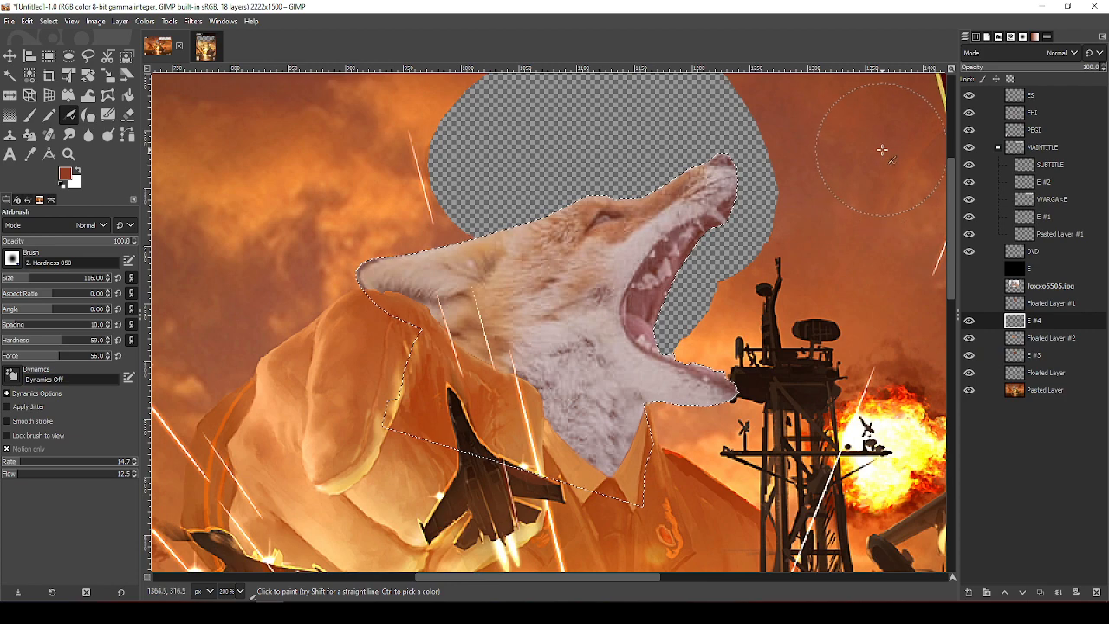
Airbrush soft reddish shading onto the fox's lower neck using colour b0563a, hardness 35 and force 33
left_click(69, 179)
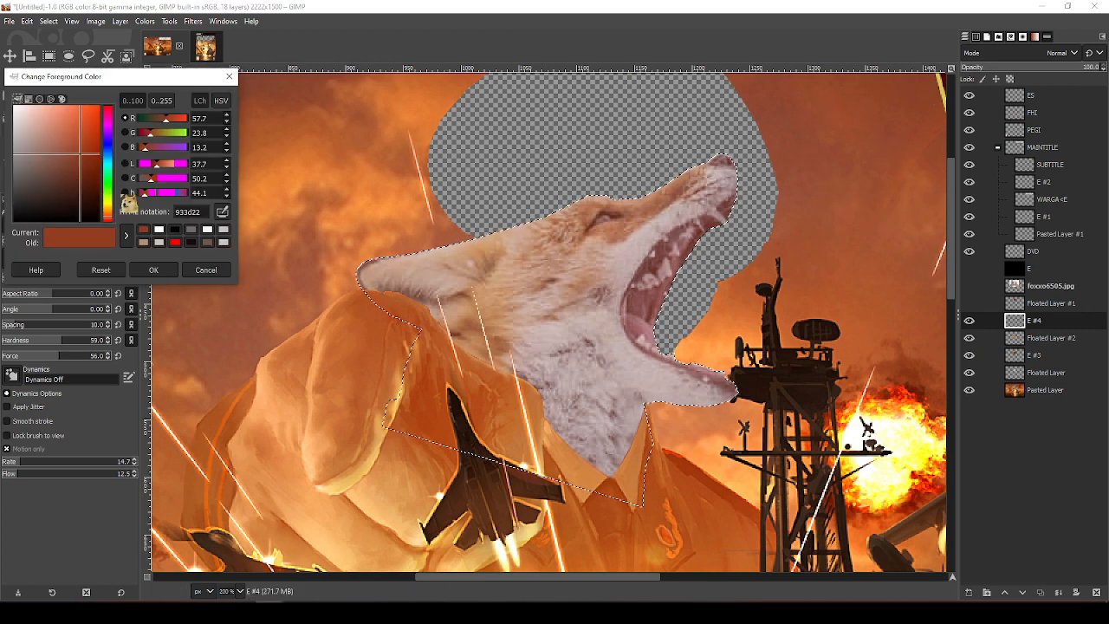
left_click_drag(76, 146, 72, 142)
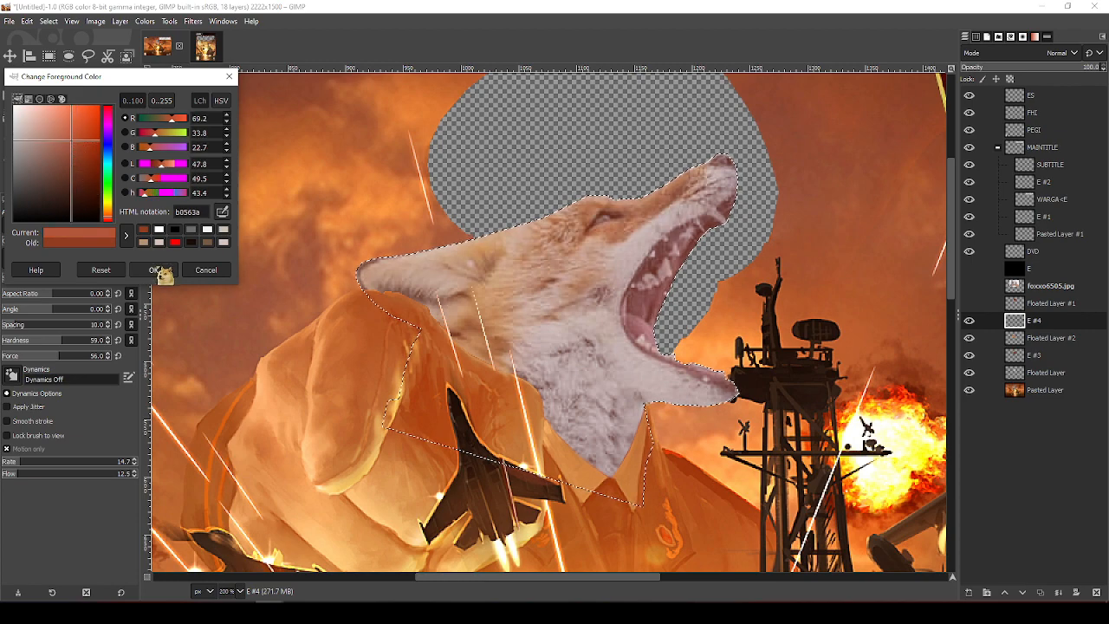
left_click(157, 269)
left_click(37, 341)
left_click(36, 357)
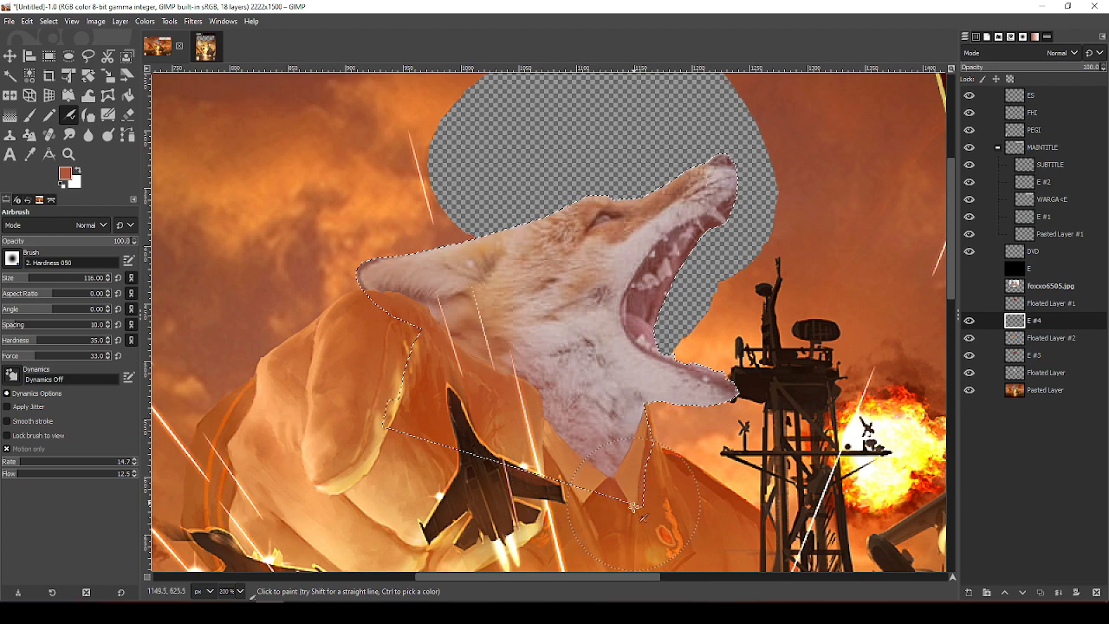
Erase stray airbrush shading around the collar and jacket on E #4 with hardness 84 and force 79, and clear the selection
key("shift+e")
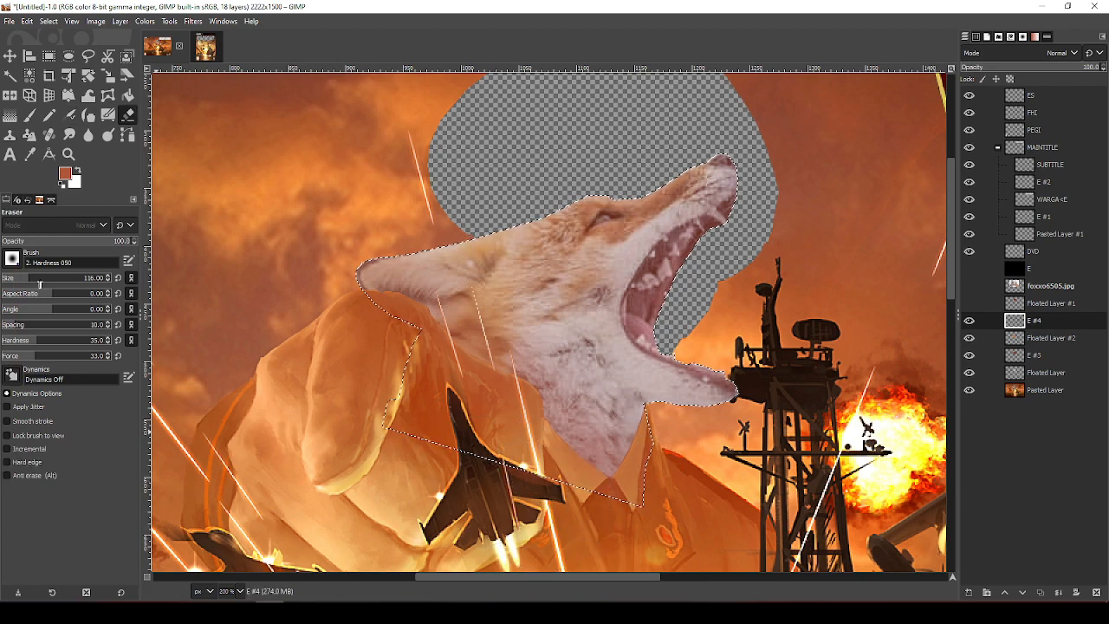
mouse_move(41, 340)
left_mouse_down()
mouse_move(94, 339)
mouse_move(90, 355)
left_mouse_up()
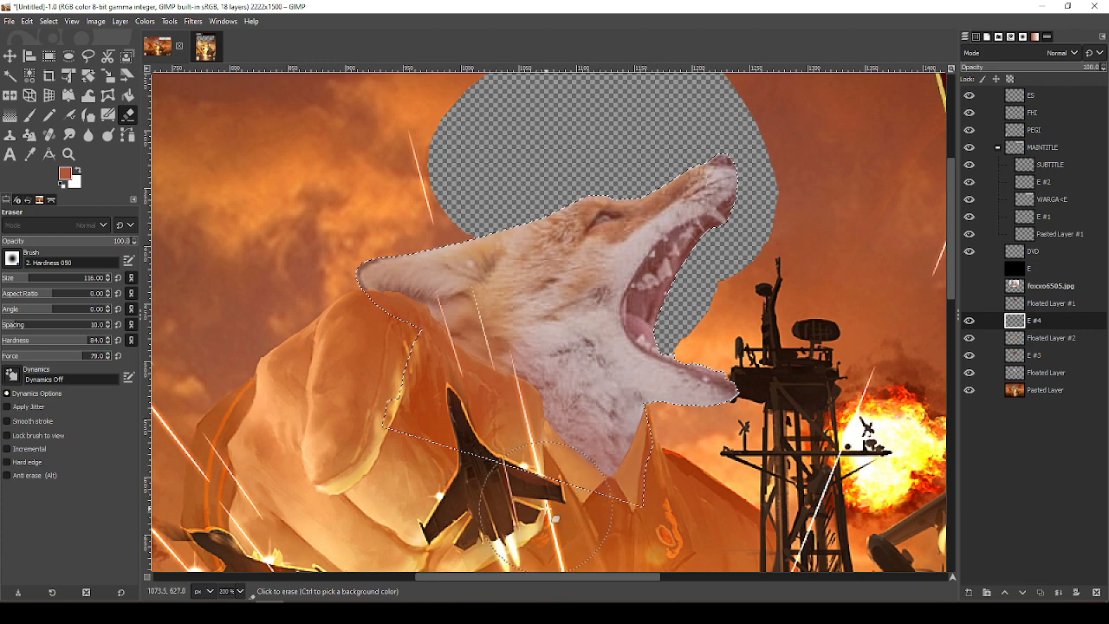
left_click_drag(546, 509, 518, 496)
left_click_drag(704, 452, 692, 391)
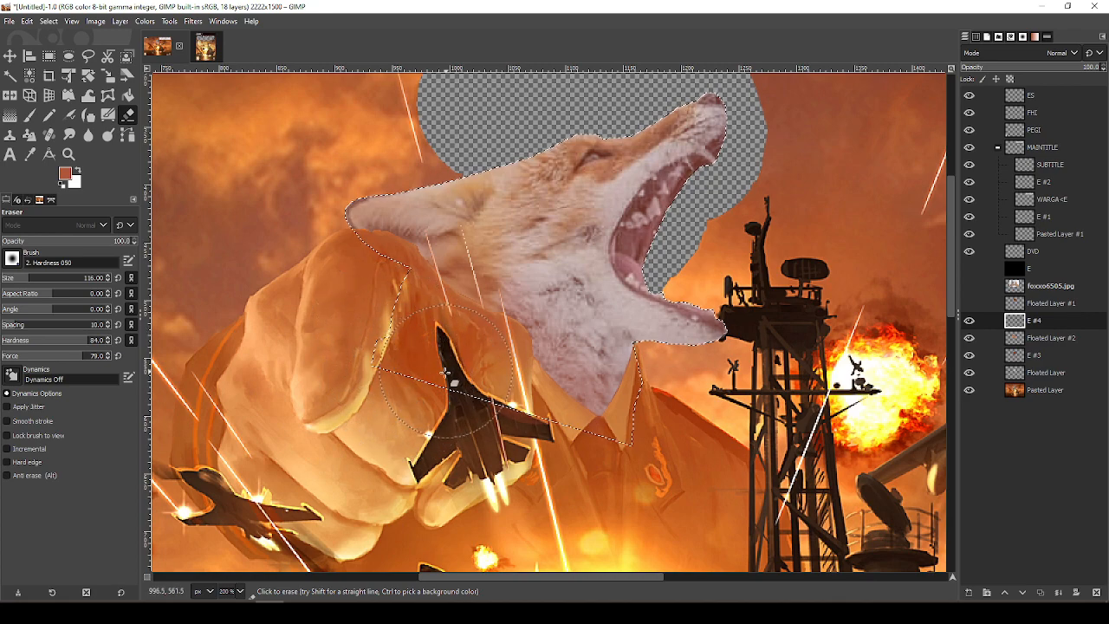
key("shift+ctrl+a")
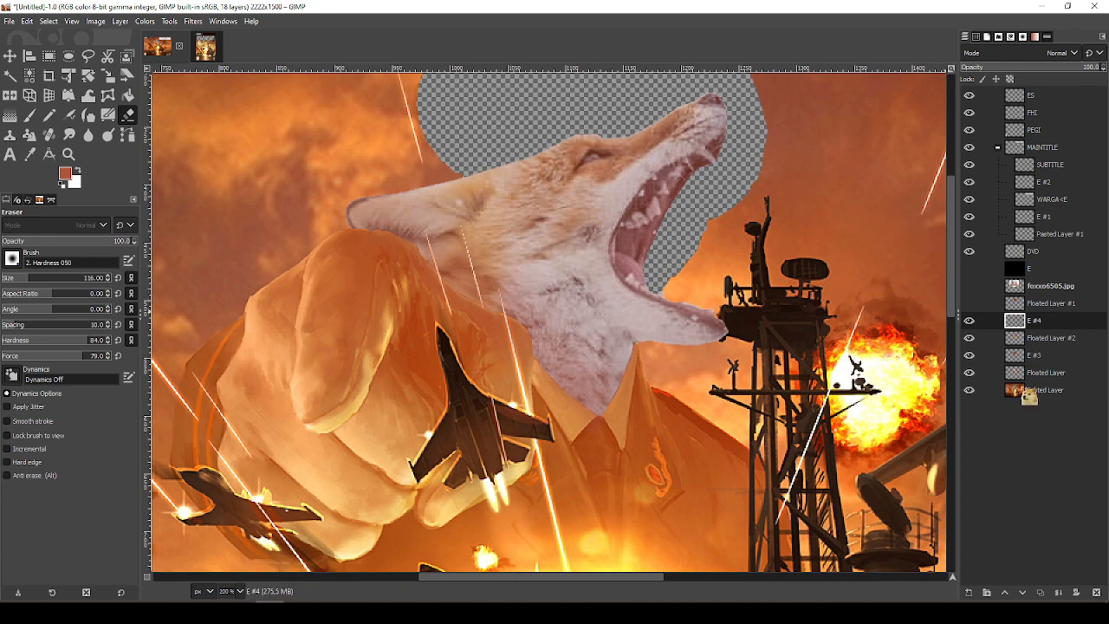
Try blurring the edge between the fox's ear and the fist on the Pasted Layer with brush size 18, raising the rate to 42
left_click(1029, 395)
key("shift+u")
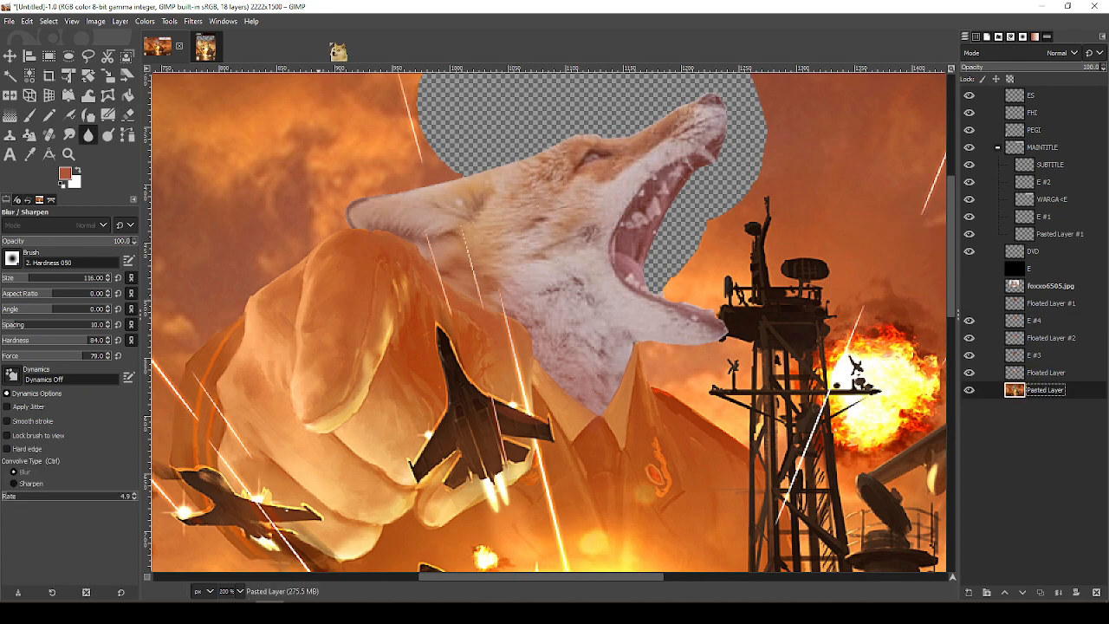
left_click_drag(384, 131, 487, 205)
scroll(483, 206, "up", 2)
scroll(483, 208, "up", 1)
left_click_drag(439, 349, 396, 139)
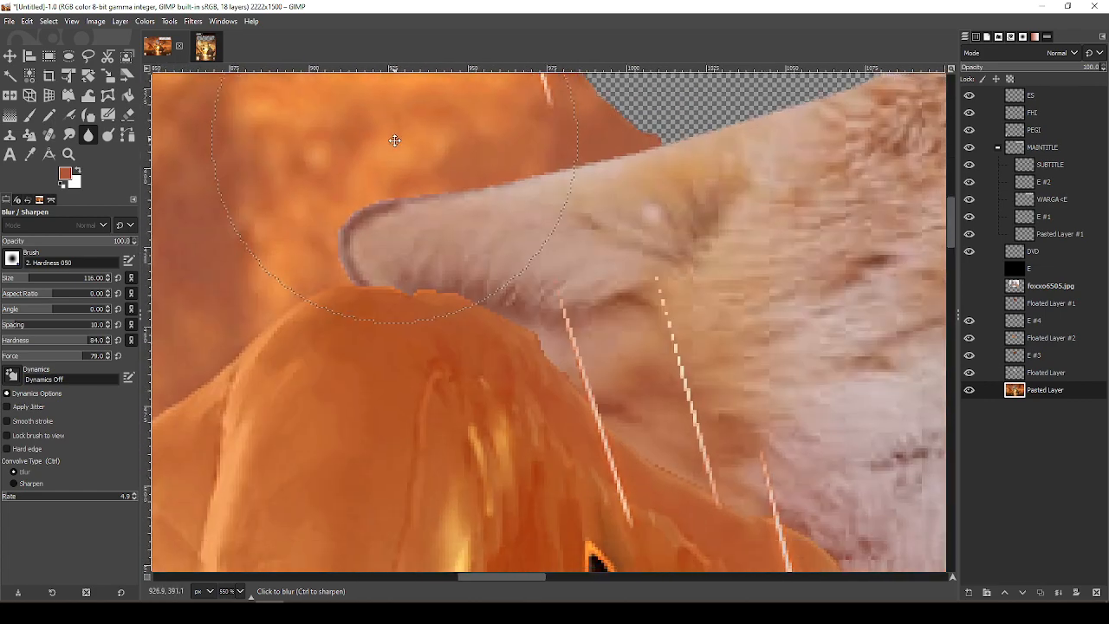
left_click(22, 278)
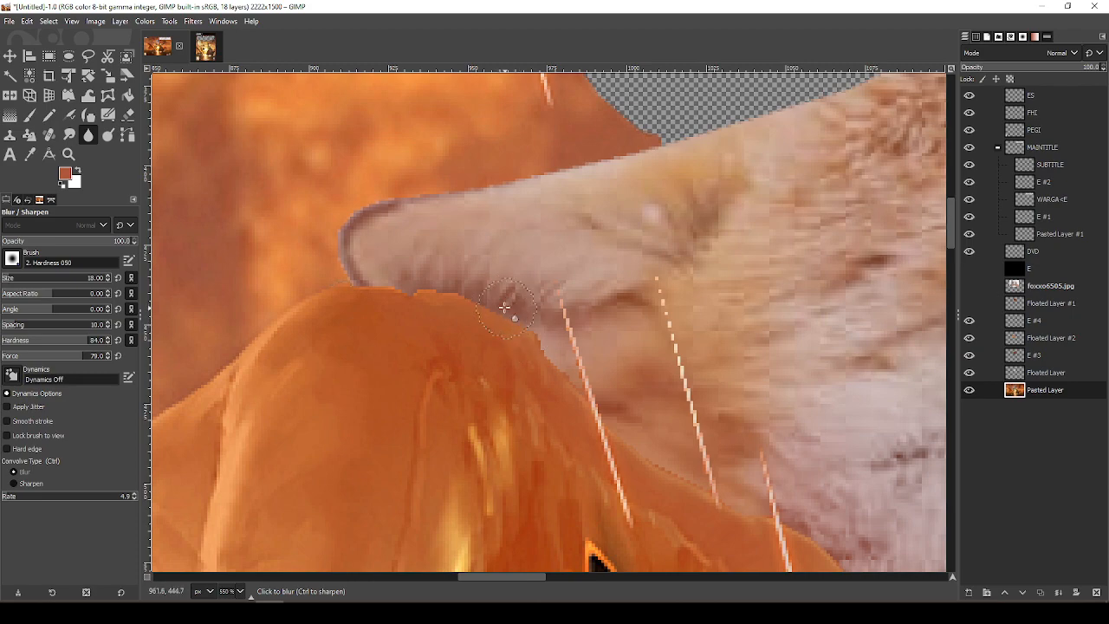
left_click_drag(505, 306, 534, 366)
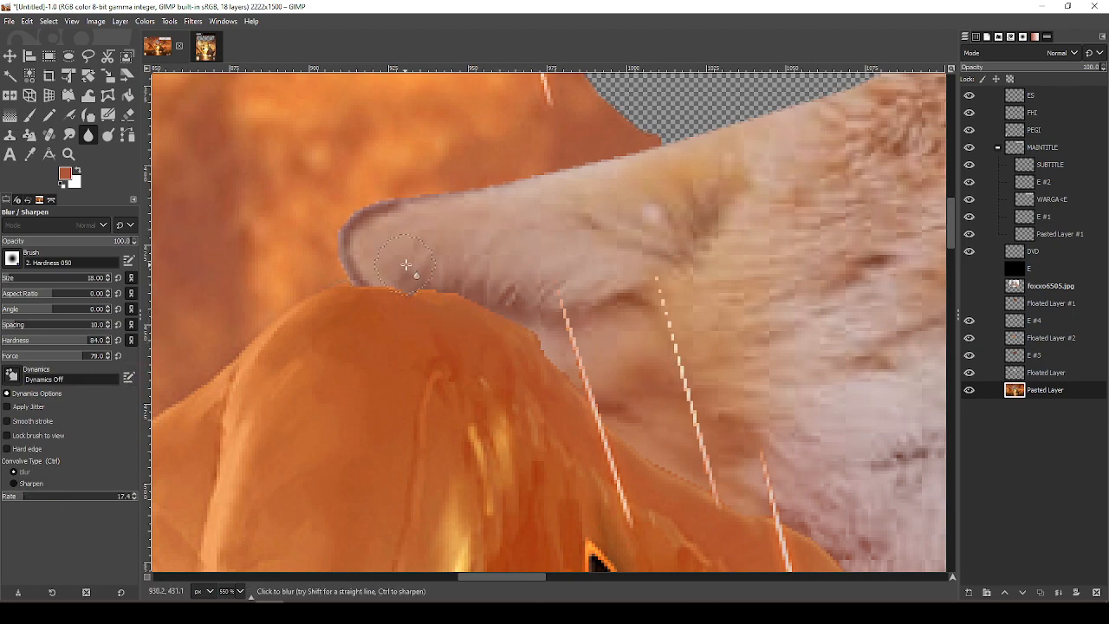
left_click(55, 496)
left_click(969, 391)
left_click(970, 390)
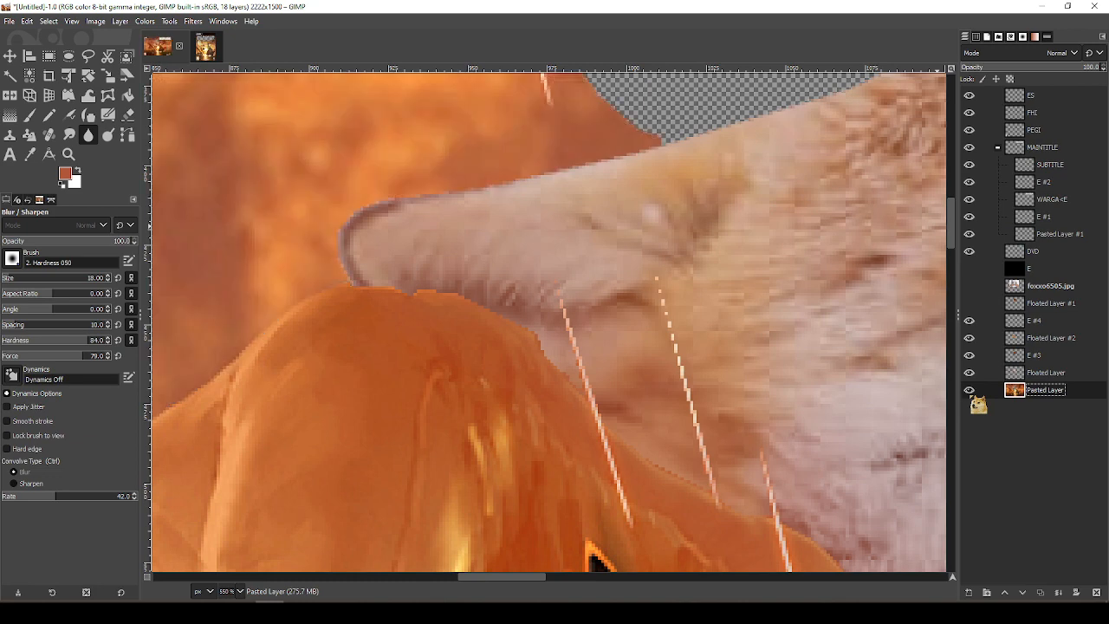
Blur the fist's upper edge against the fox's ear on Floated Layer #2, lowering the blur rate to 17.4
left_click(1044, 338)
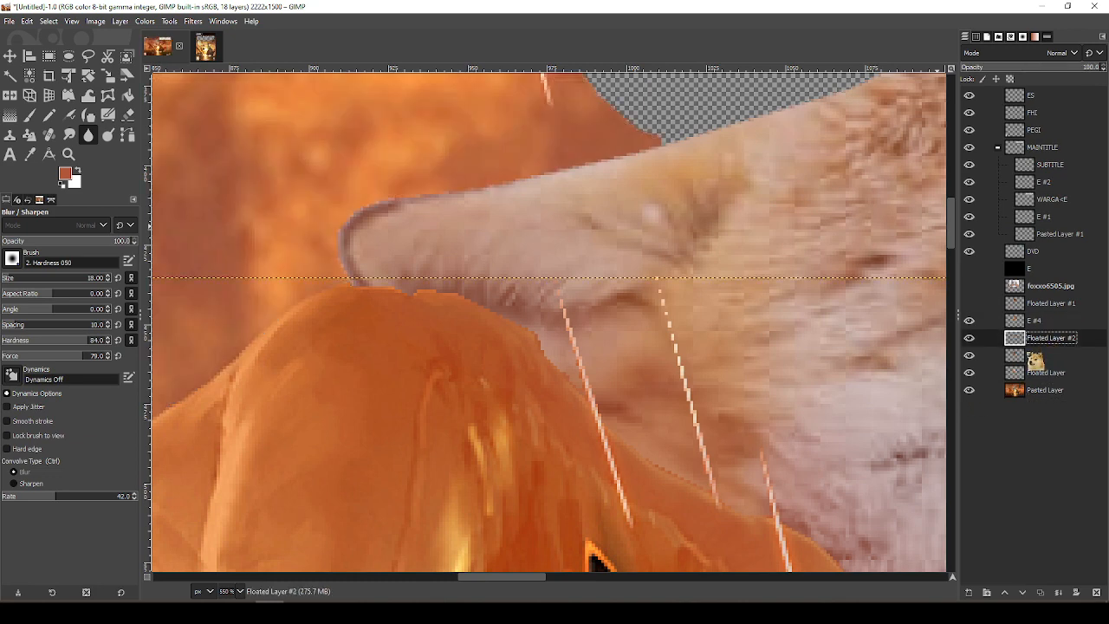
mouse_move(363, 272)
left_mouse_down()
mouse_move(452, 282)
mouse_move(516, 325)
left_mouse_up()
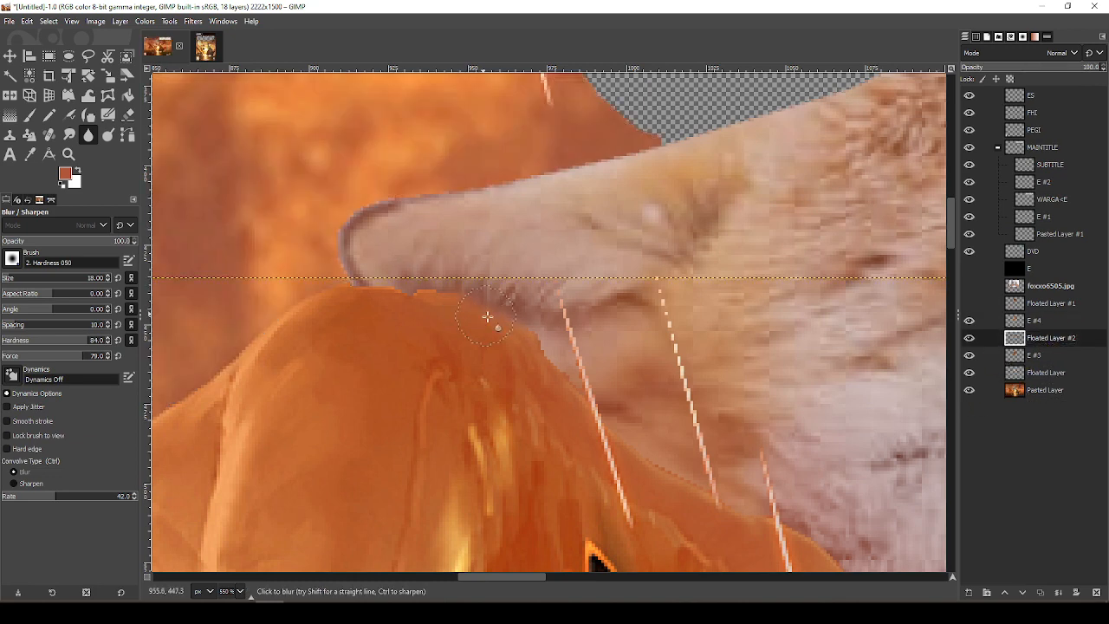
left_click(31, 499)
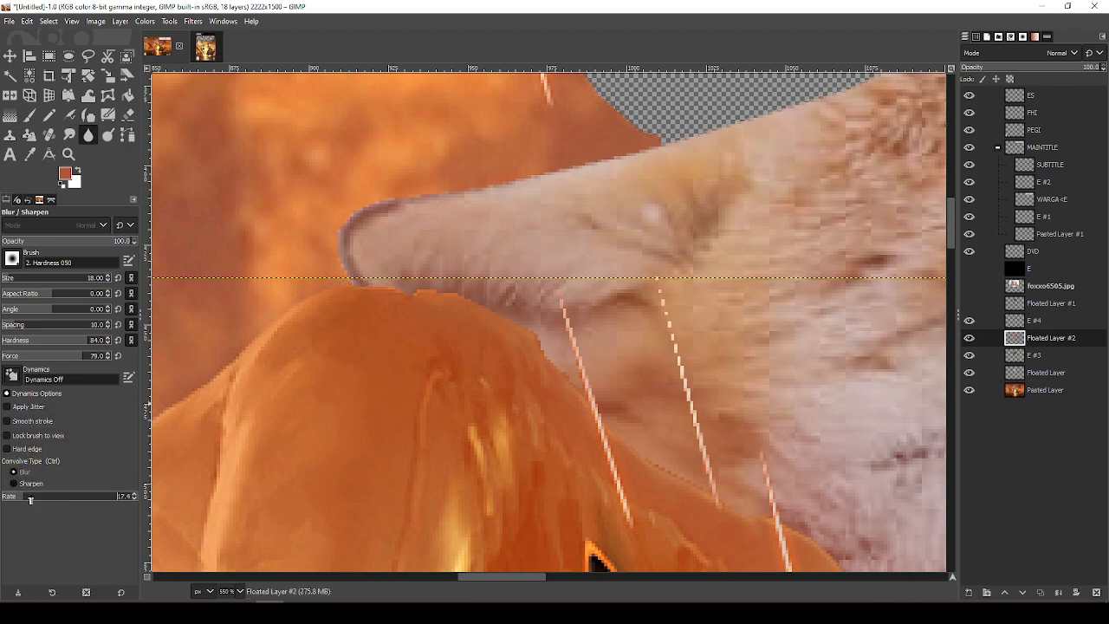
mouse_move(476, 293)
left_mouse_down()
mouse_move(512, 315)
mouse_move(413, 280)
mouse_move(369, 277)
left_mouse_up()
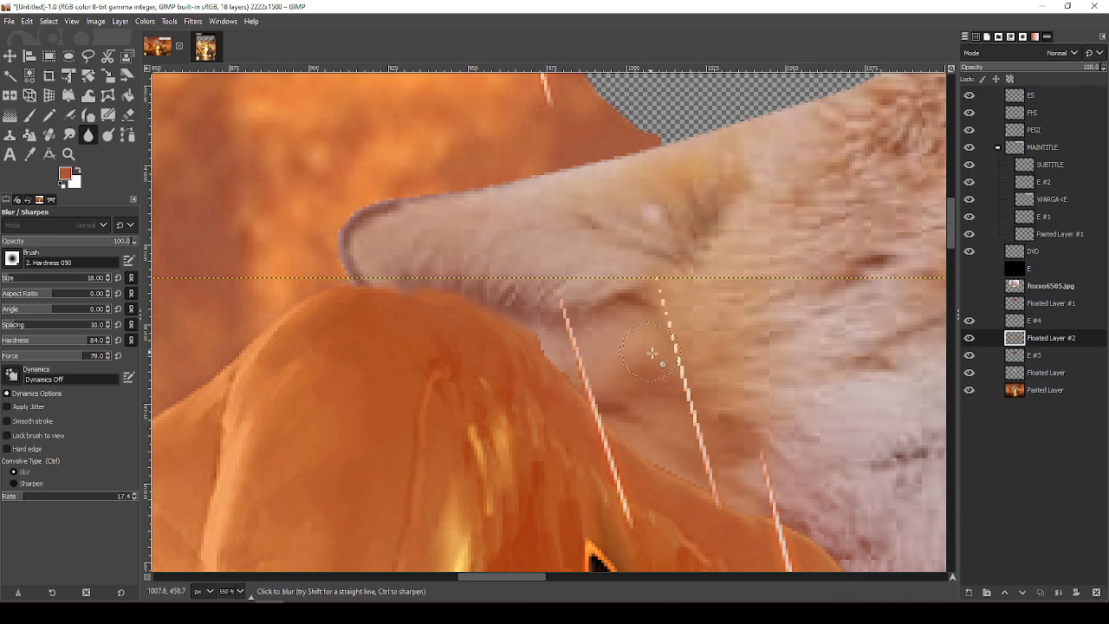
Try blurring along the sleeve edge and the light streaks across the fox's neck, and undo the strokes
left_click_drag(676, 370, 533, 255)
mouse_move(409, 234)
left_mouse_down()
mouse_move(440, 274)
mouse_move(434, 220)
left_mouse_up()
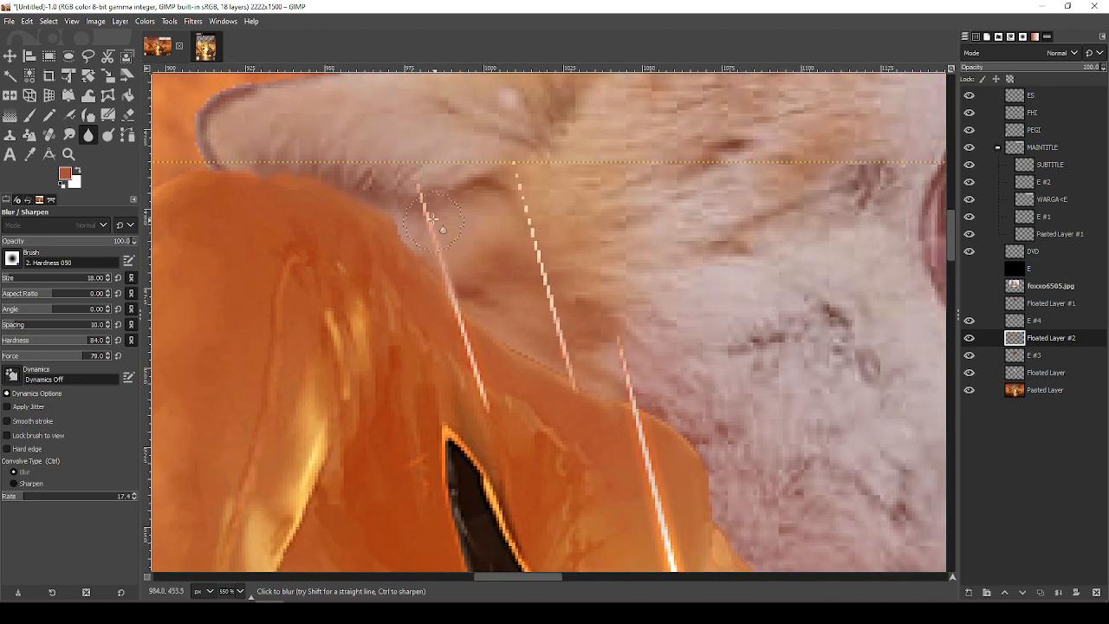
key("ctrl+z")
left_click_drag(413, 148, 450, 218)
left_click_drag(515, 178, 577, 352)
key("ctrl+z")
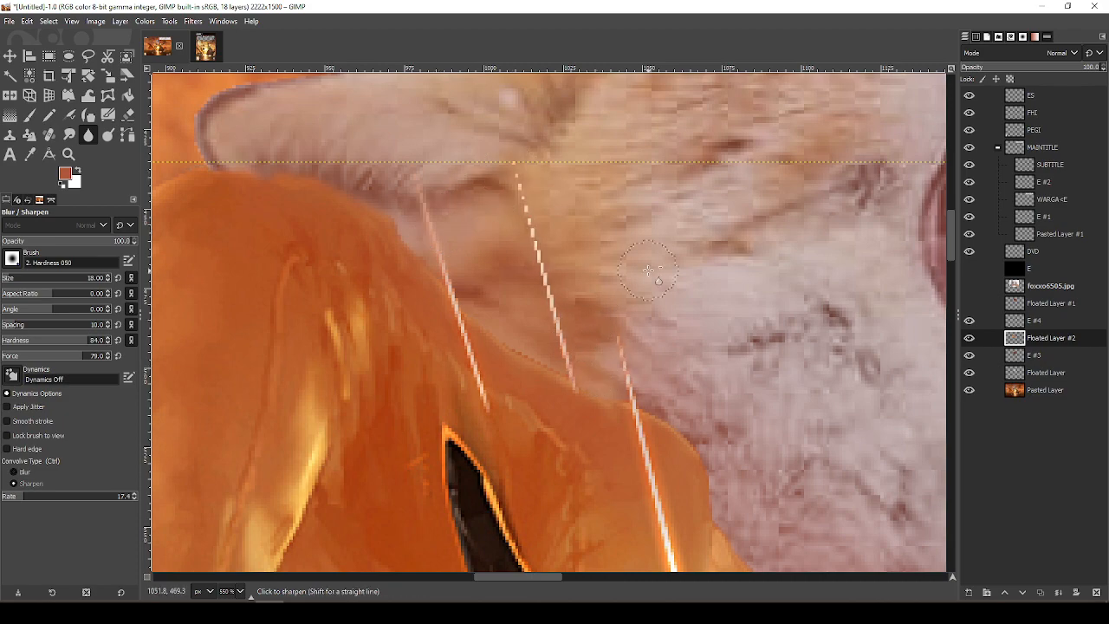
key("ctrl+z")
key("ctrl+z")
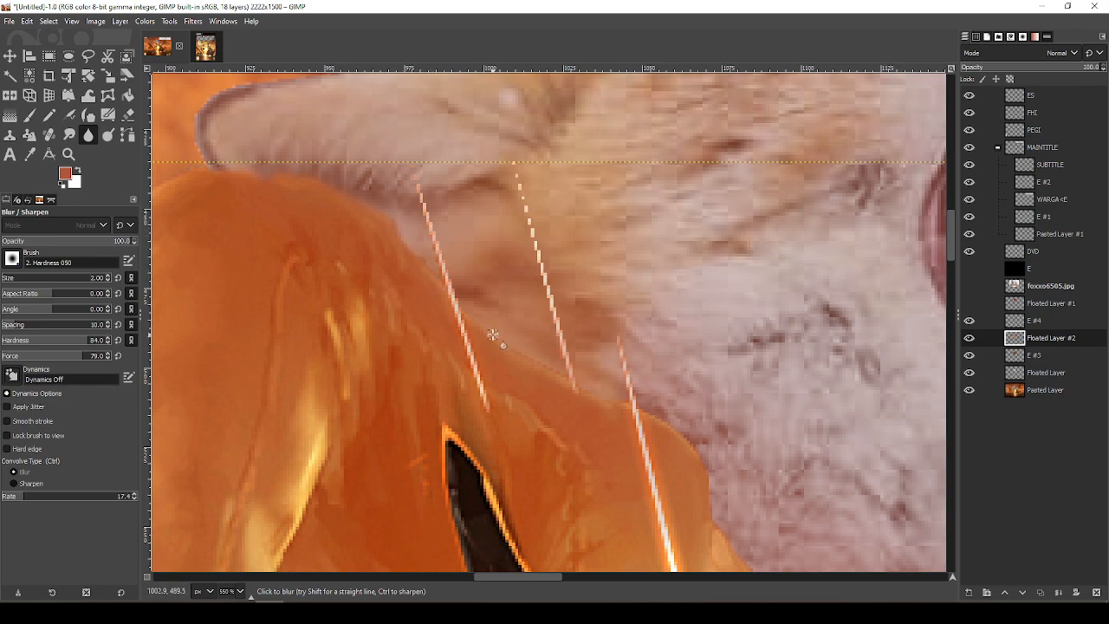
Soften the sleeve and collar edges along the fox's neck with a blur brush of size 2
left_click_drag(664, 402, 520, 240)
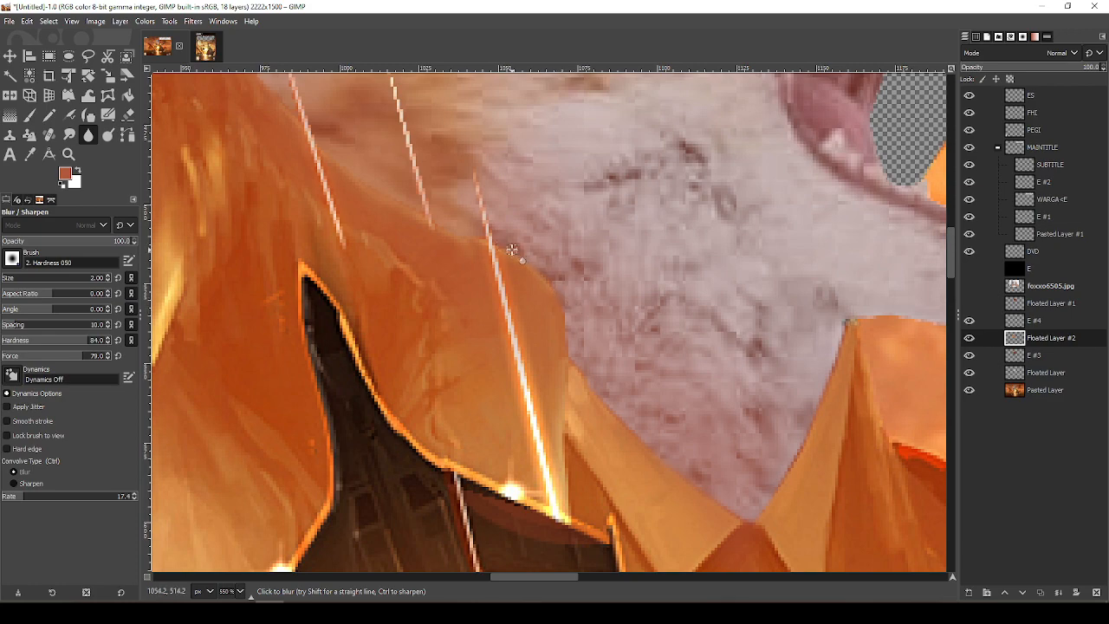
left_click_drag(717, 348, 481, 286)
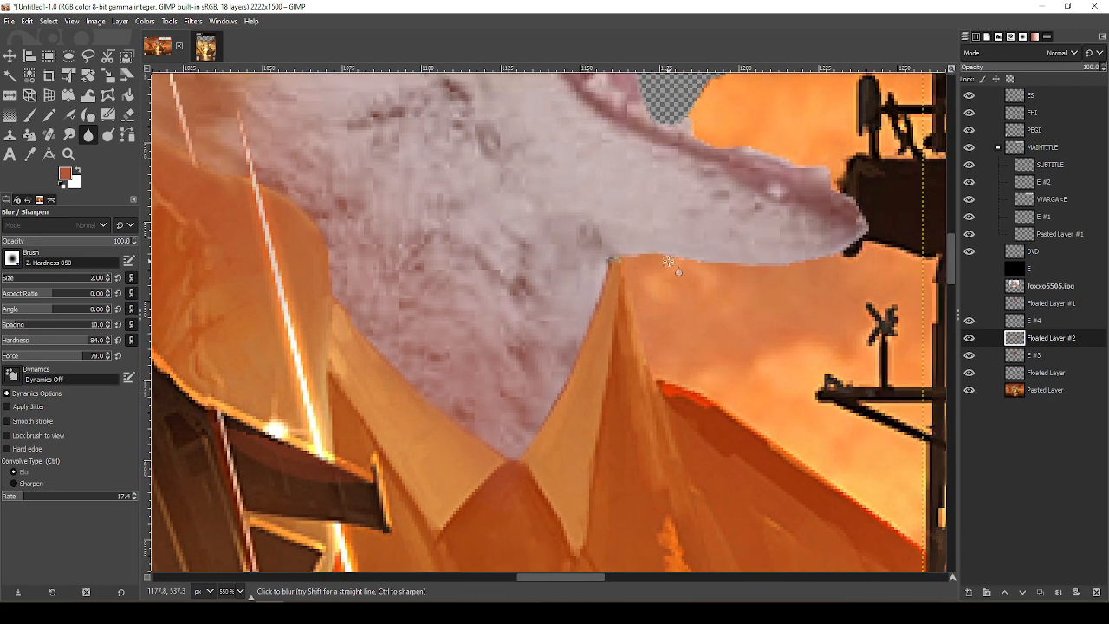
scroll(668, 261, "down", 5)
scroll(668, 261, "down", 2)
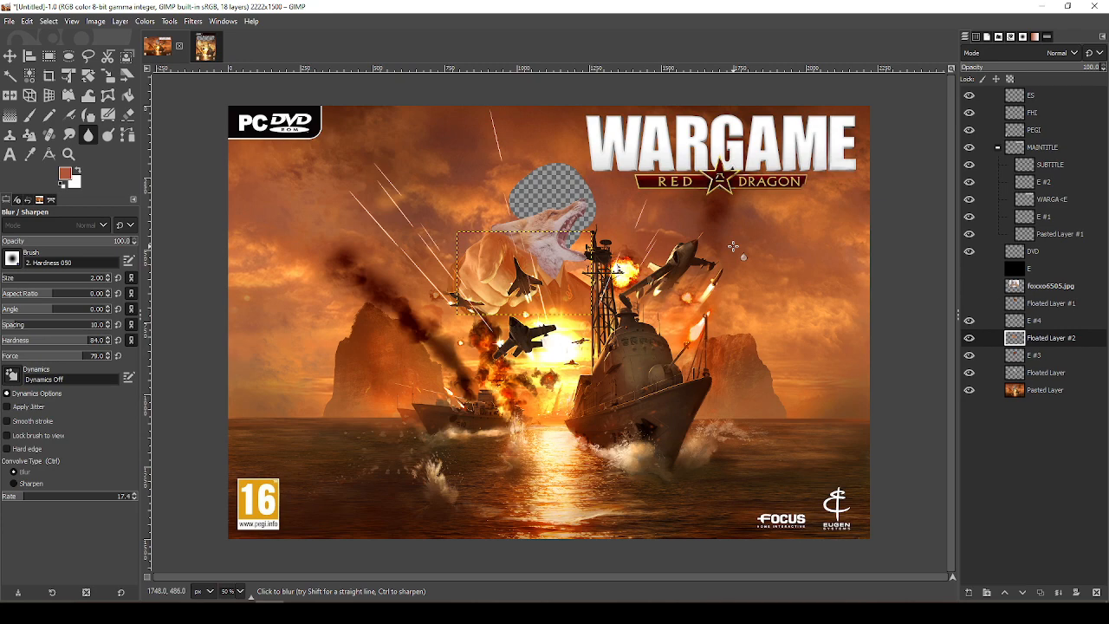
scroll(622, 204, "up", 5)
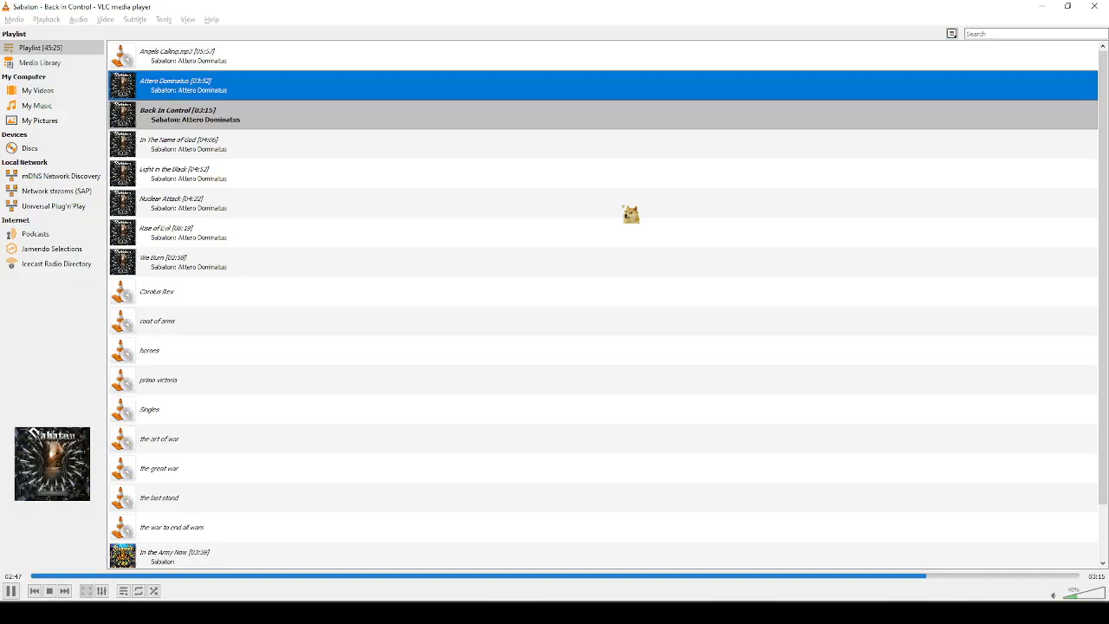
key("alt+Tab")
key("alt+Tab")
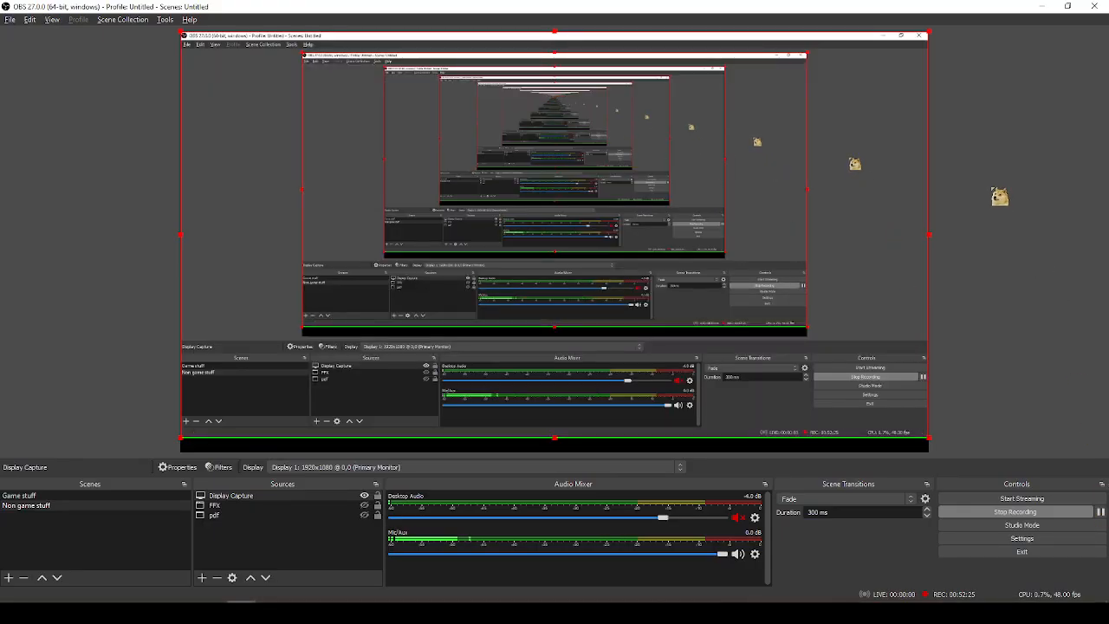
key("alt+Tab")
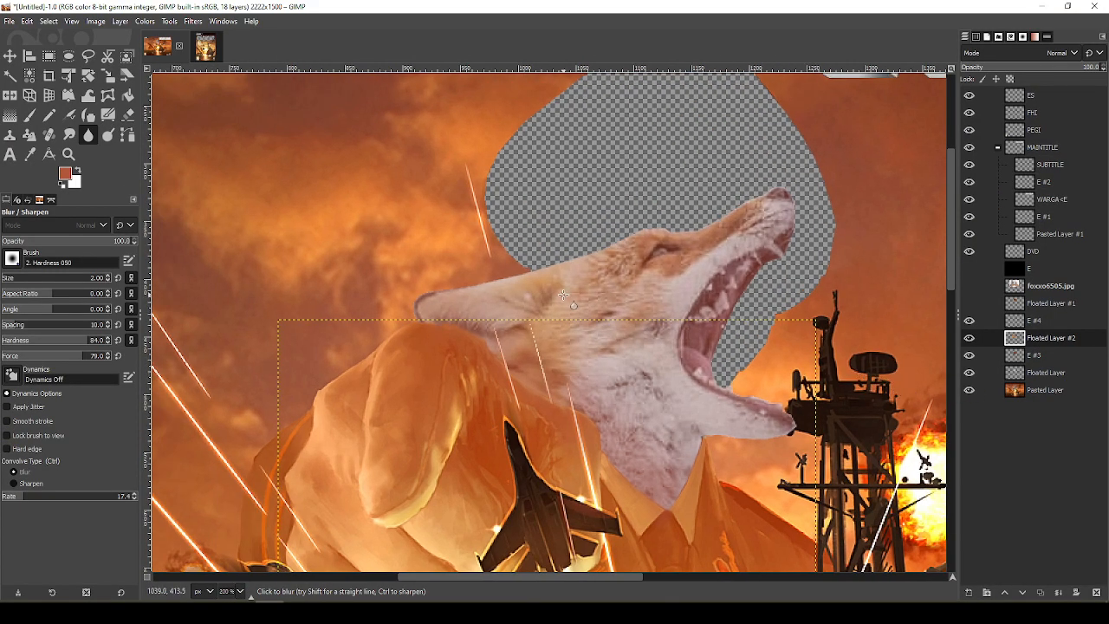
left_click_drag(576, 422, 466, 261)
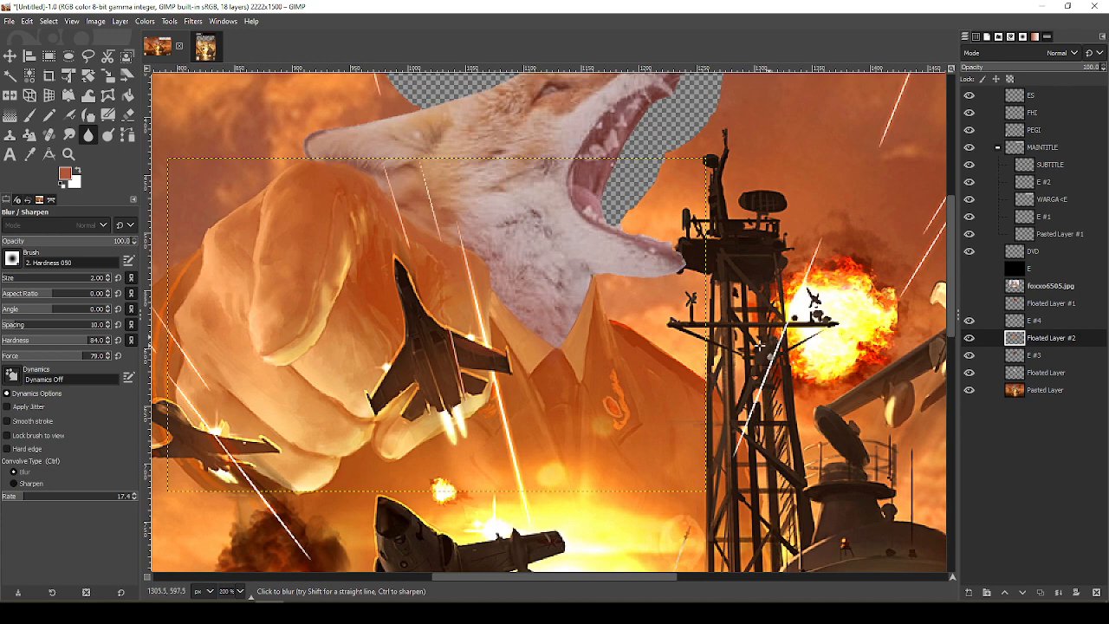
scroll(754, 347, "down", 1)
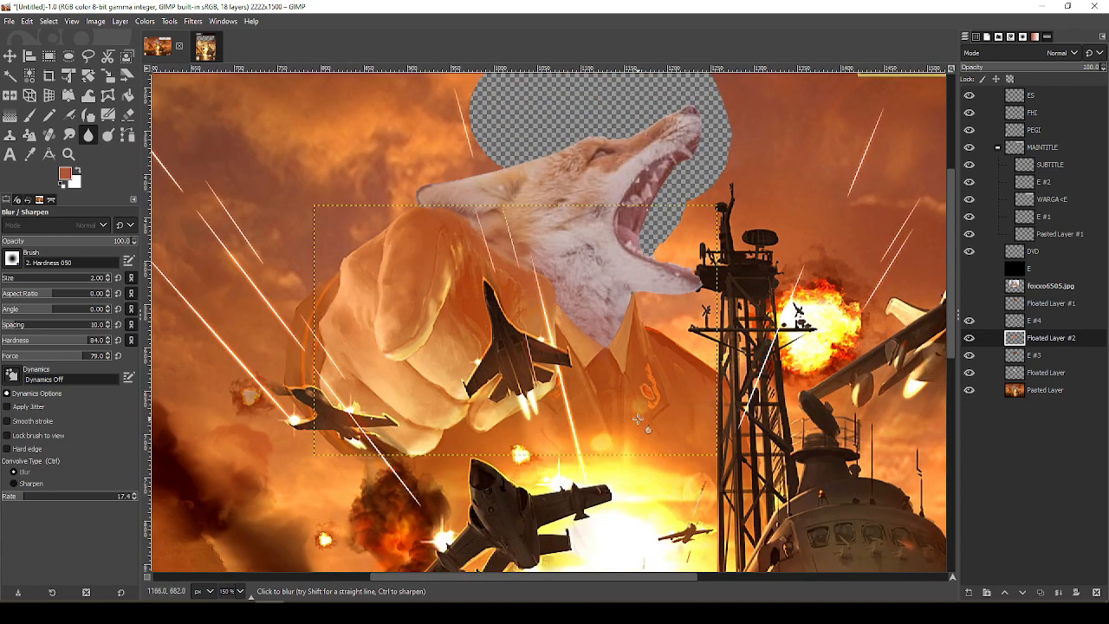
left_click_drag(515, 189, 489, 339)
left_click_drag(622, 213, 706, 322)
Copy a 113 × 173 px rectangle of sky between the transparent gap and the RED DRAGON banner from the Pasted Layer
left_click(1050, 403)
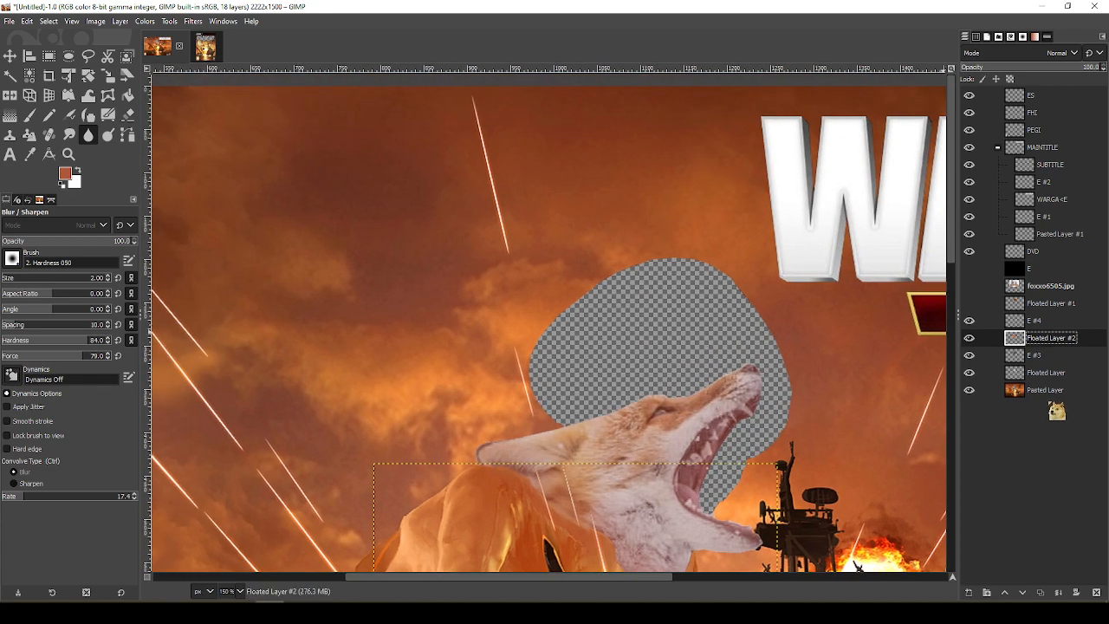
left_click(1048, 392)
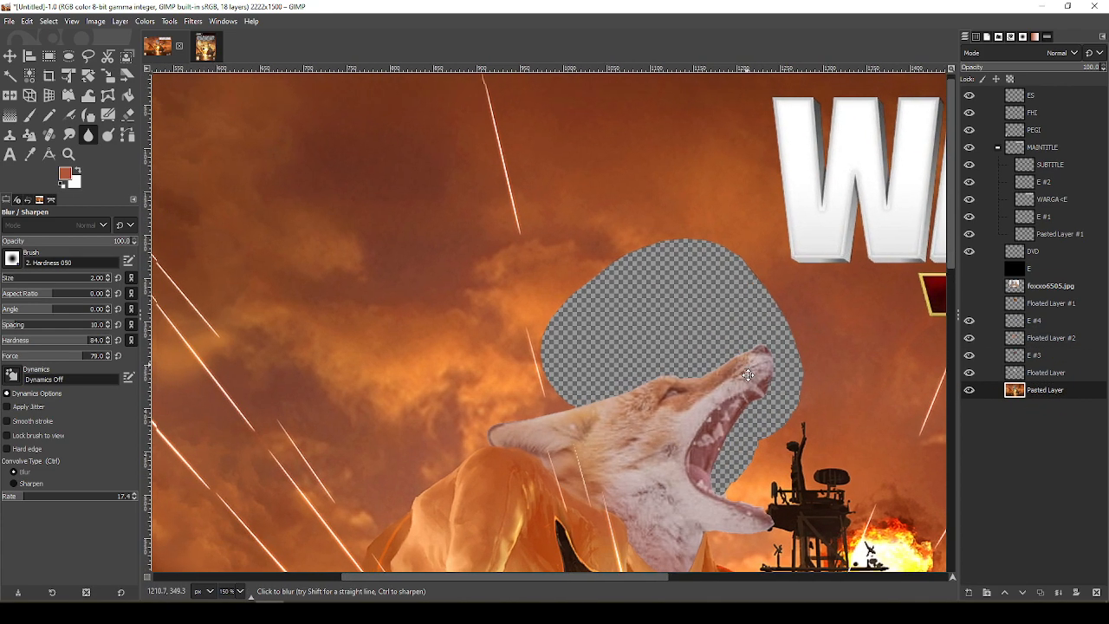
scroll(700, 450, "down", 2)
left_click_drag(702, 452, 575, 370)
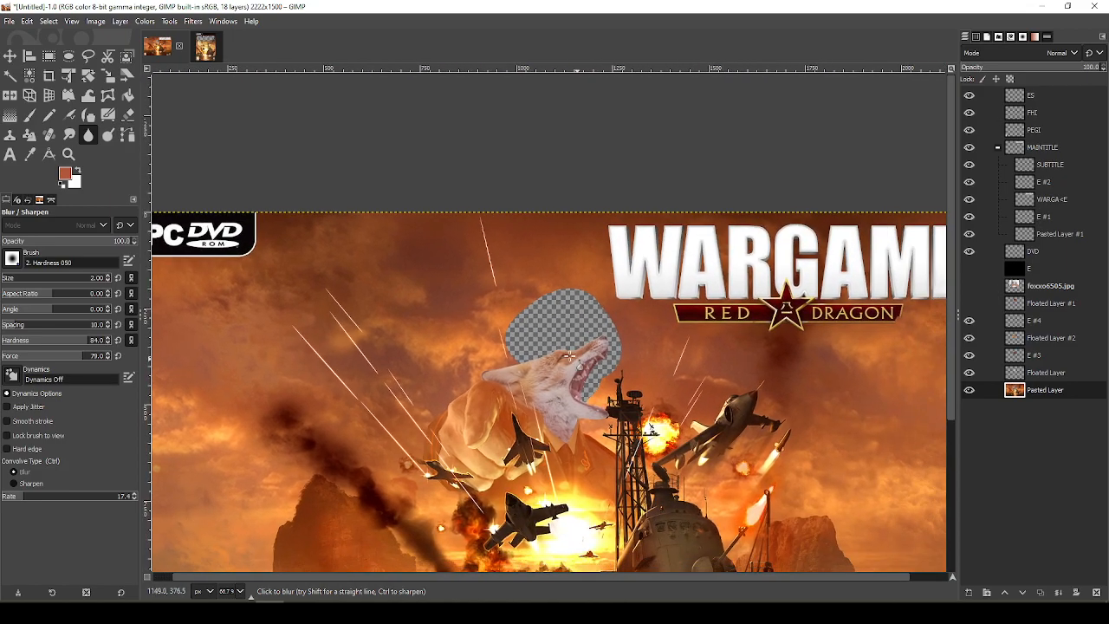
left_click_drag(856, 453, 810, 418)
scroll(806, 417, "up", 2)
scroll(659, 347, "down", 2)
scroll(731, 389, "up", 2)
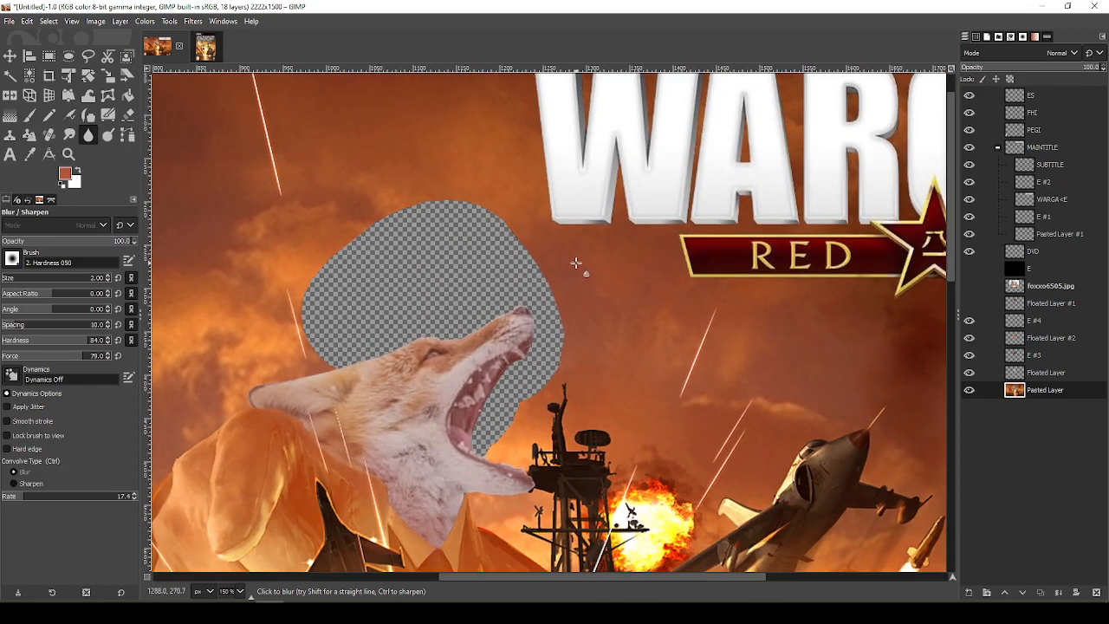
key("r")
left_click_drag(573, 244, 579, 254)
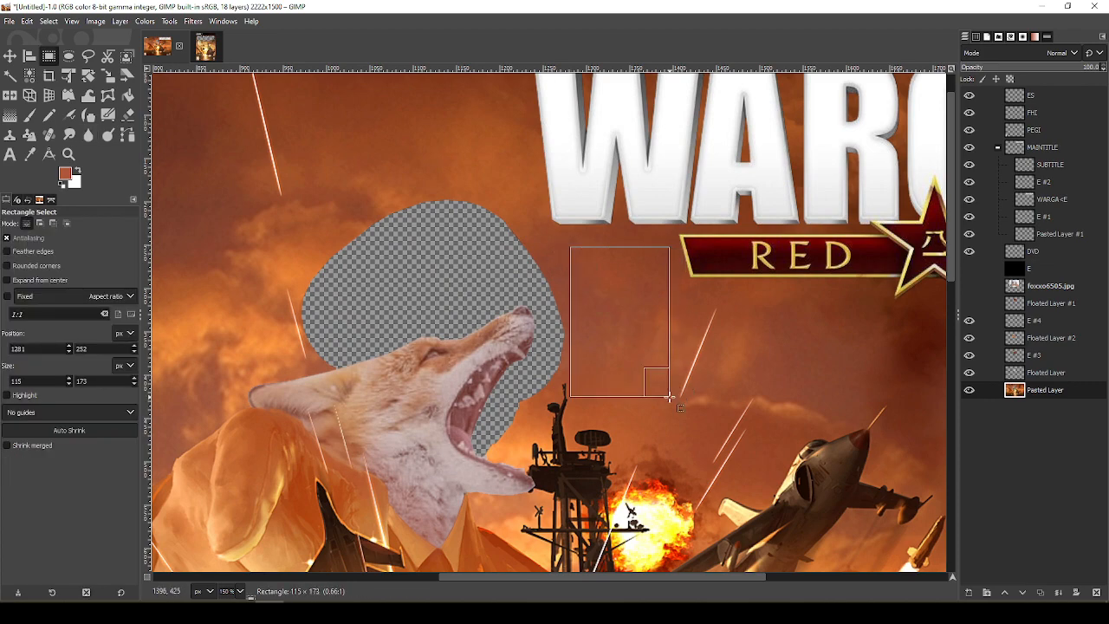
left_click_drag(669, 397, 667, 397)
key("ctrl")
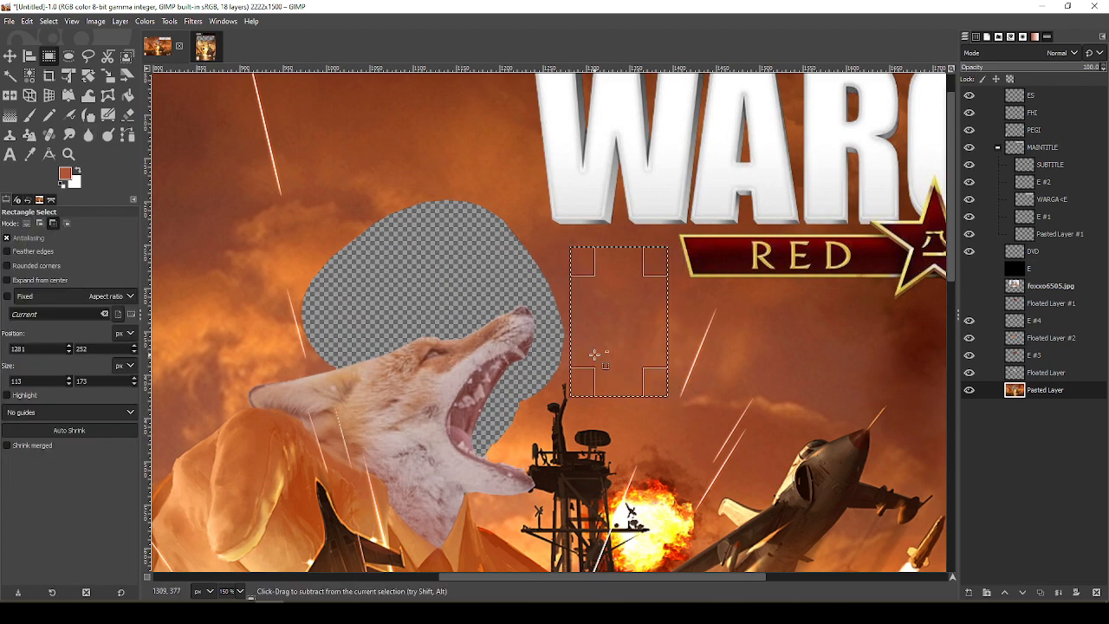
key("ctrl+c")
Add a transparent 2222 × 1500 px layer directly beneath the Pasted Layer to hold the sky patches
left_click(1047, 373)
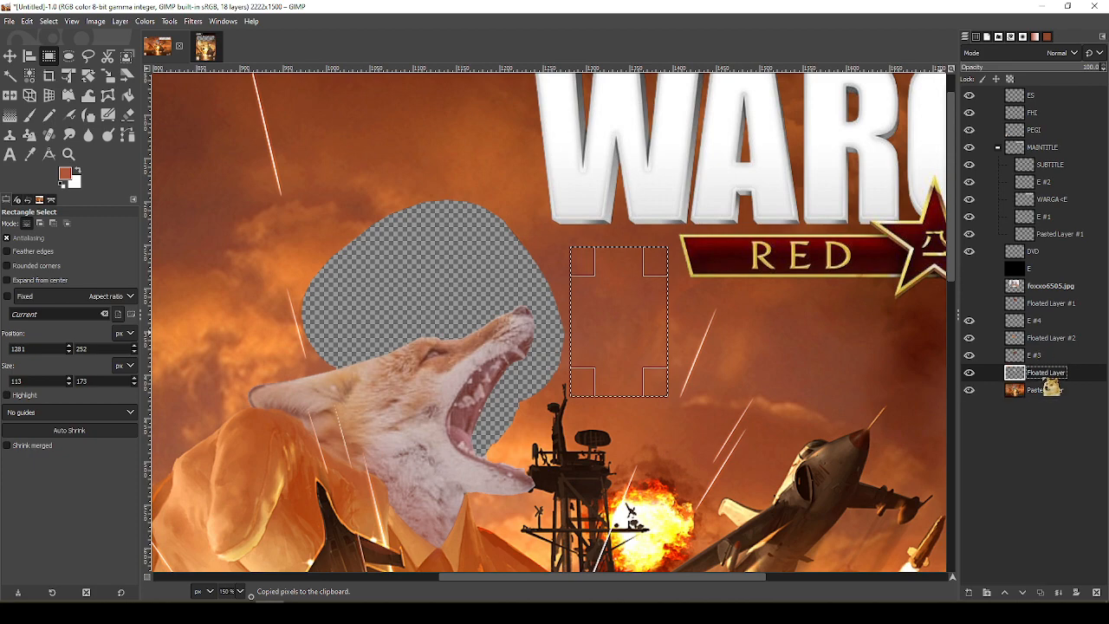
left_click_drag(985, 474, 1008, 384)
left_click(971, 595)
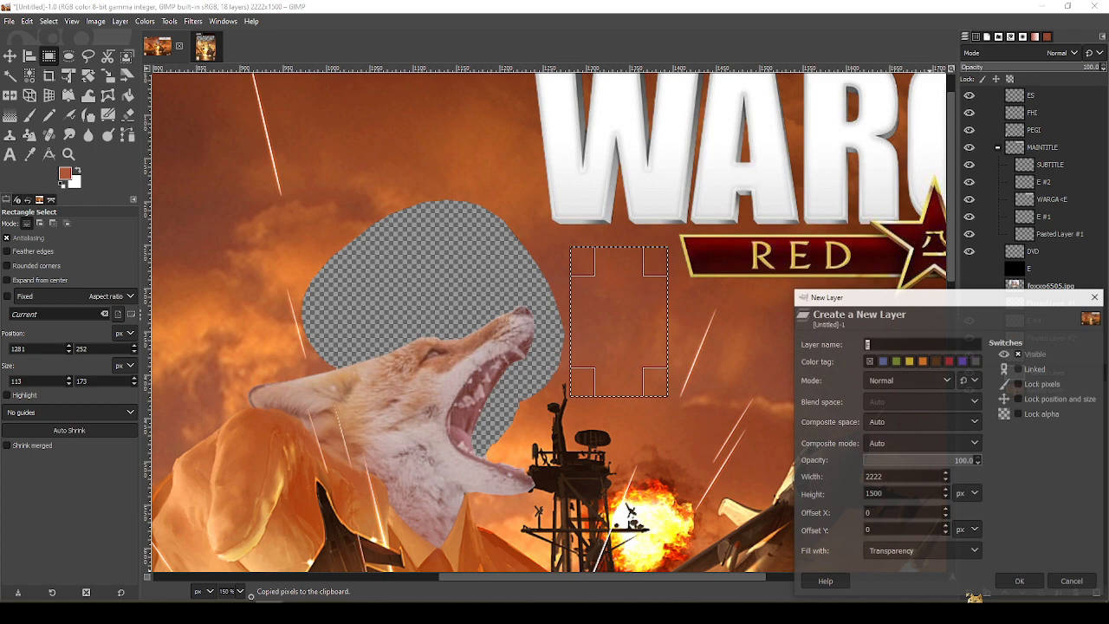
left_click(1024, 582)
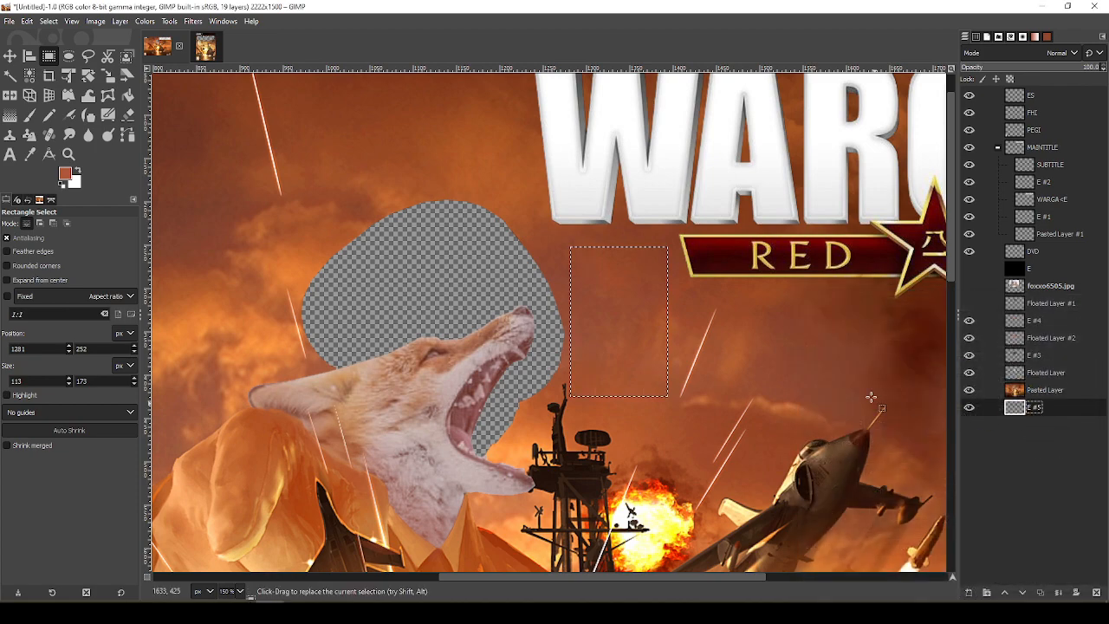
Paste three copies of the sky patch side by side across the gap above the fox's head, anchoring each to layer E #5
key("ctrl+v")
key("m")
left_click_drag(673, 358, 397, 334)
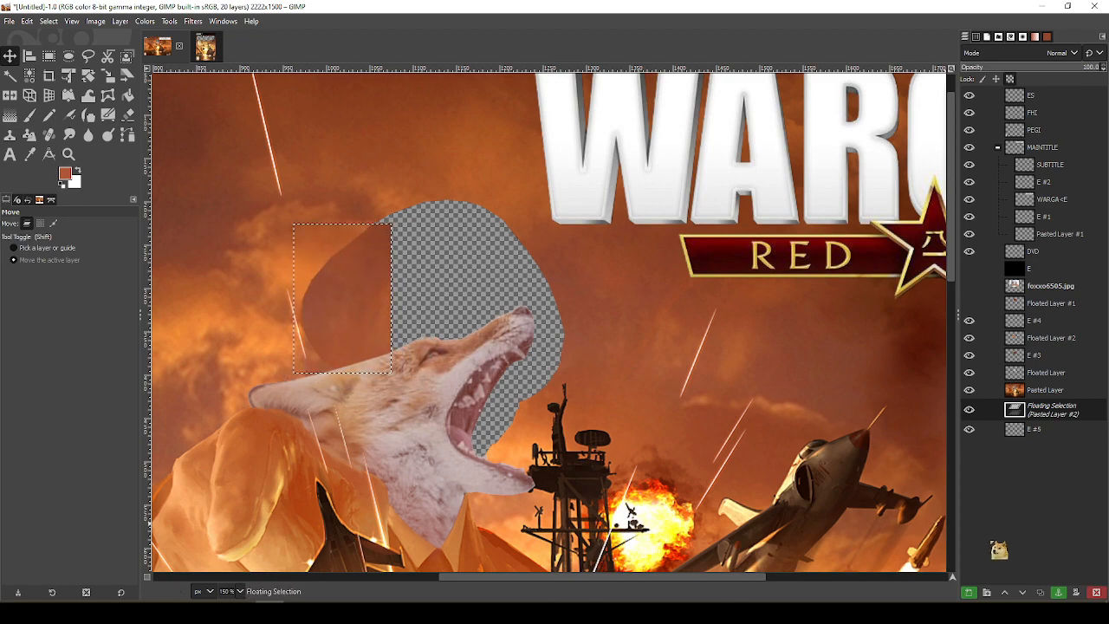
left_click(1062, 593)
key("ctrl+v")
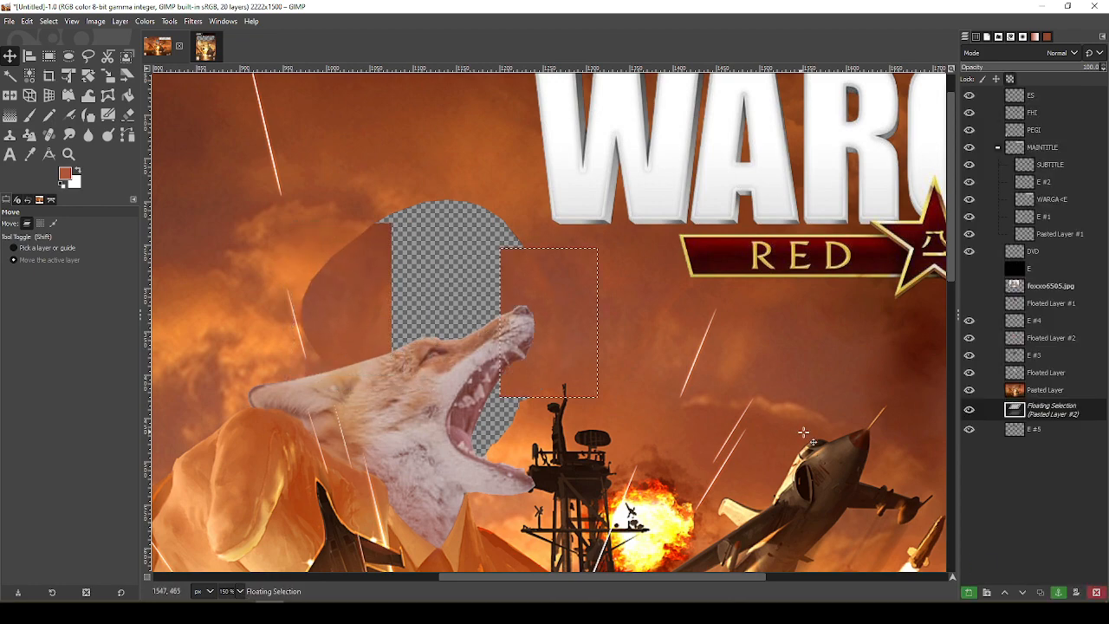
left_click_drag(428, 308, 300, 268)
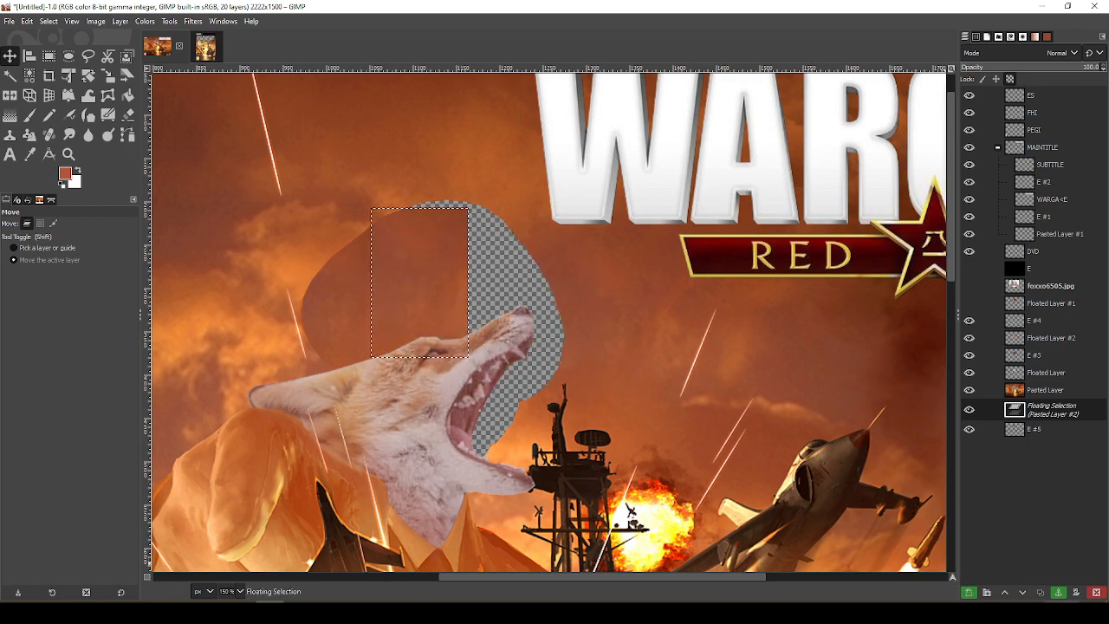
left_click_drag(451, 298, 540, 287)
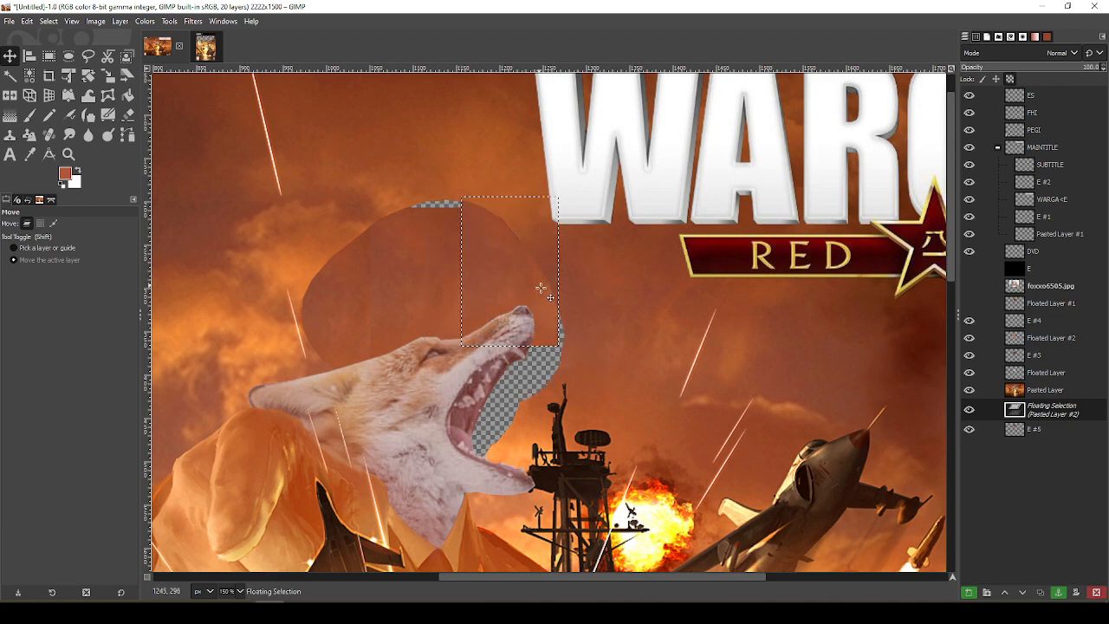
left_click(1064, 593)
Paste another sky patch behind the fox's open mouth to cover the lower gap, and anchor it to layer E #5
key("ctrl+v")
left_click_drag(615, 341, 586, 435)
key("shift+f")
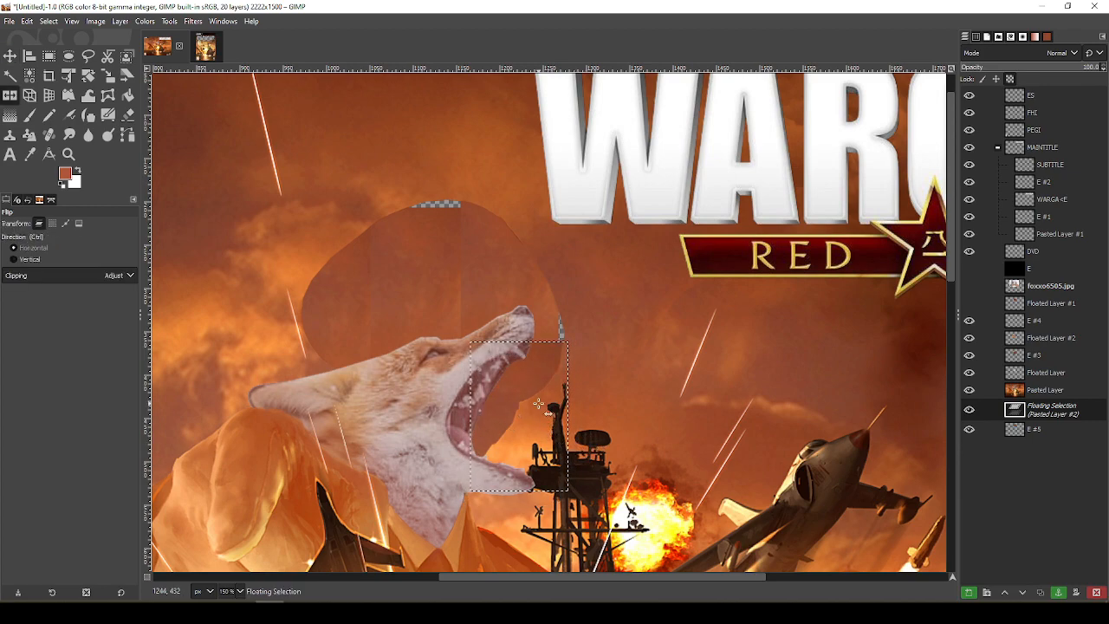
key("ctrl")
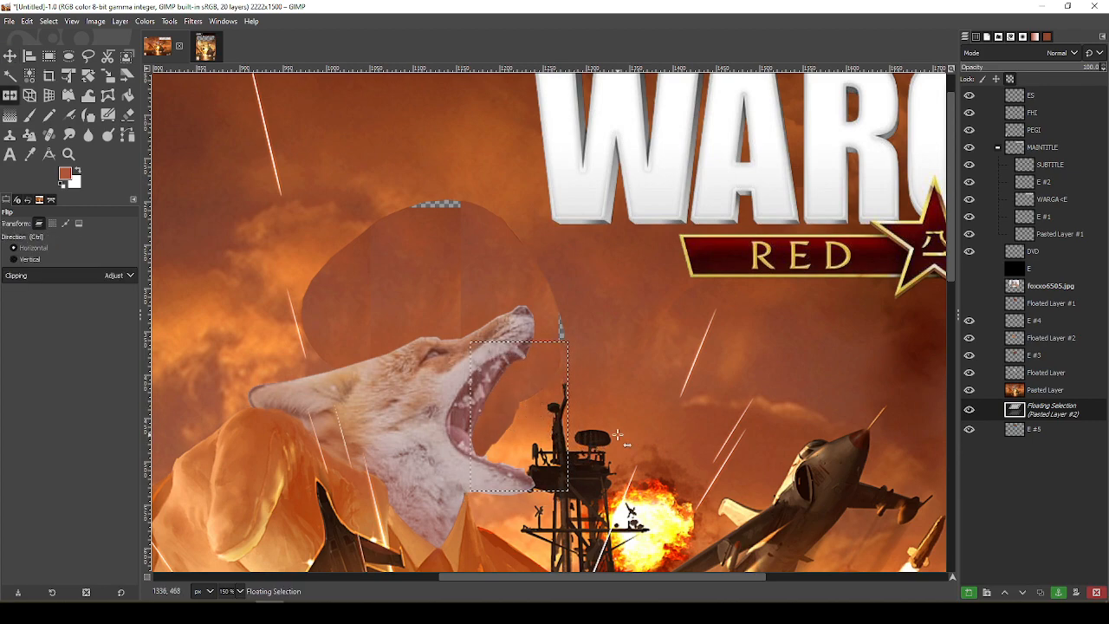
key("m")
mouse_move(532, 425)
left_mouse_down()
mouse_move(522, 441)
mouse_move(523, 428)
left_mouse_up()
left_click(1058, 592)
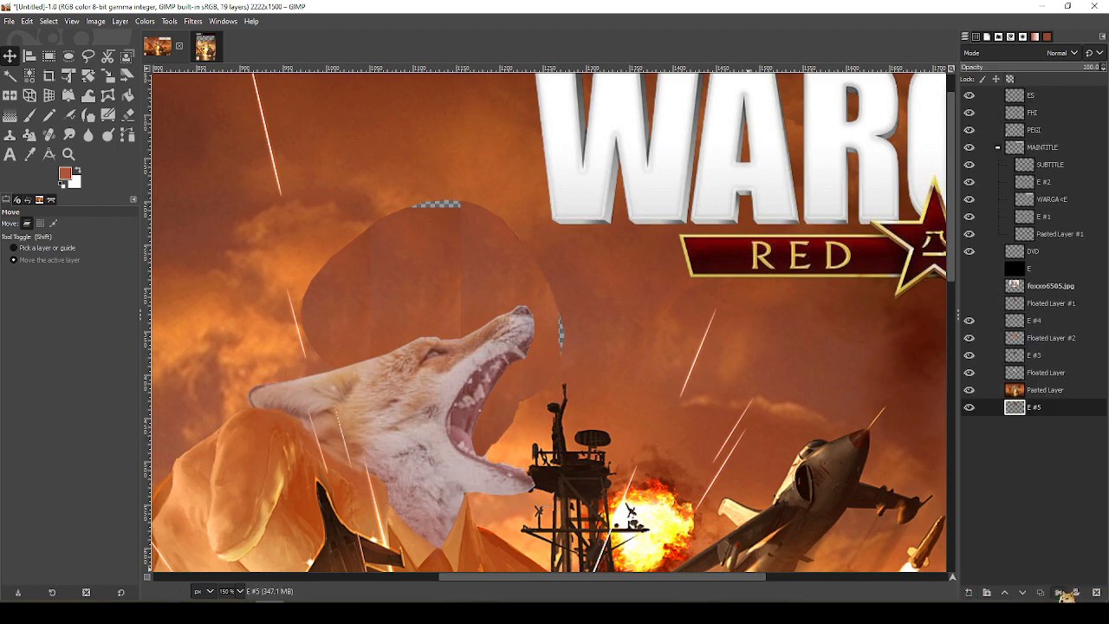
Cover the remaining sliver at the gap's edge beyond the fox's snout with another sky patch and anchor it
key("ctrl+v")
left_click_drag(573, 358, 628, 351)
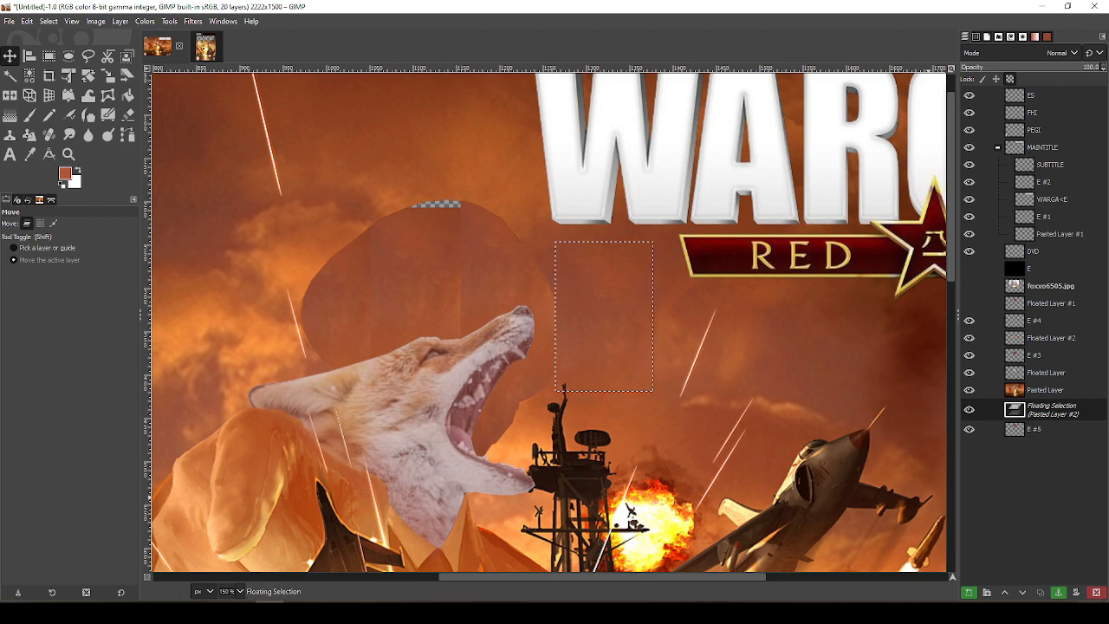
left_click(1060, 593)
Paste a sky patch rotated 67.09° over the uncovered strip at the gap's upper edge and turn it into its own layer
left_click_drag(710, 410, 861, 324)
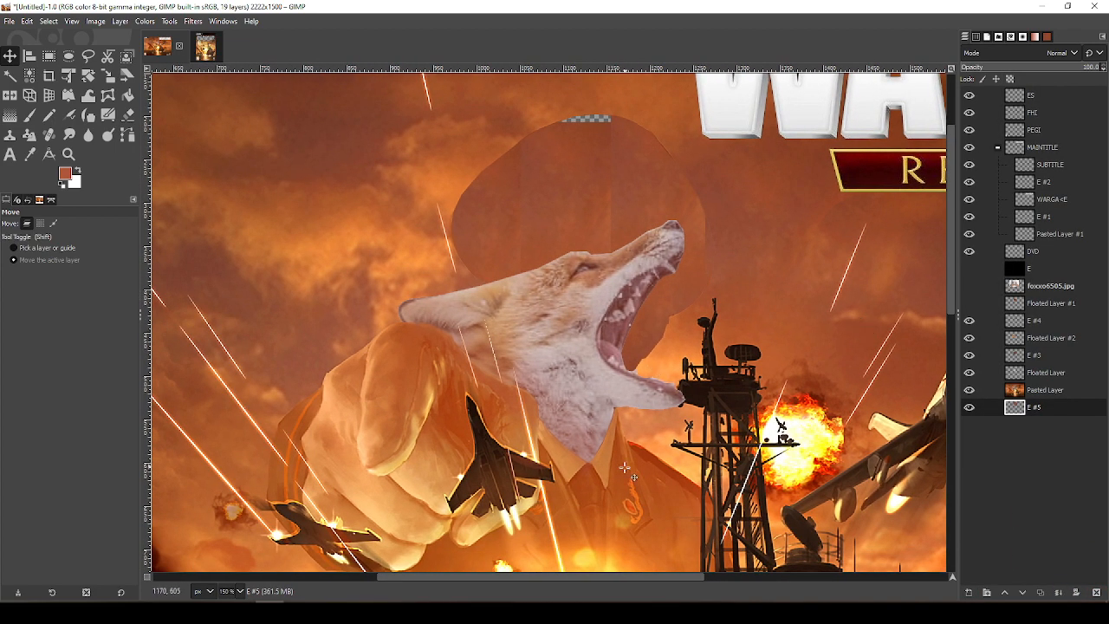
left_click_drag(644, 395, 644, 451)
left_click_drag(673, 225, 664, 335)
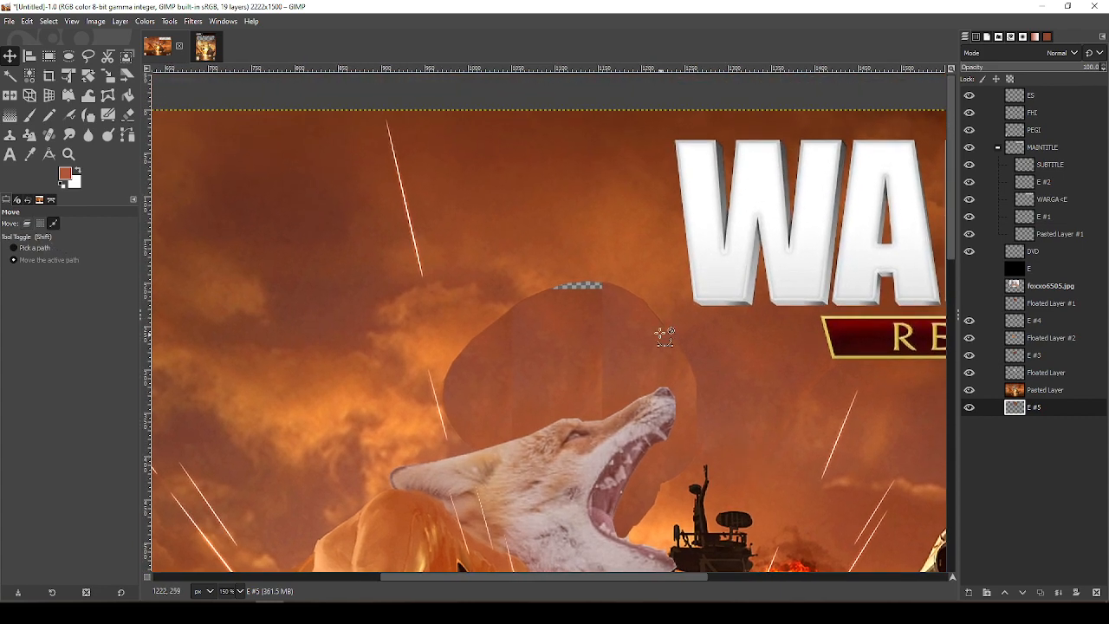
key("ctrl+v")
key("shift+r")
left_click_drag(711, 225, 747, 379)
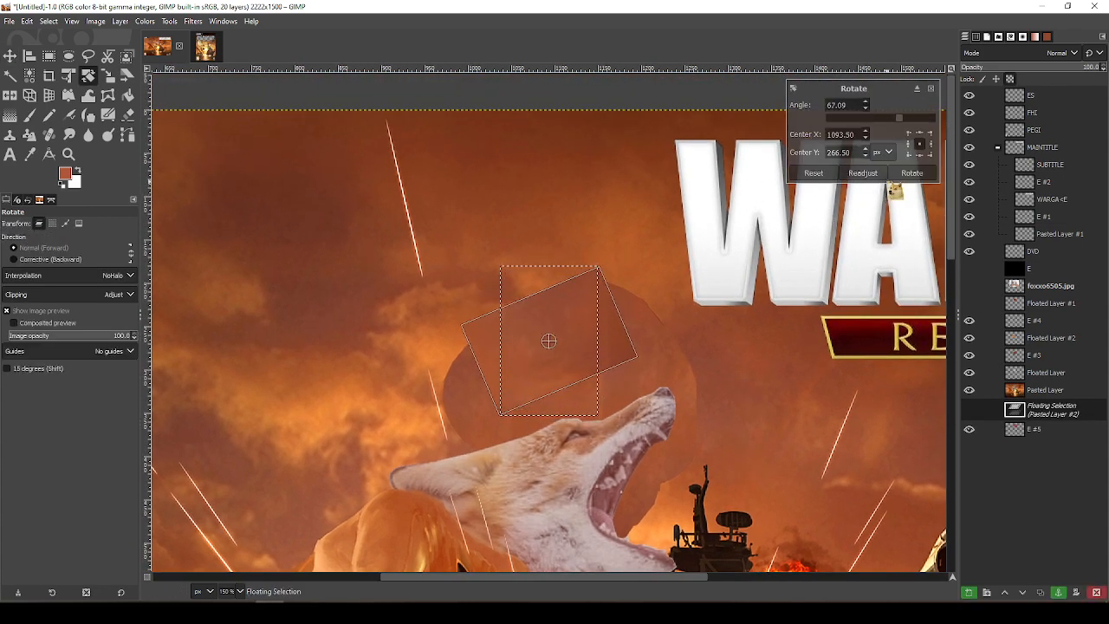
left_click(909, 170)
key("m")
left_click_drag(575, 314, 627, 216)
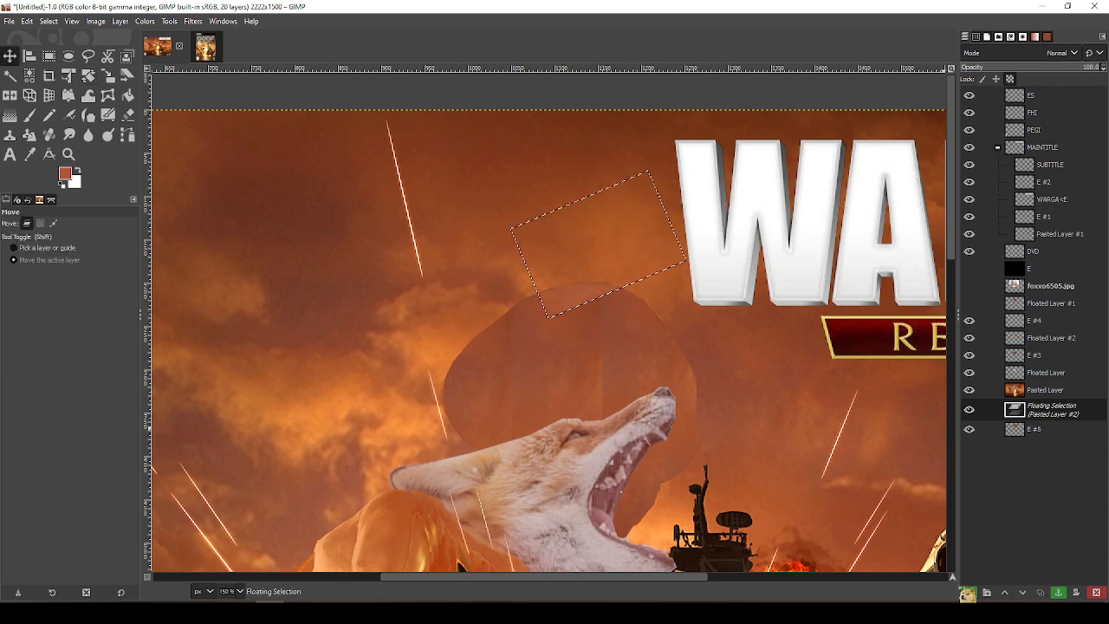
left_click(969, 593)
mouse_move(1050, 407)
left_mouse_down()
mouse_move(1049, 440)
mouse_move(1044, 416)
mouse_move(1064, 430)
mouse_move(1046, 414)
left_mouse_up()
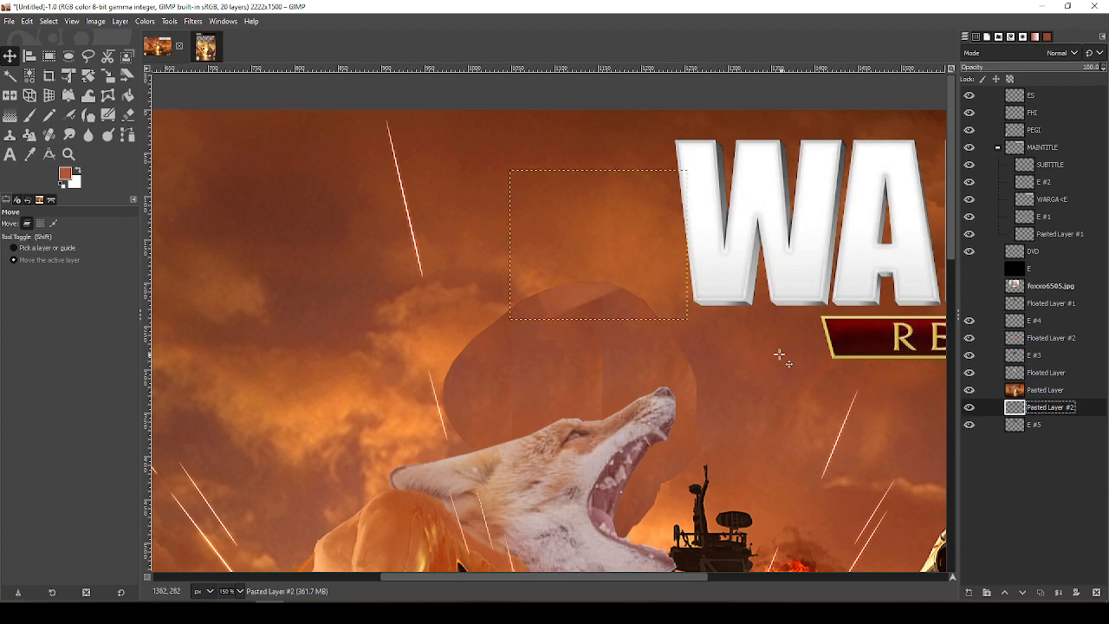
Fade the rotated sky patch's visible edges with a soft size 42 eraser and merge the patch down into layer E #5
scroll(518, 296, "up", 3, "ctrl")
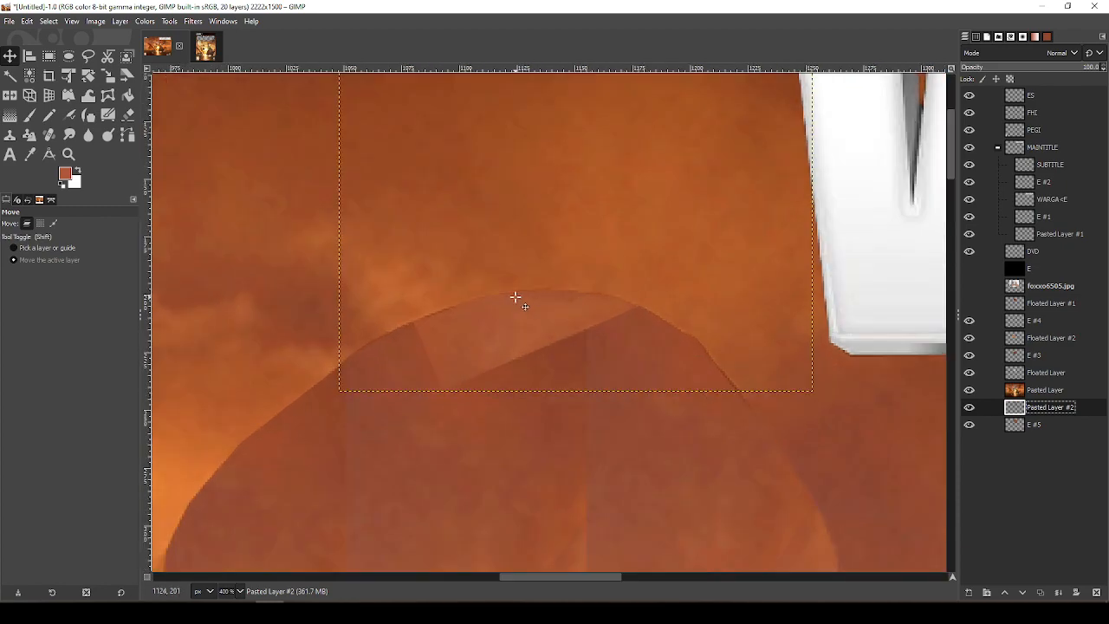
scroll(515, 297, "down", 3, "ctrl")
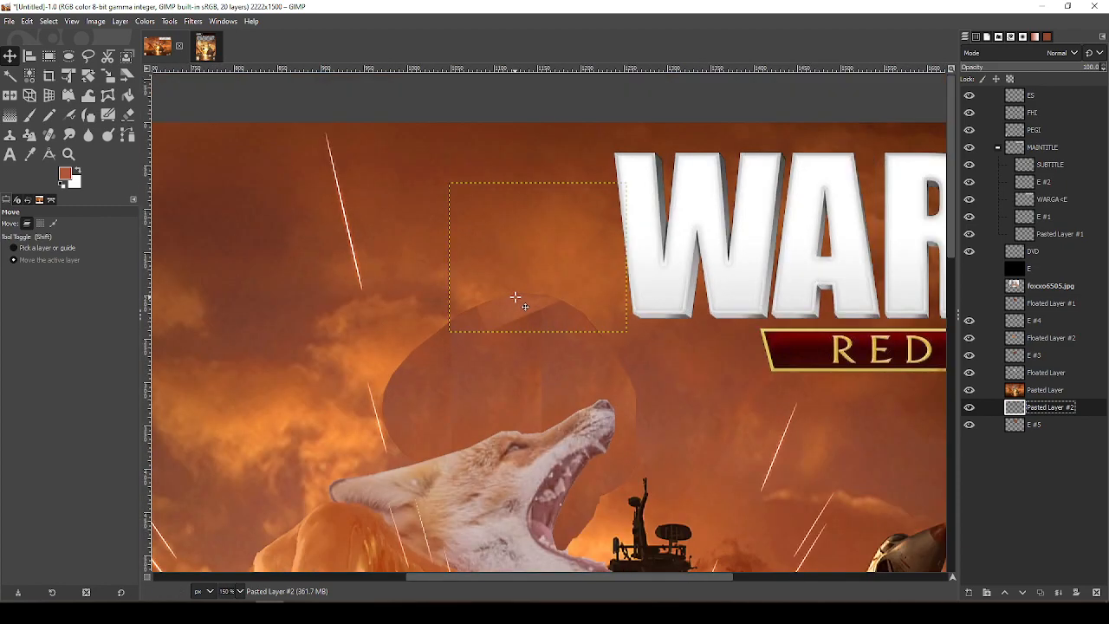
scroll(516, 297, "up", 2, "ctrl")
scroll(516, 298, "down", 2, "ctrl")
scroll(515, 298, "up", 2, "ctrl")
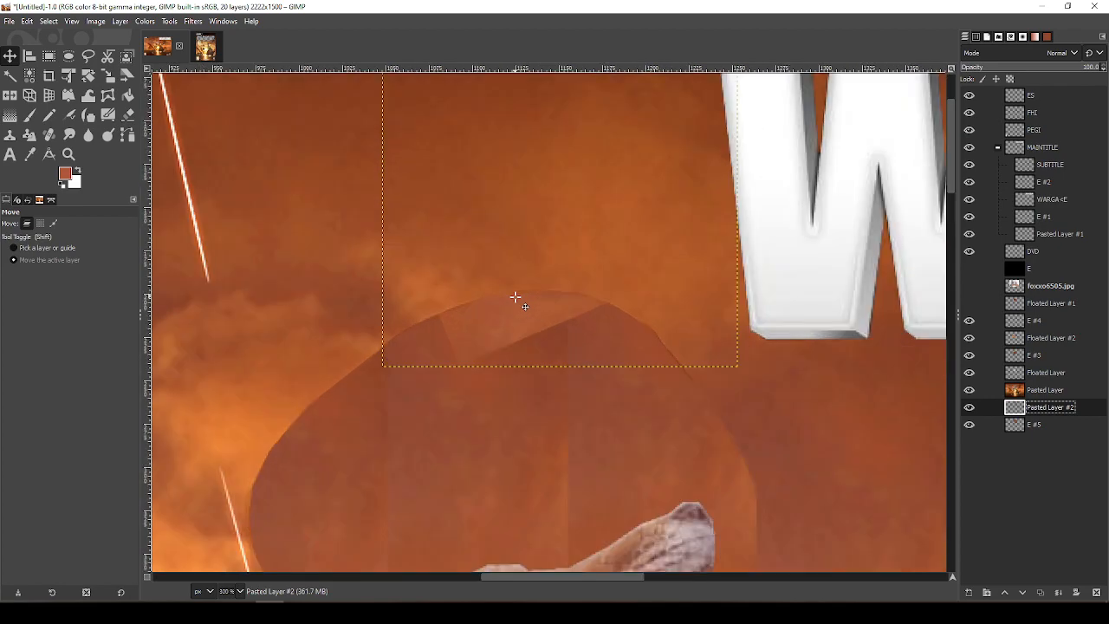
key("shift+s")
left_click(441, 333)
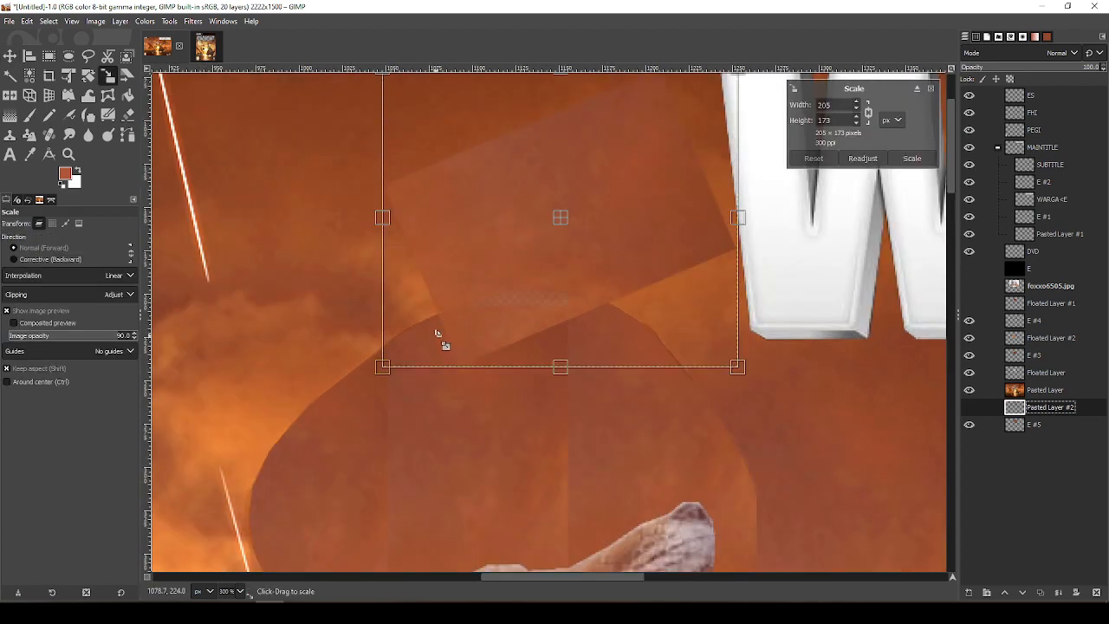
key("shift+e")
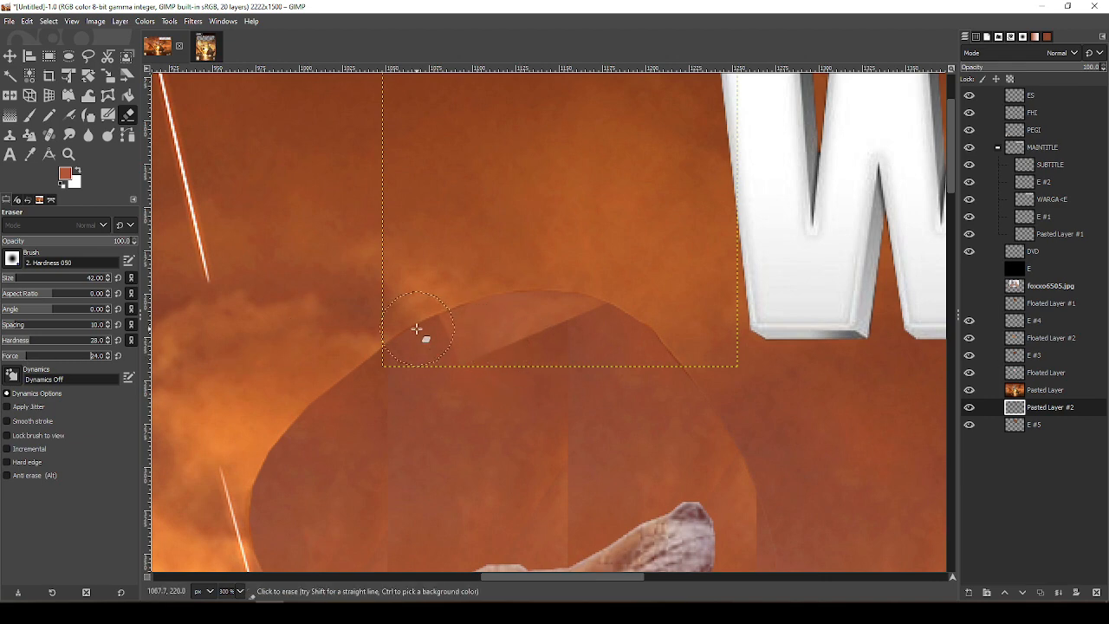
mouse_move(416, 327)
left_mouse_down()
mouse_move(396, 349)
mouse_move(379, 325)
mouse_move(598, 319)
mouse_move(557, 354)
mouse_move(372, 324)
mouse_move(589, 364)
mouse_move(496, 355)
mouse_move(567, 347)
left_mouse_up()
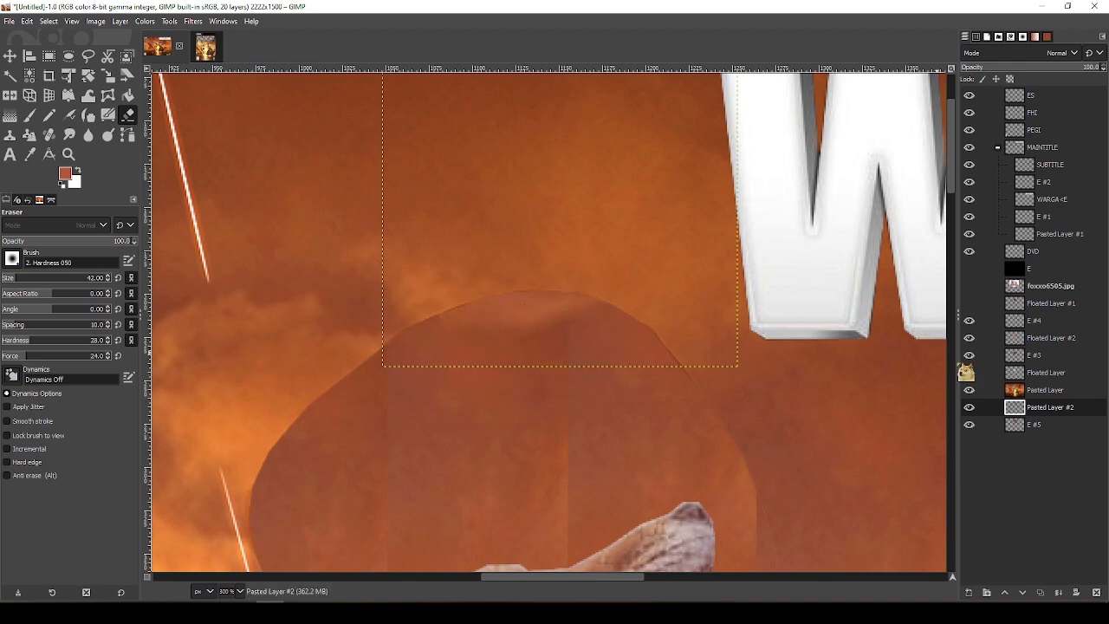
right_click(1059, 415)
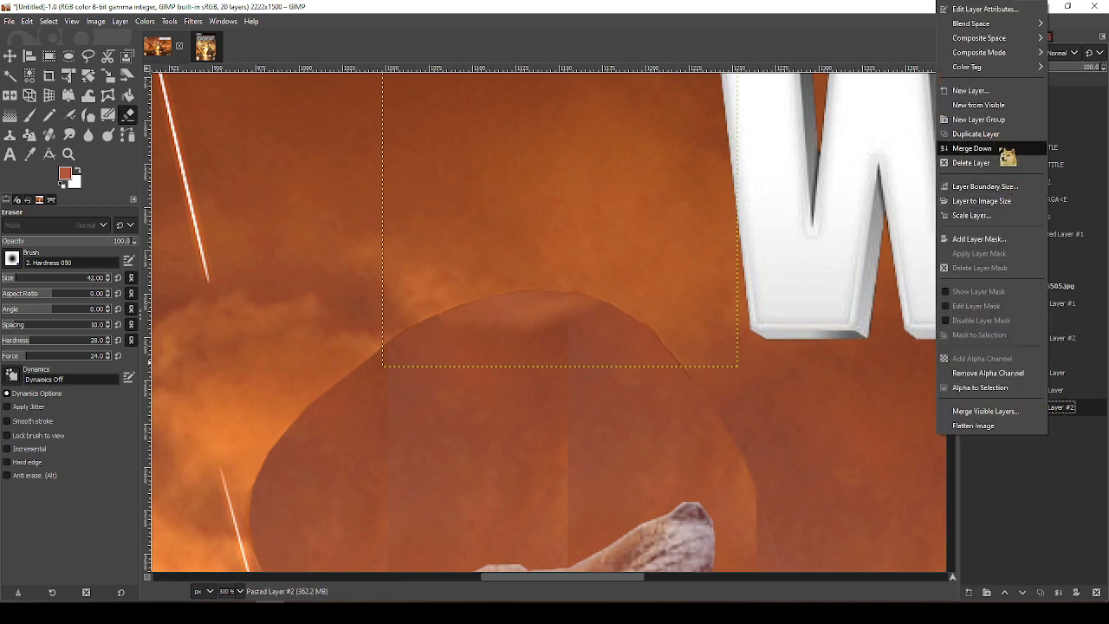
left_click(938, 148)
Smudge the vertical seams between the sky patches on layer E #5 with a size 42 brush
scroll(720, 422, "down", 3)
key("s")
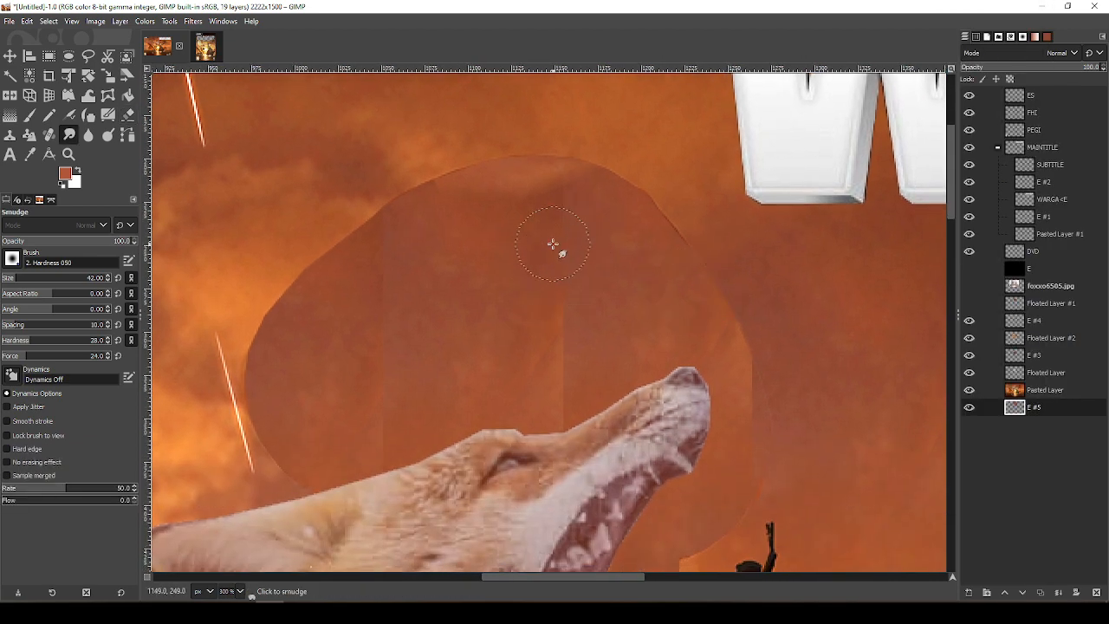
mouse_move(560, 249)
left_mouse_down()
mouse_move(551, 371)
mouse_move(601, 355)
mouse_move(554, 397)
mouse_move(573, 398)
mouse_move(562, 433)
mouse_move(578, 408)
mouse_move(578, 342)
mouse_move(570, 304)
mouse_move(550, 311)
mouse_move(577, 269)
mouse_move(549, 234)
mouse_move(559, 197)
mouse_move(580, 179)
mouse_move(570, 208)
left_mouse_up()
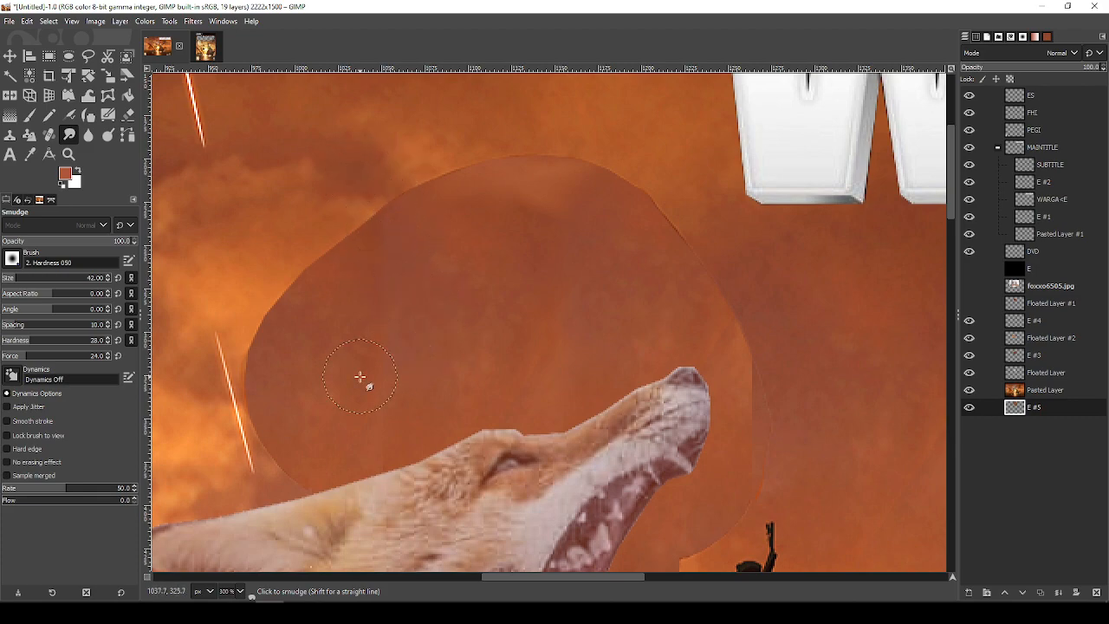
left_click_drag(364, 444, 434, 306)
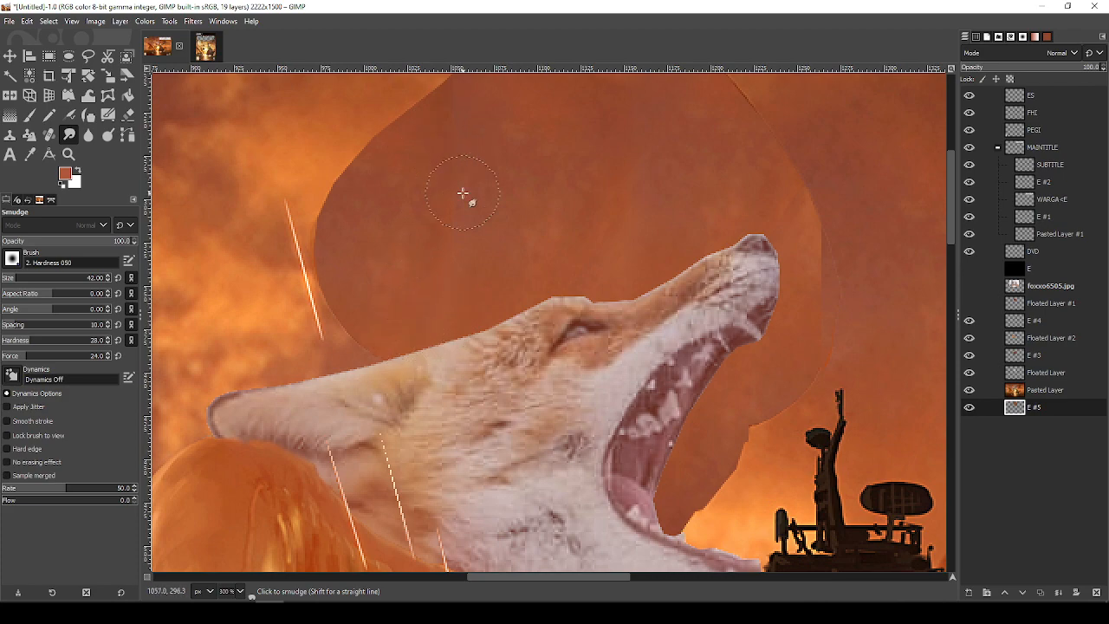
scroll(508, 327, "up", 1)
scroll(500, 397, "up", 1)
scroll(500, 258, "up", 2)
scroll(500, 257, "down", 4)
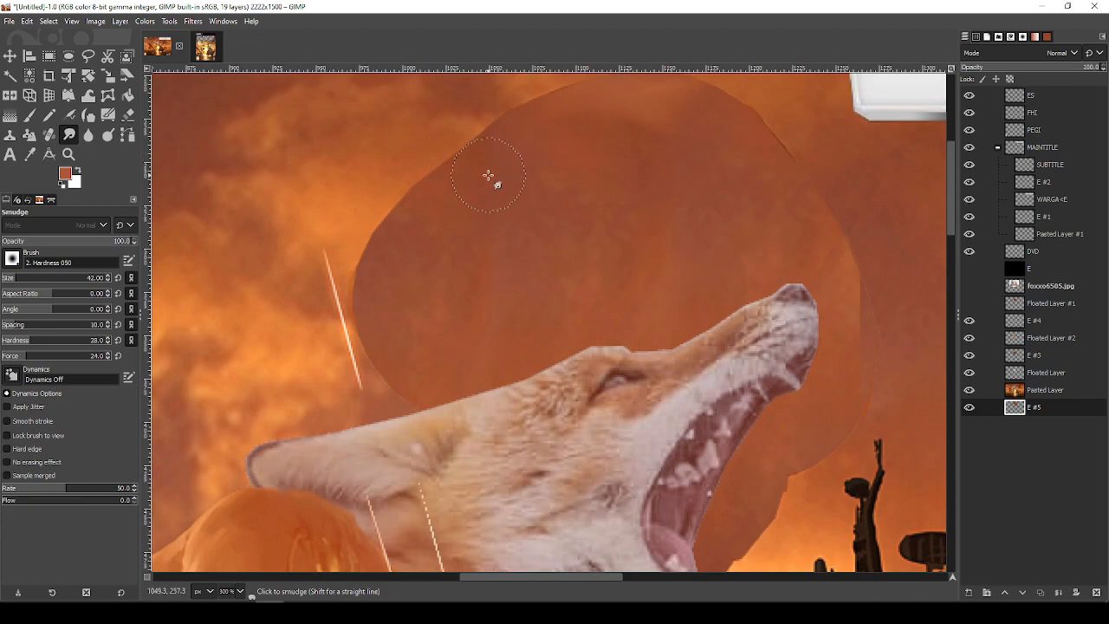
mouse_move(652, 420)
left_mouse_down()
mouse_move(572, 421)
mouse_move(541, 310)
left_mouse_up()
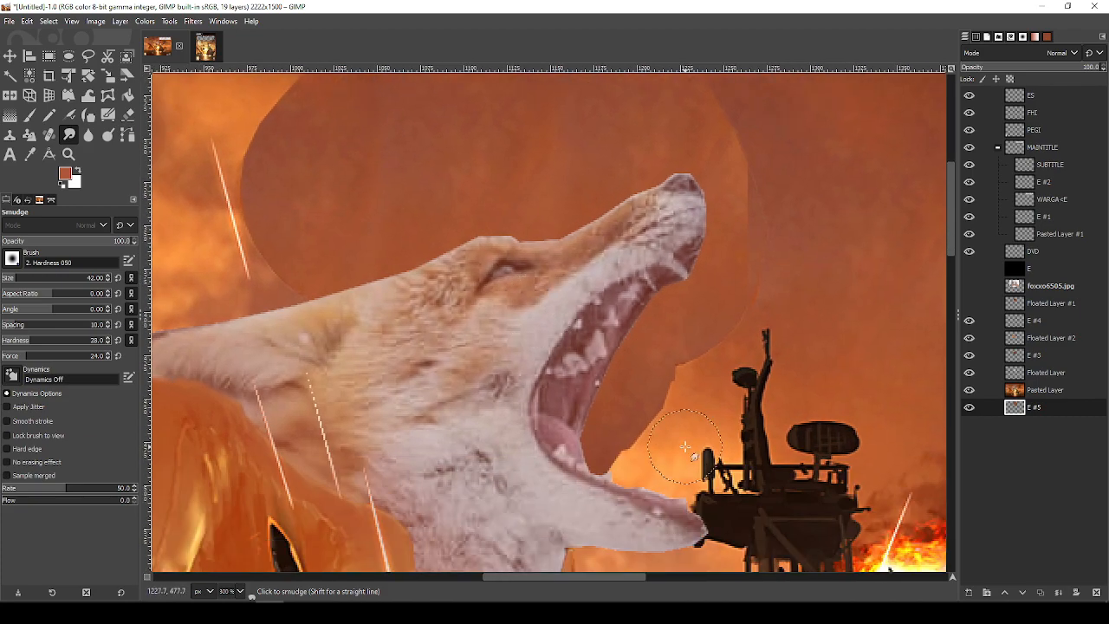
left_click_drag(642, 421, 664, 578)
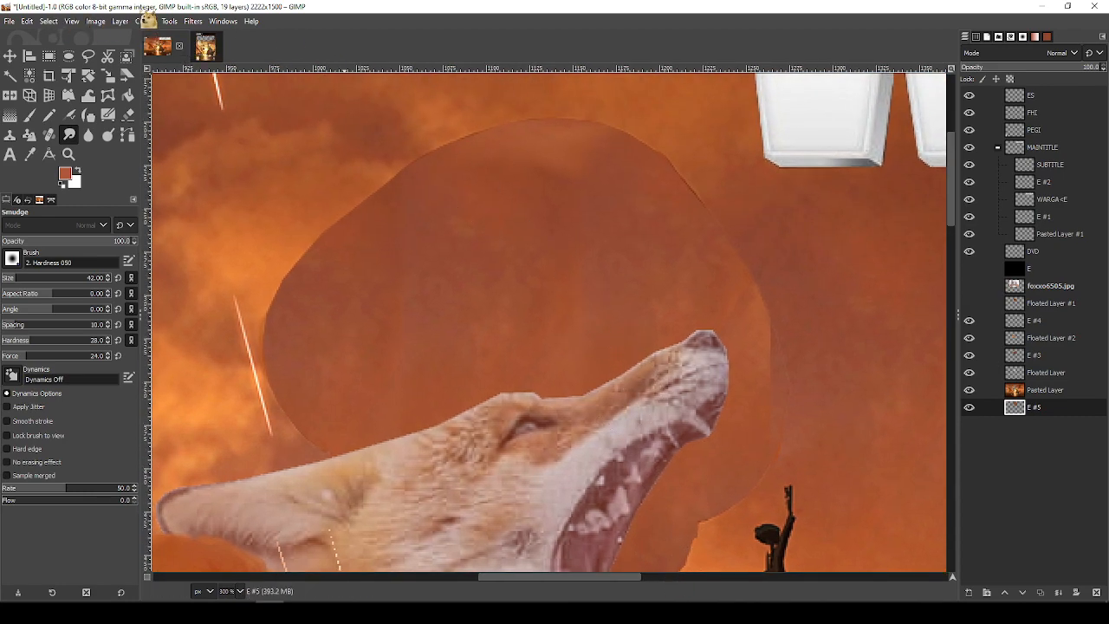
Try brightening layer E #5 with points on the Value curve, and reset the curve
left_click(146, 20)
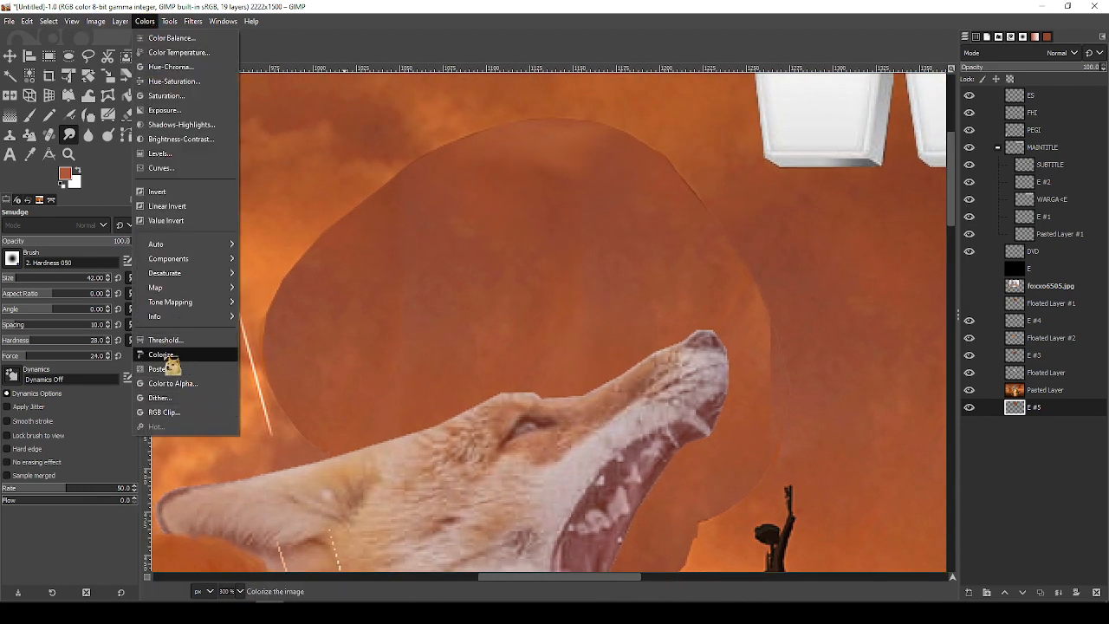
left_click(161, 168)
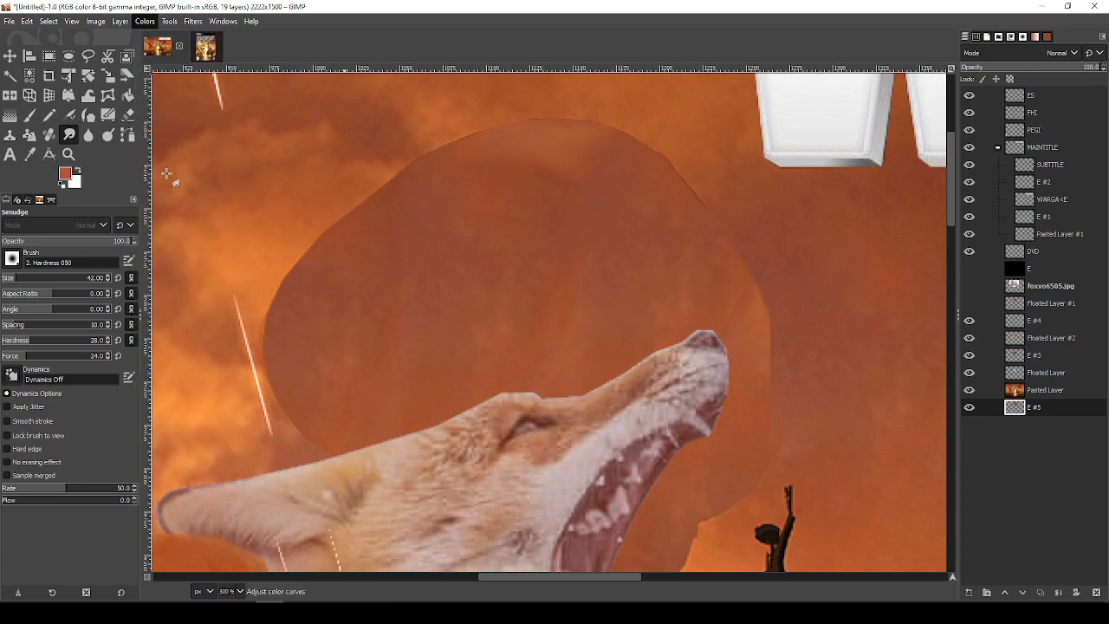
mouse_move(995, 300)
left_mouse_down()
mouse_move(998, 265)
mouse_move(997, 275)
mouse_move(981, 260)
mouse_move(982, 292)
left_mouse_up()
left_click(1007, 285)
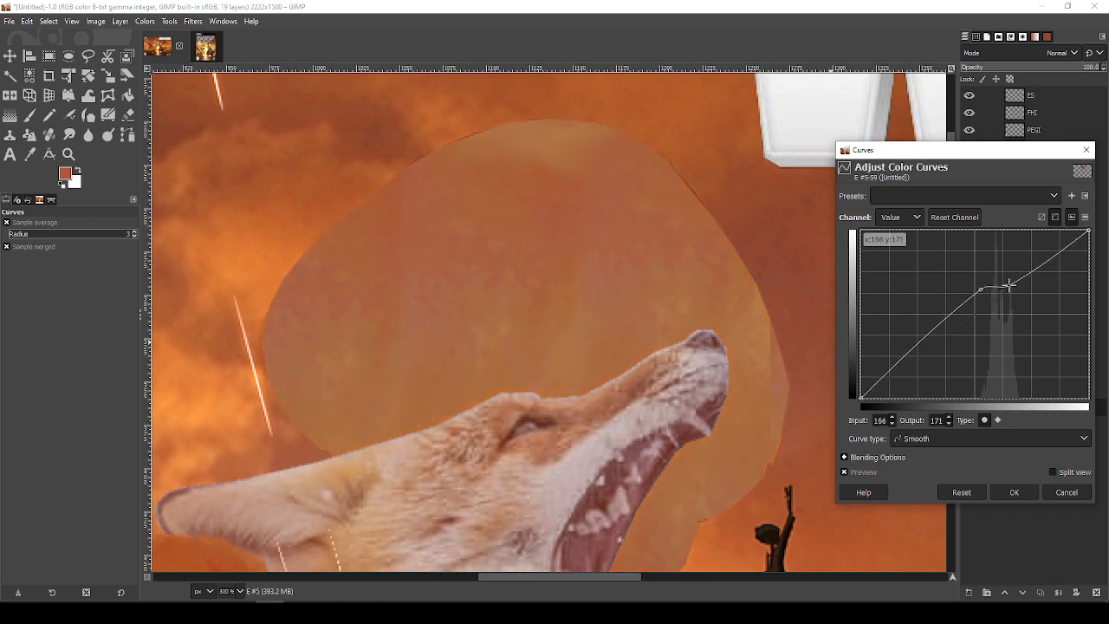
left_click_drag(1016, 279, 995, 295)
mouse_move(1009, 289)
left_mouse_down()
mouse_move(1011, 273)
mouse_move(1026, 278)
mouse_move(1008, 290)
left_mouse_up()
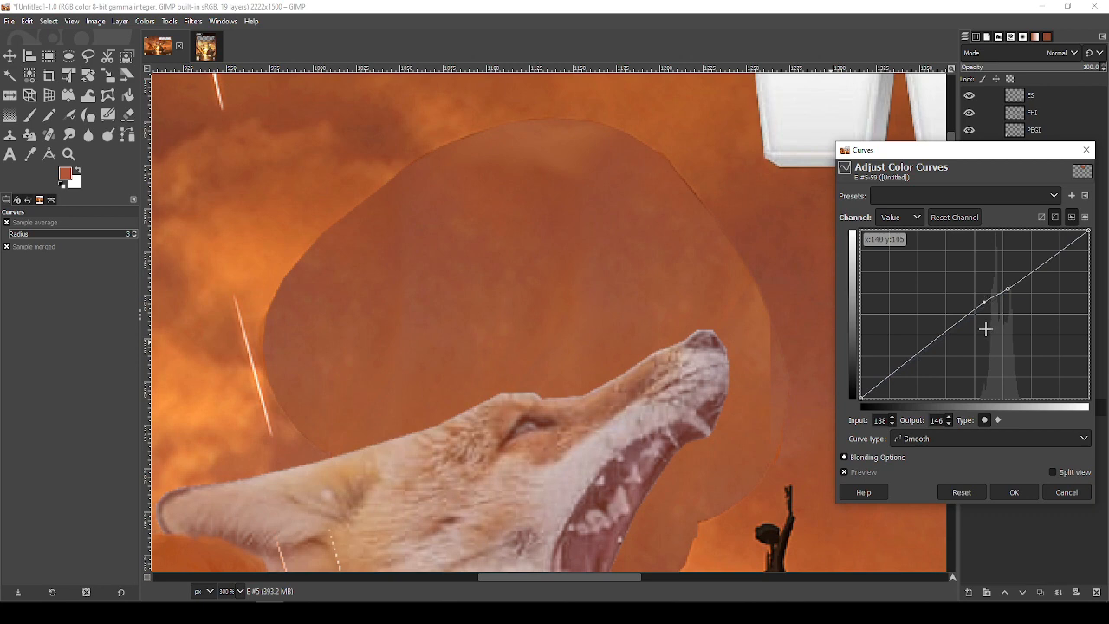
left_click(964, 493)
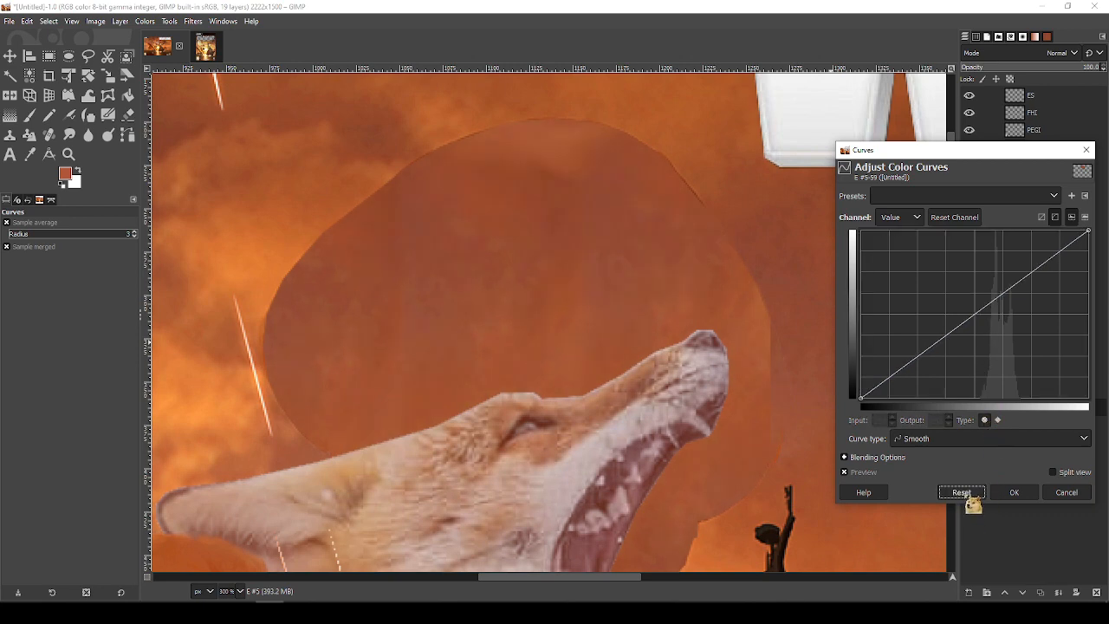
left_click(1015, 492)
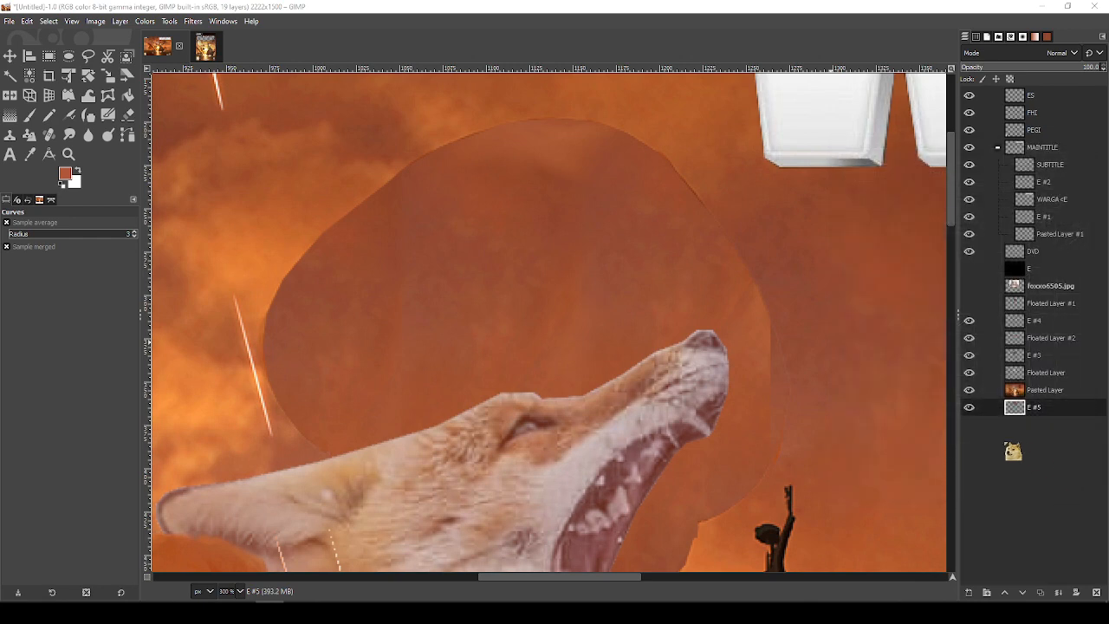
Soften the Pasted Layer's edges around the sky gap with a size 80, hardness 8 eraser
left_click(1033, 392)
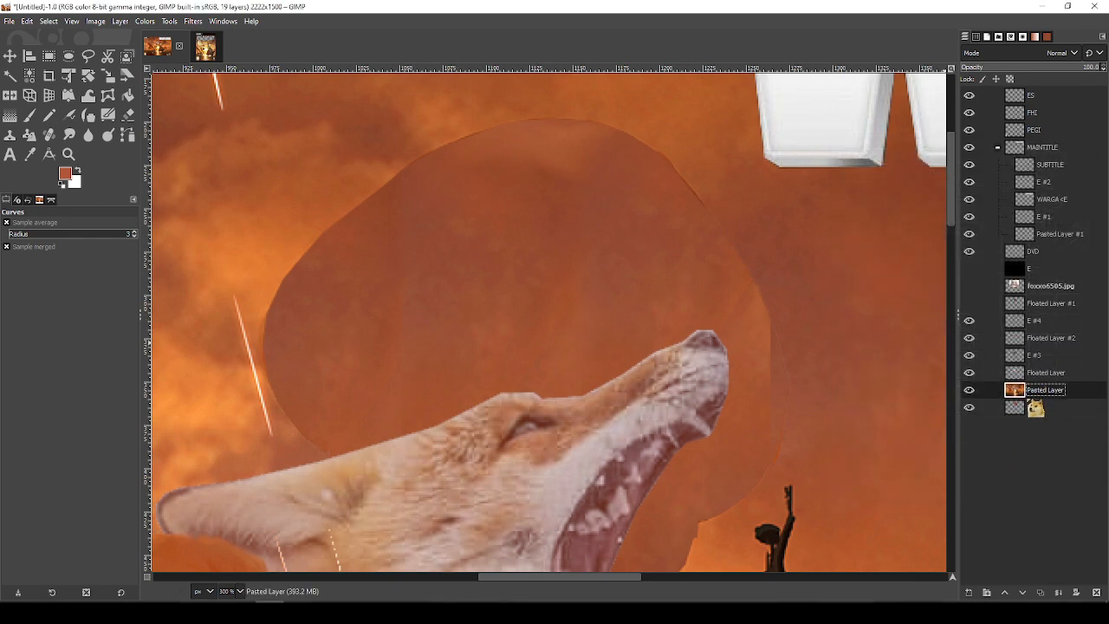
key("shift+e")
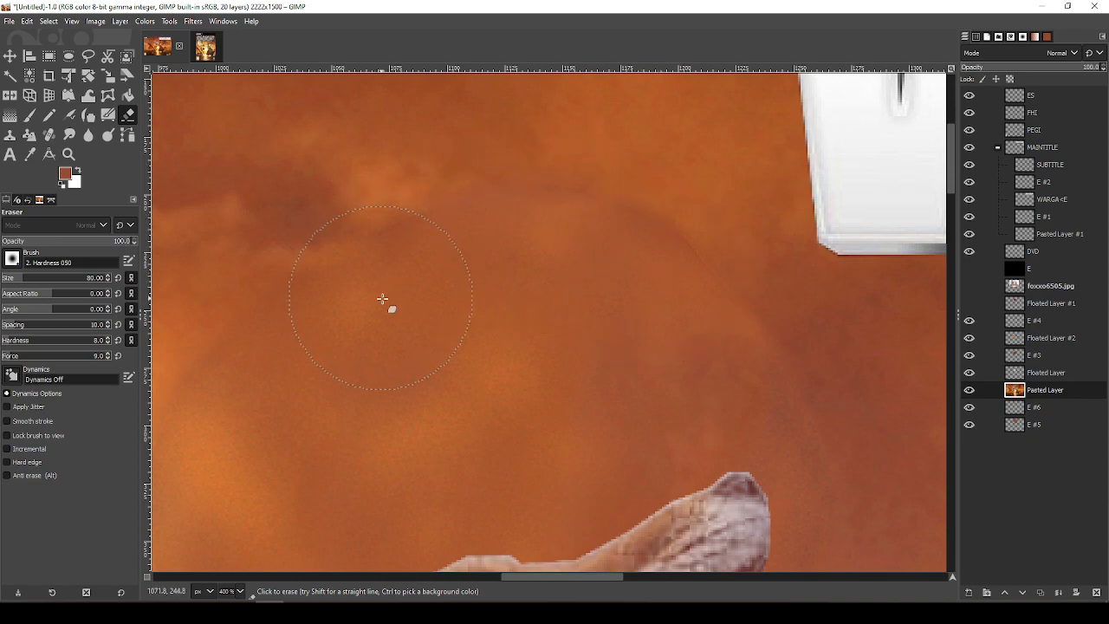
left_click_drag(382, 299, 685, 206)
key("ctrl")
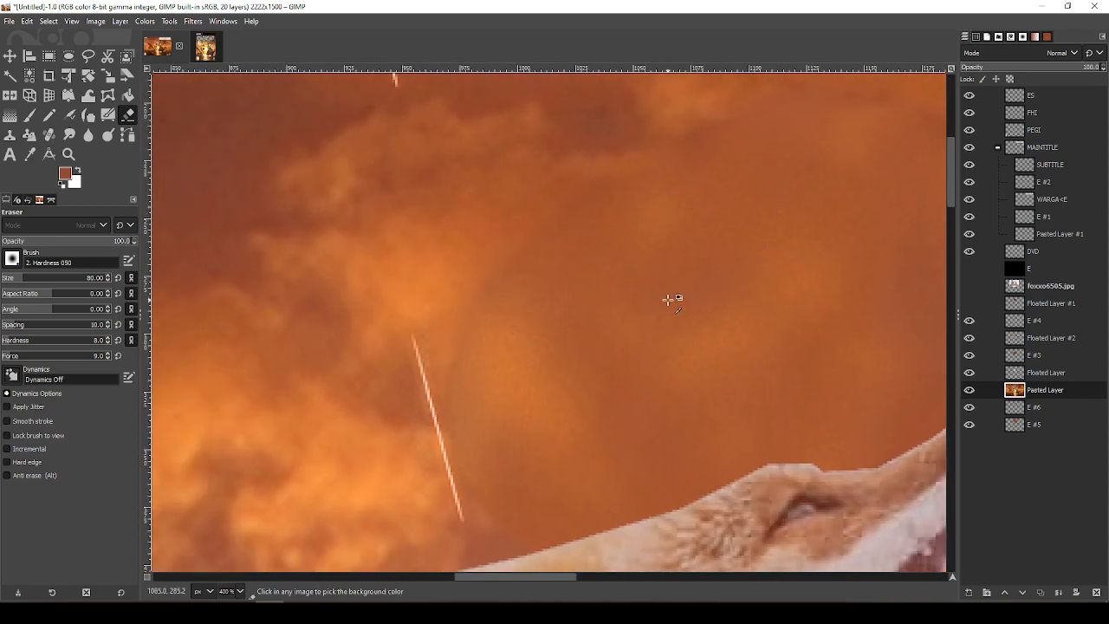
Switch to the browser and search for images of "chinese army peaked cap" in a new tab
key("alt+Tab")
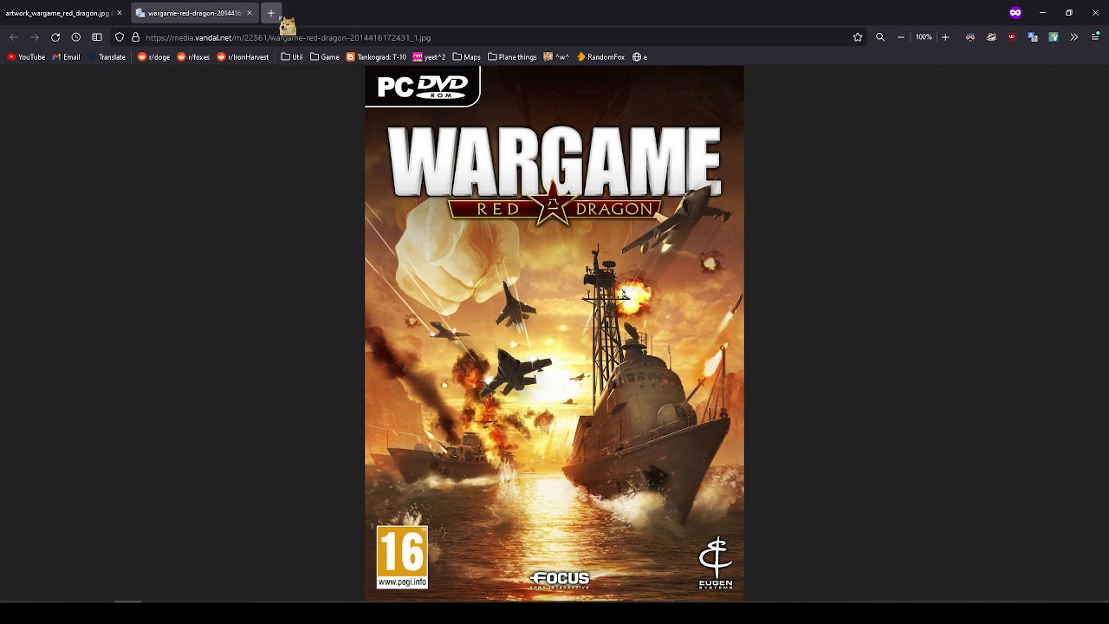
key("ctrl+t")
type("chinese")
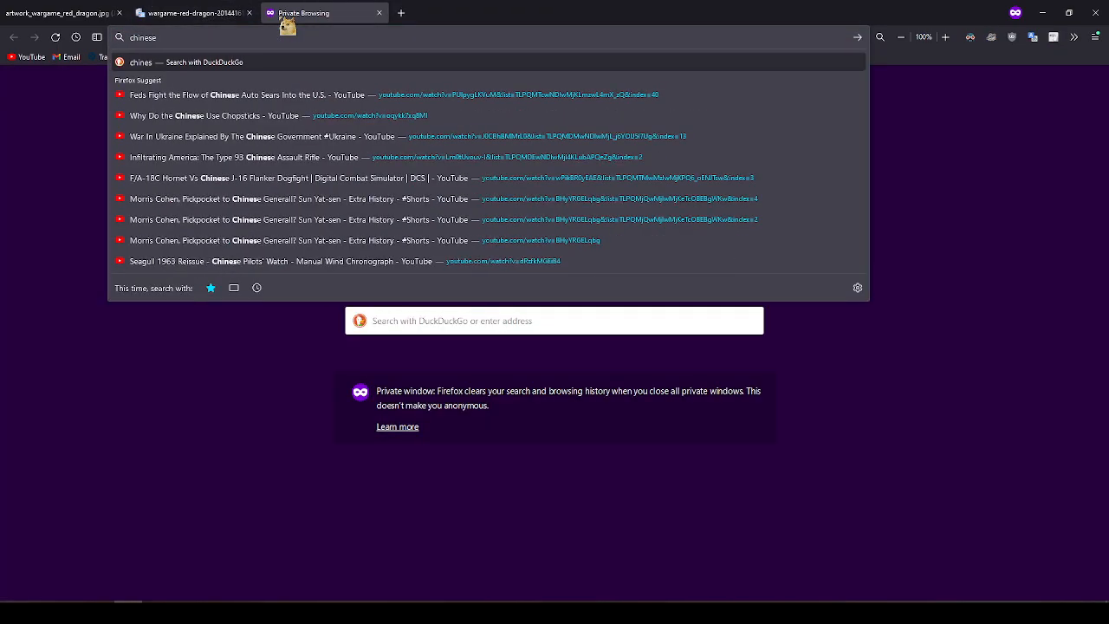
type(" army peaked cap")
key("Return")
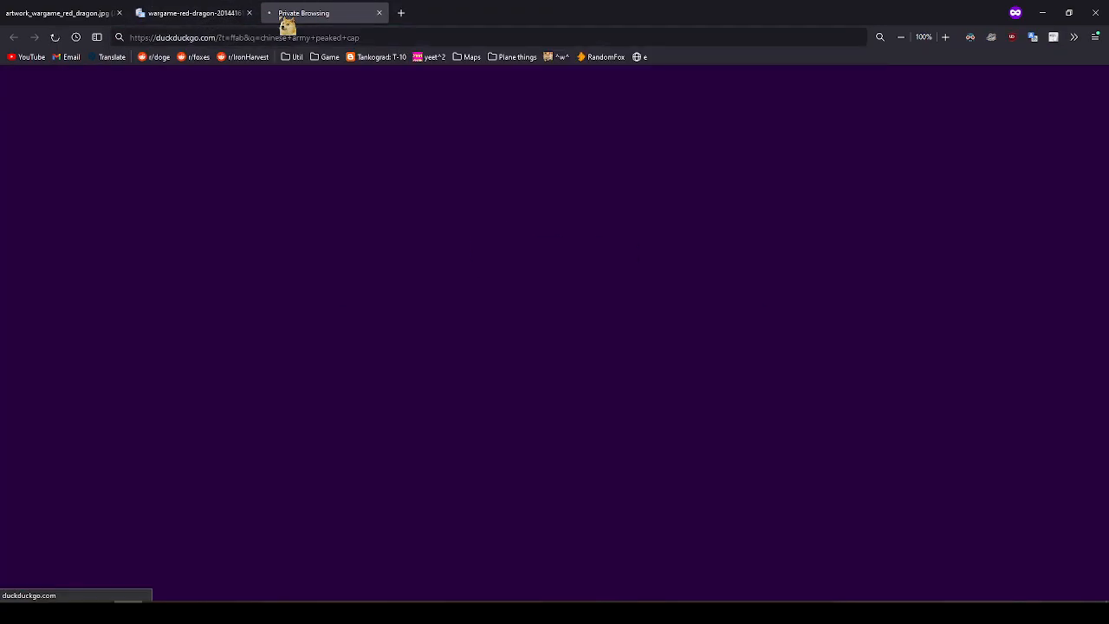
left_click(156, 117)
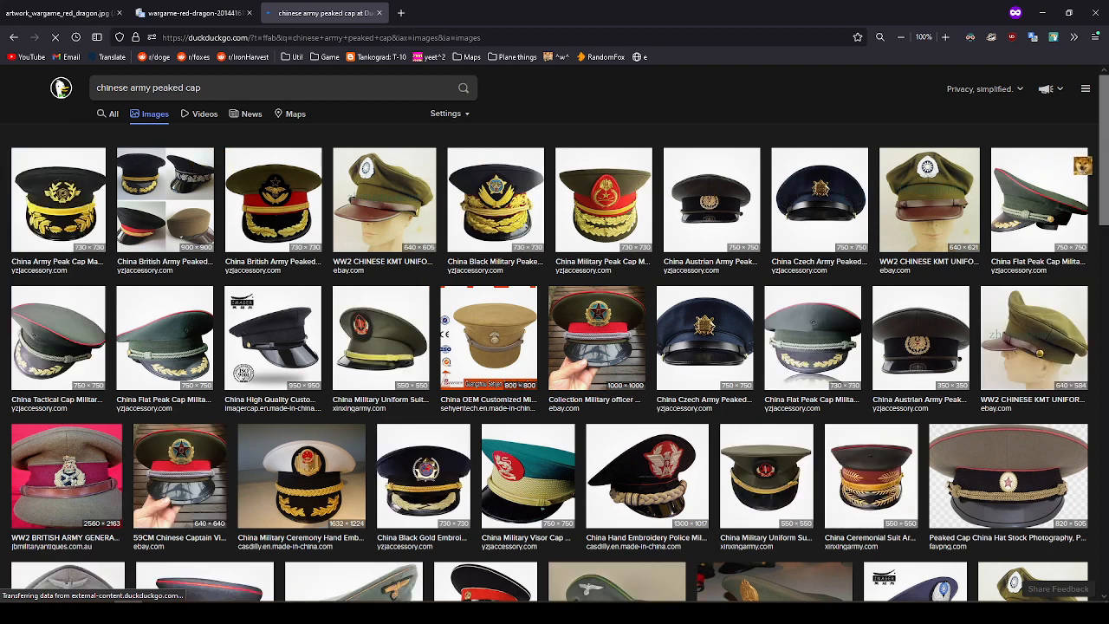
scroll(1106, 227, "down", 2)
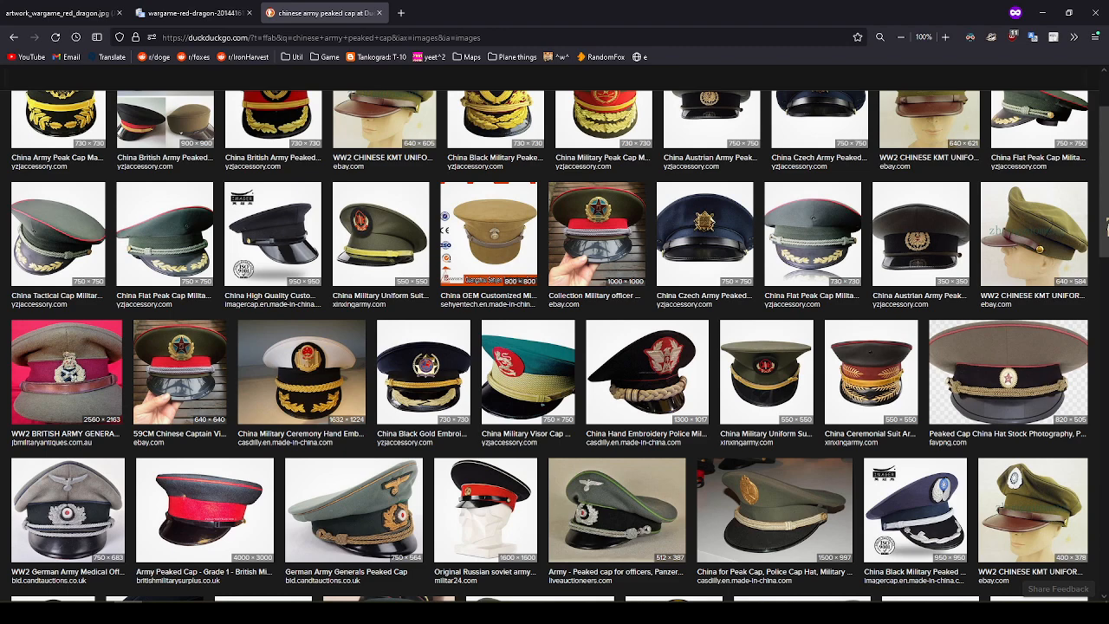
scroll(1106, 227, "up", 2)
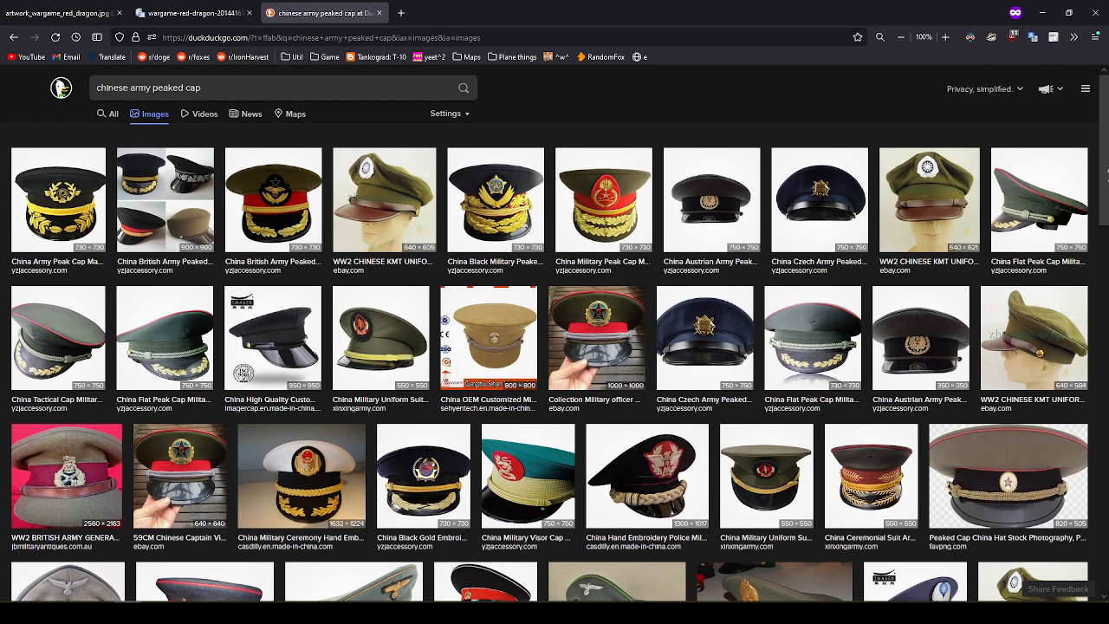
Compare the tactical cap with the olive officer cap with a yellow band, and copy the olive cap's image
left_click(423, 334)
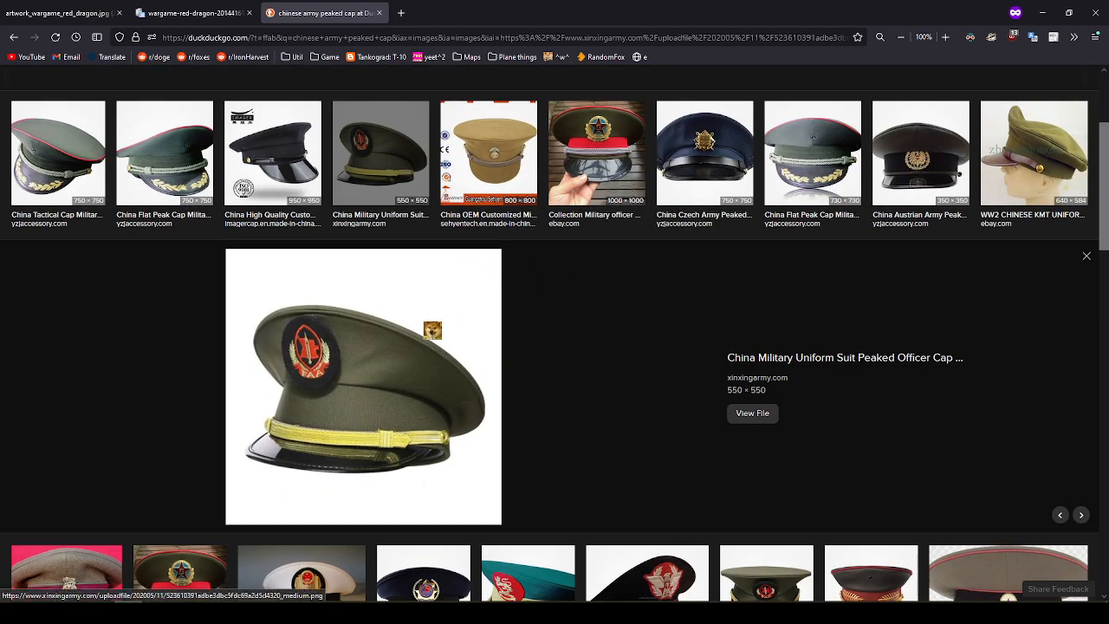
left_click(94, 170)
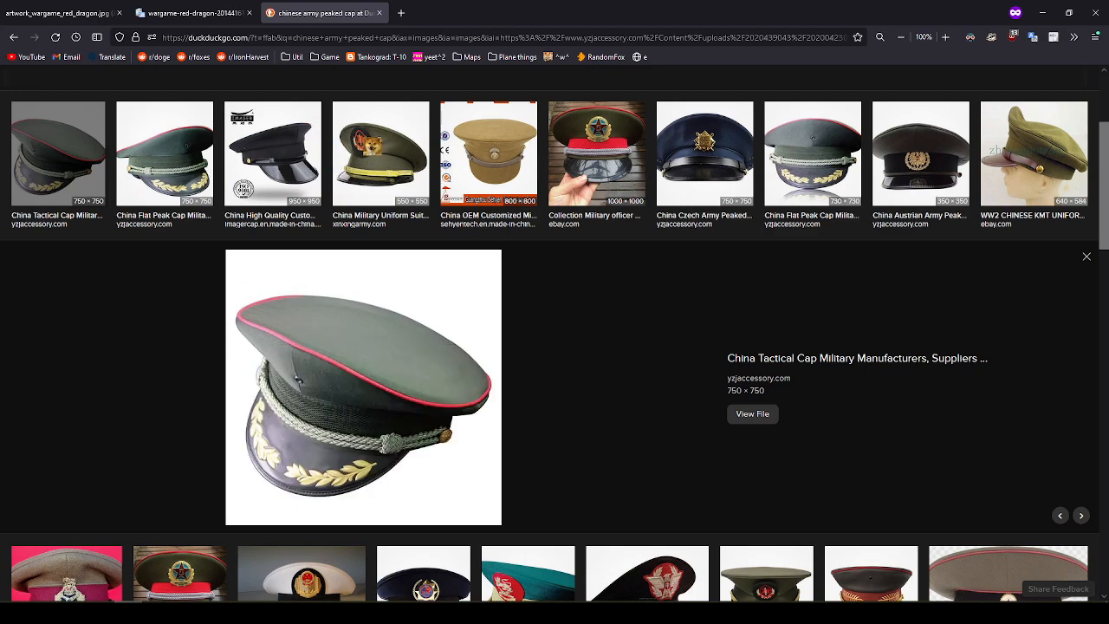
left_click(372, 145)
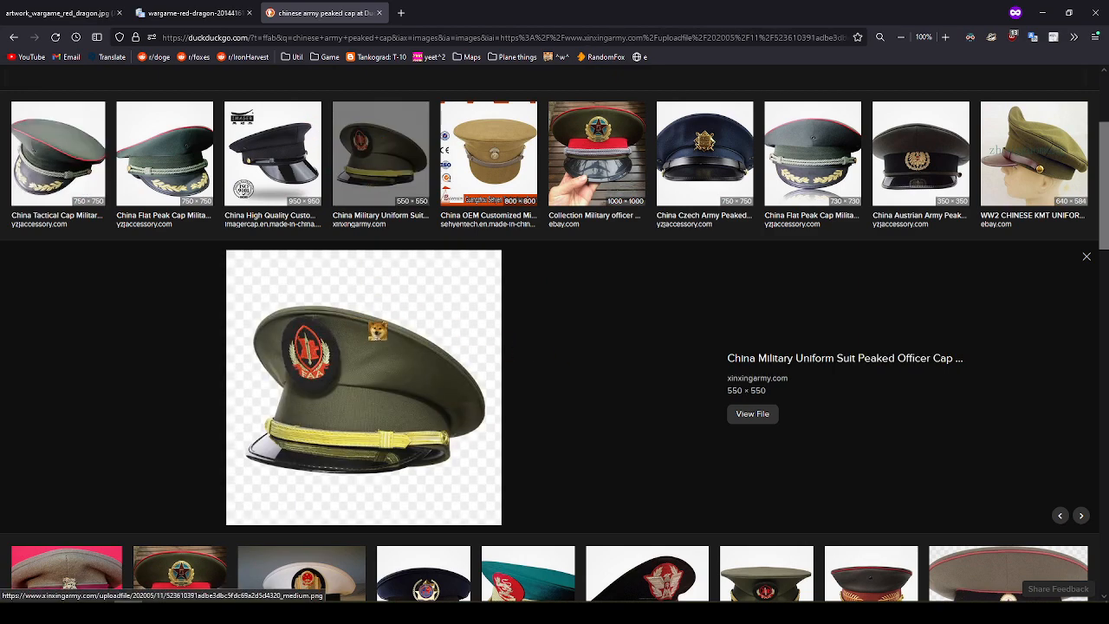
right_click(377, 330)
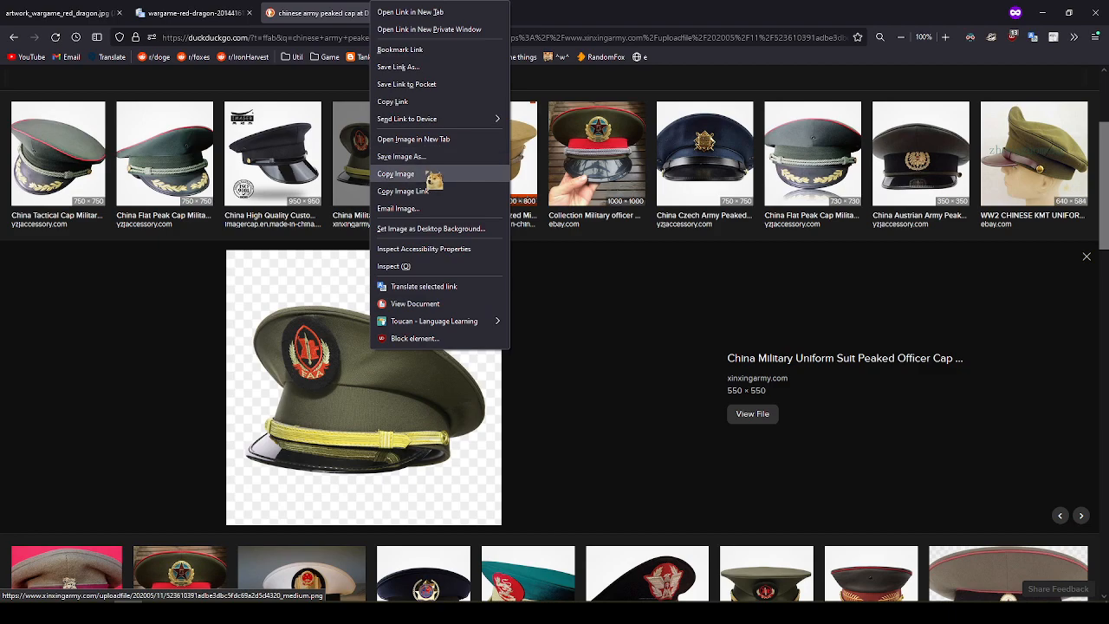
left_click(434, 180)
Examine the fox head's angle on the GIMP cover and compare it with the caps in the browser's image results
key("alt+Tab")
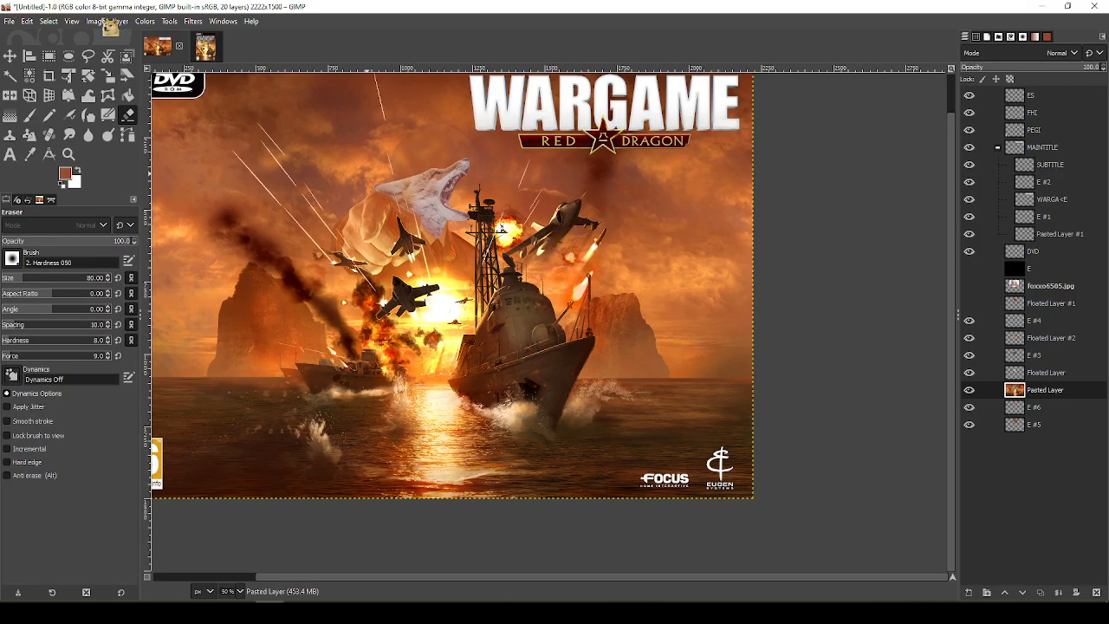
left_click(205, 48)
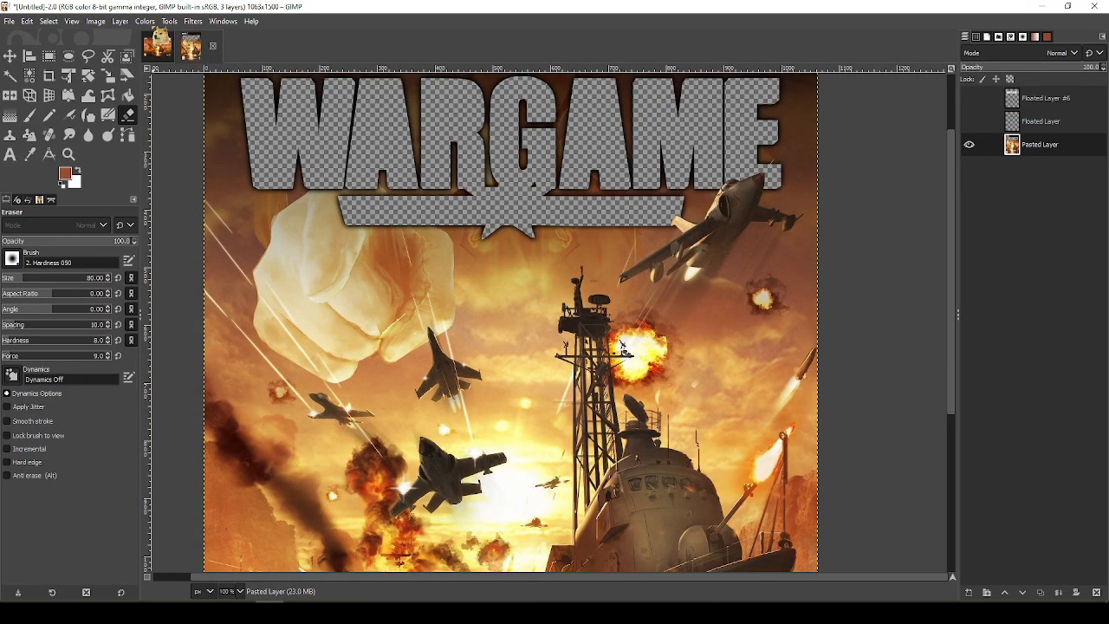
left_click(158, 49)
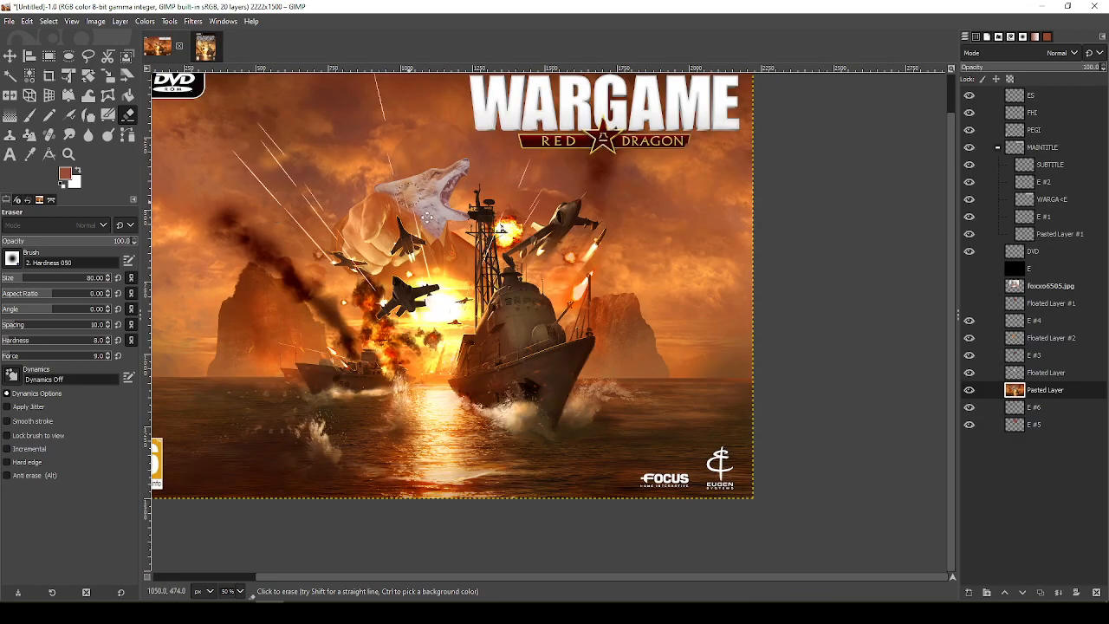
left_click_drag(428, 218, 477, 306)
scroll(412, 170, "up", 4)
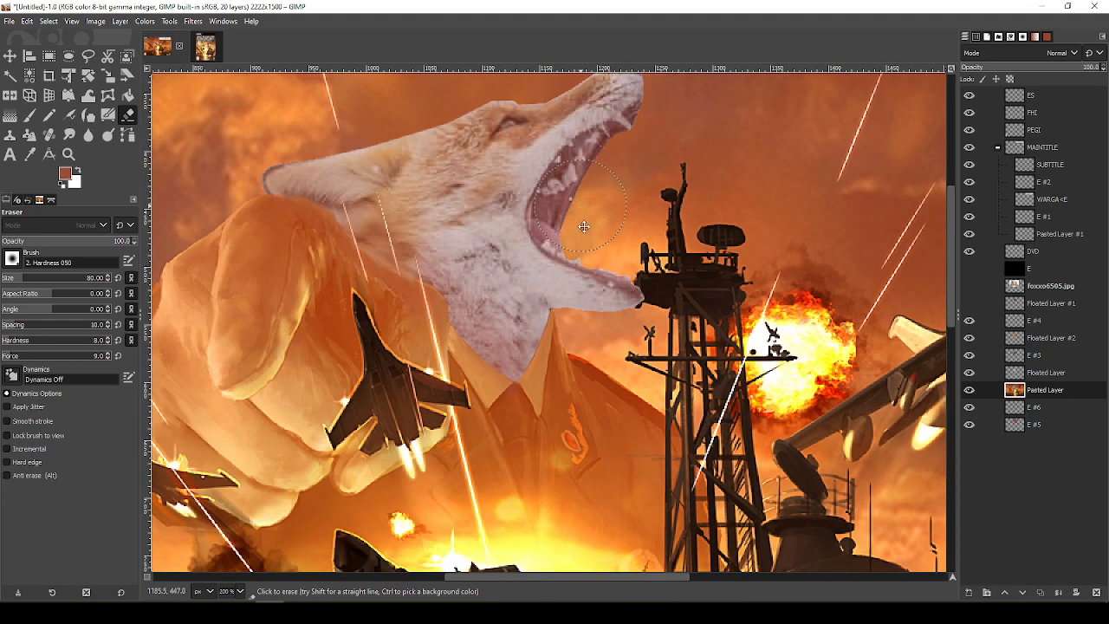
left_click_drag(584, 227, 564, 385)
key("alt+Tab")
left_click_drag(1105, 156, 1107, 110)
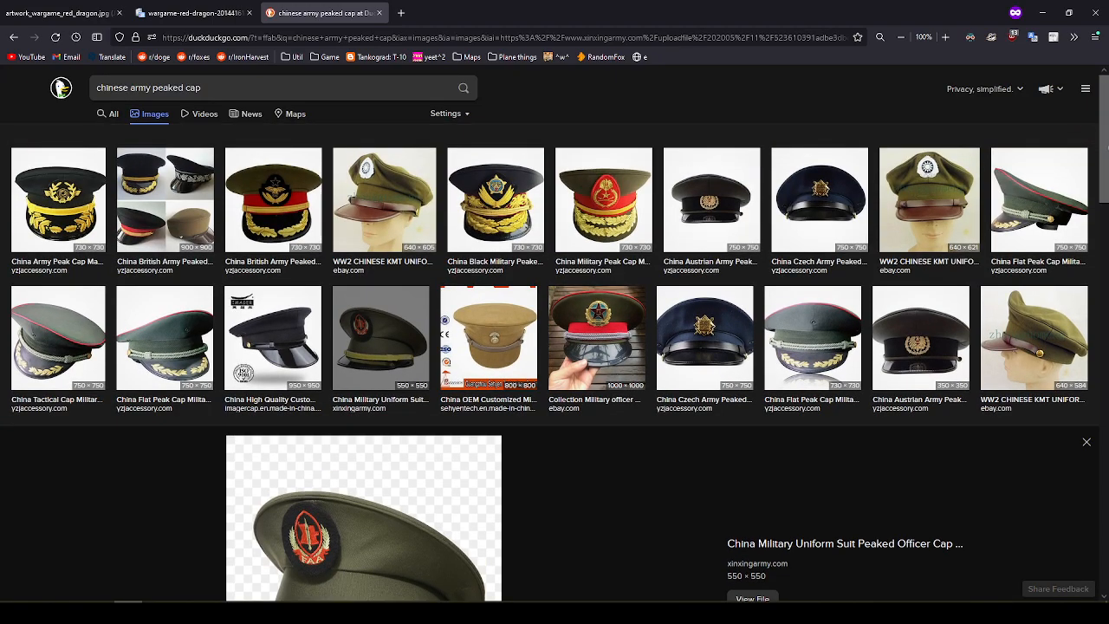
scroll(881, 301, "down", 4)
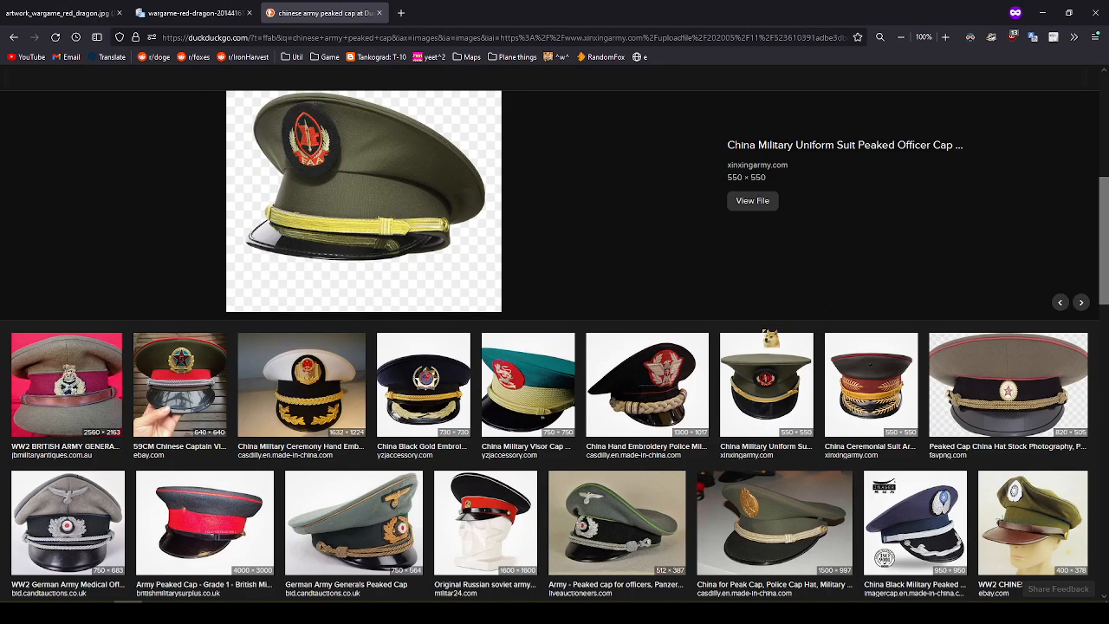
key("alt+Tab")
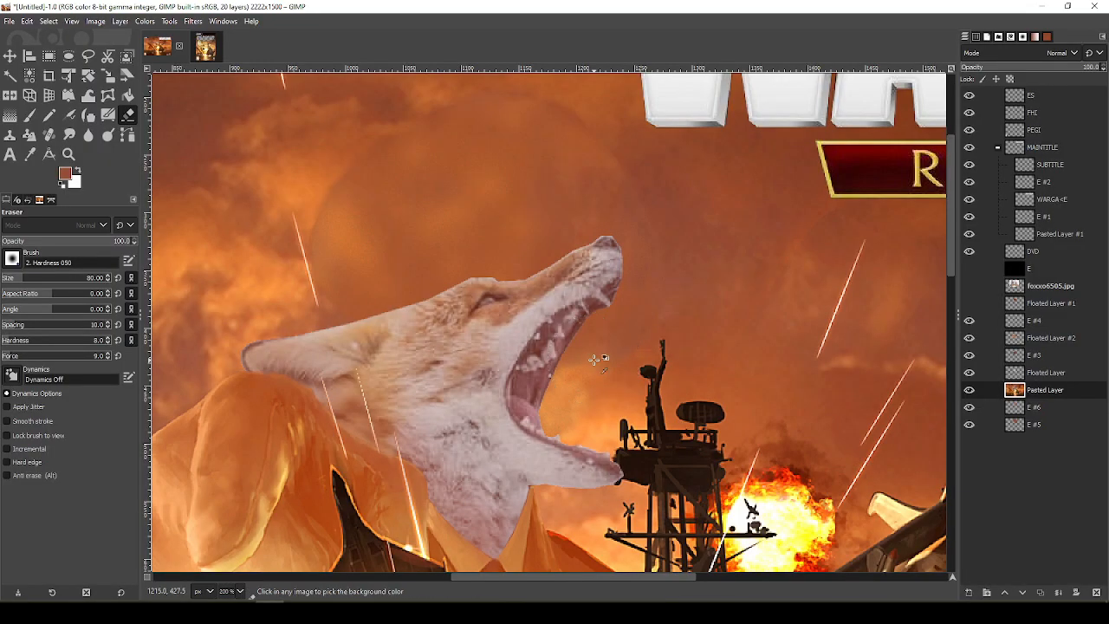
Paste the olive cap as a new image and as a new layer on the cover, and flip the layer horizontally
key("ctrl+shift+v")
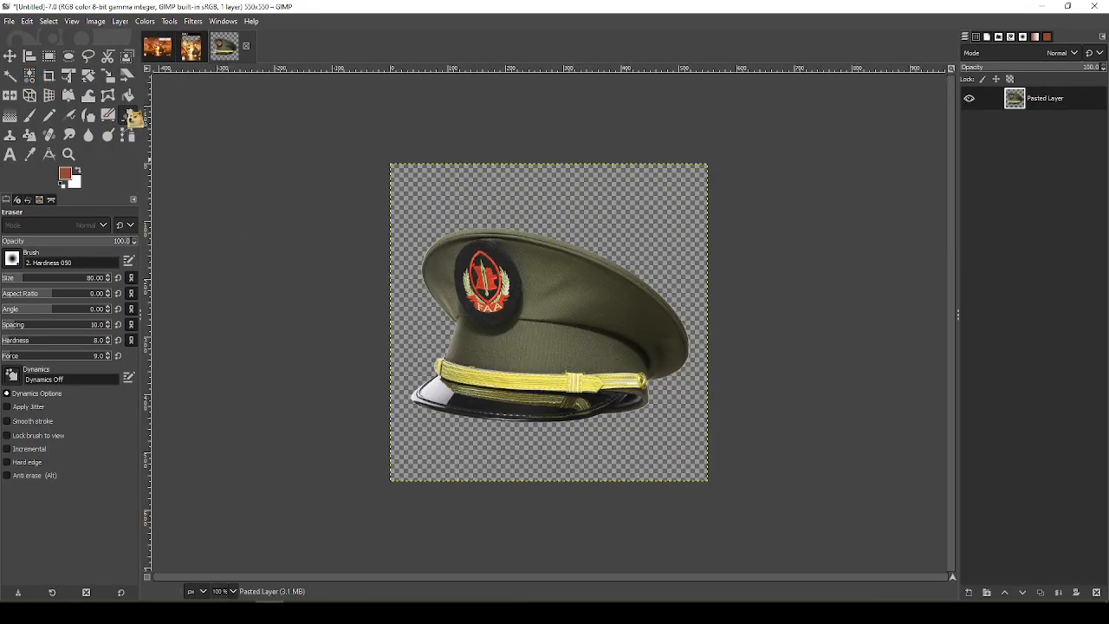
left_click(157, 46)
key("ctrl+v")
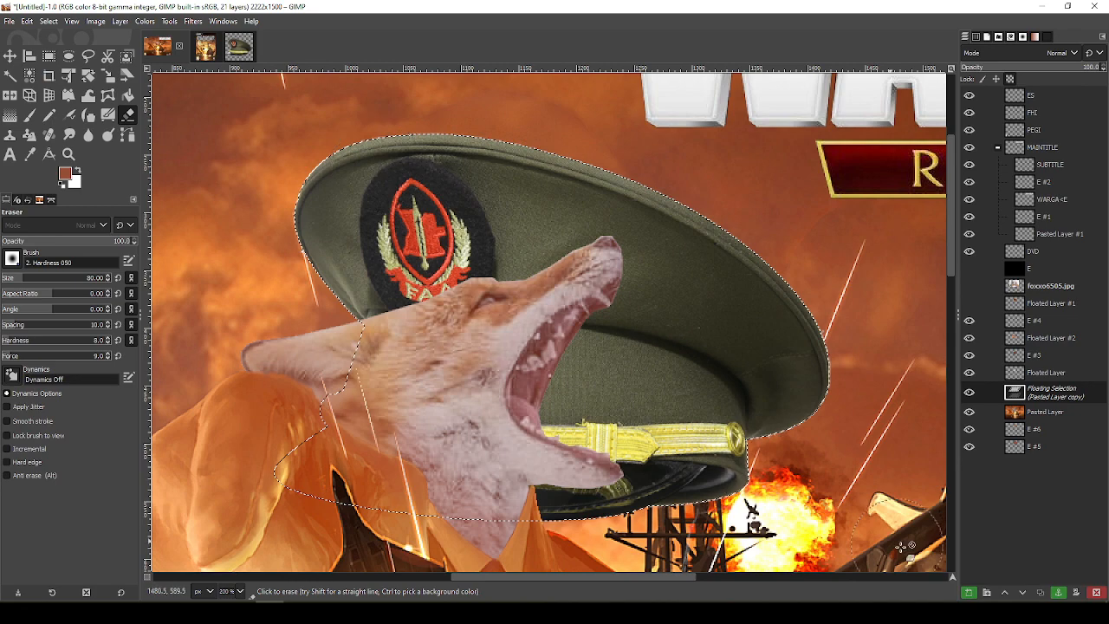
left_click(969, 593)
key("shift+f")
left_click(780, 465)
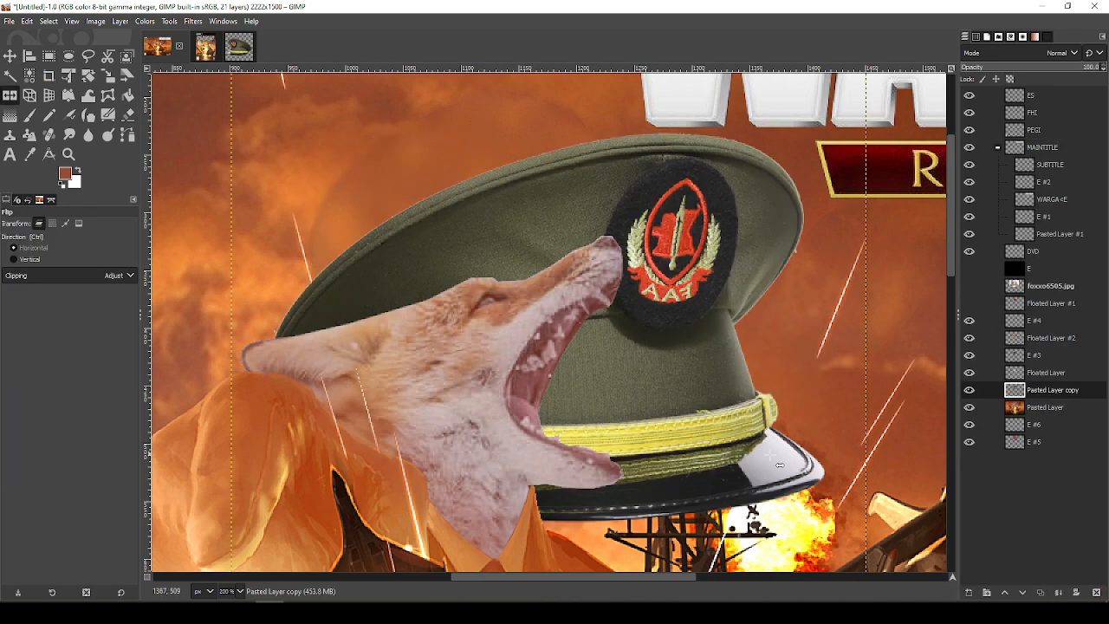
Try scaling the olive cap layer down with its aspect ratio kept and positioning it on the fox's head
scroll(550, 289, "down", 3)
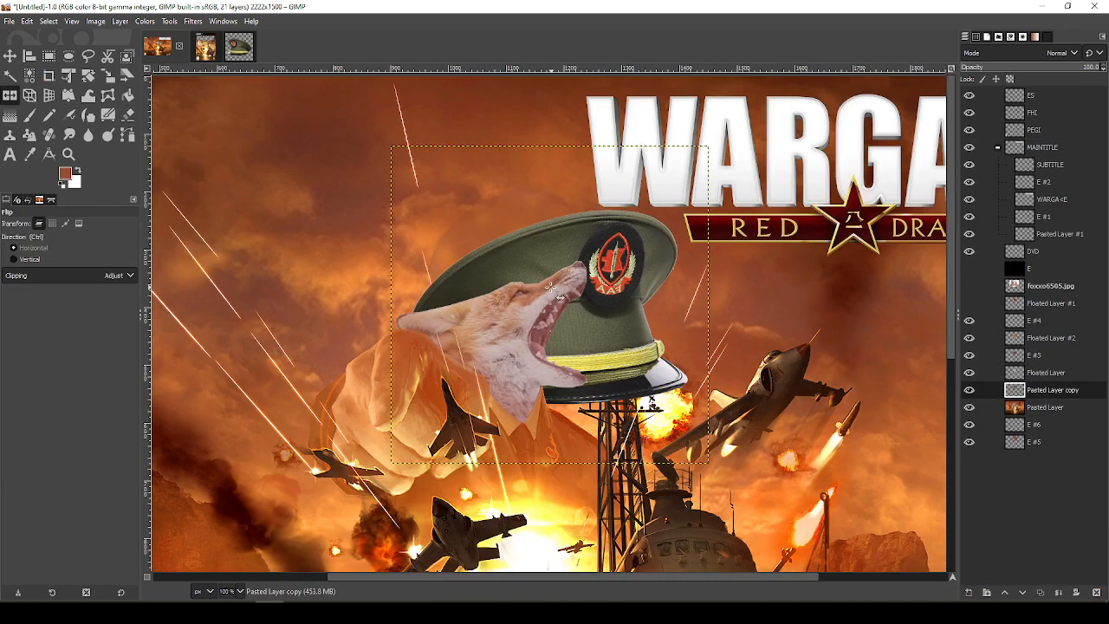
key("shift+s")
left_click(549, 293)
left_click_drag(545, 198, 549, 259)
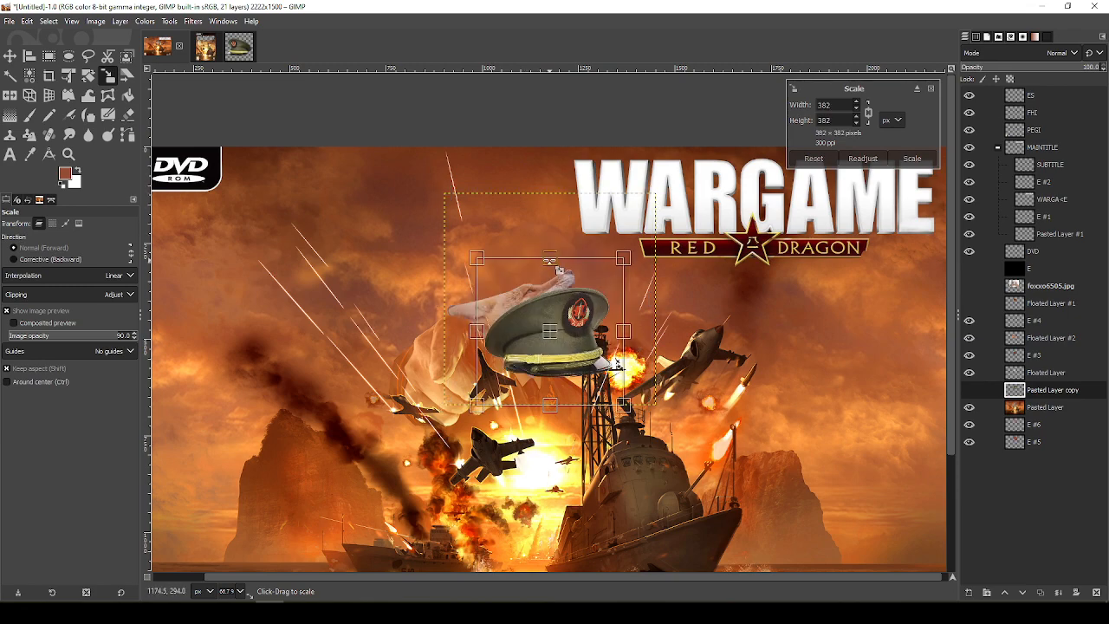
left_click_drag(551, 339, 496, 274)
left_click_drag(502, 195, 501, 238)
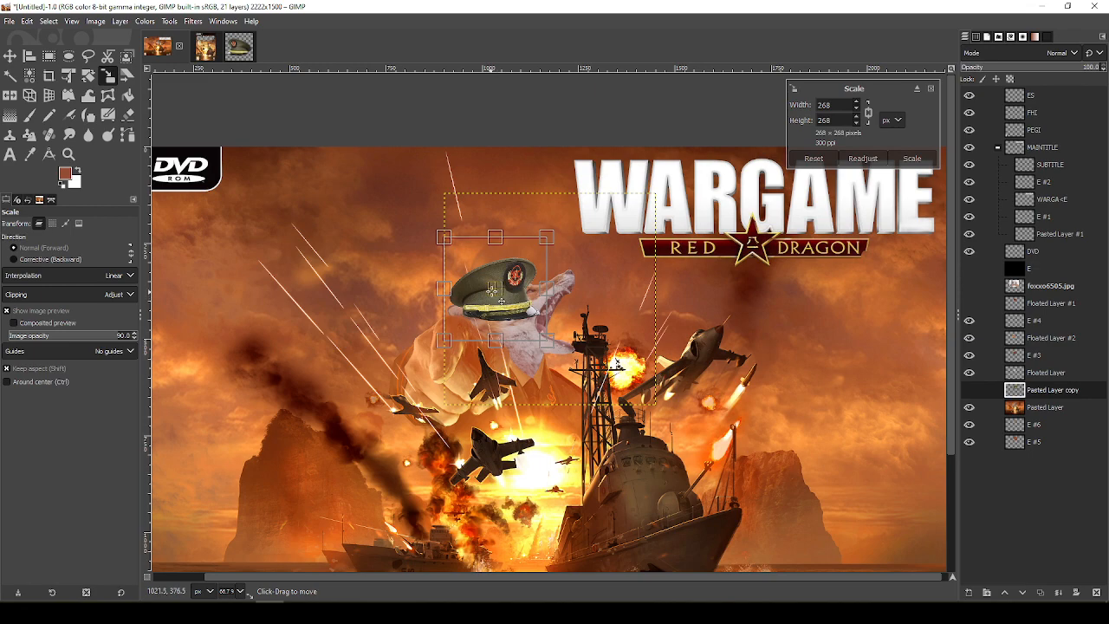
left_click_drag(502, 301, 507, 276)
left_click_drag(501, 212, 500, 172)
left_click_drag(497, 247, 500, 264)
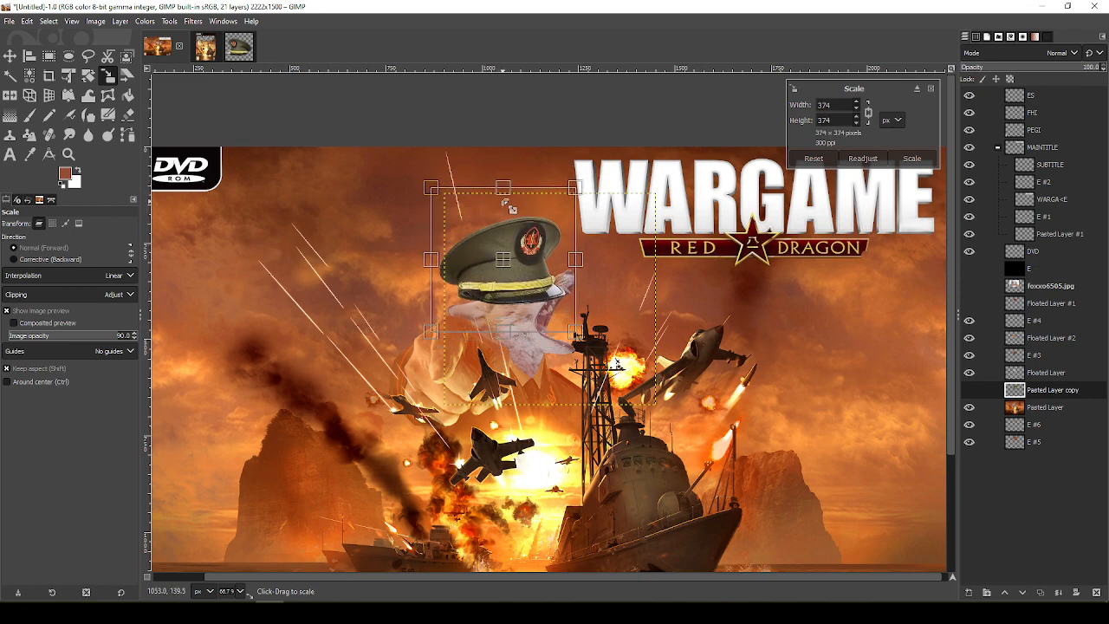
left_click_drag(502, 189, 491, 211)
key("Return")
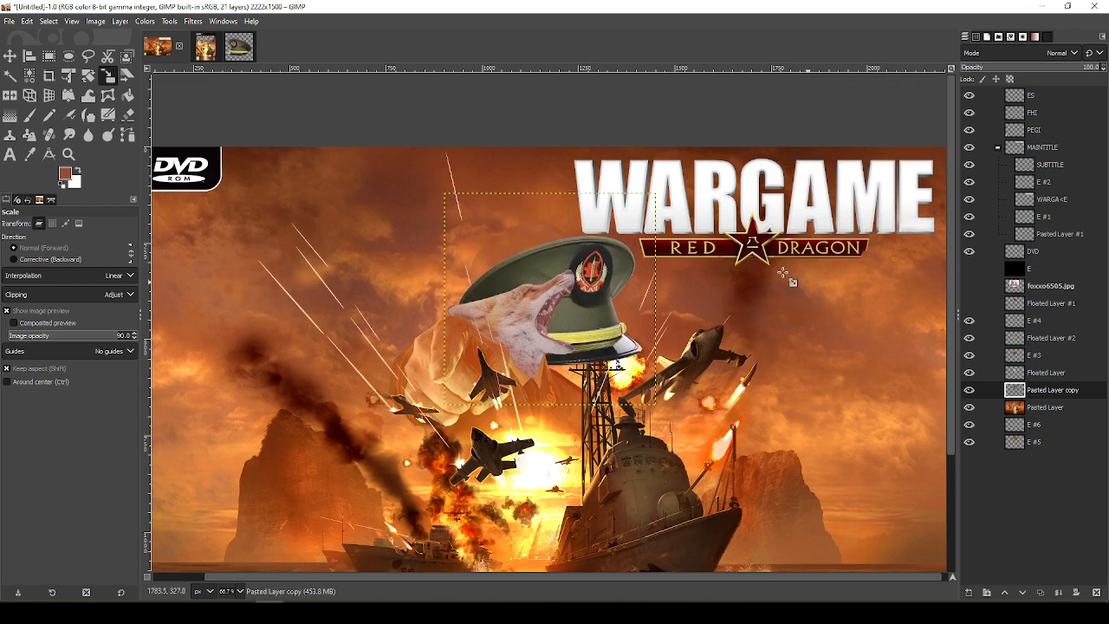
Undo the olive cap's flip and its pasting onto the cover
key("ctrl+z")
key("ctrl+z")
key("ctrl+z")
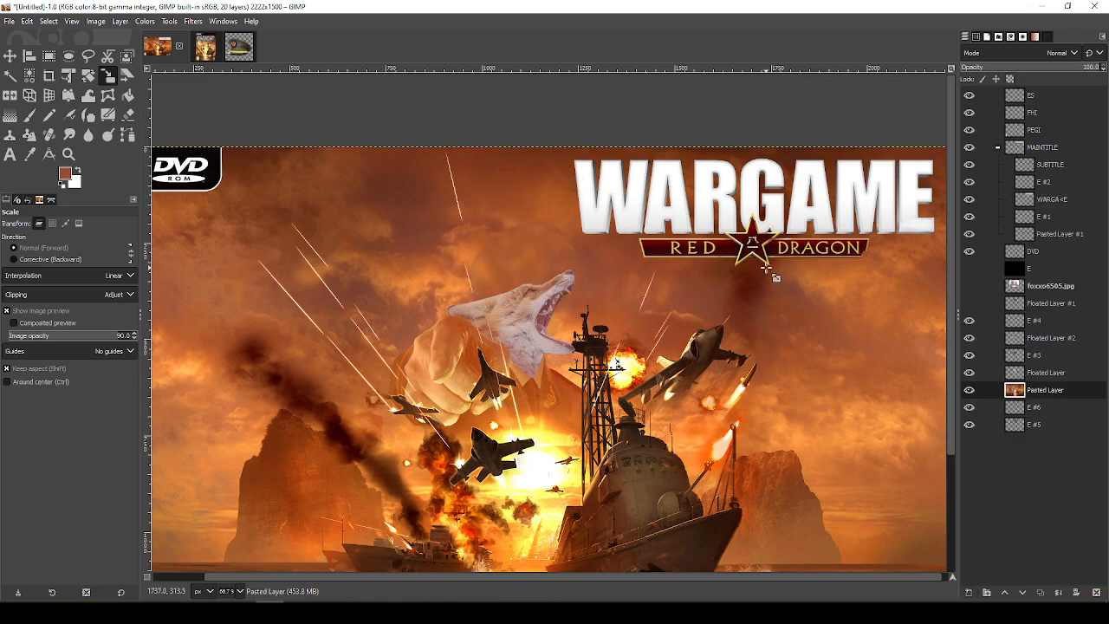
Switch back to the browser and copy the image of the side-view green flat peak cap with red piping
key("alt+Tab")
scroll(621, 287, "up", 5)
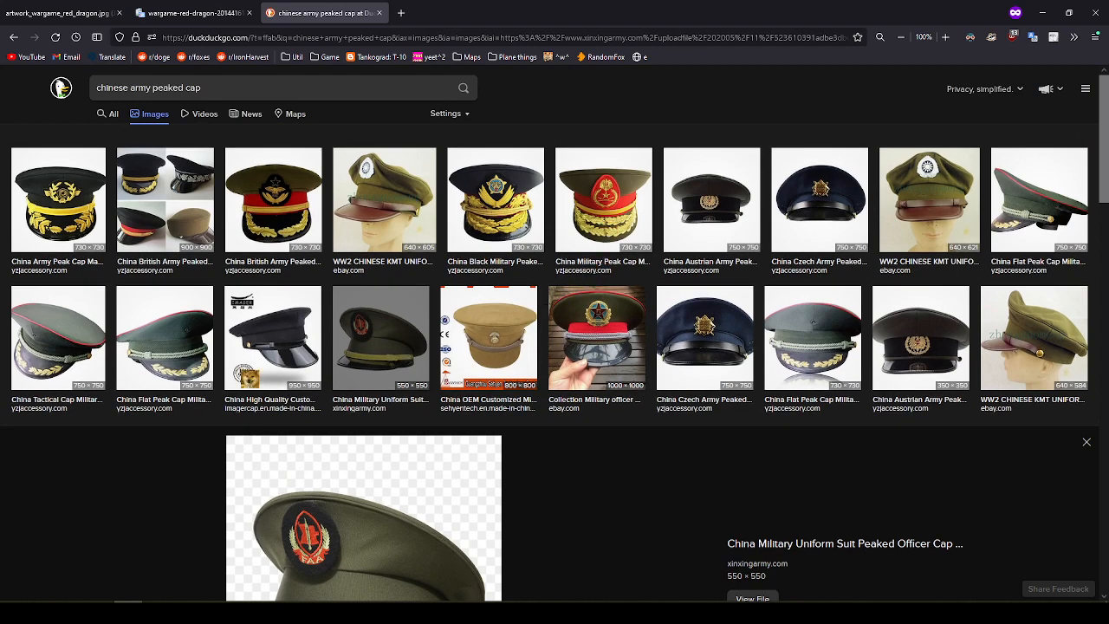
left_click(1083, 186)
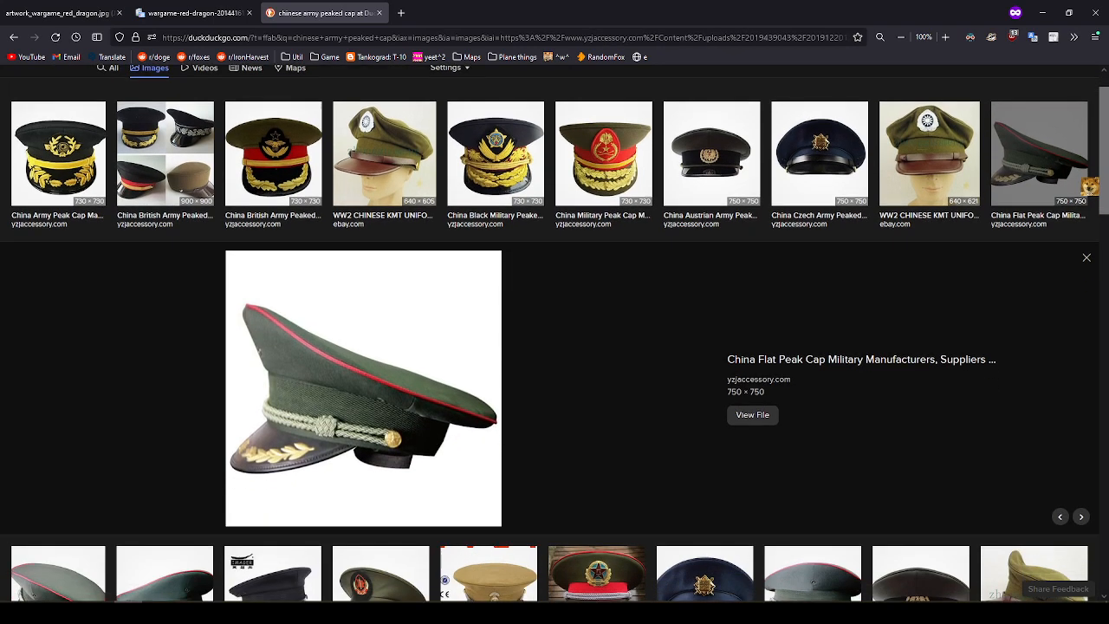
key("alt+Tab")
key("alt+Tab")
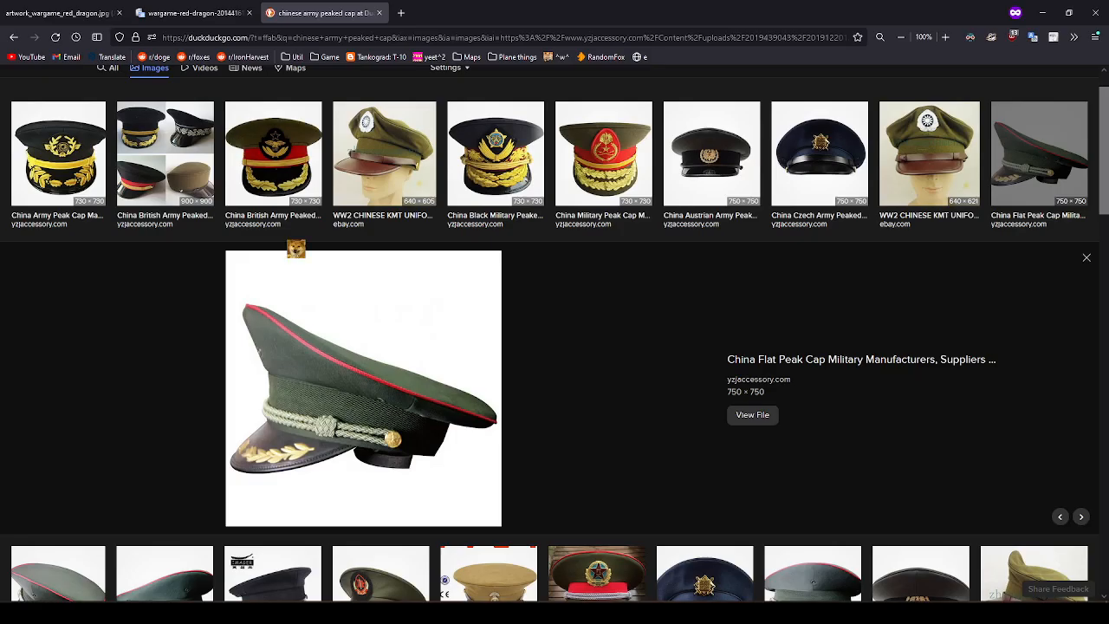
right_click(349, 342)
left_click(373, 173)
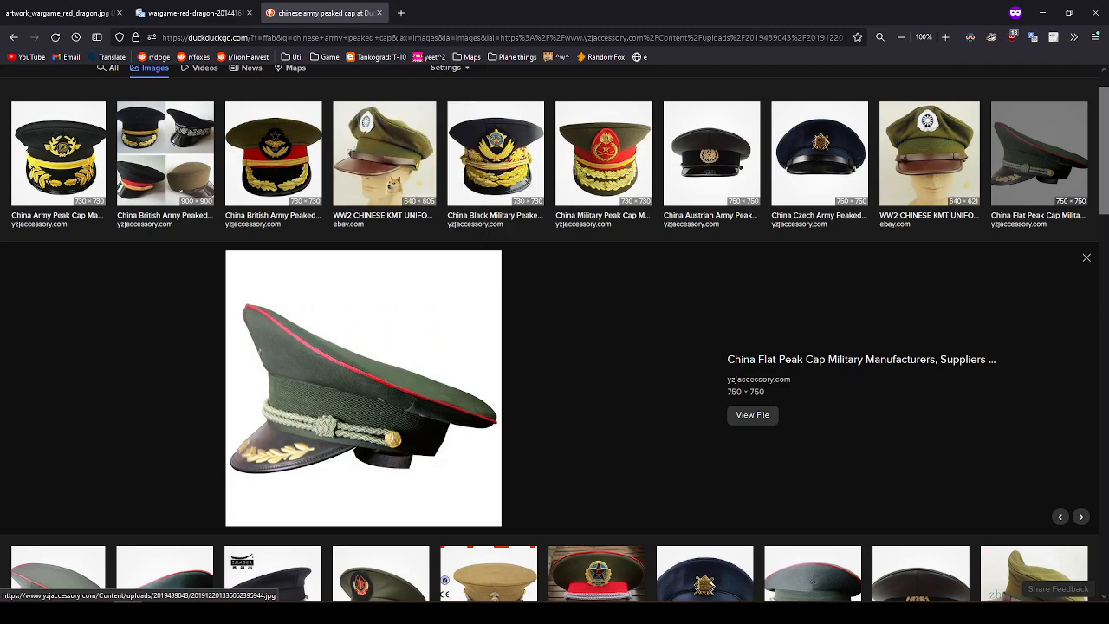
Paste the side-view green peaked cap onto the cover as a new layer and delete its white background
key("alt+Tab")
key("ctrl+v")
left_click(969, 593)
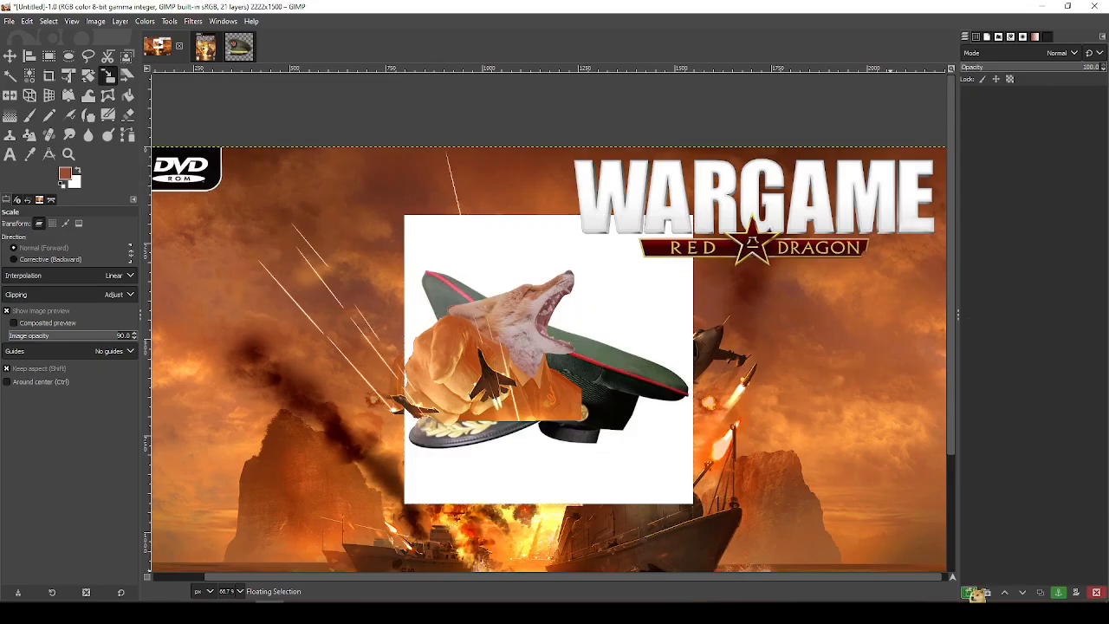
key("u")
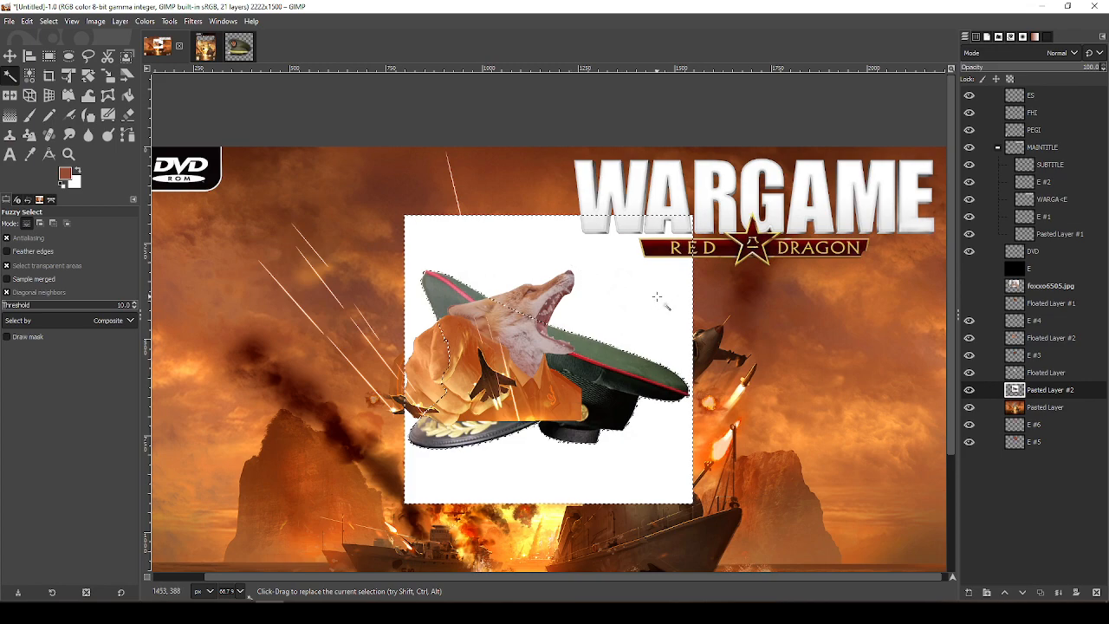
key("Delete")
key("ctrl+shift+a")
Flip the green cap layer horizontally and move it up over the fox's head
key("shift+f")
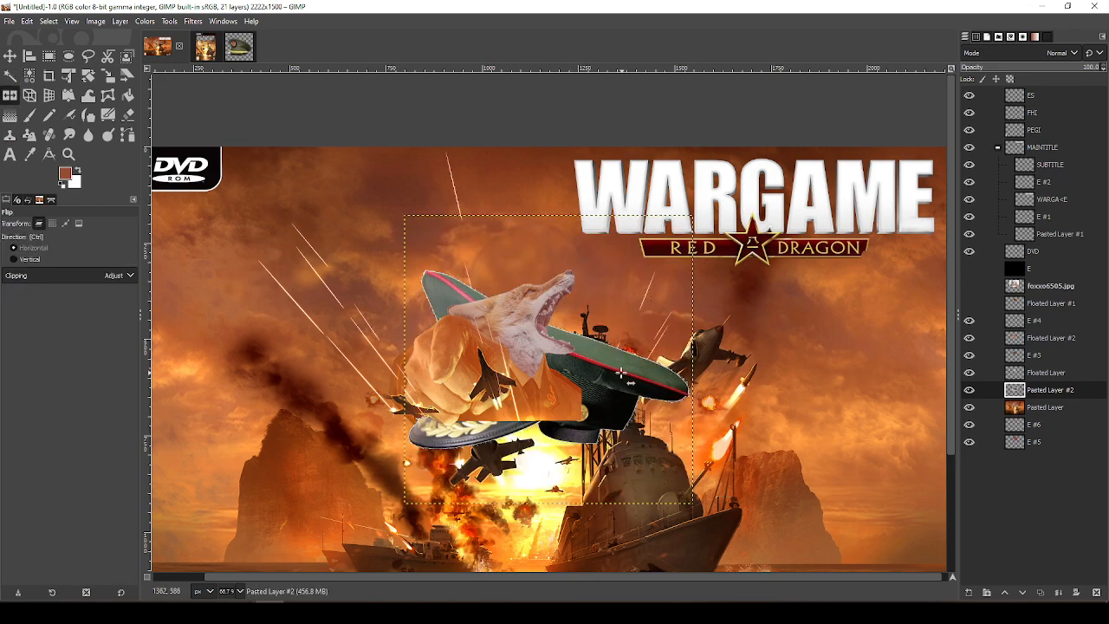
left_click(621, 373)
key("m")
left_click_drag(653, 410, 581, 298)
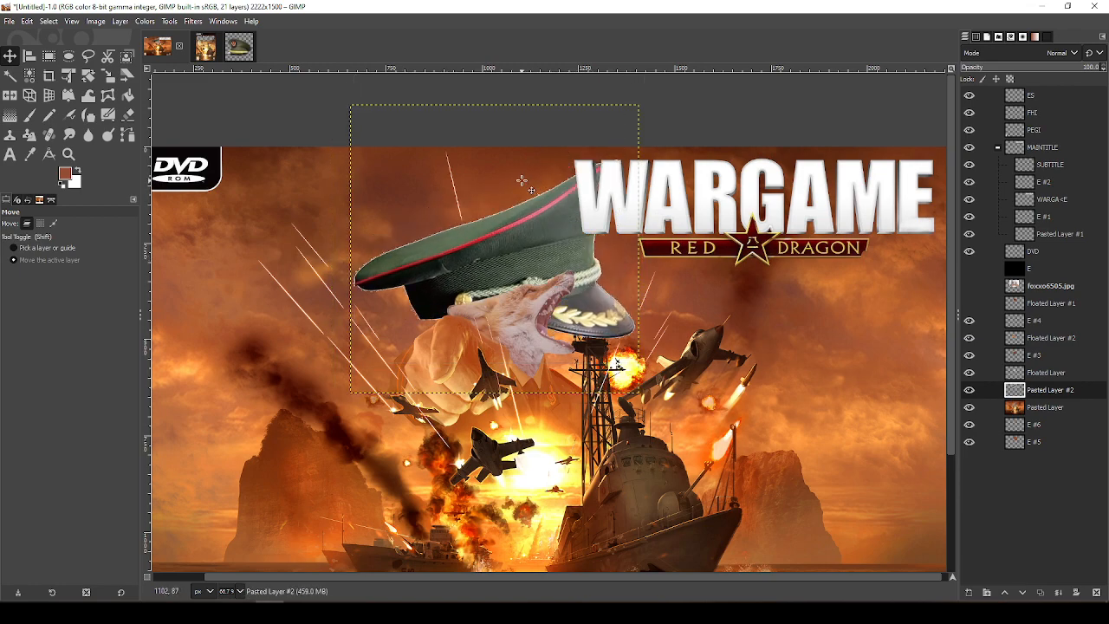
Scale the cap layer down to 354 × 354 px with its aspect ratio kept, positioned over the back of the fox's head
key("shift+s")
left_click_drag(498, 109, 500, 211)
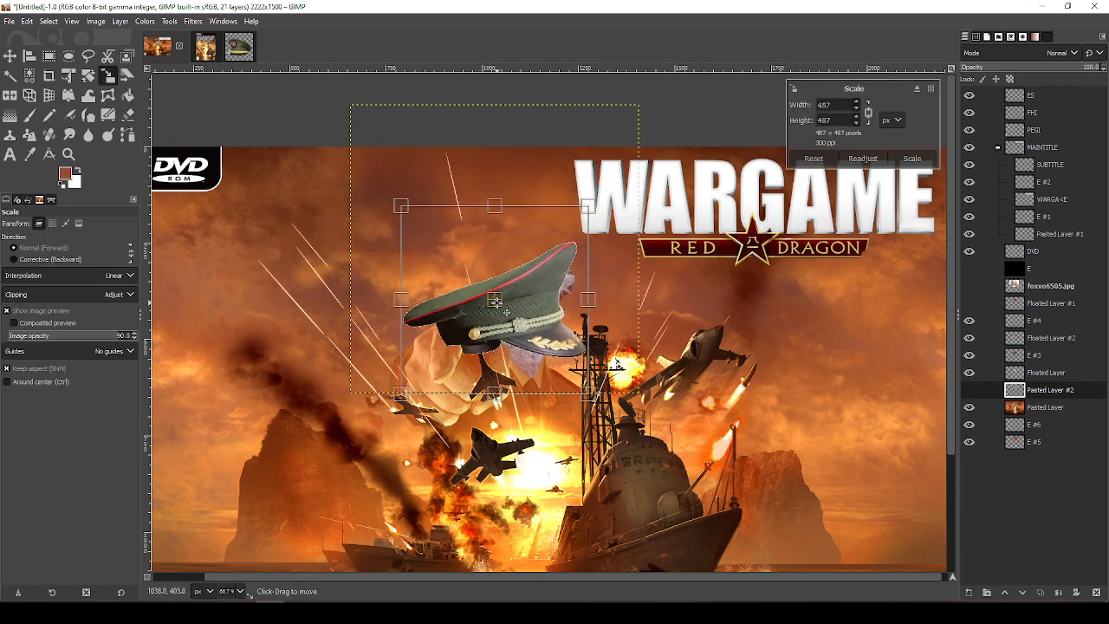
left_click_drag(506, 310, 499, 276)
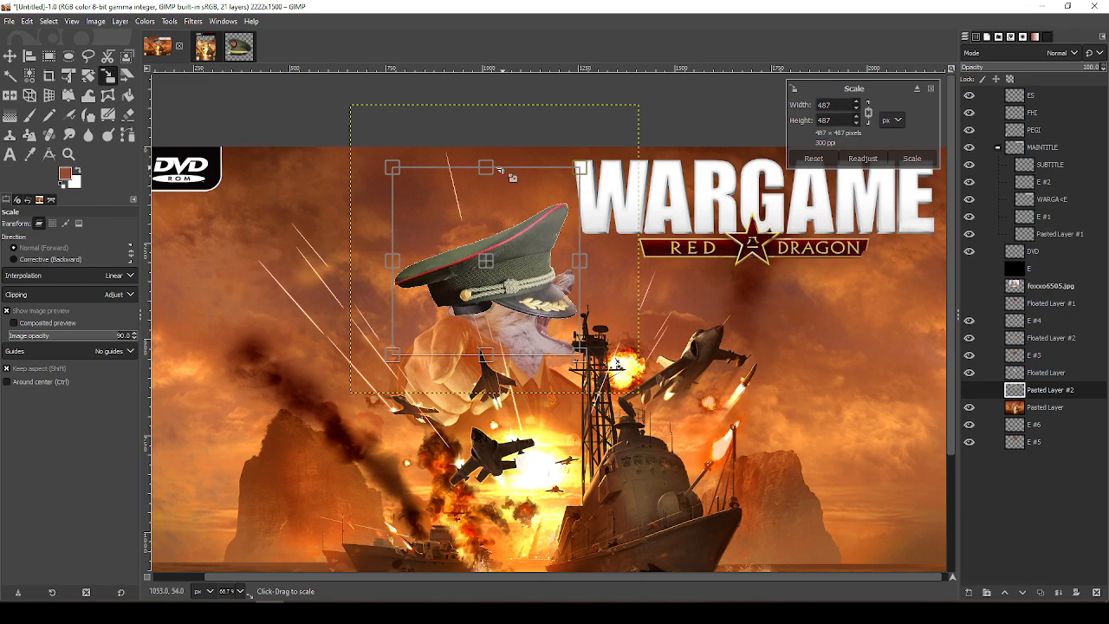
left_click_drag(488, 171, 481, 270)
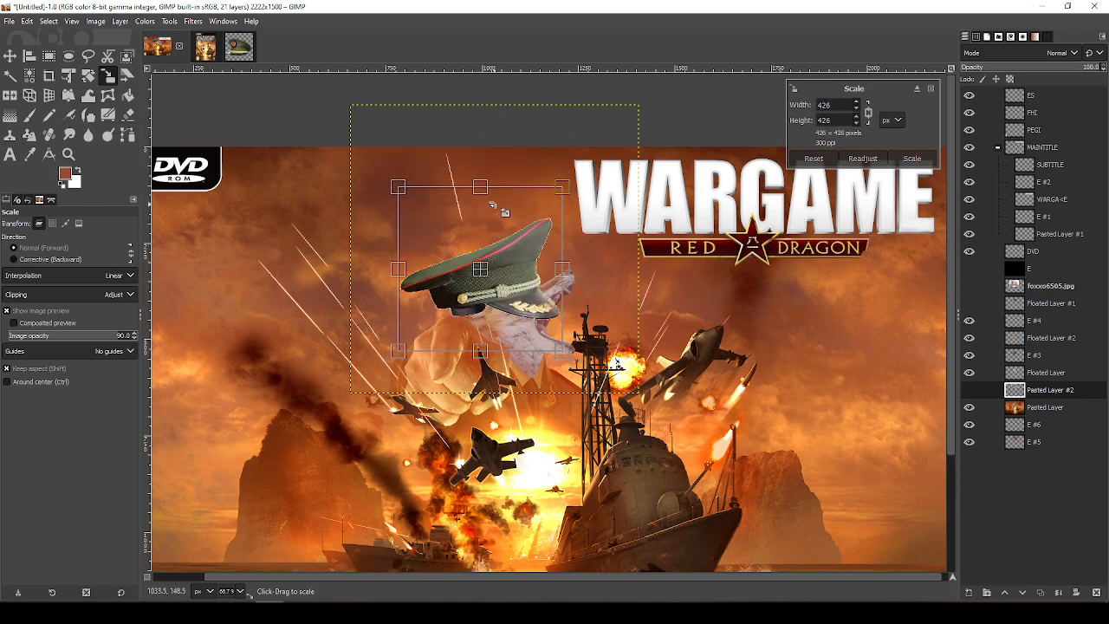
left_click_drag(481, 189, 478, 216)
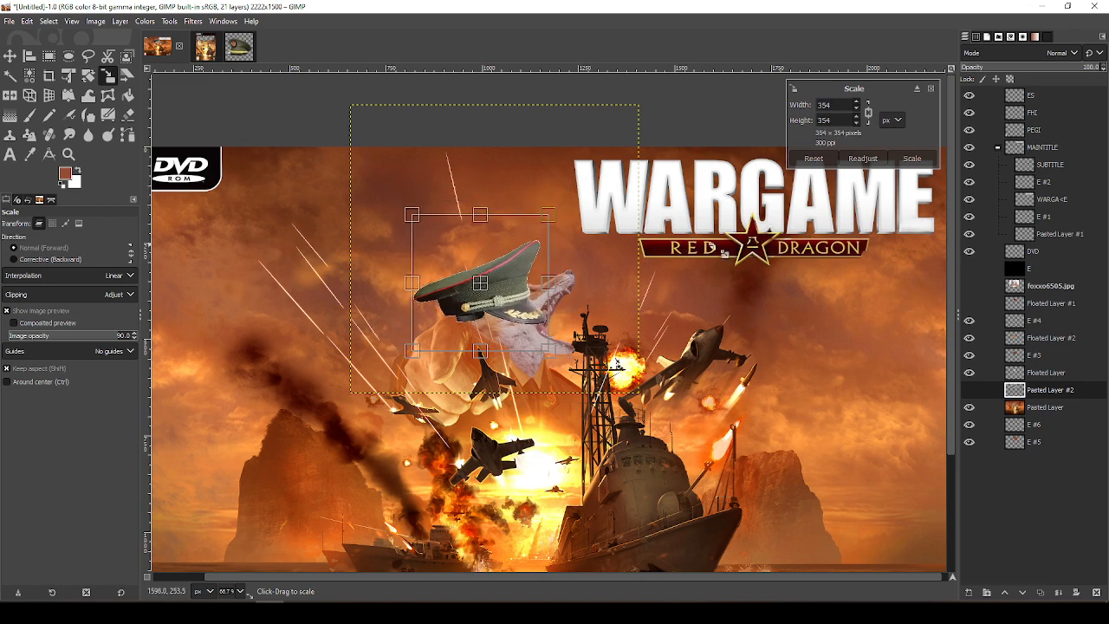
key("Return")
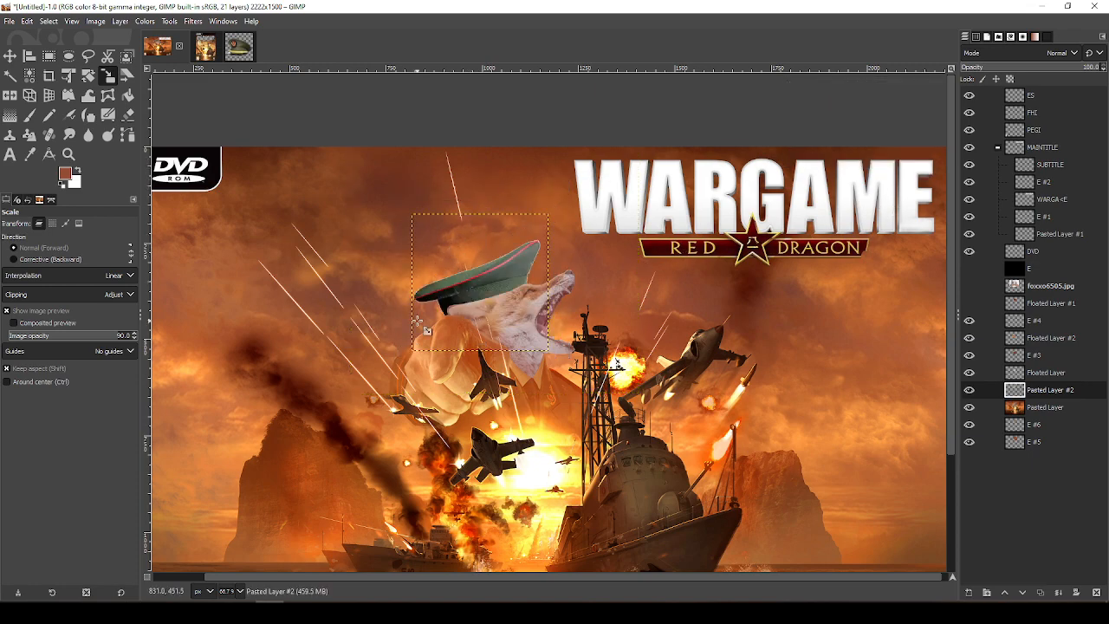
left_click(501, 296)
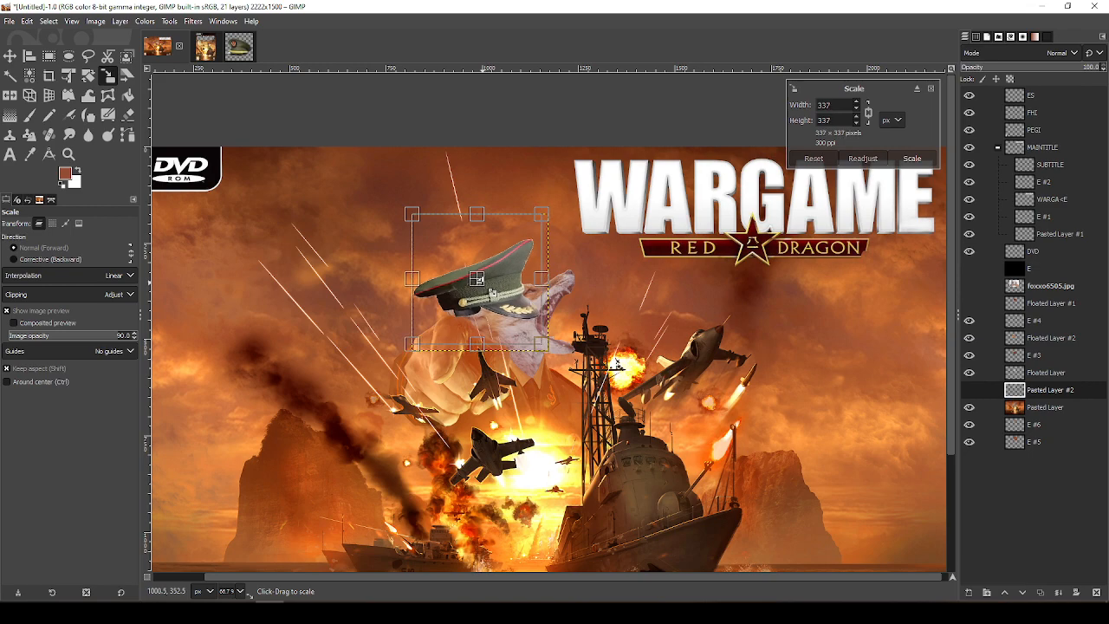
key("ctrl+z")
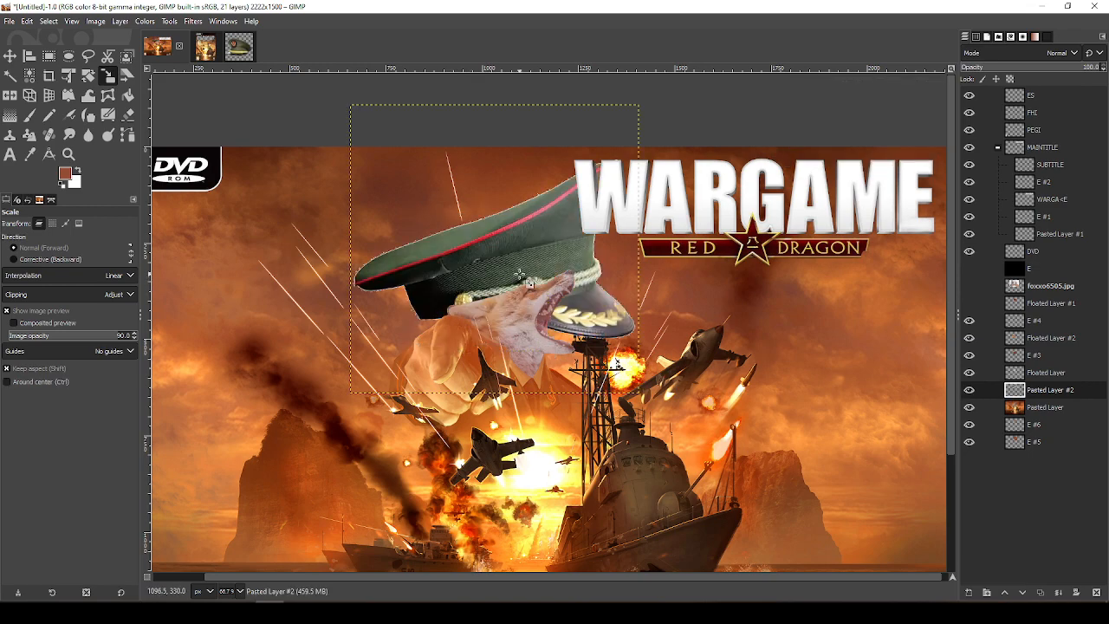
key("ctrl+y")
Reposition the cap on the fox's head and scale its layer to 294 × 294 px
key("m")
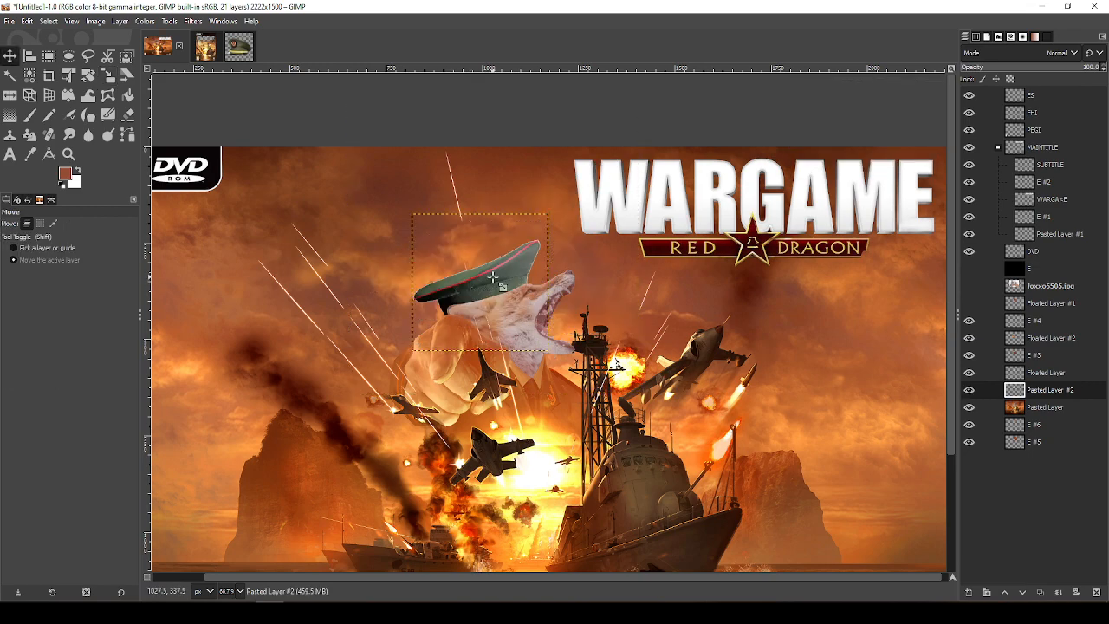
left_click_drag(487, 296, 489, 260)
scroll(490, 260, "up", 3, "ctrl")
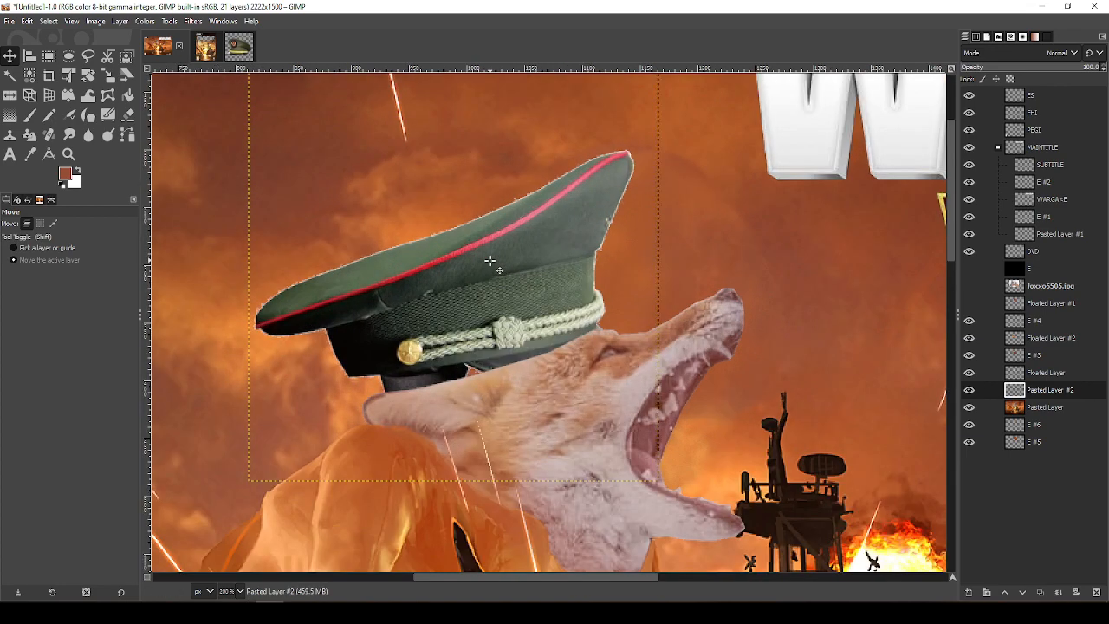
key("shift+s")
left_click(490, 260)
left_click_drag(249, 277, 461, 308)
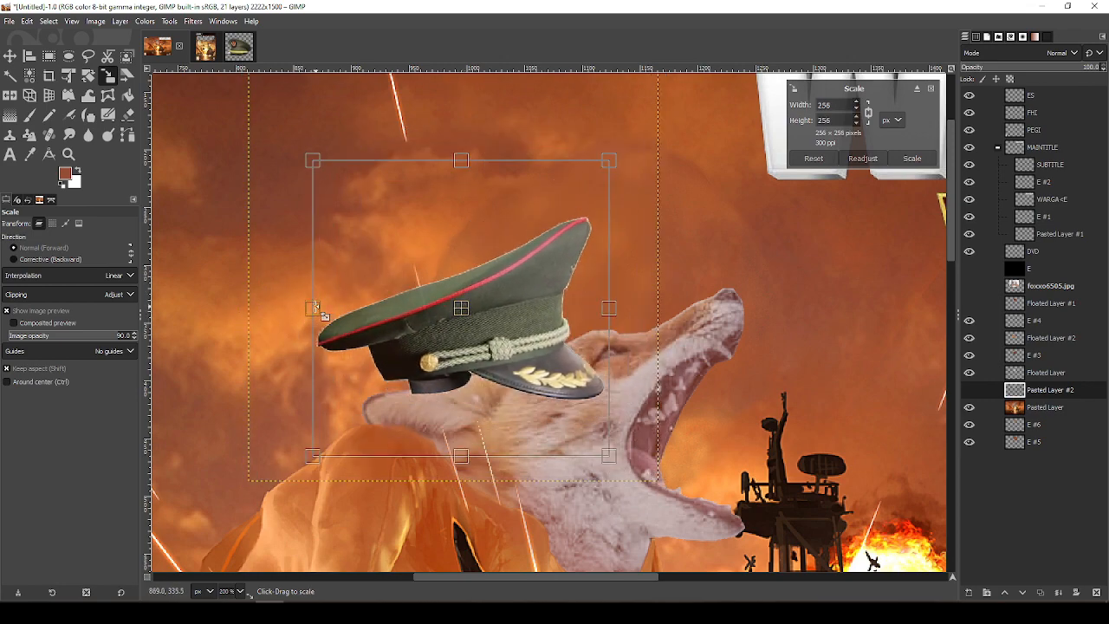
left_click_drag(316, 307, 270, 308)
left_click_drag(448, 322, 474, 337)
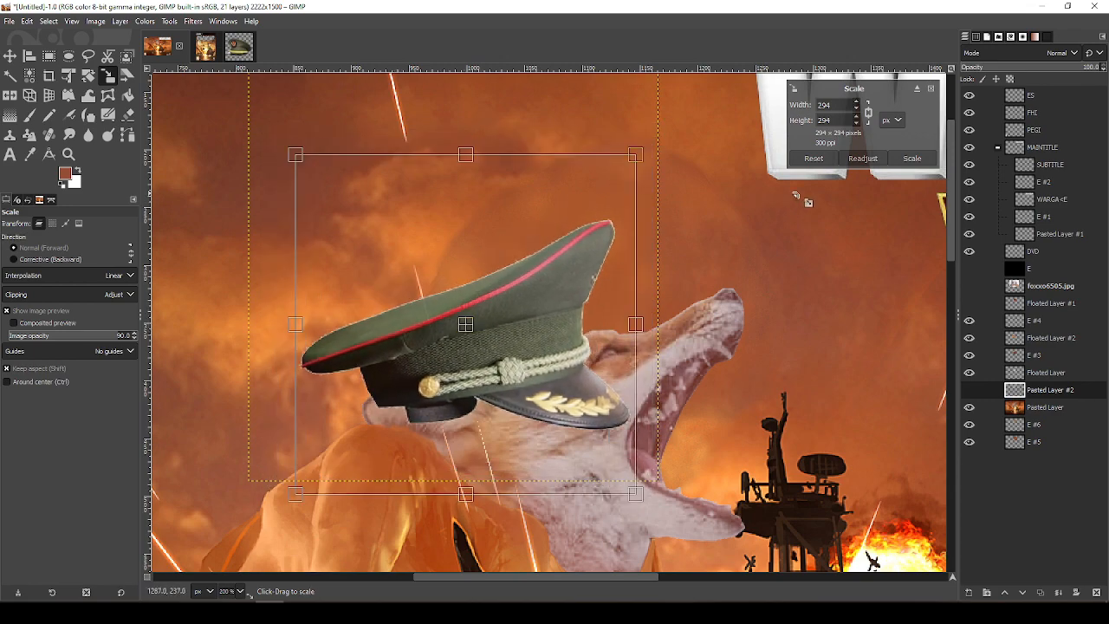
left_click(914, 159)
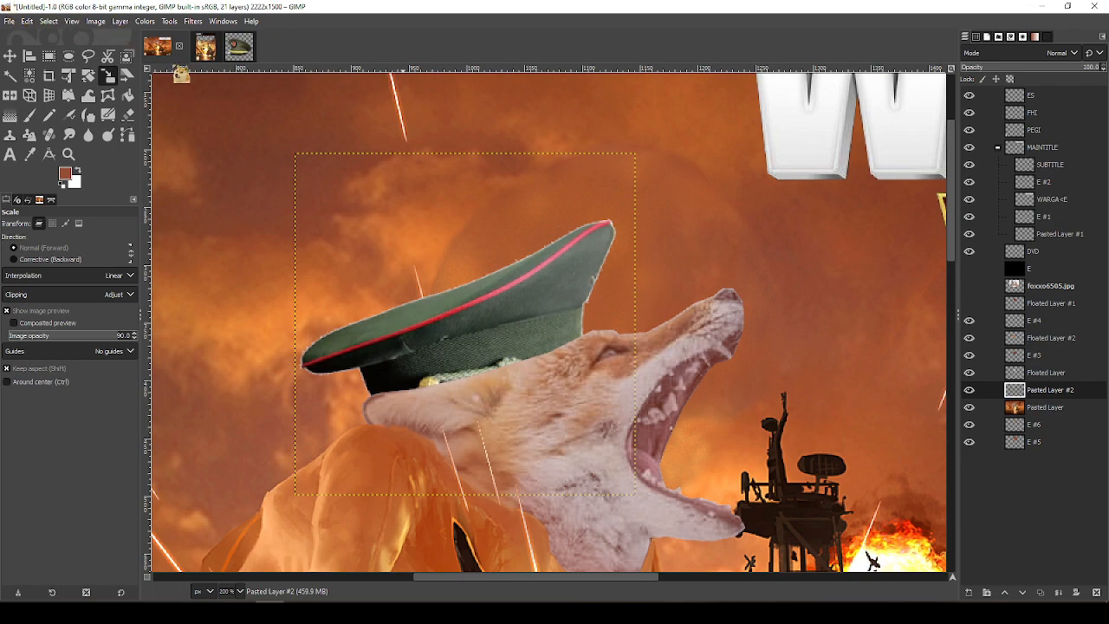
Trim the cap's pale fringe by selecting the transparent area around it by color and growing the selection into its edge
left_click(29, 76)
left_click(384, 210)
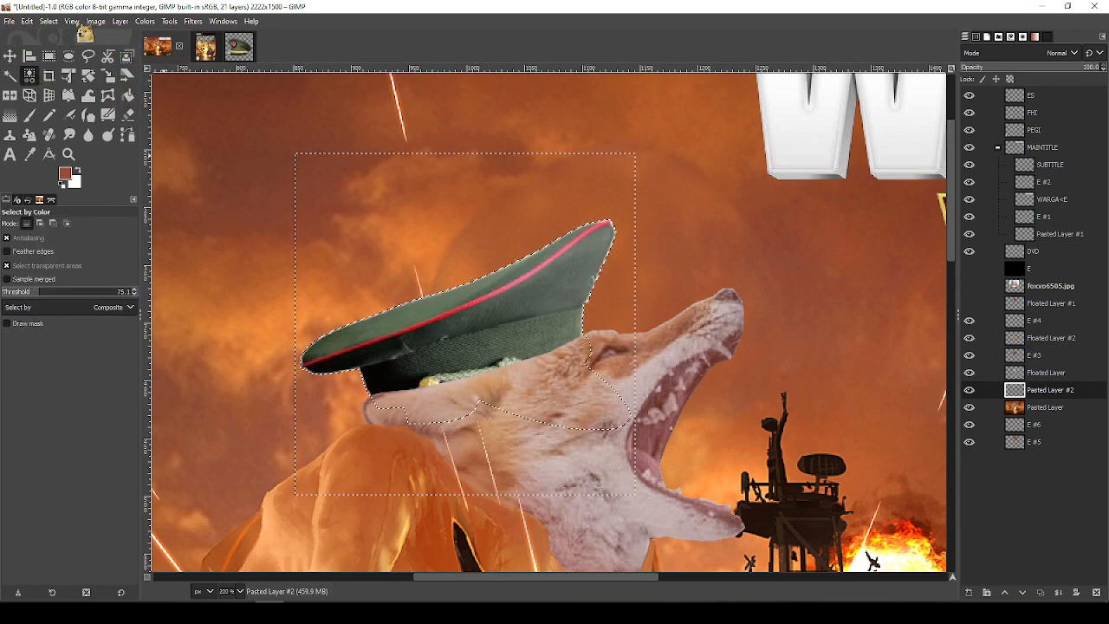
left_click(49, 21)
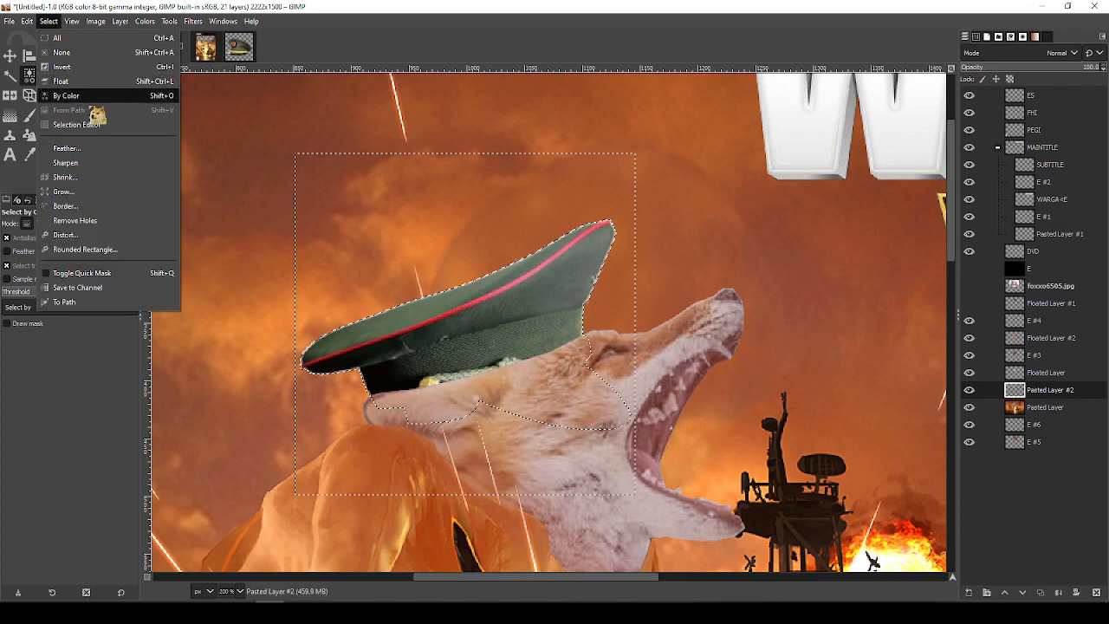
left_click(104, 192)
left_click(107, 228)
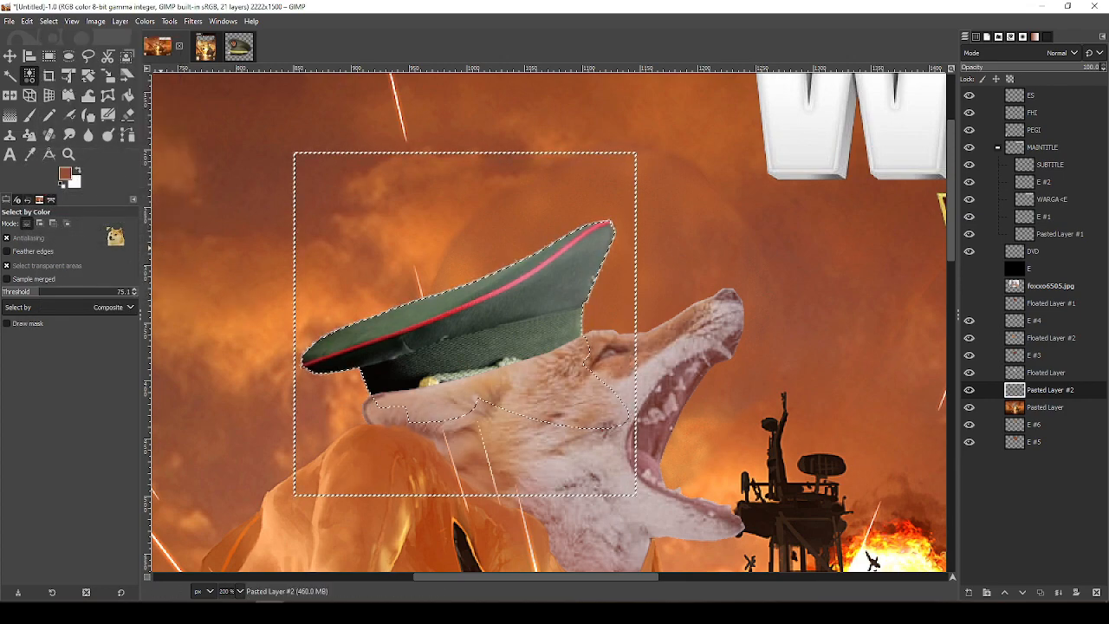
Move the cap layer up so it sits clear above the fox's head and ear
key("m")
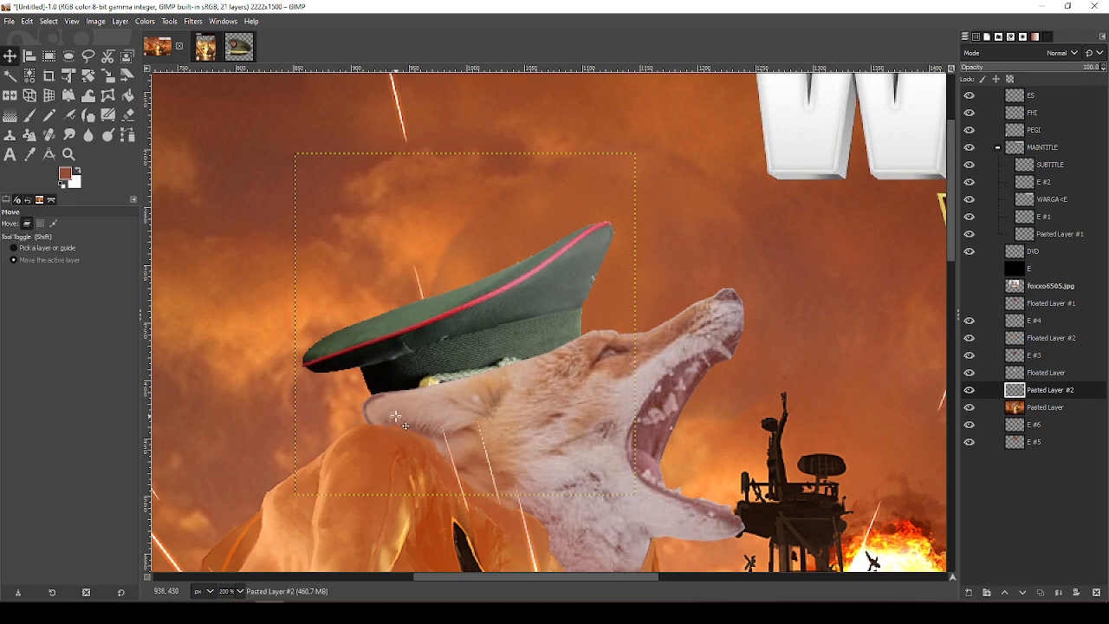
left_click_drag(432, 372, 415, 273)
left_click_drag(528, 498, 592, 403)
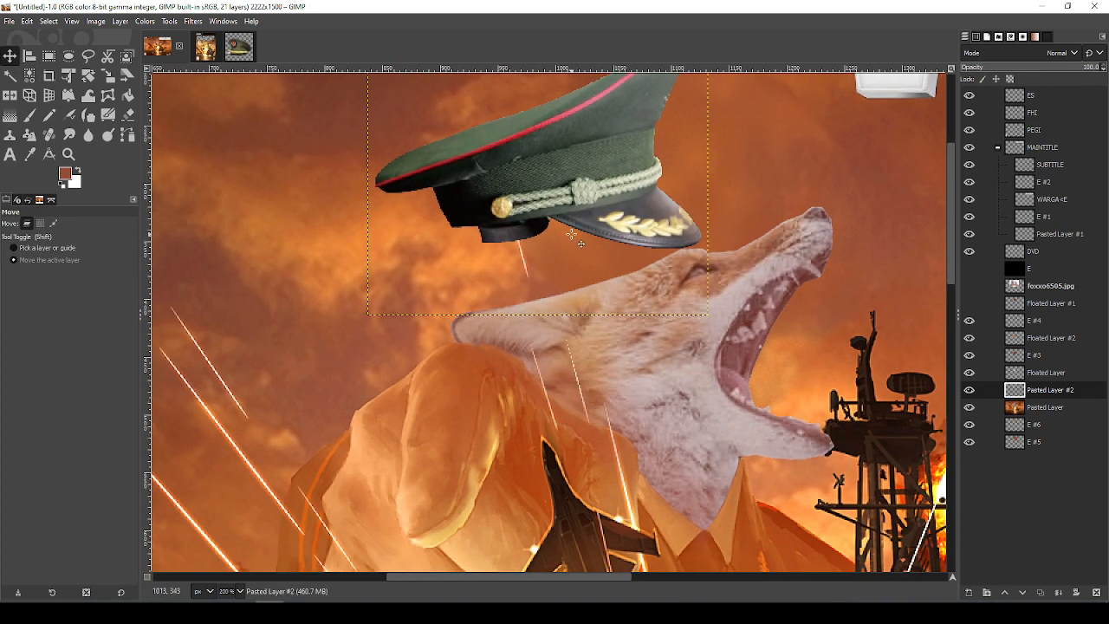
scroll(572, 234, "up", 2)
scroll(572, 234, "down", 1)
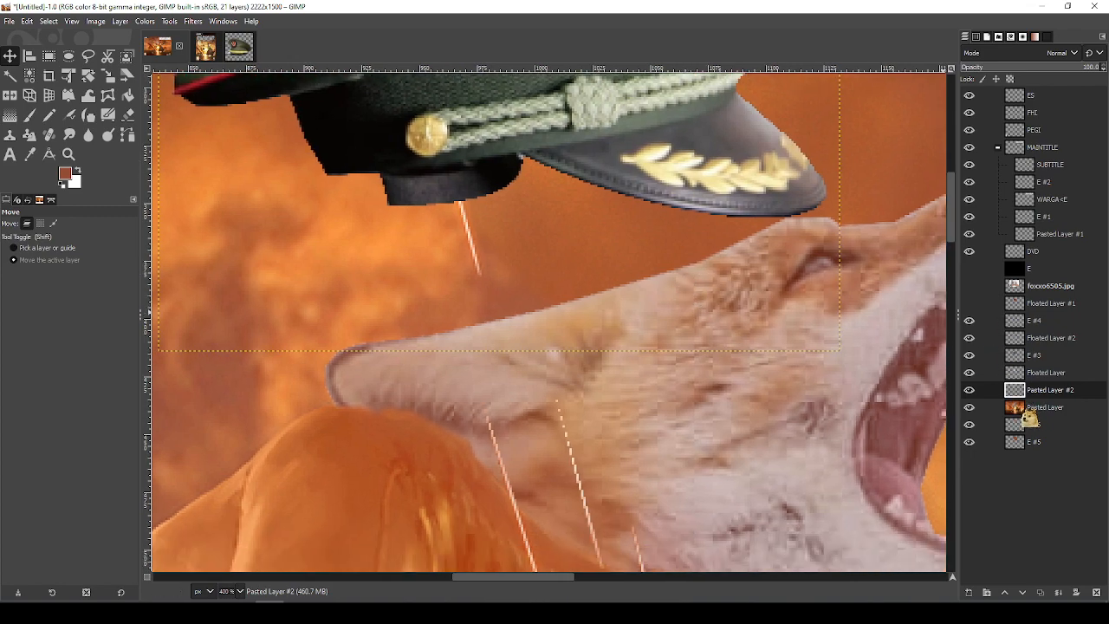
Outline the fox's ear and the back of its head on the layer Floated Layer with Free Select
left_click_drag(1030, 420, 981, 383)
left_click_drag(774, 301, 757, 324)
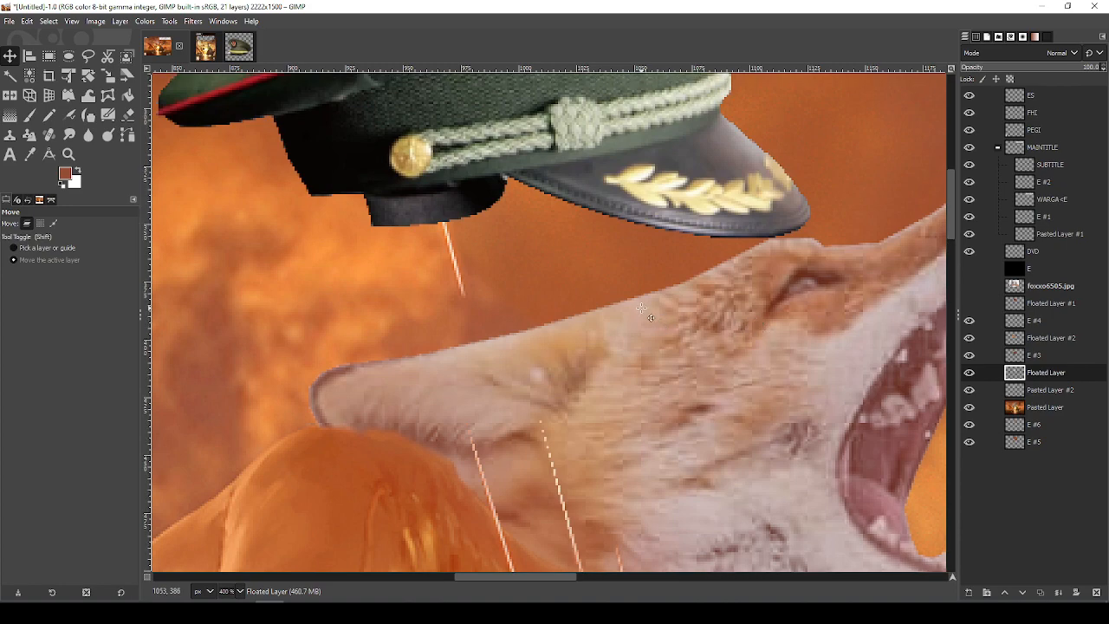
key("f")
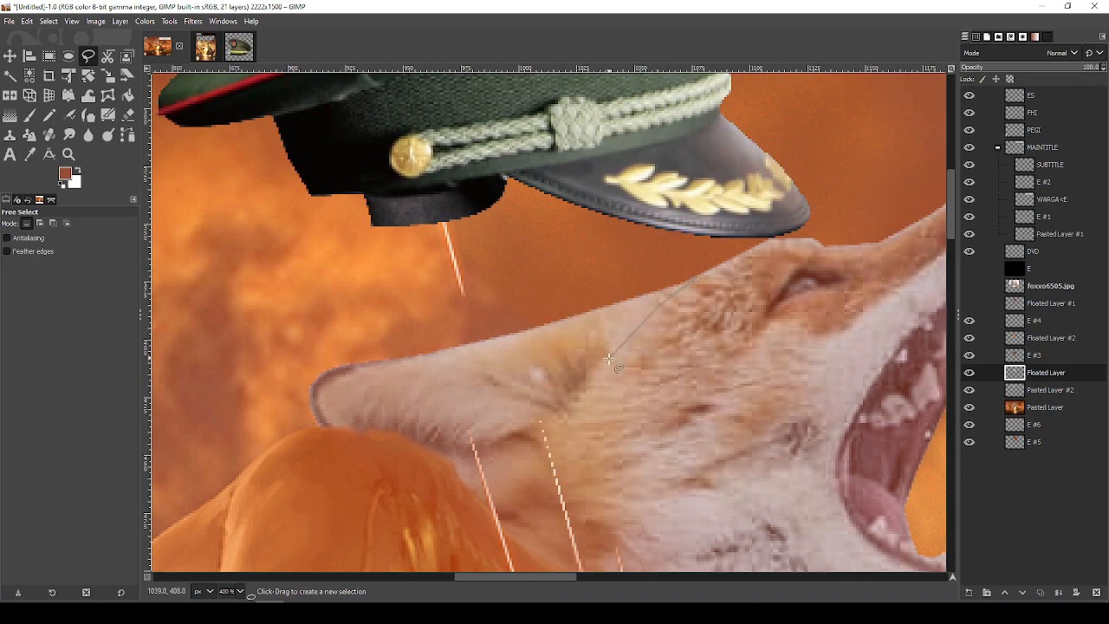
mouse_move(609, 358)
left_mouse_down()
mouse_move(589, 411)
mouse_move(506, 495)
mouse_move(573, 291)
left_mouse_up()
left_click(506, 500)
left_click(458, 484)
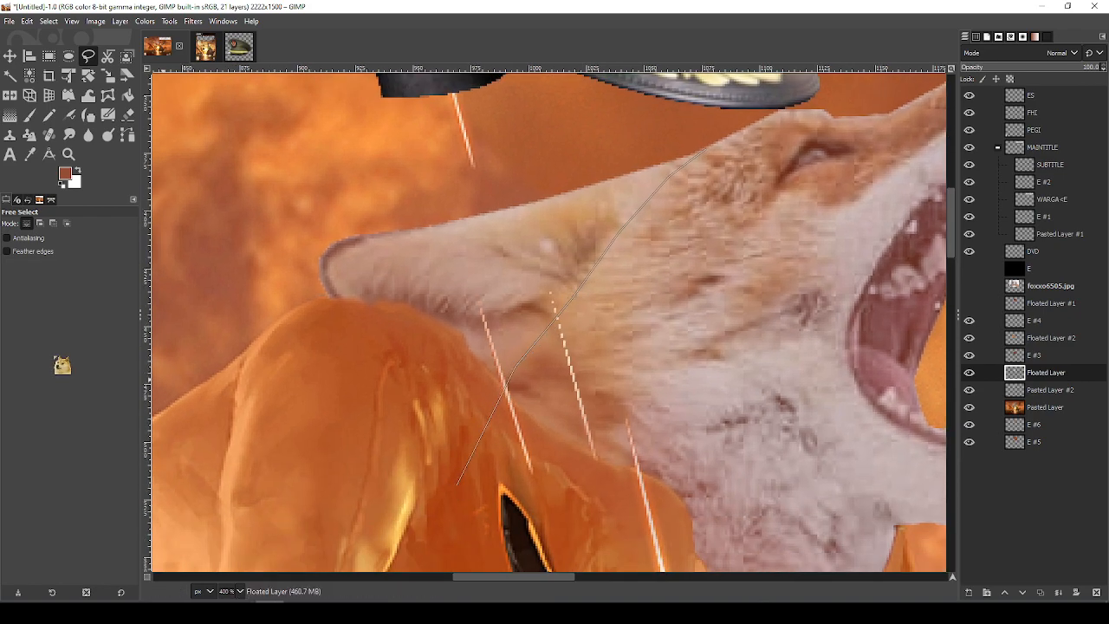
left_click(206, 323)
left_click(209, 111)
double_click(639, 115)
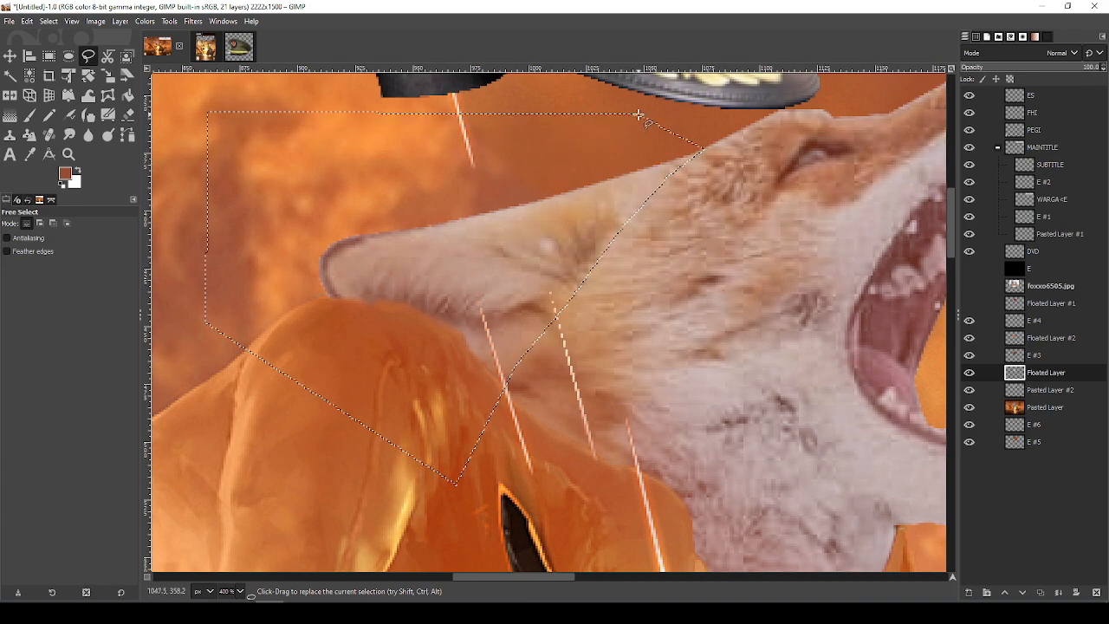
Float the selected ear area into its own layer and place the cap layer between the ear and head layers
key("ctrl+shift+l")
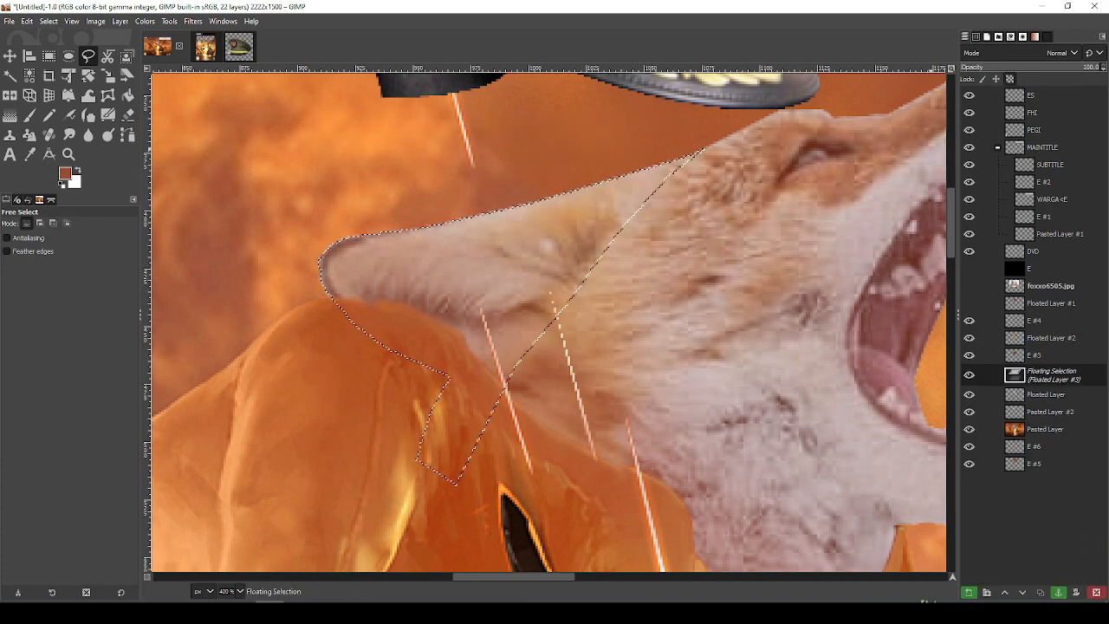
left_click(969, 593)
left_click_drag(1027, 357, 1051, 300)
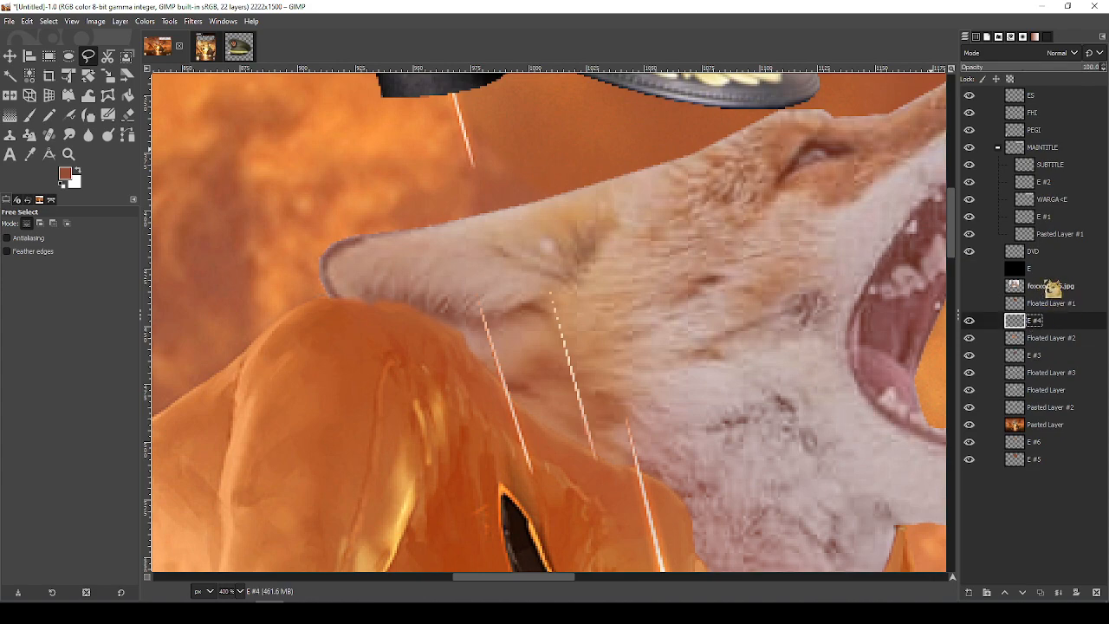
key("minus")
key("minus")
key("minus")
left_click_drag(1051, 301, 1063, 392)
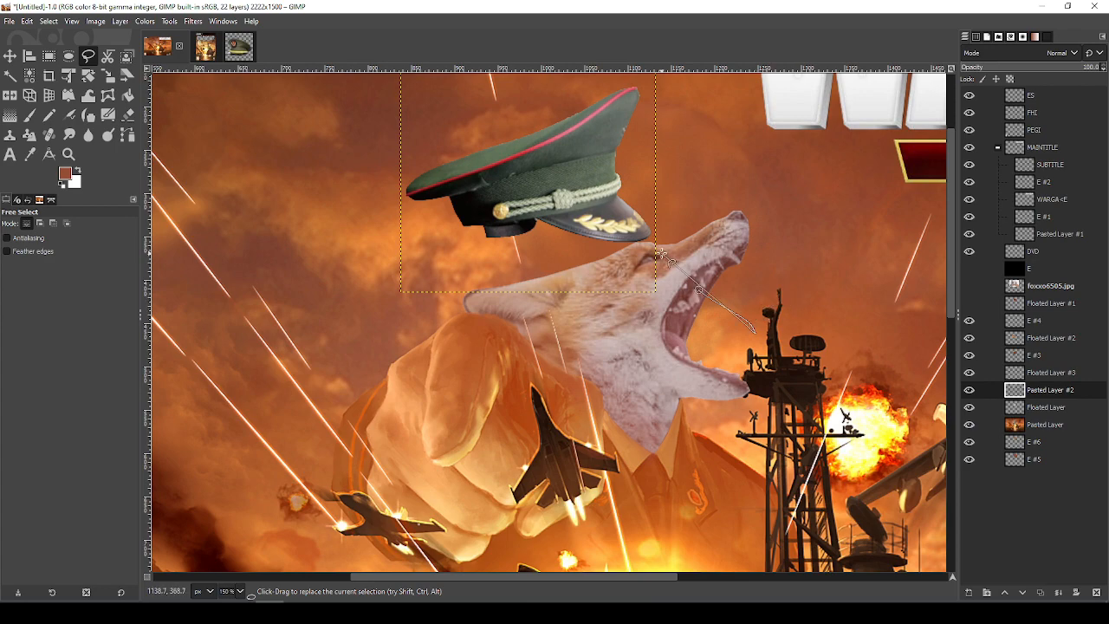
Rotate the cap by about -42.64° and seat it on the fox's head, tucked behind the ear with the visor above the eye
key("m")
mouse_move(648, 257)
left_mouse_down()
mouse_move(555, 287)
mouse_move(547, 314)
mouse_move(607, 297)
left_mouse_up()
key("shift+r")
left_click_drag(727, 301, 724, 173)
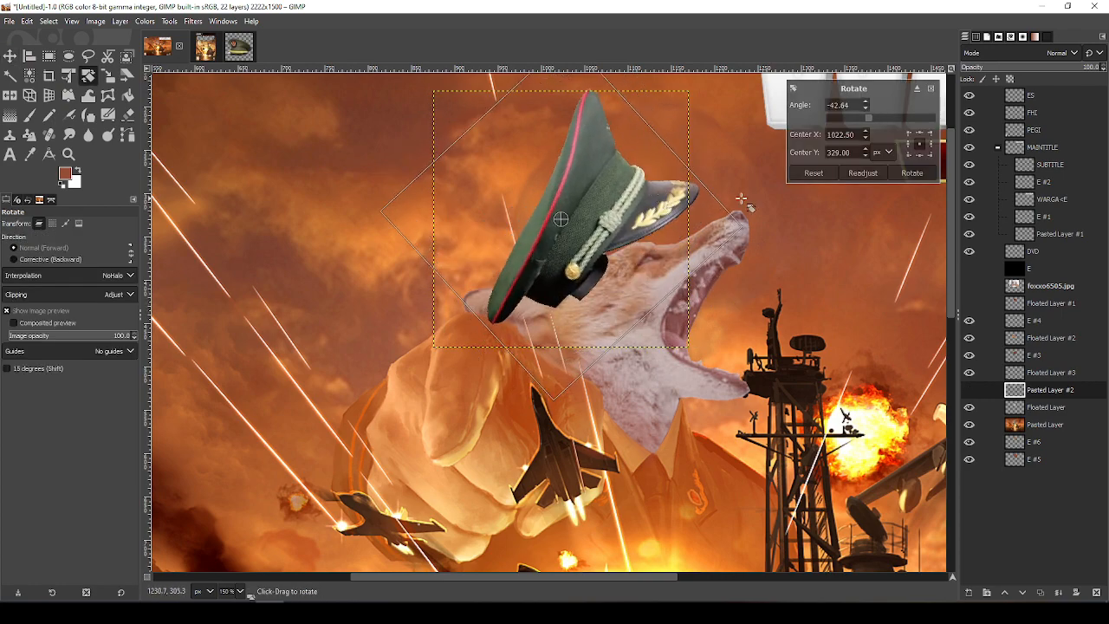
left_click(912, 173)
key("m")
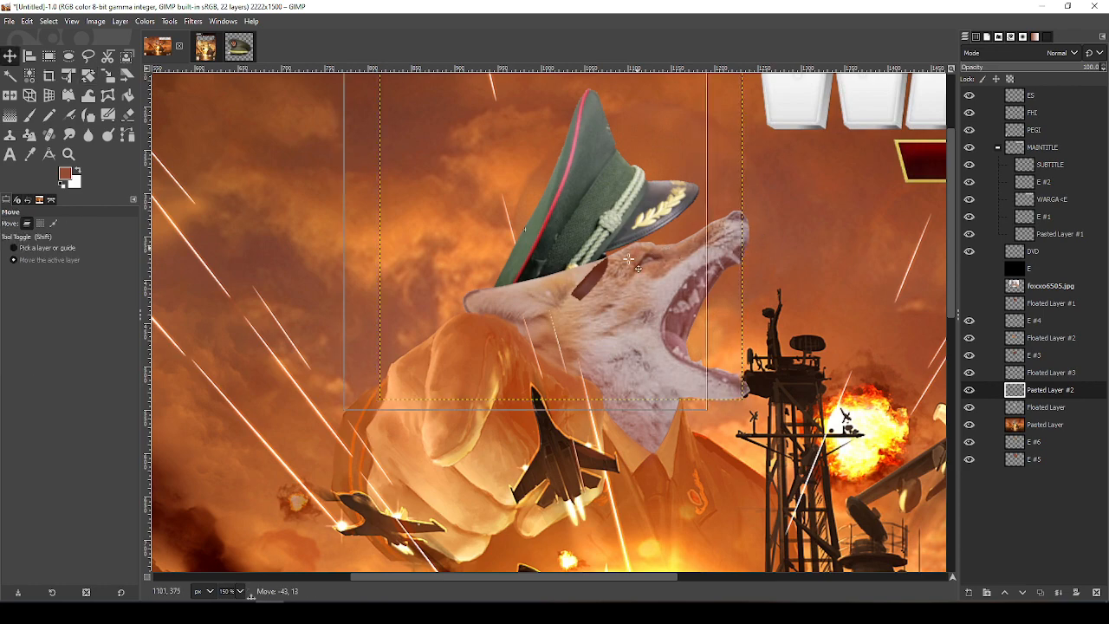
left_click_drag(667, 249, 641, 272)
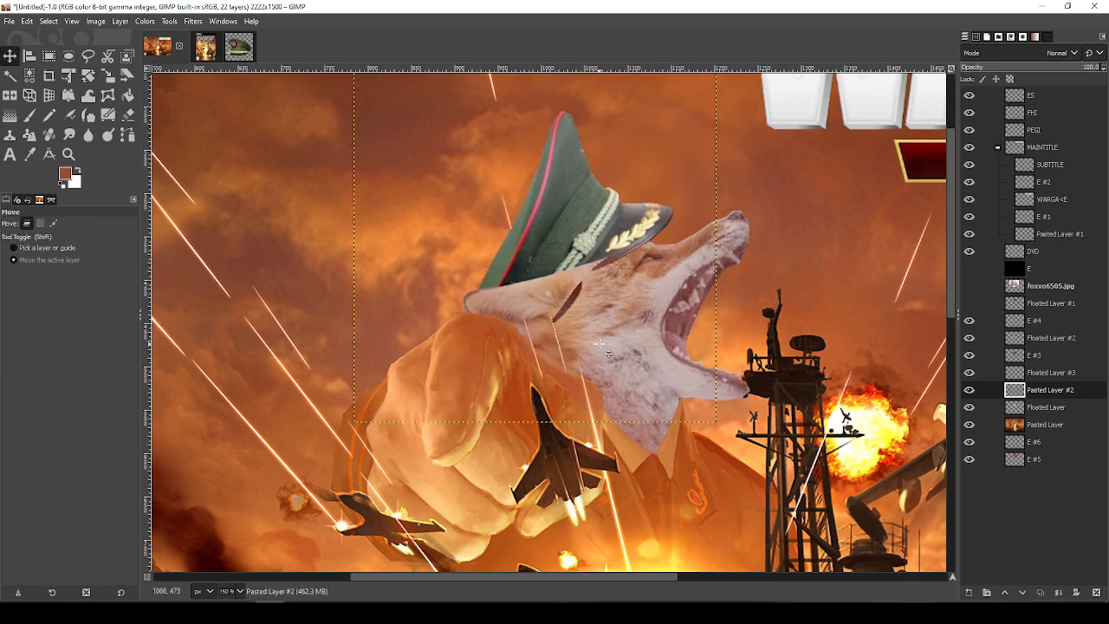
key("shift+p")
left_click(451, 208)
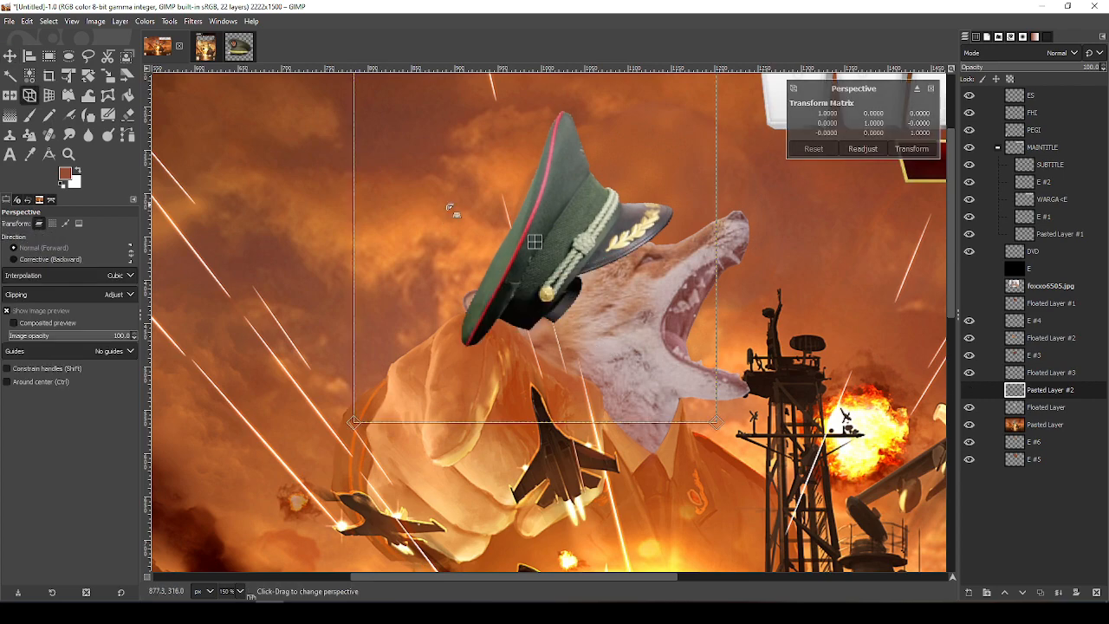
key("Escape")
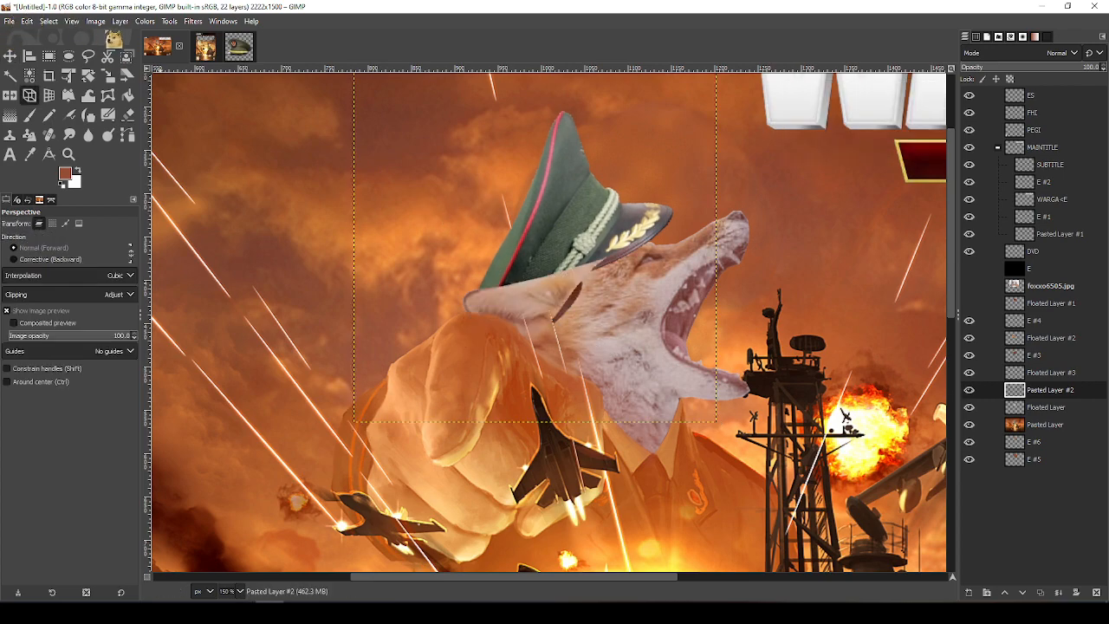
Crop the rotated cap layer to its content
left_click(121, 21)
left_click(154, 252)
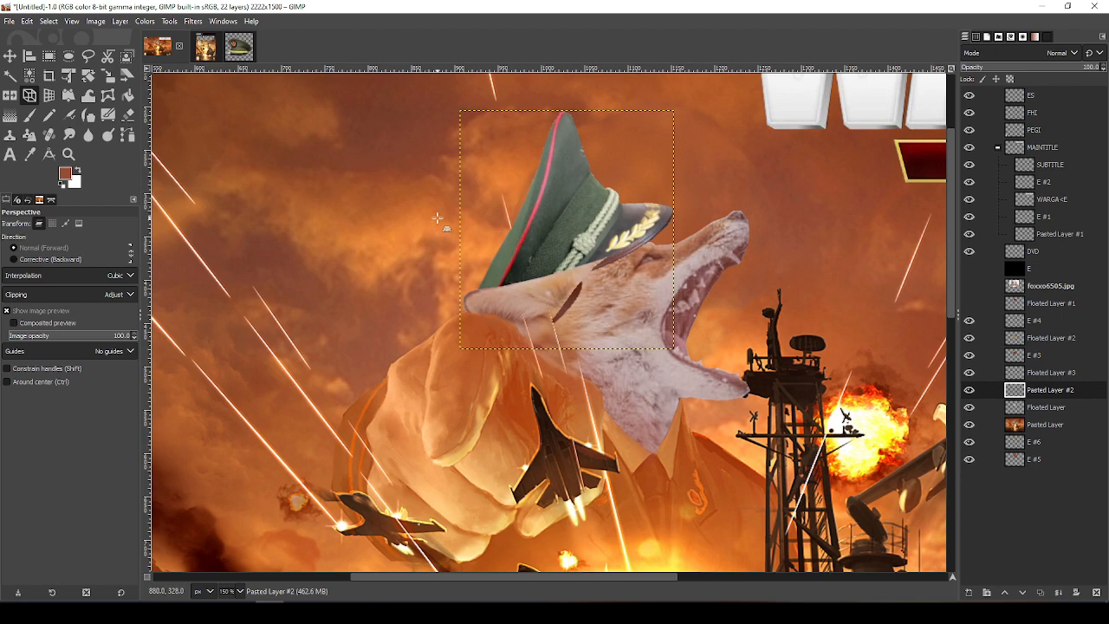
Distort the cap with Perspective, drawing its upper rear corner inward and its lower rear corner outward, and lower it slightly onto the fox's brow
left_click(438, 220)
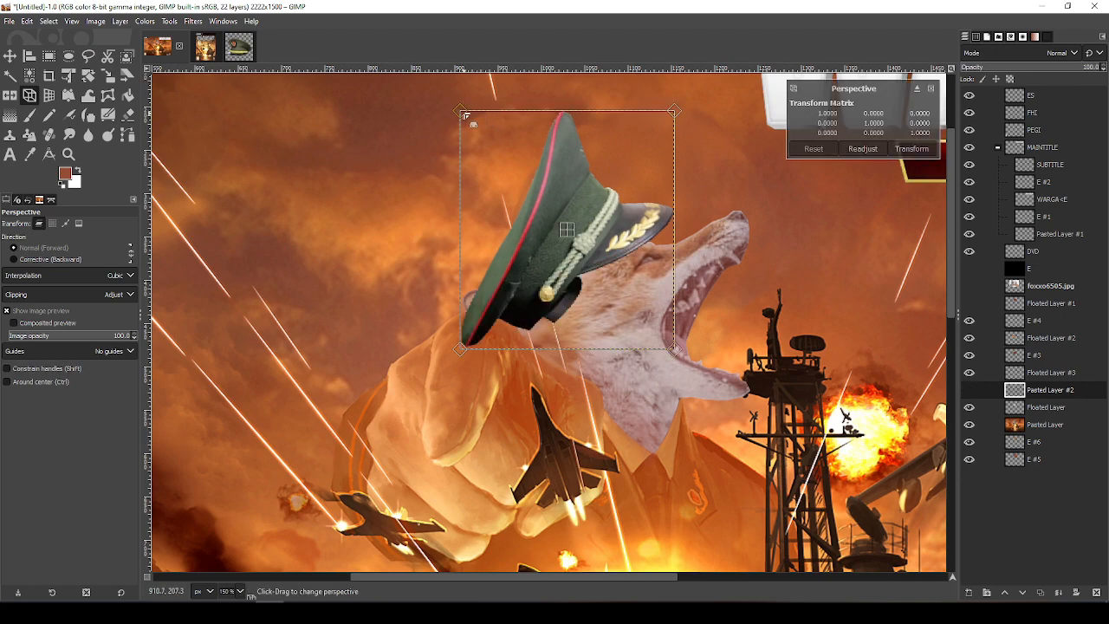
left_click_drag(465, 115, 486, 137)
left_click_drag(461, 355, 448, 354)
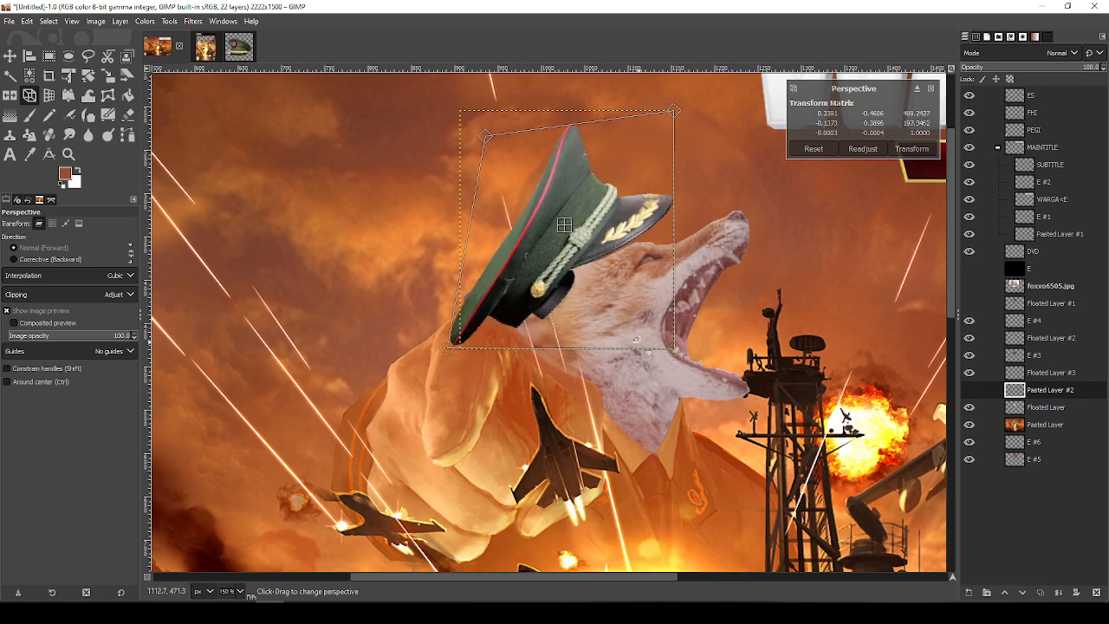
mouse_move(685, 364)
left_mouse_down()
mouse_move(688, 392)
mouse_move(685, 359)
left_mouse_up()
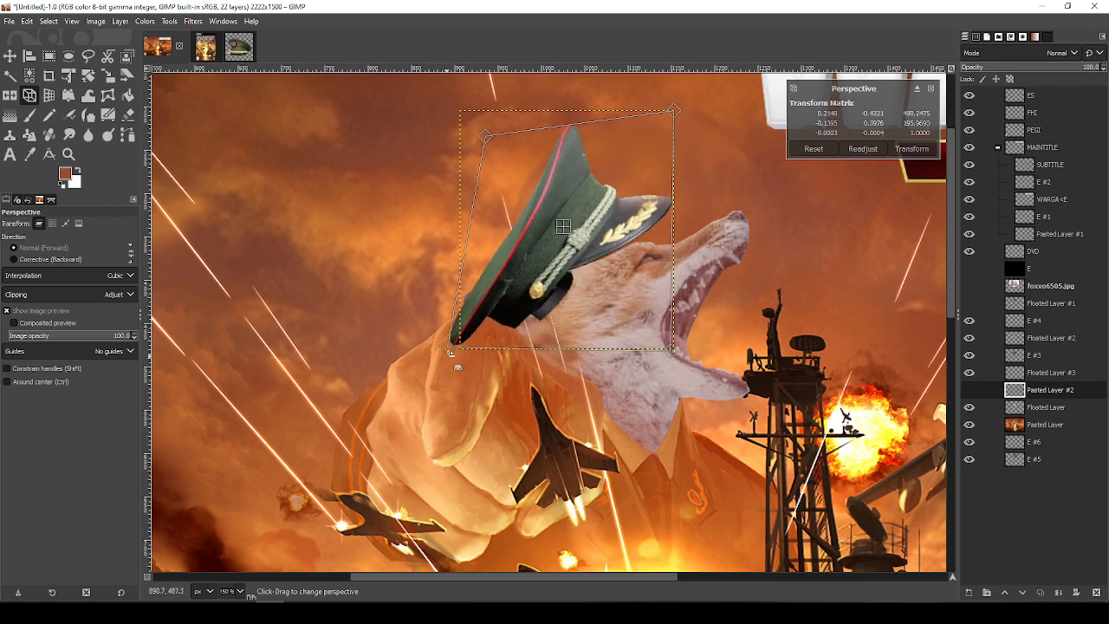
left_click_drag(451, 353, 446, 354)
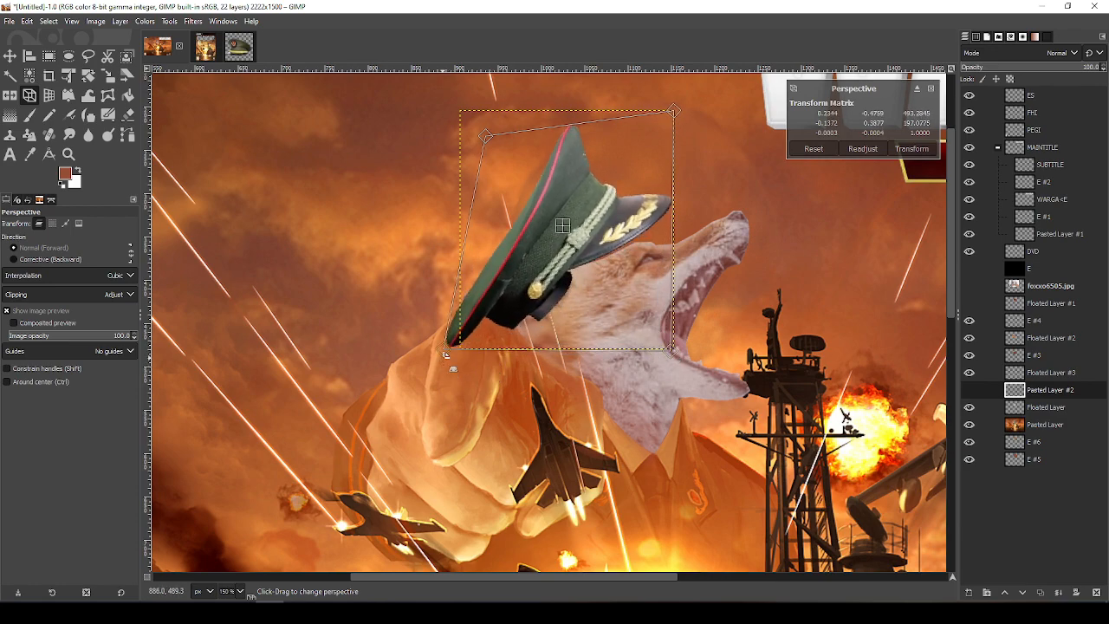
left_click(912, 148)
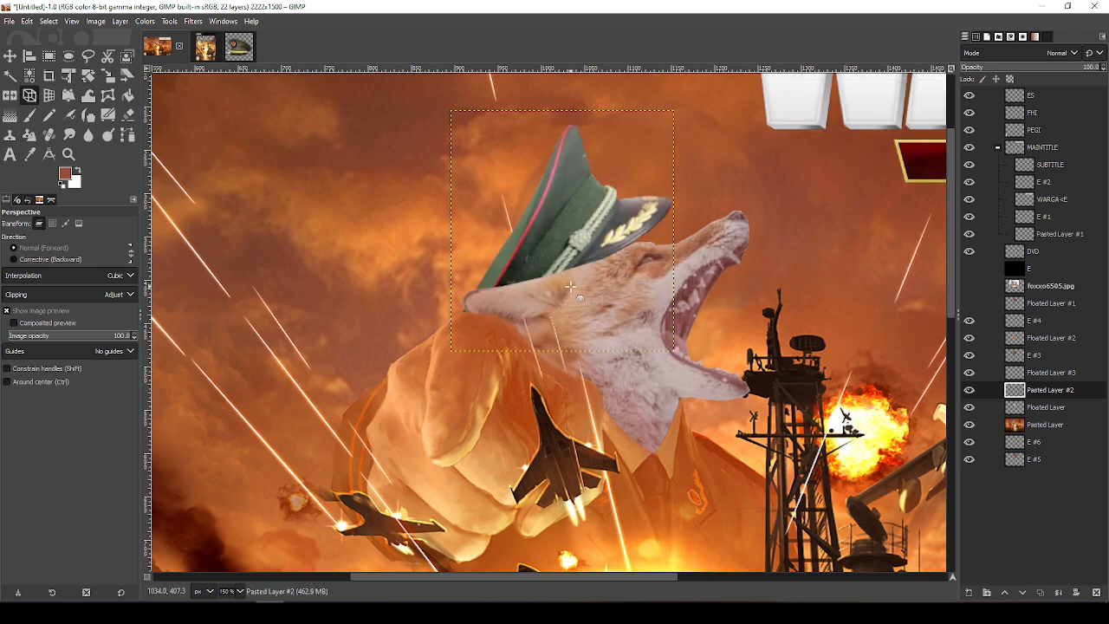
key("m")
left_click_drag(585, 269, 585, 282)
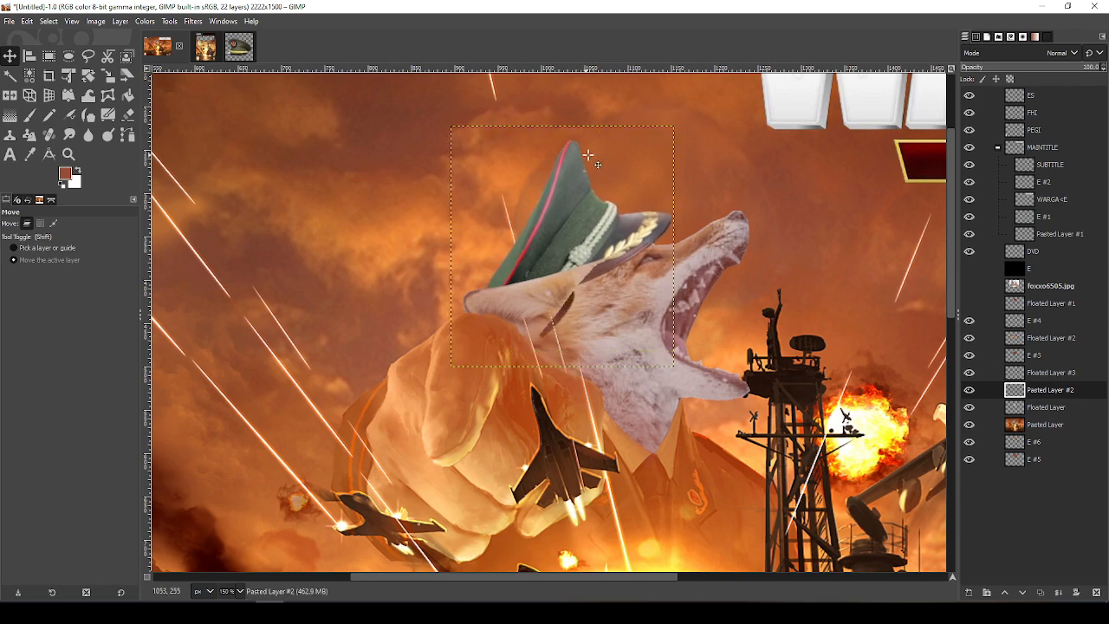
Outline the cap's visor with Free Select on the layer Pasted Layer #2
scroll(570, 150, "down", 1)
scroll(570, 150, "up", 4)
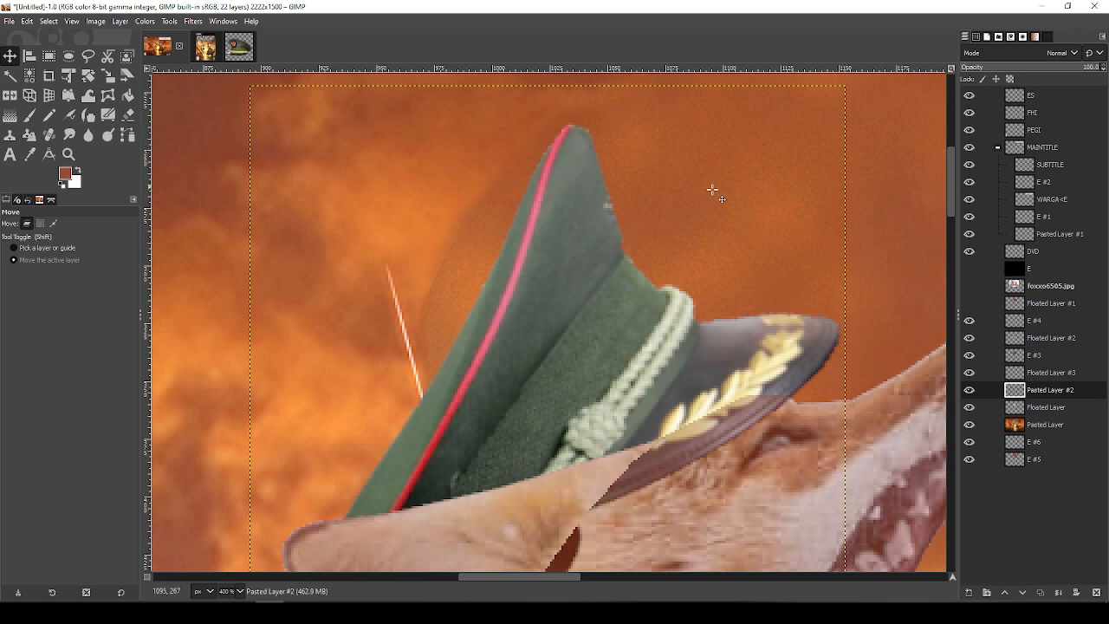
left_click_drag(986, 325, 1059, 408)
key("f")
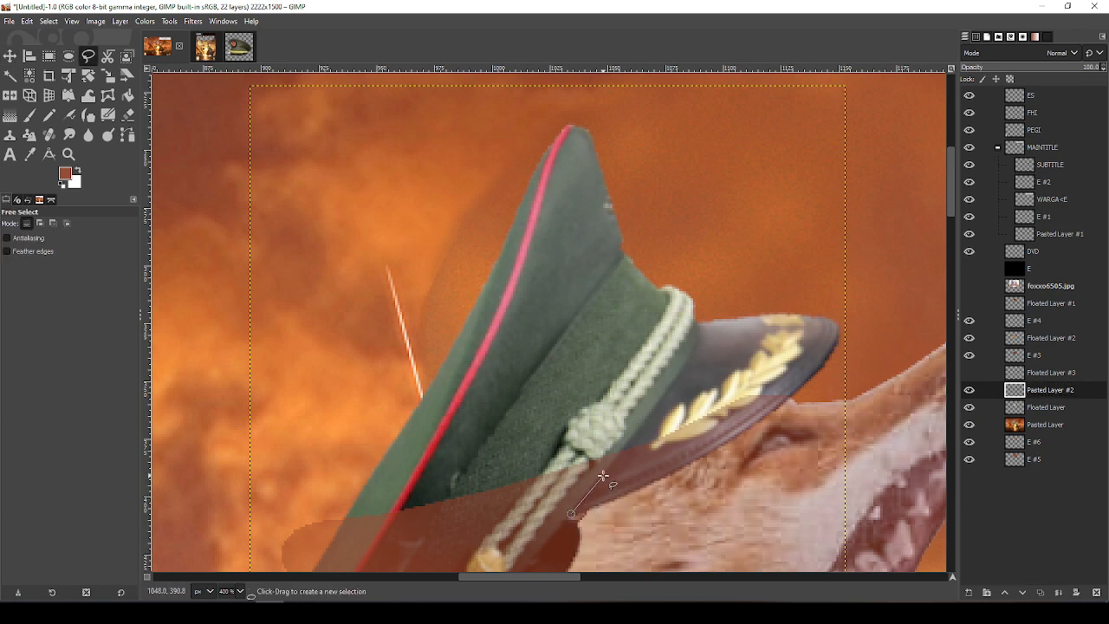
left_click(659, 407)
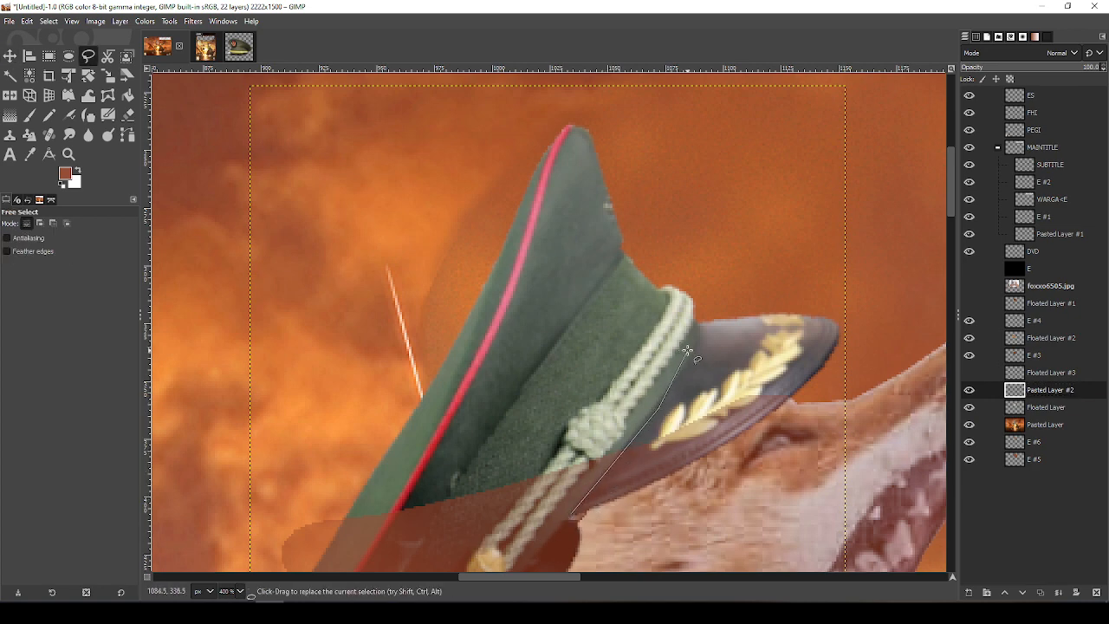
left_click(702, 305)
left_click(842, 282)
left_click(856, 486)
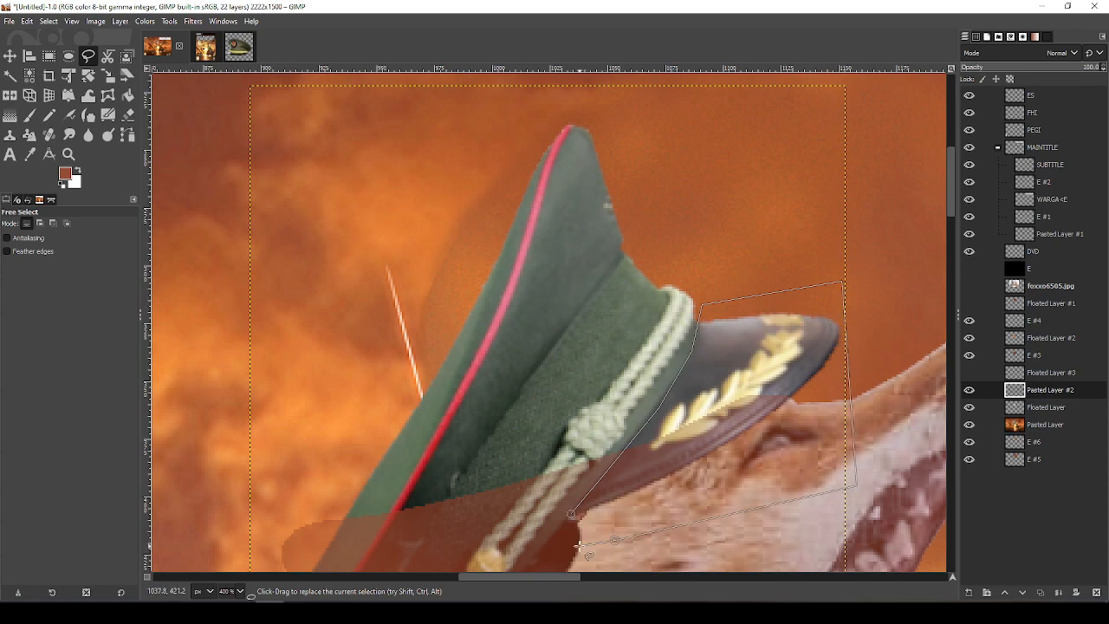
left_click_drag(568, 546, 586, 378)
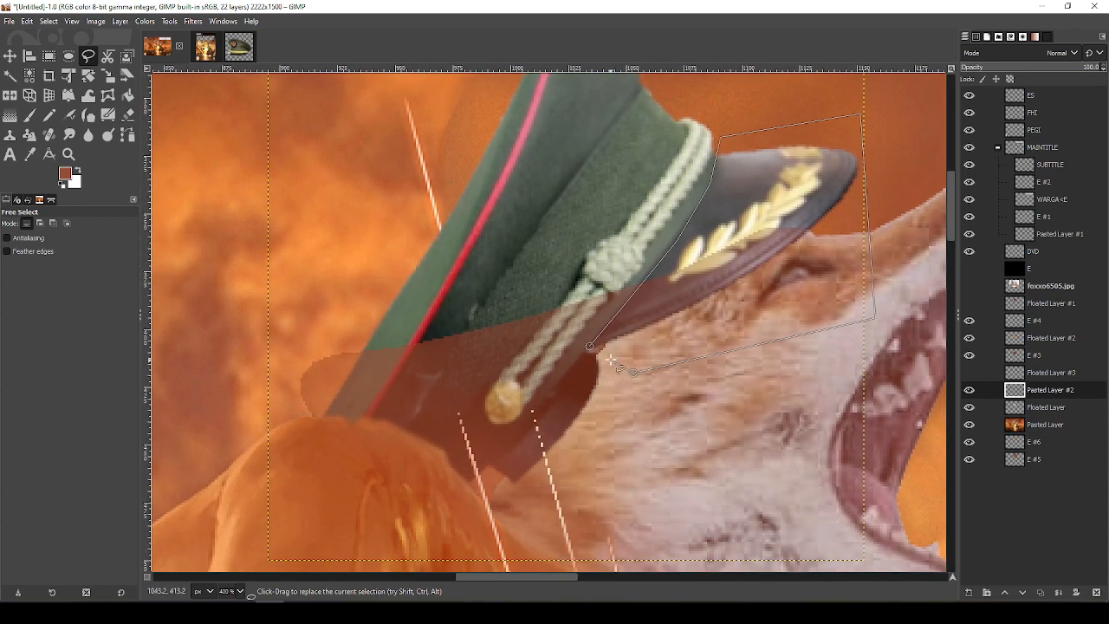
key("Return")
Float the selected visor into its own layer and place it above the ear layer Floated Layer #3
key("ctrl+shift+l")
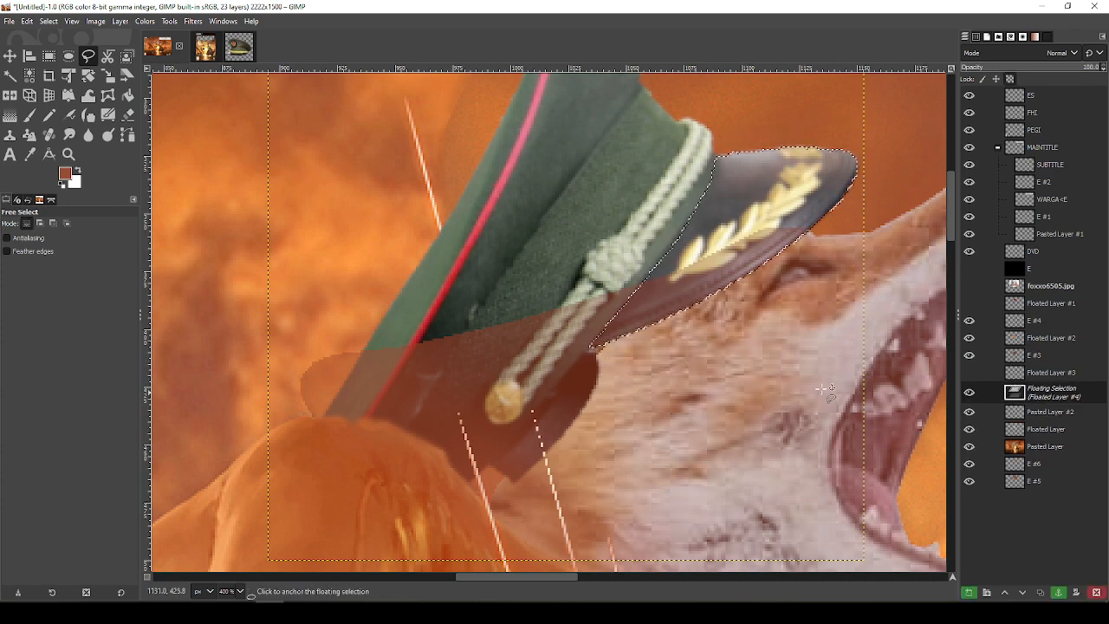
left_click(968, 593)
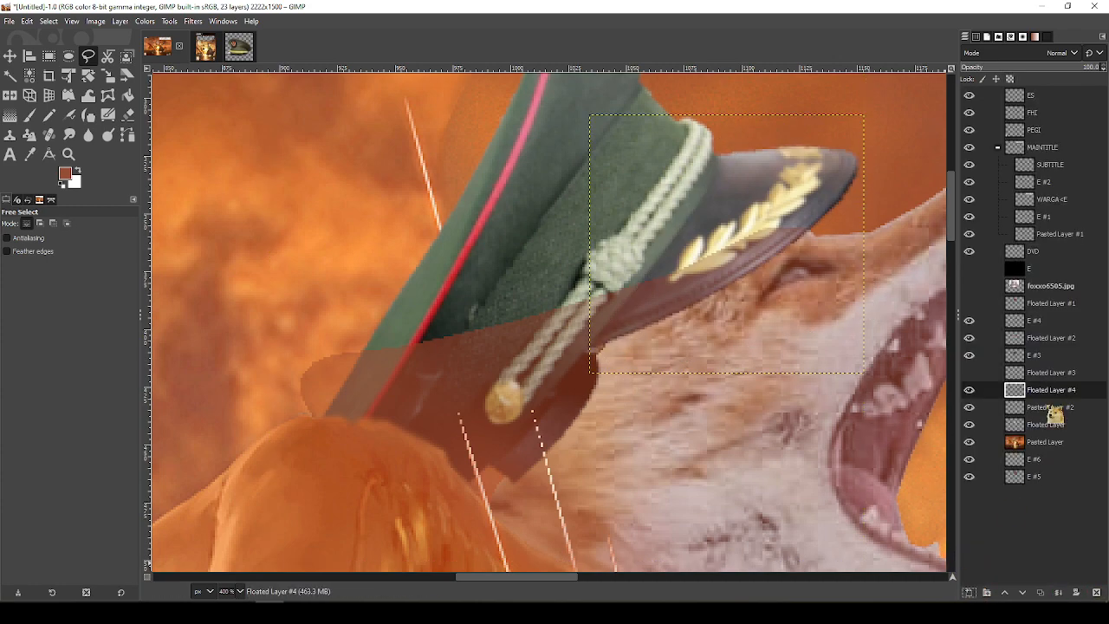
left_click_drag(1068, 391, 983, 382)
left_click_drag(678, 400, 728, 339)
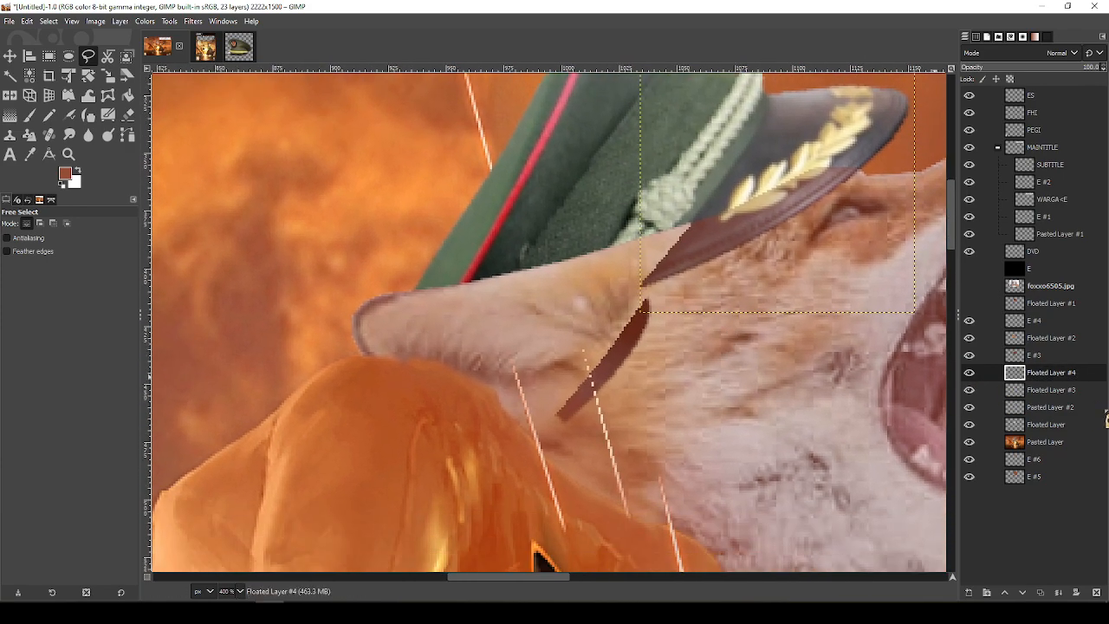
Undo the visor's separation and layer reordering so the cap is a single layer beneath the ear again
left_click(1023, 424)
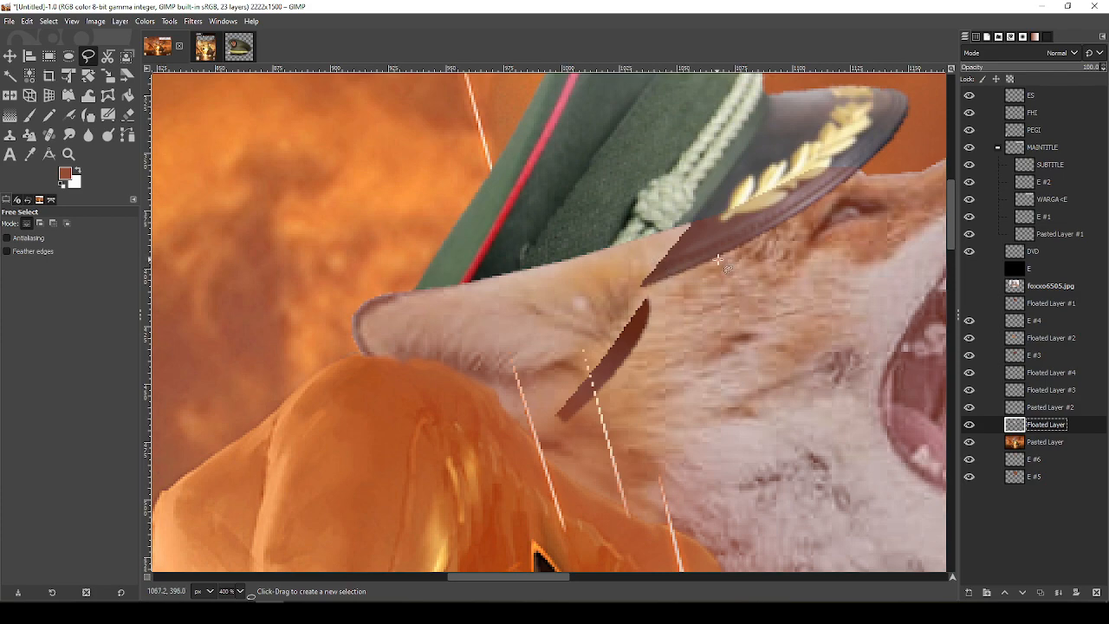
left_click_drag(718, 259, 724, 341)
left_click_drag(892, 355, 798, 327)
key("ctrl+z")
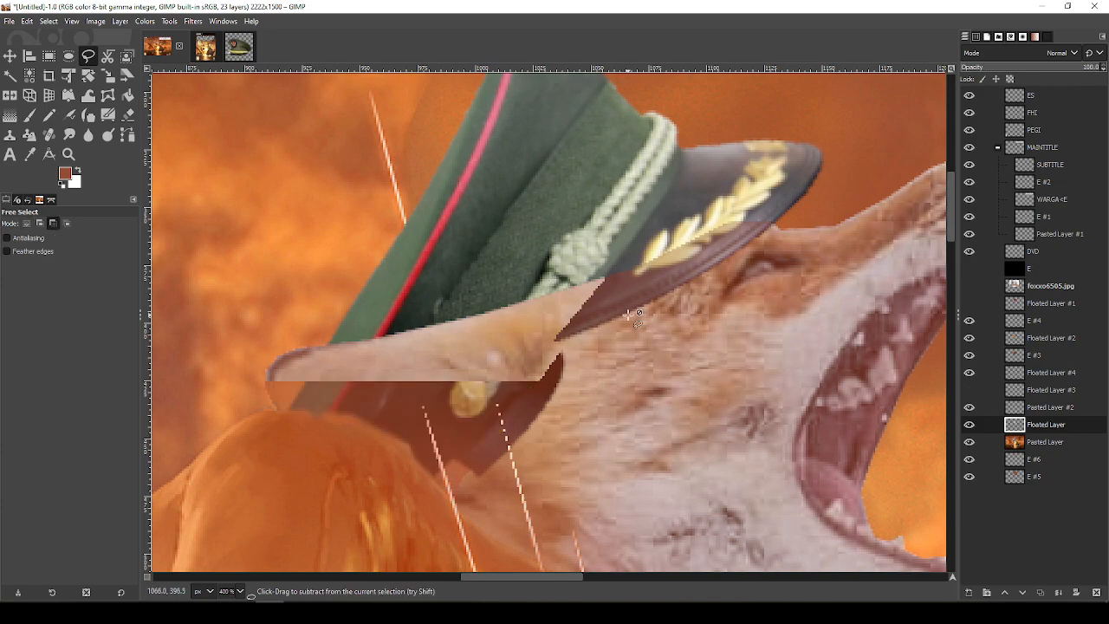
key("ctrl+z")
key("ctrl+z")
key("ctrl+z")
key("ctrl+z")
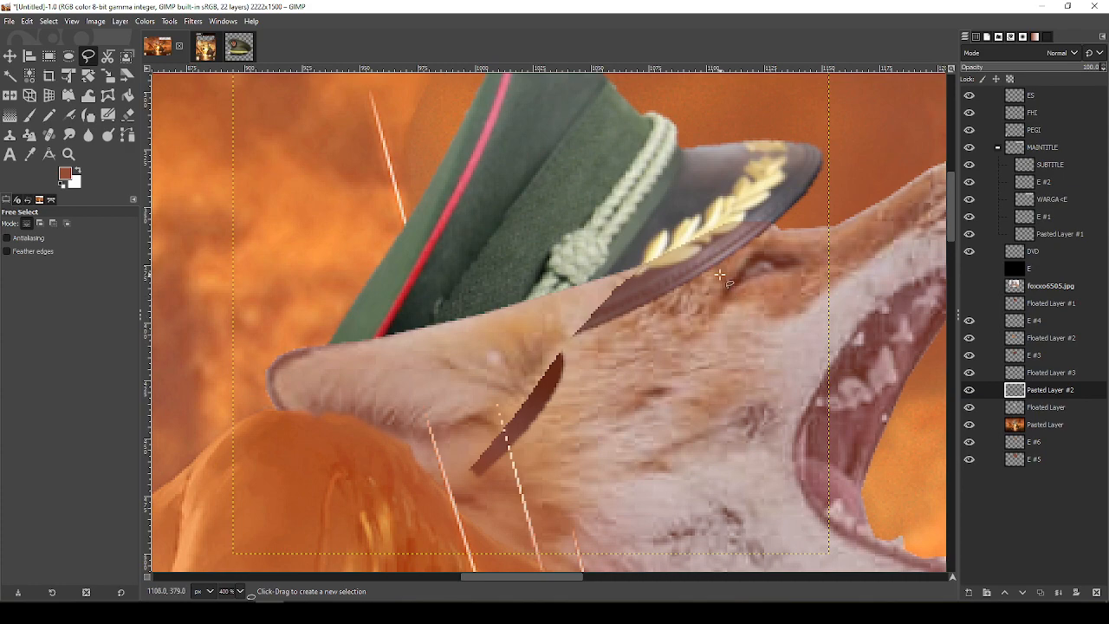
Toggle the visibility of the ear, cap and head layers to examine how they overlap
left_click_drag(720, 275, 752, 332)
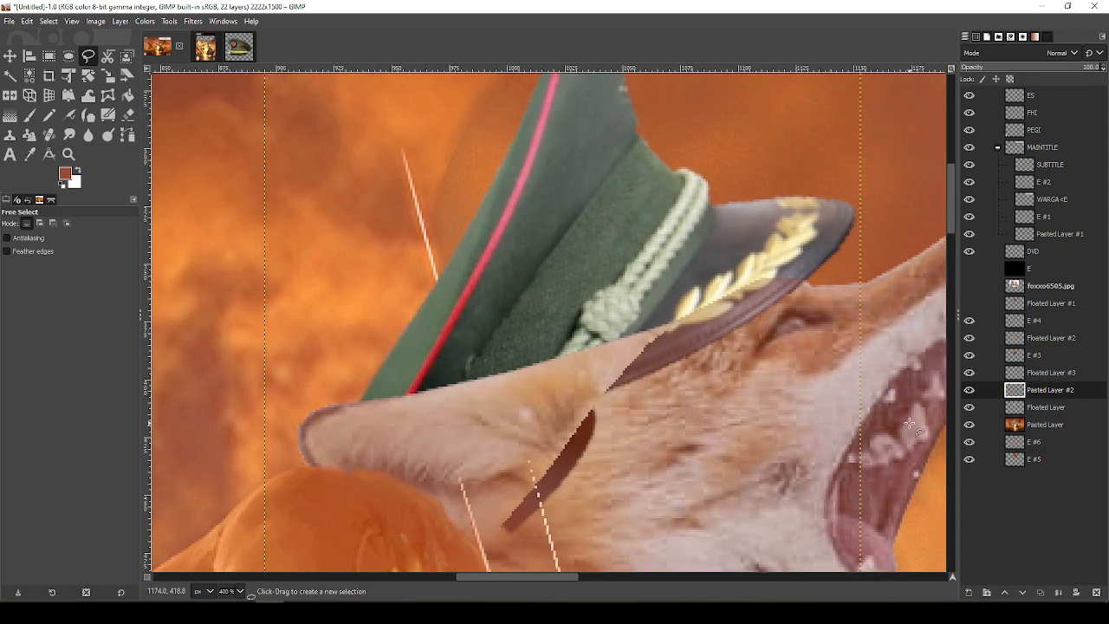
left_click_drag(910, 424, 826, 345)
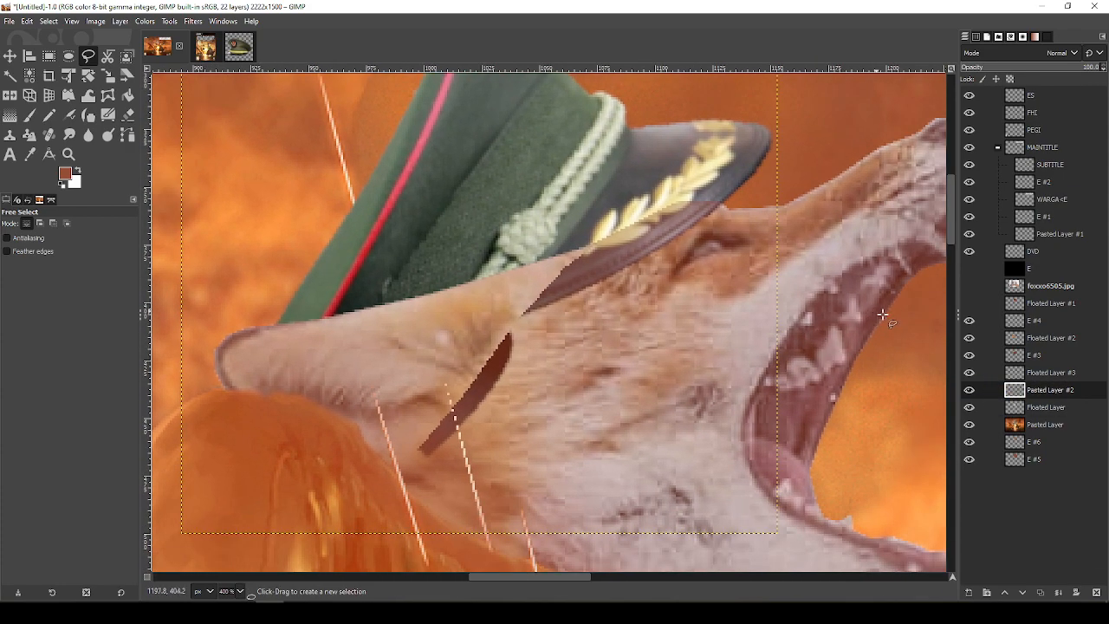
left_click(971, 374)
left_click(971, 373)
left_click(967, 403)
left_click(967, 402)
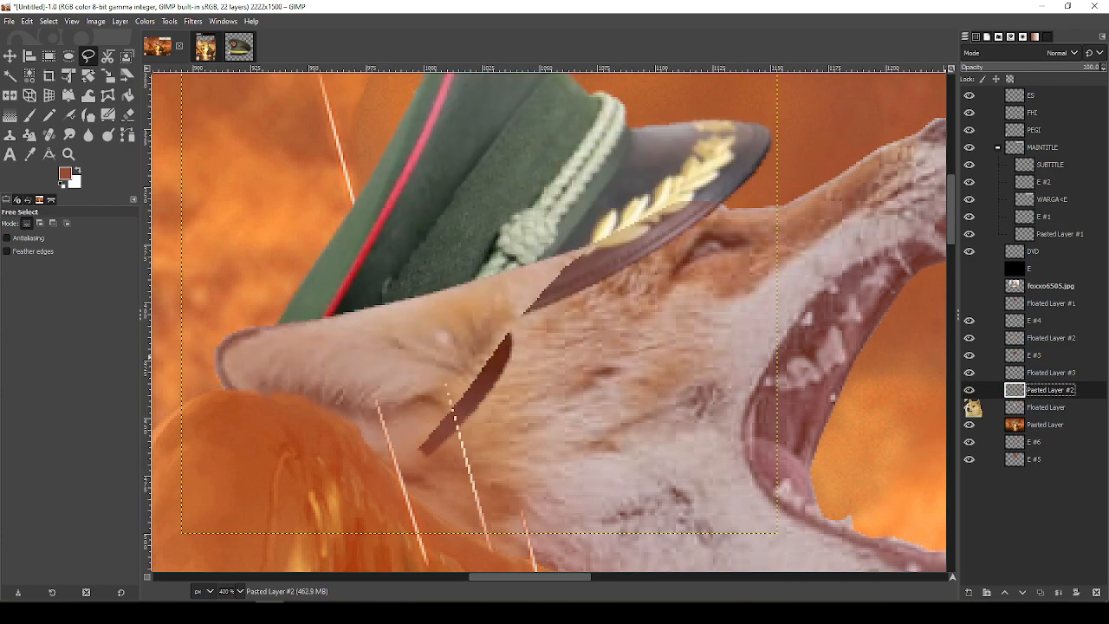
left_click(970, 407)
left_click(970, 407)
left_click(970, 372)
left_click(970, 373)
left_click(970, 407)
left_click(969, 407)
left_click(970, 407)
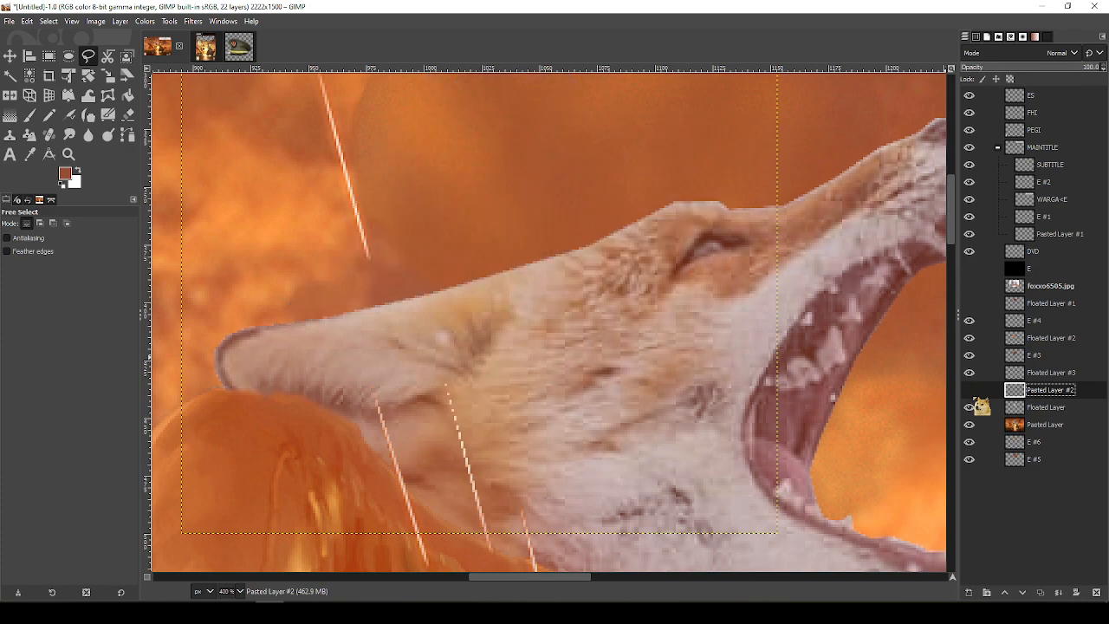
left_click(970, 407)
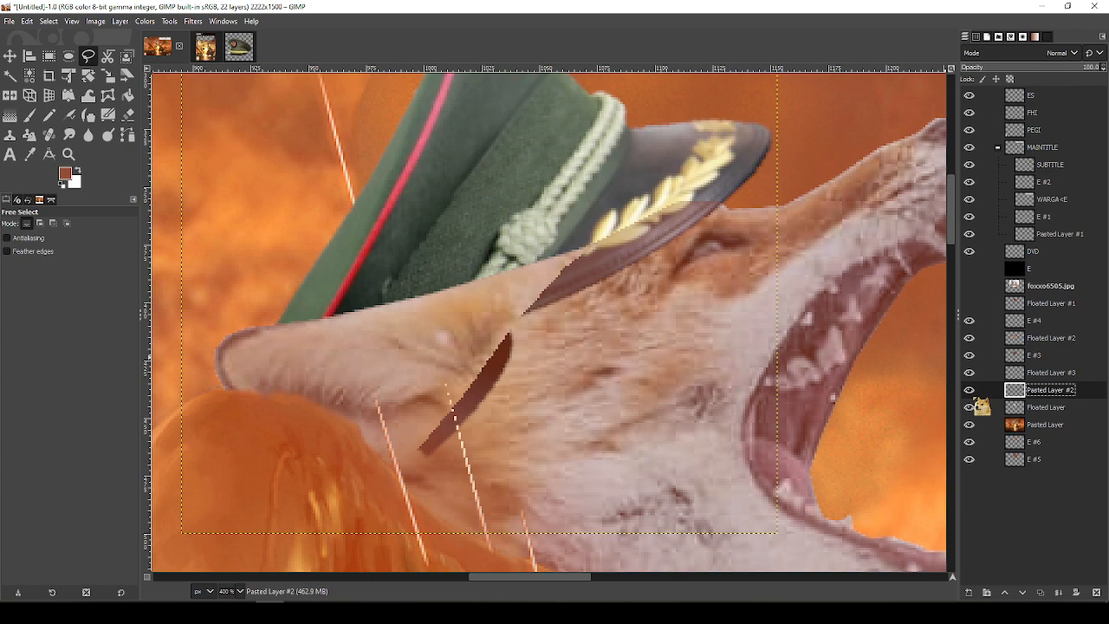
Shift the cap slightly backward and down on the fox's head, keeping it tucked behind the ear
left_click_drag(556, 199, 538, 251)
scroll(581, 268, "down", 5)
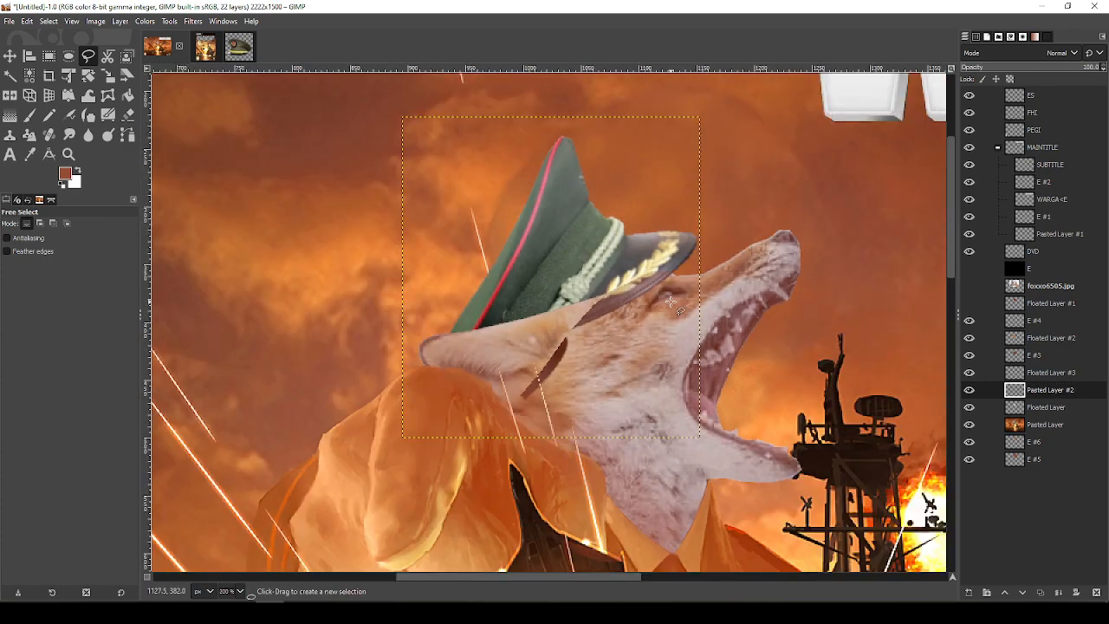
scroll(670, 319, "up", 4)
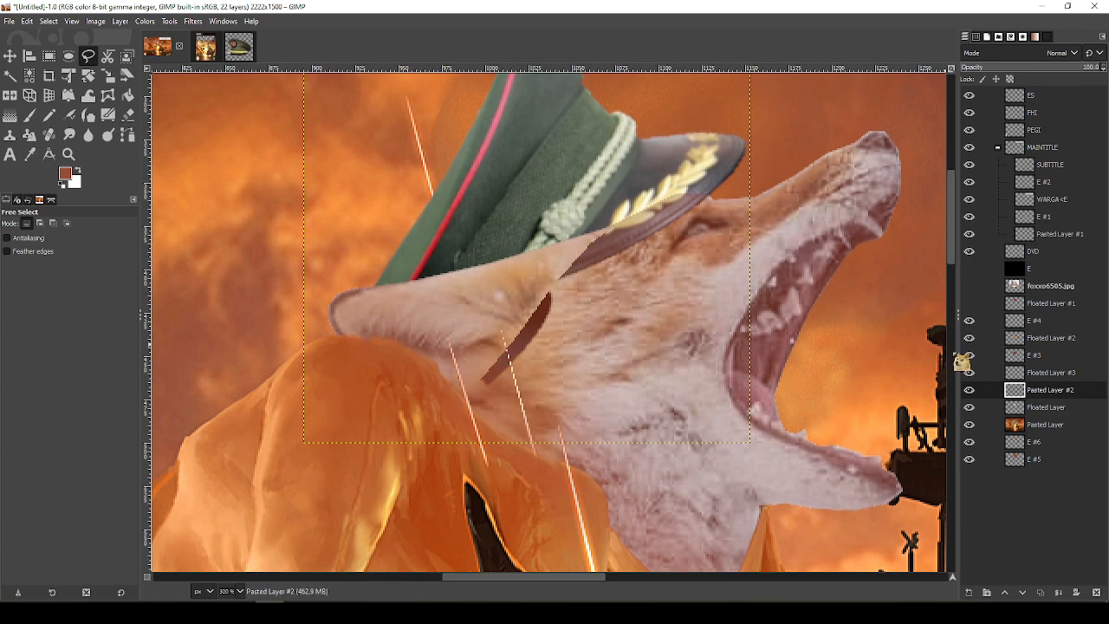
key("m")
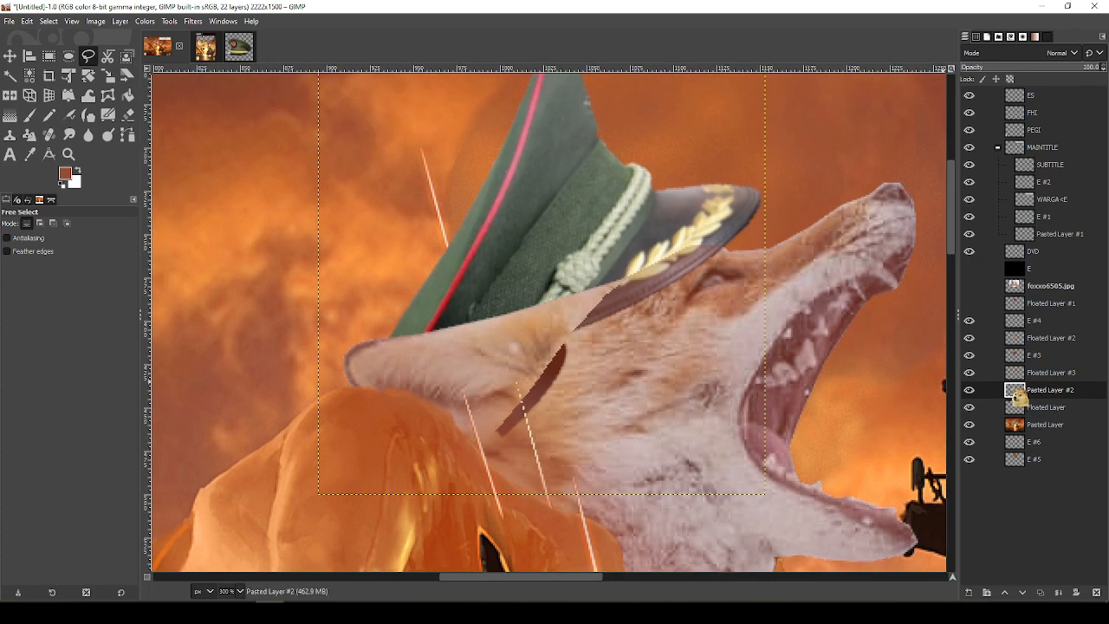
left_click_drag(596, 276, 545, 292)
Try rotating the cap slightly counter-clockwise so the visor lifts off the fox's brow
key("shift+r")
left_click_drag(828, 253, 818, 197)
left_click(924, 173)
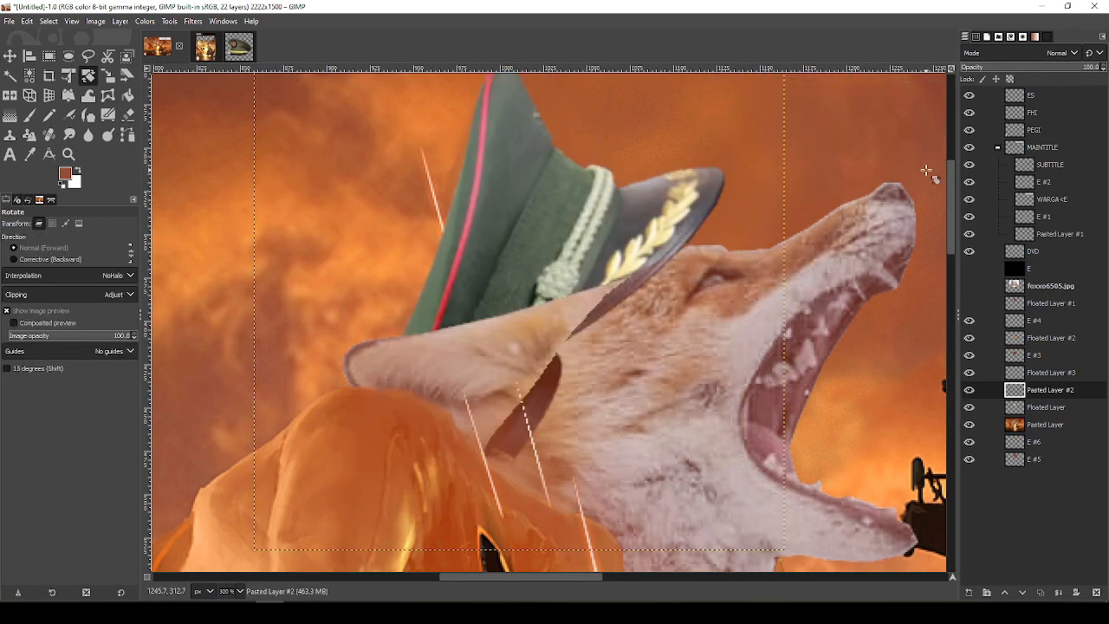
Narrow the cap's crown with Perspective by pulling its upper rear corner inward, and apply the transformation
scroll(724, 249, "up", 3)
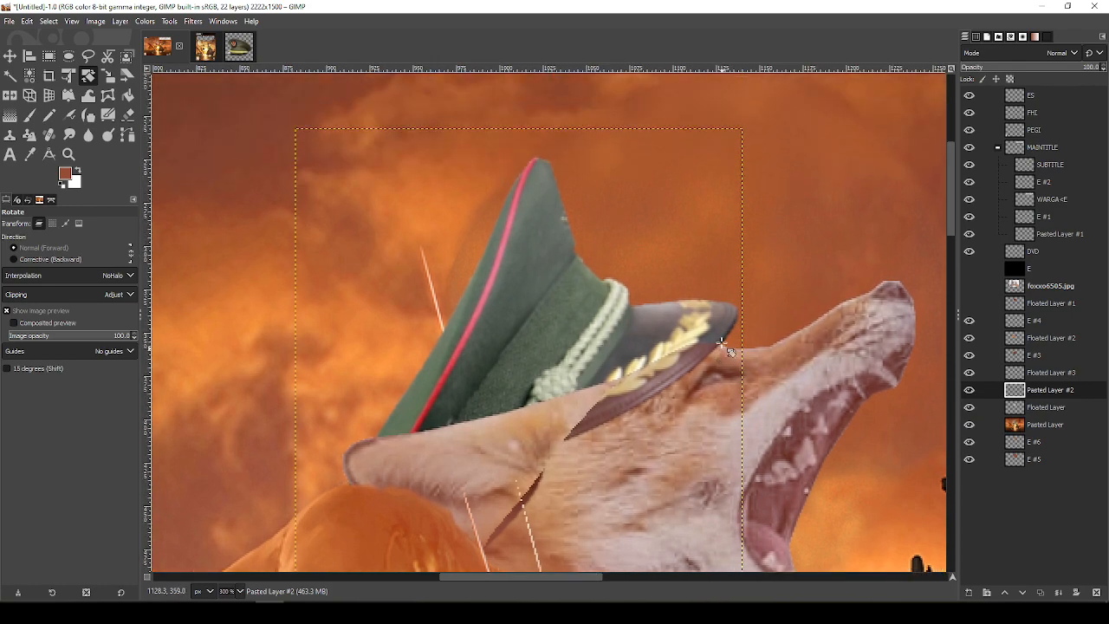
key("p")
key("shift+p")
left_click(463, 164)
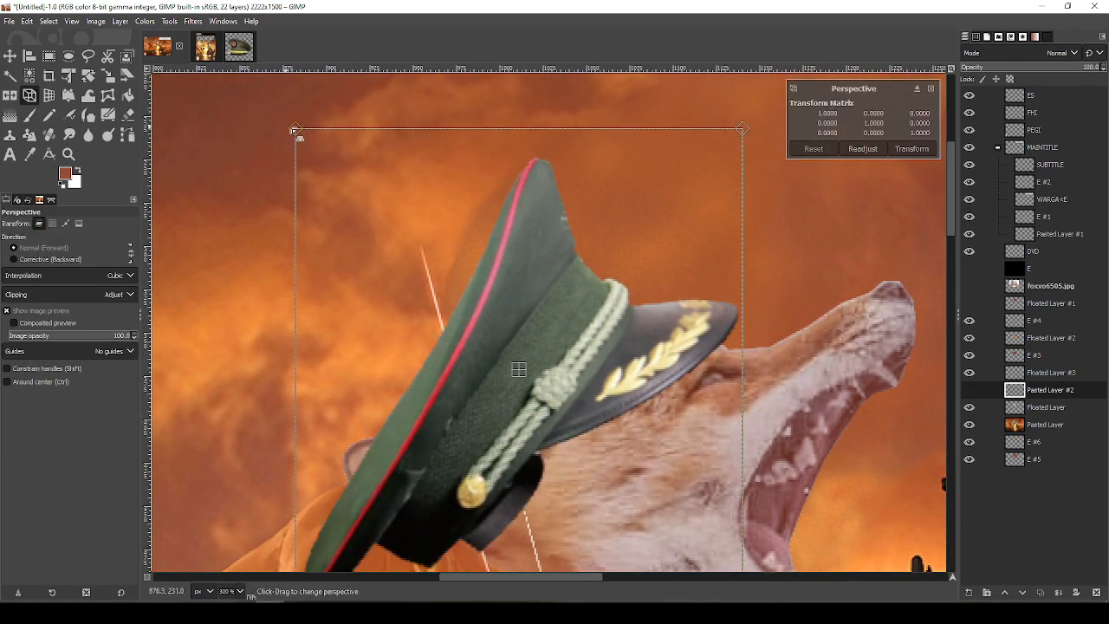
left_click_drag(295, 132, 334, 141)
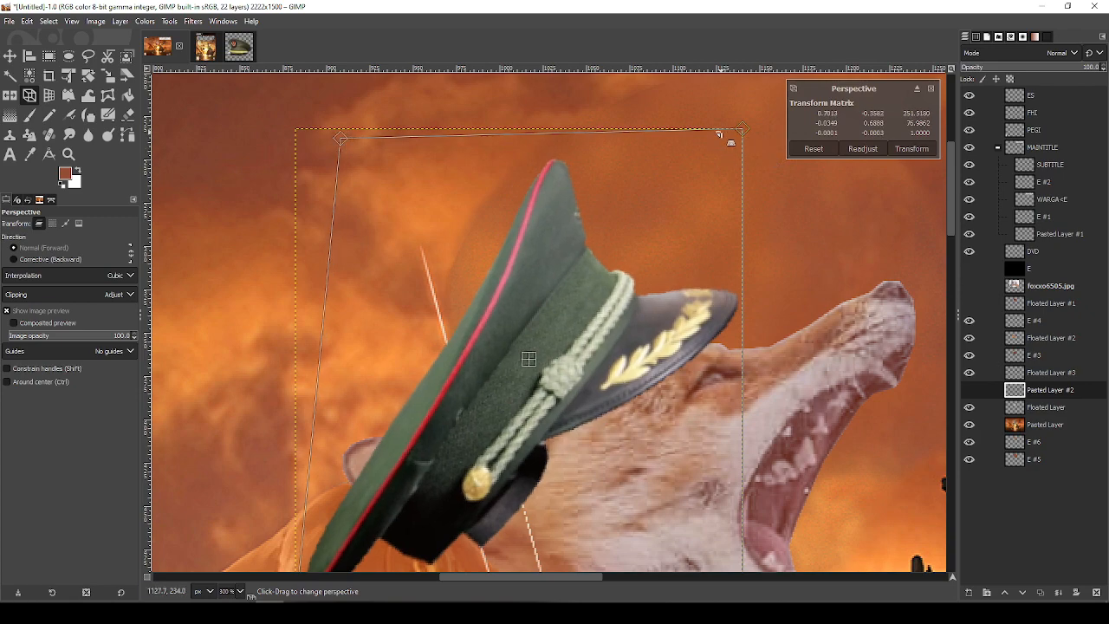
mouse_move(741, 130)
left_mouse_down()
mouse_move(752, 138)
mouse_move(760, 130)
mouse_move(702, 122)
mouse_move(716, 147)
mouse_move(735, 153)
mouse_move(736, 124)
mouse_move(743, 136)
left_mouse_up()
scroll(759, 388, "down", 2)
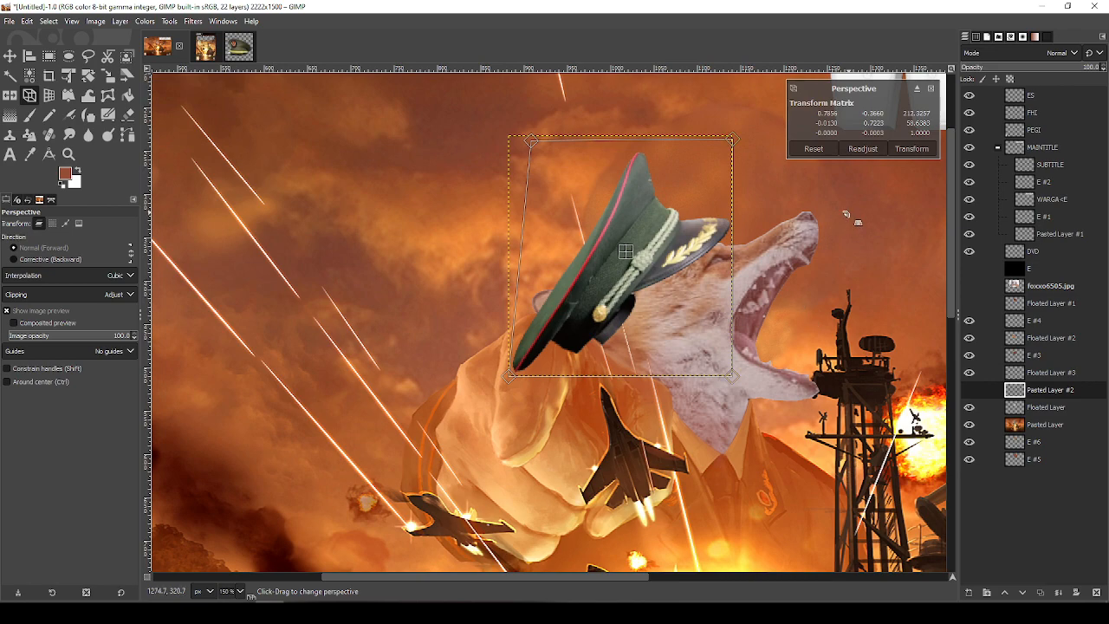
left_click(914, 150)
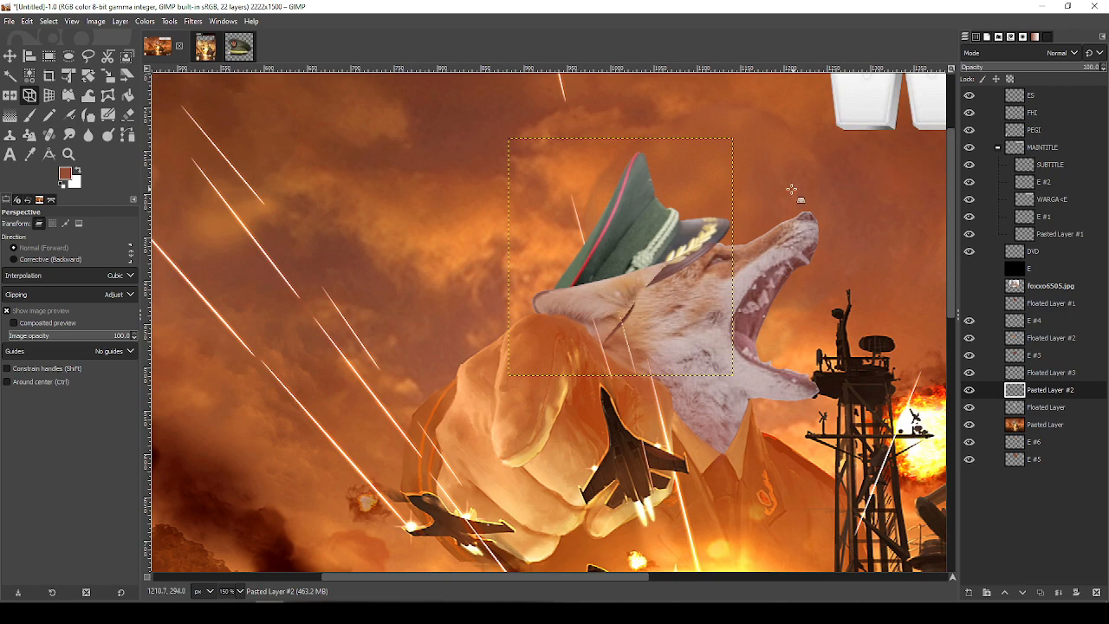
Hide and reshow the cap and fox head layers to examine the gap where the cap shows through beside the ear
scroll(772, 191, "up", 3)
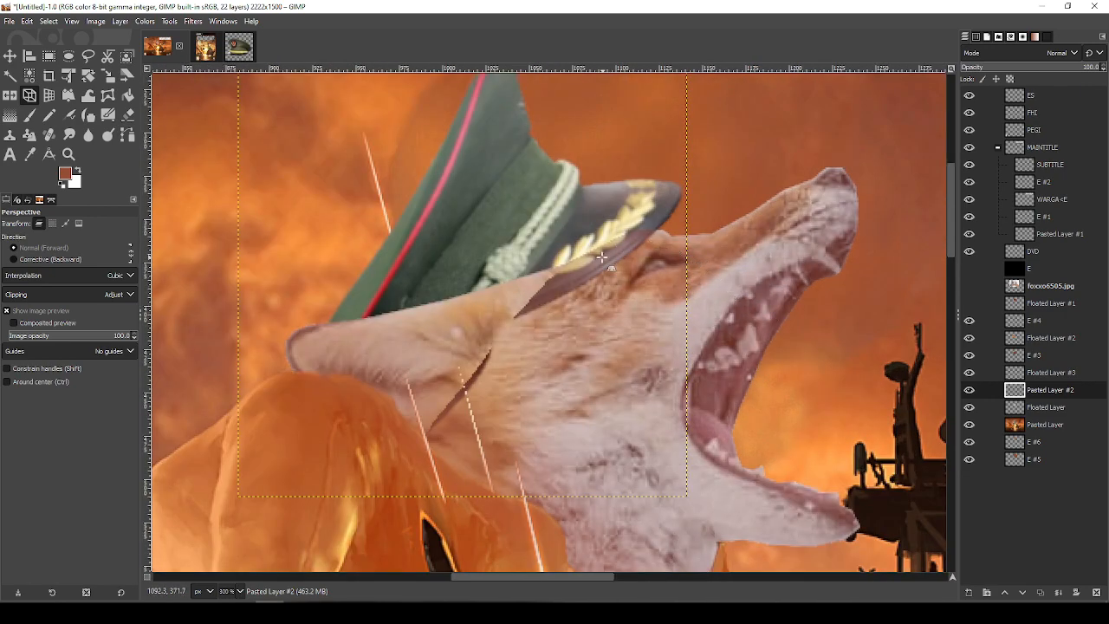
left_click_drag(603, 257, 729, 228)
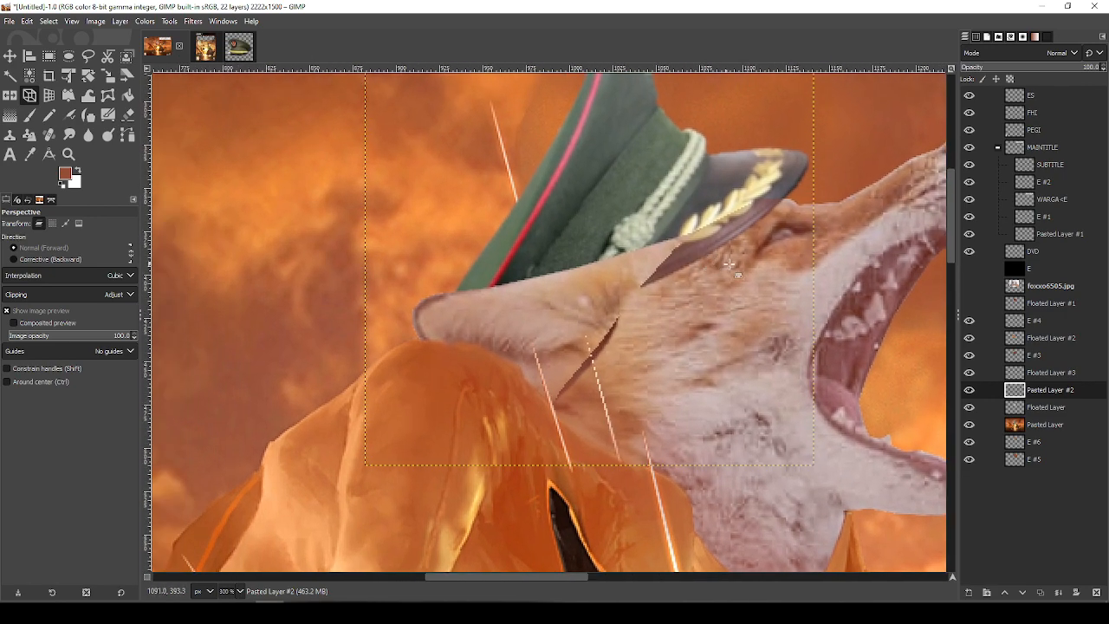
left_click(969, 390)
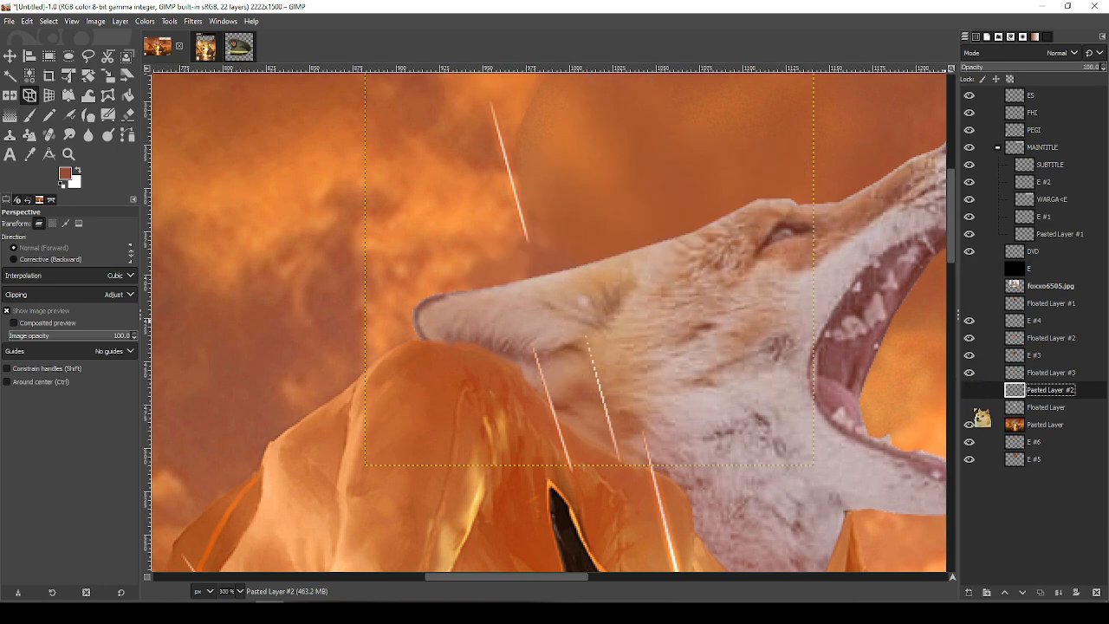
left_click(969, 407)
left_click(969, 407)
left_click(969, 407)
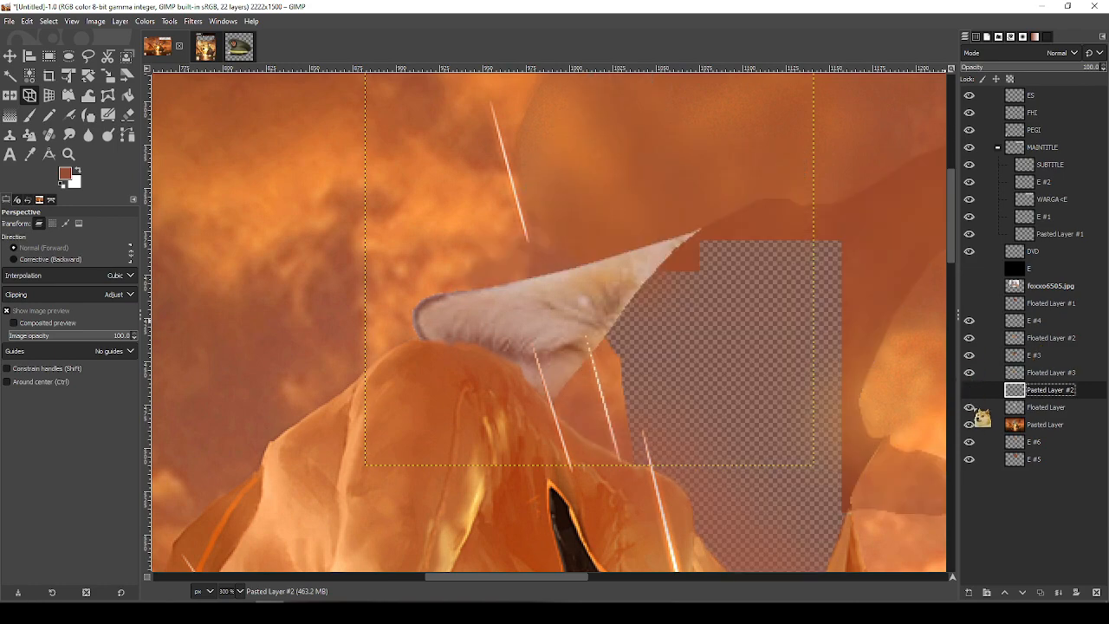
left_click(968, 407)
left_click(969, 407)
left_click(969, 408)
left_click(969, 390)
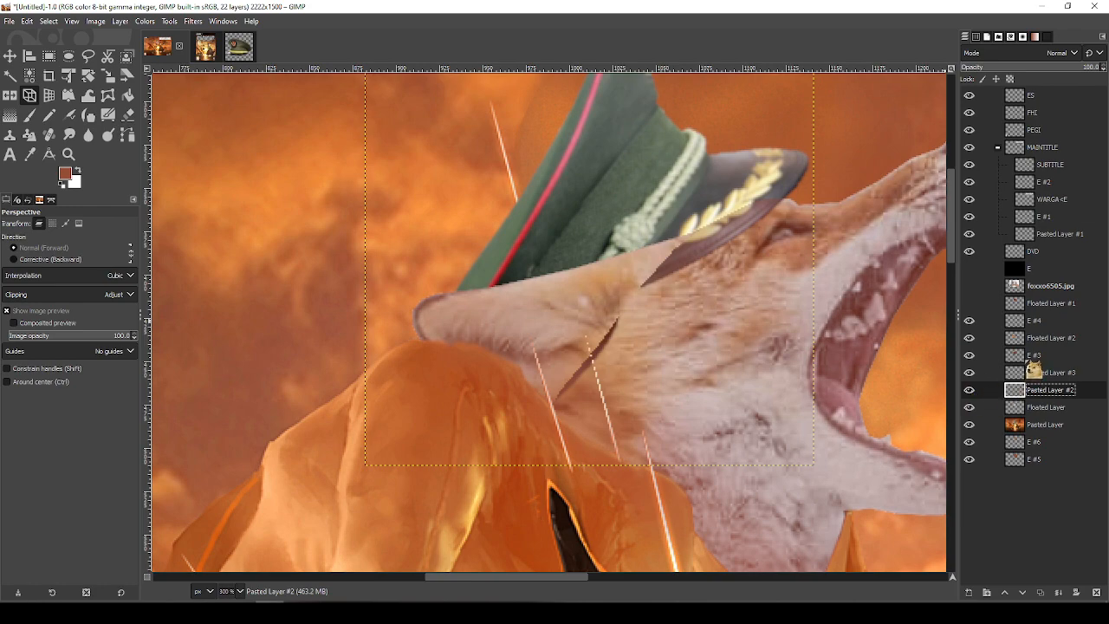
Try outlining a fur patch from the ear base across the cheek to the brow on the fox head layer with Free Select
left_click_drag(766, 199, 669, 258)
scroll(857, 315, "down", 2)
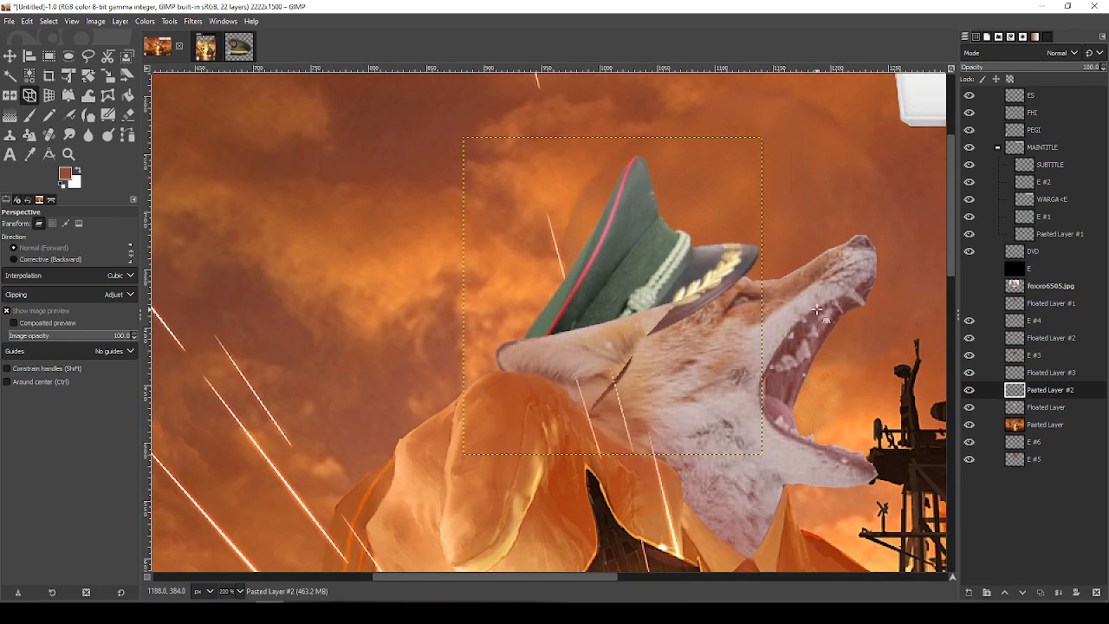
scroll(672, 345, "up", 3)
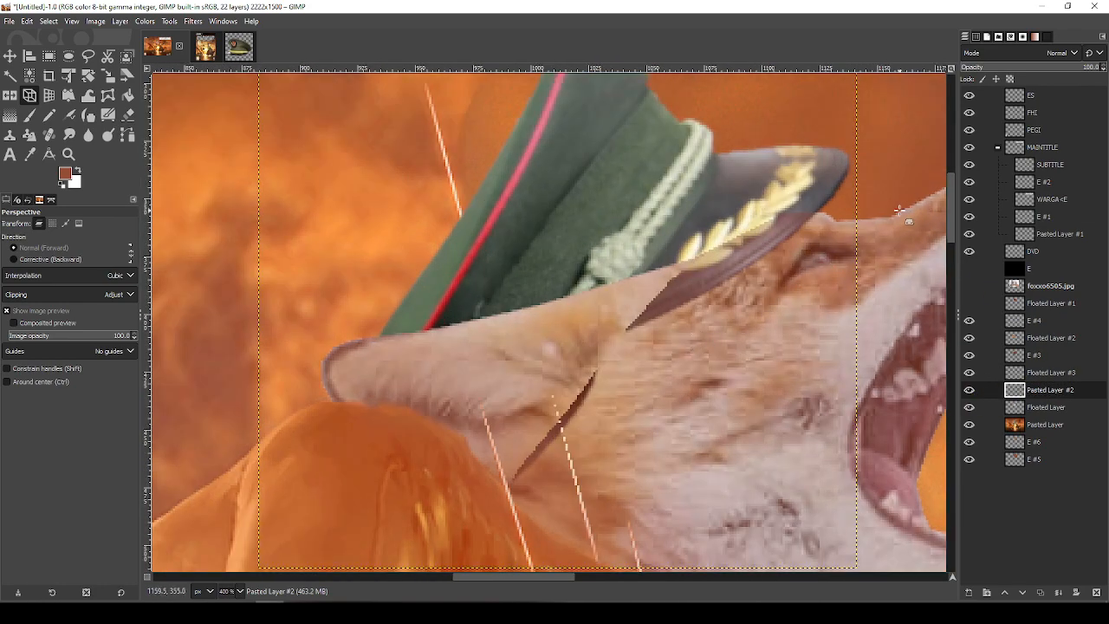
left_click_drag(900, 210, 810, 219)
left_click_drag(762, 296, 765, 235)
left_click(1064, 414)
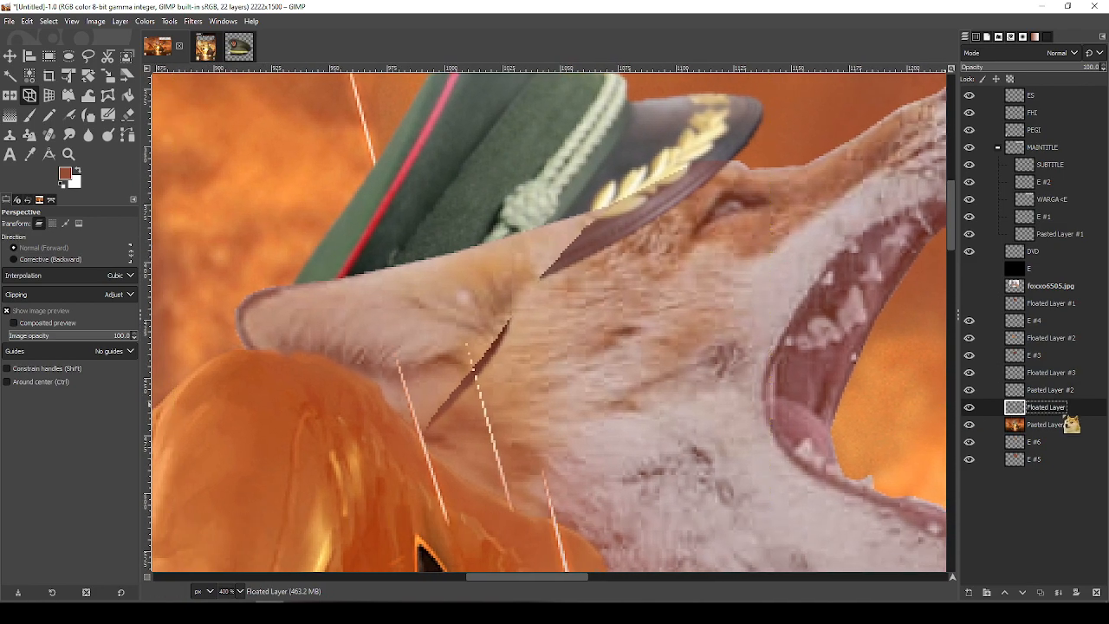
key("f")
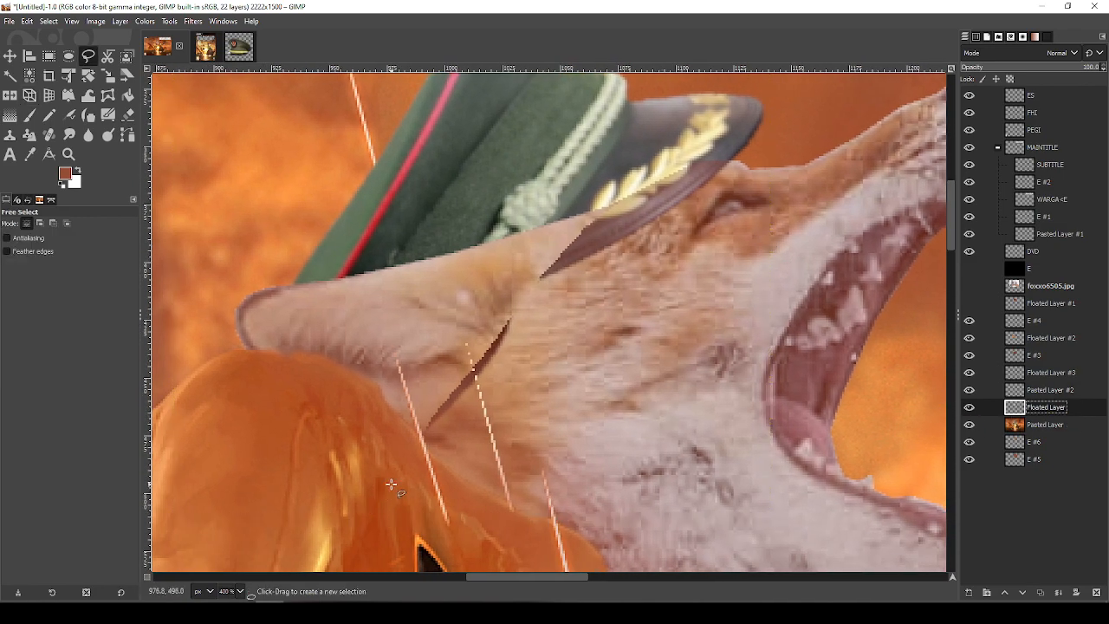
left_click(404, 424)
left_click(432, 455)
left_click(469, 482)
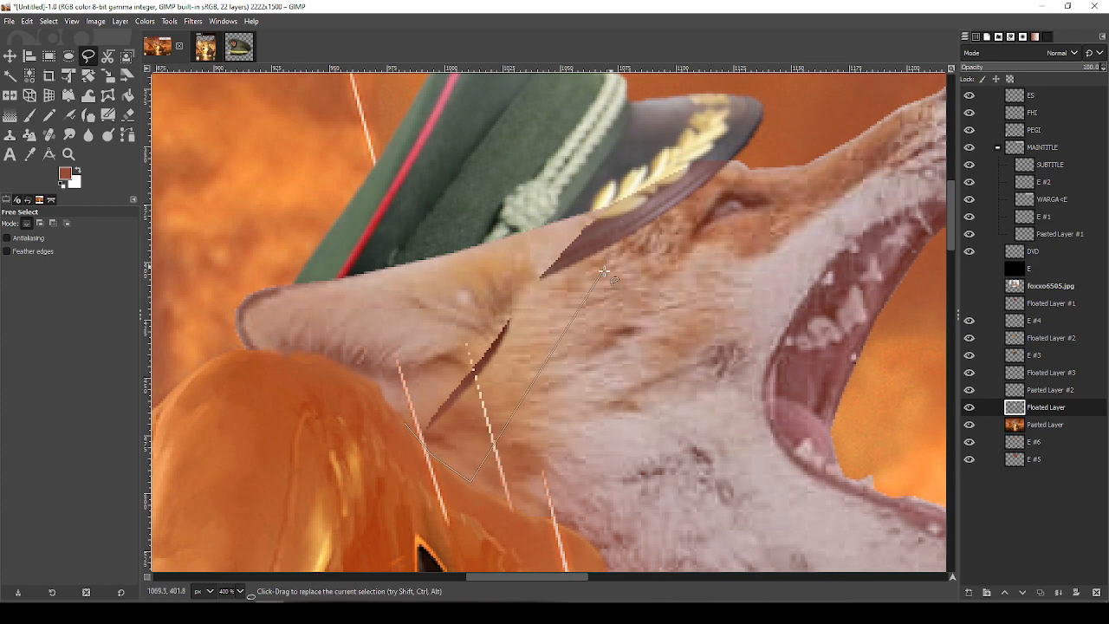
left_click(658, 289)
left_click(479, 247)
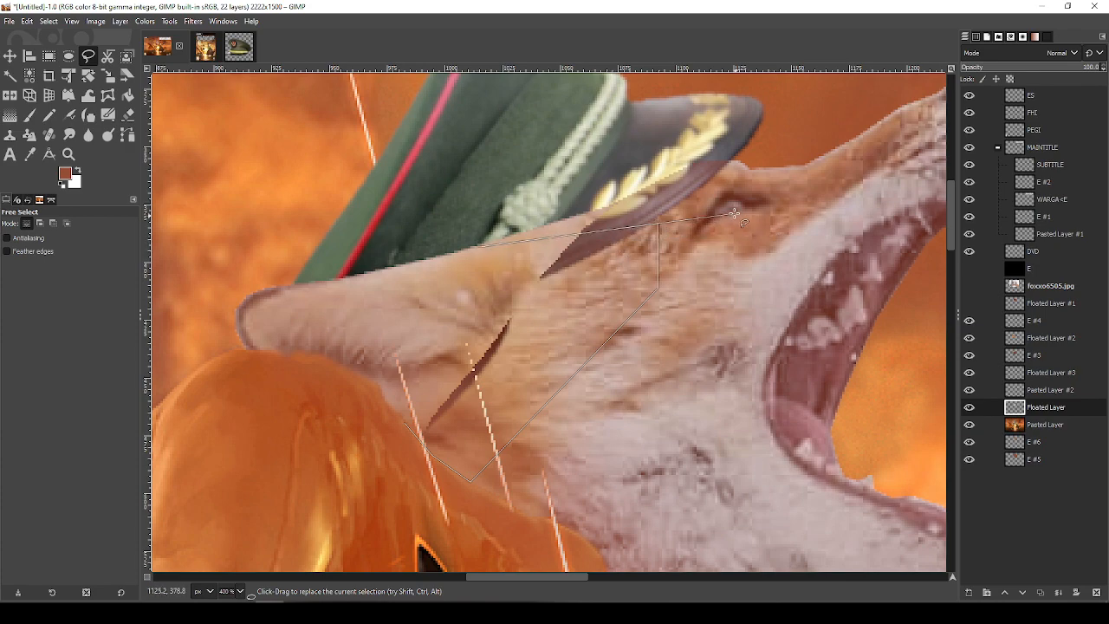
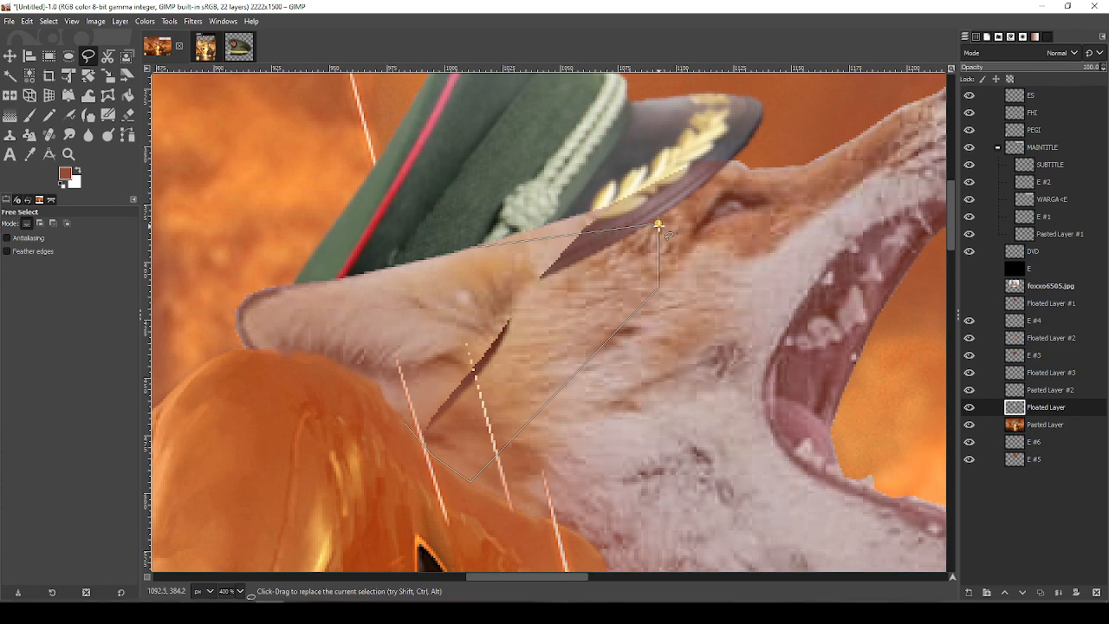
Adjust the outline's upper corner to meet the visor's lower edge, close the selection and float the enclosed fur
mouse_move(658, 224)
left_mouse_down()
mouse_move(695, 202)
mouse_move(685, 201)
left_mouse_up()
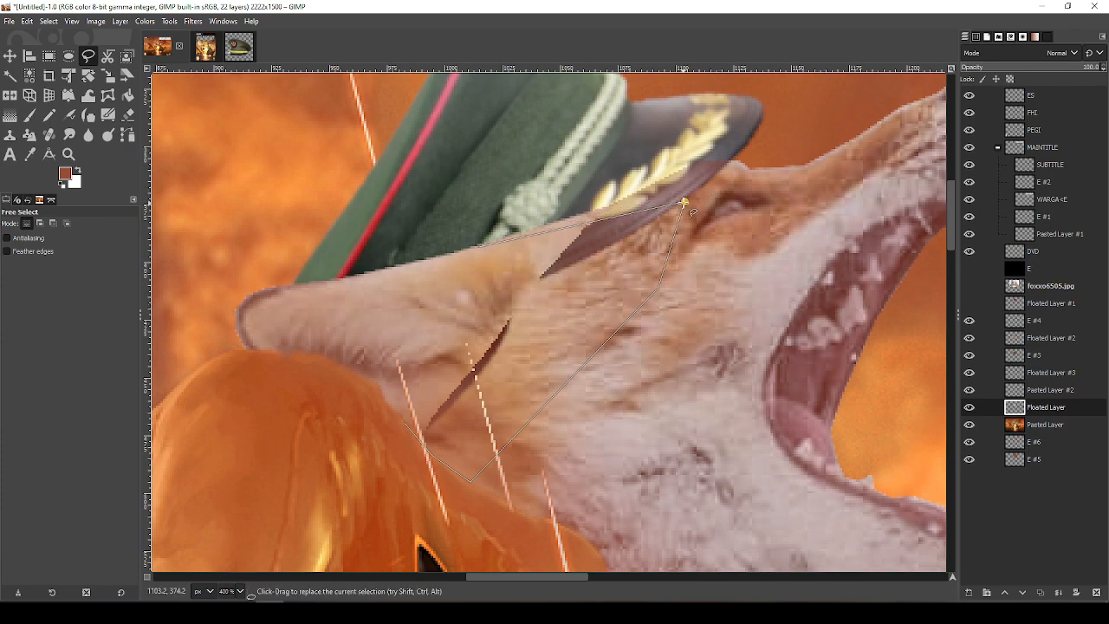
left_click_drag(685, 201, 634, 234)
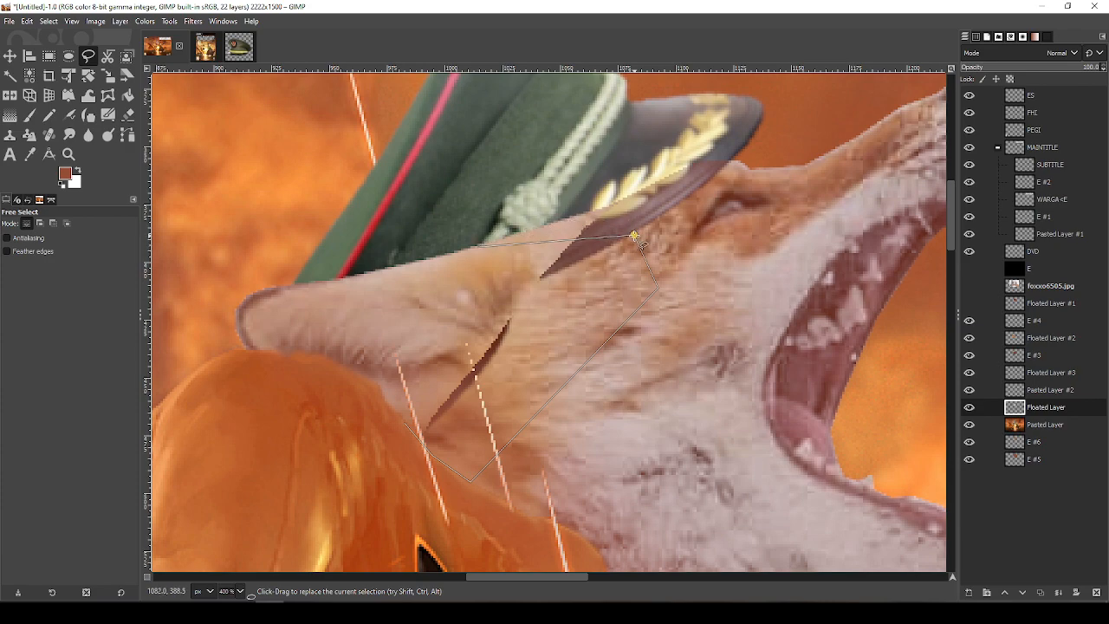
left_click_drag(634, 235, 600, 211)
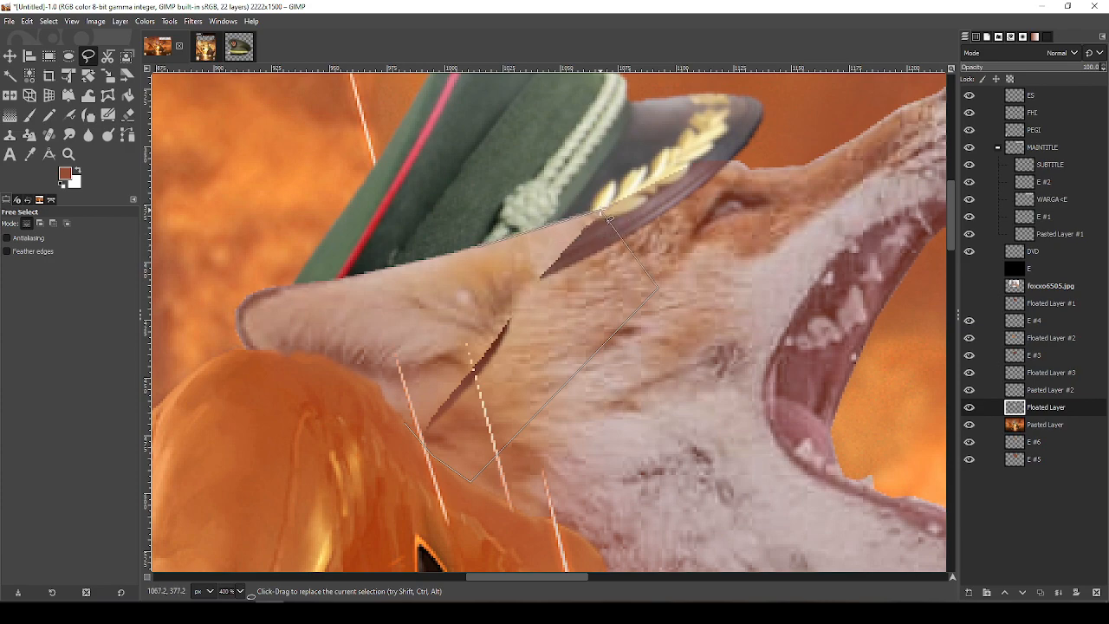
key("Return")
key("shift+ctrl+l")
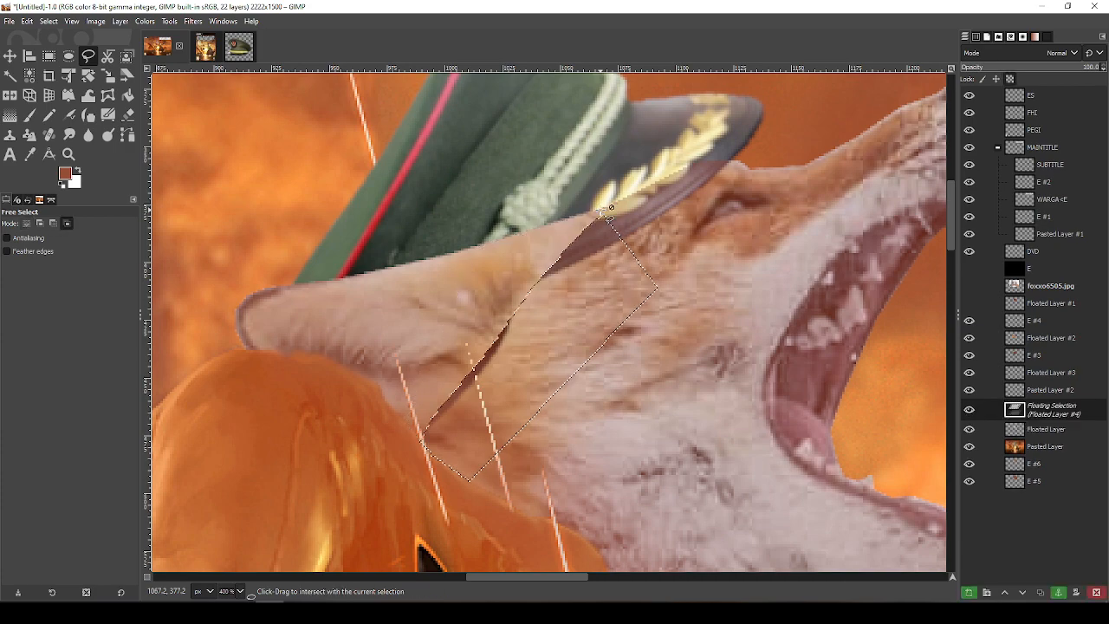
Convert the floating fur patch into a layer above the ear layer and merge it down into the ear layer
left_click(969, 592)
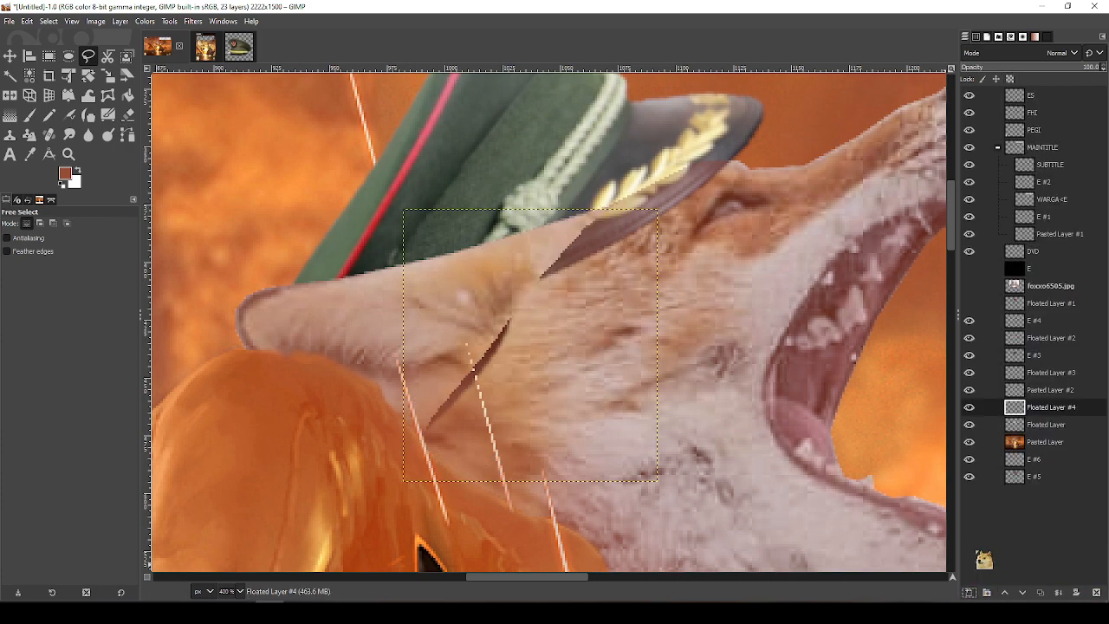
left_click_drag(1061, 414, 1062, 378)
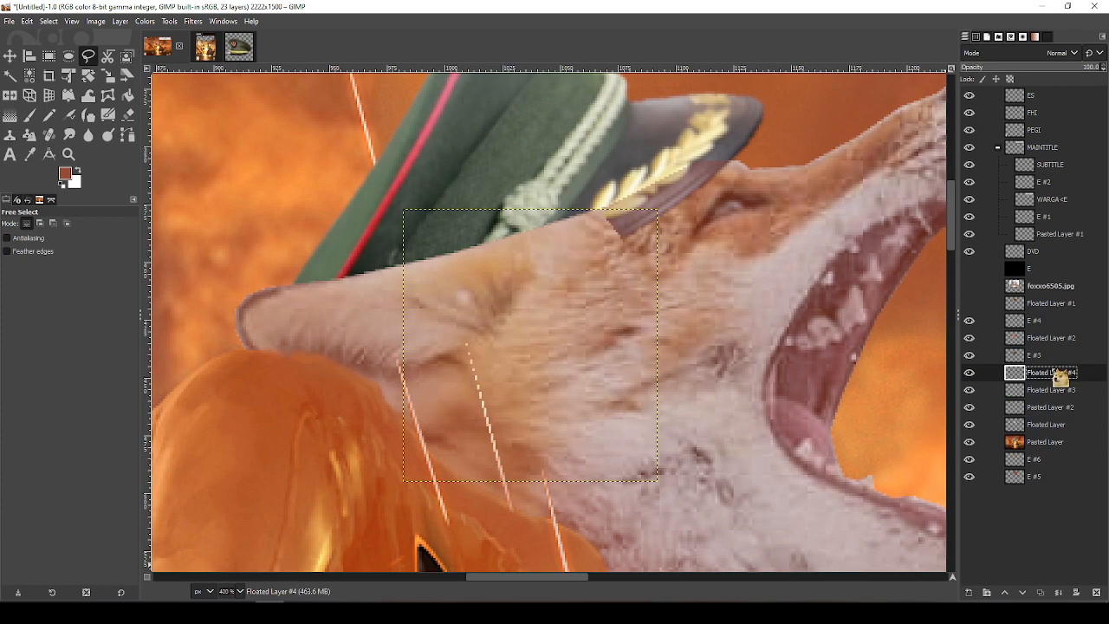
right_click(1062, 379)
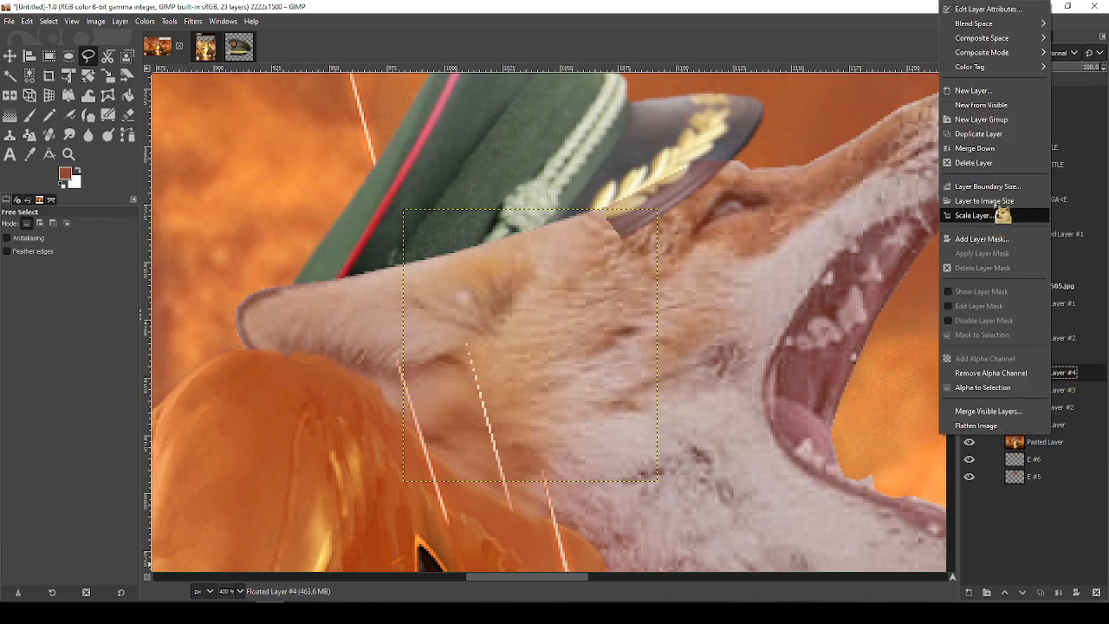
left_click(977, 152)
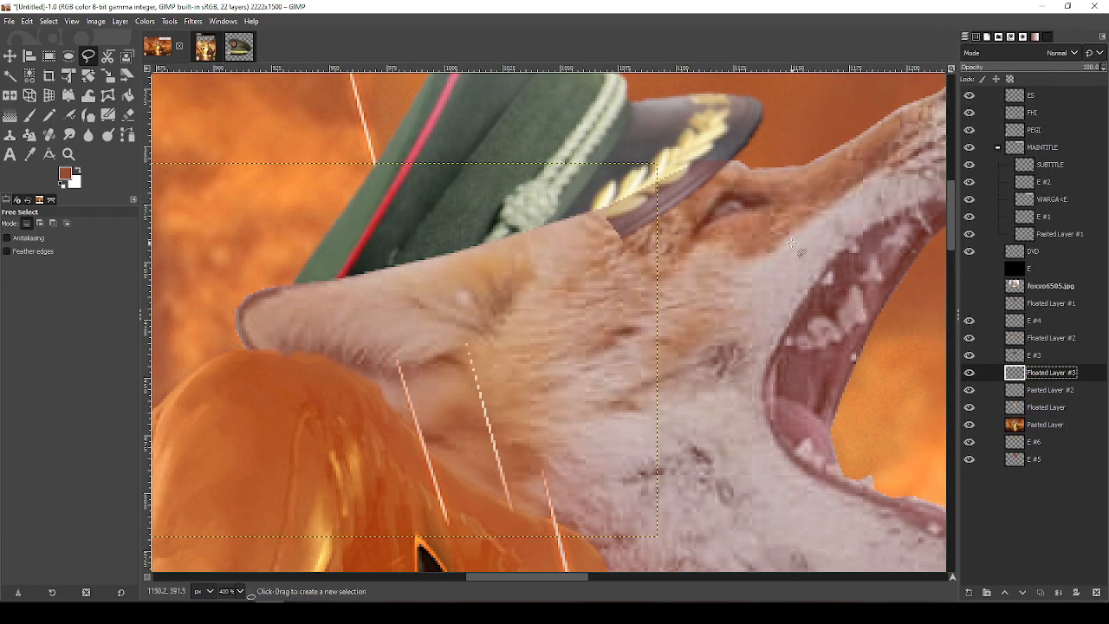
Check the cap against the whole cover, and undo the fur patch's merge, reordering and floating
scroll(774, 314, "up", 2)
mouse_move(774, 314)
left_mouse_down()
mouse_move(921, 256)
mouse_move(898, 286)
mouse_move(747, 287)
mouse_move(723, 338)
left_mouse_up()
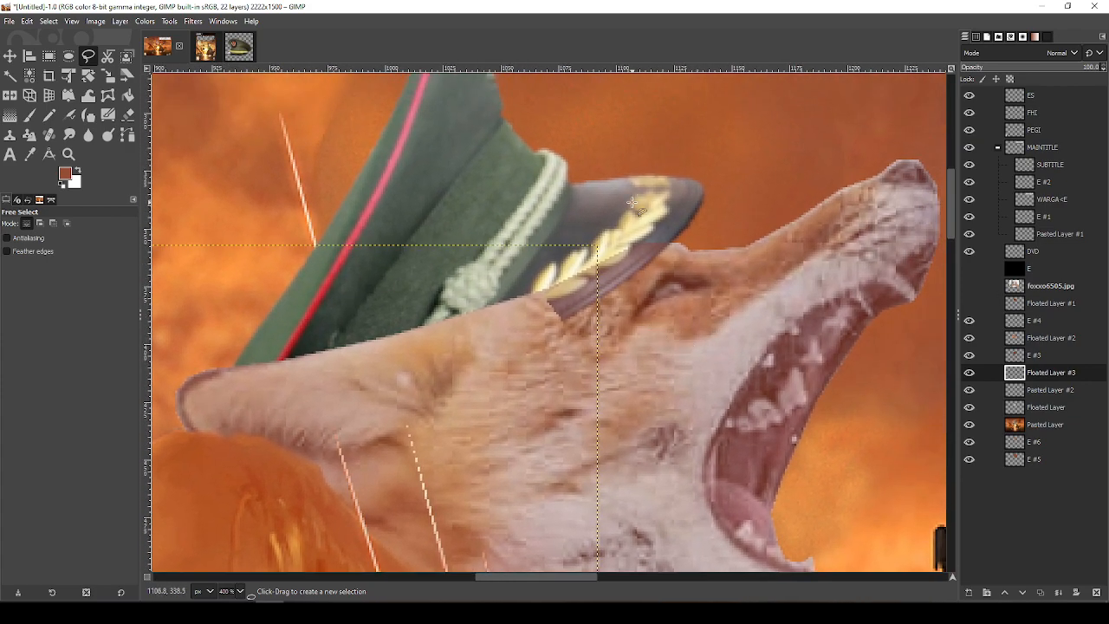
scroll(633, 202, "down", 3)
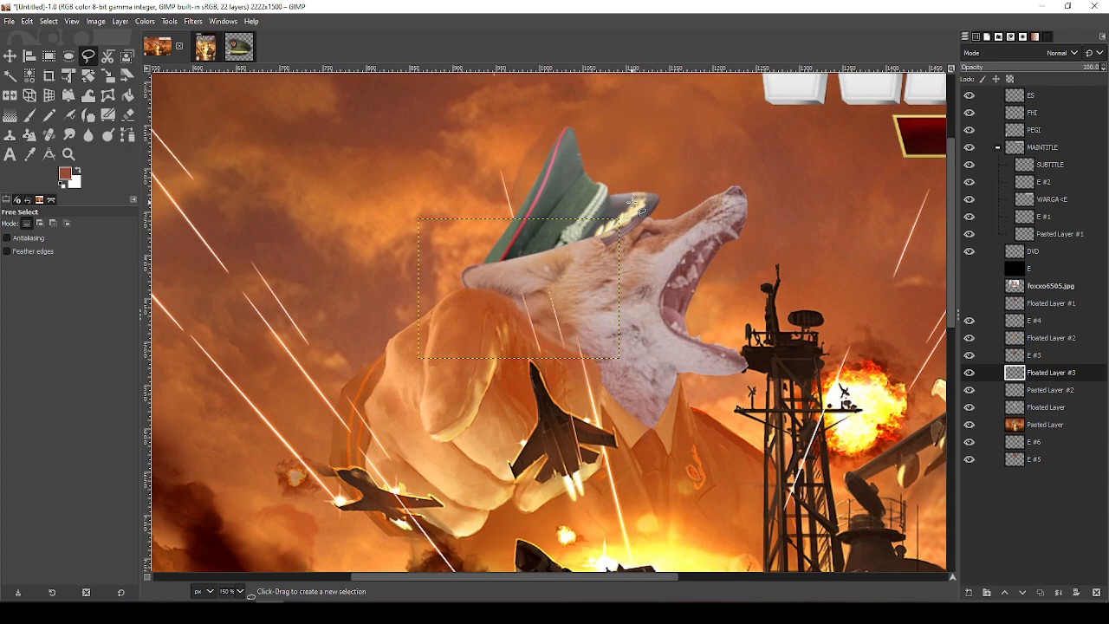
scroll(633, 202, "down", 2)
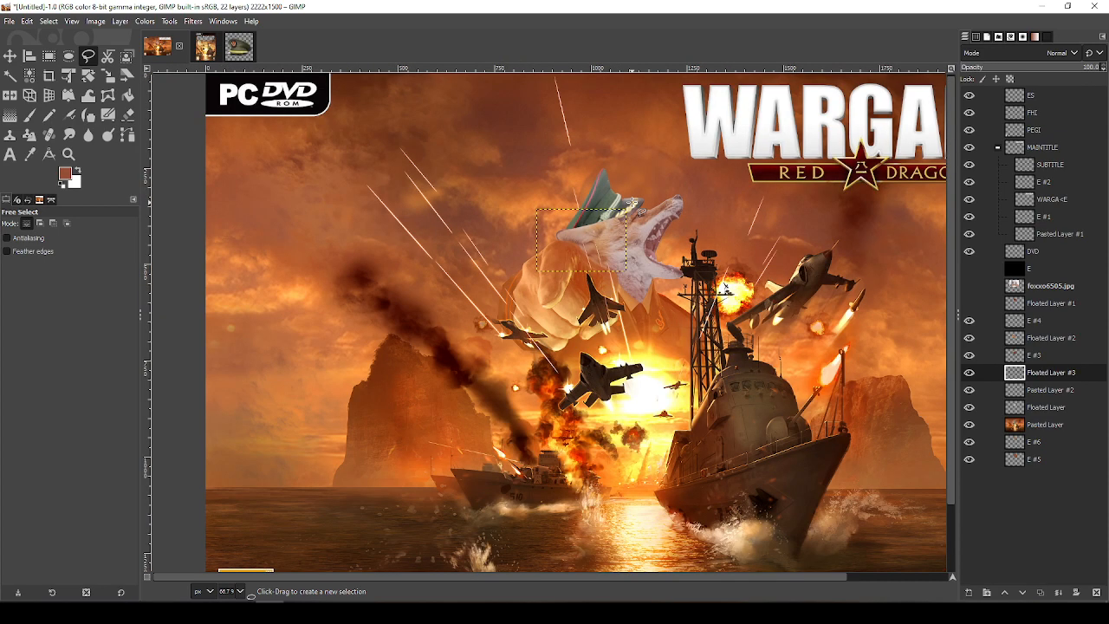
key("ctrl+z")
key("ctrl+z")
key("ctrl+z")
key("ctrl+z")
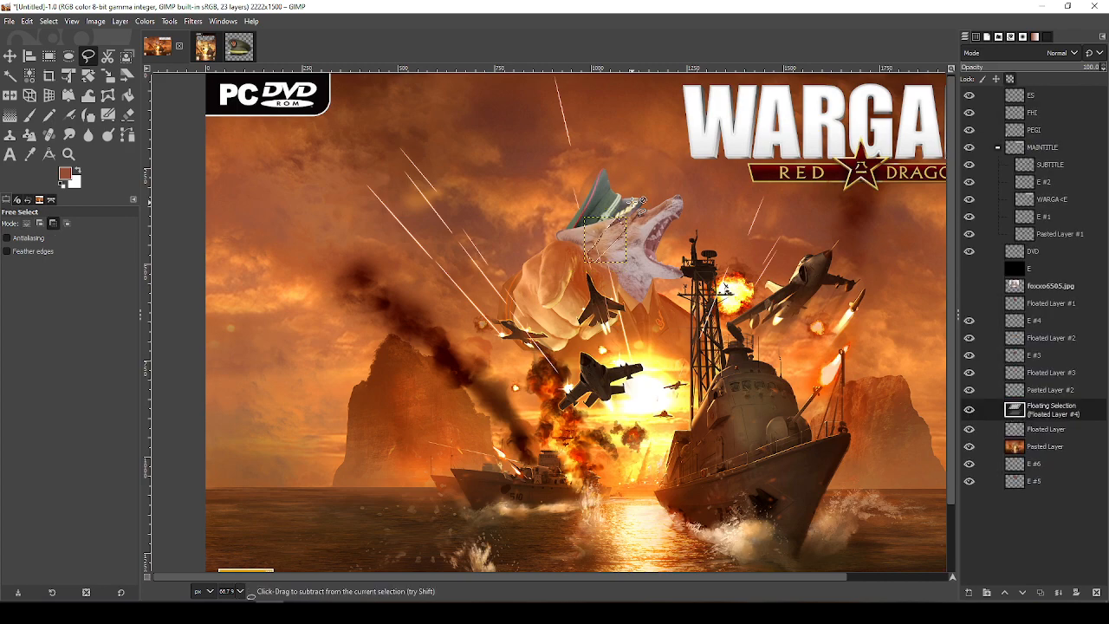
key("ctrl+z")
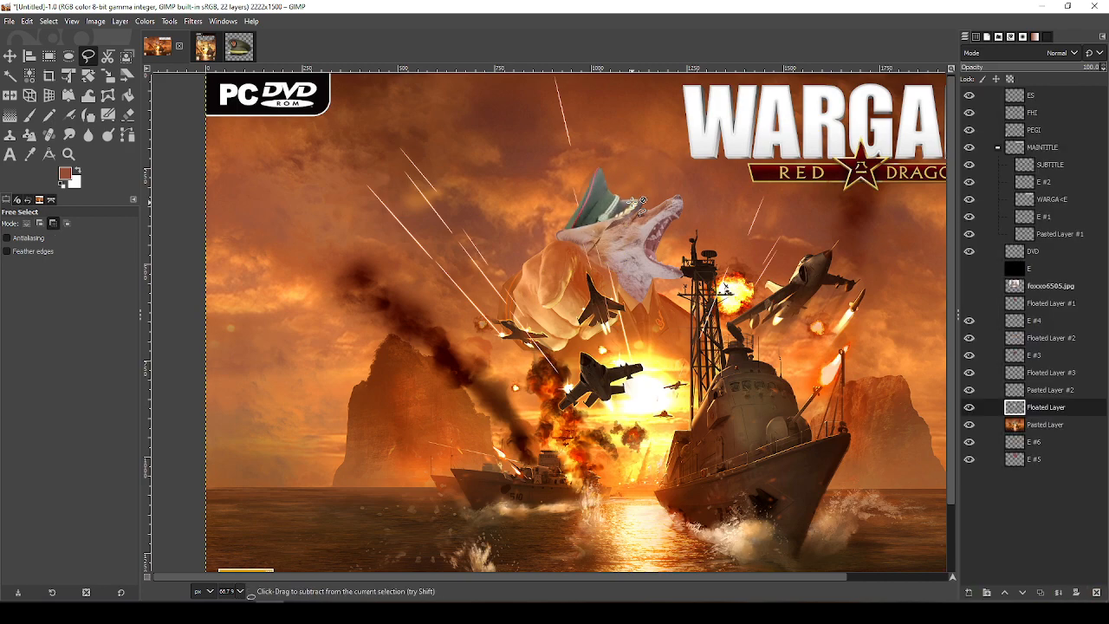
Scale the cap layer proportionally up to about 293 × 316 px, extending it toward the upper front
key("shift+s")
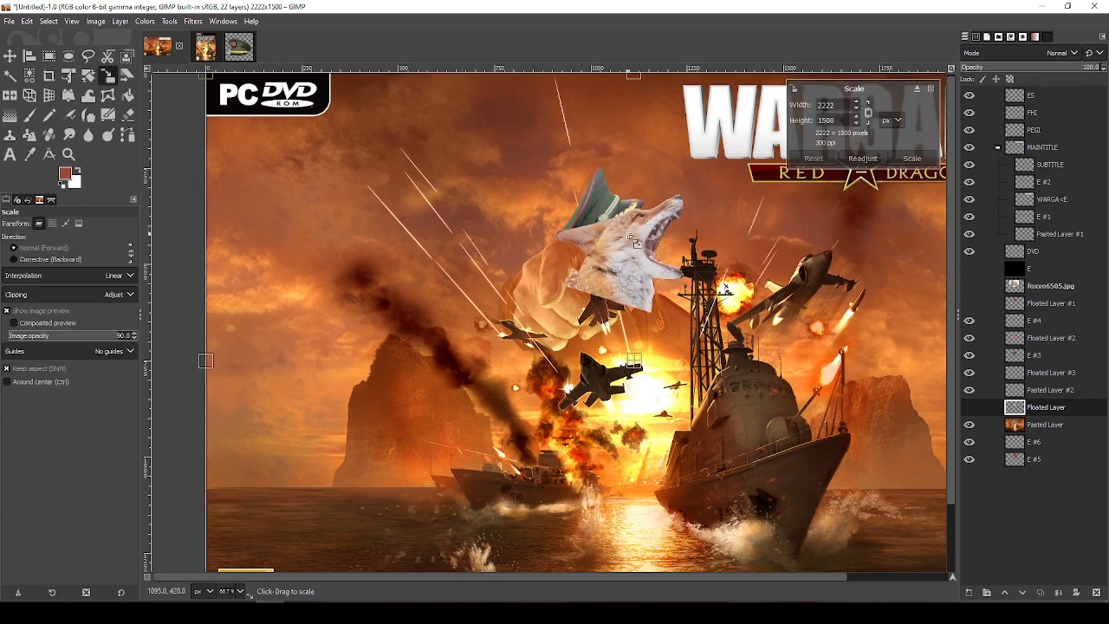
key("Escape")
left_click(1050, 390)
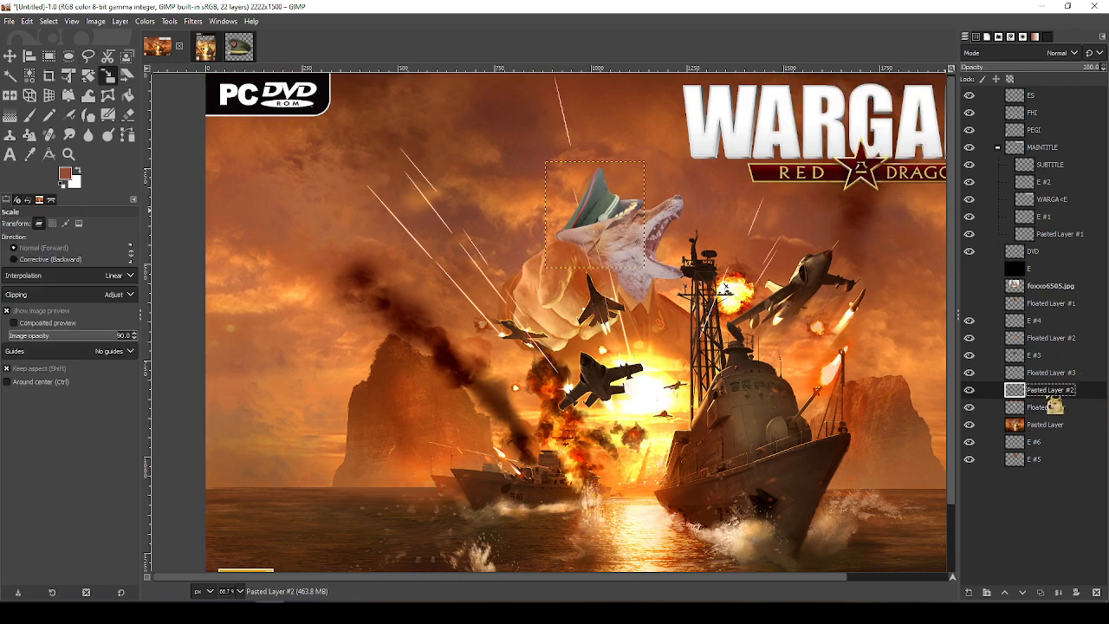
left_click(633, 206)
left_click_drag(645, 165, 669, 156)
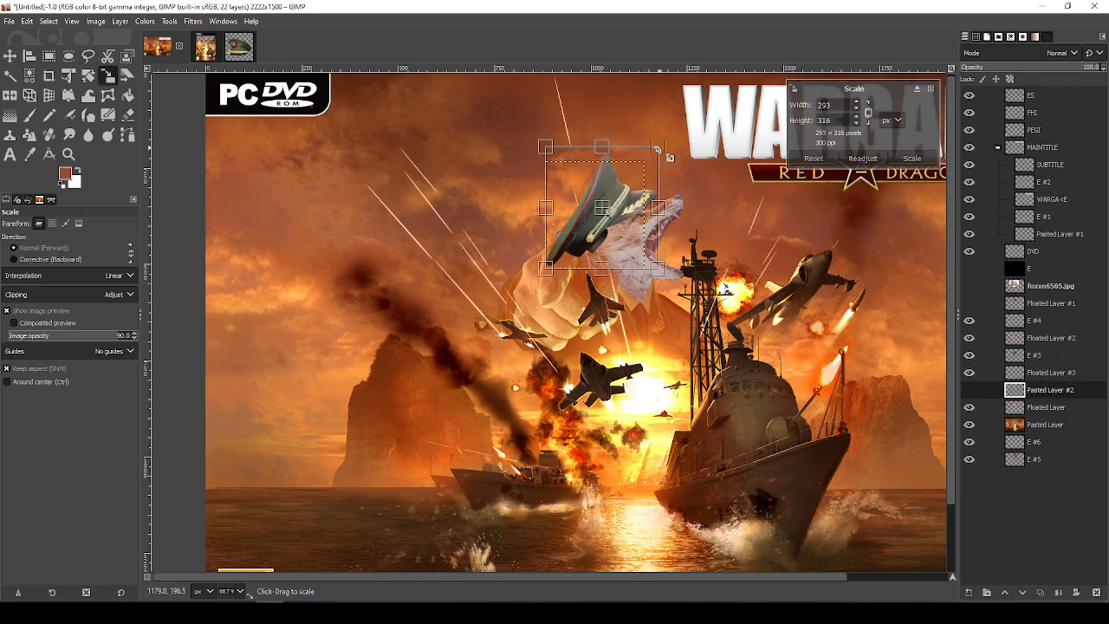
left_click(911, 159)
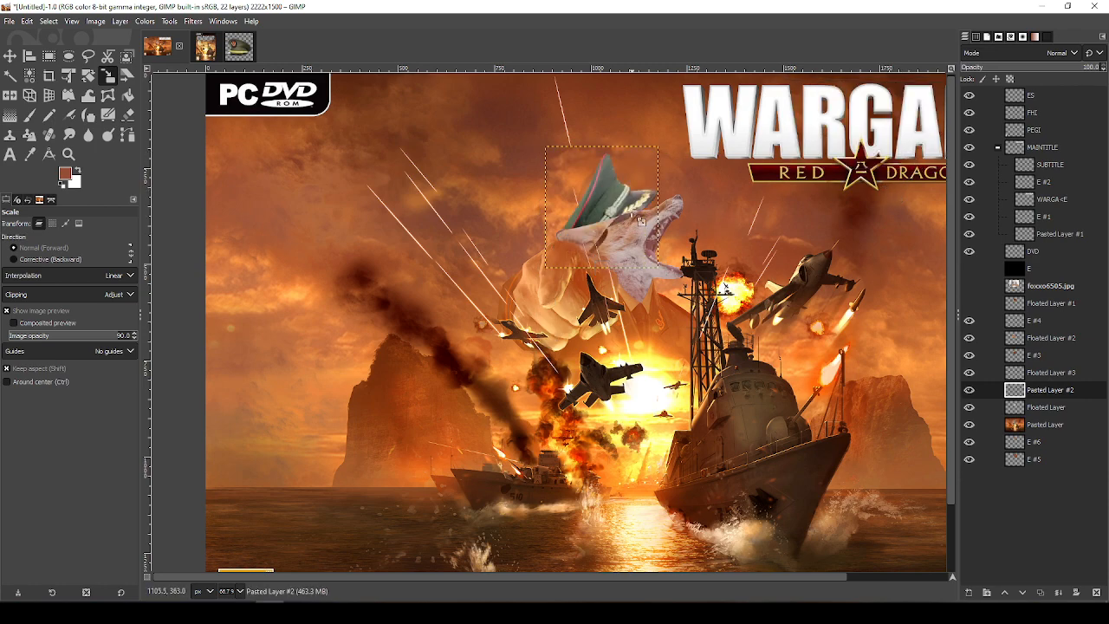
Begin a free selection around the cheek fur over the dark strap on the fox head layer, checking it with the cap temporarily hidden
scroll(649, 196, "up", 2)
scroll(649, 196, "up", 2)
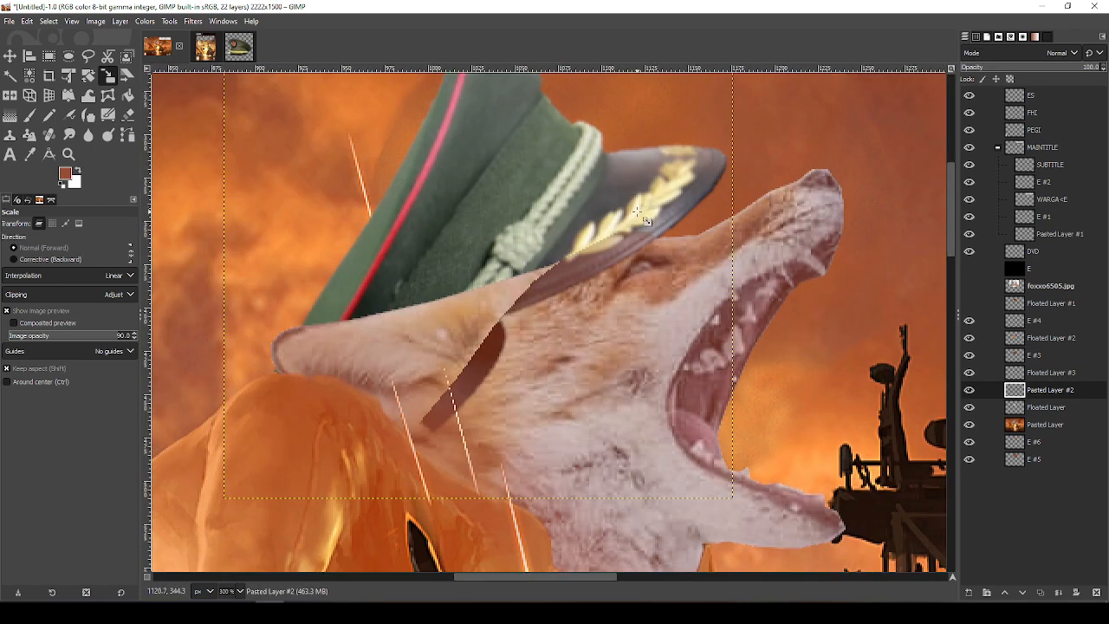
scroll(637, 212, "down", 2)
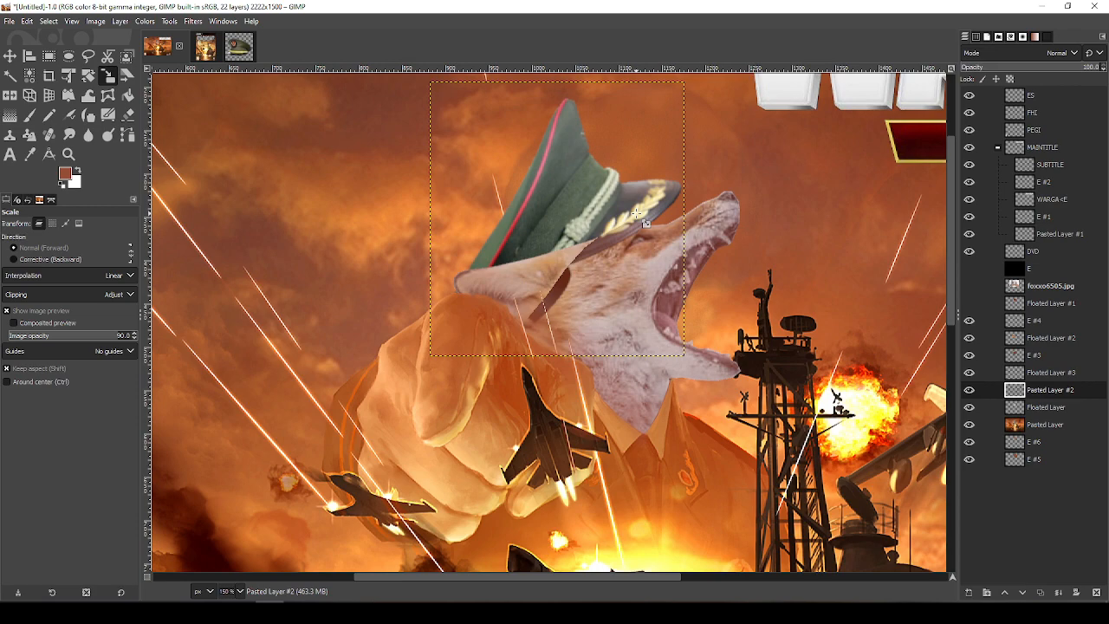
scroll(637, 212, "down", 1)
scroll(637, 213, "up", 2)
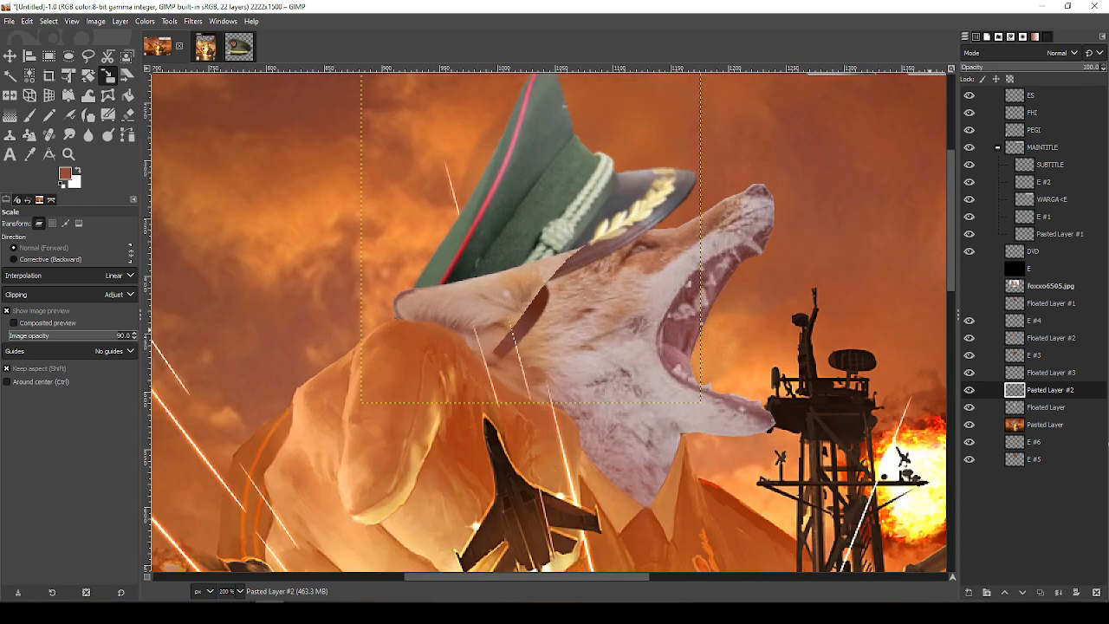
left_click(1054, 411)
key("f")
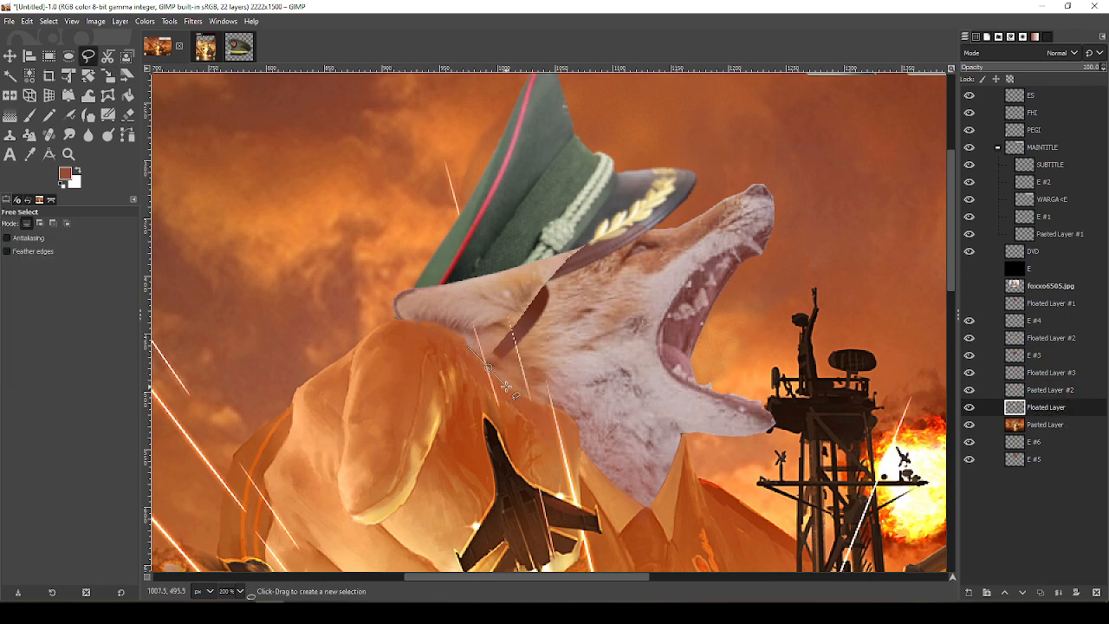
left_click(508, 386)
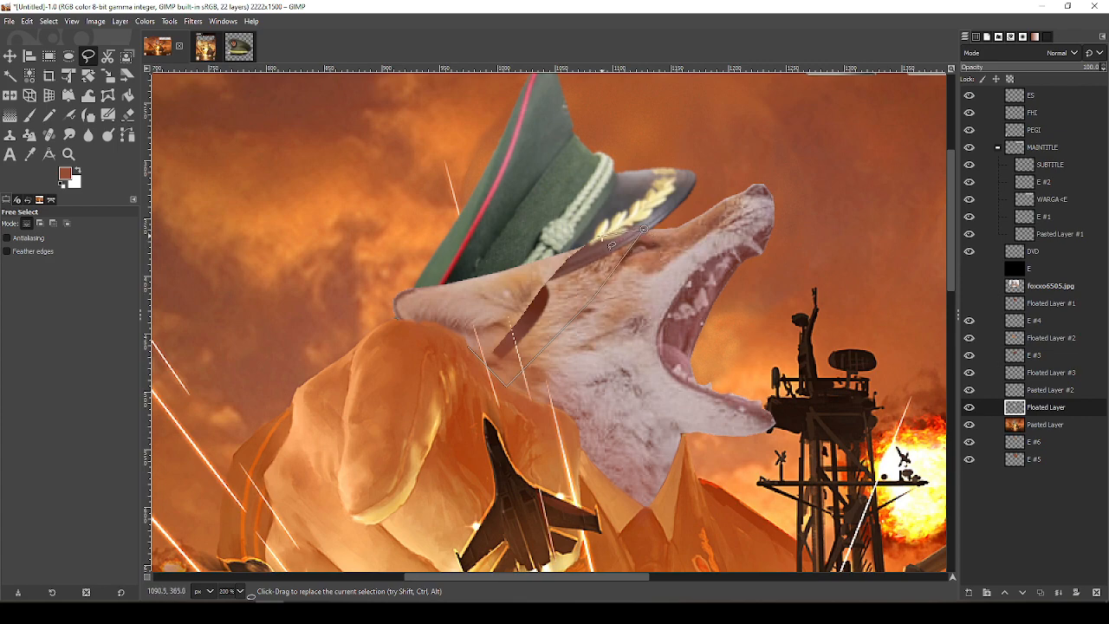
left_click(969, 390)
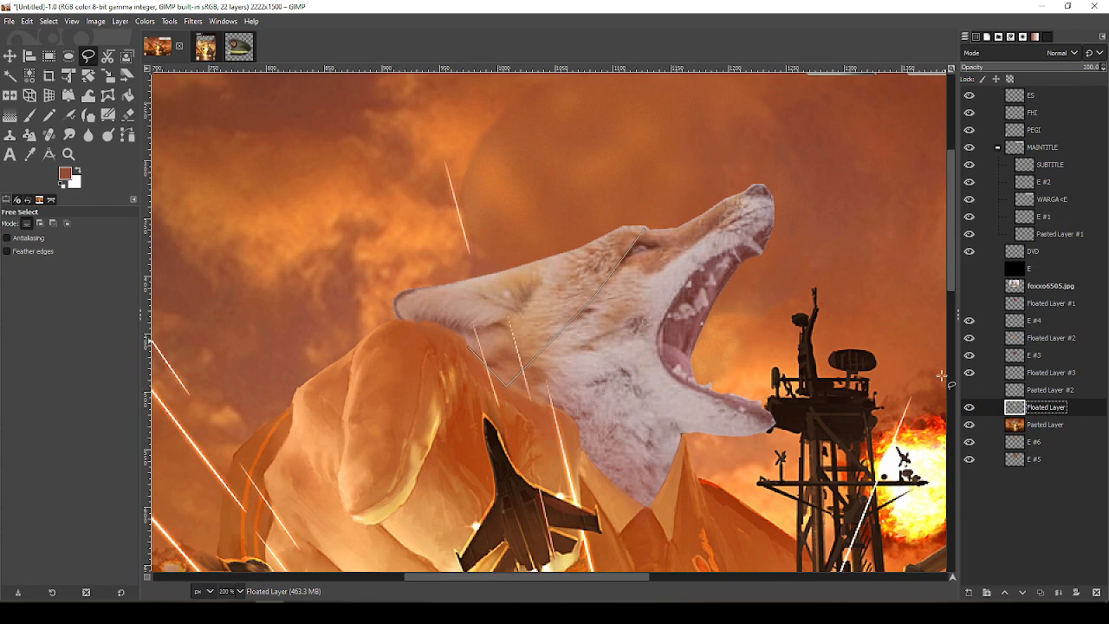
left_click(594, 266)
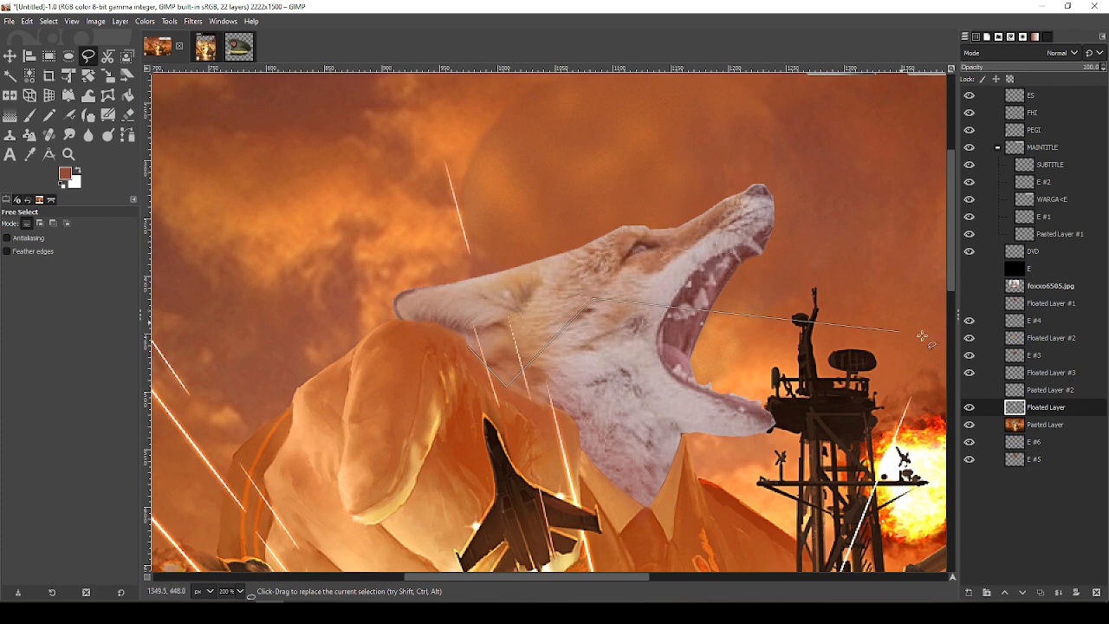
left_click(969, 391)
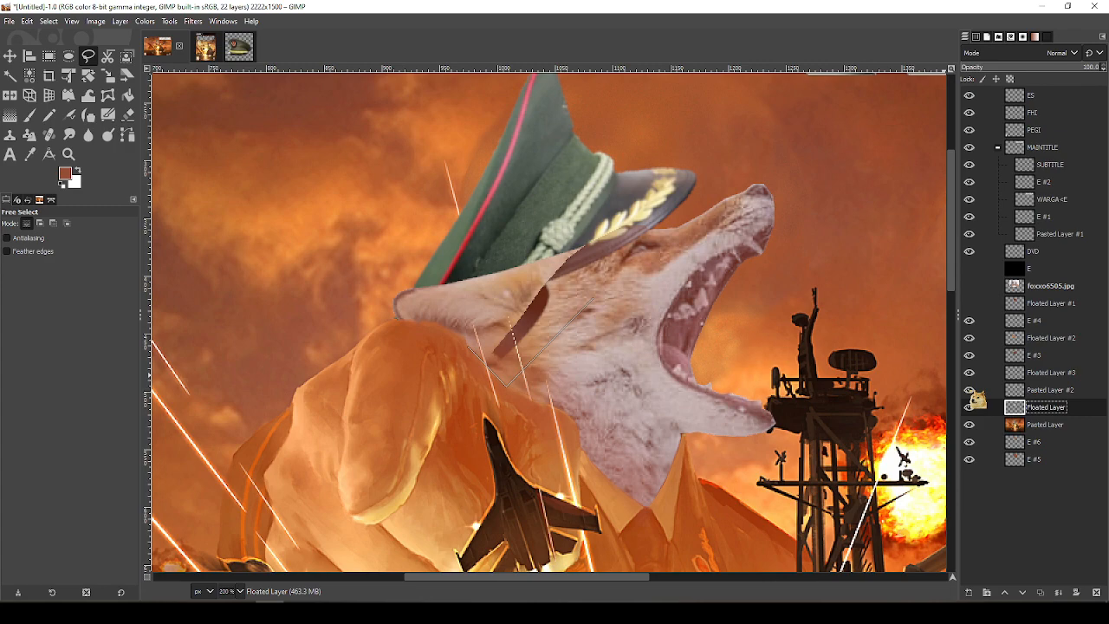
left_click(969, 391)
left_click(969, 391)
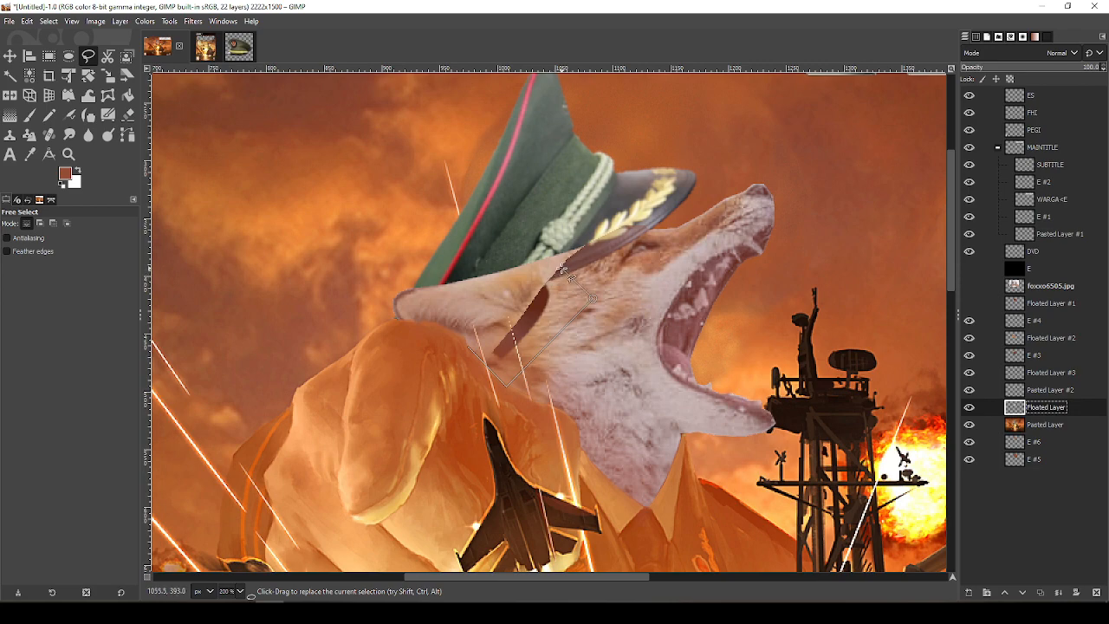
Complete the outline along the ear's upper edge, close the selection, float the enclosed fur and convert it into a layer
left_click(564, 269)
left_click(548, 266)
left_click(521, 269)
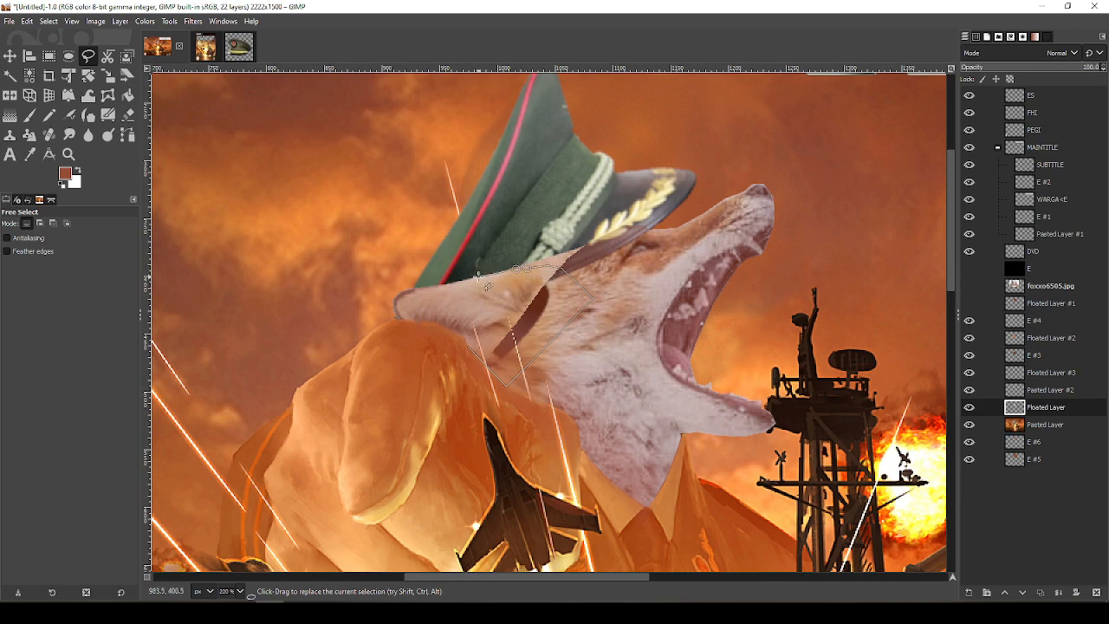
left_click(475, 276)
key("Return")
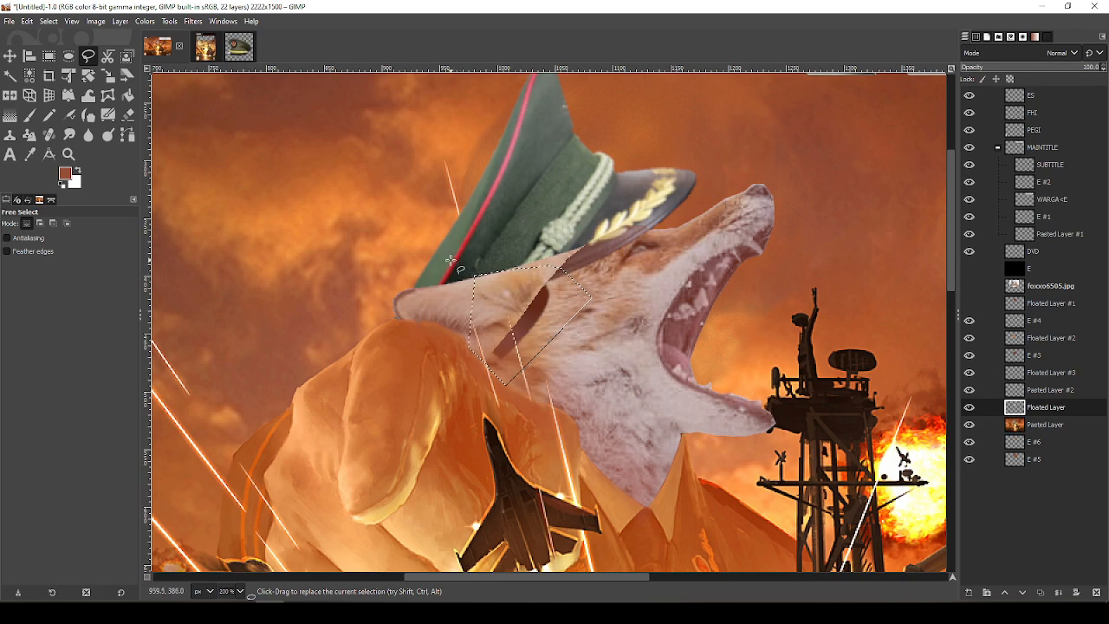
key("ctrl+shift+l")
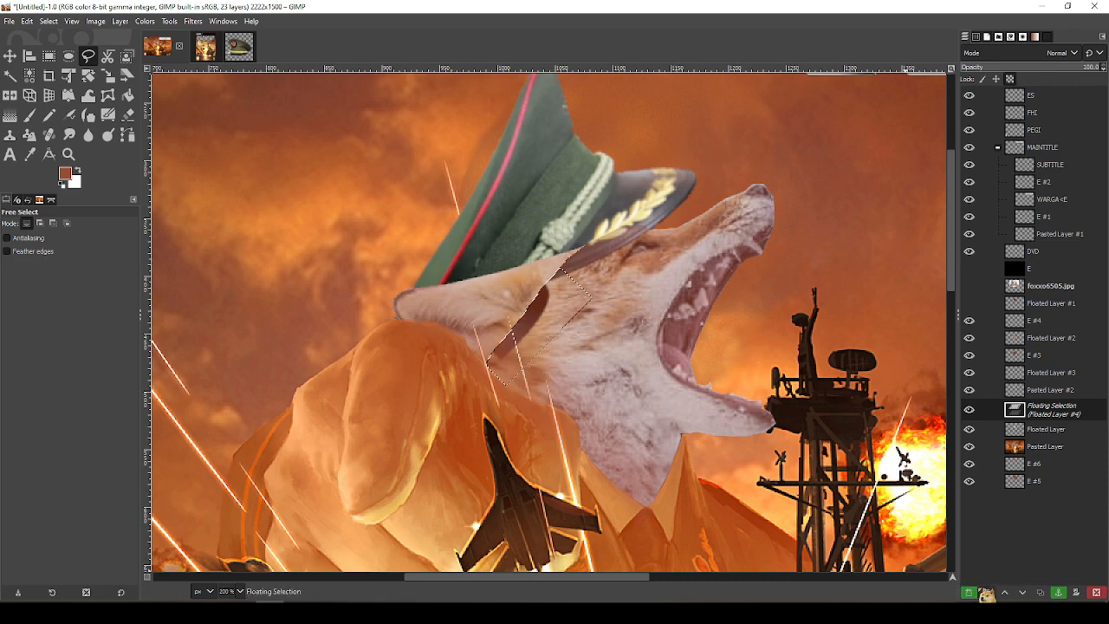
left_click(969, 593)
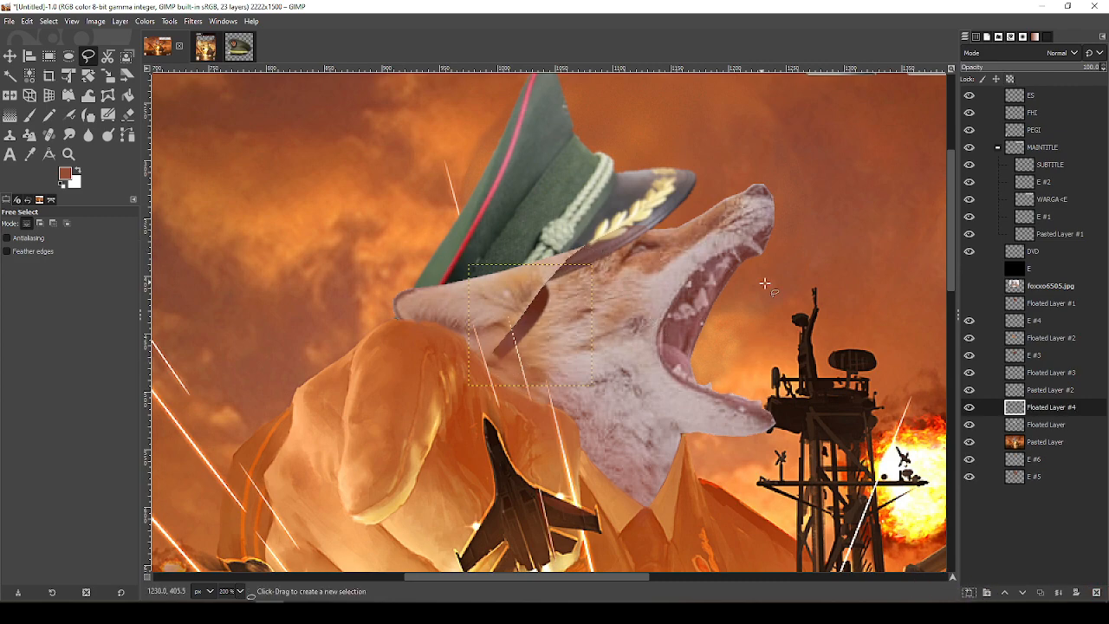
Raise the fur patch layer above the cap layer and merge the ear layer down into it
left_click_drag(1042, 411, 1045, 382)
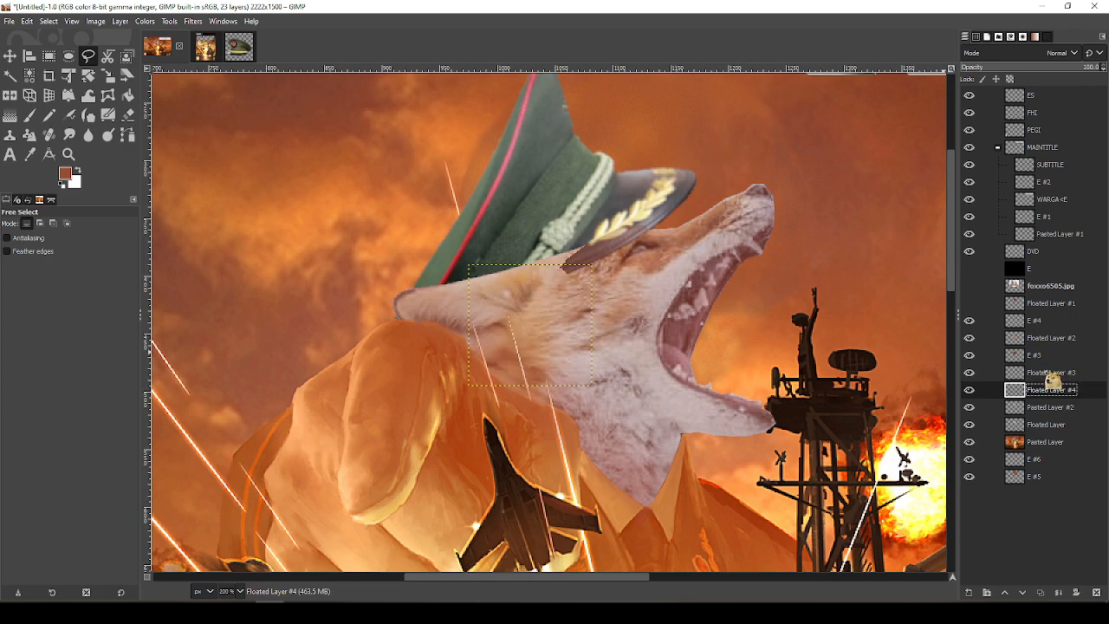
left_click(1041, 372)
right_click(1050, 371)
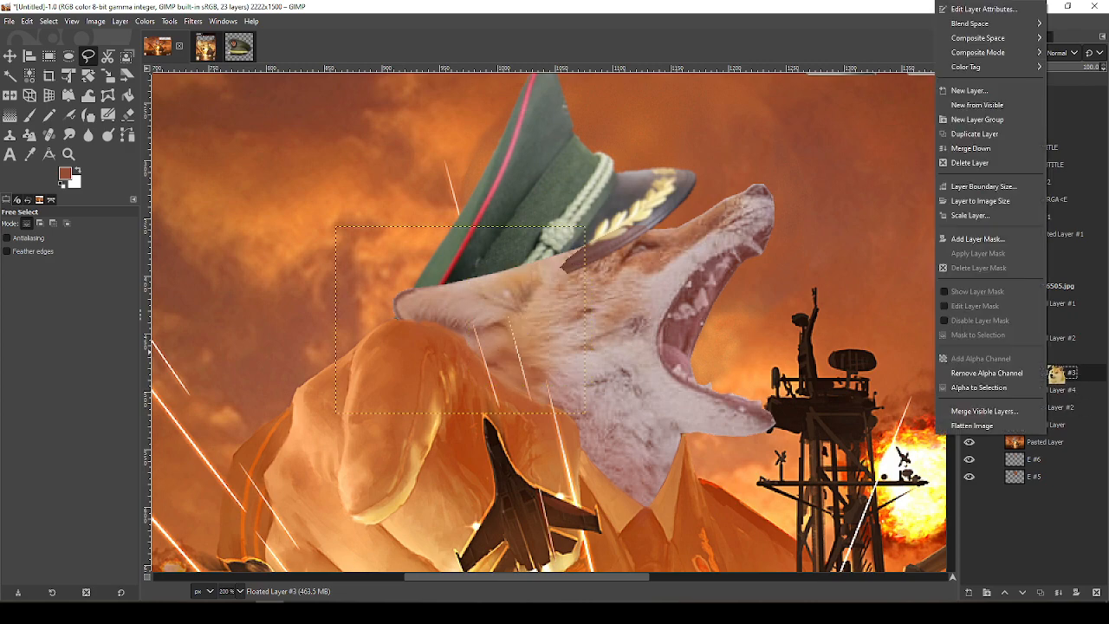
left_click(970, 148)
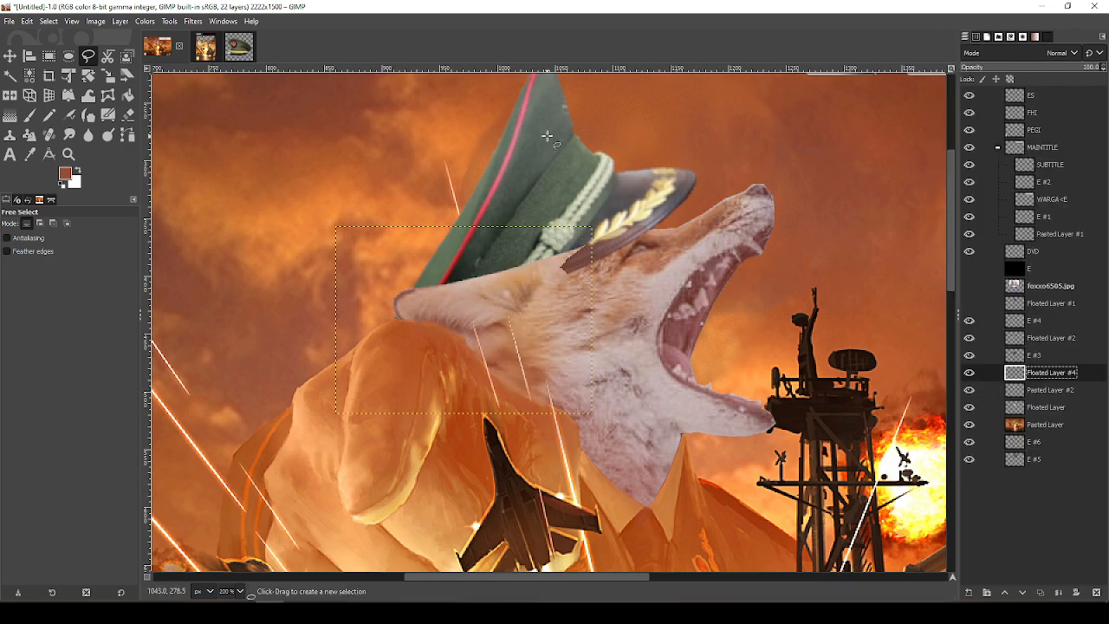
Erase the merged ear patch's upper edge along the cap band with an eraser of size 18, hardness 53 and force 52
scroll(547, 136, "up", 2)
key("shift+e")
scroll(287, 247, "up", 1)
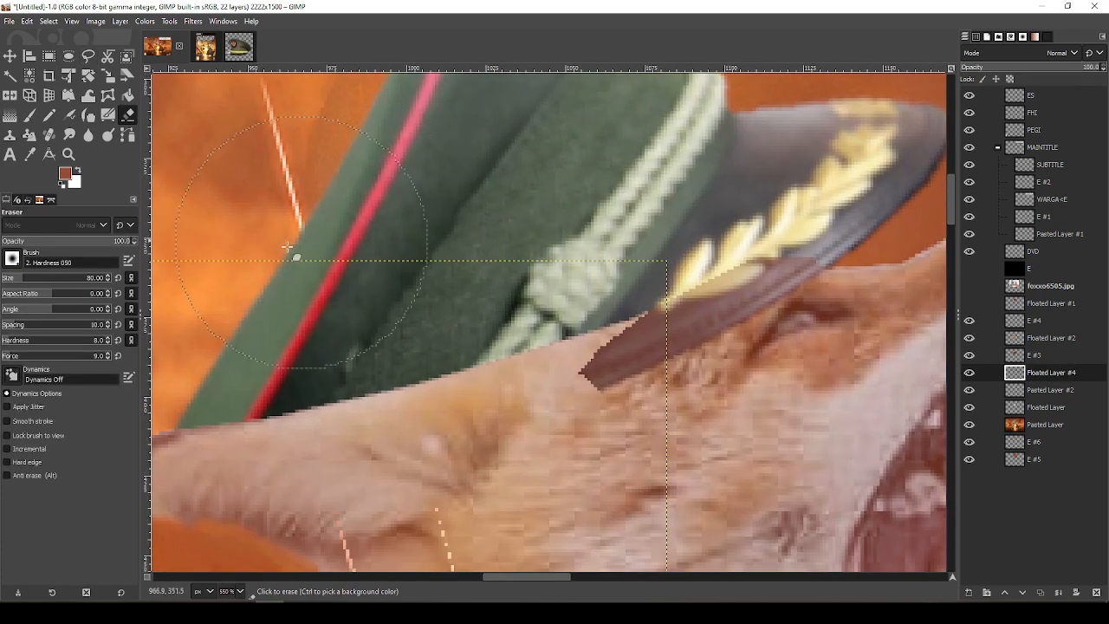
left_click_drag(42, 343, 74, 341)
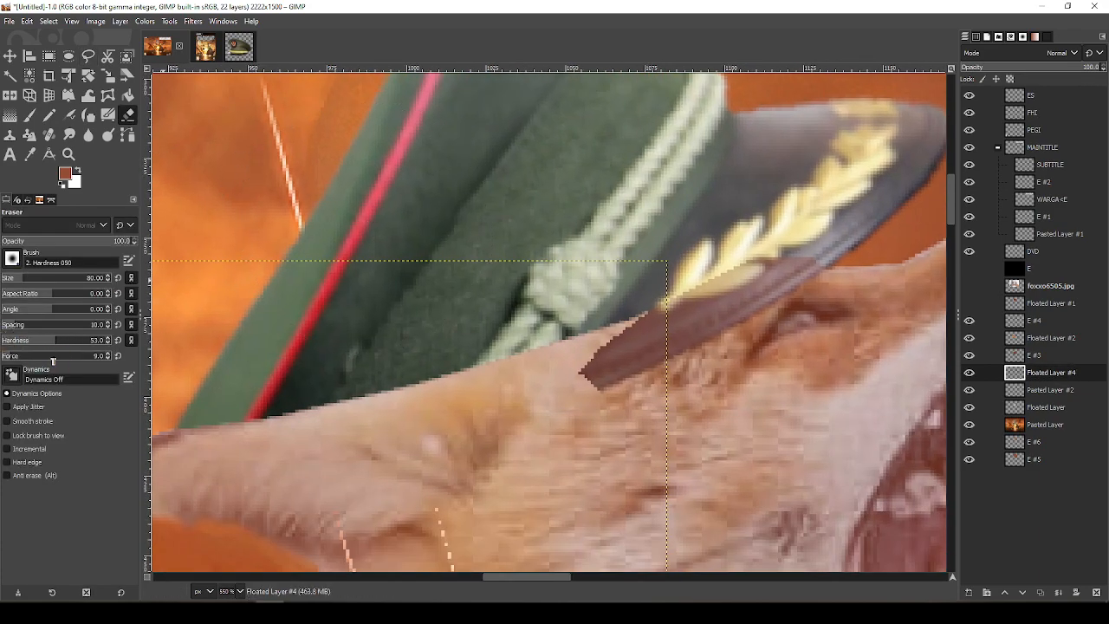
left_click(52, 357)
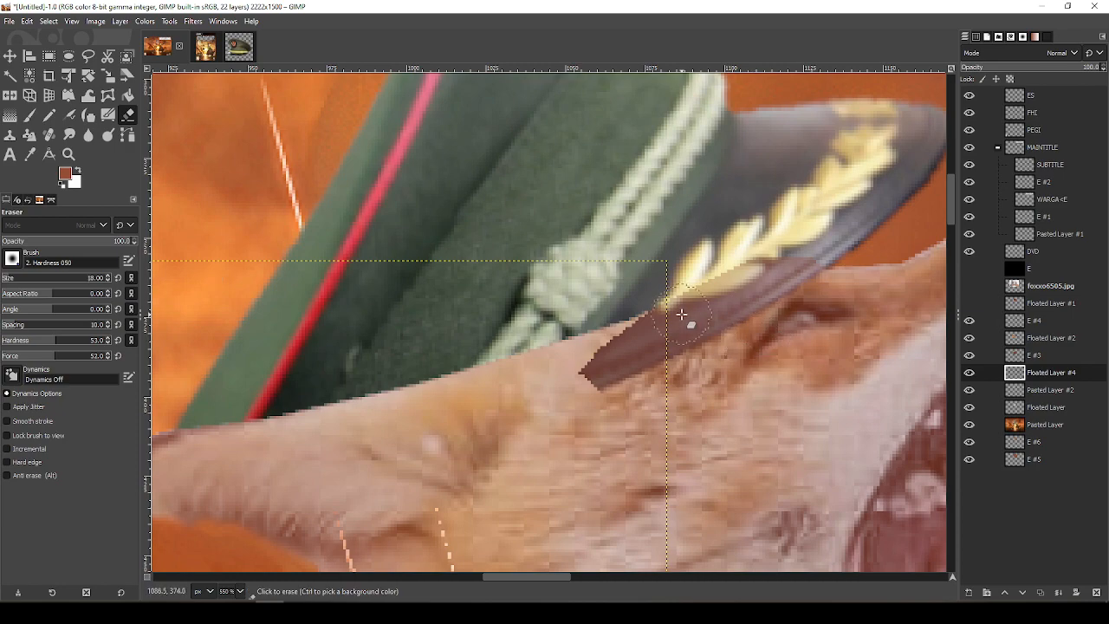
mouse_move(619, 317)
left_mouse_down()
mouse_move(632, 335)
mouse_move(520, 351)
left_mouse_up()
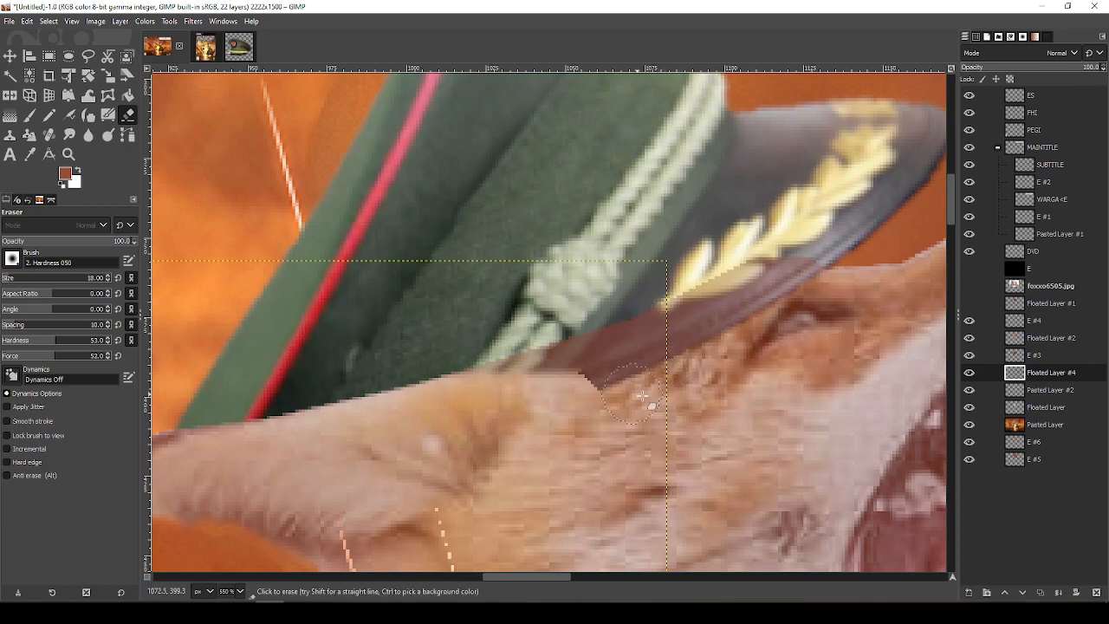
left_click_drag(676, 367, 566, 389)
key("ctrl+z")
left_click(365, 367, "shift")
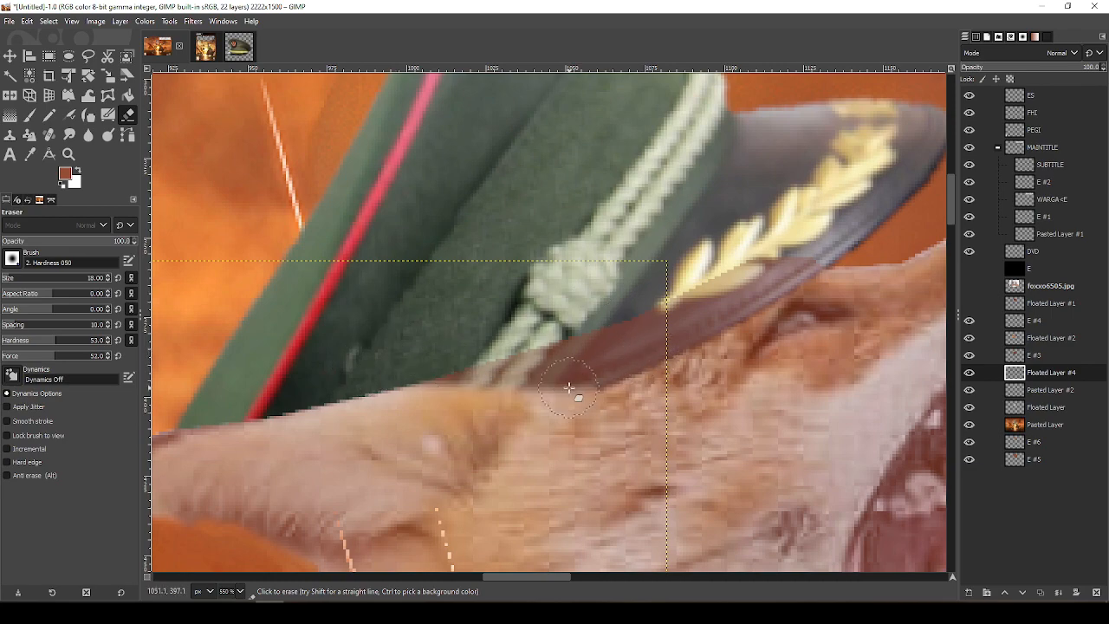
Check the softened ear edge up close and against the cover, and undo the erasing while keeping the ear and fur patch merged
scroll(694, 311, "down", 3)
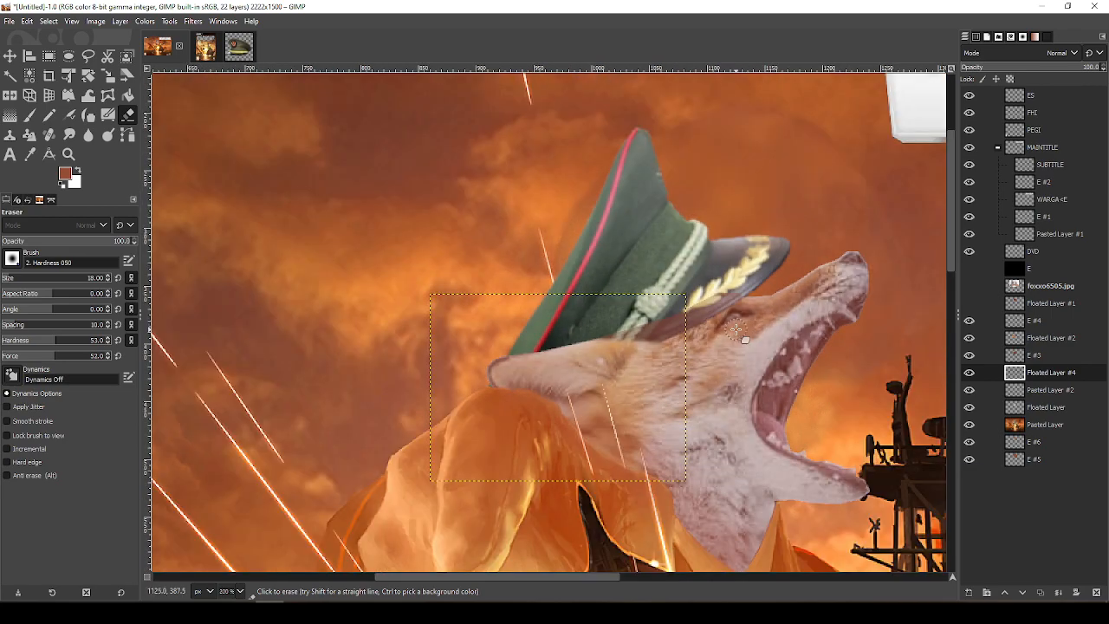
scroll(561, 234, "up", 3)
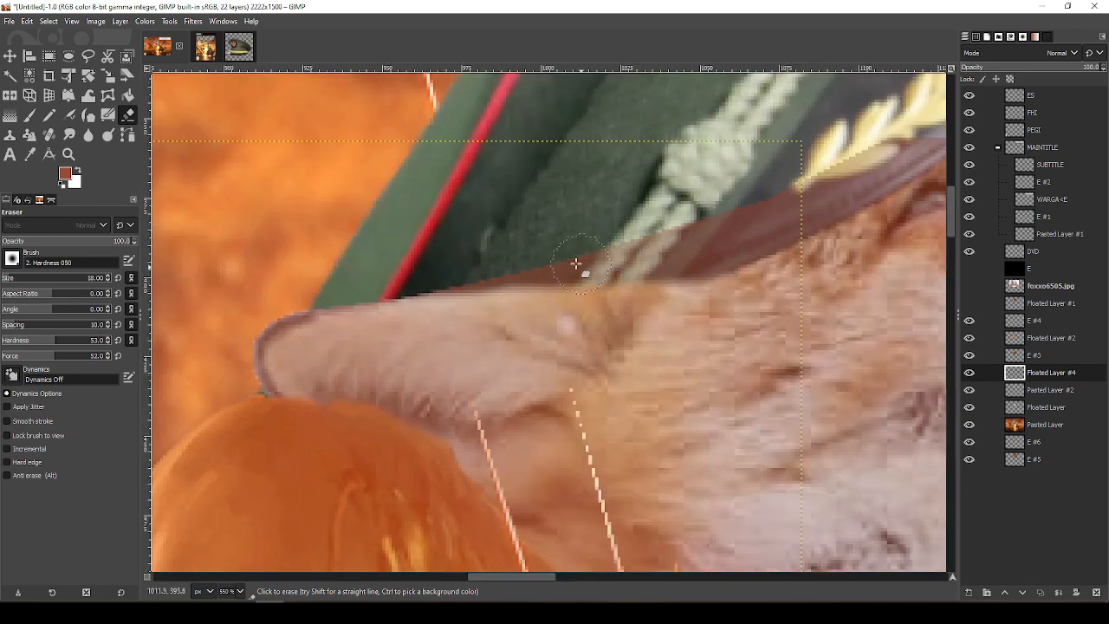
scroll(639, 268, "down", 6)
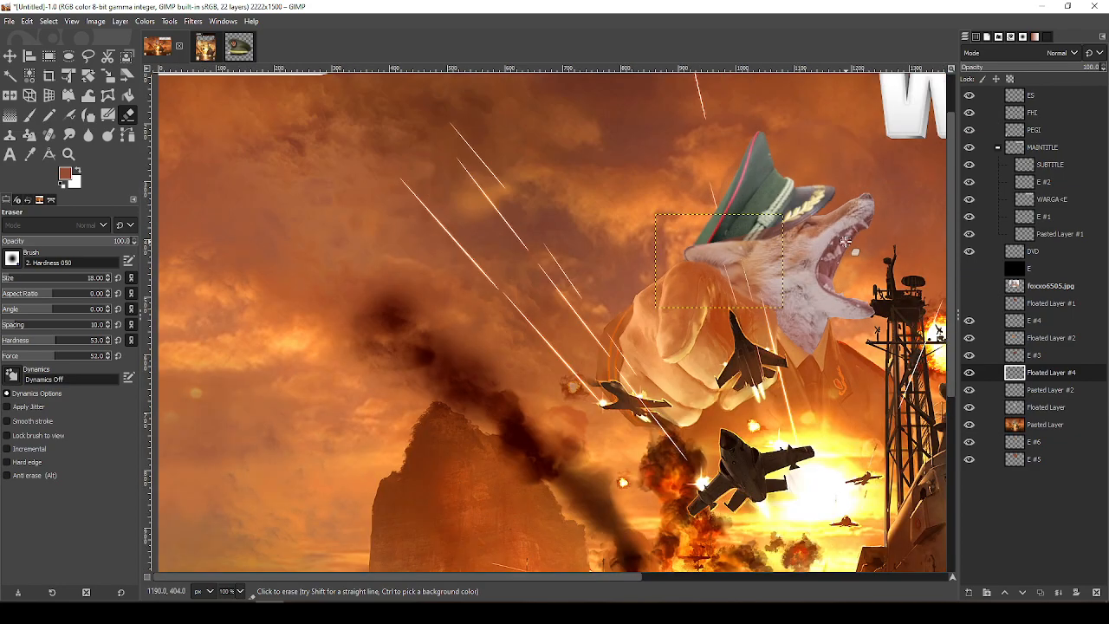
left_click_drag(867, 273, 839, 277)
left_click_drag(762, 285, 602, 339)
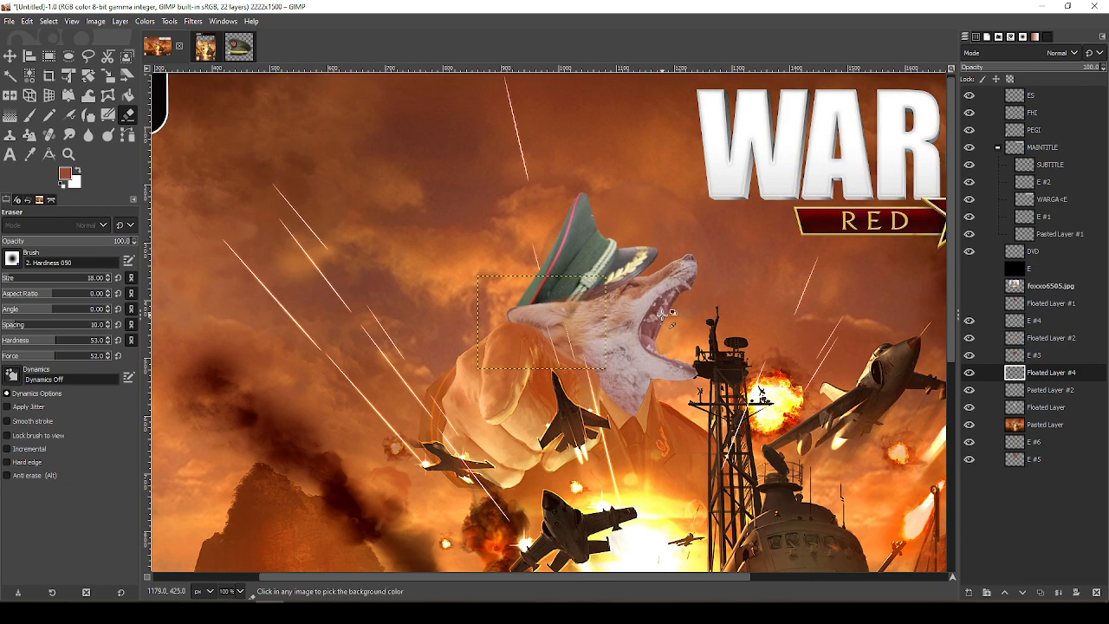
key("ctrl+z")
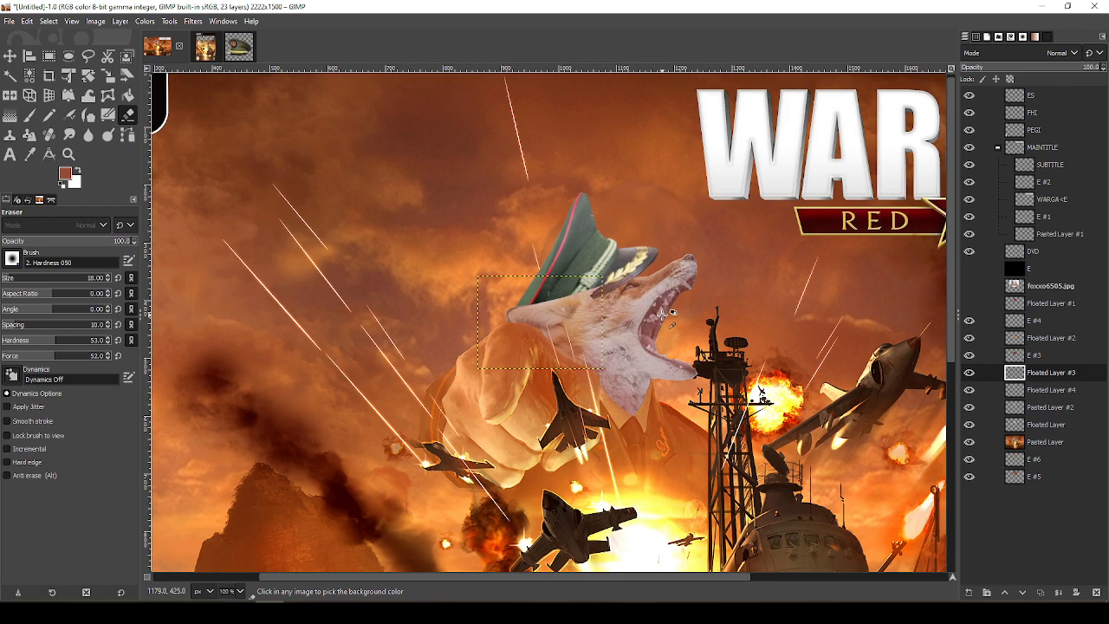
key("ctrl+y")
scroll(573, 344, "up", 4)
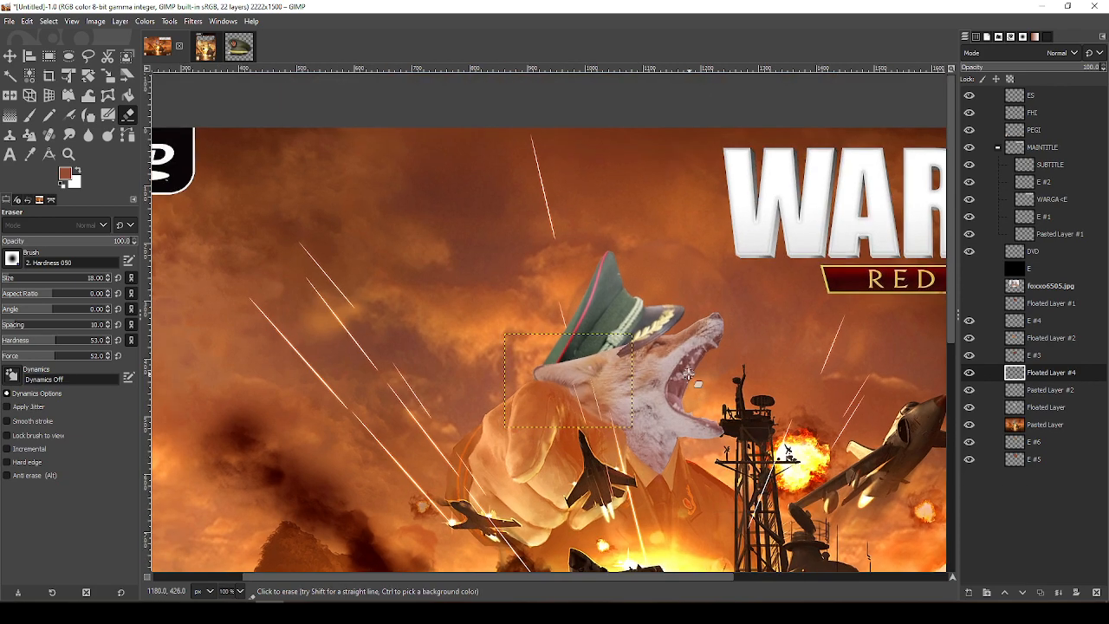
scroll(587, 344, "up", 1)
left_click_drag(704, 193, 672, 378)
left_click_drag(789, 335, 706, 377)
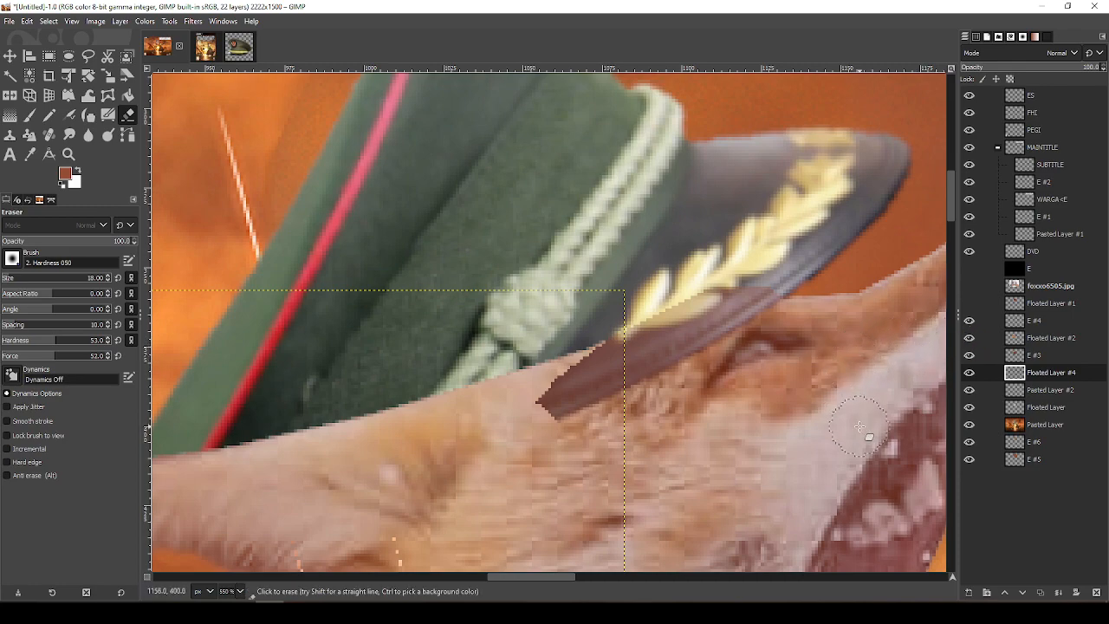
key("f")
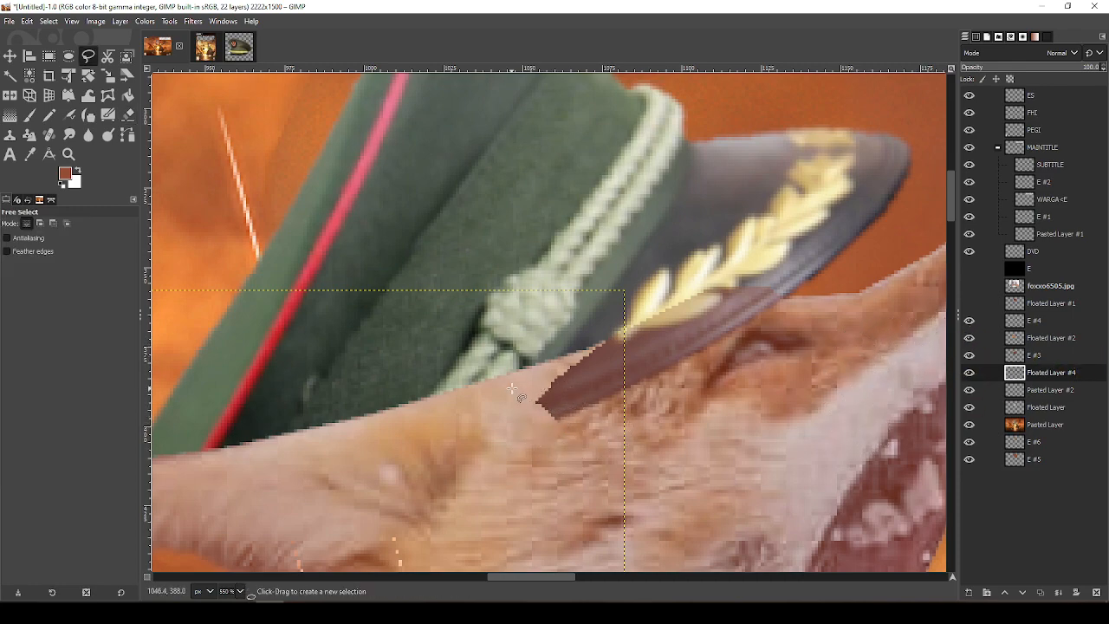
left_click(513, 406)
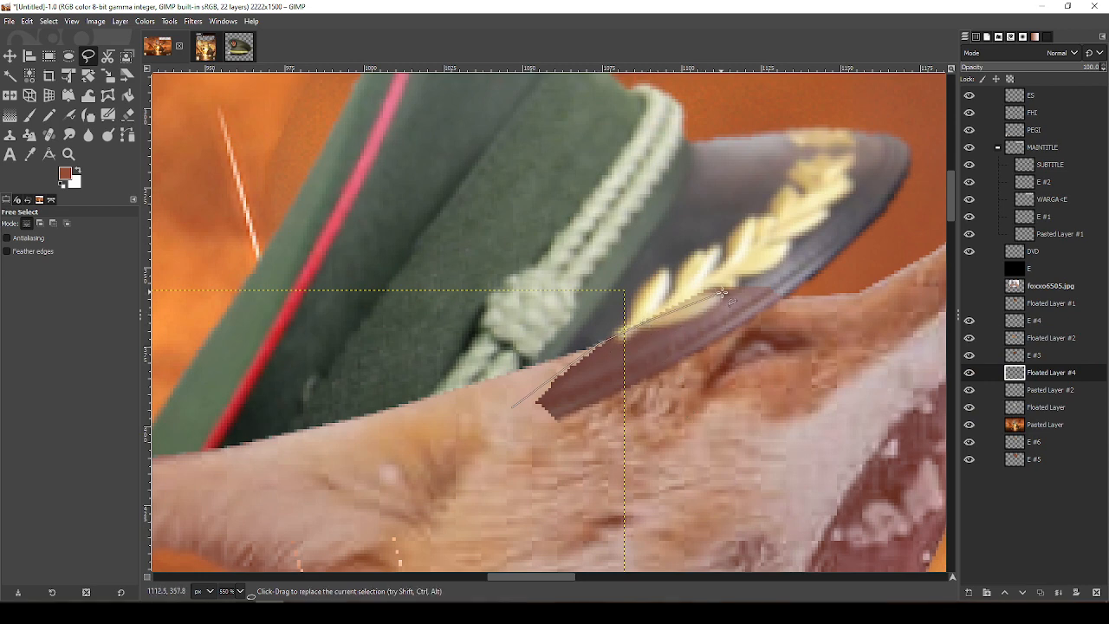
left_click(792, 296)
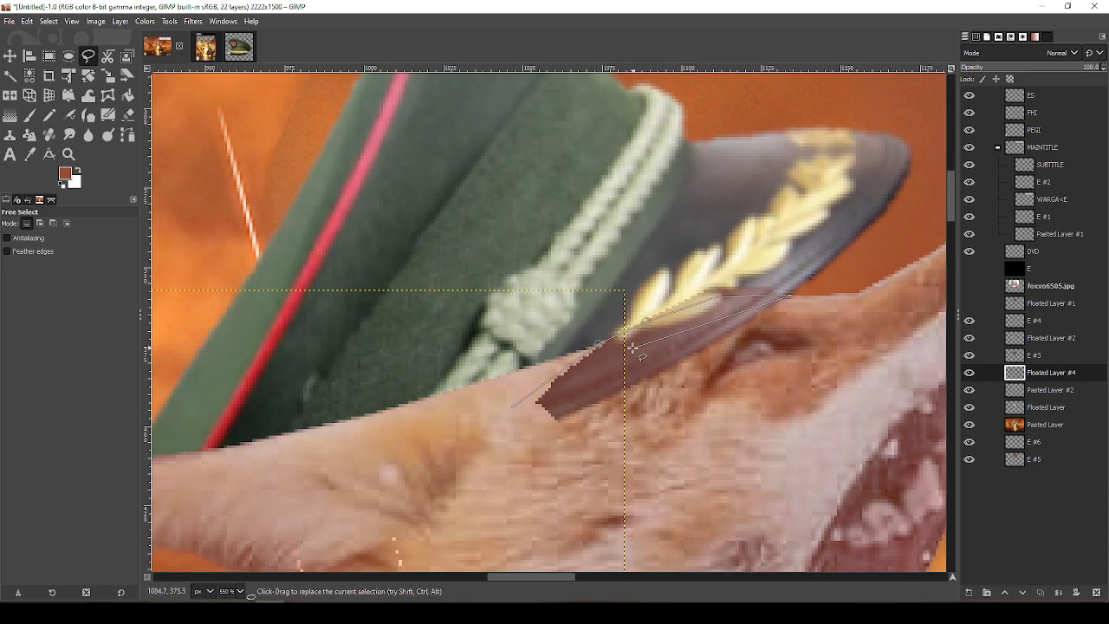
left_click(650, 454)
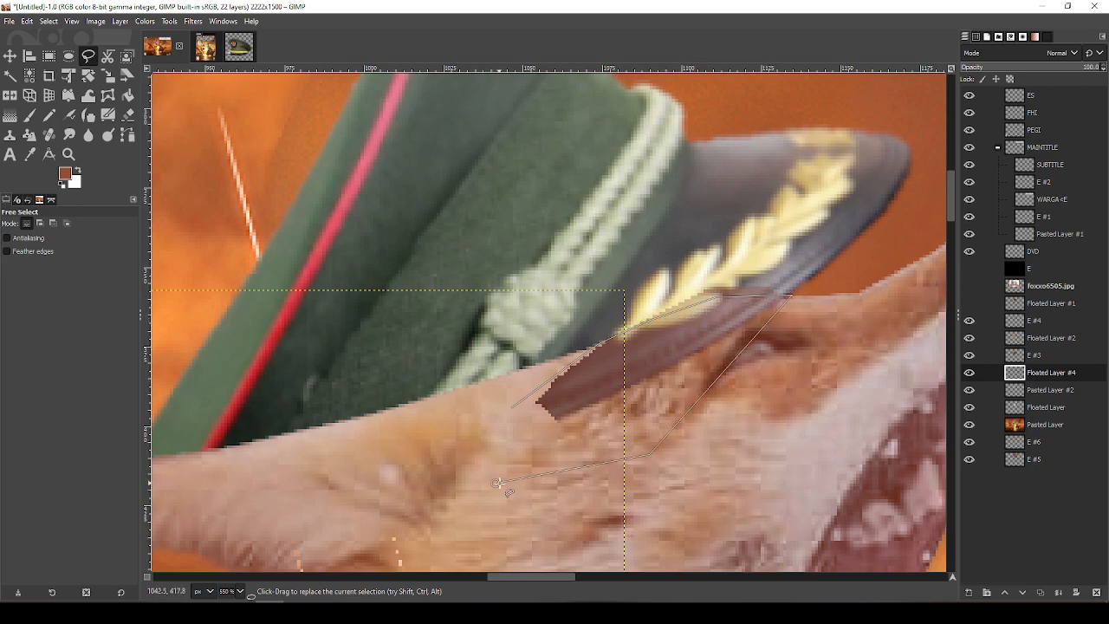
key("ctrl+shift+a")
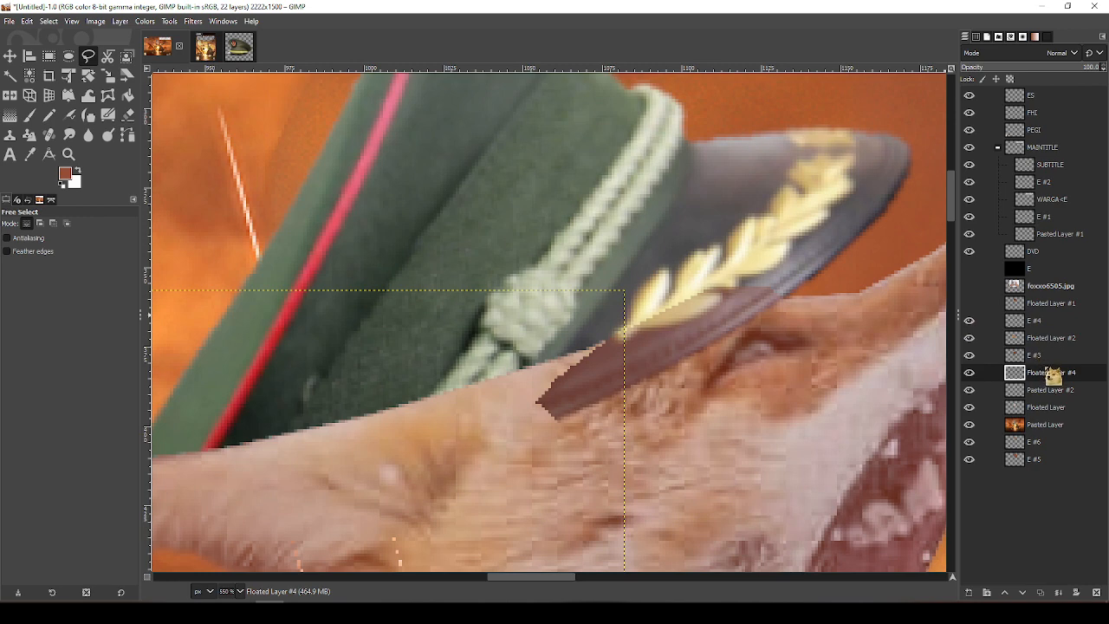
Move the cap layer below the fox head layer in the stack, leaving the ear patch above both
left_click_drag(1056, 379, 1036, 407)
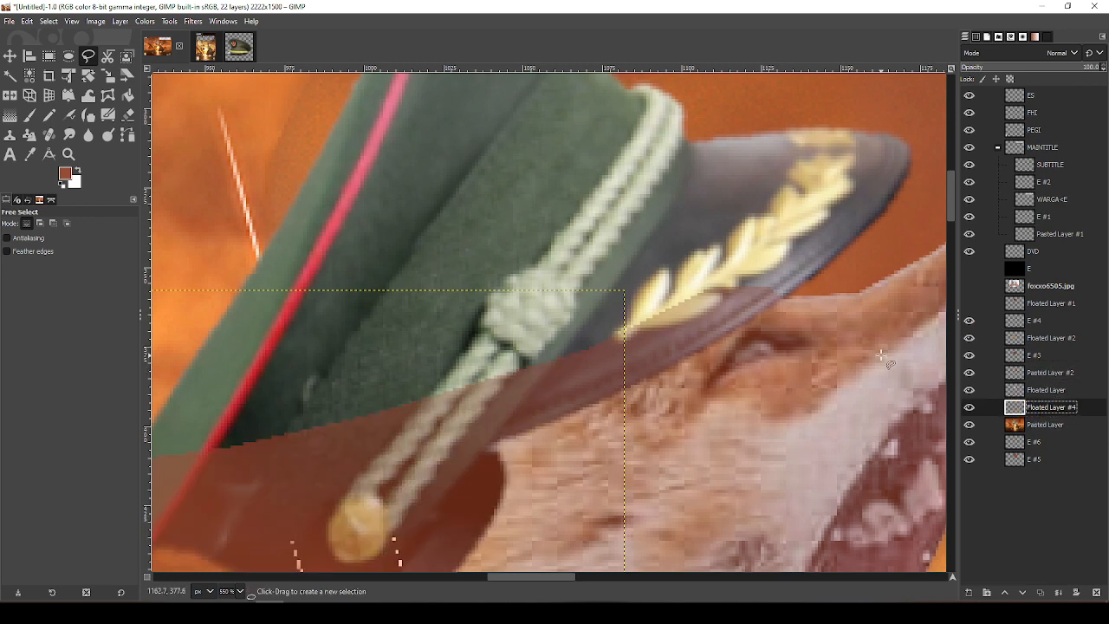
key("ctrl+z")
left_click(1058, 393)
left_click_drag(1062, 397, 1057, 419)
scroll(891, 341, "down", 5, "ctrl")
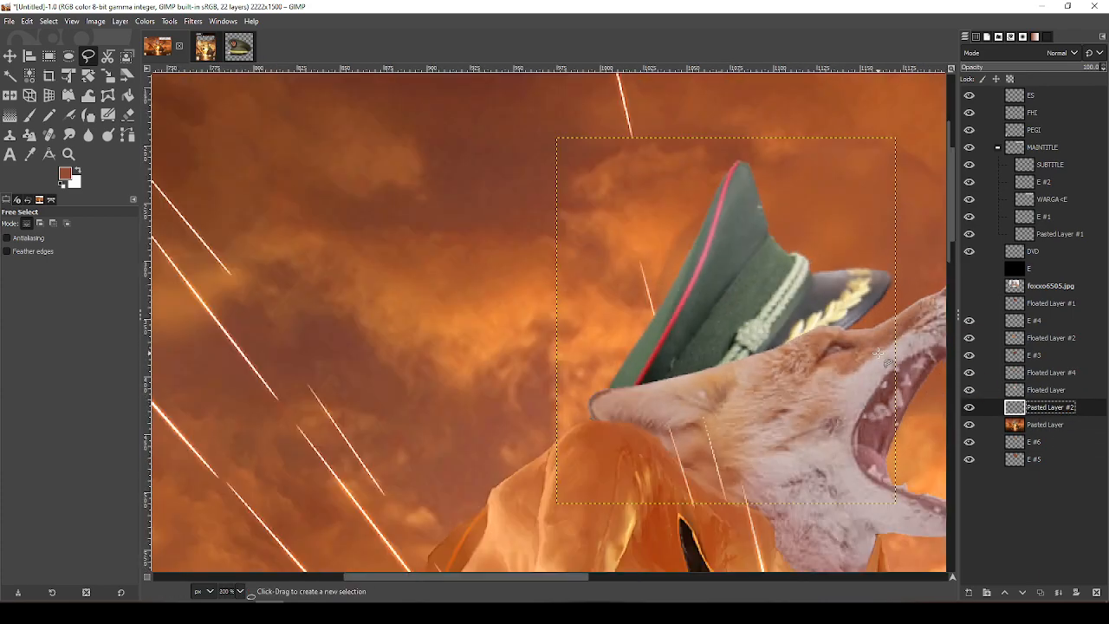
Raise the cap layer above the fox head layer in the stack and keep it as the active layer
scroll(705, 318, "up", 4, "ctrl")
scroll(704, 318, "up", 3, "ctrl")
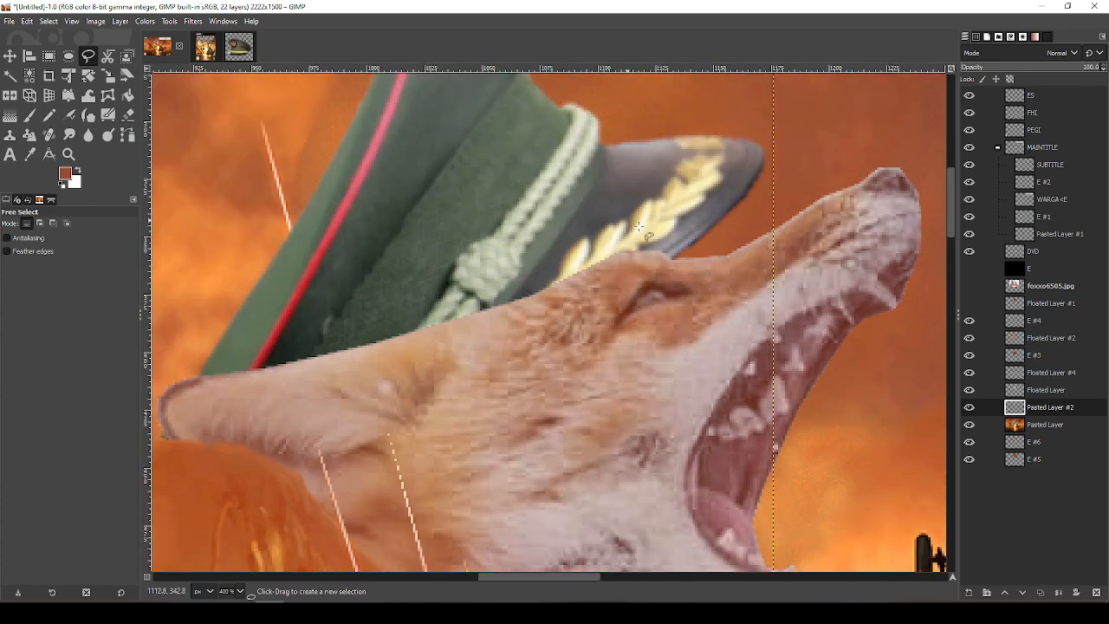
scroll(630, 317, "up", 2, "ctrl")
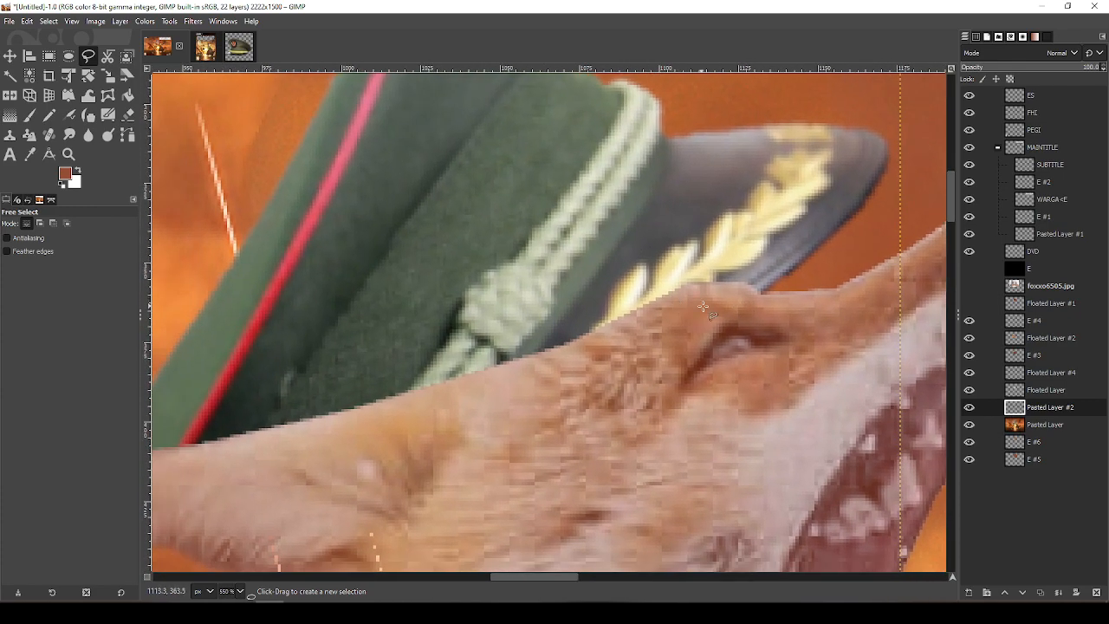
mouse_move(787, 308)
left_mouse_down()
mouse_move(765, 318)
mouse_move(788, 266)
mouse_move(791, 321)
left_mouse_up()
left_click_drag(1030, 423, 1052, 392)
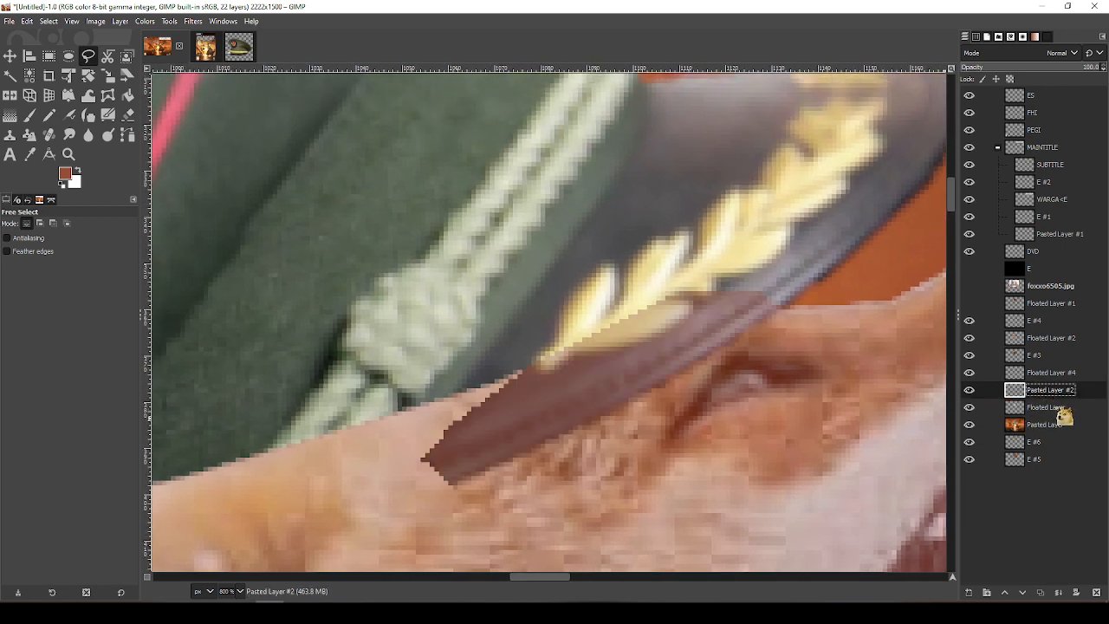
left_click(1055, 408)
left_click(1035, 388)
left_click(1052, 409)
left_click(492, 381)
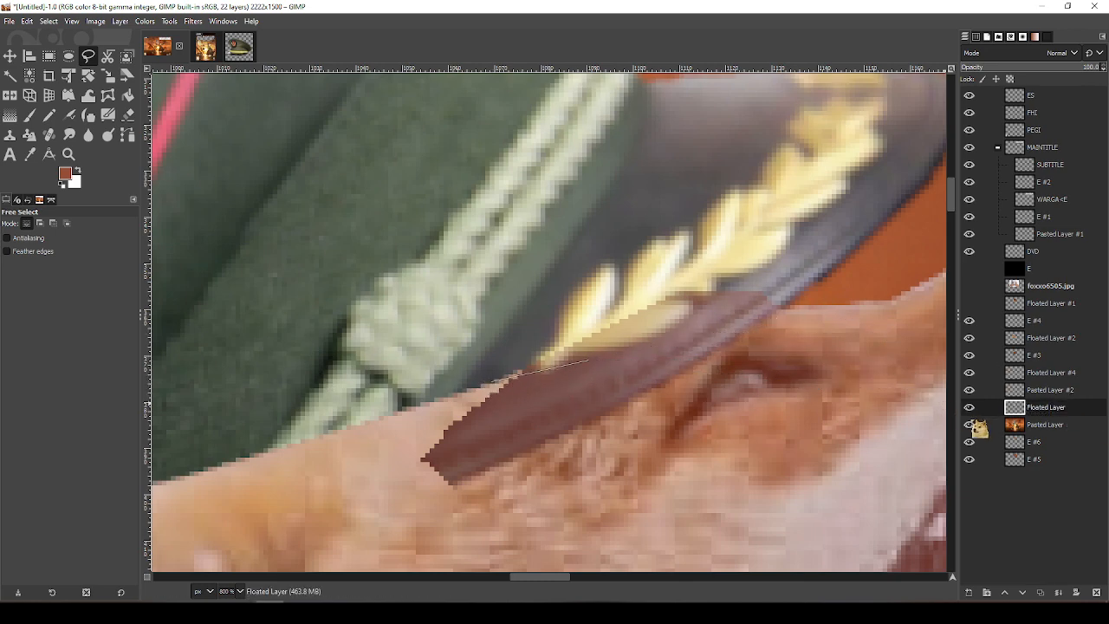
mouse_move(1045, 391)
left_mouse_down()
mouse_move(1062, 422)
mouse_move(1050, 420)
mouse_move(1044, 390)
left_mouse_up()
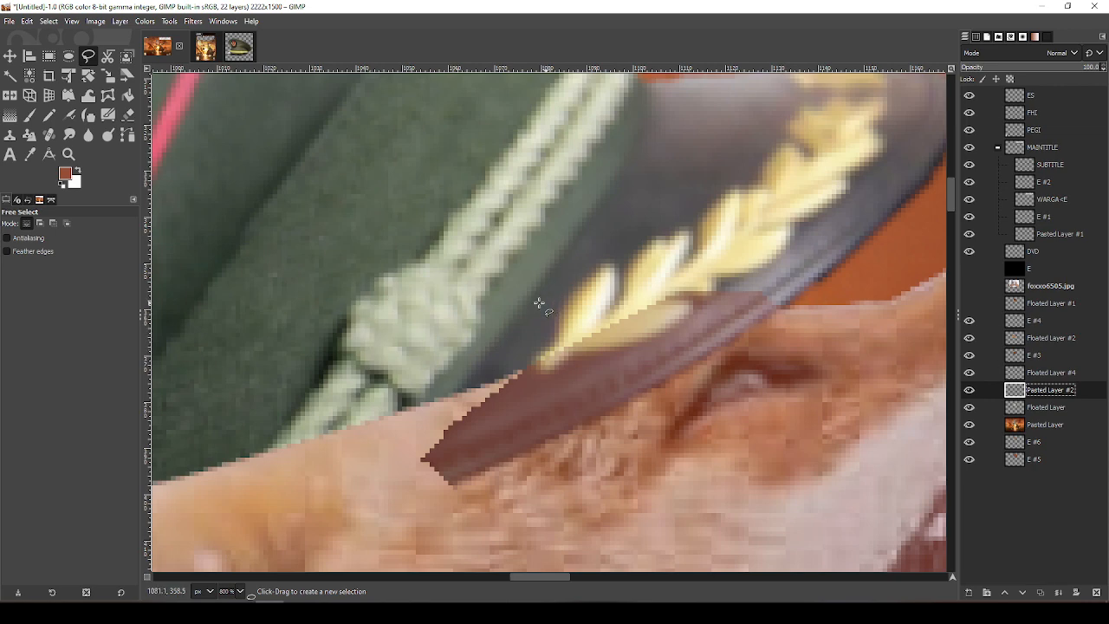
Start a freehand selection where the cap band meets the fur behind the visor, and check the visor's fit on the cover
left_click(460, 392)
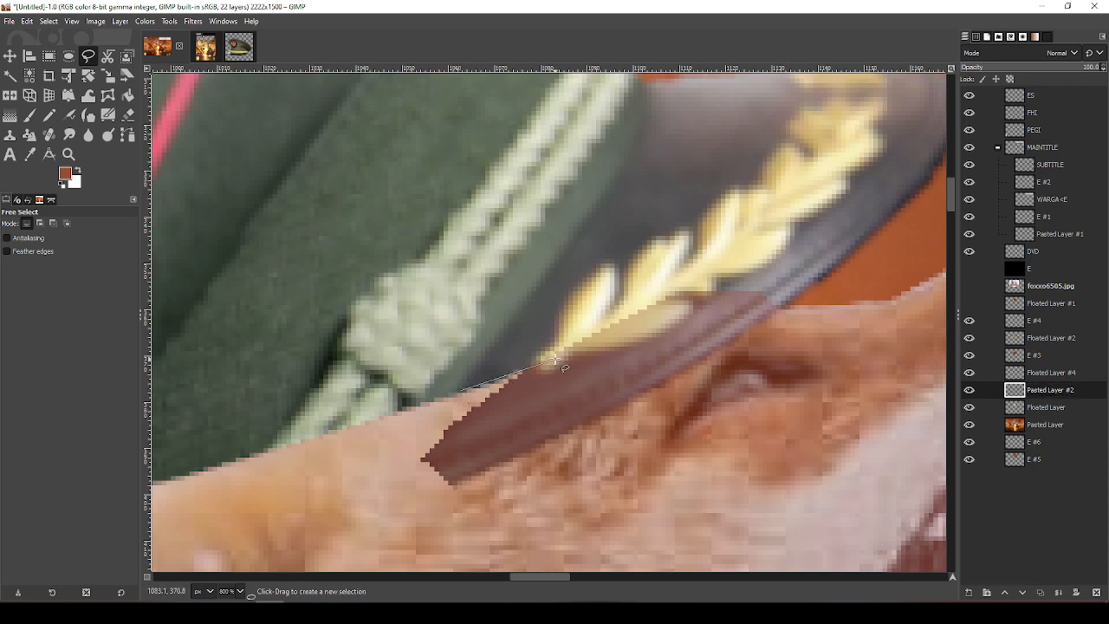
scroll(557, 358, "down", 5)
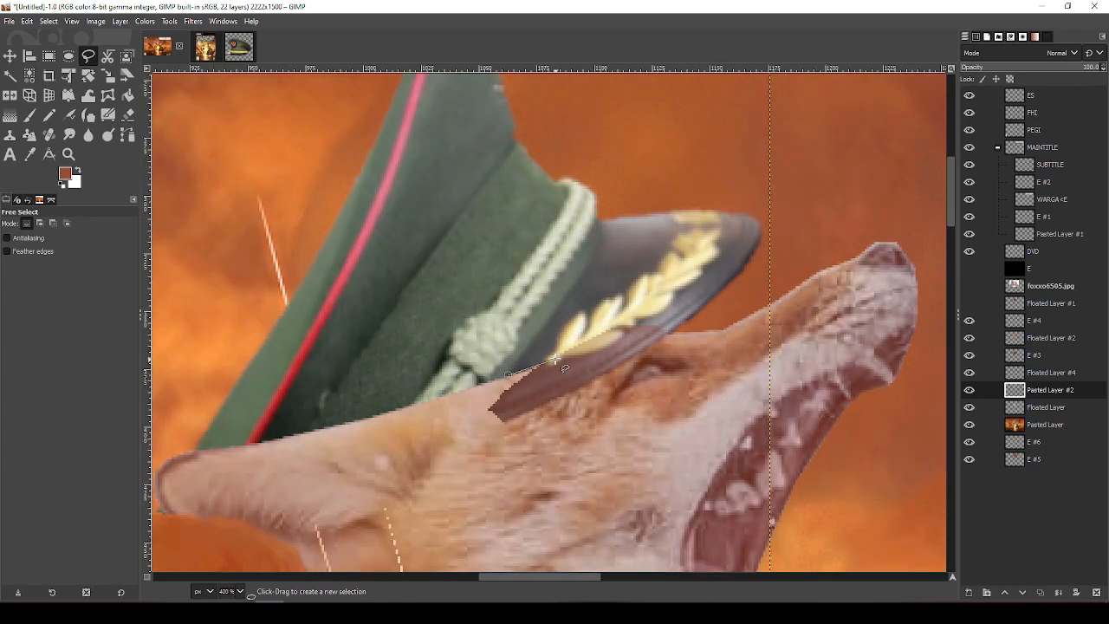
left_click_drag(726, 469, 774, 375)
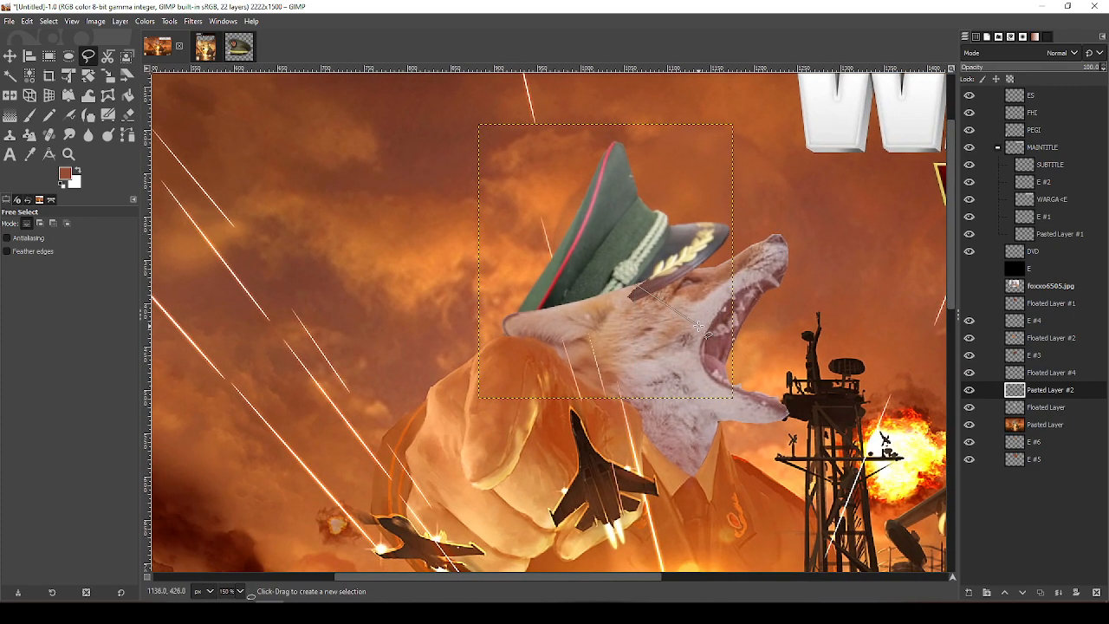
mouse_move(690, 354)
left_mouse_down()
mouse_move(696, 382)
mouse_move(646, 378)
mouse_move(643, 347)
mouse_move(645, 361)
left_mouse_up()
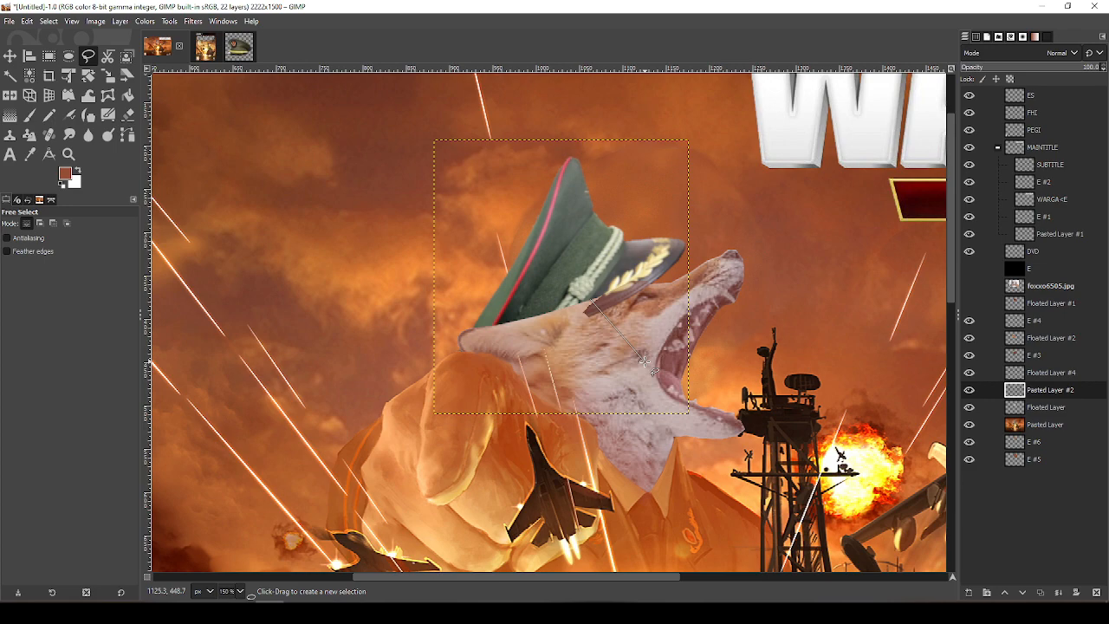
left_click_drag(662, 308, 676, 334)
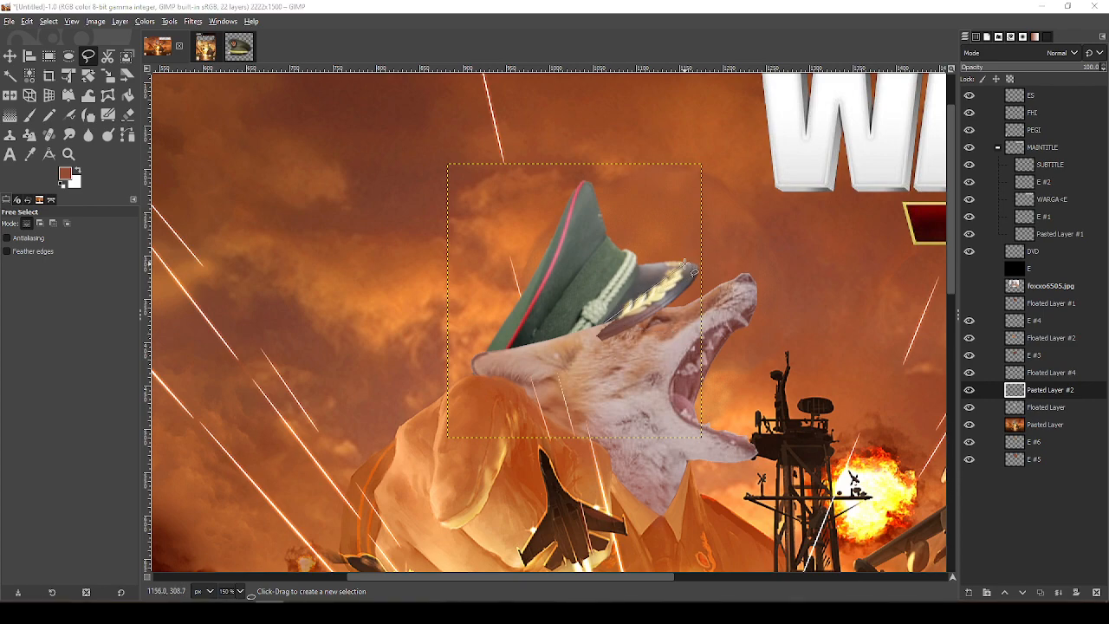
Switch to the browser, look through the "chinese army peaked cap" image results for other caps, and return to GIMP
key("alt+Tab")
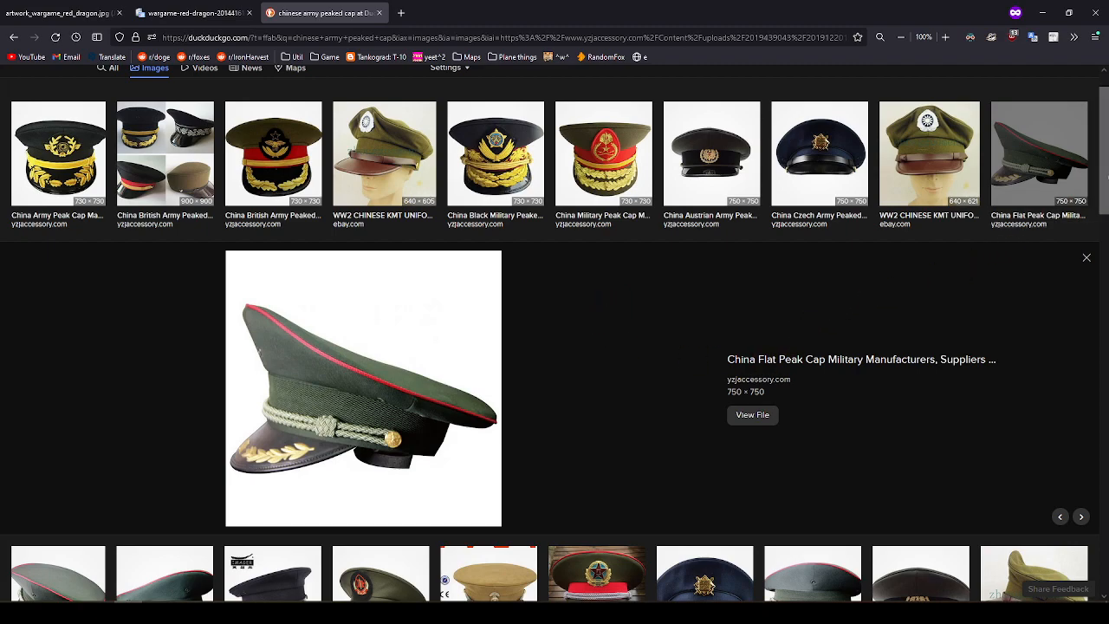
scroll(1099, 227, "down", 3)
scroll(1106, 244, "down", 2)
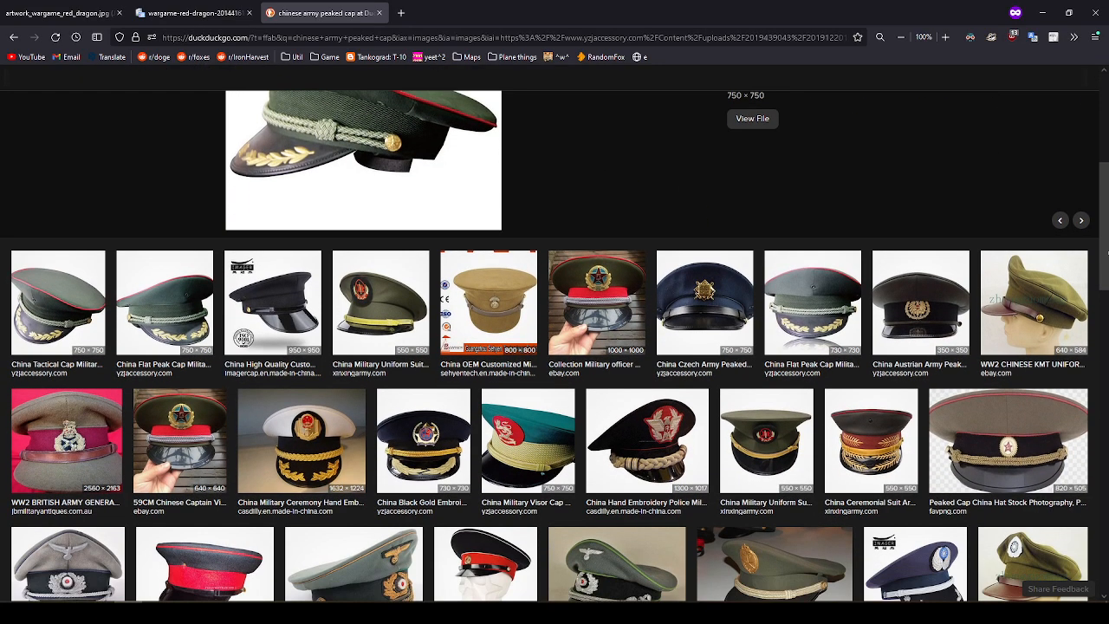
scroll(1104, 300, "down", 1)
left_click_drag(1103, 300, 1107, 452)
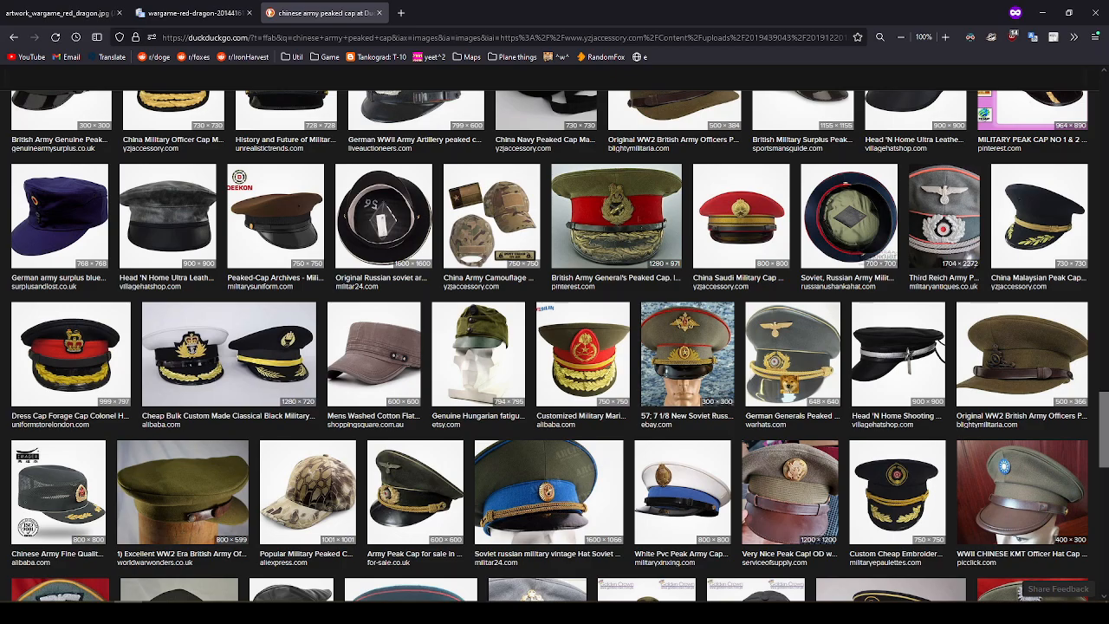
scroll(825, 391, "up", 15)
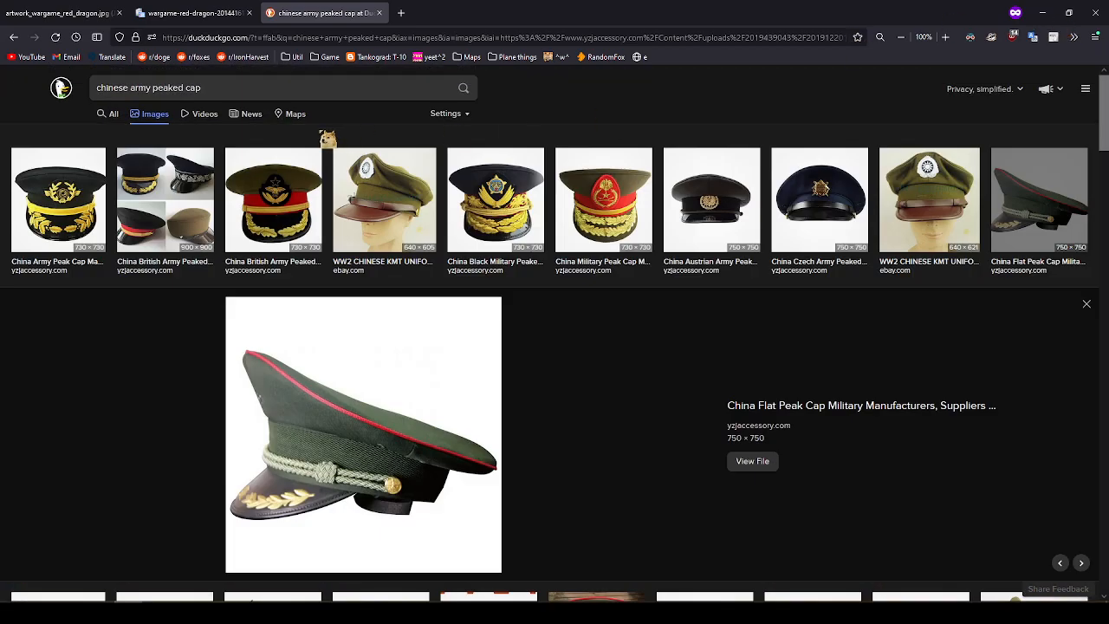
left_click(603, 322)
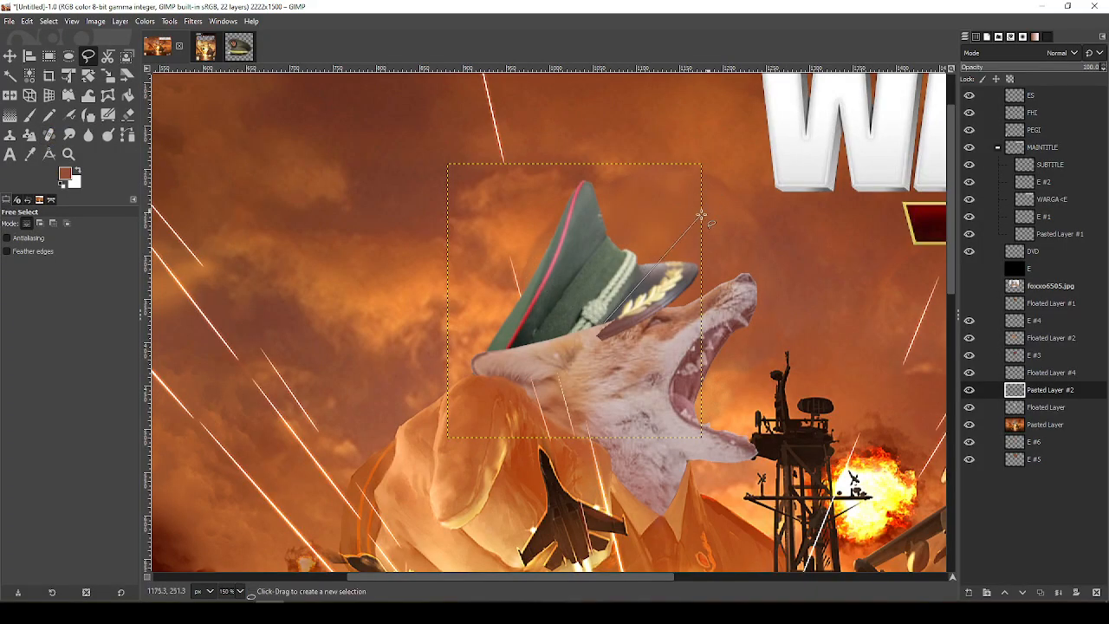
Complete the freehand selection around the fur beneath the visor, running along the brow, past the eye and back across the cheek
scroll(628, 291, "up", 4, "ctrl")
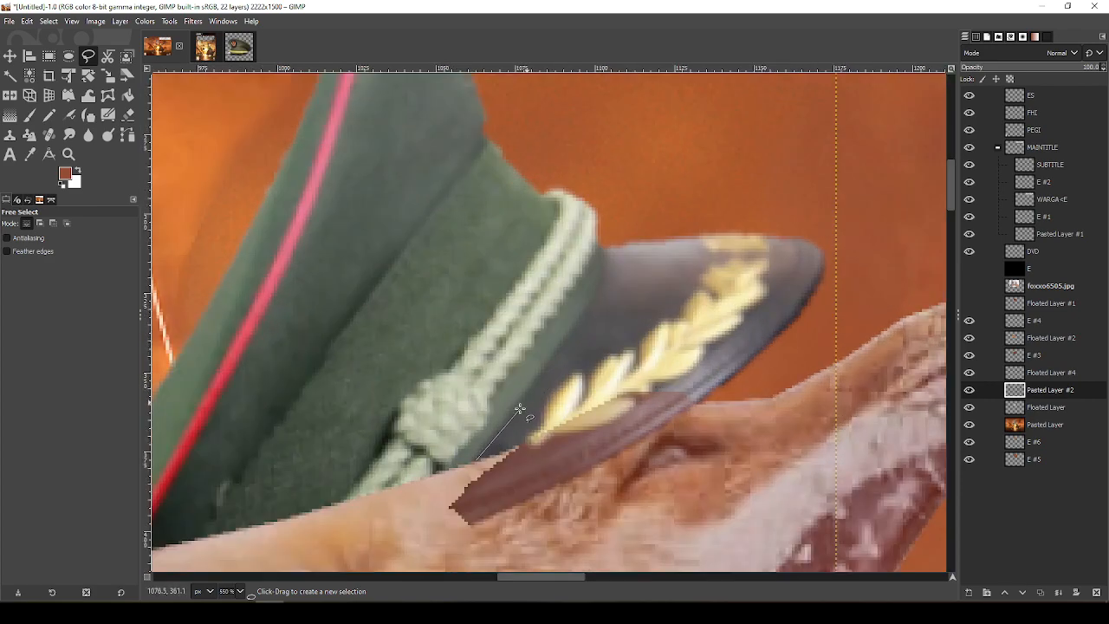
scroll(668, 289, "down", 5, "ctrl")
scroll(656, 319, "up", 5, "ctrl")
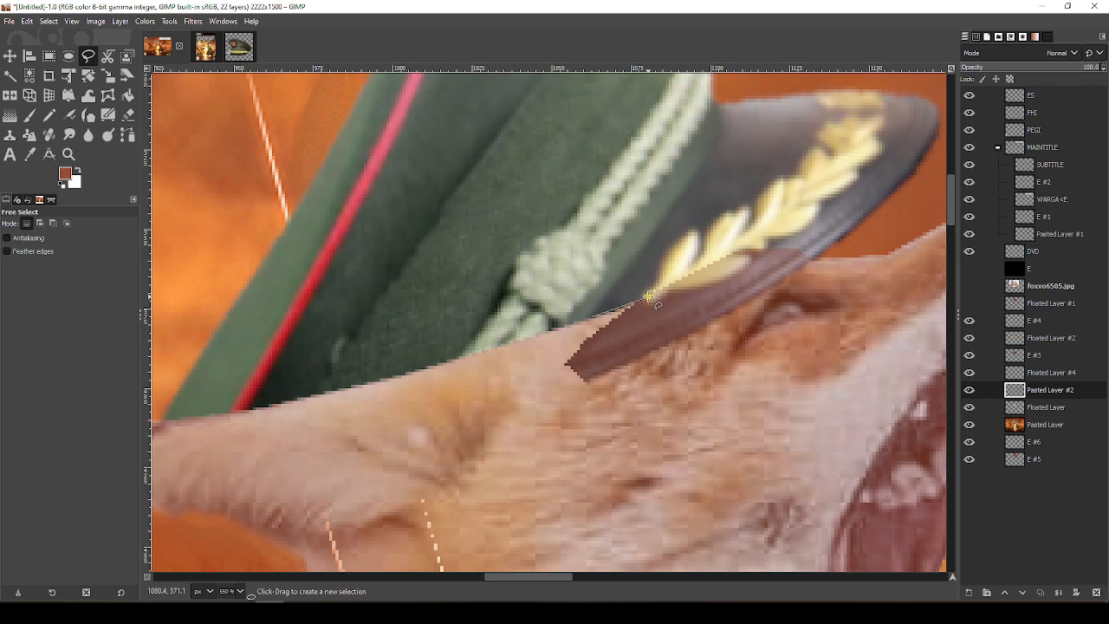
left_click(649, 297)
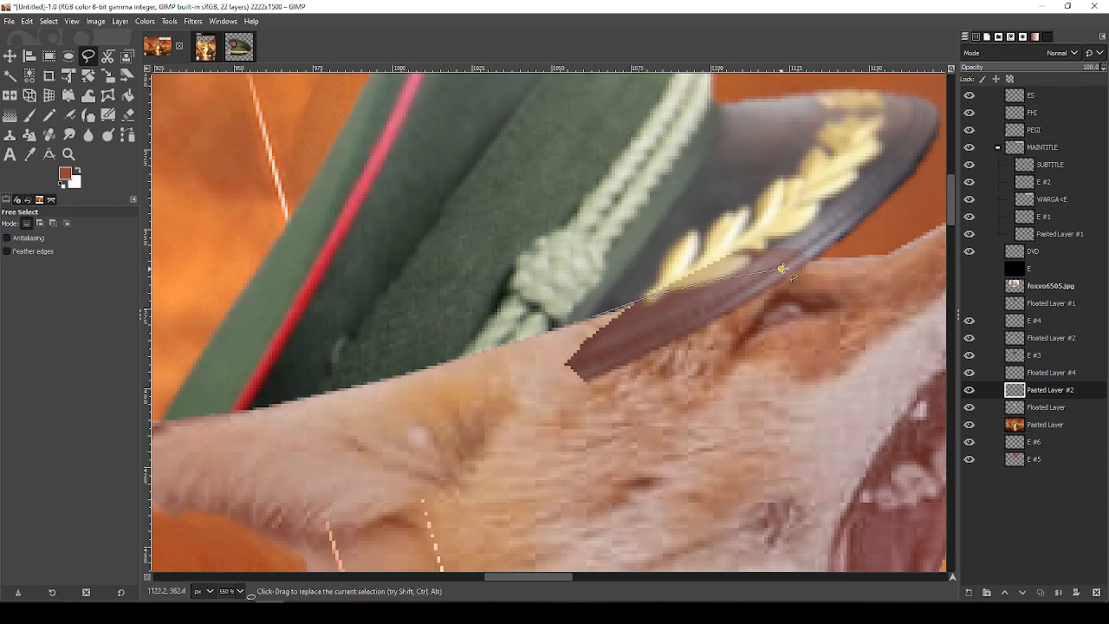
left_click(834, 357)
left_click(656, 450)
left_click(470, 434)
Undo floating the selection from the cap layer, float it from the fox head layer and turn it into a new layer
key("ctrl+shift+l")
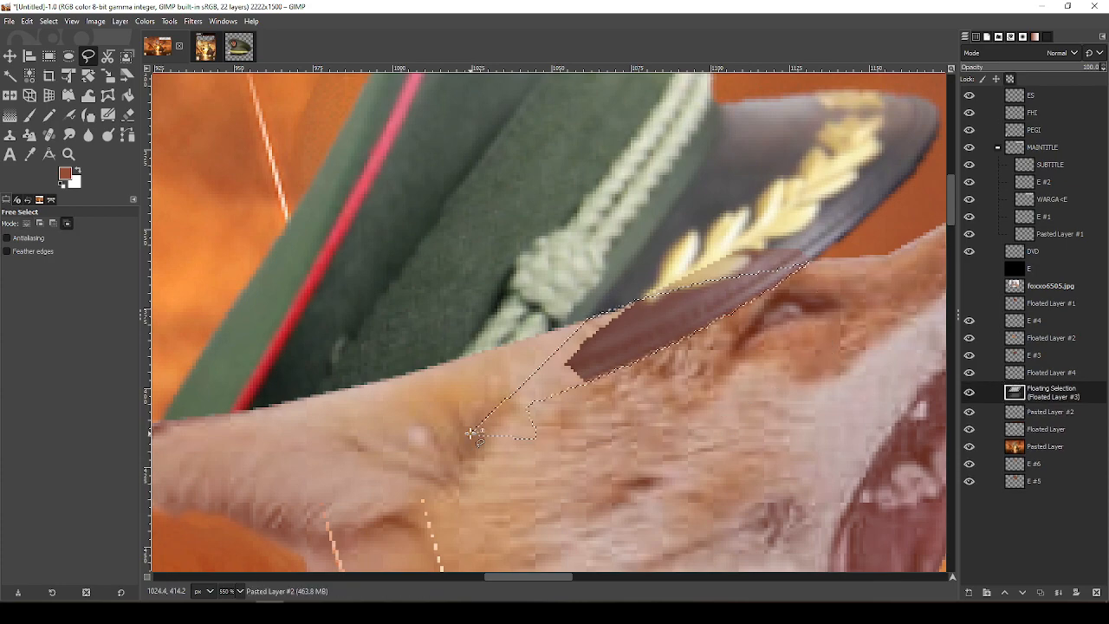
key("ctrl+z")
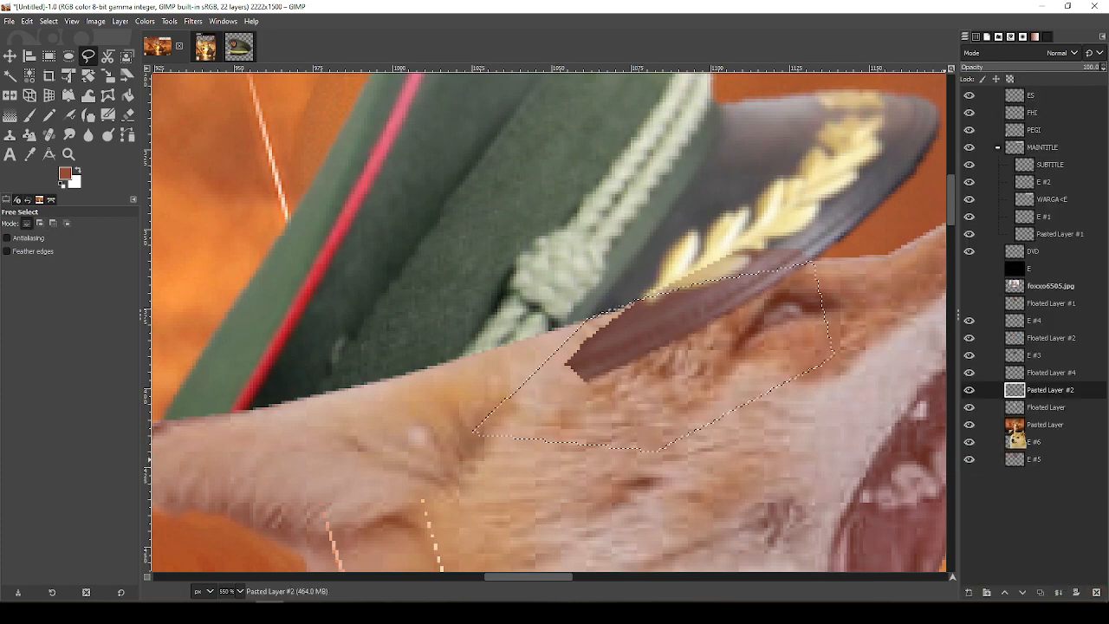
left_click(1039, 409)
key("ctrl+shift+l")
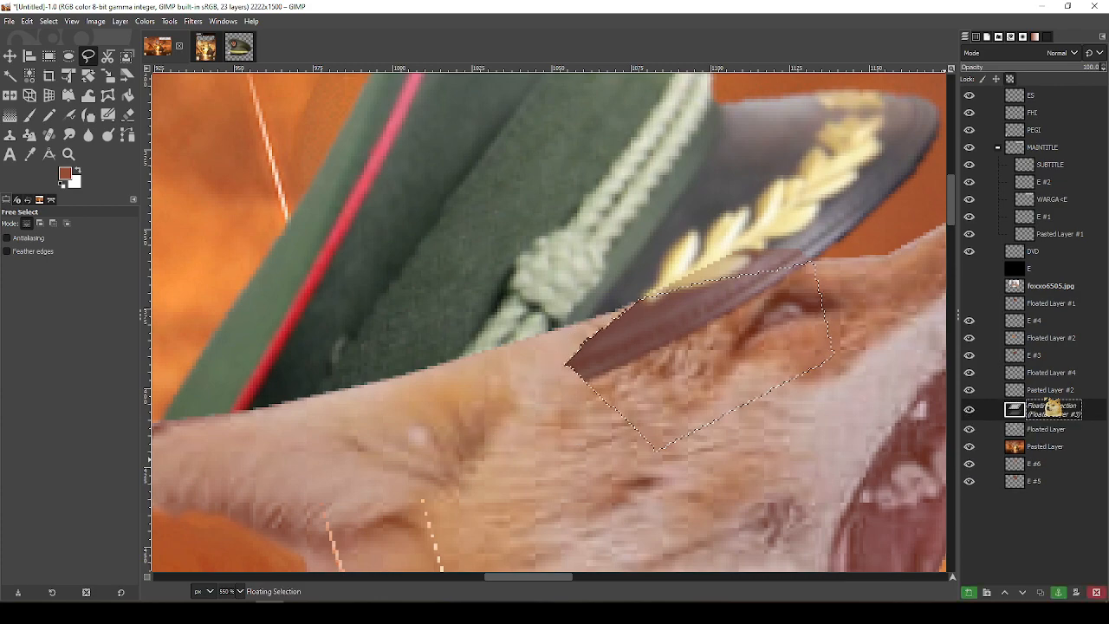
left_click(964, 593)
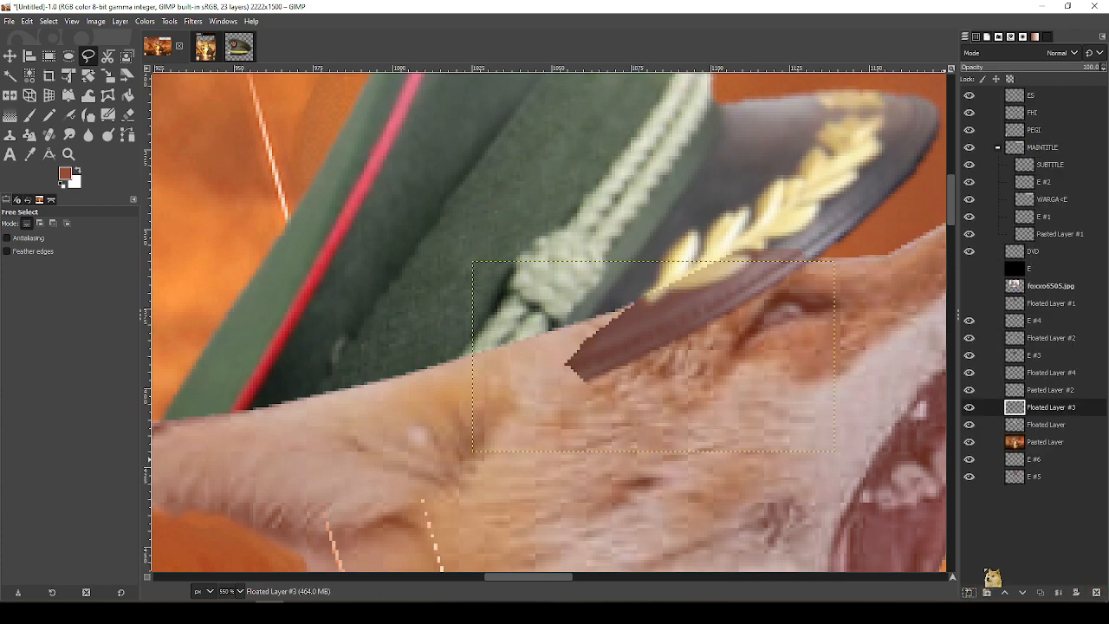
Raise the brow fur patch above the cap layer and merge the existing ear patch layer down into it
left_click_drag(1051, 412, 1059, 385)
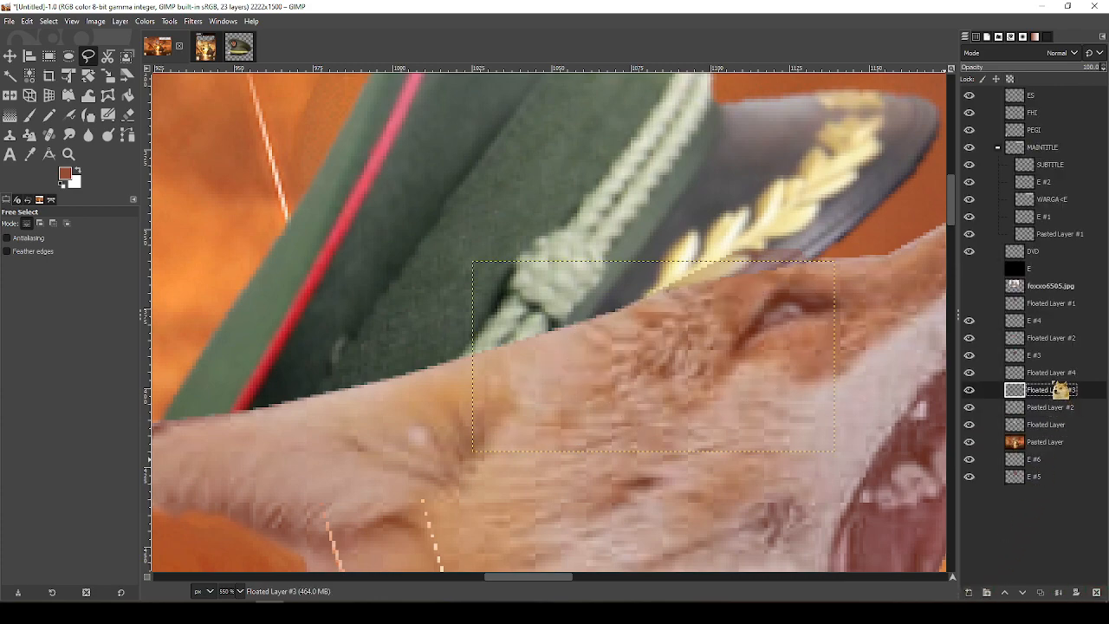
left_click(1057, 375)
right_click(1055, 375)
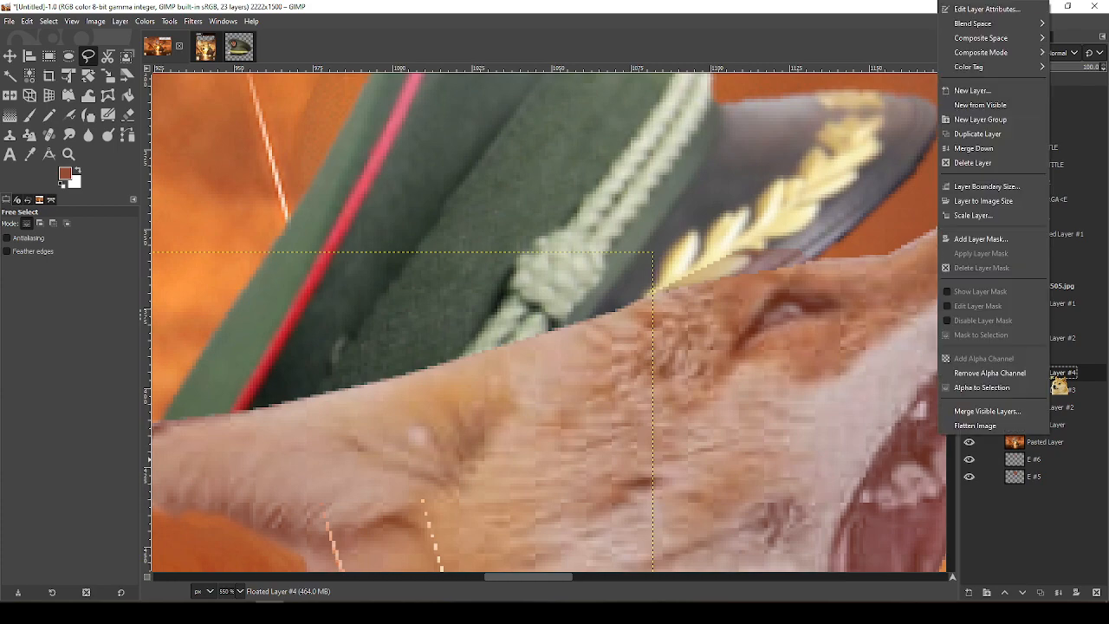
left_click(1012, 149)
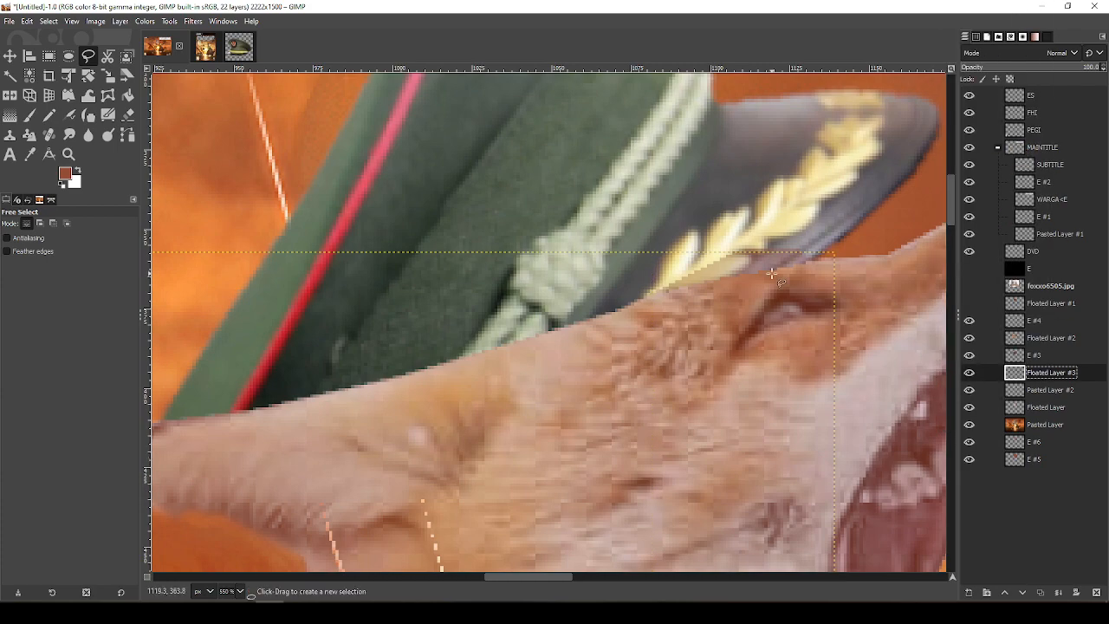
Examine how the merged fur patch overlaps the cap, toggling the suited figure layer off and on to compare
scroll(772, 274, "down", 5)
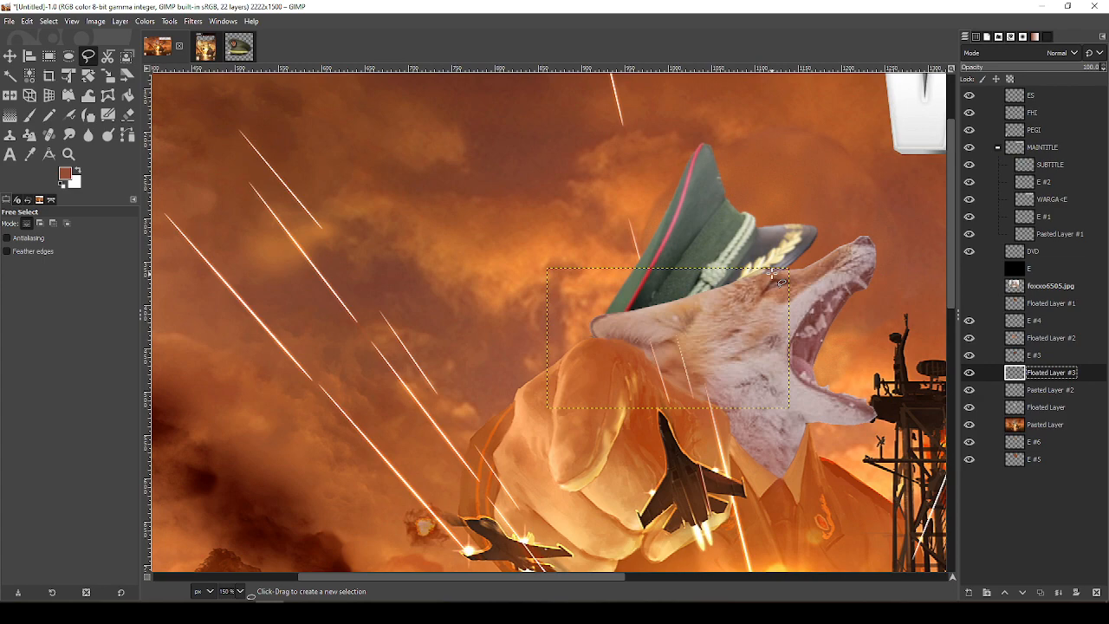
scroll(773, 274, "up", 2)
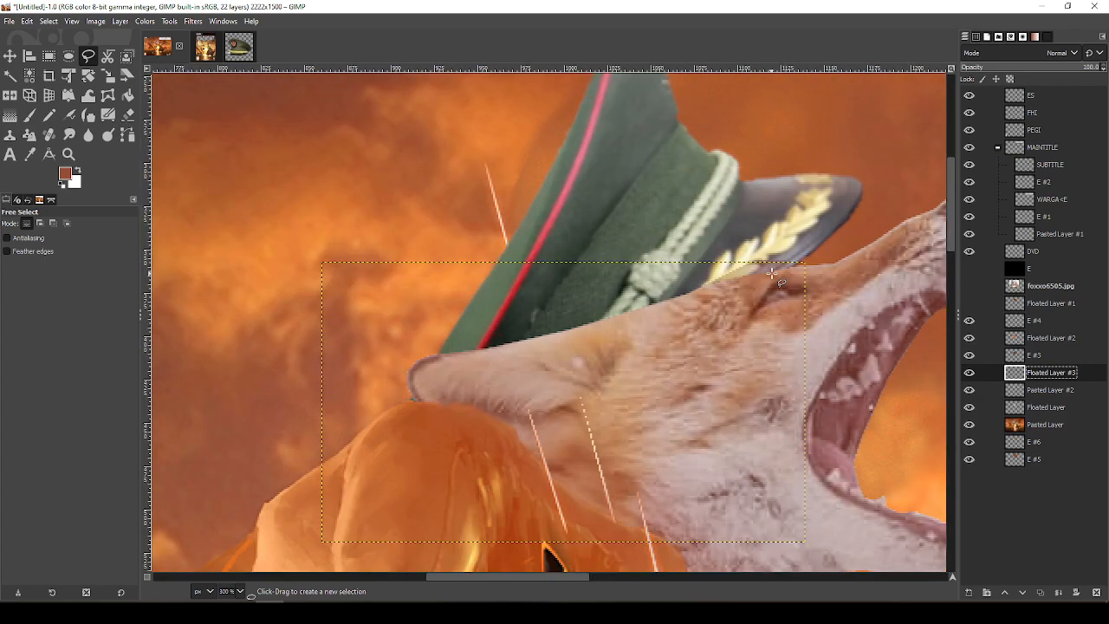
left_click_drag(773, 274, 709, 314)
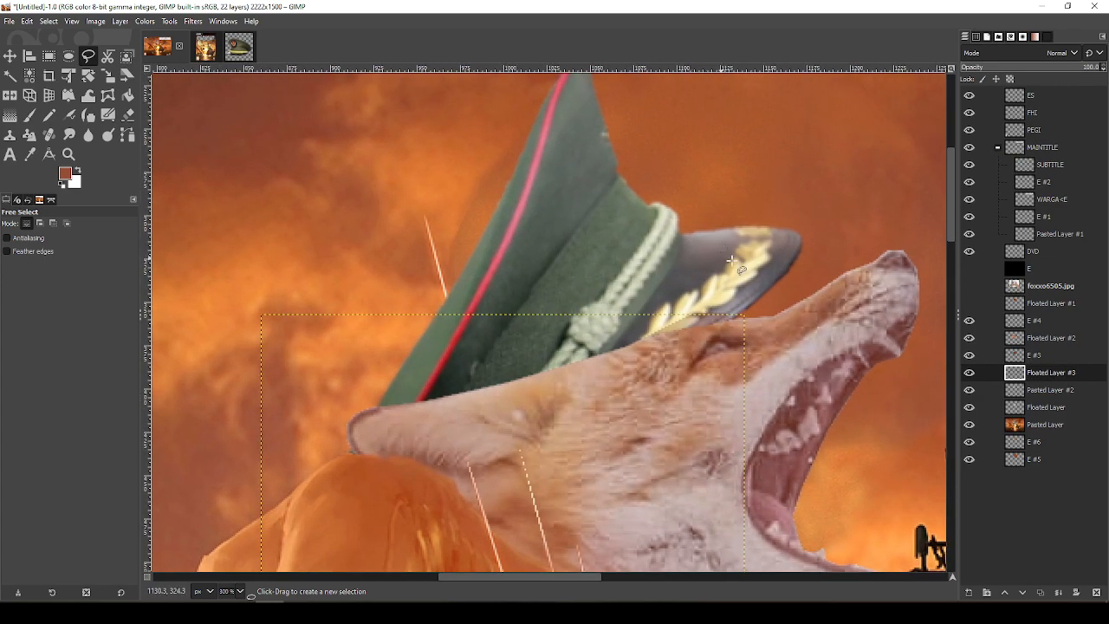
mouse_move(758, 363)
left_mouse_down()
mouse_move(747, 418)
mouse_move(753, 378)
left_mouse_up()
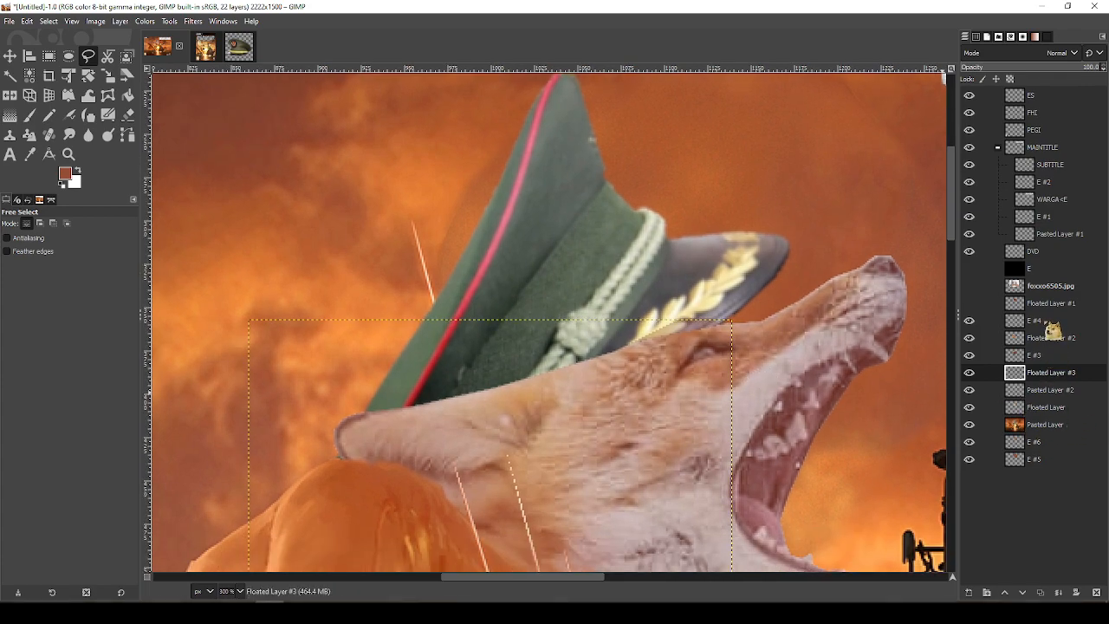
left_click(1052, 338)
left_click(970, 339)
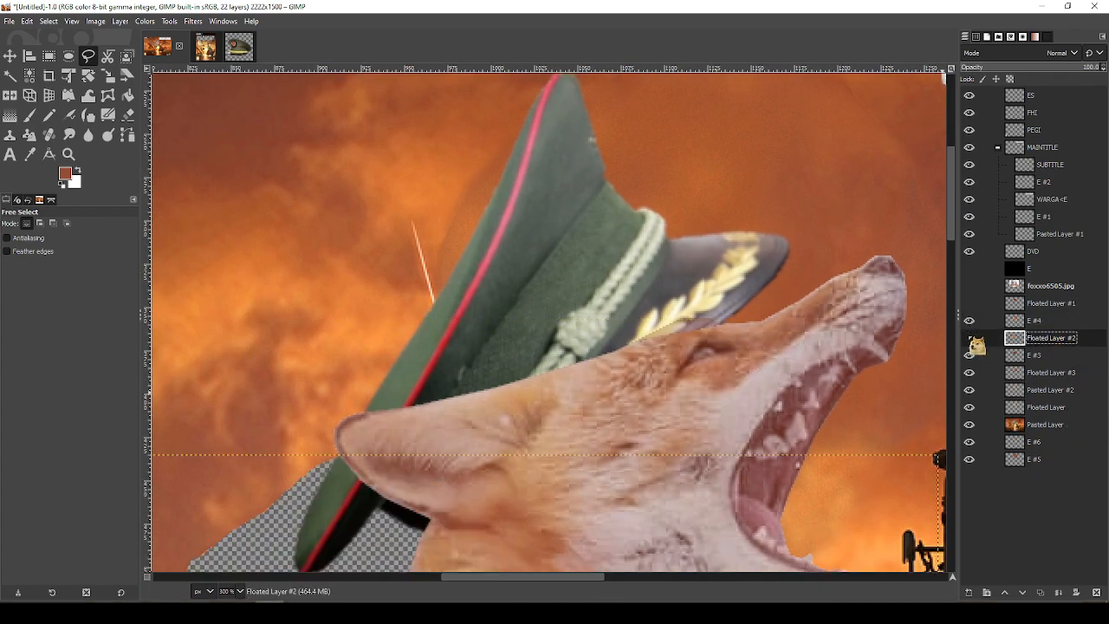
left_click(970, 339)
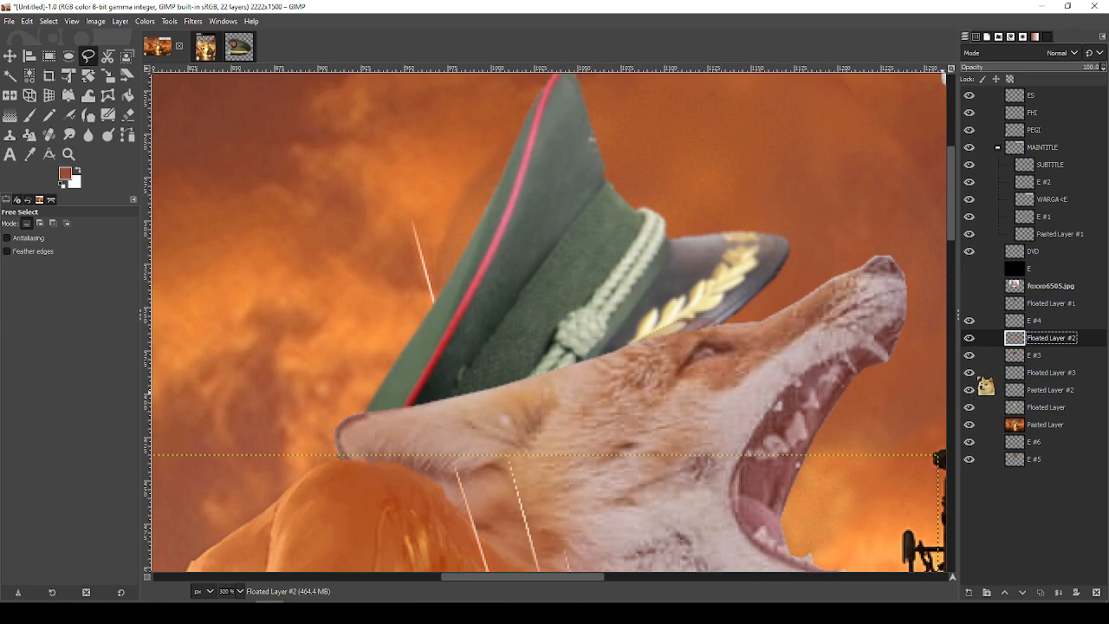
double_click(983, 378)
left_click(1073, 519)
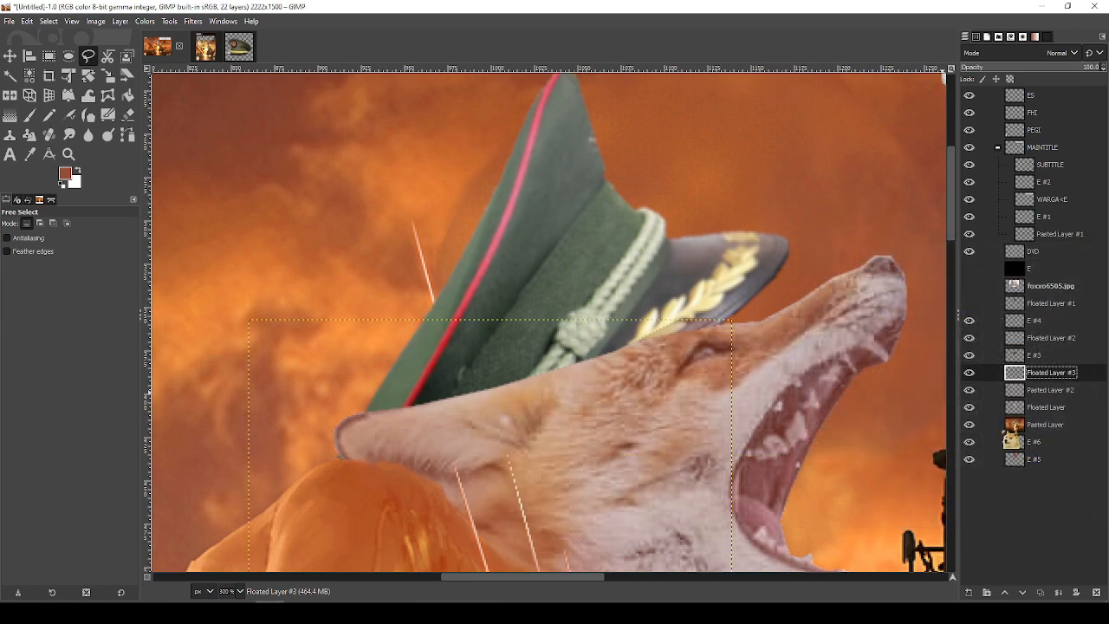
Hide the cap layer and view the whole cover with the bare fox head
left_click(970, 390)
scroll(741, 394, "down", 4)
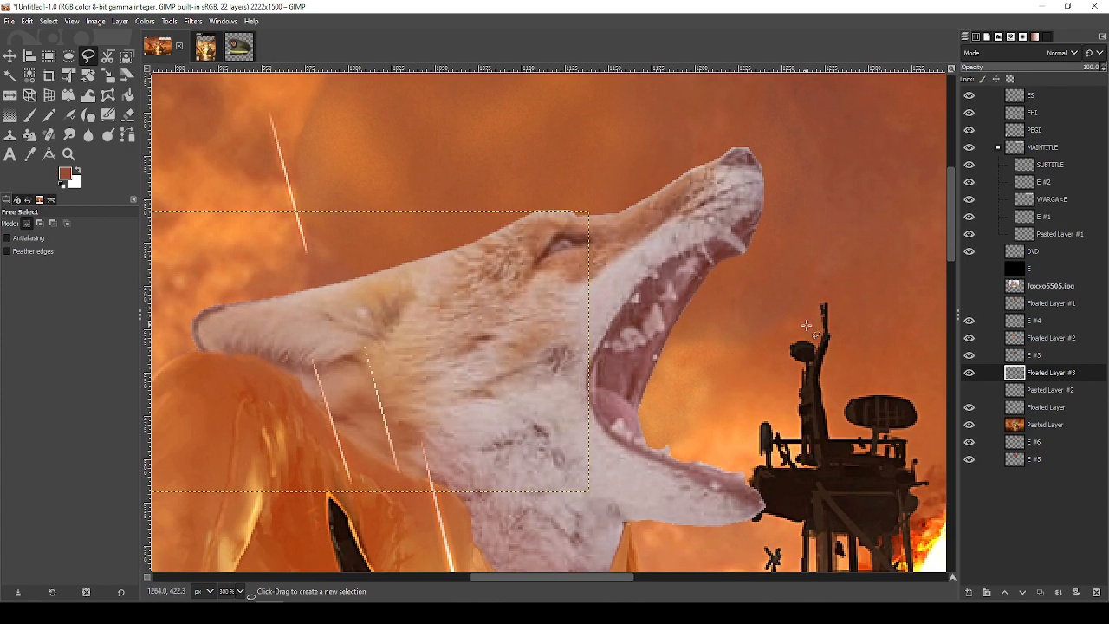
scroll(823, 348, "down", 2)
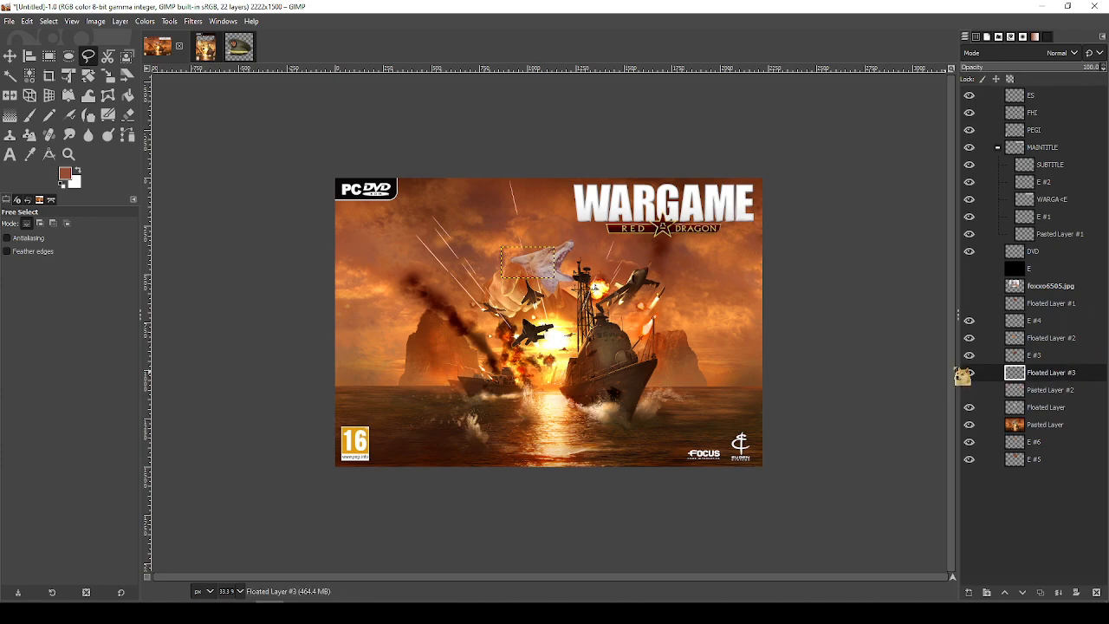
left_click_drag(763, 350, 821, 429)
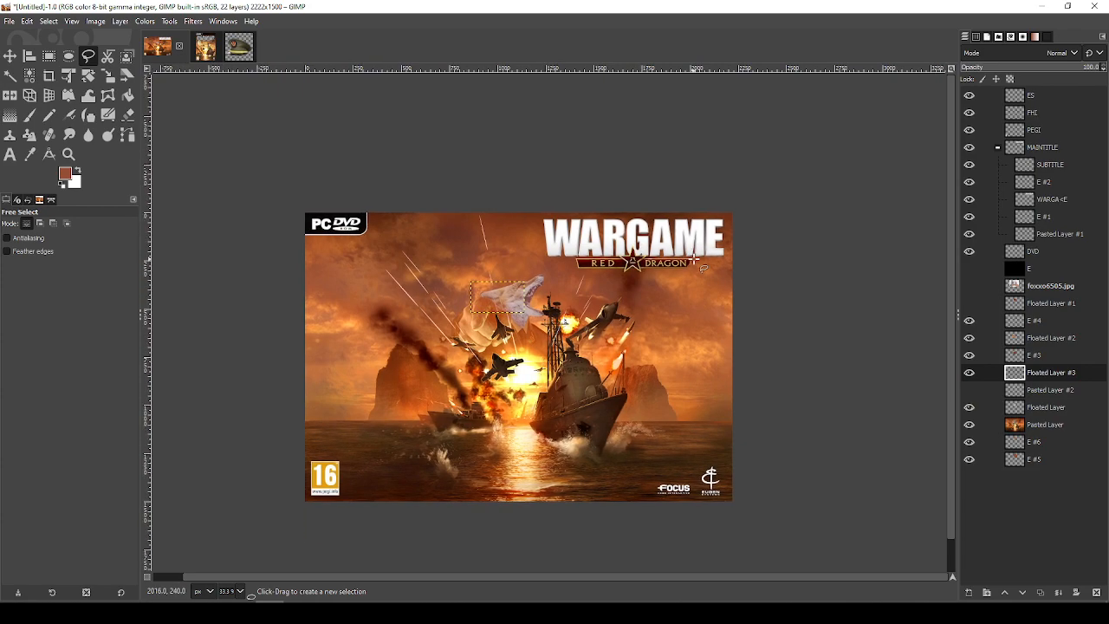
On the SUBTITLE layer, make a rectangular selection of about 214 × 35 px around the word DRAGON in the red banner
scroll(704, 292, "up", 5, "ctrl")
scroll(571, 284, "up", 1, "ctrl")
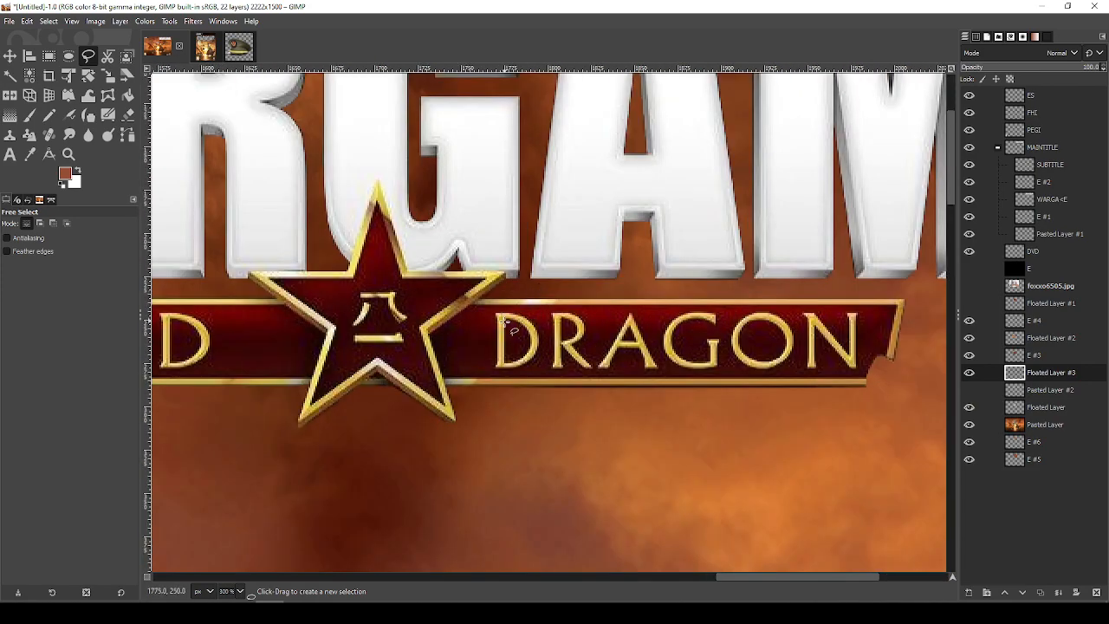
left_click_drag(463, 421, 427, 361)
left_click_drag(560, 349, 579, 379)
scroll(596, 322, "up", 3, "ctrl")
scroll(568, 335, "down", 2, "ctrl")
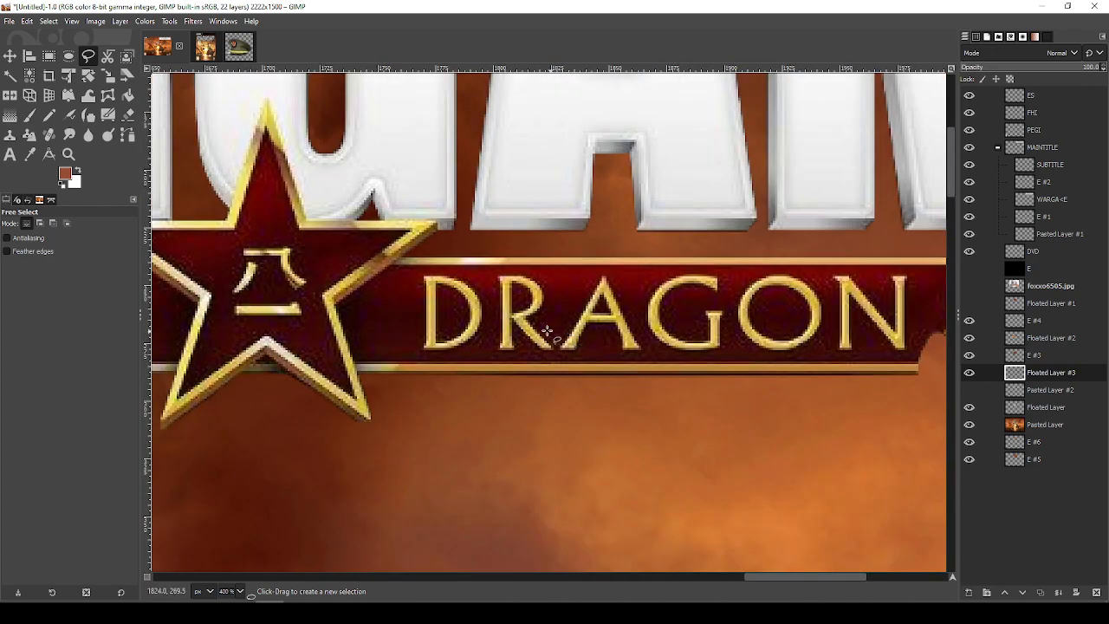
left_click_drag(536, 320, 530, 355)
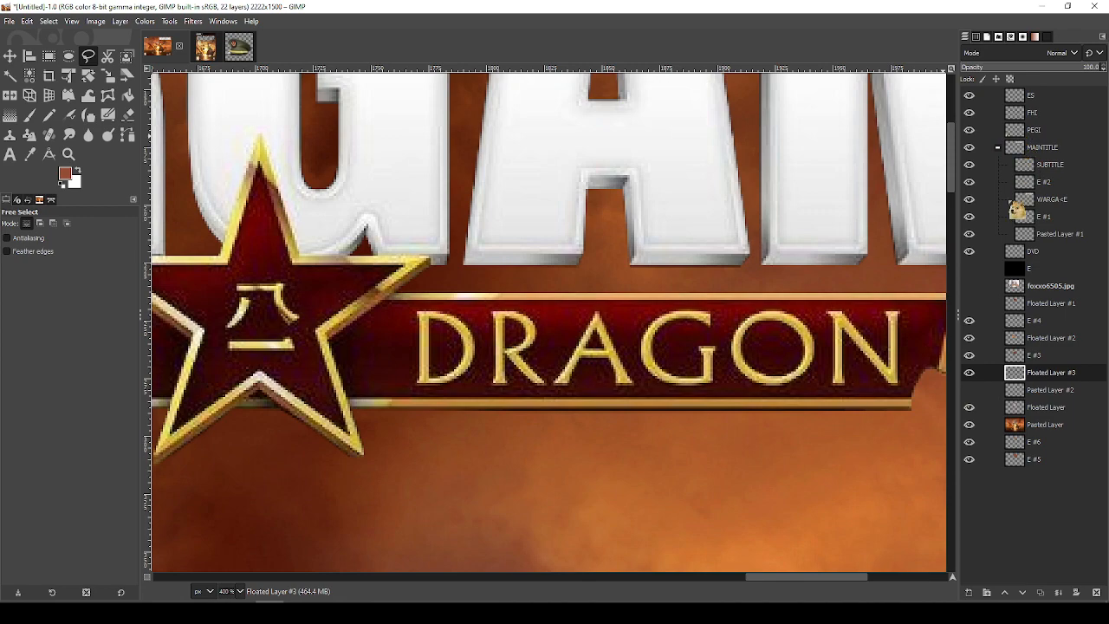
left_click_drag(1043, 285, 1021, 295)
left_click(1049, 149)
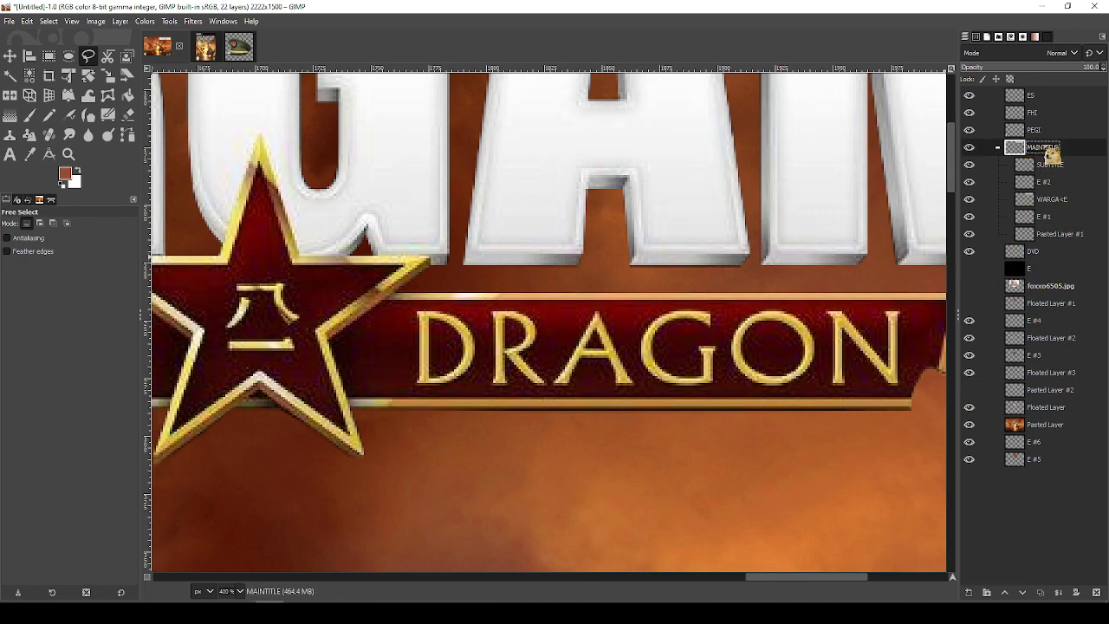
left_click(1044, 164)
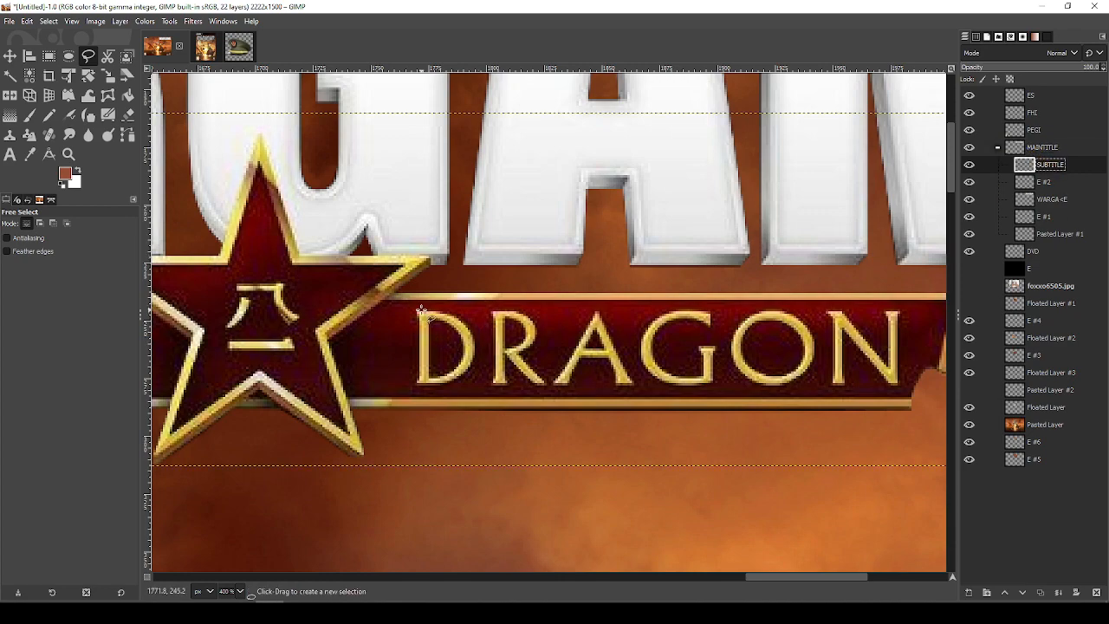
key("r")
mouse_move(411, 308)
left_mouse_down()
mouse_move(557, 356)
mouse_move(805, 401)
mouse_move(918, 394)
mouse_move(904, 388)
left_mouse_up()
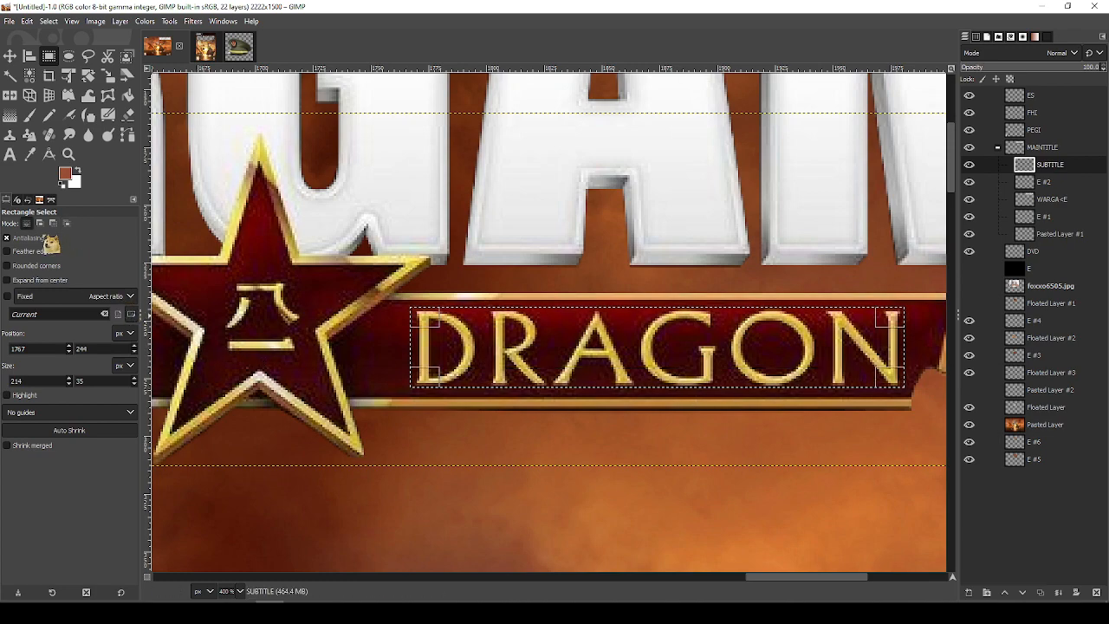
Float the selected DRAGON lettering off the subtitle layer, turn it into a new layer and hide that layer
key("ctrl+shift+l")
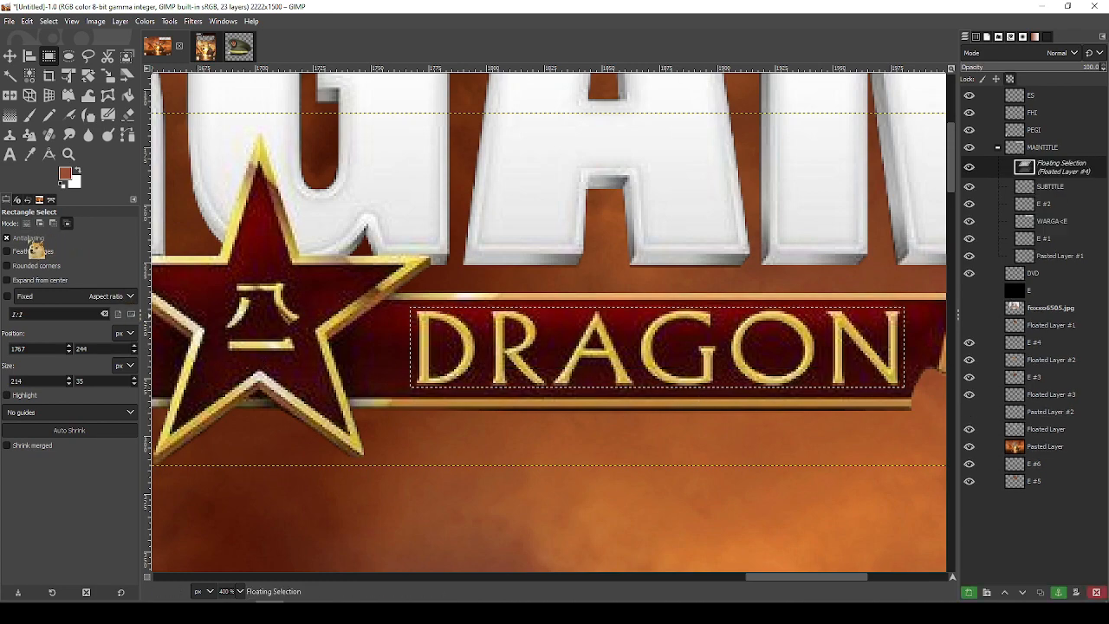
left_click(969, 592)
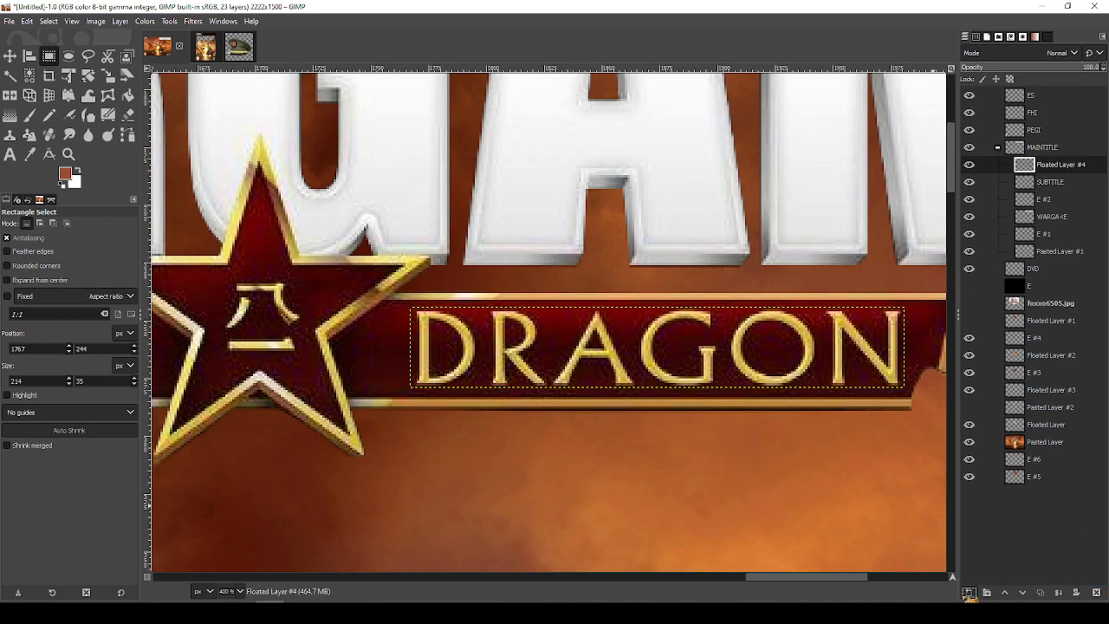
left_click(1044, 288)
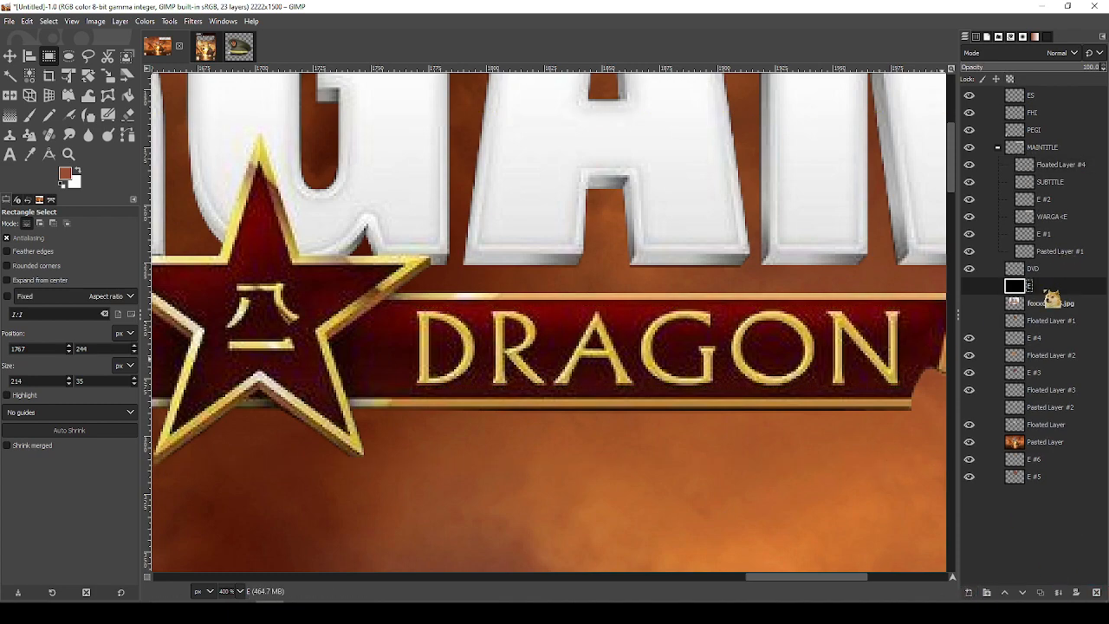
left_click(1070, 186)
left_click(1052, 198)
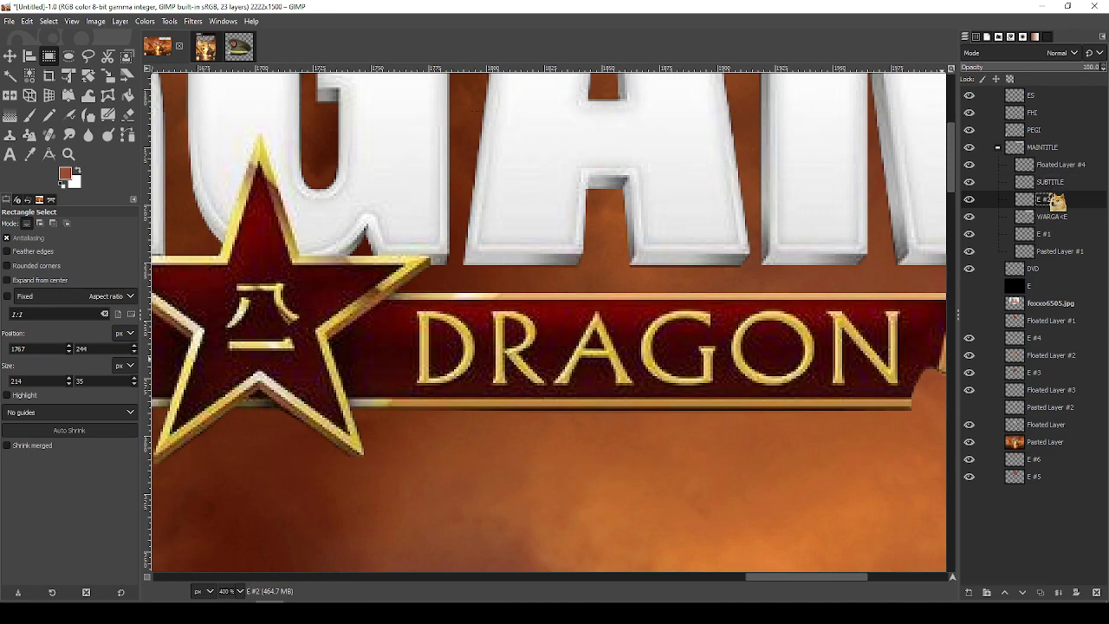
key("Up")
key("Up")
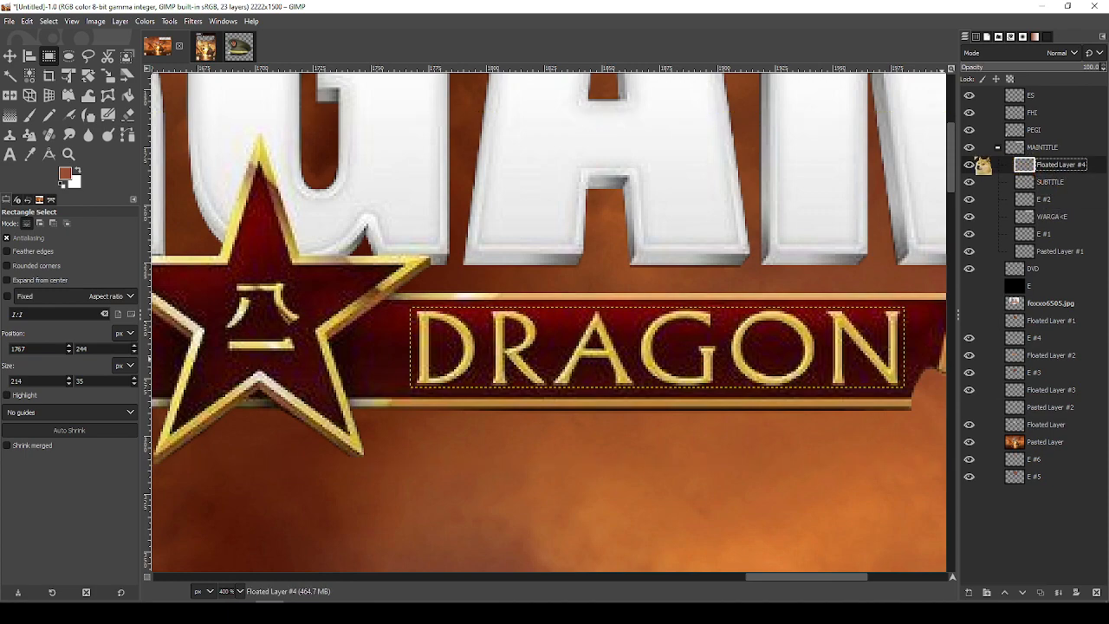
left_click(969, 165)
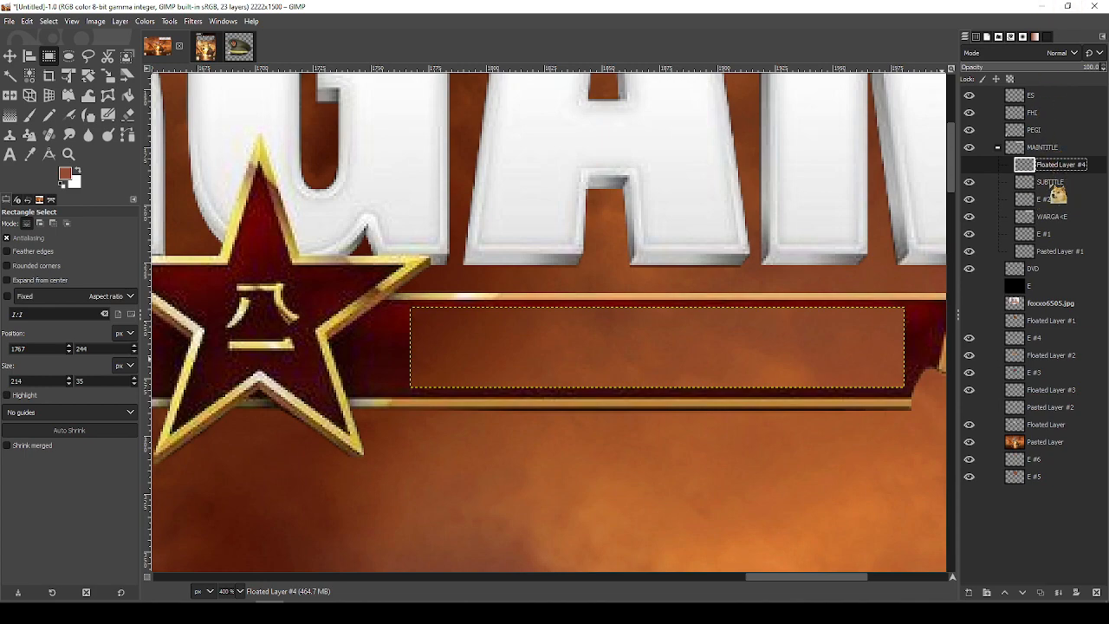
Select a strip of plain red banner about 14 × 35 px between the star and the cut-out gap
scroll(191, 231, "up", 3)
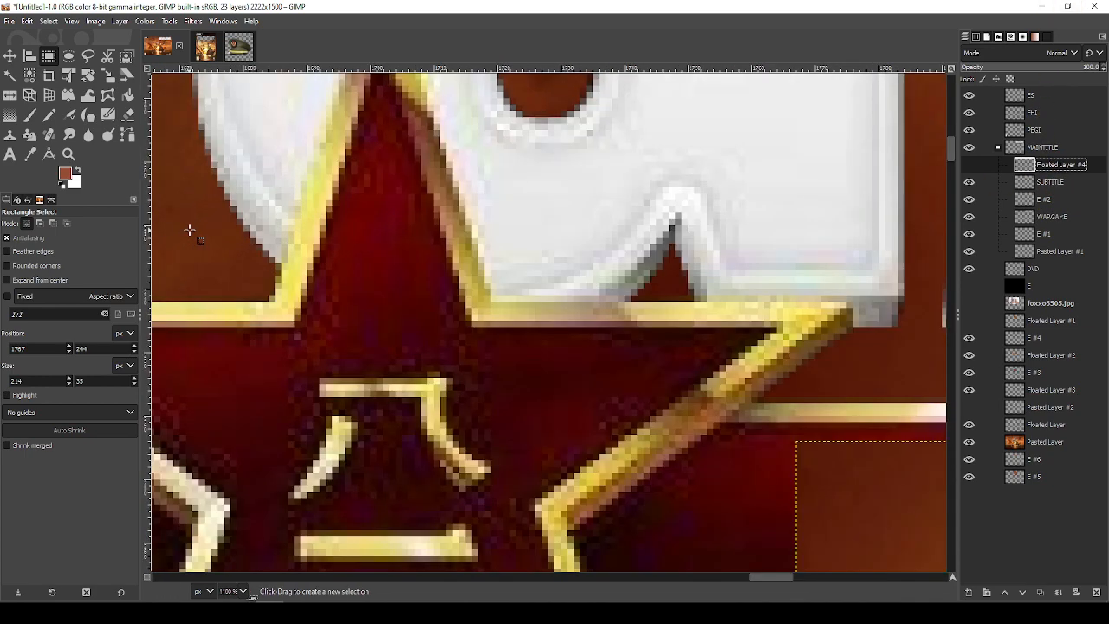
left_click_drag(636, 464, 485, 335)
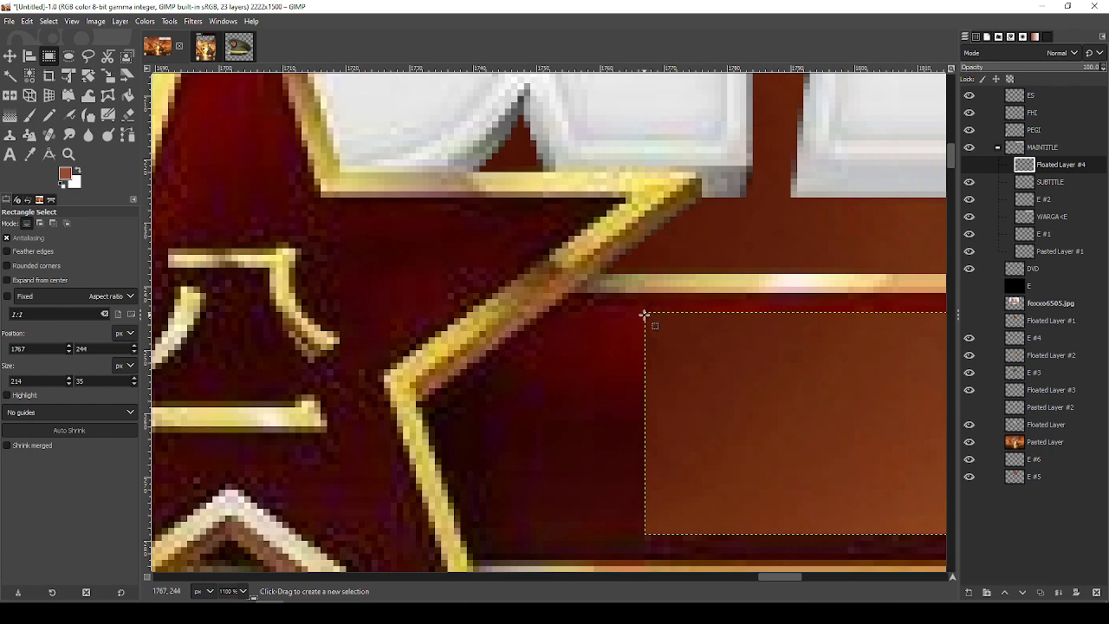
left_click_drag(646, 313, 537, 534)
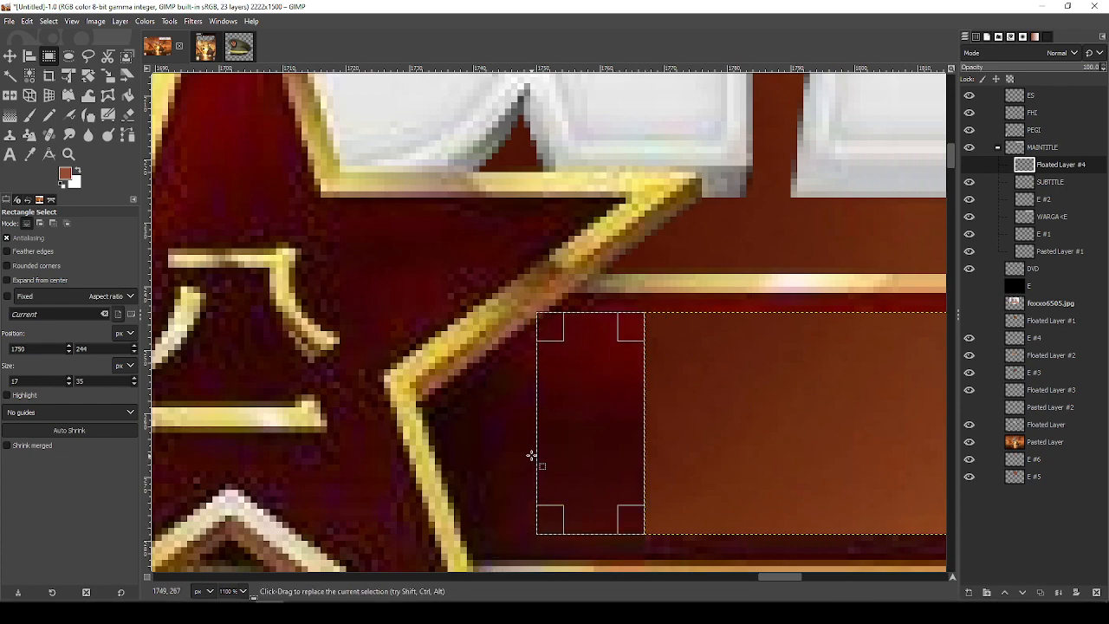
left_click_drag(547, 421, 572, 420)
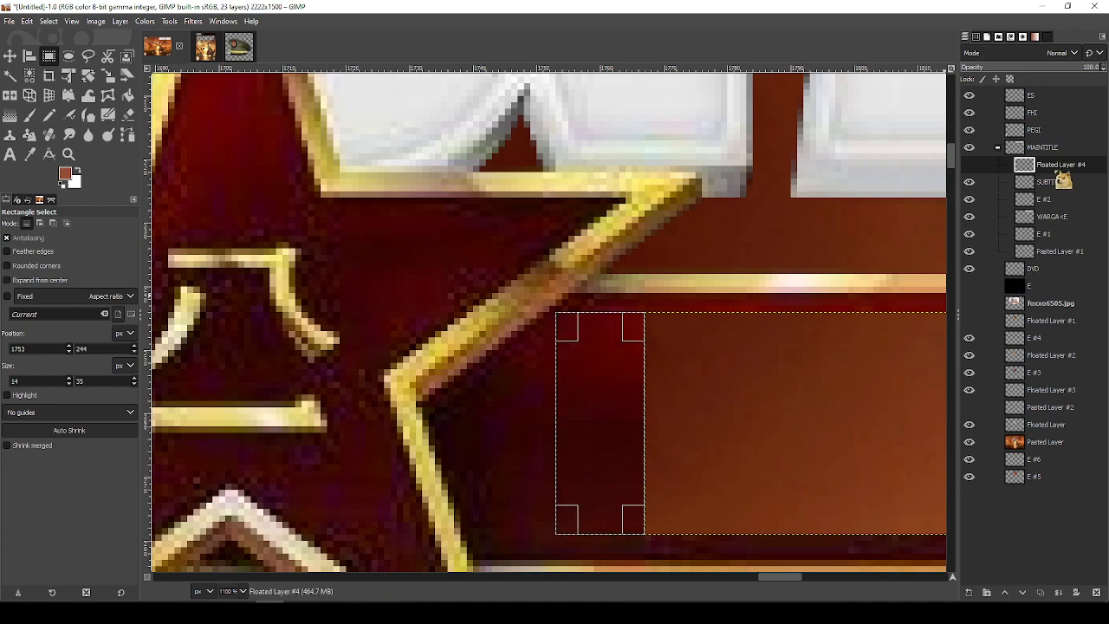
Copy the red strip into a new layer and place it at the start of the gap, flush with the banner's cut edge
key("ctrl+c")
key("ctrl+v")
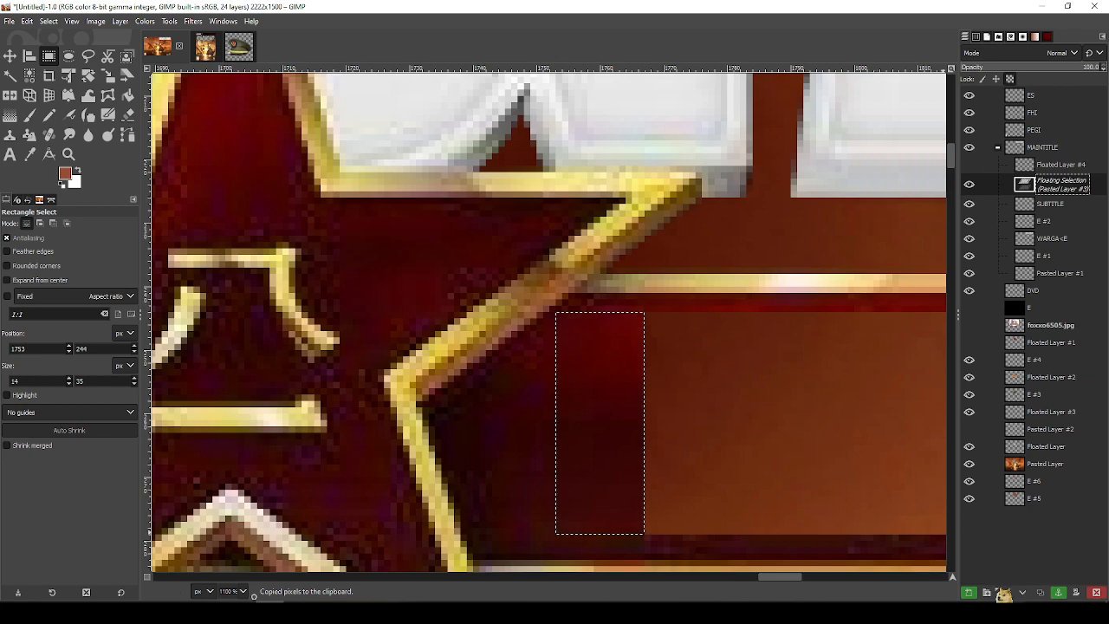
left_click(969, 593)
key("m")
left_click_drag(661, 448, 750, 450)
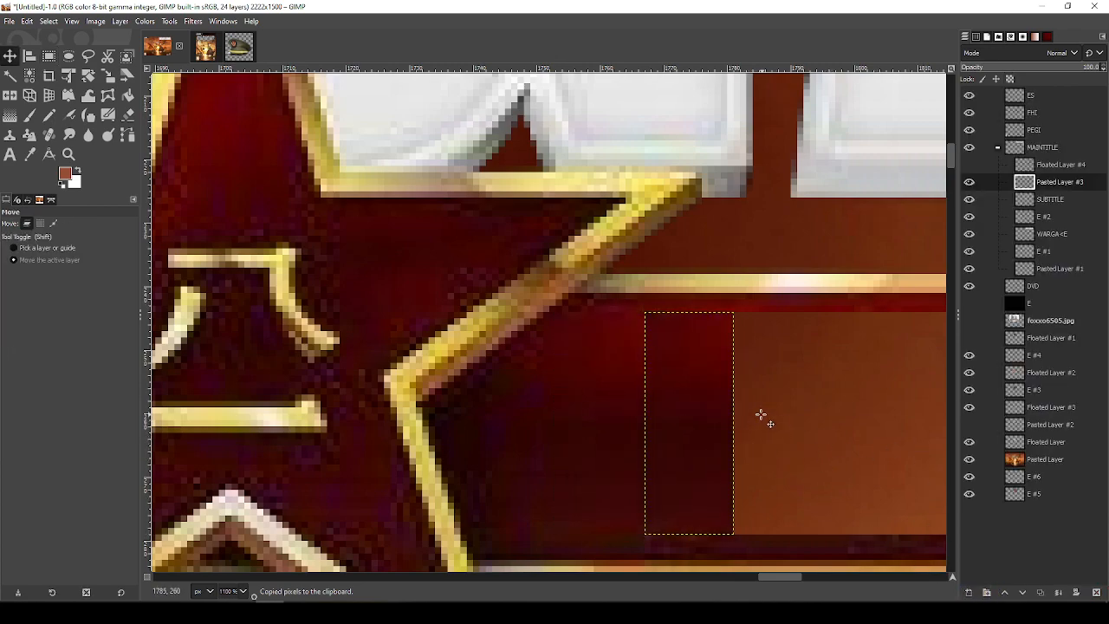
Reorder the pasted red strip layer so it sits directly below the SUBTITLE layer in the MAINTITLE group
scroll(759, 414, "left", 20)
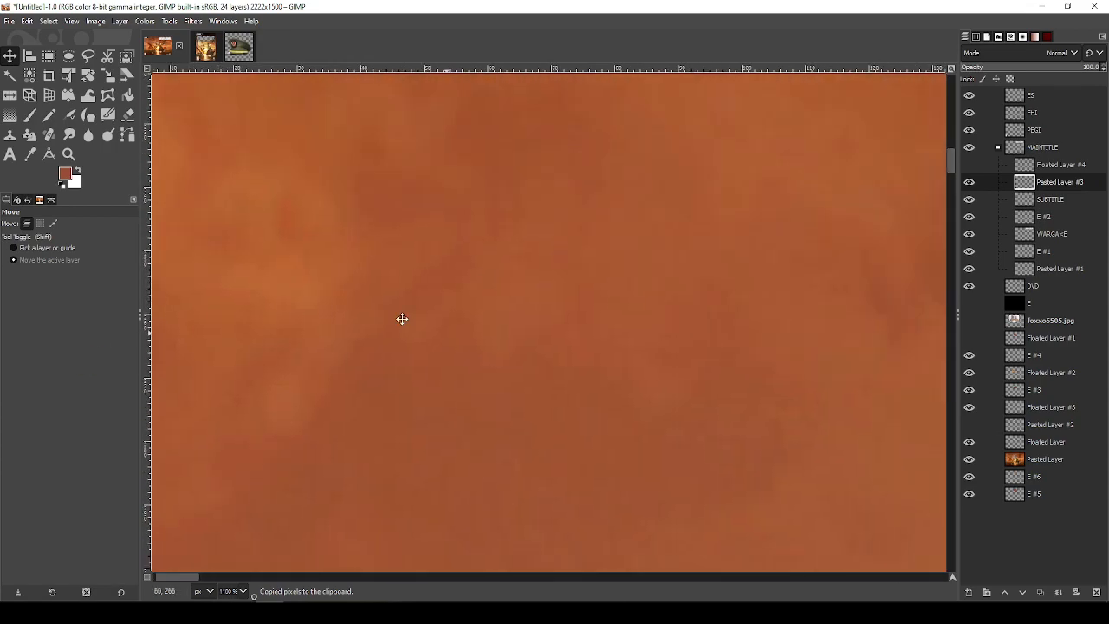
scroll(809, 338, "down", 7)
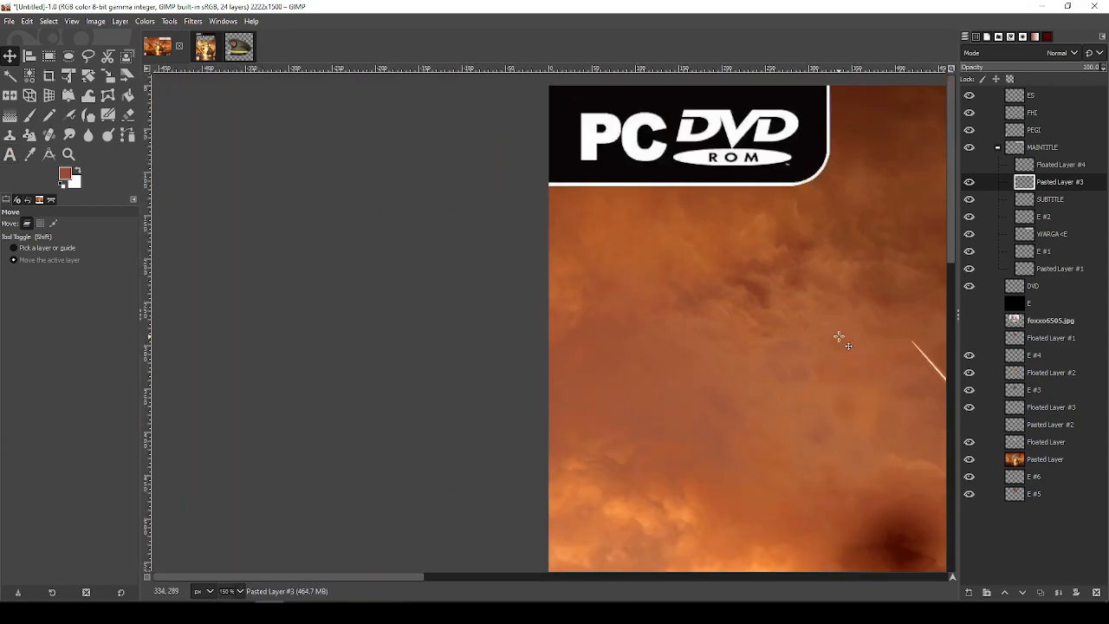
scroll(839, 337, "down", 1)
left_click_drag(839, 336, 397, 374)
left_click_drag(487, 383, 358, 260)
left_click_drag(676, 376, 546, 446)
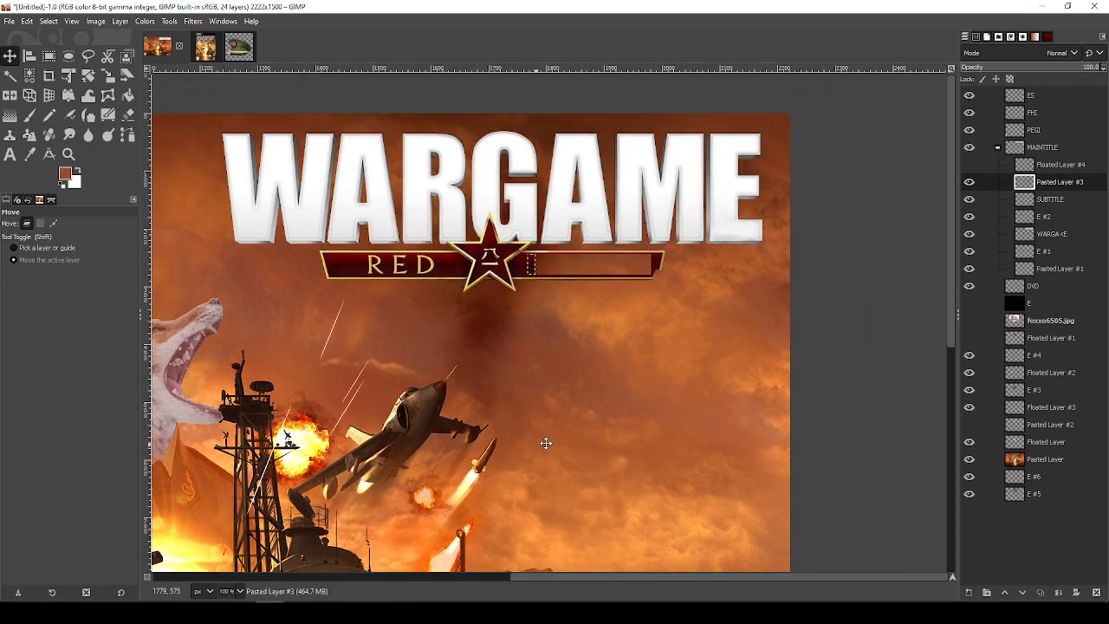
scroll(543, 286, "up", 2)
scroll(497, 229, "up", 5)
key("shift+f")
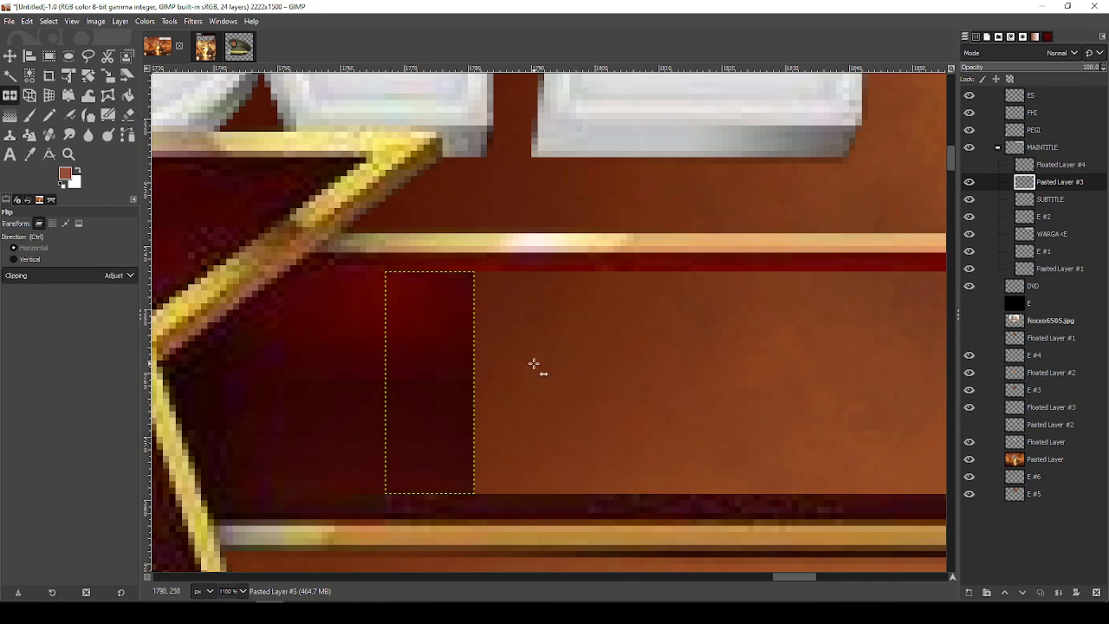
left_click(1069, 198)
left_click(1059, 184)
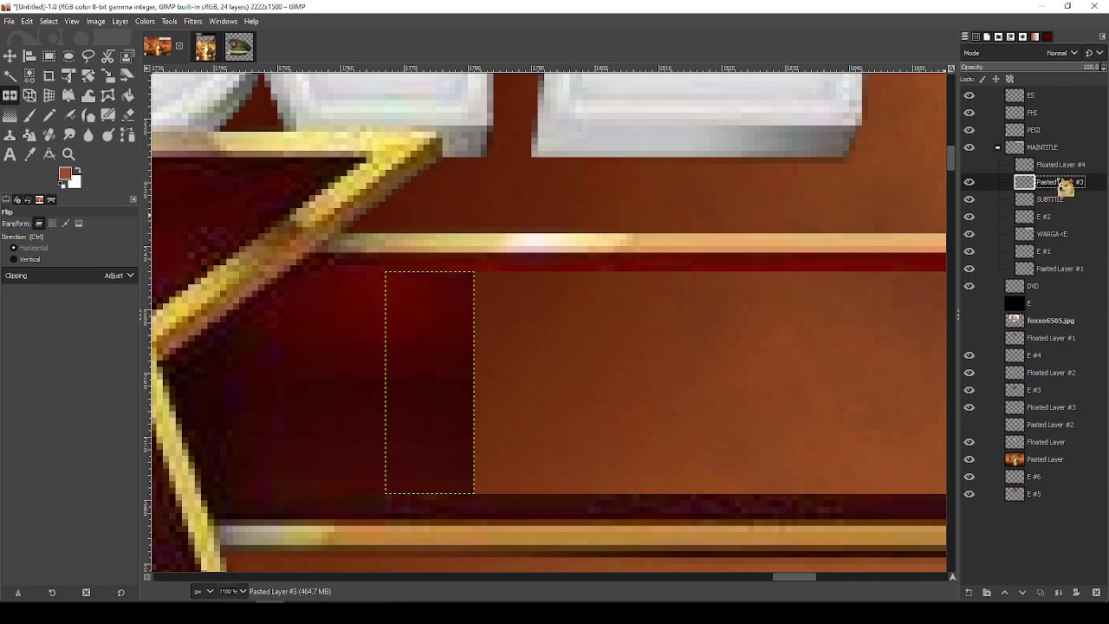
left_click_drag(1059, 180, 1071, 208)
Paste a second copy of the red strip as a new layer and place it directly after the first in the gap
key("ctrl+v")
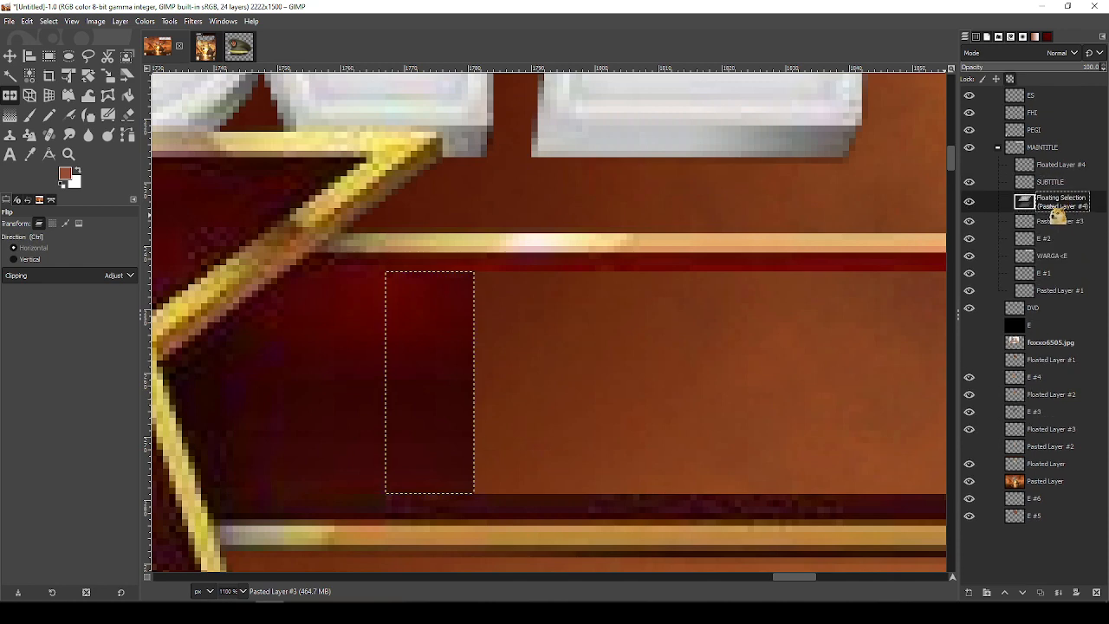
left_click(969, 593)
key("m")
left_click_drag(560, 465, 641, 464)
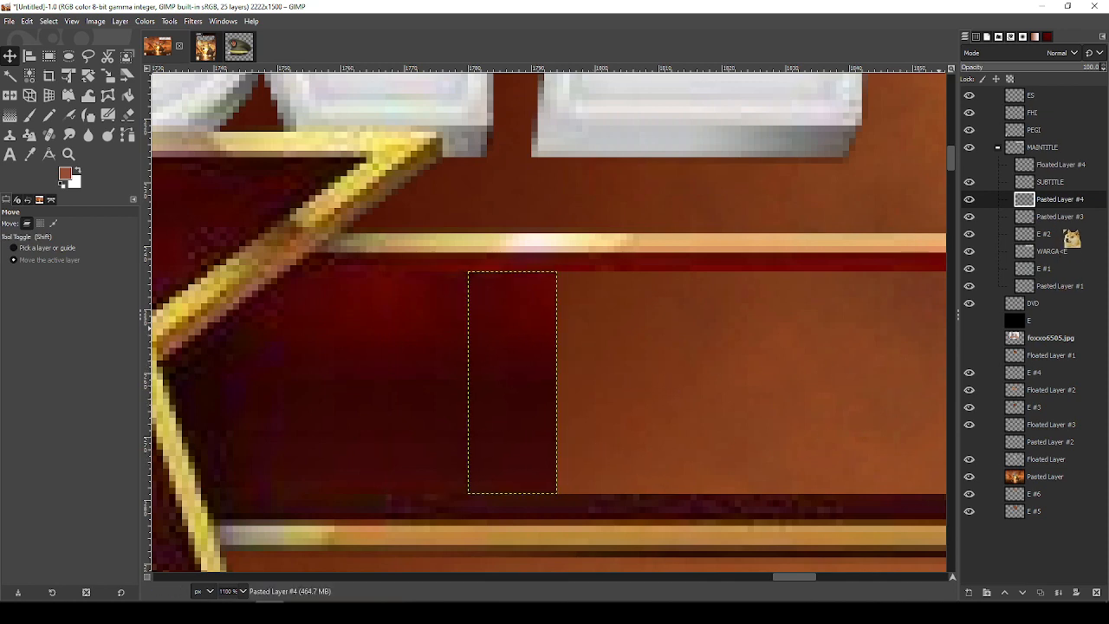
Merge the second red strip layer down into the first strip layer
left_click(1075, 216)
left_click(1074, 198)
right_click(1076, 201)
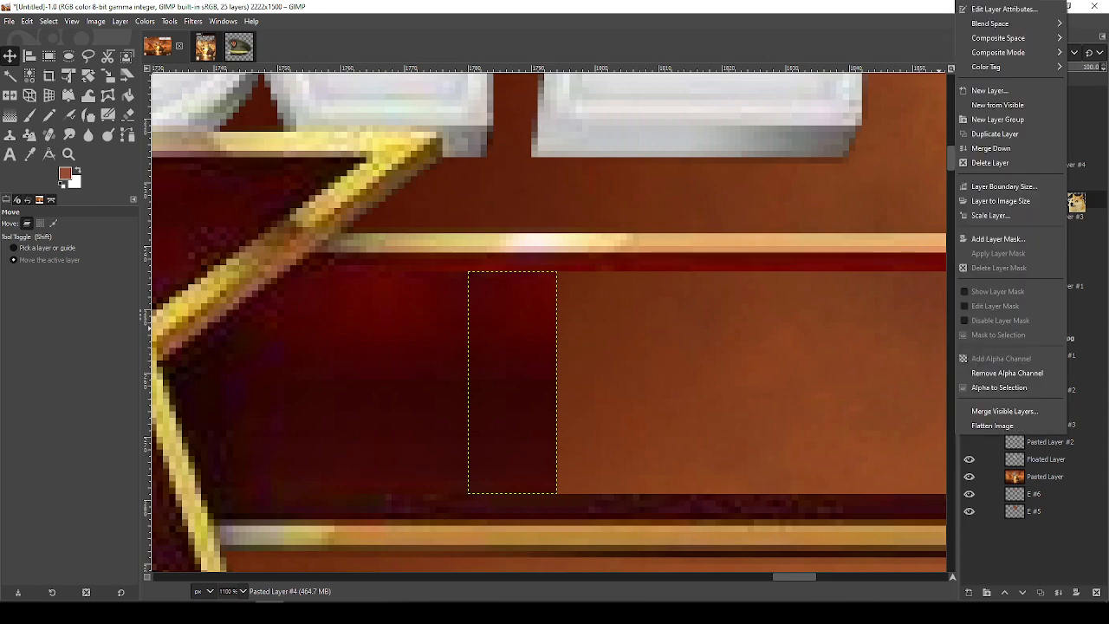
left_click(1043, 165)
Paste a third copy of the red strip and place it directly after the merged strips in the banner gap
key("ctrl+v")
left_click_drag(795, 436, 677, 377)
left_click_drag(430, 359, 529, 355)
Try rotating the third red strip by 180 degrees and reset the rotation
key("shift+r")
left_click(529, 356)
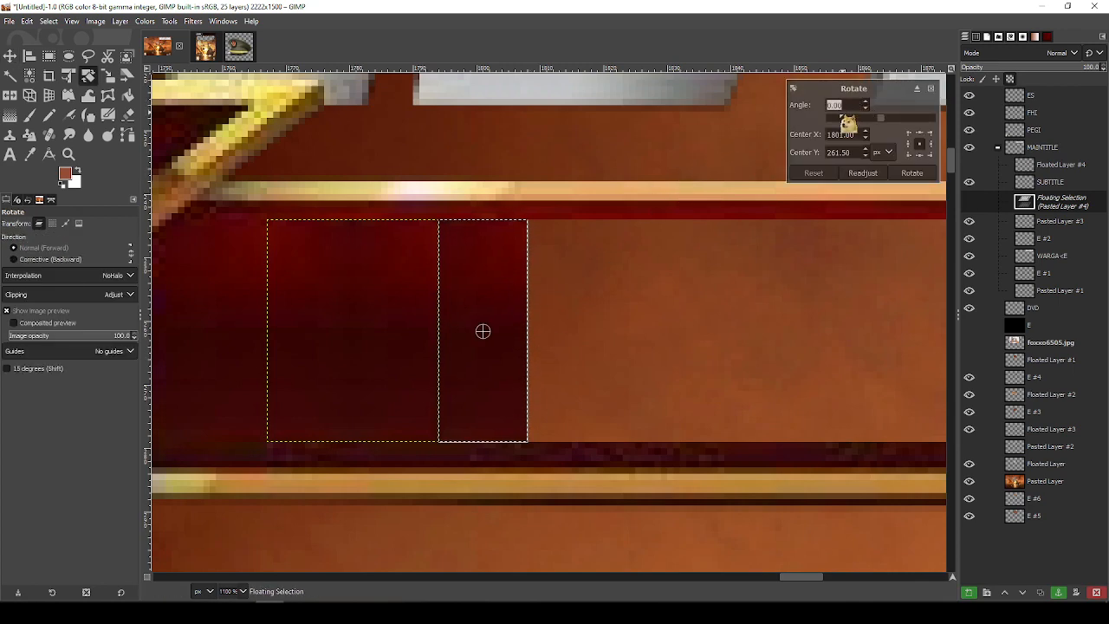
type("180")
key("Return")
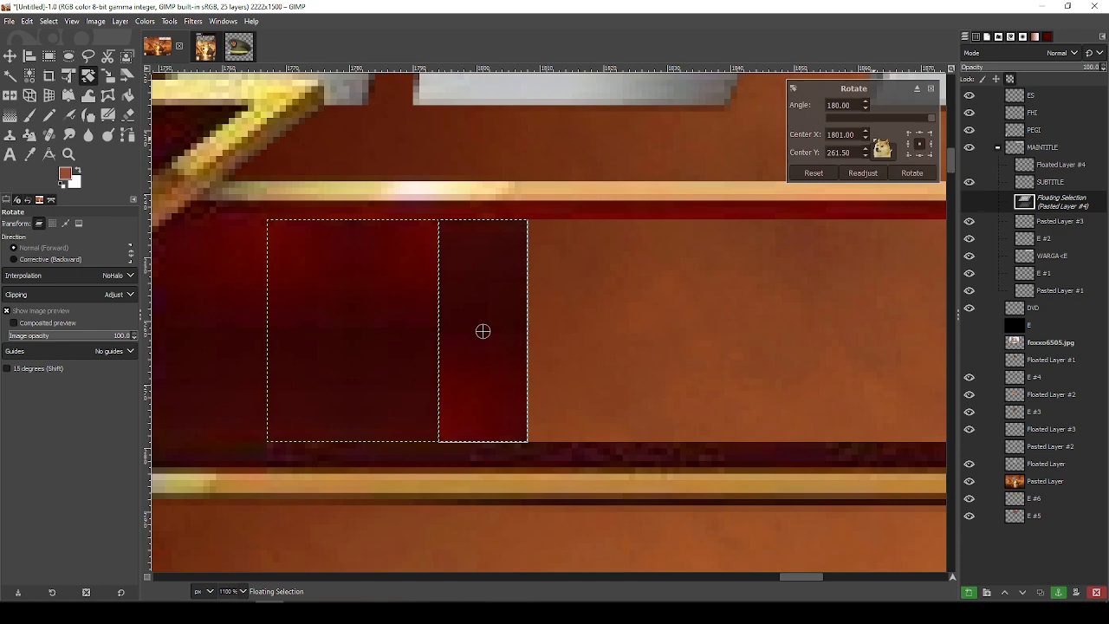
left_click(814, 173)
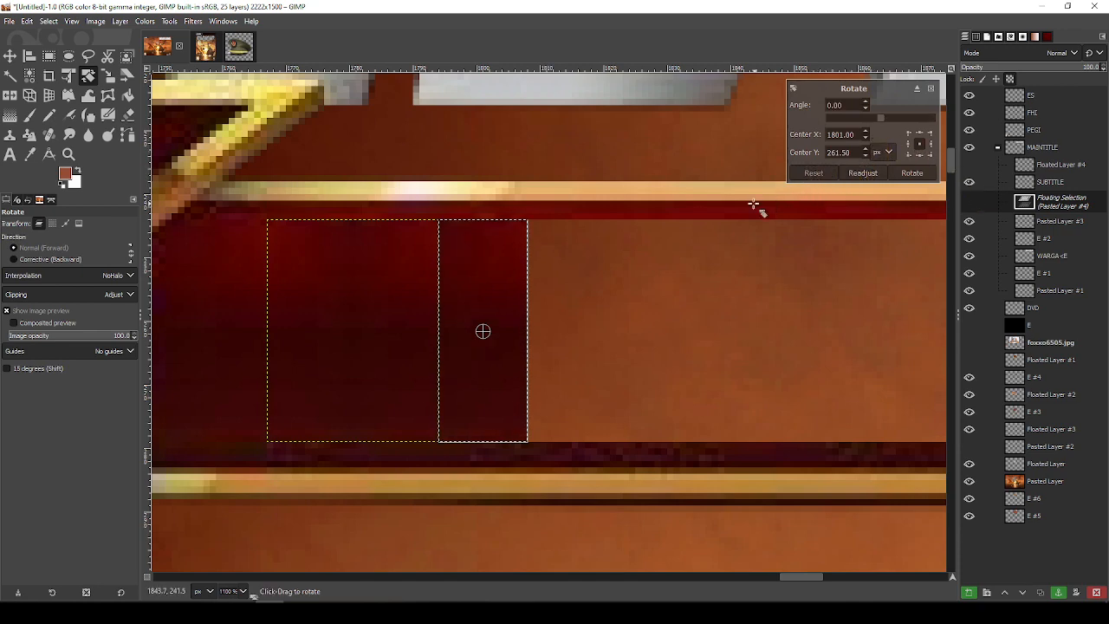
Leave the rotation, flip the pasted strip horizontally and anchor it to Pasted Layer #3
key("Escape")
key("shift+f")
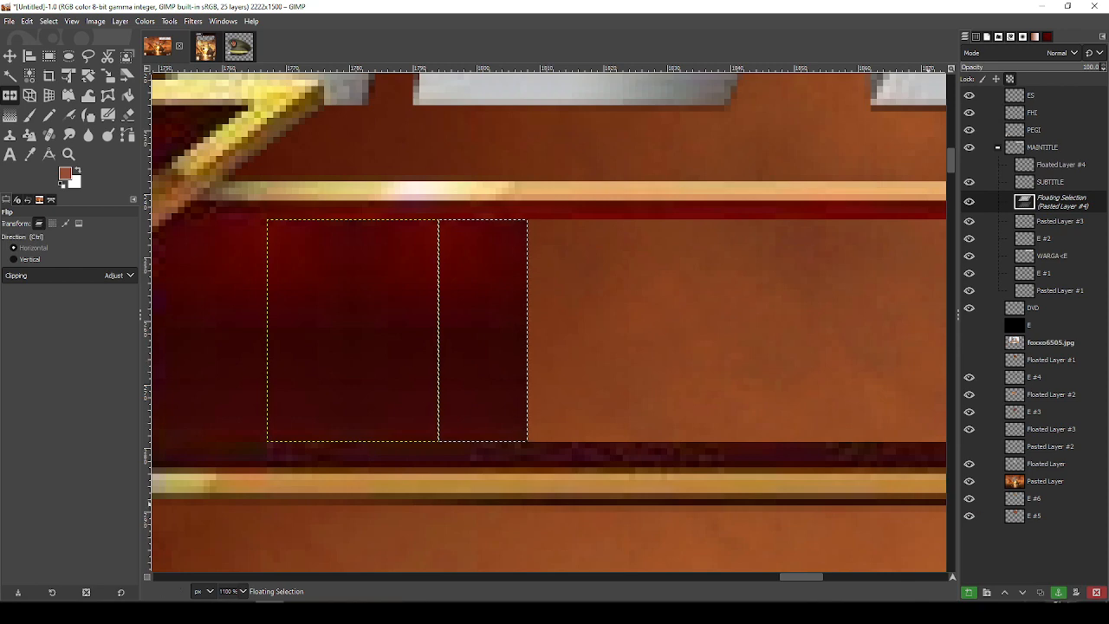
left_click(1062, 594)
Paste the dark red strip, align it with the fill's right end and anchor it, extending the fill to about x = 1822 px
left_click_drag(693, 445, 461, 449)
key("ctrl+v")
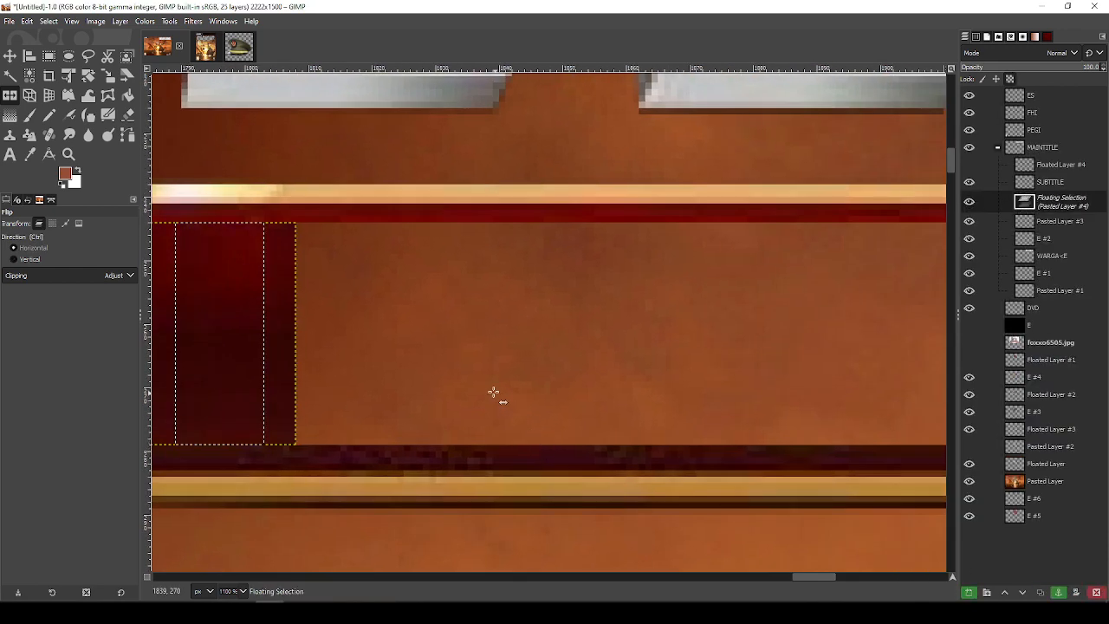
key("m")
left_click_drag(280, 362, 403, 358)
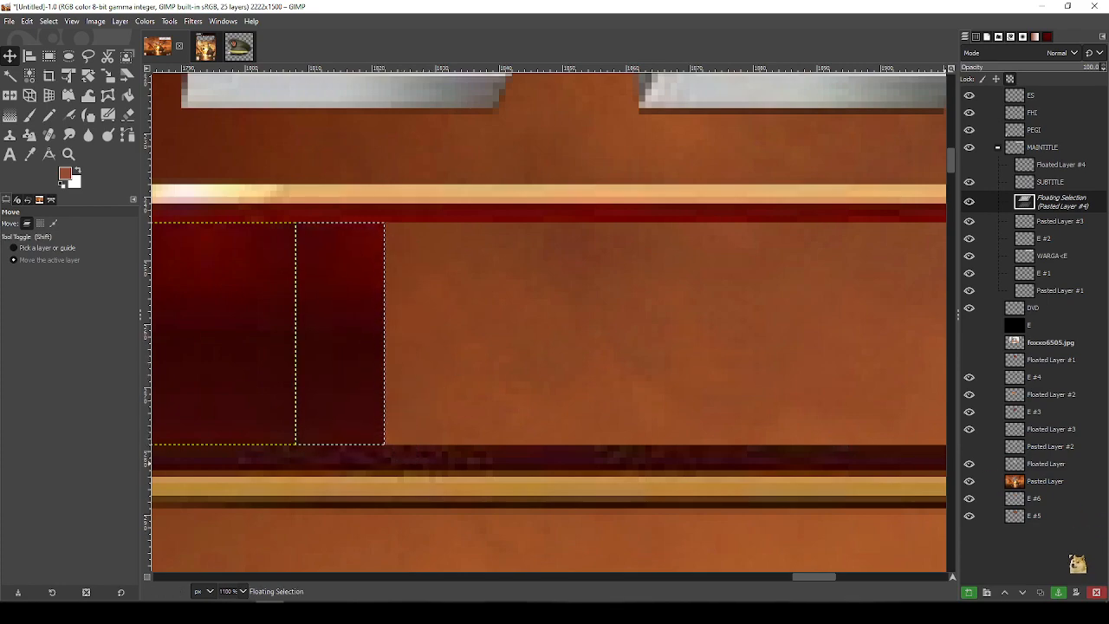
left_click(1059, 593)
scroll(664, 401, "left", 5)
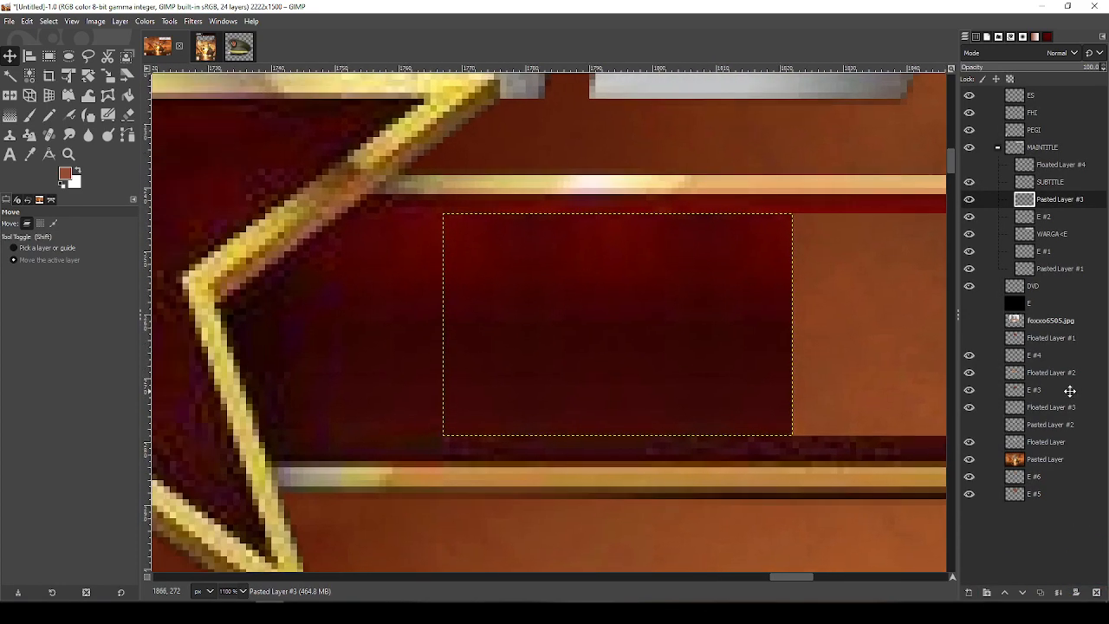
Paste another strip beside the fill, flip it horizontally and anchor it, reaching about x = 1836 px
scroll(688, 387, "right", 5)
key("ctrl+v")
left_click_drag(431, 332, 611, 332)
key("shift+f")
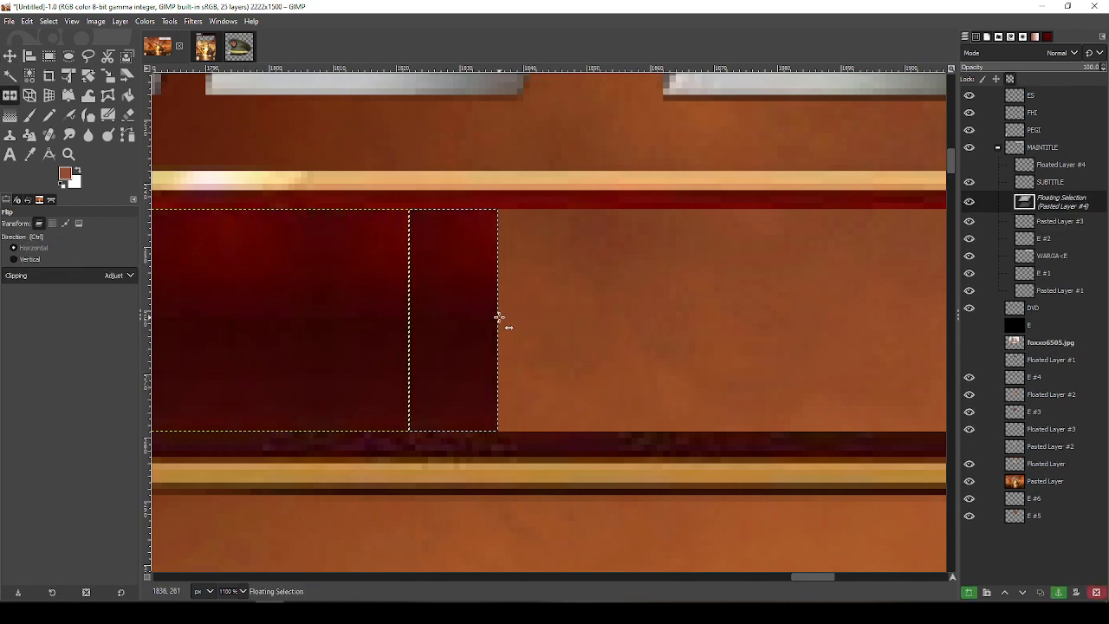
left_click(1060, 593)
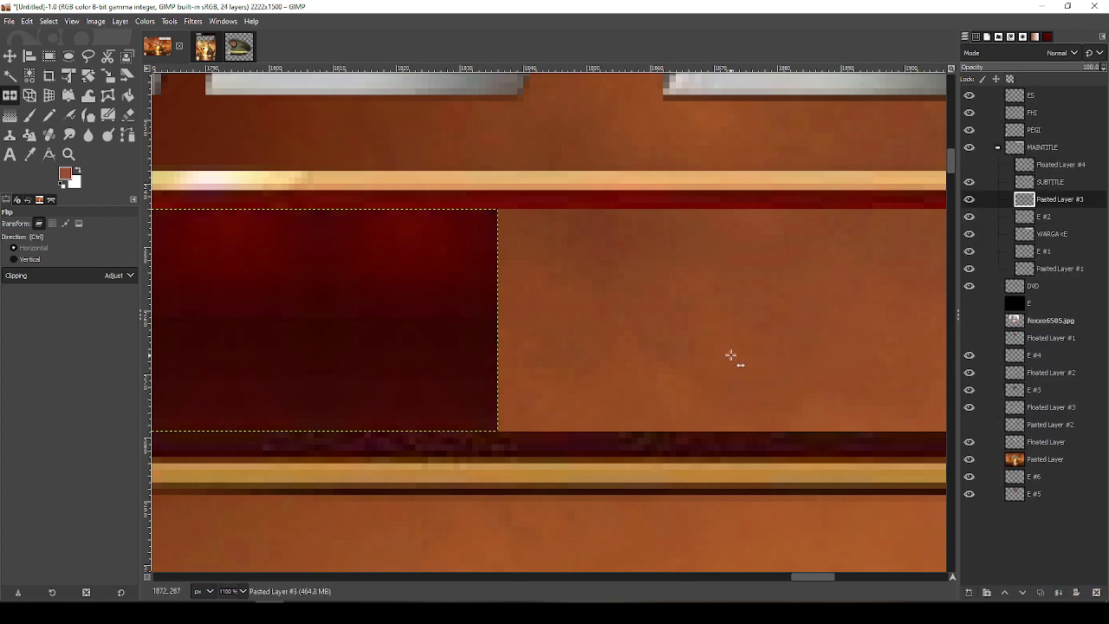
Paste an unflipped strip against the fill's right end and anchor it, reaching about x = 1850 px
key("ctrl+v")
key("m")
left_click_drag(453, 320, 674, 324)
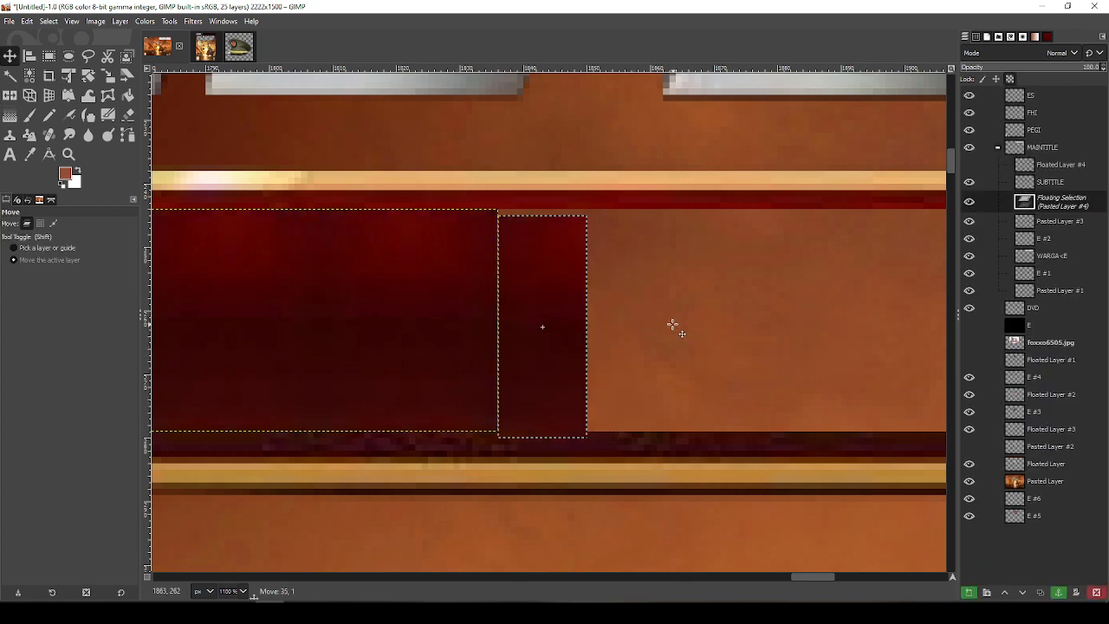
left_click(1068, 594)
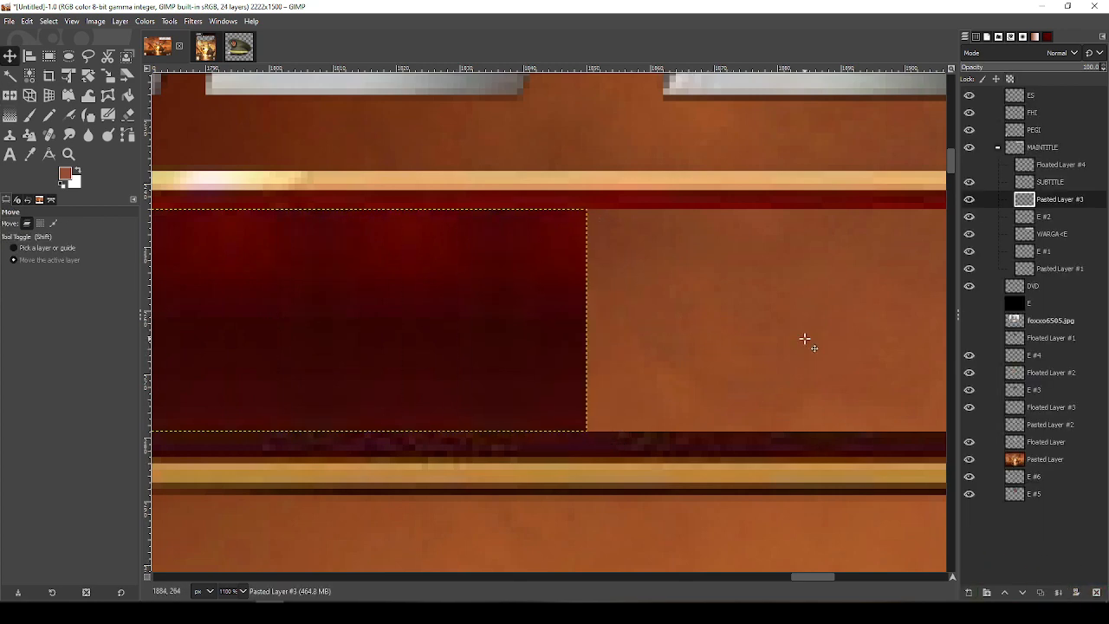
Paste a strip at the fill's right end, flip it horizontally and anchor it, reaching about x = 1864 px
left_click_drag(805, 339, 590, 342)
key("ctrl+v")
left_click_drag(374, 329, 532, 330)
key("shift+f")
left_click(449, 323)
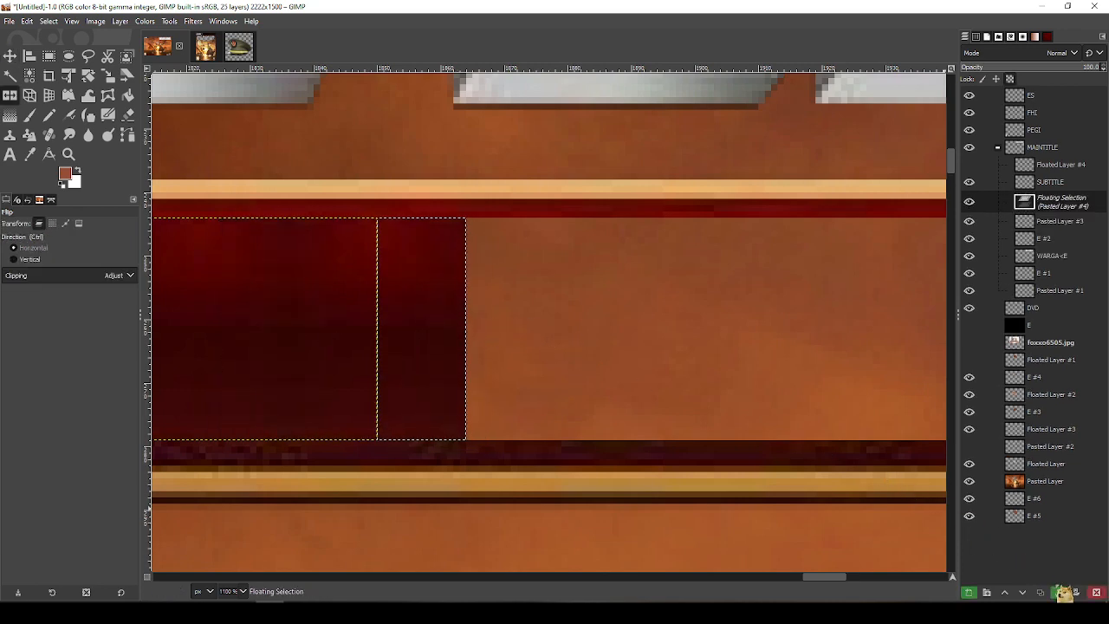
left_click(1071, 594)
Paste an unflipped strip at the fill's right end and anchor it, reaching about x = 1878 px
key("ctrl+v")
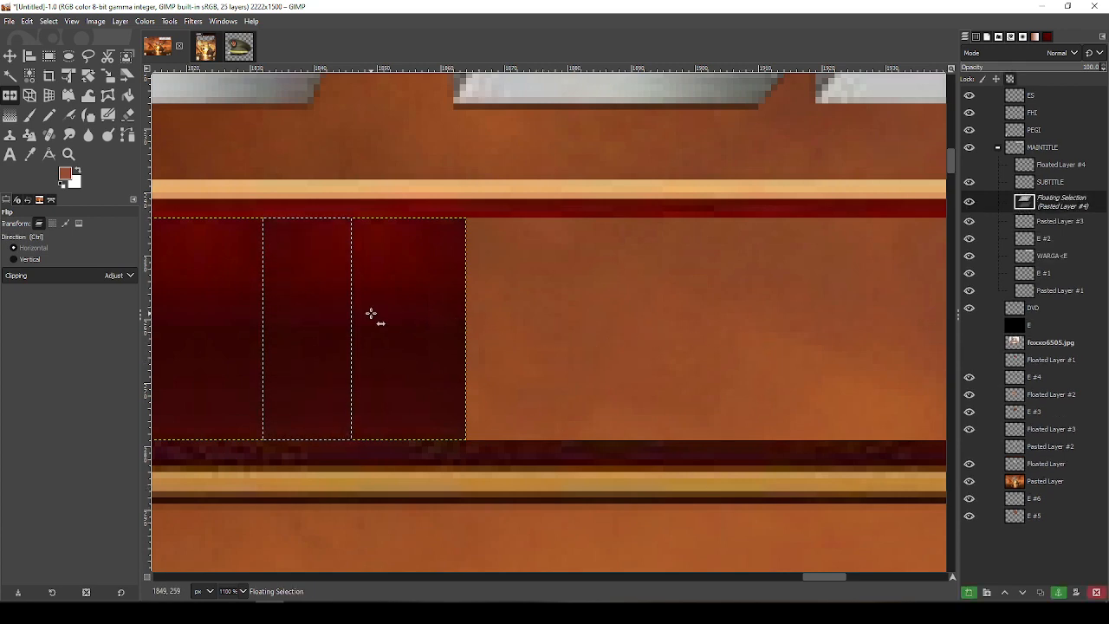
key("m")
left_click_drag(342, 314, 549, 317)
left_click(1075, 593)
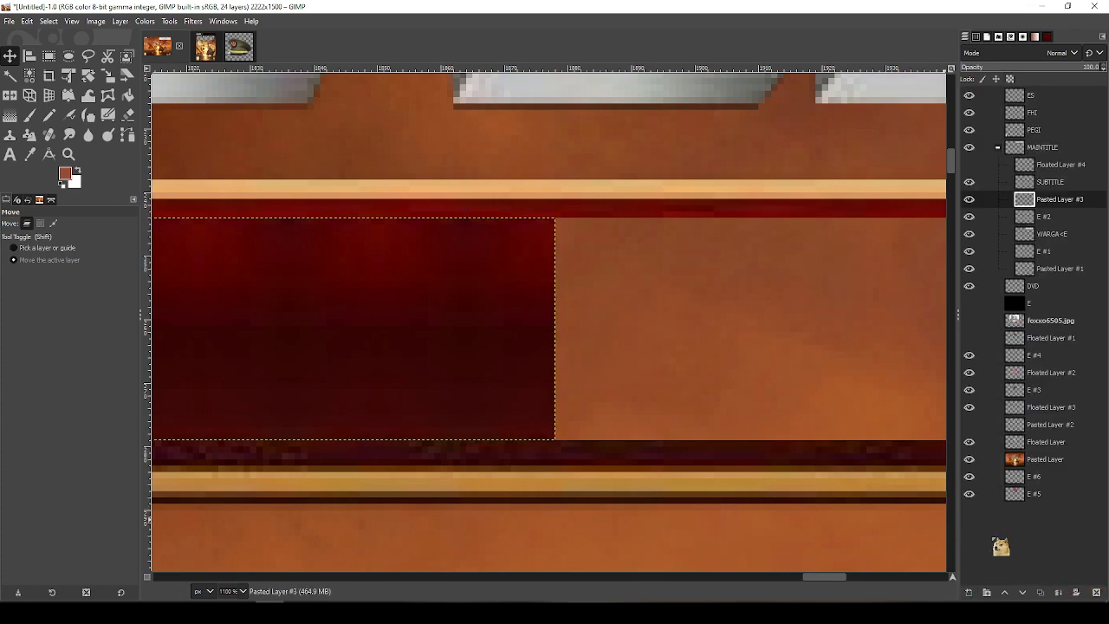
Paste a mirrored strip beside the fill and anchor it to Pasted Layer #3, reaching about x = 1892 px
scroll(780, 421, "down", 5)
left_click_drag(1072, 237, 1002, 321)
left_click_drag(604, 272, 375, 315)
left_click_drag(627, 289, 529, 265)
key("ctrl+v")
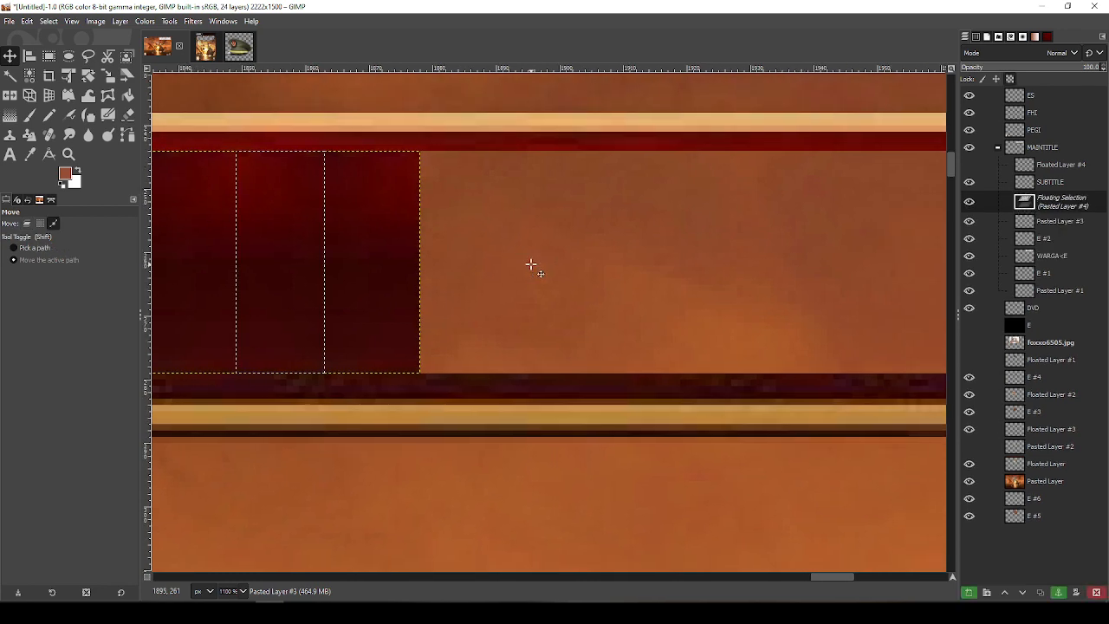
left_click_drag(355, 268, 530, 264)
key("shift+f")
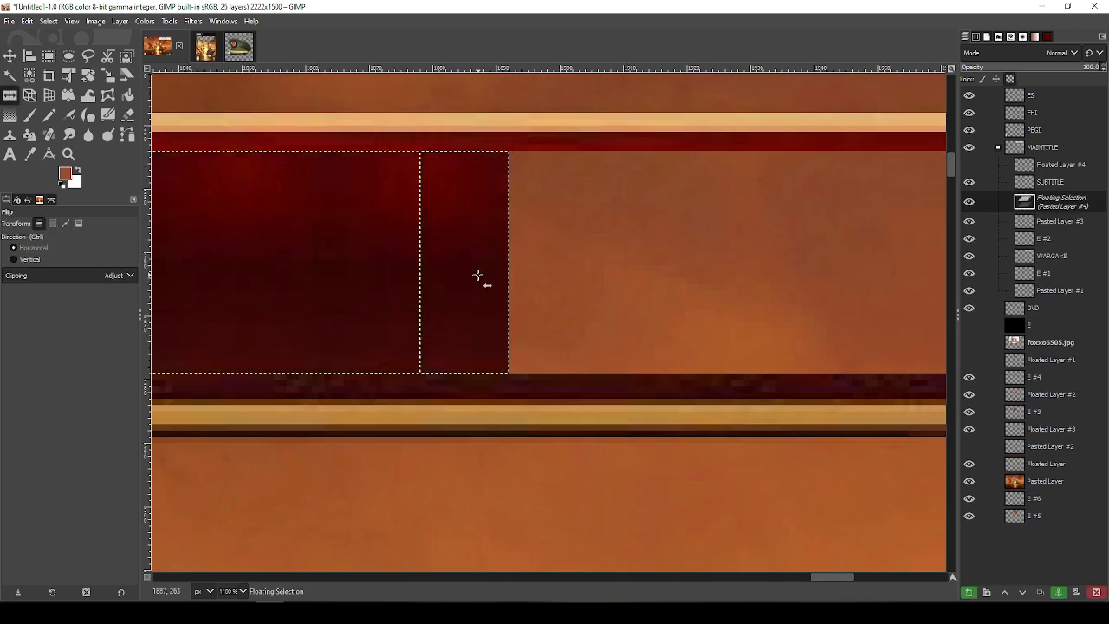
left_click(1063, 593)
Paste an unflipped strip, close the gap to the fill and anchor it, reaching about x = 1906 px
key("ctrl+v")
key("m")
left_click_drag(397, 249, 633, 251)
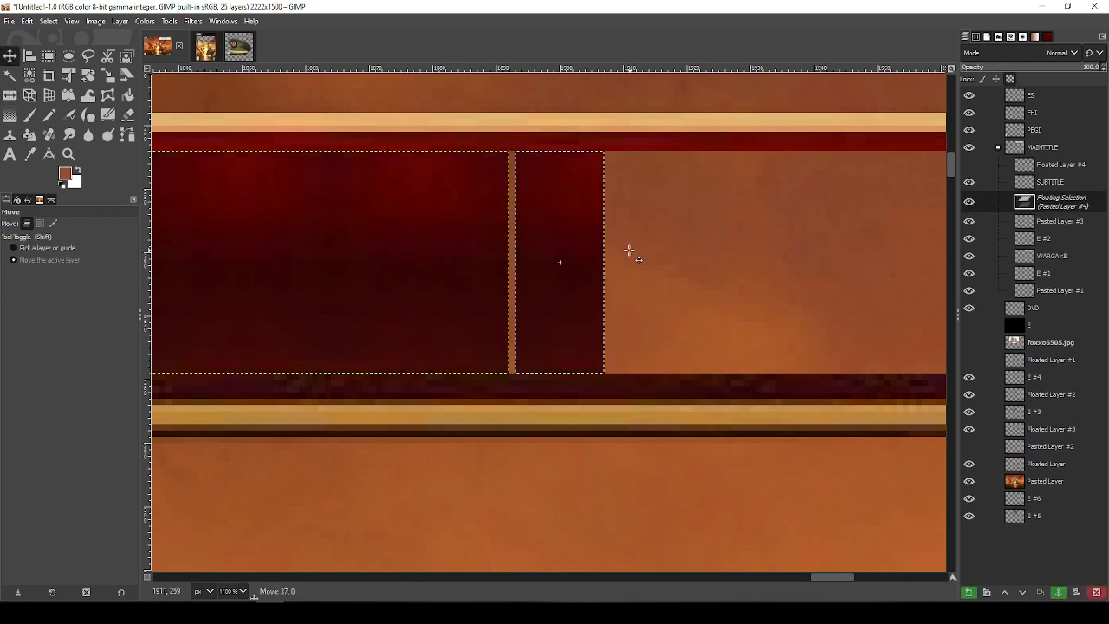
left_click(1060, 594)
Paste a strip beside the fill, flip it horizontally and anchor it, extending the fill to about x = 1920 px
left_click_drag(755, 369, 510, 403)
key("ctrl+v")
left_click_drag(289, 276, 414, 273)
key("shift+f")
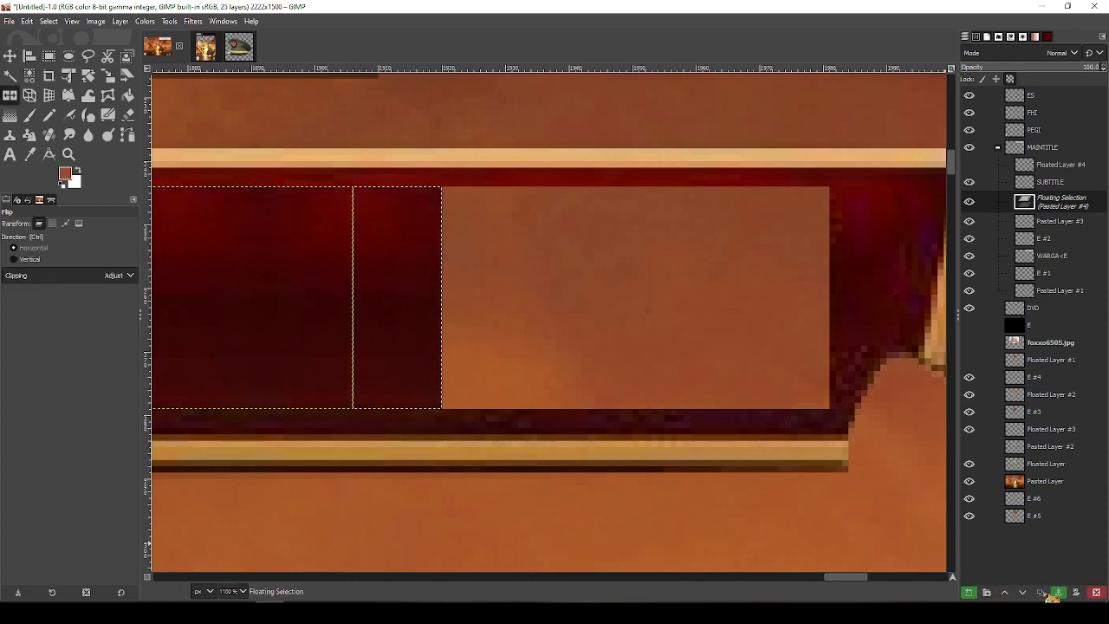
left_click(1075, 595)
Paste an unflipped strip against the fill's right edge and anchor it, reaching about x = 1934 px
key("ctrl+z")
key("m")
left_click_drag(260, 280, 472, 285)
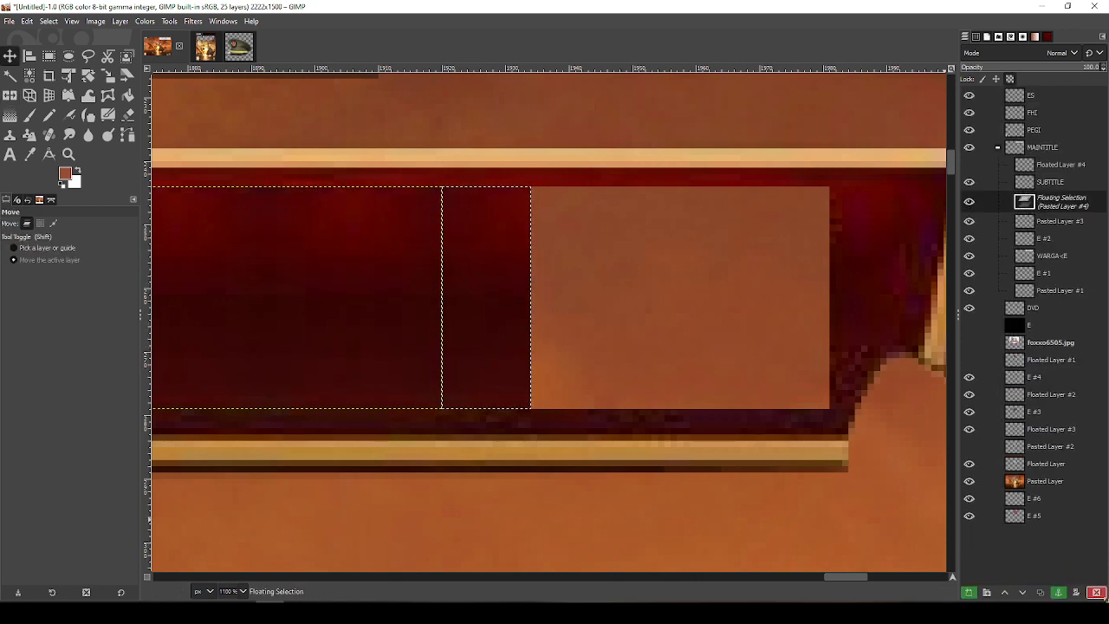
left_click(1059, 594)
Paste a strip, flip it horizontally and place it at the fill's right edge, reaching about x = 1948 px
key("ctrl+v")
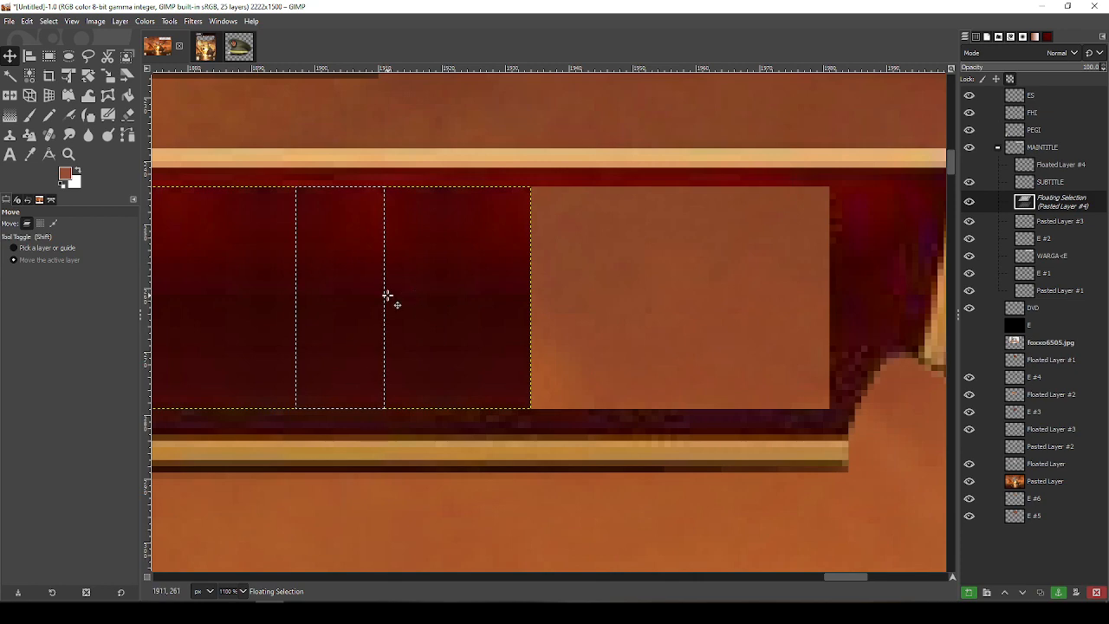
key("shift+f")
key("m")
left_click_drag(356, 295, 592, 300)
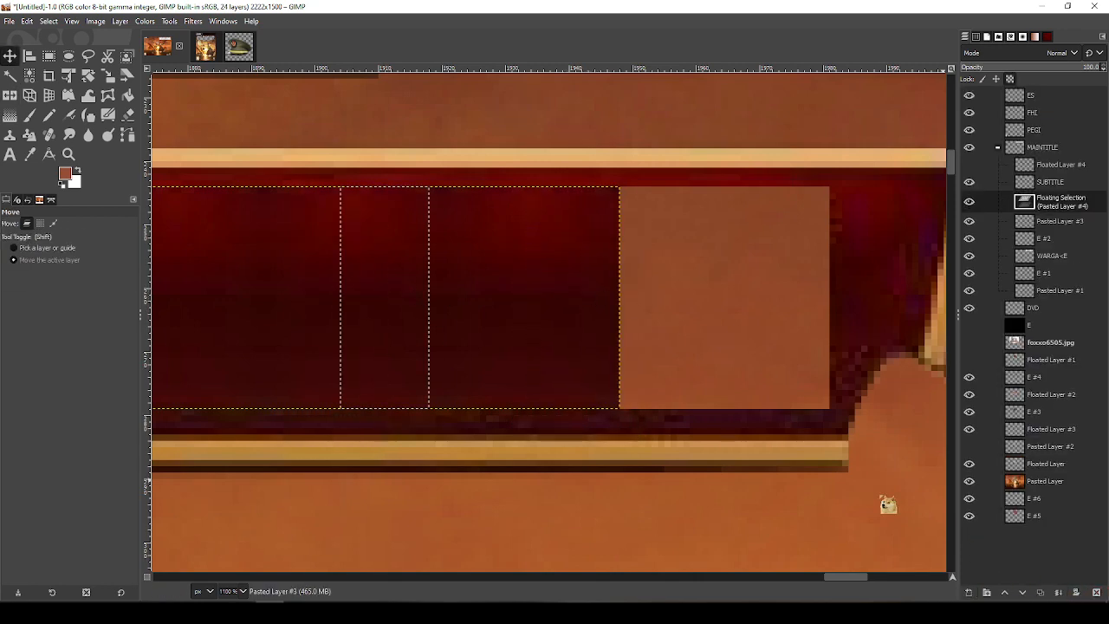
Place two more pasted strips edge to edge and anchor both, extending the fill to about x = 1976 px
left_click_drag(643, 312, 738, 310)
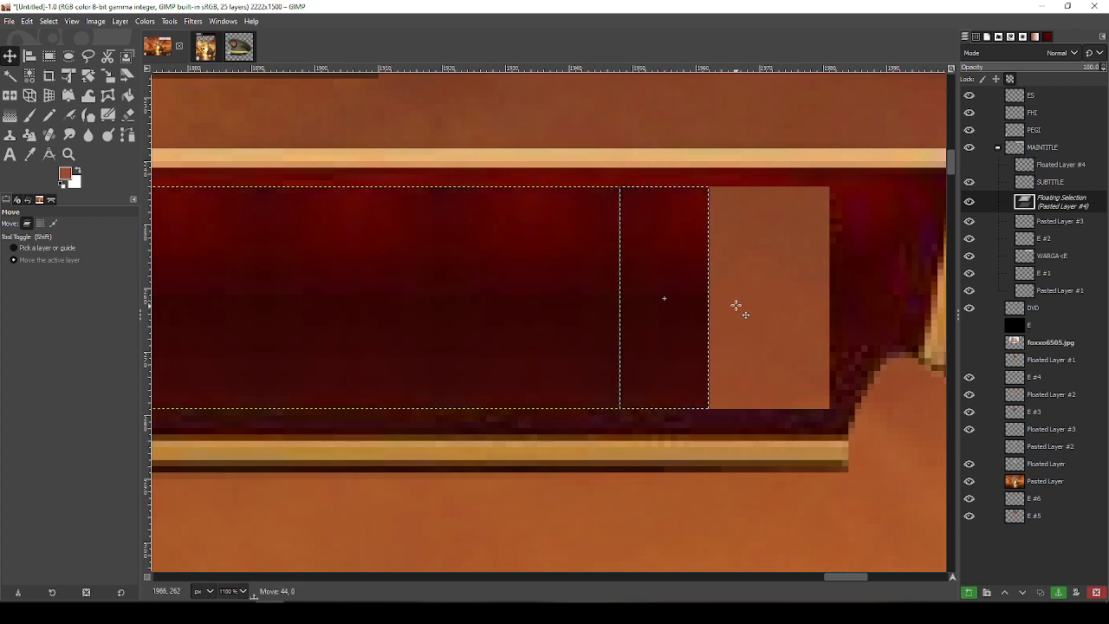
left_click(1058, 592)
left_click_drag(722, 370, 540, 381)
key("ctrl+v")
left_click_drag(376, 335, 587, 334)
left_click(1058, 592)
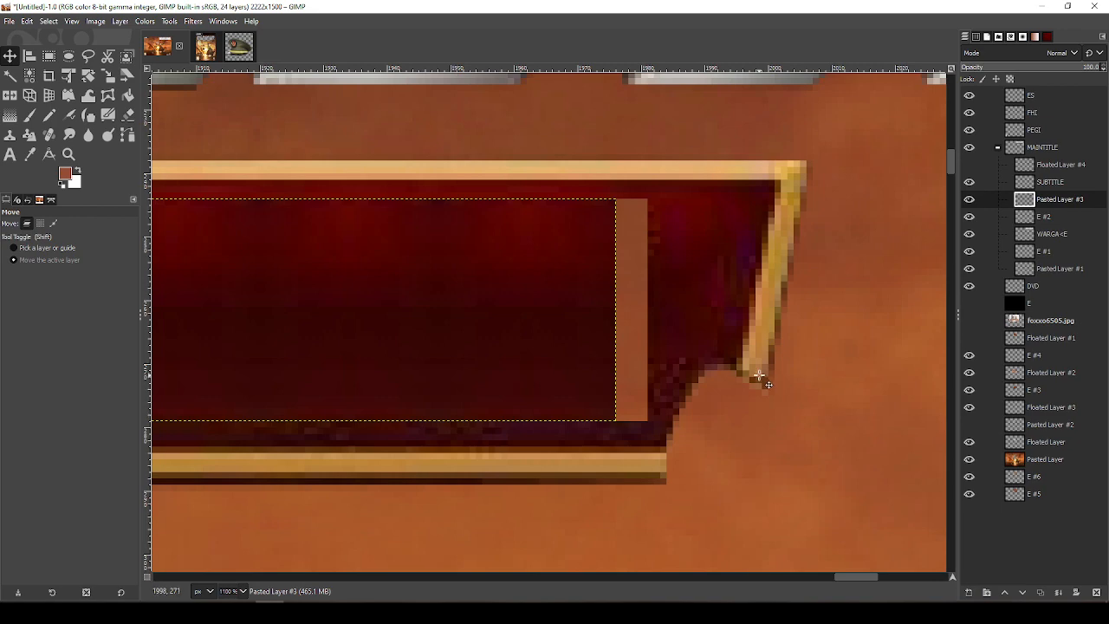
Paste a final strip over the remaining gap at the banner's right end and anchor it to Pasted Layer #3
key("ctrl+v")
left_click_drag(490, 324, 777, 330)
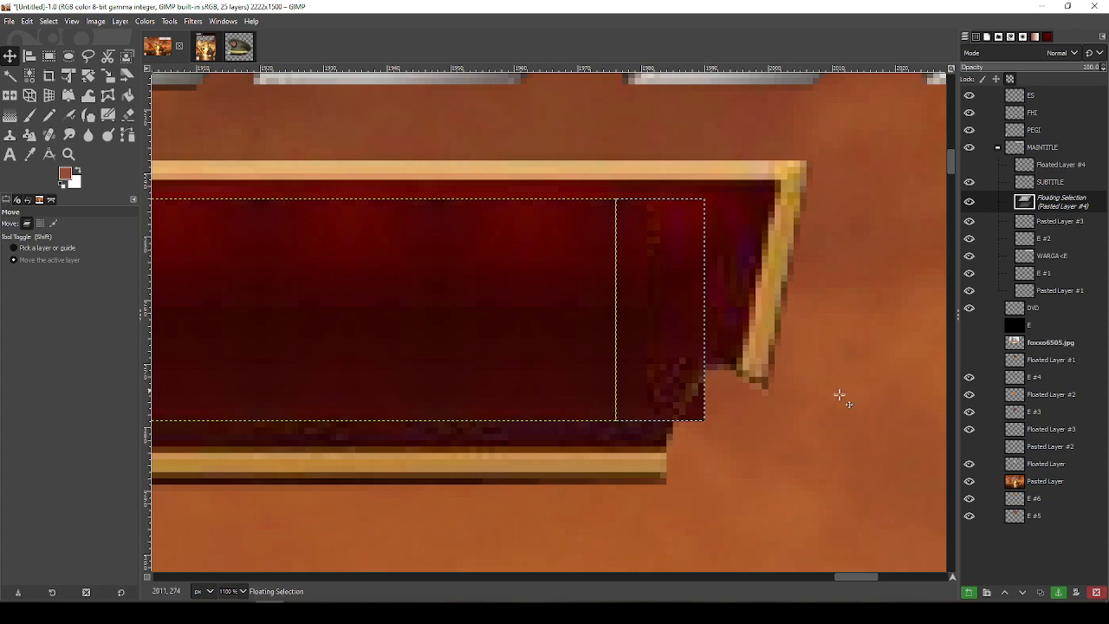
left_click(1061, 592)
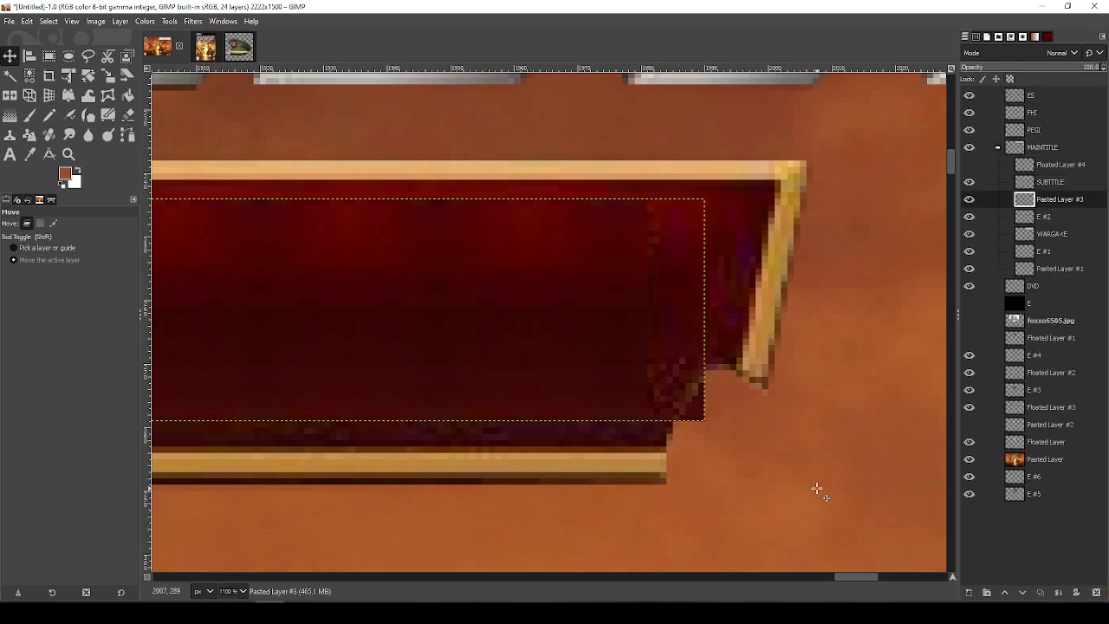
Sample the bright dark red from the fill and airbrush it along the fill's upper part to blend the strip seams
scroll(817, 488, "down", 4)
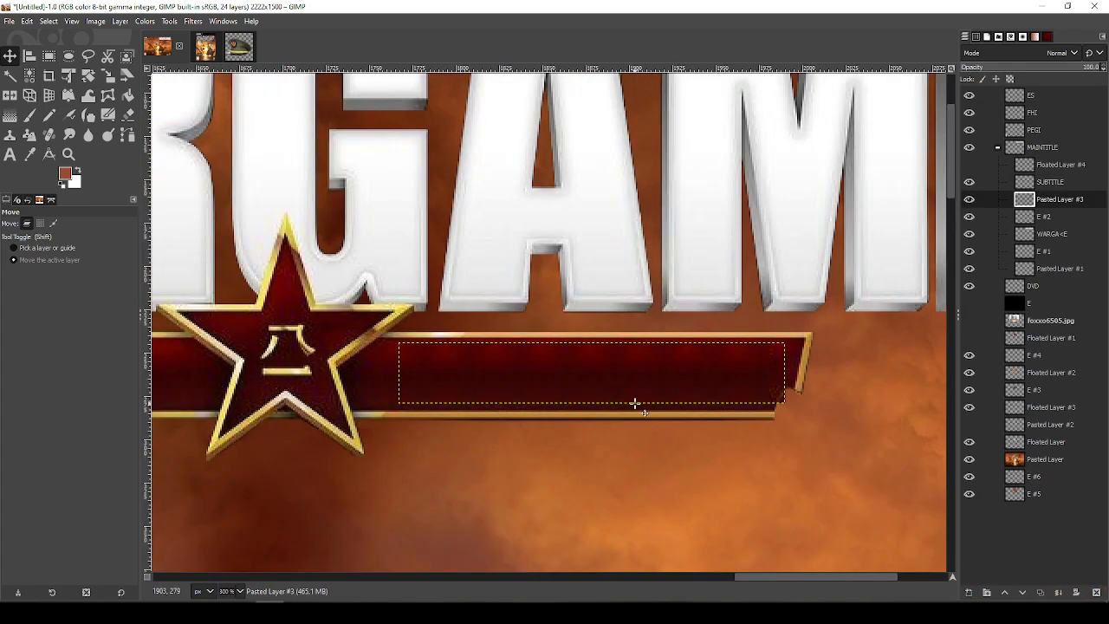
left_click_drag(635, 403, 686, 371)
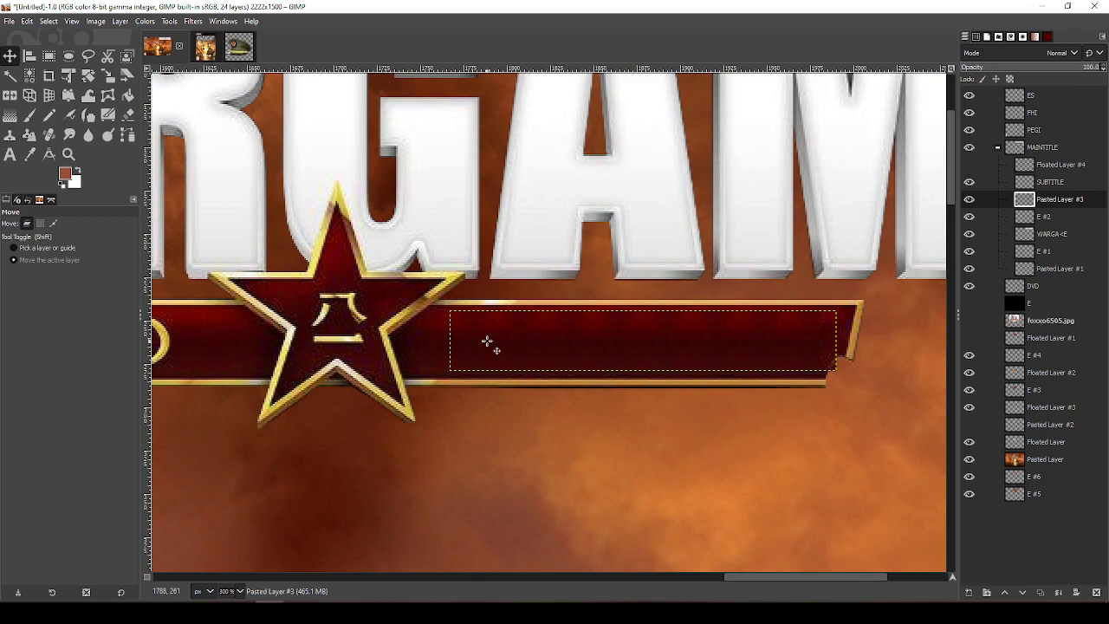
scroll(488, 344, "up", 5)
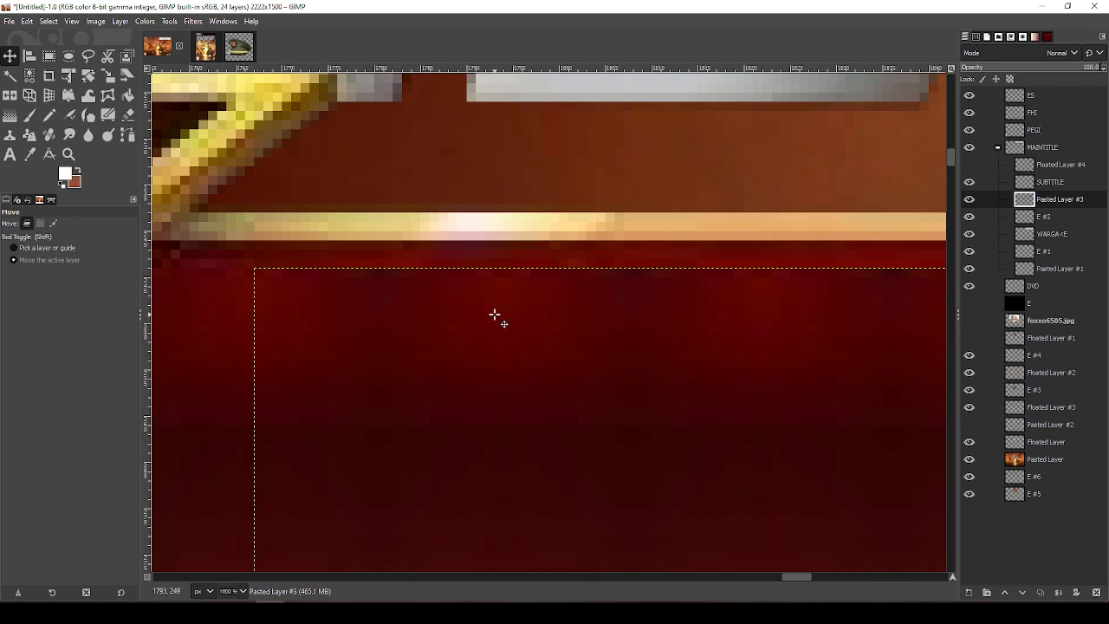
key("o")
left_click(498, 338)
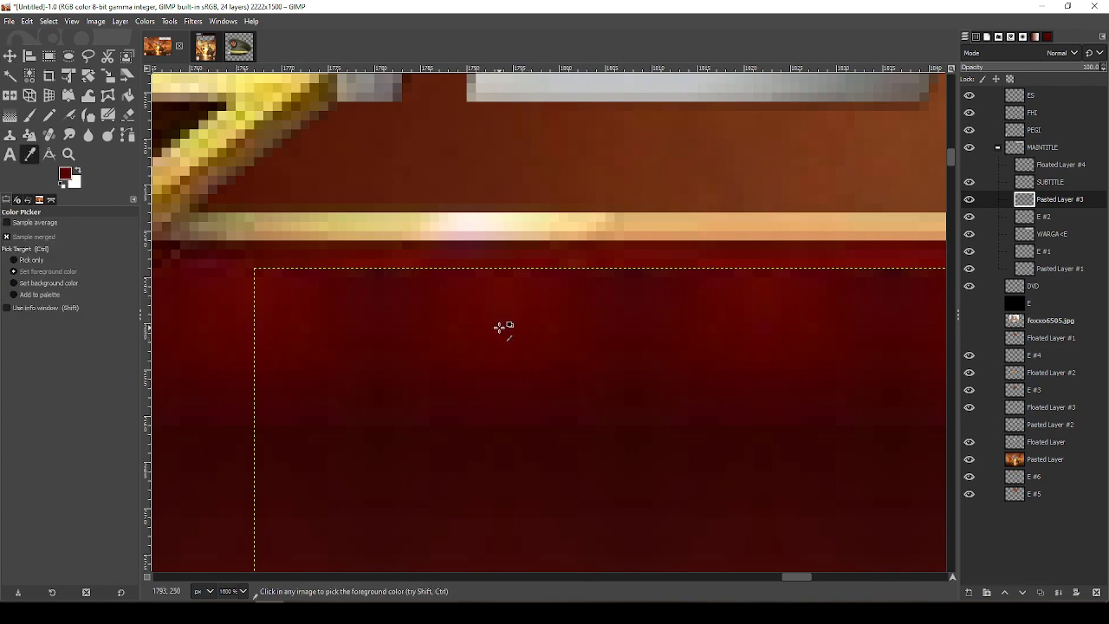
key("a")
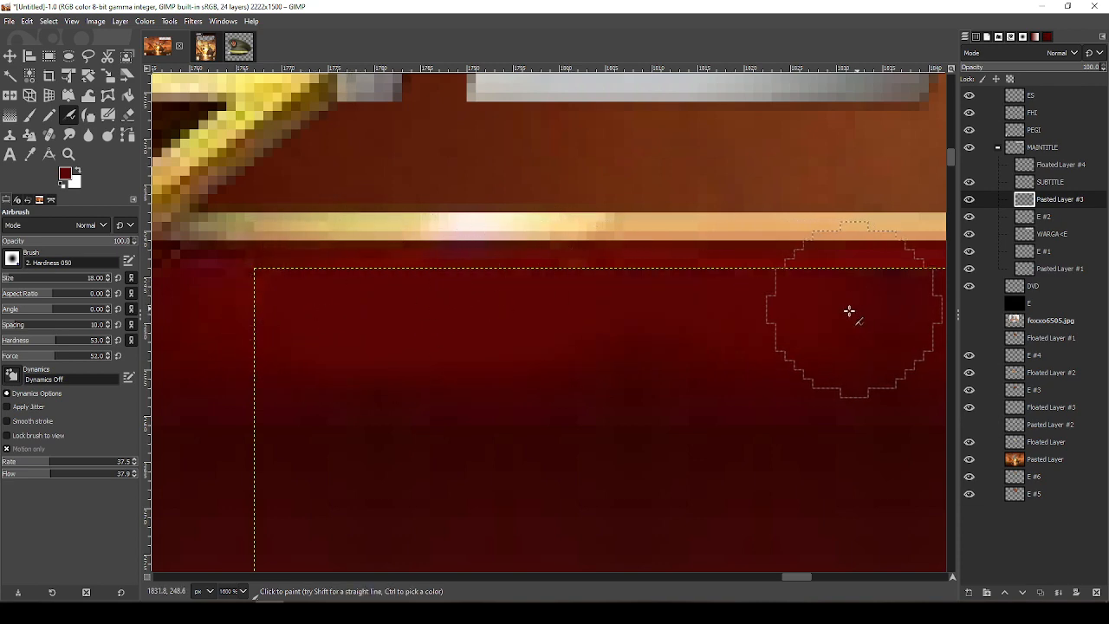
mouse_move(849, 311)
left_mouse_down()
mouse_move(443, 290)
mouse_move(986, 293)
mouse_move(793, 281)
left_mouse_up()
left_click_drag(793, 281, 285, 265)
mouse_move(295, 263)
left_mouse_down()
mouse_move(740, 238)
mouse_move(773, 297)
mouse_move(782, 262)
mouse_move(338, 236)
mouse_move(909, 265)
left_mouse_up()
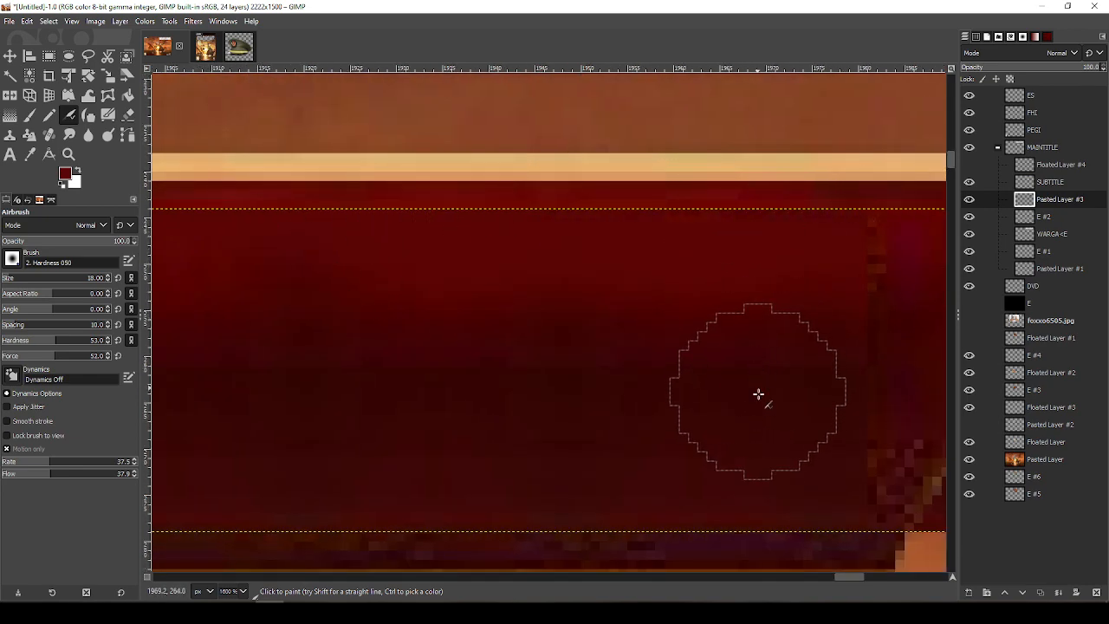
Lower the airbrush Rate to 15.2 and Flow to 13.4 for softer blending of the banner fill
scroll(854, 297, "down", 3)
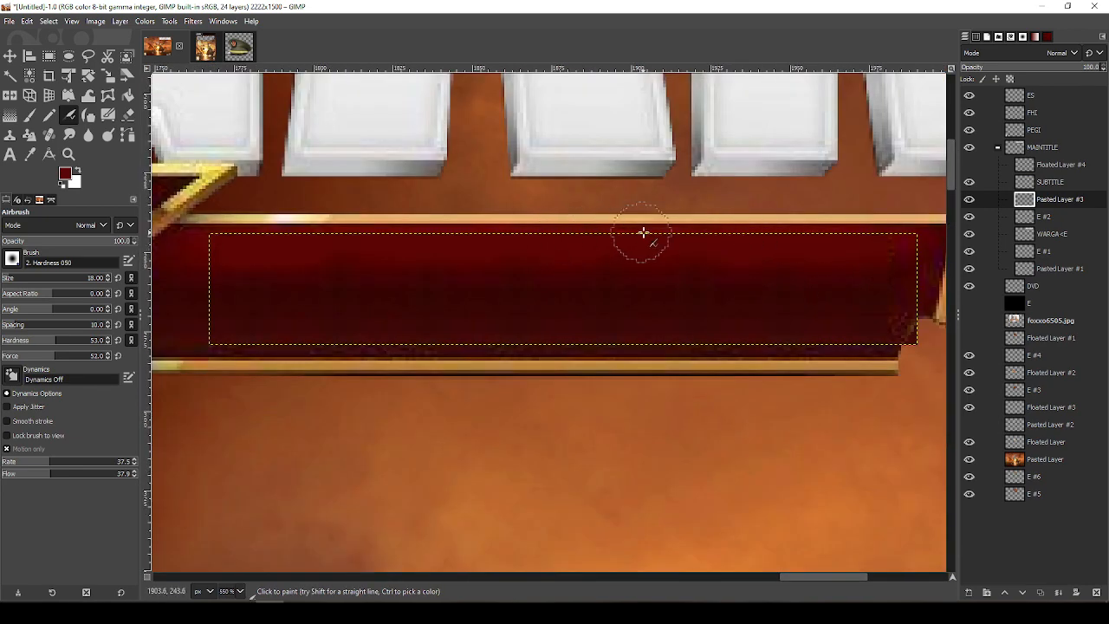
left_click(21, 476)
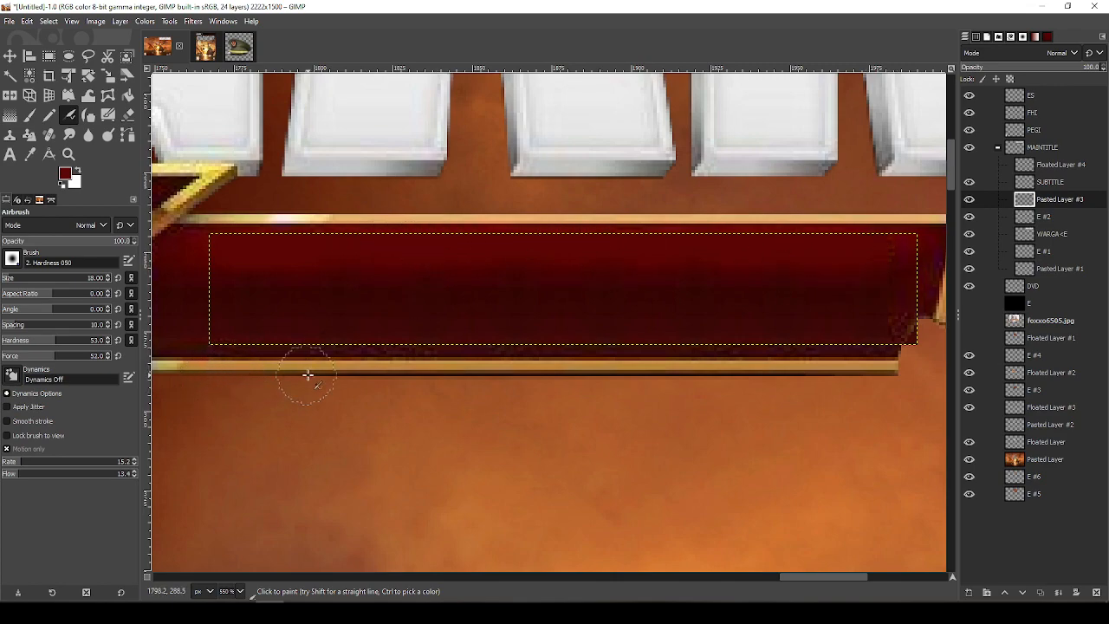
mouse_move(447, 404)
left_mouse_down()
mouse_move(696, 389)
mouse_move(661, 399)
left_mouse_up()
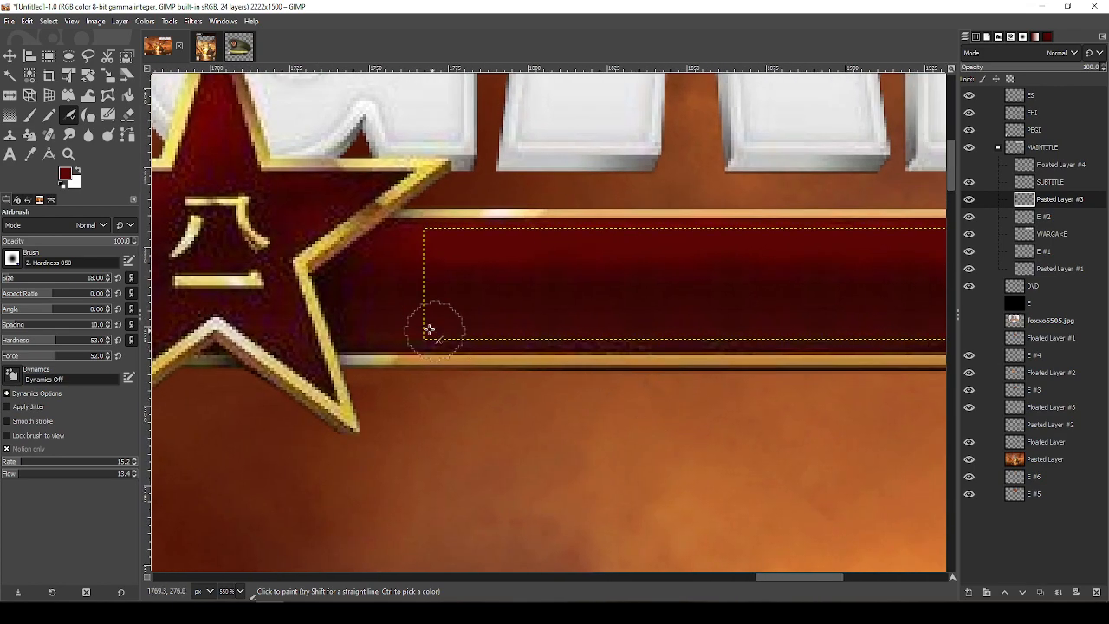
Sample the darker red from the fill and airbrush it along the banner's middle and lower part to smooth the strip seams
key("ctrl")
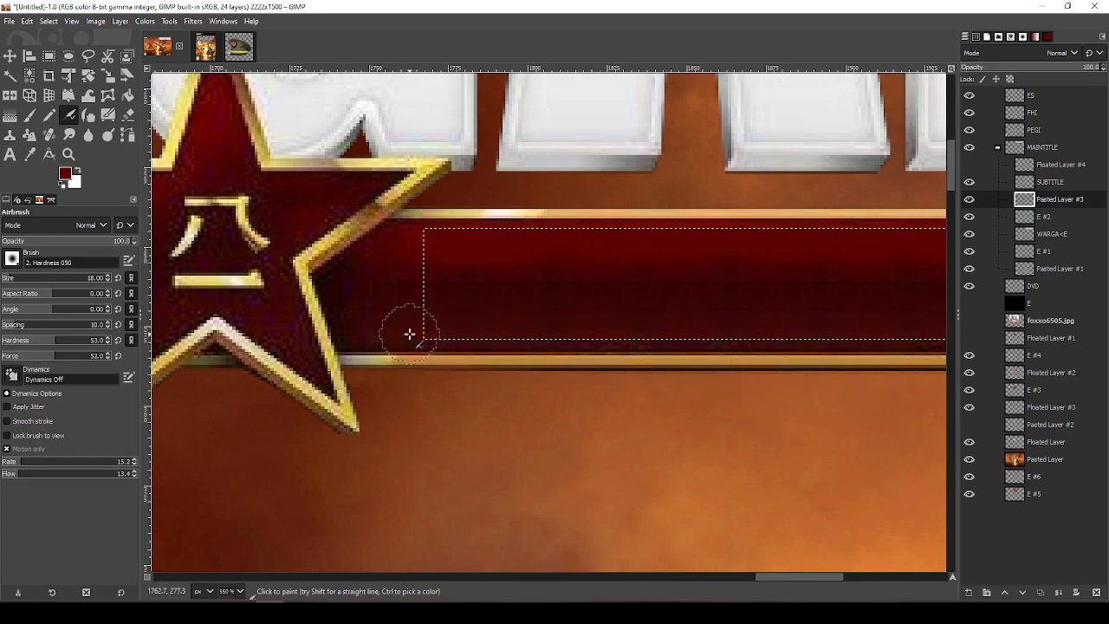
key("o")
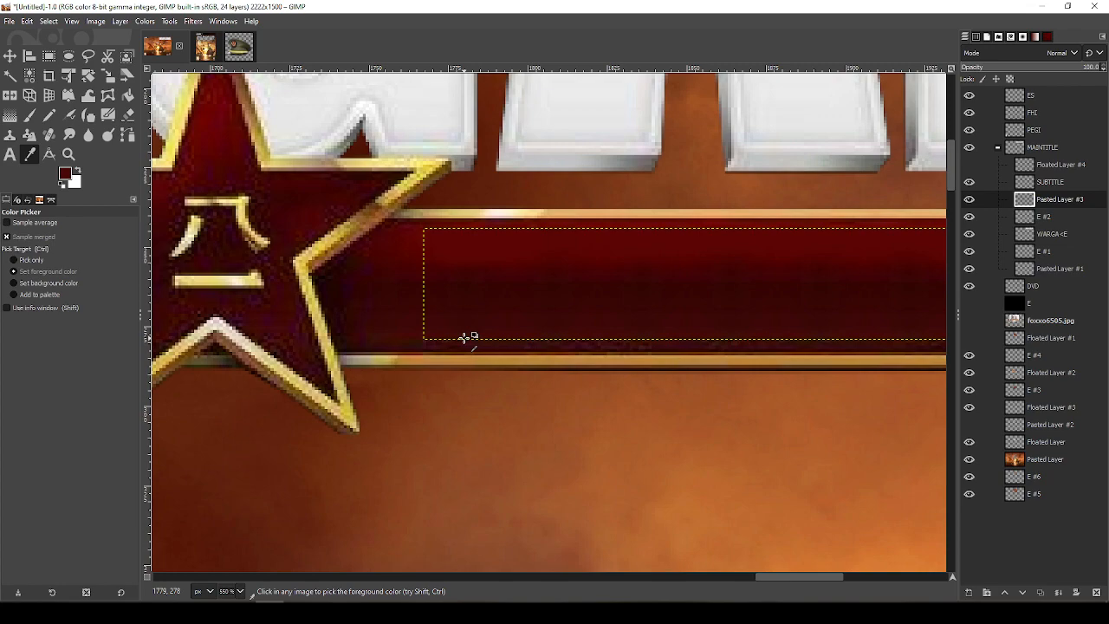
key("a")
left_click_drag(703, 352, 497, 361)
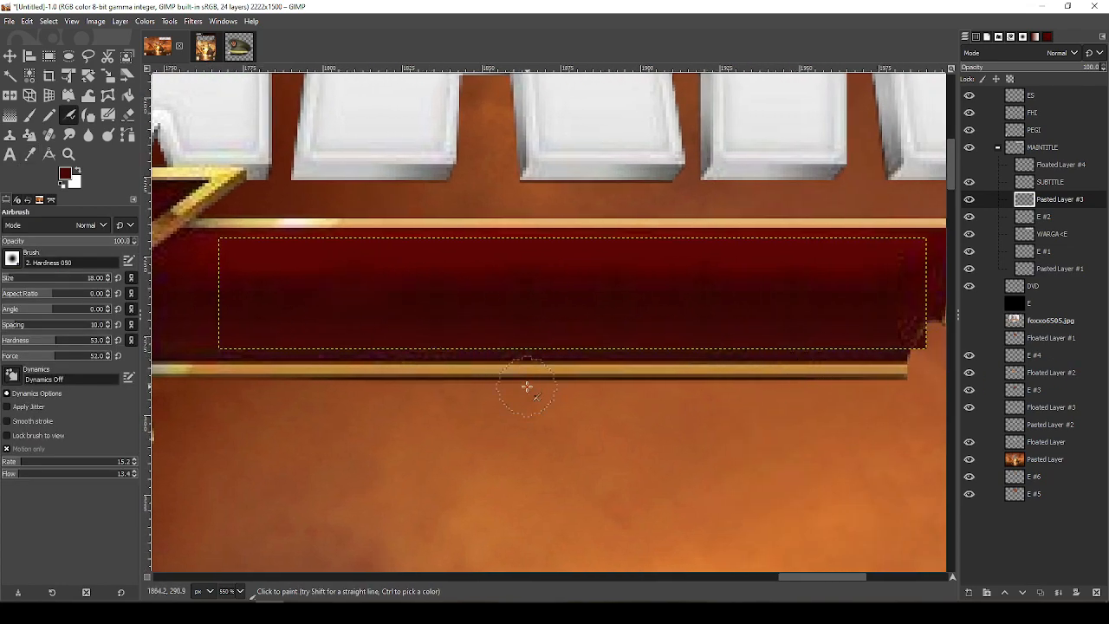
key("o")
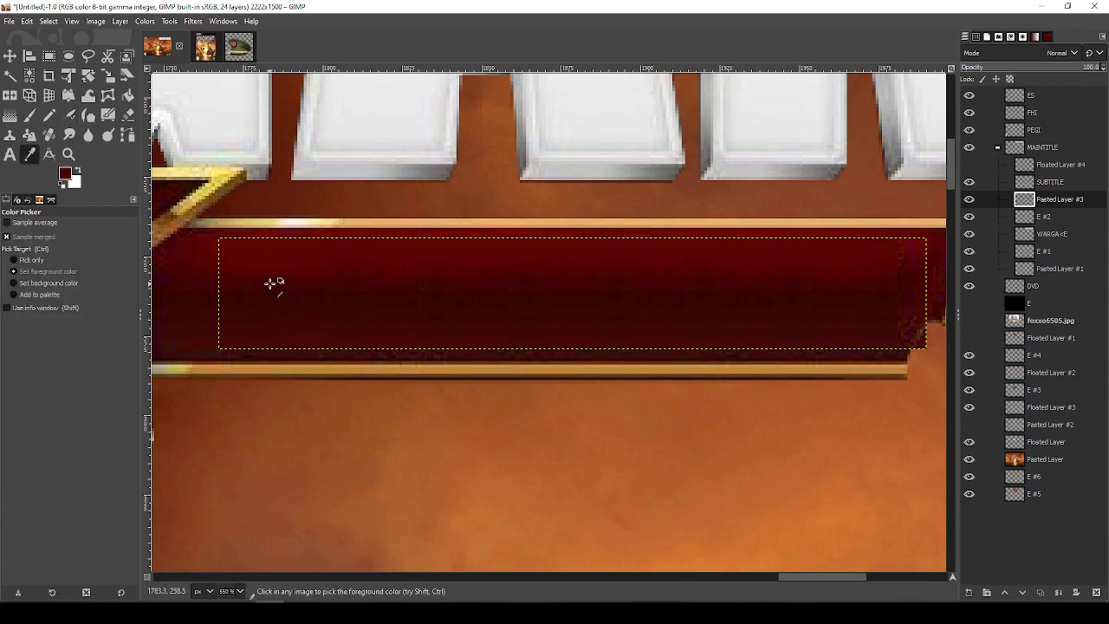
key("a")
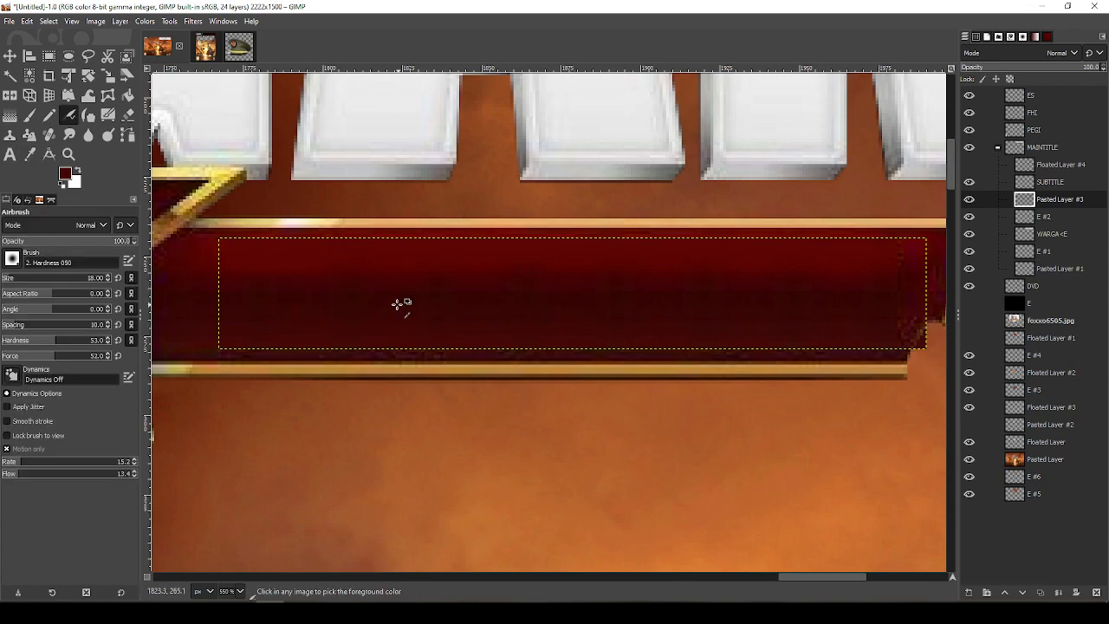
scroll(401, 303, "left", 2)
scroll(451, 307, "up", 2, "ctrl")
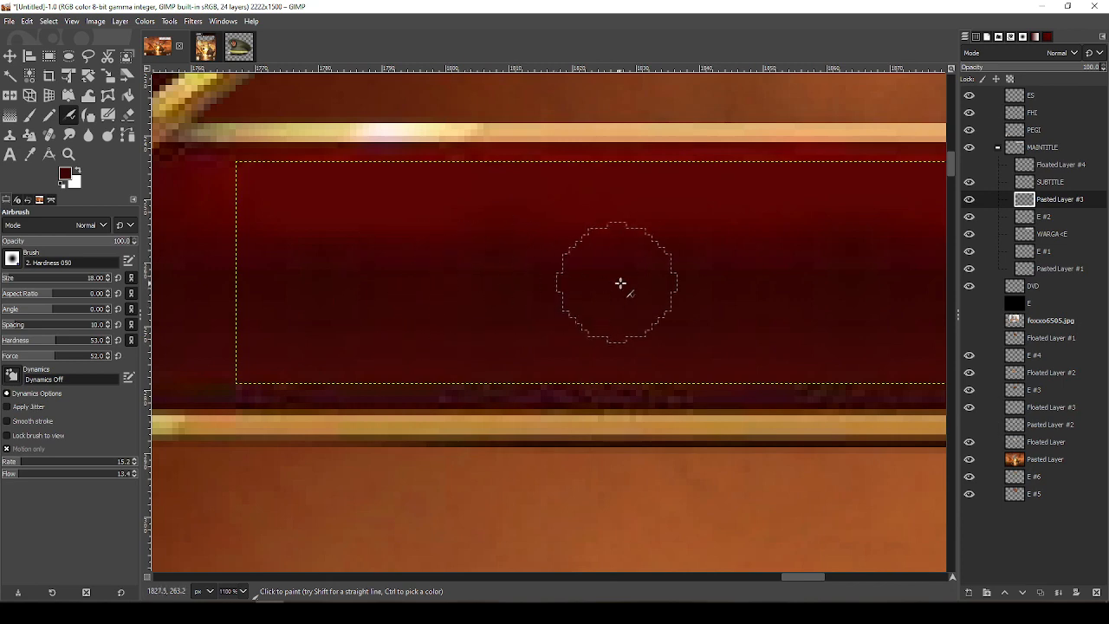
scroll(780, 281, "right", 3)
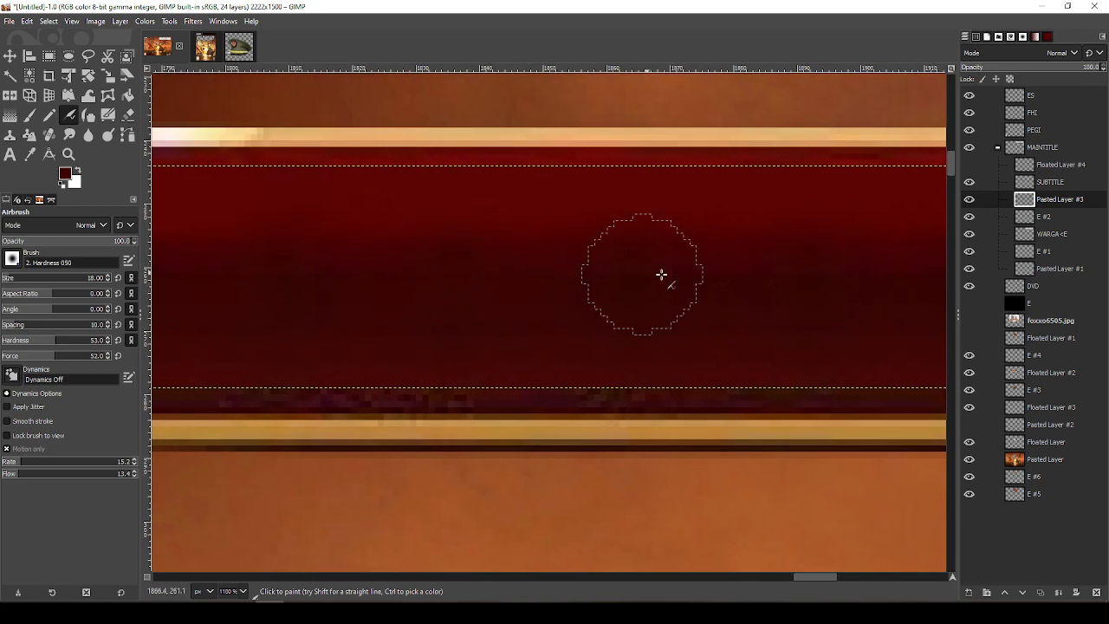
scroll(815, 278, "right", 4)
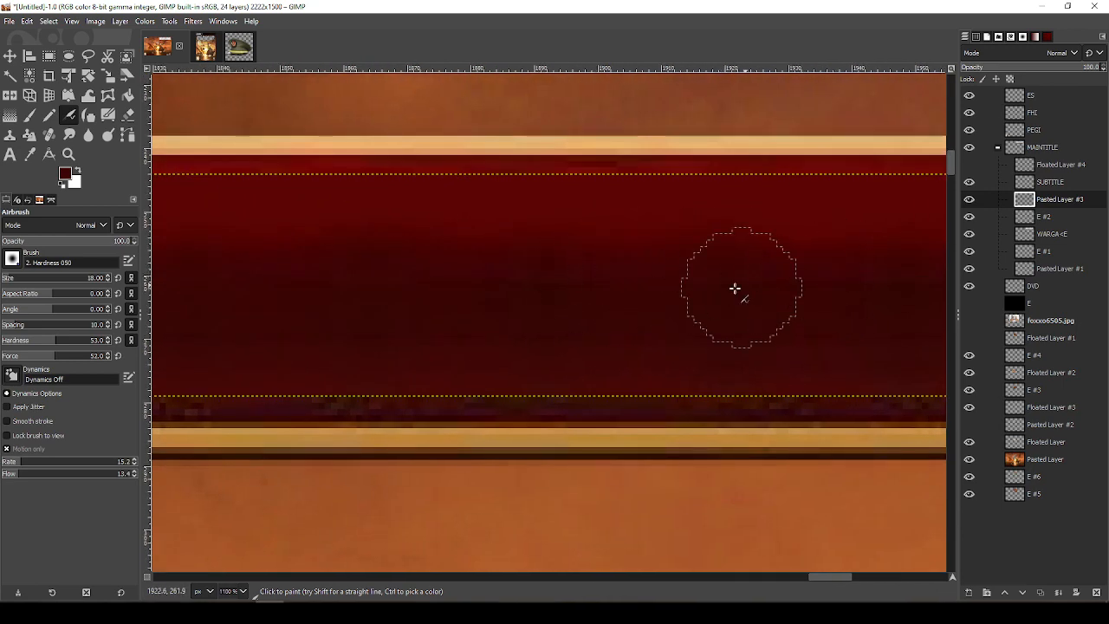
scroll(633, 293, "right", 4)
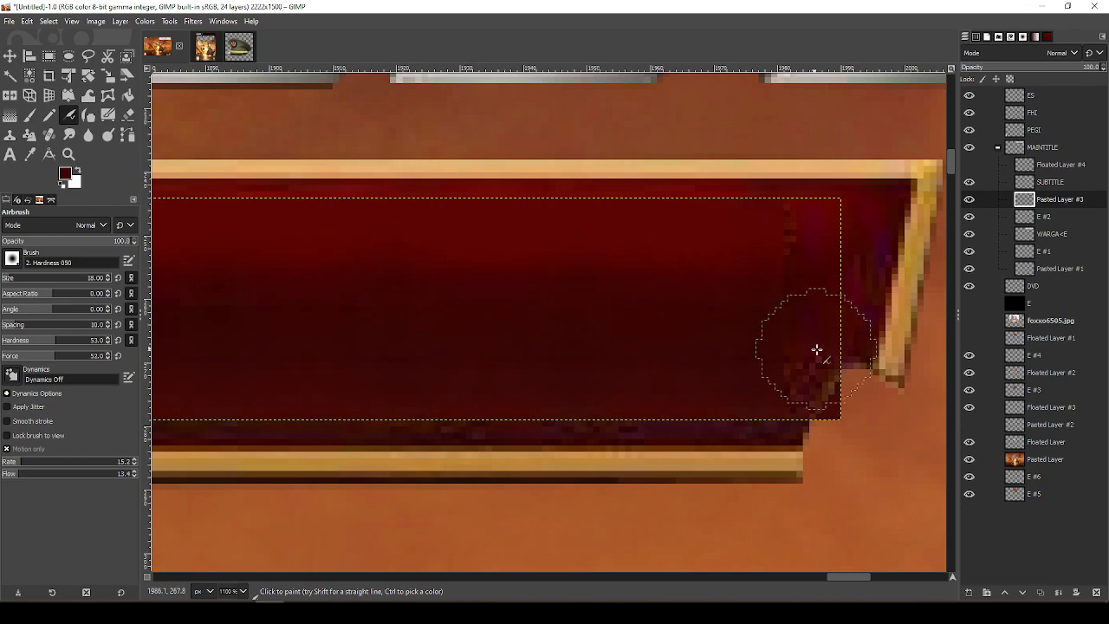
Activate the SUBTITLE layer and begin a Free Select outline around the E of RED, following its stem and upper arm, with Antialiasing on
scroll(817, 350, "down", 10)
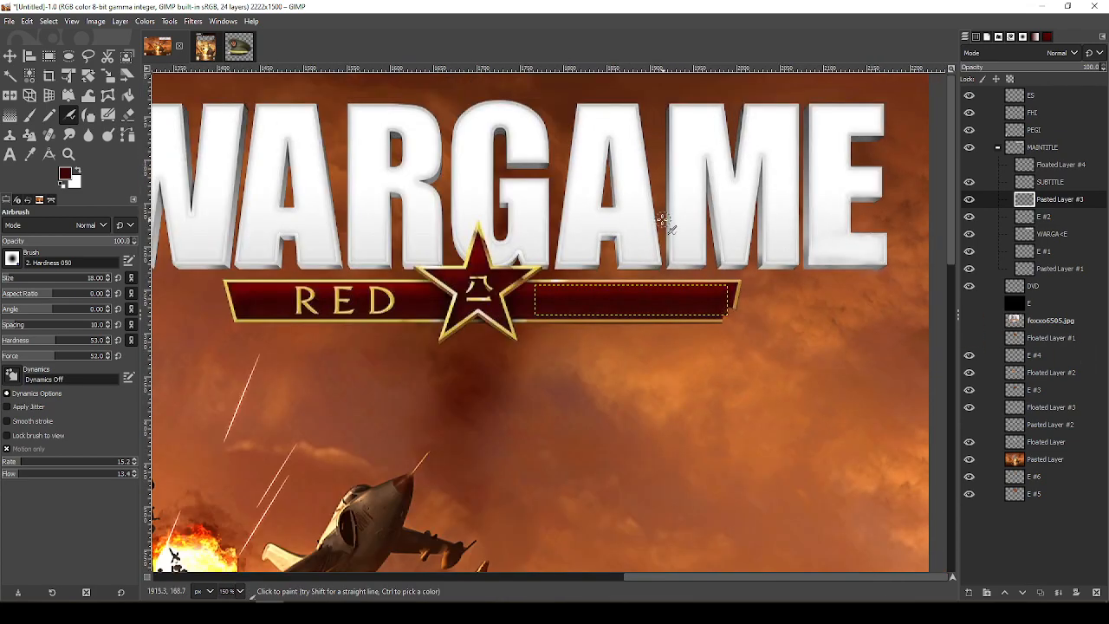
scroll(540, 222, "up", 3)
scroll(540, 223, "left", 3)
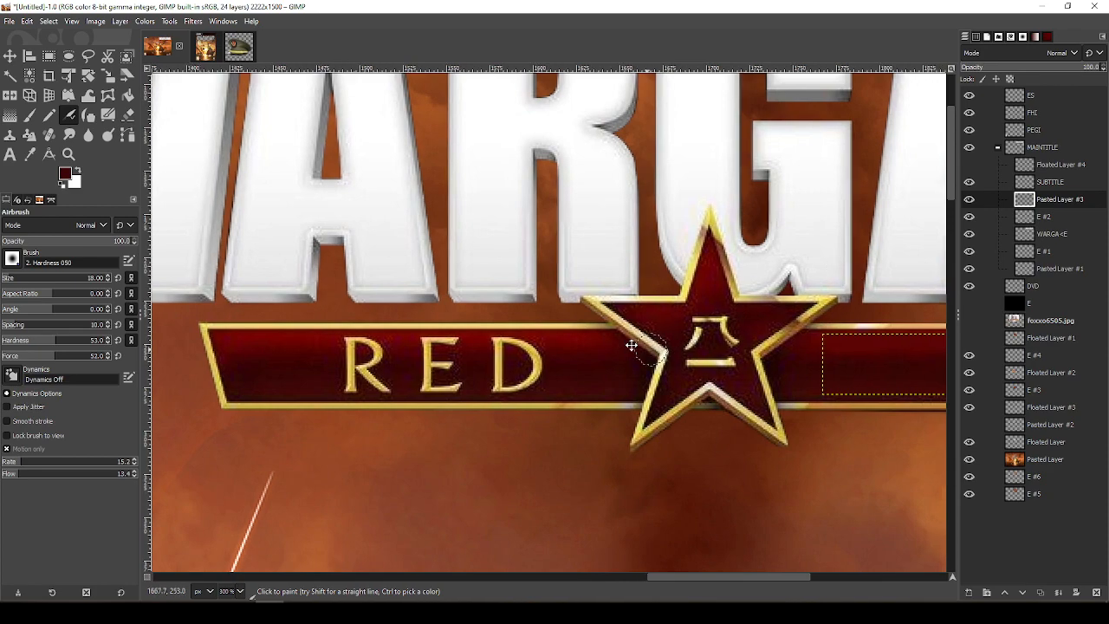
left_click_drag(632, 346, 560, 298)
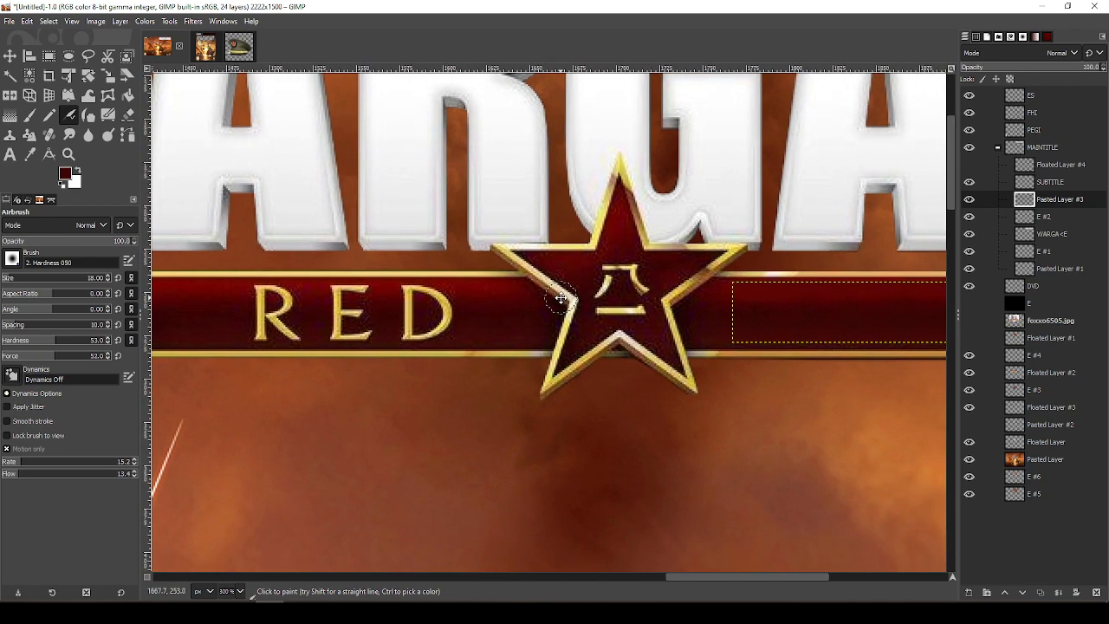
mouse_move(560, 298)
left_mouse_down()
mouse_move(637, 294)
mouse_move(735, 267)
left_mouse_up()
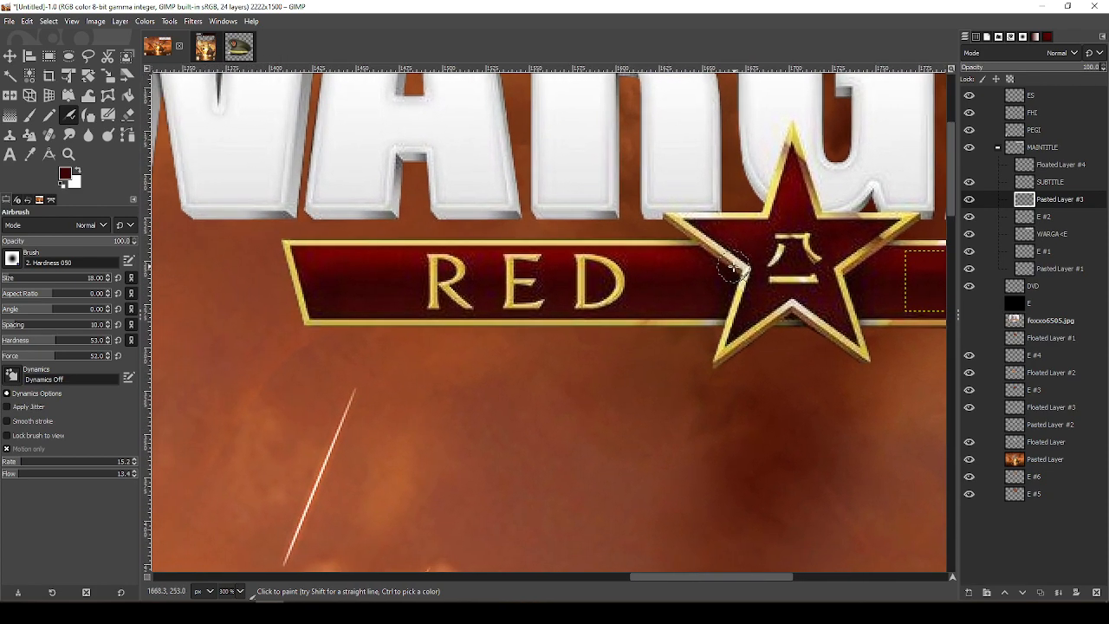
left_click(1050, 186)
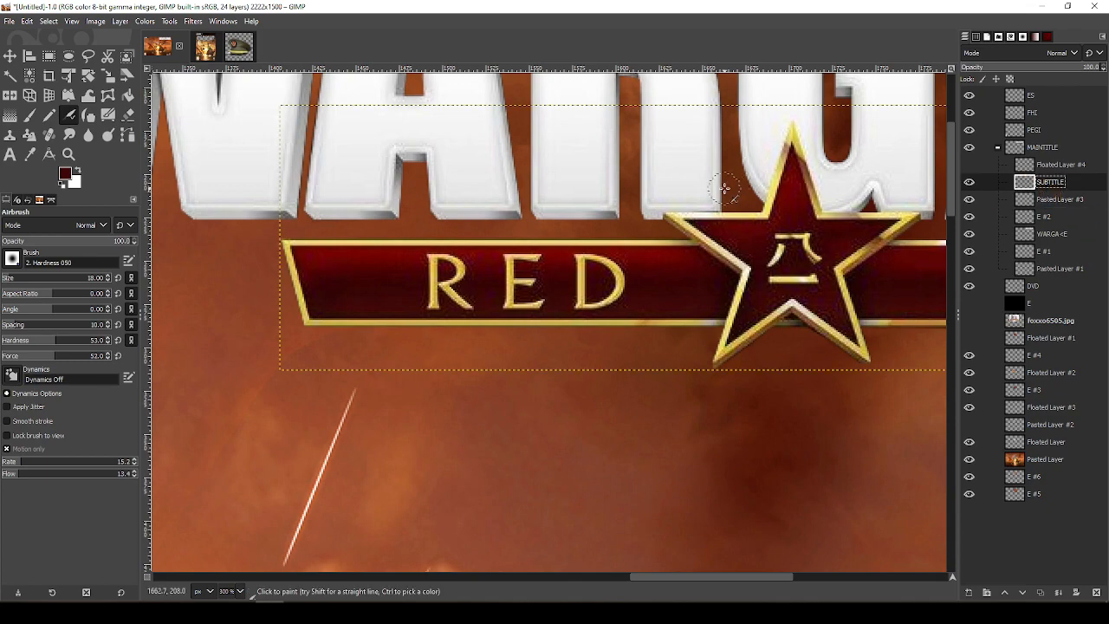
scroll(513, 228, "up", 4)
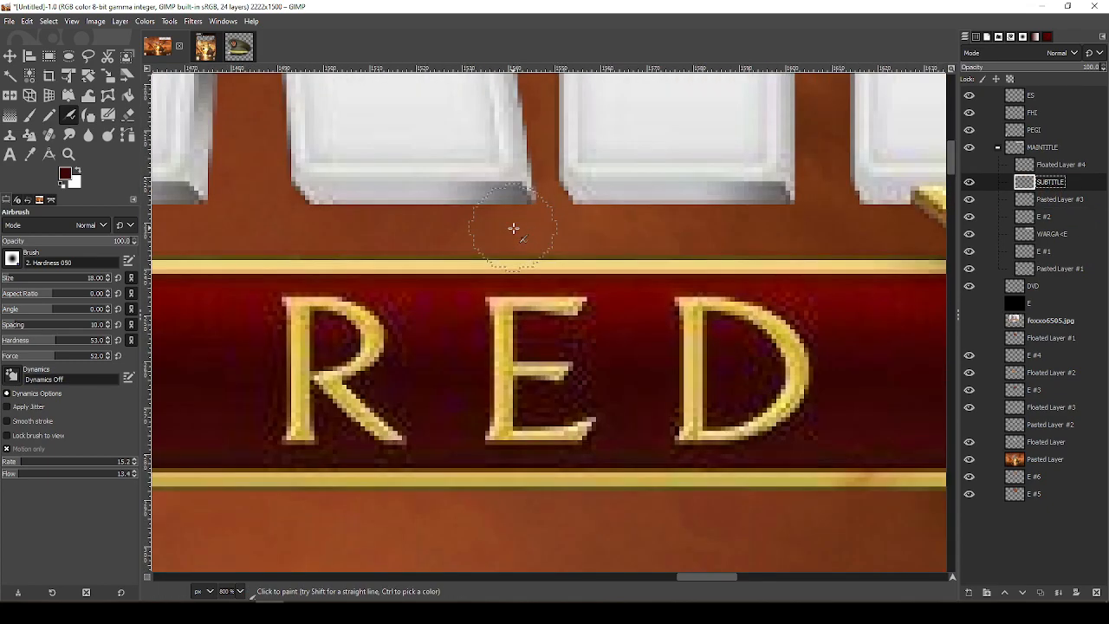
key("f")
left_click_drag(462, 431, 487, 364)
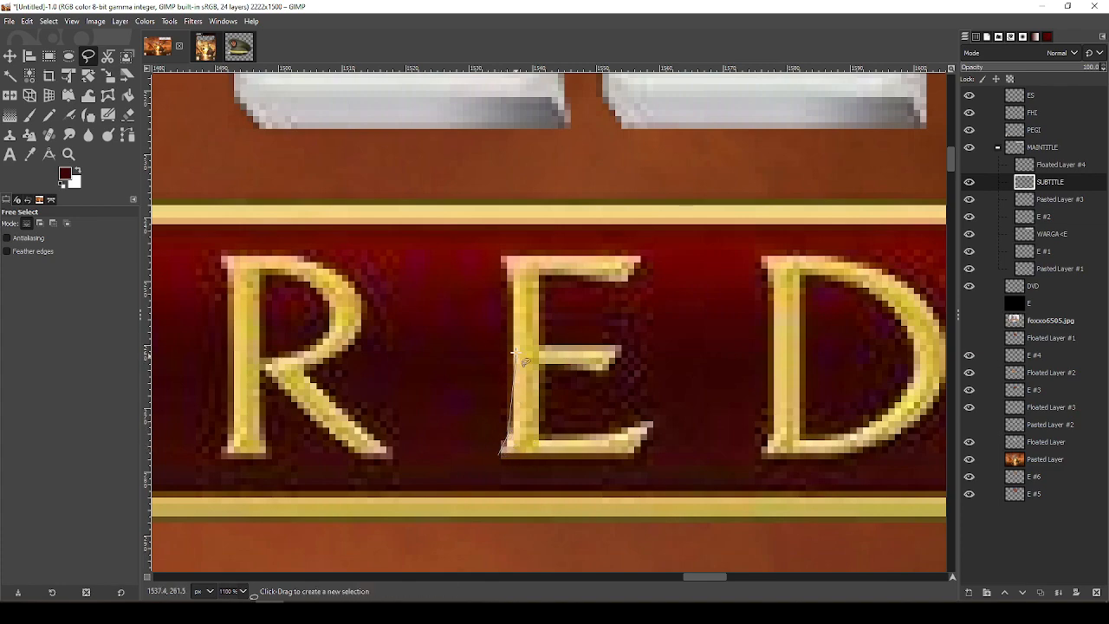
left_click(510, 279)
left_click(503, 257)
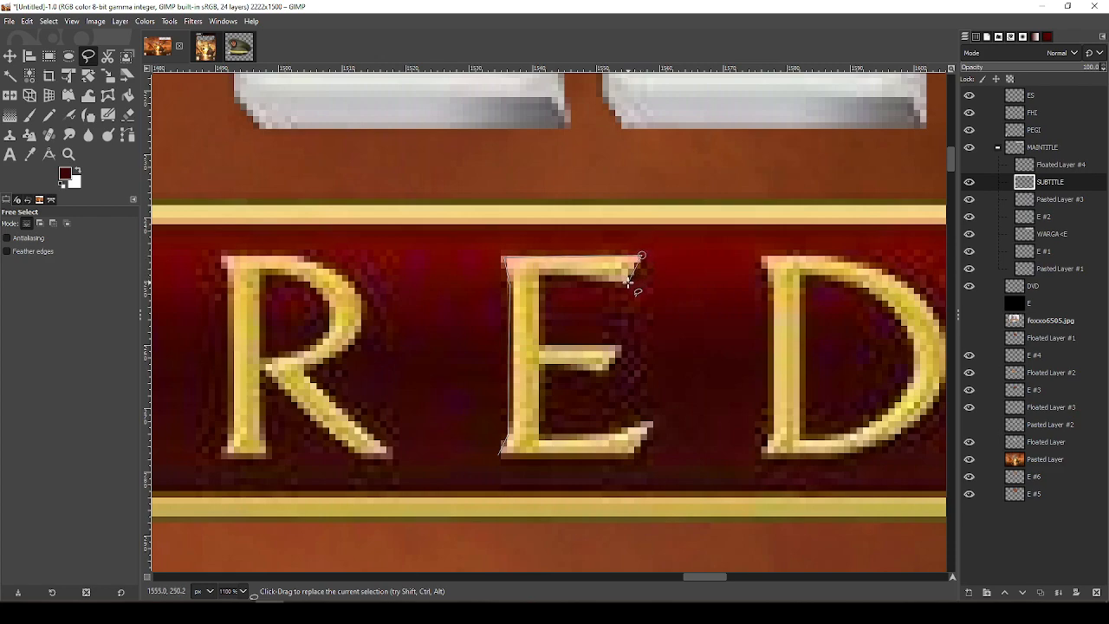
left_click(26, 237)
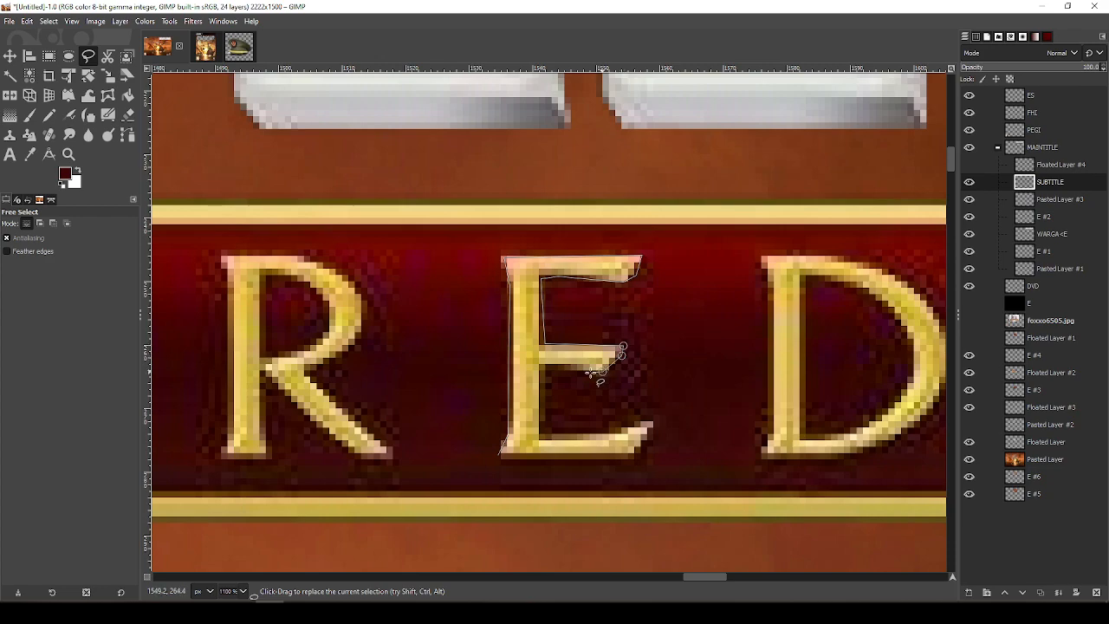
Close the outline around the E's middle arm and stem, leaving out the lower arm to form an F, and copy it
left_click(607, 369)
left_click(547, 366)
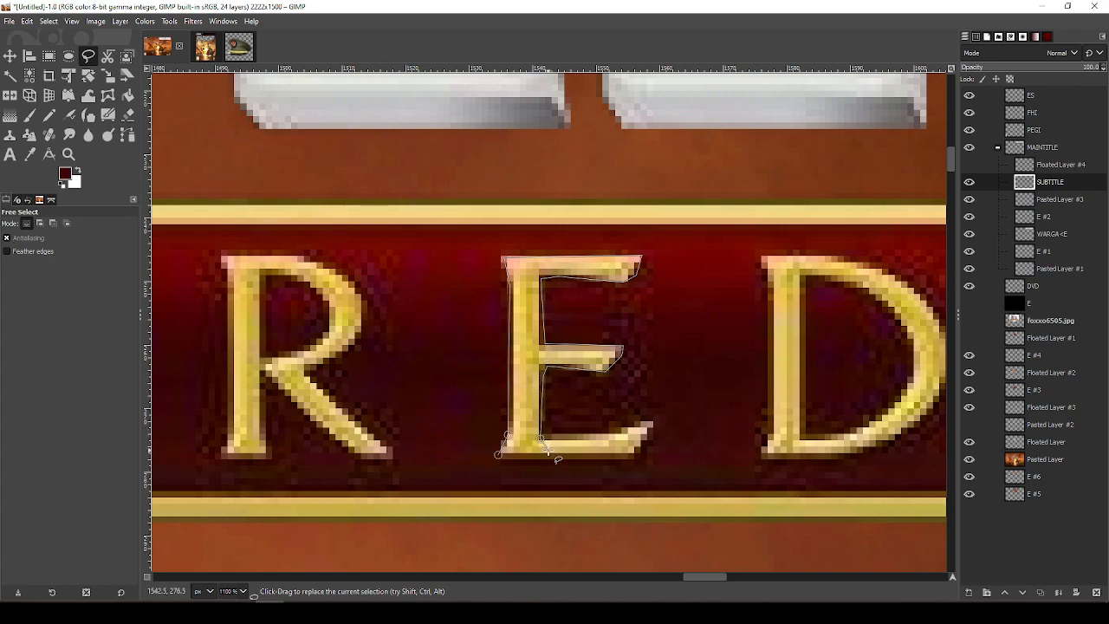
left_click(523, 458)
key("Return")
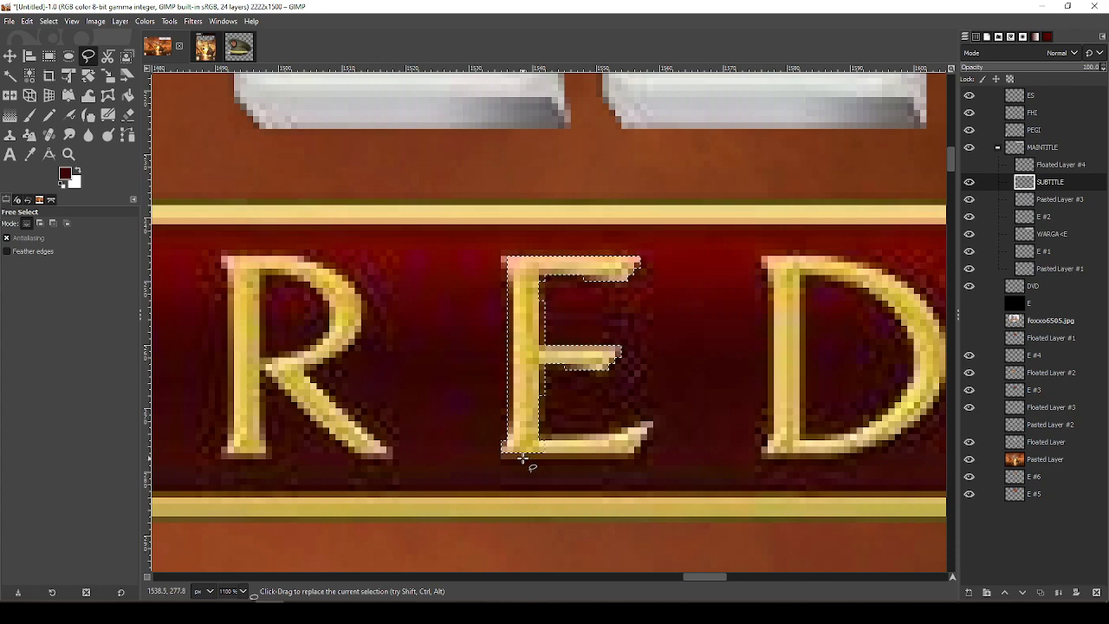
key("ctrl+c")
Paste the copied F shape as a new layer, Pasted Layer #4
left_click_drag(805, 340, 37, 236)
left_click_drag(598, 317, 13, 260)
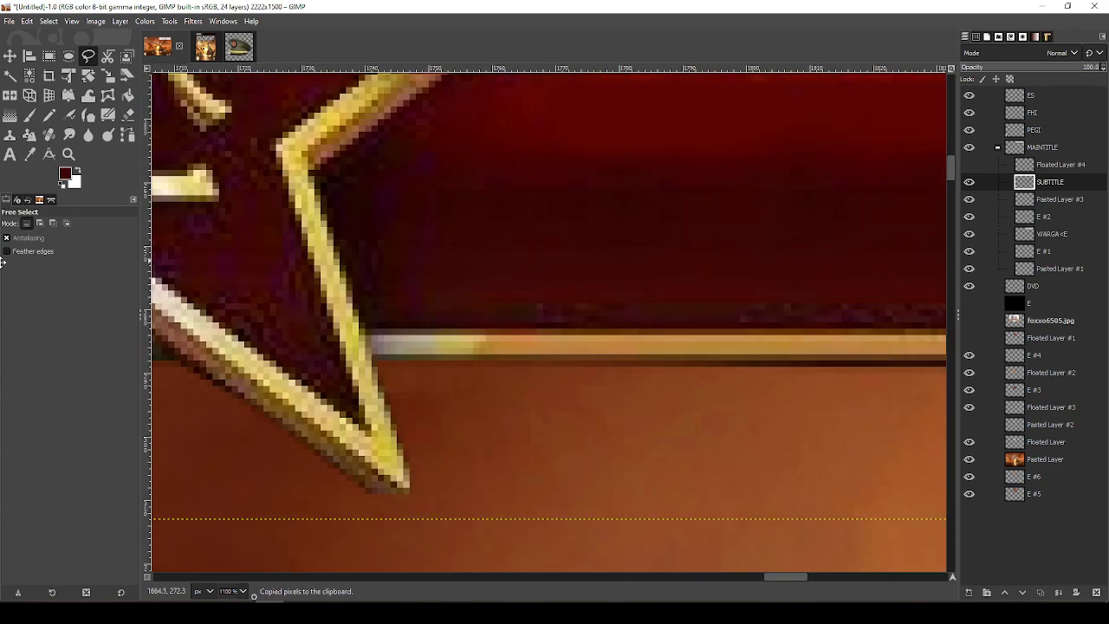
left_click_drag(892, 290, 528, 445)
mouse_move(832, 327)
left_mouse_down()
mouse_move(735, 341)
mouse_move(882, 319)
left_mouse_up()
left_click_drag(738, 374, 694, 406)
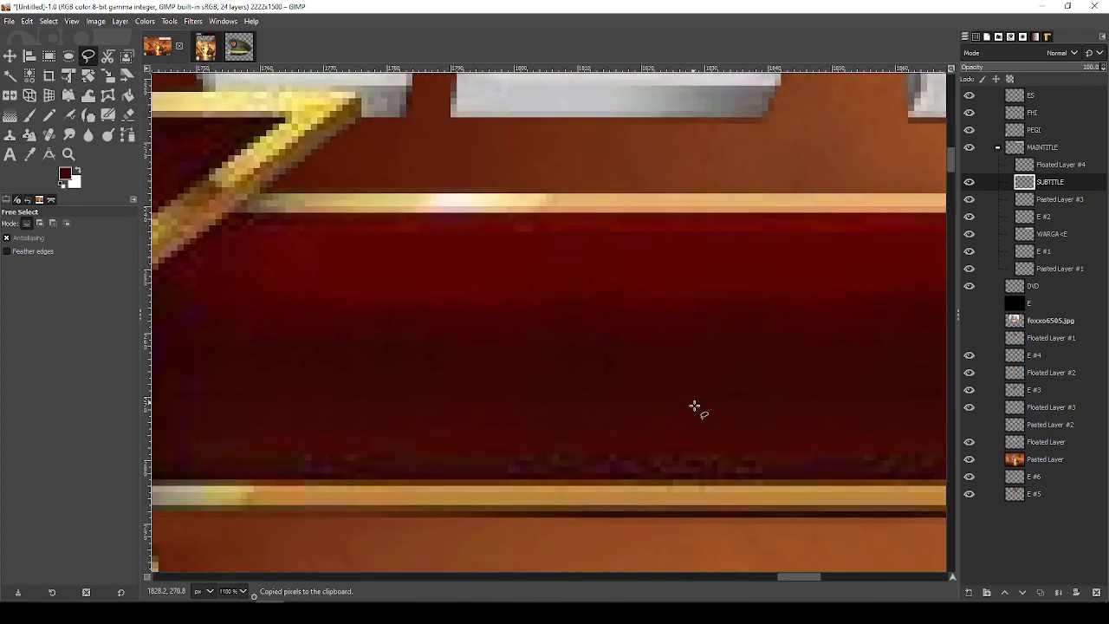
key("ctrl+v")
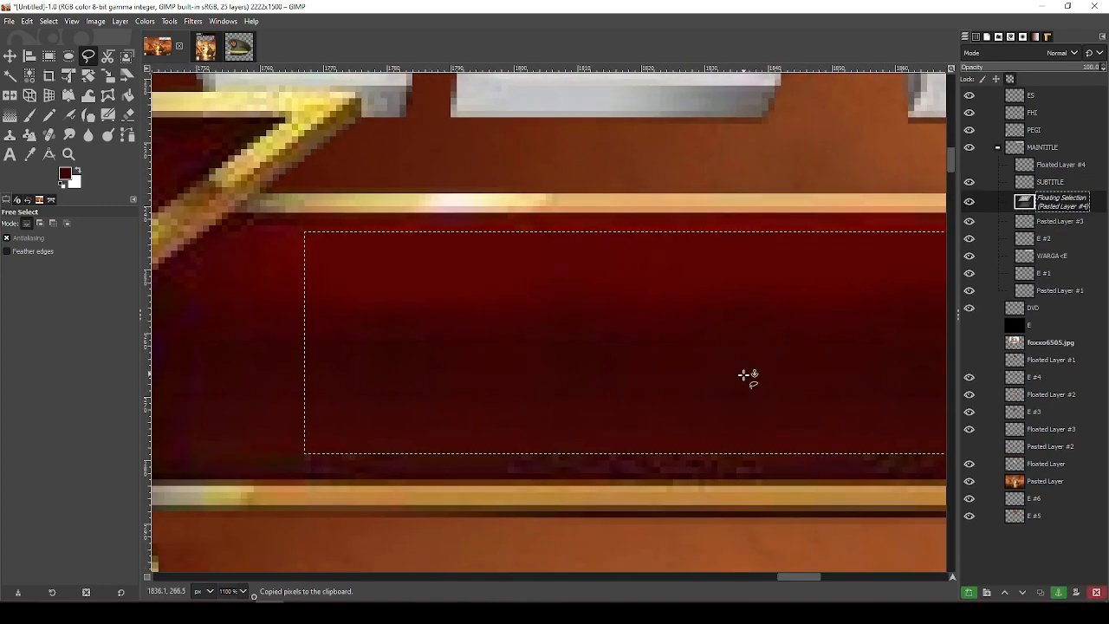
left_click(969, 593)
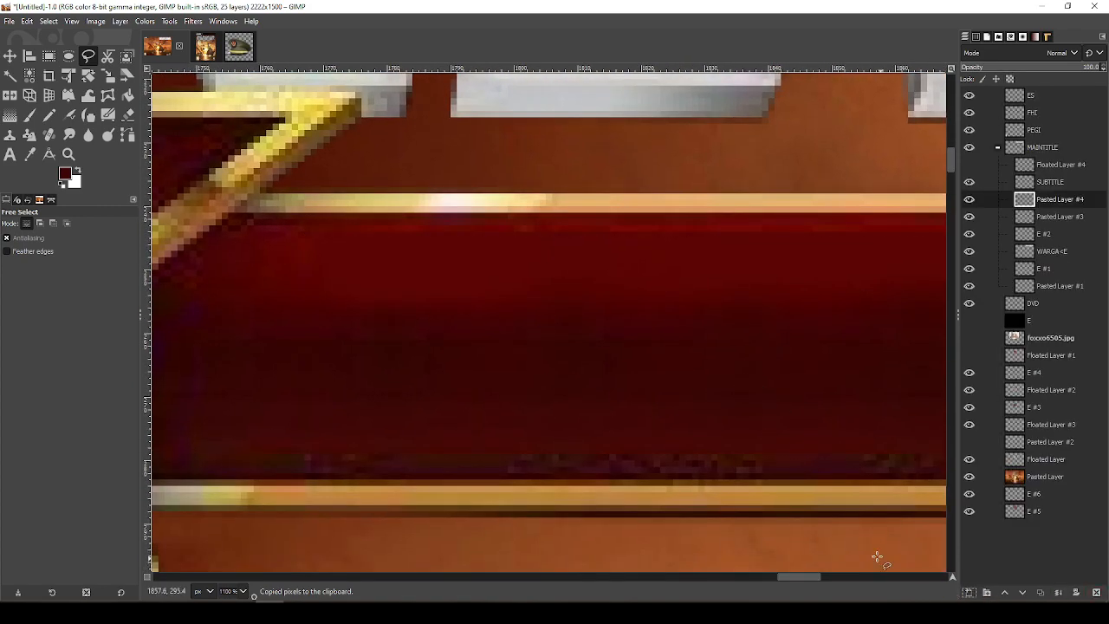
Move the pasted F onto the empty banner just right of the star and raise its layer above SUBTITLE
scroll(874, 557, "down", 5)
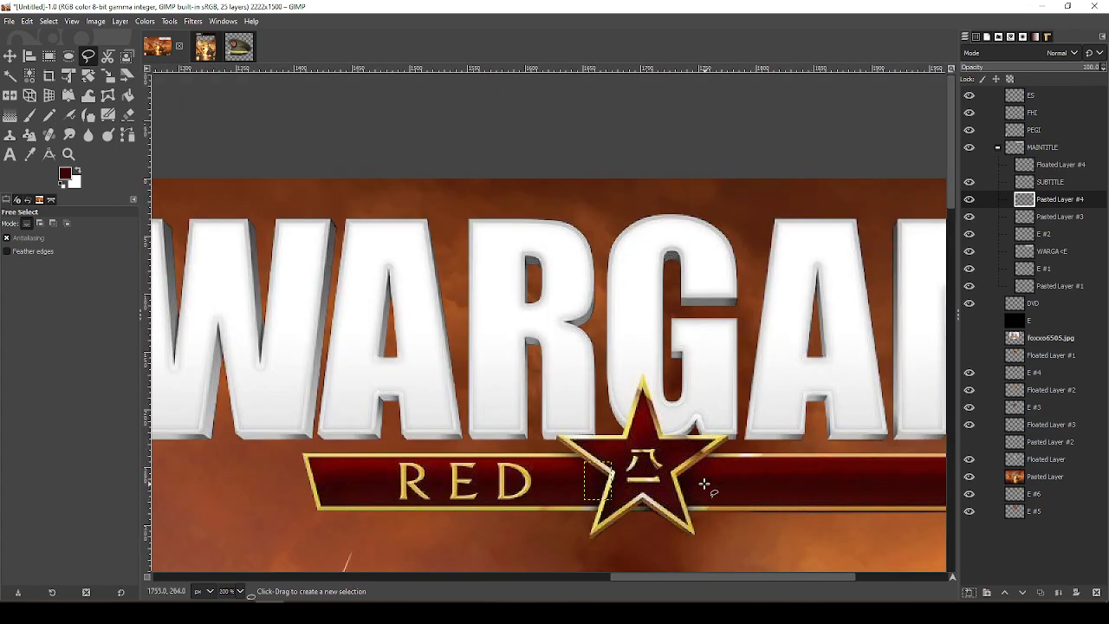
key("m")
mouse_move(705, 483)
left_mouse_down()
mouse_move(806, 475)
mouse_move(819, 490)
mouse_move(834, 485)
left_mouse_up()
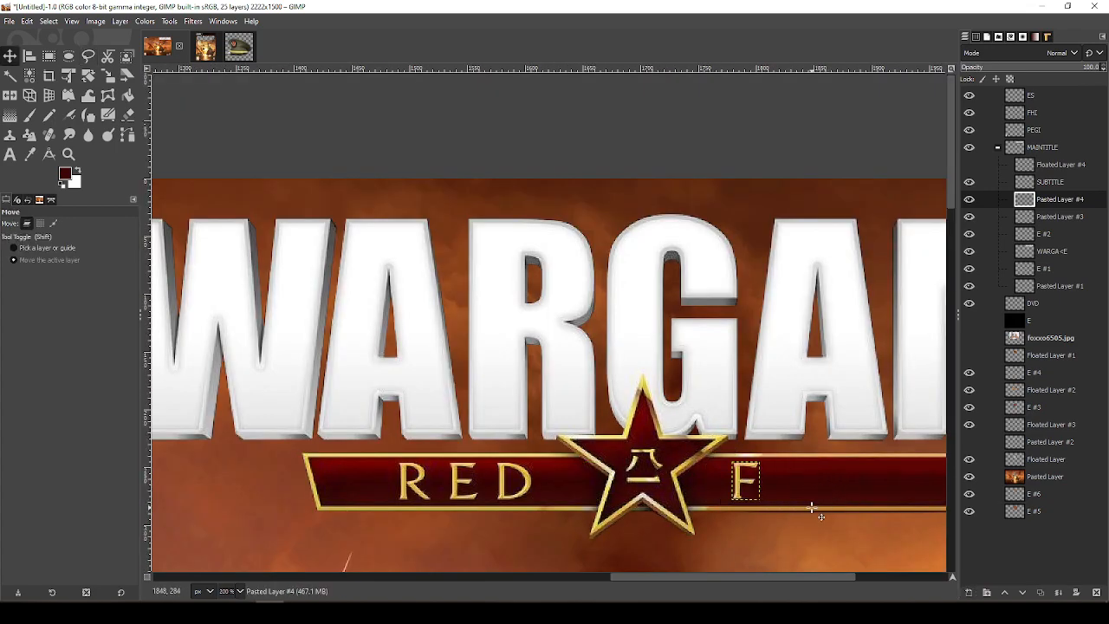
scroll(878, 535, "up", 3)
left_click_drag(1064, 217, 1063, 177)
scroll(634, 444, "down", 1)
left_click_drag(634, 445, 639, 436)
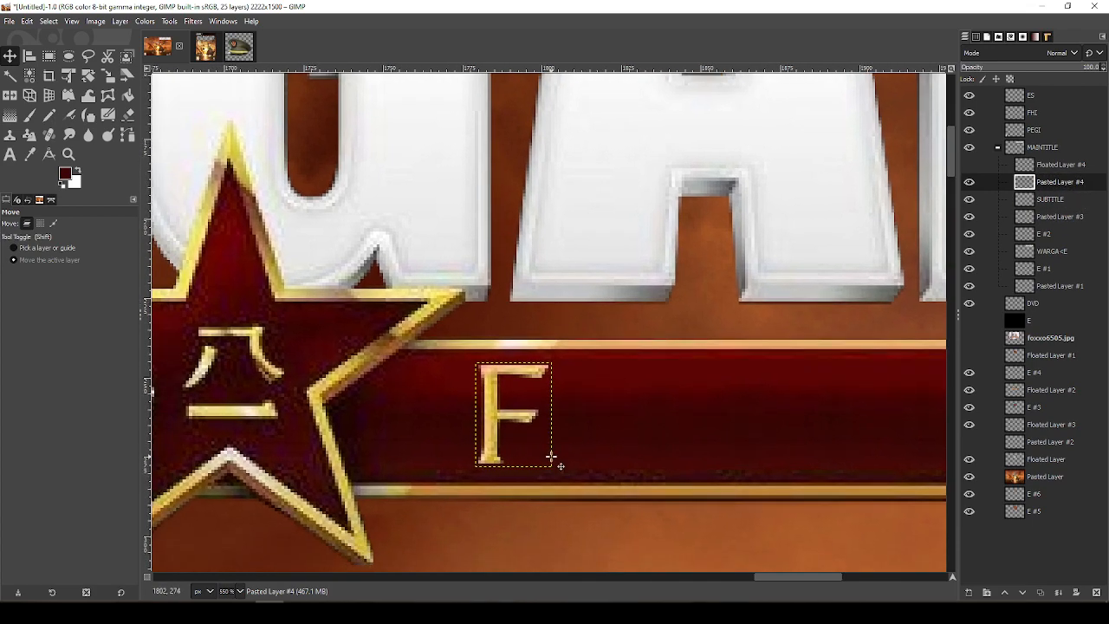
Show Floated Layer #4 with the DRAGON lettering over the banner and make the SUBTITLE layer active
left_click_drag(1068, 236, 969, 236)
left_click(970, 215)
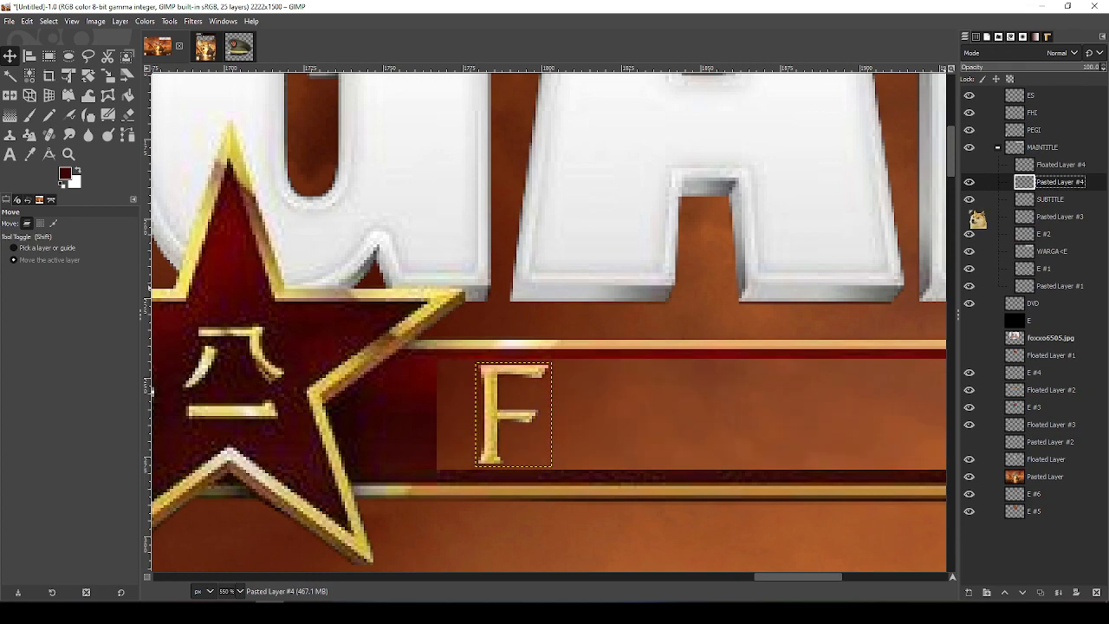
left_click(970, 213)
left_click(969, 150)
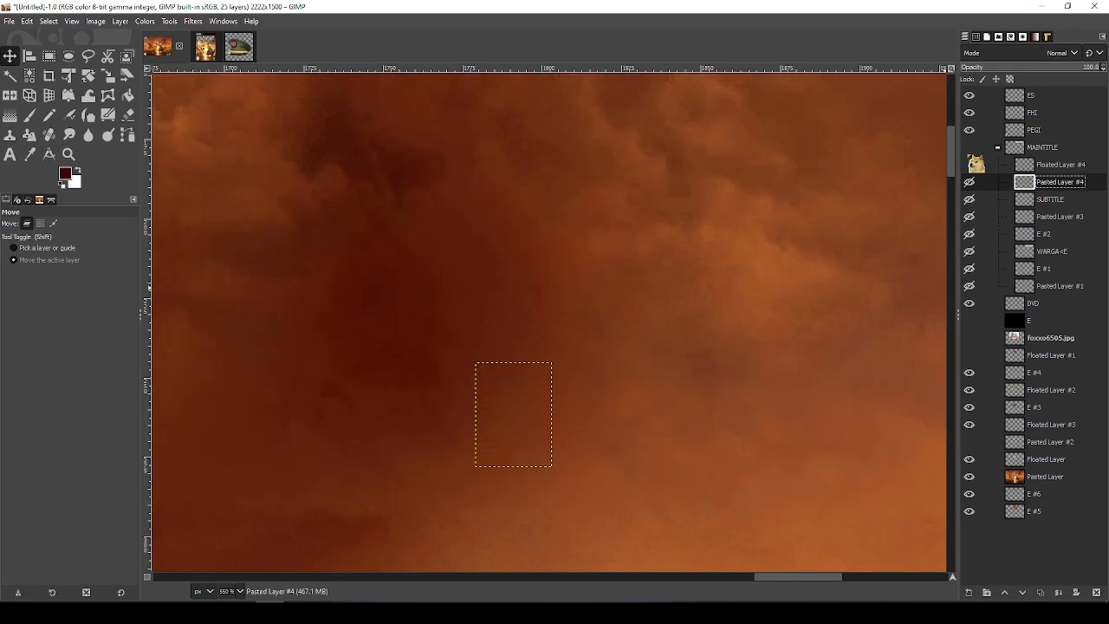
left_click(969, 152)
left_click(966, 166)
left_click_drag(746, 384, 498, 367)
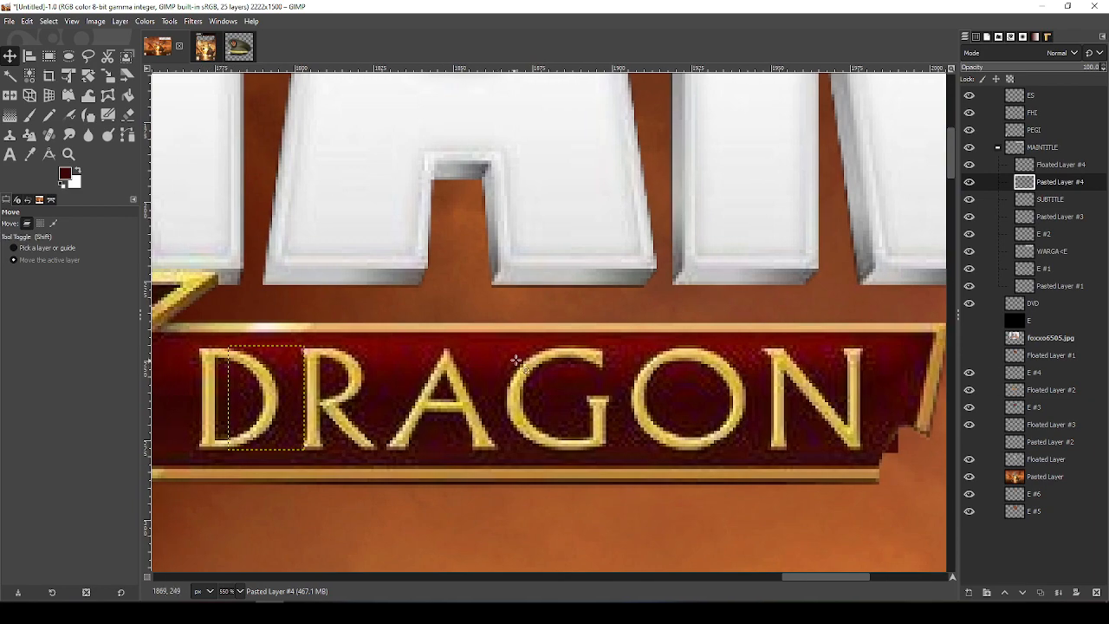
left_click(1051, 200)
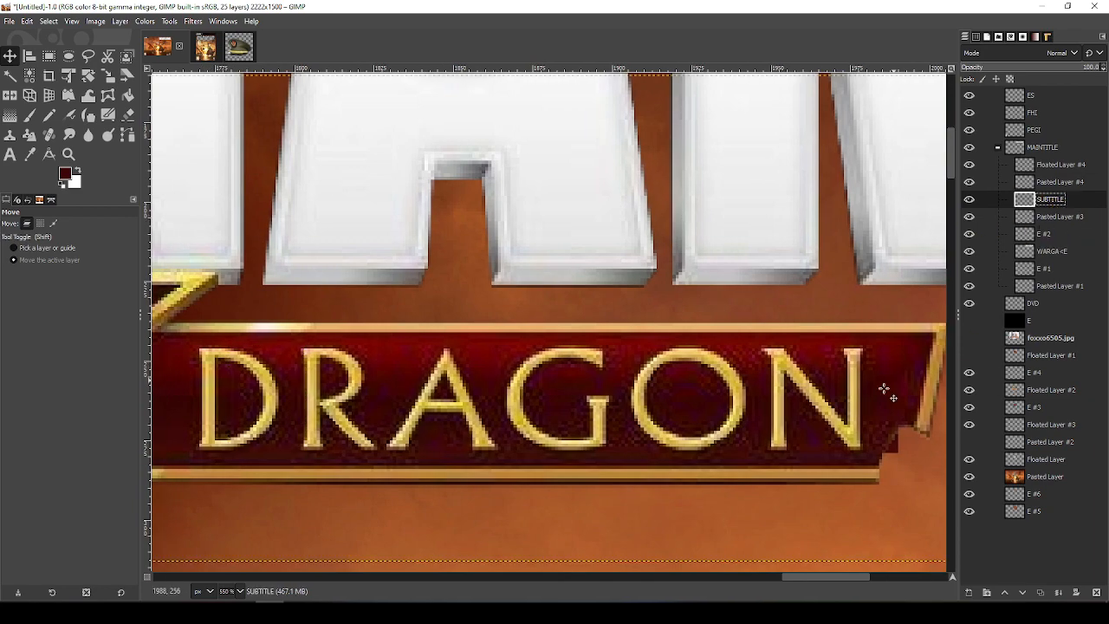
mouse_move(703, 518)
left_mouse_down()
mouse_move(710, 551)
mouse_move(645, 505)
mouse_move(706, 515)
mouse_move(644, 465)
mouse_move(655, 476)
left_mouse_up()
key("f")
key("r")
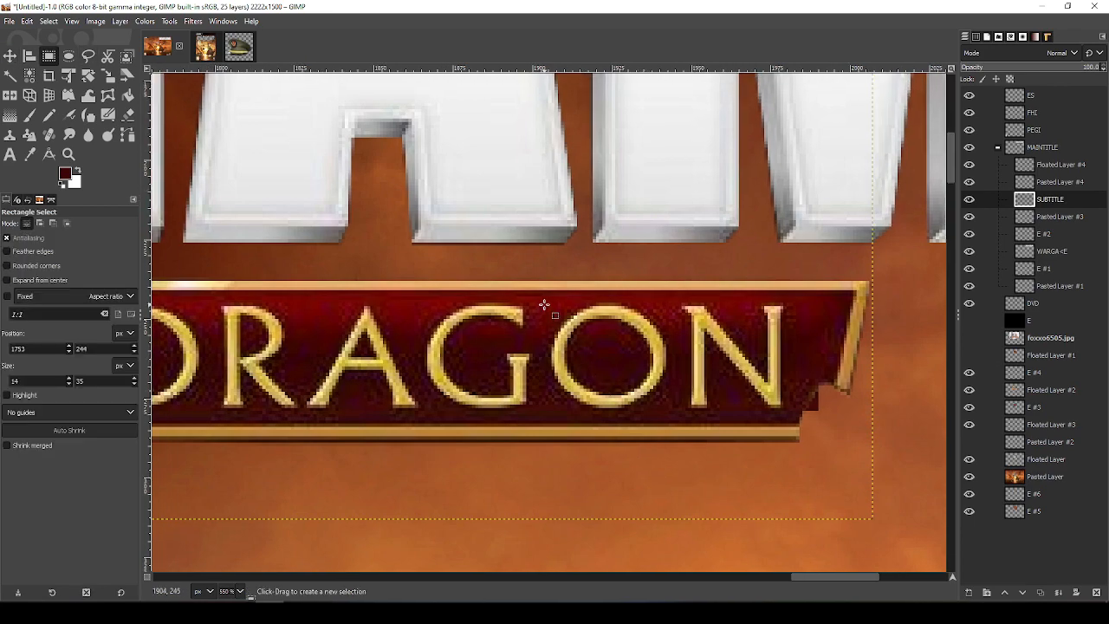
left_click_drag(540, 304, 694, 407)
Select the O of DRAGON with an ellipse of about 36 × 33 px and copy it from the SUBTITLE layer
key("e")
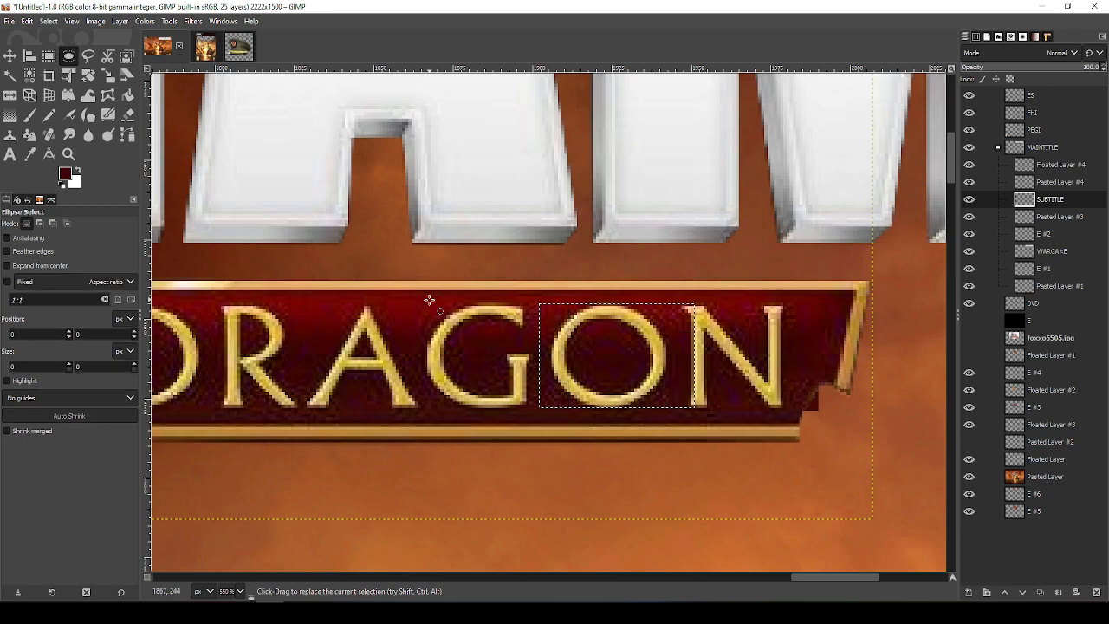
left_click_drag(438, 321, 652, 362)
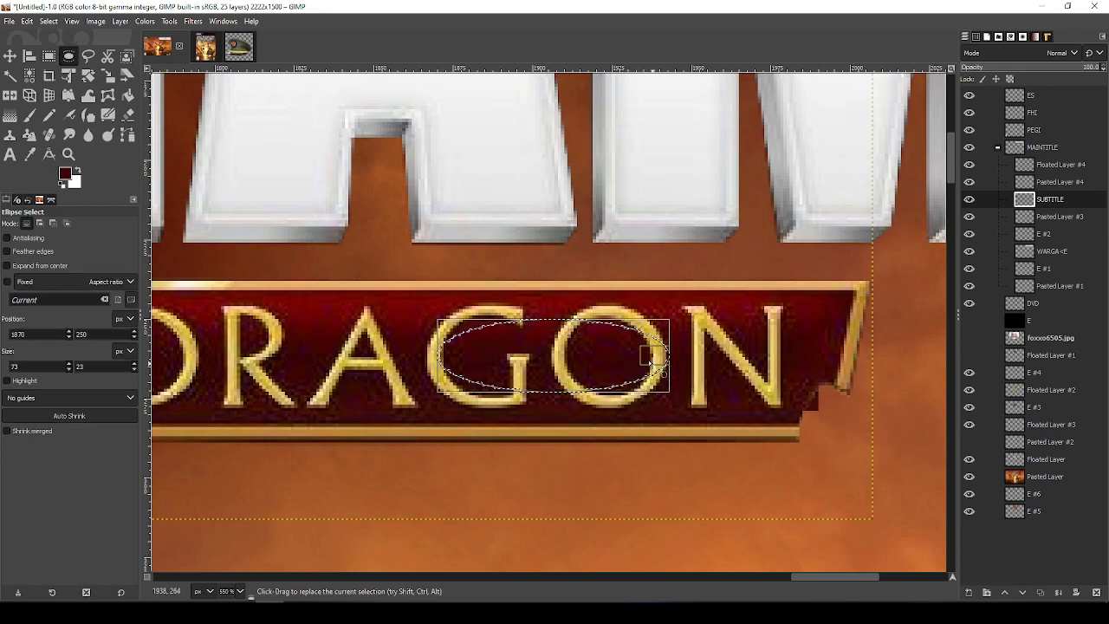
left_click_drag(440, 357, 560, 365)
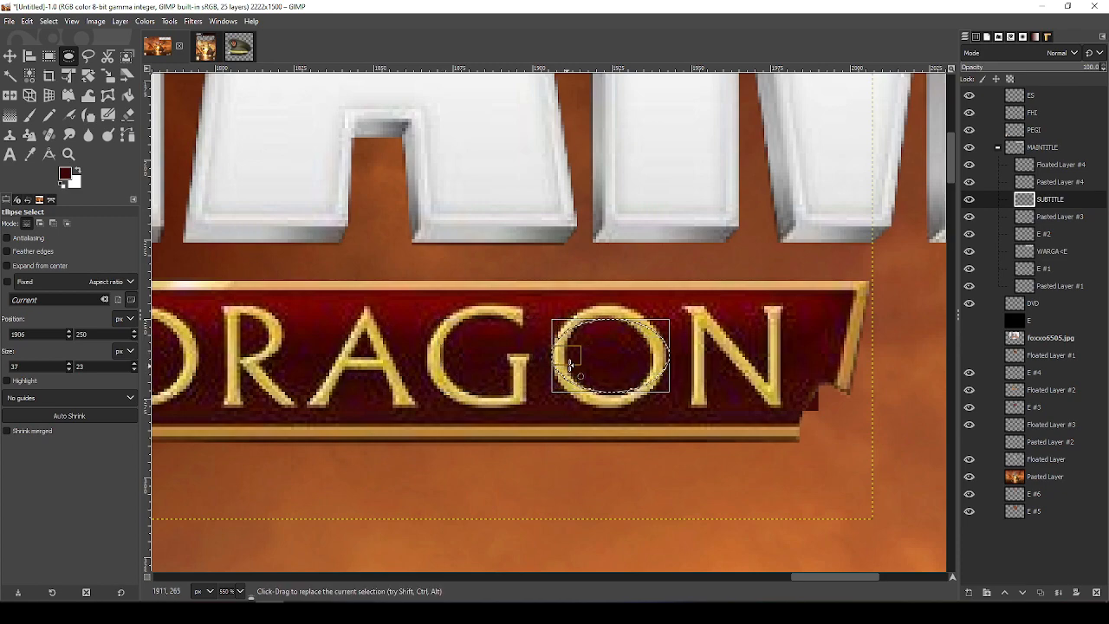
left_click_drag(608, 328, 622, 319)
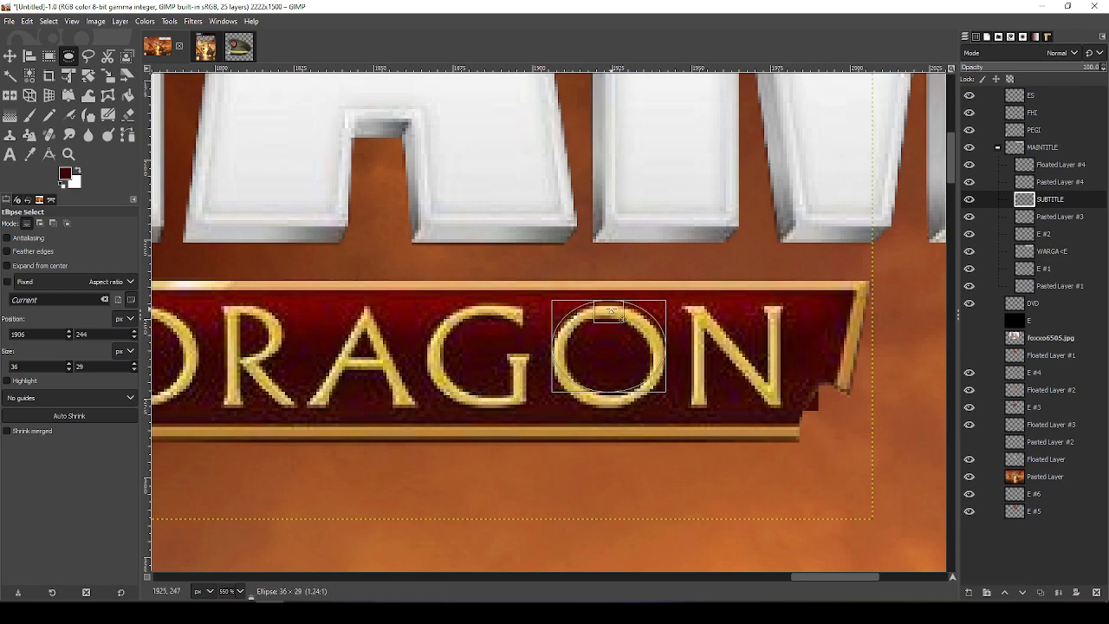
mouse_move(605, 378)
left_mouse_down()
mouse_move(621, 404)
mouse_move(609, 391)
left_mouse_up()
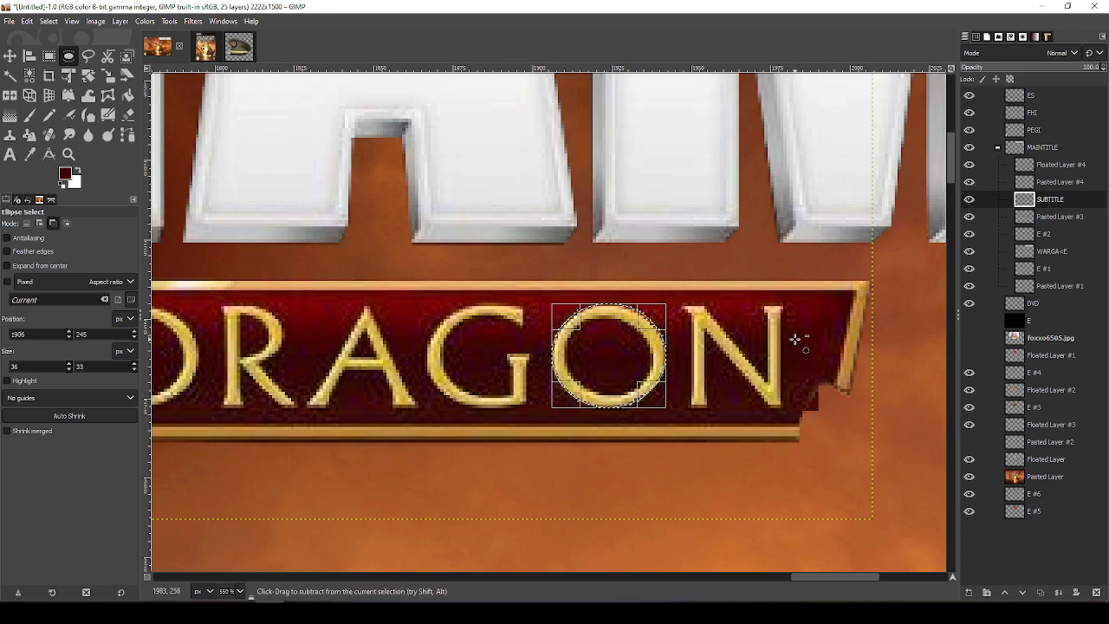
key("ctrl+c")
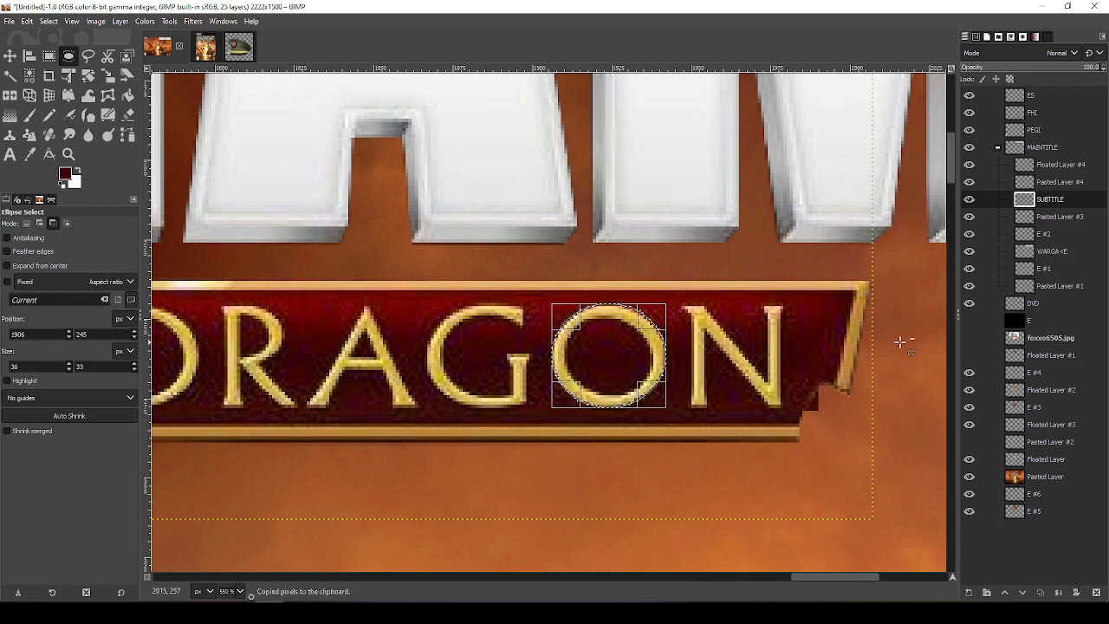
Try pasting the copied ellipse as a new layer beside the F and moving that layer above Floated Layer #4
left_click(968, 201)
left_click(968, 201)
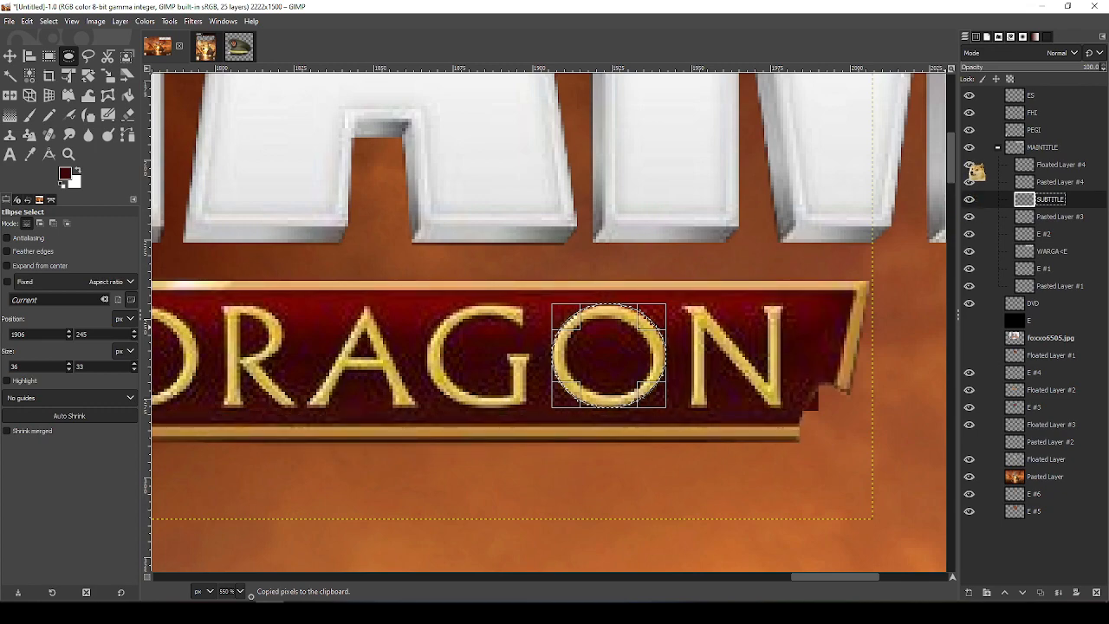
left_click(969, 164)
left_click_drag(425, 342, 688, 374)
key("ctrl+v")
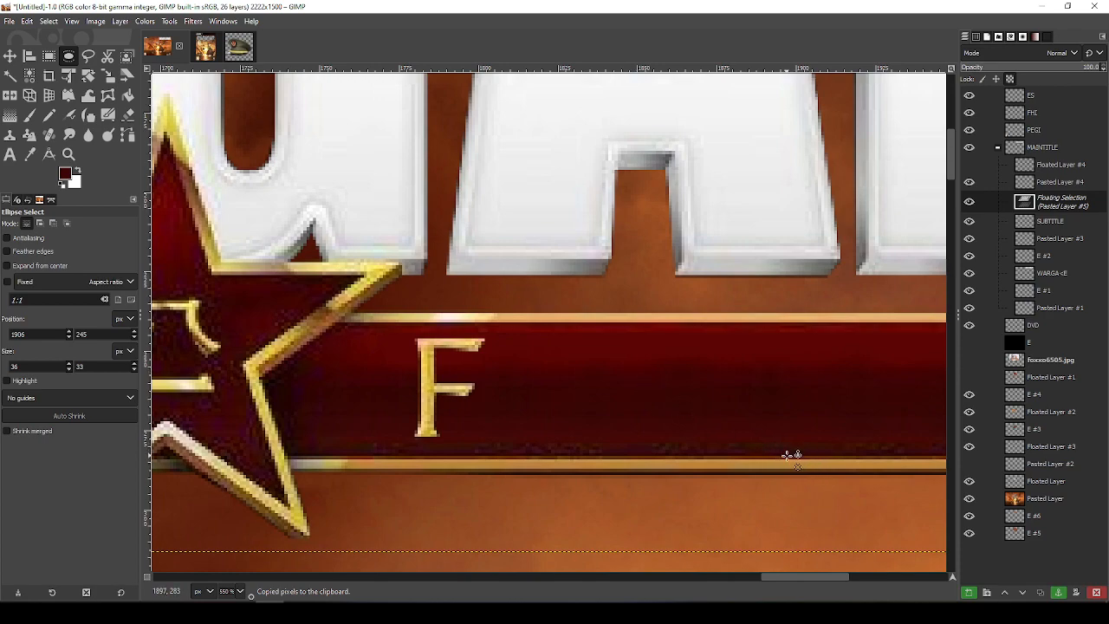
left_click(971, 594)
key("m")
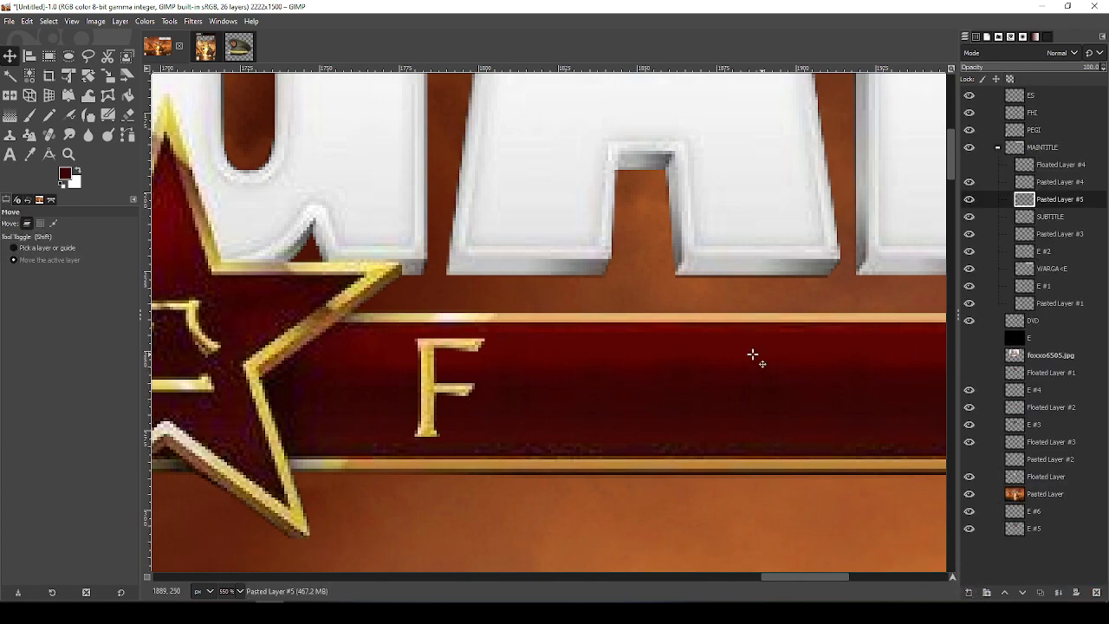
left_click_drag(753, 354, 580, 421)
left_click_drag(1056, 212, 1070, 167)
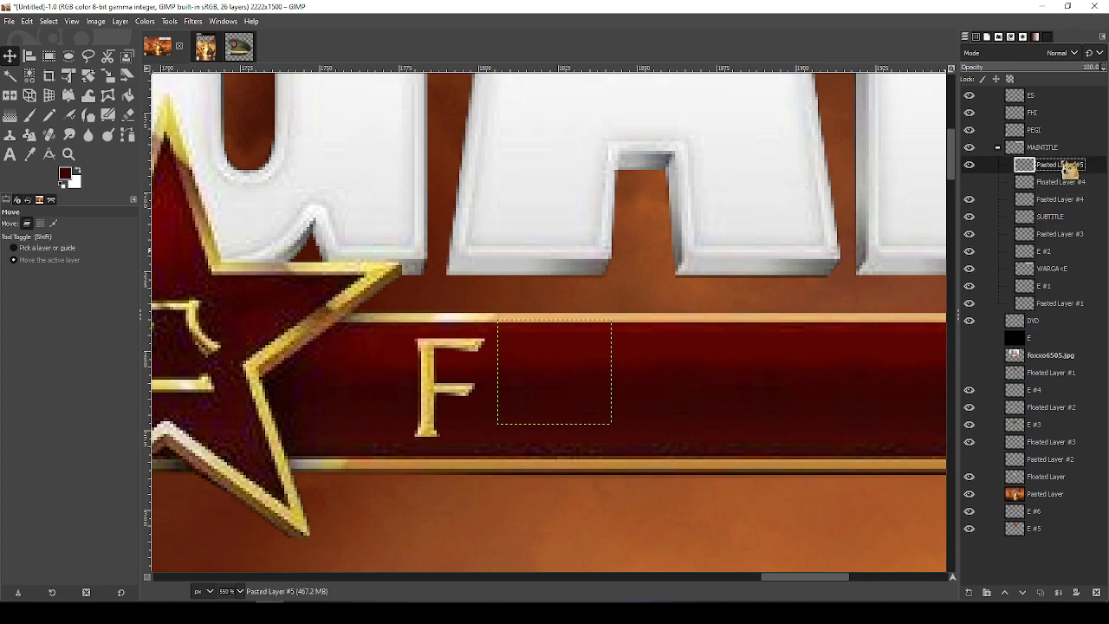
left_click_drag(615, 417, 630, 459)
Undo the pasted ellipse layer along with its move and reordering
key("ctrl+z")
key("ctrl+z")
key("ctrl+z")
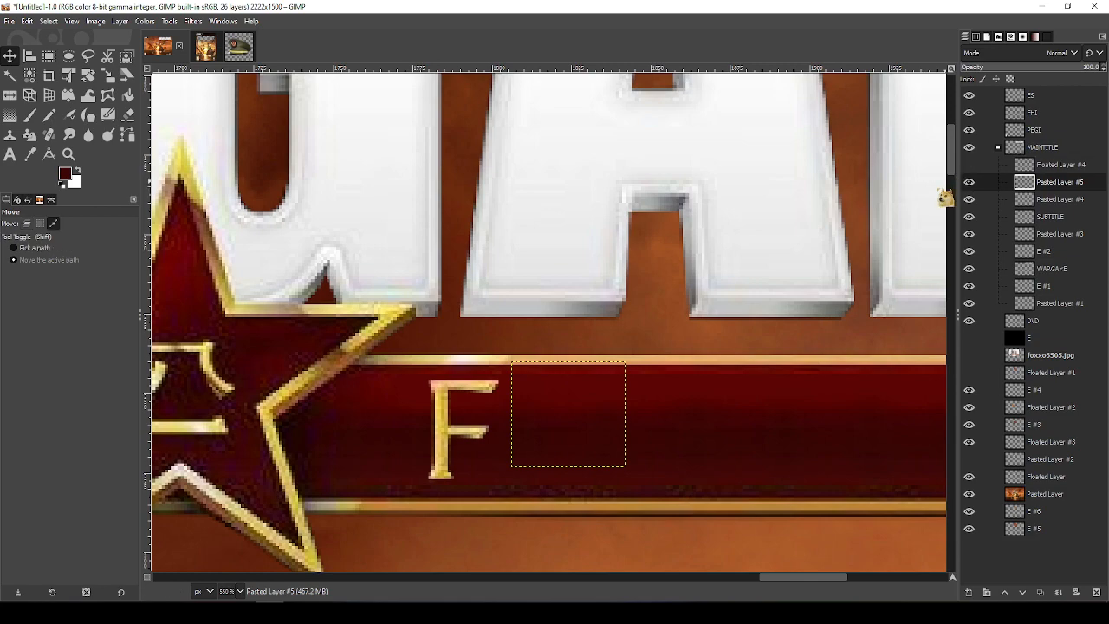
left_click_drag(840, 315, 545, 286)
key("ctrl+z")
key("ctrl+z")
key("ctrl+z")
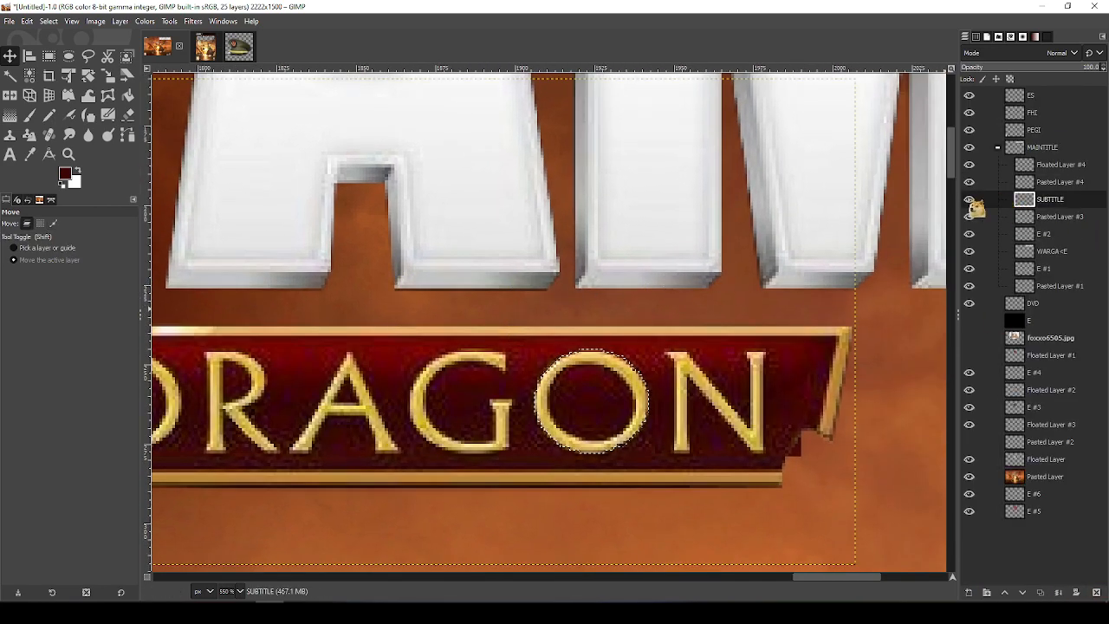
Hide Pasted Layer #4, copy the selected O from Floated Layer #4, and hide that layer too
left_click_drag(1032, 183, 970, 190)
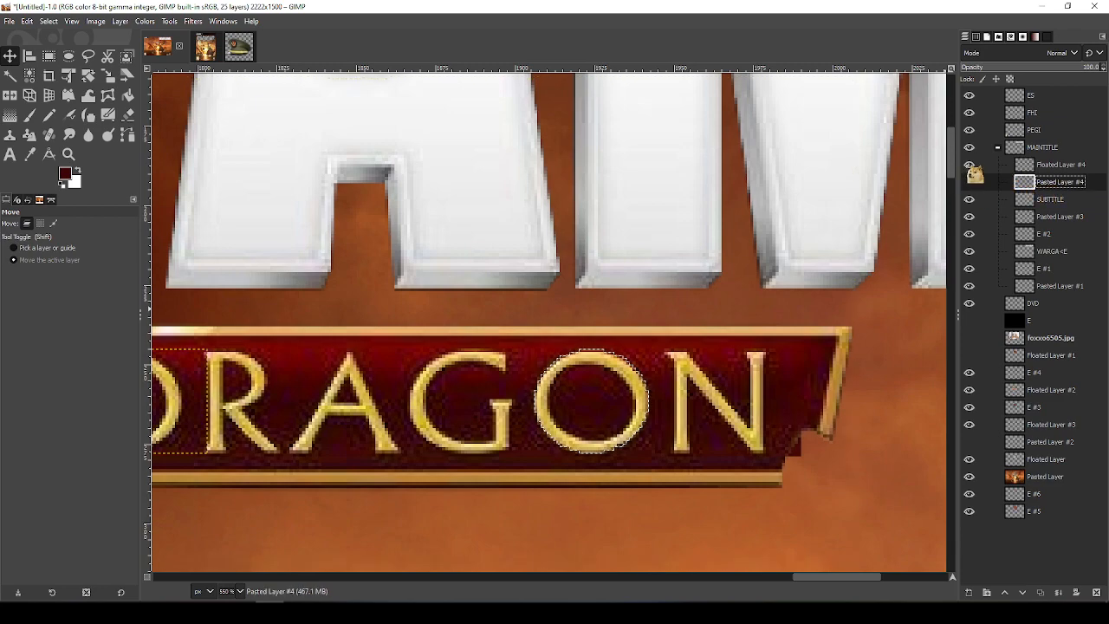
left_click(1057, 164)
key("ctrl+c")
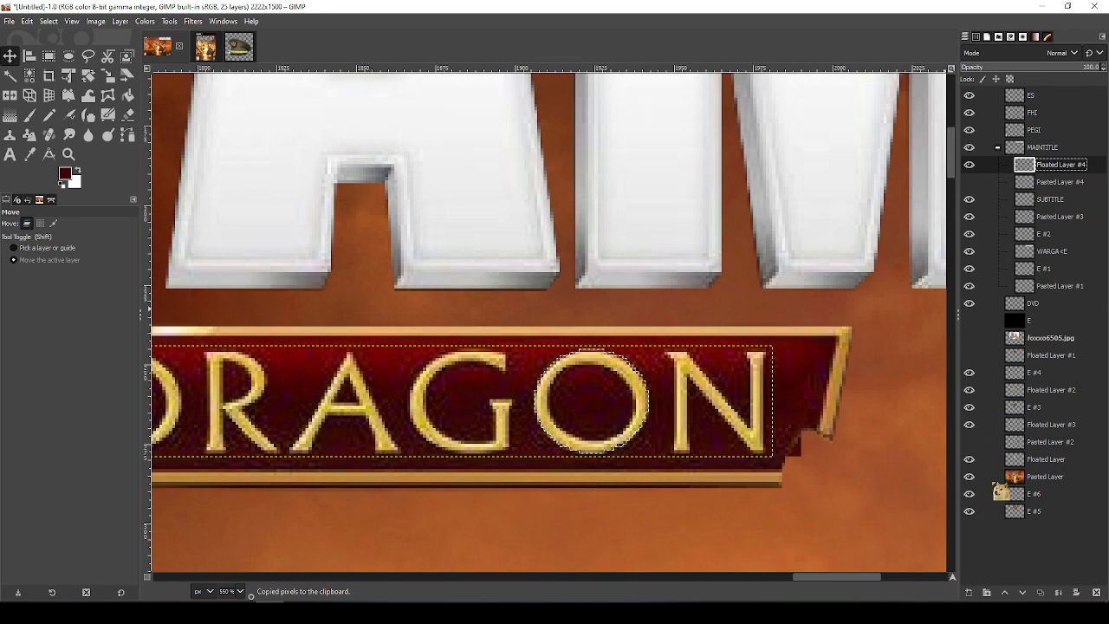
left_click(970, 165)
Paste the copied O as a new layer above Pasted Layer #4 and move it directly beside the F on the banner
left_click(1049, 202)
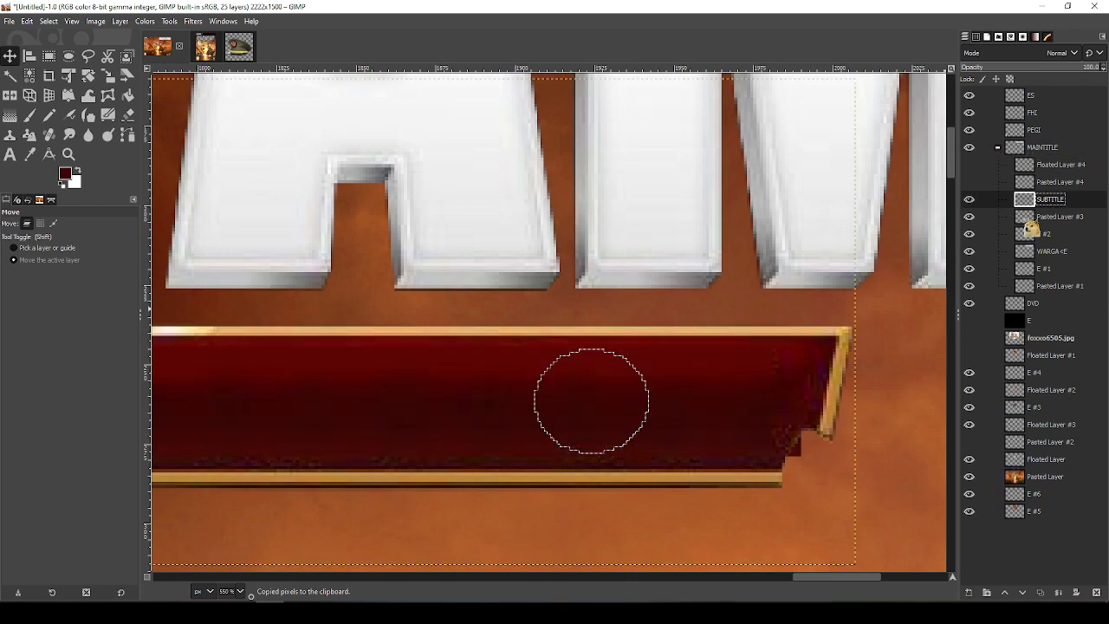
left_click(1039, 182)
left_click_drag(371, 268, 627, 243)
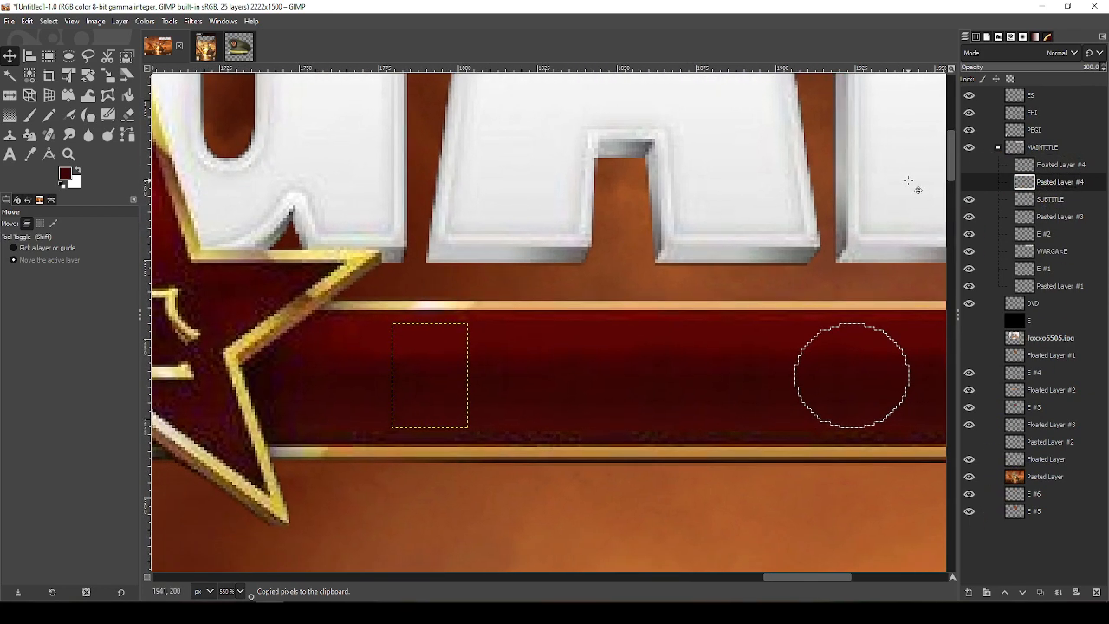
key("ctrl+v")
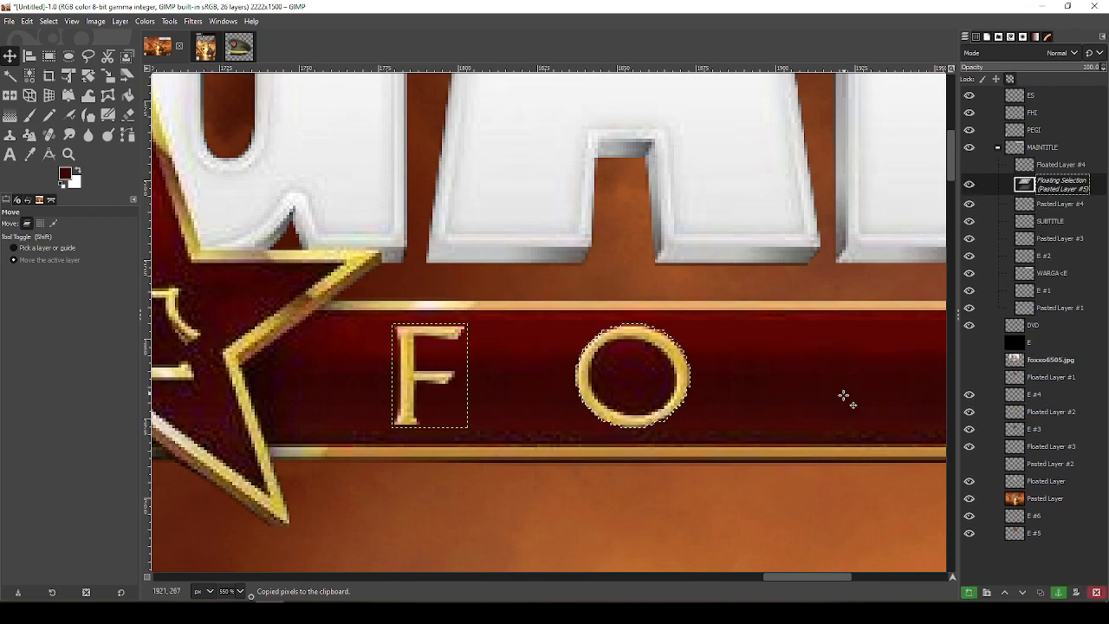
left_click(969, 592)
left_click_drag(667, 375, 565, 375)
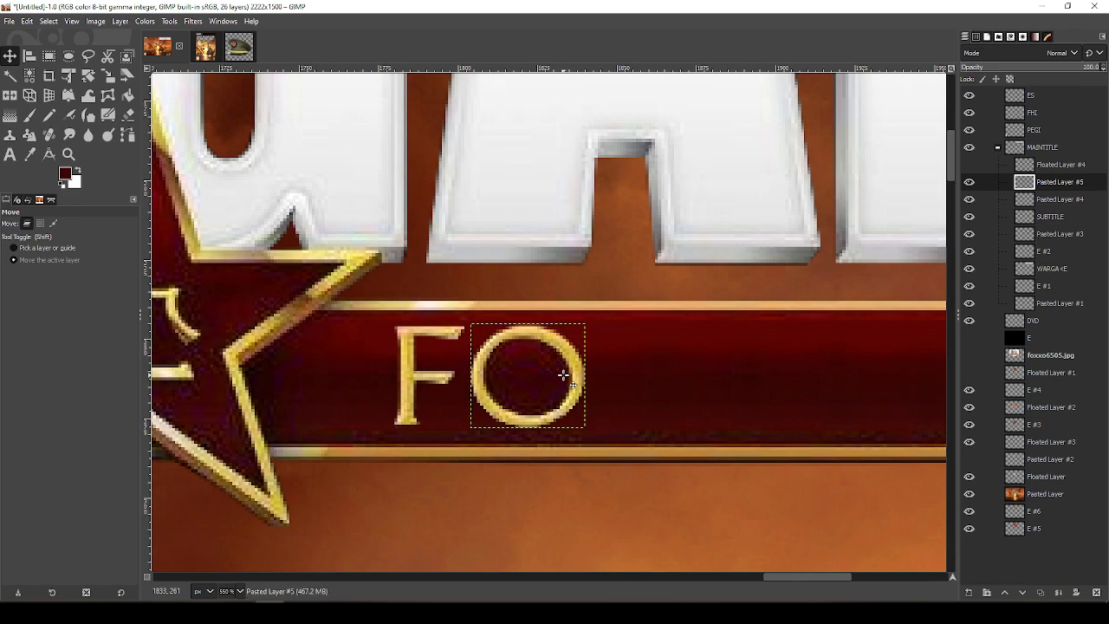
left_click_drag(672, 412, 774, 334)
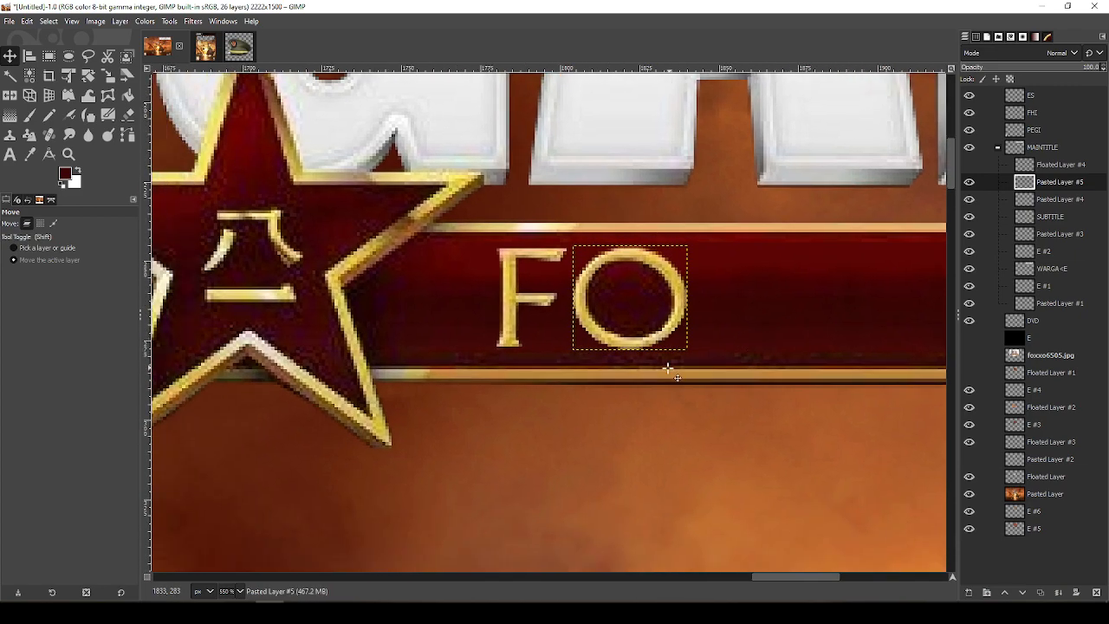
scroll(693, 346, "down", 5)
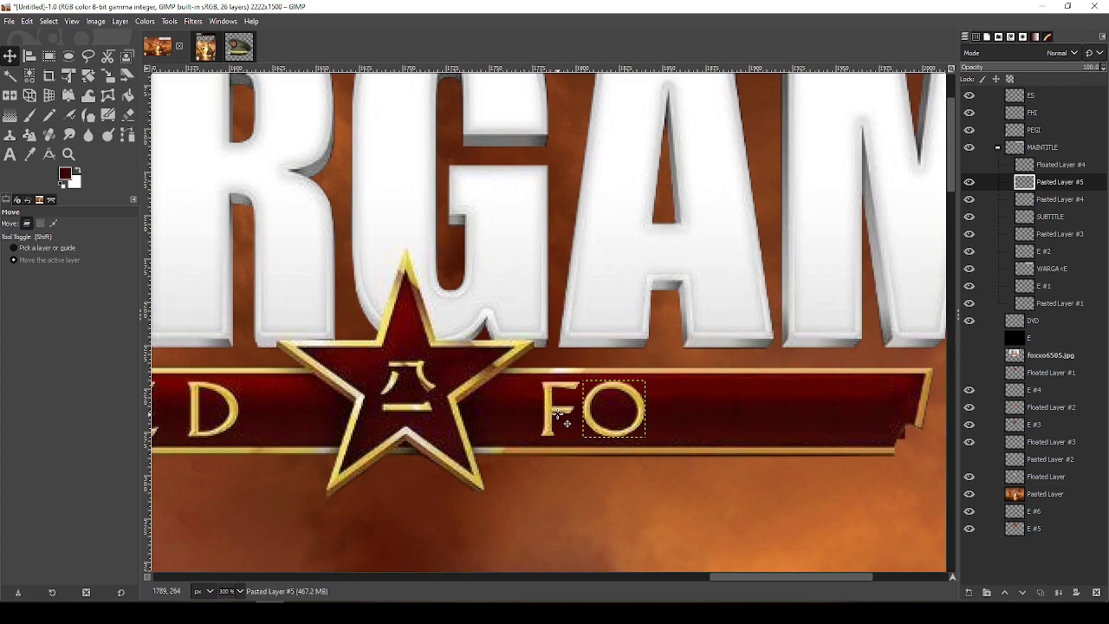
scroll(559, 416, "up", 4)
left_click_drag(656, 454, 453, 409)
scroll(539, 425, "down", 4)
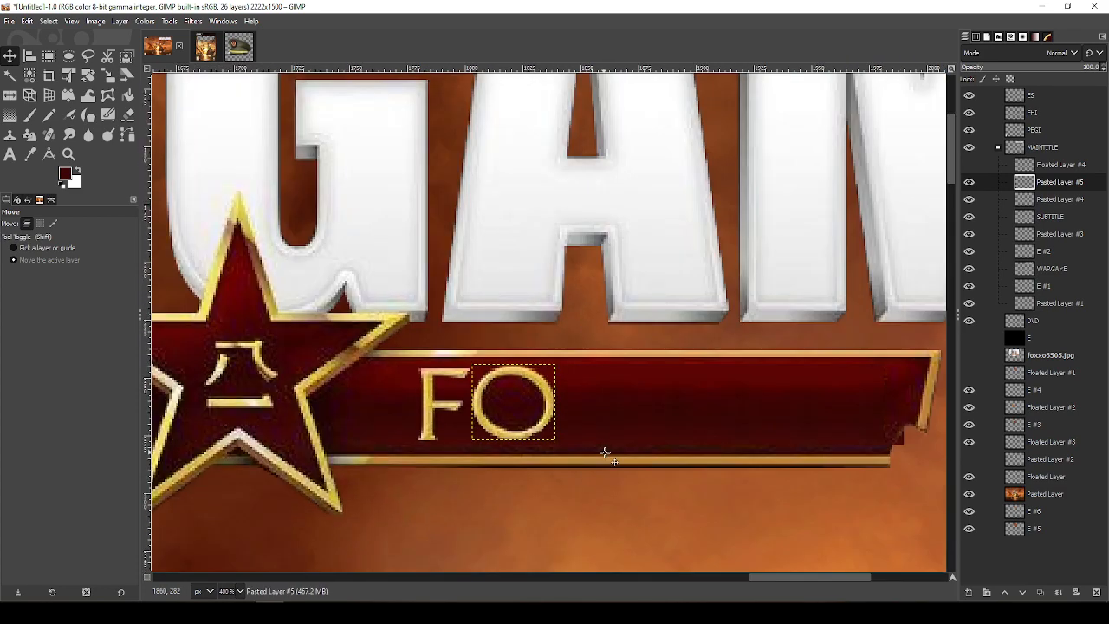
Show Floated Layer #4 with the DRAGON lettering and make it the active layer
left_click(970, 167)
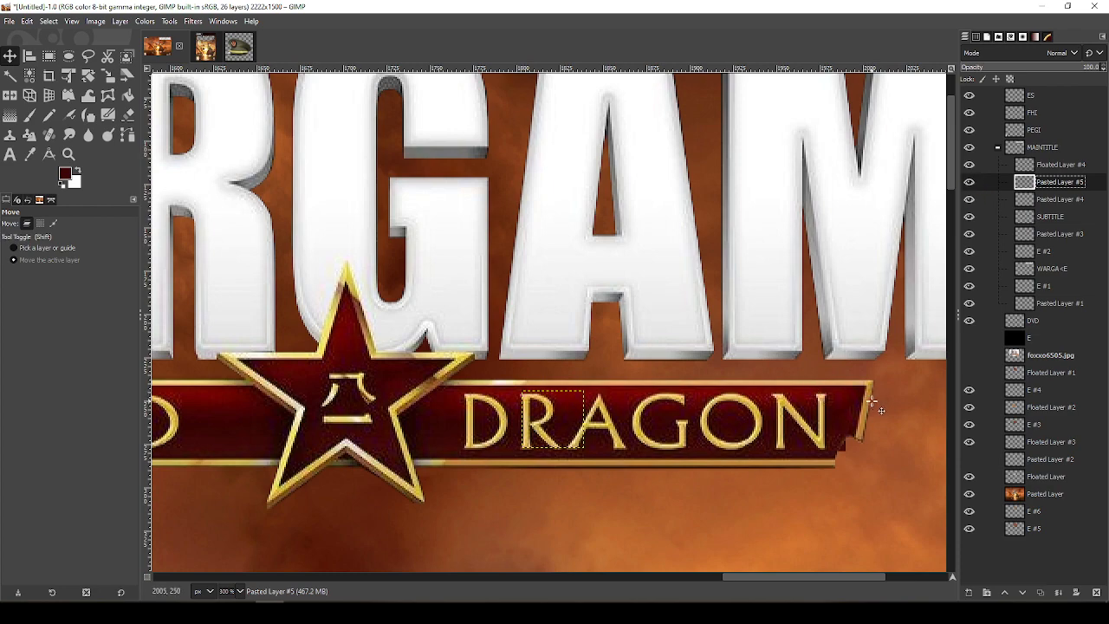
left_click_drag(872, 403, 718, 389)
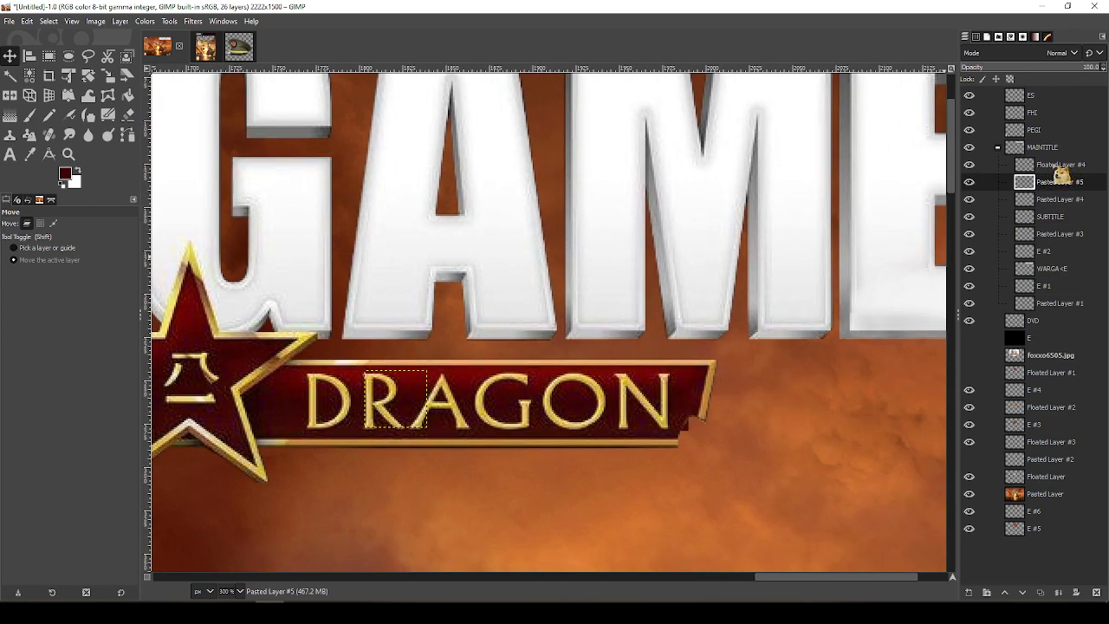
left_click(1059, 168)
Outline the N of DRAGON with Free Select along its stems and diagonal, and copy it
scroll(684, 388, "up", 4)
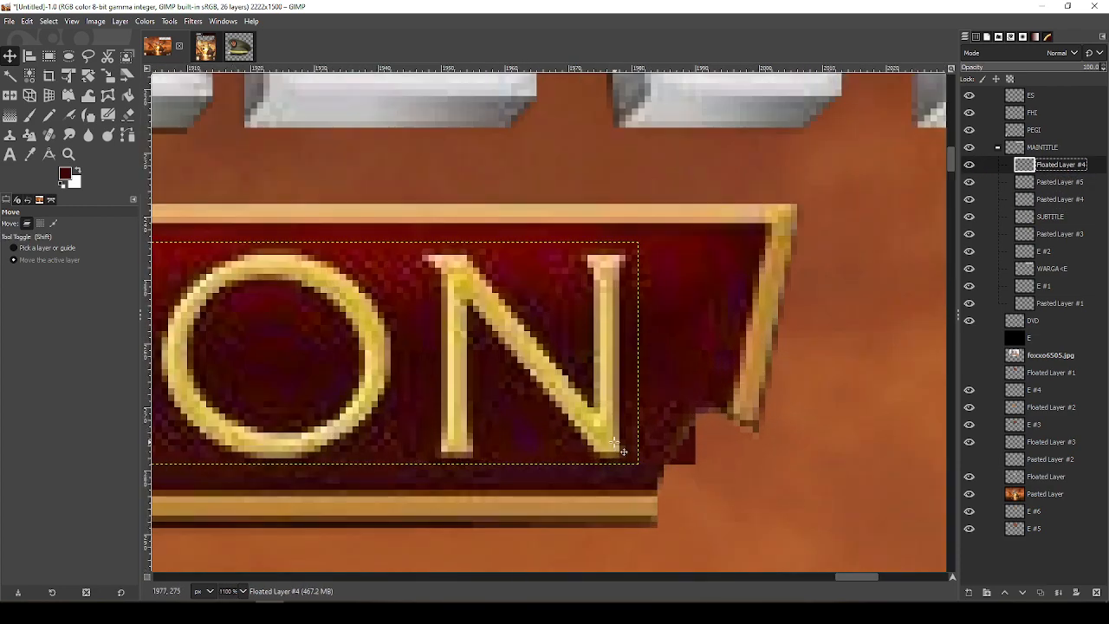
key("f")
left_click(442, 455)
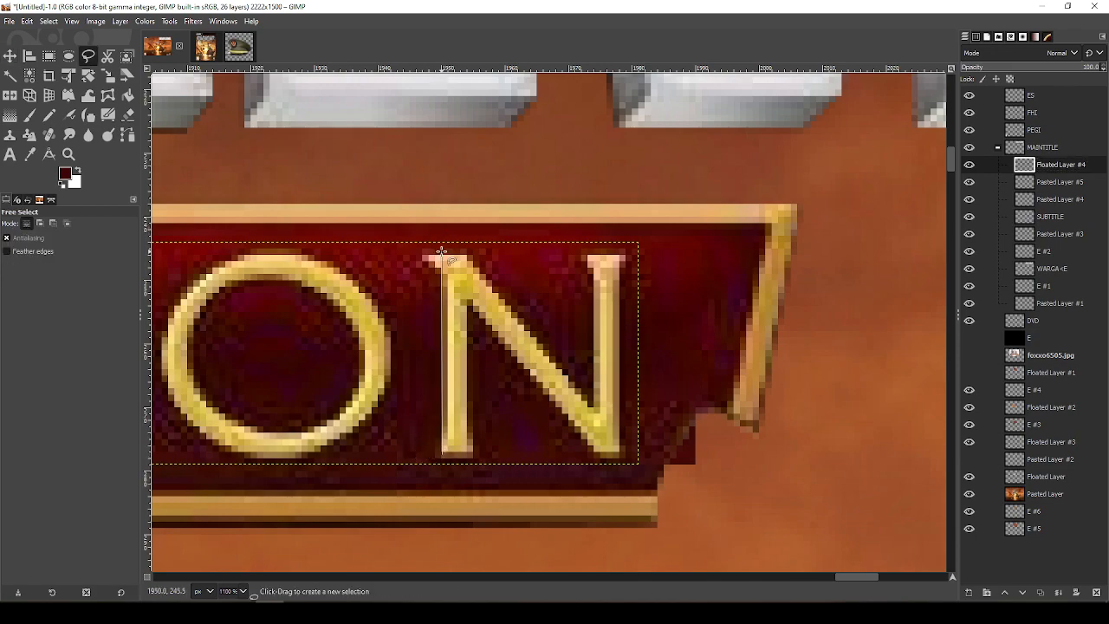
left_click(428, 257)
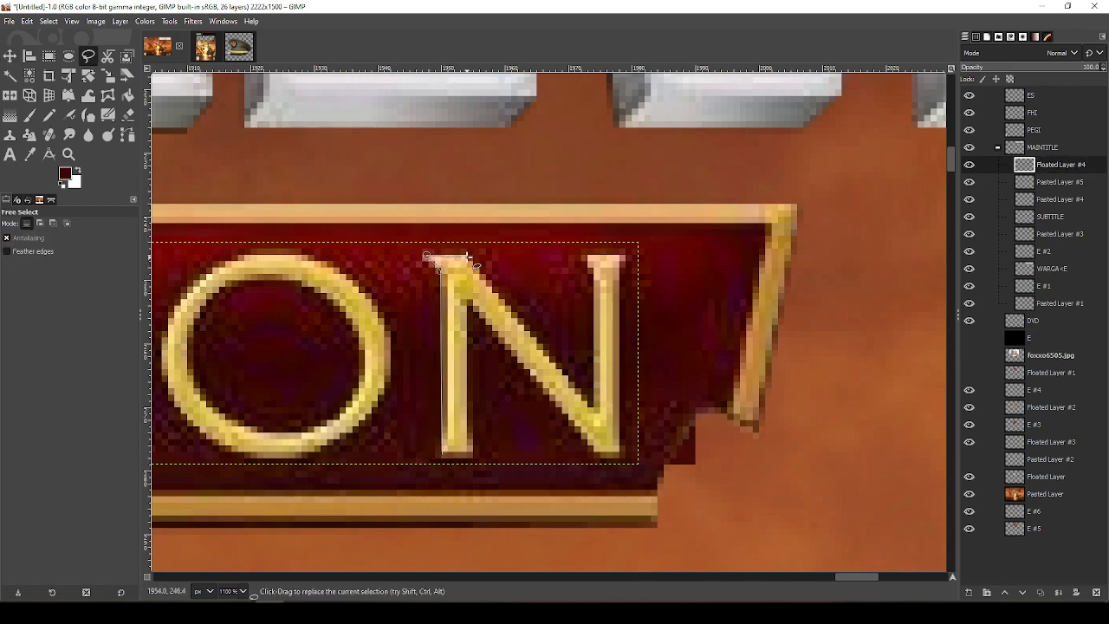
left_click(468, 257)
left_click(594, 407)
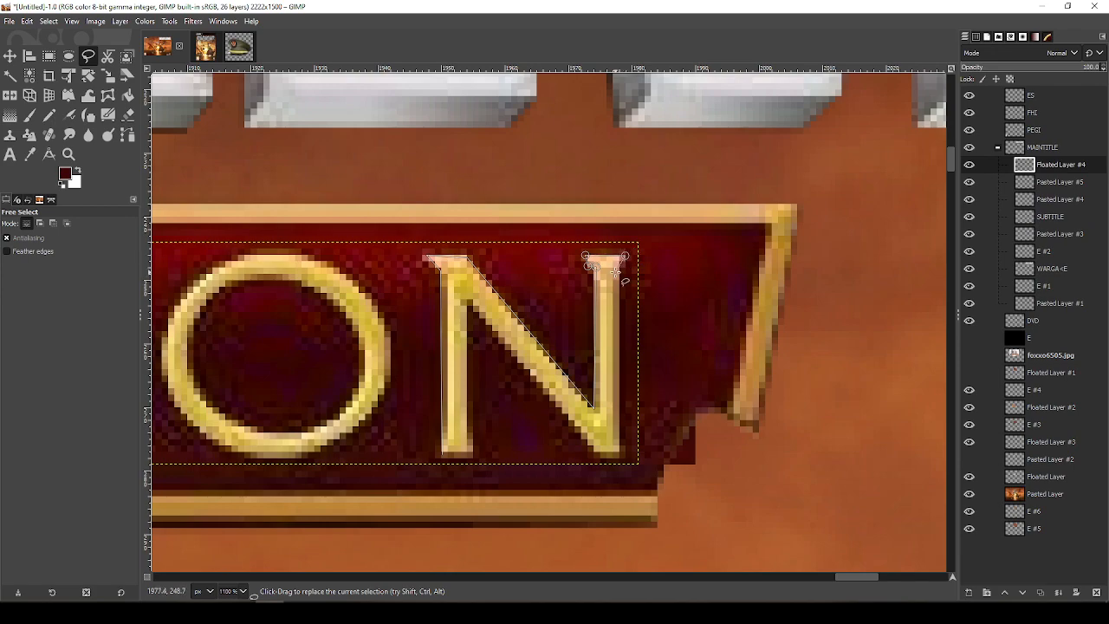
left_click(598, 454)
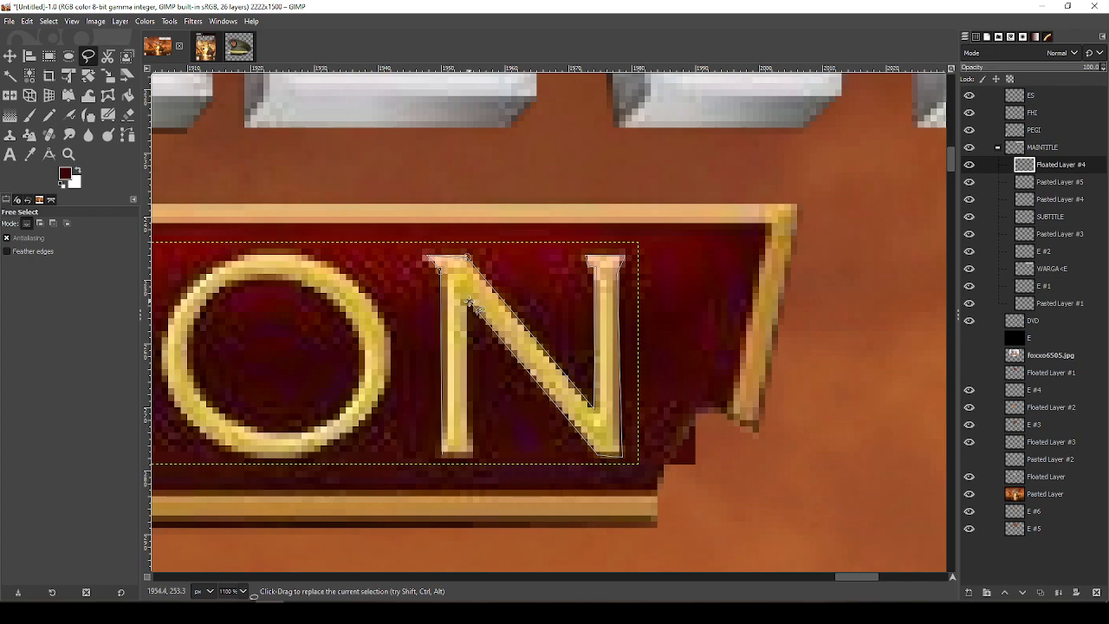
left_click(469, 302)
left_click(469, 431)
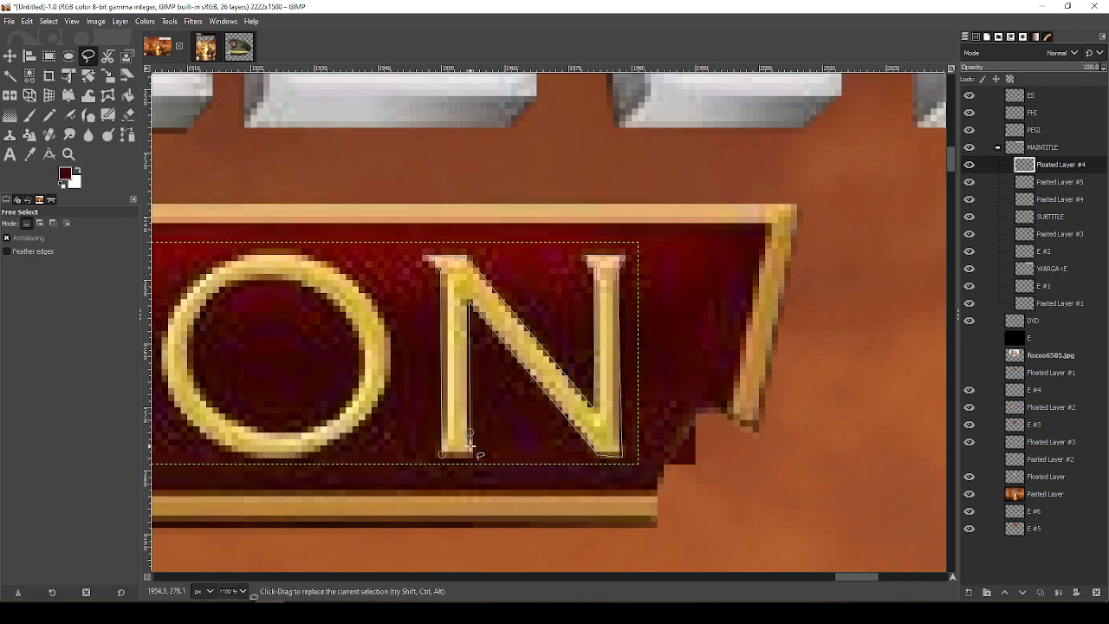
double_click(471, 453)
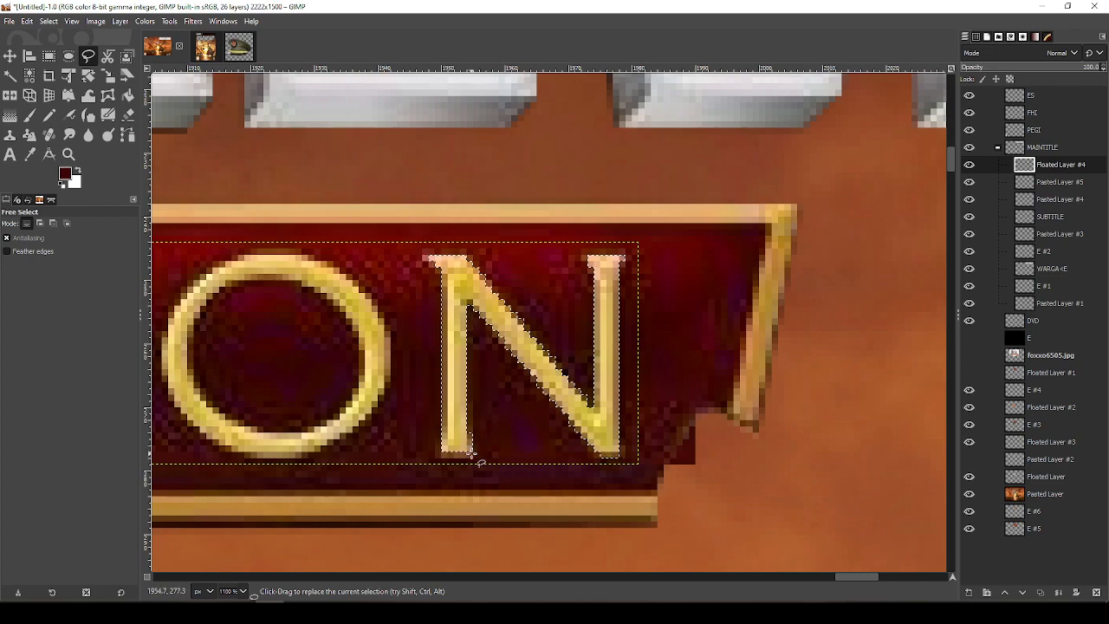
key("ctrl+c")
Hide Floated Layer #4 and paste the copied N as a new layer on the banner
left_click(969, 164)
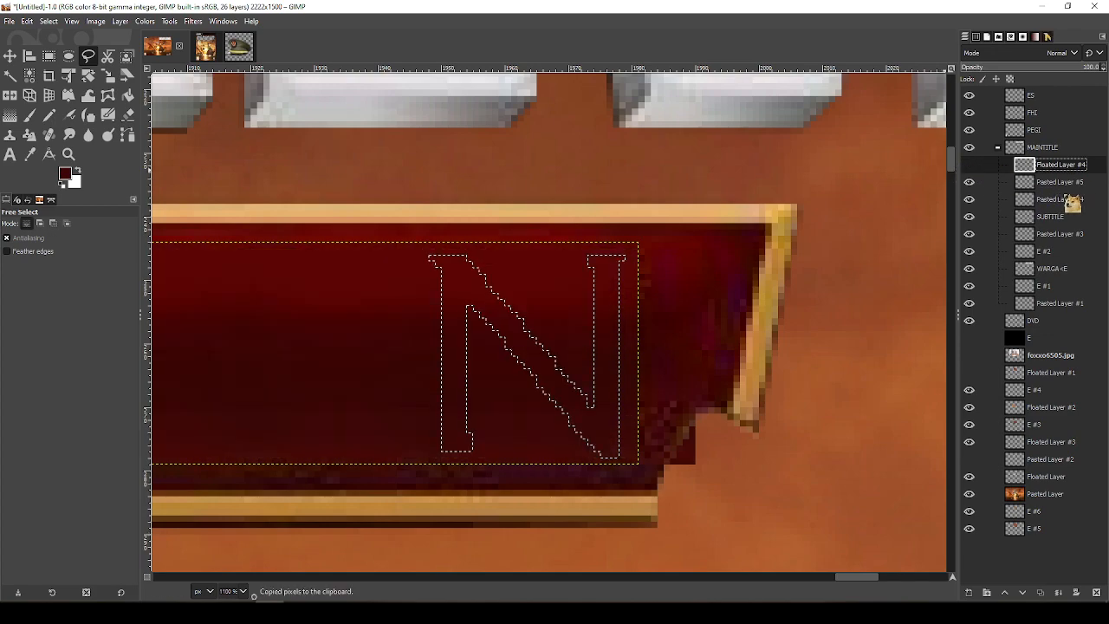
scroll(867, 312, "left", 5)
key("ctrl+v")
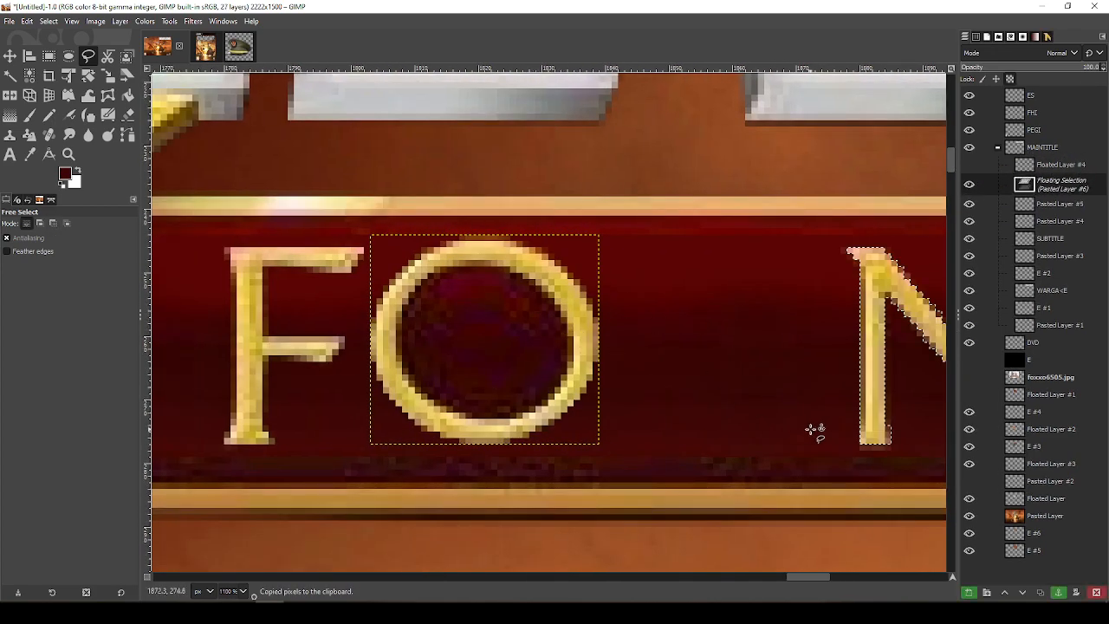
left_click(969, 592)
mouse_move(760, 399)
left_mouse_down()
mouse_move(581, 416)
mouse_move(552, 387)
mouse_move(586, 399)
left_mouse_up()
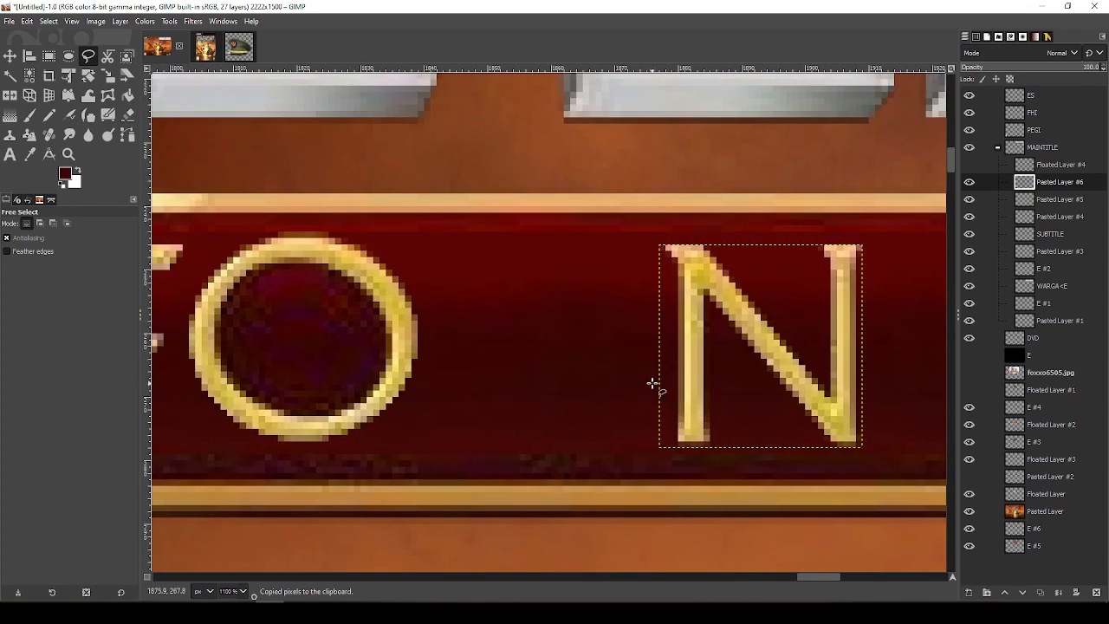
Outline the left stem of the N with Free Select, following the diagonal's edge, and delete it
left_click(646, 451)
left_click(758, 465)
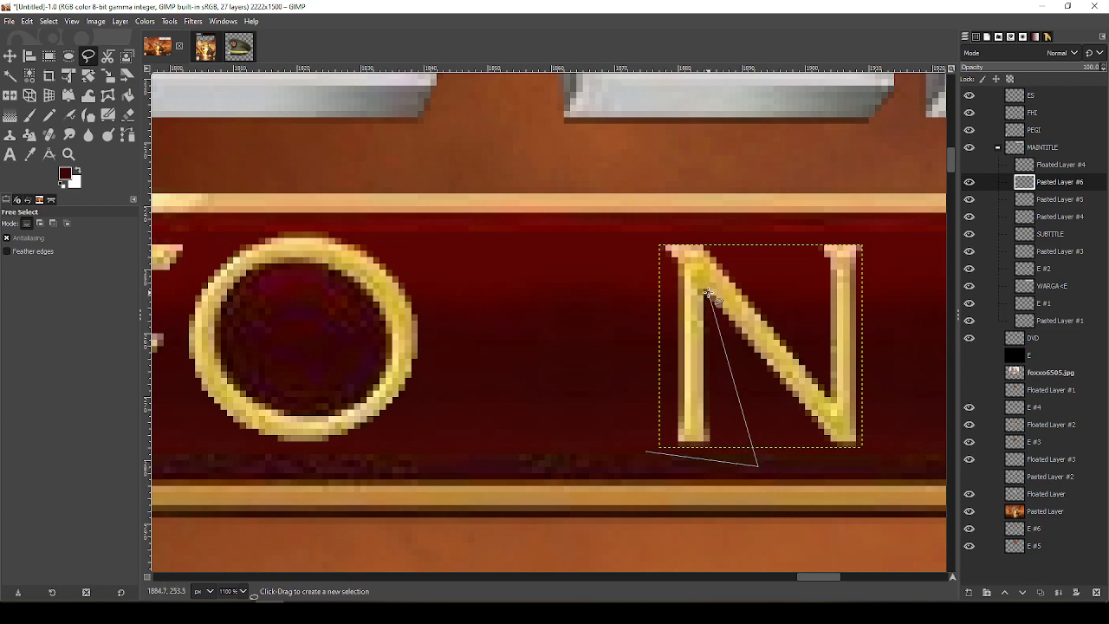
left_click(709, 293)
left_click(669, 253)
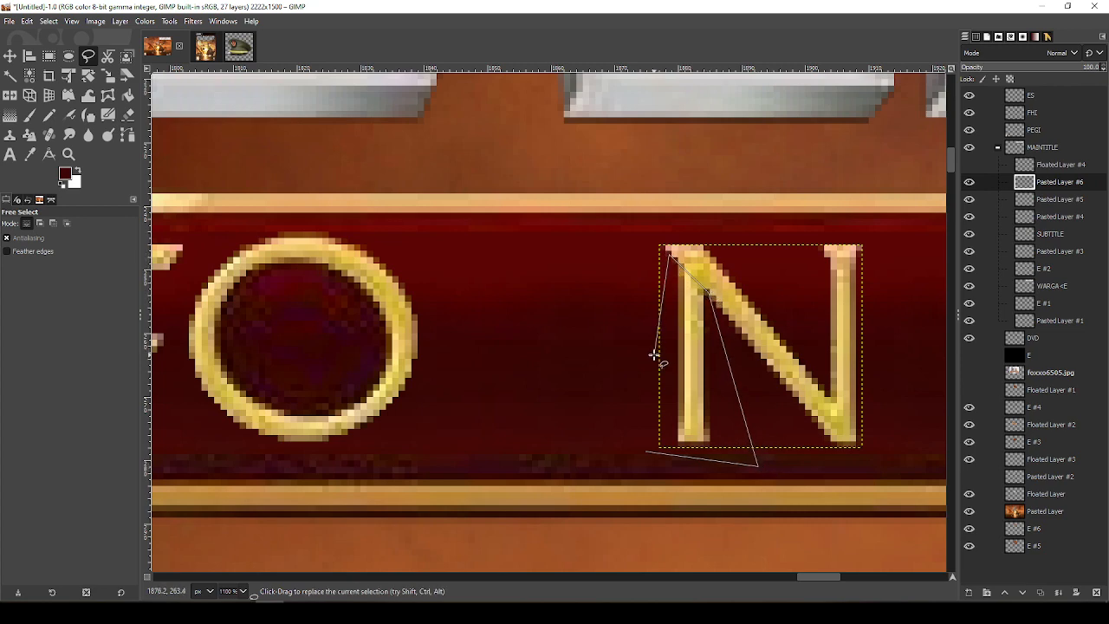
double_click(656, 355)
key("Delete")
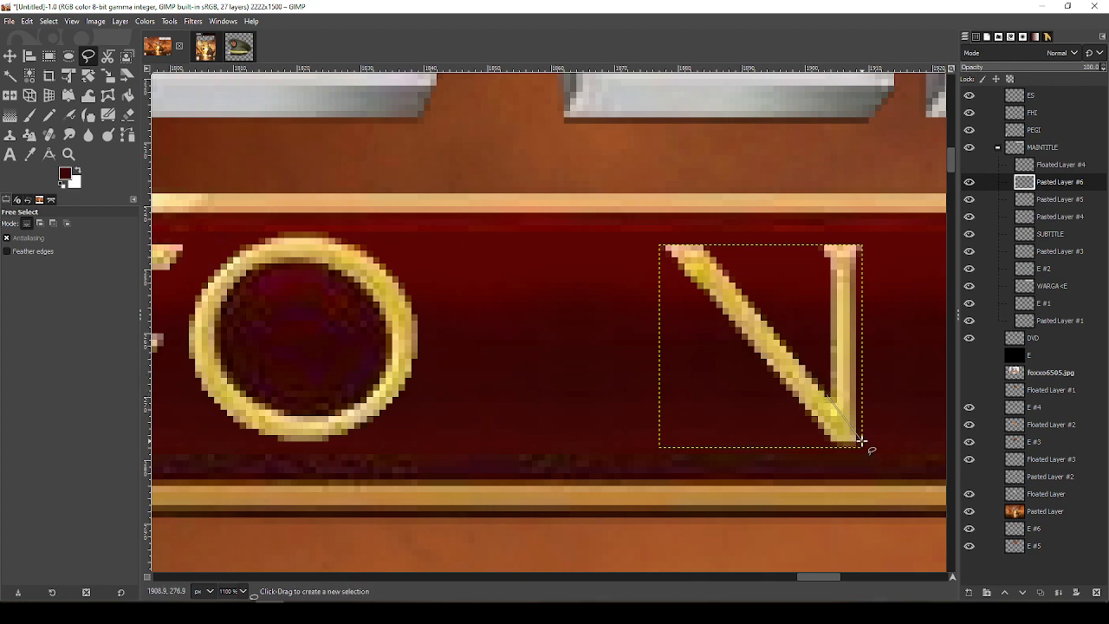
Outline and delete the right stem of the N so only its diagonal is left, and clear the selection
left_click(874, 227)
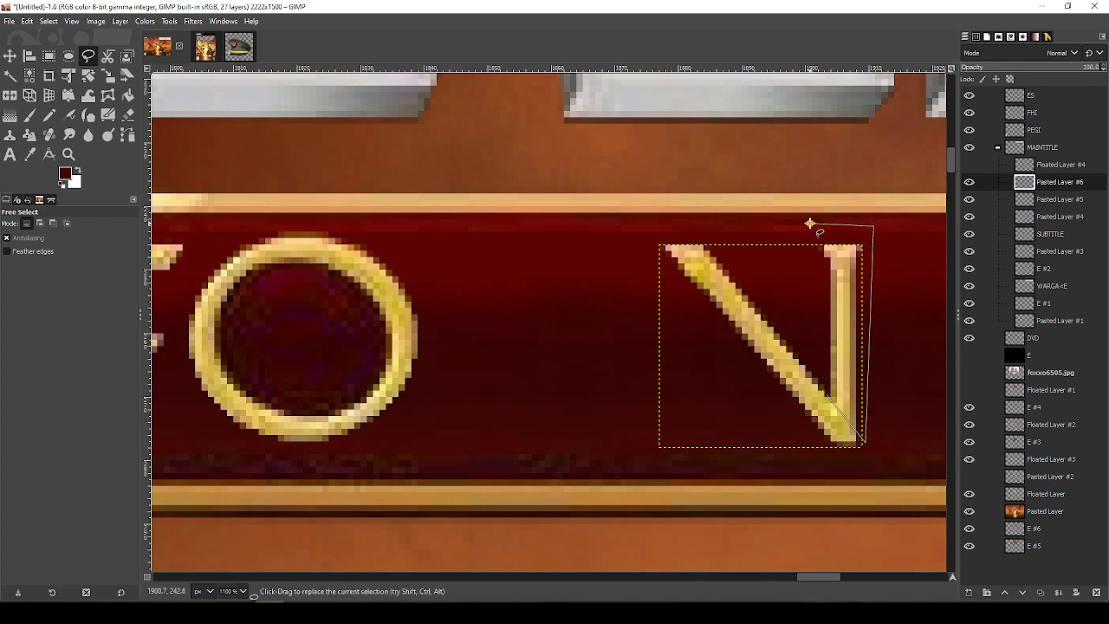
double_click(810, 223)
key("Delete")
key("ctrl+shift+a")
Form an X by pasting a horizontally flipped copy of the diagonal as a new layer and merging it down
key("ctrl+c")
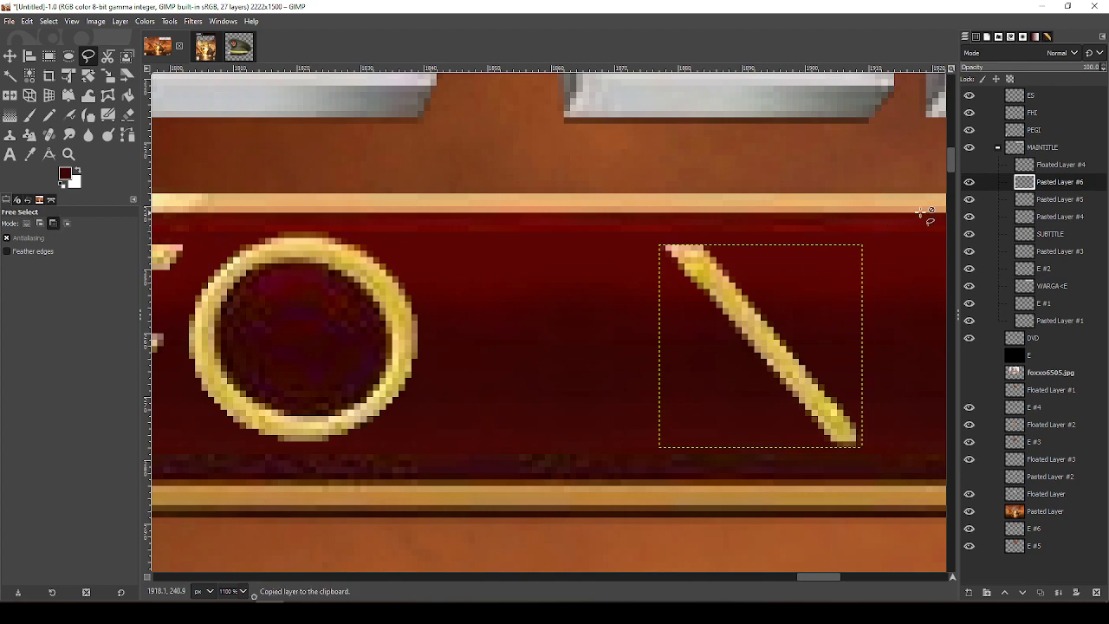
key("ctrl+v")
key("shift+ctrl+n")
key("shift+f")
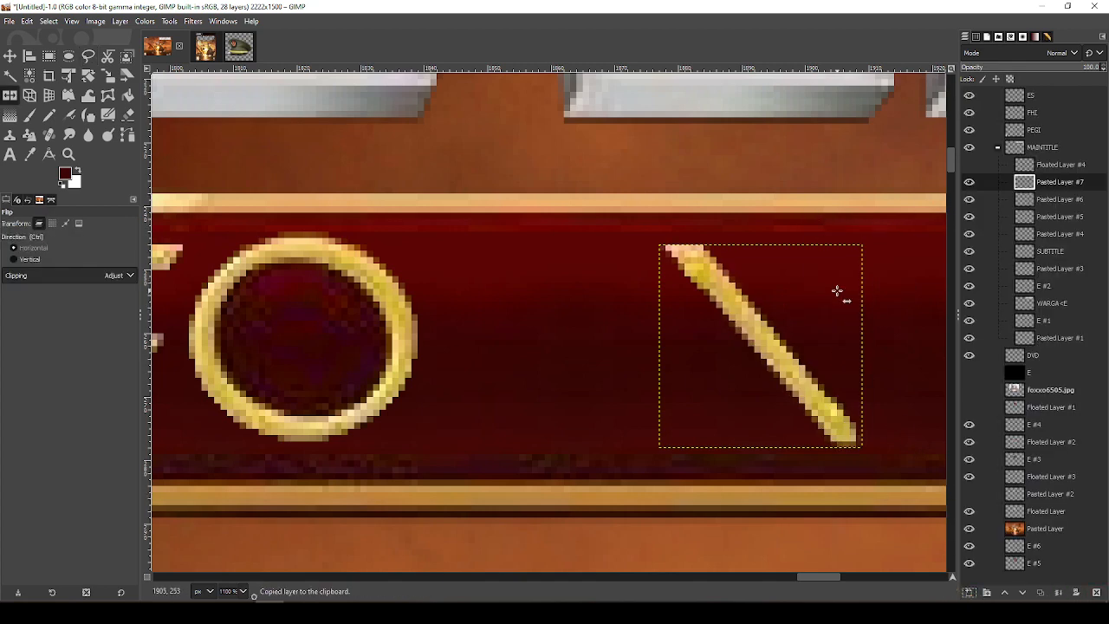
left_click(838, 292)
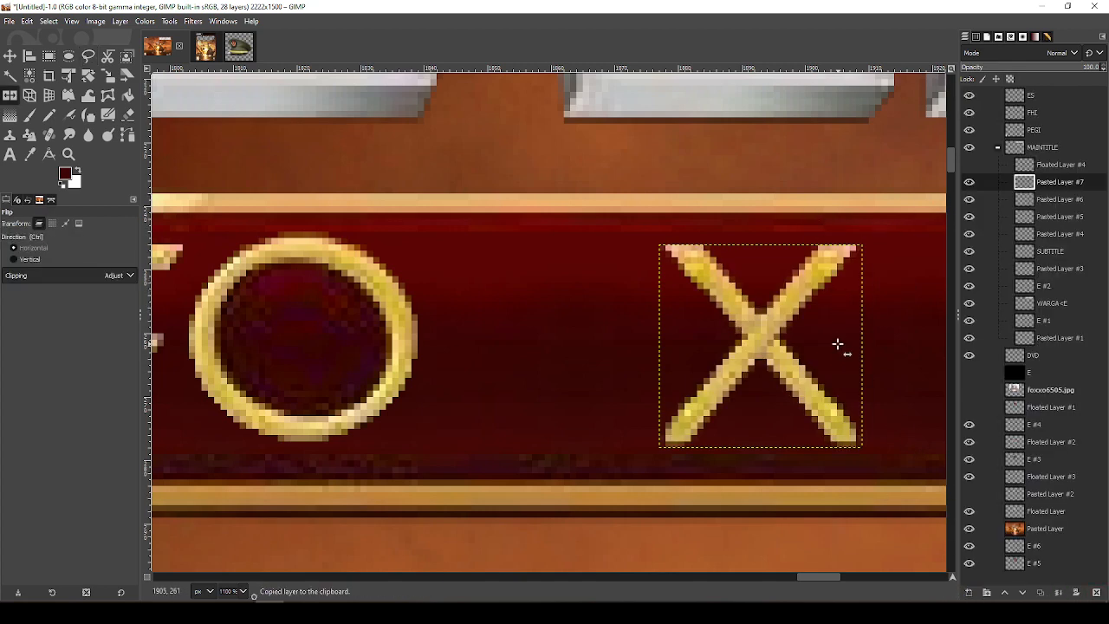
right_click(1064, 182)
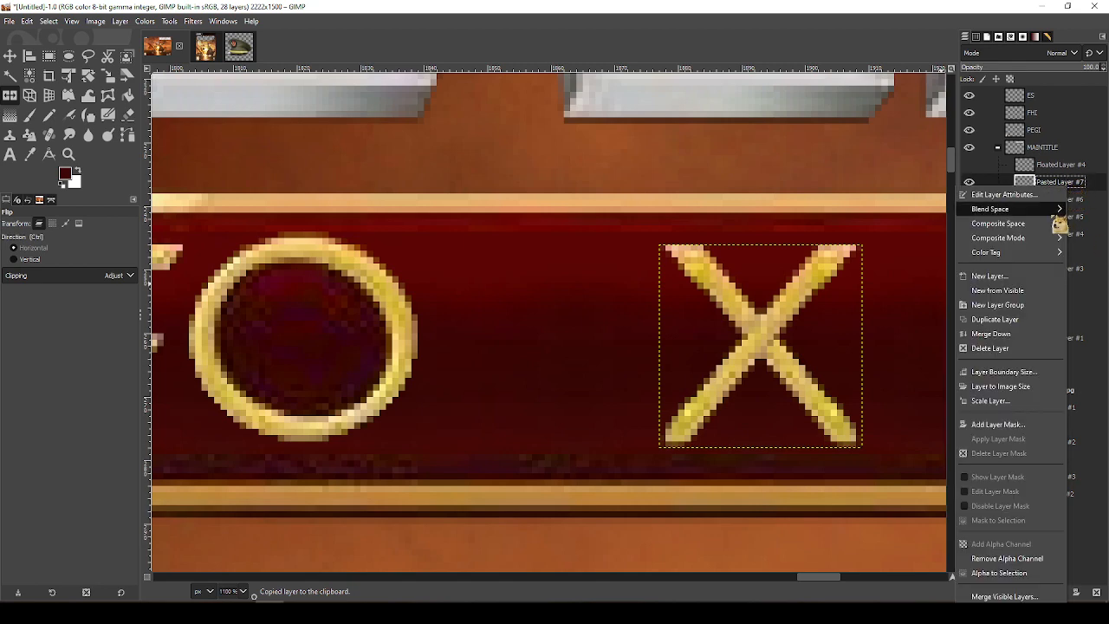
left_click(996, 333)
Move the X directly beside the O on the banner so the lettering reads FOX
key("m")
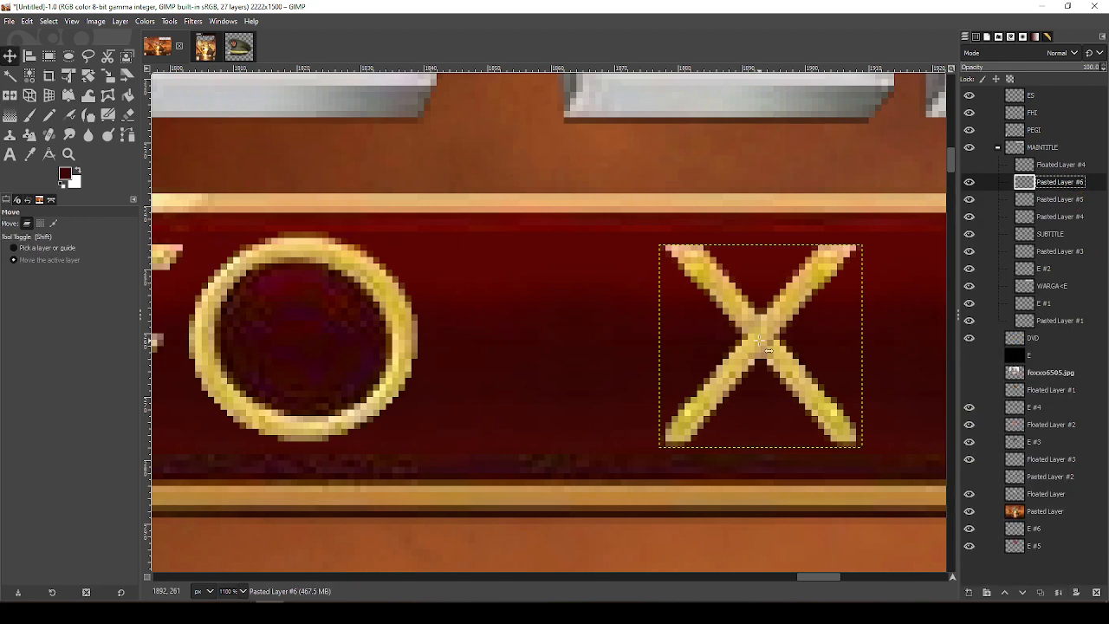
left_click_drag(761, 342, 541, 347)
scroll(528, 355, "down", 4)
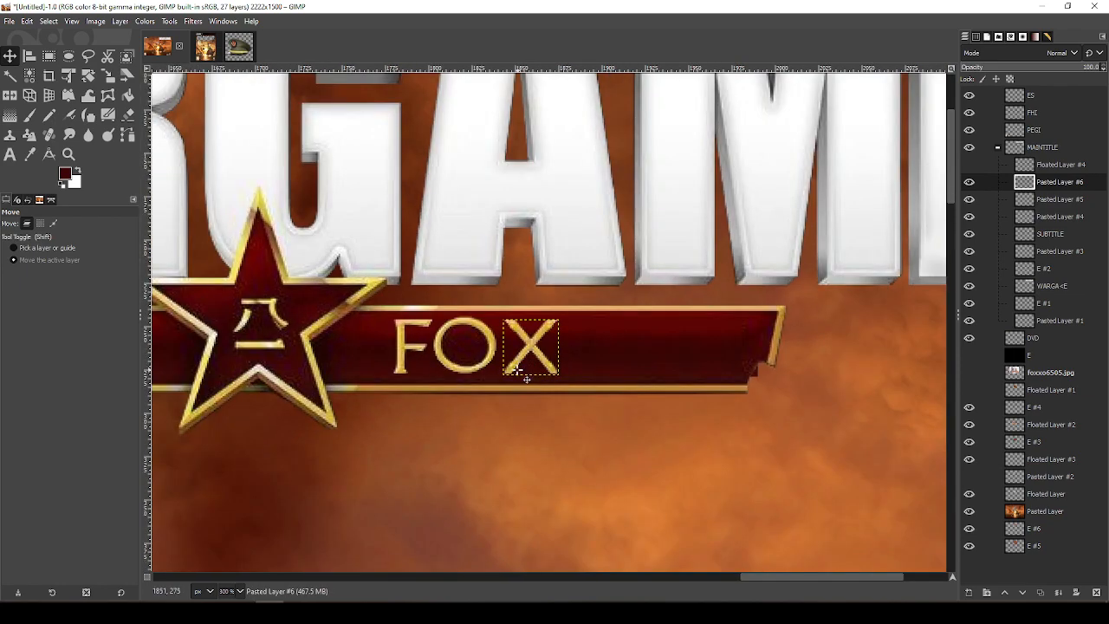
scroll(512, 363, "up", 2)
scroll(508, 334, "up", 2)
left_click_drag(557, 310, 558, 302)
left_click_drag(533, 365, 739, 321)
scroll(733, 331, "down", 5)
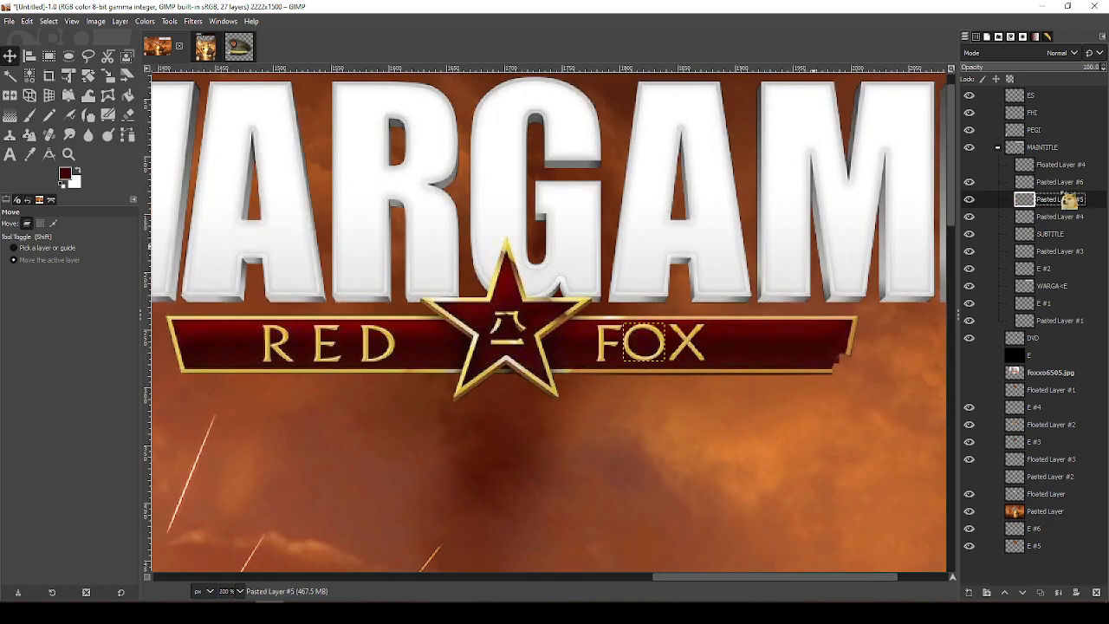
Merge the X and O layers down into the F layer and rename the combined layer FOX
right_click(1065, 183)
left_click(984, 329)
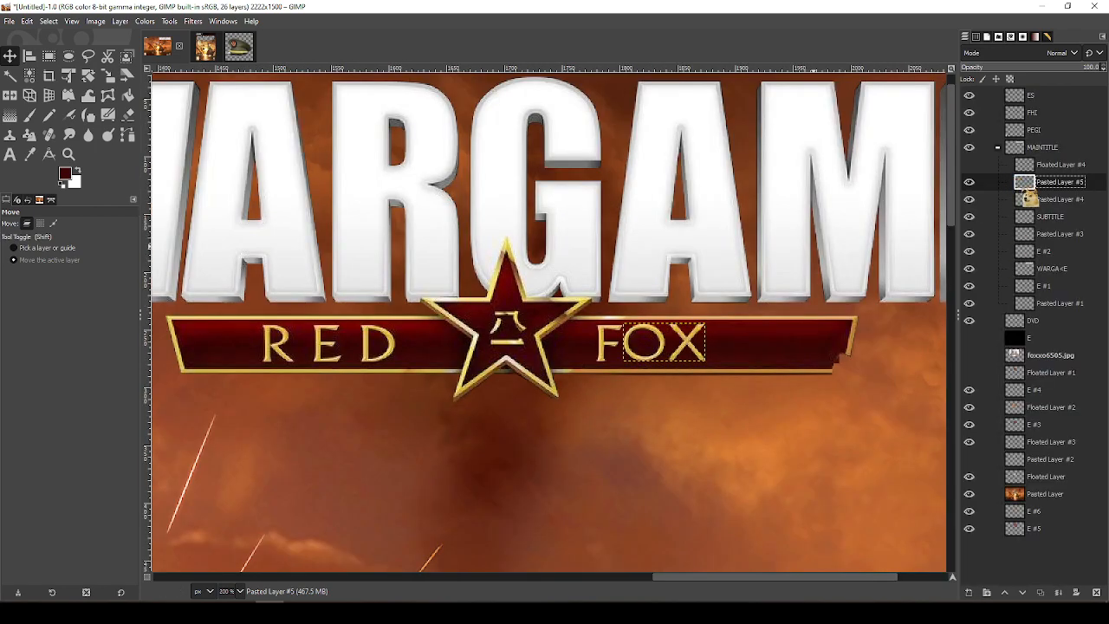
right_click(1044, 182)
left_click(994, 331)
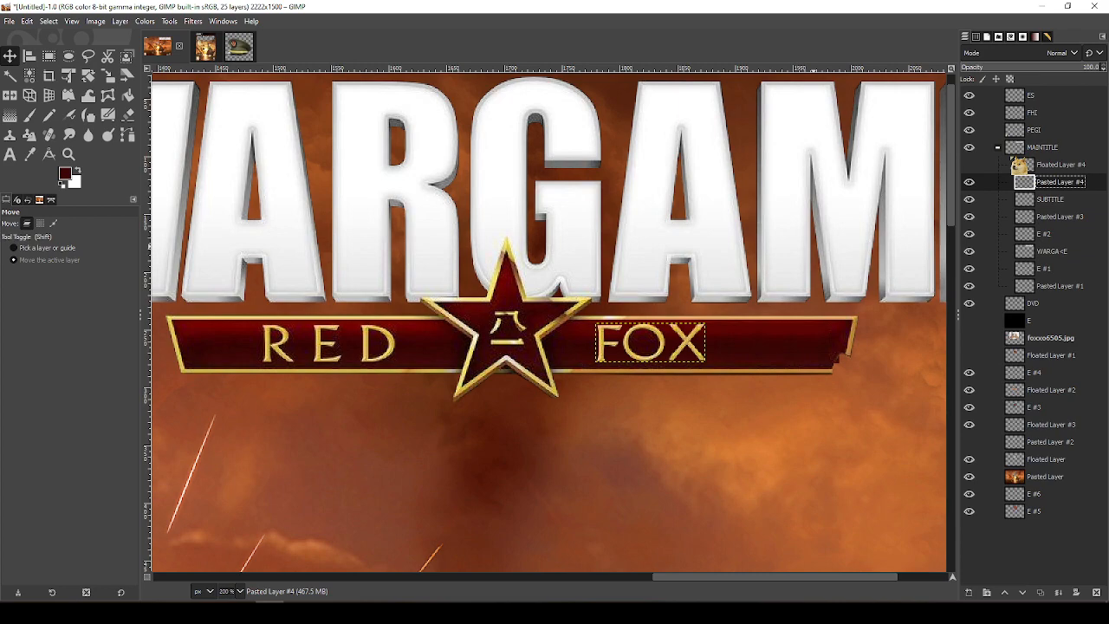
double_click(1061, 182)
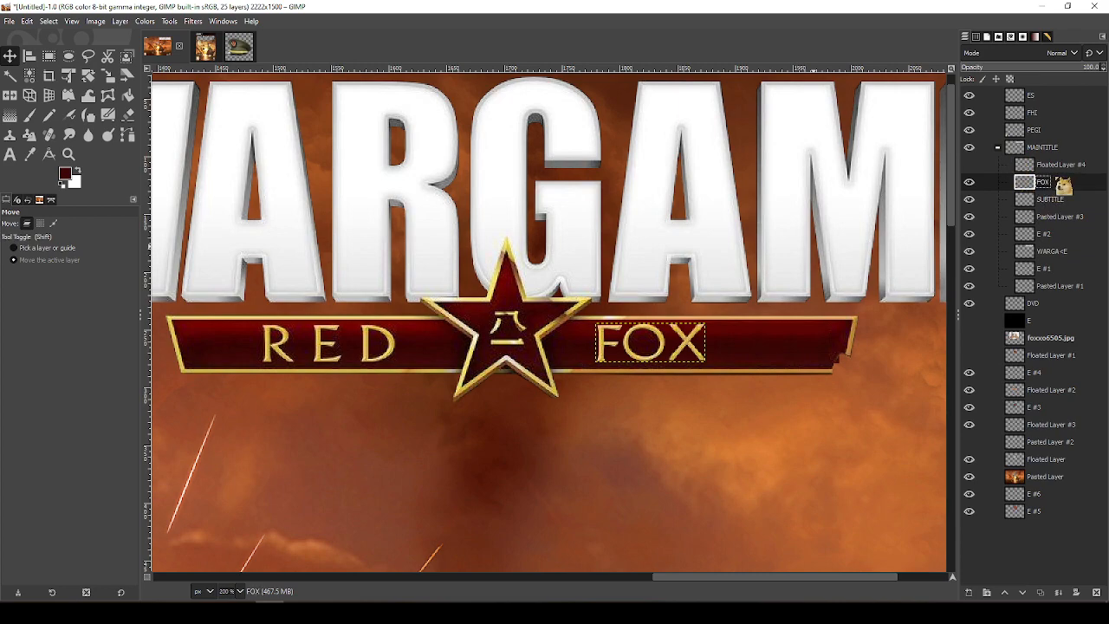
left_click_drag(802, 188, 759, 190)
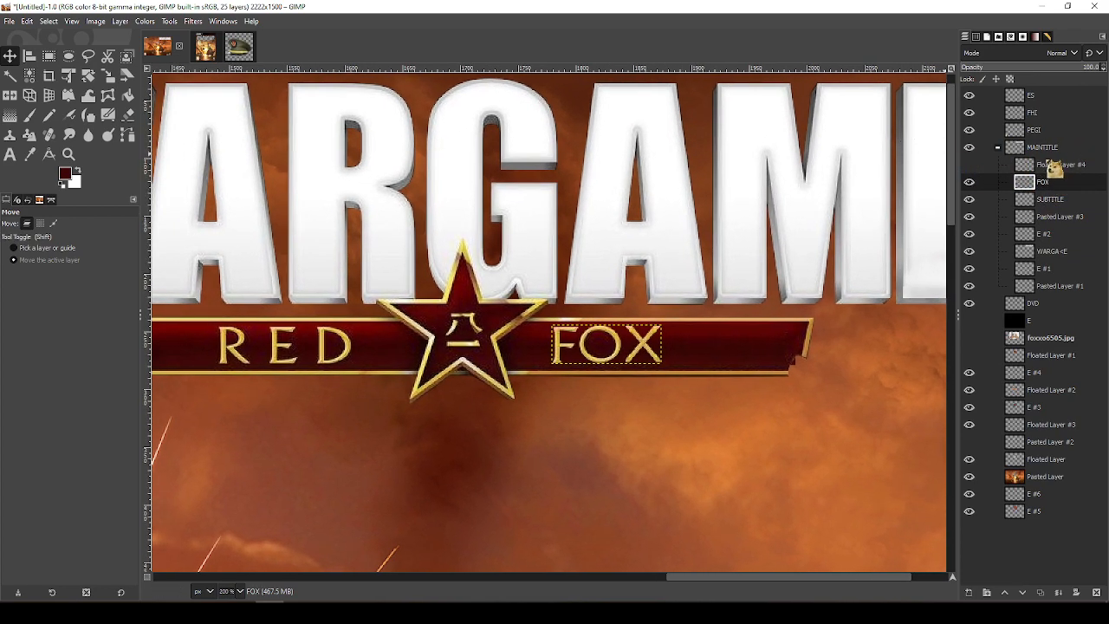
Check the title artwork by hiding the background and toggling the MAINTITLE group, and show the hidden layers again
left_click(1056, 166)
left_click(1043, 182)
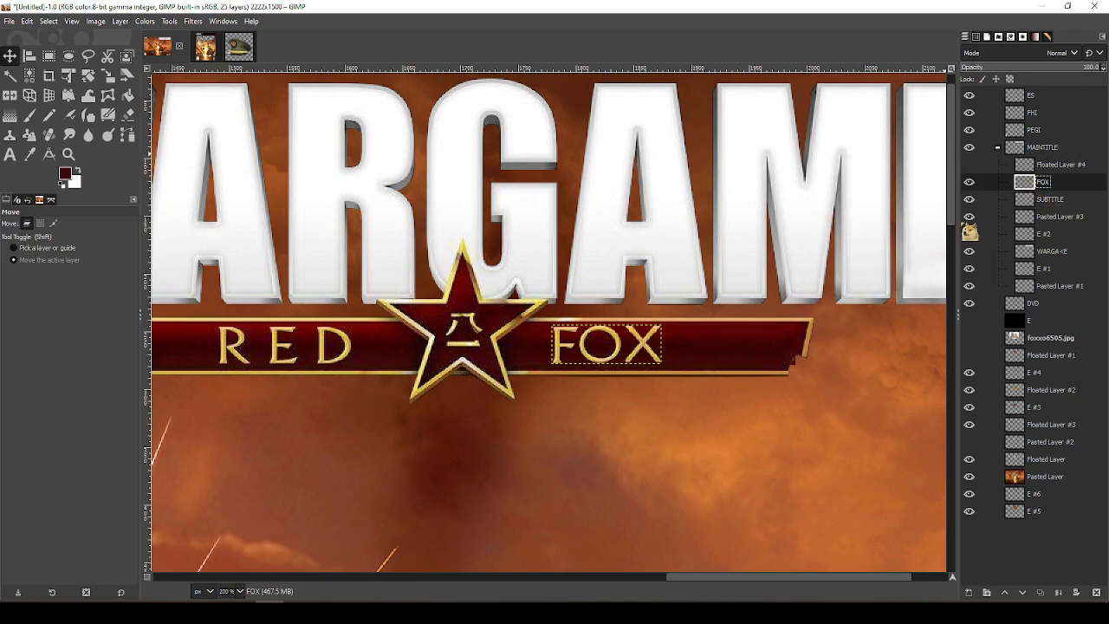
key("q")
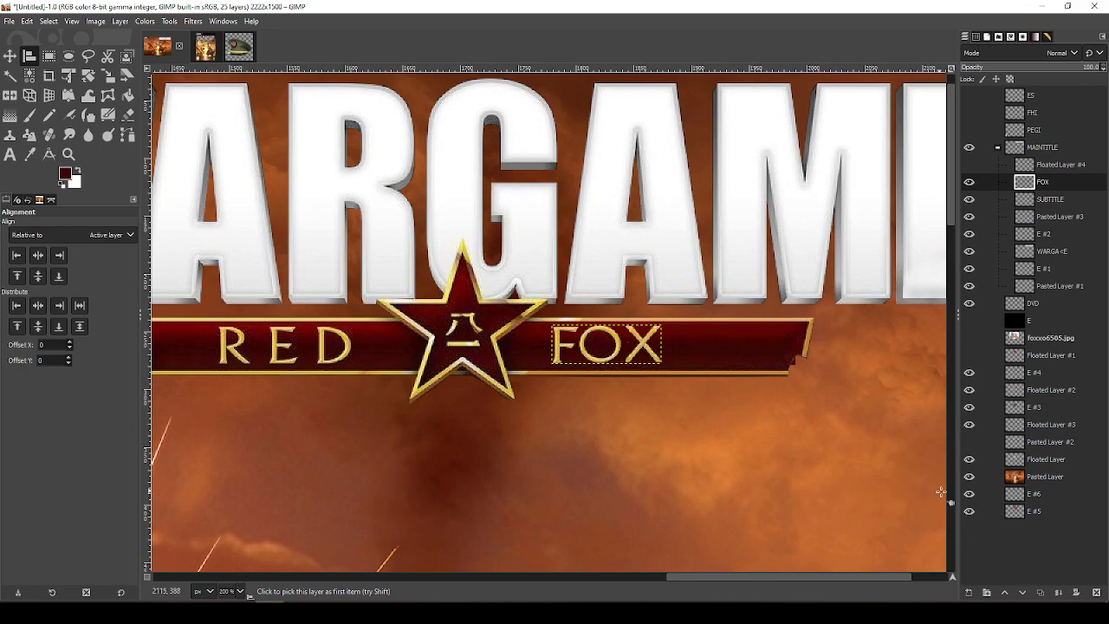
left_click(970, 479)
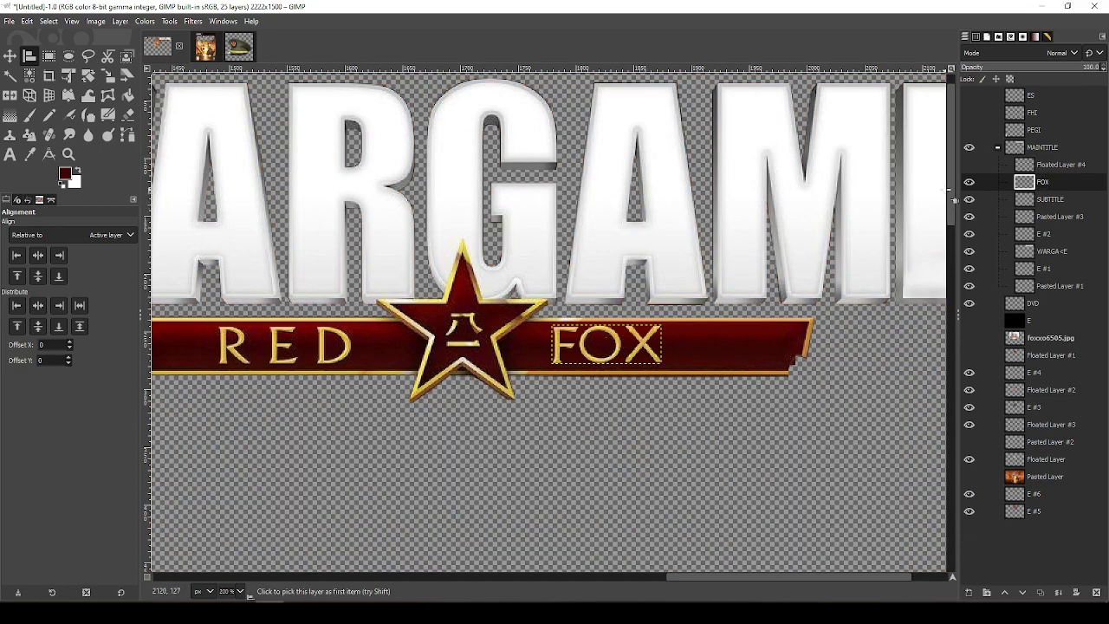
left_click_drag(787, 305, 761, 231)
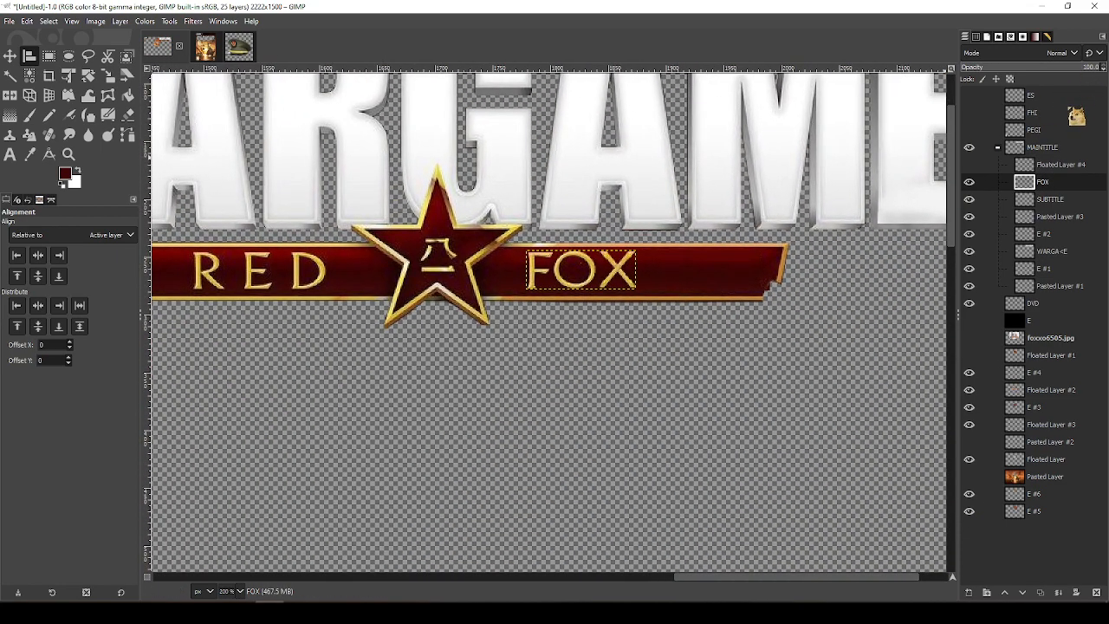
left_click(971, 149)
left_click(971, 149)
left_click(970, 149)
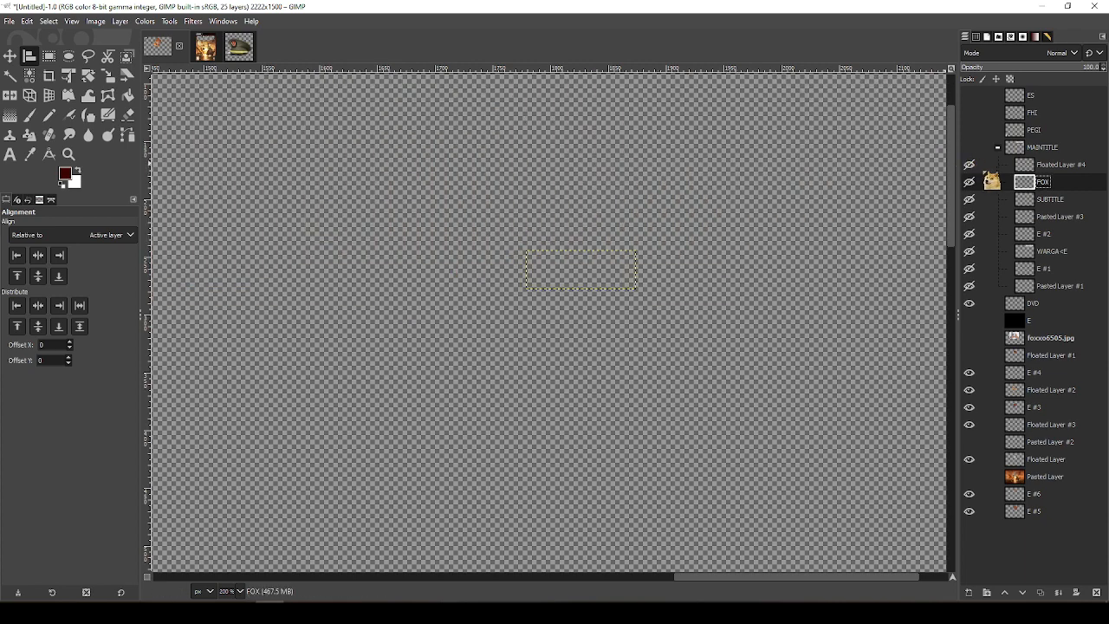
left_click(970, 151)
left_click(971, 149)
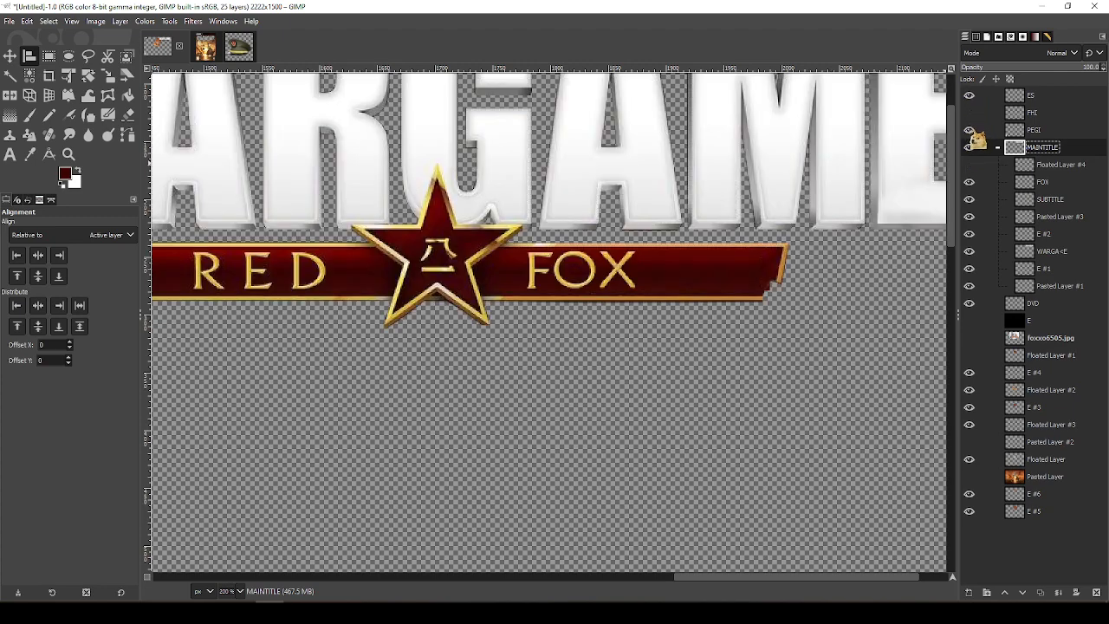
left_click(969, 477)
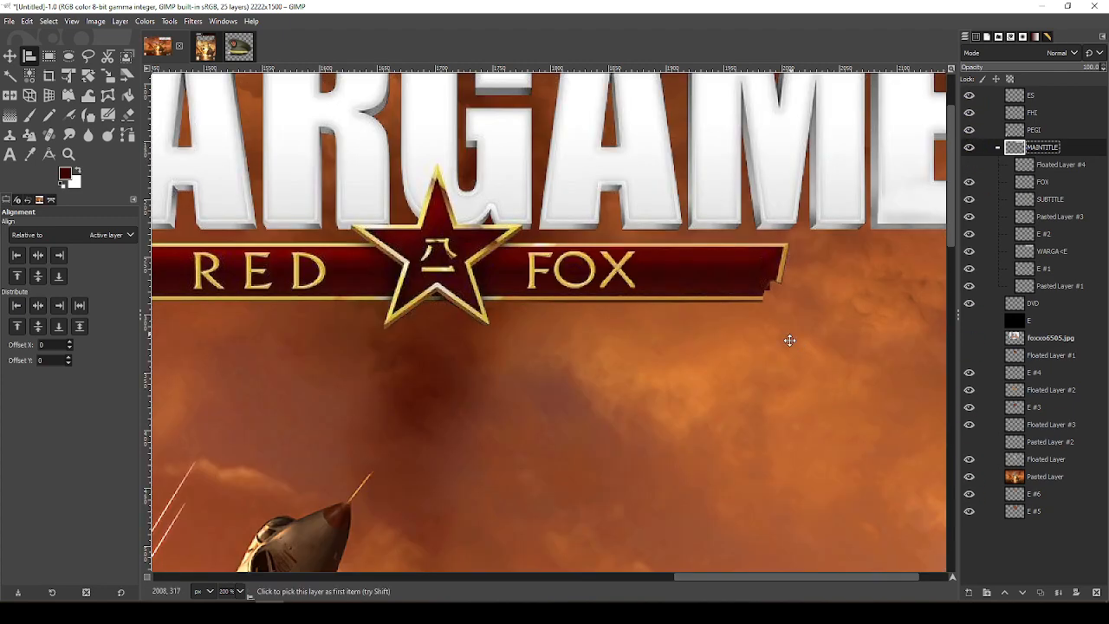
Center FOX horizontally on Floated Layer #4 with the Alignment tool, keeping the FOX layer below it in the MAINTITLE group
scroll(788, 339, "up", 2)
scroll(788, 339, "right", 1)
left_click_drag(1043, 189, 1044, 93)
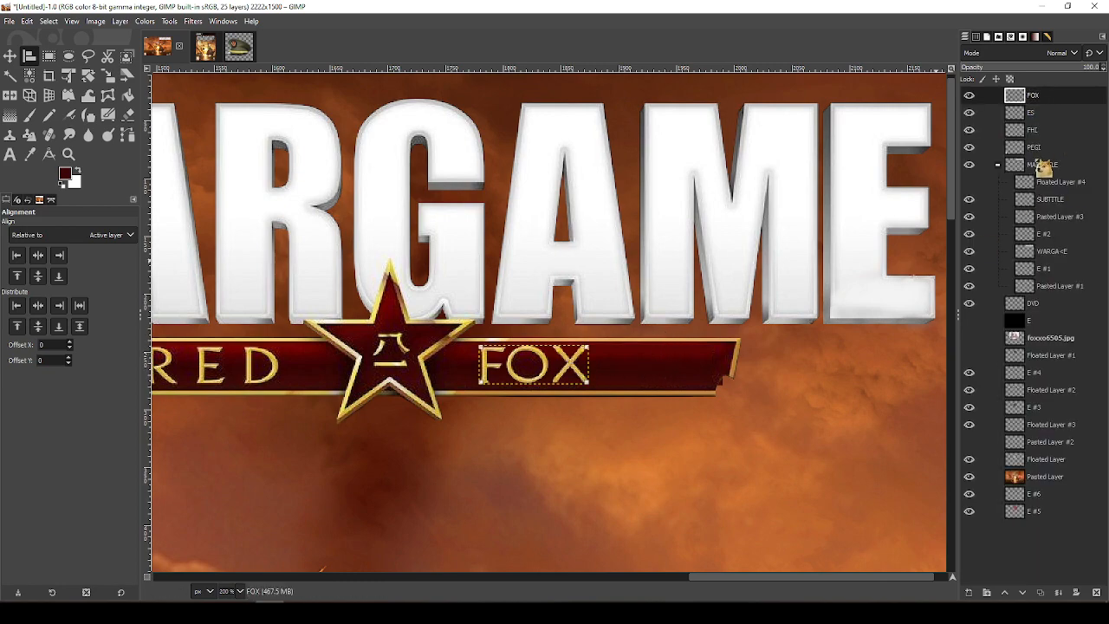
left_click(1062, 182)
left_click(38, 257)
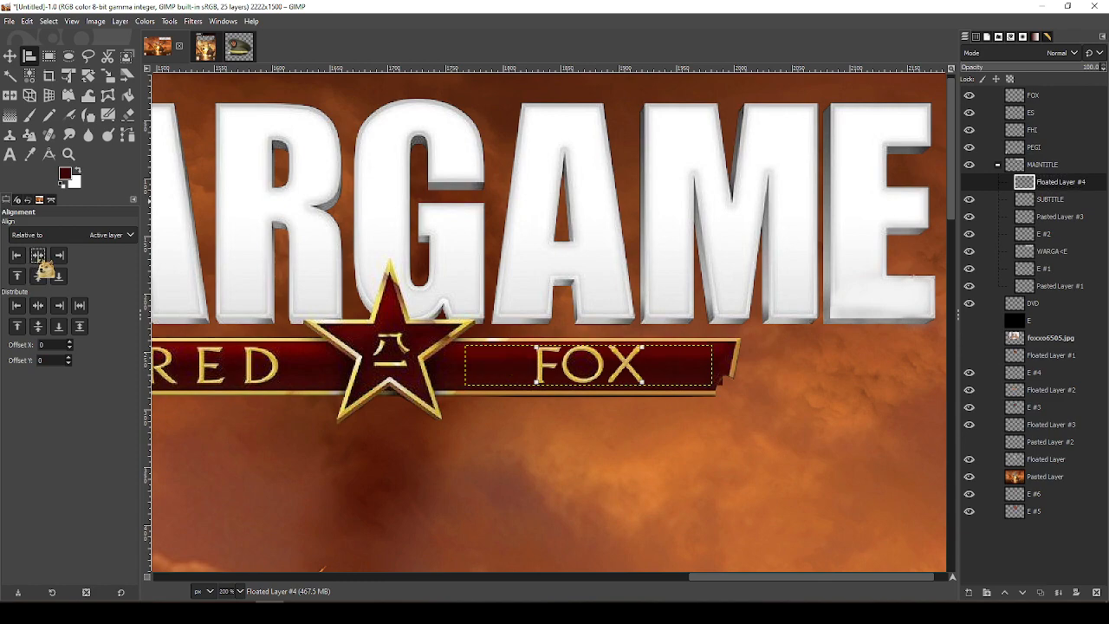
left_click_drag(1040, 110, 1063, 206)
left_click_drag(596, 268, 666, 261)
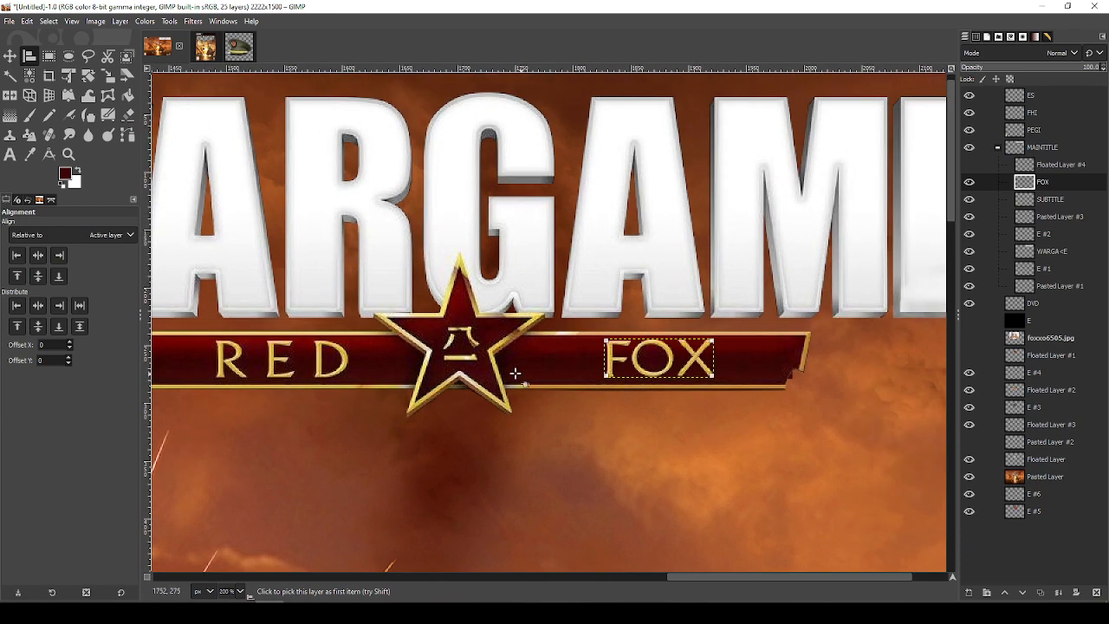
left_click_drag(749, 356, 664, 361)
Select a 31 × 6 px piece of the banner's lower gold border on the SUBTITLE layer and copy it
scroll(736, 427, "up", 4)
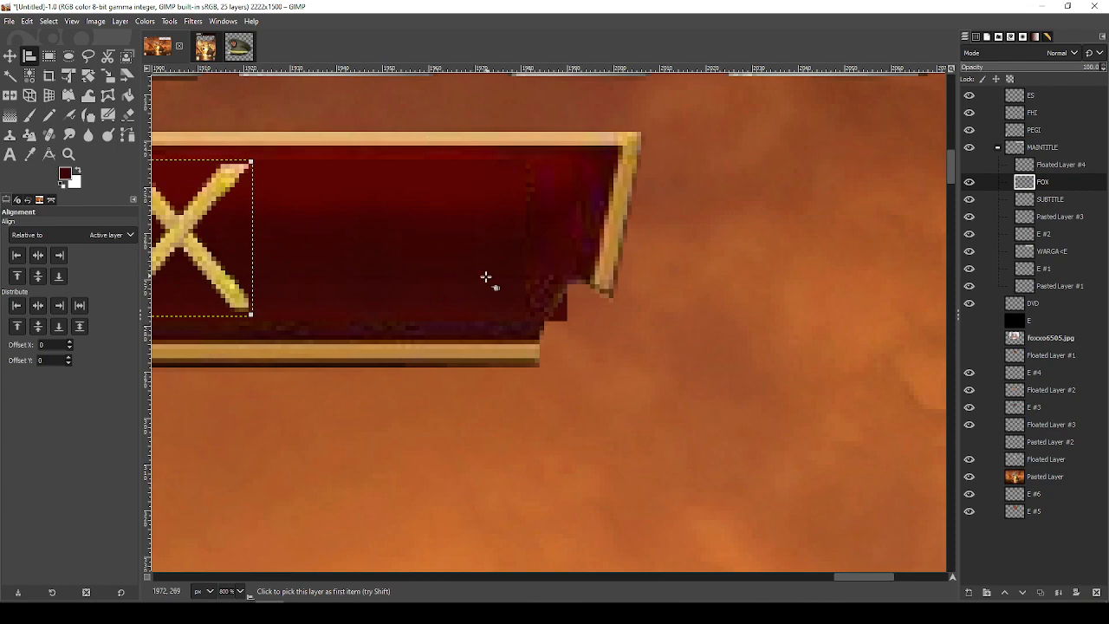
left_click_drag(486, 278, 593, 301)
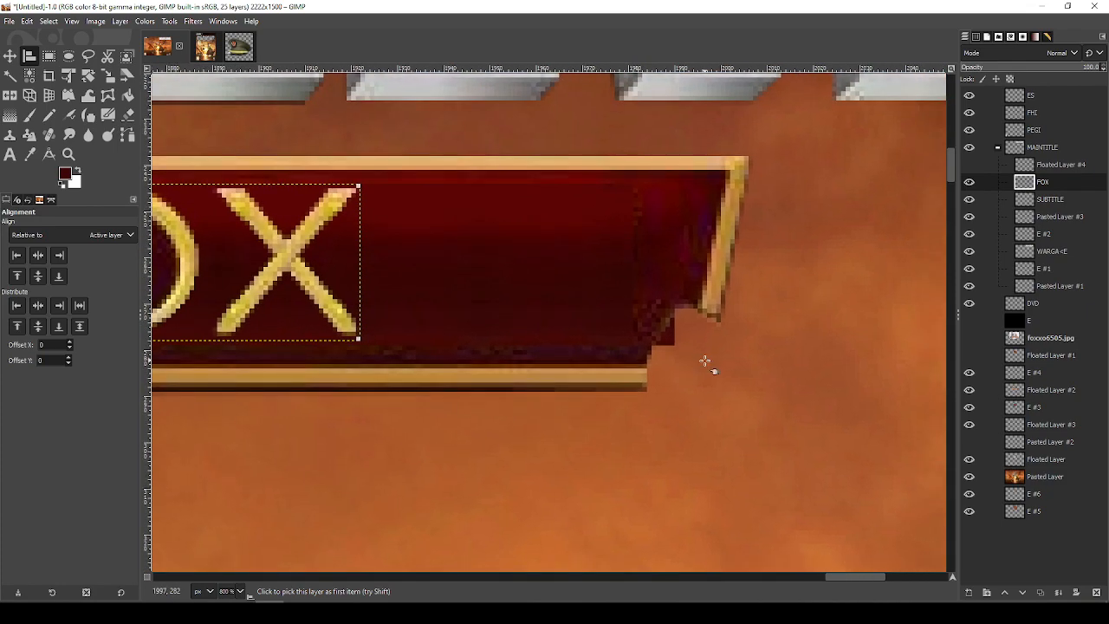
left_click(1062, 205)
key("r")
left_click_drag(448, 365, 589, 391)
key("ctrl+c")
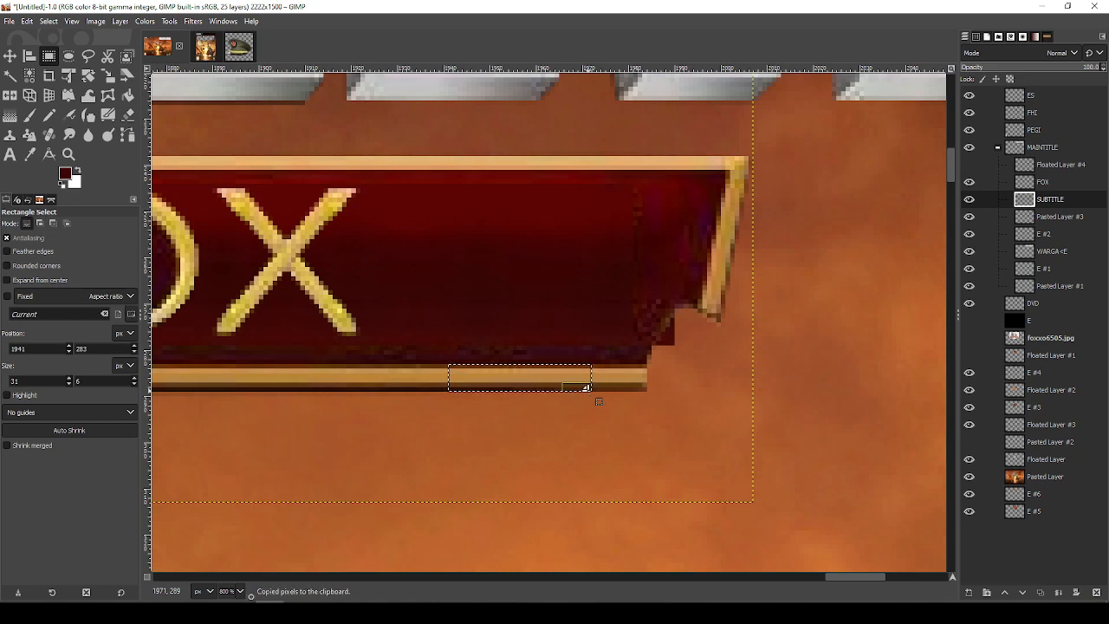
Paste the border piece as a new layer and move it right to extend the lower border past its broken end
key("ctrl+v")
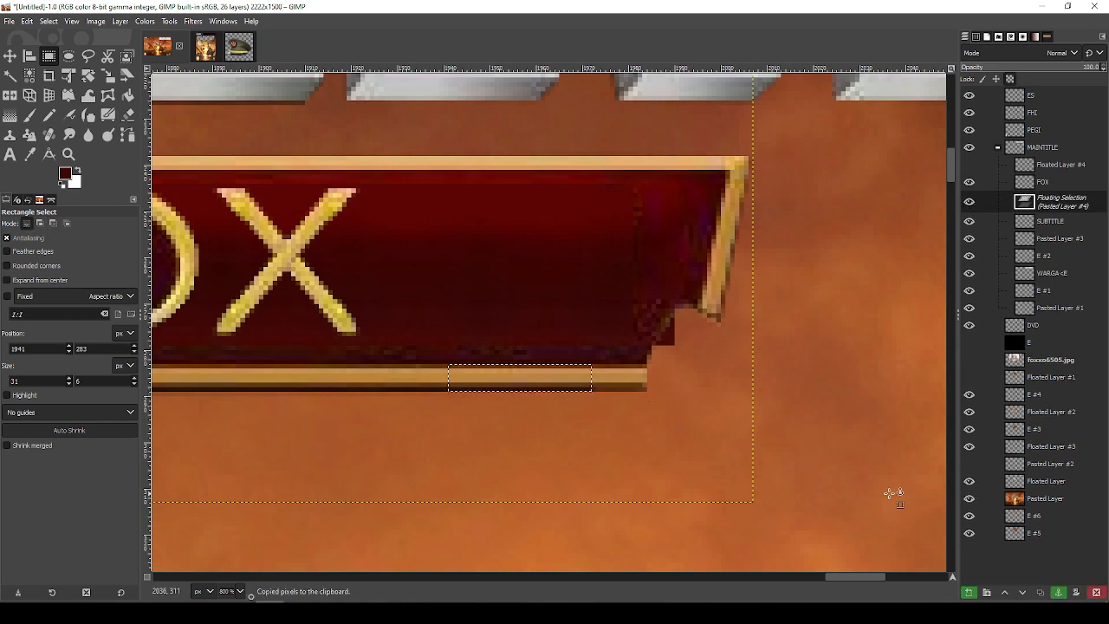
left_click(969, 592)
key("m")
left_click_drag(584, 391, 718, 392)
Paste another copy of the border piece as a new layer and move it to the broken slanted right edge
key("ctrl+v")
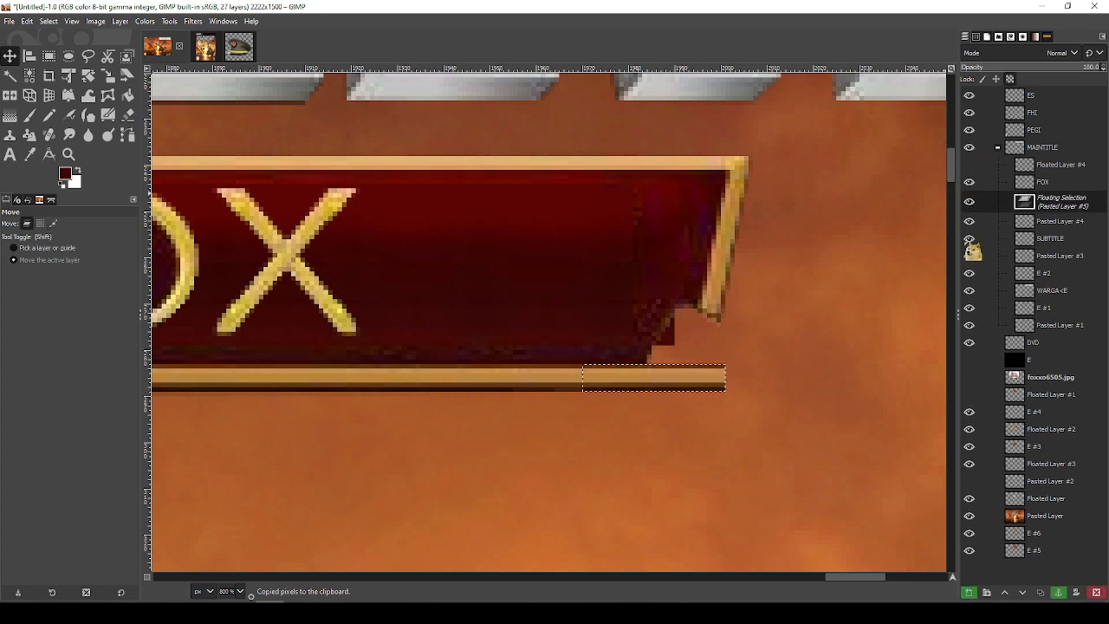
left_click(974, 593)
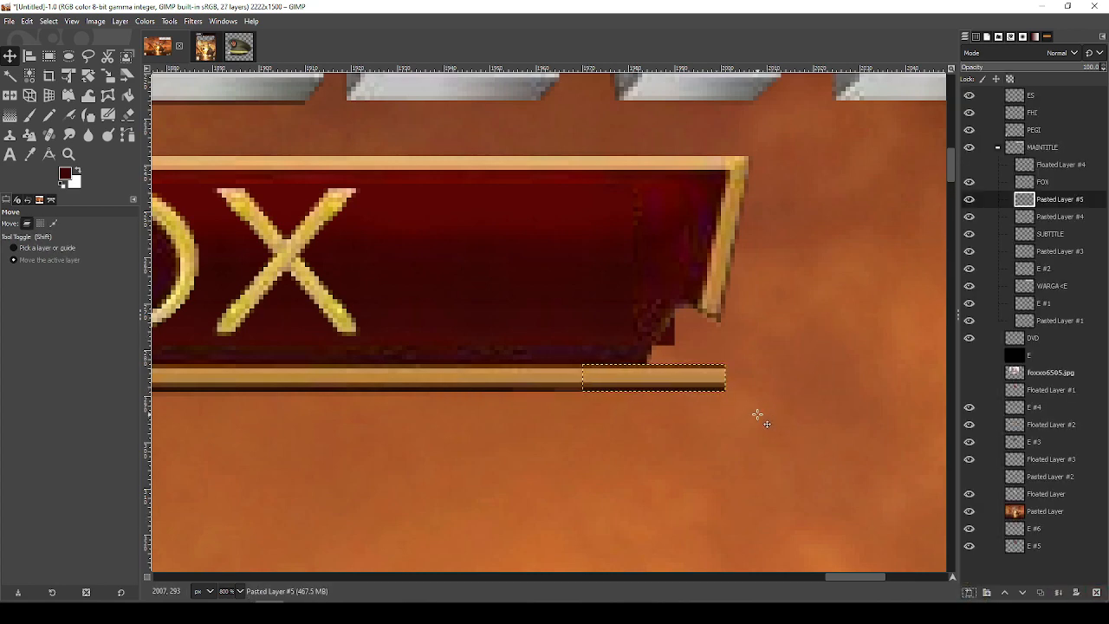
left_click_drag(718, 414, 708, 310)
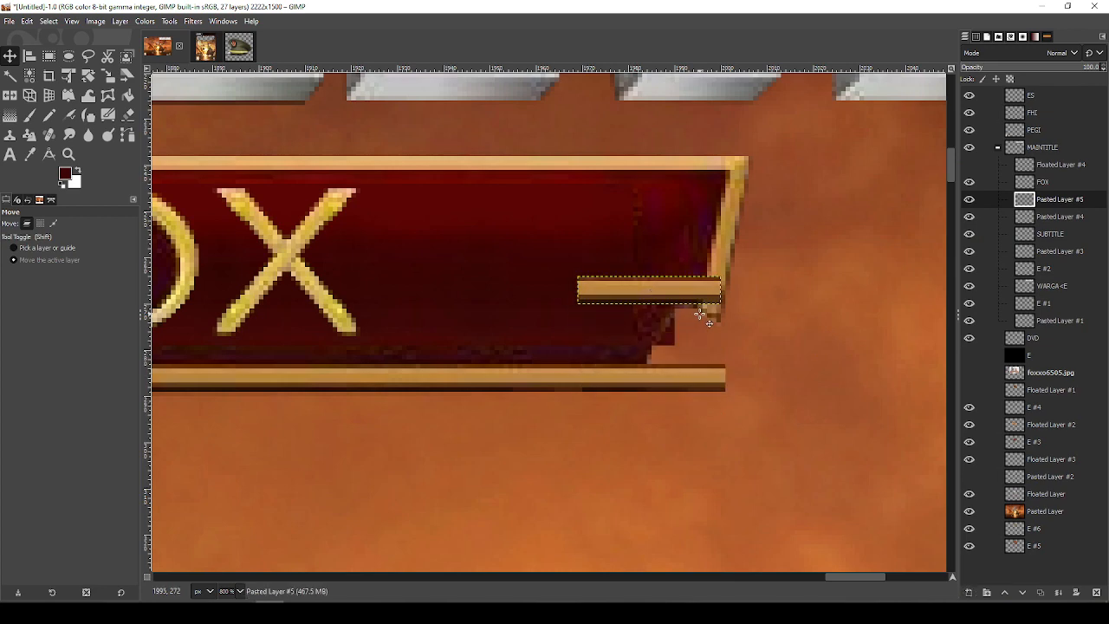
Rotate the second border piece by -81.22° around its right end to continue the banner's slanted right edge
key("shift+r")
left_click(661, 299)
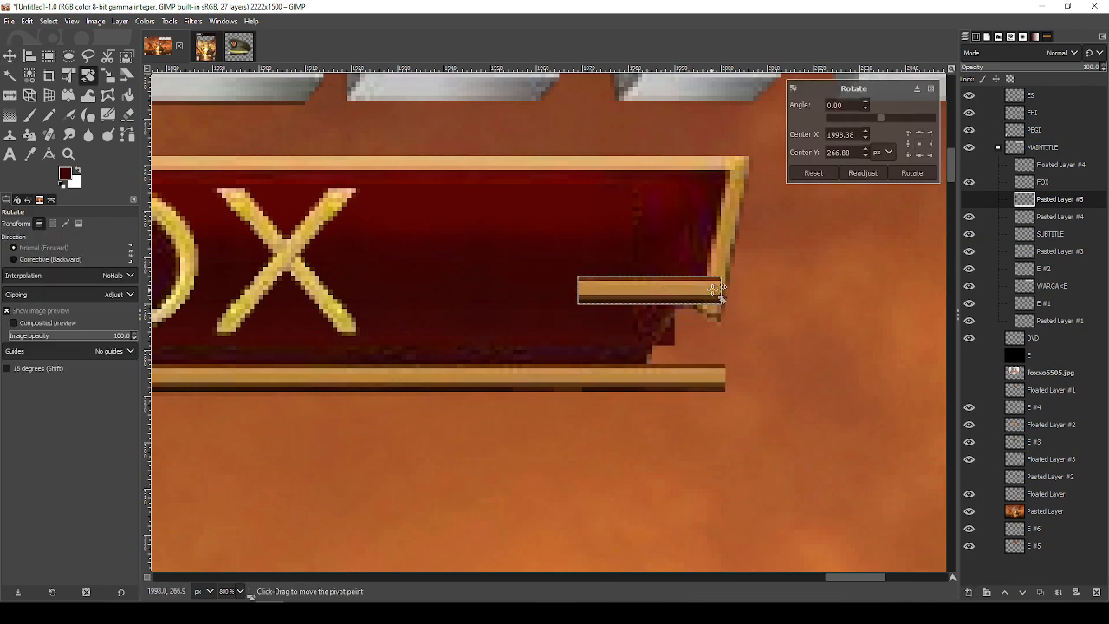
left_click_drag(676, 308, 741, 374)
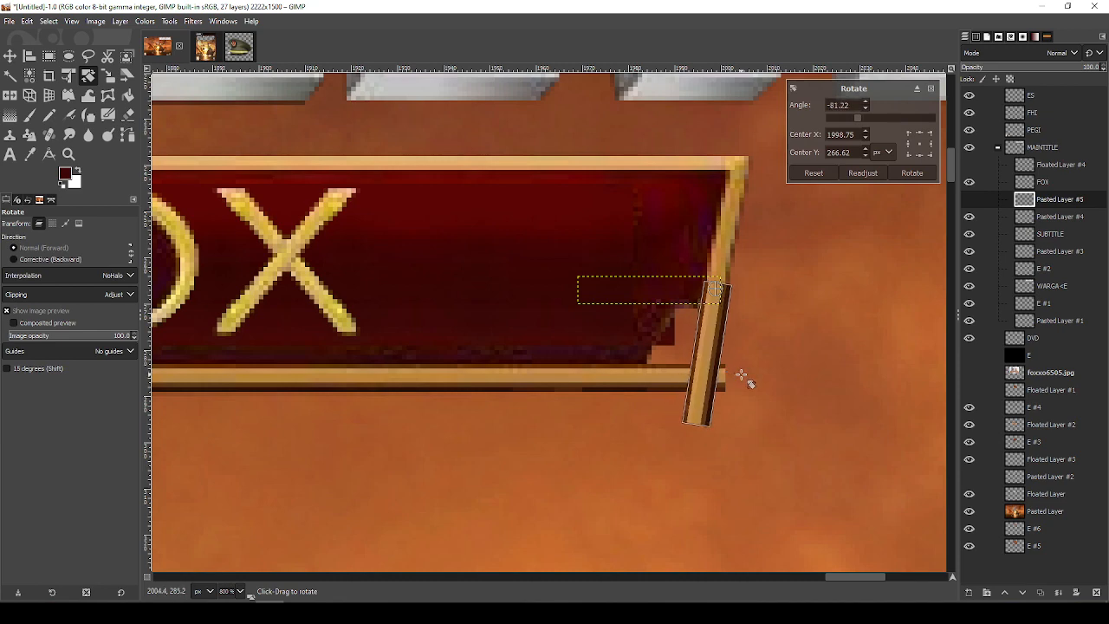
left_click(915, 173)
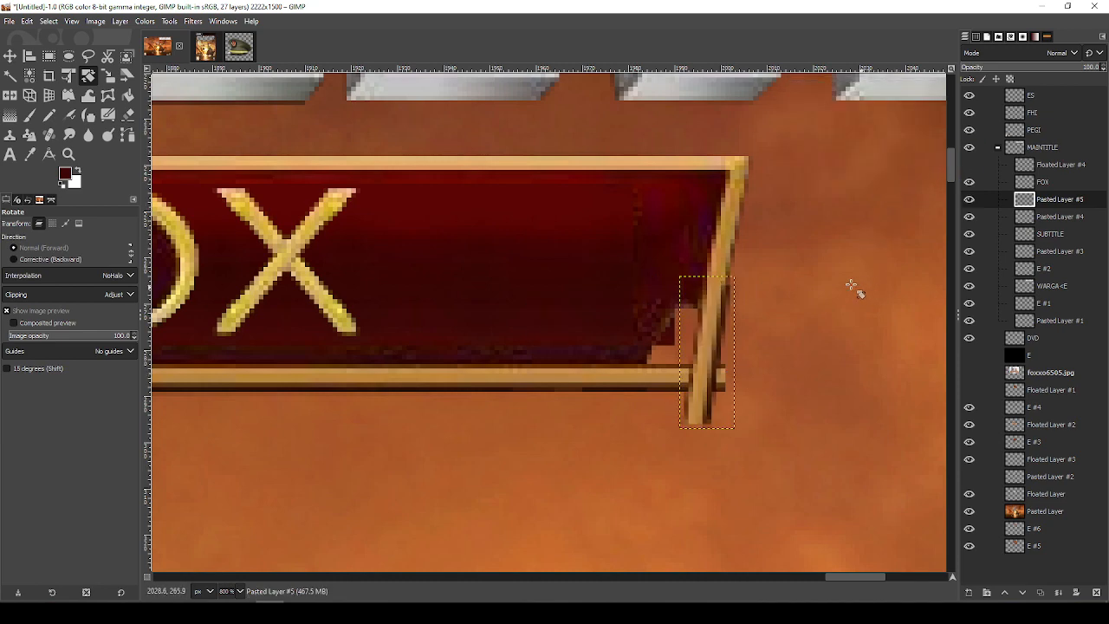
Move the rotated border piece up so its lower end meets the lower gold border at the banner's right corner
key("shift+e")
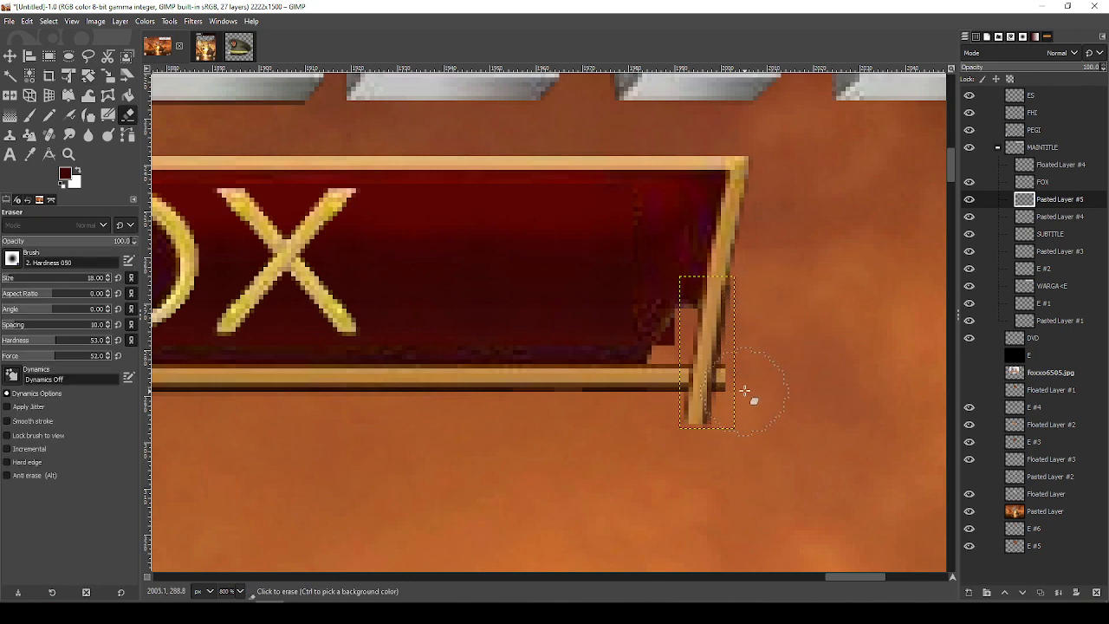
left_click(734, 436)
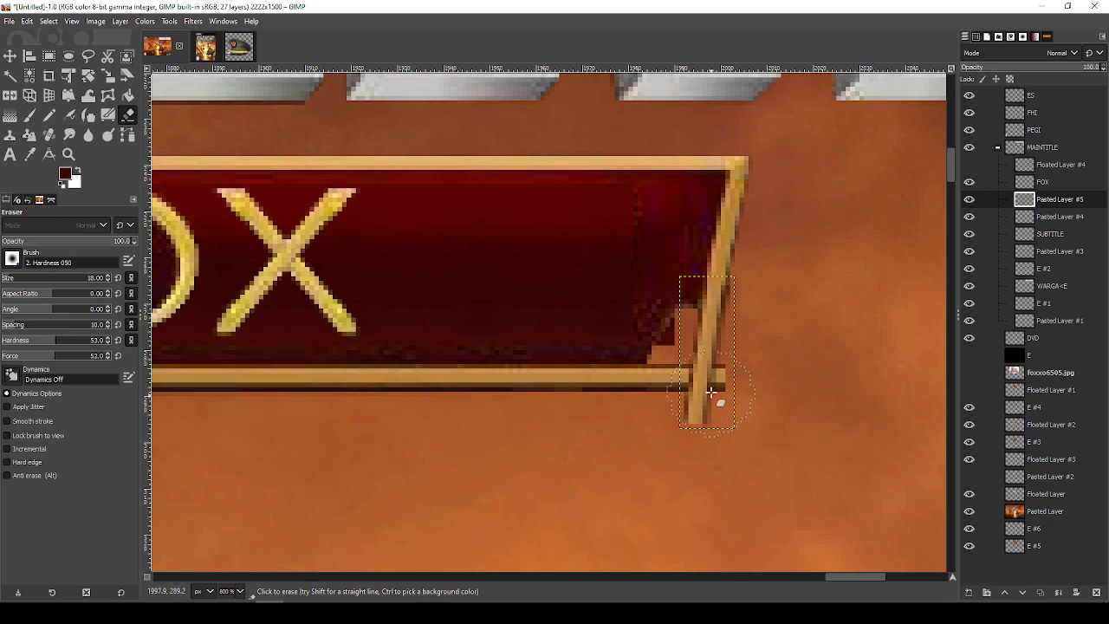
key("m")
left_click_drag(727, 375, 737, 317)
Erase the fringe beside the slanted border piece and the part of the lower border piece that sticks out past the corner
key("shift+e")
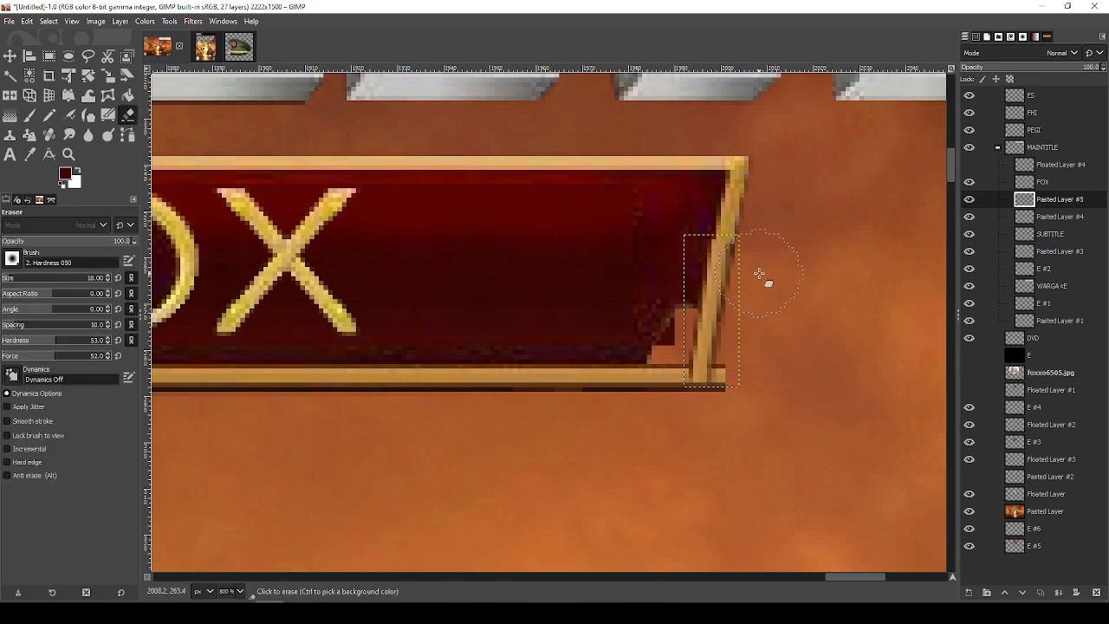
left_click_drag(759, 273, 748, 349)
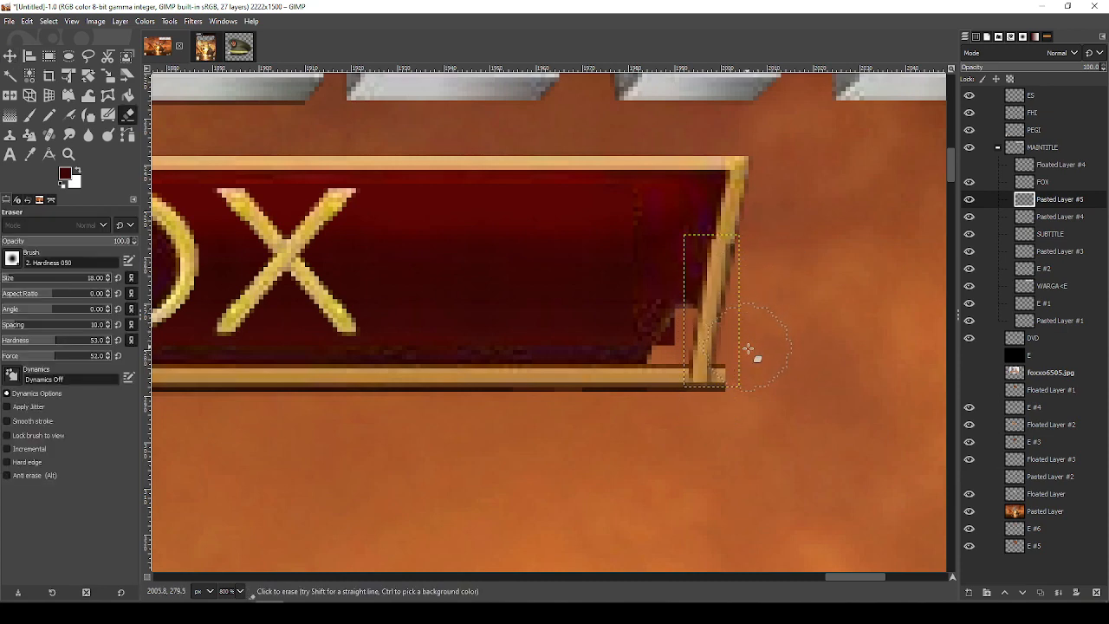
left_click(1059, 217)
mouse_move(749, 376)
left_mouse_down()
mouse_move(743, 412)
mouse_move(740, 384)
left_mouse_up()
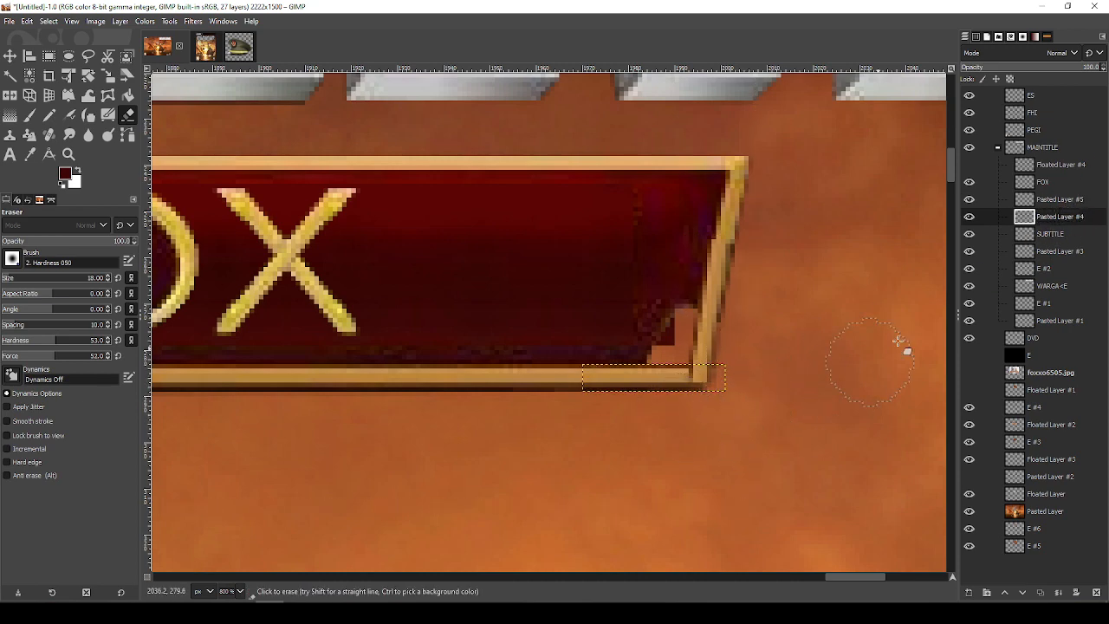
Merge Pasted Layer #5 and Pasted Layer #4 down into the SUBTITLE layer
left_click(1059, 199)
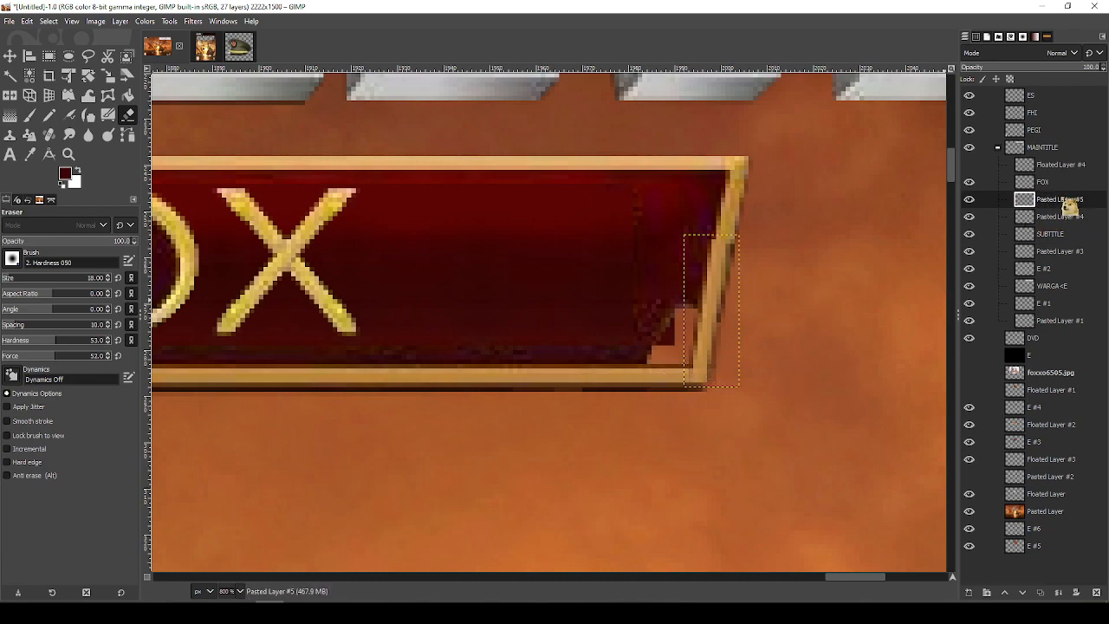
right_click(1070, 205)
left_click(1008, 149)
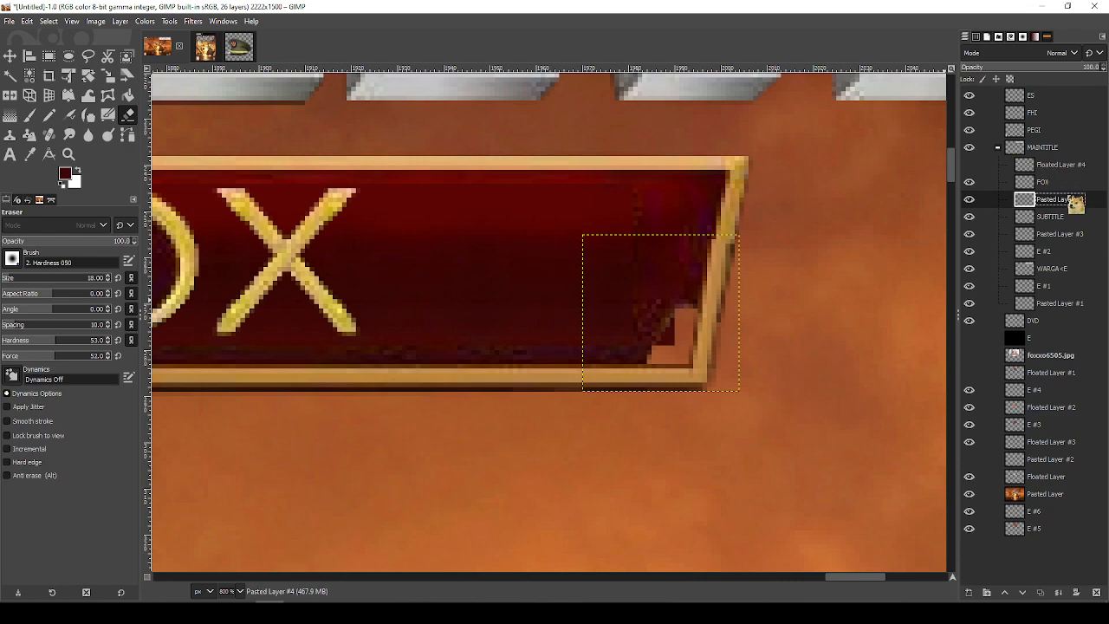
right_click(1069, 206)
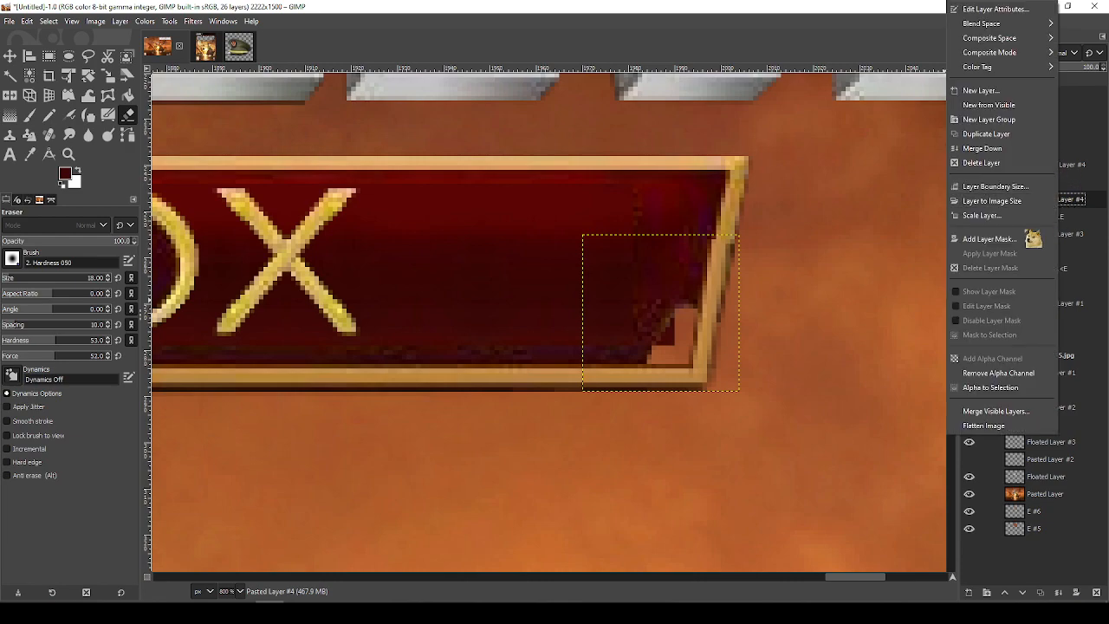
left_click(1012, 150)
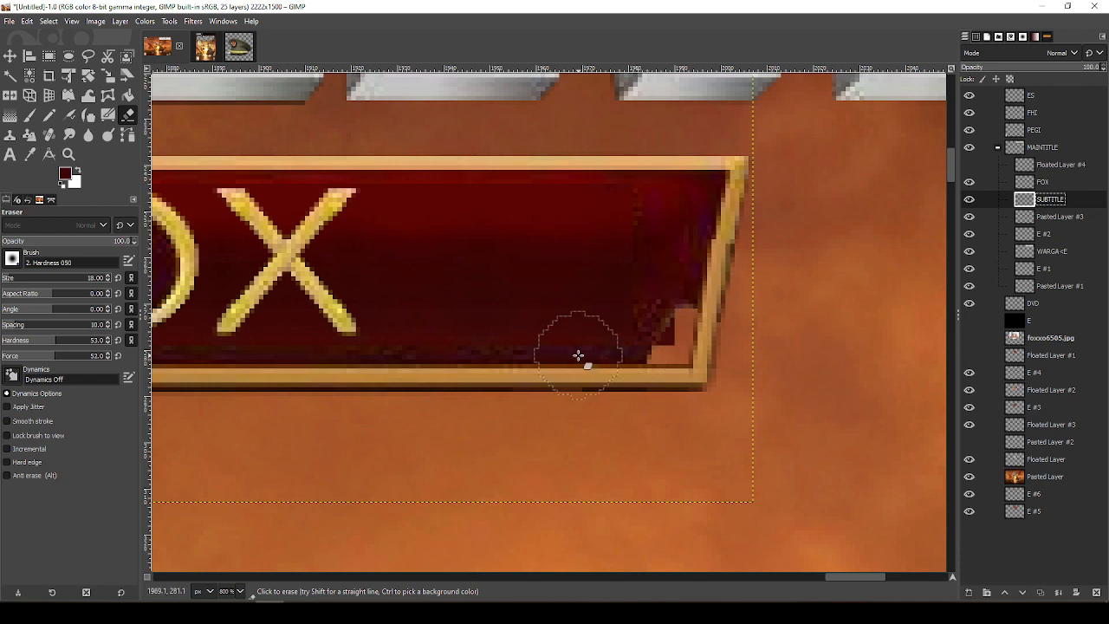
Enlarge Pasted Layer #3 to the image size and paint the gap in the banner's lower right corner dark red with an 18 px Paintbrush
key("o")
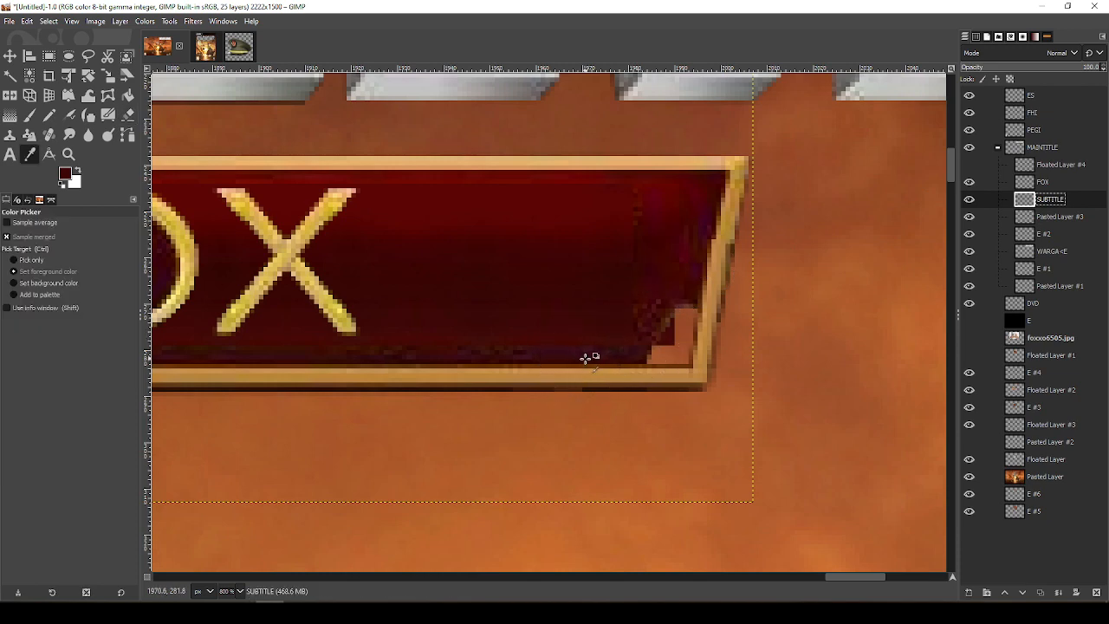
left_click(1031, 182)
left_click(1052, 217)
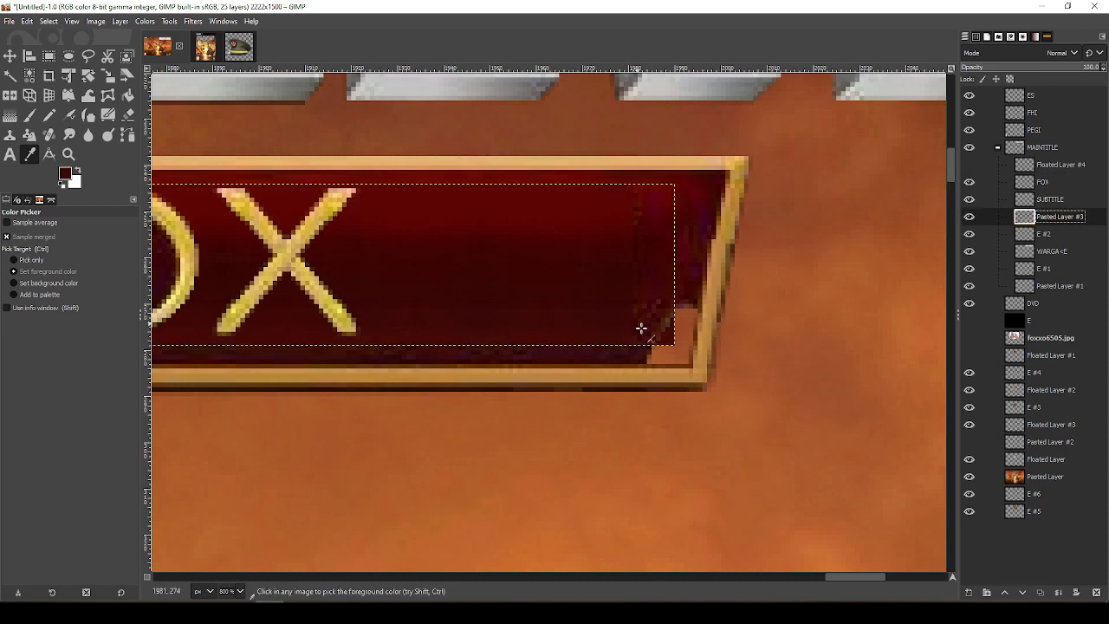
key("a")
left_click(120, 21)
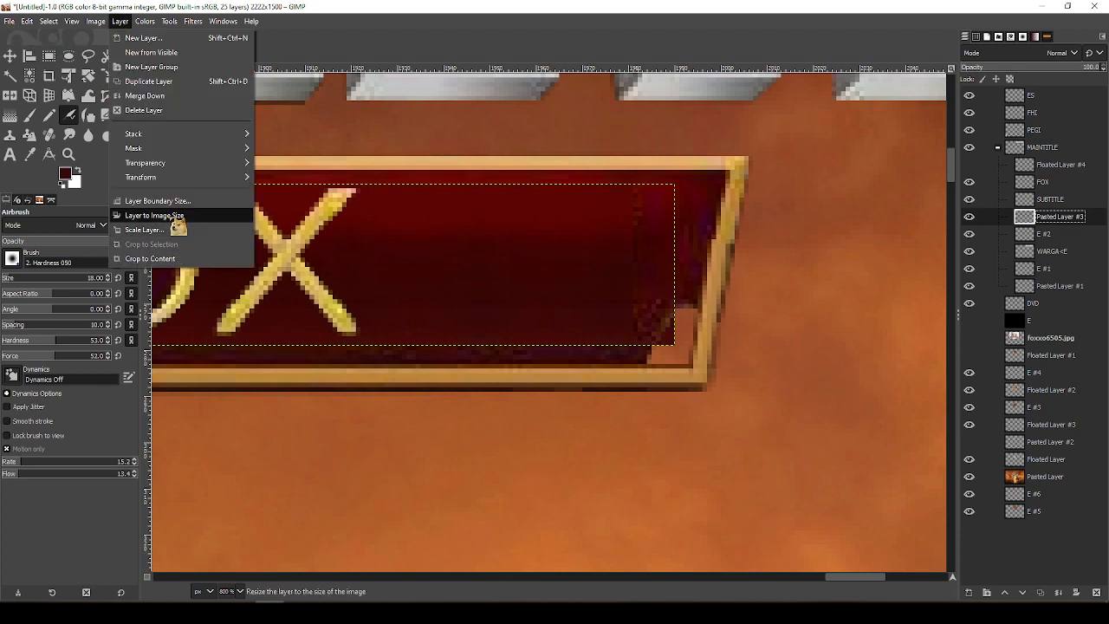
left_click(178, 223)
key("p")
mouse_move(678, 328)
left_mouse_down()
mouse_move(656, 317)
mouse_move(676, 322)
mouse_move(654, 341)
left_mouse_up()
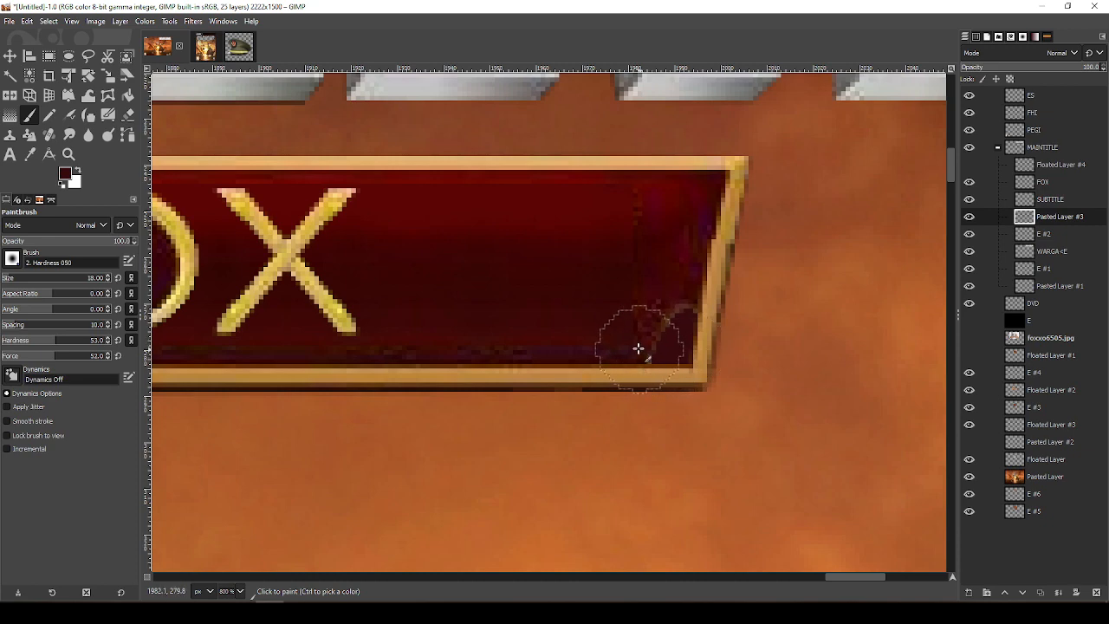
Erase the pale arc around the painted corner patch on the SUBTITLE layer with a 6 px eraser
left_click(1040, 200)
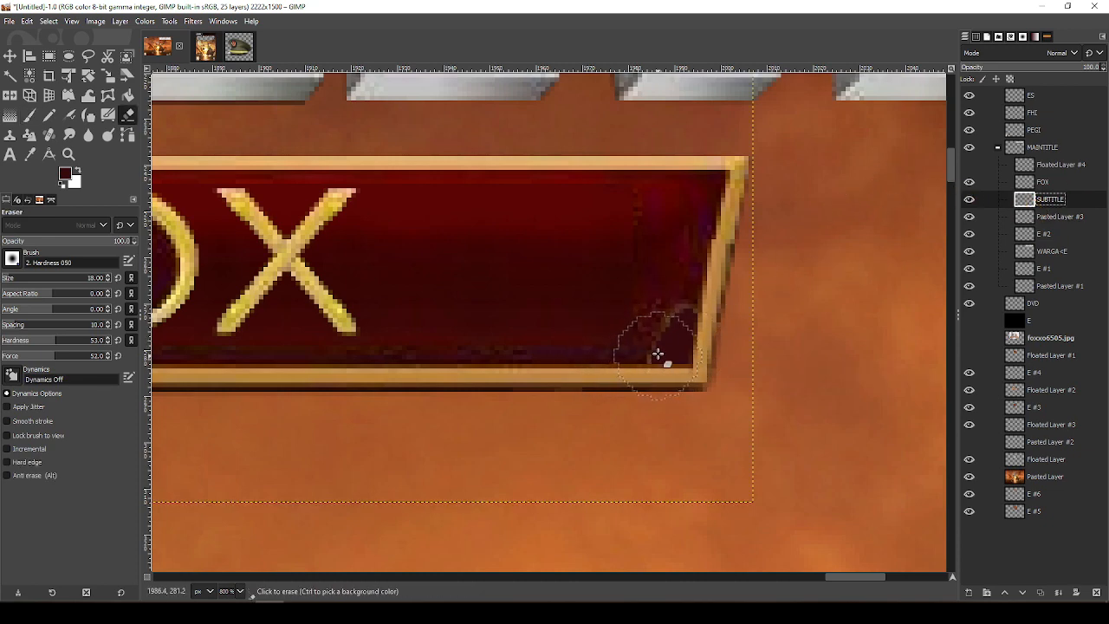
key("shift+e")
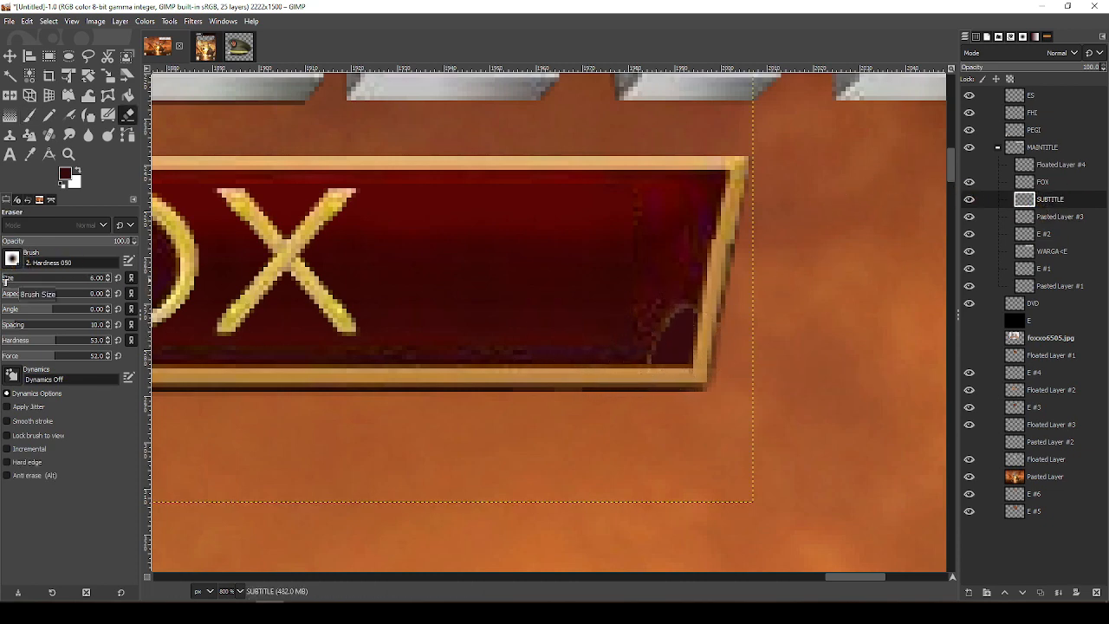
scroll(728, 338, "up", 3)
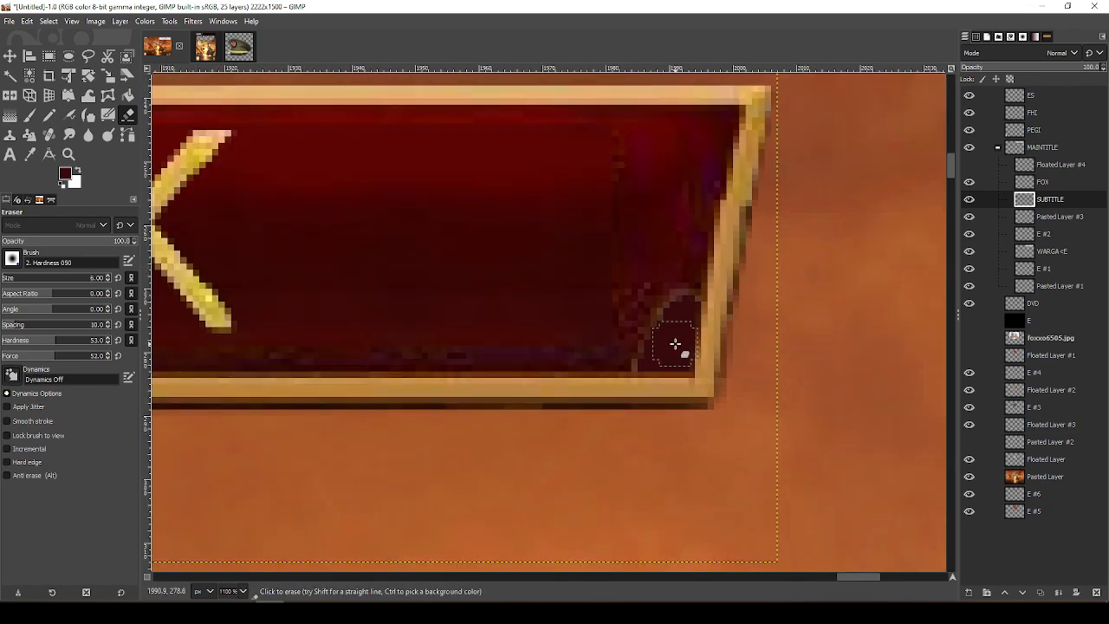
mouse_move(592, 349)
left_mouse_down()
mouse_move(622, 321)
mouse_move(586, 377)
mouse_move(631, 333)
mouse_move(672, 263)
mouse_move(656, 287)
mouse_move(690, 259)
mouse_move(598, 305)
left_mouse_up()
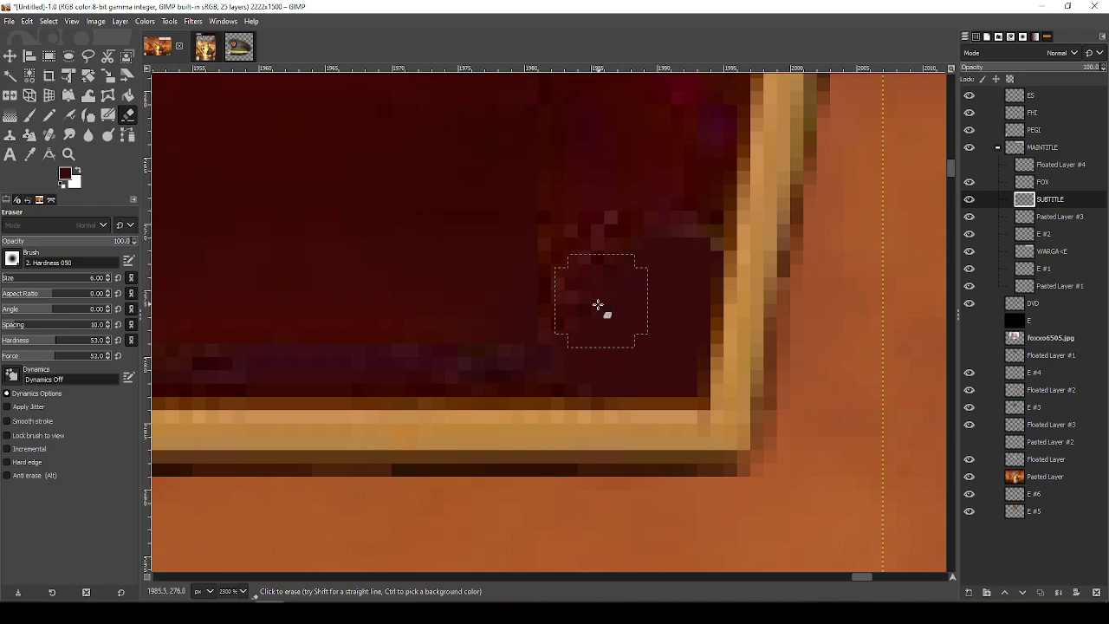
Smudge the seam and blotches at the banner's right end on the SUBTITLE layer with a 9 px brush
scroll(702, 276, "down", 4)
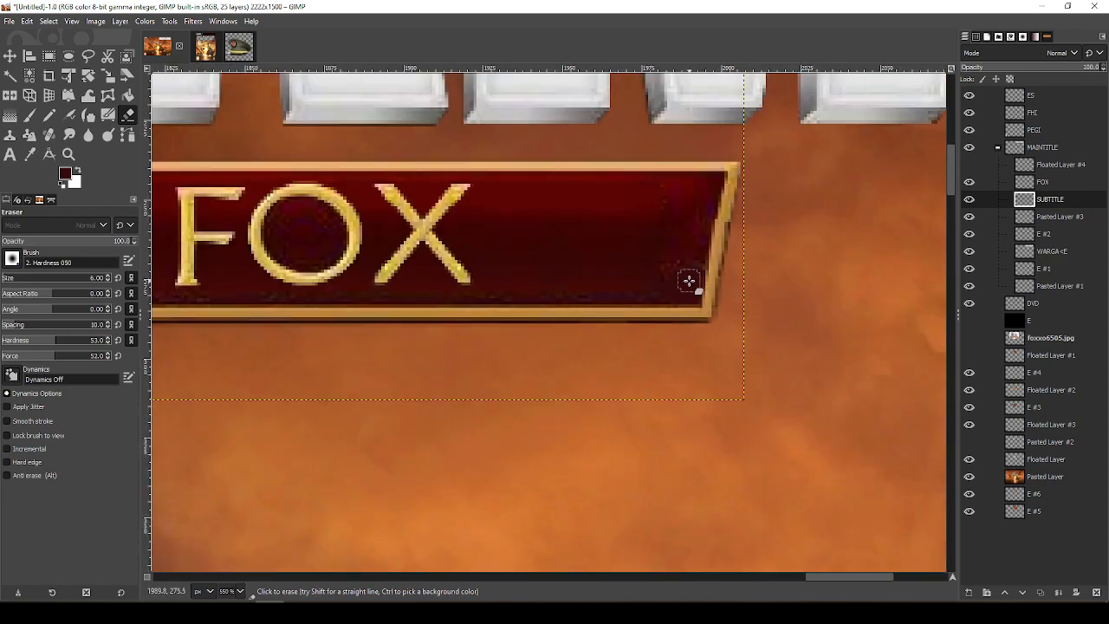
scroll(674, 216, "up", 3)
key("s")
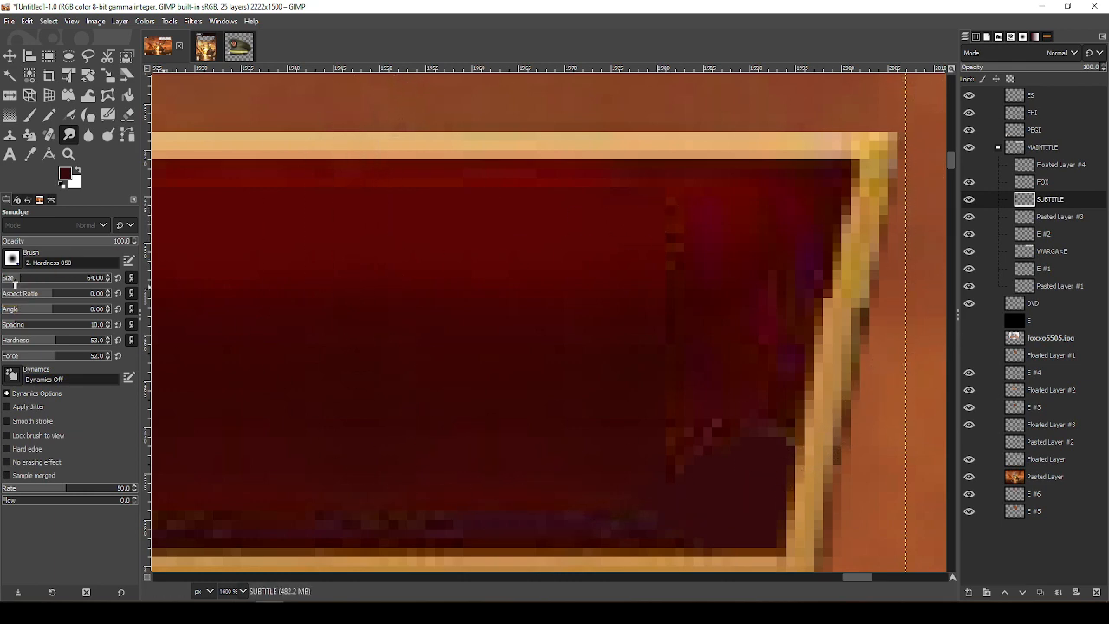
left_click(9, 279)
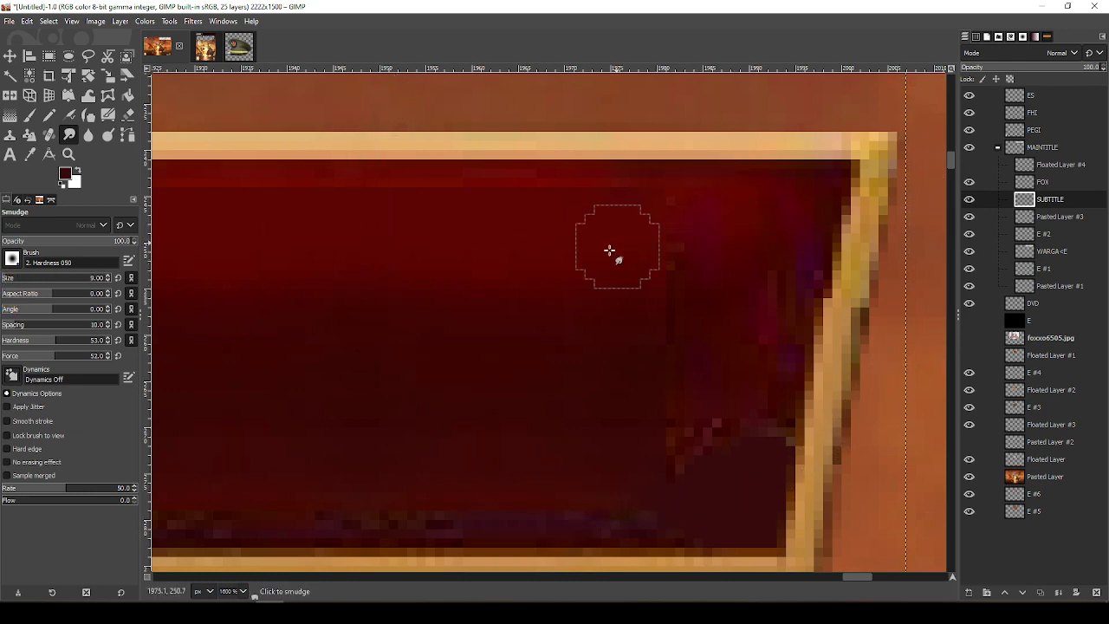
mouse_move(618, 345)
left_mouse_down()
mouse_move(678, 283)
mouse_move(655, 318)
mouse_move(670, 331)
mouse_move(609, 381)
mouse_move(664, 389)
mouse_move(641, 439)
mouse_move(718, 445)
mouse_move(647, 471)
mouse_move(729, 436)
mouse_move(672, 465)
mouse_move(689, 447)
mouse_move(639, 437)
mouse_move(624, 459)
mouse_move(746, 442)
mouse_move(742, 452)
mouse_move(780, 436)
mouse_move(744, 470)
mouse_move(767, 463)
mouse_move(660, 488)
mouse_move(723, 389)
left_mouse_up()
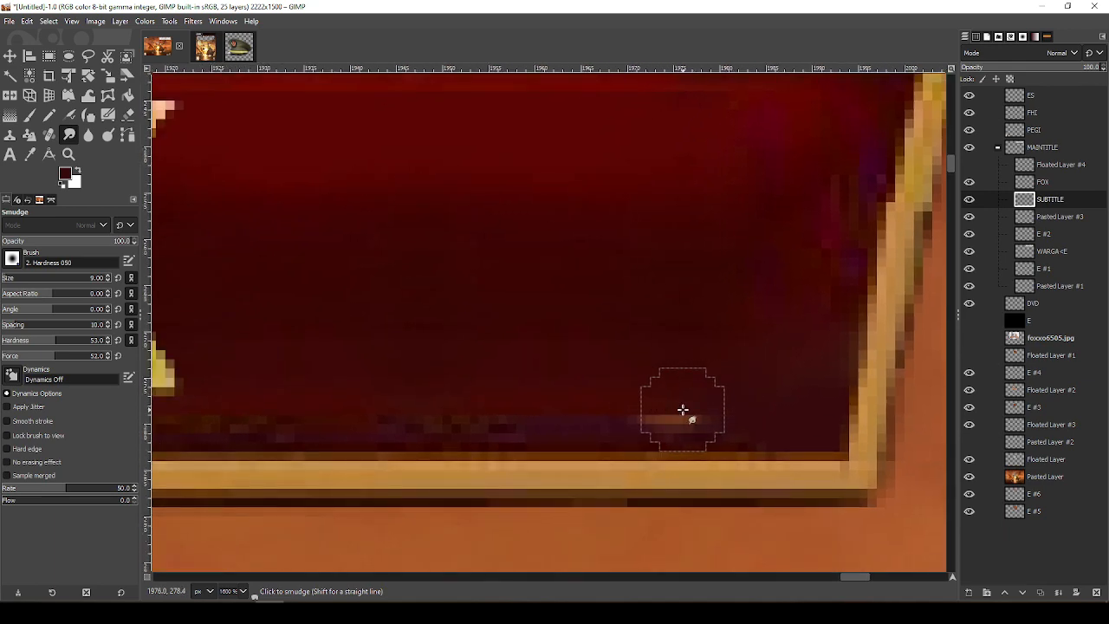
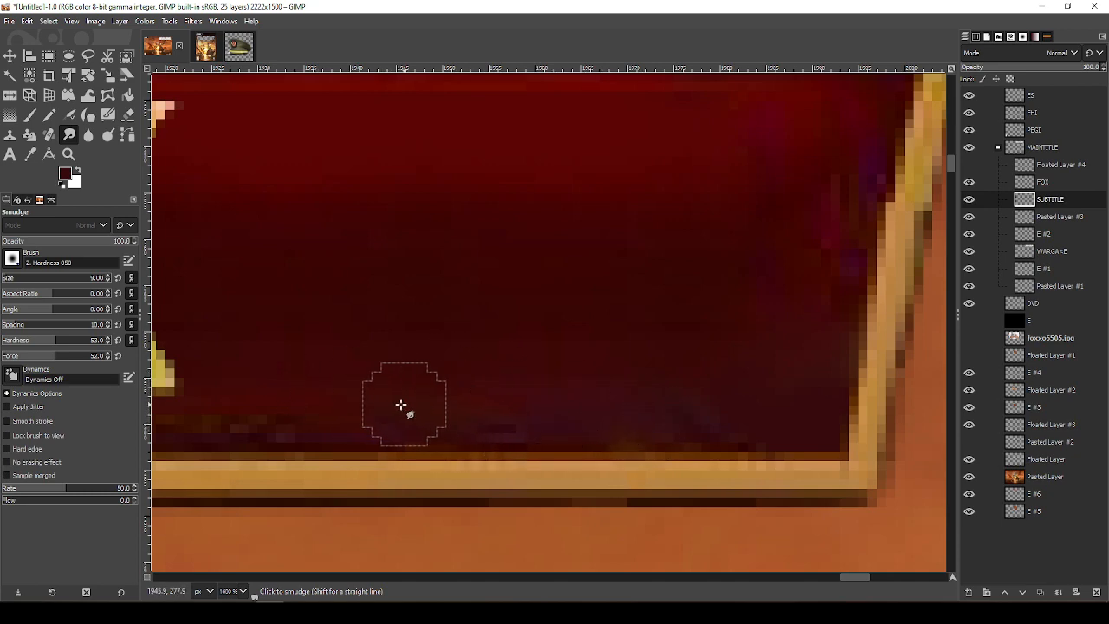
Smudge the blotchy dark strip above the lower gold border beneath the FOX letters, undoing the last stroke
left_click_drag(386, 365, 631, 302)
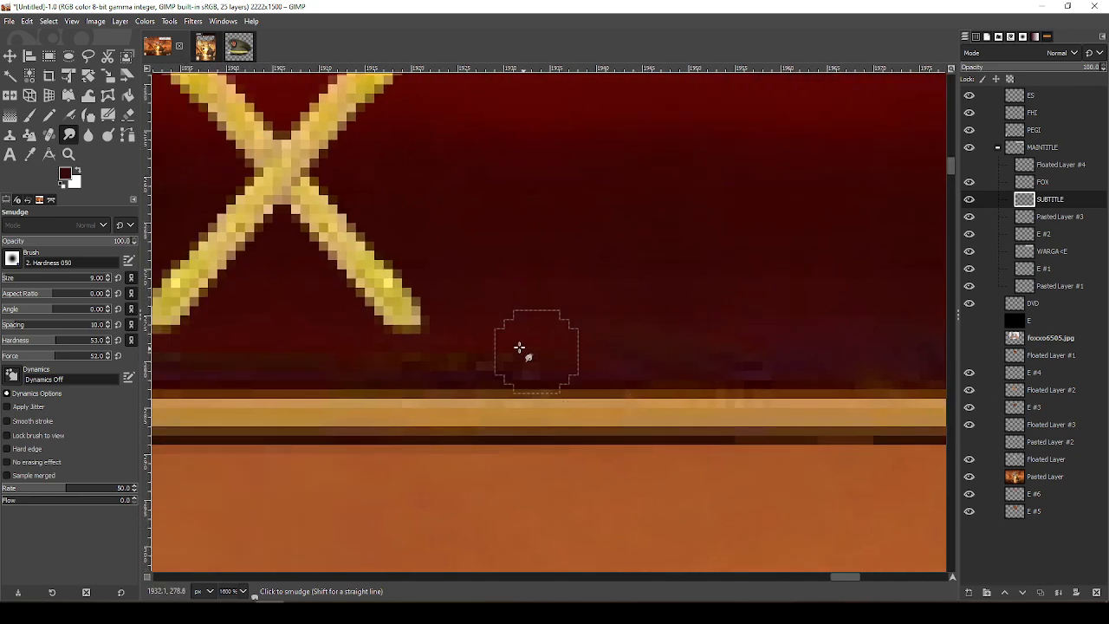
left_click_drag(344, 315, 698, 320)
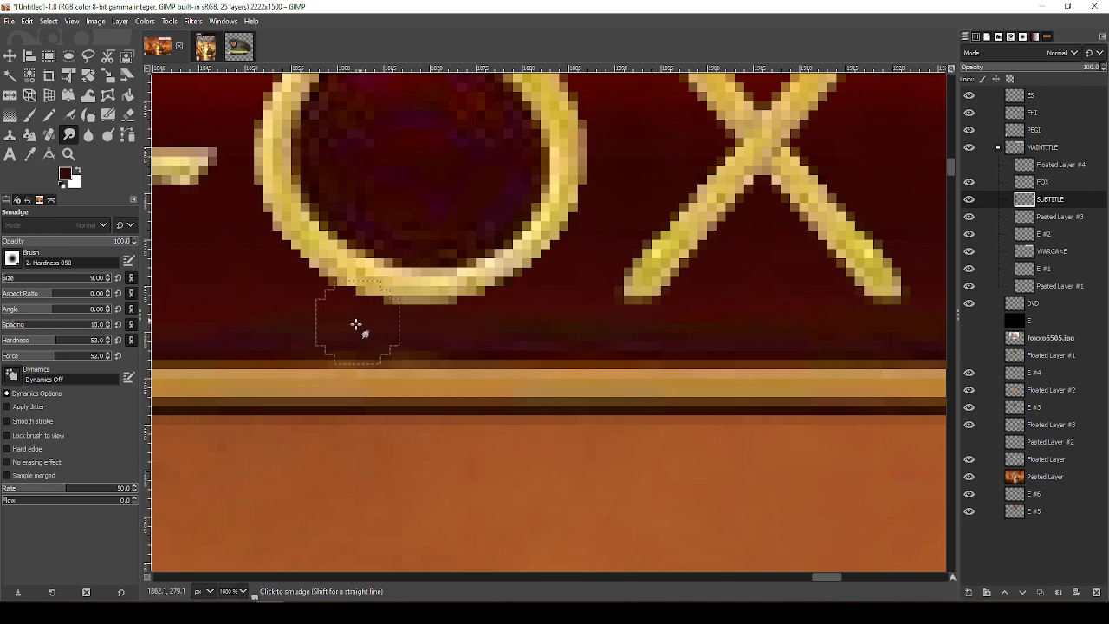
left_click_drag(247, 239, 675, 207)
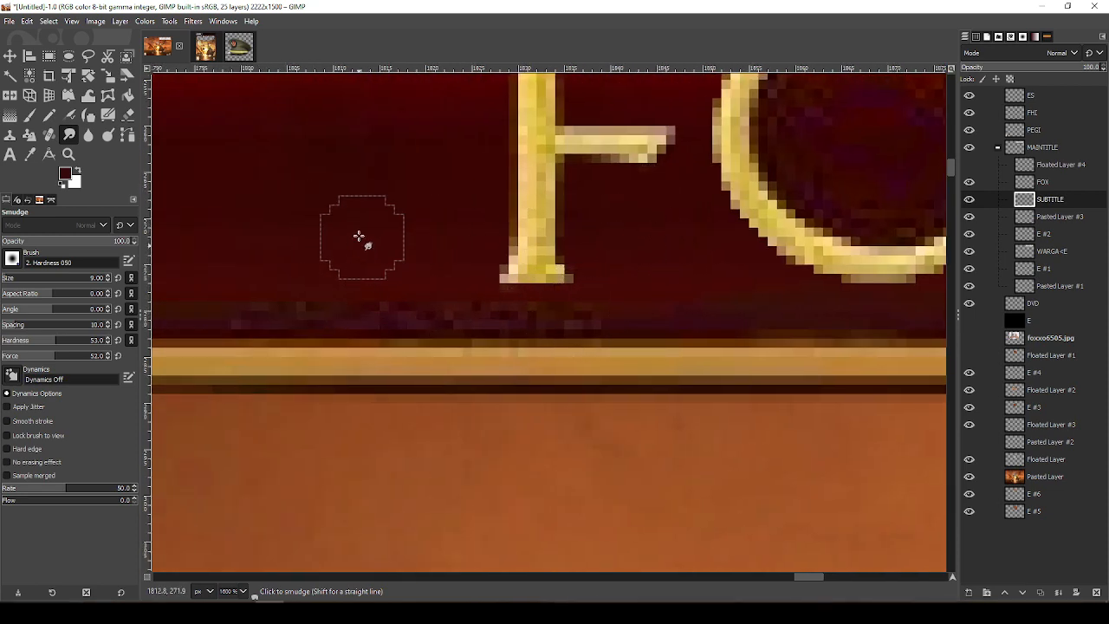
mouse_move(634, 303)
left_mouse_down()
mouse_move(495, 303)
mouse_move(641, 294)
left_mouse_up()
key("ctrl+z")
Smooth the noisy dark strip above the lower gold border from the letter F to the star with the 9 px Smudge tool
key("shift+u")
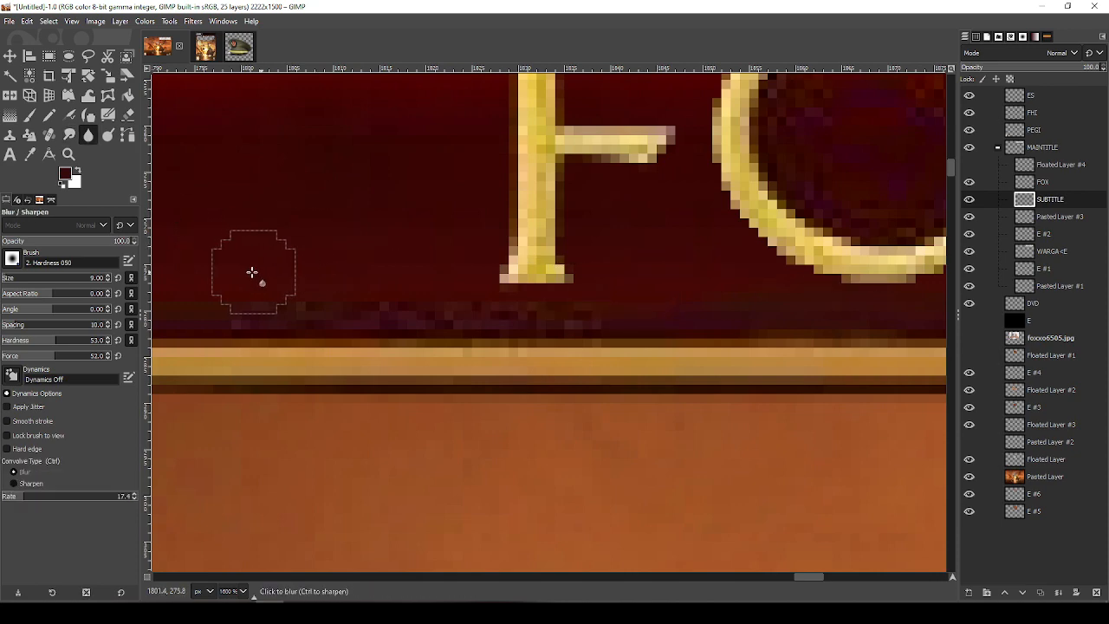
key("s")
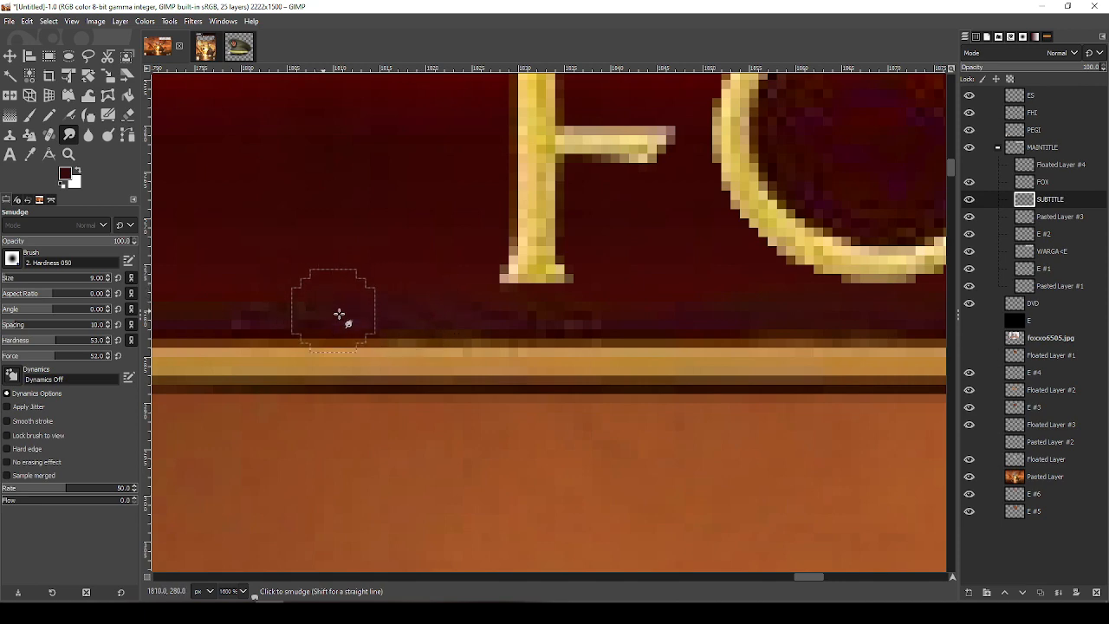
left_click_drag(292, 265, 610, 294)
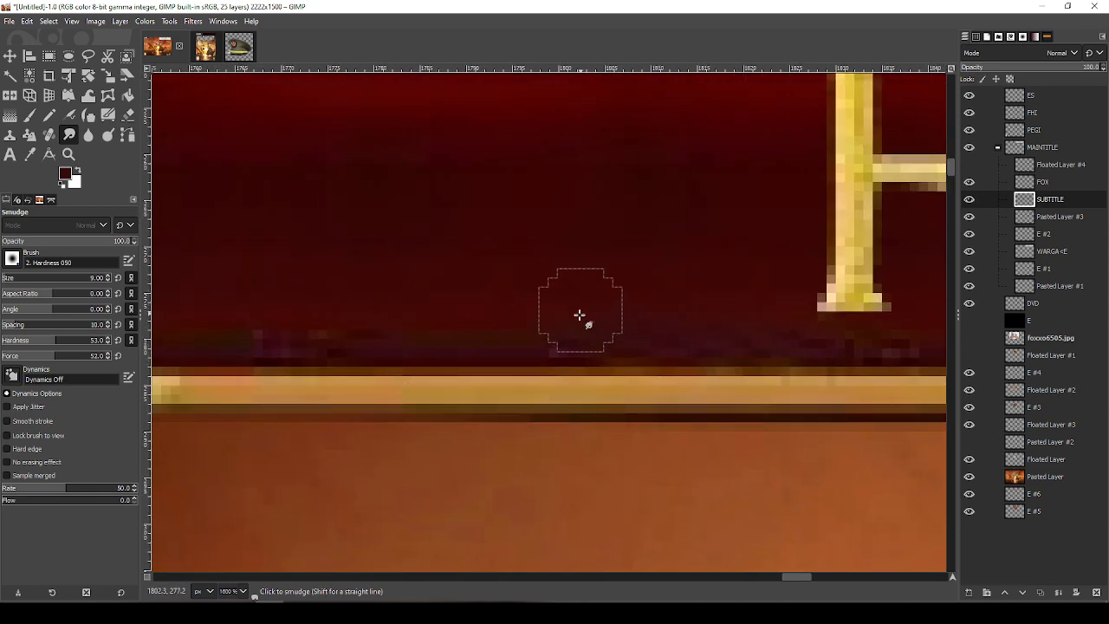
mouse_move(354, 310)
left_mouse_down()
mouse_move(557, 309)
mouse_move(414, 300)
mouse_move(452, 287)
left_mouse_up()
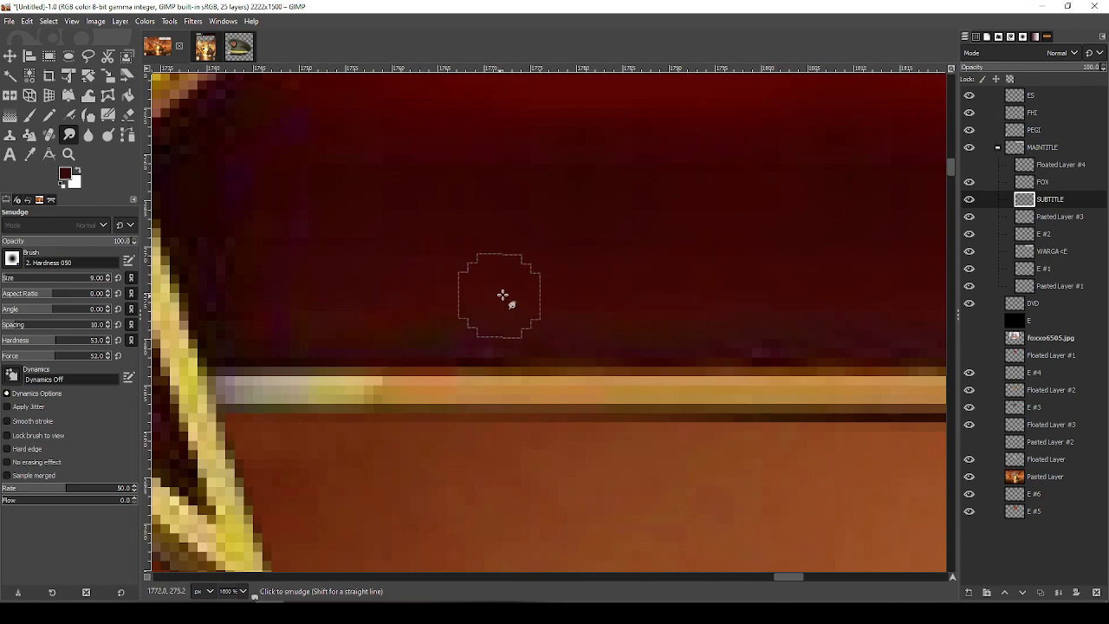
Smudge the noisy strip beneath the upper gold border from the star to the letter F, reducing the brush to 5 px
scroll(788, 250, "down", 1)
left_click_drag(836, 238, 586, 315)
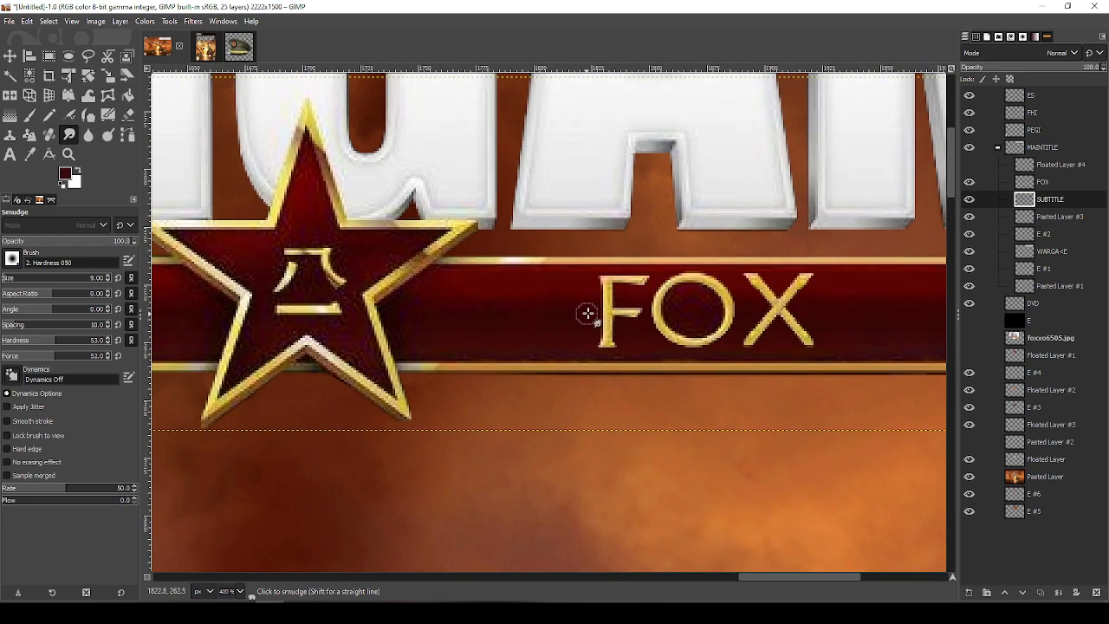
scroll(483, 273, "up", 6)
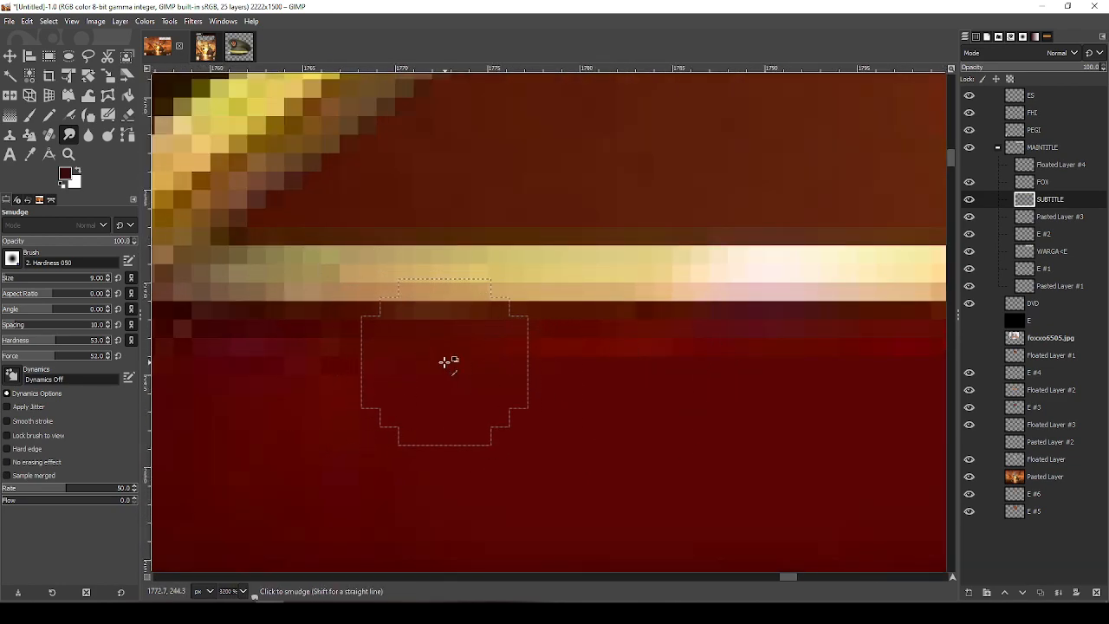
left_click_drag(735, 379, 456, 364)
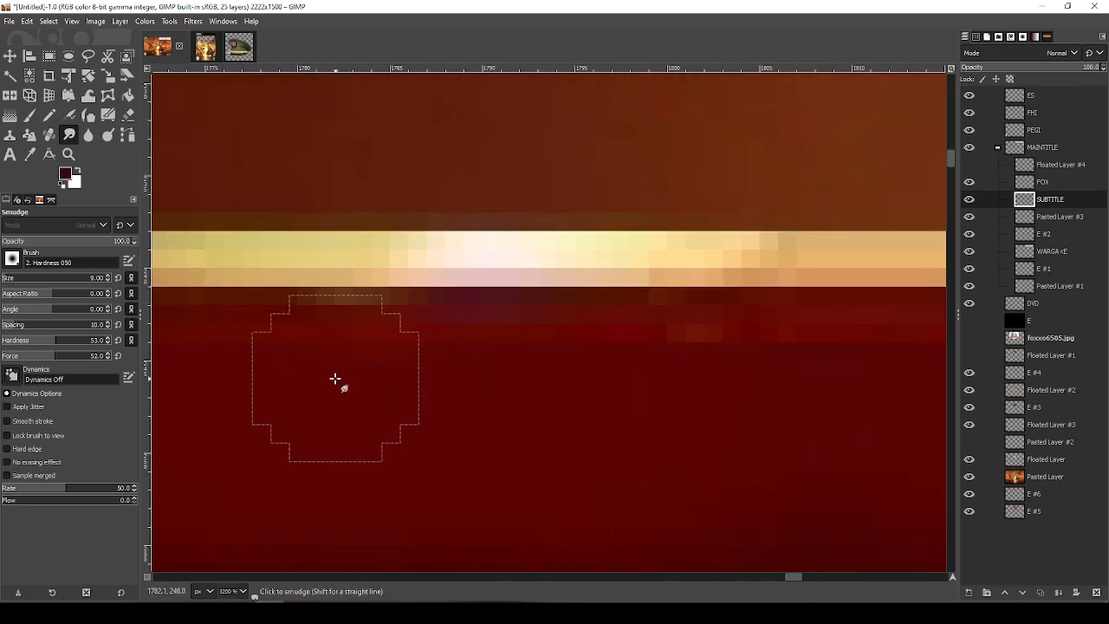
left_click_drag(339, 377, 733, 376)
left_click_drag(550, 345, 446, 364)
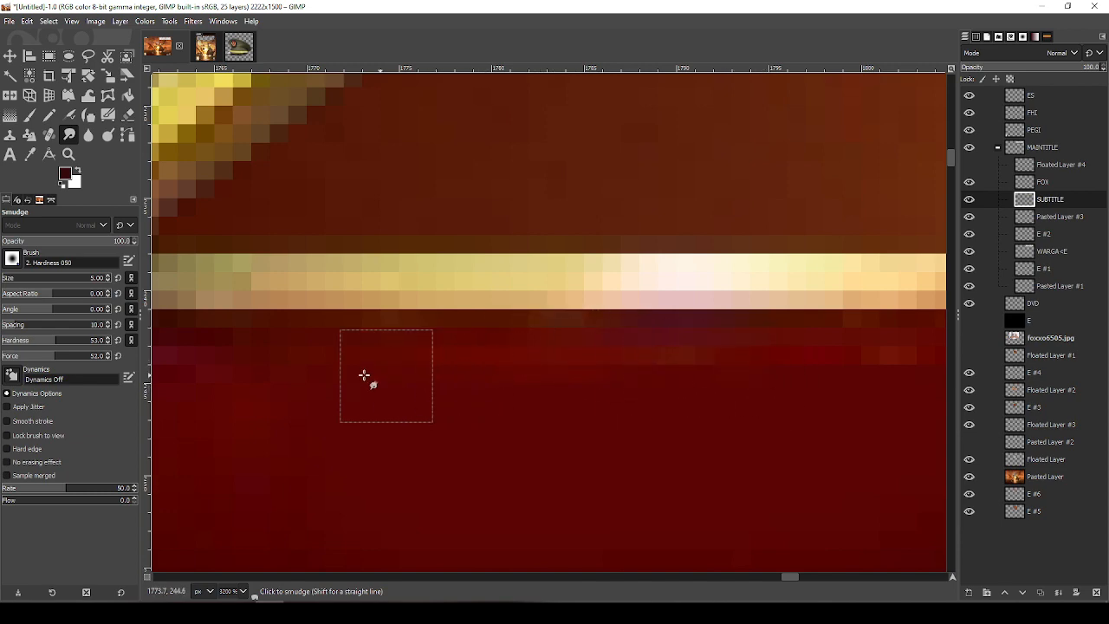
left_click_drag(676, 376, 501, 369)
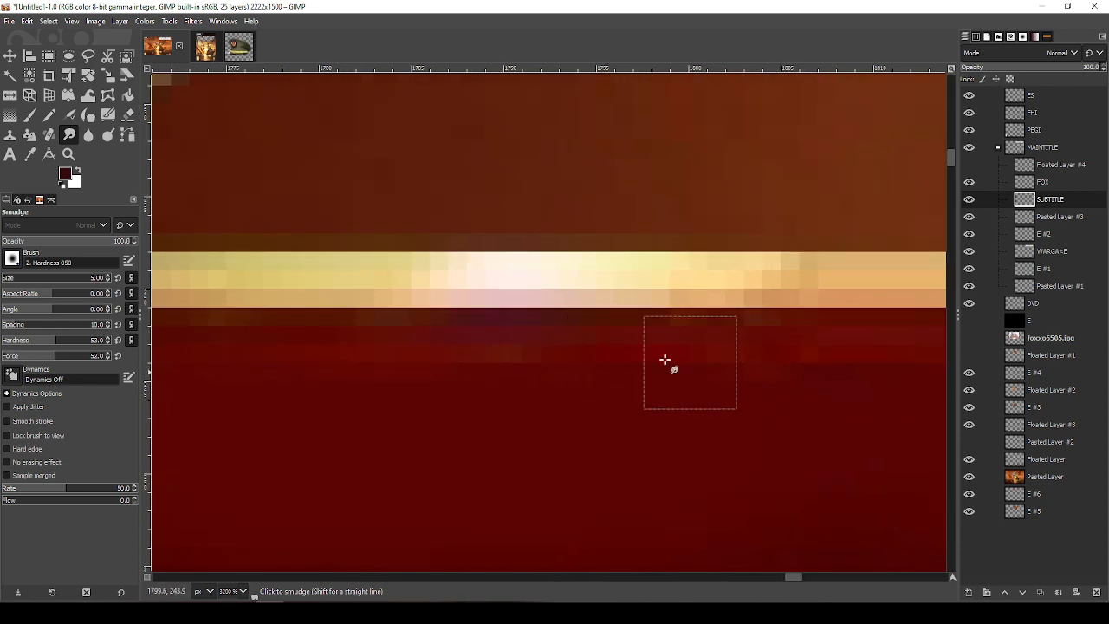
left_click_drag(844, 379, 389, 369)
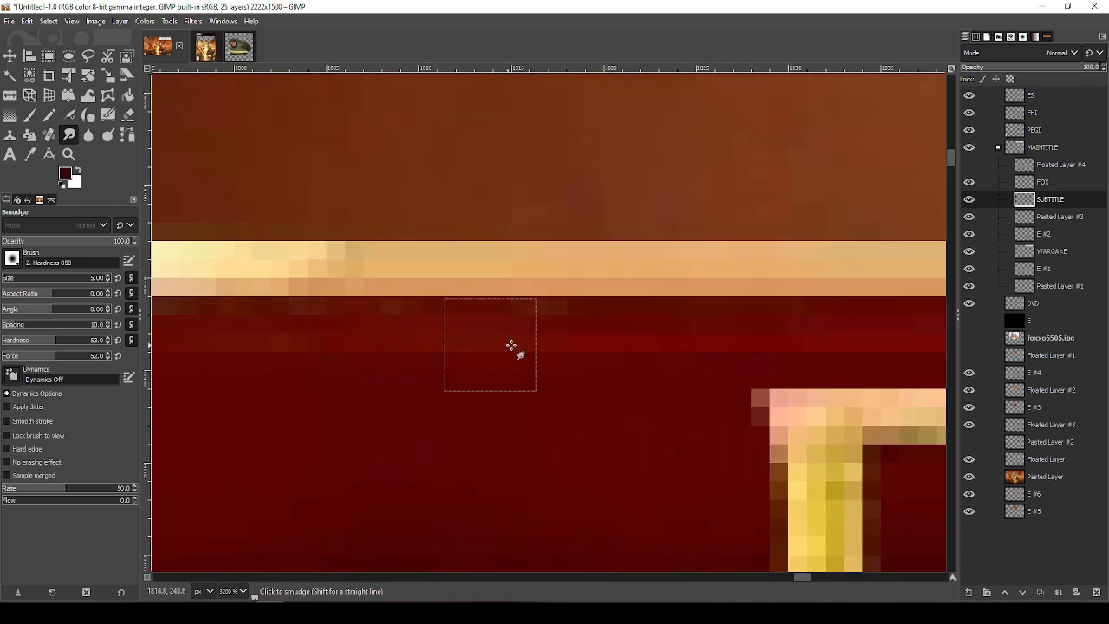
left_click_drag(820, 370, 661, 401)
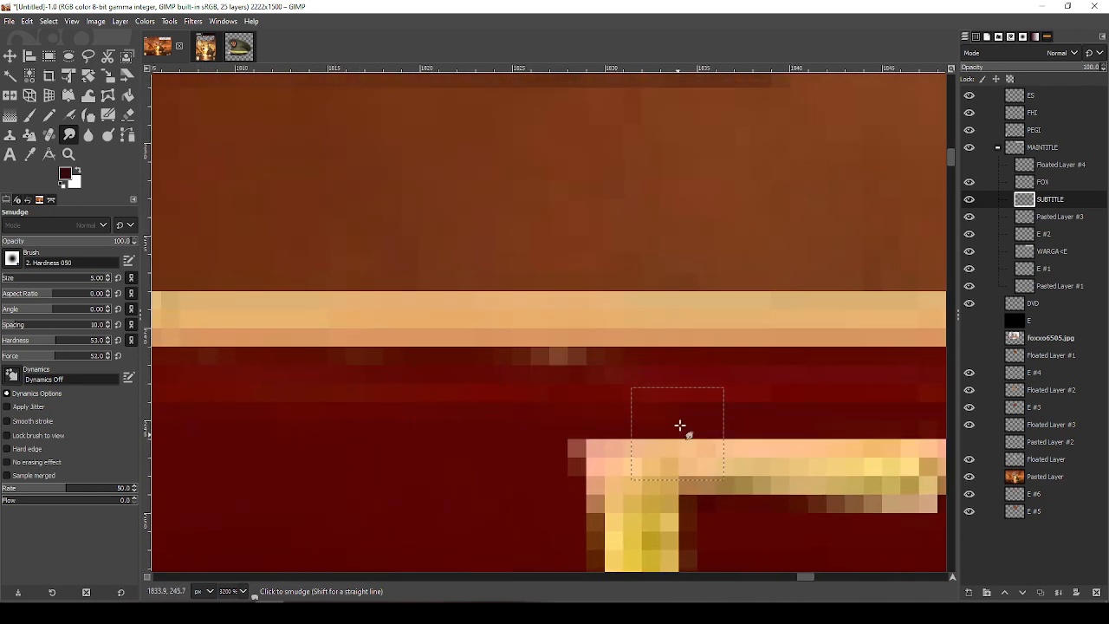
Try to smudge the brownish spot under the gold border above the letter F, and undo the strokes that smeared the border
mouse_move(532, 397)
left_mouse_down()
mouse_move(545, 361)
mouse_move(581, 384)
mouse_move(561, 362)
left_mouse_up()
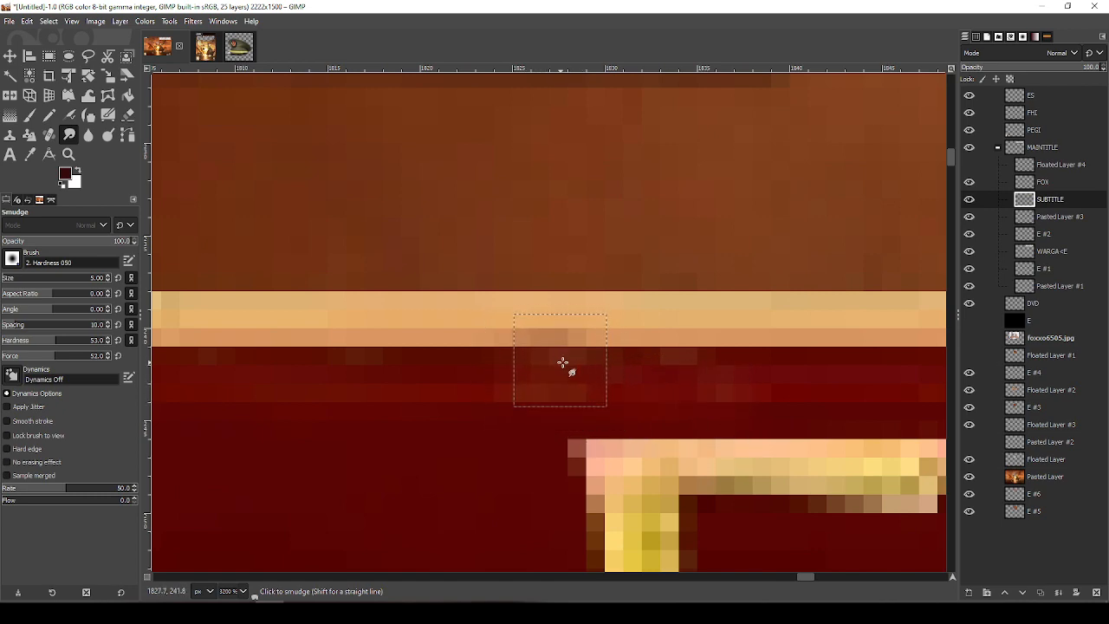
key("ctrl+z")
key("ctrl+z")
key("ctrl+z")
key("ctrl+z")
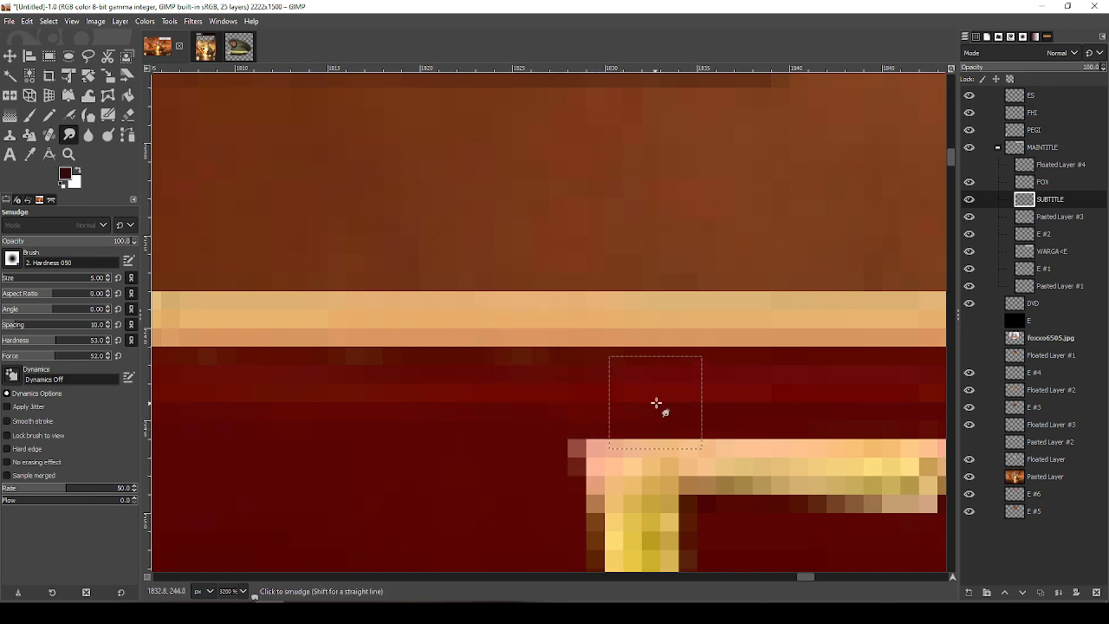
Smooth the dark red strip between the upper gold border and the FOX letters with the 5 px Smudge tool
left_click_drag(845, 415, 486, 414)
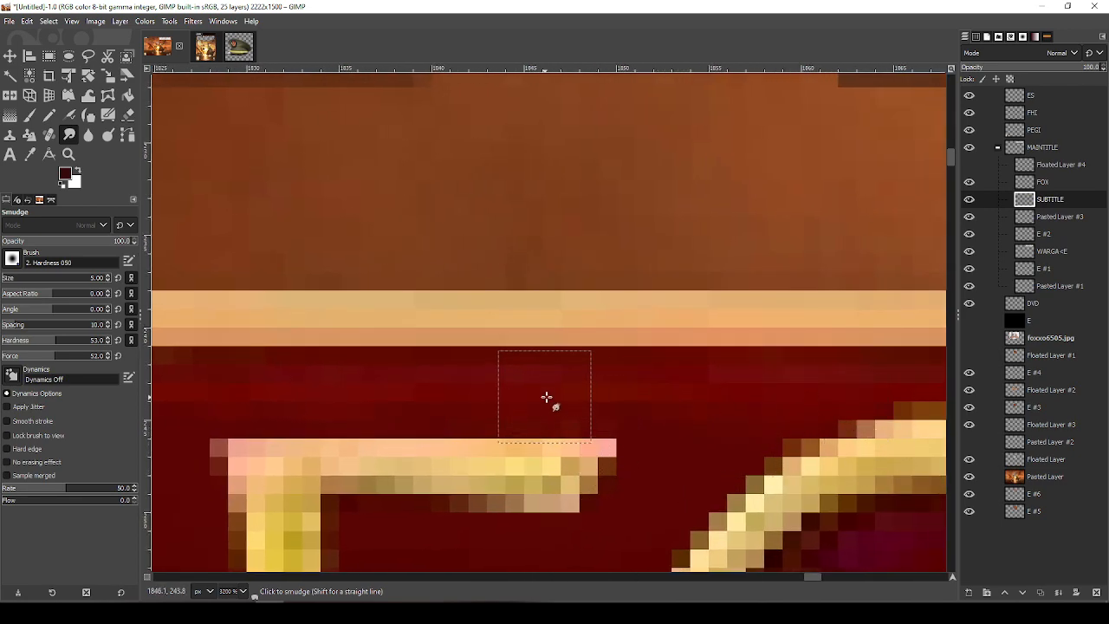
left_click_drag(917, 424, 541, 400)
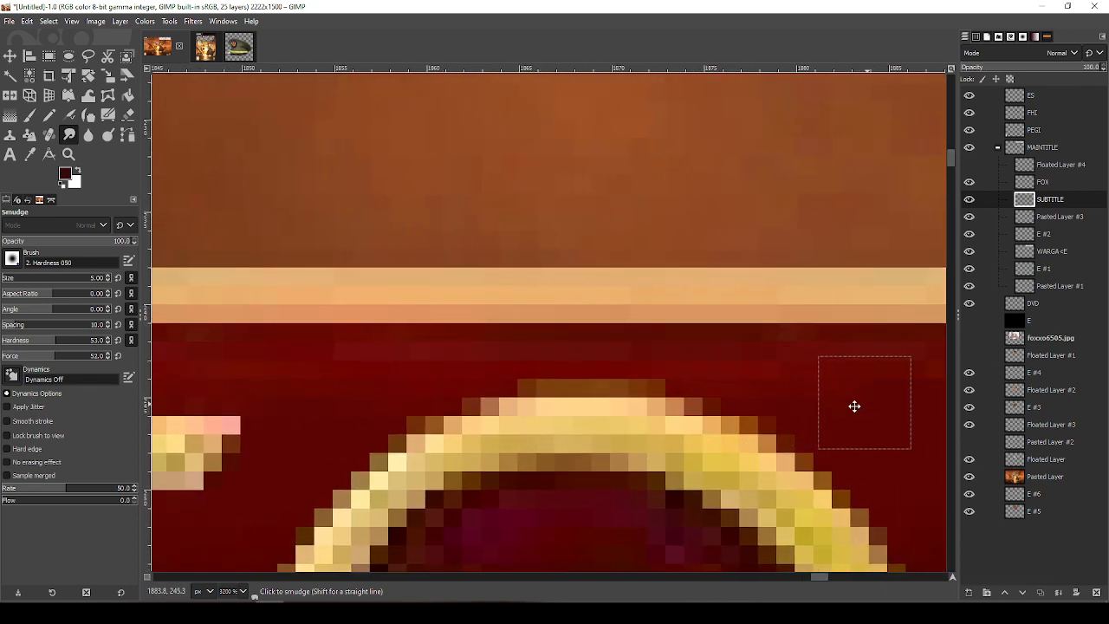
left_click_drag(855, 404, 632, 384)
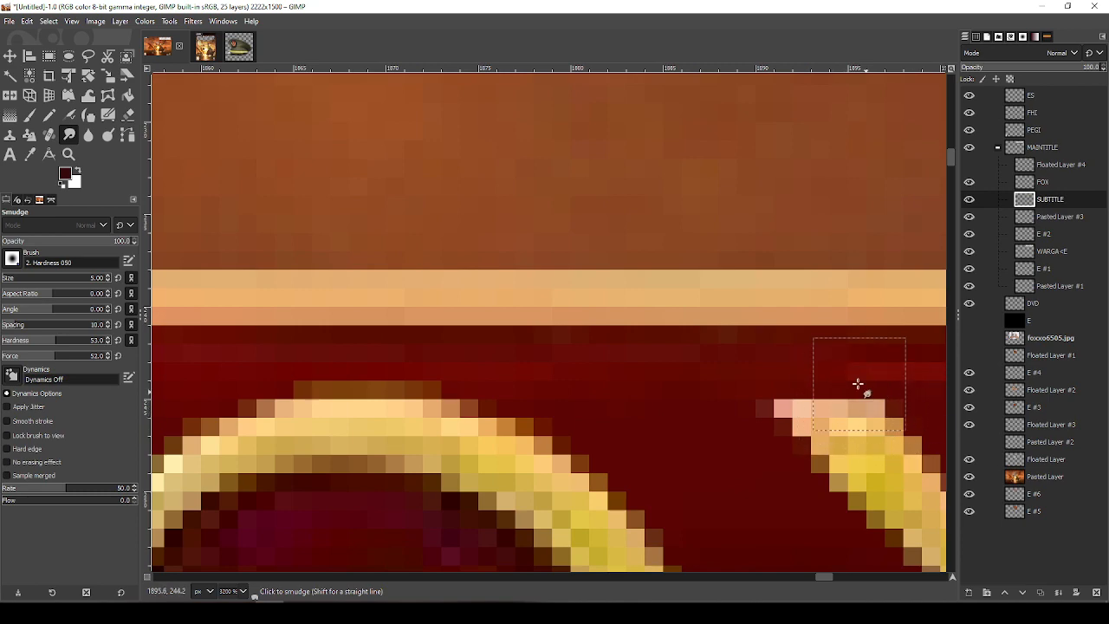
left_click_drag(909, 403, 555, 421)
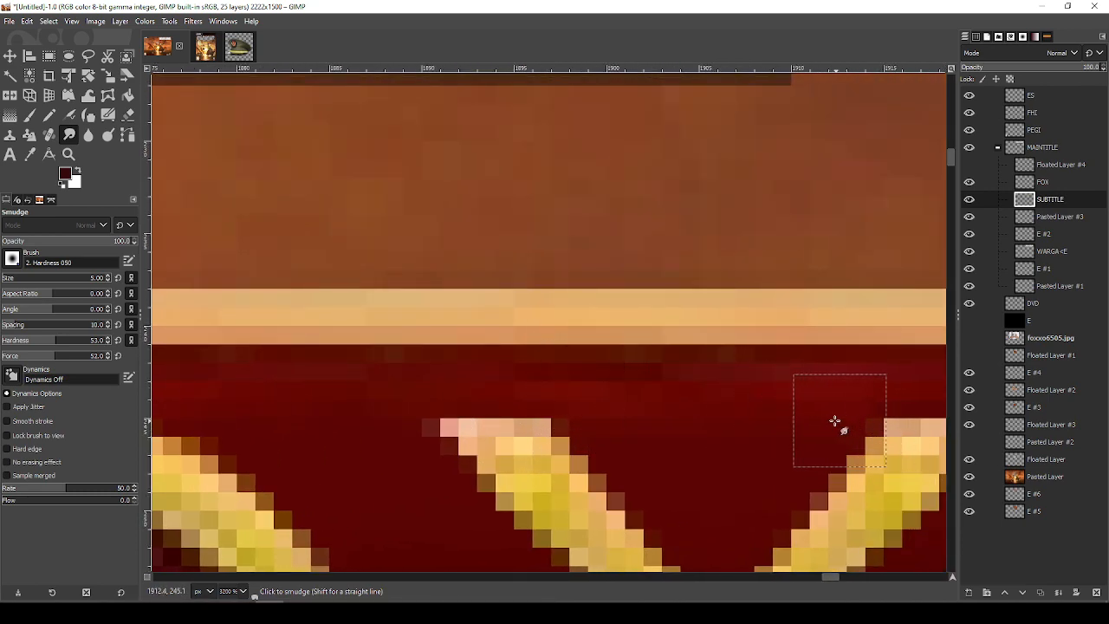
left_click_drag(839, 416, 494, 413)
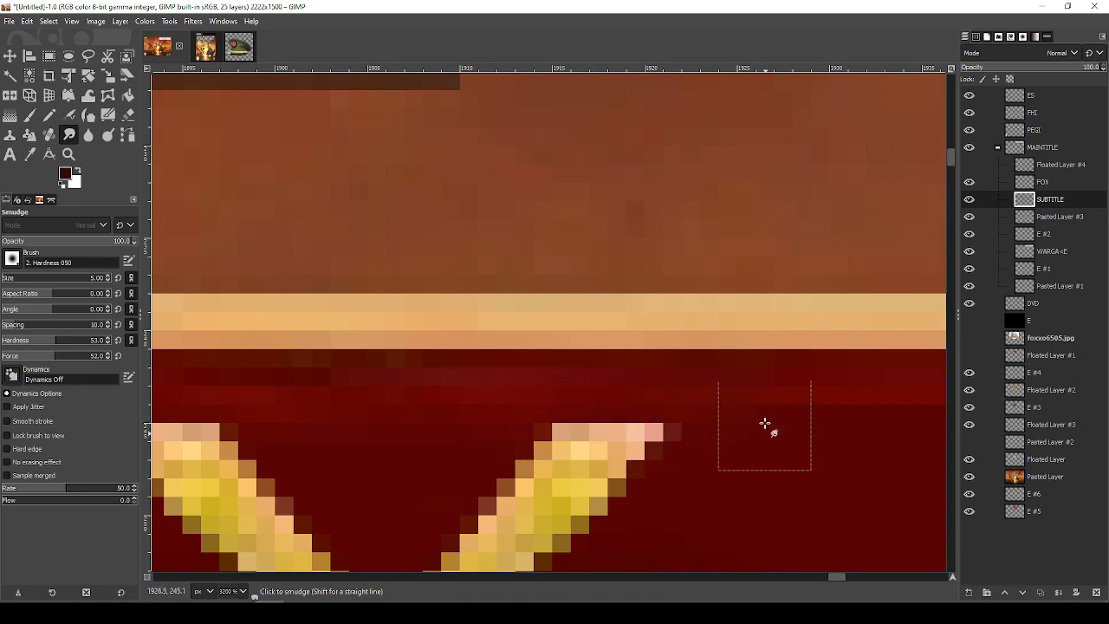
left_click_drag(660, 440, 488, 436)
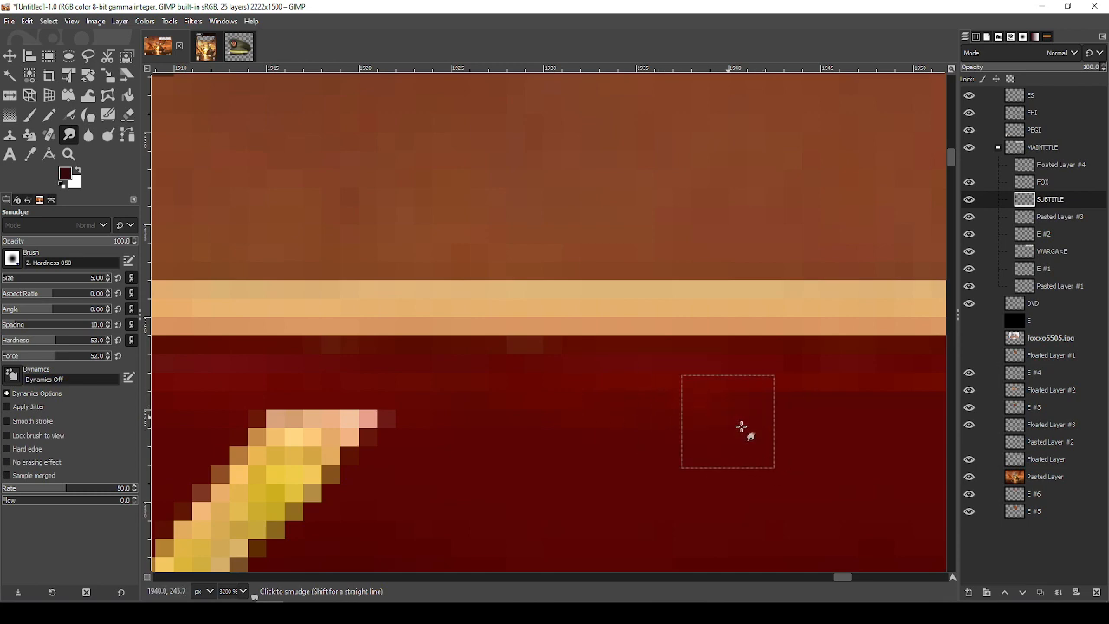
Smudge the strip beneath the upper gold border from the X toward the banner's right end, undoing the stroke that smears the border
left_click_drag(820, 421, 528, 448)
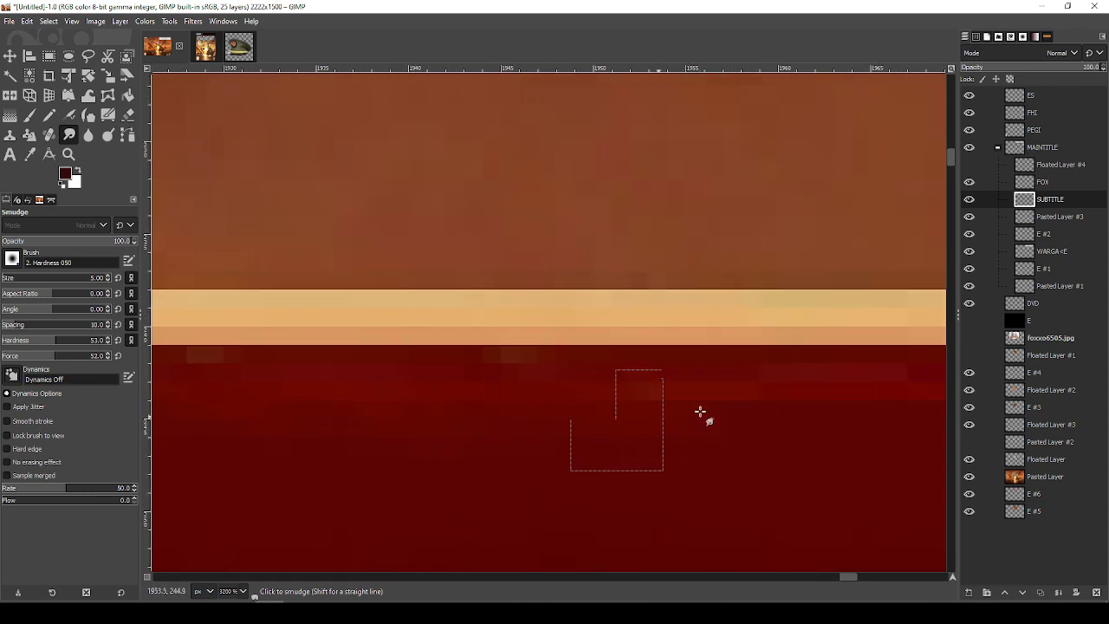
left_click_drag(719, 425, 659, 482)
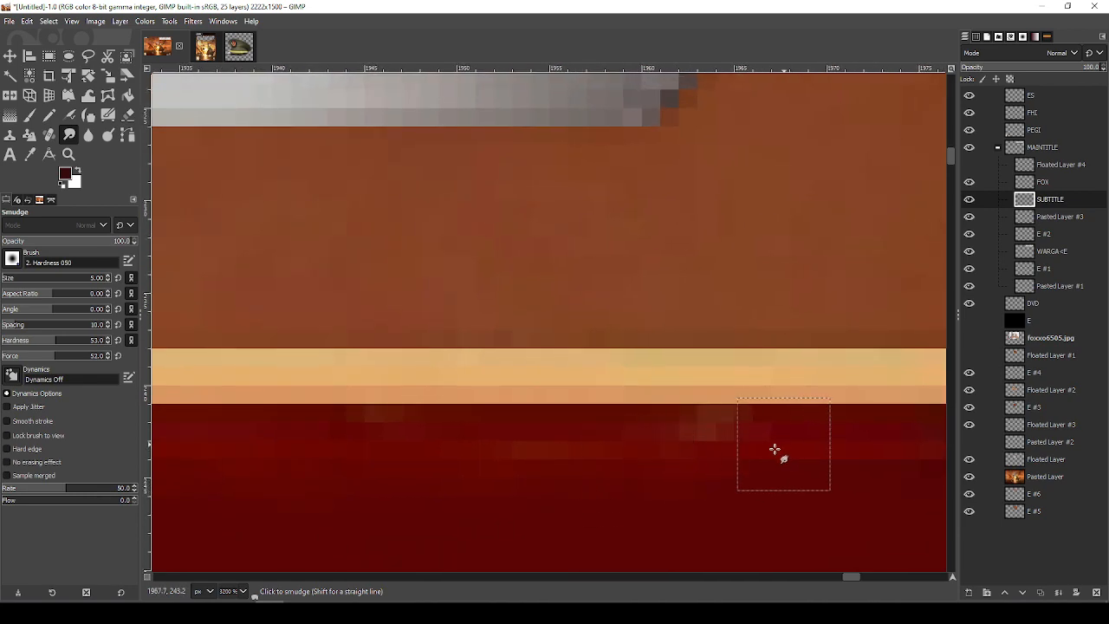
left_click_drag(691, 441, 768, 422)
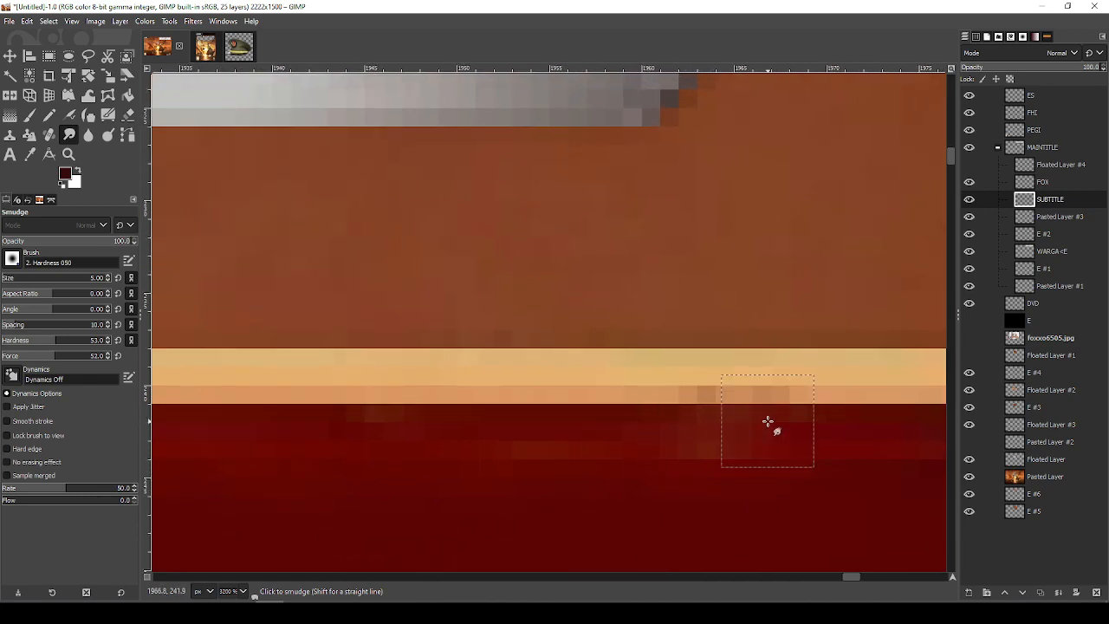
mouse_move(824, 464)
left_mouse_down()
mouse_move(766, 468)
mouse_move(444, 421)
left_mouse_up()
key("ctrl+z")
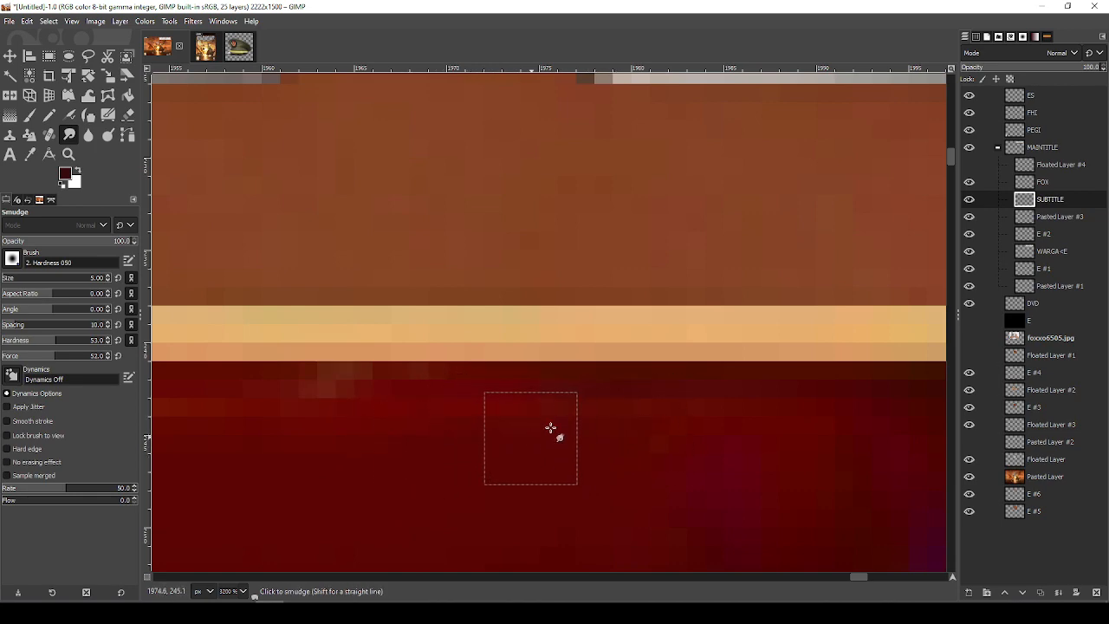
Review the whole cover composition, from the WARGAME title and RED FOX banner to the ships and the PEGI rating
scroll(731, 474, "down", 11, "ctrl")
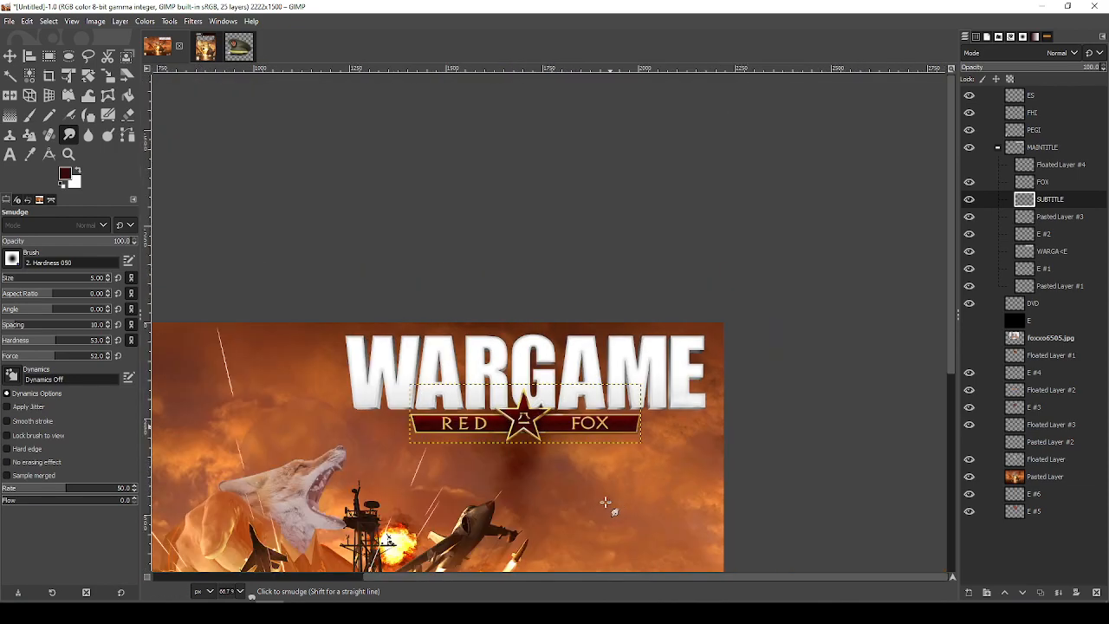
left_click_drag(606, 502, 841, 331)
left_click_drag(707, 409, 754, 334)
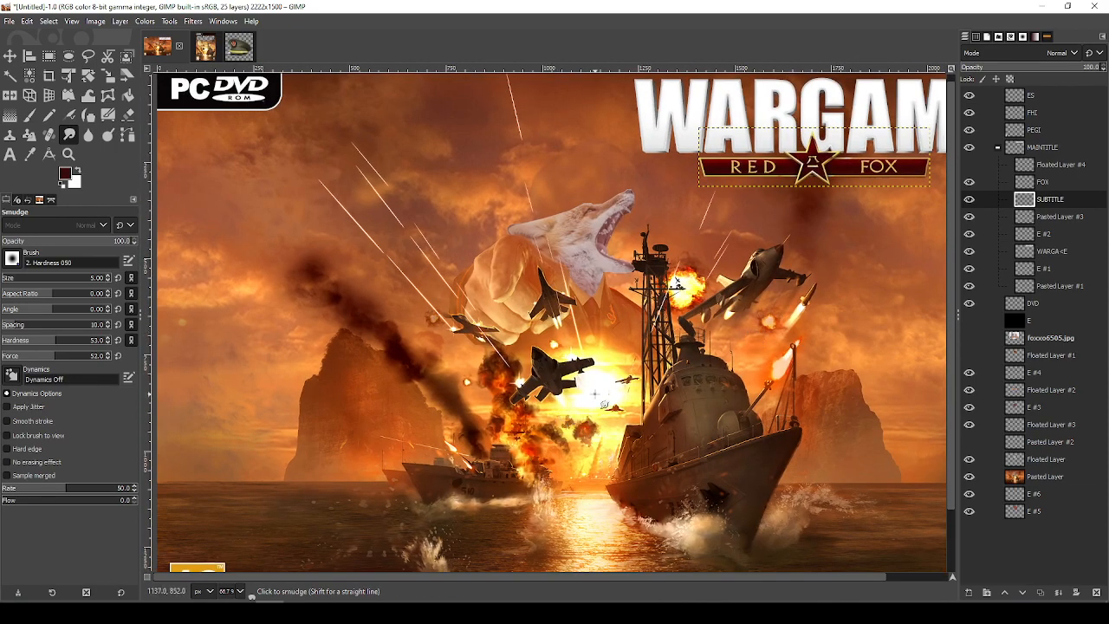
left_click_drag(579, 414, 680, 208)
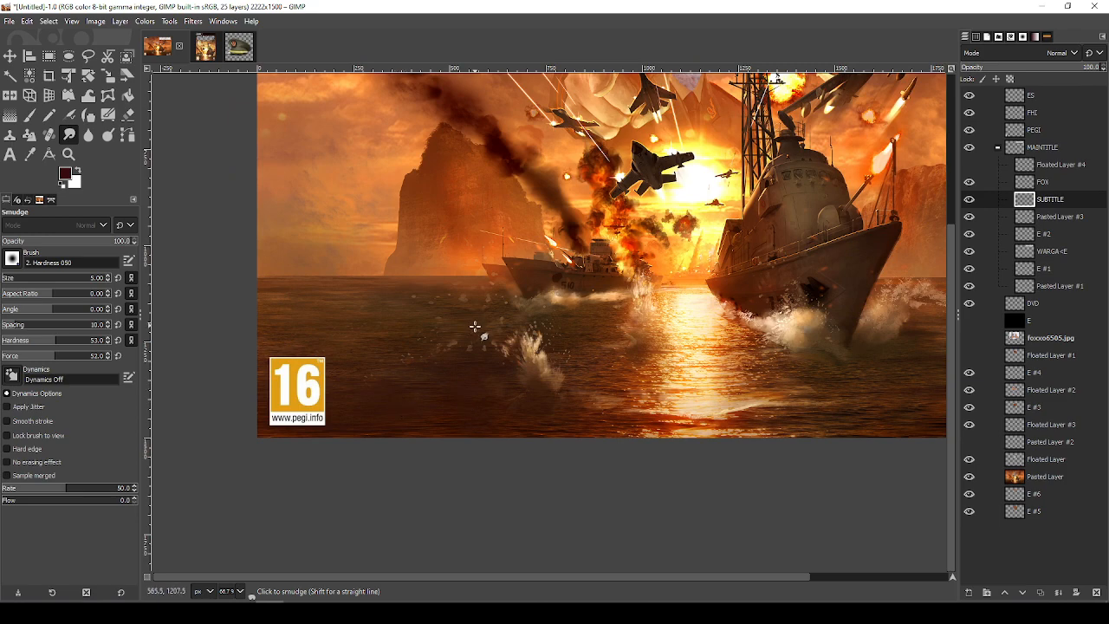
left_click_drag(475, 327, 374, 392)
left_click_drag(525, 435, 669, 327)
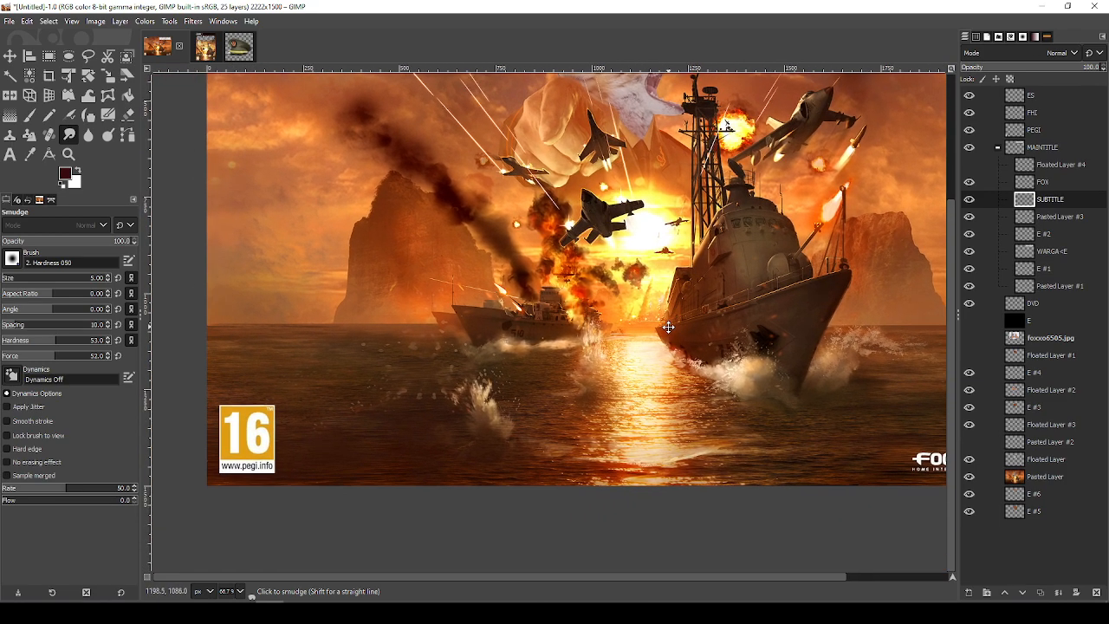
left_click_drag(724, 165, 576, 414)
left_click_drag(807, 297, 793, 354)
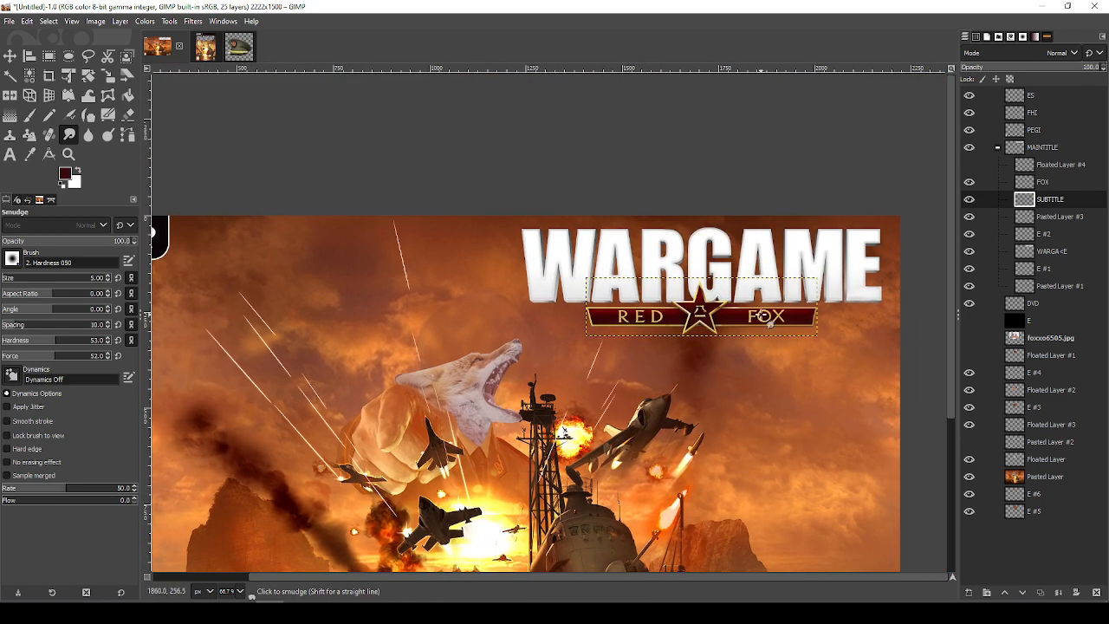
Outline the gold emblem strokes inside the star with Free Select, delete them from the SUBTITLE layer, and clear the selection
scroll(698, 301, "up", 4)
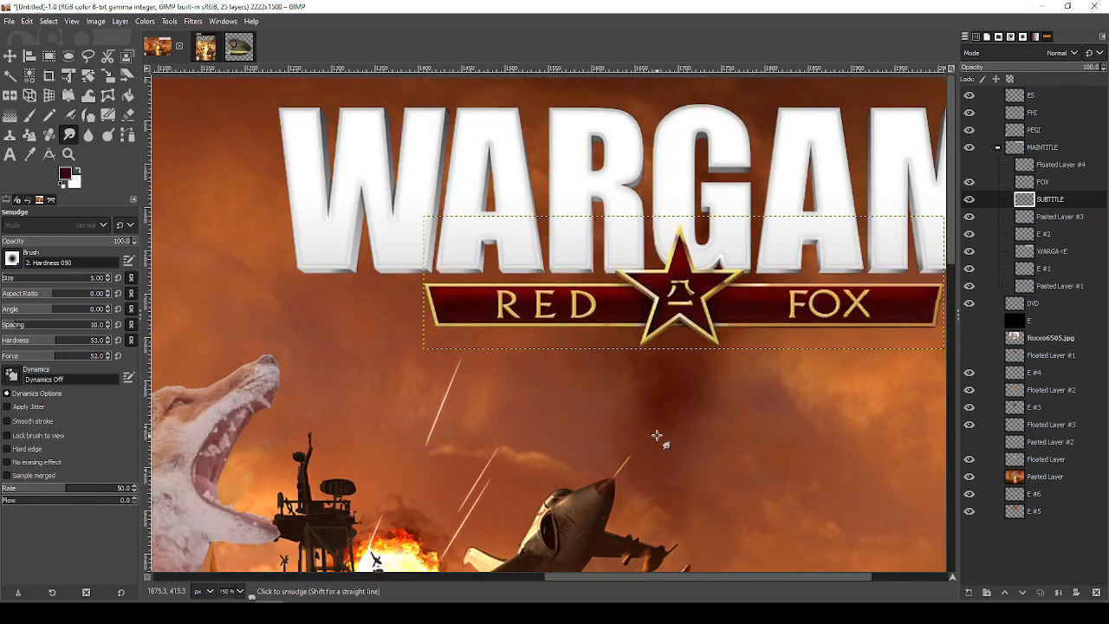
scroll(661, 179, "up", 4)
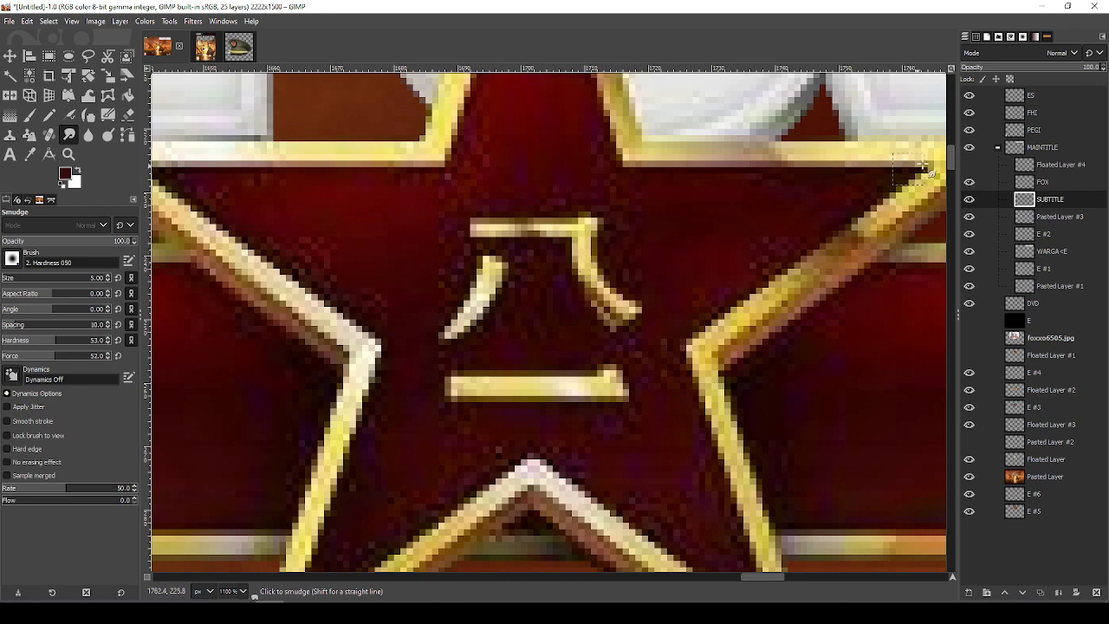
key("f")
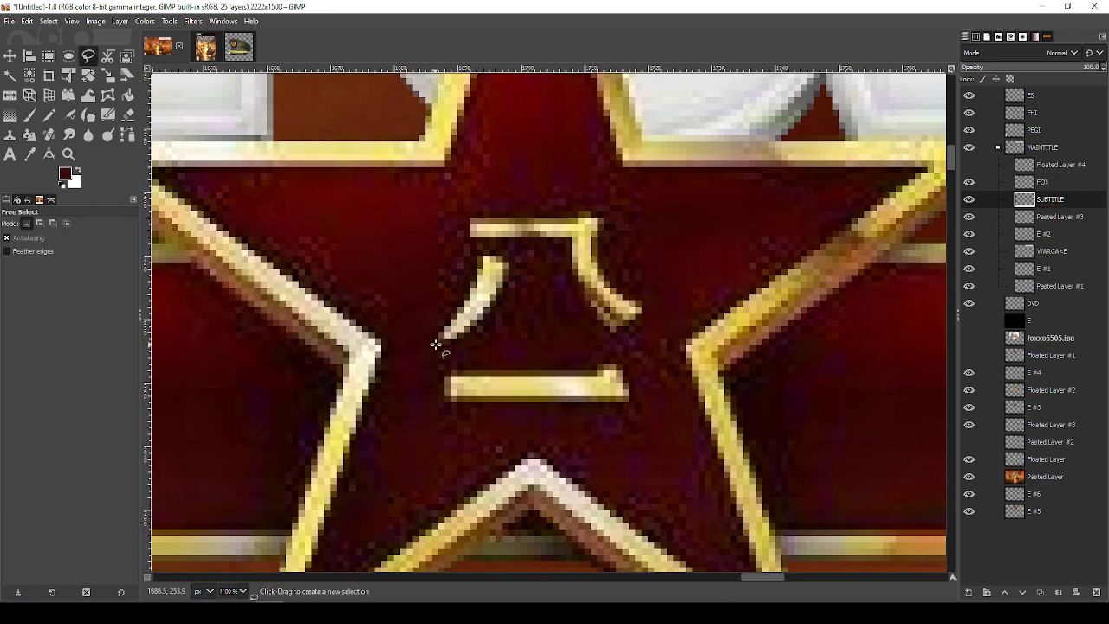
left_click(494, 304)
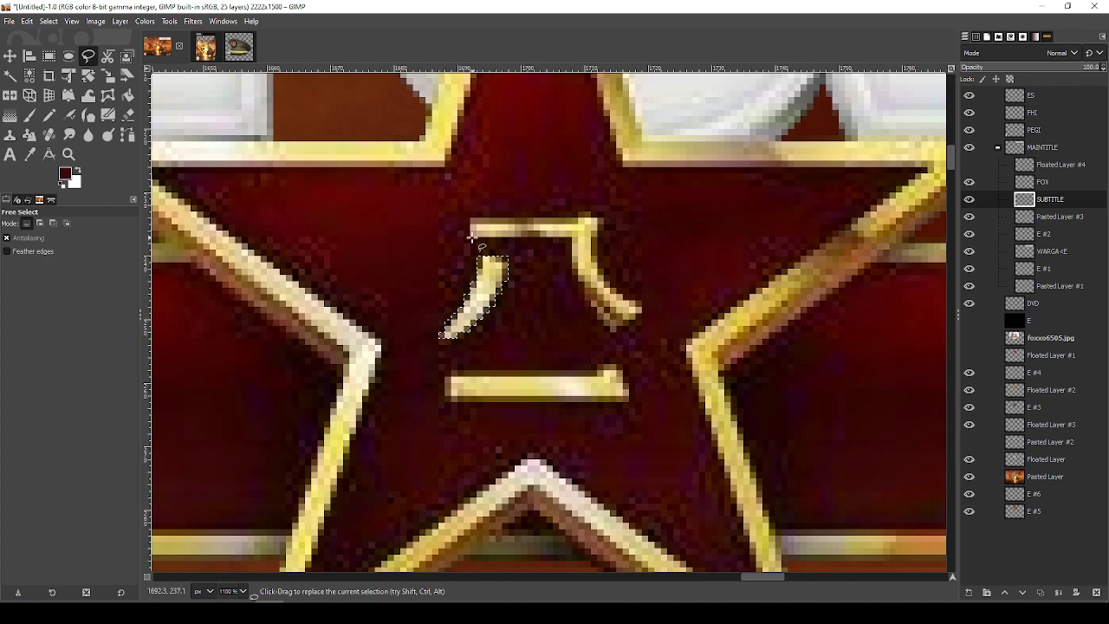
key("shift")
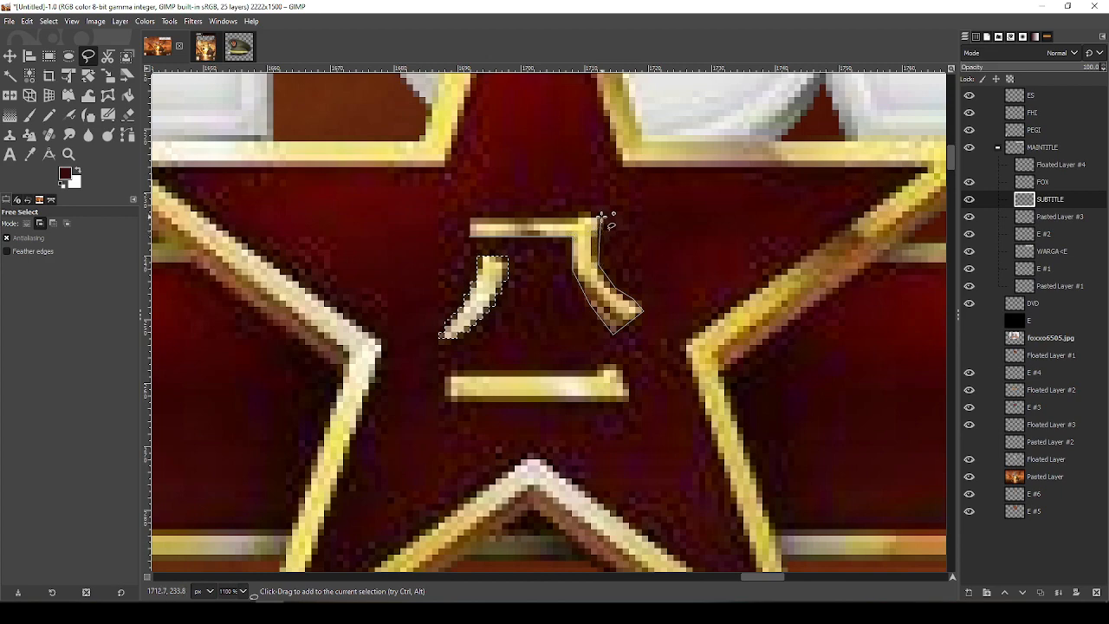
left_click(468, 217)
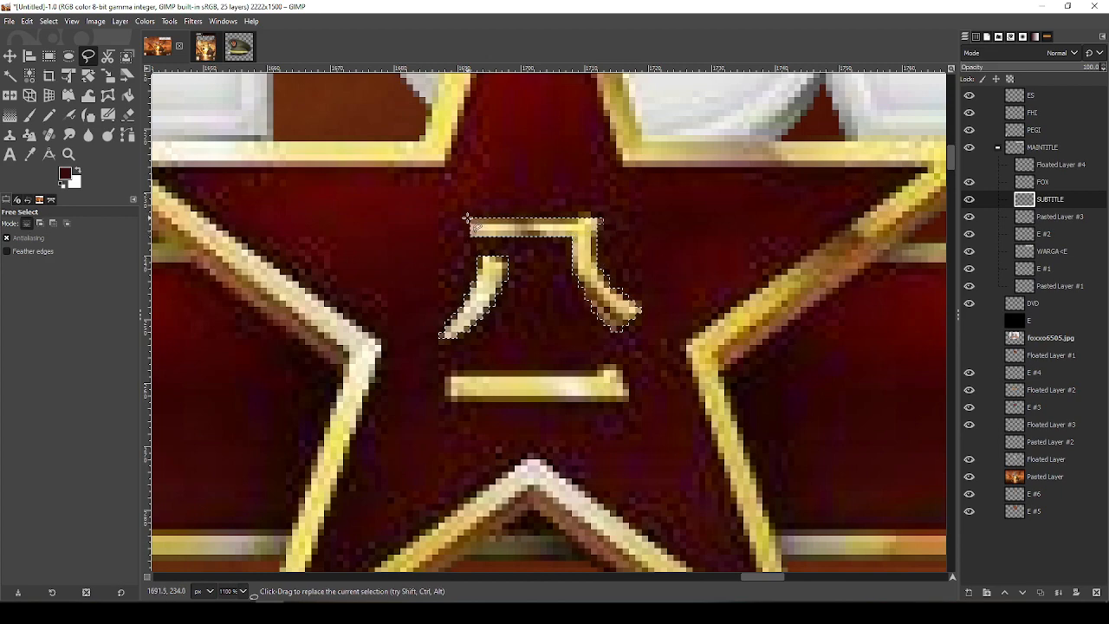
key("shift")
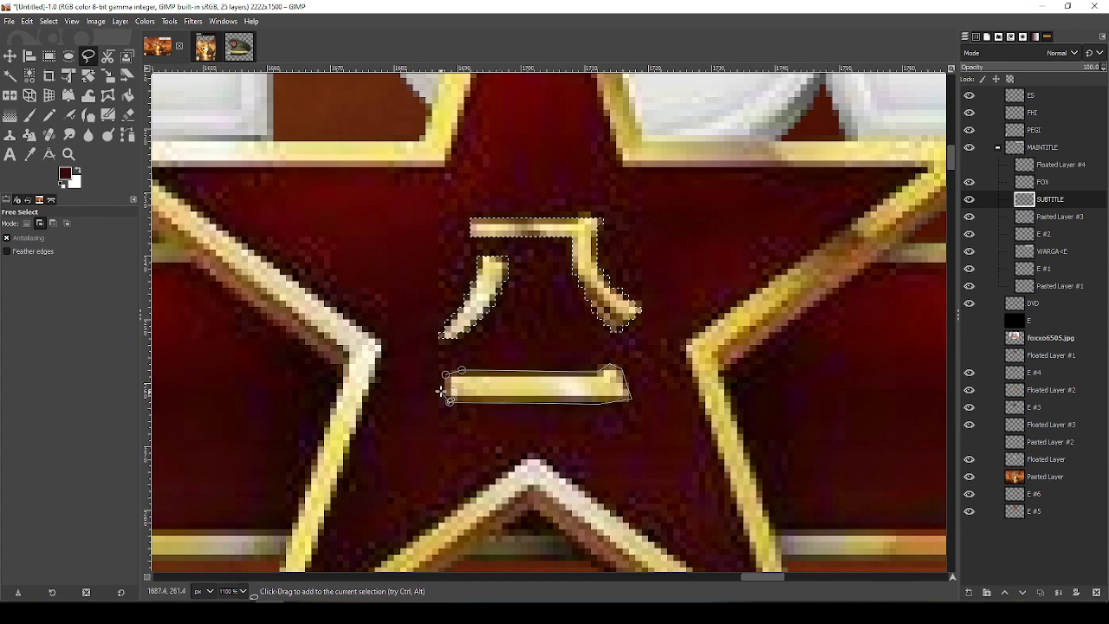
key("Return")
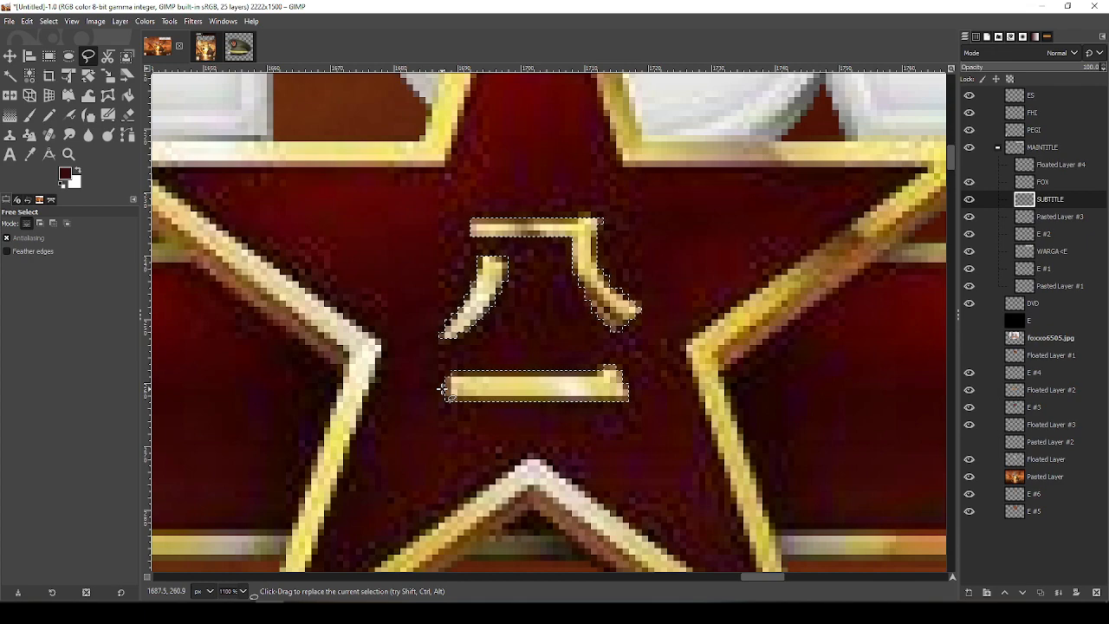
key("ctrl+comma")
key("ctrl+shift+a")
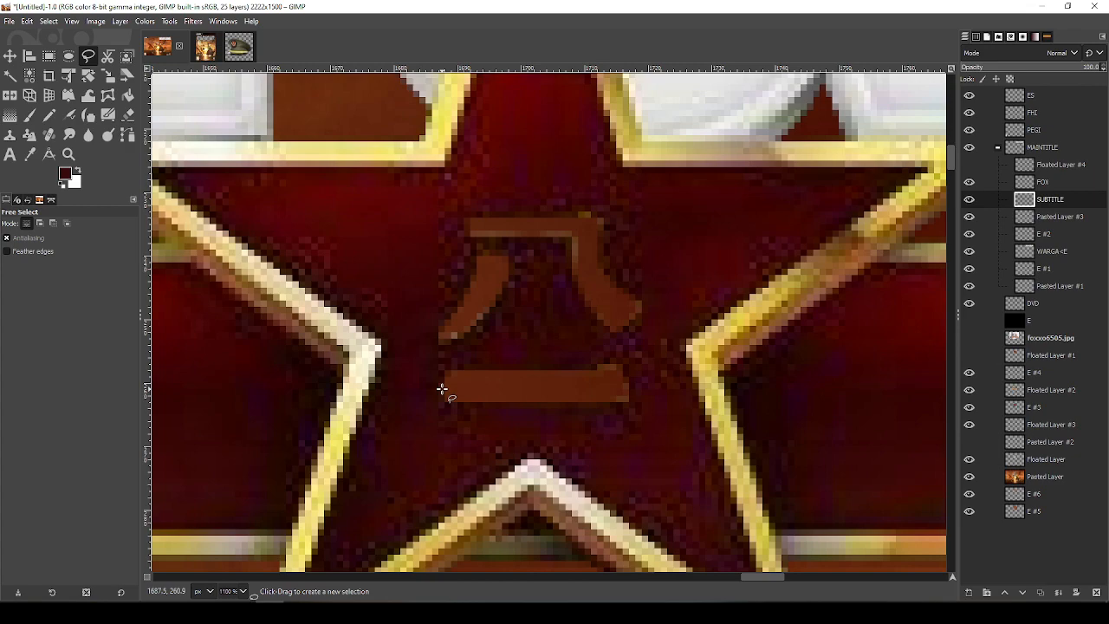
right_click(1058, 201)
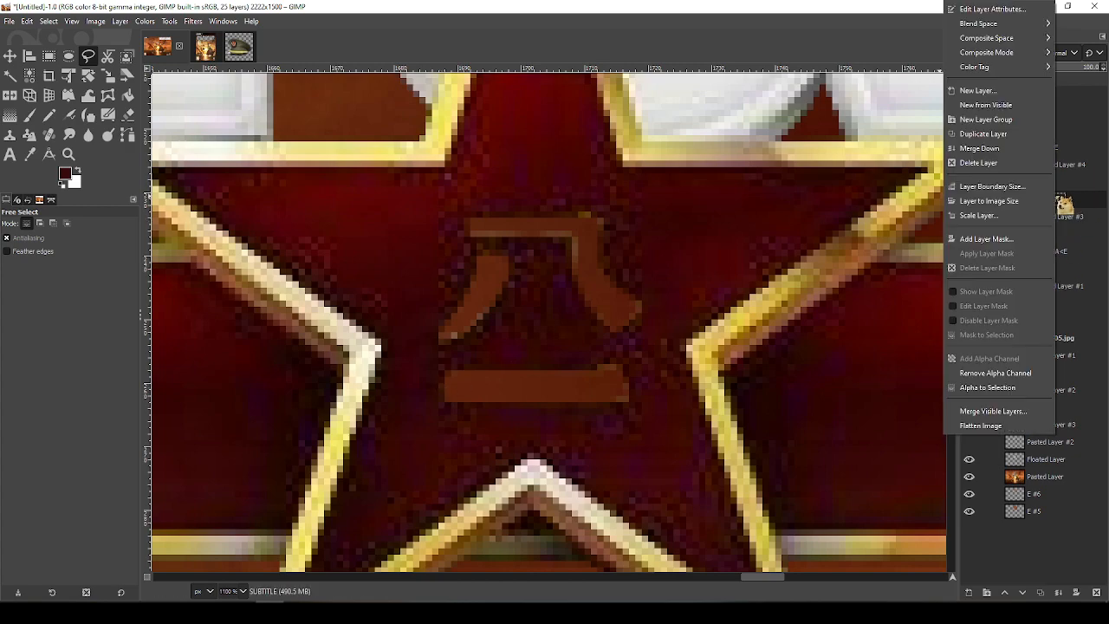
left_click(997, 239)
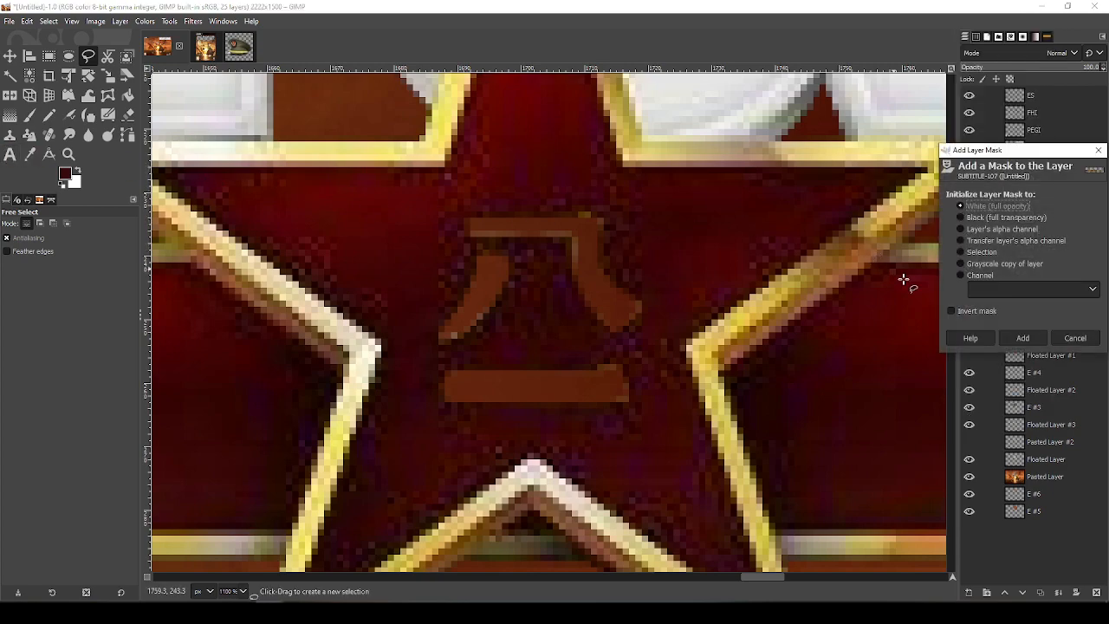
left_click(1075, 339)
key("ctrl+z")
key("ctrl+z")
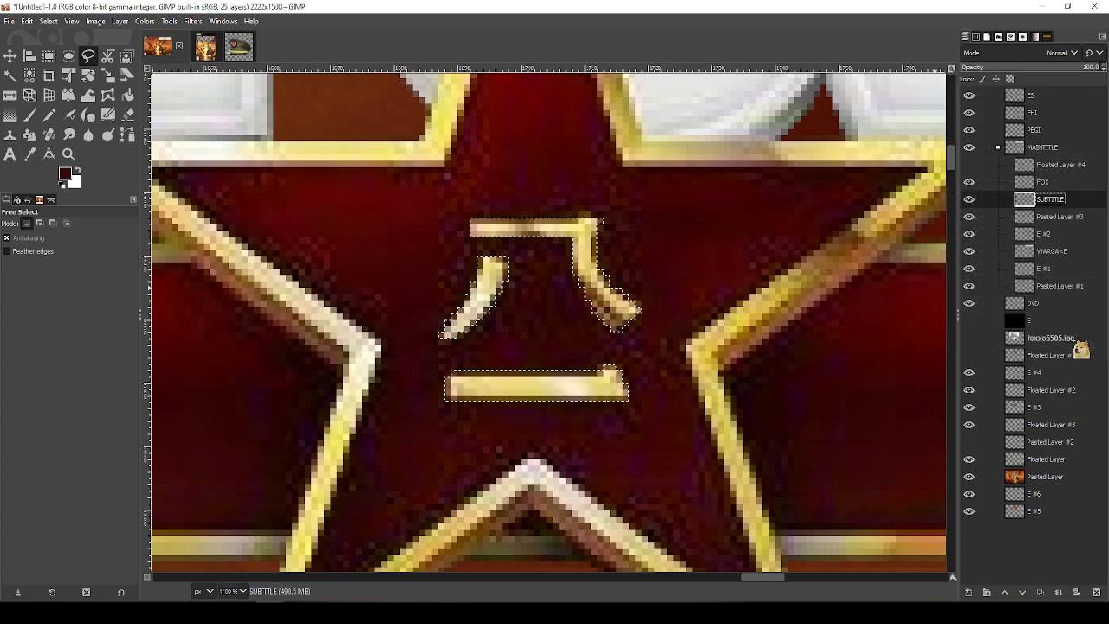
right_click(1056, 201)
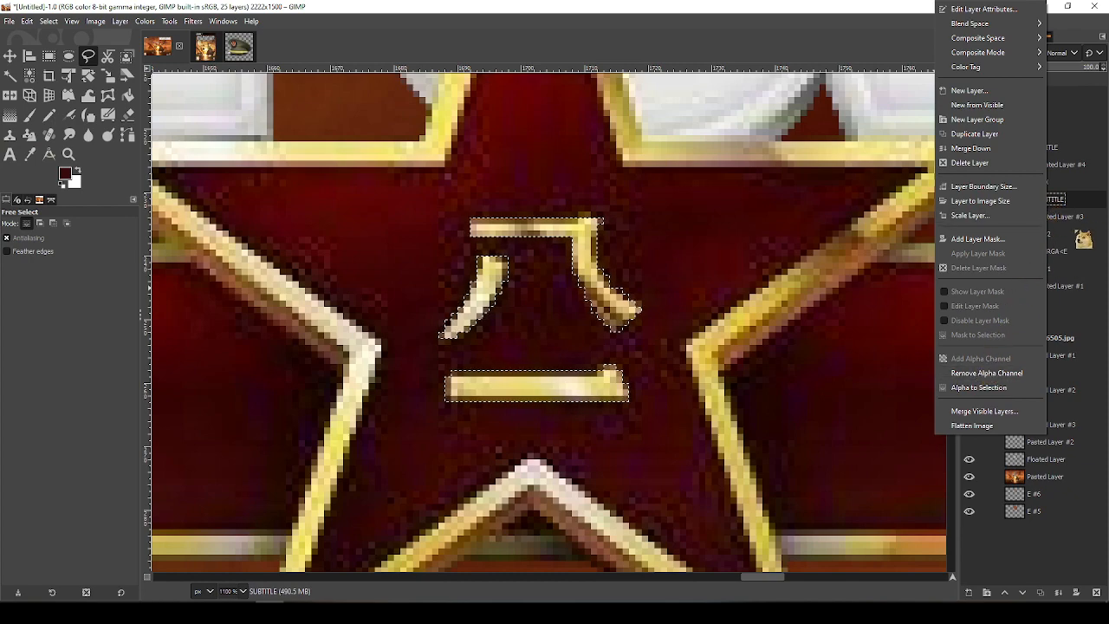
left_click(1063, 198)
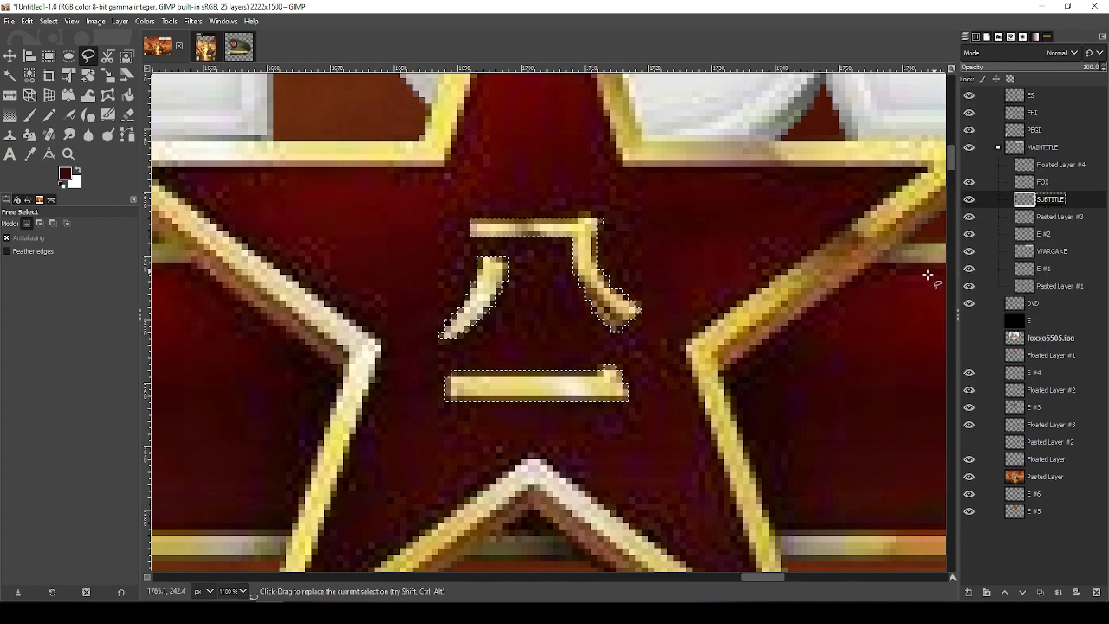
key("ctrl+comma")
Sample a dark red and airbrush it on Pasted Layer #3 at size 53 behind the removed emblem inside the star
scroll(837, 289, "down", 4)
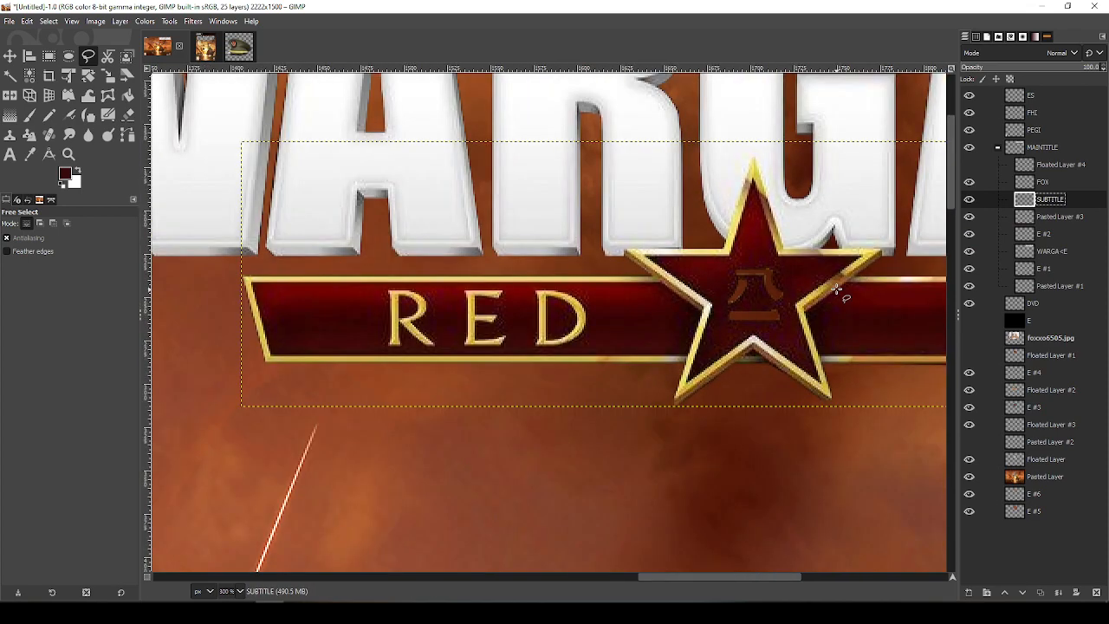
left_click_drag(798, 274, 690, 286)
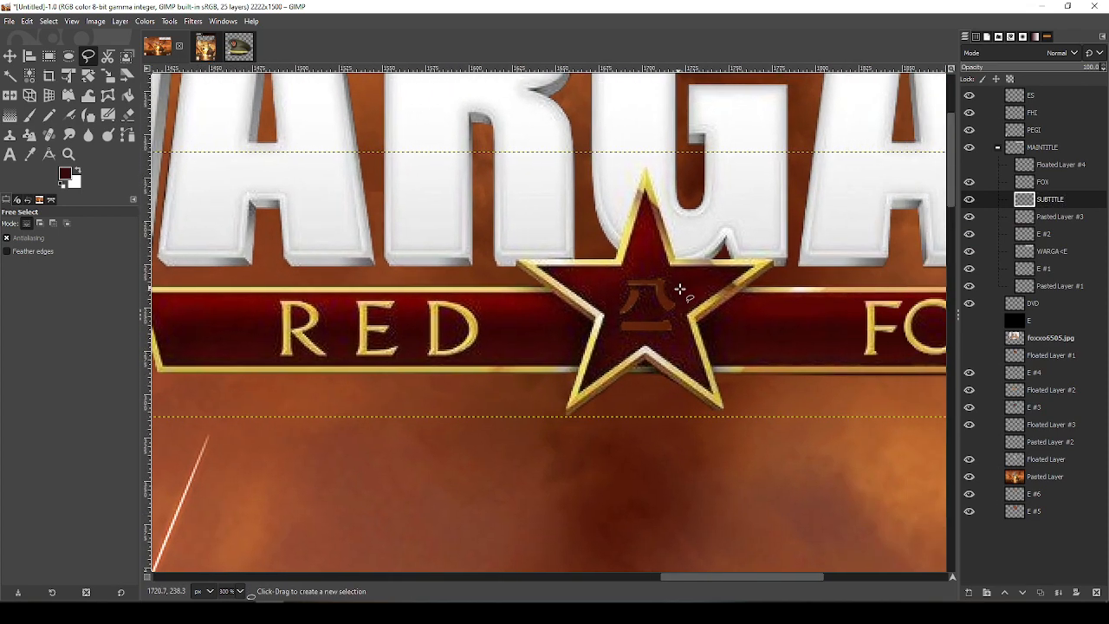
scroll(657, 287, "up", 5)
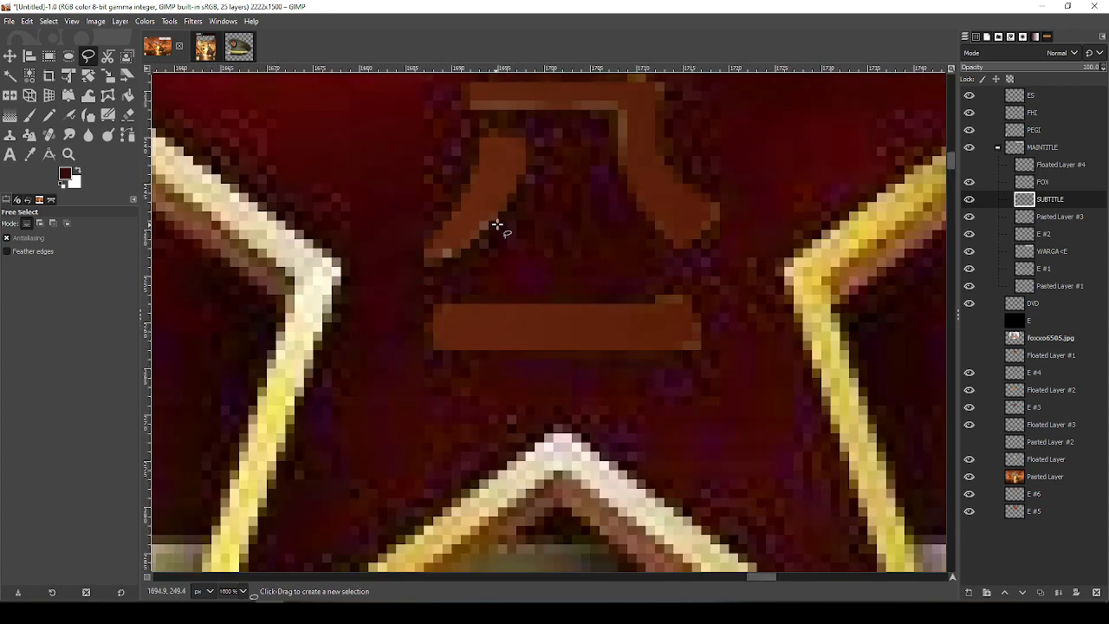
key("o")
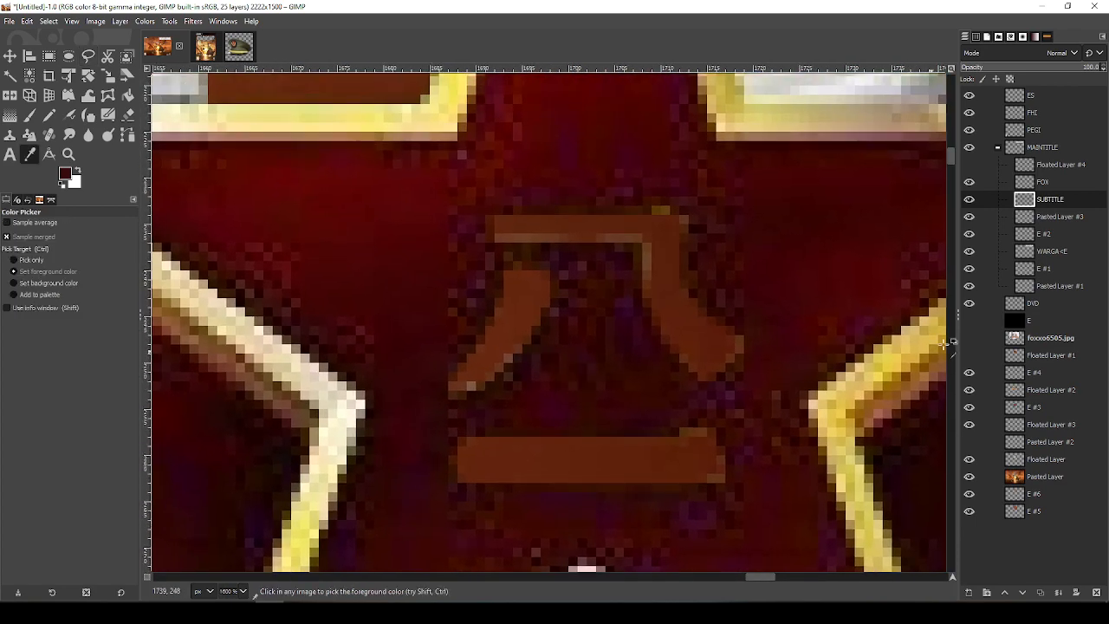
left_click(1058, 217)
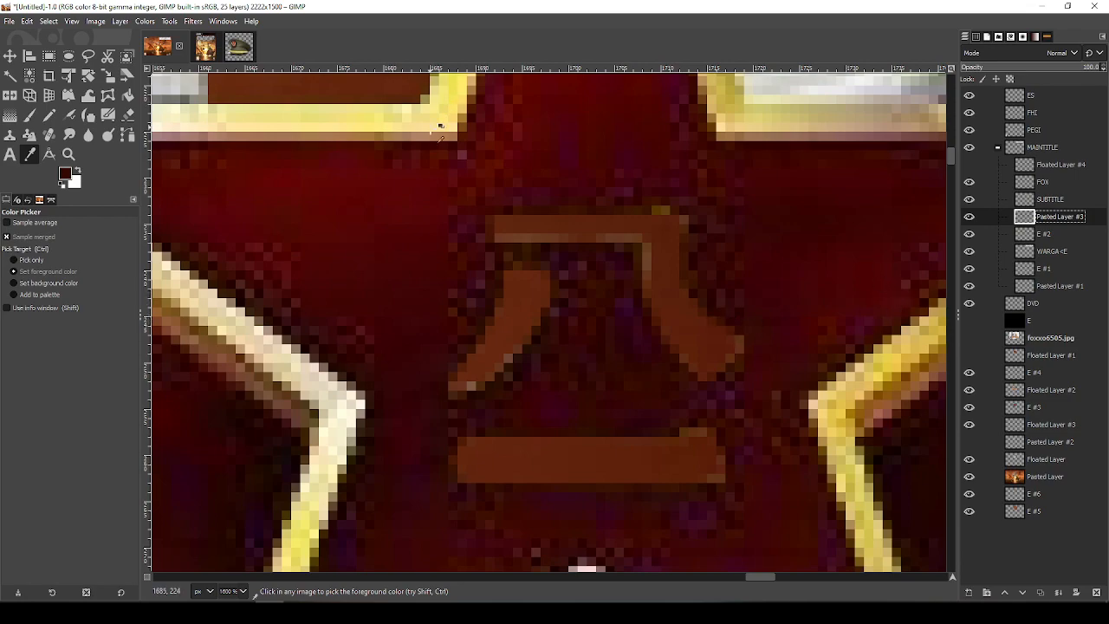
key("a")
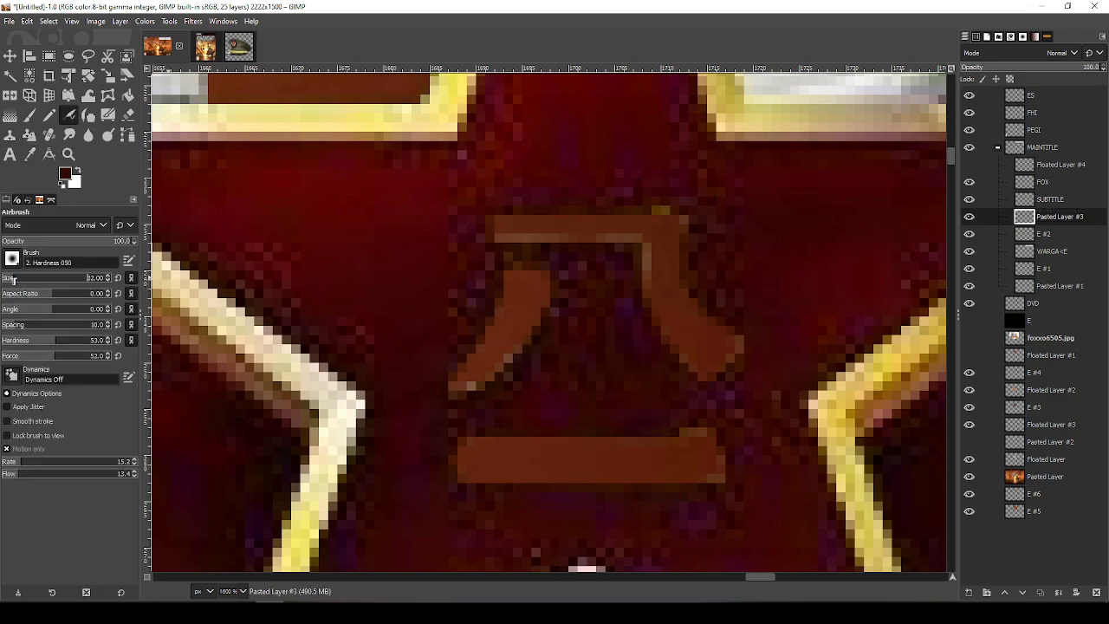
left_click_drag(13, 280, 17, 280)
mouse_move(528, 333)
left_mouse_down()
mouse_move(562, 317)
mouse_move(612, 232)
mouse_move(553, 229)
mouse_move(577, 240)
mouse_move(563, 294)
mouse_move(597, 347)
mouse_move(715, 345)
mouse_move(617, 439)
mouse_move(540, 320)
mouse_move(474, 433)
mouse_move(636, 334)
mouse_move(569, 381)
left_mouse_up()
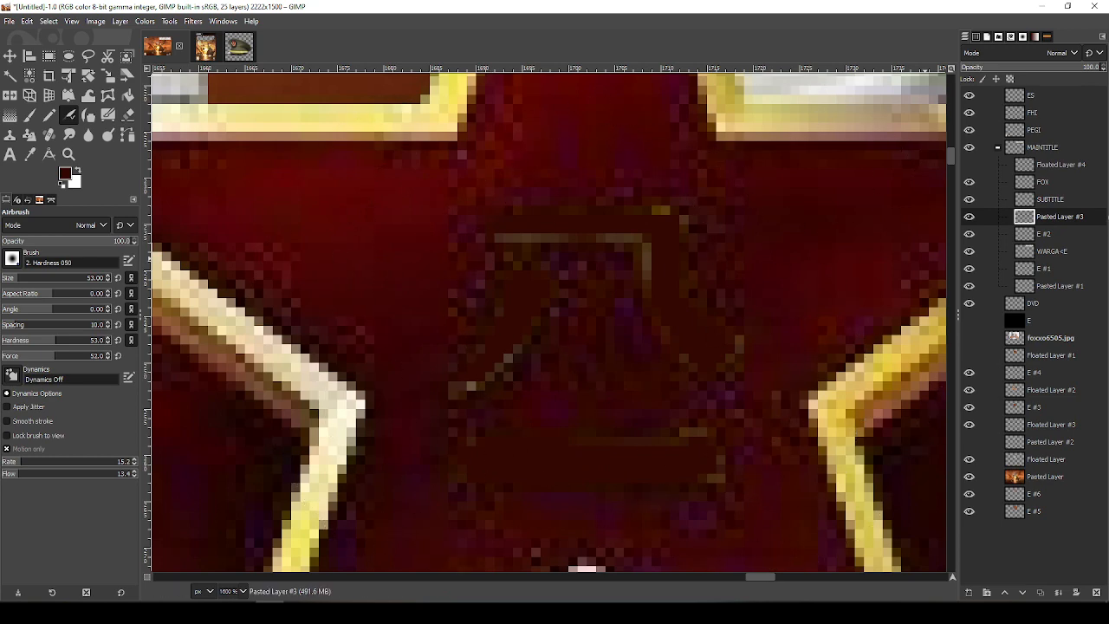
Erase the leftover gold edges and noise around the emblem on the SUBTITLE layer with a size 5 Eraser, hardness 36 and force 34
left_click(1050, 200)
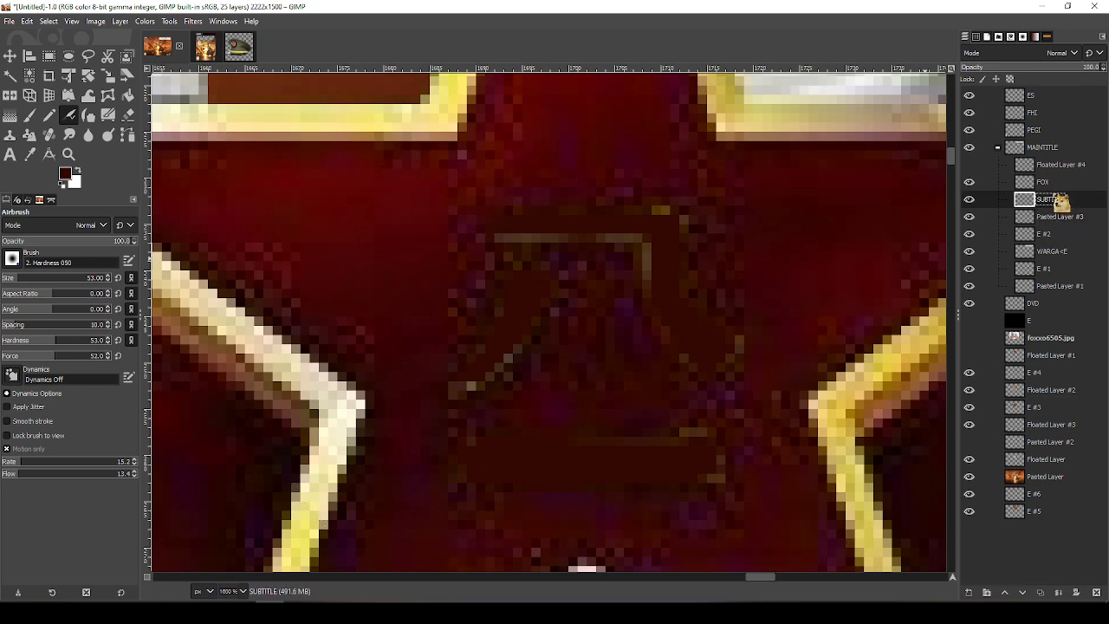
left_click(8, 280)
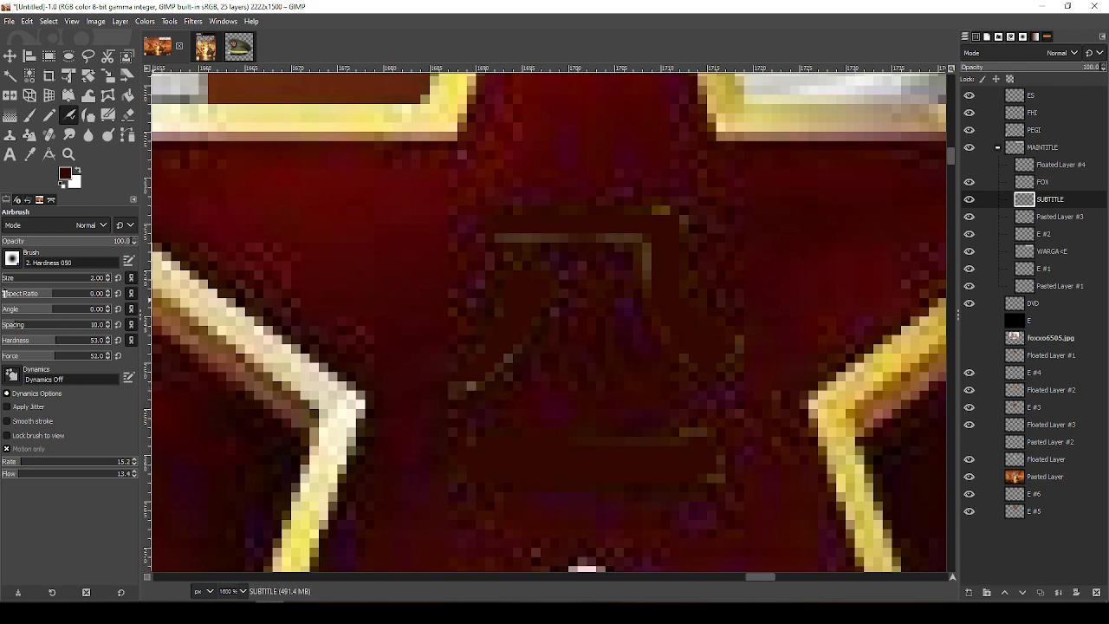
key("shift+e")
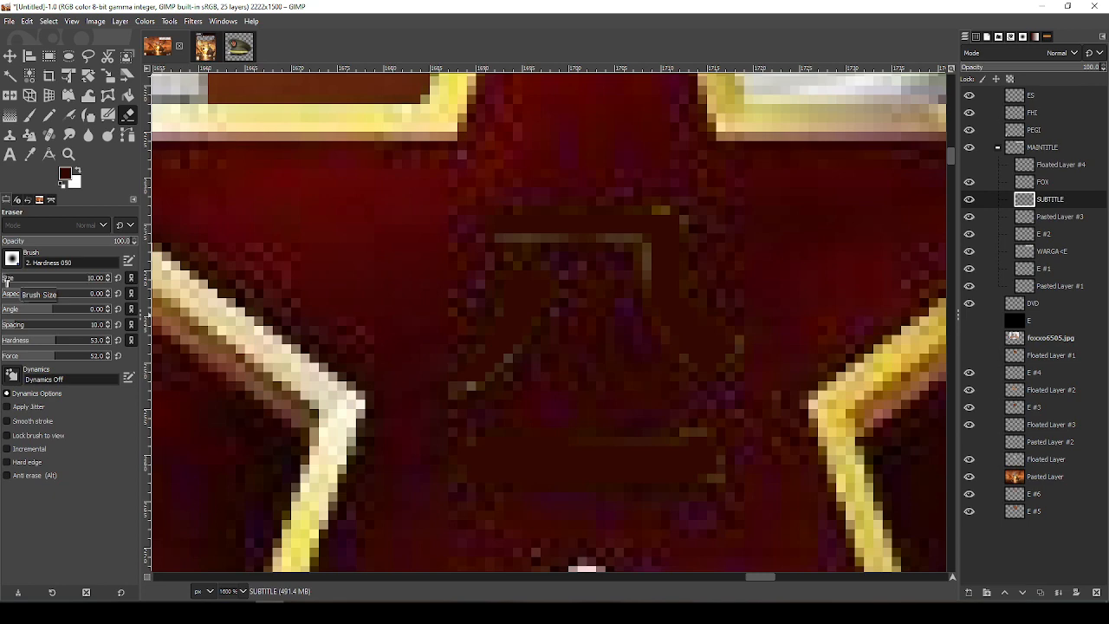
left_click_drag(44, 344, 28, 344)
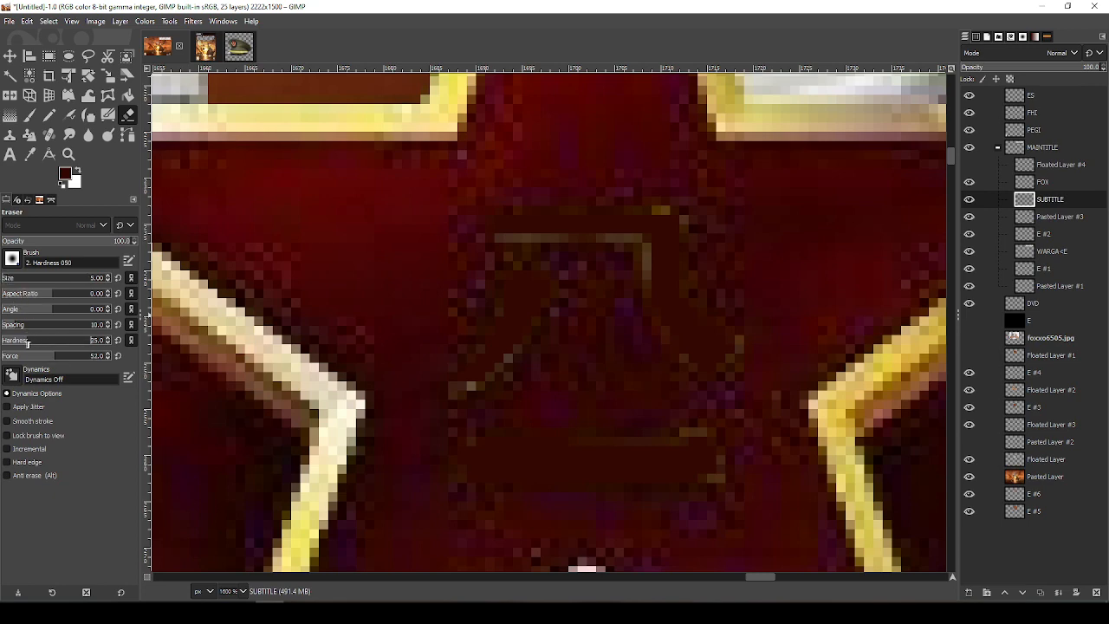
left_click(33, 359)
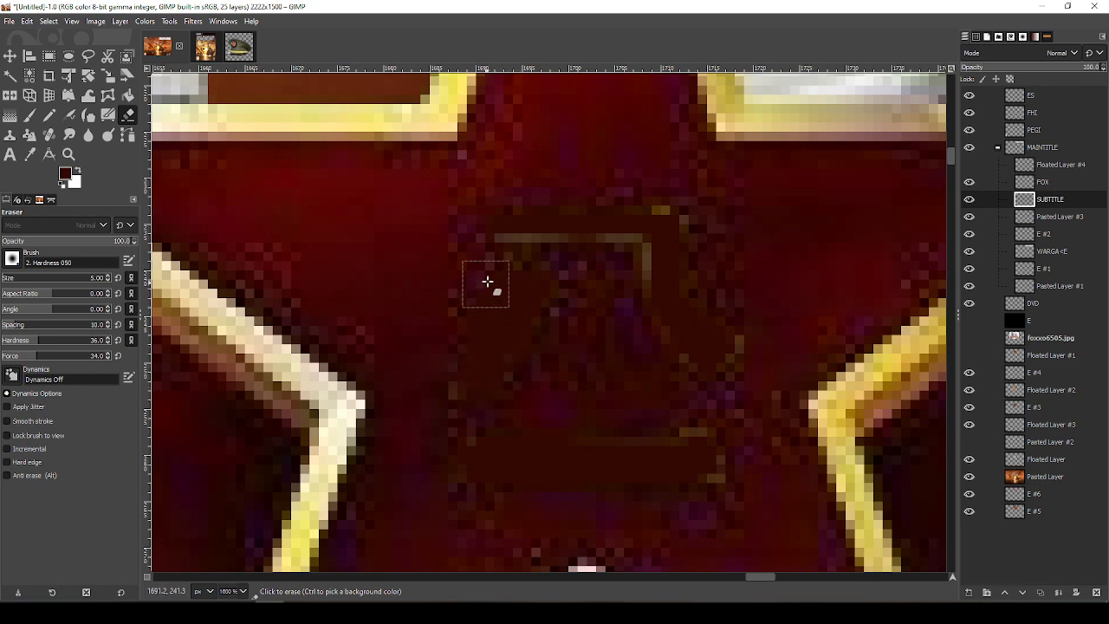
mouse_move(488, 282)
left_mouse_down()
mouse_move(554, 255)
mouse_move(631, 250)
mouse_move(605, 241)
mouse_move(646, 249)
mouse_move(632, 232)
mouse_move(618, 253)
mouse_move(649, 287)
mouse_move(672, 290)
mouse_move(666, 253)
mouse_move(720, 237)
mouse_move(668, 221)
mouse_move(672, 314)
mouse_move(723, 381)
mouse_move(688, 372)
left_mouse_up()
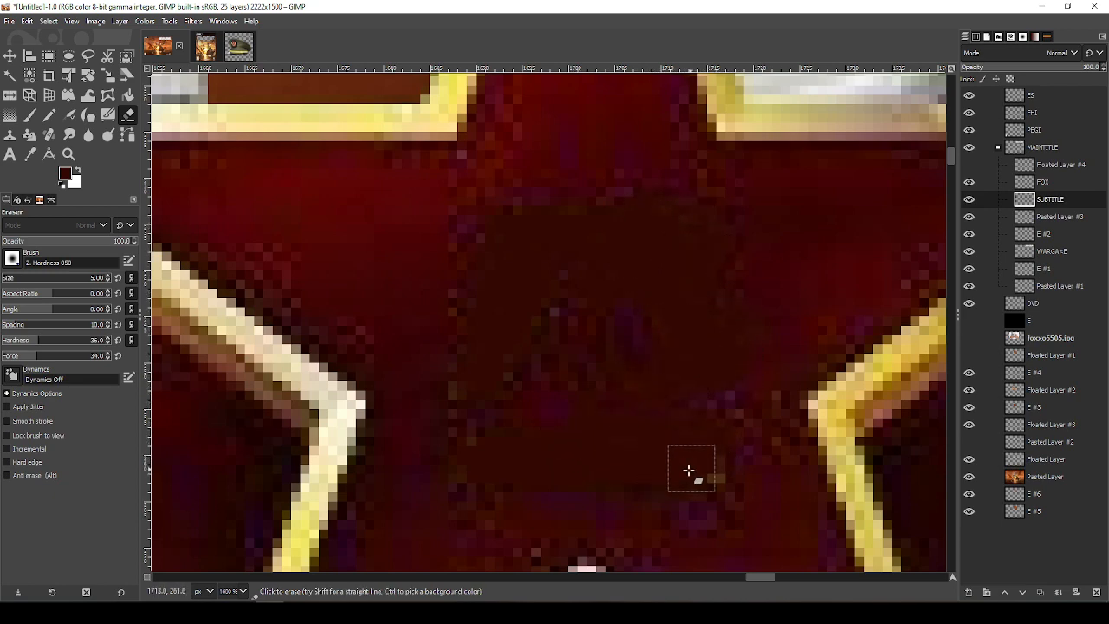
mouse_move(689, 471)
left_mouse_down()
mouse_move(700, 471)
mouse_move(693, 454)
left_mouse_up()
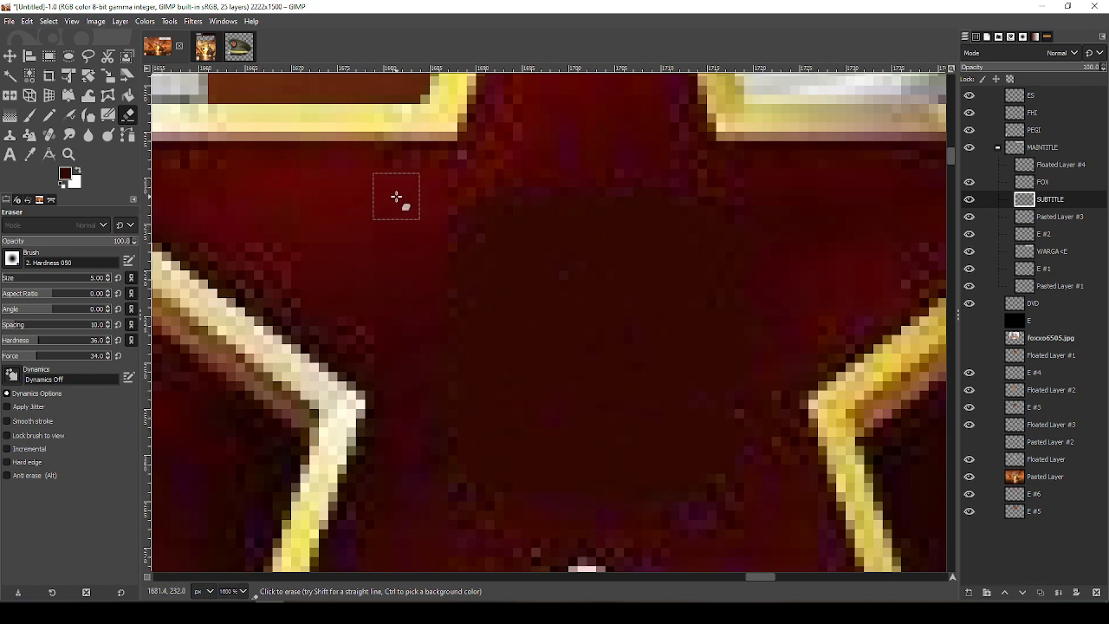
Sample a brighter dark red and airbrush it at size 5 on Pasted Layer #3 over the star's dark central patch
key("o")
key("a")
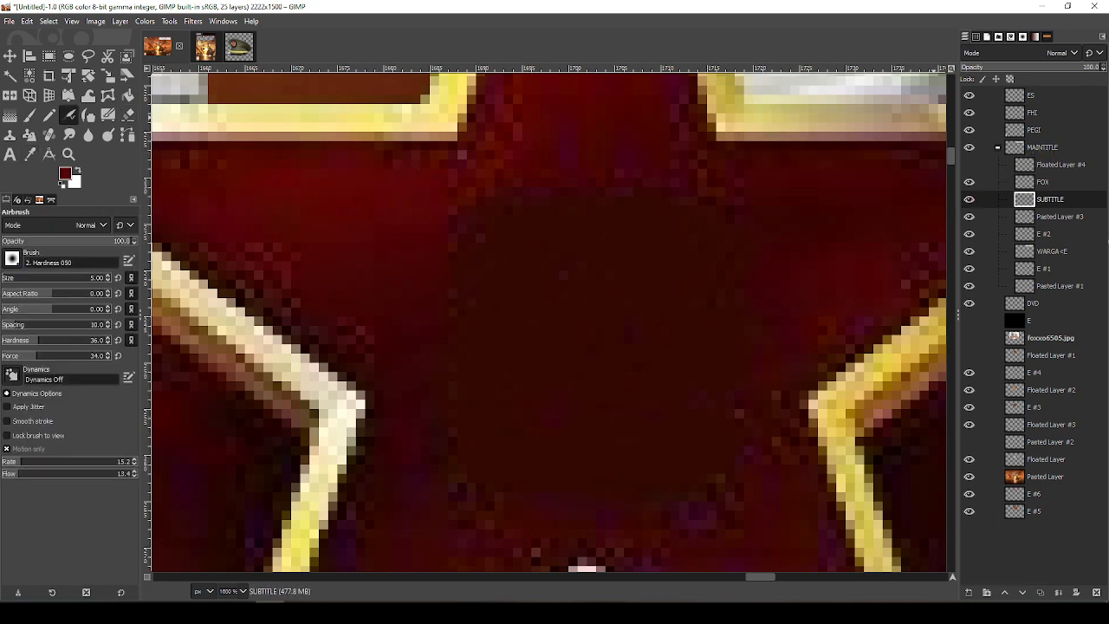
left_click(1066, 216)
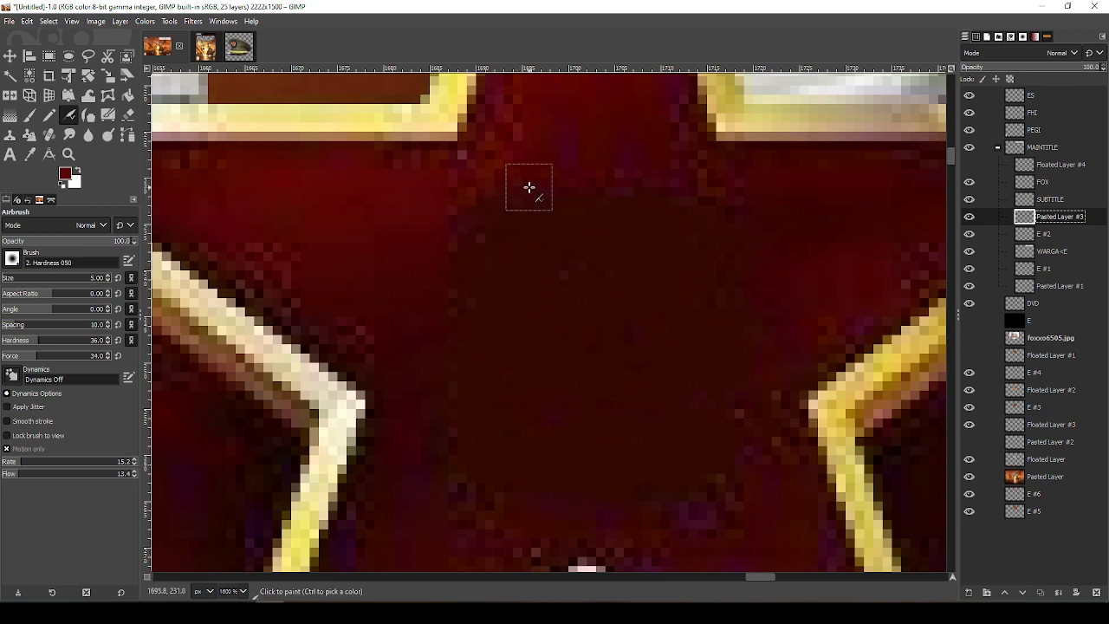
scroll(736, 242, "down", 3)
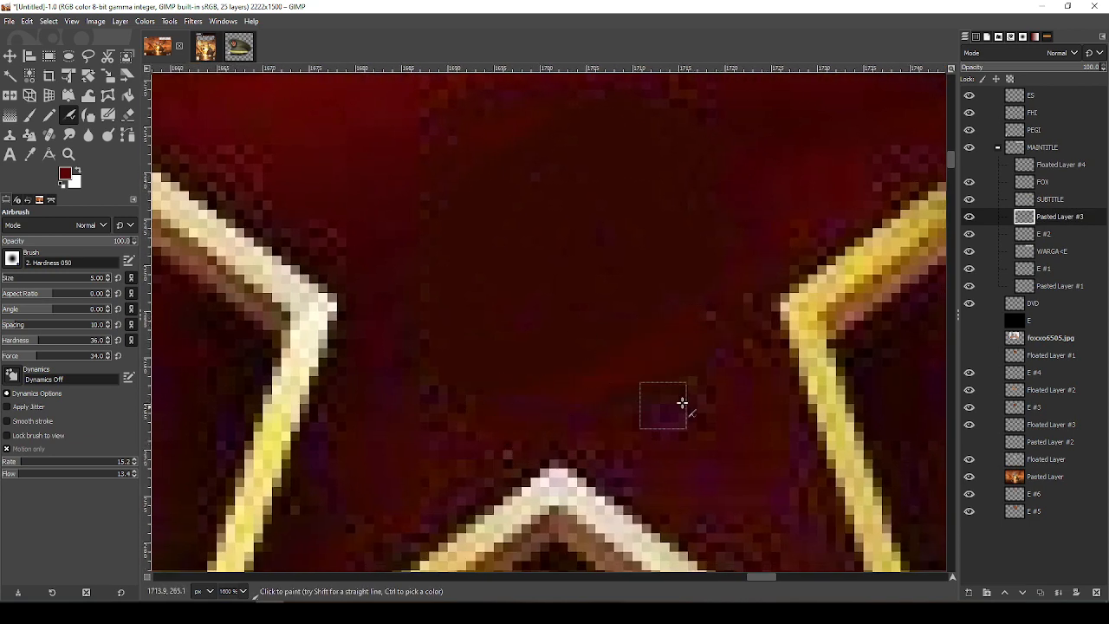
scroll(685, 248, "up", 5)
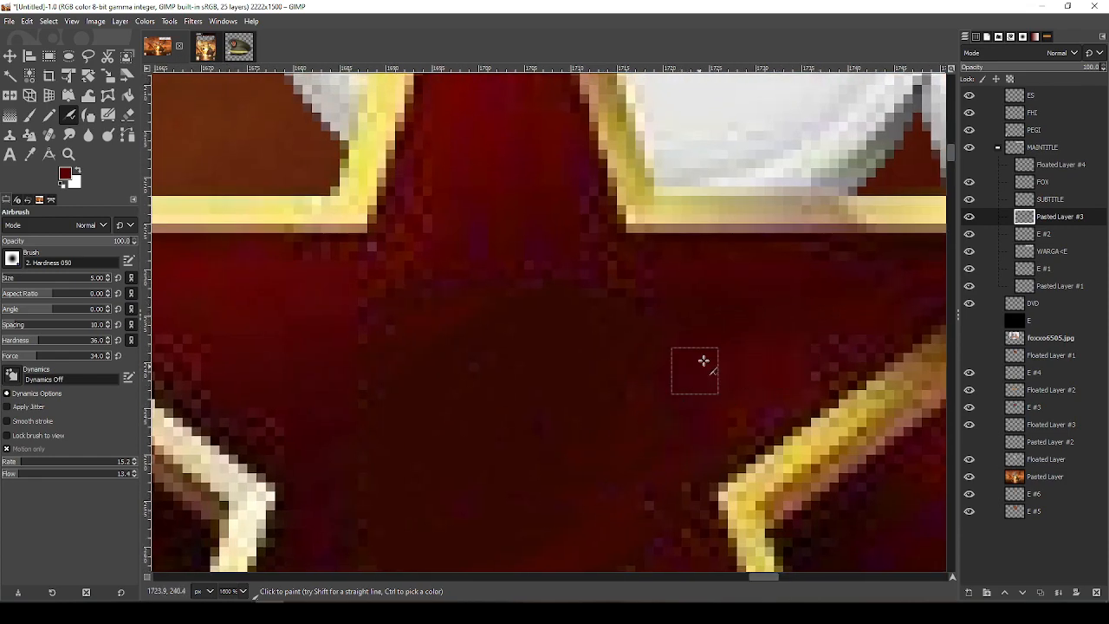
scroll(598, 411, "down", 5)
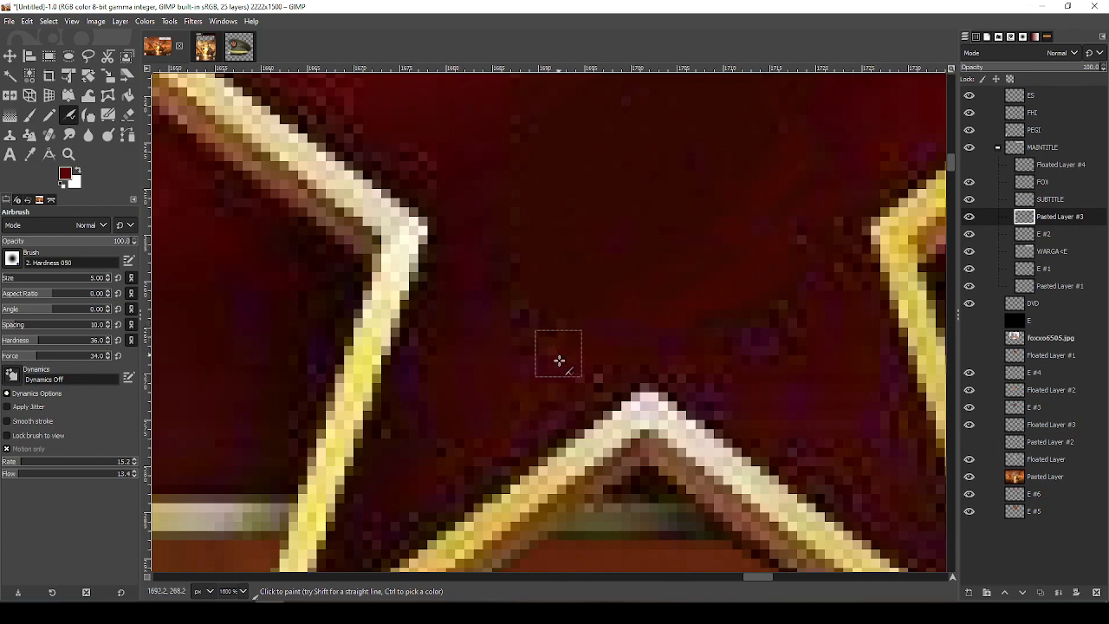
scroll(520, 382, "up", 3)
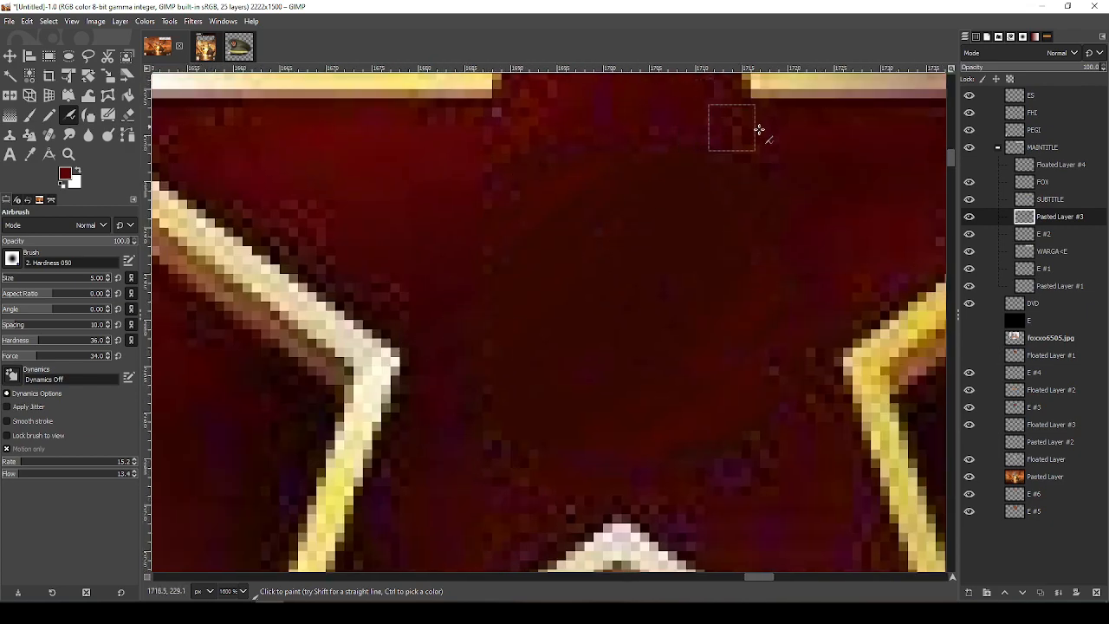
scroll(807, 255, "down", 5)
left_click_drag(884, 309, 646, 316)
Switch to File Explorer and browse the fennec pictures in the Foxxos folder for a fox image that suits the cover
key("alt+Tab")
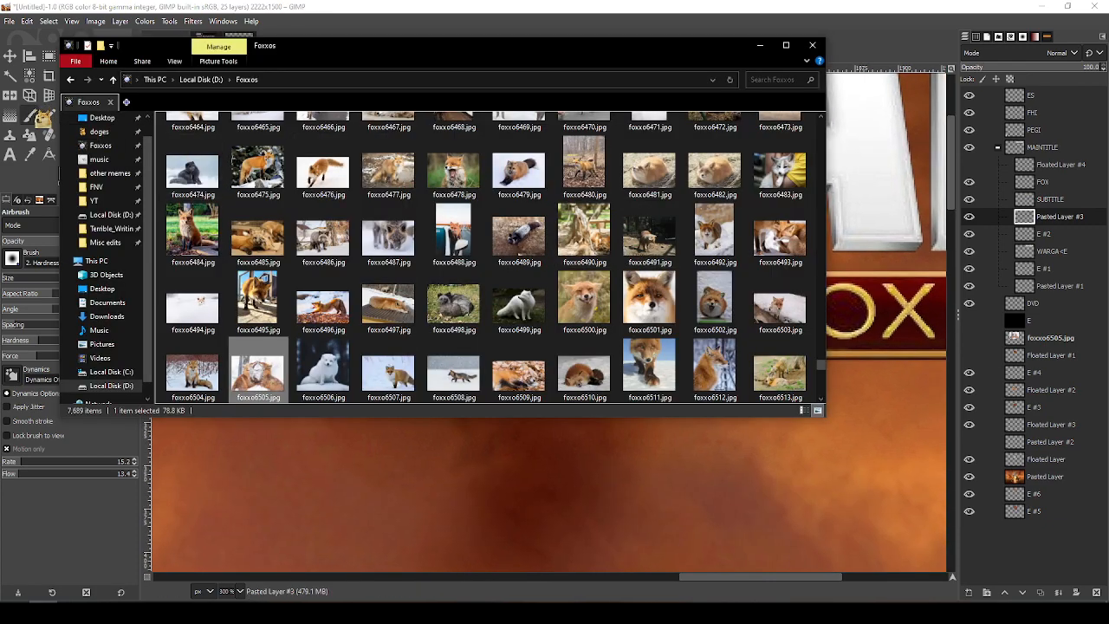
left_click(106, 135)
left_click(106, 147)
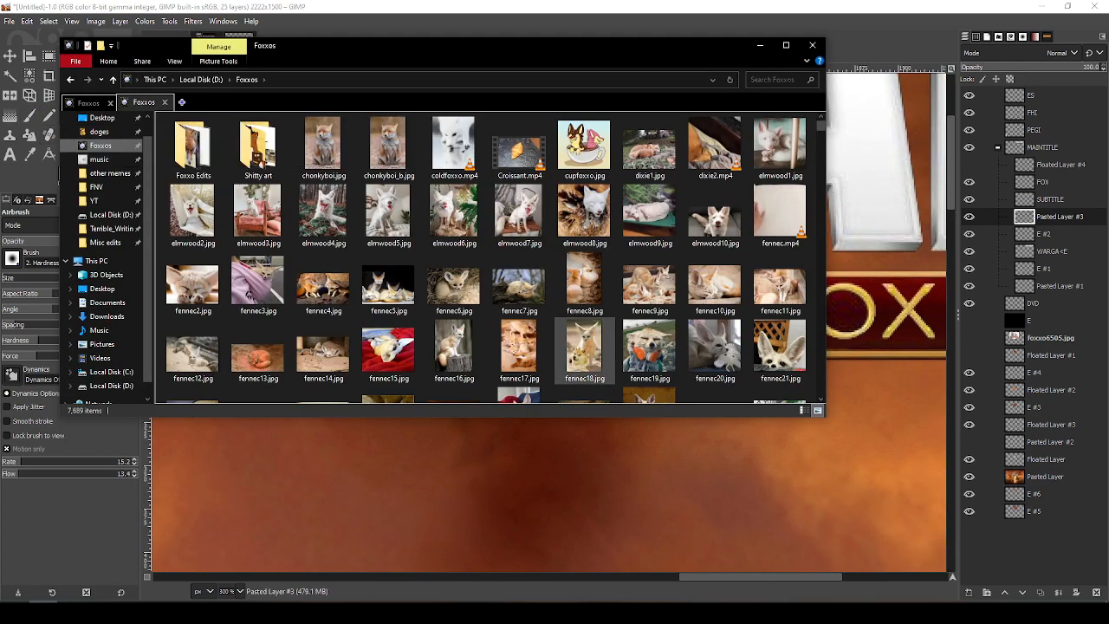
key("alt+Tab")
key("alt+Tab")
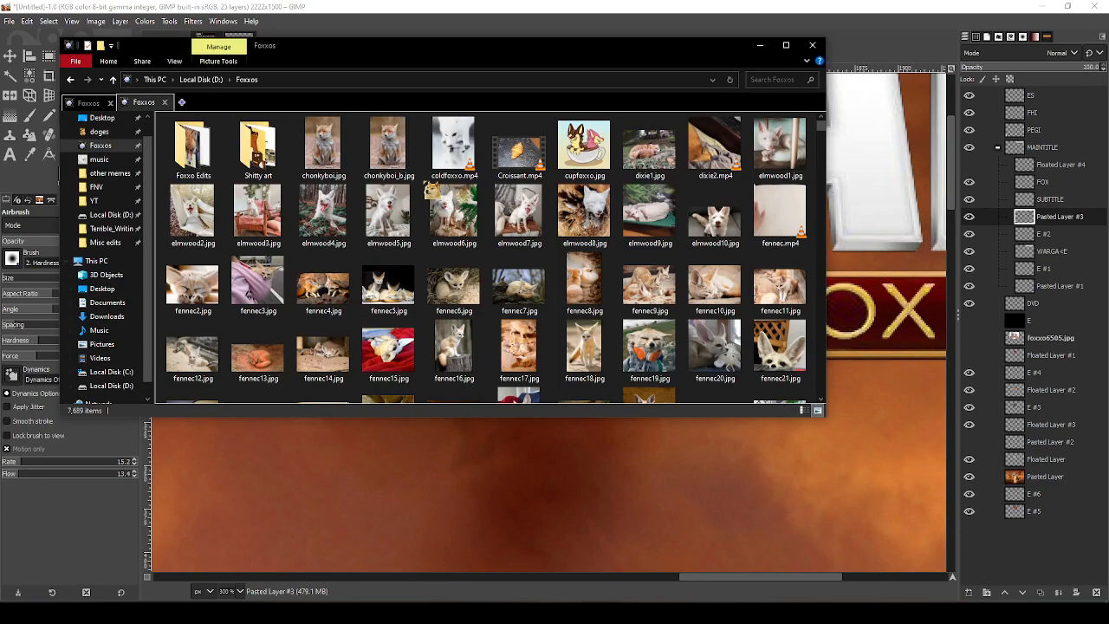
scroll(607, 260, "down", 3)
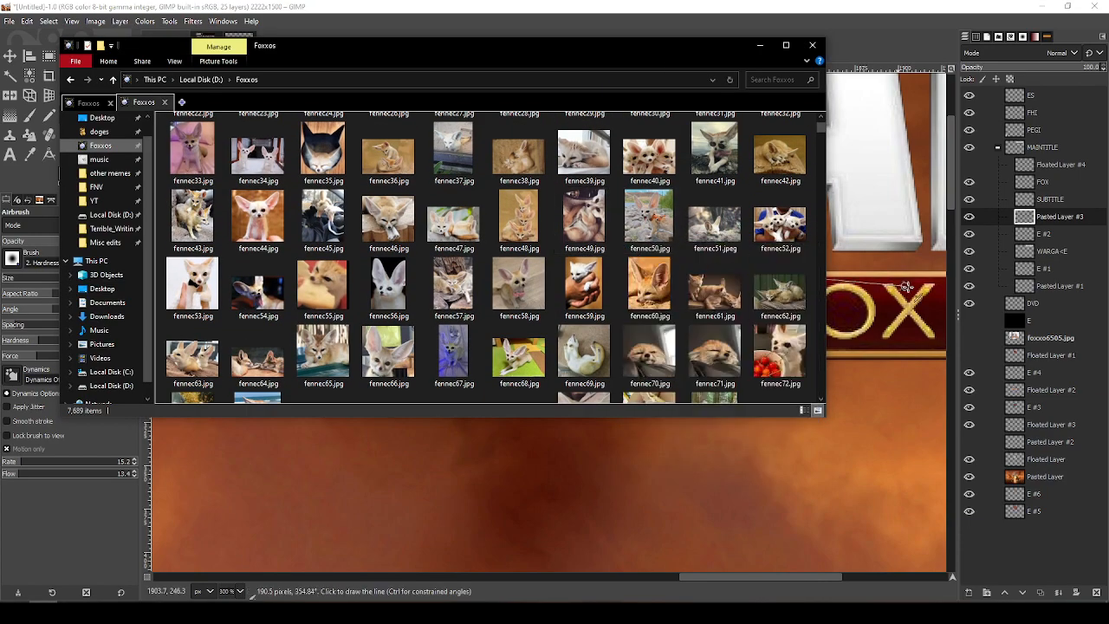
scroll(741, 299, "down", 2)
scroll(598, 192, "down", 5)
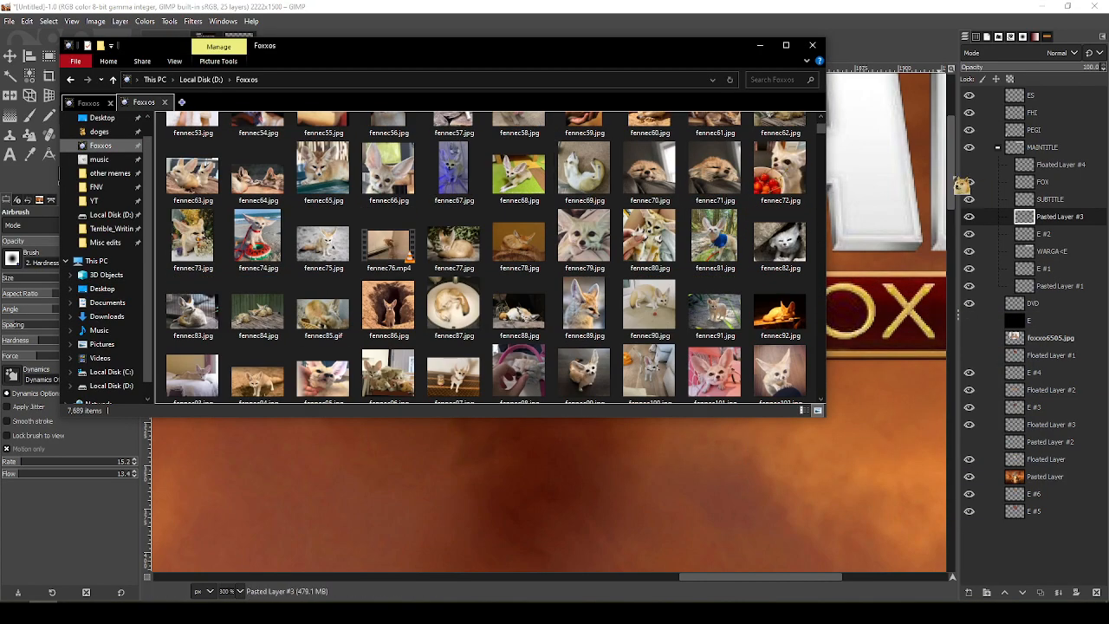
scroll(780, 221, "down", 4)
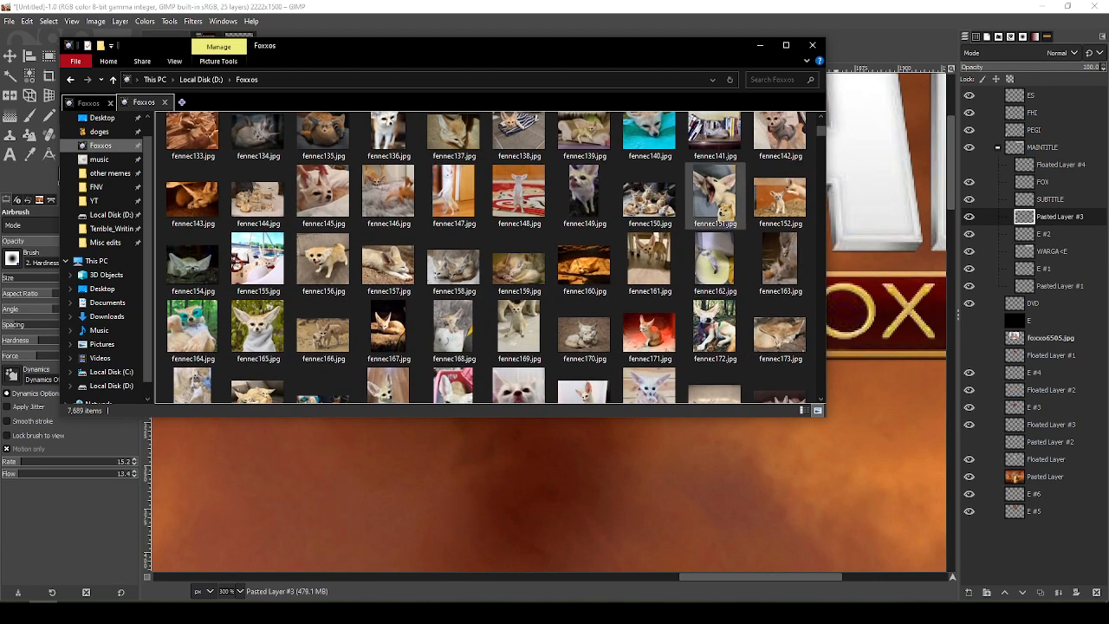
mouse_move(736, 201)
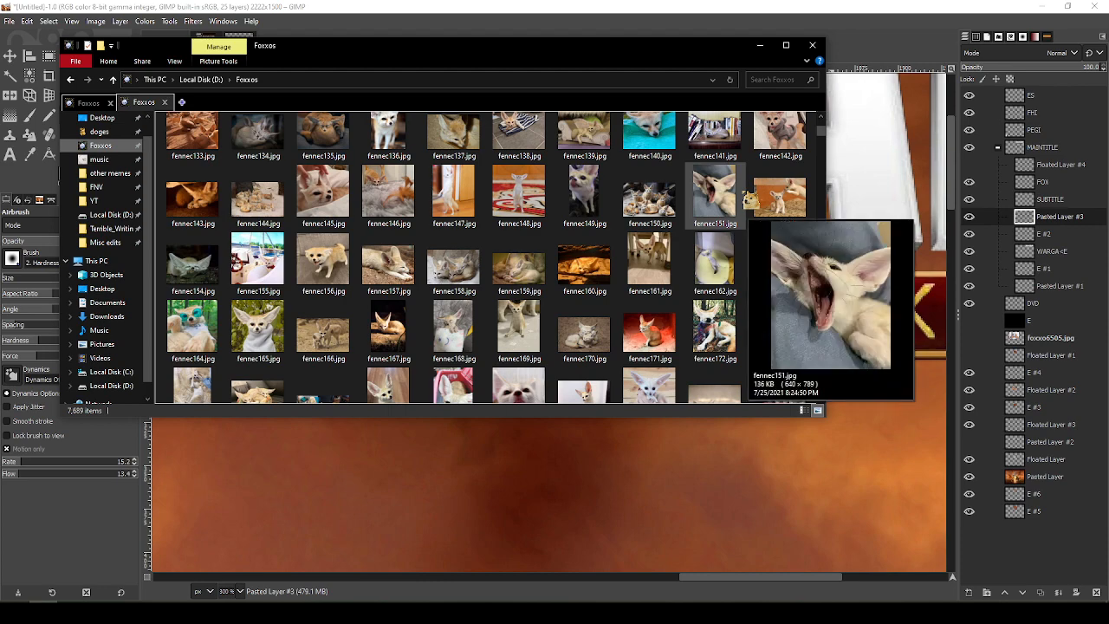
scroll(717, 208, "down", 2)
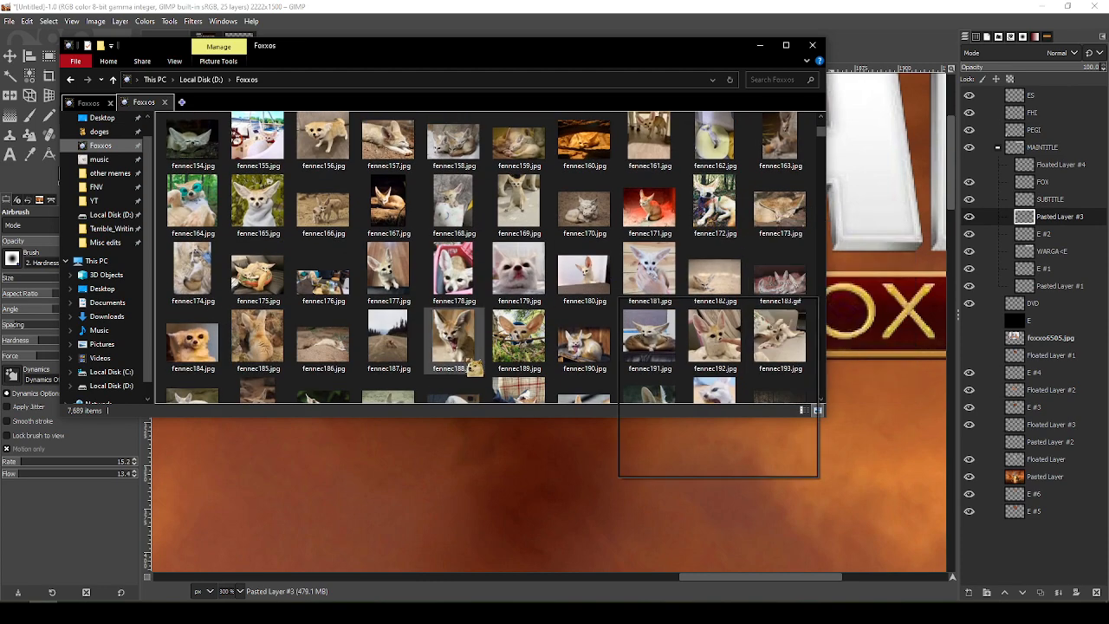
scroll(700, 297, "down", 1)
mouse_move(730, 318)
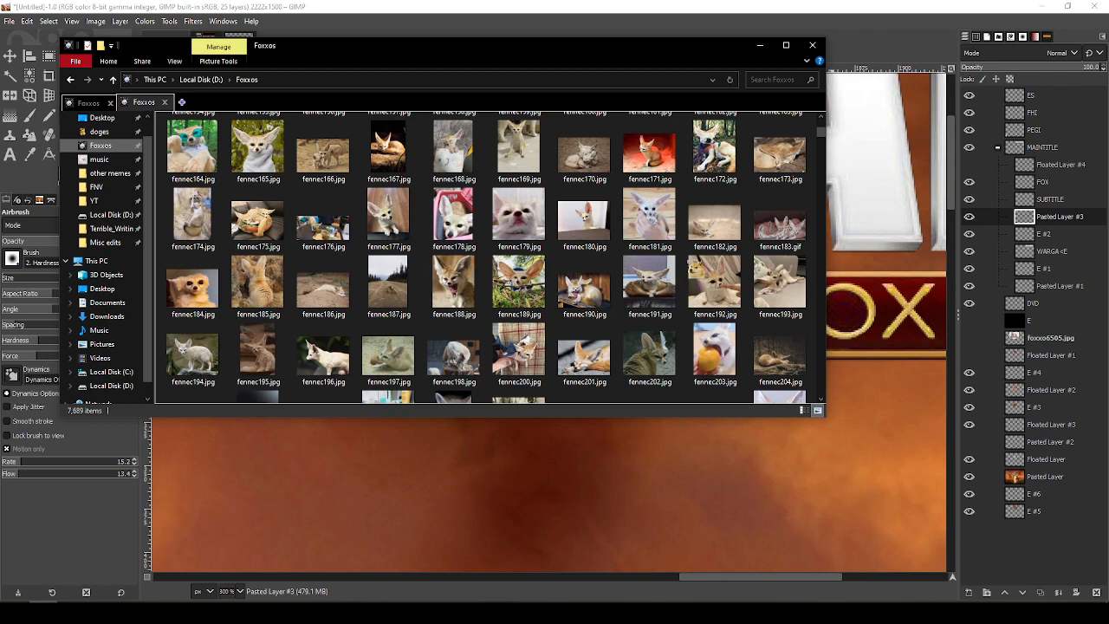
key("alt+Tab")
key("alt+Tab")
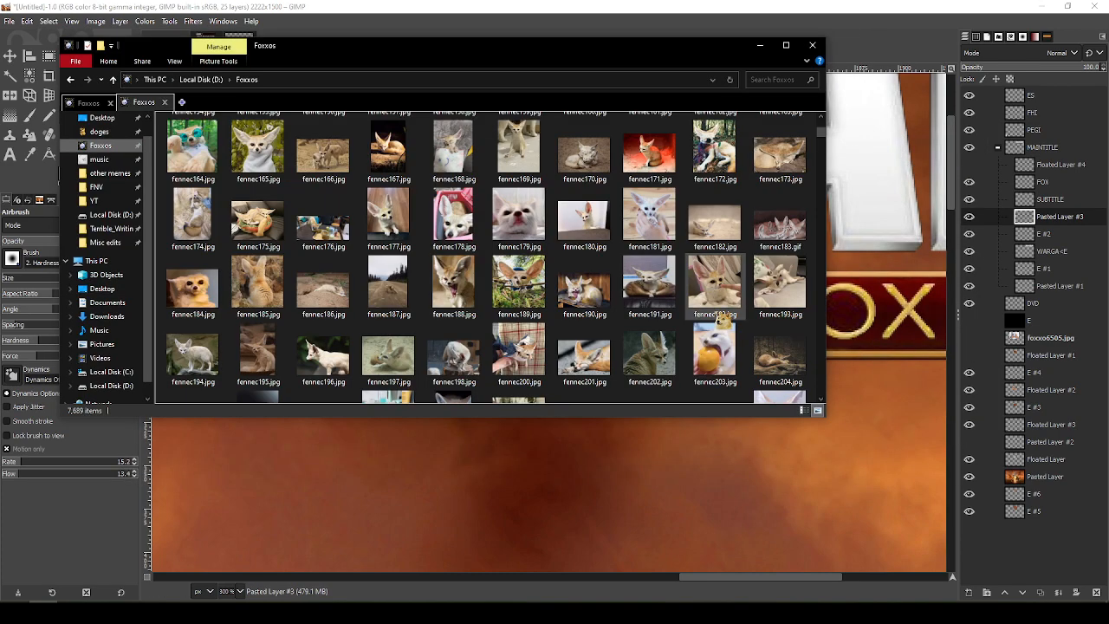
scroll(593, 172, "down", 1)
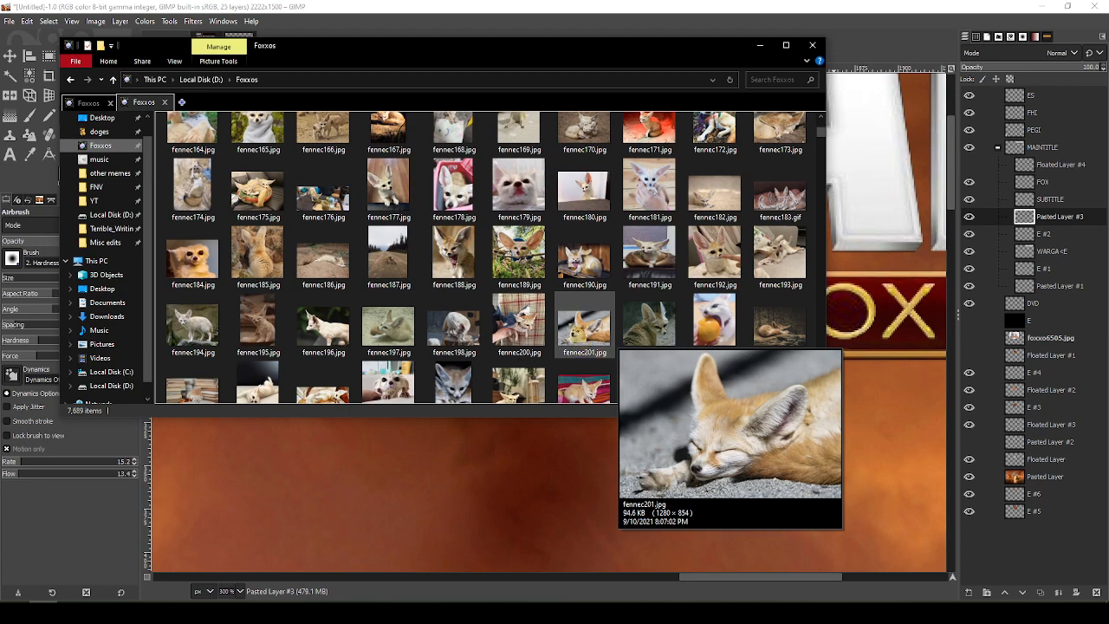
scroll(594, 340, "down", 2)
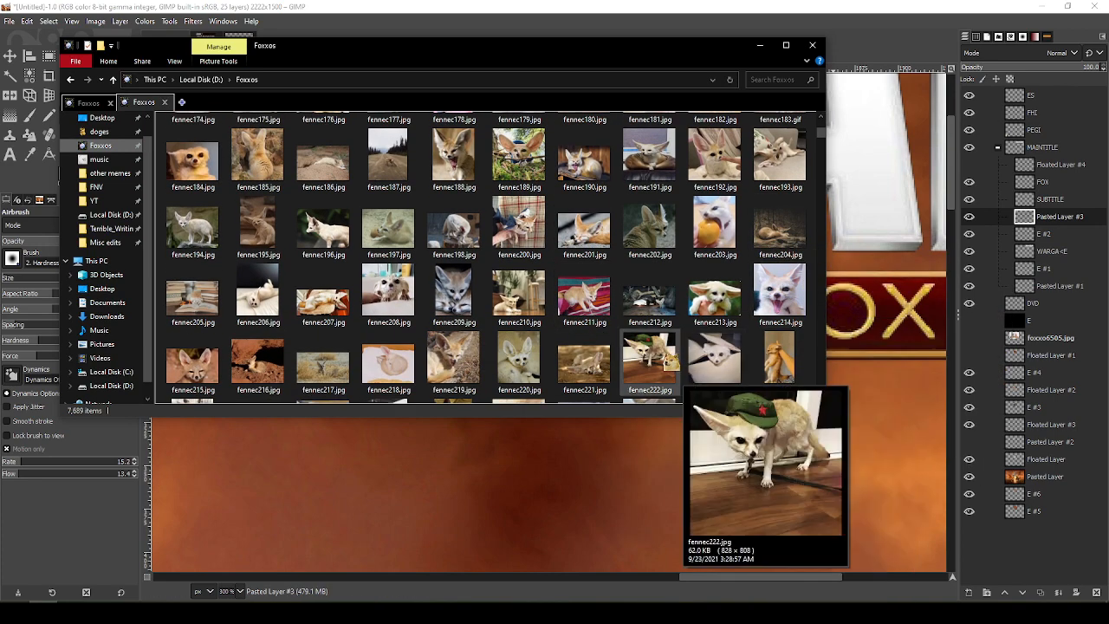
left_click(670, 362)
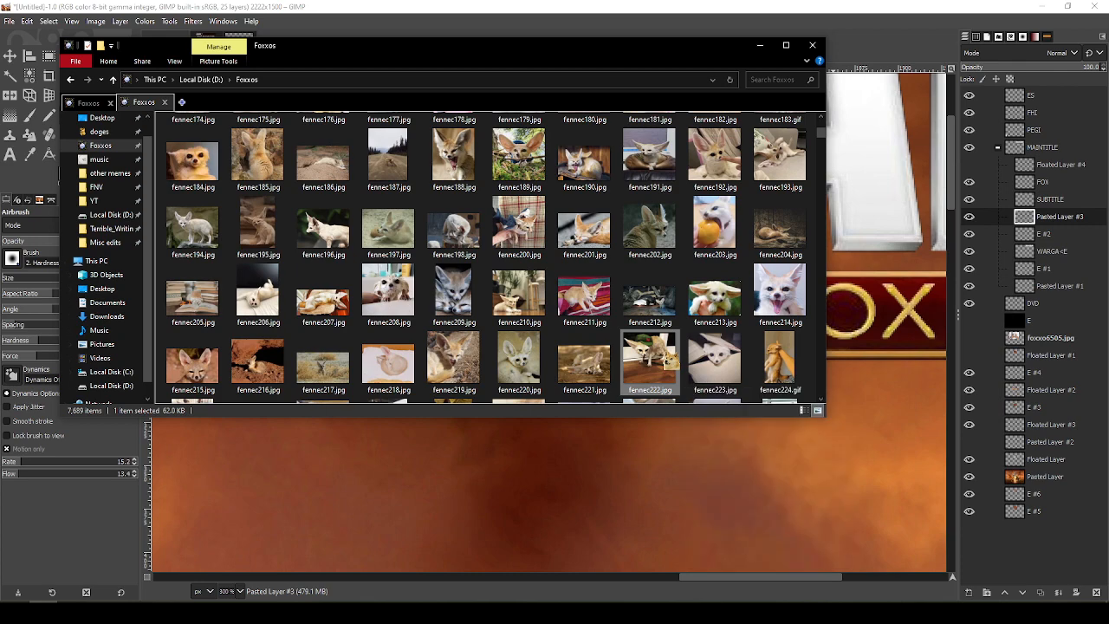
left_click_drag(630, 476, 629, 474)
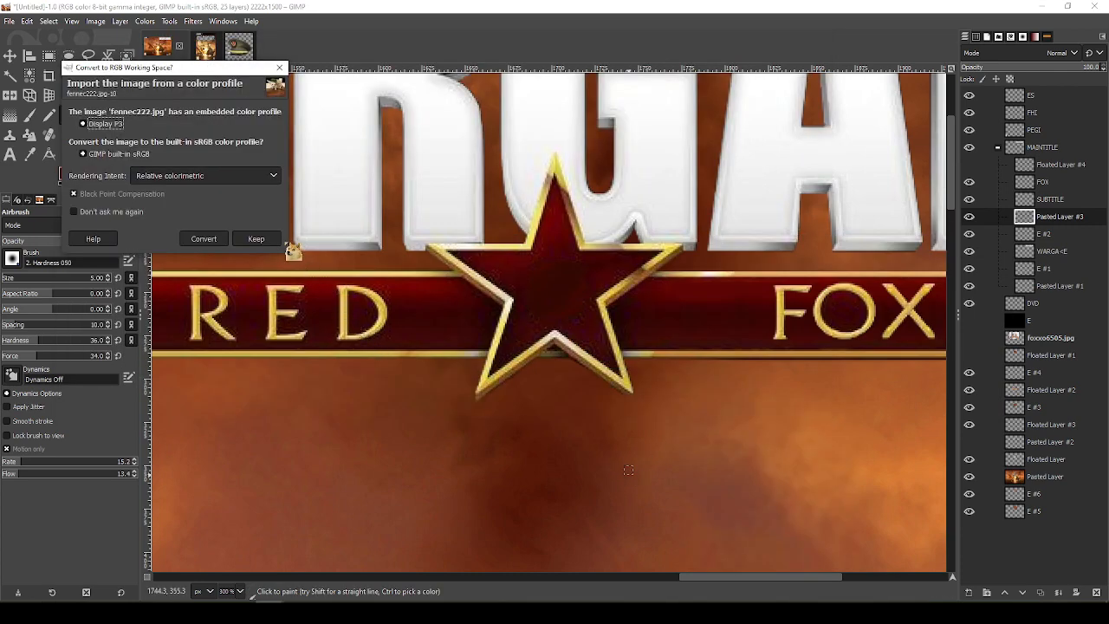
left_click(205, 239)
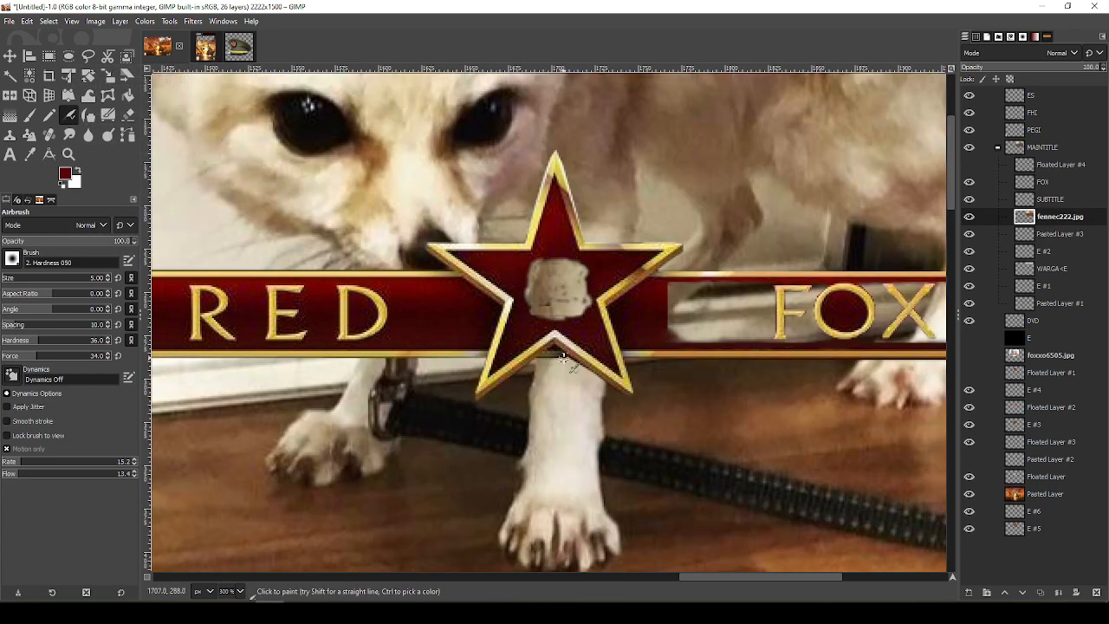
key("ctrl+z")
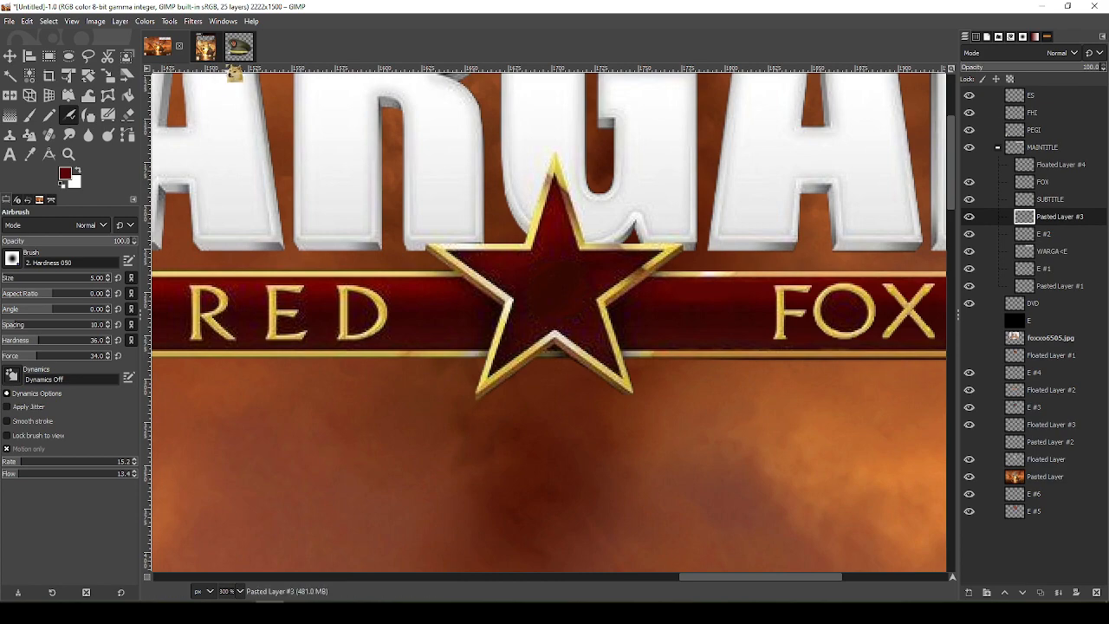
Open fennec222.jpg from the Foxxos folder in GIMP as a separate image, converting it to the built-in sRGB profile
key("alt+Tab")
right_click(631, 359)
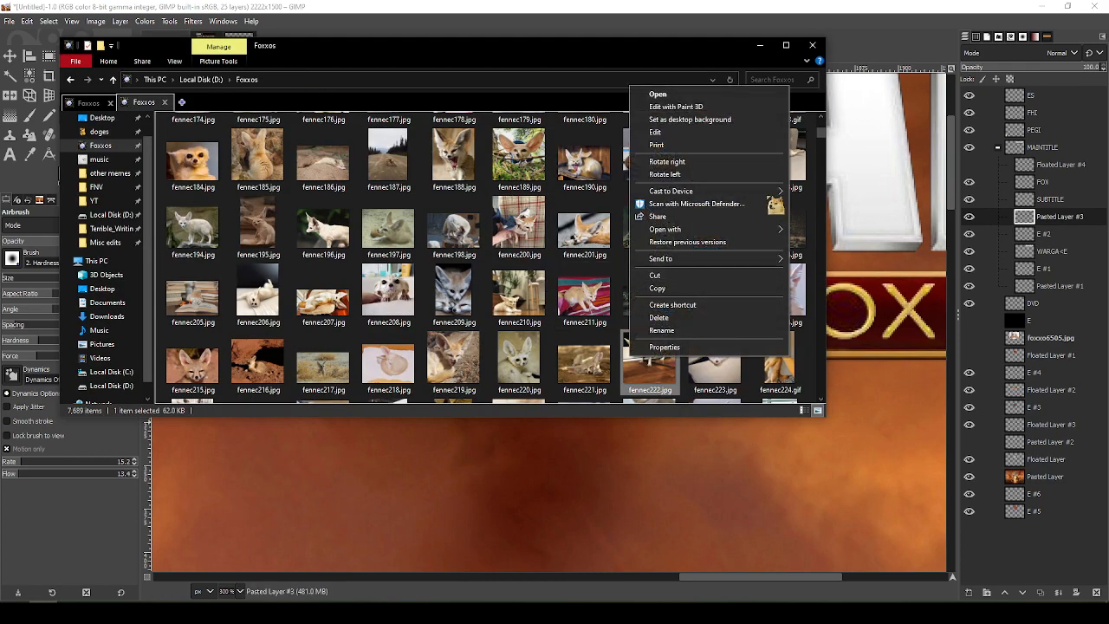
mouse_move(763, 229)
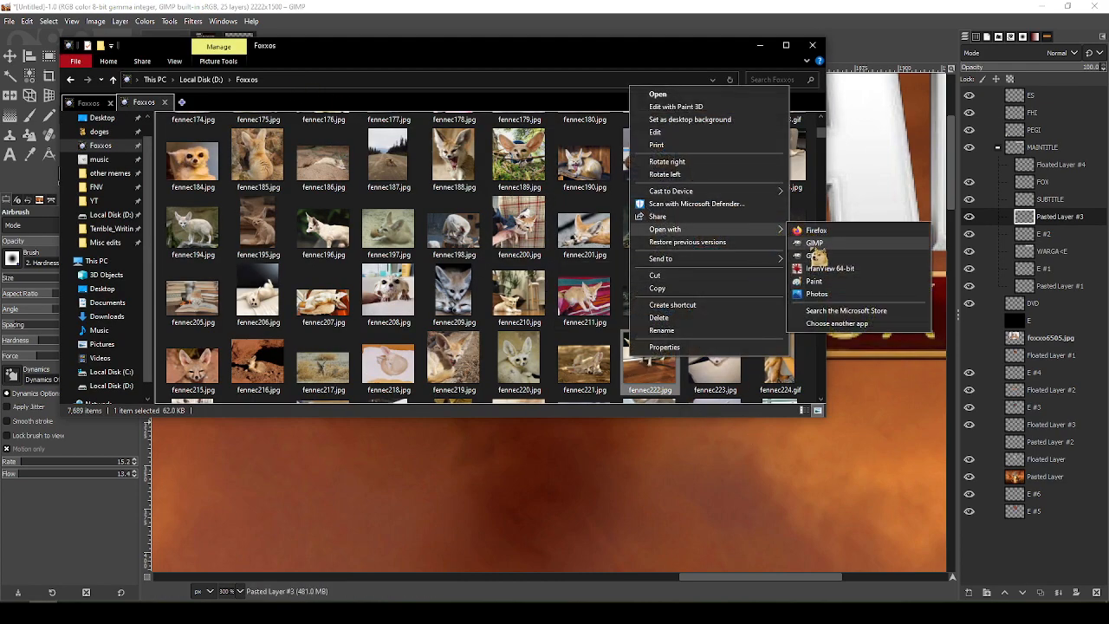
left_click(823, 234)
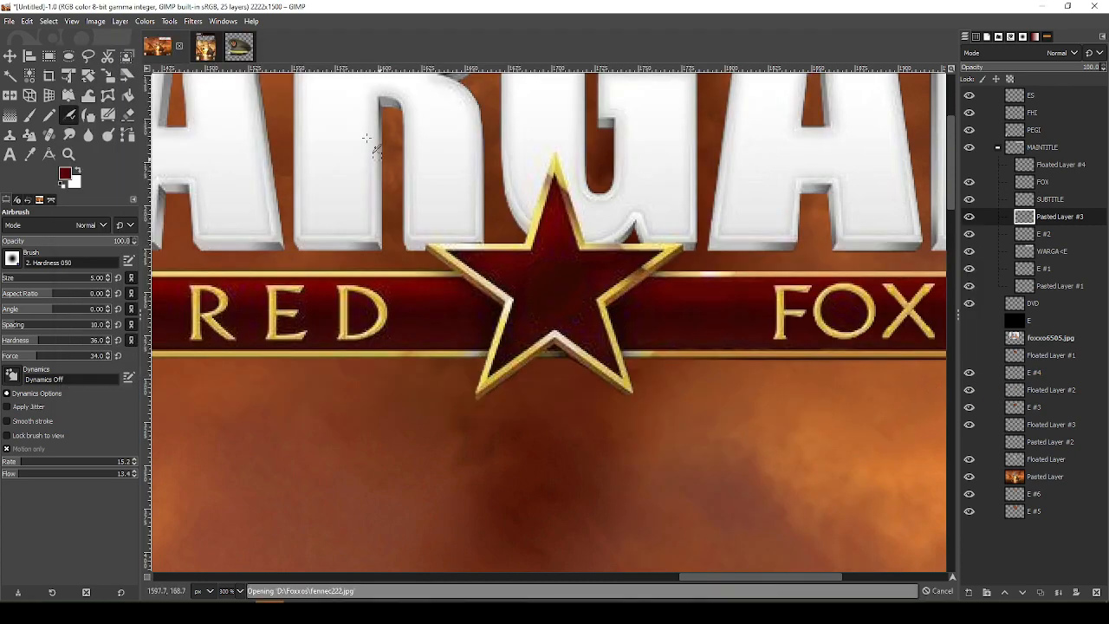
left_click(227, 253)
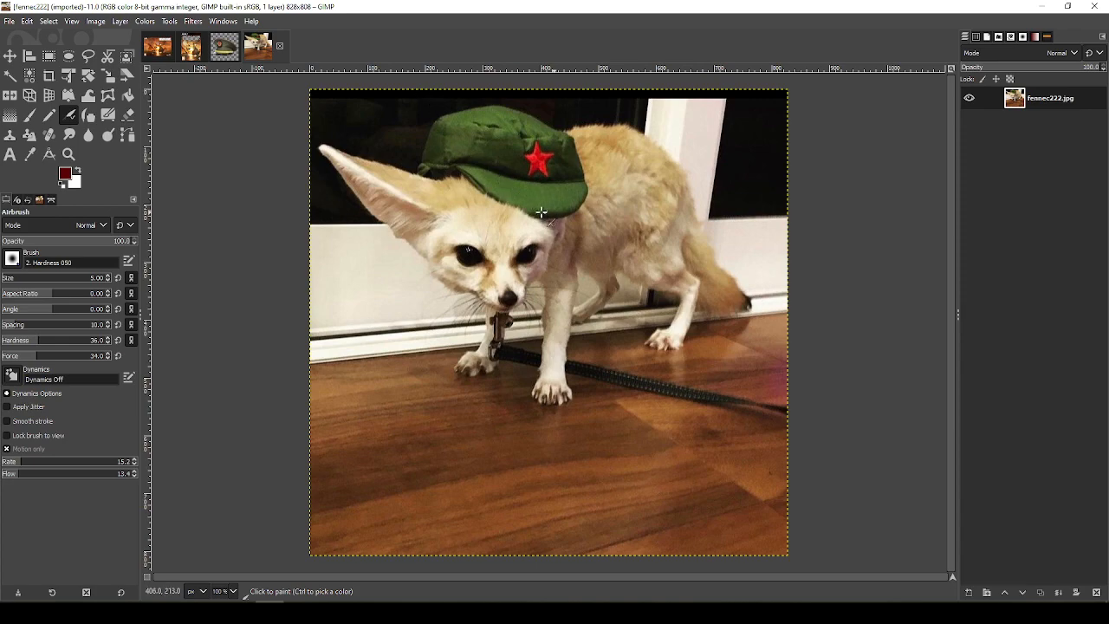
Start a Free Select outline at the fox's chin and trace it along the jaw and cheek to the ear's lower edge
key("f")
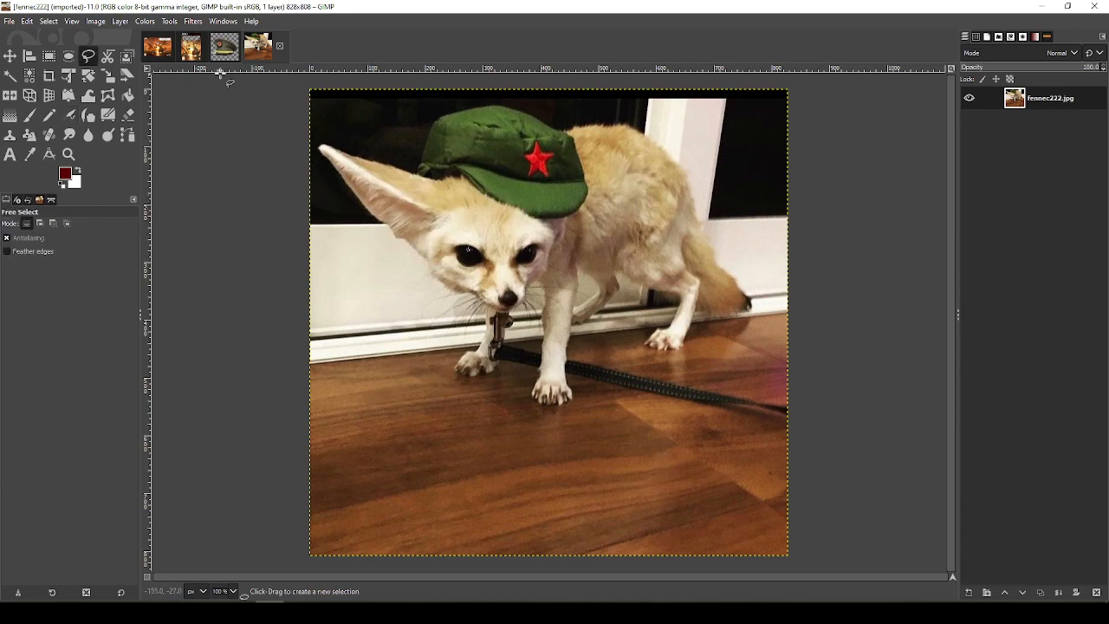
scroll(220, 75, "up", 3)
left_click_drag(512, 348, 559, 409)
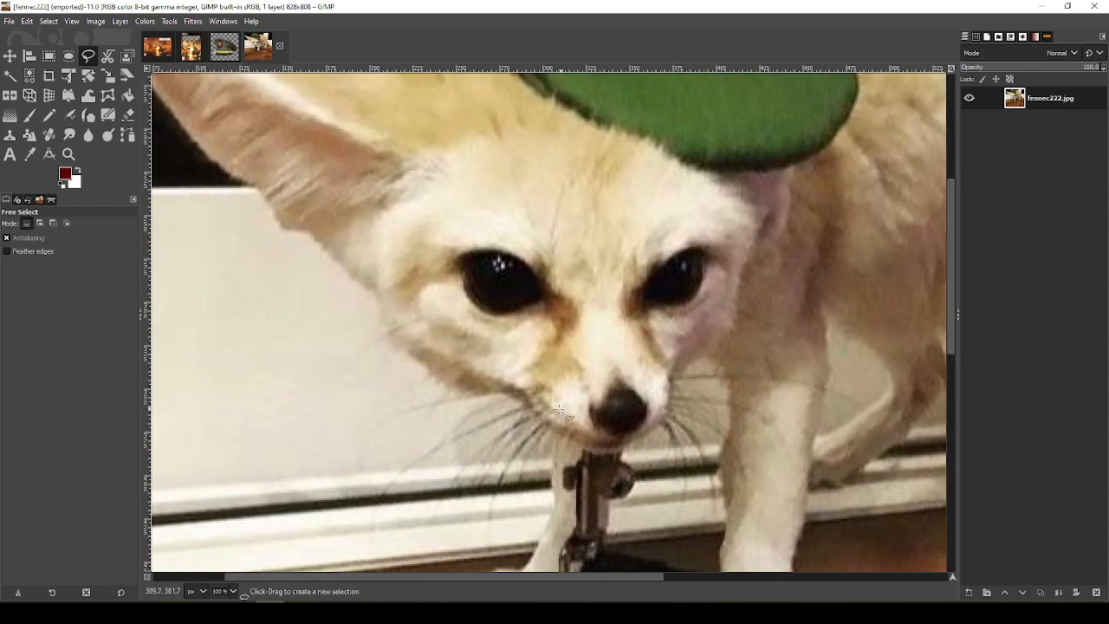
left_click(571, 443)
left_click(518, 409)
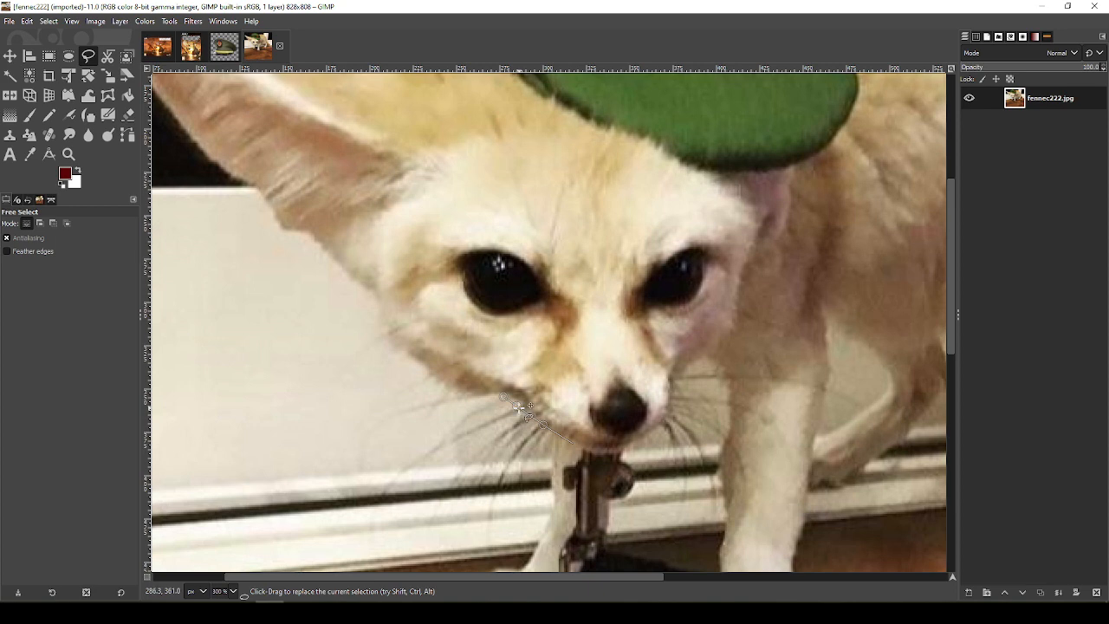
left_click(473, 398)
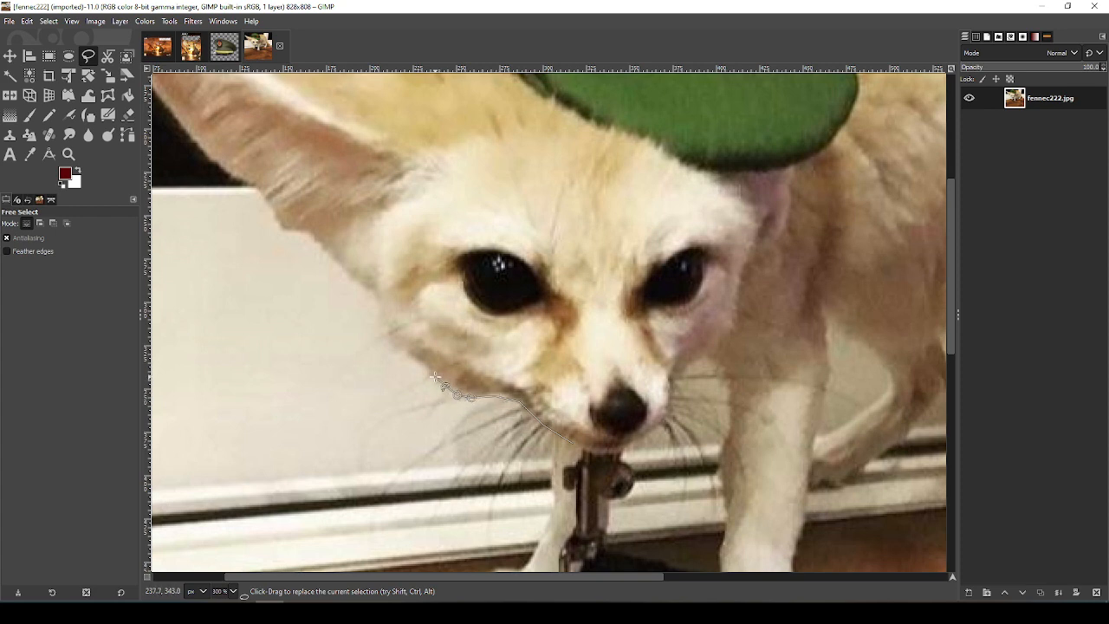
left_click(389, 347)
left_click(373, 294)
left_click(279, 231)
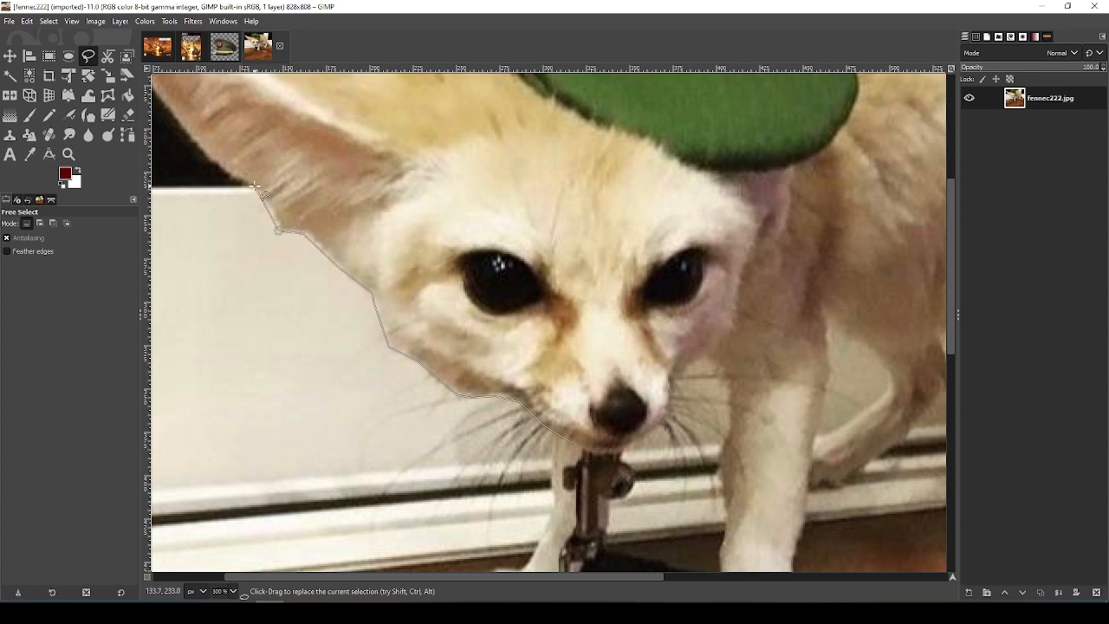
left_click(260, 187)
Continue the Free Select outline along the ear's lower edge, around its tip and back along its upper edge to the green cap
left_click_drag(260, 187, 440, 344)
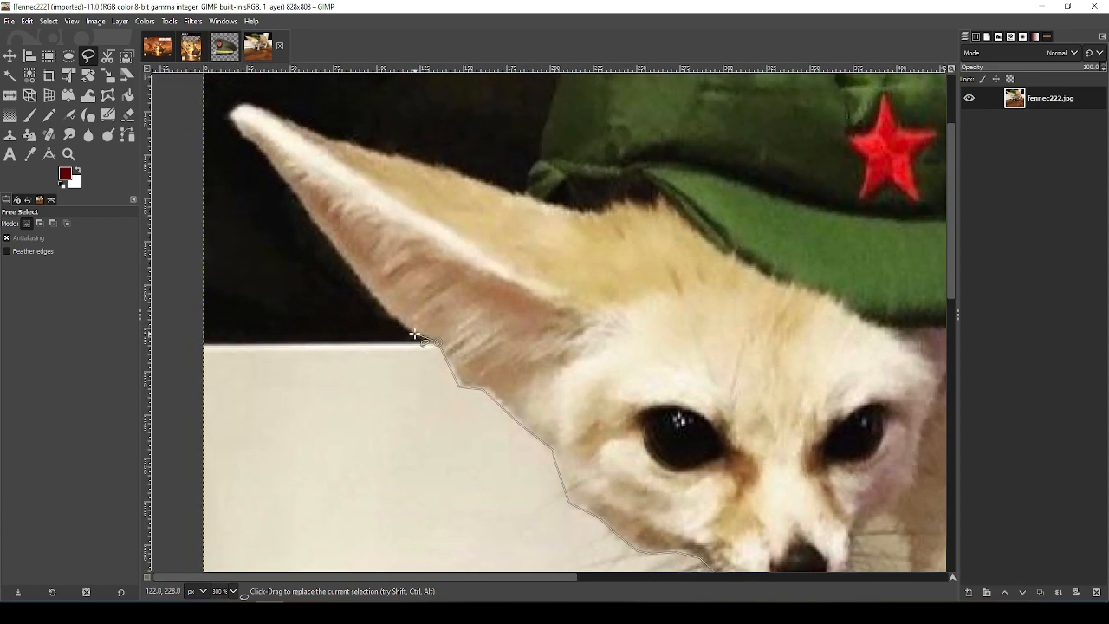
left_click(411, 331)
left_click(379, 304)
left_click(316, 226)
mouse_move(315, 226)
left_mouse_down()
mouse_move(377, 250)
mouse_move(461, 343)
left_mouse_up()
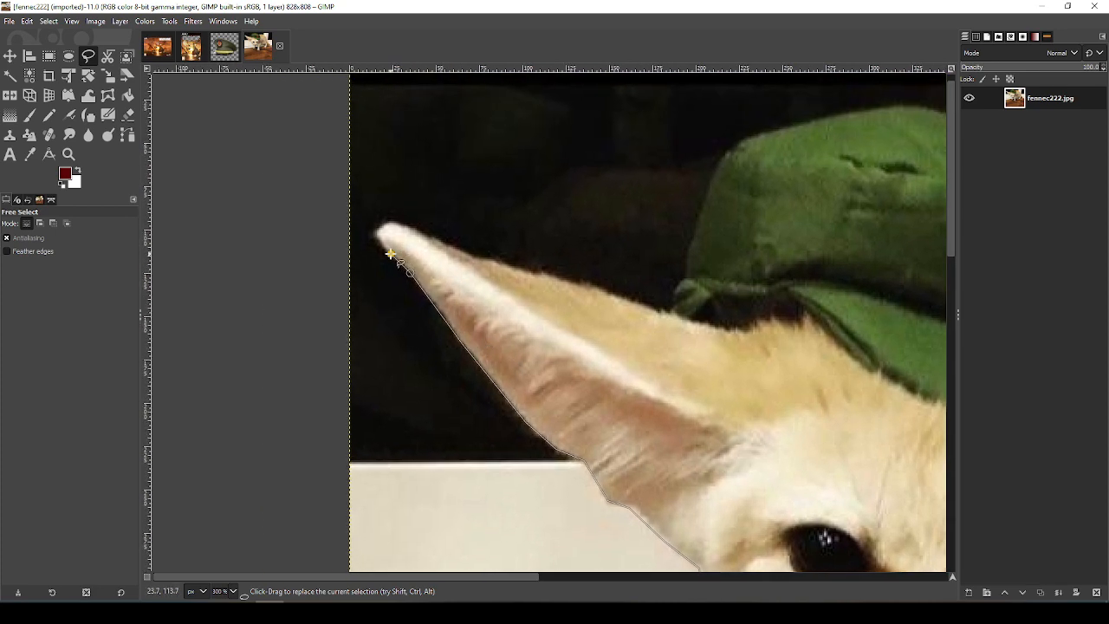
left_click(374, 236)
left_click(671, 312)
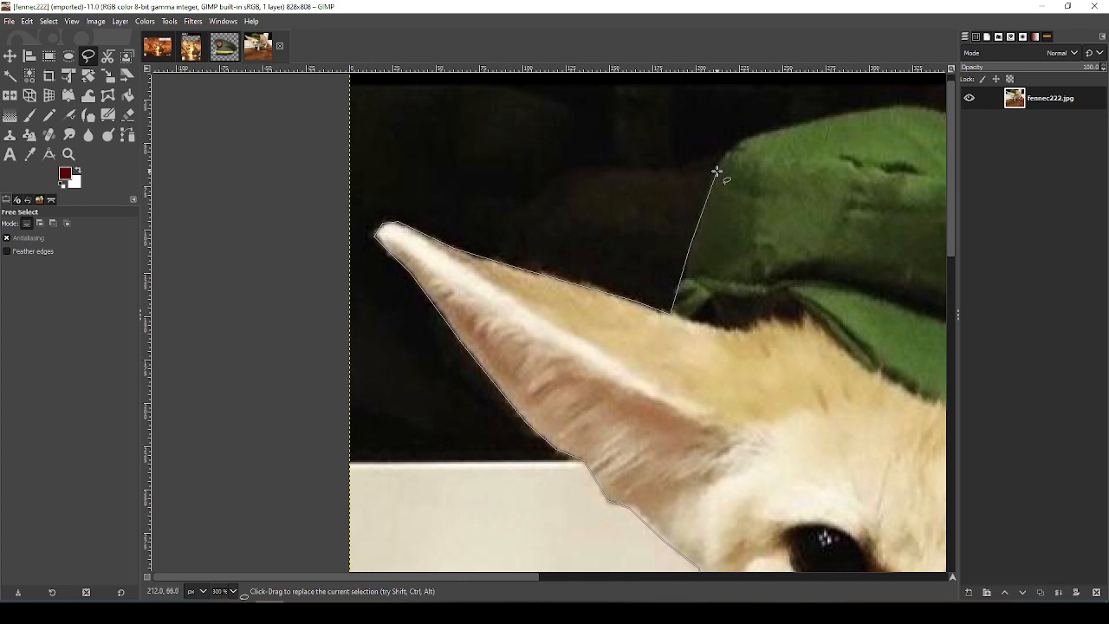
Extend the Free Select outline up the back of the green cap and over its crown
left_click(735, 144)
left_click_drag(743, 185, 616, 274)
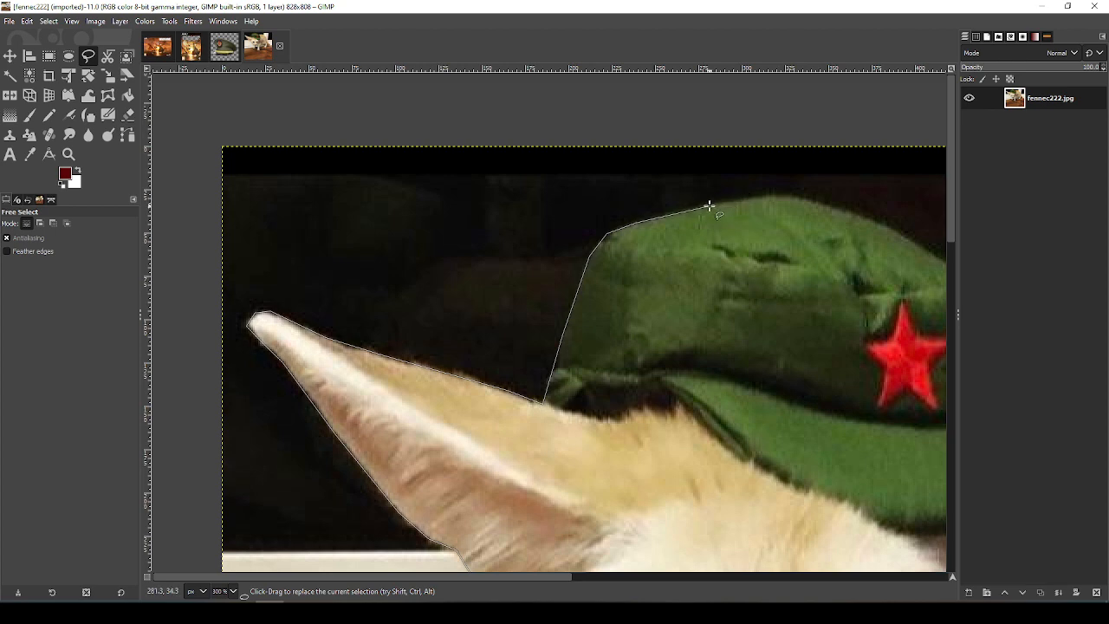
left_click(779, 193)
left_click_drag(830, 199, 510, 224)
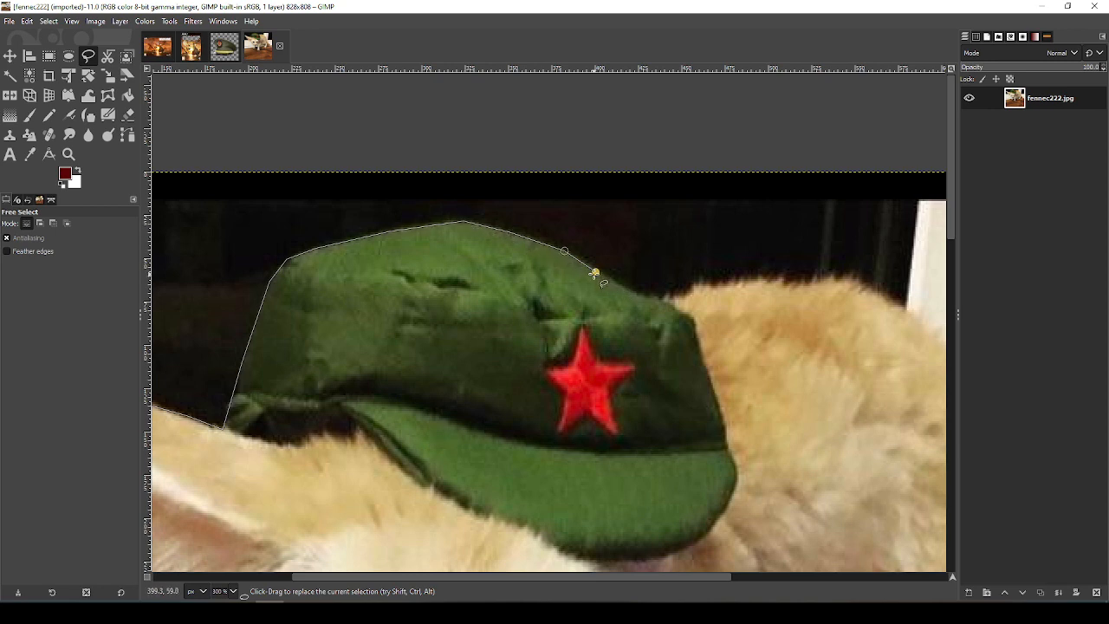
left_click(639, 295)
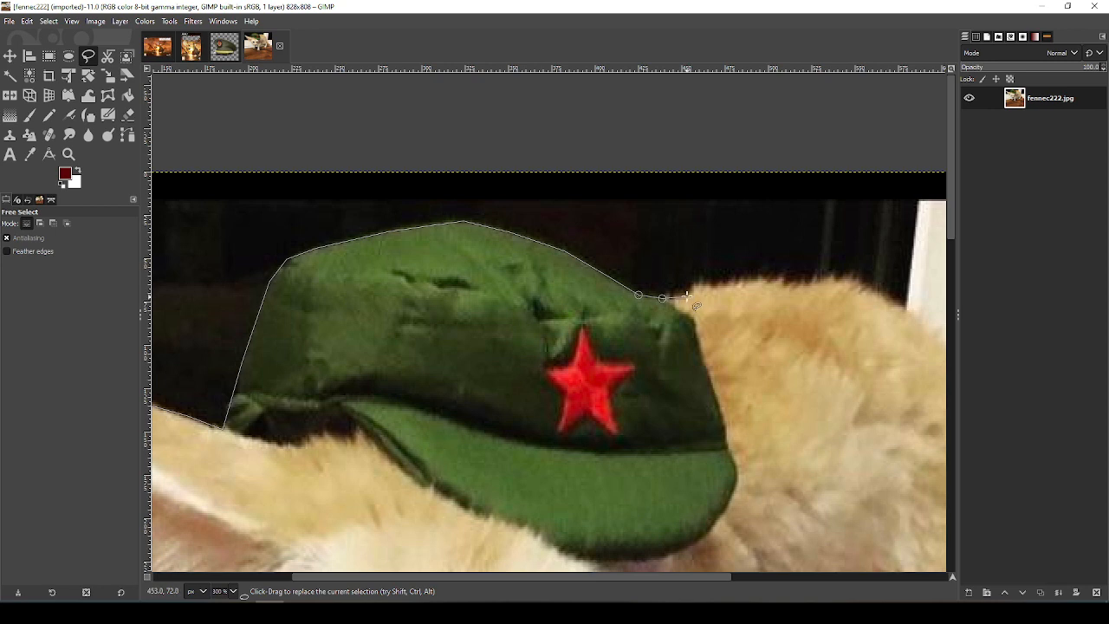
Carry the Free Select outline from the cap's front onto the fox's back, following the upper edge of the fur
left_click(687, 296)
left_click(699, 284)
left_click(718, 287)
left_click_drag(787, 290, 824, 276)
left_click(855, 278)
Try to extend the Free Select outline over the fox's back and down its rump to the base of the tail
left_click_drag(873, 282, 617, 294)
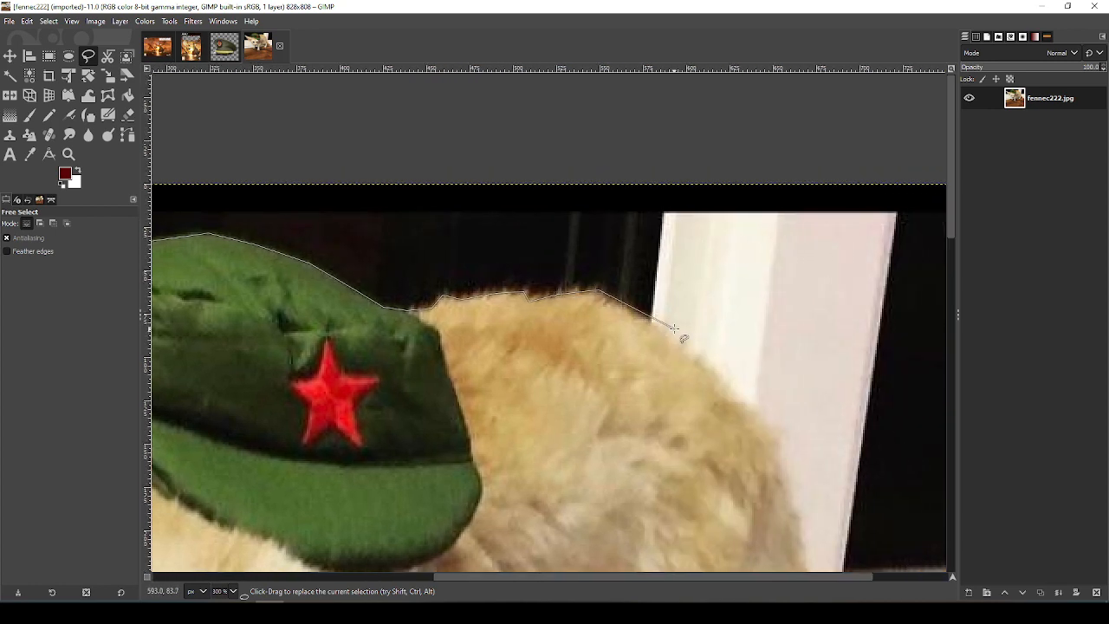
left_click(768, 425)
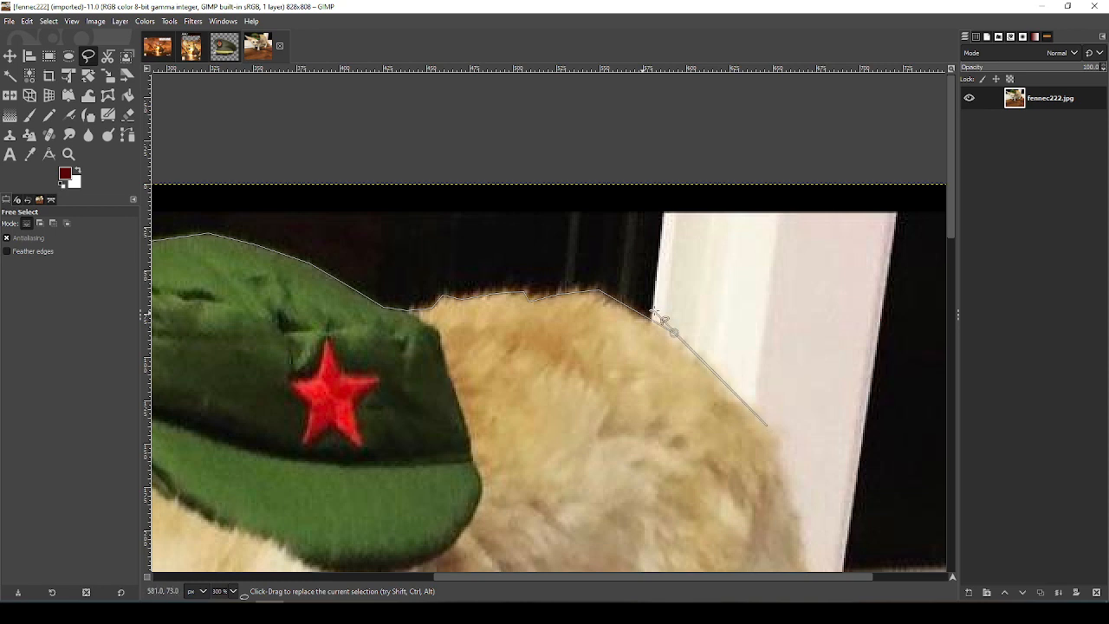
left_click_drag(674, 333, 675, 339)
left_click_drag(930, 411, 827, 264)
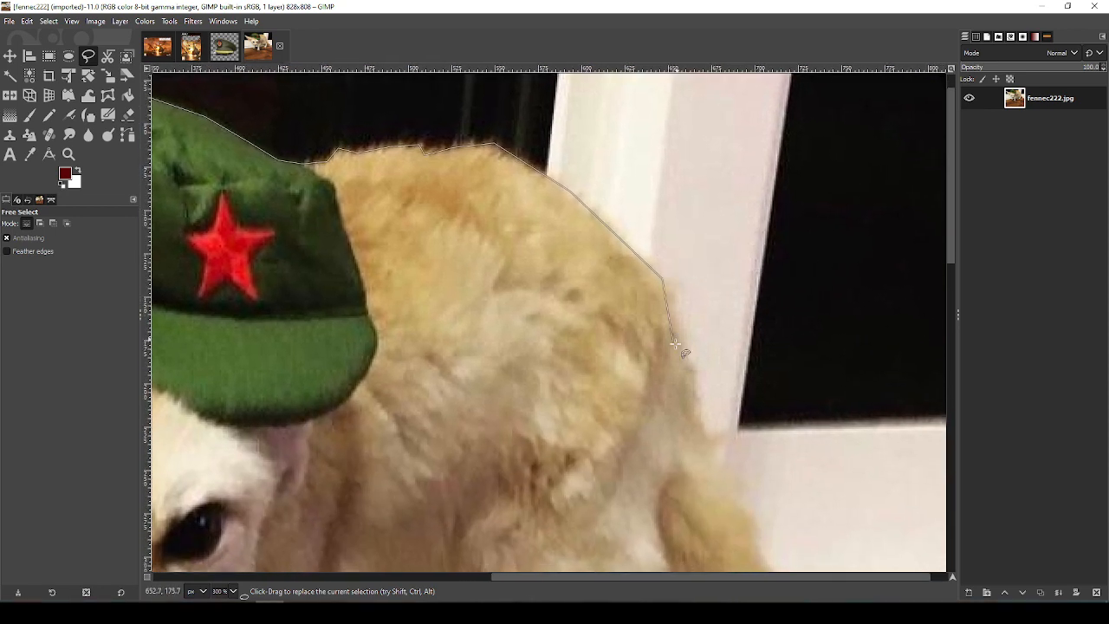
left_click(702, 398)
left_click_drag(725, 397, 684, 203)
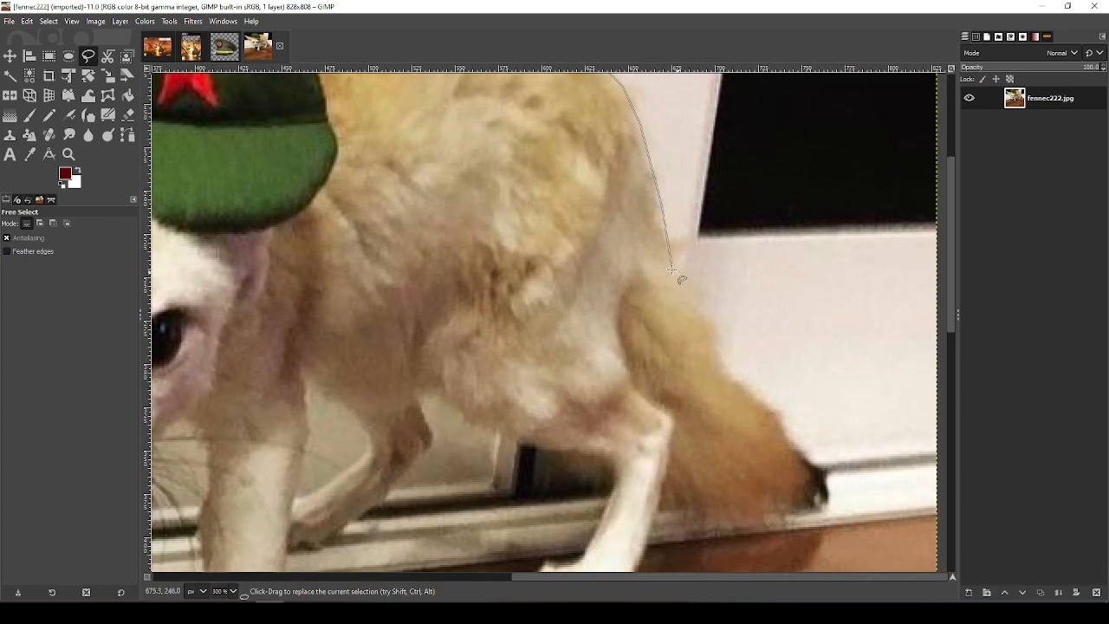
left_click_drag(669, 268, 917, 452)
left_click_drag(641, 357, 772, 389)
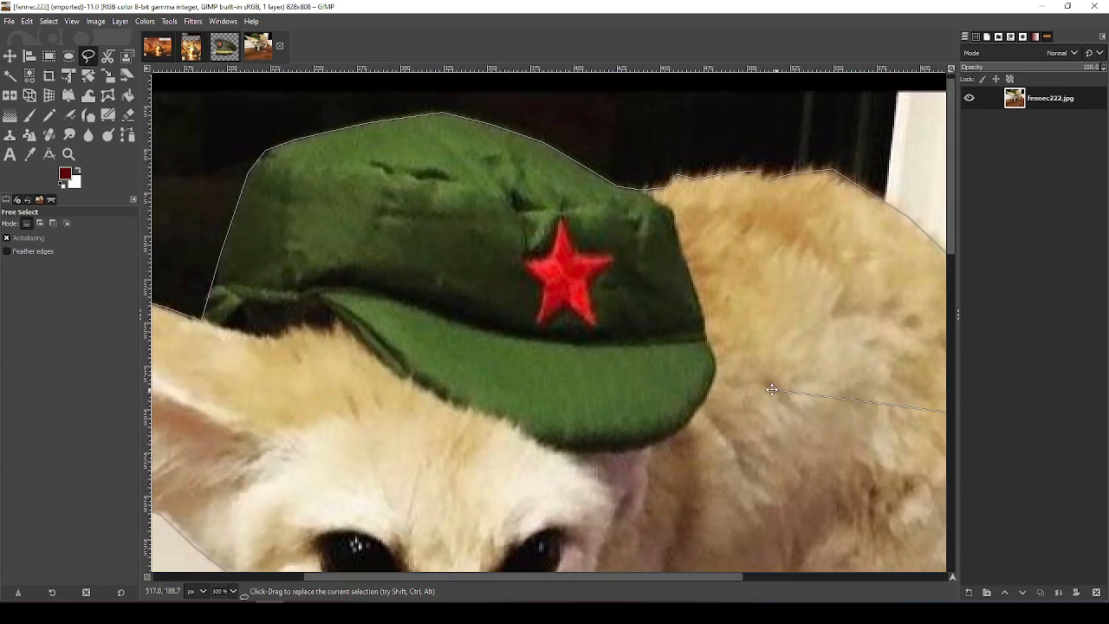
Remove the outline points along the fox's back and rump, returning to the front of the green cap
key("BackSpace")
key("BackSpace")
key("BackSpace")
key("BackSpace")
key("BackSpace")
key("BackSpace")
key("BackSpace")
key("BackSpace")
key("BackSpace")
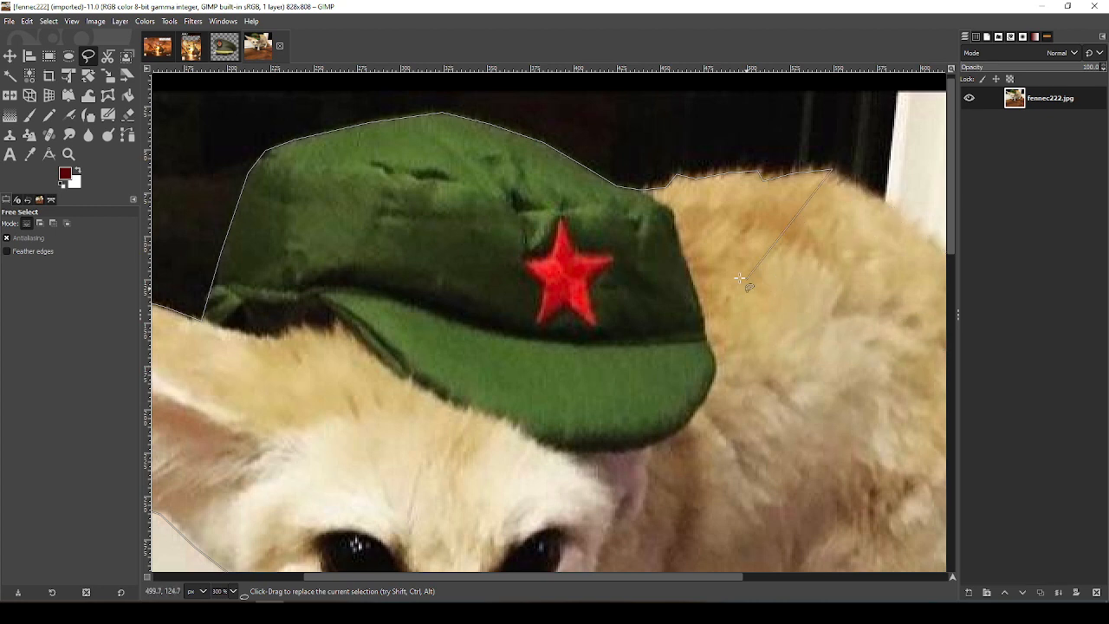
key("BackSpace")
key("BackSpace")
key("BackSpace")
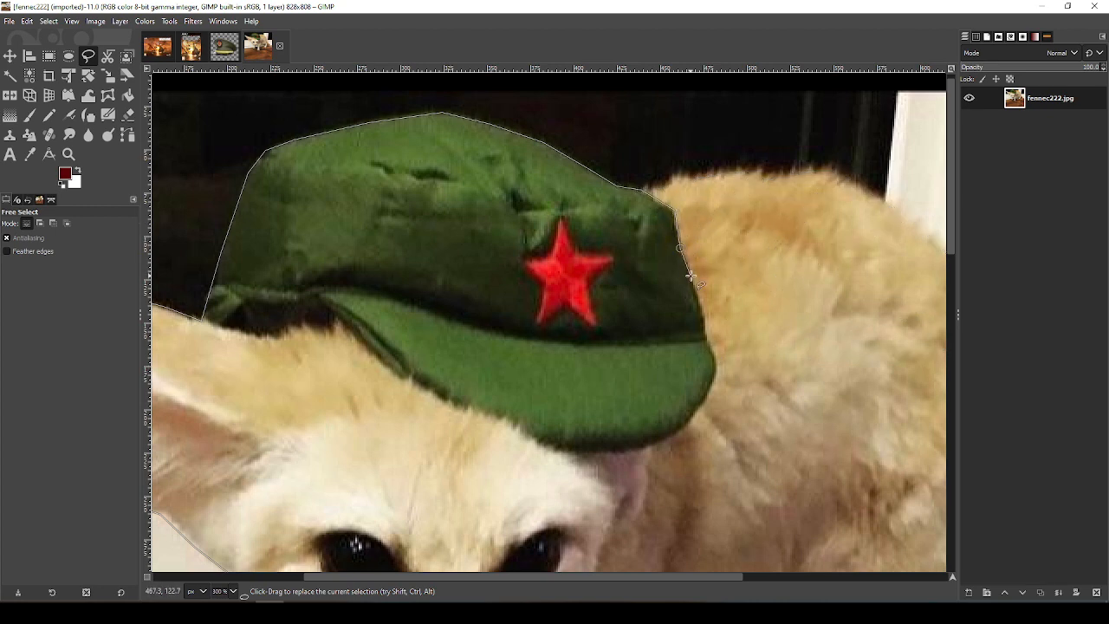
Trace the Free Select outline down the front of the green cap and around the tip and underside of its brim
left_click(713, 356)
left_click(715, 379)
left_click(676, 434)
left_click(655, 446)
Continue the outline from the brim down the far ear and cheek to the chin, closing it into a selection of the capped head
left_click(639, 512)
mouse_move(640, 512)
left_mouse_down()
mouse_move(716, 317)
mouse_move(707, 306)
left_mouse_up()
left_click(679, 333)
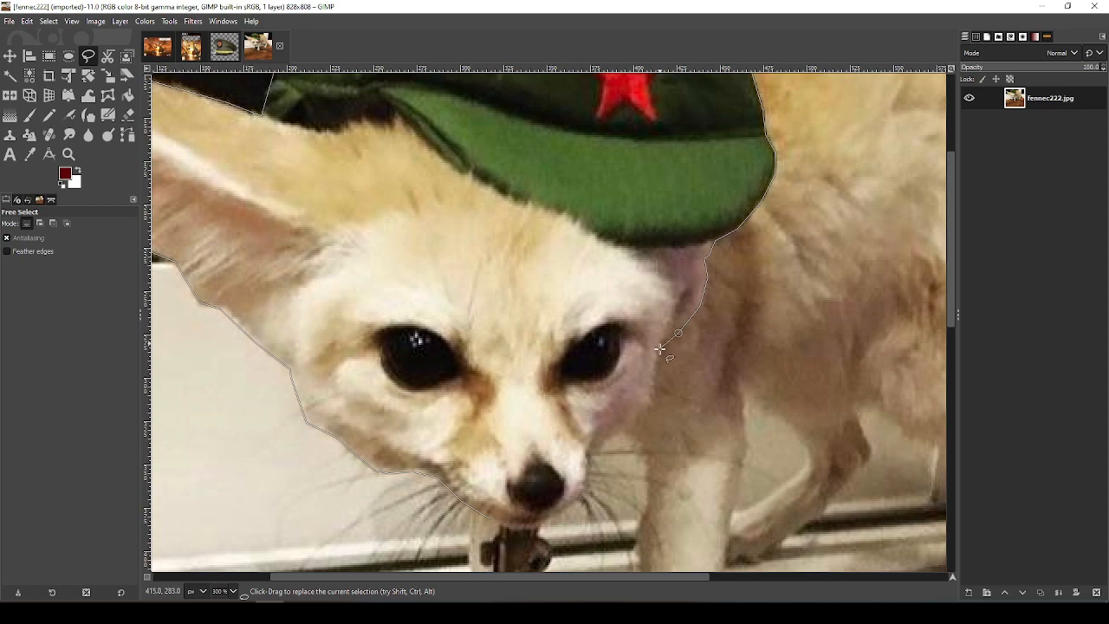
left_click(661, 349)
left_click(604, 443)
left_click(501, 520)
key("Return")
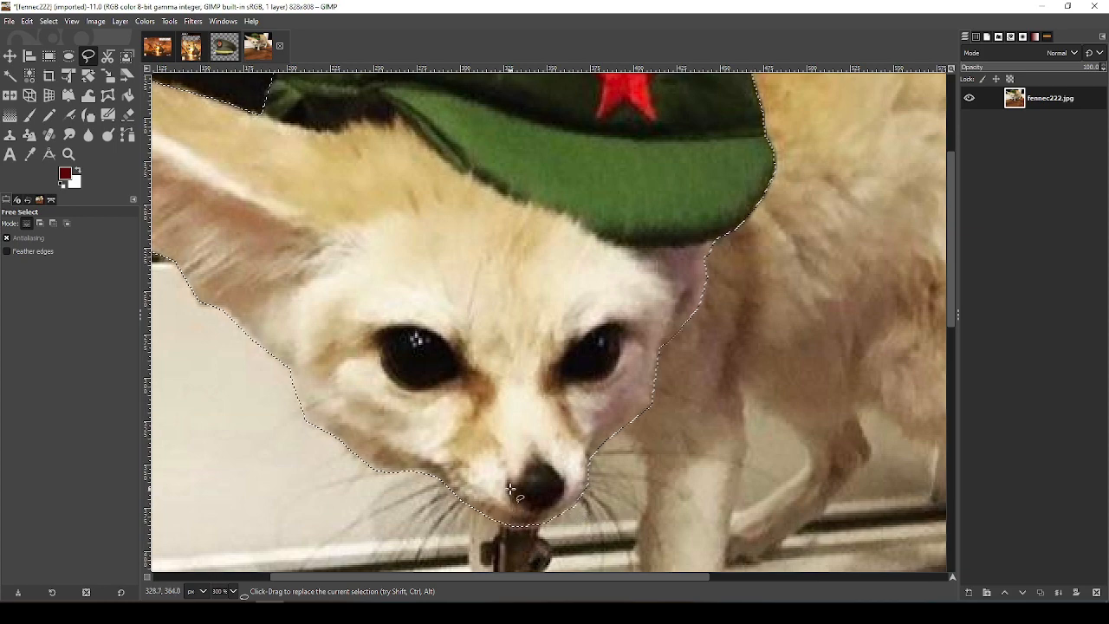
Copy the selected fox head and paste it into the WARGAME cover image as a new layer
key("ctrl+c")
left_click(157, 46)
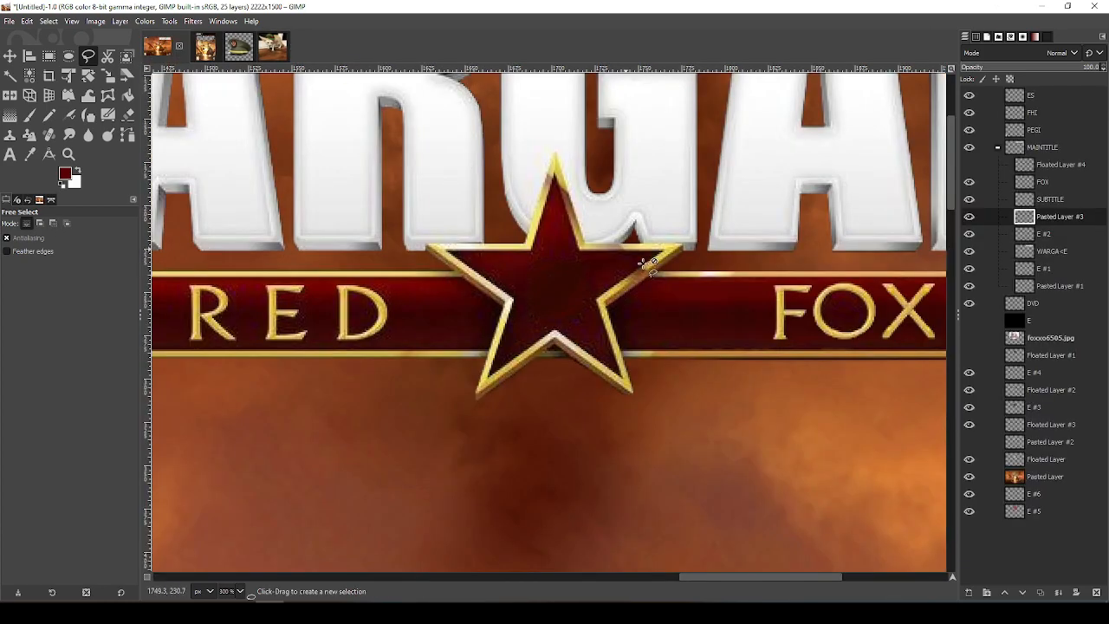
key("ctrl+v")
left_click(968, 592)
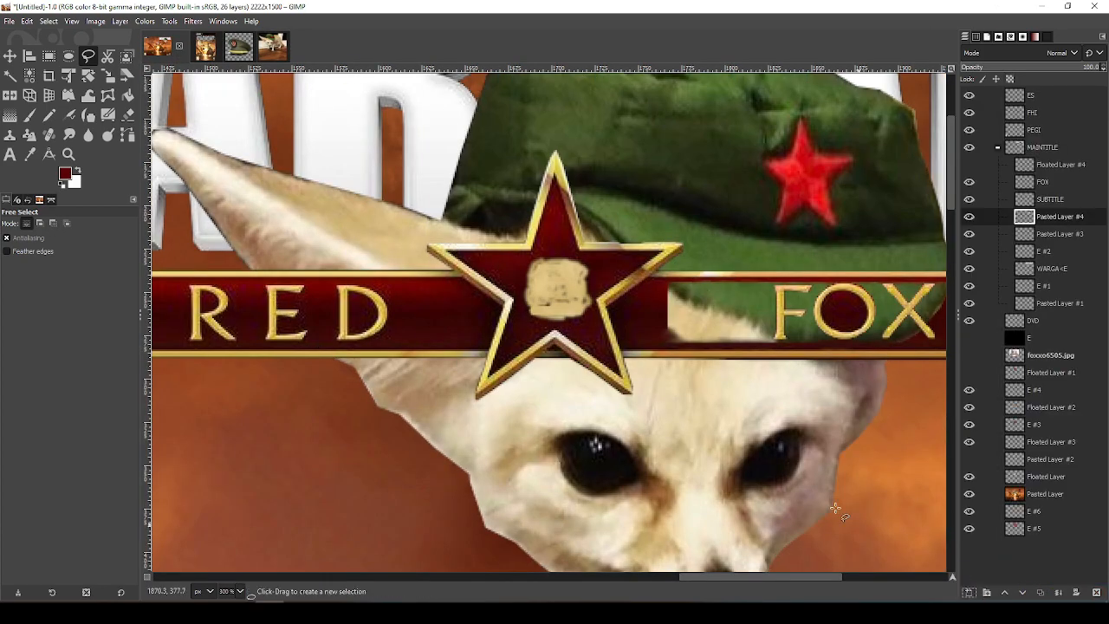
Scale the pasted fox head down proportionally and position it in the middle of the star between RED and FOX
key("shift+s")
left_click(418, 325)
left_click_drag(687, 271, 541, 288)
left_click_drag(604, 246, 563, 298)
mouse_move(570, 288)
left_mouse_down()
mouse_move(620, 250)
mouse_move(552, 294)
left_mouse_up()
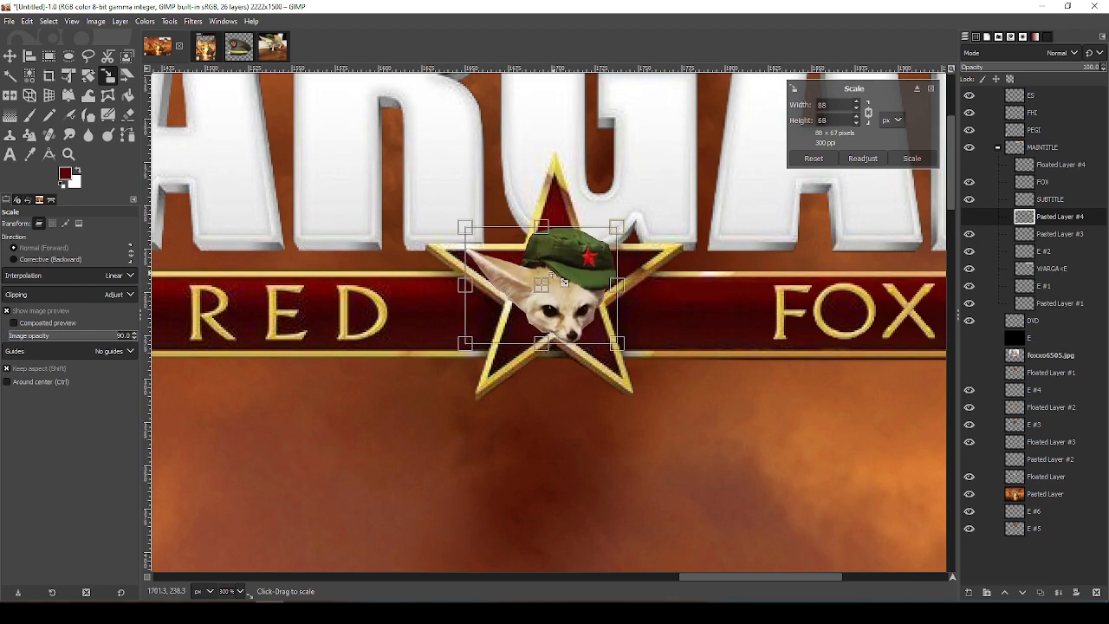
left_click_drag(588, 243, 558, 265)
left_click_drag(538, 313, 548, 305)
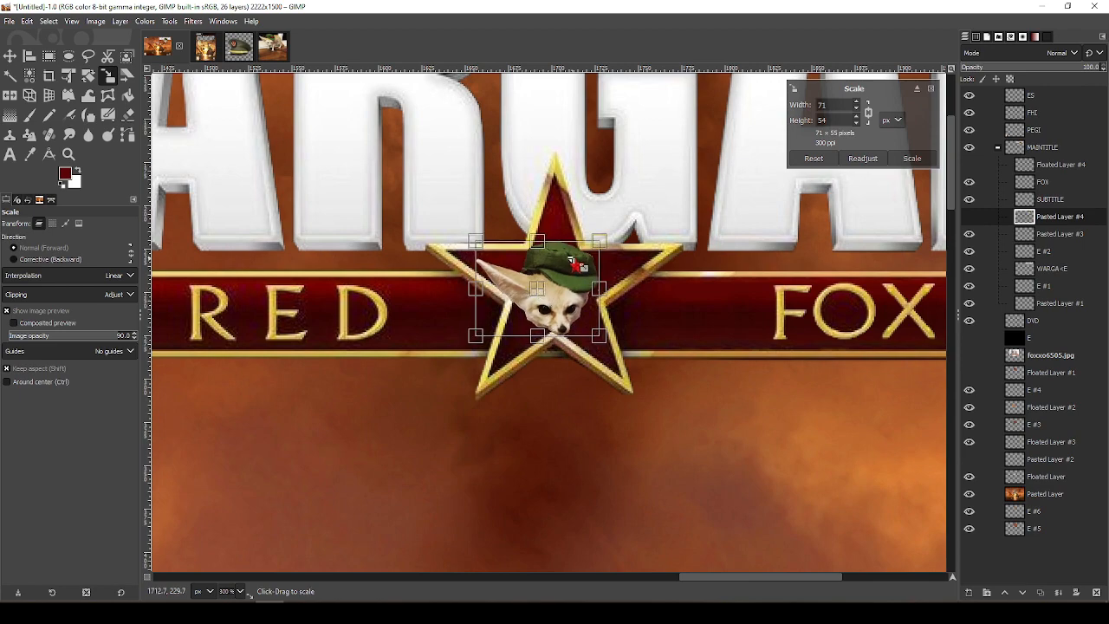
left_click_drag(586, 252, 587, 263)
left_click(912, 160)
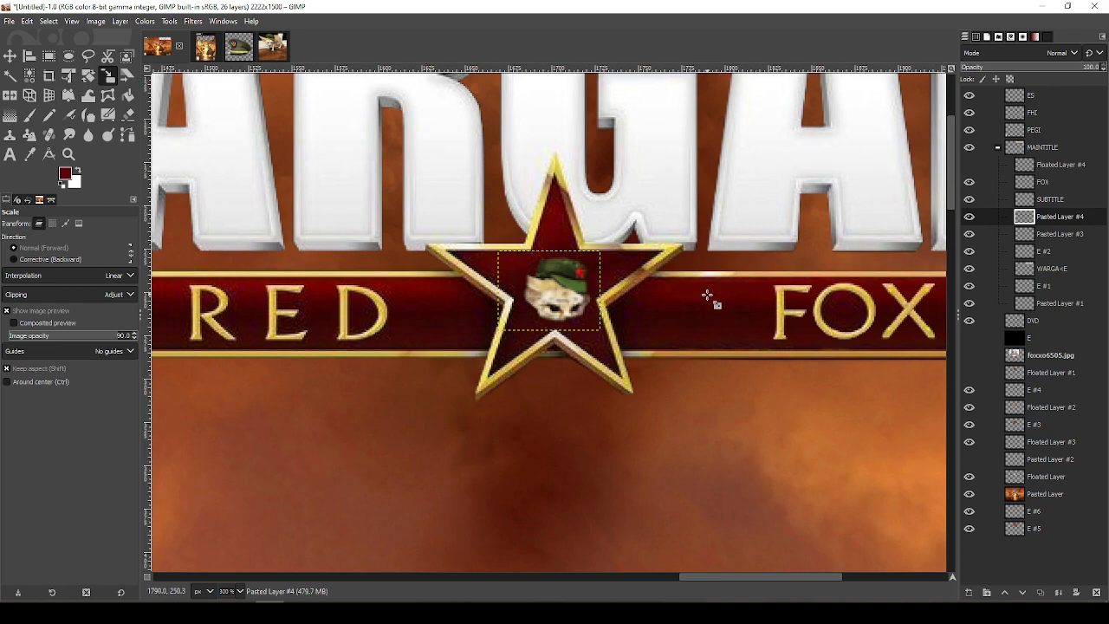
Move the fox head layer above the FOX layer in the MAINTITLE group and check the head inside the star
left_click_drag(1070, 221, 1064, 179)
scroll(763, 260, "down", 2)
scroll(763, 260, "left", 2)
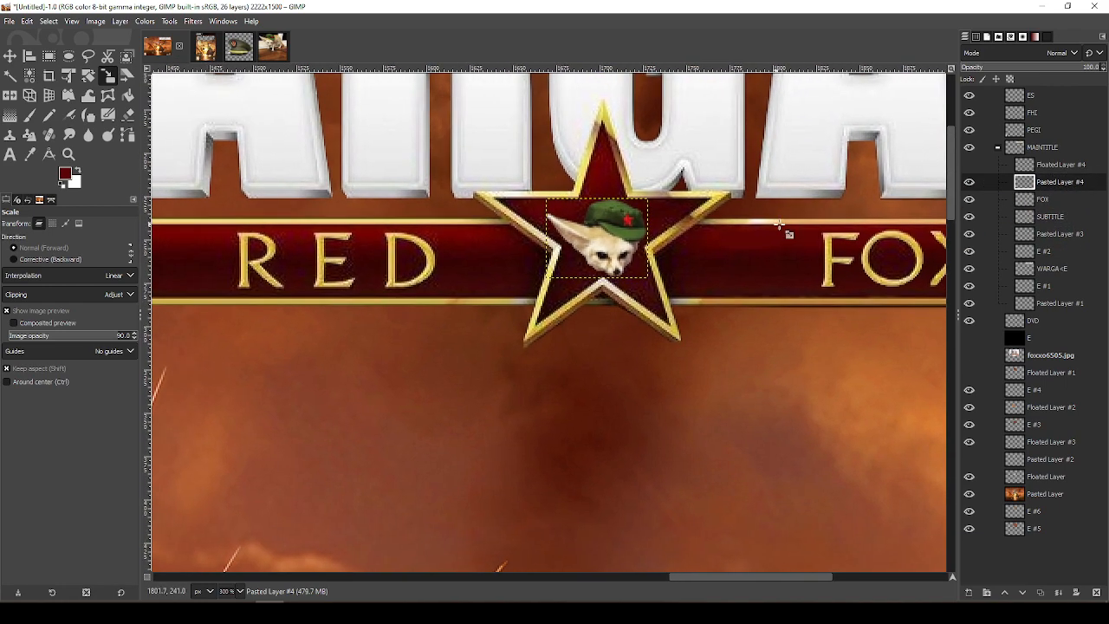
scroll(781, 227, "down", 4)
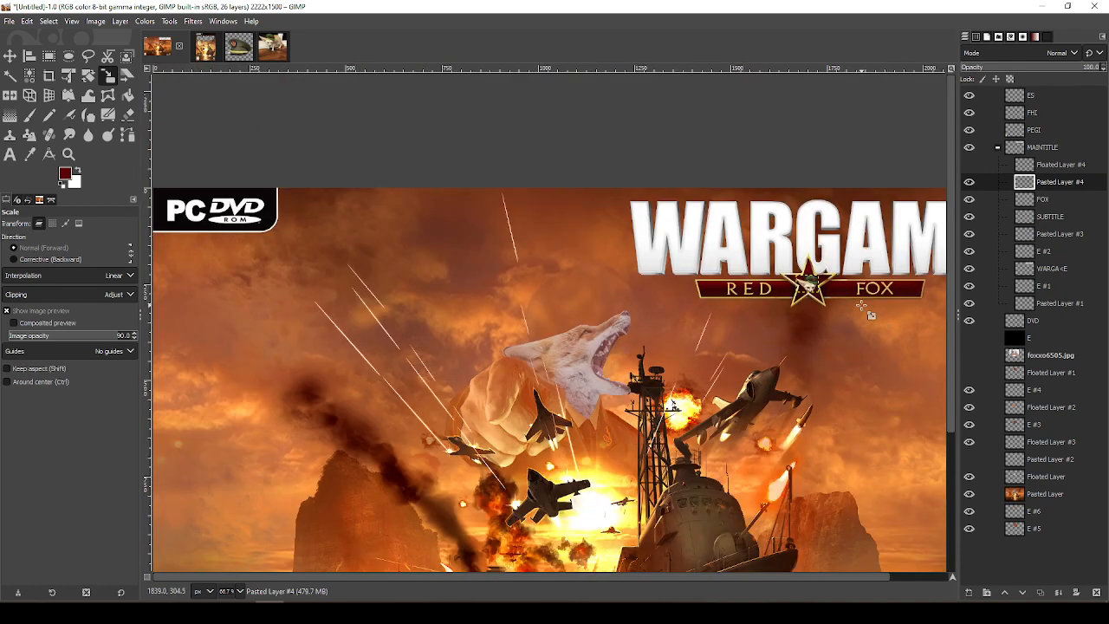
scroll(731, 317, "right", 2)
scroll(731, 317, "up", 1)
scroll(754, 333, "up", 8)
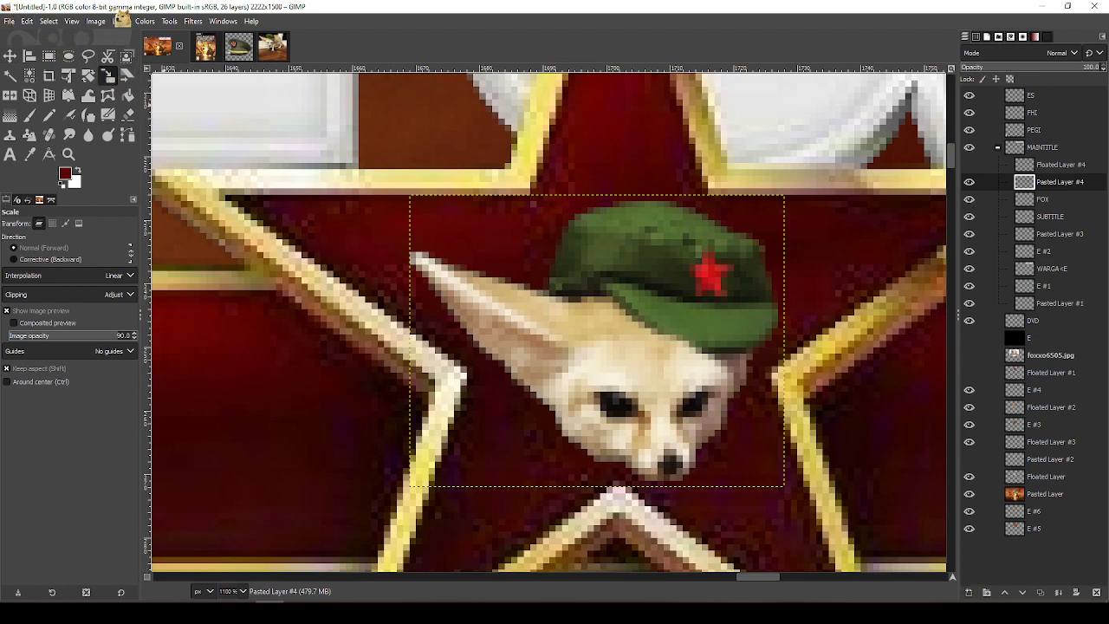
Add a new layer above the fox head and enlarge the fox head layer to image size
left_click(969, 593)
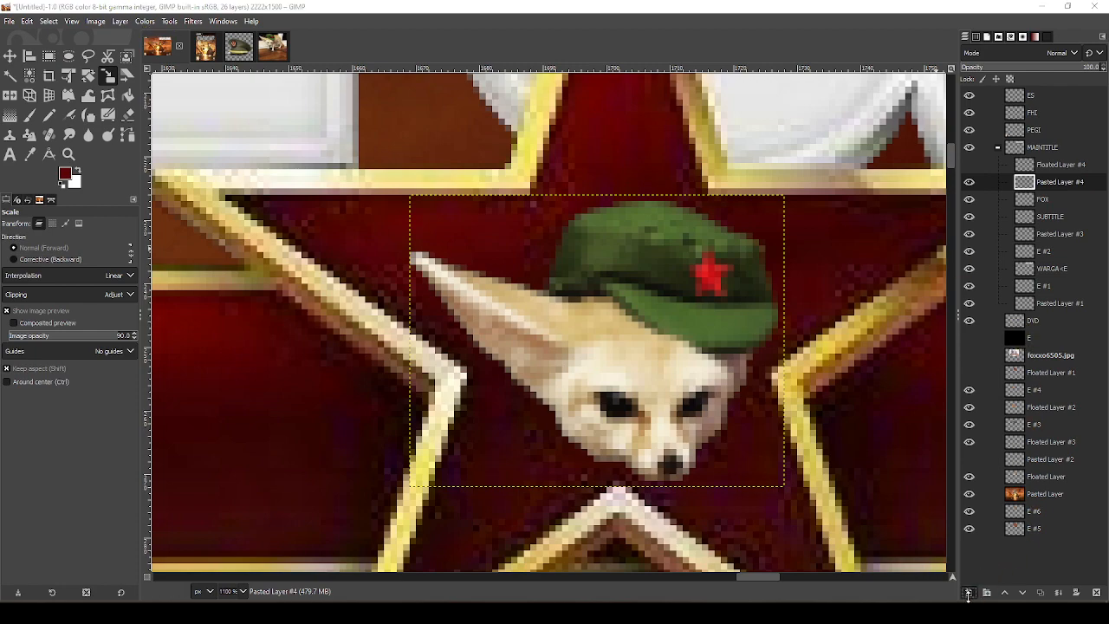
left_click(1023, 587)
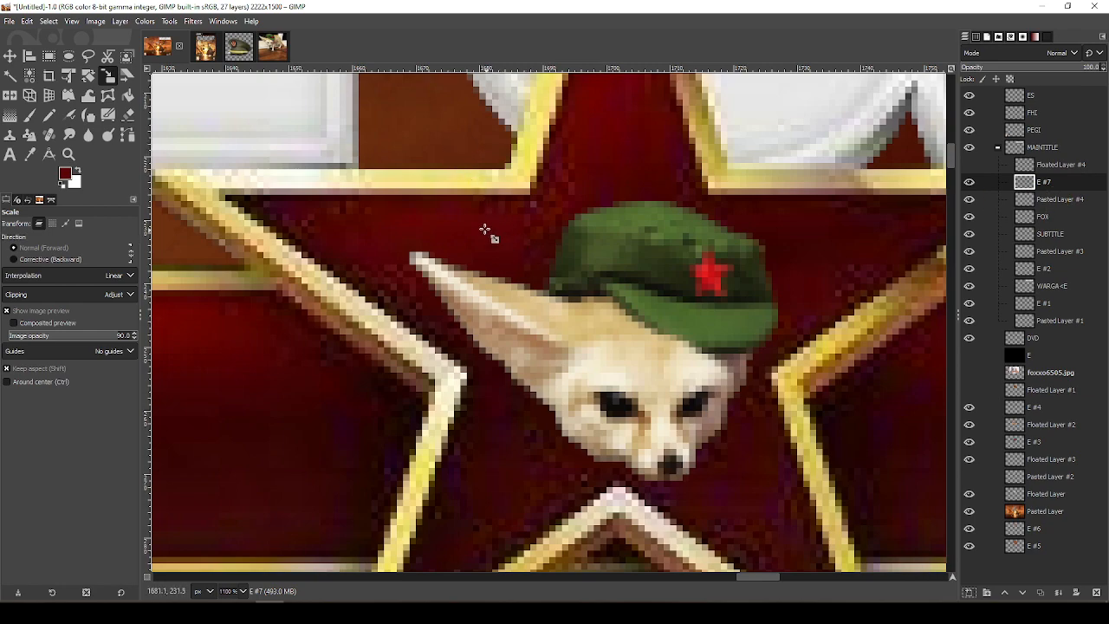
left_click(1044, 203)
left_click(121, 21)
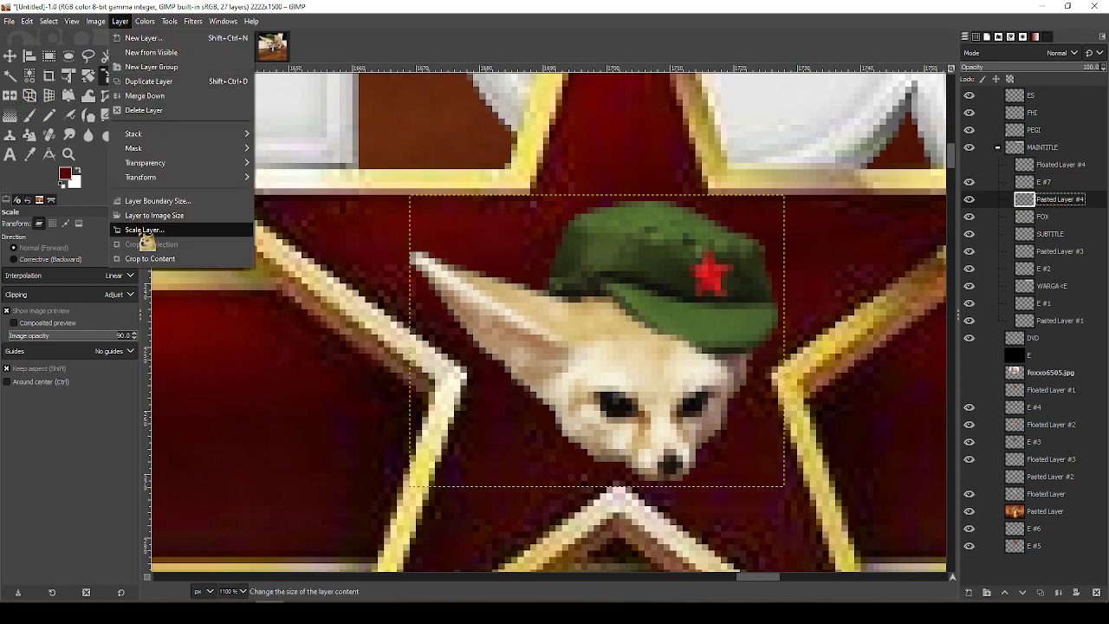
left_click(167, 216)
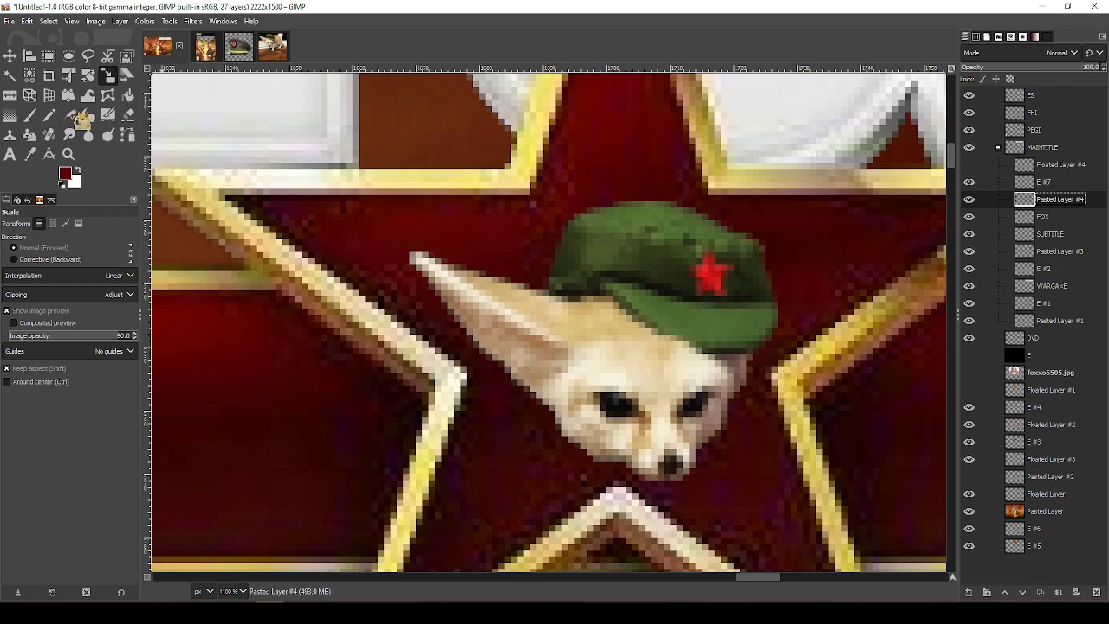
Select the fox head's shape by selecting its transparent surroundings by color and inverting, and make the new layer E #7 active
left_click(38, 92)
left_click(470, 211)
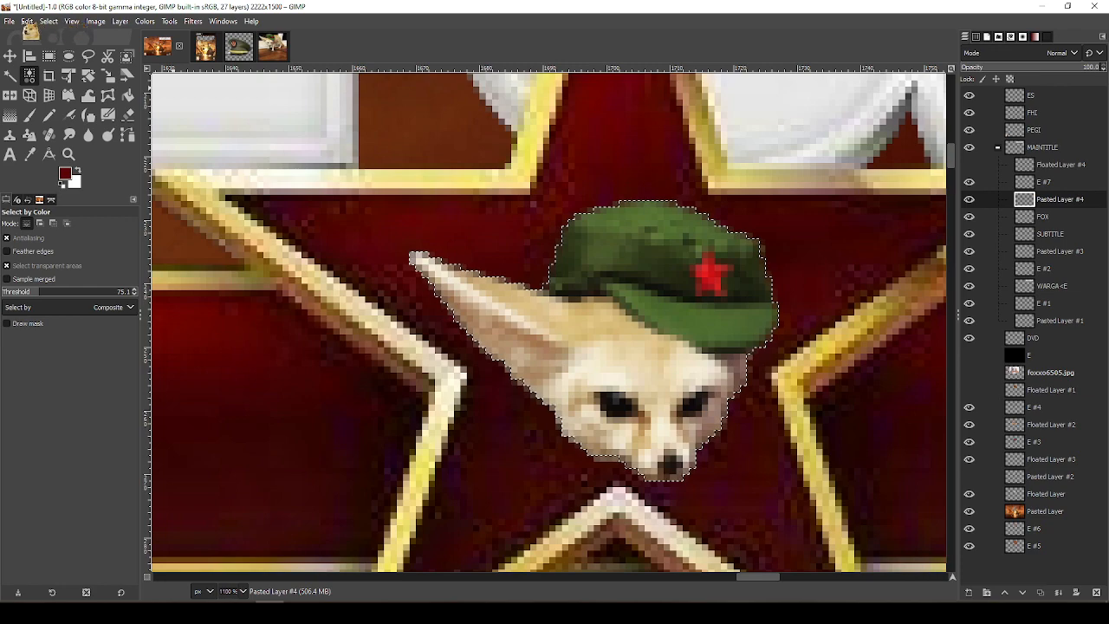
left_click(48, 20)
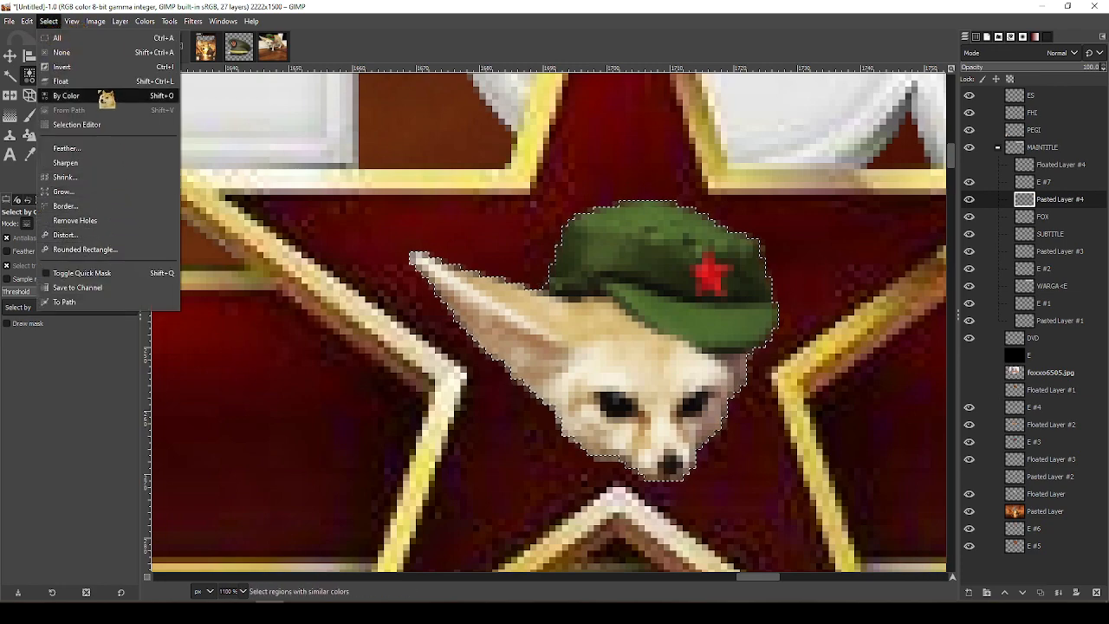
left_click(109, 66)
left_click(1036, 182)
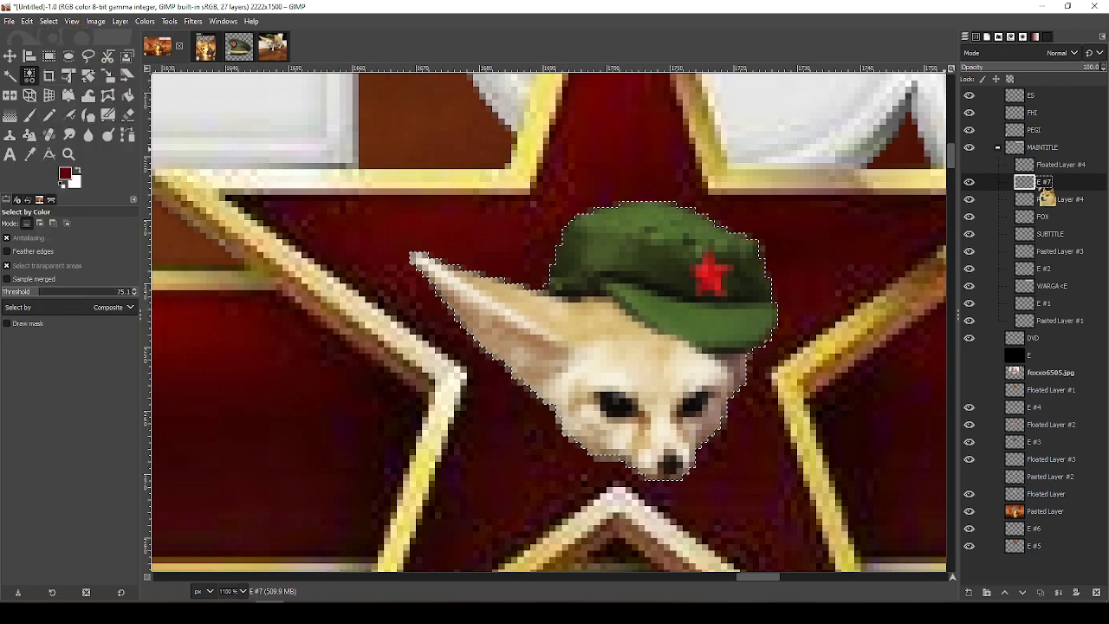
Try a dark red bucket fill of the head-shaped selection on layer E #7
key("shift+b")
left_click(676, 293)
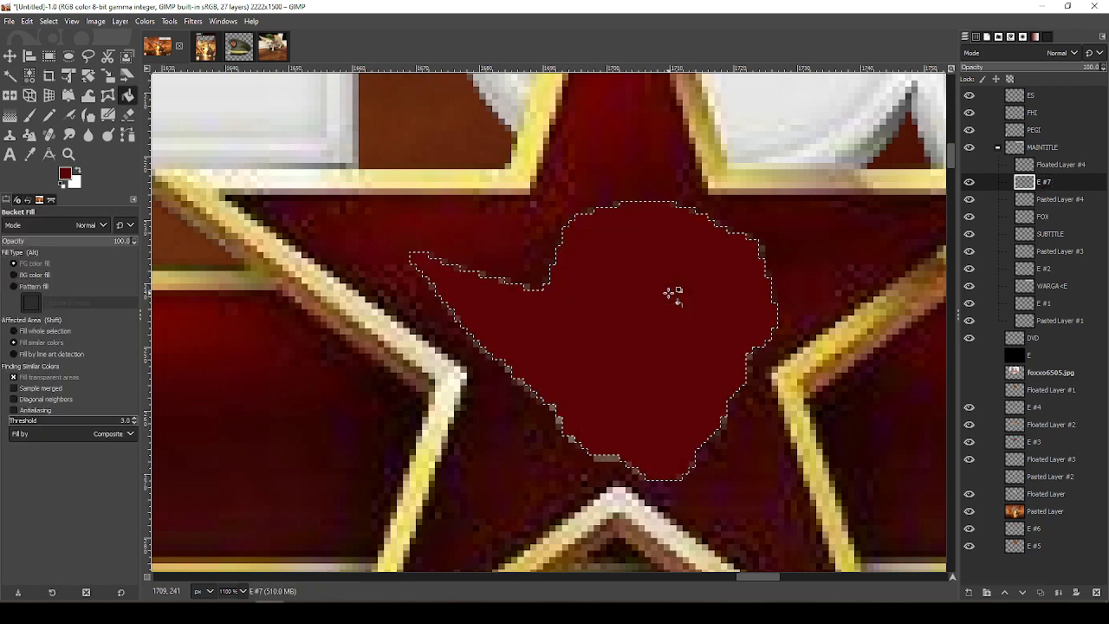
key("ctrl+z")
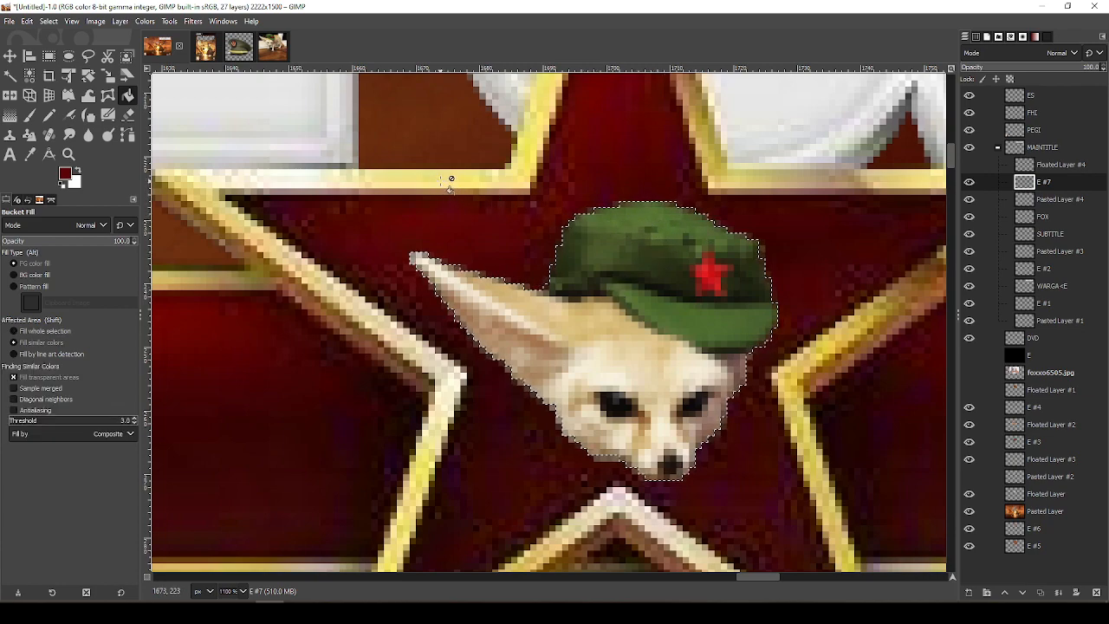
Fill the head-shaped selection on E #7 with gold sampled from the star's border and lower the layer's opacity to 2.1
key("o")
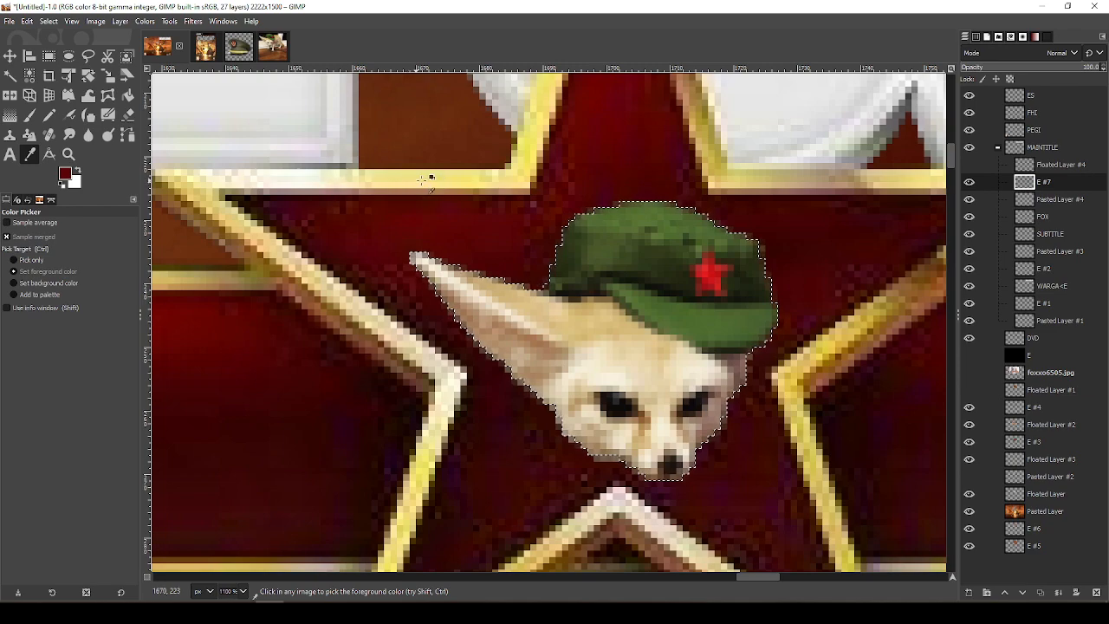
key("shift+b")
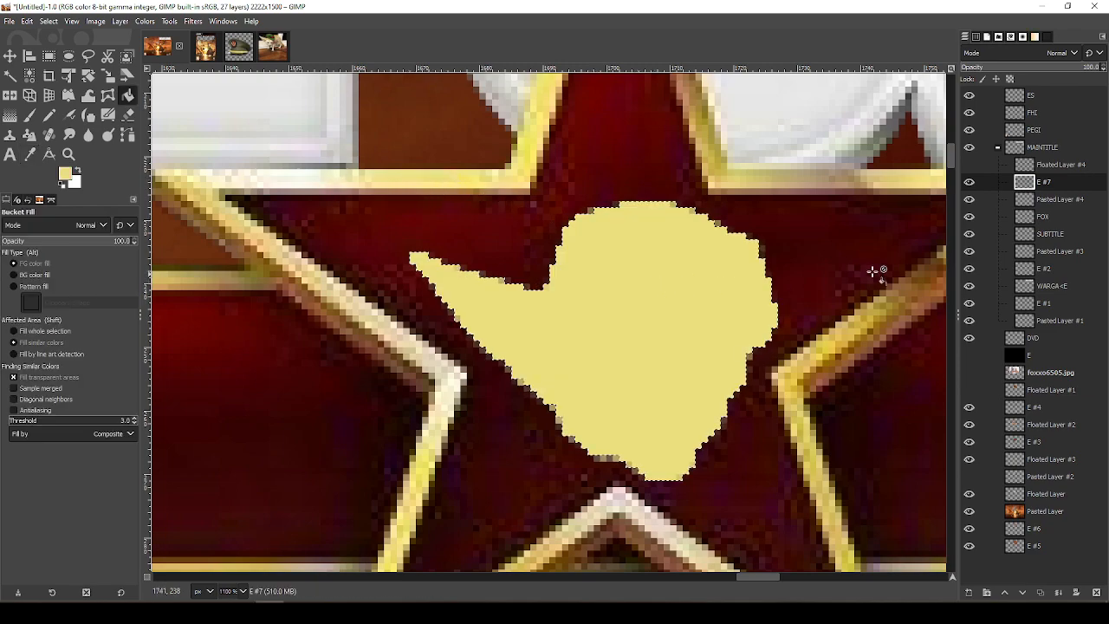
left_click_drag(1032, 72, 1014, 70)
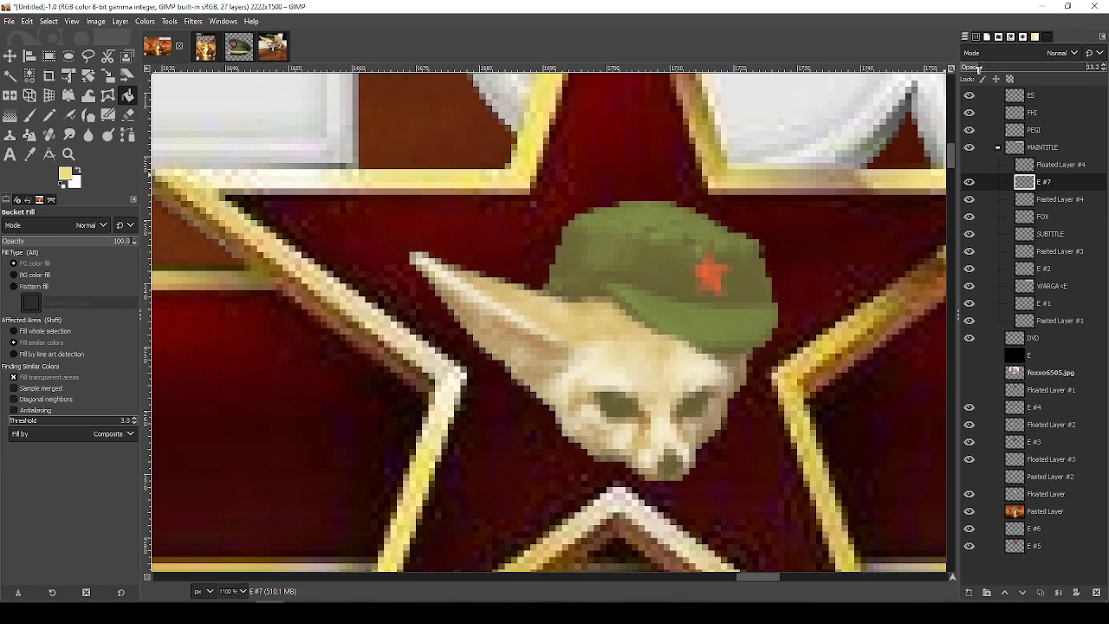
mouse_move(976, 68)
left_mouse_down()
mouse_move(1019, 66)
mouse_move(963, 69)
left_mouse_up()
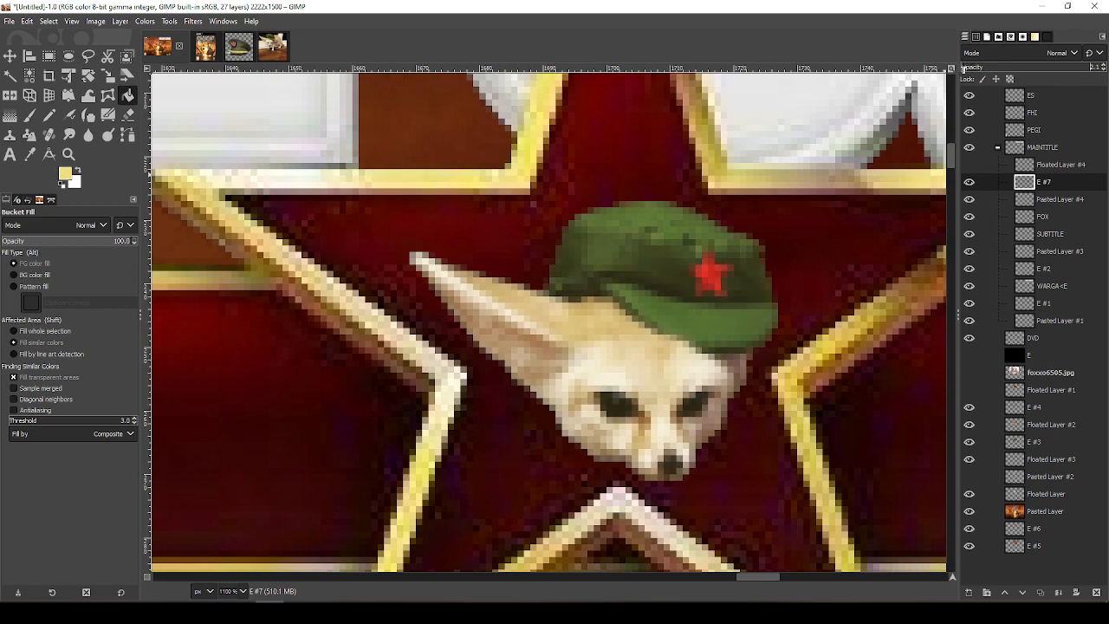
Try a gold fill across all of layer E #7 with the layer opacity at 0, and undo it
key("ctrl+z")
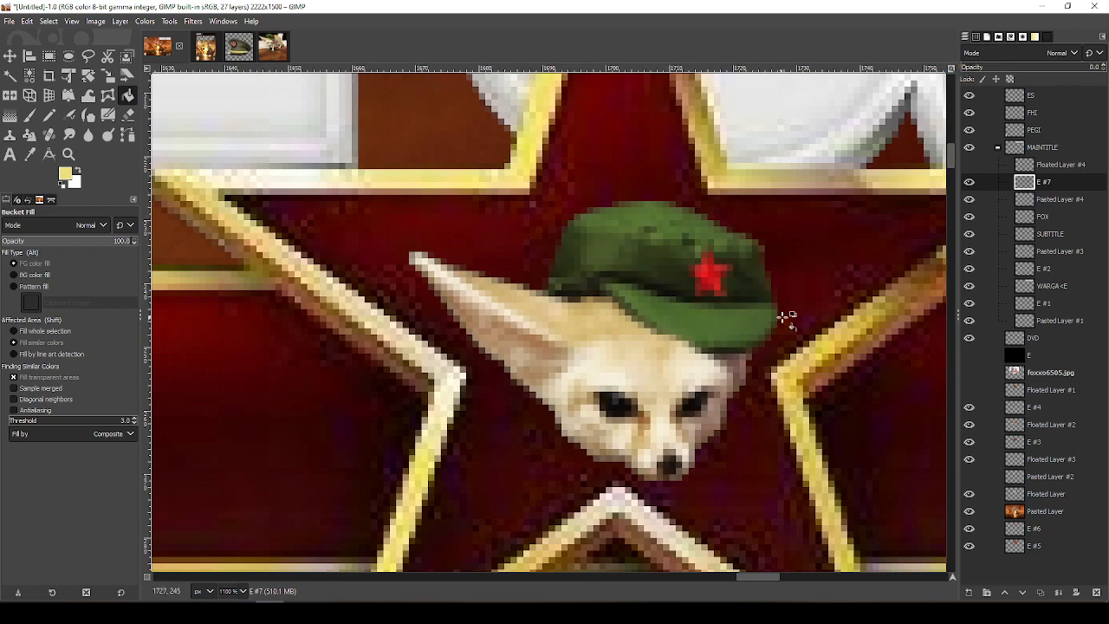
left_click_drag(788, 312, 683, 333)
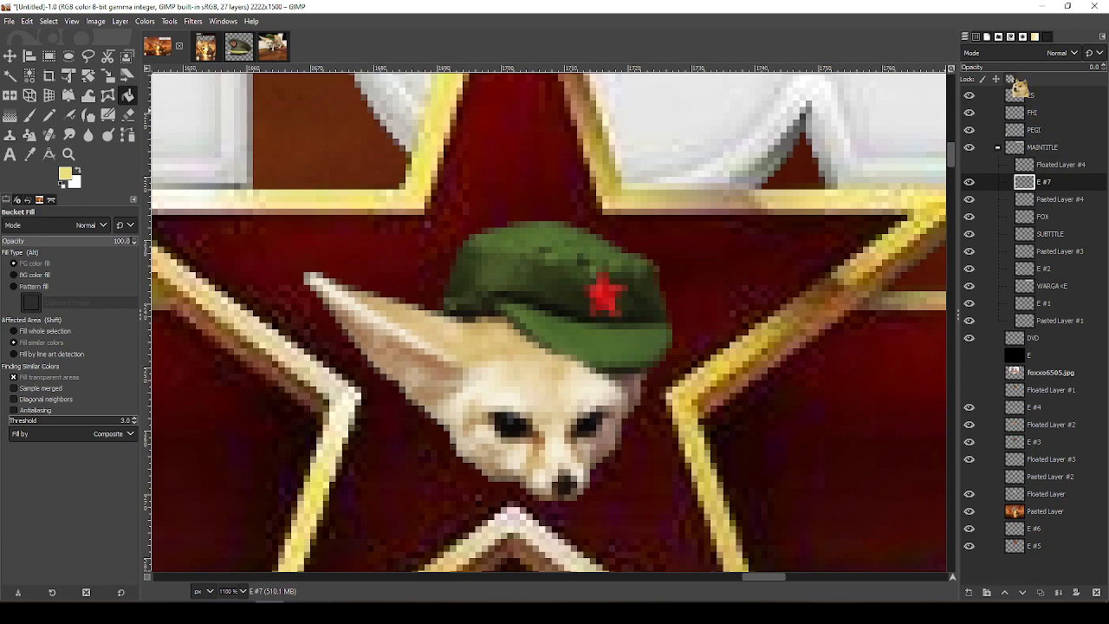
left_click_drag(1002, 69, 959, 68)
scroll(902, 182, "down", 8)
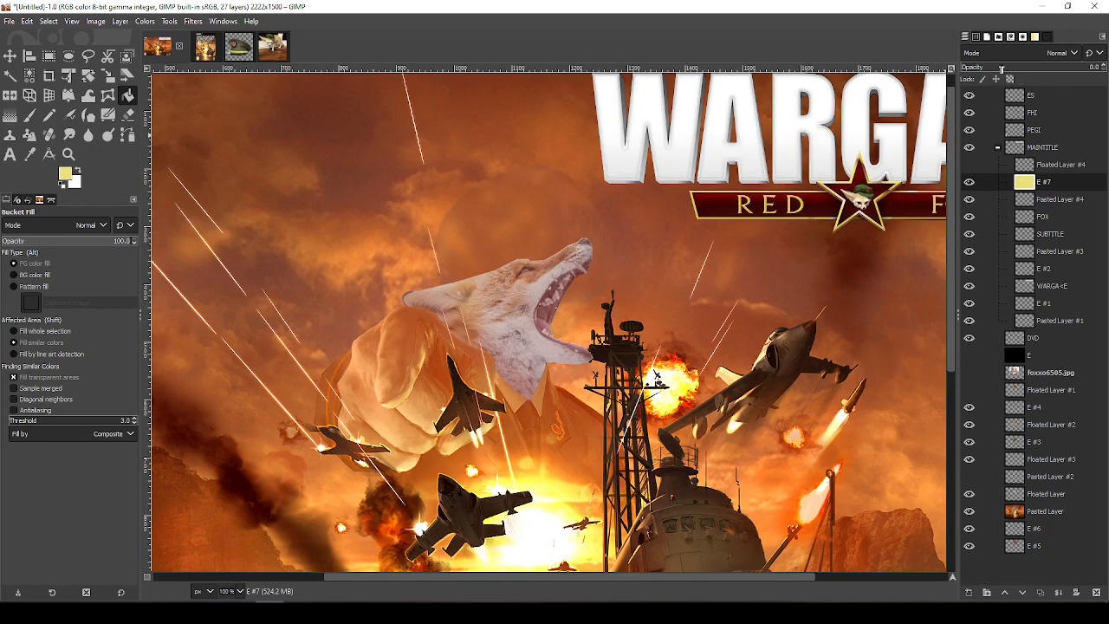
left_click_drag(1002, 70, 964, 68)
scroll(935, 164, "up", 4)
key("ctrl+z")
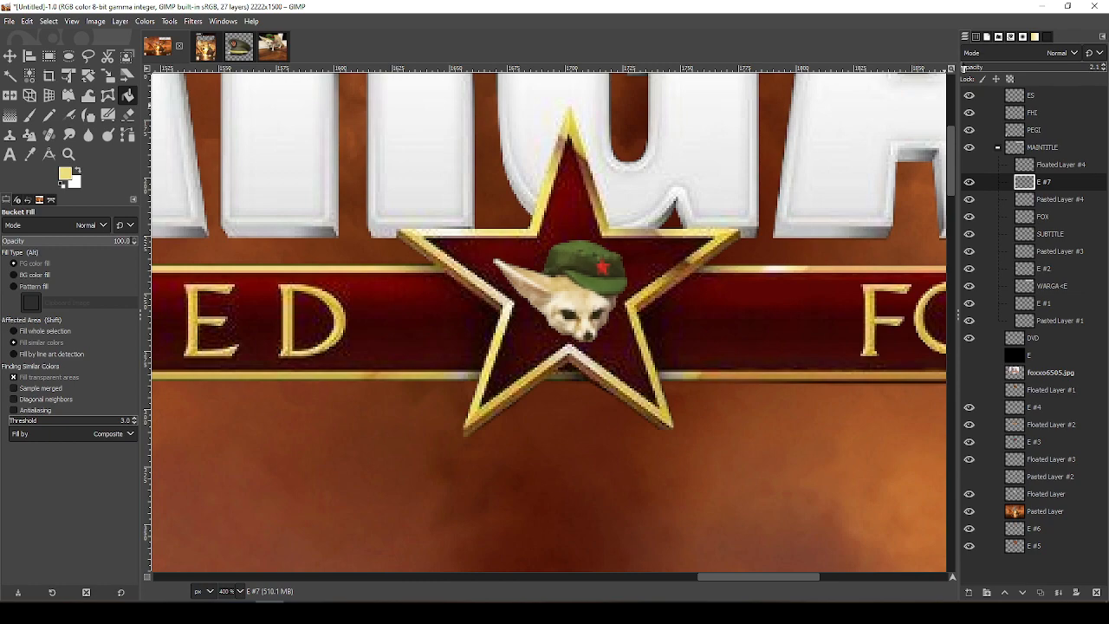
Review the whole cover, from the title star to the fox artwork and the PEGI badge
left_click(31, 155)
left_click(48, 56)
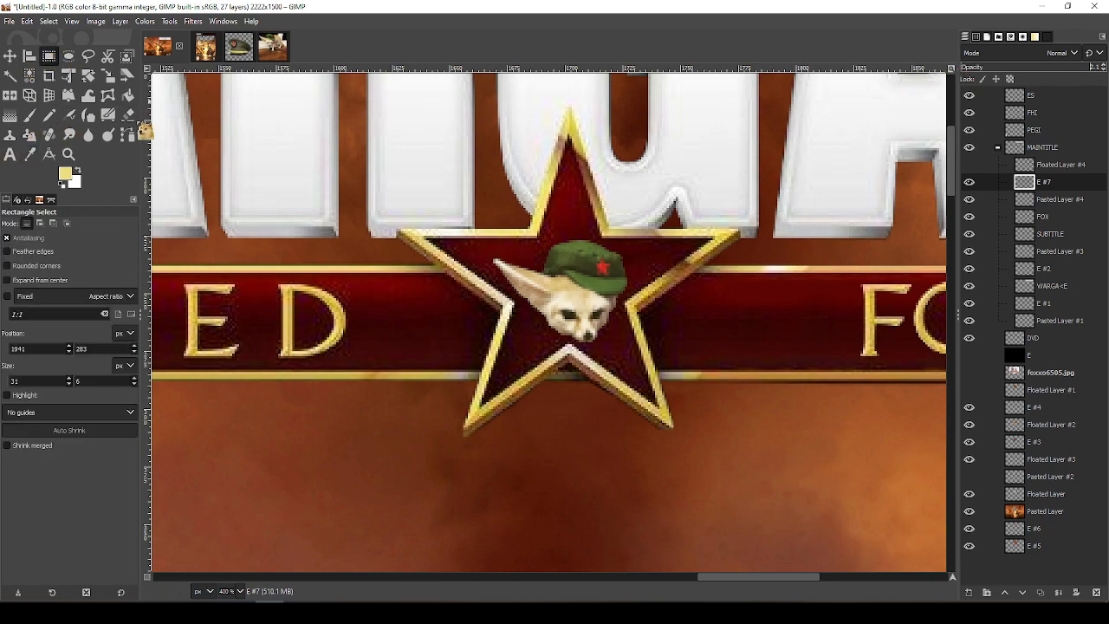
scroll(421, 190, "down", 6, "ctrl")
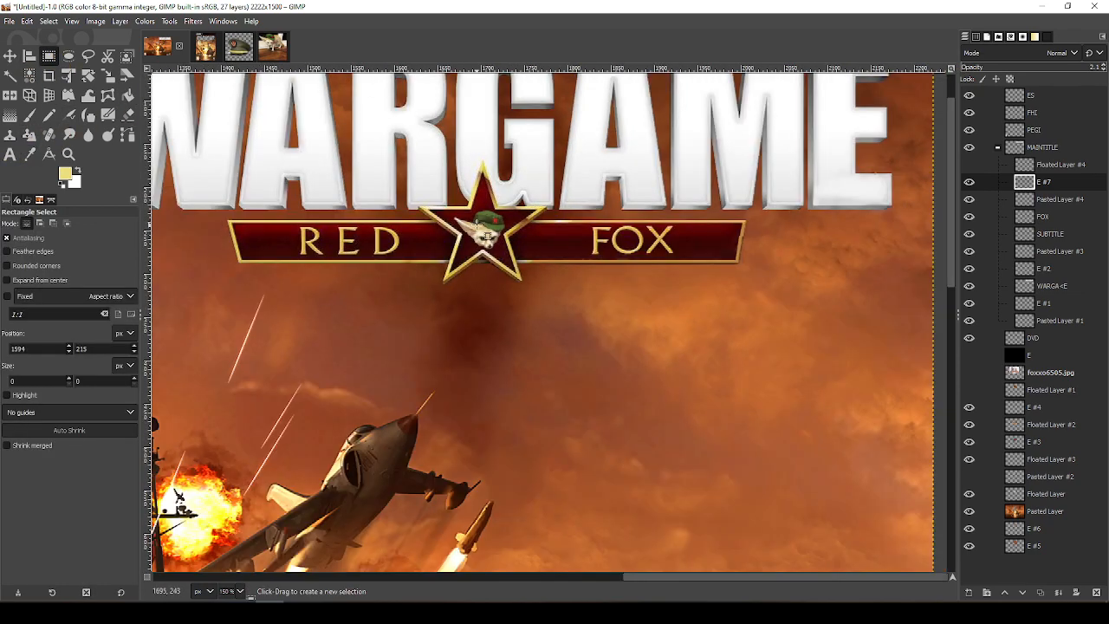
scroll(566, 292, "down", 1, "ctrl")
scroll(802, 281, "up", 3, "ctrl")
scroll(802, 281, "down", 2, "ctrl")
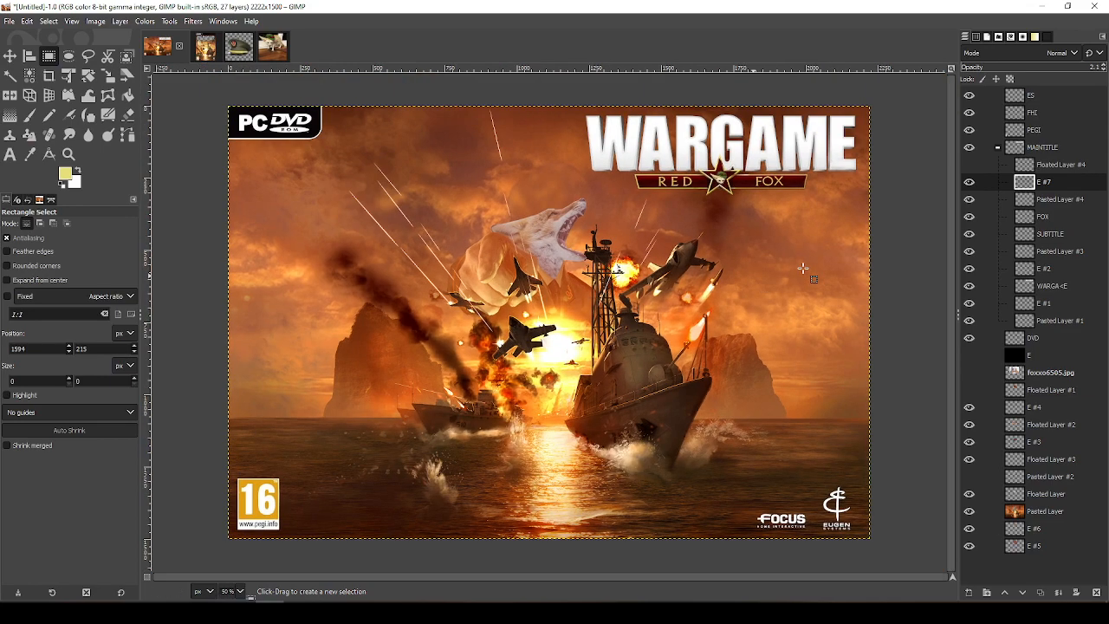
left_click_drag(841, 279, 772, 190)
mouse_move(400, 272)
left_mouse_down()
mouse_move(611, 193)
mouse_move(683, 133)
mouse_move(667, 149)
left_mouse_up()
mouse_move(520, 147)
left_mouse_down()
mouse_move(532, 330)
mouse_move(428, 409)
left_mouse_up()
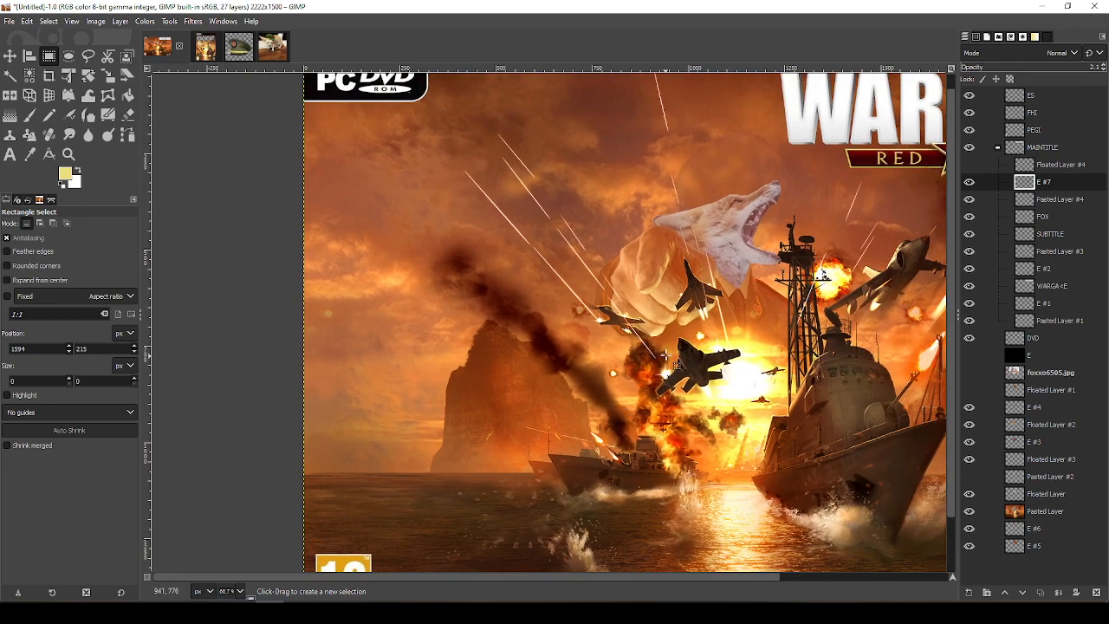
left_click_drag(649, 409, 573, 335)
scroll(573, 335, "down", 1, "ctrl")
scroll(476, 335, "up", 5, "ctrl")
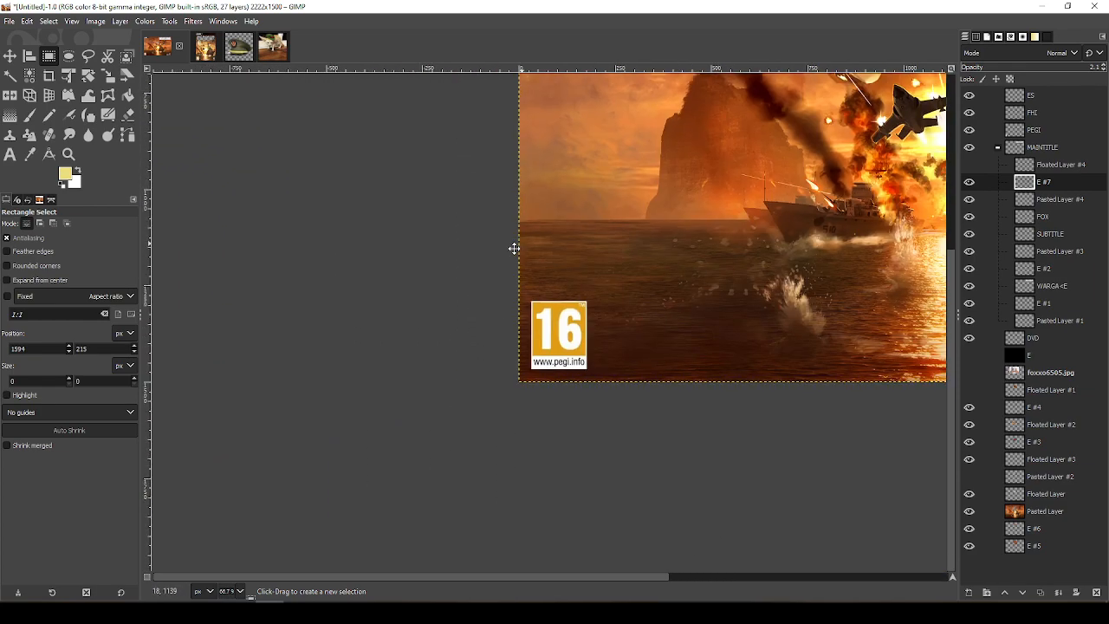
scroll(631, 302, "up", 2, "ctrl")
left_click_drag(646, 292, 611, 216)
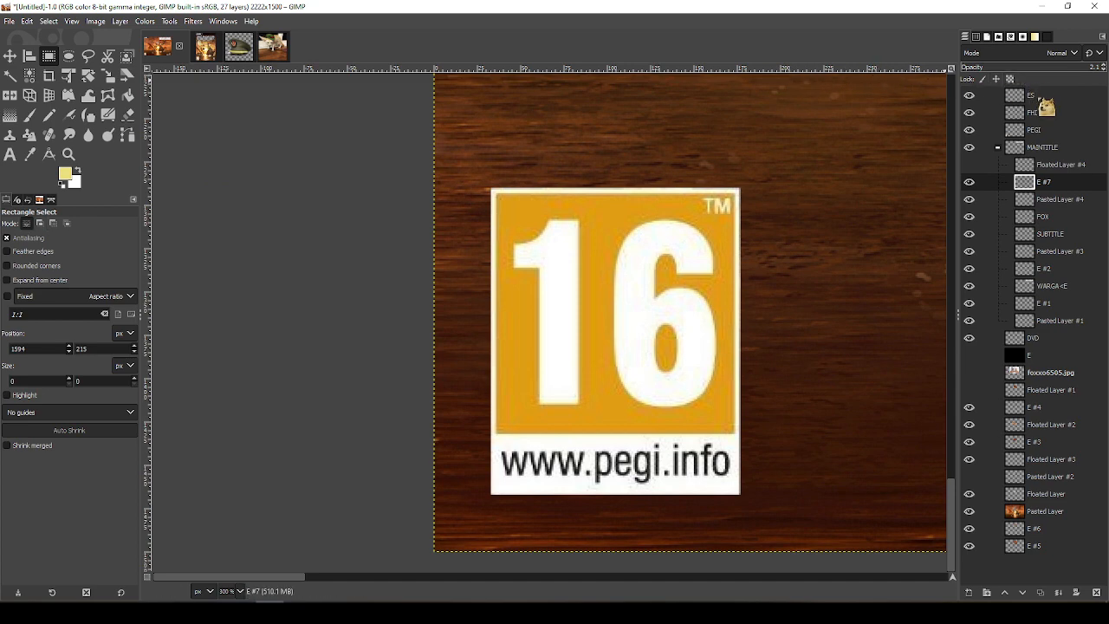
Make the PEGI layer active and sample the badge's orange as the foreground color
left_click(1038, 149)
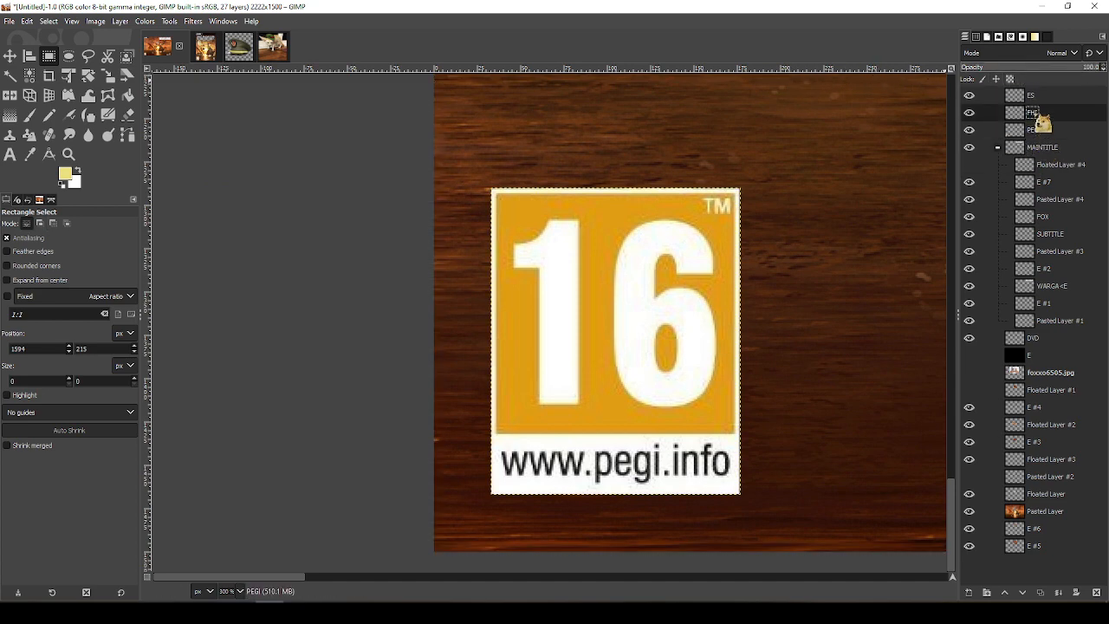
left_click(1040, 130)
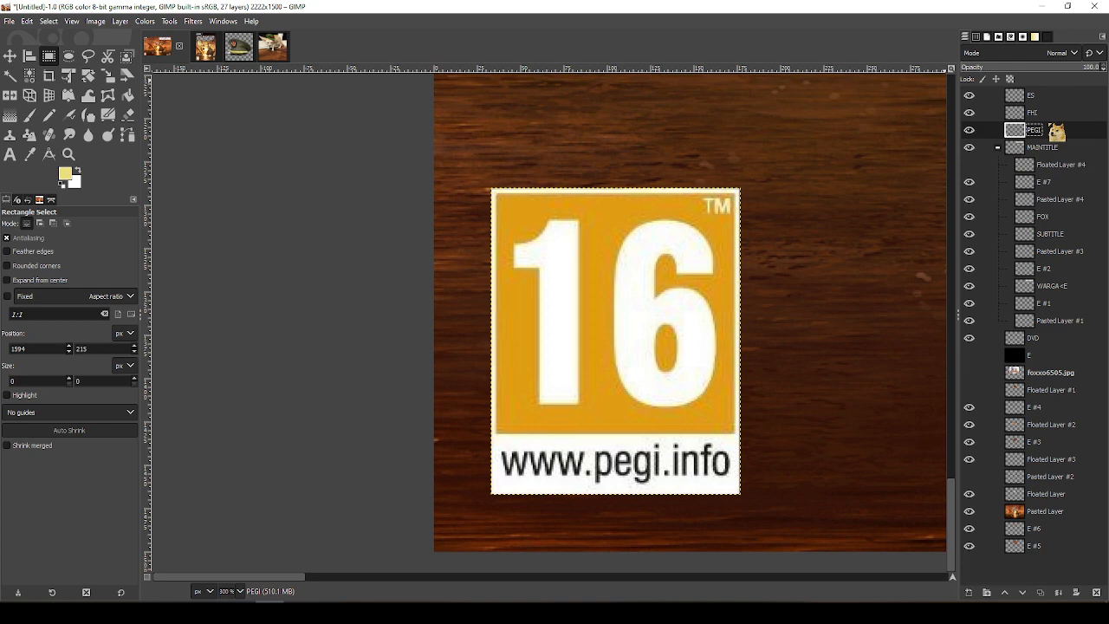
key("o")
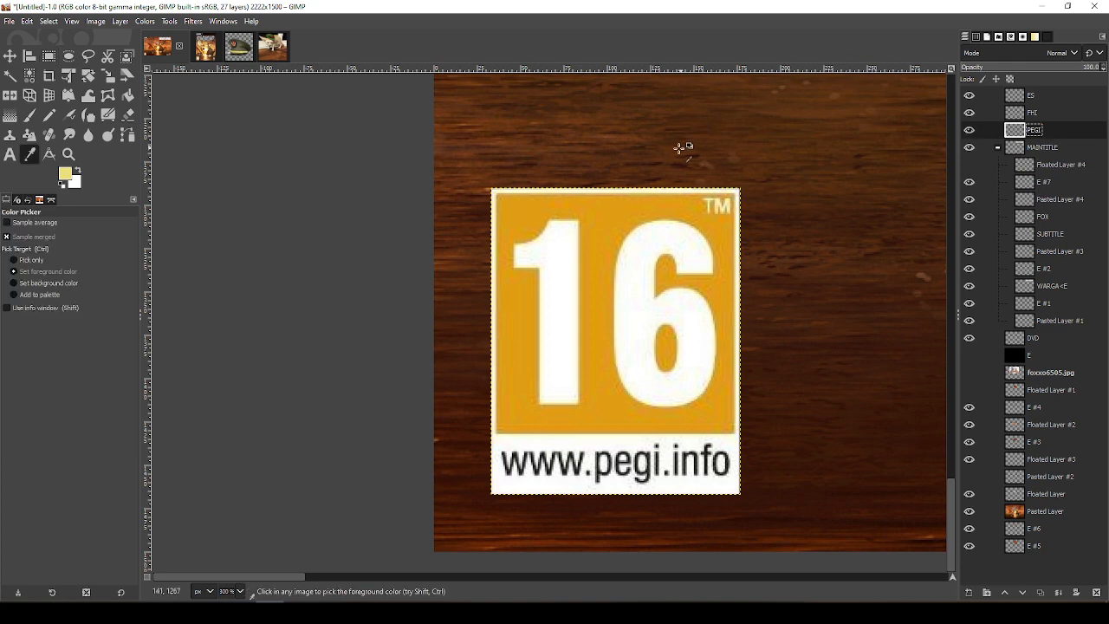
left_click(608, 215)
key("r")
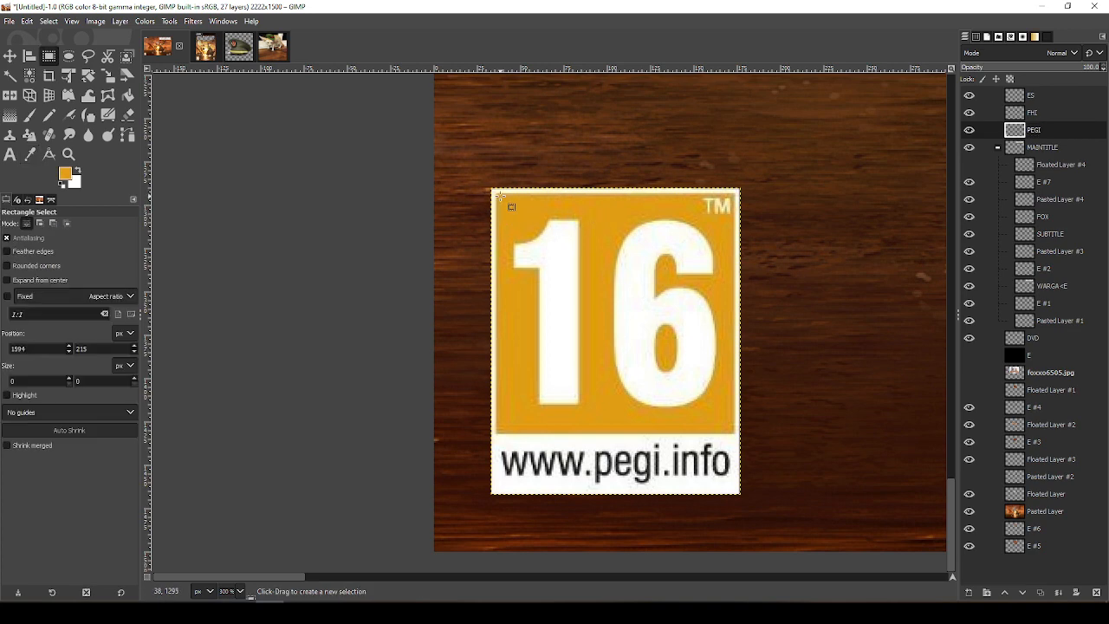
Clear a 134 × 131 px rectangle around the 16 on the PEGI badge and fill it with the sampled orange
left_click_drag(501, 197, 735, 423)
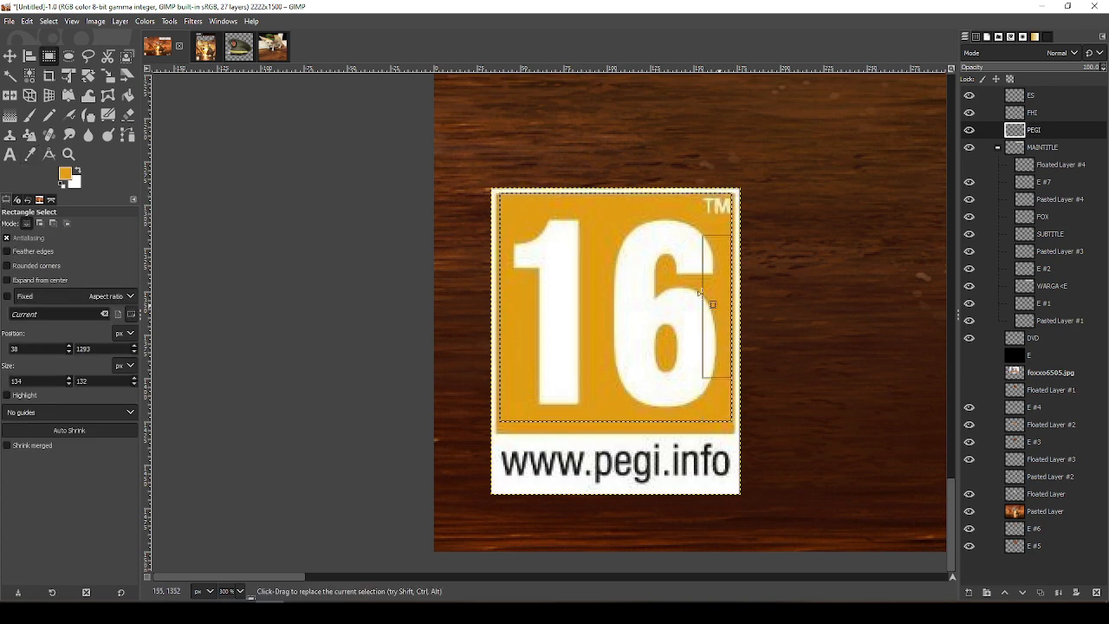
left_click_drag(677, 205, 678, 208)
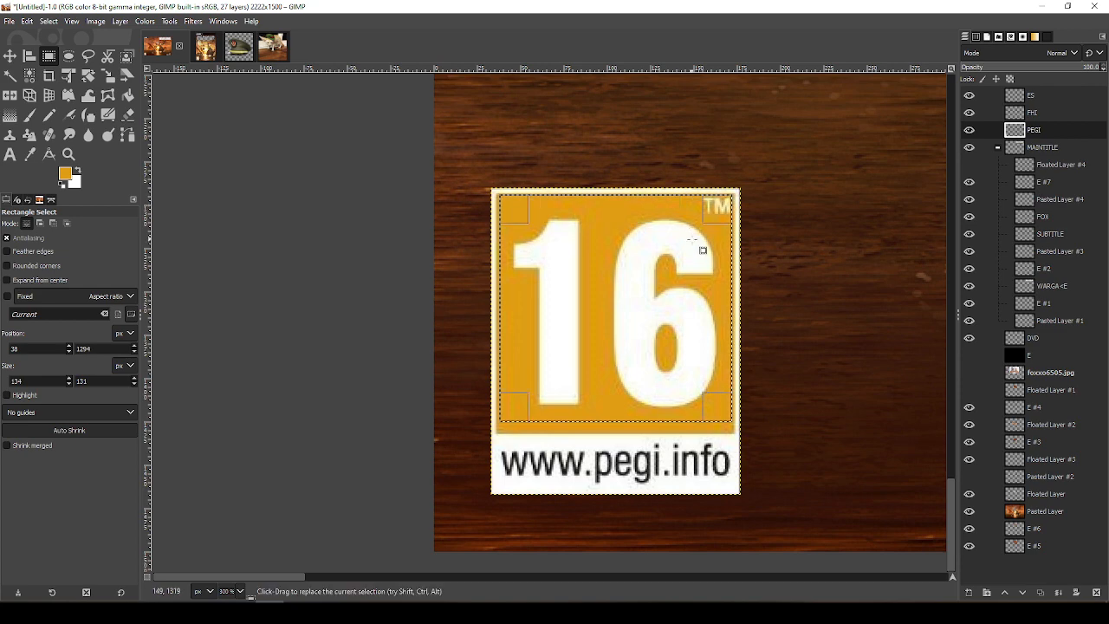
key("Delete")
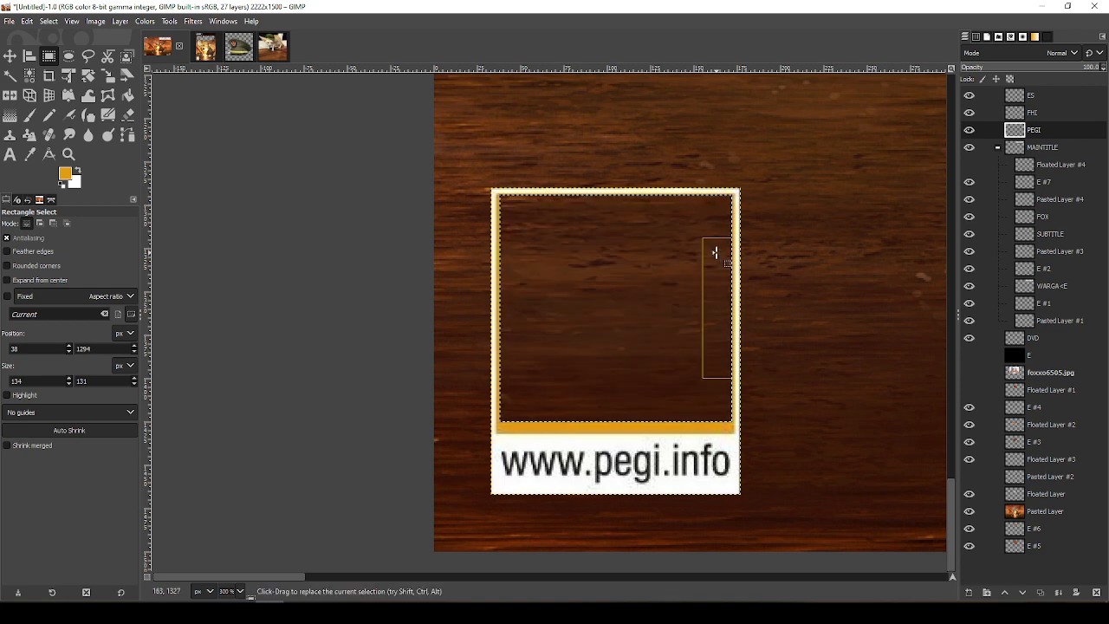
key("shift+b")
left_click(617, 273)
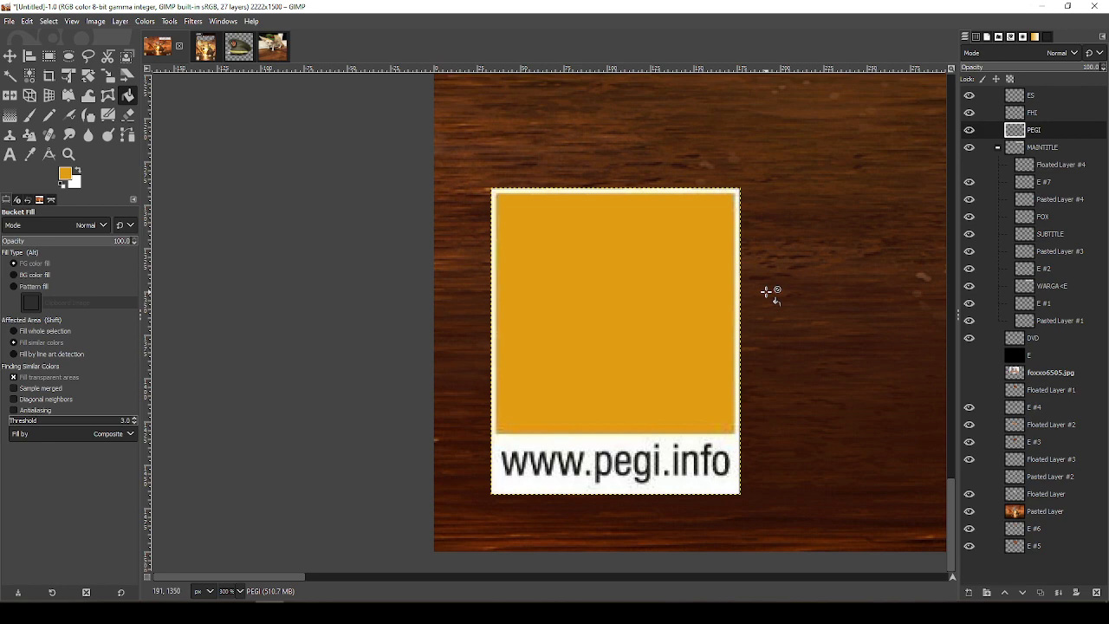
Find the sleeping white fox photo foxxo1083.jpg in the Foxxos folder and add it to the cover as a new layer above PEGI
key("alt+Tab")
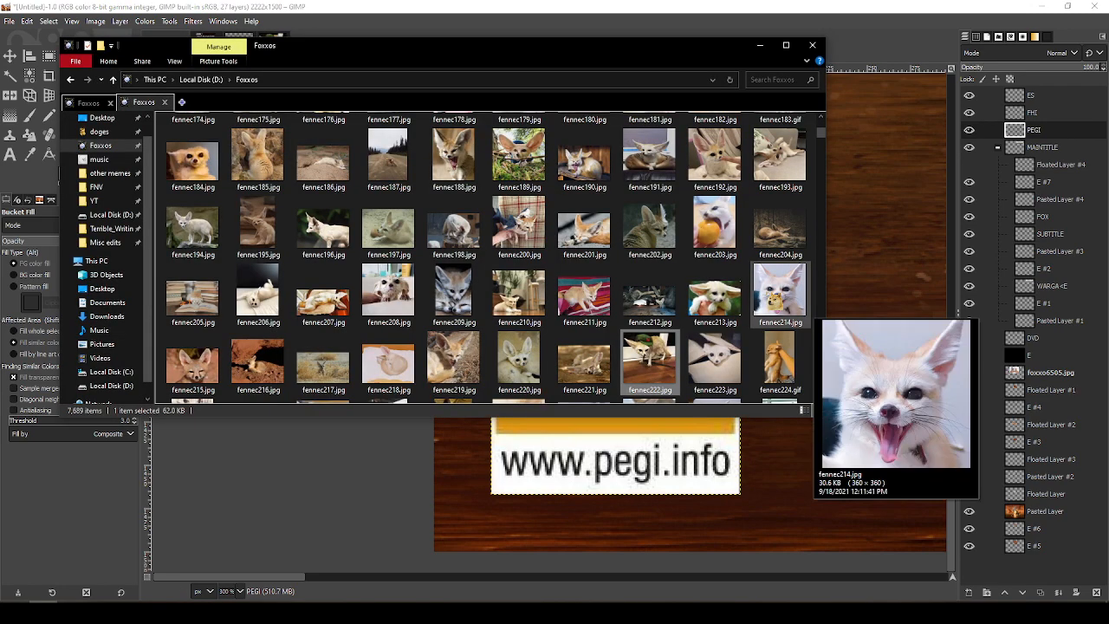
scroll(685, 190, "down", 2)
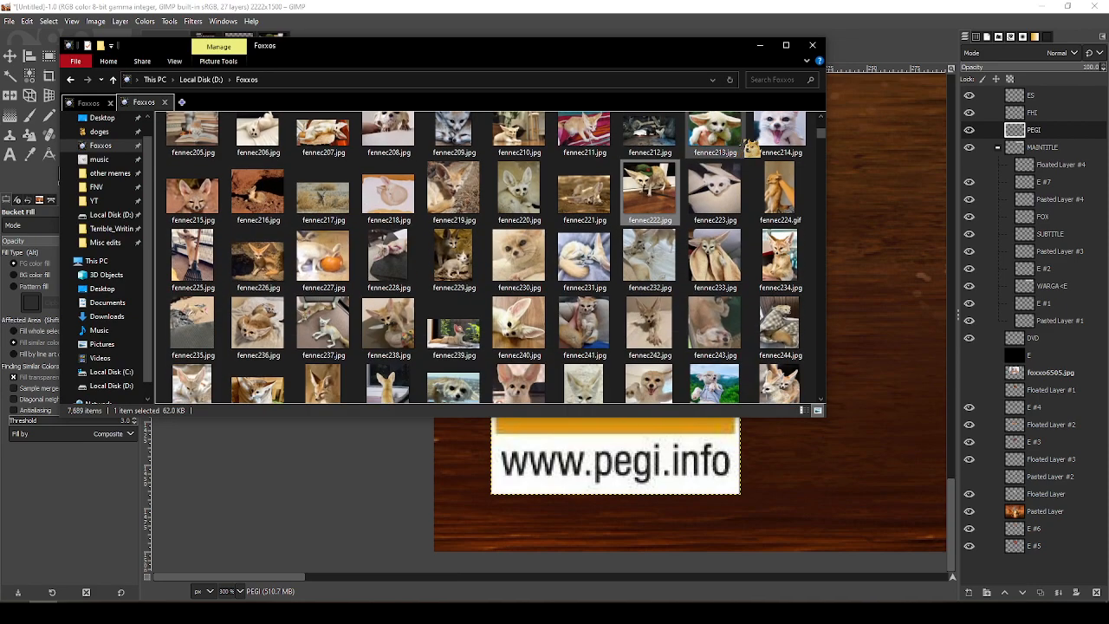
left_click_drag(823, 139, 259, 303)
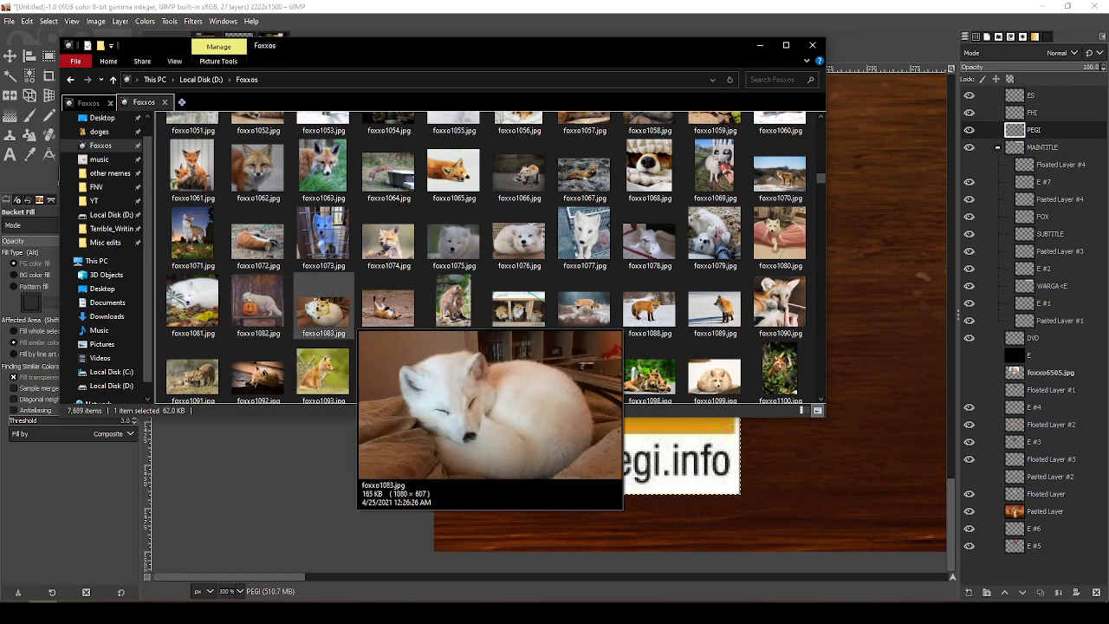
left_click(324, 305)
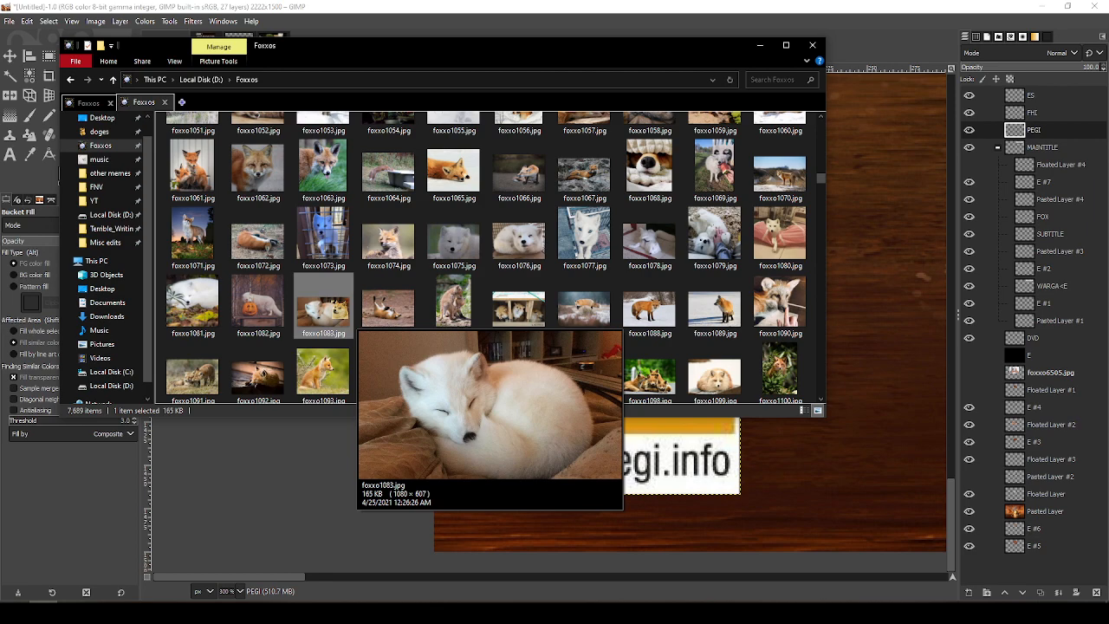
left_click(864, 322)
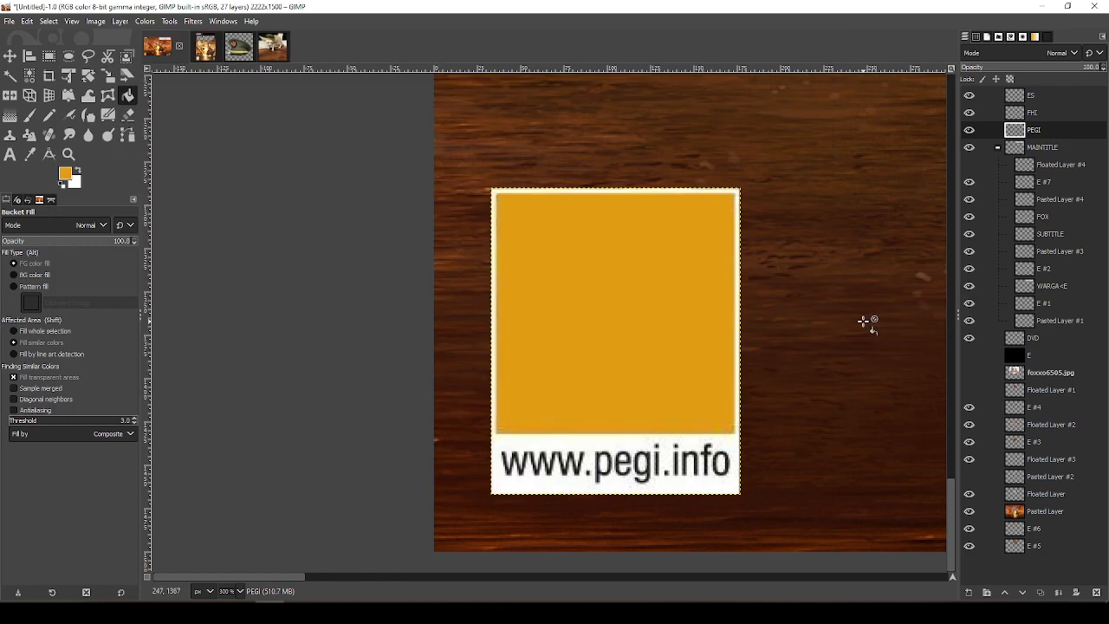
scroll(745, 302, "down", 6)
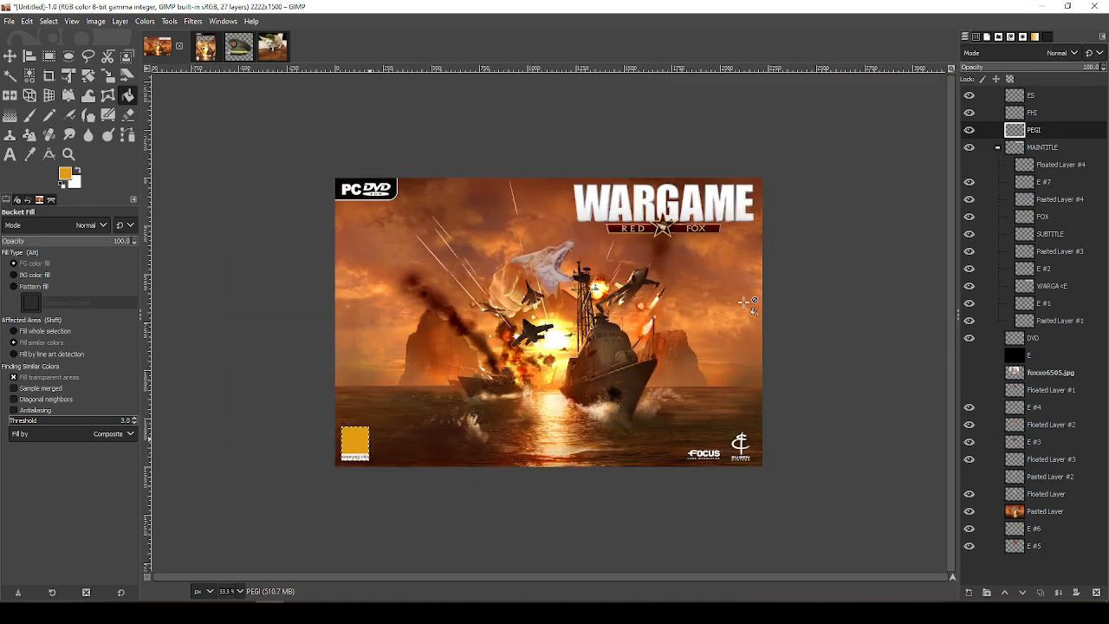
key("alt+Tab")
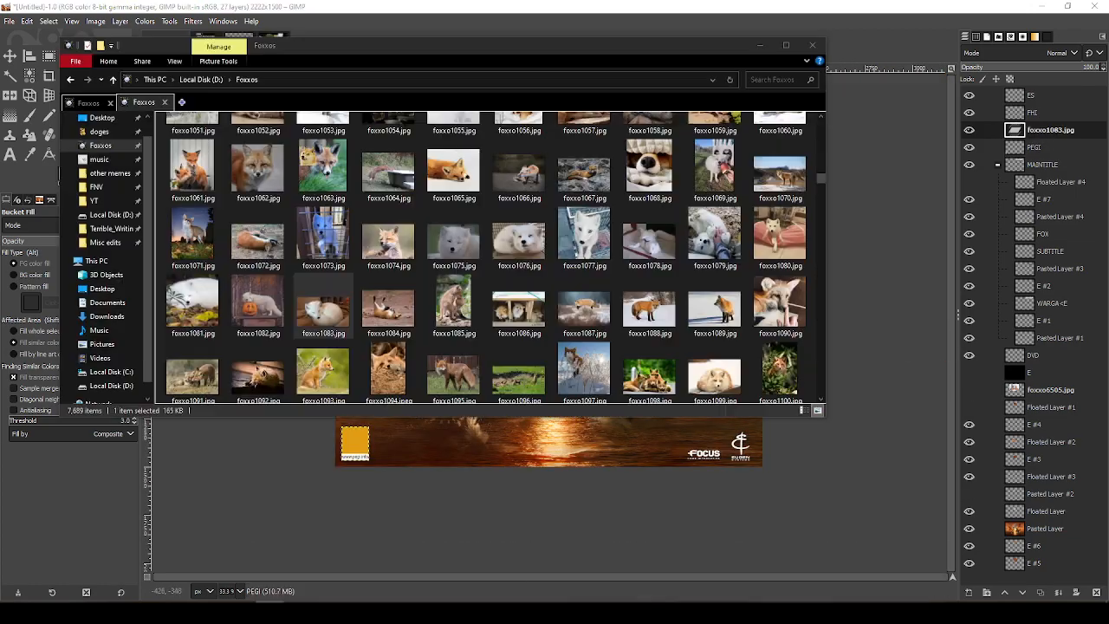
left_click_drag(324, 306, 329, 420)
key("shift+s")
left_click(535, 299)
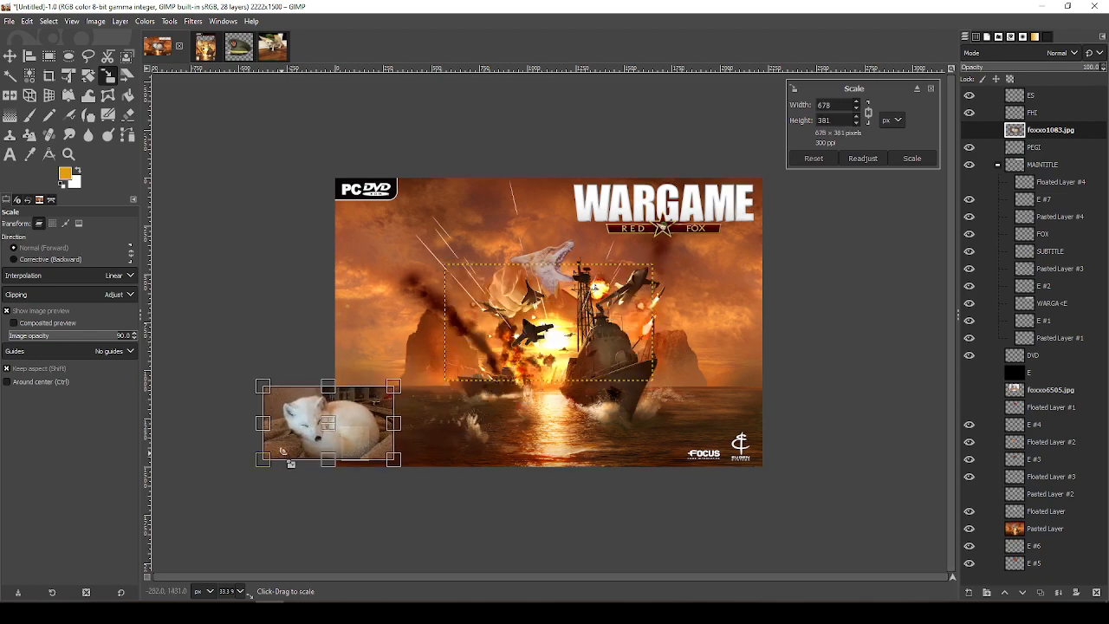
scroll(324, 481, "up", 2)
scroll(333, 490, "up", 2)
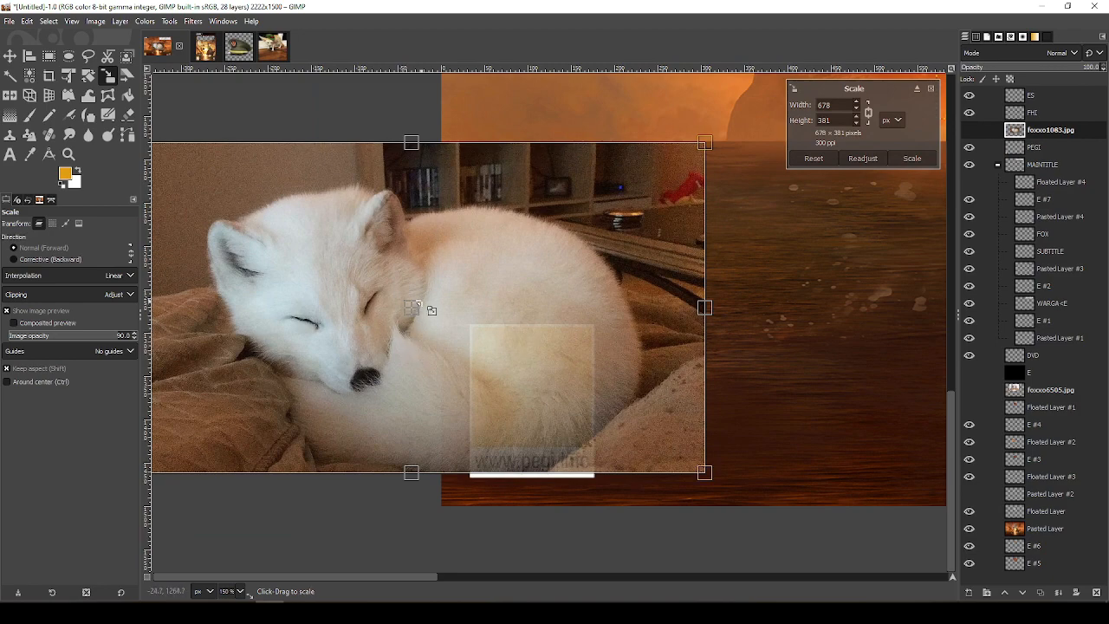
left_click_drag(419, 303, 575, 398)
scroll(639, 361, "down", 2)
scroll(524, 364, "up", 1)
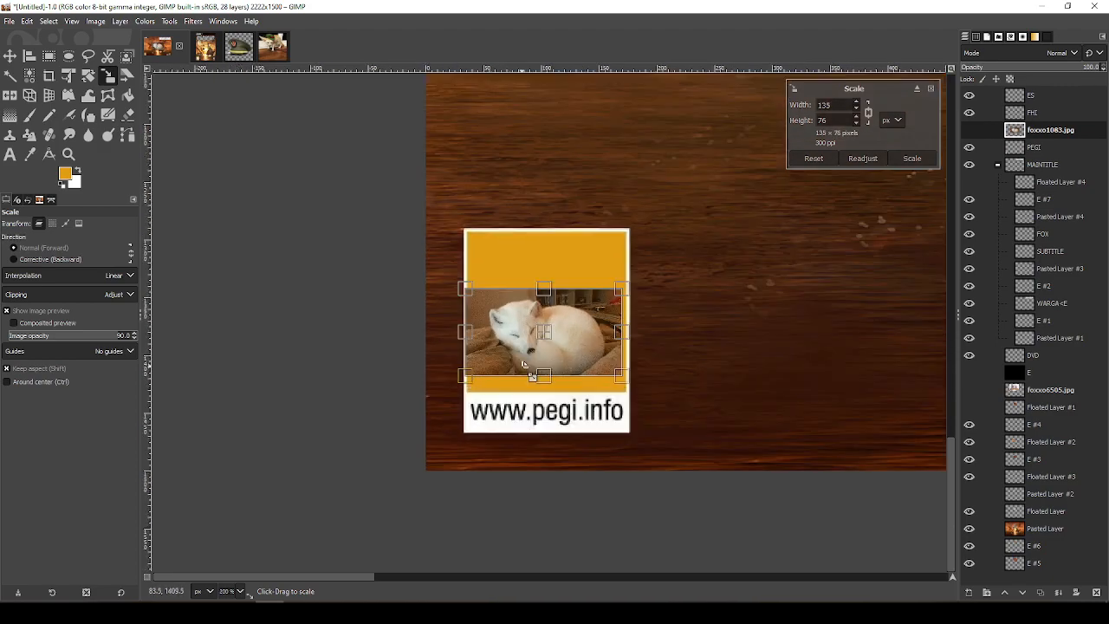
scroll(524, 364, "up", 2)
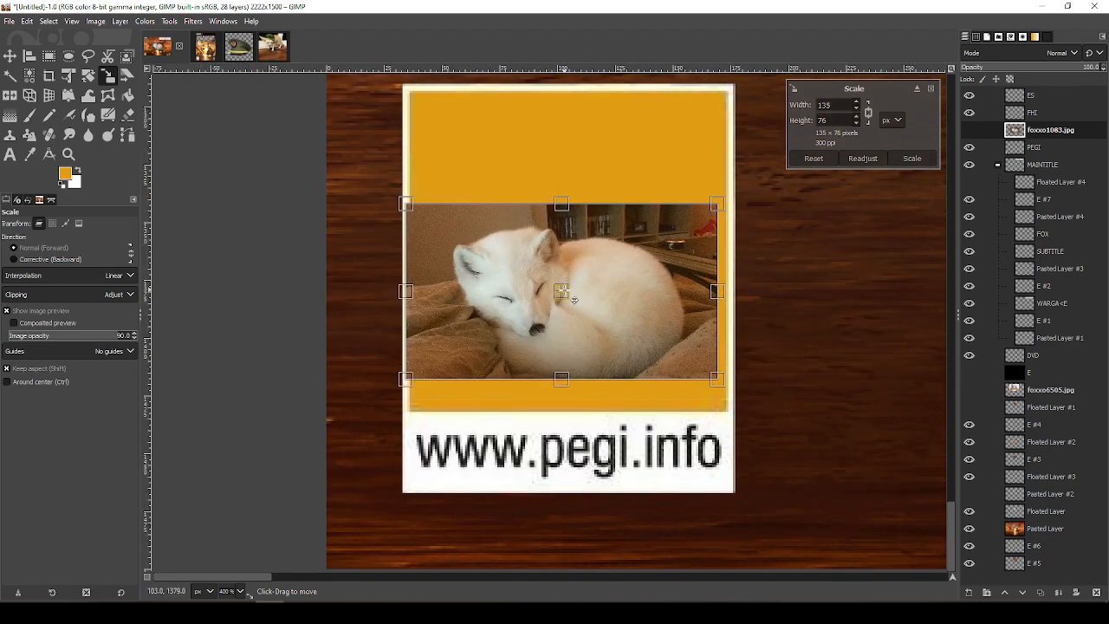
left_click_drag(562, 292, 565, 329)
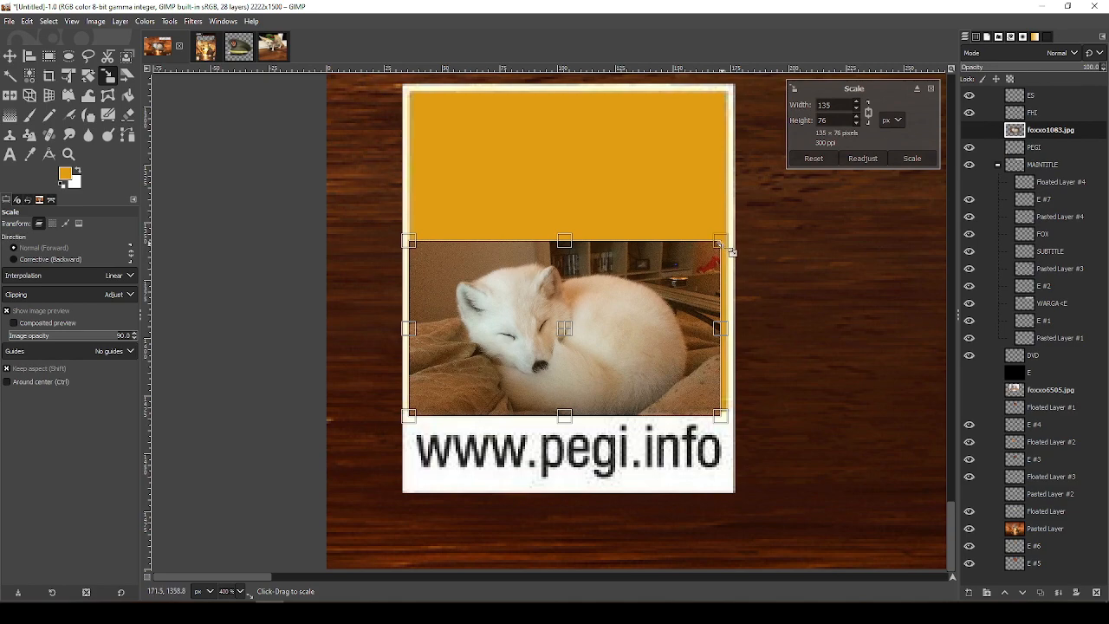
mouse_move(732, 252)
left_mouse_down()
mouse_move(748, 231)
mouse_move(729, 235)
left_mouse_up()
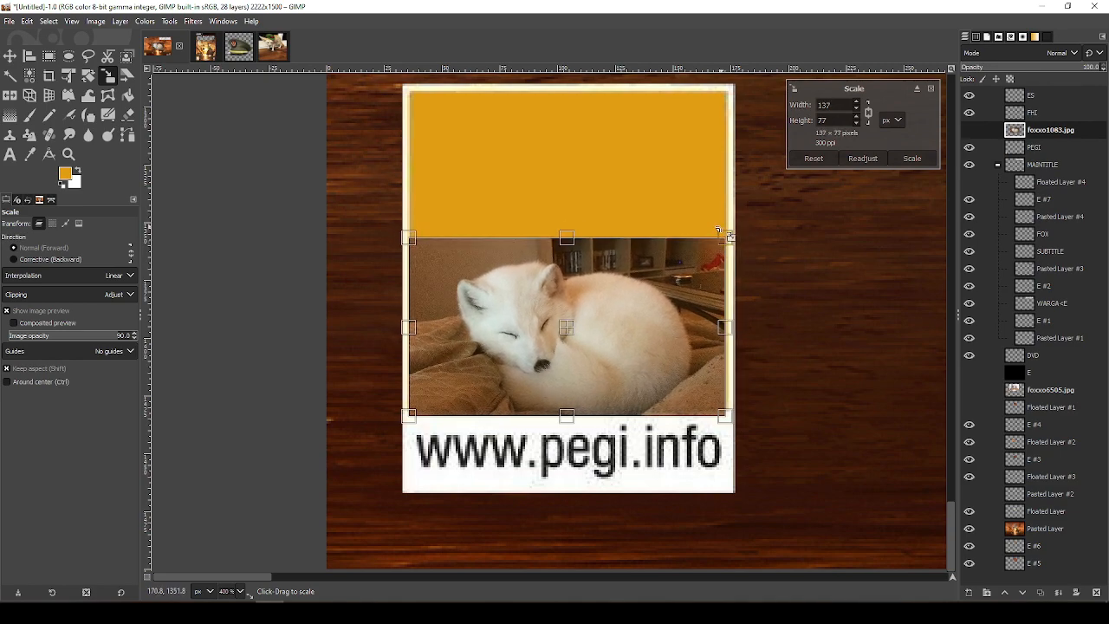
left_click(904, 162)
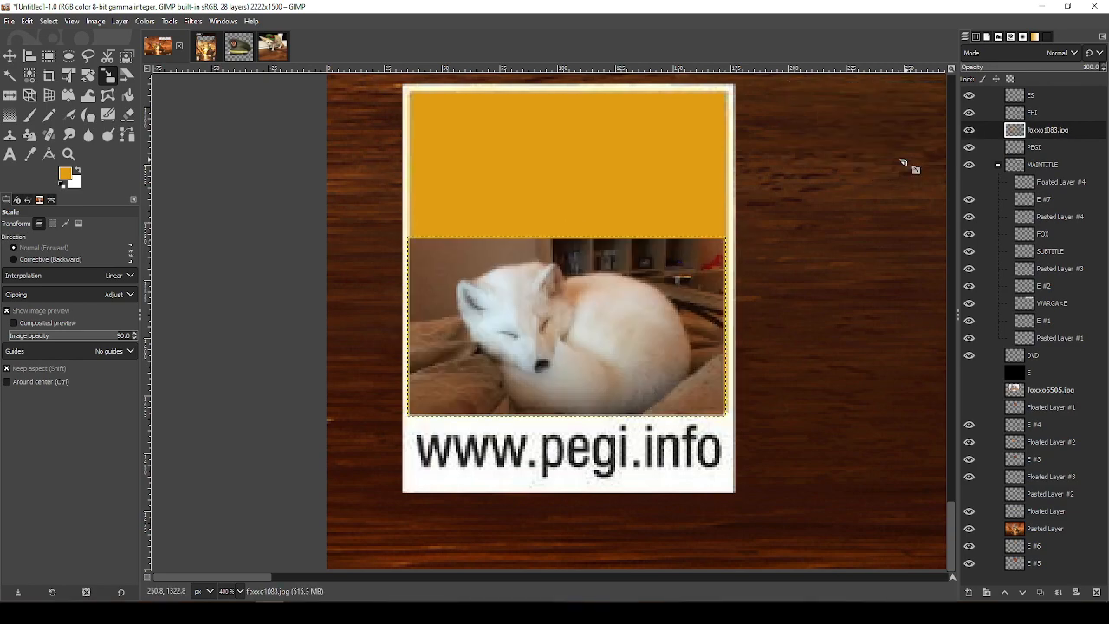
Outline the background above the sleeping fox and blankets on the foxxo1083.jpg layer with Free Select, delete it and deselect
key("f")
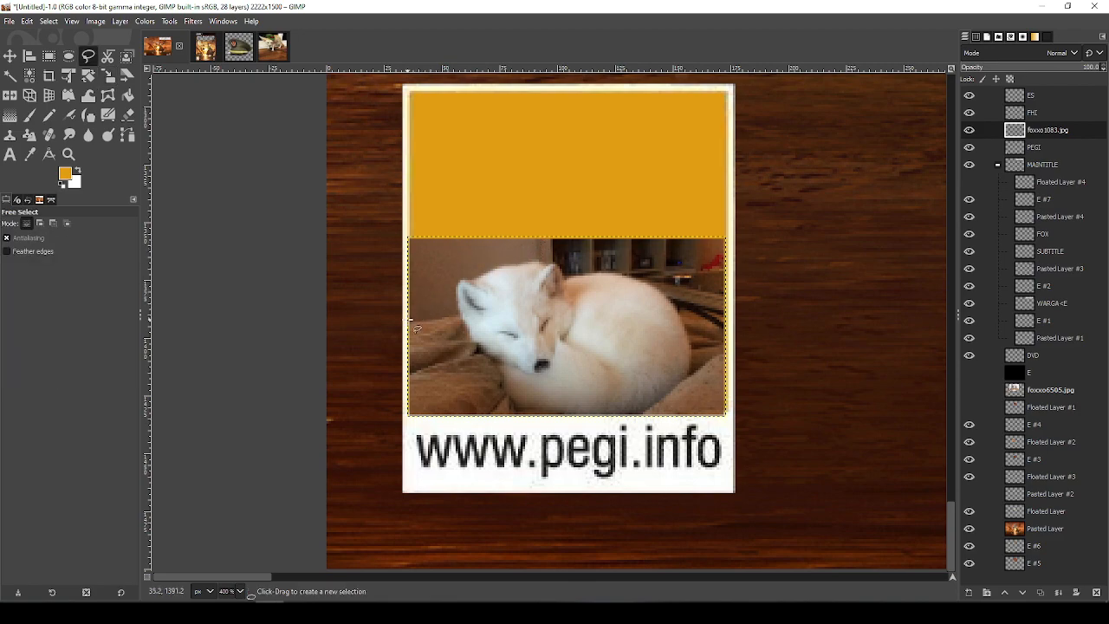
scroll(414, 323, "up", 2, "ctrl")
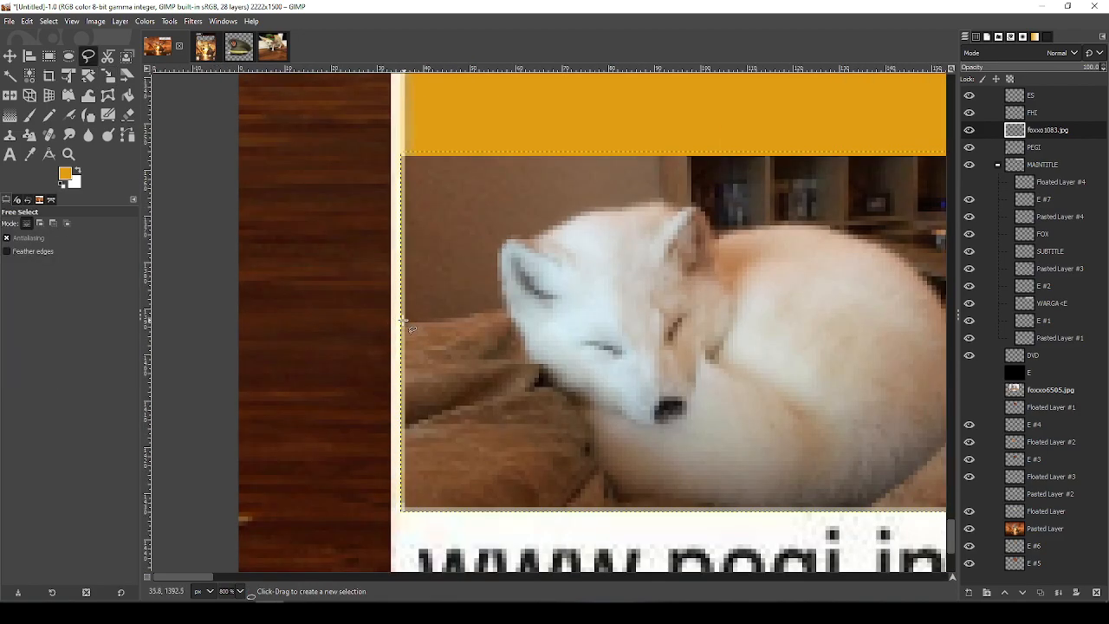
left_click(398, 320)
left_click(465, 317)
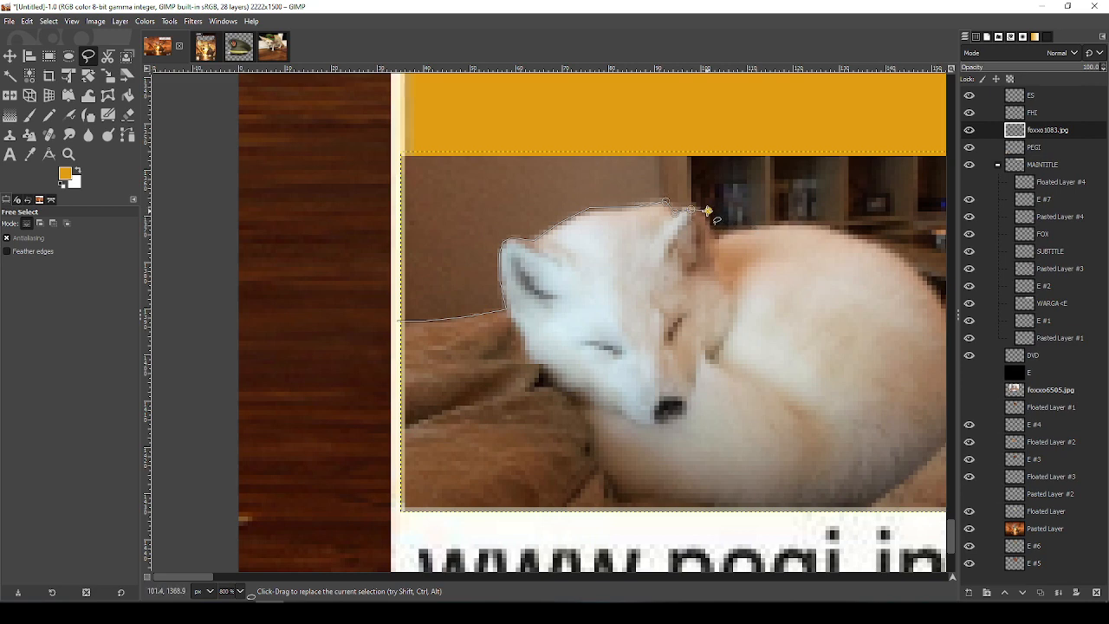
left_click(702, 211)
left_click(714, 237)
left_click_drag(817, 316, 596, 330)
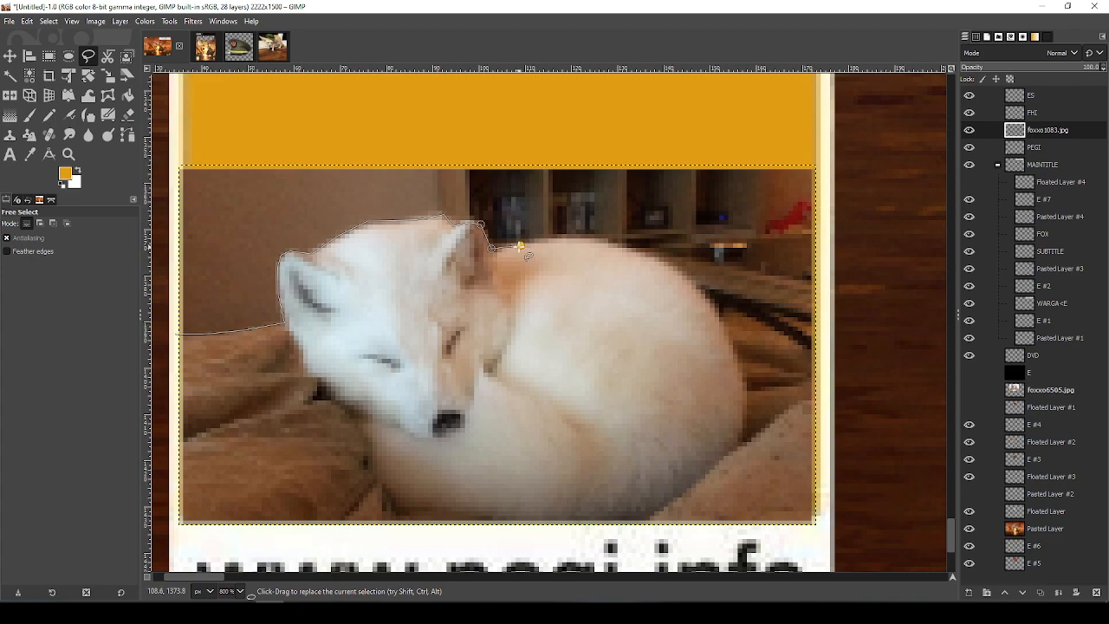
left_click(574, 236)
left_click(664, 261)
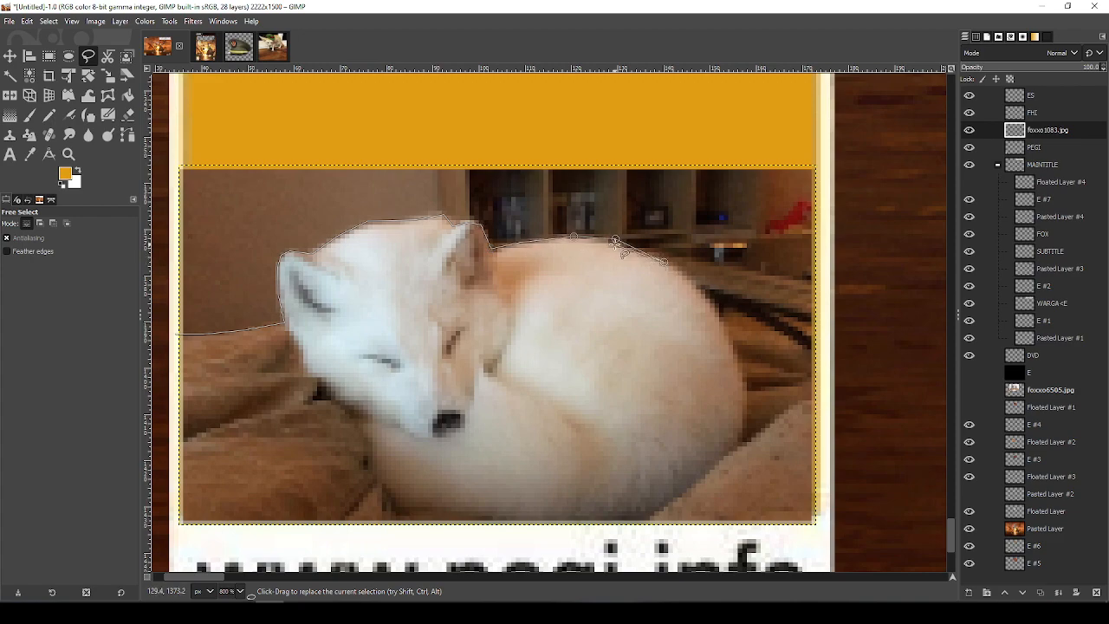
left_click(693, 279)
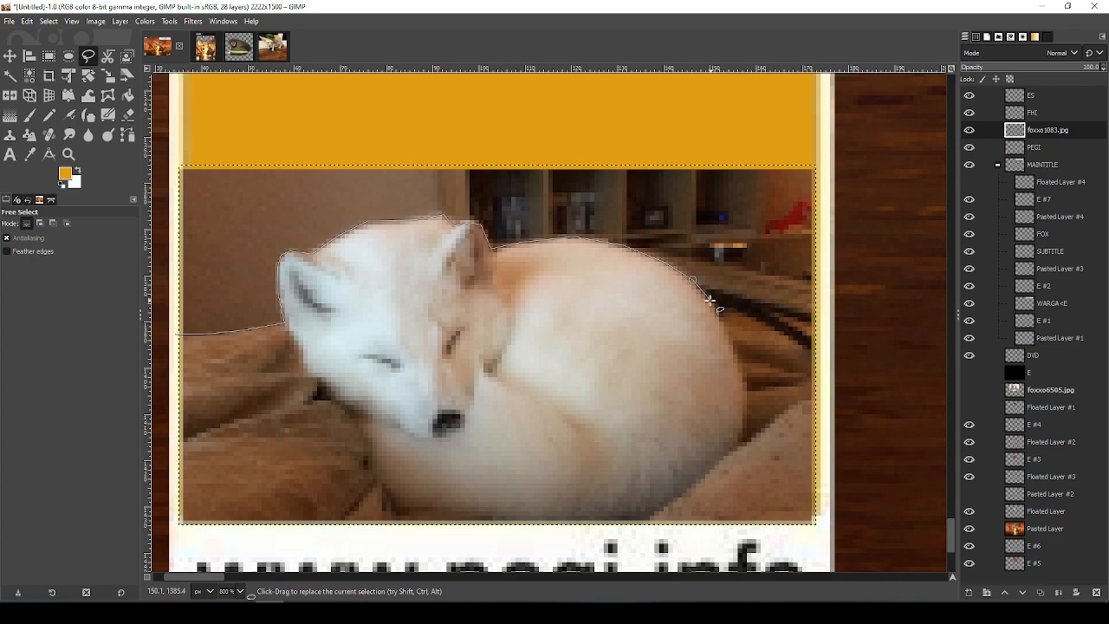
left_click(716, 308)
left_click(745, 313)
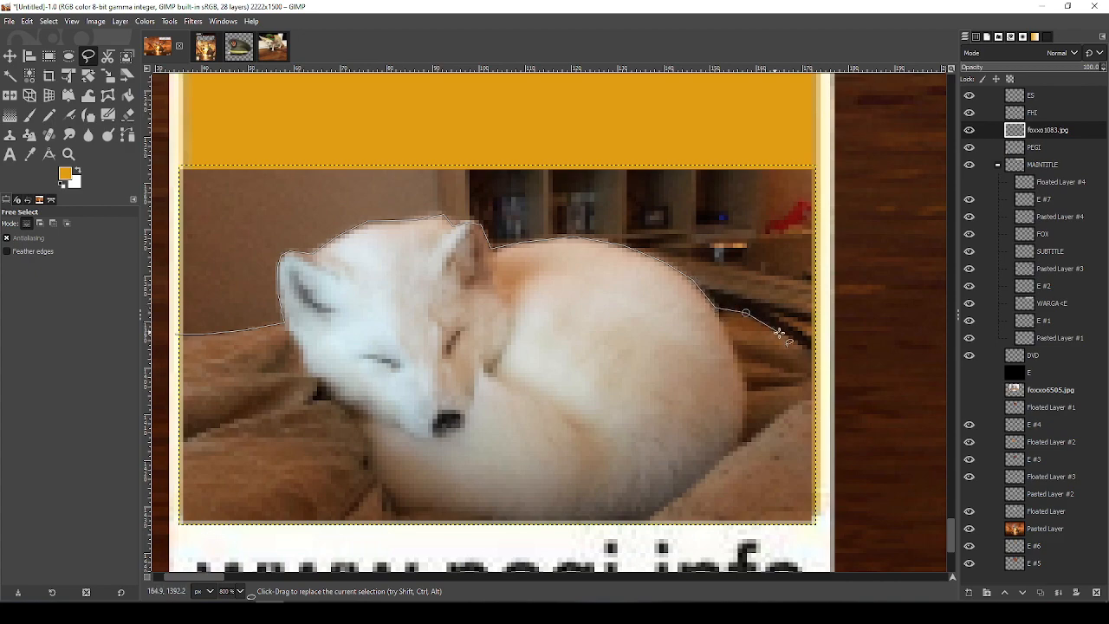
left_click(828, 363)
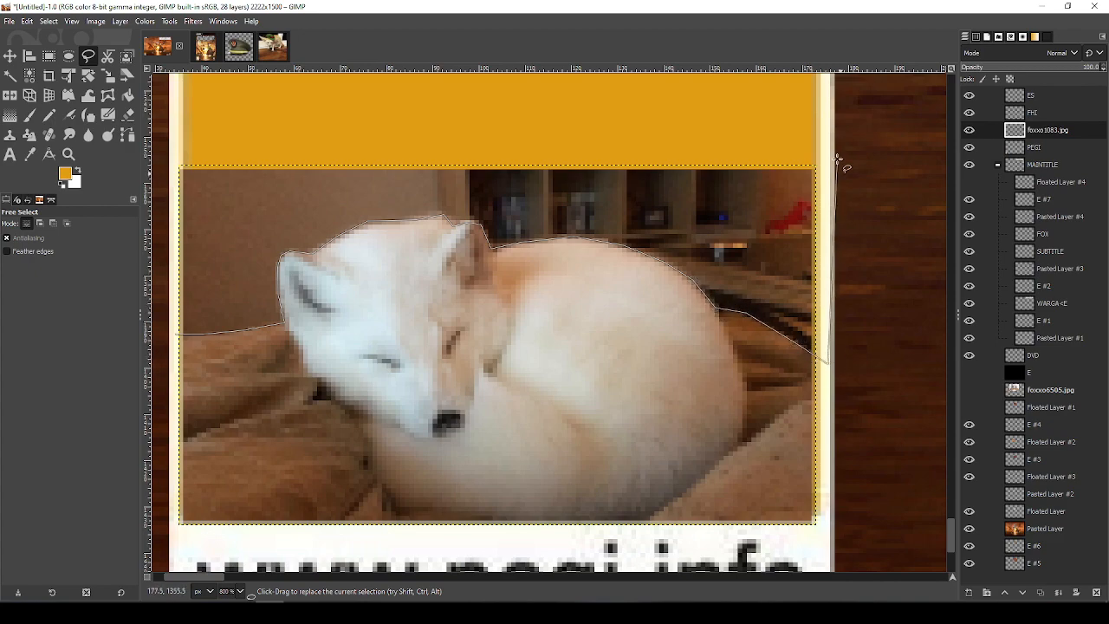
left_click(837, 147)
left_click(181, 139)
left_click_drag(264, 163, 339, 153)
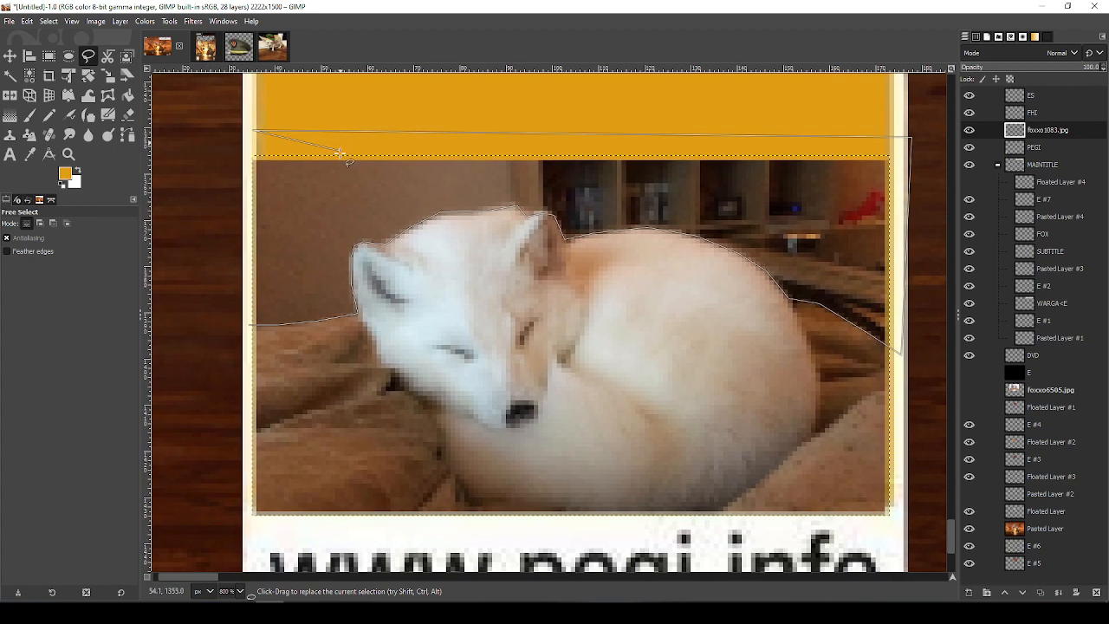
double_click(229, 211)
key("Delete")
key("ctrl+shift+a")
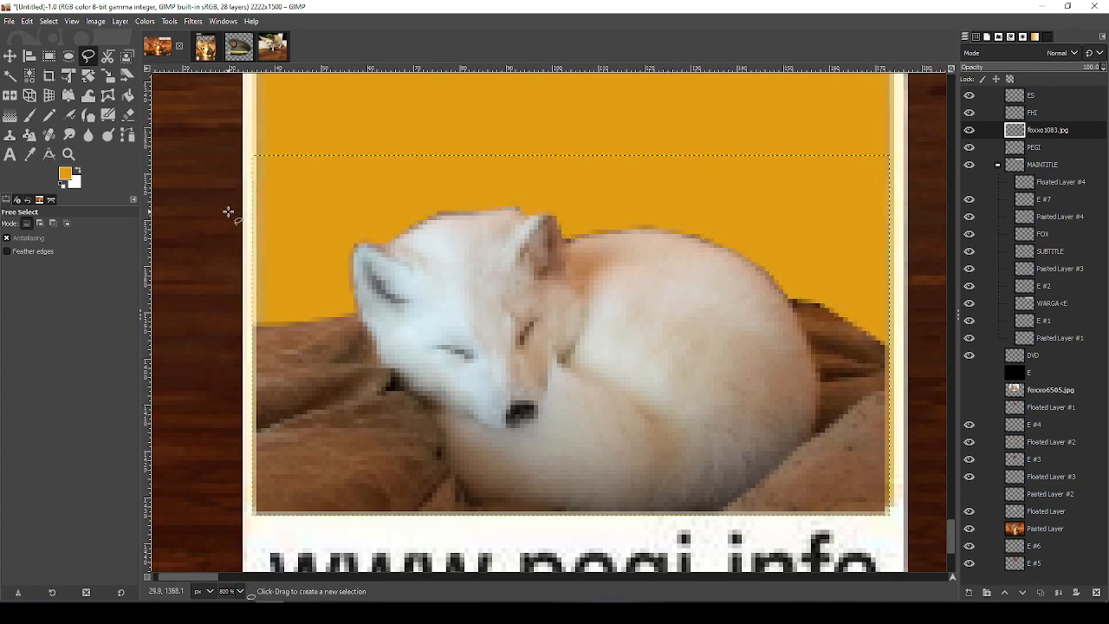
Set up the Eraser for the fox cut-out with hardness 46 and force 56
scroll(229, 211, "down", 2)
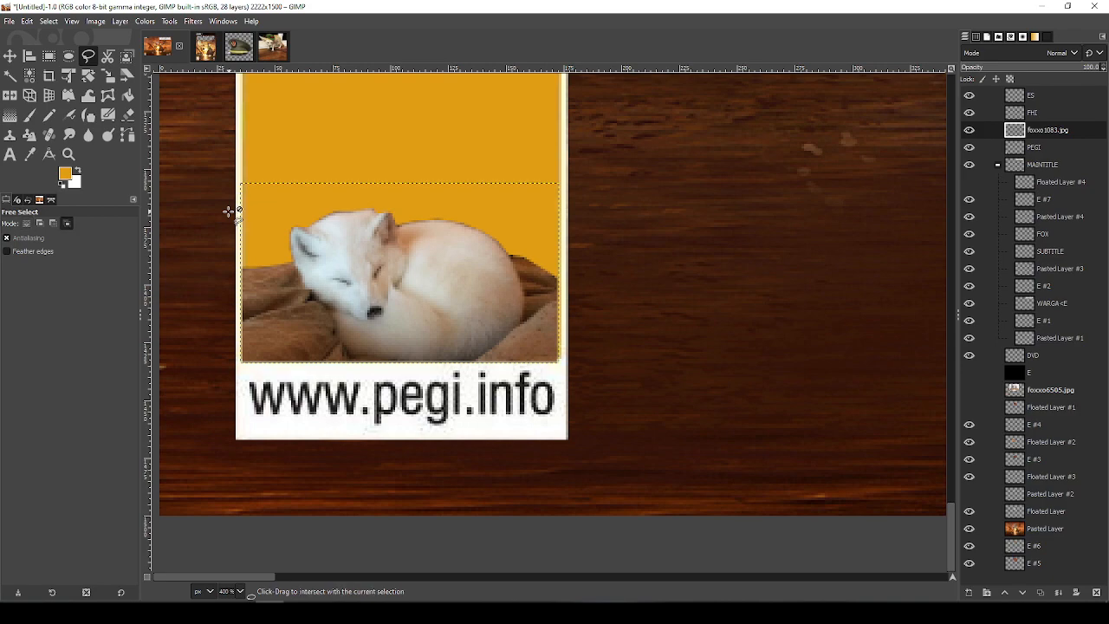
key("shift+e")
scroll(161, 249, "up", 2)
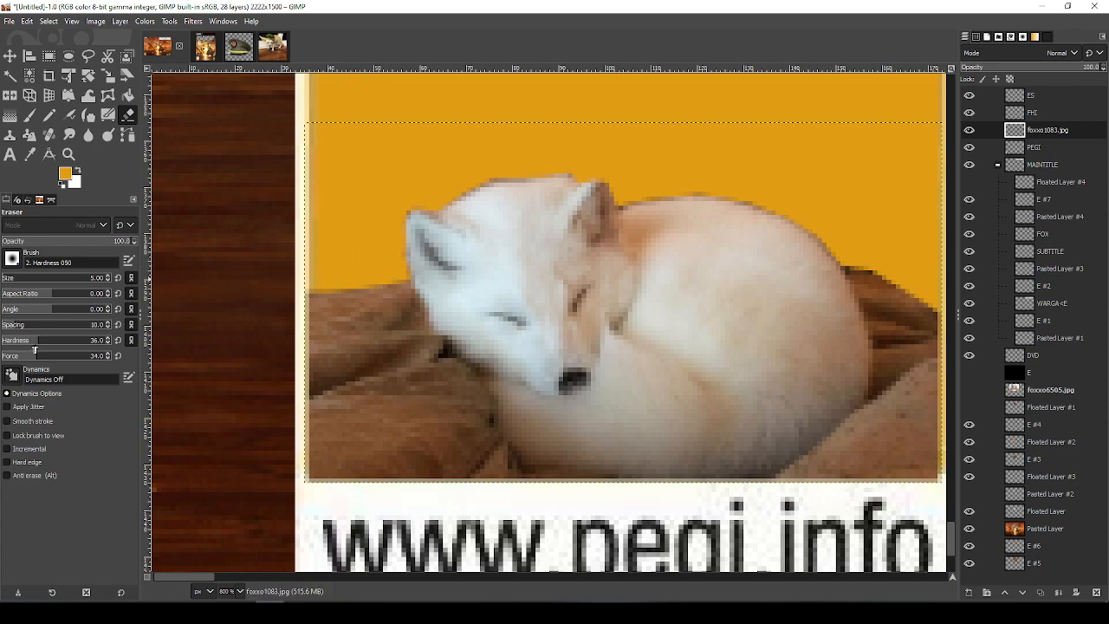
left_click_drag(53, 356, 77, 356)
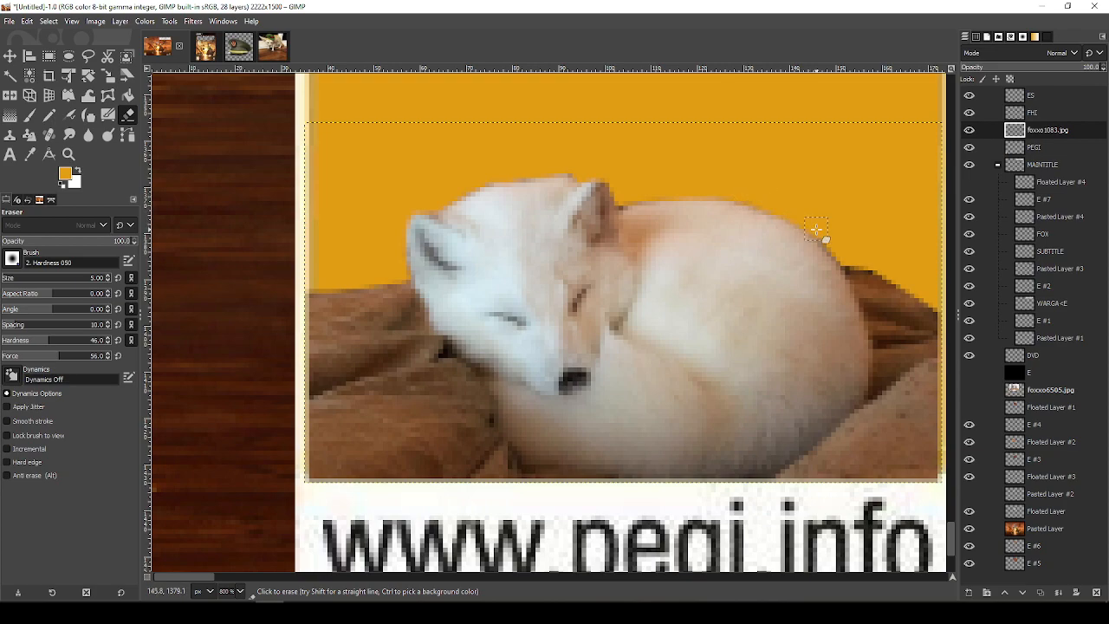
Compare the reworked PEGI badge with the original 16 badge on the other WARGAME cover image
scroll(854, 247, "right", 5)
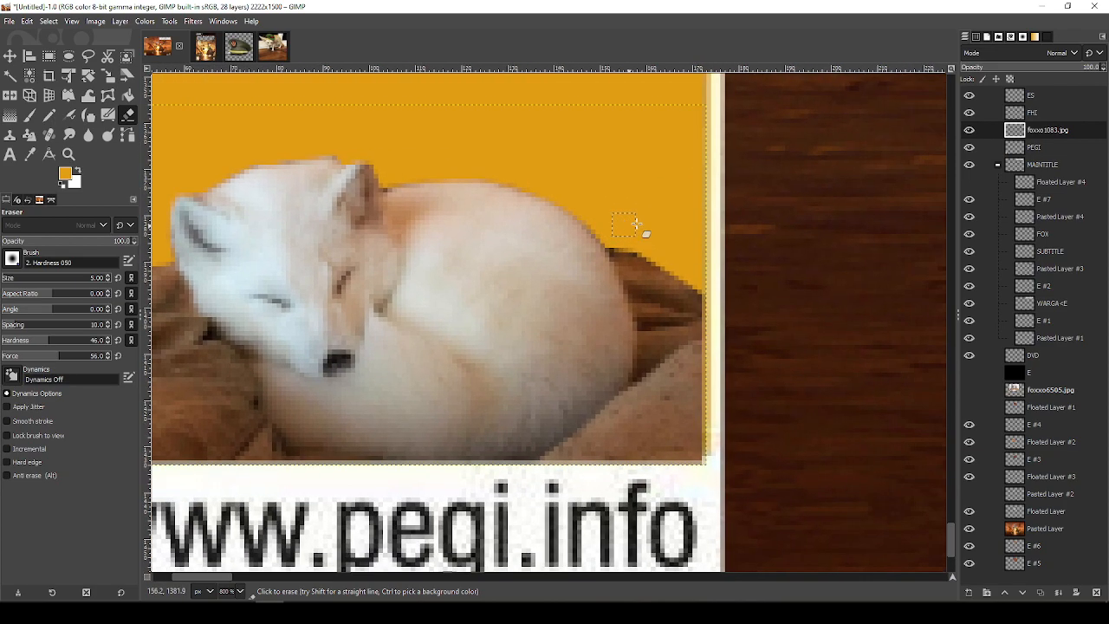
scroll(785, 229, "down", 8)
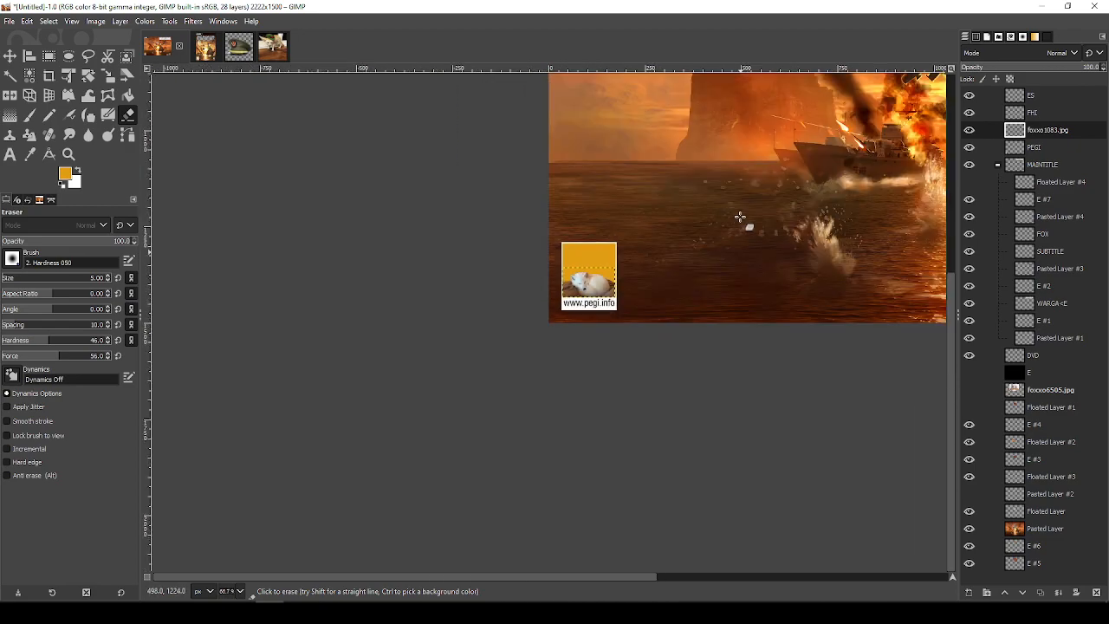
left_click_drag(666, 183, 652, 277)
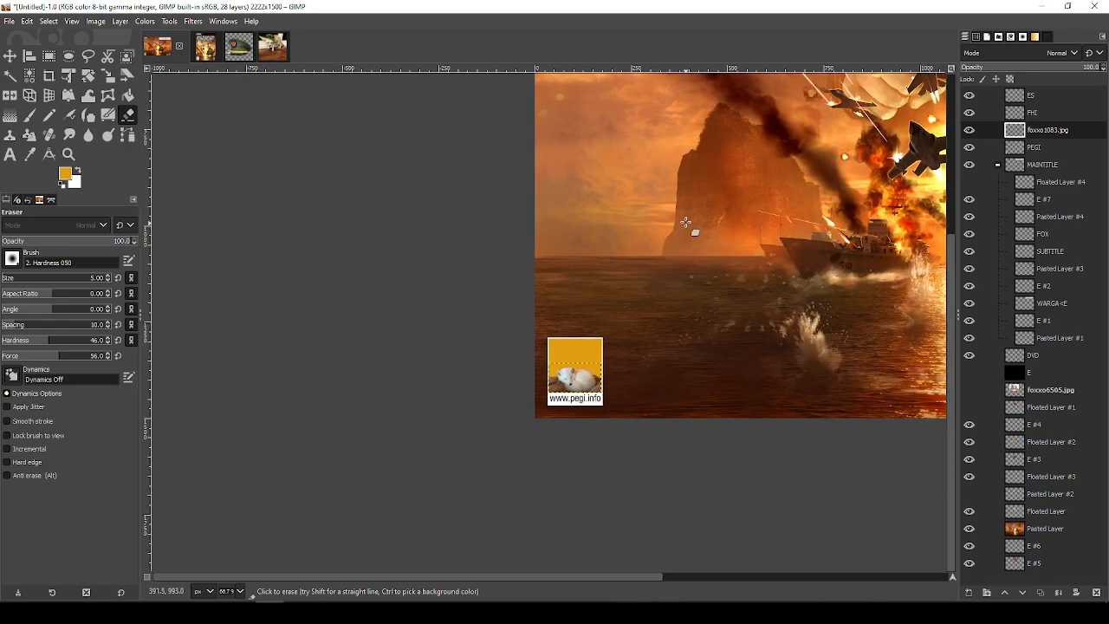
left_click_drag(686, 222, 629, 328)
left_click(206, 46)
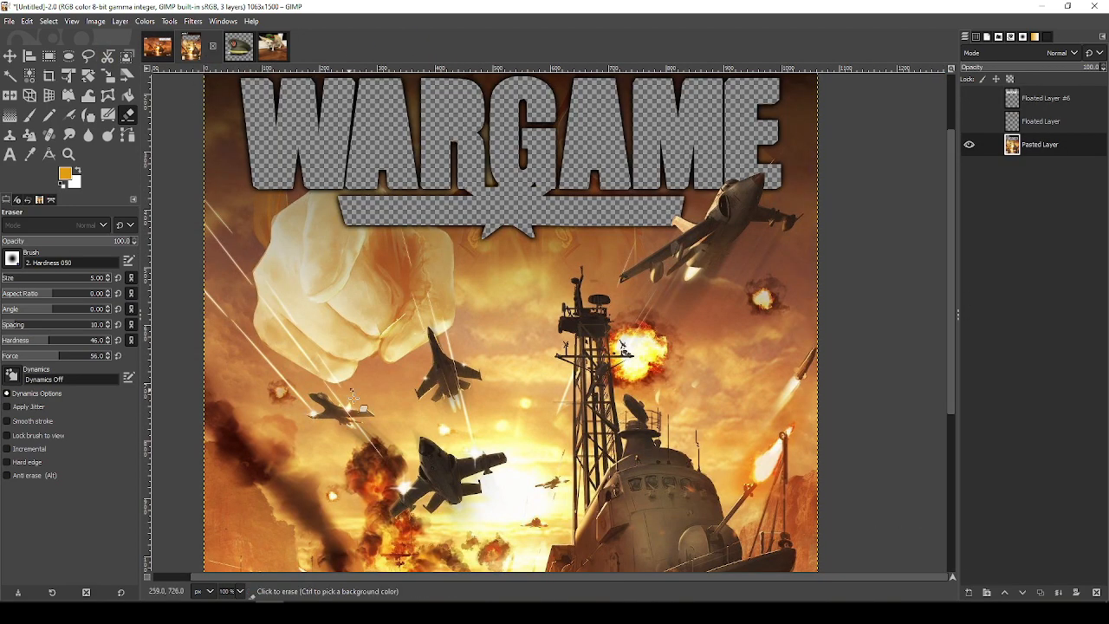
left_click_drag(352, 433, 498, 91)
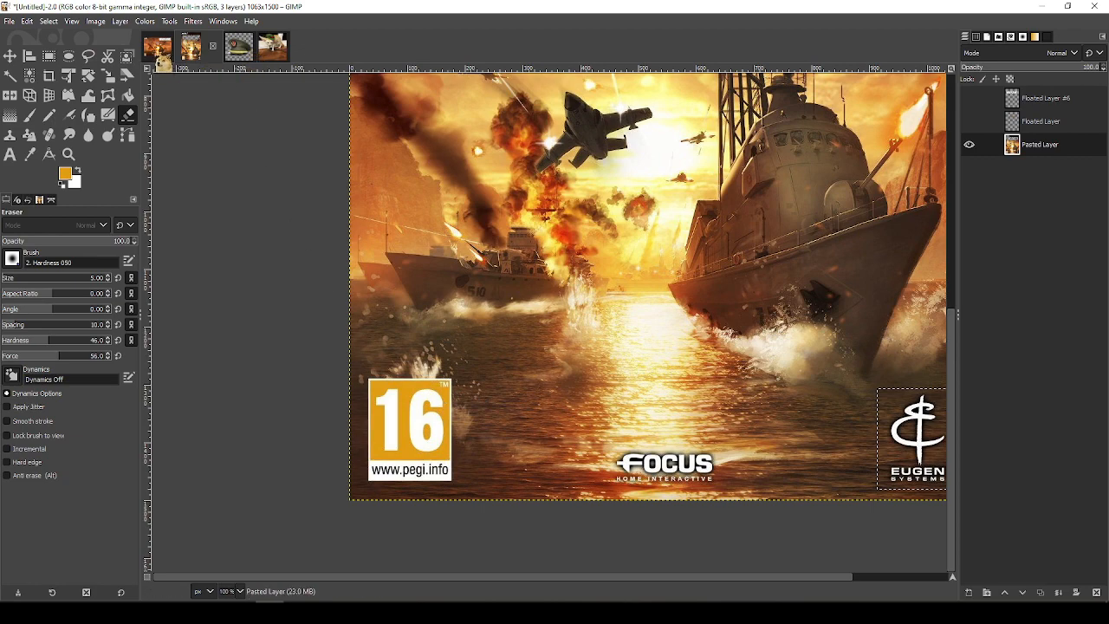
left_click(157, 46)
scroll(537, 291, "up", 2)
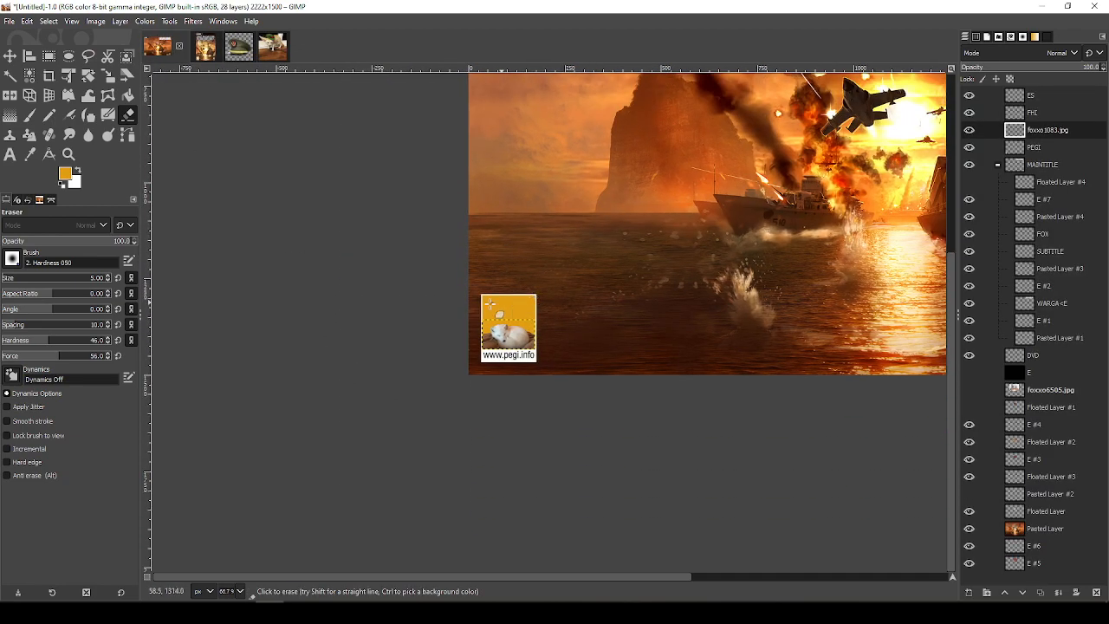
scroll(476, 322, "up", 3, "ctrl")
scroll(572, 336, "up", 2, "ctrl")
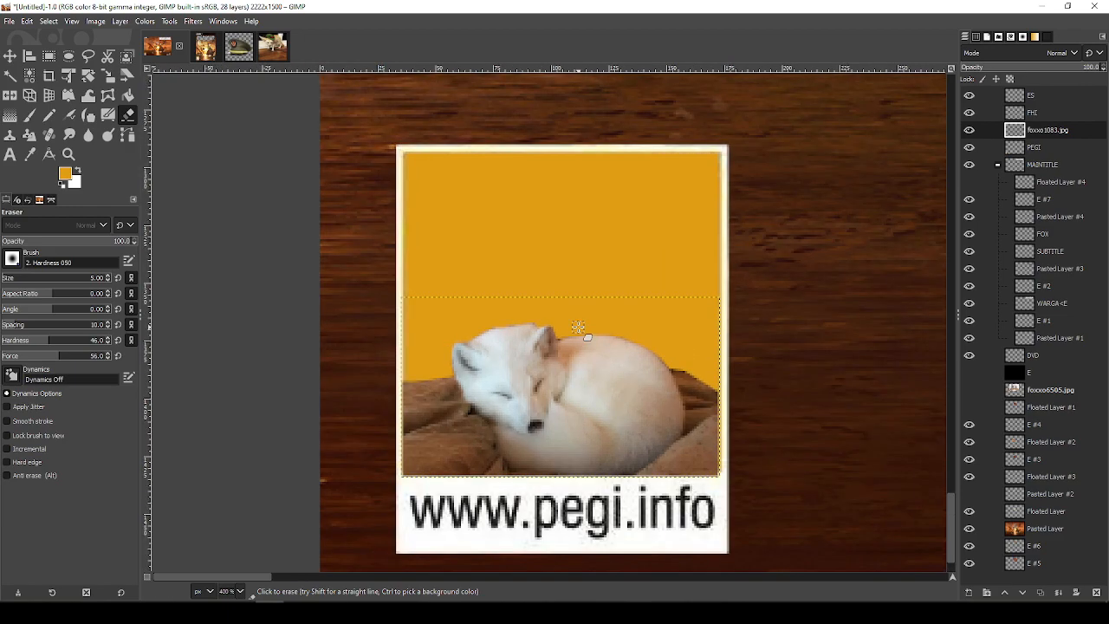
Try scaling the foxxo1083.jpg layer up to 172 × 97 px over the badge, and undo the scaling
key("shift+s")
left_click(572, 290)
left_click_drag(565, 292, 561, 254)
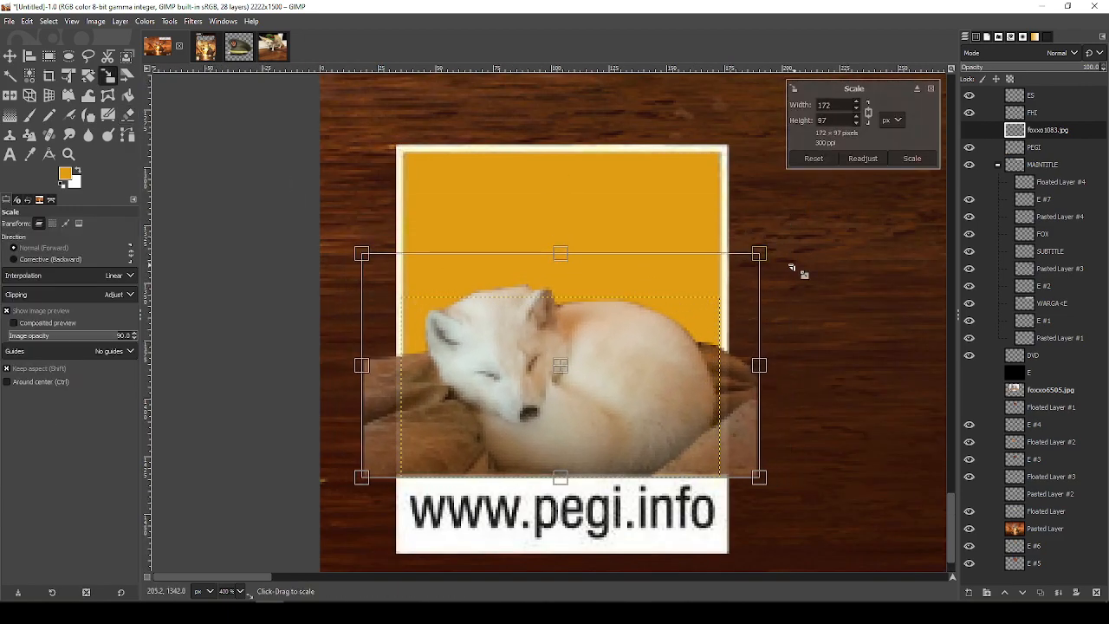
left_click(918, 160)
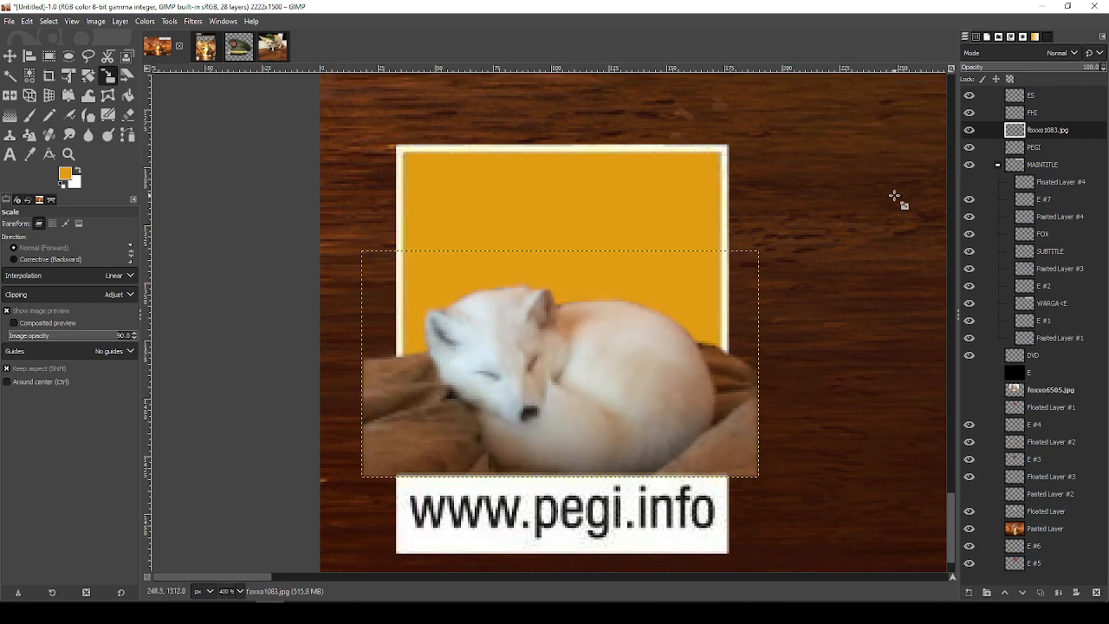
left_click_drag(1043, 268, 1055, 139)
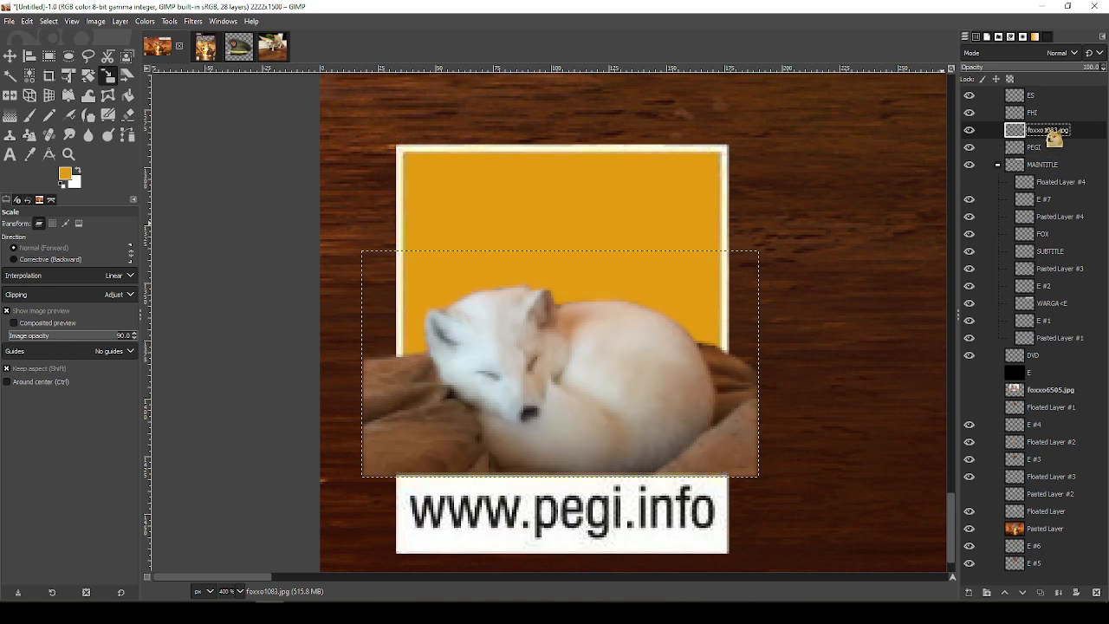
key("ctrl+z")
key("ctrl+z")
key("ctrl+z")
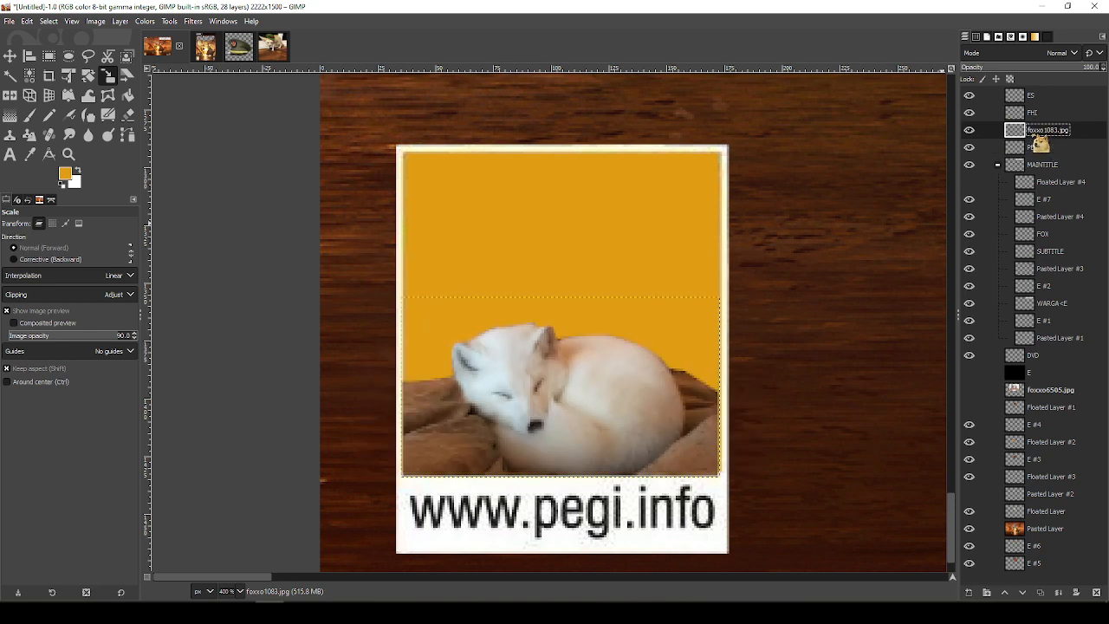
left_click_drag(707, 297, 669, 391)
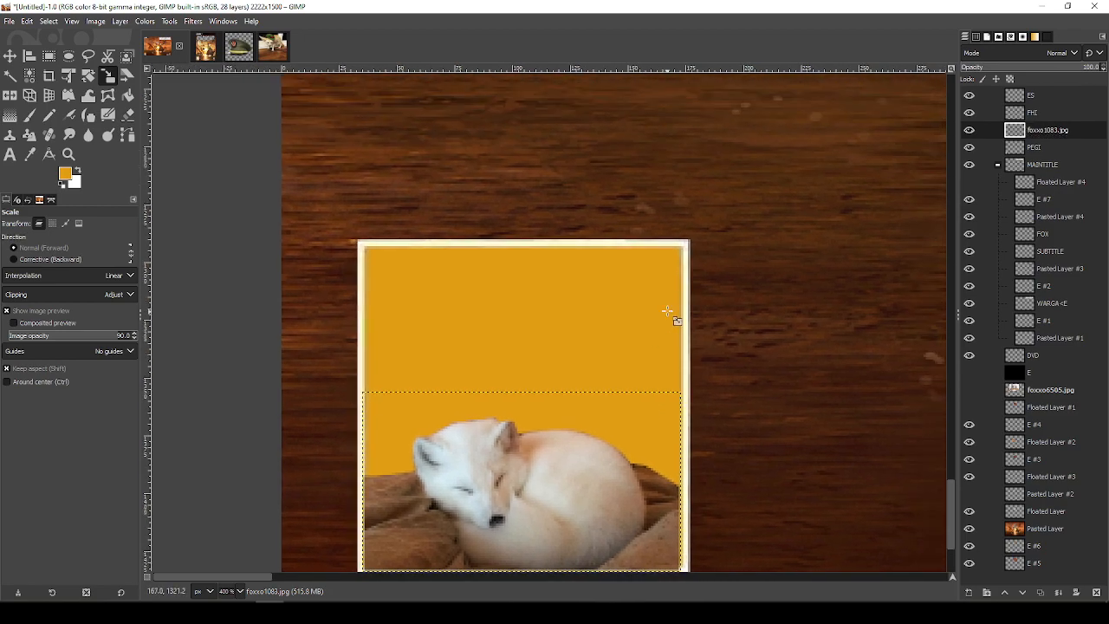
left_click_drag(693, 263, 708, 25)
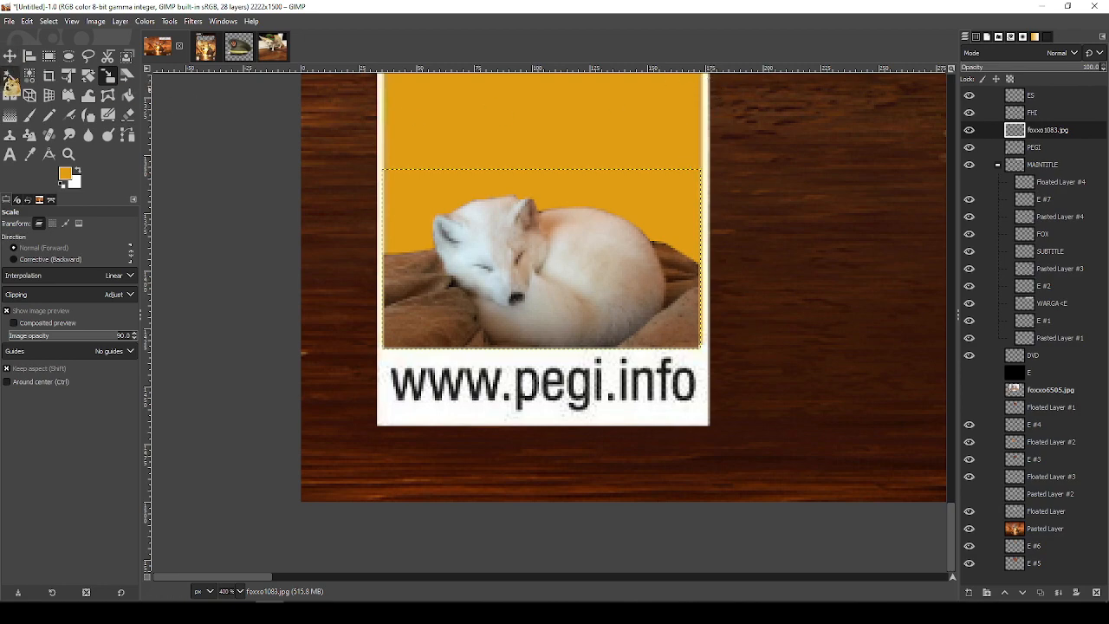
left_click(50, 55)
scroll(364, 318, "down", 1)
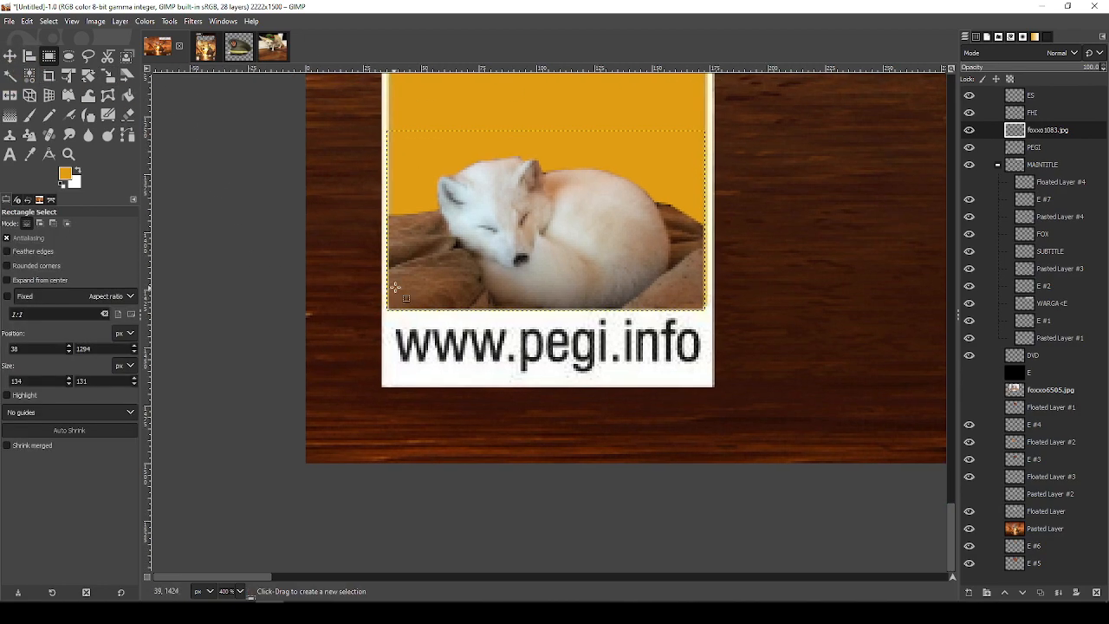
scroll(513, 236, "up", 2)
left_click(1041, 148)
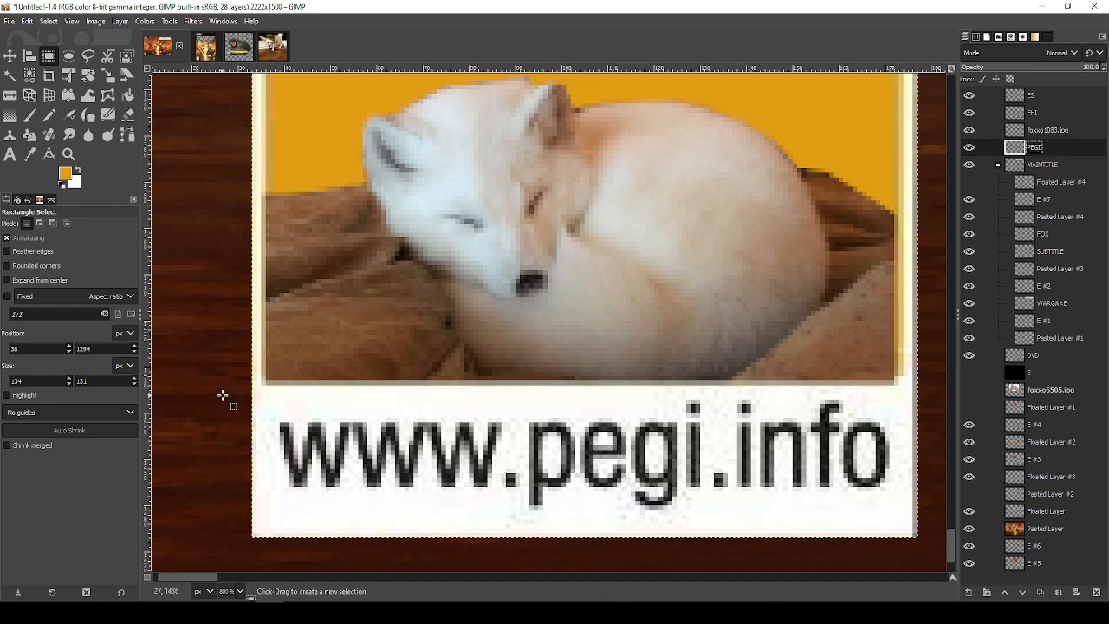
left_click_drag(256, 398, 743, 527)
key("Delete")
key("ctrl+shift+a")
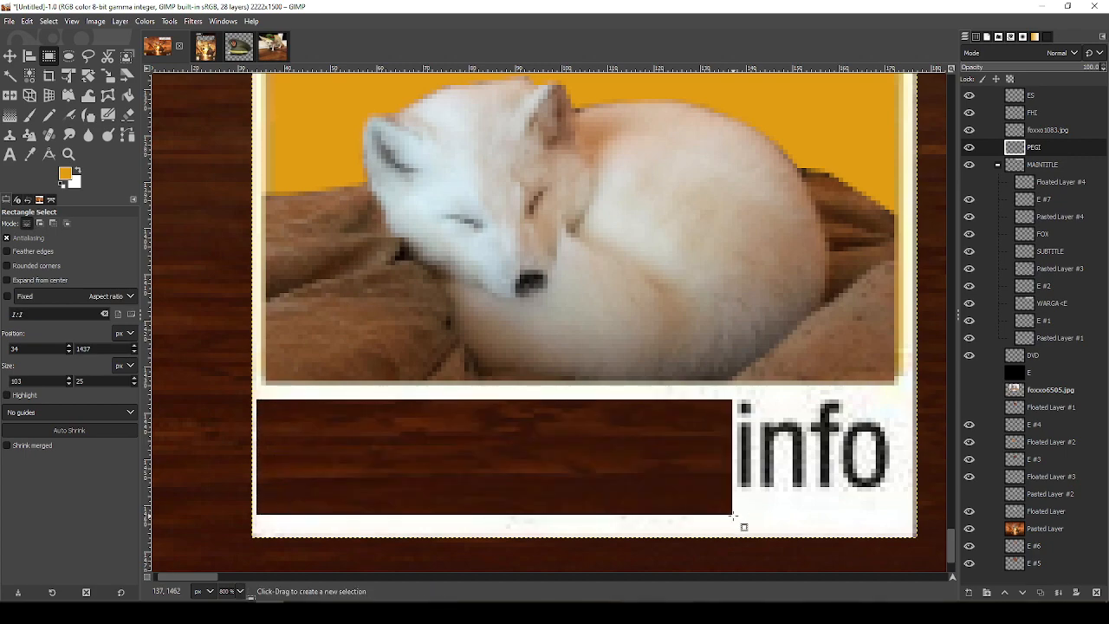
Sample the badge's white as the foreground color and fill the cleared rectangle beside "info" with it
key("o")
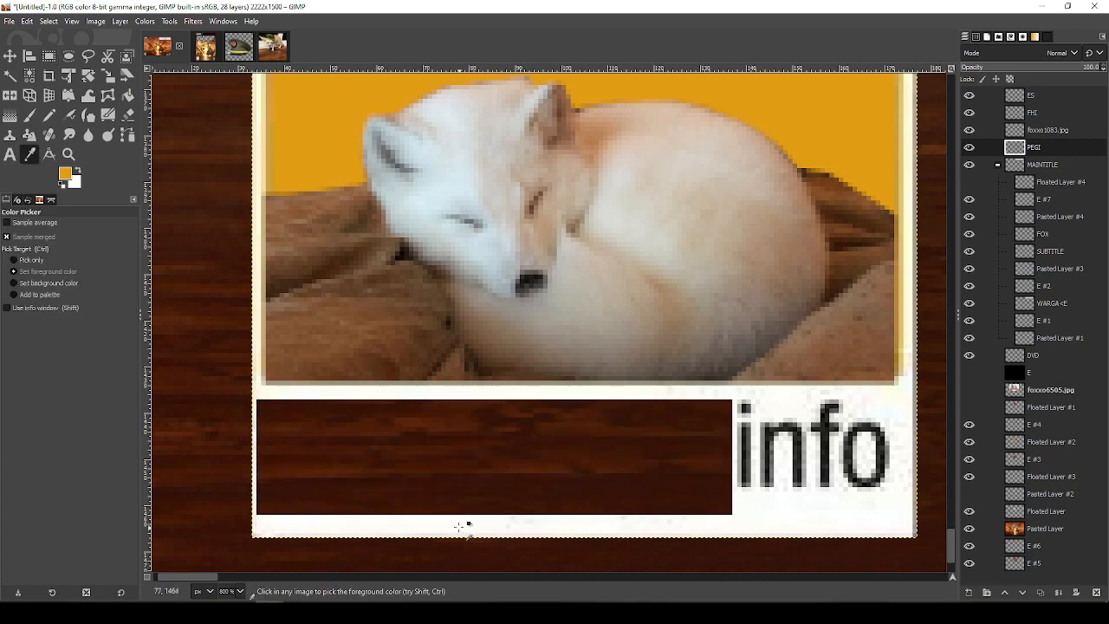
left_click(456, 524)
key("shift+b")
left_click(500, 419)
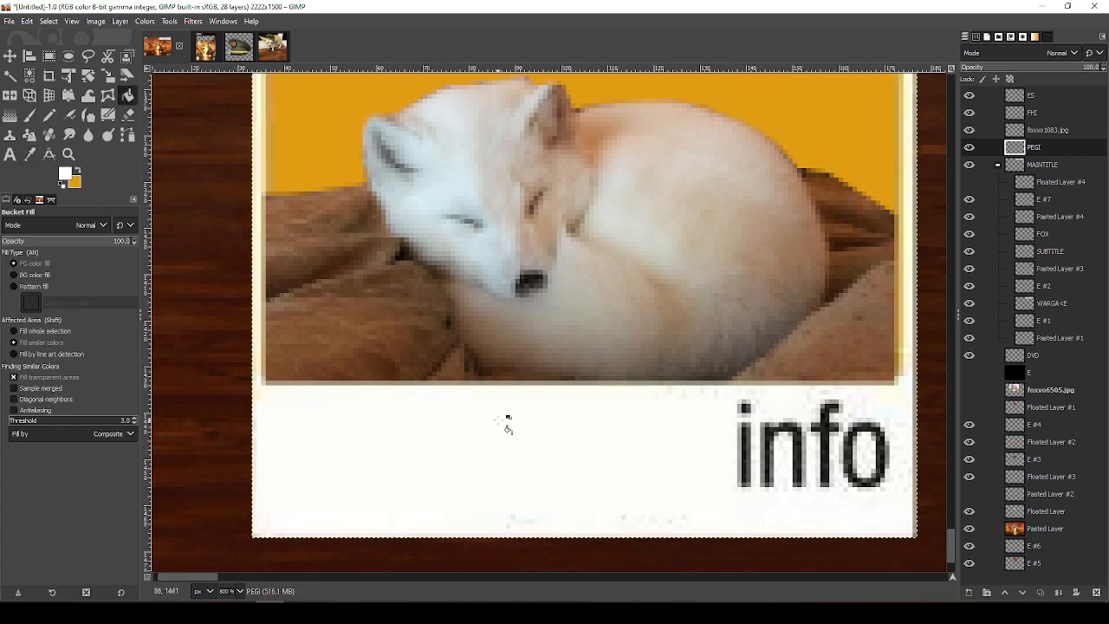
Set the Text tool's font to Calibri and its color to black (000000)
key("t")
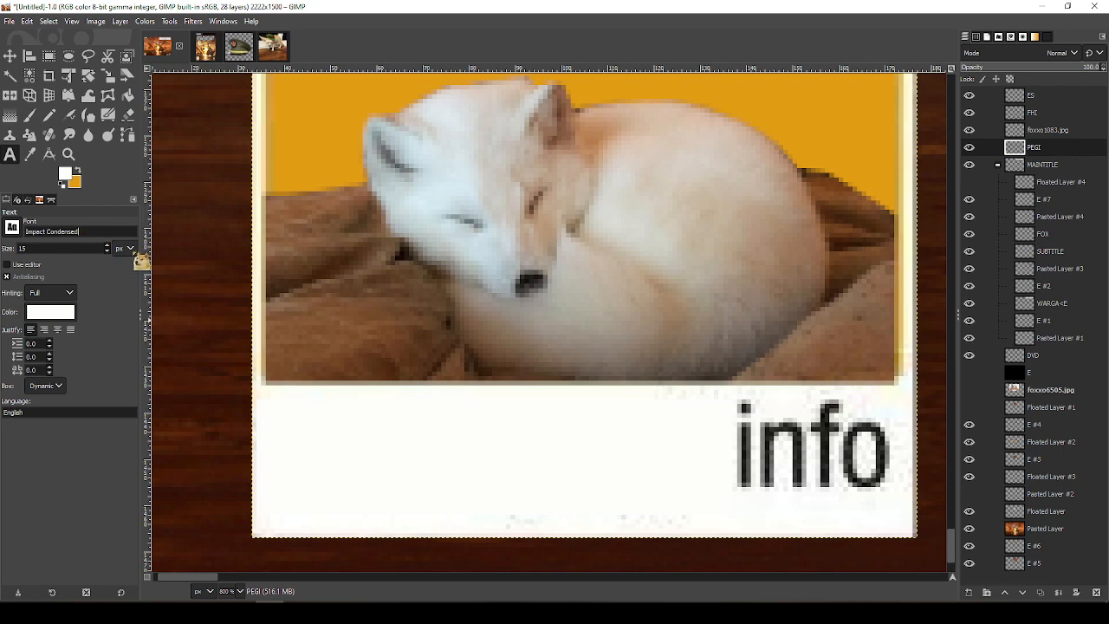
key("ctrl+a")
type("ca")
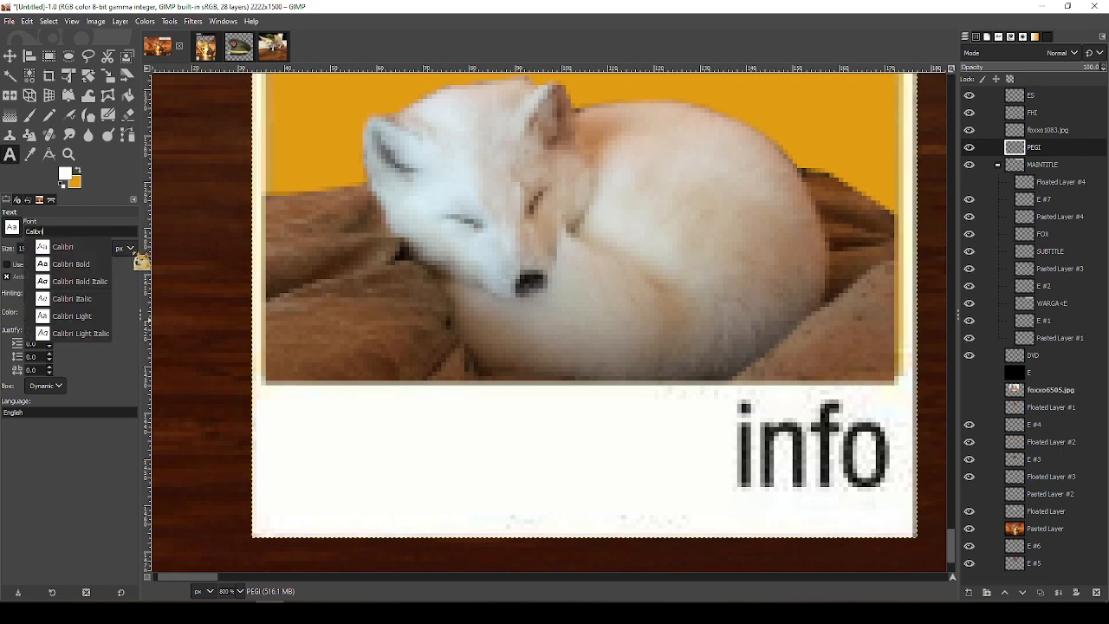
key("Return")
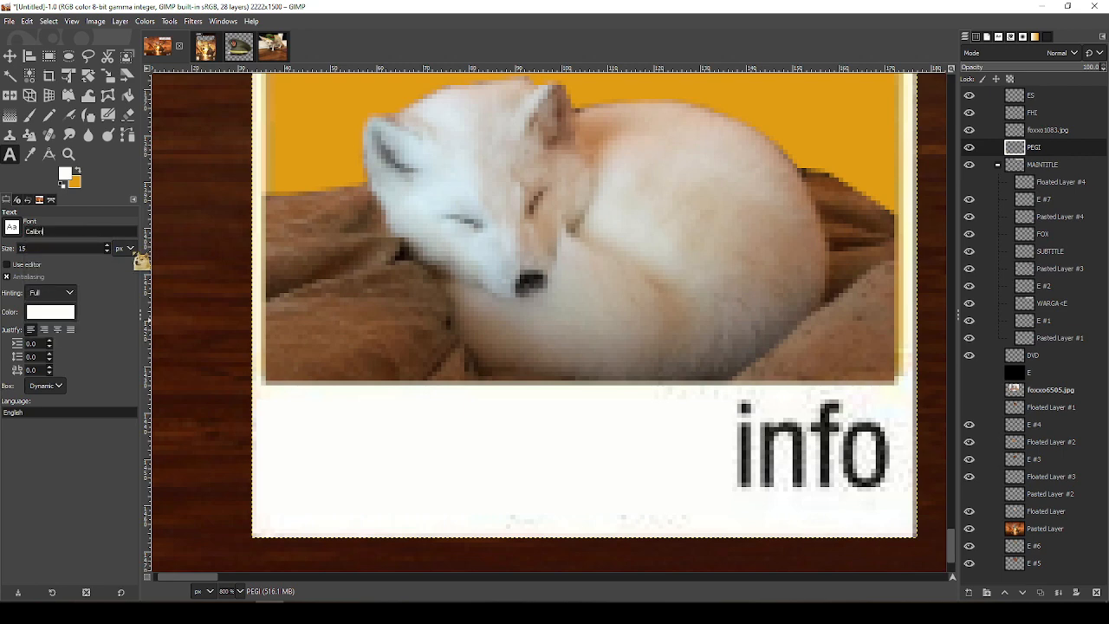
left_click(50, 312)
key("Return")
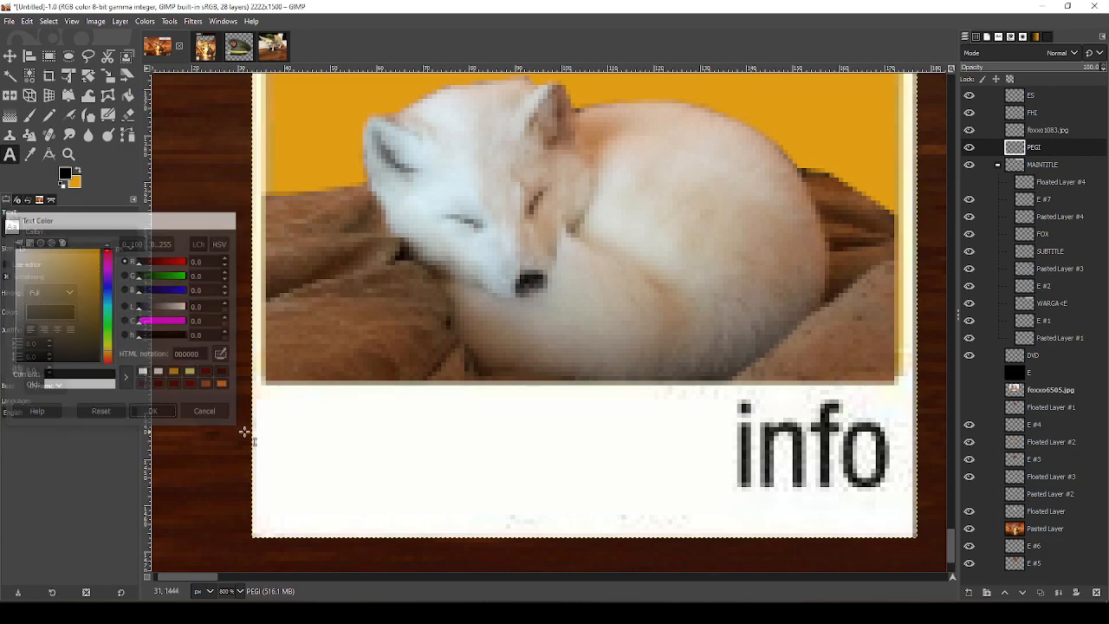
Add the text "lagopus" in 15 px Calibri on the blank white area beside "info"
left_click_drag(247, 395, 764, 532)
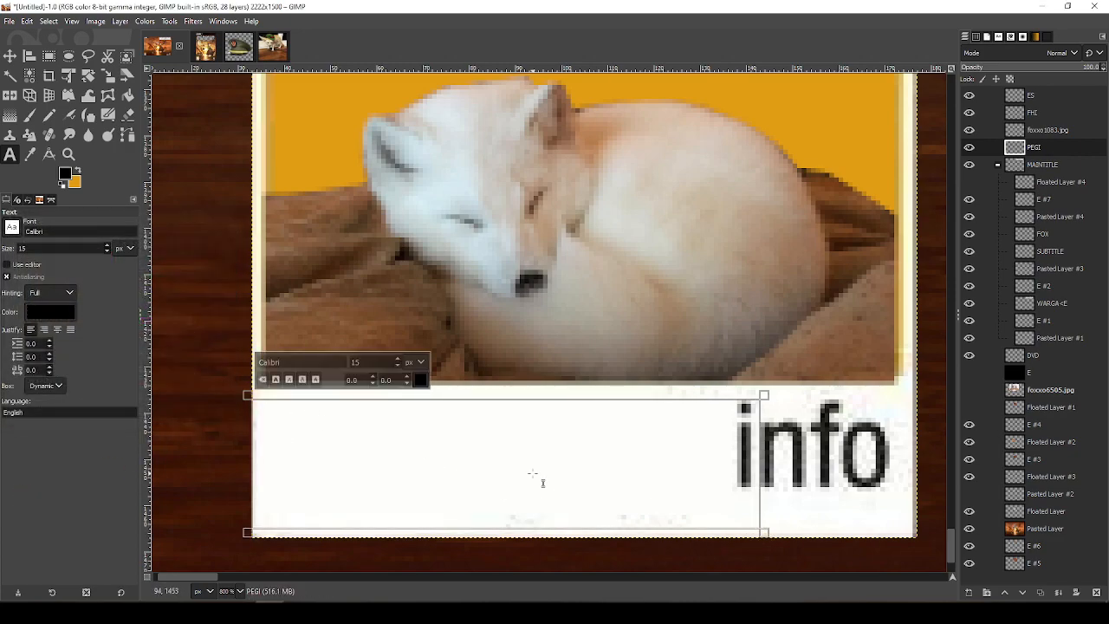
type("lagopis")
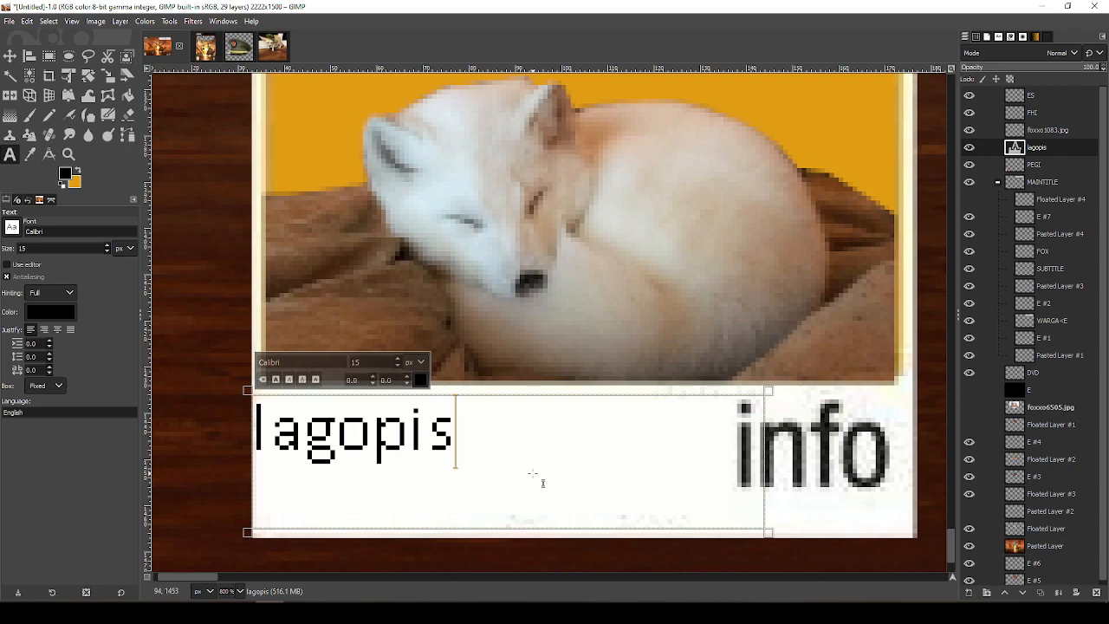
key("BackSpace")
key("BackSpace")
type("us")
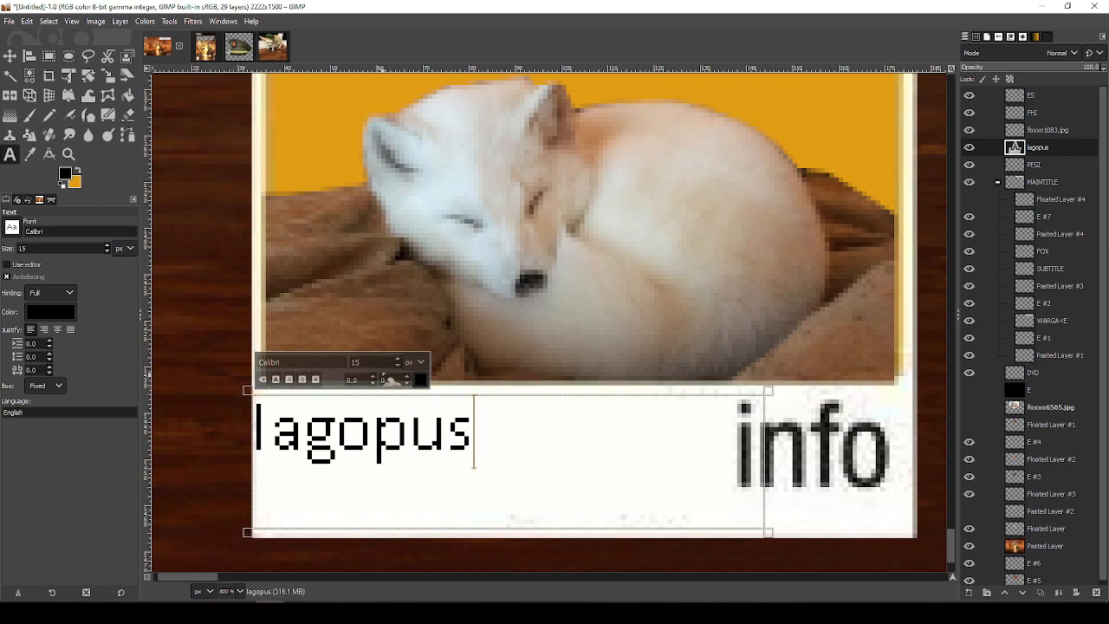
Extend the "lagopus" text box upward over the fox photo and set all its text to 30 px
left_click_drag(385, 362, 264, 361)
left_click_drag(494, 391, 486, 288)
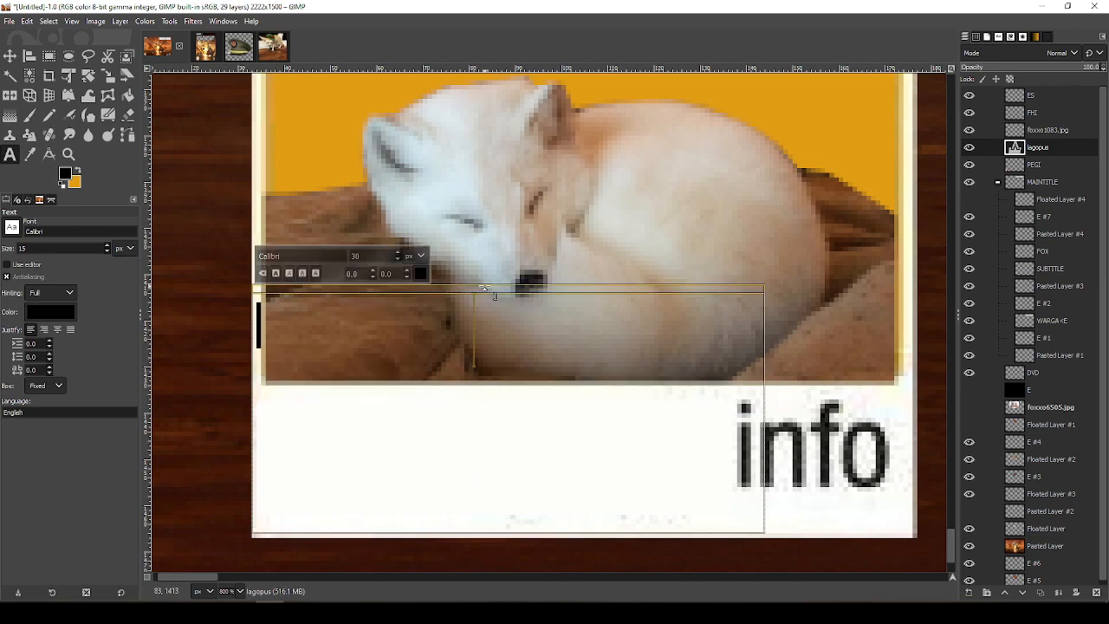
key("ctrl+a")
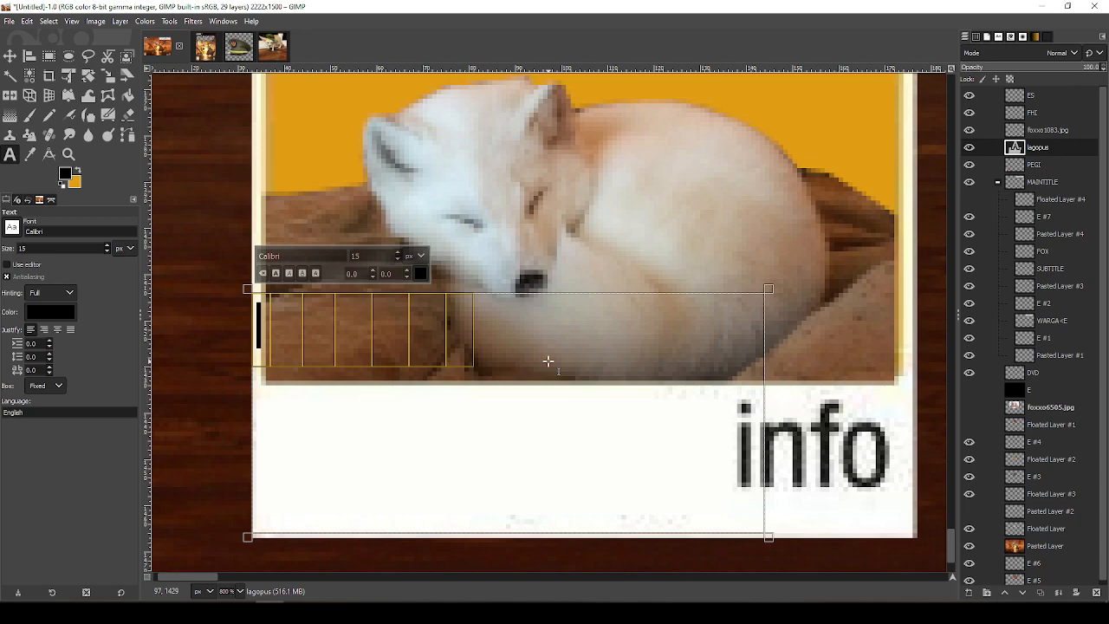
left_click(372, 253)
key("Return")
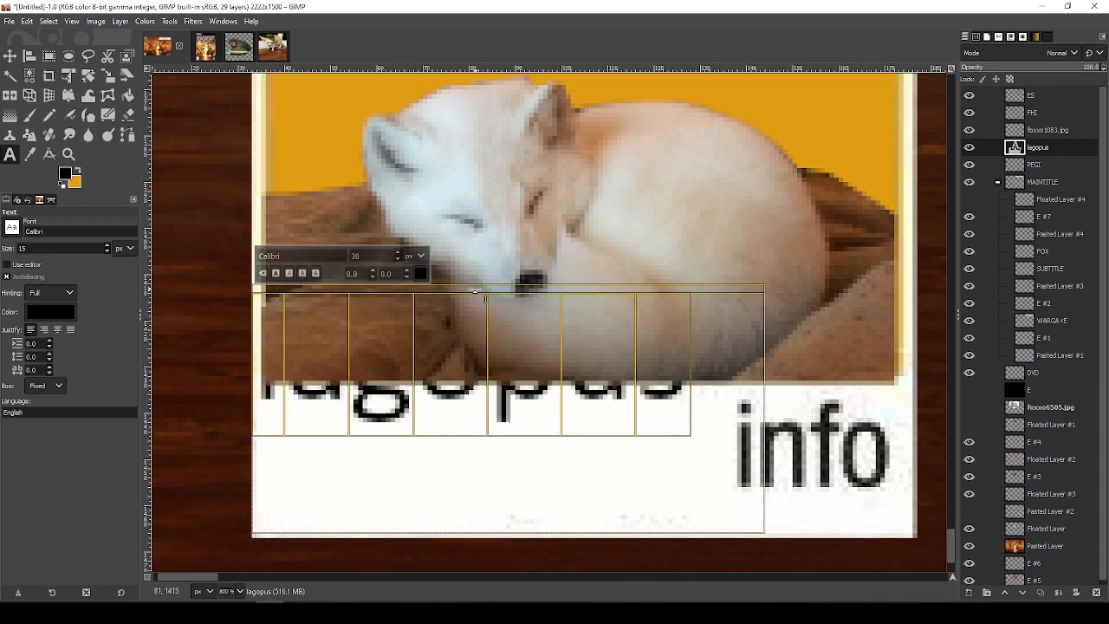
Widen the "lagopus" text box to fit the word on one line and lower its upper edge to align the text with "info"
left_click_drag(511, 289, 477, 532)
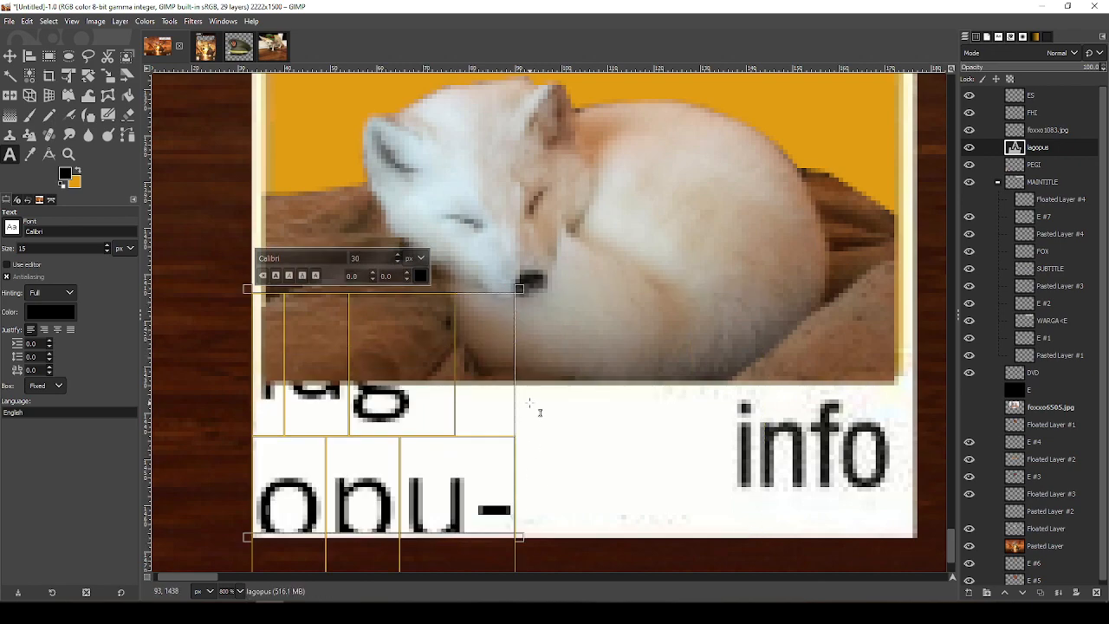
left_click_drag(515, 399, 867, 399)
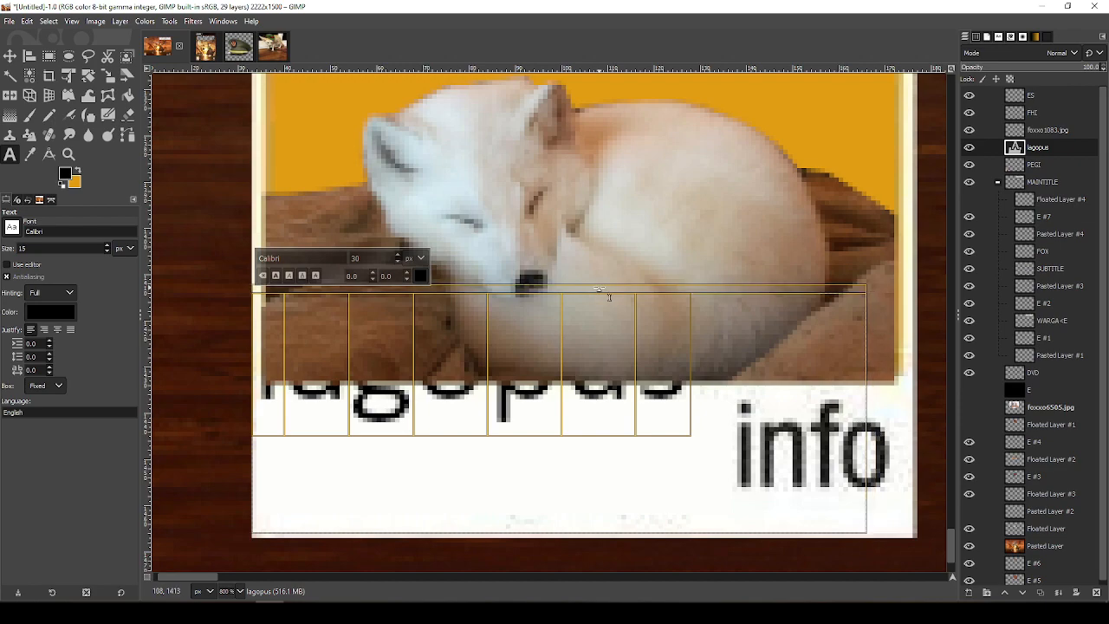
left_click_drag(598, 292, 607, 349)
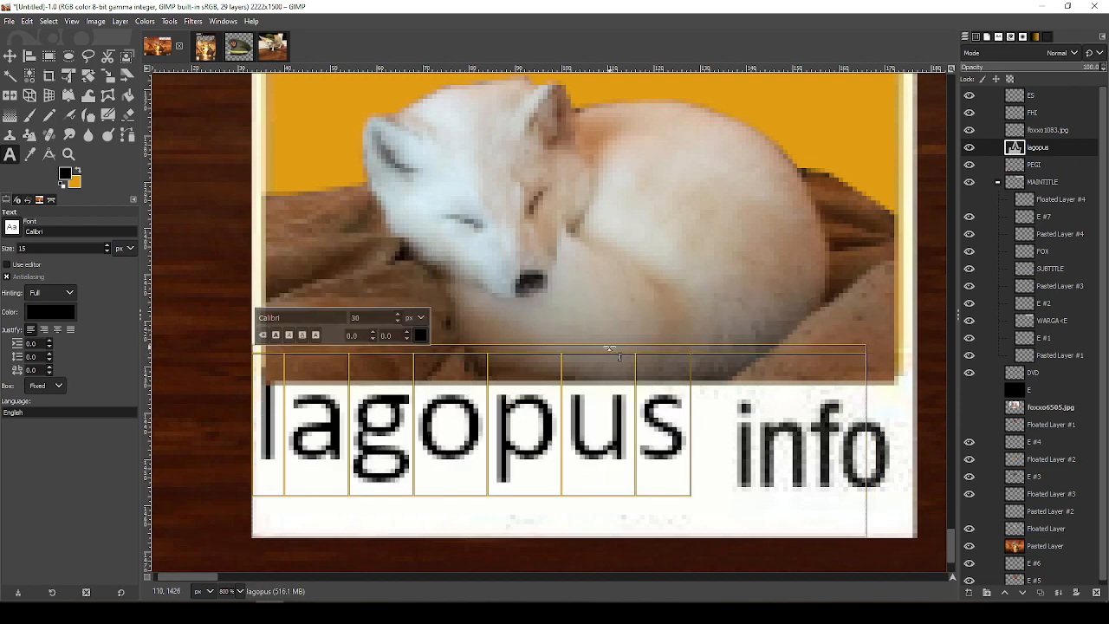
left_click_drag(612, 349, 619, 377)
left_click(768, 338)
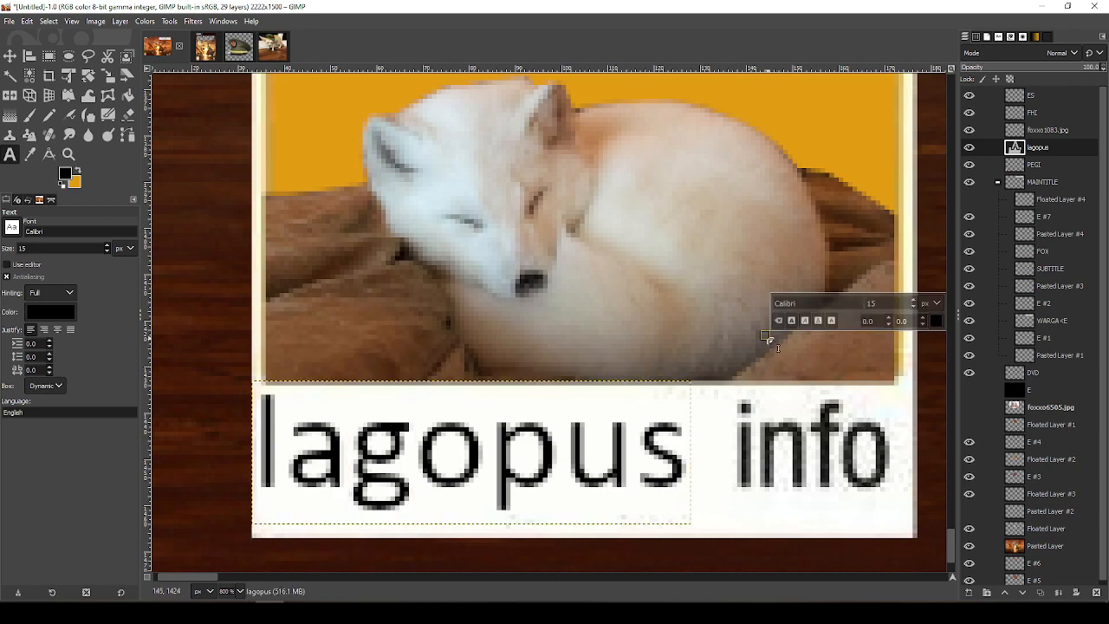
Try the Calibri Bold font on the whole "lagopus" text, and return it to Calibri
left_click(487, 274)
left_click(398, 423)
double_click(453, 466)
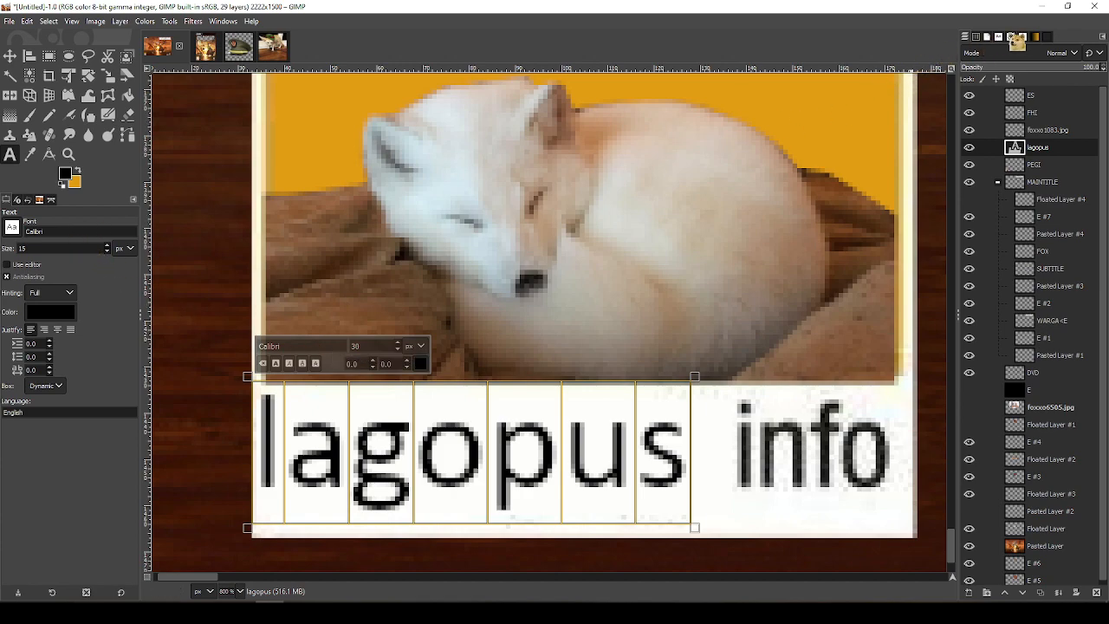
left_click(1005, 40)
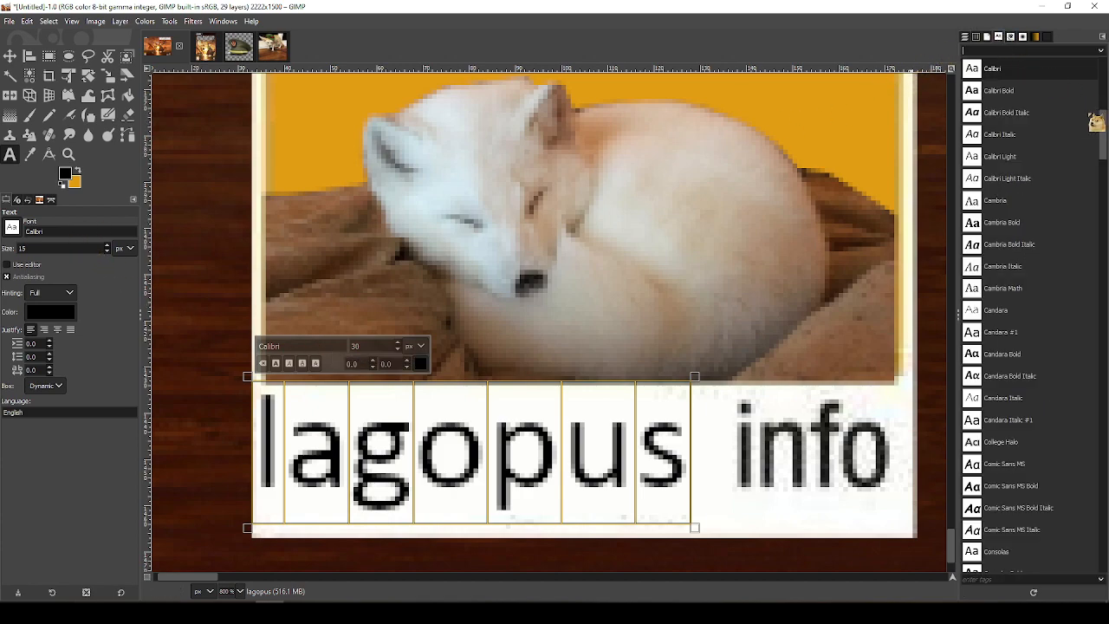
left_click(321, 345)
type("Bold")
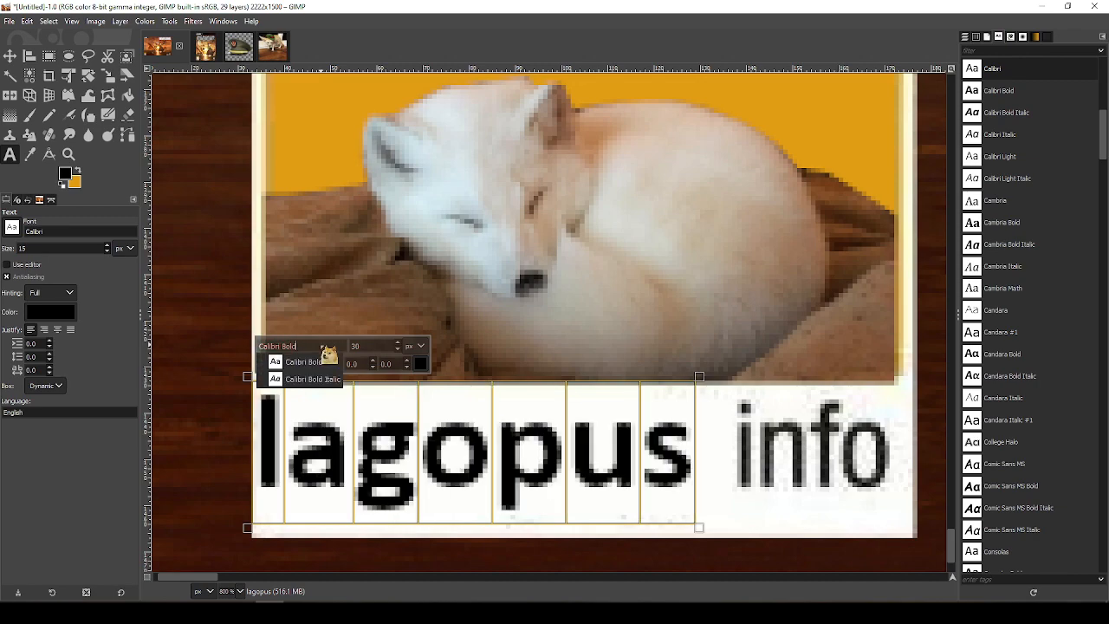
key("BackSpace")
key("BackSpace")
key("BackSpace")
key("BackSpace")
key("BackSpace")
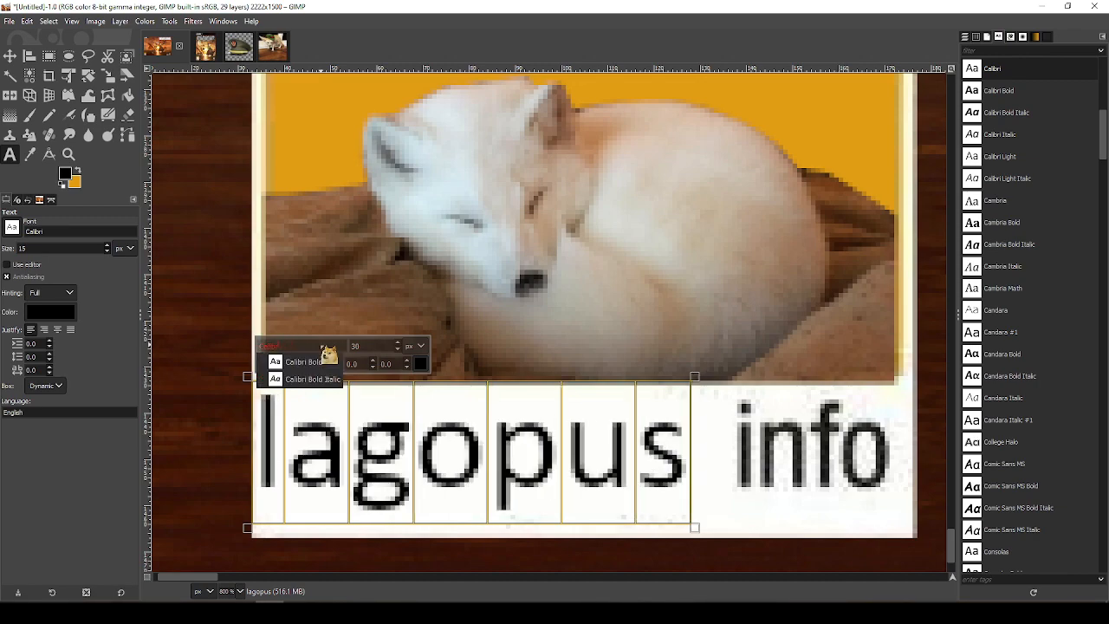
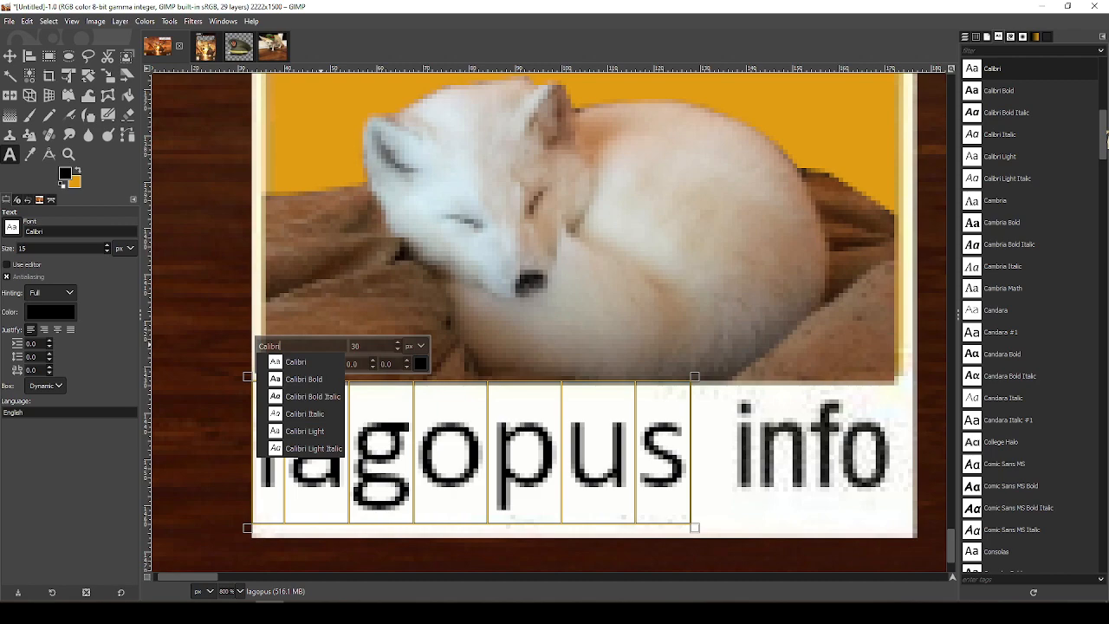
Choose Candara #1 as the Text tool's font
left_click(994, 342)
left_click(1000, 335)
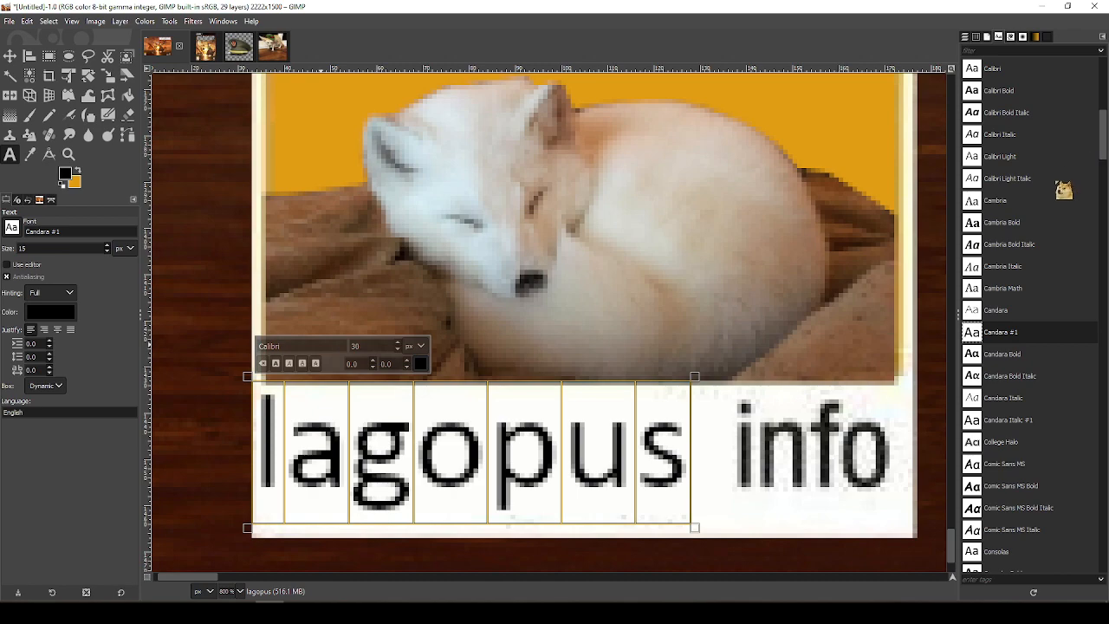
Shift the "lagopus" text layer slightly right, closer to the word "info" under the fox picture
left_click(966, 38)
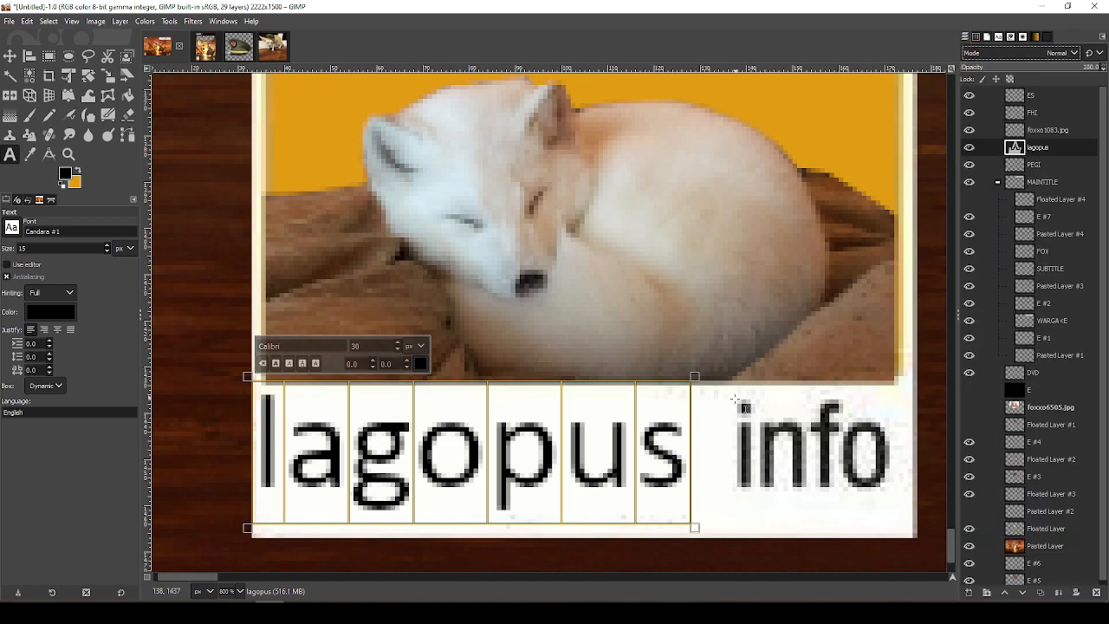
key("m")
left_click(193, 21)
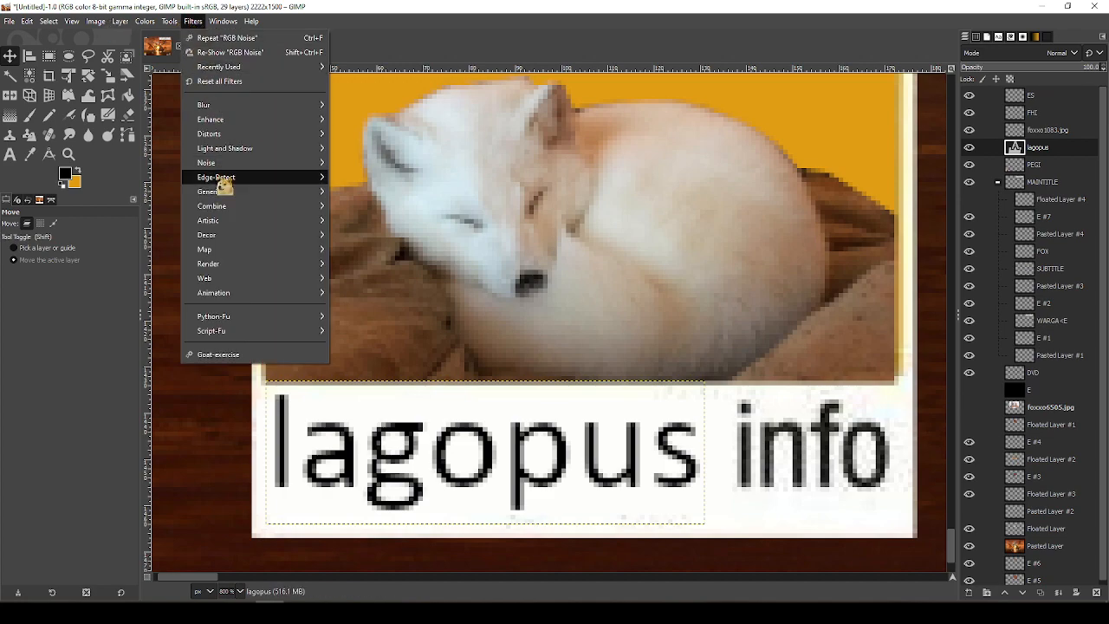
mouse_move(264, 241)
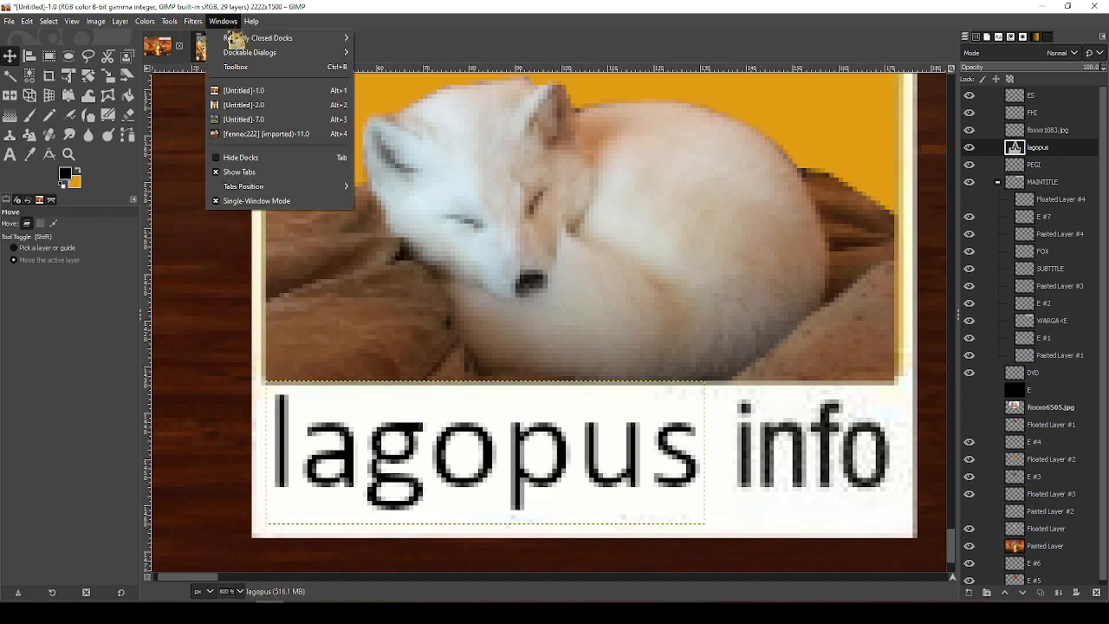
left_click(201, 39)
Try scaling the "lagopus" text layer narrower while keeping its height, and undo the change
scroll(586, 347, "down", 4)
scroll(585, 346, "up", 4)
key("shift+s")
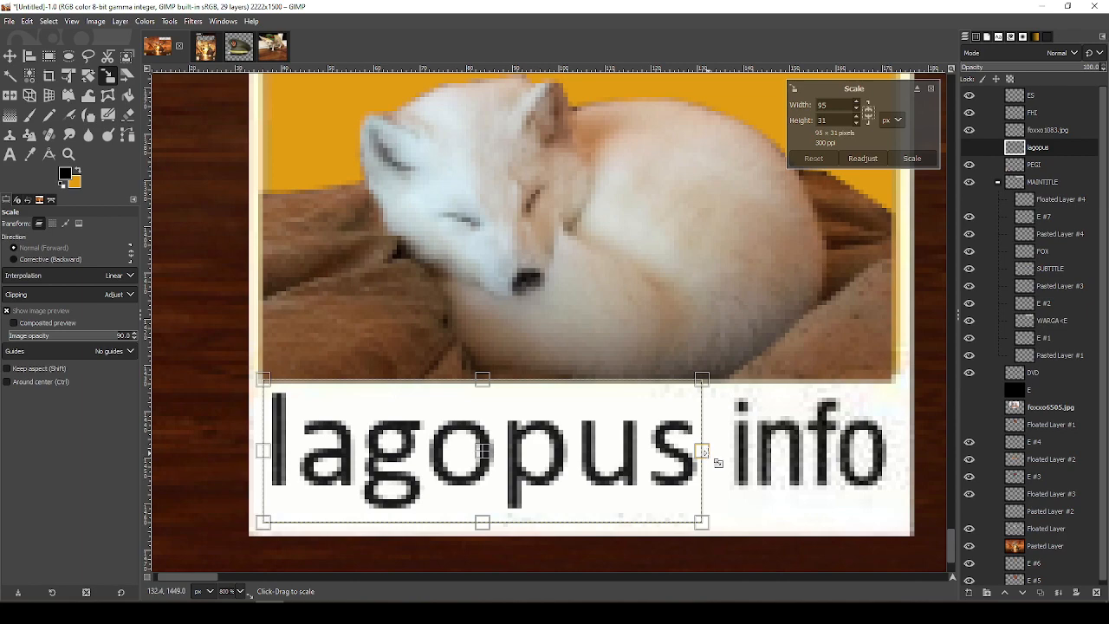
left_click_drag(719, 463, 660, 465)
left_click(919, 162)
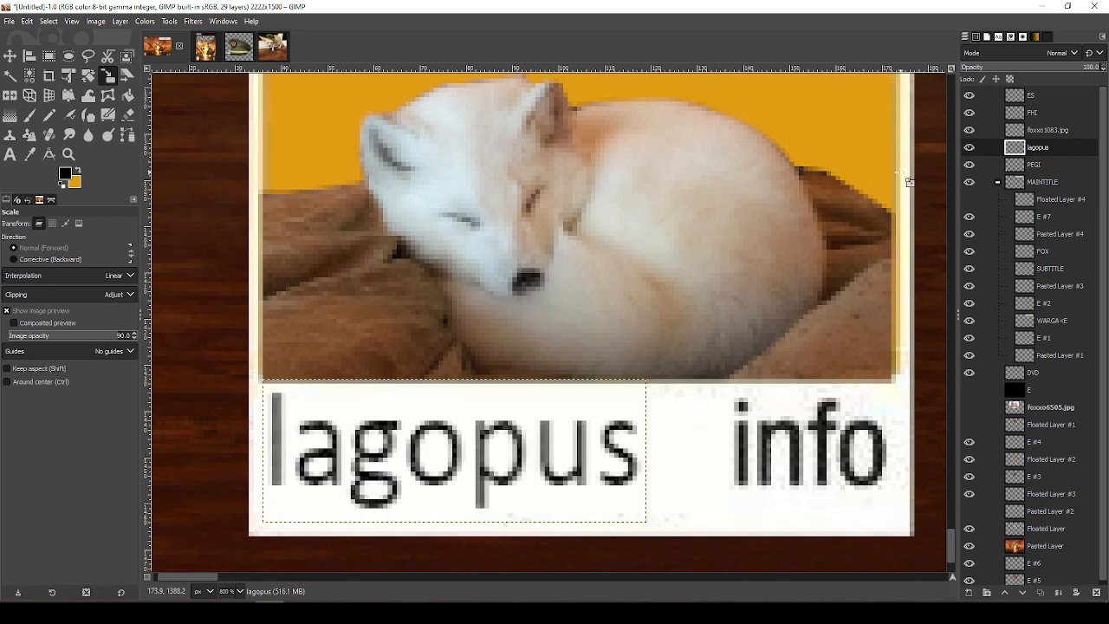
key("ctrl+z")
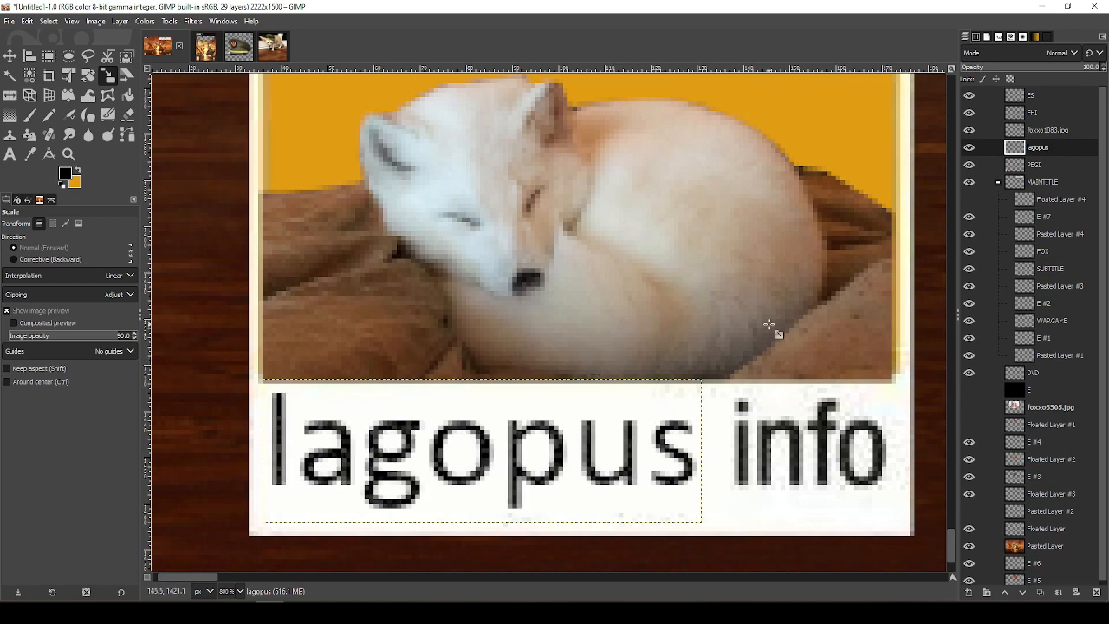
Examine the "lagopus info" caption at different zoom levels, comparing the lettering of the two words
key("minus")
key("minus")
key("minus")
key("minus")
key("minus")
key("minus")
key("minus")
scroll(582, 318, "up", 7)
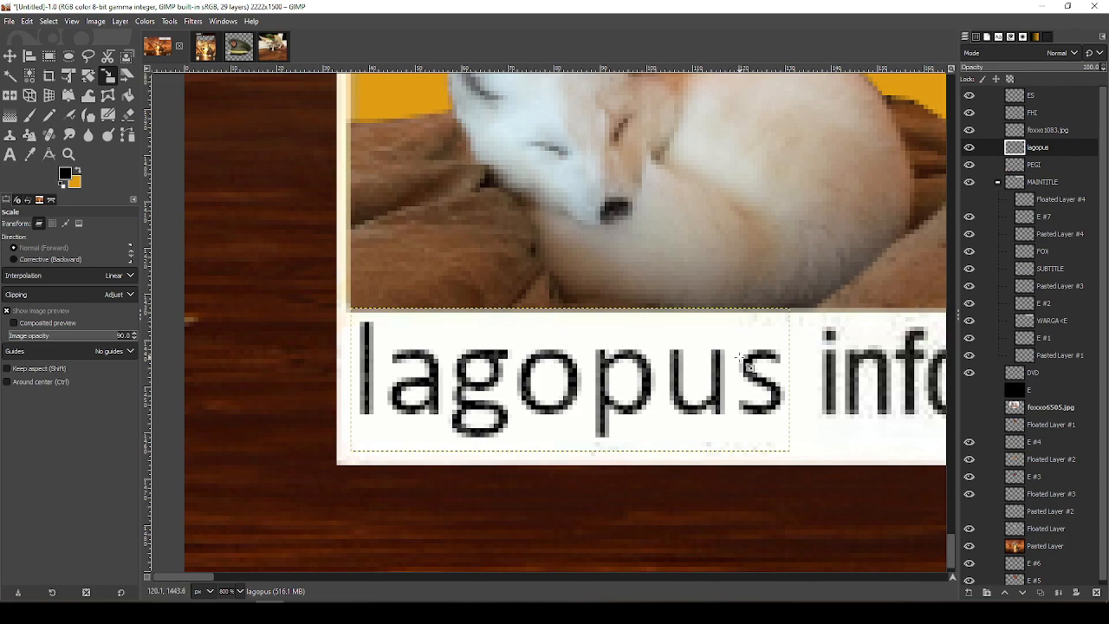
left_click_drag(812, 329, 684, 369)
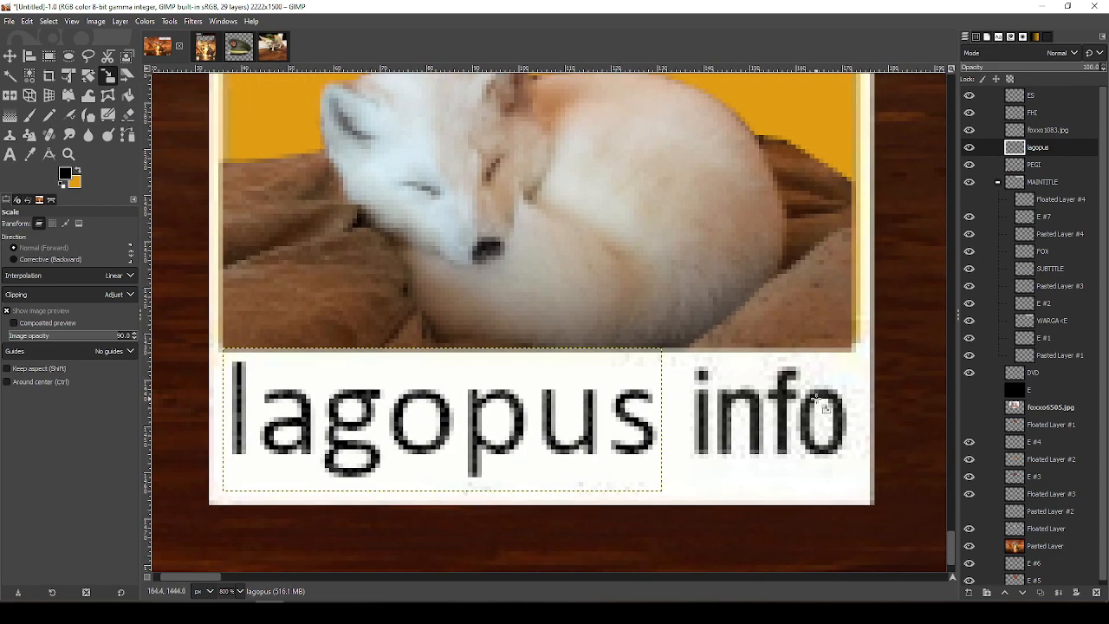
Switch to OBS to pause the screen recording, and return to the cover image in GIMP
key("alt+Tab")
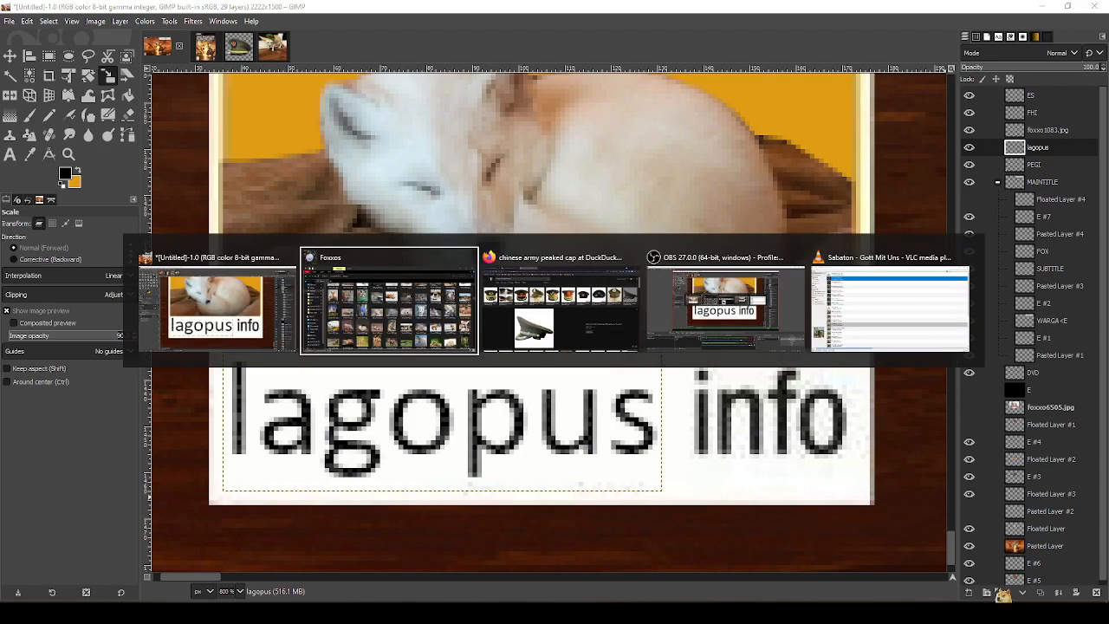
key("alt+Tab")
key("alt+Tab")
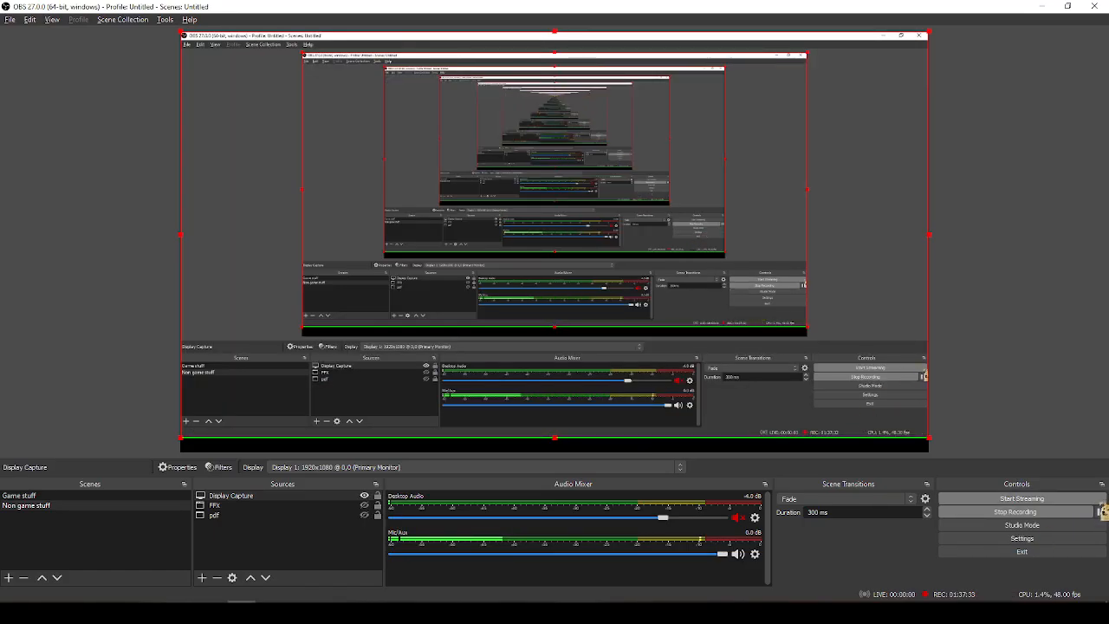
left_click(1101, 511)
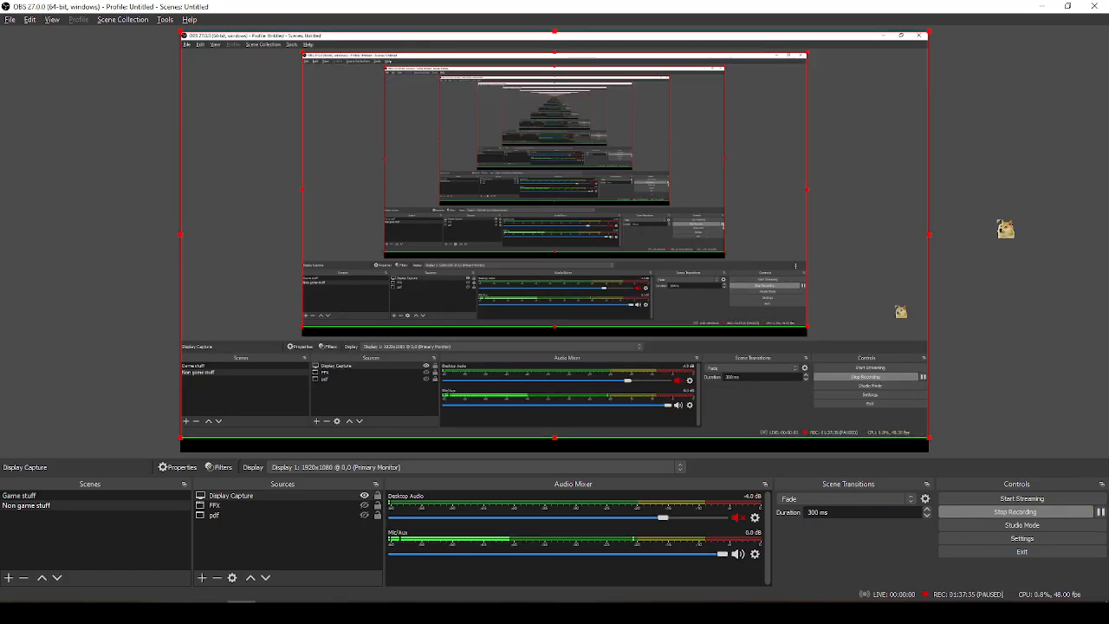
key("alt+Tab")
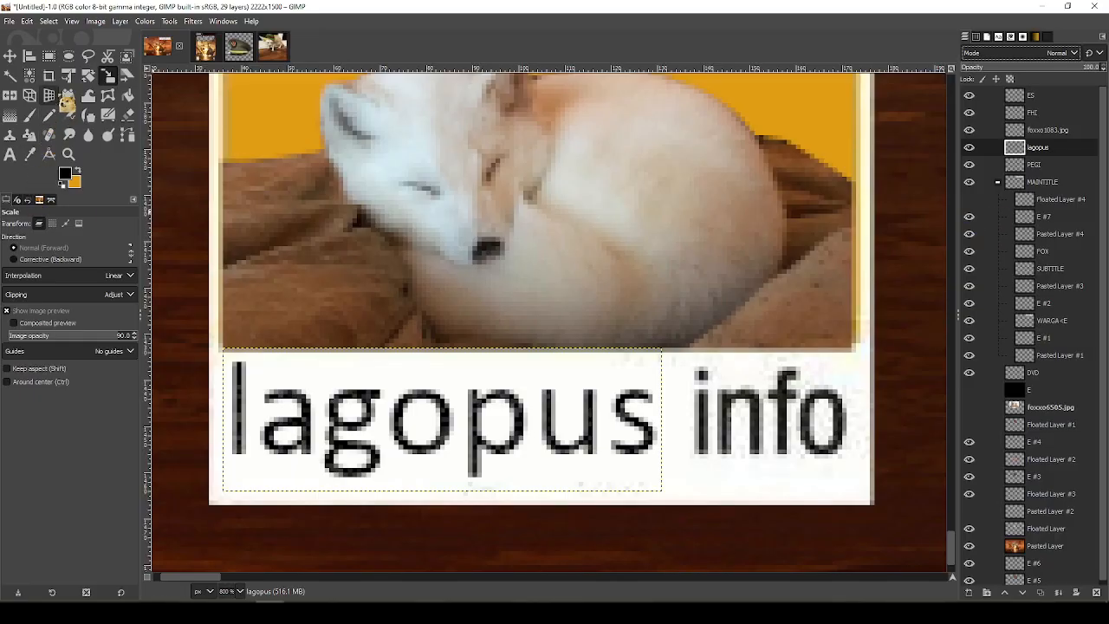
Reopen the "lagopus" text layer for editing, discarding its modifications, and try "Candid" as its font
left_click(10, 153)
left_click(429, 400)
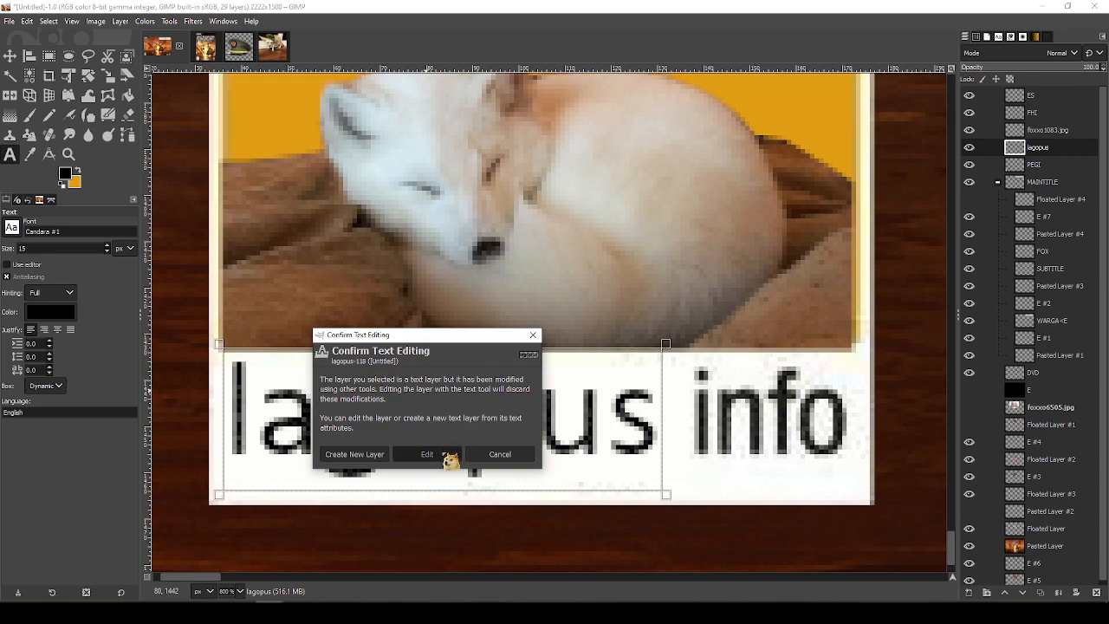
left_click(427, 454)
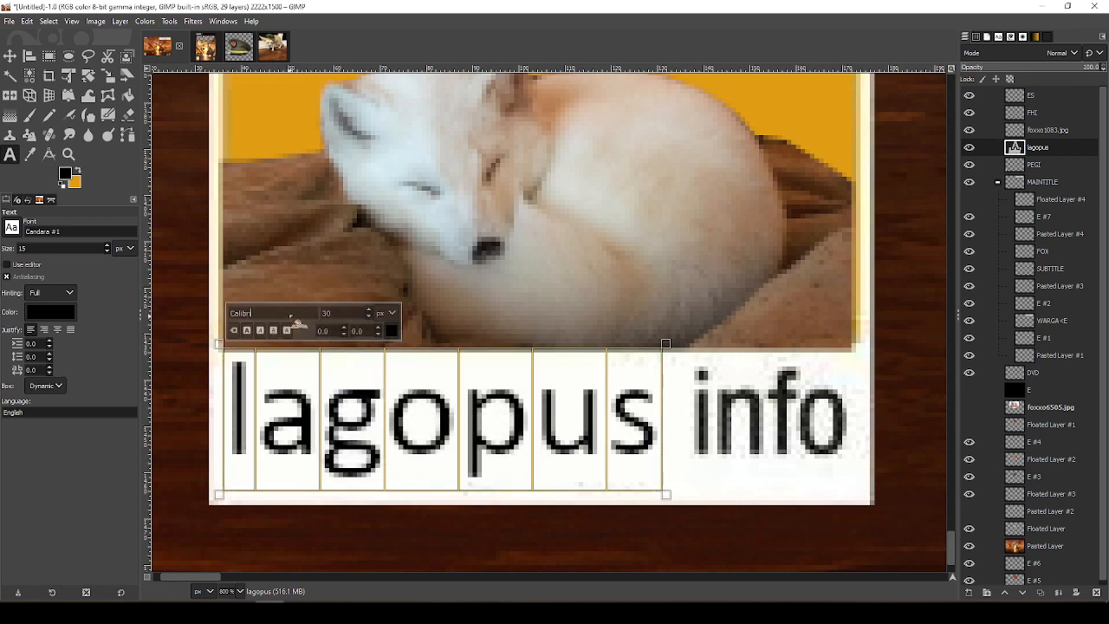
type("Candid")
key("alt+Tab")
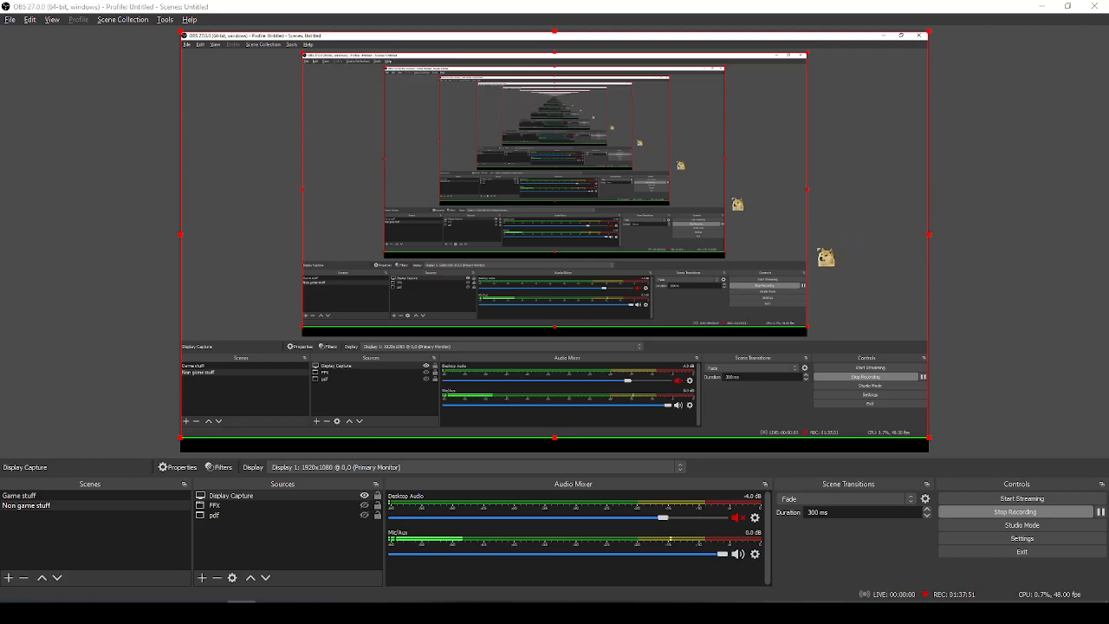
key("alt+Tab")
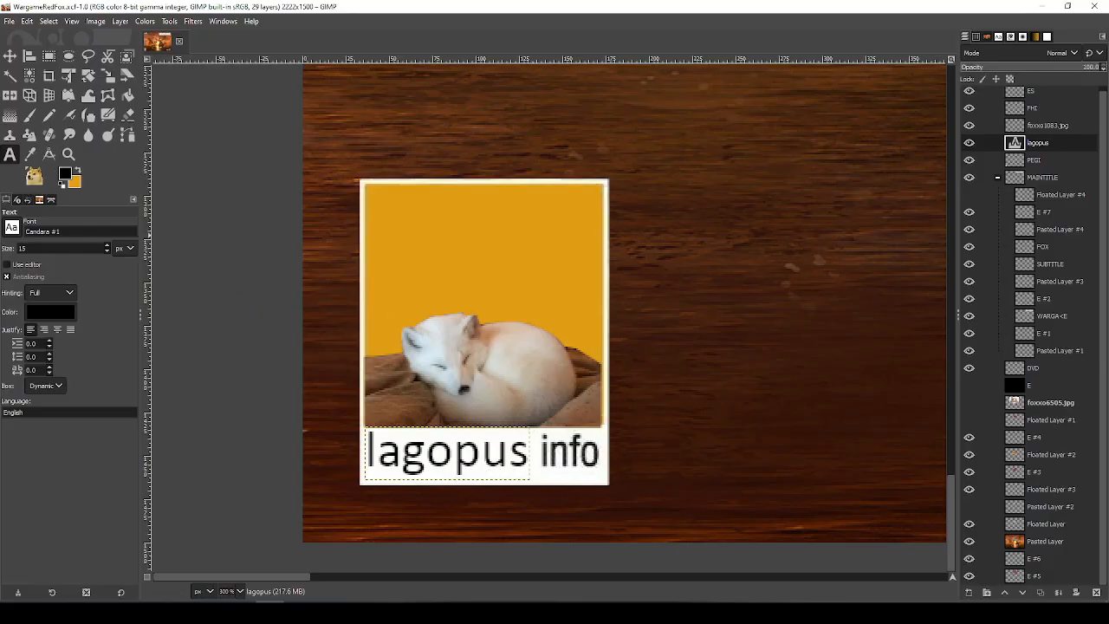
Open the modified "lagopus" text layer for editing, select all its text and clear its font name
key("a")
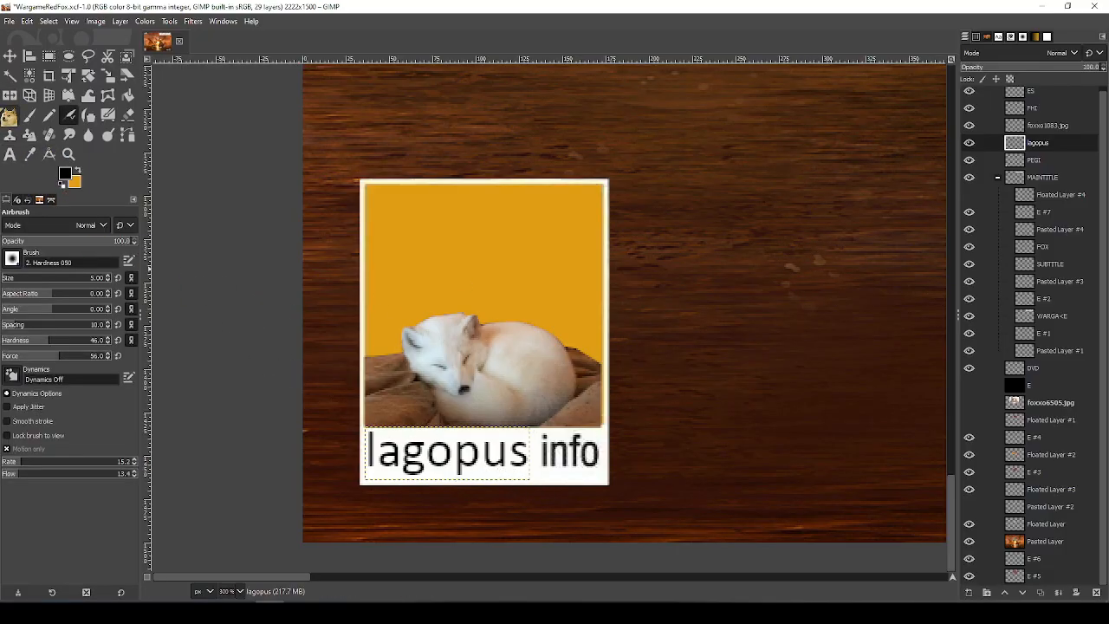
key("t")
left_click(487, 440)
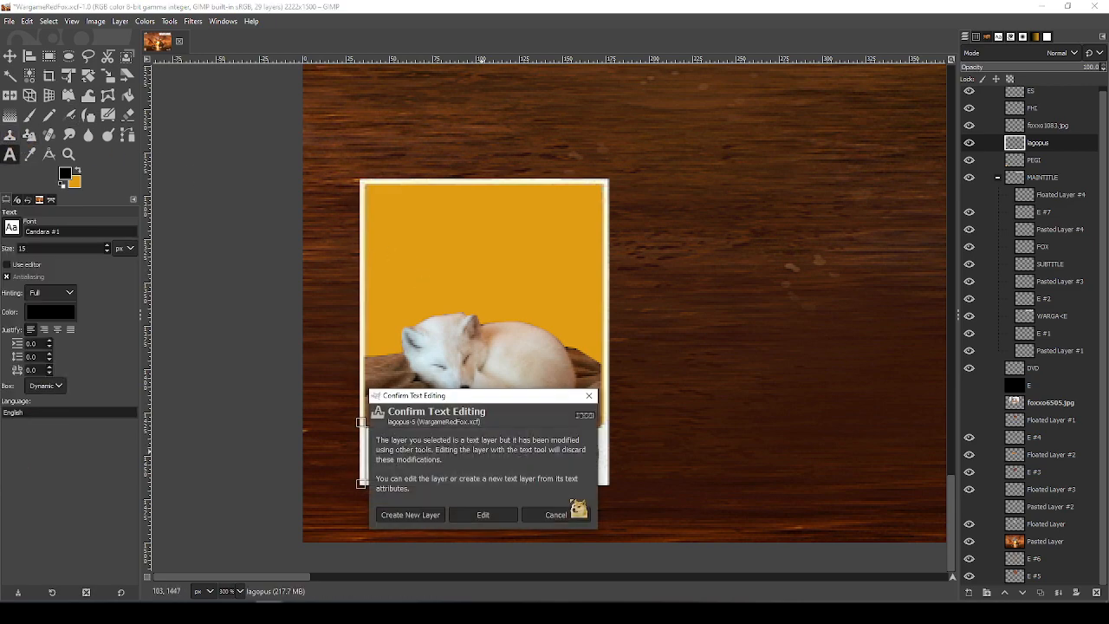
left_click(488, 514)
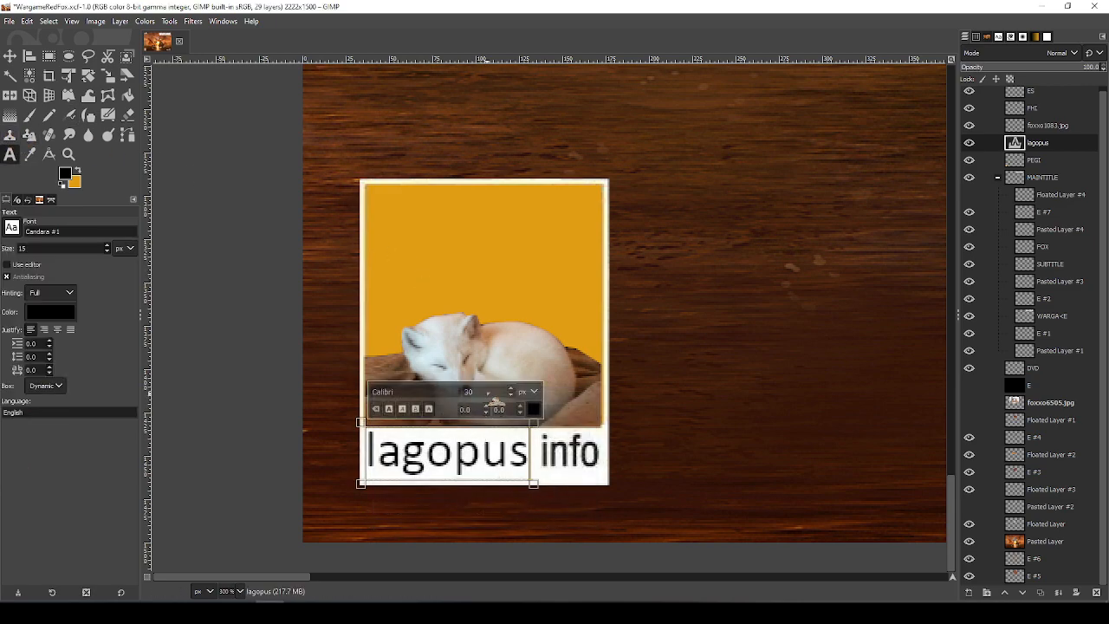
key("ctrl+a")
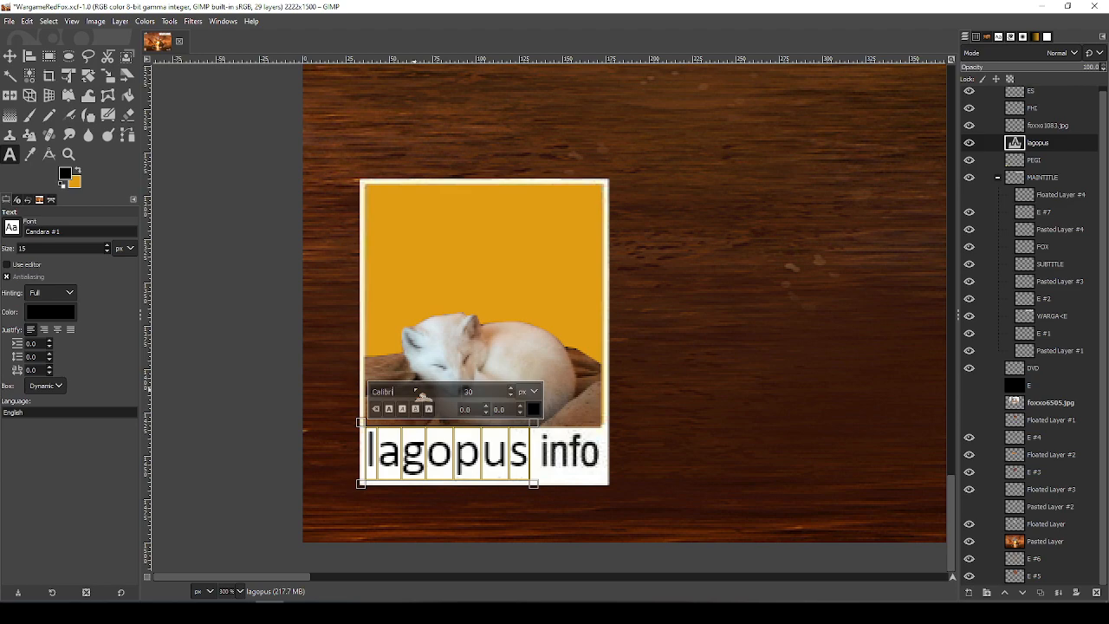
key("ctrl+a")
type("c")
Browse the available fonts and filter the font list by "go"
left_click(999, 38)
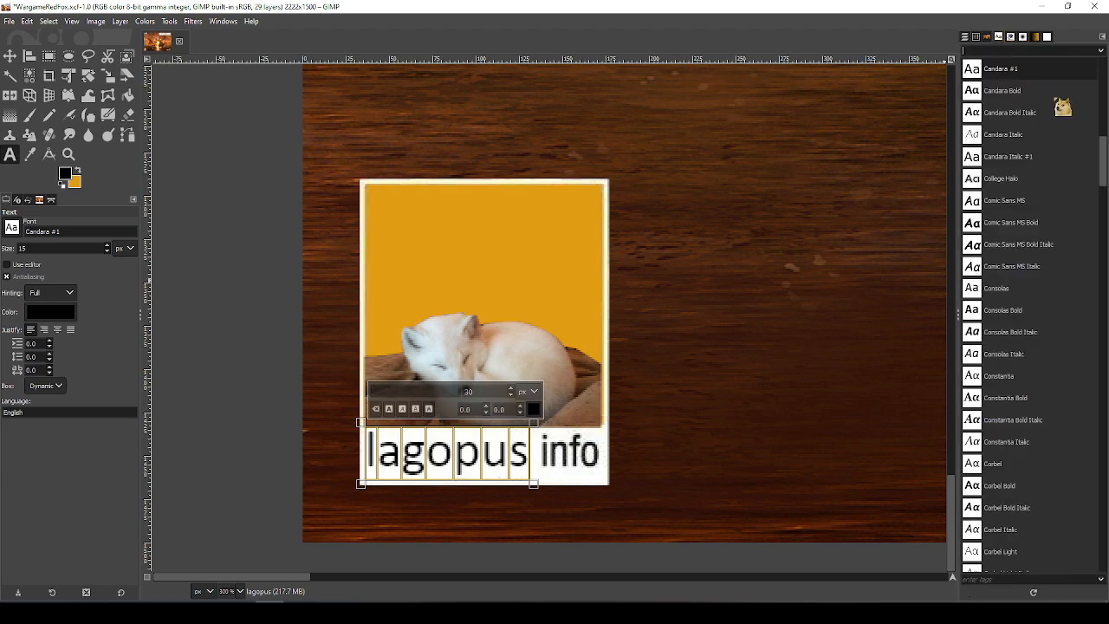
scroll(1032, 260, "up", 10)
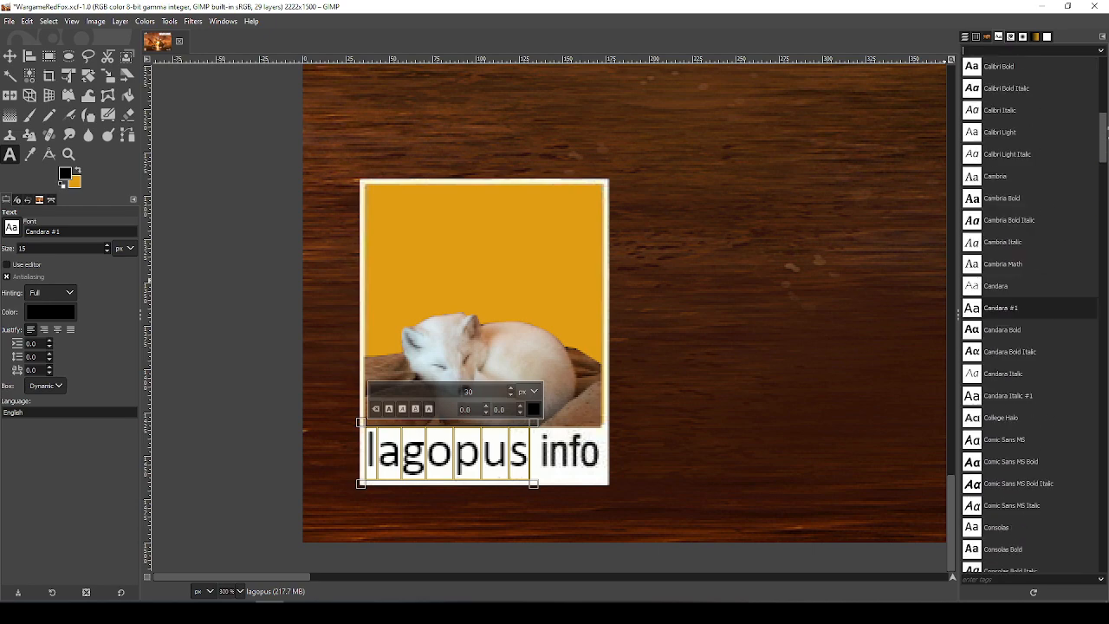
type("go")
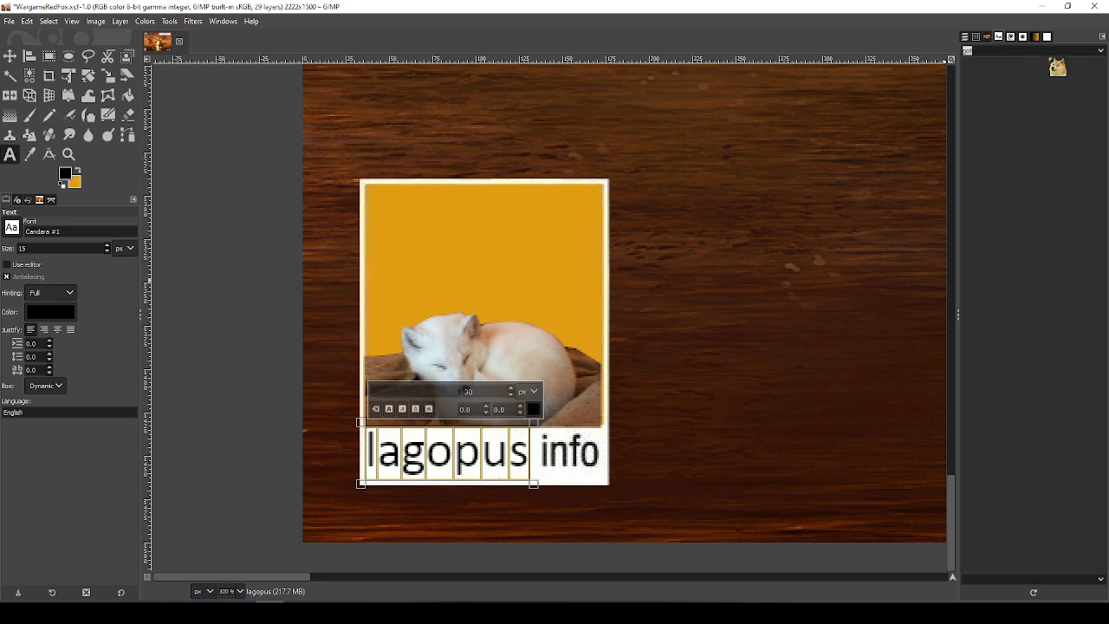
key("BackSpace")
key("alt+Tab")
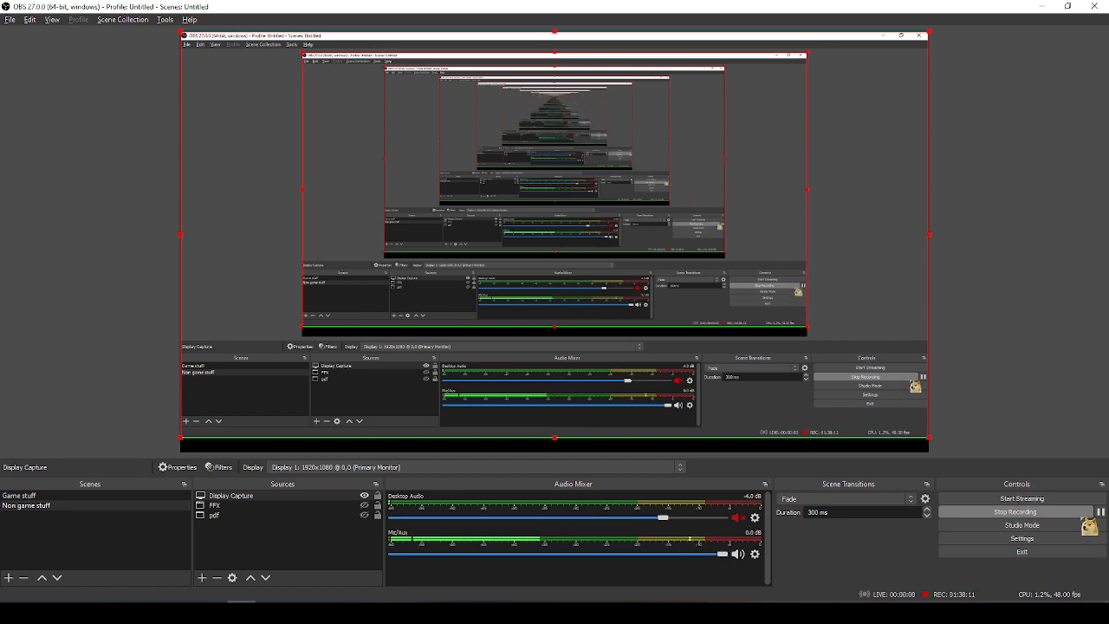
key("alt+Tab")
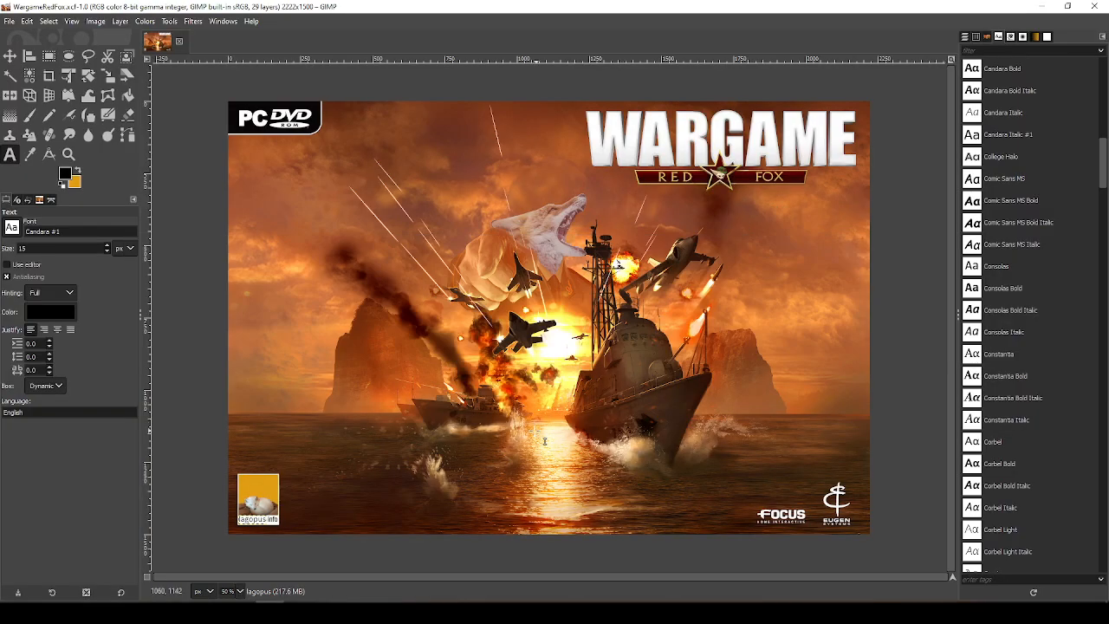
Change the font of the "lagopus" text under the fox picture to Gothic No.13 Medium
left_click_drag(357, 451, 551, 305)
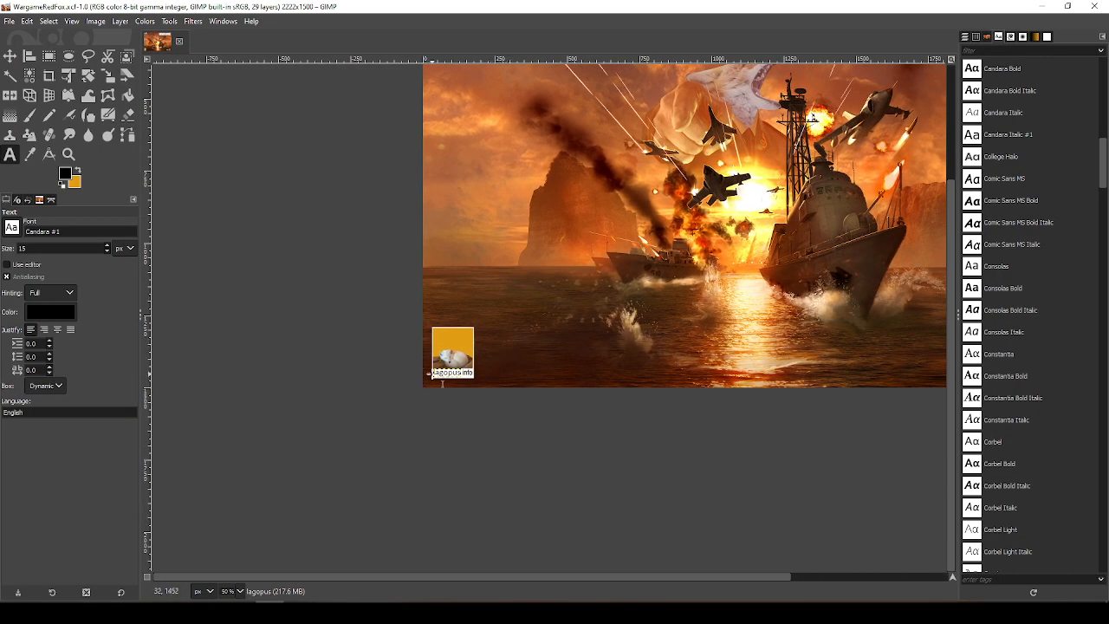
scroll(443, 383, "up", 5, "ctrl")
double_click(500, 349)
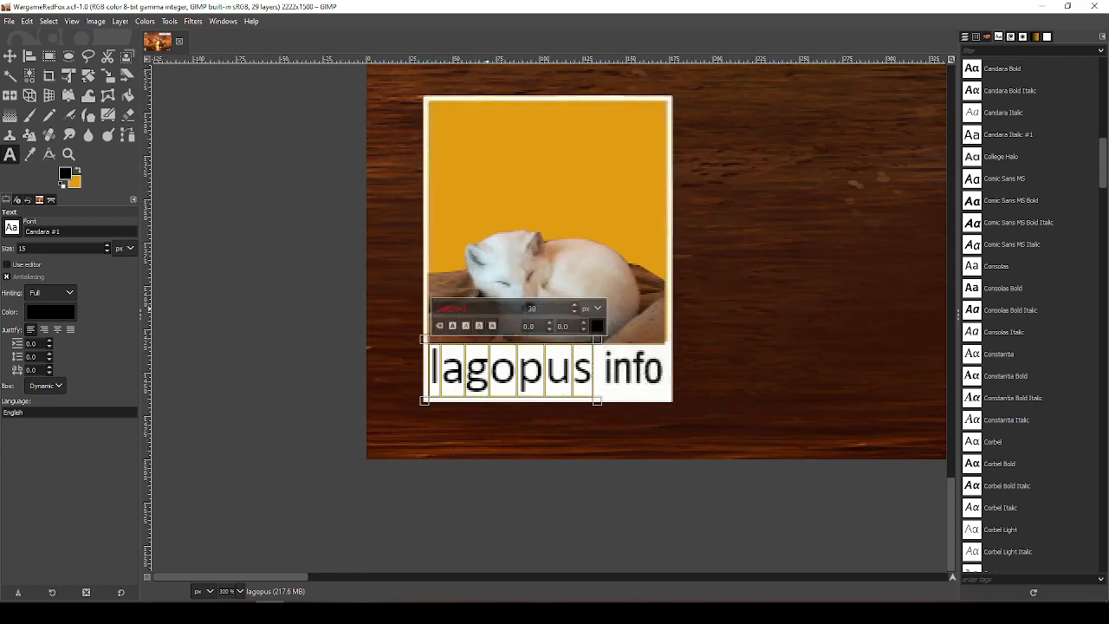
double_click(487, 309)
type("Goth")
key("Return")
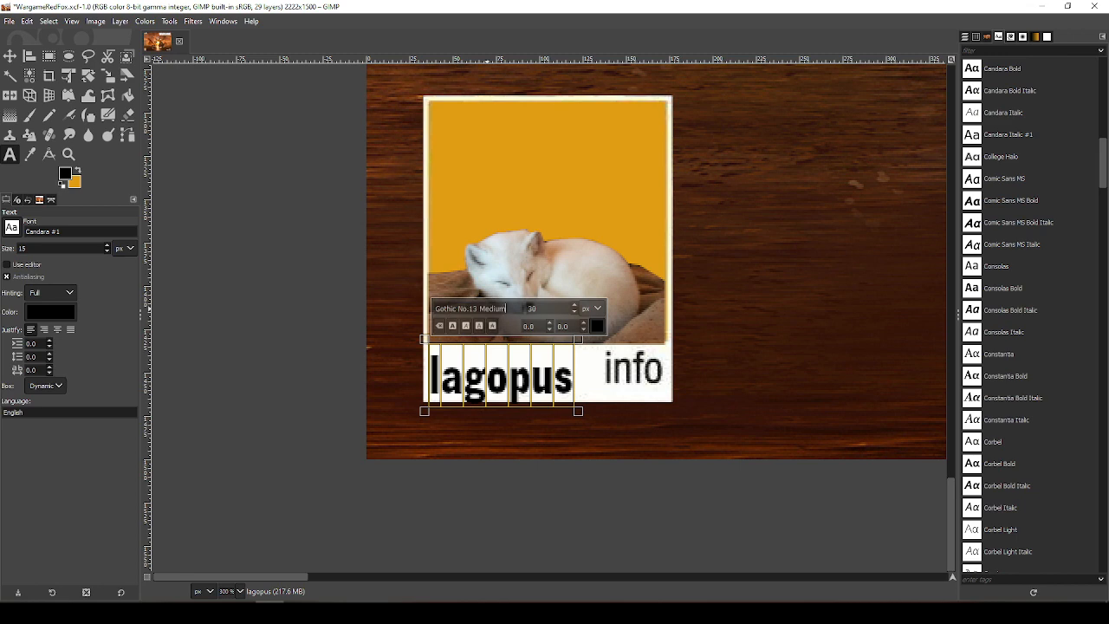
Try a 12 px size on the "lagopus" text and restore it to 30 px
key("Tab")
type("12")
key("Return")
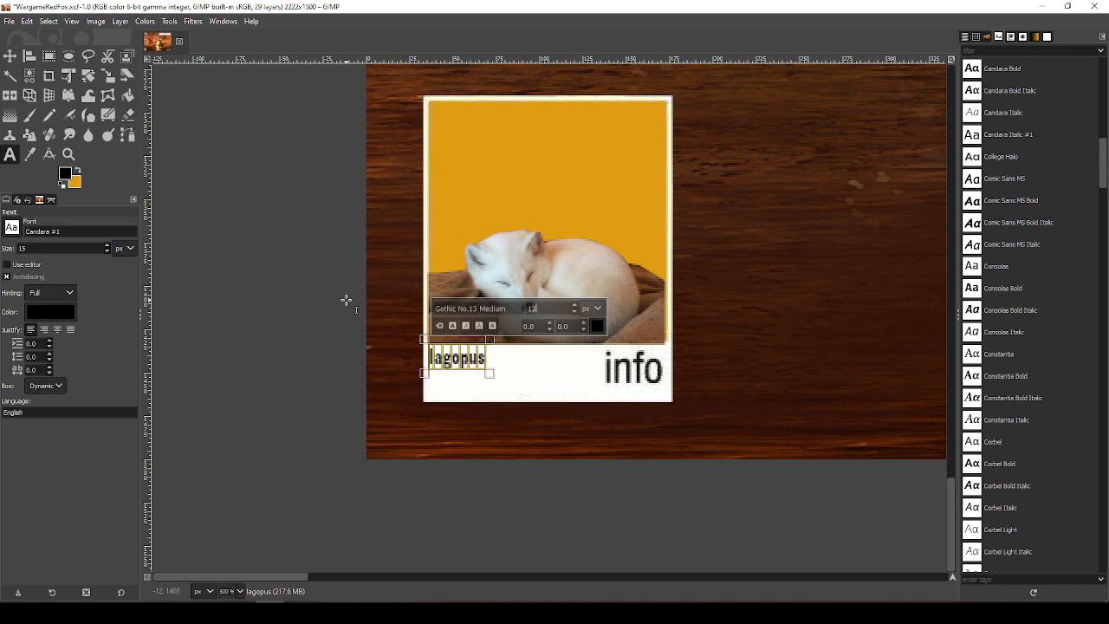
key("Return")
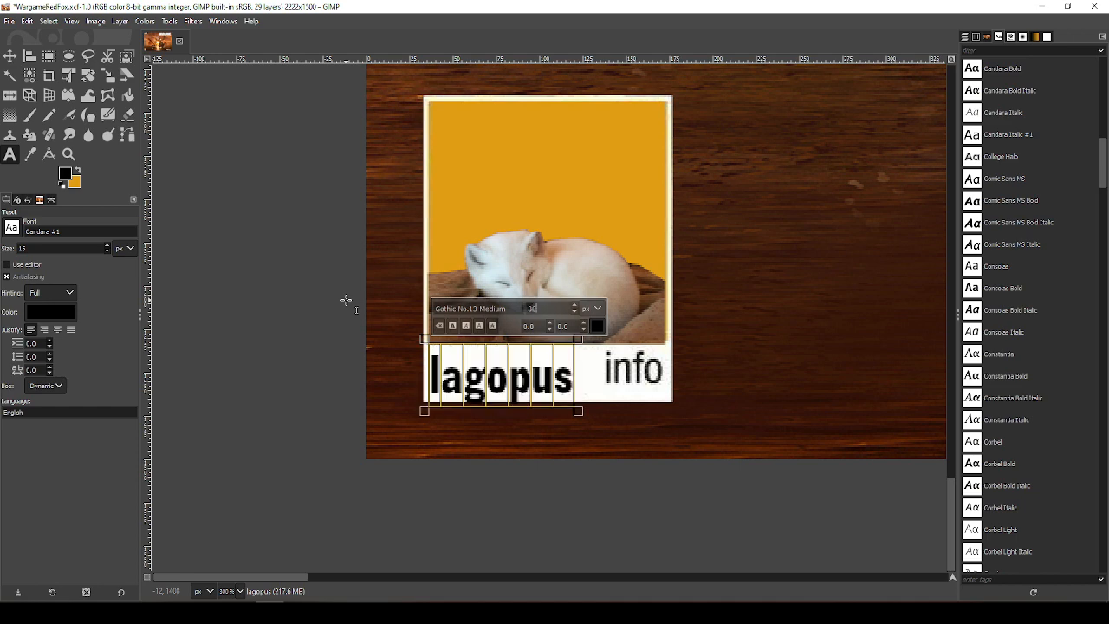
Search for another Gothic No.13 variant for the "lagopus" text, look through the installed fonts and leave text editing
triple_click(504, 310)
type("Gothic No.13")
key("BackSpace")
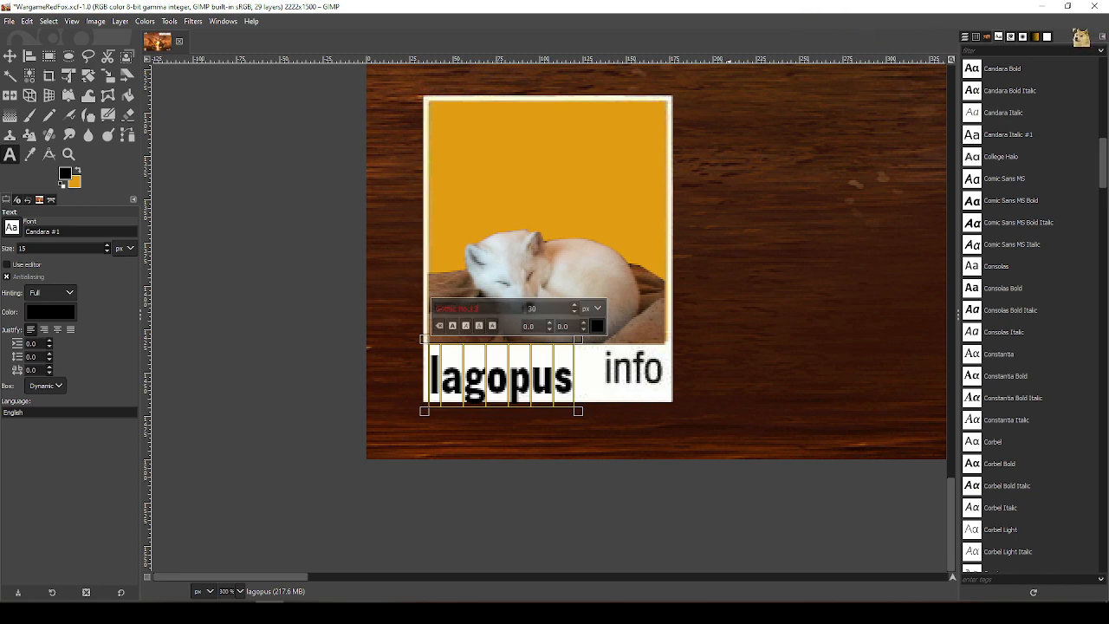
left_click_drag(1102, 164, 1106, 232)
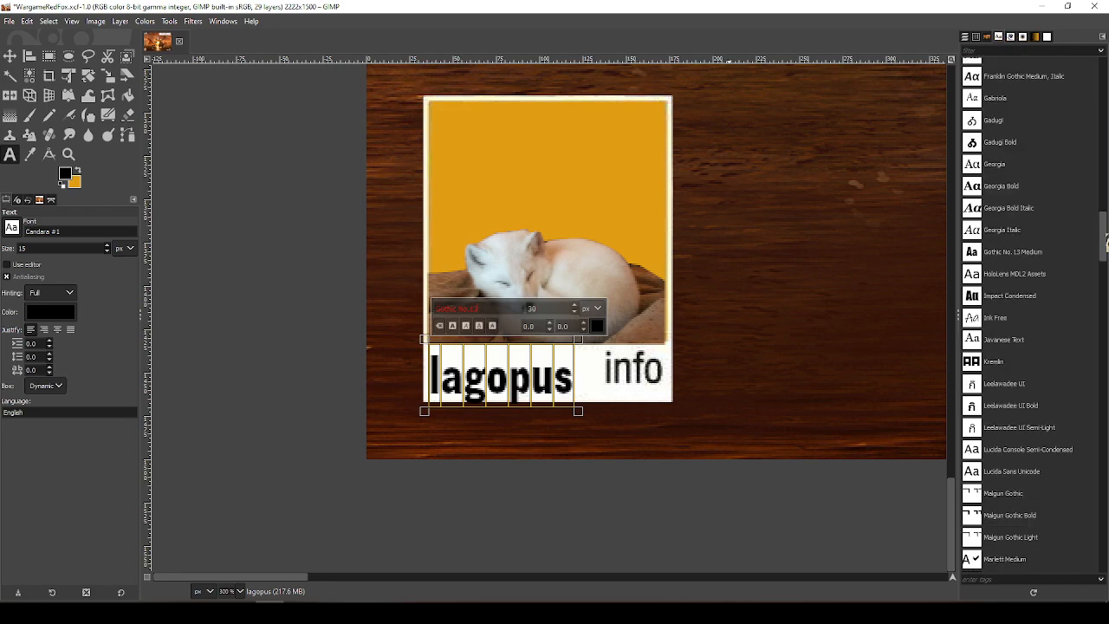
scroll(1106, 229, "down", 2)
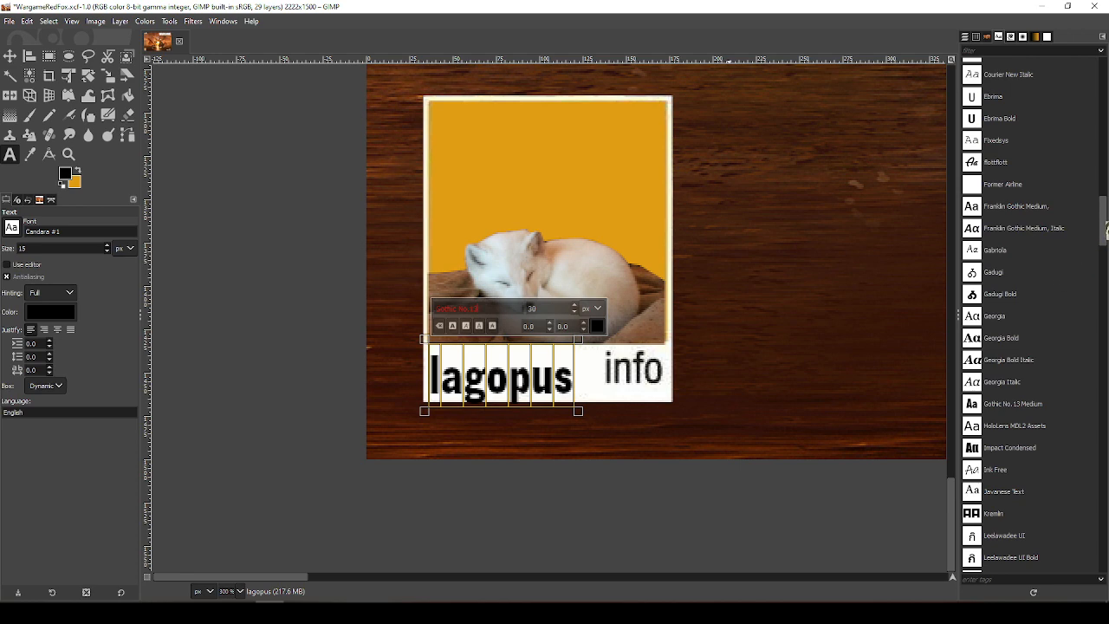
left_click(519, 367)
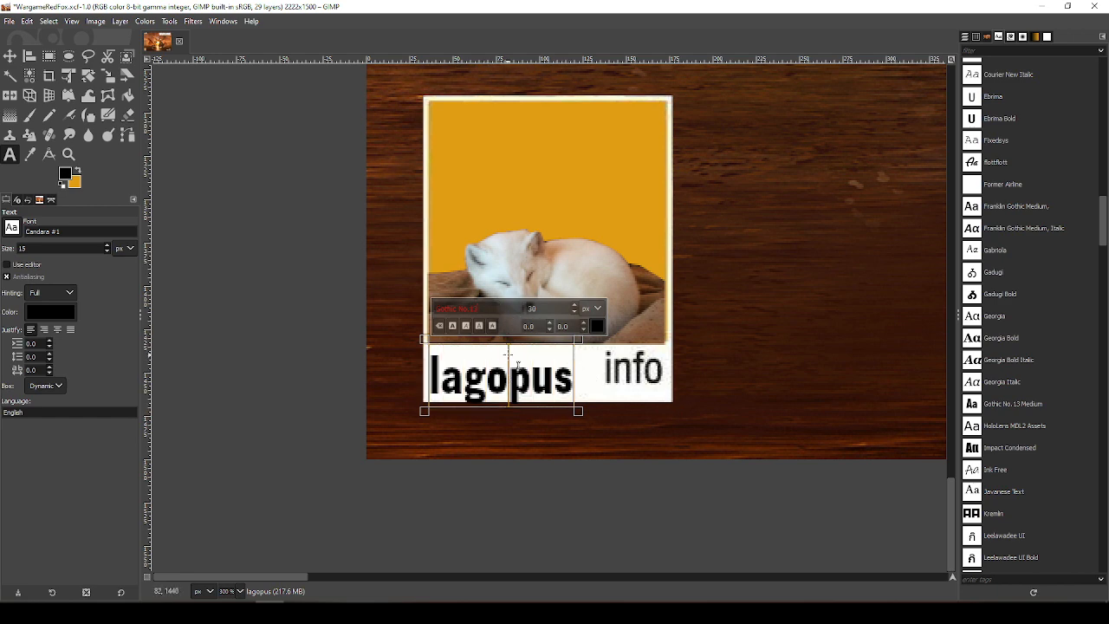
left_click(11, 76)
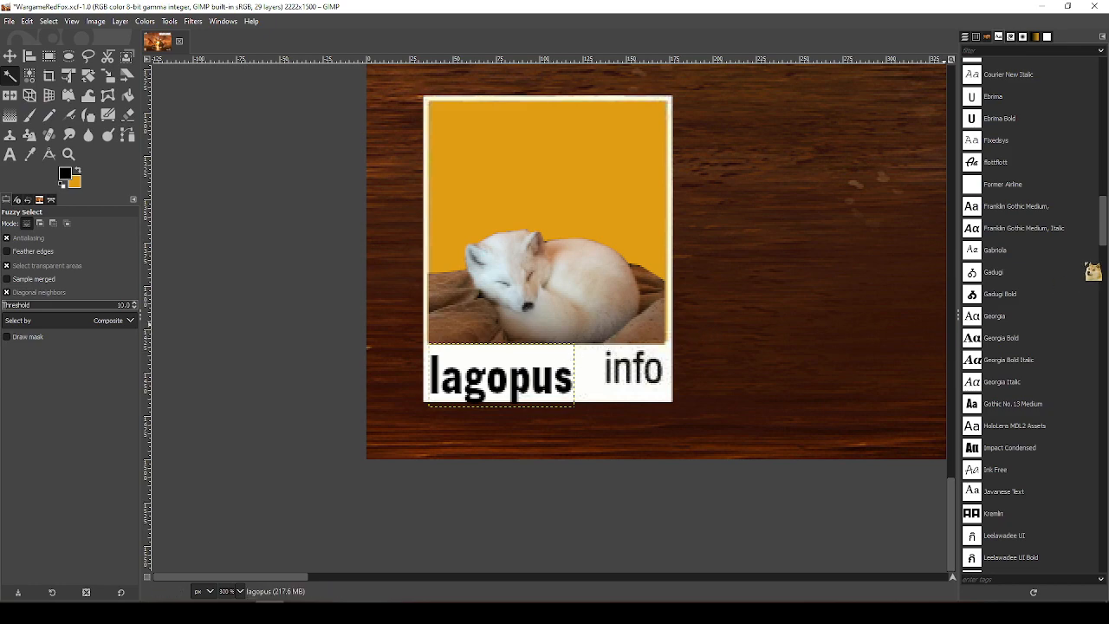
Look through the installed fonts and reopen the "lagopus" text layer for editing despite its modifications
left_click_drag(1105, 221, 1105, 307)
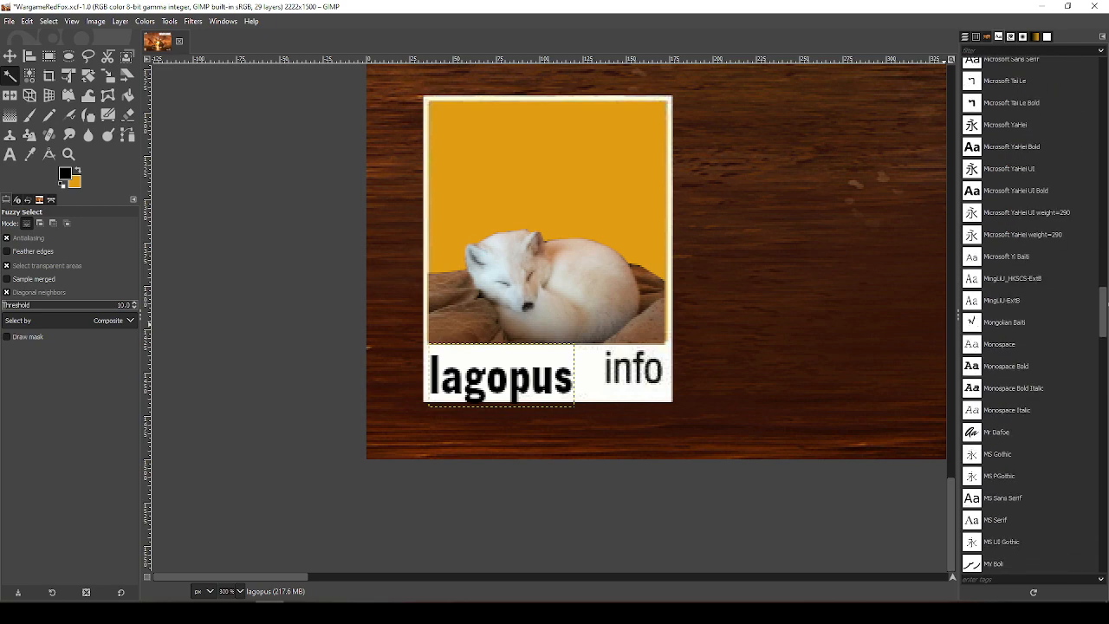
key("a")
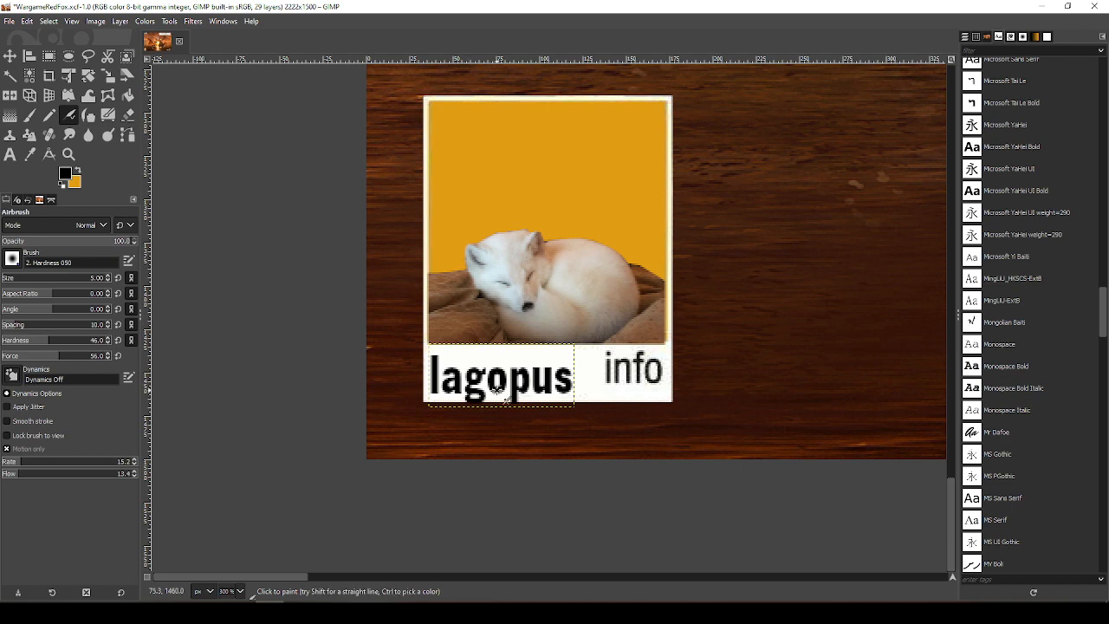
key("t")
left_click(487, 364)
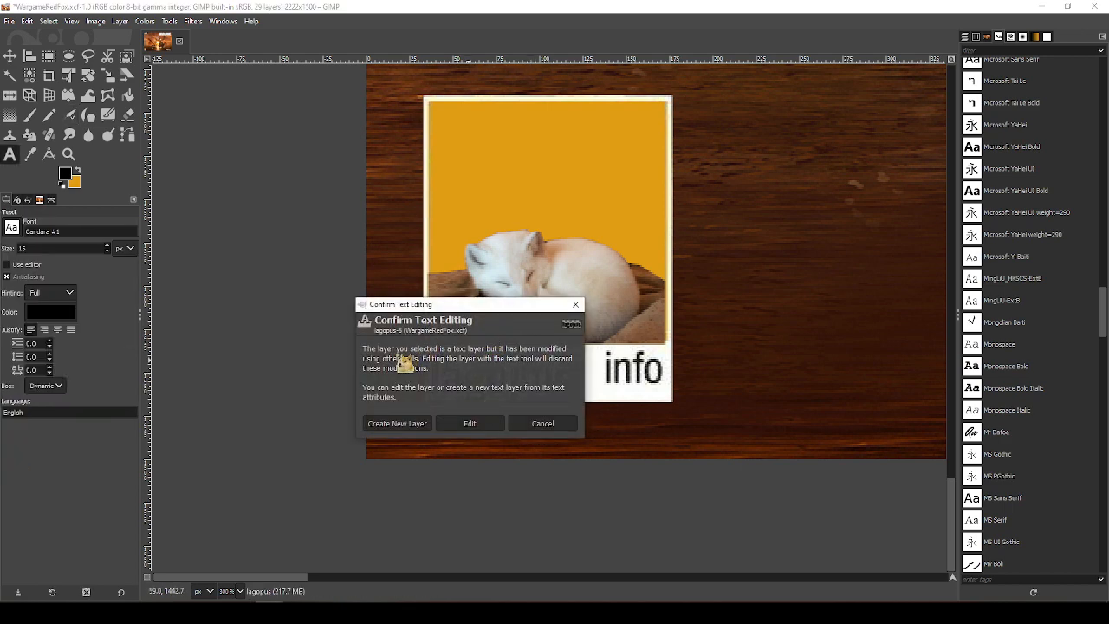
left_click(472, 422)
left_click(473, 309)
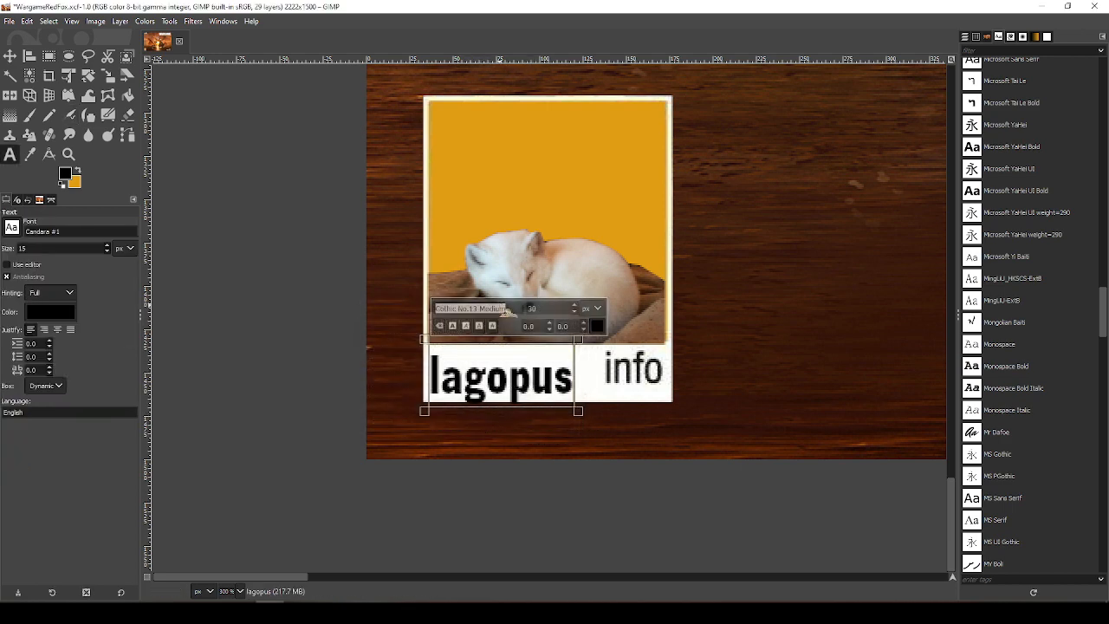
Try setting the font of the "lagopus" text to Sans-serif and MS Sans Serif without selecting its letters
type("Sans-serif")
key("Return")
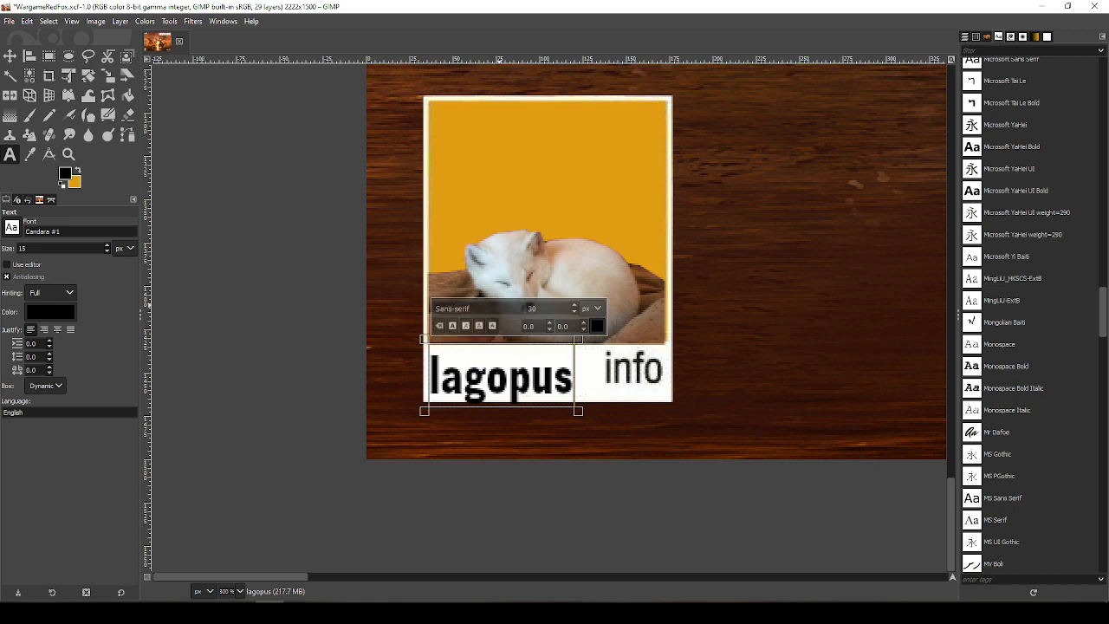
key("ctrl+a")
type("MS Sa")
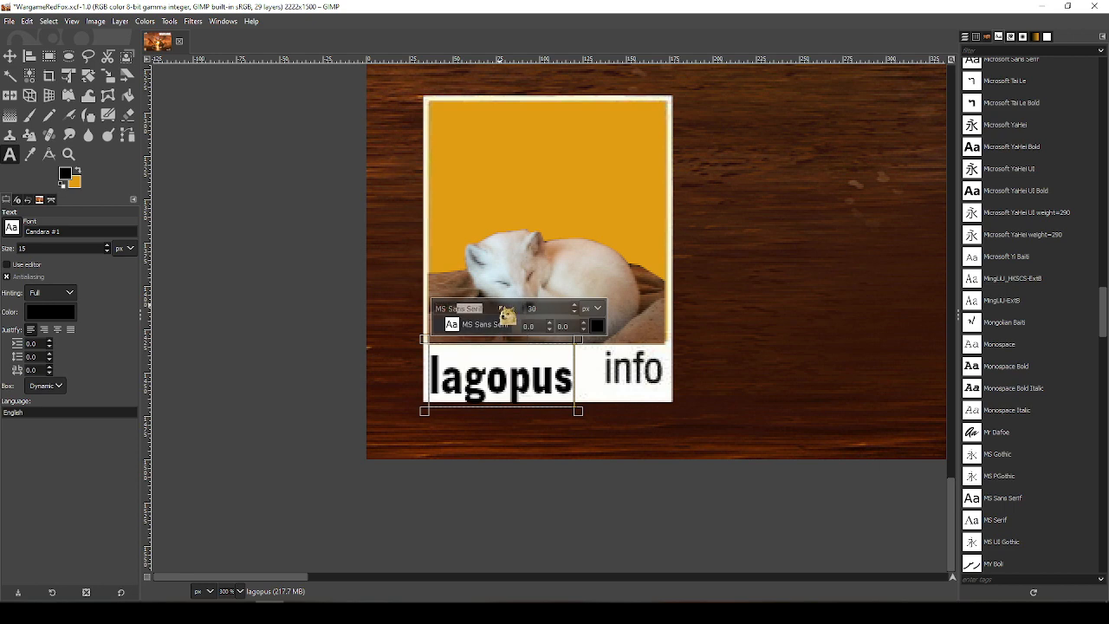
left_click(495, 311)
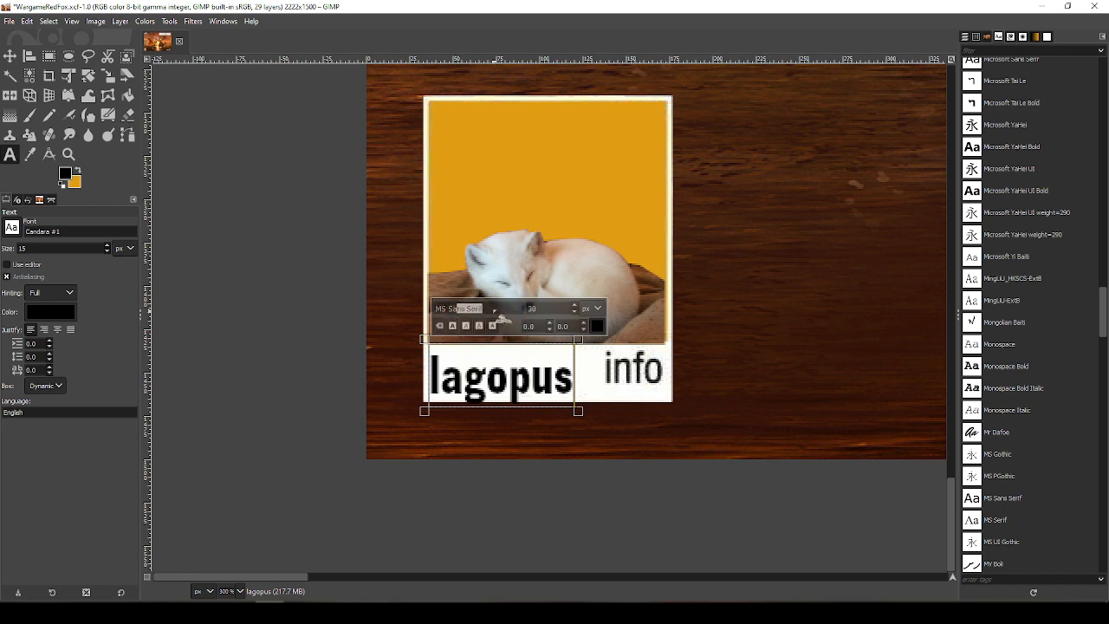
Change the font of the whole "lagopus" text to MS Sans Serif and move the text slightly up
double_click(522, 390)
key("ctrl+a")
type("M")
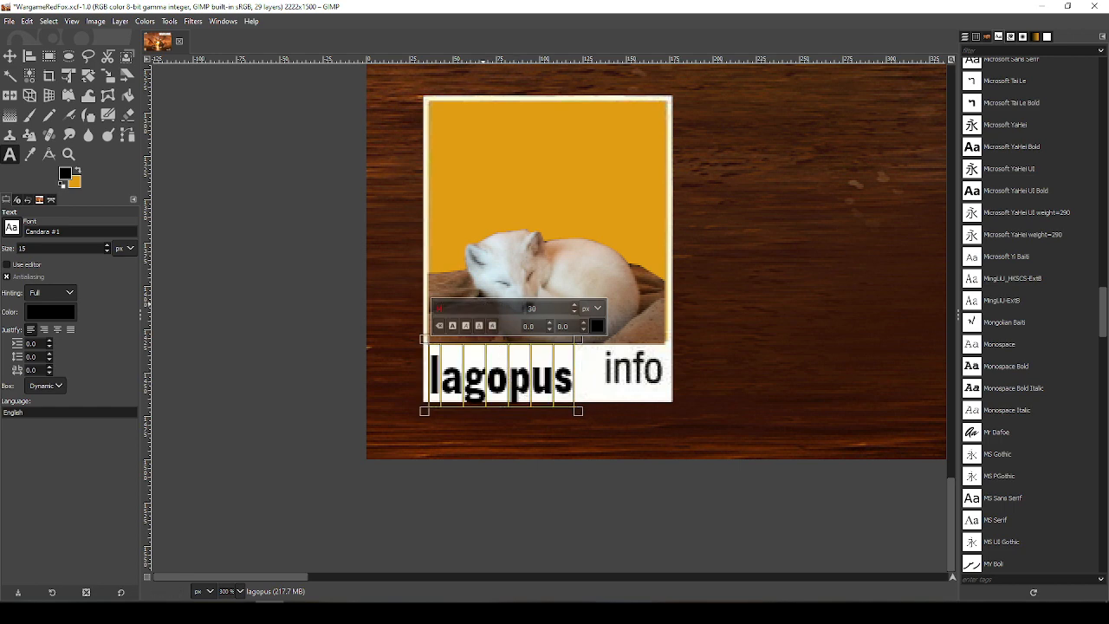
type("Sans-serif")
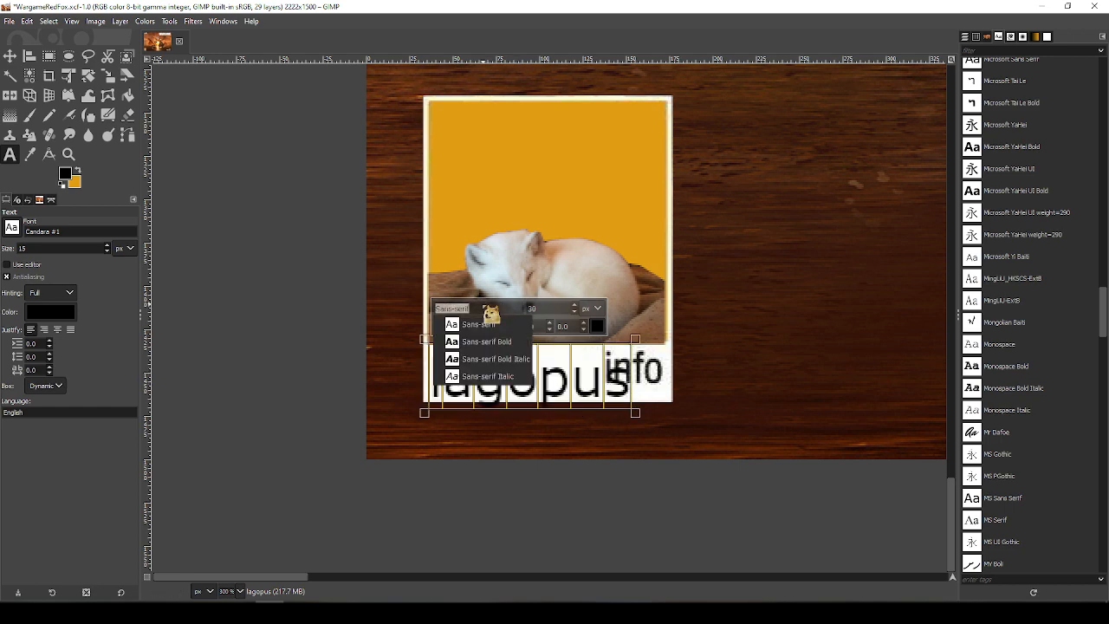
key("ctrl+a")
type("MS")
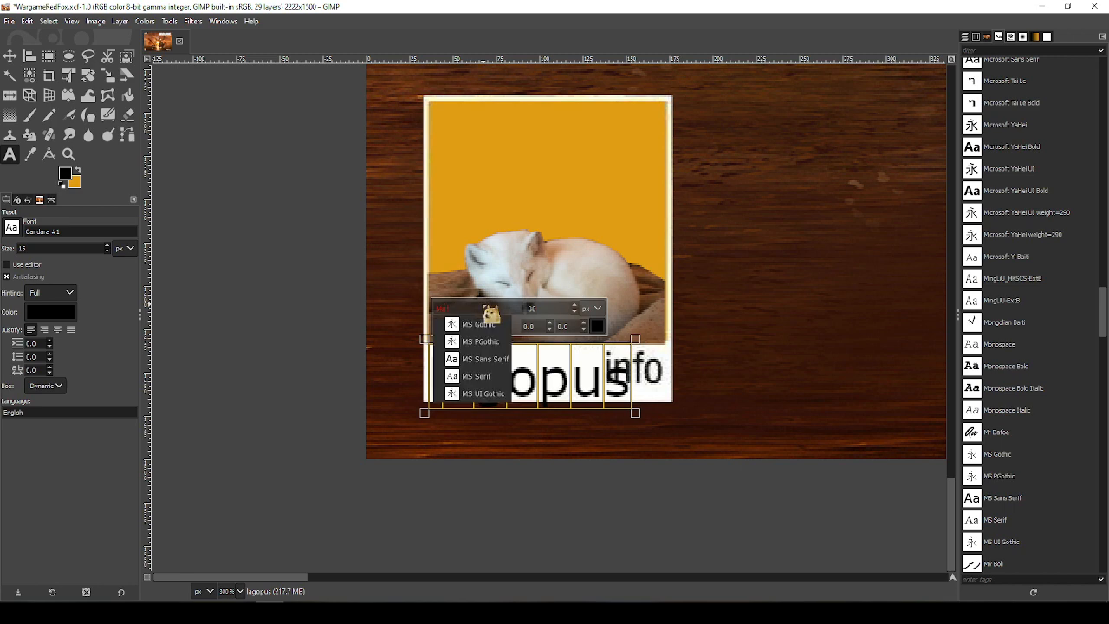
left_click(494, 360)
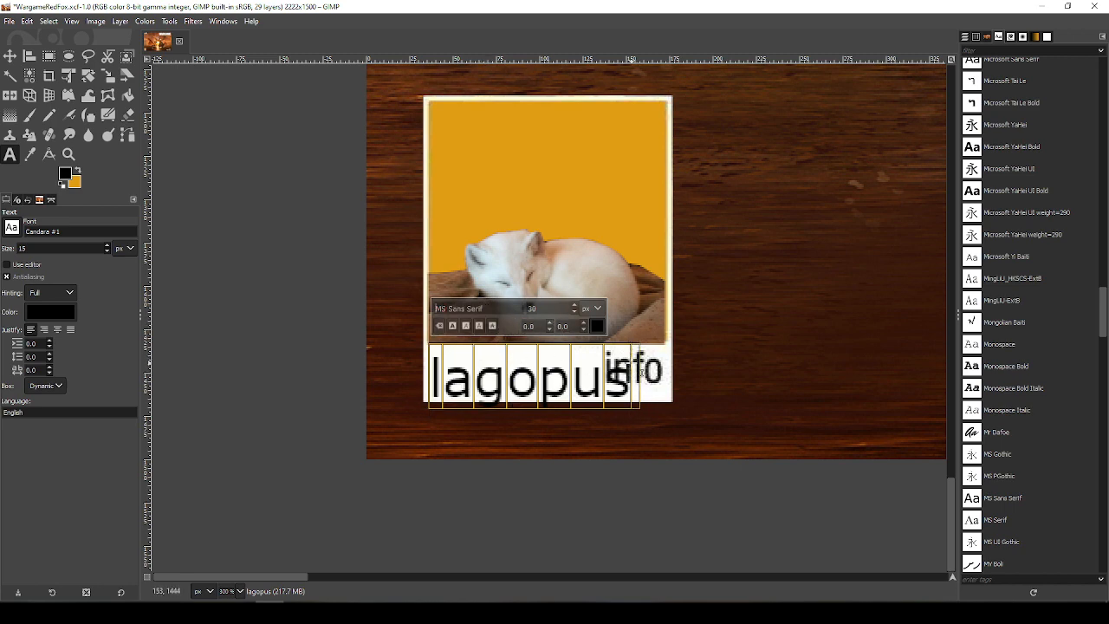
left_click(725, 362)
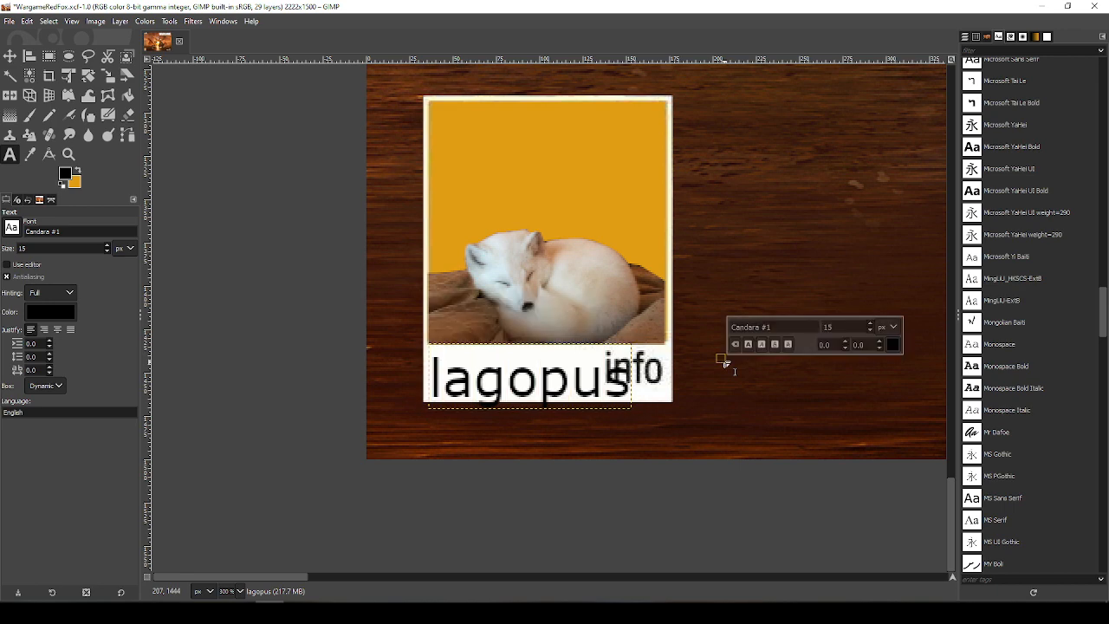
left_click(16, 58)
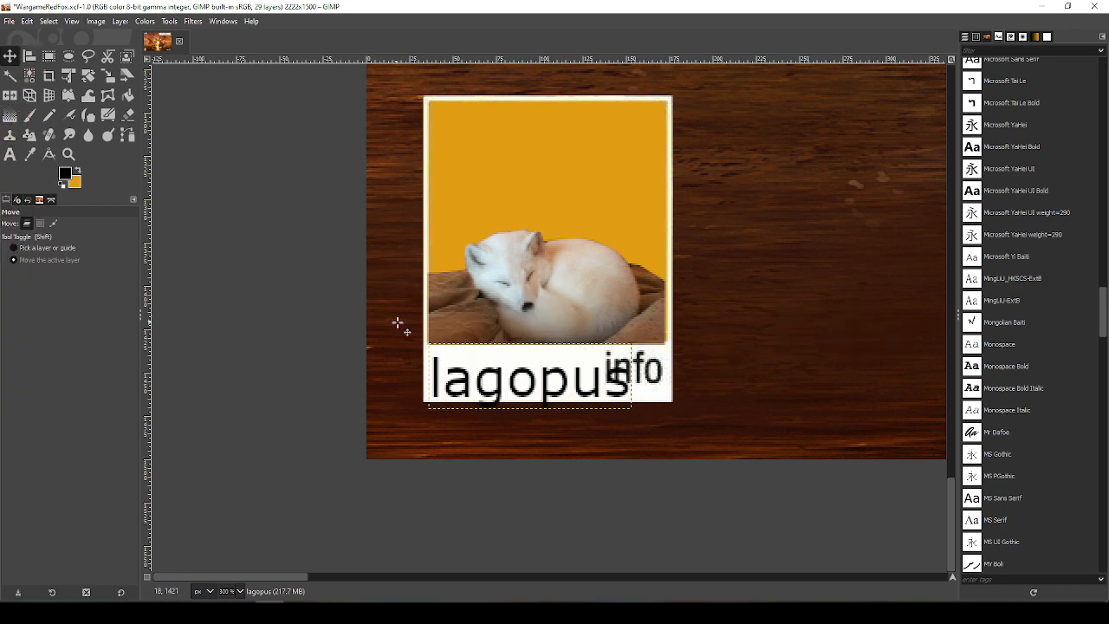
mouse_move(490, 380)
left_mouse_down()
mouse_move(484, 370)
mouse_move(494, 371)
left_mouse_up()
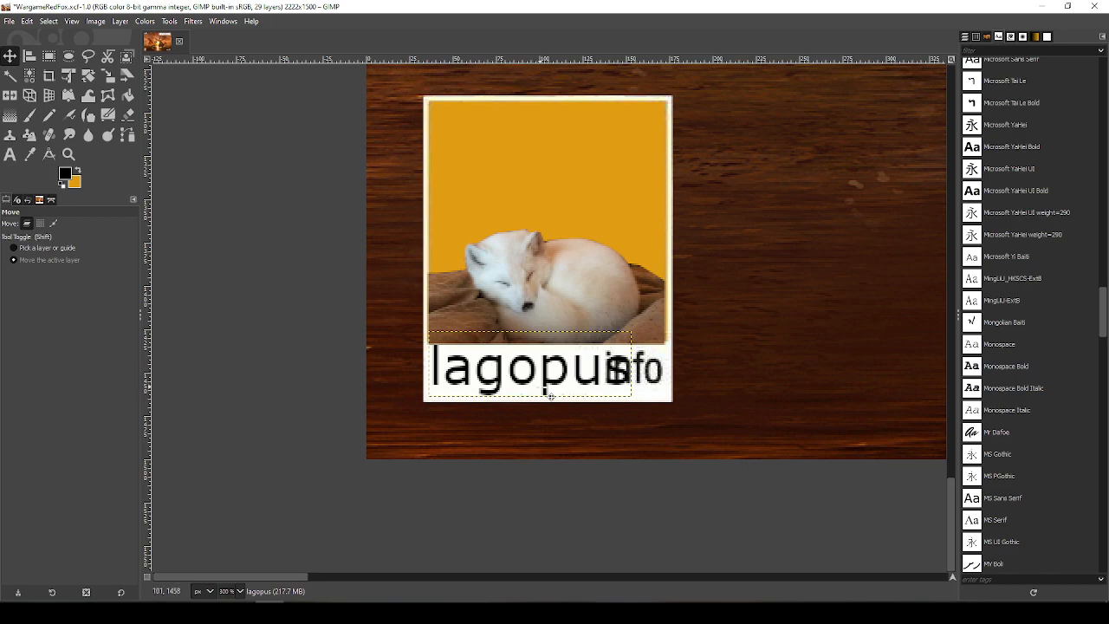
Try scaling the "lagopus" text to 99 × 33 px and narrowing it to 90 px, and undo both scalings
scroll(551, 396, "up", 4)
scroll(548, 370, "down", 1)
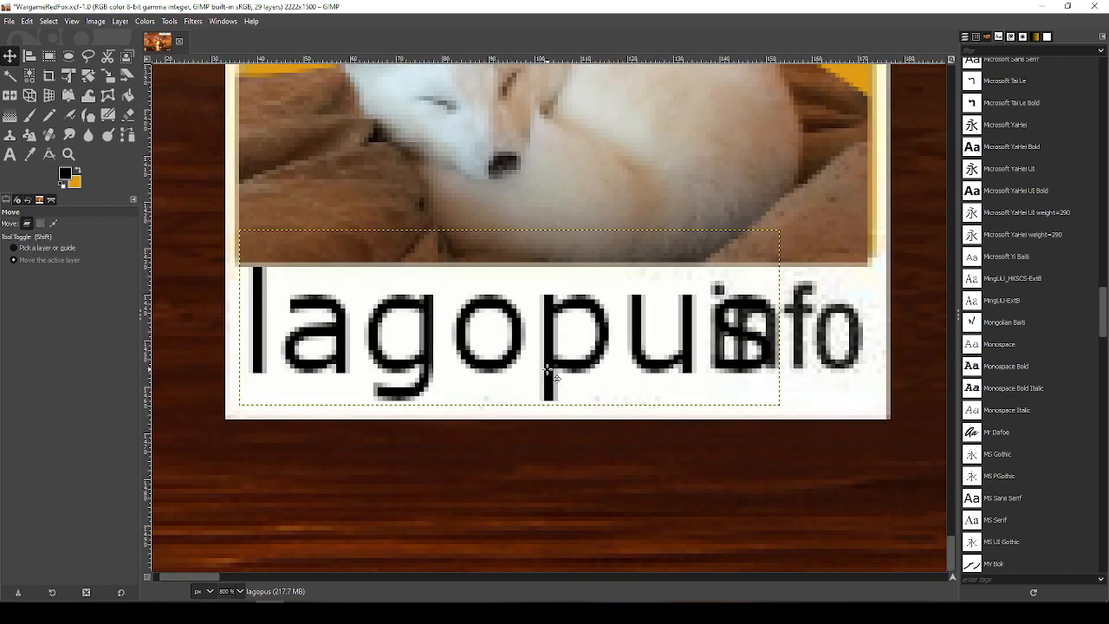
key("shift+s")
left_click(549, 371)
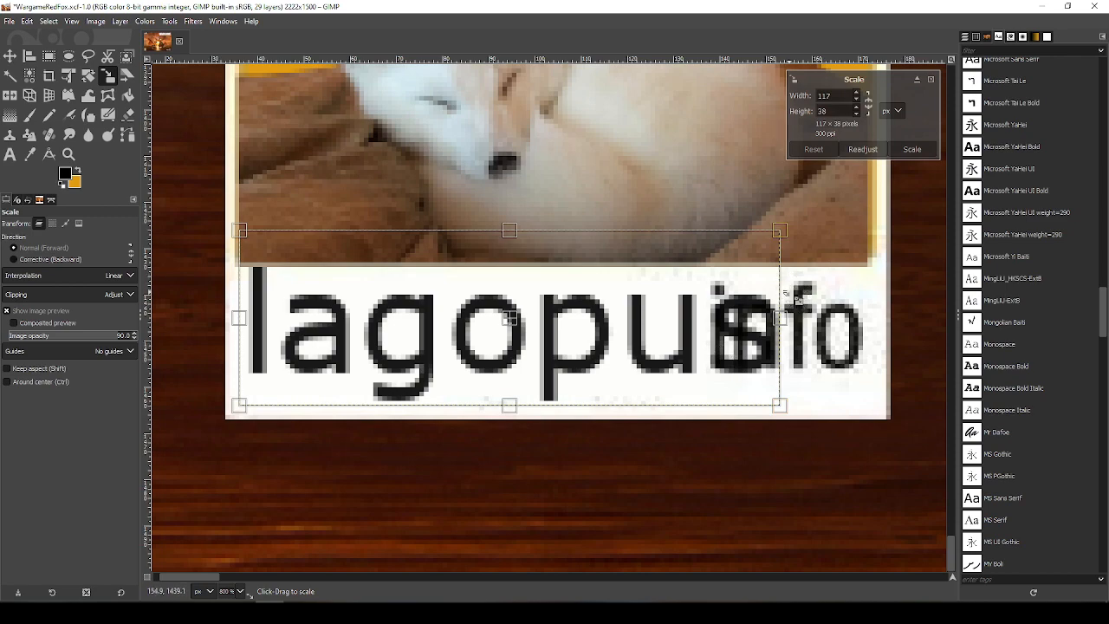
left_click_drag(780, 317, 698, 318)
left_click_drag(469, 230, 475, 247)
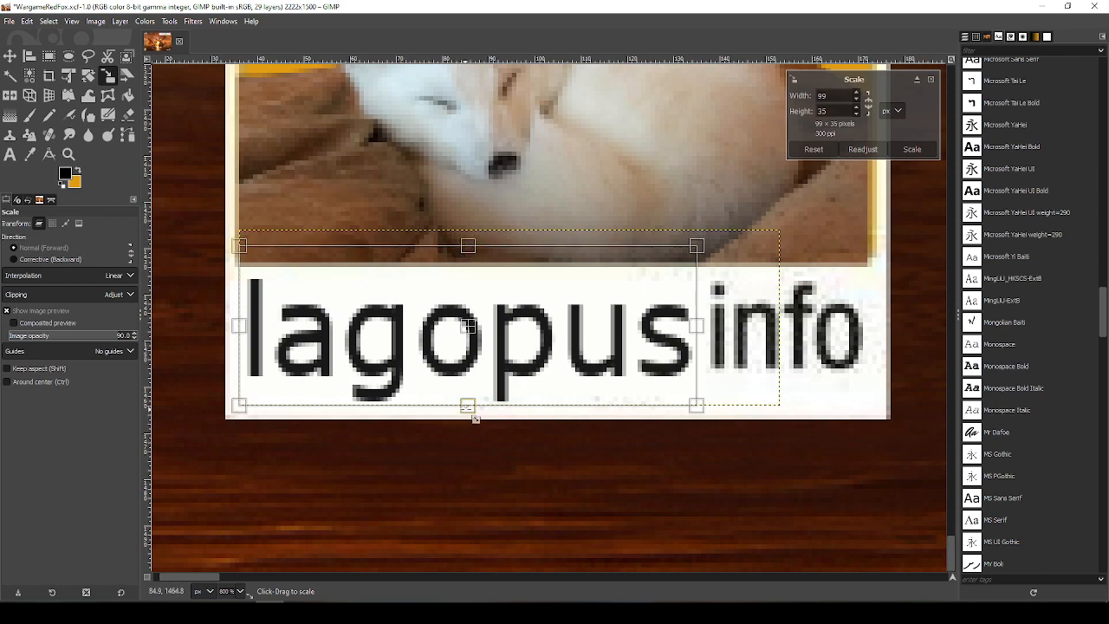
left_click_drag(475, 419, 476, 413)
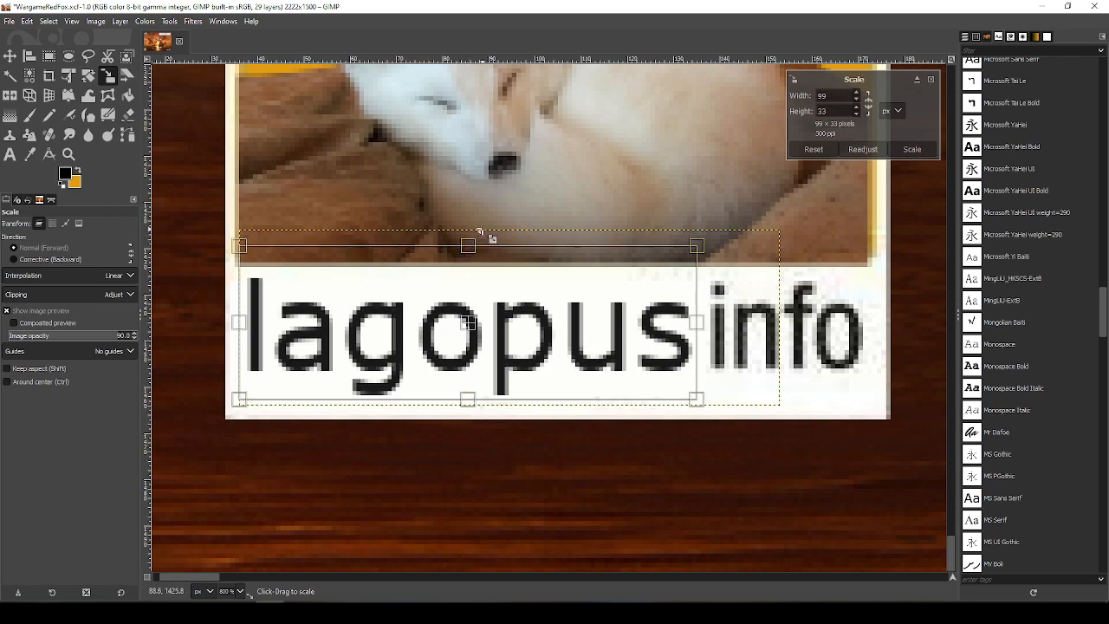
left_click(903, 153)
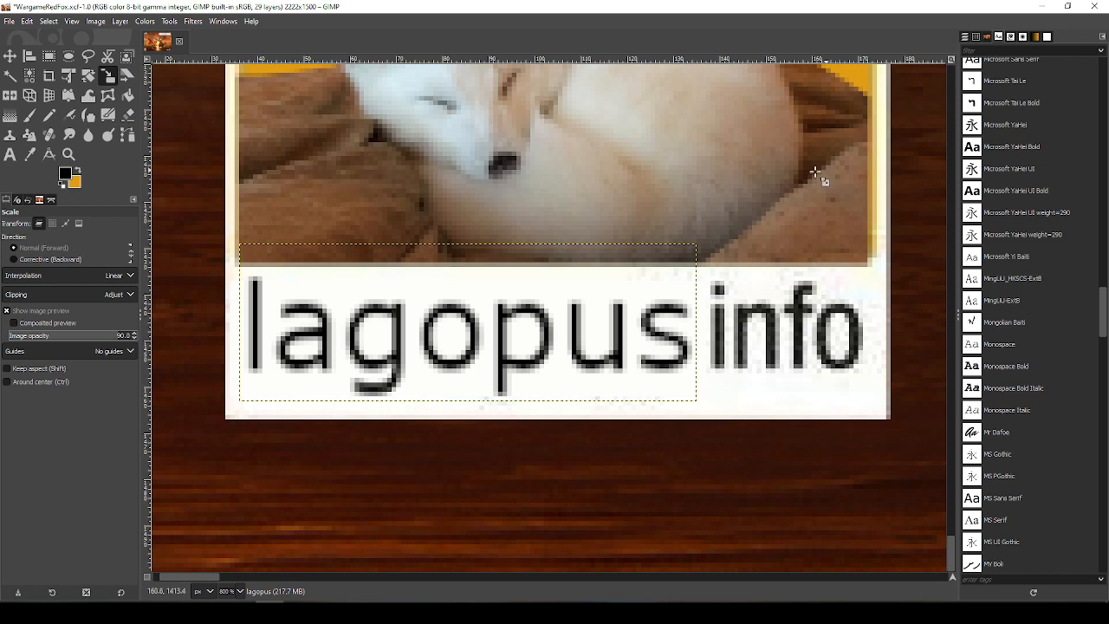
left_click(691, 340)
left_click_drag(707, 342, 672, 332)
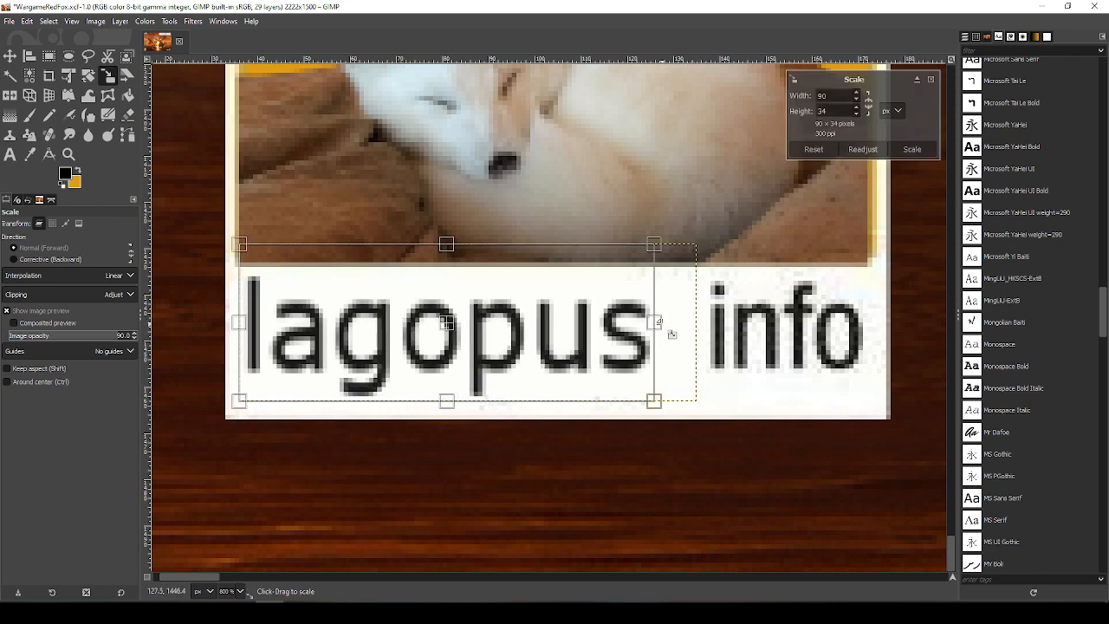
left_click(920, 151)
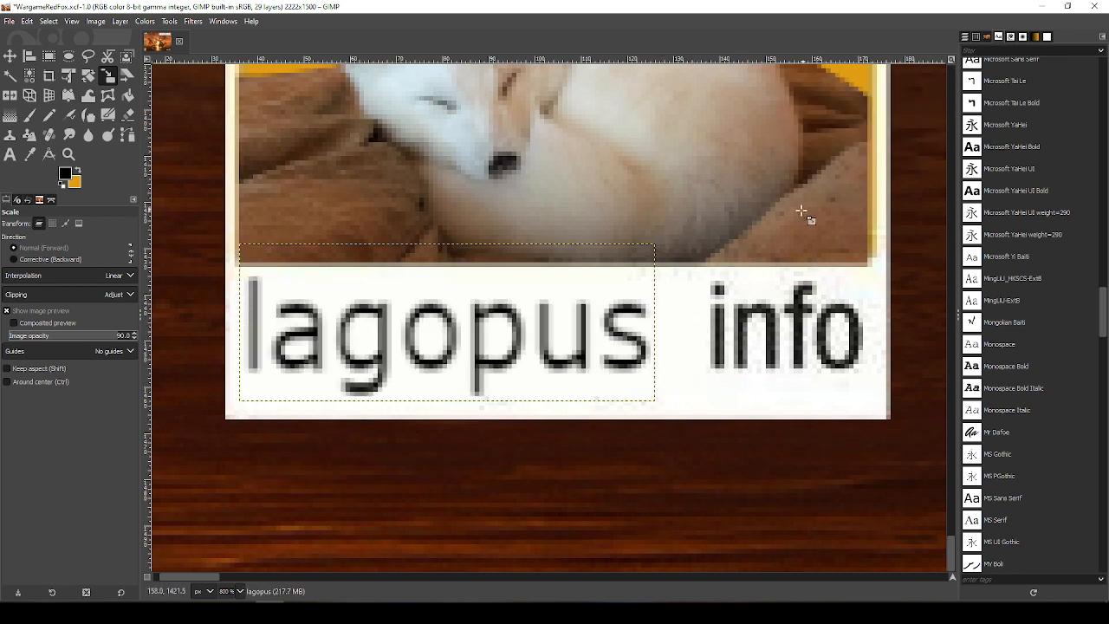
key("ctrl+z")
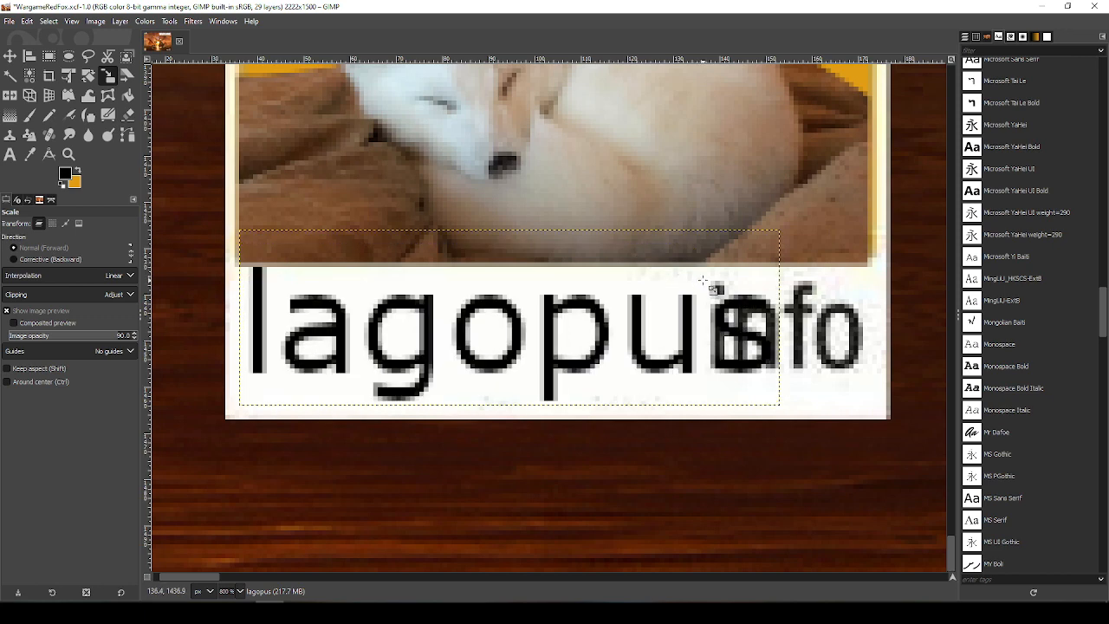
Scale the "lagopus" text to 86 × 35 px so it clears the "info" lettering
left_click(704, 280)
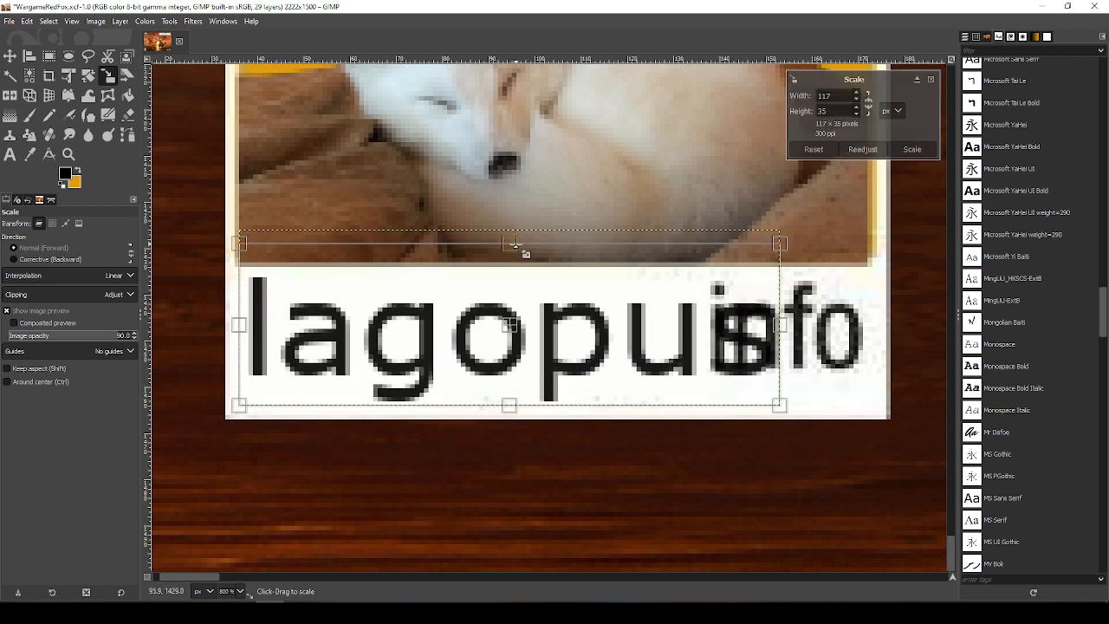
left_click_drag(782, 327, 642, 338)
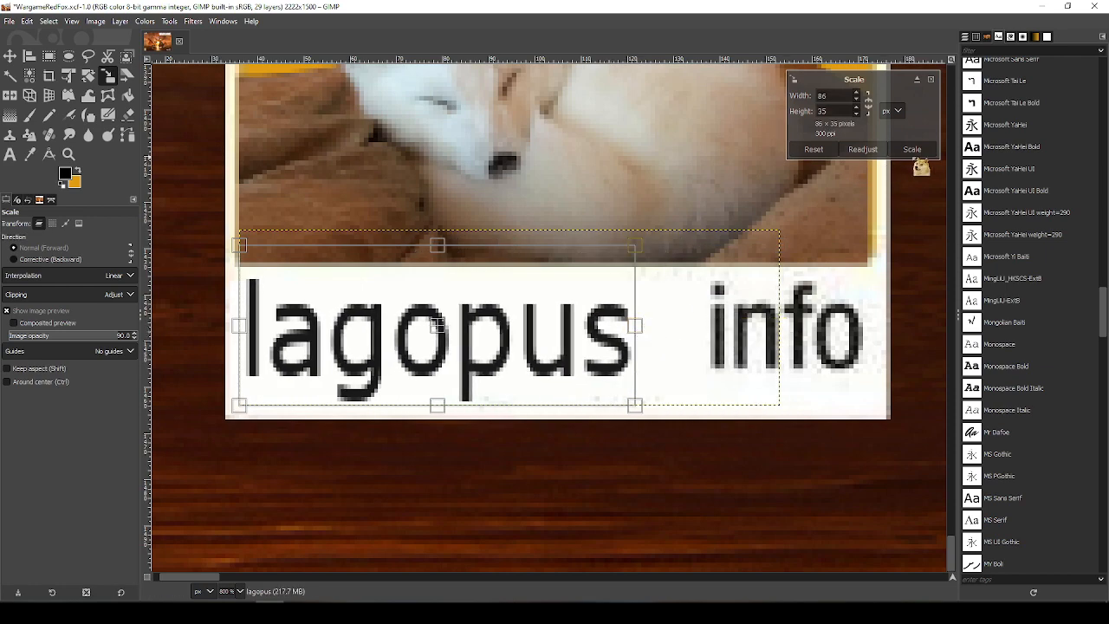
left_click(926, 155)
Move the "lagopus" text slightly right within the white strip, closer to "info"
key("m")
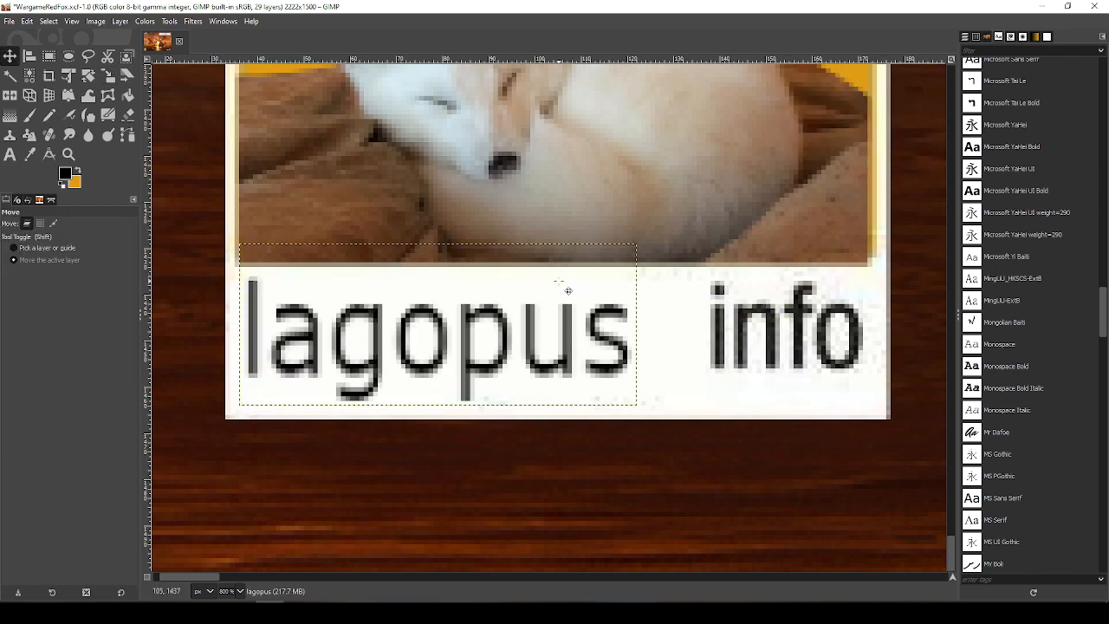
left_click_drag(564, 316, 592, 315)
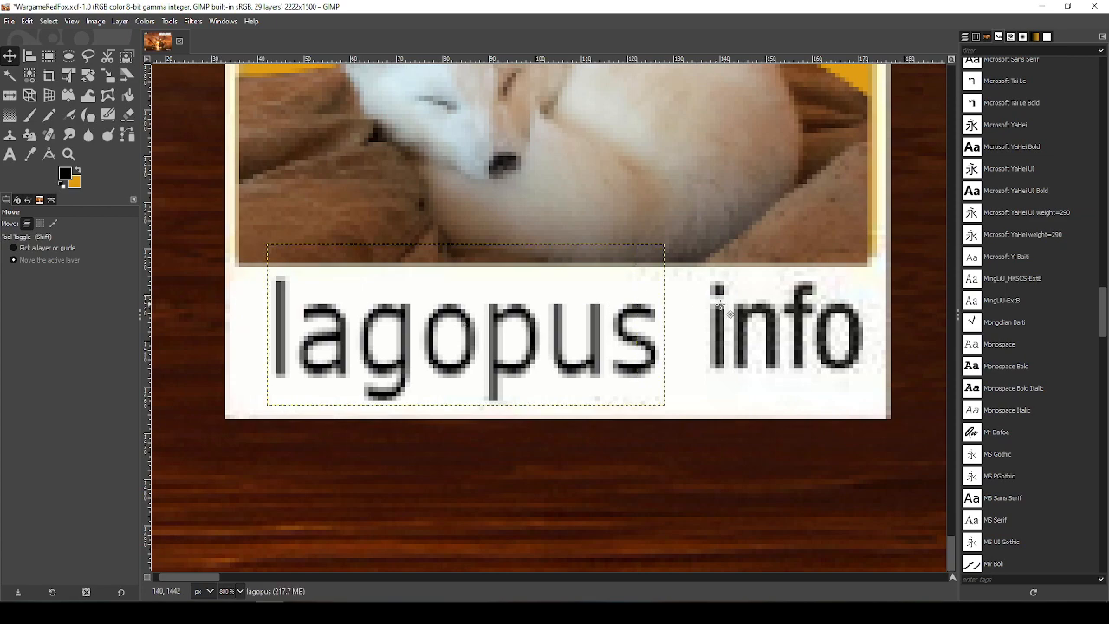
scroll(747, 310, "down", 2)
left_click_drag(708, 344, 710, 352)
scroll(710, 352, "up", 2)
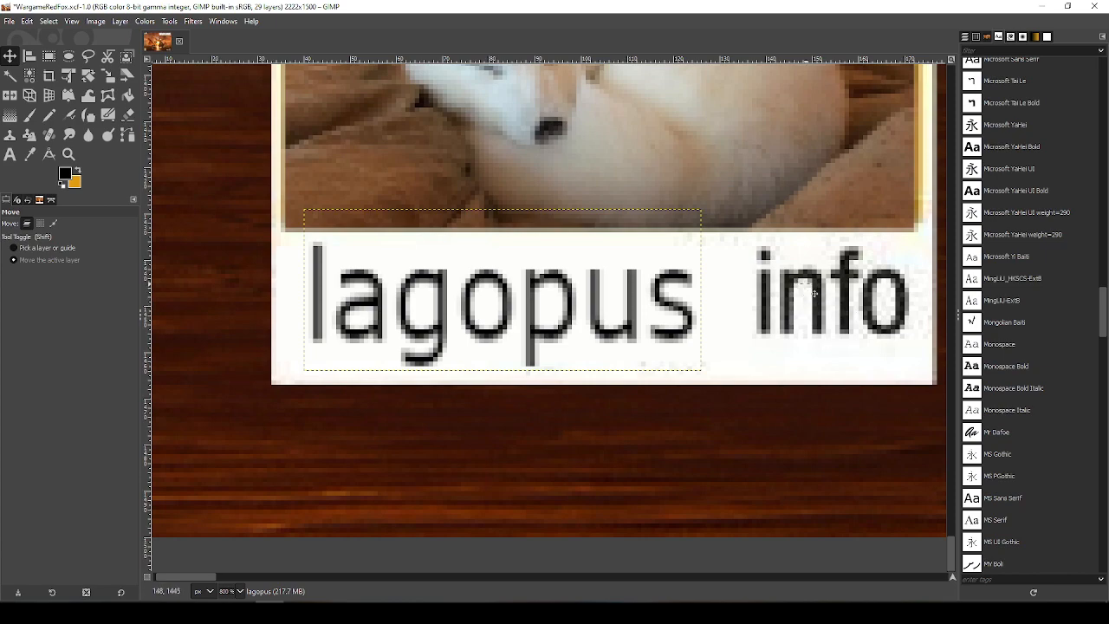
Select the transparent area around the "lagopus" letters by color and invert the selection
scroll(642, 230, "up", 1)
scroll(869, 290, "down", 1)
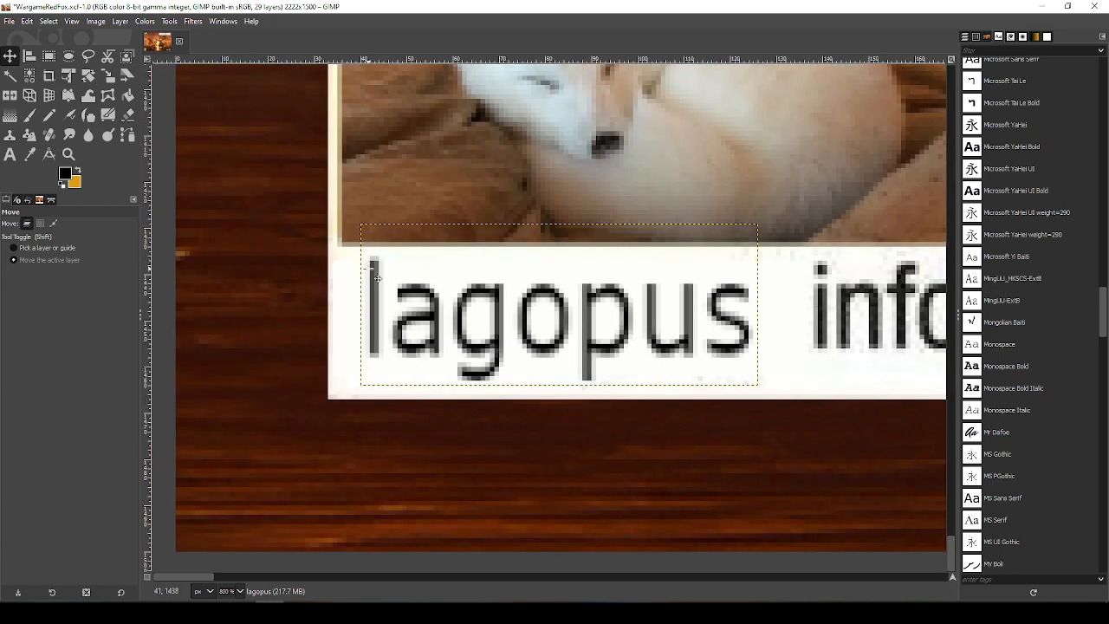
left_click(9, 75)
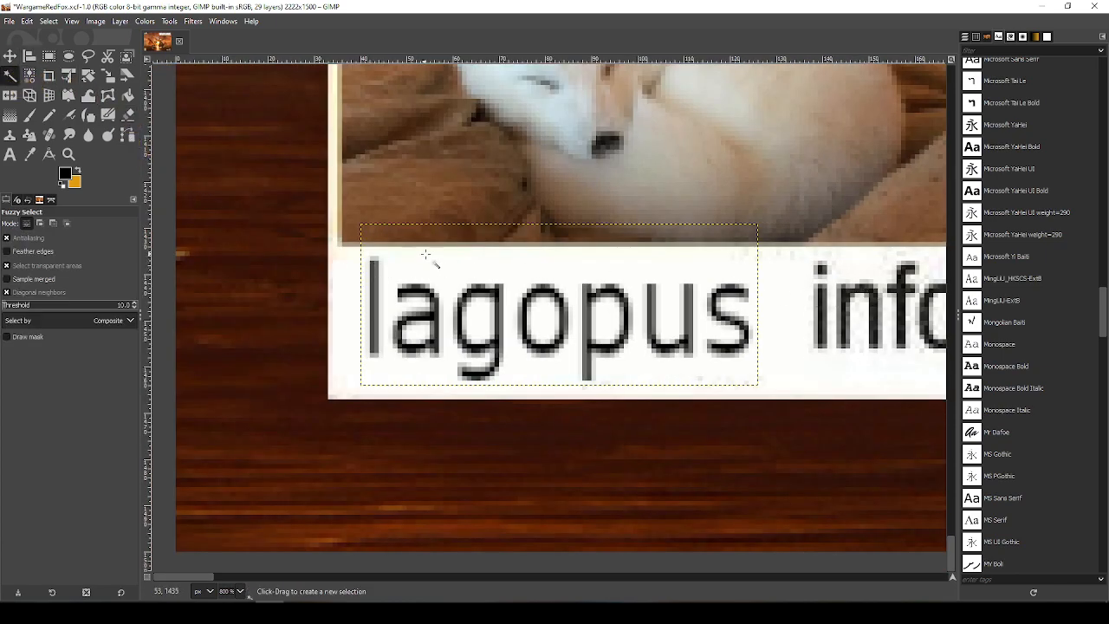
left_click(426, 255)
left_click(29, 75)
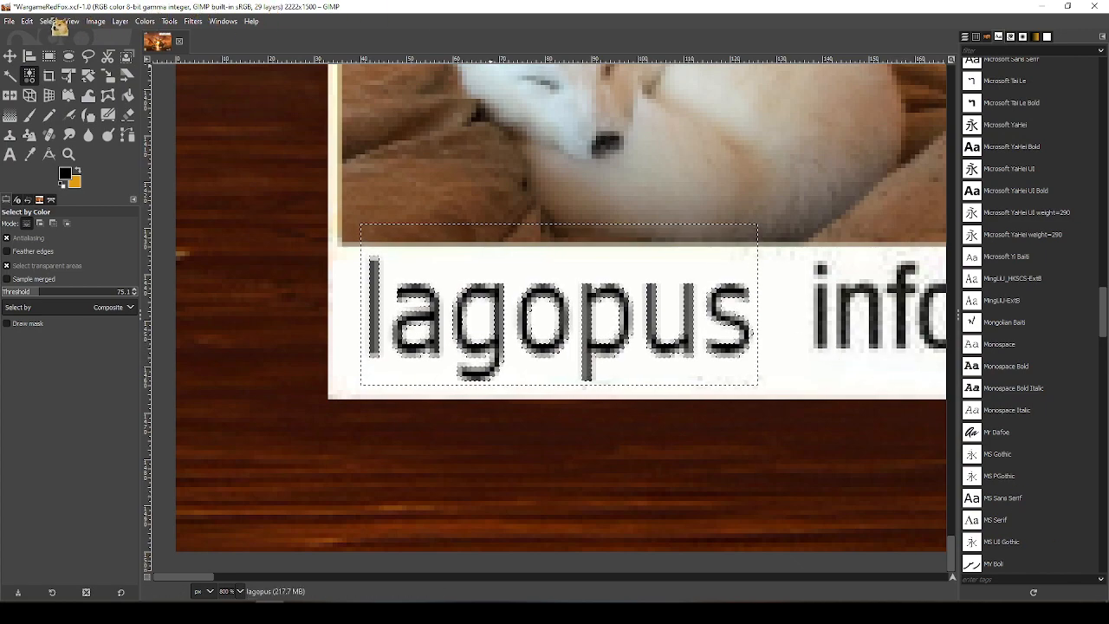
left_click(49, 20)
left_click(71, 67)
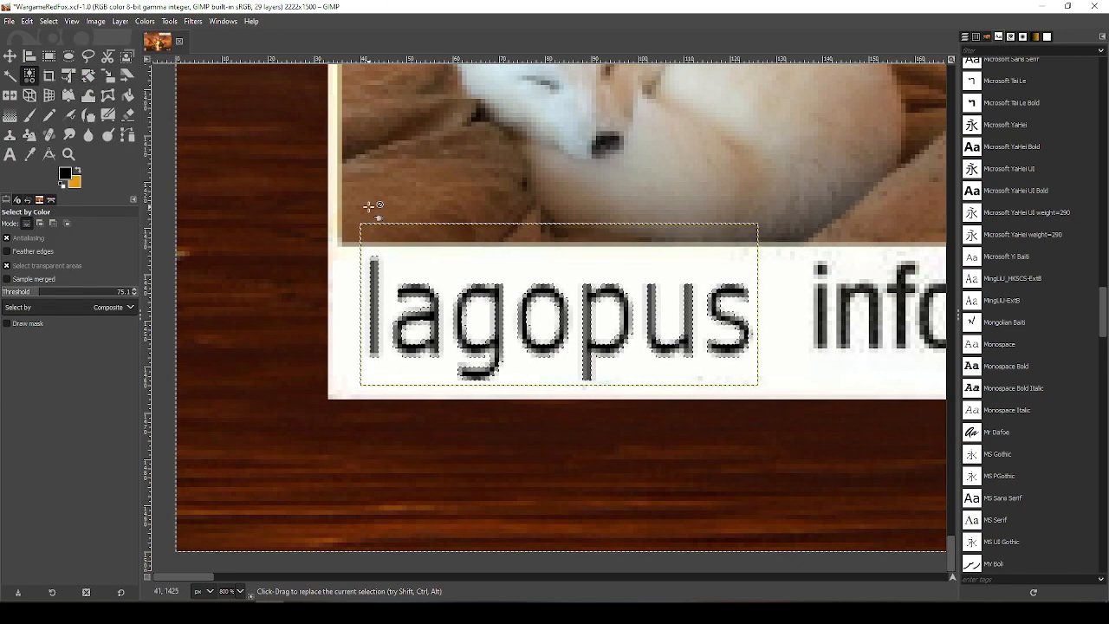
Try filling the letter "g" of "lagopus" with black, and undo the fill
key("shift+b")
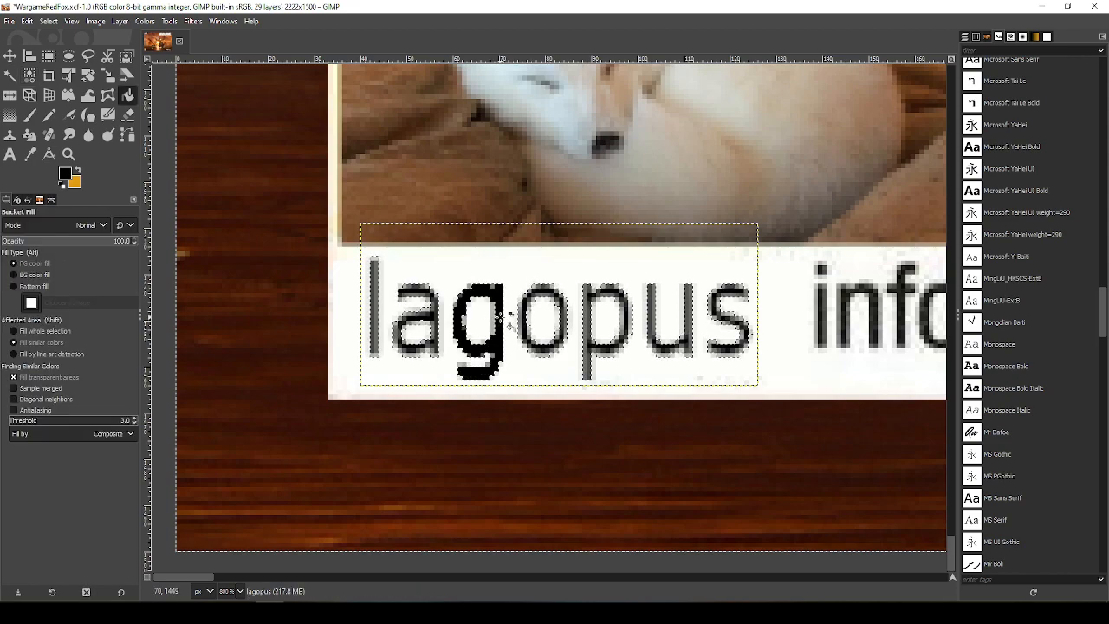
key("ctrl+z")
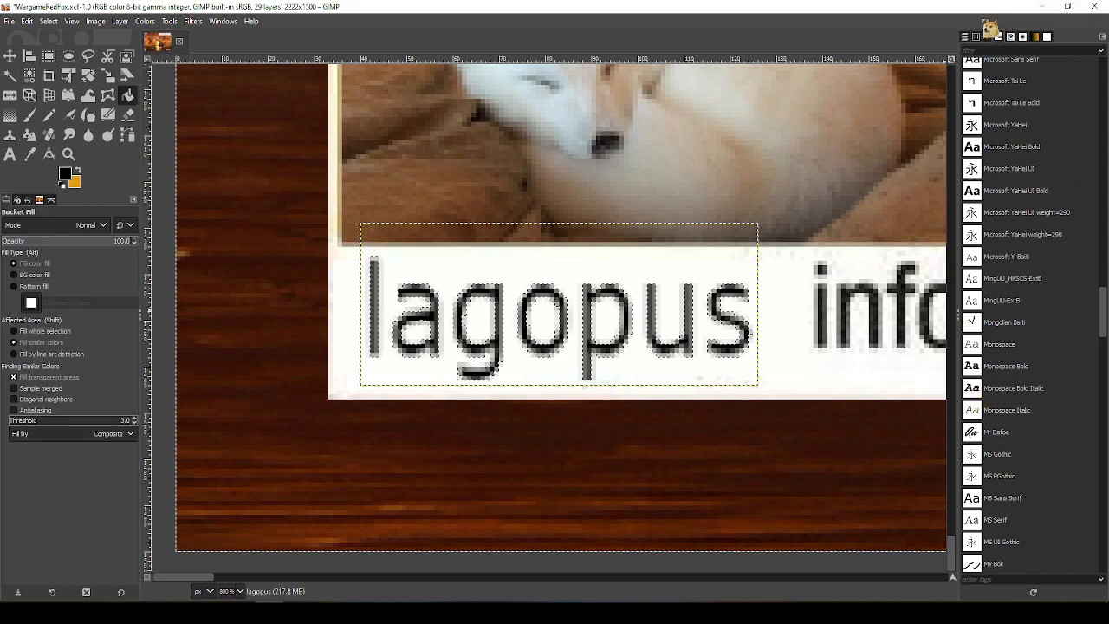
Create a new transparent 2222 × 1500 px layer directly above the "lagopus" layer
left_click(965, 37)
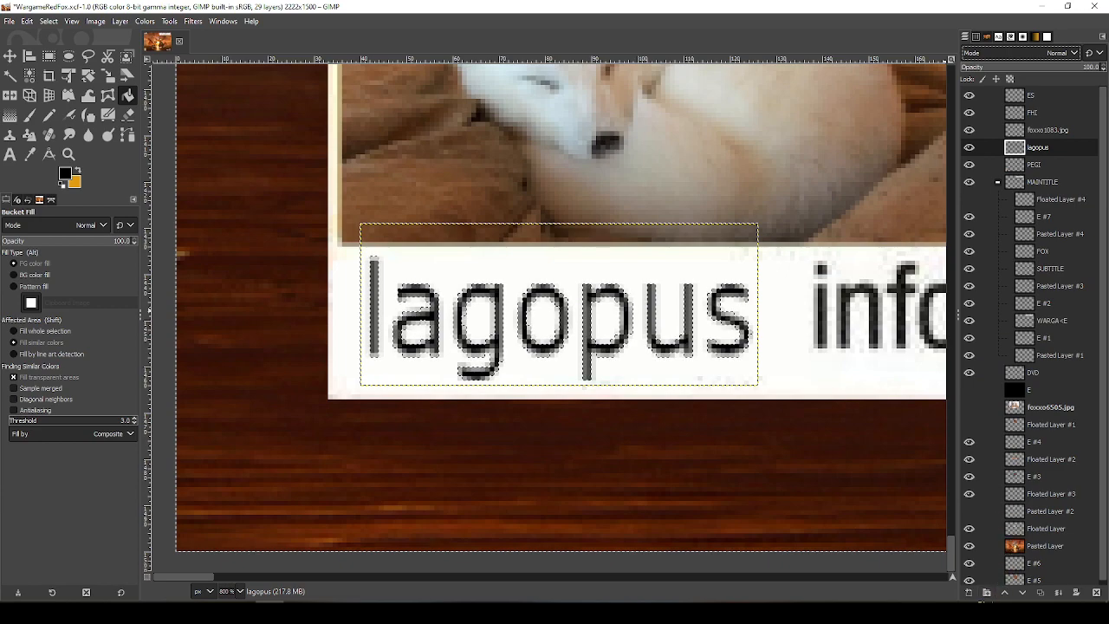
left_click(969, 592)
left_click(1014, 579)
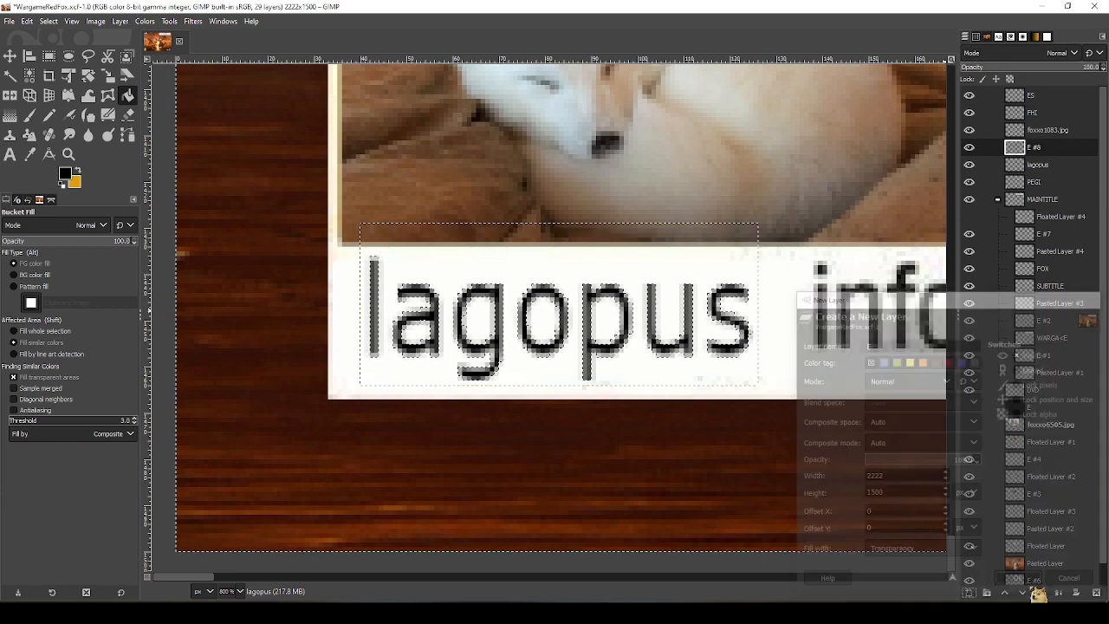
Place the E #8 layer directly beneath the "lagopus" layer, fill its selection with black, and clear the selection
left_click_drag(1039, 152, 1050, 172)
left_click(592, 270)
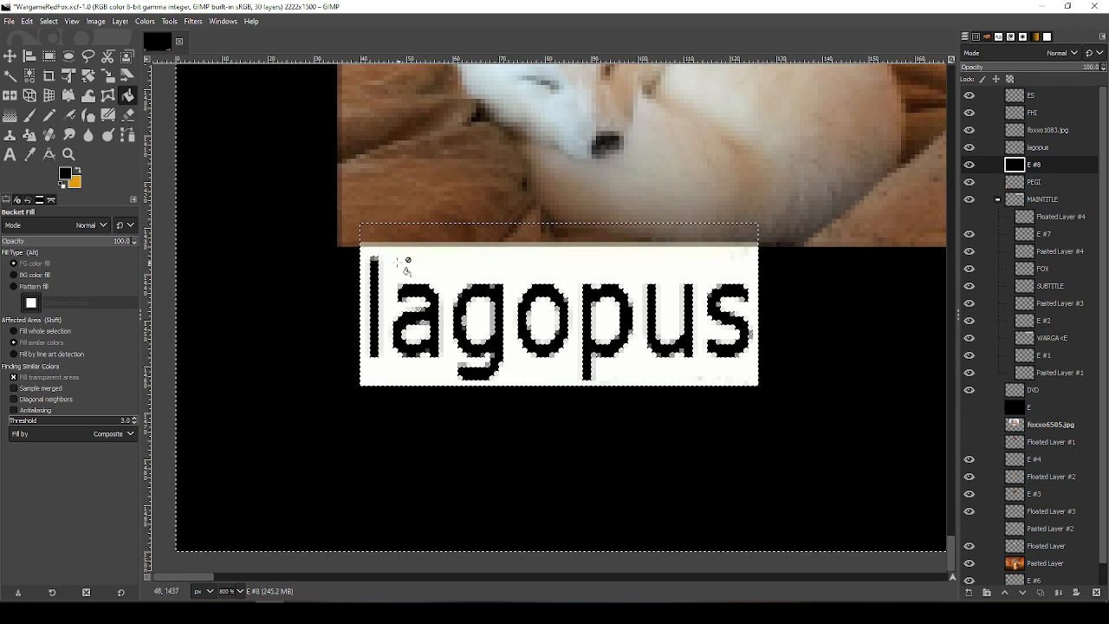
key("ctrl+shift+a")
Select the black area surrounding the "lagopus" text on the E #8 layer by contiguous color and delete it
key("u")
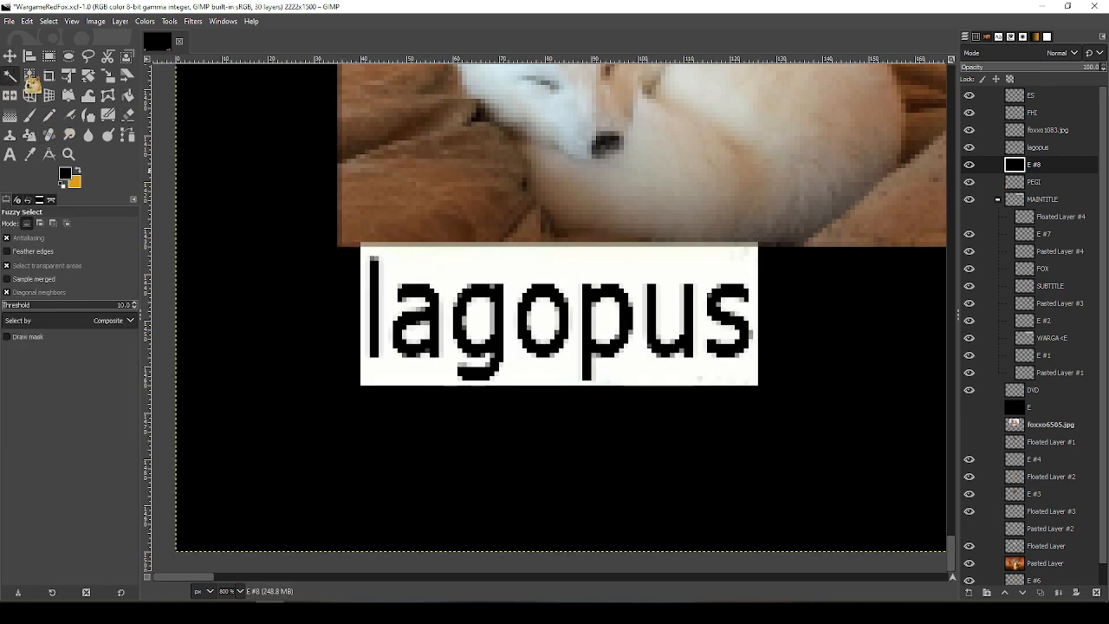
left_click(362, 217)
key("Delete")
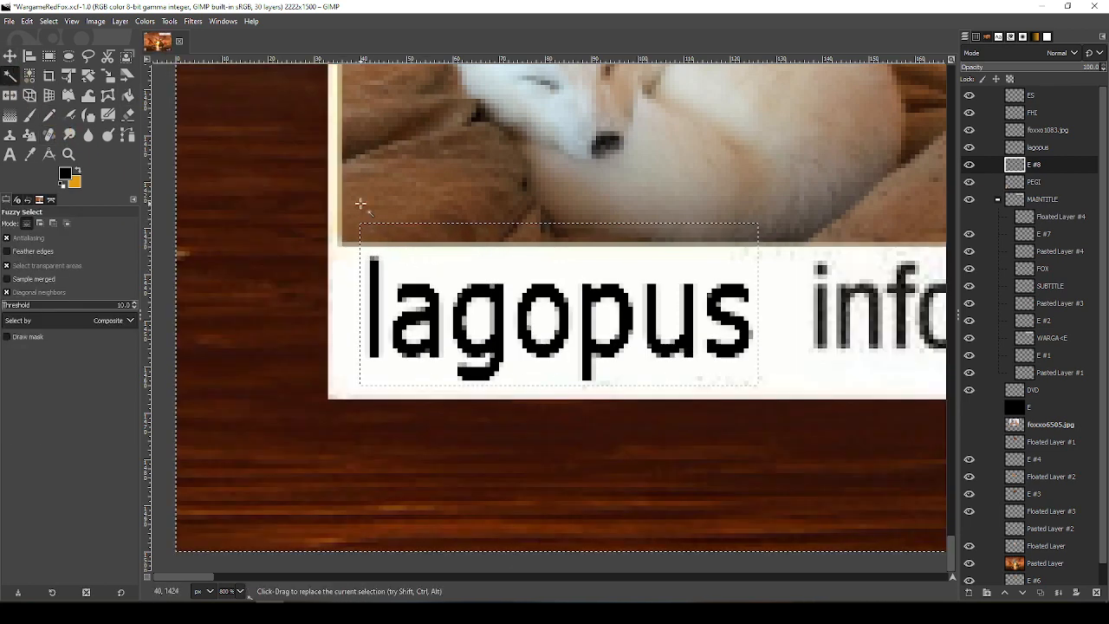
Enable feathered edges for the Select by Color tool with the E #8 layer active
left_click_drag(1016, 130, 1043, 146)
left_click(1065, 149)
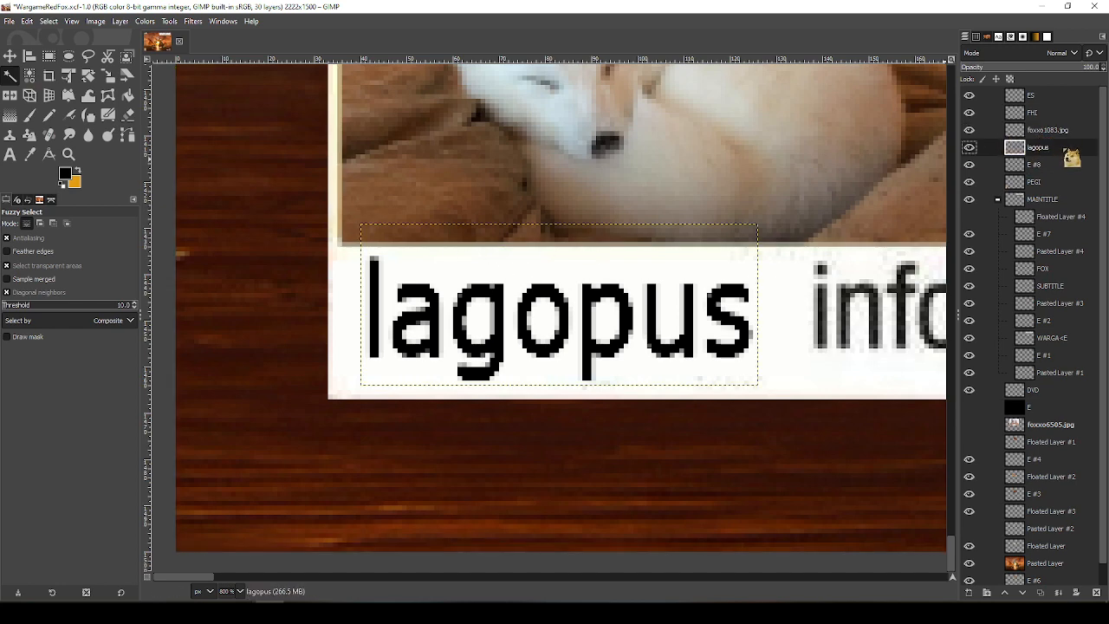
left_click_drag(30, 95, 1047, 167)
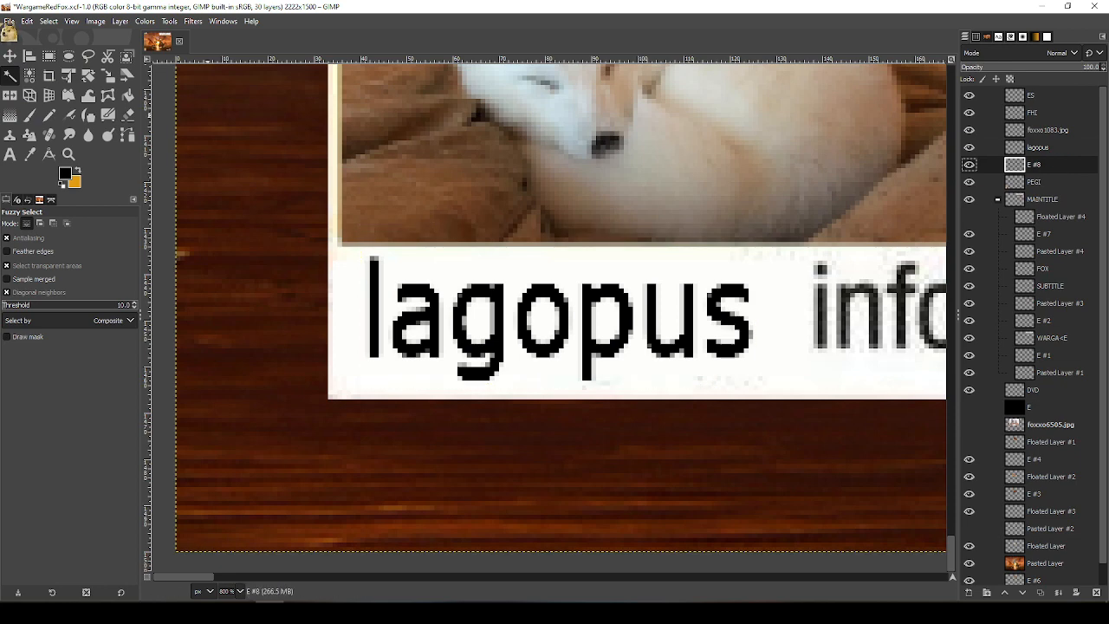
left_click(29, 76)
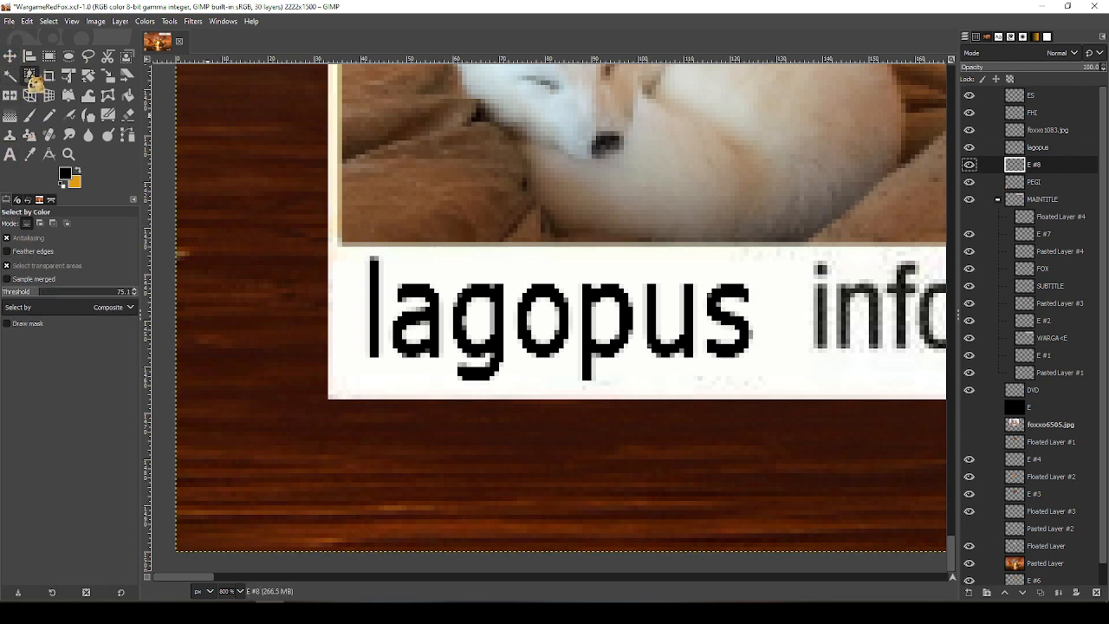
left_click(26, 252)
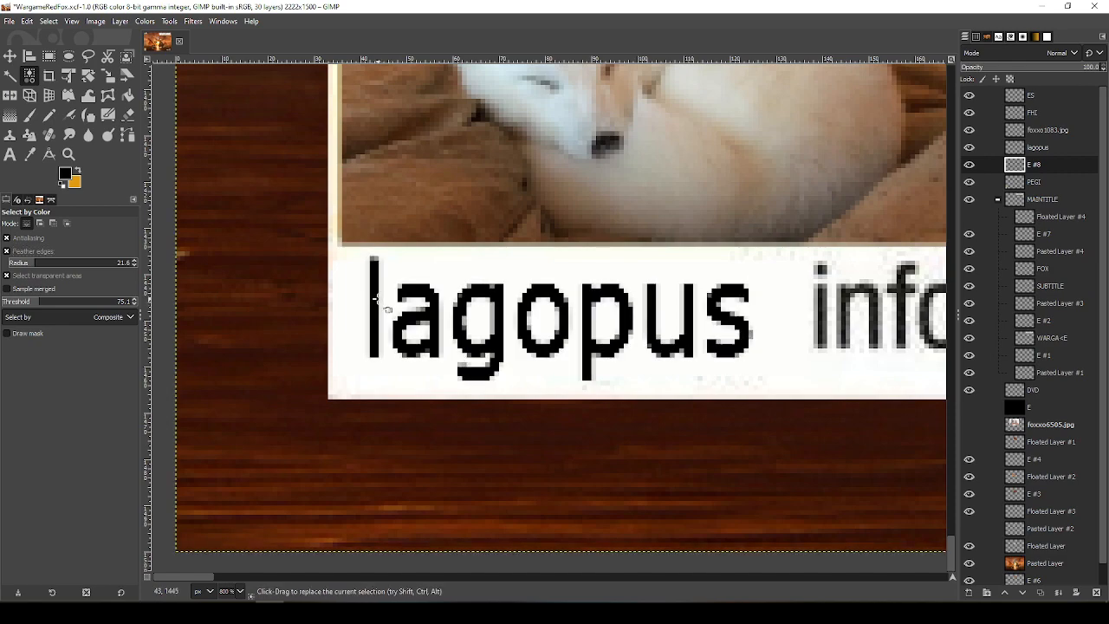
Link the "lagopus" and E #8 layers and scale them together to 82 × 33 px for the "lagopus" layer
scroll(375, 299, "down", 1)
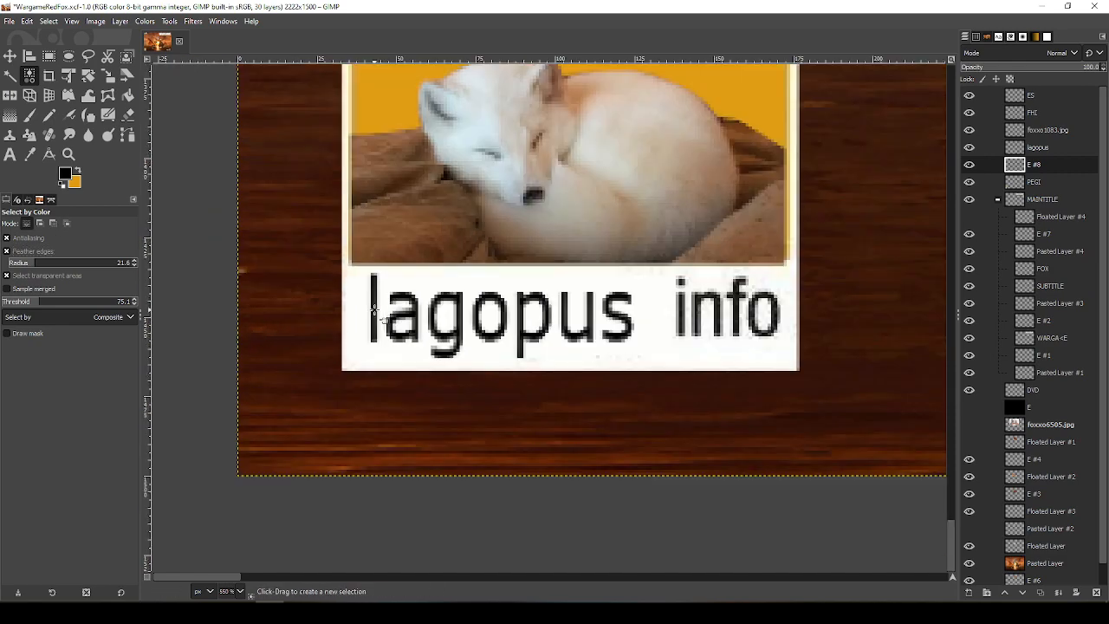
scroll(346, 299, "down", 4)
scroll(356, 234, "up", 4)
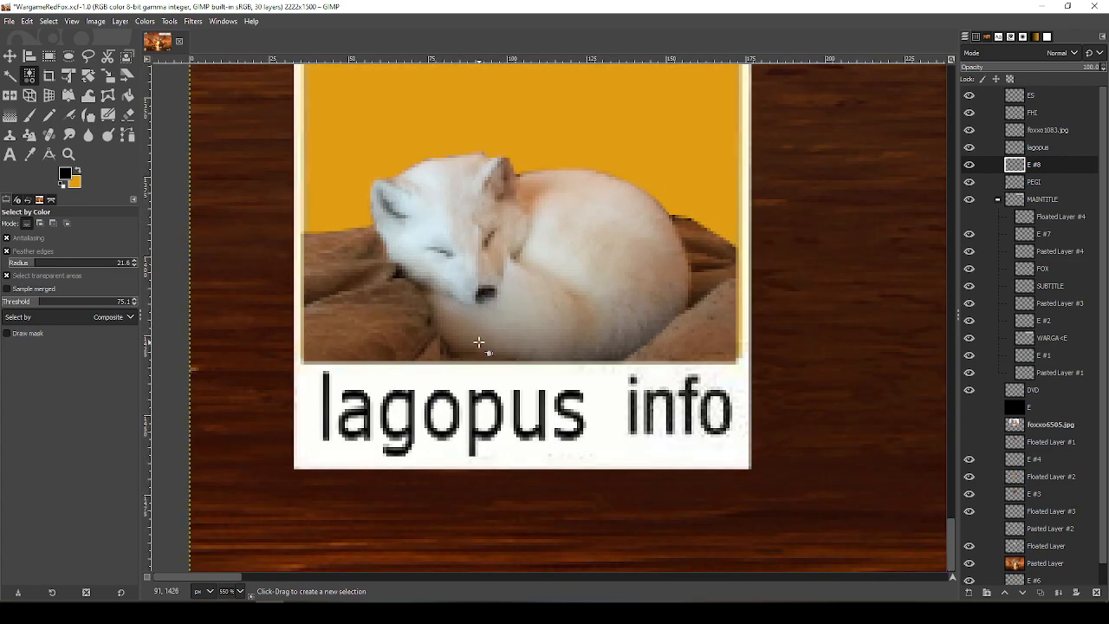
scroll(479, 342, "down", 2)
scroll(479, 343, "down", 1)
scroll(479, 343, "up", 4)
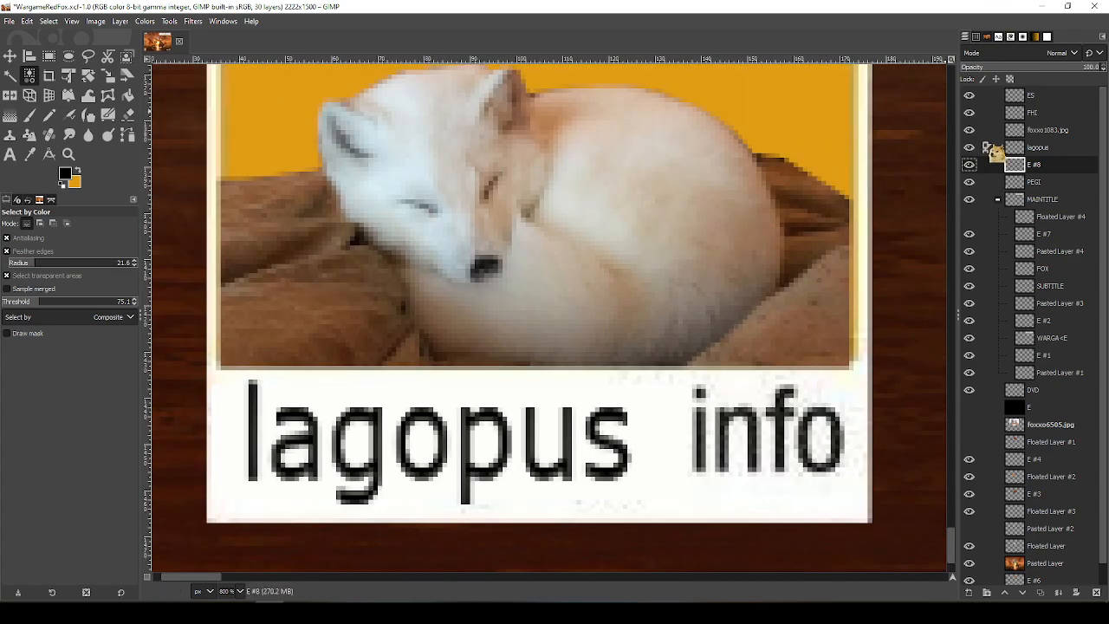
left_click_drag(1045, 150, 1051, 162)
key("shift+s")
left_click(659, 455)
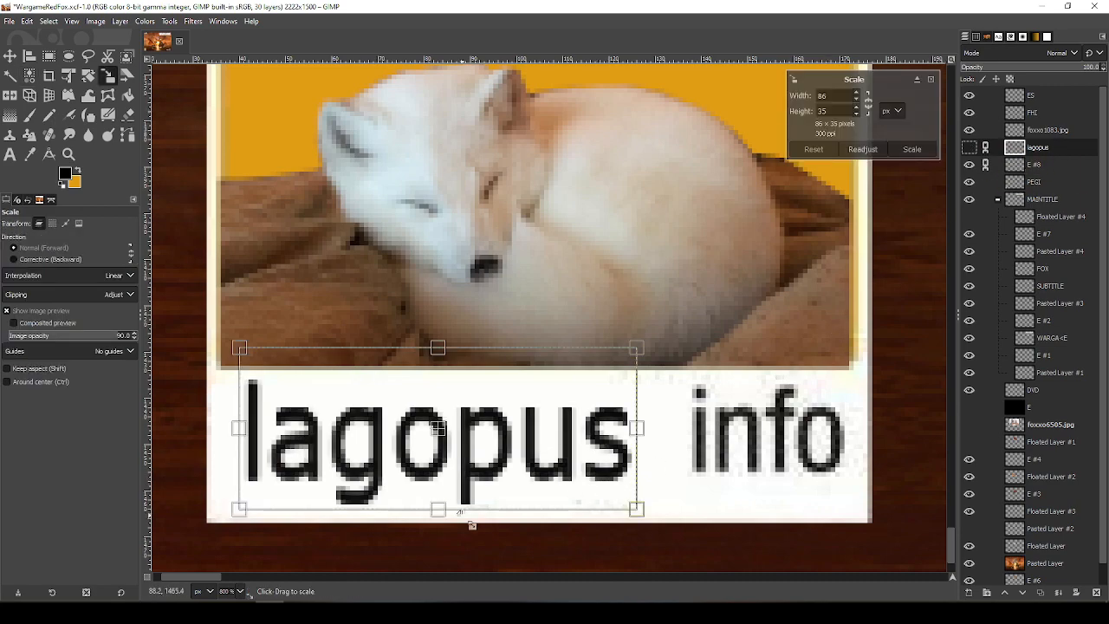
left_click_drag(445, 519, 450, 510)
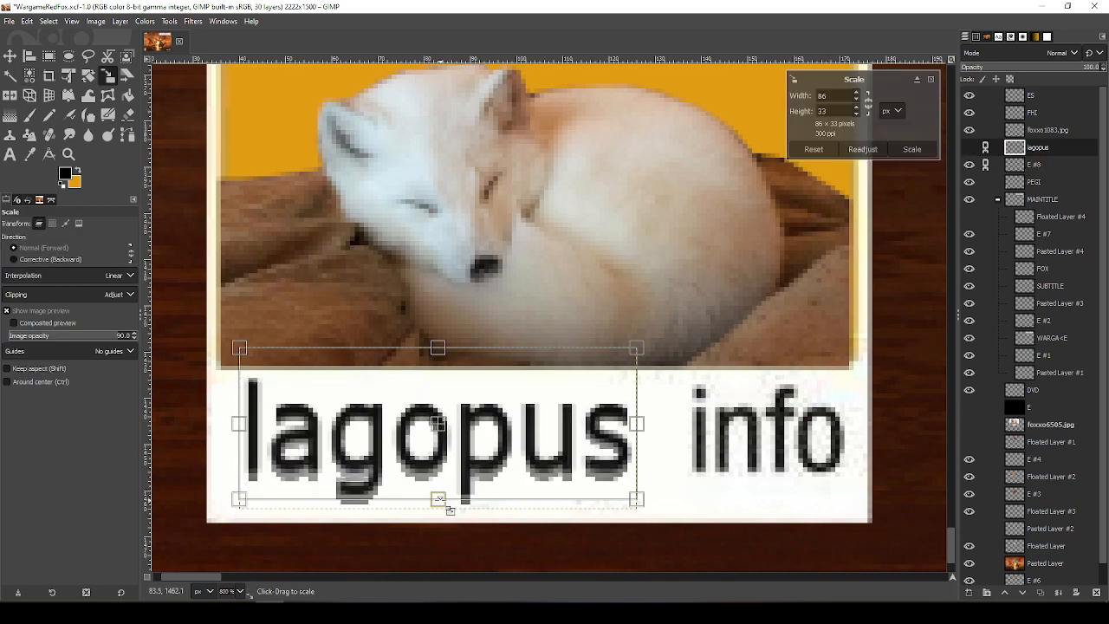
left_click_drag(646, 425, 624, 426)
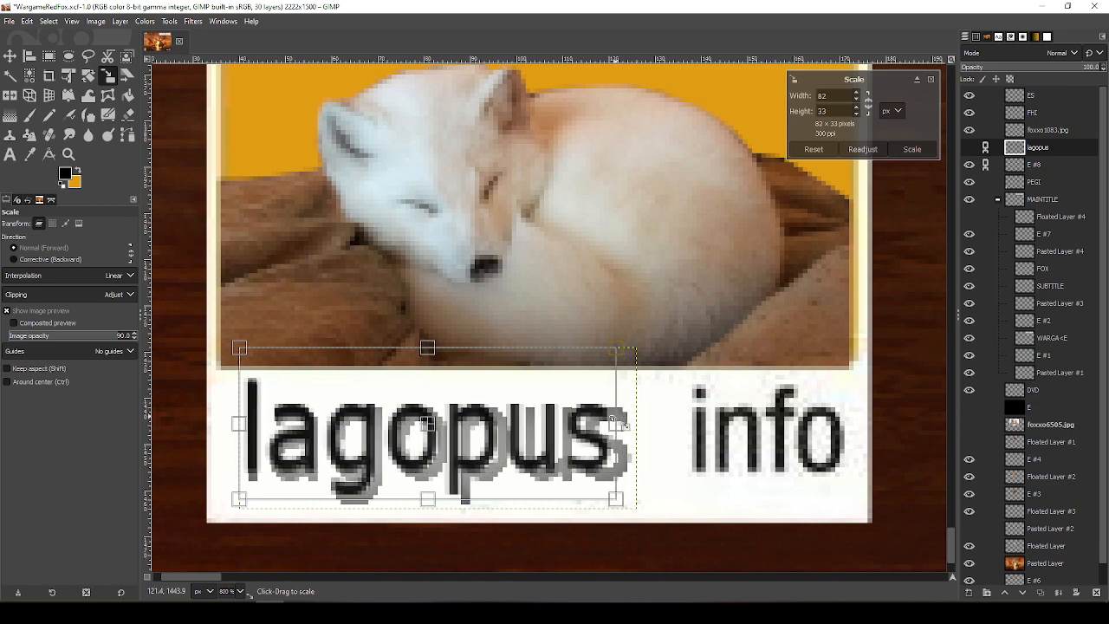
left_click(914, 152)
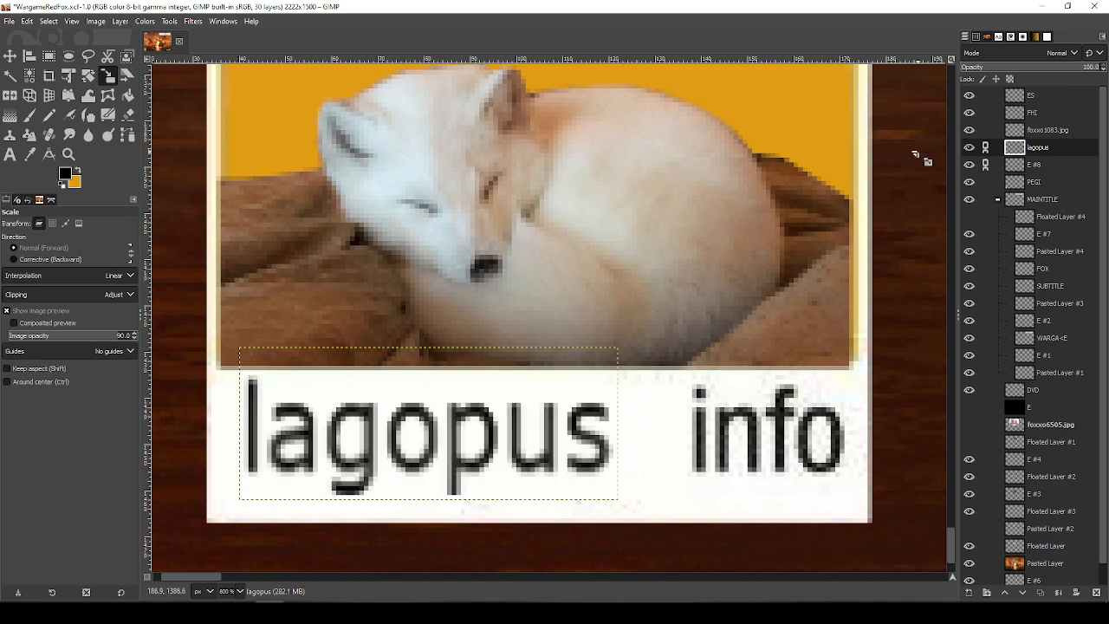
Merge the "lagopus" layer down into E #8 and fit the merged layer to the image size
right_click(1037, 147)
left_click(1031, 279)
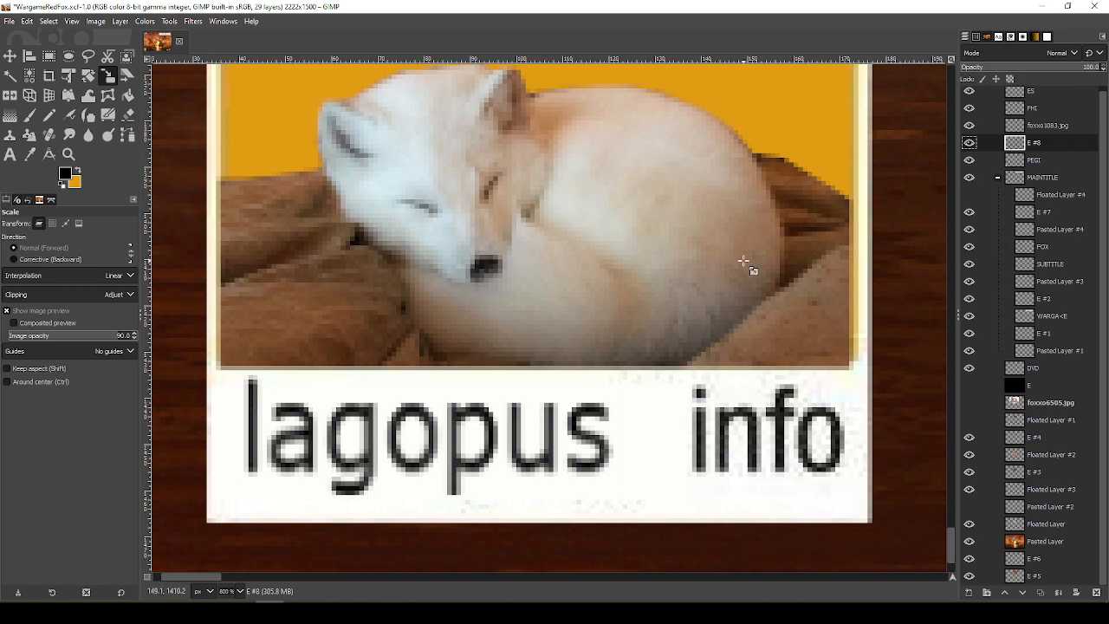
scroll(796, 279, "down", 8)
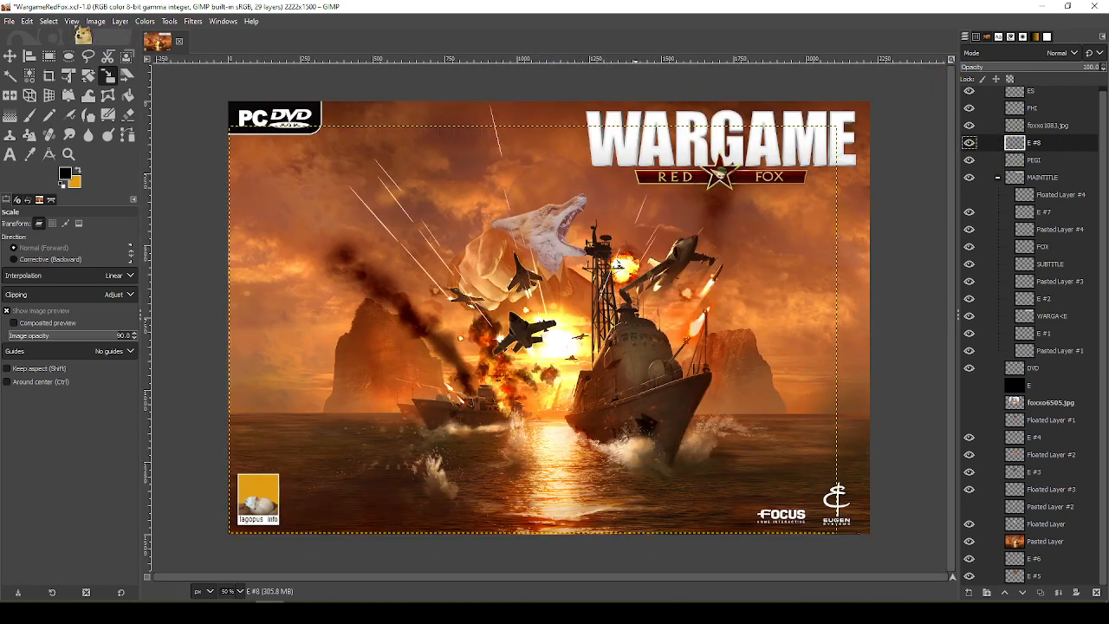
left_click(120, 21)
left_click(152, 253)
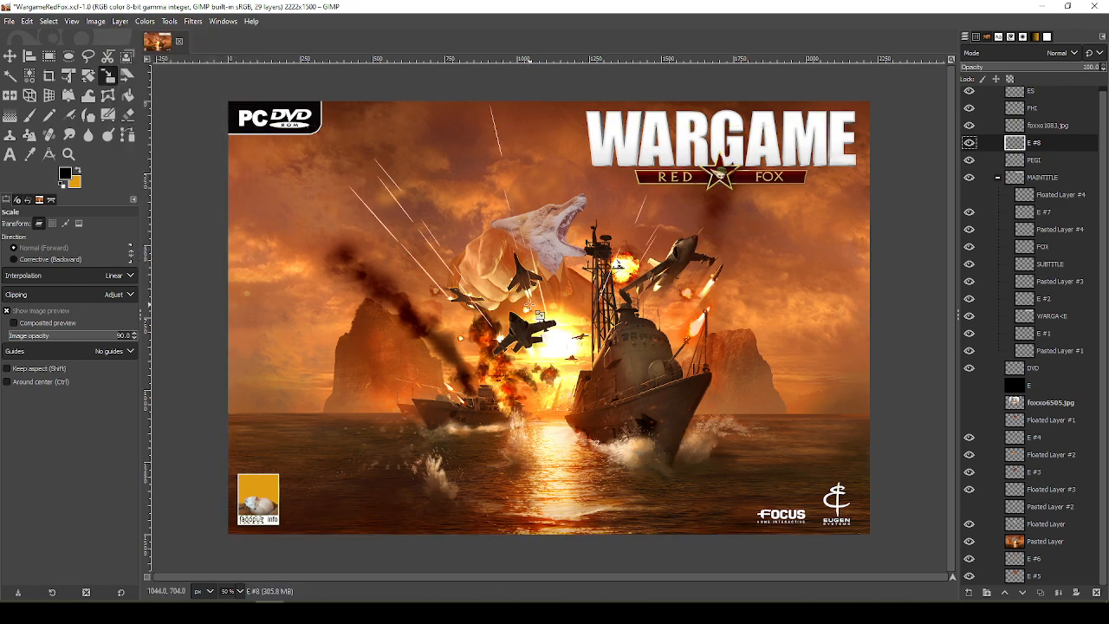
Delete the letters "CUS" of the Focus logo on the FHI layer using an 89 × 35 px rectangular selection
scroll(673, 401, "up", 5)
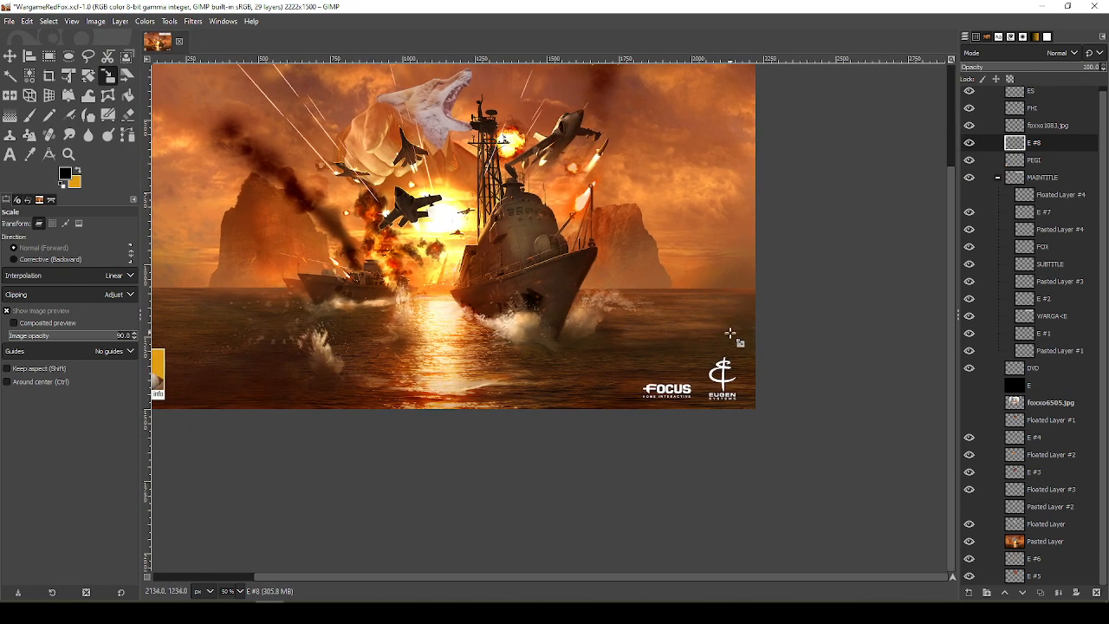
scroll(696, 414, "up", 1)
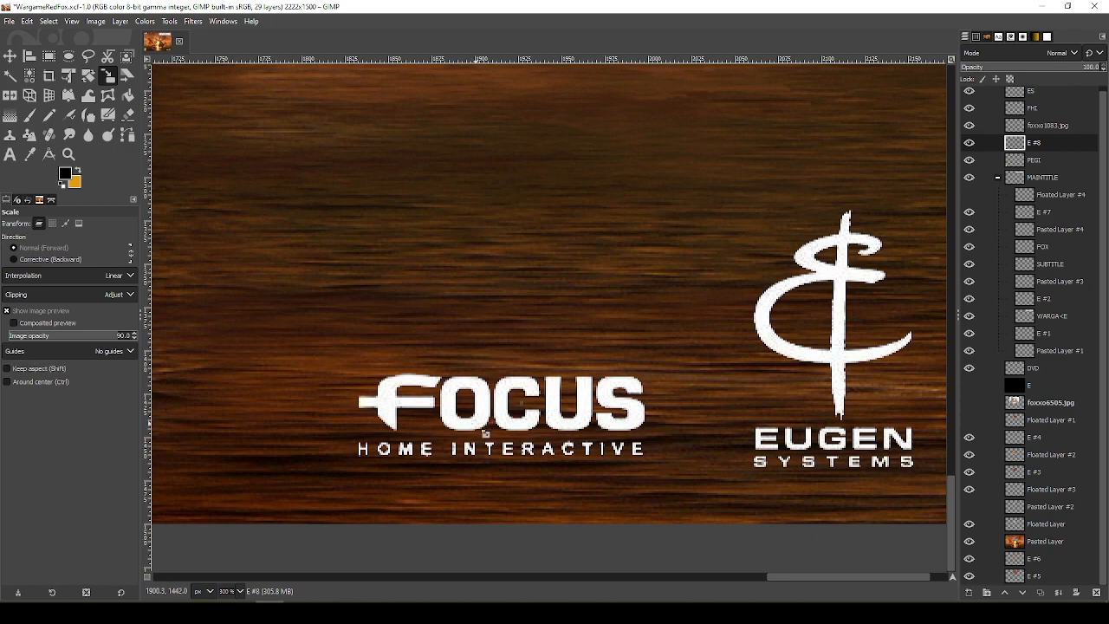
left_click_drag(476, 423, 591, 354)
scroll(654, 363, "up", 3)
left_click_drag(713, 273, 602, 353)
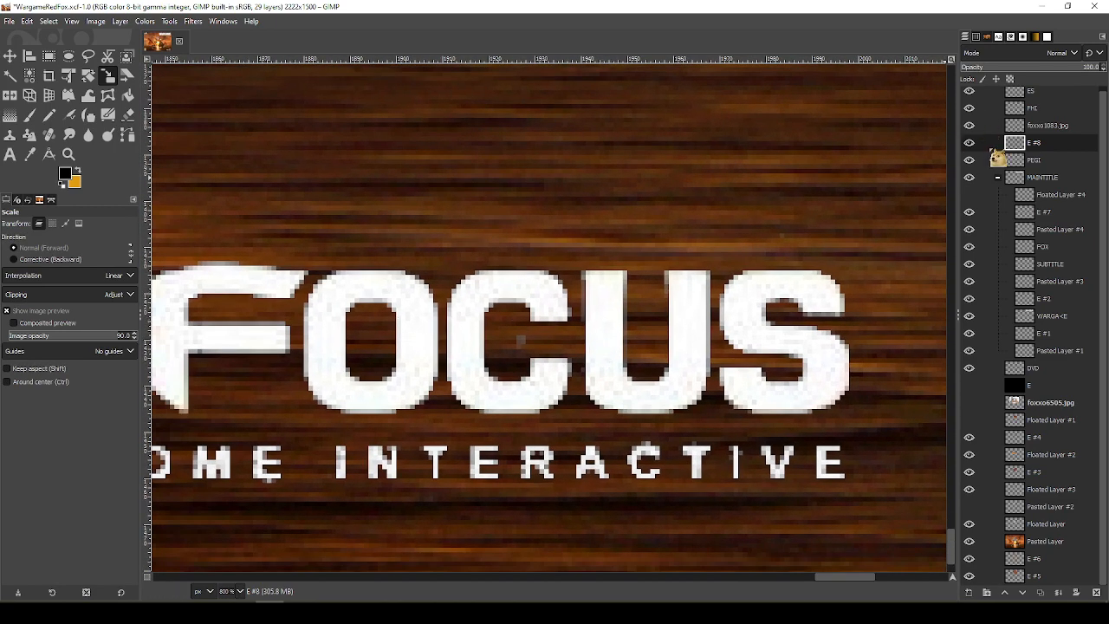
left_click(1033, 109)
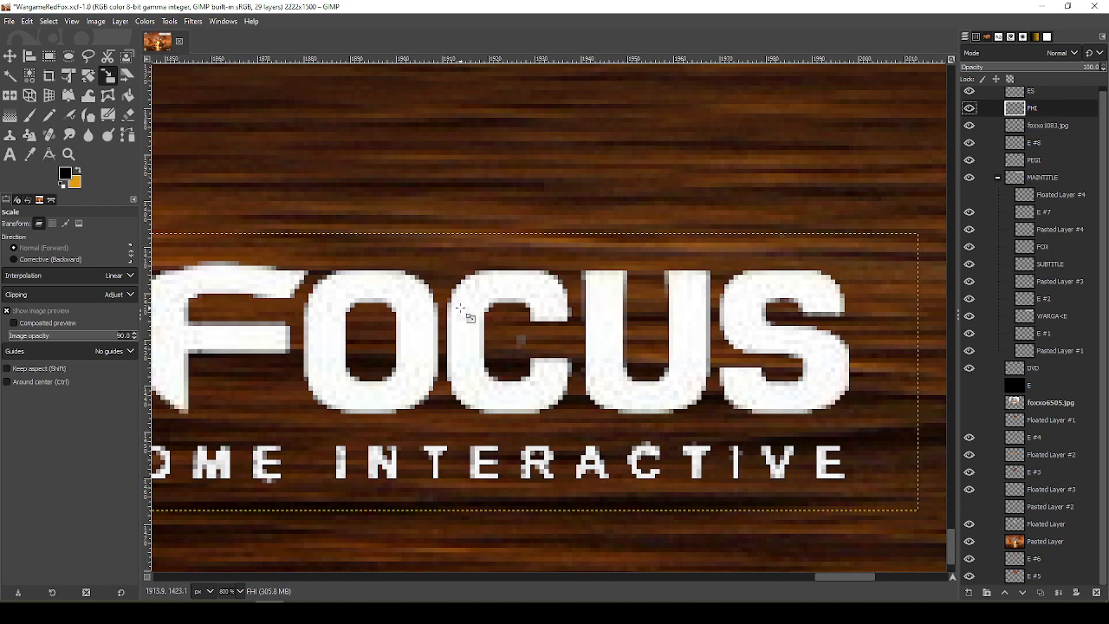
left_click_drag(462, 309, 494, 292)
key("r")
left_click_drag(476, 243, 889, 404)
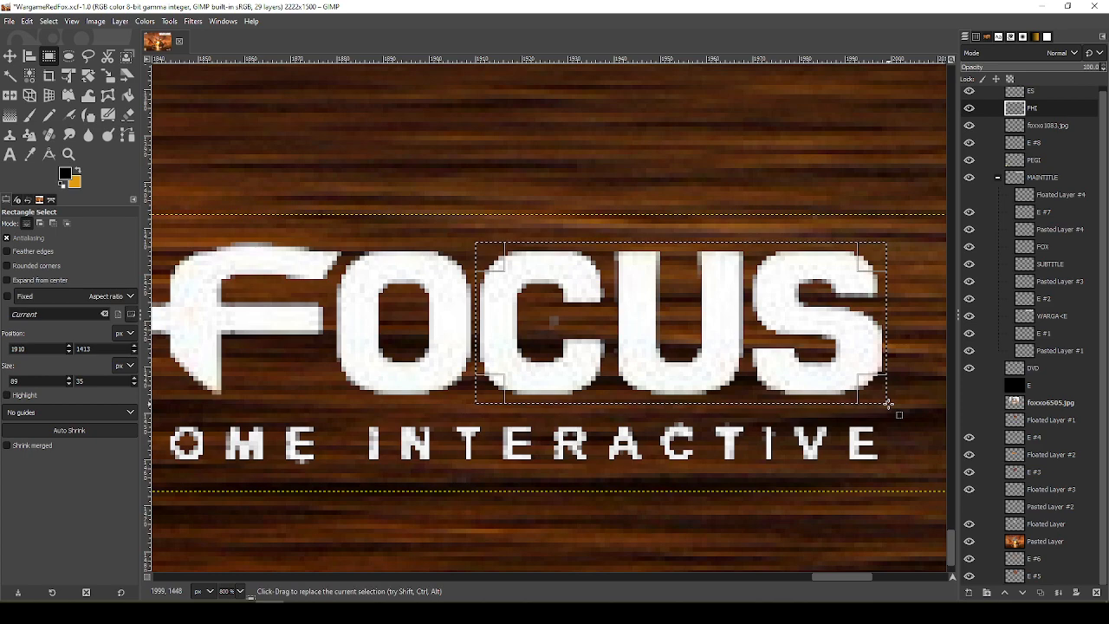
key("Delete")
key("ctrl+shift+a")
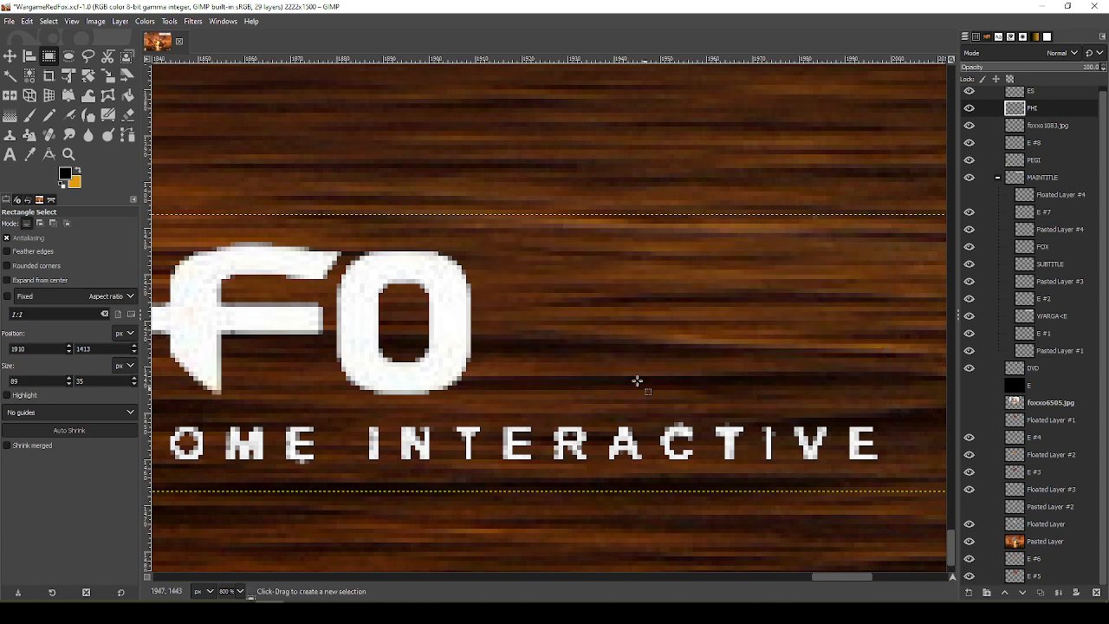
Copy the crossbar of the logo's "F" with a 44 × 7 px rectangular selection
left_click_drag(587, 419, 810, 394)
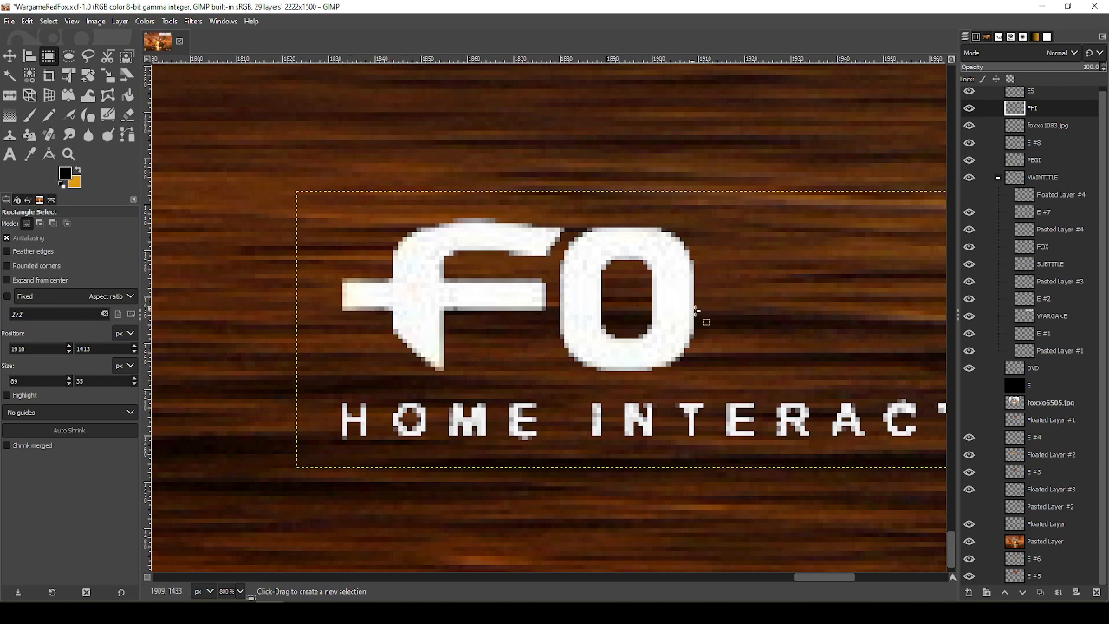
left_click_drag(708, 312, 723, 397)
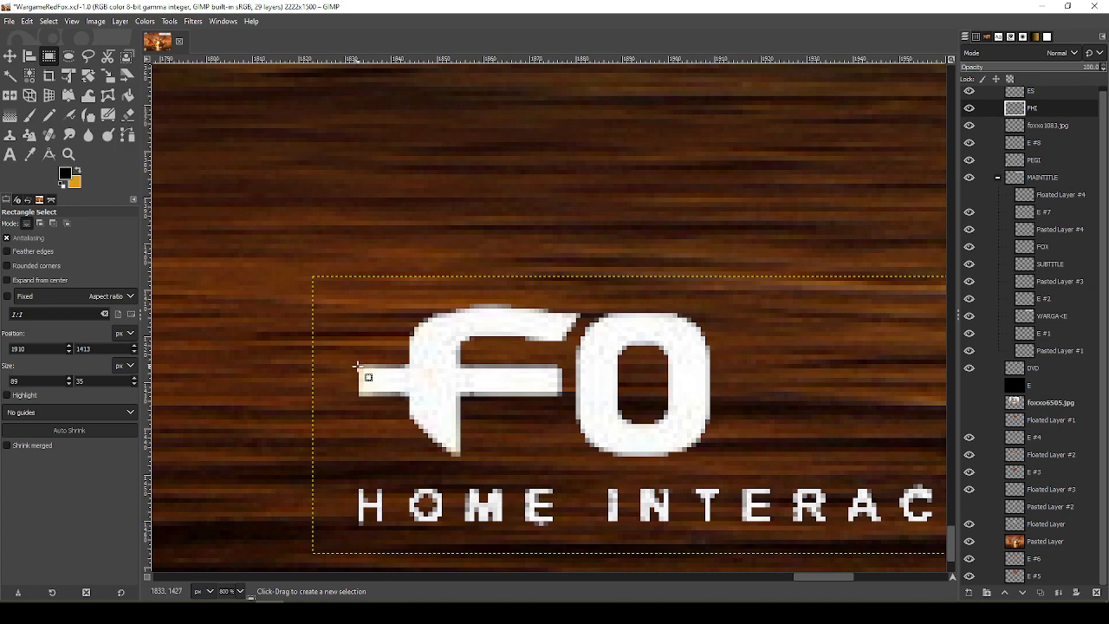
left_click_drag(358, 367, 562, 396)
key("ctrl+c")
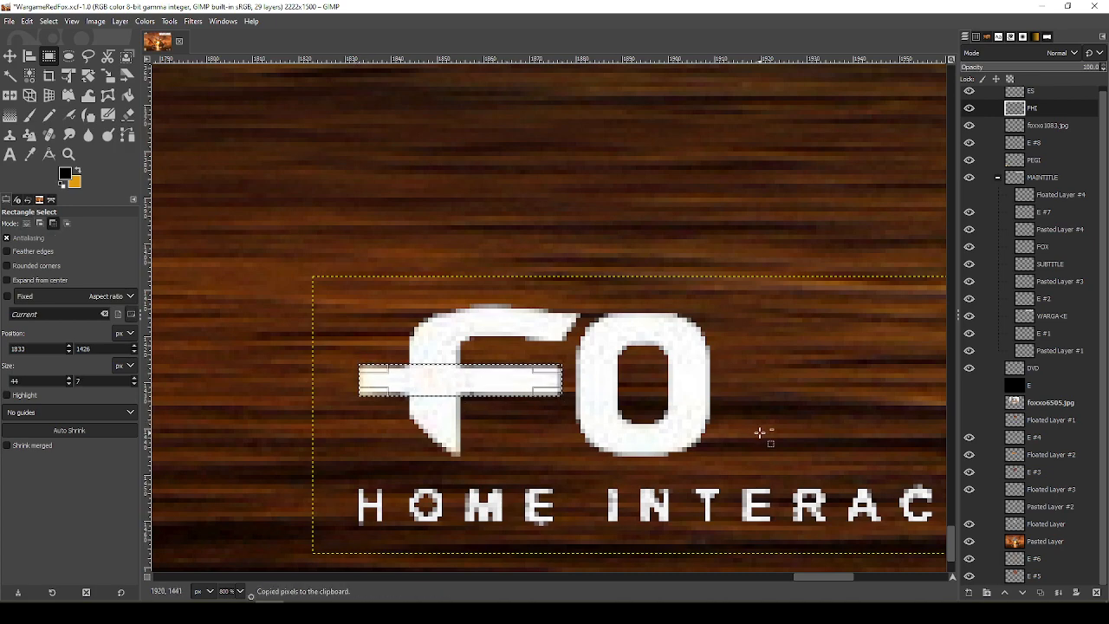
Paste the crossbar as a new layer and move it into the empty space just after the "O"
key("ctrl+v")
left_click_drag(760, 433, 608, 369)
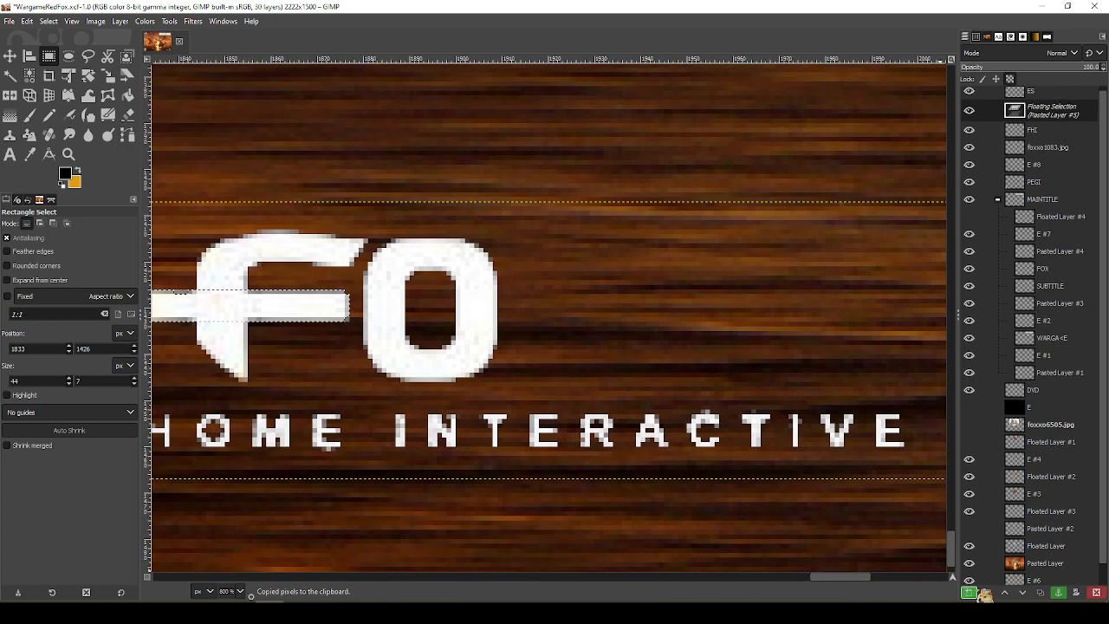
left_click(972, 593)
key("m")
left_click_drag(245, 305, 612, 322)
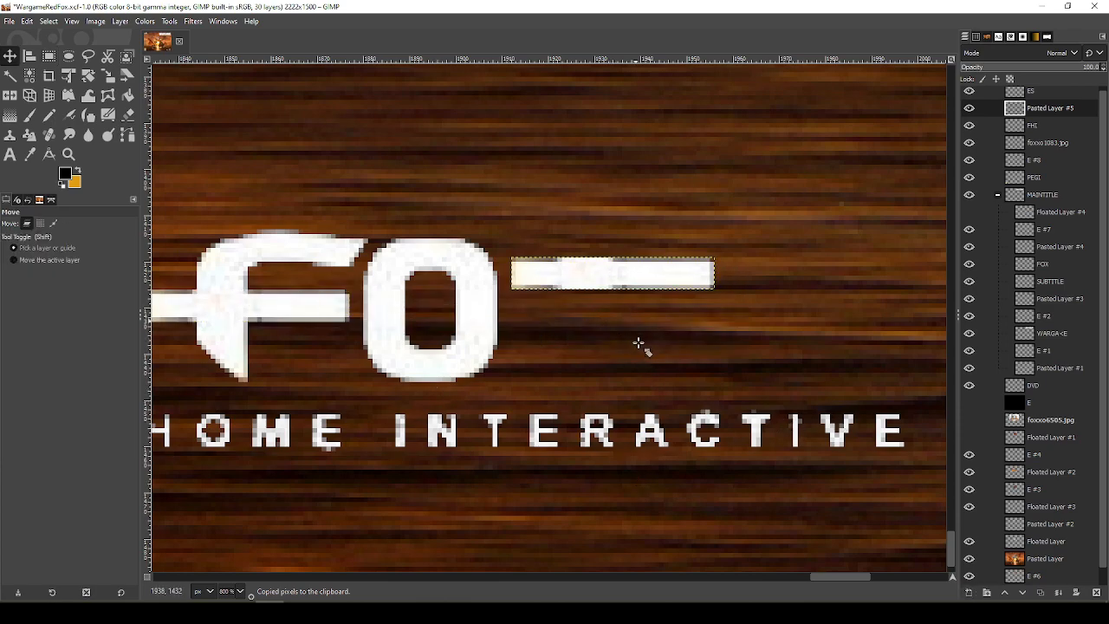
key("shift+r")
left_click(641, 344)
left_click_drag(707, 211, 796, 352)
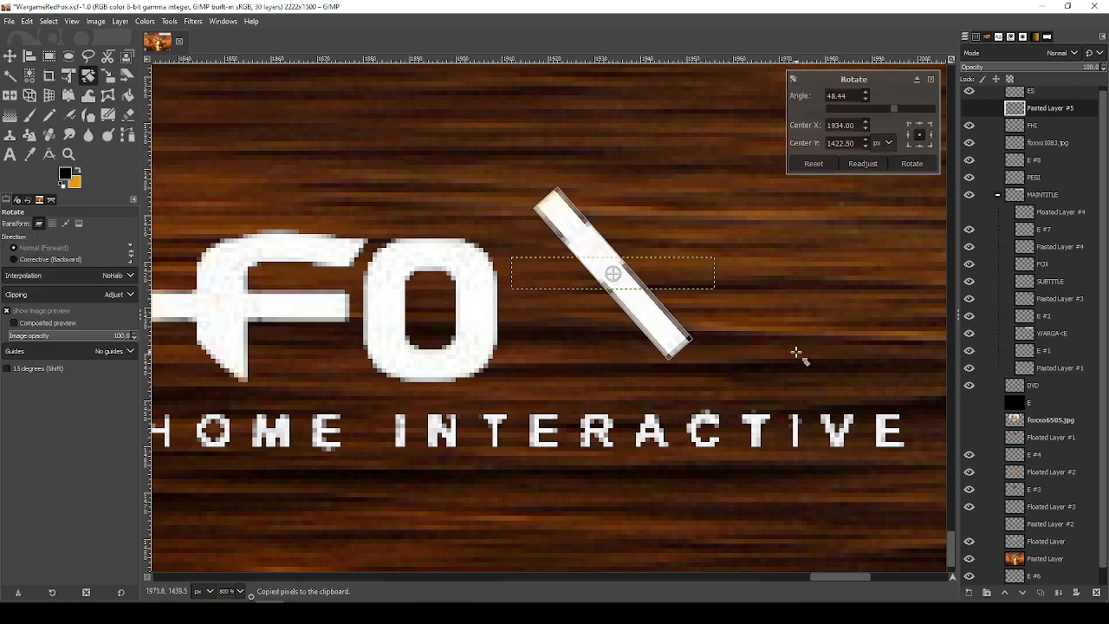
key("Escape")
Rotate the pasted bar by 60° and turn the floating result into a new layer
key("shift+r")
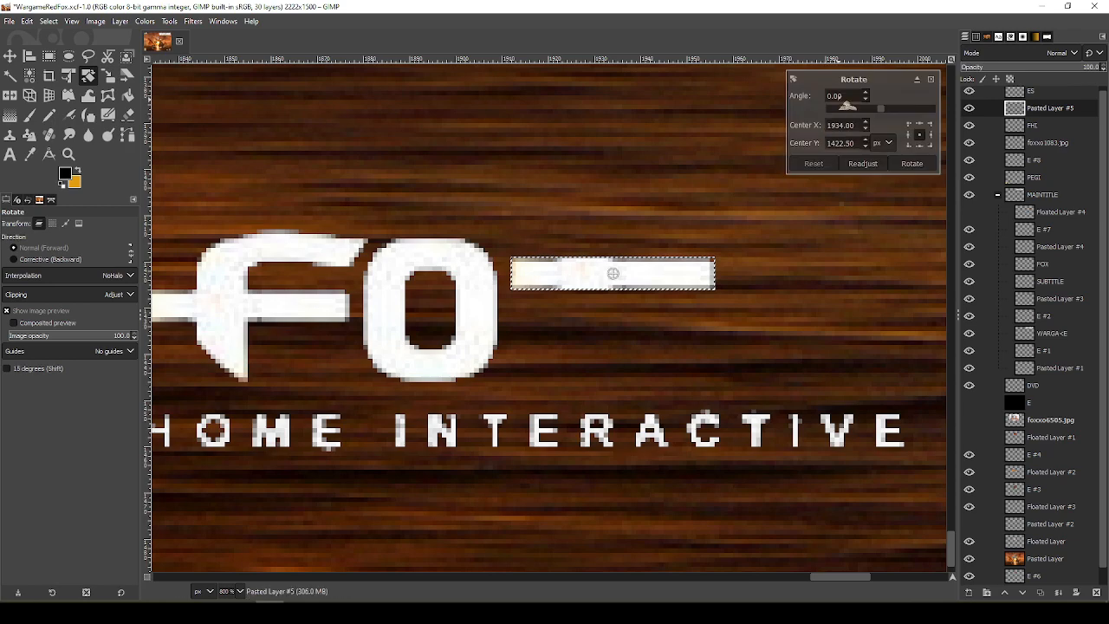
type("60")
key("Return")
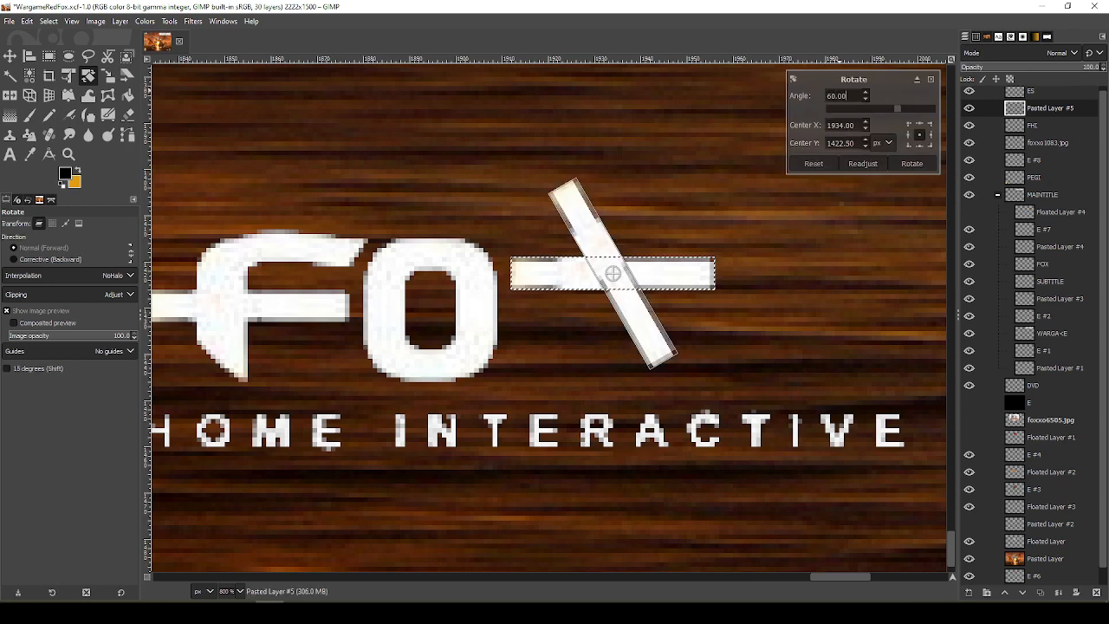
left_click(916, 164)
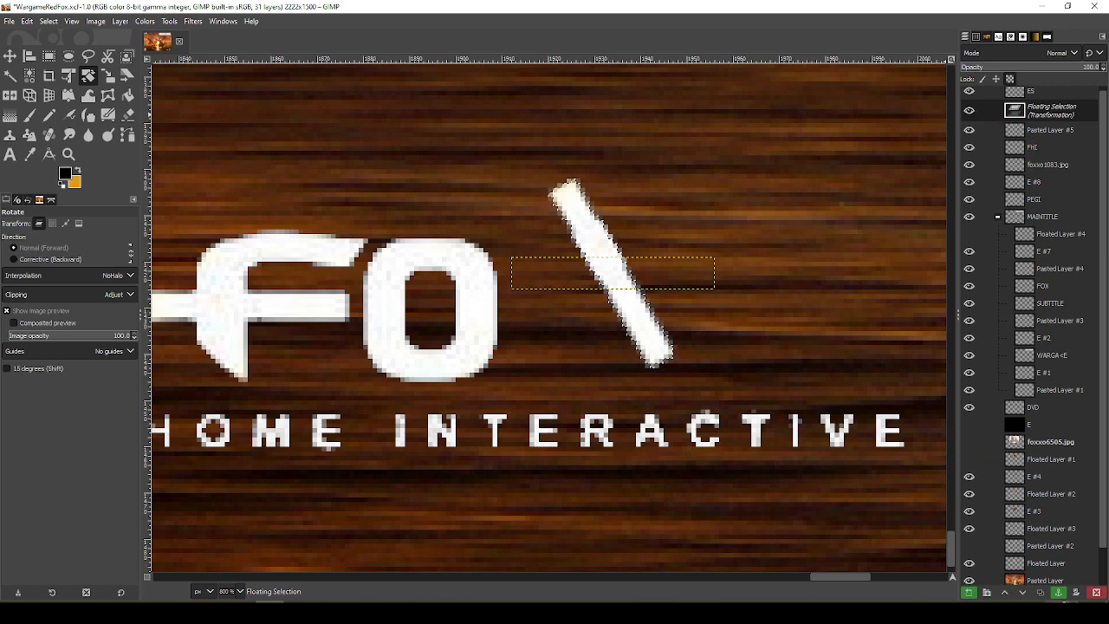
left_click(969, 593)
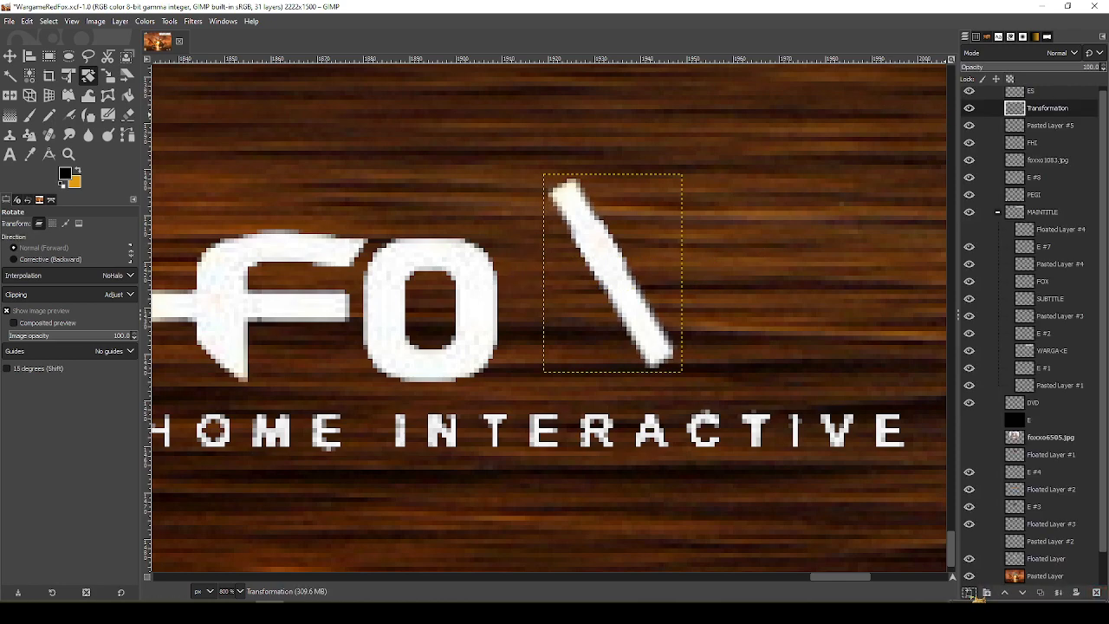
Move the diagonal bar about 4 px left and 6 px down so it lines up beside the "O"
key("m")
left_click_drag(656, 287, 638, 307)
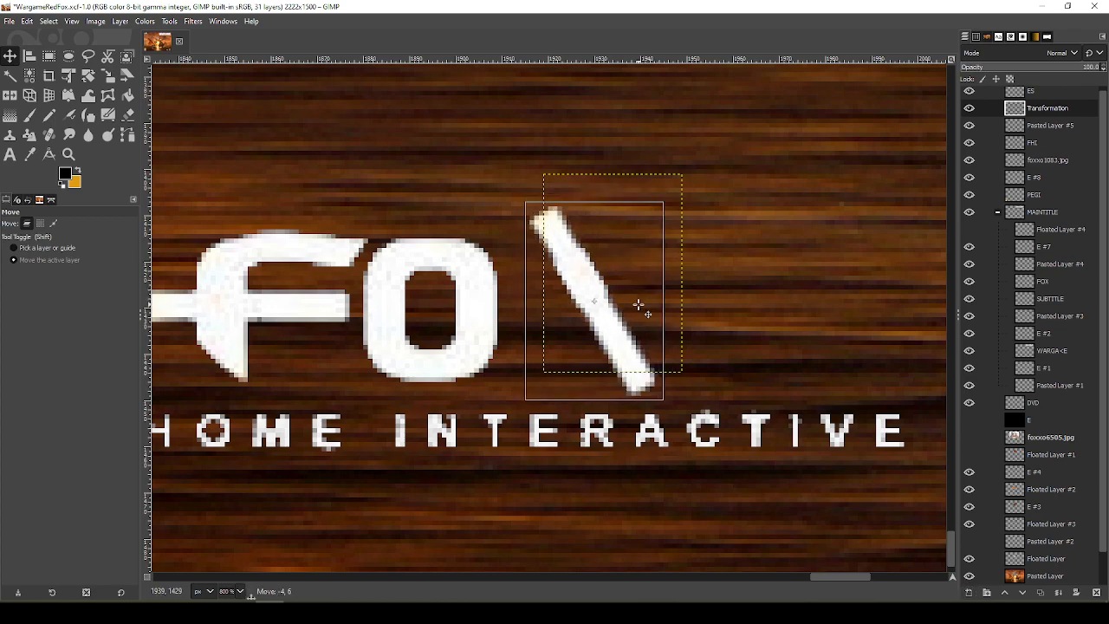
left_click(970, 127)
left_click(970, 127)
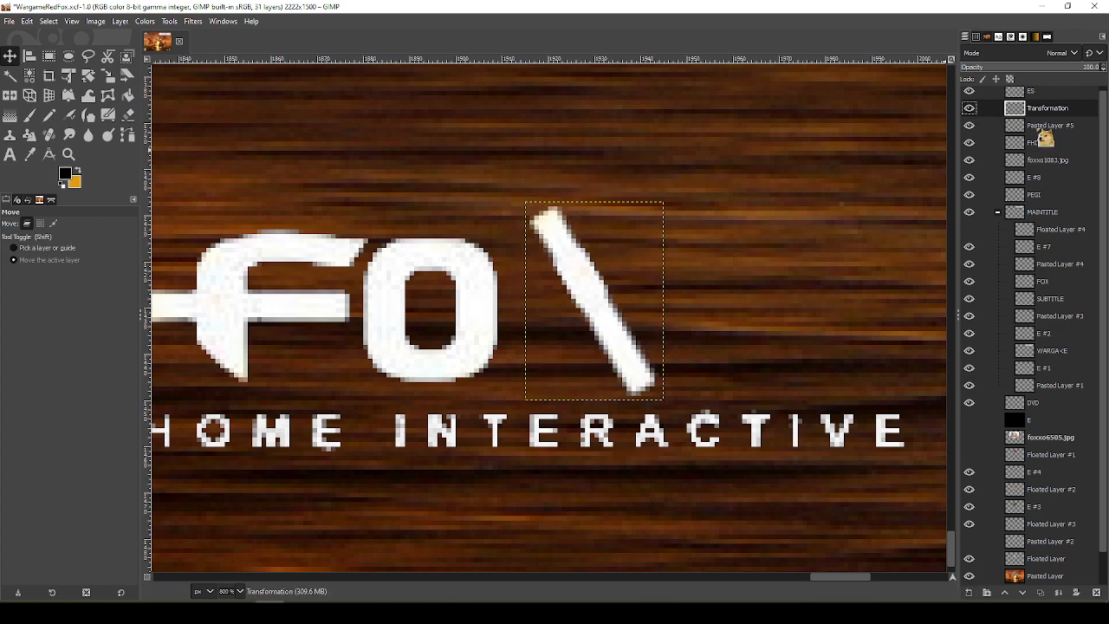
Delete the leftover Pasted Layer #5 beneath the diagonal bar's layer
left_click(1046, 130)
left_click_drag(1053, 215, 1099, 593)
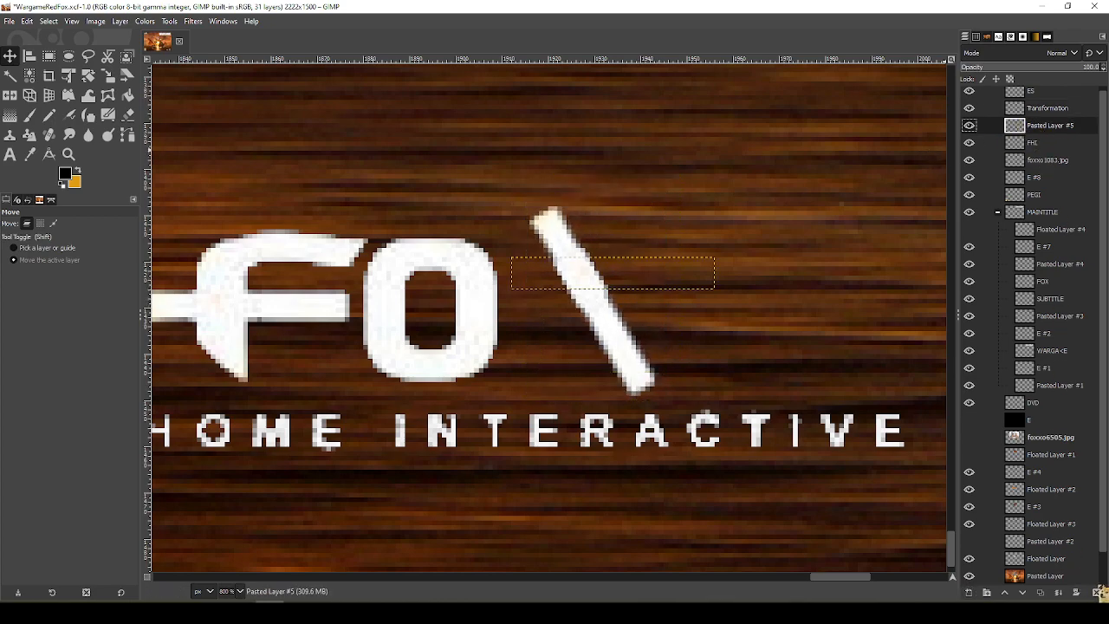
left_click(1098, 593)
Paste the copied crossbar again as a new layer above the diagonal bar's Transformation layer
left_click(1044, 111)
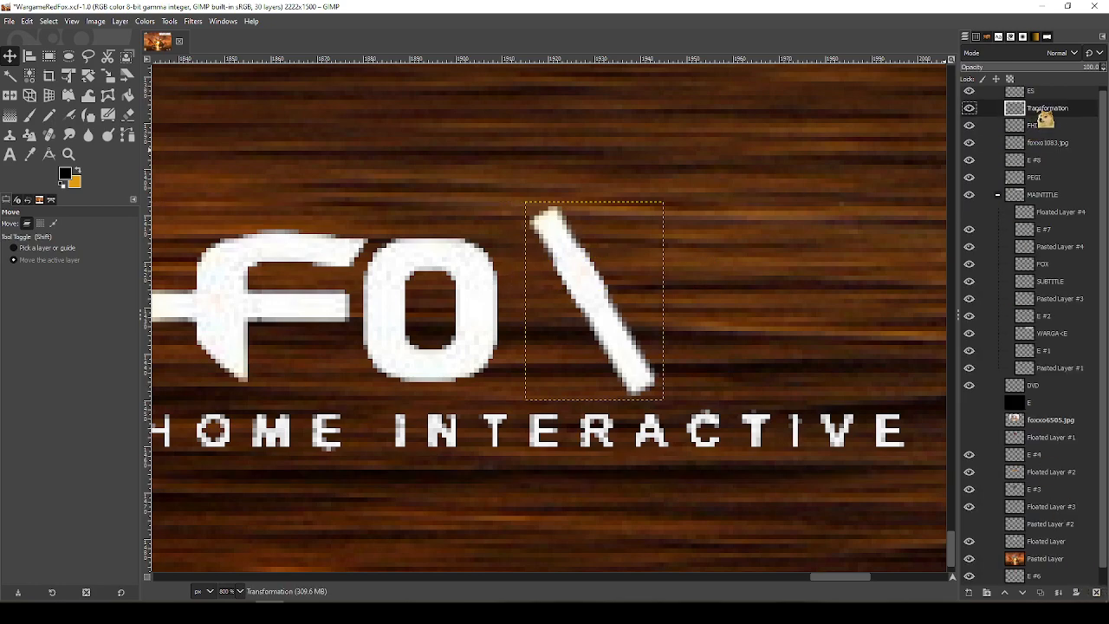
key("ctrl+v")
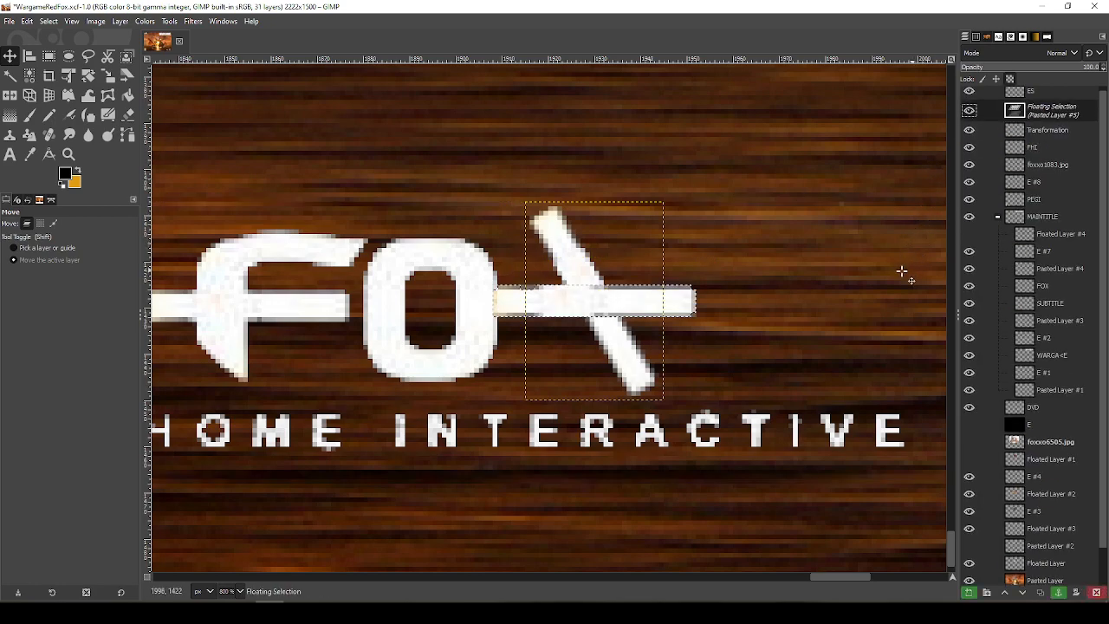
left_click(969, 593)
Rotate the newly pasted bar by -60° so it crosses the first diagonal bar as an "X"
key("shift+r")
left_click(594, 300)
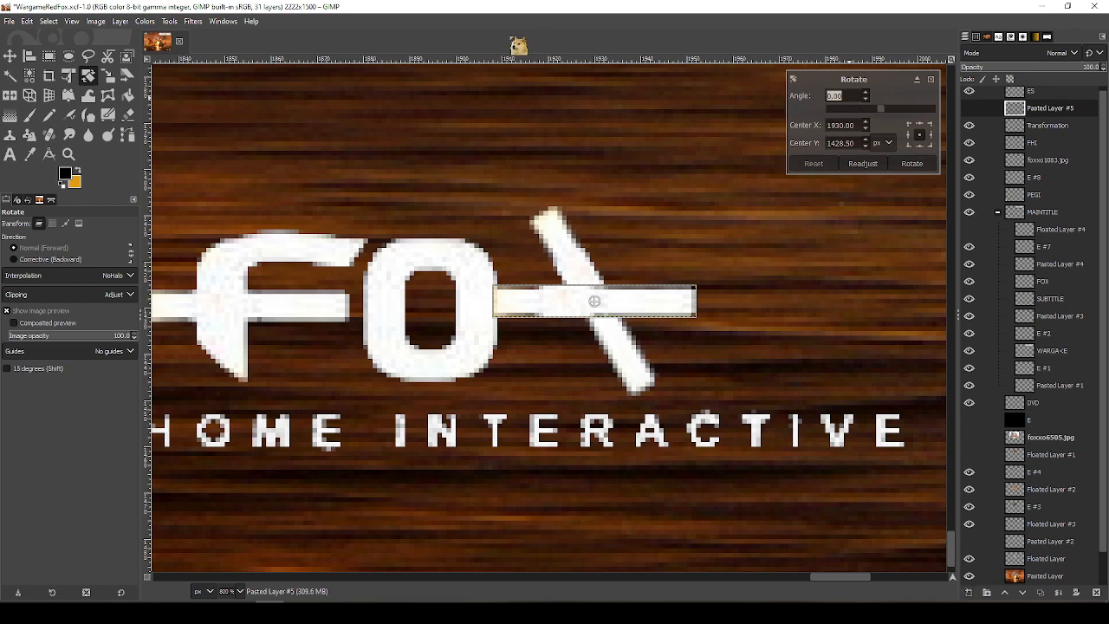
key("Return")
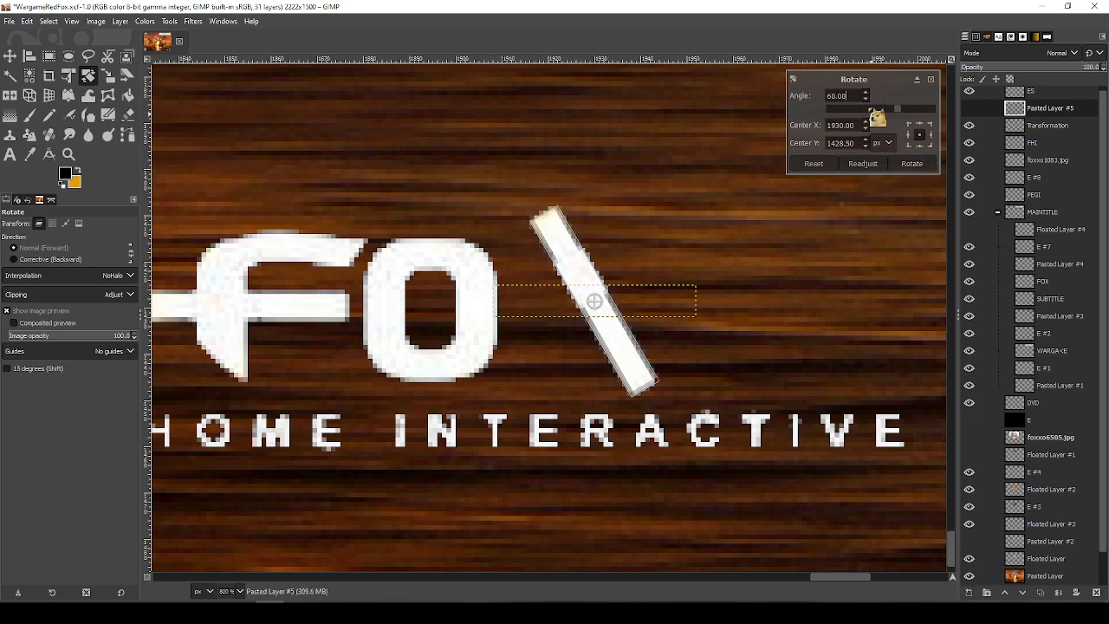
type("0")
key("Return")
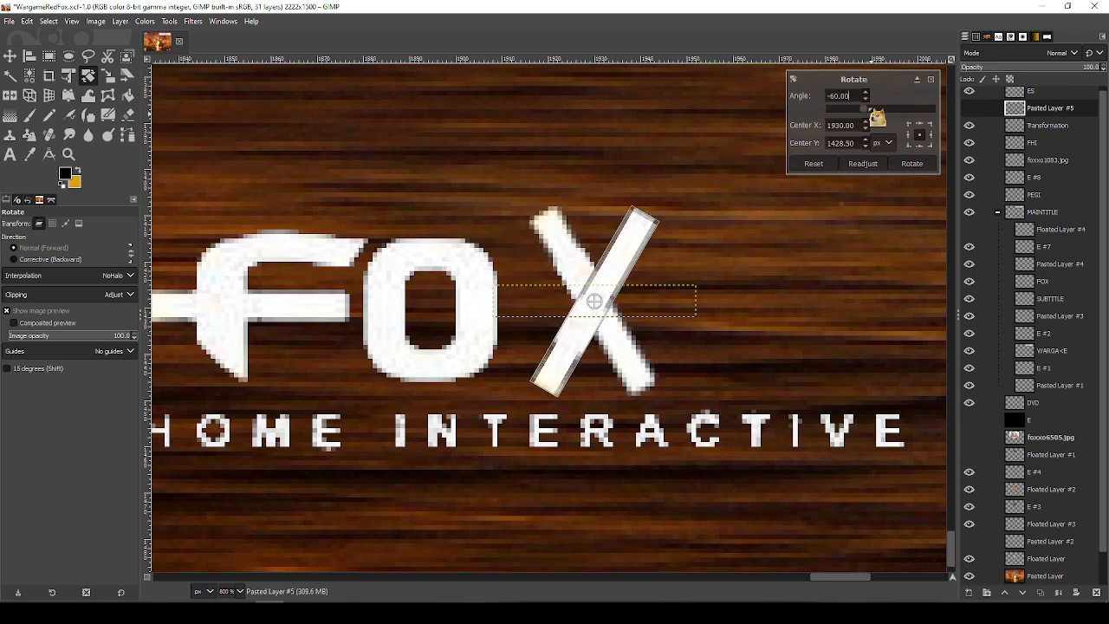
left_click(910, 165)
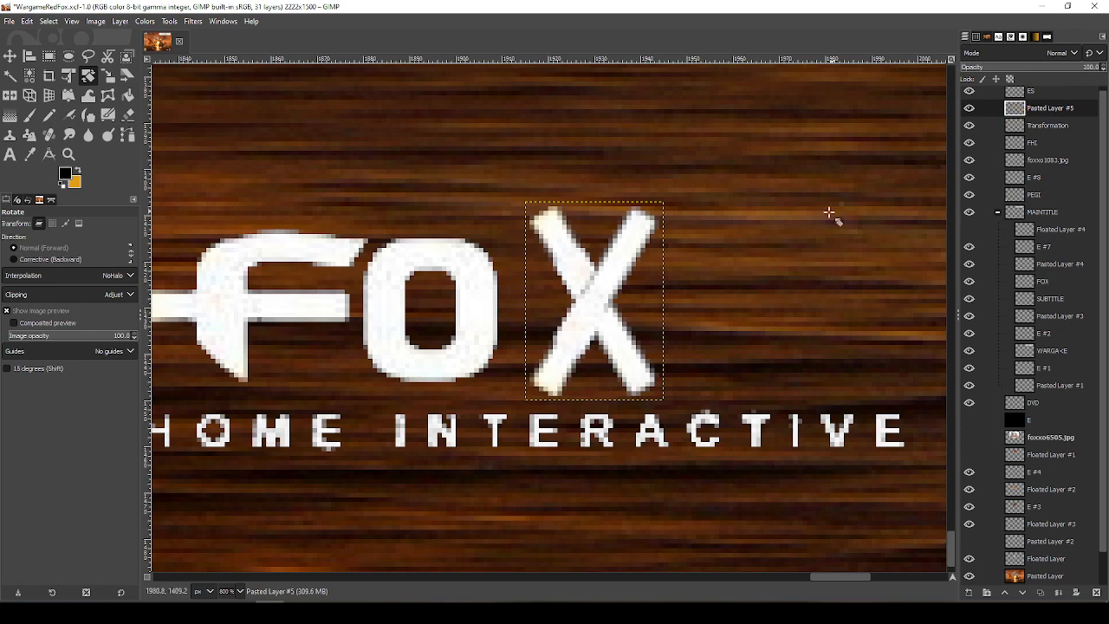
key("shift+e")
mouse_move(584, 277)
left_mouse_down()
mouse_move(607, 316)
mouse_move(578, 273)
mouse_move(599, 308)
mouse_move(583, 284)
mouse_move(588, 318)
mouse_move(616, 321)
mouse_move(590, 298)
left_mouse_up()
key("ctrl+z")
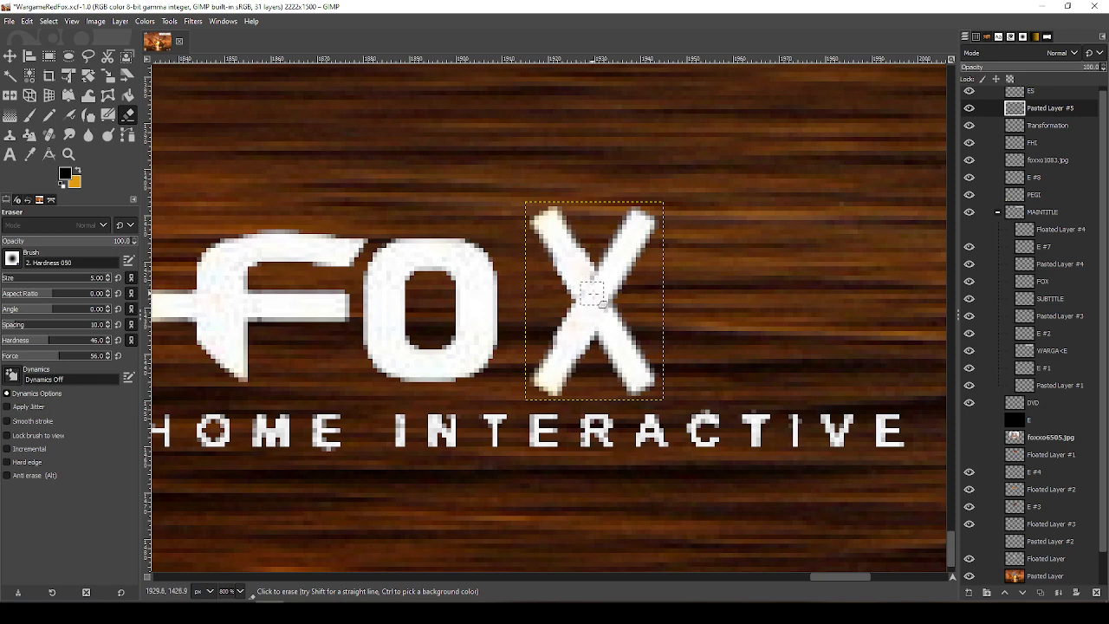
Merge the second bar down into the Transformation layer and erase the upper and lower ends of the "X" to match the "O" height
right_click(1059, 112)
left_click(977, 259)
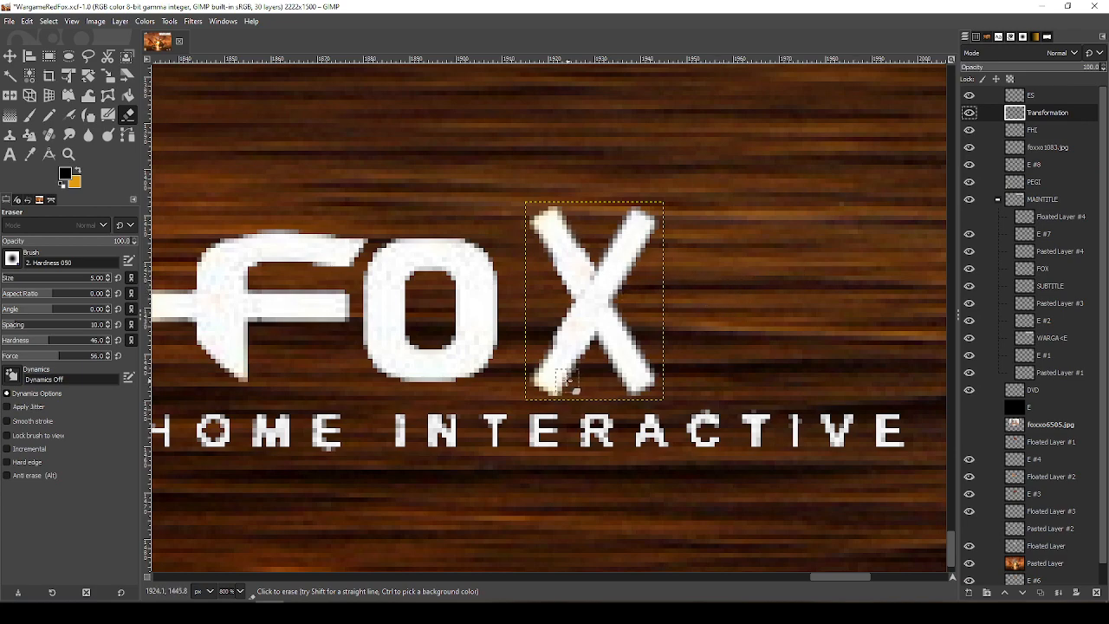
mouse_move(524, 392)
left_mouse_down()
mouse_move(699, 405)
mouse_move(469, 385)
mouse_move(731, 382)
mouse_move(626, 396)
left_mouse_up()
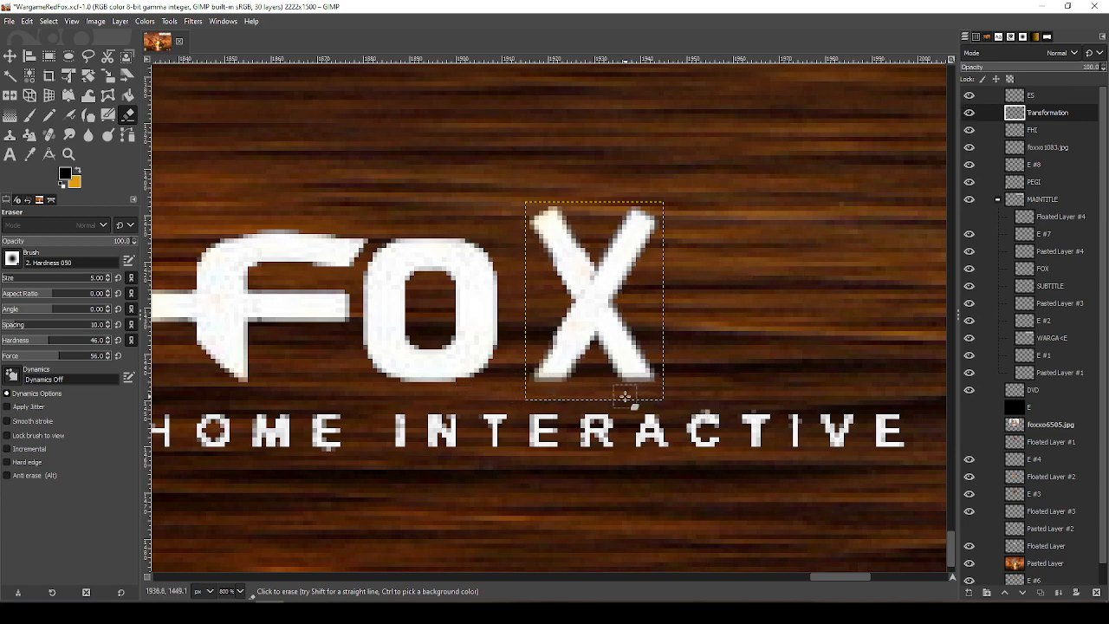
mouse_move(505, 233)
left_mouse_down()
mouse_move(783, 245)
mouse_move(406, 218)
mouse_move(636, 214)
mouse_move(418, 207)
mouse_move(723, 233)
mouse_move(661, 216)
mouse_move(515, 221)
mouse_move(701, 237)
mouse_move(580, 234)
left_mouse_up()
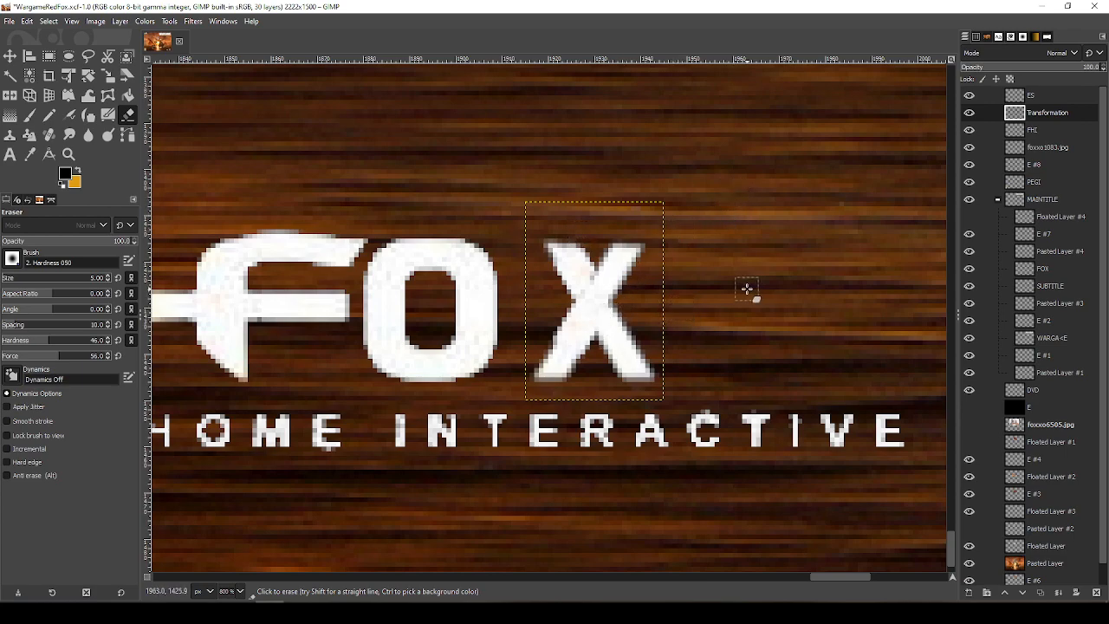
Crop the "X" layer to its content and paste a copy of it as a new layer
left_click(120, 20)
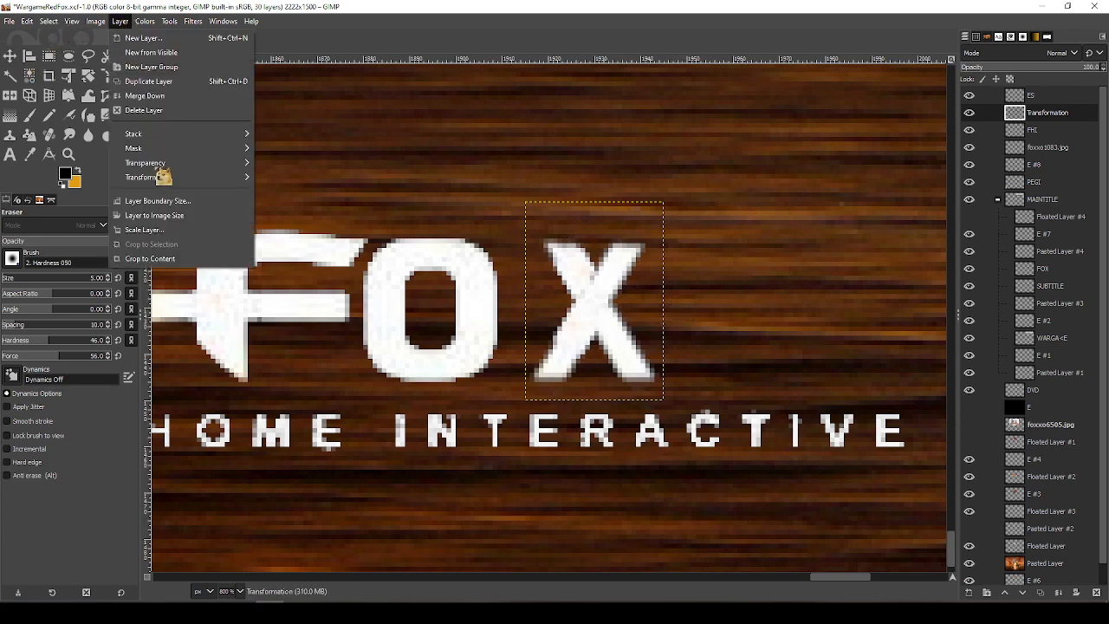
left_click(176, 260)
key("ctrl+c")
key("ctrl+v")
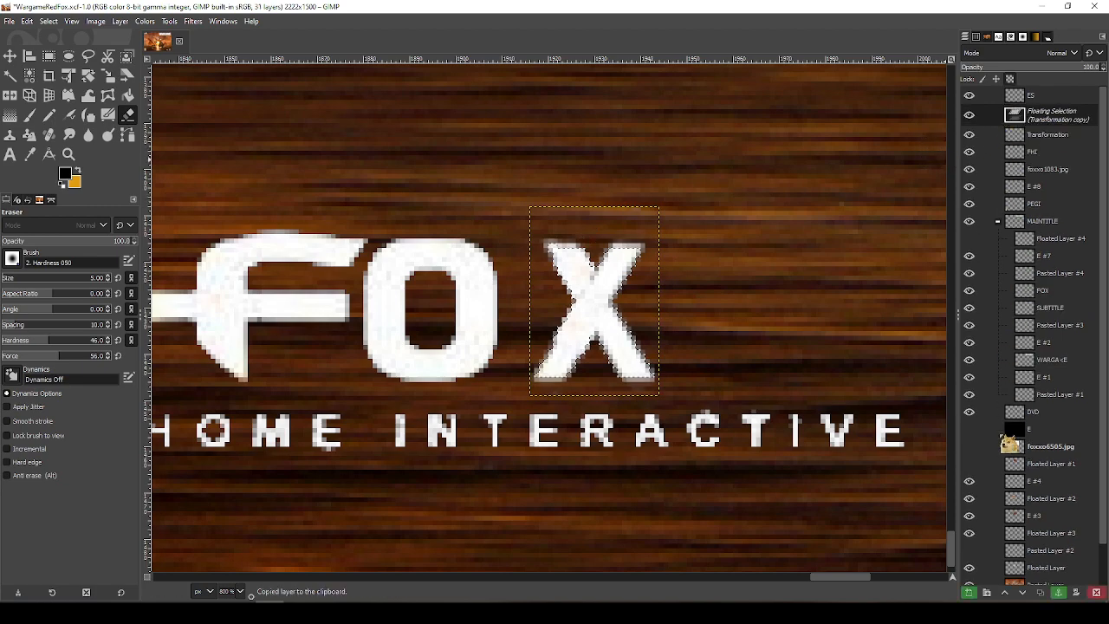
left_click(969, 593)
Move the copied "X" about 28 px to the right of the first one and merge it down into the Transformation layer
key("m")
left_click_drag(621, 323, 752, 322)
right_click(1044, 114)
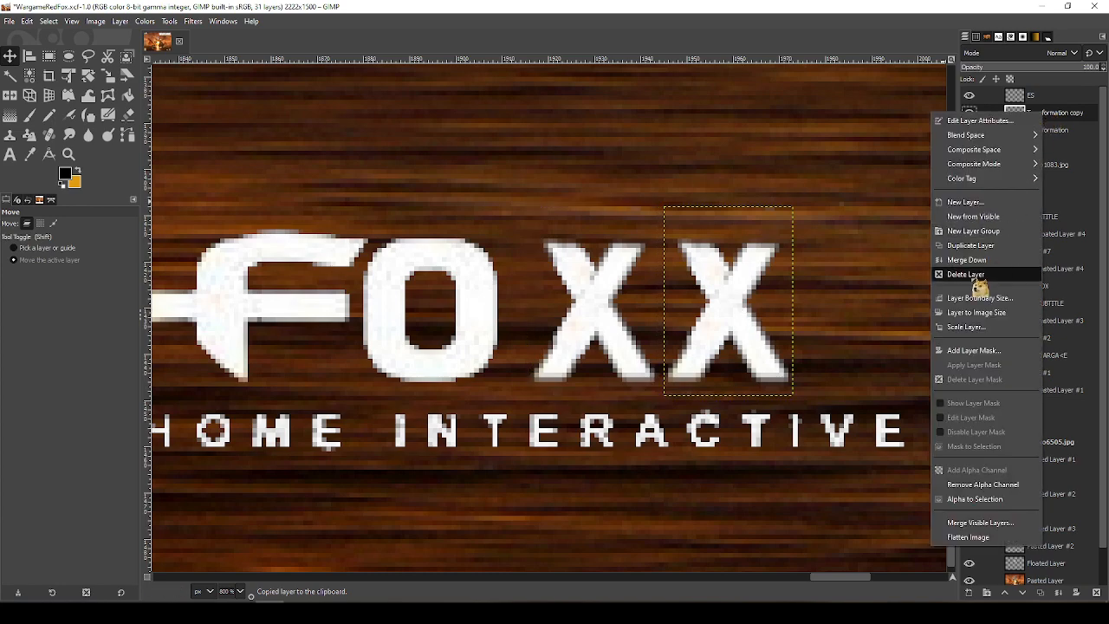
left_click(977, 277)
Shift the merged "XX" layer about 4 px left, closer to the "O"
left_click(706, 304)
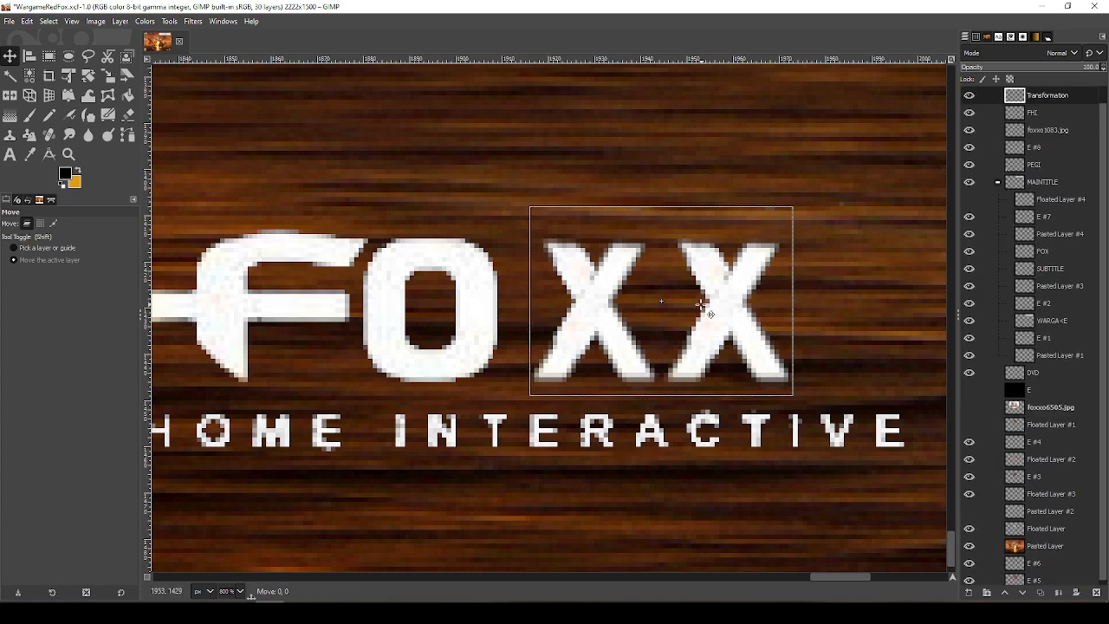
left_click_drag(701, 305, 691, 305)
left_click(1032, 117)
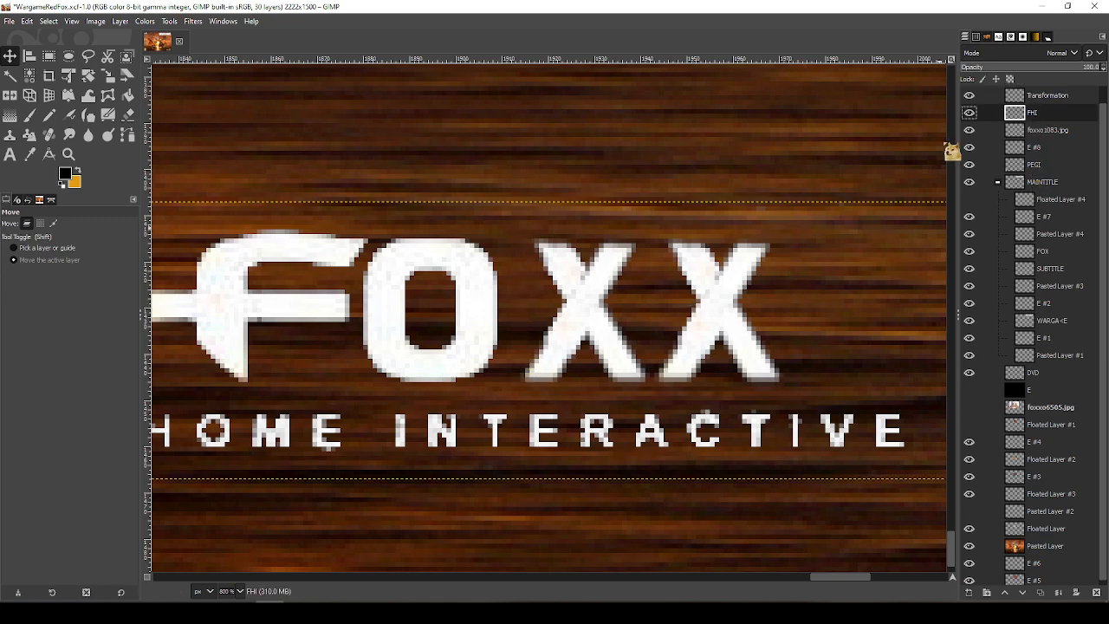
key("r")
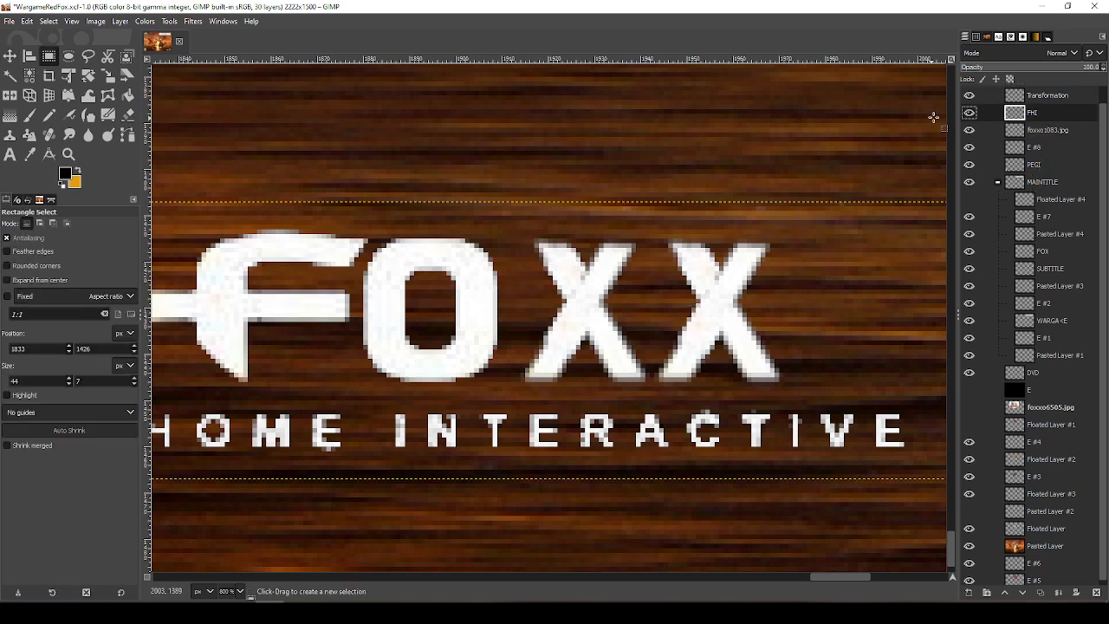
left_click(1049, 97)
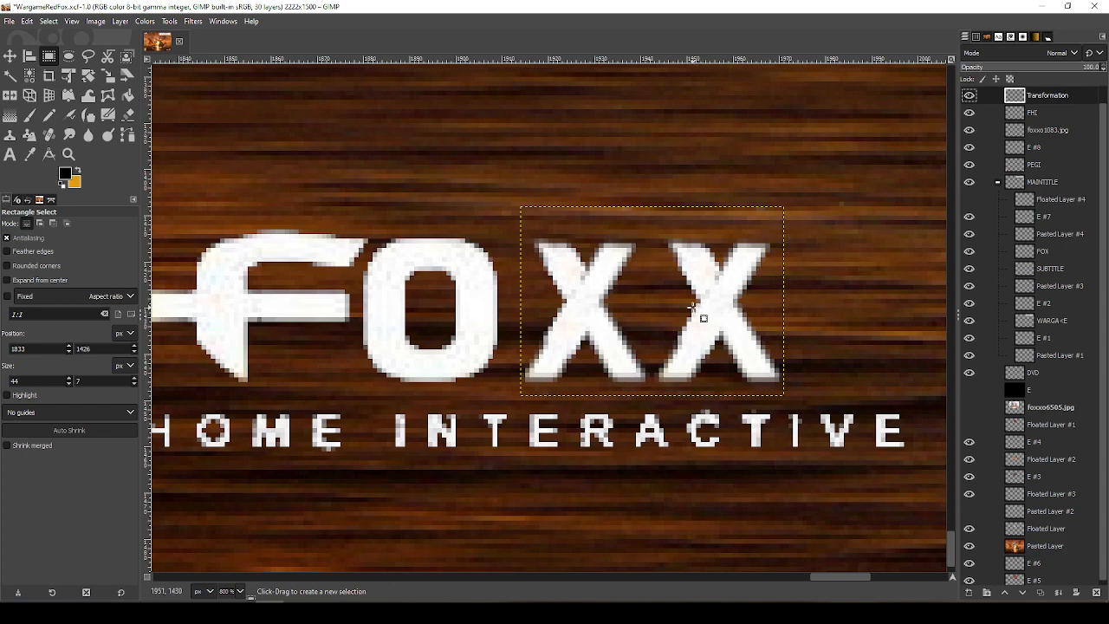
key("m")
mouse_move(693, 307)
left_mouse_down()
mouse_move(675, 312)
mouse_move(684, 304)
left_mouse_up()
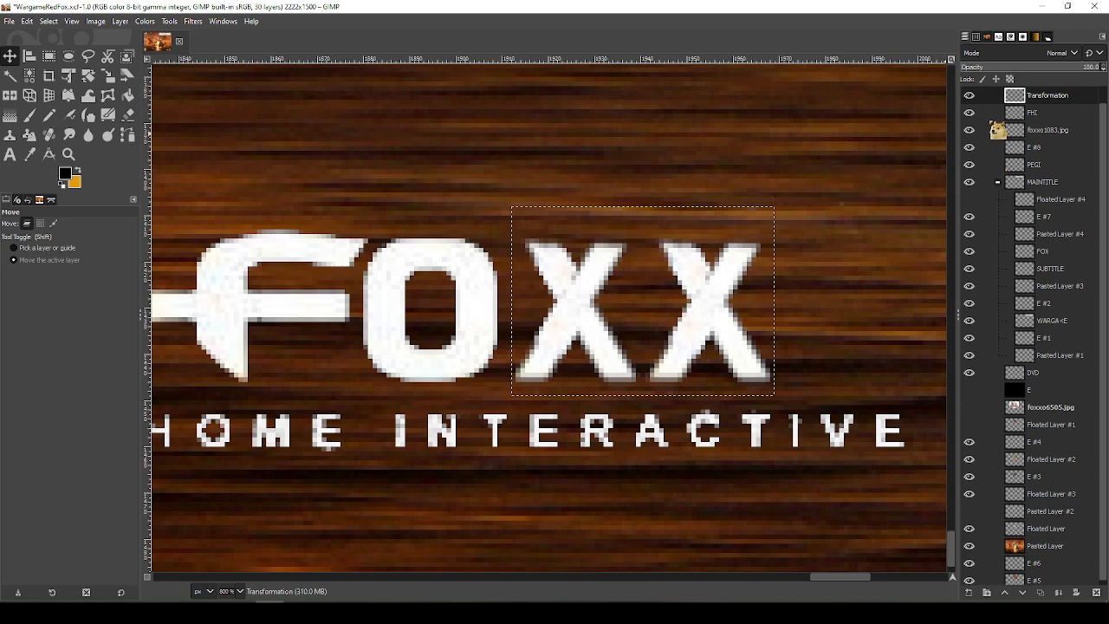
Copy the "O" from the FHI layer with a freehand selection into a new layer and place it right after the second "X"
left_click(1035, 113)
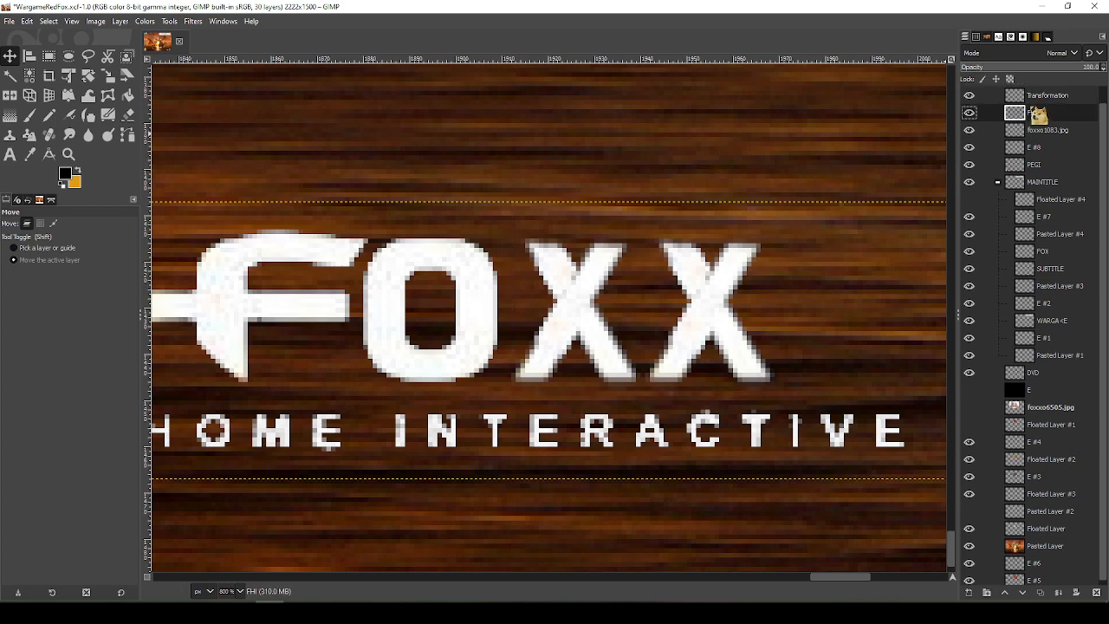
key("f")
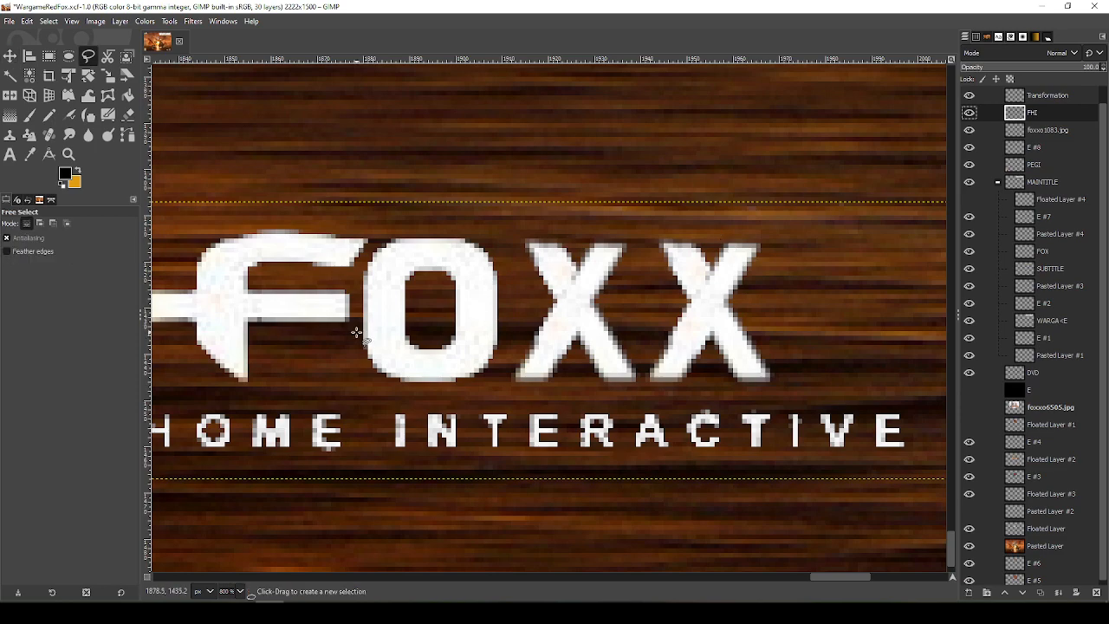
left_click(379, 234)
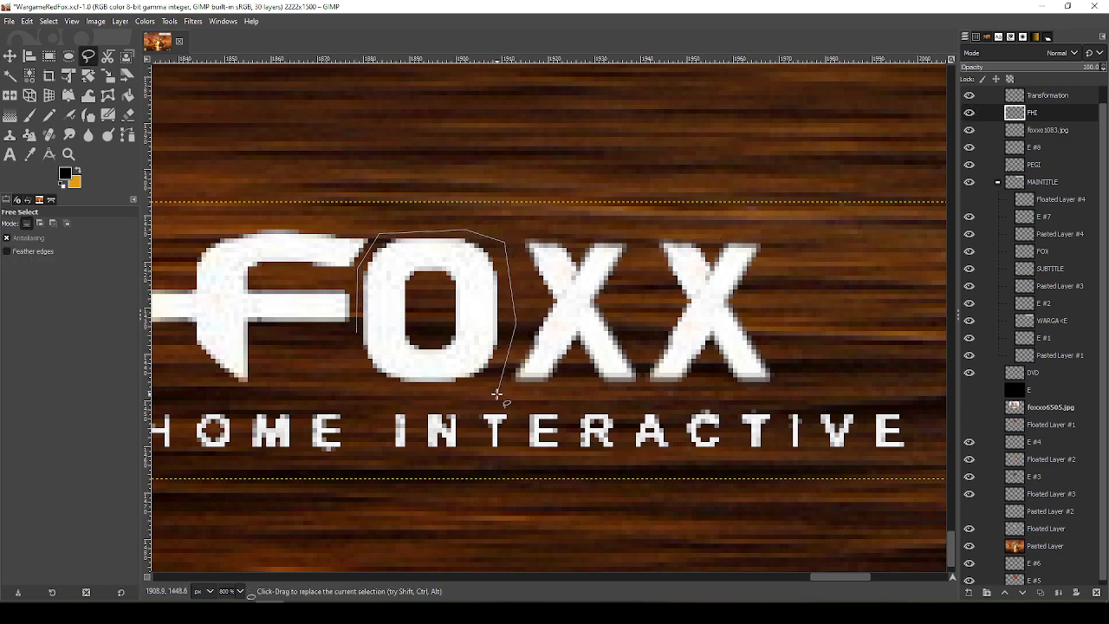
double_click(350, 401)
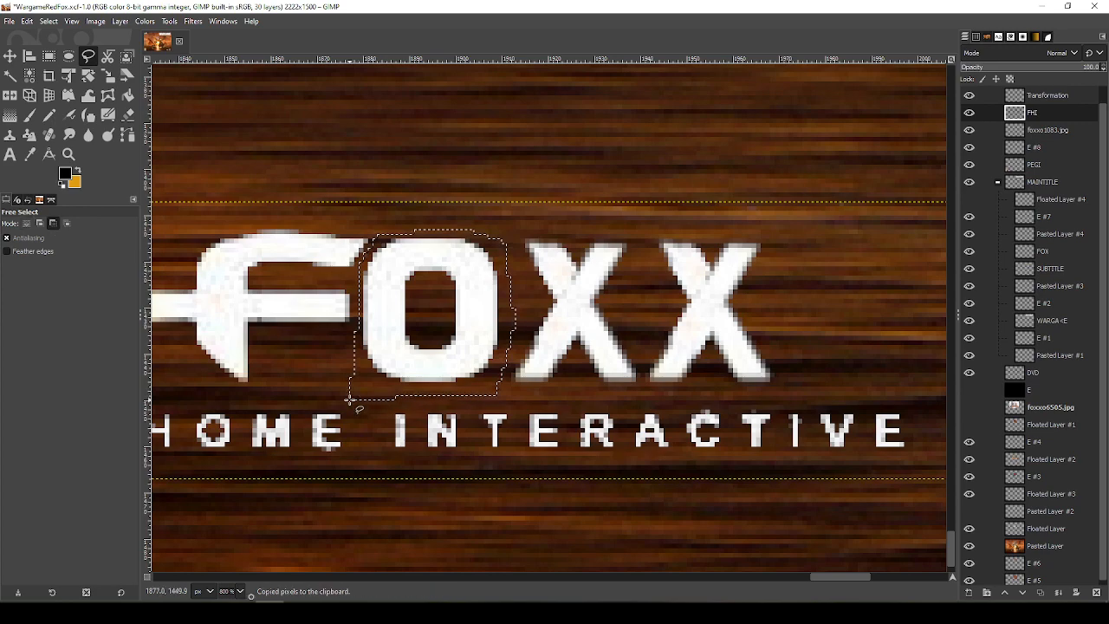
key("ctrl+c")
key("ctrl+v")
left_click(971, 594)
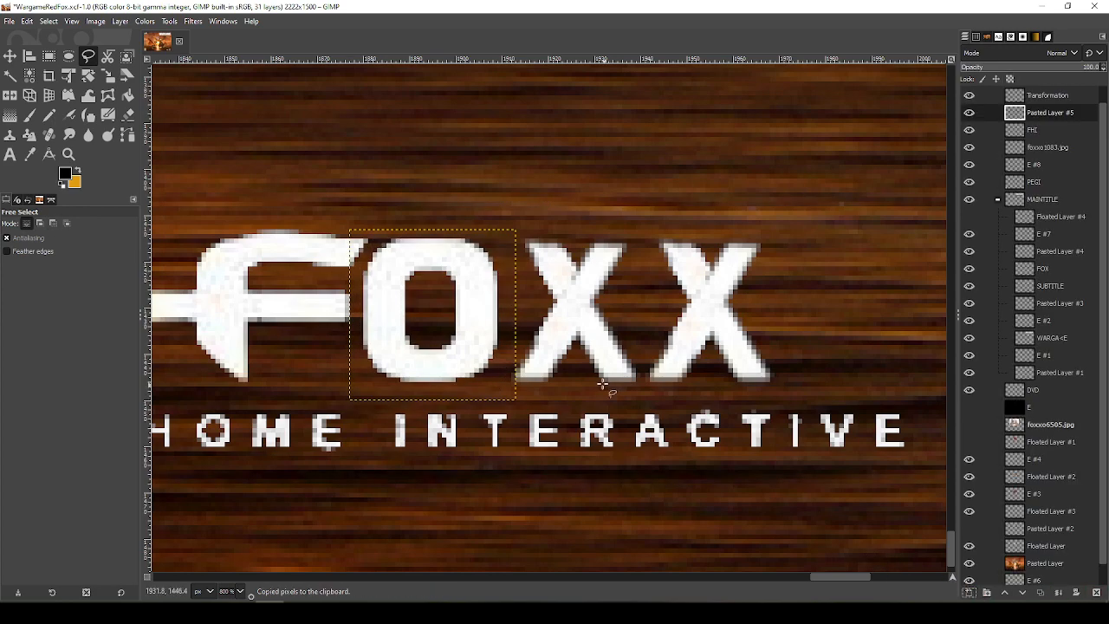
key("m")
left_click_drag(482, 330, 854, 317)
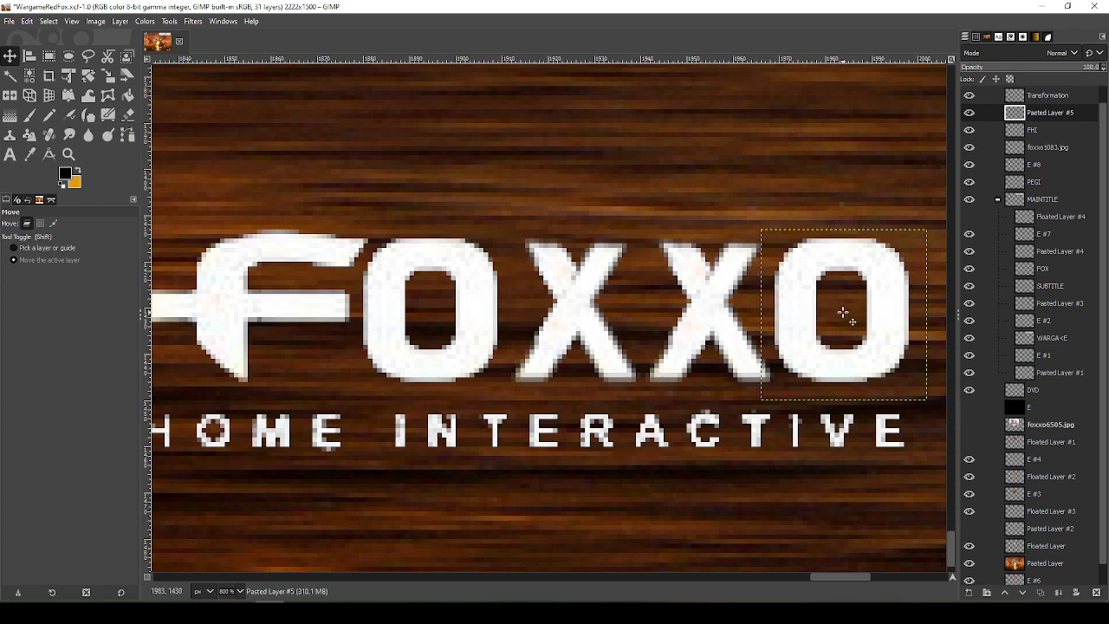
Examine the reworked logo next to the Eugen Systems logo, both close up and against the whole cover
scroll(841, 310, "down", 1)
scroll(832, 312, "down", 2)
scroll(832, 324, "up", 4)
left_click_drag(894, 372, 767, 231)
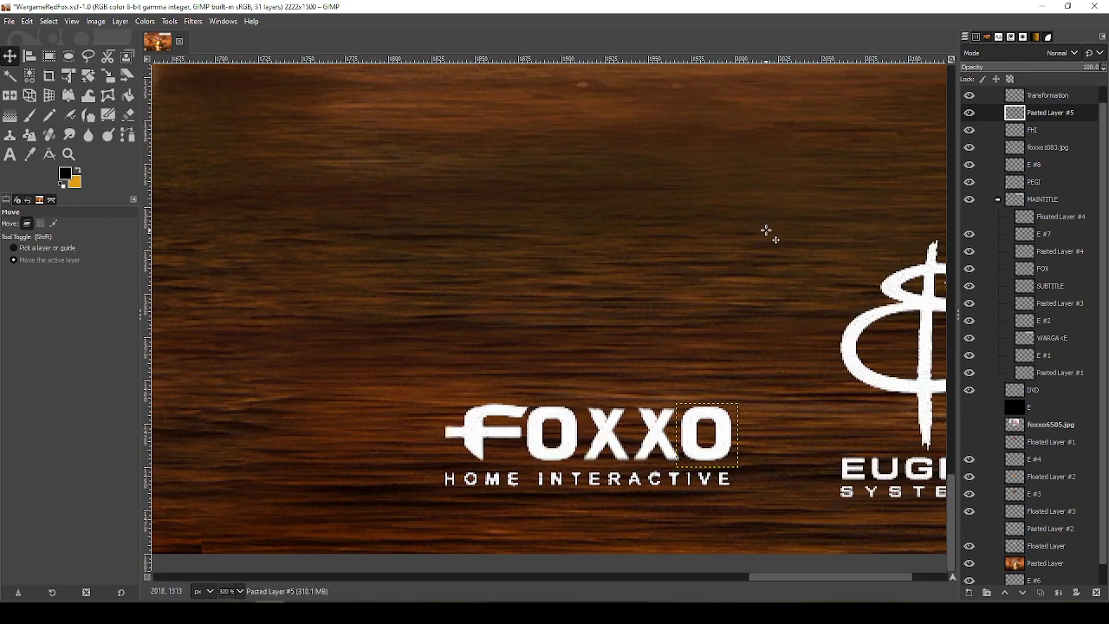
scroll(793, 328, "down", 1)
scroll(794, 328, "down", 3)
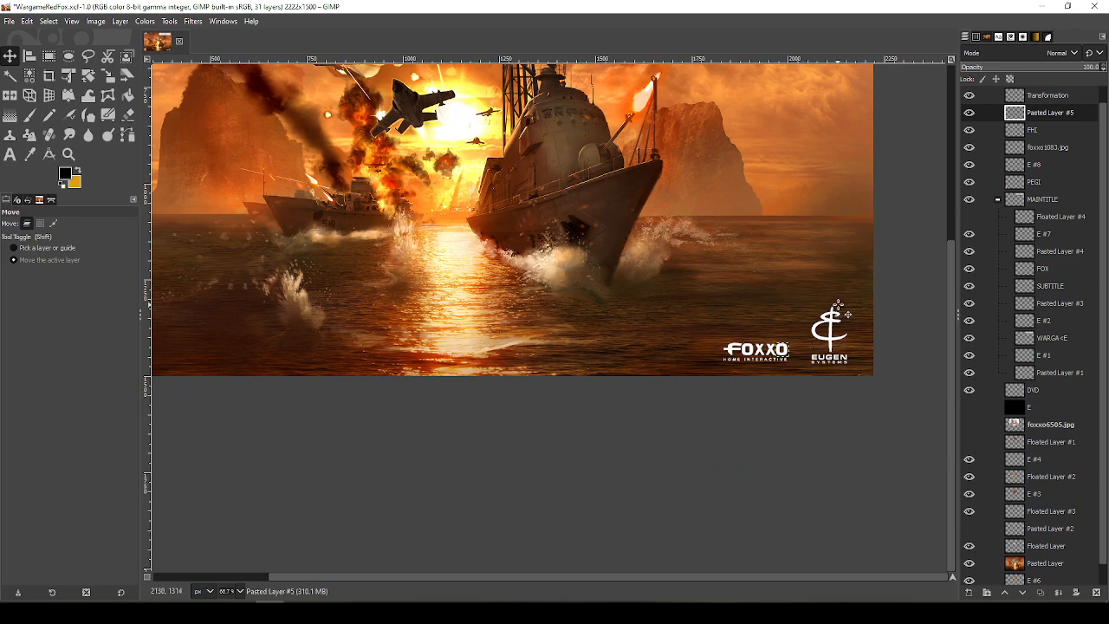
scroll(838, 309, "down", 2)
scroll(693, 374, "up", 3)
scroll(854, 442, "down", 1)
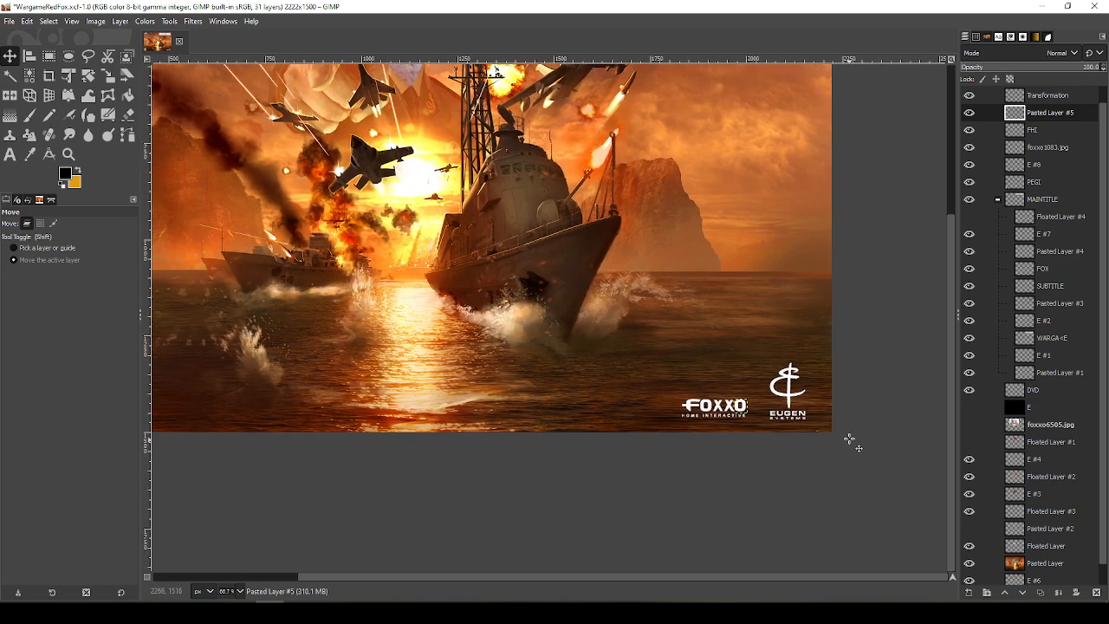
scroll(854, 442, "up", 2)
scroll(649, 367, "up", 2)
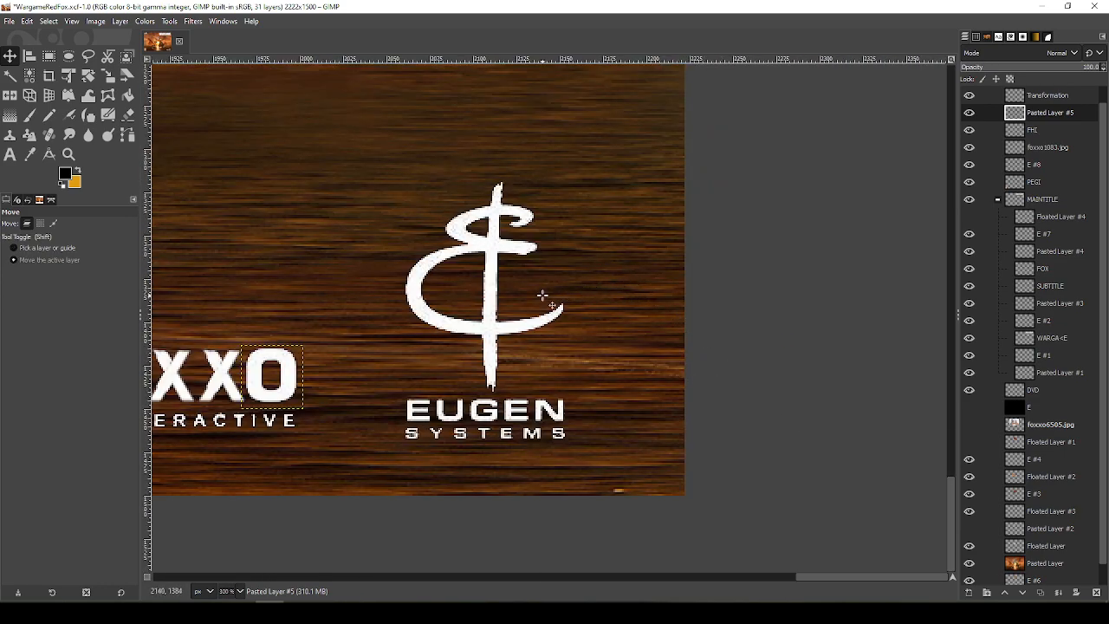
left_click_drag(506, 310, 669, 338)
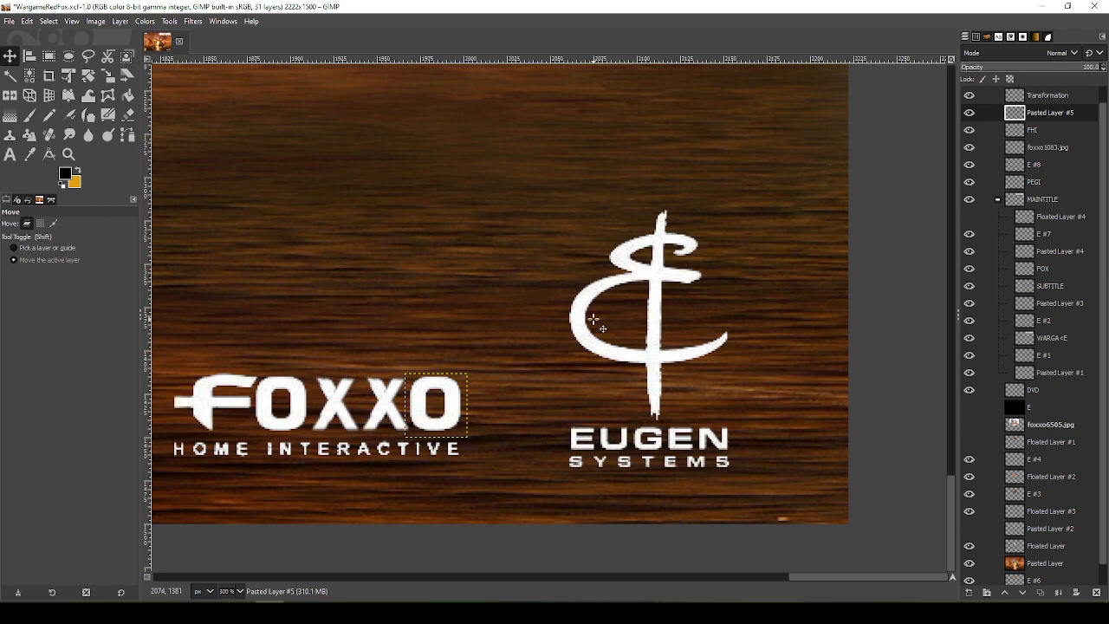
left_click_drag(440, 287, 613, 267)
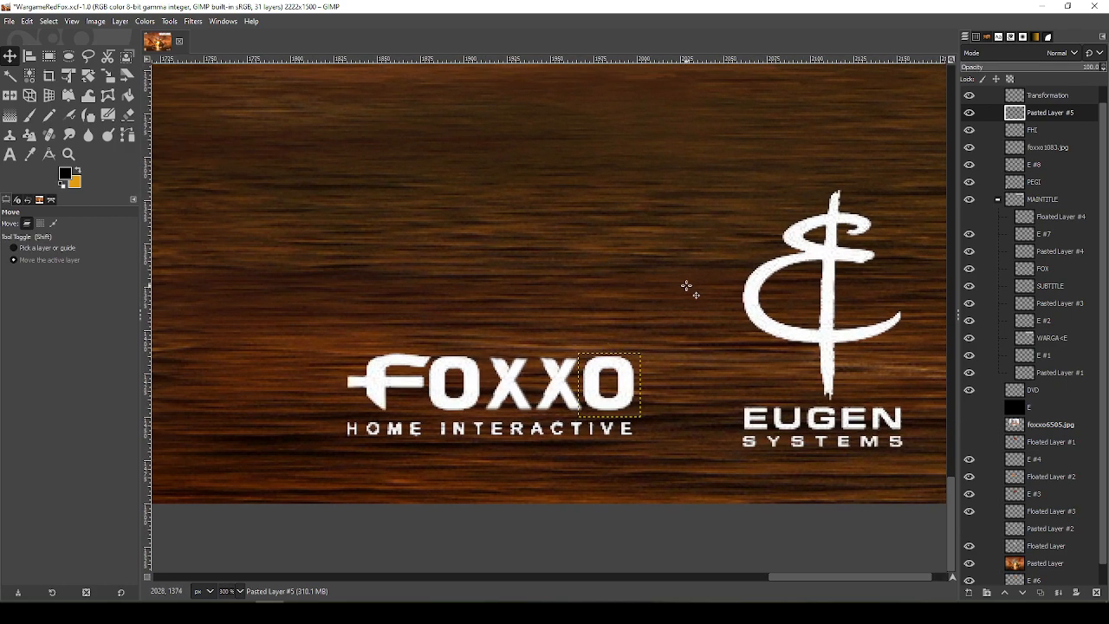
scroll(686, 286, "down", 4)
left_click_drag(686, 286, 811, 543)
left_click_drag(819, 329, 604, 76)
scroll(698, 293, "up", 3)
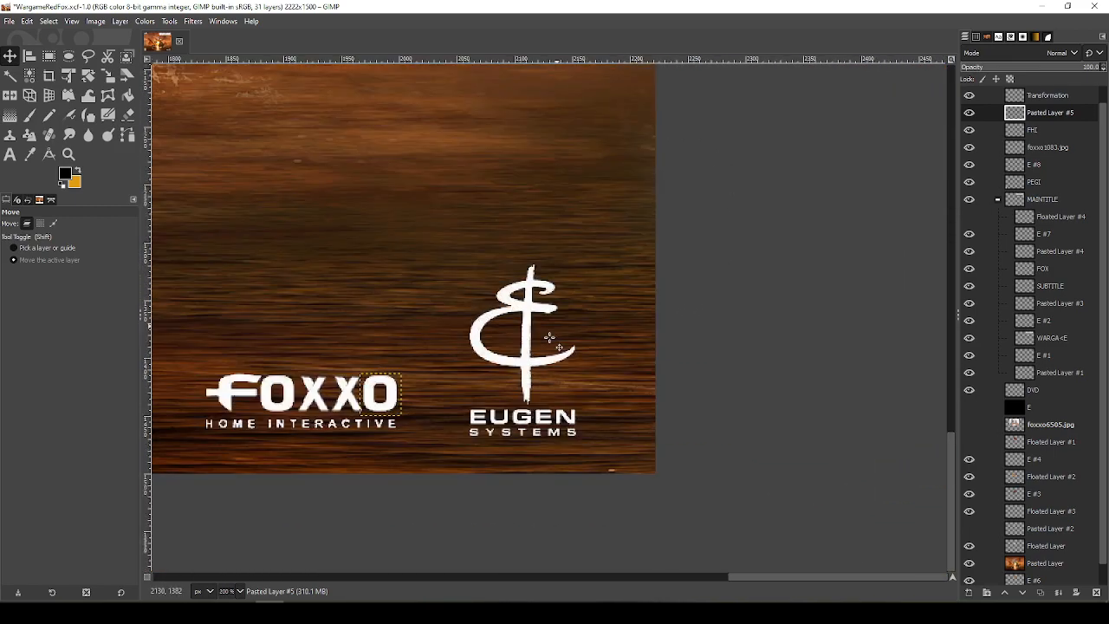
scroll(460, 375, "up", 2)
left_click_drag(472, 413, 525, 297)
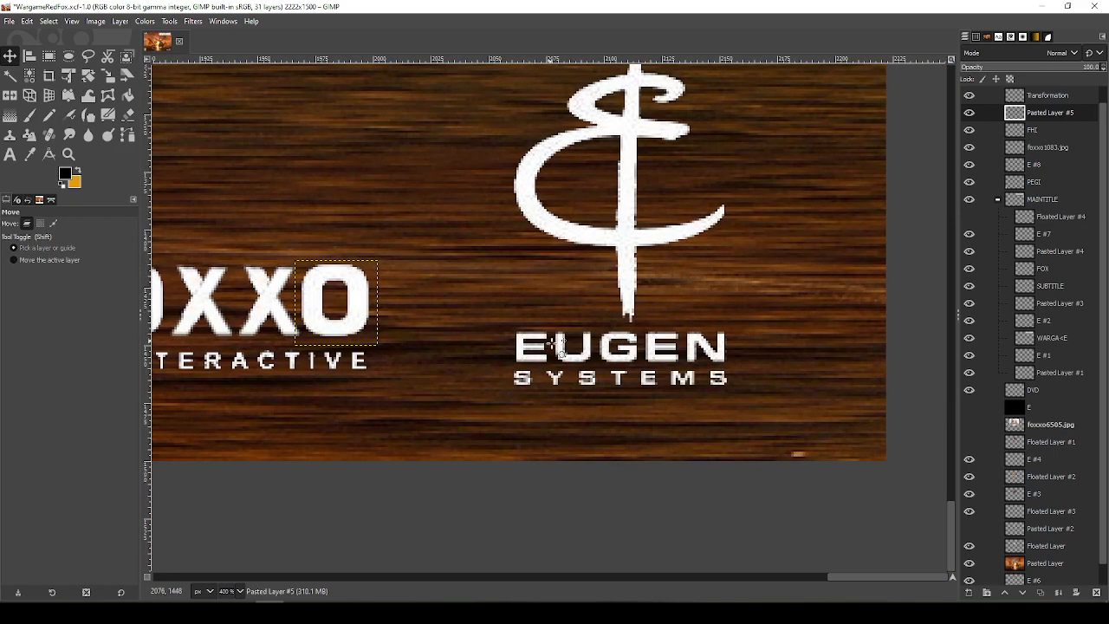
Merge the "XX" Transformation layer down into the pasted "O" layer, Pasted Layer #5
left_click(1047, 99)
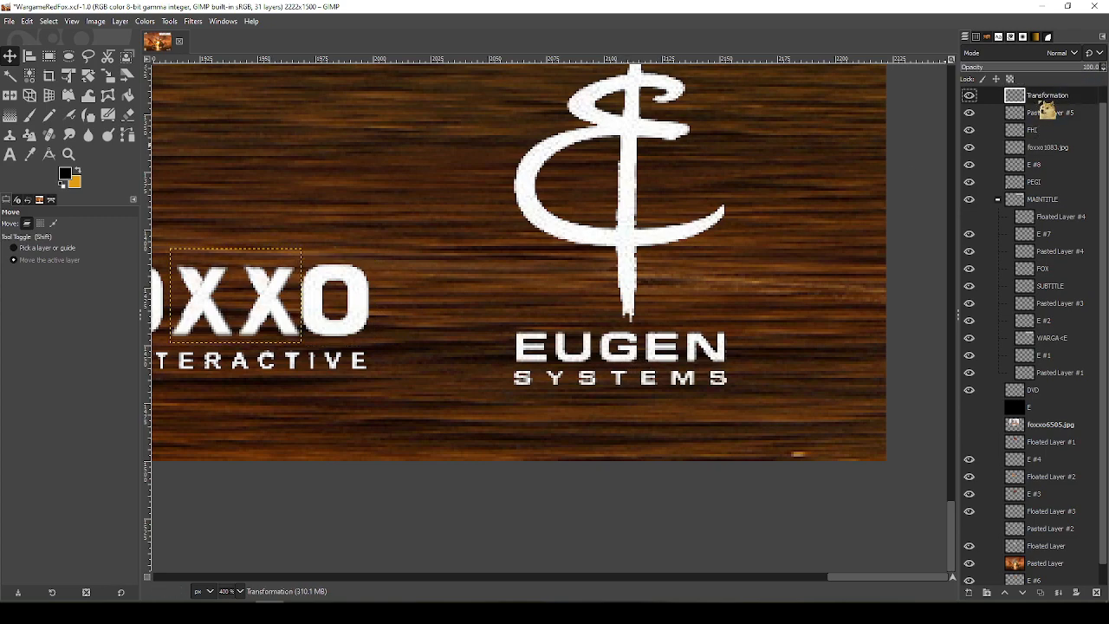
left_click_drag(625, 192, 754, 199)
left_click(1047, 113)
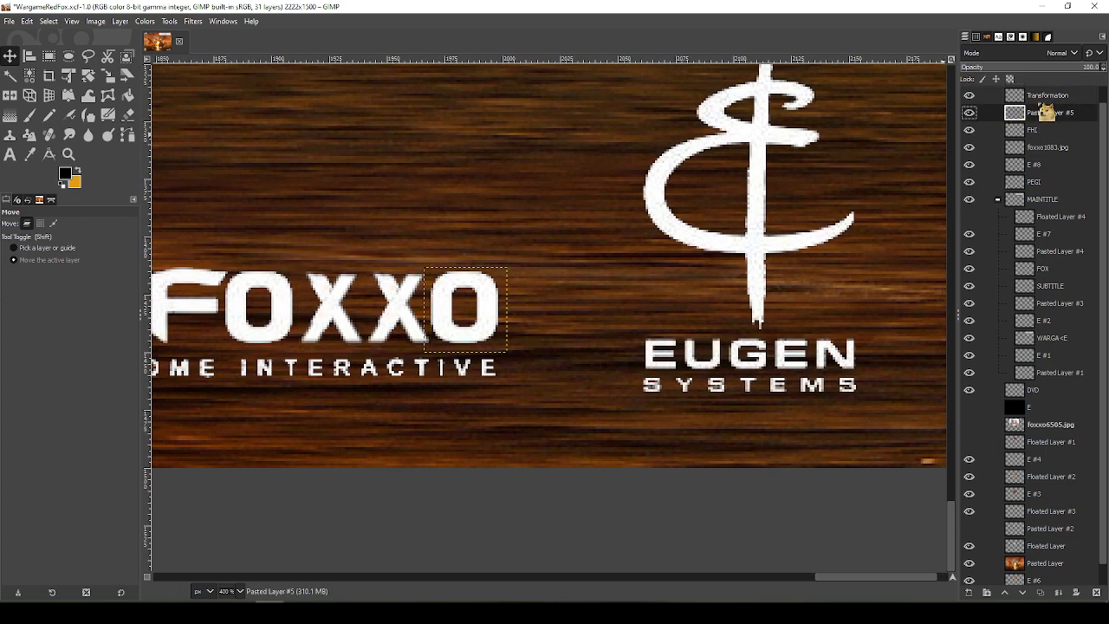
right_click(1047, 100)
left_click(971, 265)
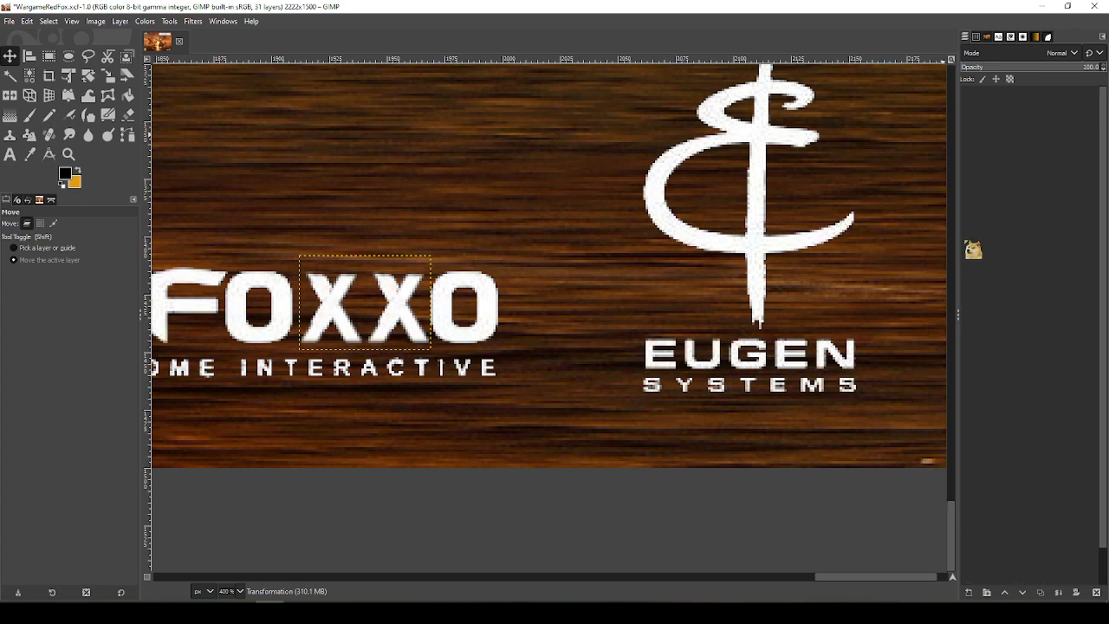
right_click(1033, 114)
left_click(992, 260)
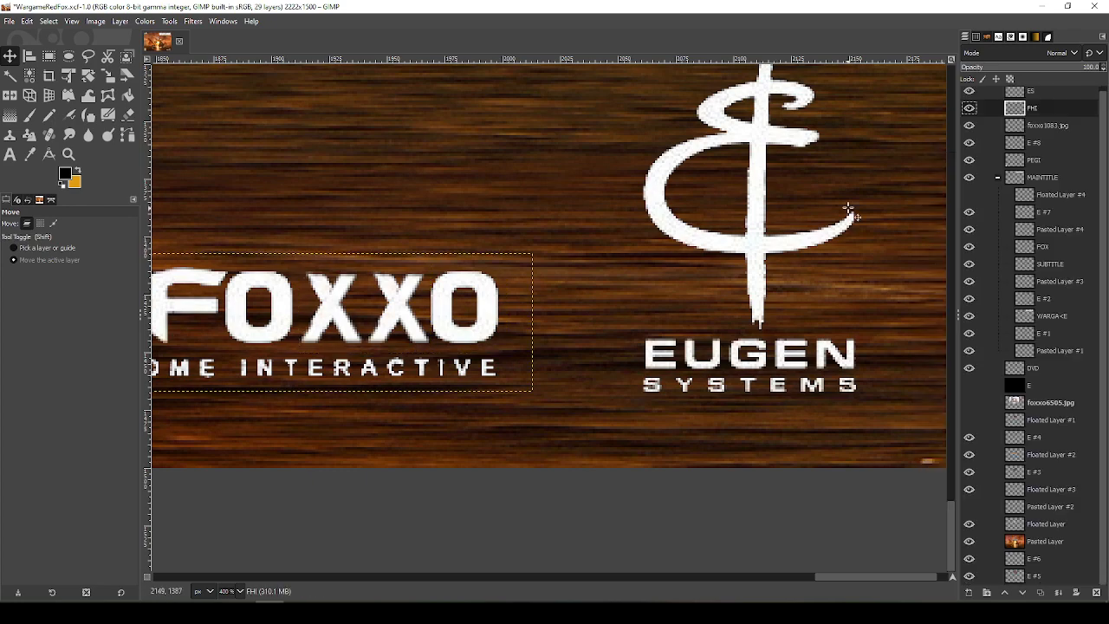
key("ctrl+z")
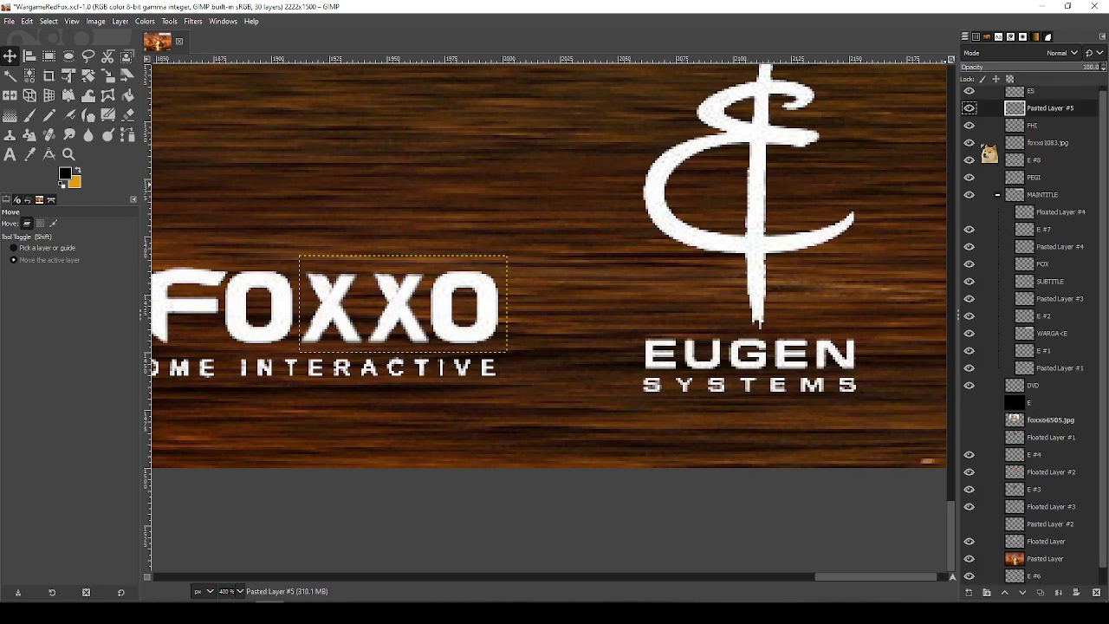
Separate the word "EUGEN" from the ES layer with a rectangular selection and put it in its own layer
left_click(1028, 96)
scroll(748, 262, "right", 2)
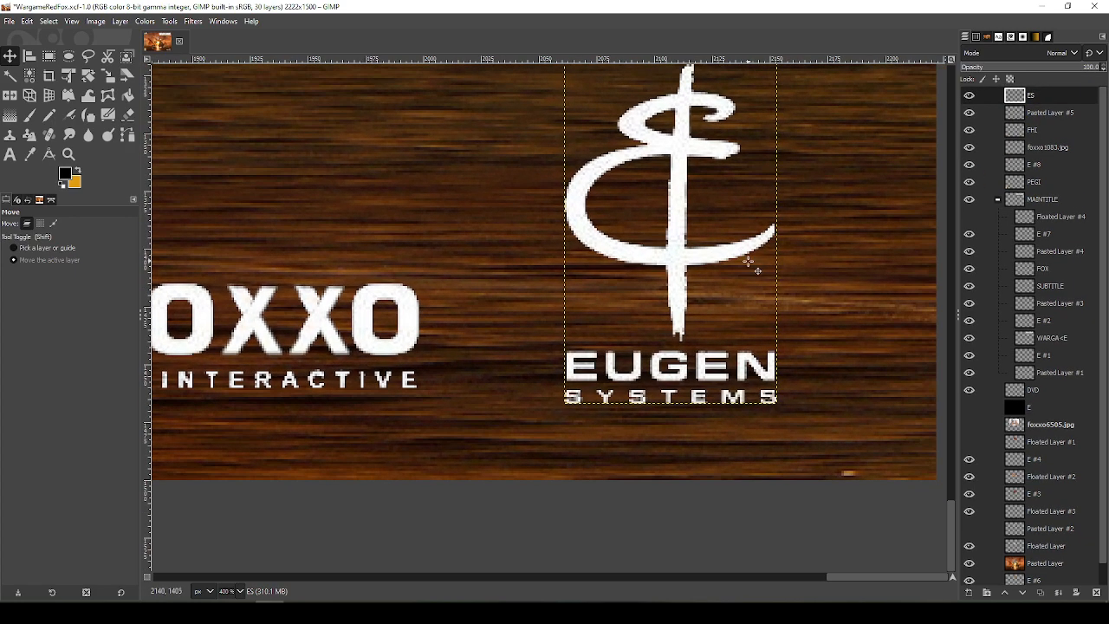
scroll(661, 329, "up", 3)
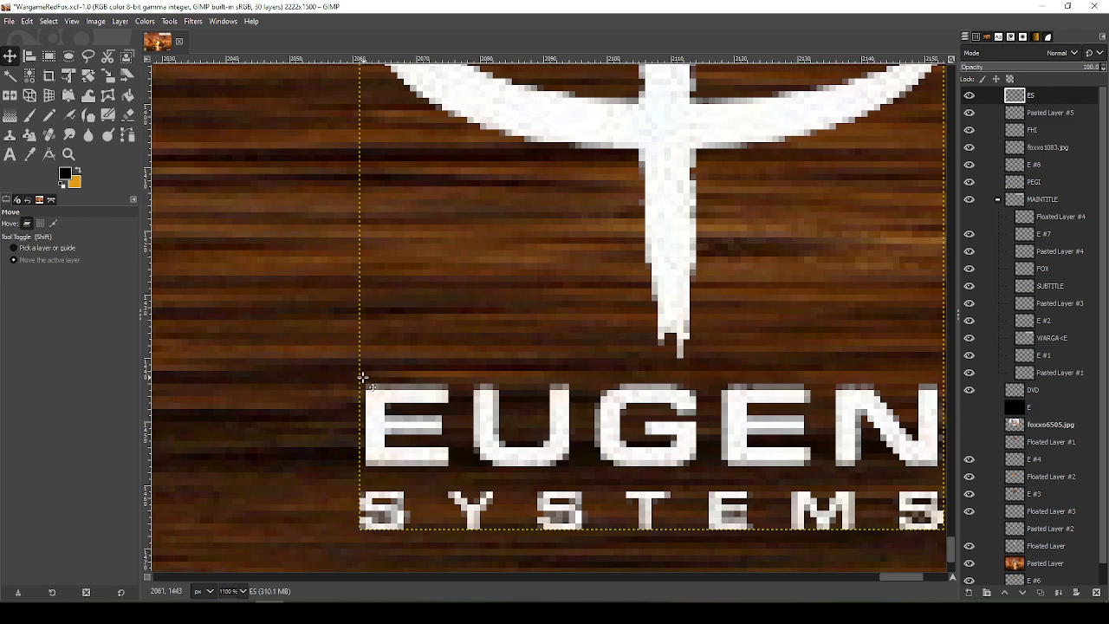
key("r")
left_click_drag(345, 372, 953, 490)
key("ctrl+c")
key("ctrl+v")
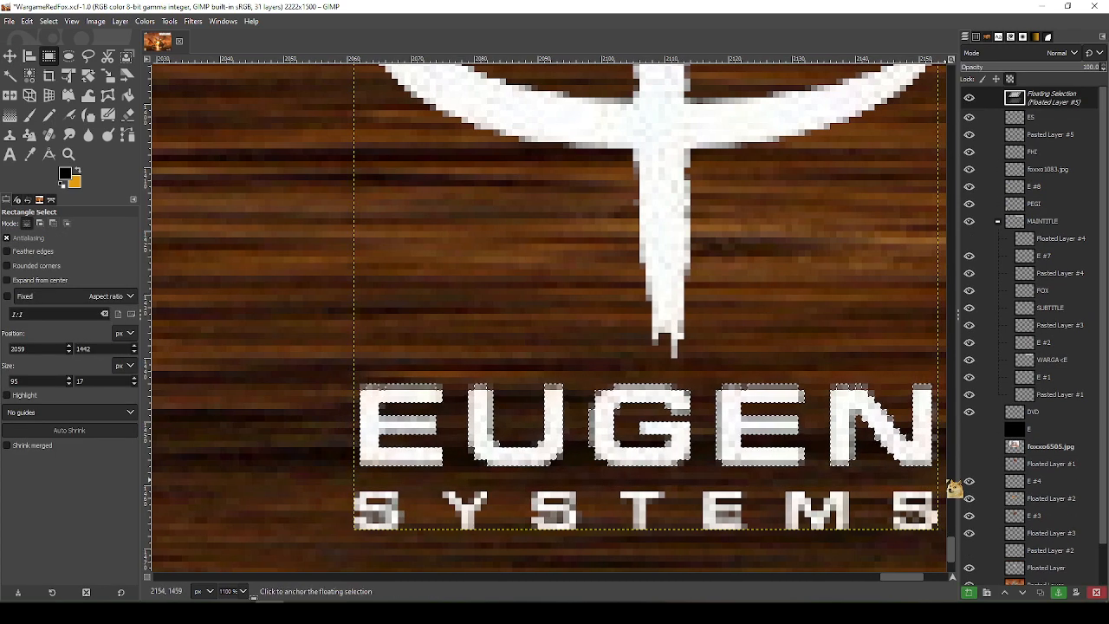
left_click(970, 594)
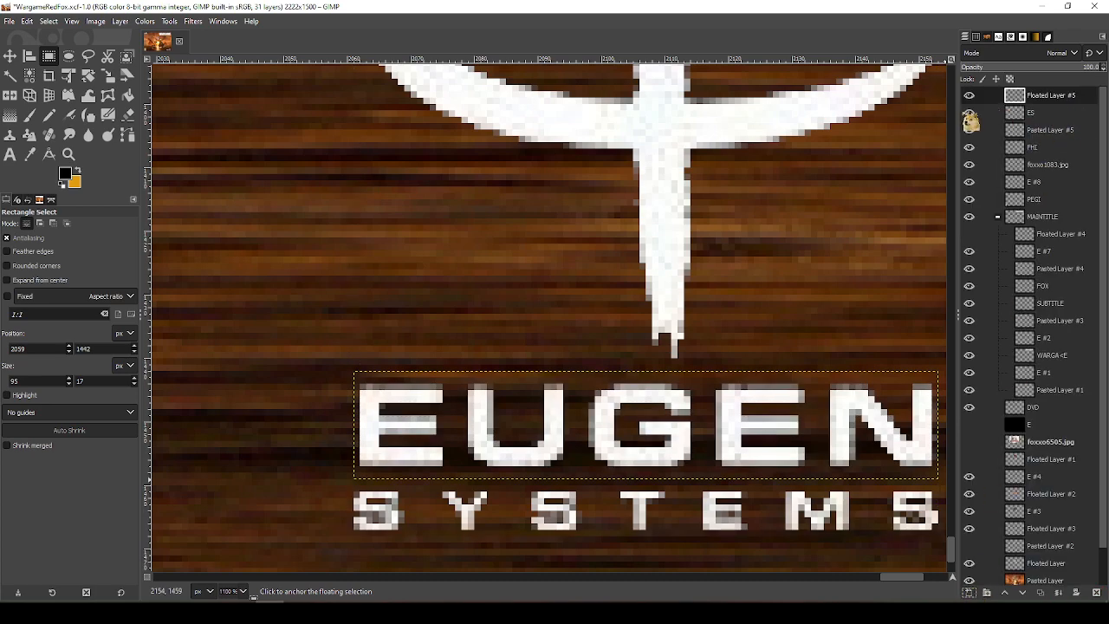
Copy the first "E" of "EUGEN" into a new layer above ES and hide the "EUGEN" layer
left_click_drag(330, 362, 455, 478)
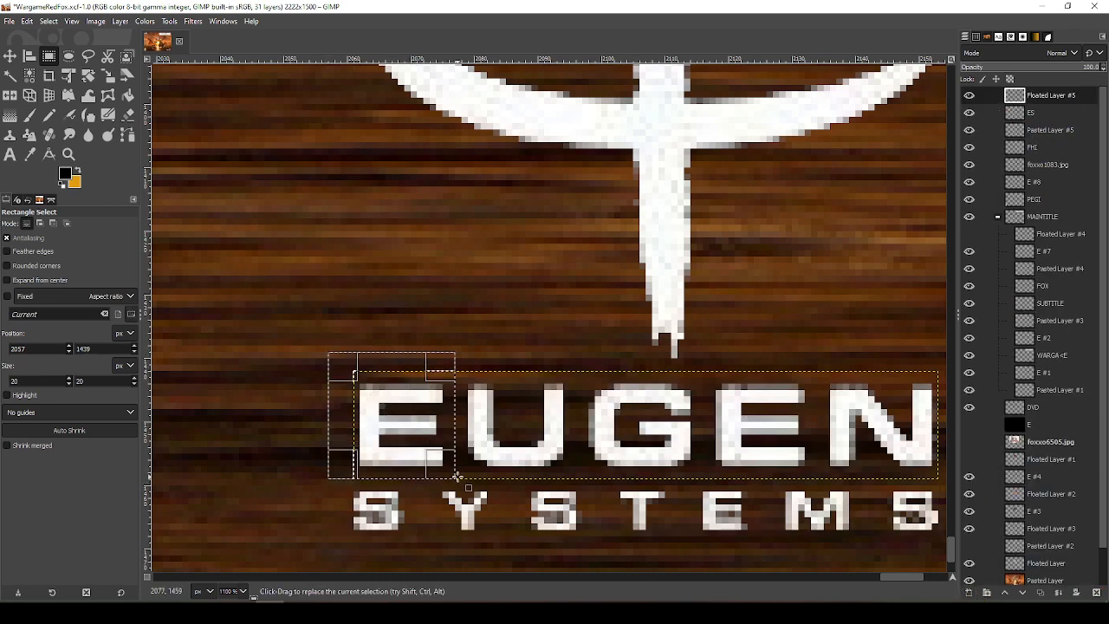
key("ctrl+c")
left_click(970, 95)
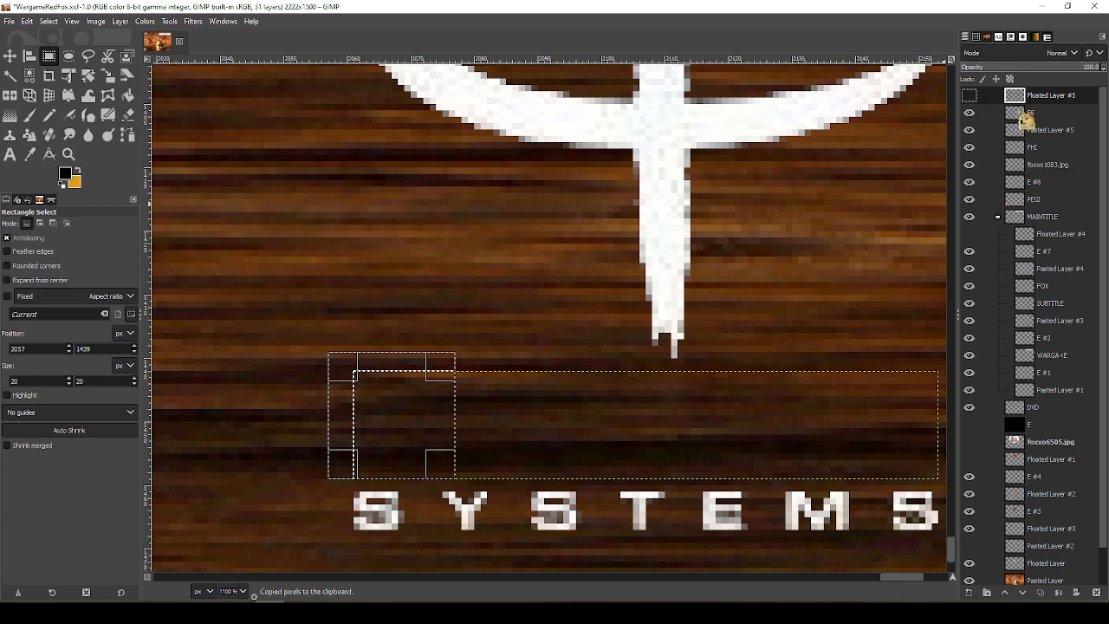
key("ctrl+v")
left_click(970, 593)
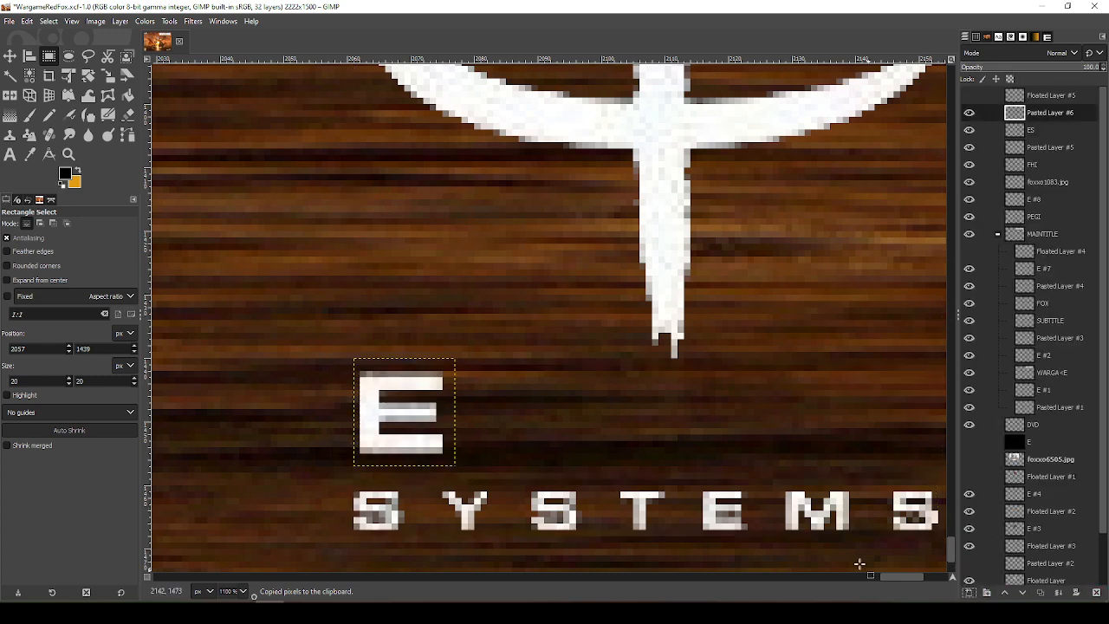
Erase the lower bar of the copied "E" to turn it into an "F"
key("shift+e")
left_click_drag(446, 449, 388, 443)
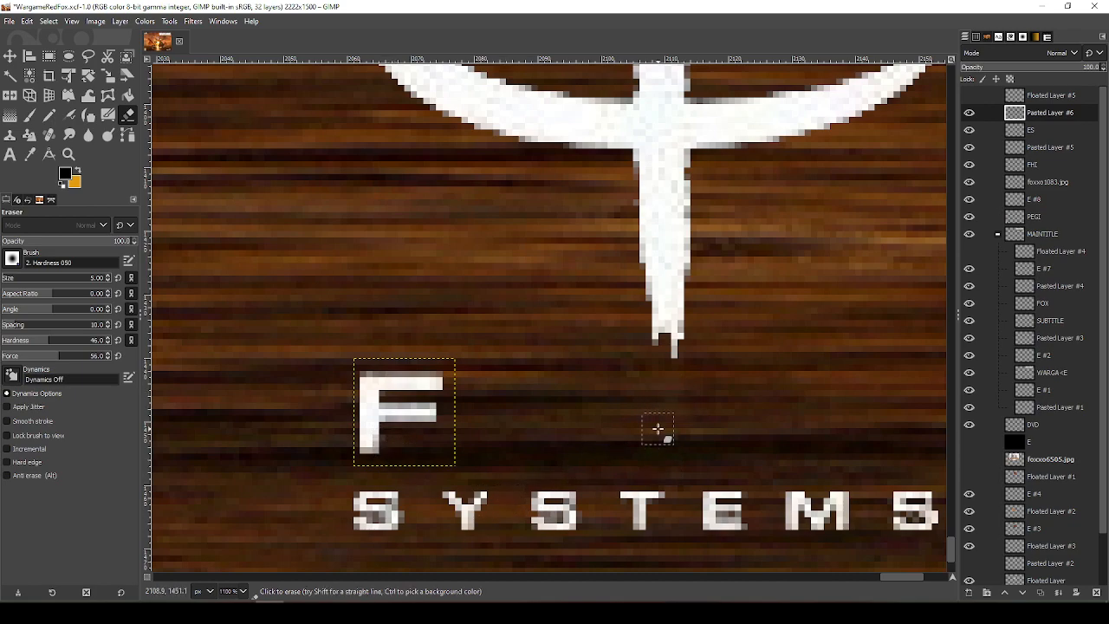
scroll(656, 382, "down", 4, "ctrl")
scroll(645, 447, "up", 4, "ctrl")
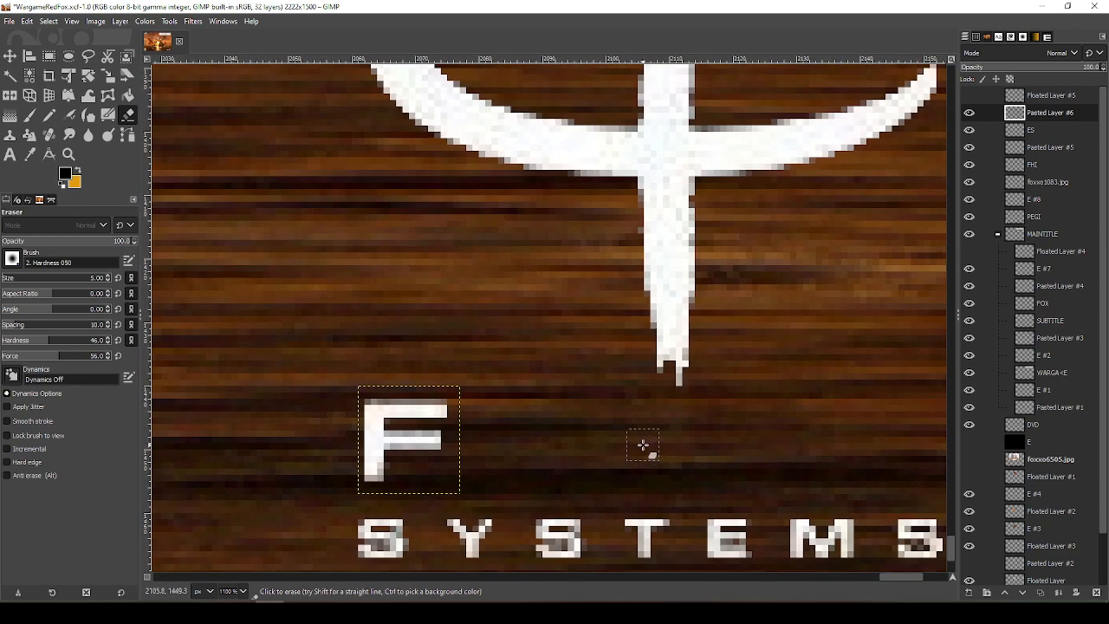
left_click(970, 111)
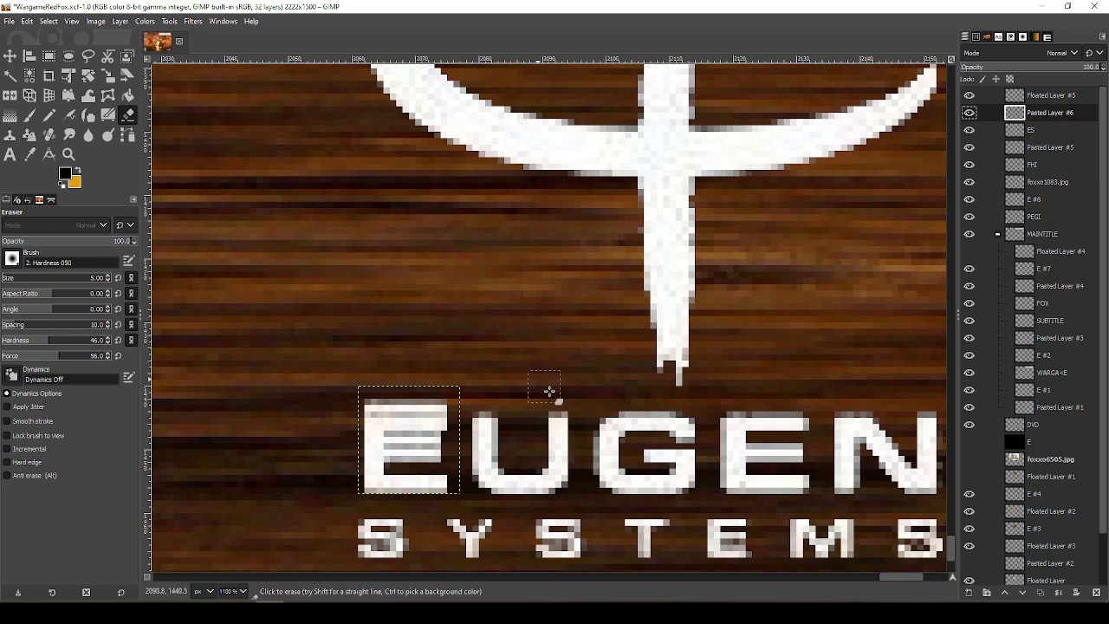
left_click(1040, 95)
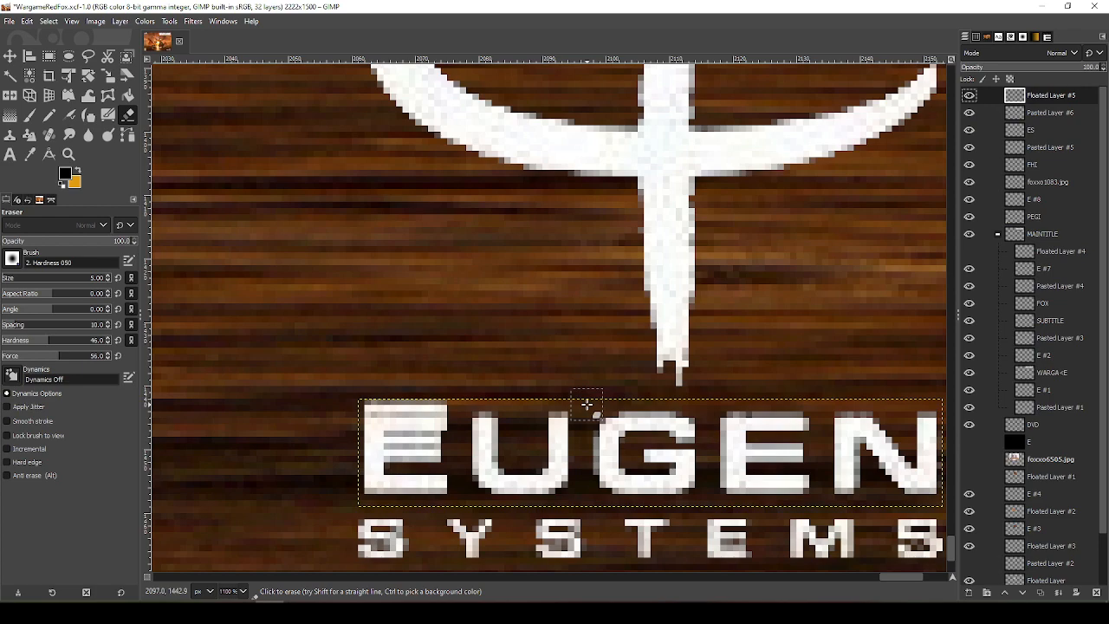
key("r")
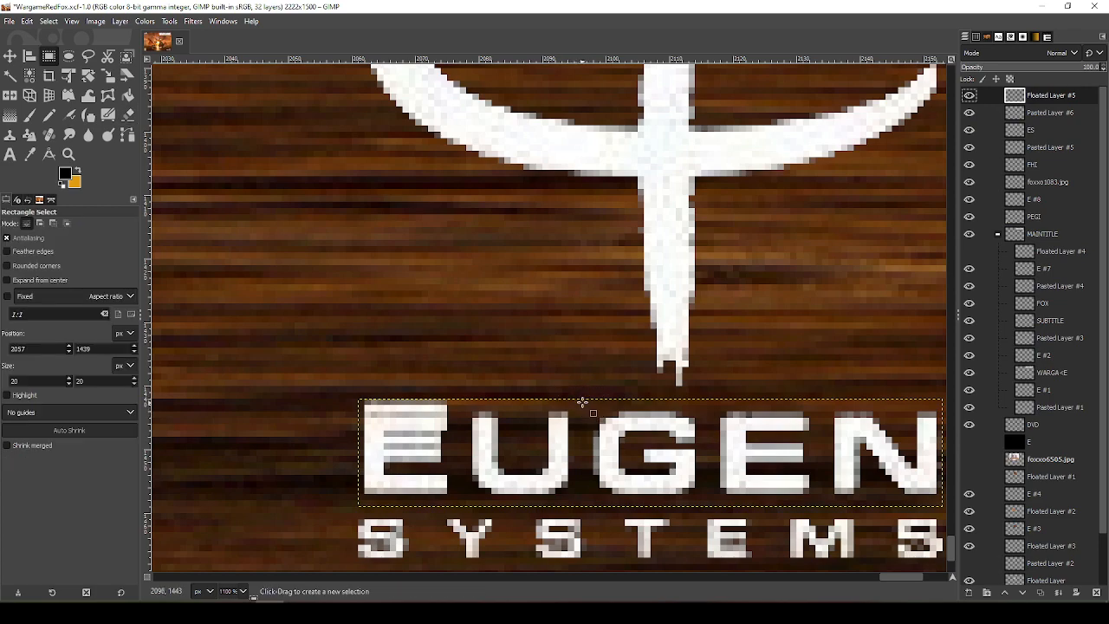
left_click_drag(581, 398, 625, 317)
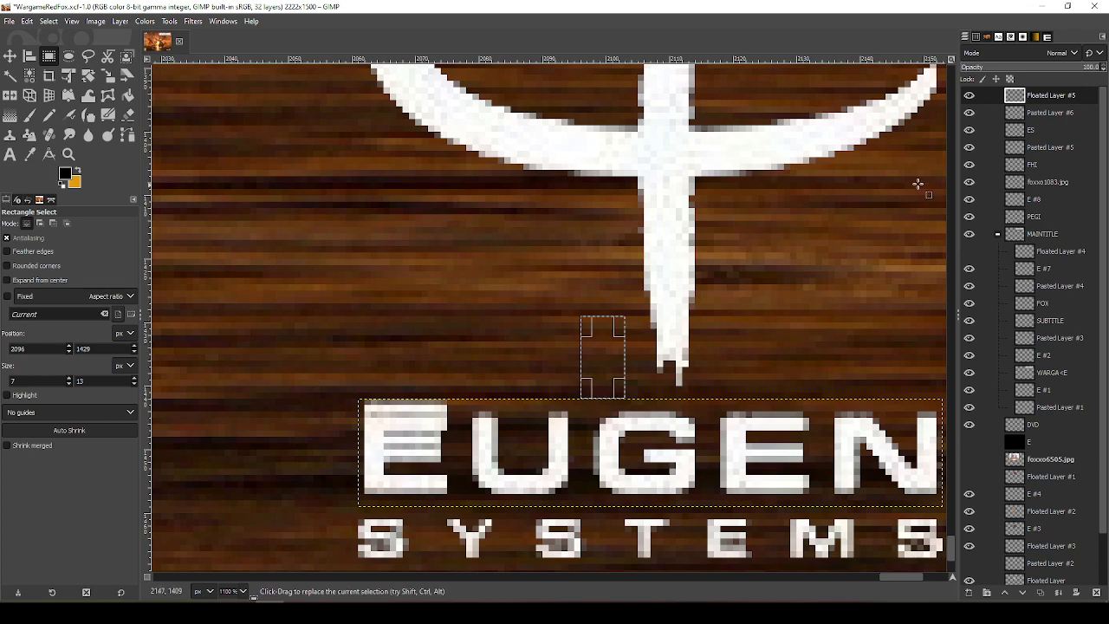
left_click(969, 95)
left_click(1051, 112)
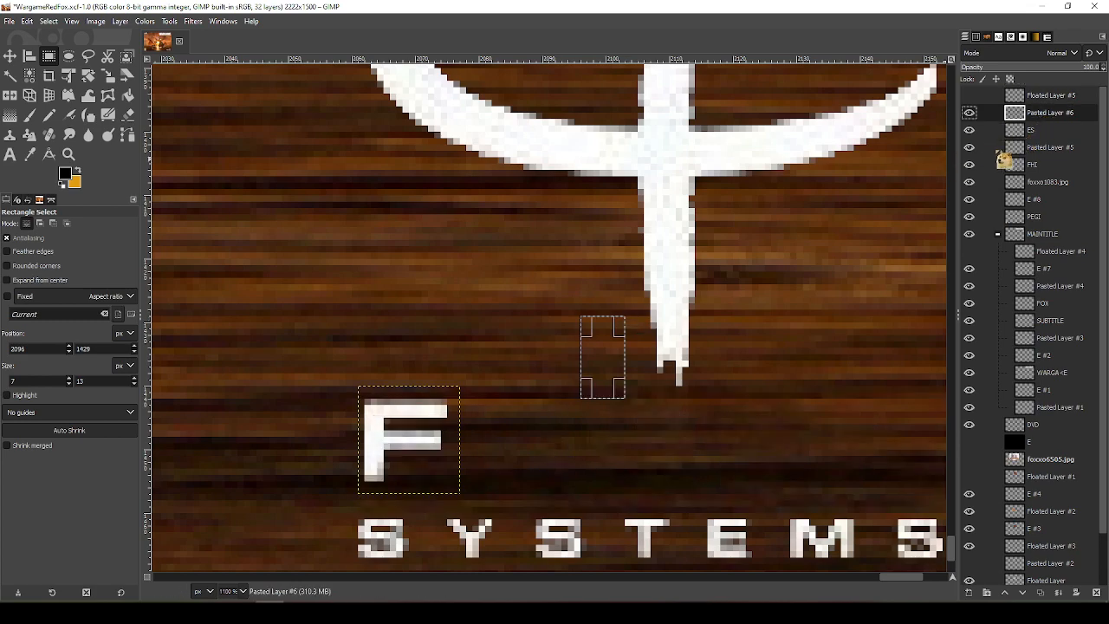
Paste another "E" into a new layer and delete its upper and middle bars to form an "L"
key("ctrl+v")
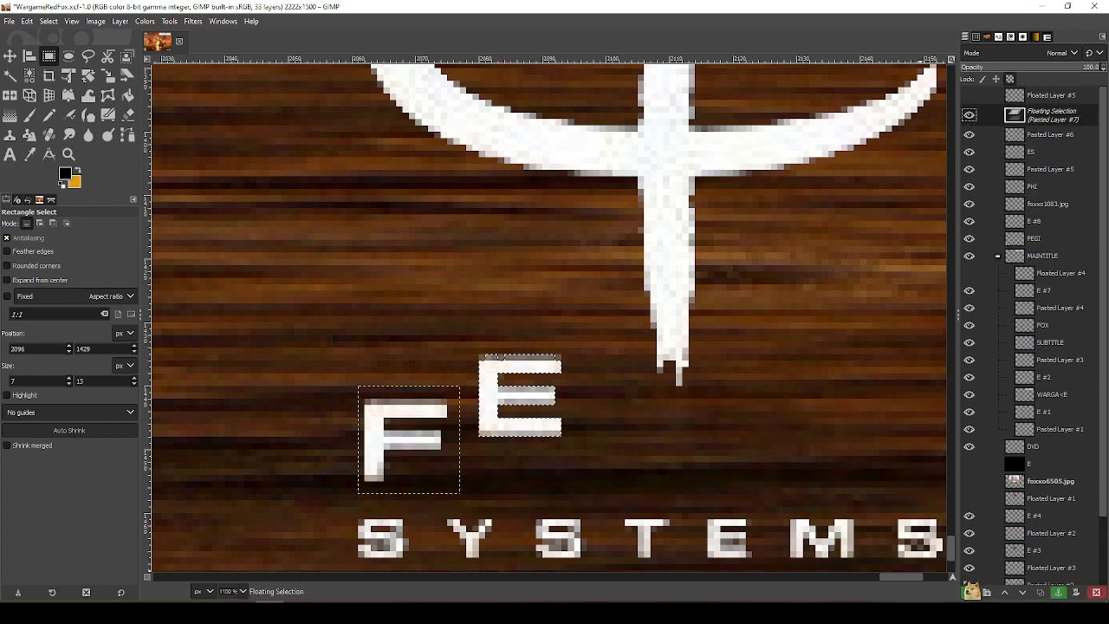
left_click(969, 592)
key("f")
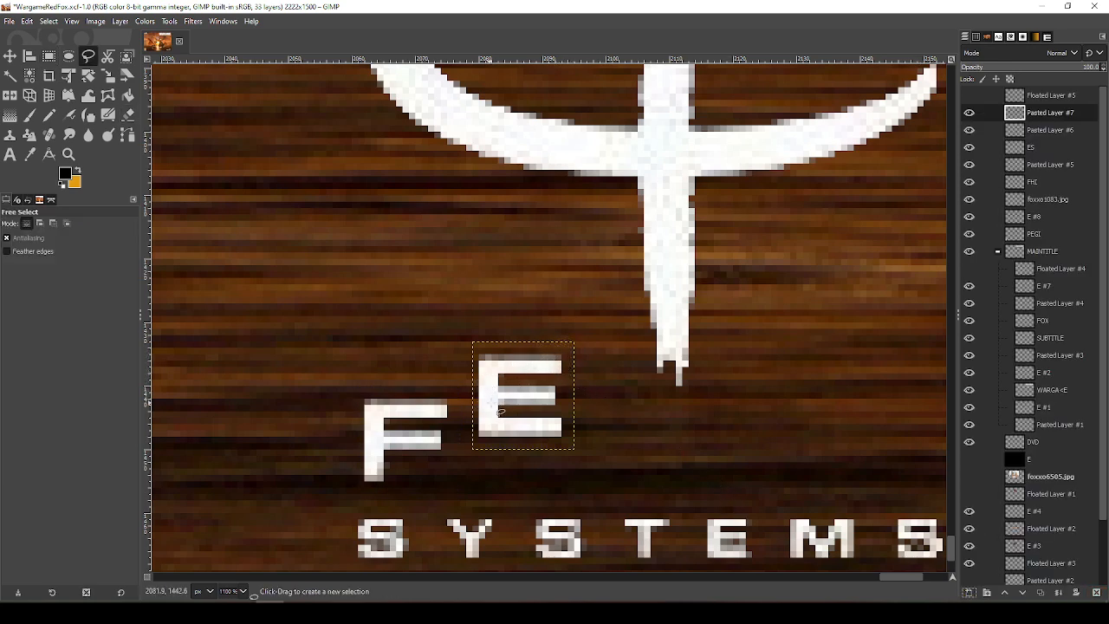
key("r")
left_click_drag(500, 412, 593, 330)
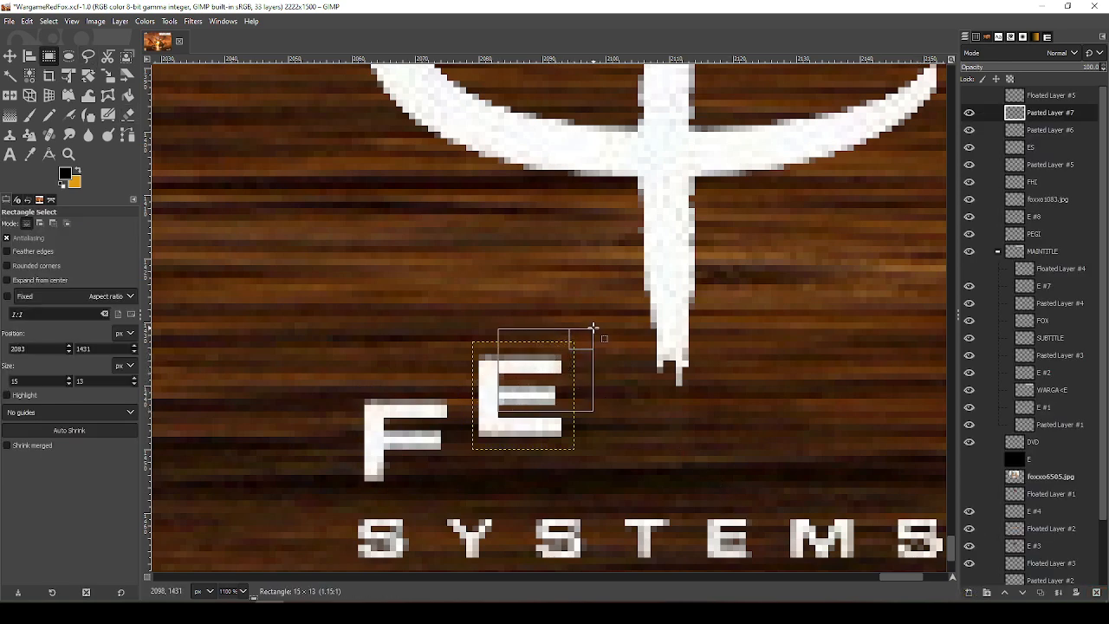
key("Delete")
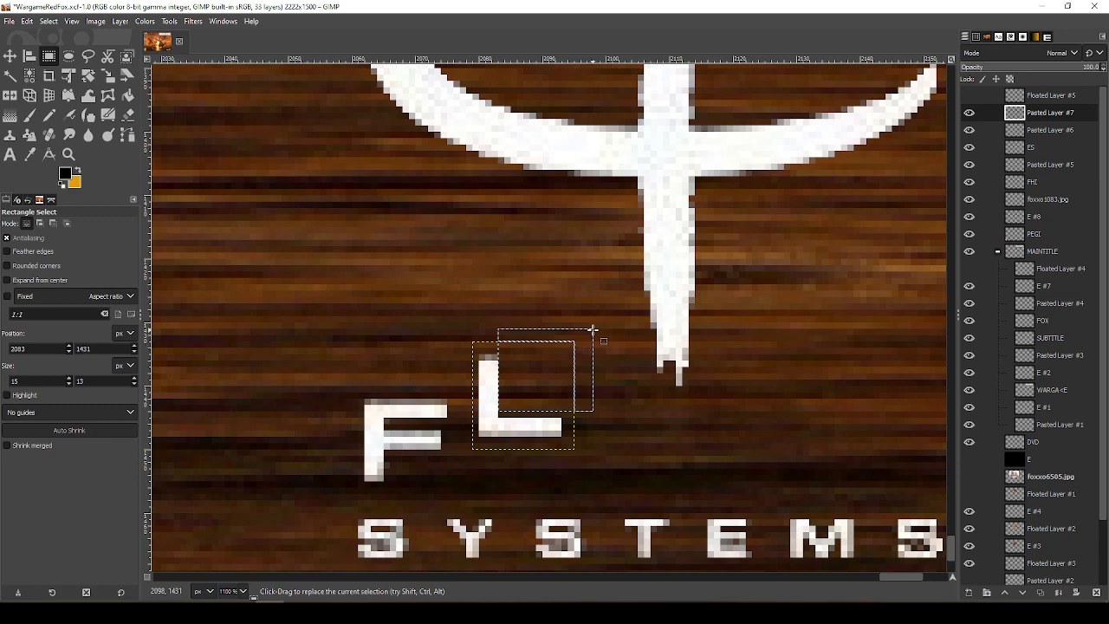
Move the "L" right after the "F" and merge it down into the "F" layer
key("ctrl+shift+a")
key("m")
left_click_drag(497, 392, 484, 442)
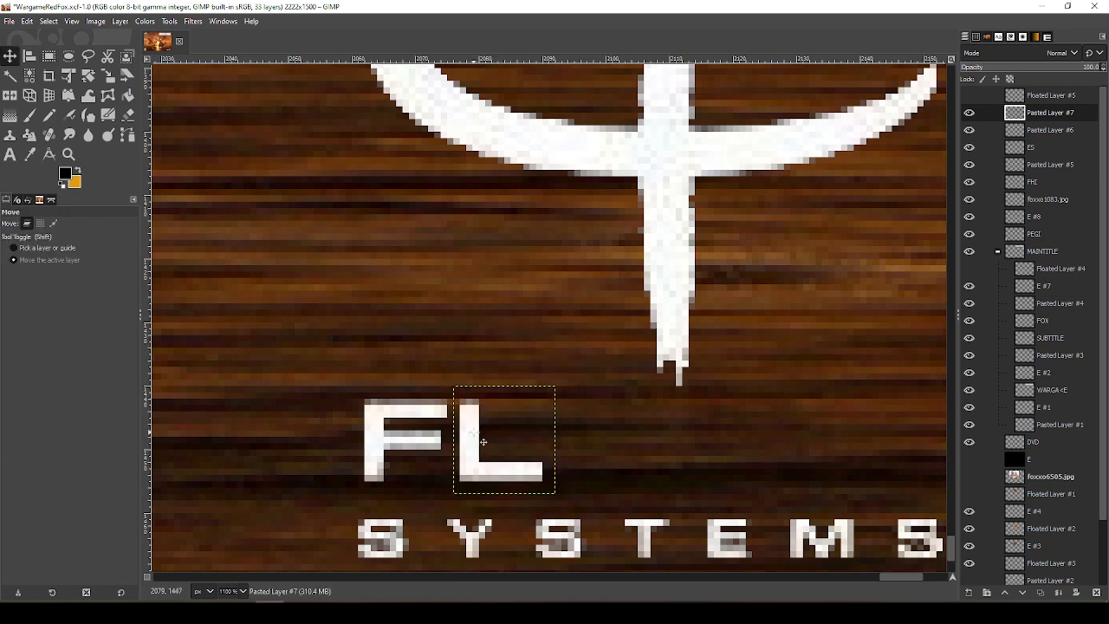
right_click(1044, 112)
left_click(975, 259)
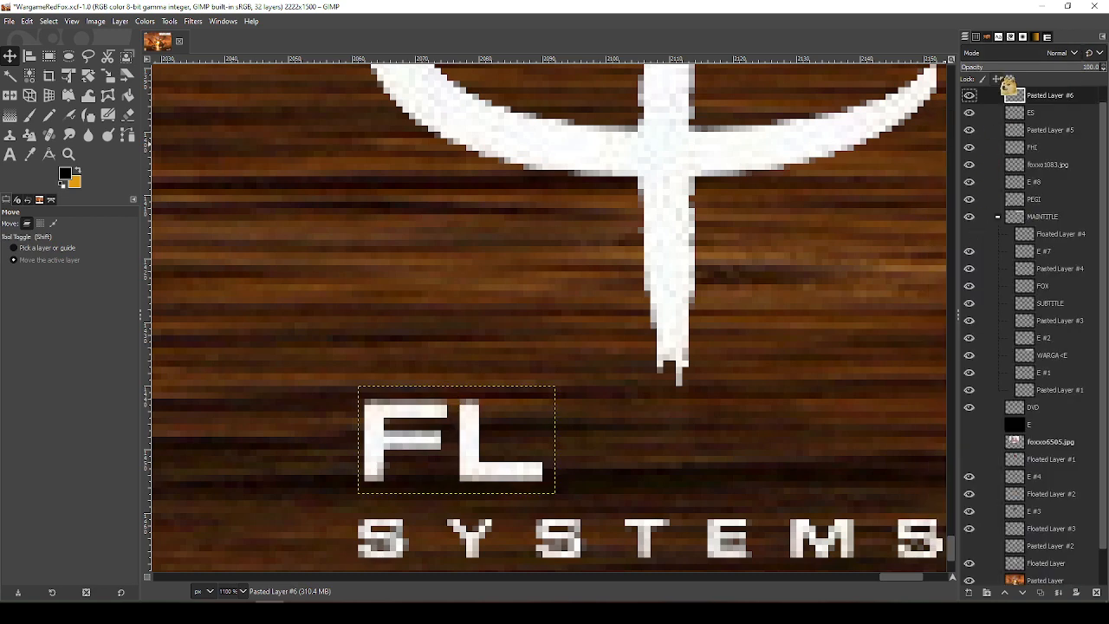
Undo the "L" work back to before the second "E" was pasted, with the "EUGEN" layer shown
key("ctrl+z")
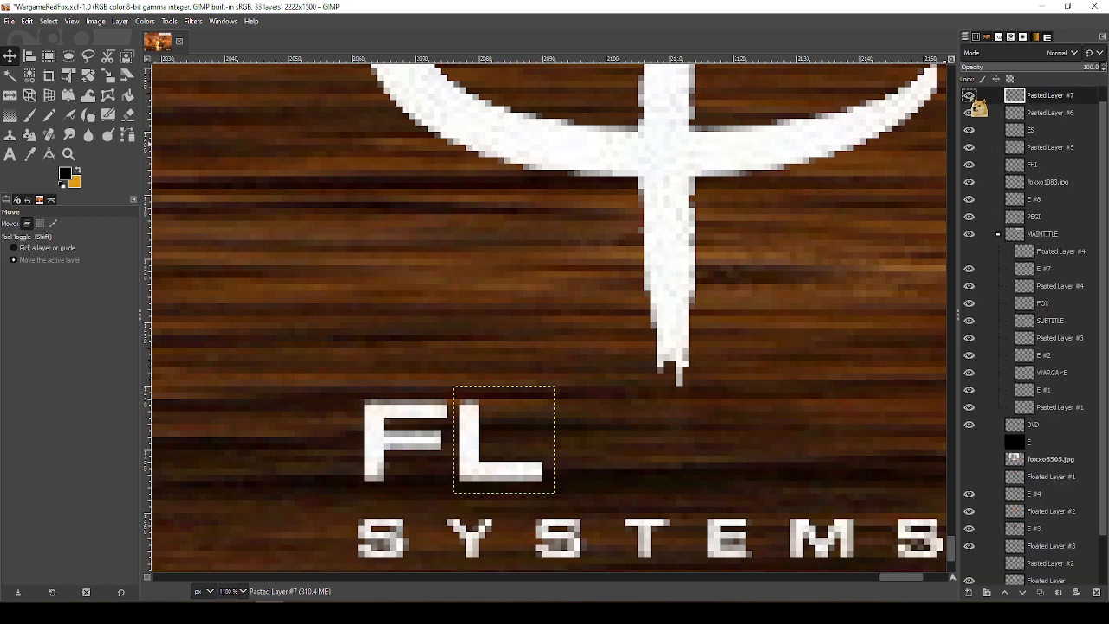
key("ctrl+z")
key("ctrl+z")
key("ctrl+z")
key("ctrl+z")
key("ctrl+z")
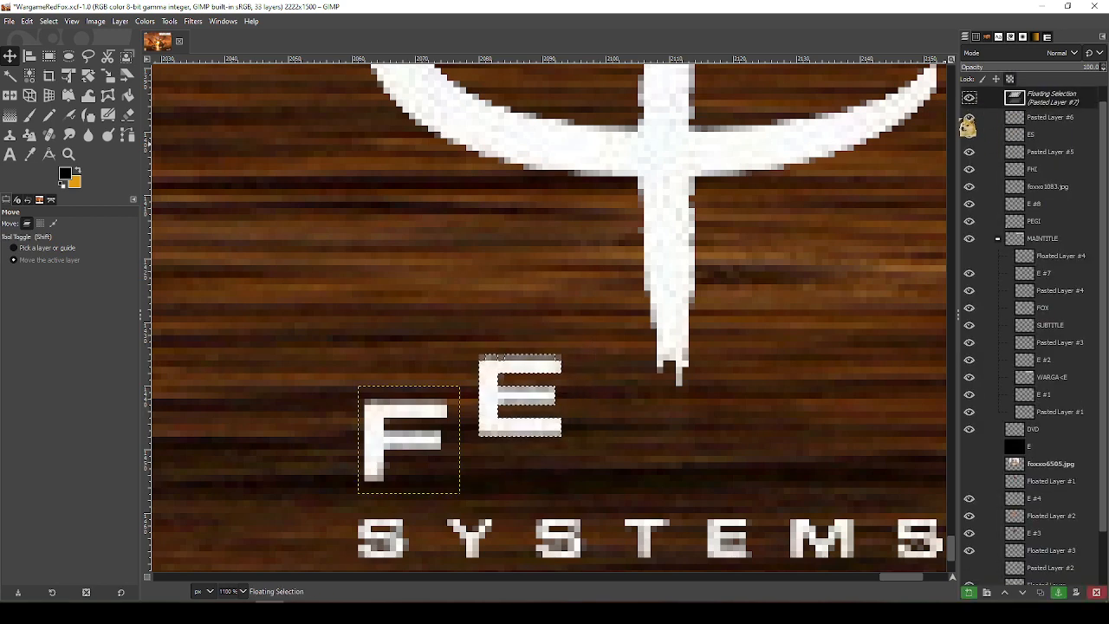
key("ctrl+z")
key("ctrl+z")
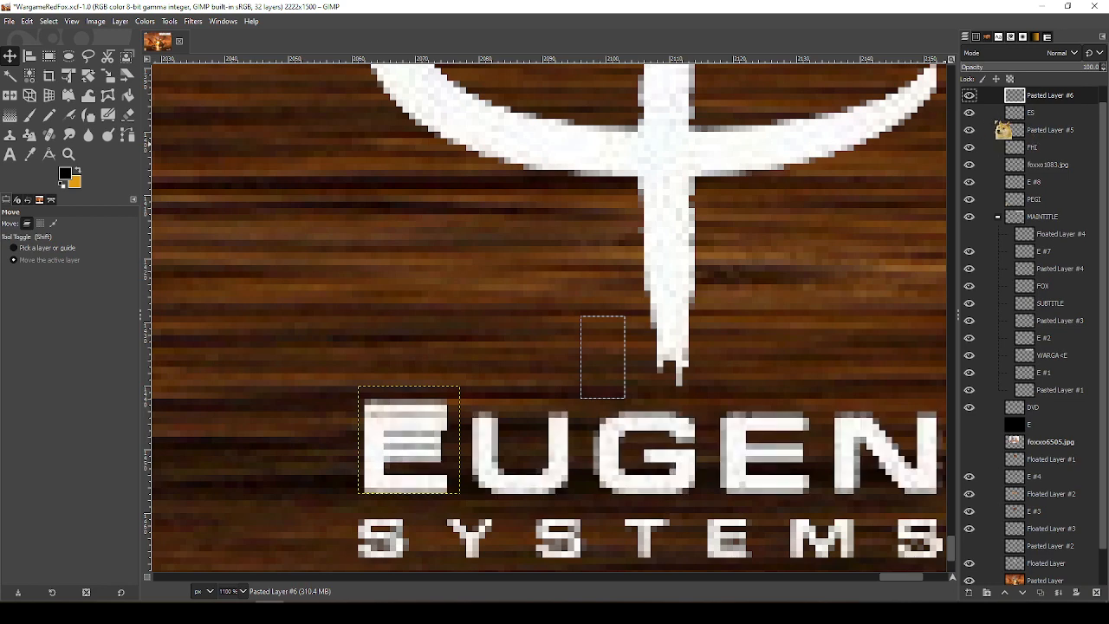
left_click_drag(1014, 149, 973, 121)
left_click(969, 132)
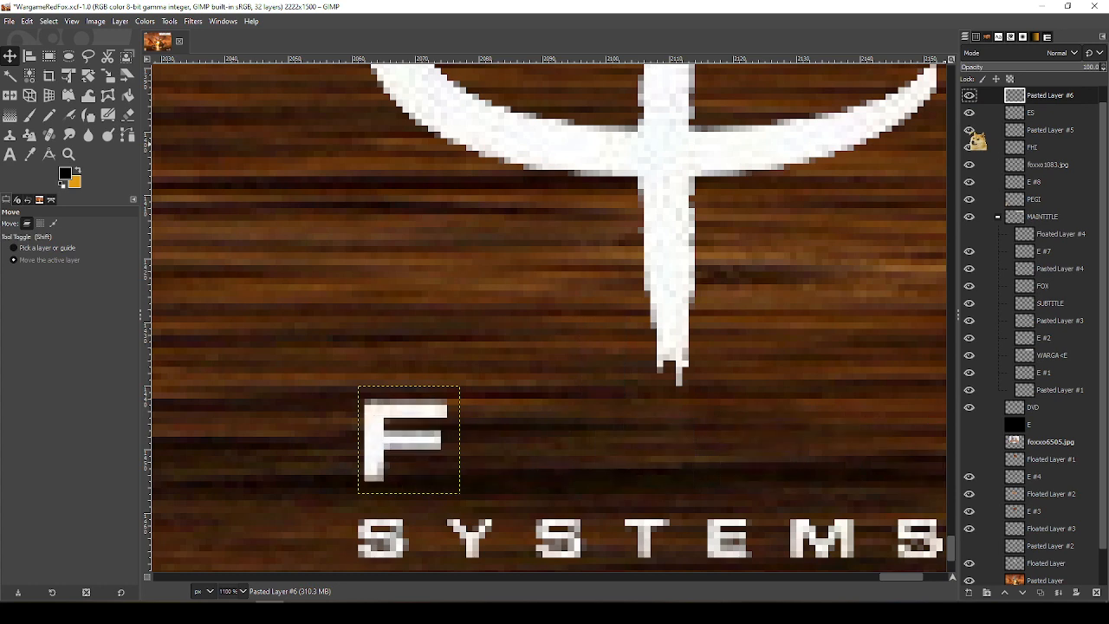
left_click(970, 131)
left_click(970, 132)
left_click(970, 131)
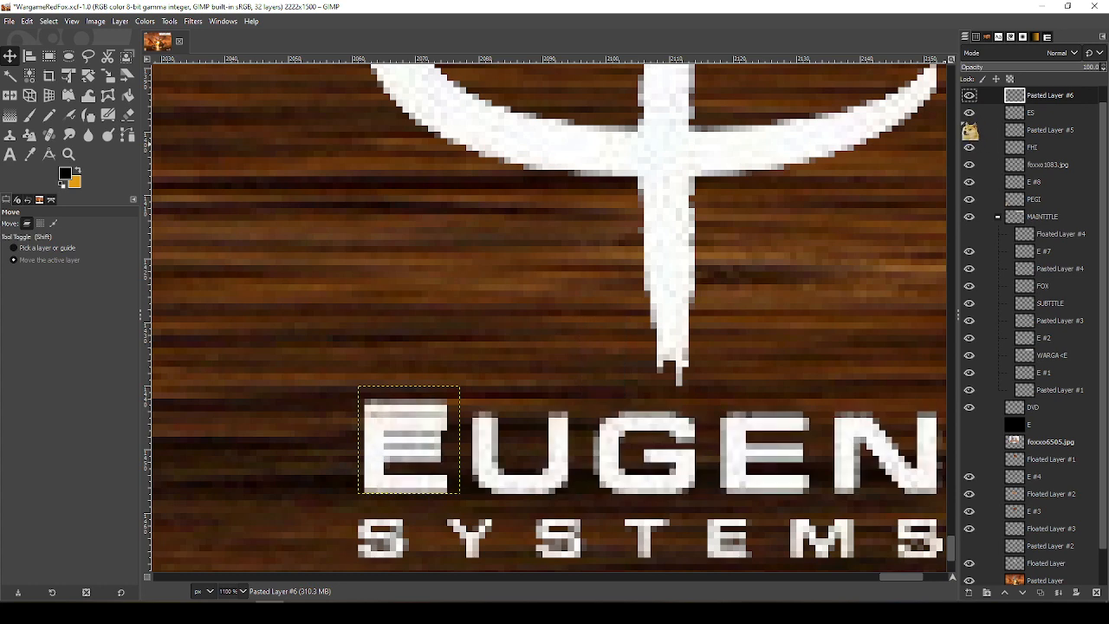
left_click(970, 131)
left_click(970, 131)
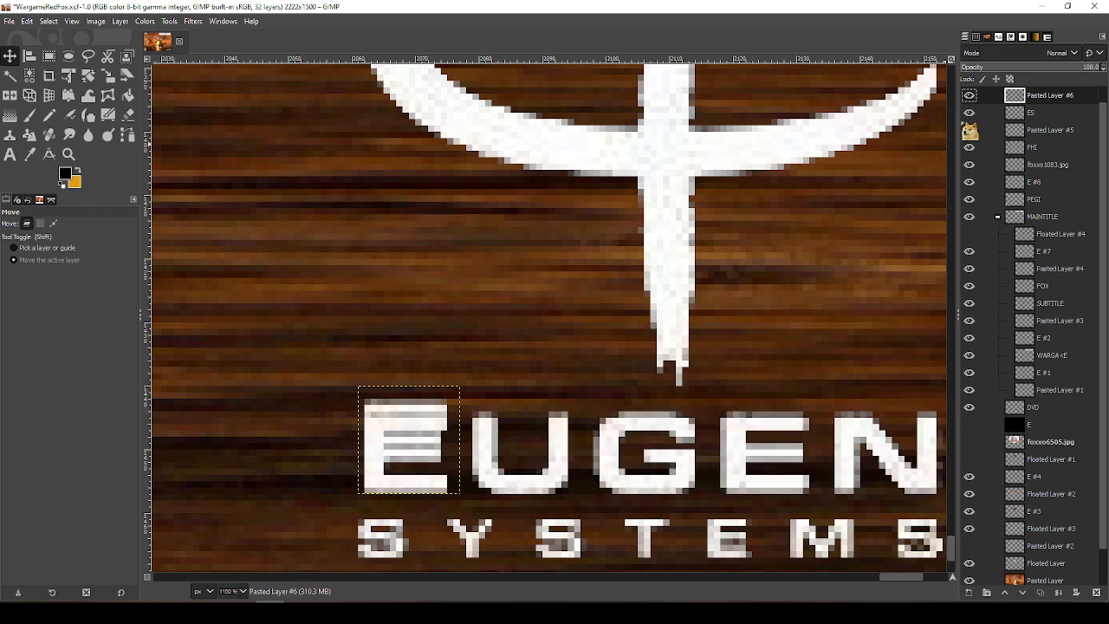
left_click(1040, 102)
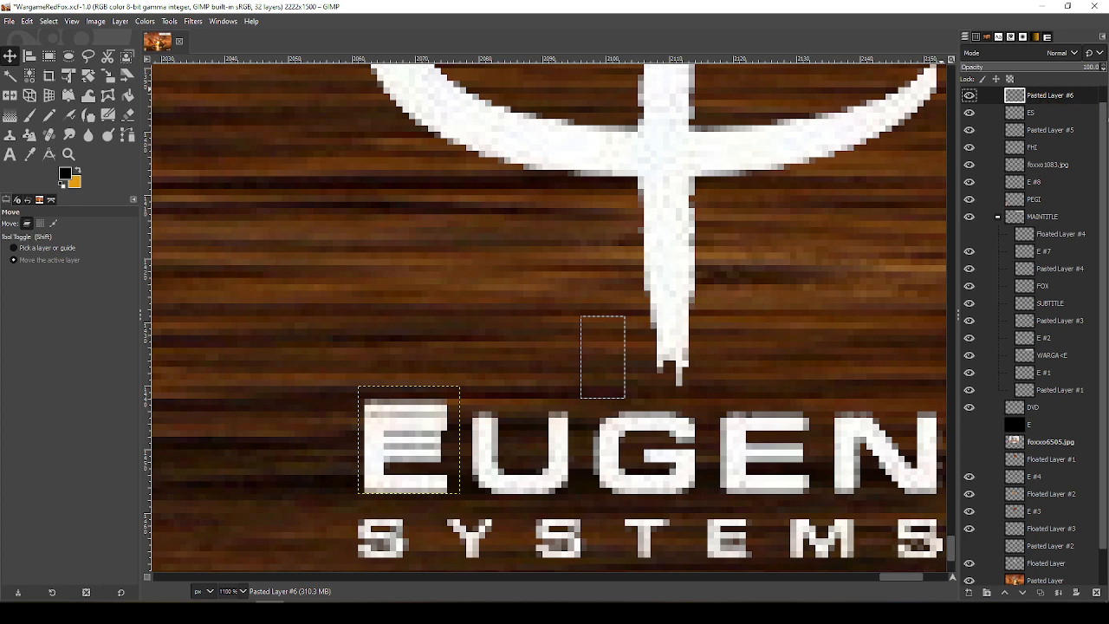
Hide the "EUGEN" layer and paste the copied "E" into a new layer above the "F" layer
scroll(1105, 128, "up", 1)
left_click(1058, 97)
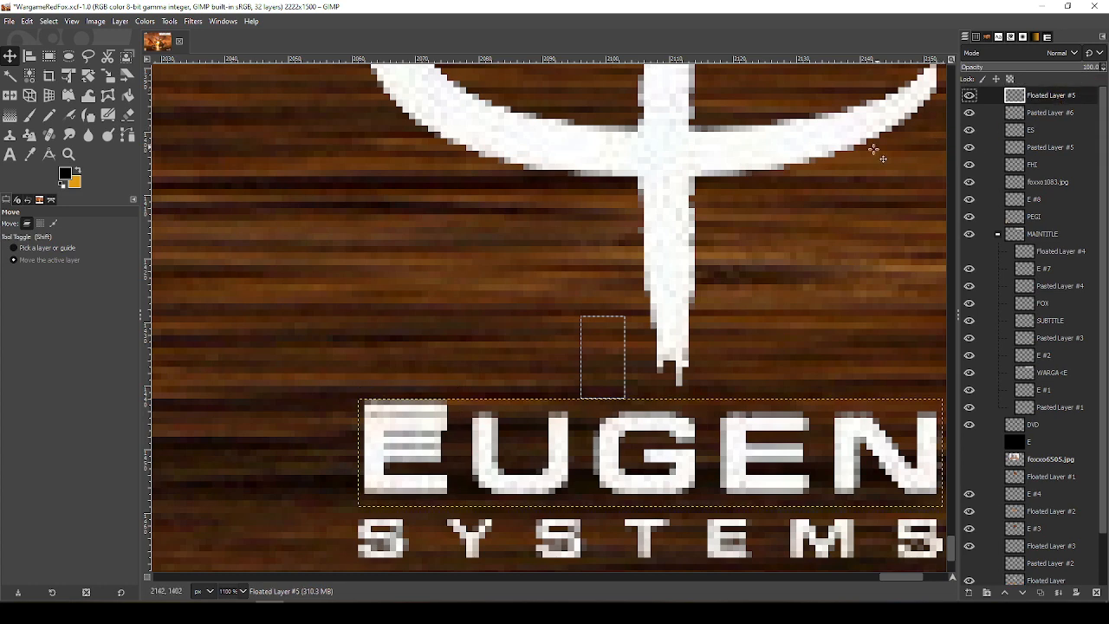
key("r")
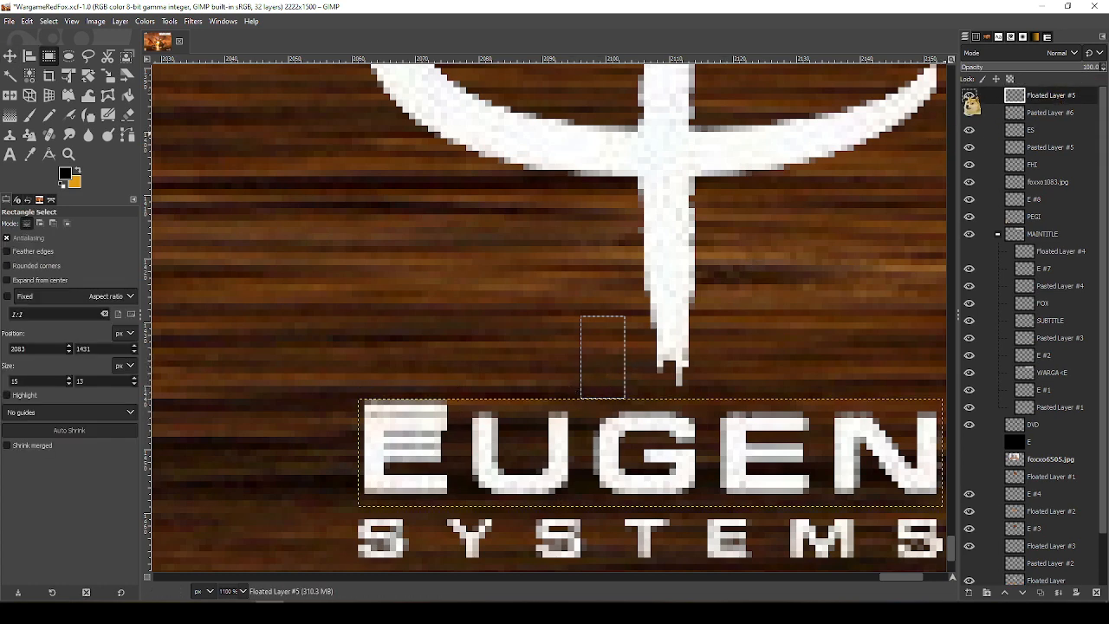
left_click(969, 96)
left_click(1018, 117)
key("ctrl+v")
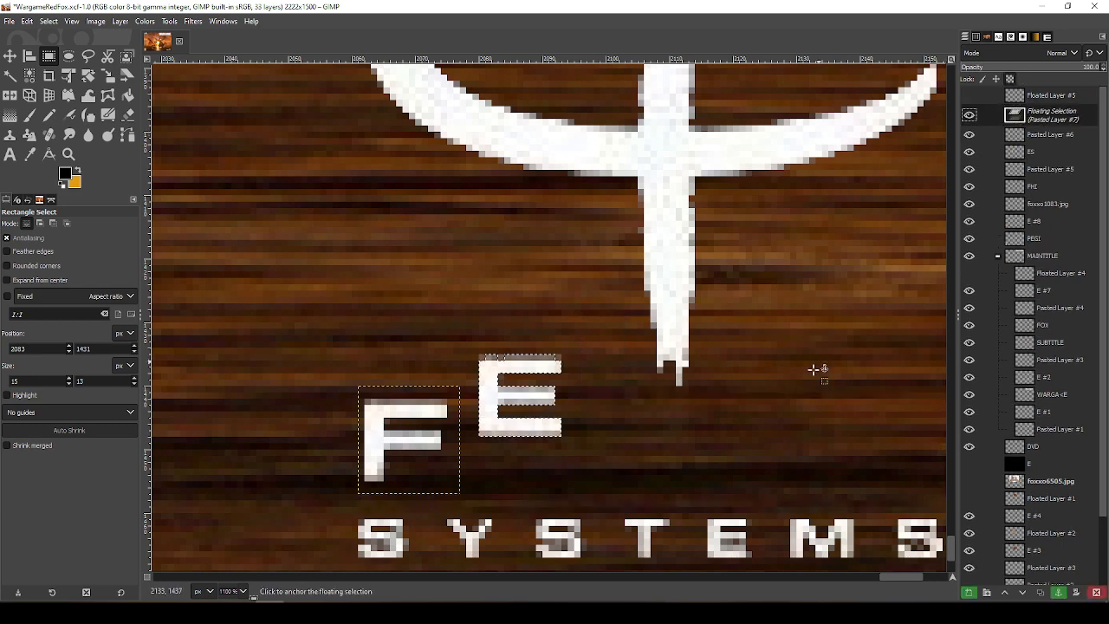
left_click(969, 594)
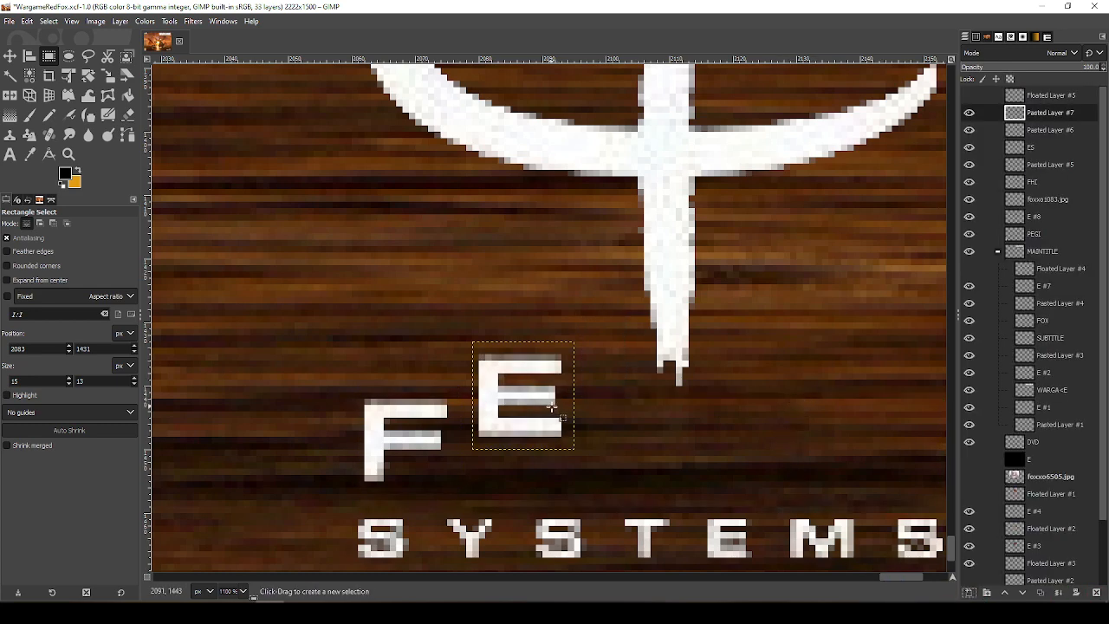
Delete the upper and middle bars of the new "E" to form an "L" and move it right after the "F"
left_click_drag(580, 411, 499, 348)
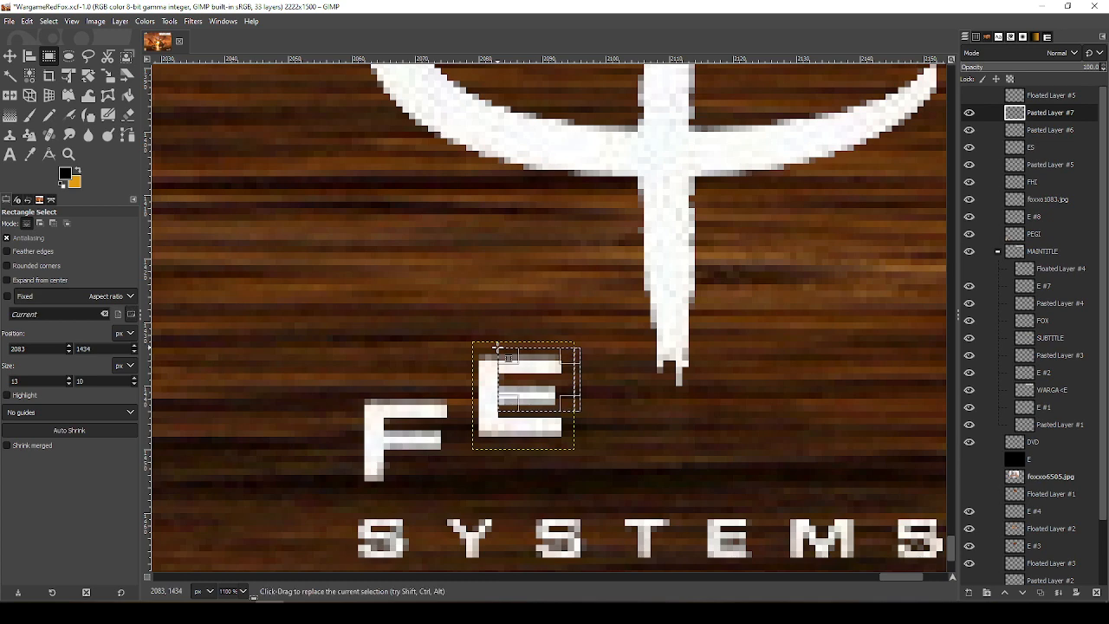
key("Delete")
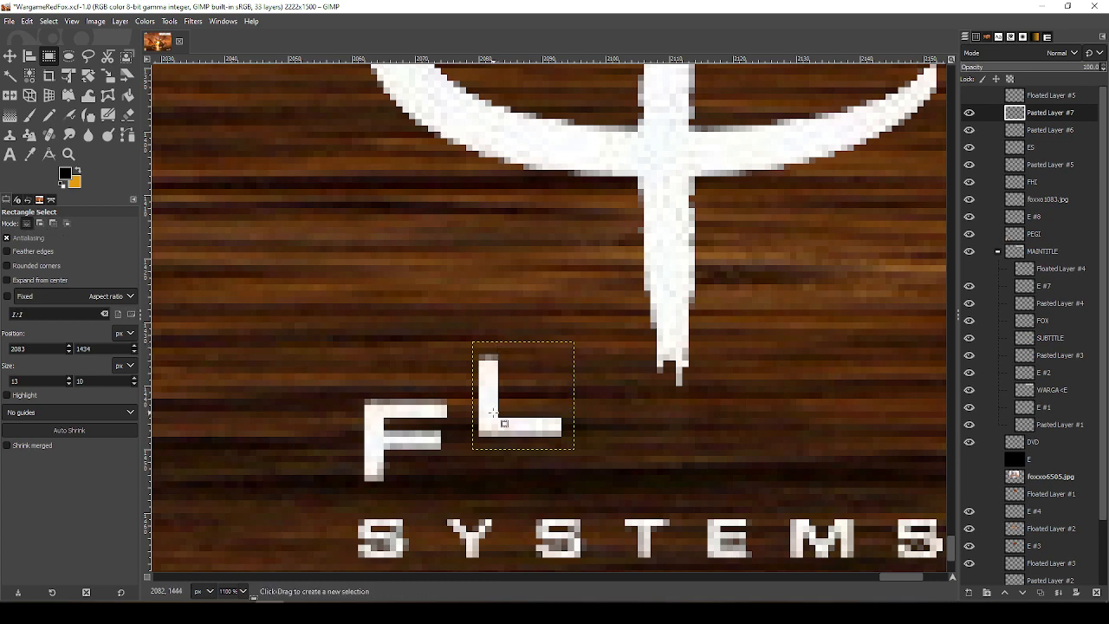
key("m")
left_click_drag(502, 421, 484, 444)
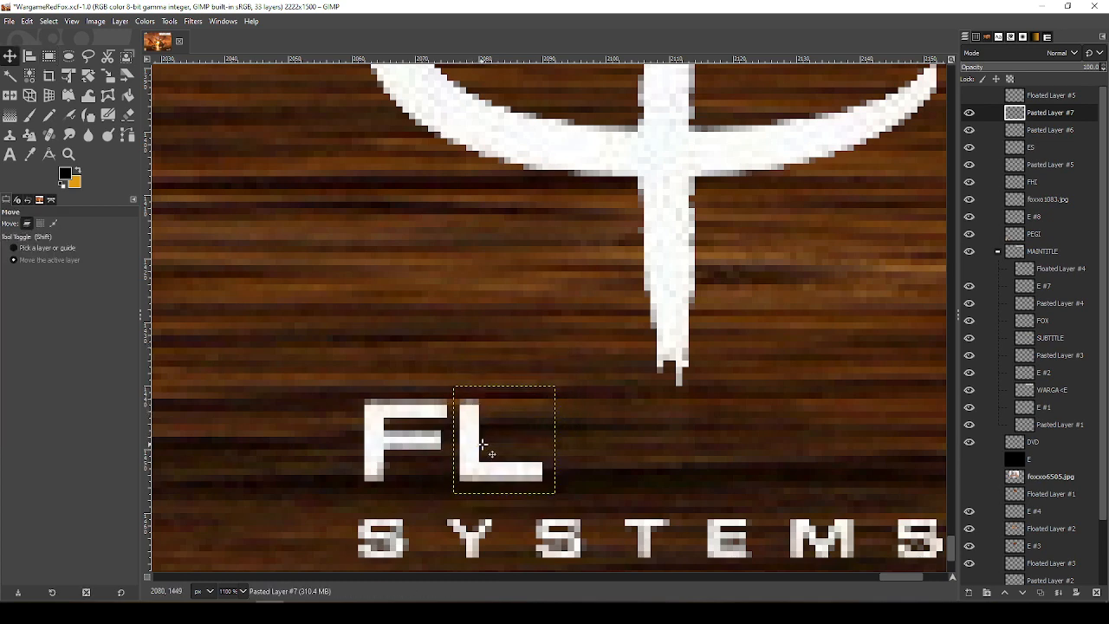
Copy the "G" from the "EUGEN" layer, hide that layer again, and paste the letter as a new layer above the "L"
left_click(970, 95)
left_click(1044, 95)
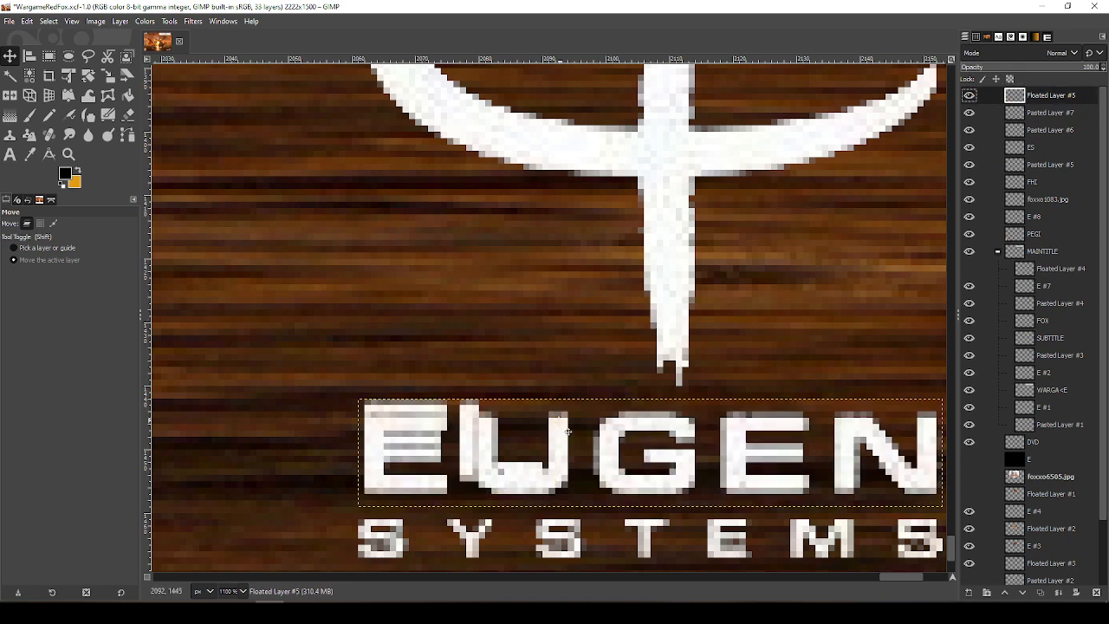
key("r")
left_click_drag(571, 376, 662, 528)
key("ctrl+c")
left_click(970, 95)
left_click(1050, 113)
key("ctrl+v")
key("m")
scroll(662, 527, "up", 3)
left_click_drag(475, 130, 596, 231)
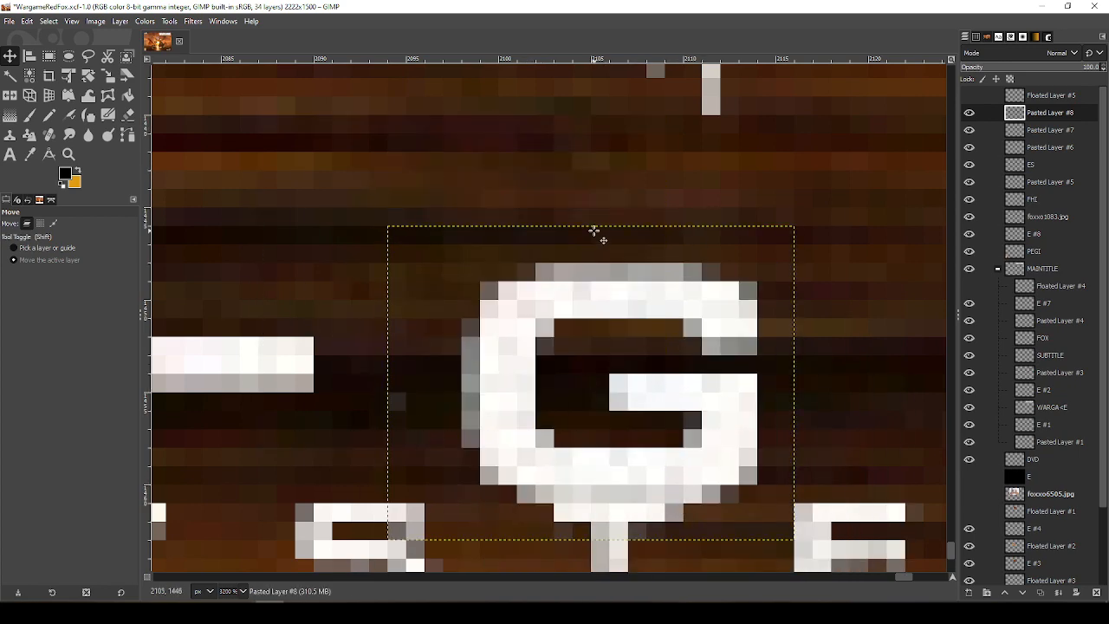
key("ctrl+z")
Delete the right-hand part of the "G", keeping only its left curve
key("r")
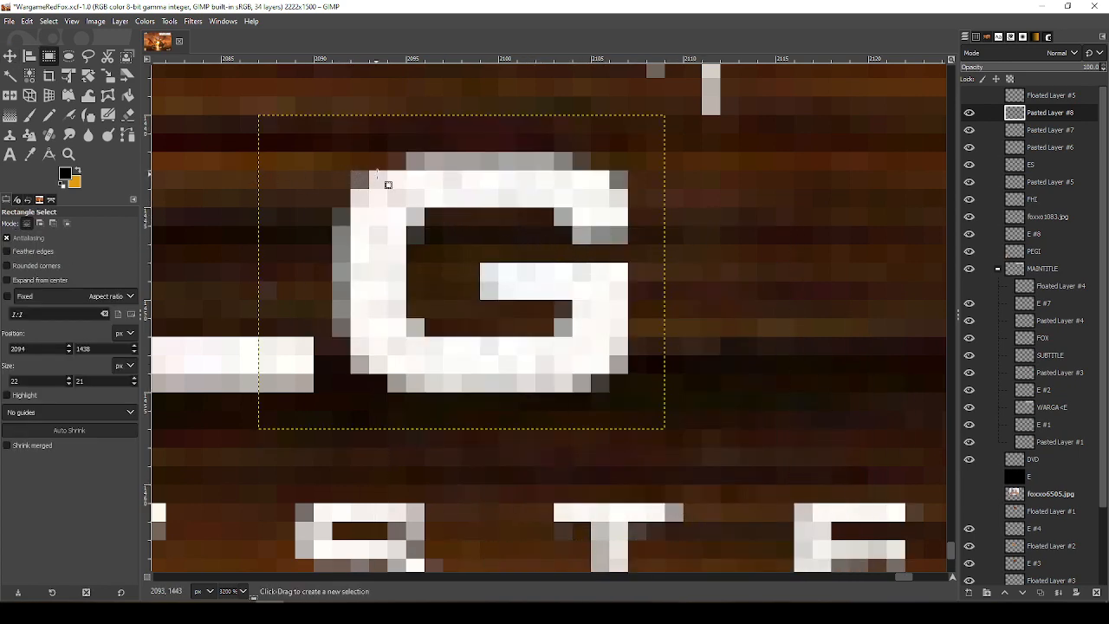
left_click_drag(442, 131, 702, 445)
left_click_drag(441, 277, 508, 298)
key("Delete")
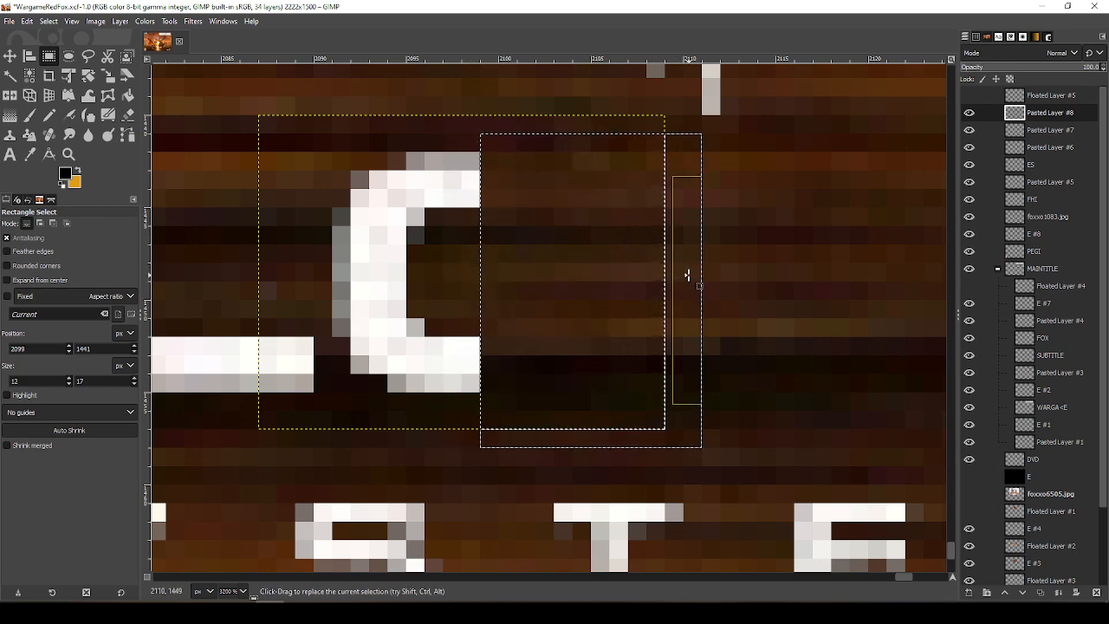
Select the remaining left curve and copy it into a new layer
left_click_drag(688, 274, 295, 278)
left_click_drag(460, 255, 486, 262)
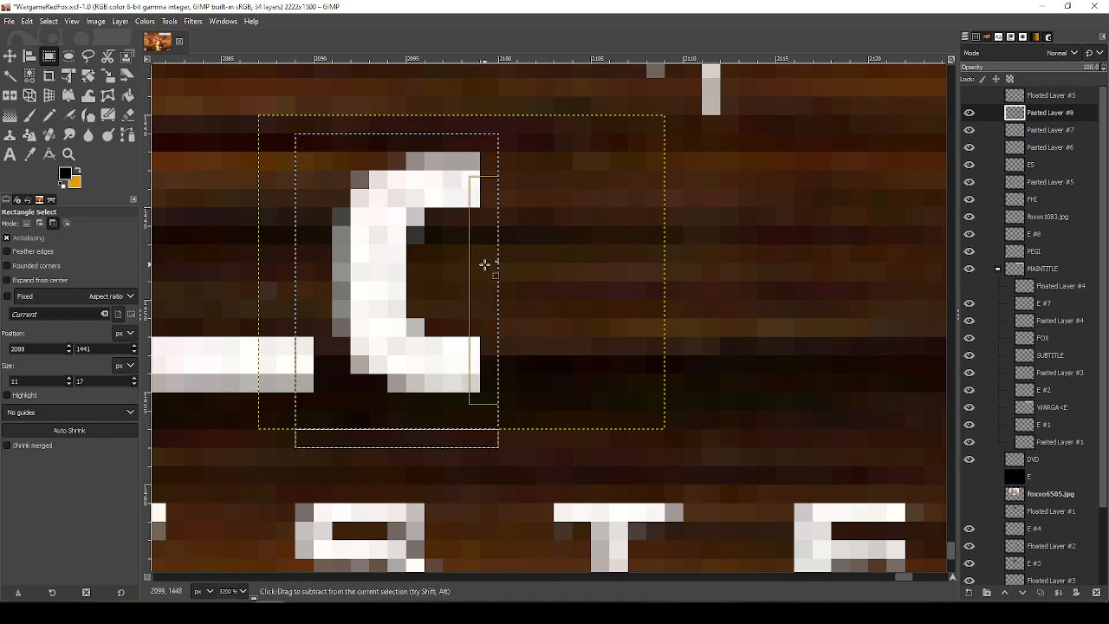
key("ctrl+c")
key("ctrl+v")
left_click(972, 593)
Flip the copied curve horizontally, move it right to close an "O", and merge it down into the original half
key("shift+f")
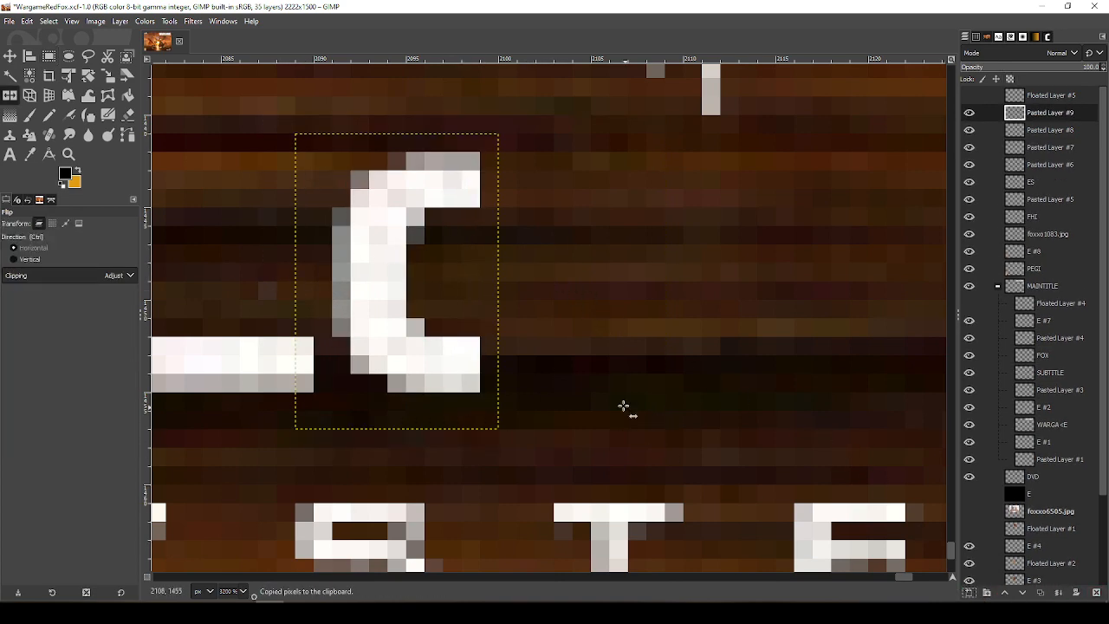
left_click(470, 318)
key("m")
left_click_drag(411, 295, 505, 289)
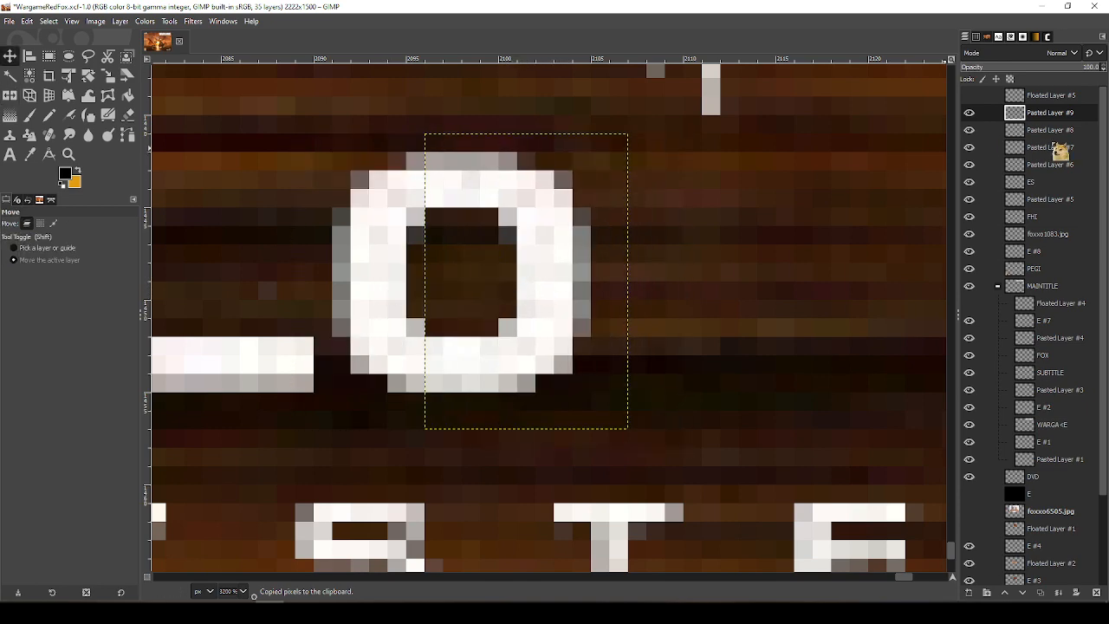
left_click_drag(619, 213, 637, 211)
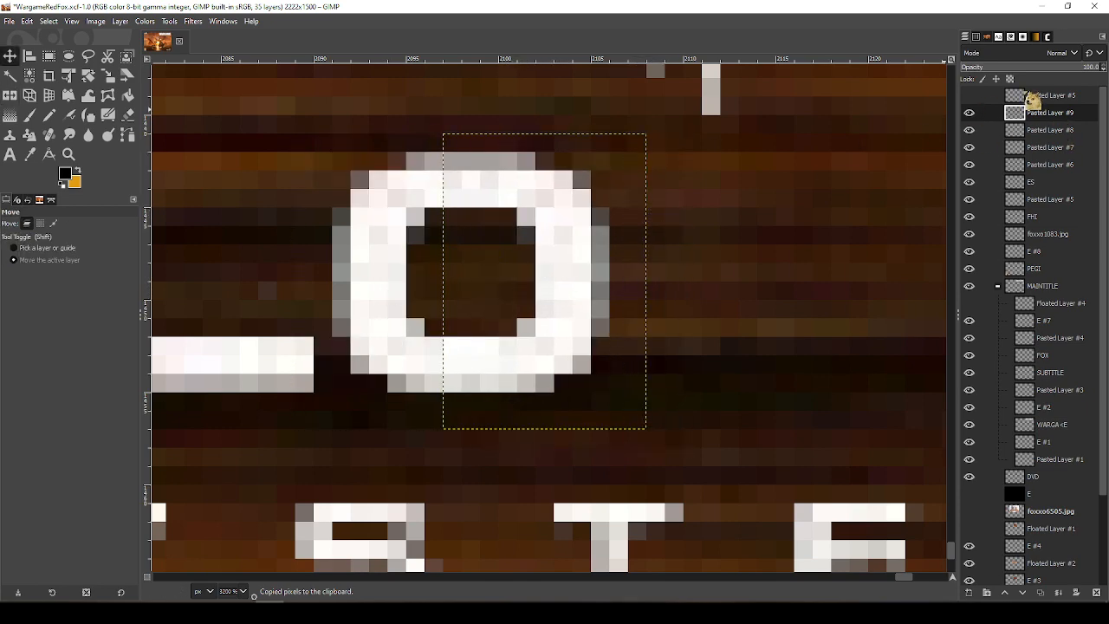
right_click(1044, 122)
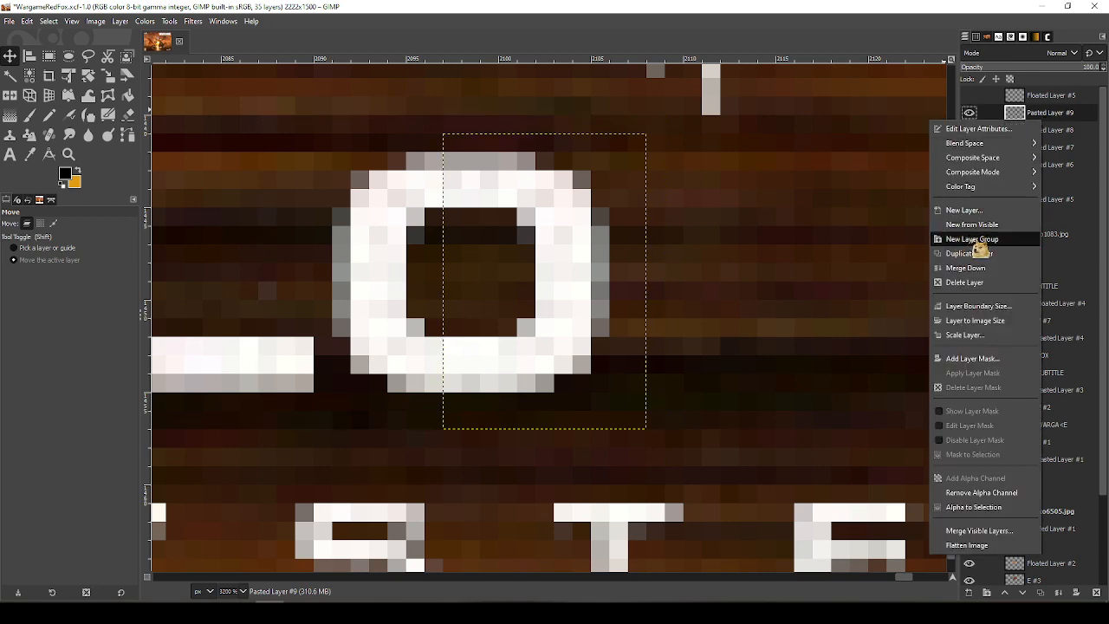
left_click(978, 270)
Copy the "O", place the copy right beside it as a second "O", and anchor it to the same layer
key("ctrl+c")
key("ctrl+v")
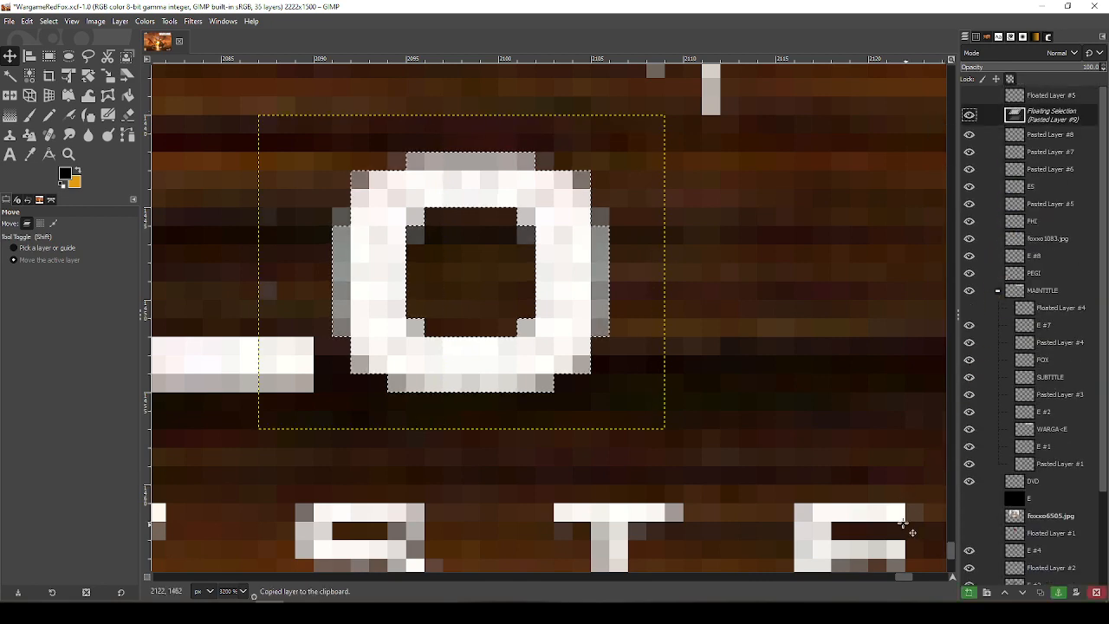
left_click_drag(600, 309, 798, 280)
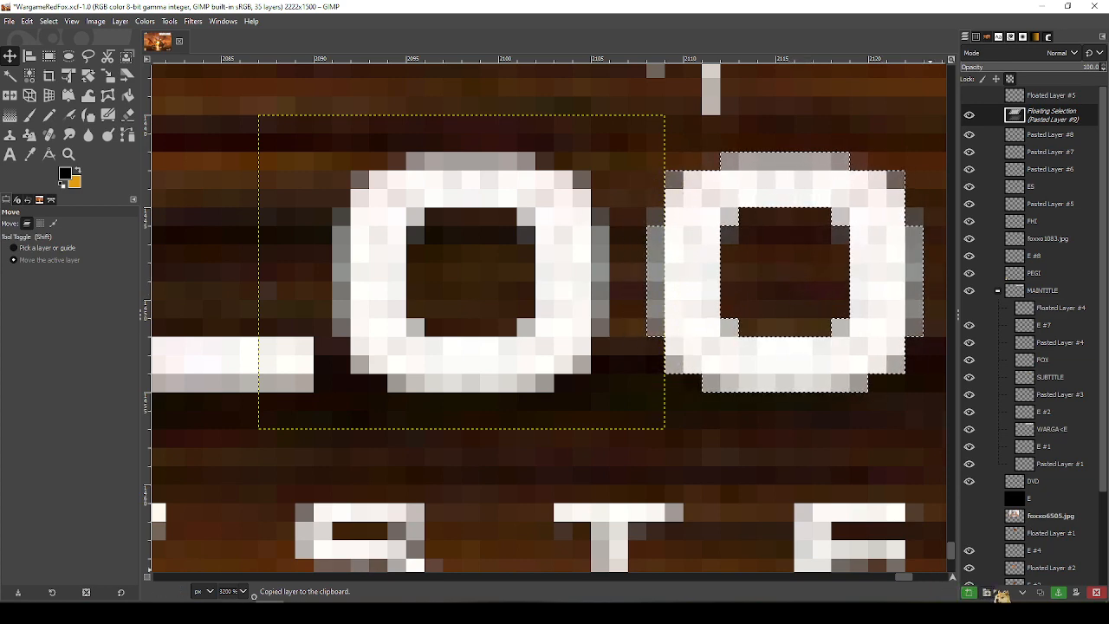
left_click(1059, 593)
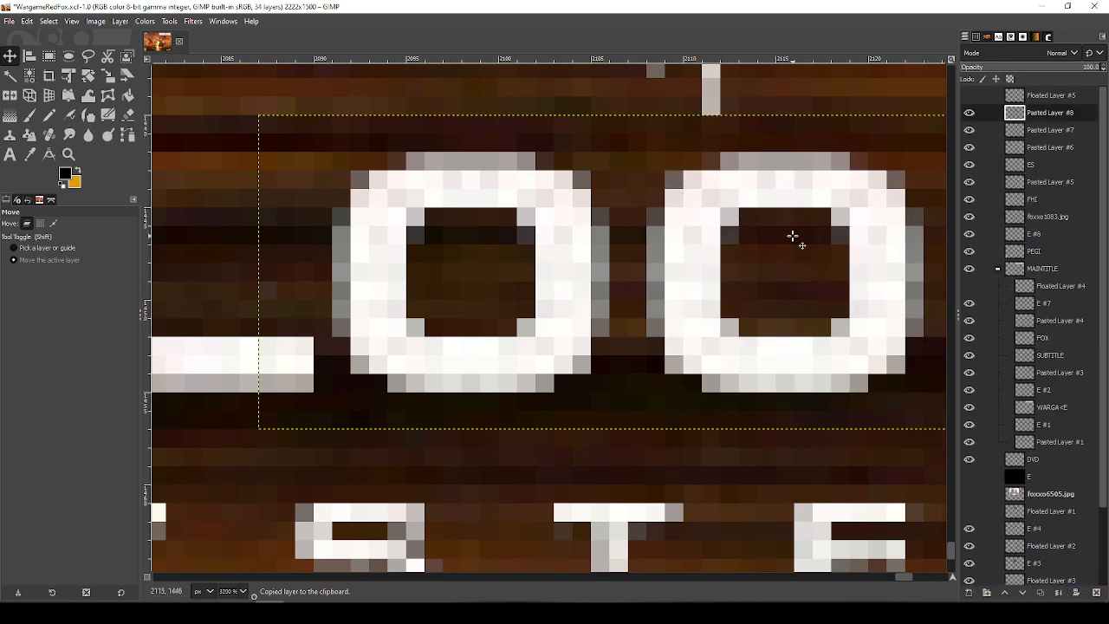
Merge the "OO" layer down into the "L" layer
scroll(795, 237, "down", 3)
mouse_move(1060, 130)
left_mouse_down()
mouse_move(1068, 154)
mouse_move(1064, 114)
left_mouse_up()
right_click(1059, 114)
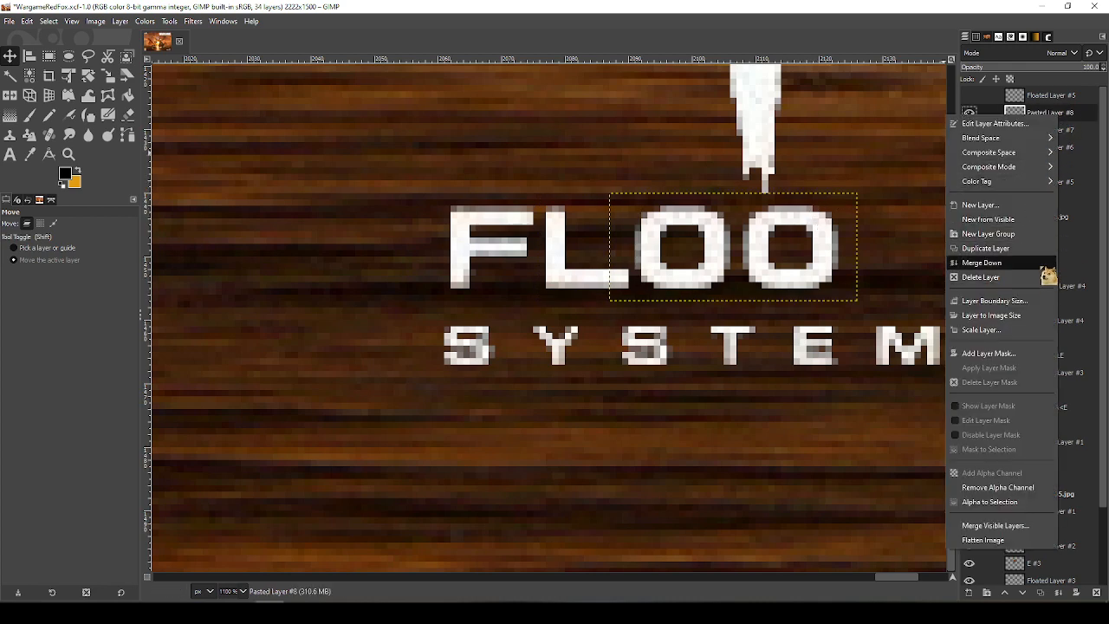
left_click(1041, 267)
Copy the "F" layer, then merge the "LOO" layer down into it
left_click(1047, 115)
left_click(1050, 96)
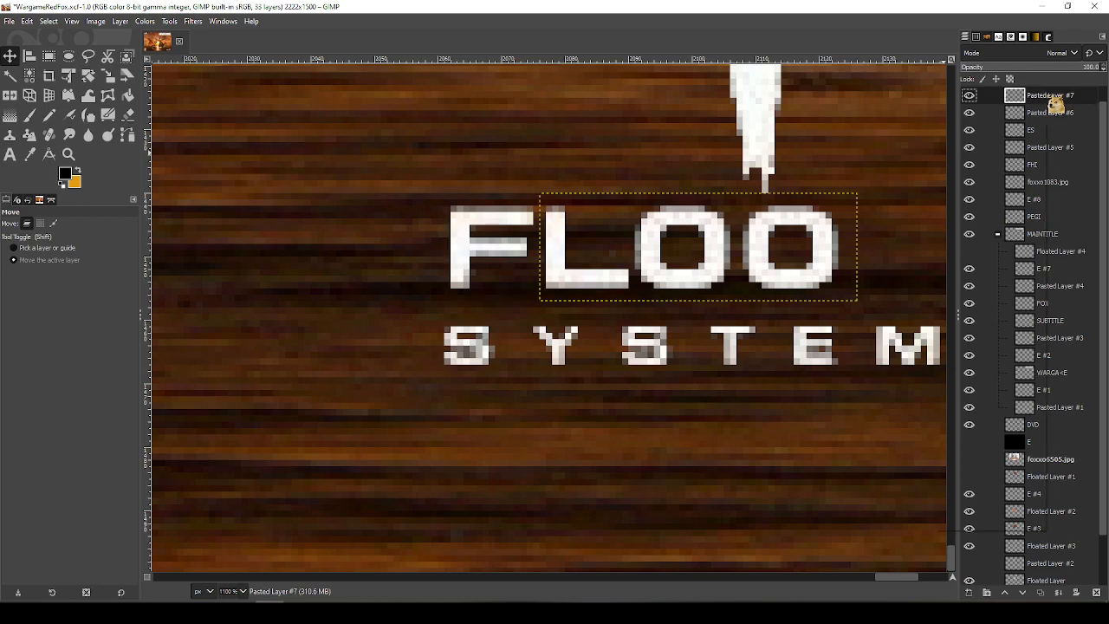
right_click(1049, 96)
left_click(1067, 115)
left_click(1067, 115)
key("ctrl+c")
left_click(1059, 100)
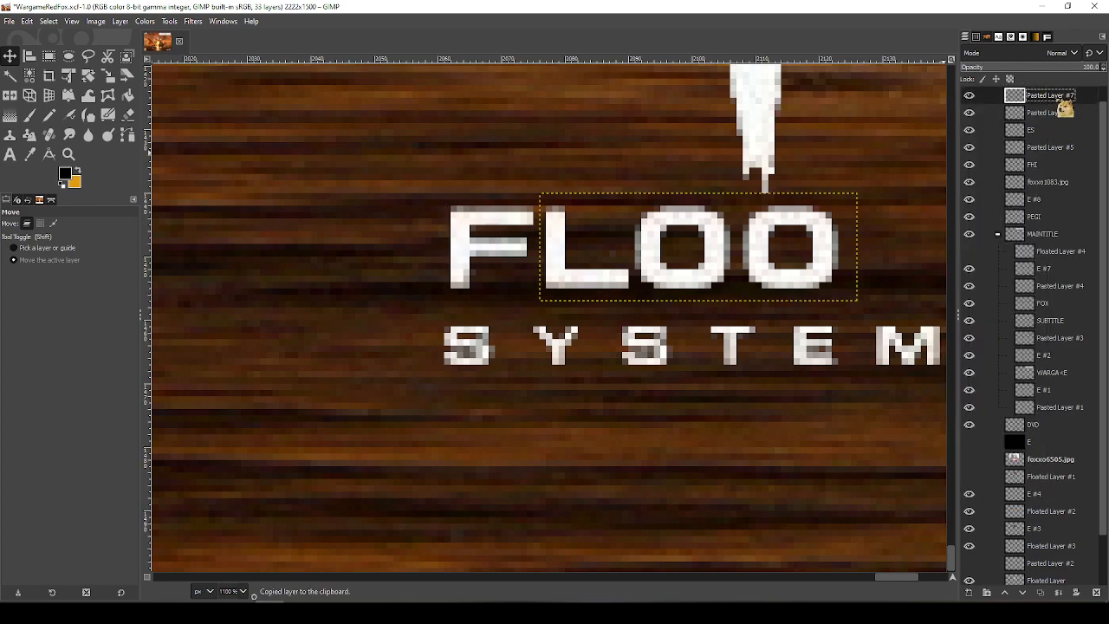
right_click(1058, 98)
left_click(1031, 248)
Paste the copied "F" into a new layer and move it to the end of the word to spell "FLOOF"
left_click_drag(920, 347, 744, 357)
key("ctrl+v")
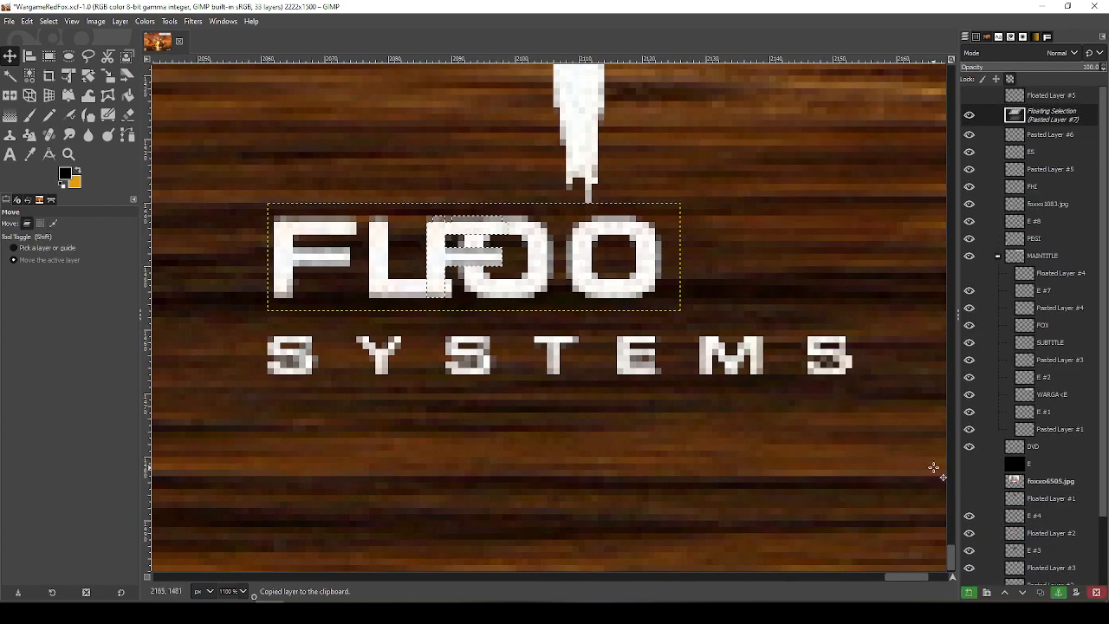
left_click(968, 594)
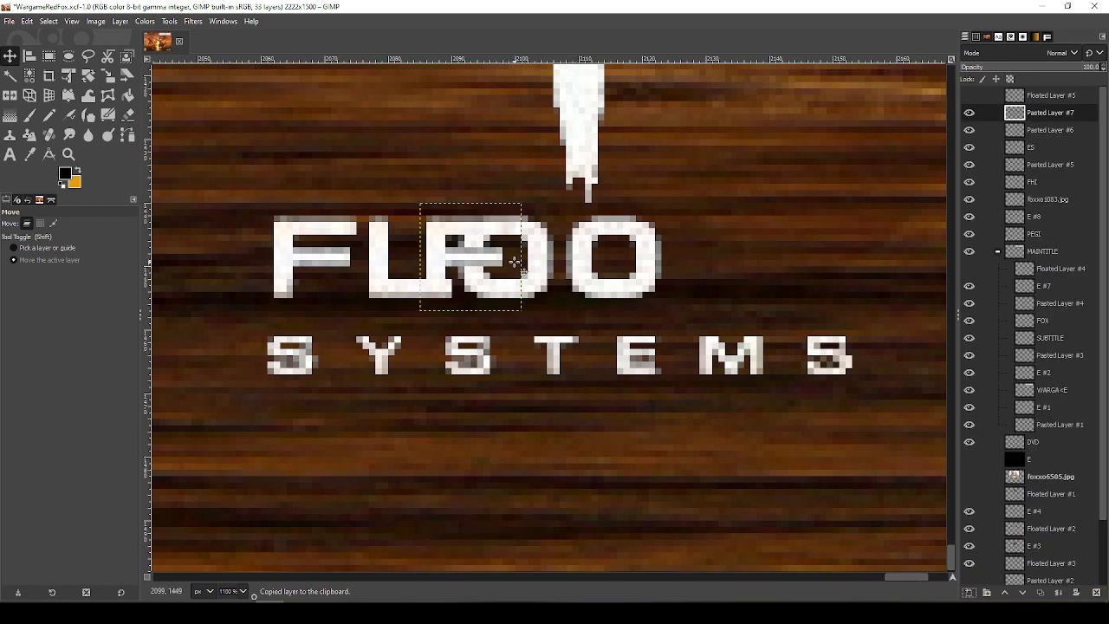
left_click_drag(515, 261, 728, 265)
Merge the final "F" layer down into the layer with the other letters
left_click(1052, 98)
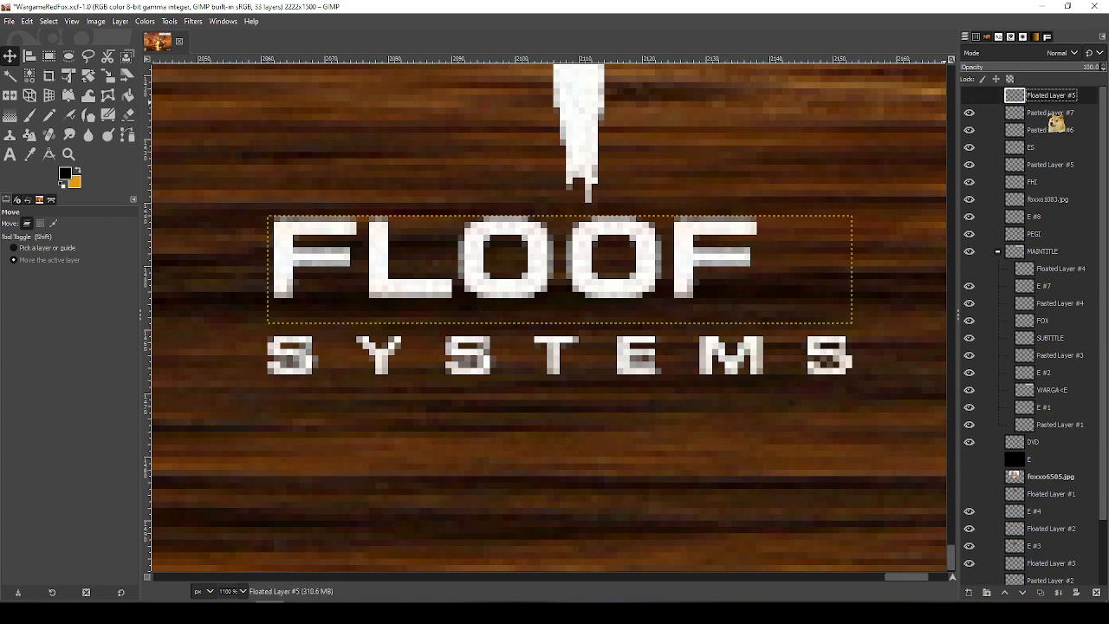
left_click(1050, 113)
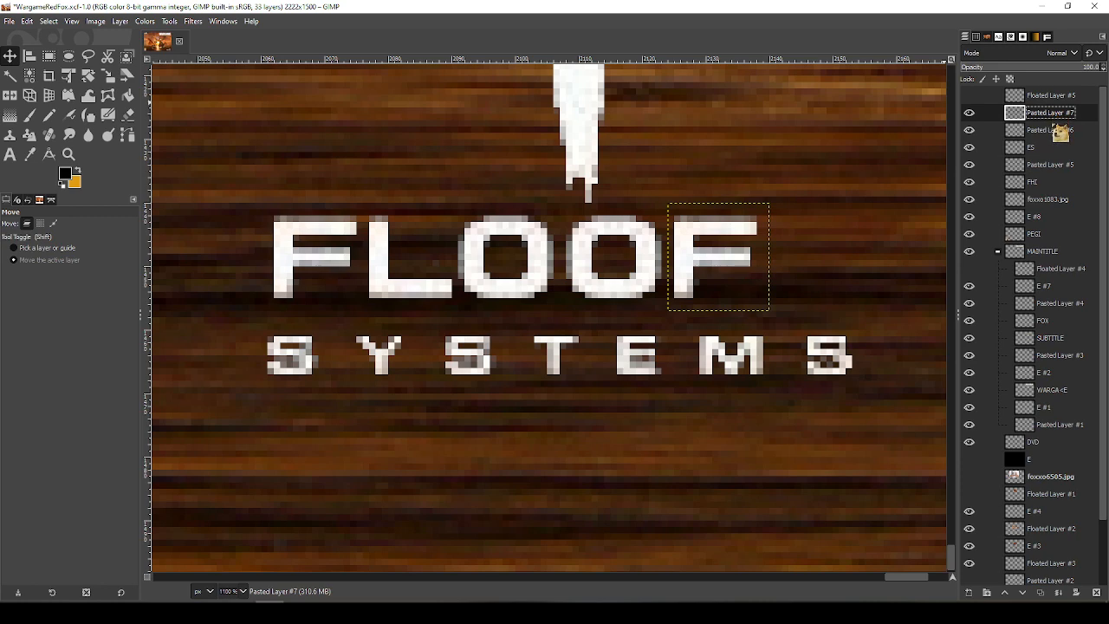
right_click(1053, 124)
left_click(973, 275)
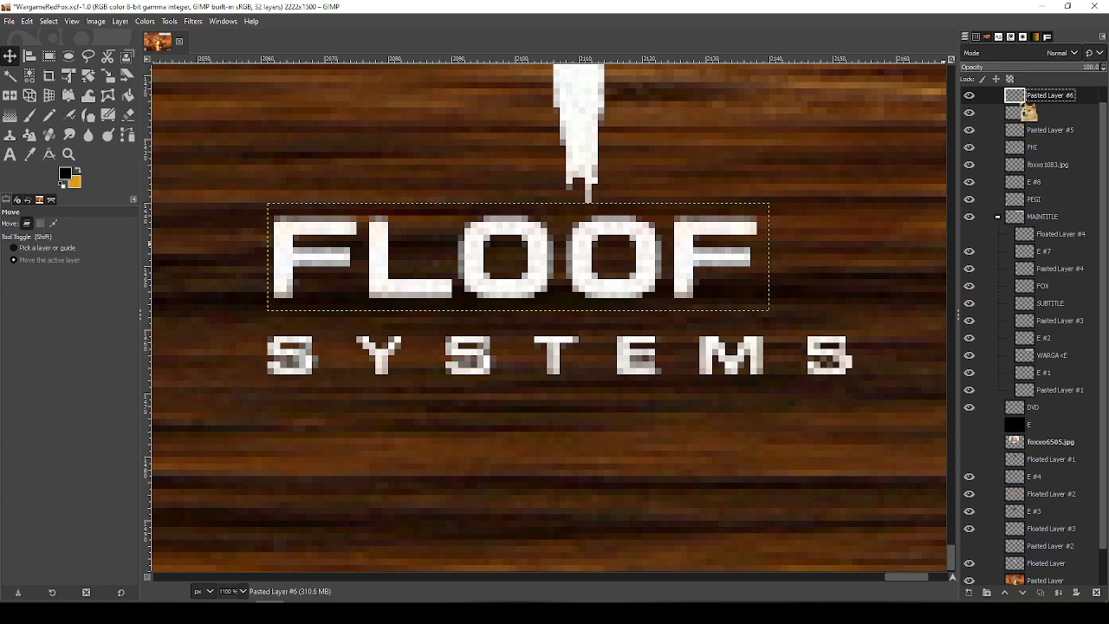
Align the "FLOOF" lettering to the horizontal and vertical centre of the hidden "EUGEN" layer
key("q")
left_click(1043, 128)
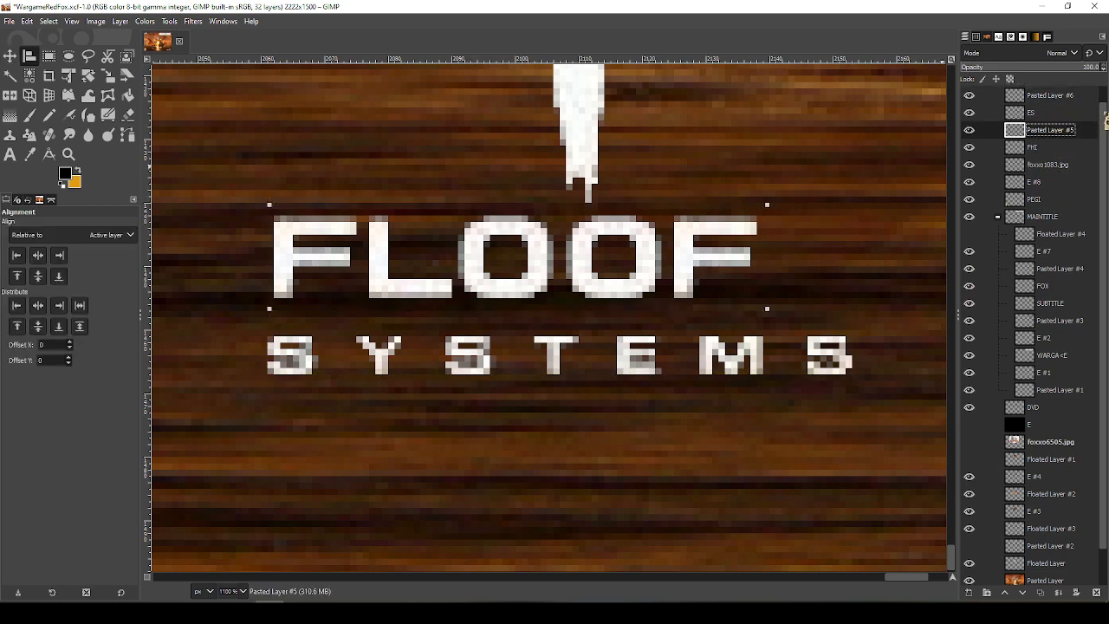
left_click_drag(1105, 113, 1099, 79)
left_click(1054, 90)
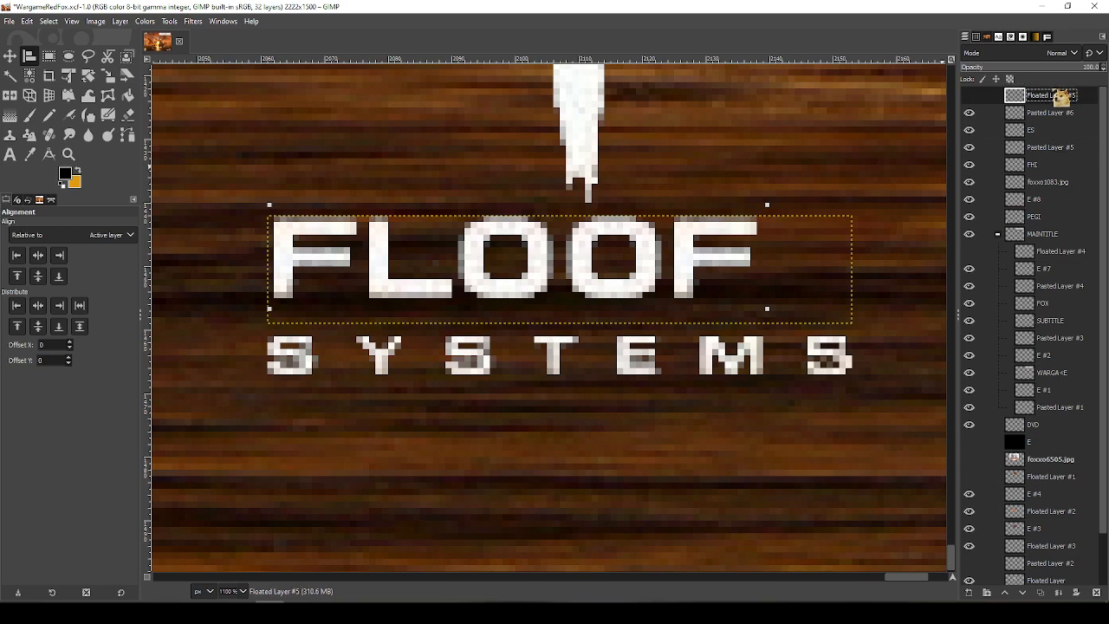
left_click(38, 277)
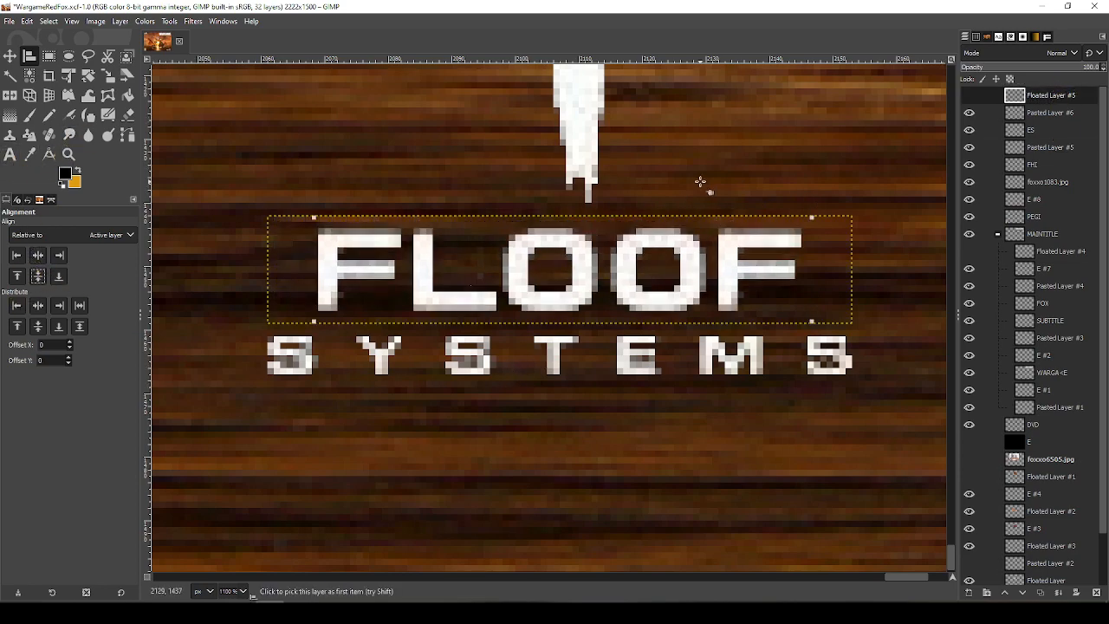
Outline the emblem above the "FLOOF" lettering on the "ES" layer with a freehand selection that leaves out the text
scroll(701, 182, "down", 6)
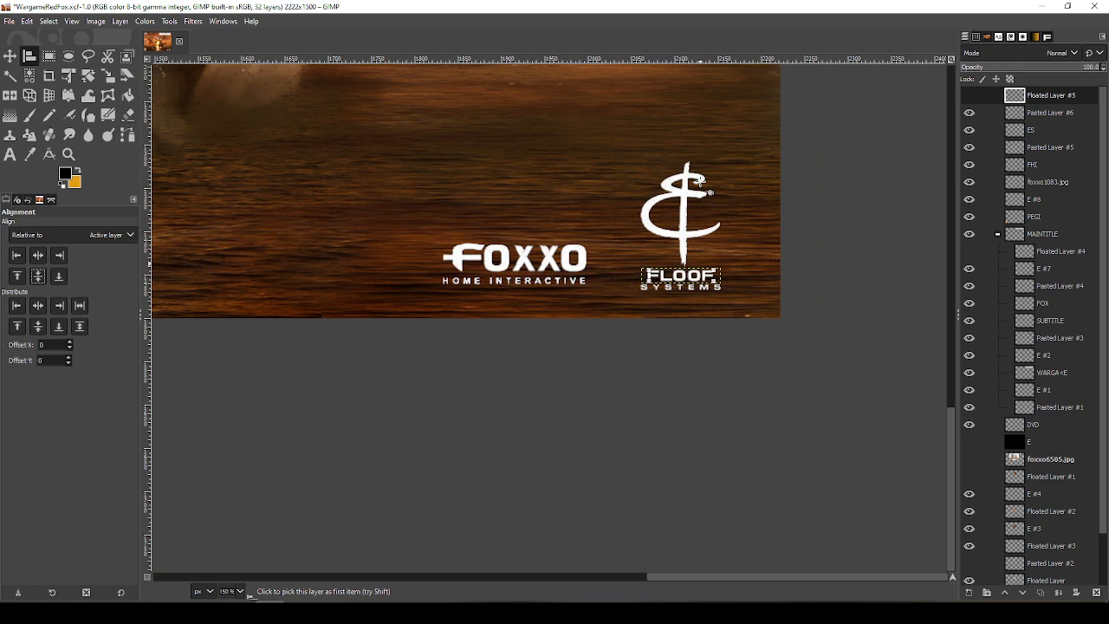
scroll(701, 182, "up", 3)
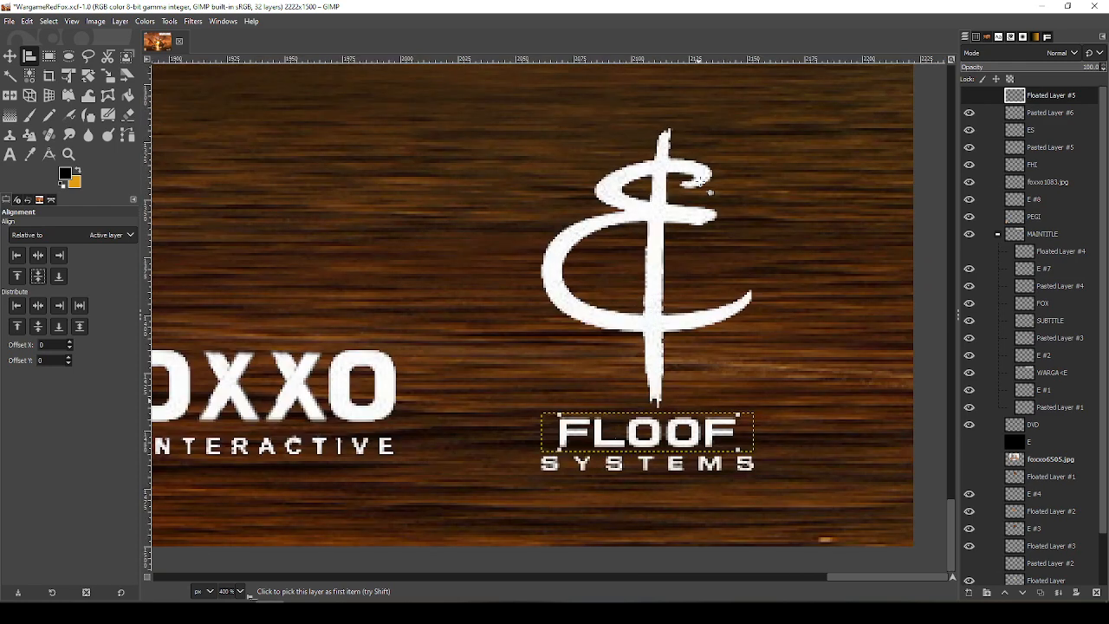
left_click(1031, 130)
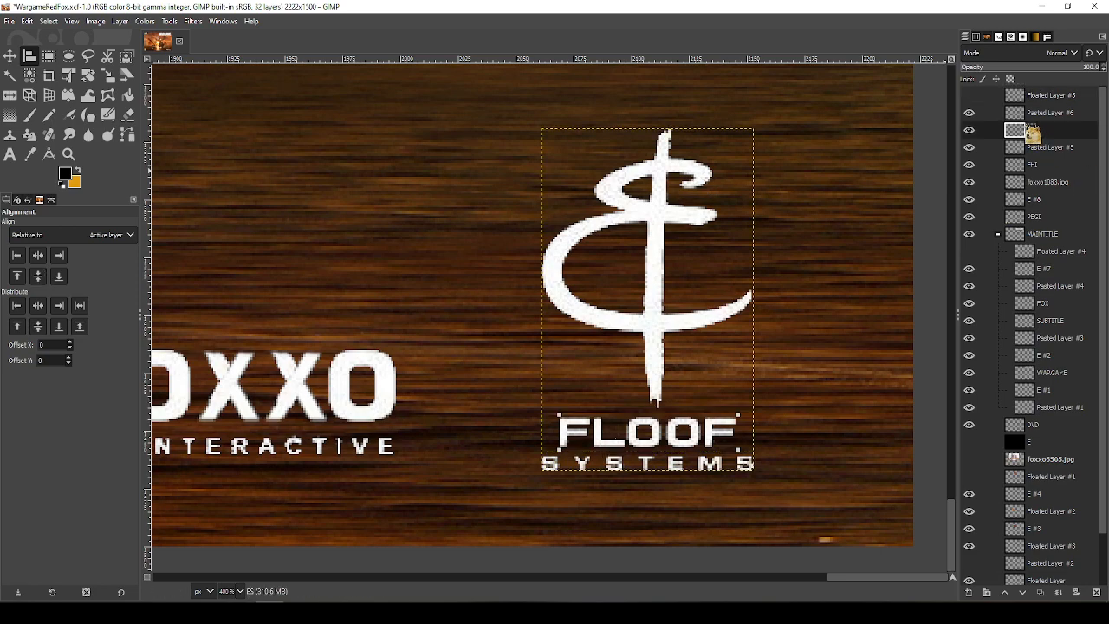
key("f")
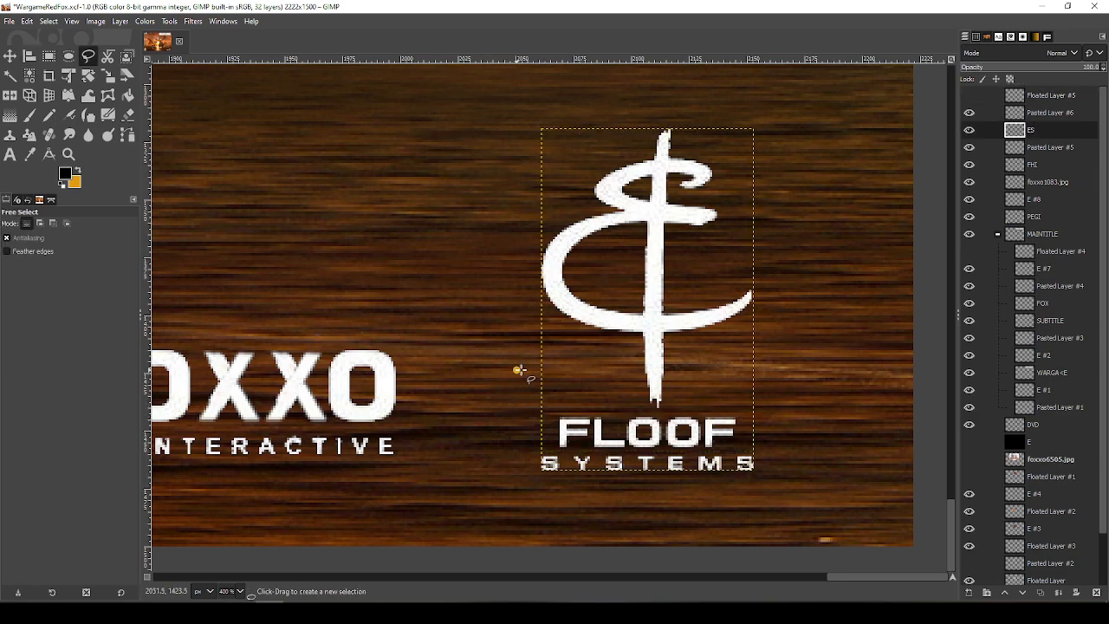
left_click(518, 371)
left_click(660, 409)
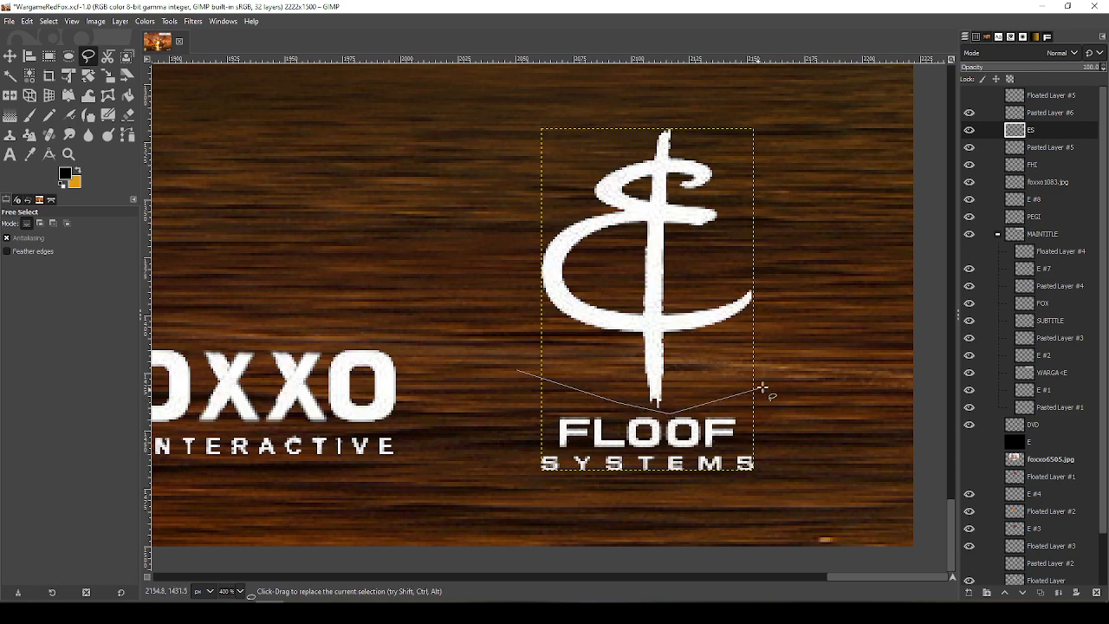
left_click(786, 379)
left_click(796, 104)
double_click(482, 110)
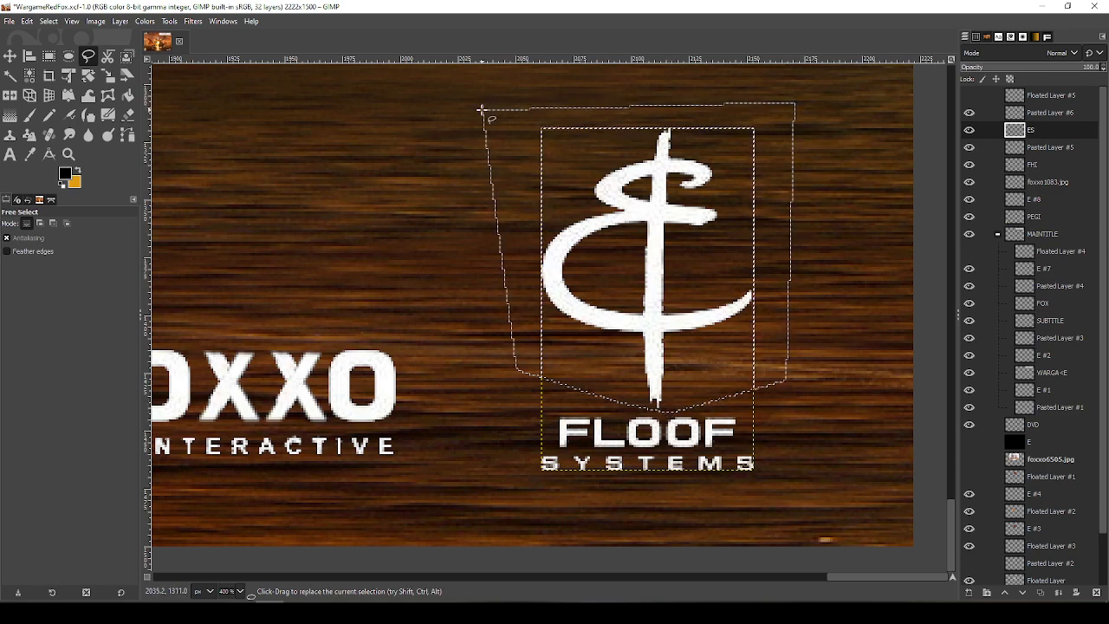
Float the selected emblem off the "ES" layer into a new layer of its own and hide that layer
key("Return")
key("ctrl+shift+l")
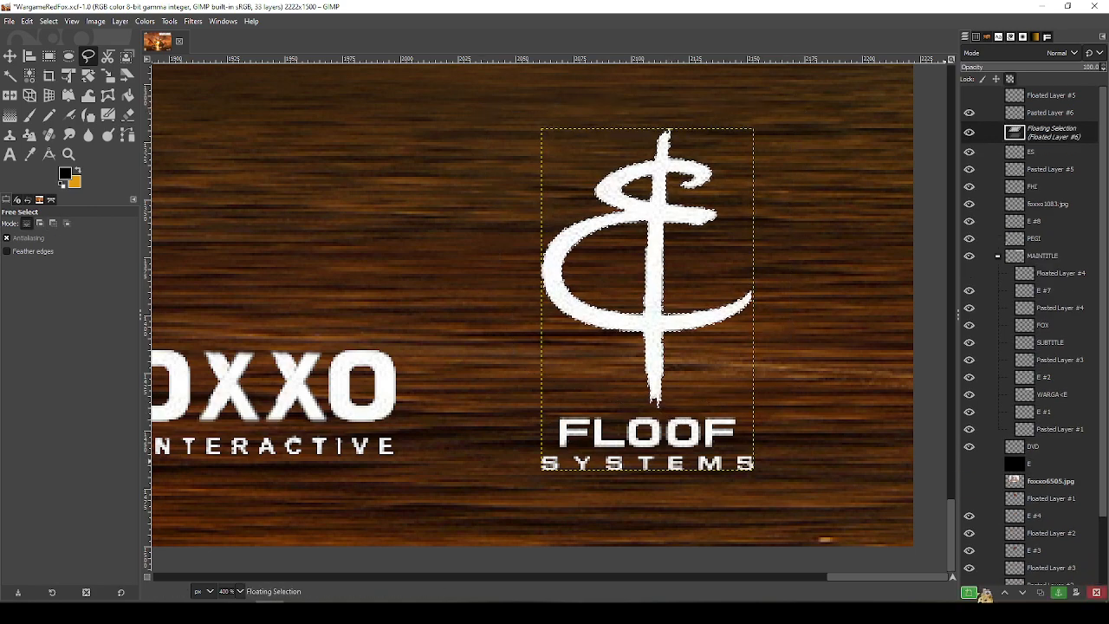
left_click(969, 593)
left_click(970, 130)
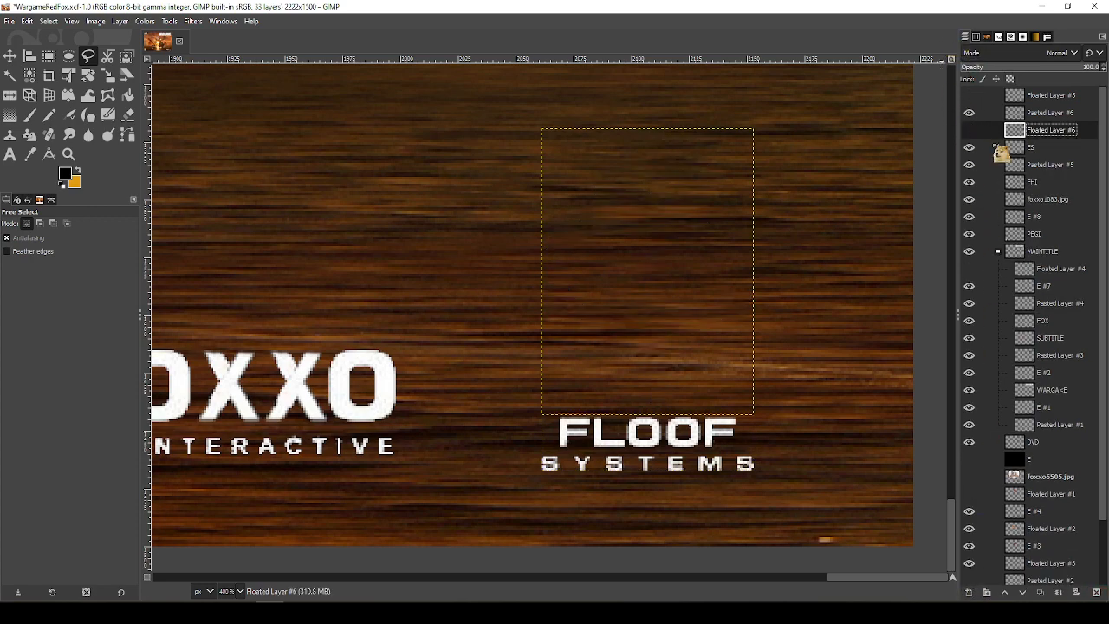
Make "Pasted Layer #6" with the "FLOOF" lettering the active layer
left_click(1040, 115)
left_click(1049, 100)
left_click(1052, 108)
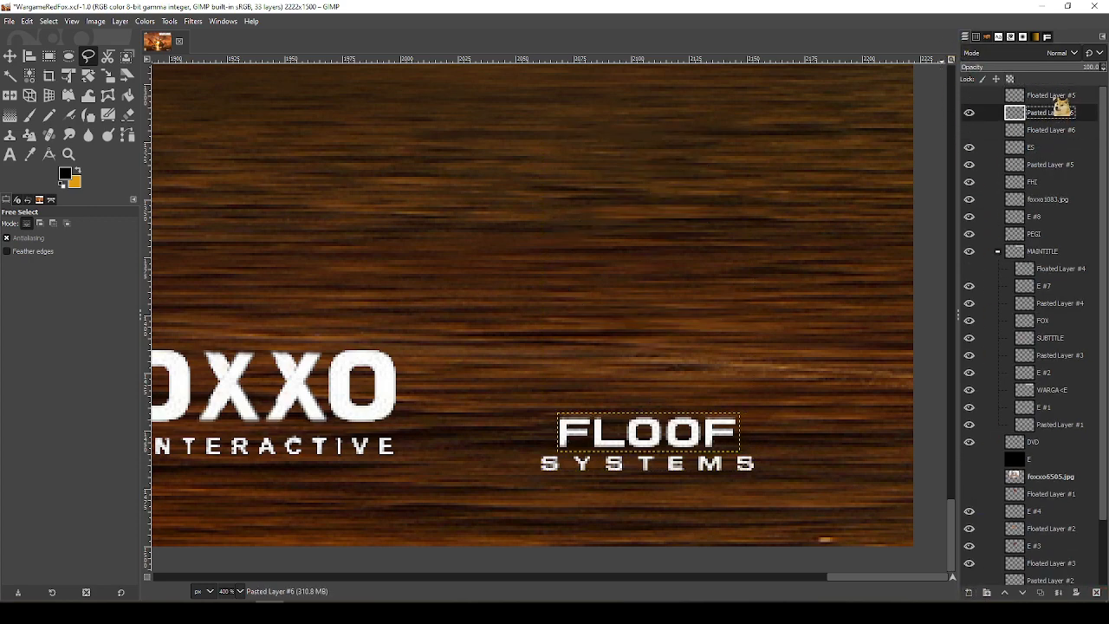
left_click(1056, 99)
left_click(1046, 114)
Browse the Foxxos folder in File Explorer for a white fox picture and open foxxo1422.jpg in GIMP
key("alt+Tab")
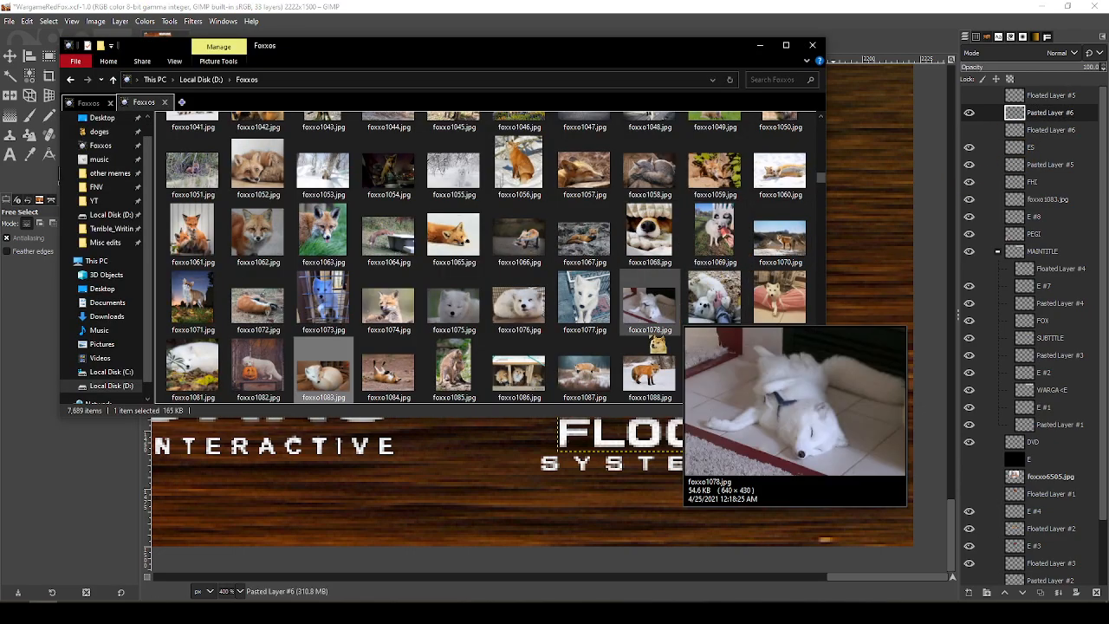
mouse_move(599, 298)
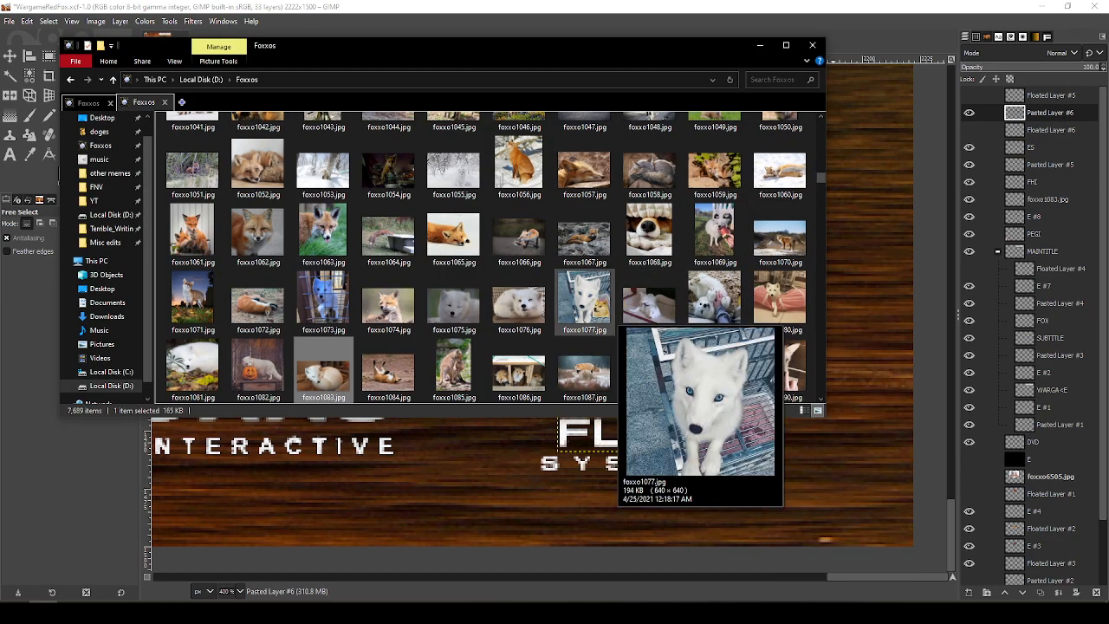
scroll(264, 356, "down", 2)
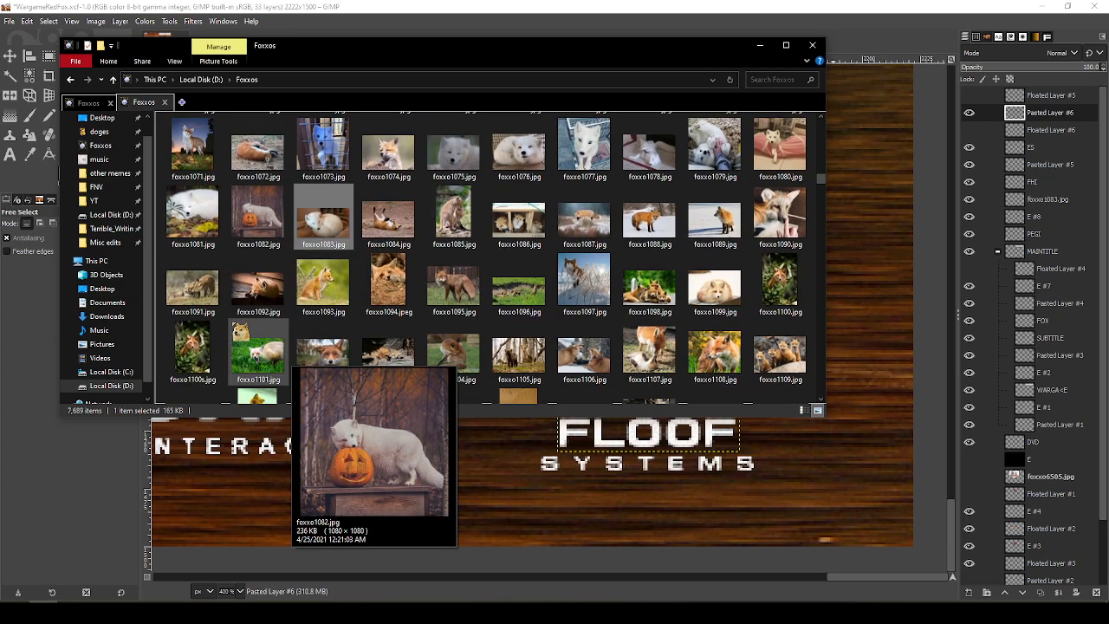
scroll(821, 193, "down", 1)
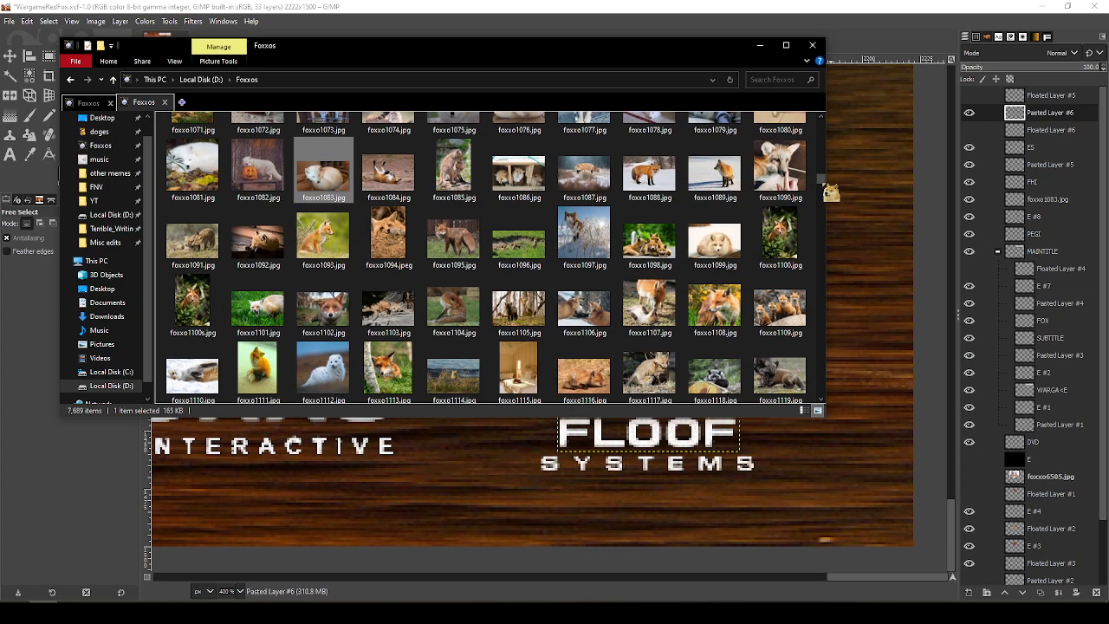
mouse_move(822, 184)
left_mouse_down()
mouse_move(822, 221)
mouse_move(823, 194)
left_mouse_up()
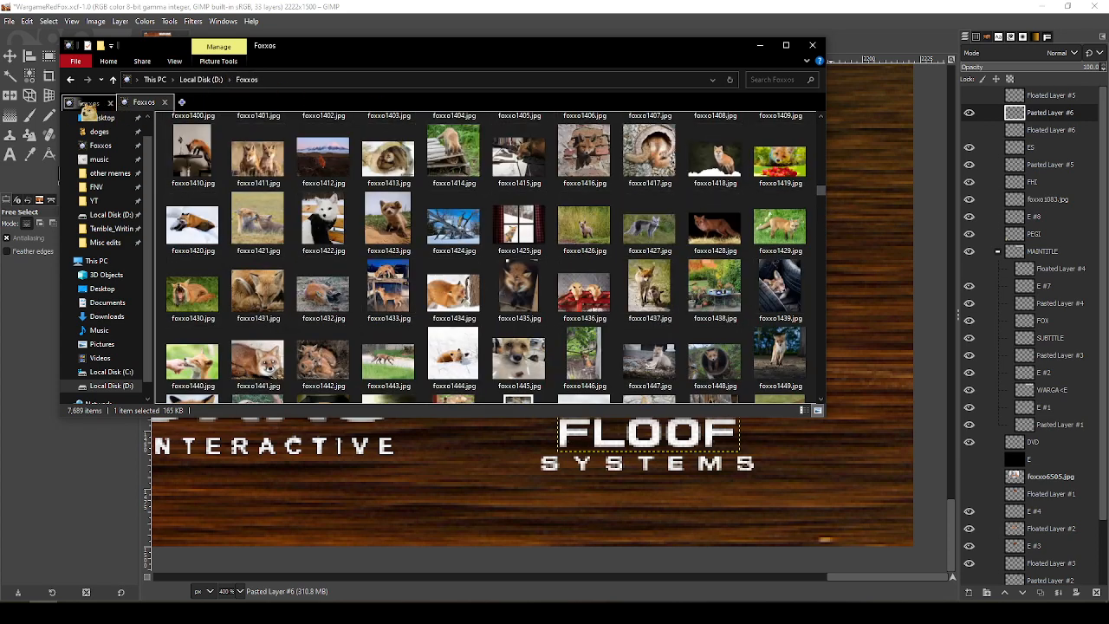
left_click_drag(87, 110, 349, 236)
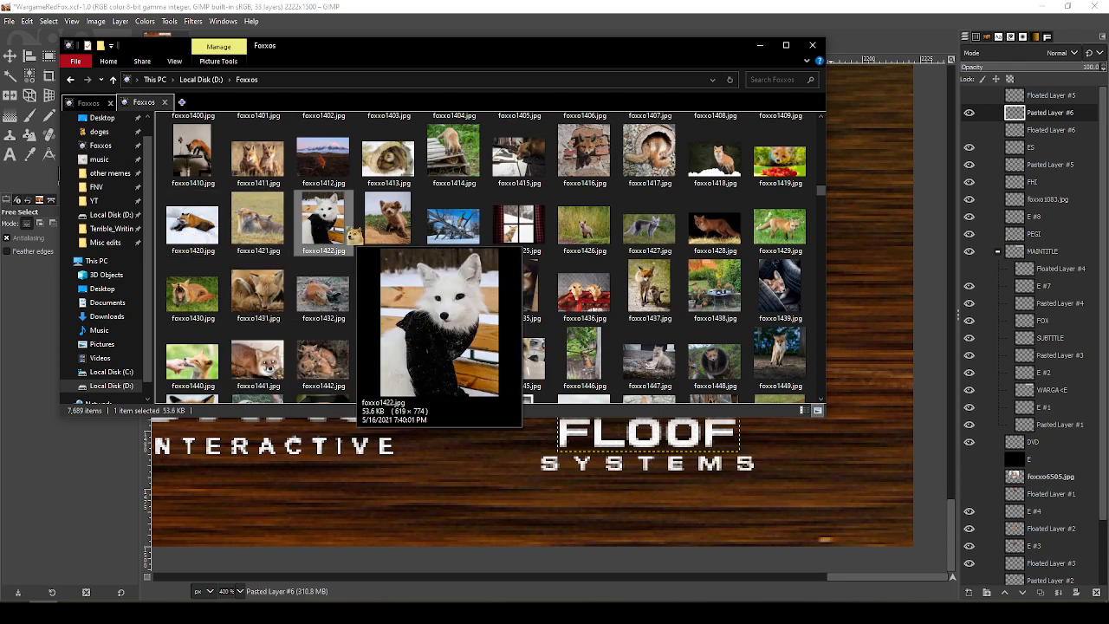
right_click(327, 223)
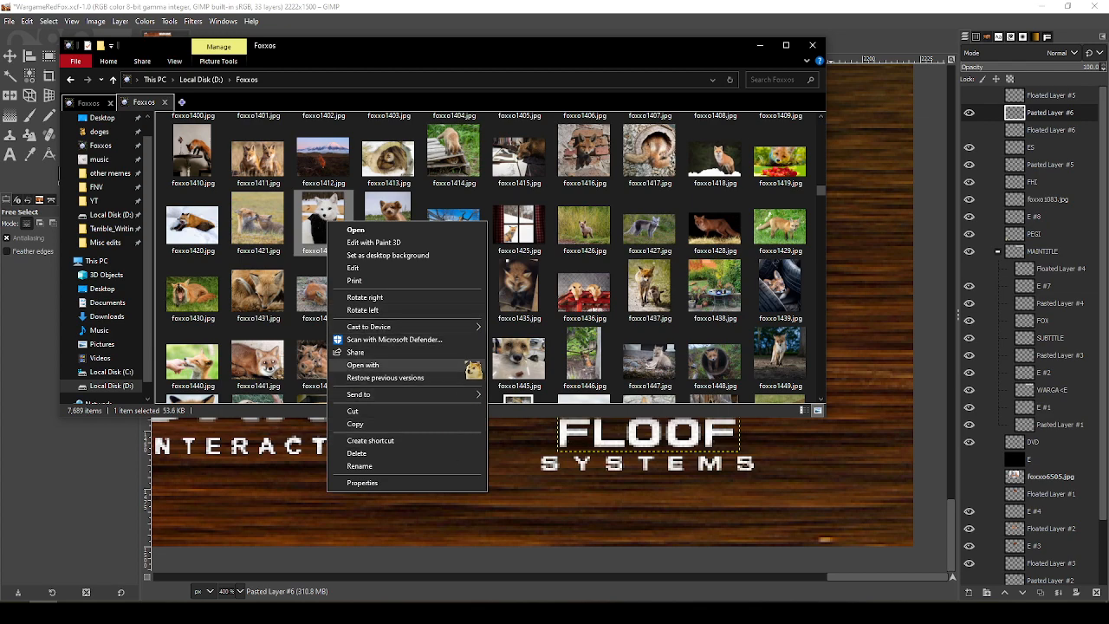
mouse_move(467, 364)
left_click(554, 380)
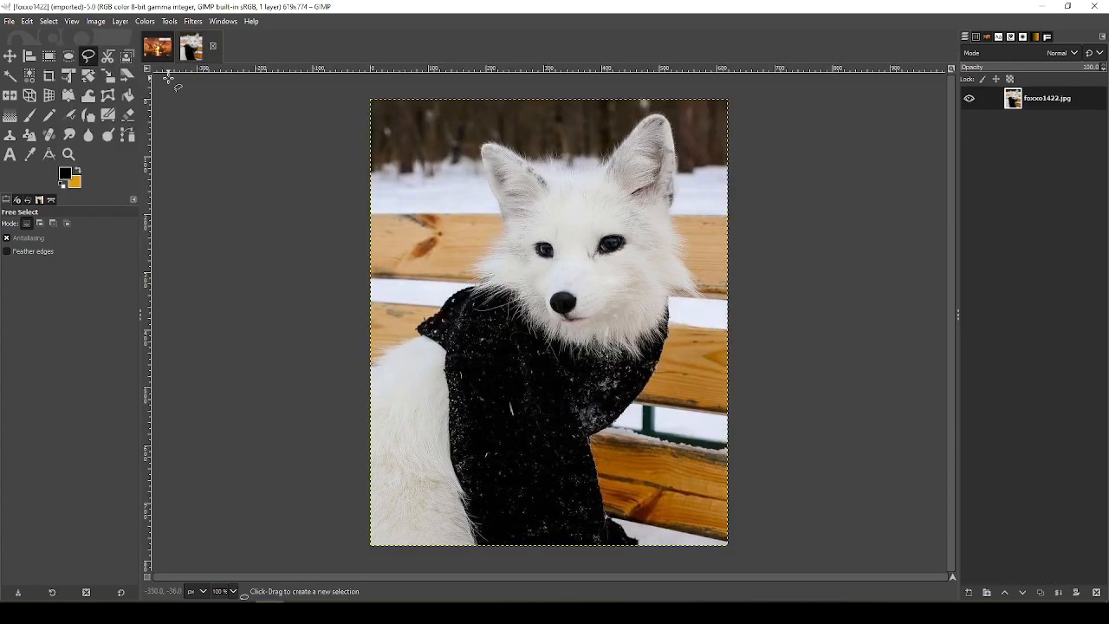
Begin a freehand selection of the white fox at the image's left edge, tracing along its back towards the scarf
scroll(356, 348, "up", 3)
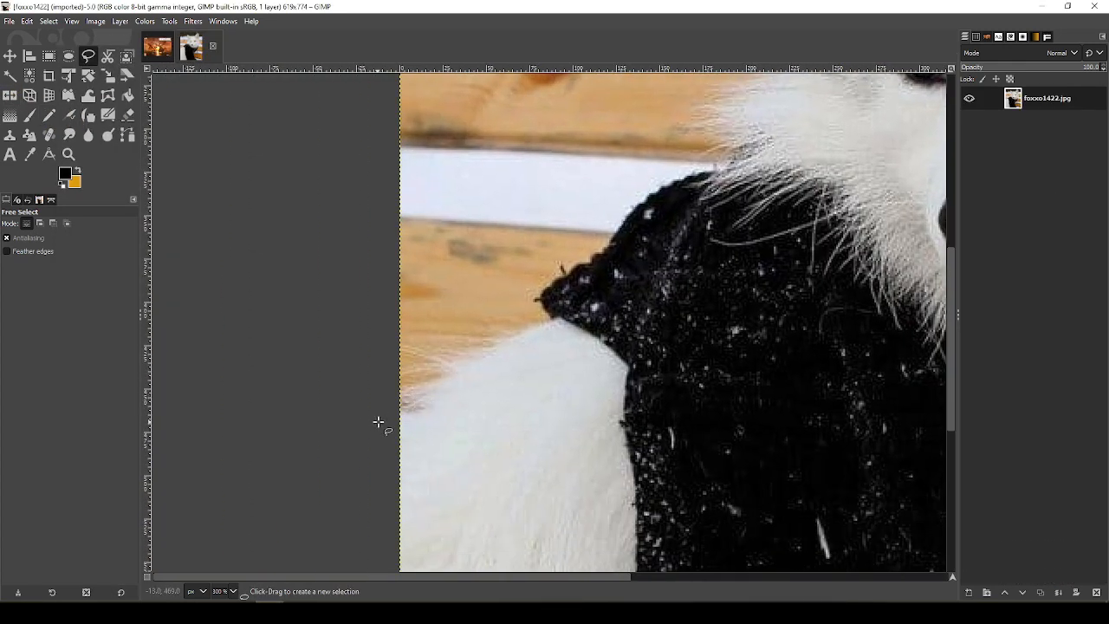
left_click(398, 411)
left_click(415, 411)
left_click(421, 388)
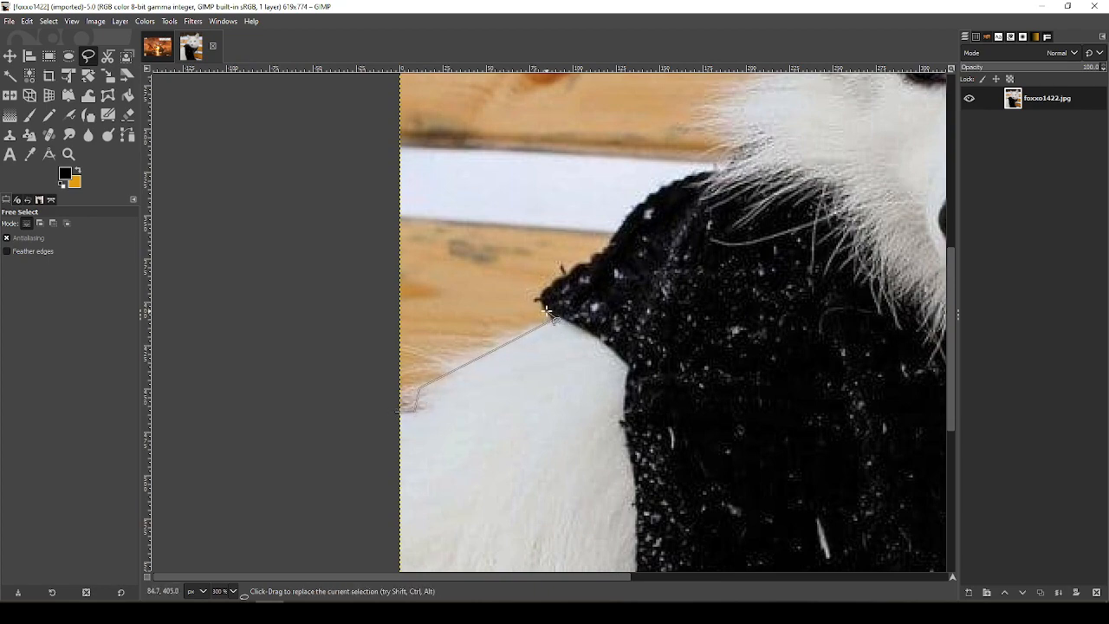
Continue the freehand outline around the scarf's pointed tip and along its upper edge to the neck fur
left_click_drag(553, 285, 563, 281)
scroll(755, 193, "up", 3)
left_click(322, 353)
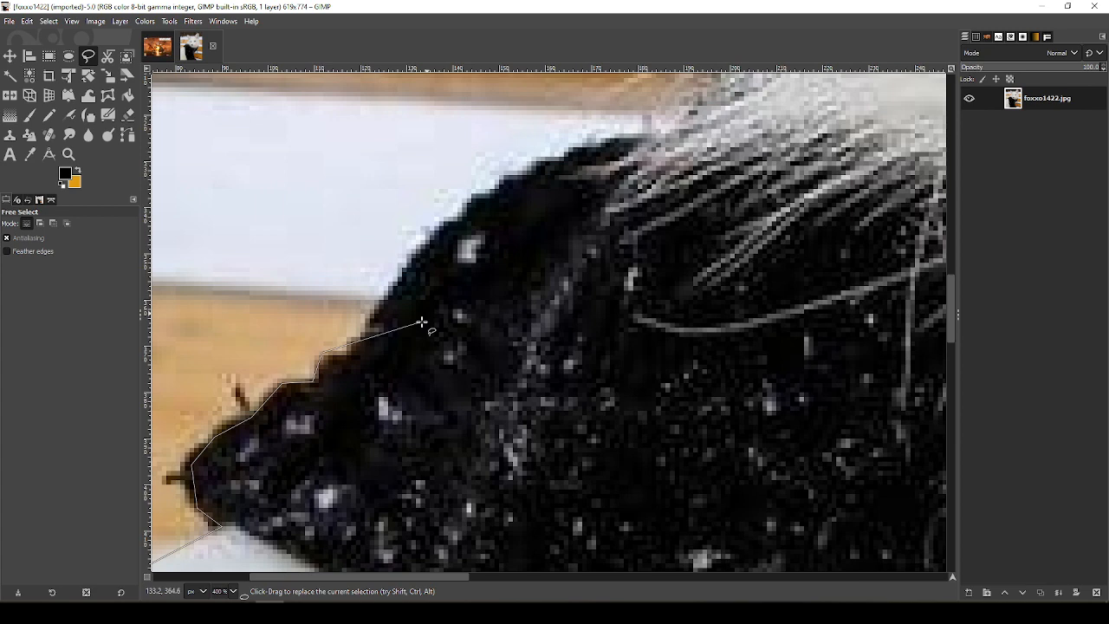
left_click(345, 353)
left_click(375, 300)
left_click(443, 219)
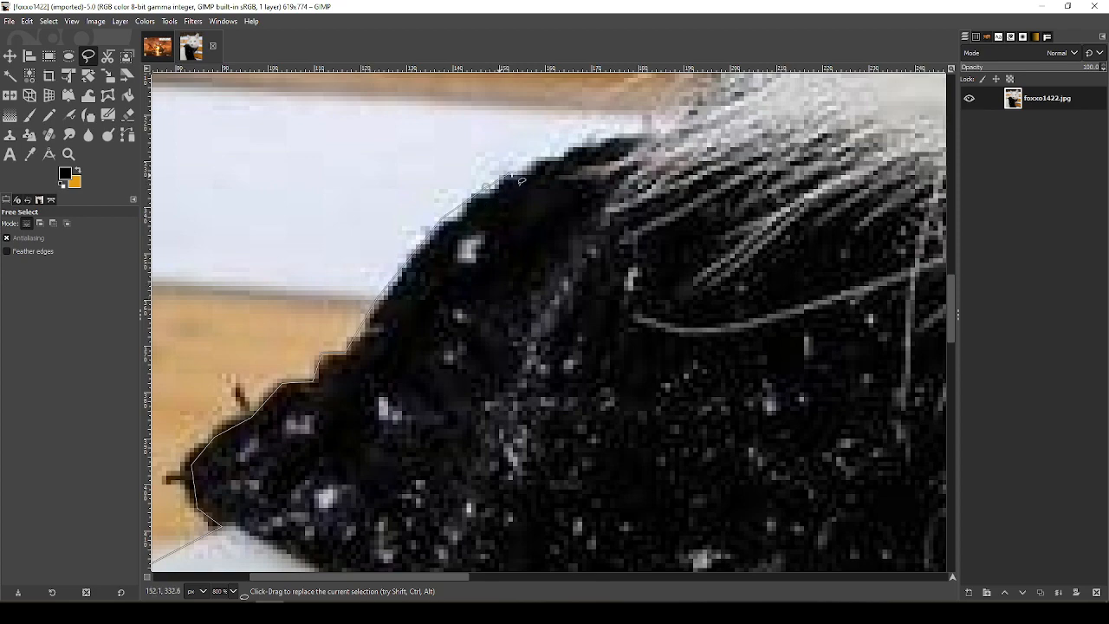
left_click(514, 176)
left_click(580, 150)
left_click_drag(579, 146, 445, 275)
Extend the freehand outline up along the fur of the fox's left-hand cheek to the base of the ear
scroll(533, 258, "down", 1)
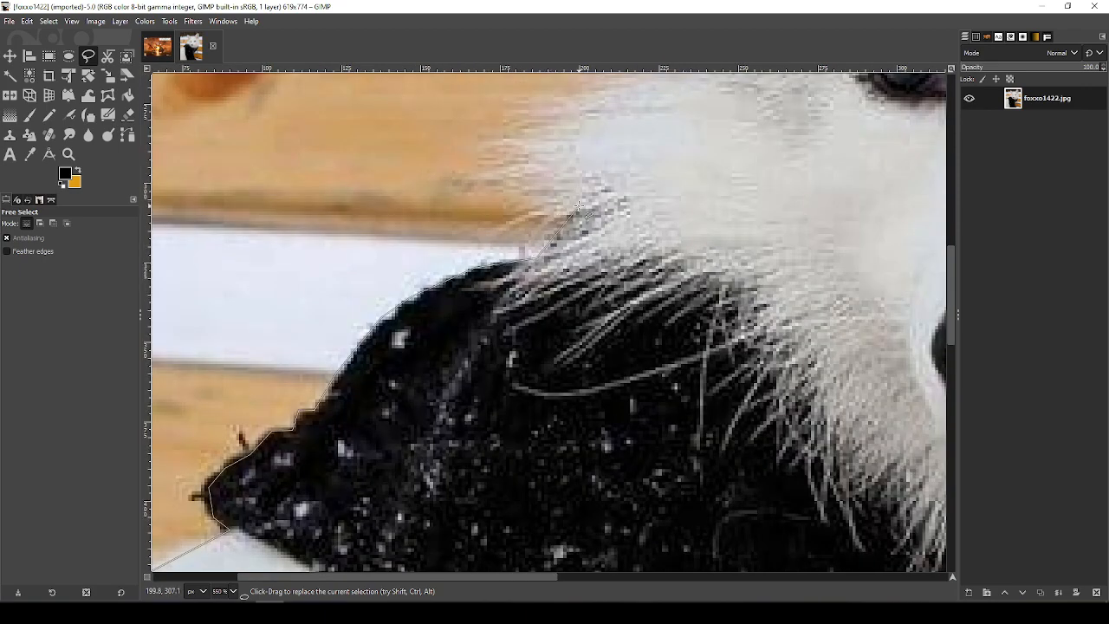
left_click(517, 191)
left_click(532, 145)
scroll(532, 144, "up", 5)
scroll(532, 145, "right", 3)
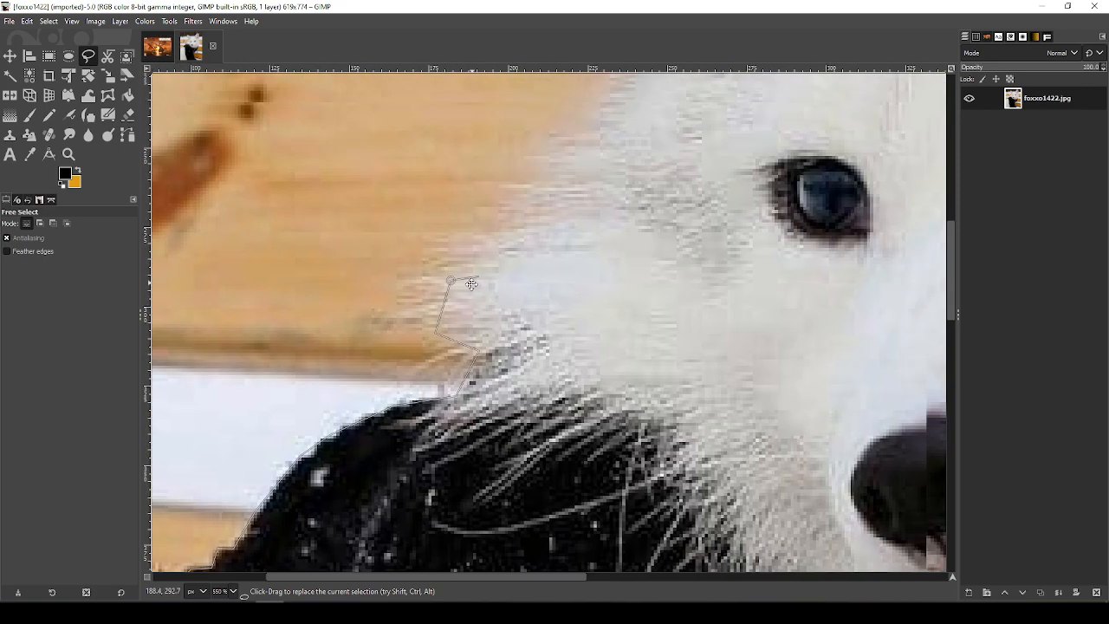
left_click(588, 169)
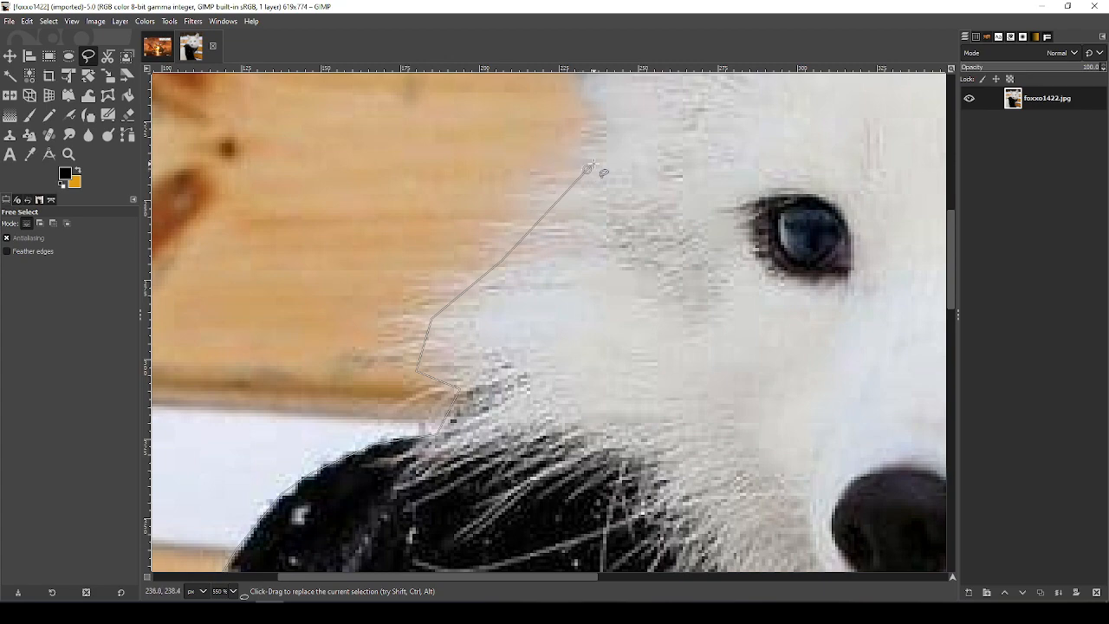
scroll(593, 173, "up", 5)
scroll(593, 173, "right", 2)
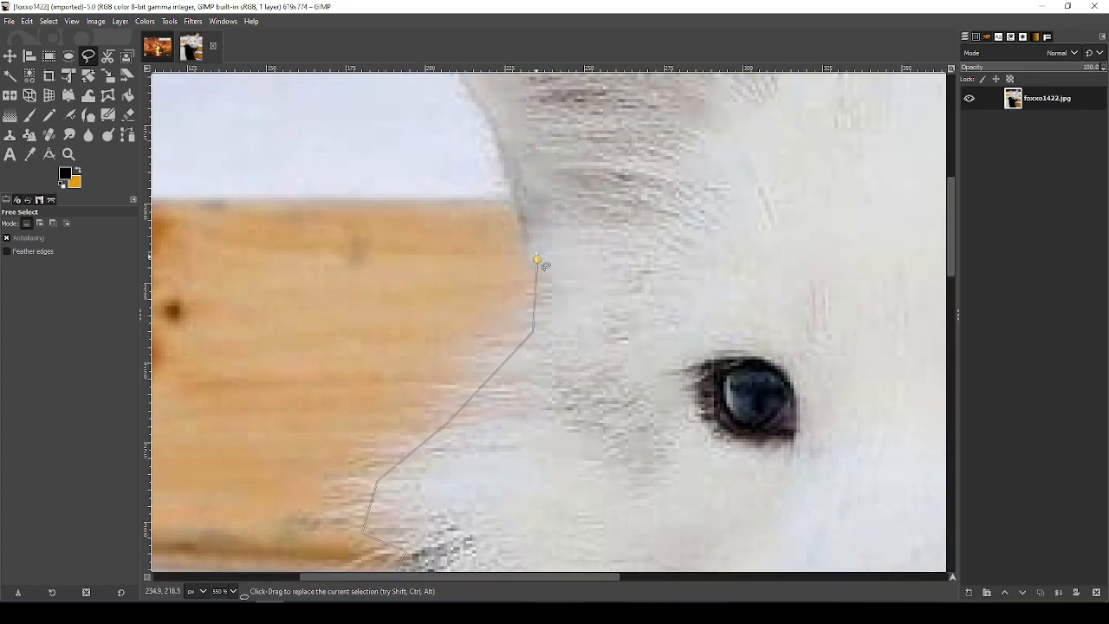
Trace the freehand outline up the outer edge of the left-hand ear, around its tip and down the inner edge
left_click(525, 231)
scroll(583, 260, "up", 4)
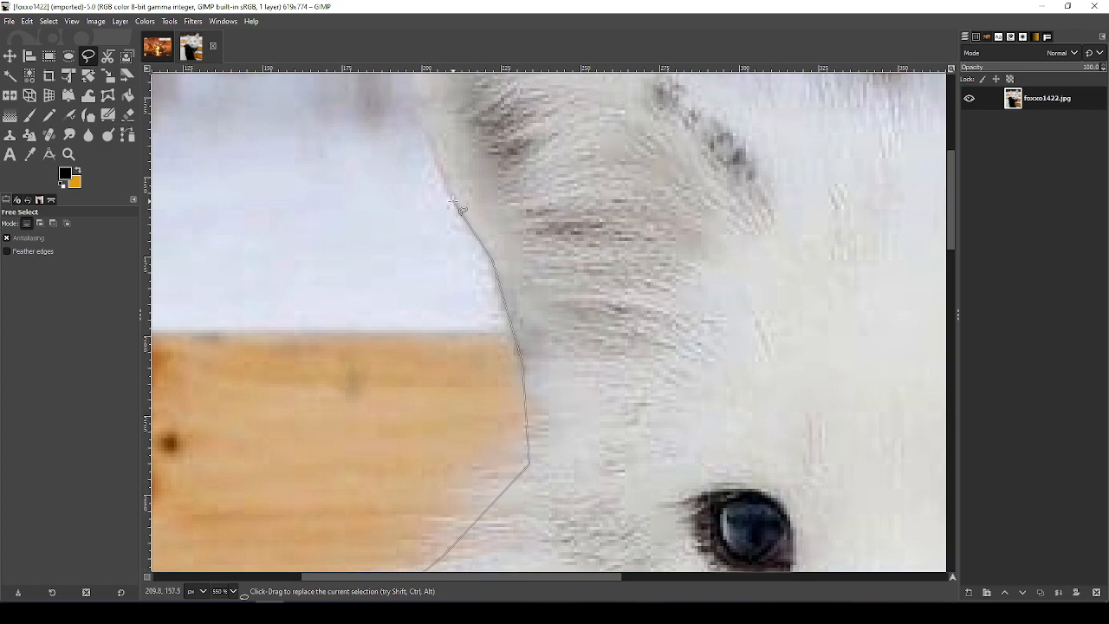
left_click(451, 203)
scroll(449, 178, "up", 7)
scroll(449, 178, "left", 2)
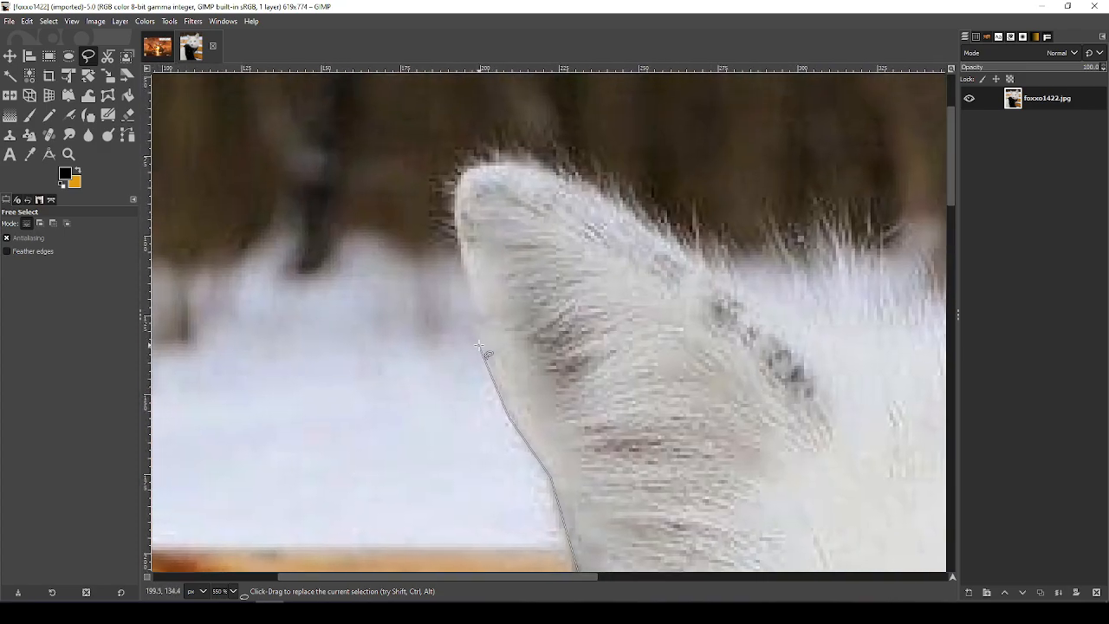
left_click(460, 253)
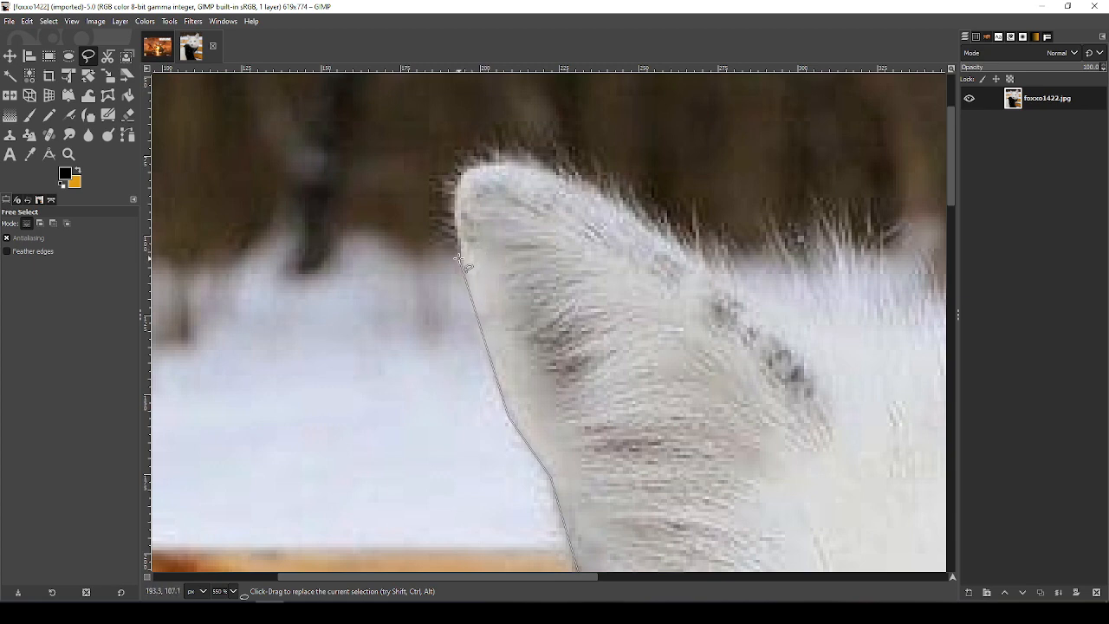
left_click(460, 179)
left_click(469, 164)
left_click_drag(822, 314, 531, 295)
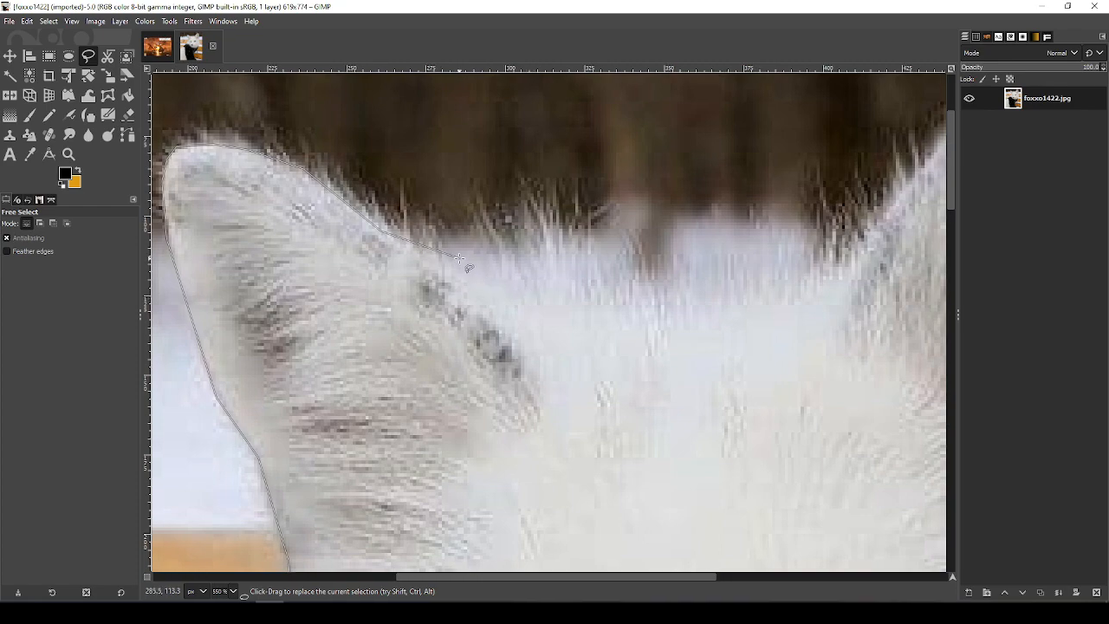
Carry the freehand outline across the top of the fox's head to the base of the right-hand ear
left_click(501, 295)
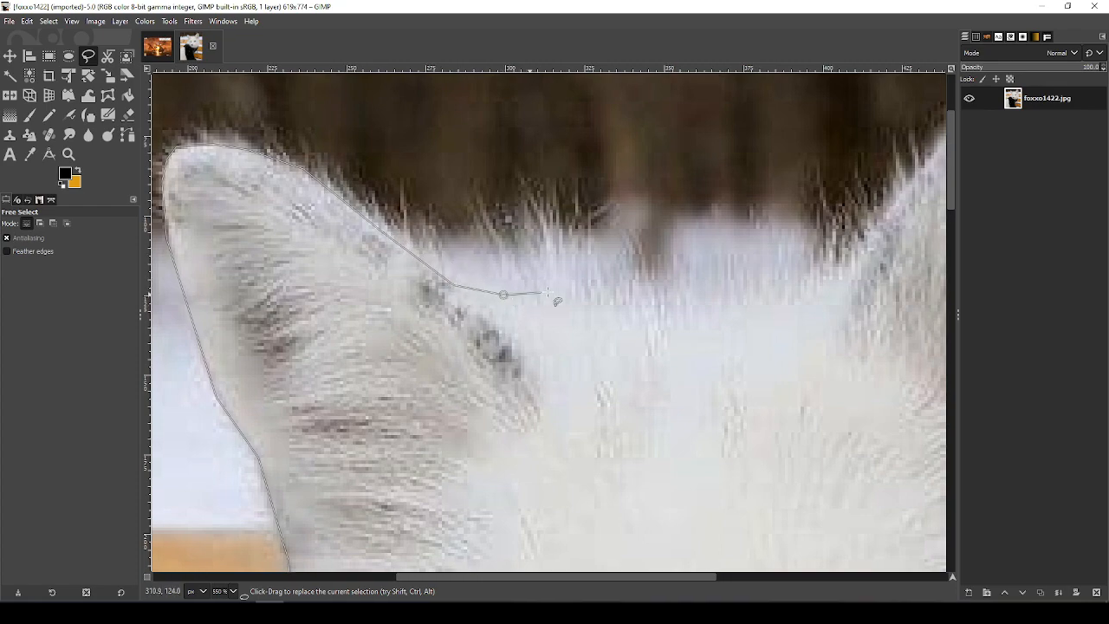
left_click(646, 288)
left_click(747, 305)
left_click(804, 300)
left_click_drag(805, 300, 469, 407)
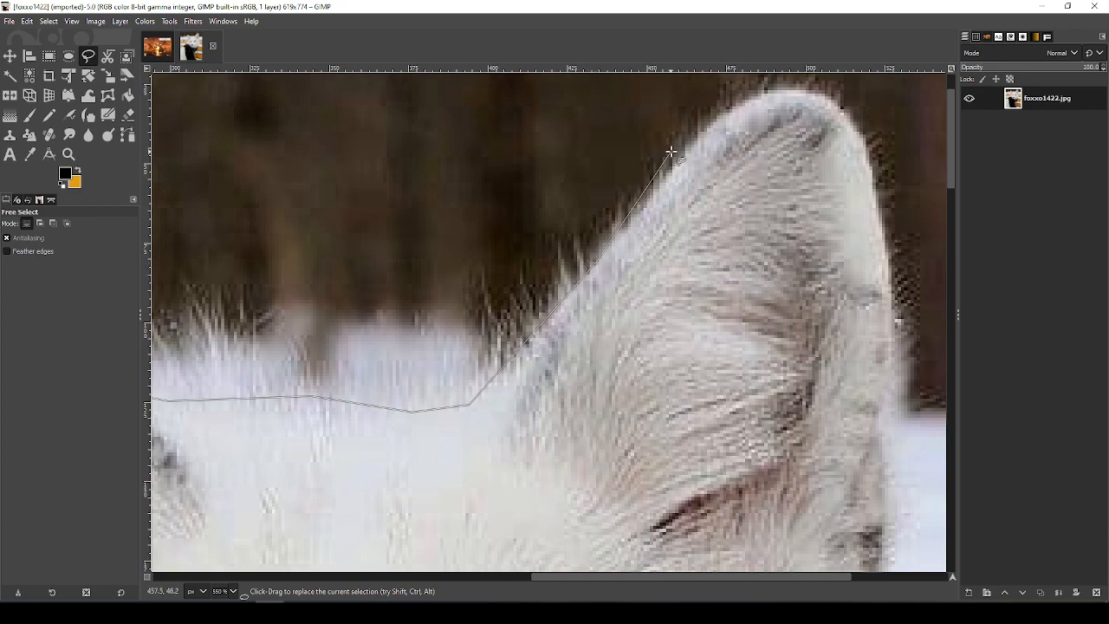
Continue the freehand outline around the tip of the right-hand ear and down its outer edge to the base
left_click(726, 105)
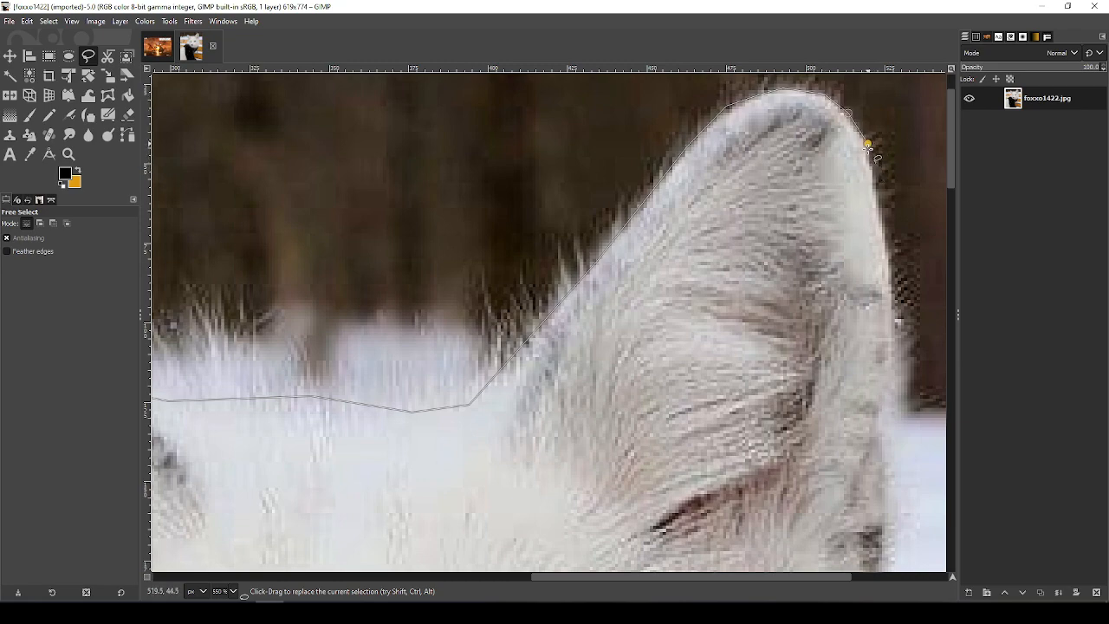
mouse_move(867, 145)
left_mouse_down()
mouse_move(895, 307)
mouse_move(907, 430)
mouse_move(892, 444)
mouse_move(898, 466)
mouse_move(785, 393)
left_mouse_up()
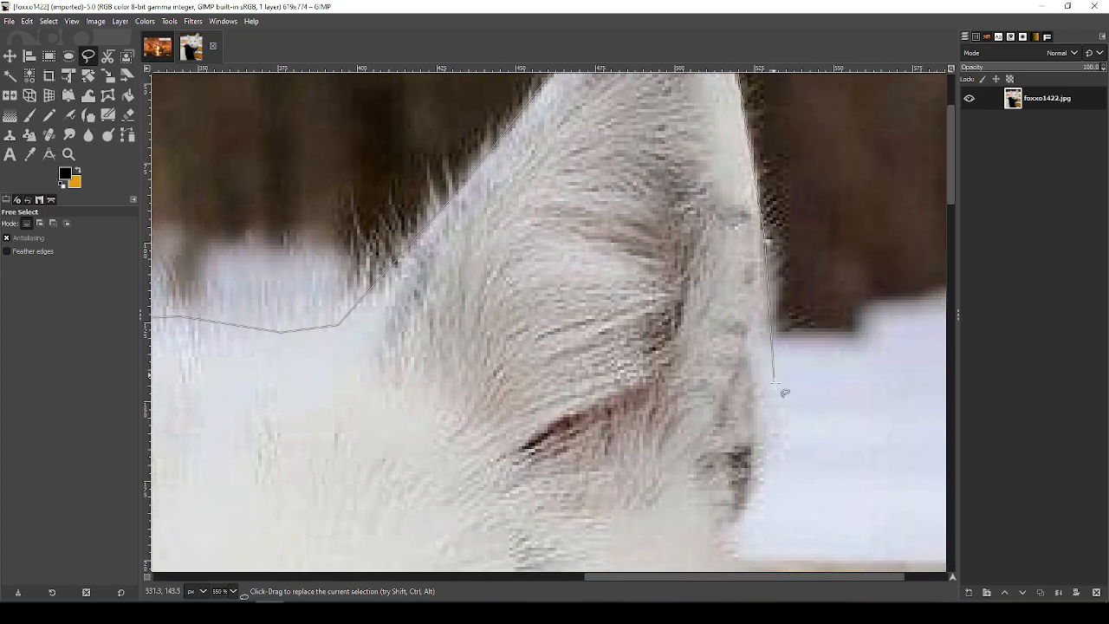
left_click(764, 449)
left_click_drag(775, 558, 755, 325)
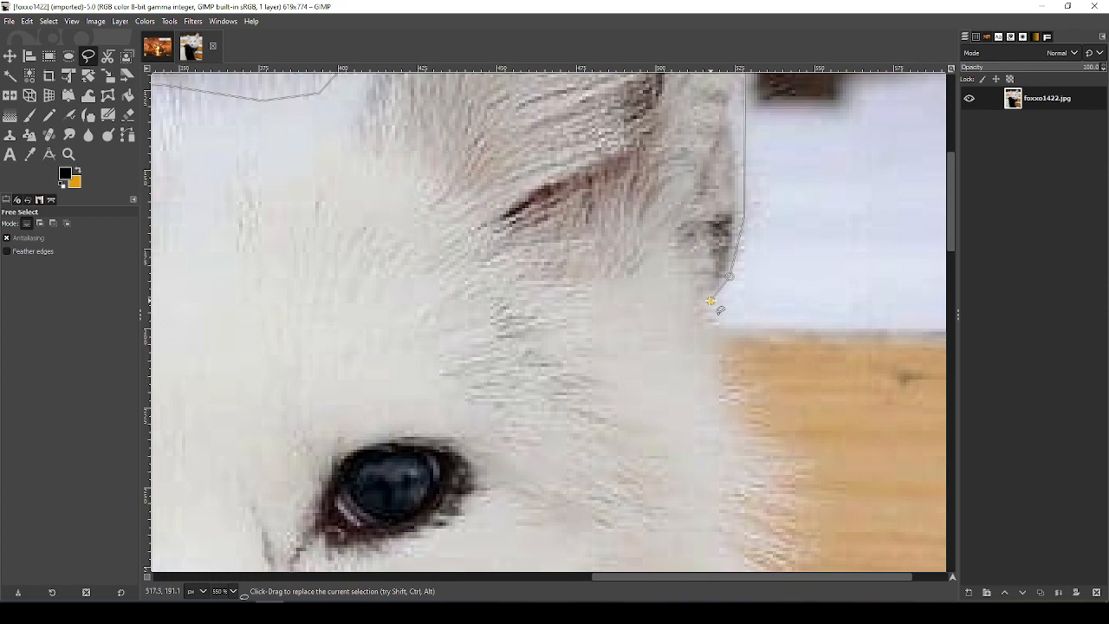
Trace the freehand outline down the fur of the fox's right-hand cheek, just inside the loose hairs
mouse_move(696, 359)
left_mouse_down()
mouse_move(786, 470)
mouse_move(768, 323)
left_mouse_up()
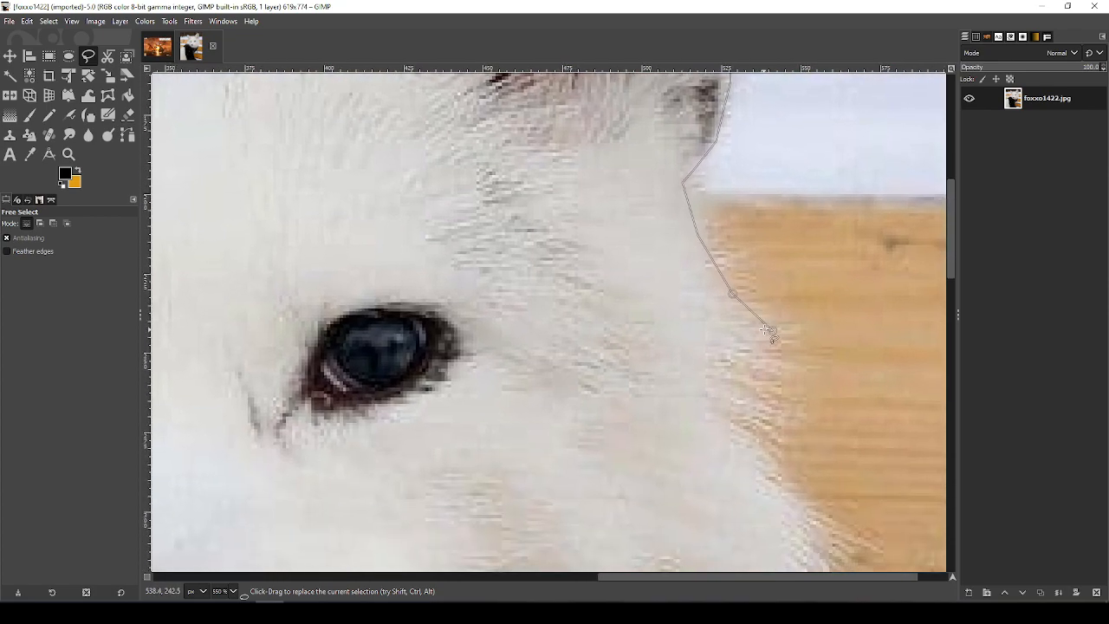
left_click(742, 348)
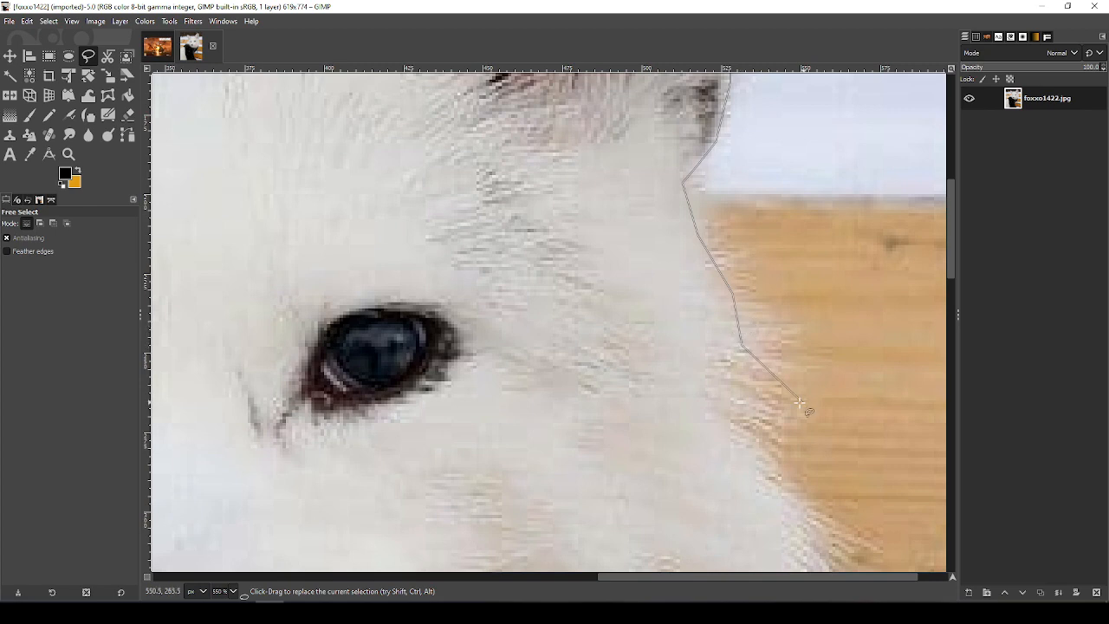
left_click(730, 423)
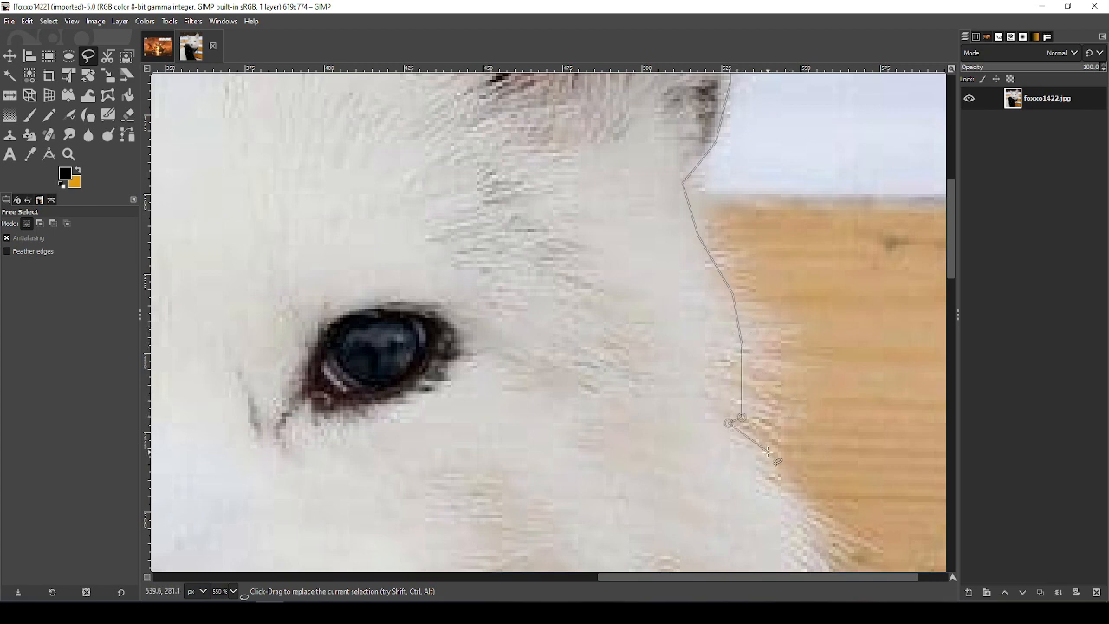
left_click(775, 473)
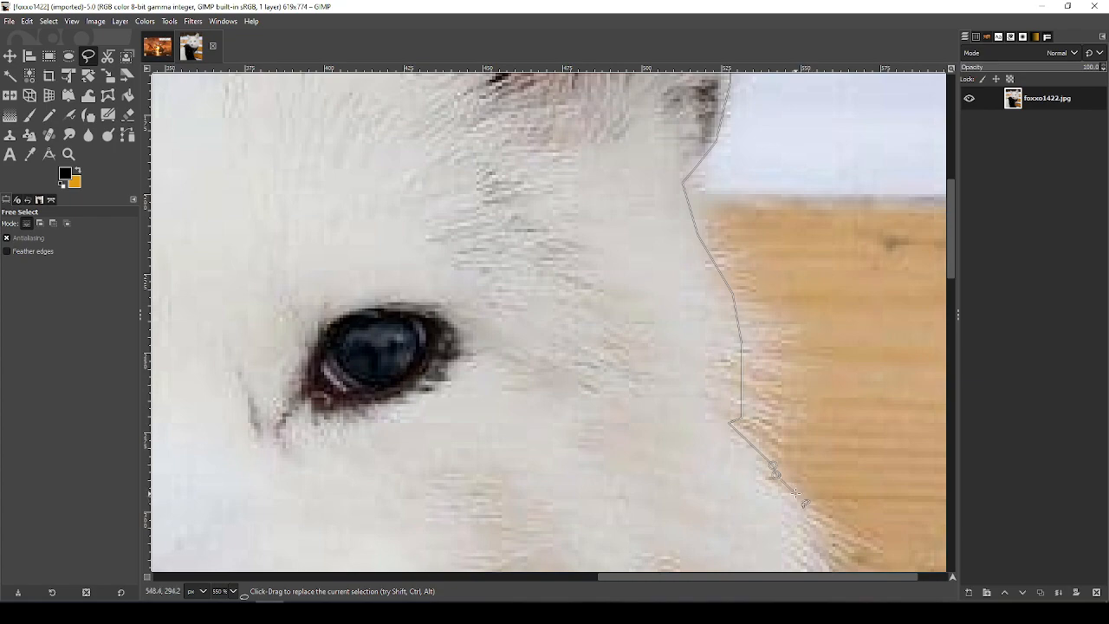
left_click(759, 475)
left_click(810, 509)
Carry the freehand outline down to the pointed tuft of the right-hand cheek and back in to the neck above the scarf
left_click_drag(823, 445, 699, 206)
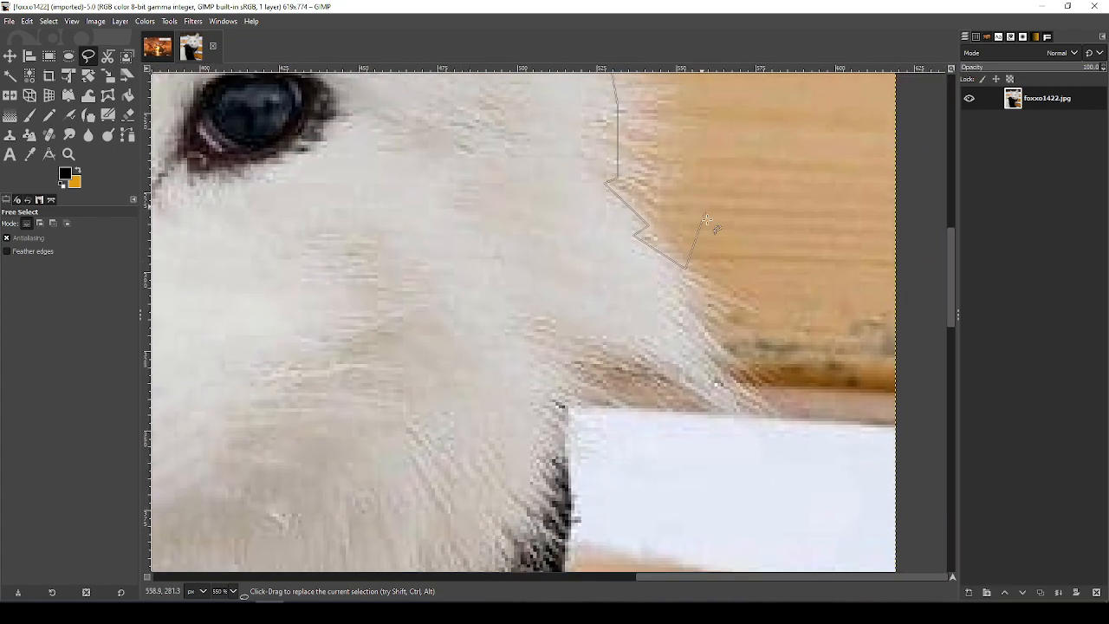
left_click(685, 308)
left_click(737, 413)
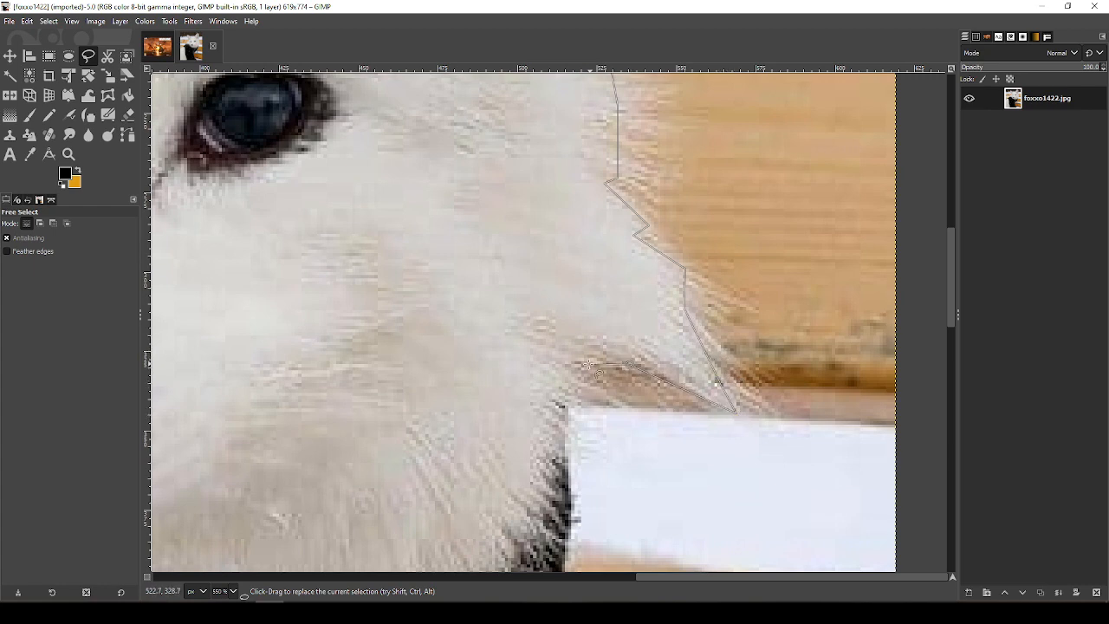
left_click(577, 364)
left_click(564, 405)
Extend the freehand outline down the scarf's upper right-hand edge, past the white gap to the wooden board
scroll(561, 417, "down", 3)
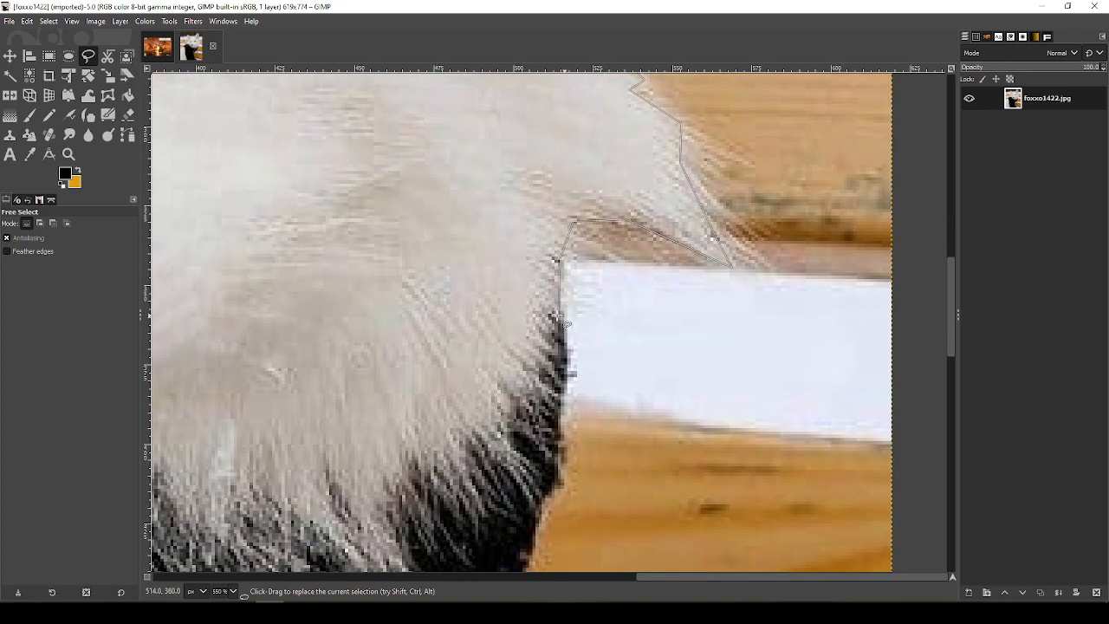
left_click(568, 410)
scroll(570, 413, "down", 4)
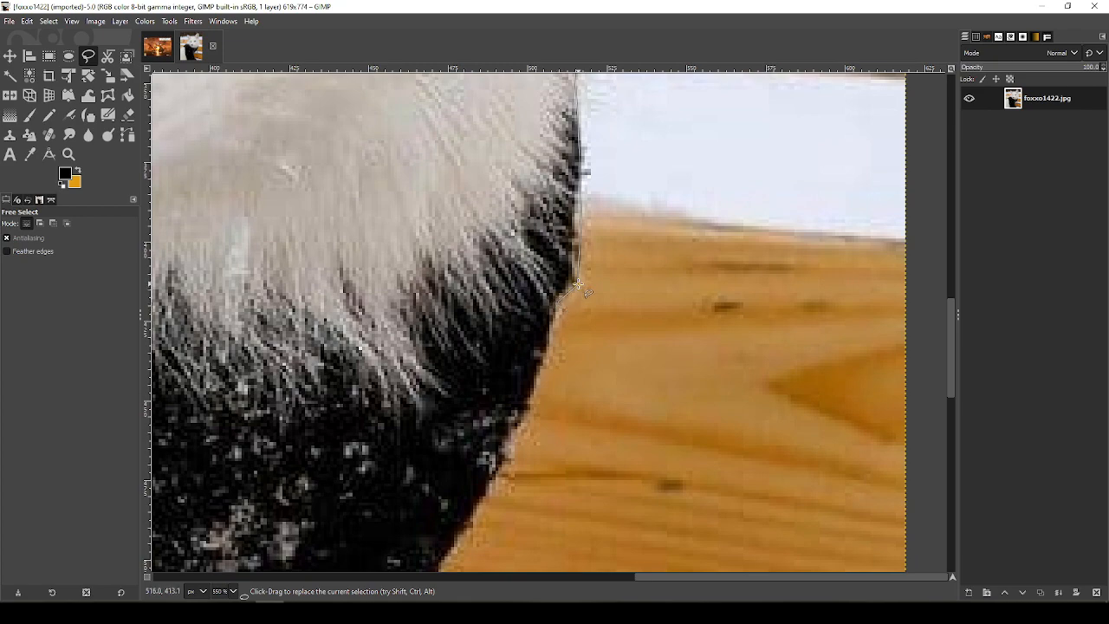
left_click(575, 280)
left_click(558, 303)
Trace the freehand outline along the scarf's curved right-hand edge to the notch where it meets the snow-covered lower board
scroll(564, 379, "down", 6)
scroll(564, 378, "left", 2)
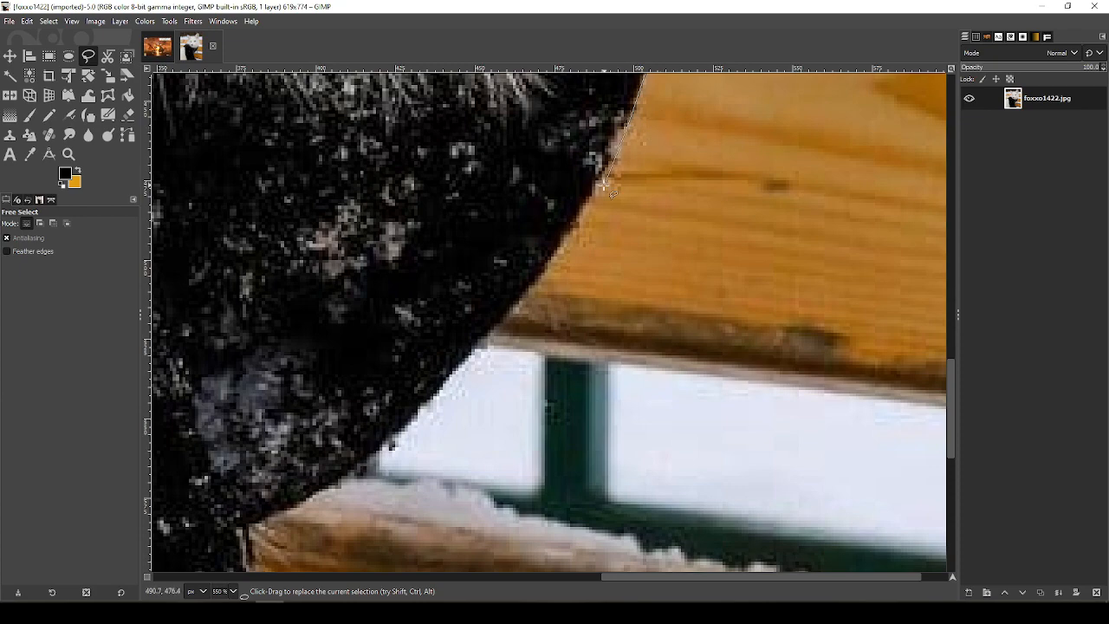
left_click(541, 279)
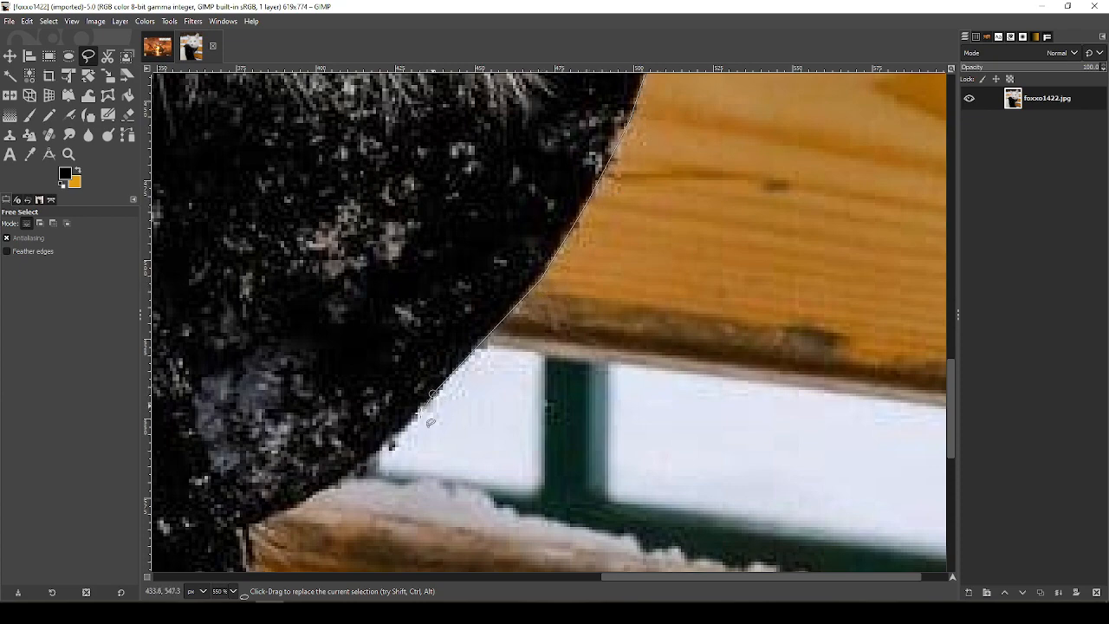
left_click_drag(384, 449, 542, 257)
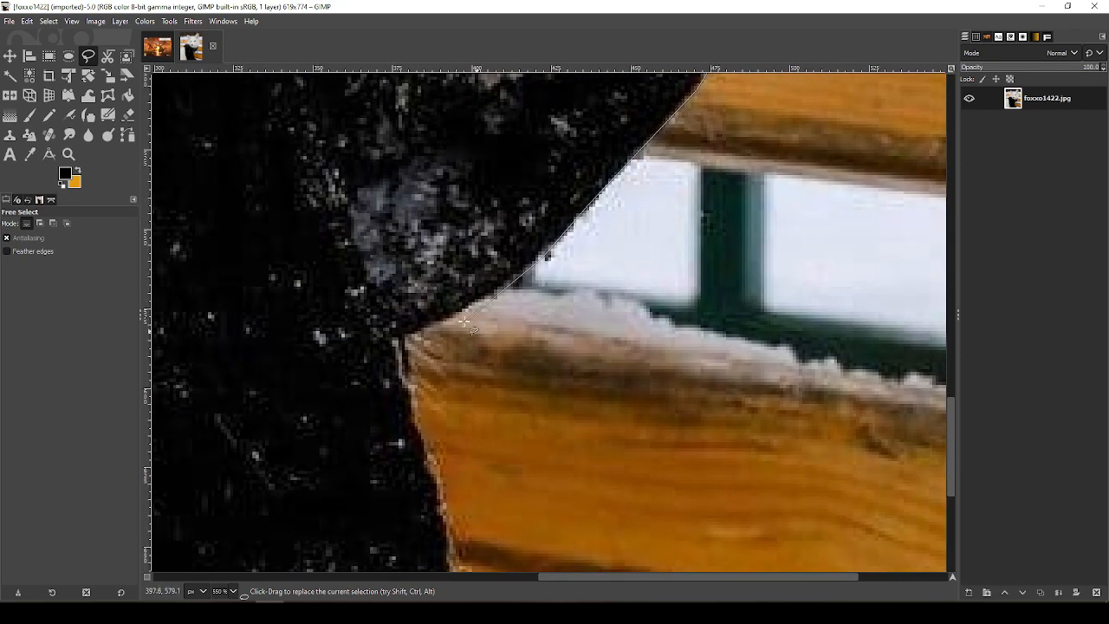
left_click(488, 295)
left_click_drag(401, 339, 427, 109)
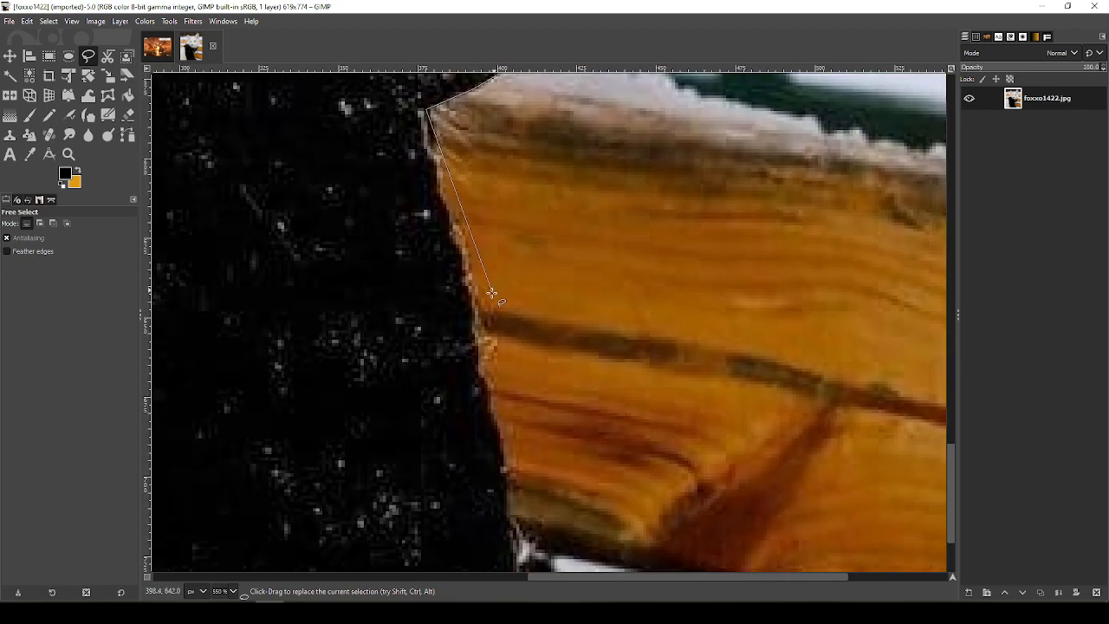
Follow the hanging part of the scarf down with the freehand outline and past the image's lower edge
left_click(438, 163)
left_click(496, 446)
scroll(511, 434, "down", 3)
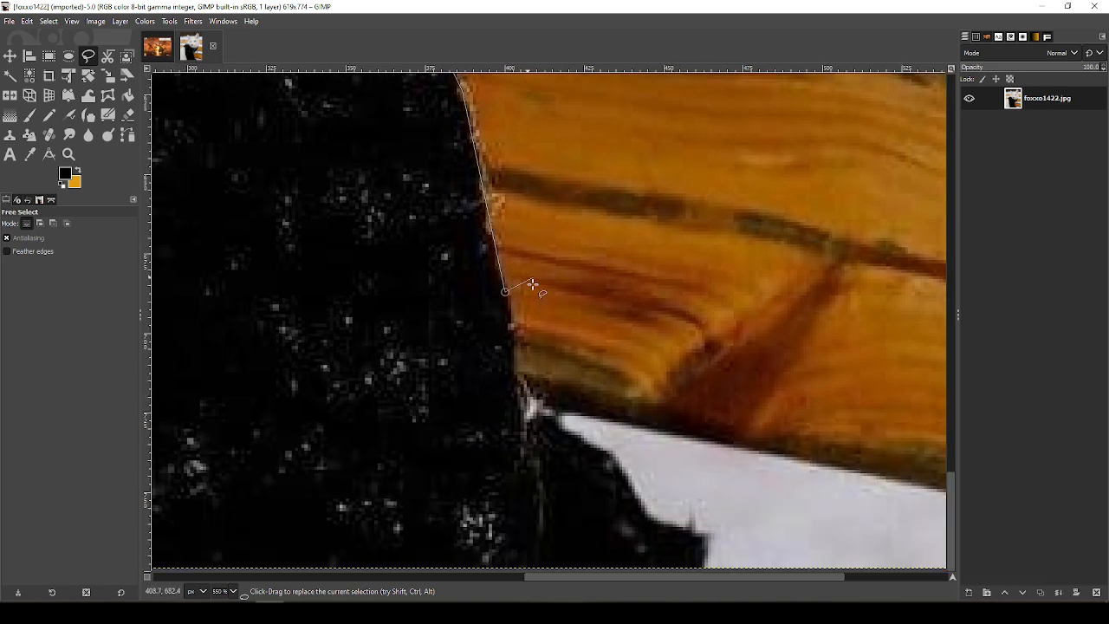
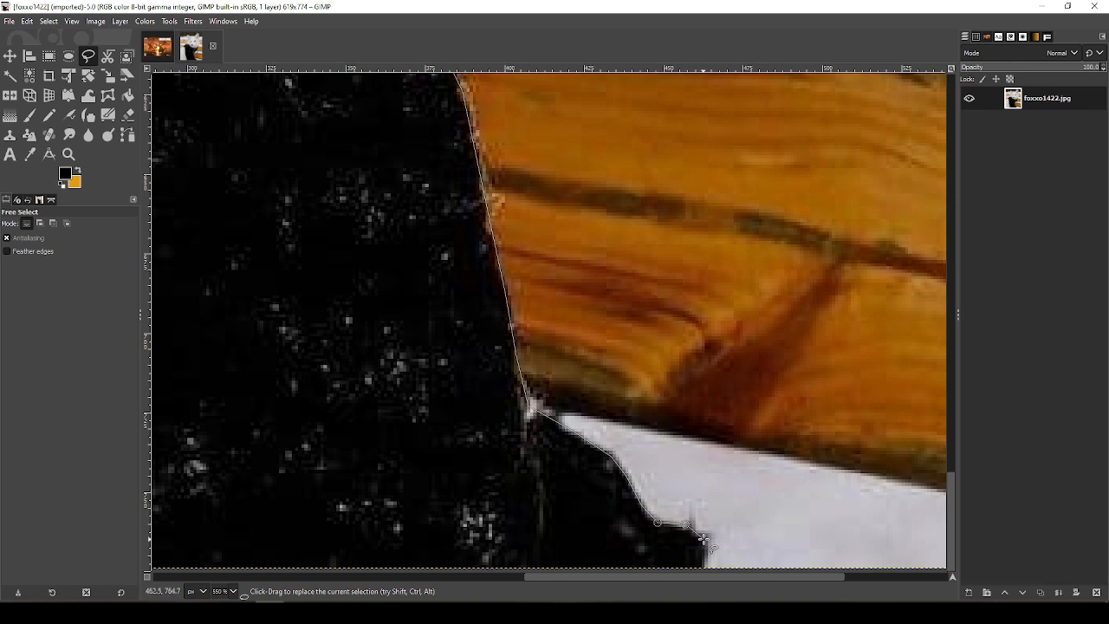
scroll(715, 433, "down", 5)
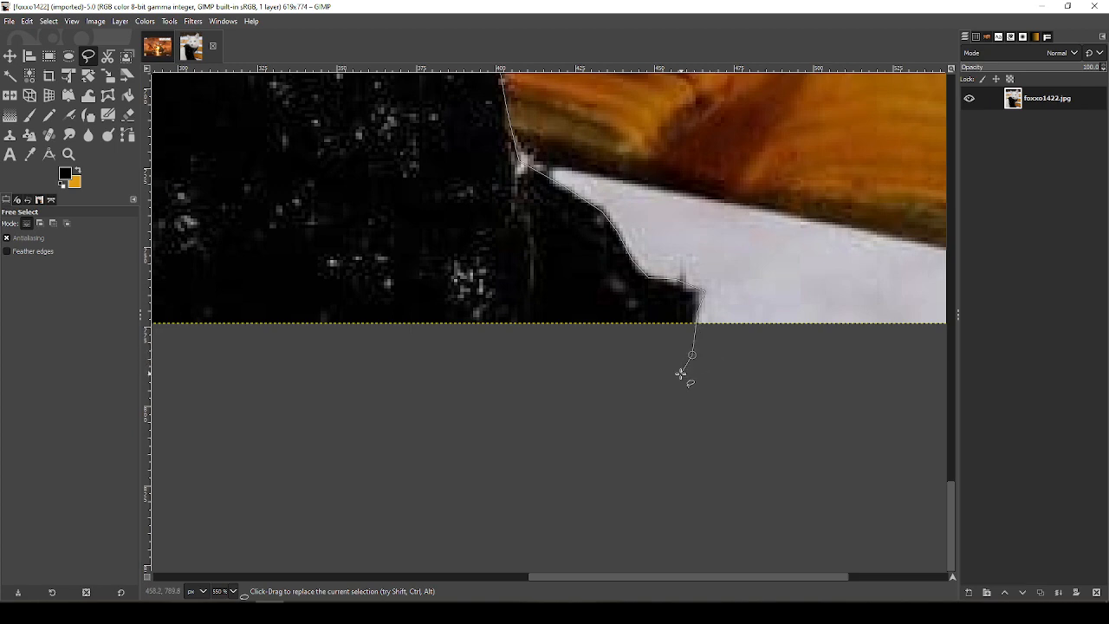
Route the freehand outline outside the canvas below and beside the fox's body, and close it into a selection
scroll(681, 374, "down", 4, "ctrl")
scroll(329, 390, "left", 2)
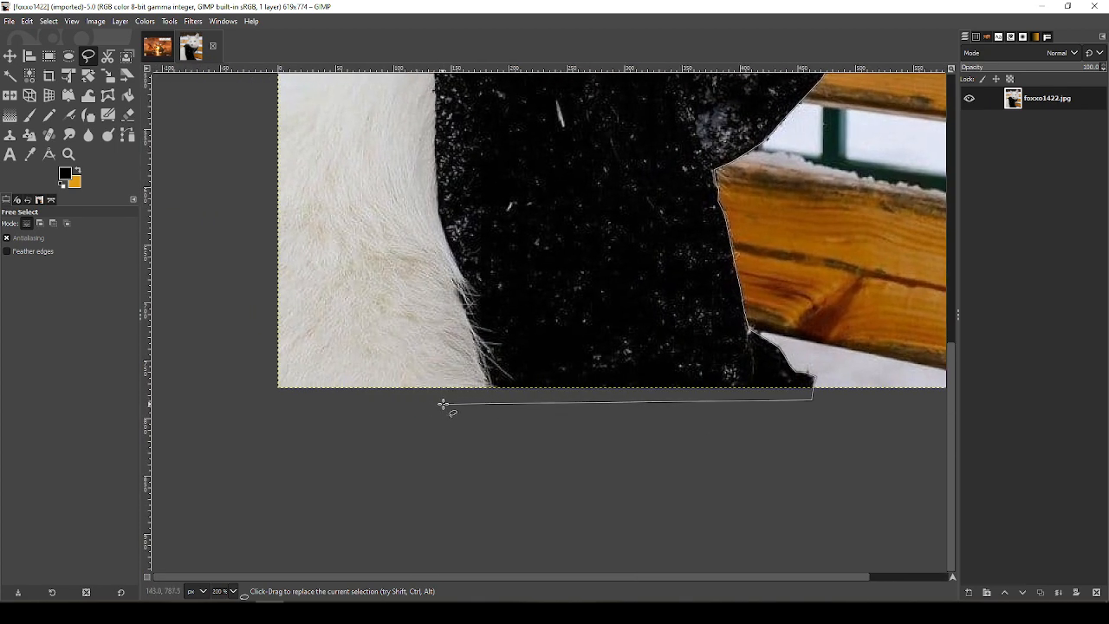
left_click(248, 418)
scroll(297, 367, "up", 5)
scroll(298, 367, "left", 3)
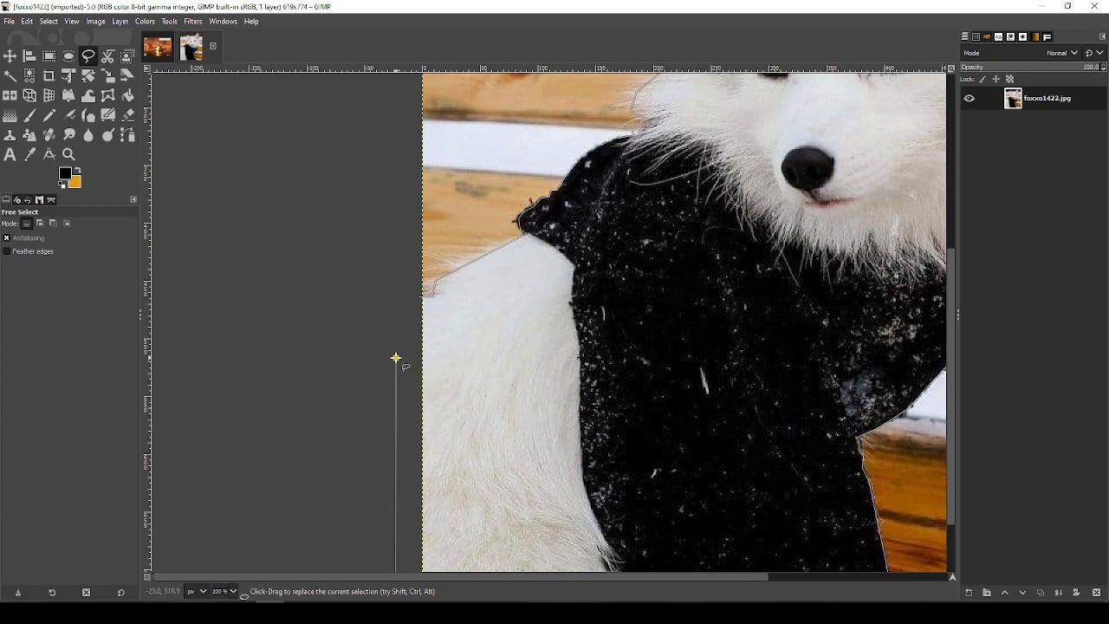
key("Return")
Copy the selected fox and paste it as a new layer in WargameRedFox.xcf
key("ctrl+c")
left_click(163, 47)
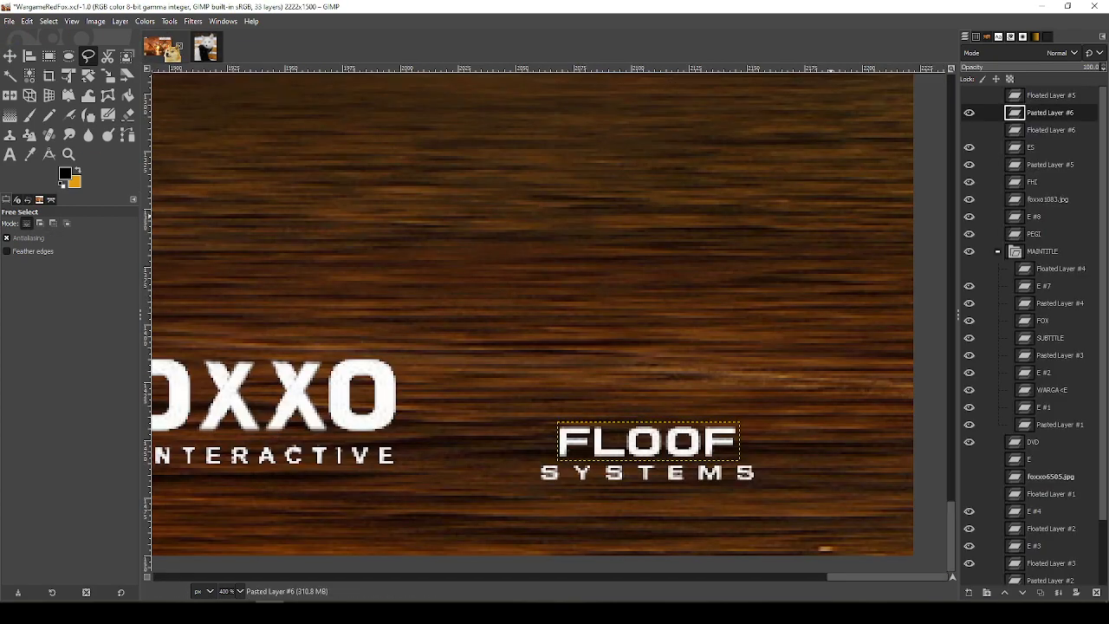
key("ctrl+v")
key("shift+ctrl+n")
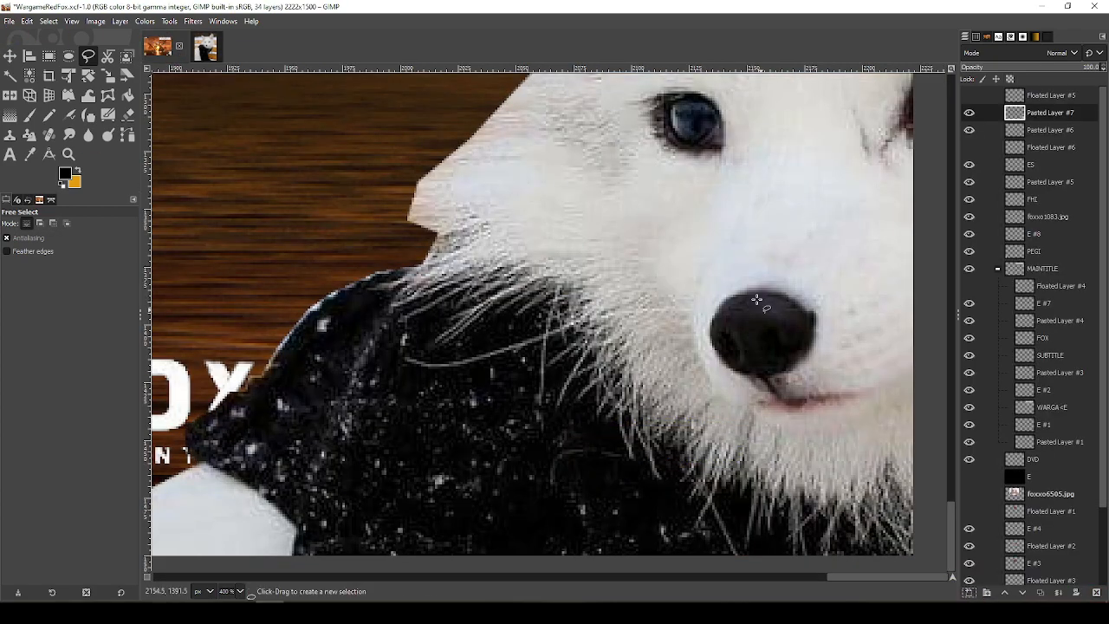
Shrink the pasted fox proportionally to 94 × 124 px with the Scale tool and place it over the FLOOF SYSTEMS logo
scroll(756, 300, "down", 4)
key("shift+s")
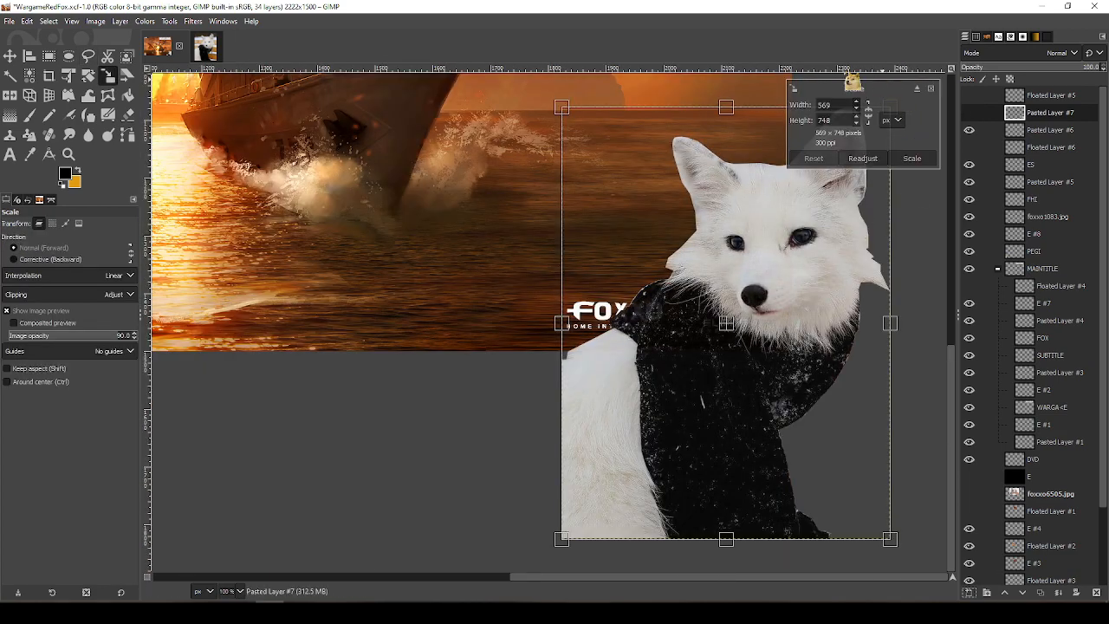
left_click_drag(726, 106, 726, 407)
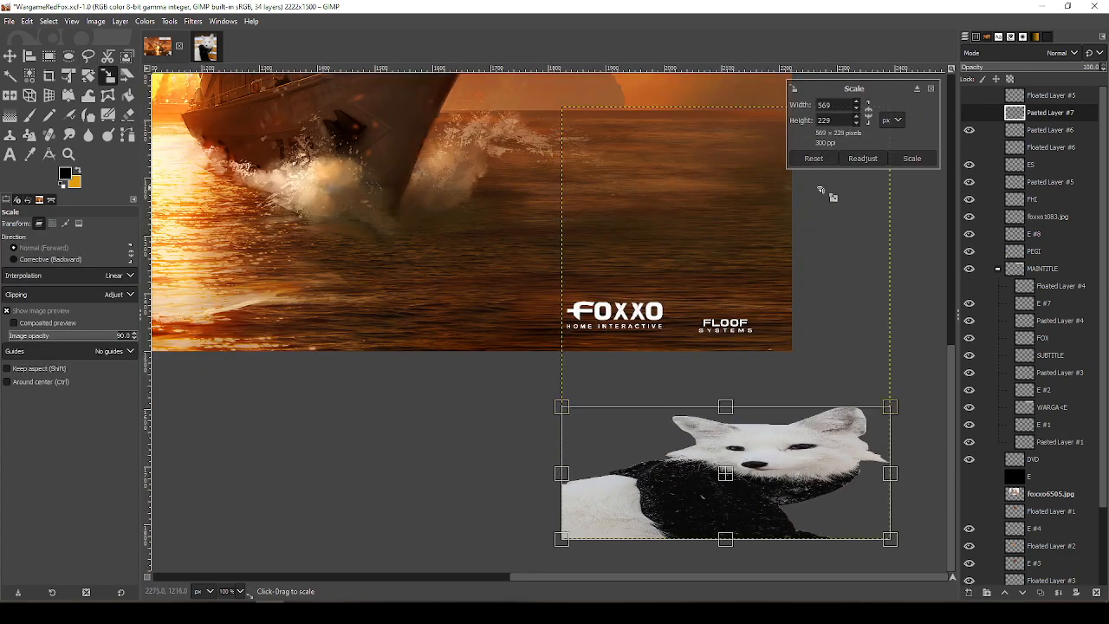
left_click(814, 158)
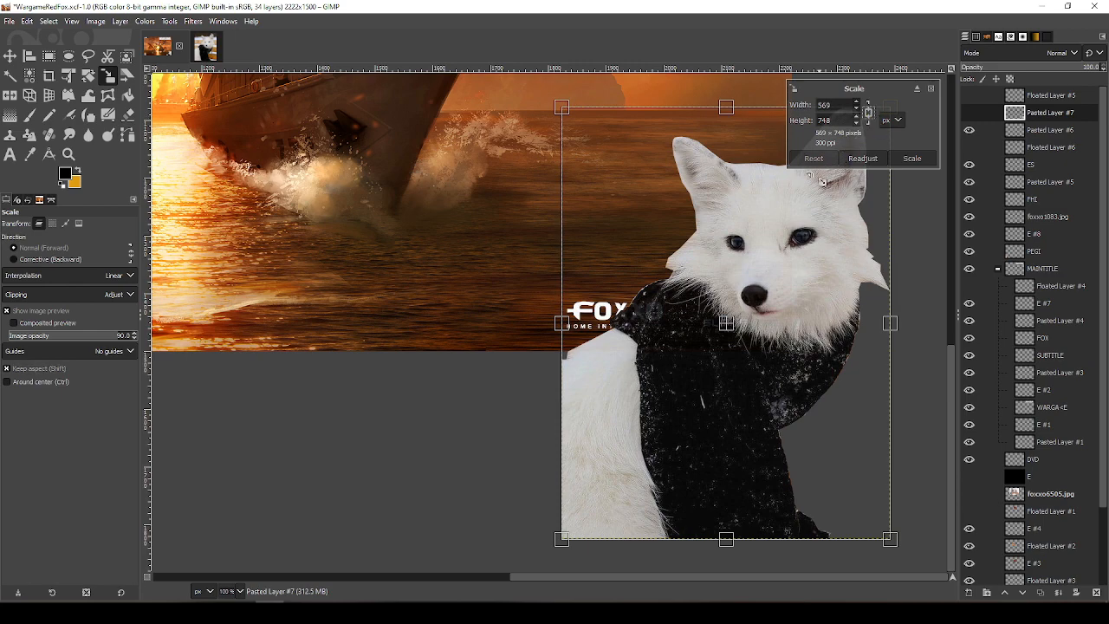
left_click_drag(729, 113, 736, 307)
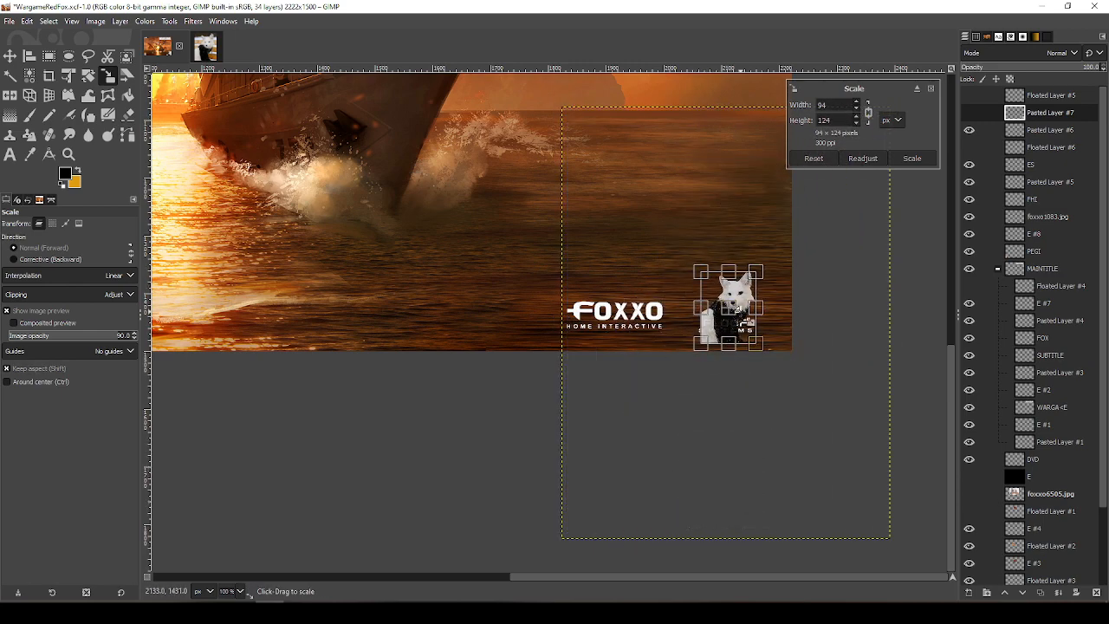
Refine the fox's size to 89 × 117 px, align it behind the FLOOF SYSTEMS lettering and apply the scaling
scroll(737, 307, "up", 3)
left_click_drag(704, 213, 704, 256)
left_click_drag(703, 344, 706, 313)
left_click_drag(703, 229, 702, 199)
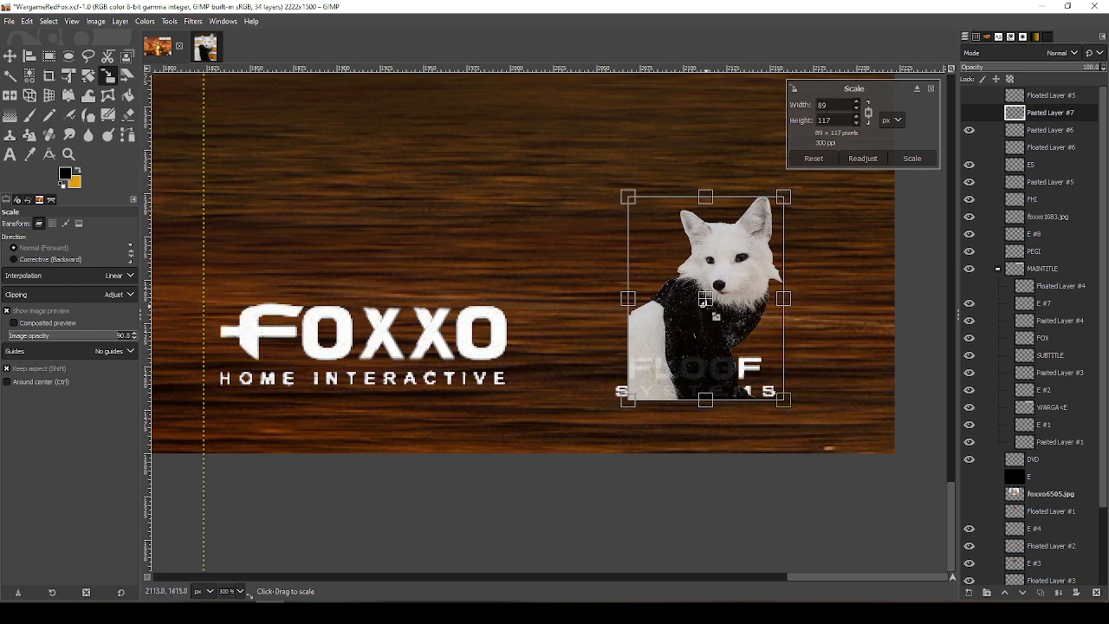
left_click_drag(709, 302, 705, 308)
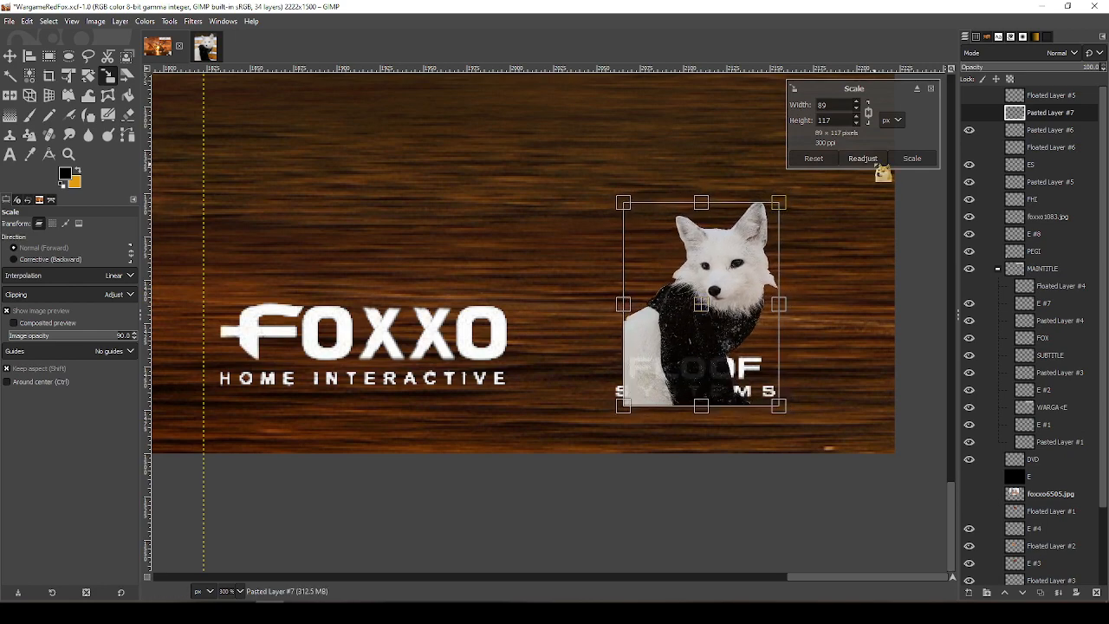
left_click(924, 162)
Move the fox's layer directly below the ES layer so it sits behind the FLOOF SYSTEMS text
left_click_drag(1059, 116, 1056, 166)
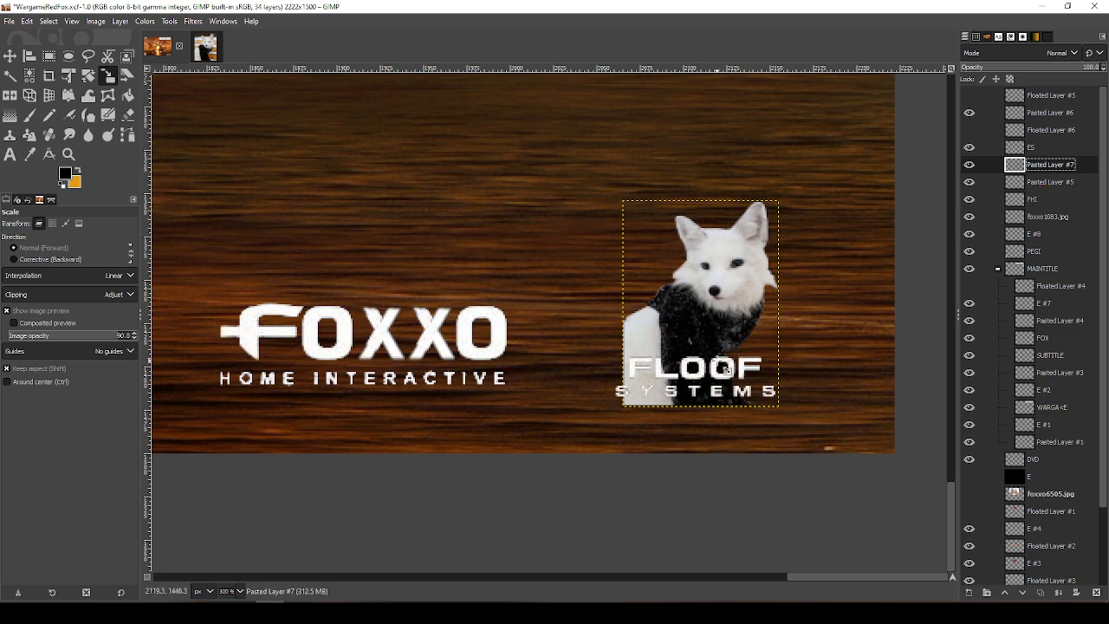
scroll(727, 368, "up", 2)
scroll(746, 338, "down", 5)
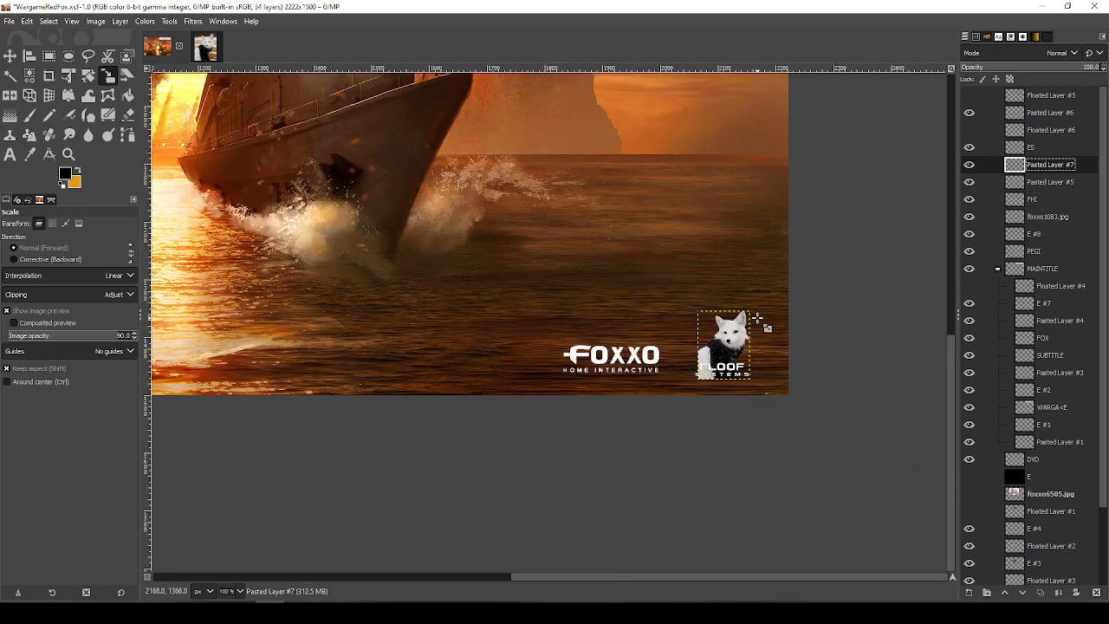
Move the FLOOF text layer directly above the ES layer and merge it down into that layer
left_click(1044, 184)
scroll(820, 292, "up", 5)
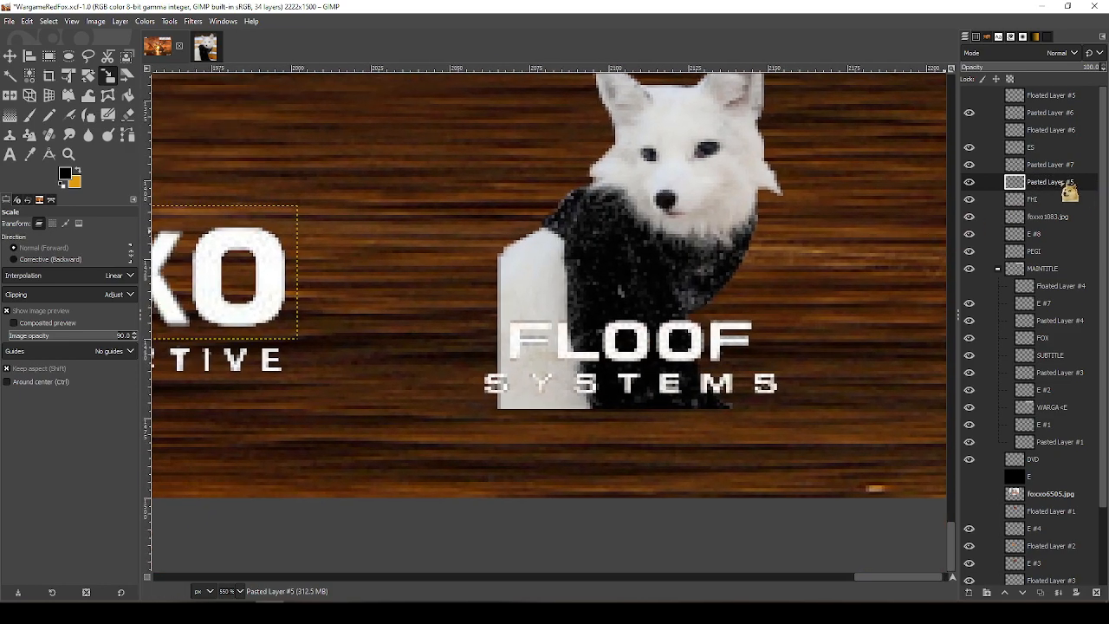
left_click(1036, 149)
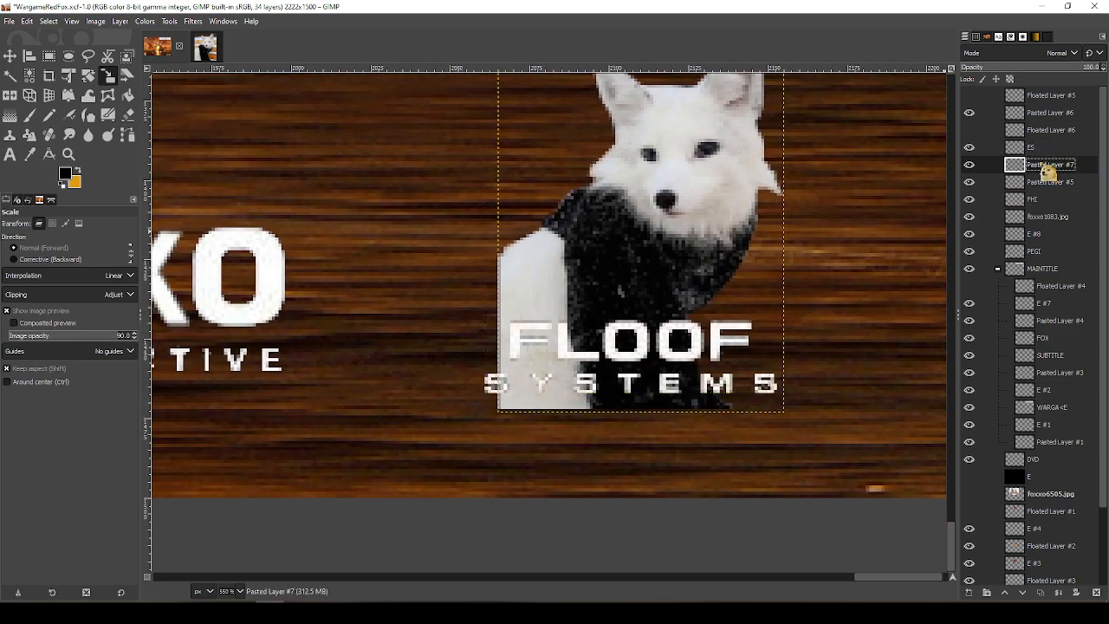
mouse_move(1036, 149)
left_mouse_down()
mouse_move(1045, 119)
mouse_move(1047, 135)
left_mouse_up()
right_click(1036, 143)
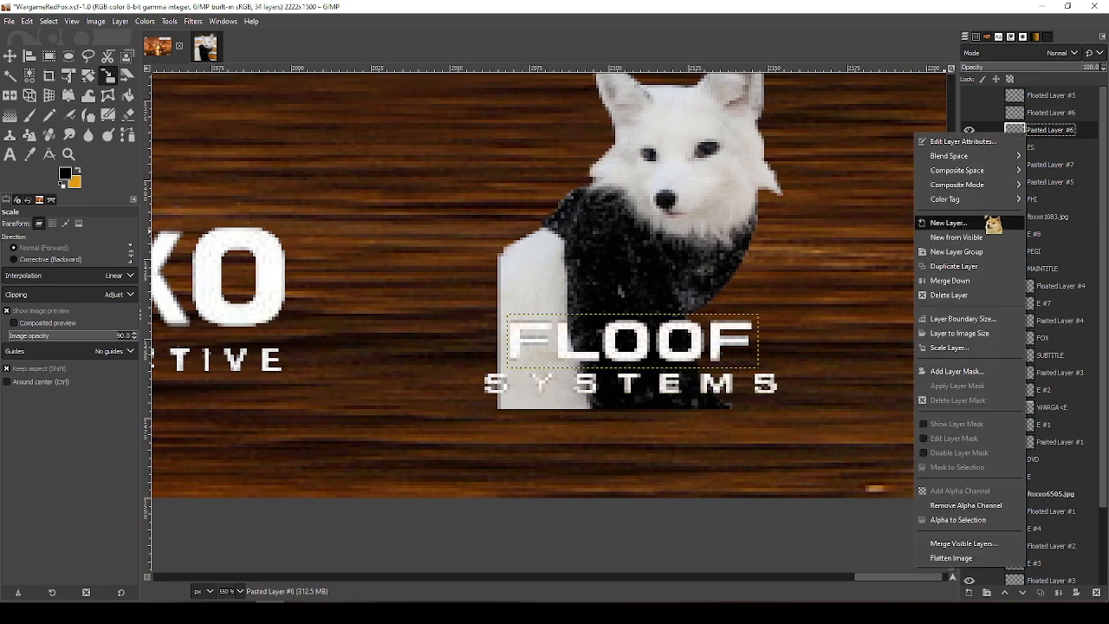
left_click(988, 280)
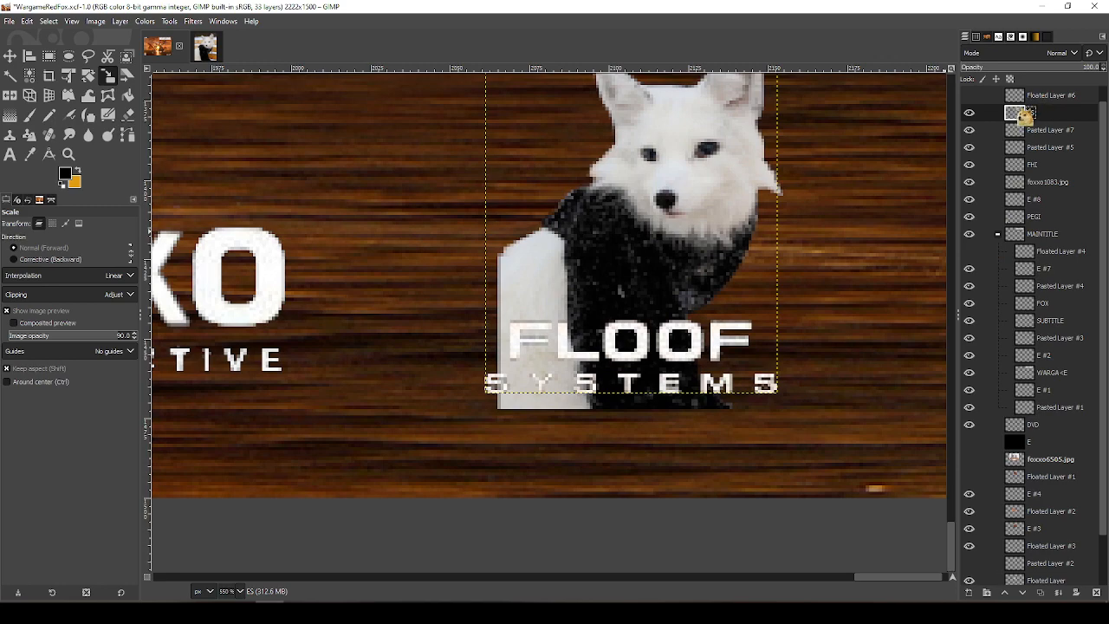
left_click_drag(1020, 114, 327, 32)
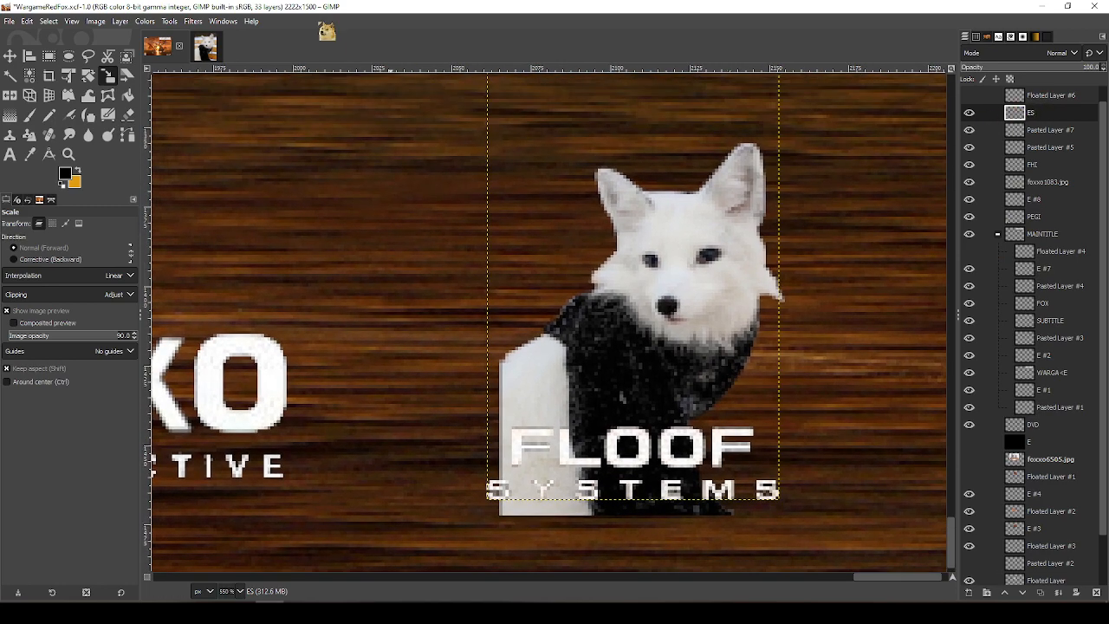
Crop the ES layer to its content and expand its boundary to the full image size
left_click(121, 21)
left_click(139, 270)
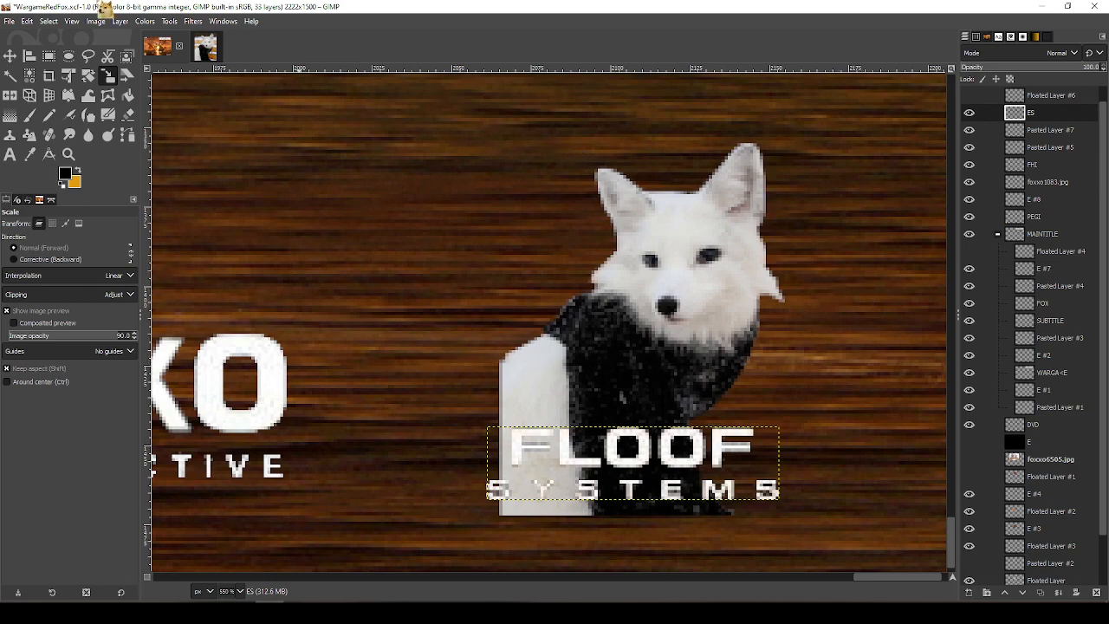
left_click(119, 22)
left_click(138, 226)
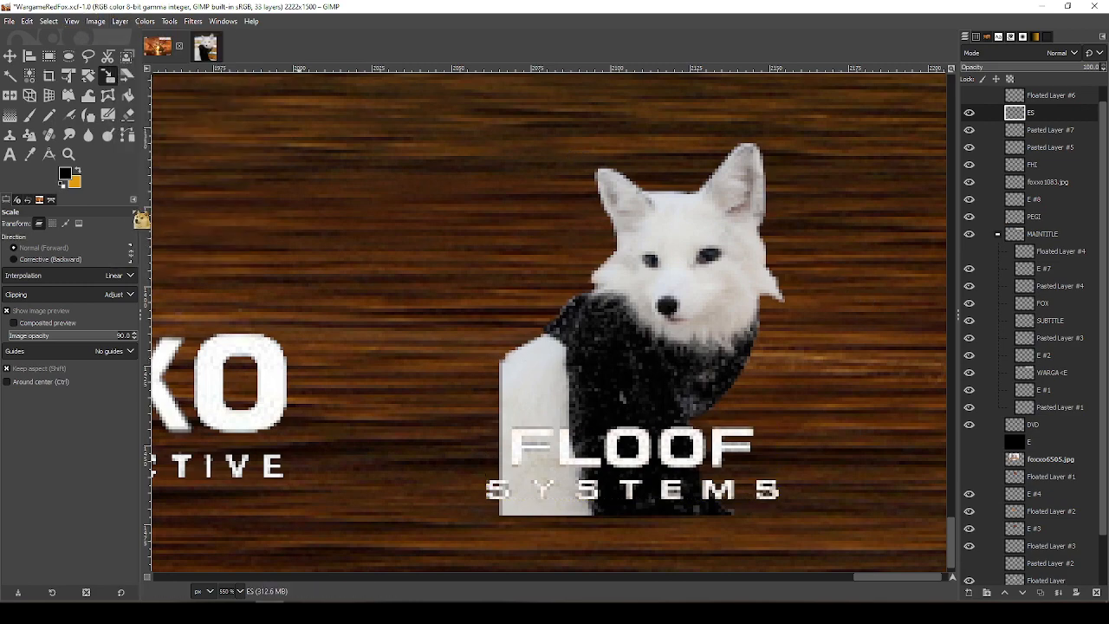
Select around the FLOOF SYSTEMS lettering by color with feathered edges and add a new transparent layer above ES
left_click(29, 75)
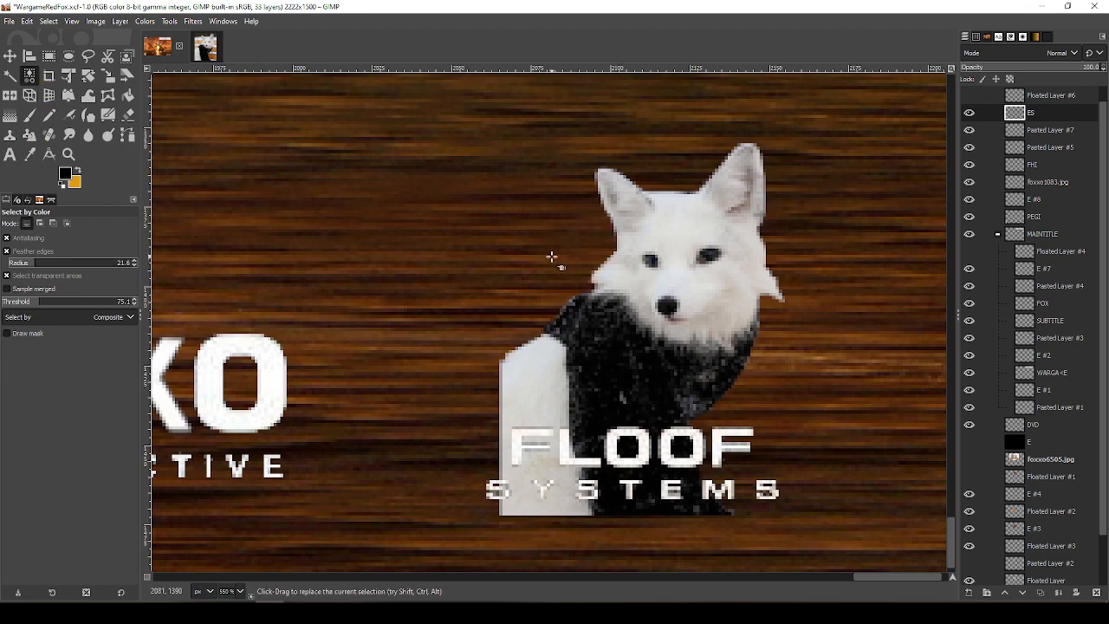
left_click(50, 22)
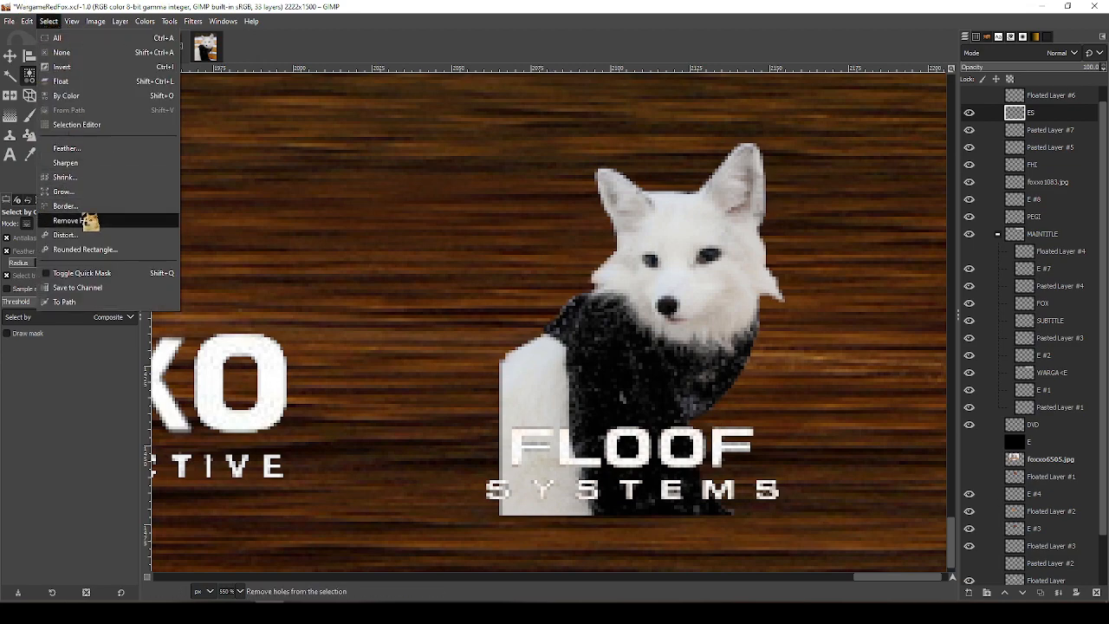
key("Escape")
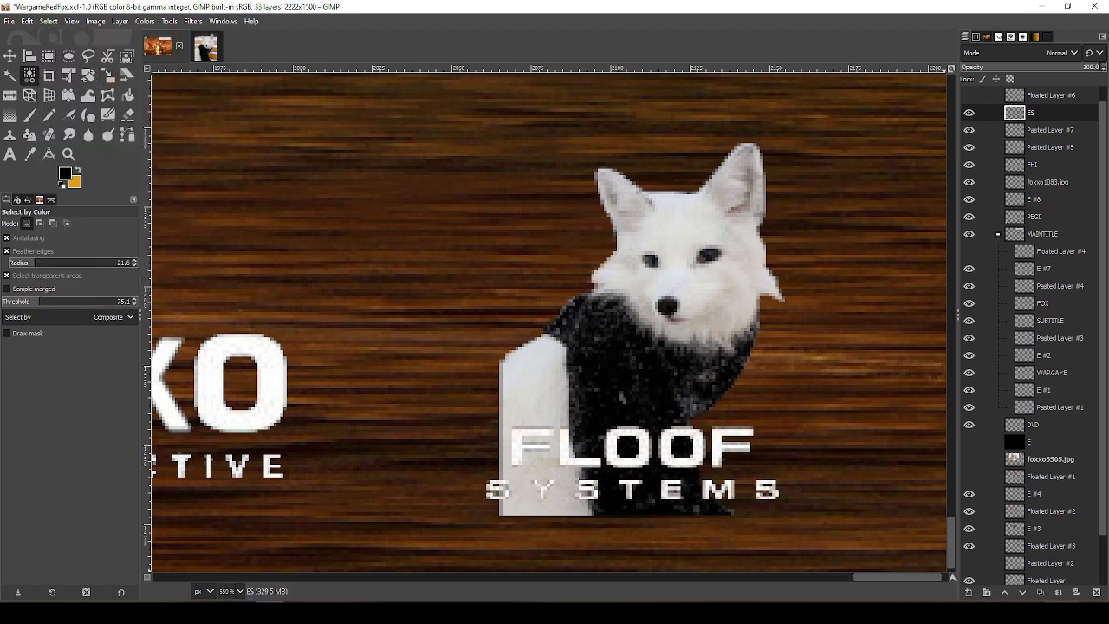
left_click(986, 593)
left_click(1018, 584)
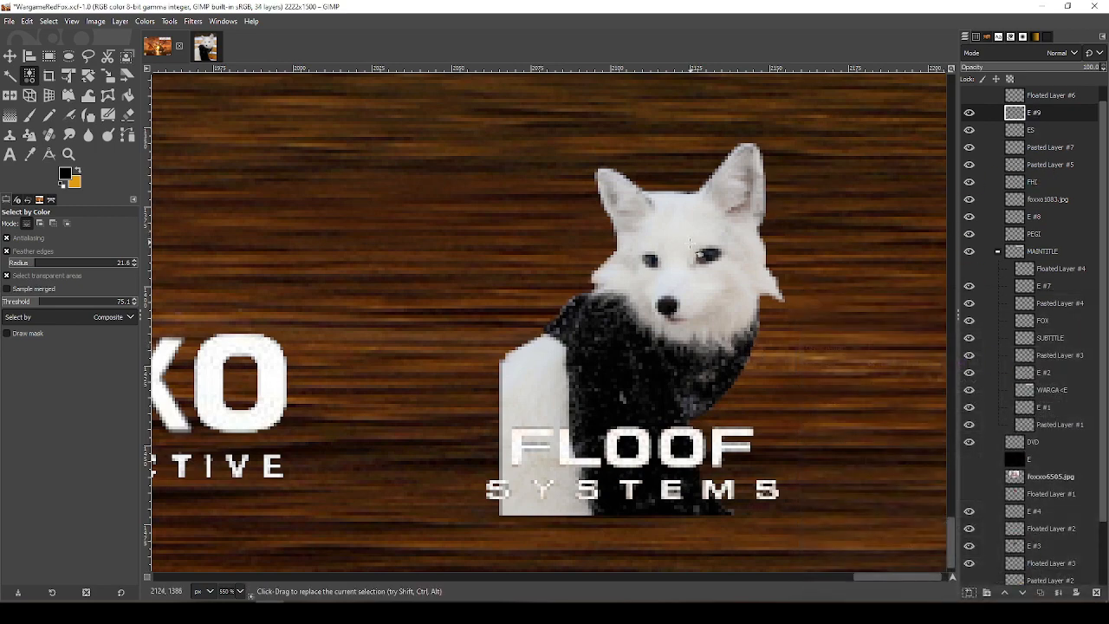
Bucket-fill a soft black shadow around the FLOOF SYSTEMS lettering on the new layer, undo the excess fills and move the layer directly below ES
key("shift+b")
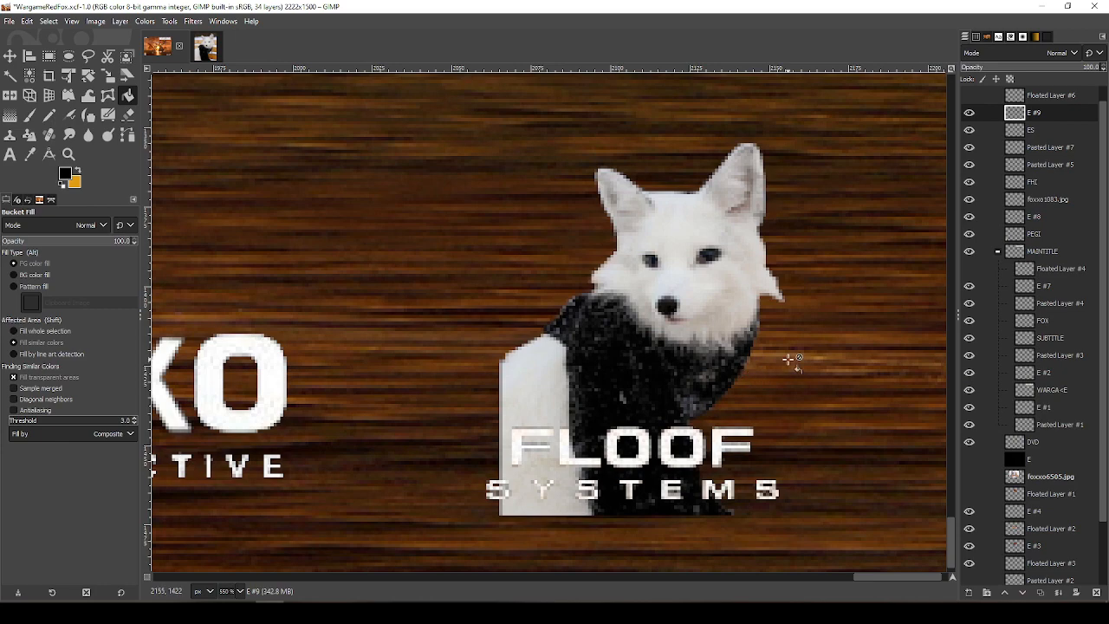
scroll(389, 147, "down", 3)
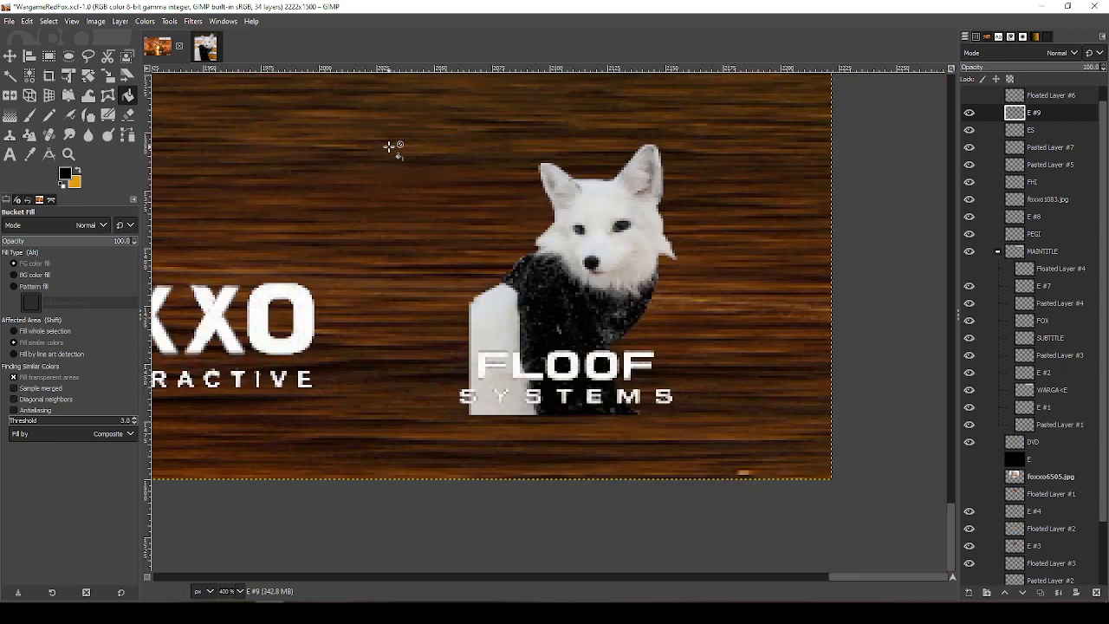
scroll(389, 148, "up", 3)
left_click_drag(535, 427, 419, 181)
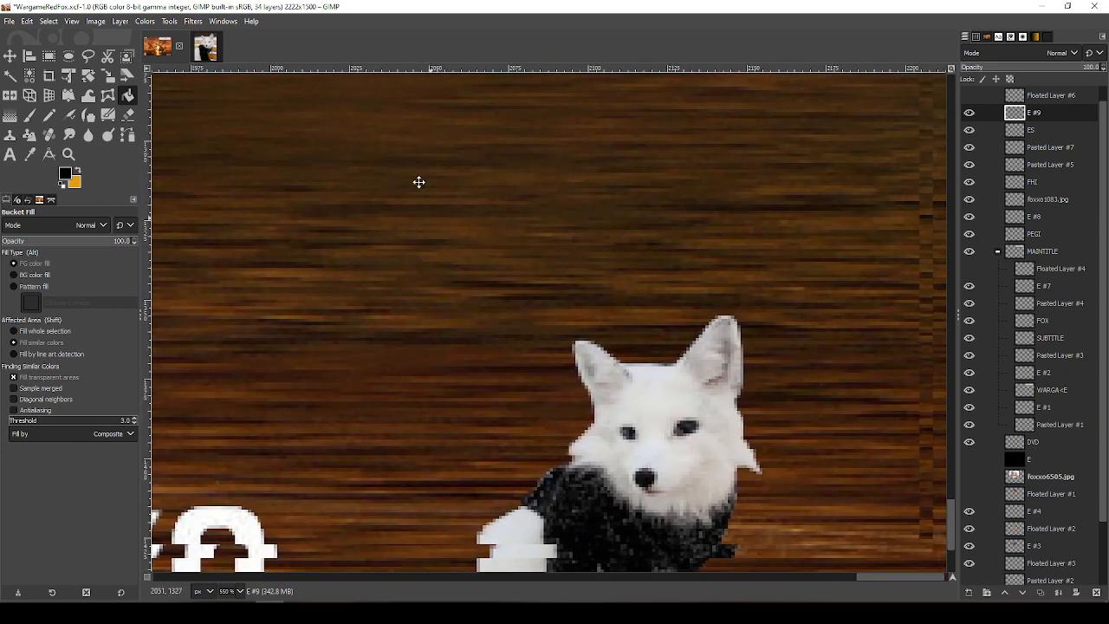
left_click(589, 414)
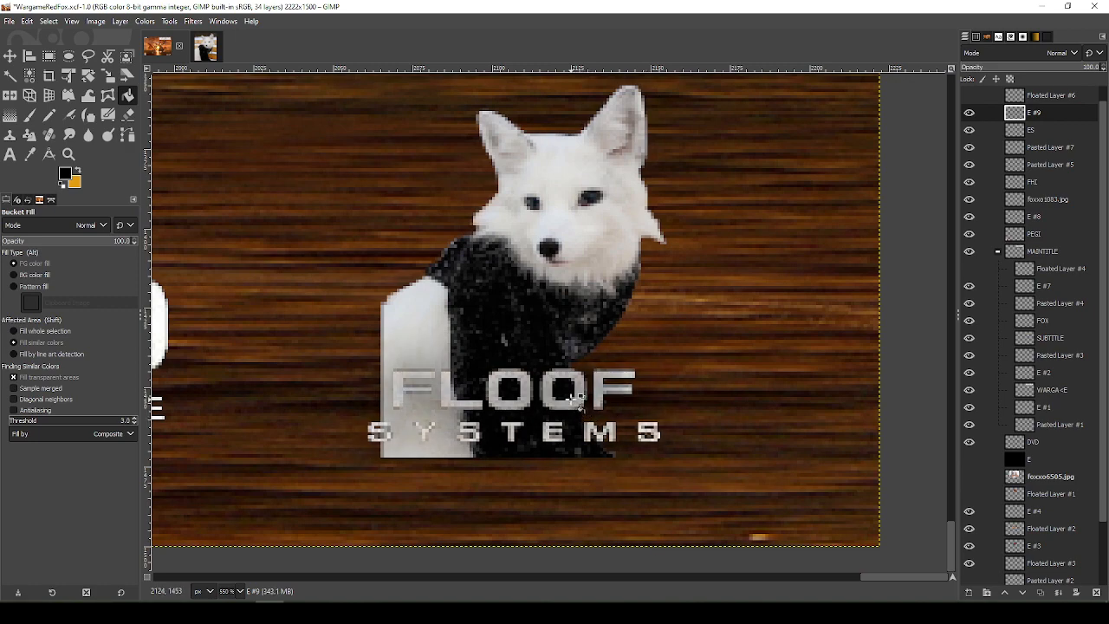
left_click(572, 399)
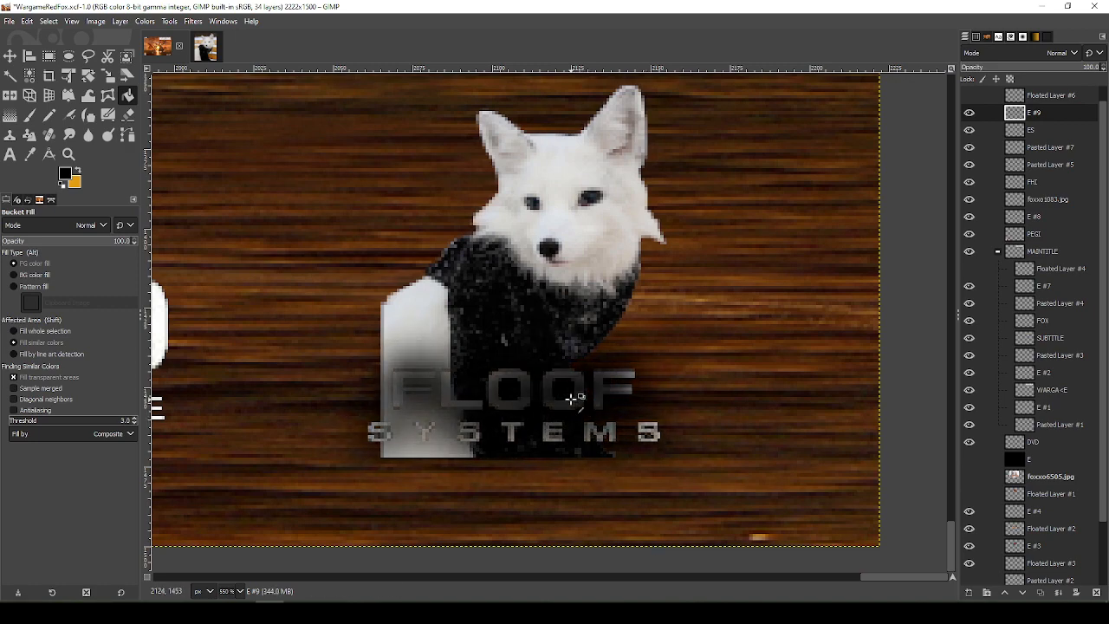
key("ctrl+z")
key("ctrl+z")
left_click_drag(1031, 114, 1040, 143)
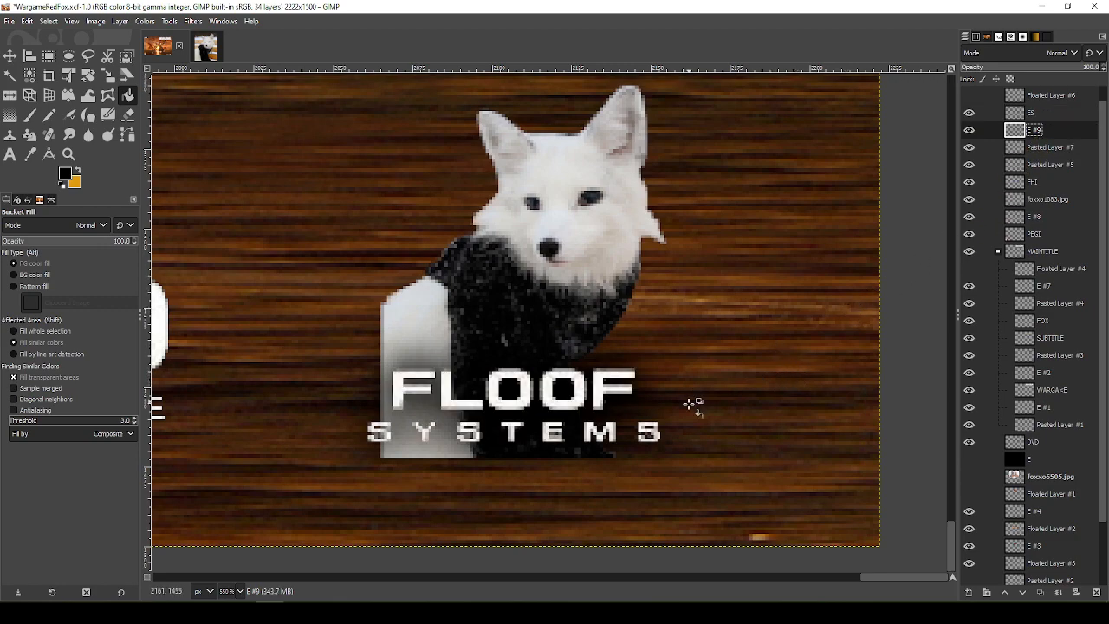
Merge the ES lettering layer down into its shadow layer E #9
scroll(748, 500, "down", 4)
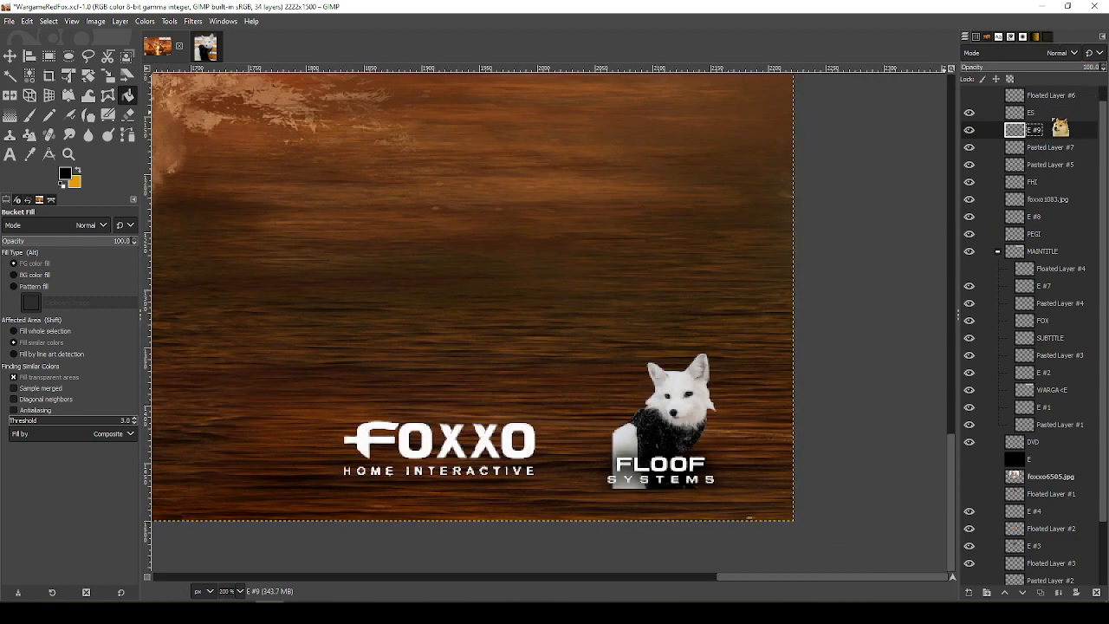
right_click(1028, 113)
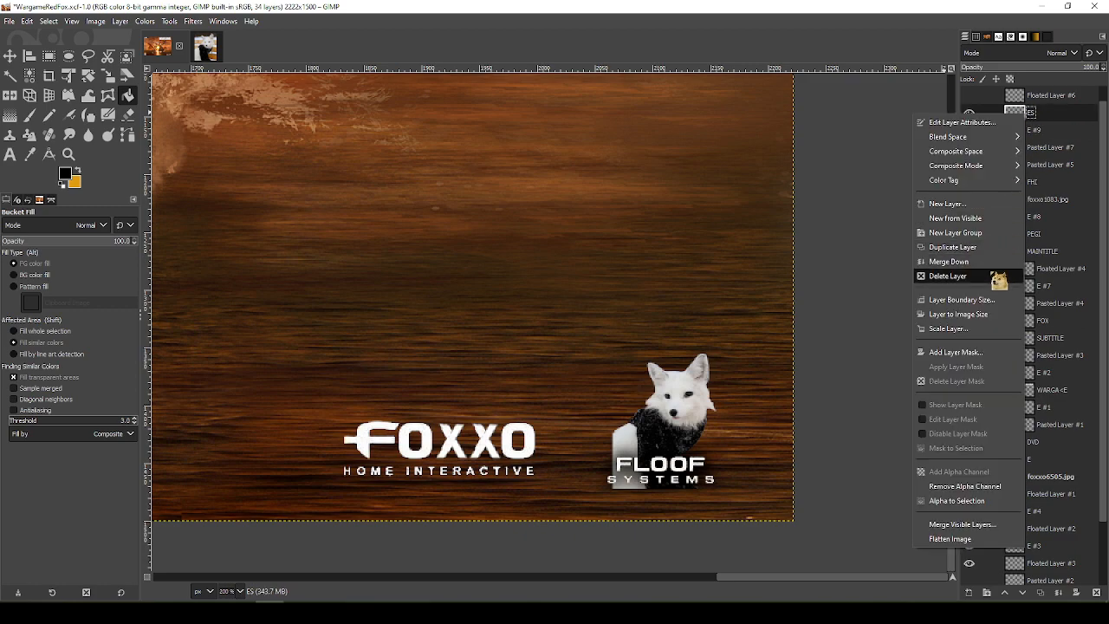
left_click(949, 261)
Examine the WARGAME RED FOX title and identify its lettering layers inside the MAINTITLE group
scroll(630, 269, "up", 15)
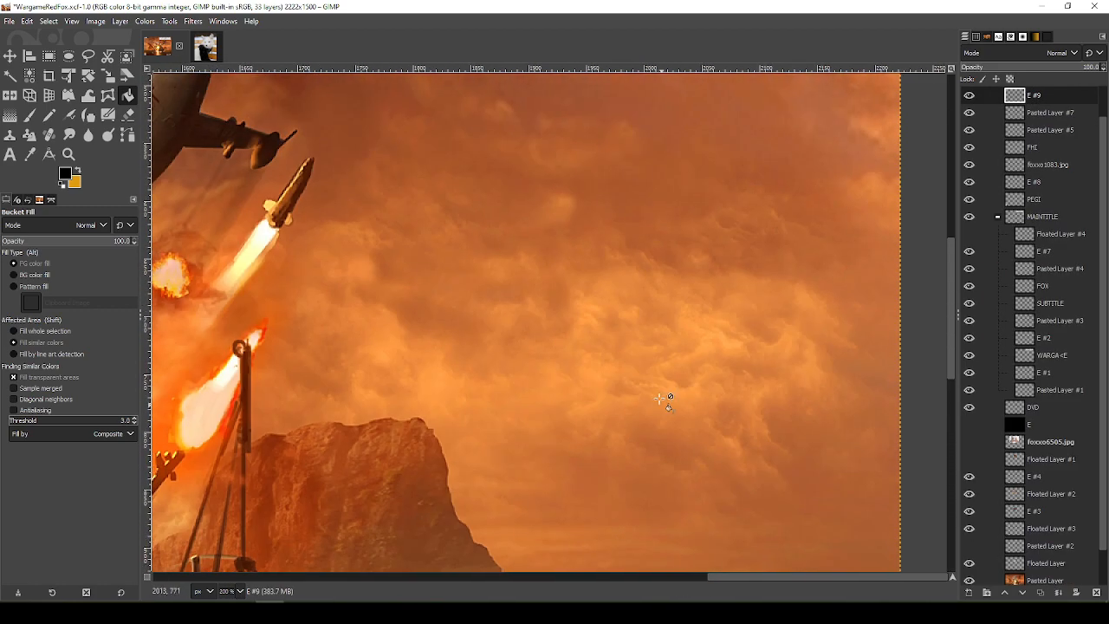
scroll(674, 348, "up", 5)
scroll(674, 349, "left", 3)
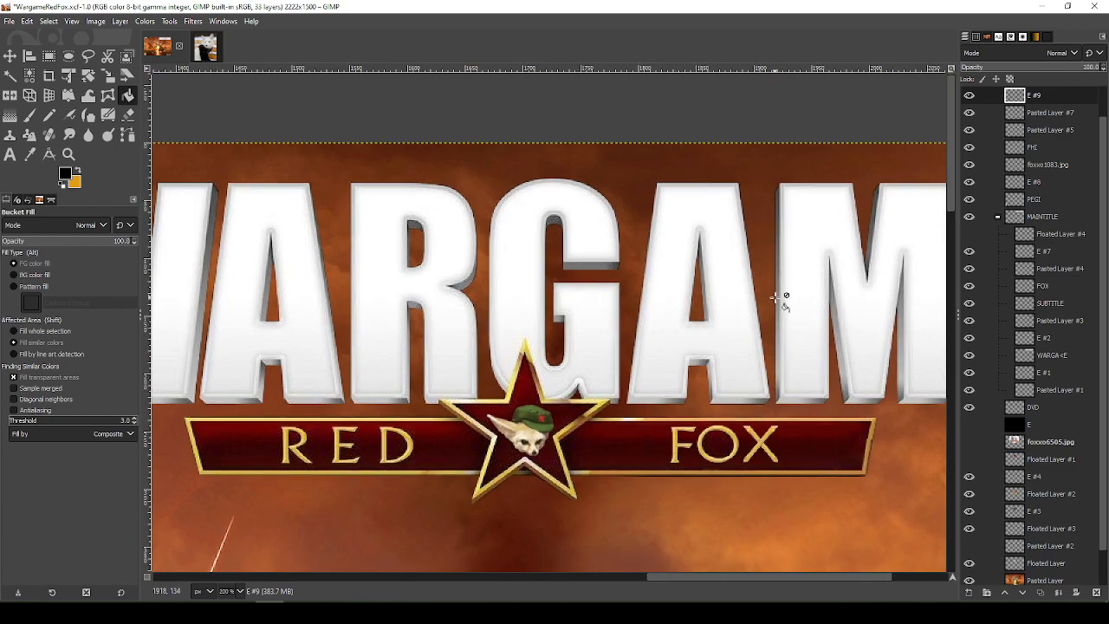
scroll(836, 401, "down", 2)
left_click_drag(828, 392, 674, 346)
scroll(715, 260, "up", 2)
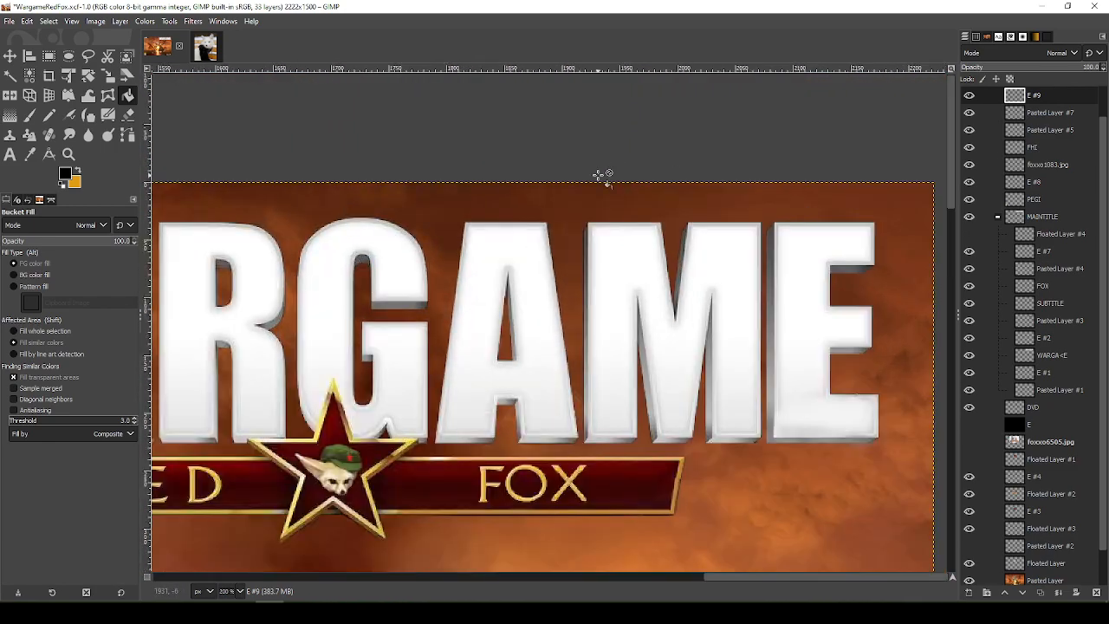
left_click_drag(602, 178, 728, 176)
scroll(739, 174, "down", 1)
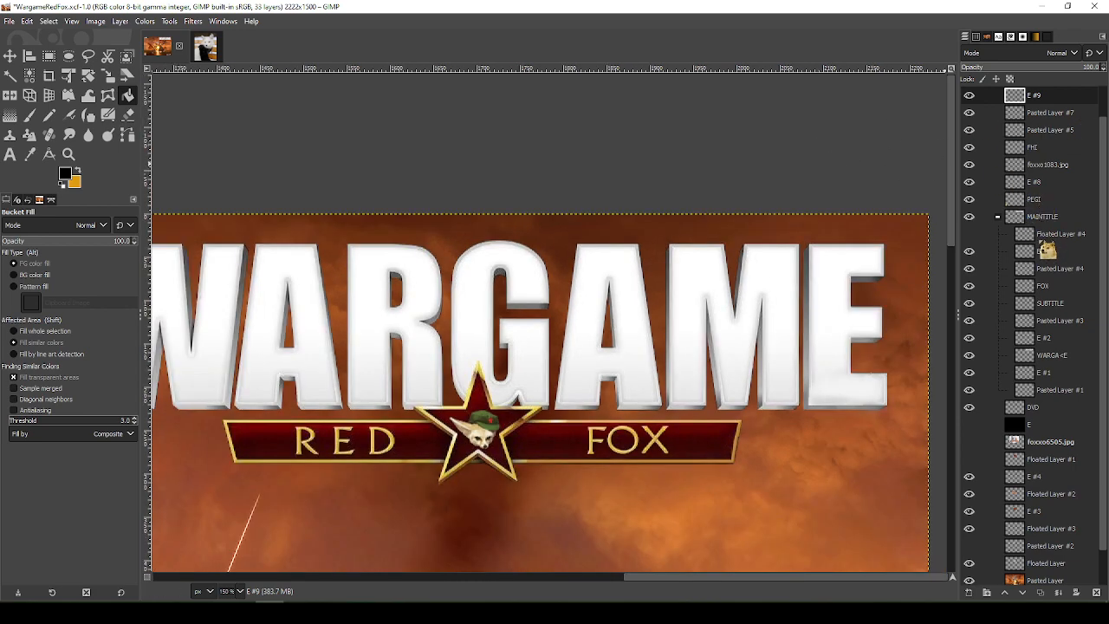
left_click(1046, 250)
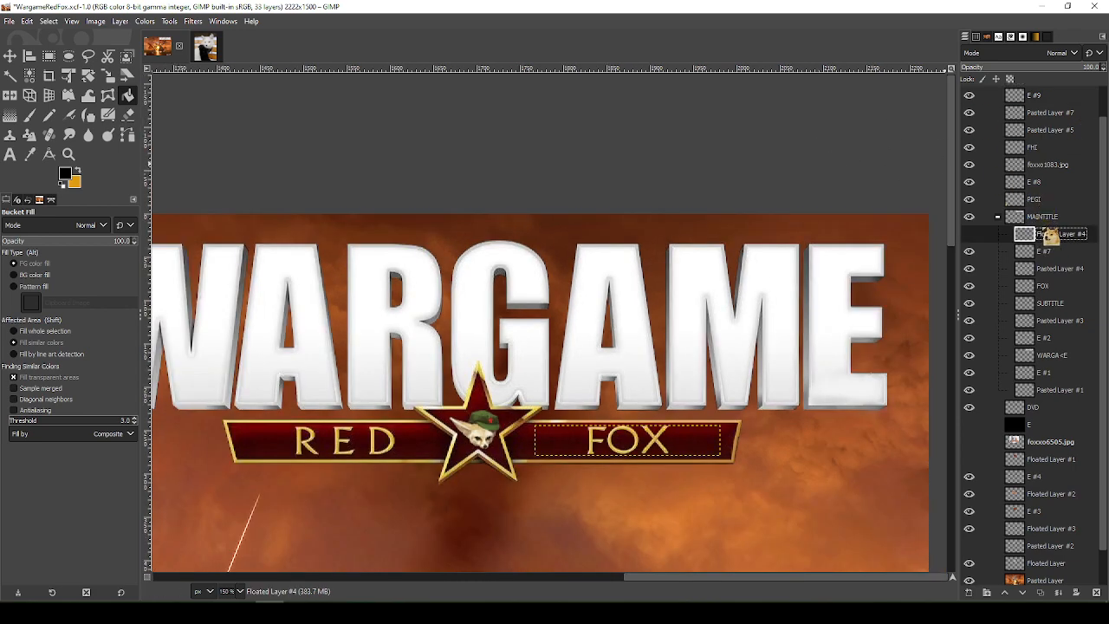
left_click(1045, 287)
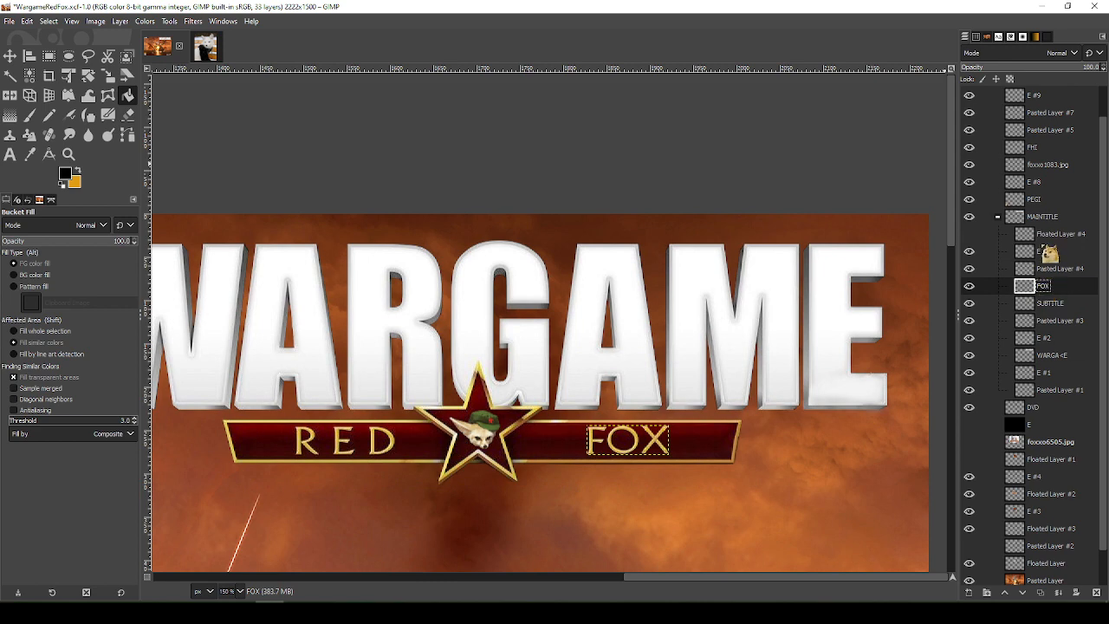
left_click(1047, 252)
left_click(1051, 356)
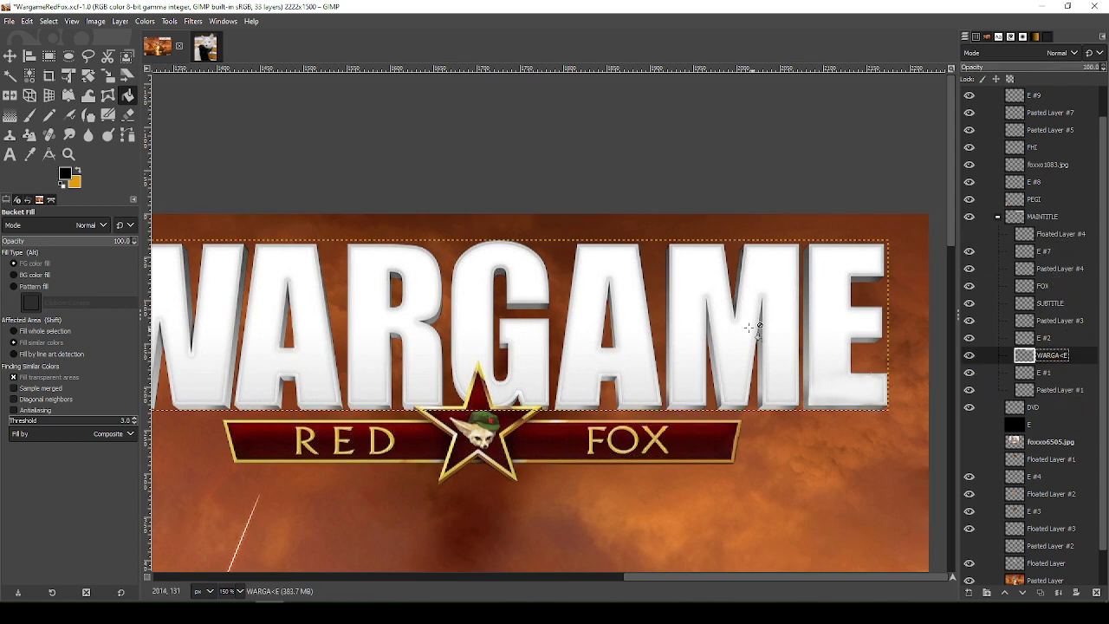
Undo the merge of the ES layer into E #9 and redo it
key("ctrl+z")
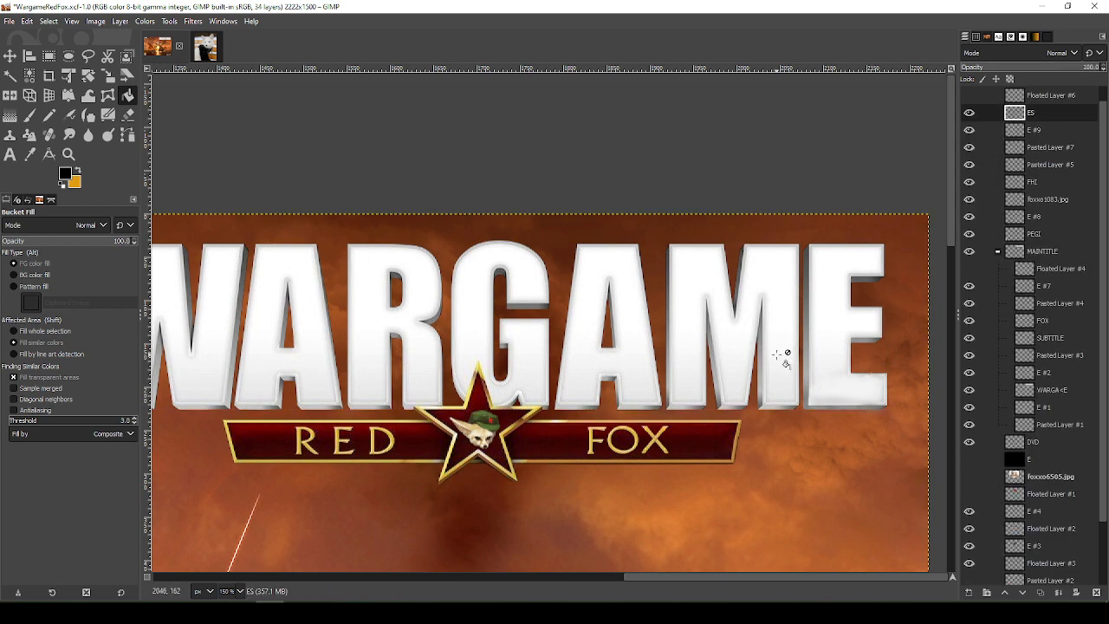
key("ctrl+z")
key("ctrl")
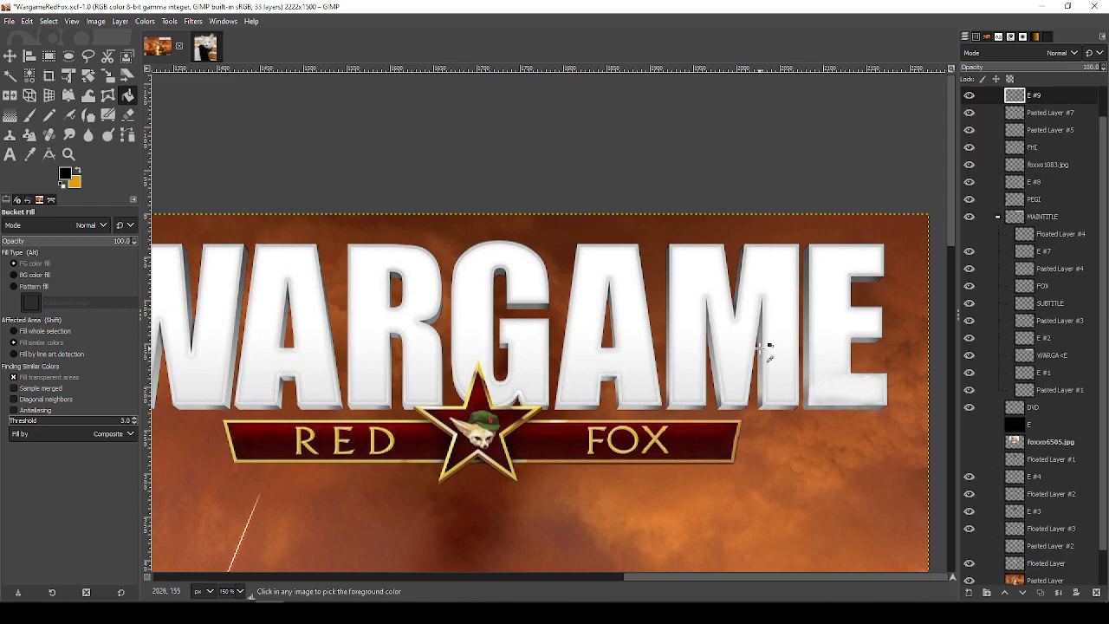
Select the transparent area around the lettering of the WARGA<E layer by color and expand that layer to the image size
left_click(1050, 289)
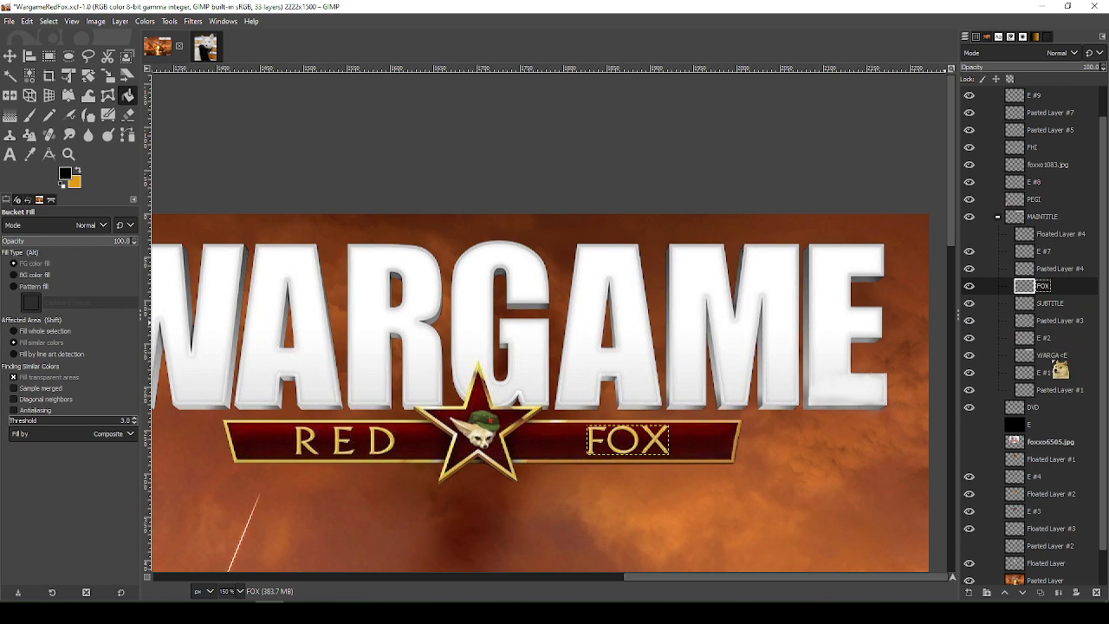
left_click(1052, 355)
left_click(29, 75)
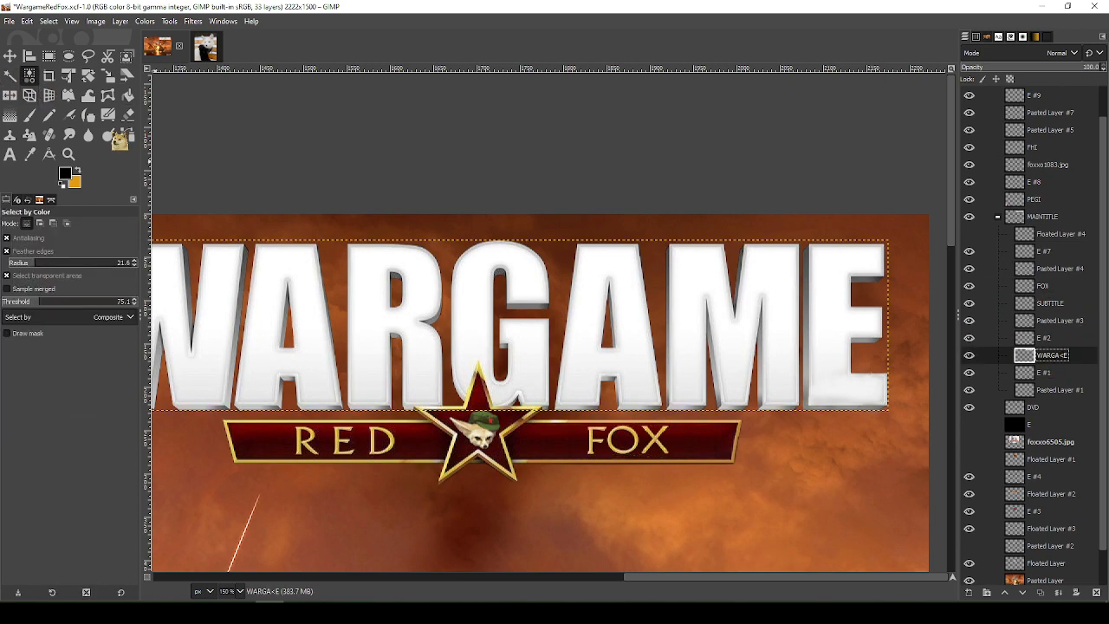
left_click(265, 260)
left_click_drag(323, 204, 477, 158)
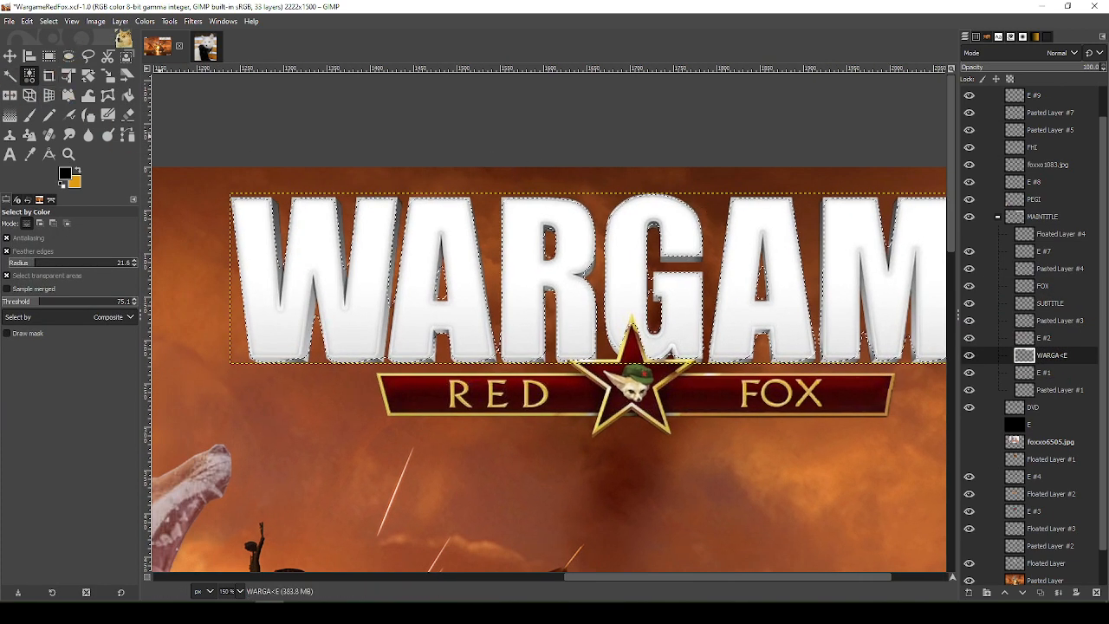
left_click(121, 20)
left_click(153, 216)
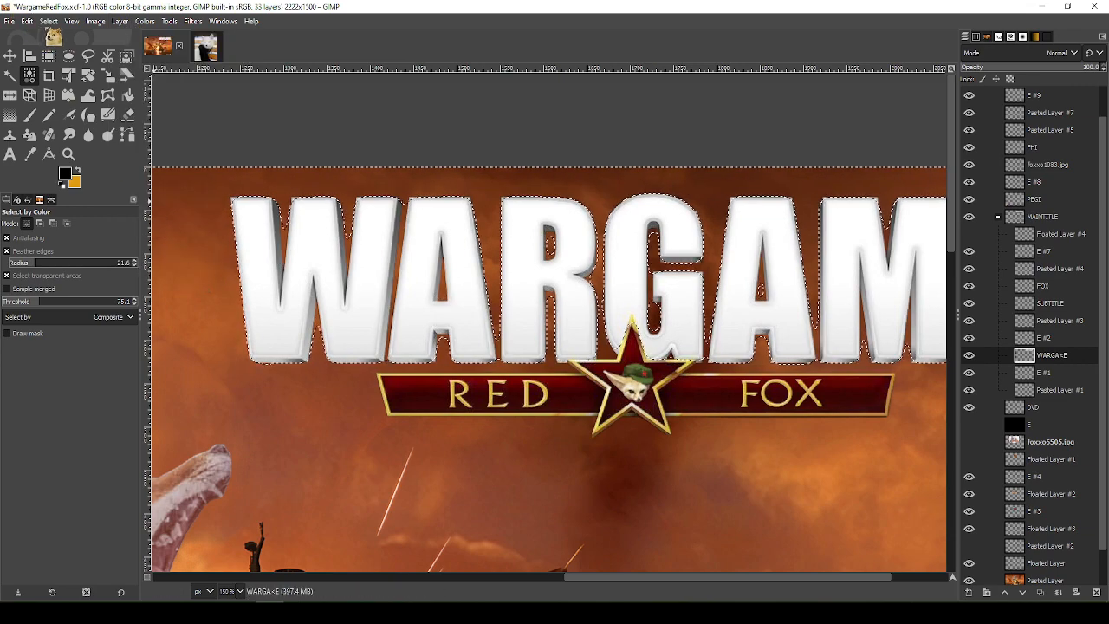
Invert the selection to enclose the WARGAME lettering and grow it outward
left_click(48, 20)
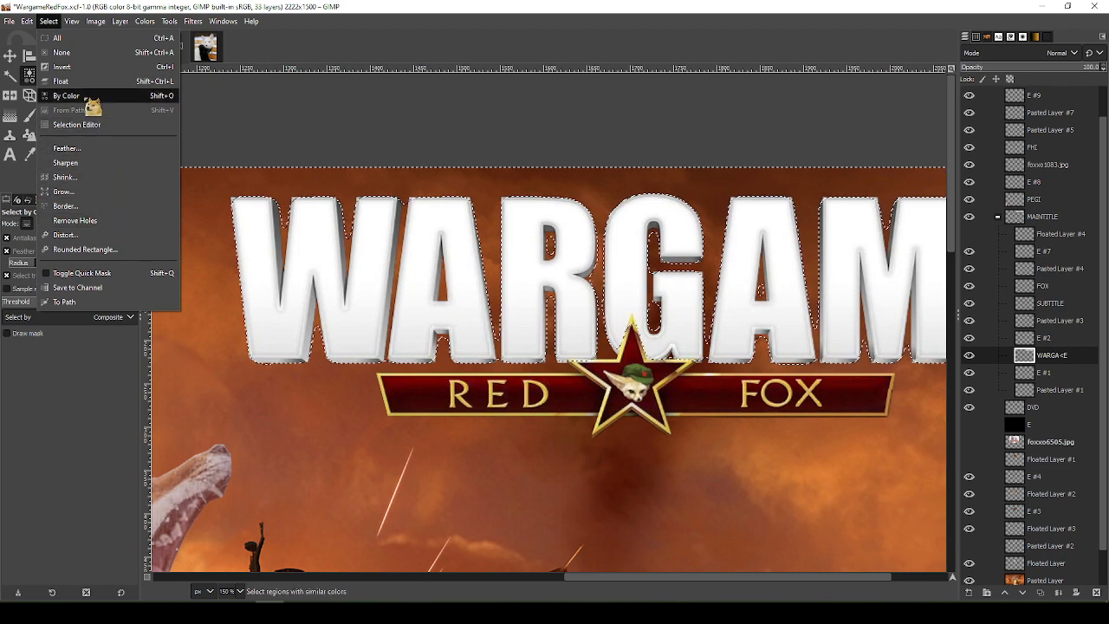
left_click(87, 67)
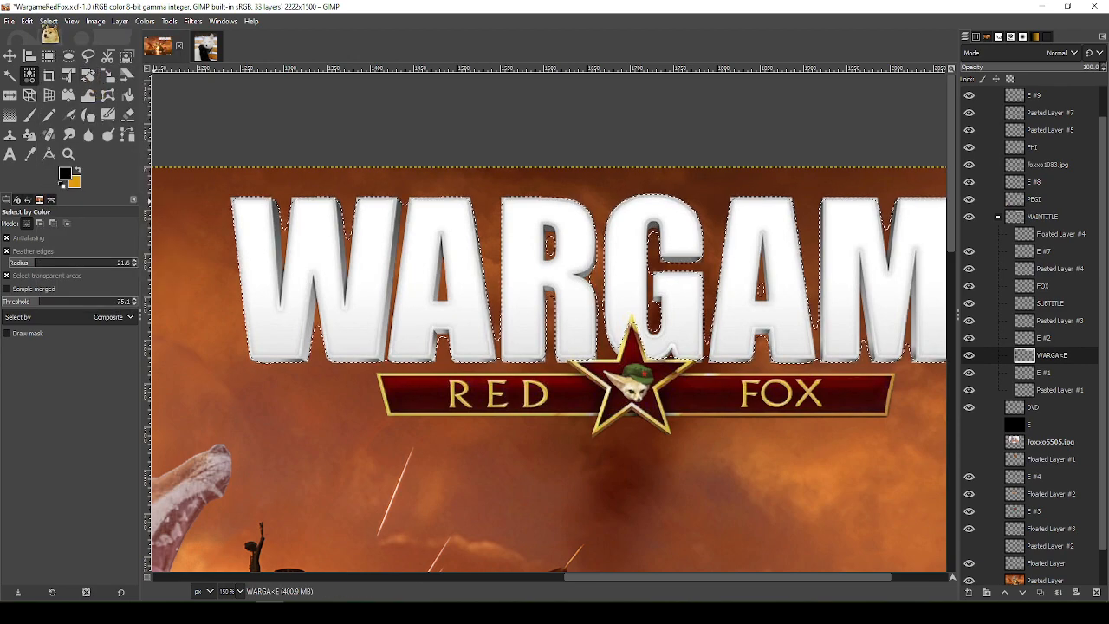
left_click(48, 21)
left_click(101, 200)
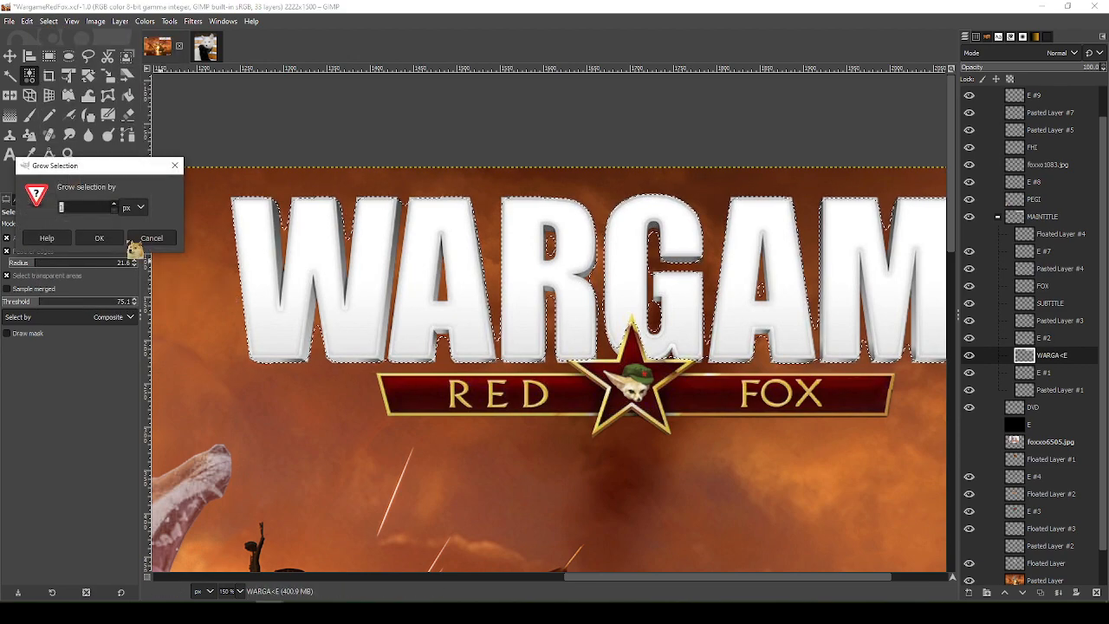
left_click(103, 236)
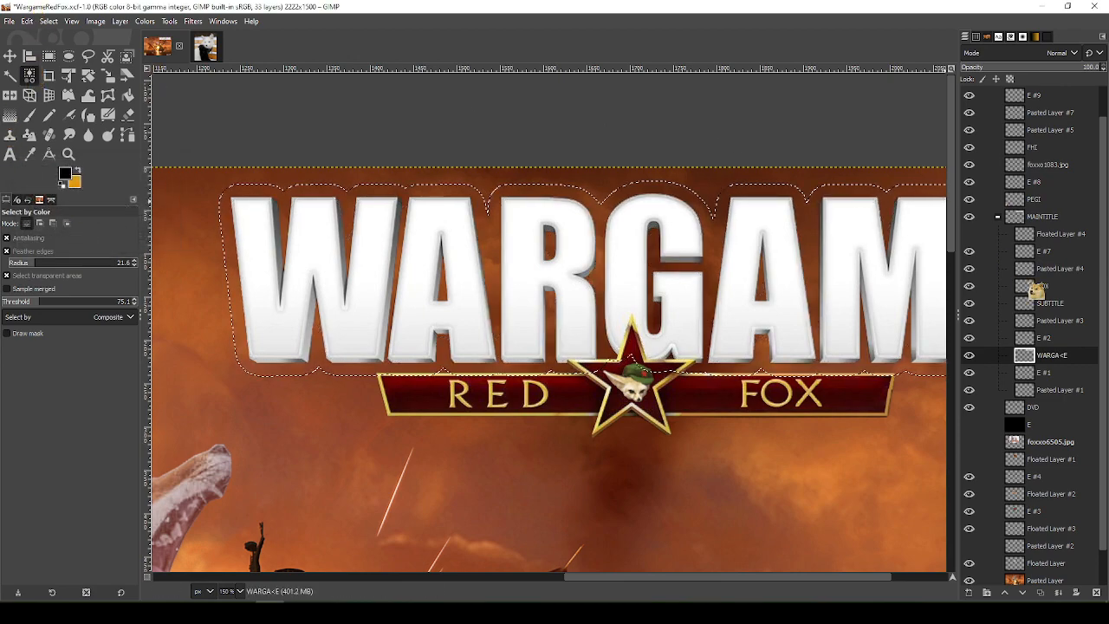
Add a new layer directly below the WARGA<E layer and bucket-fill the grown selection with black as a soft title shadow
left_click(969, 593)
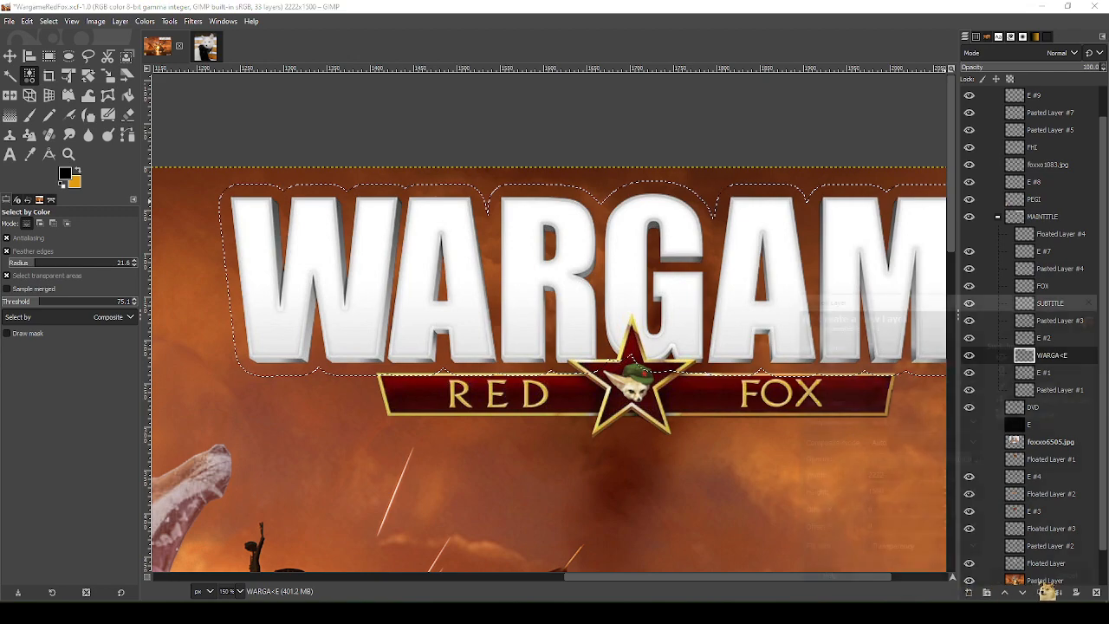
left_click(1021, 582)
left_click_drag(1037, 356, 1044, 378)
key("shift+b")
left_click(587, 280)
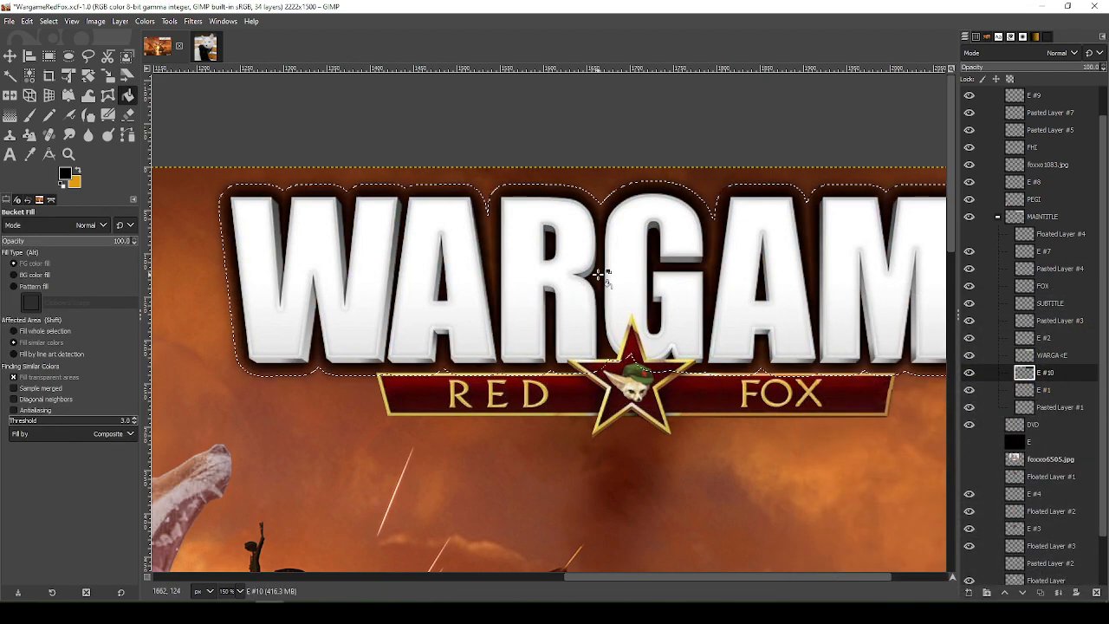
scroll(598, 274, "down", 4)
scroll(606, 273, "up", 2)
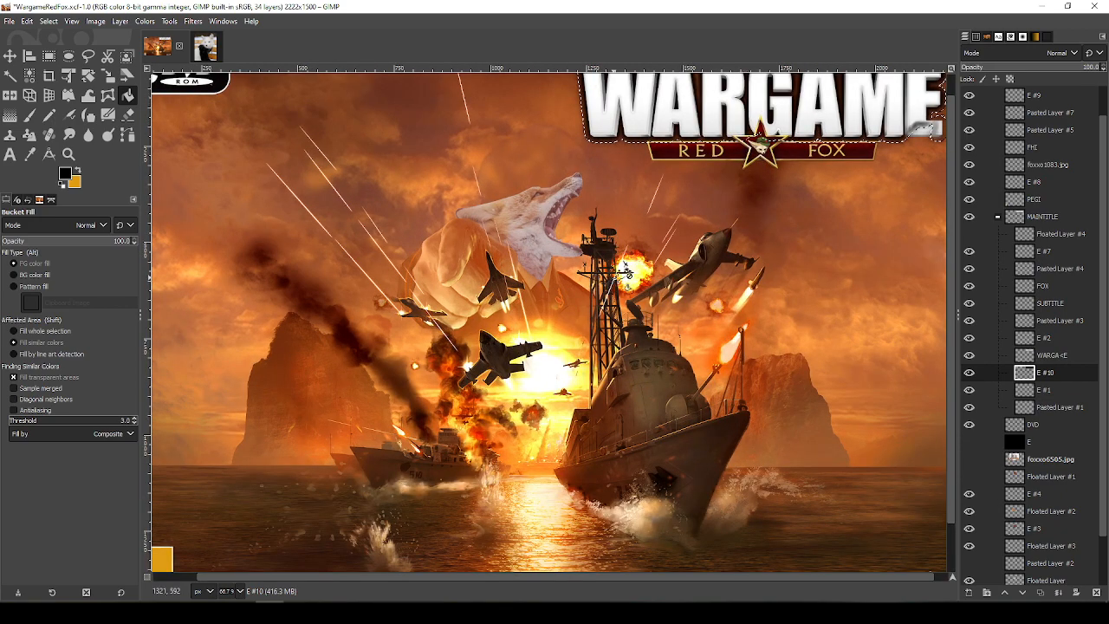
left_click_drag(624, 272, 517, 539)
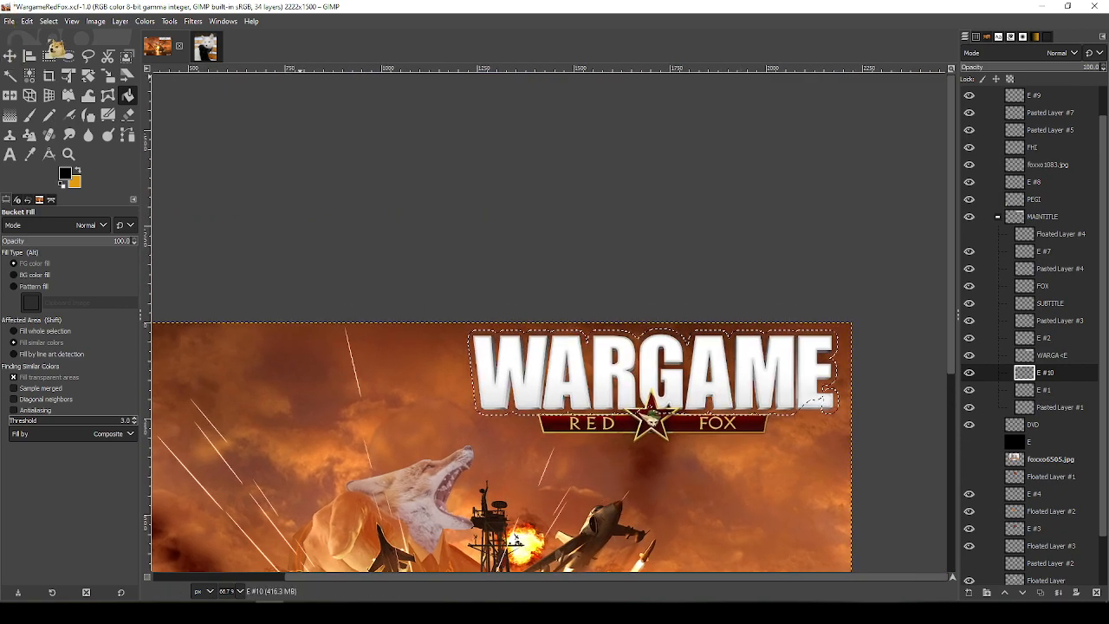
Try shrinking the selection around the WARGAME lettering before filling it with black, and undo the attempt
left_click(49, 21)
left_click(90, 179)
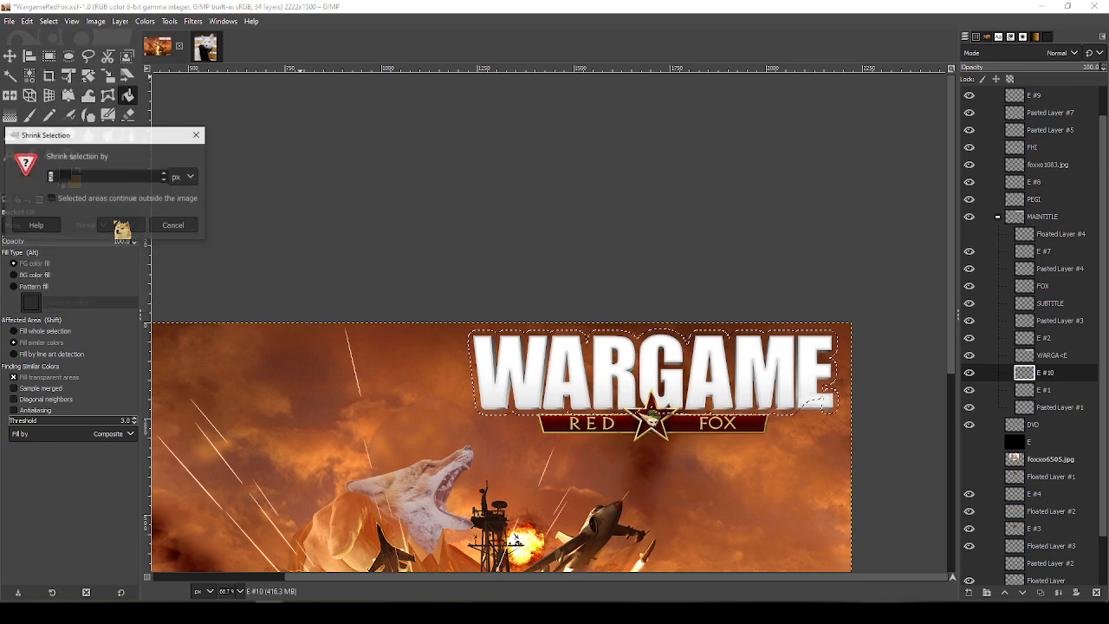
left_click(122, 225)
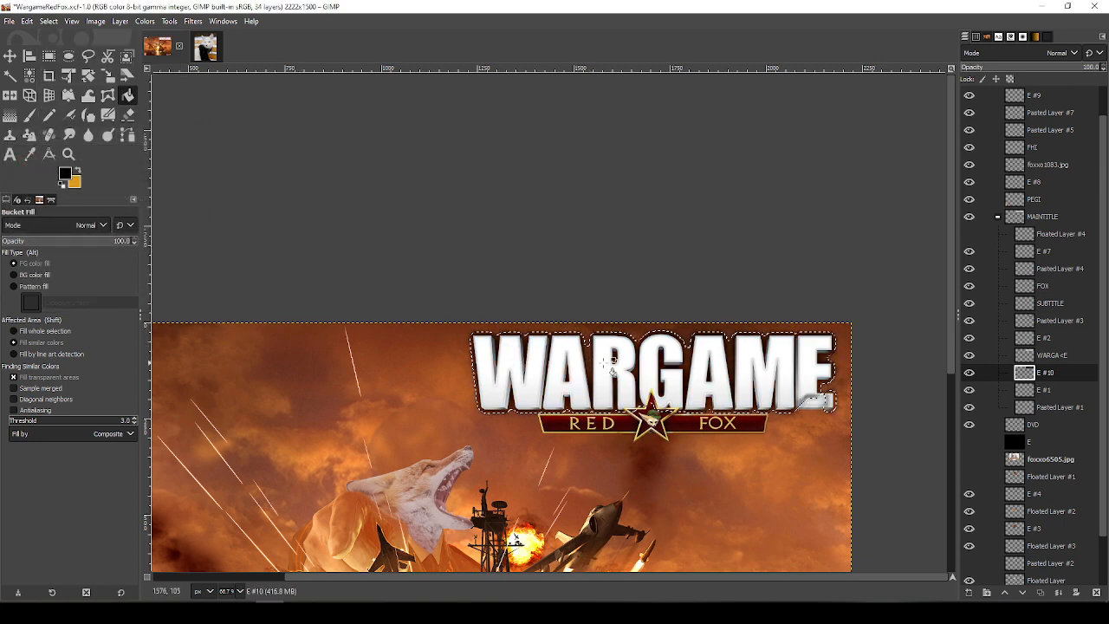
key("shift+ctrl+a")
left_click_drag(894, 393, 776, 348)
key("ctrl+z")
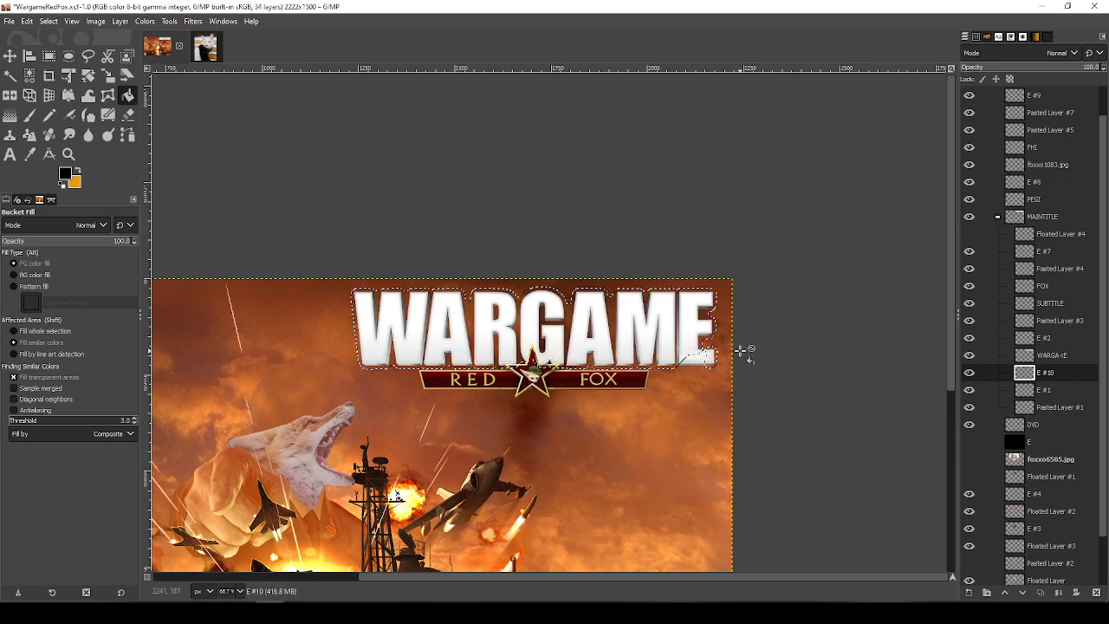
scroll(741, 350, "up", 2)
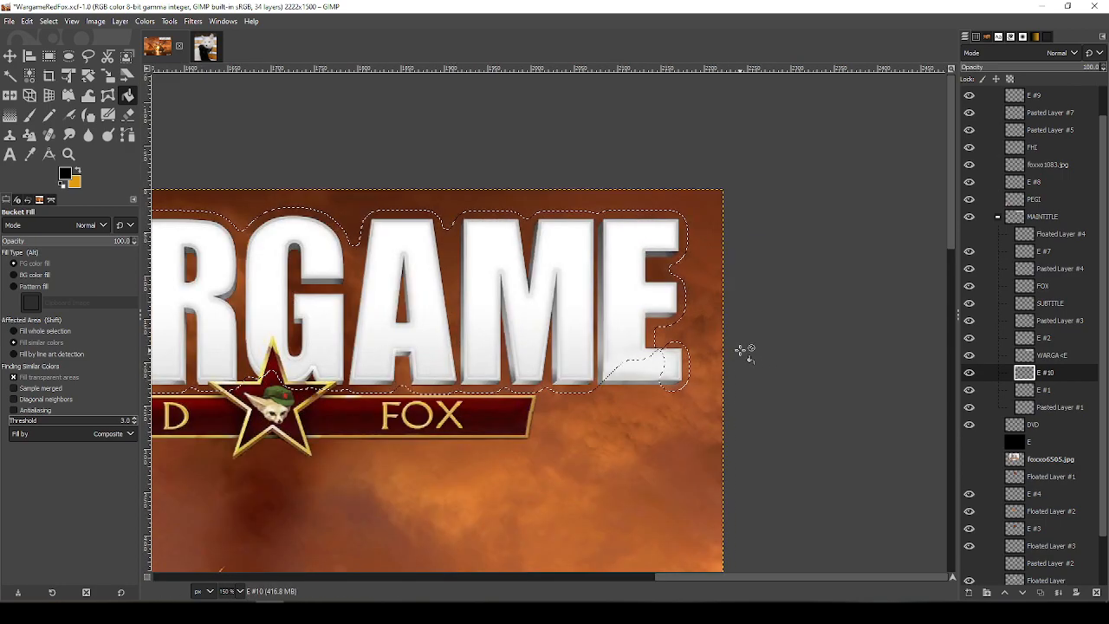
scroll(725, 272, "down", 1)
Check the WARGA<E layer by toggling its visibility and move it below layer E #10 in the MAINTITLE group
left_click(1049, 338)
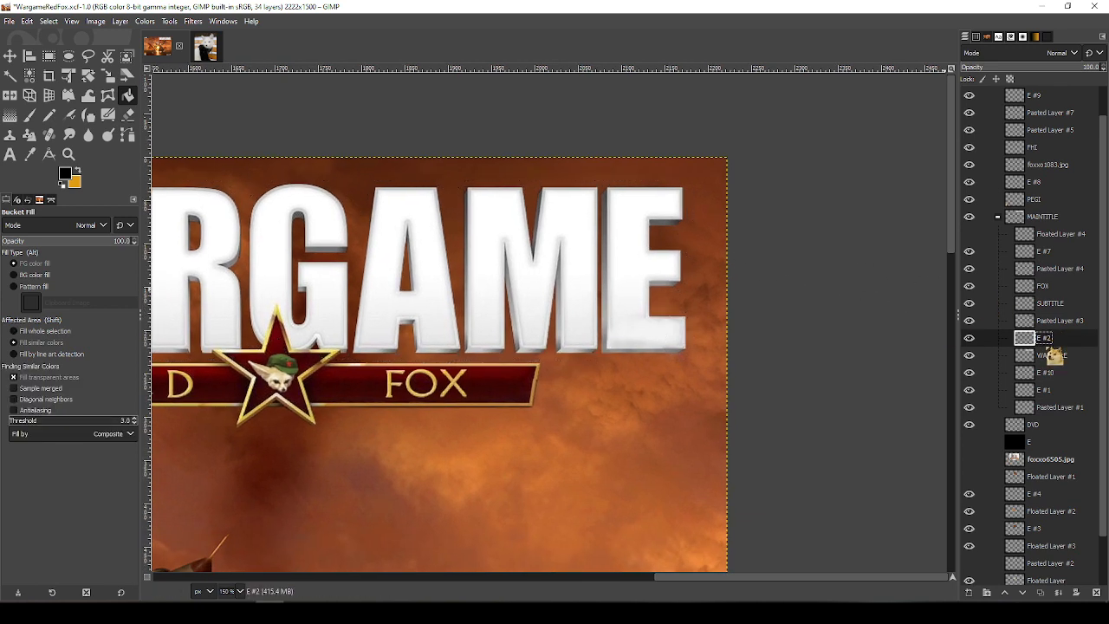
left_click(1051, 356)
left_click(969, 355)
left_click(969, 355)
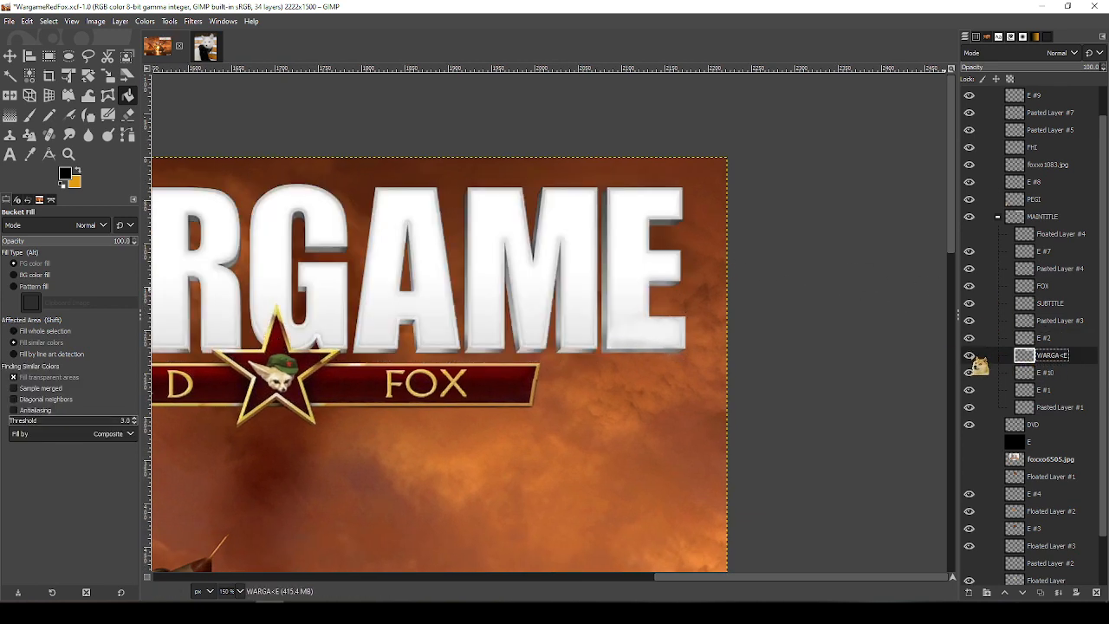
left_click(1044, 373)
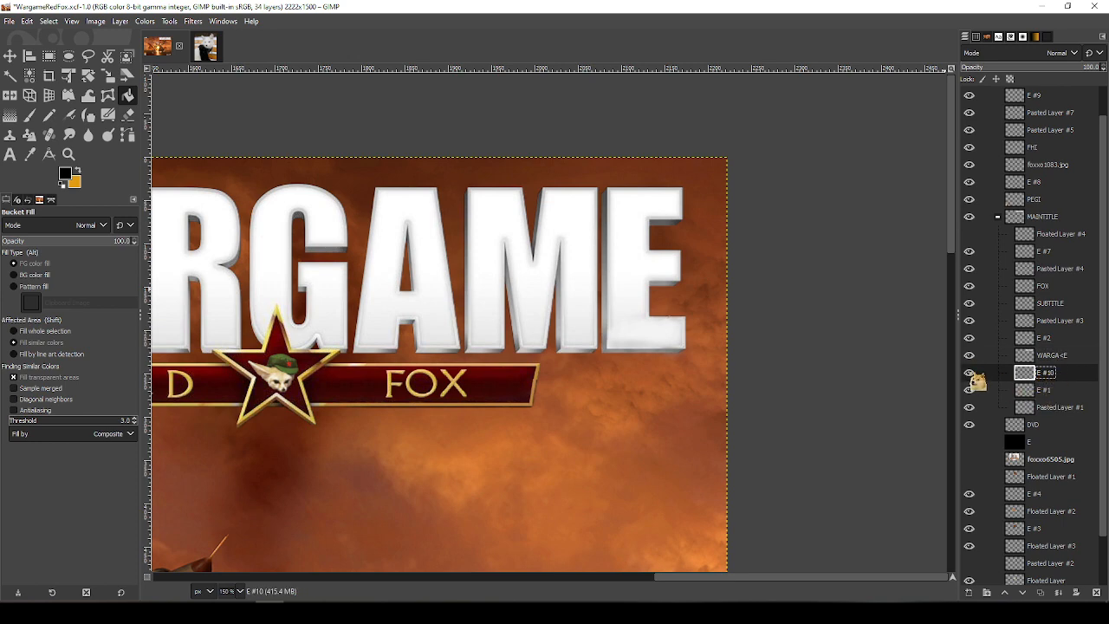
left_click_drag(1050, 356, 1054, 421)
left_click(1062, 376)
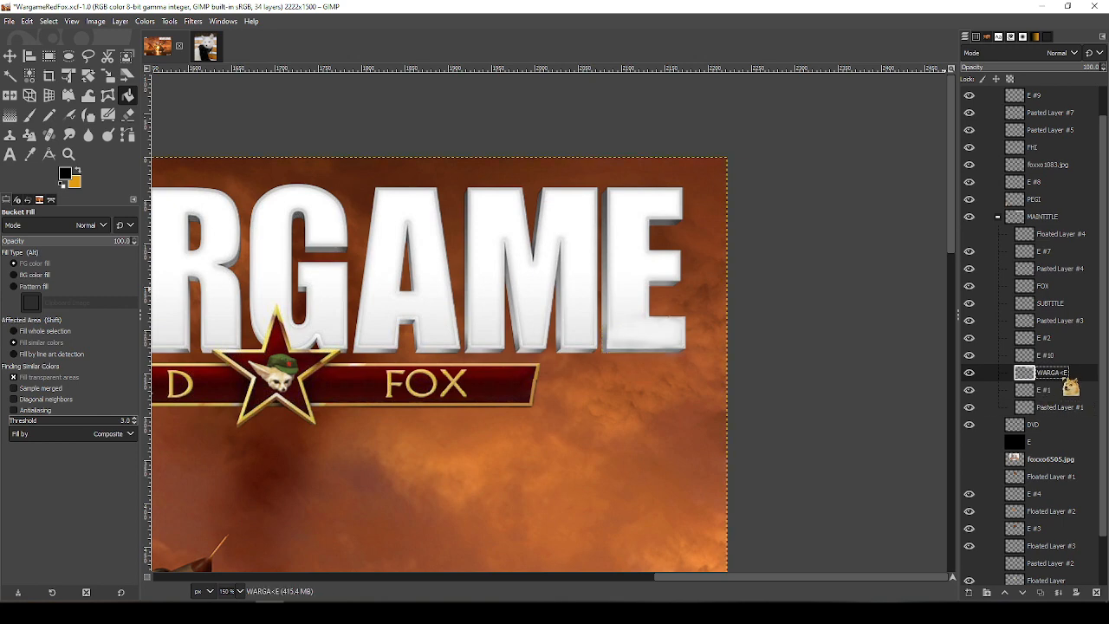
Merge WARGA<E down through E #1 into Pasted Layer #1 and place E #10 beneath the merged layer
right_click(1061, 375)
left_click(1008, 149)
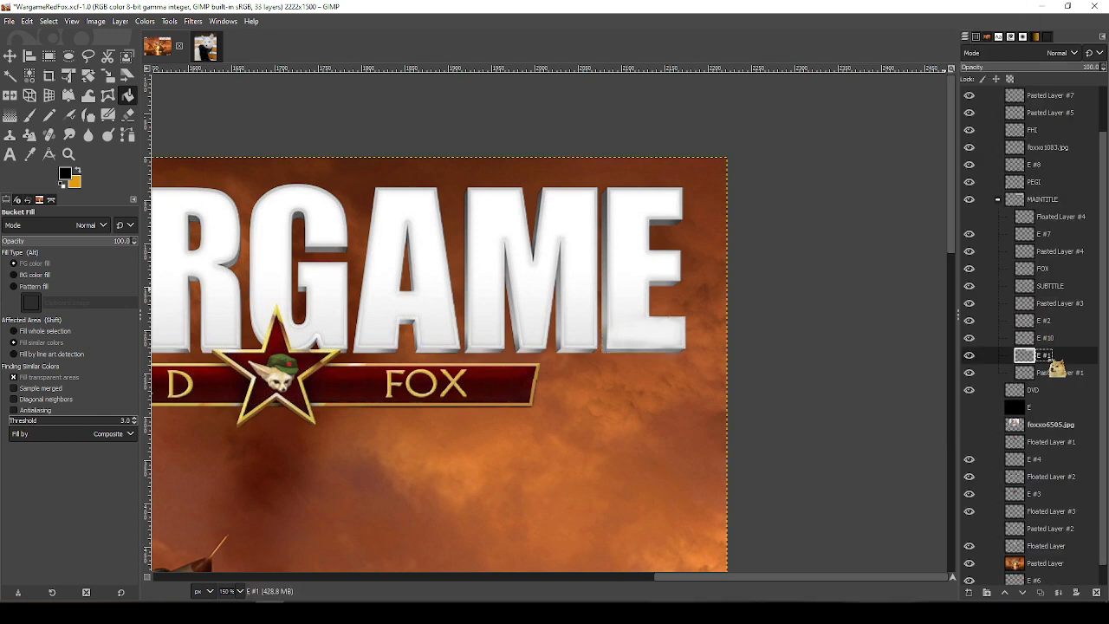
right_click(1054, 362)
left_click(928, 148)
left_click_drag(1048, 336, 1055, 359)
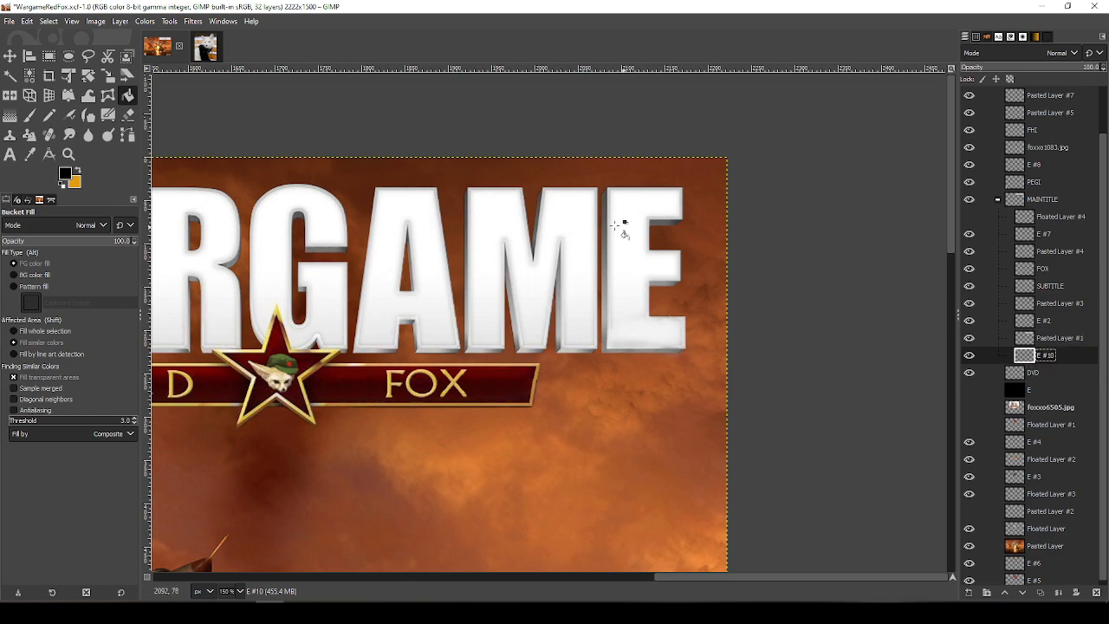
Rename the merged lettering layer Pasted Layer #1 as WARGAME
left_click_drag(570, 225, 800, 270)
left_click(1065, 339)
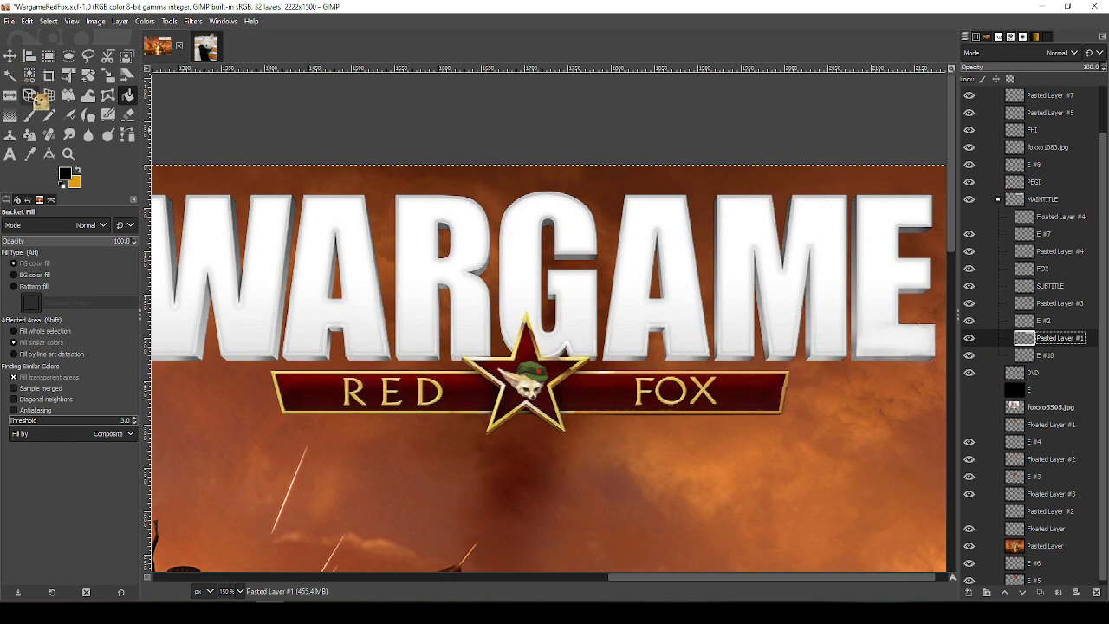
double_click(1064, 339)
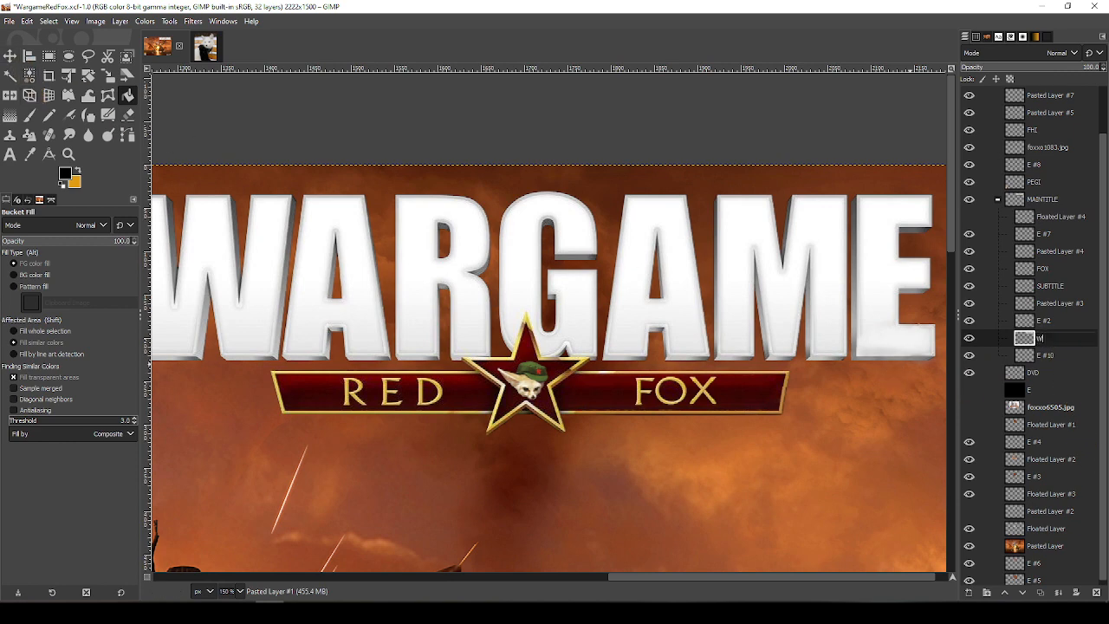
type("WARGAME")
key("Return")
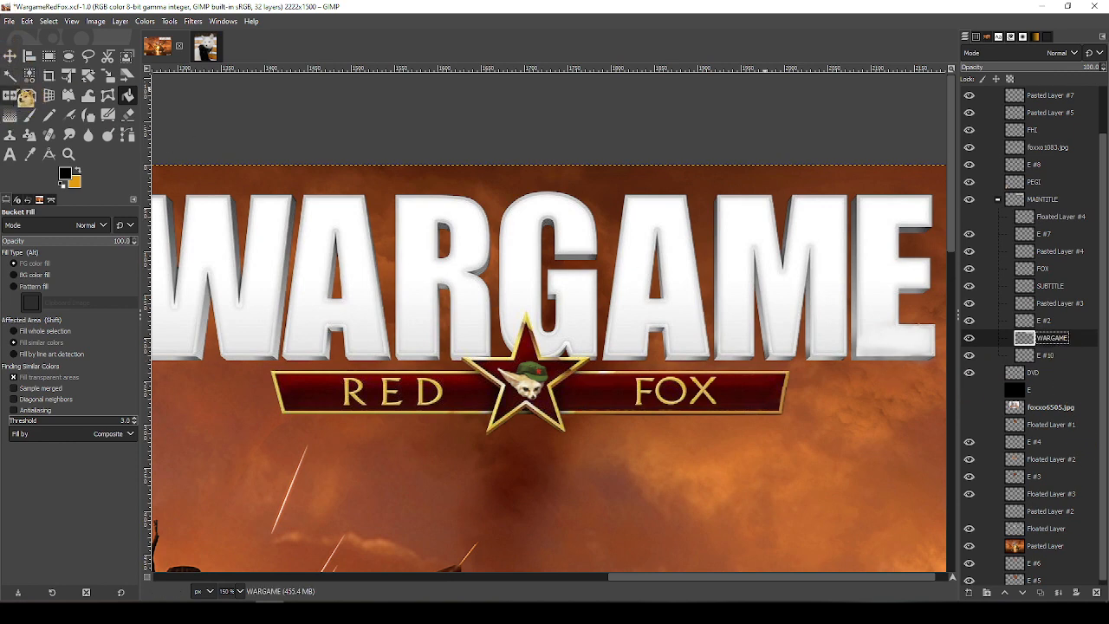
Select the transparent area of the WARGAME layer by color, invert the selection to enclose the lettering, and grow it by 10 px
left_click(29, 76)
left_click(243, 398)
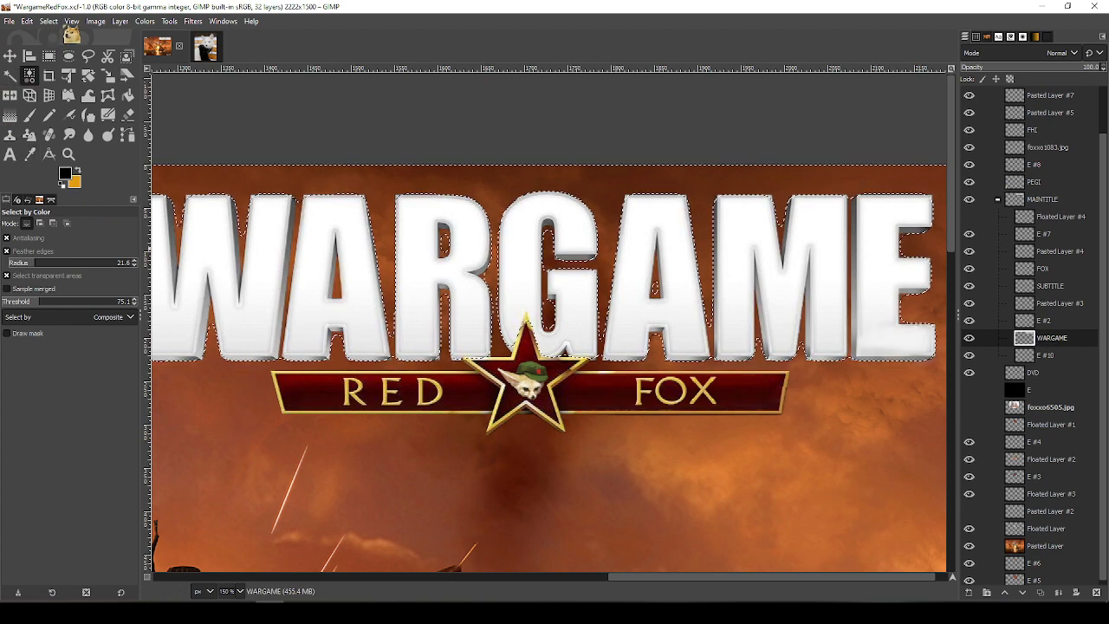
left_click(48, 22)
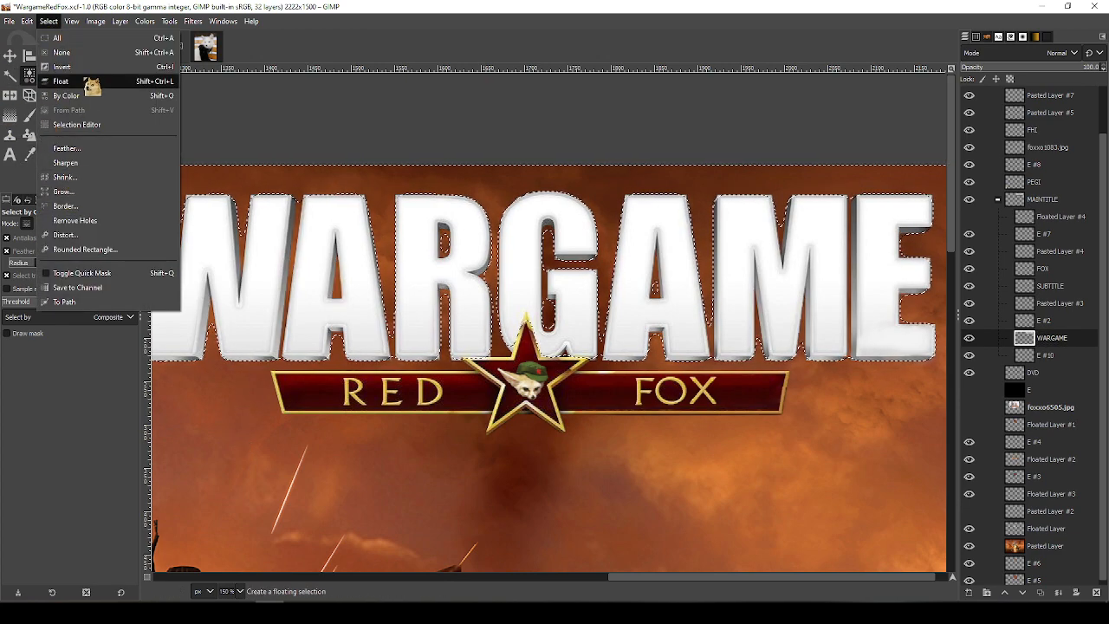
left_click(48, 22)
left_click(49, 24)
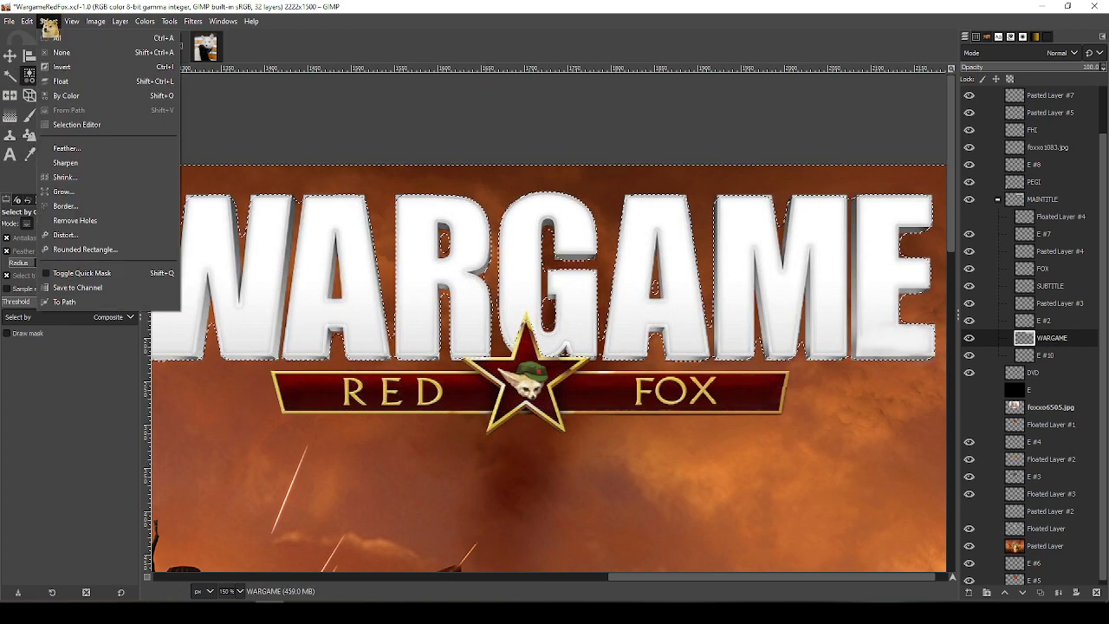
left_click(65, 191)
left_click(95, 231)
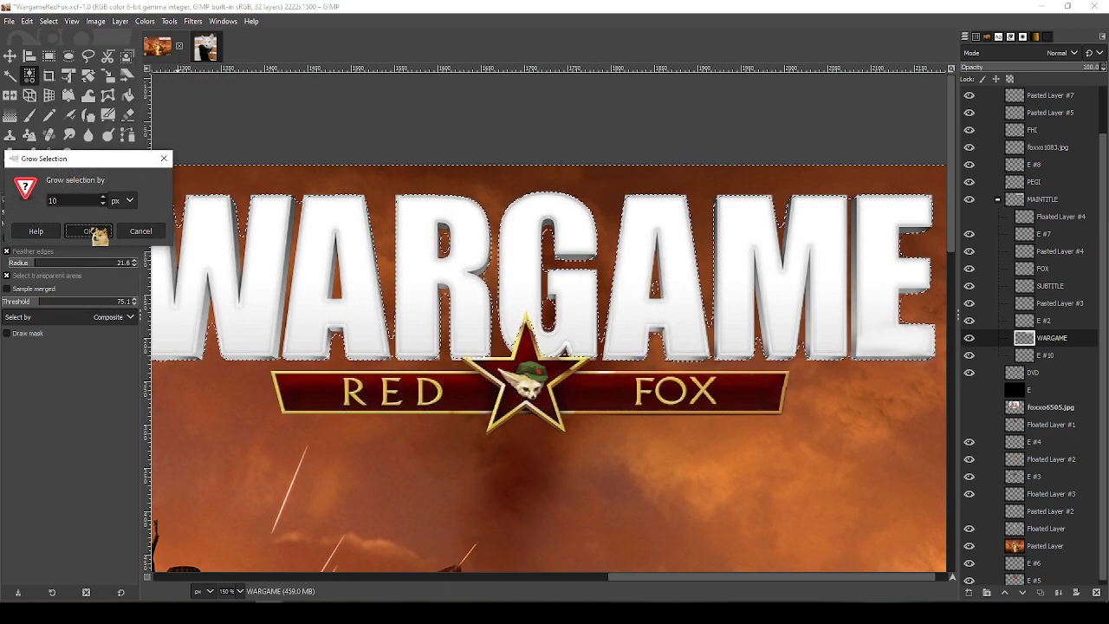
Bucket-fill the grown selection with black on layer E #10 as the title shadow and clear the selection
left_click(1062, 356)
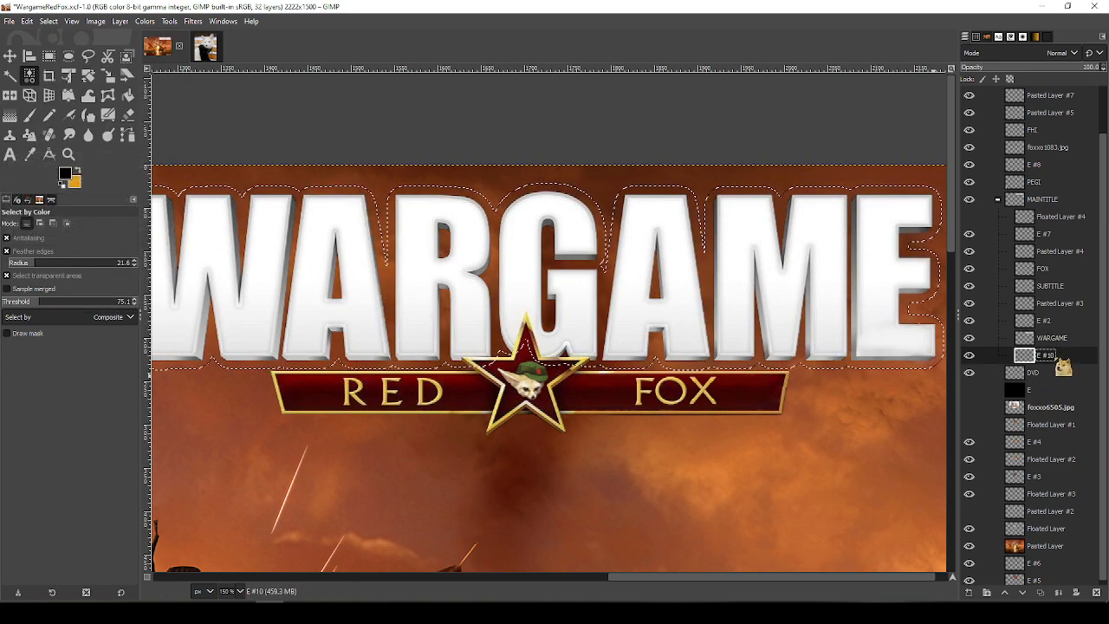
key("shift+b")
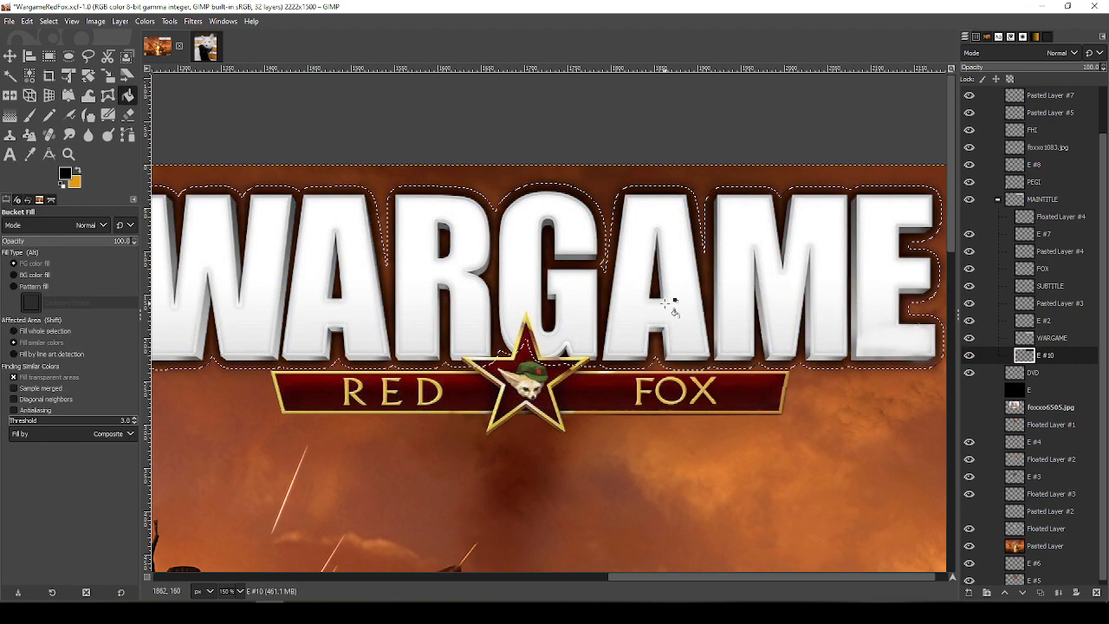
scroll(674, 305, "down", 2)
scroll(674, 305, "down", 1)
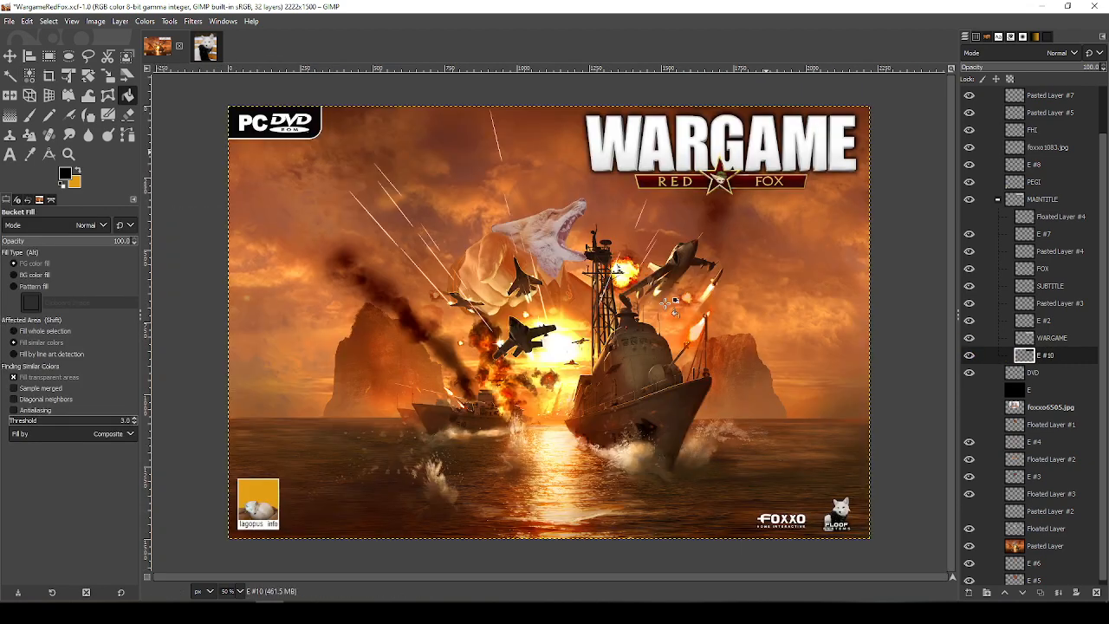
Examine the PC DVD-ROM badge's lettering up close and look through the layer list for its layer
left_click_drag(379, 194, 401, 274)
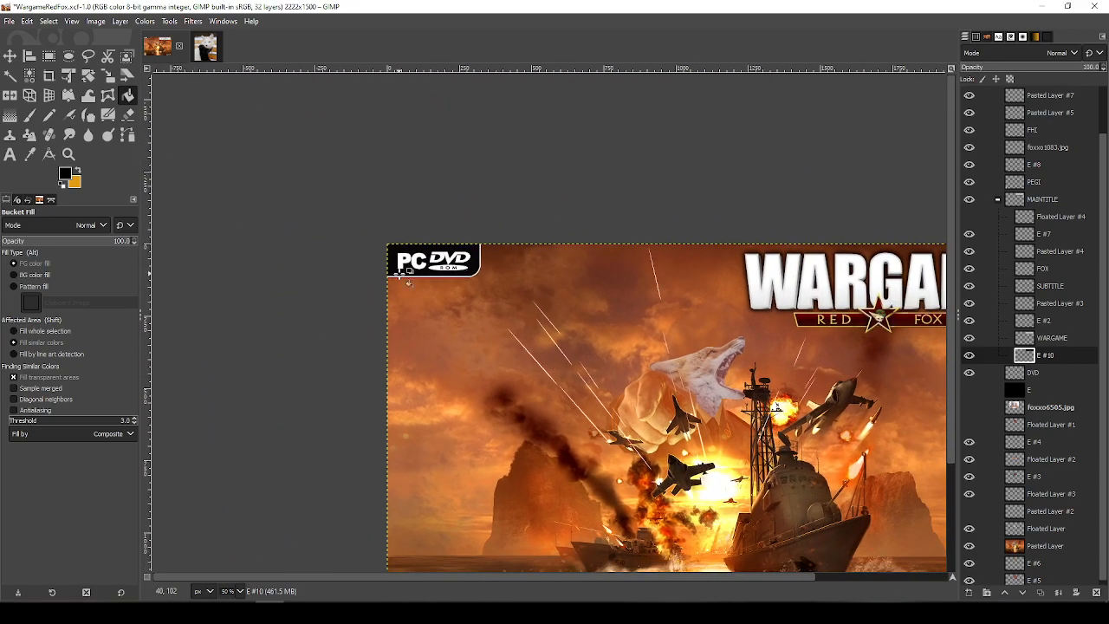
scroll(462, 241, "up", 5)
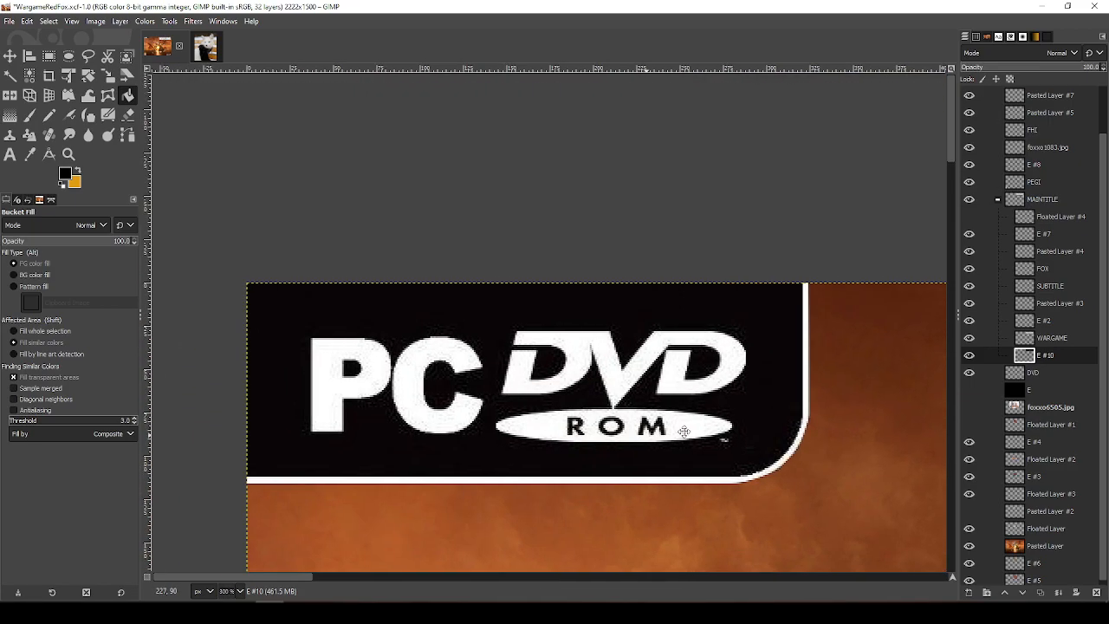
scroll(599, 341, "up", 3)
scroll(676, 322, "down", 3)
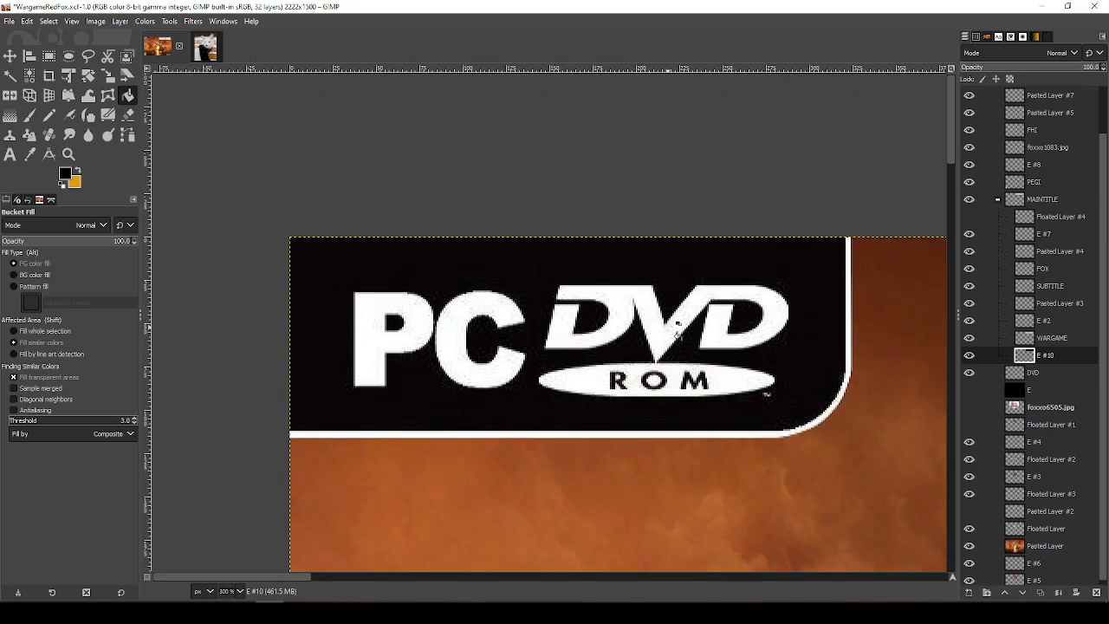
scroll(678, 334, "up", 4)
scroll(676, 328, "down", 5)
scroll(659, 364, "up", 5)
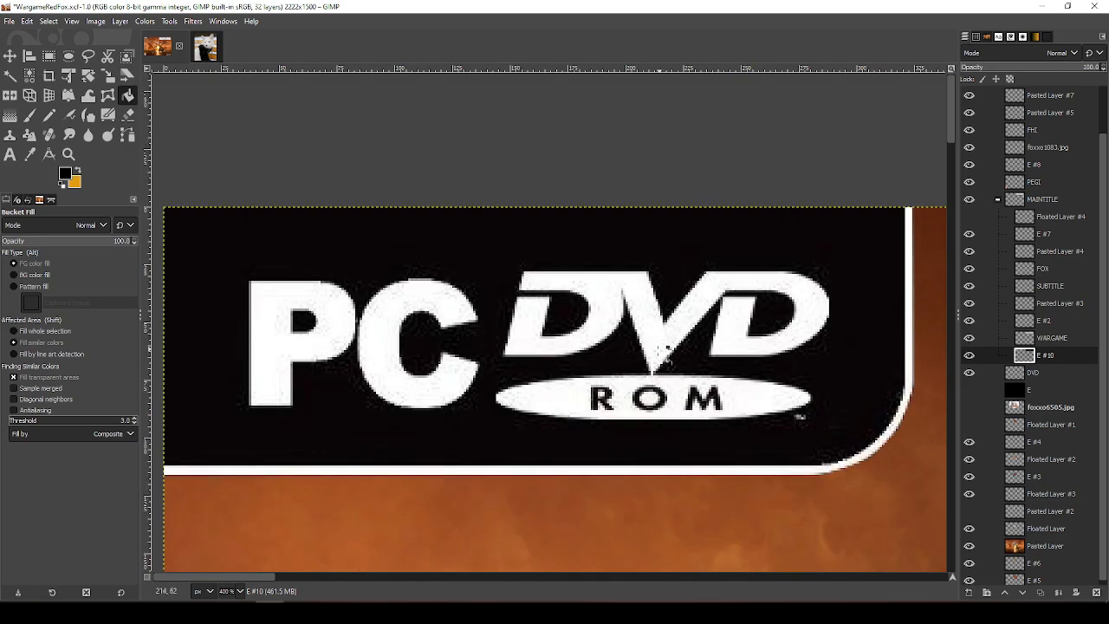
left_click_drag(670, 413, 579, 454)
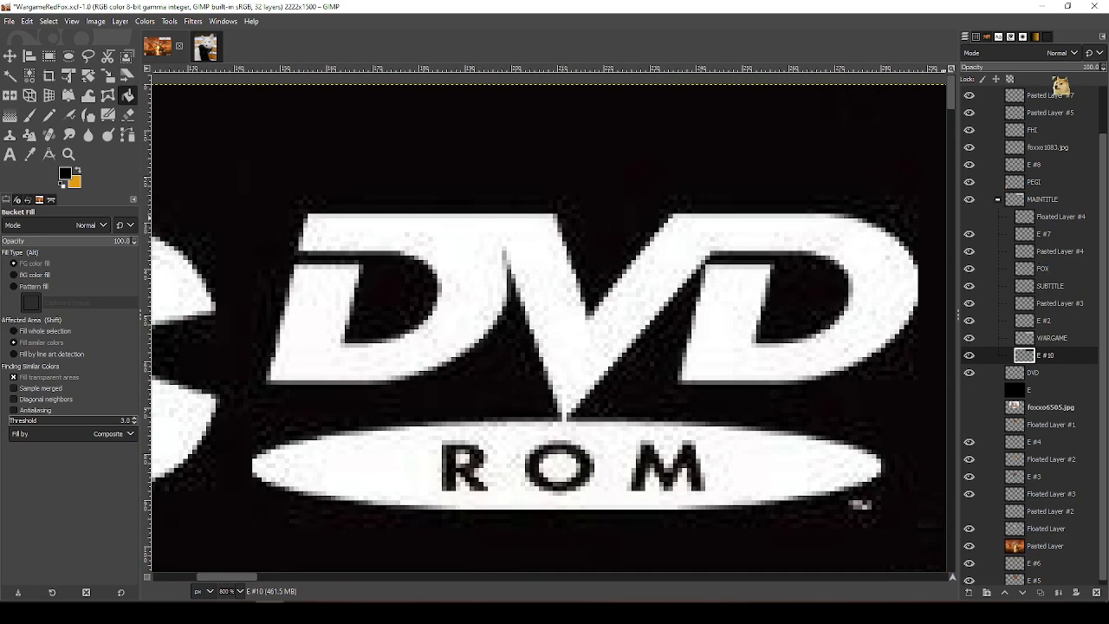
scroll(1092, 173, "up", 3)
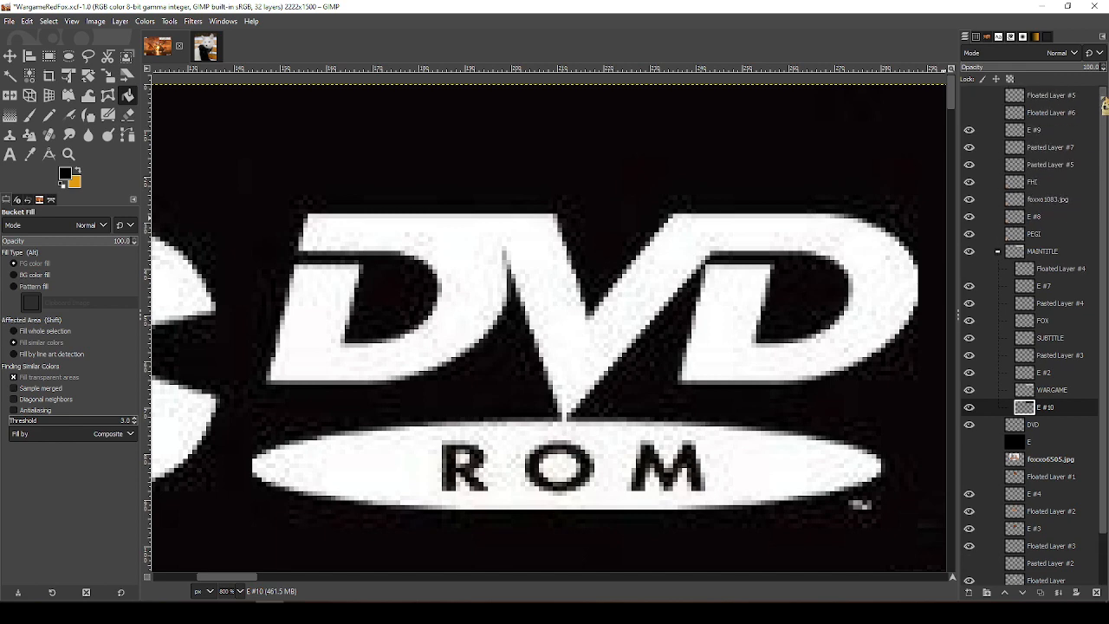
scroll(1102, 264, "down", 3)
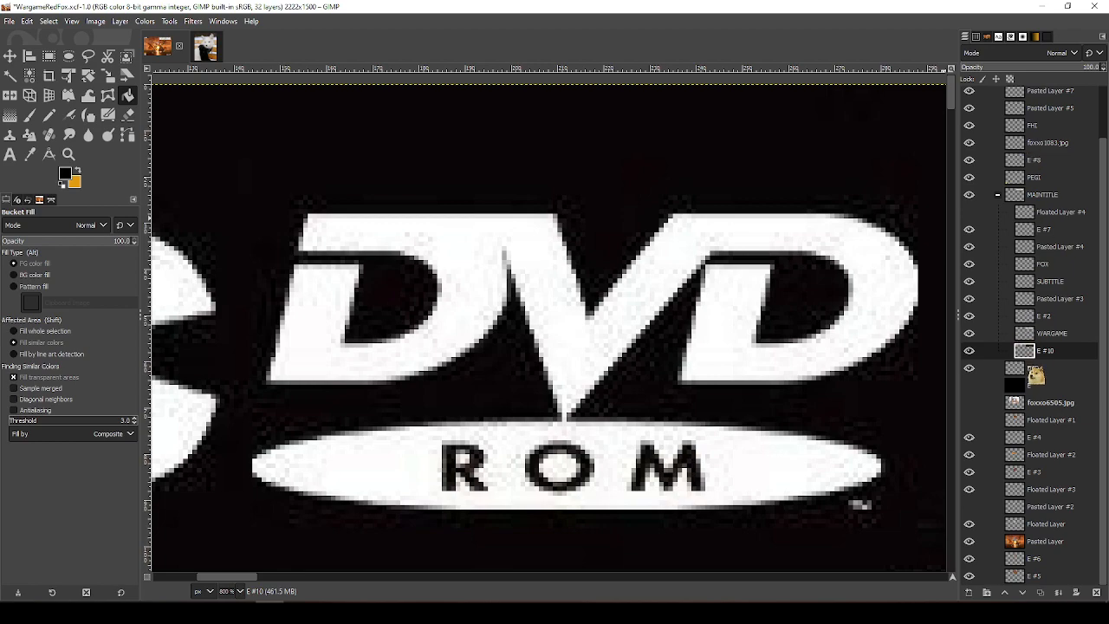
On the DVD layer, delete a rectangle of about 149 × 49 px around the badge's DVD lettering and fill the gap with black
left_click(1033, 368)
scroll(361, 189, "down", 2)
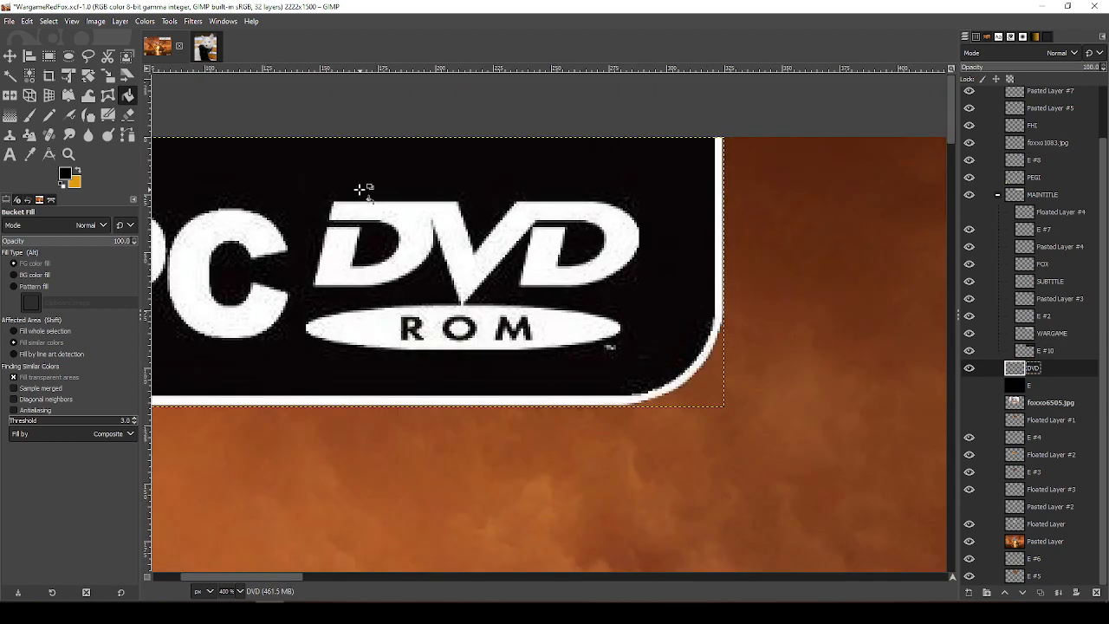
key("r")
left_click_drag(307, 193, 650, 306)
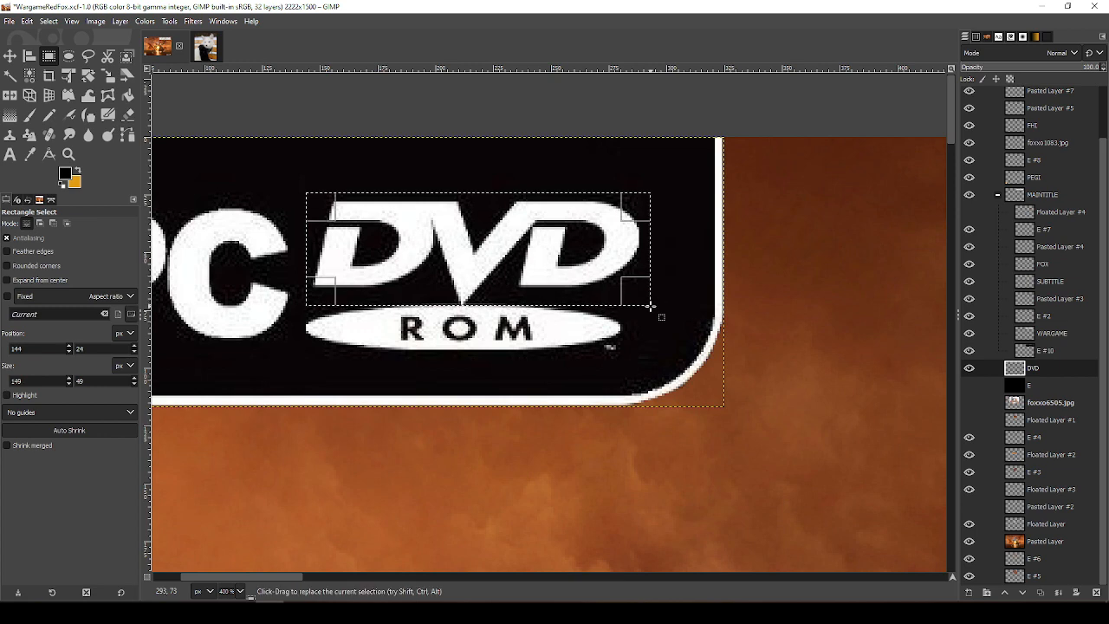
key("Delete")
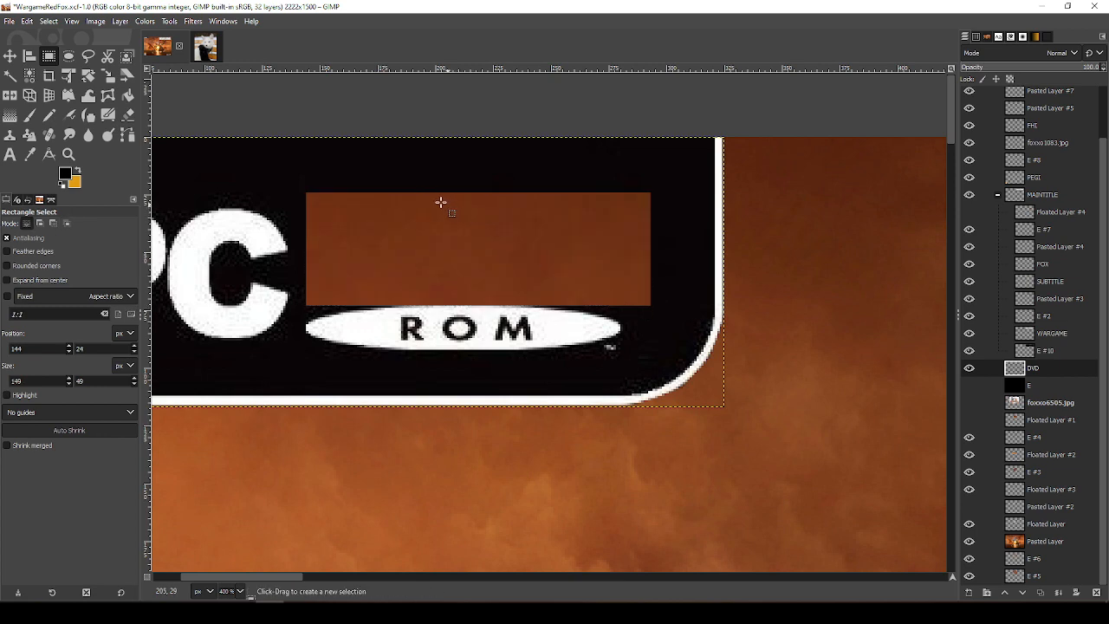
key("shift+b")
left_click(444, 238)
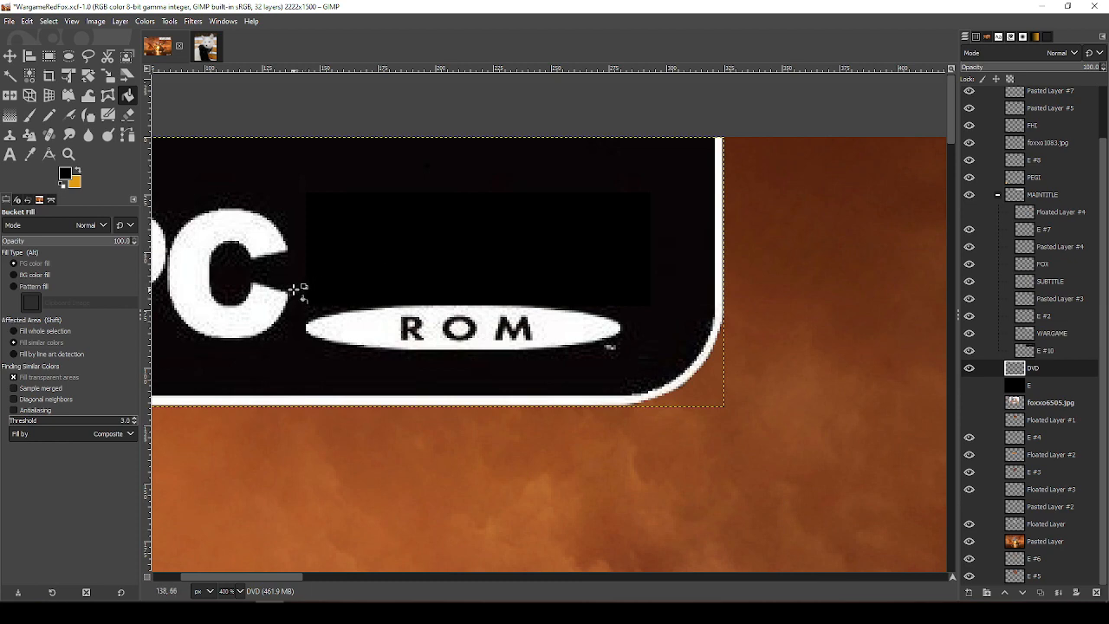
Pick the ellipse's white, delete the ROM lettering inside it, fill the gap with that white, and clear the selection
key("r")
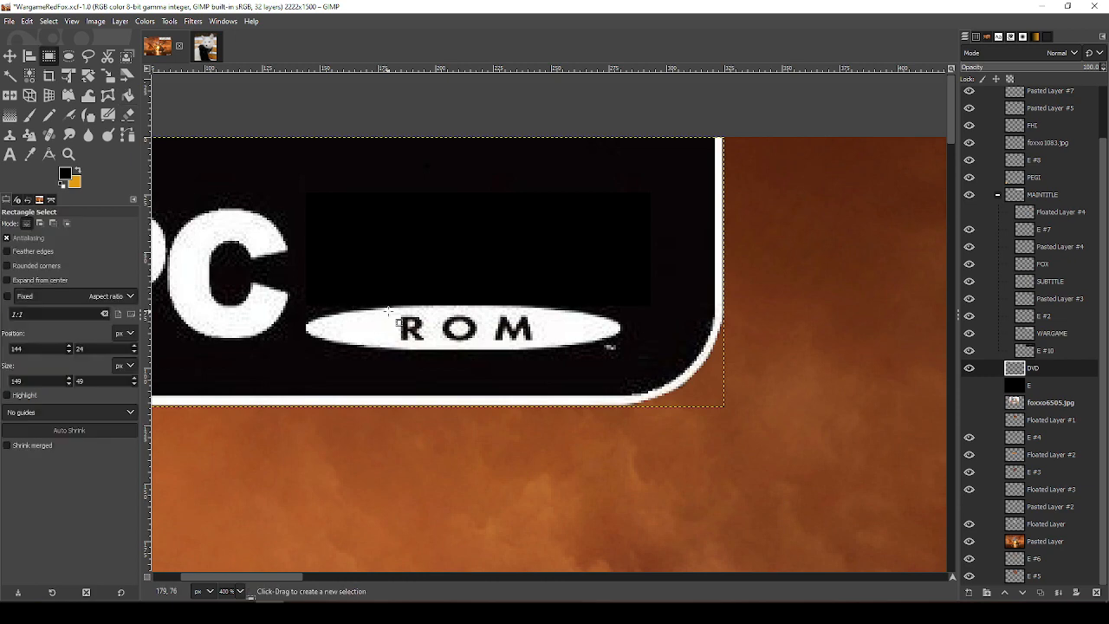
key("o")
left_click(380, 324)
key("r")
mouse_move(393, 311)
left_mouse_down()
mouse_move(549, 354)
mouse_move(539, 344)
mouse_move(901, 280)
mouse_move(720, 408)
mouse_move(718, 361)
mouse_move(741, 394)
mouse_move(690, 372)
left_mouse_up()
key("Delete")
key("shift+b")
left_click(429, 331)
key("ctrl+shift+a")
Draw a text frame for white lettering over the cleared black area beside the badge's PC lettering
key("f")
key("t")
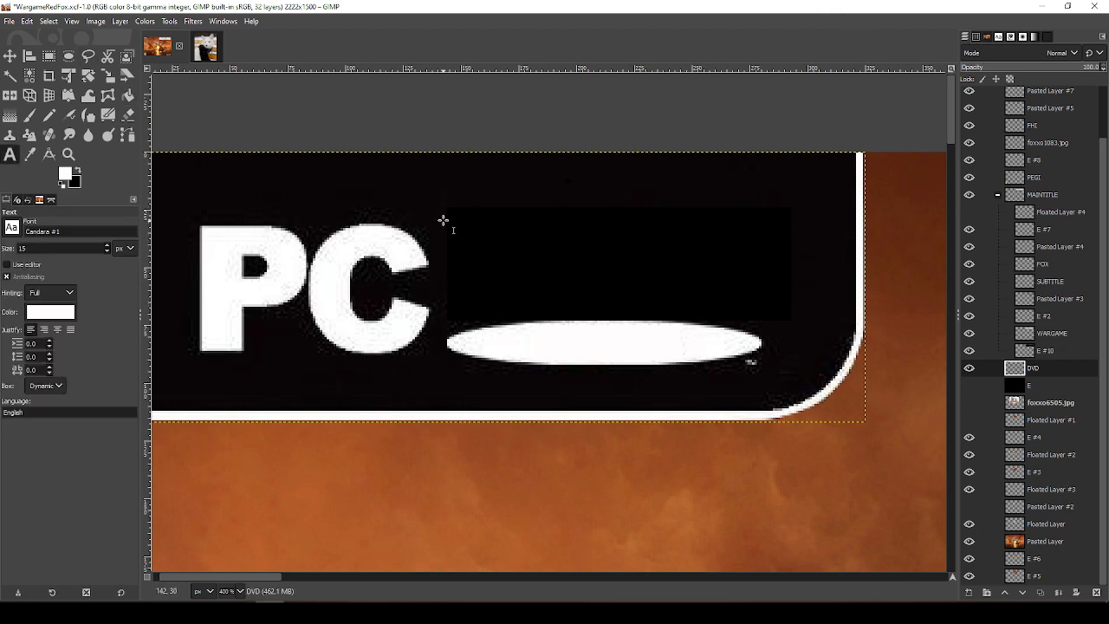
left_click_drag(463, 217, 683, 306)
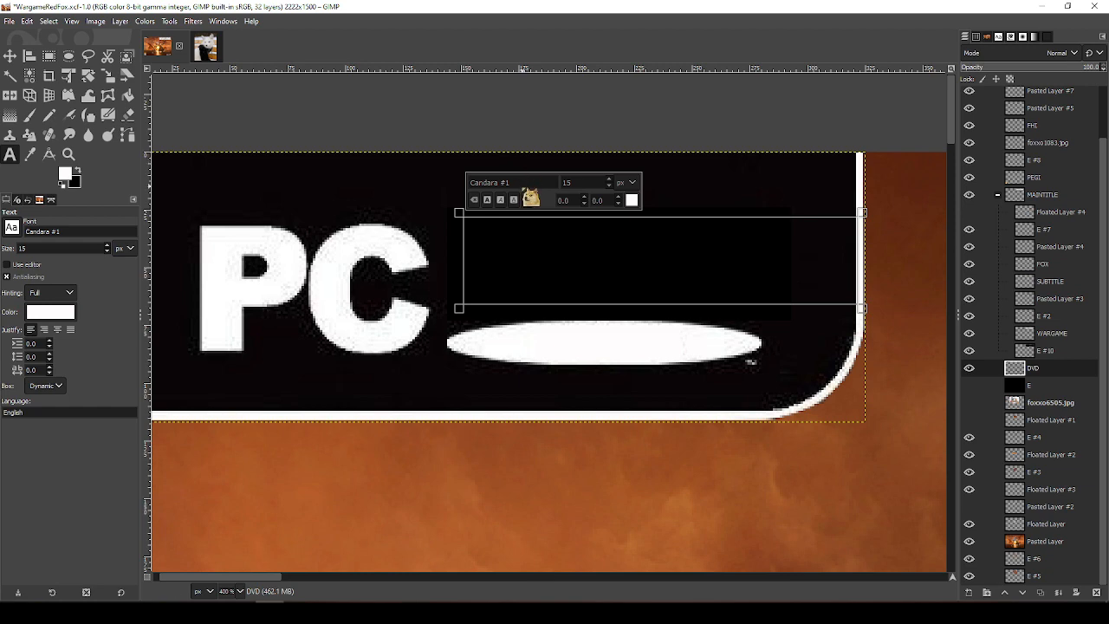
Browse the installed fonts for a heavy typeface that suits the badge lettering
triple_click(523, 181)
type("Perp")
left_click(1010, 38)
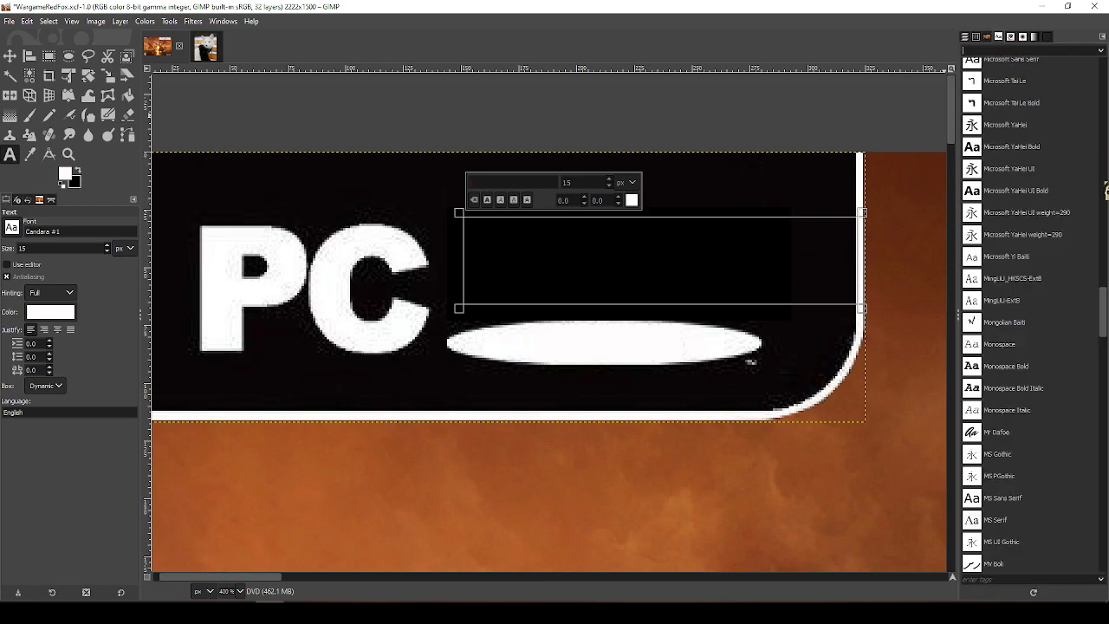
left_click_drag(1104, 301, 1103, 71)
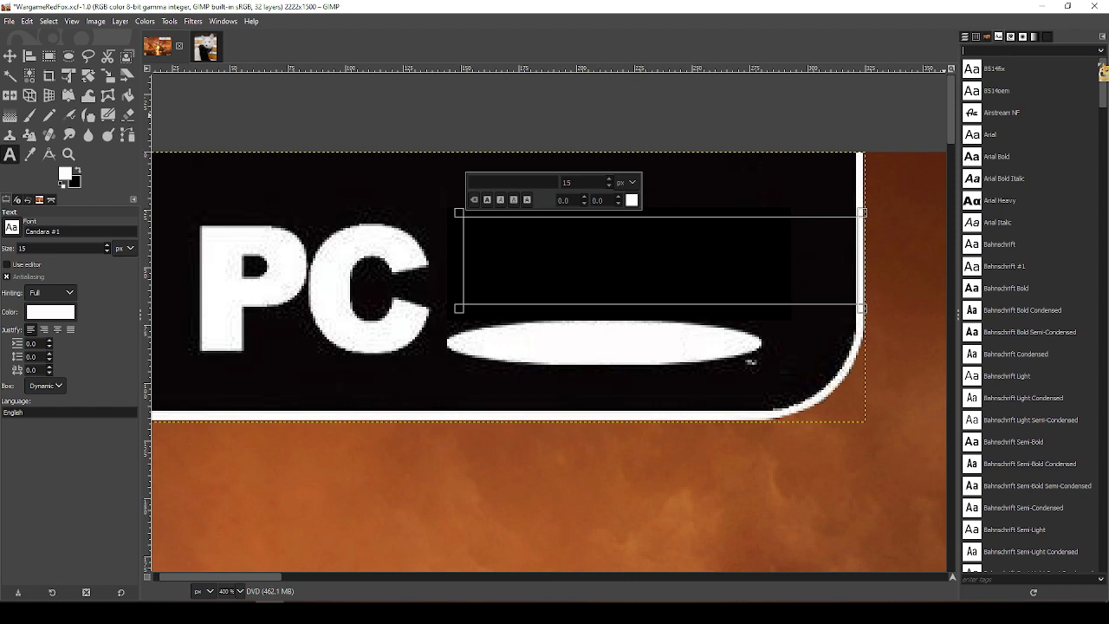
left_click_drag(1103, 71, 1107, 259)
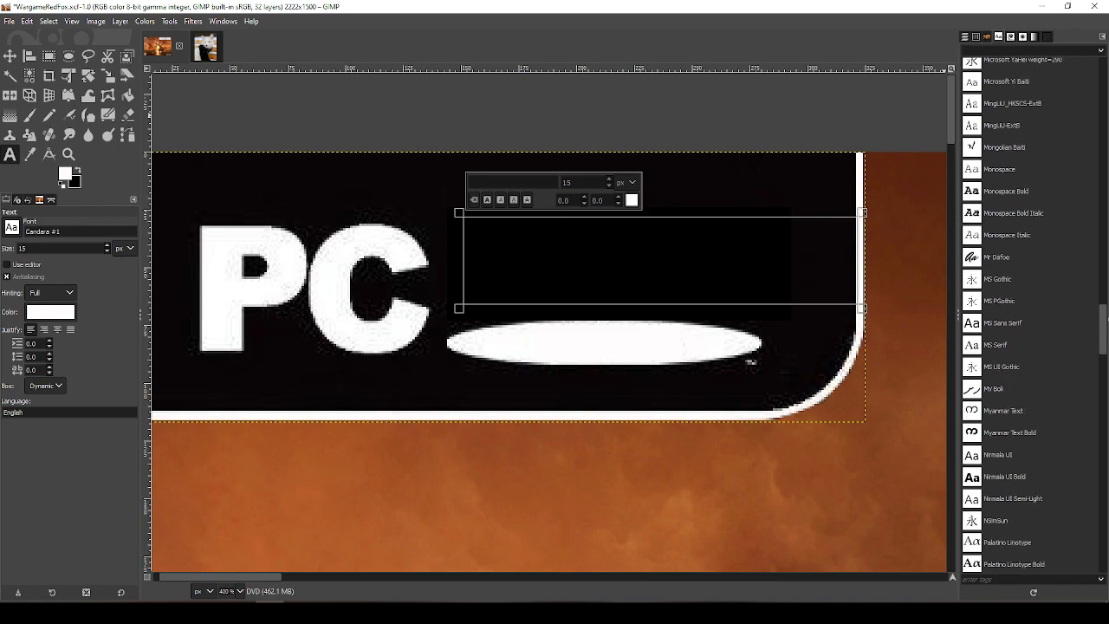
left_click_drag(1107, 332, 1104, 397)
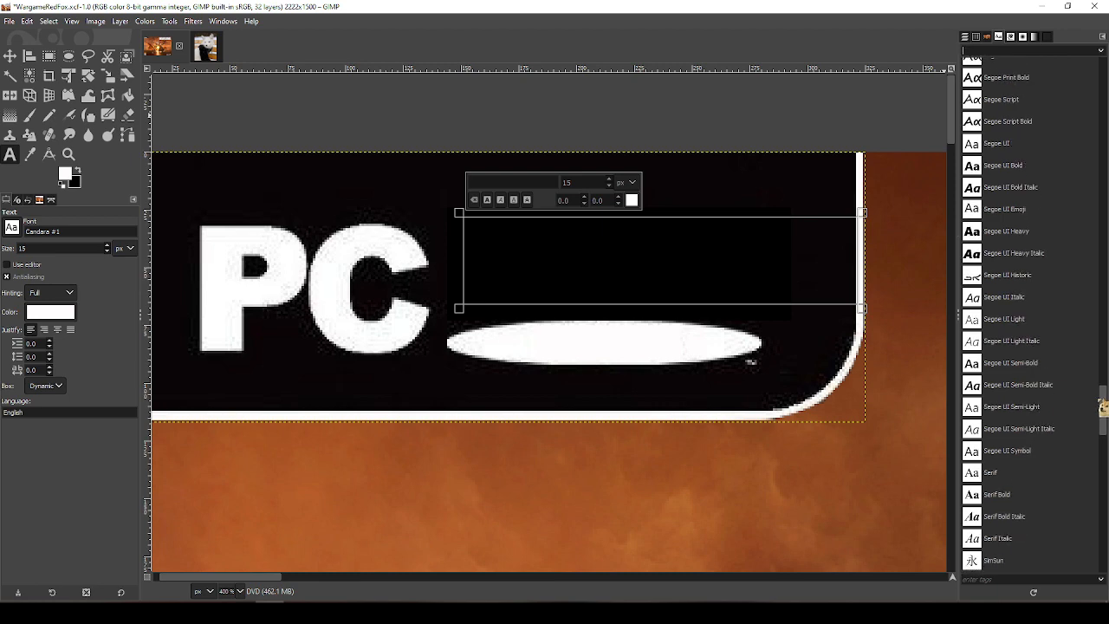
left_click_drag(1103, 407, 1101, 551)
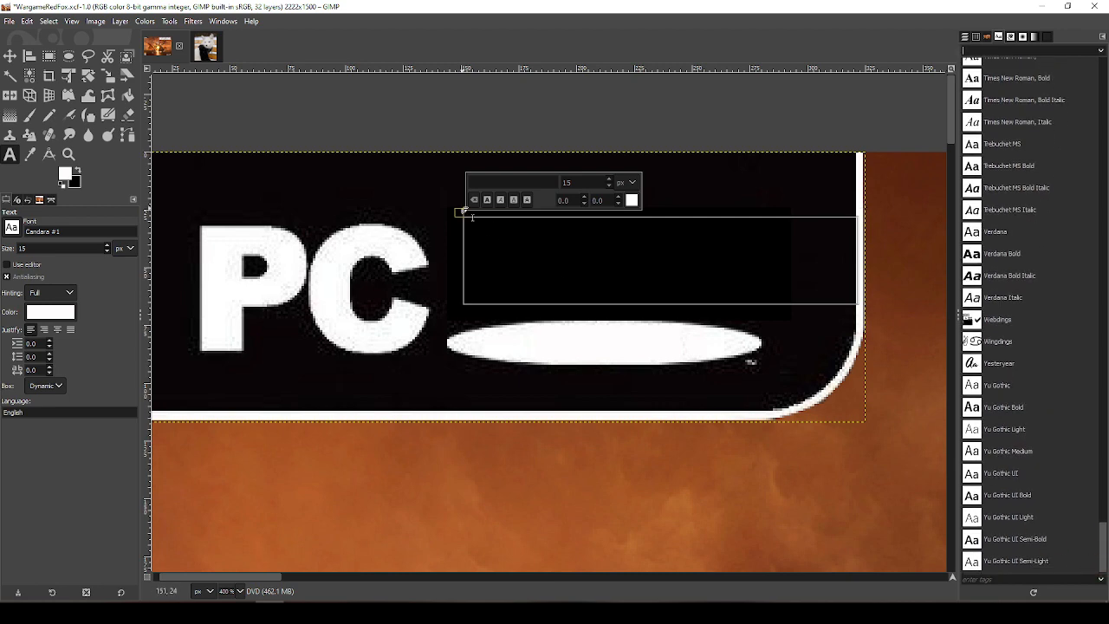
Choose the Impact Condensed font at 30 px and enter the text Fennec beside the PC lettering
left_click(82, 229)
type("Impact Condensed")
key("Return")
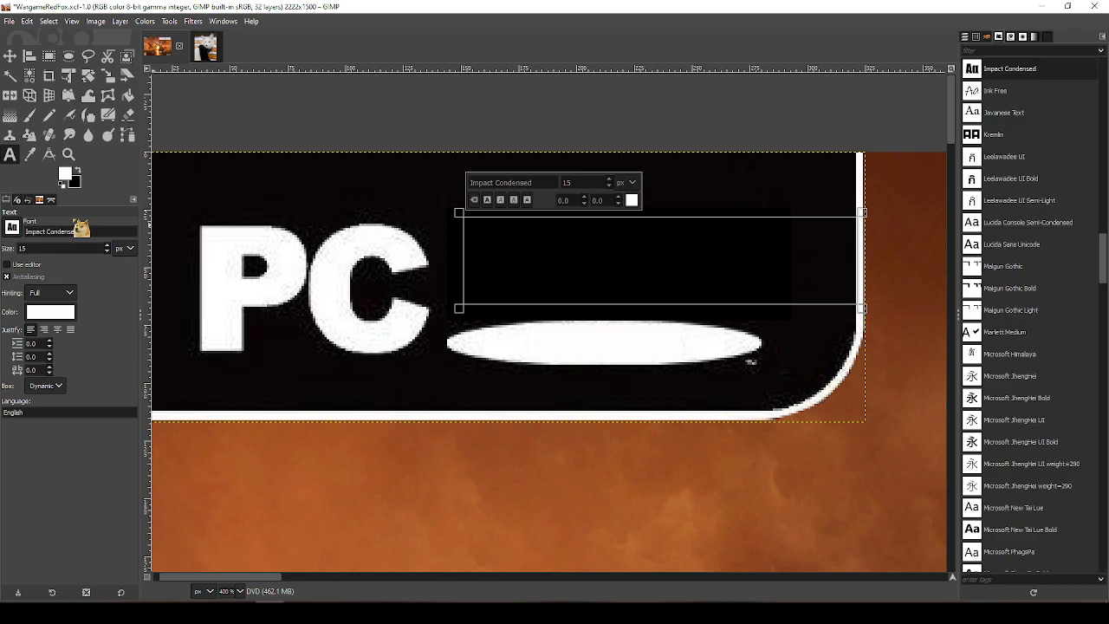
key("Tab")
type("Fennec")
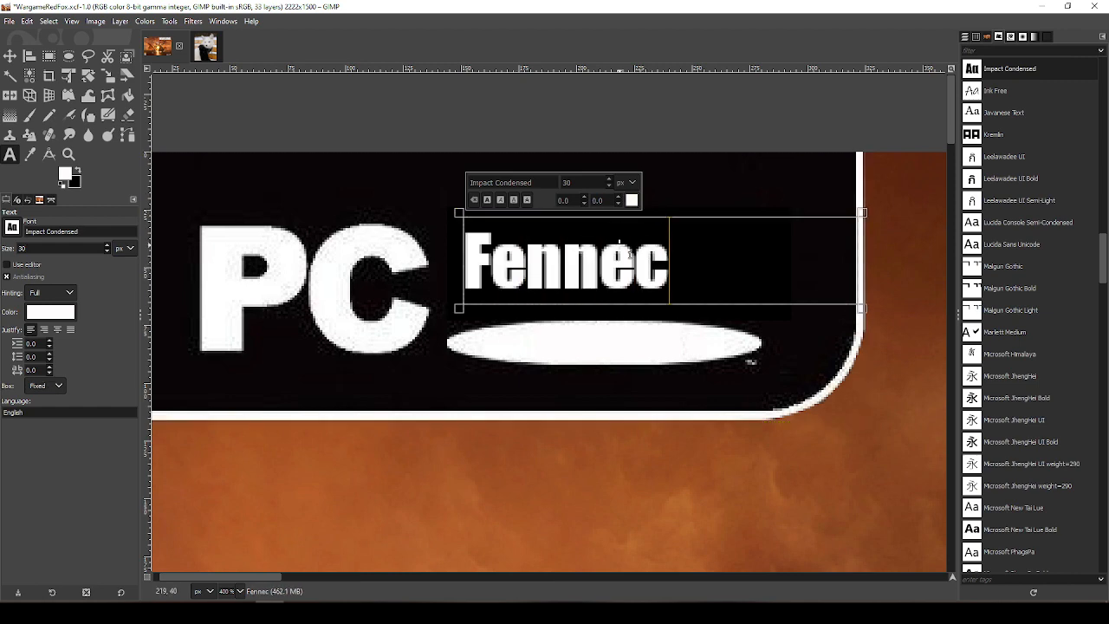
Enlarge the Fennec text to 40 px and move it slightly so it sits just above the white ellipse
key("ctrl+a")
left_click_drag(592, 186, 328, 170)
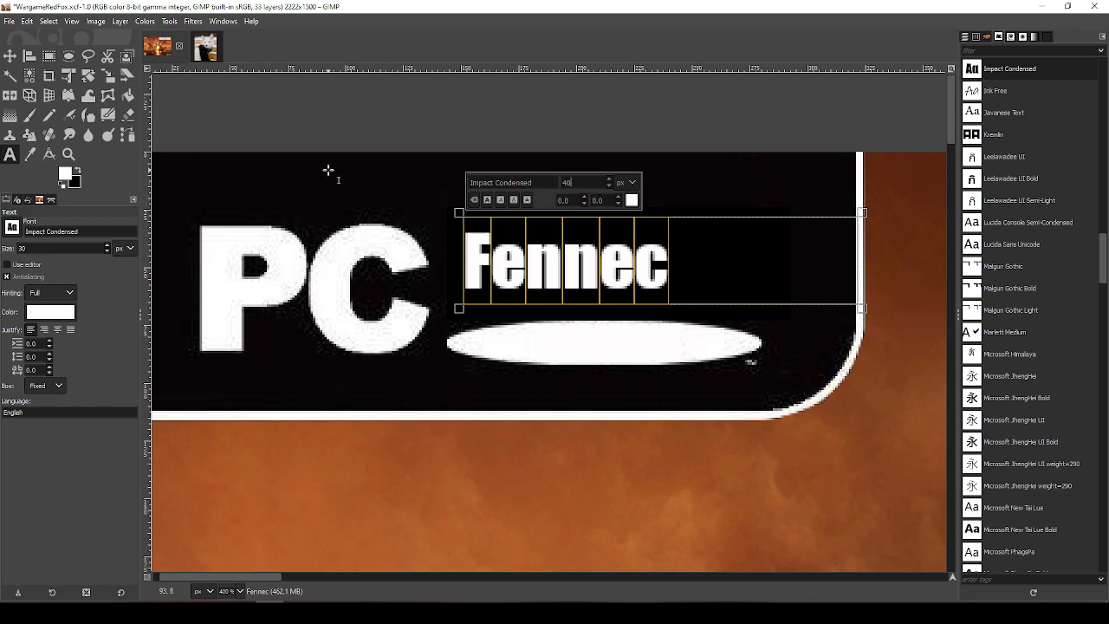
type("40")
key("Return")
left_click(723, 213)
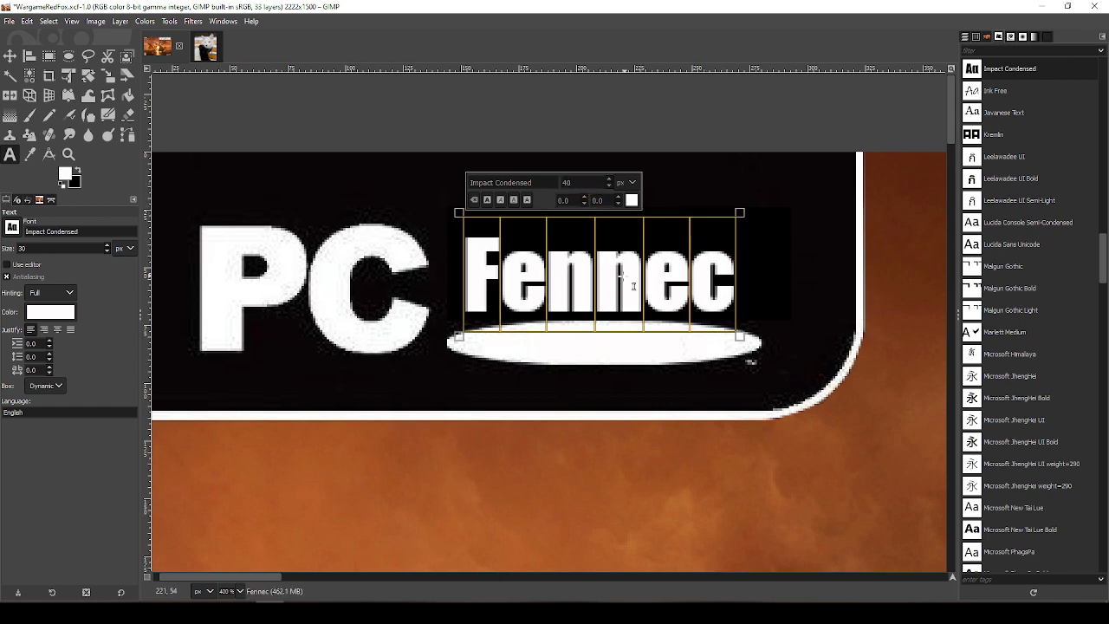
left_click(10, 56)
left_click_drag(546, 251, 553, 245)
left_click_drag(638, 282, 637, 280)
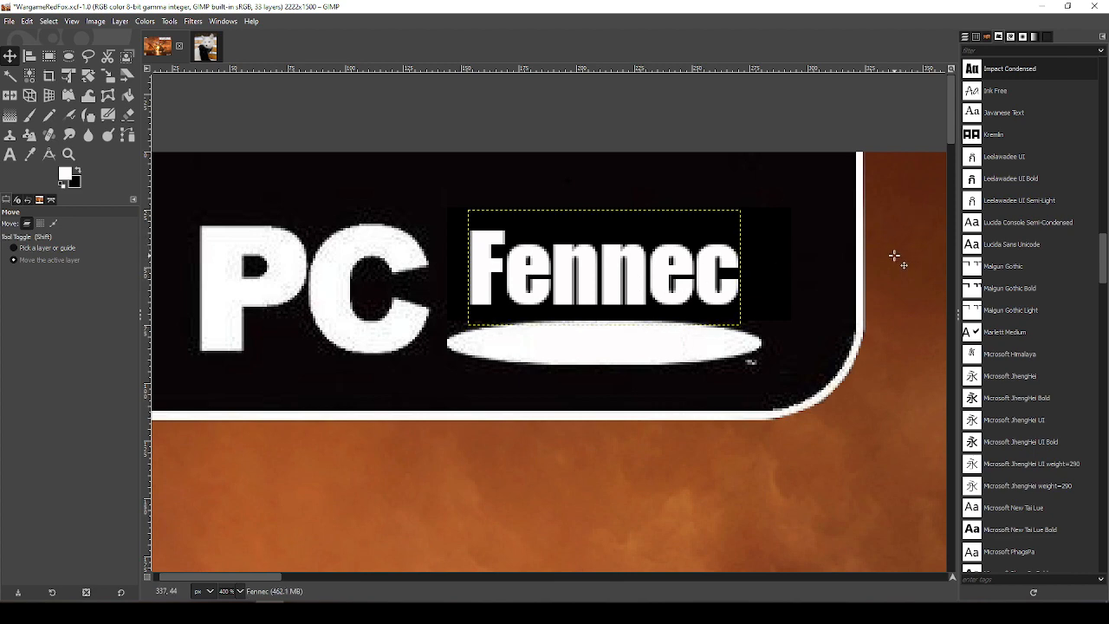
Replace the badge text Fennec with the all-capitals version FENNEC
key("t")
left_click(615, 276)
key("ctrl+a")
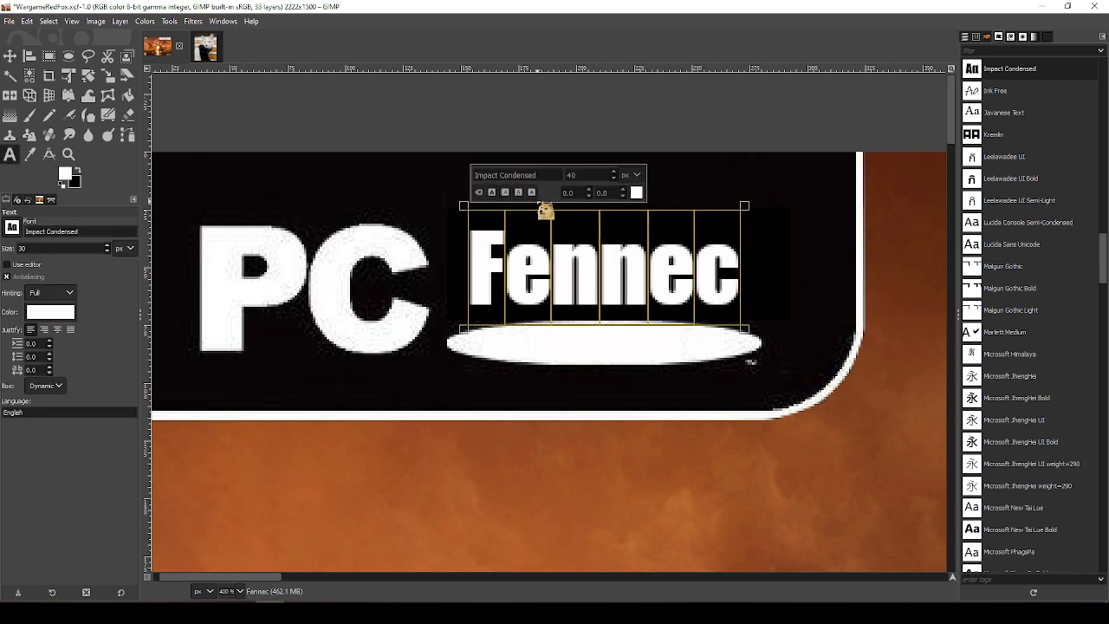
type("FENNEC")
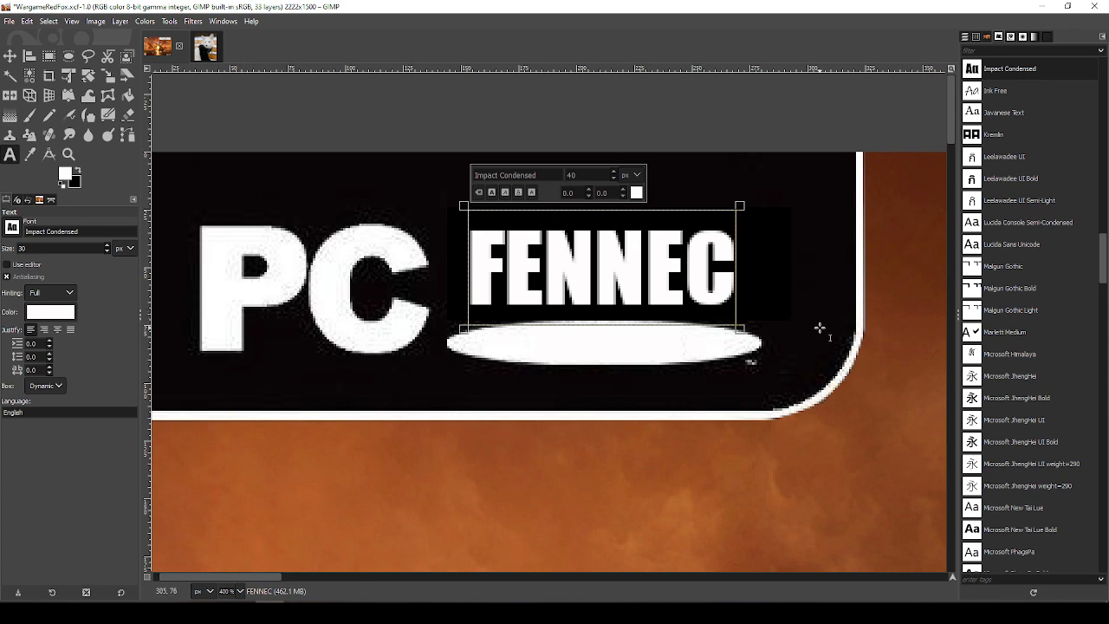
type("x")
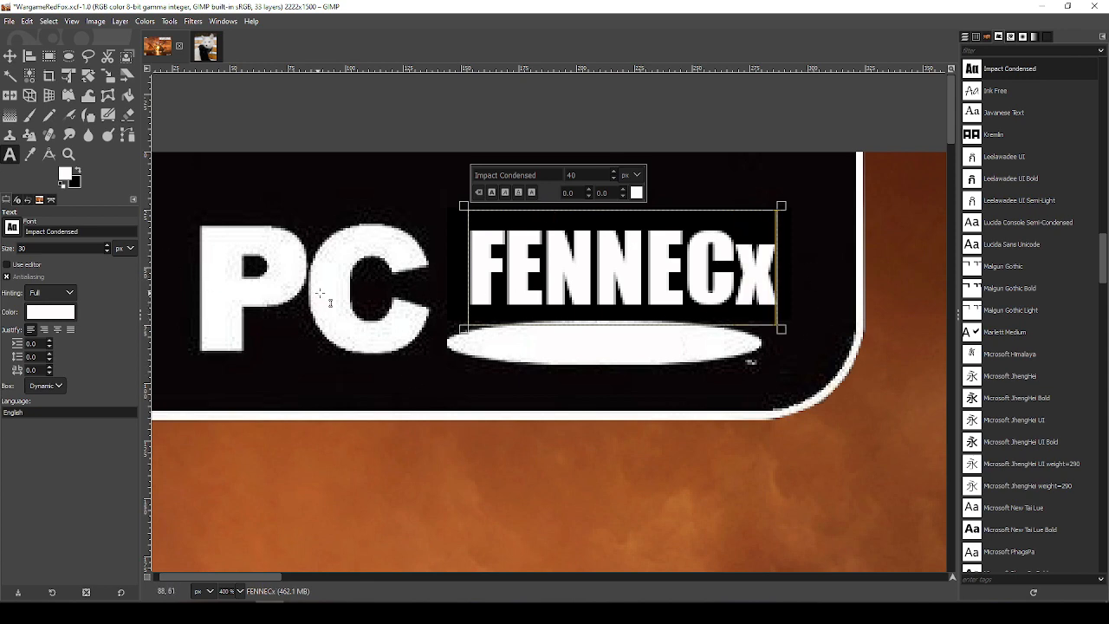
key("BackSpace")
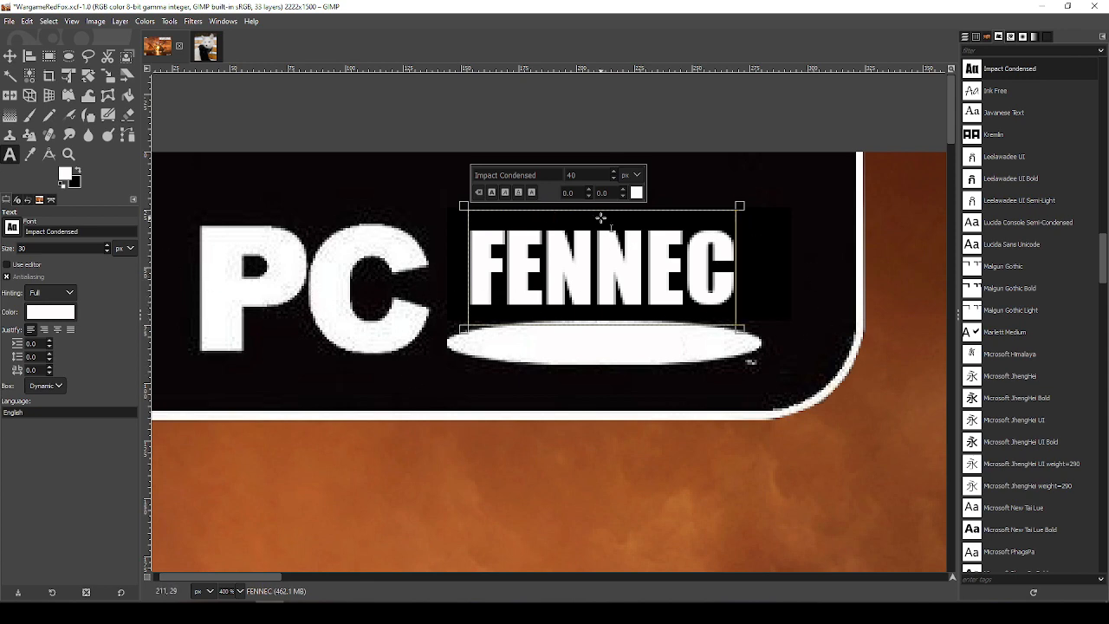
Add the text SMOL in black Impact Condensed over the white ellipse and set its size to 20 px
left_click(10, 57)
key("t")
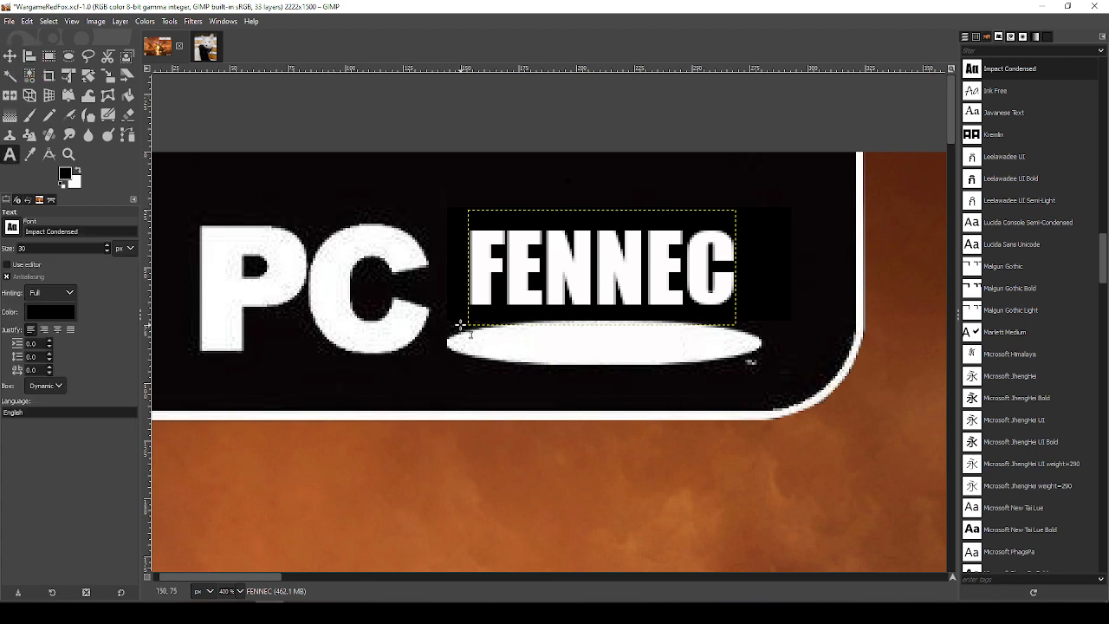
left_click_drag(466, 369, 768, 308)
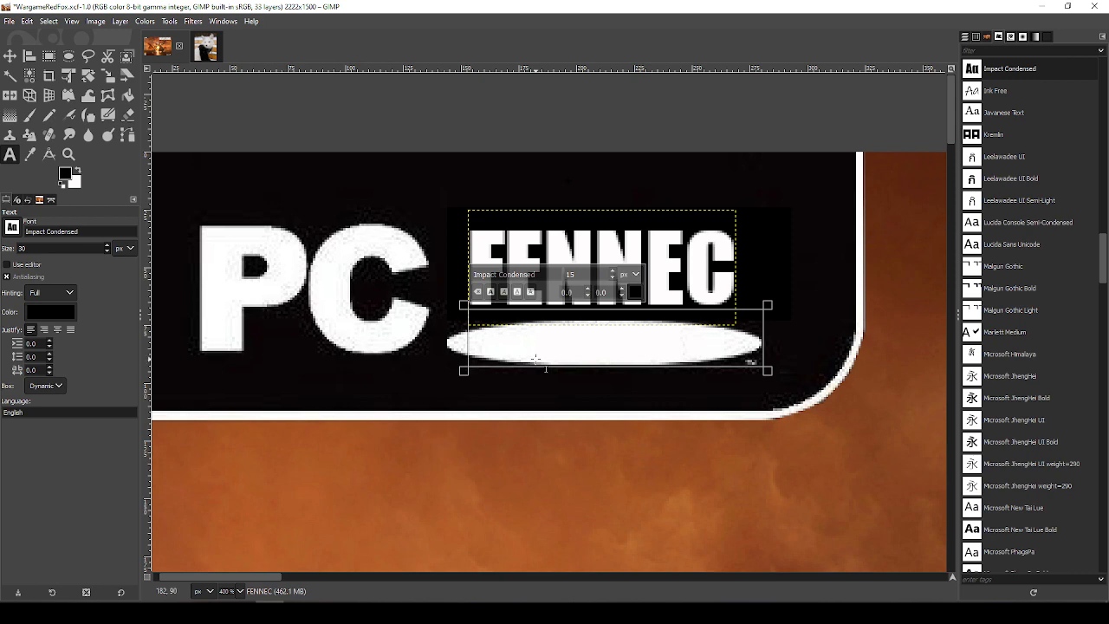
type("SMOL")
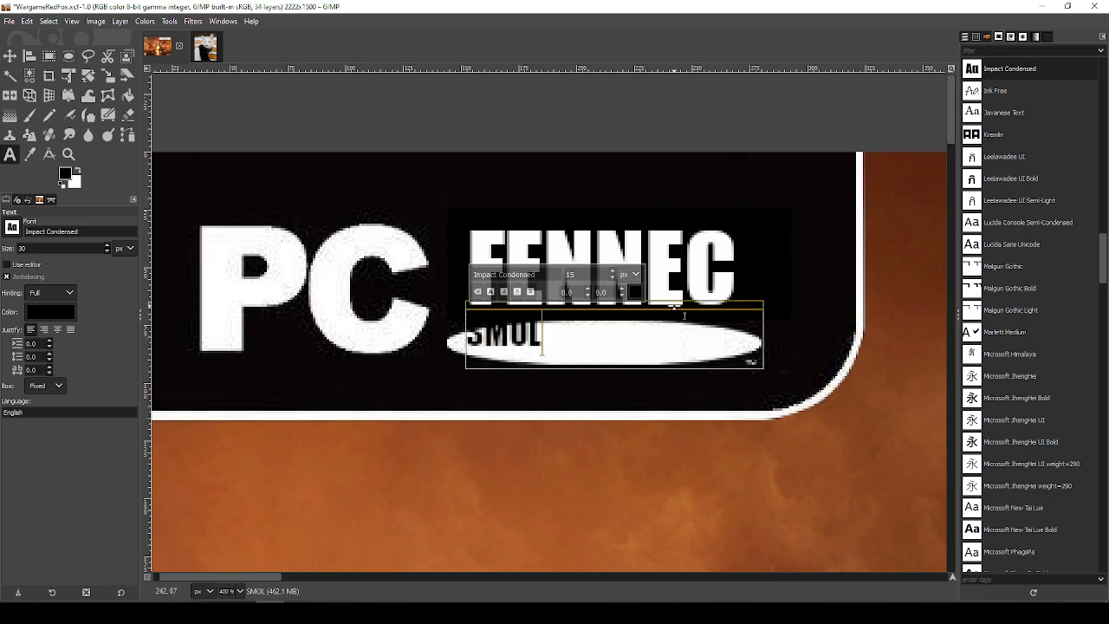
key("ctrl+a")
left_click_drag(586, 278, 488, 276)
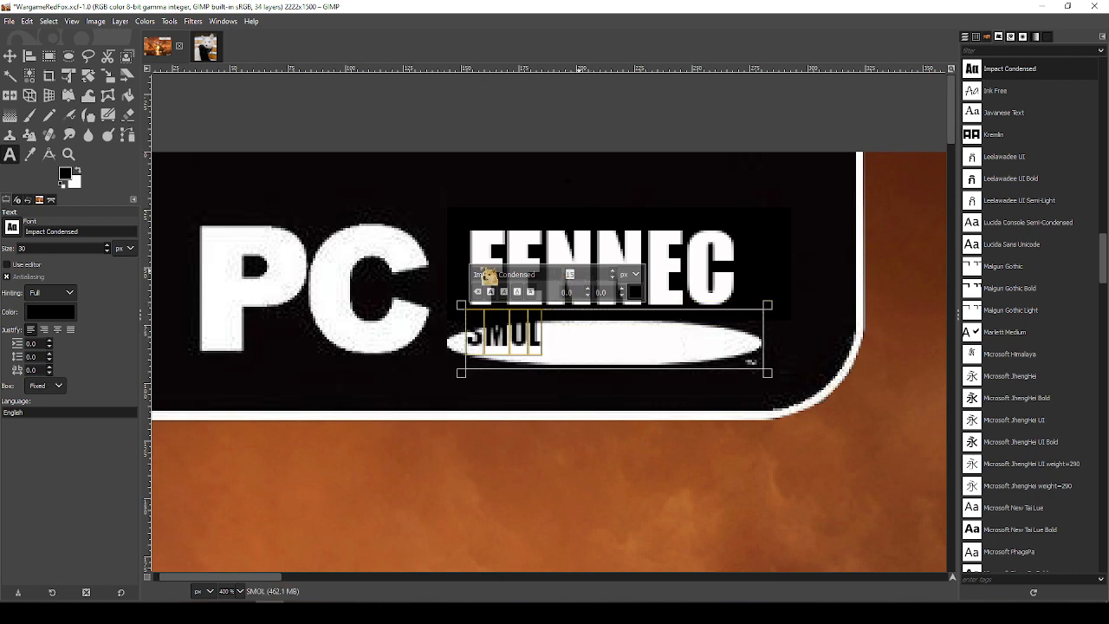
type("20")
key("Return")
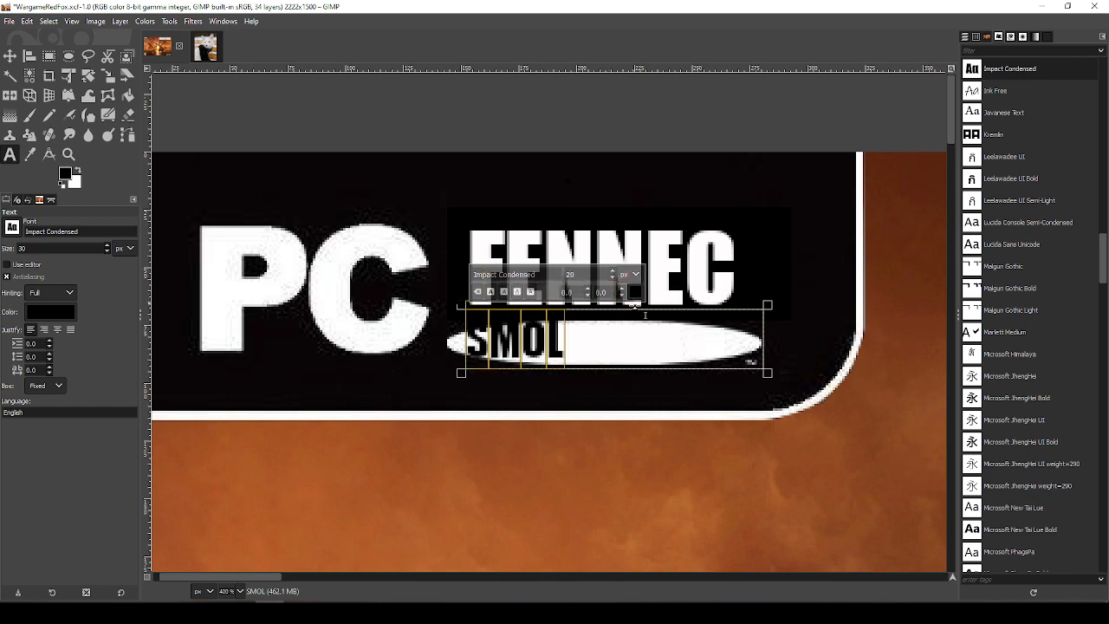
Undo the accidental move of the FENNEC layer, select the SMOL layer, and centre its text in the white ellipse
left_click(9, 55)
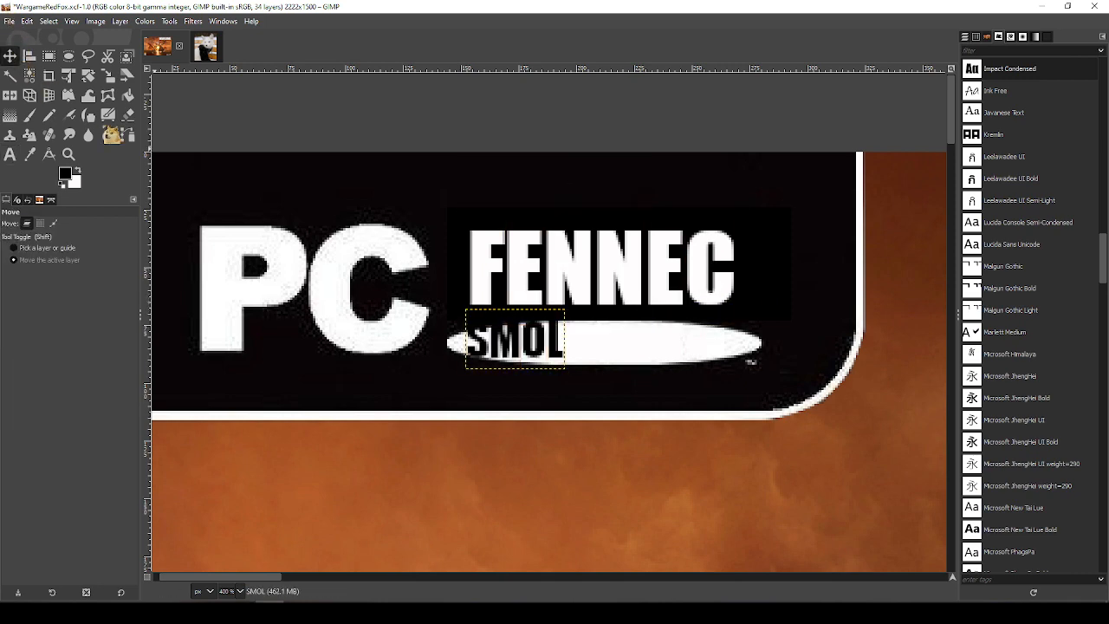
left_click_drag(570, 361, 596, 357)
key("ctrl+z")
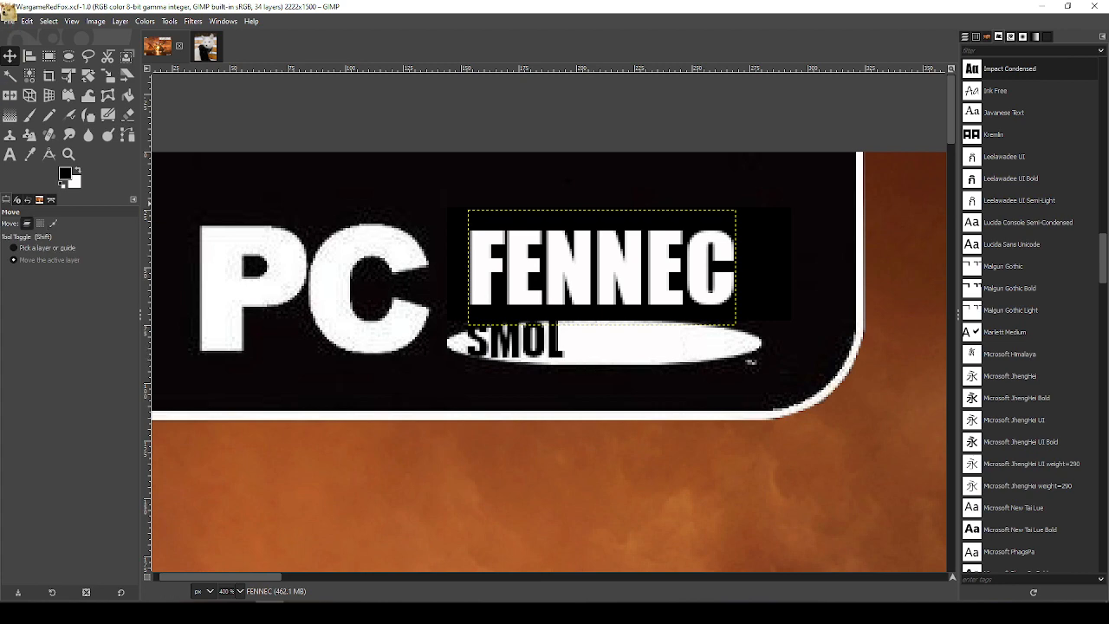
left_click(967, 37)
left_click(1033, 369)
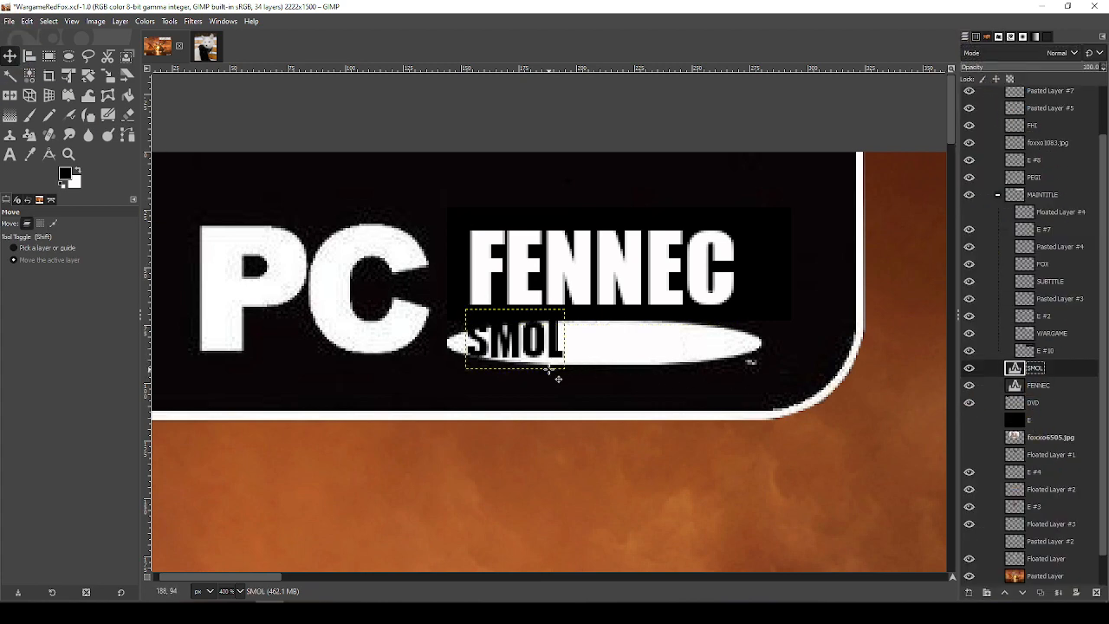
left_click_drag(559, 376, 640, 382)
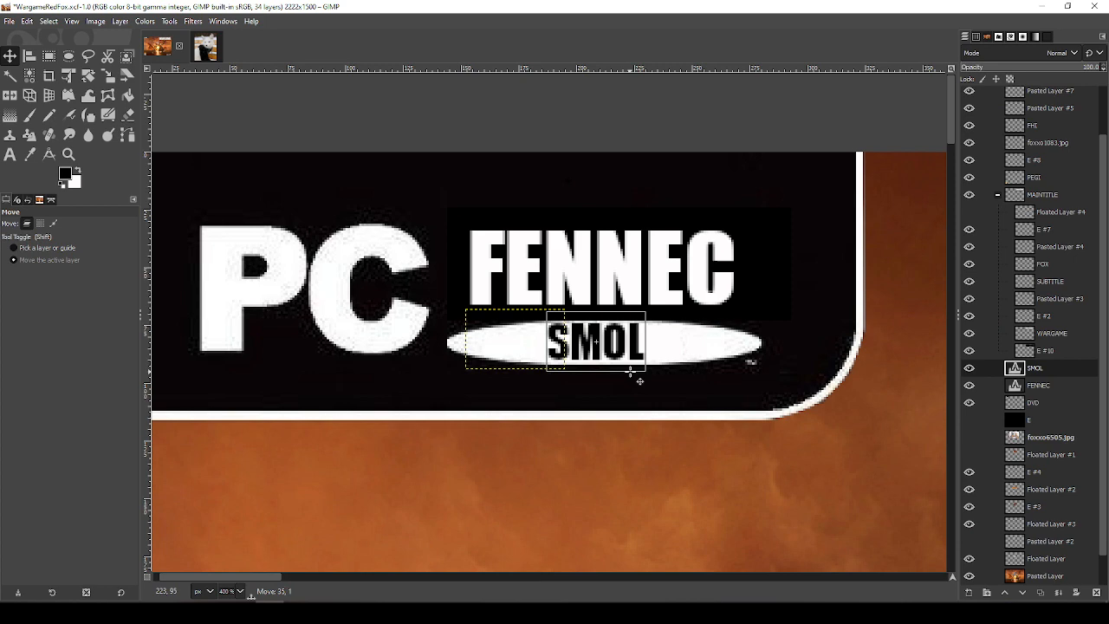
Merge the SMOL text layer down into FENNEC and merge the combined layer down into the DVD layer
right_click(1033, 371)
left_click(963, 163)
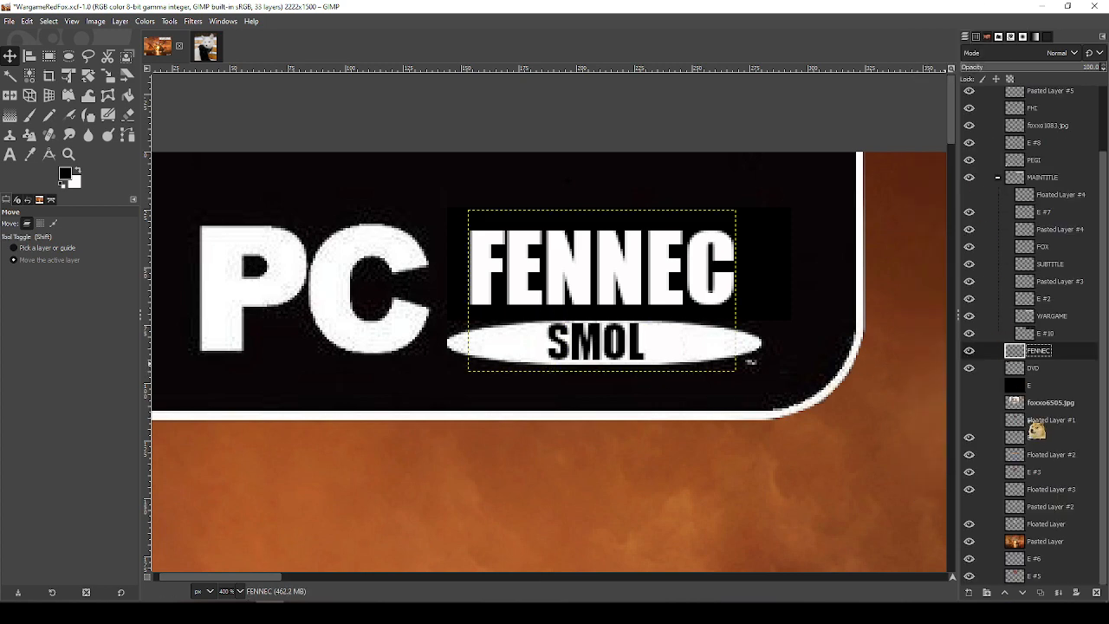
right_click(1044, 357)
left_click(961, 163)
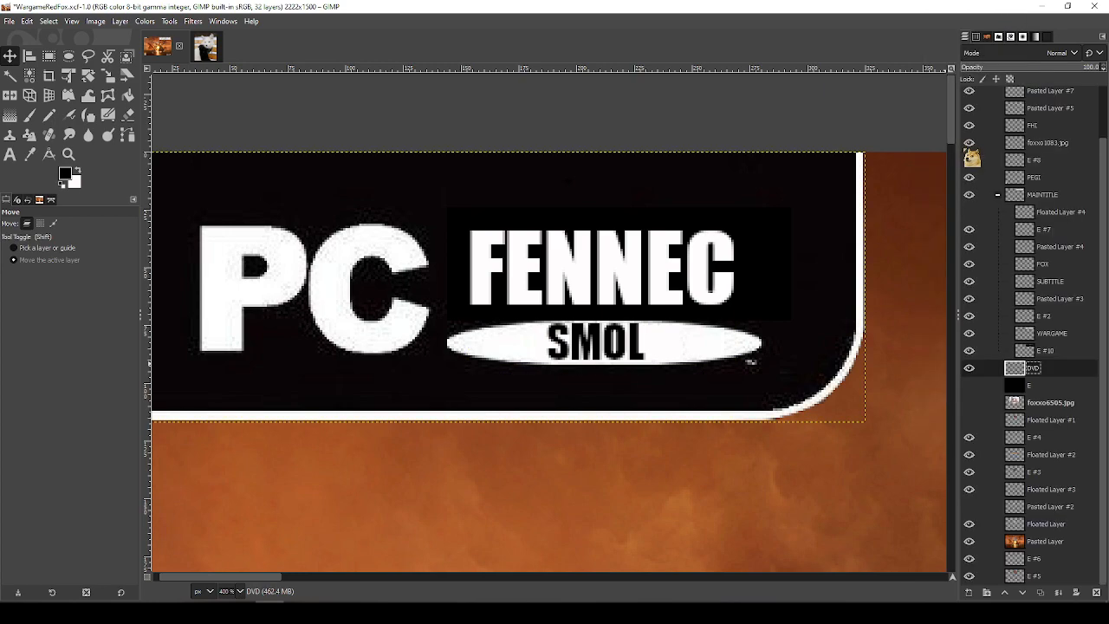
Save the finished cover as WargameRedFox.xcf and switch to the Foxxos folder window
key("1")
key("shift+2")
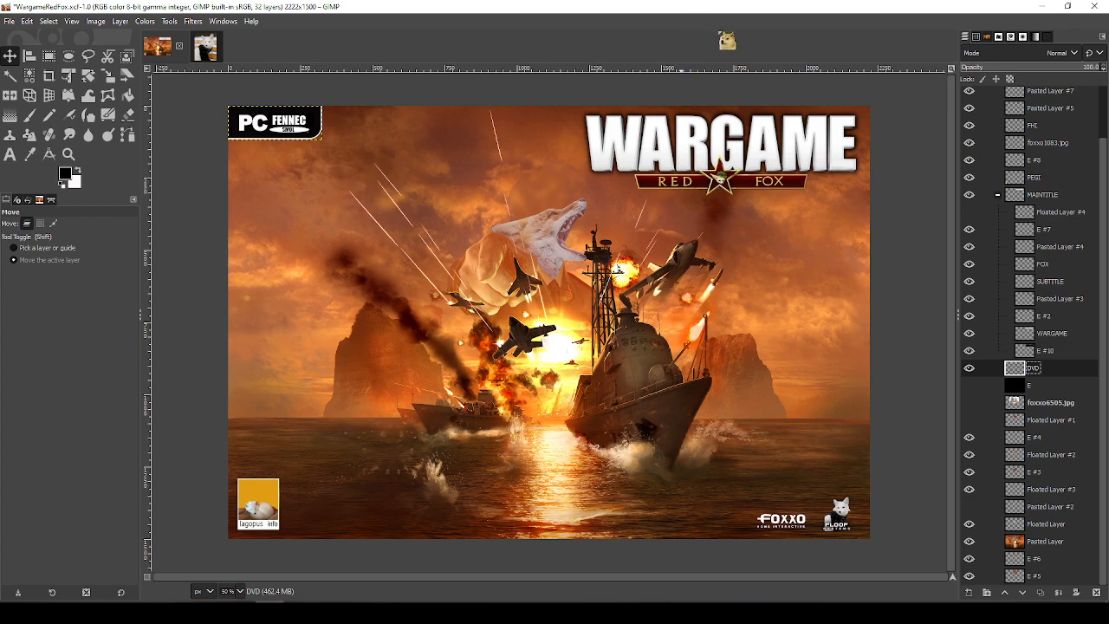
key("ctrl+s")
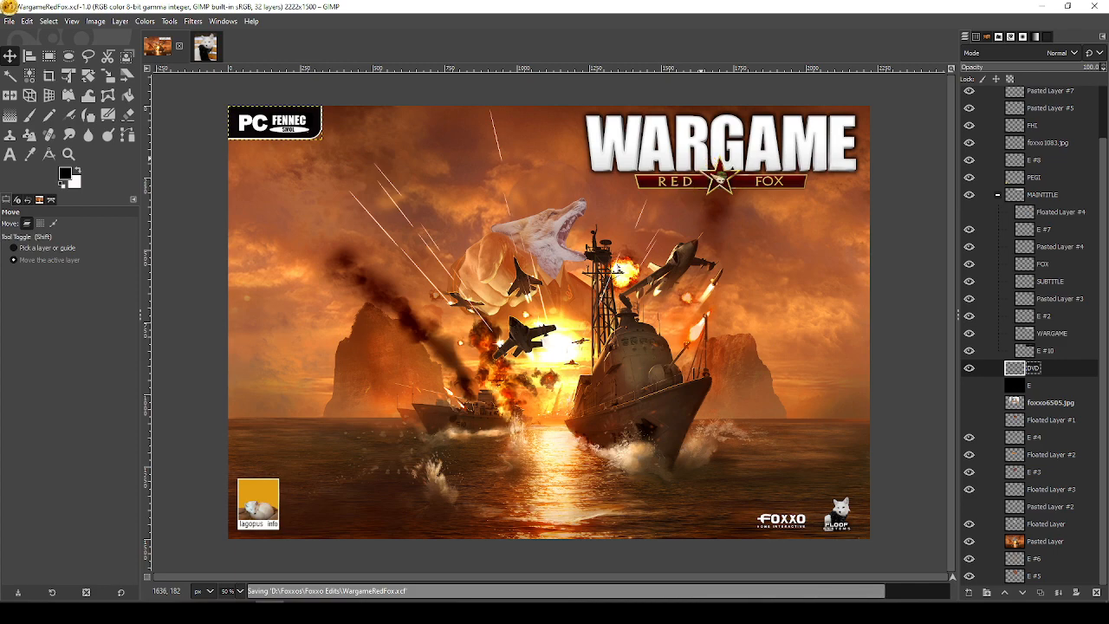
key("alt+Tab")
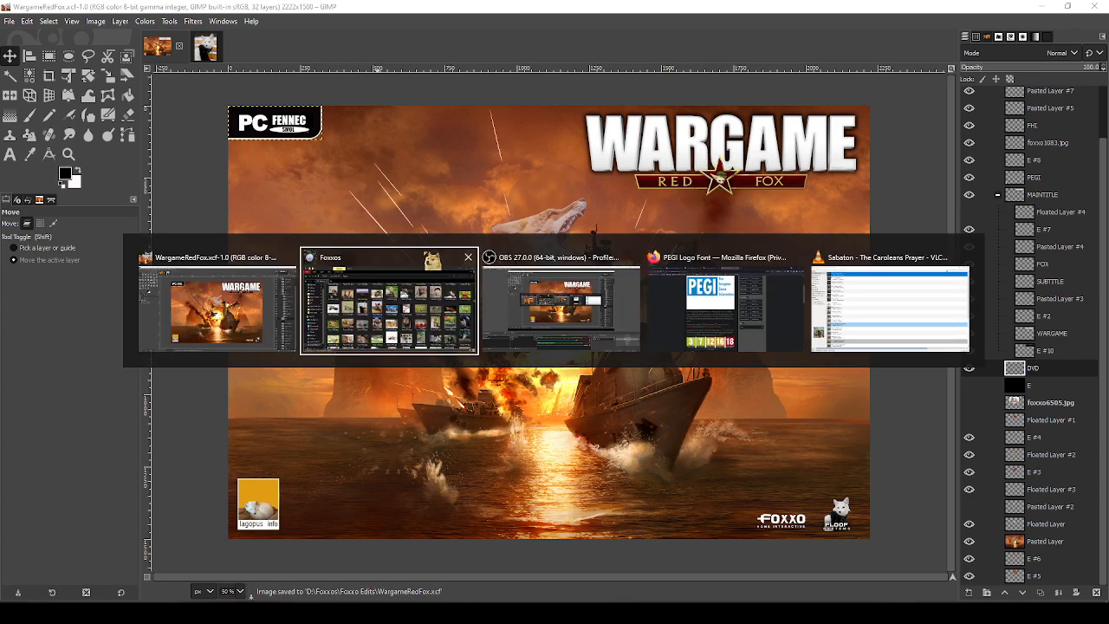